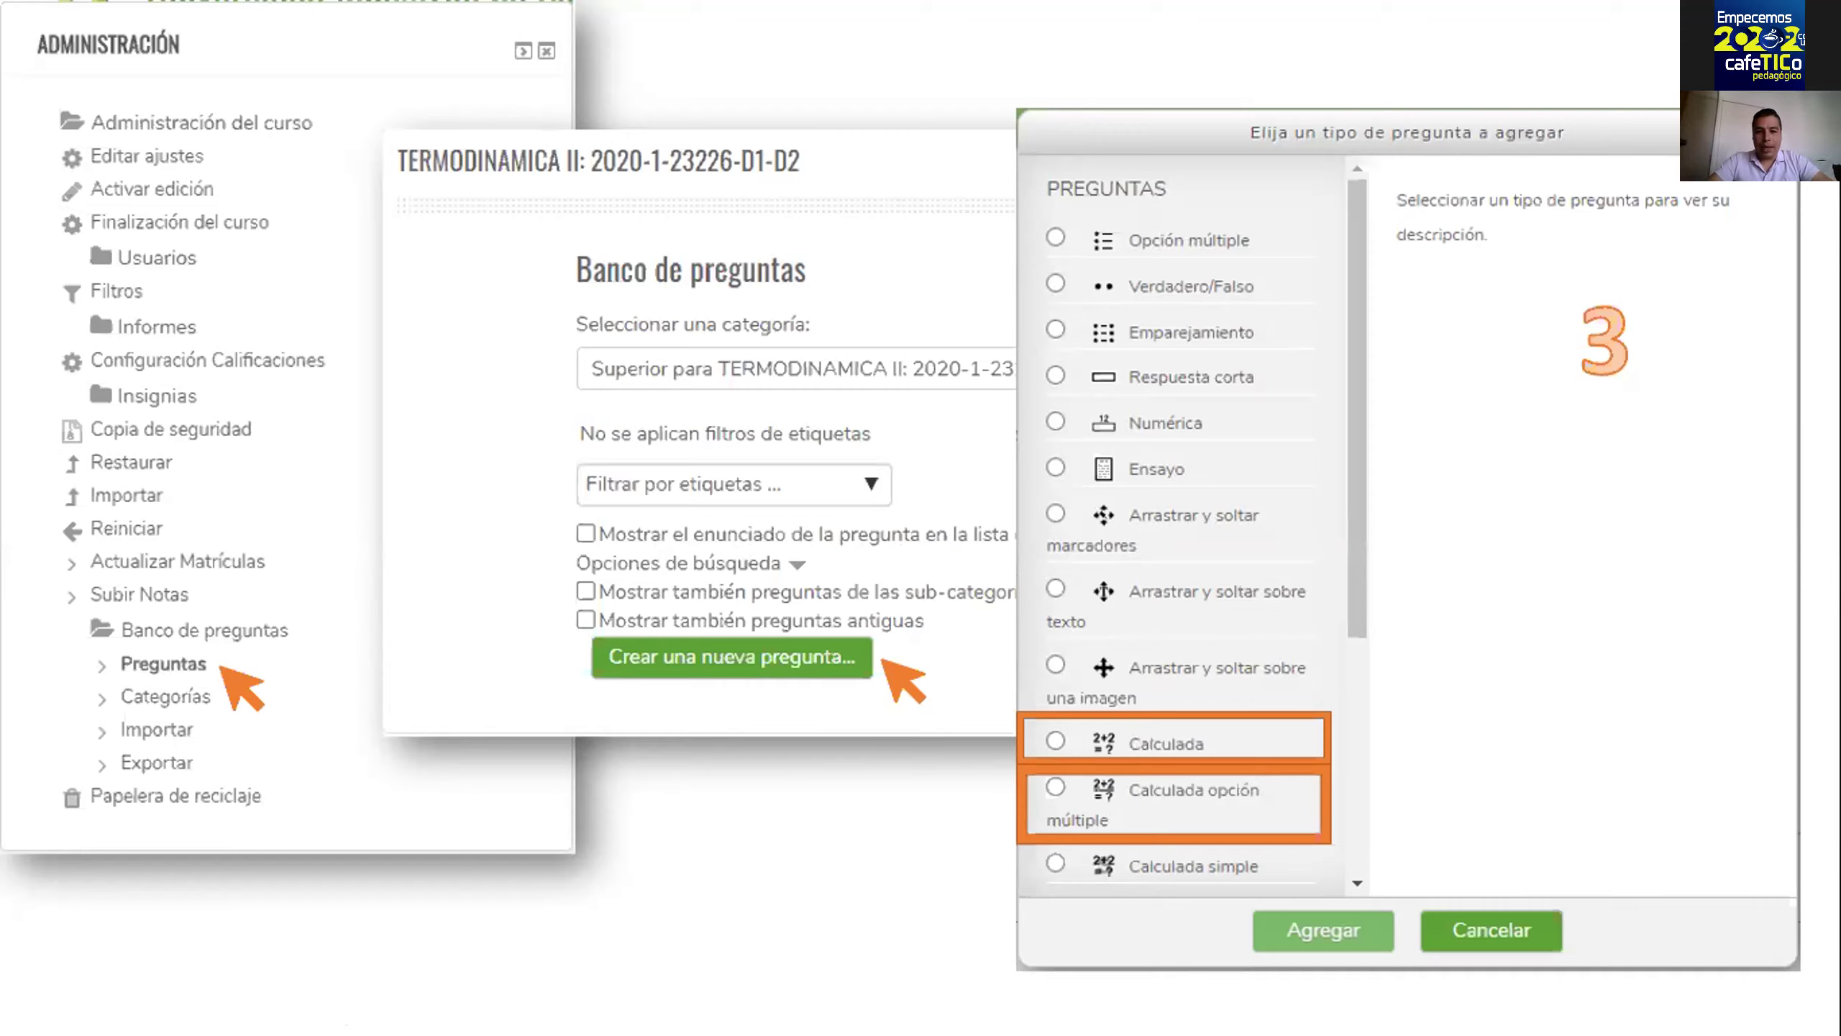
End the slide show and switch to the Chrome window showing the "Examen 1 primer intento" quiz.
key("Escape")
left_click(88, 335)
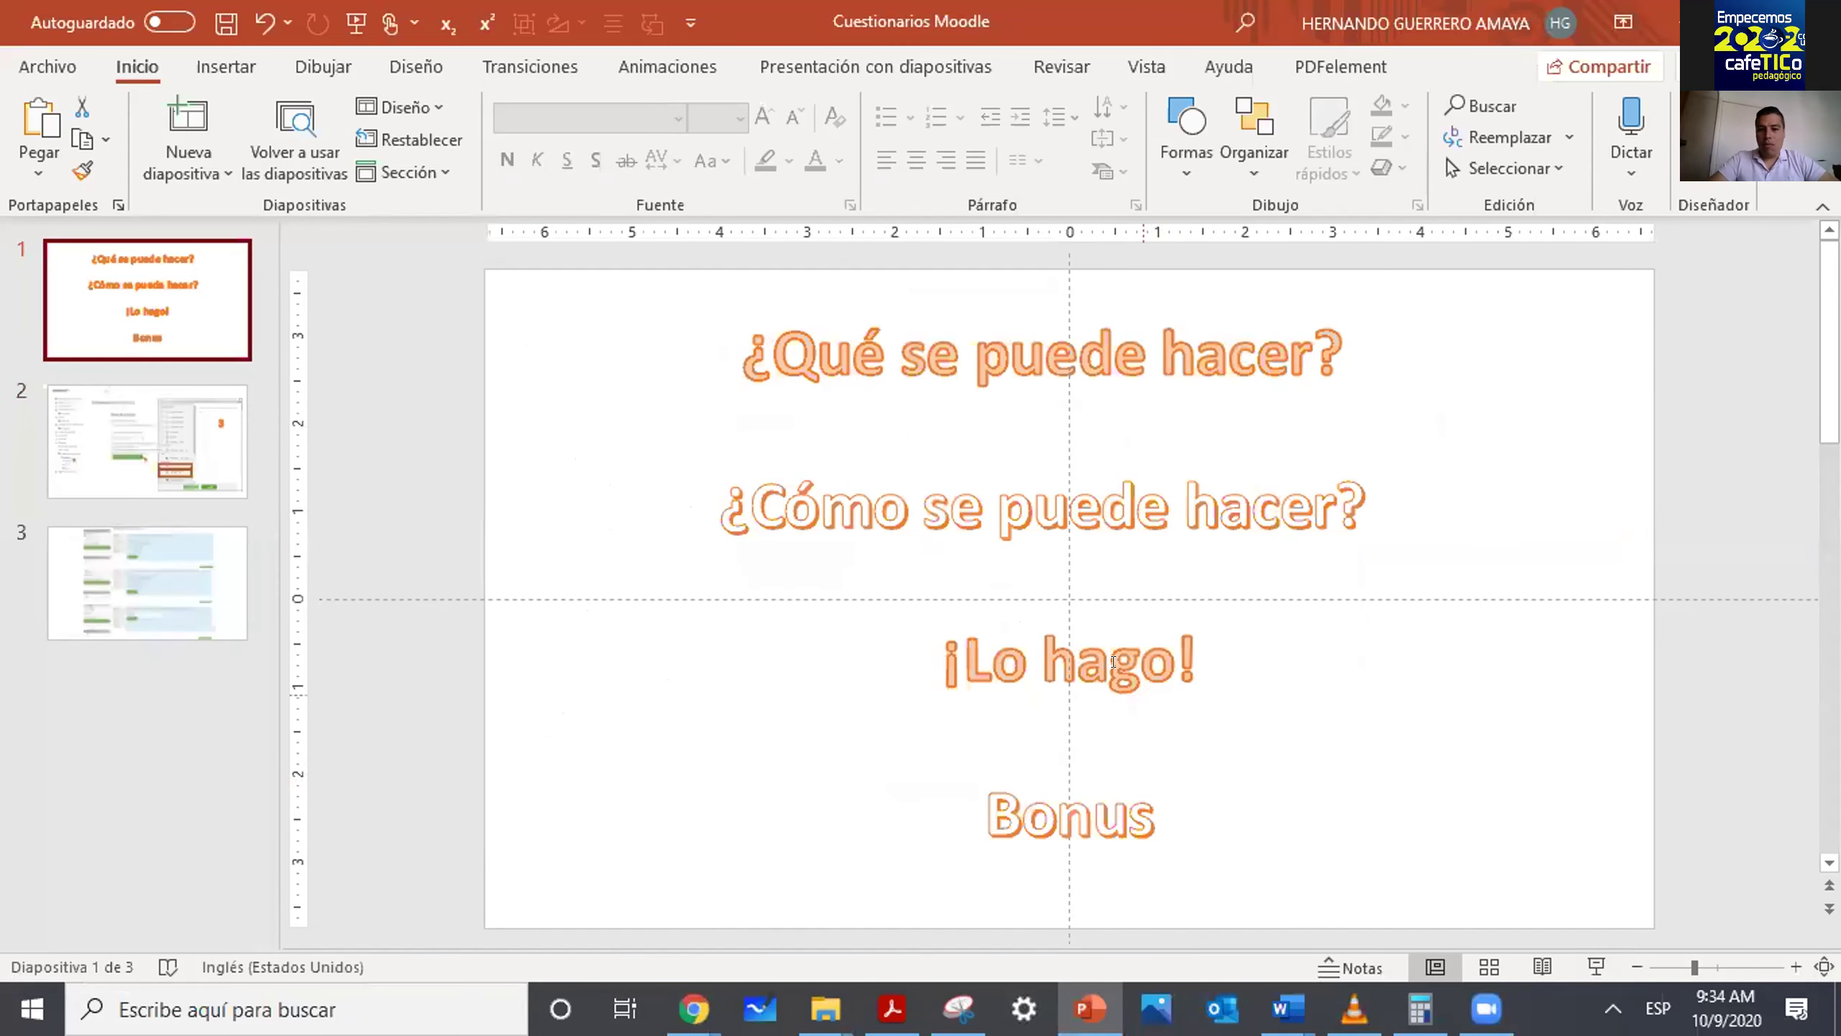
left_click(1127, 676)
left_click(974, 843)
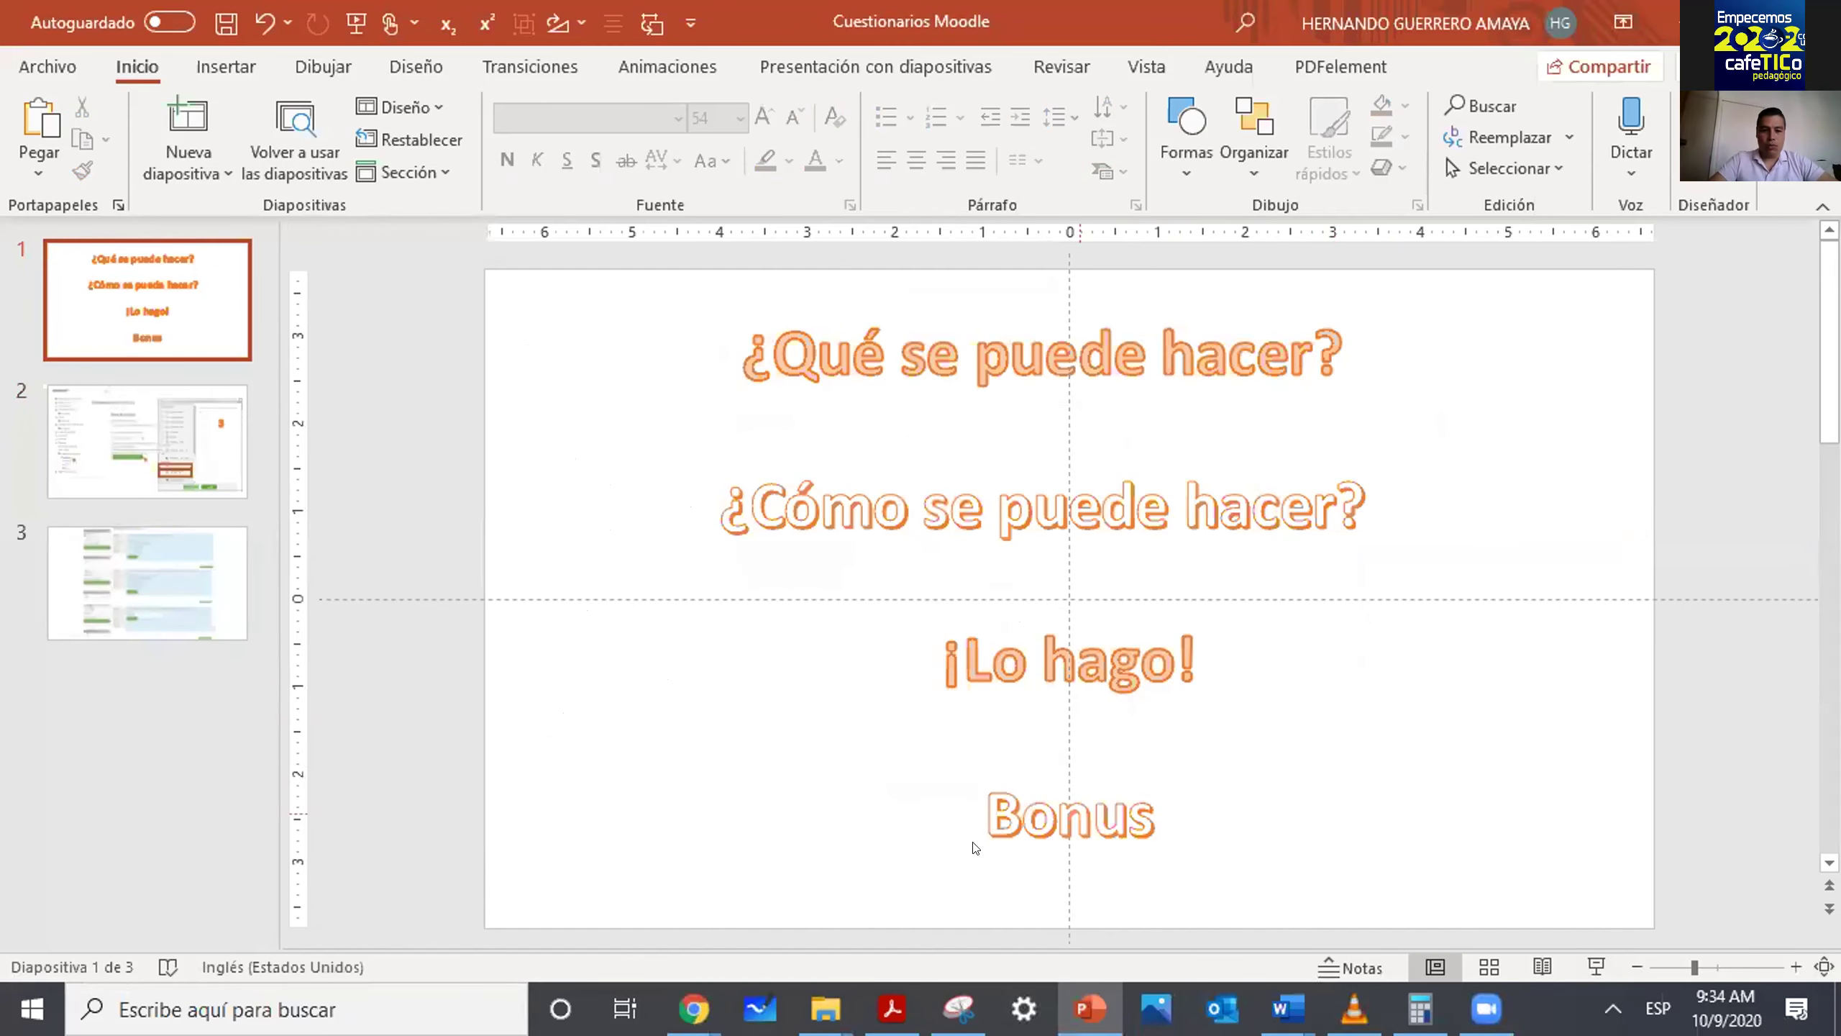
mouse_move(694, 1009)
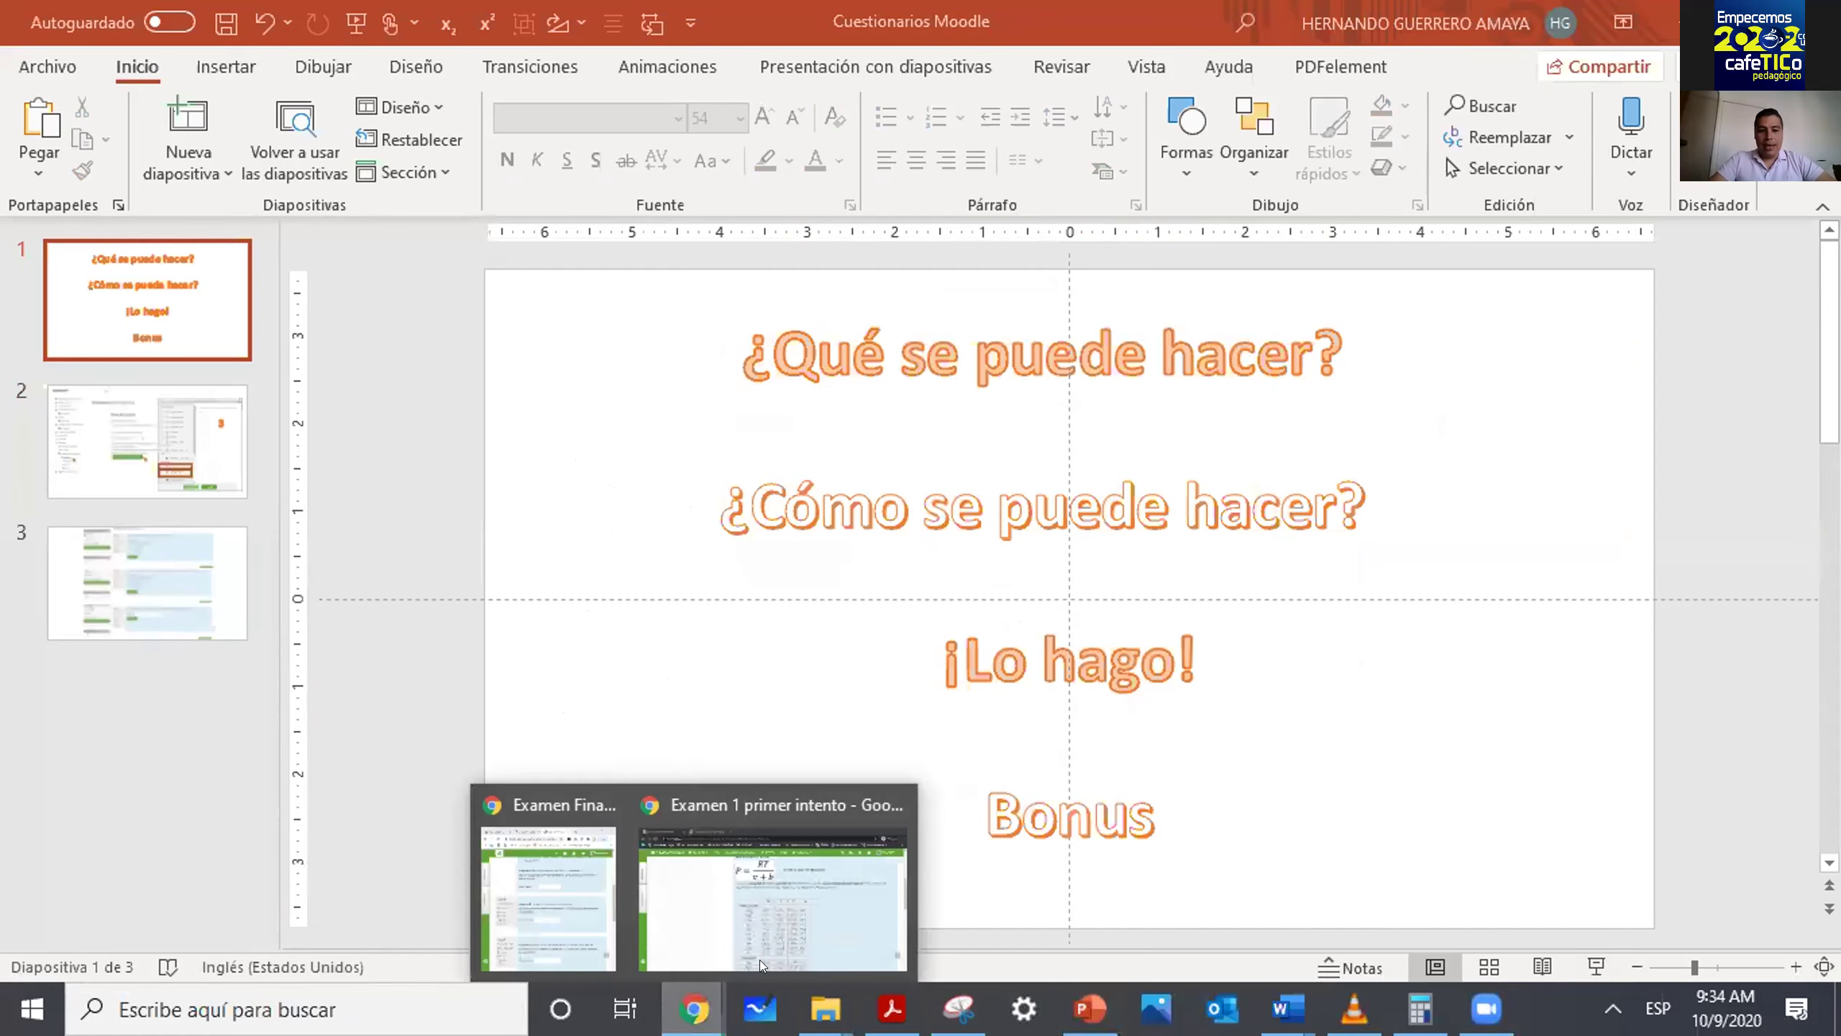
left_click(822, 930)
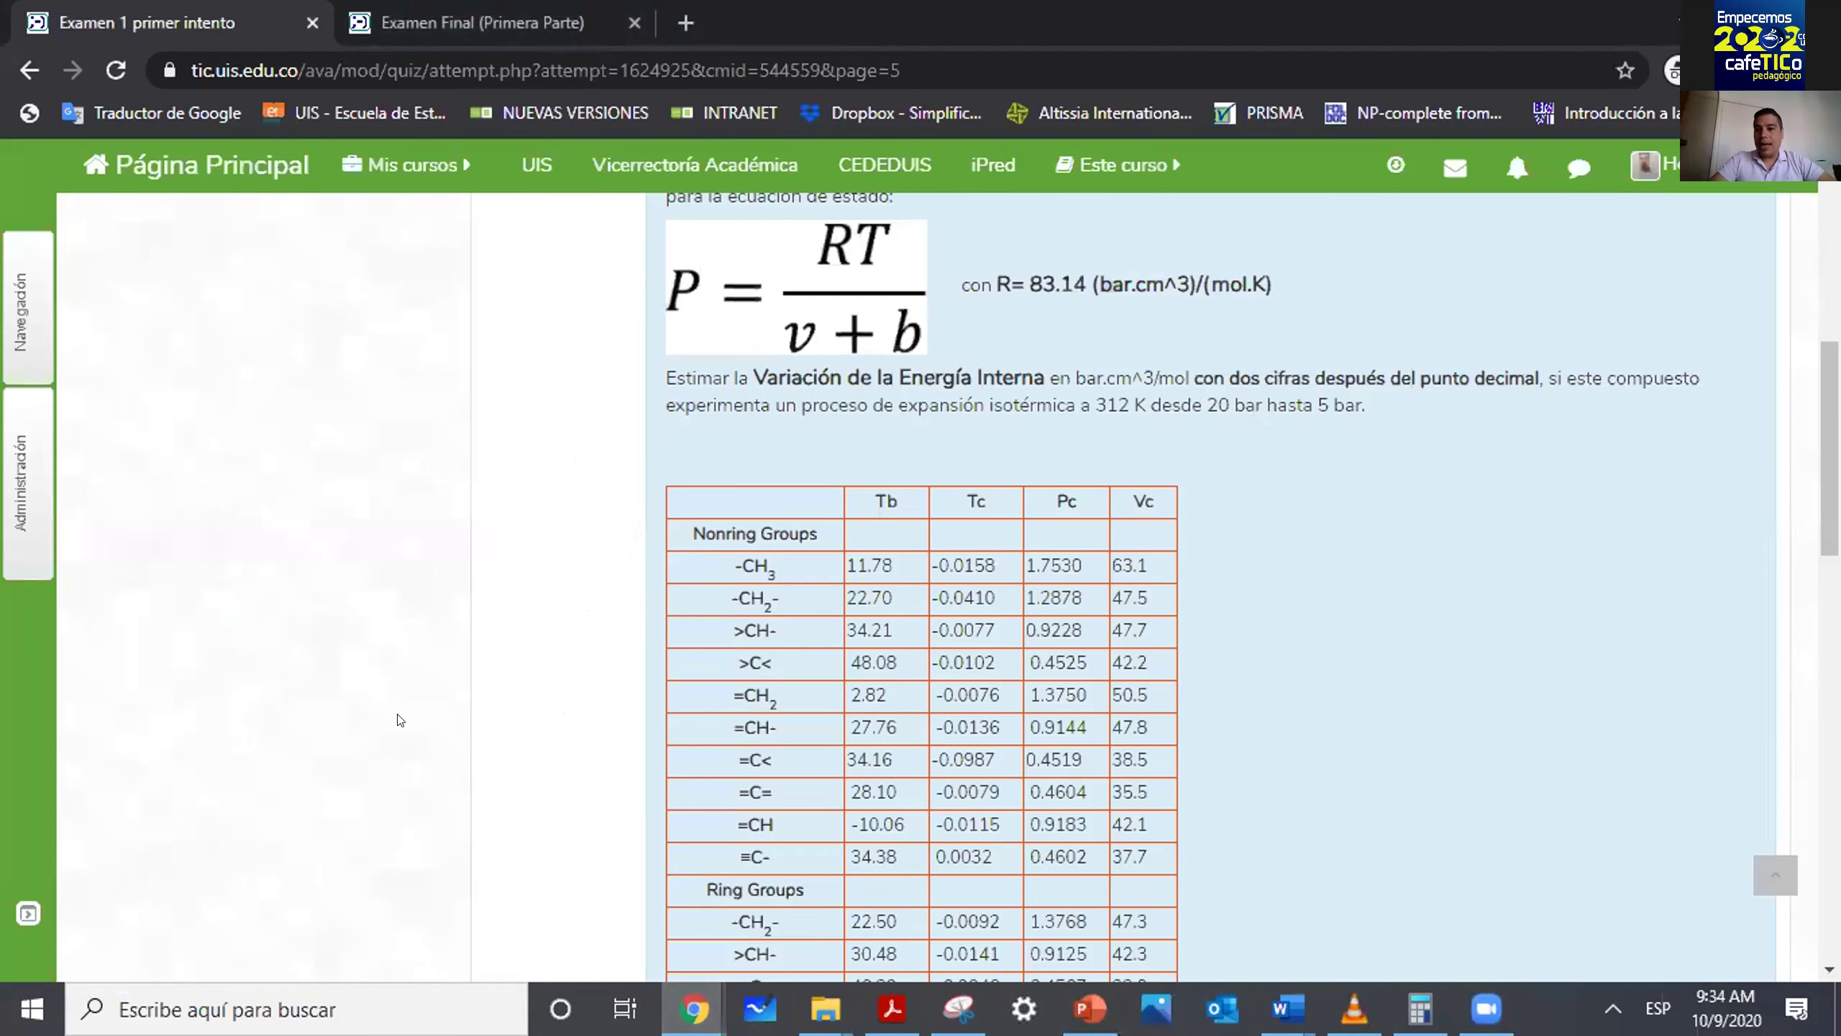
scroll(397, 720, "up", 10)
mouse_move(1022, 292)
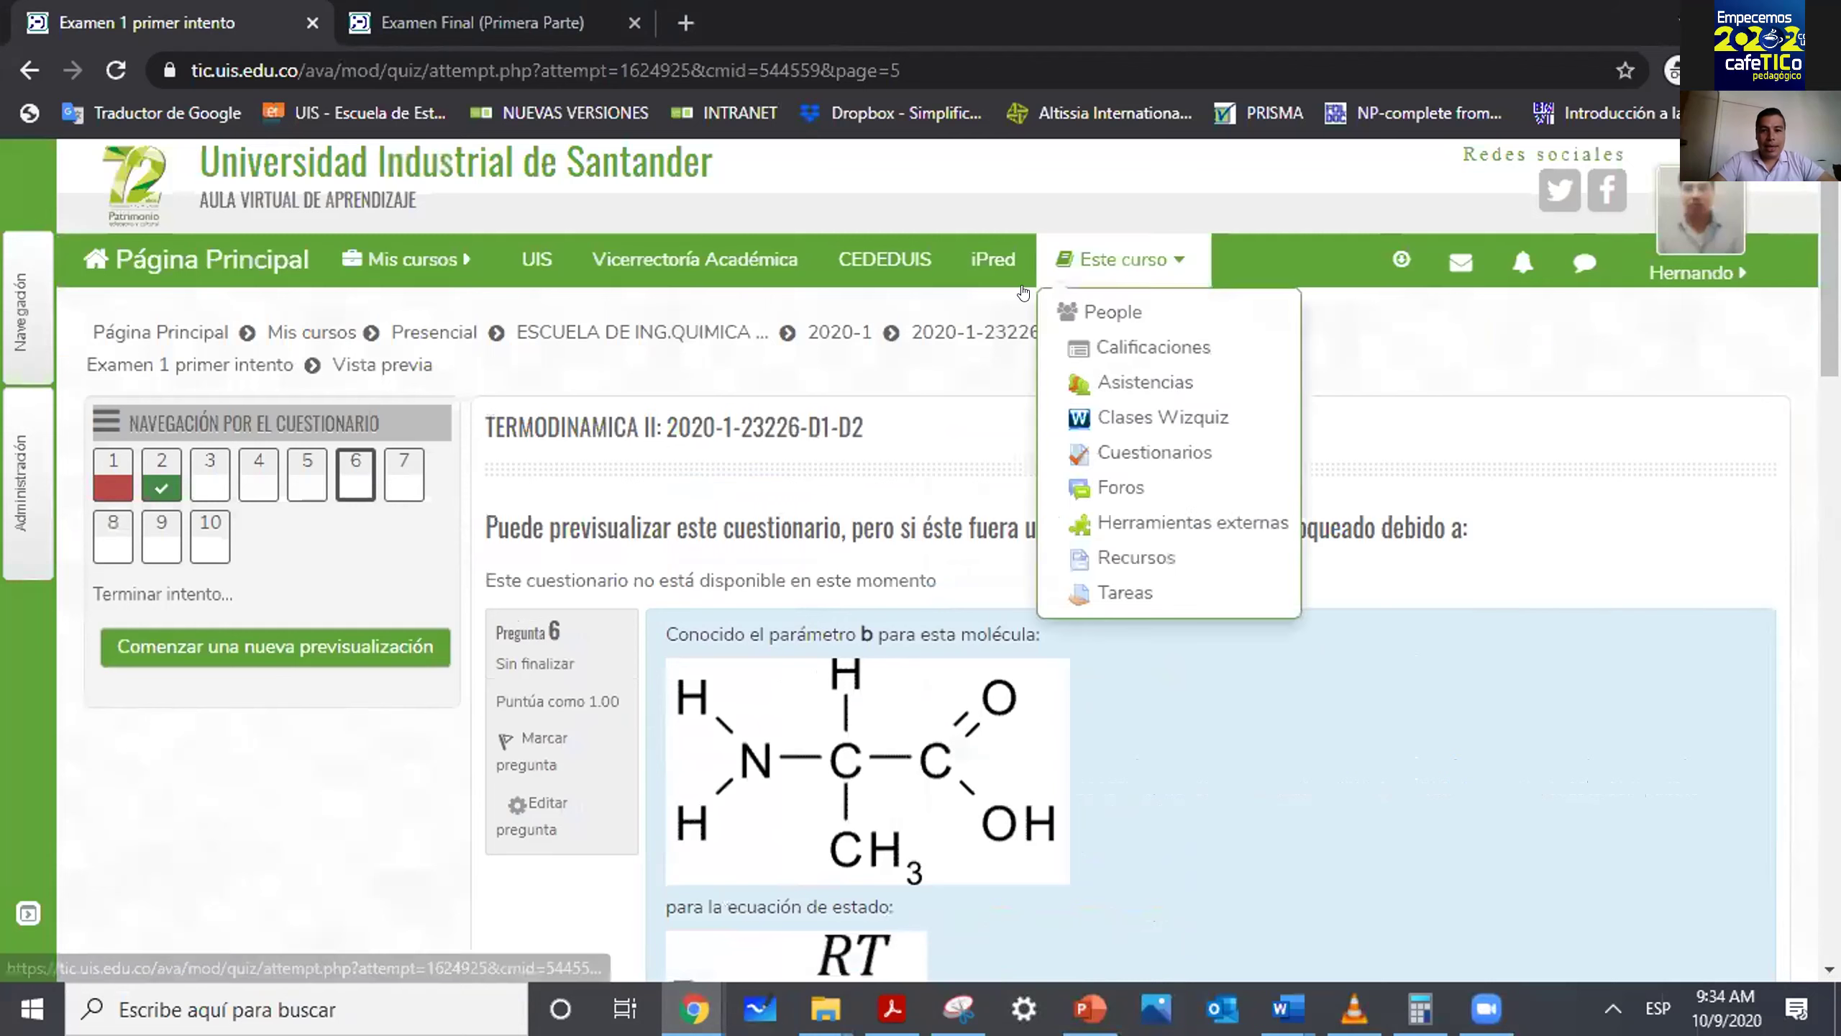
left_click(984, 333)
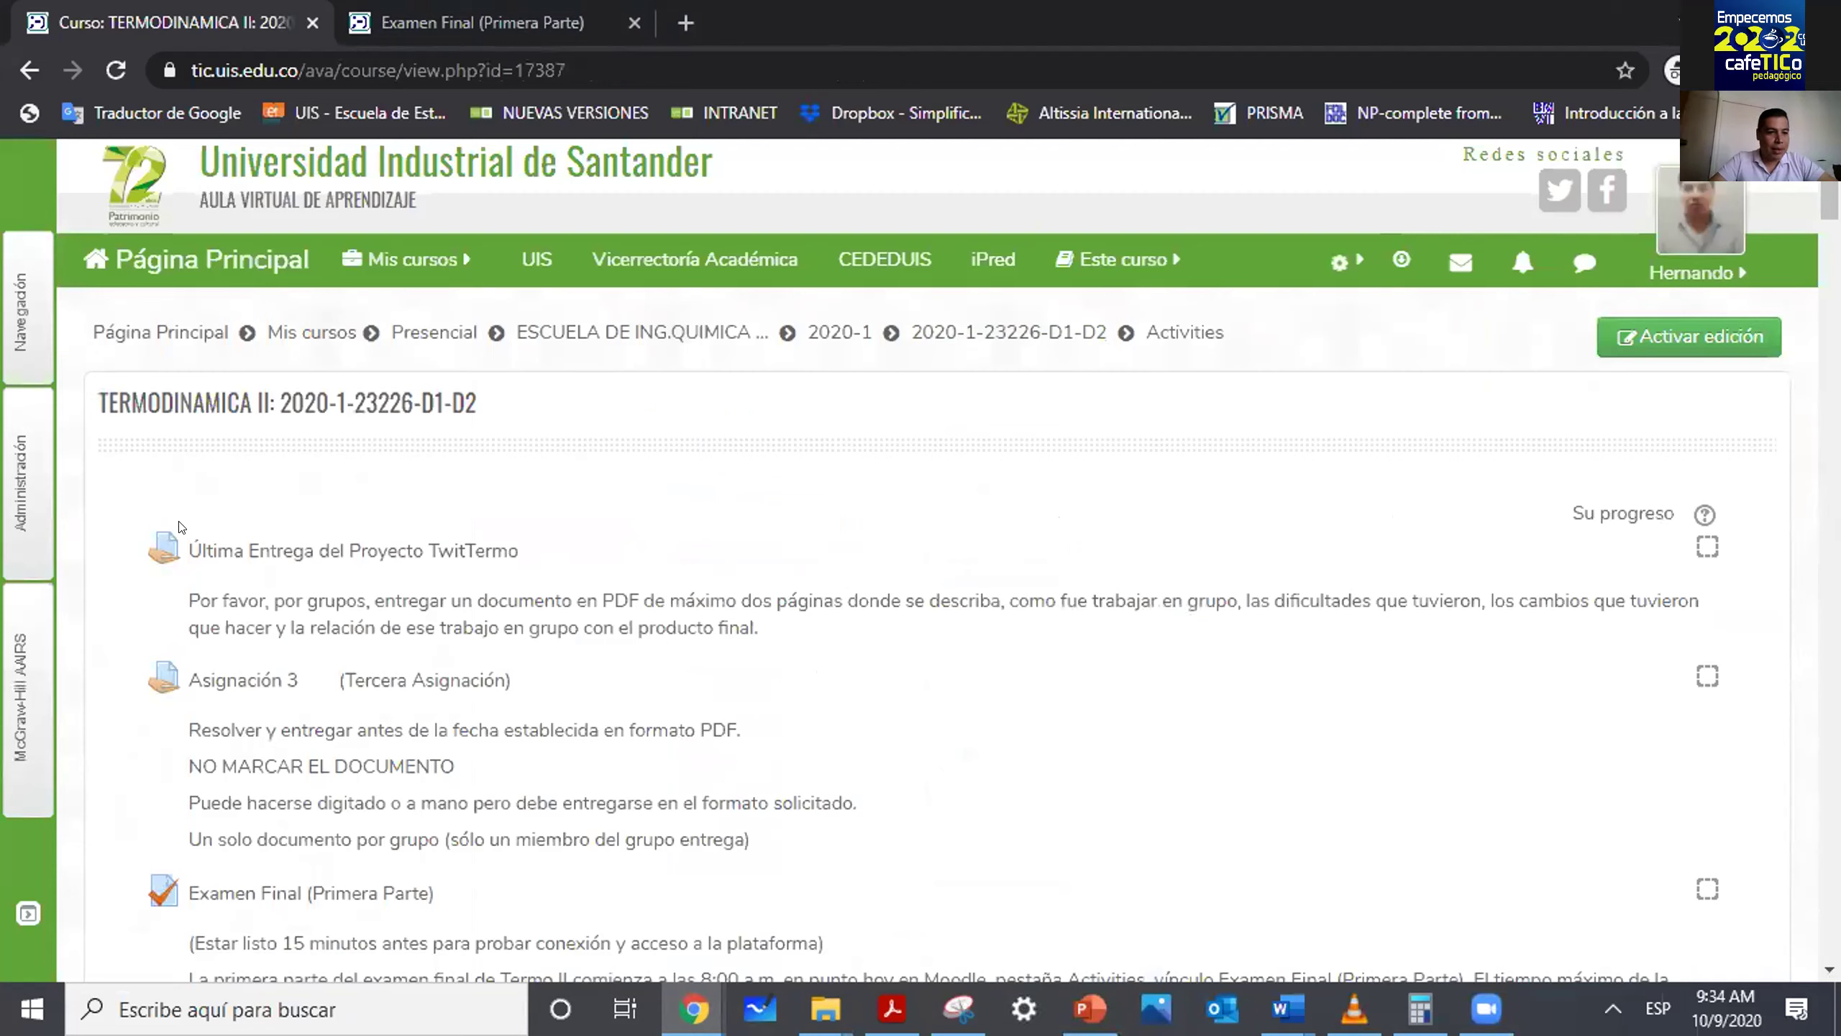
left_click(23, 483)
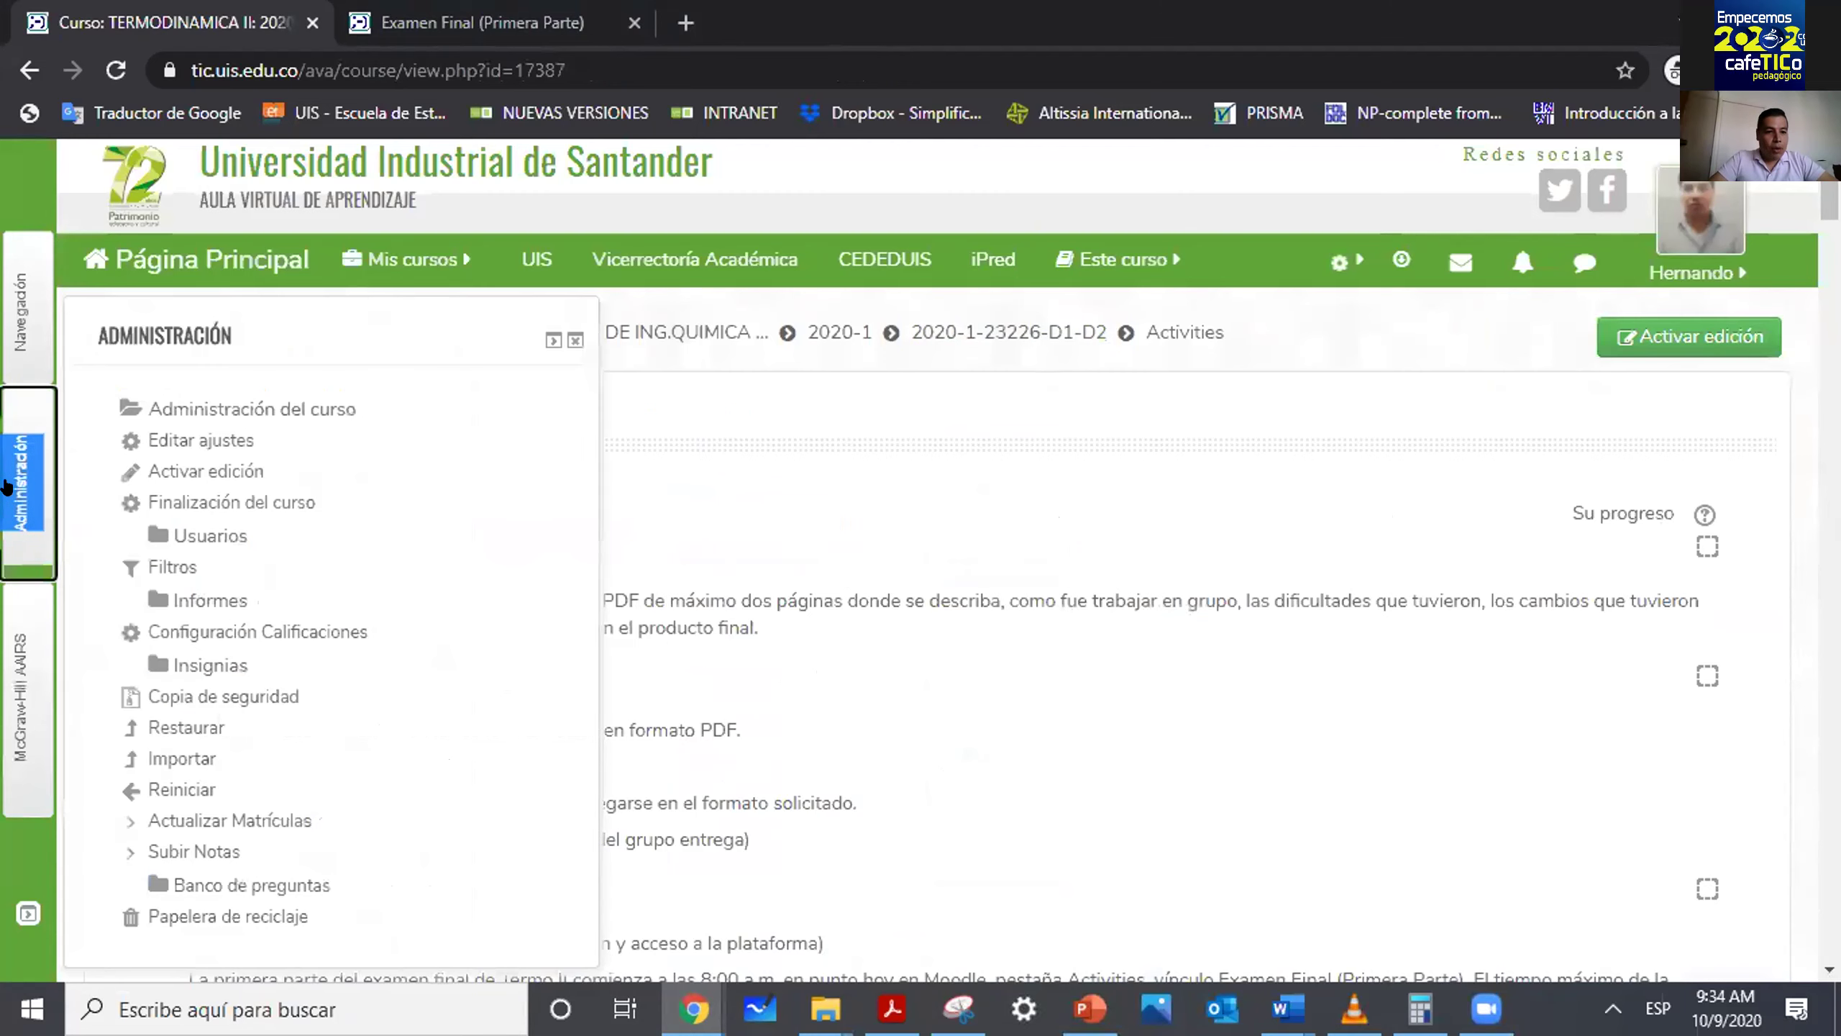
left_click(265, 886)
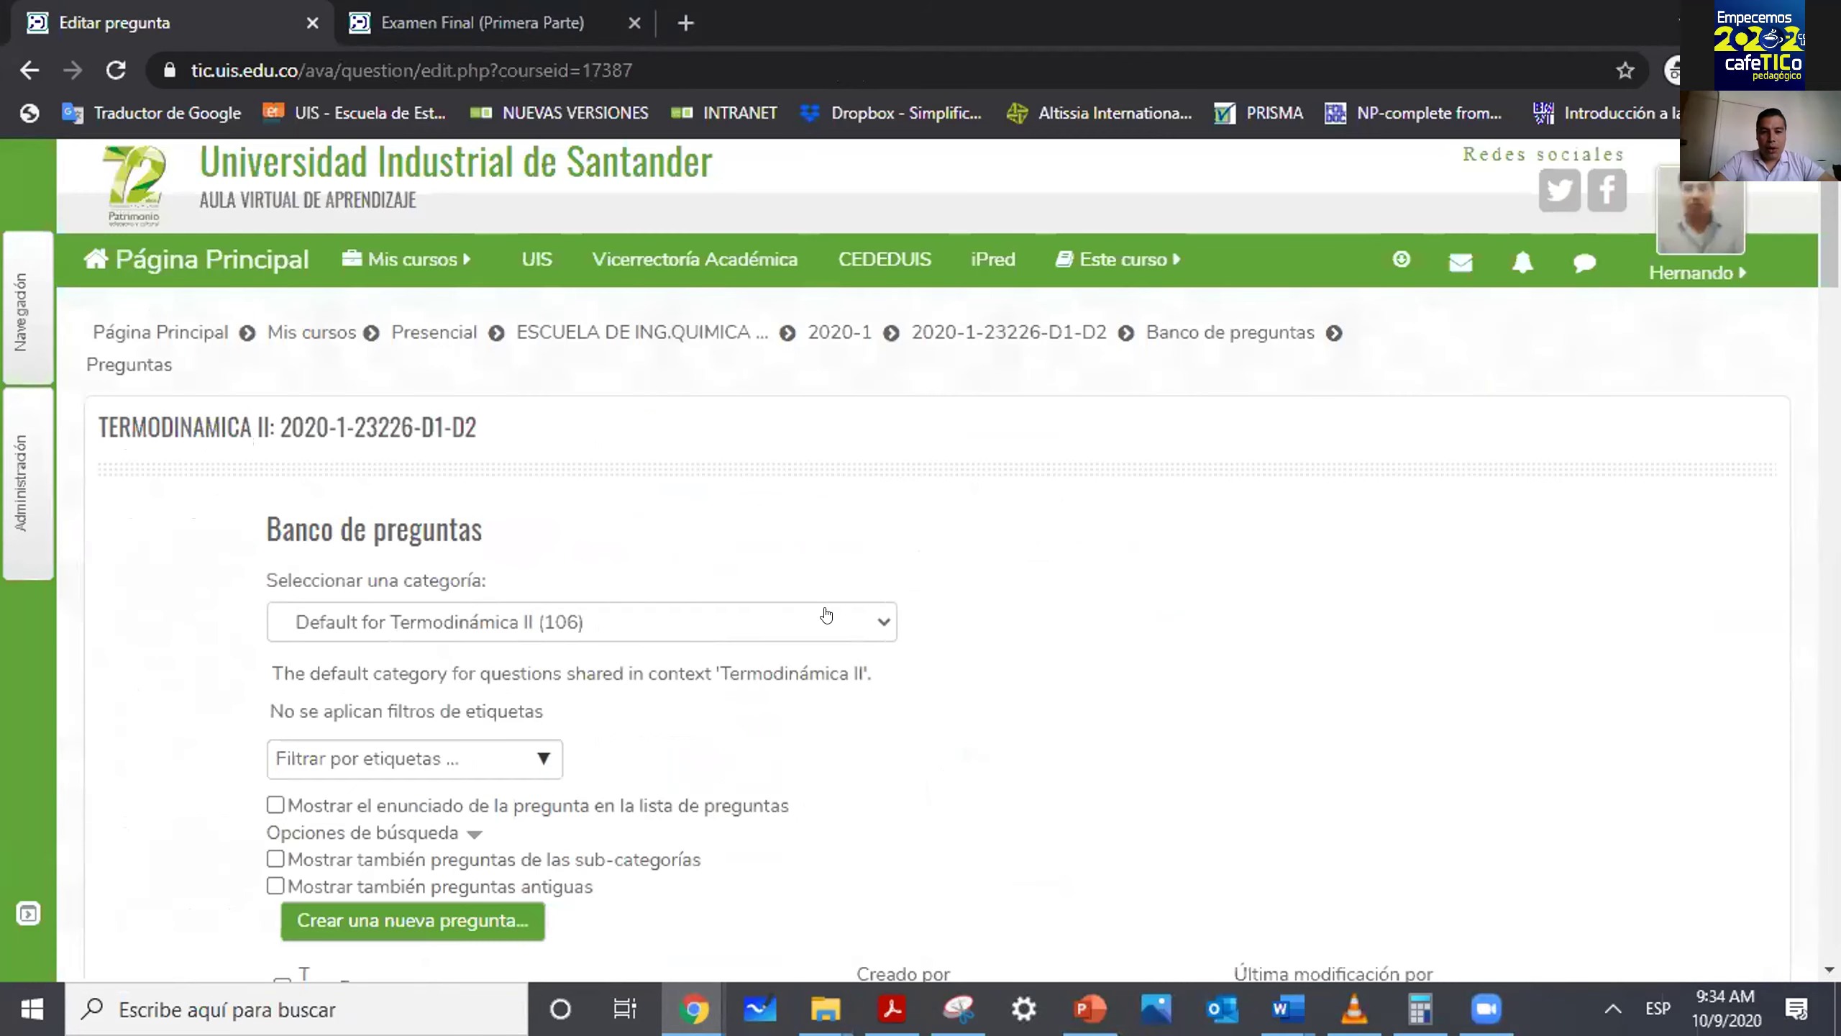
left_click(872, 618)
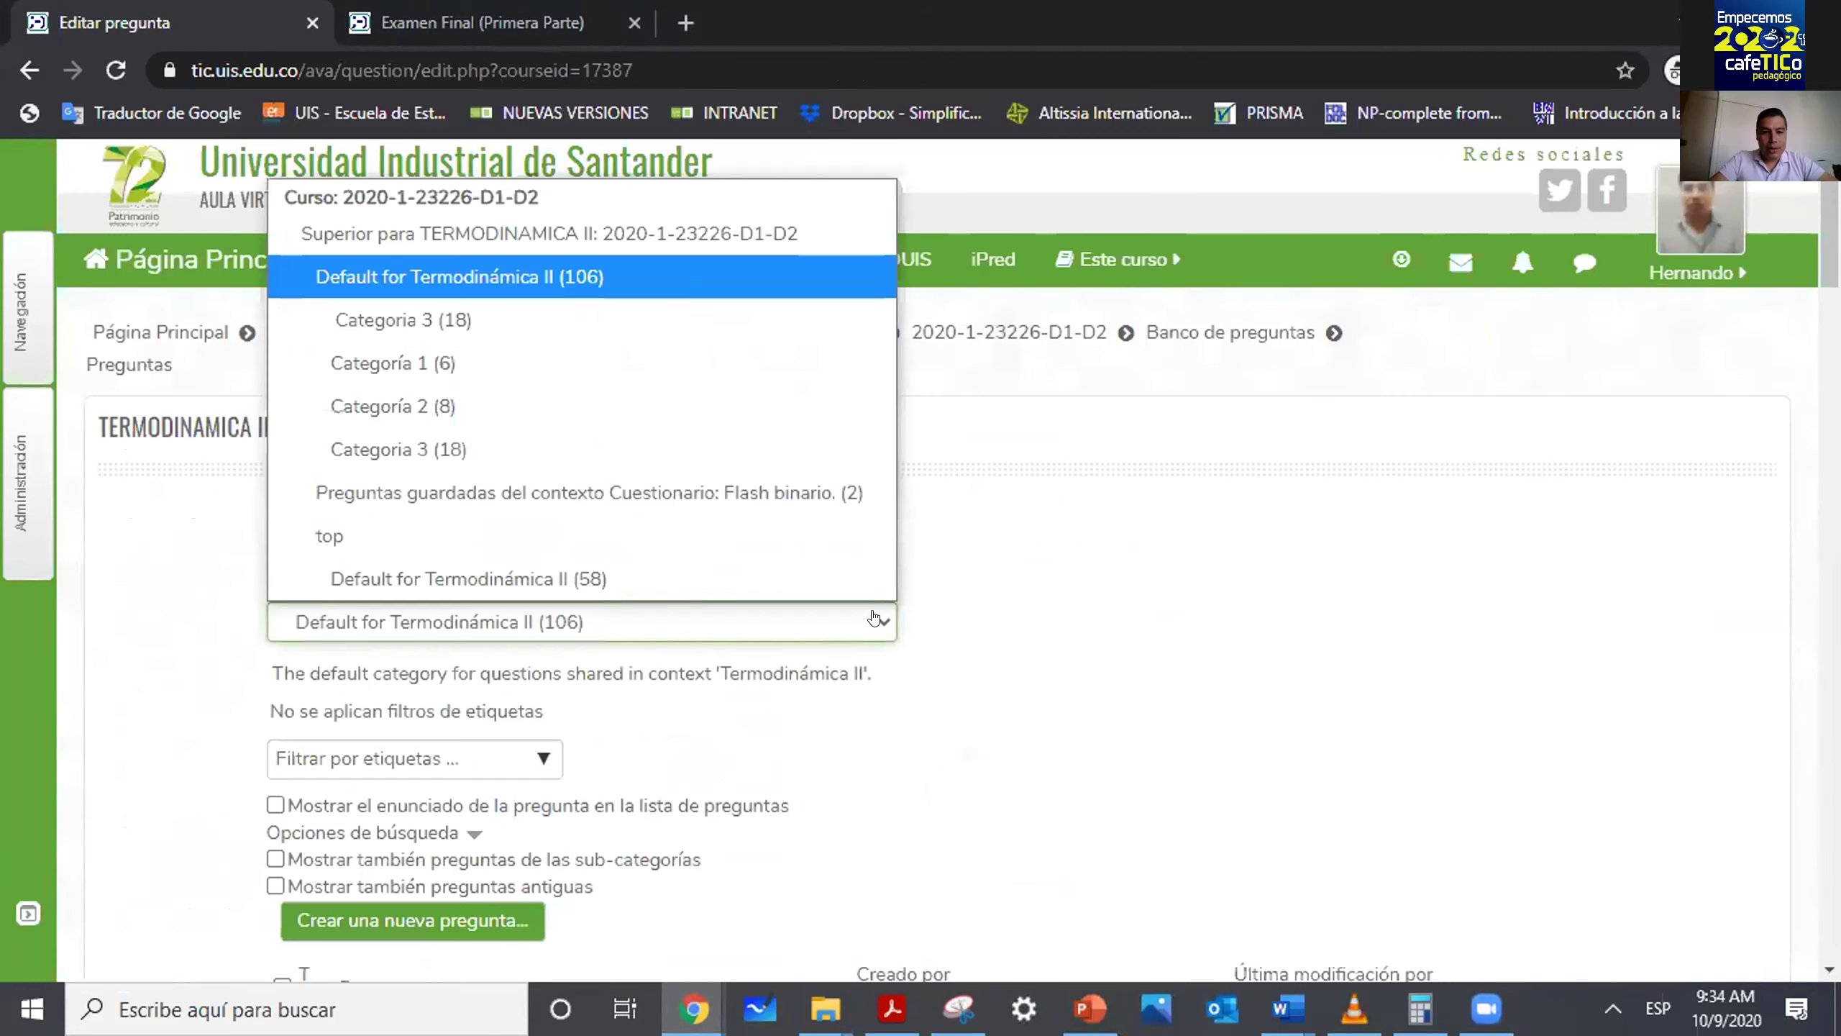
left_click(610, 234)
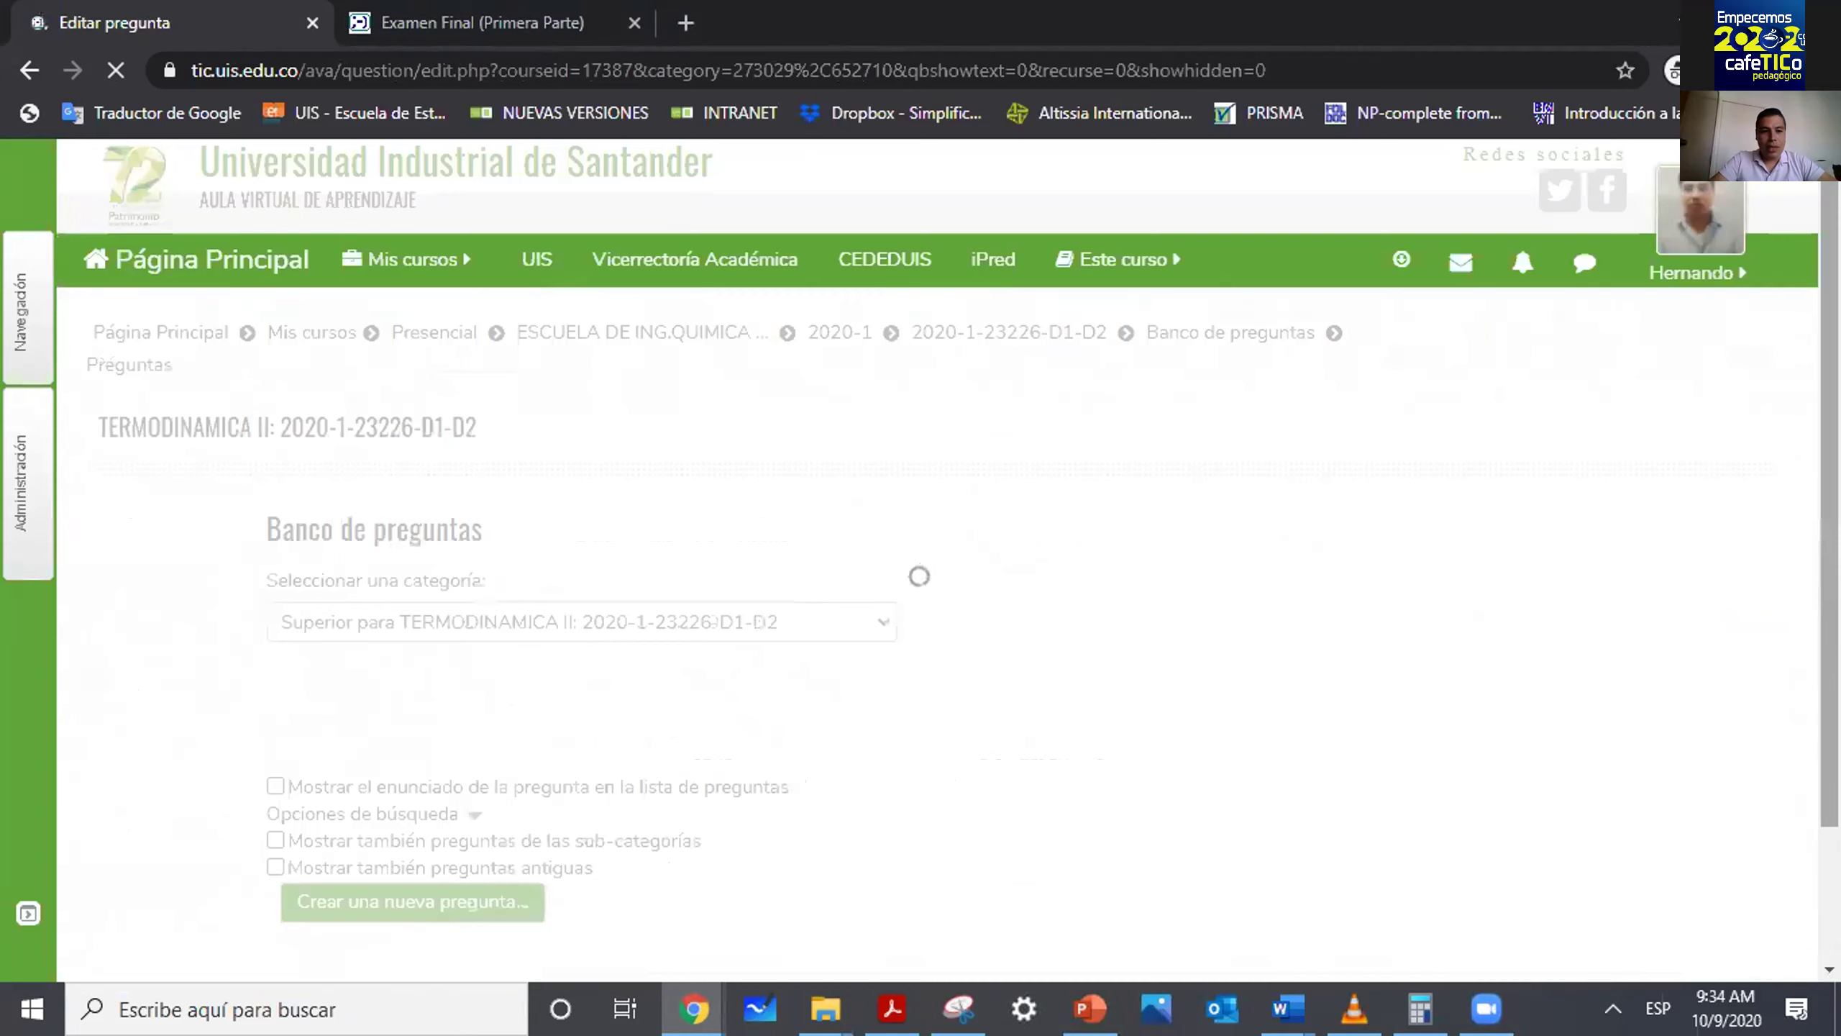
Create a new question of the type "Calculada" in the question bank.
scroll(919, 576, "down", 2)
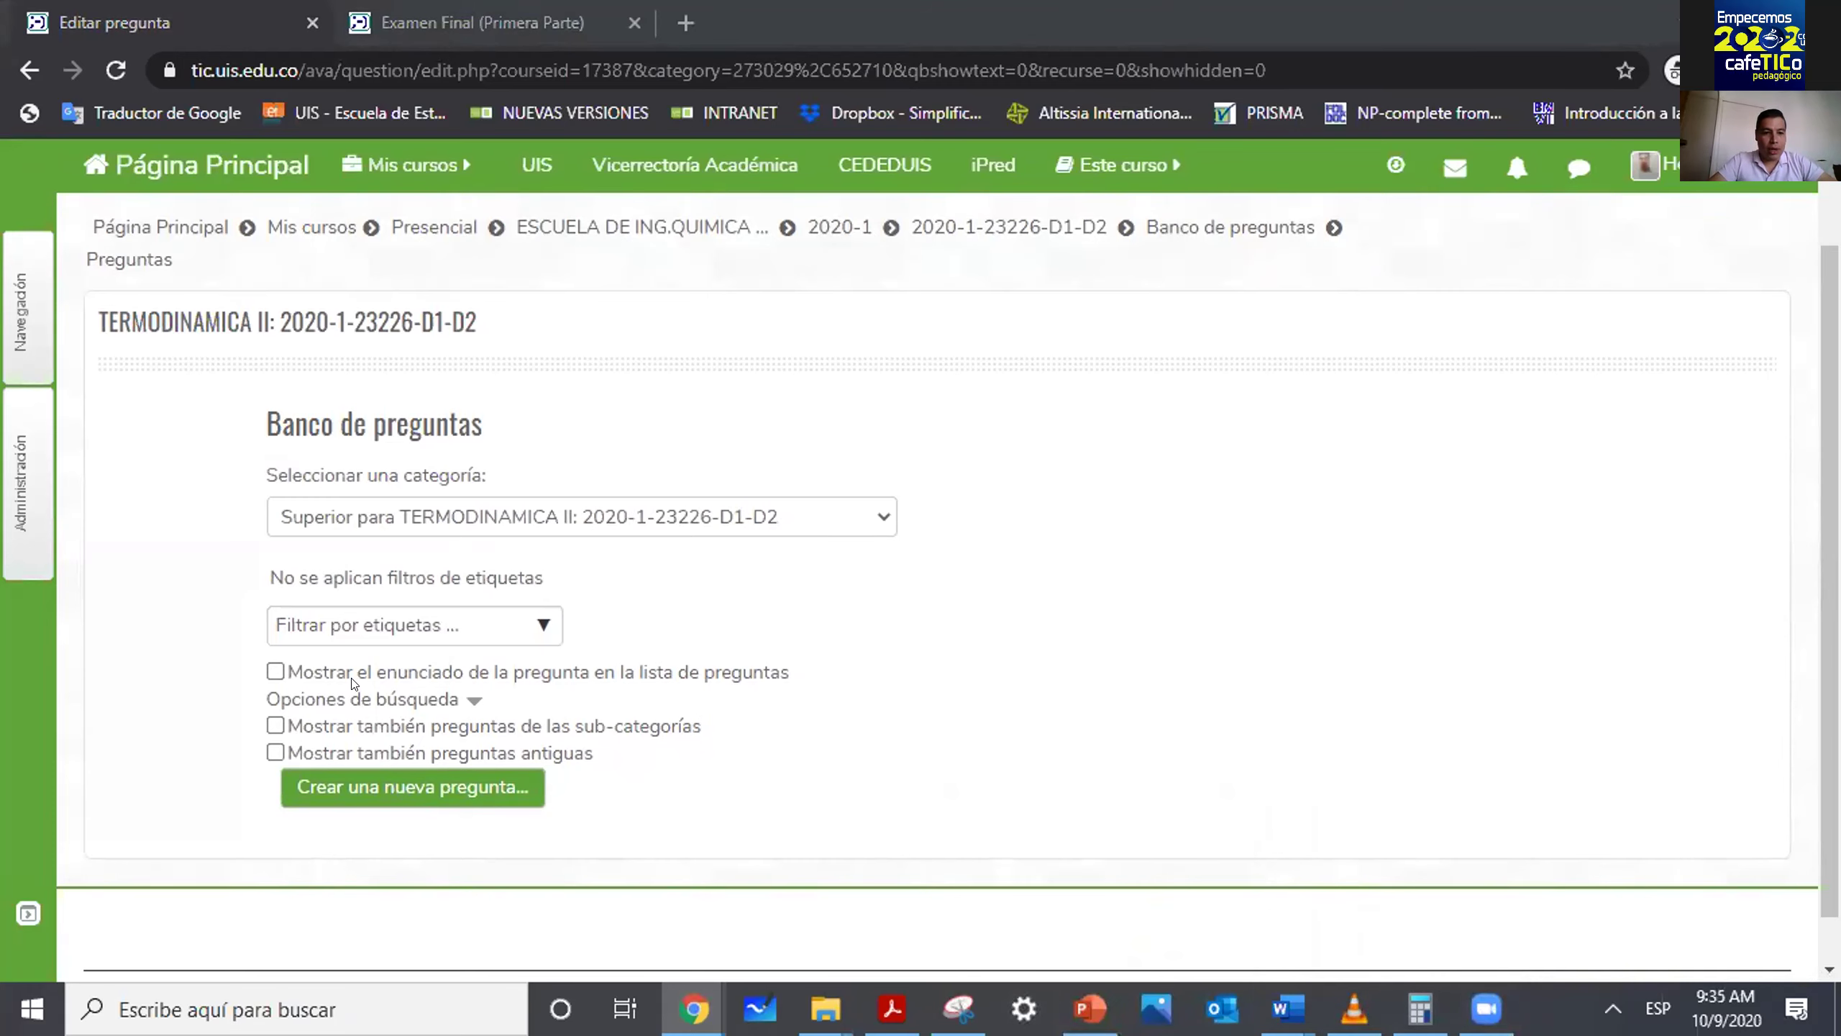
left_click(395, 789)
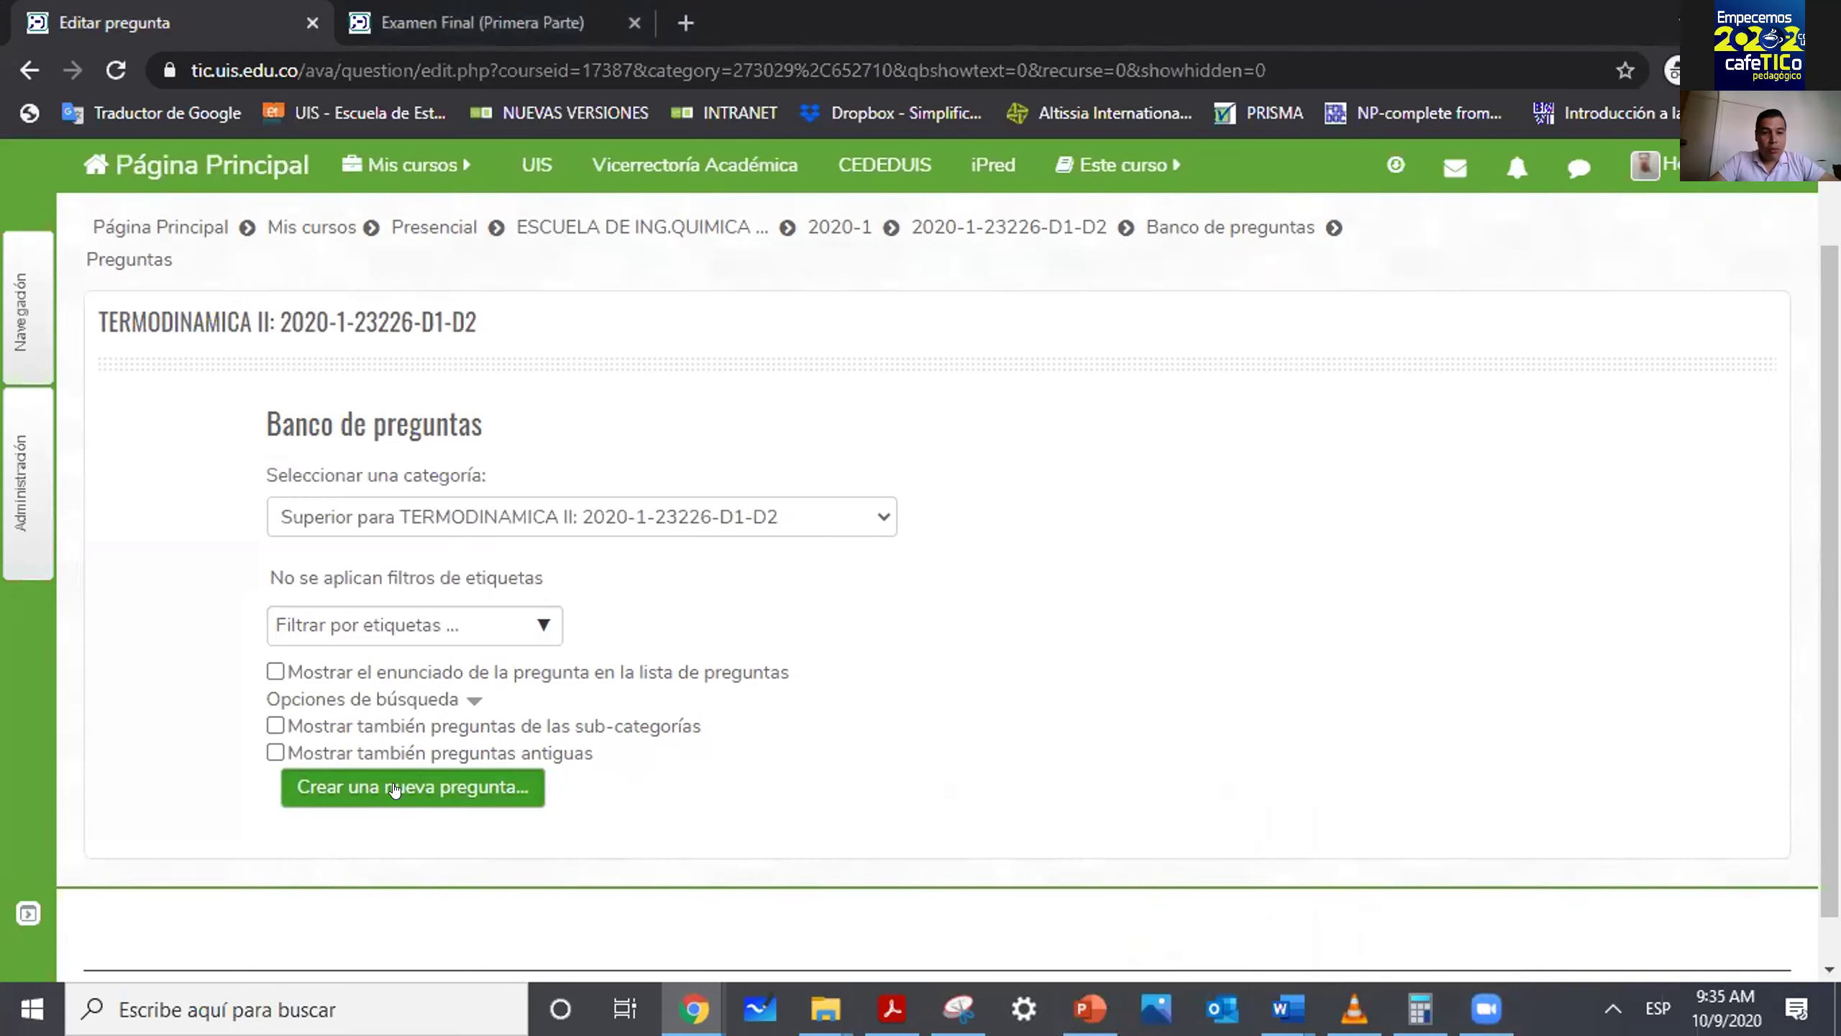
left_click_drag(868, 504, 870, 645)
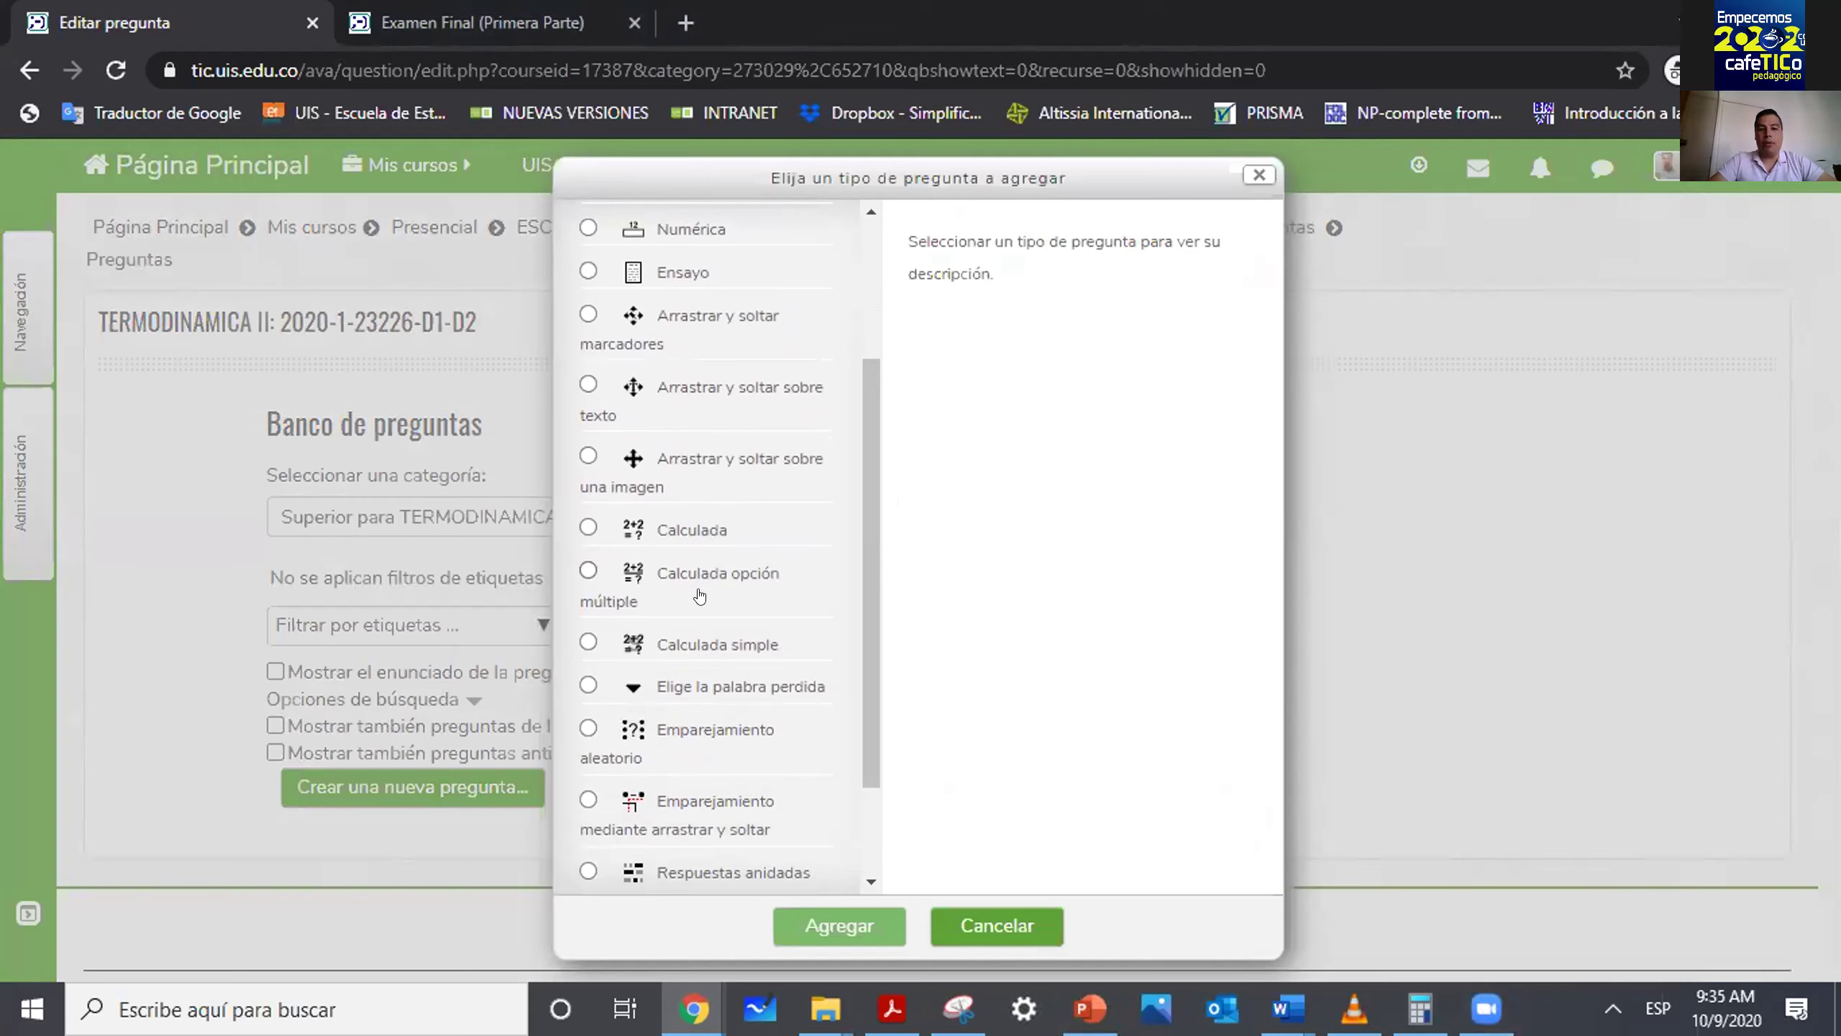
left_click(684, 530)
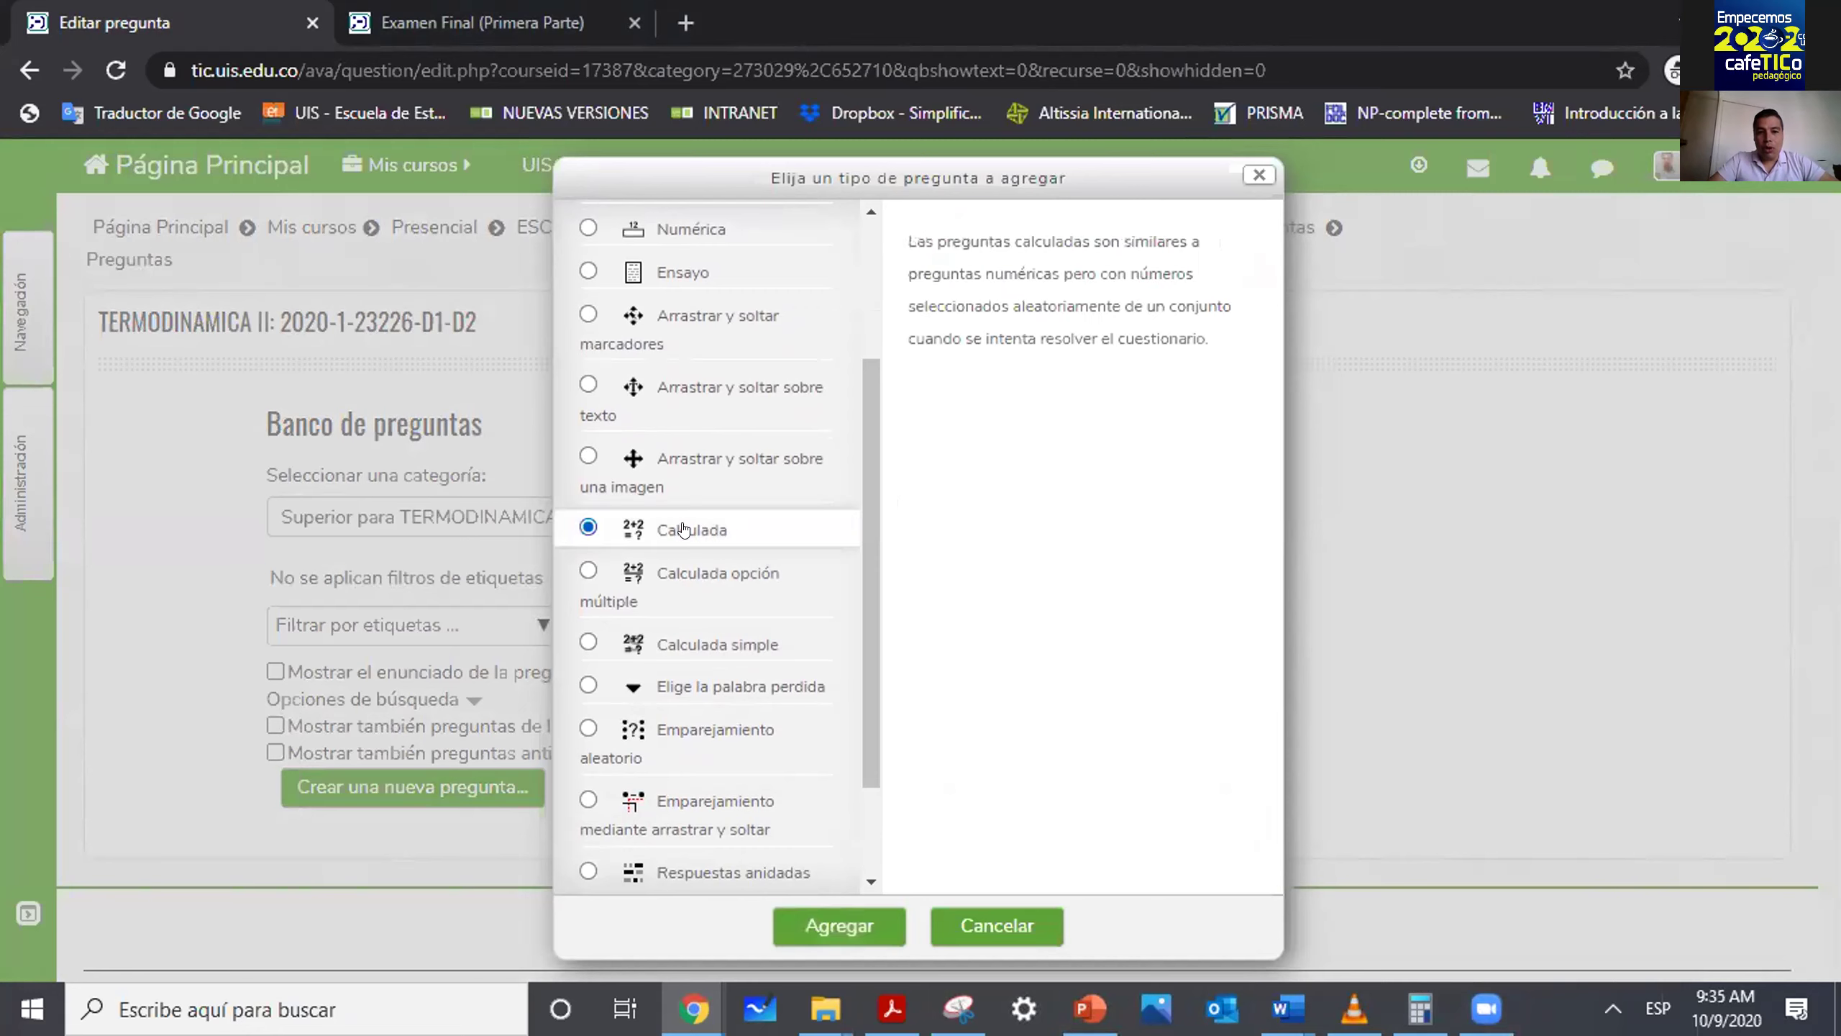
left_click(843, 919)
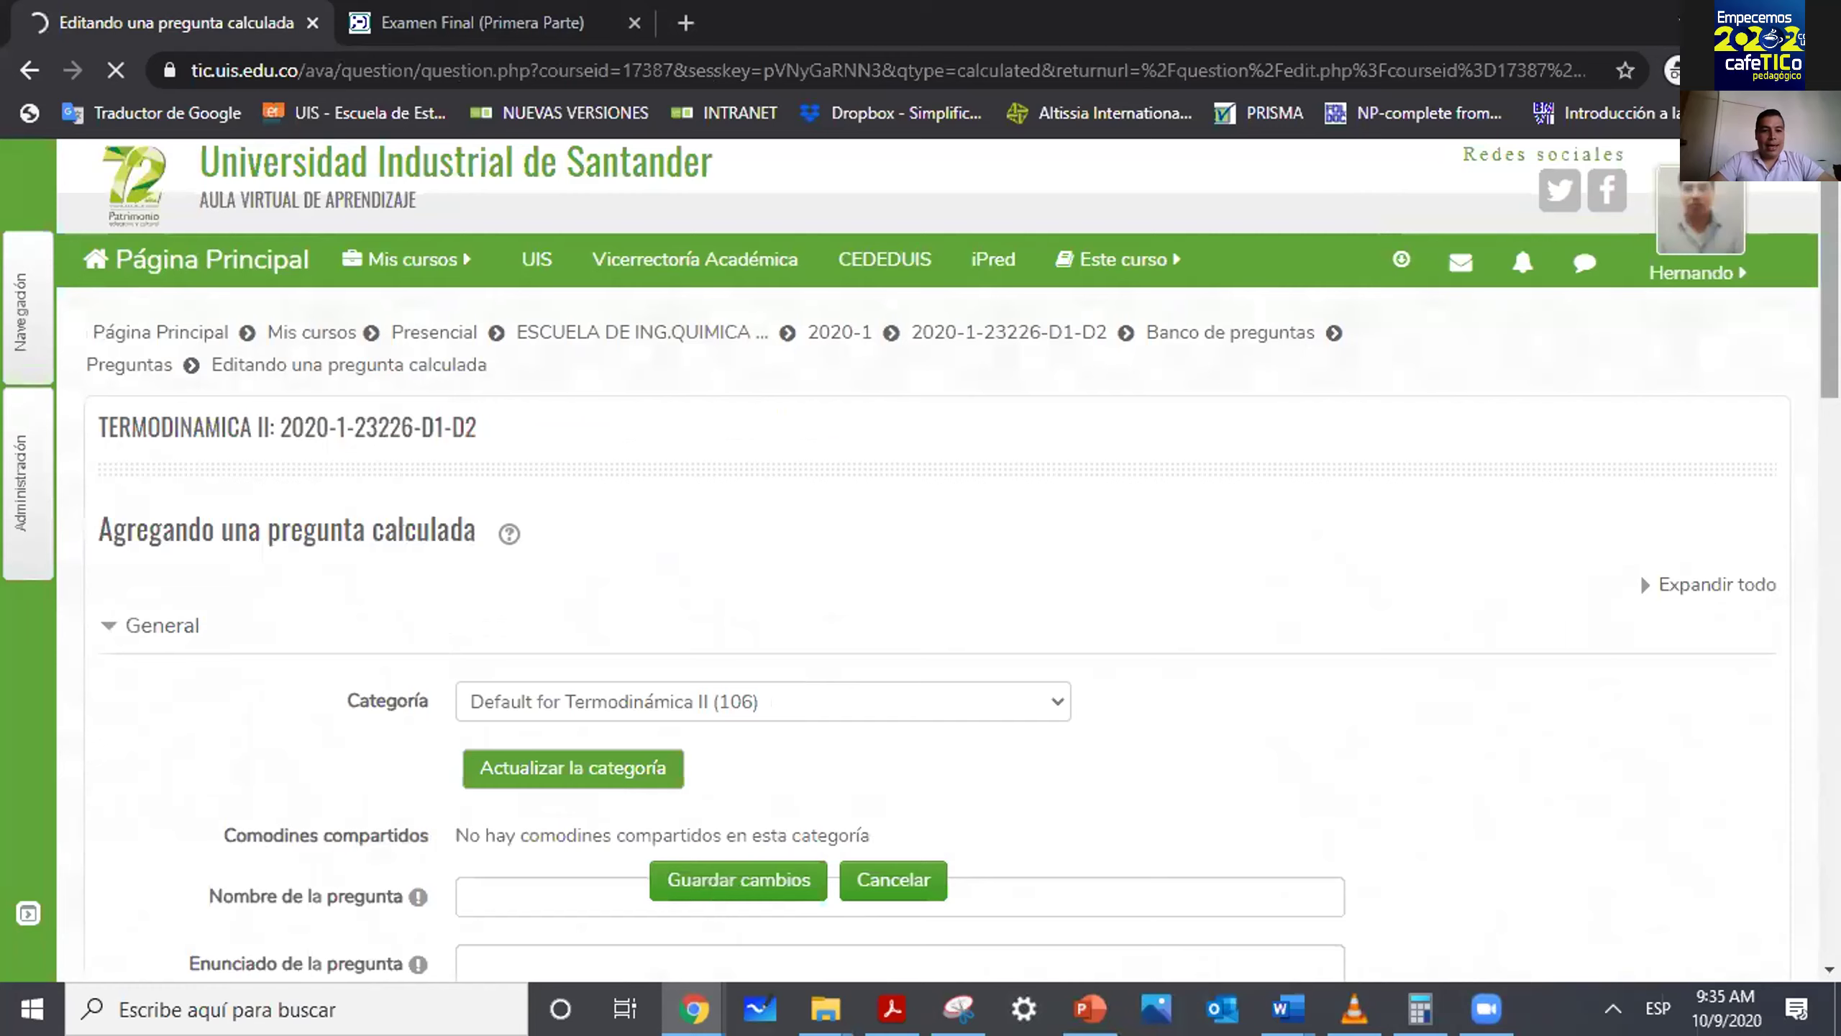
Name the calculated question "Área del círculo".
scroll(1798, 548, "down", 4)
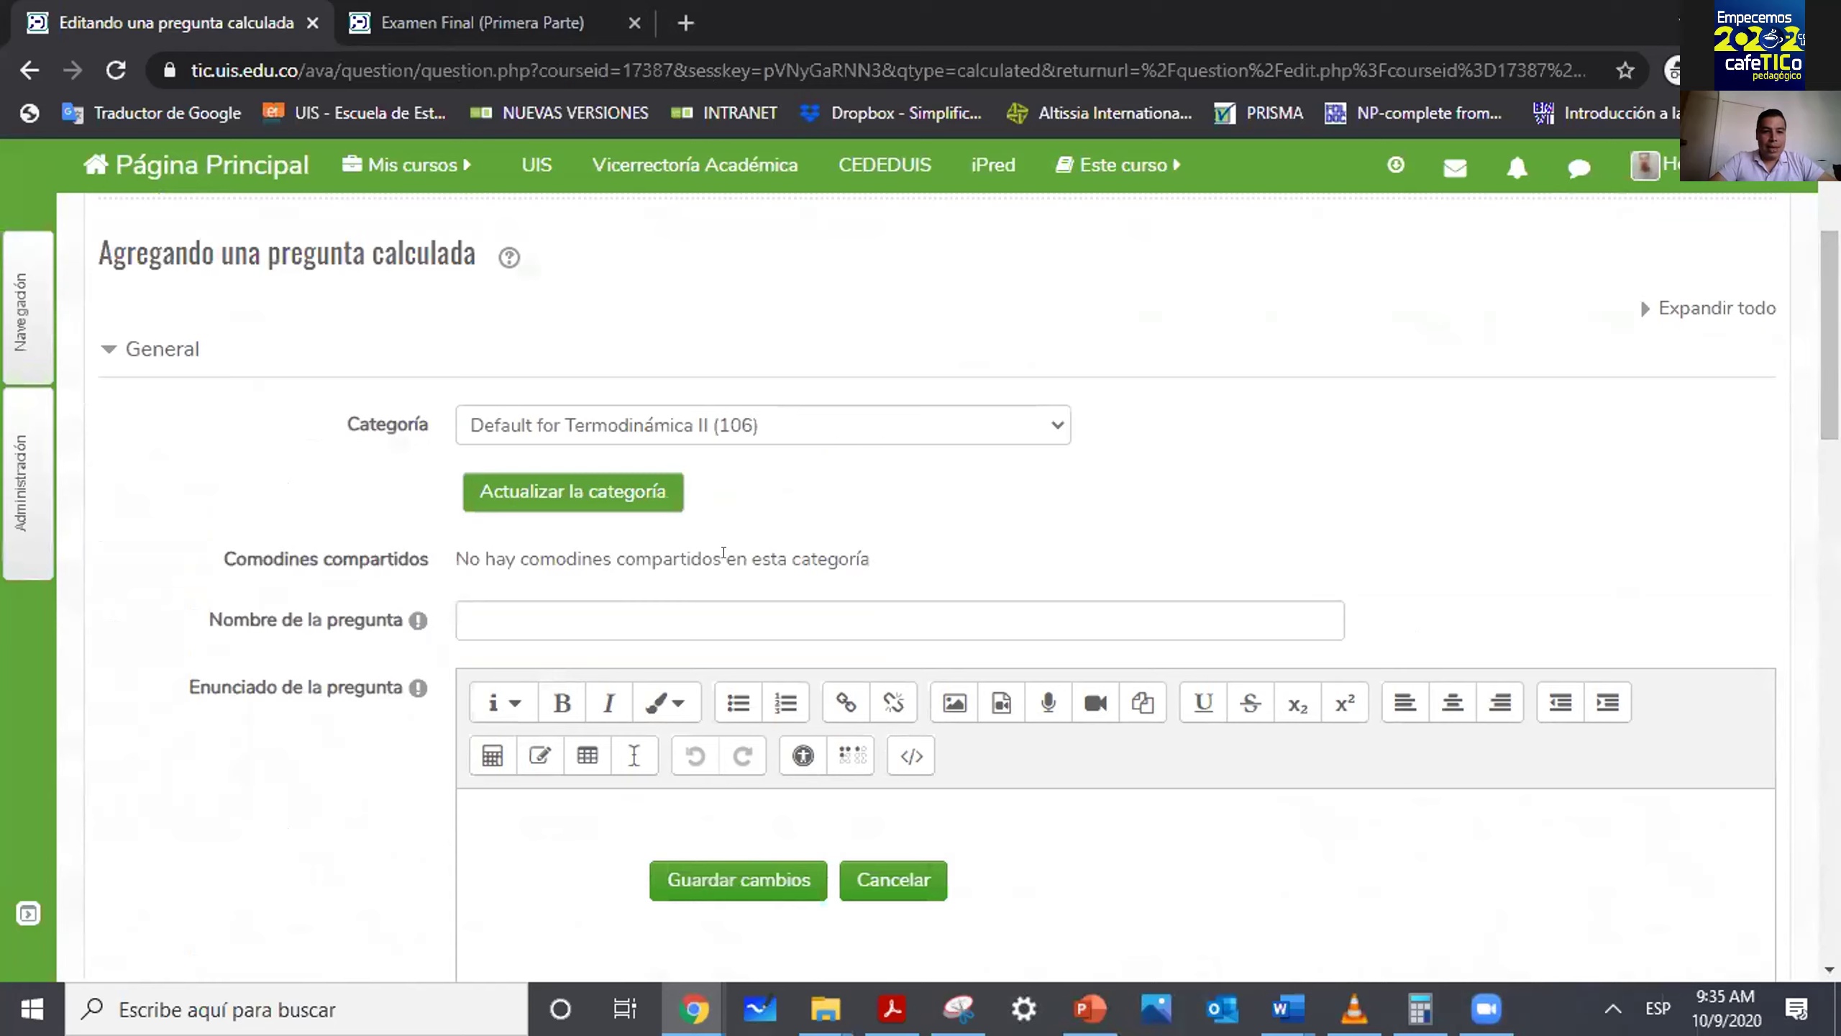
left_click(534, 614)
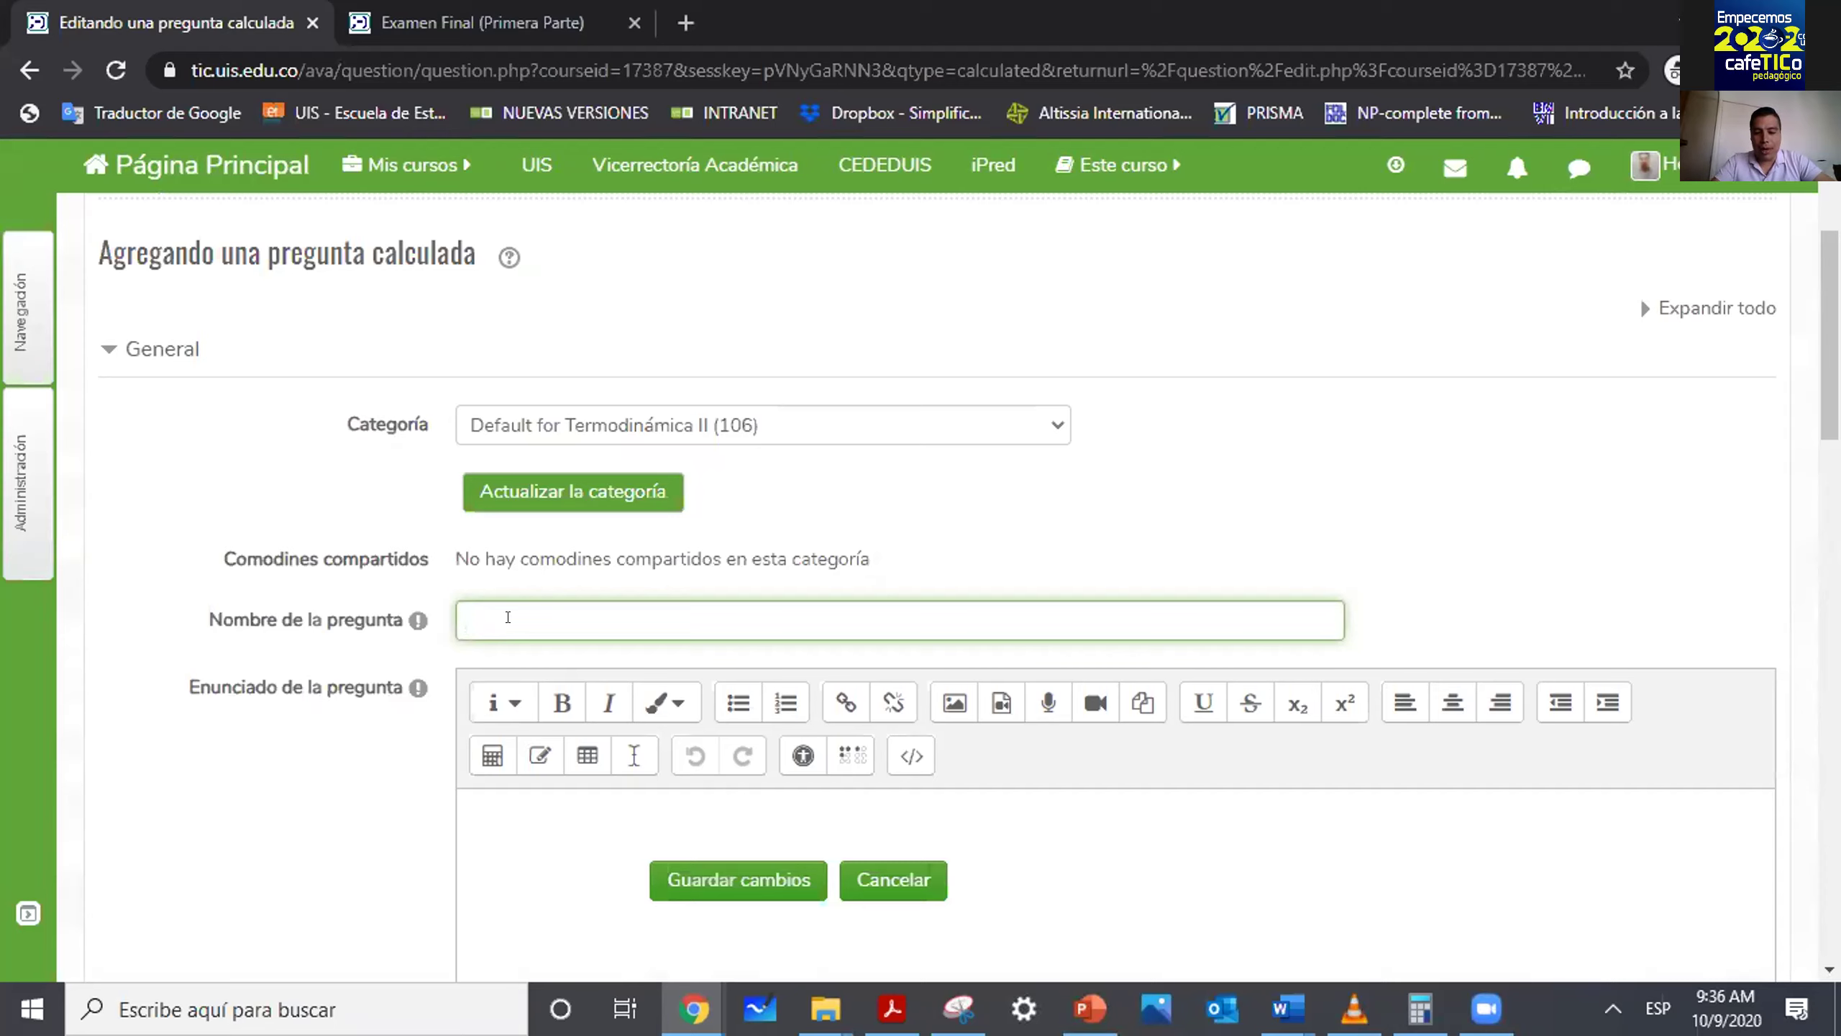
type("Área del cp")
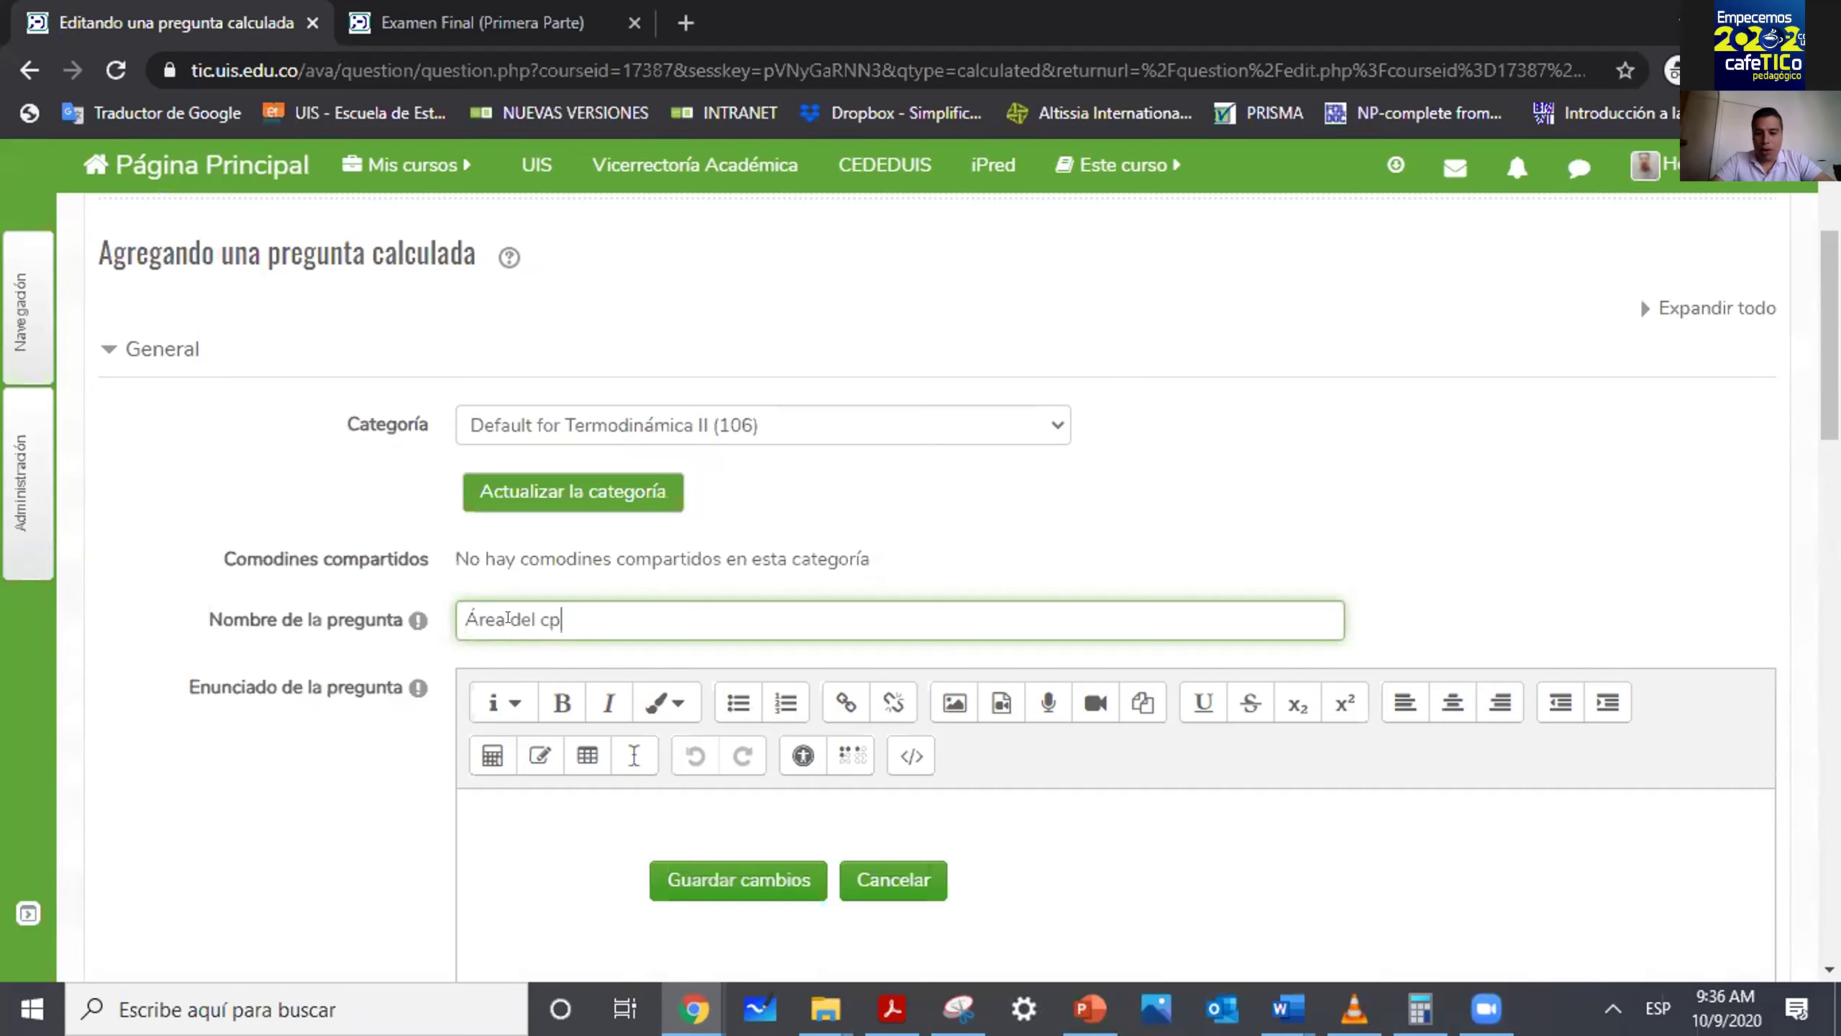
key("BackSpace")
type("írculo")
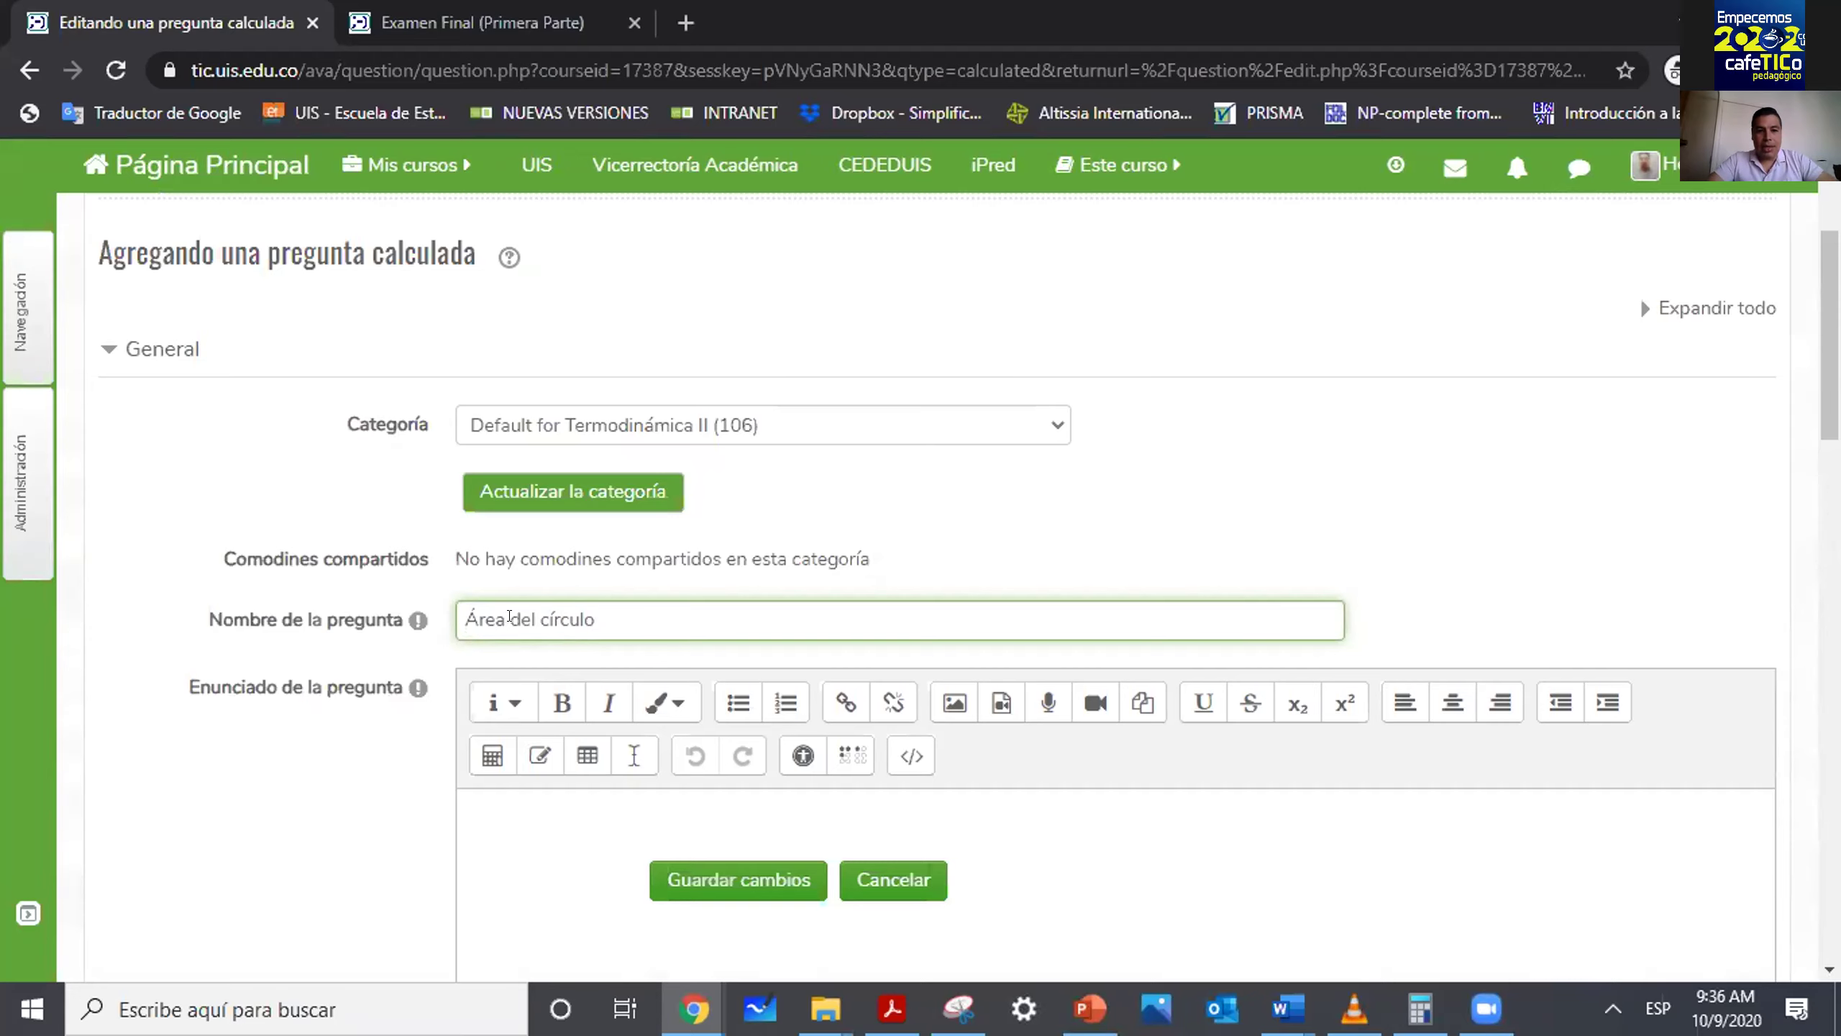
Write the question text "Calcular el área del círculo que tiene un radio de" followed by an opening brace for the radius wildcard.
scroll(510, 616, "down", 1)
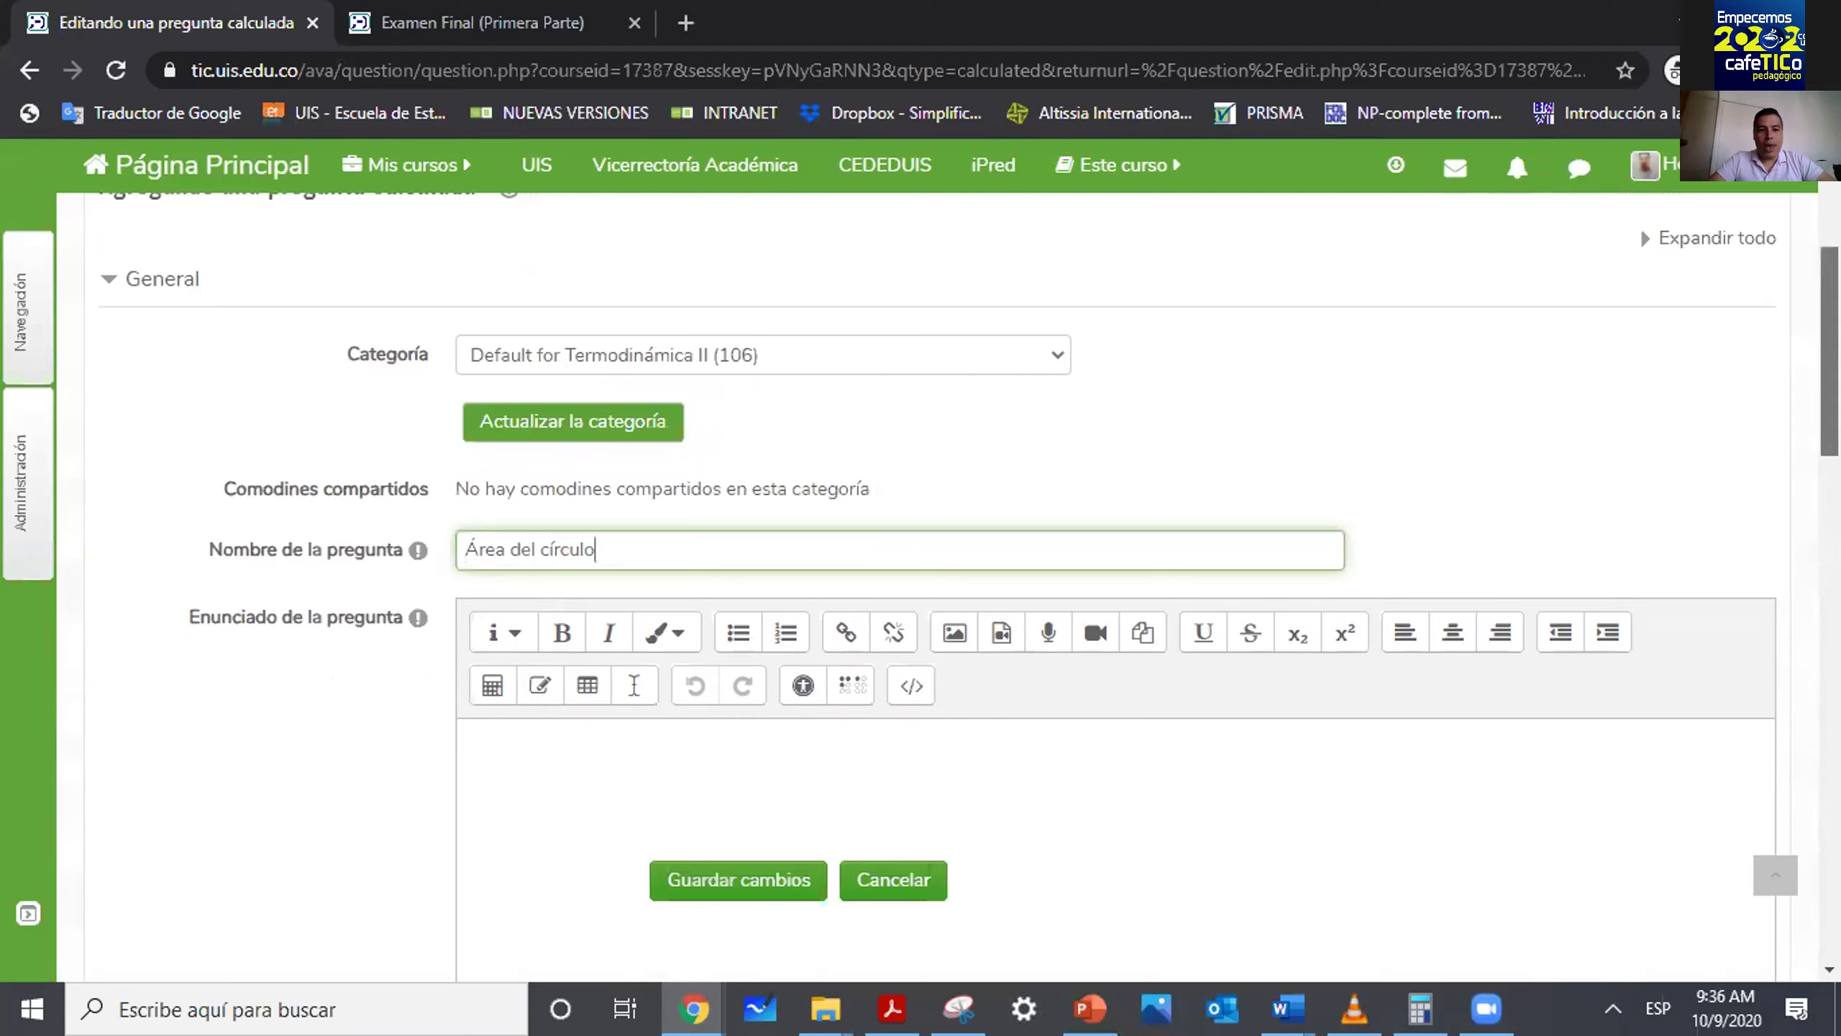
scroll(705, 636, "down", 3)
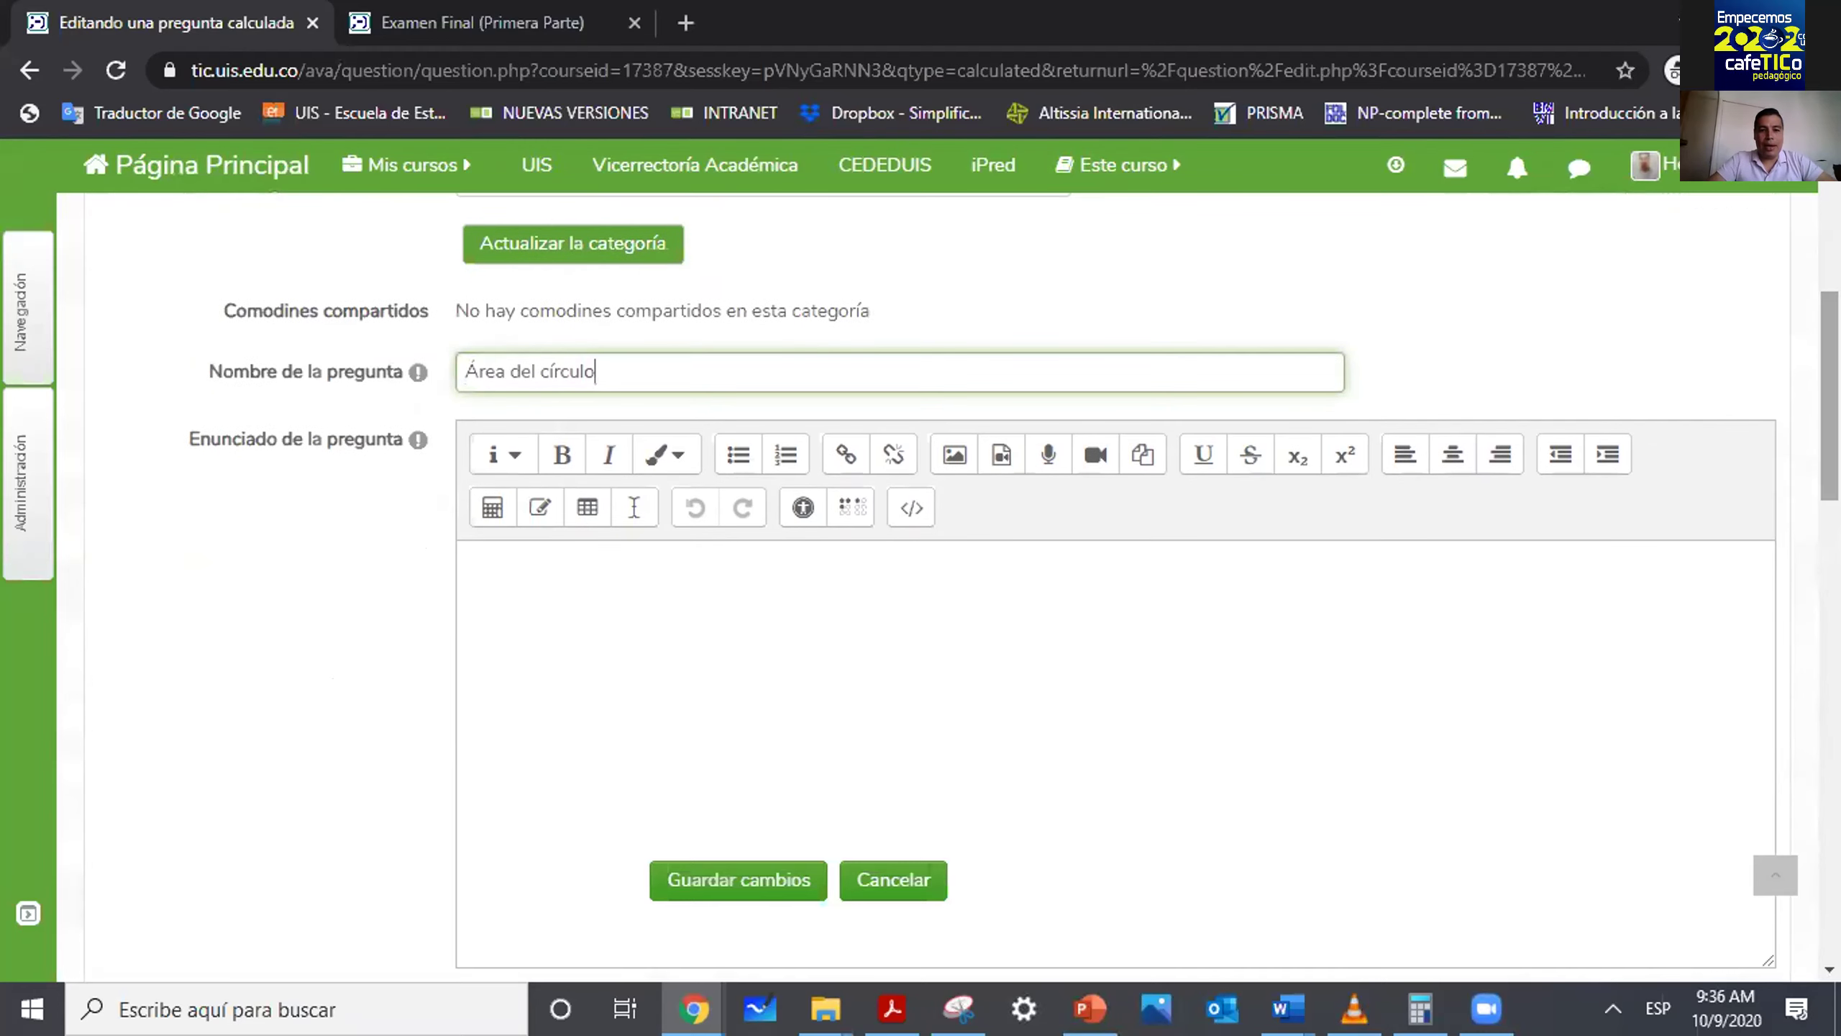
left_click(485, 552)
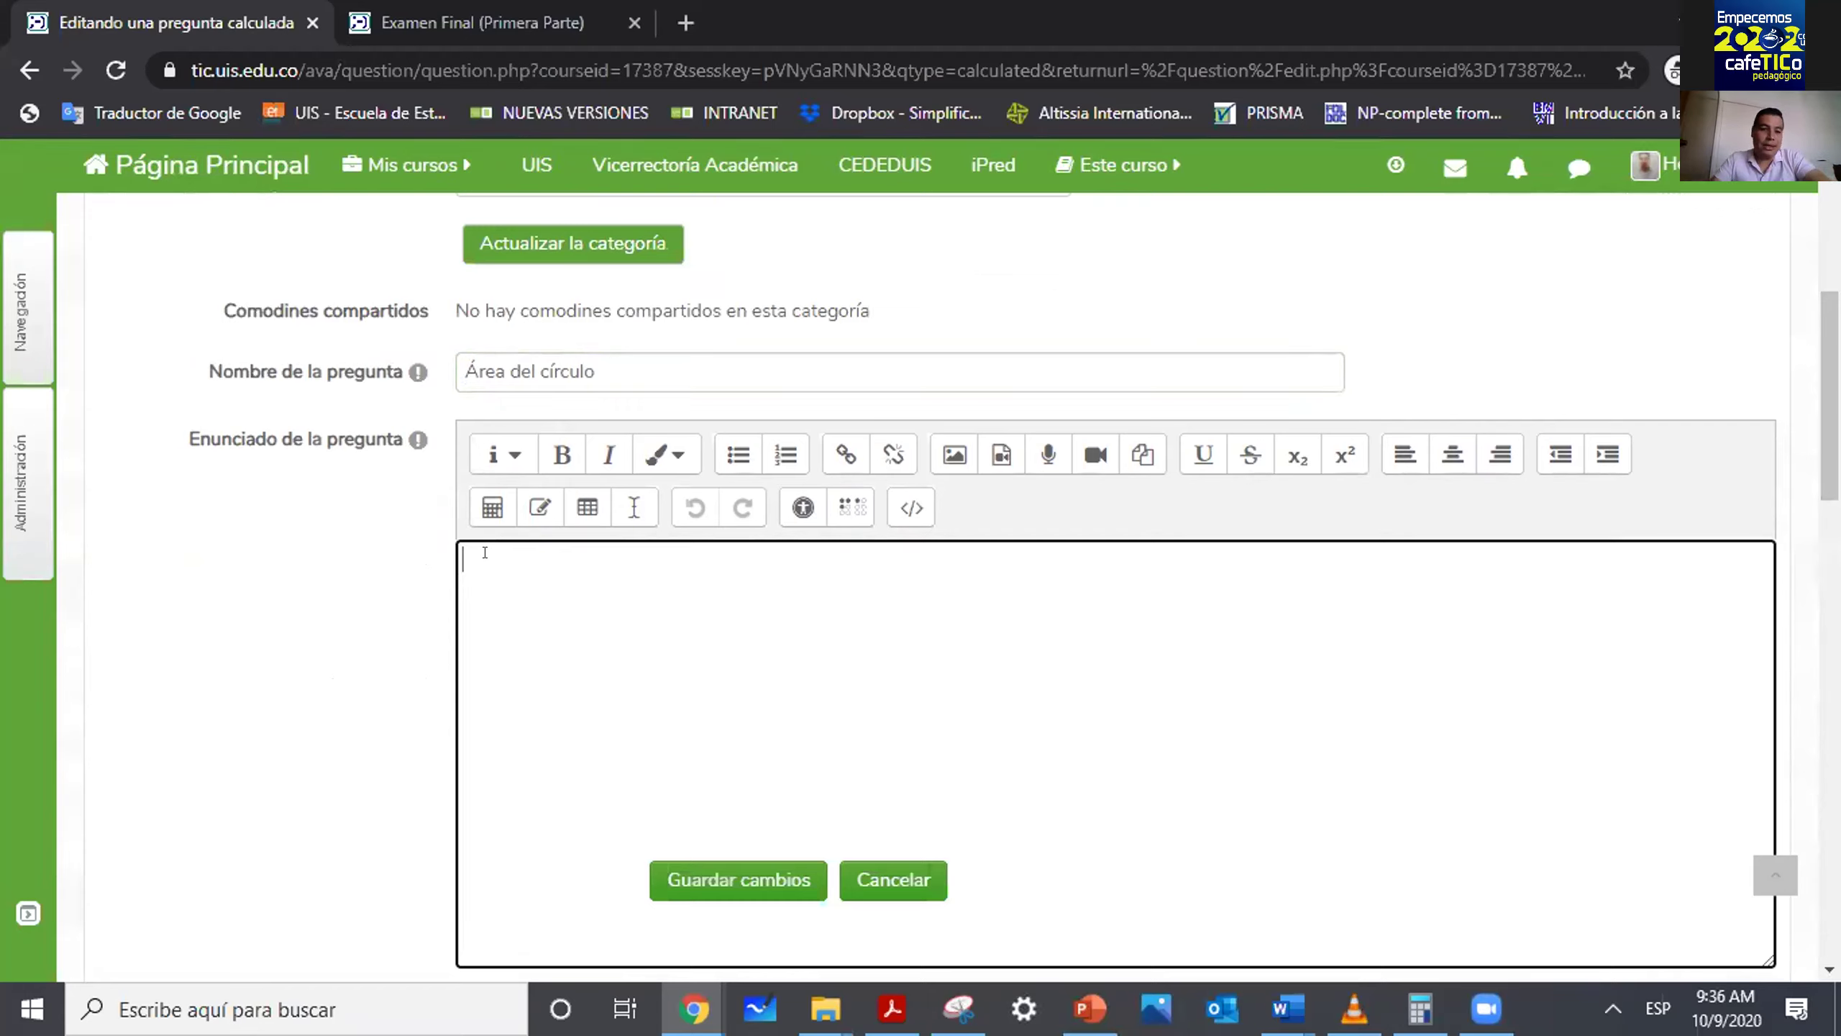
type("C")
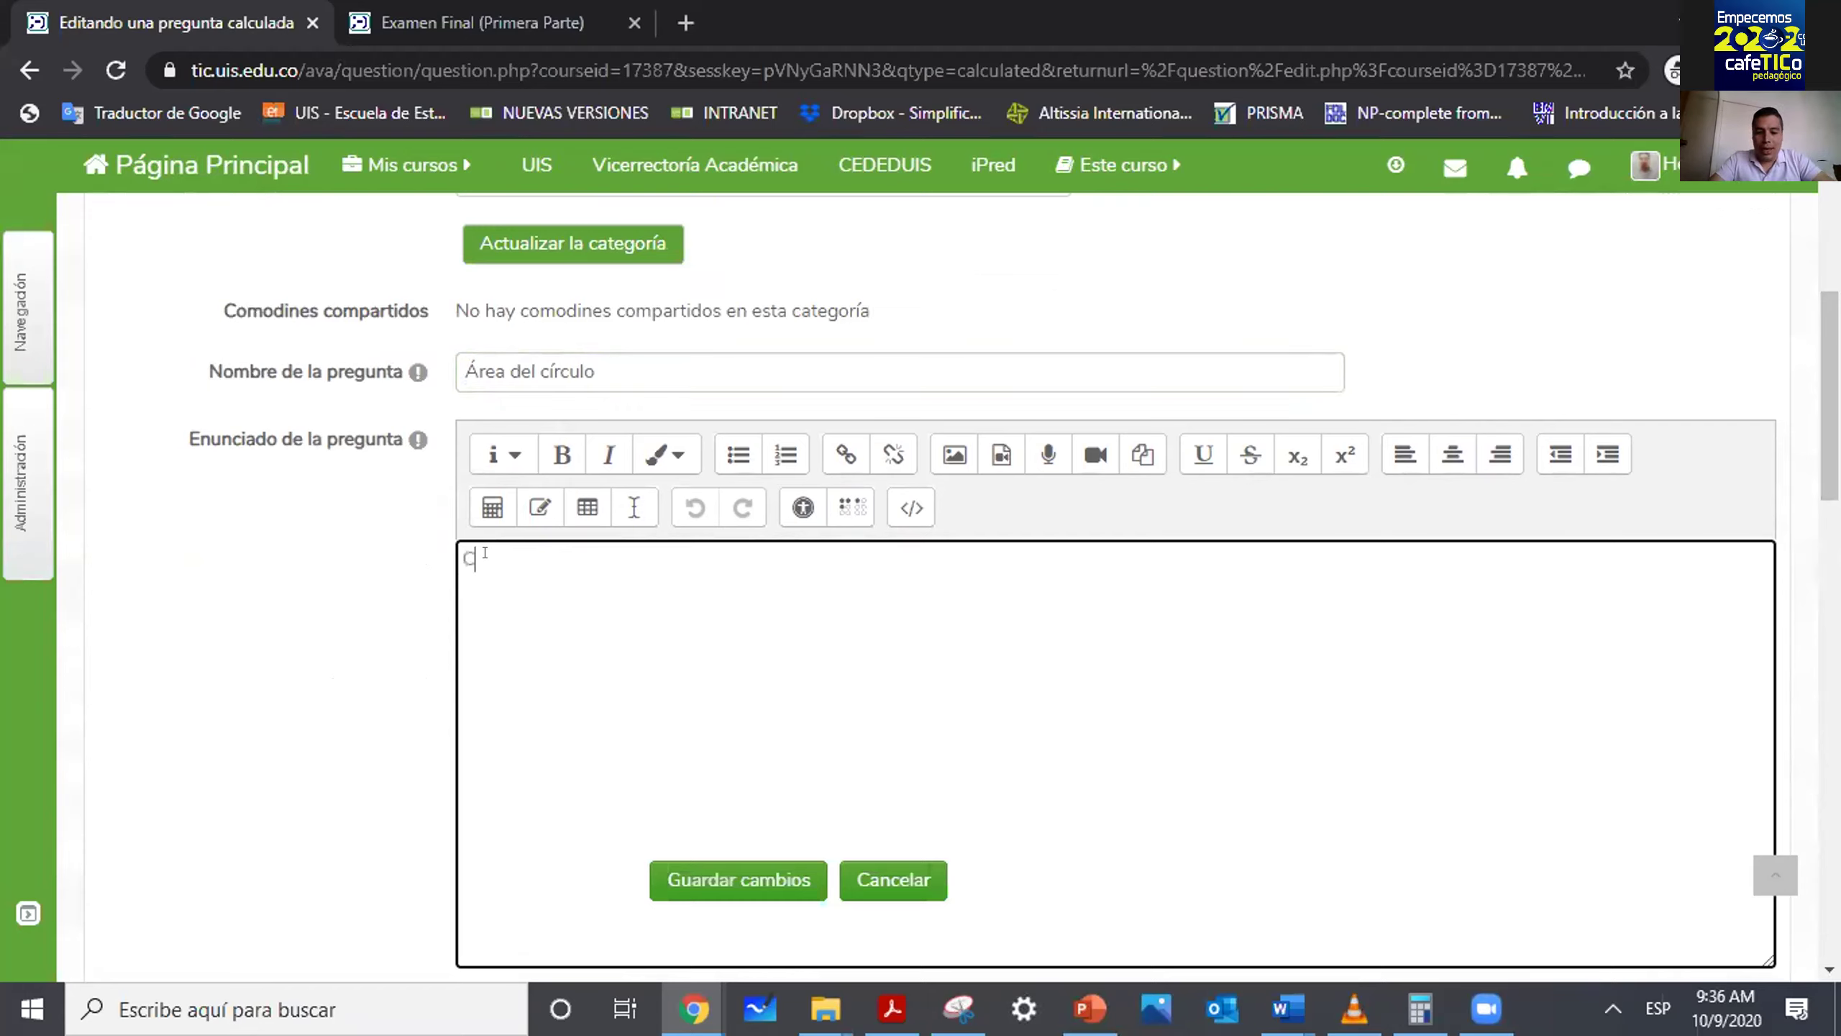
type("alcular el ")
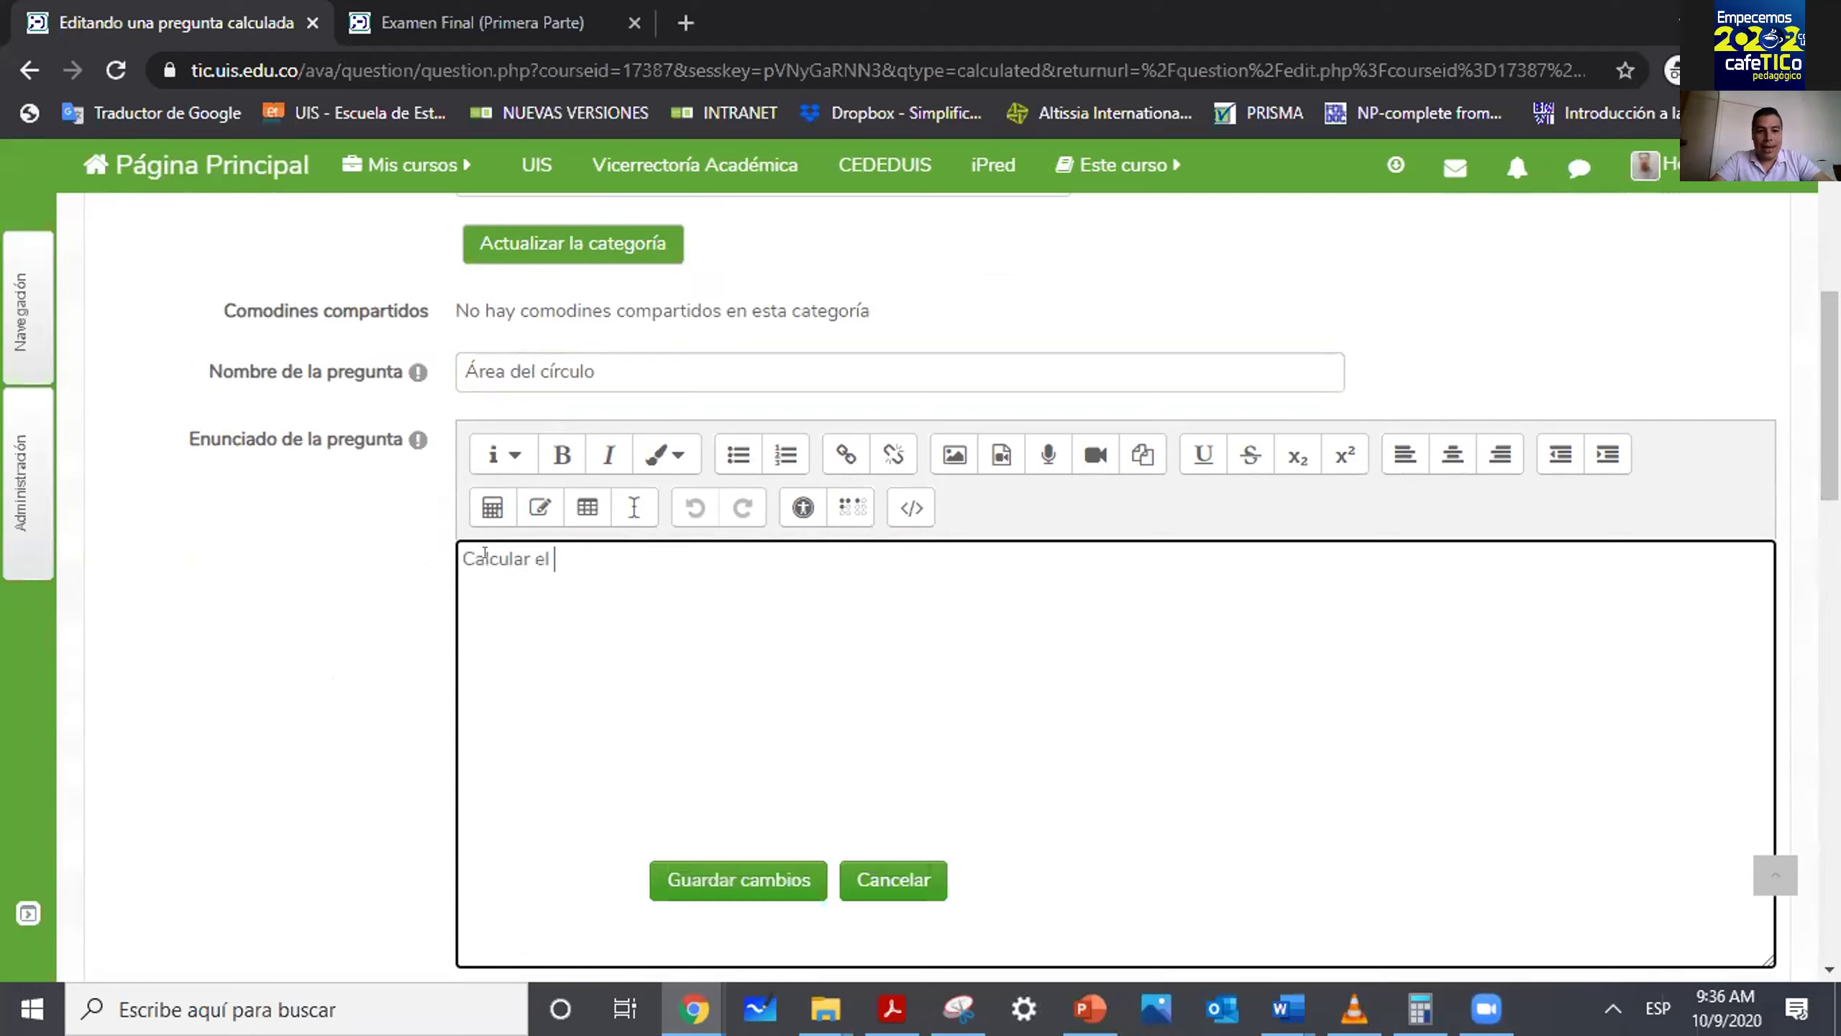
type("área del círu")
key("BackSpace")
type("culo")
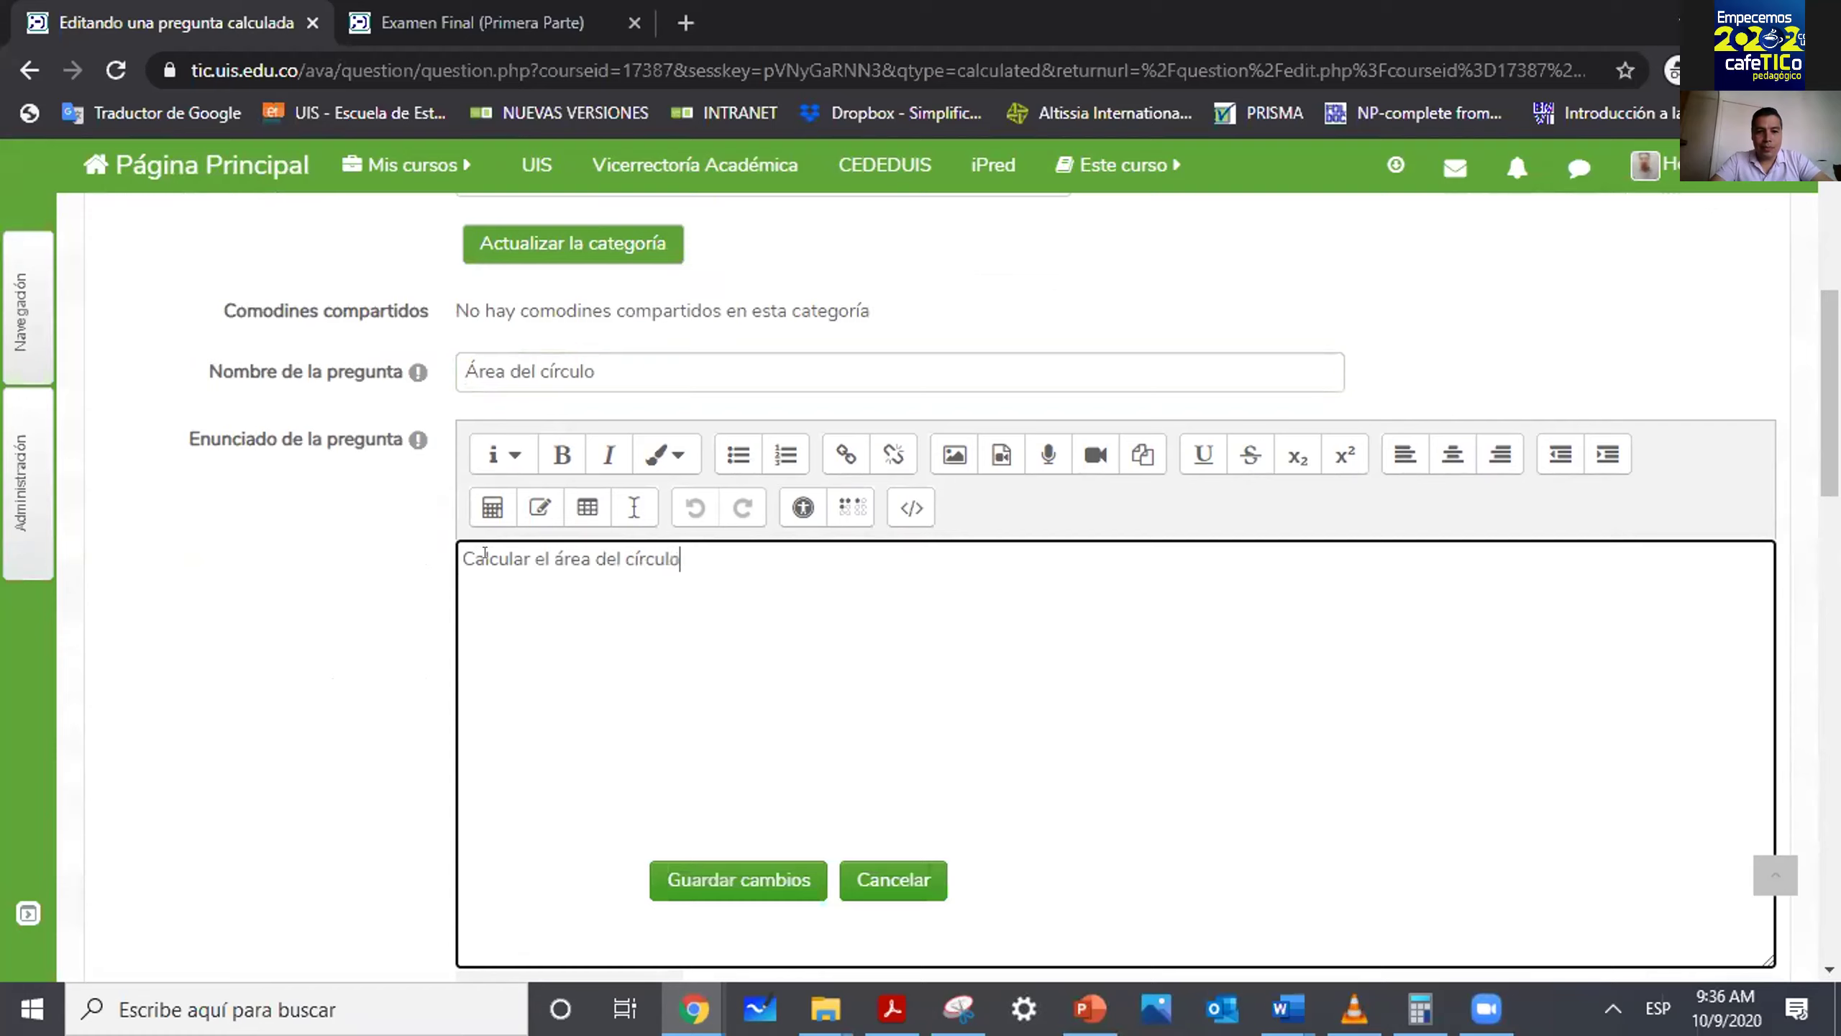
type(" que tiene un radio de")
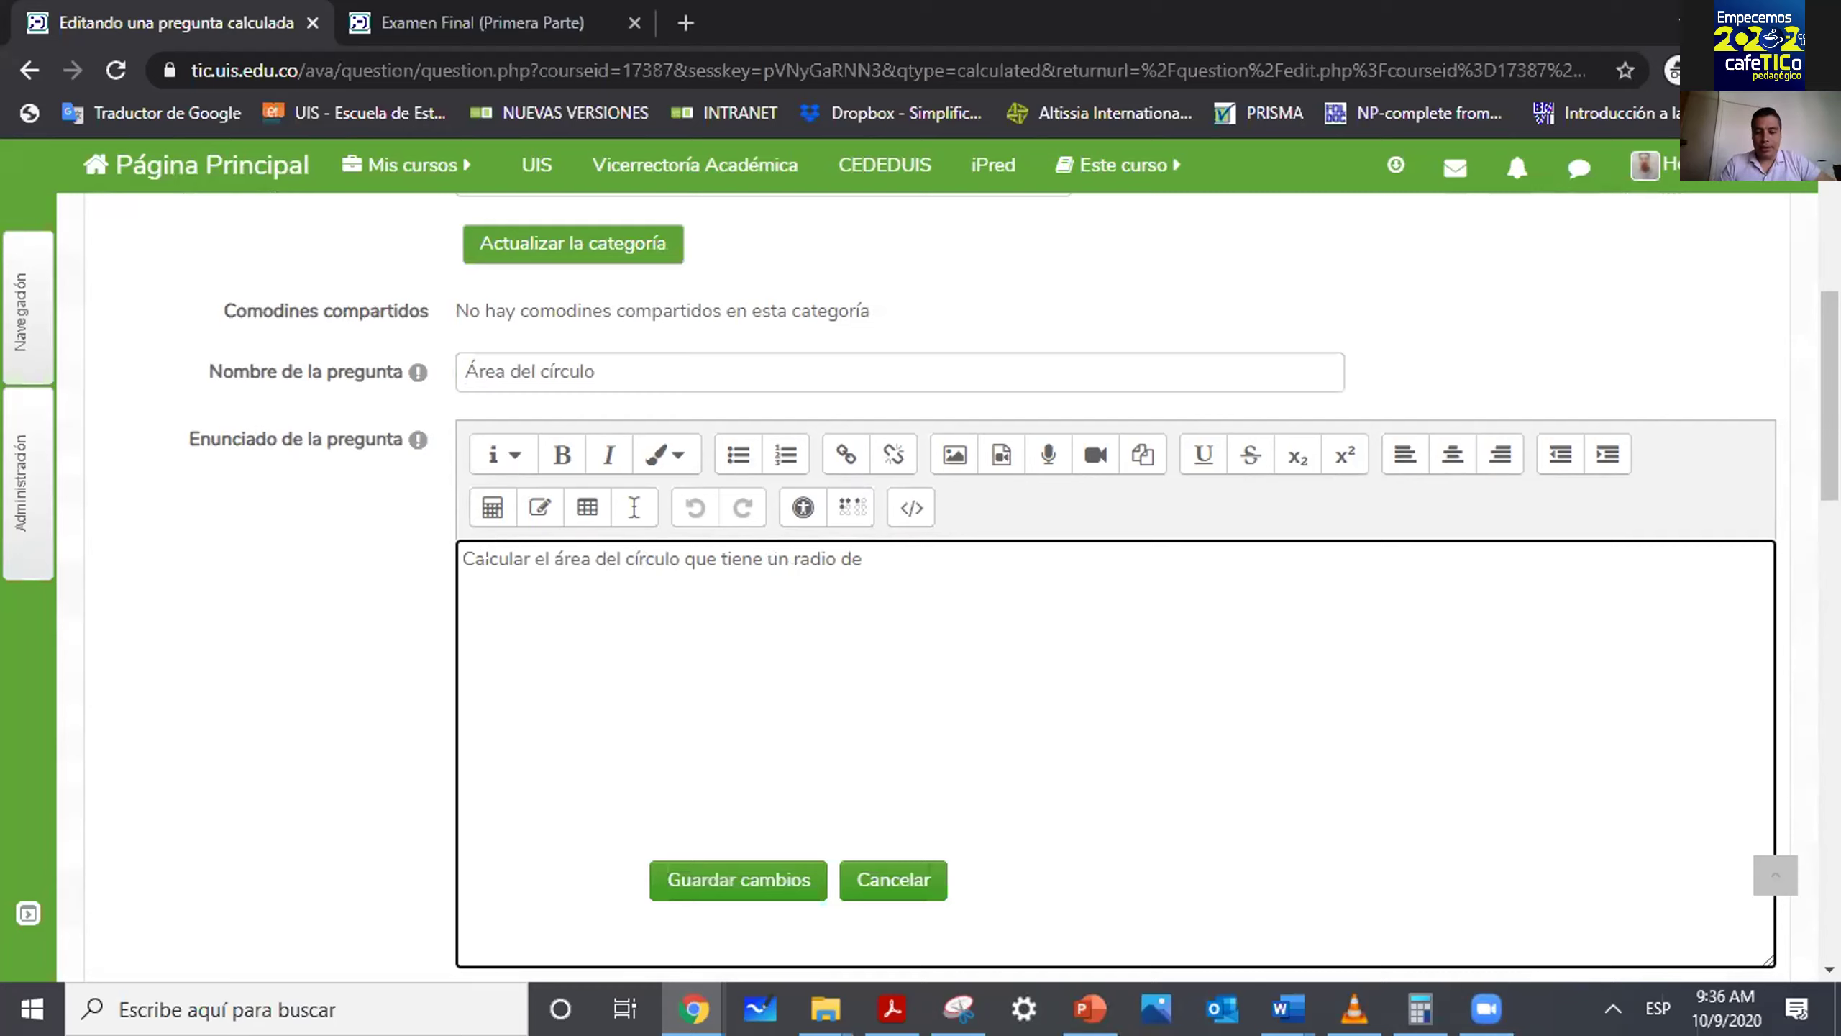
type("{")
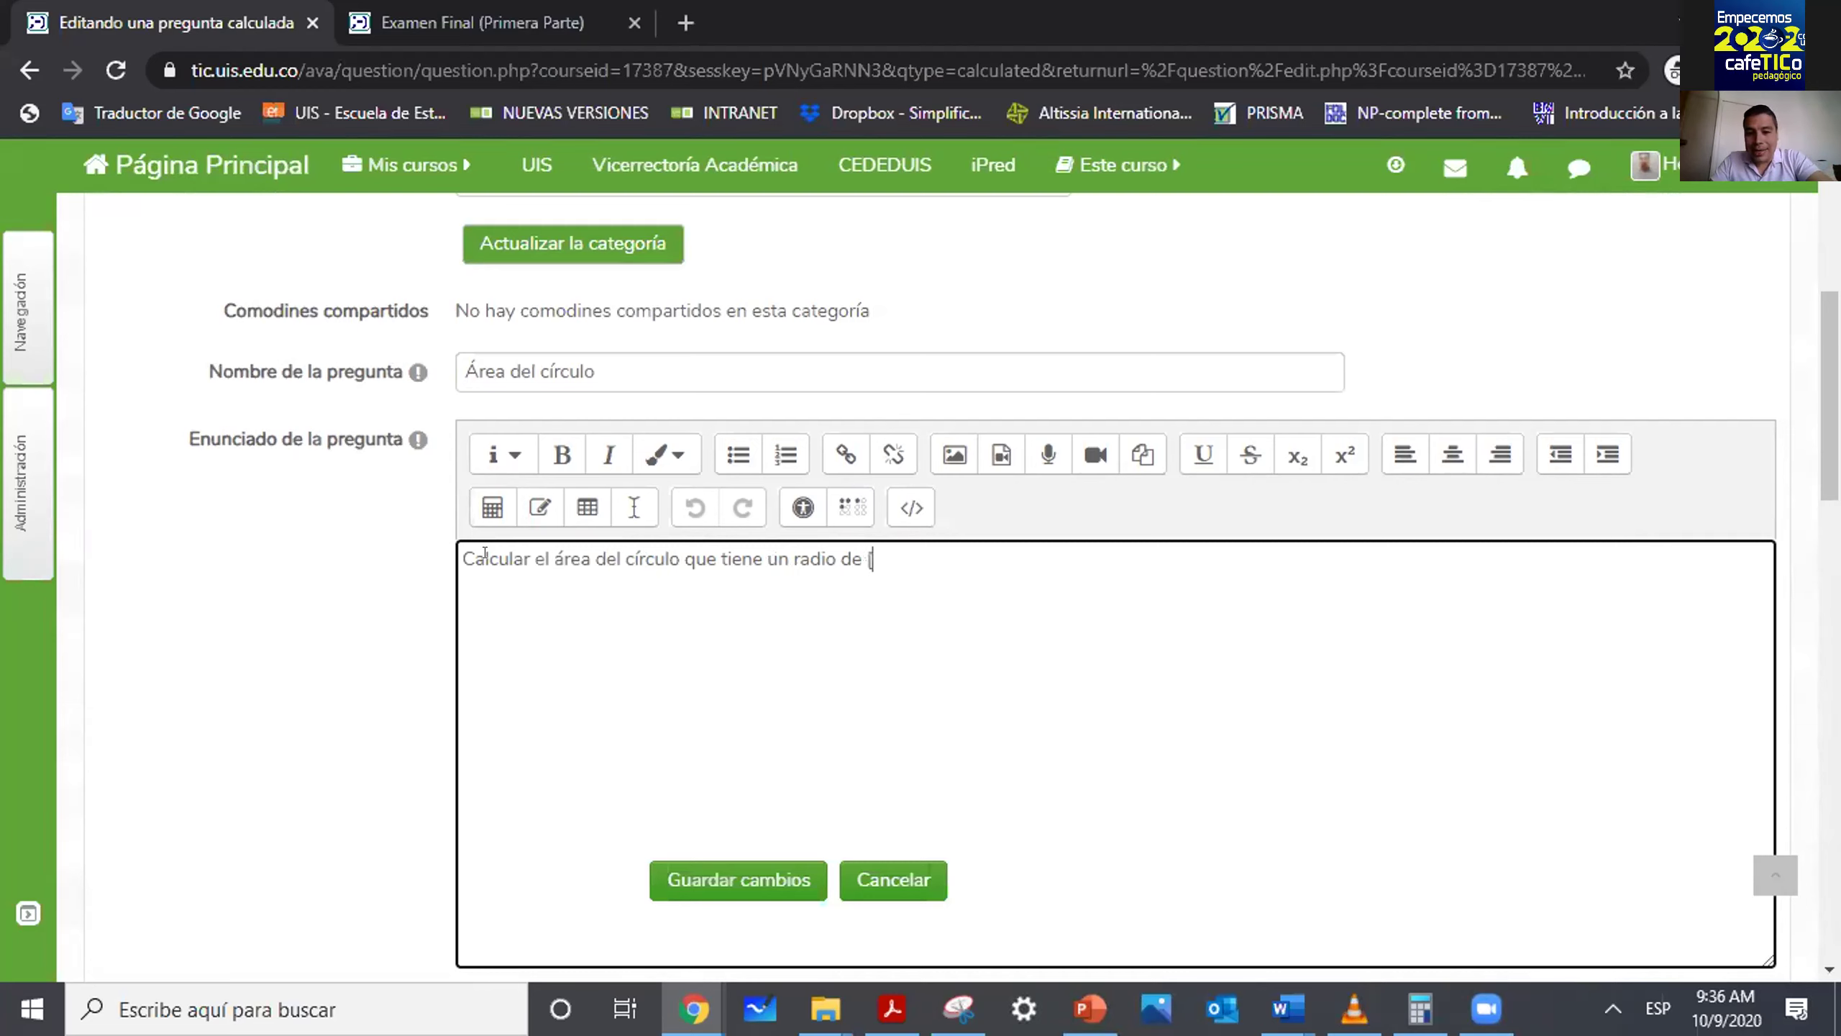
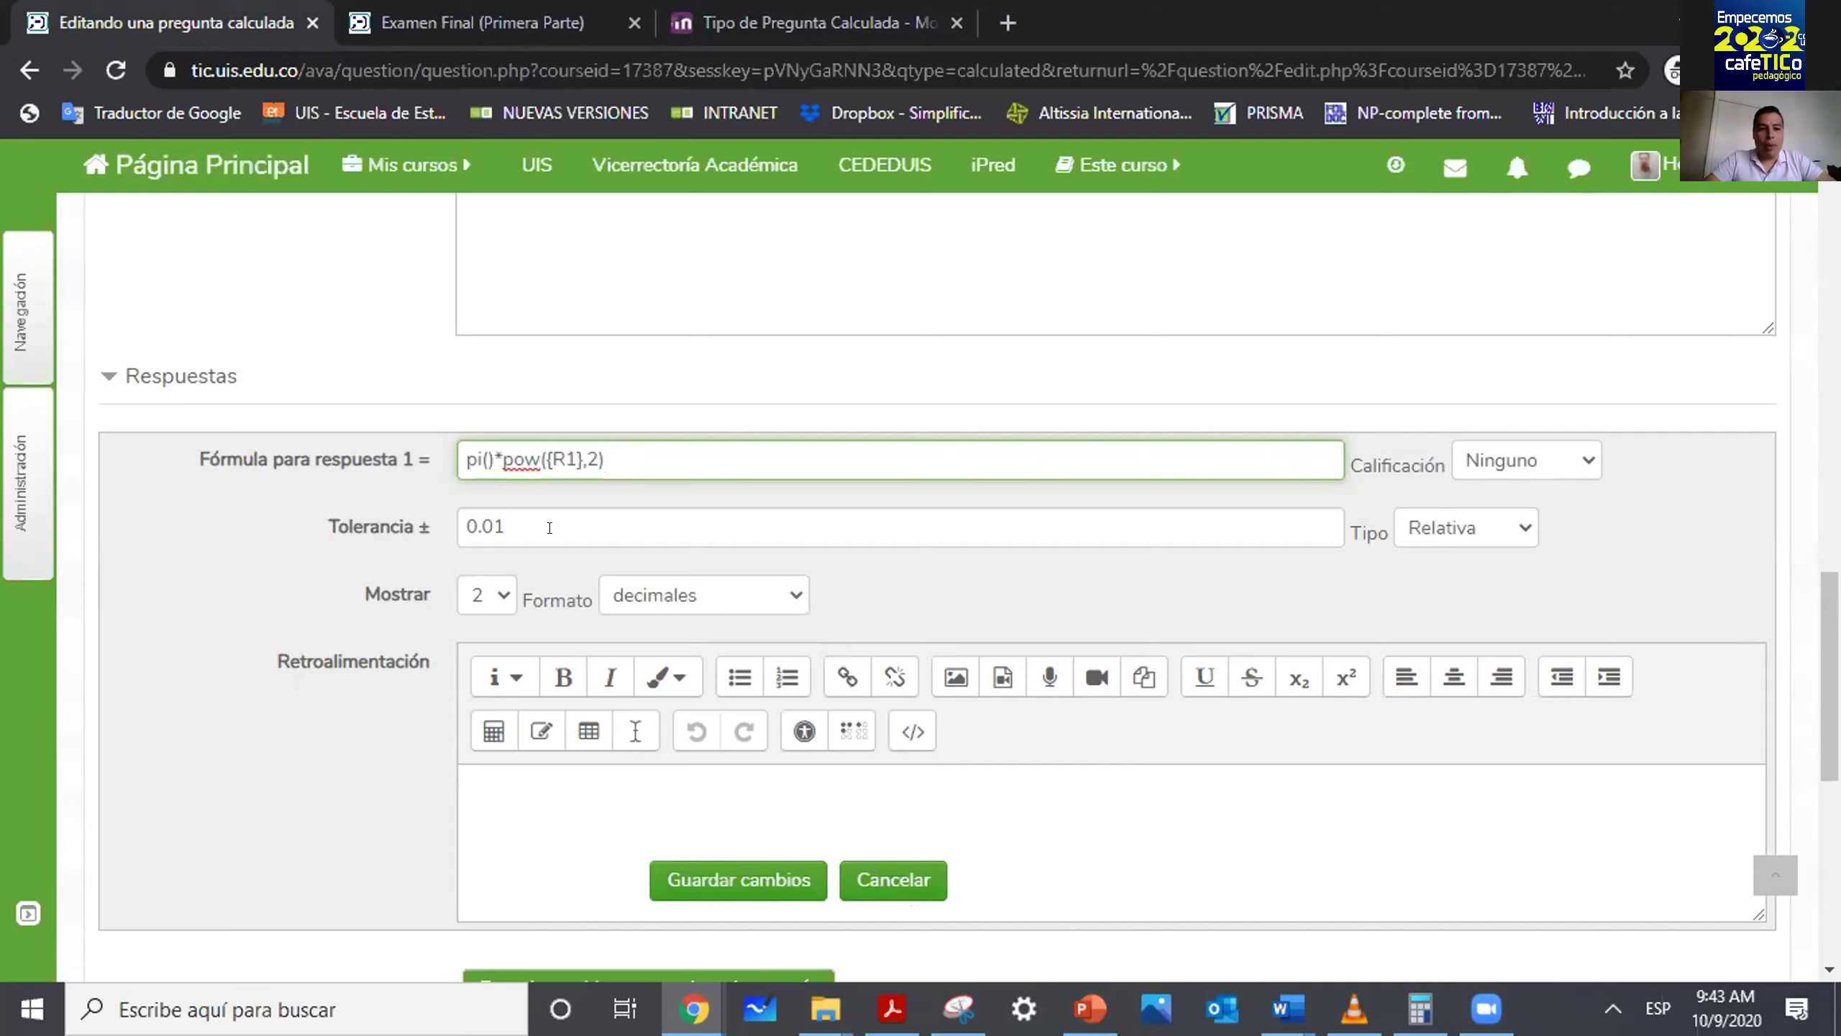
left_click(484, 513)
type("000")
key("BackSpace")
key("BackSpace")
key("BackSpace")
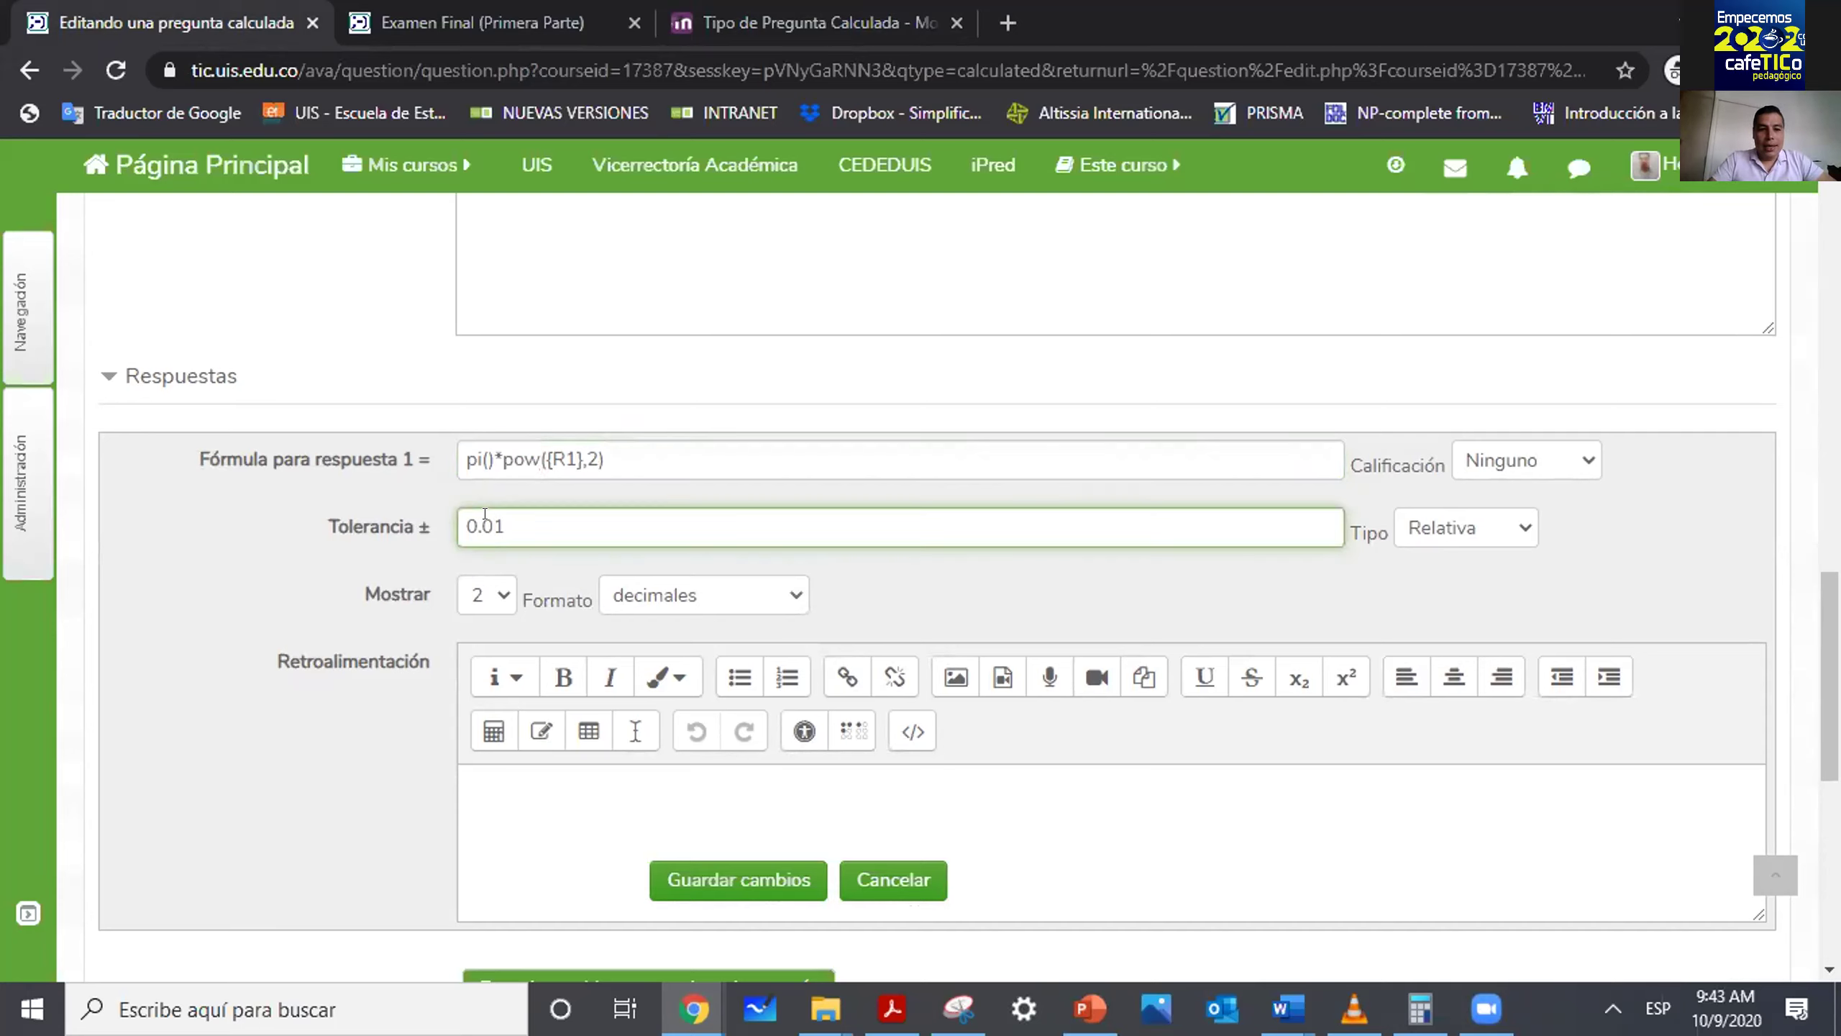
left_click(1521, 529)
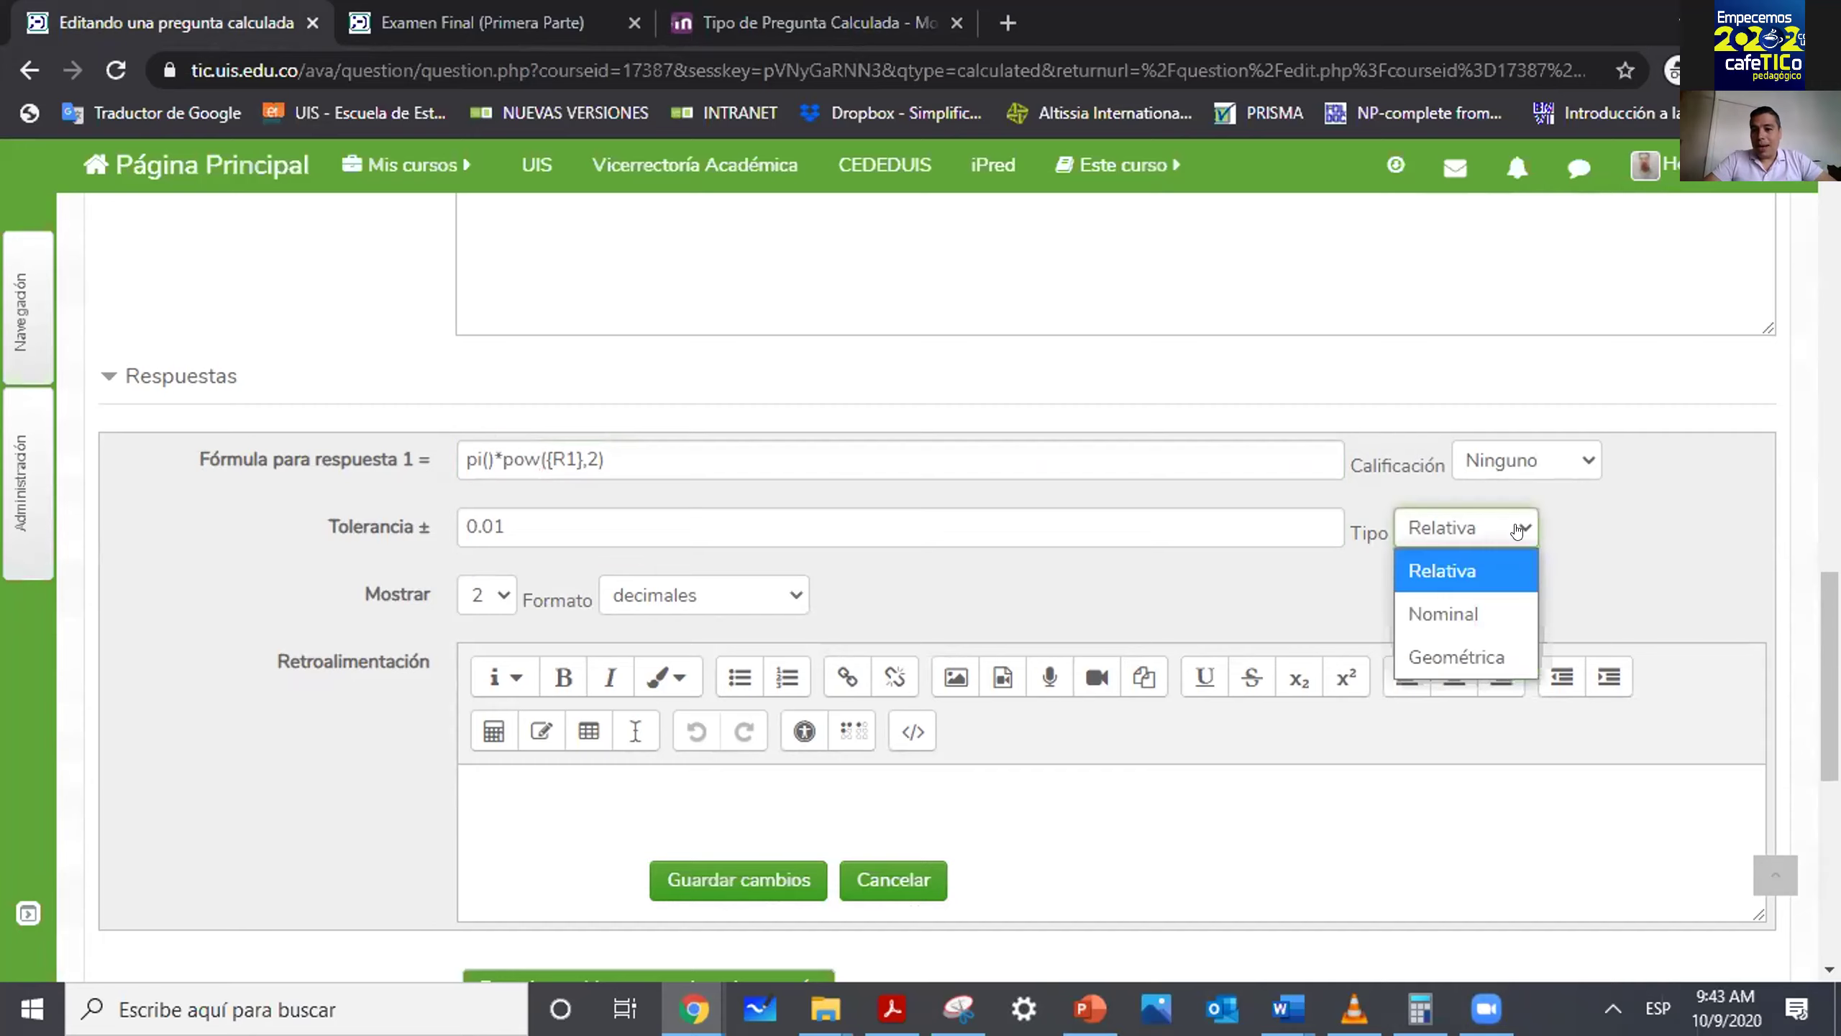
left_click(1661, 578)
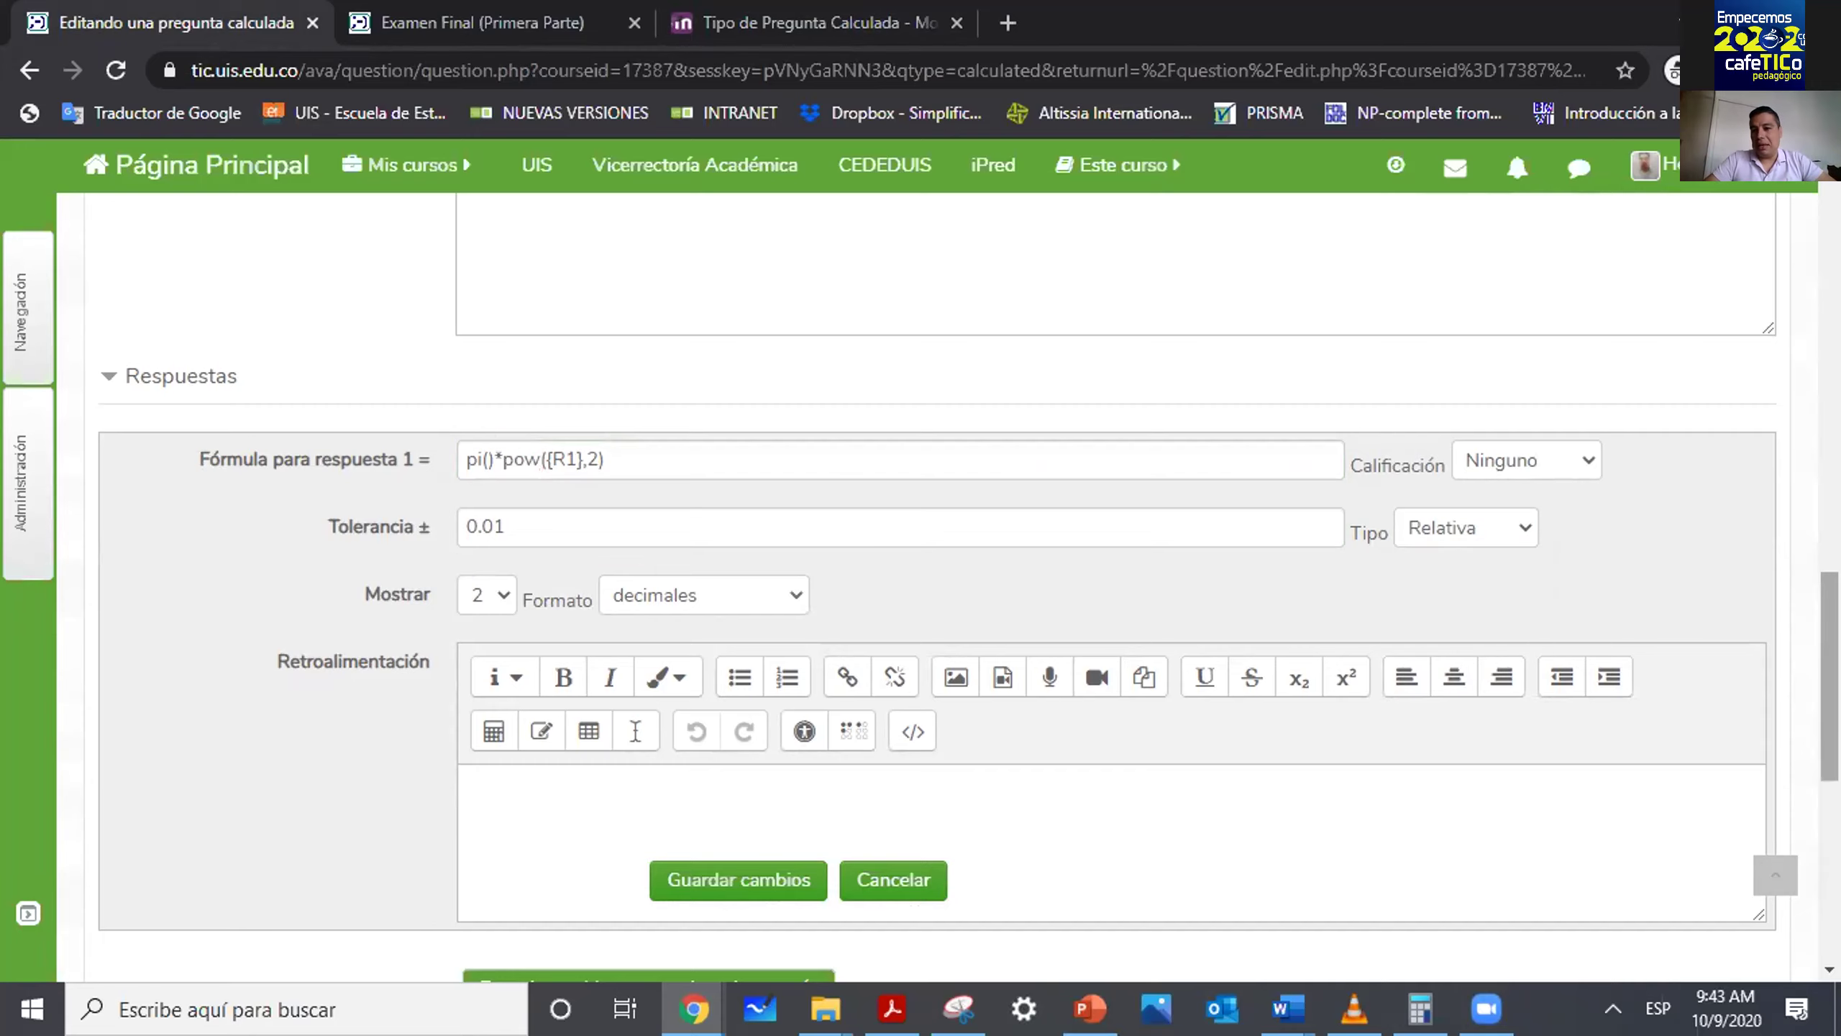
Set the grade for the answer formula pi()*pow({R1},2) to 100%.
scroll(1595, 471, "down", 1)
scroll(1605, 480, "up", 1)
left_click(1581, 466)
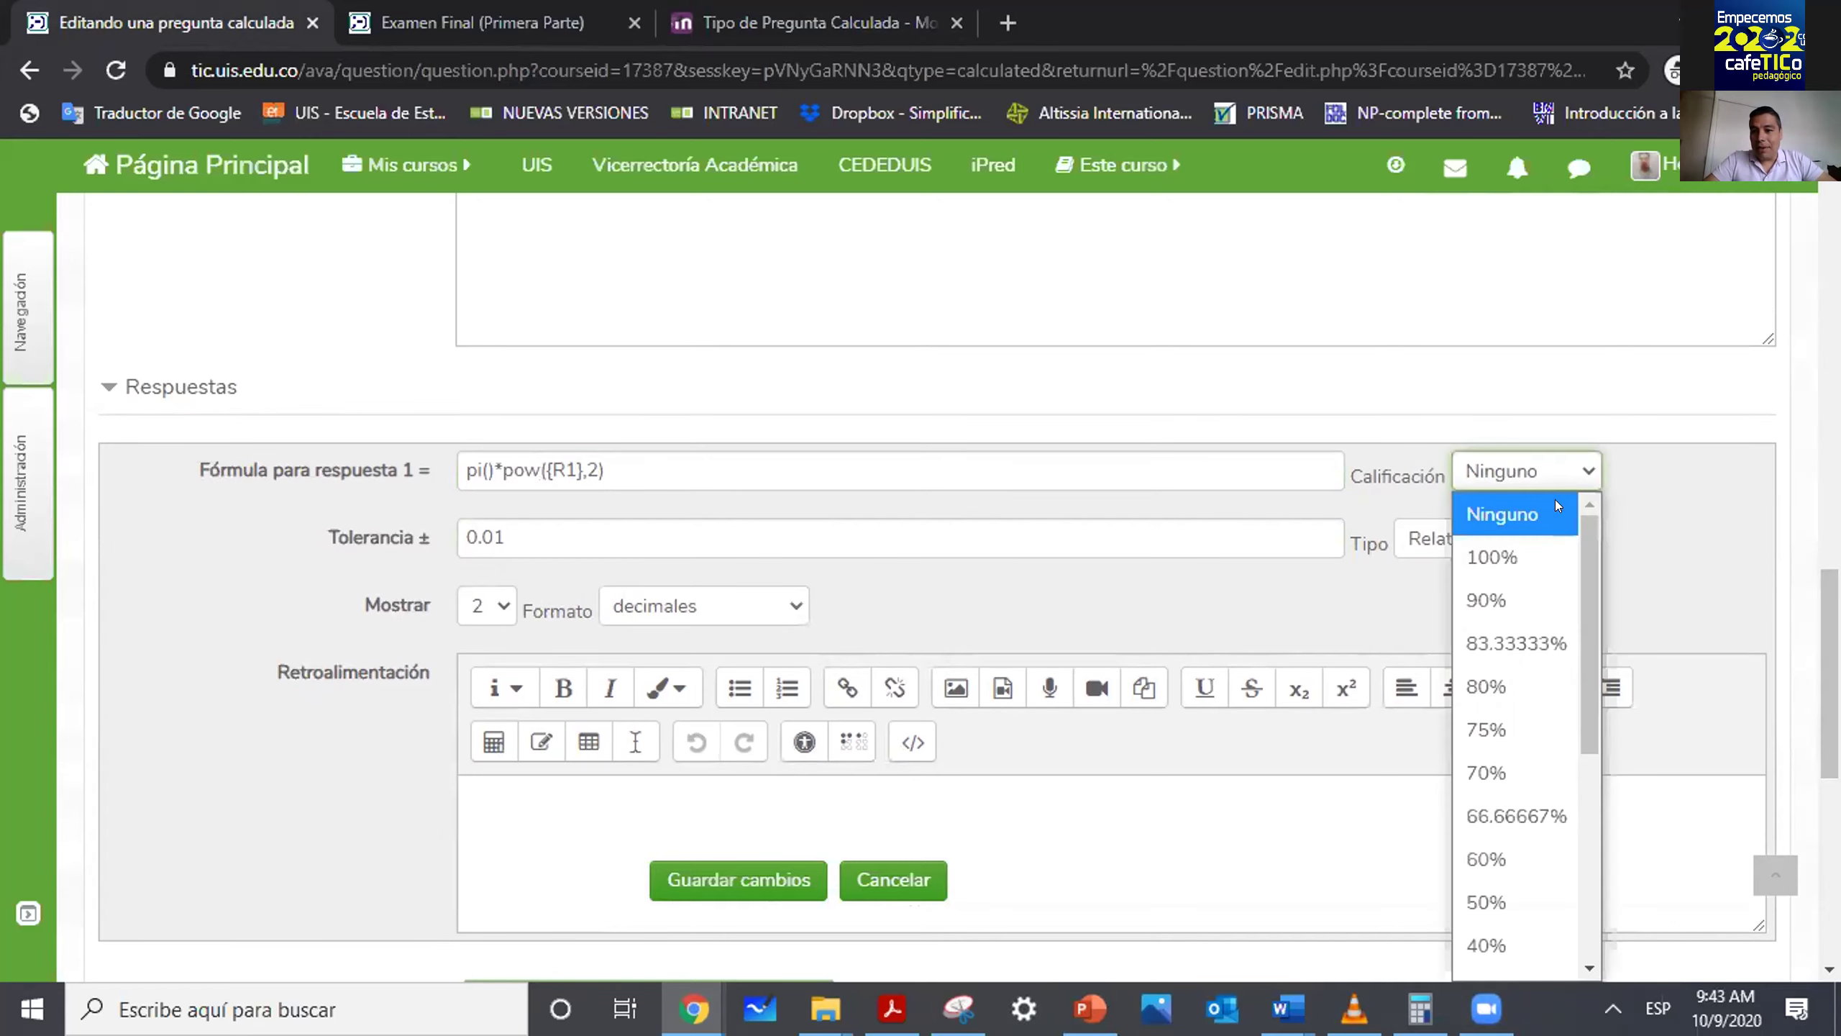
left_click(1532, 546)
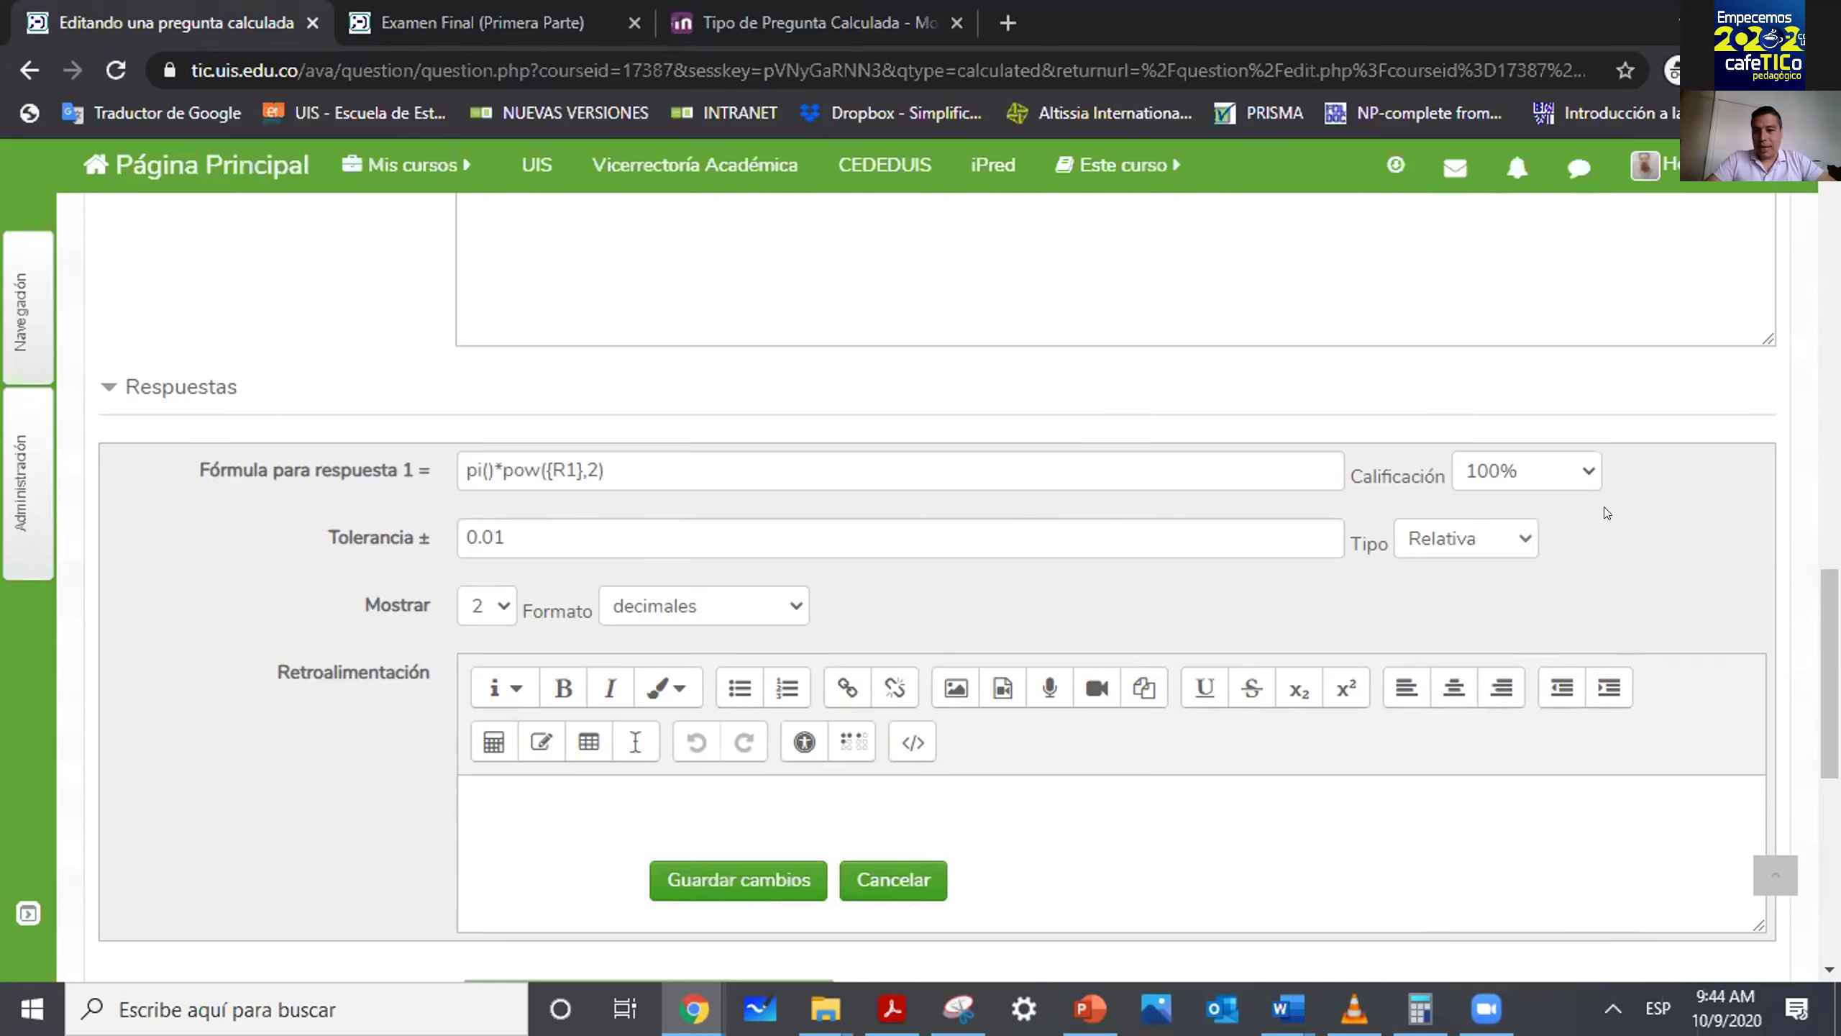
Expand the "Tratamiento de las unidades" section of the question form to view its unit handling options.
scroll(980, 510, "down", 6)
scroll(678, 573, "down", 2)
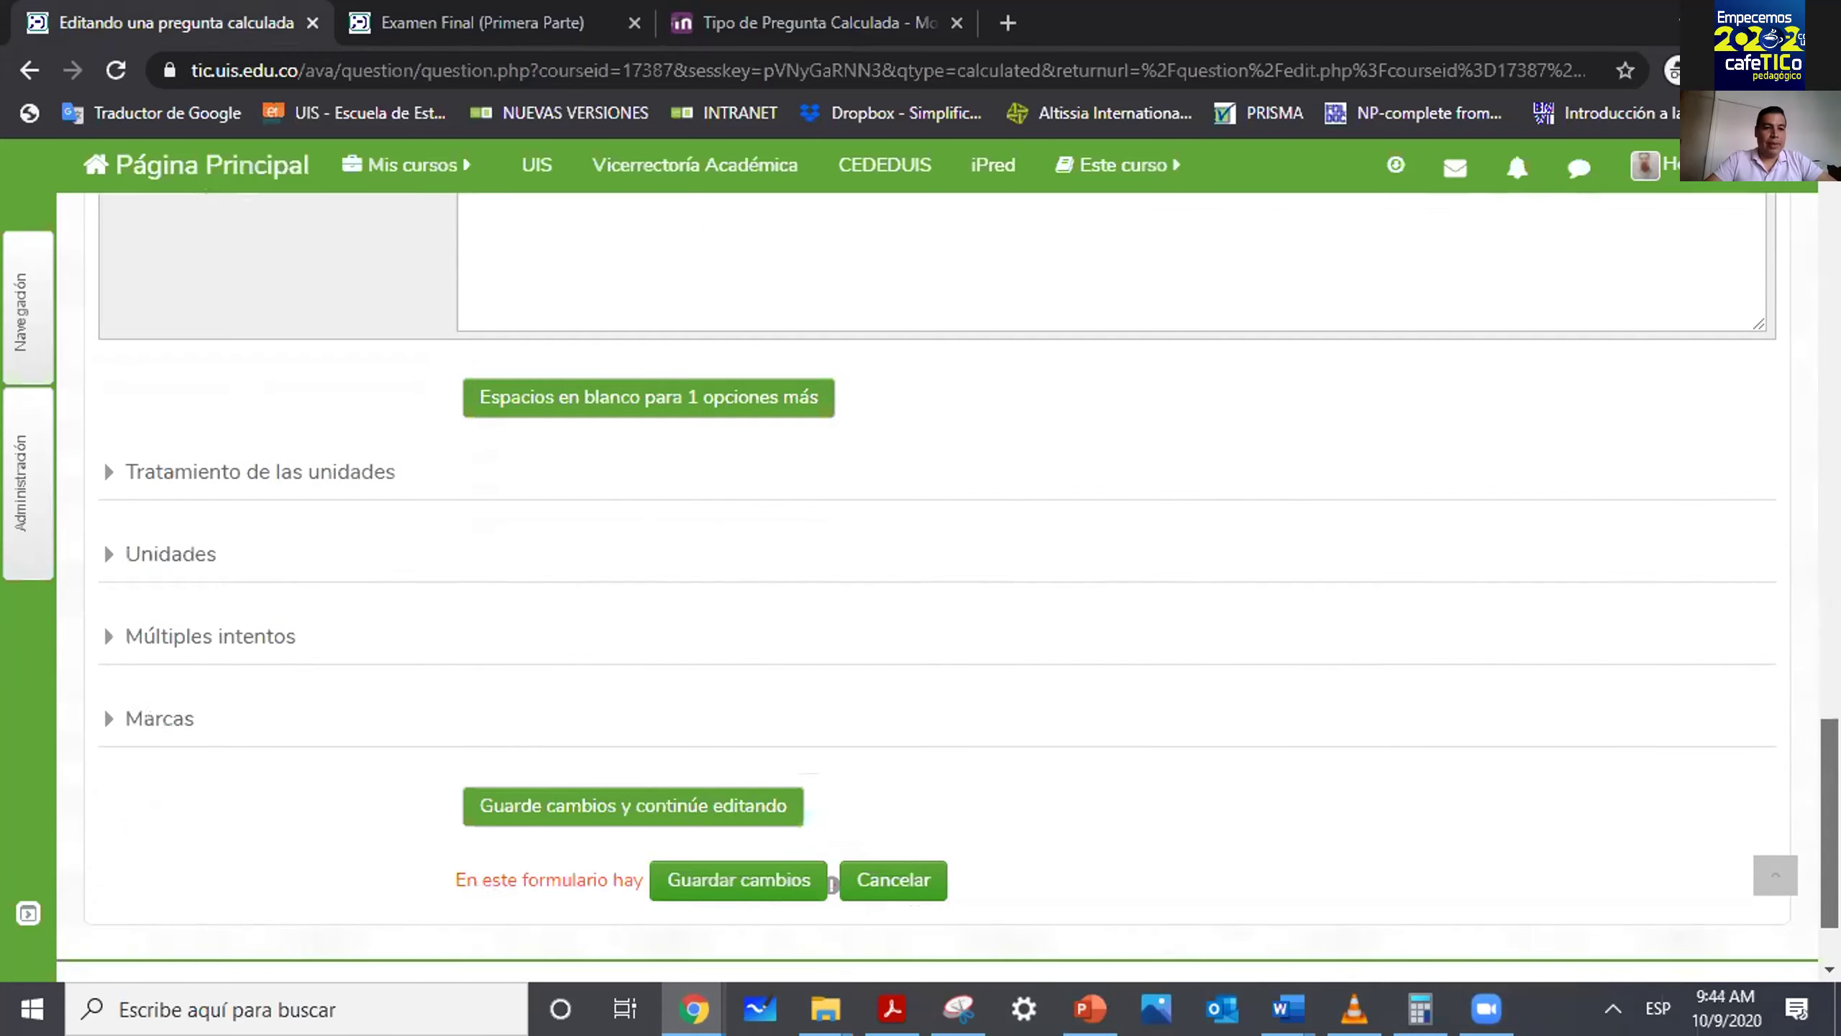
left_click(248, 468)
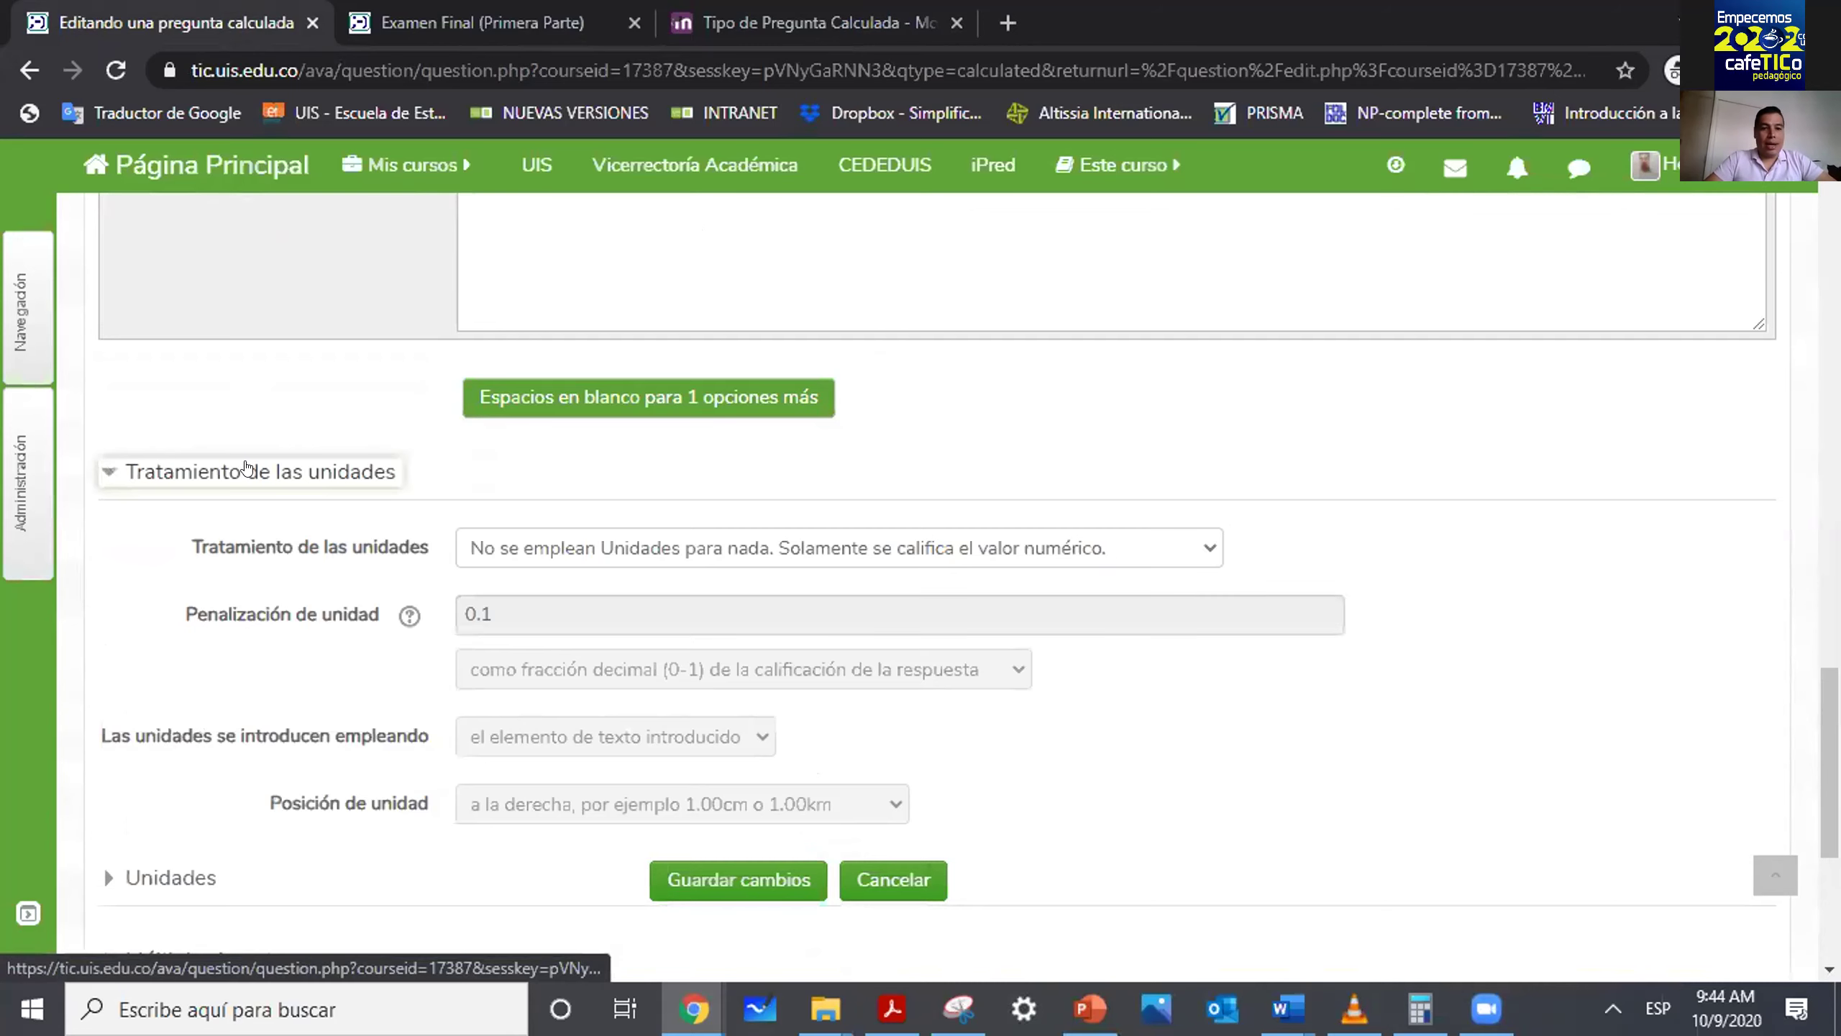
Collapse the unit handling section and add the unit "cm" after {R1} in the question text.
left_click(247, 470)
scroll(103, 565, "up", 15)
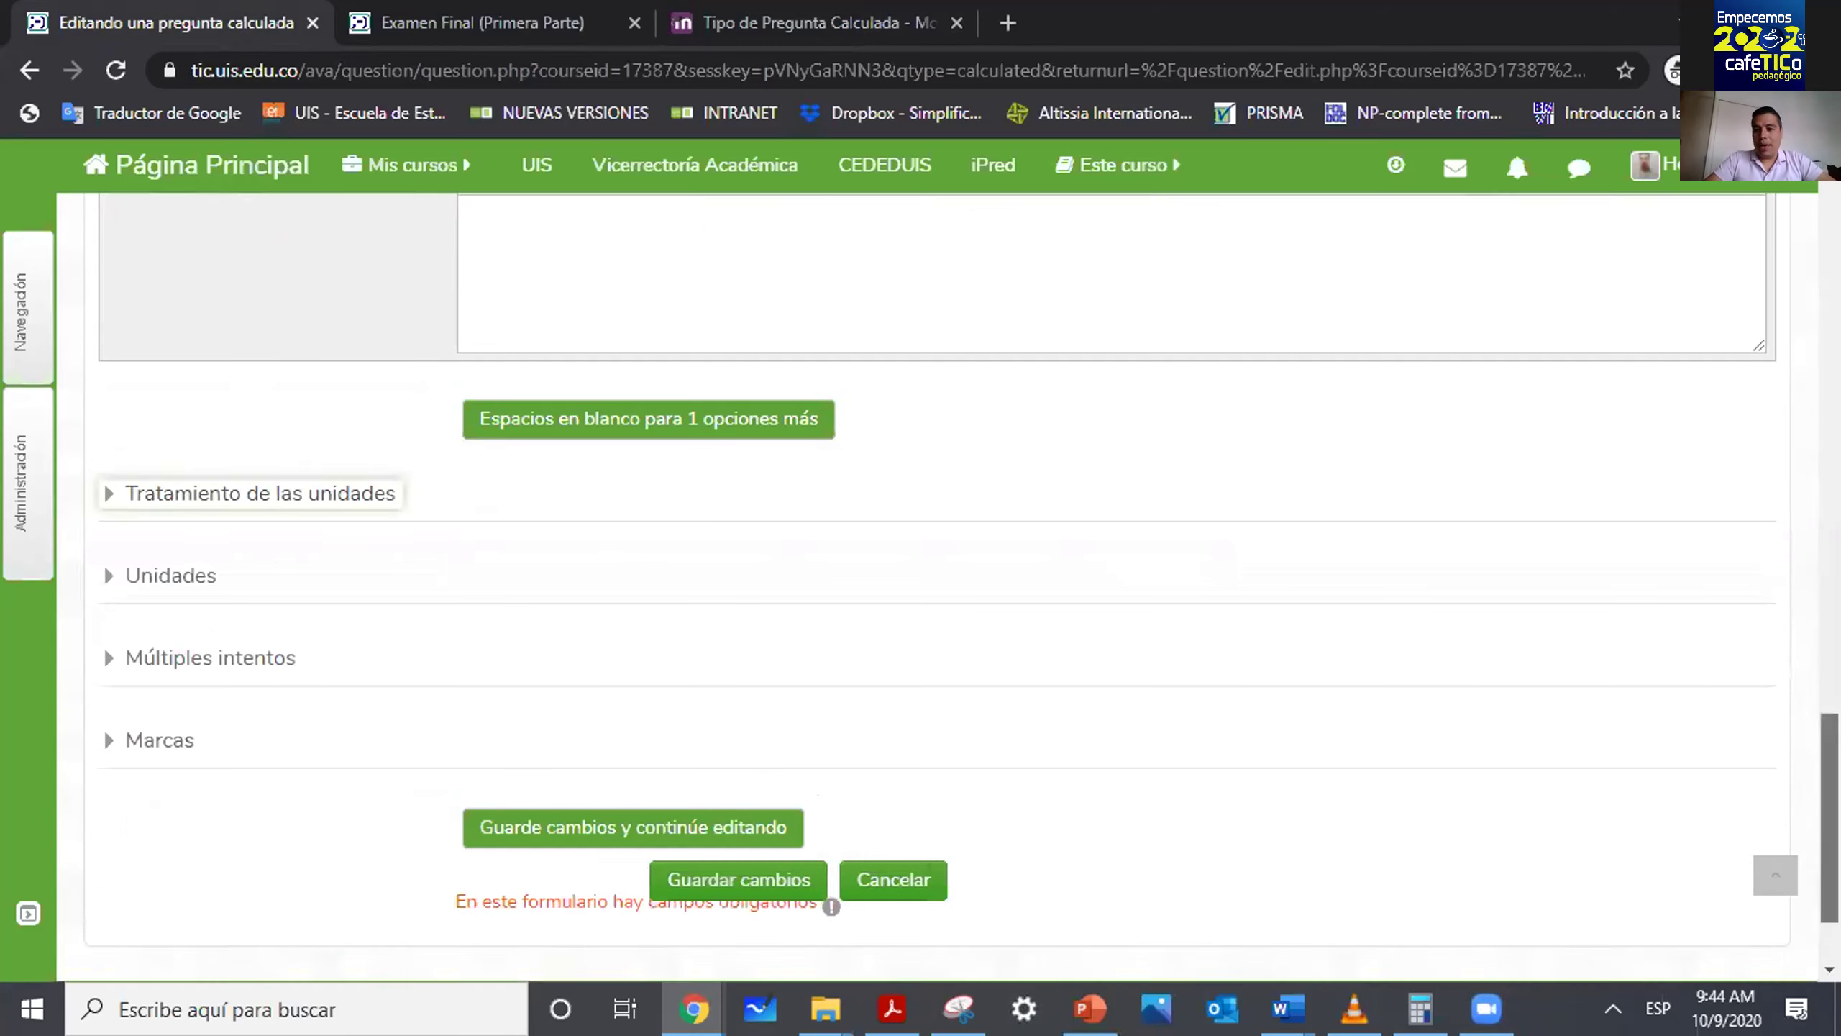
scroll(829, 526, "up", 1)
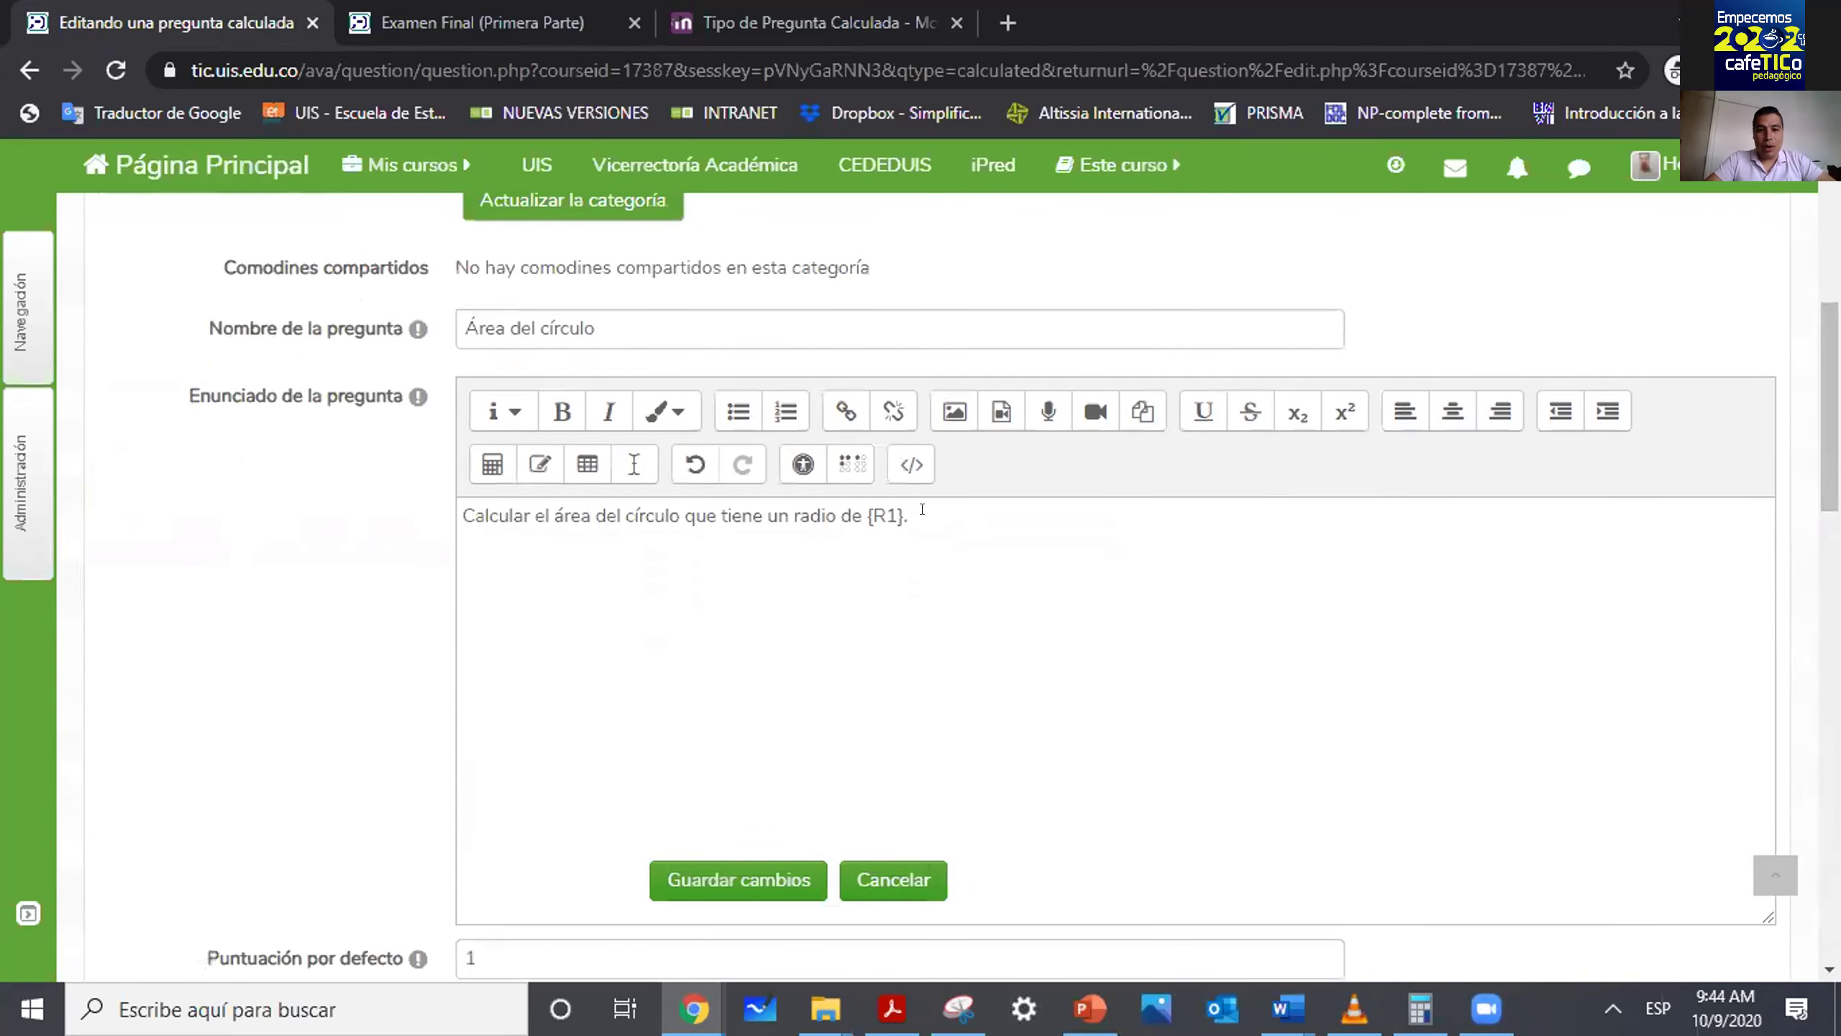
left_click(895, 507)
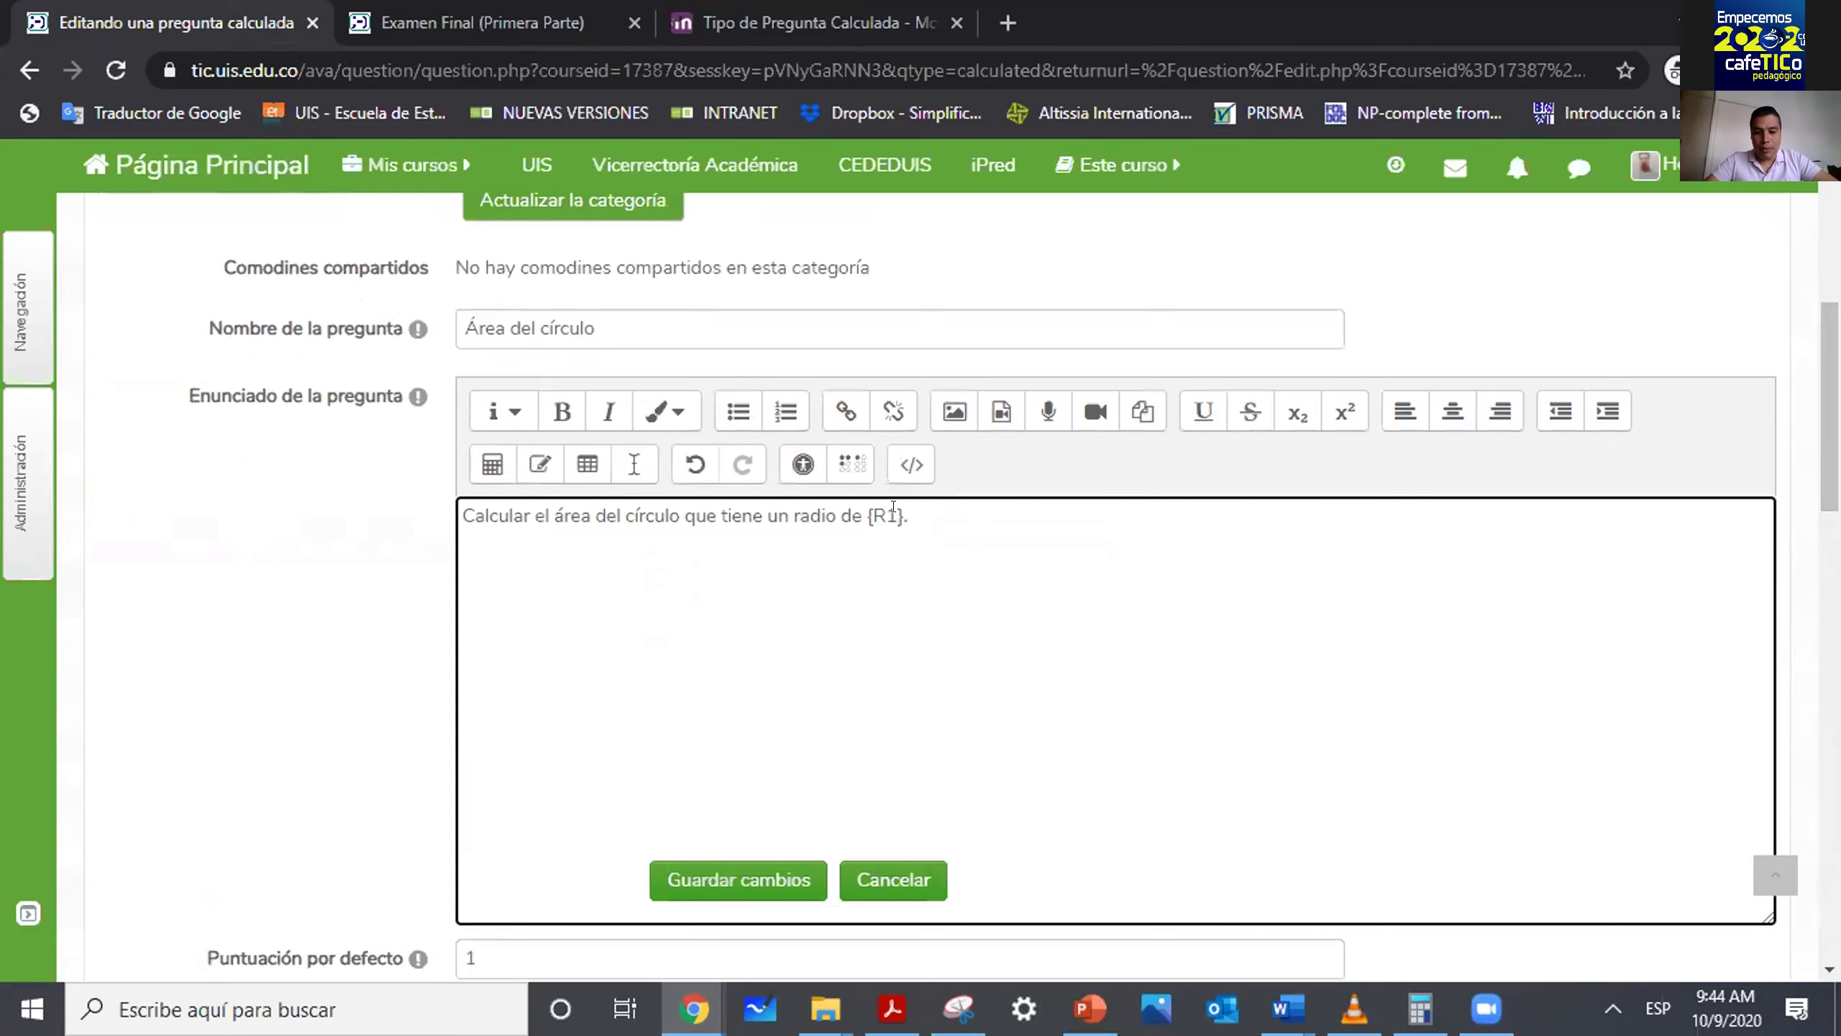
type("cm")
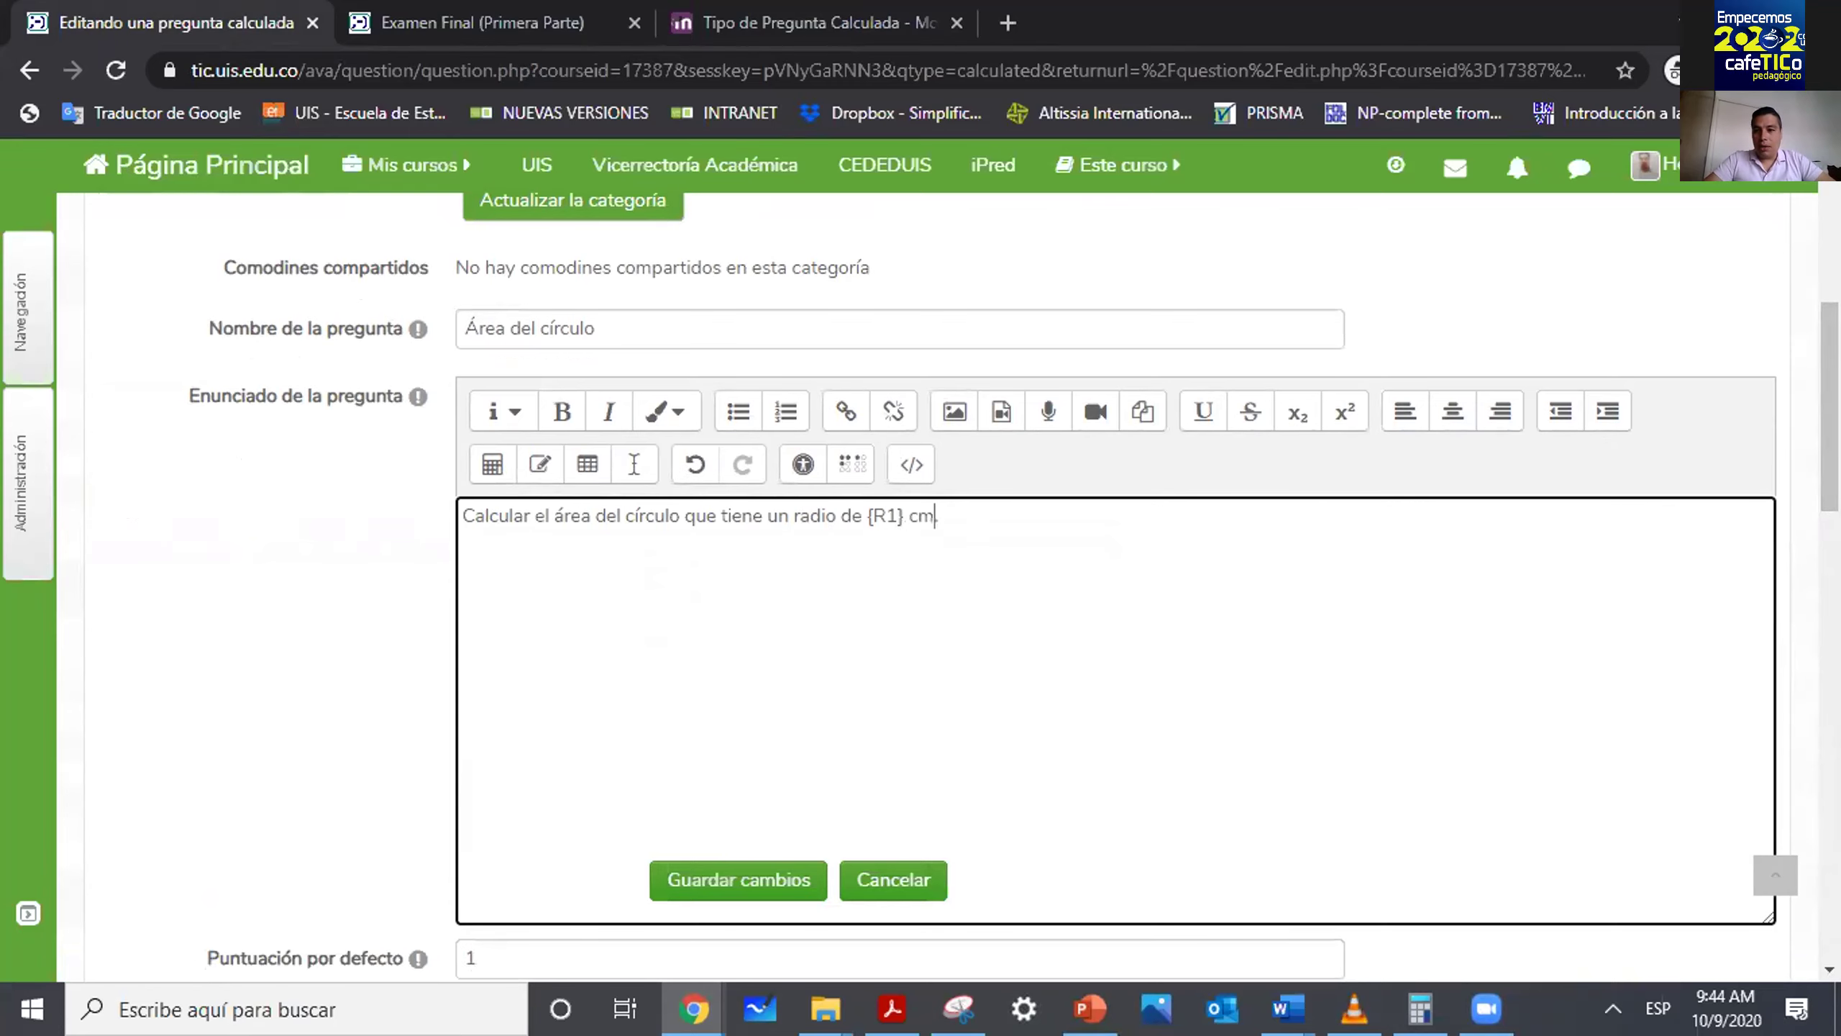
Set the unit handling to "Las unidades son opcionales", so a written unit converts the response to Unidad 1 before grading.
scroll(1831, 508, "down", 15)
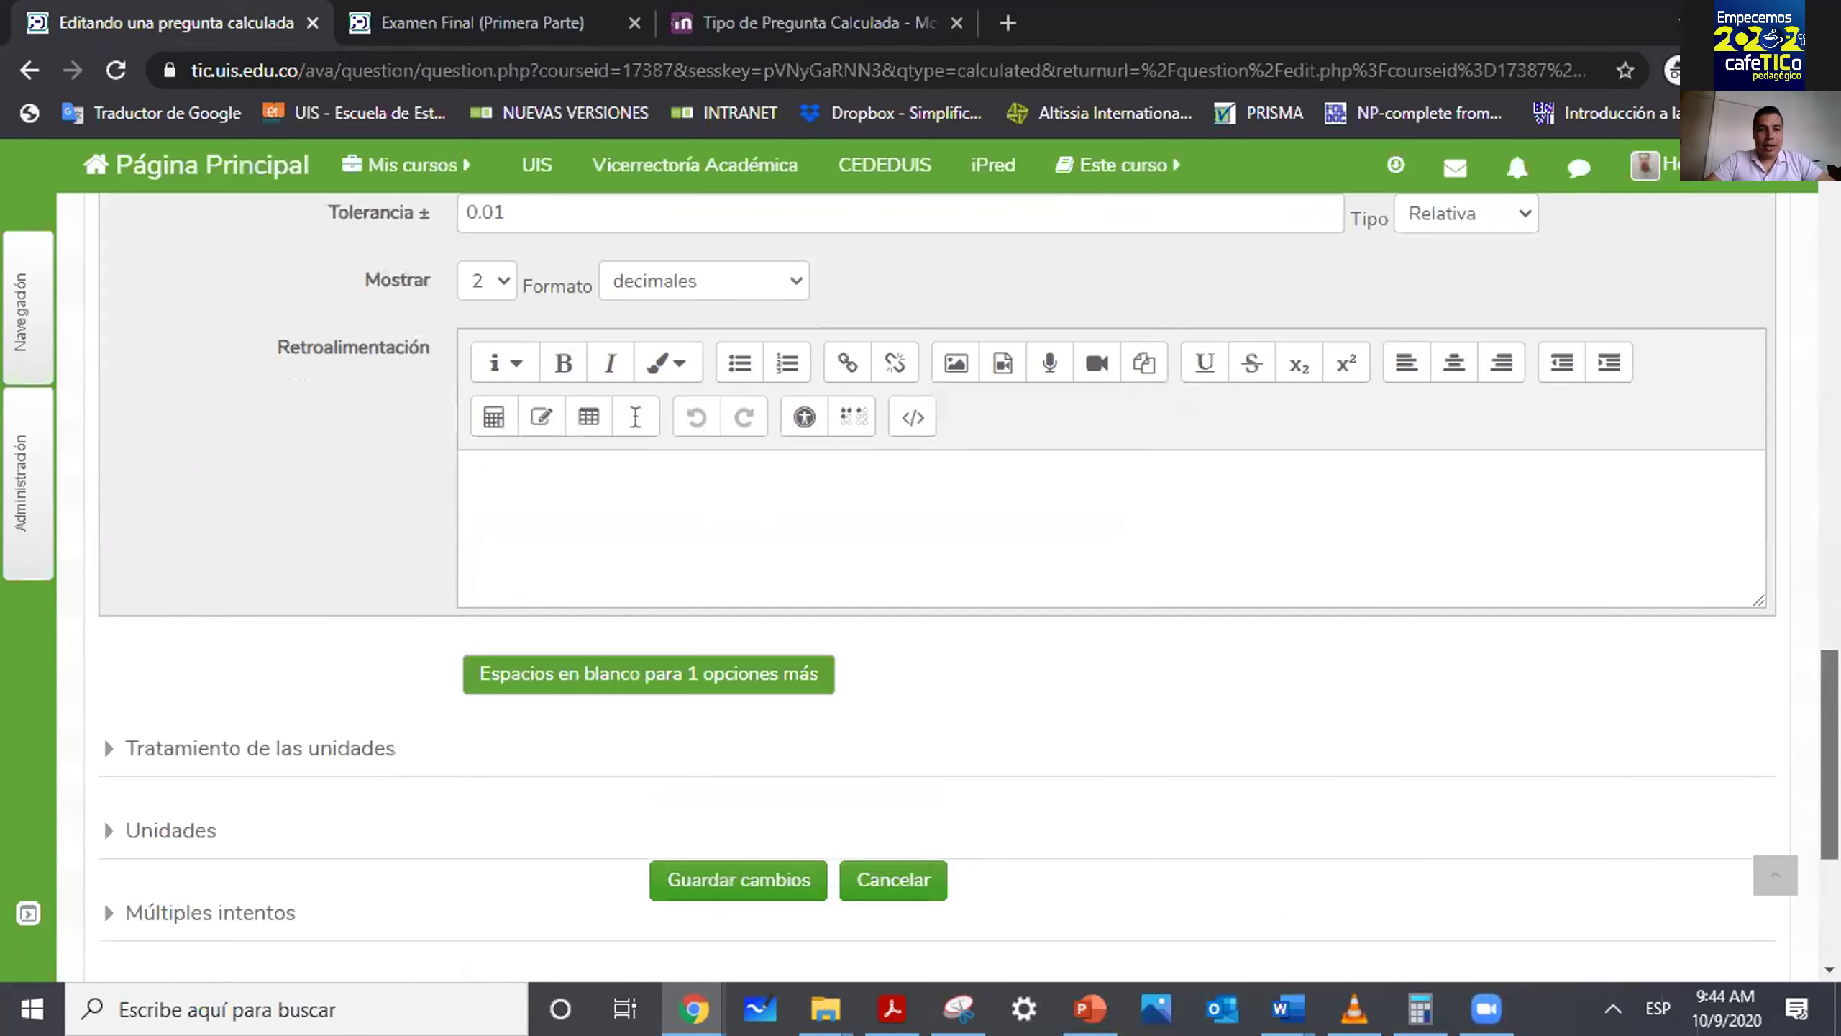
scroll(1830, 754, "down", 3)
left_click(382, 558)
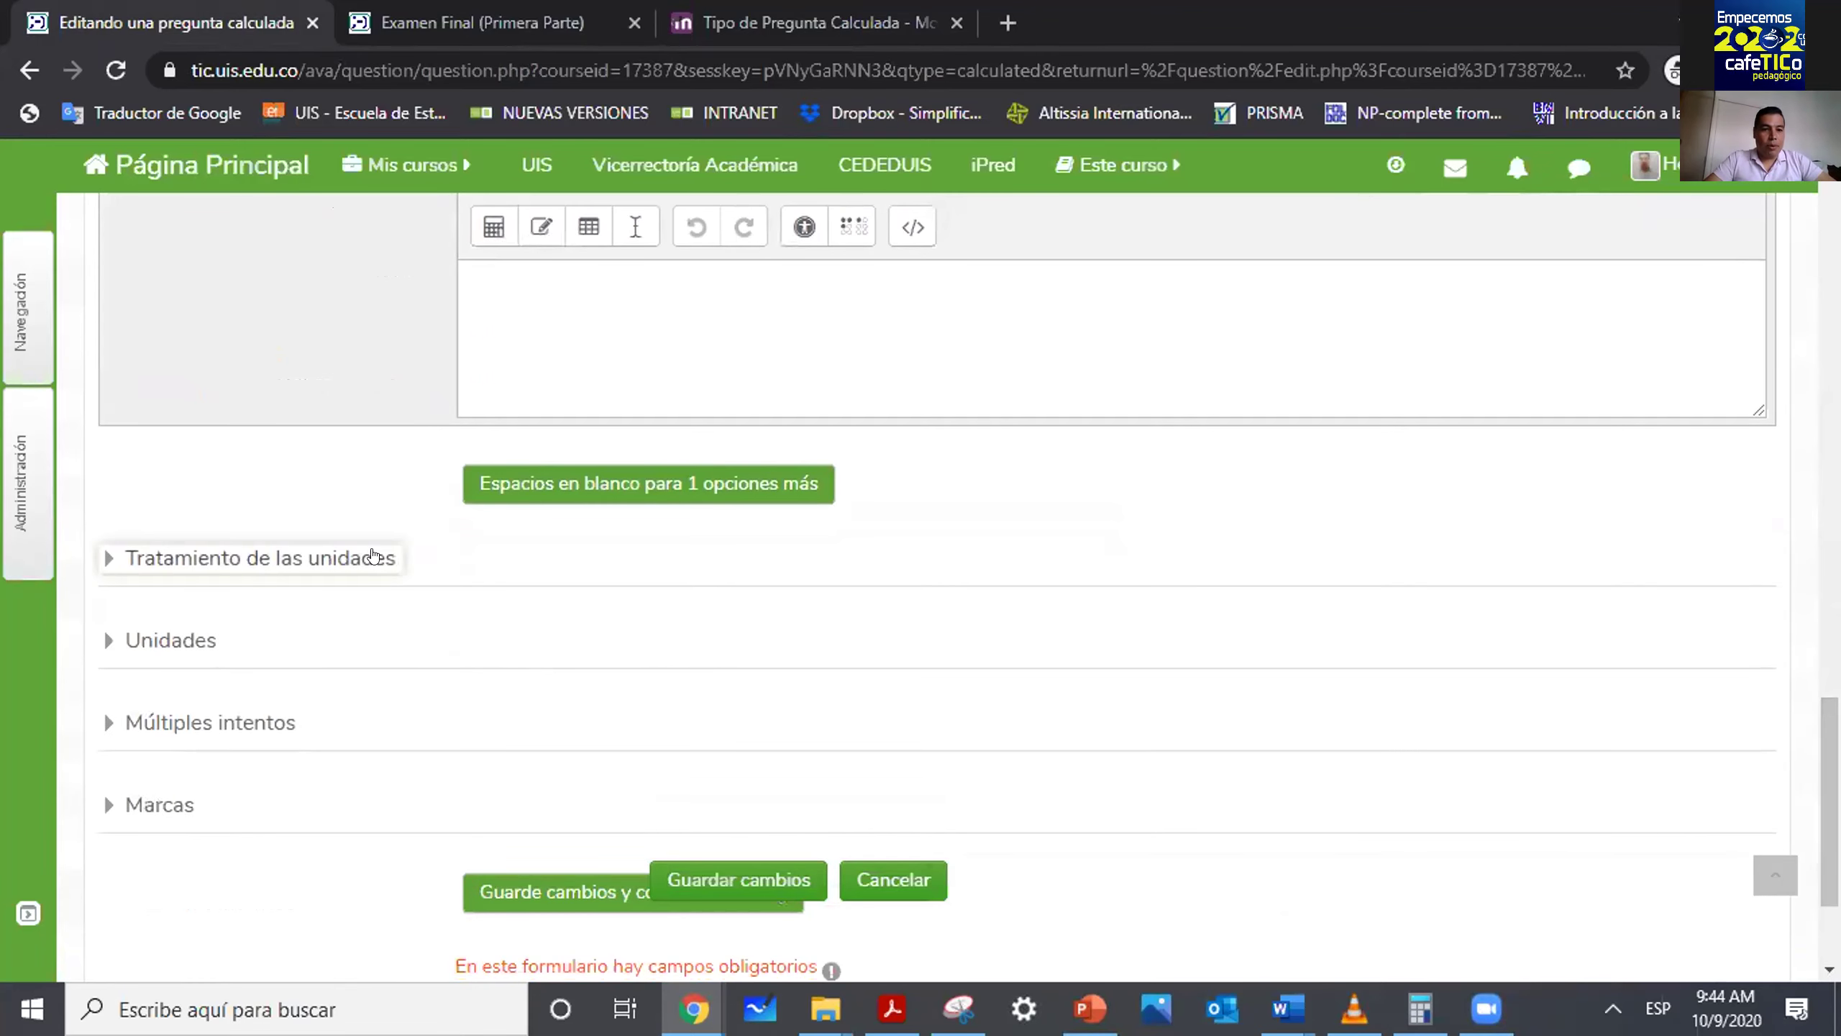
scroll(912, 571, "down", 2)
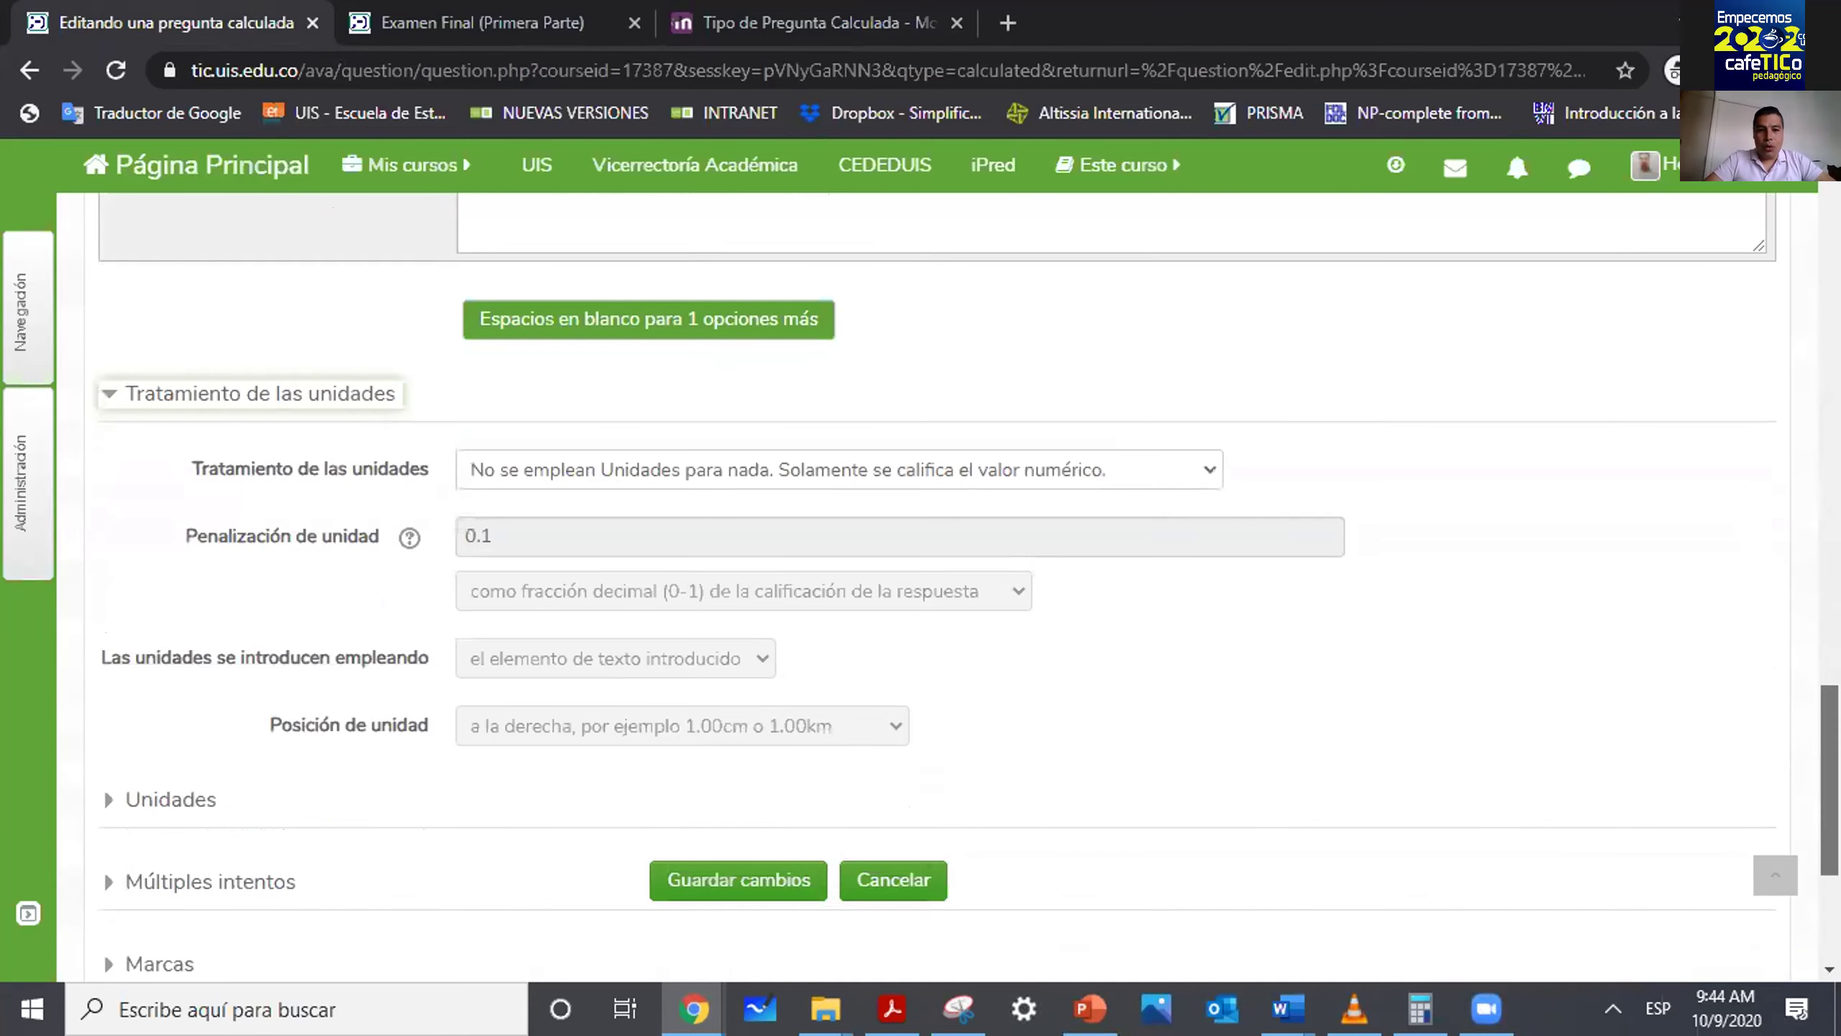
left_click(813, 468)
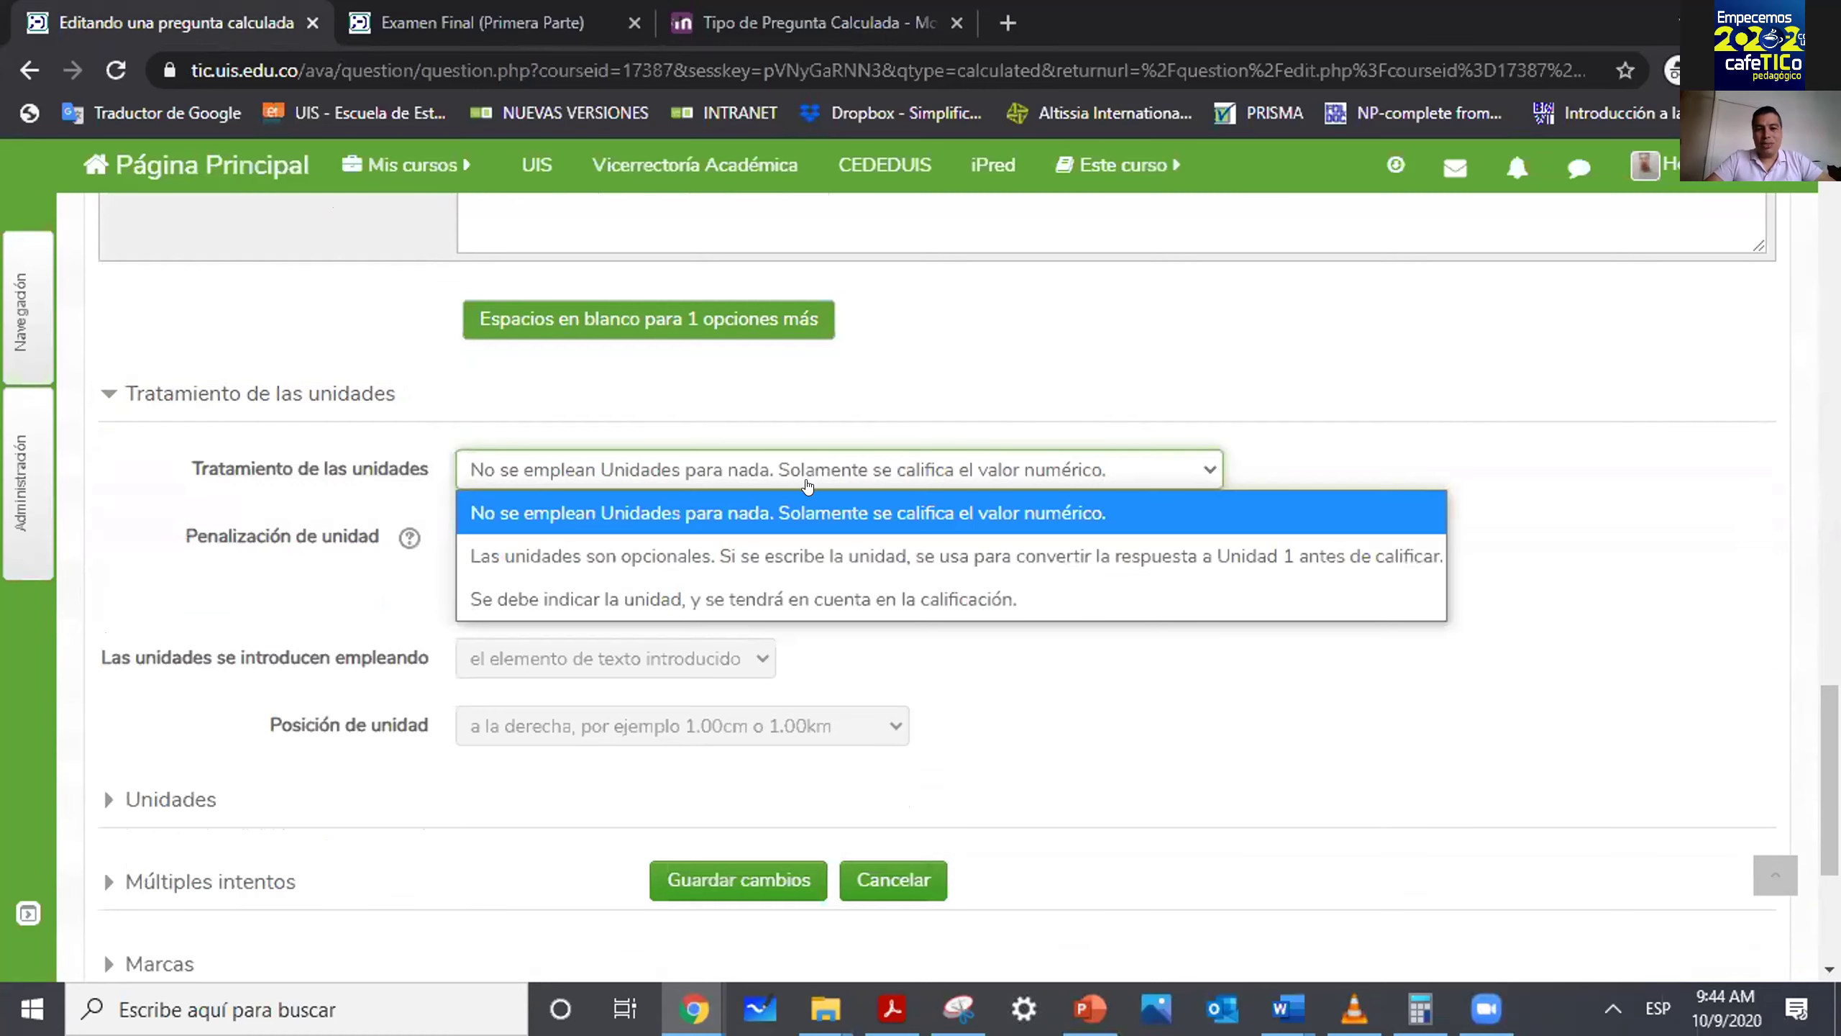
left_click(806, 482)
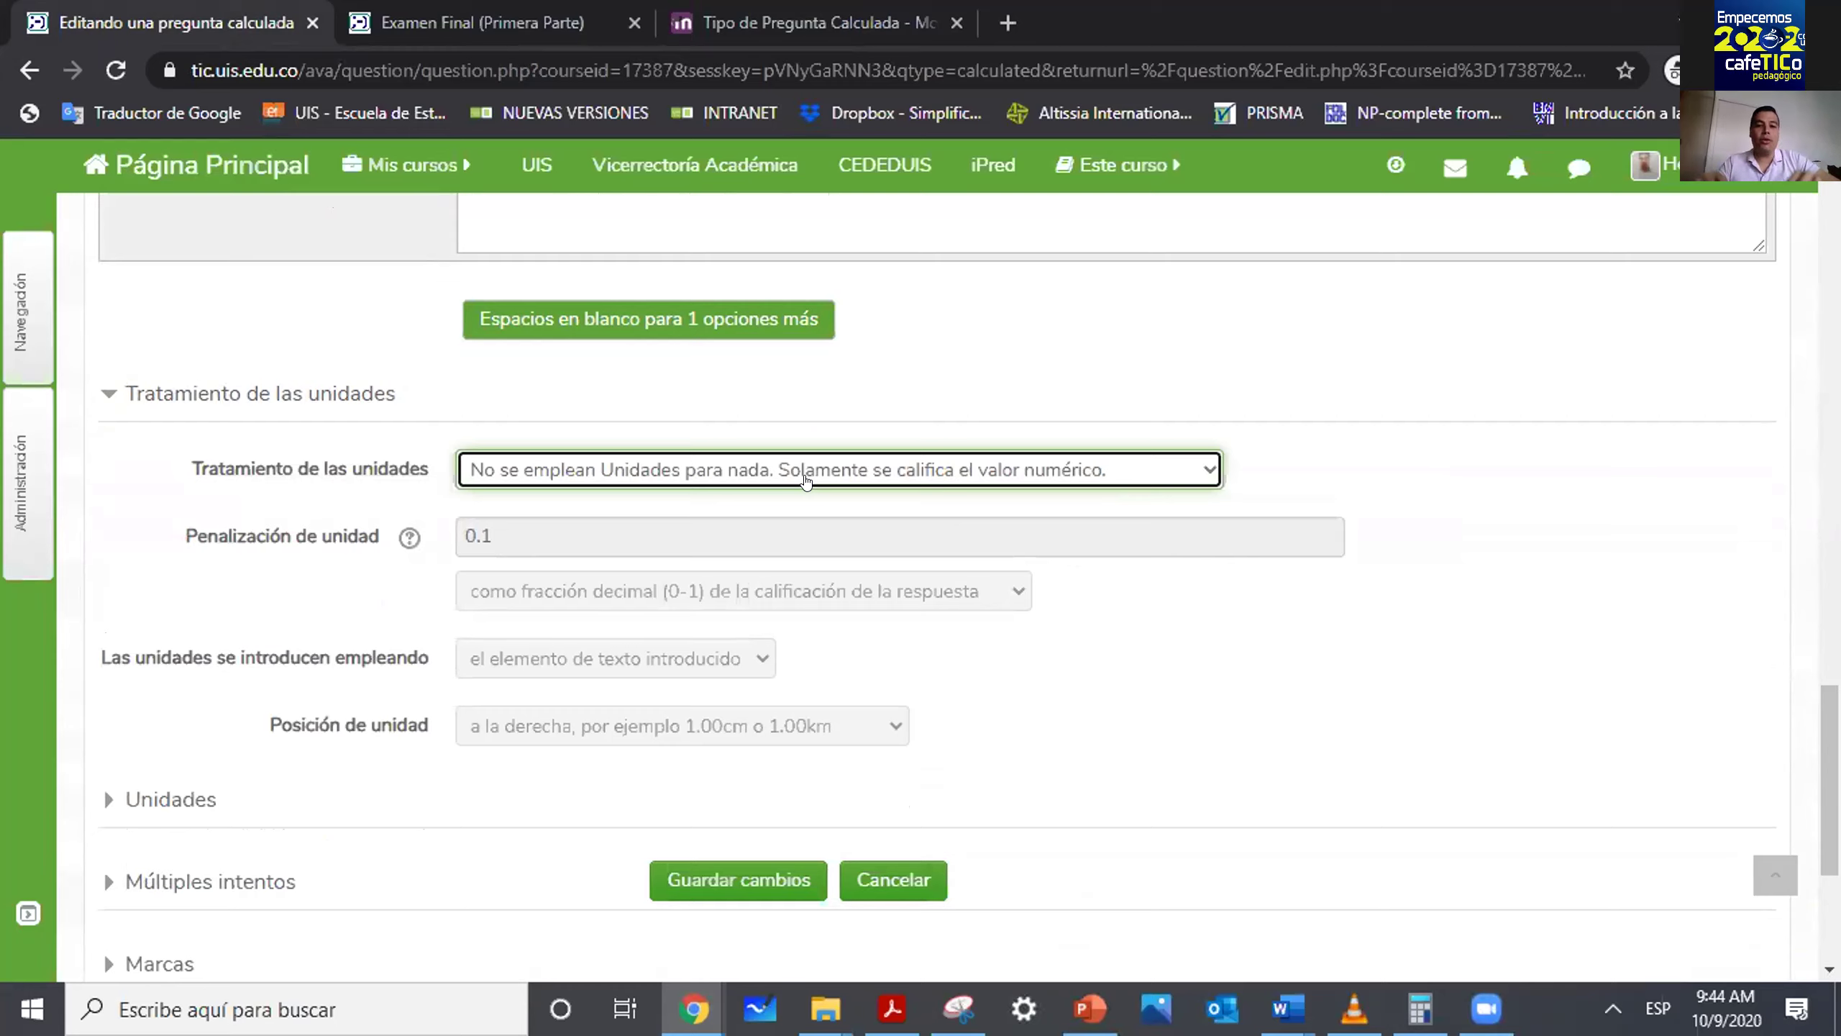
left_click(912, 468)
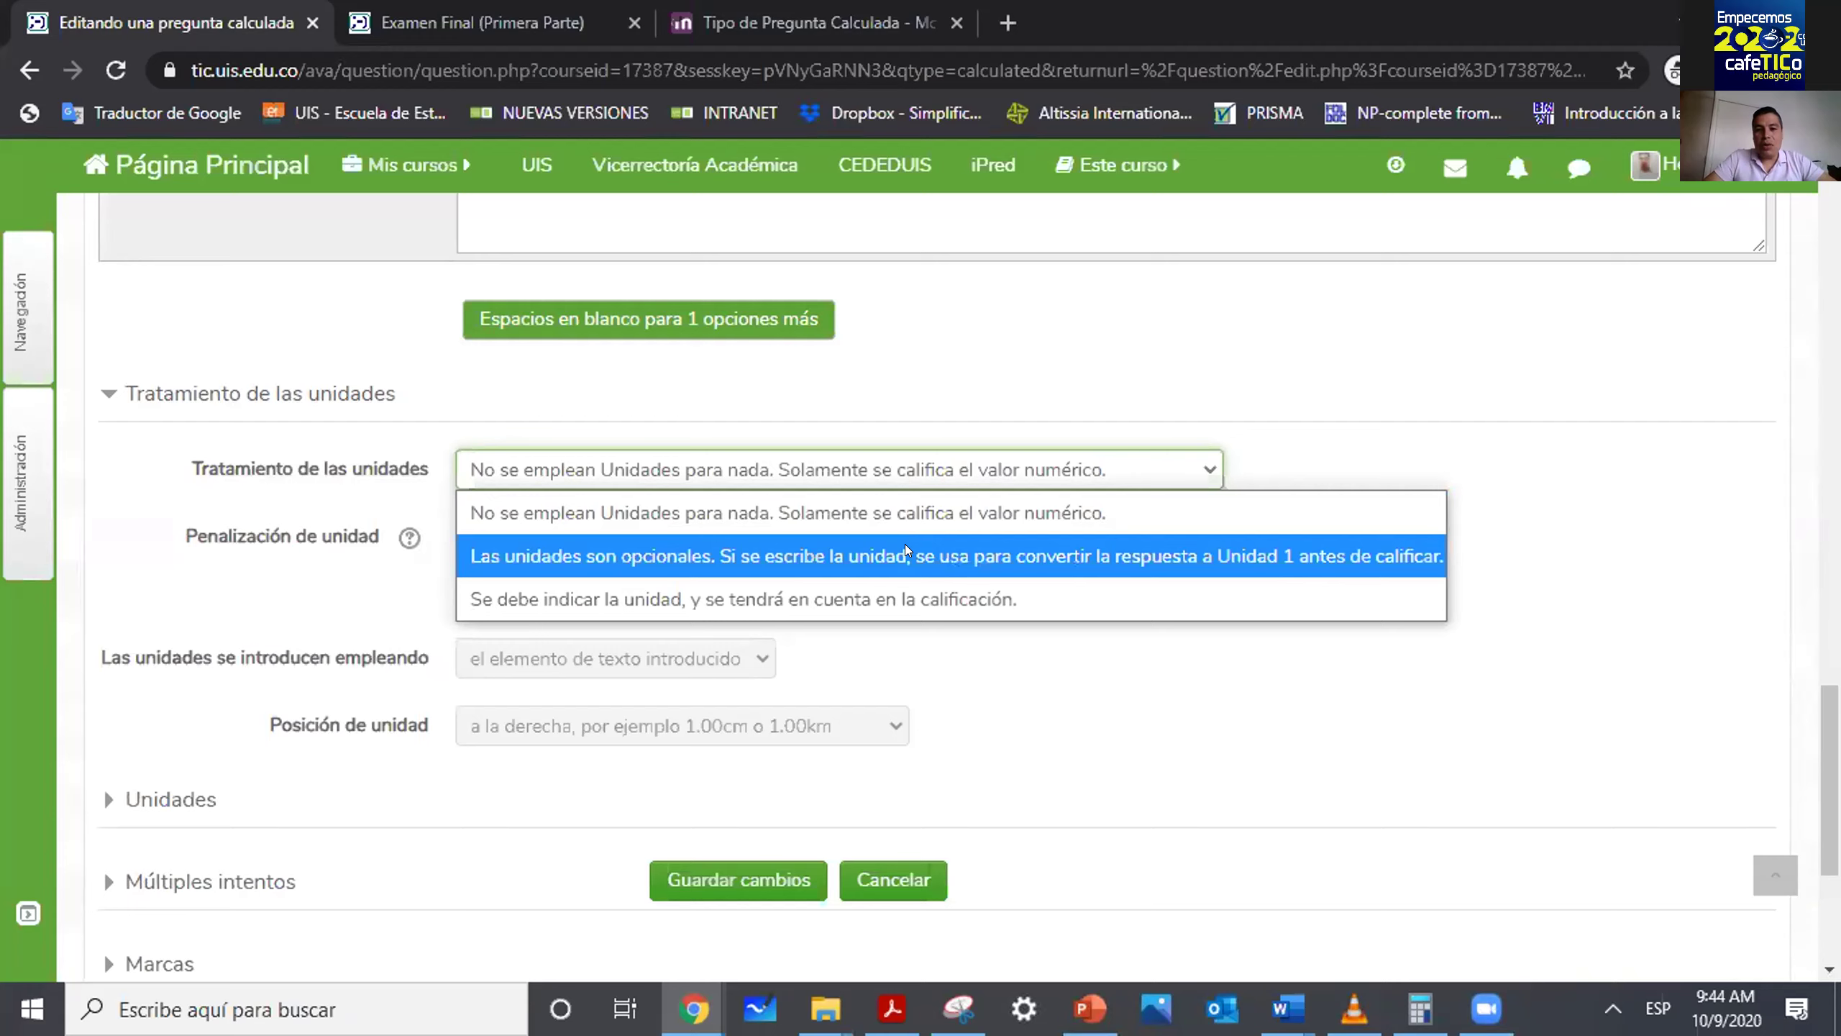
left_click(845, 556)
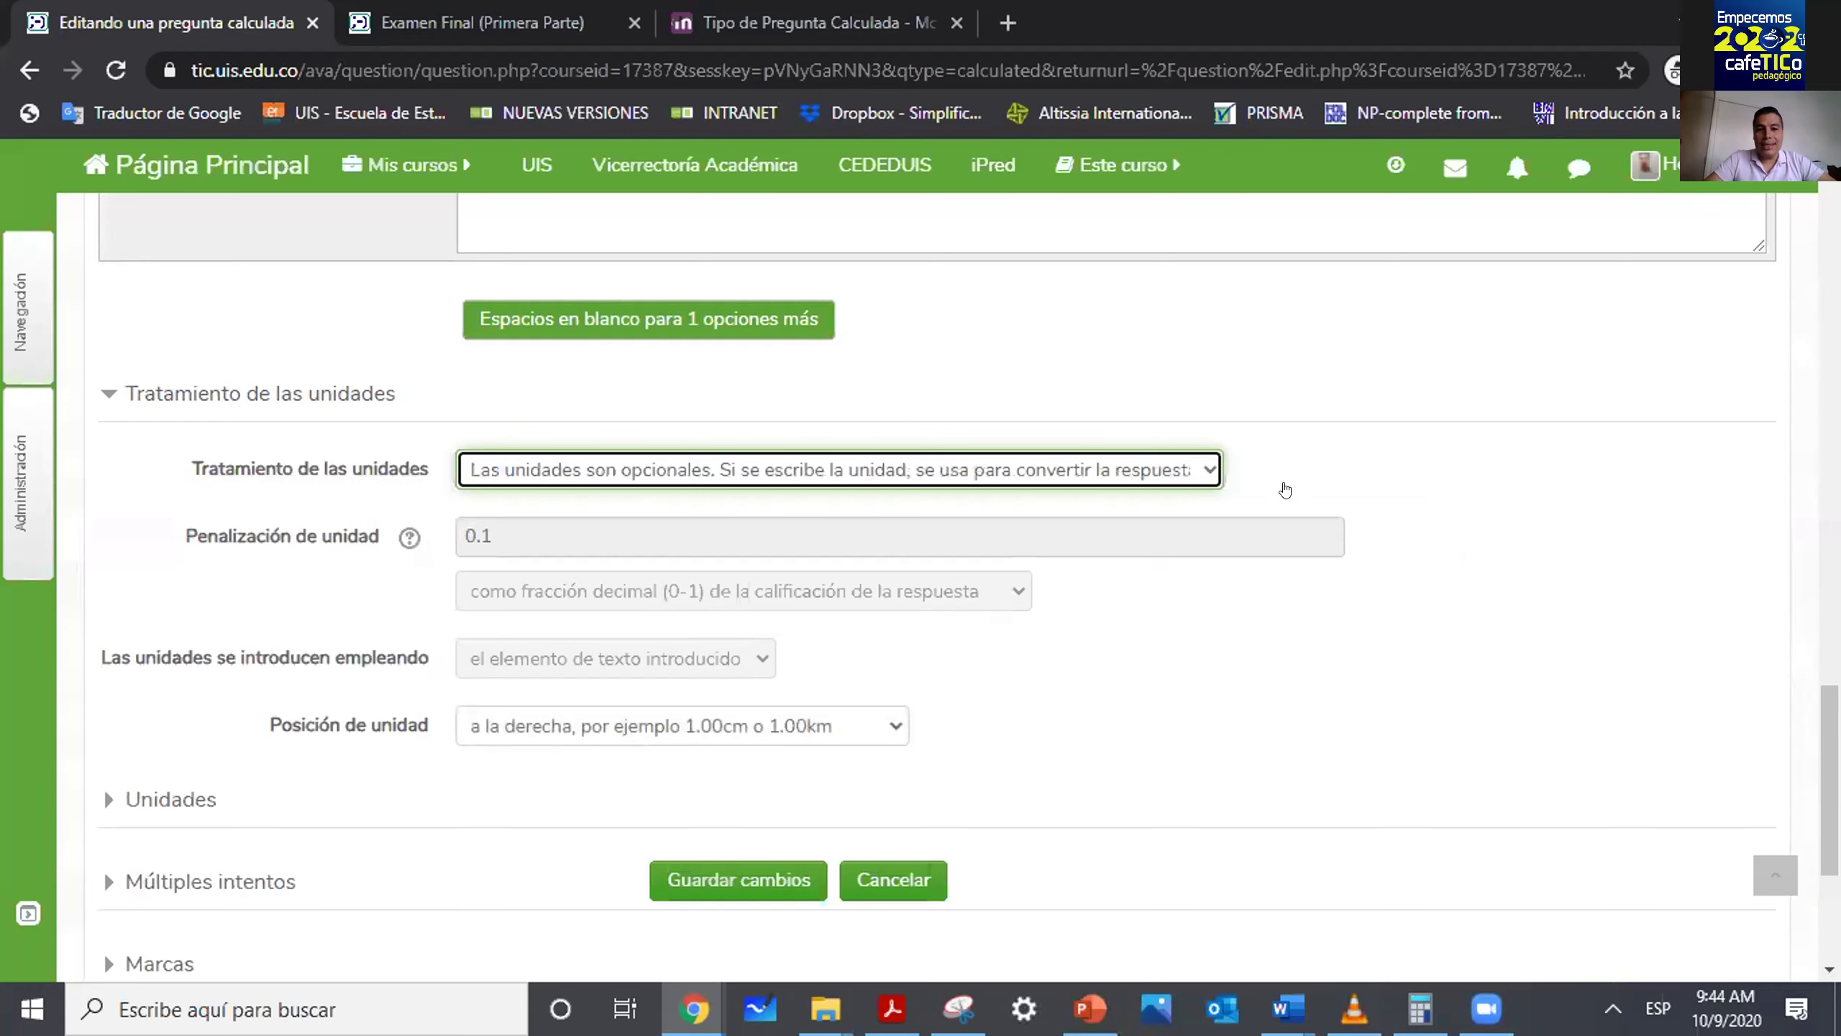
Define Unidad 1 as cm^2 in the question's "Unidades" section.
scroll(1285, 492, "down", 2)
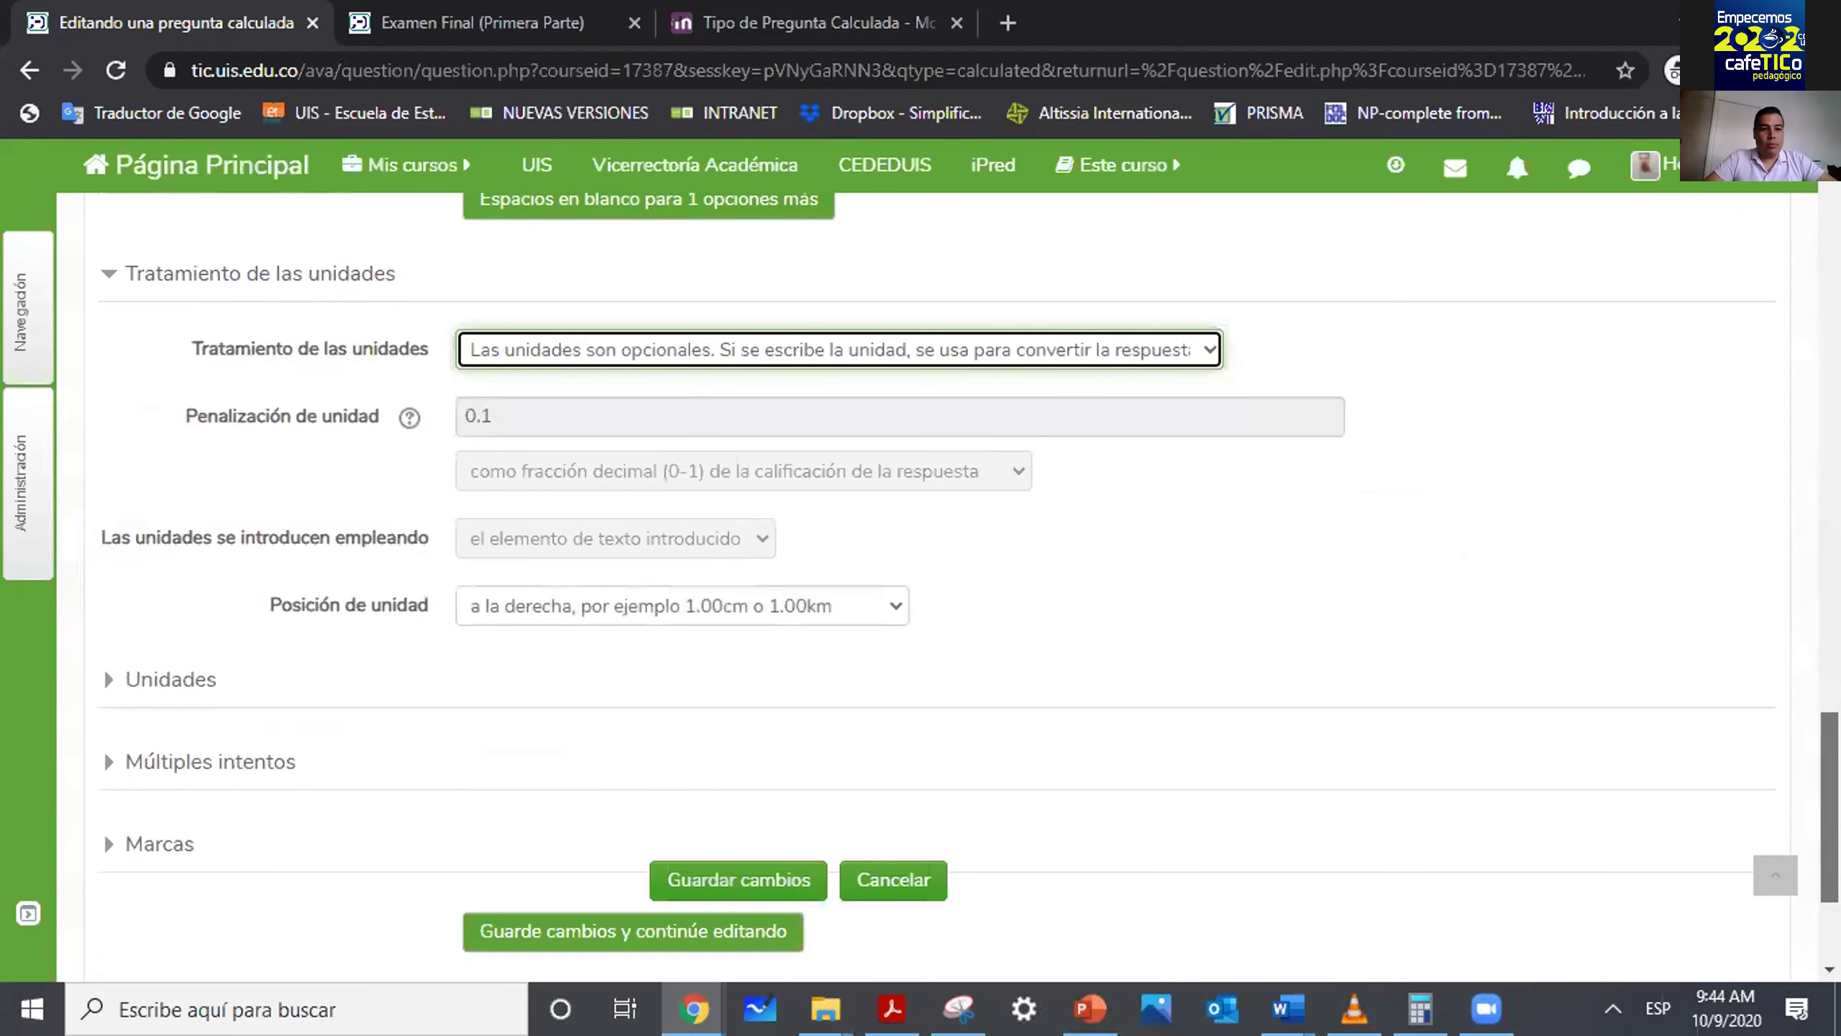
scroll(781, 533, "down", 1)
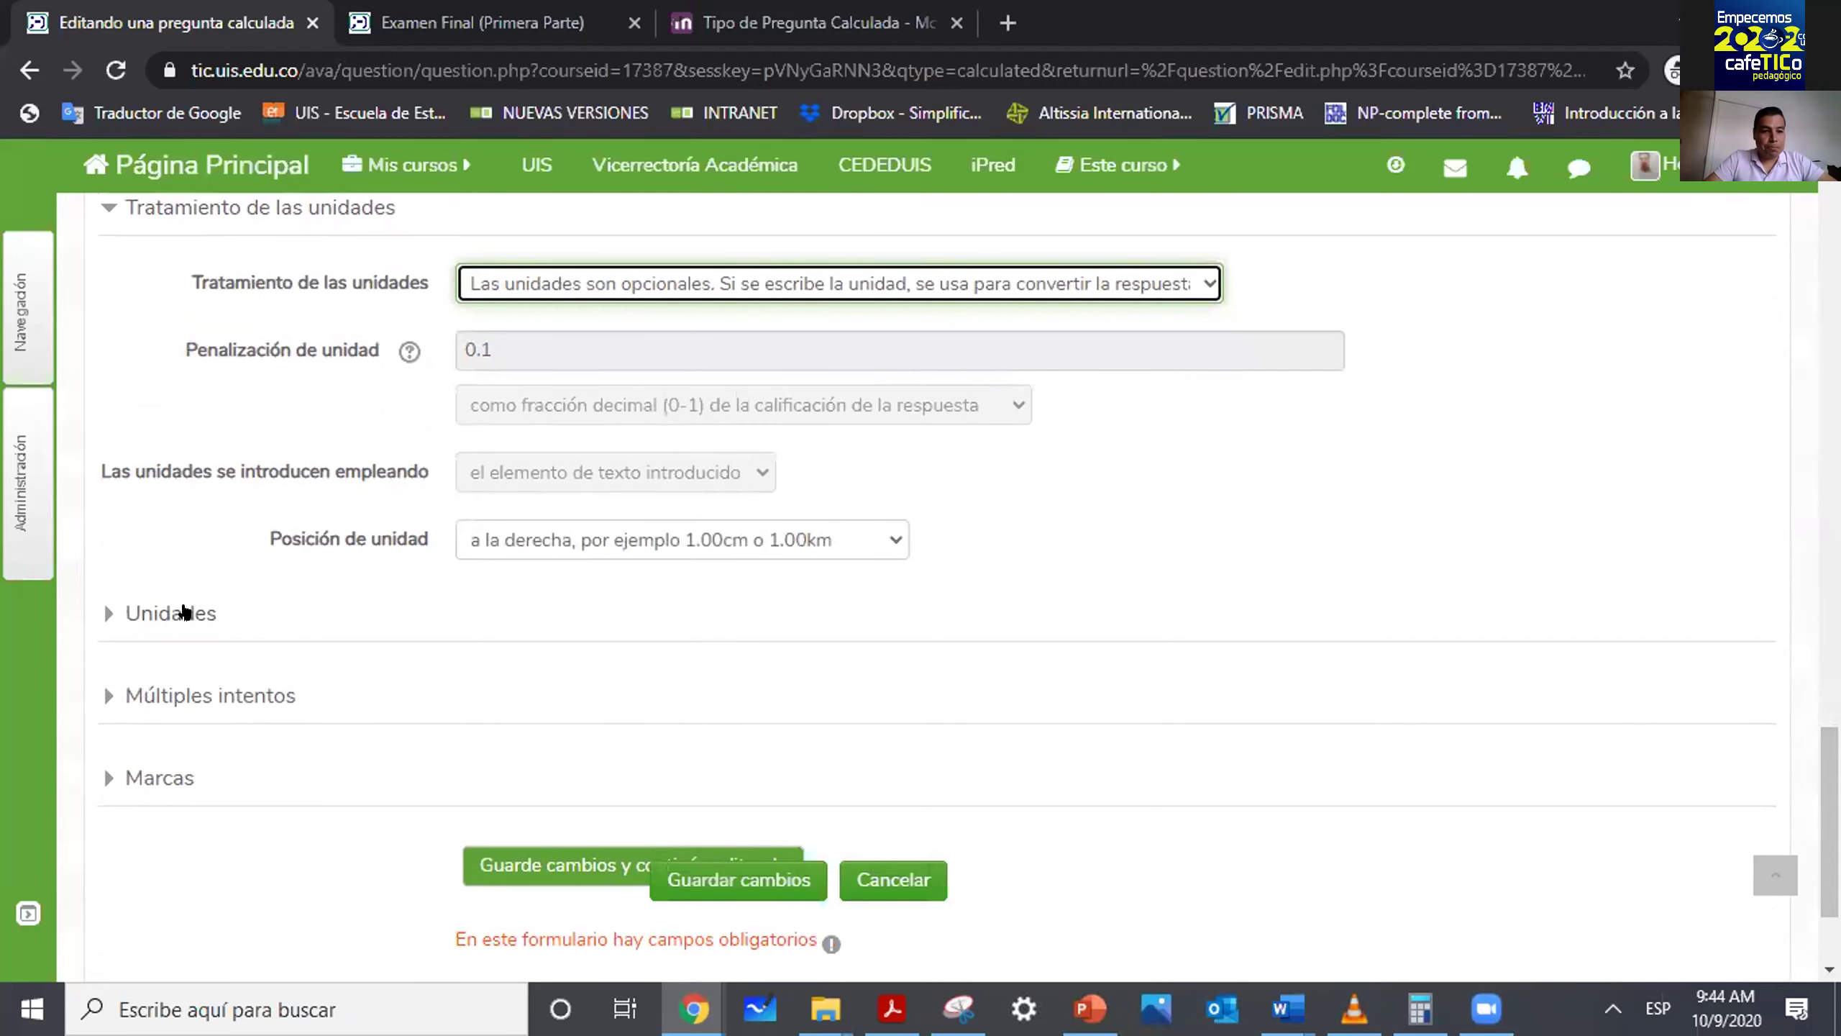
left_click(182, 613)
scroll(848, 638, "down", 5)
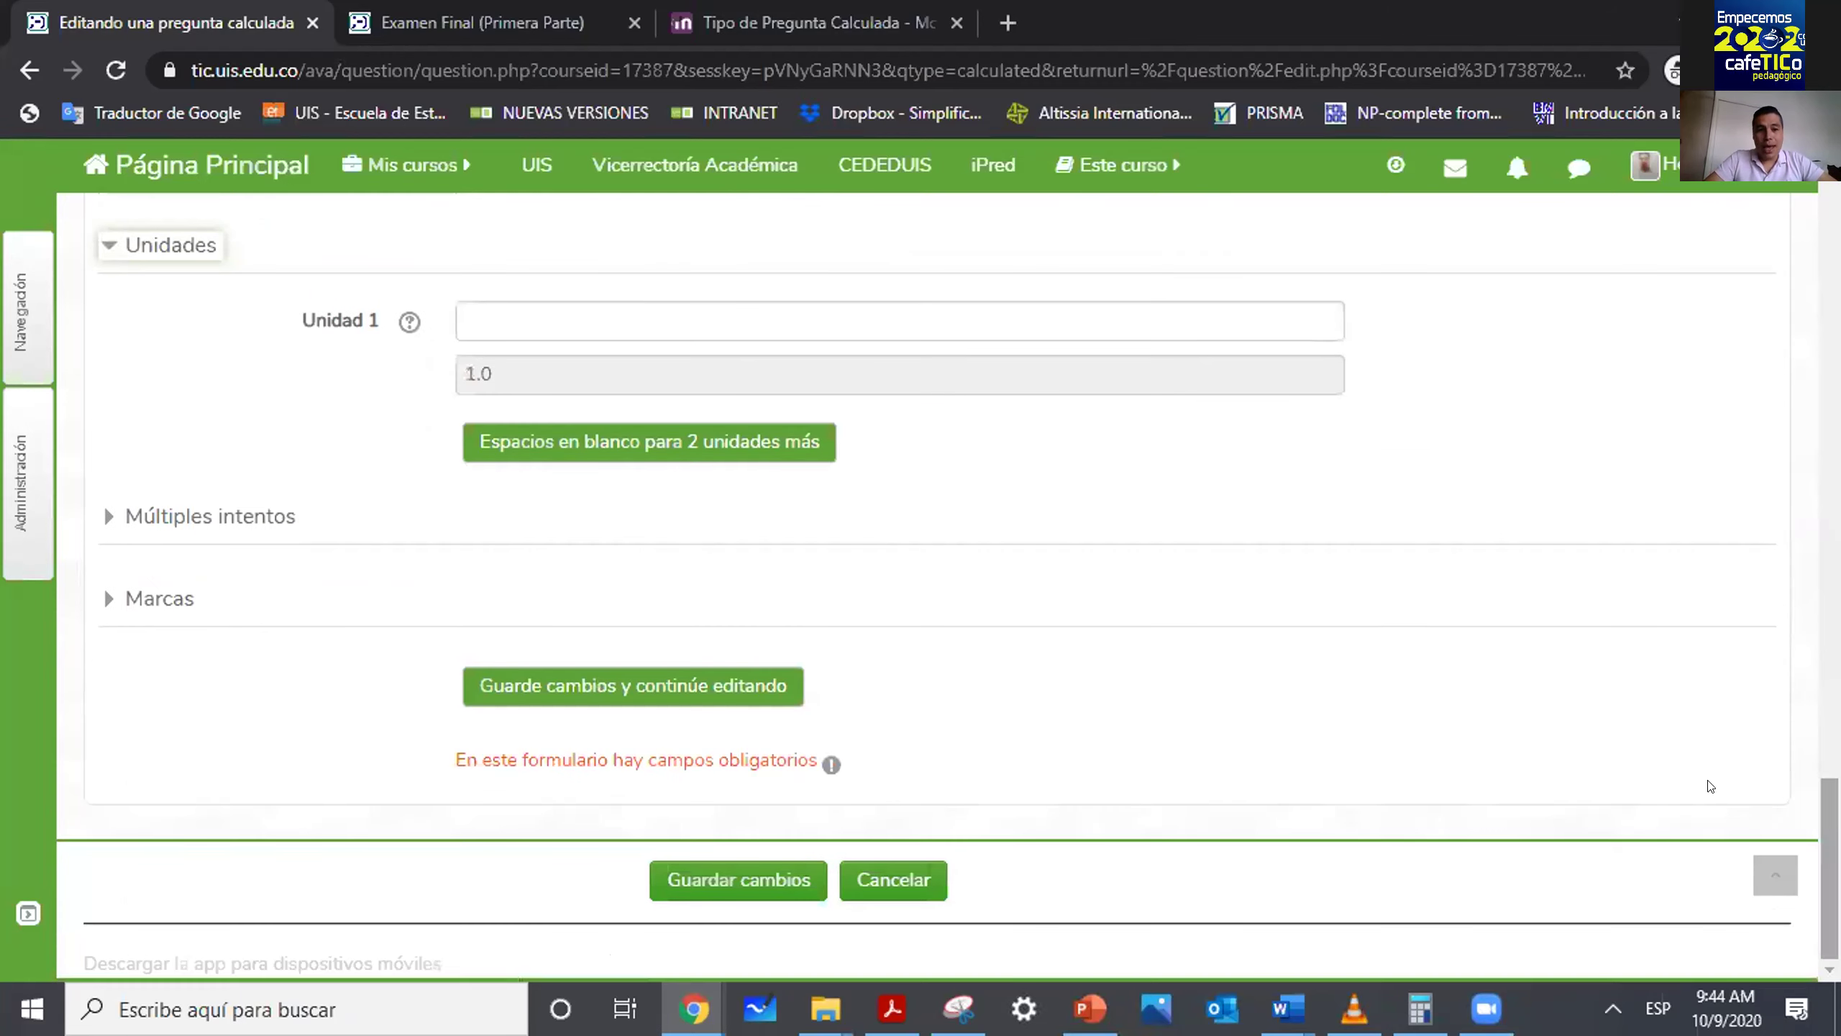
left_click(853, 314)
type("c")
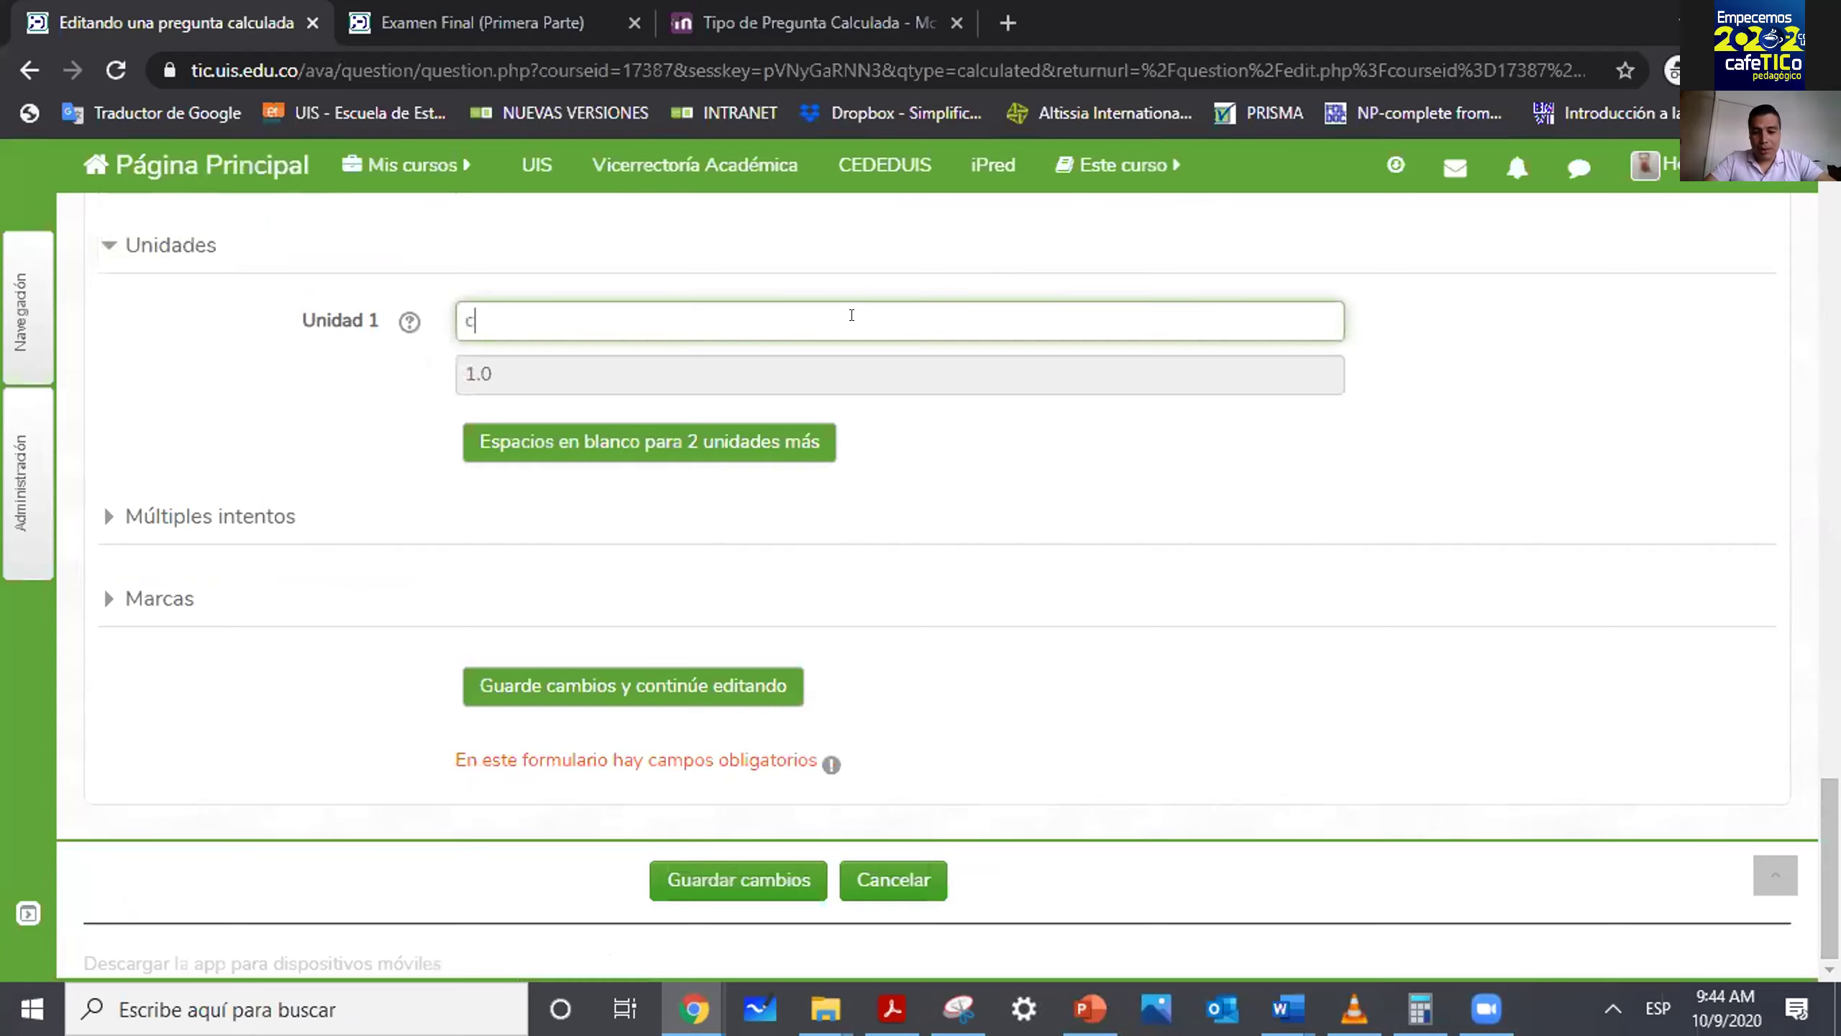
type("m^2")
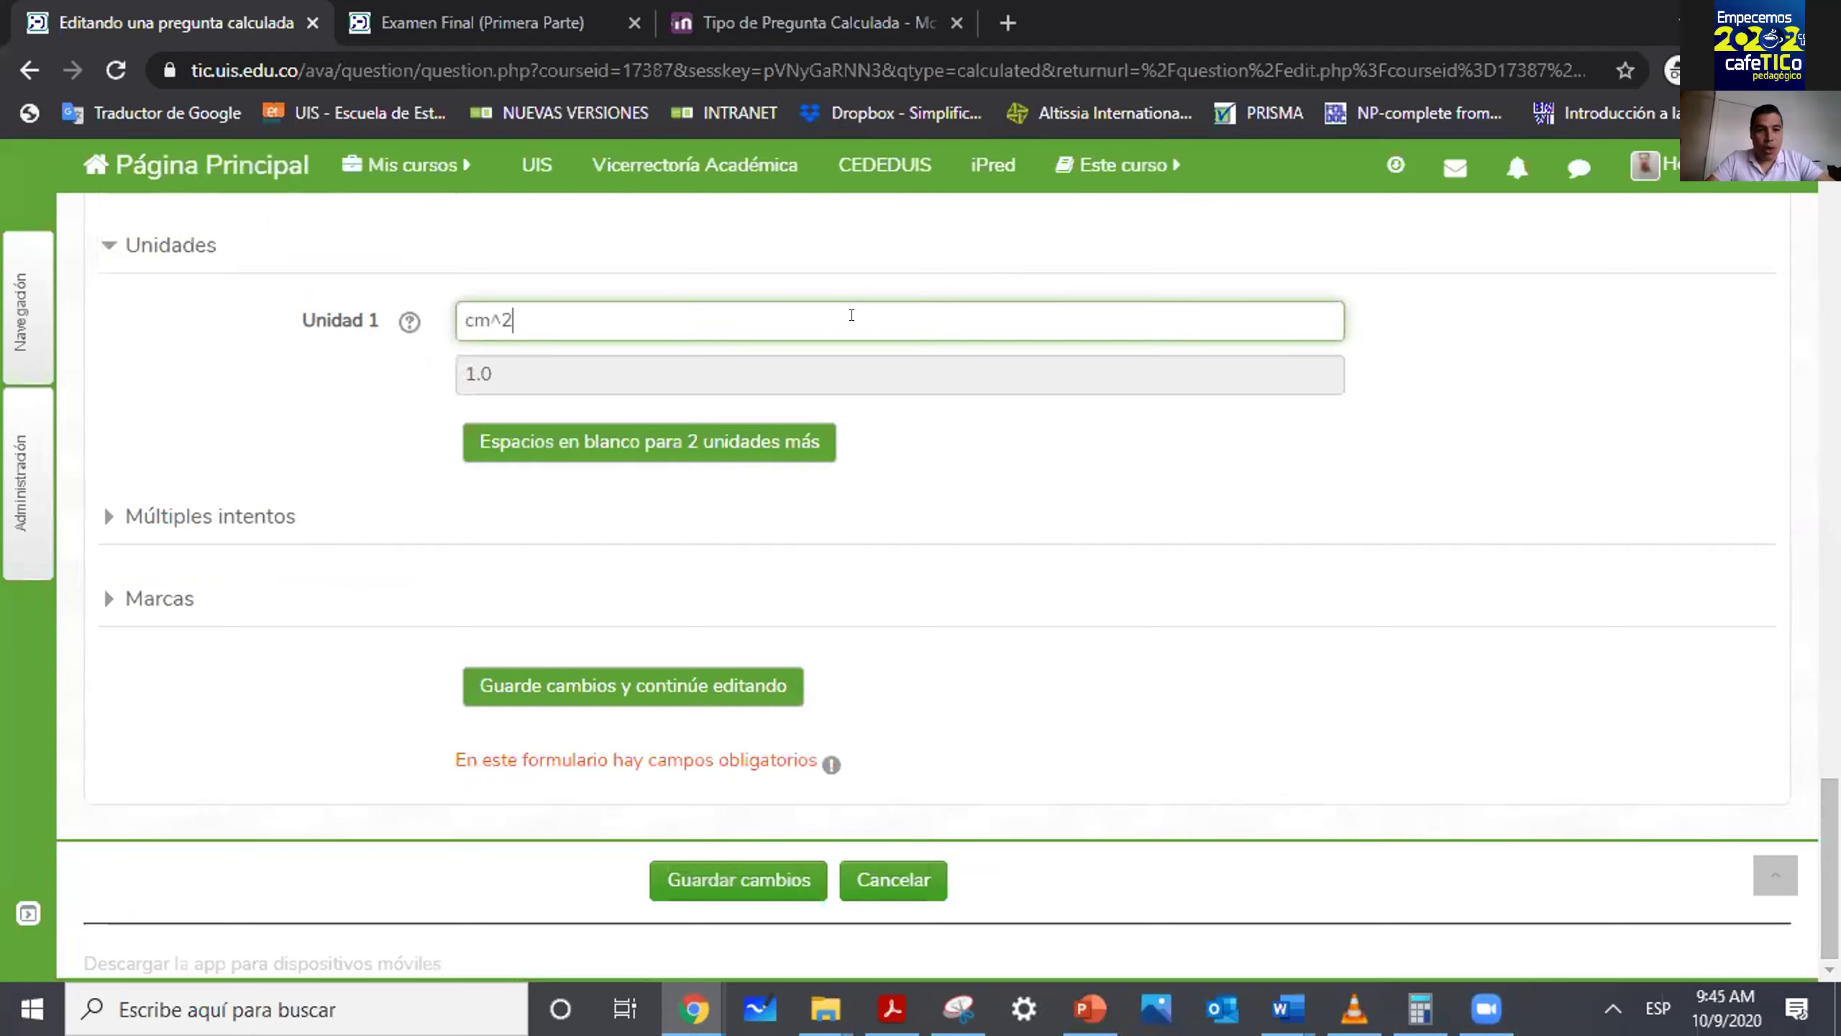
Add blanks for 2 more units and define Unidad 2 as m^2 with a multiplier of 0.0001.
left_click(805, 440)
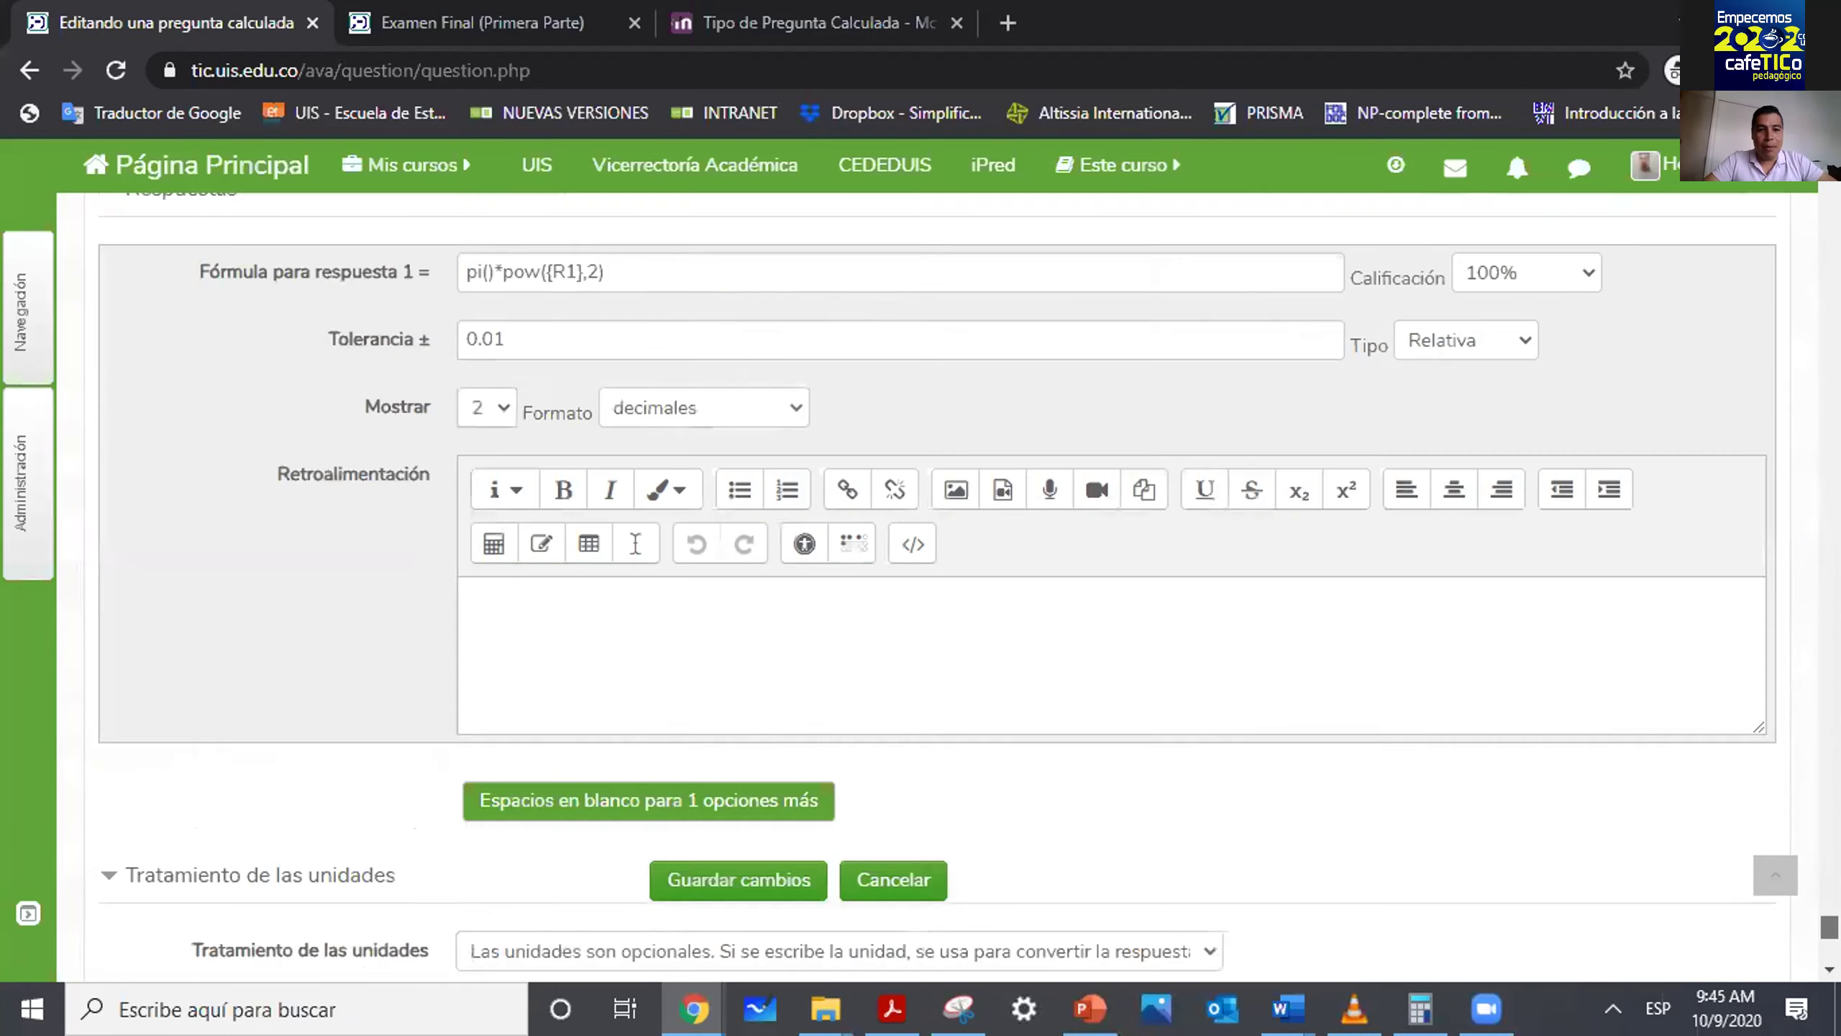
scroll(928, 580, "down", 10)
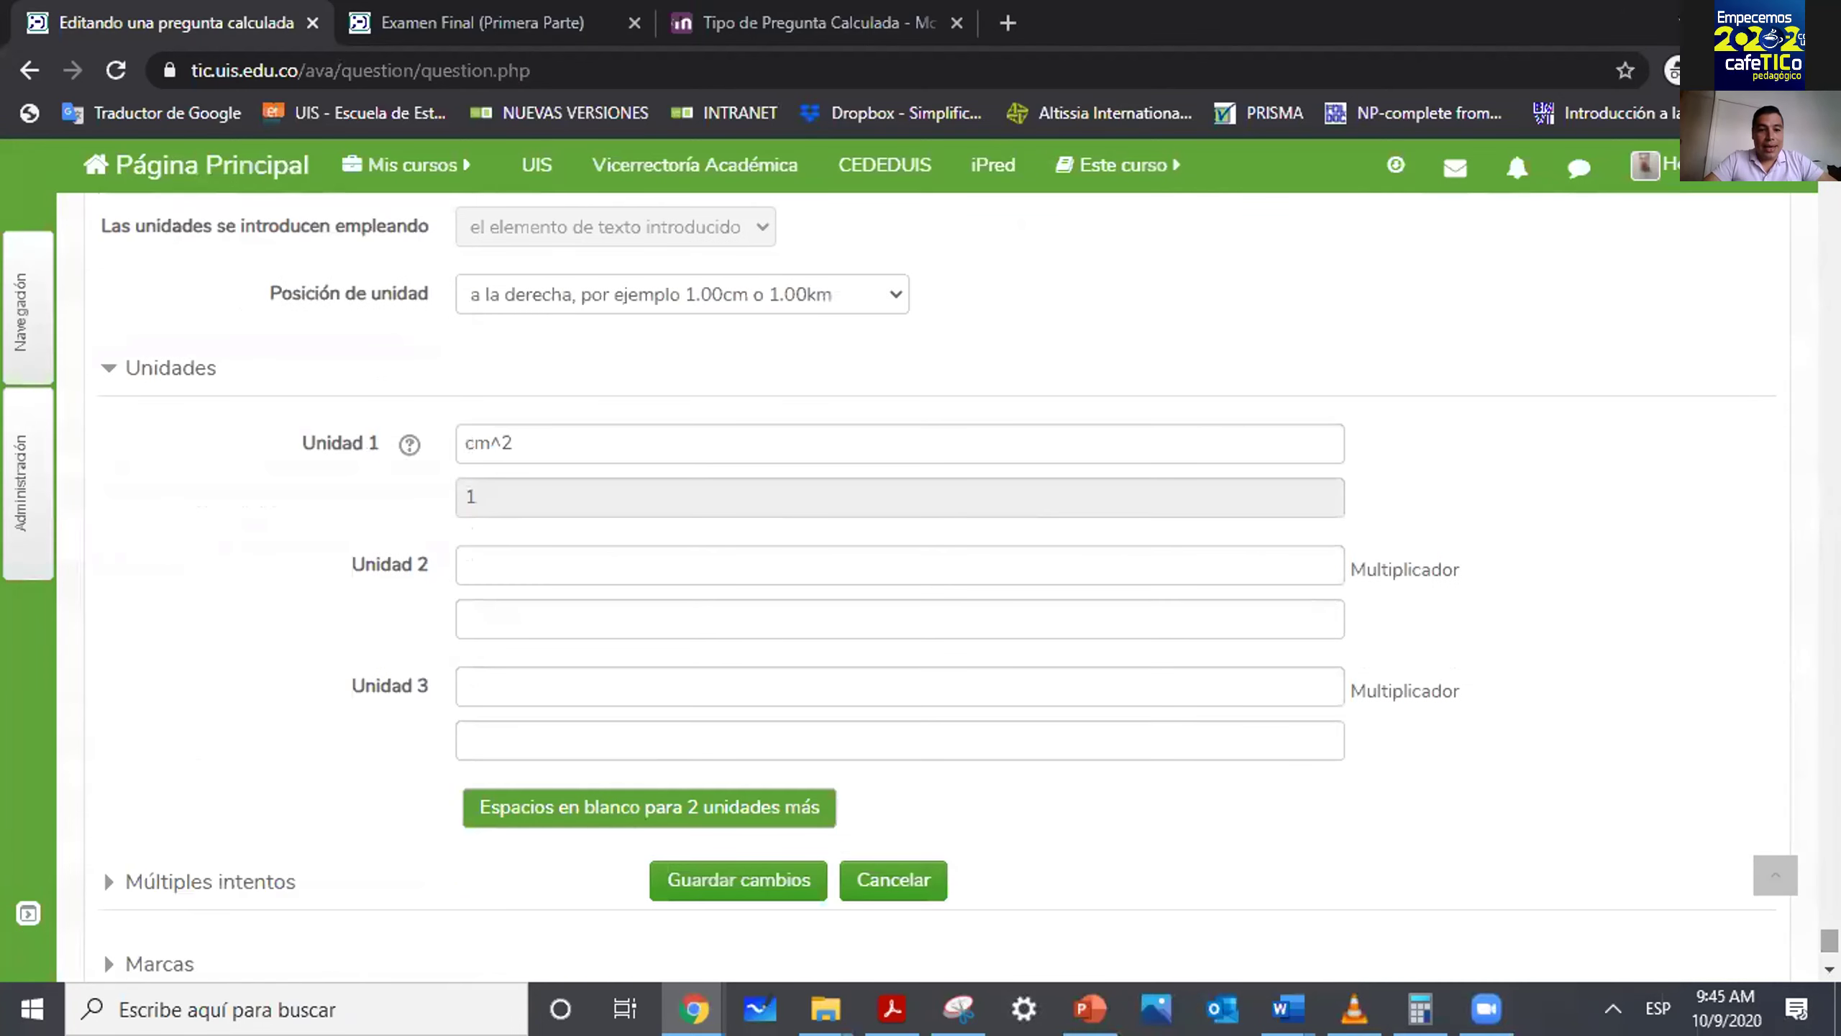
left_click(548, 574)
type("m^2")
left_click(1134, 600)
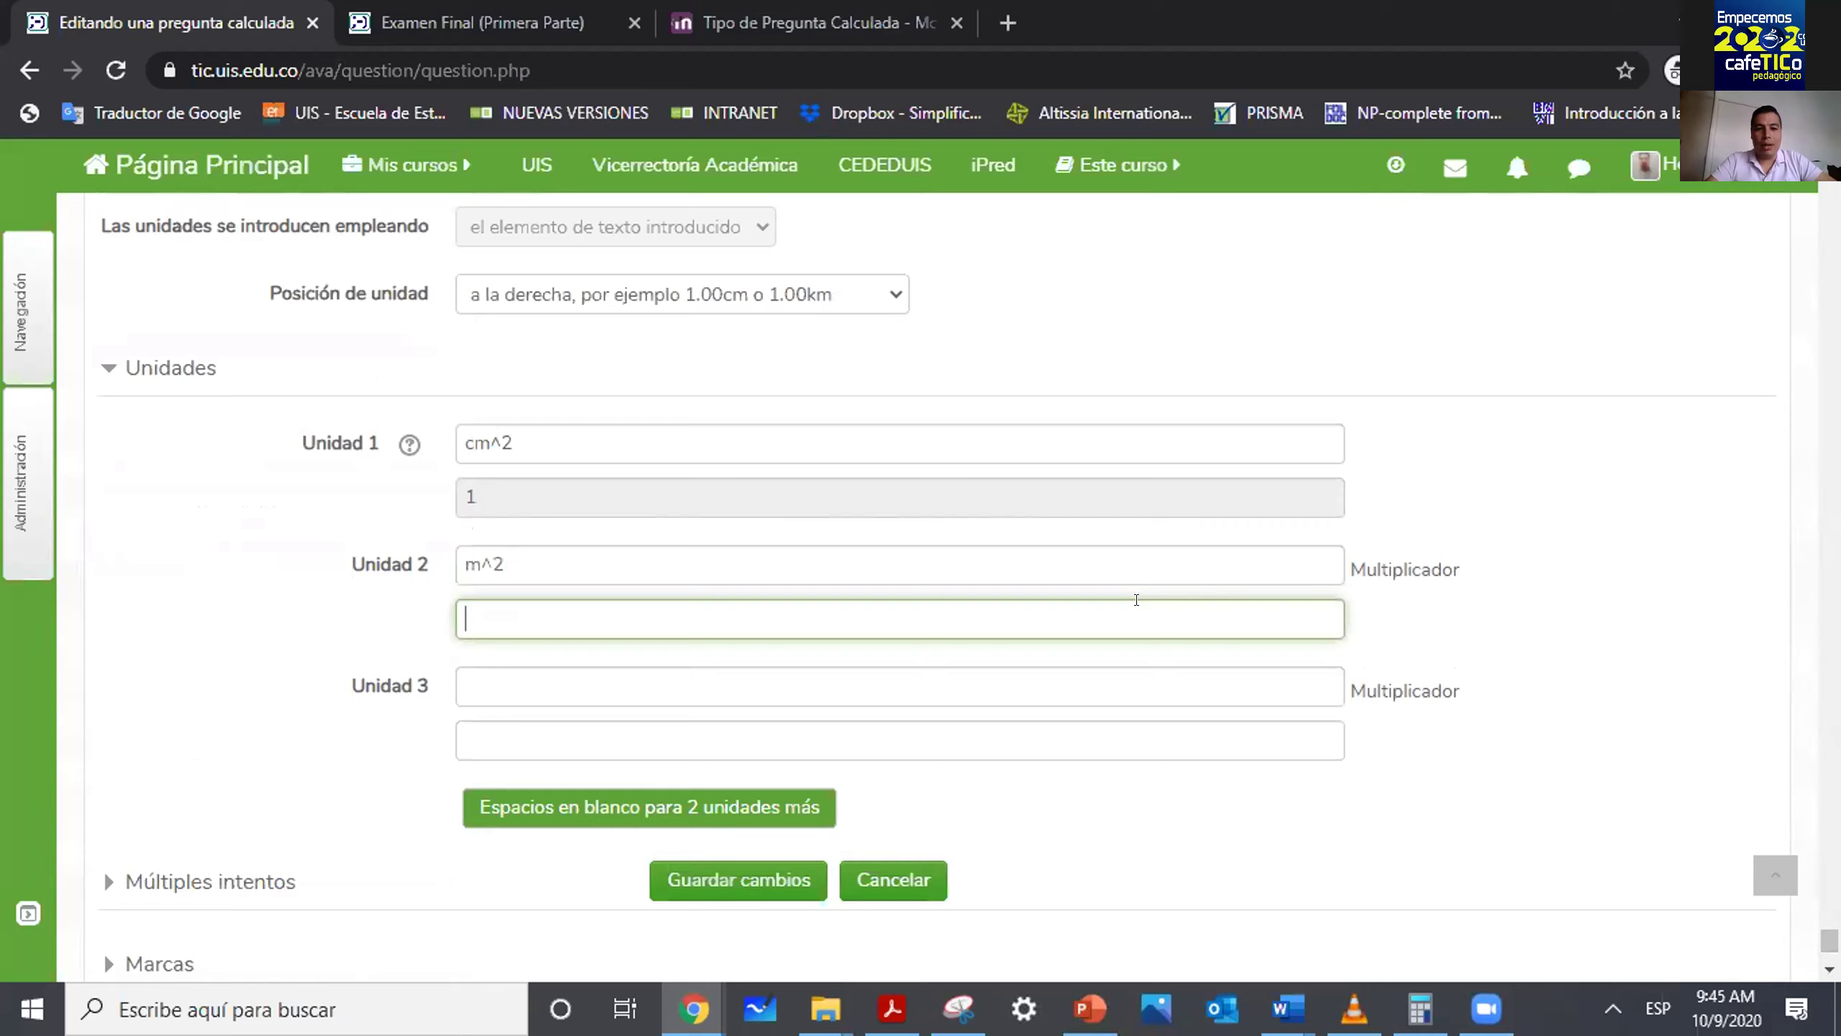
type("0.001")
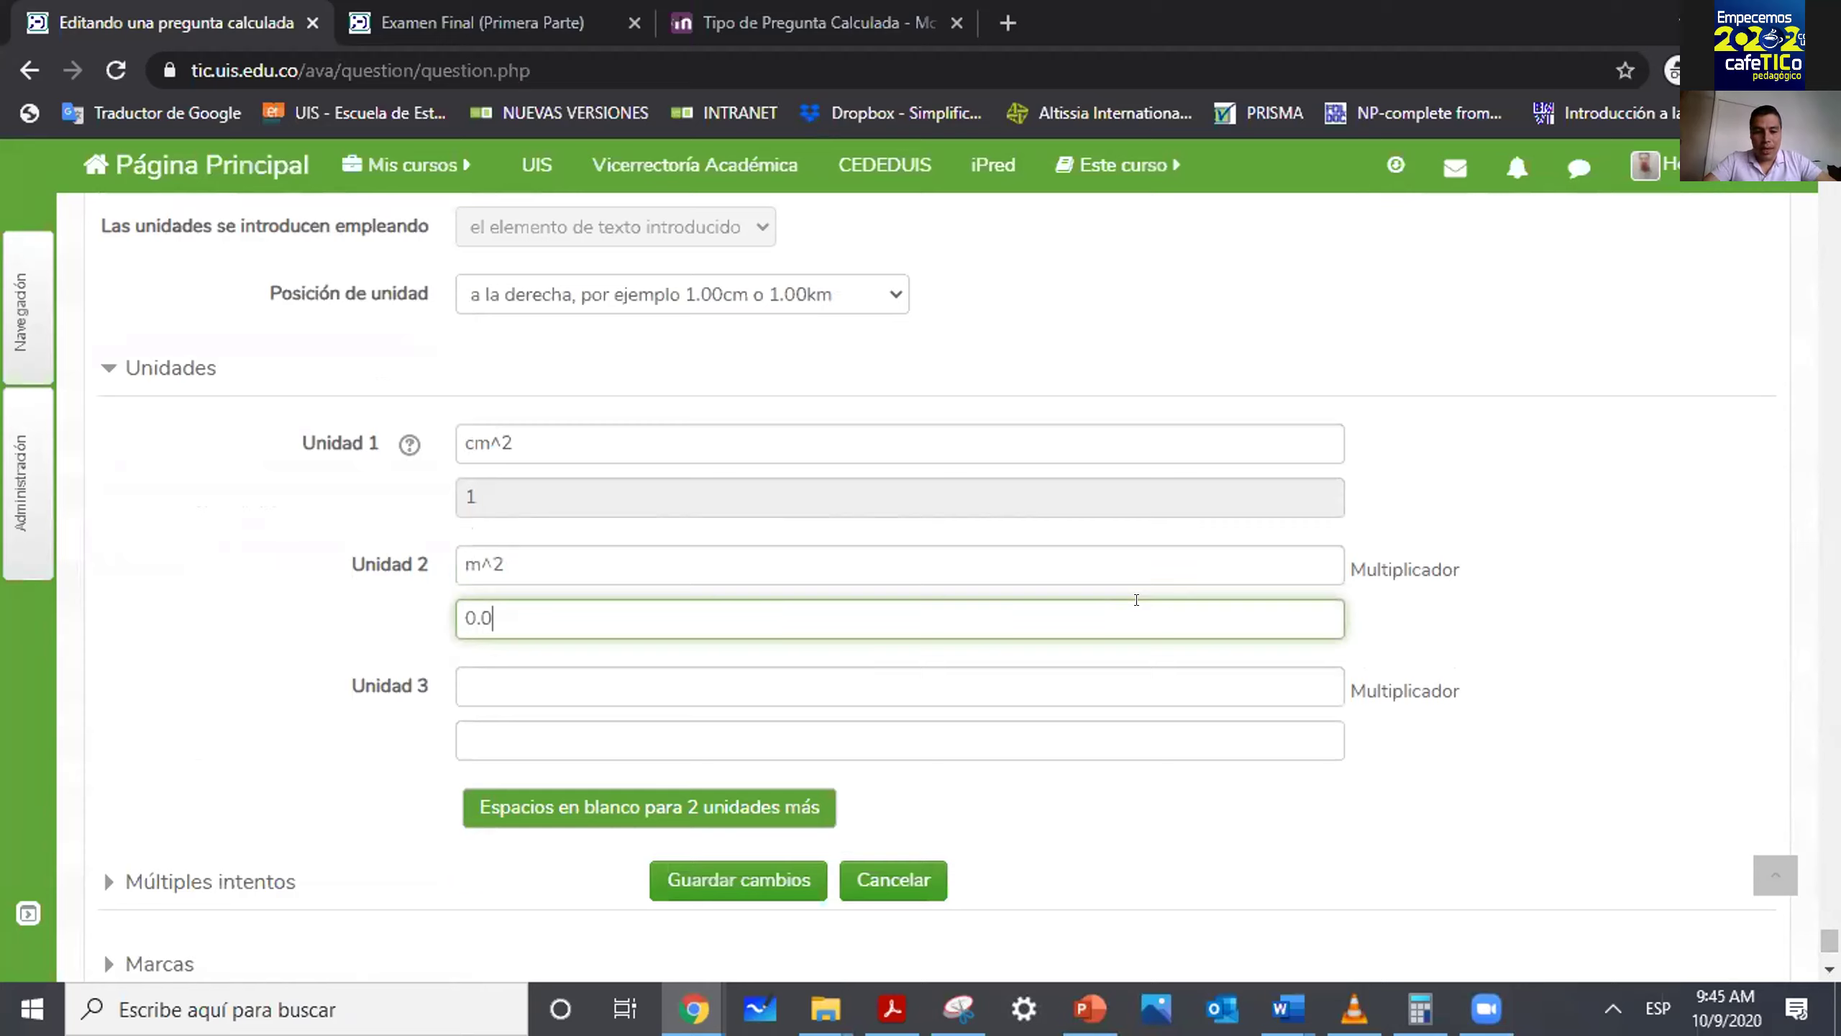
key("BackSpace")
type("01")
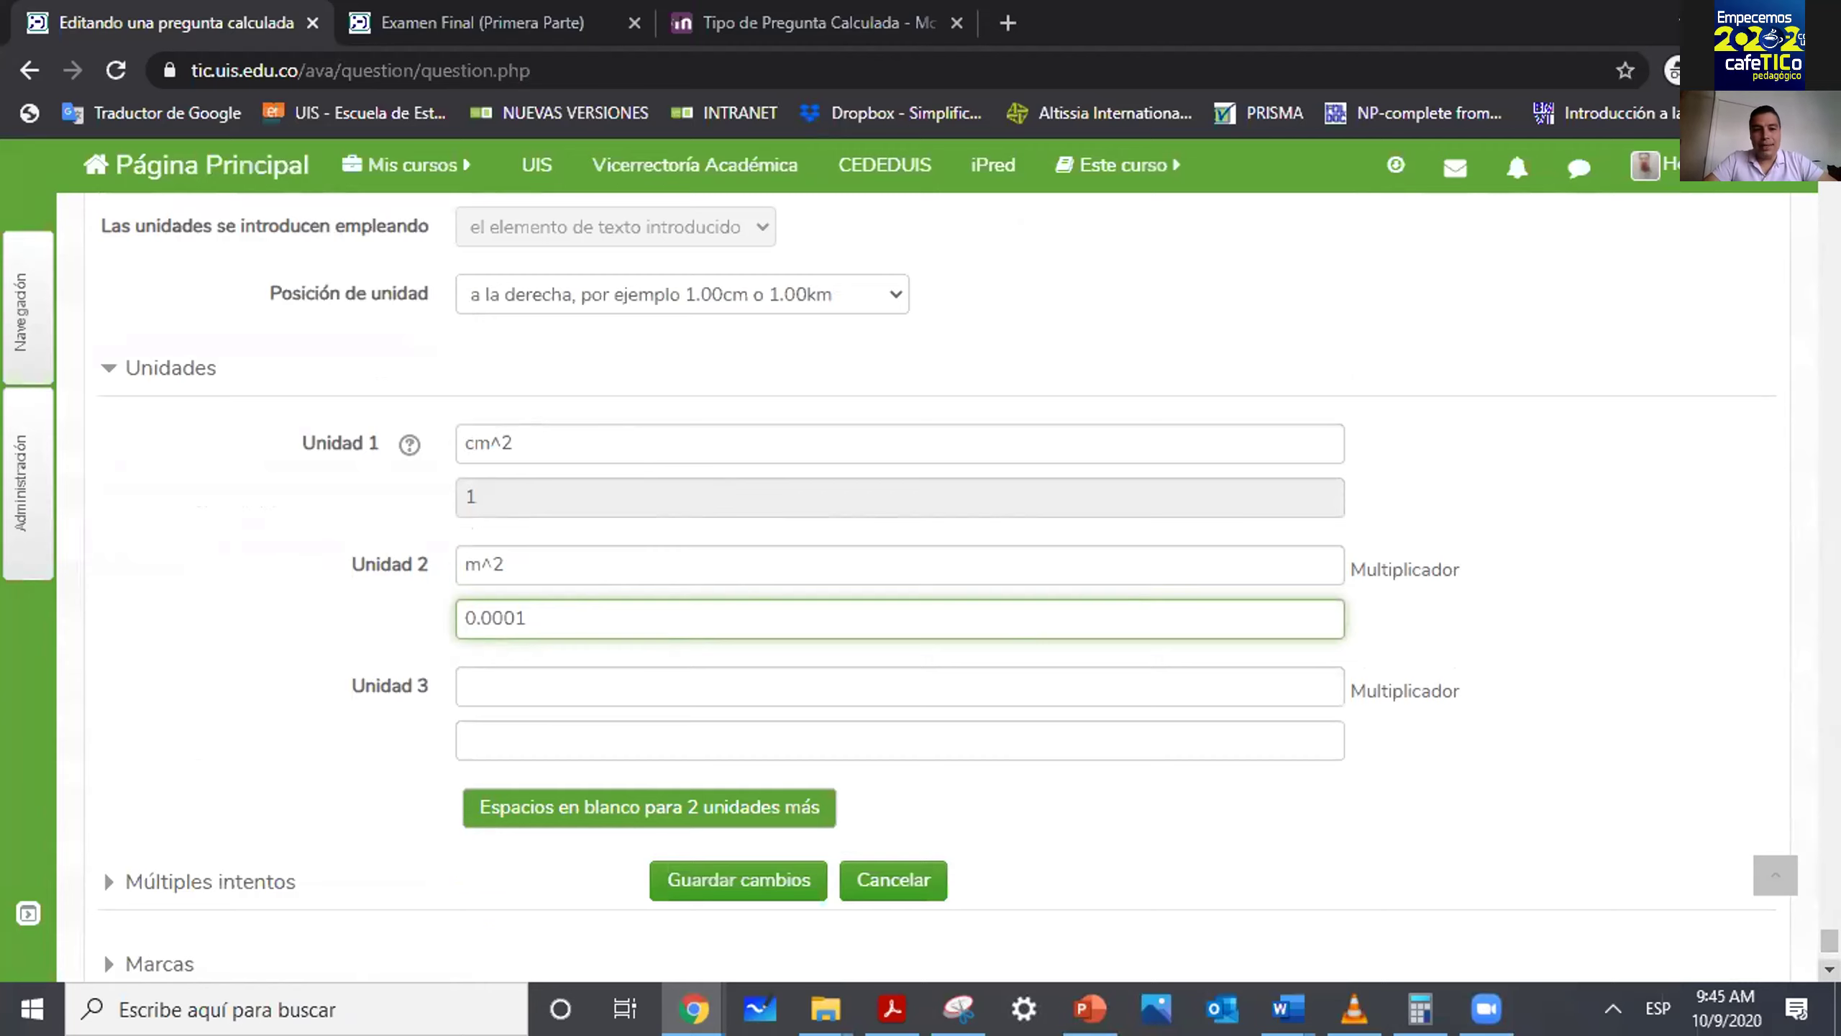
scroll(943, 580, "down", 3)
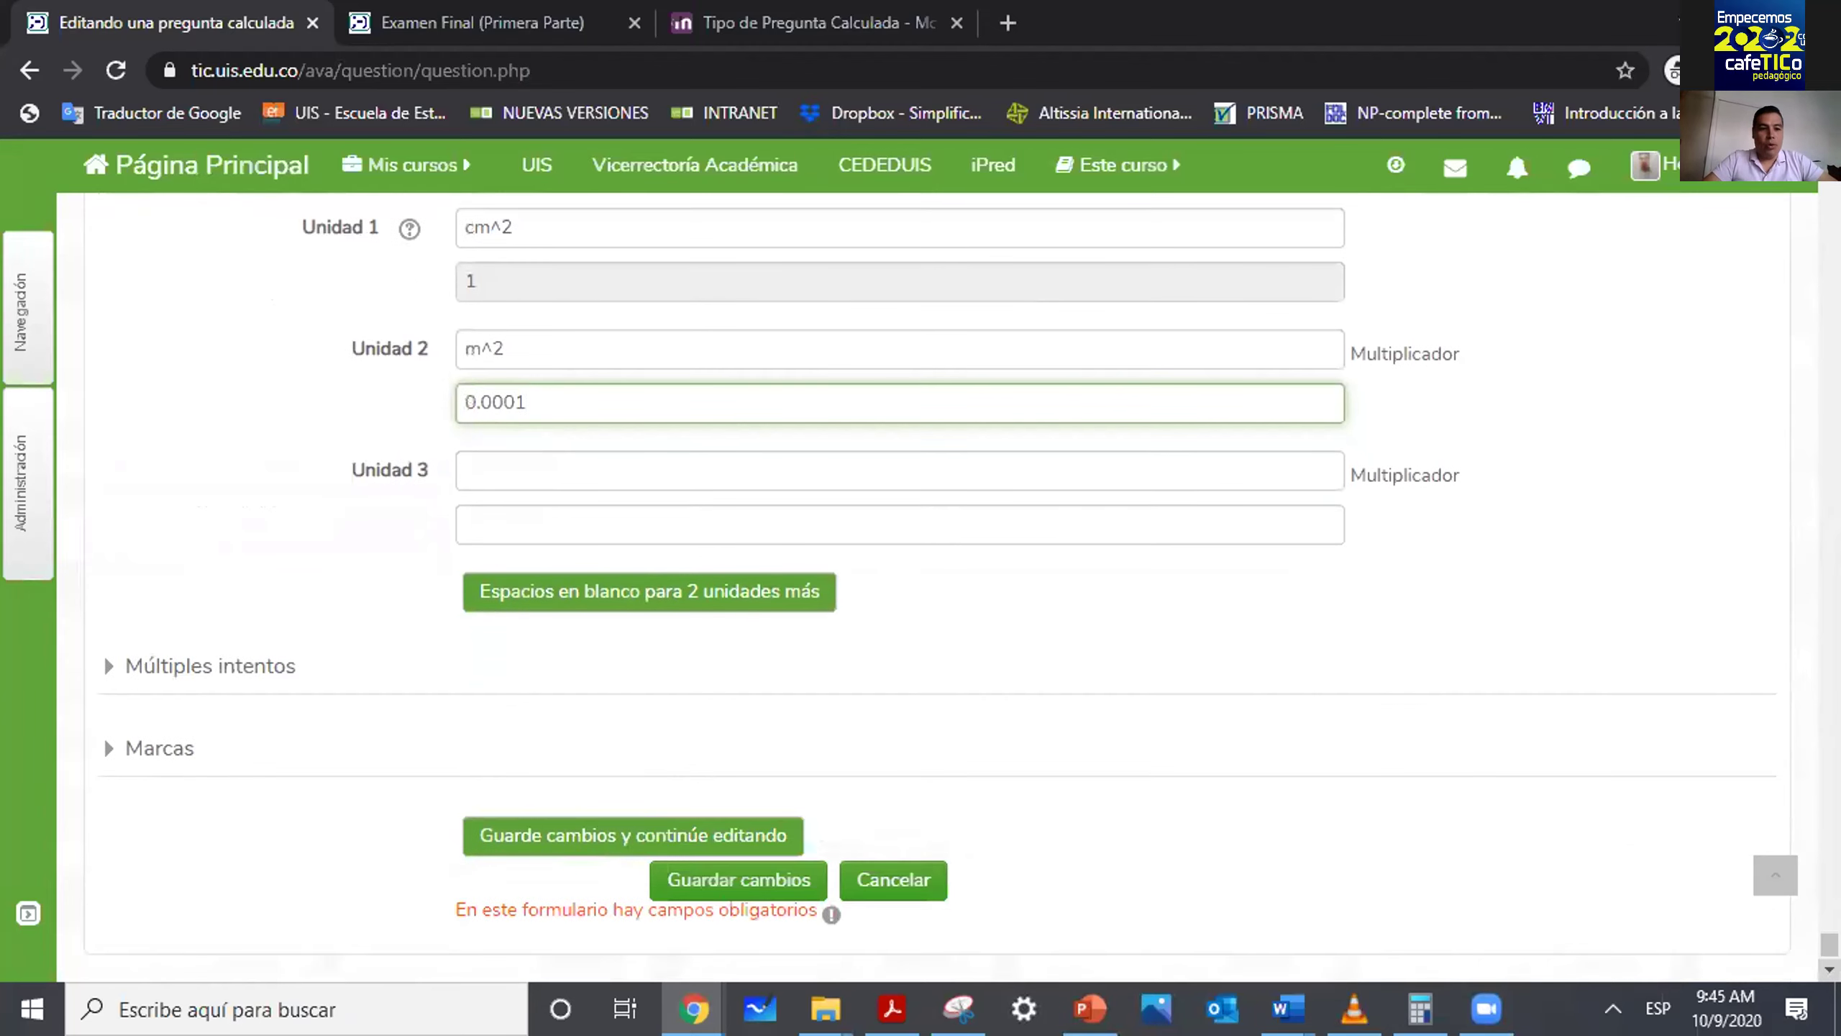
left_click(174, 671)
left_click(178, 677)
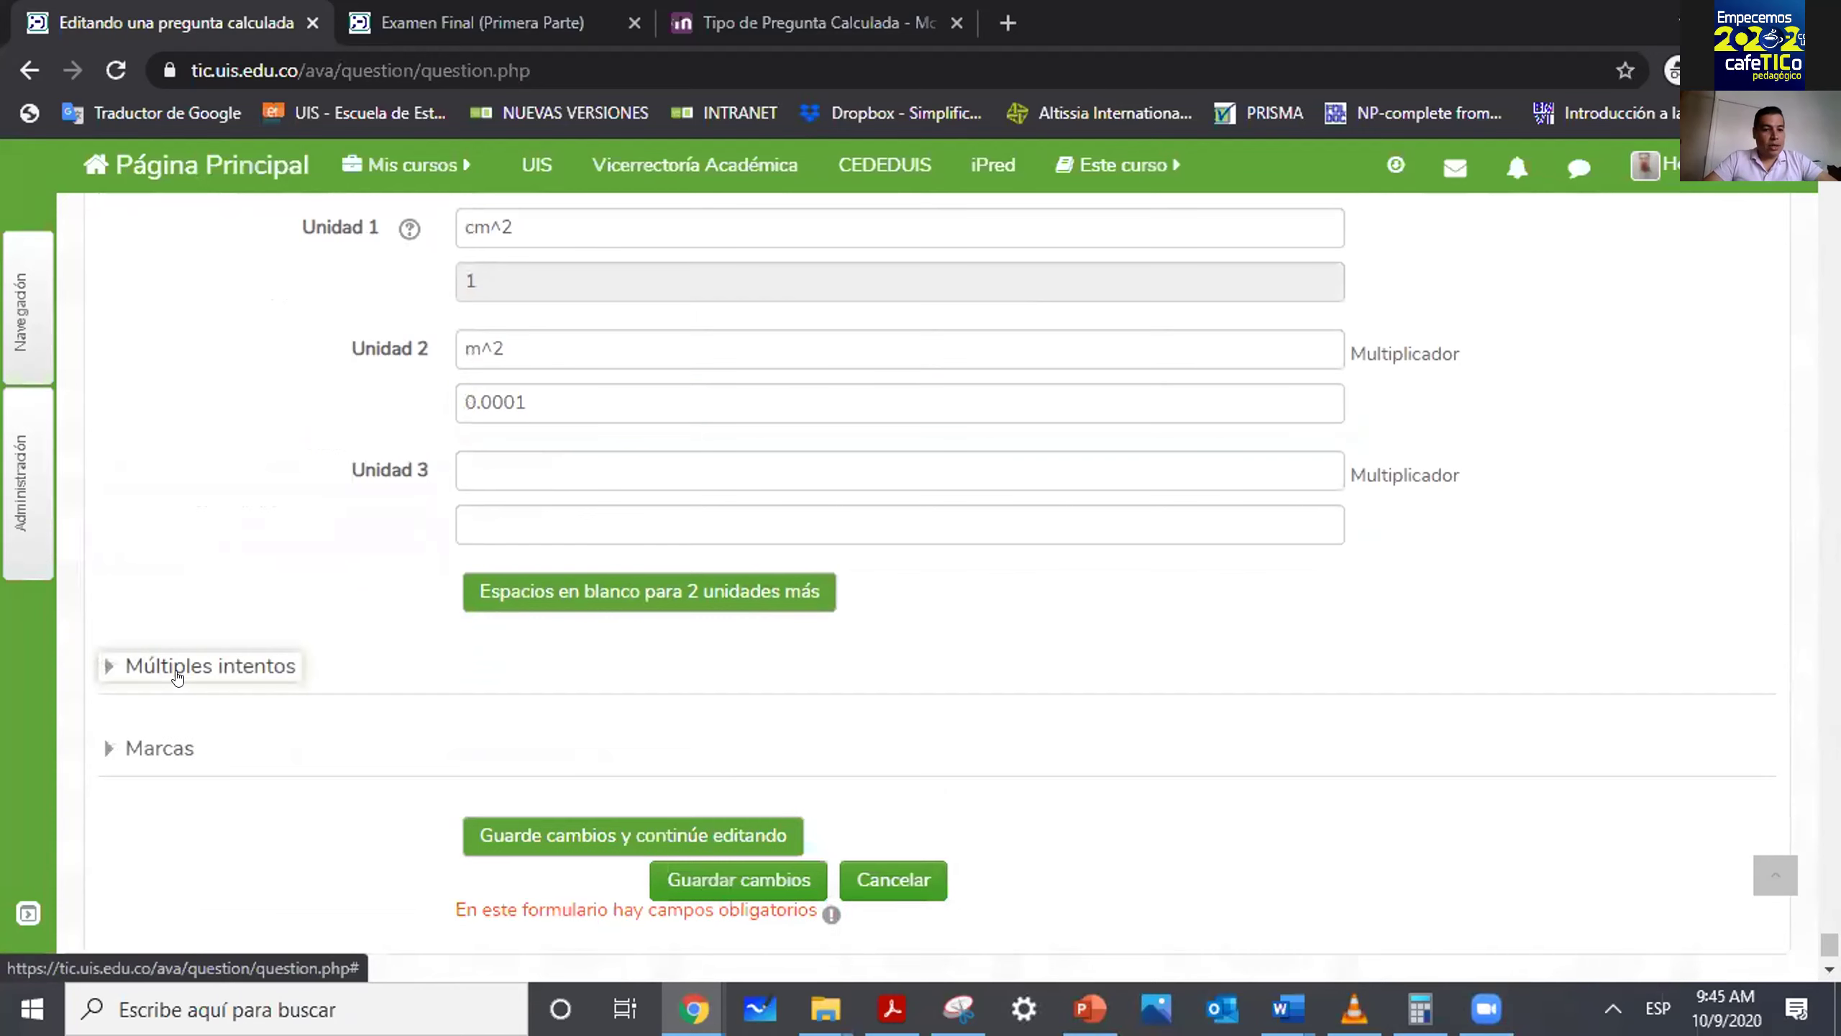
left_click(1830, 970)
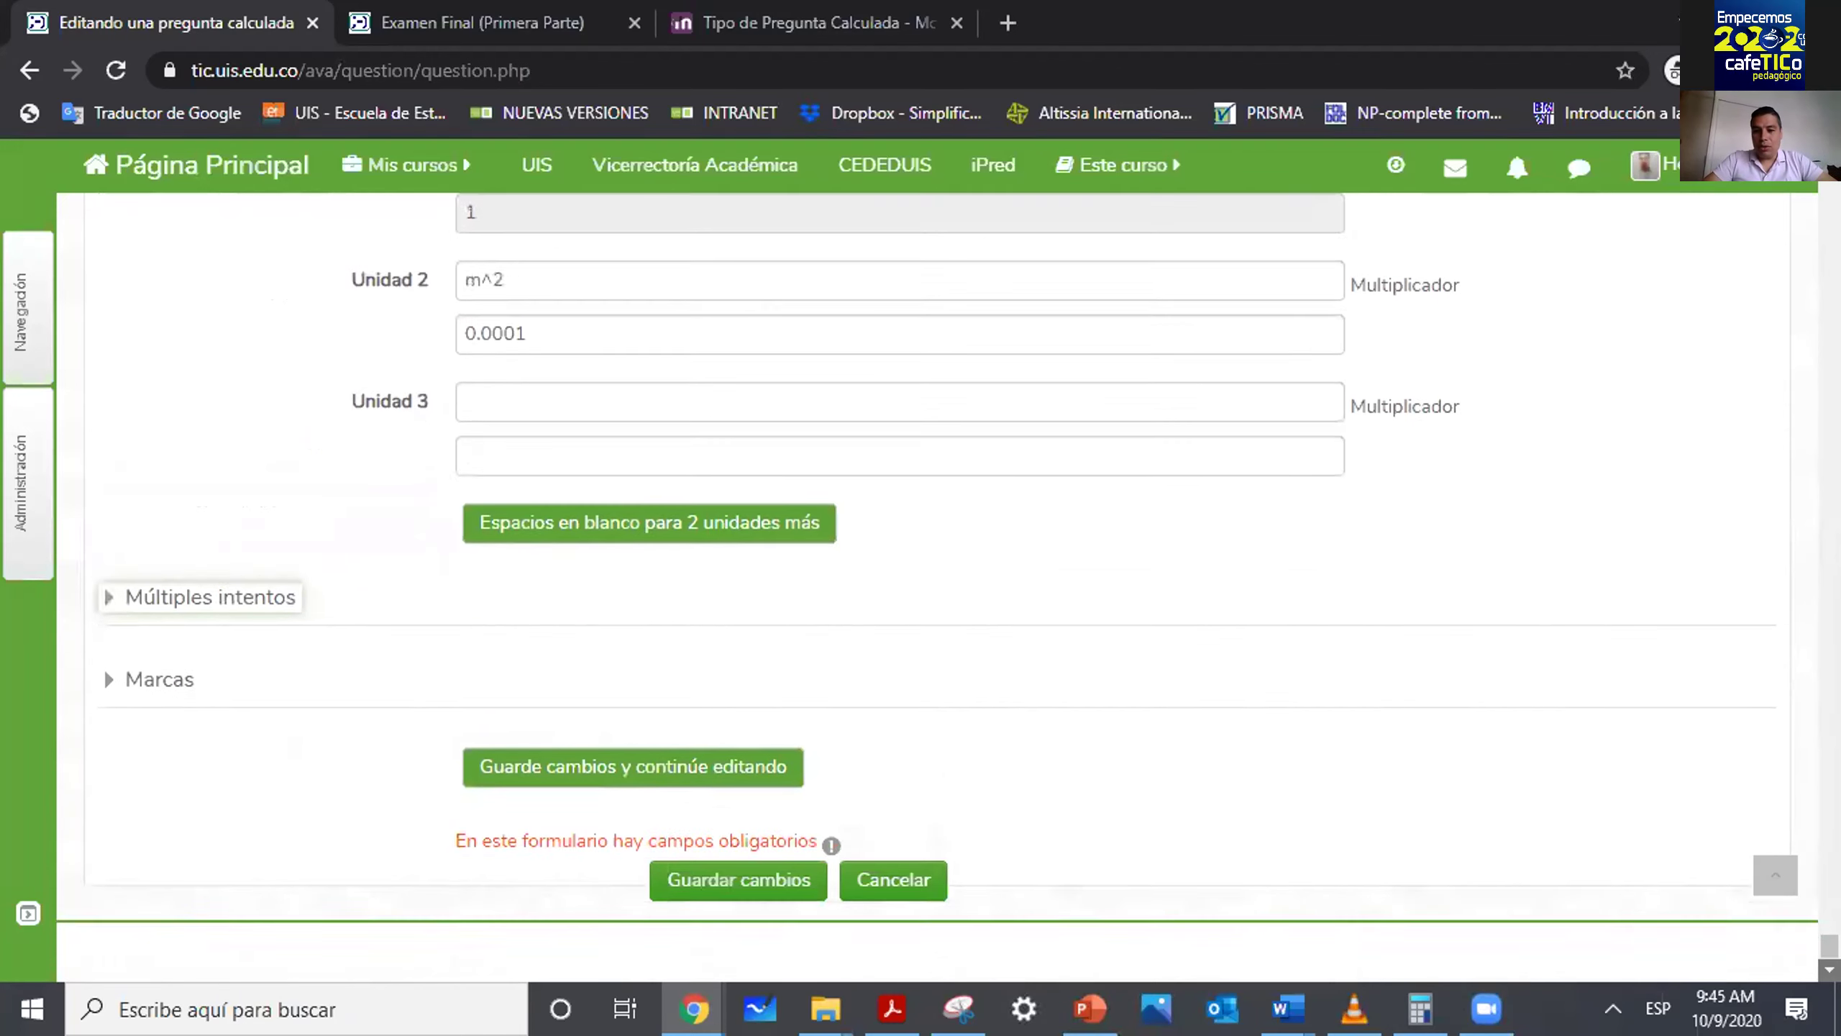
scroll(942, 581, "down", 1)
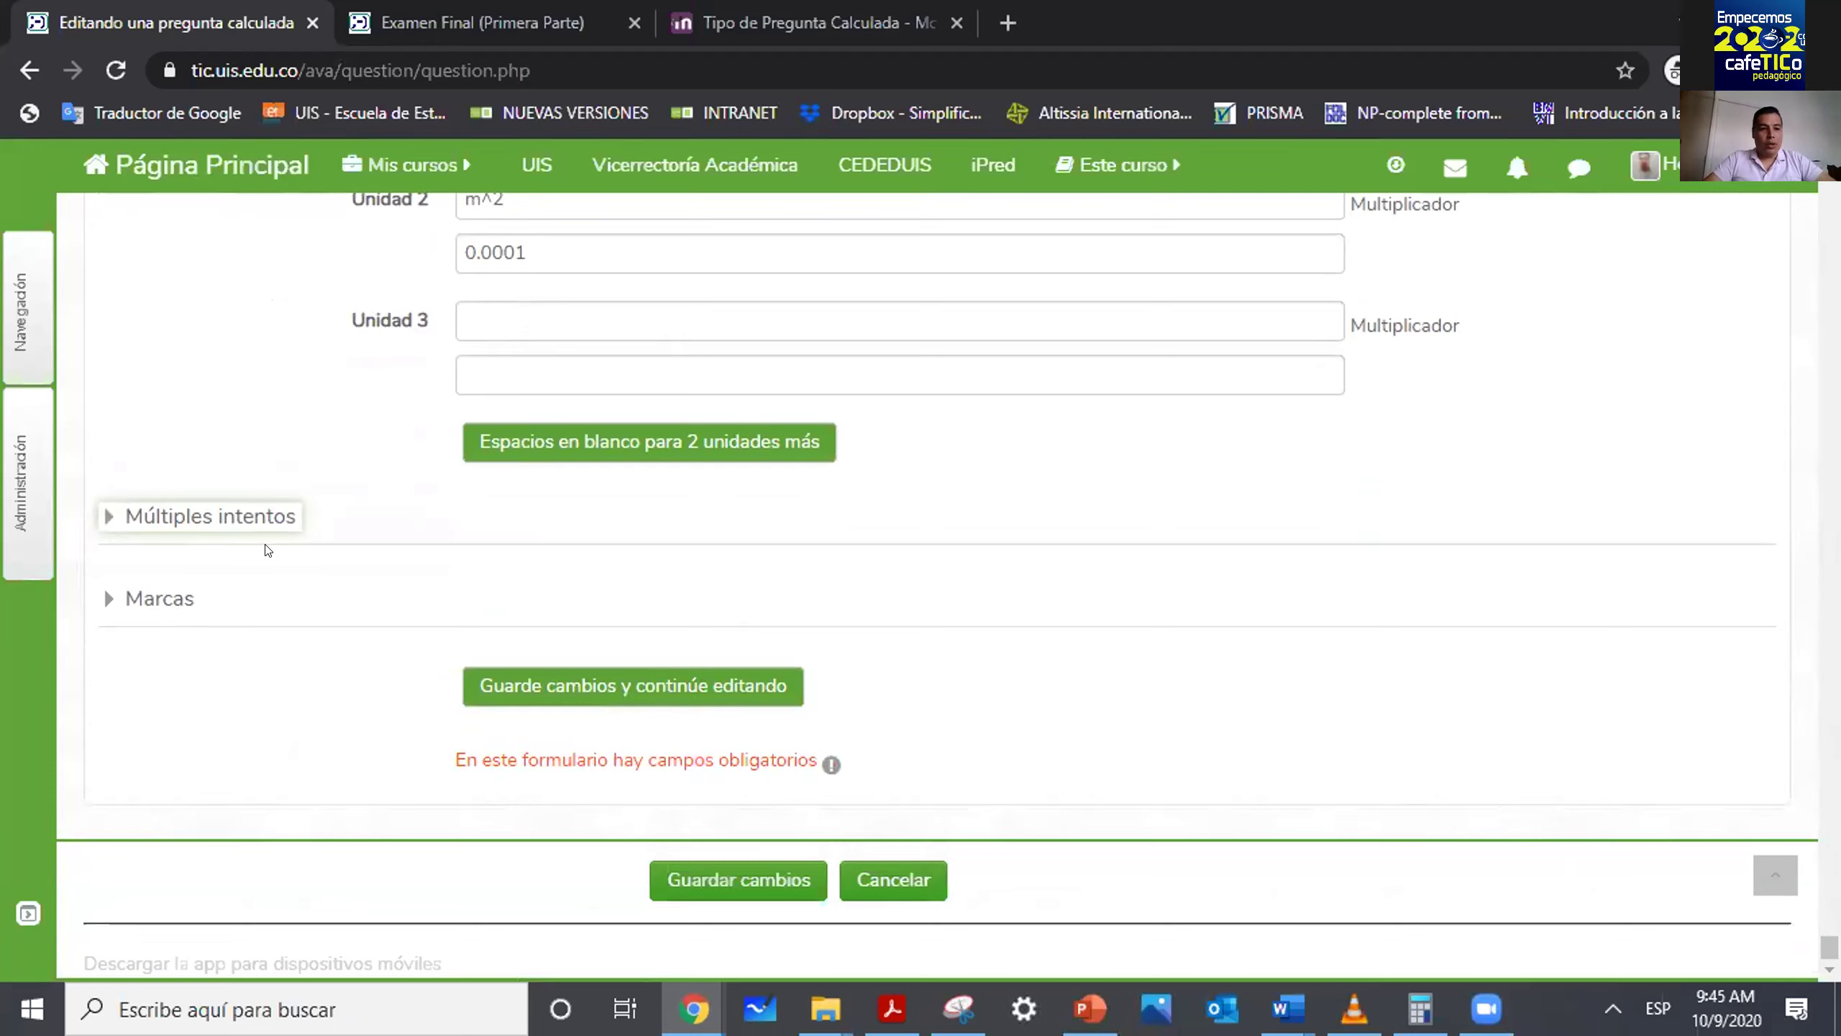
Review the question's unit settings, answer formula, general feedback and question text, and look through the table of shared wildcards.
scroll(1715, 762, "up", 10)
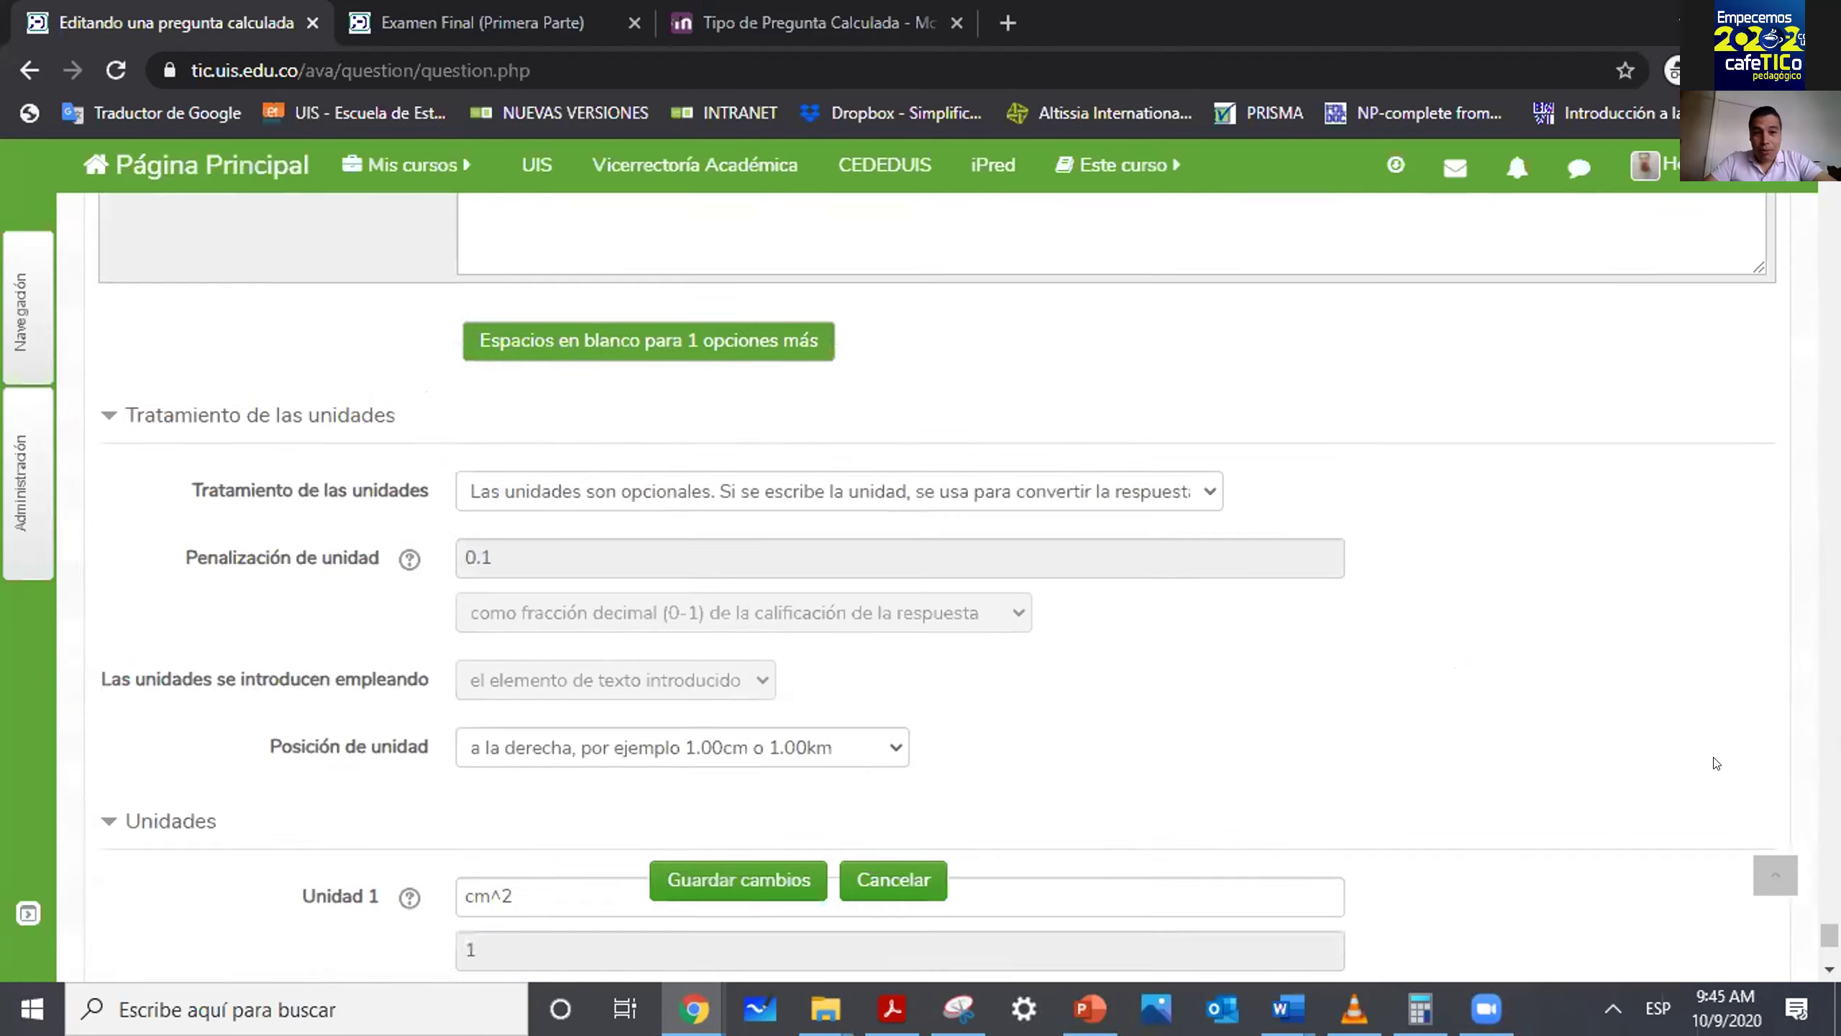
scroll(1716, 762, "up", 9)
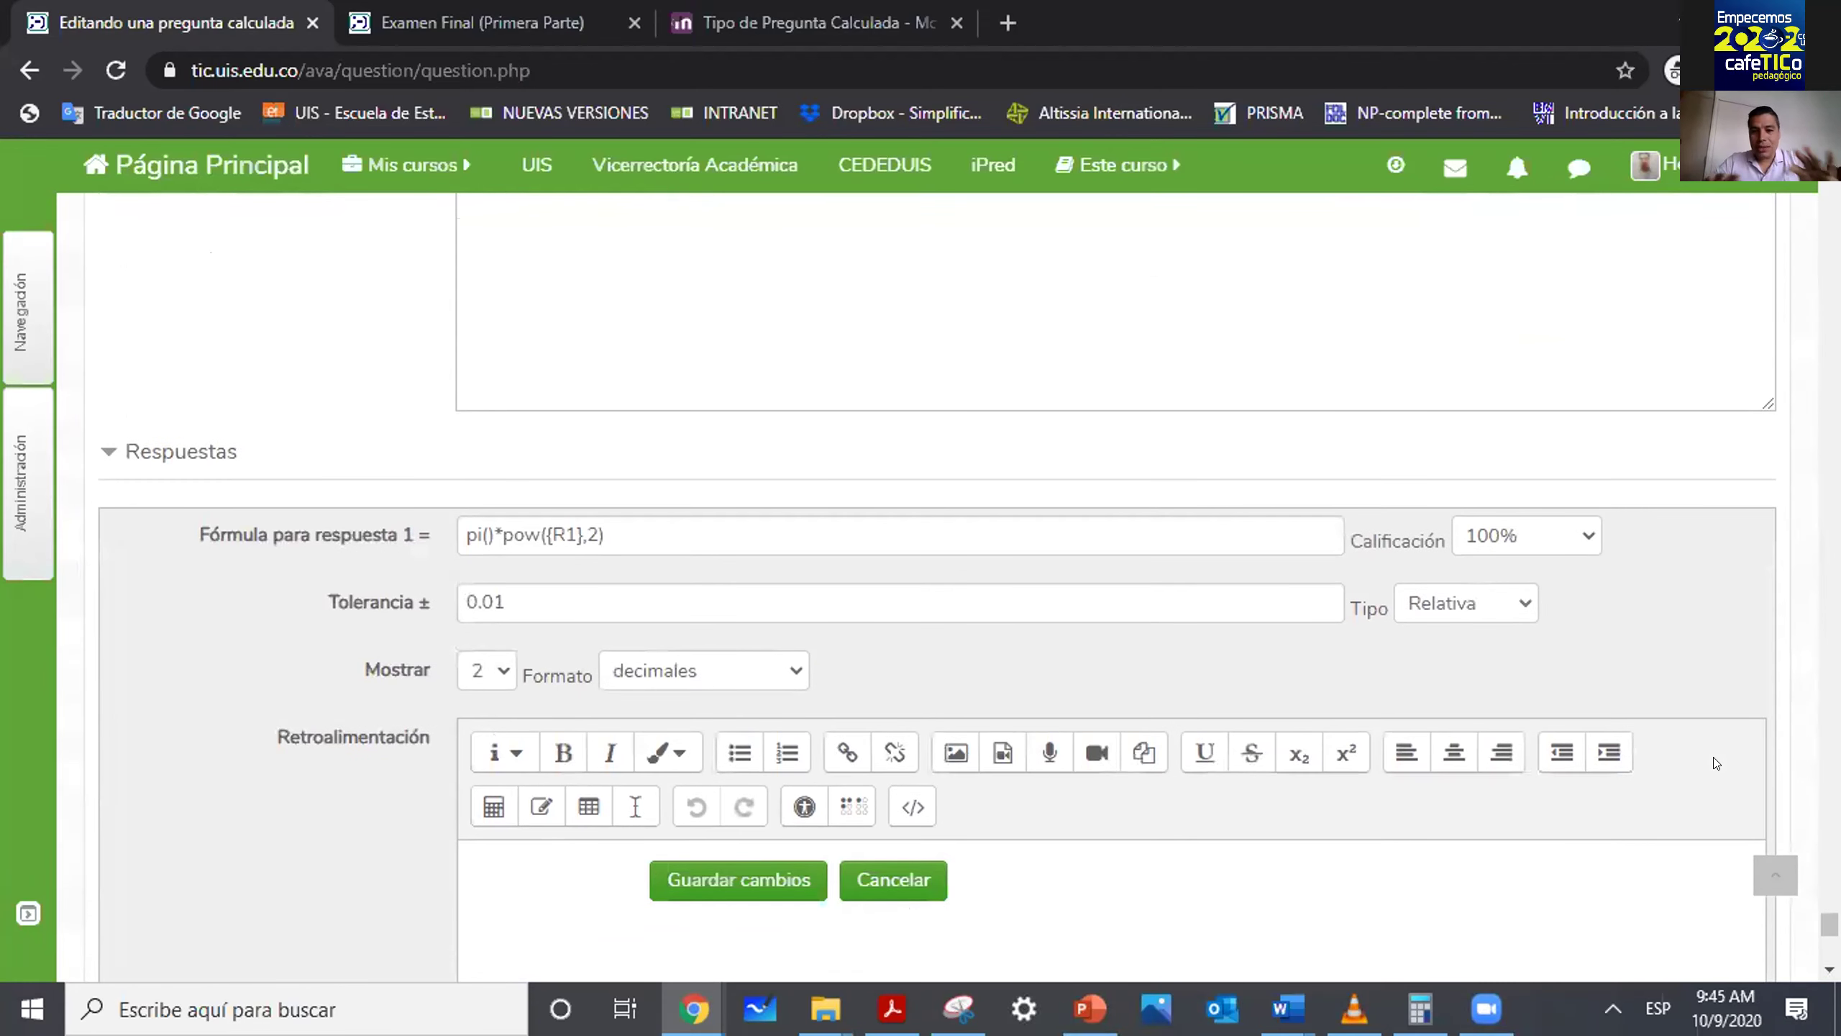
scroll(1715, 762, "up", 8)
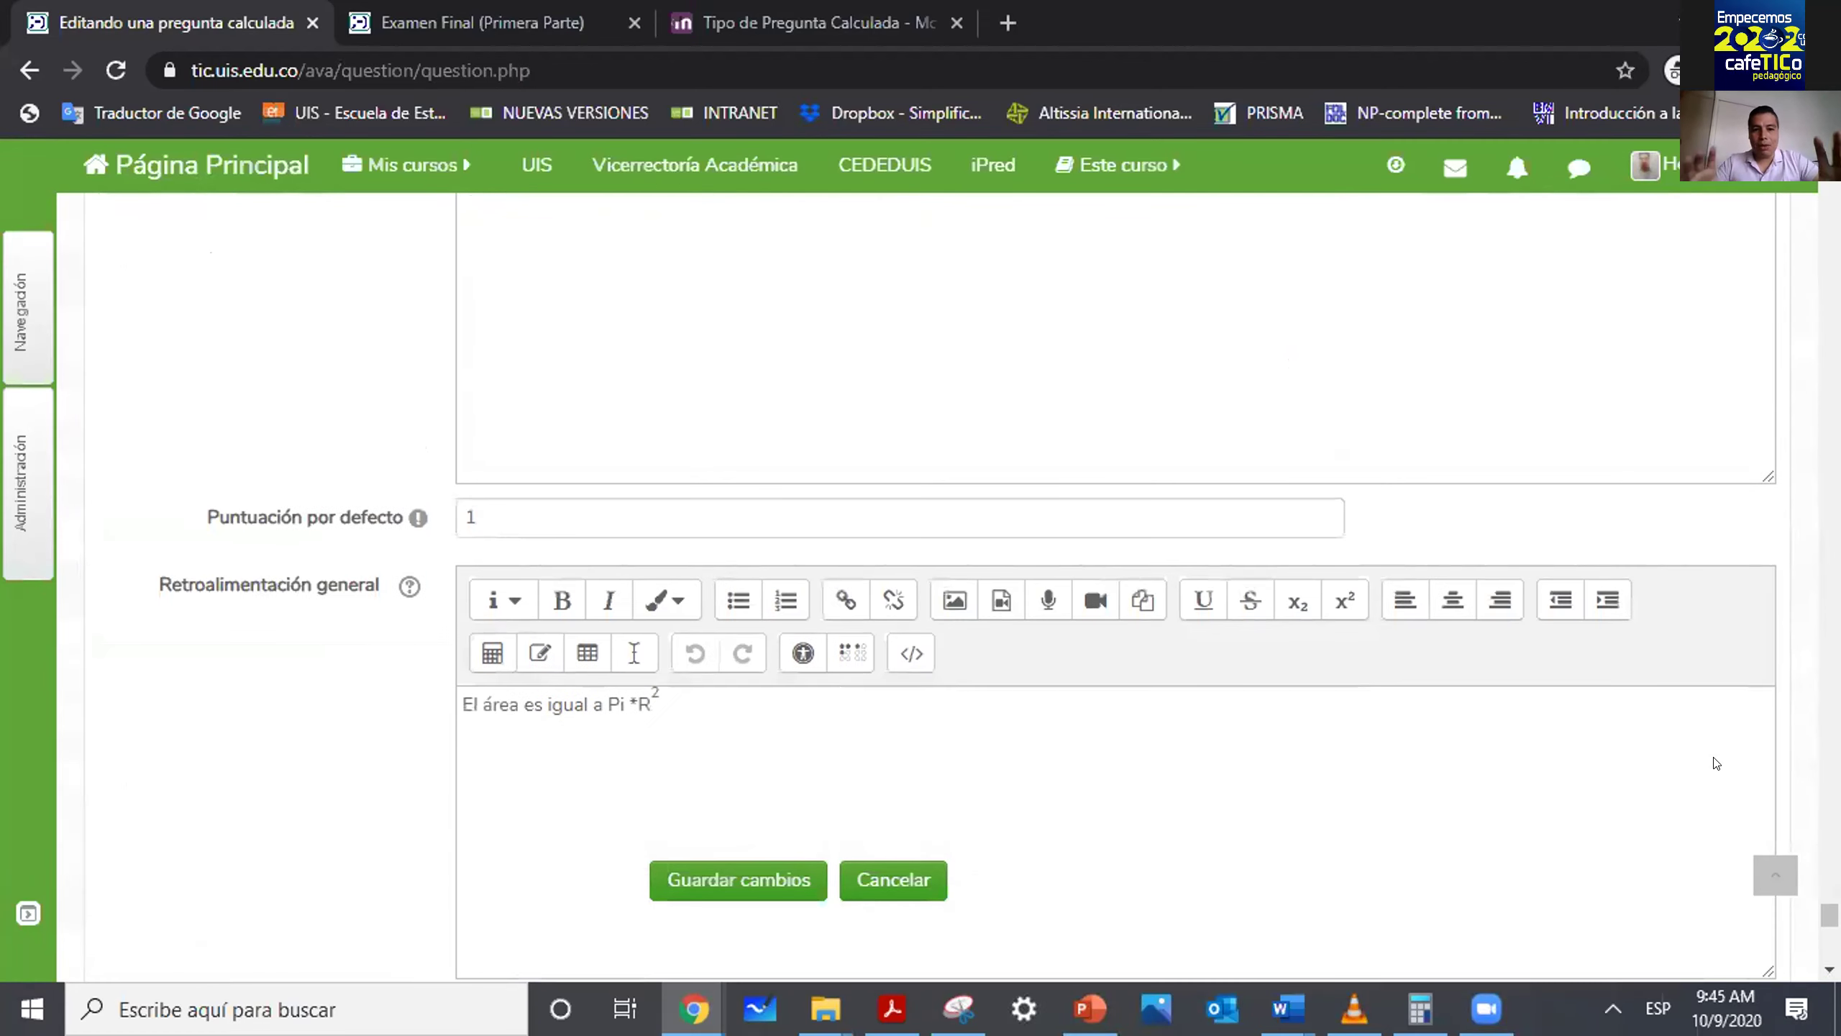
scroll(1716, 762, "up", 10)
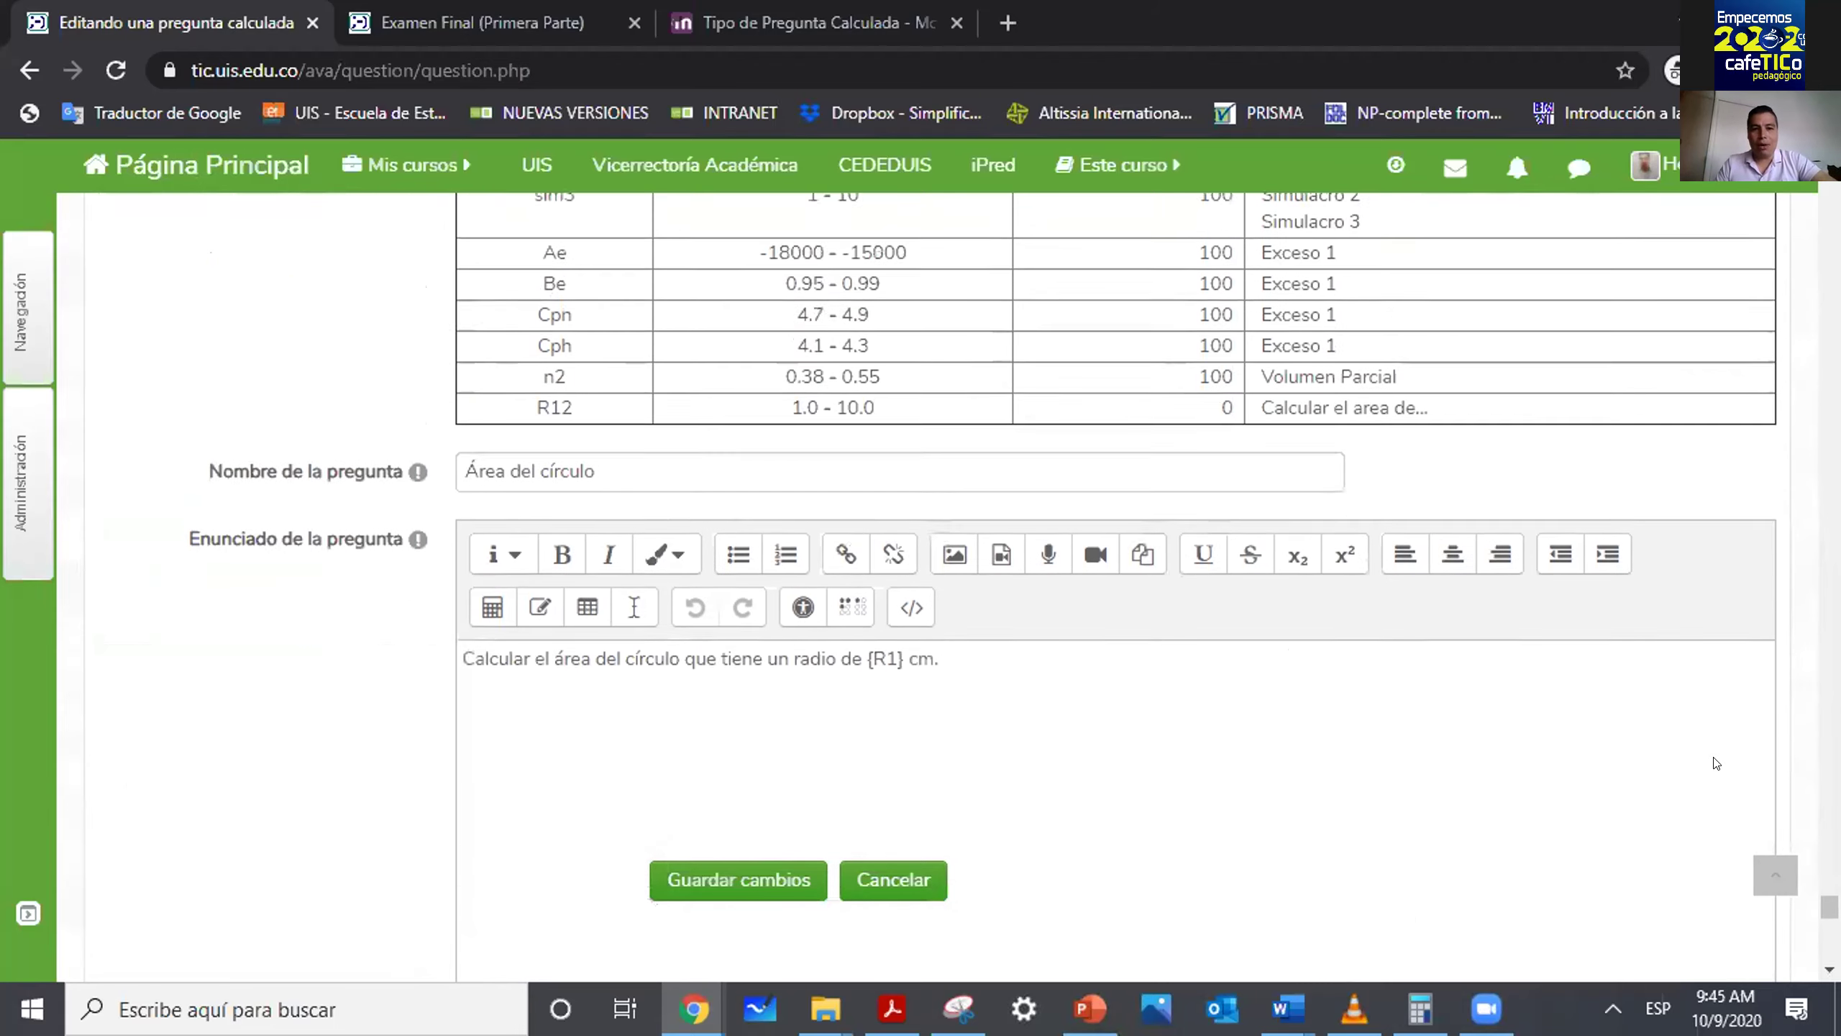
scroll(1716, 763, "down", 10)
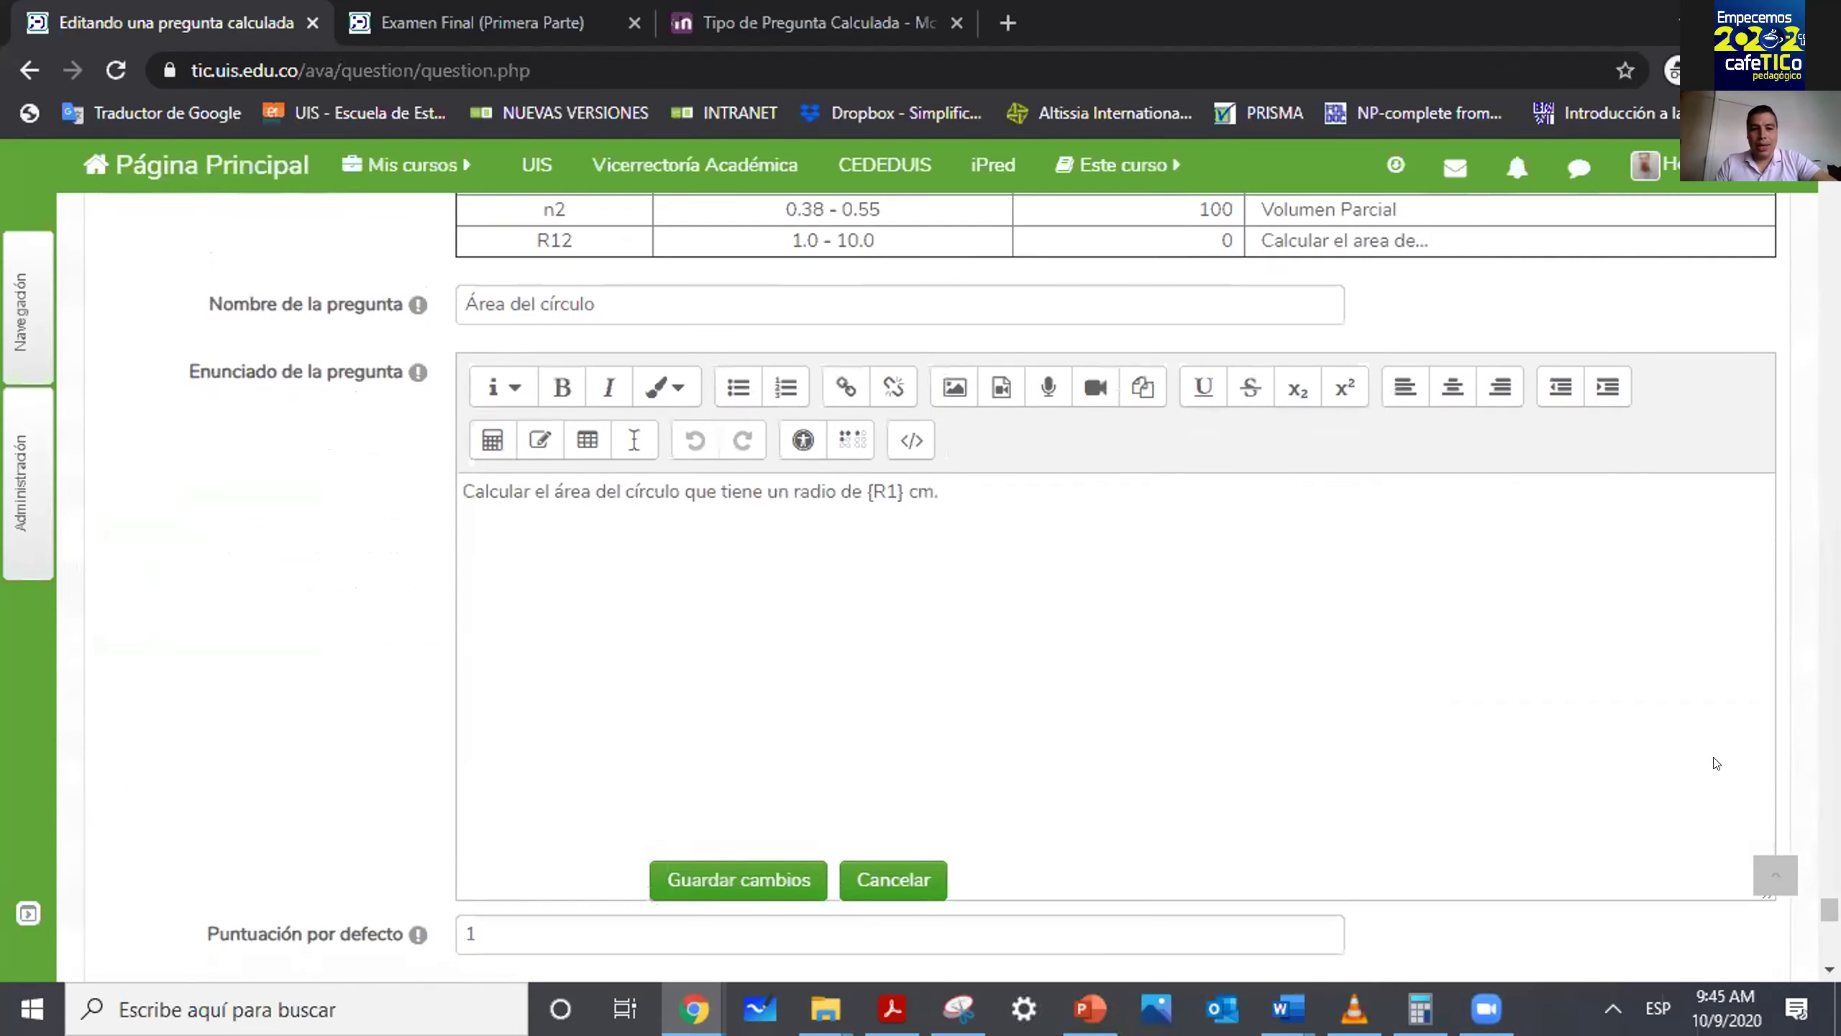
scroll(1716, 762, "up", 6)
scroll(1716, 763, "up", 10)
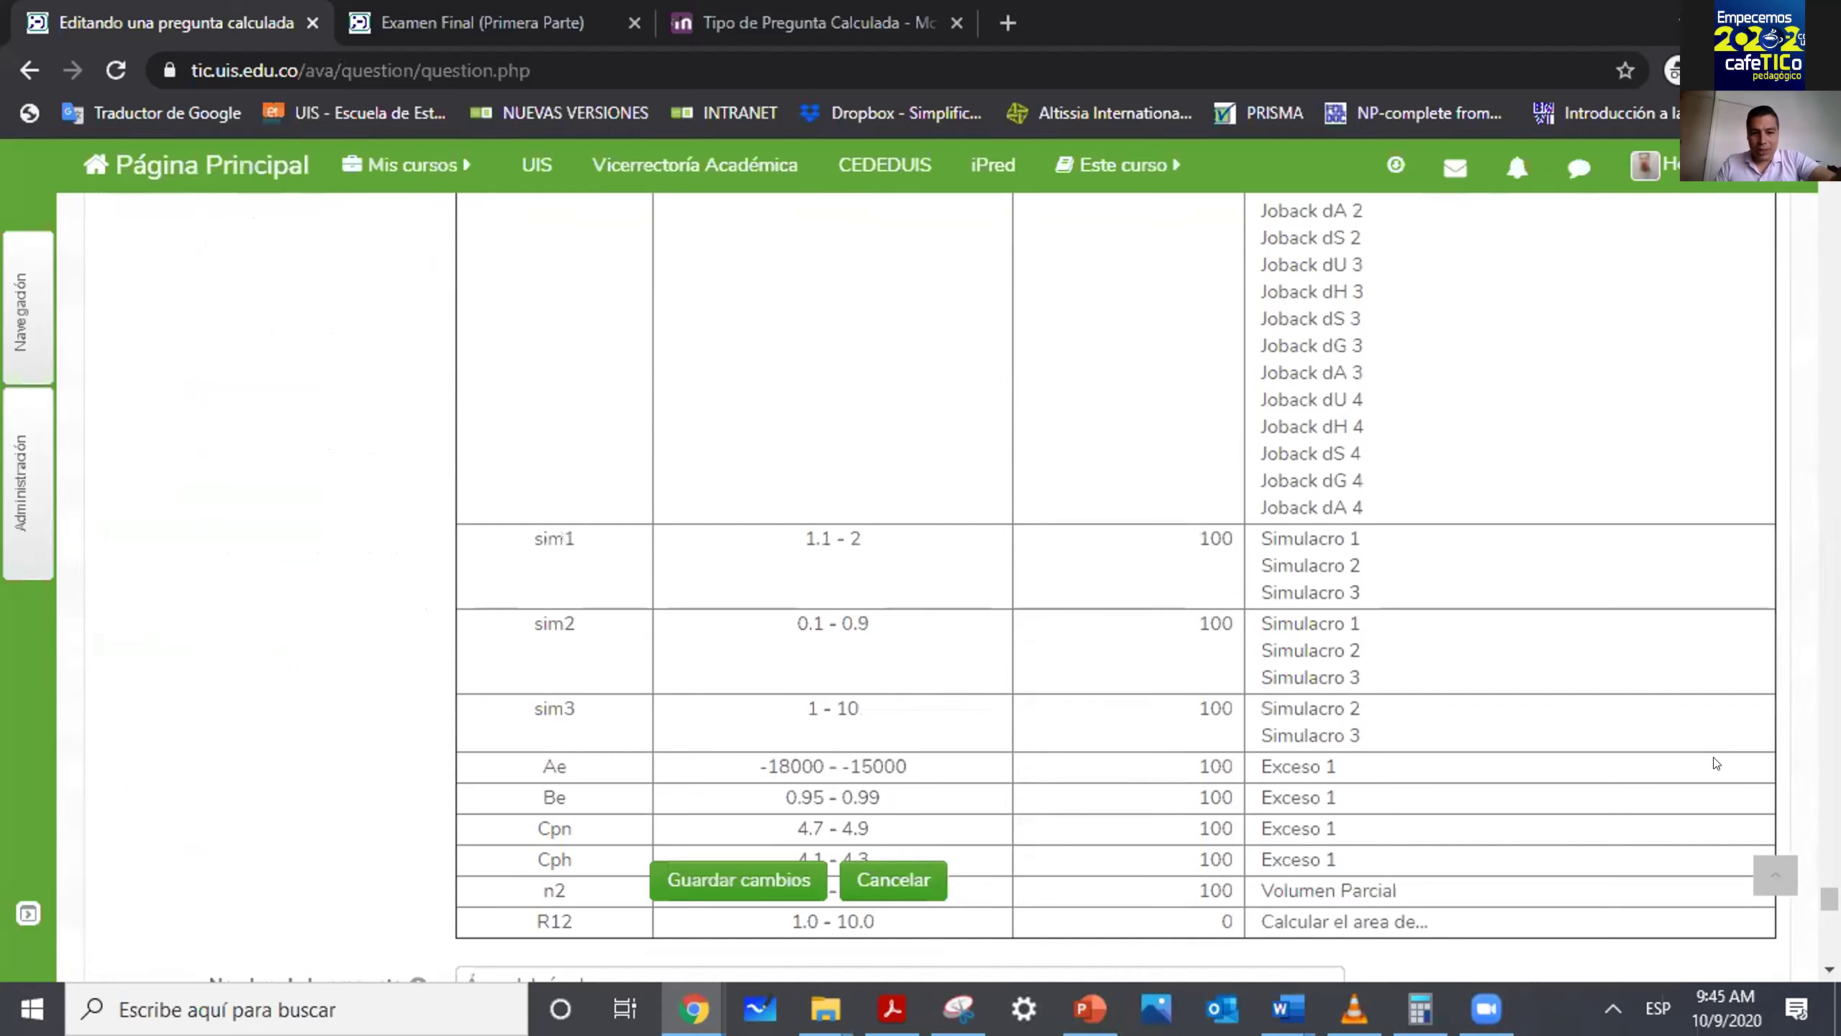
scroll(1715, 763, "up", 10)
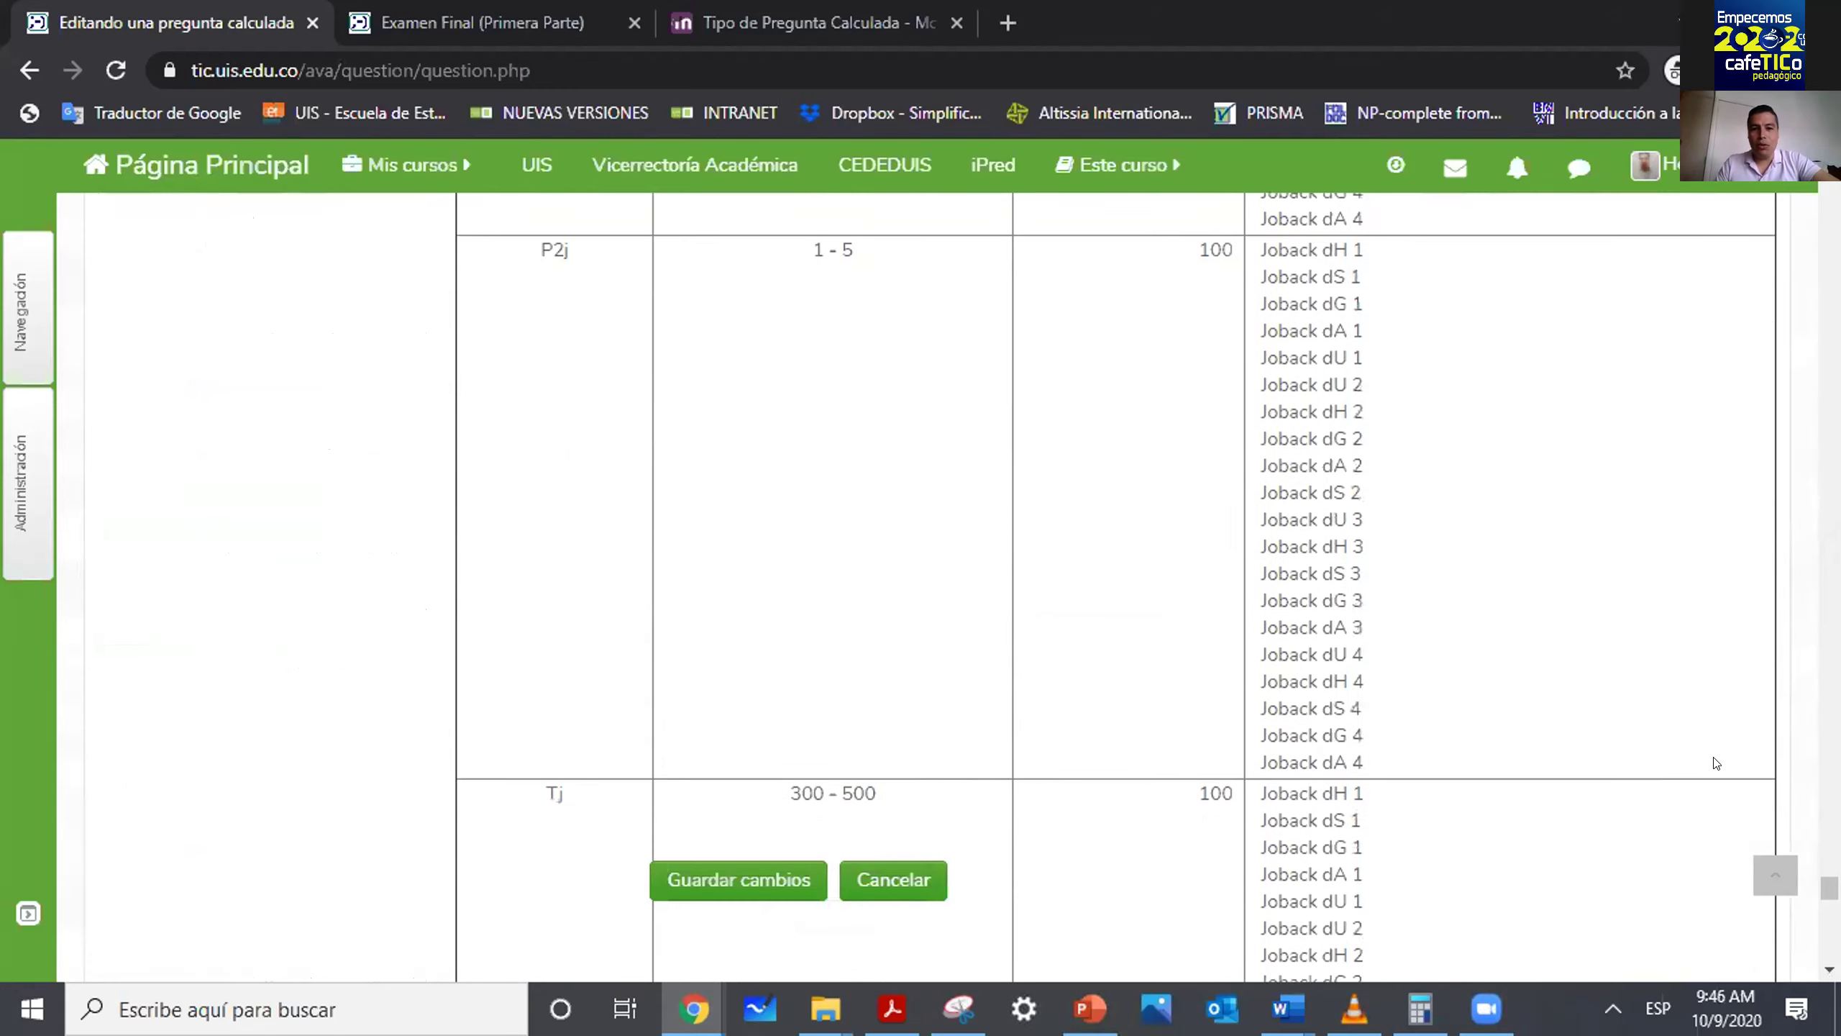
scroll(1715, 762, "up", 10)
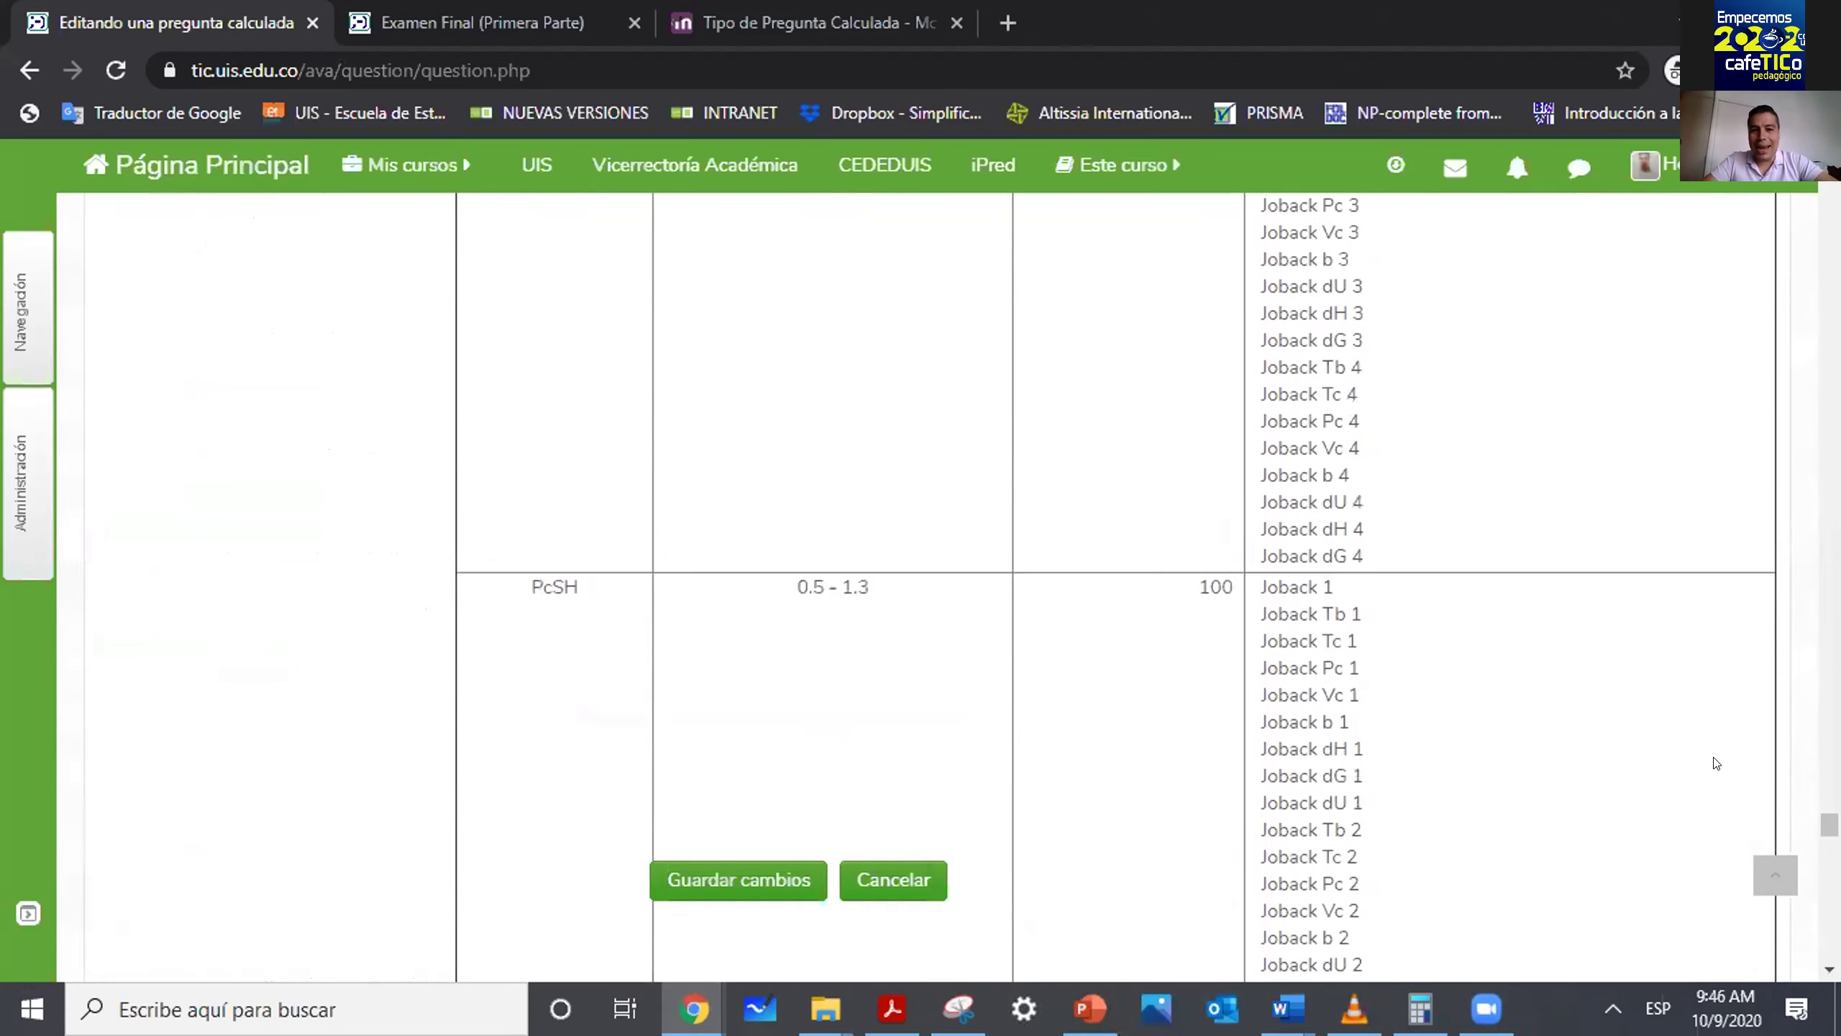
scroll(1716, 762, "up", 5)
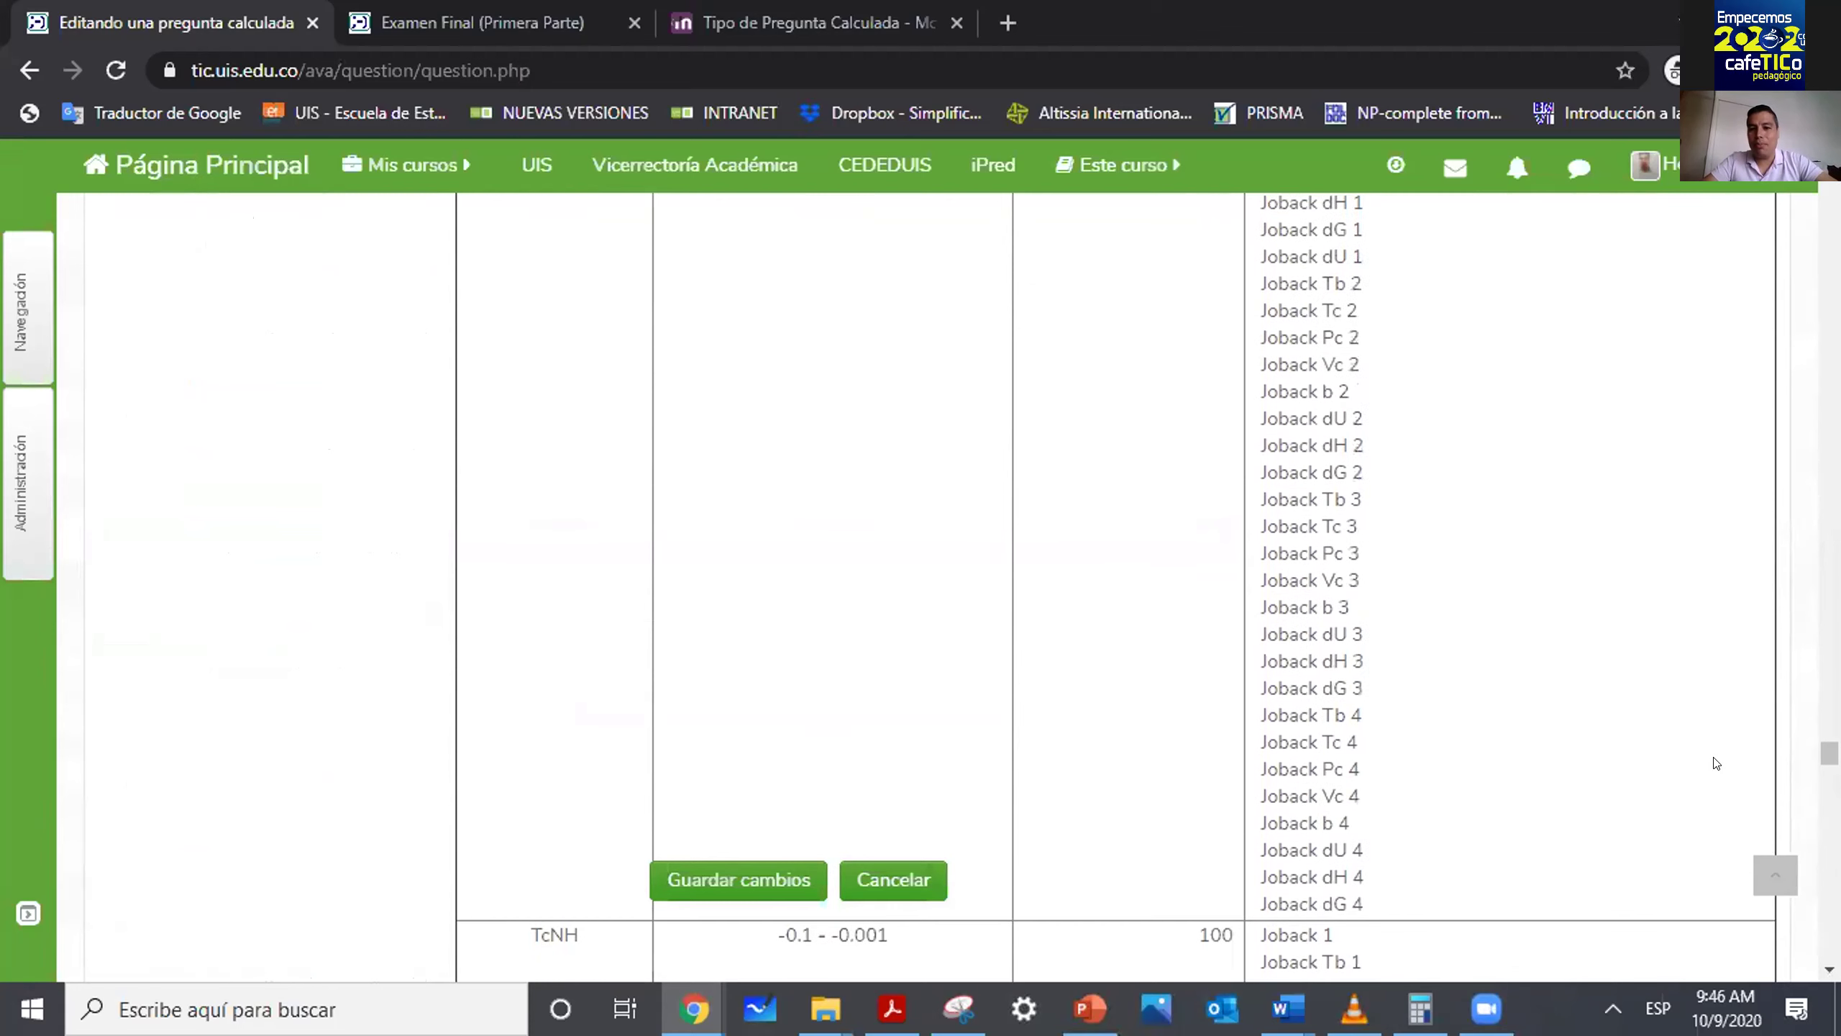
scroll(1715, 762, "down", 10)
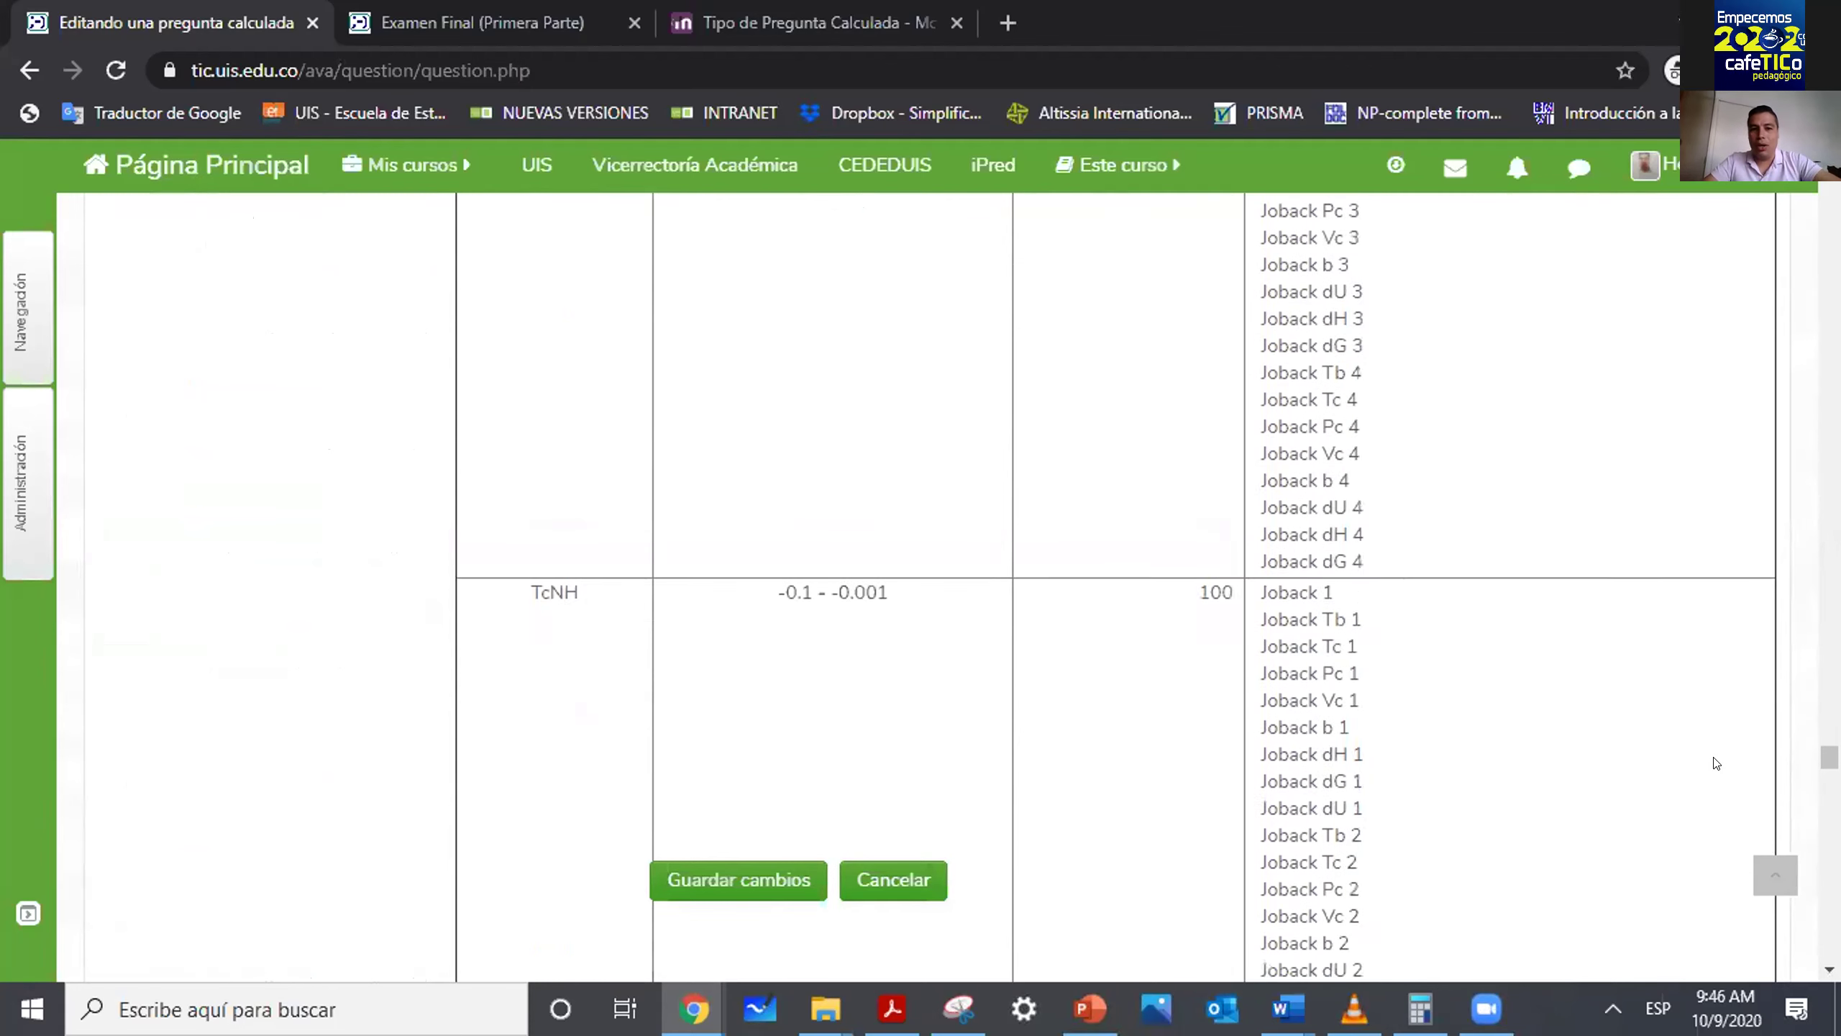
Look through the remaining shared wildcards and review the question's text, general feedback, answer formula and unit settings.
scroll(1715, 762, "down", 10)
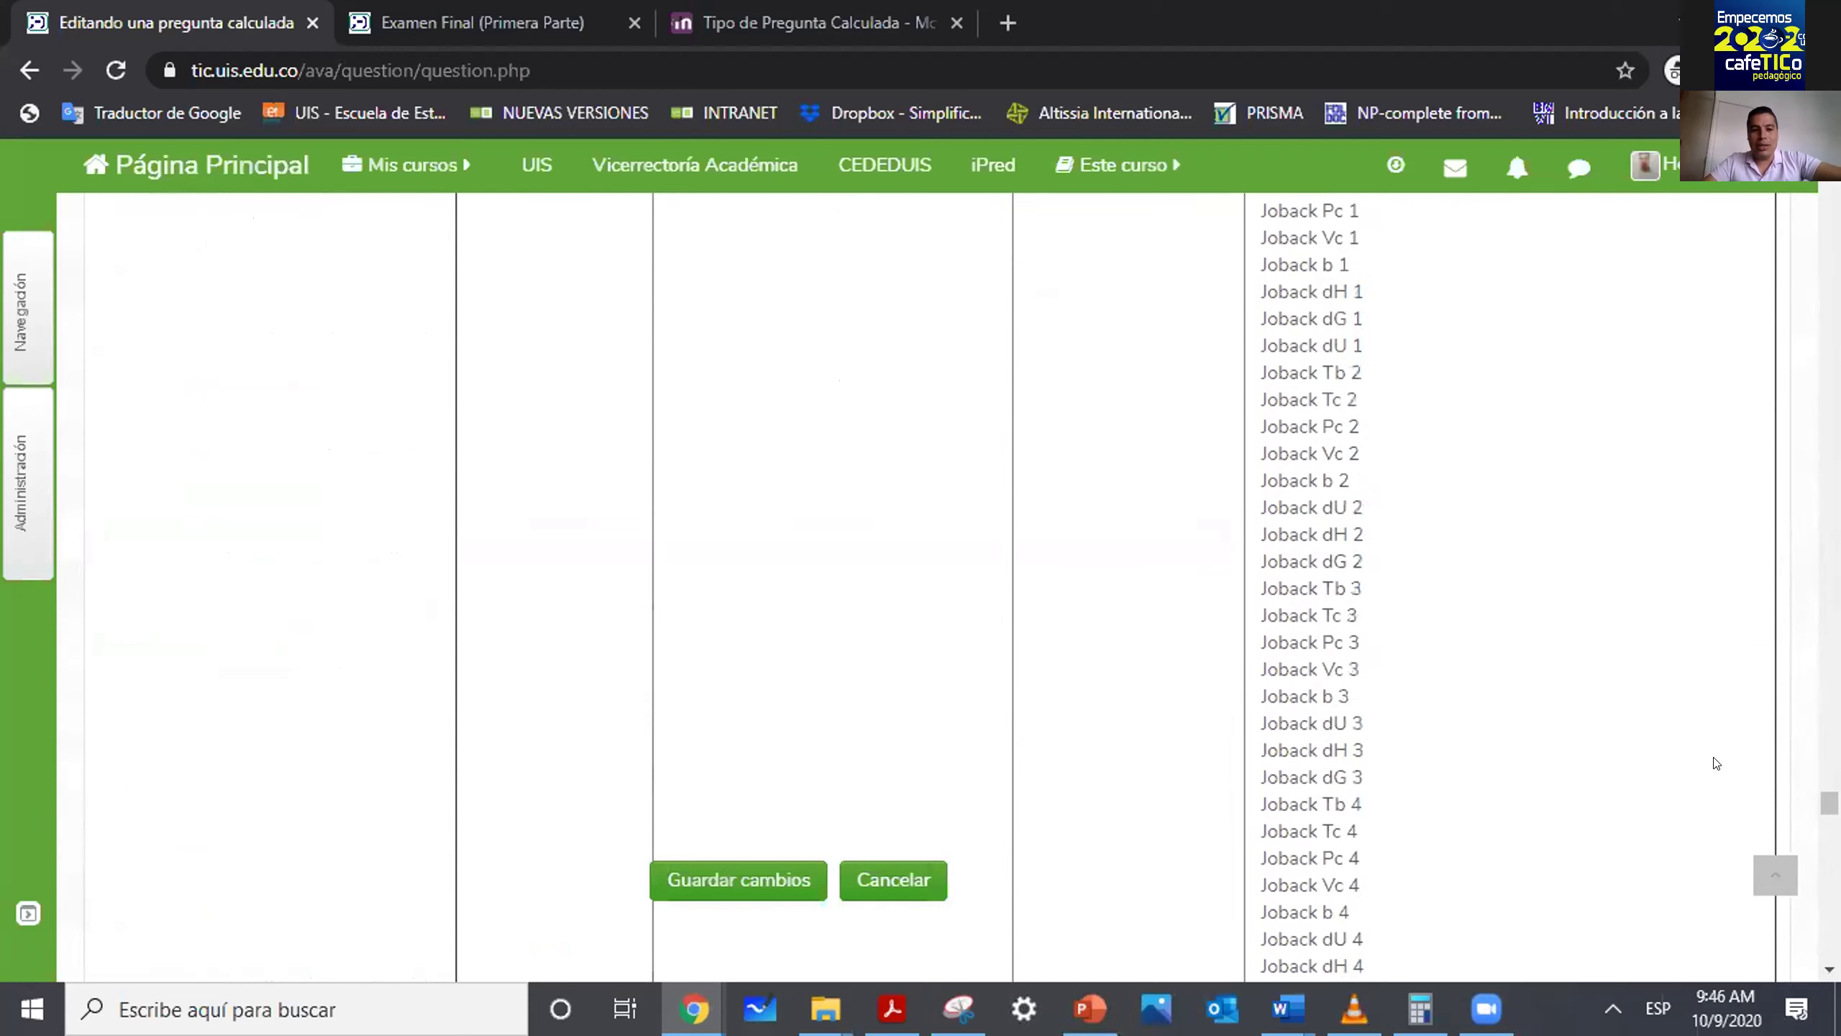
scroll(1715, 763, "down", 10)
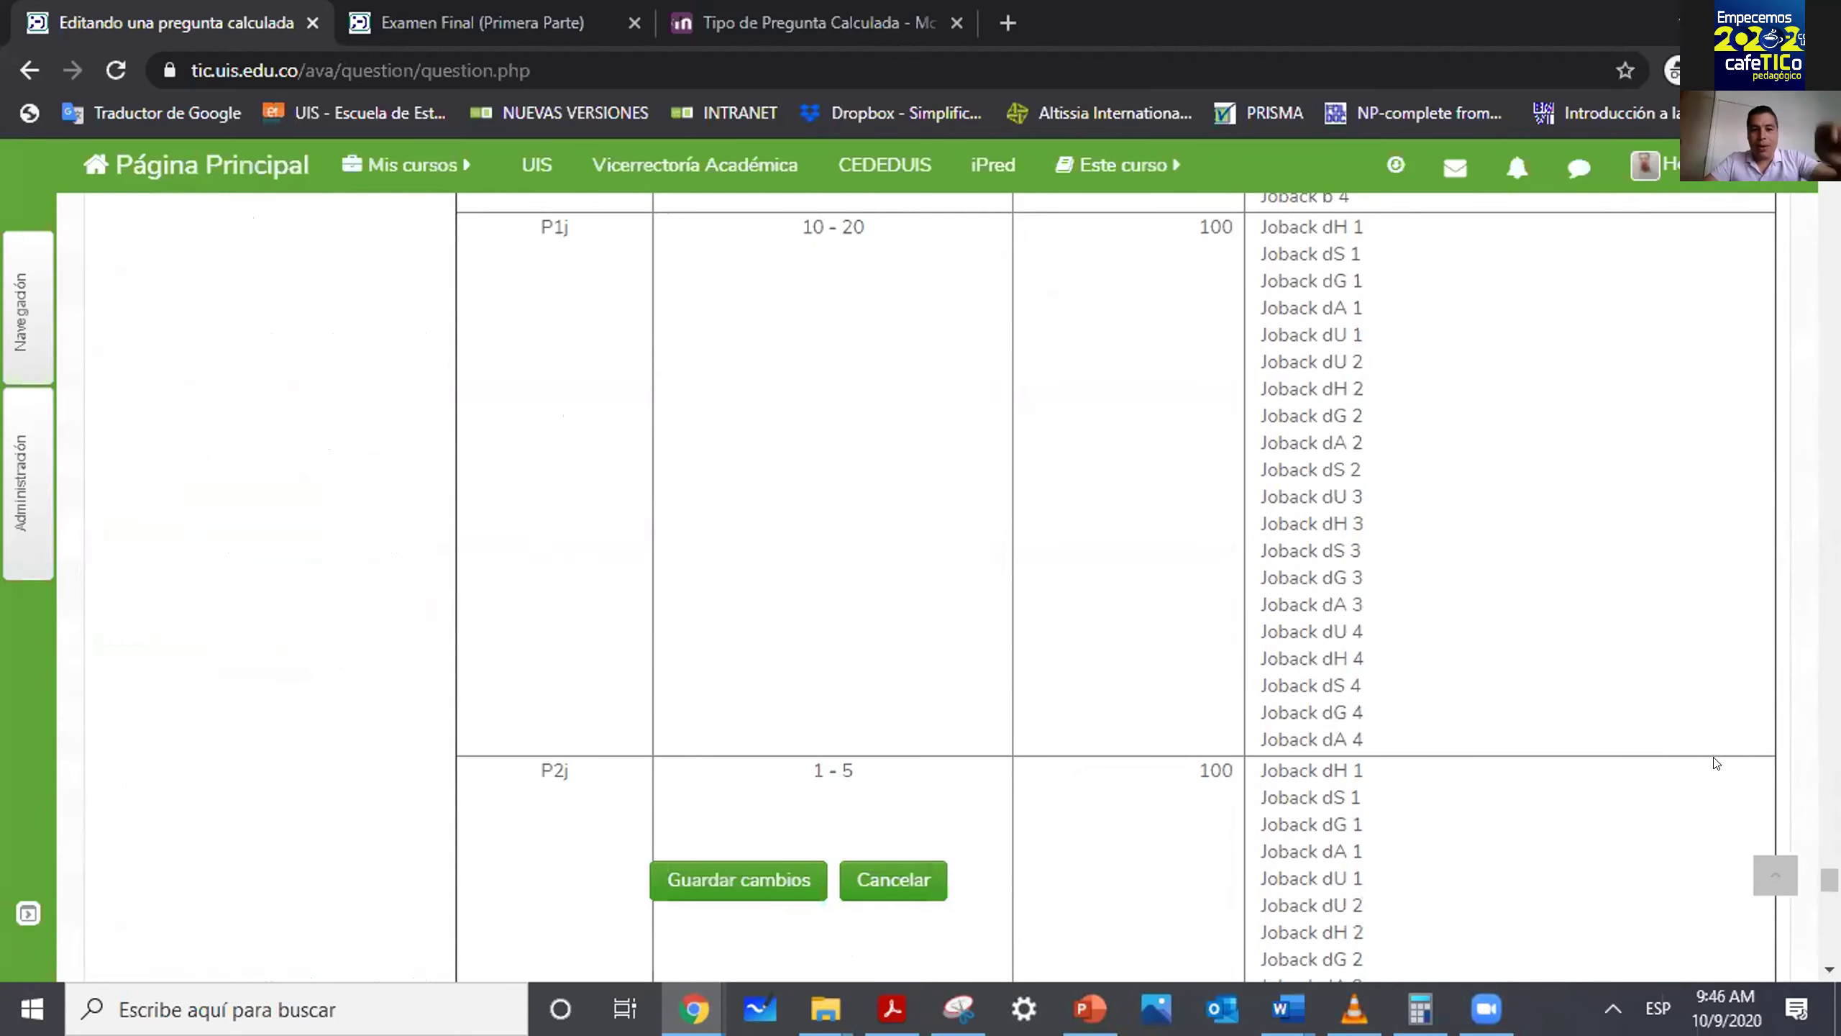
scroll(1715, 763, "down", 5)
scroll(1716, 761, "down", 13)
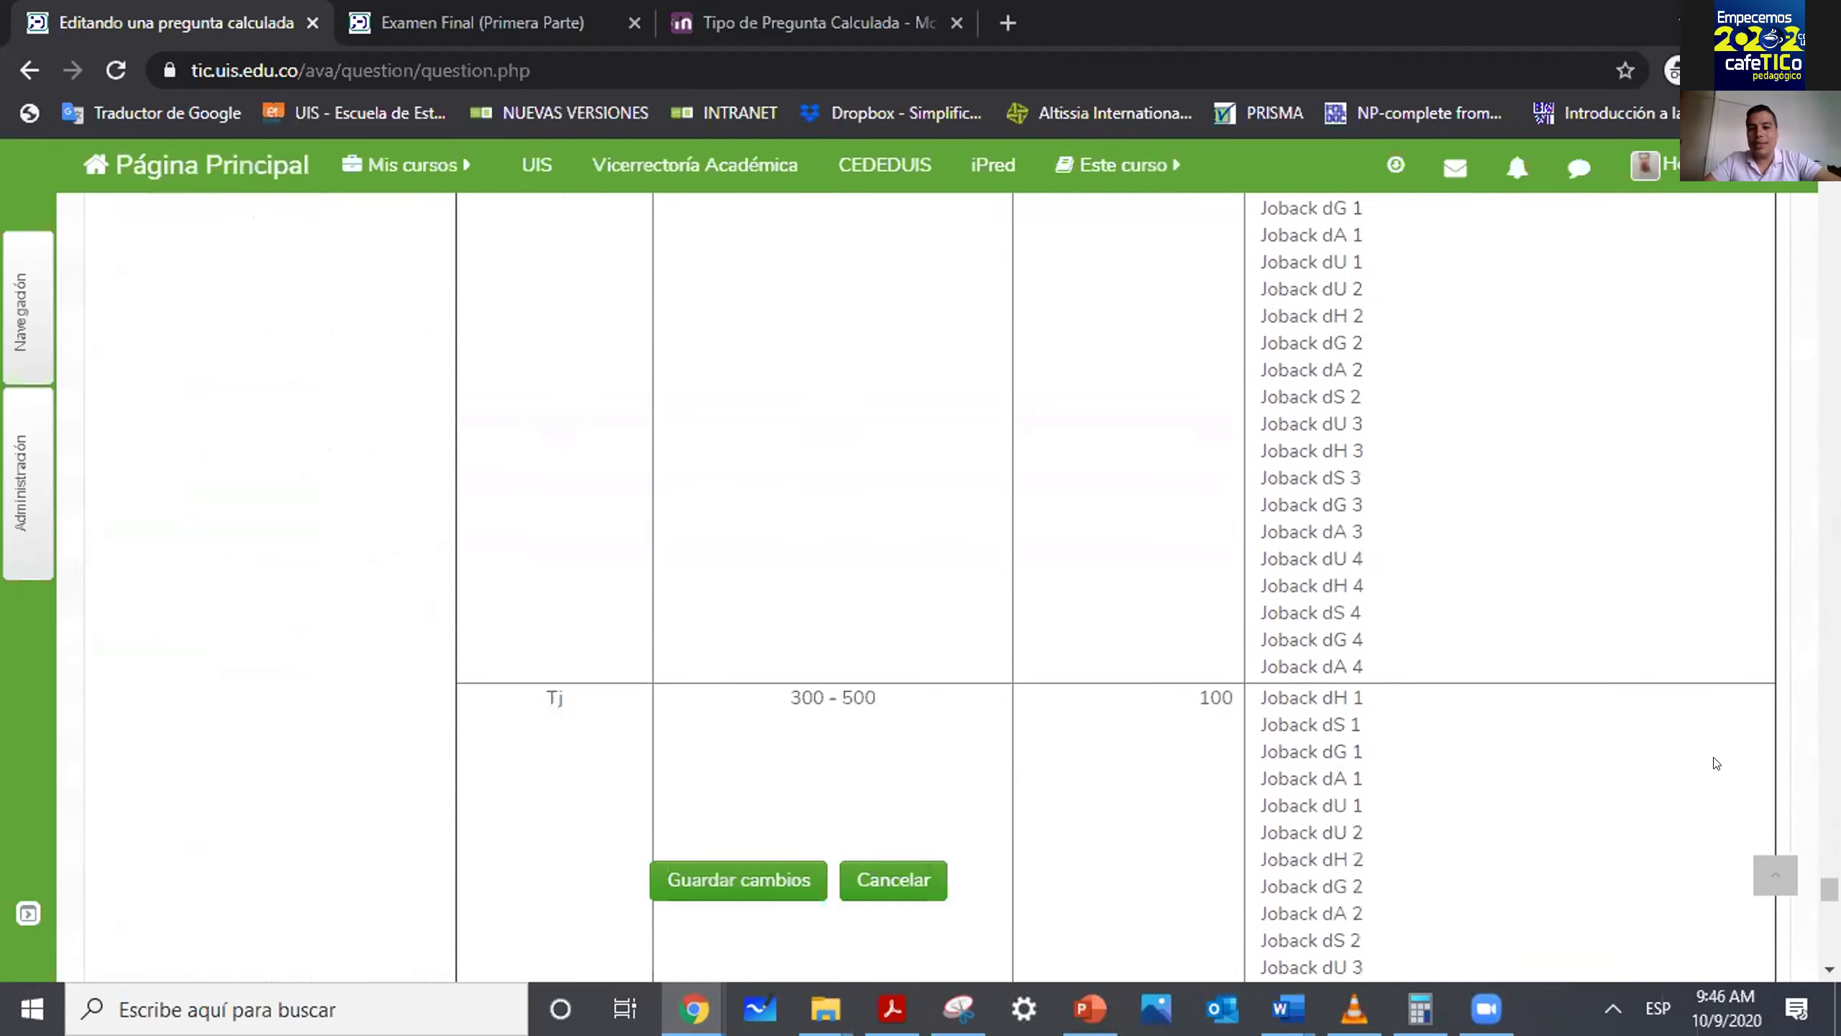
scroll(1715, 763, "down", 10)
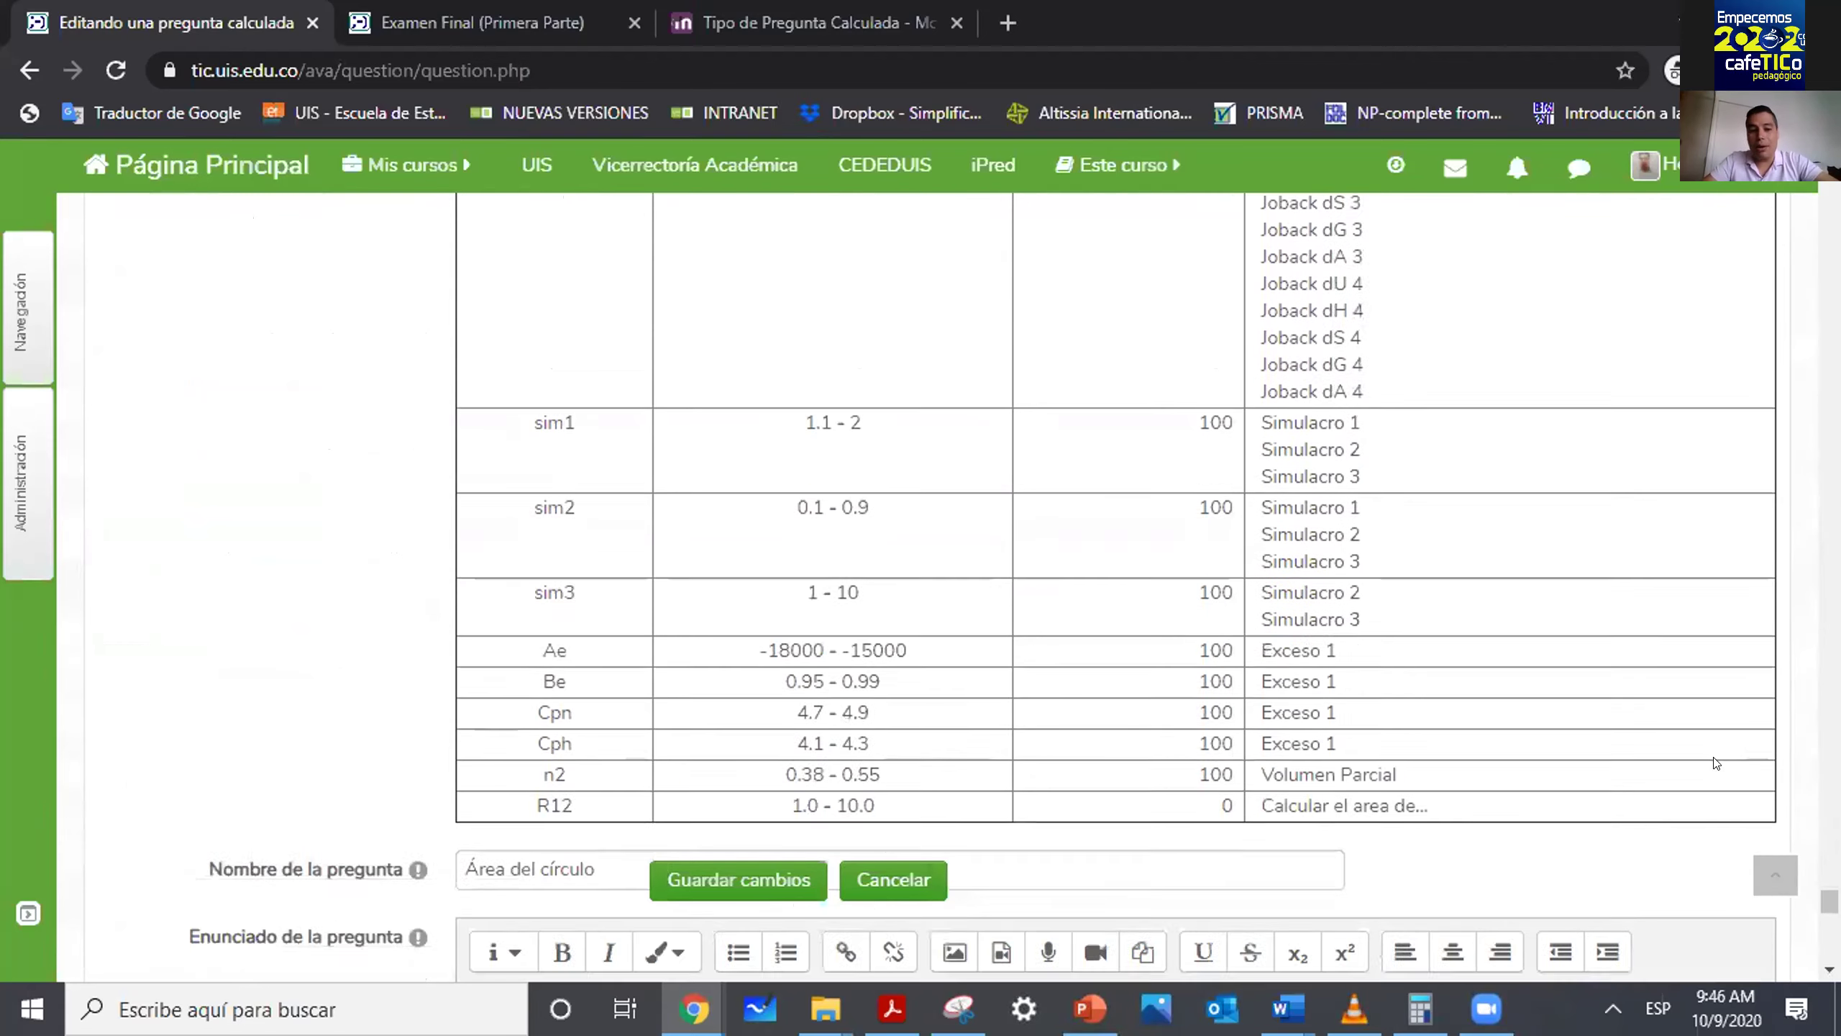
scroll(1716, 763, "down", 7)
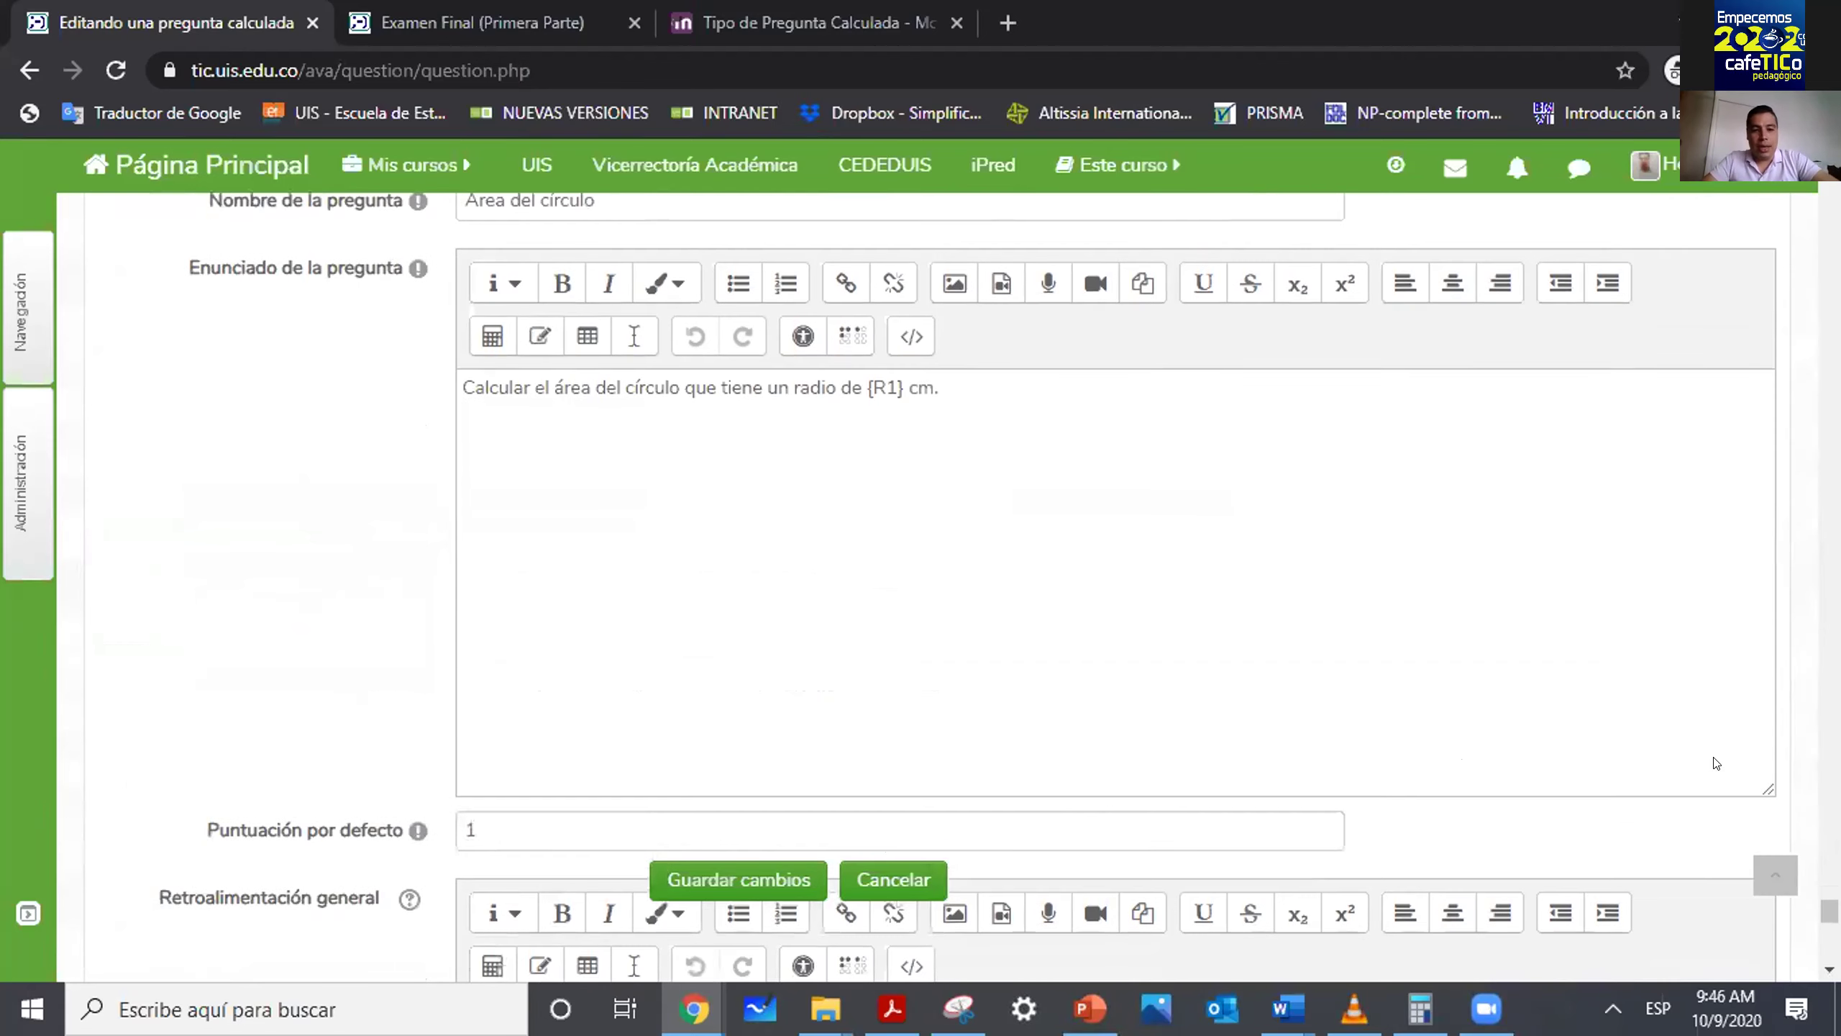
scroll(1715, 762, "up", 4)
scroll(1716, 763, "up", 4)
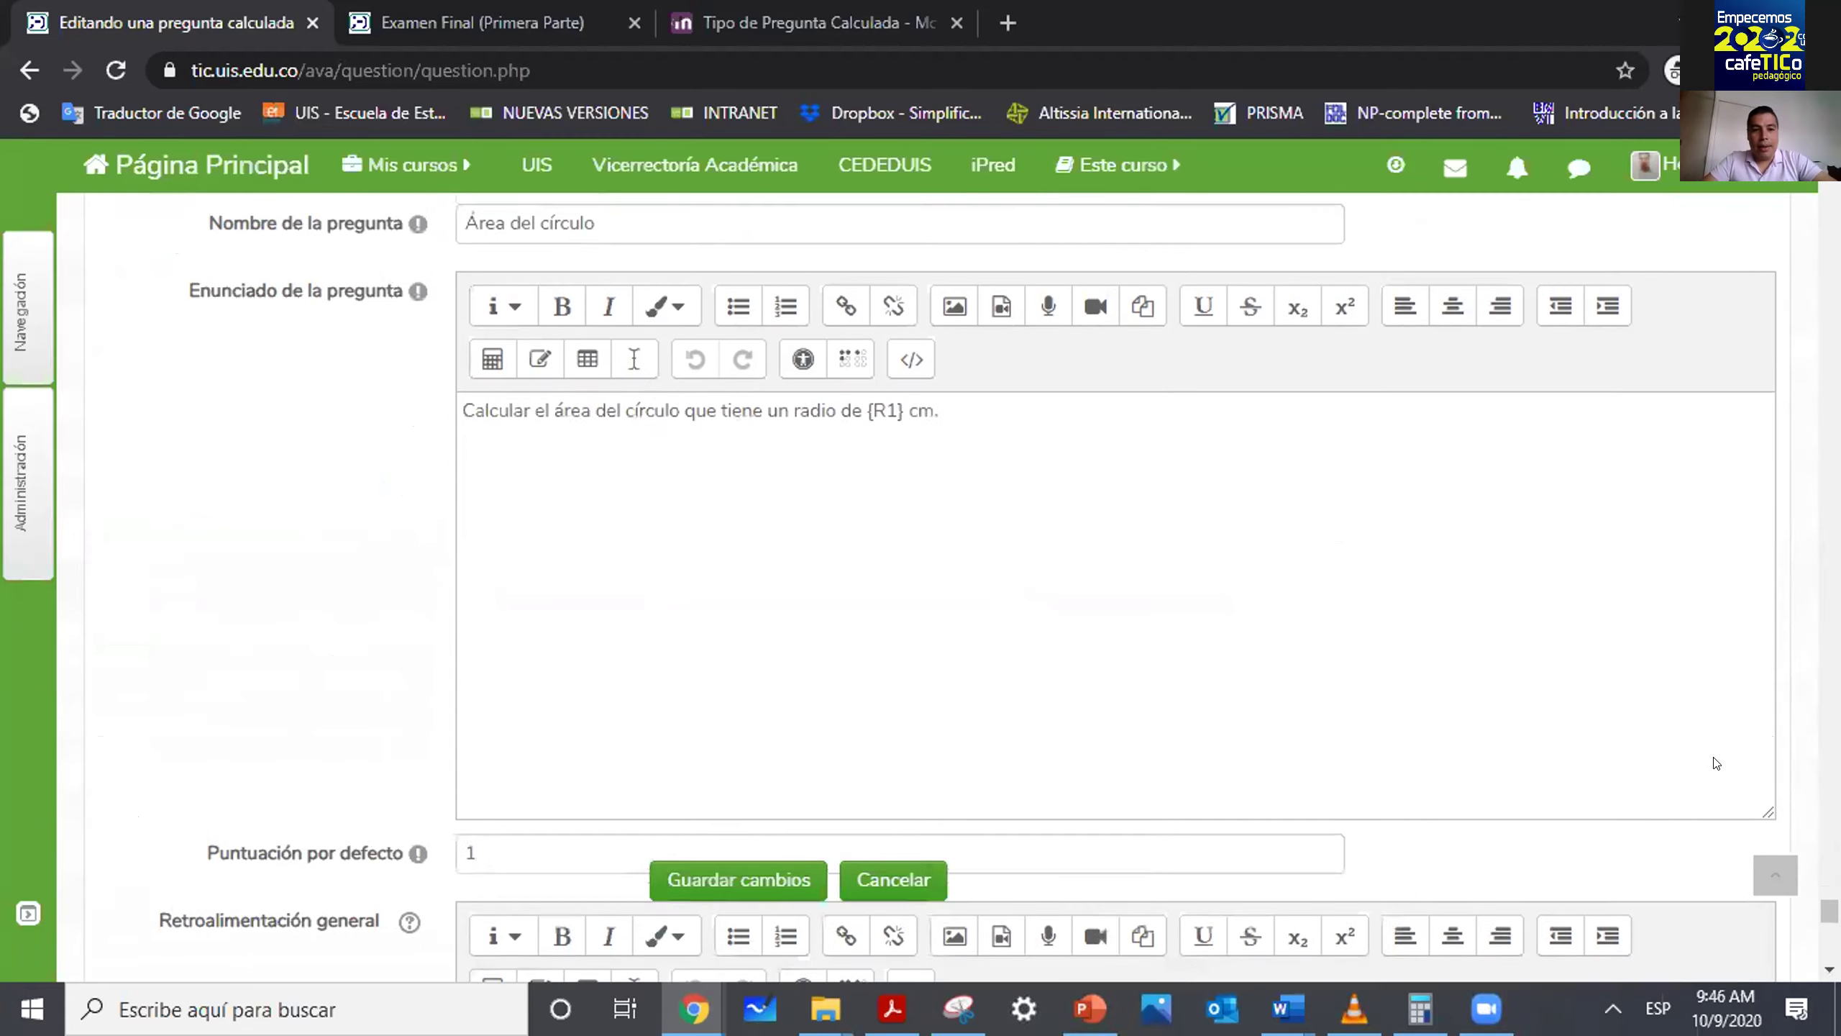
scroll(1716, 763, "down", 5)
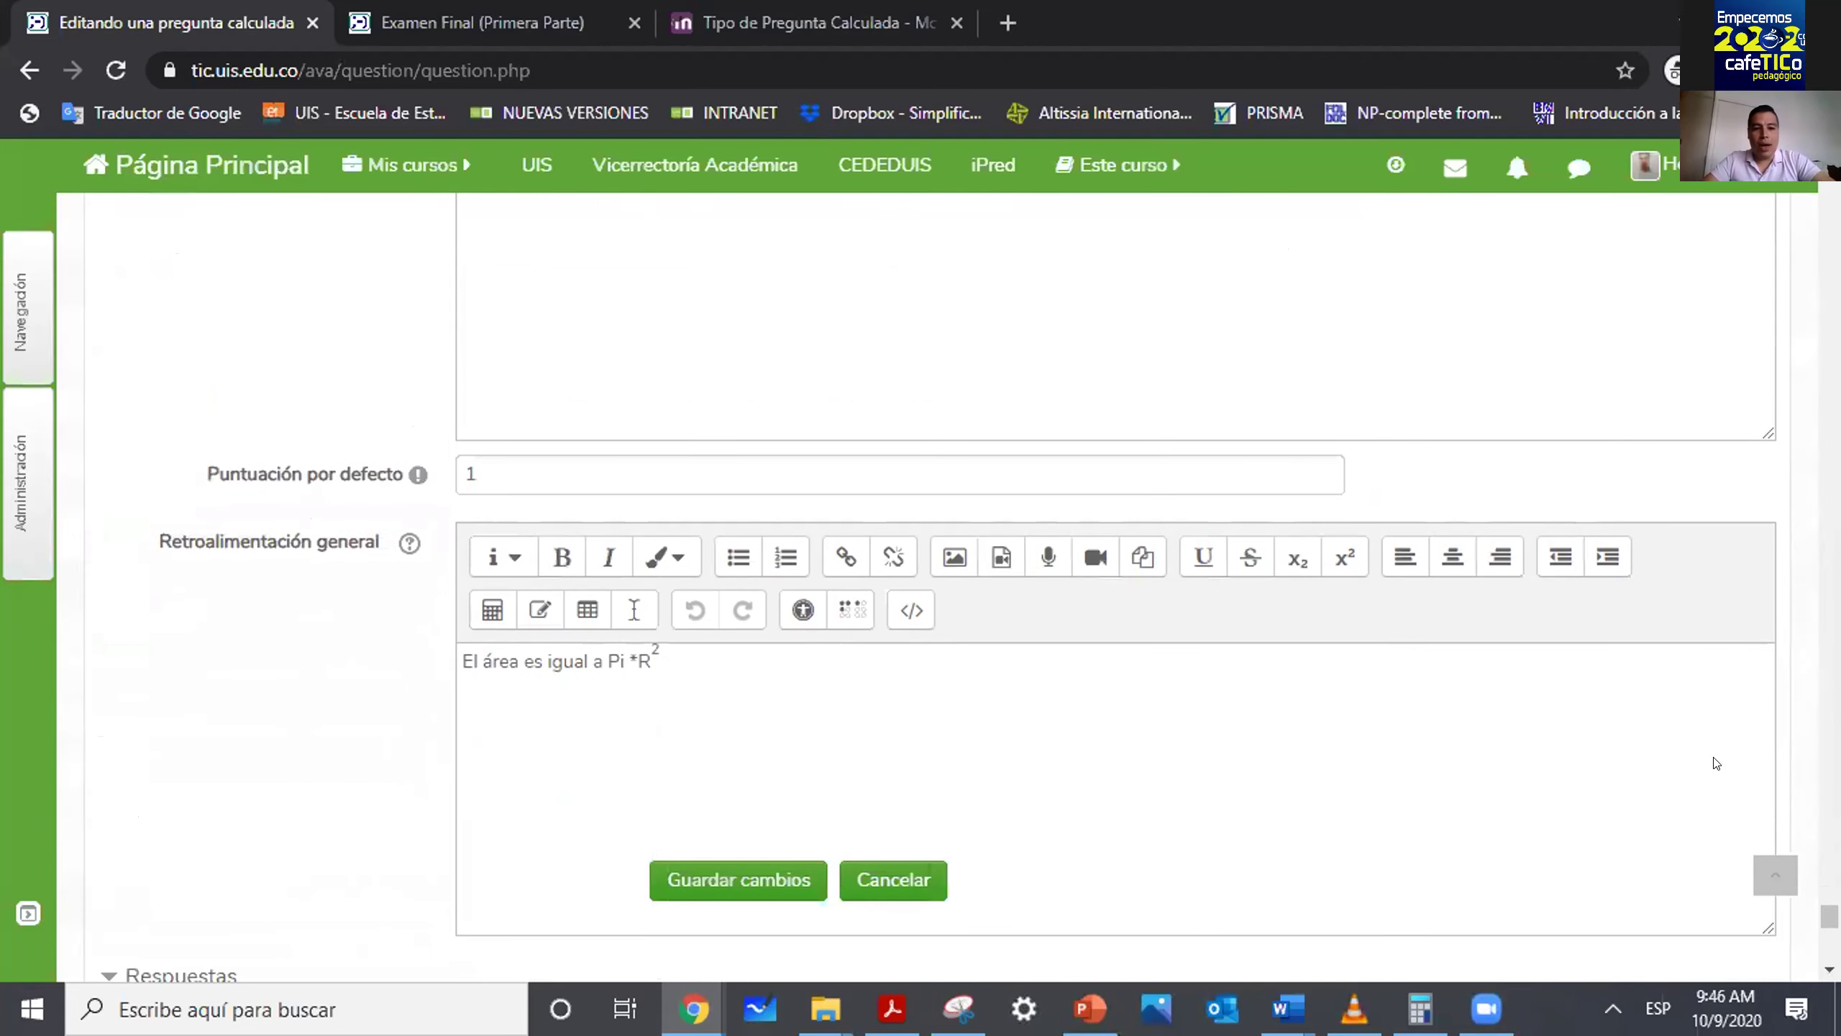
scroll(1716, 763, "down", 2)
scroll(1716, 763, "down", 6)
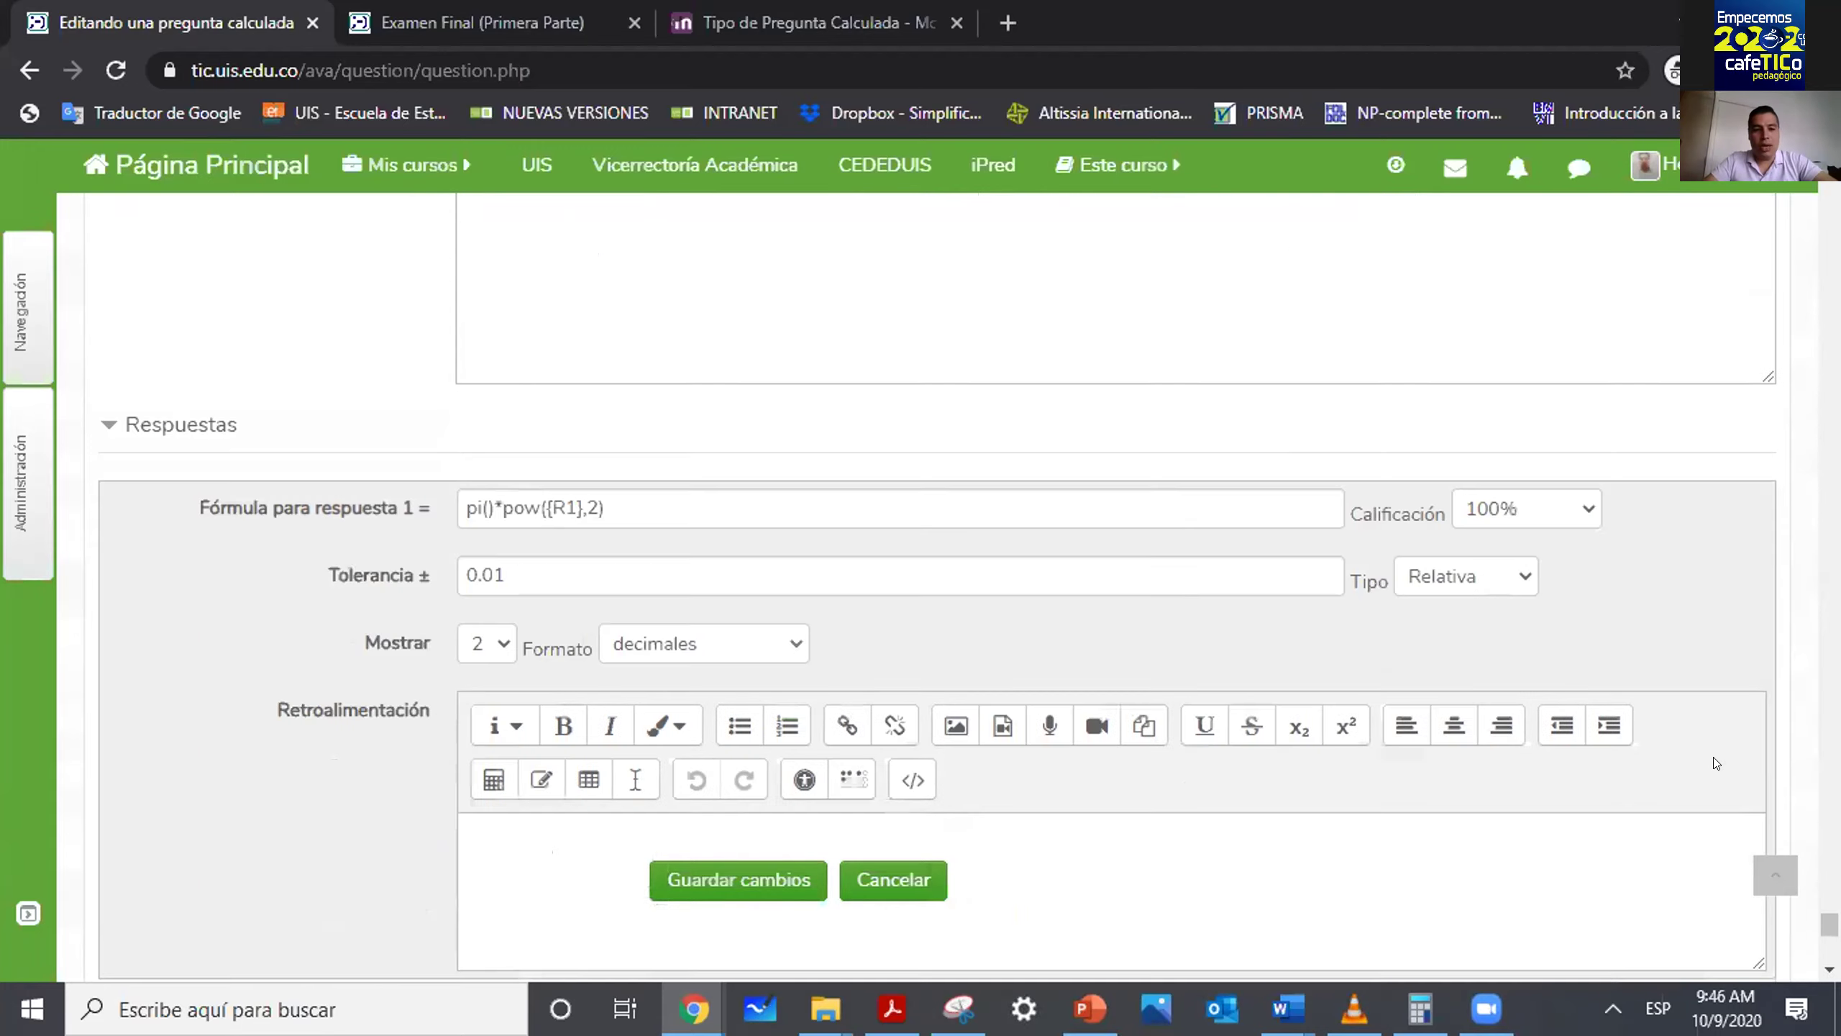
scroll(1716, 763, "down", 10)
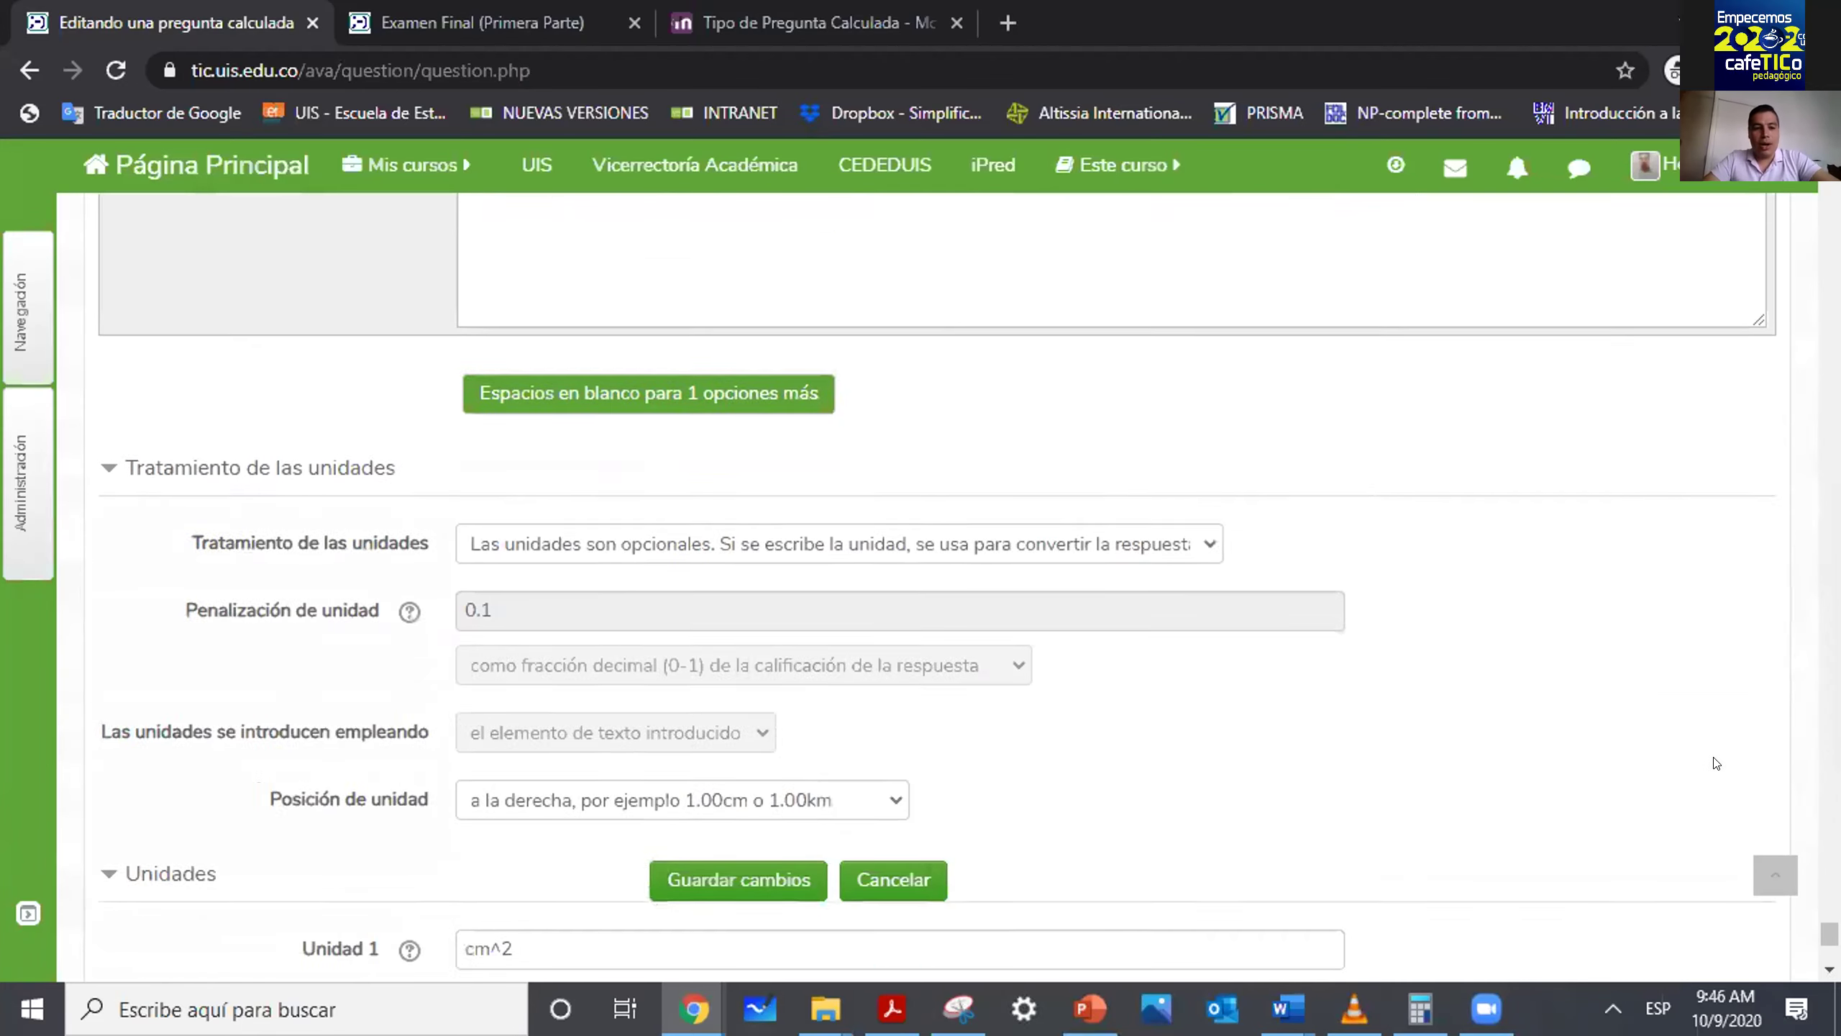
scroll(1716, 763, "down", 4)
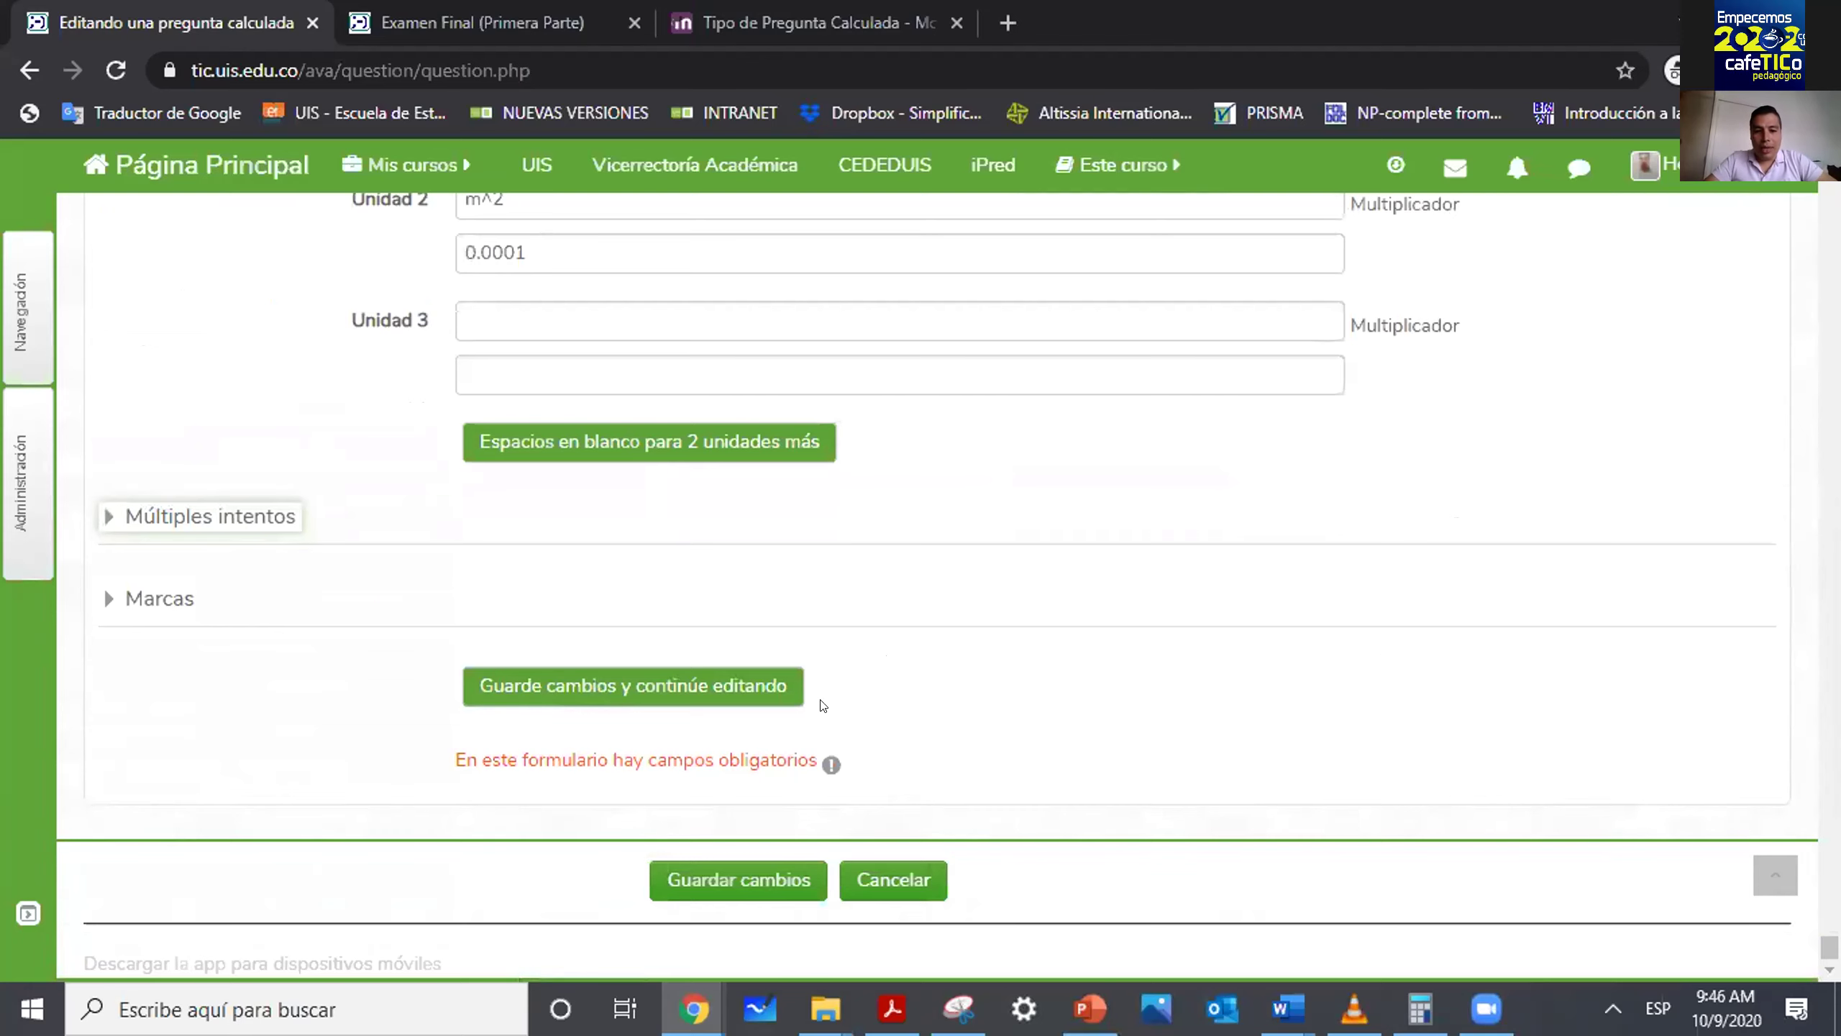
Save the question and try to assign wildcard R1 "usará un nuevo conjunto de datos compartido" with the "Sincronizar" option.
left_click(738, 879)
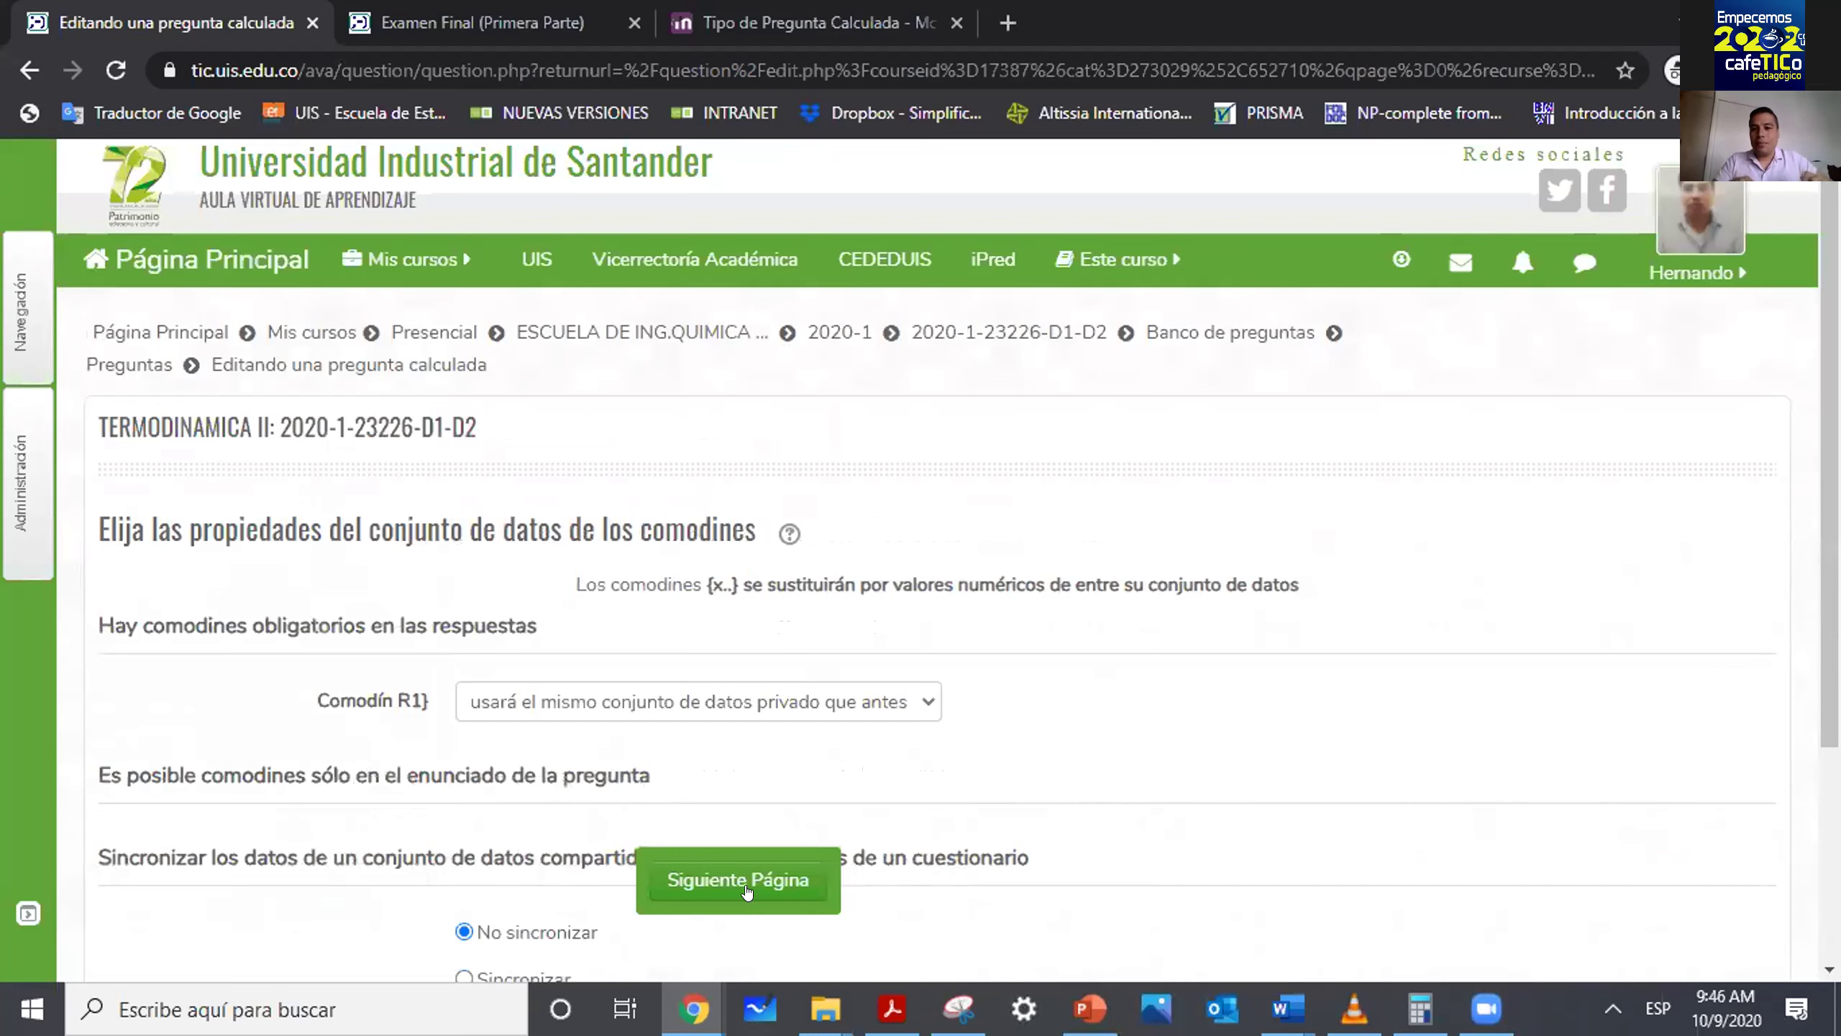
scroll(1621, 856, "down", 1)
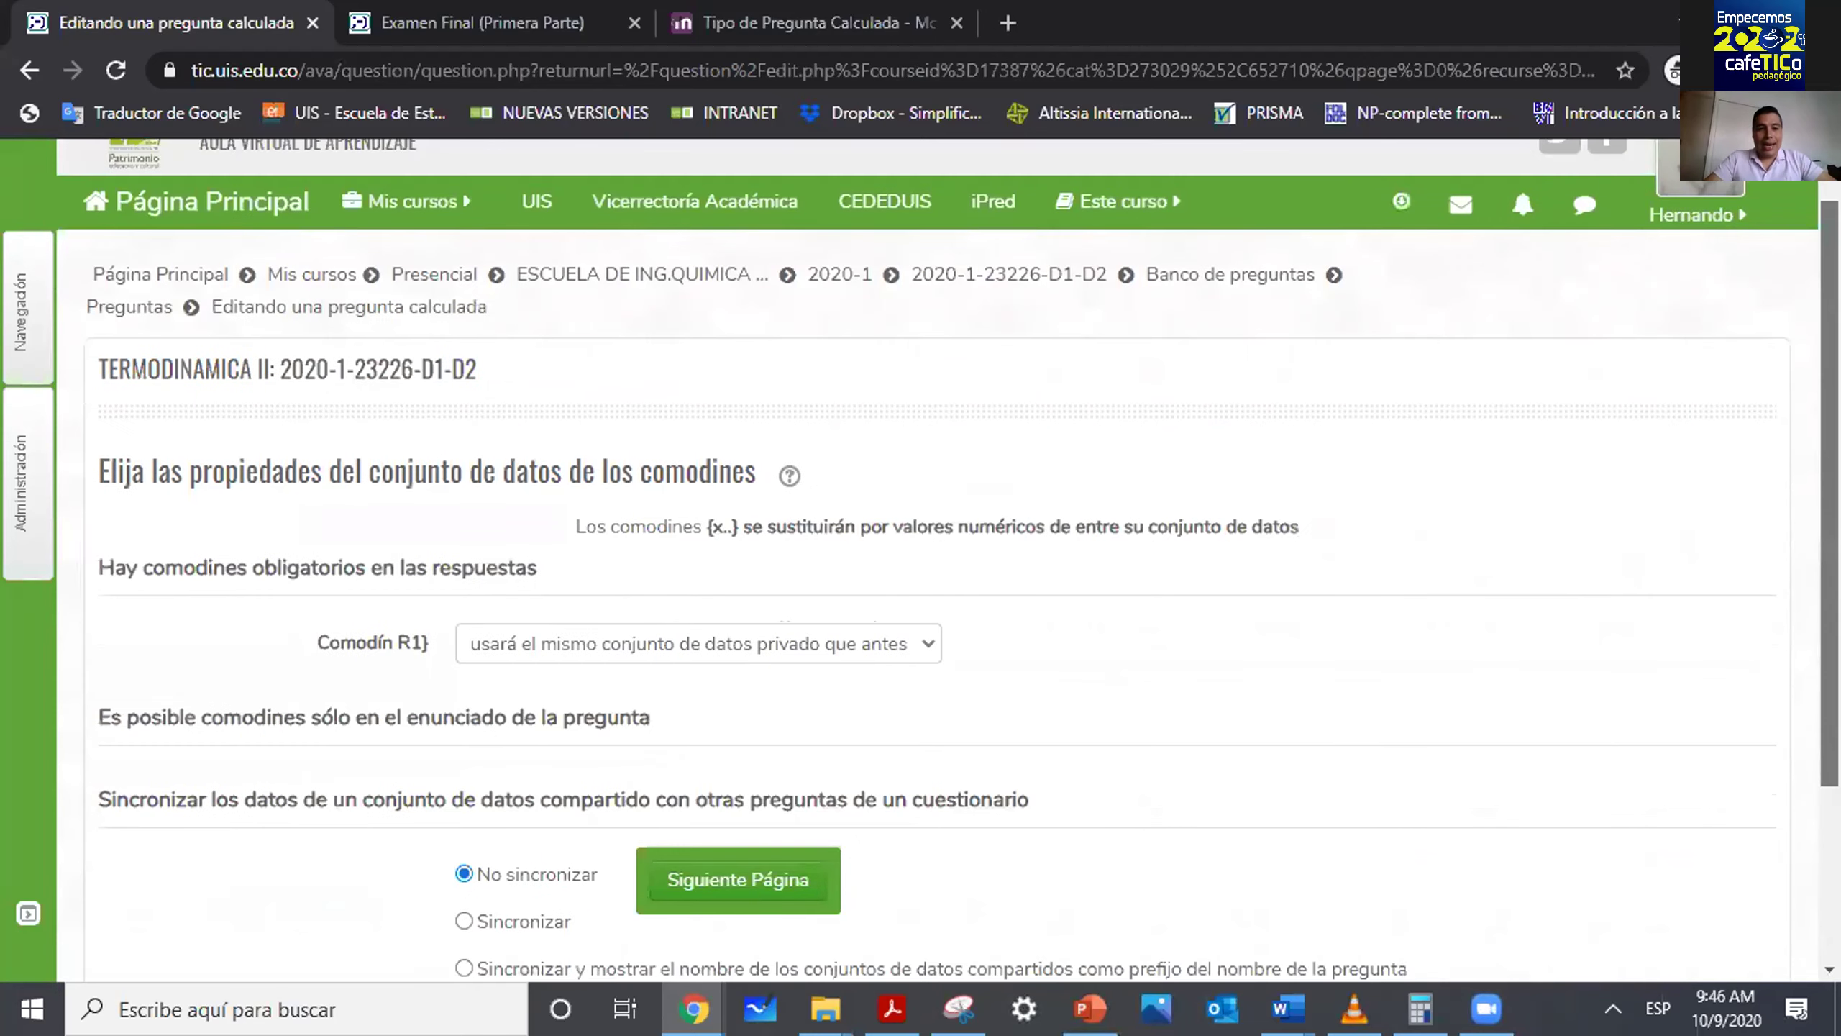
scroll(942, 558, "down", 2)
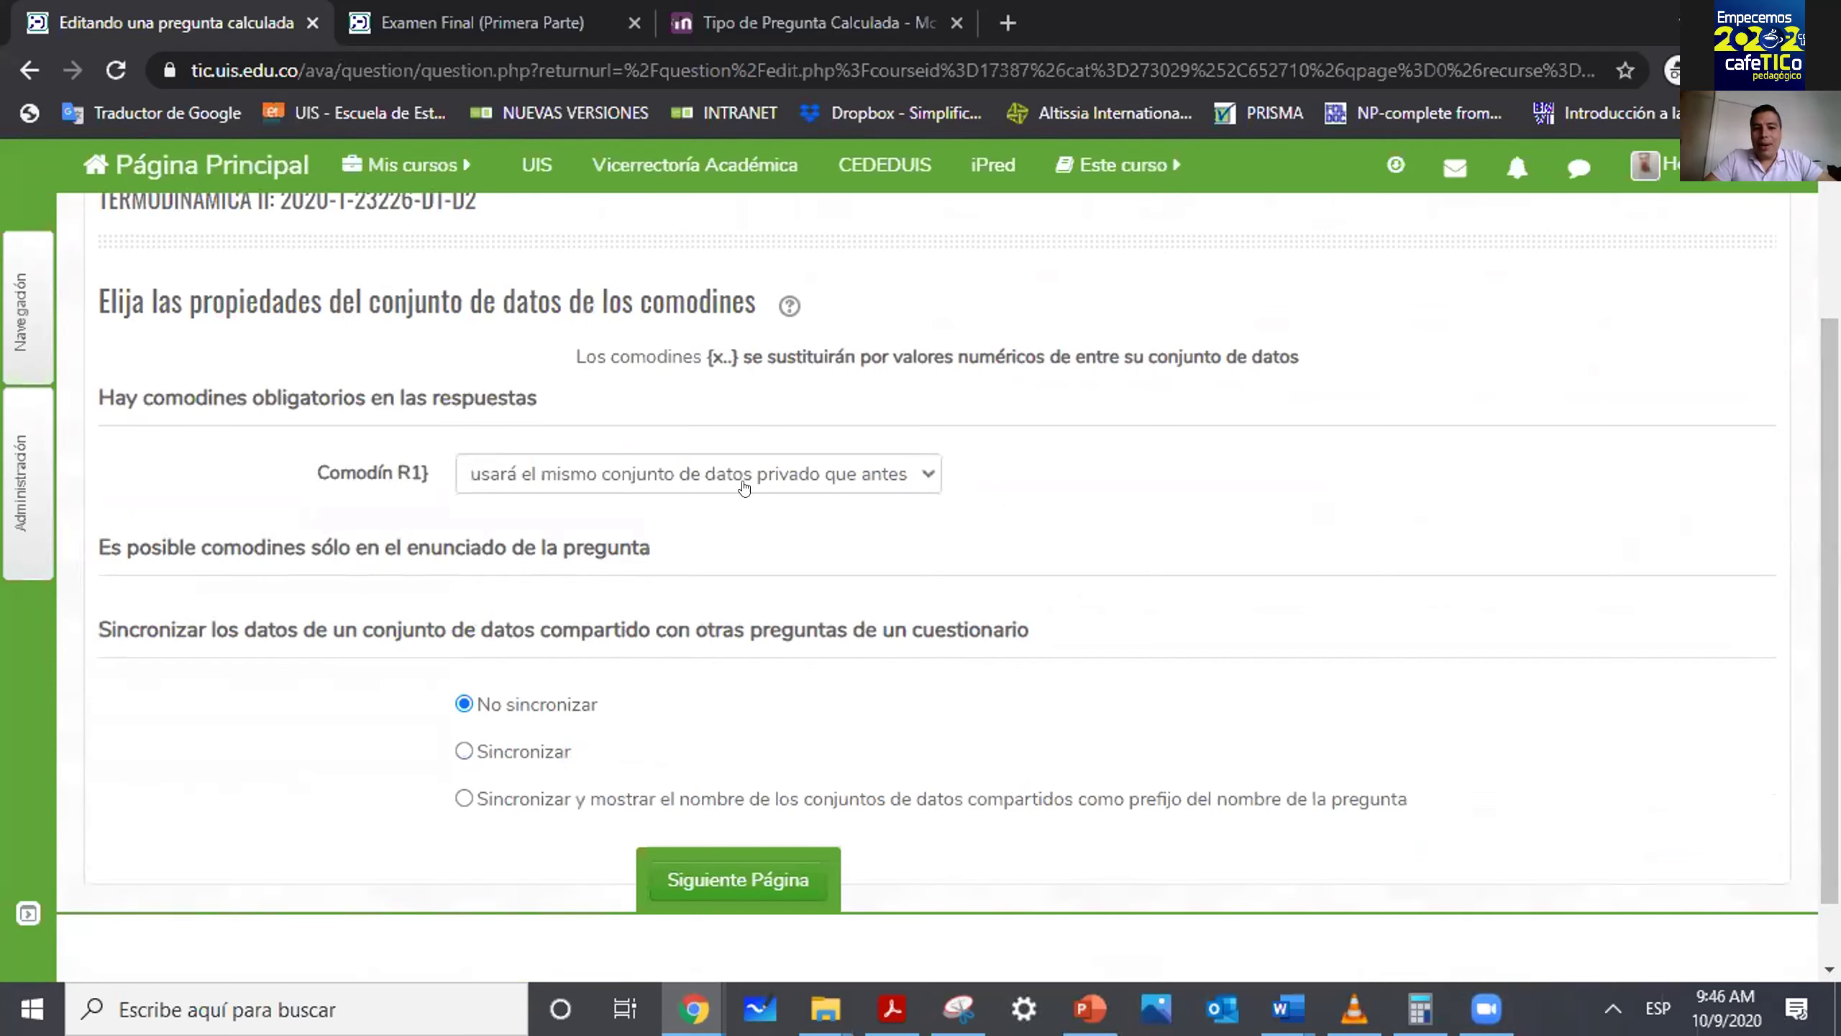
left_click(826, 470)
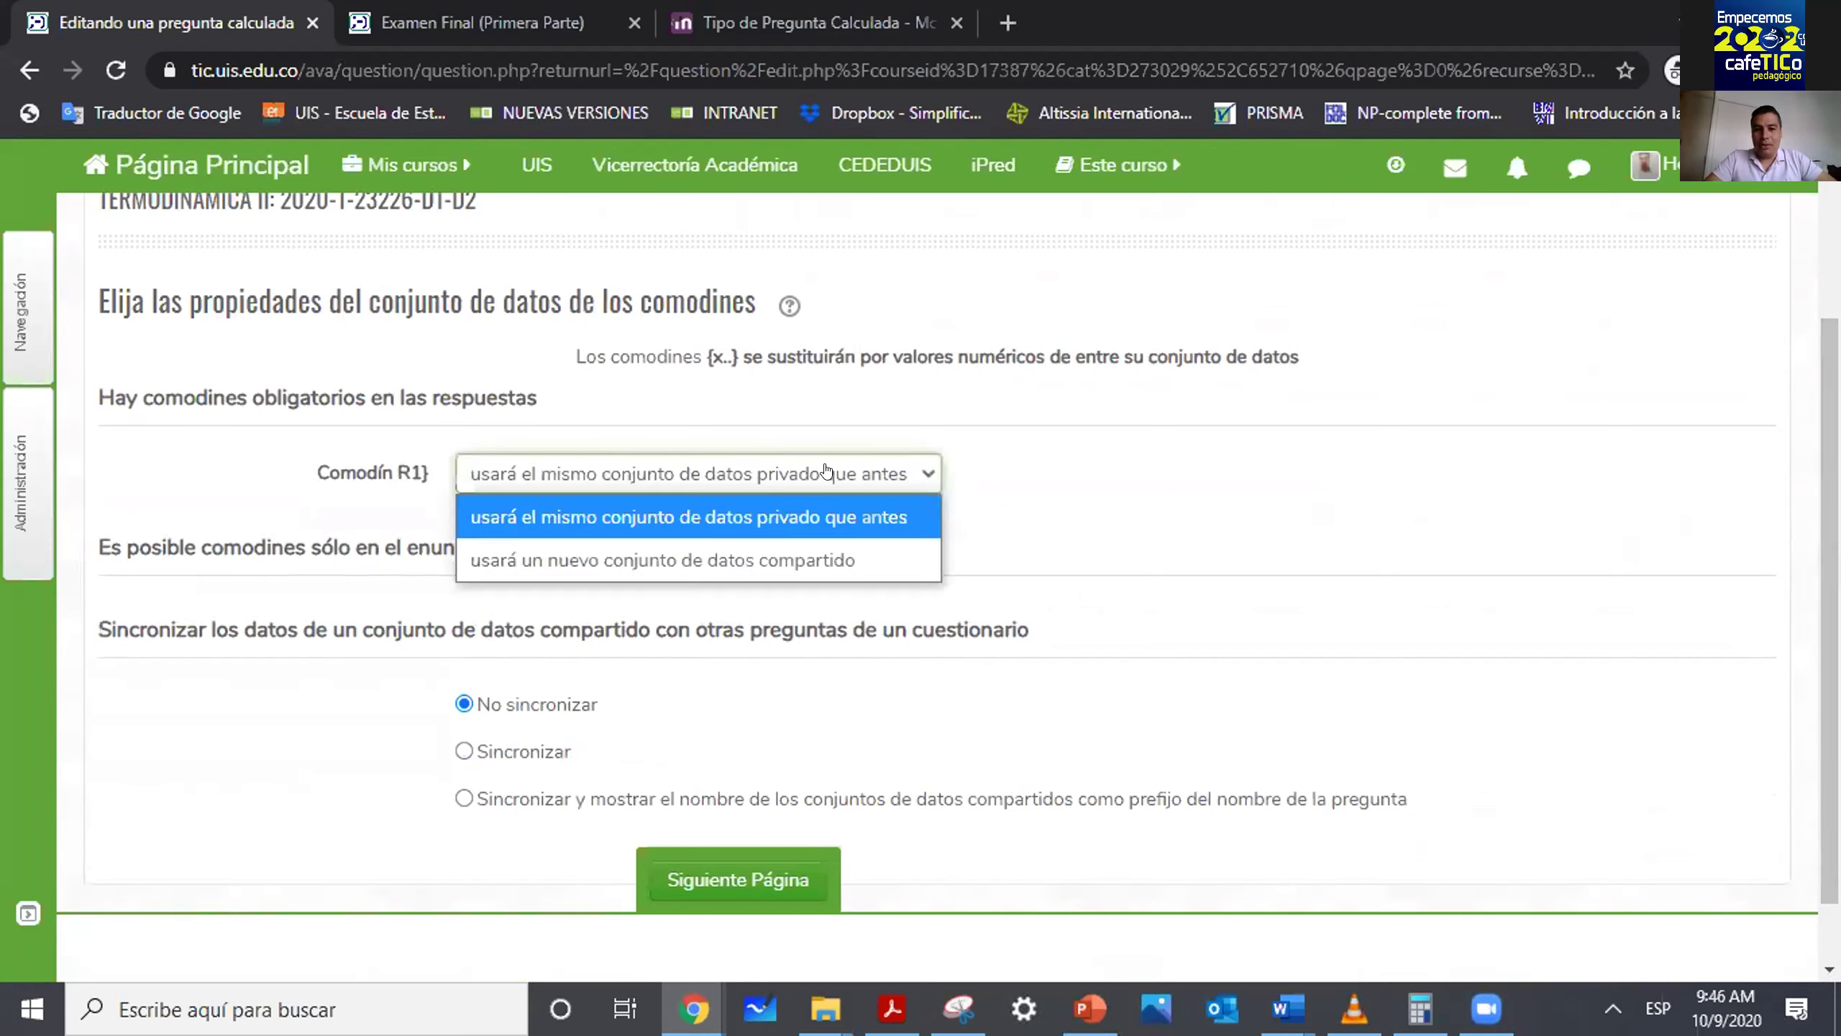
left_click(780, 565)
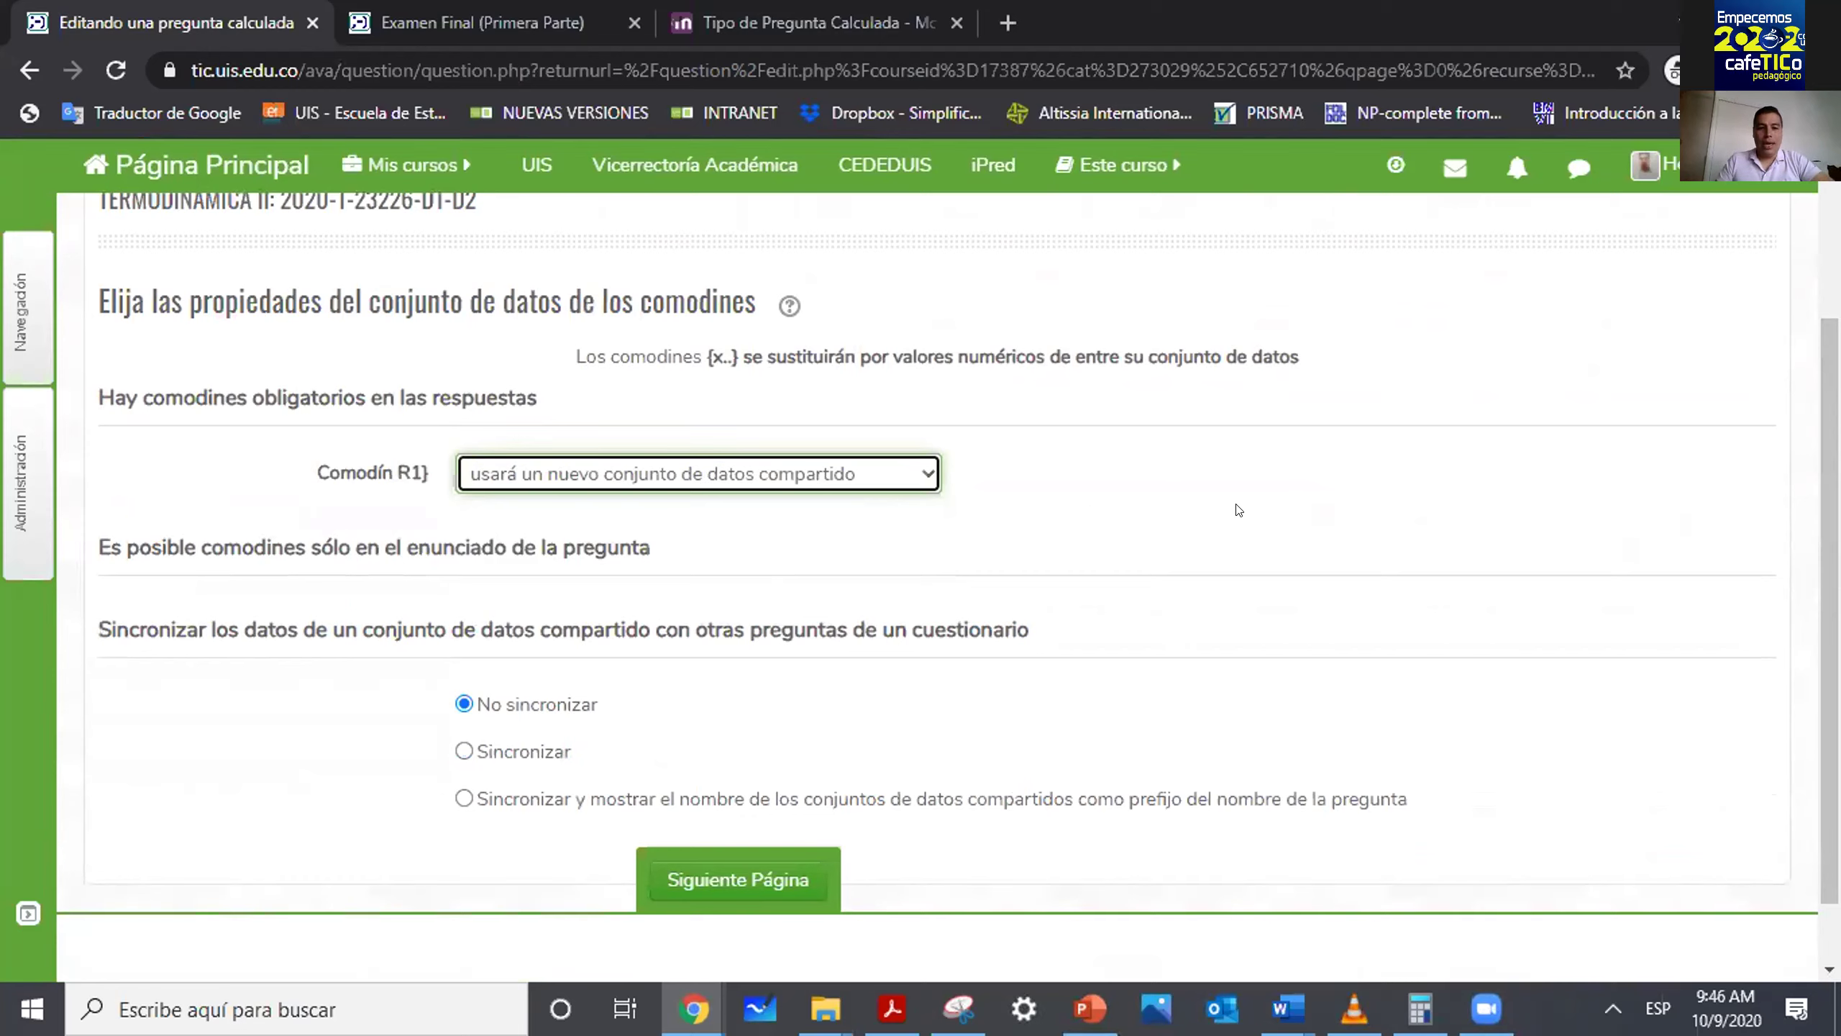
left_click(526, 758)
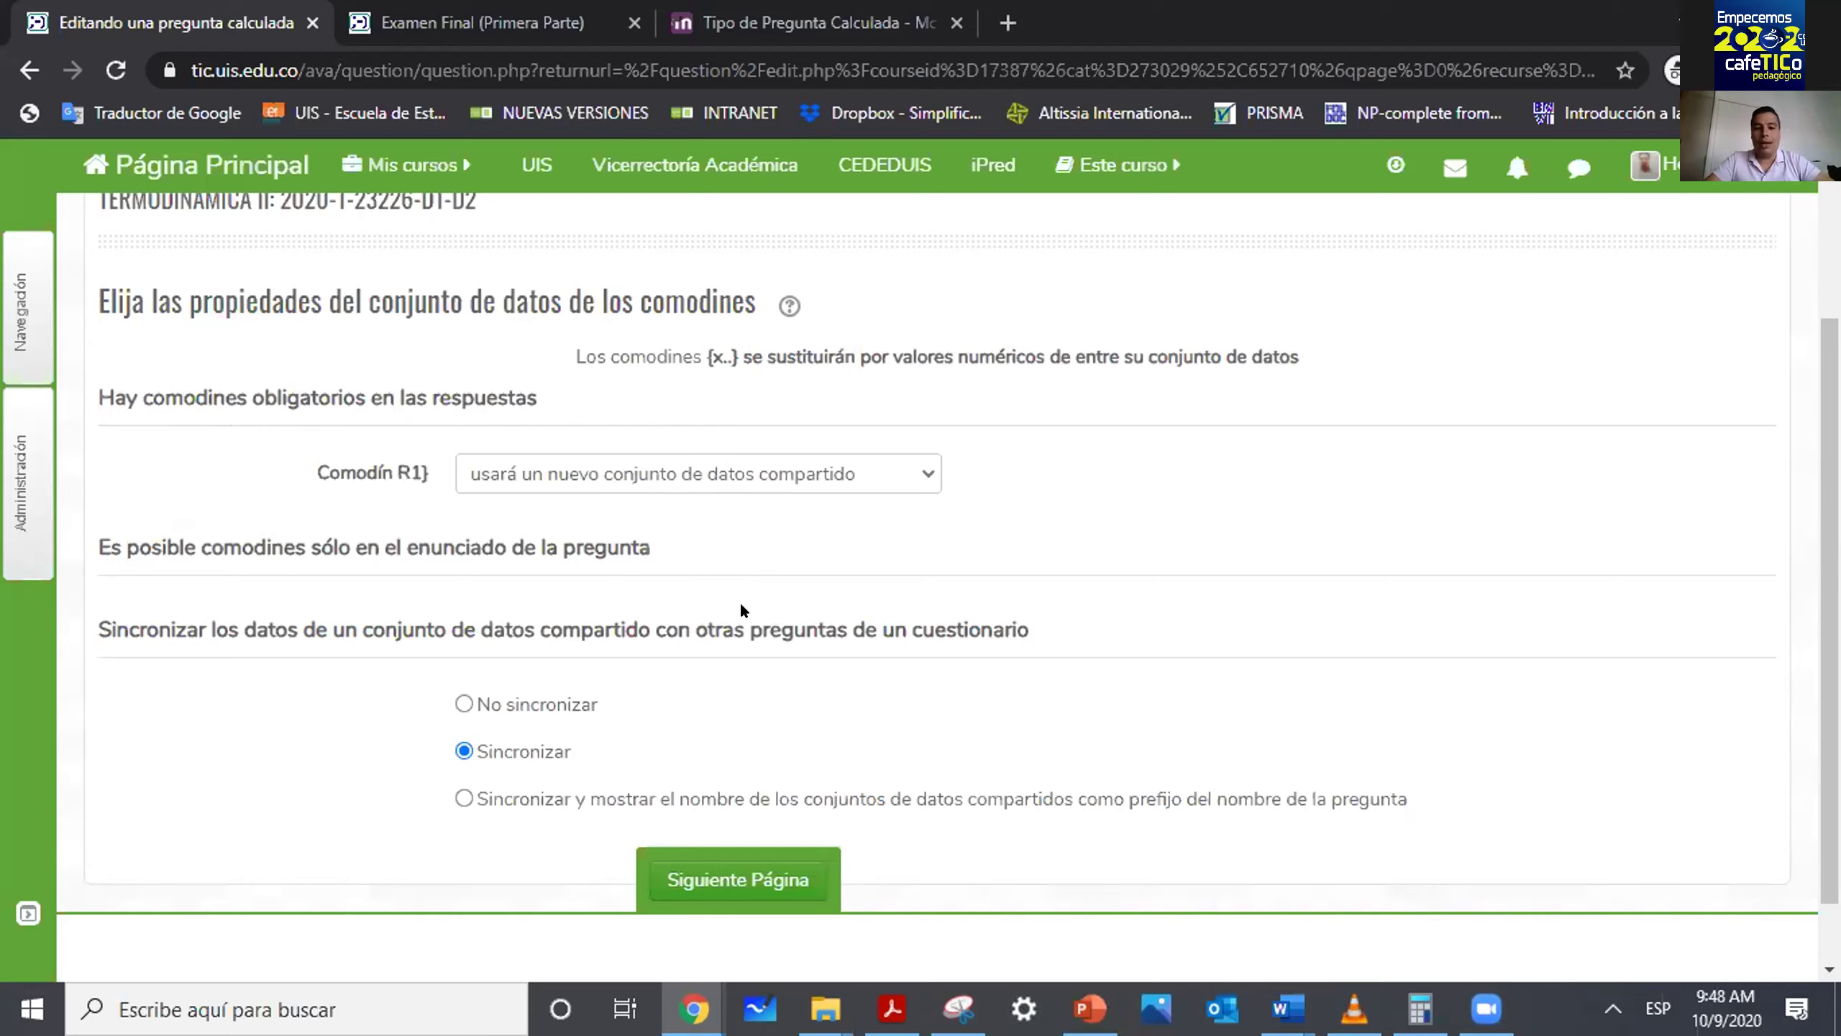
left_click(772, 880)
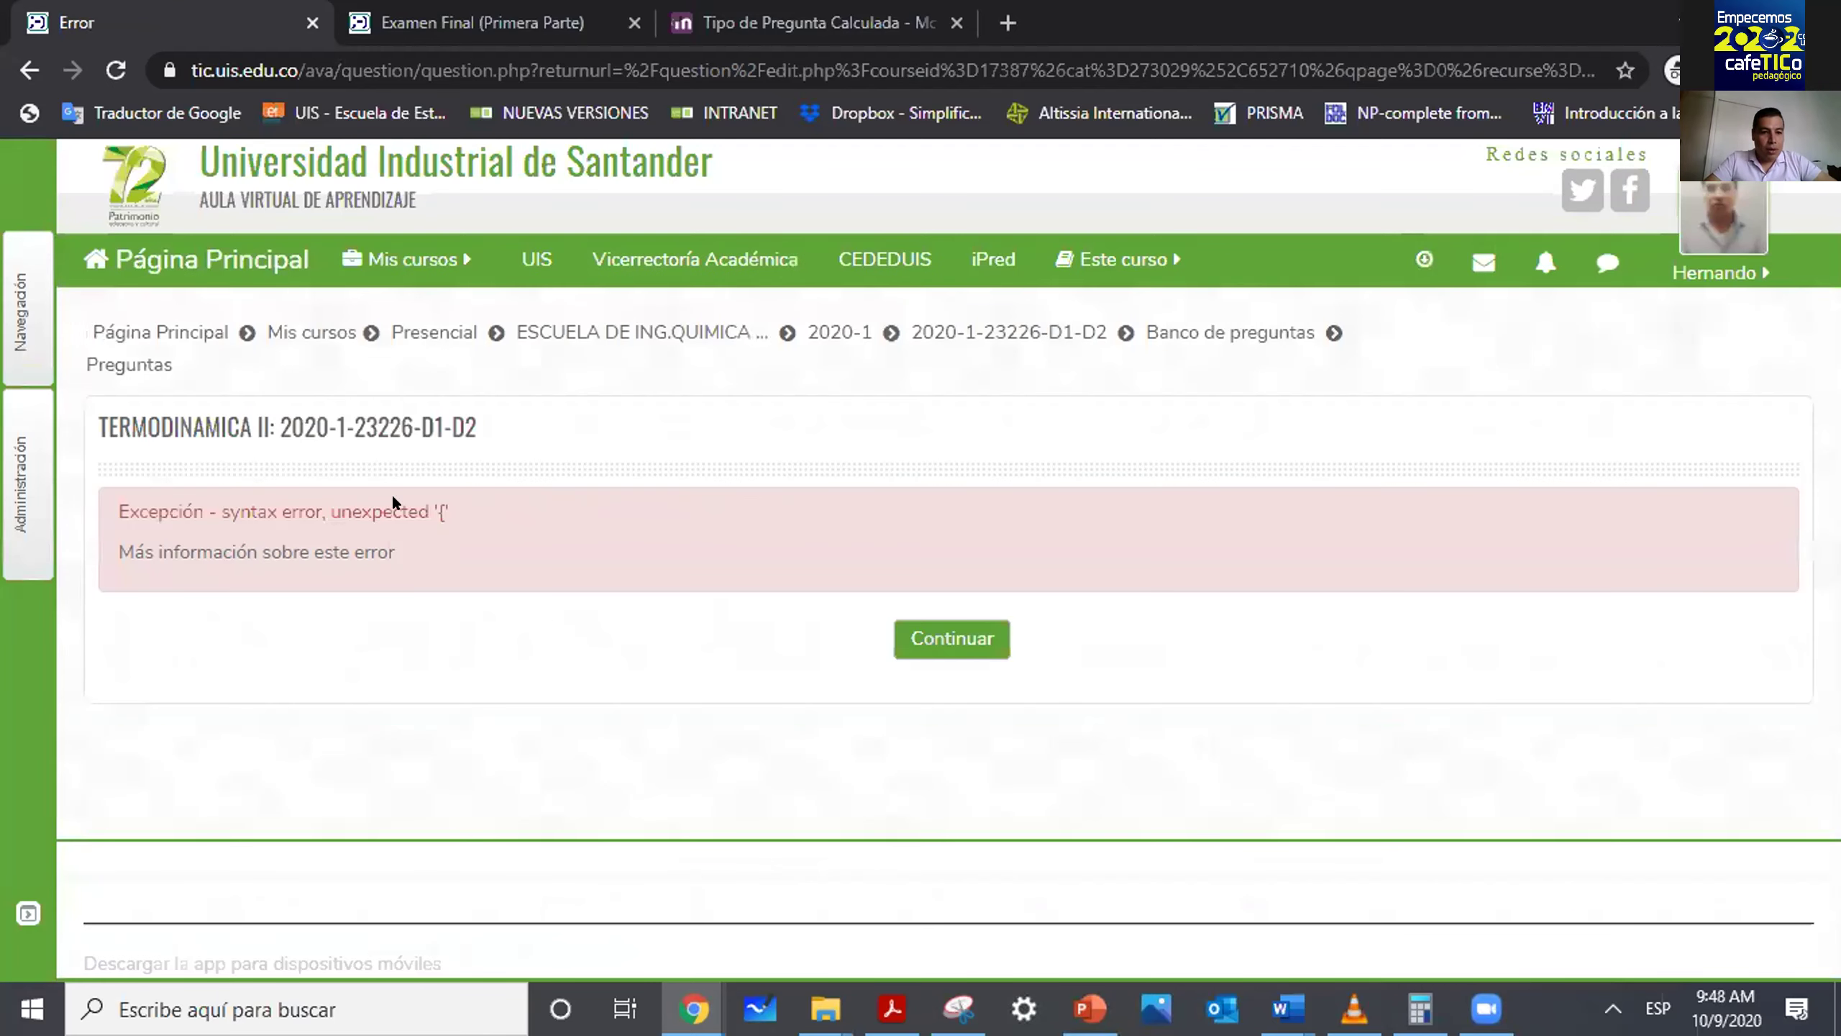
Return to the question's editing form and check the syntax of the formula for answer 1.
left_click(23, 73)
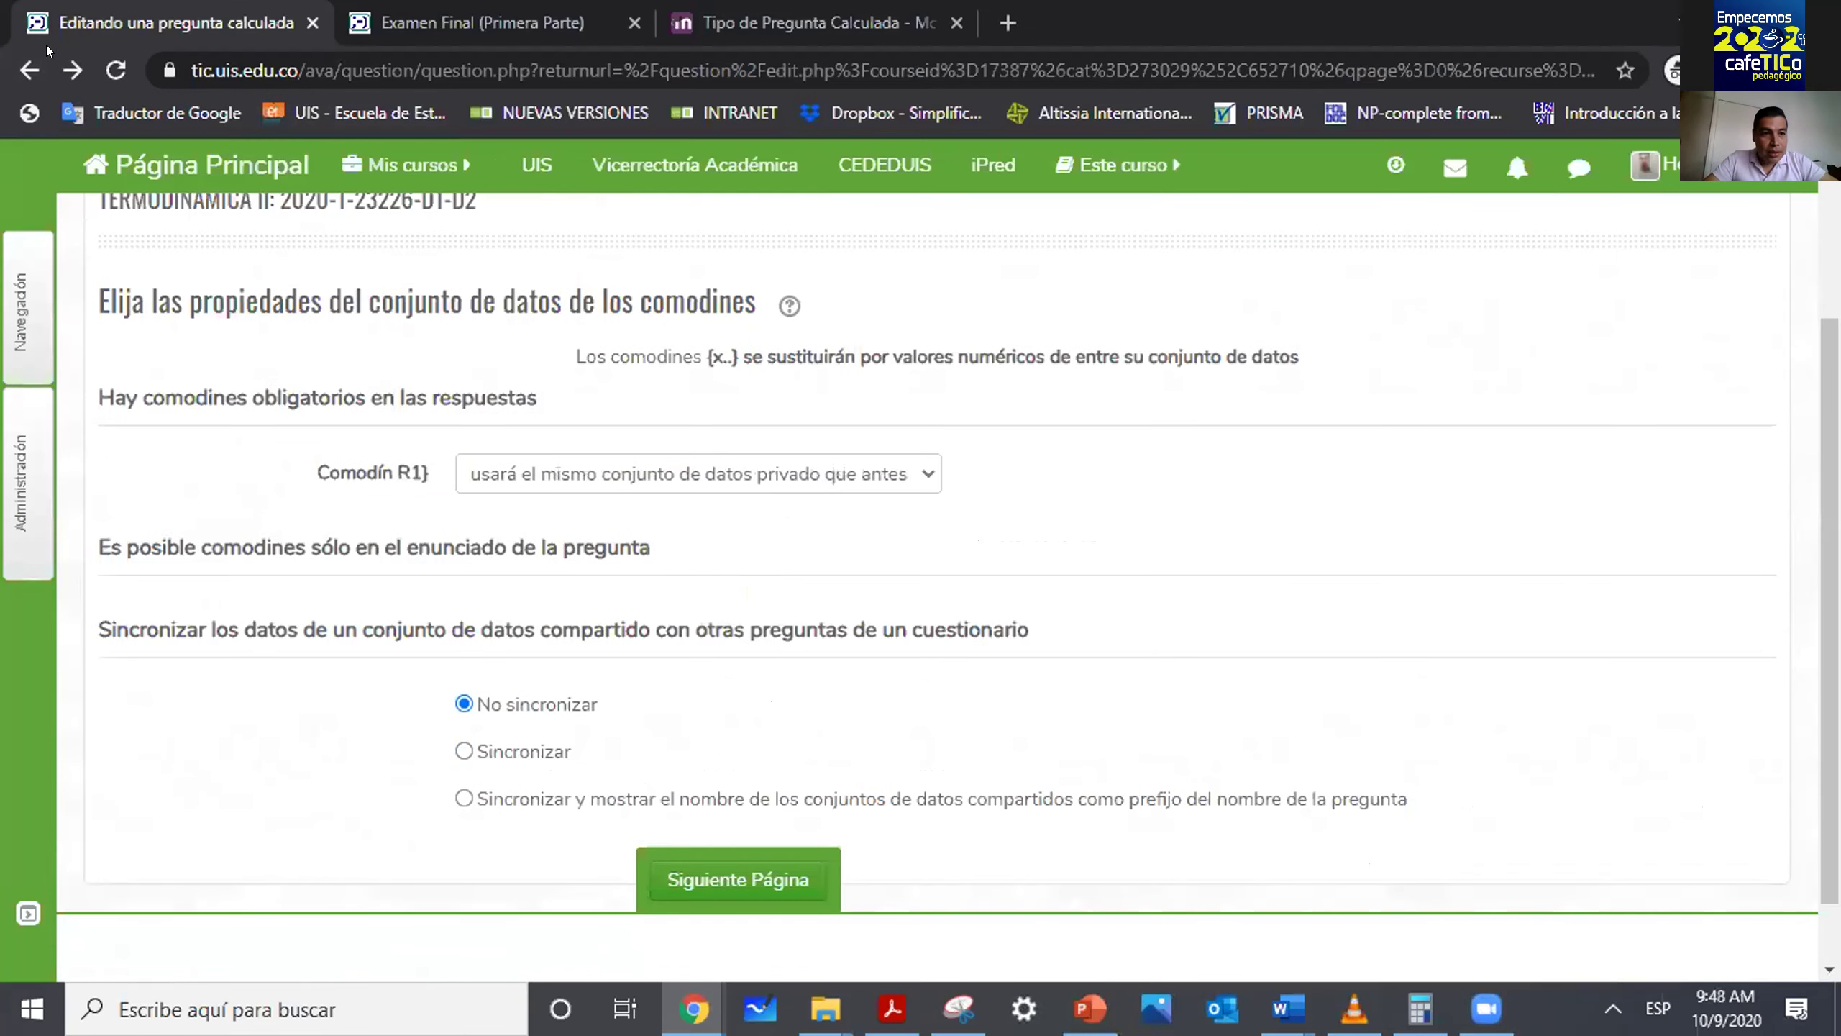
left_click(29, 70)
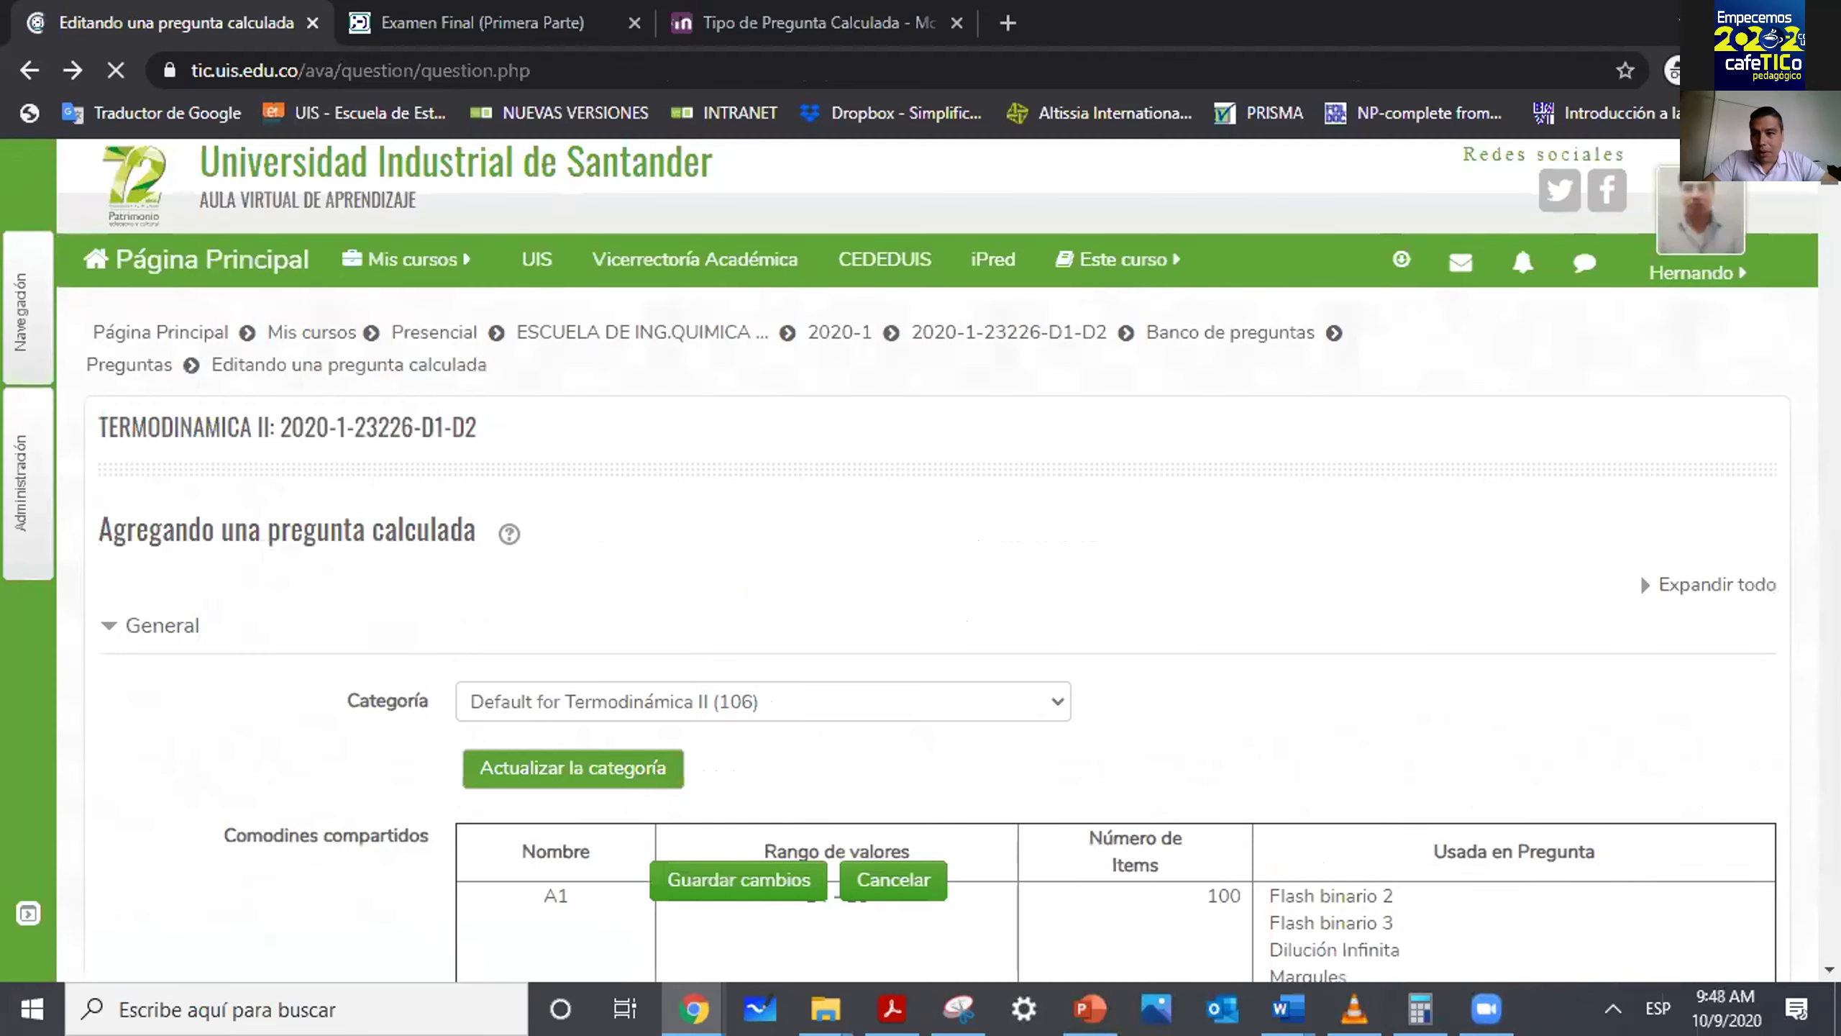
scroll(1116, 588, "down", 20)
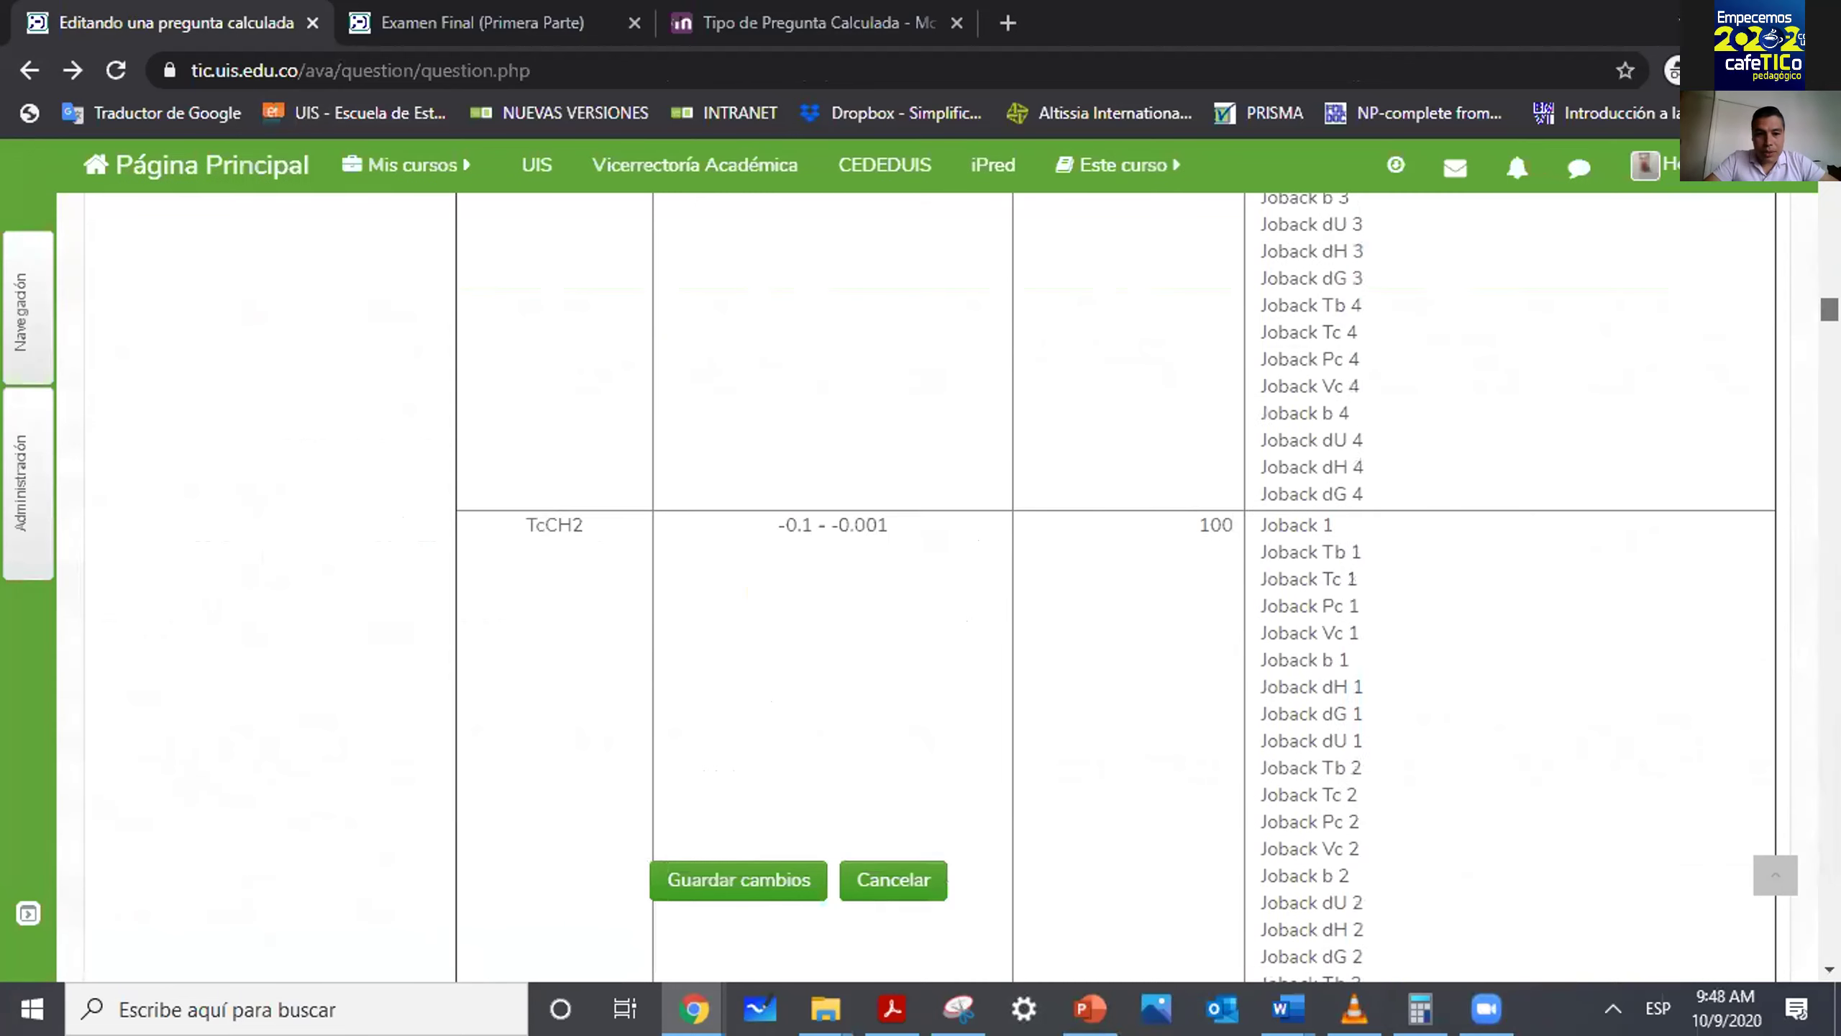
scroll(935, 587, "down", 10)
scroll(935, 588, "up", 7)
scroll(935, 587, "up", 8)
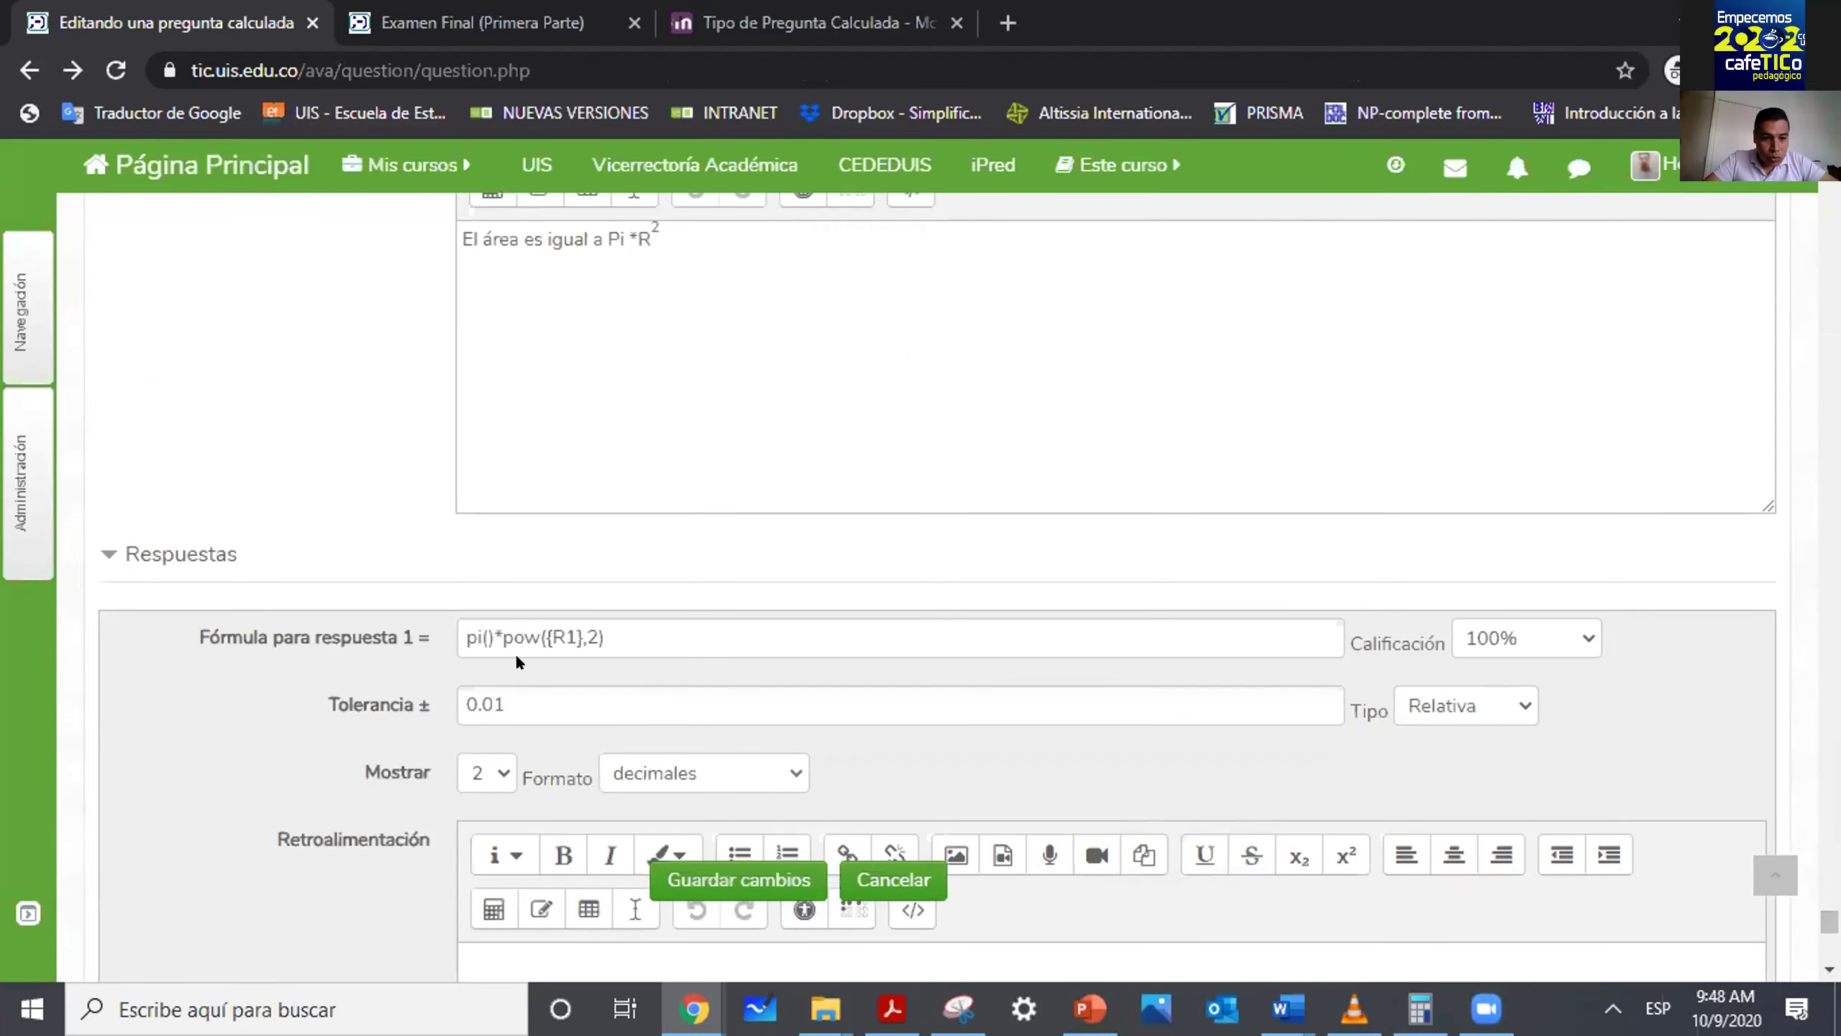
left_click(459, 636)
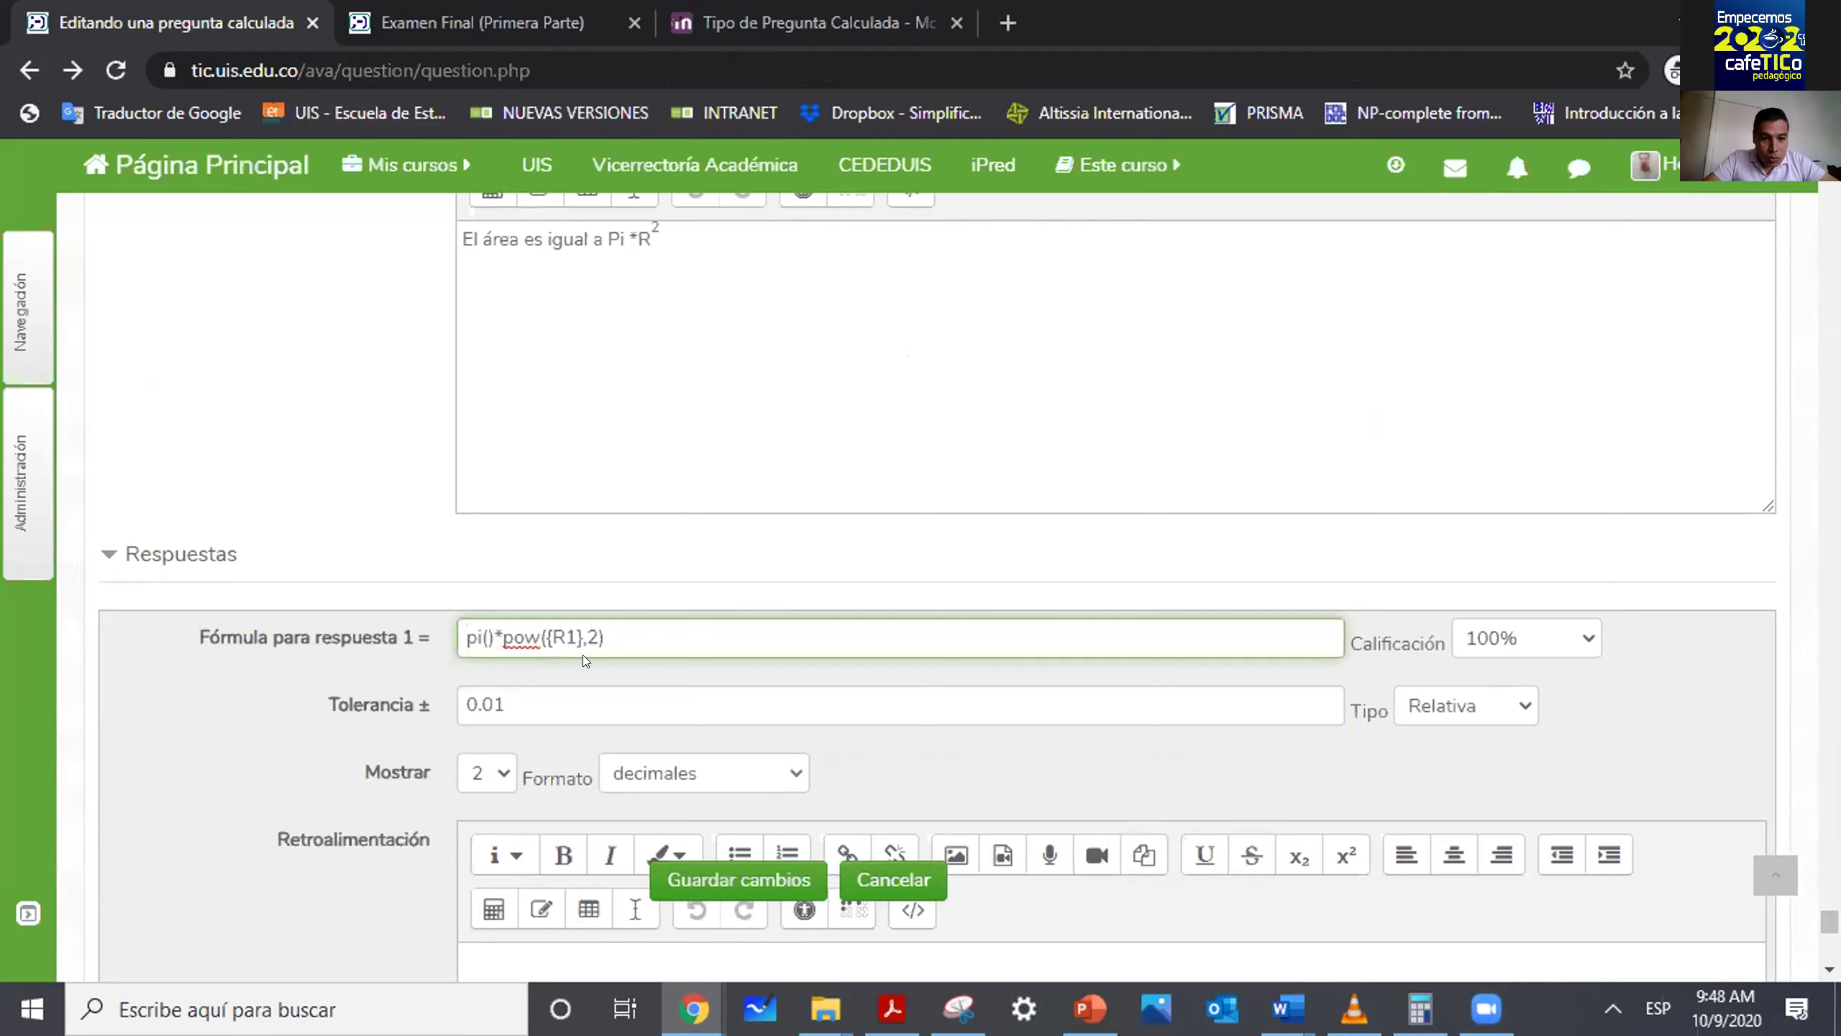
Resave the question and retry giving wildcard R1 a new shared dataset synchronised with other quiz questions.
left_click(756, 878)
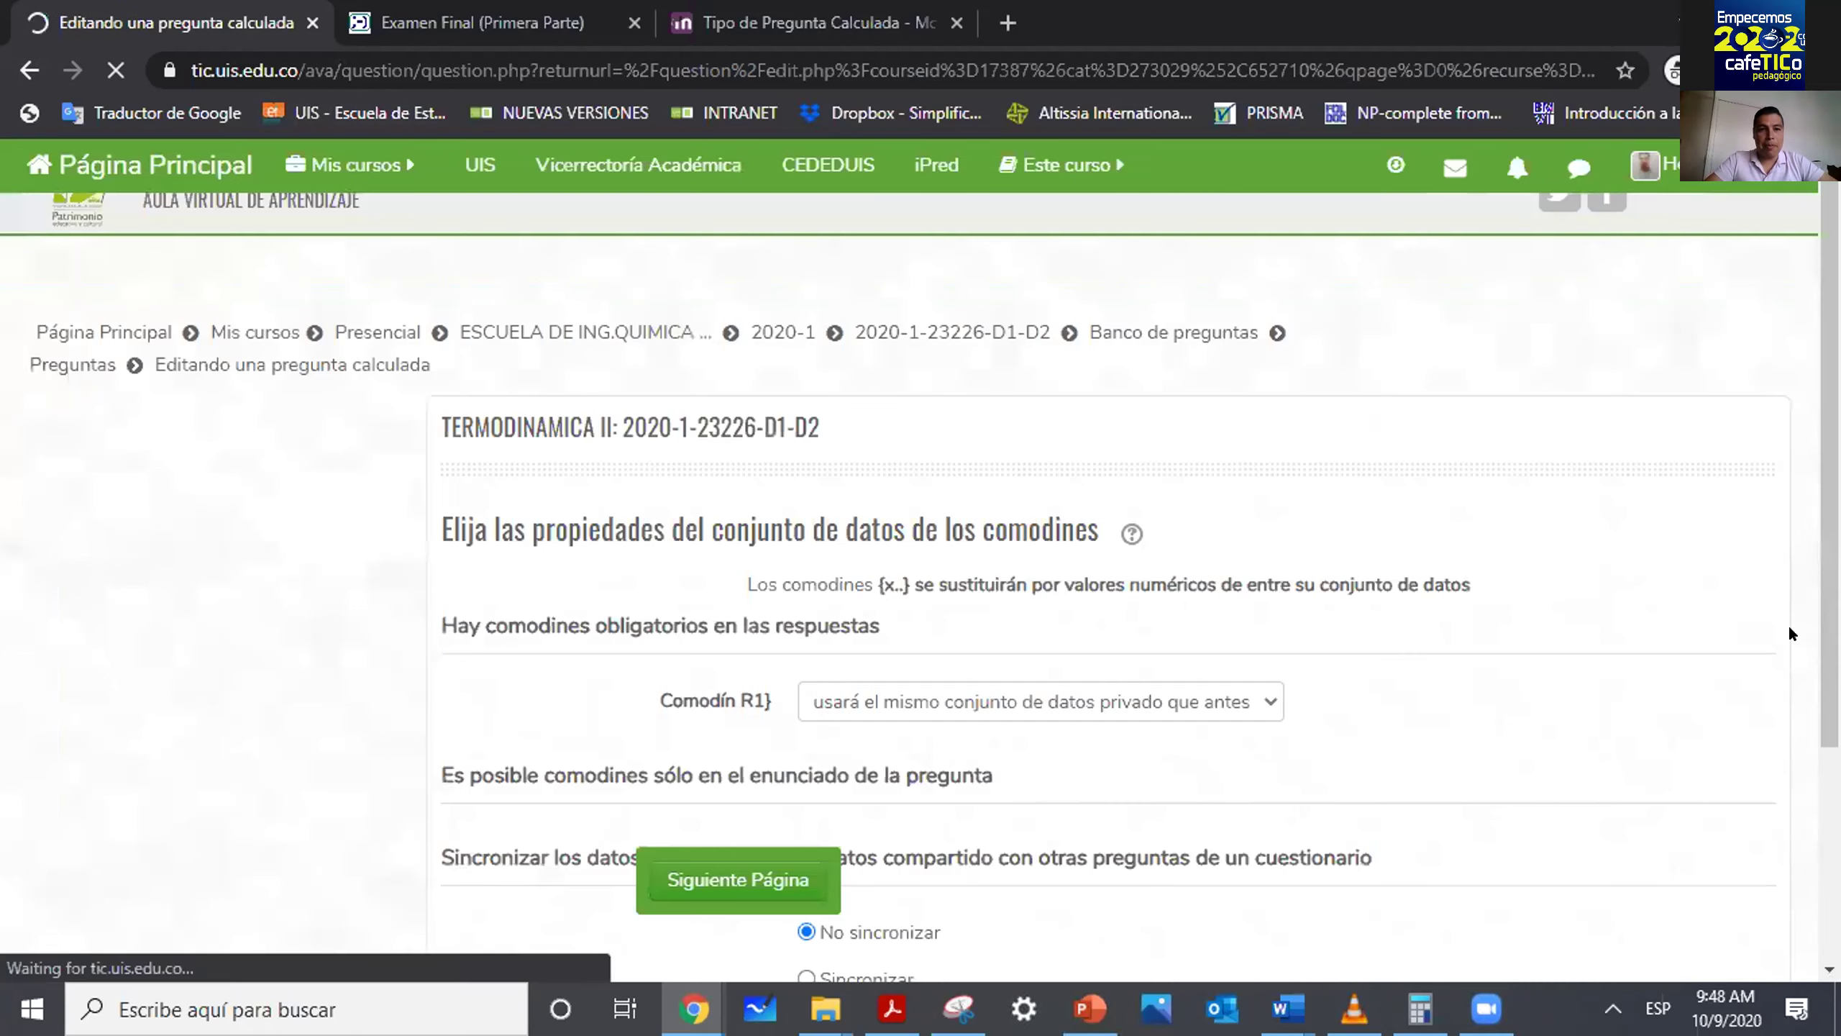
scroll(612, 597, "down", 1)
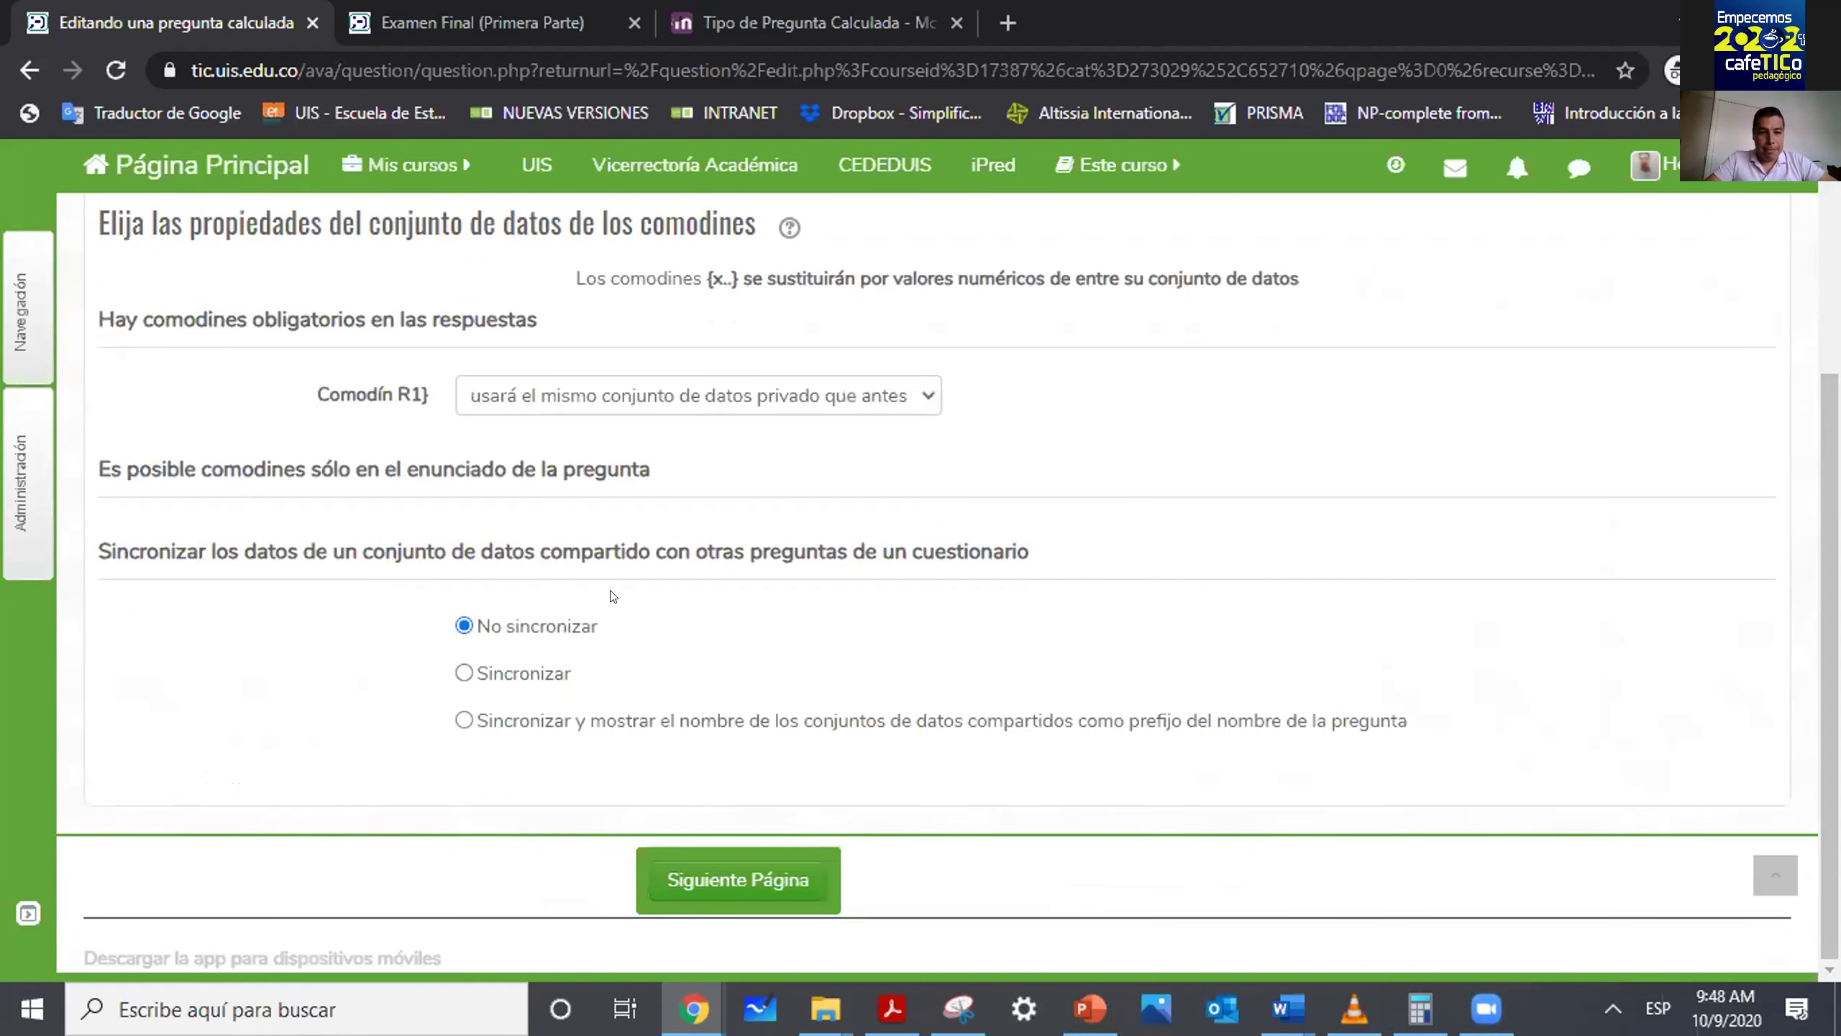
left_click(721, 396)
left_click(696, 481)
double_click(530, 674)
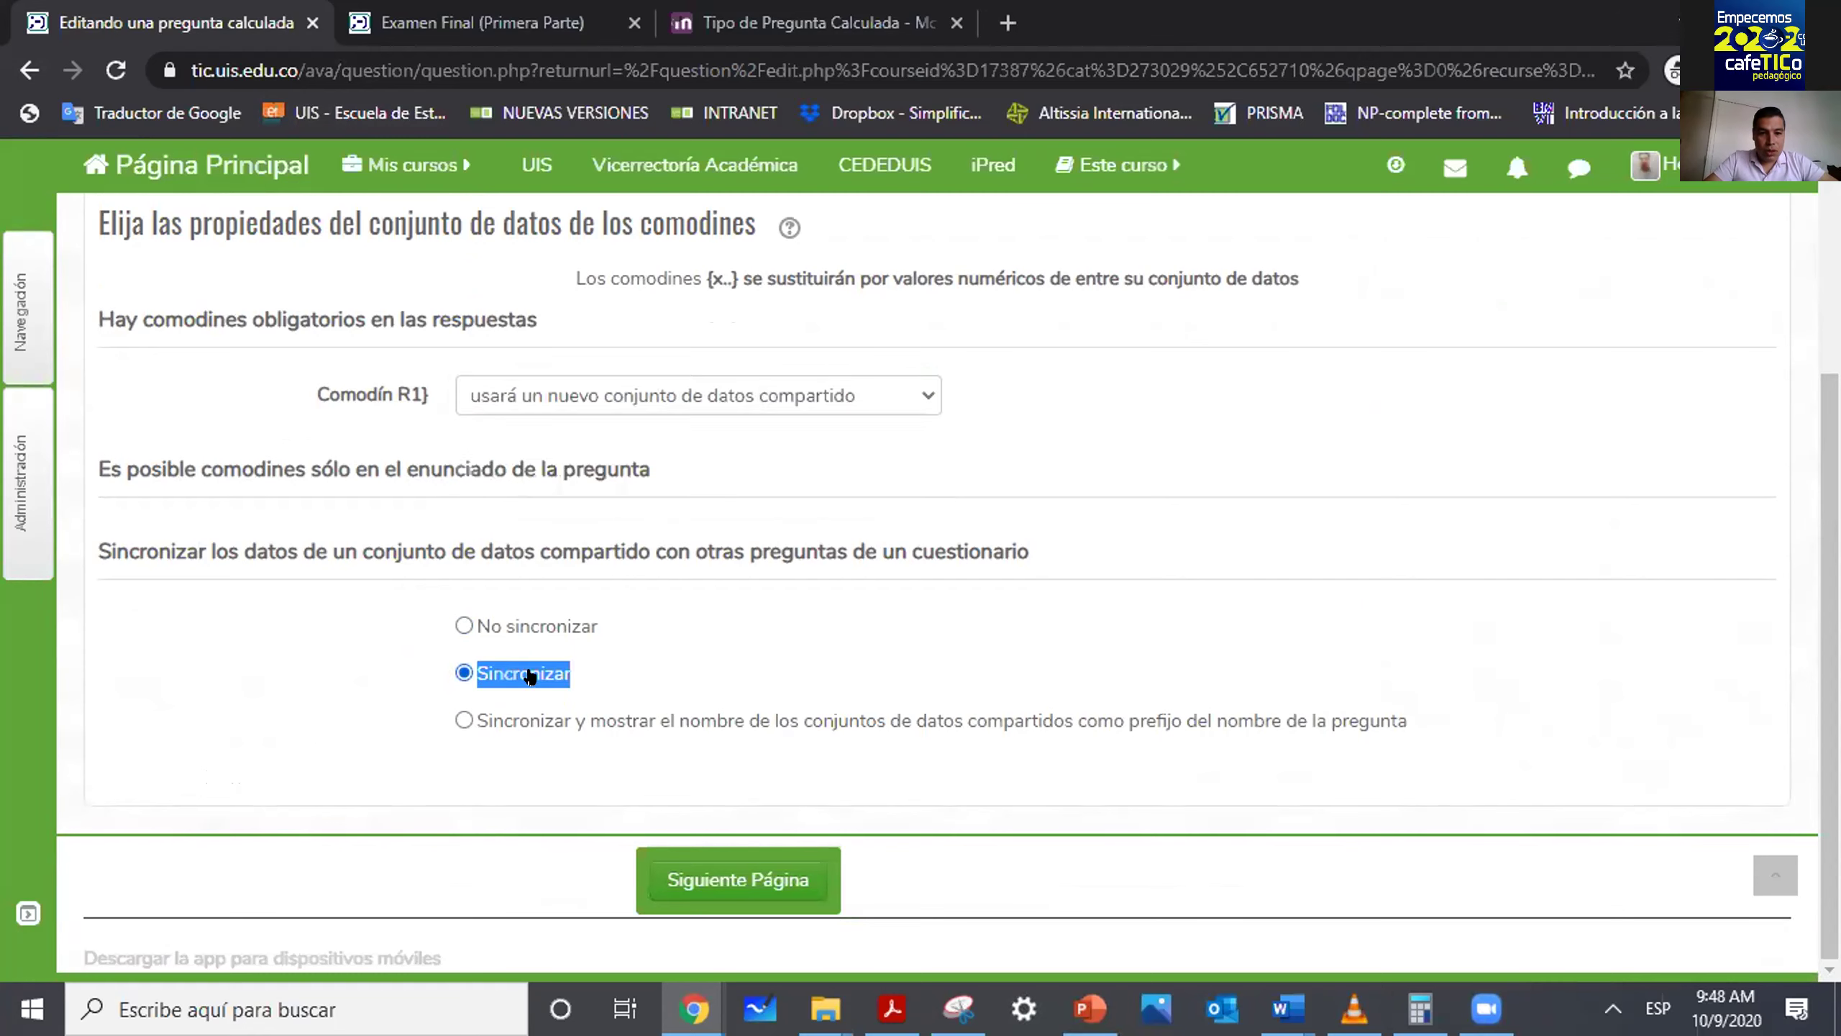
left_click(709, 875)
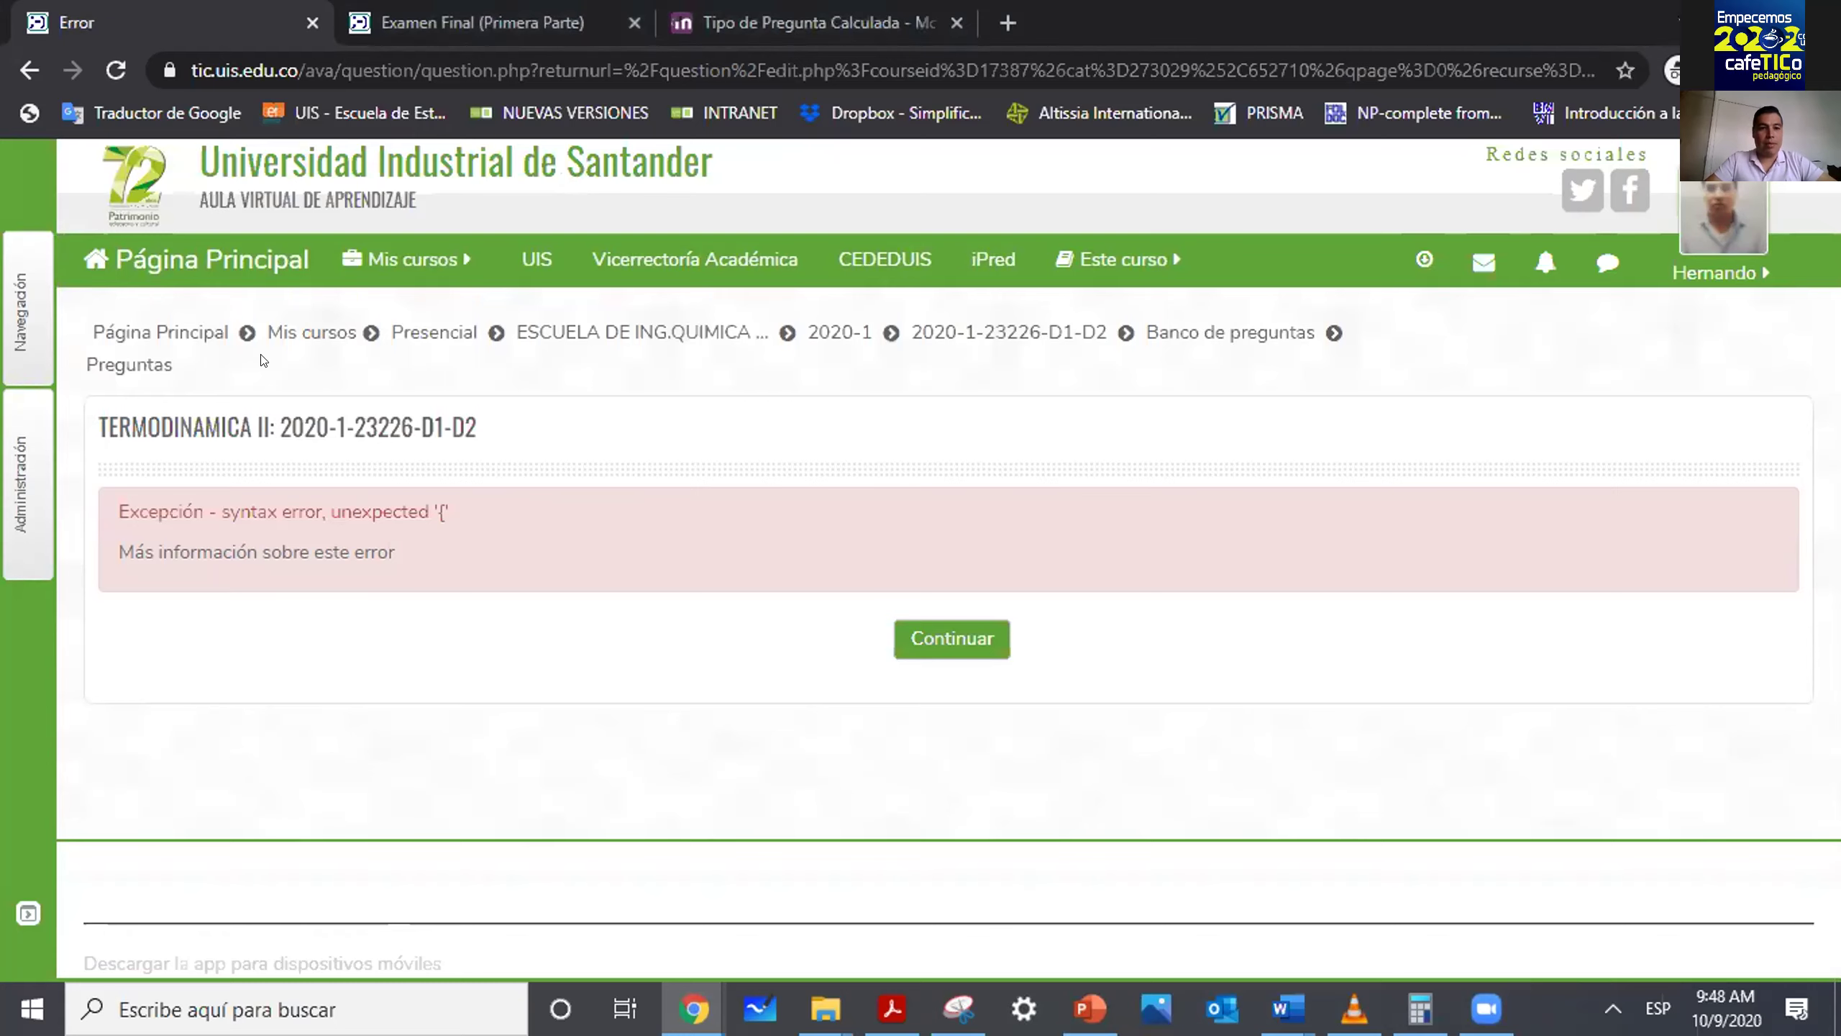
Go back to the question form and recheck its text, feedback, answer formula and units.
left_click(14, 71)
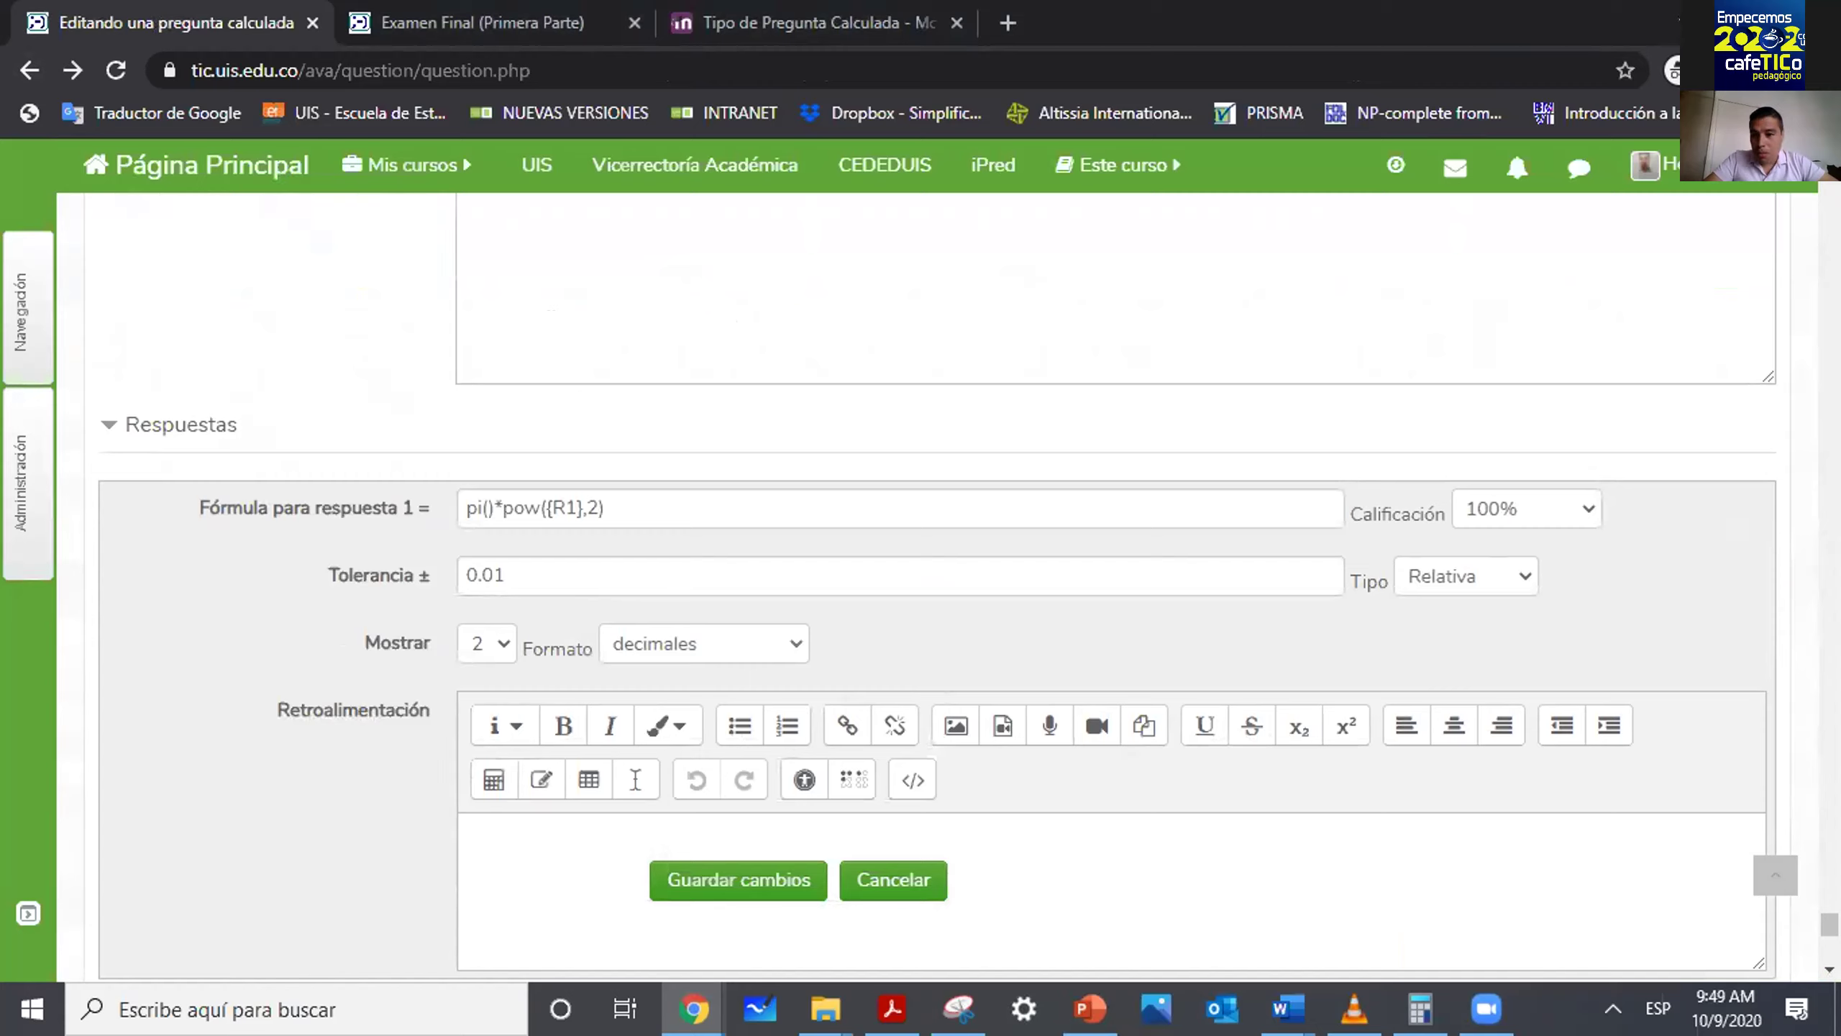
scroll(935, 580, "up", 10)
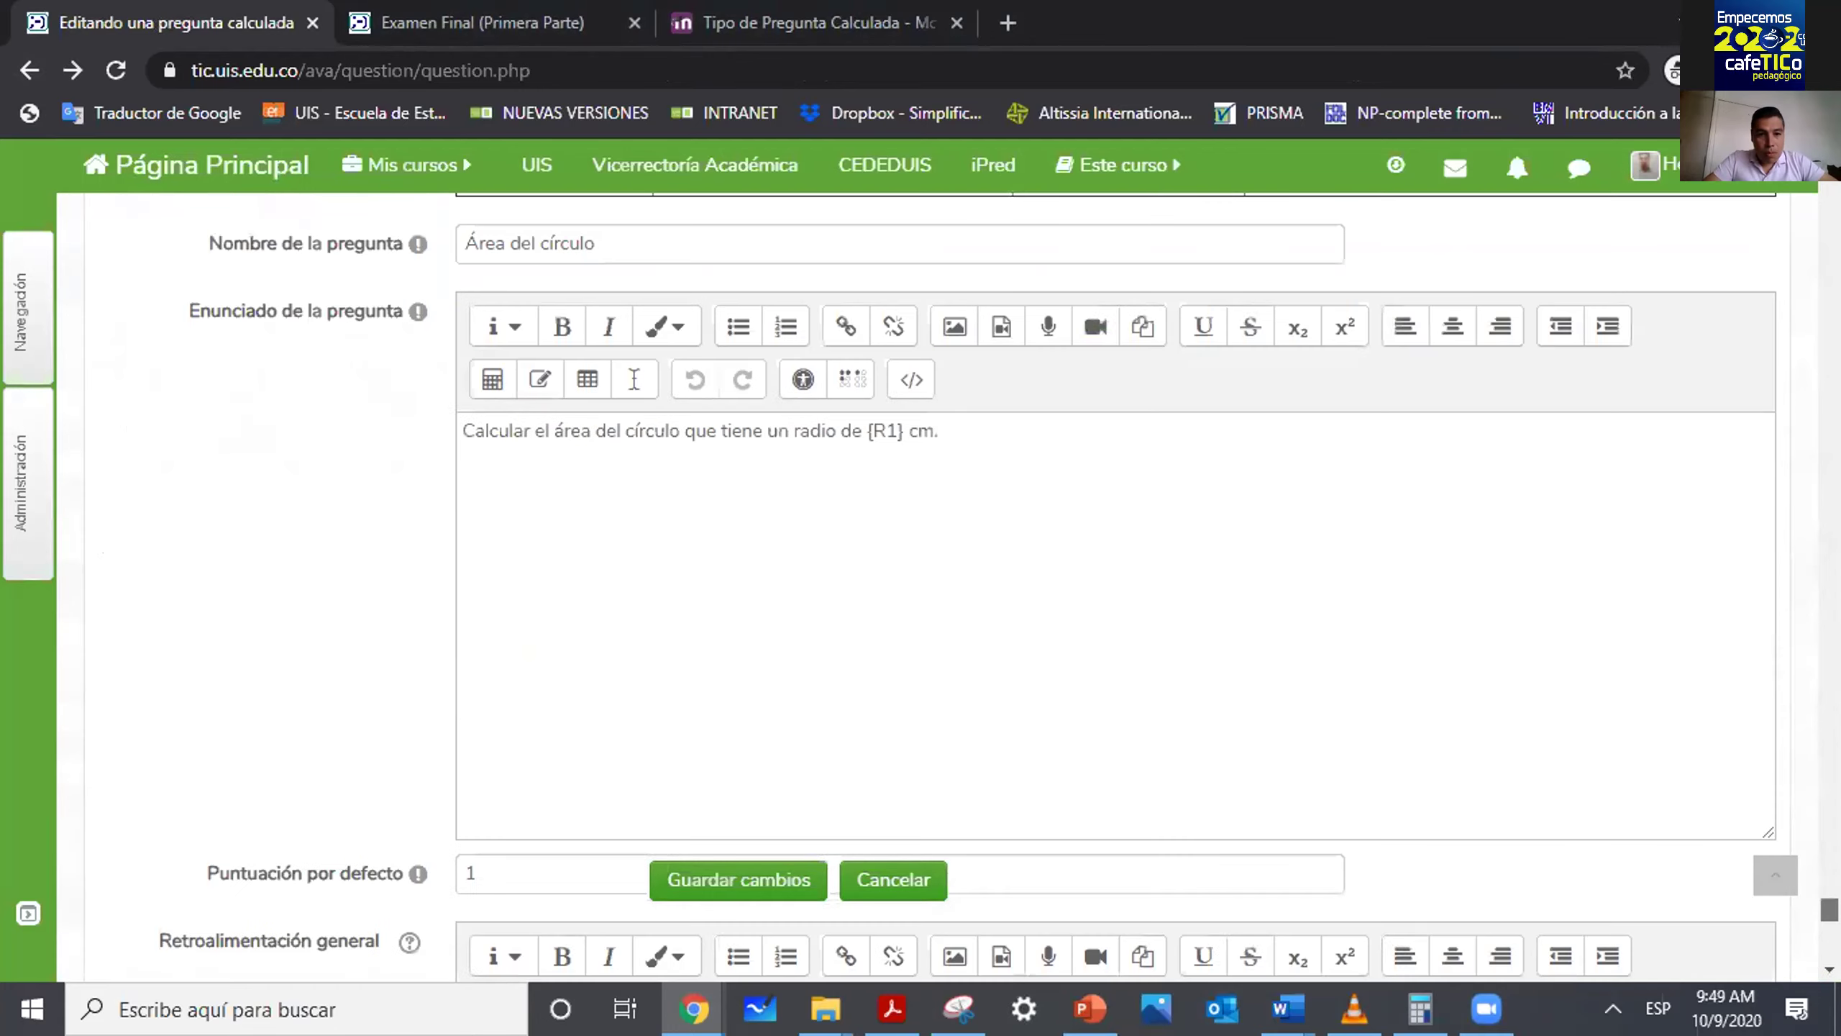
scroll(935, 580, "down", 6)
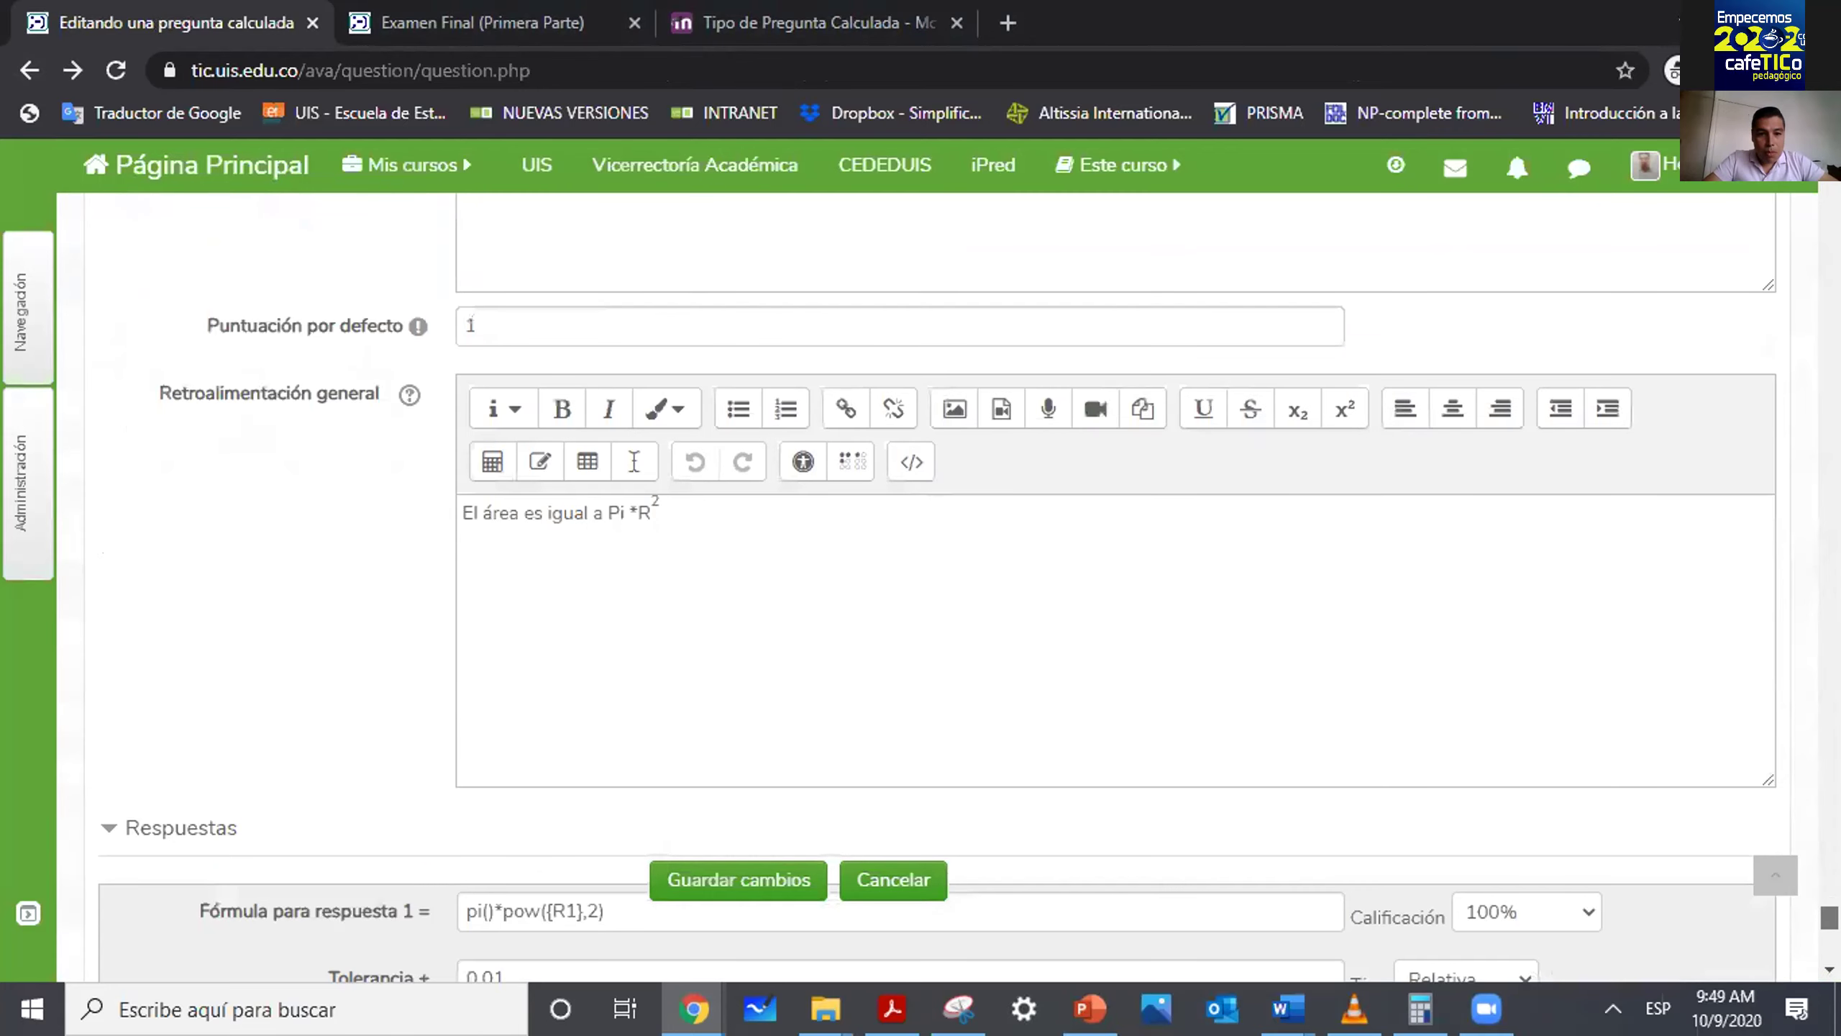
scroll(935, 580, "down", 15)
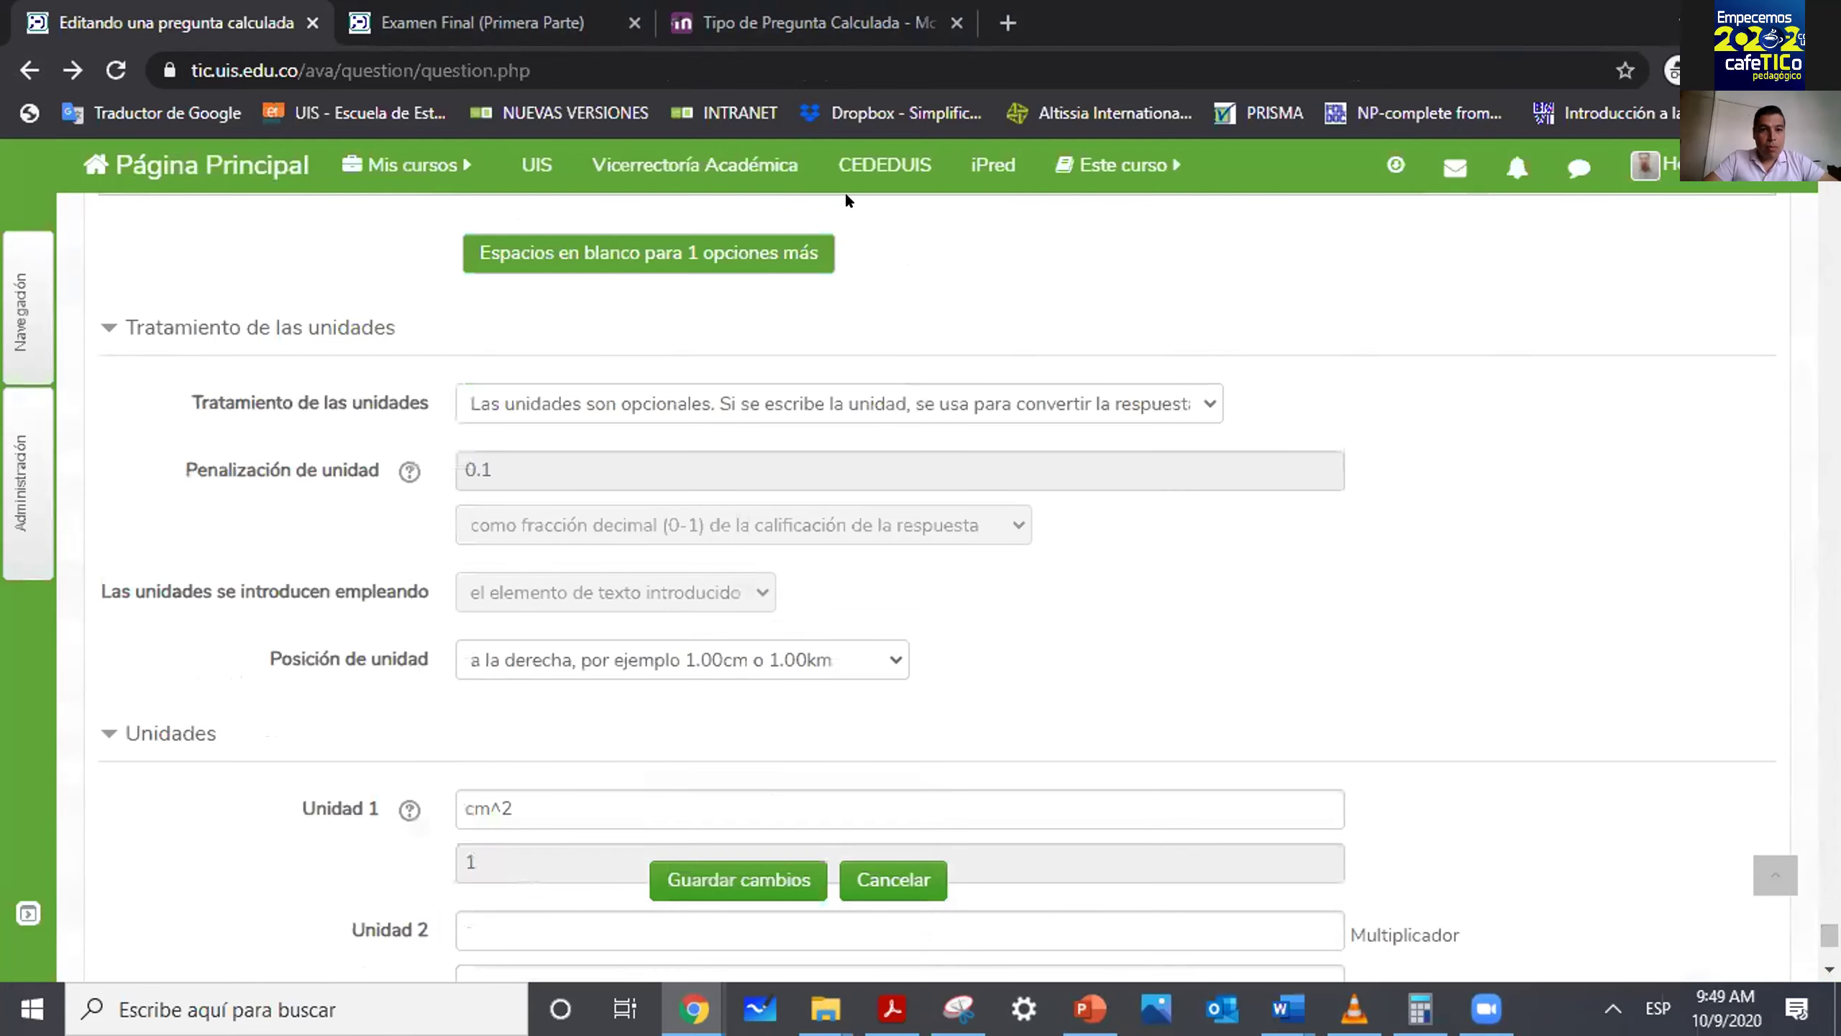
Open exam question 3 for editing from the "Examen Final (Primera Parte)" preview and examine how its wildcards and answer formula are written.
left_click(551, 10)
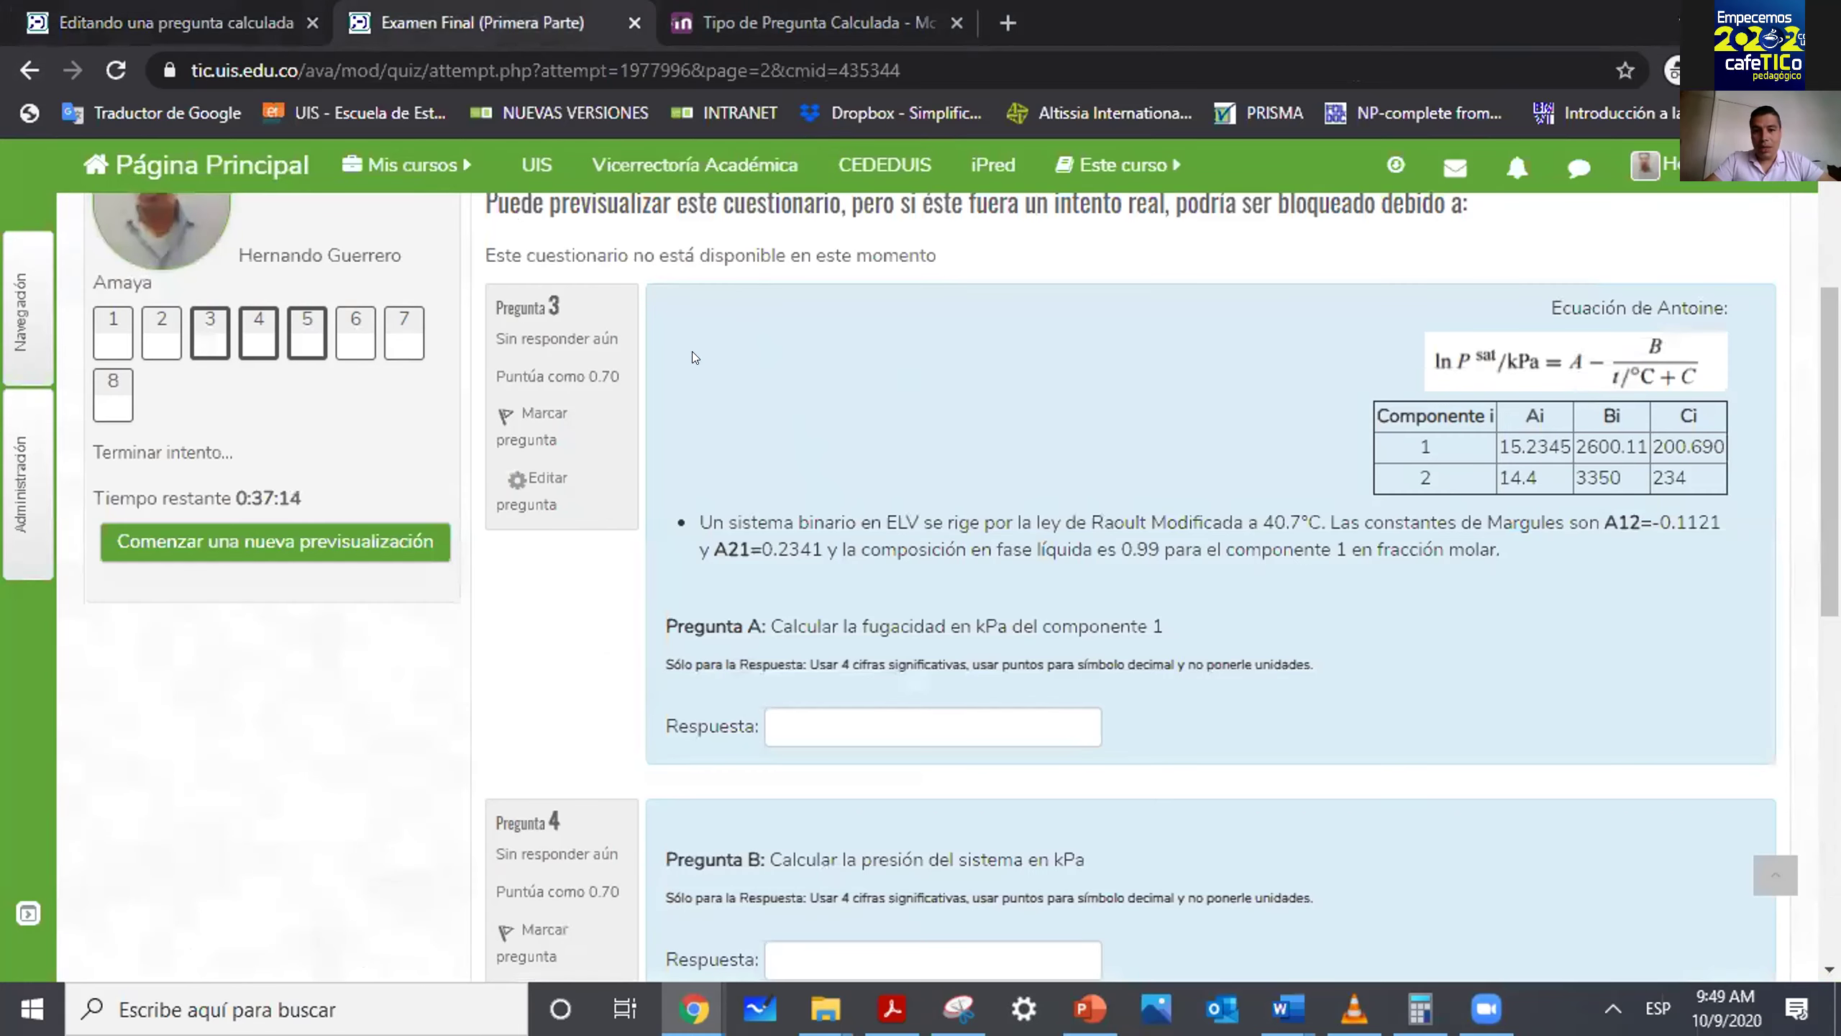
left_click(536, 479)
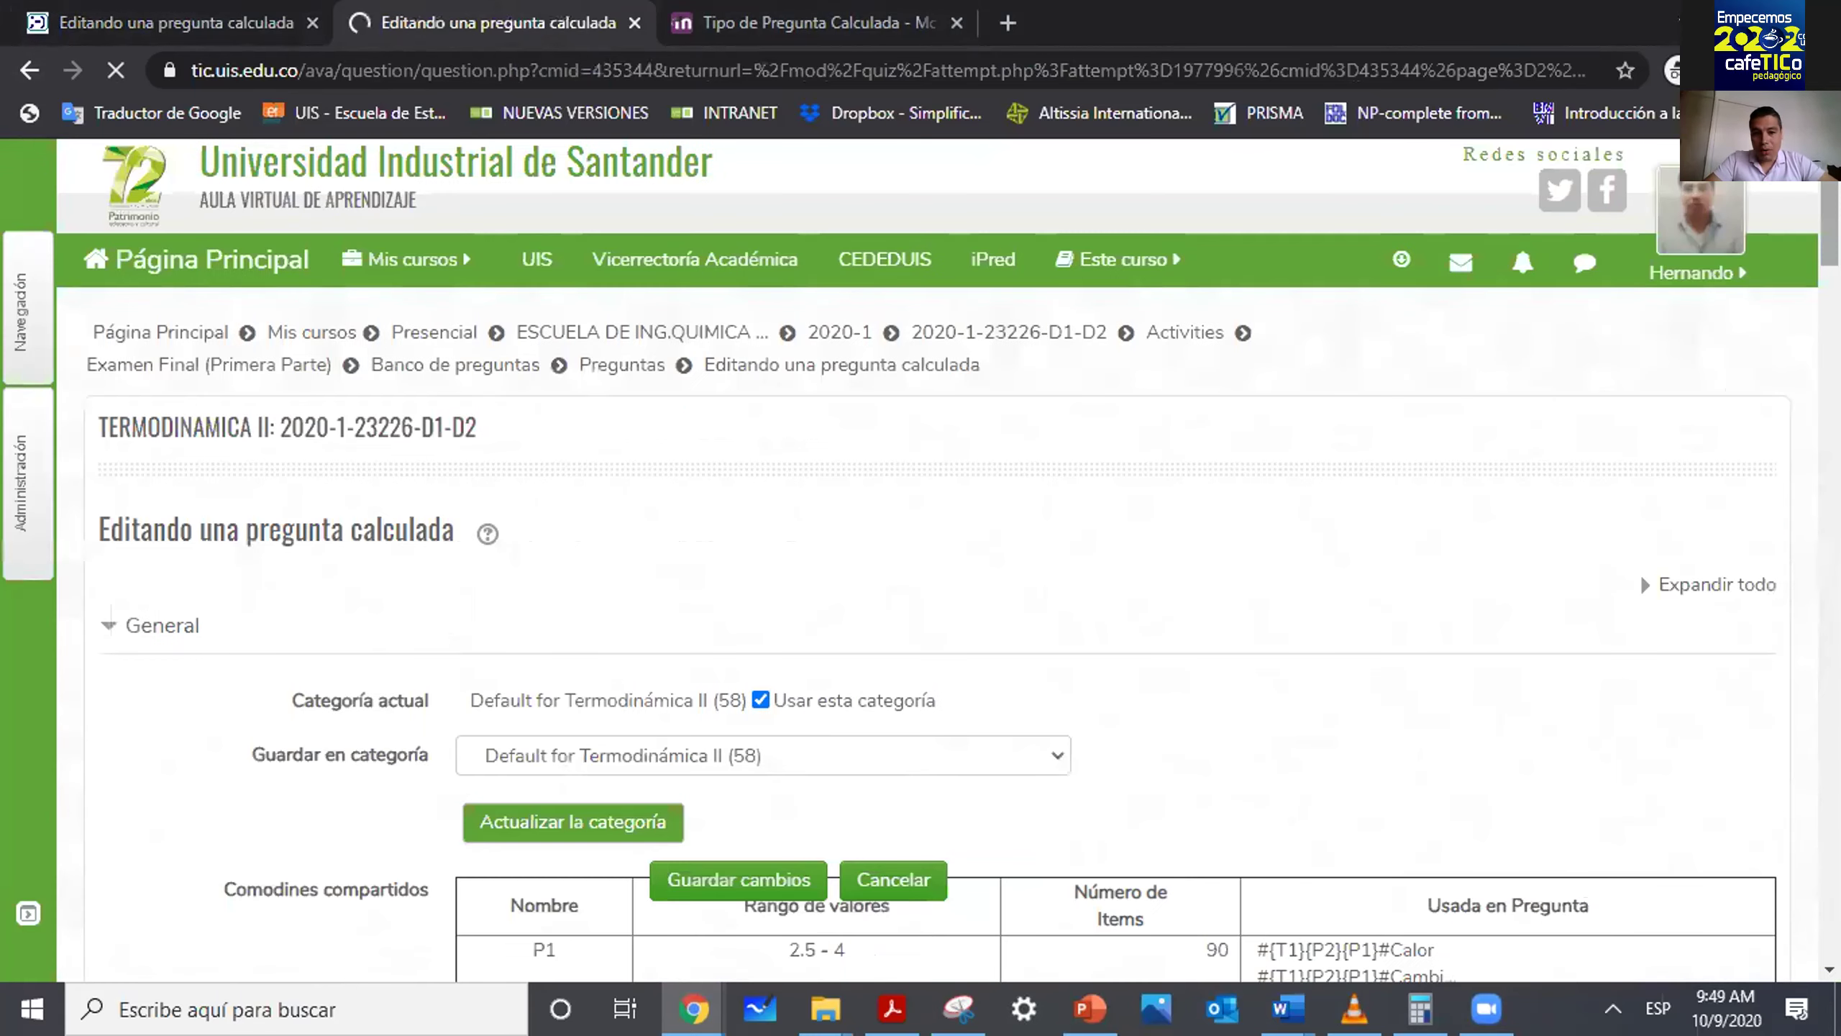
scroll(942, 558, "down", 10)
scroll(942, 587, "down", 20)
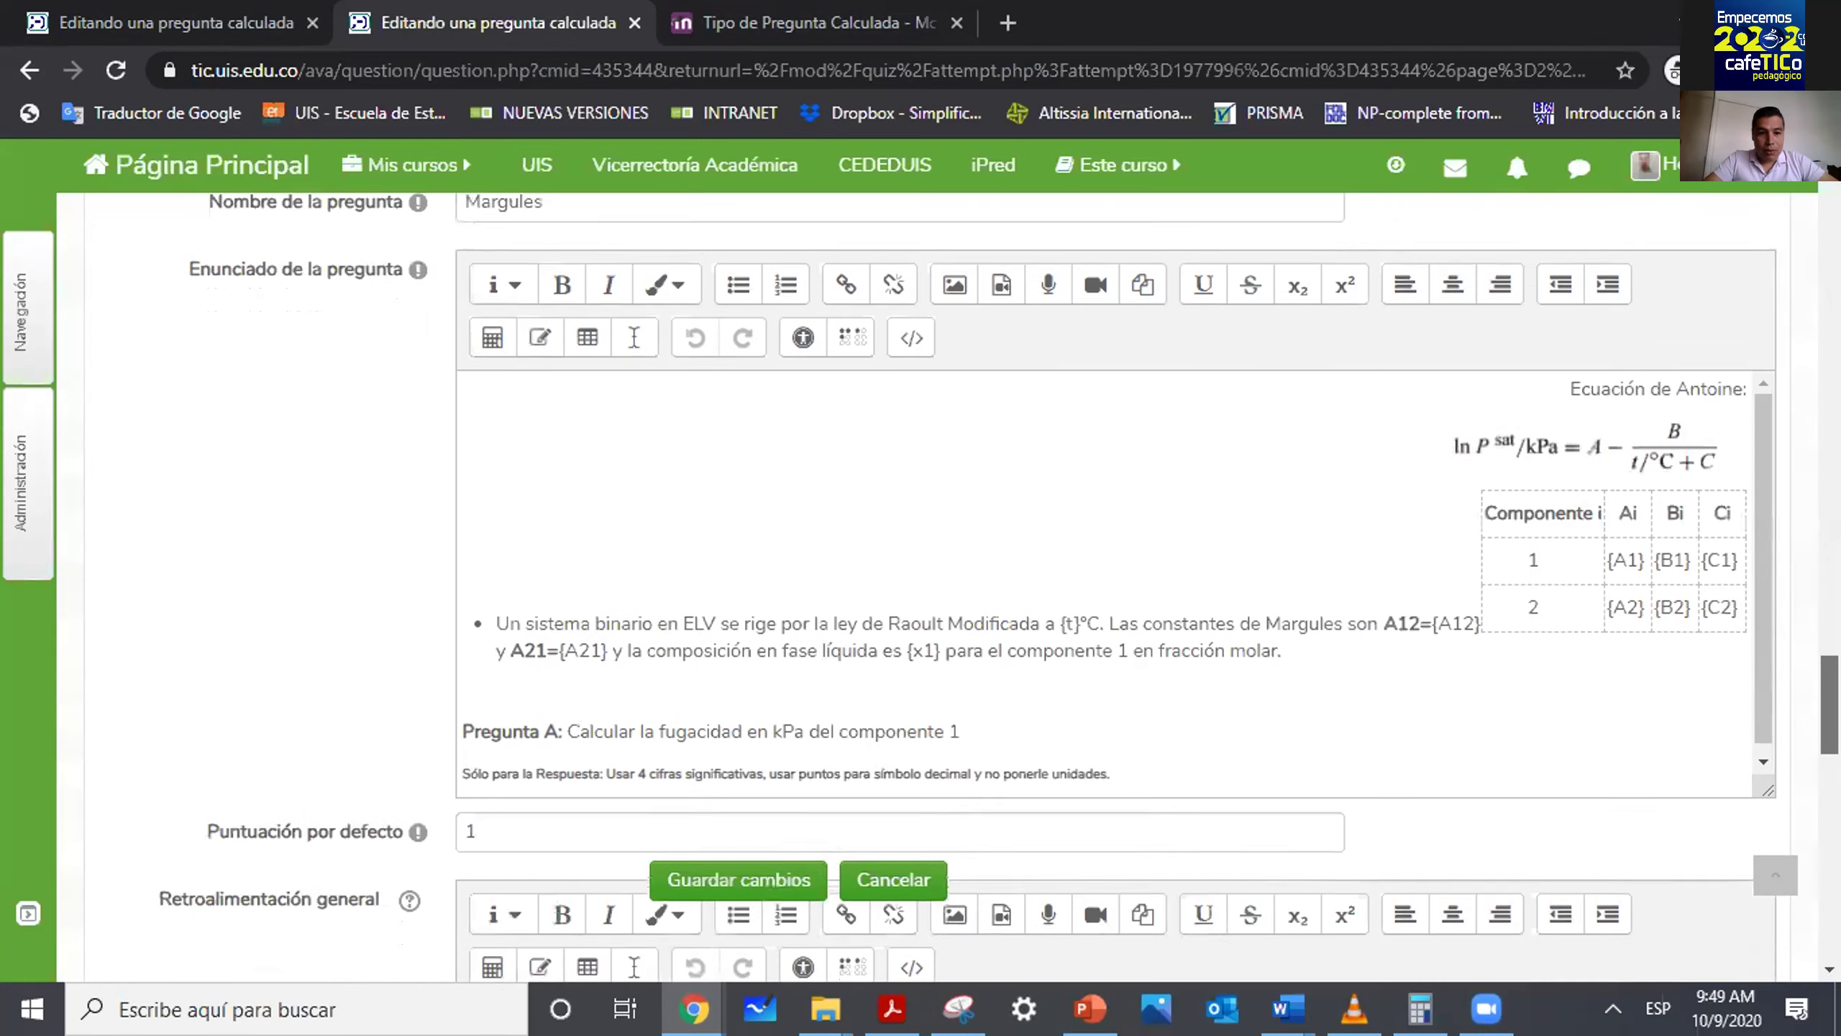
scroll(942, 588, "down", 5)
scroll(942, 587, "down", 10)
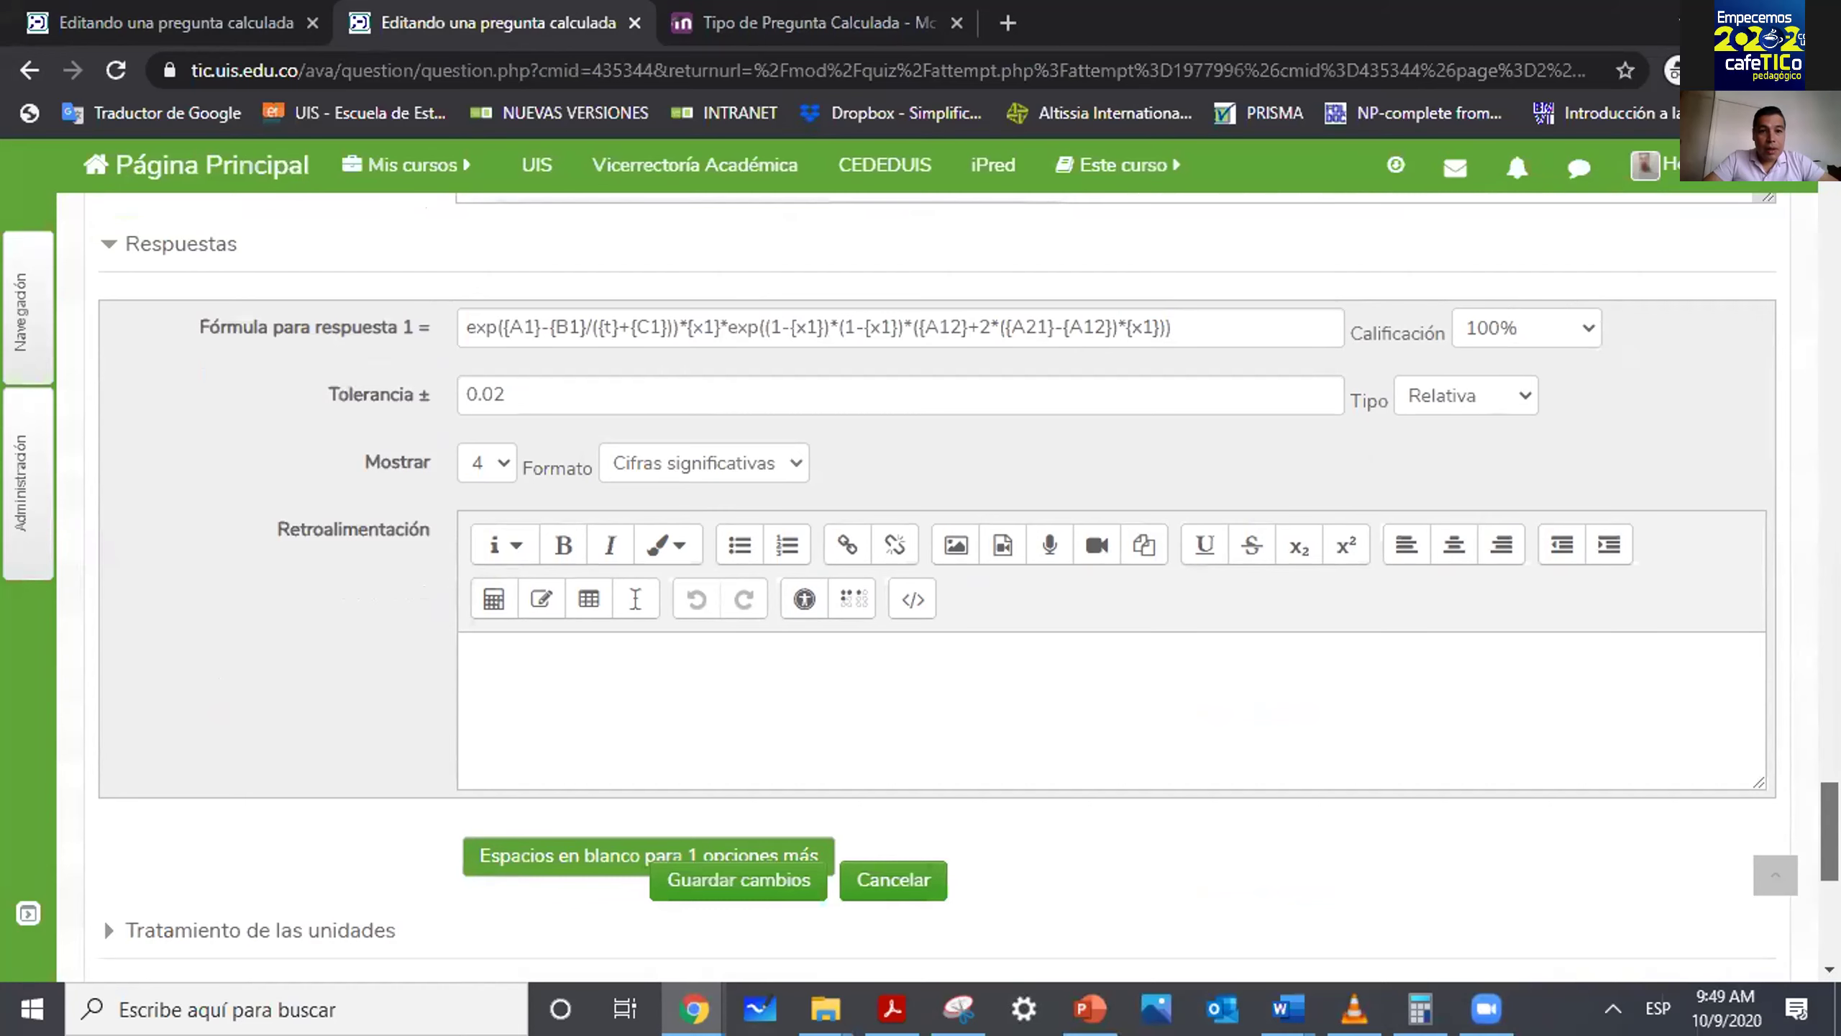
scroll(943, 587, "up", 1)
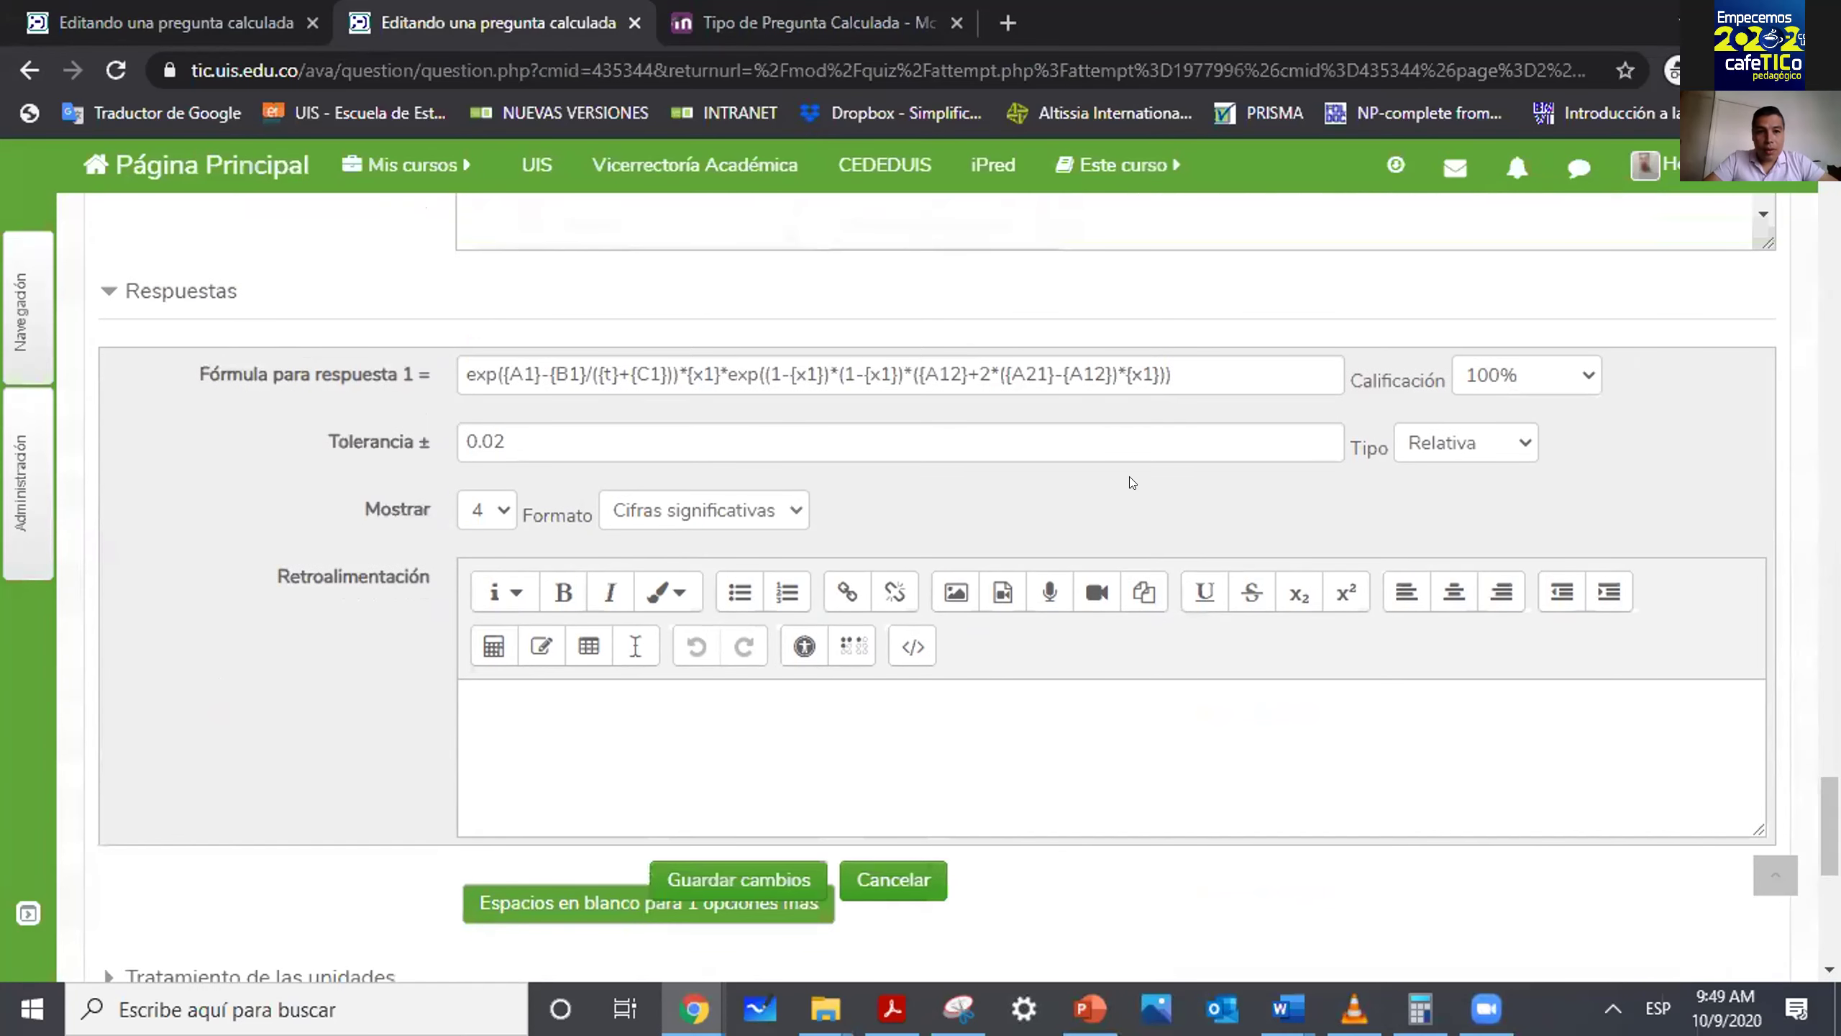
Return to the circle-area question's form and recheck its unit settings and the formula for answer 1.
left_click(160, 27)
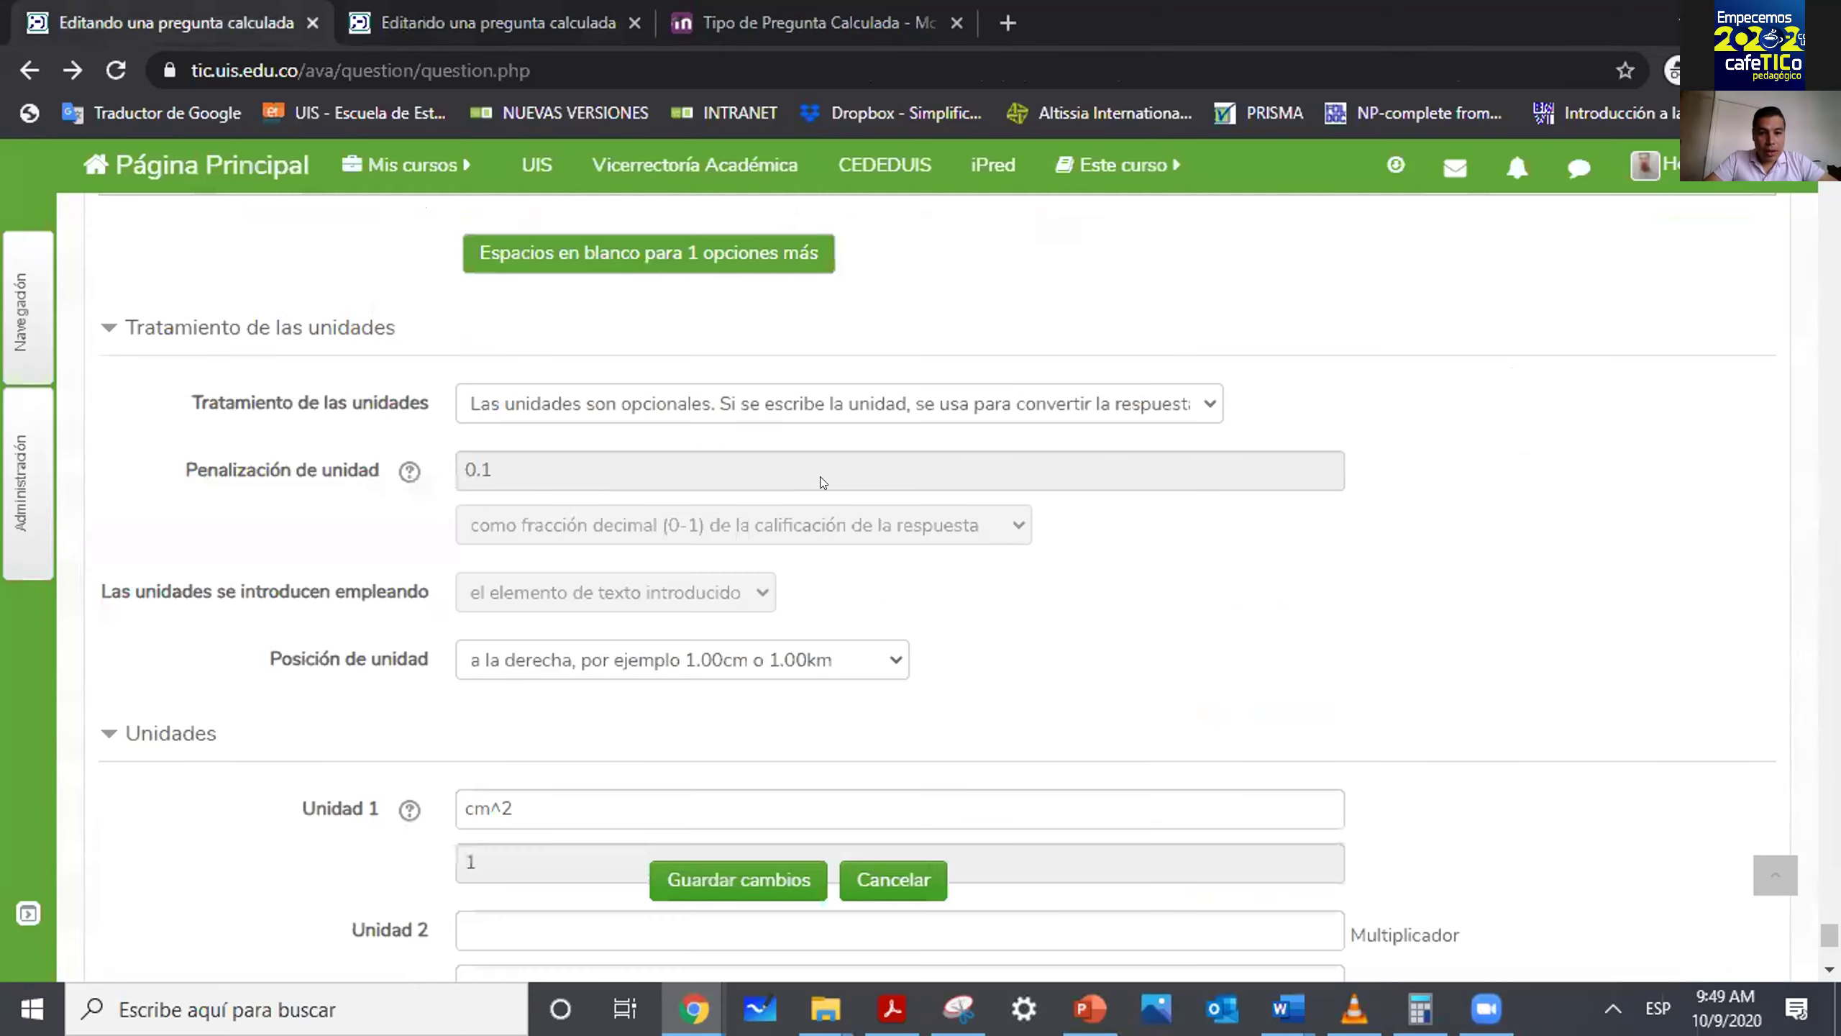
scroll(943, 588, "down", 8)
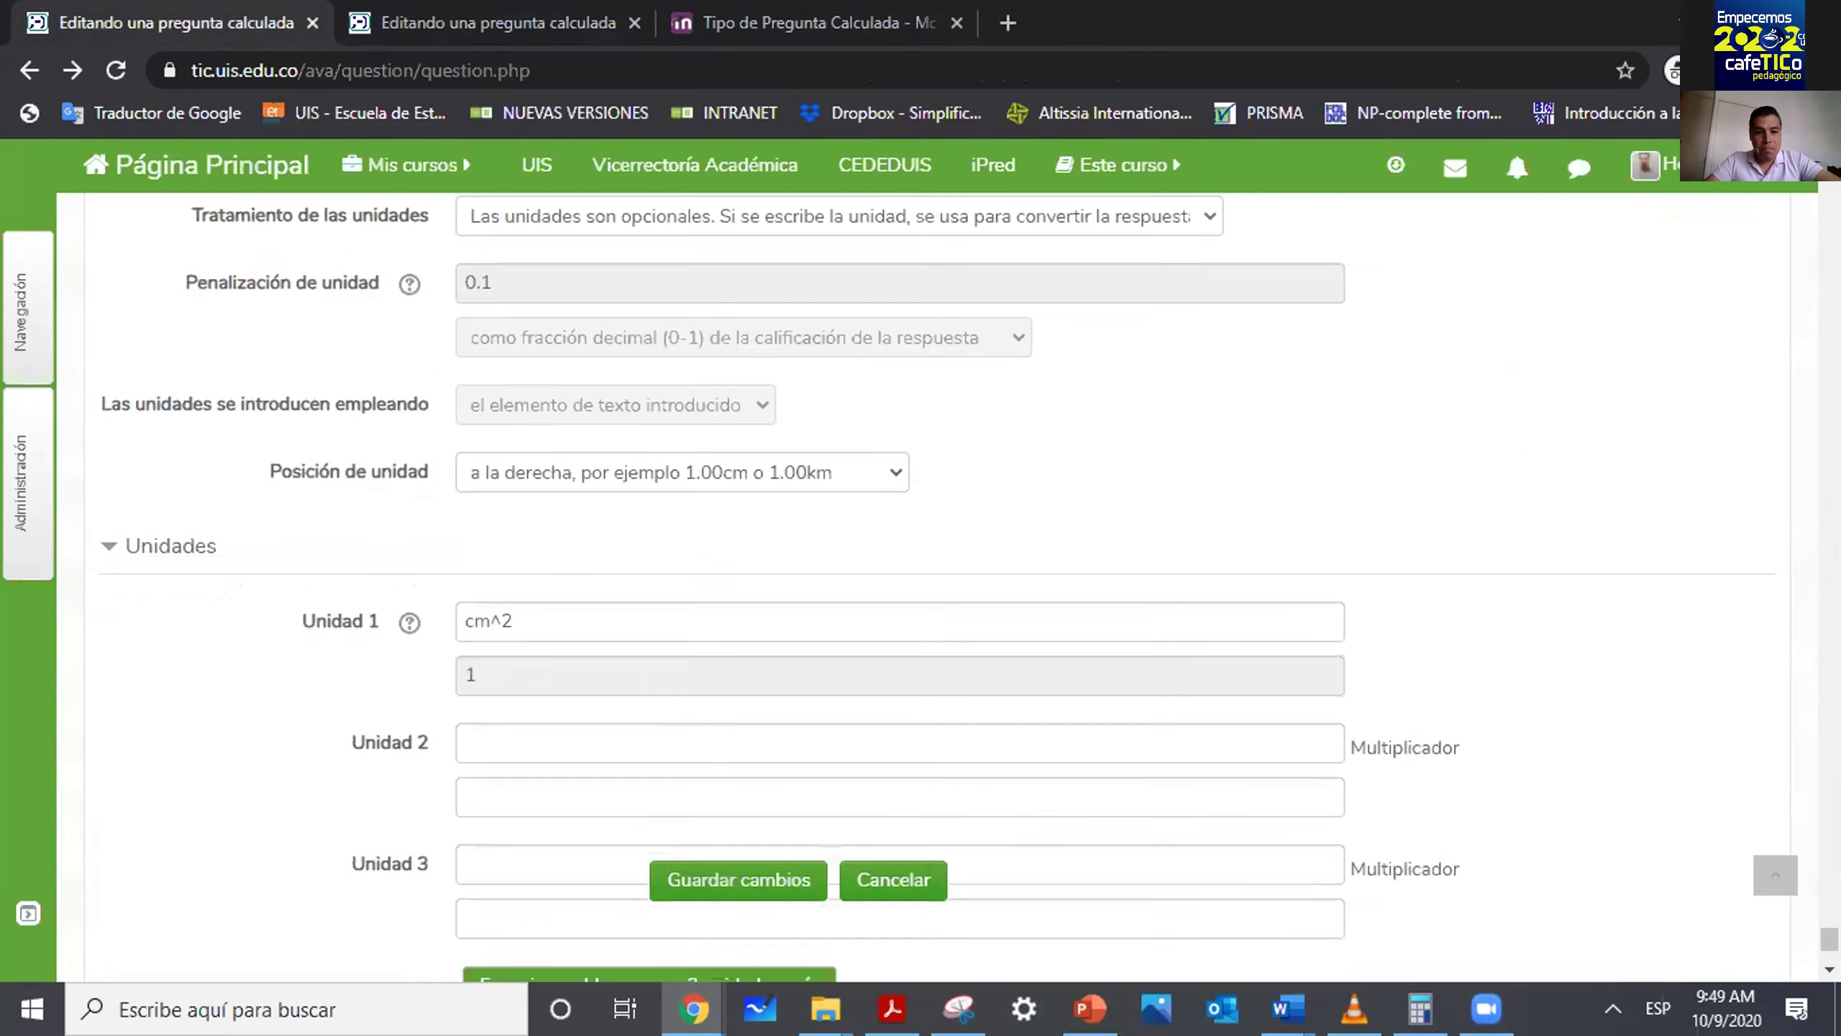
scroll(943, 588, "up", 10)
scroll(1048, 789, "up", 6)
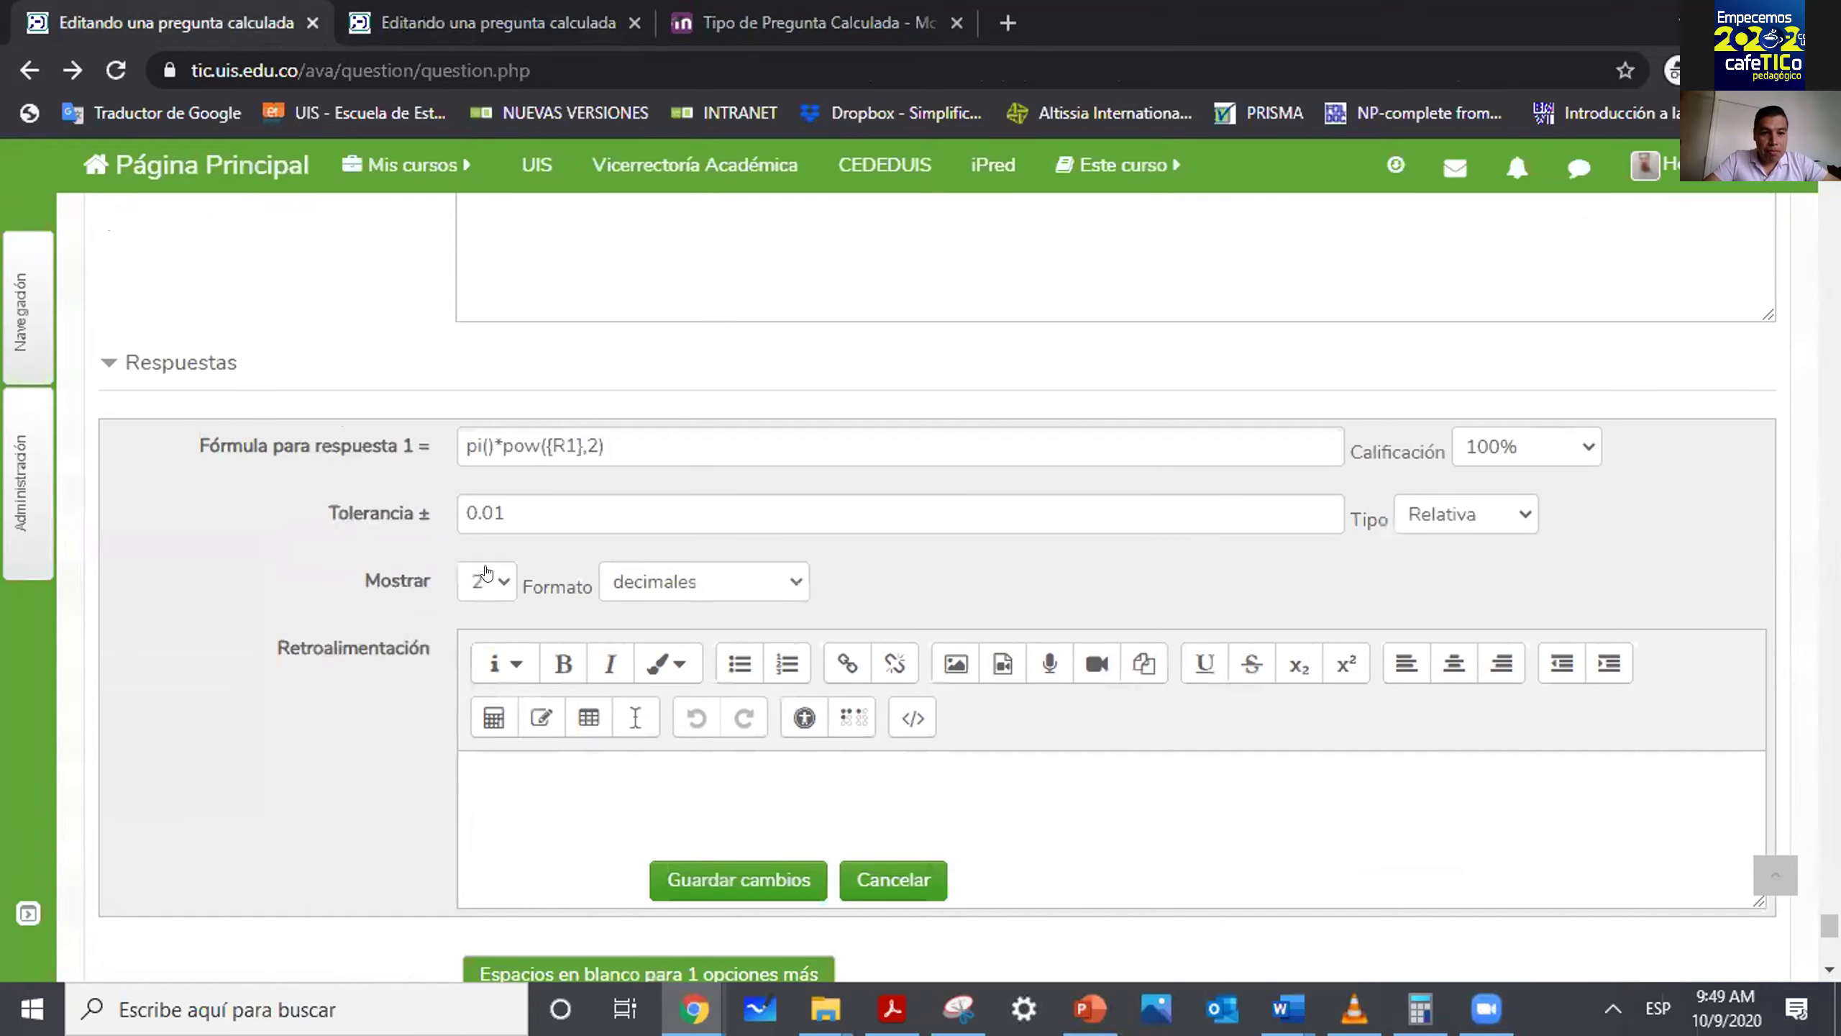
left_click(489, 445)
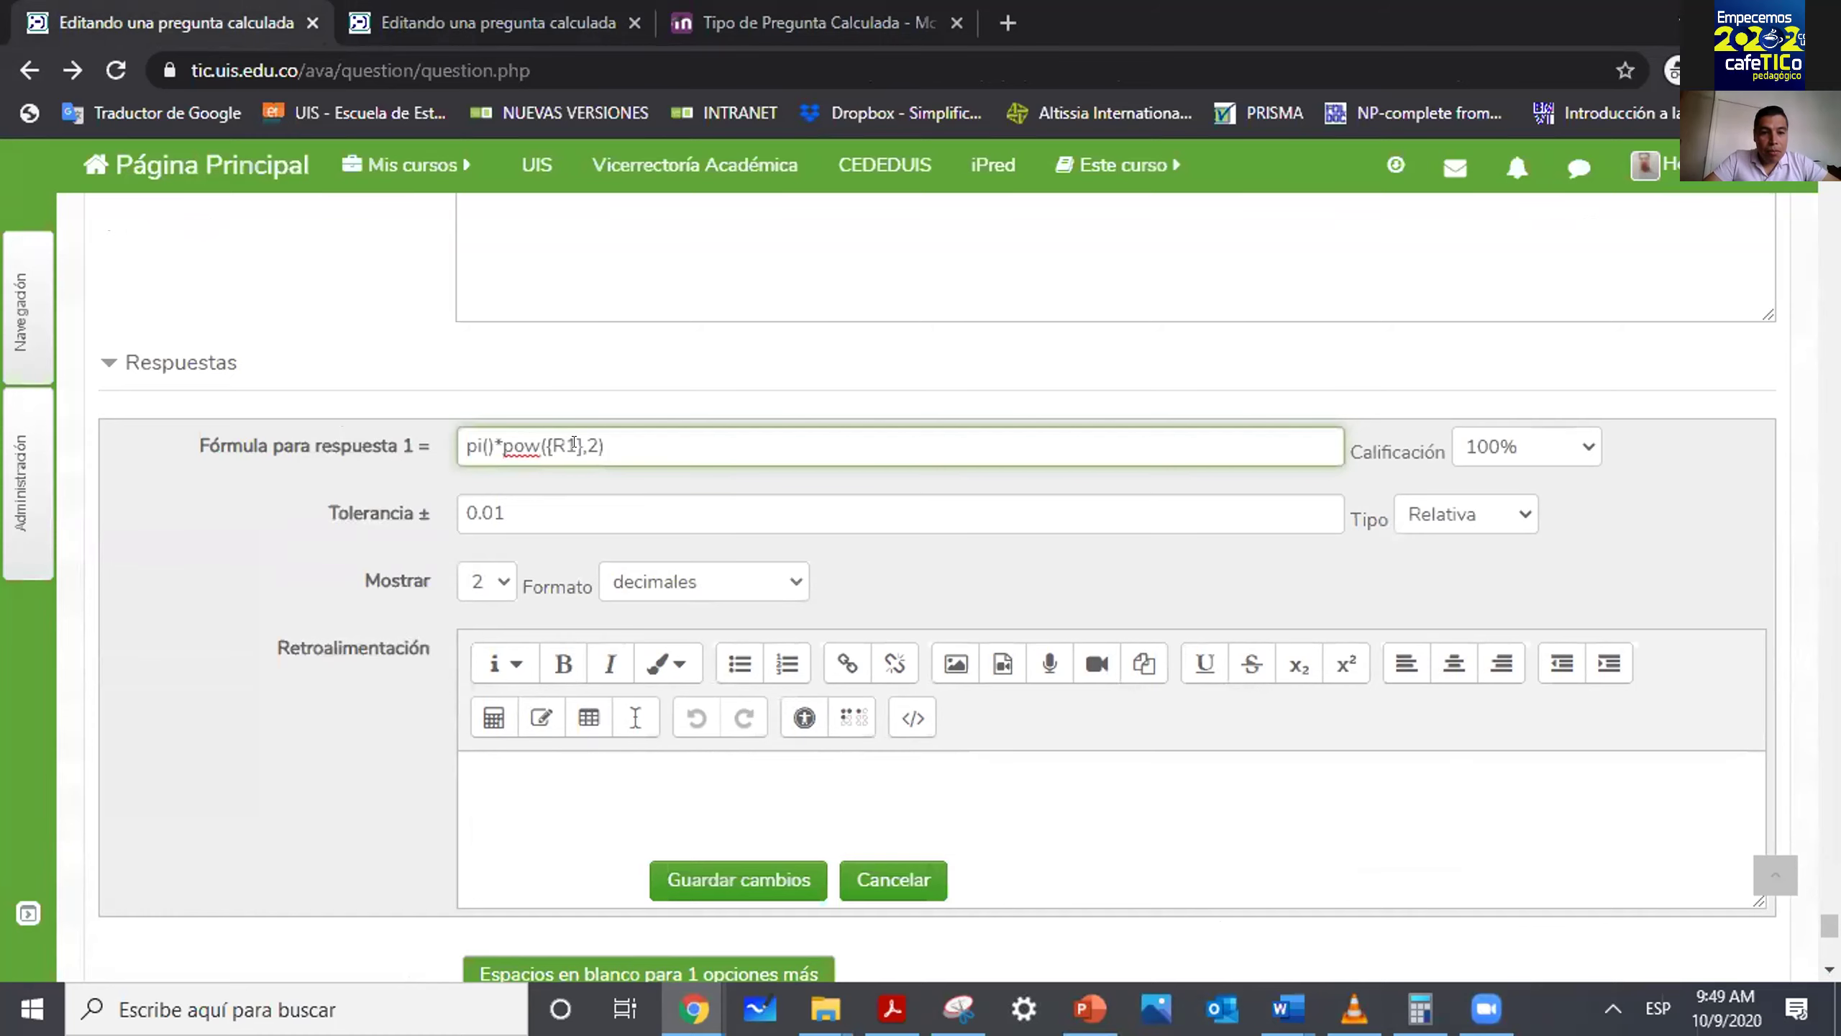
Compare the answer formula with the existing exam question and with the pi() and pow syntax in the Moodle documentation.
left_click(841, 12)
left_click(436, 13)
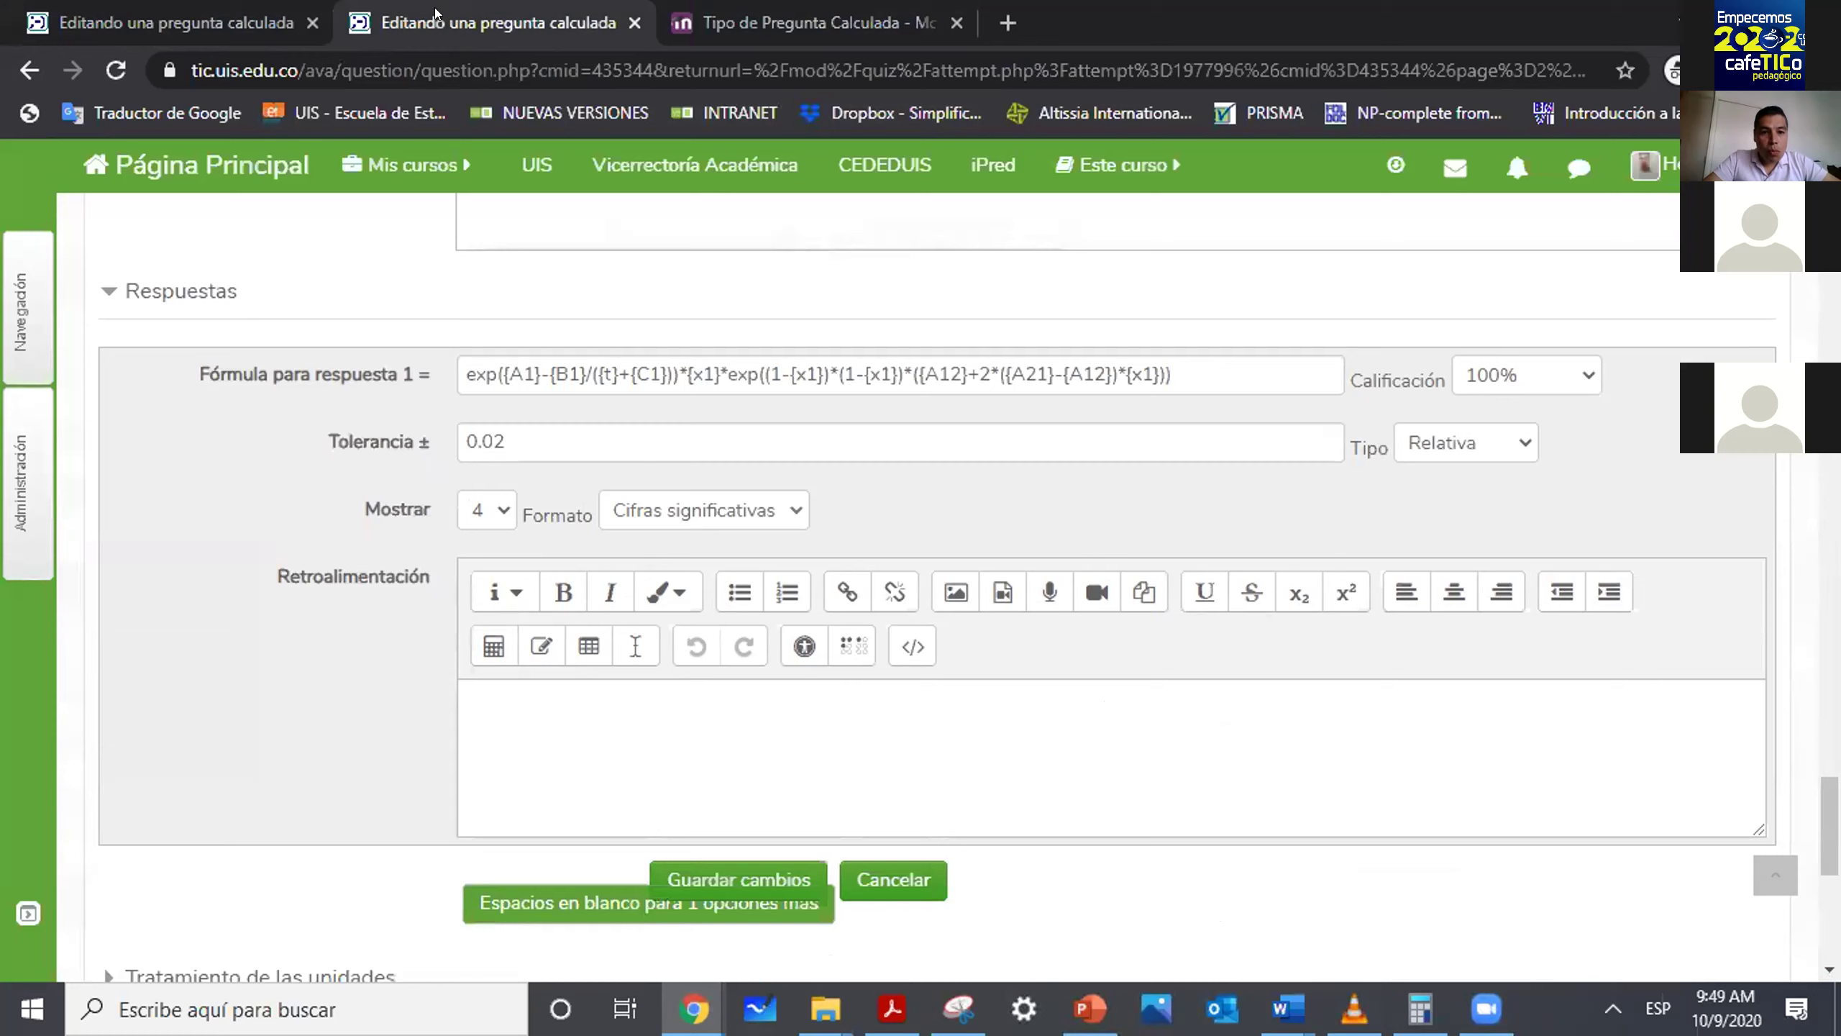
left_click(210, 15)
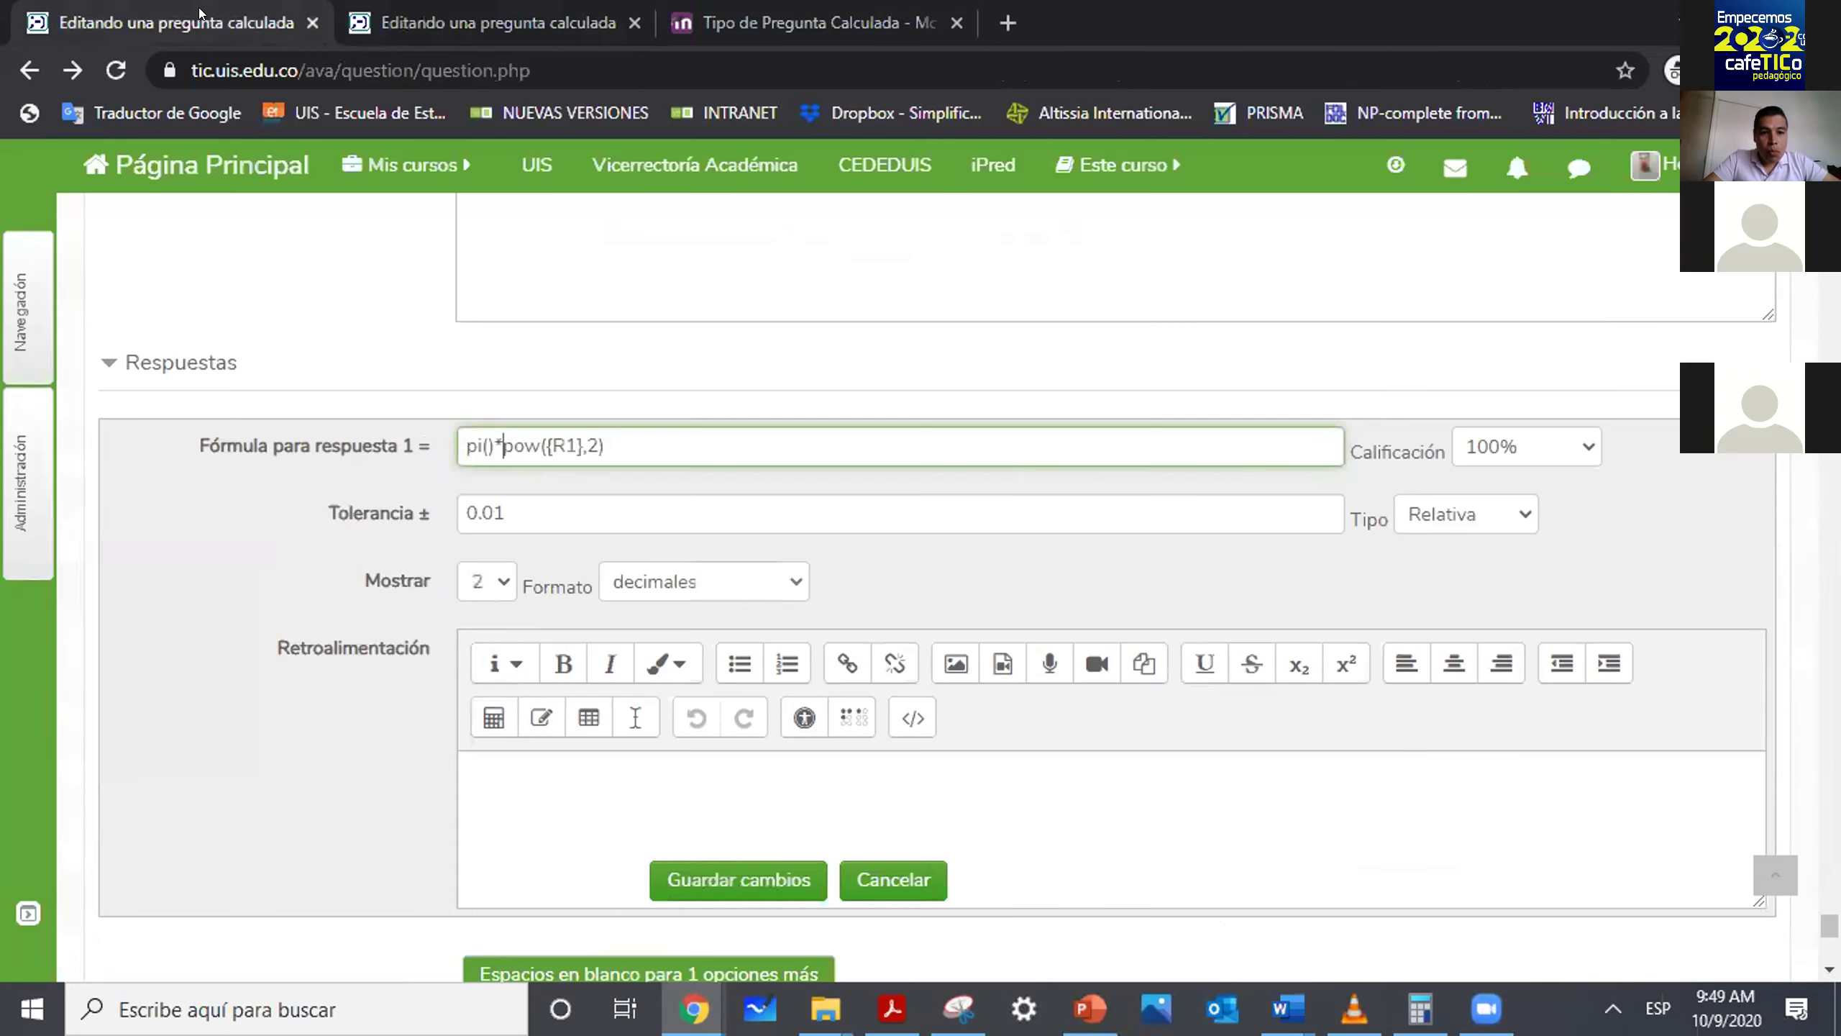
left_click(821, 10)
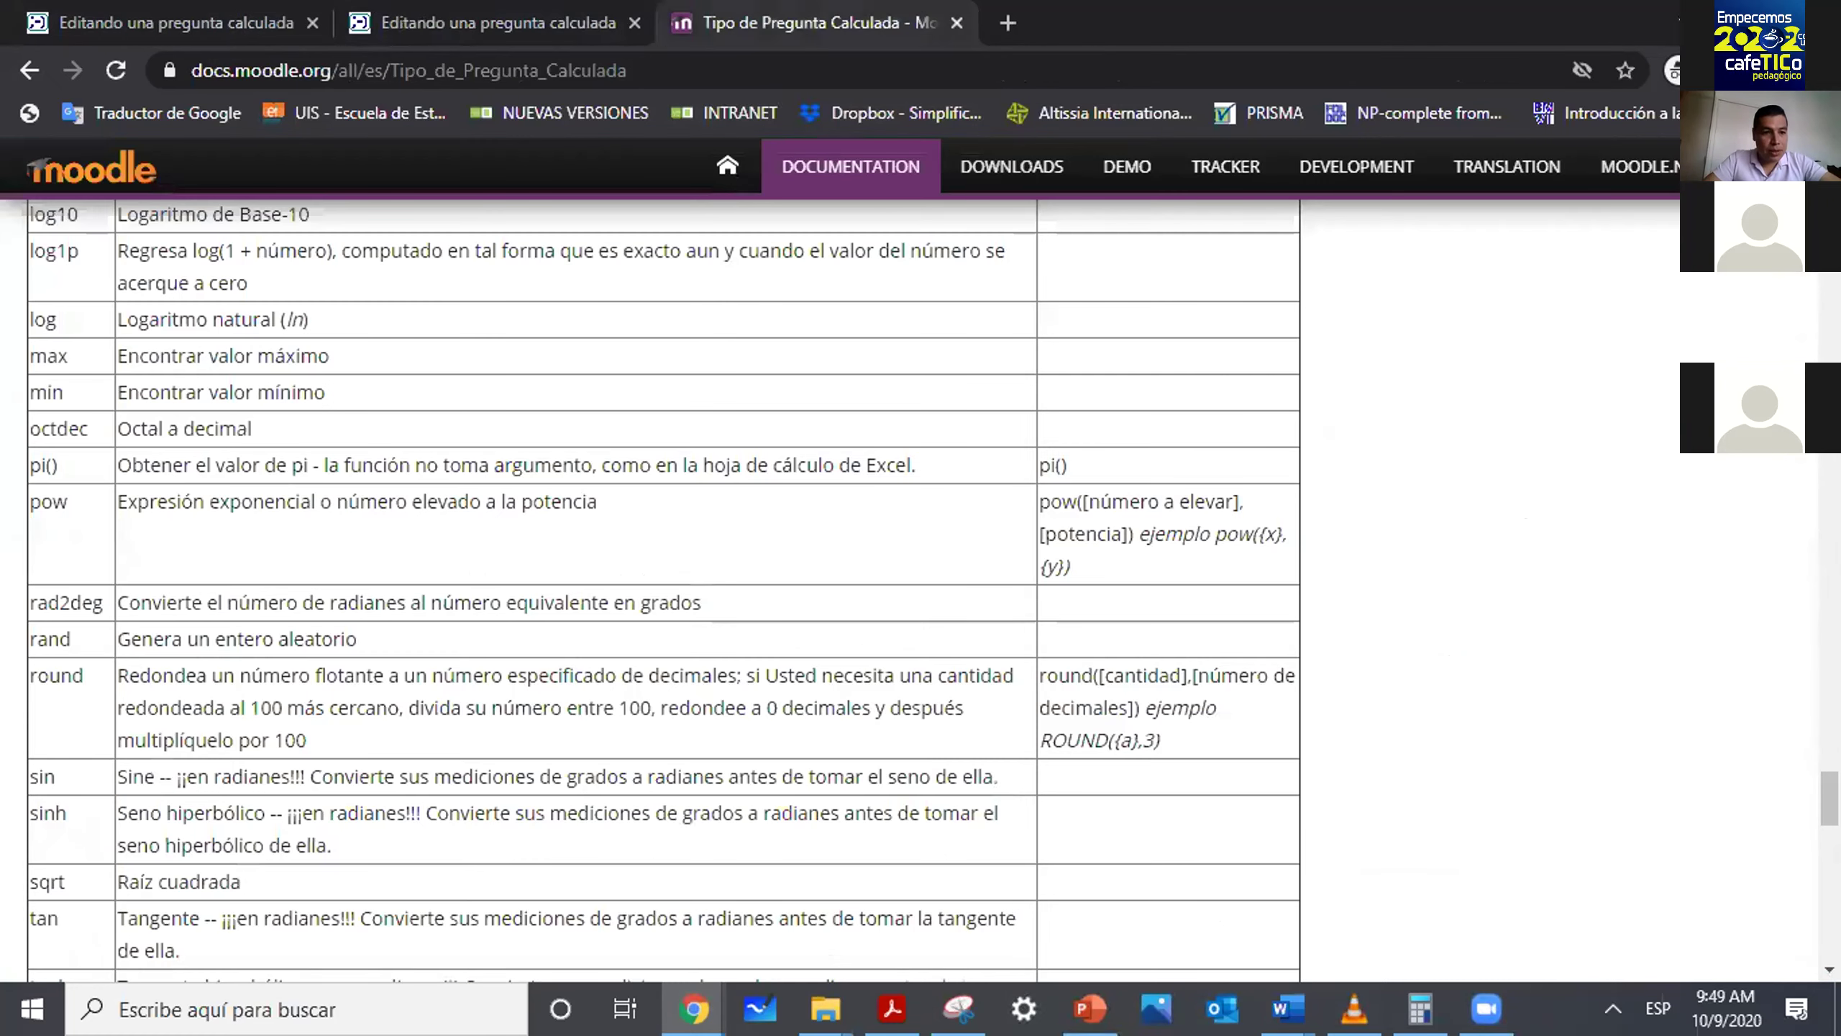
scroll(142, 770, "up", 1)
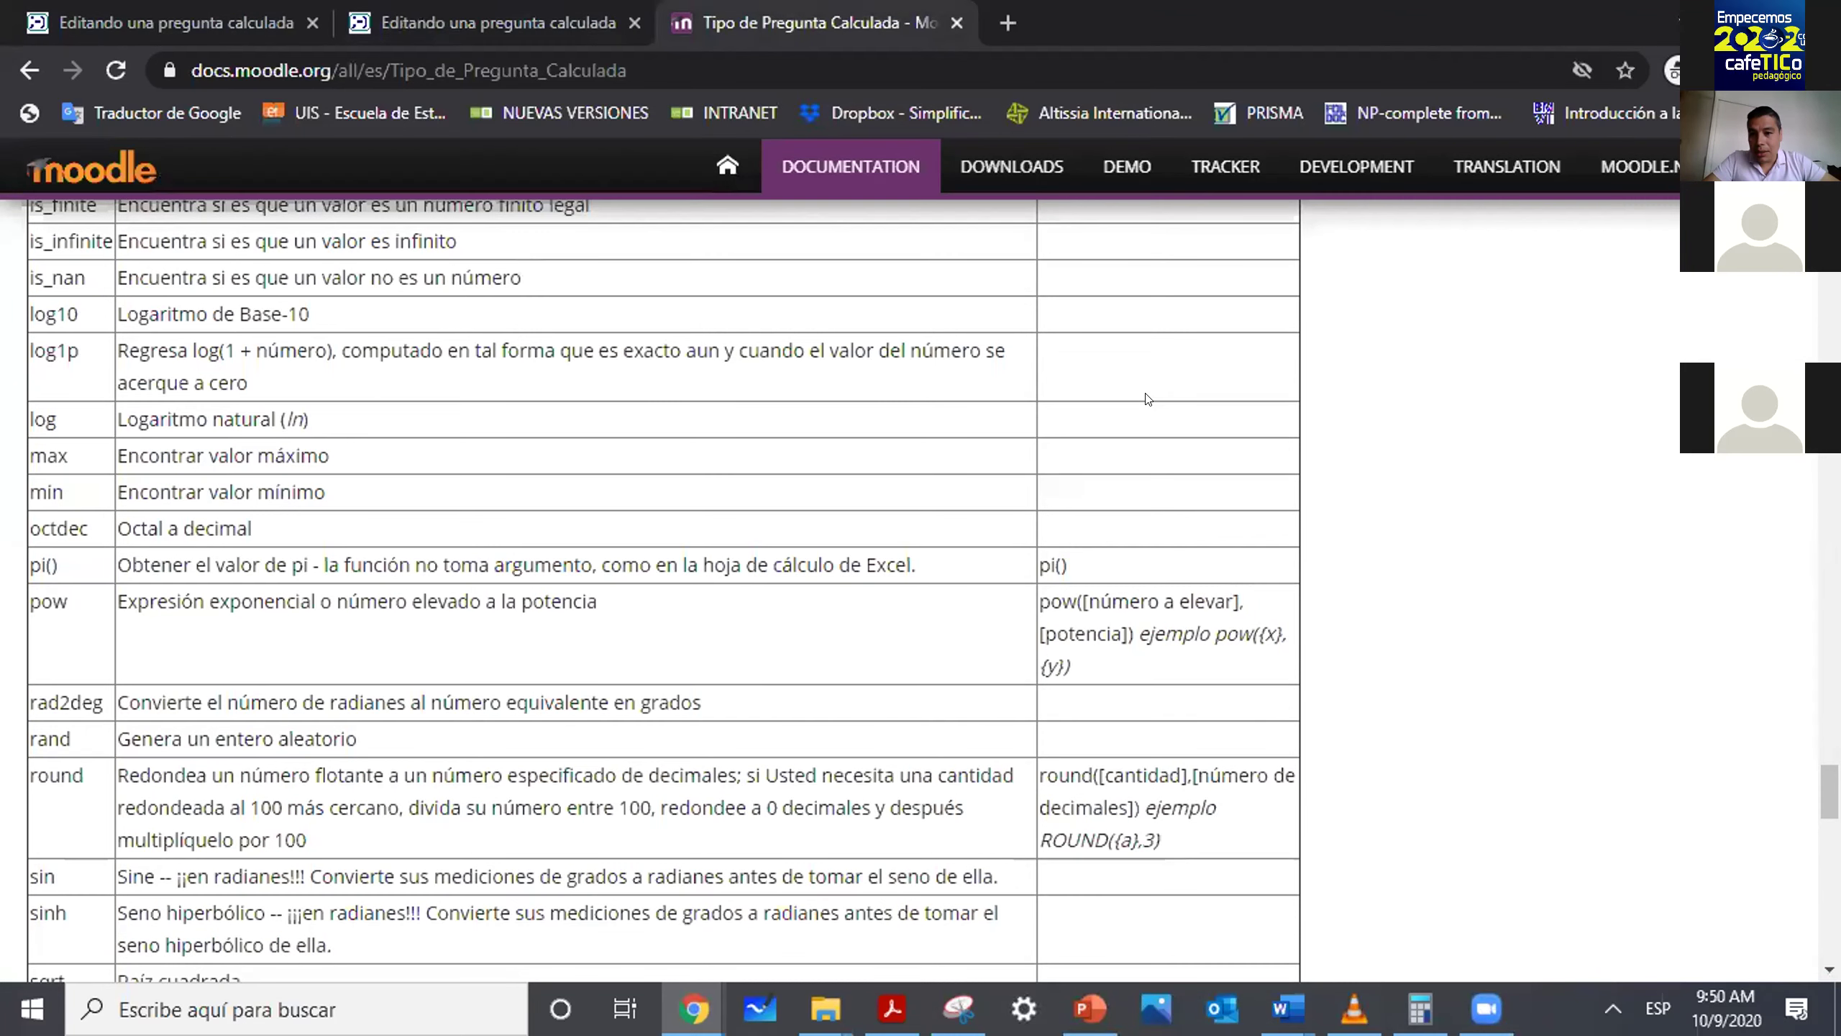
left_click(1496, 295)
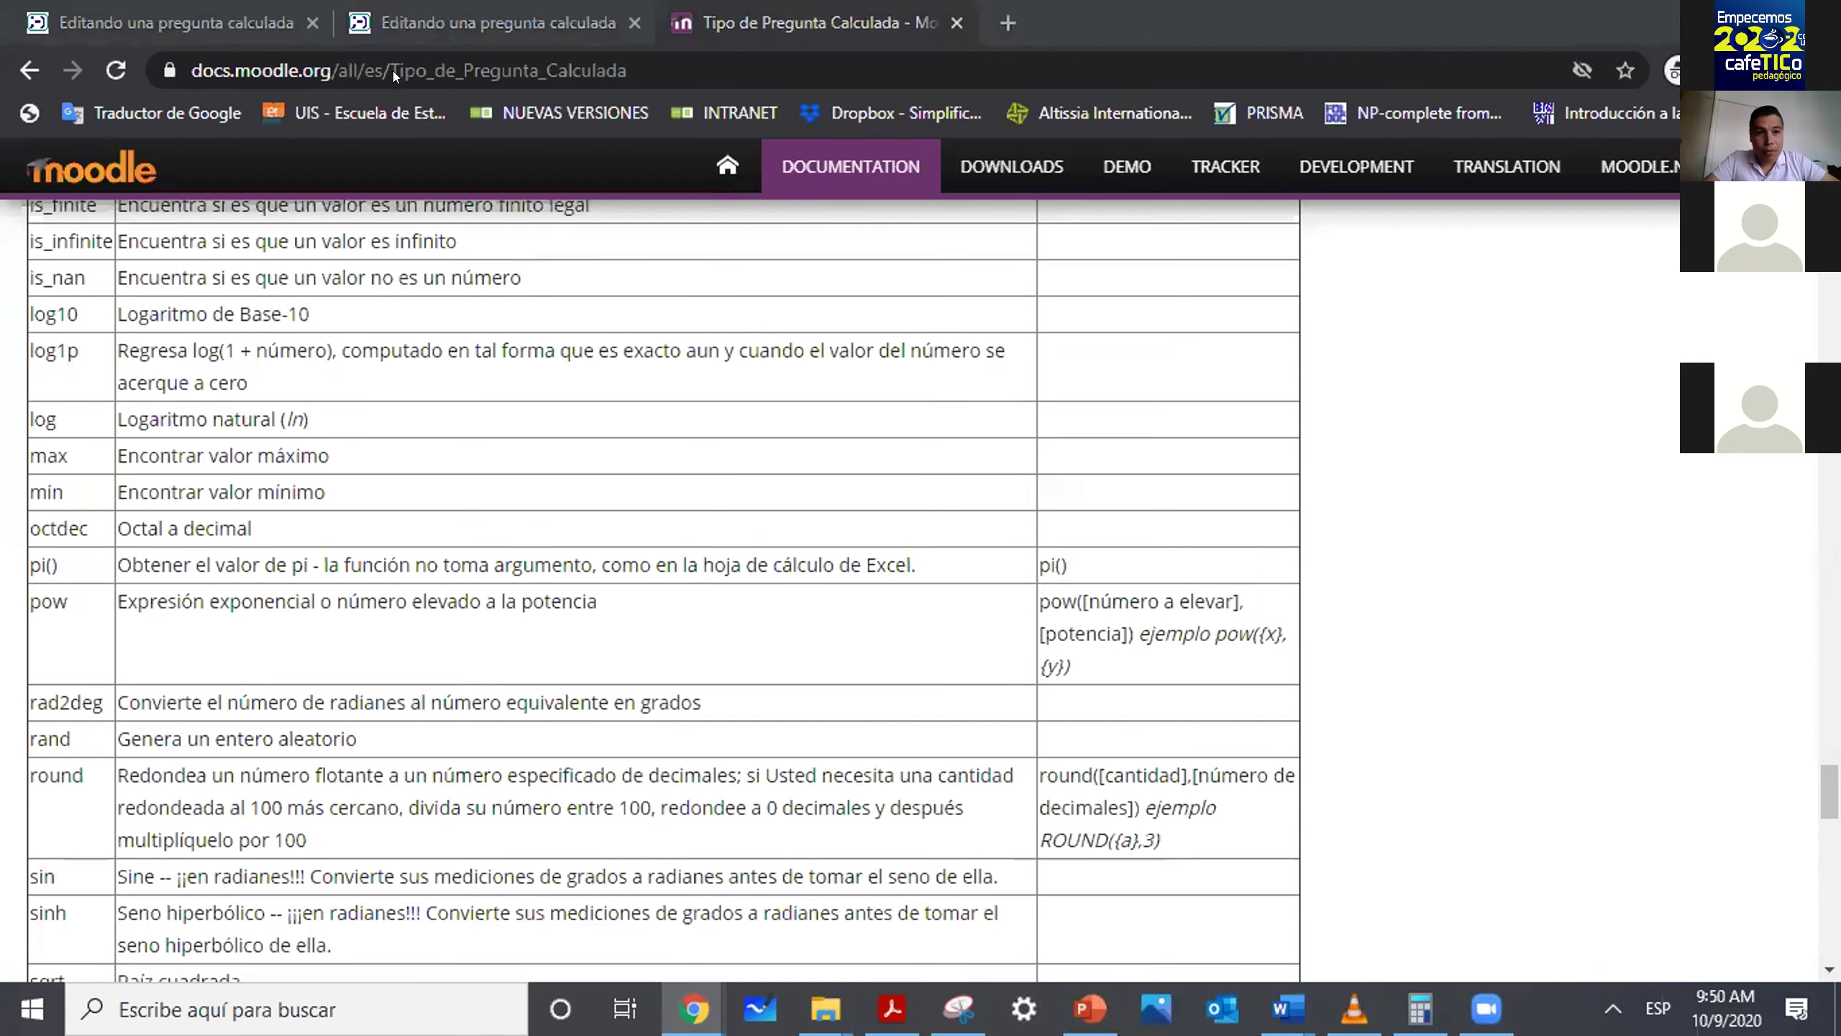
Rewrite the circle-area question's formula for answer 1 without the power function, as pi()*{R1}*{R1}.
left_click(181, 6)
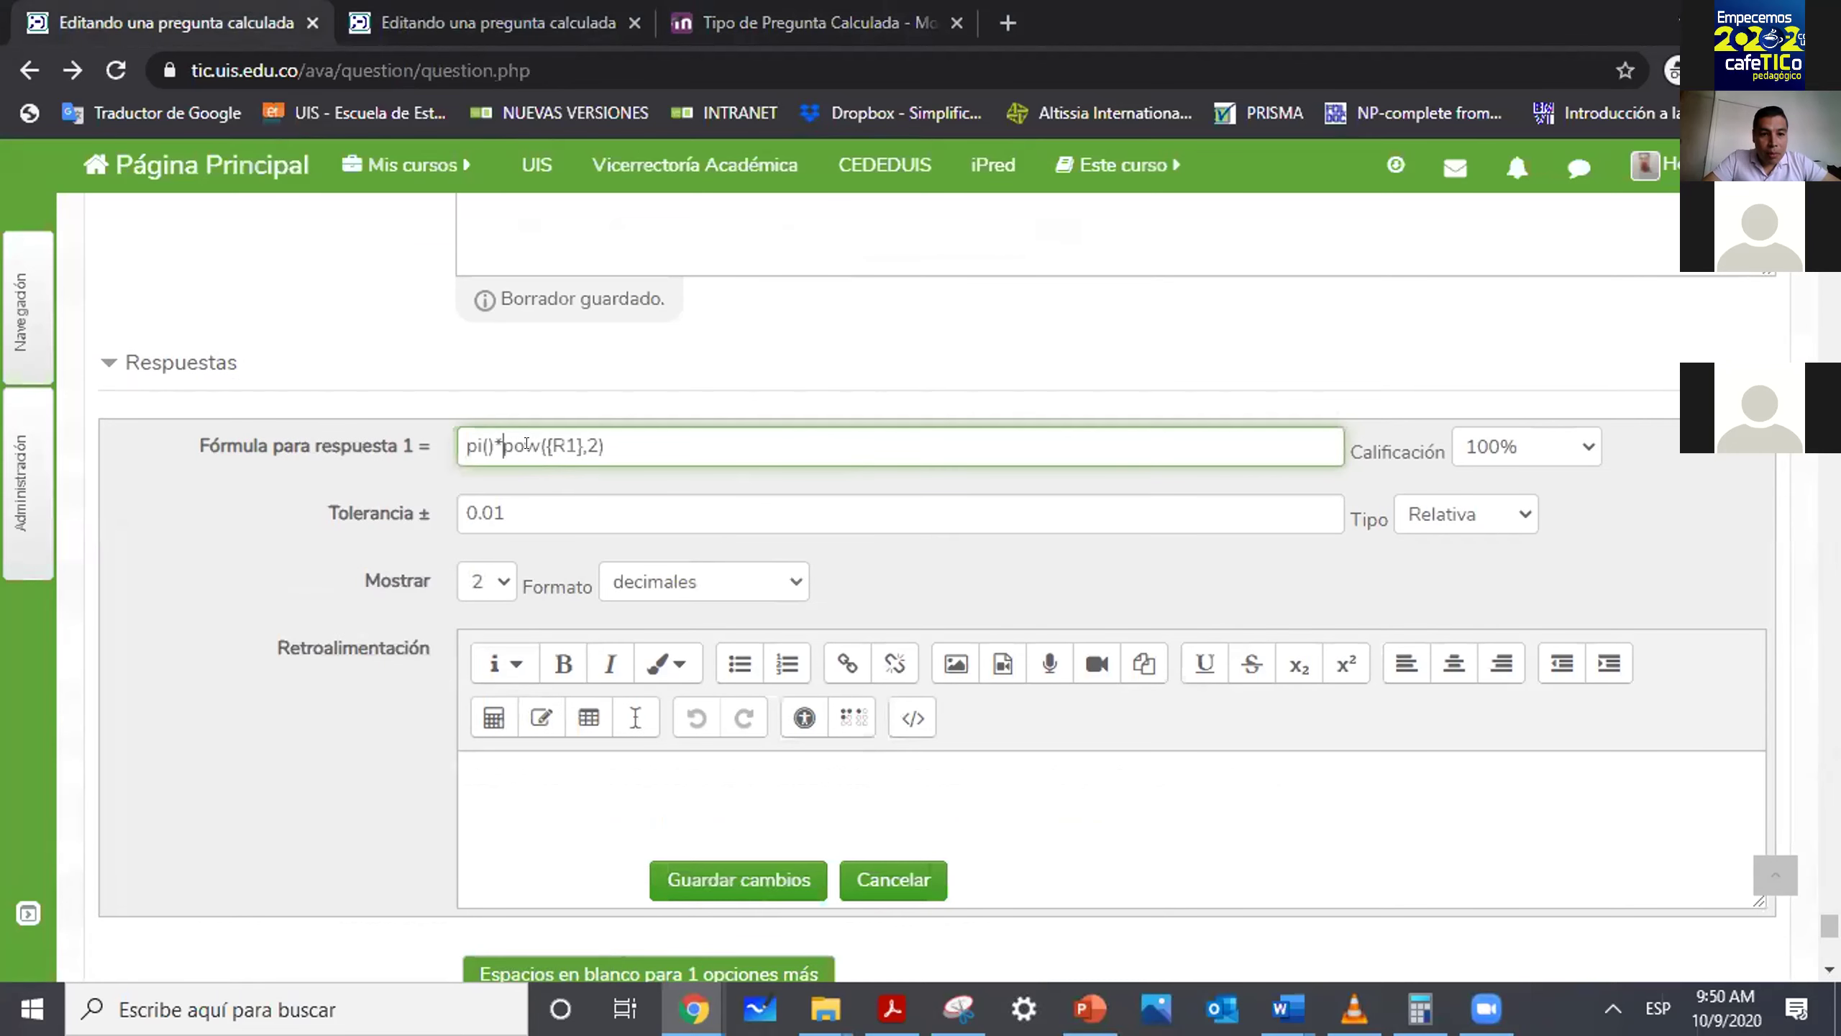
key("BackSpace")
key("BackSpace")
key("BackSpace")
key("BackSpace")
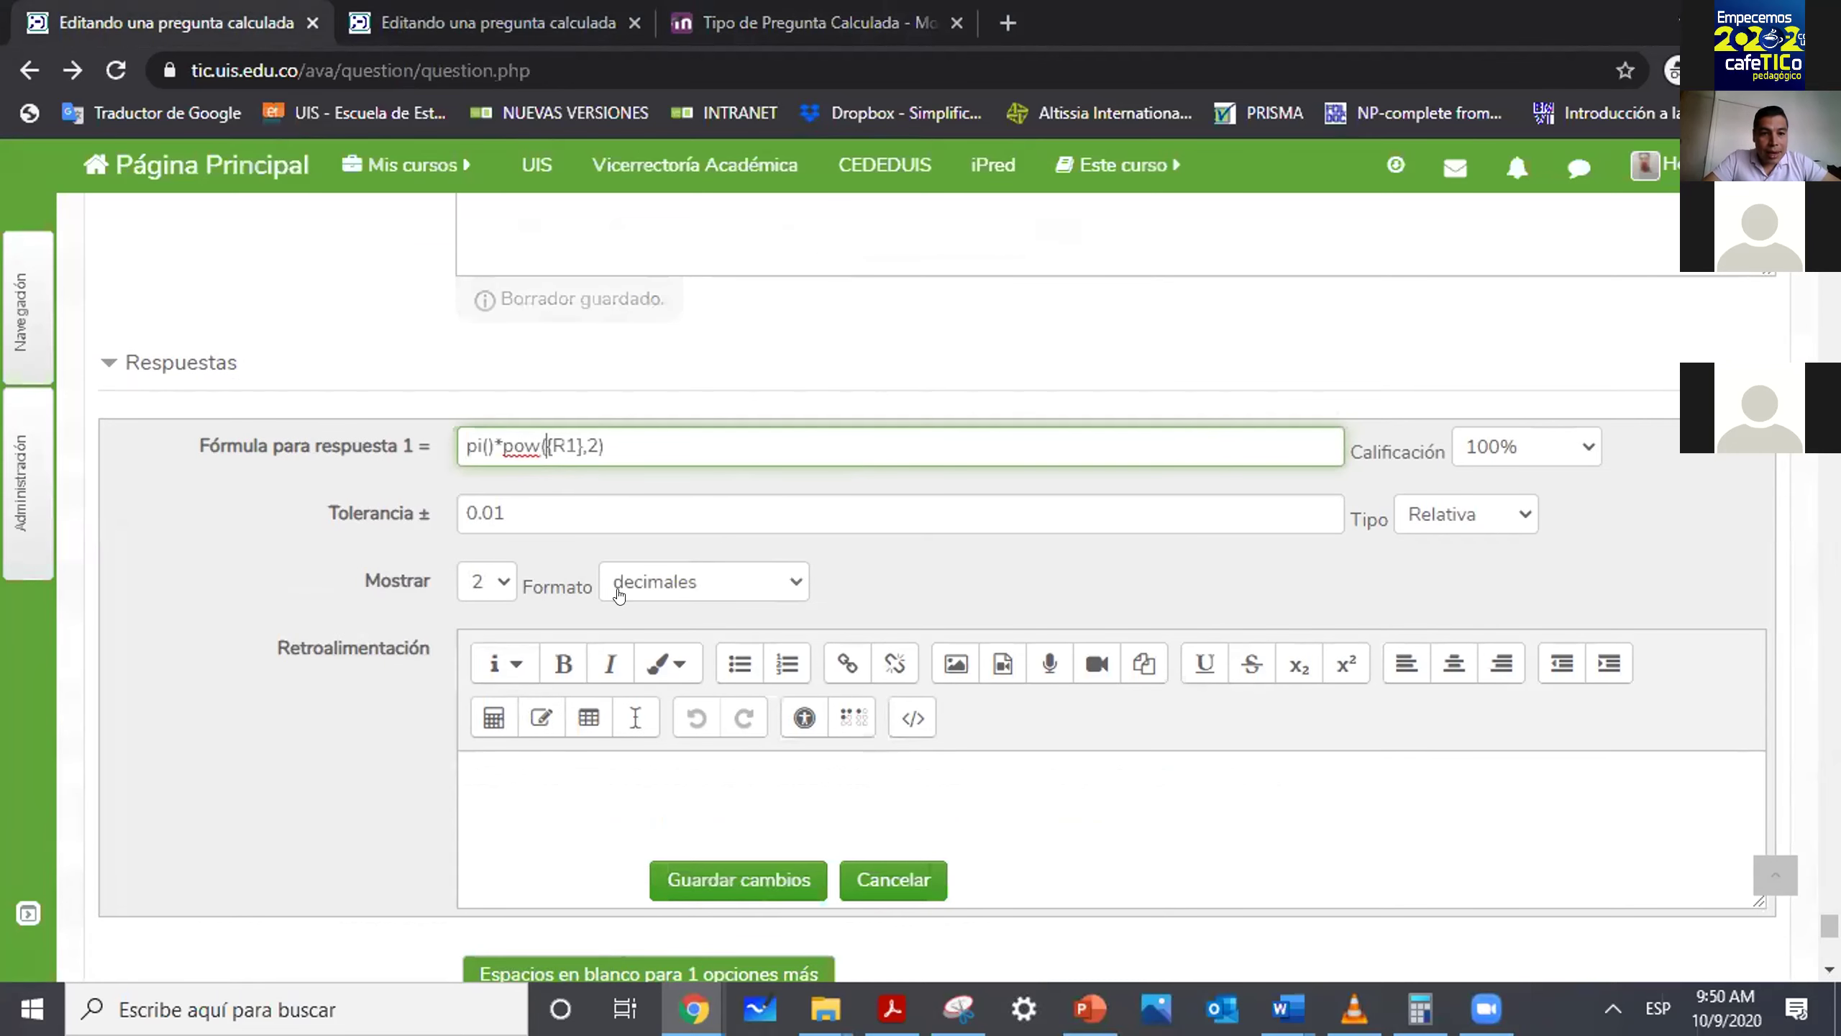
left_click(590, 440)
key("BackSpace")
key("BackSpace")
key("BackSpace")
type("*{R1}*{")
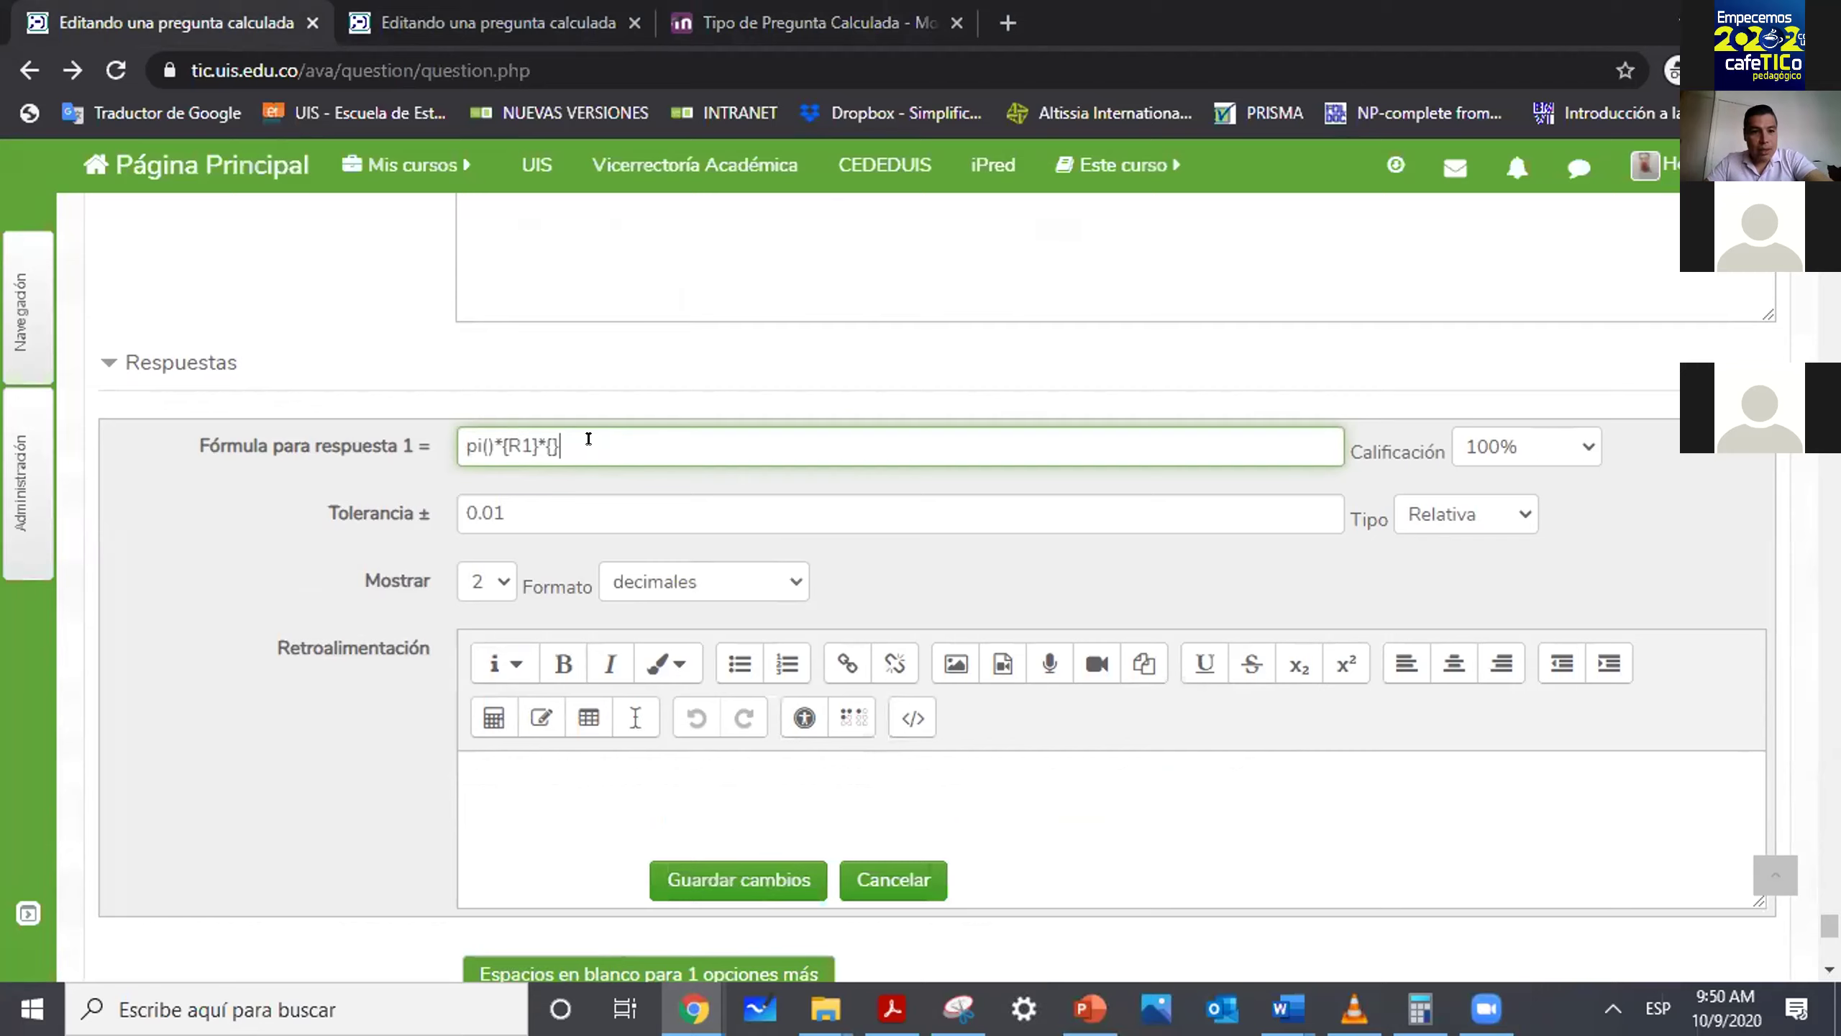
type("R1")
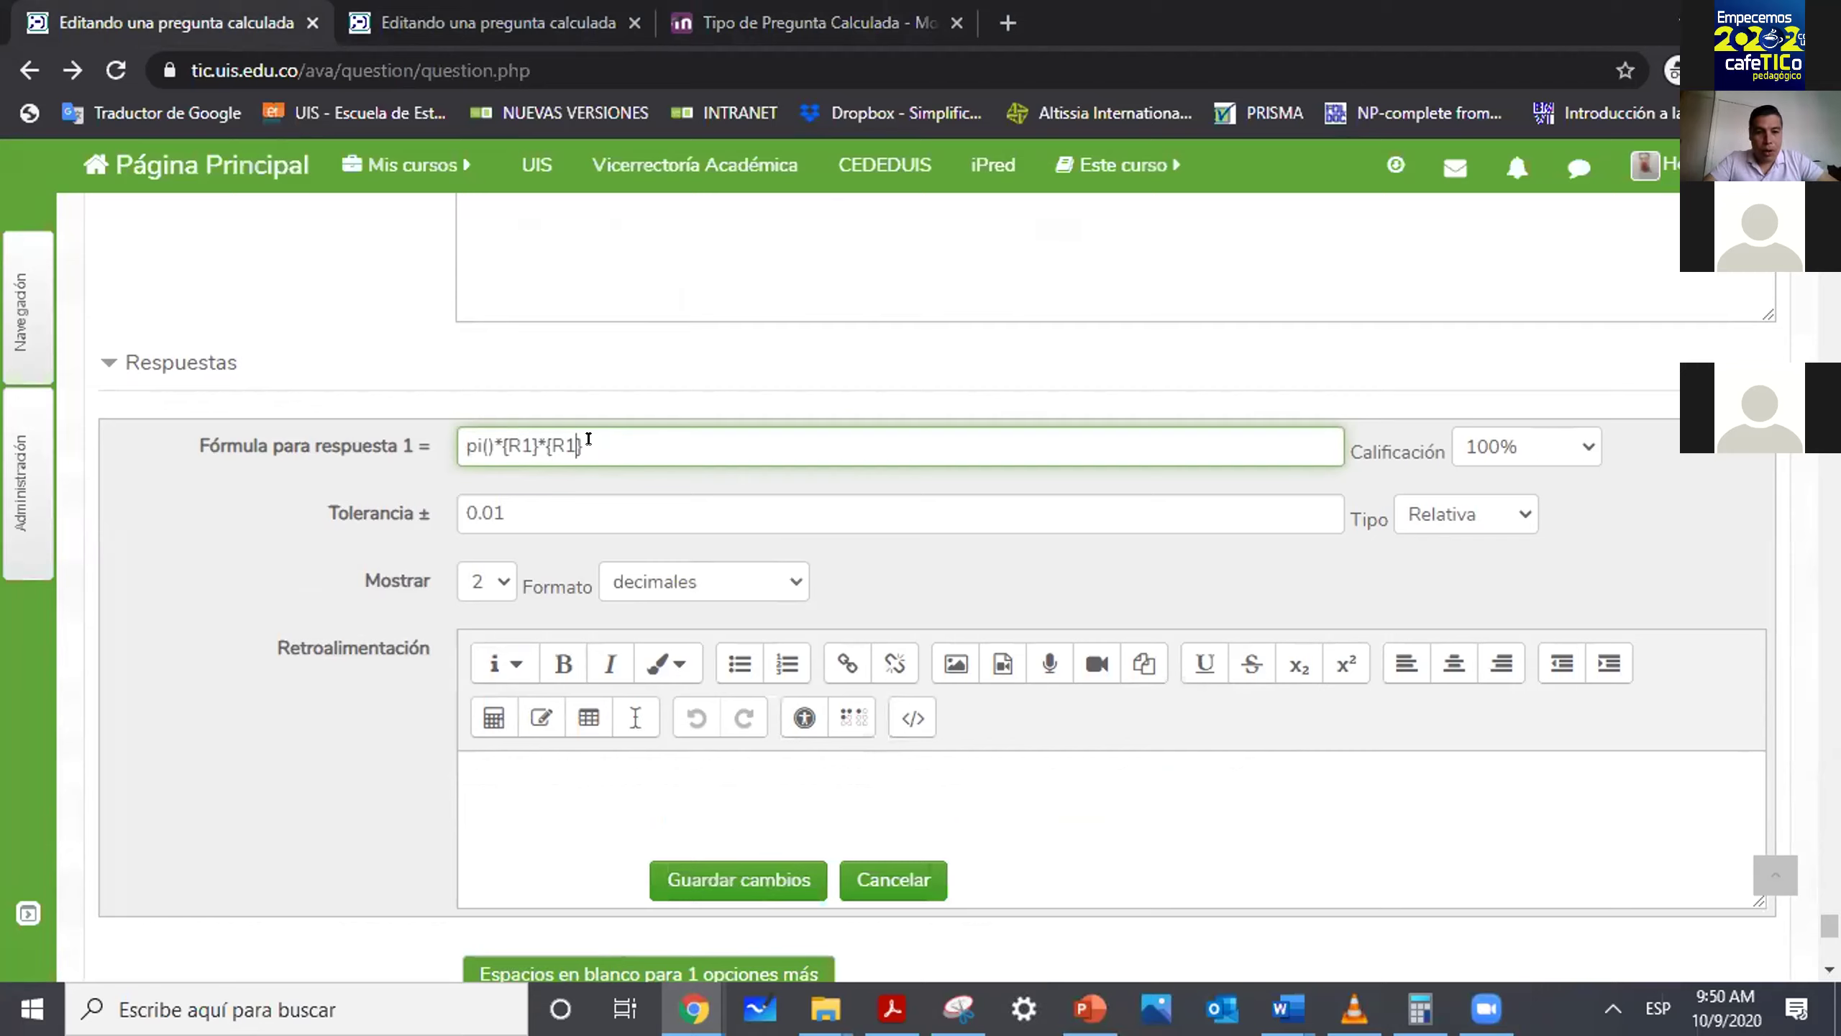
Save the question and try giving wildcard R1 a new shared dataset synchronised with other quiz questions.
left_click(739, 877)
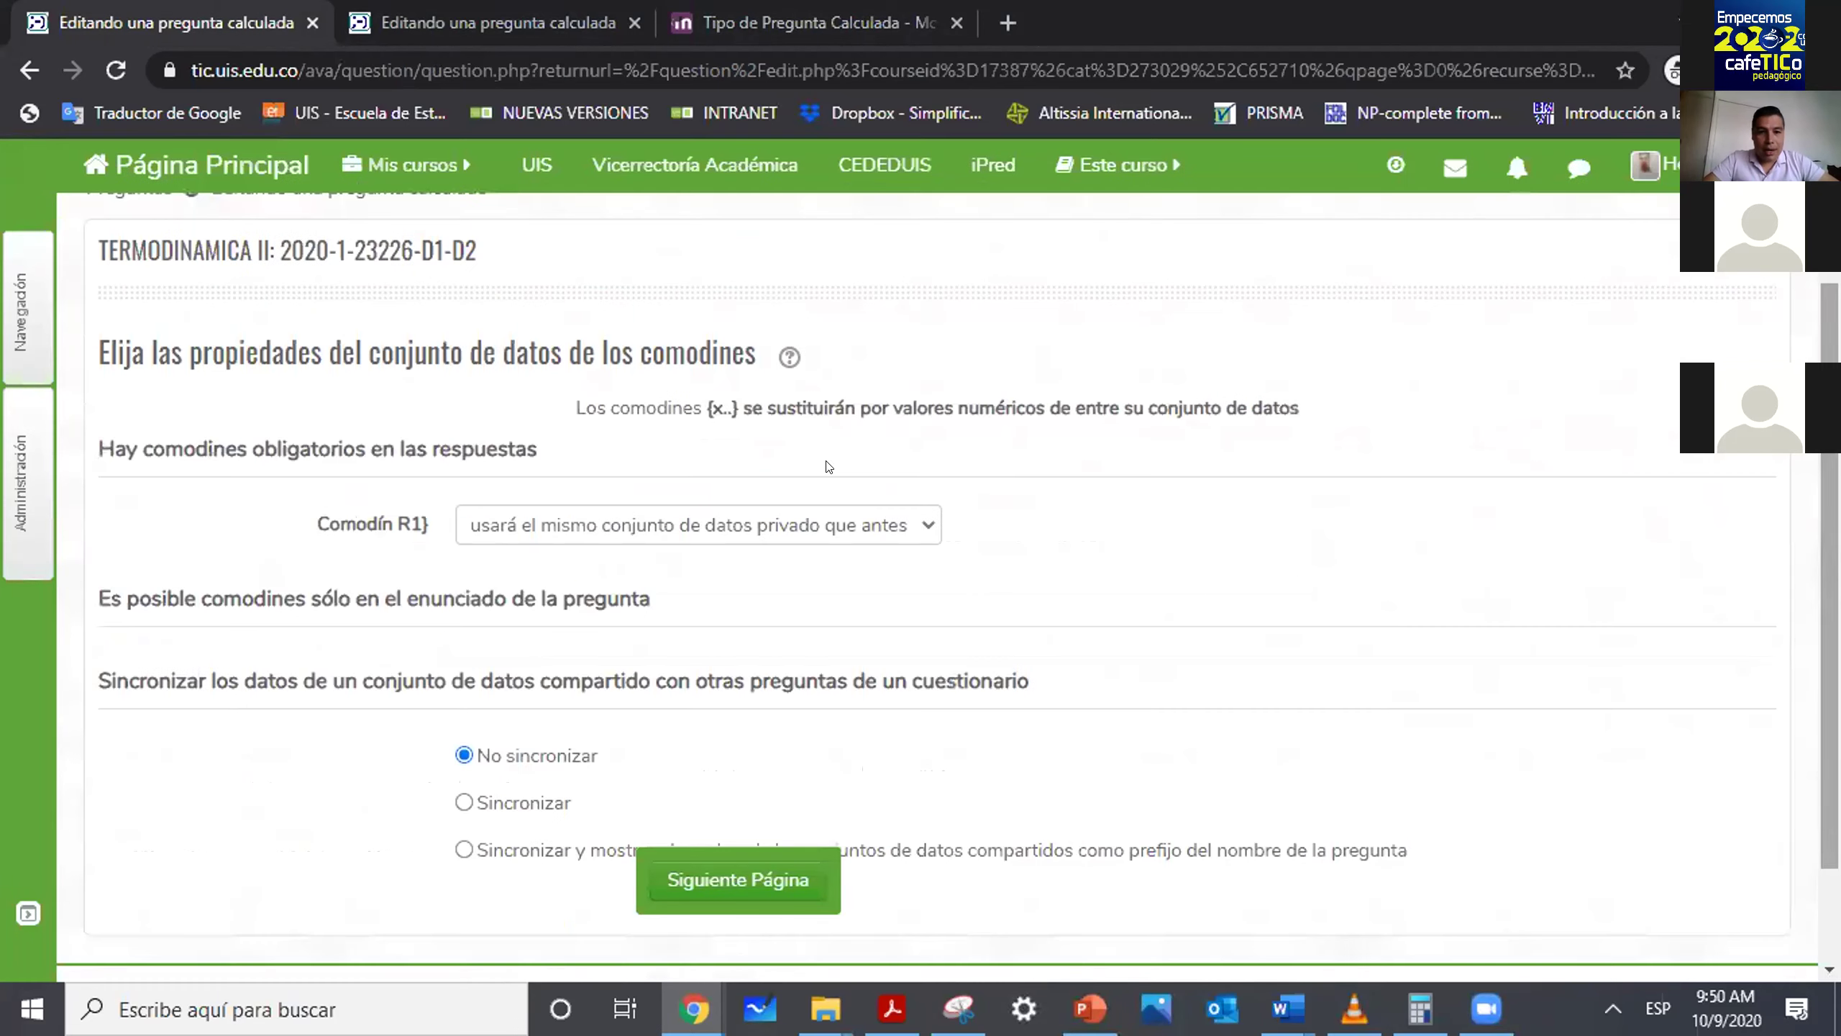
left_click(890, 529)
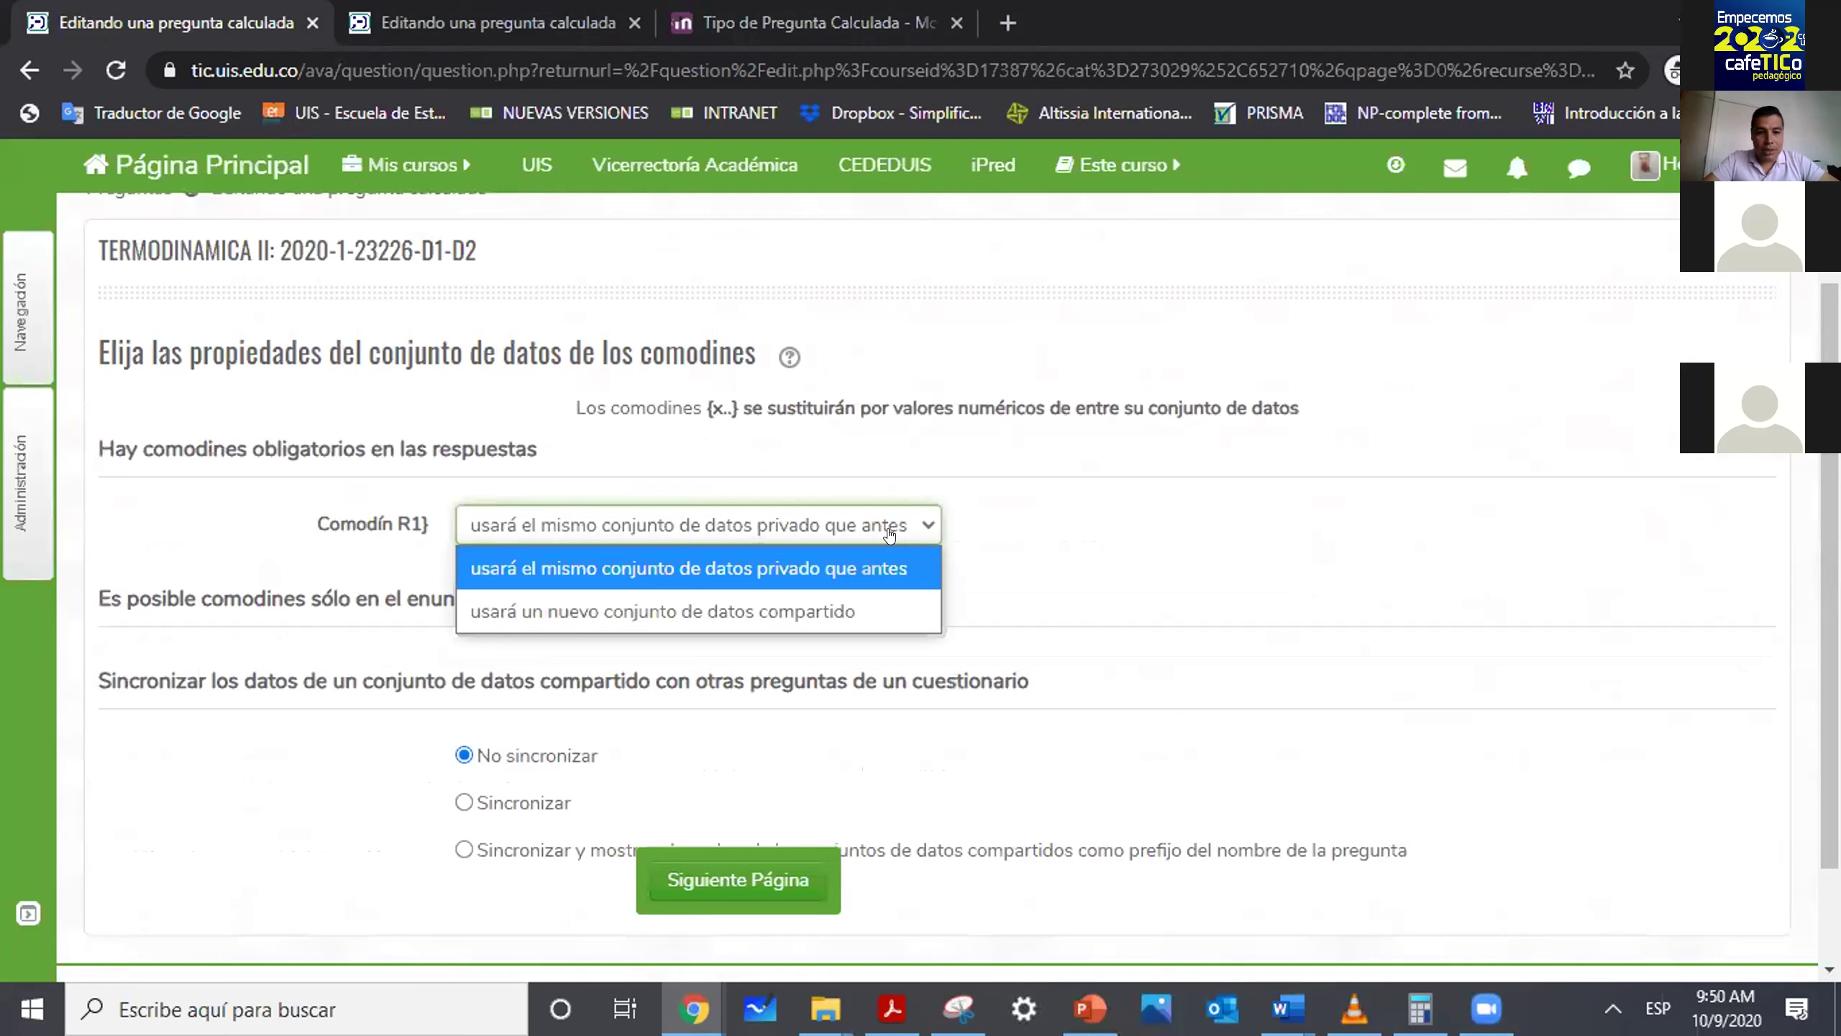
left_click(663, 611)
scroll(580, 671, "down", 2)
left_click(551, 678)
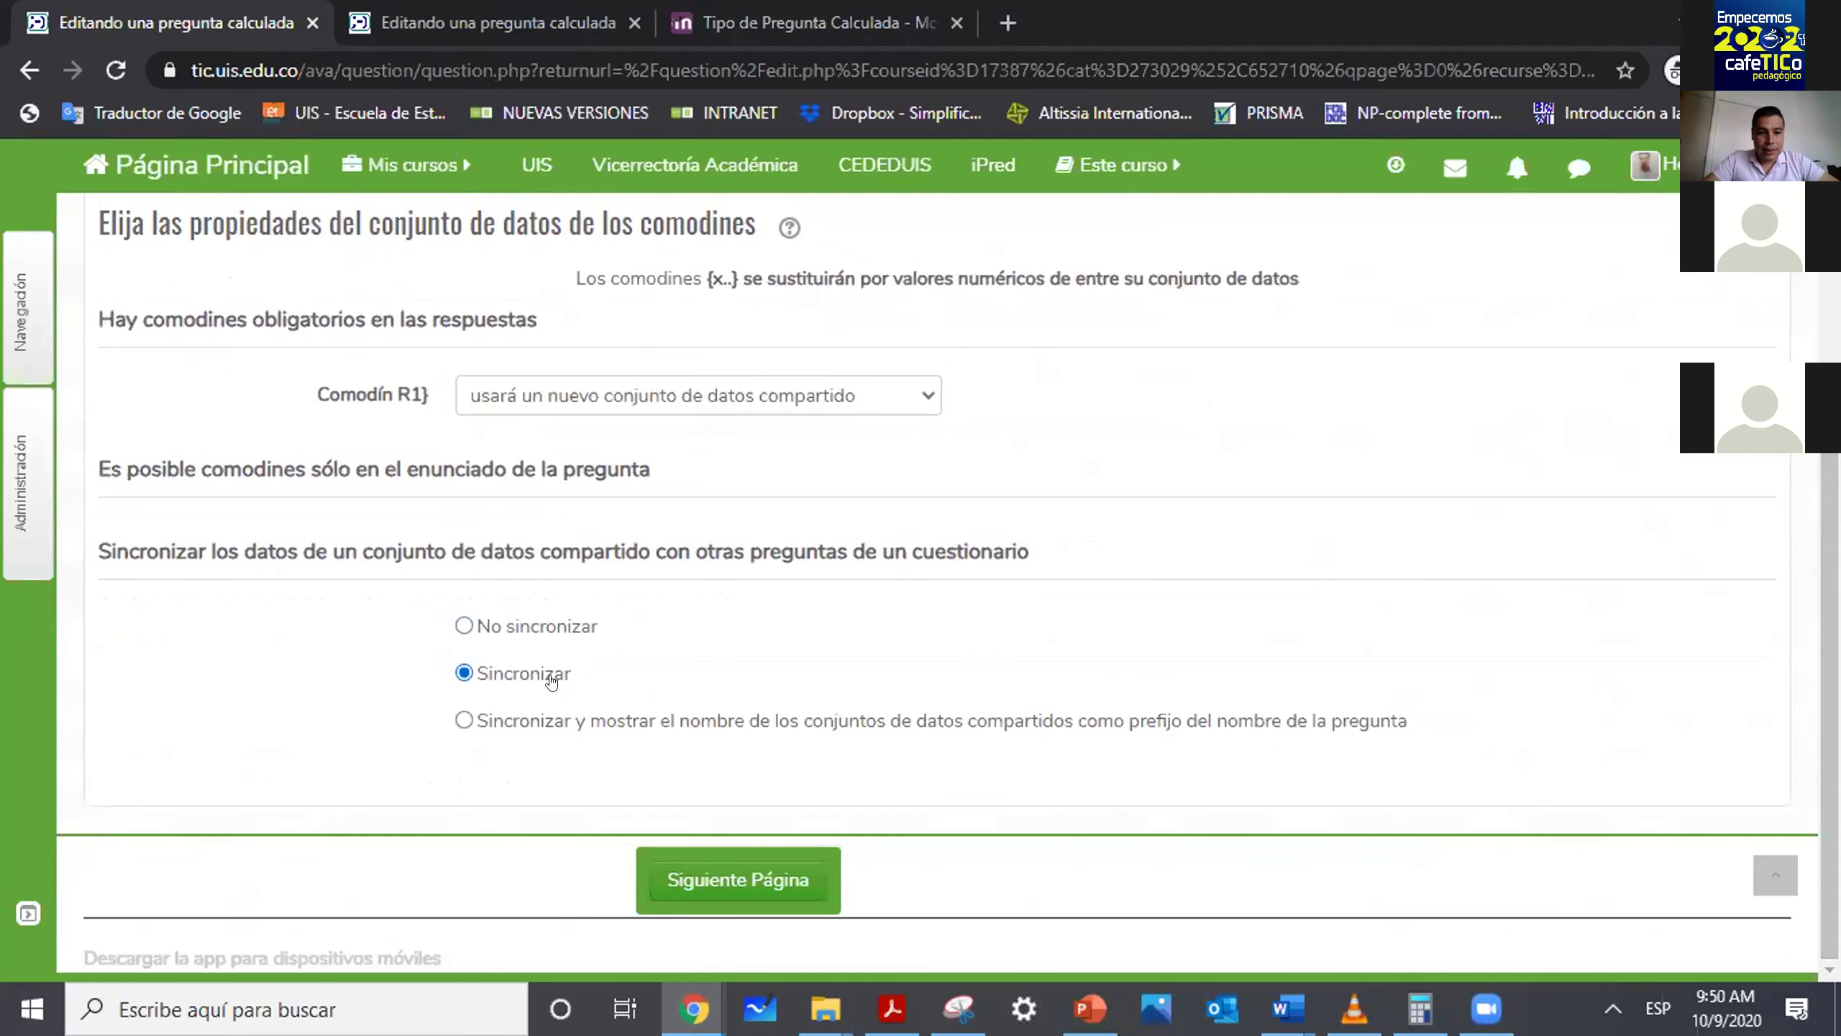
left_click(789, 867)
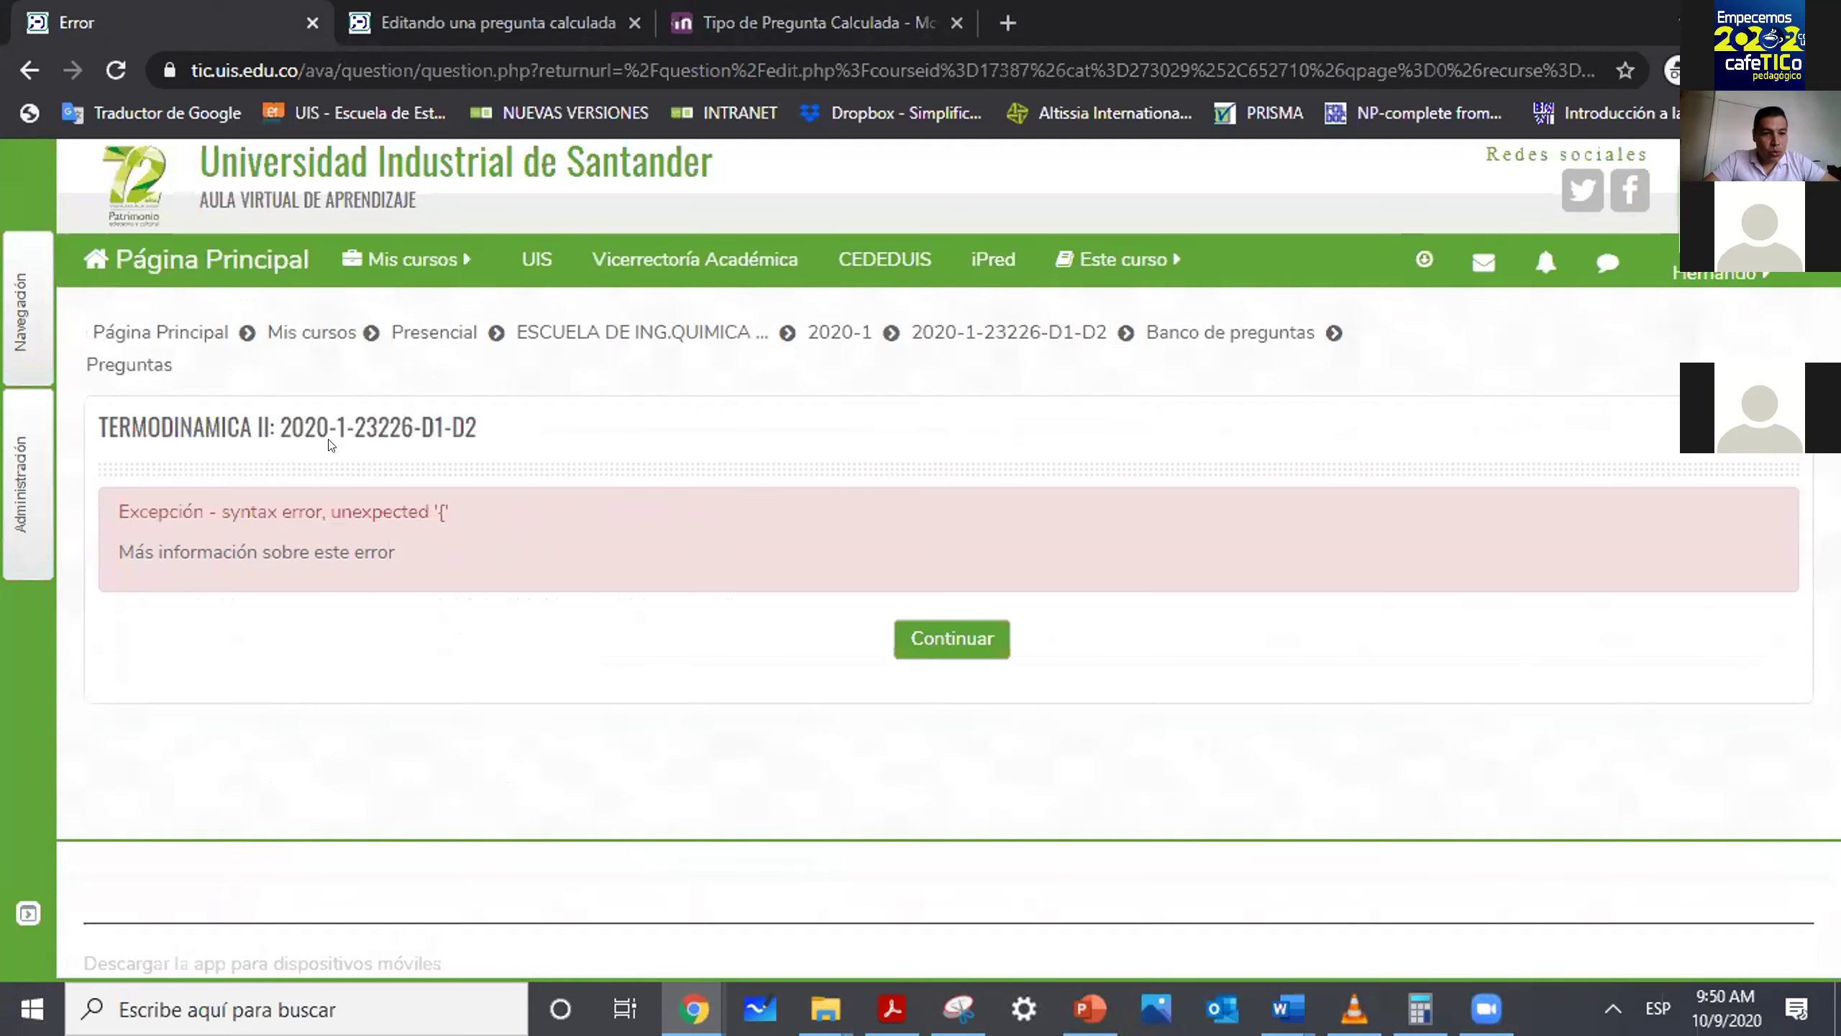
Go back to the question form and recheck its text, general feedback and answer formula against the exam question's formula.
left_click(28, 70)
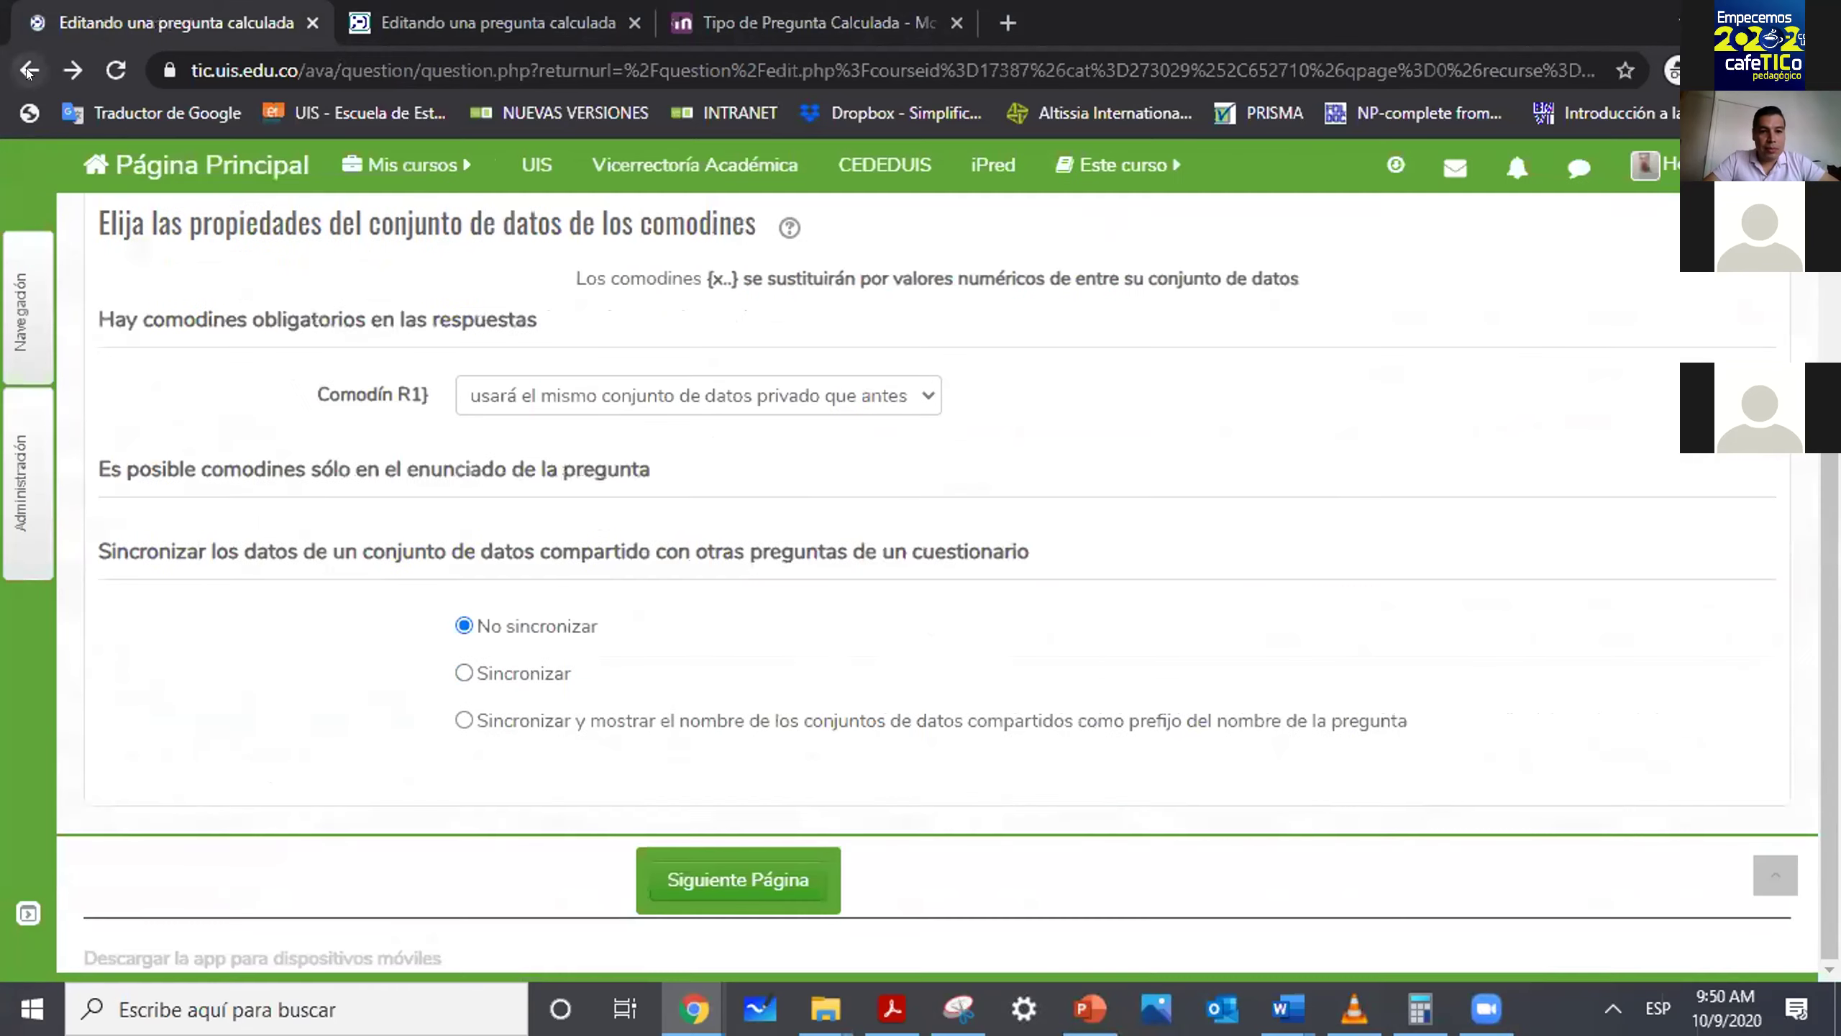
left_click(28, 71)
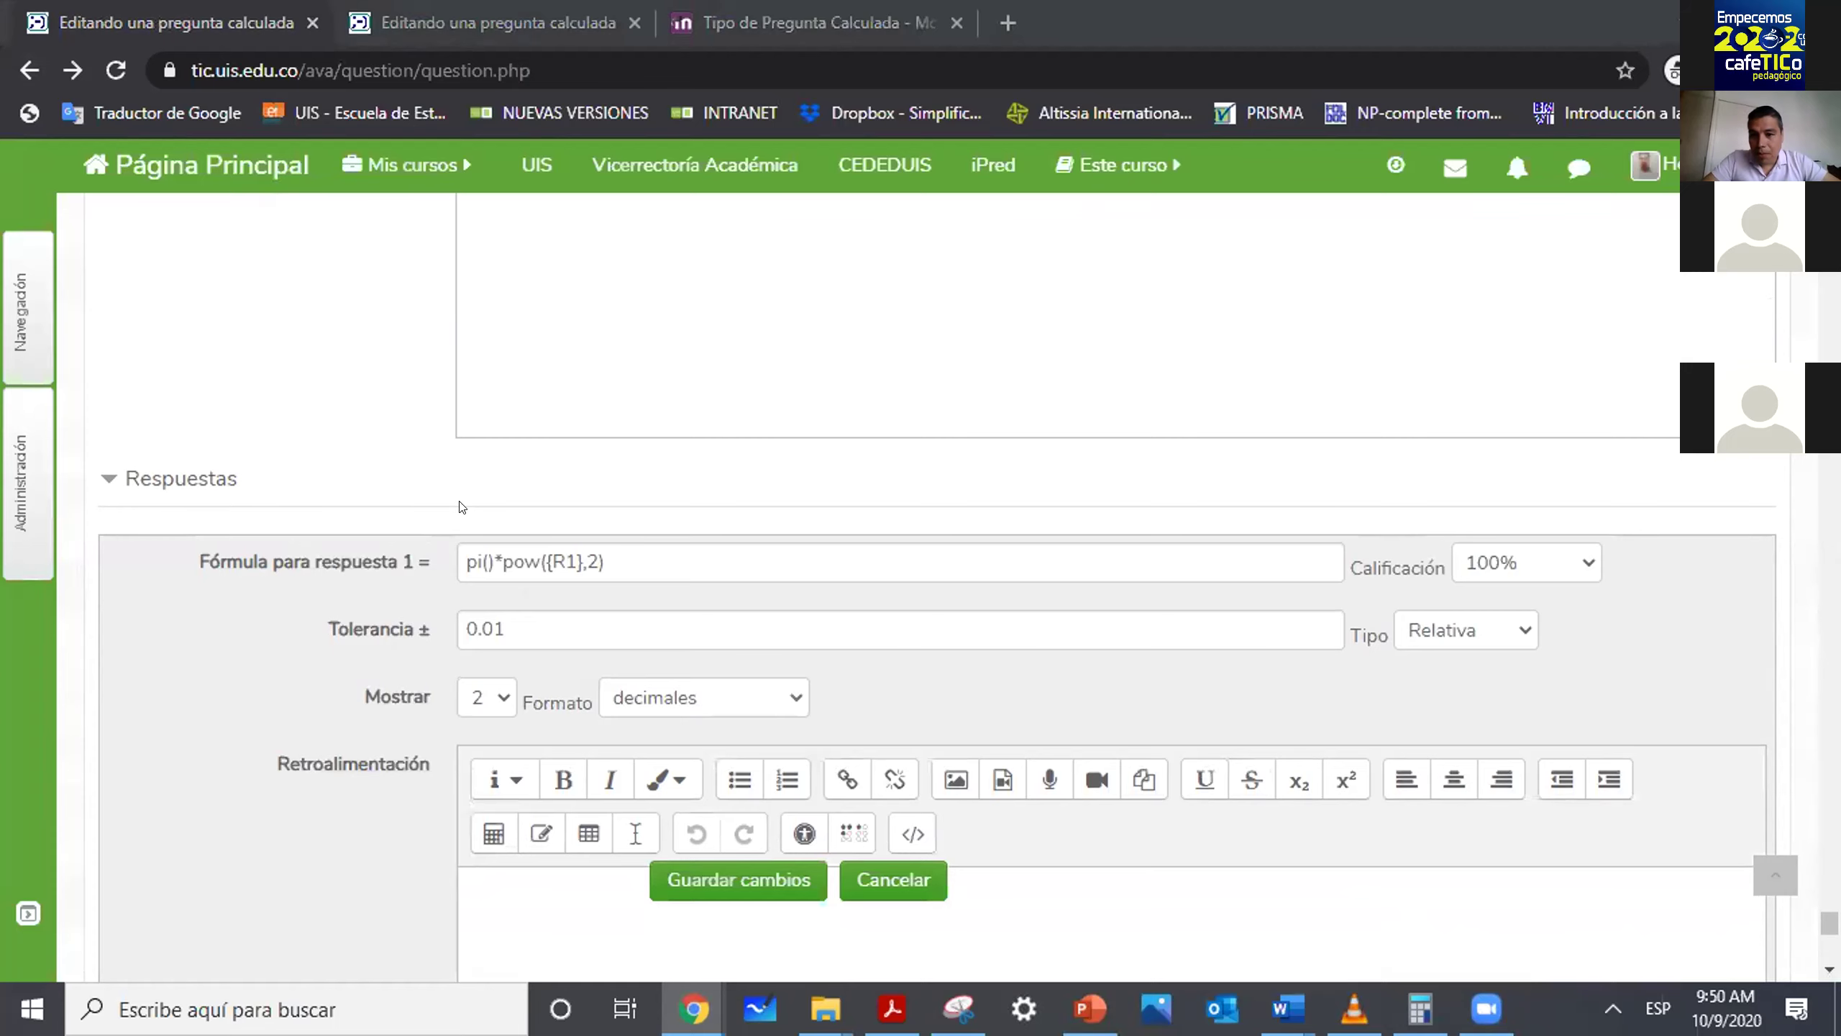
scroll(462, 506, "down", 1)
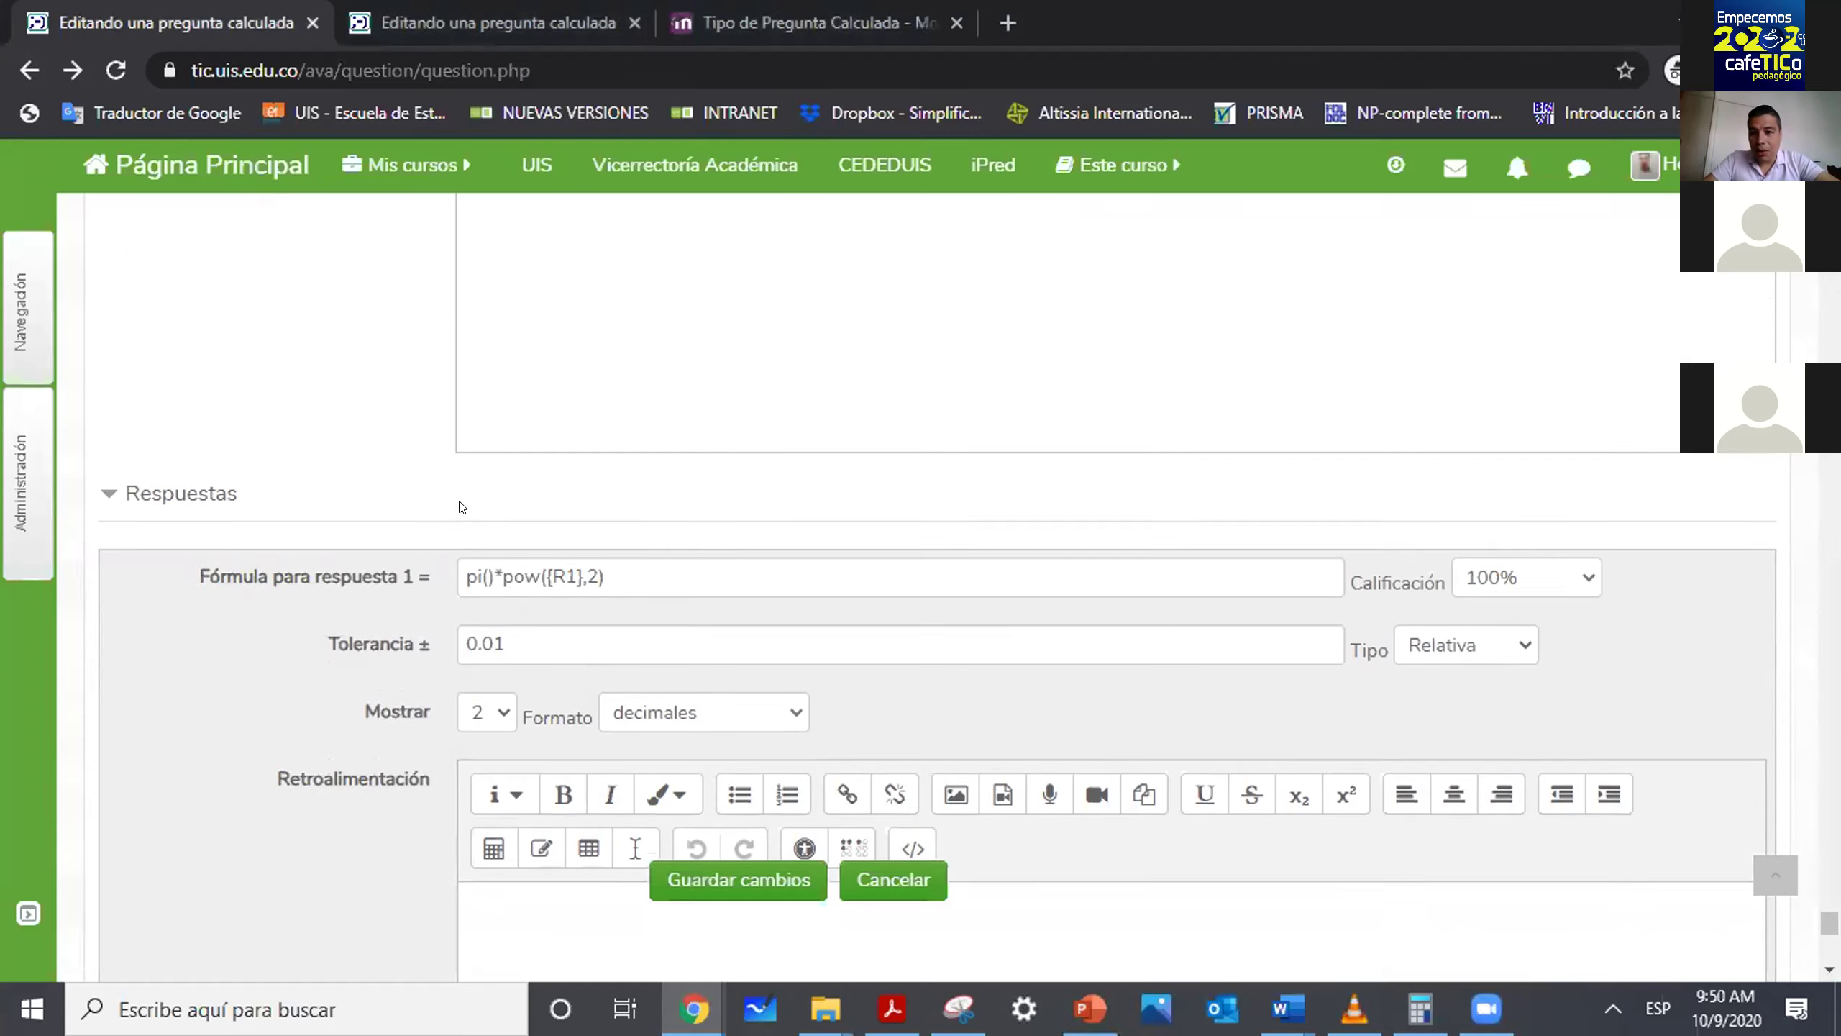
scroll(462, 506, "up", 5)
scroll(462, 506, "up", 8)
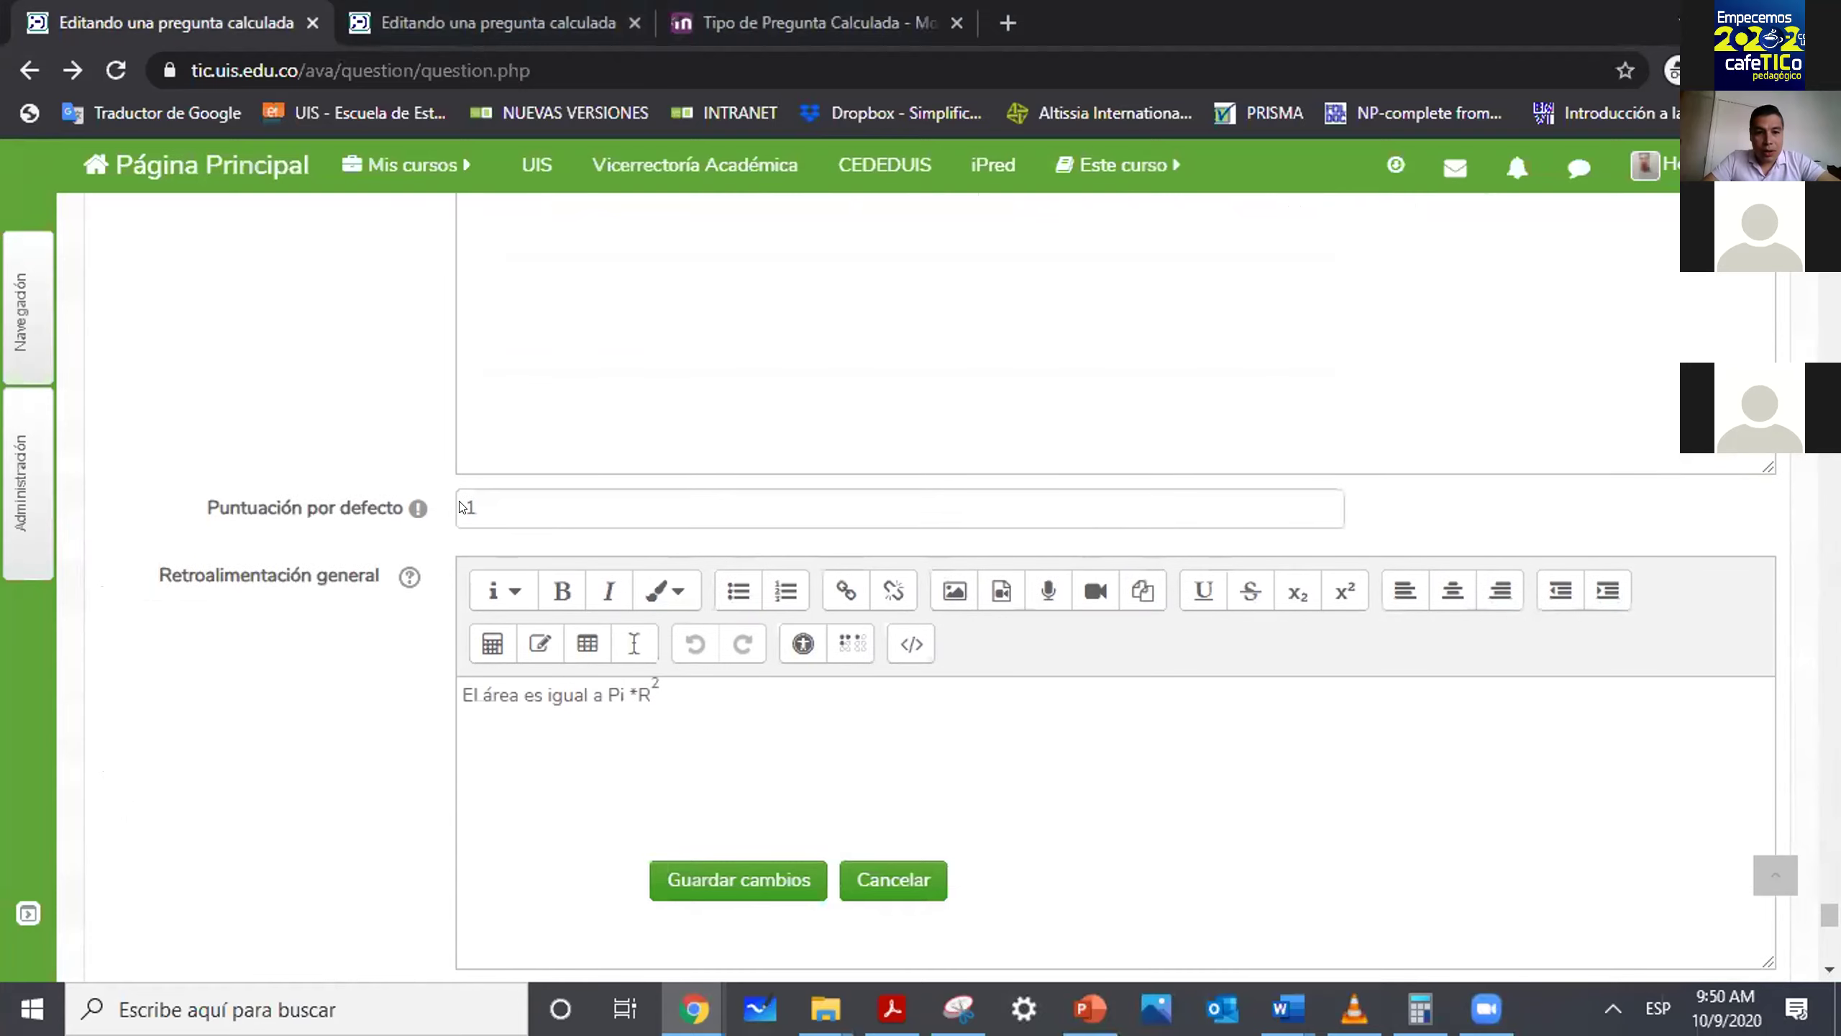
scroll(459, 506, "down", 7)
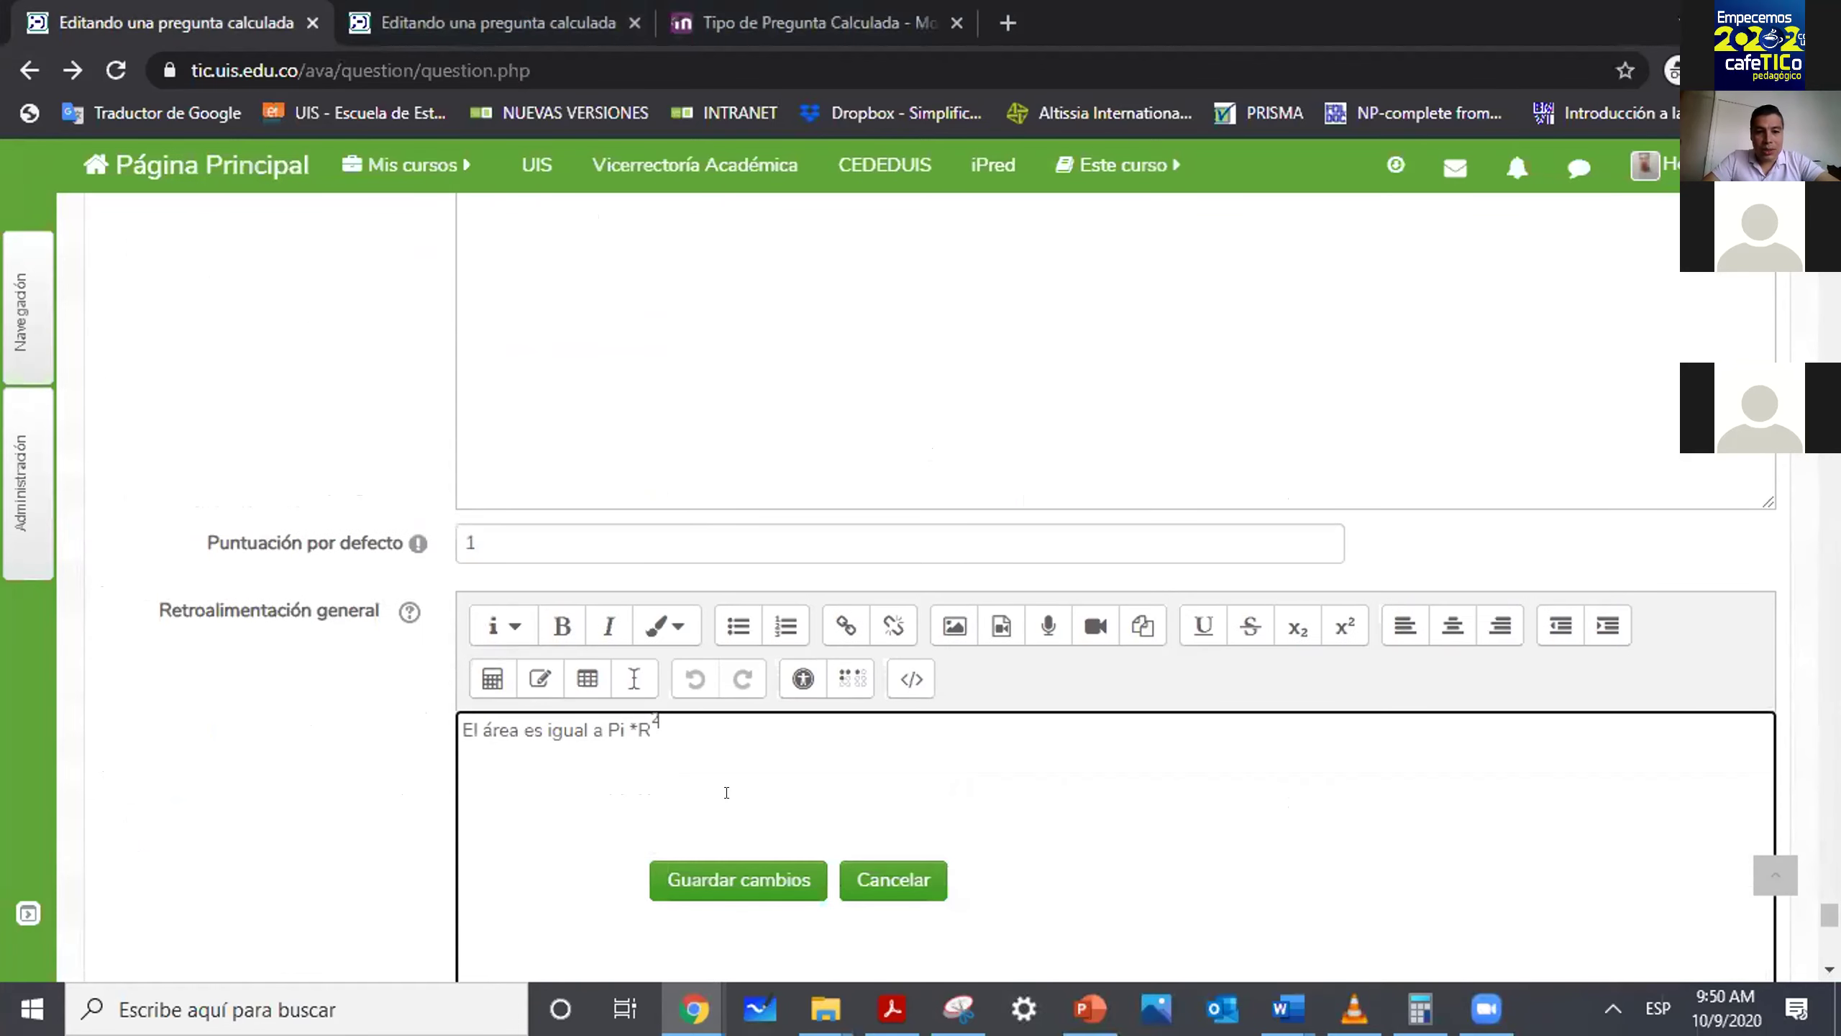
scroll(740, 793, "up", 5)
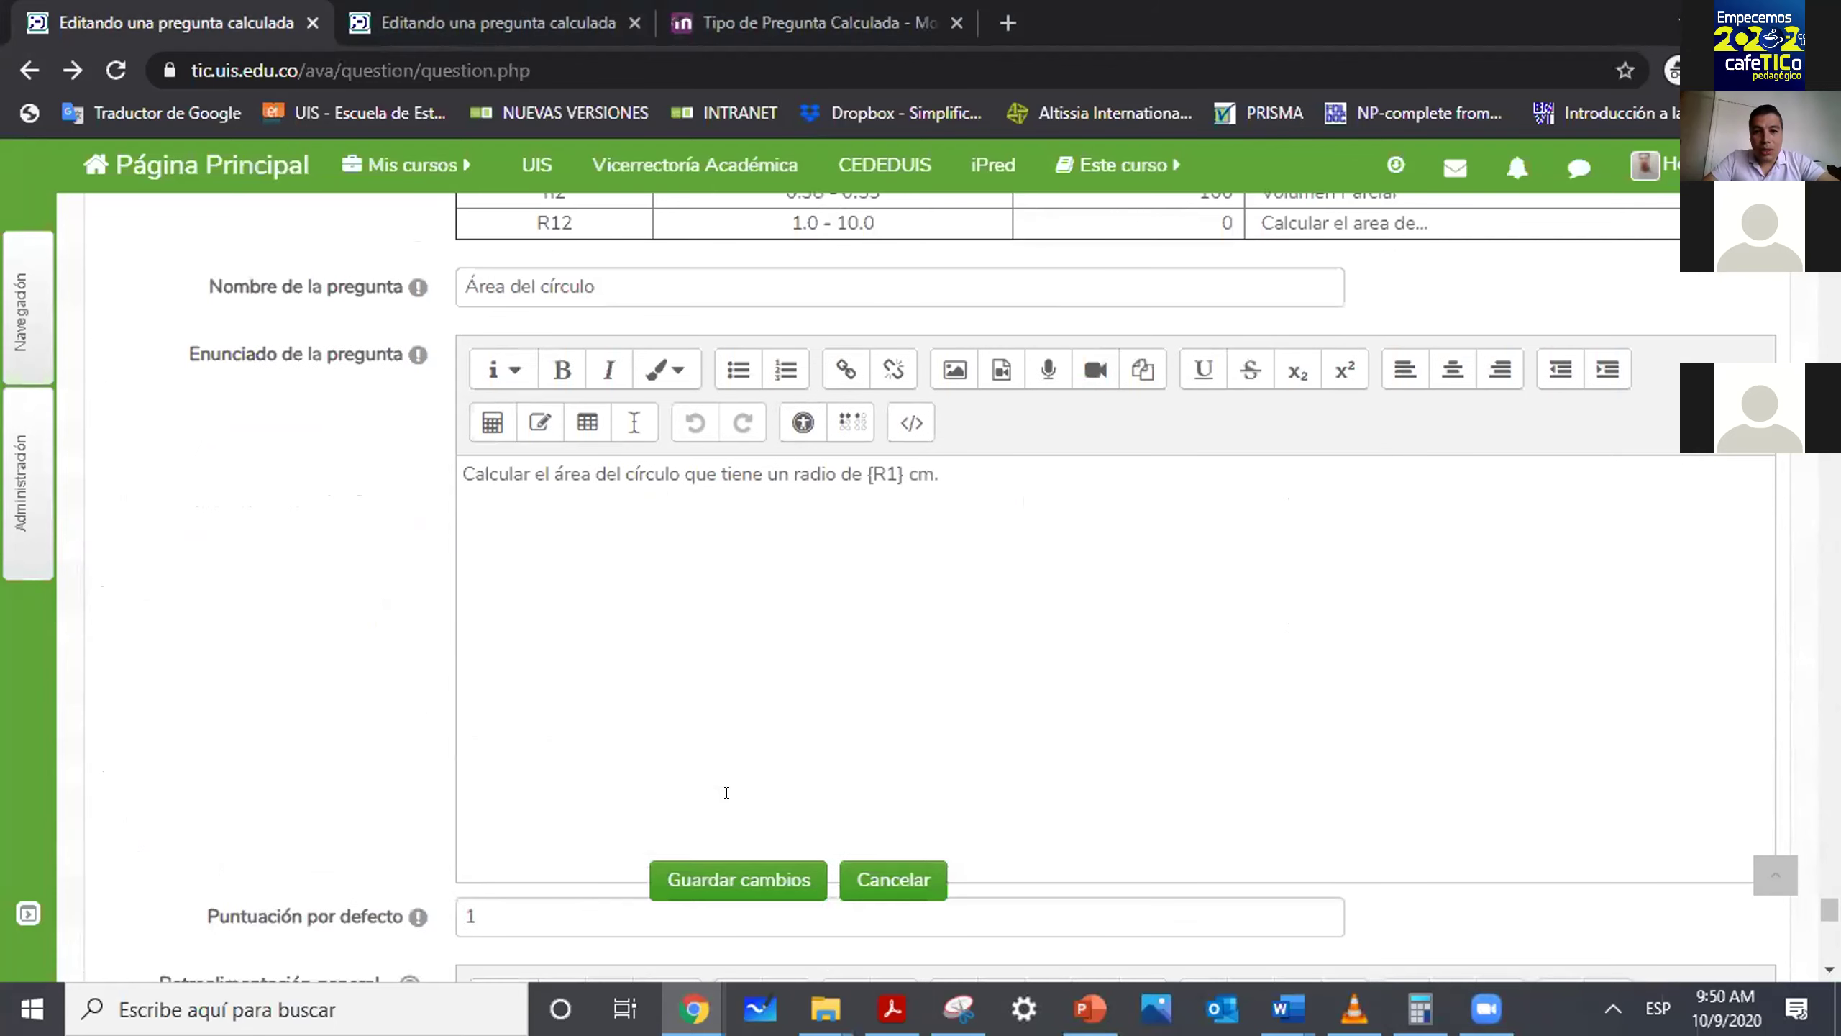
scroll(726, 792, "down", 3)
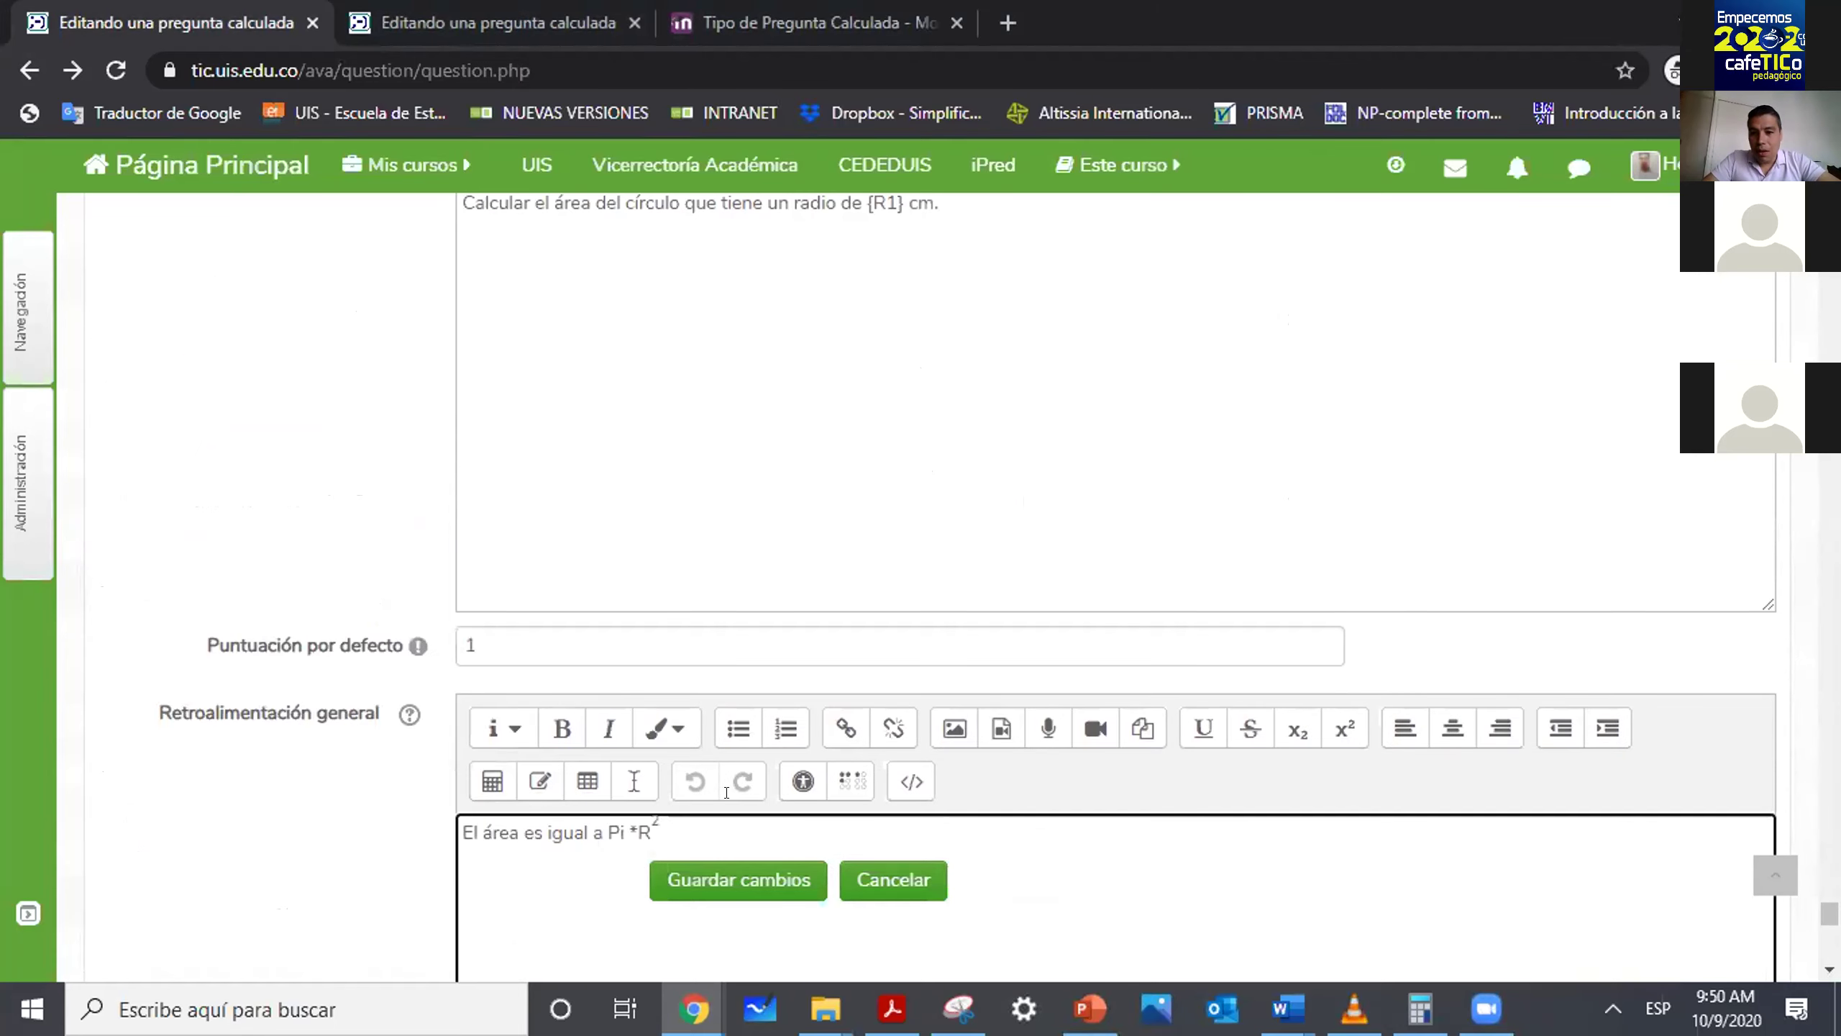
scroll(726, 791, "down", 5)
scroll(726, 792, "down", 2)
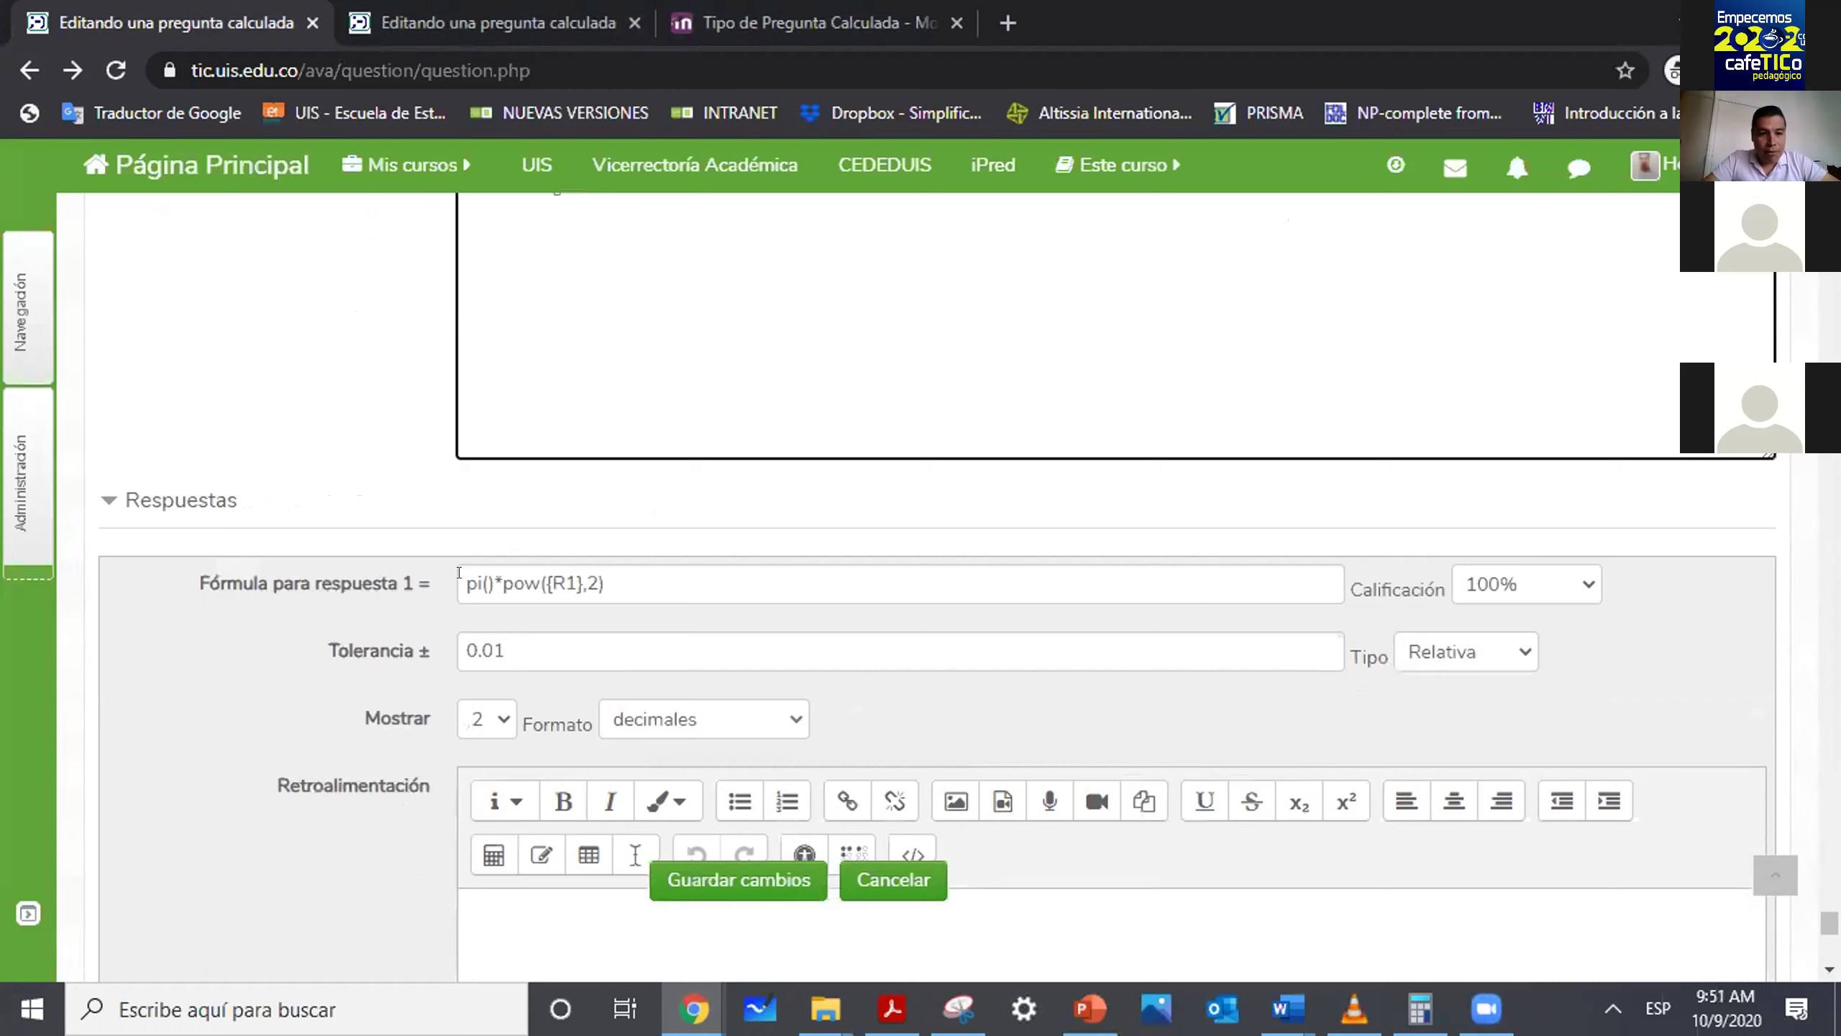
left_click(464, 20)
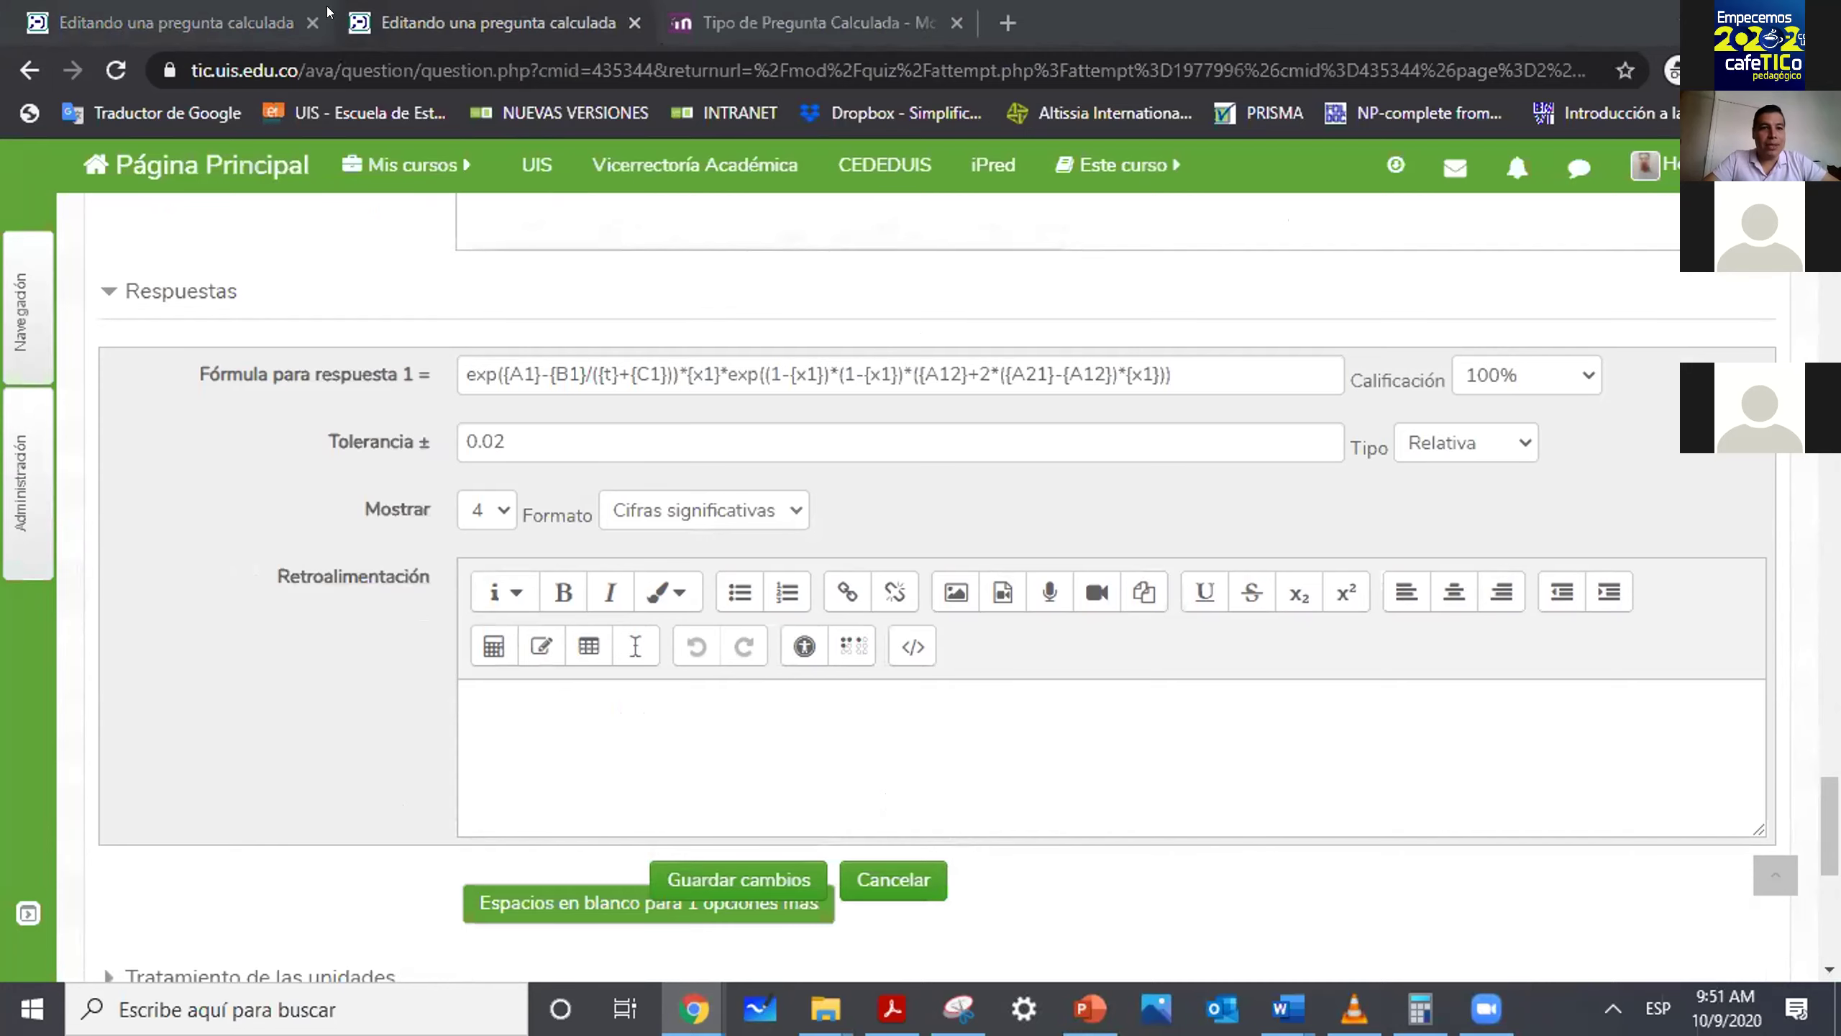
left_click(243, 10)
Change the radius wildcard in the question text to {RR}.
scroll(1382, 398, "up", 15)
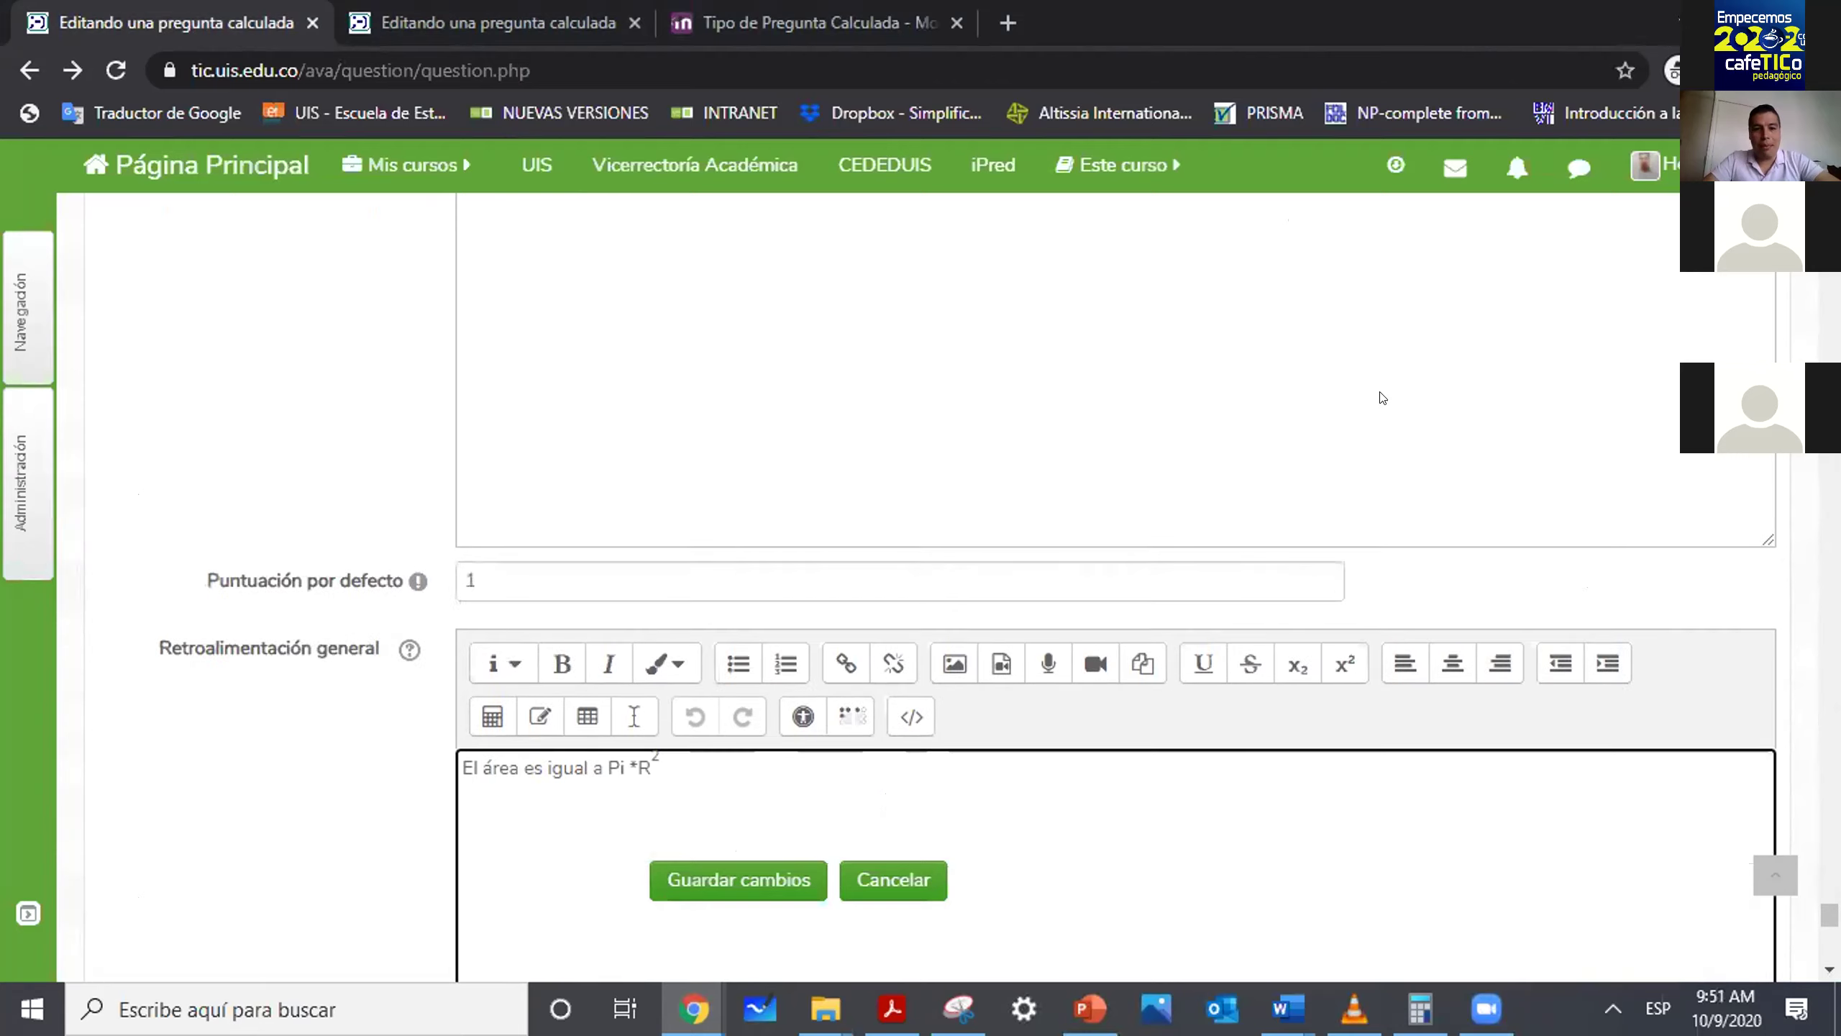
scroll(1778, 638, "down", 5)
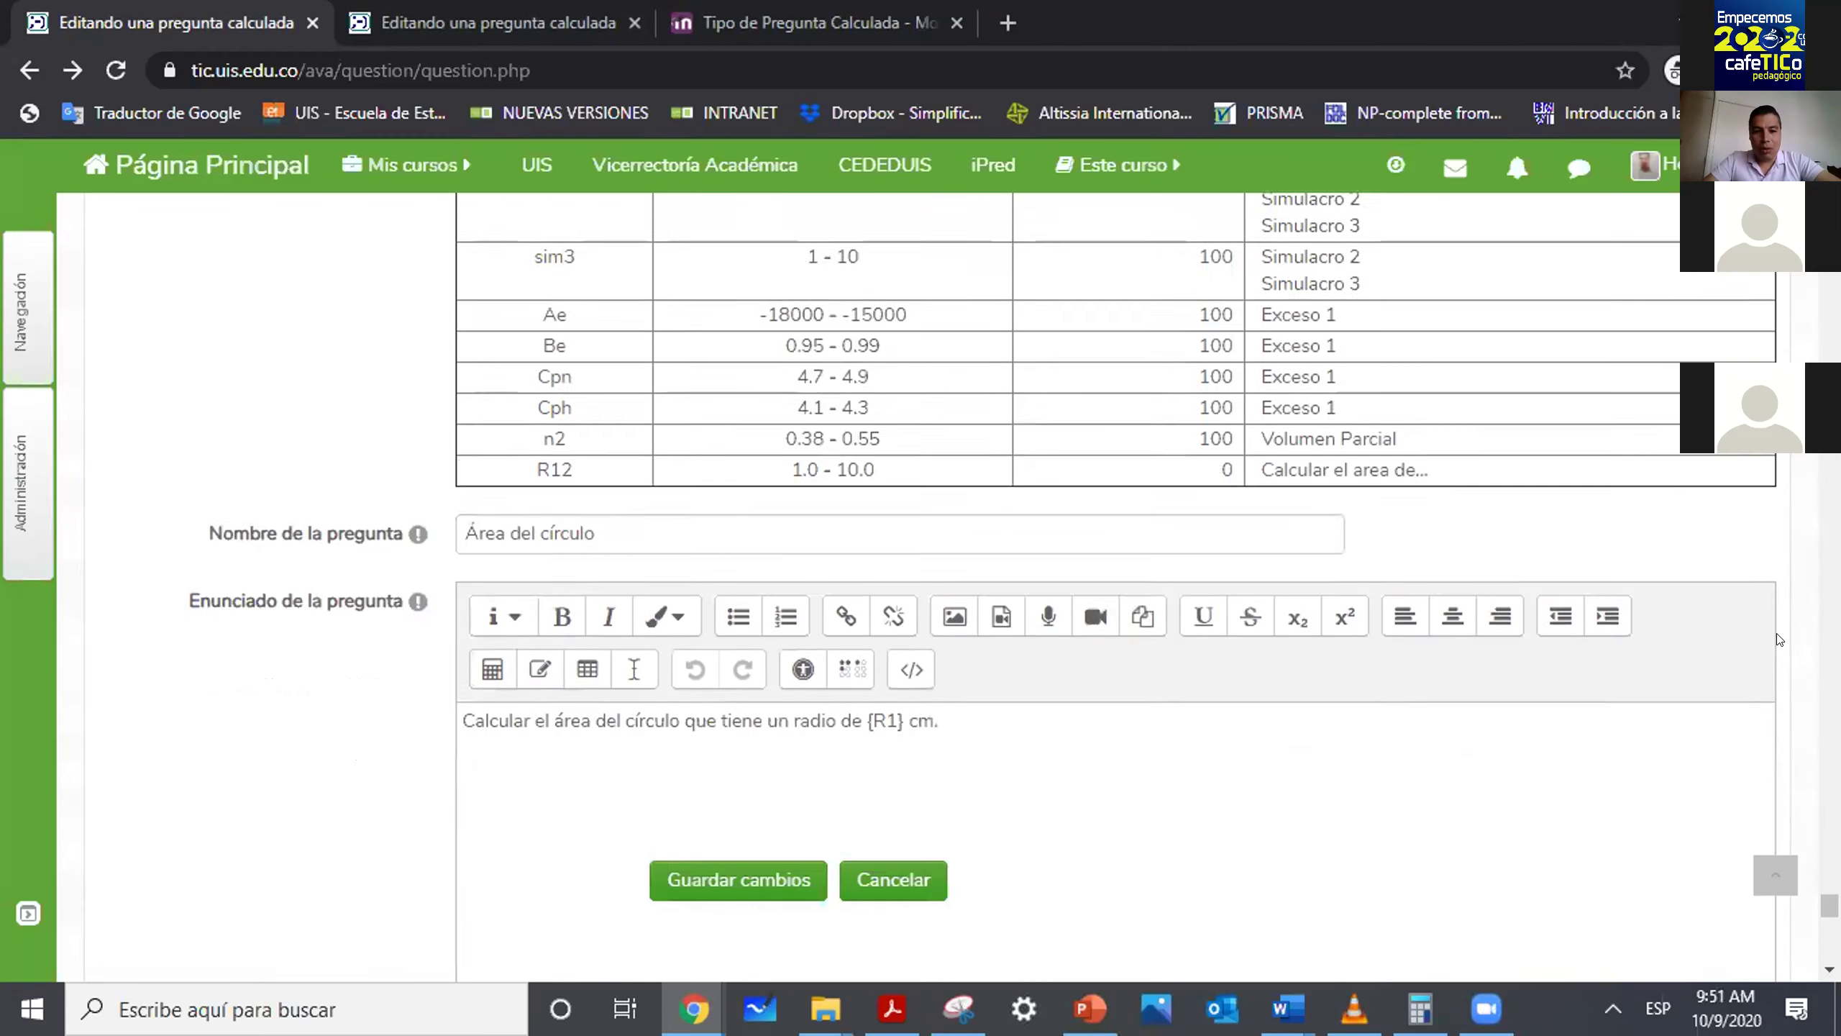
left_click(896, 580)
key("BackSpace")
type("12")
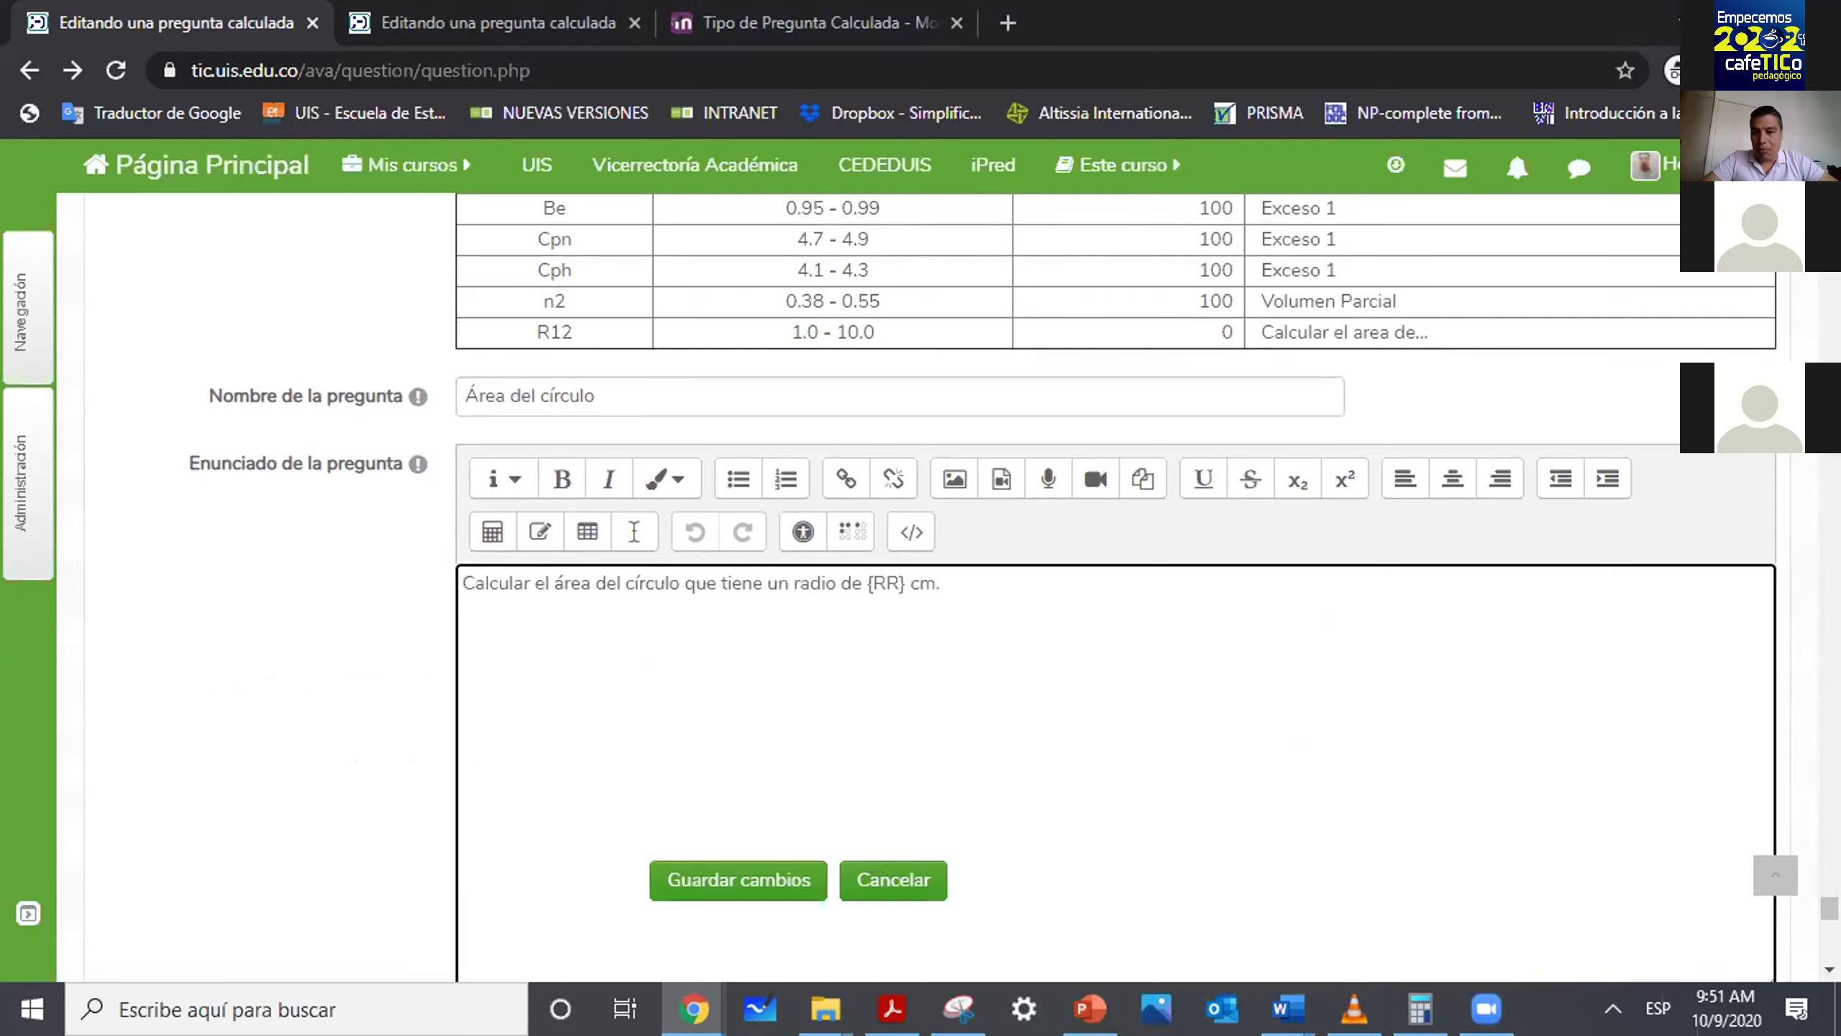
Update the formula for answer 1 to use the renamed wildcard, as pi()*pow({RR},2).
scroll(891, 574, "down", 5)
scroll(890, 573, "down", 2)
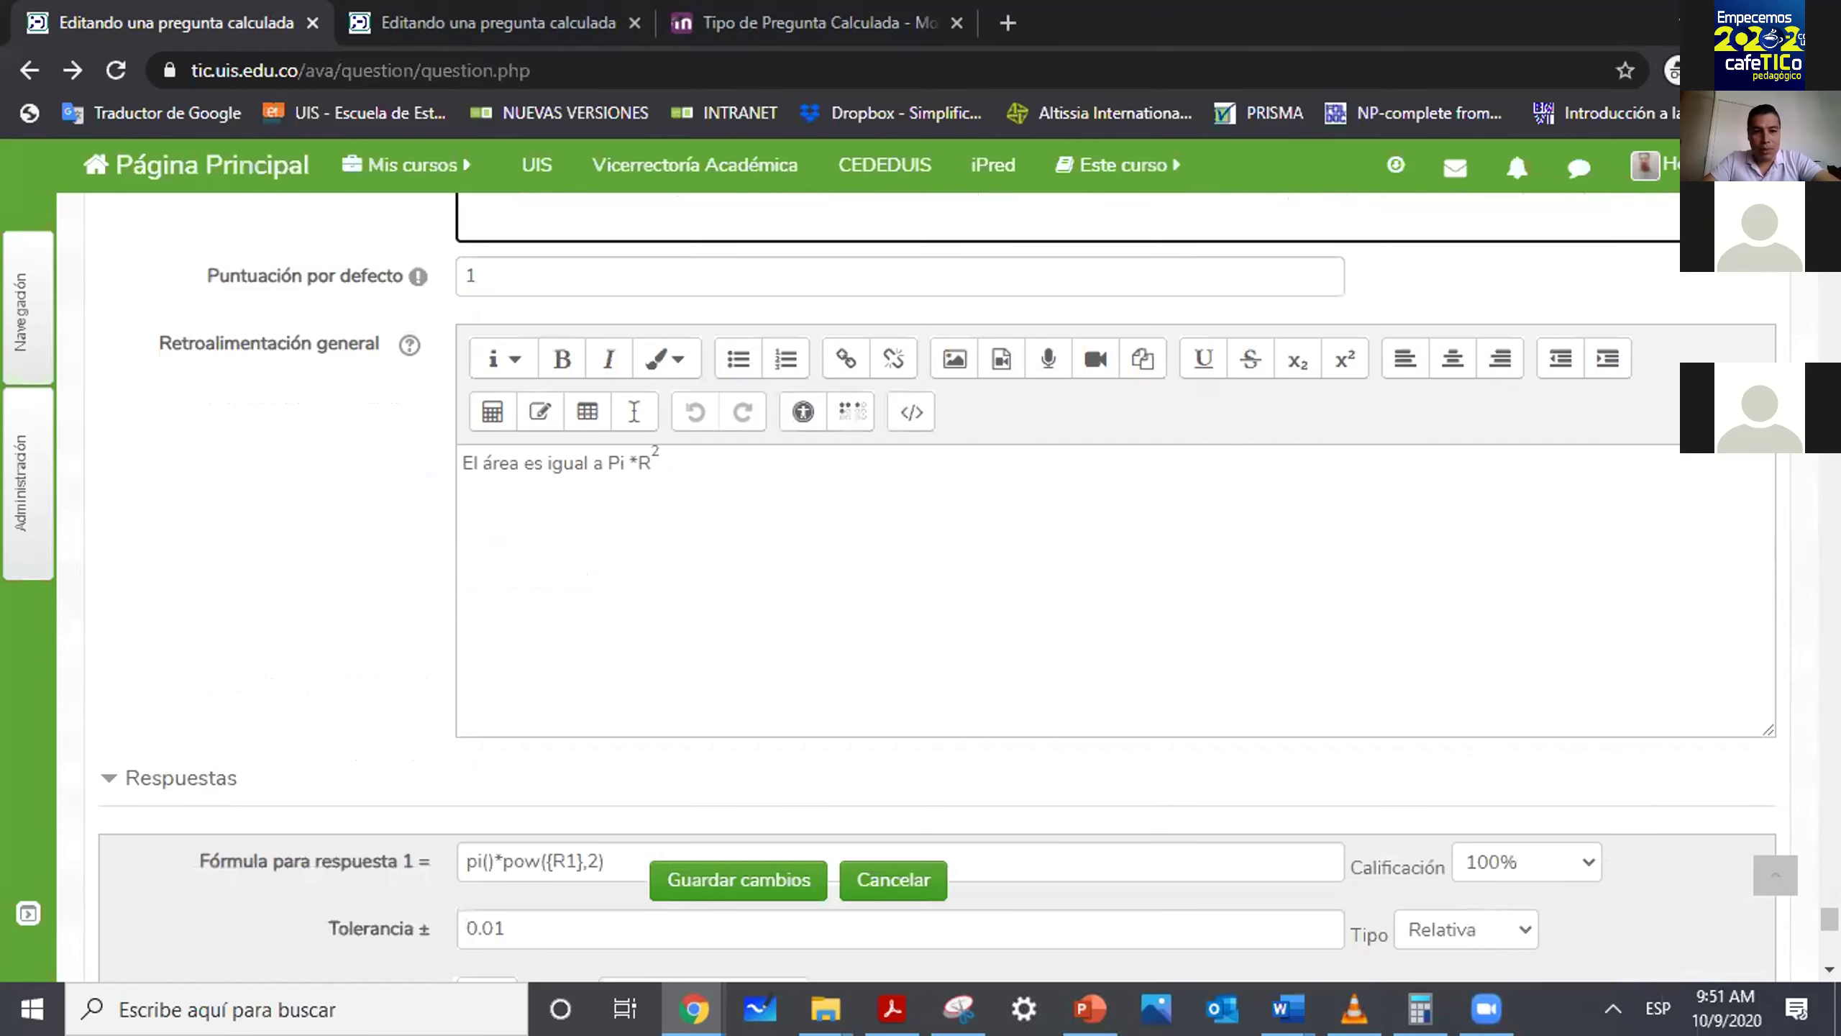
scroll(890, 573, "down", 3)
left_click(576, 666)
key("BackSpace")
type("R")
Save the question, assign wildcard RR a new shared dataset synchronised with other quiz questions, and continue to the dataset editing page.
left_click(764, 881)
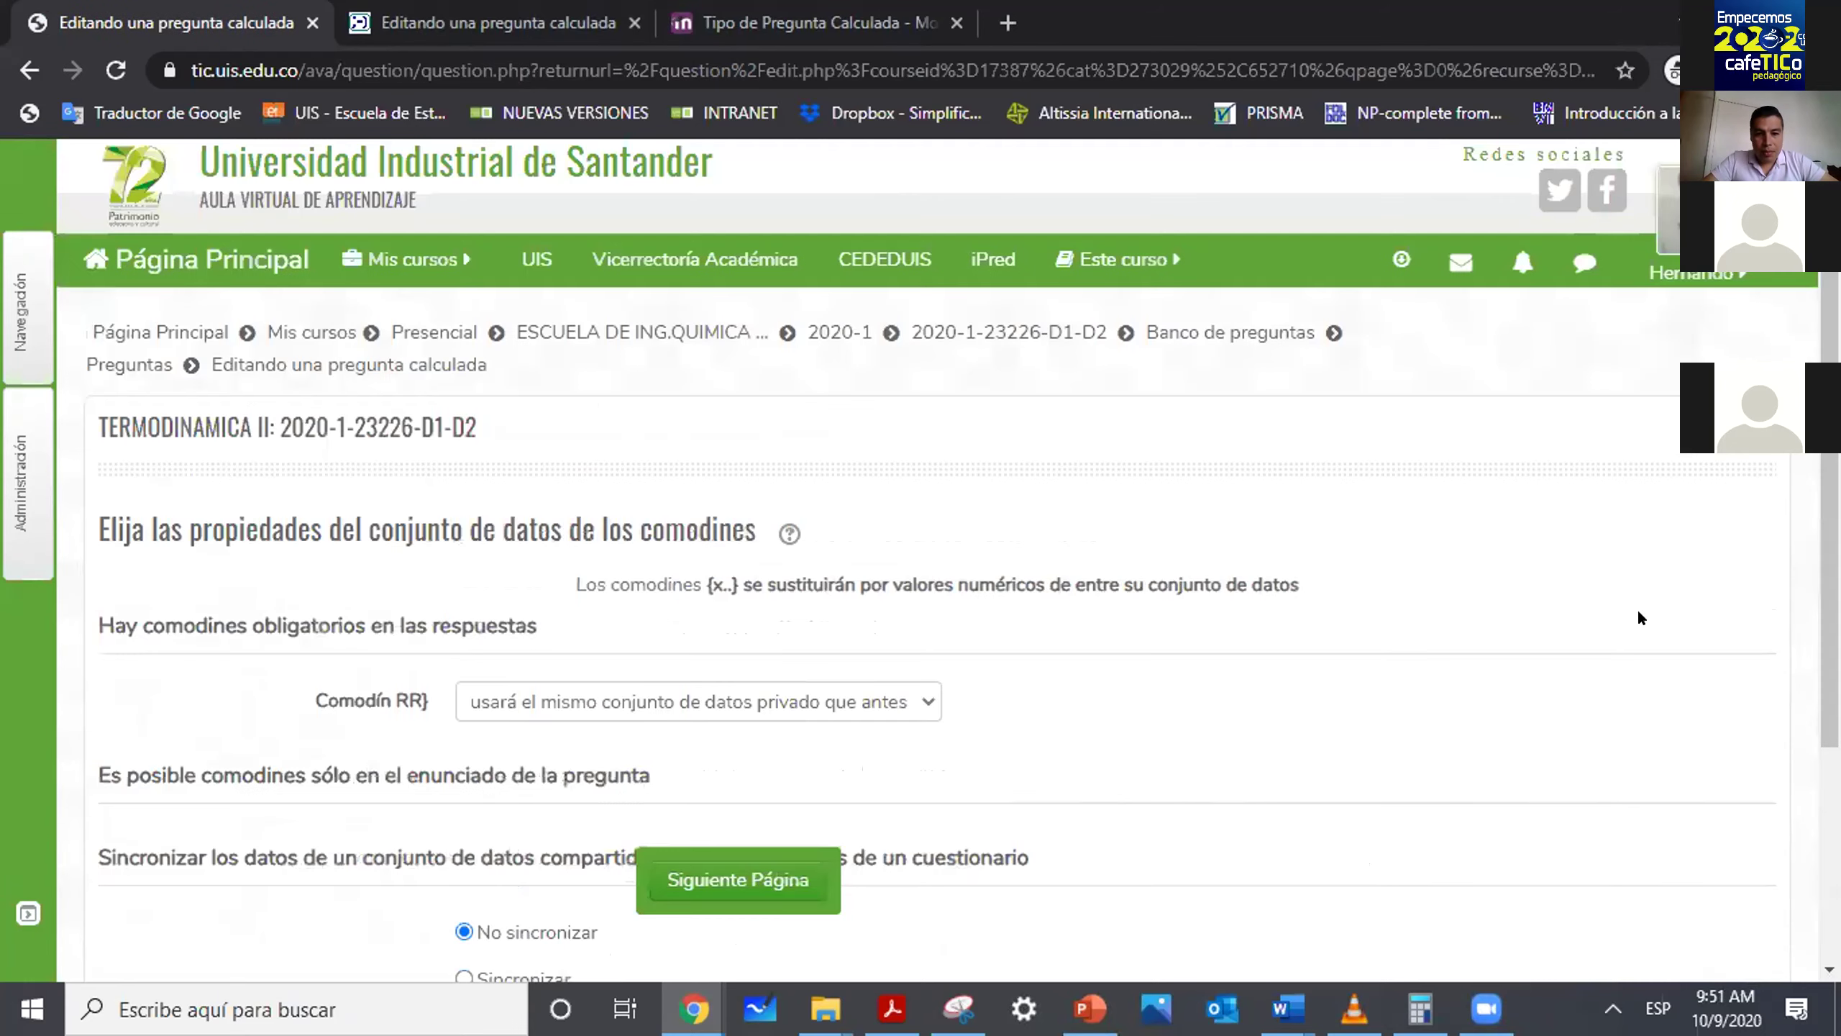
scroll(1640, 617, "down", 4)
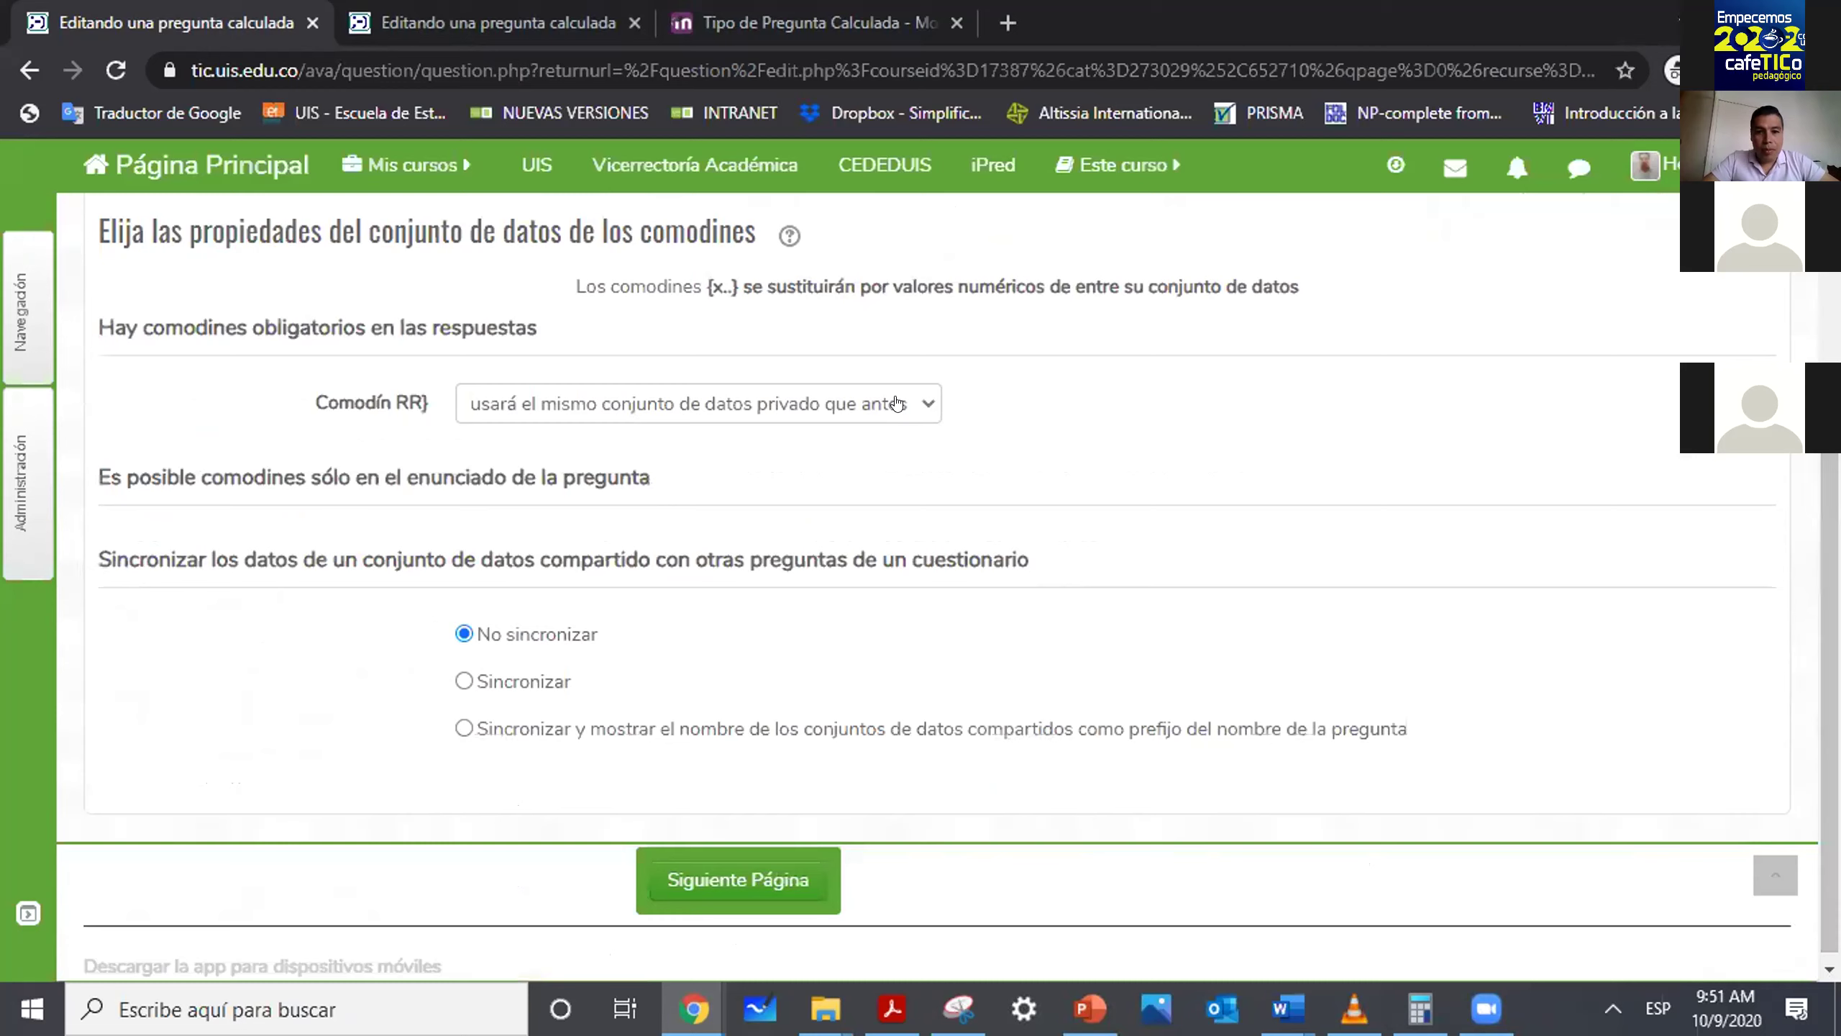
left_click(811, 404)
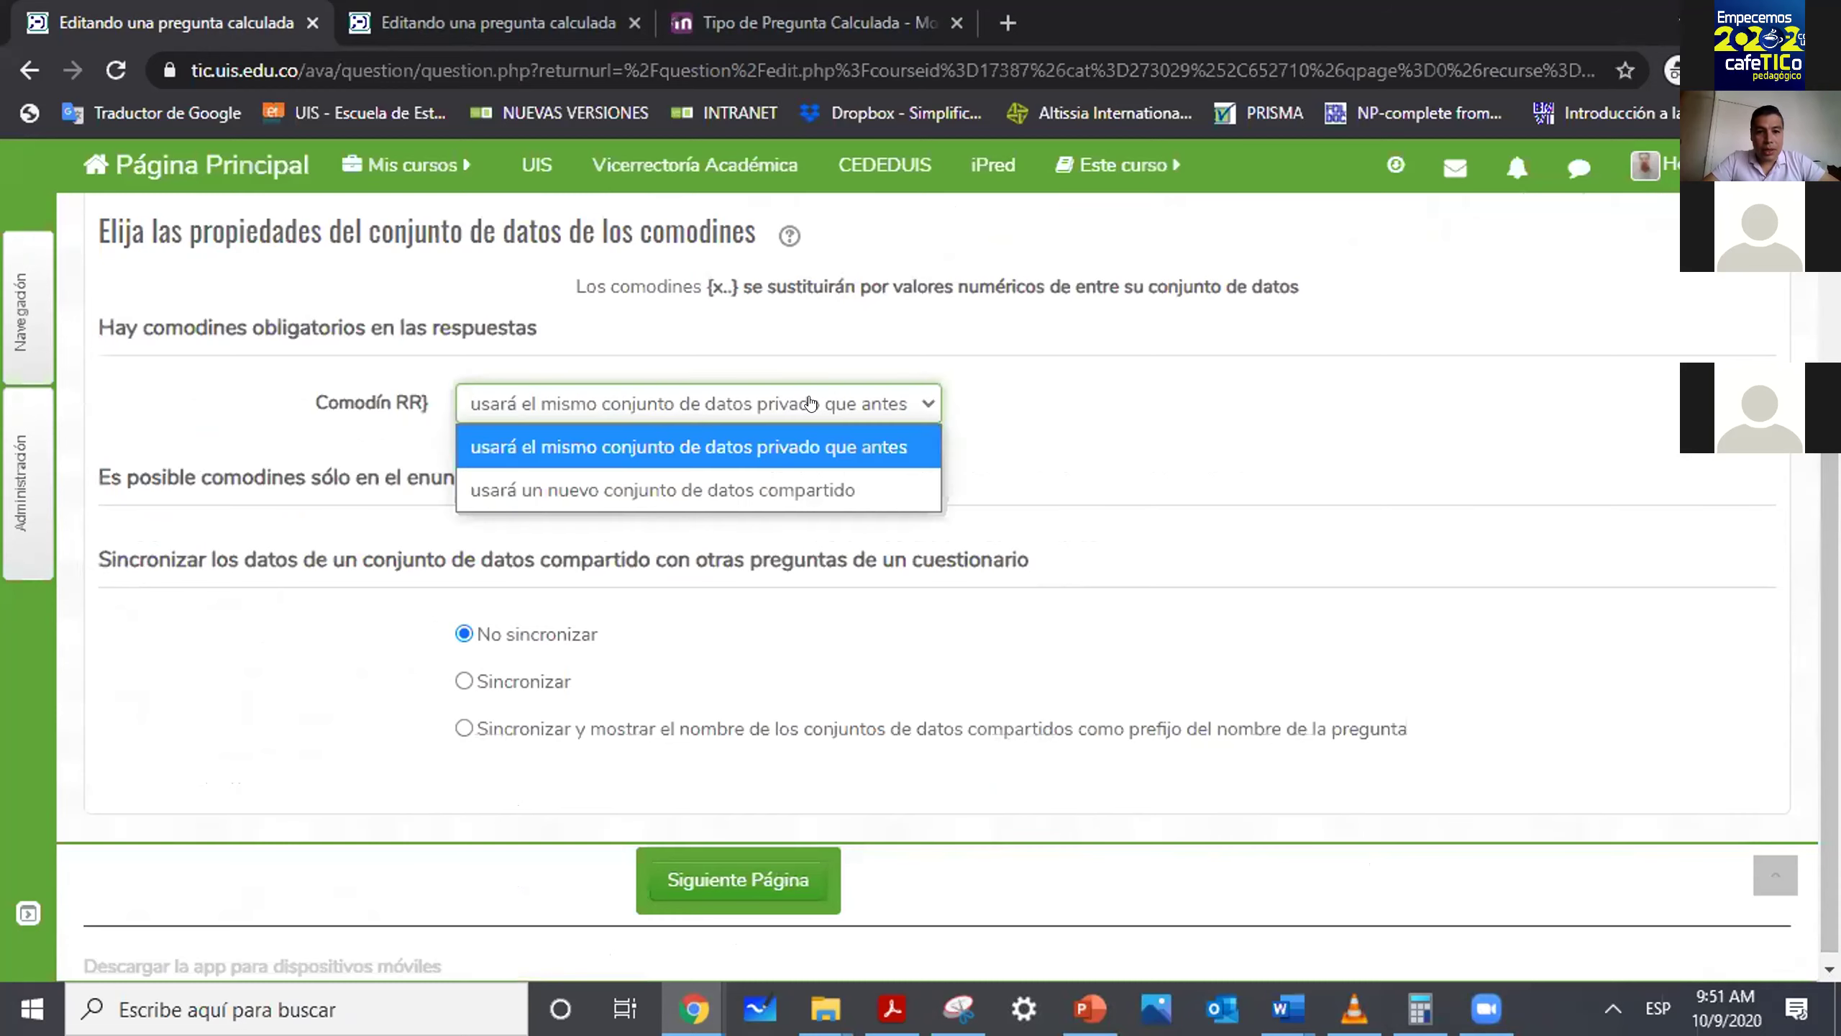
left_click(781, 489)
left_click(545, 680)
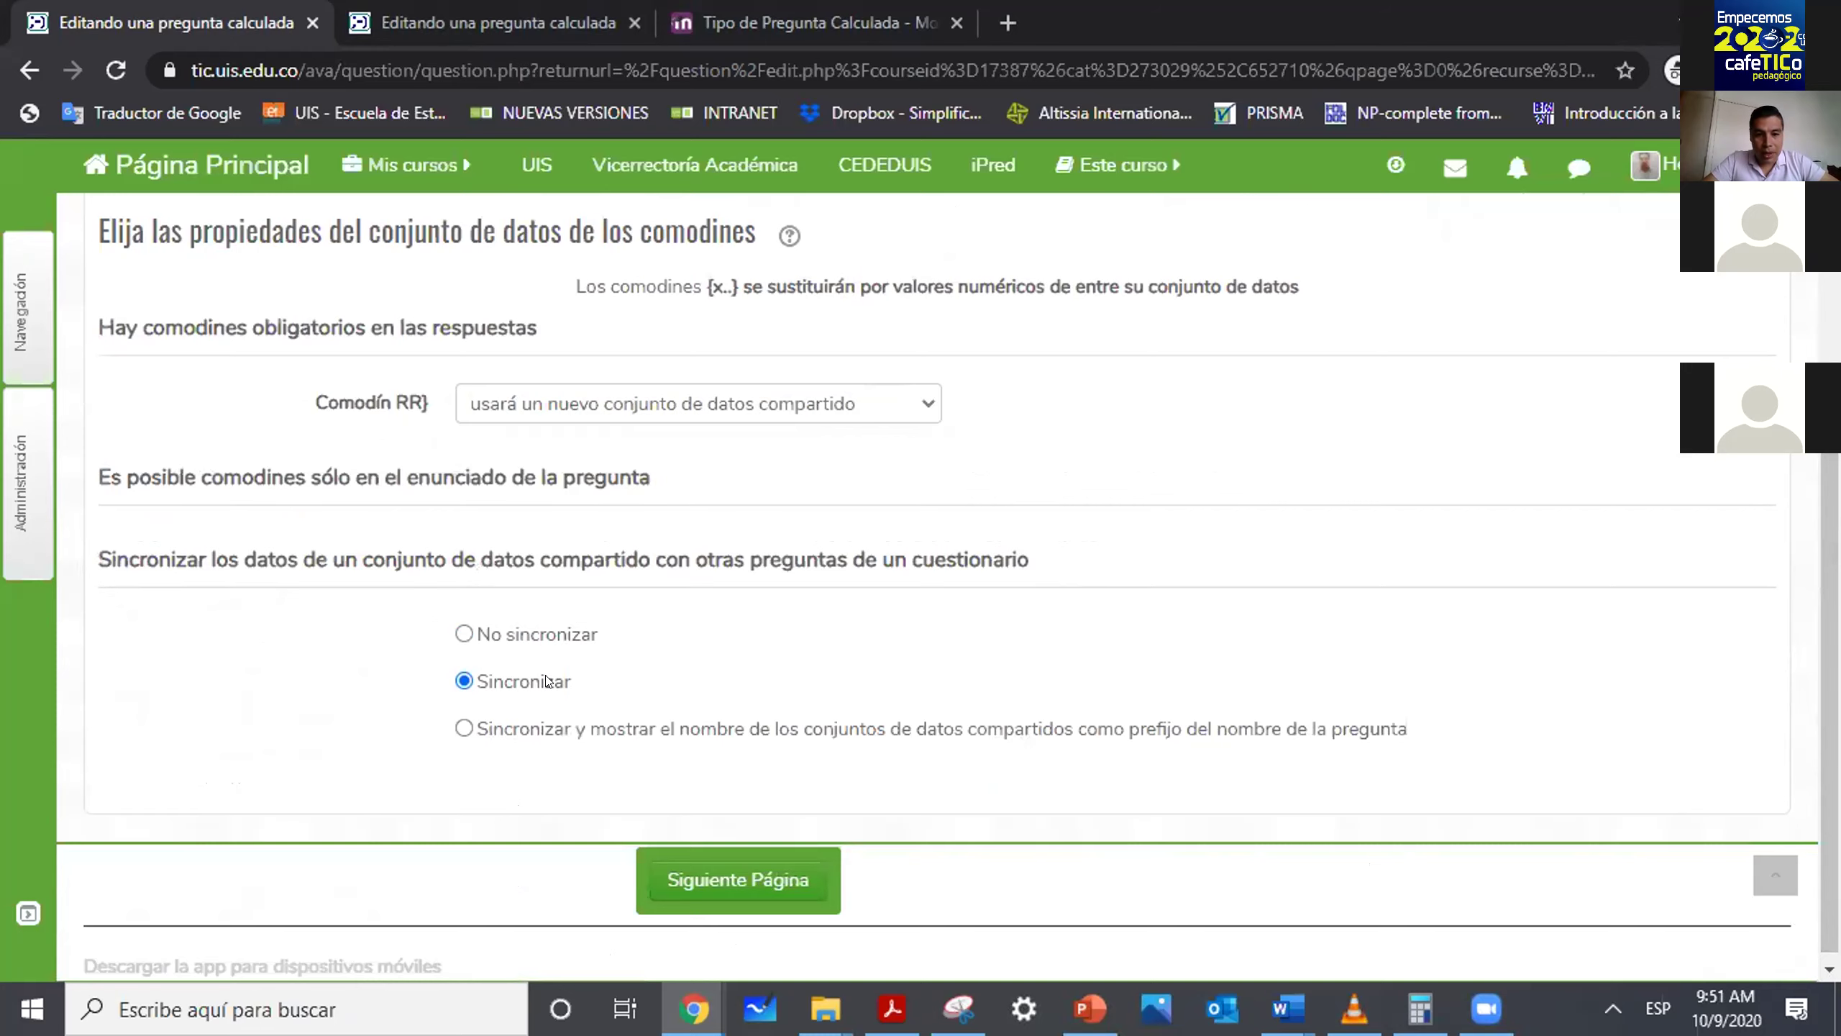
left_click(777, 854)
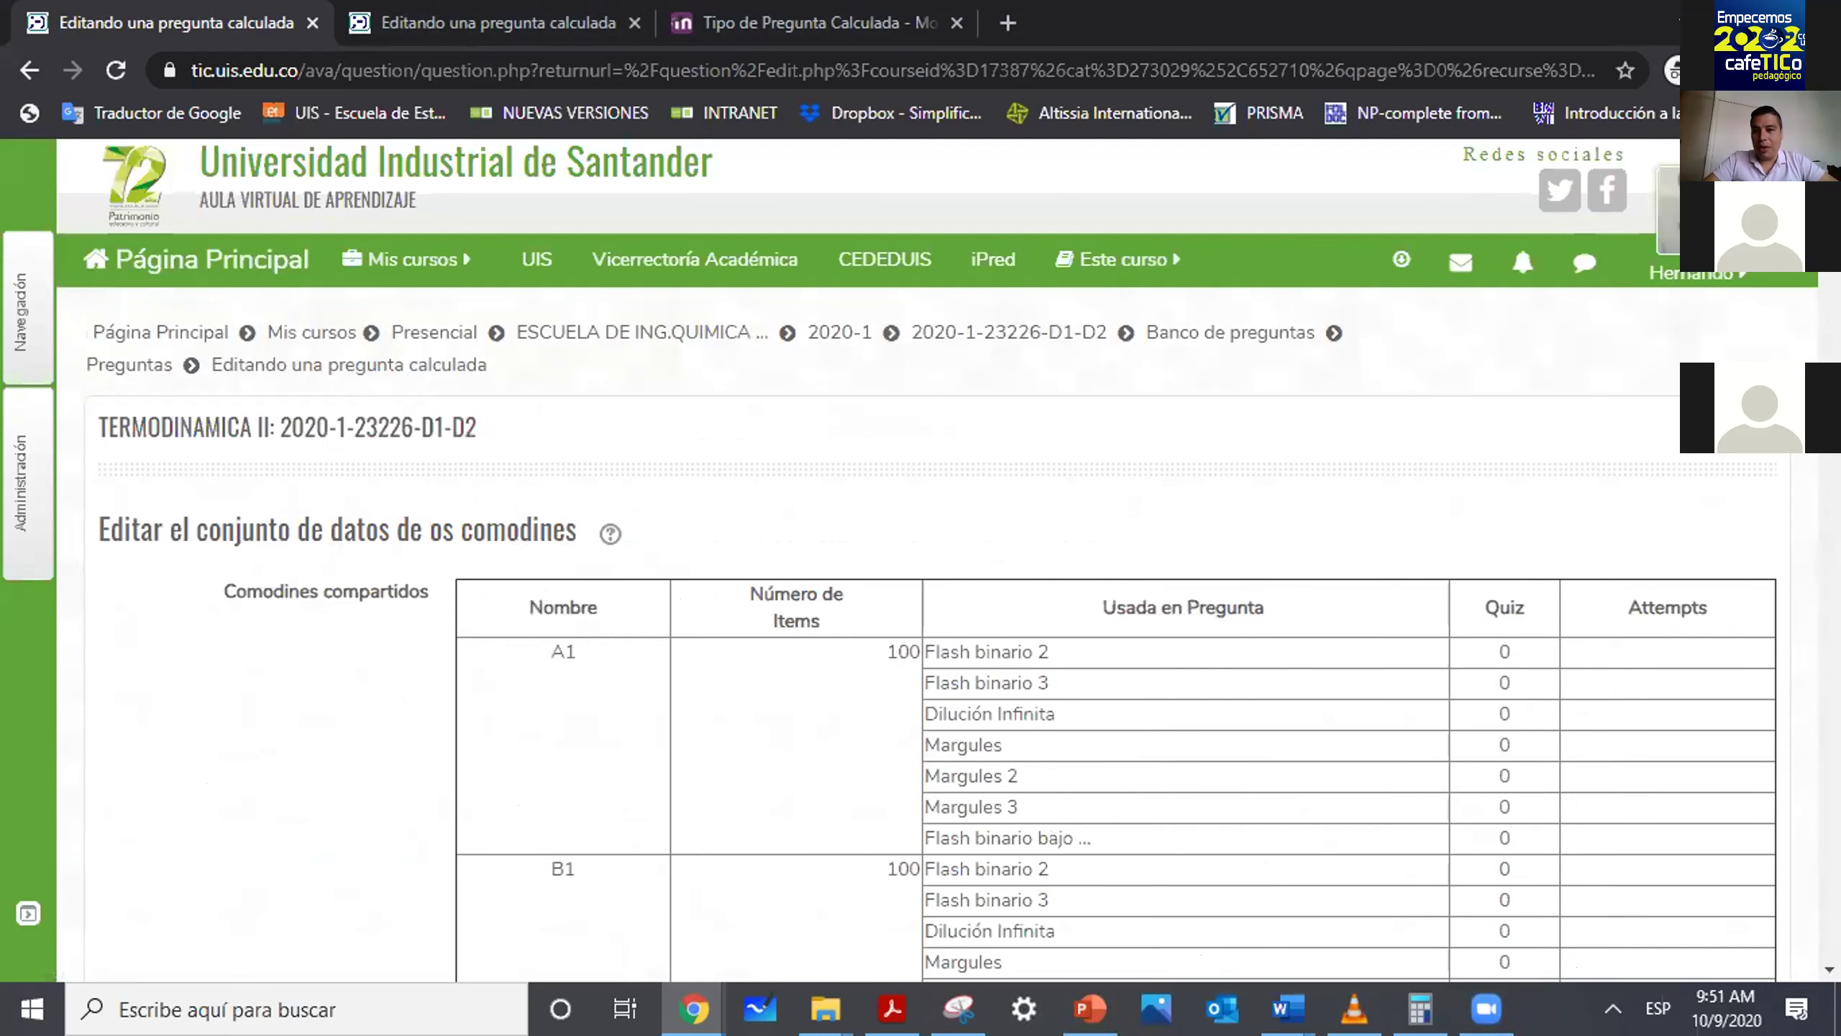
Look through the shared wildcards table on the dataset editing page, checking wildcard names, item counts and the questions using them.
scroll(1116, 581, "down", 15)
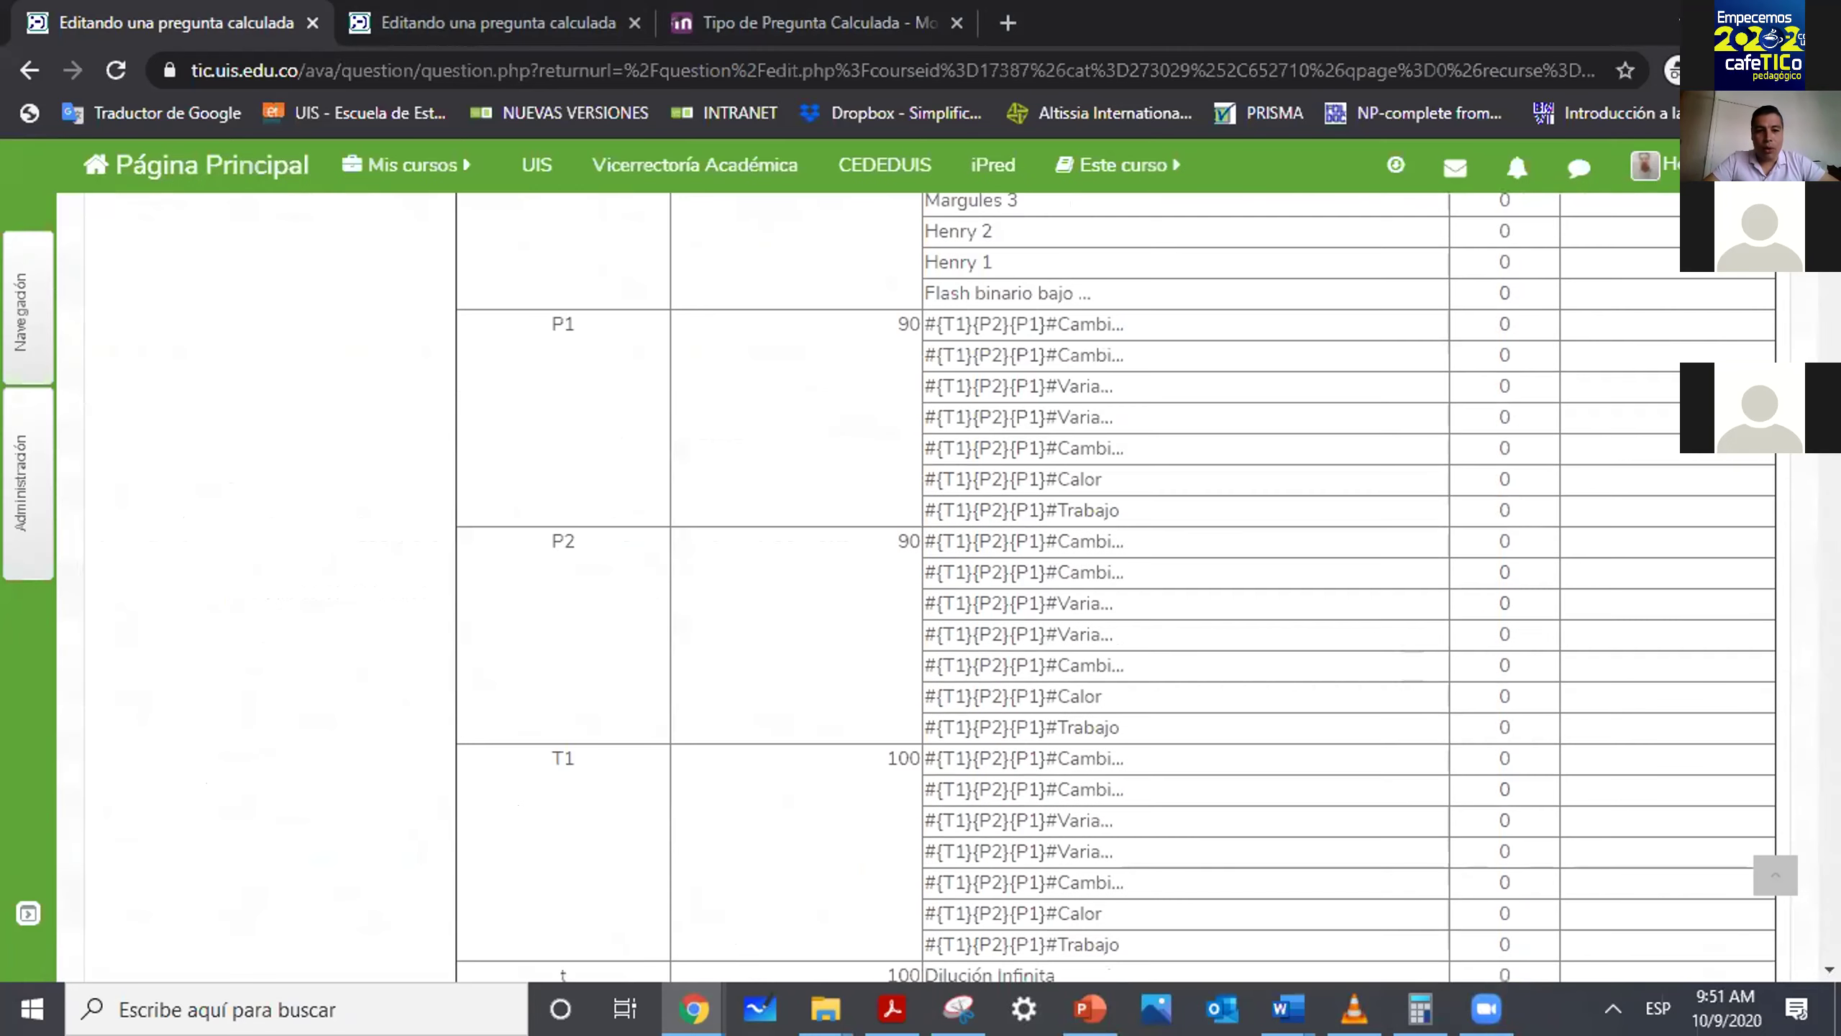
scroll(1117, 580, "down", 20)
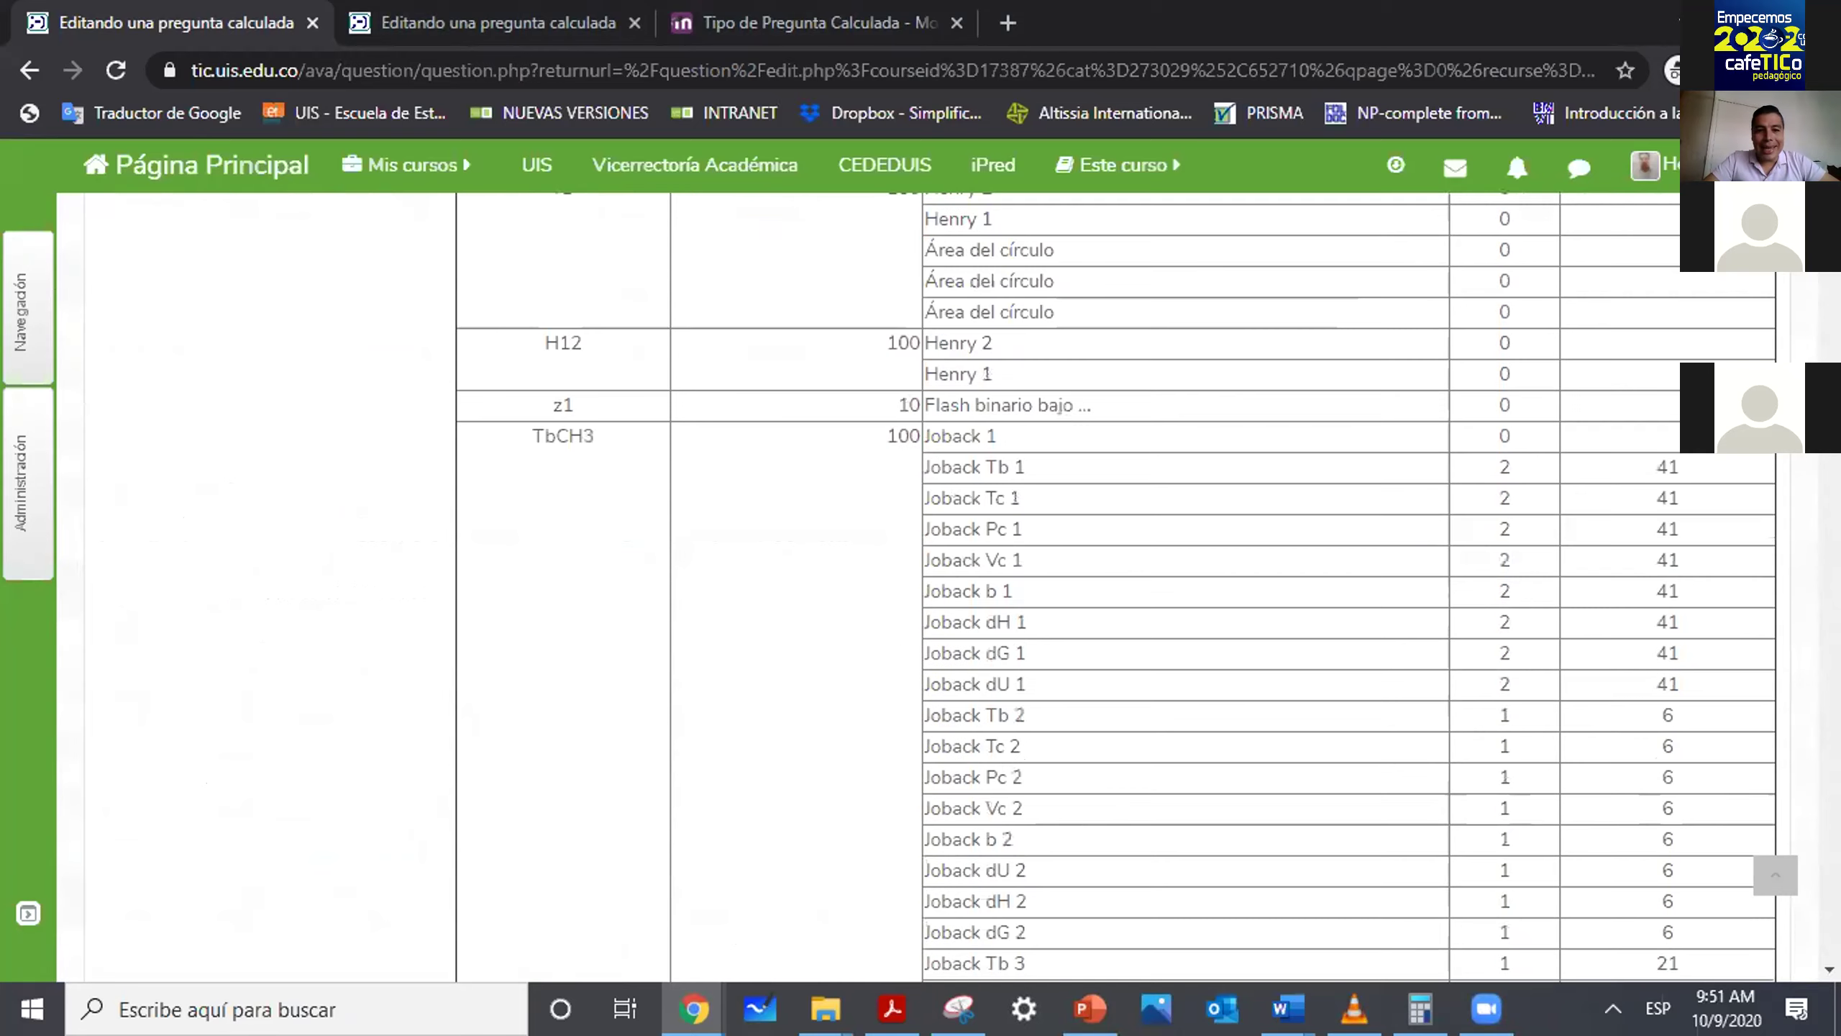
scroll(1116, 581, "down", 10)
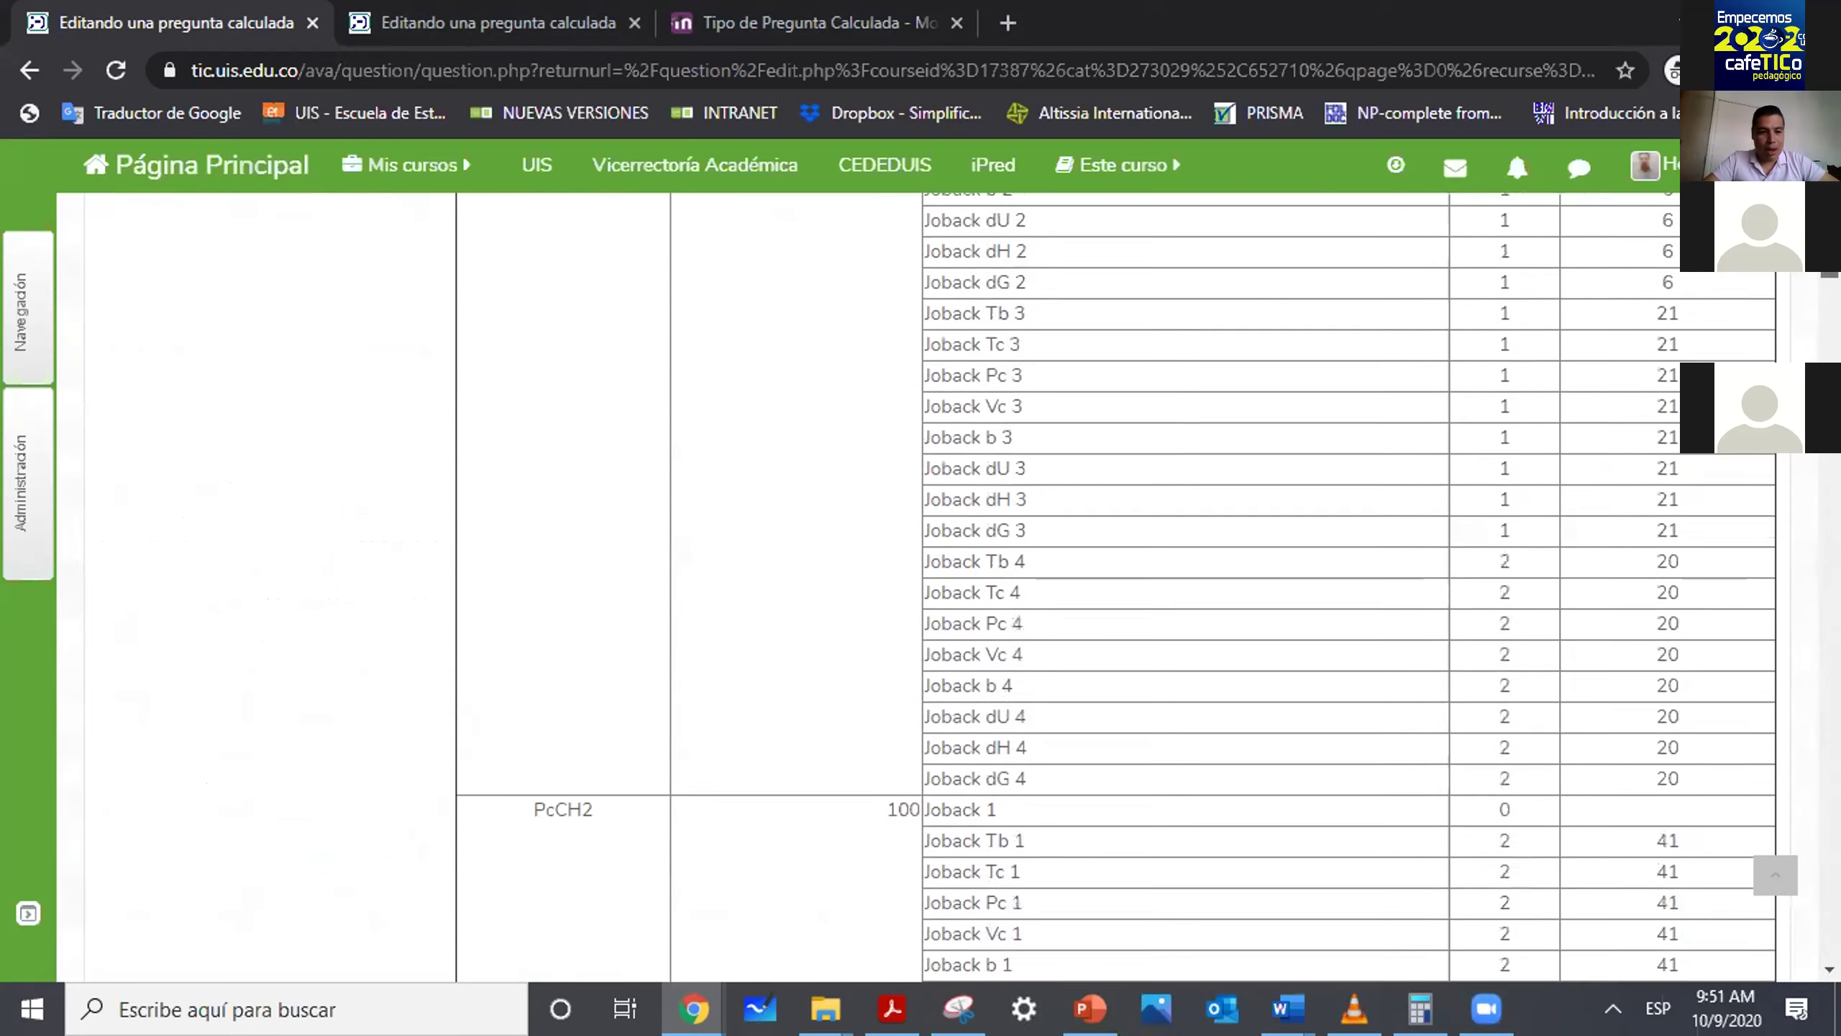
scroll(1348, 581, "up", 7)
scroll(1349, 581, "down", 2)
scroll(1349, 581, "down", 10)
scroll(1116, 580, "up", 20)
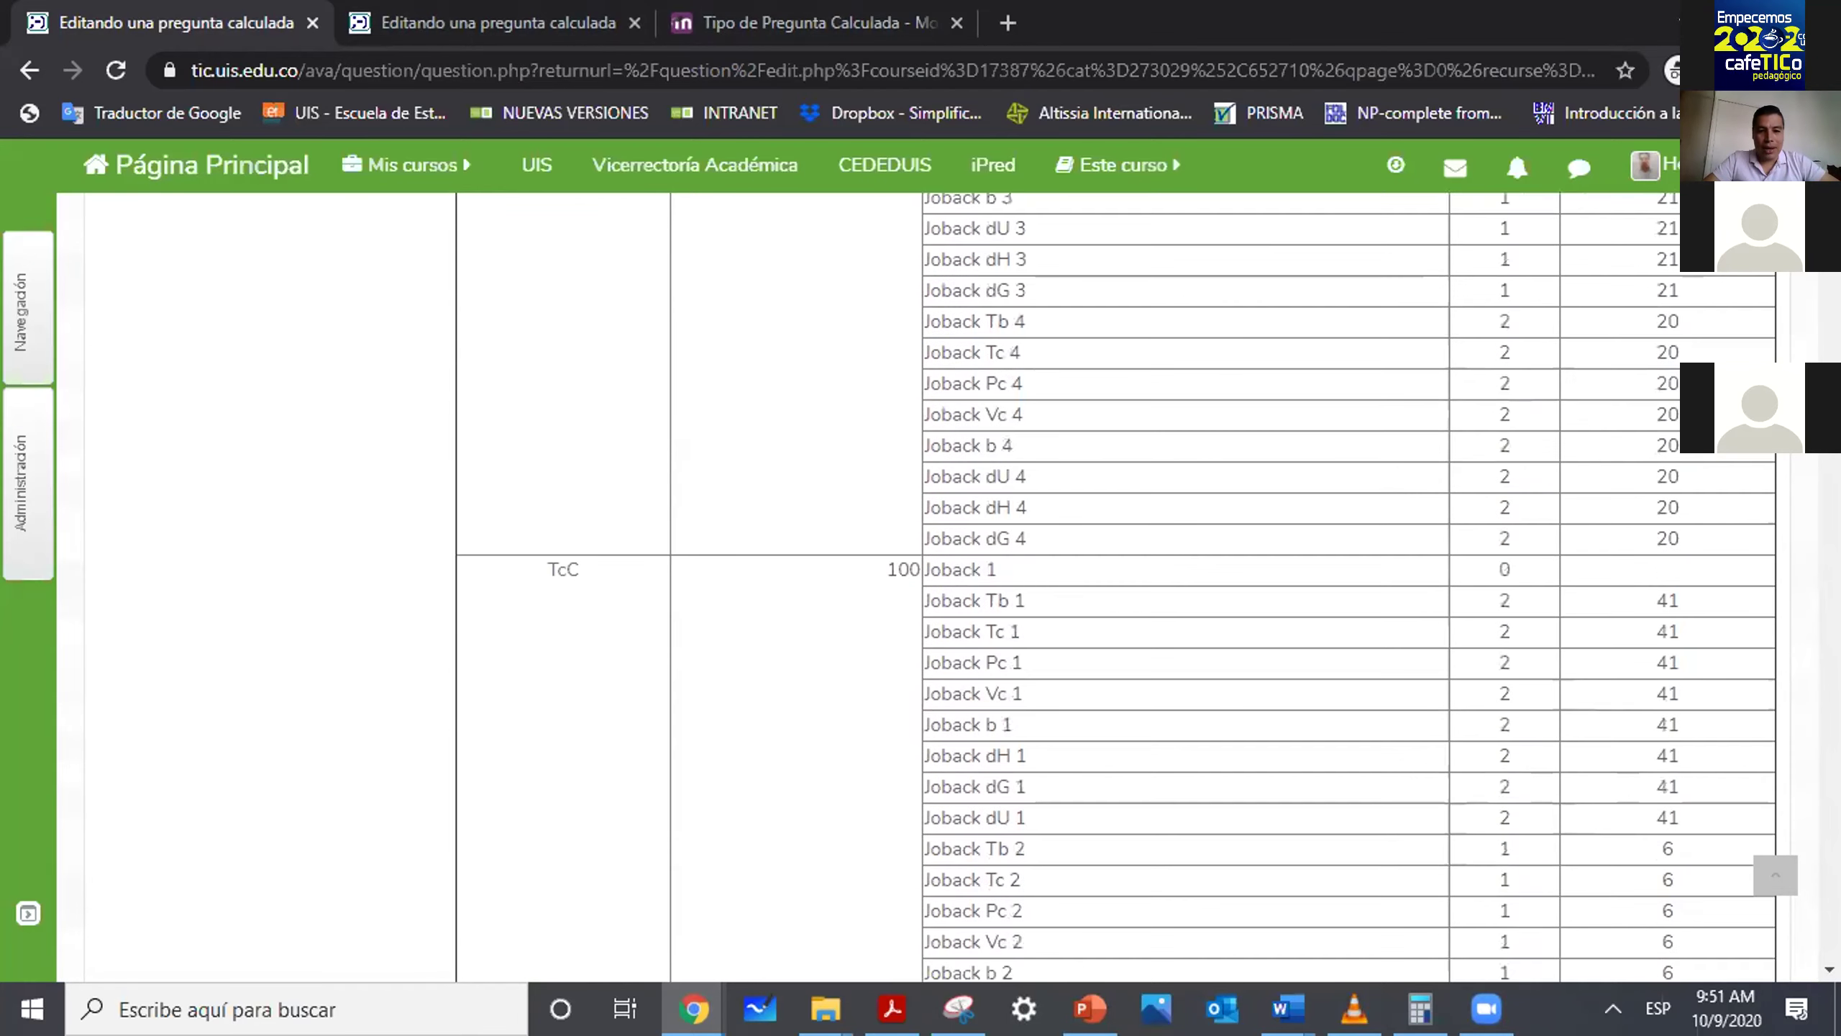
scroll(1117, 581, "up", 20)
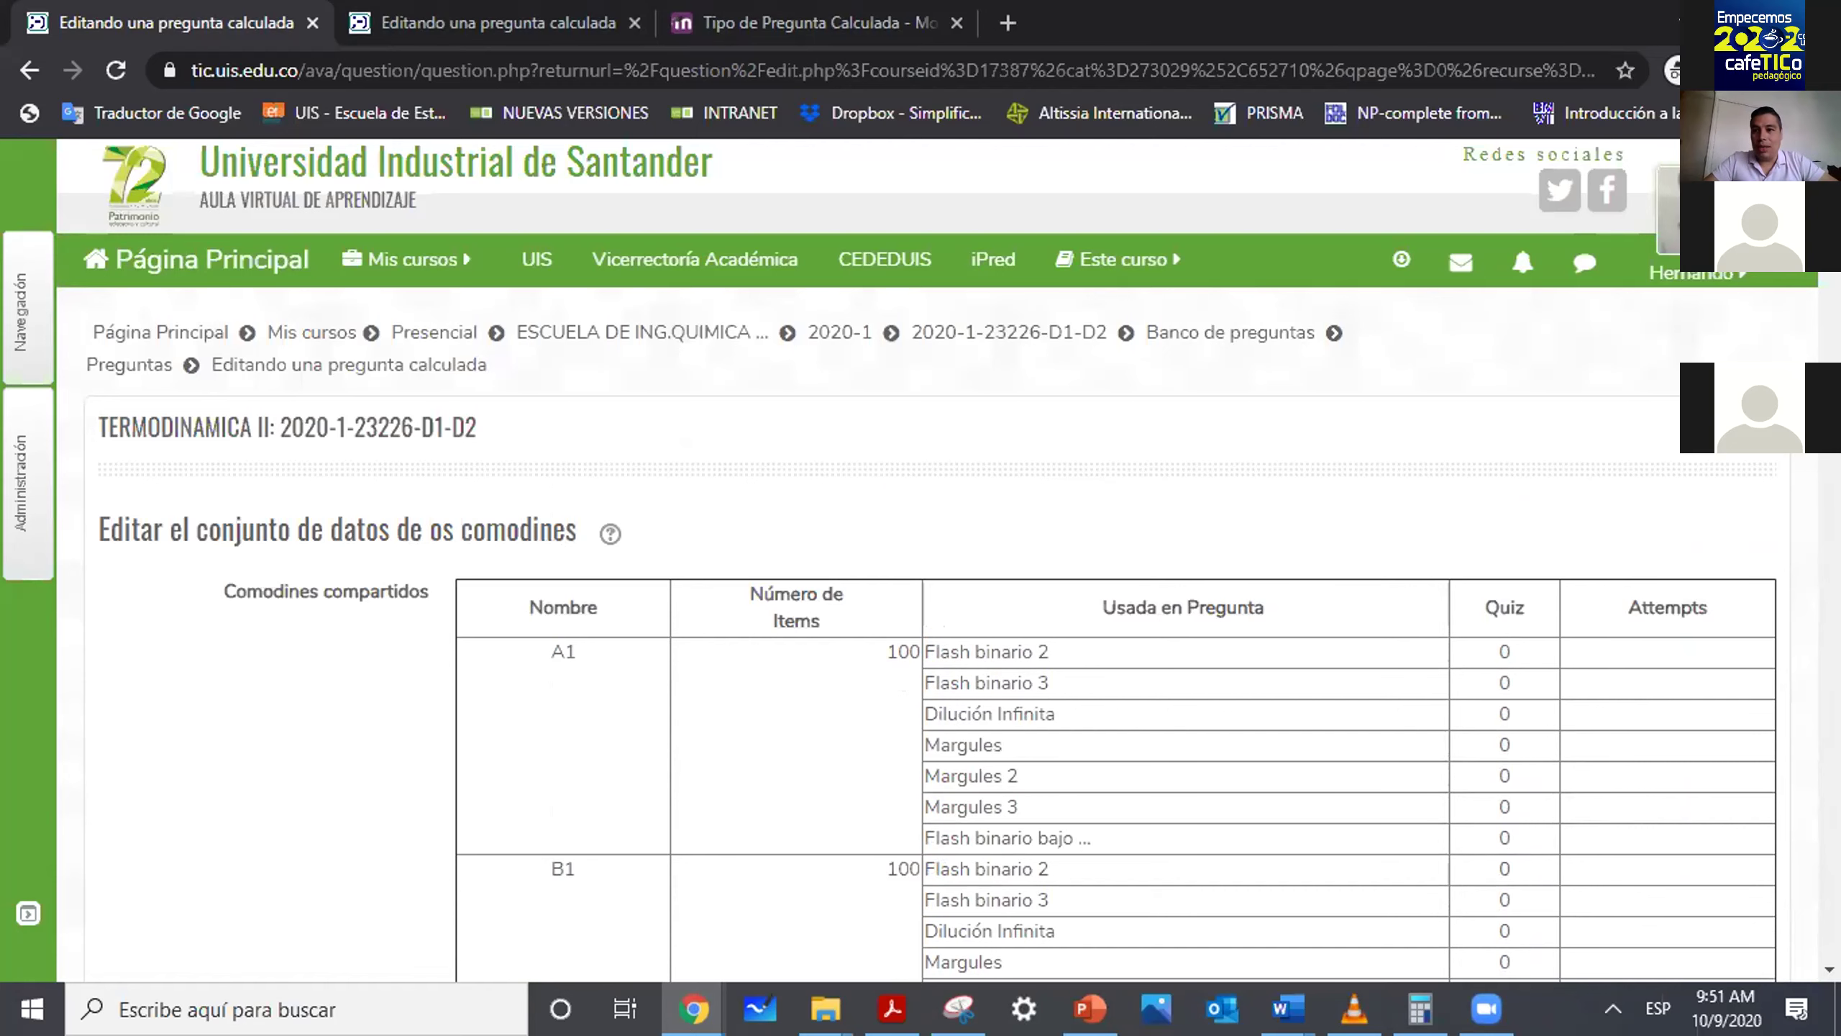
scroll(1117, 725, "down", 5)
scroll(1116, 725, "up", 5)
scroll(873, 467, "down", 10)
scroll(873, 468, "up", 10)
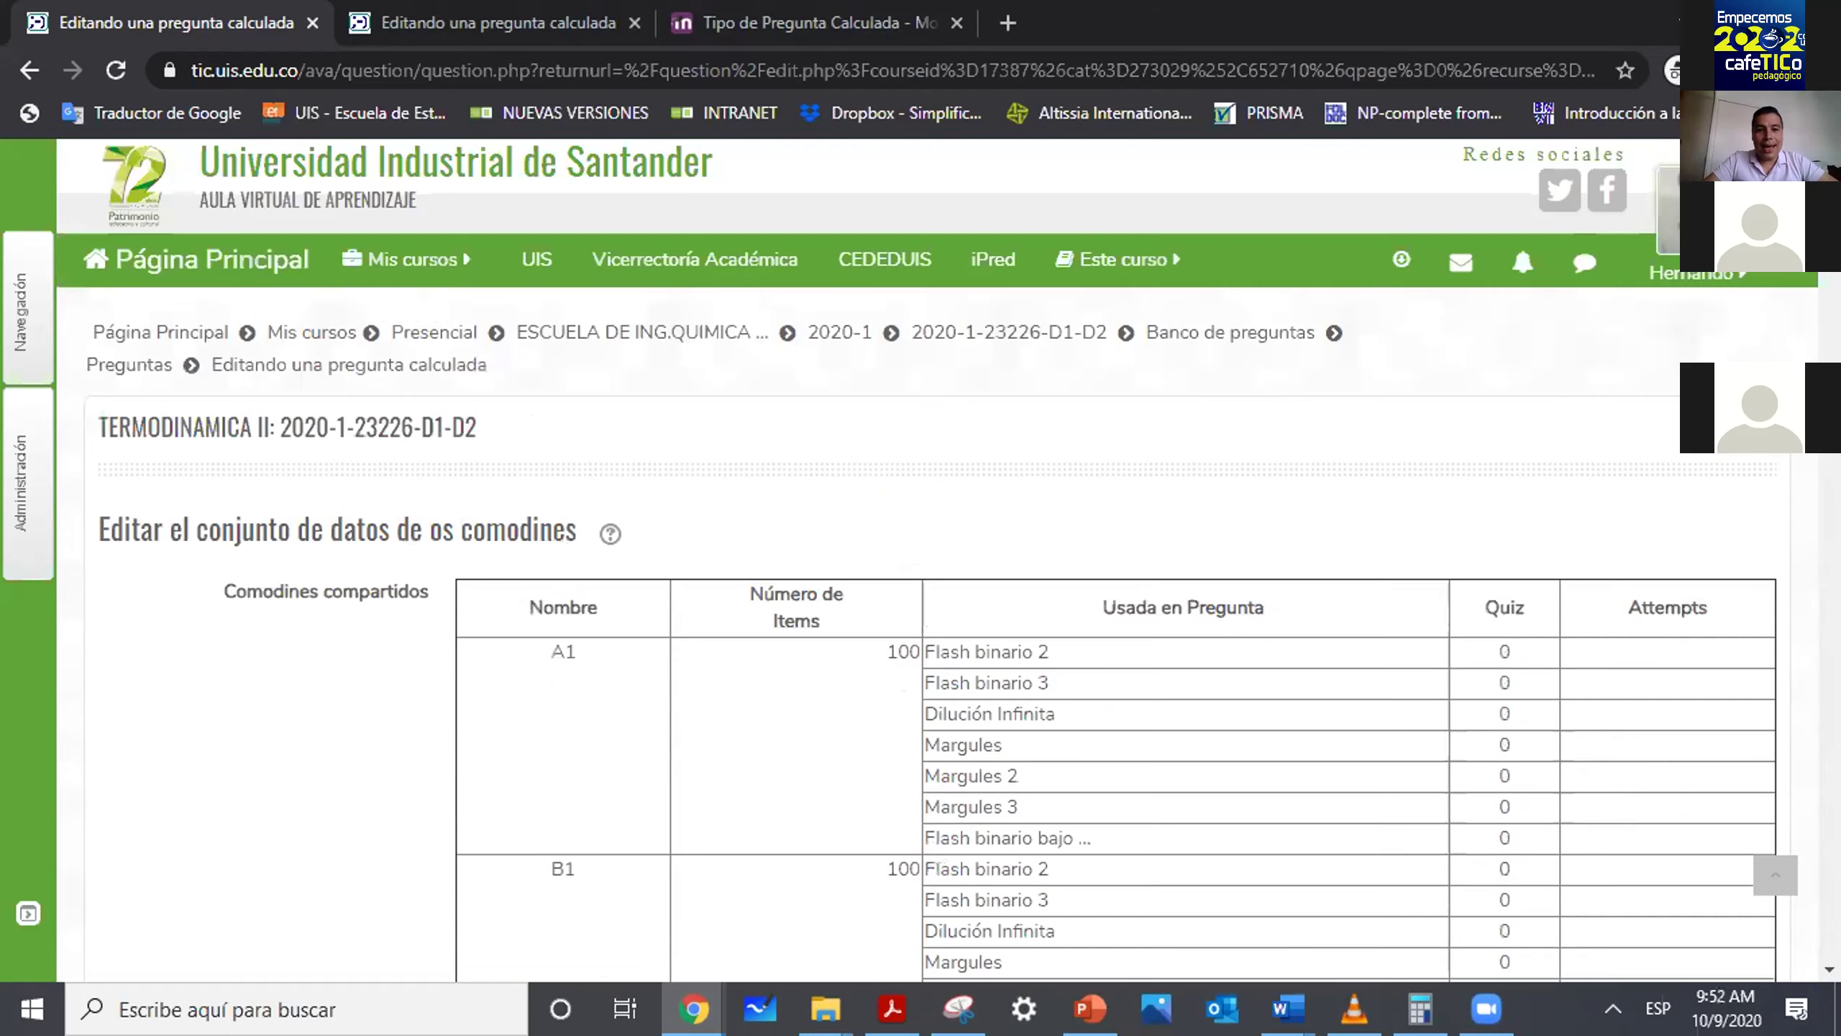
scroll(1743, 159, "down", 20)
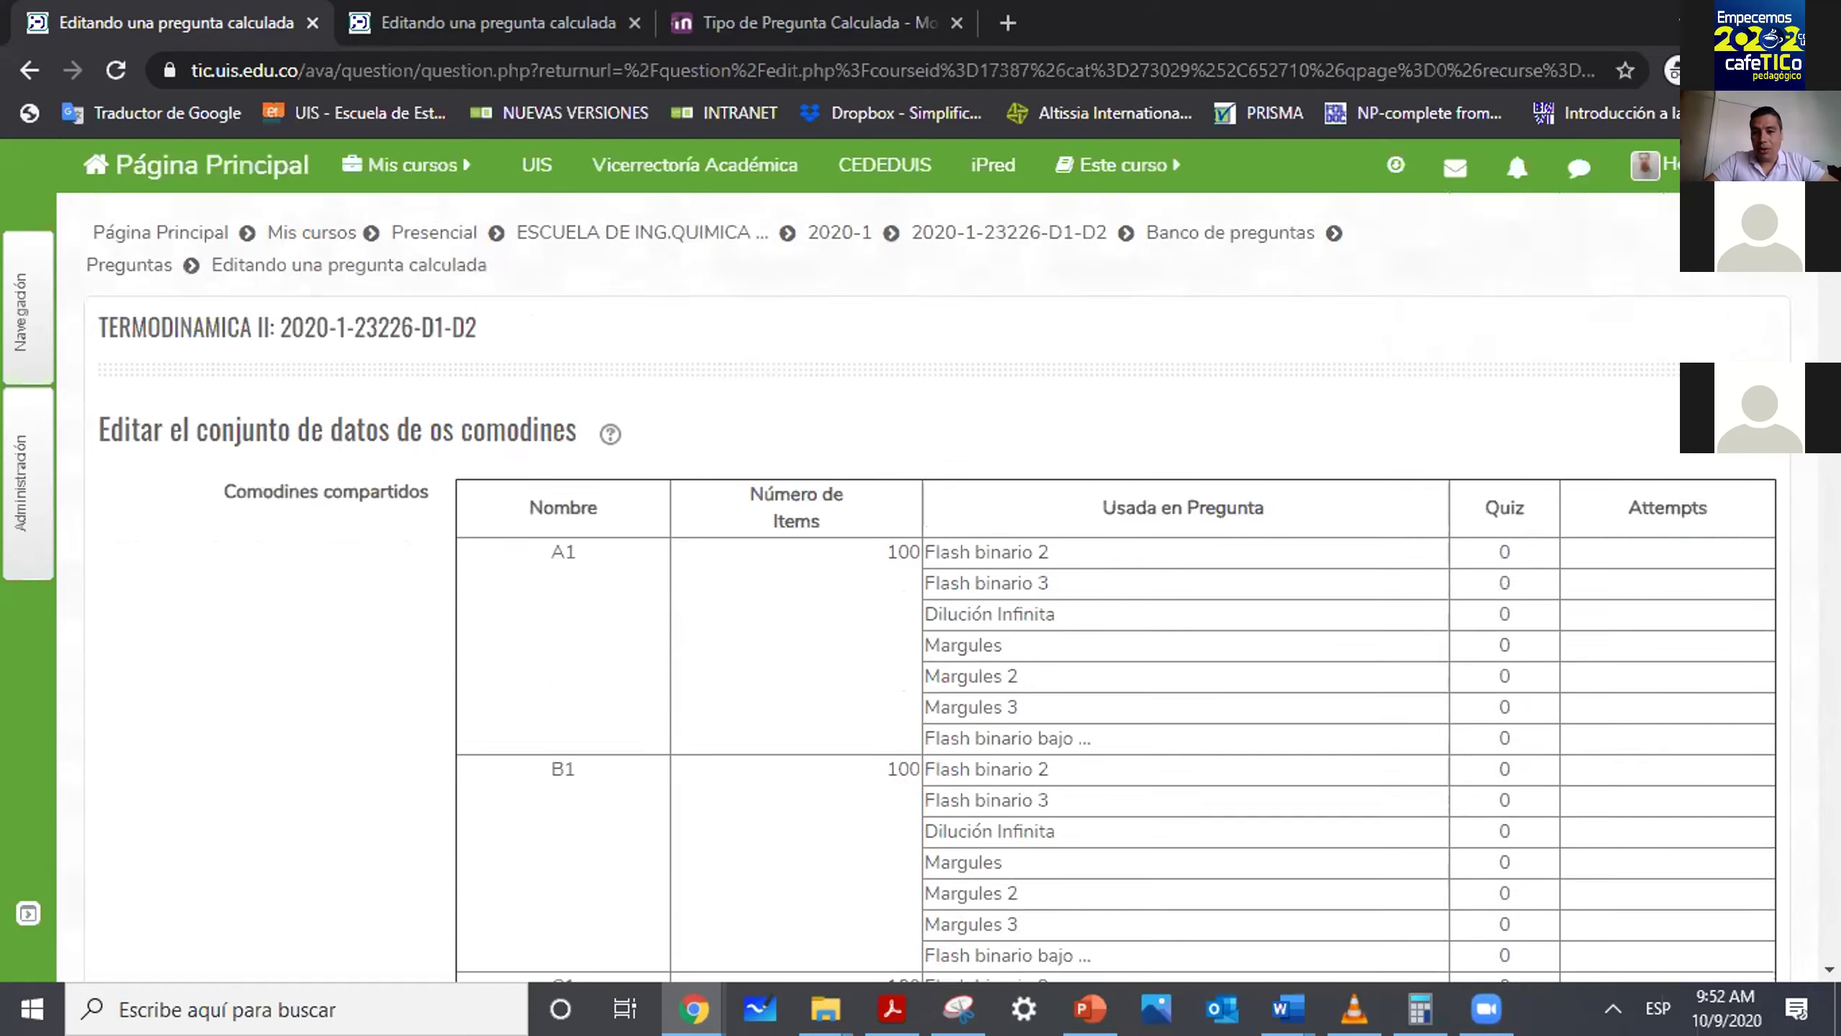
scroll(935, 587, "up", 15)
scroll(936, 587, "down", 15)
scroll(935, 588, "up", 15)
scroll(935, 588, "up", 20)
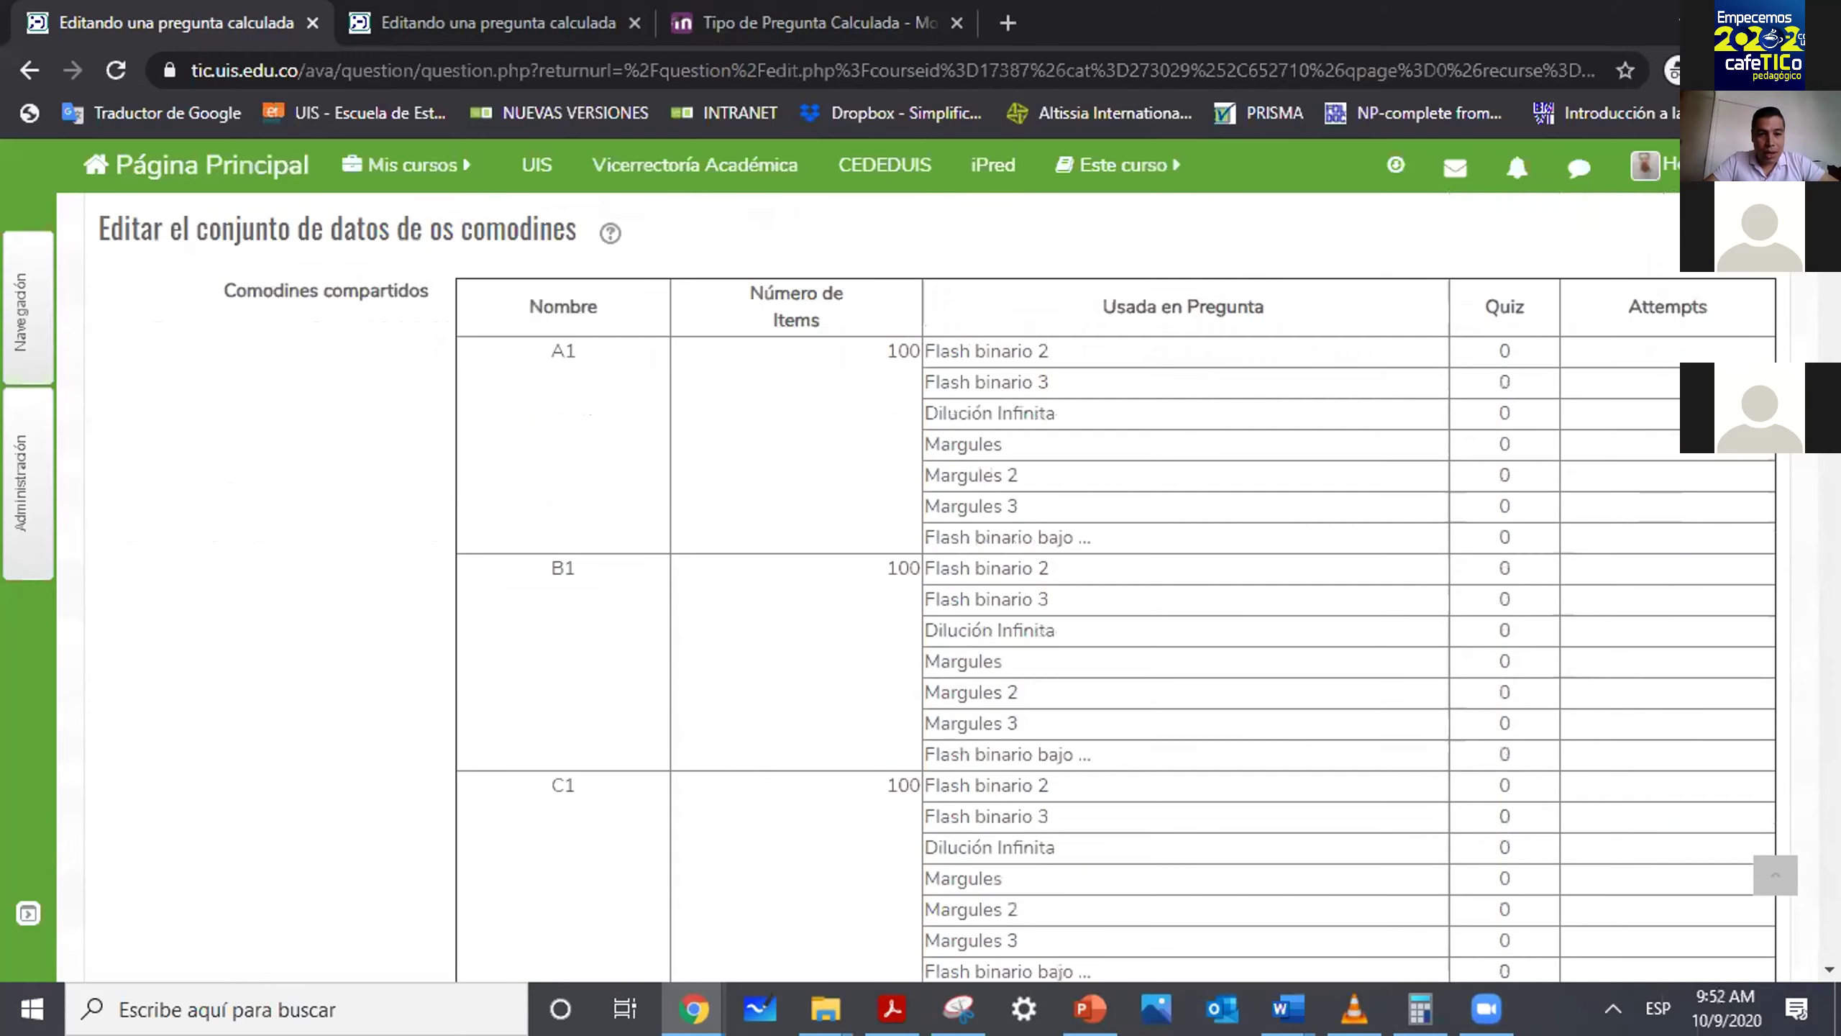
Return to the question form and change the radius wildcard in the question text to {RR}.
left_click(26, 70)
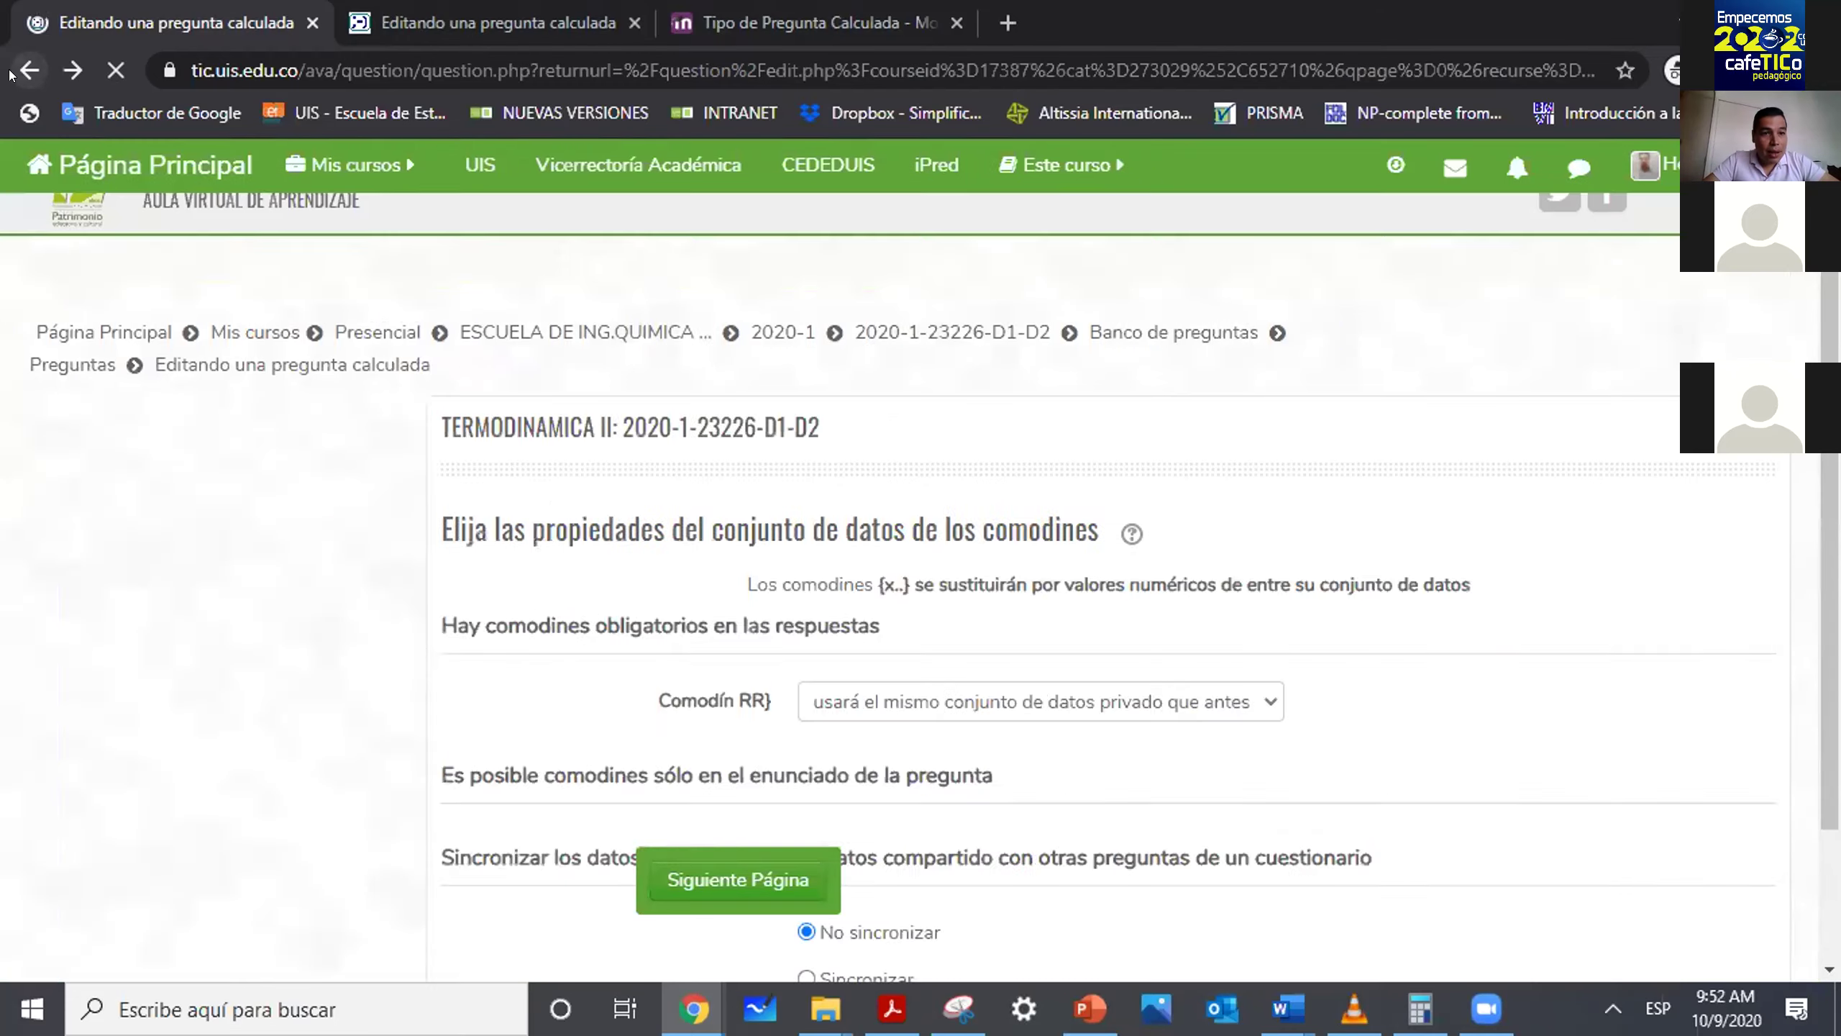
left_click(26, 71)
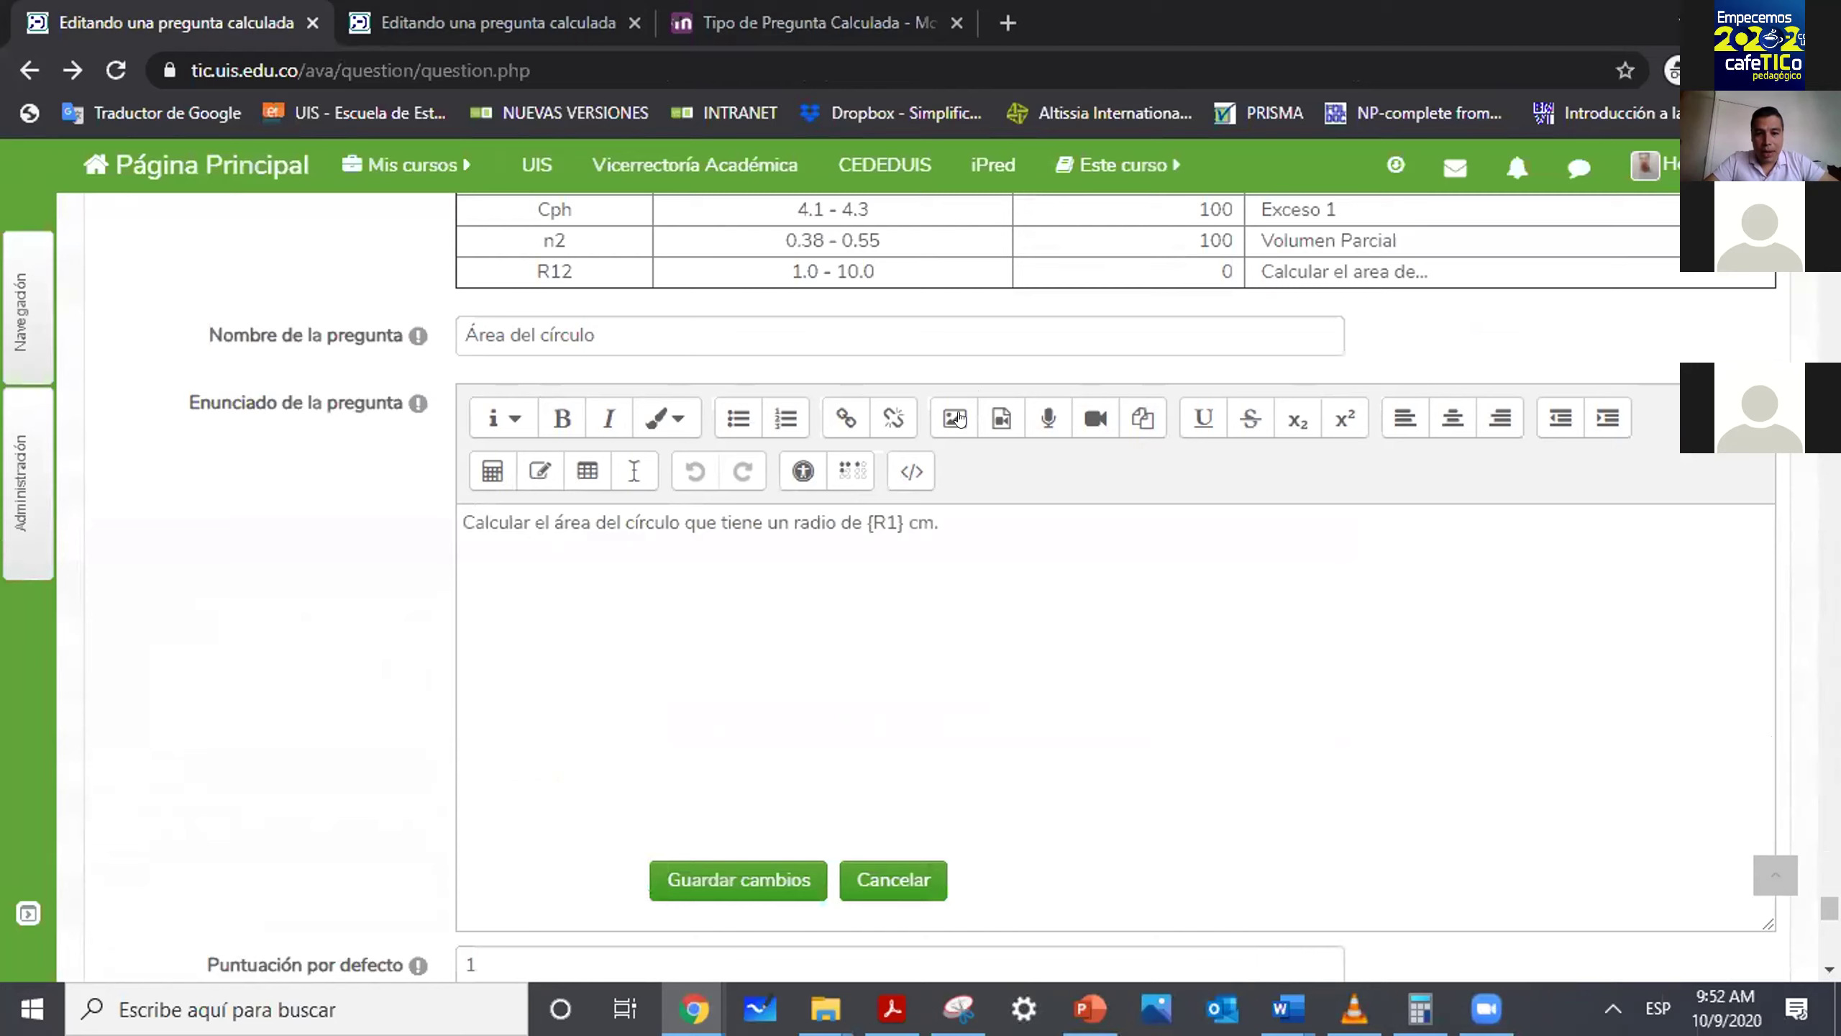
left_click(891, 514)
key("BackSpace")
type("R")
Set the formula for answer 1 to pi()*pow({RR},2) and save the question changes.
scroll(1582, 722, "down", 10)
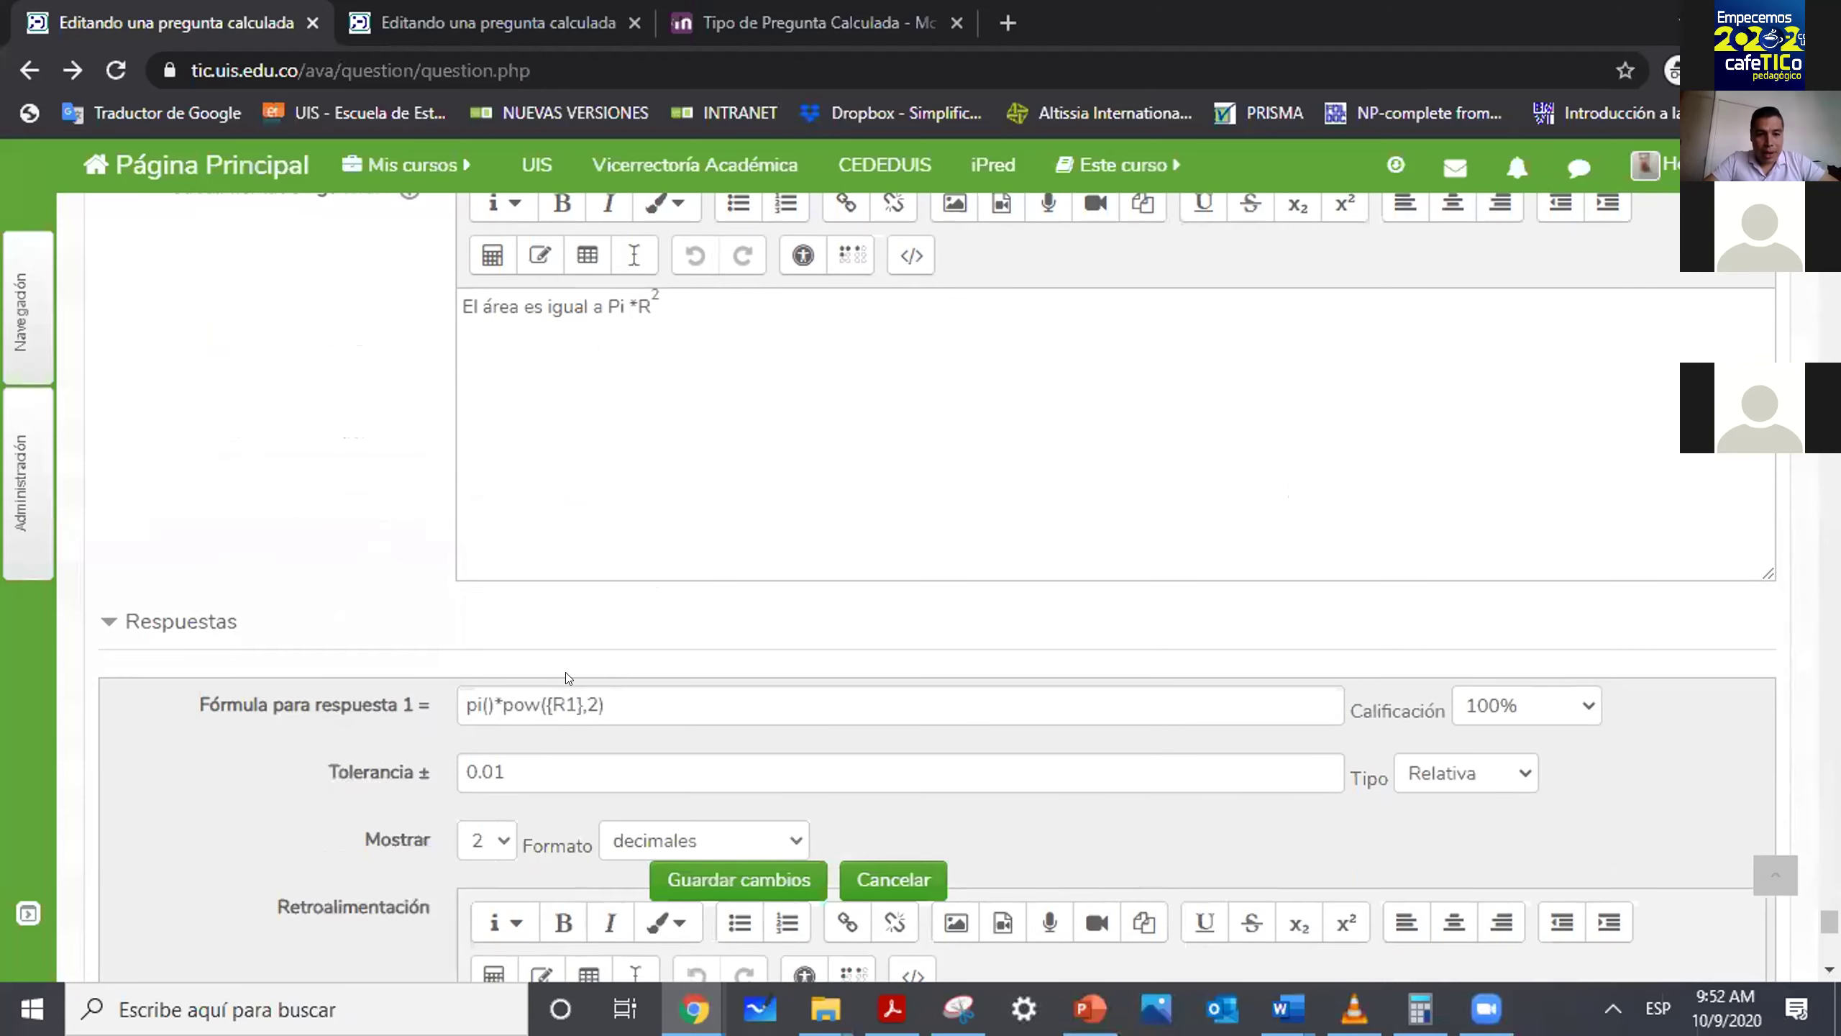
left_click(570, 700)
key("BackSpace")
type("R")
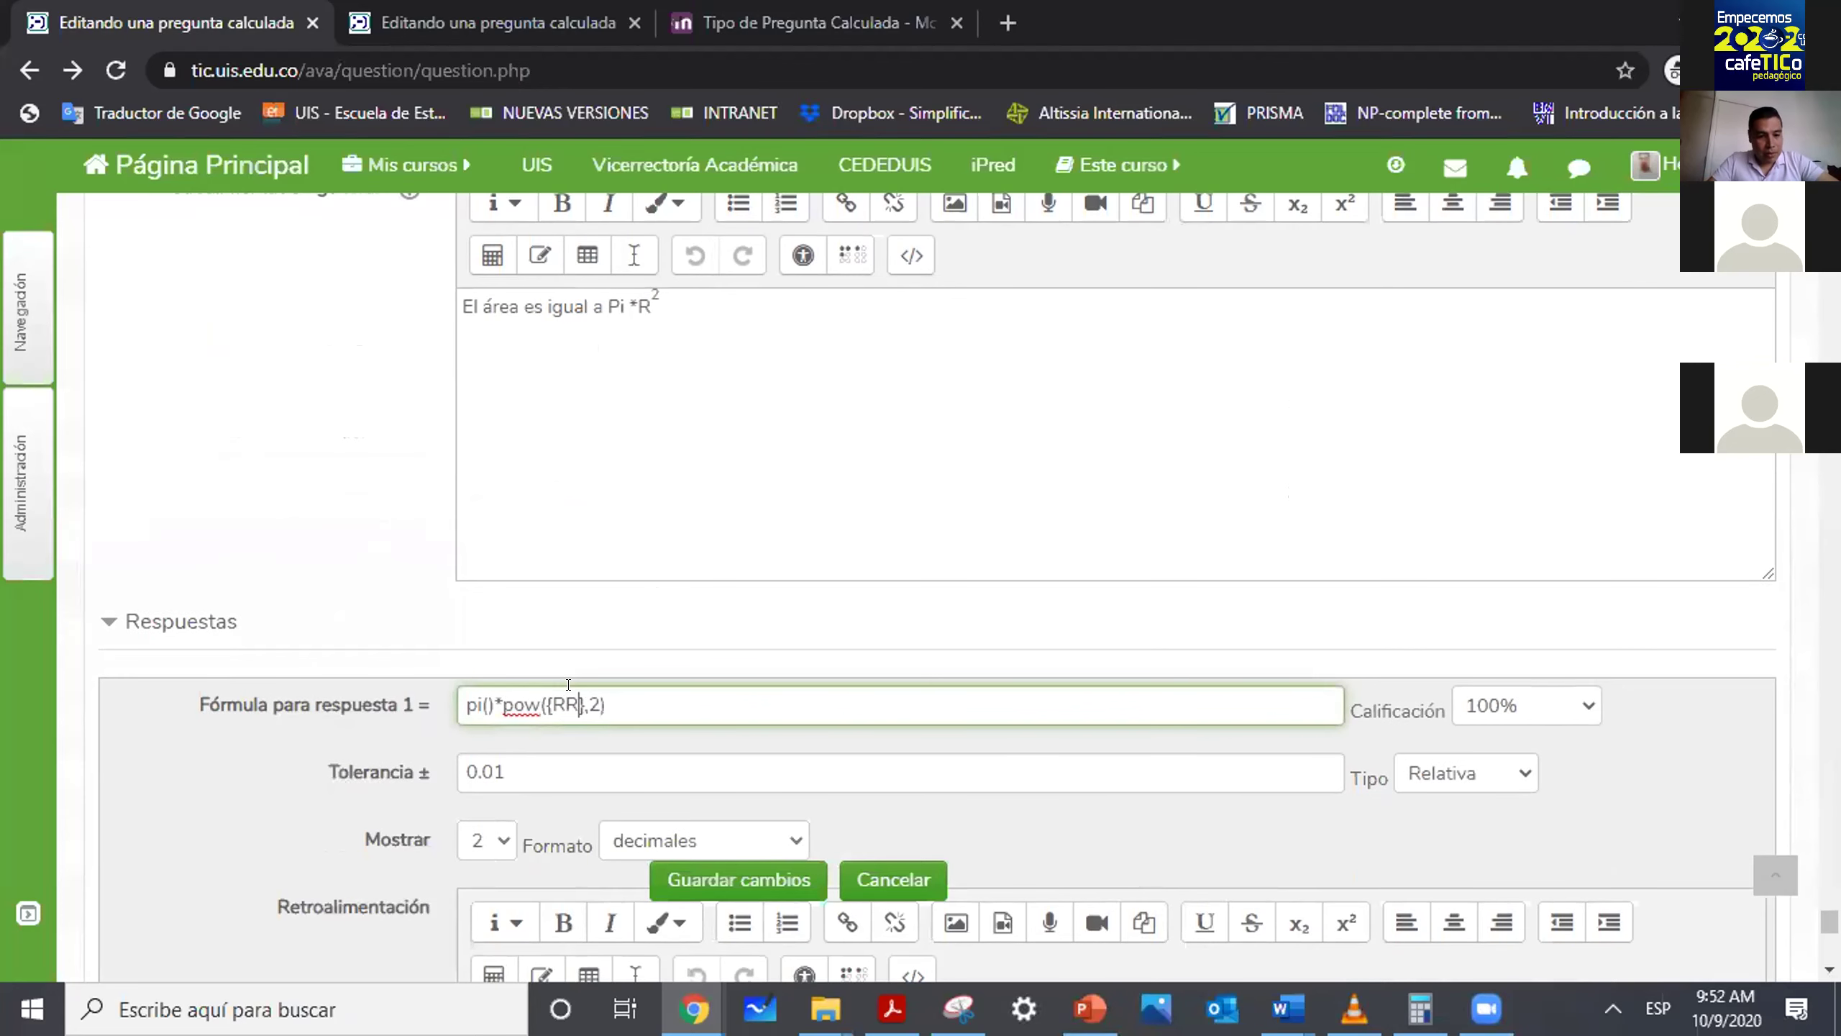
left_click(702, 891)
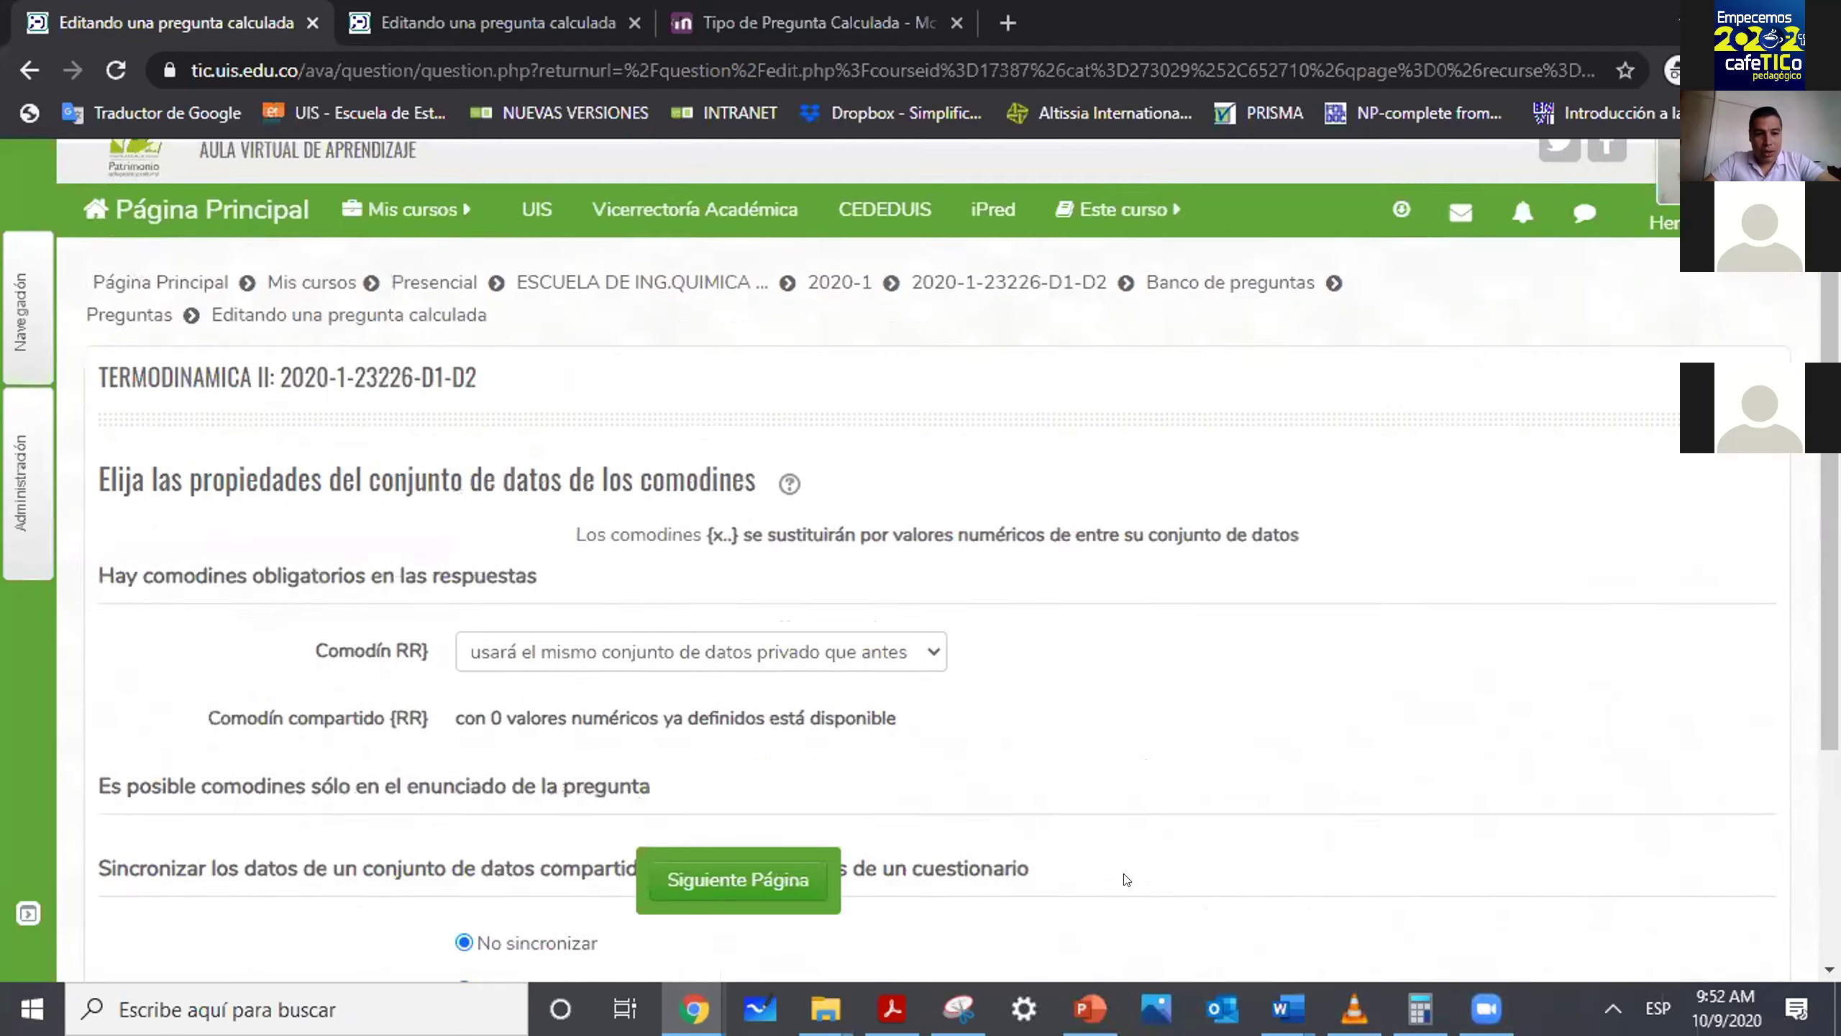
Assign wildcard RR the already existing shared dataset with the Sincronizar option, and continue to the dataset editing page.
scroll(1122, 876, "down", 3)
left_click(765, 398)
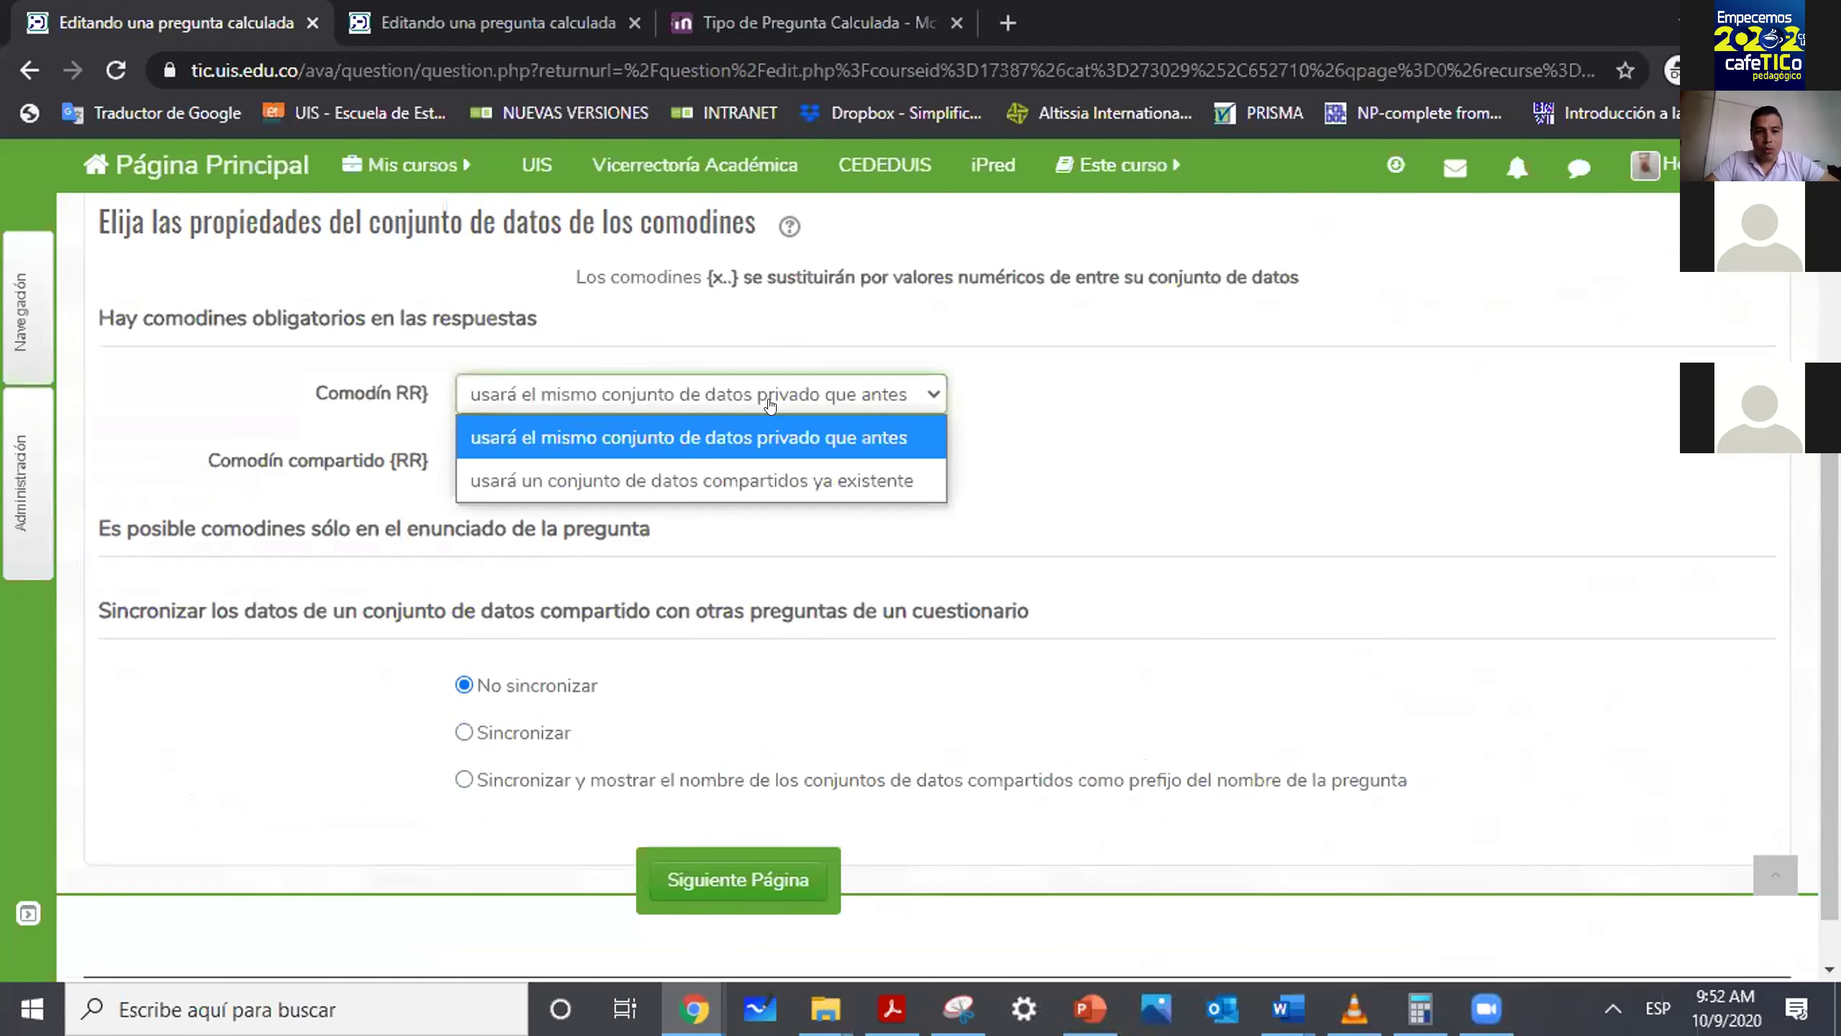
left_click(757, 483)
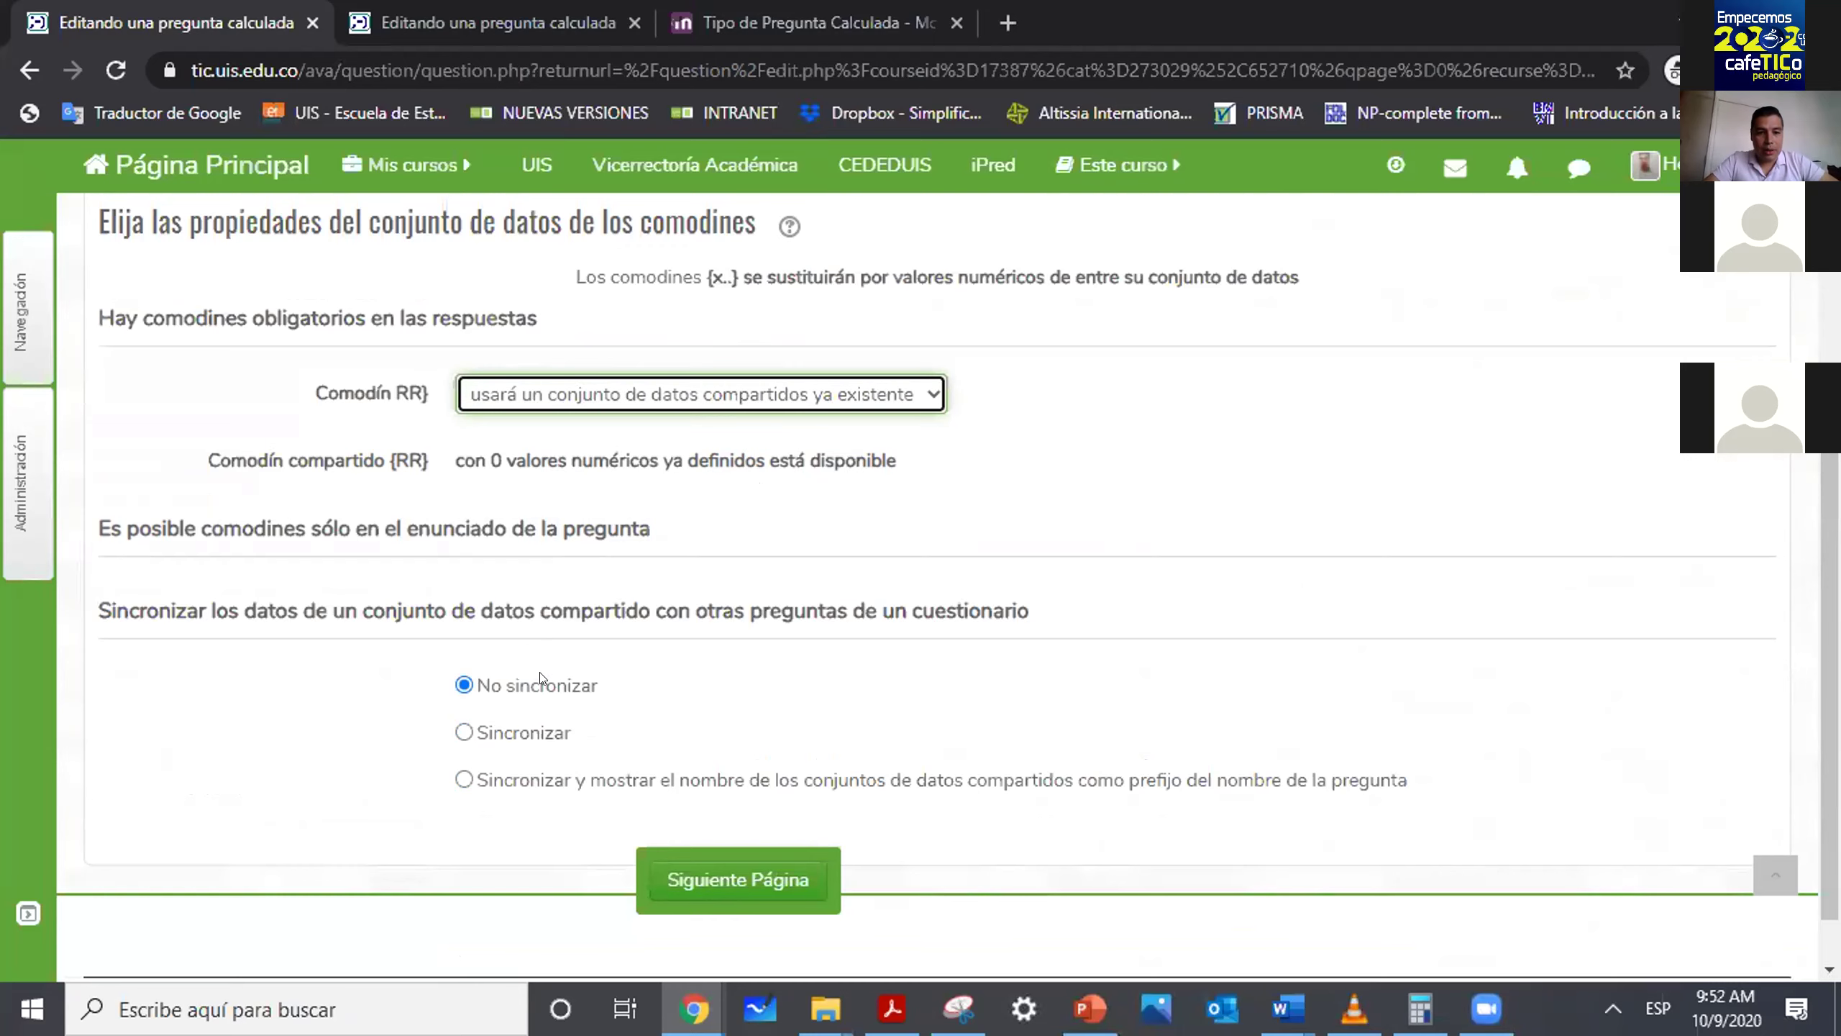
left_click(529, 730)
left_click(712, 874)
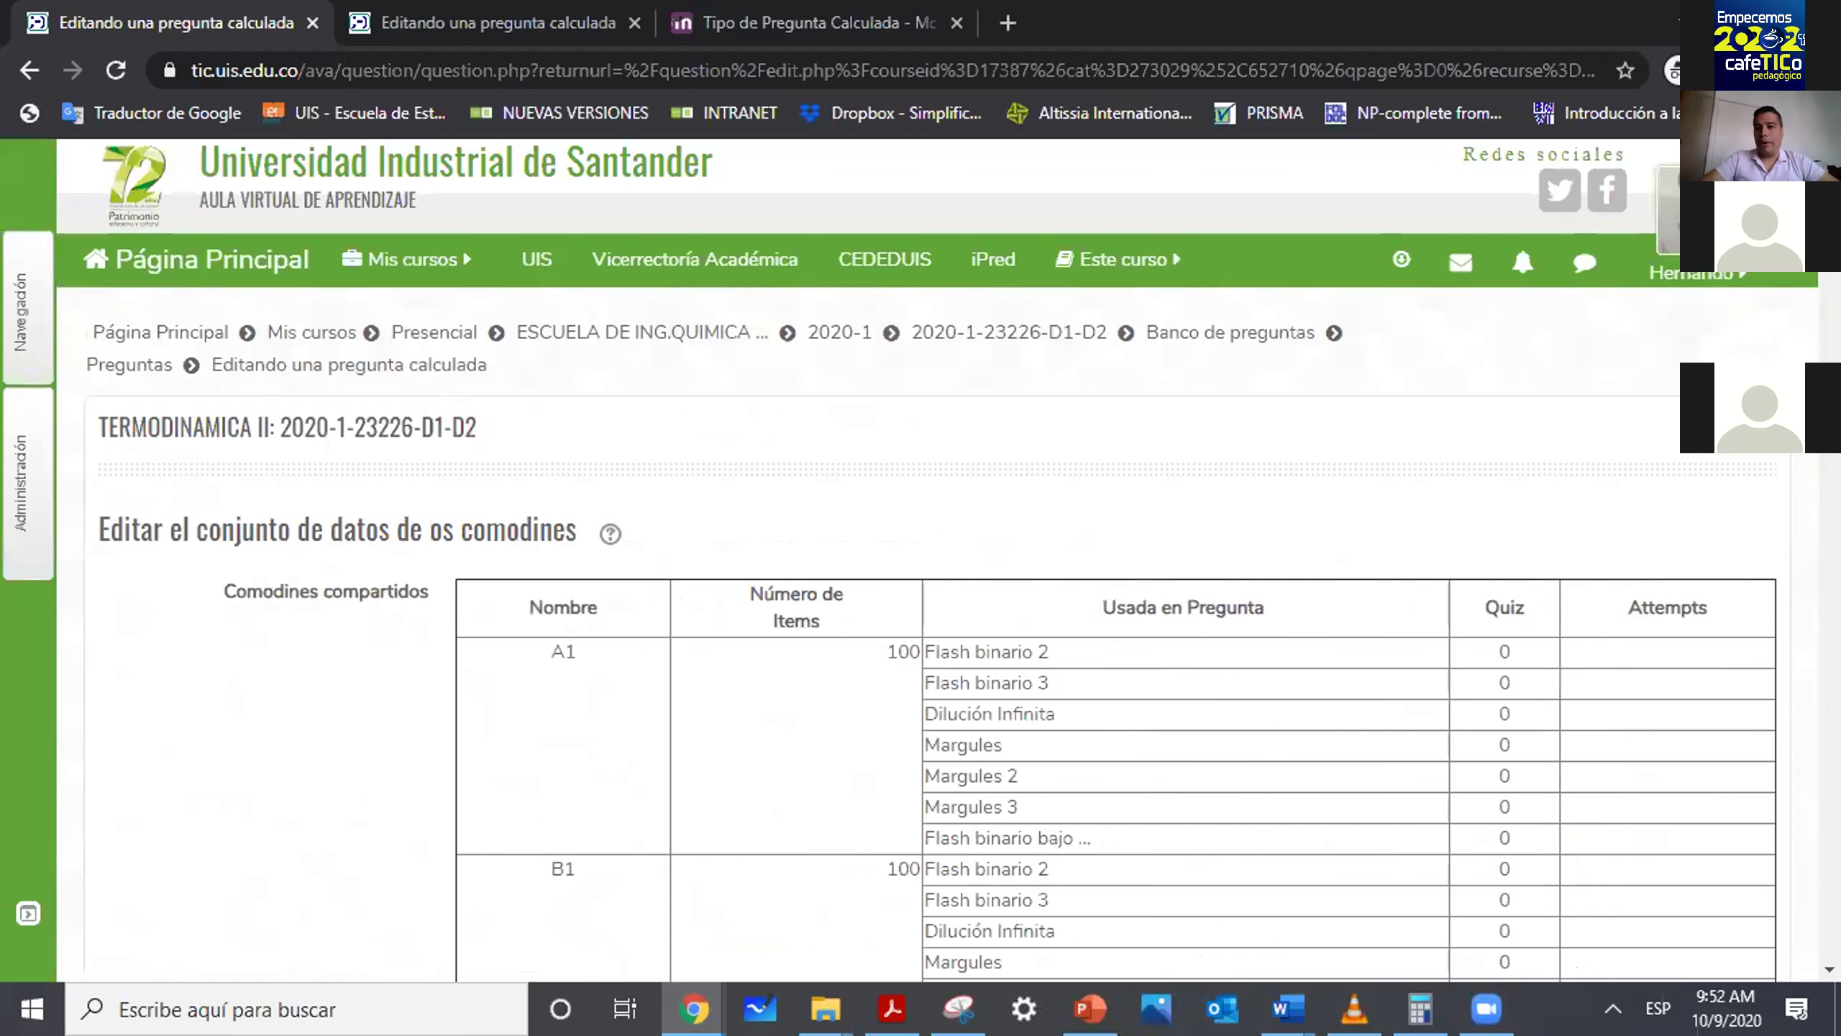
Set the value range of the shared wildcard {RR} to a minimum of 10 and a maximum of 50.
scroll(920, 580, "down", 20)
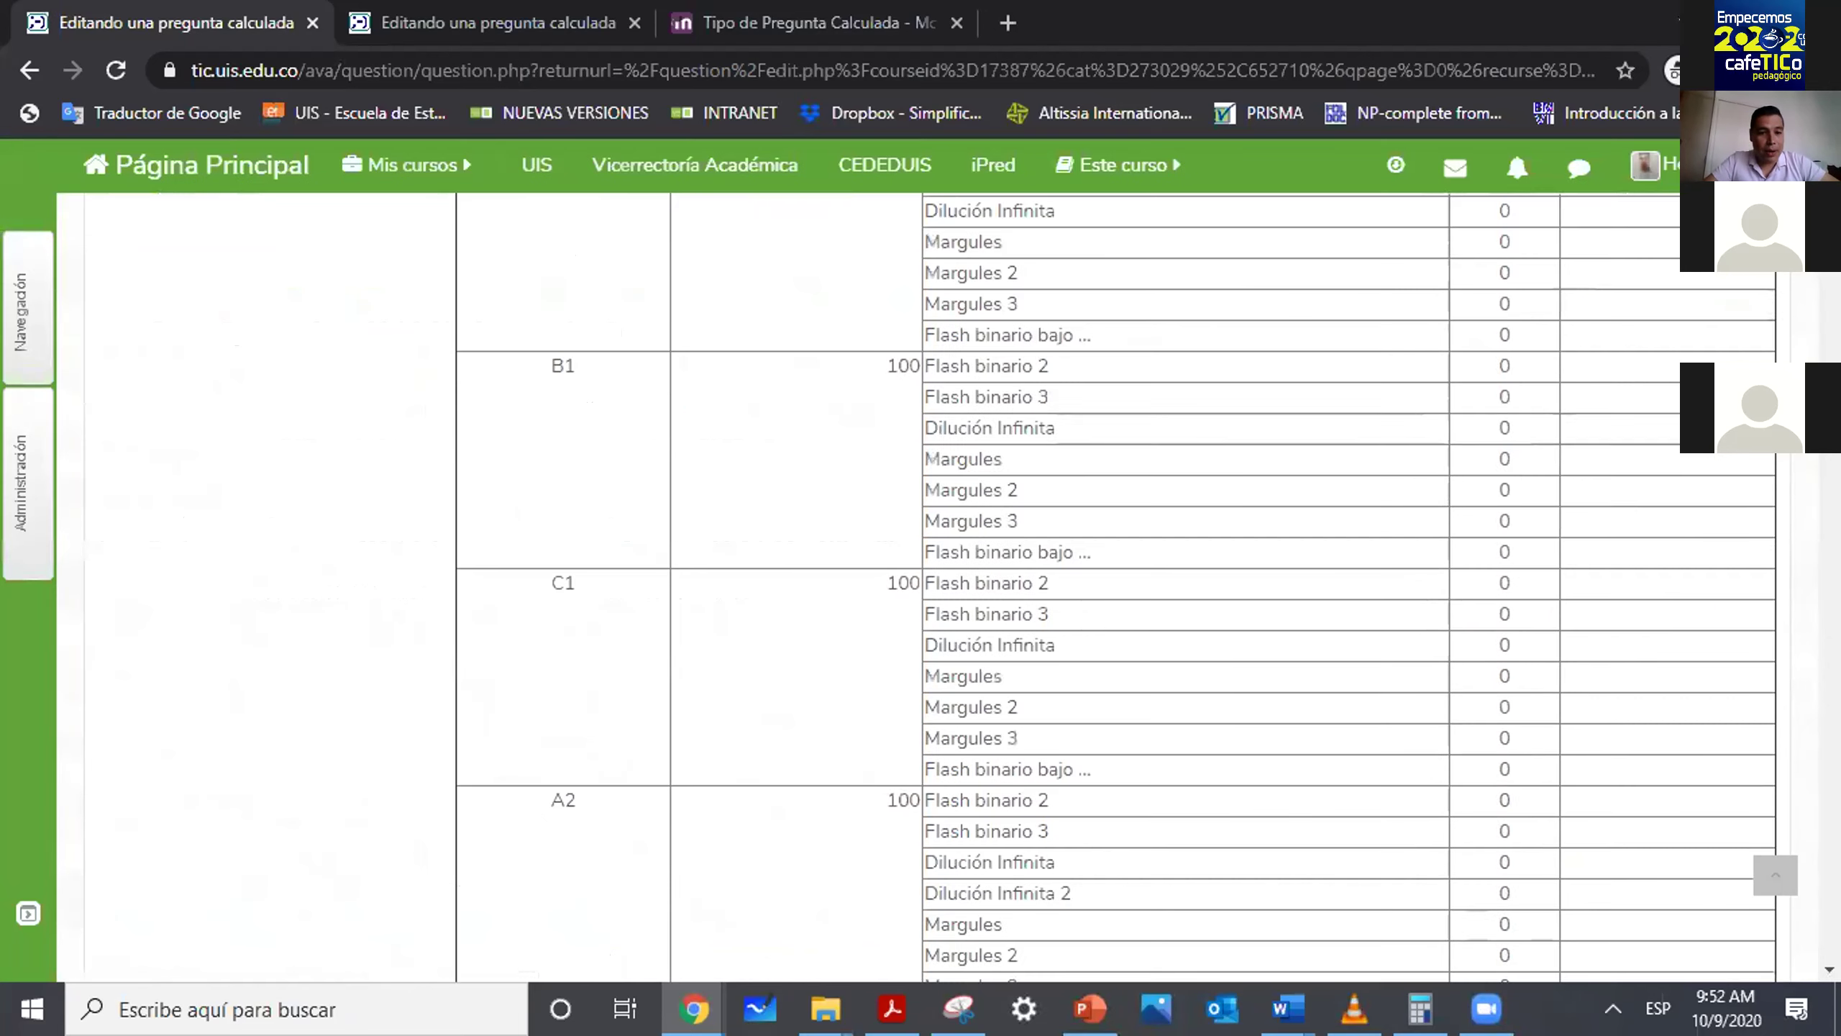
scroll(1349, 588, "down", 20)
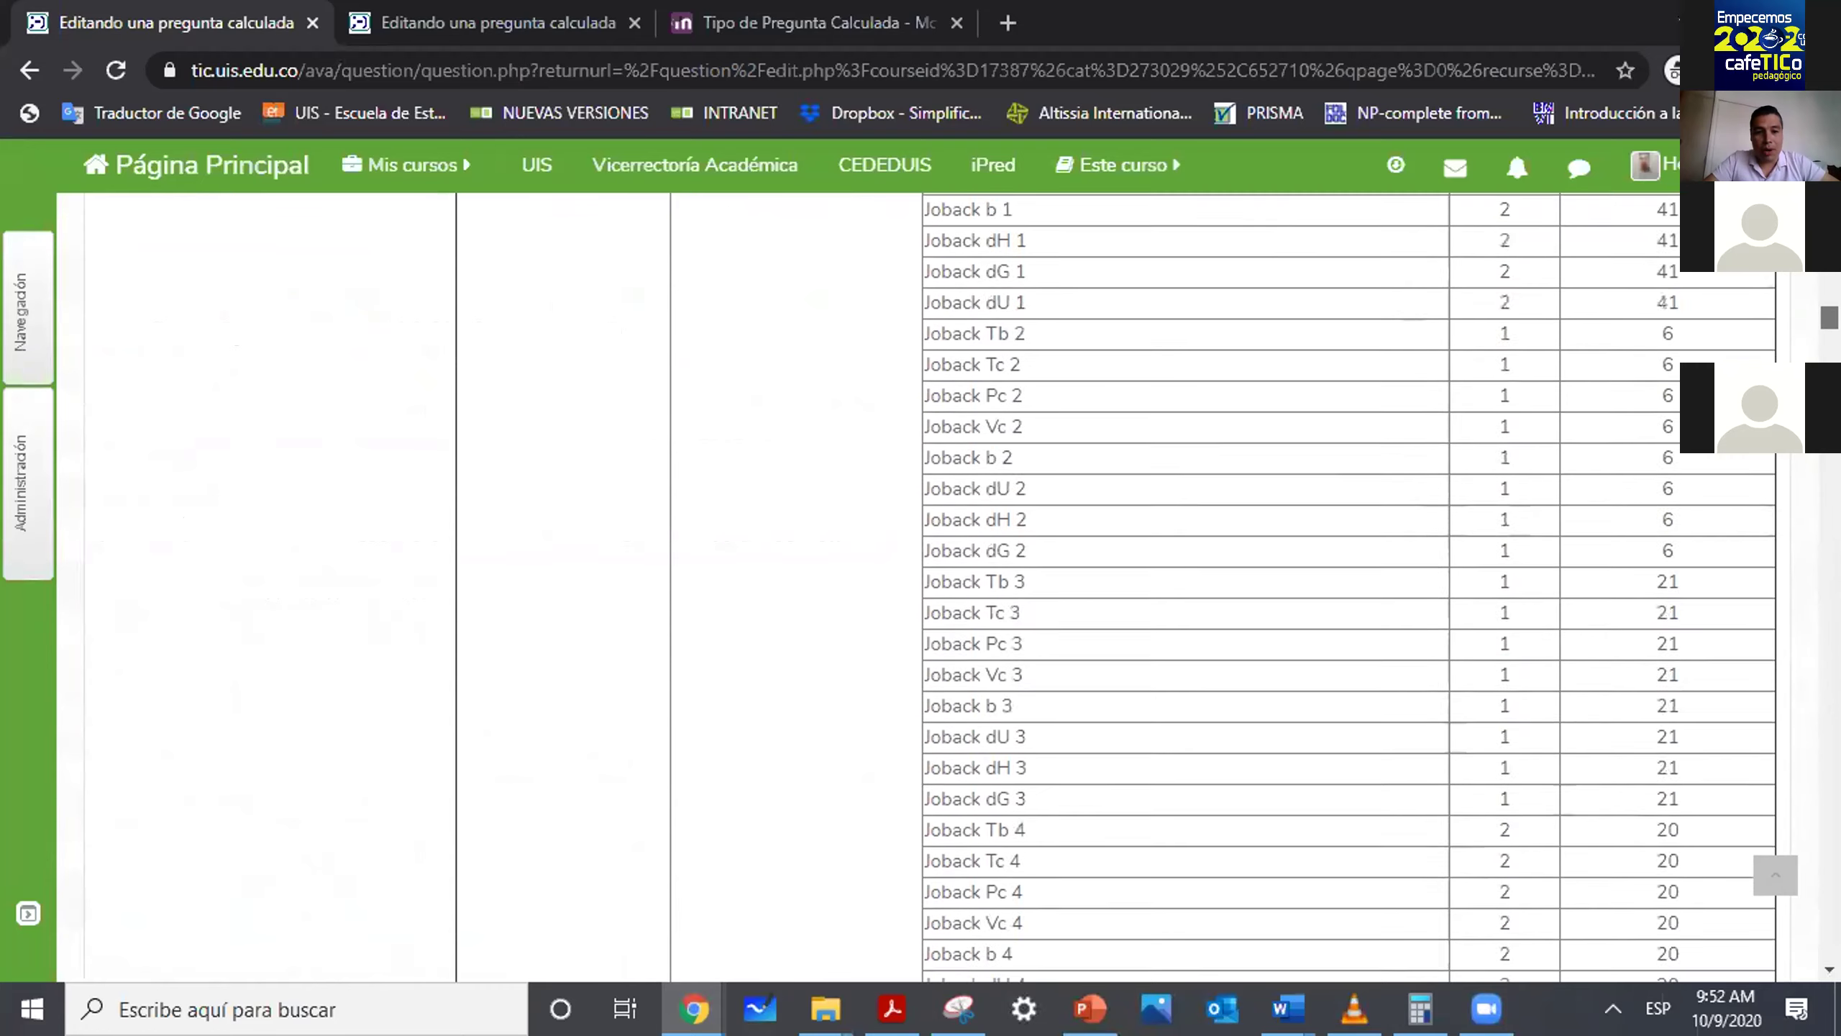
scroll(1117, 587, "down", 20)
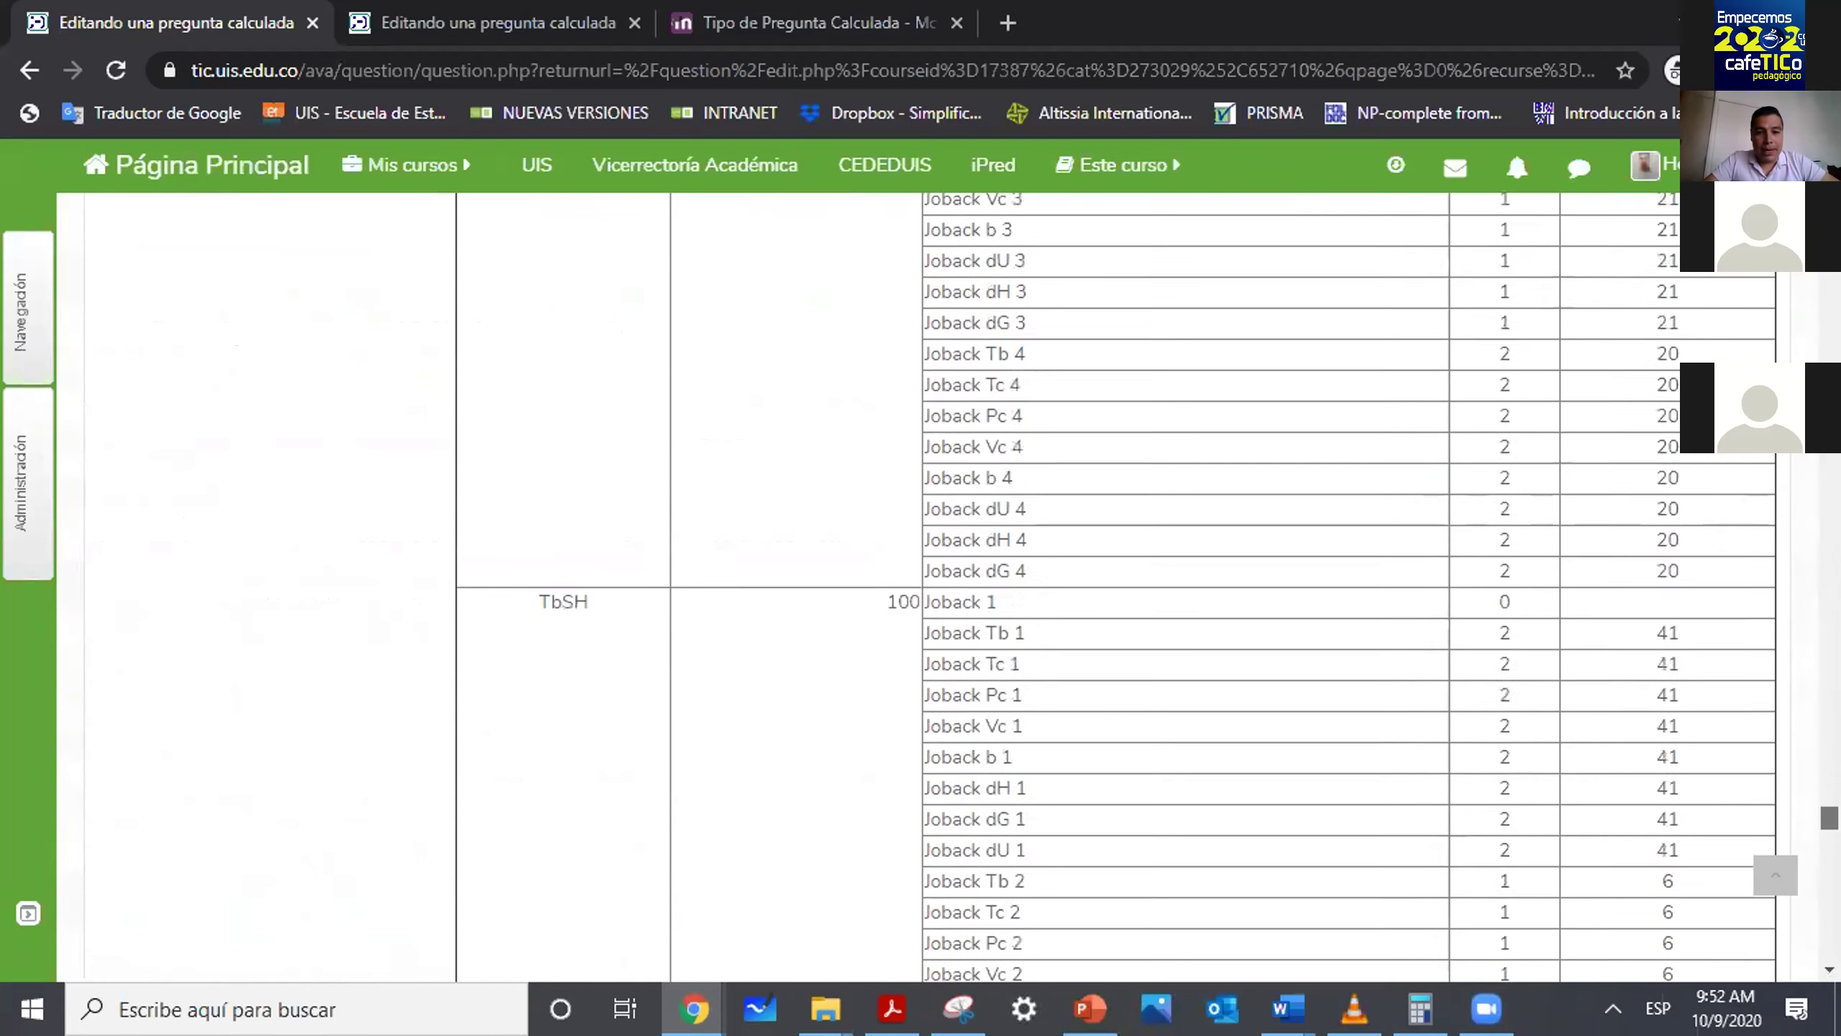
scroll(1117, 588, "down", 4)
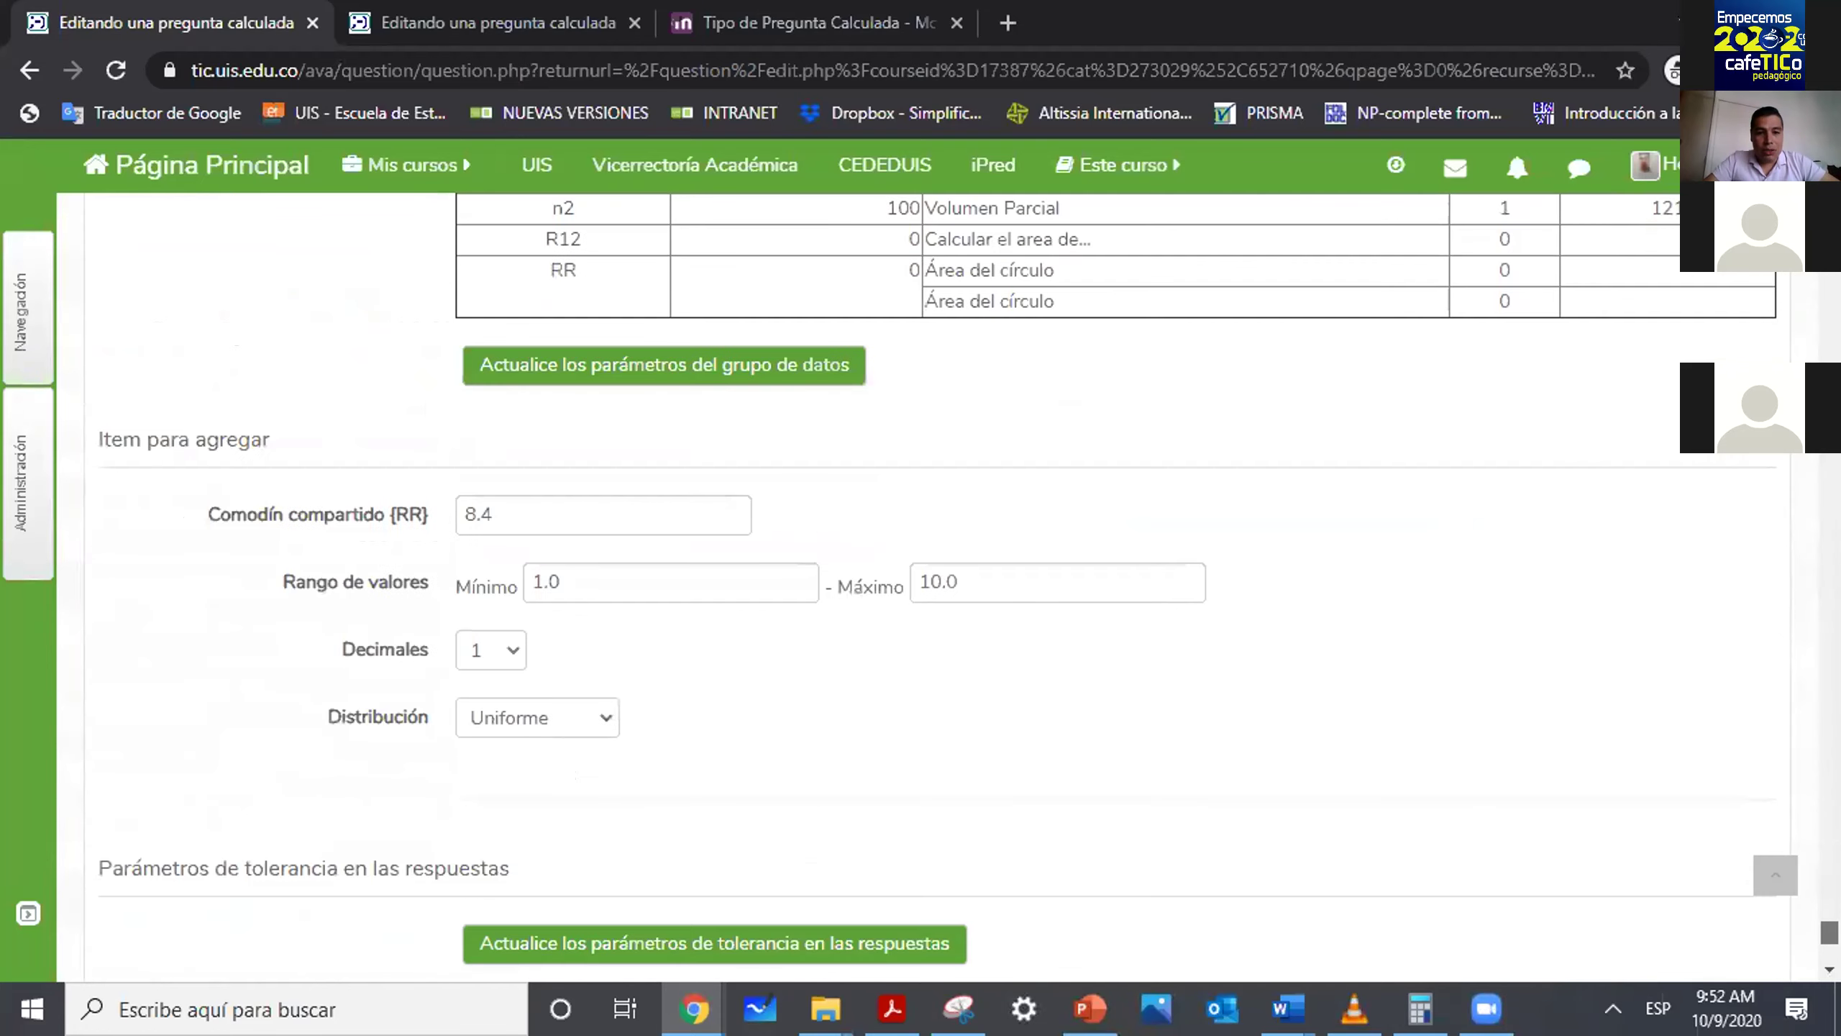
scroll(571, 465, "up", 5)
scroll(570, 465, "down", 3)
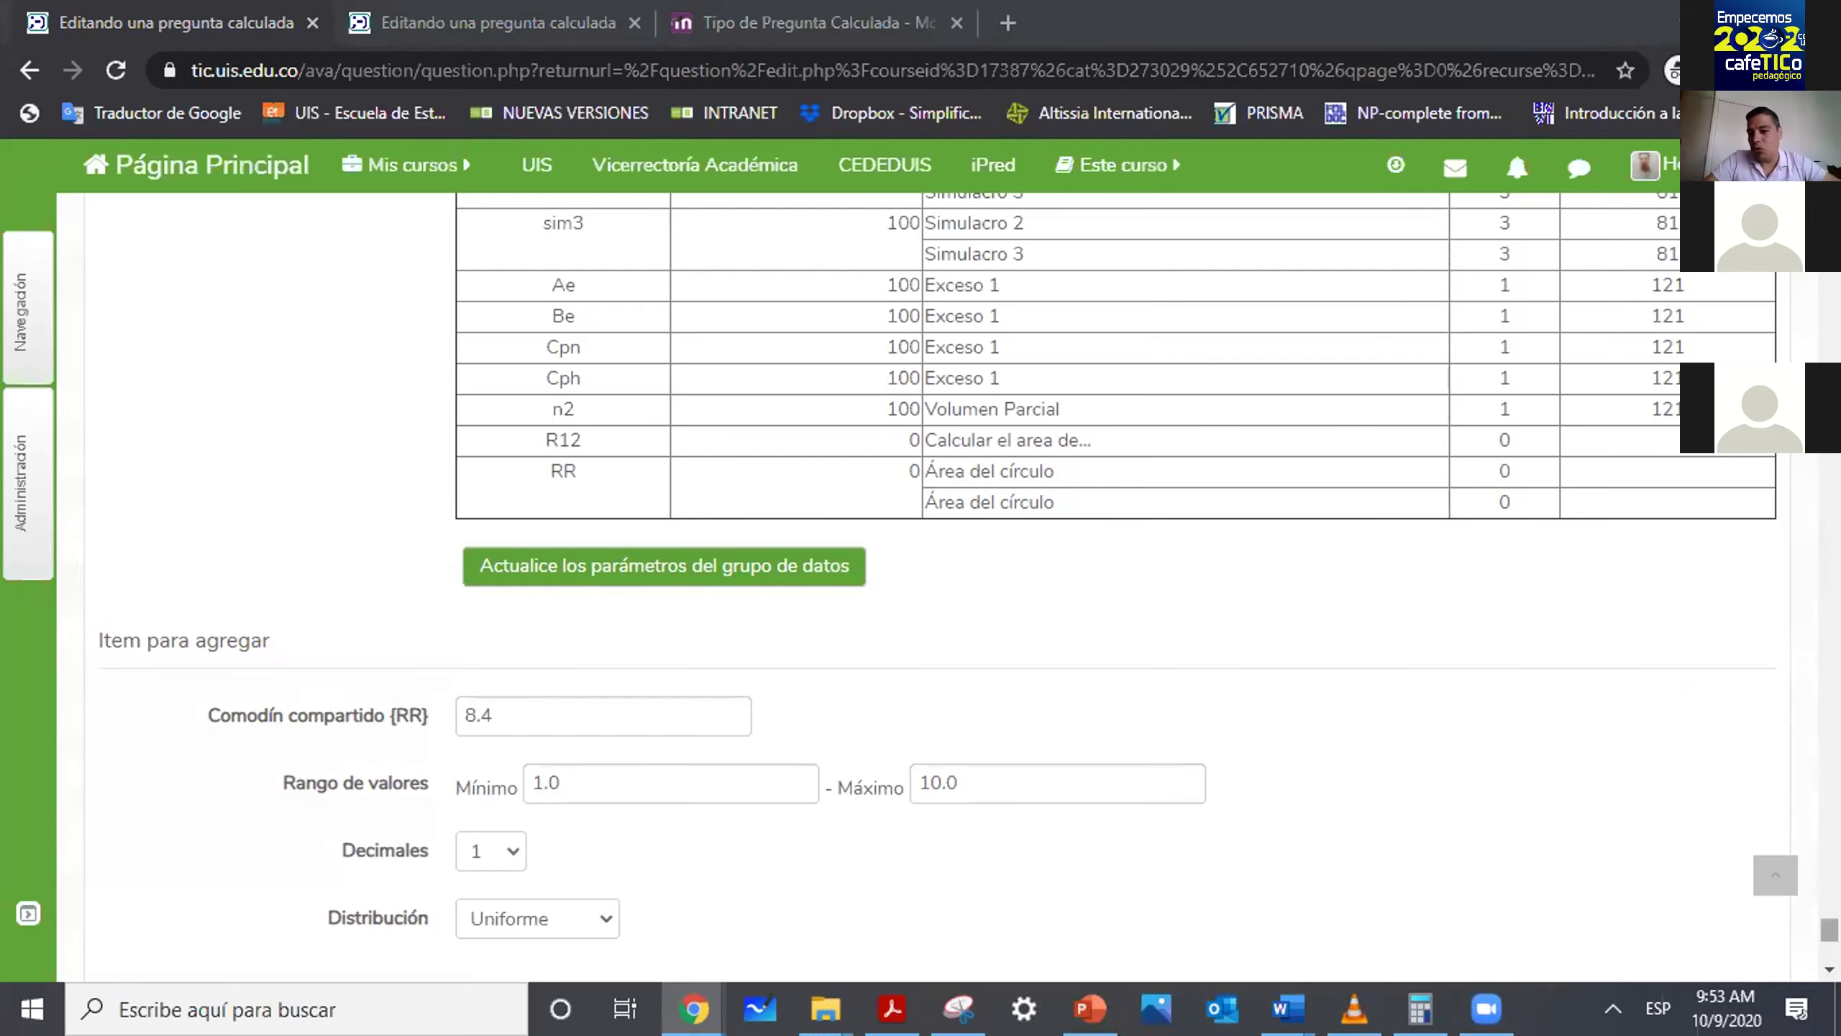
scroll(1753, 785, "down", 1)
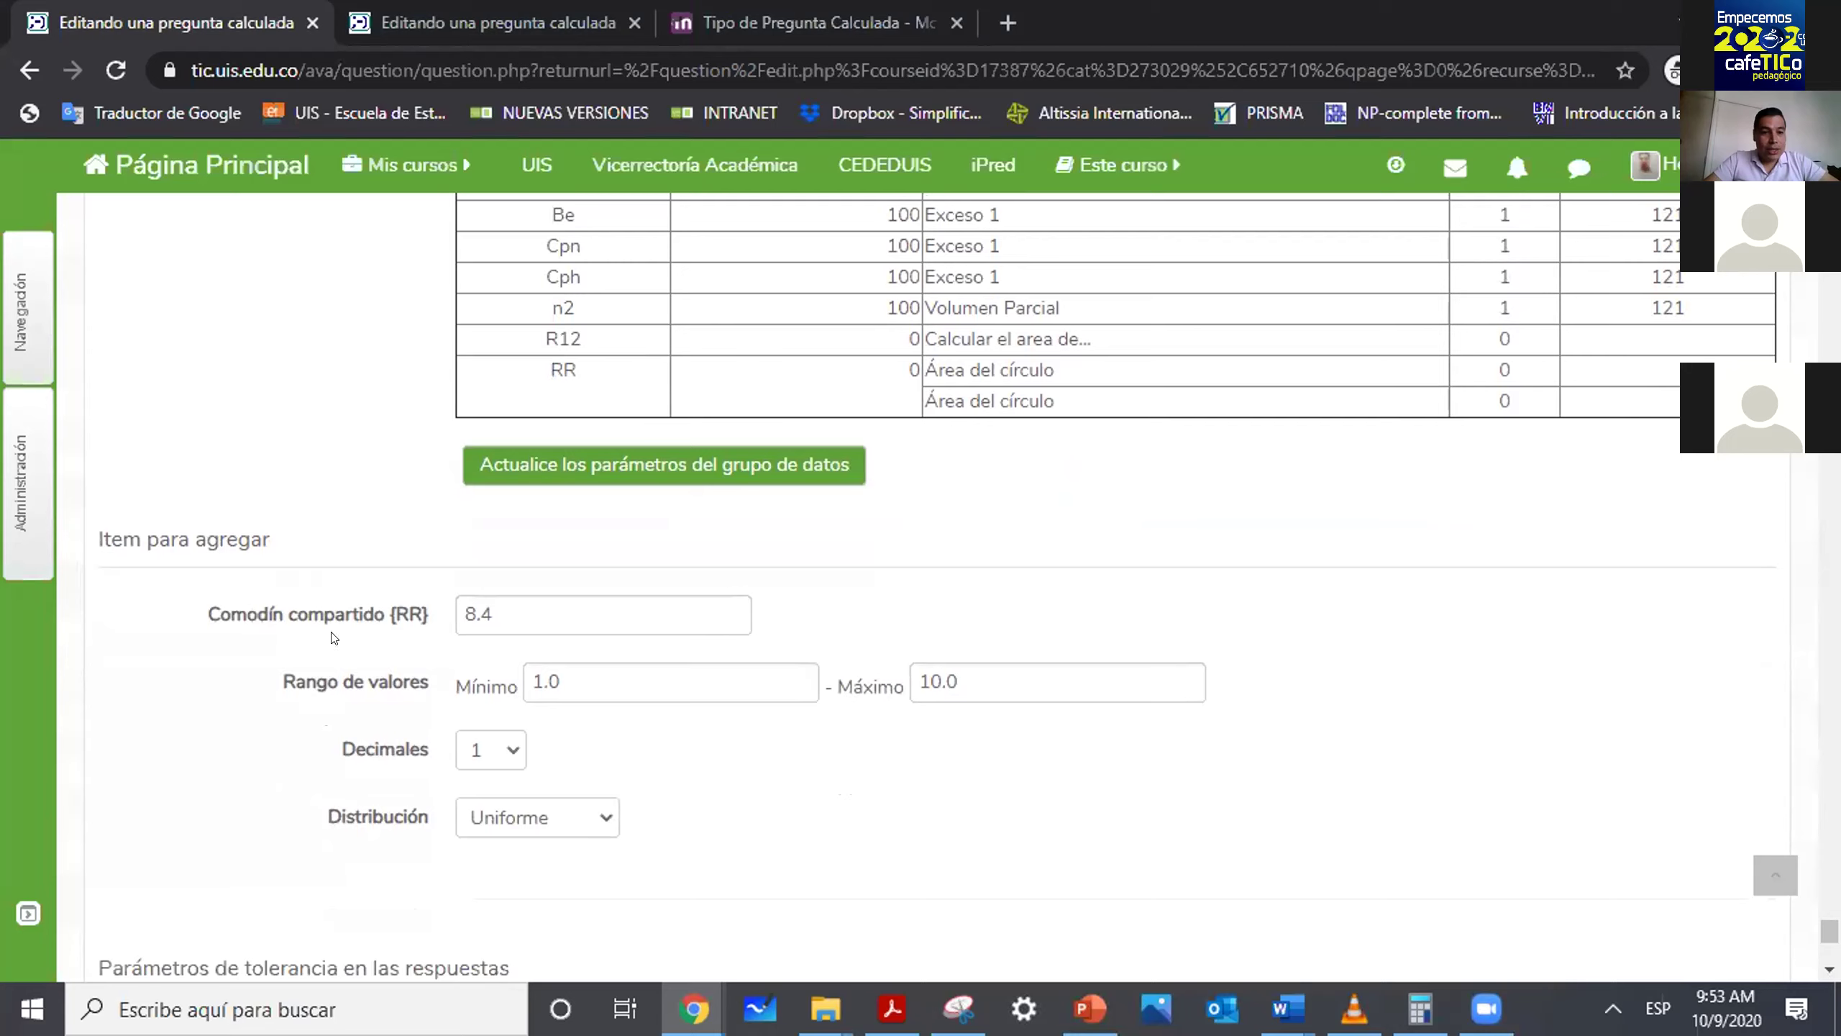
left_click_drag(576, 681, 485, 684)
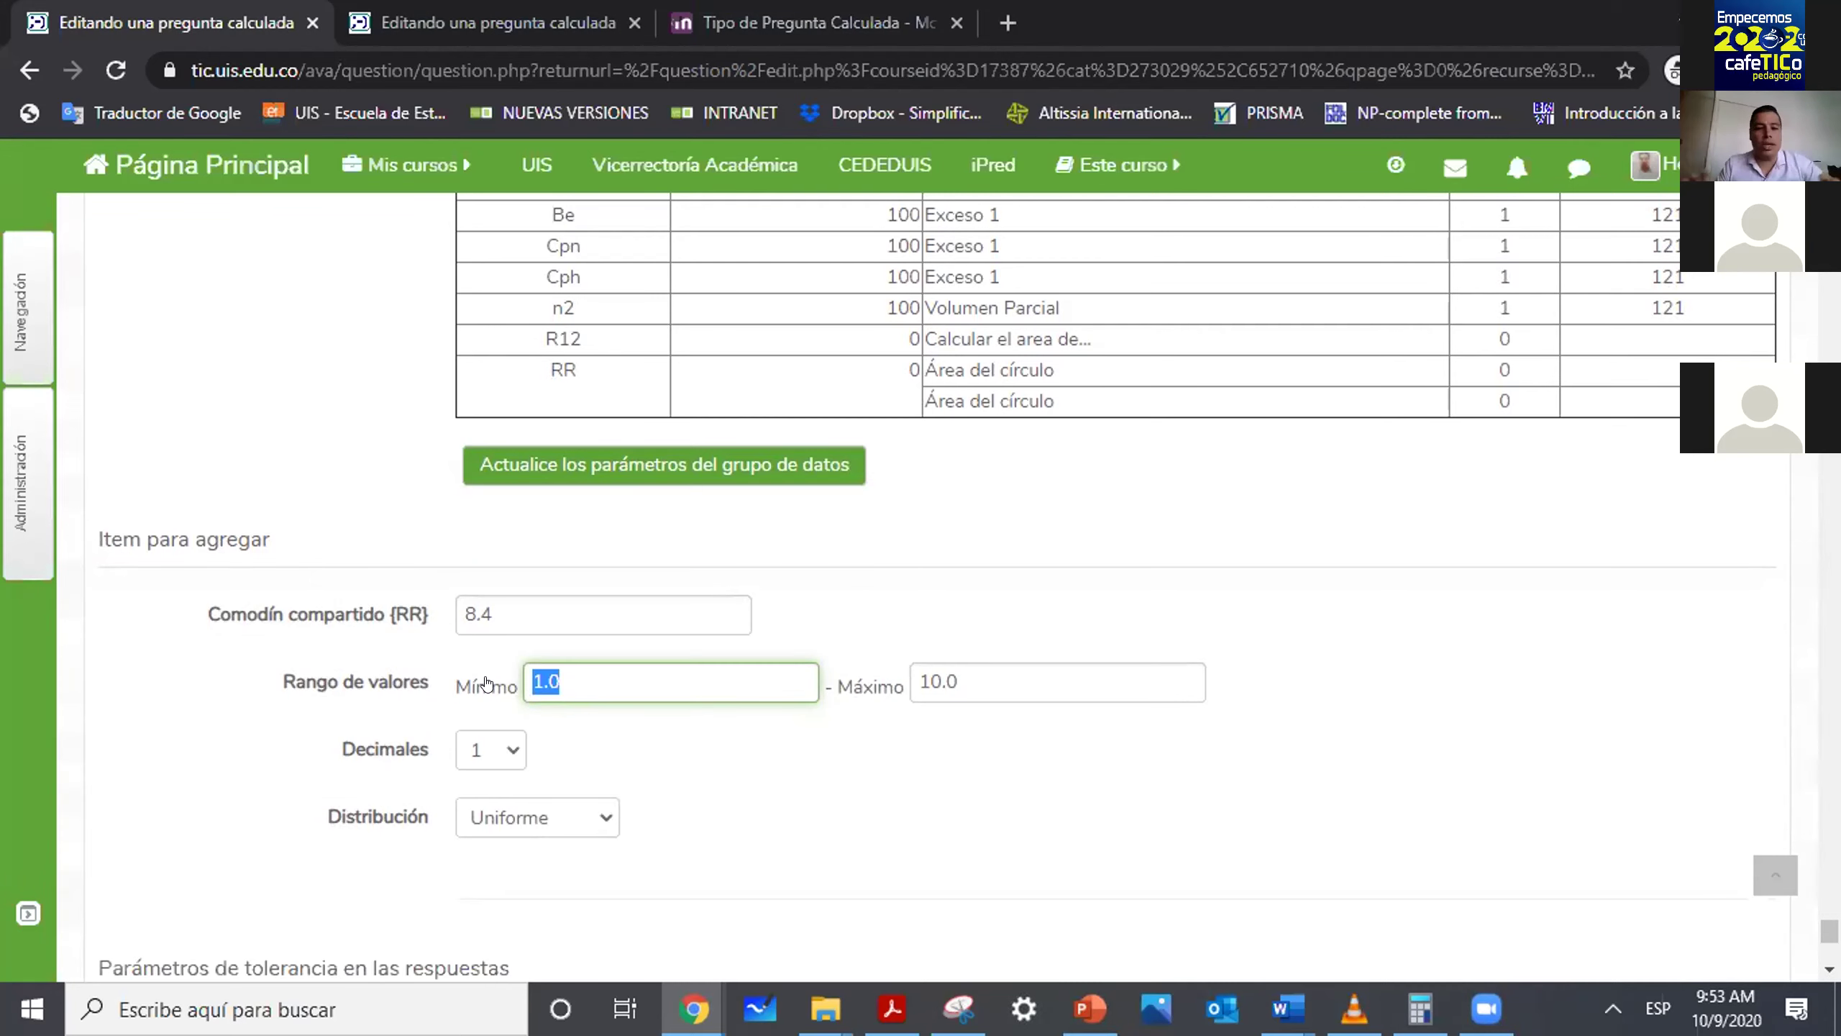
type("10")
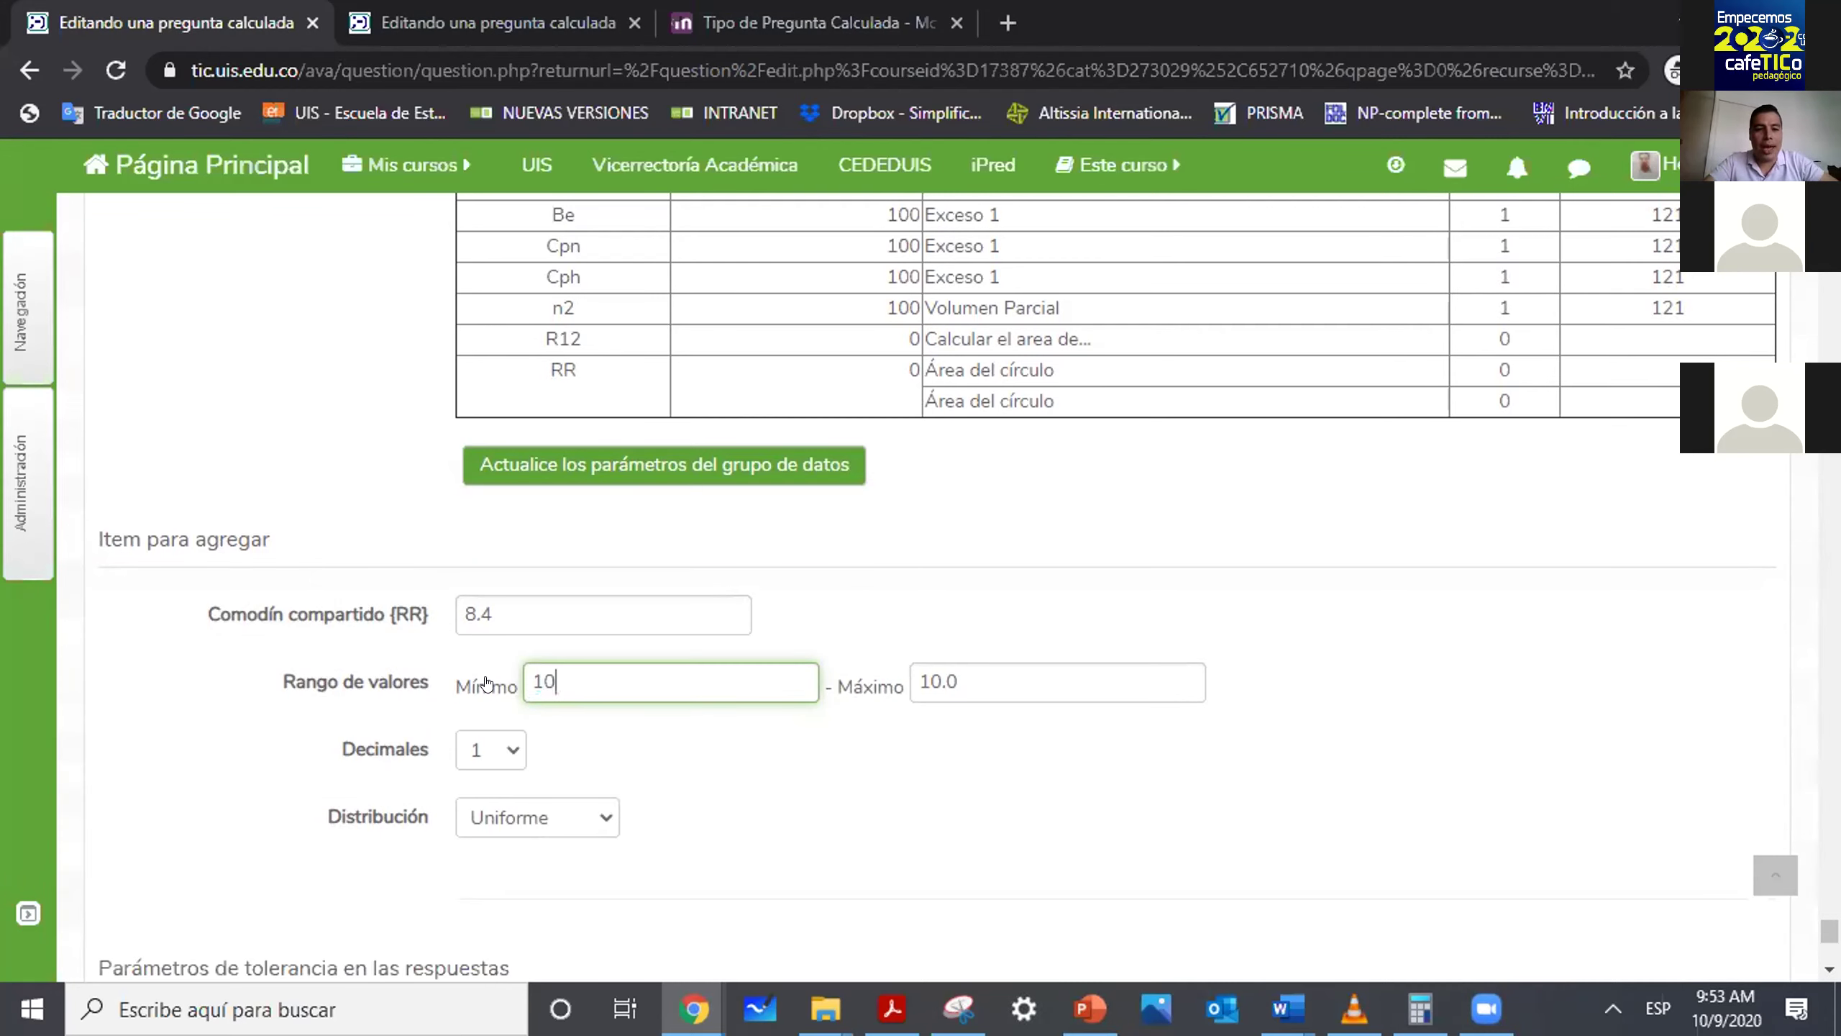
key("Tab")
type("50")
left_click(583, 683)
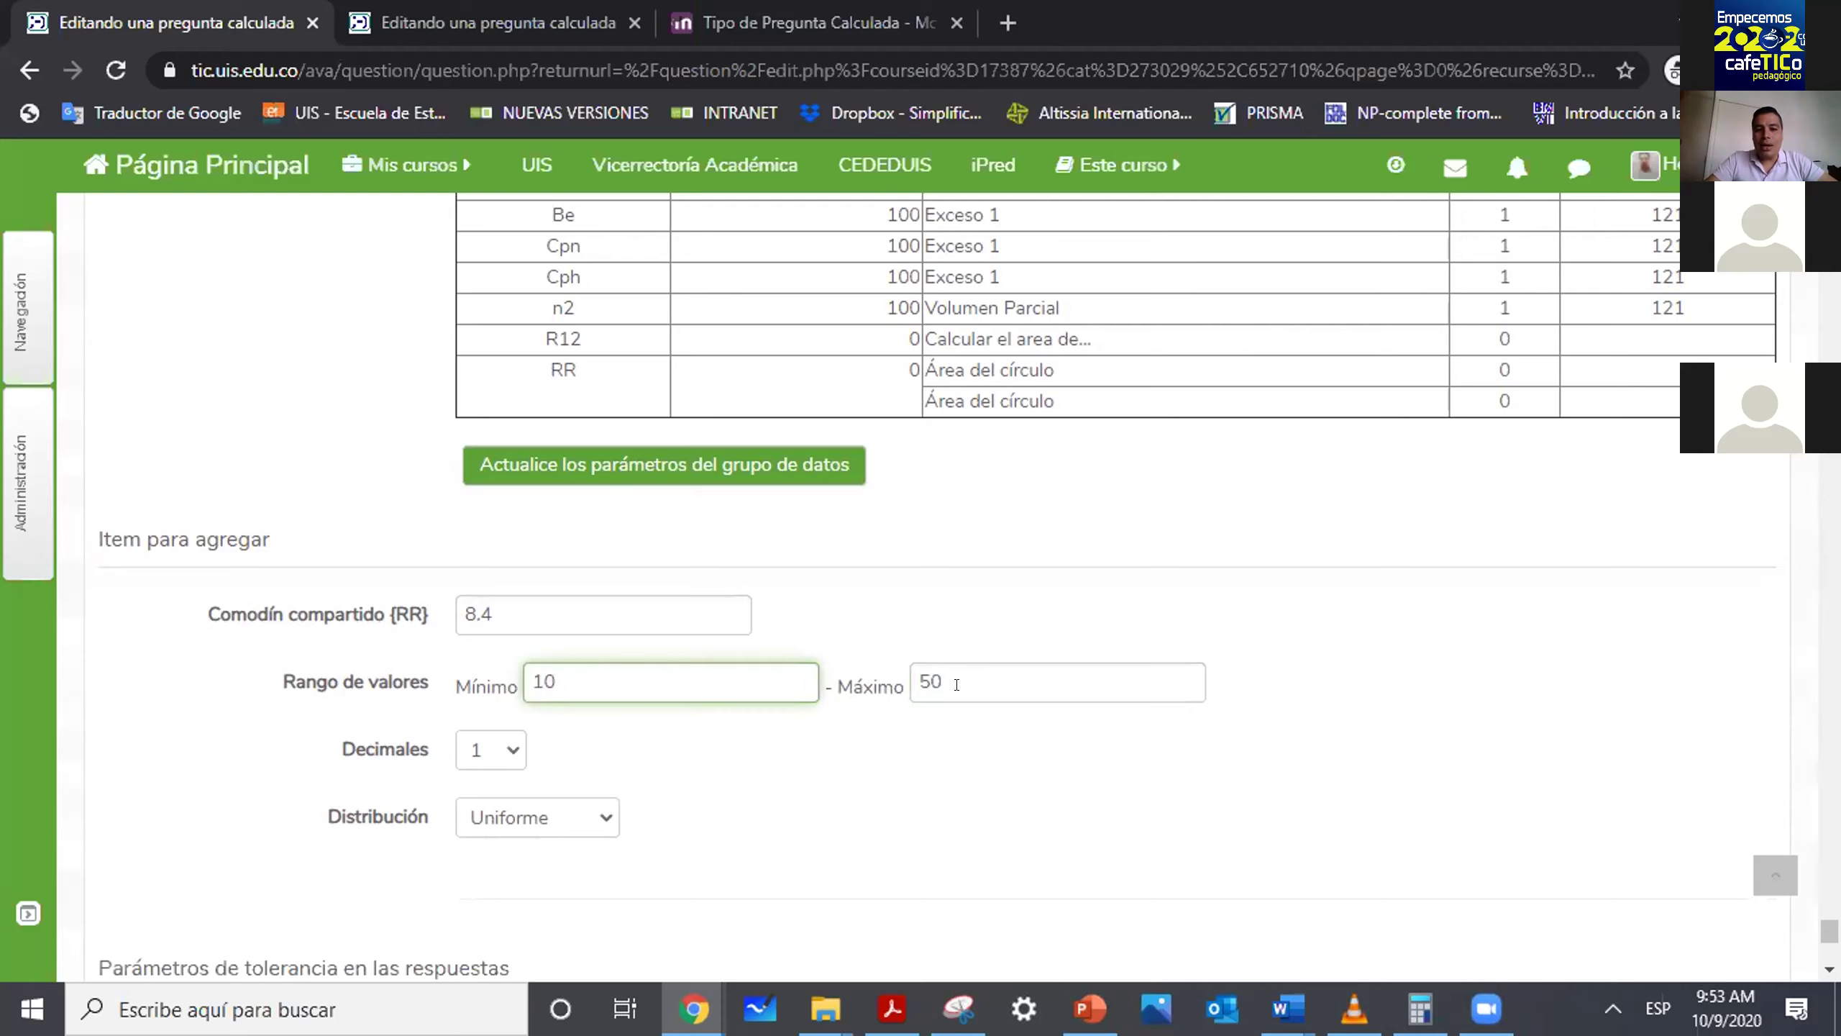
Set the value of the shared wildcard {RR} in the item to add to 35.
left_click(528, 597)
left_click_drag(528, 598, 370, 614)
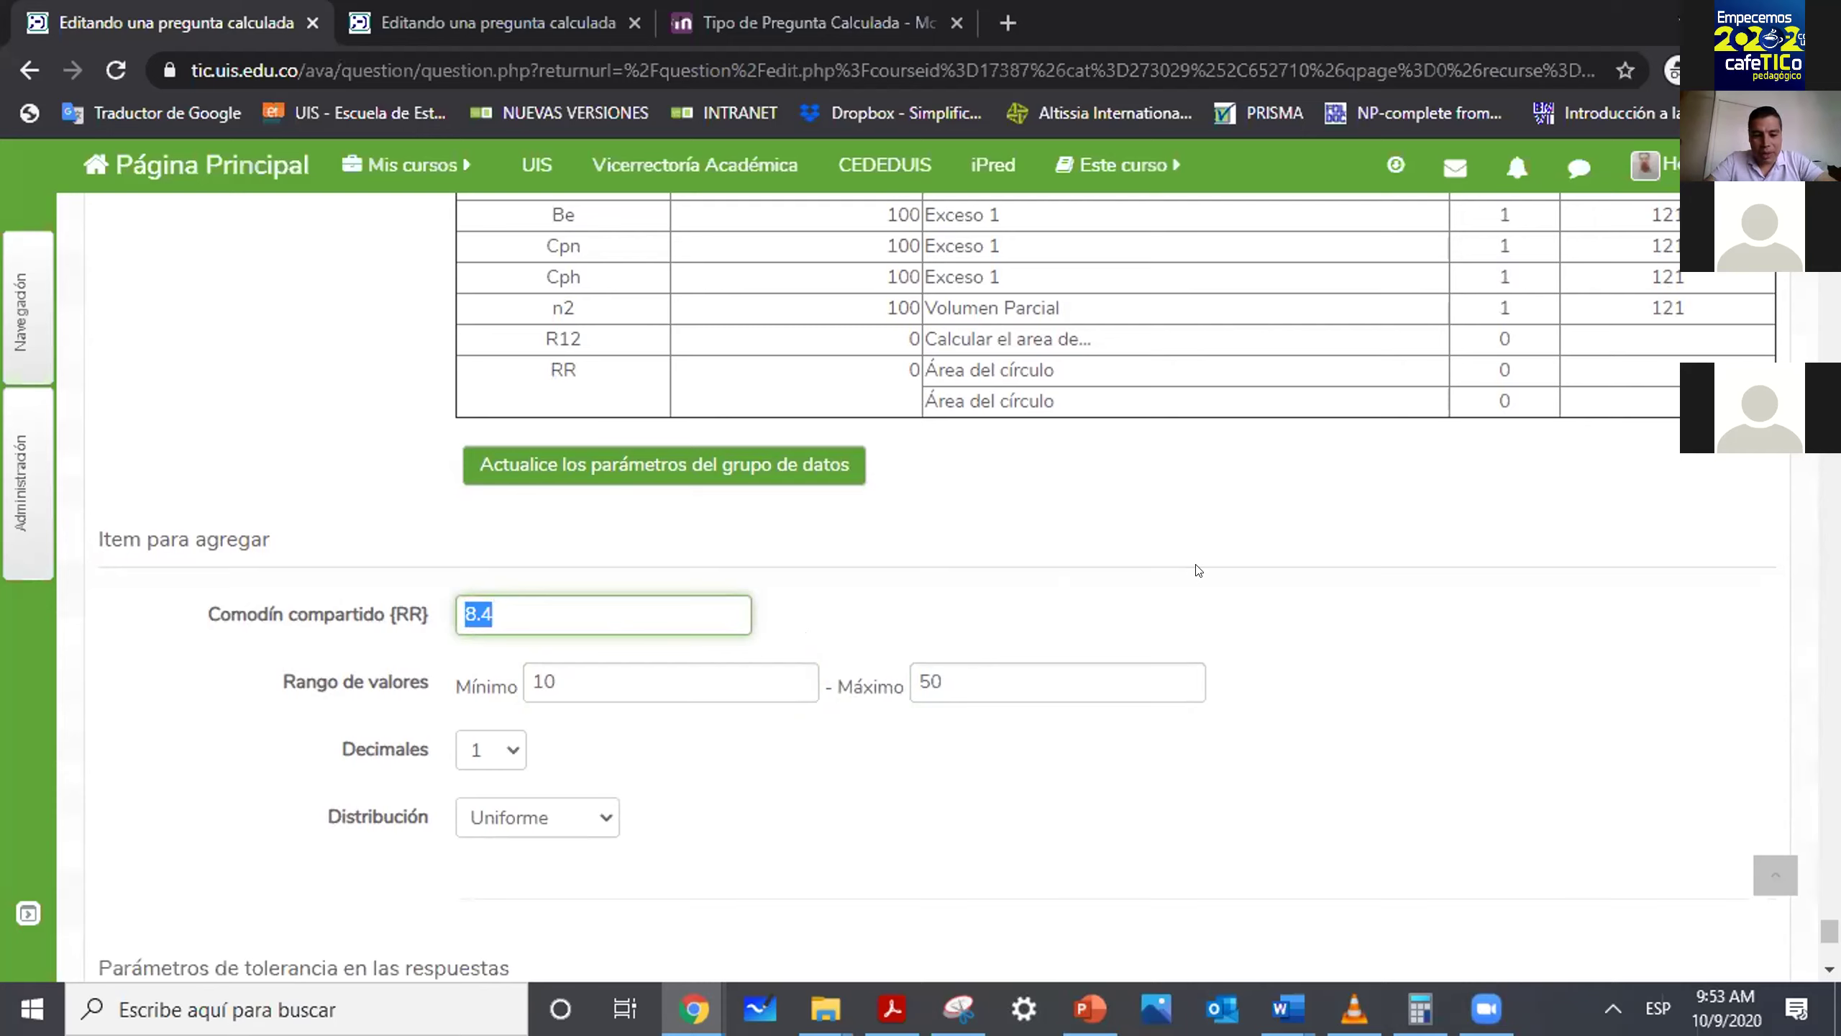
type("35")
left_click(981, 613)
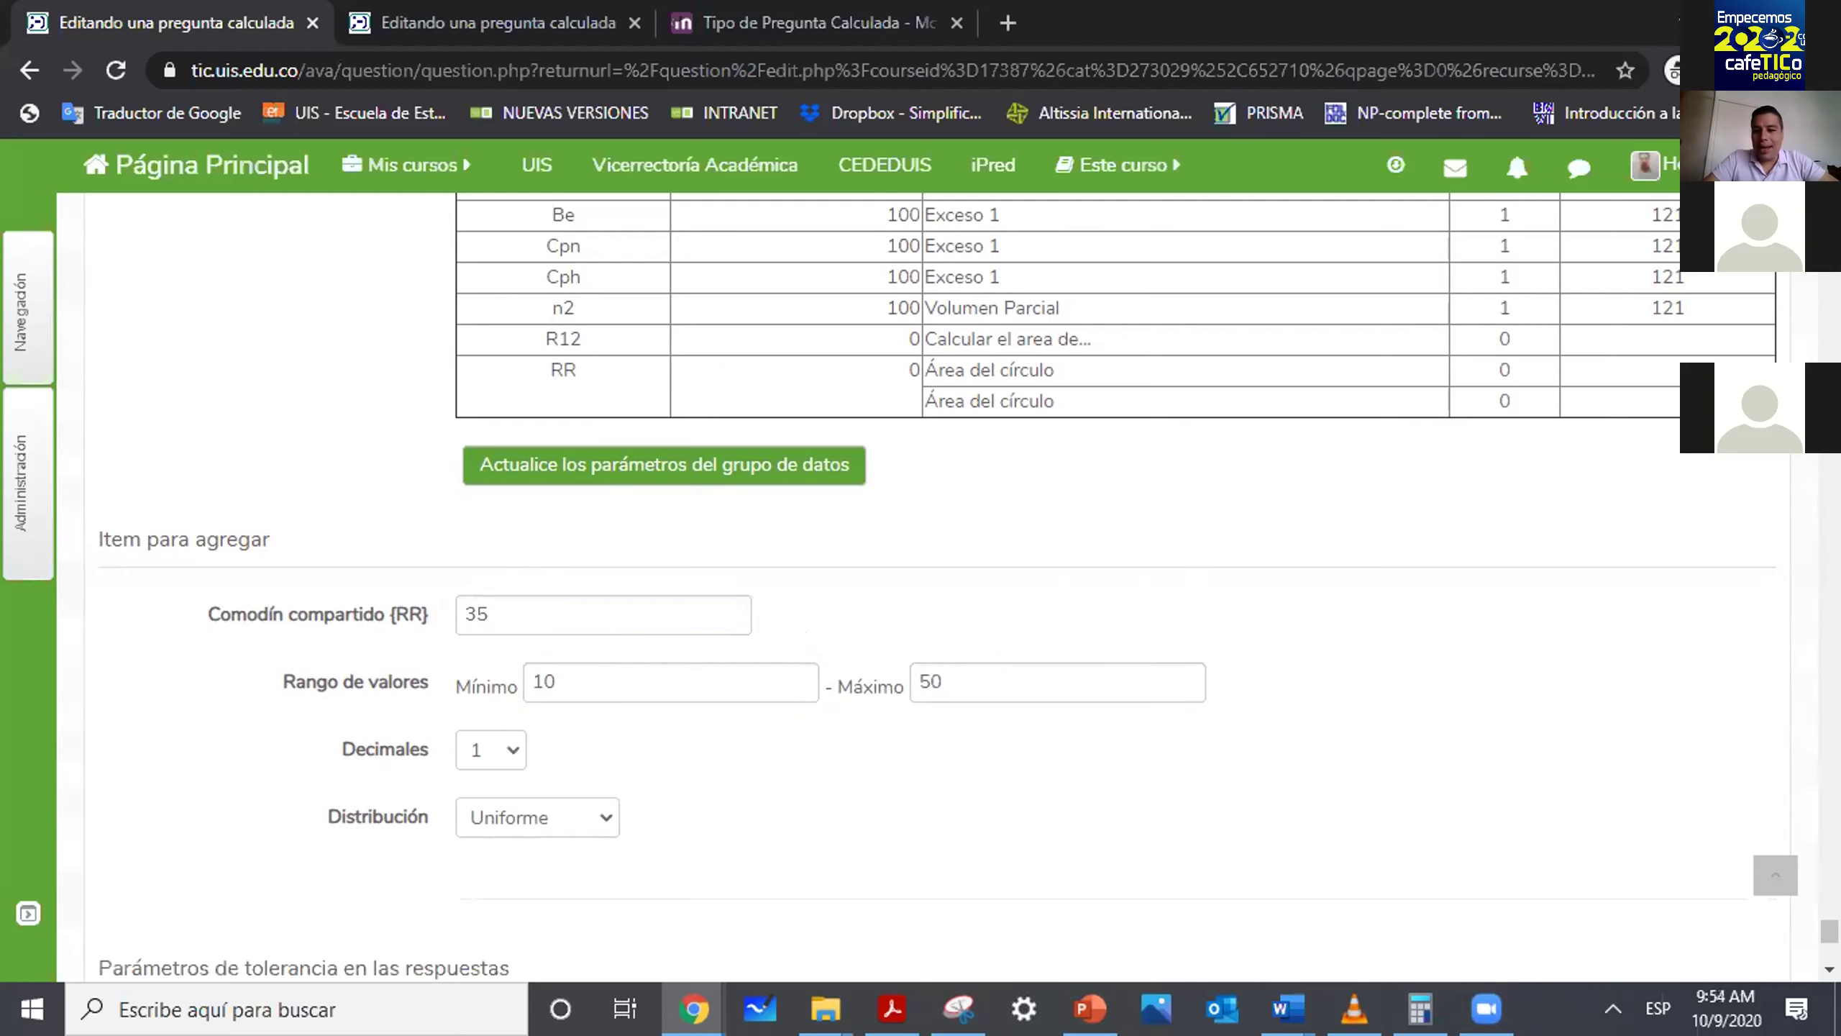
Set the number of decimals for the {RR} wildcard values to 2.
scroll(1220, 769, "down", 2)
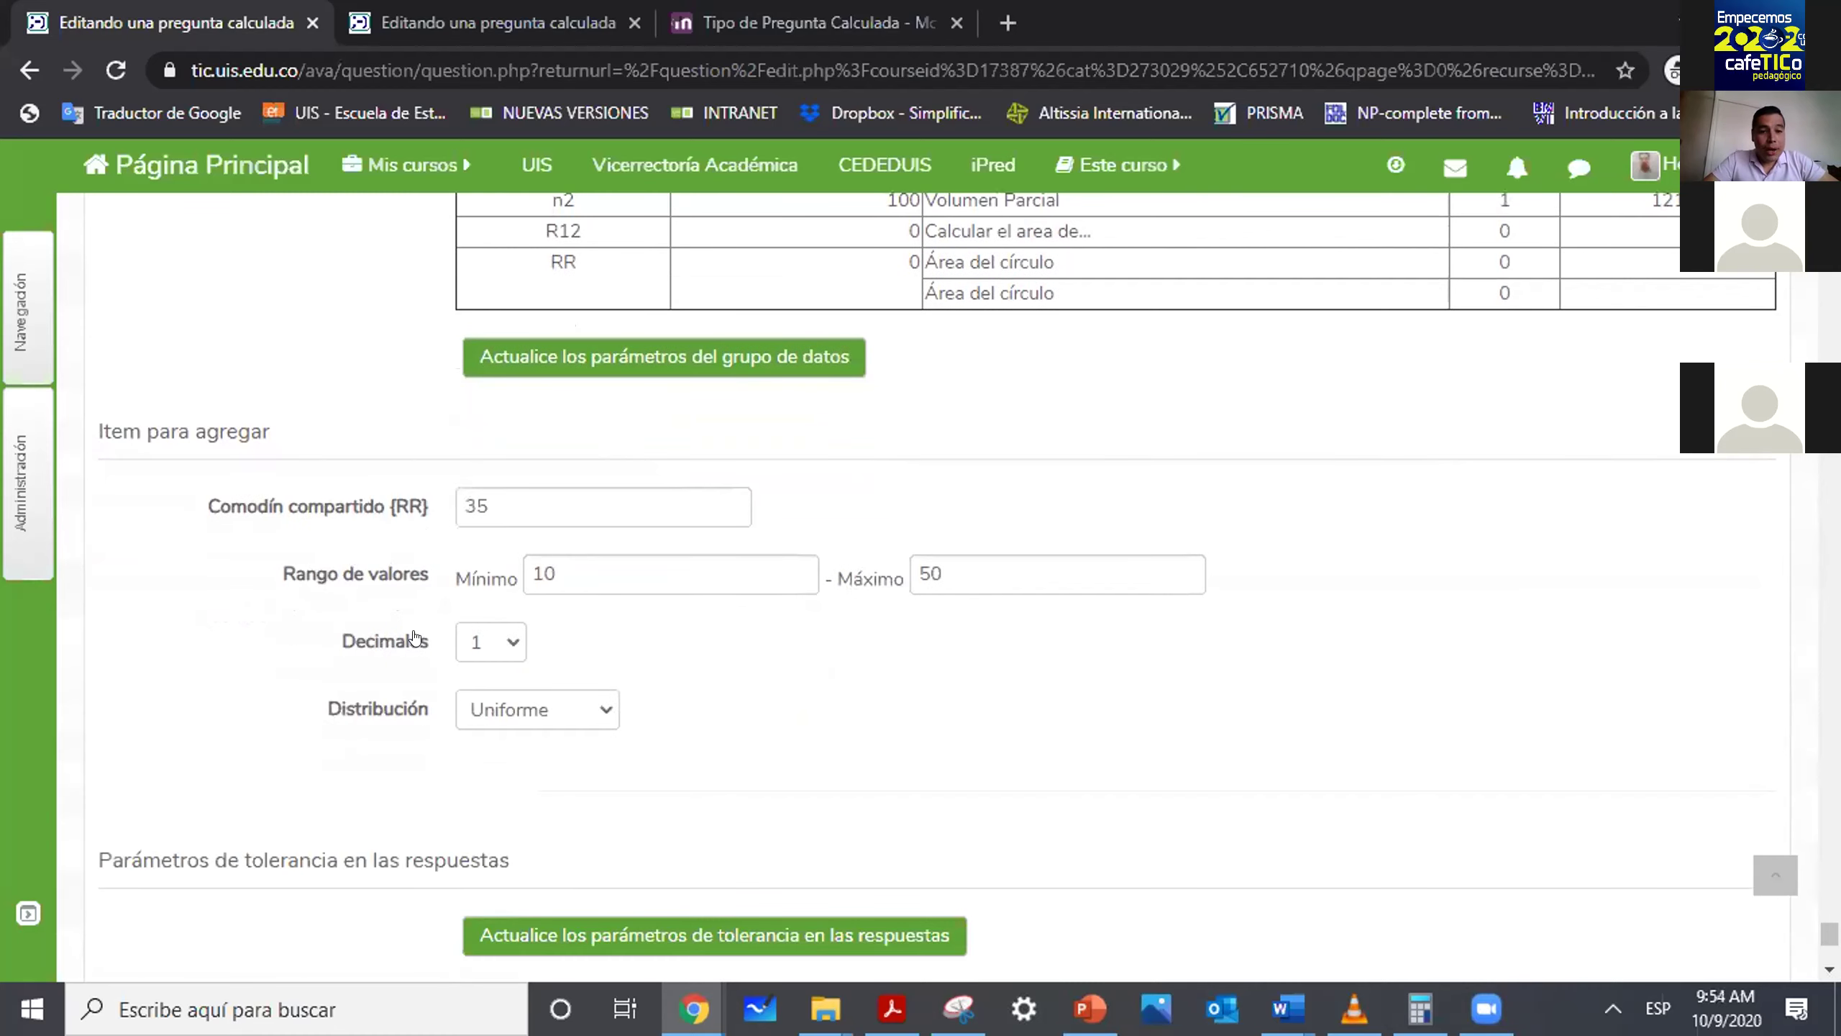
left_click(506, 641)
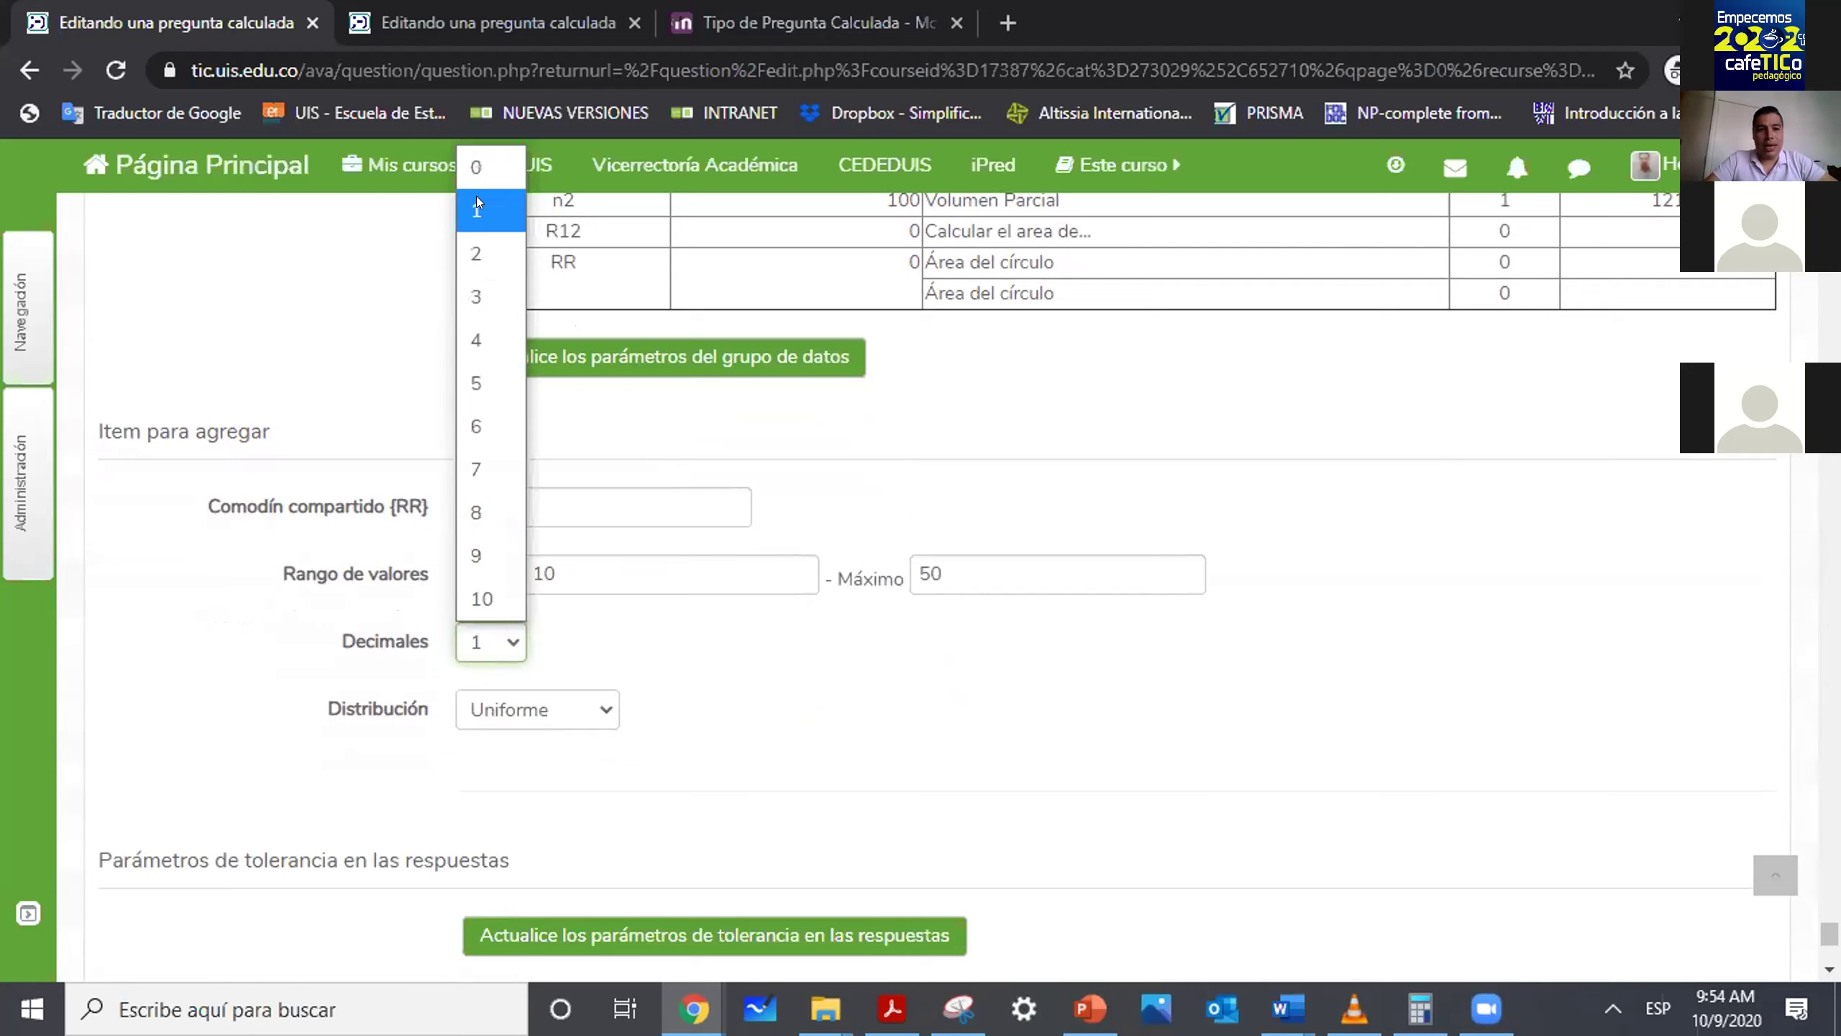
left_click(479, 247)
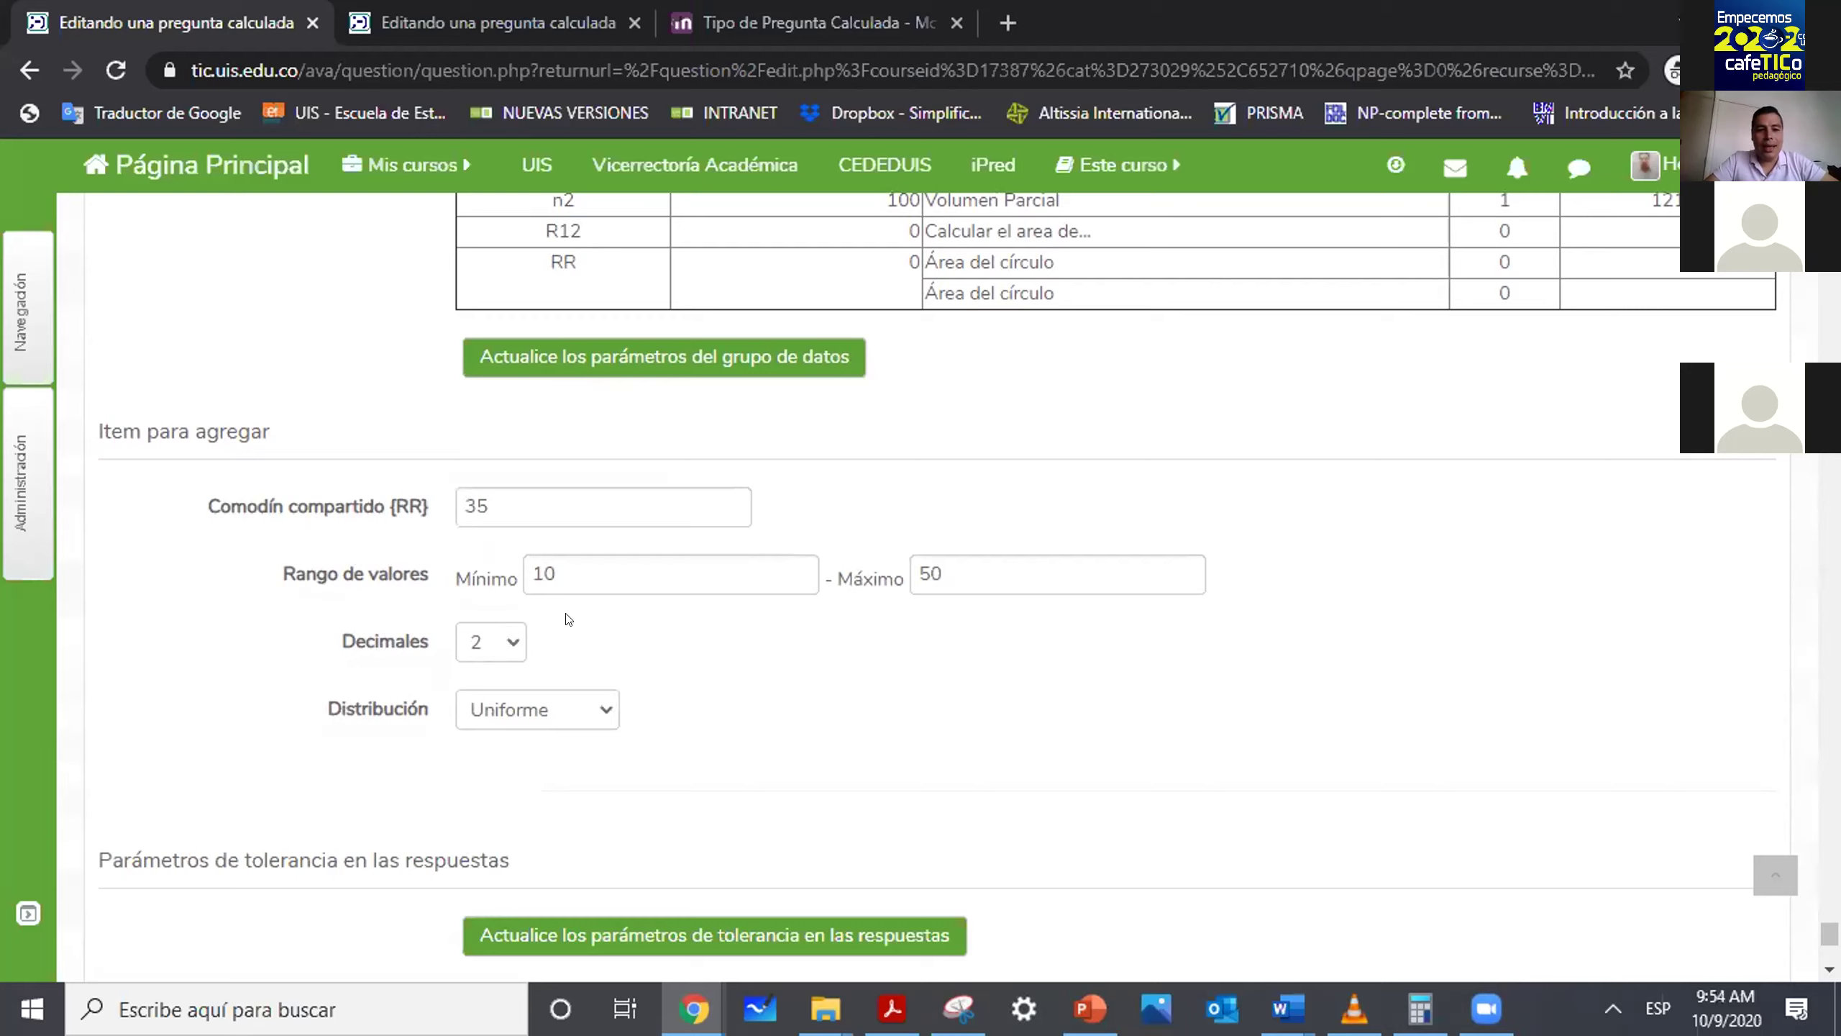
Review the distribution options for the {RR} values, Uniforme and Log-uniforme, keeping Uniforme selected.
left_click(574, 717)
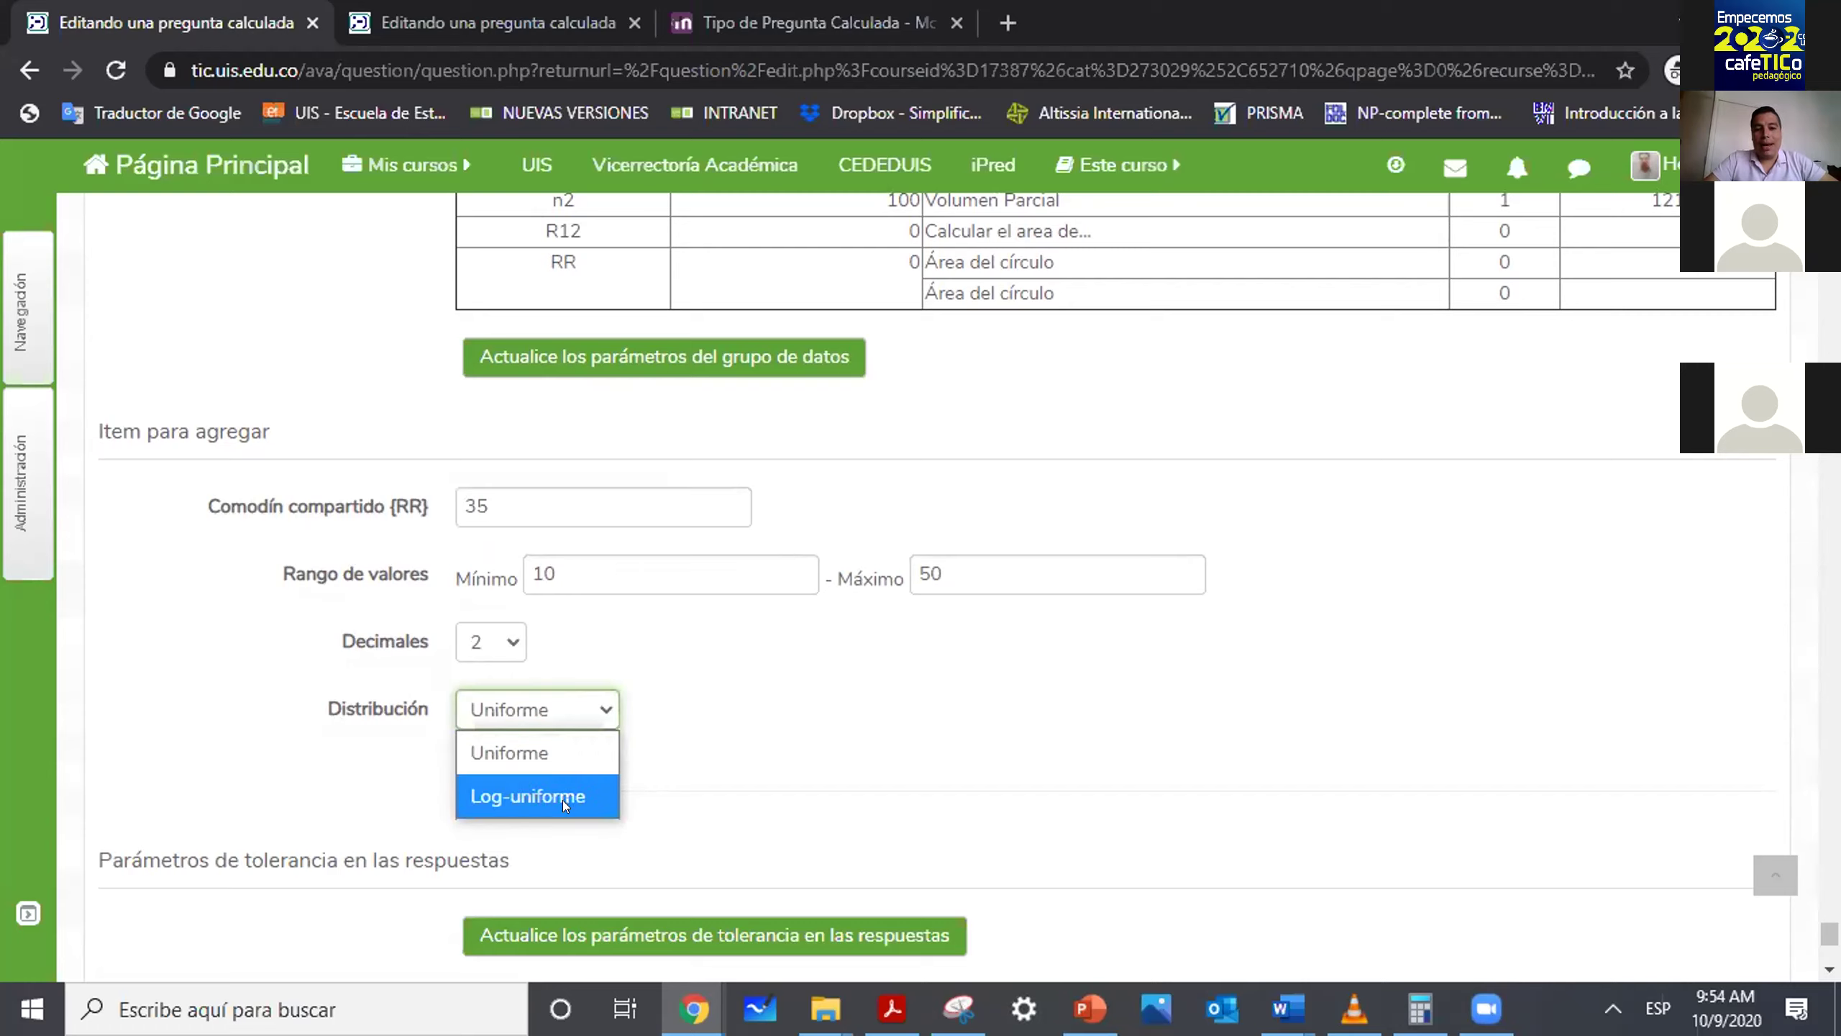
left_click(678, 725)
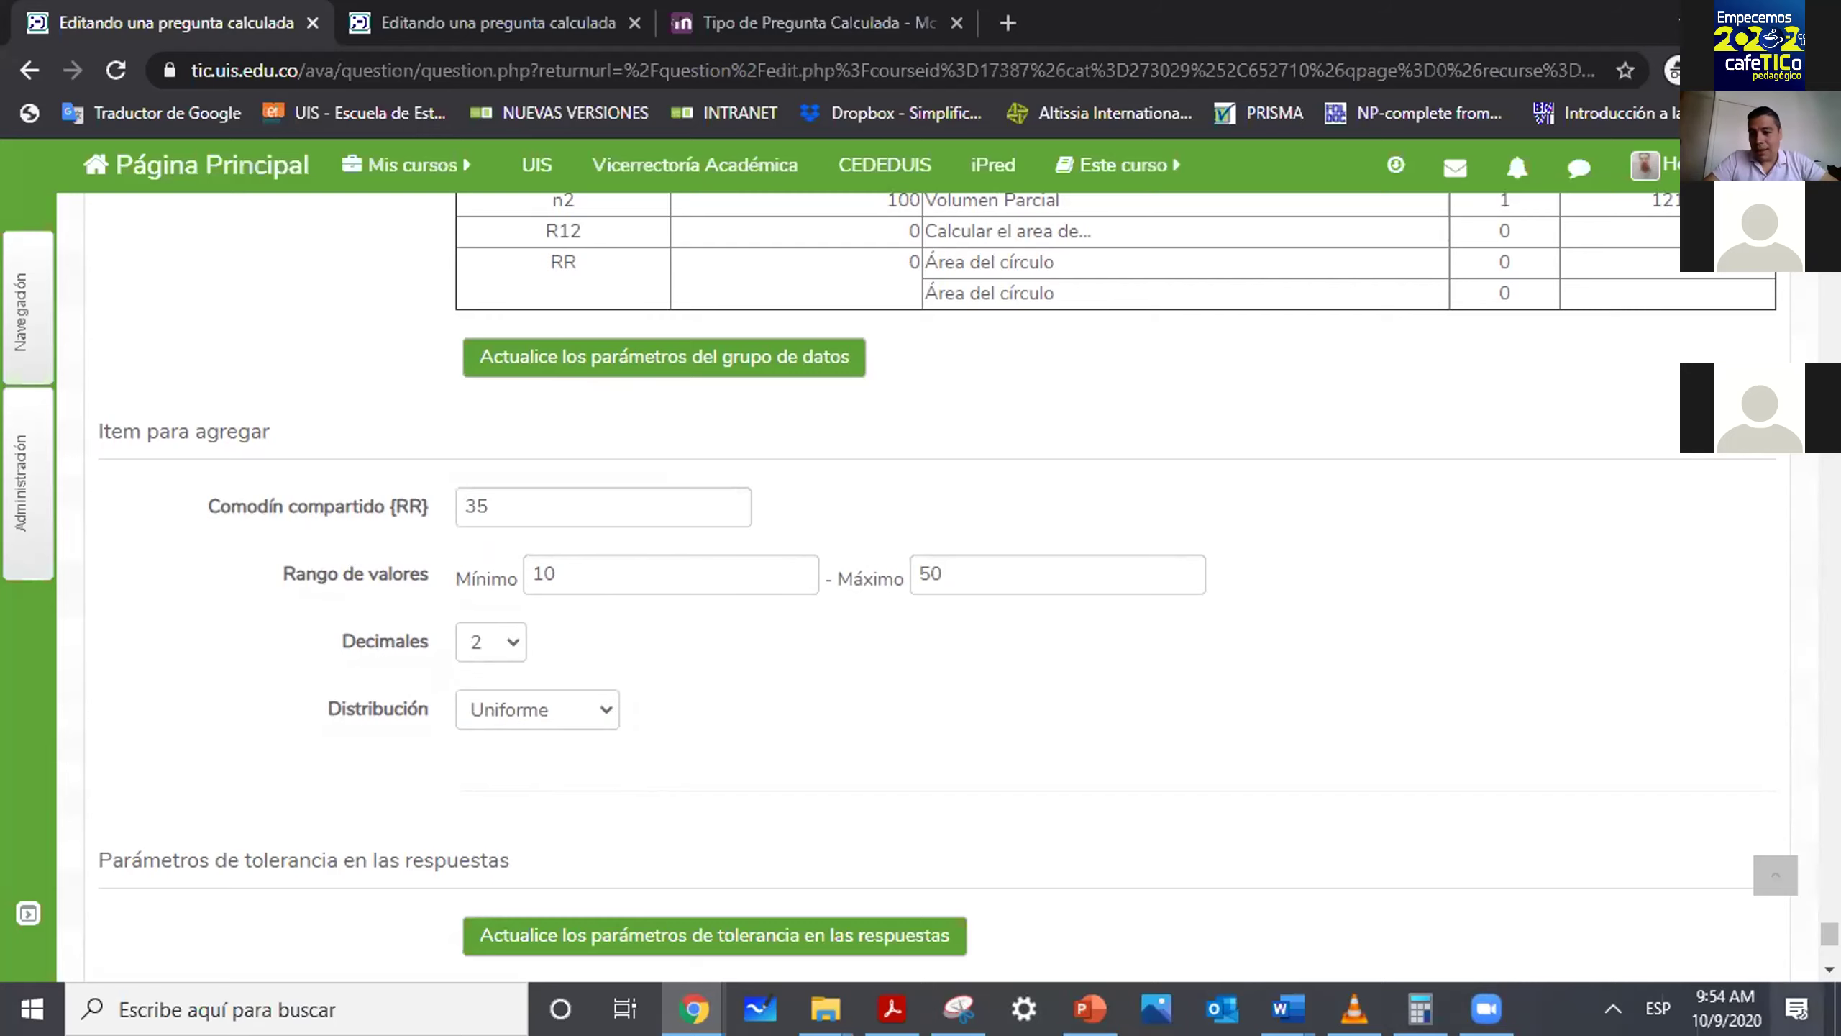
scroll(1068, 722, "down", 1)
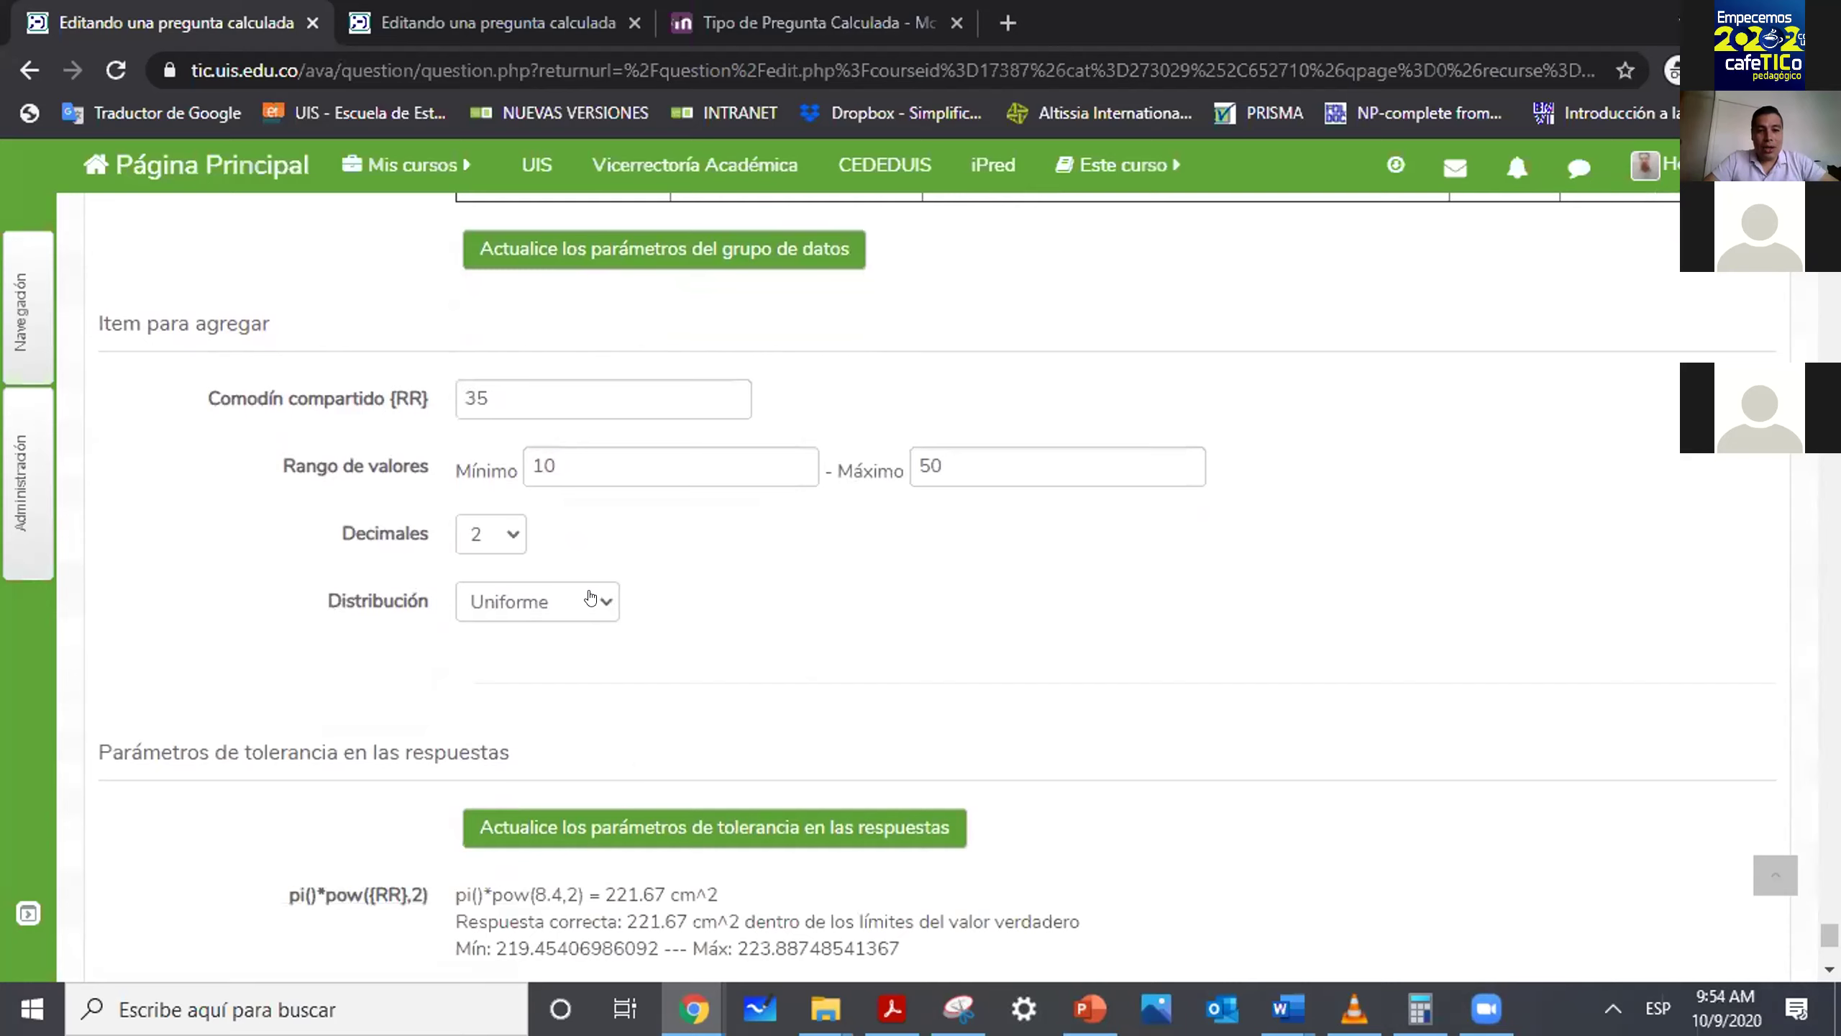
left_click(551, 602)
left_click(537, 644)
left_click(585, 599)
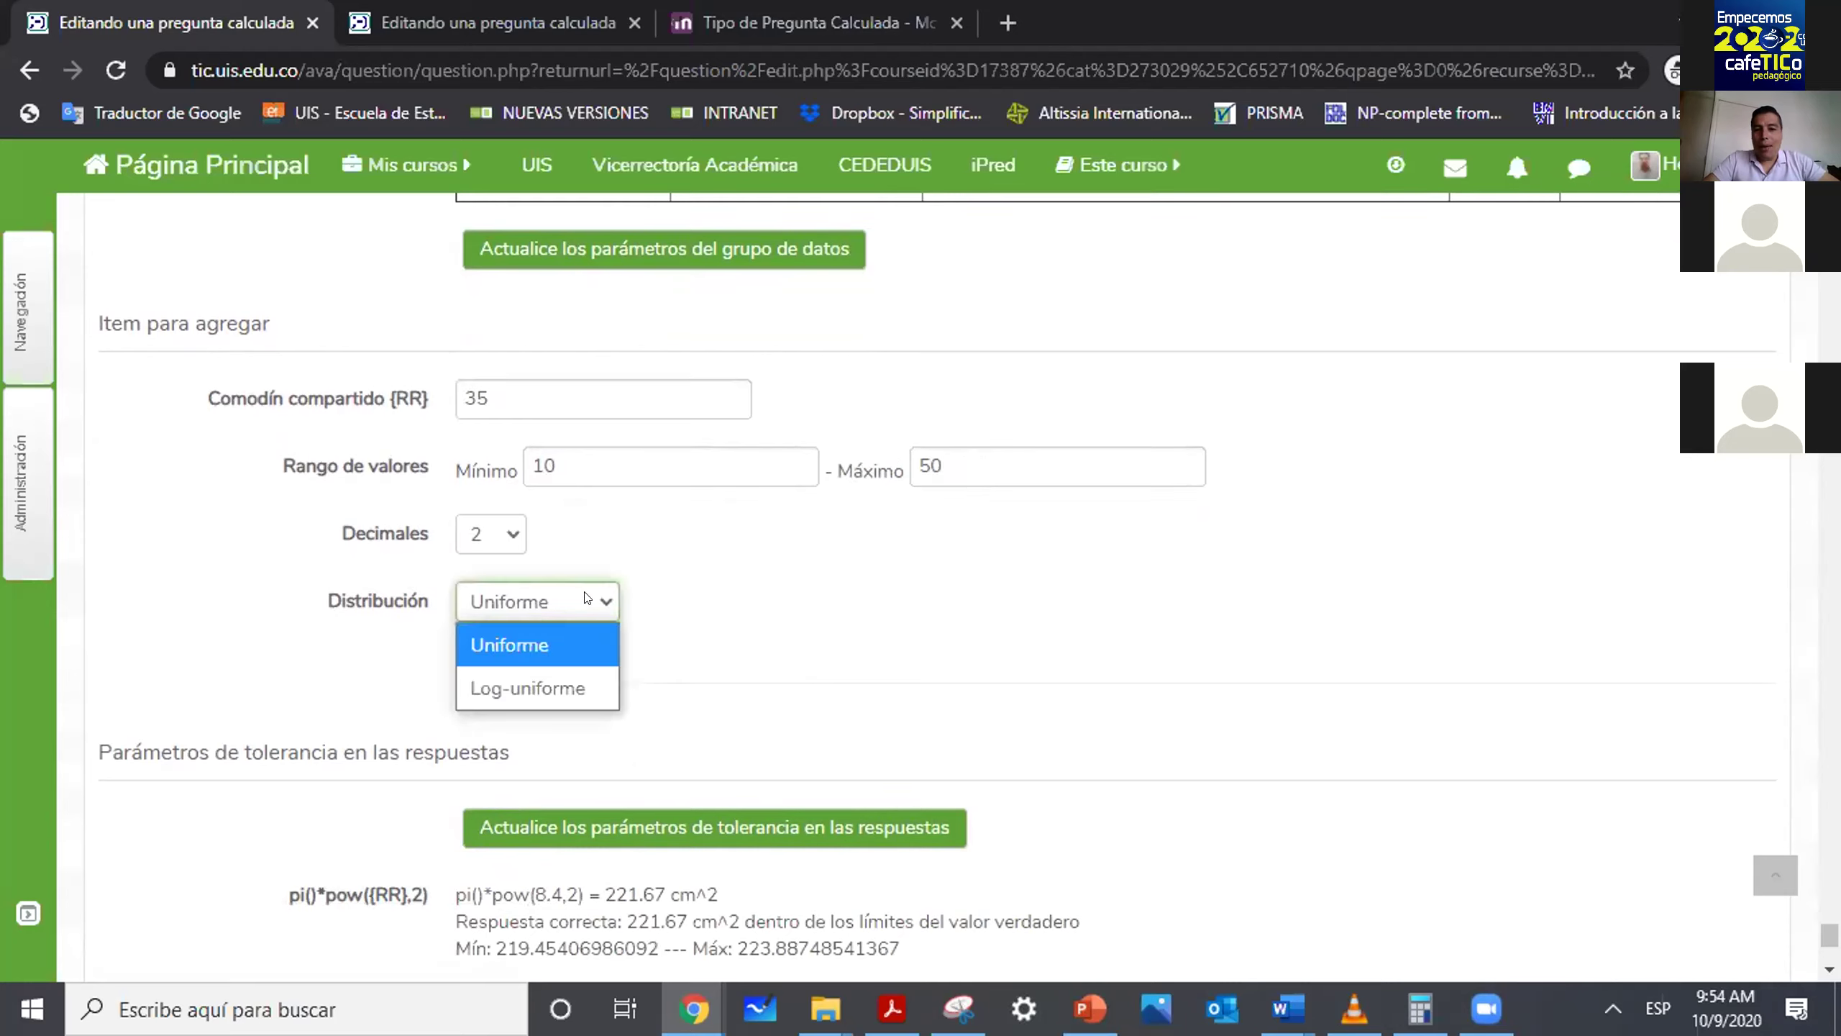
left_click(585, 599)
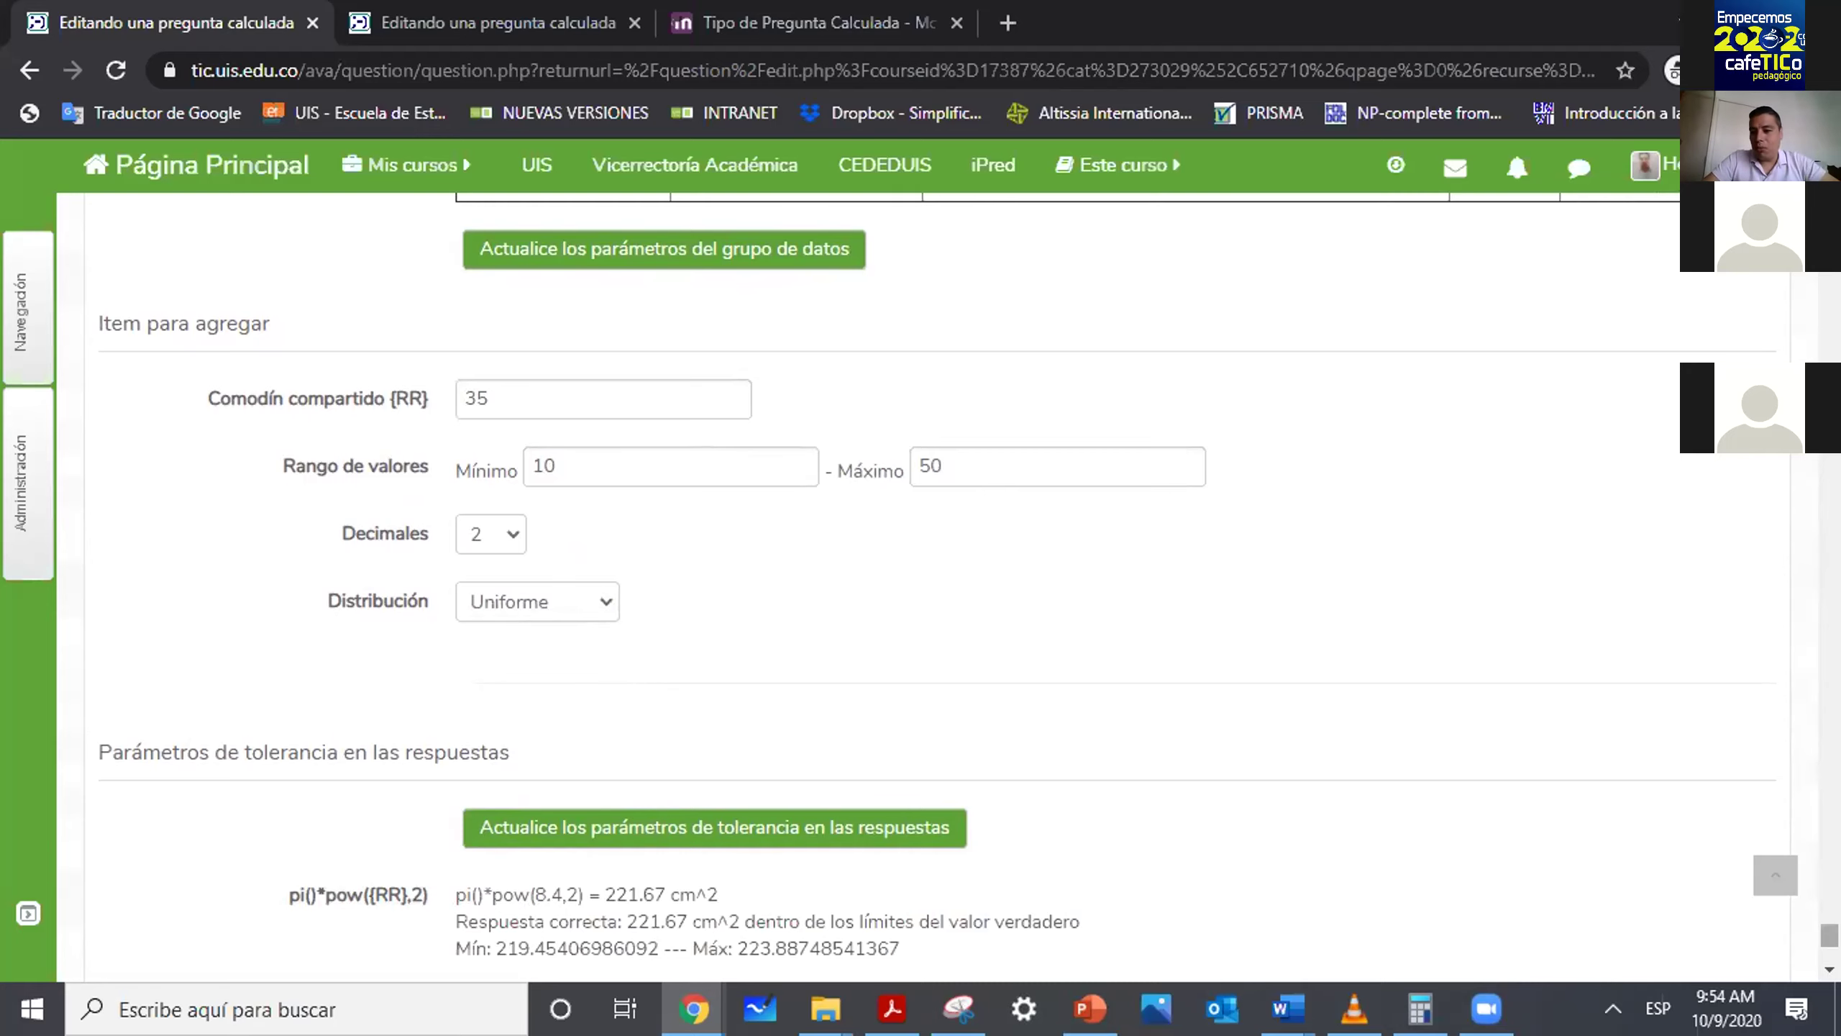
Update the answer tolerance parameters and check the correct answer and limits recalculated for the {RR} value in the item to add.
scroll(1830, 967, "down", 1)
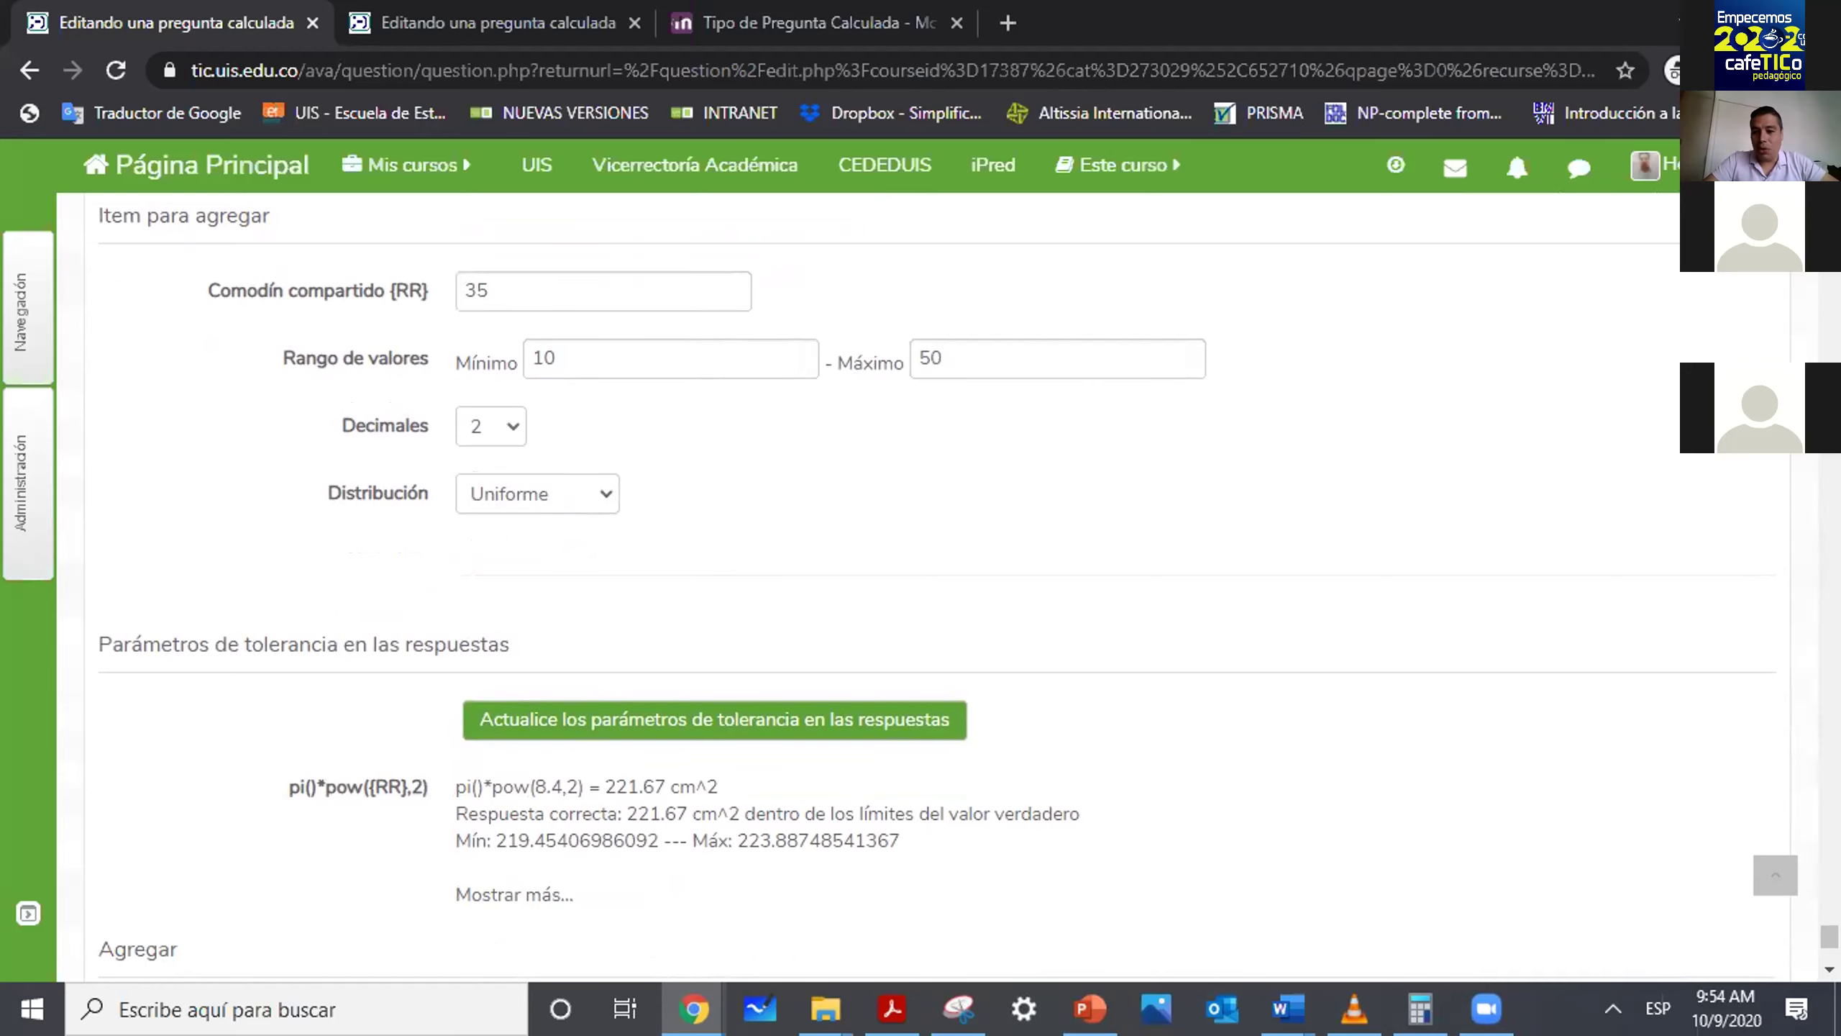
scroll(942, 594, "down", 7)
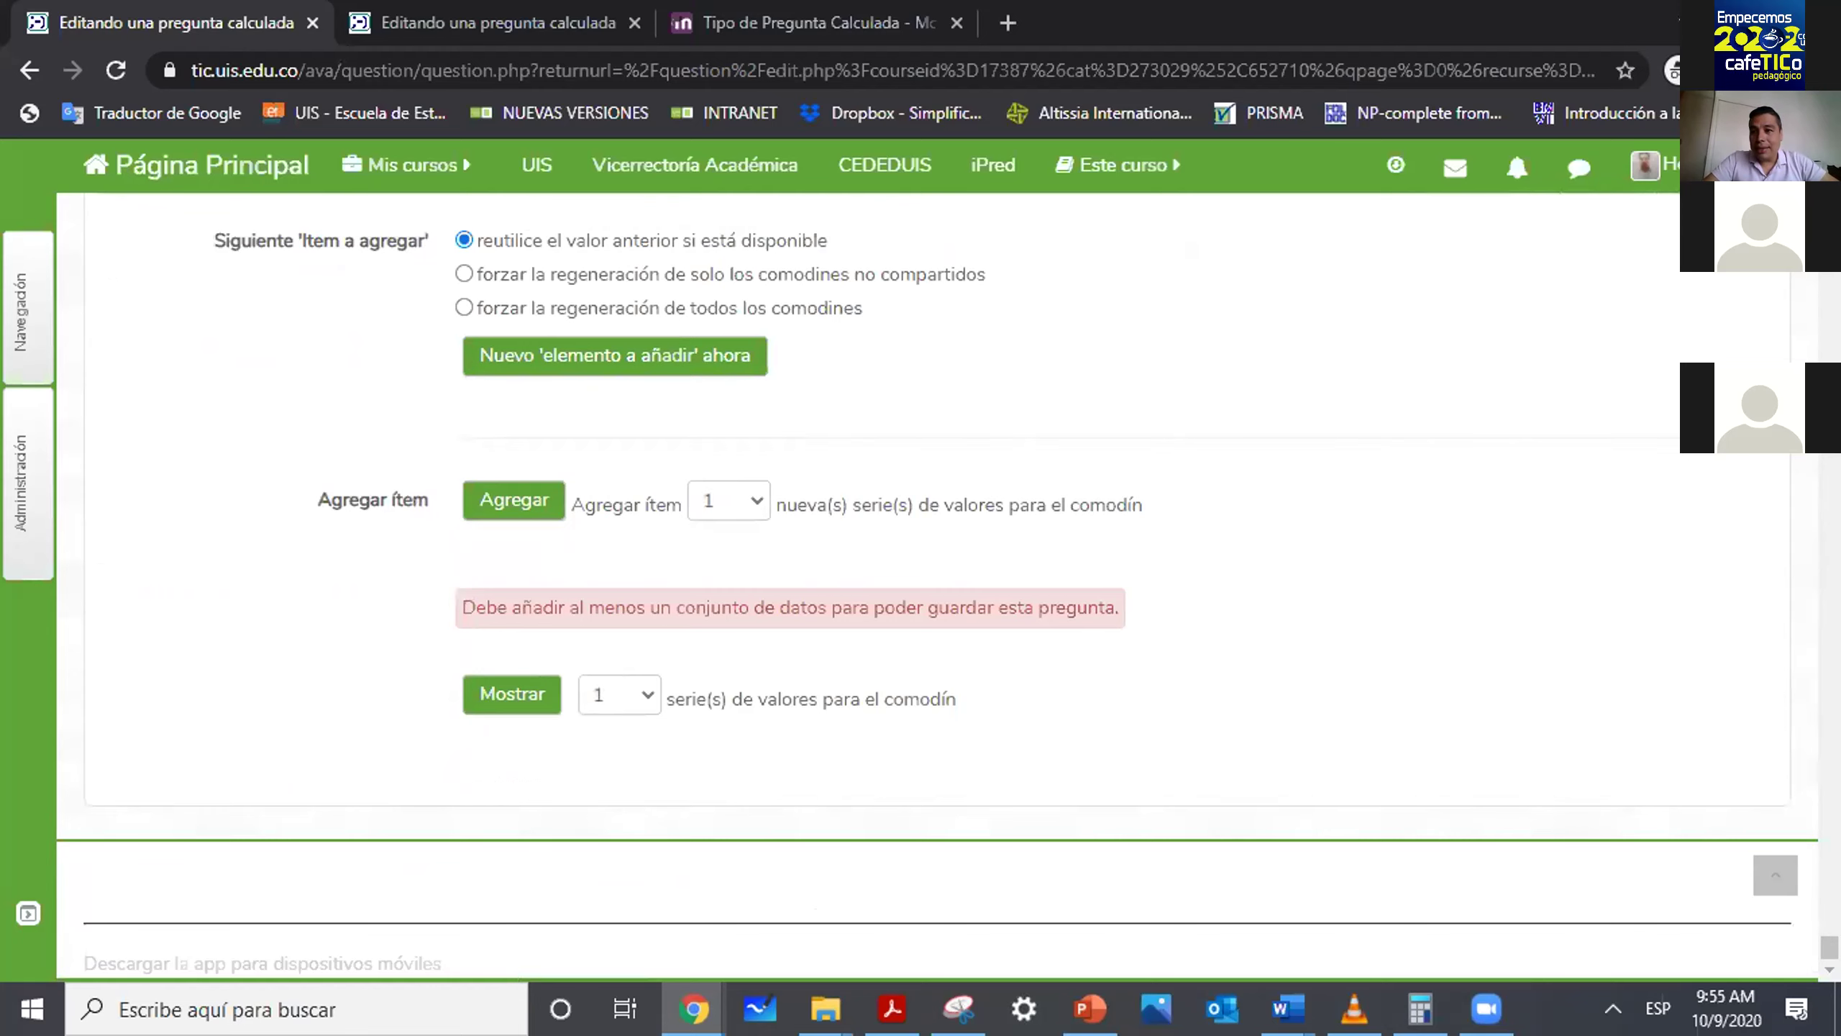
scroll(935, 580, "up", 5)
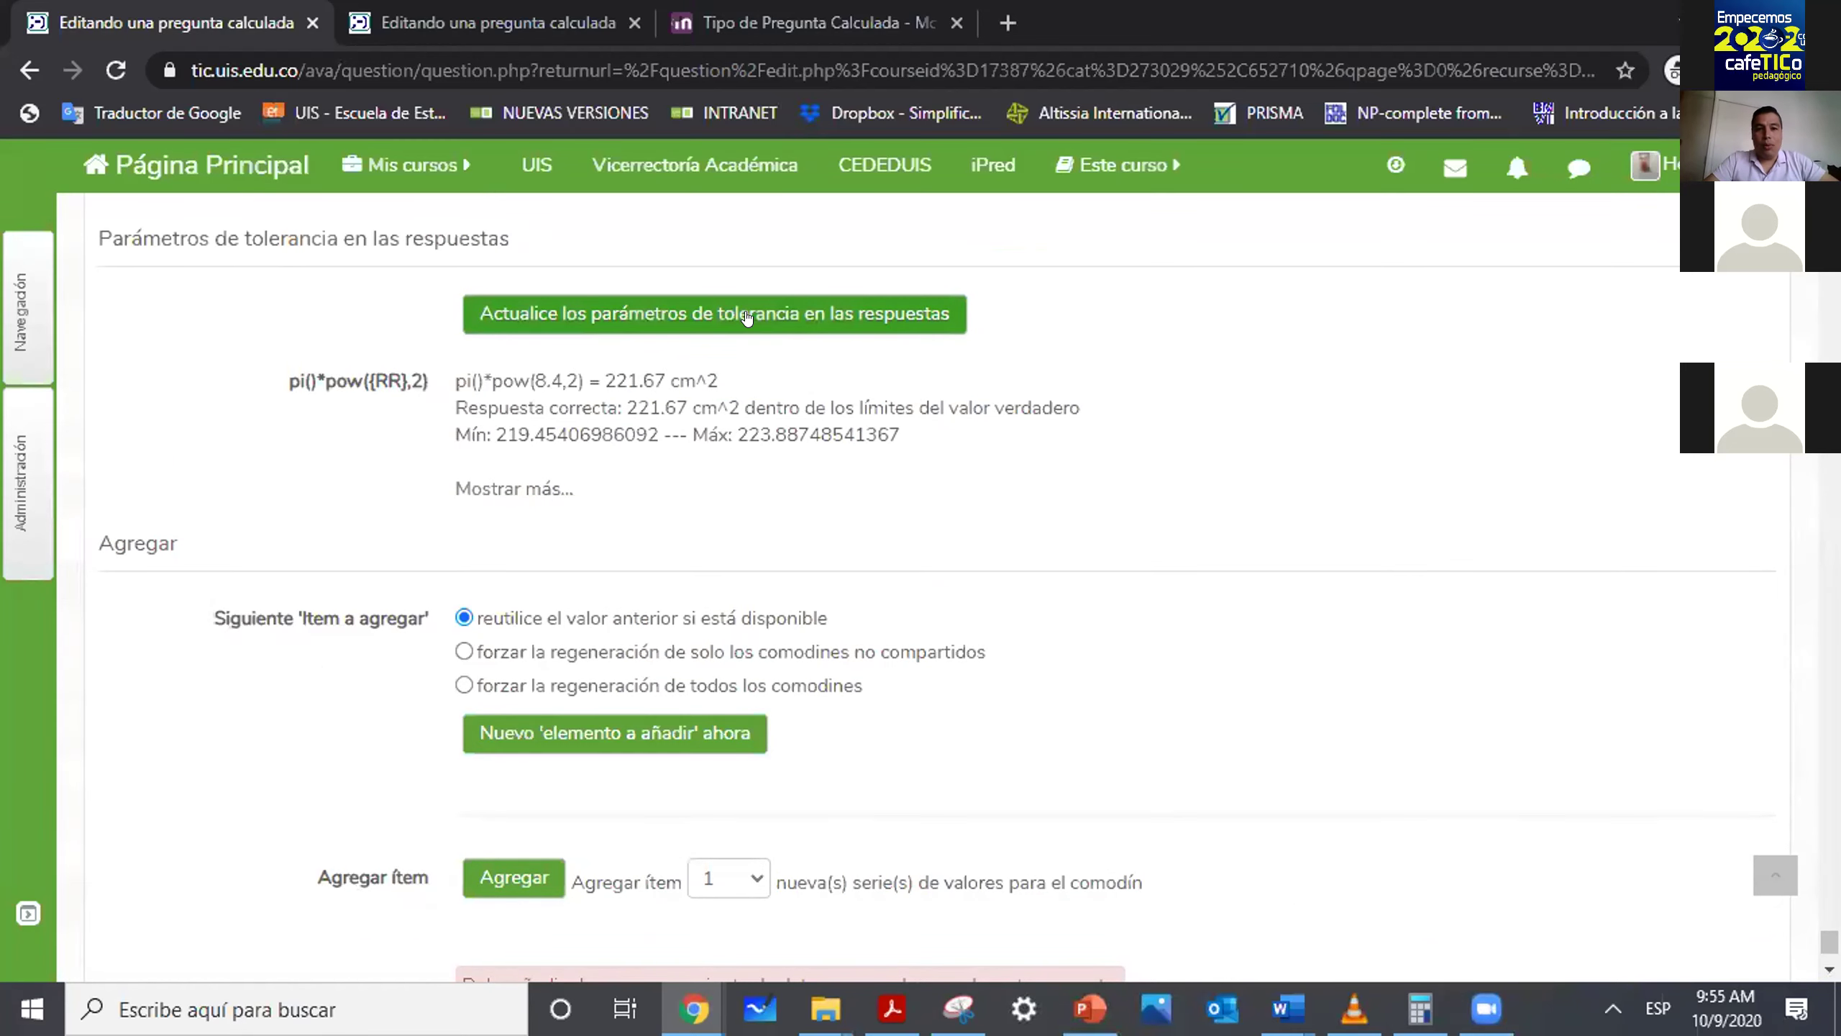
left_click(635, 312)
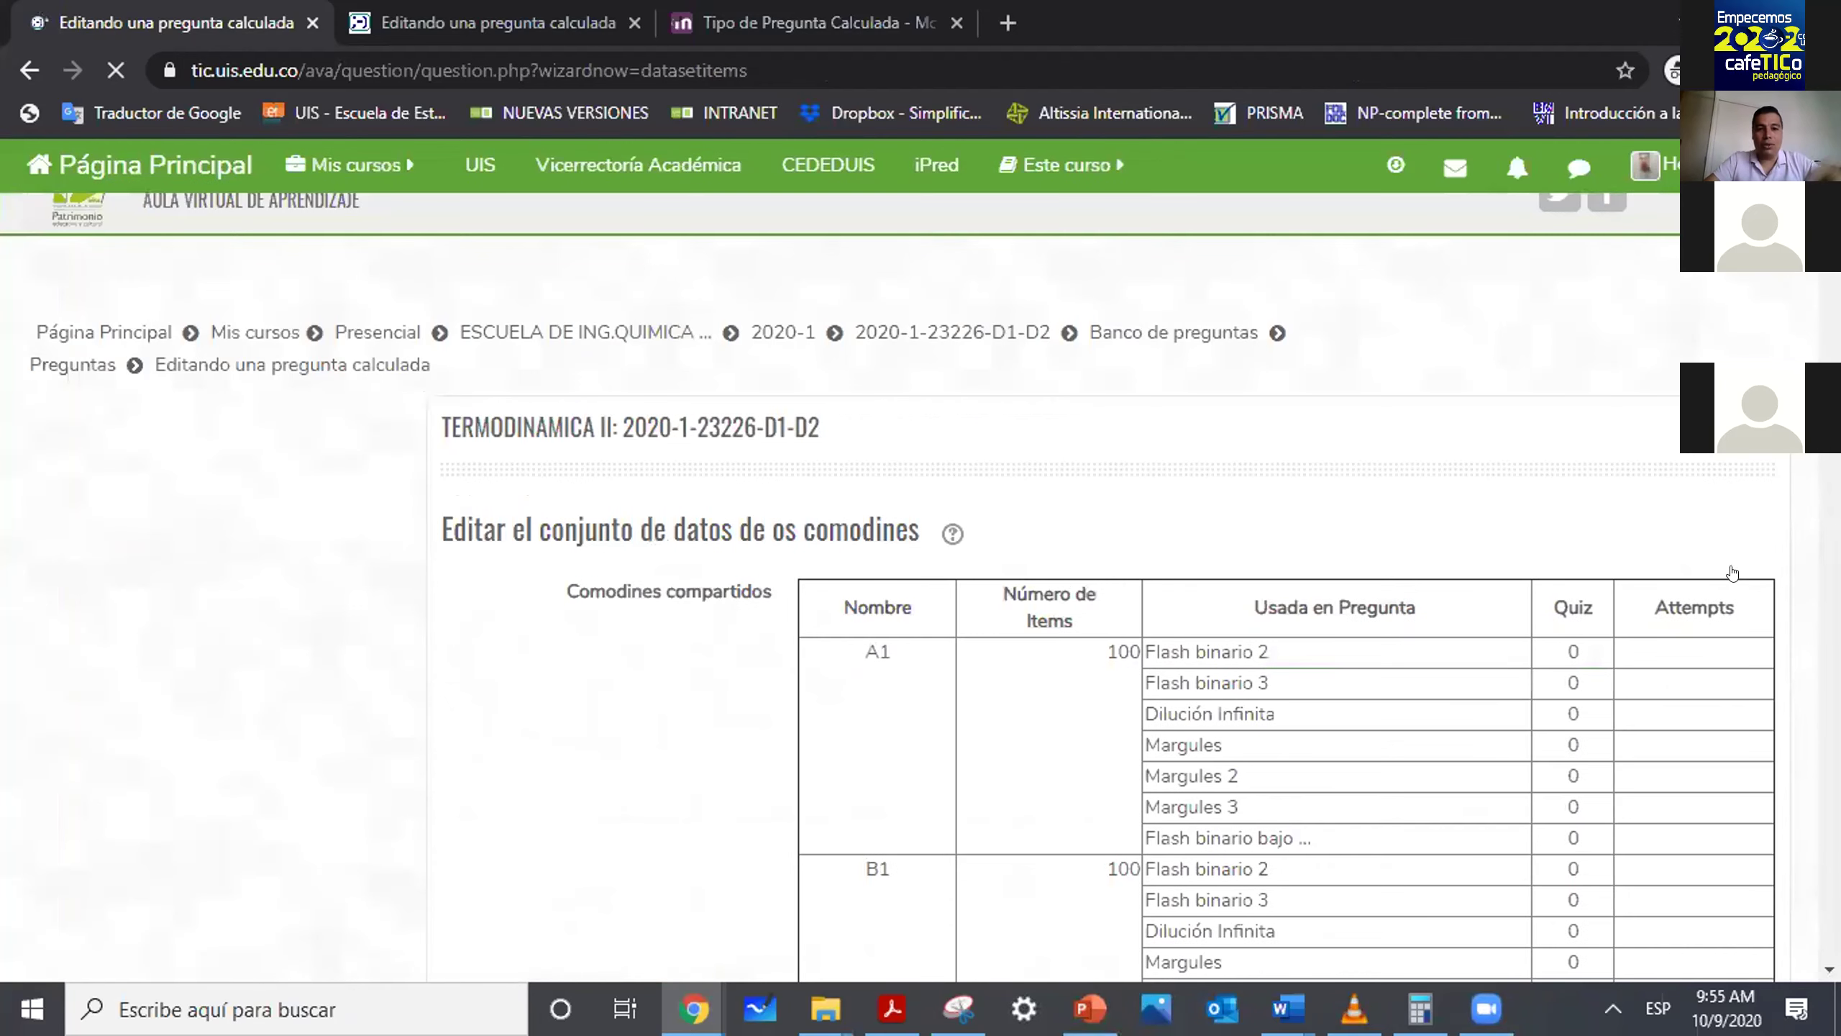
scroll(1116, 588, "down", 20)
scroll(920, 580, "up", 18)
scroll(921, 580, "down", 12)
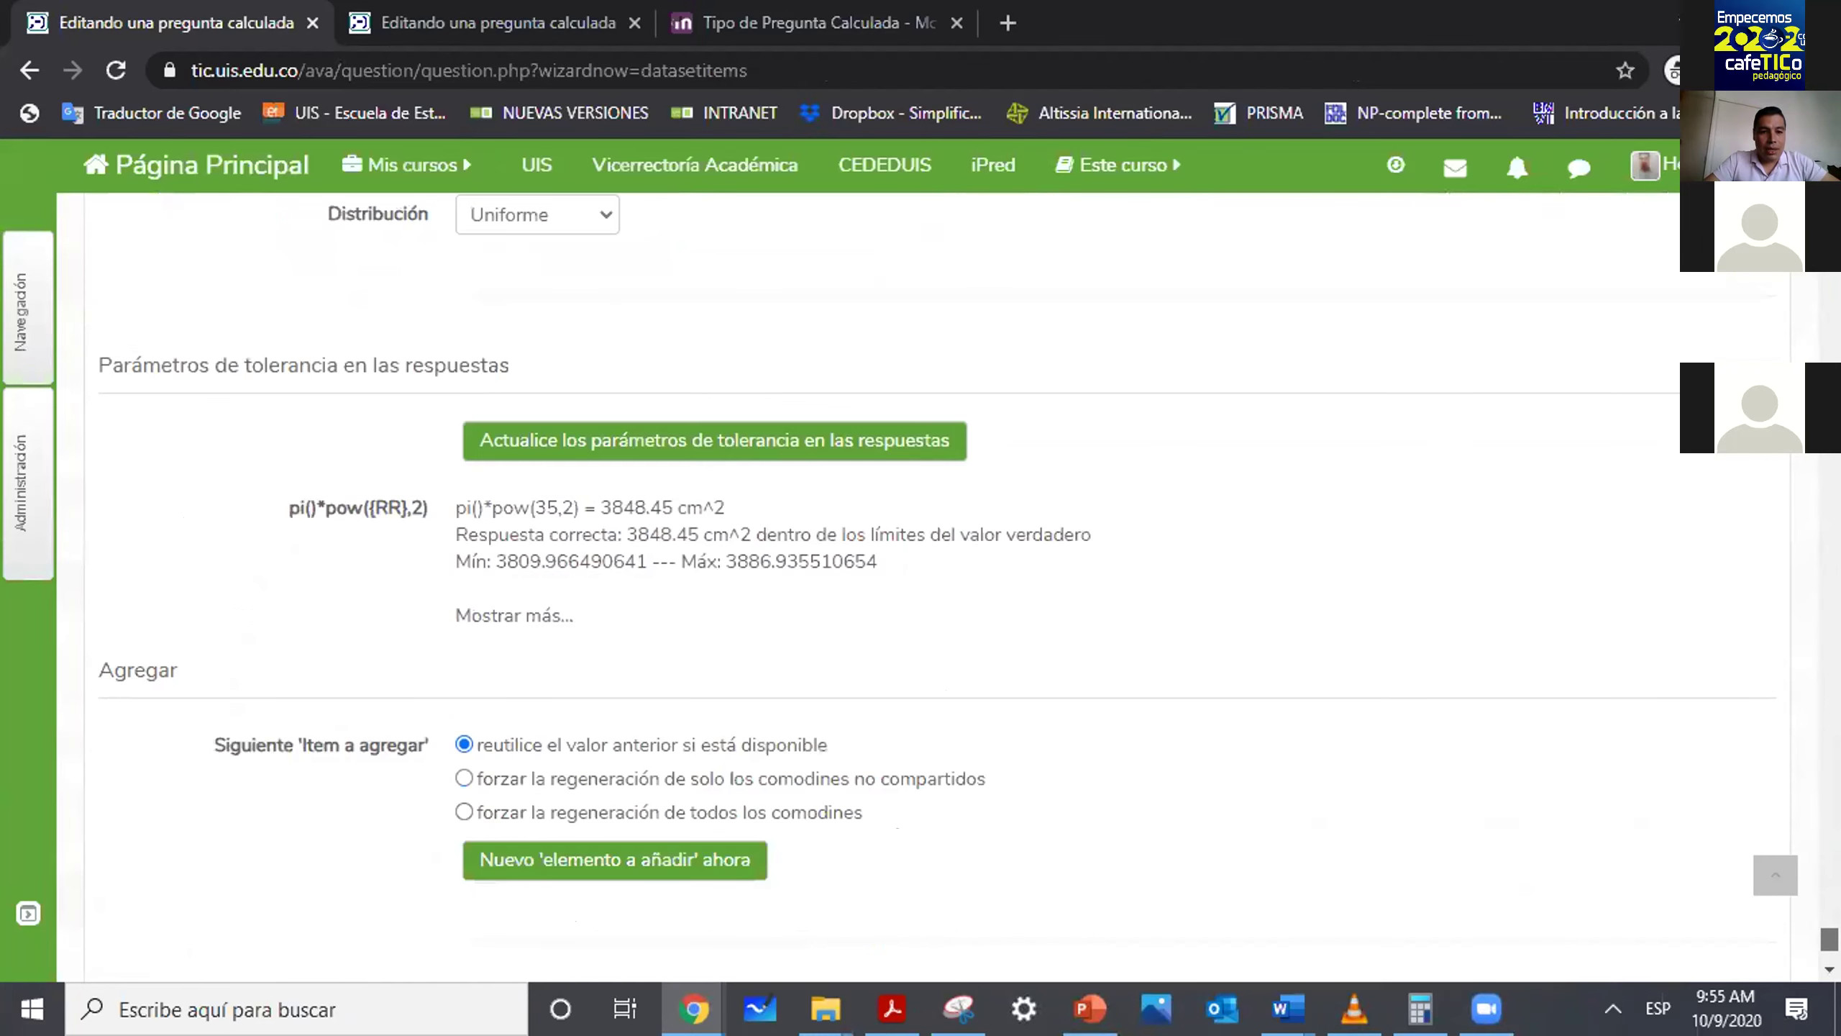
scroll(921, 580, "up", 5)
scroll(920, 580, "down", 4)
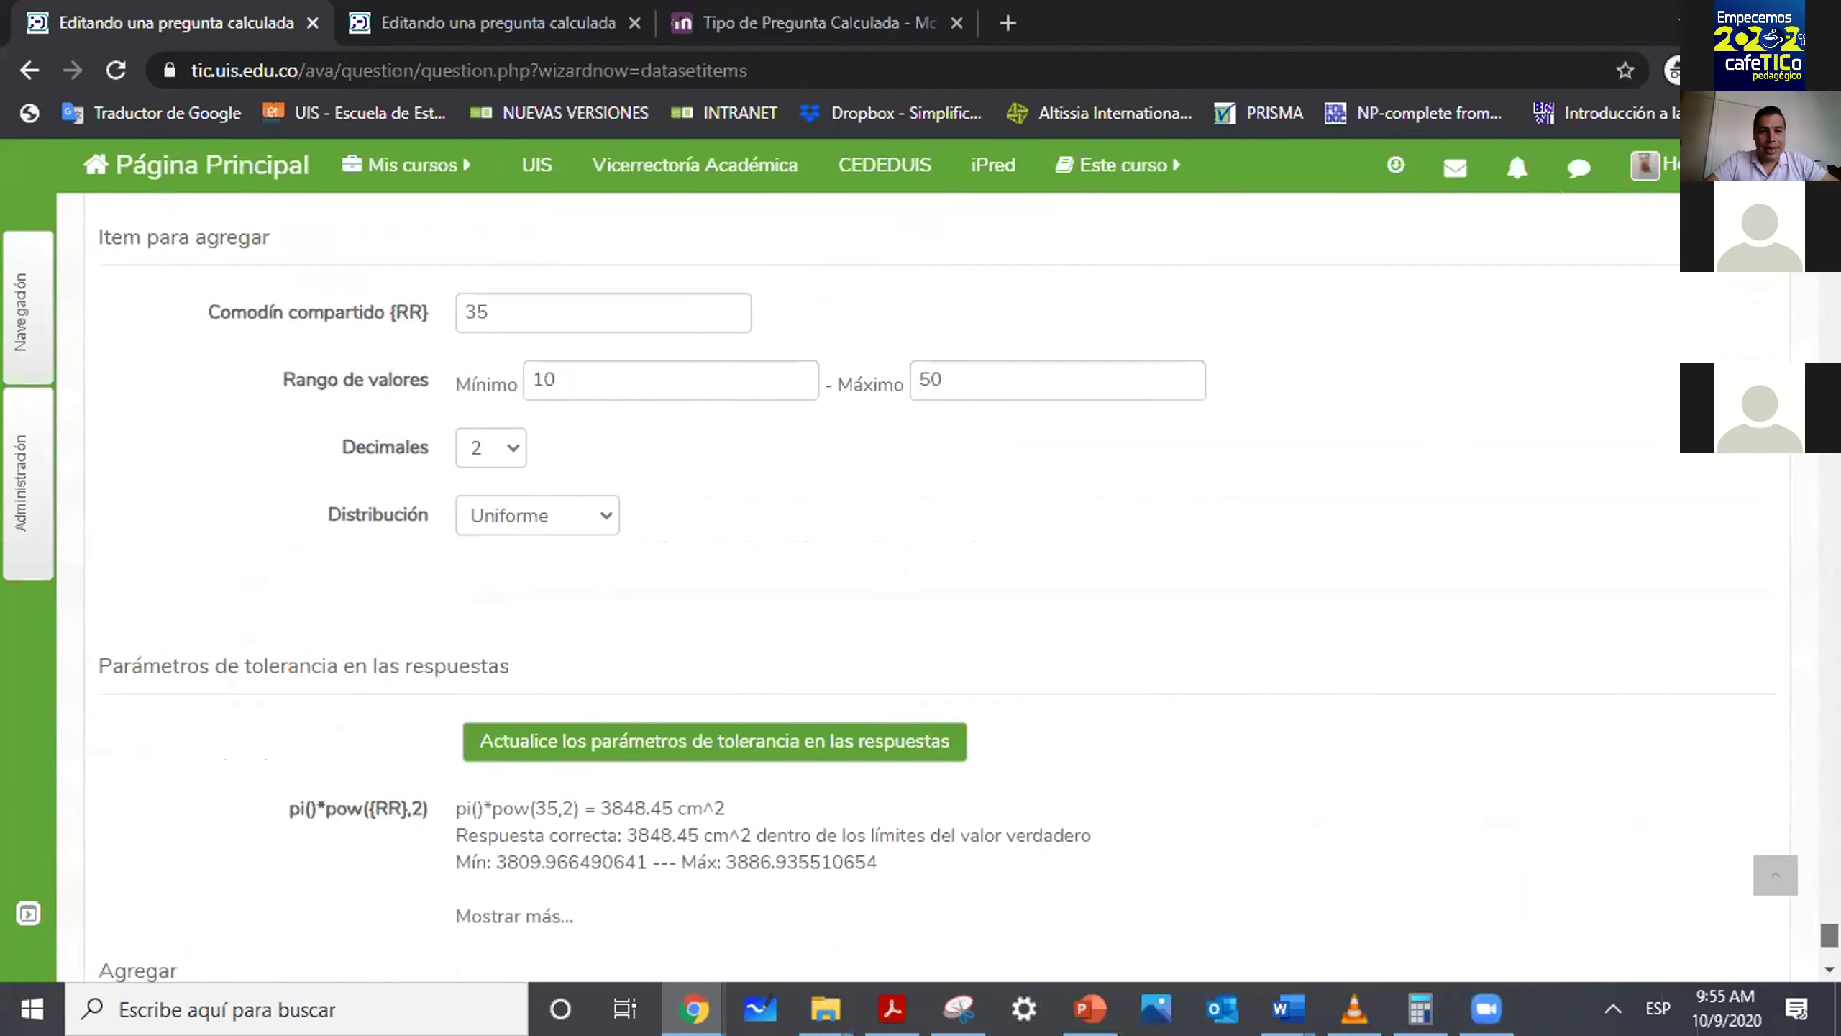
scroll(921, 581, "up", 3)
scroll(921, 581, "down", 1)
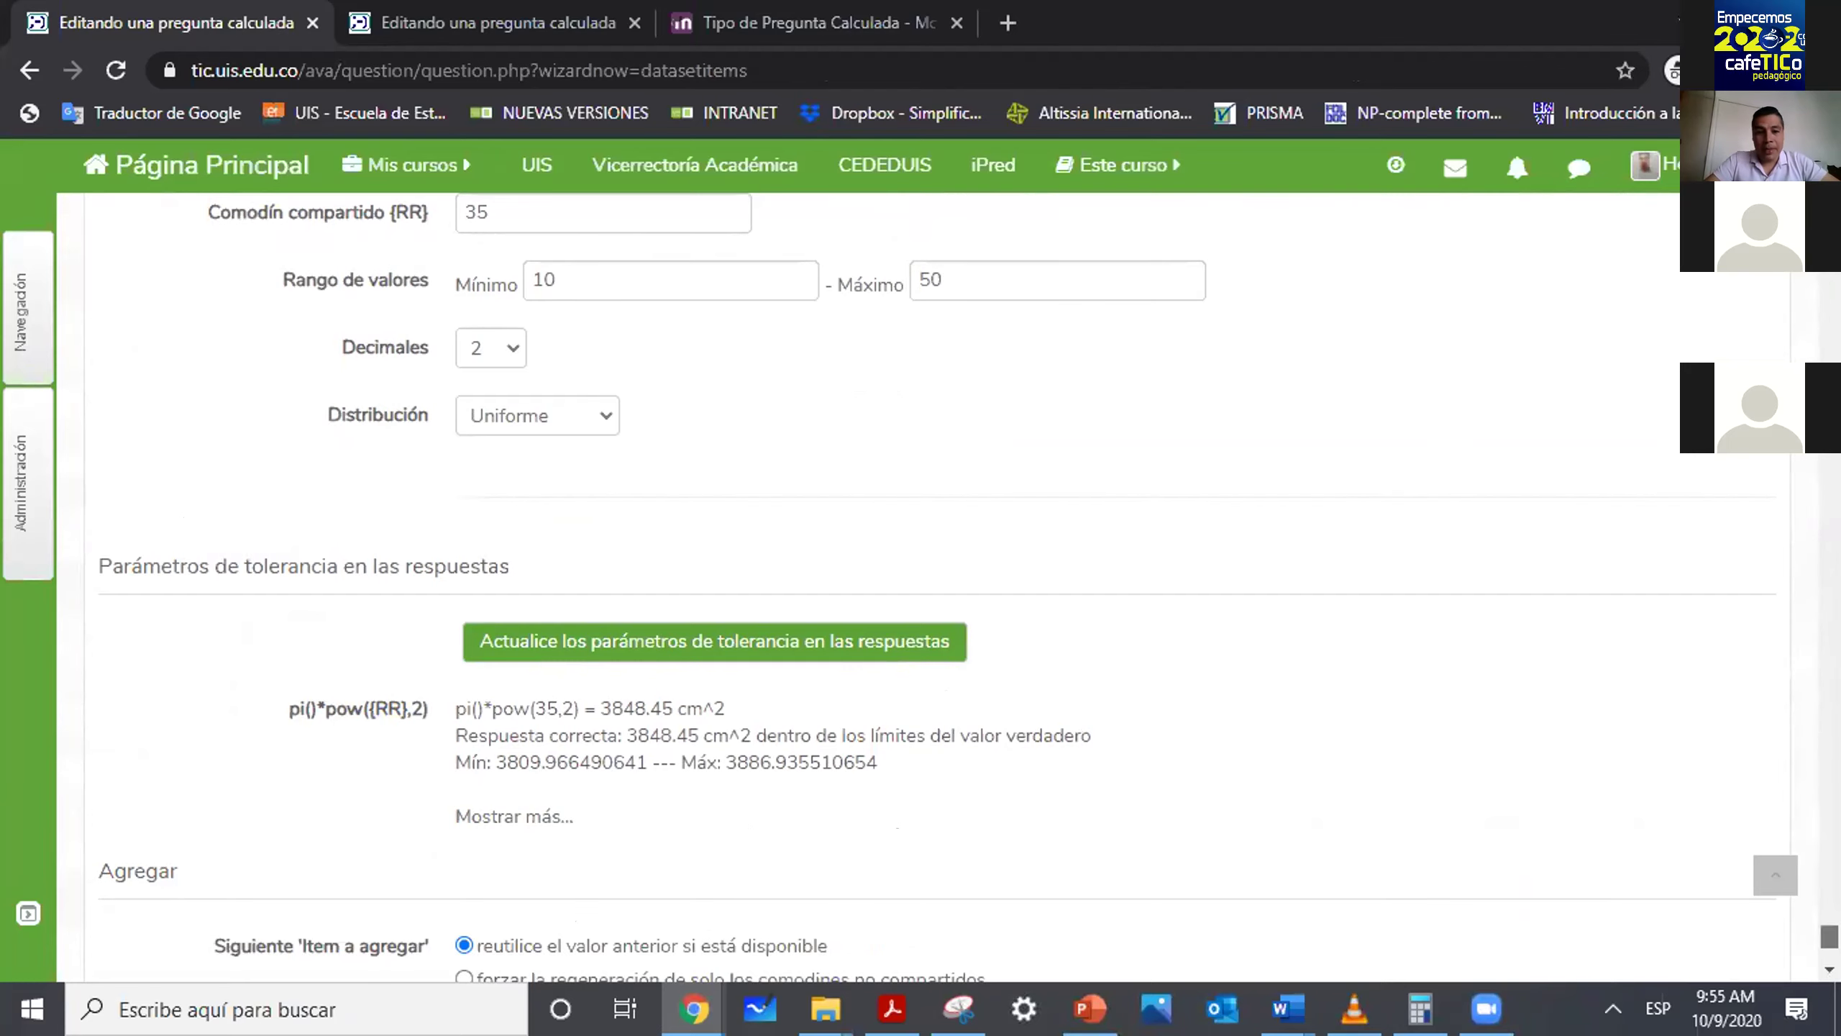
Add 40 new sets of values for the {RR} wildcard to the question's dataset.
scroll(1829, 942, "down", 5)
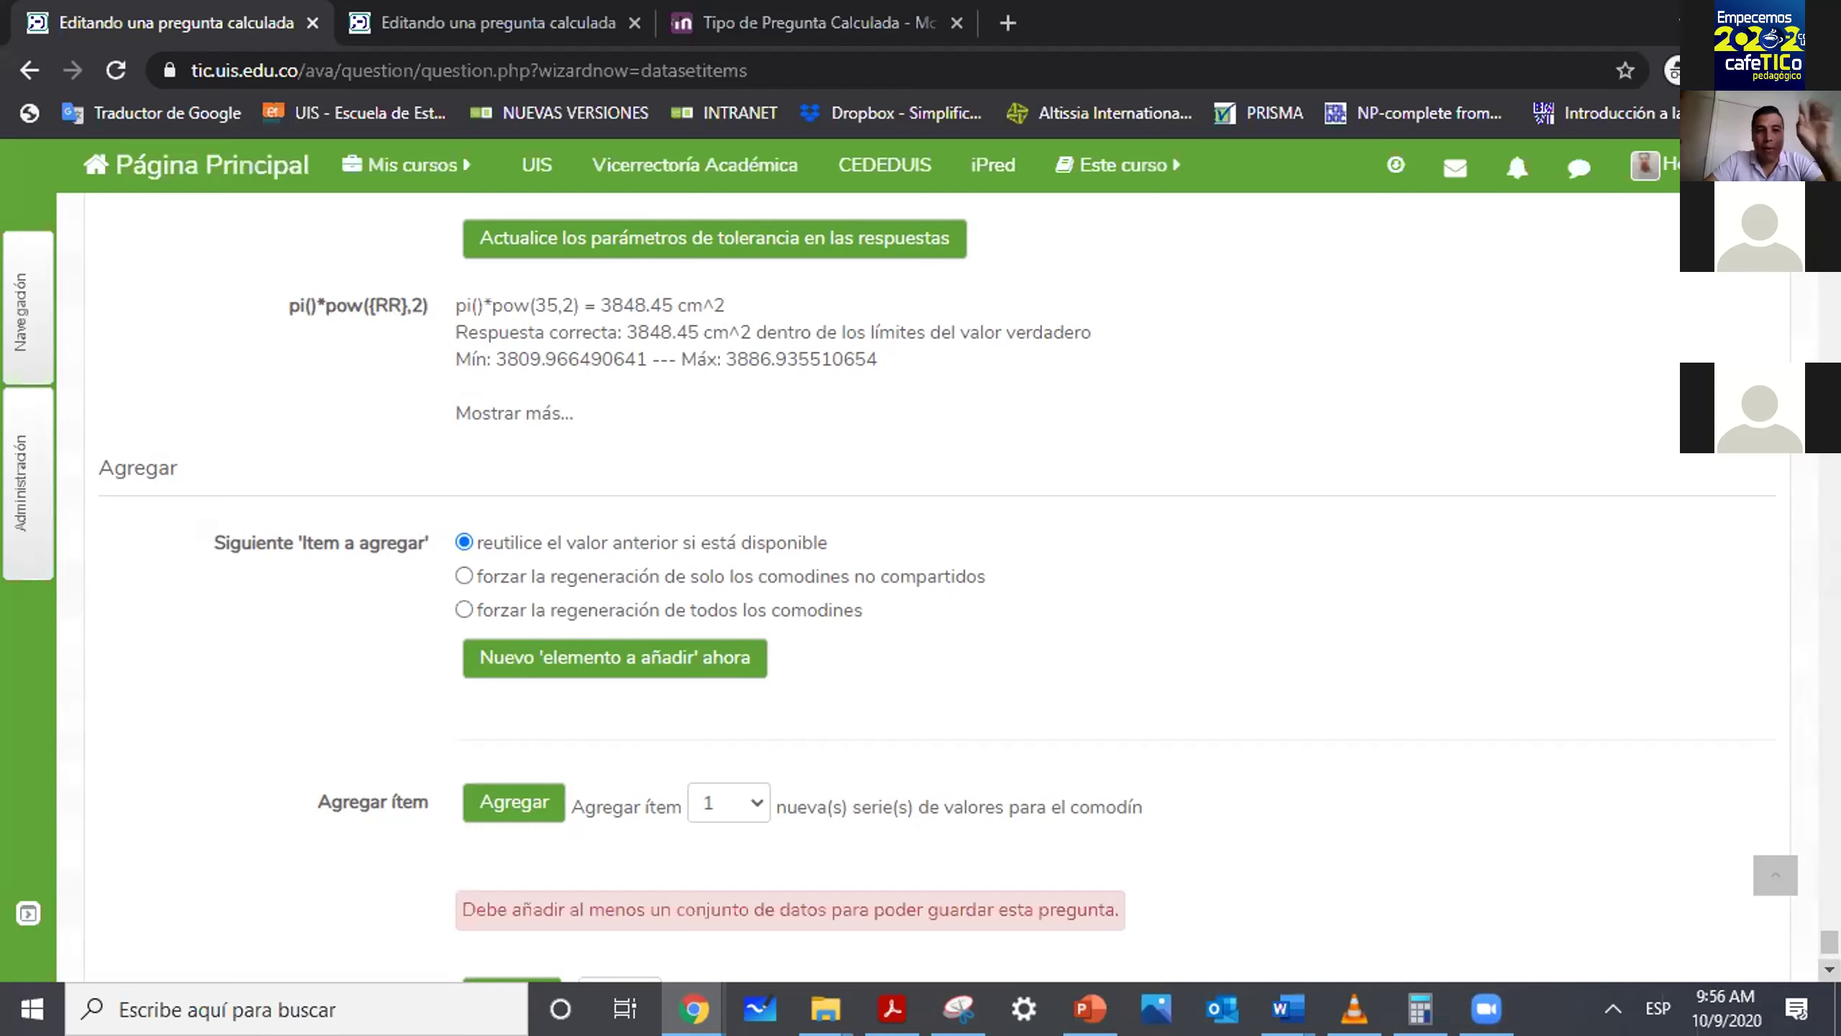
scroll(377, 638, "down", 2)
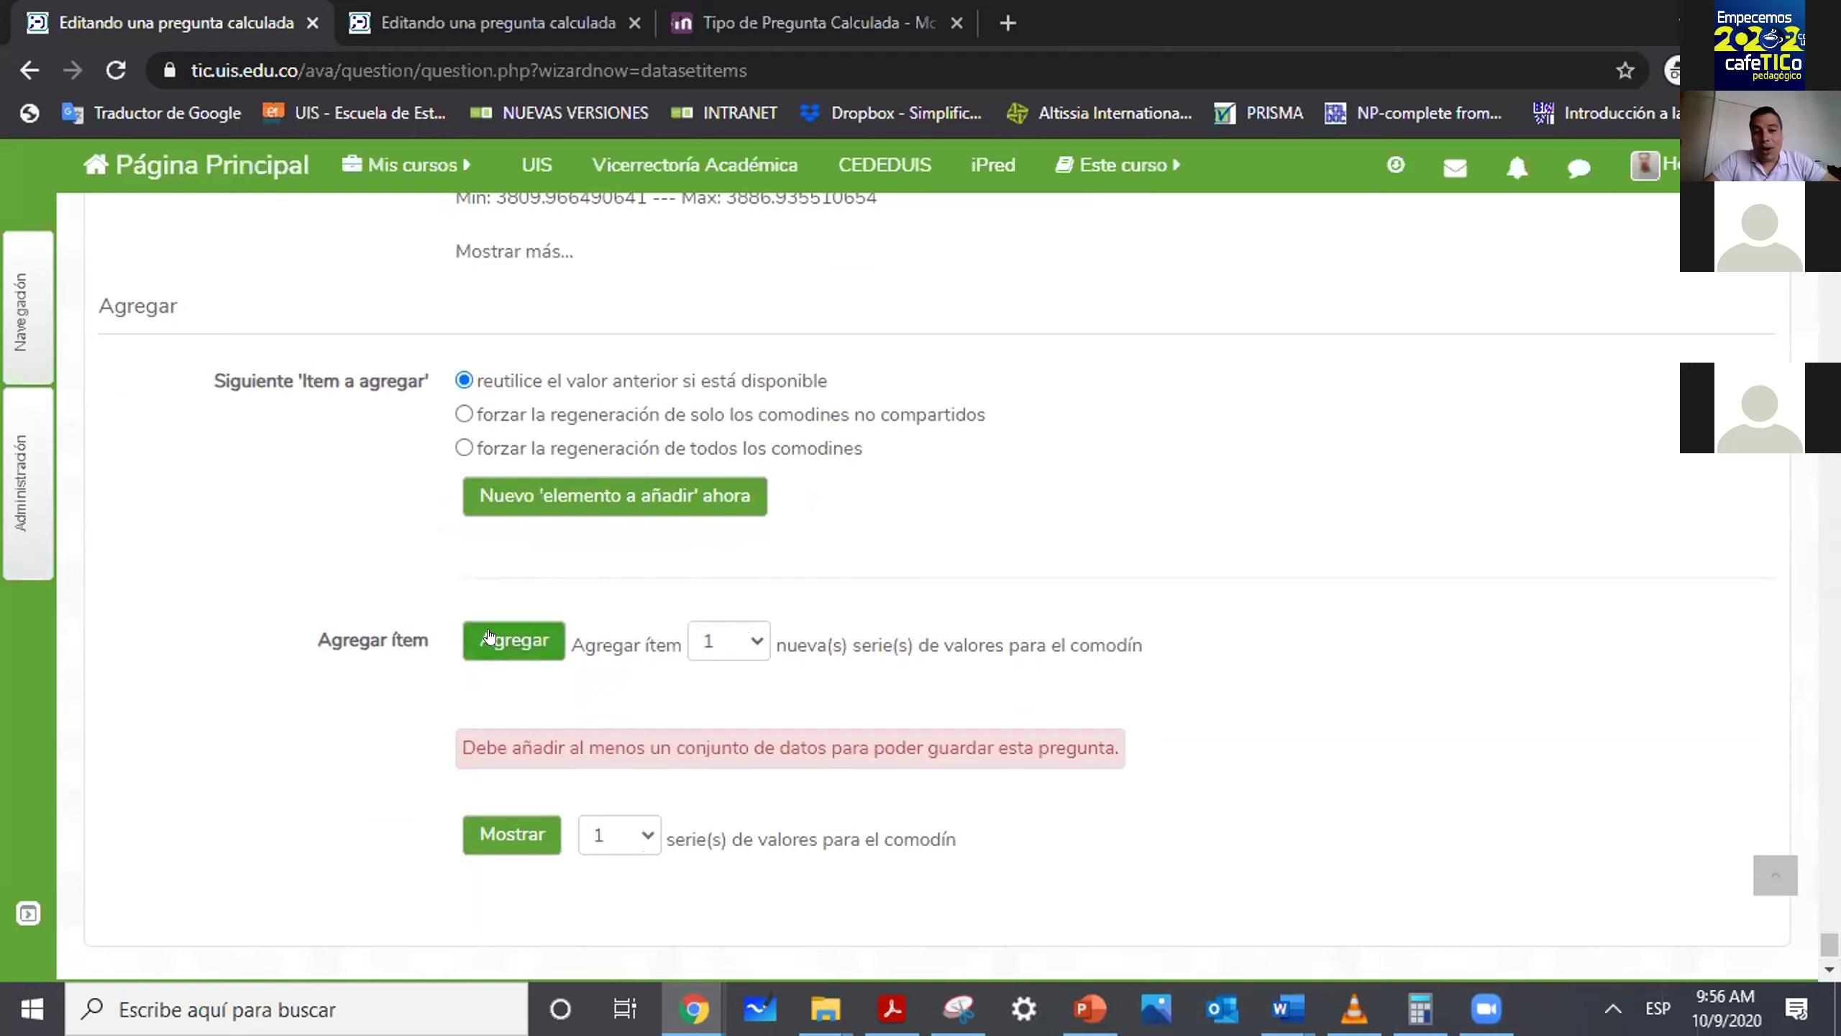
left_click(746, 641)
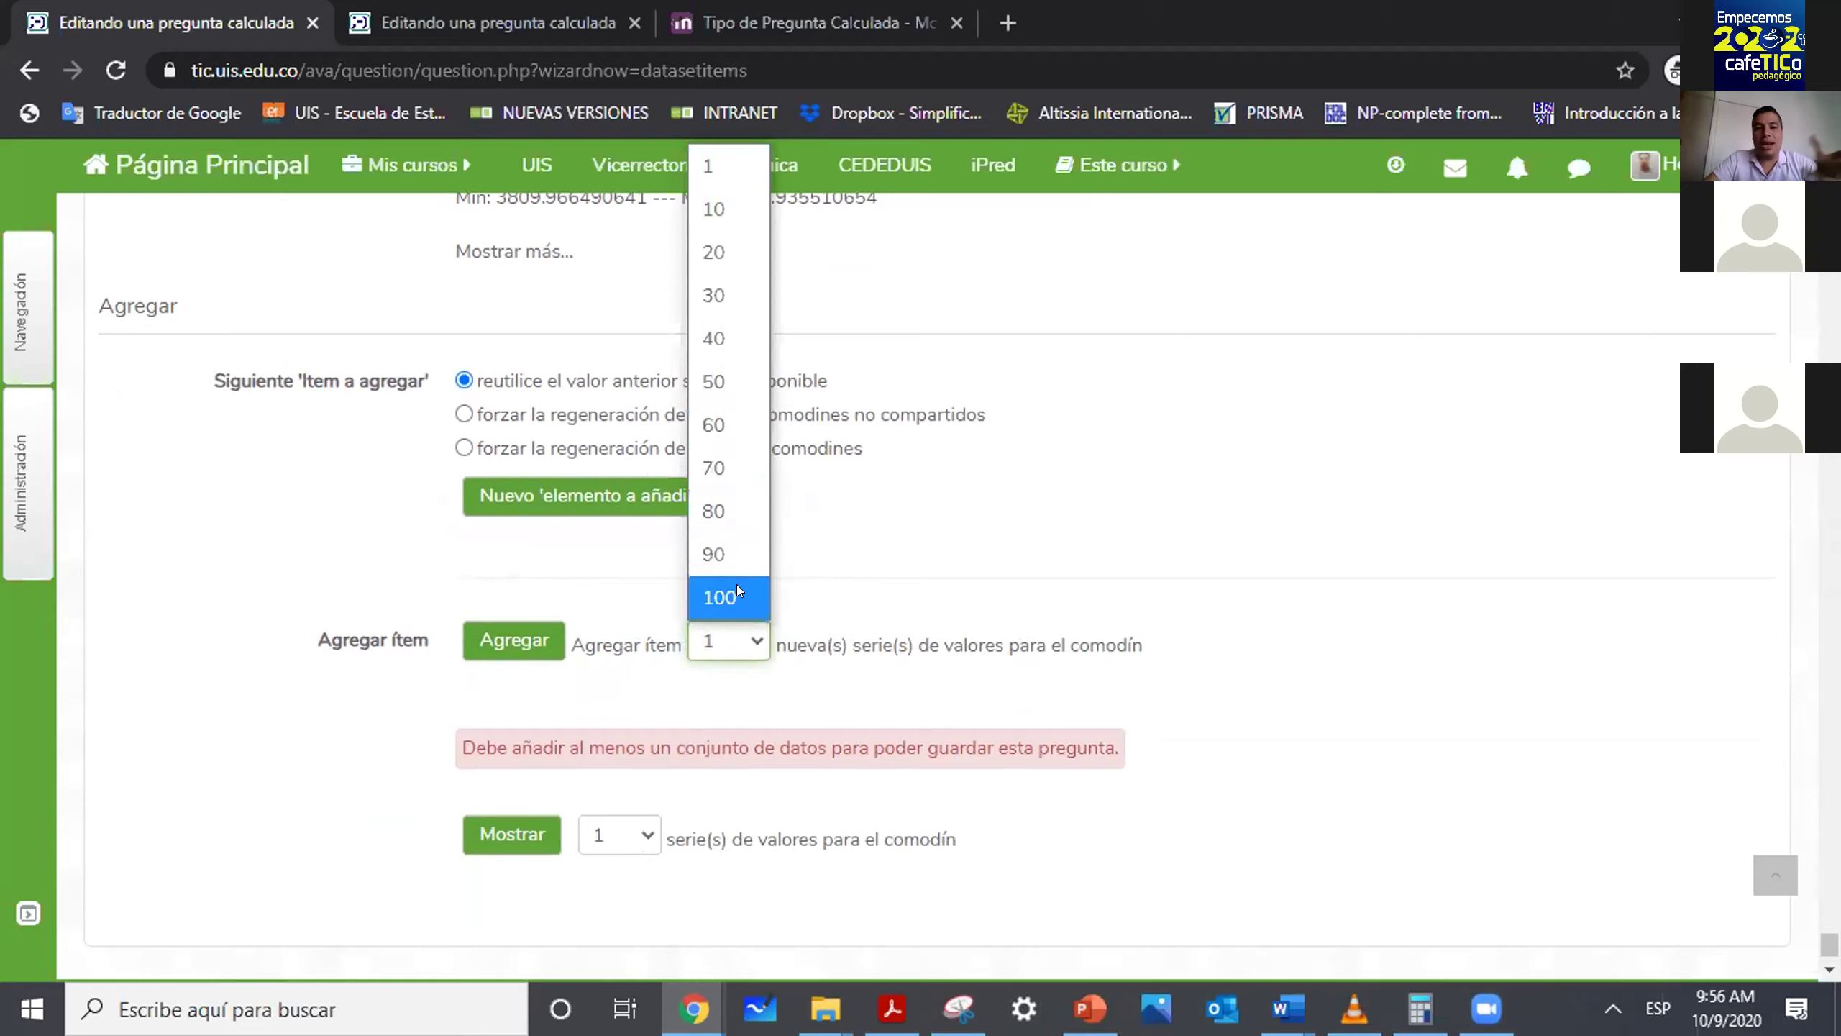
left_click(753, 641)
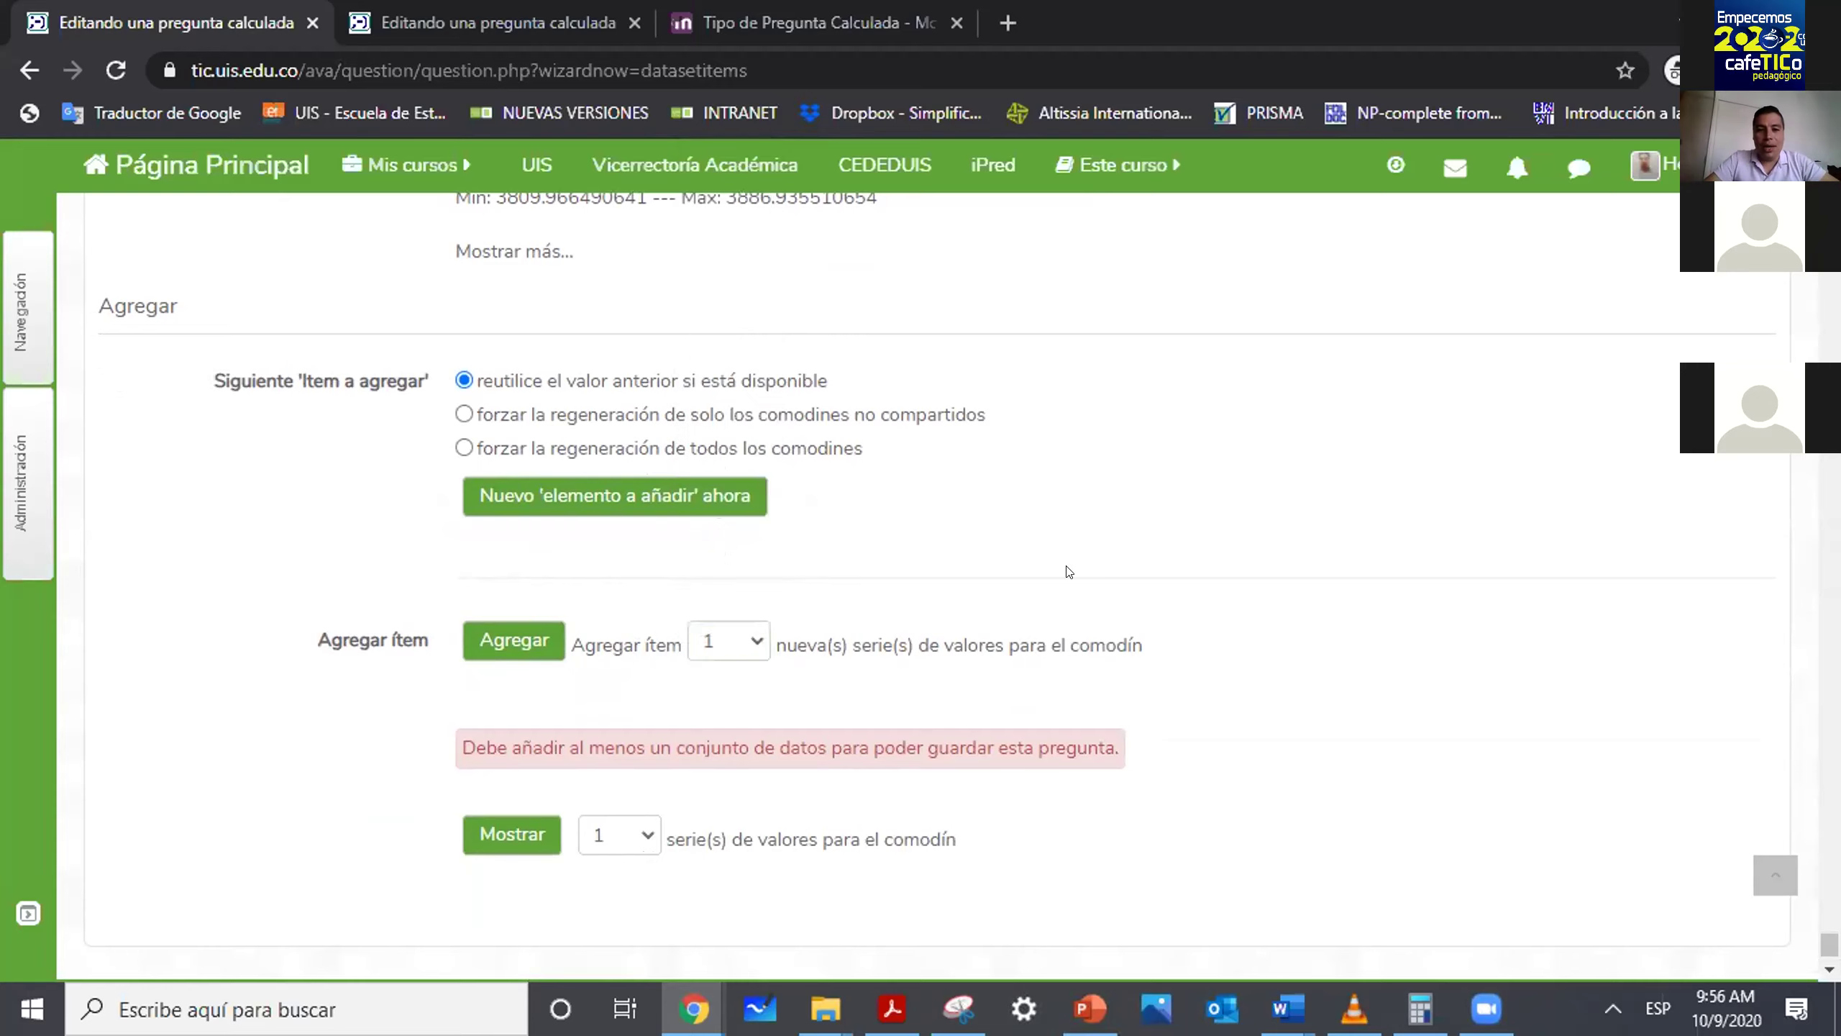
left_click(750, 642)
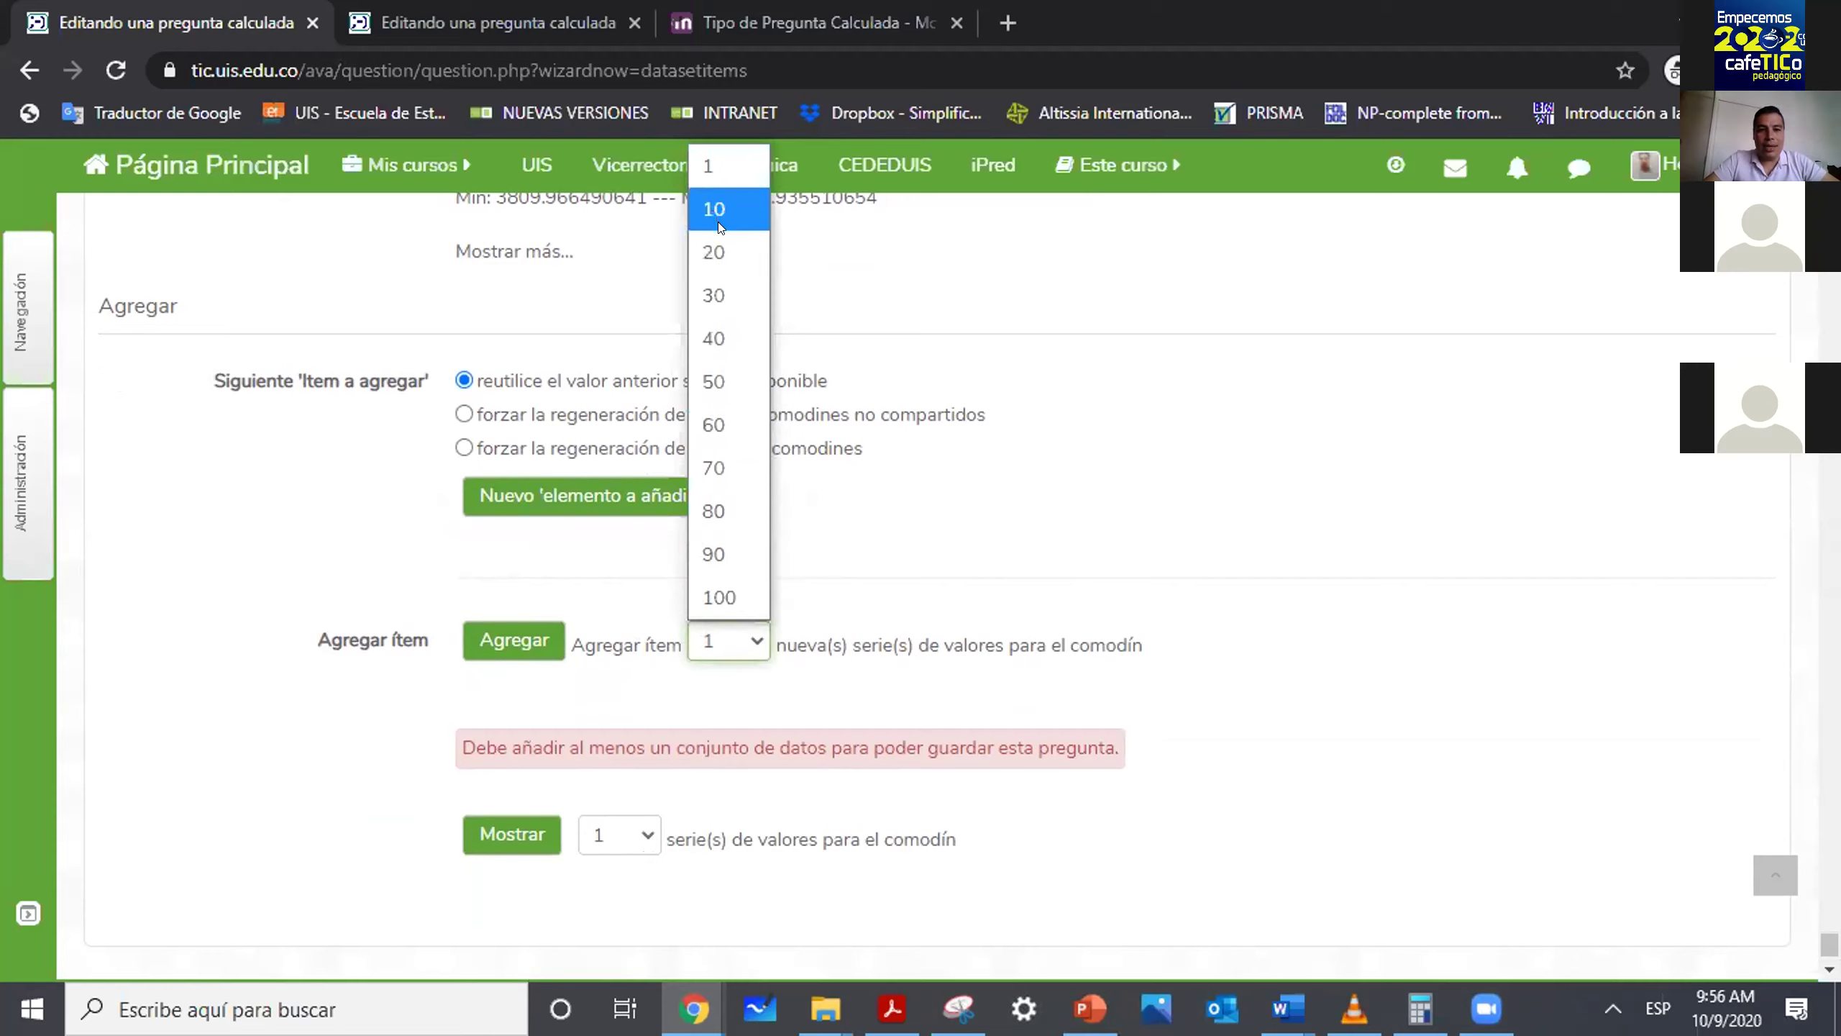
left_click(721, 335)
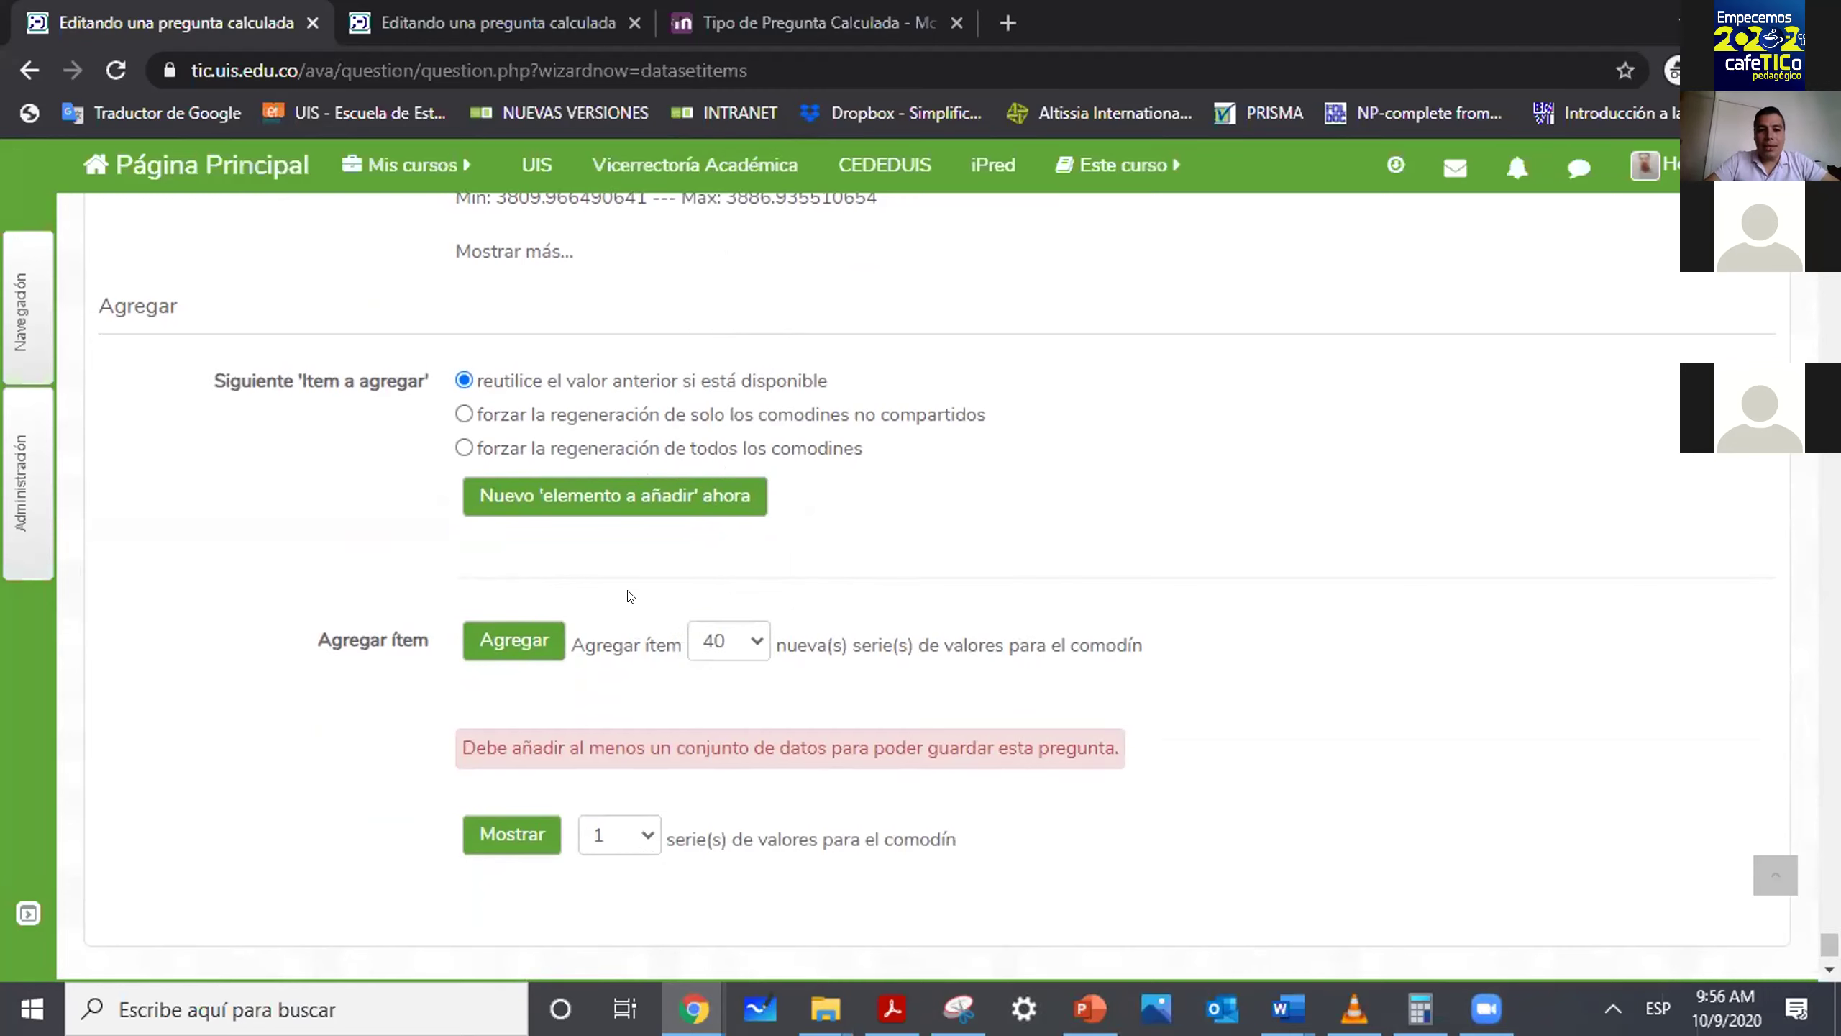
left_click(505, 639)
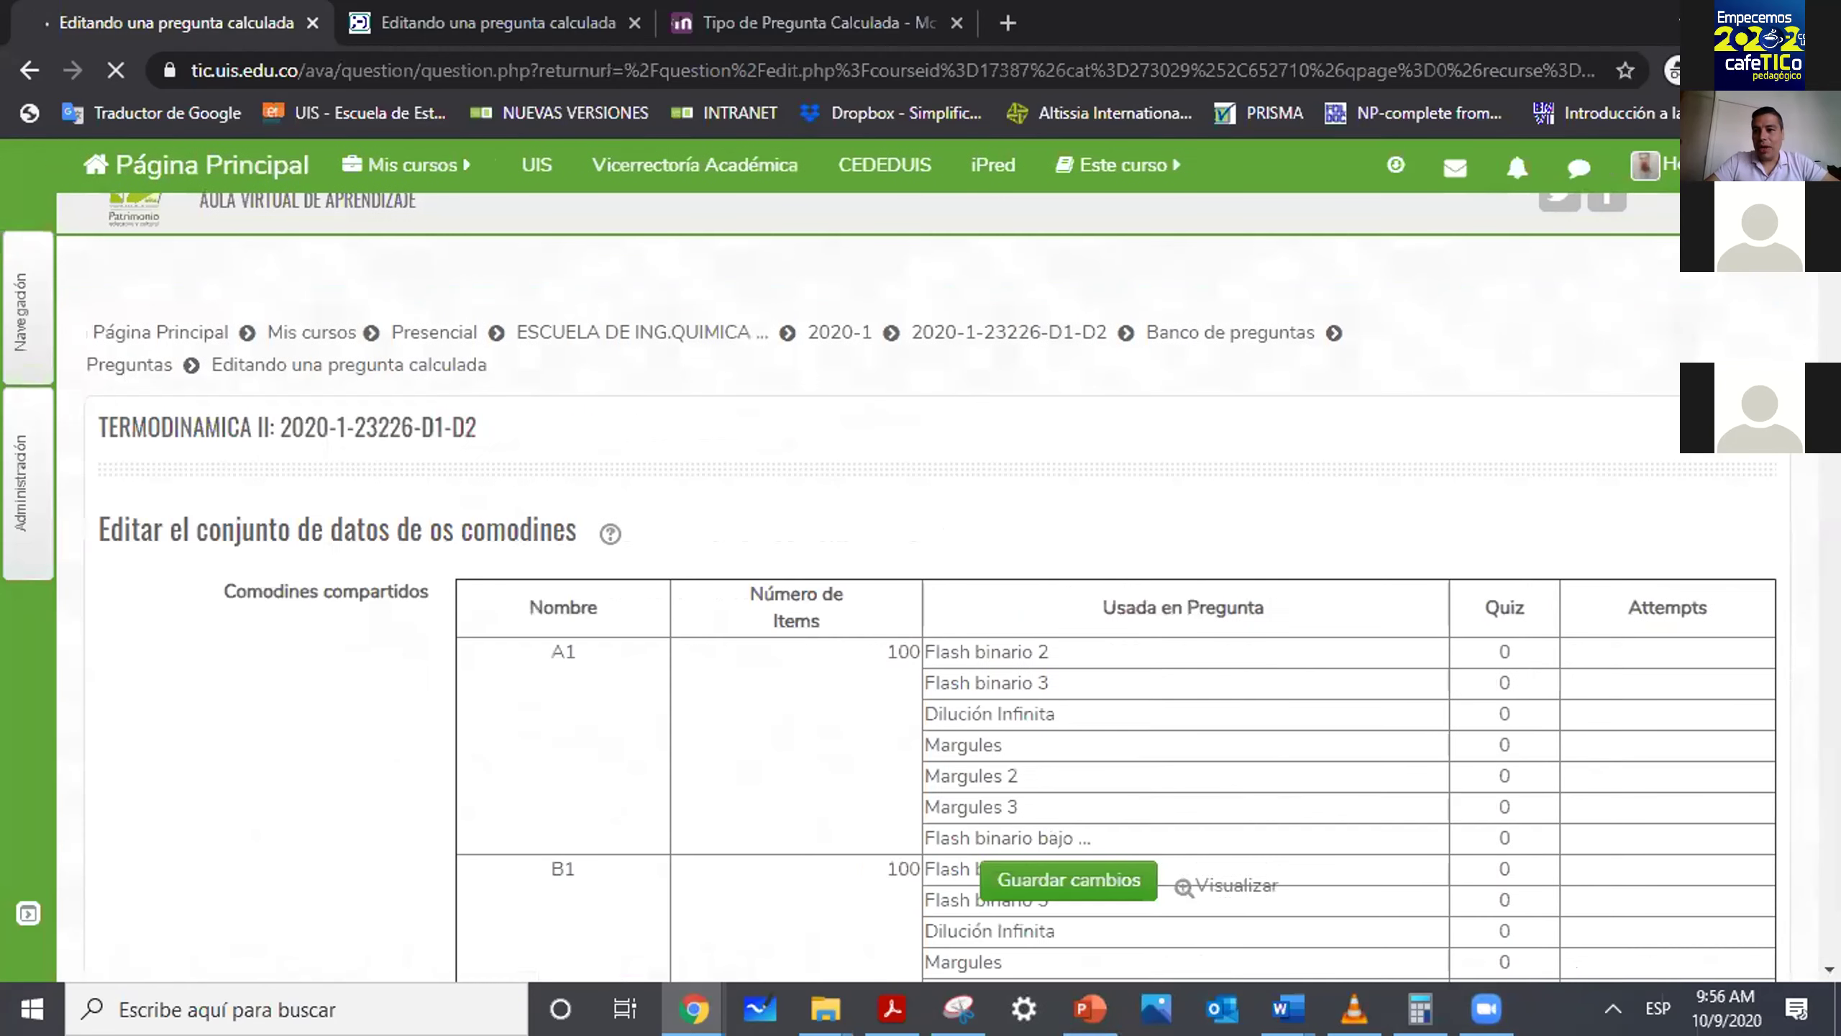
Display 40 sets of values for the wildcard in the dataset editor.
scroll(943, 581, "down", 20)
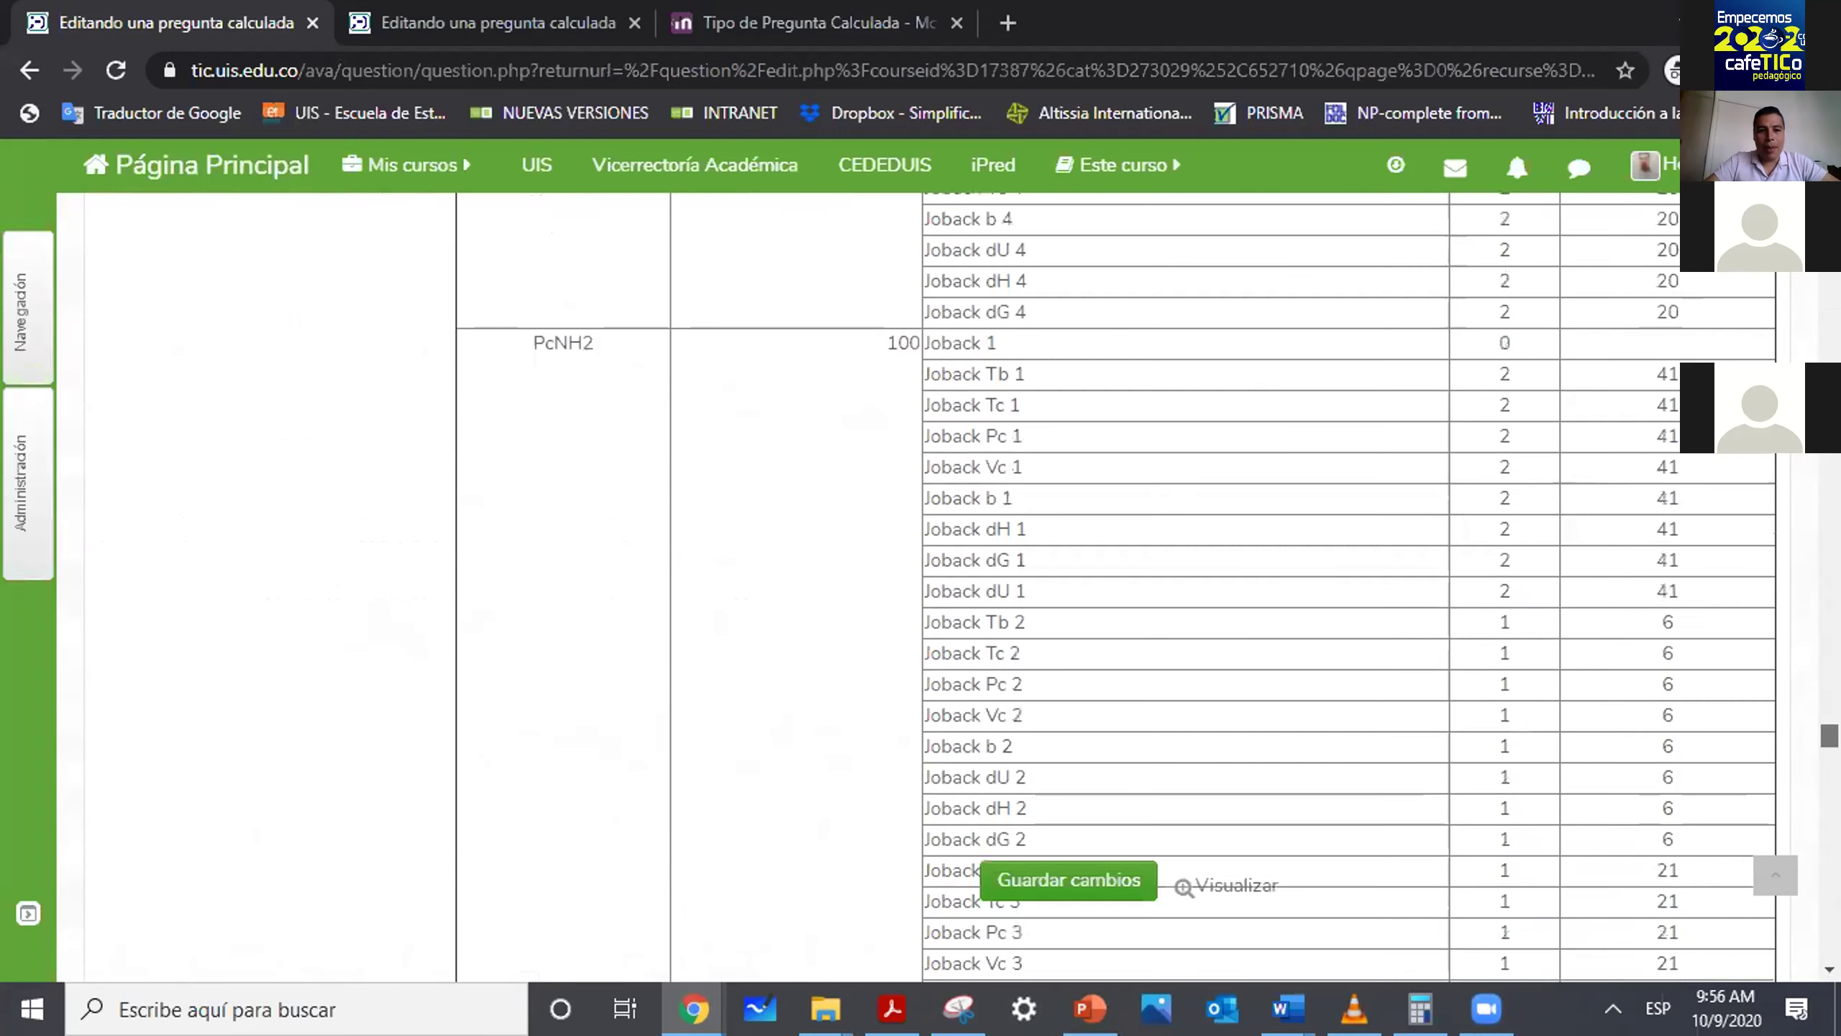
scroll(942, 580, "up", 10)
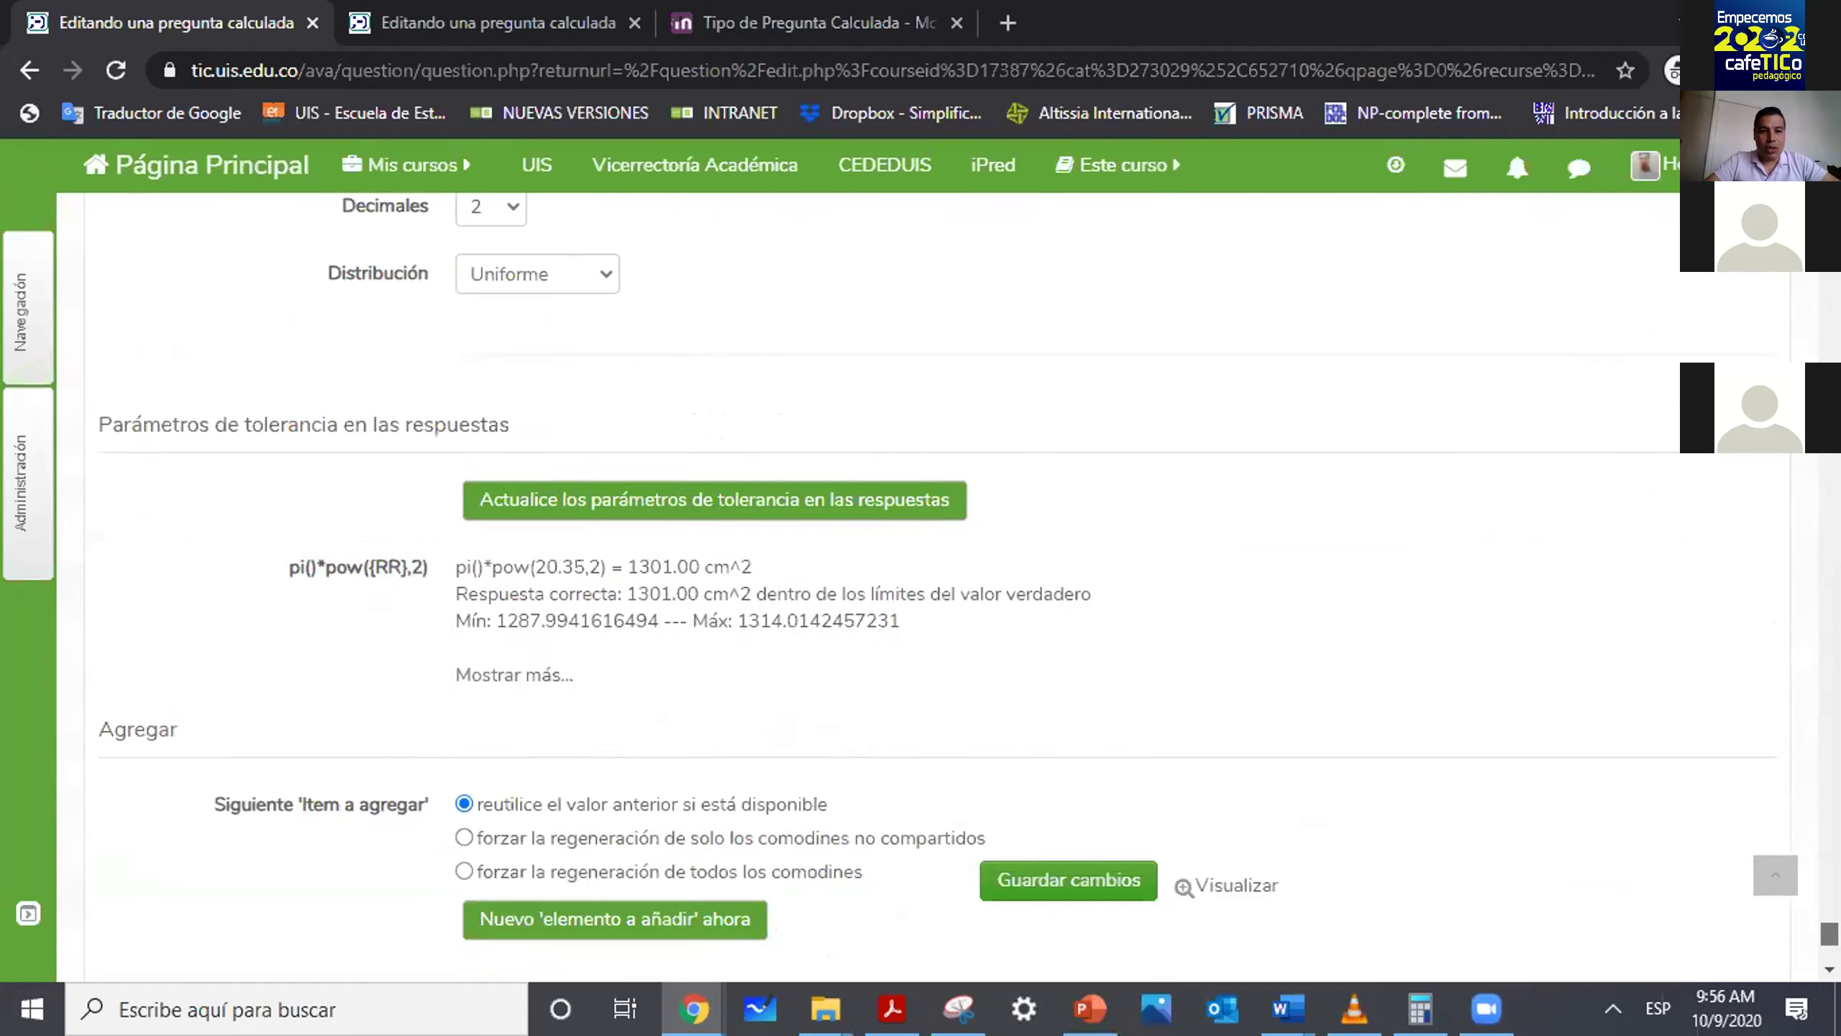
scroll(942, 581, "down", 5)
scroll(942, 580, "up", 3)
scroll(942, 581, "down", 8)
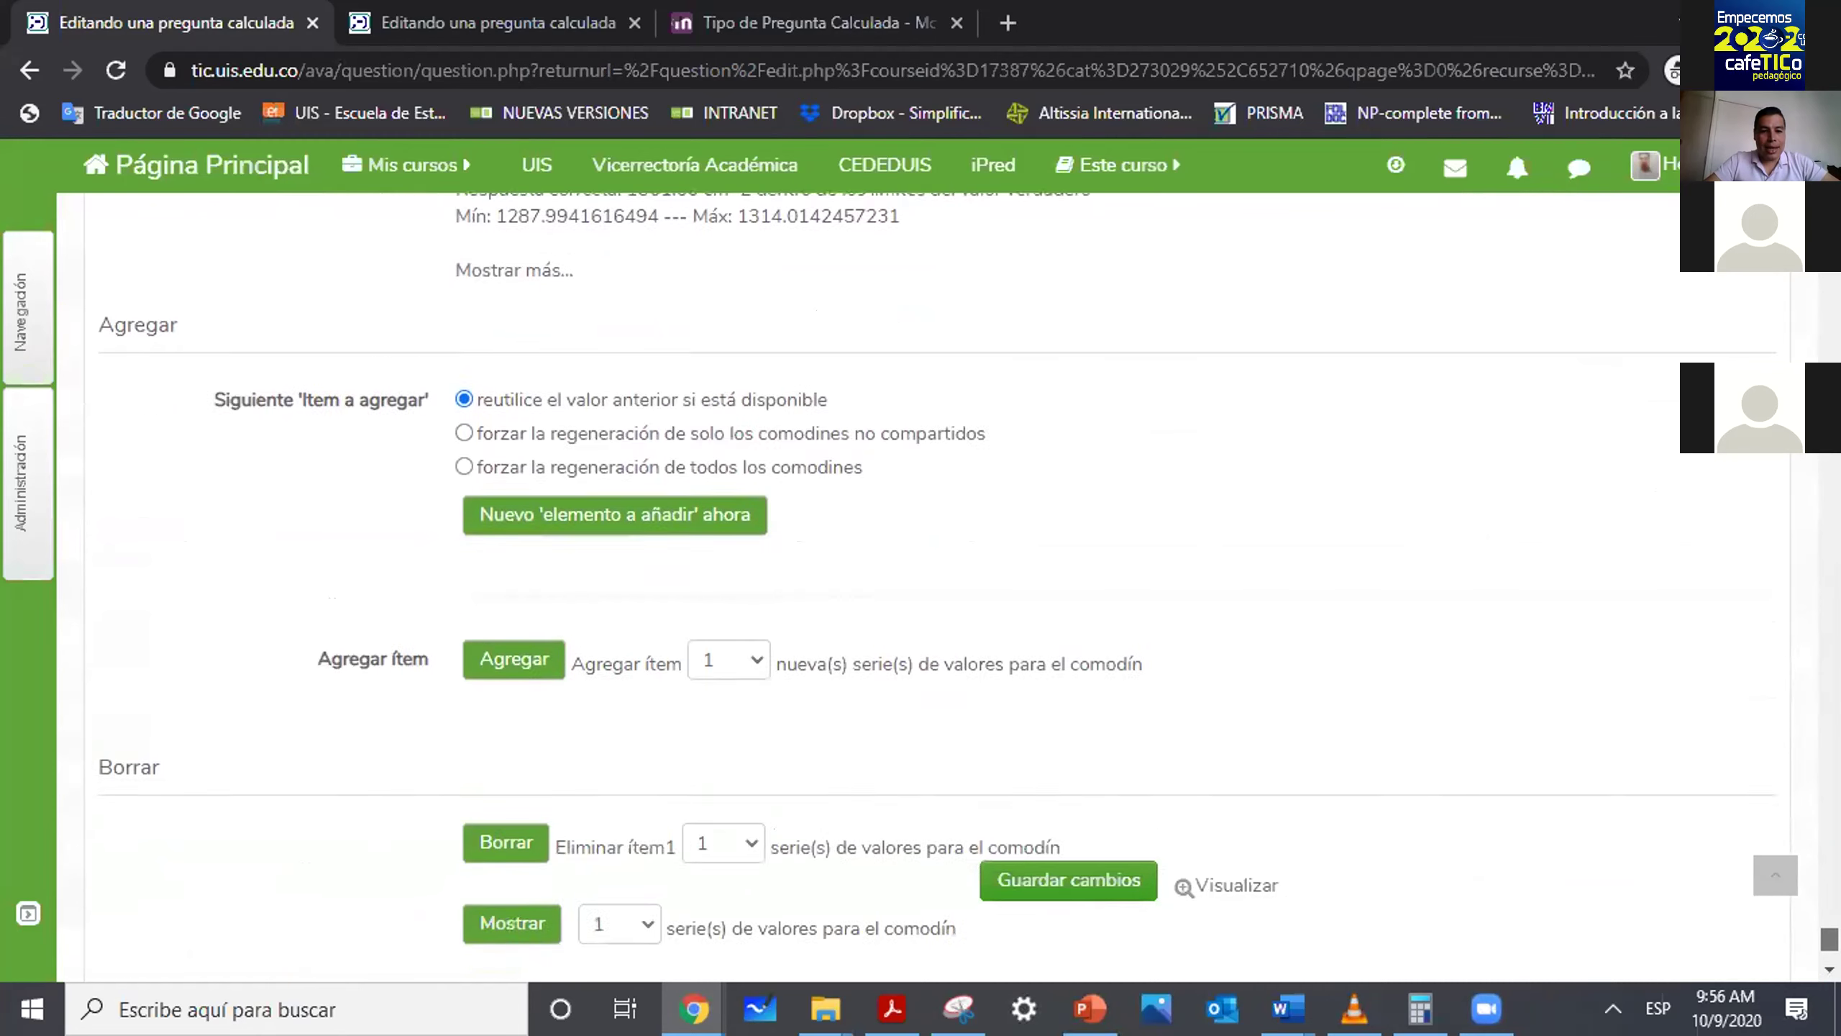
scroll(943, 581, "down", 1)
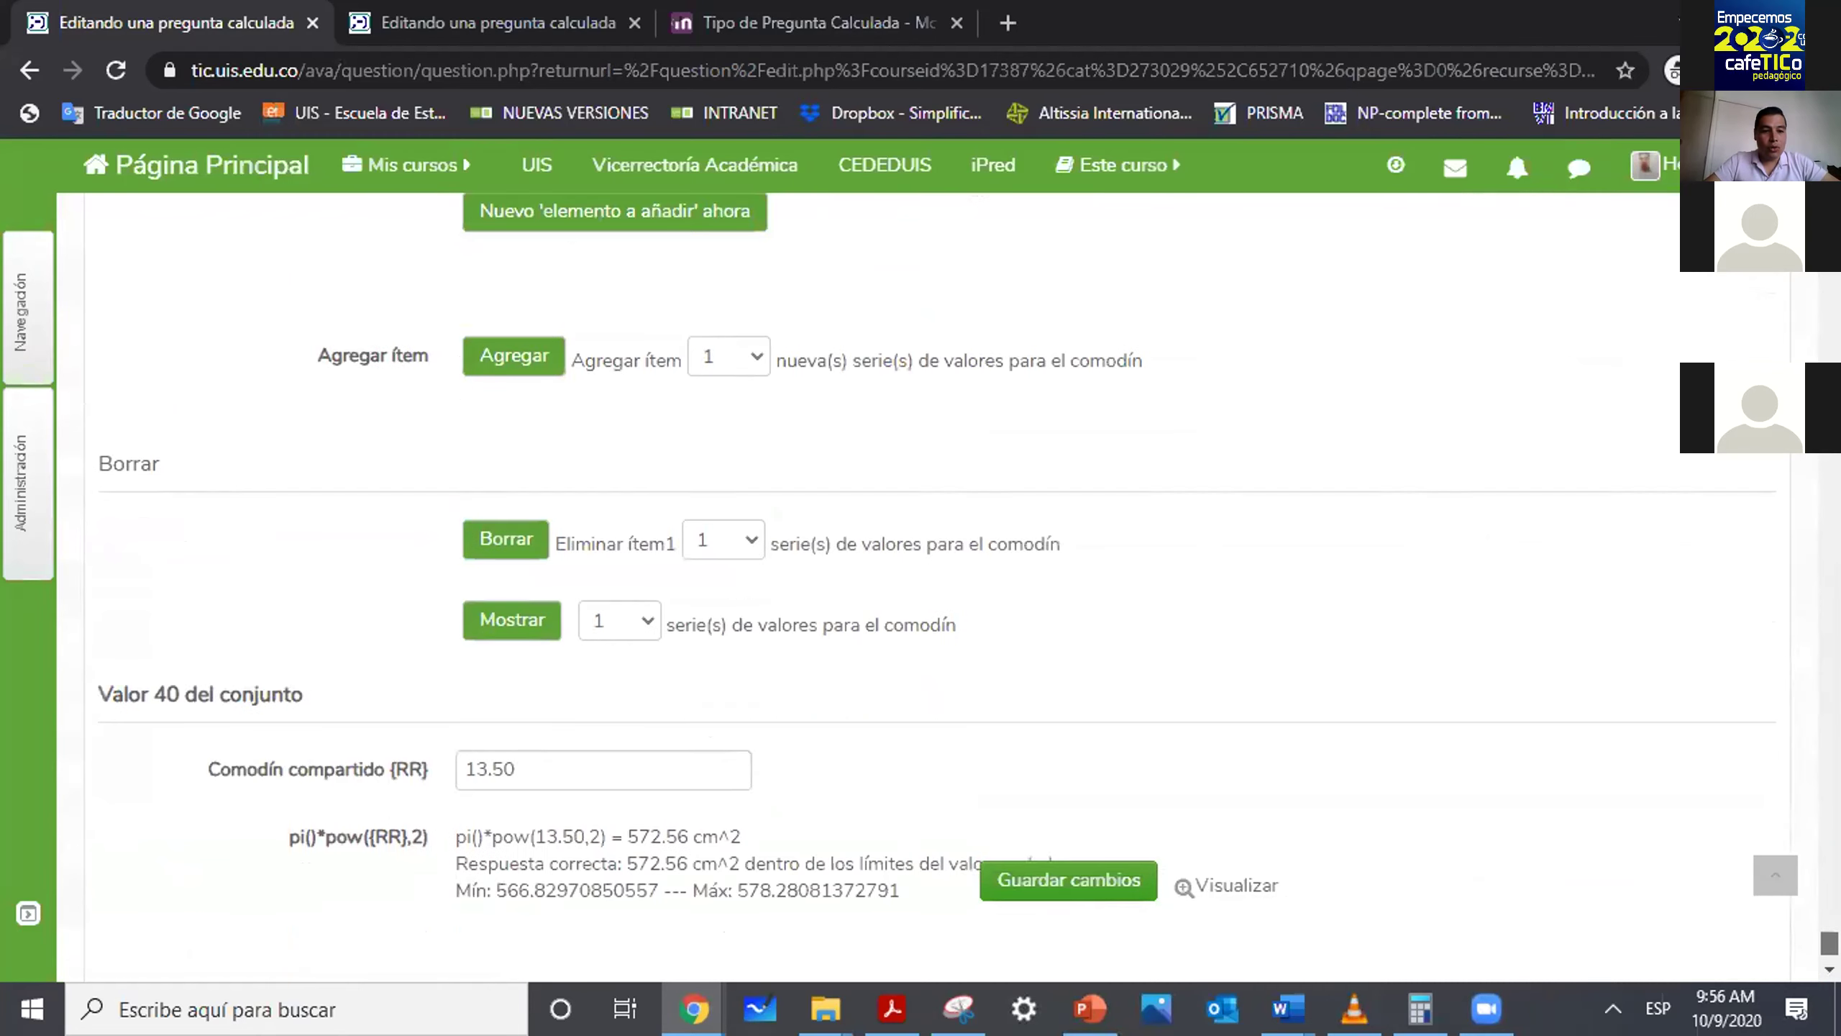
scroll(1188, 854, "down", 1)
scroll(1187, 854, "up", 6)
scroll(1188, 854, "down", 3)
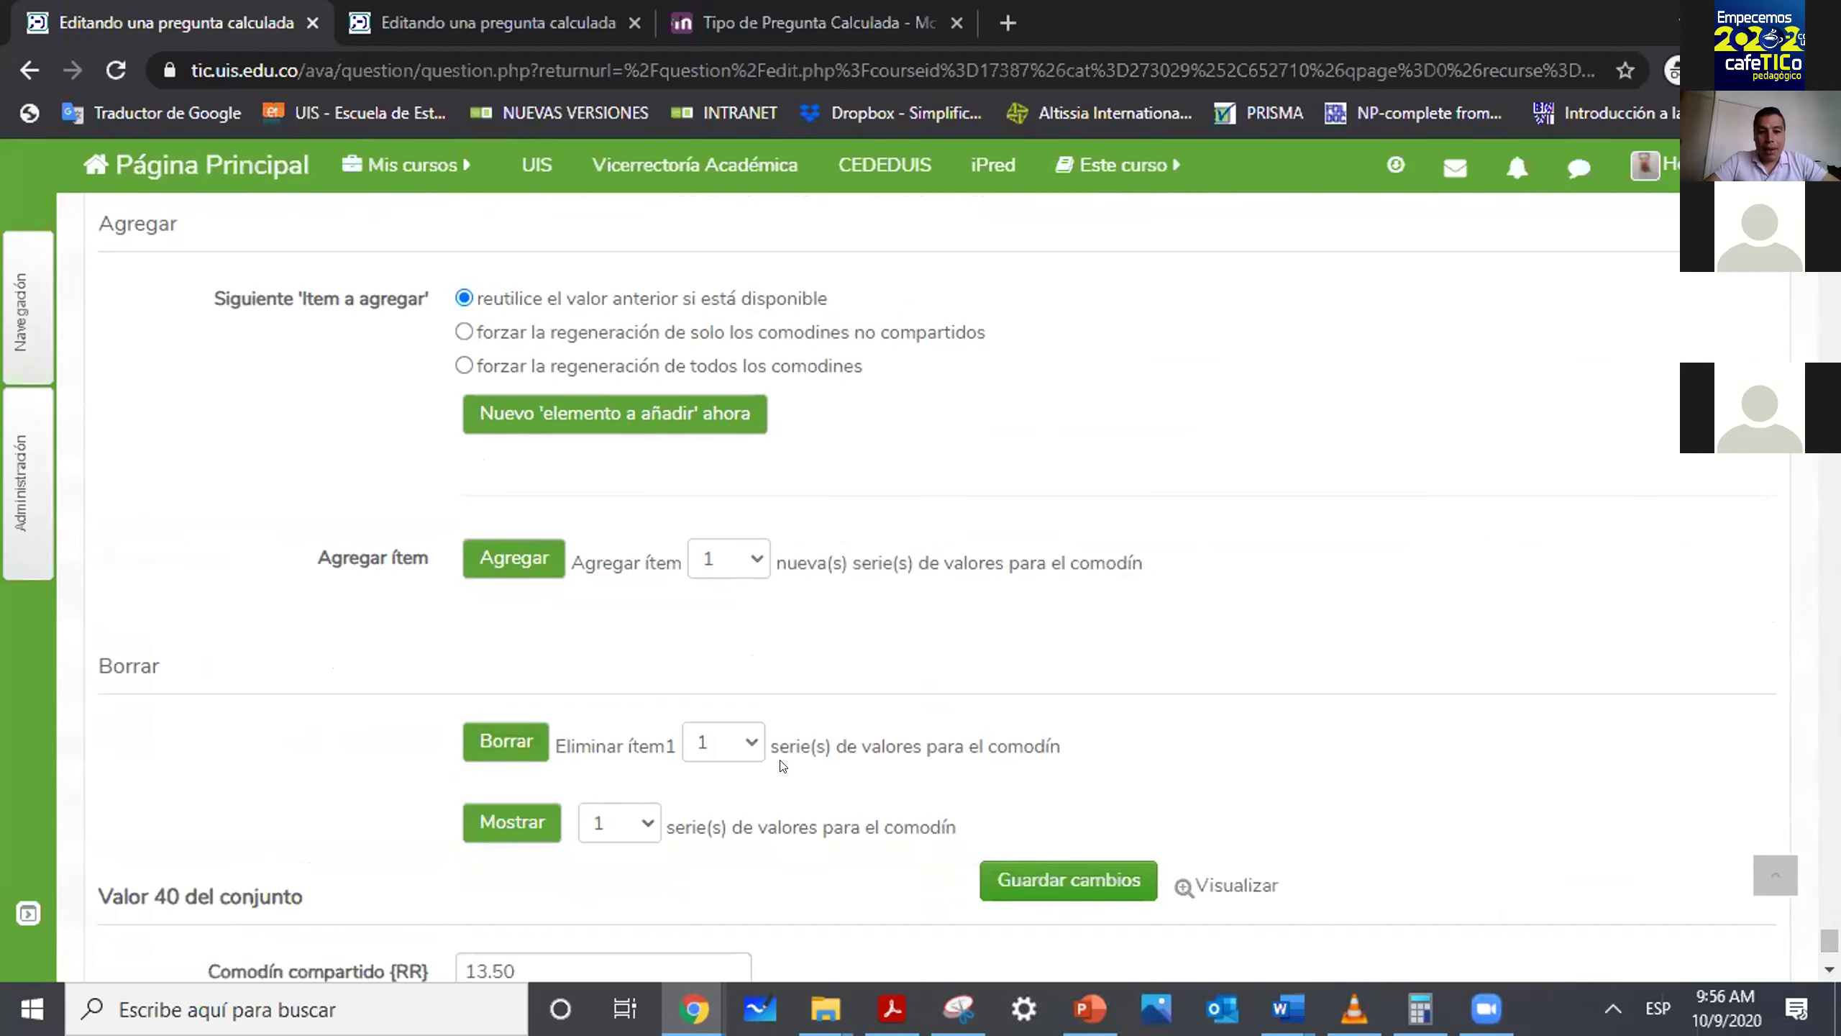
left_click(635, 830)
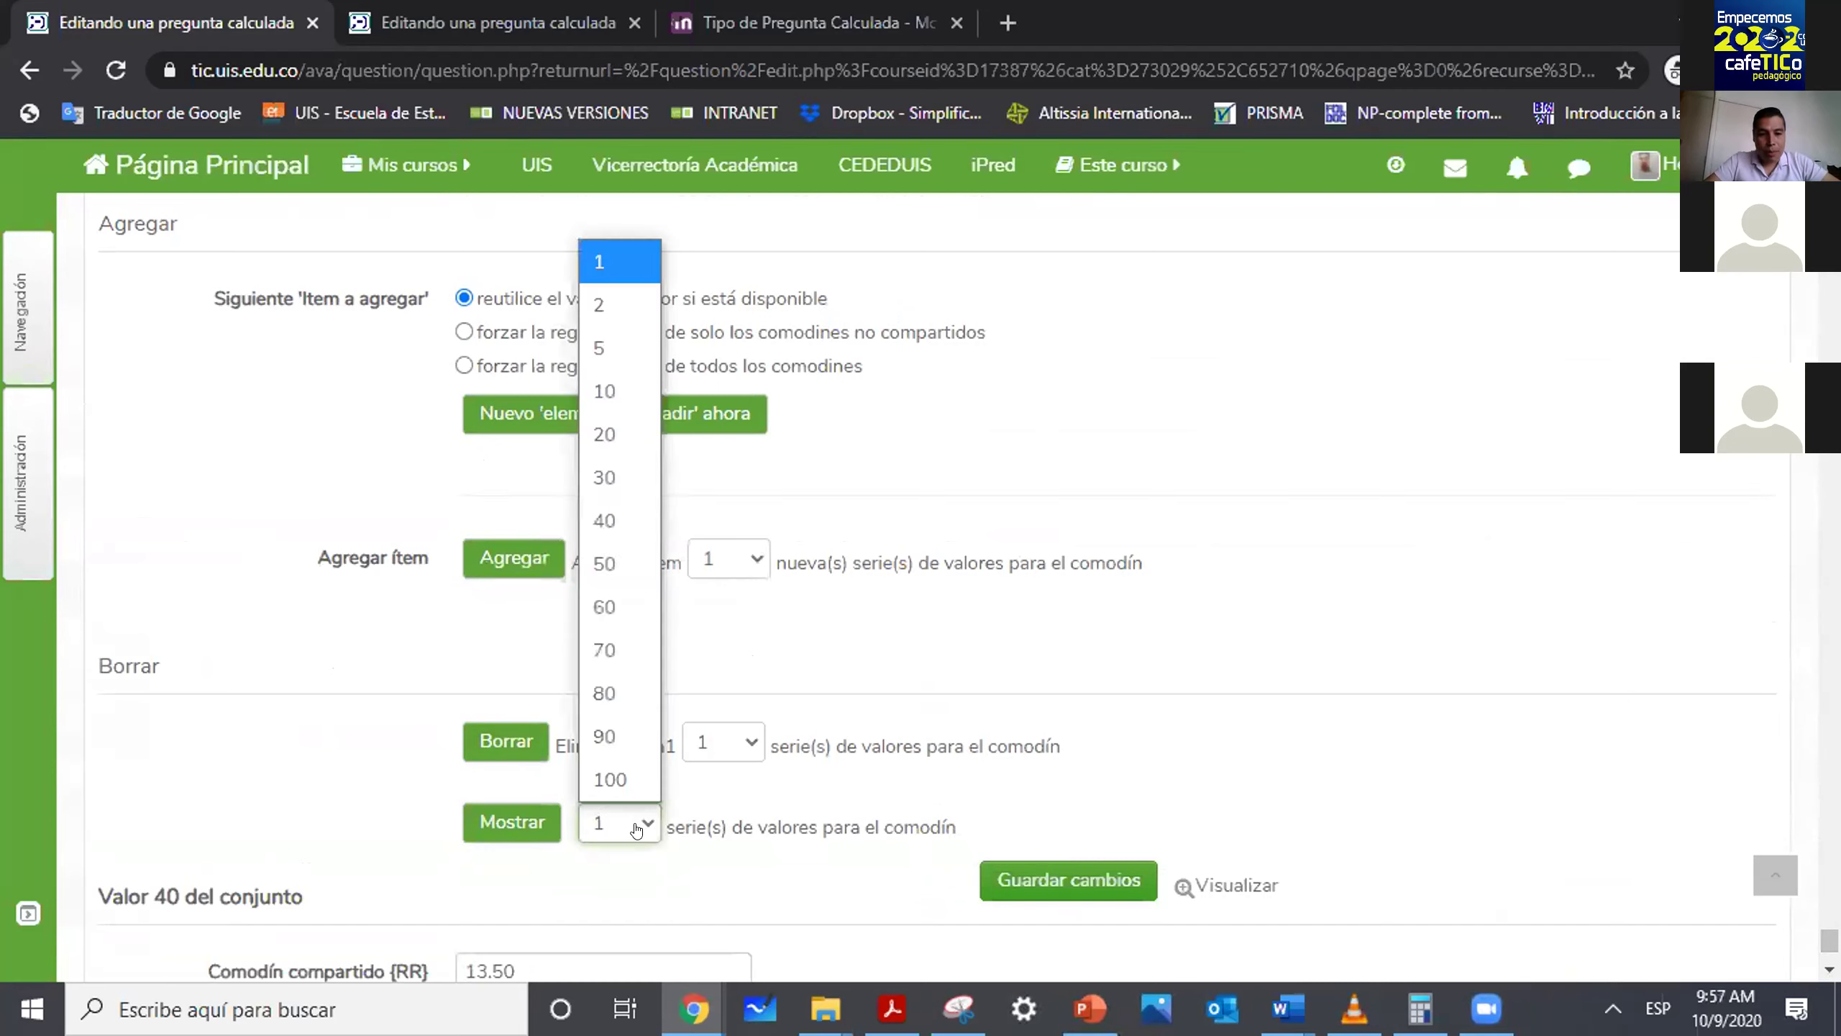
left_click(606, 508)
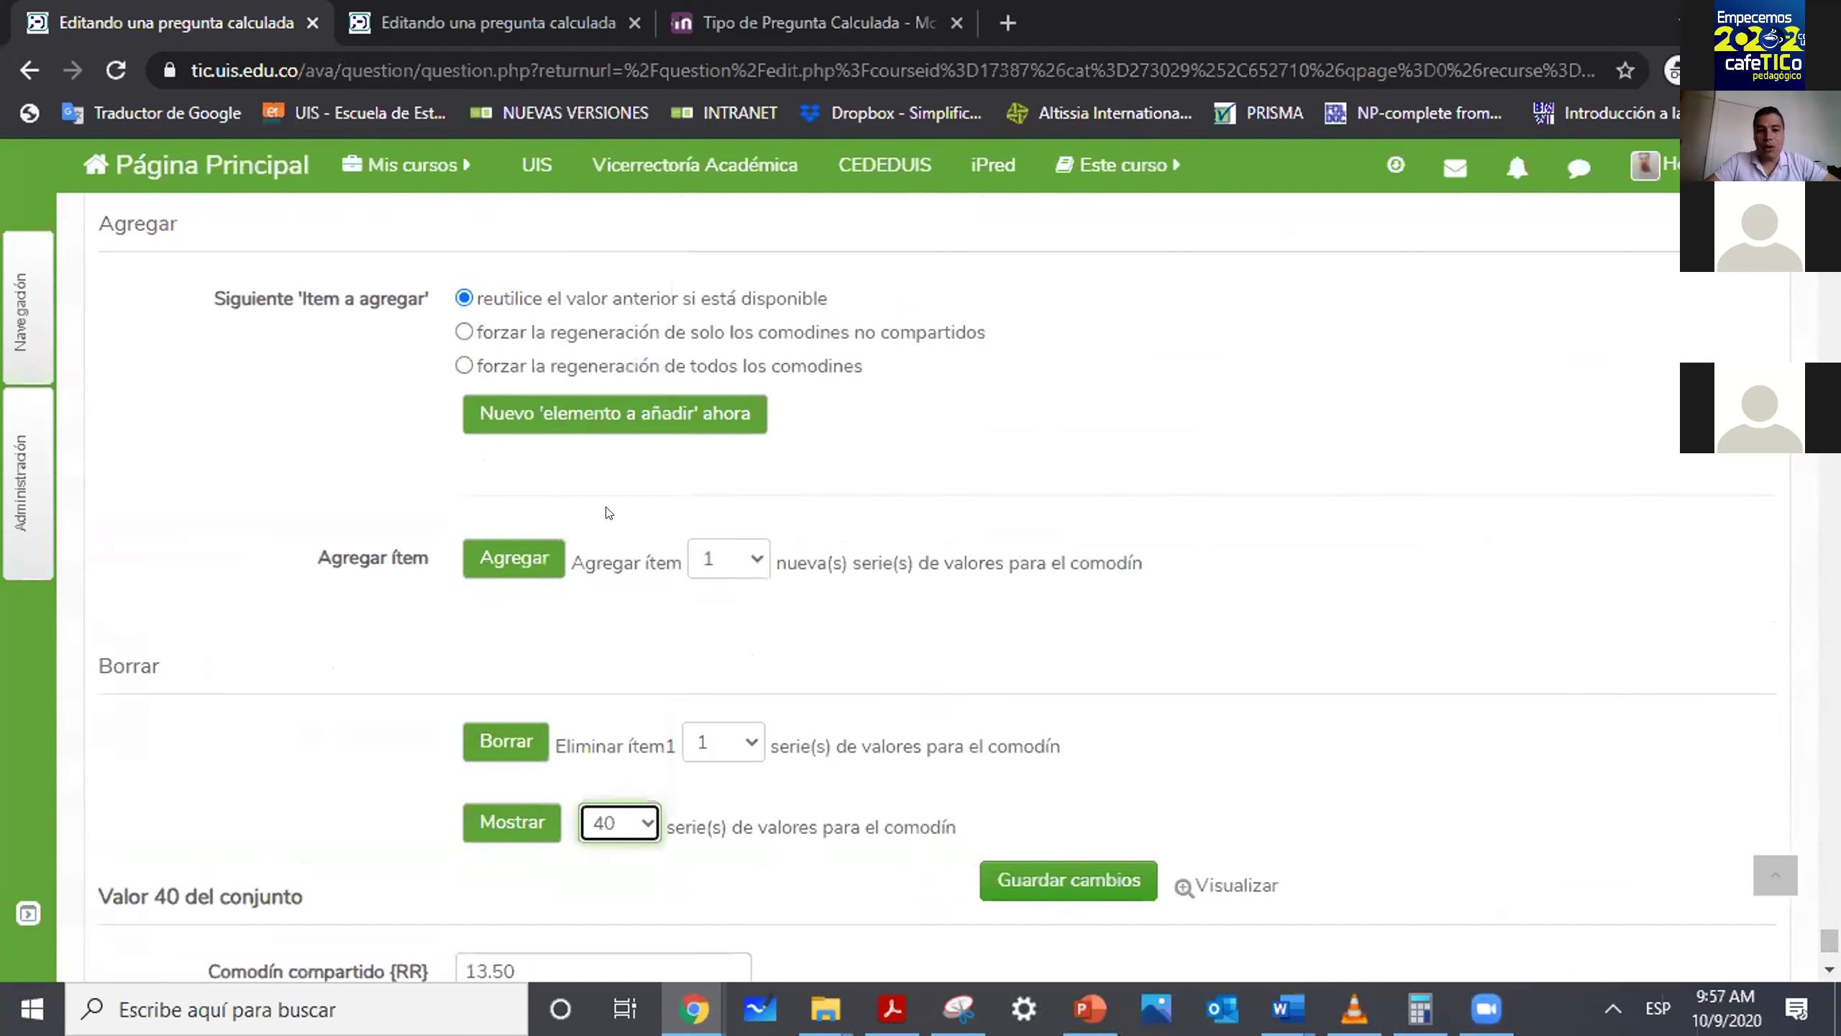
left_click(501, 819)
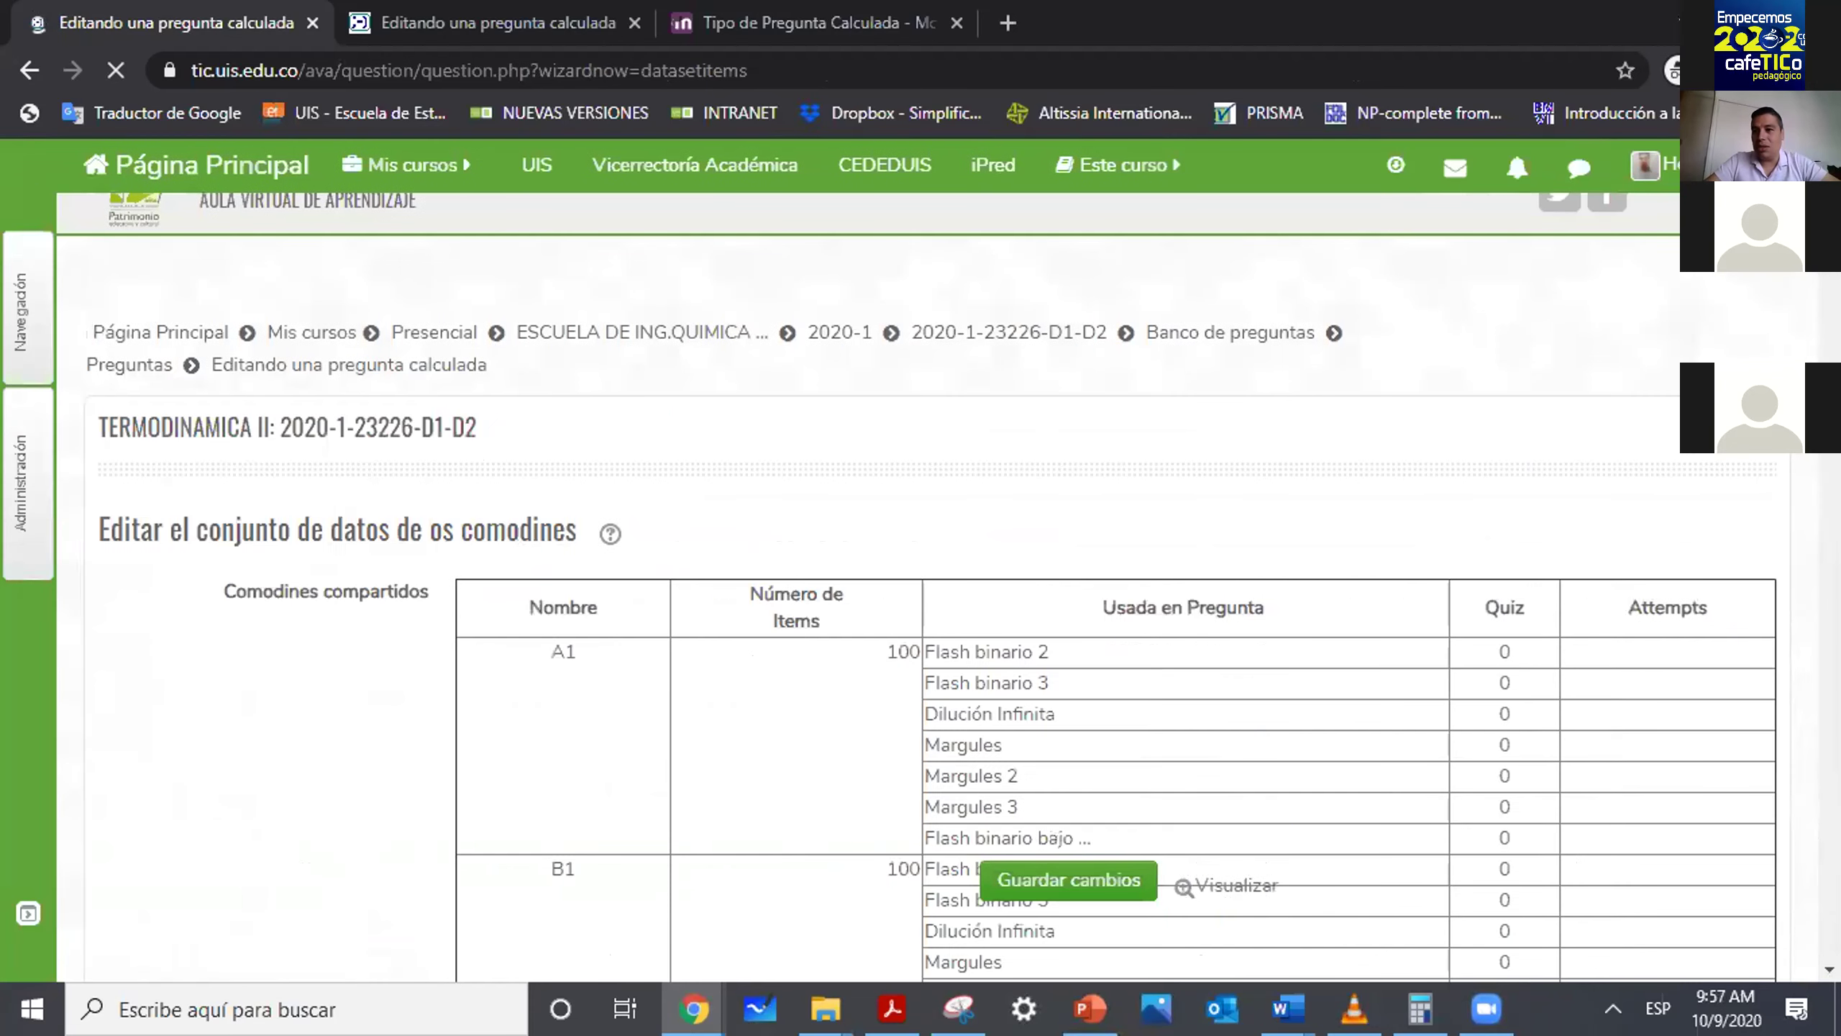
Examine the generated {RR} values in the dataset together with each set's calculated area and its minimum and maximum limits.
scroll(921, 580, "down", 20)
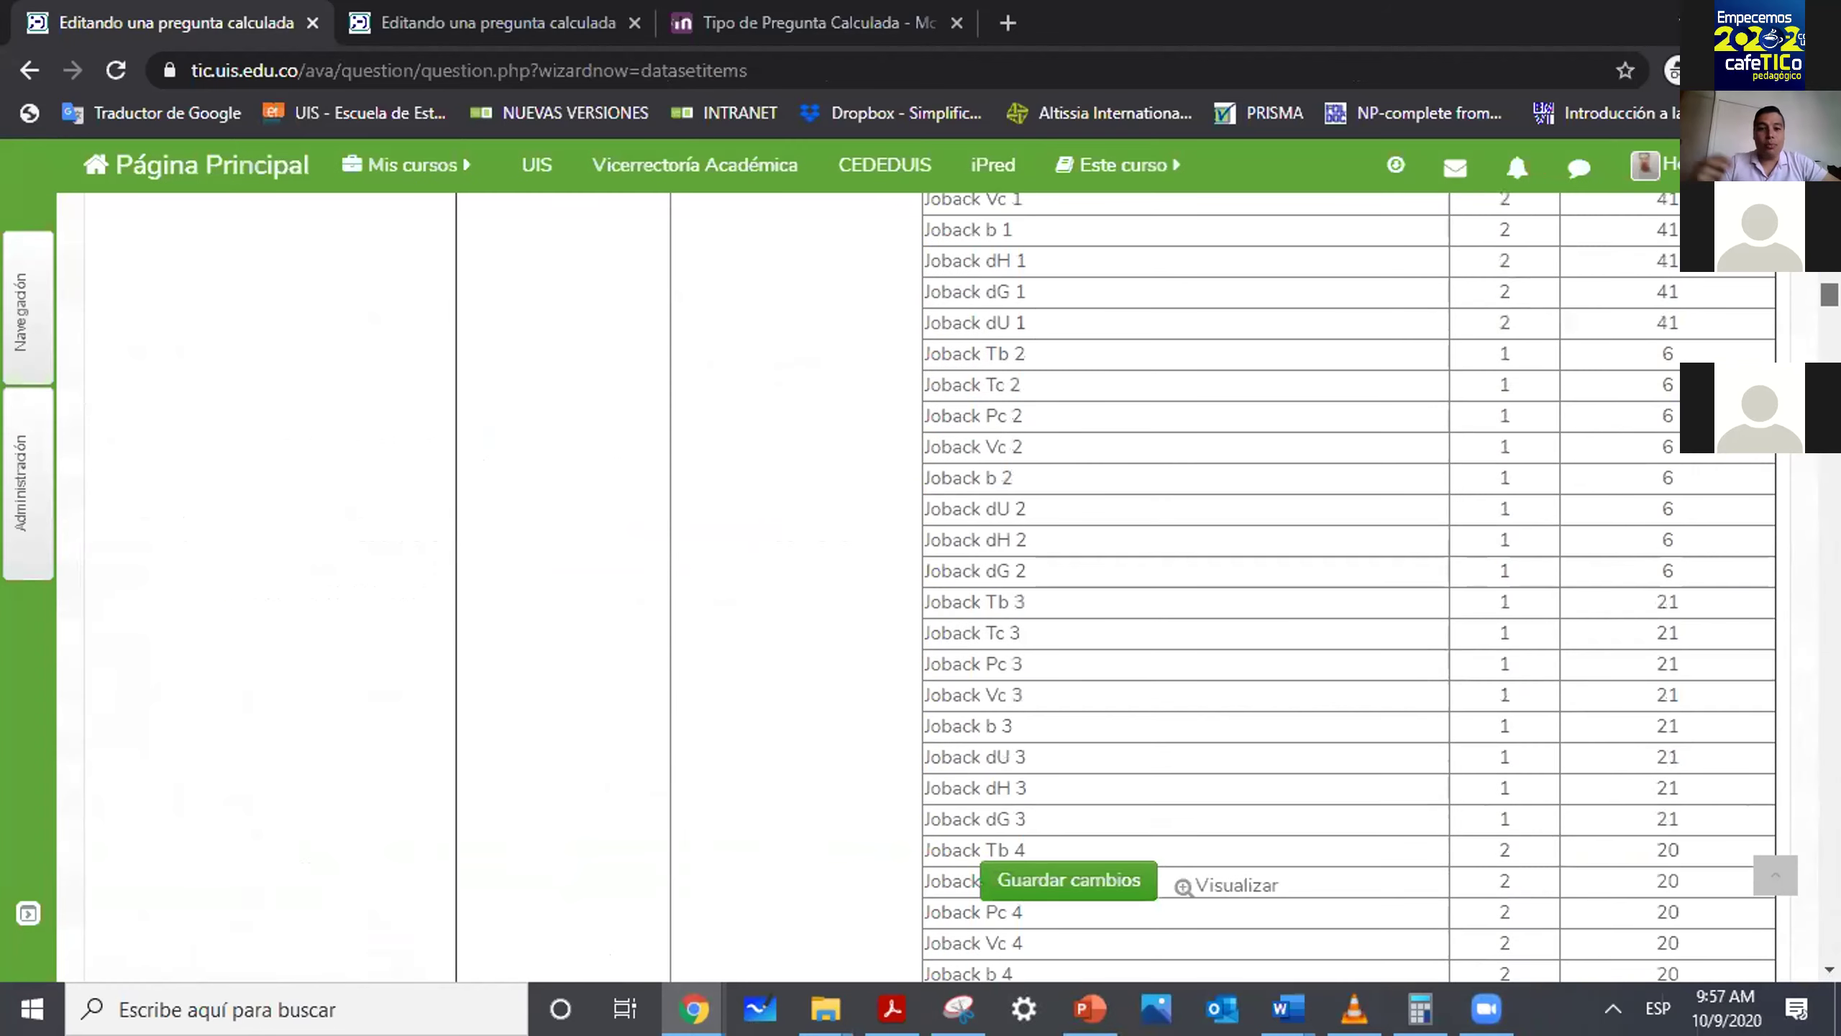
scroll(1348, 580, "down", 2)
scroll(1348, 580, "up", 3)
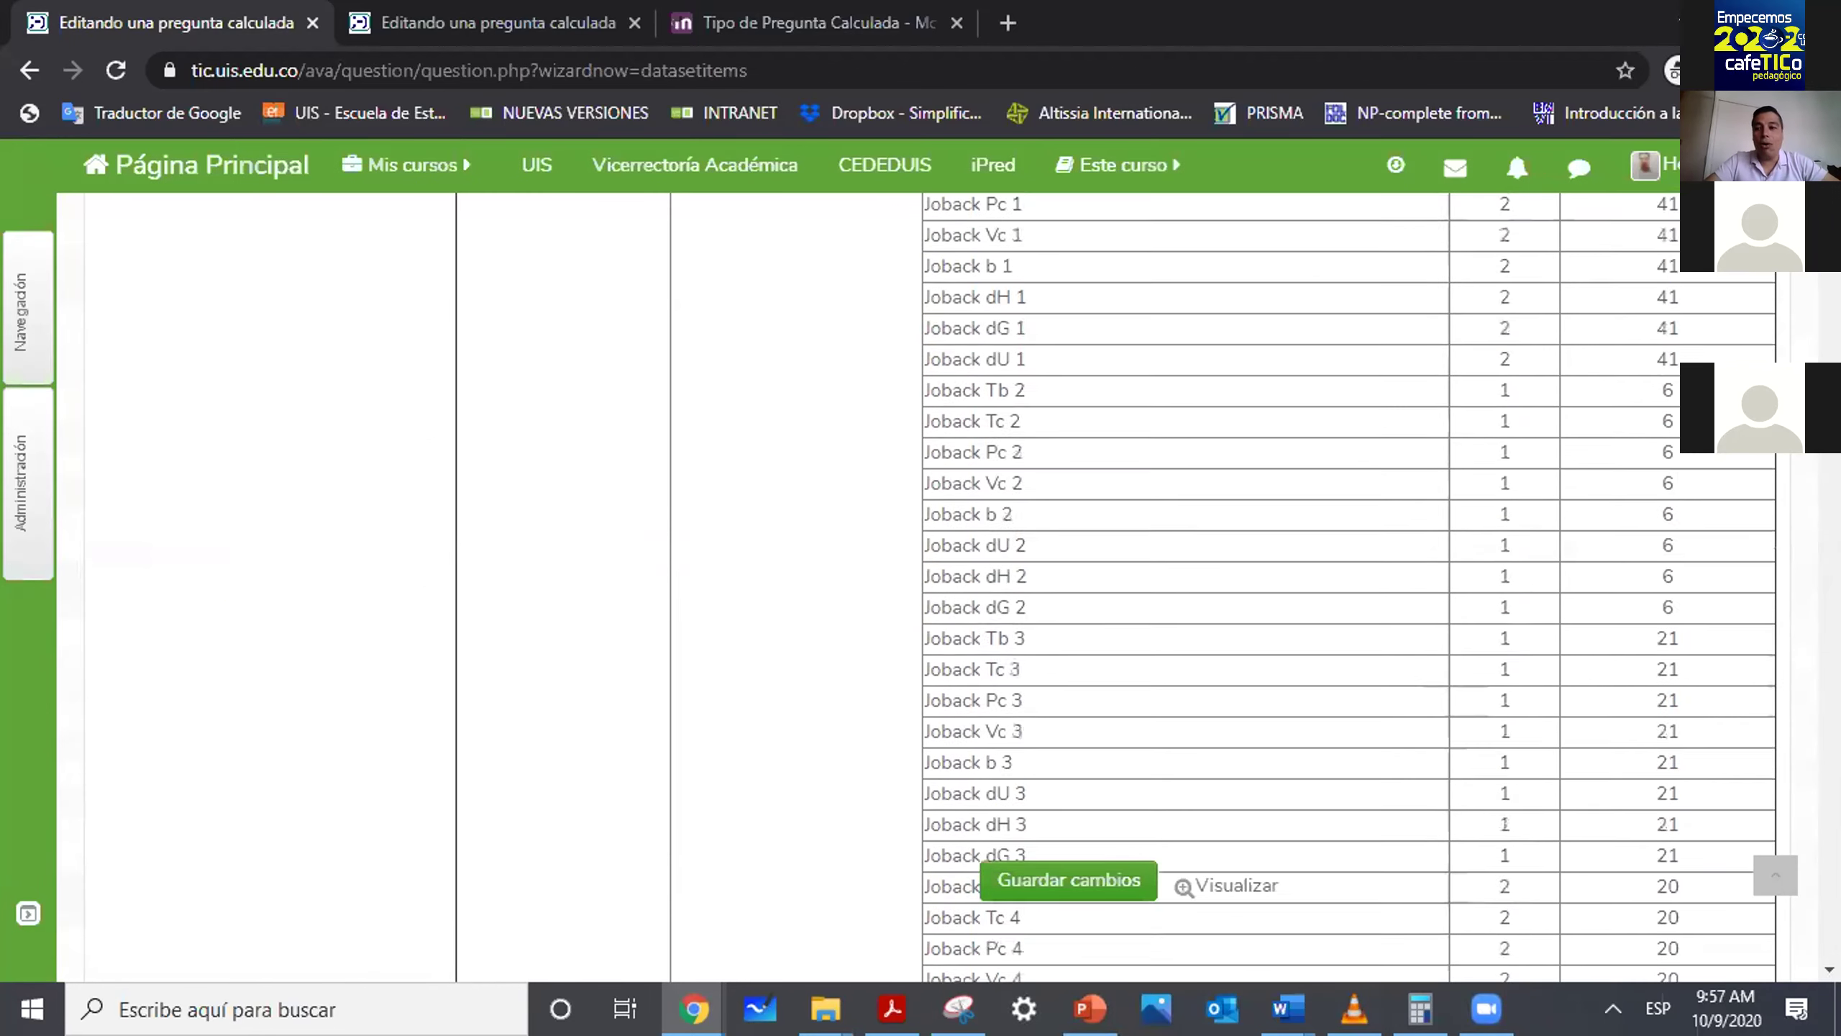
scroll(1348, 580, "down", 5)
scroll(1349, 581, "up", 5)
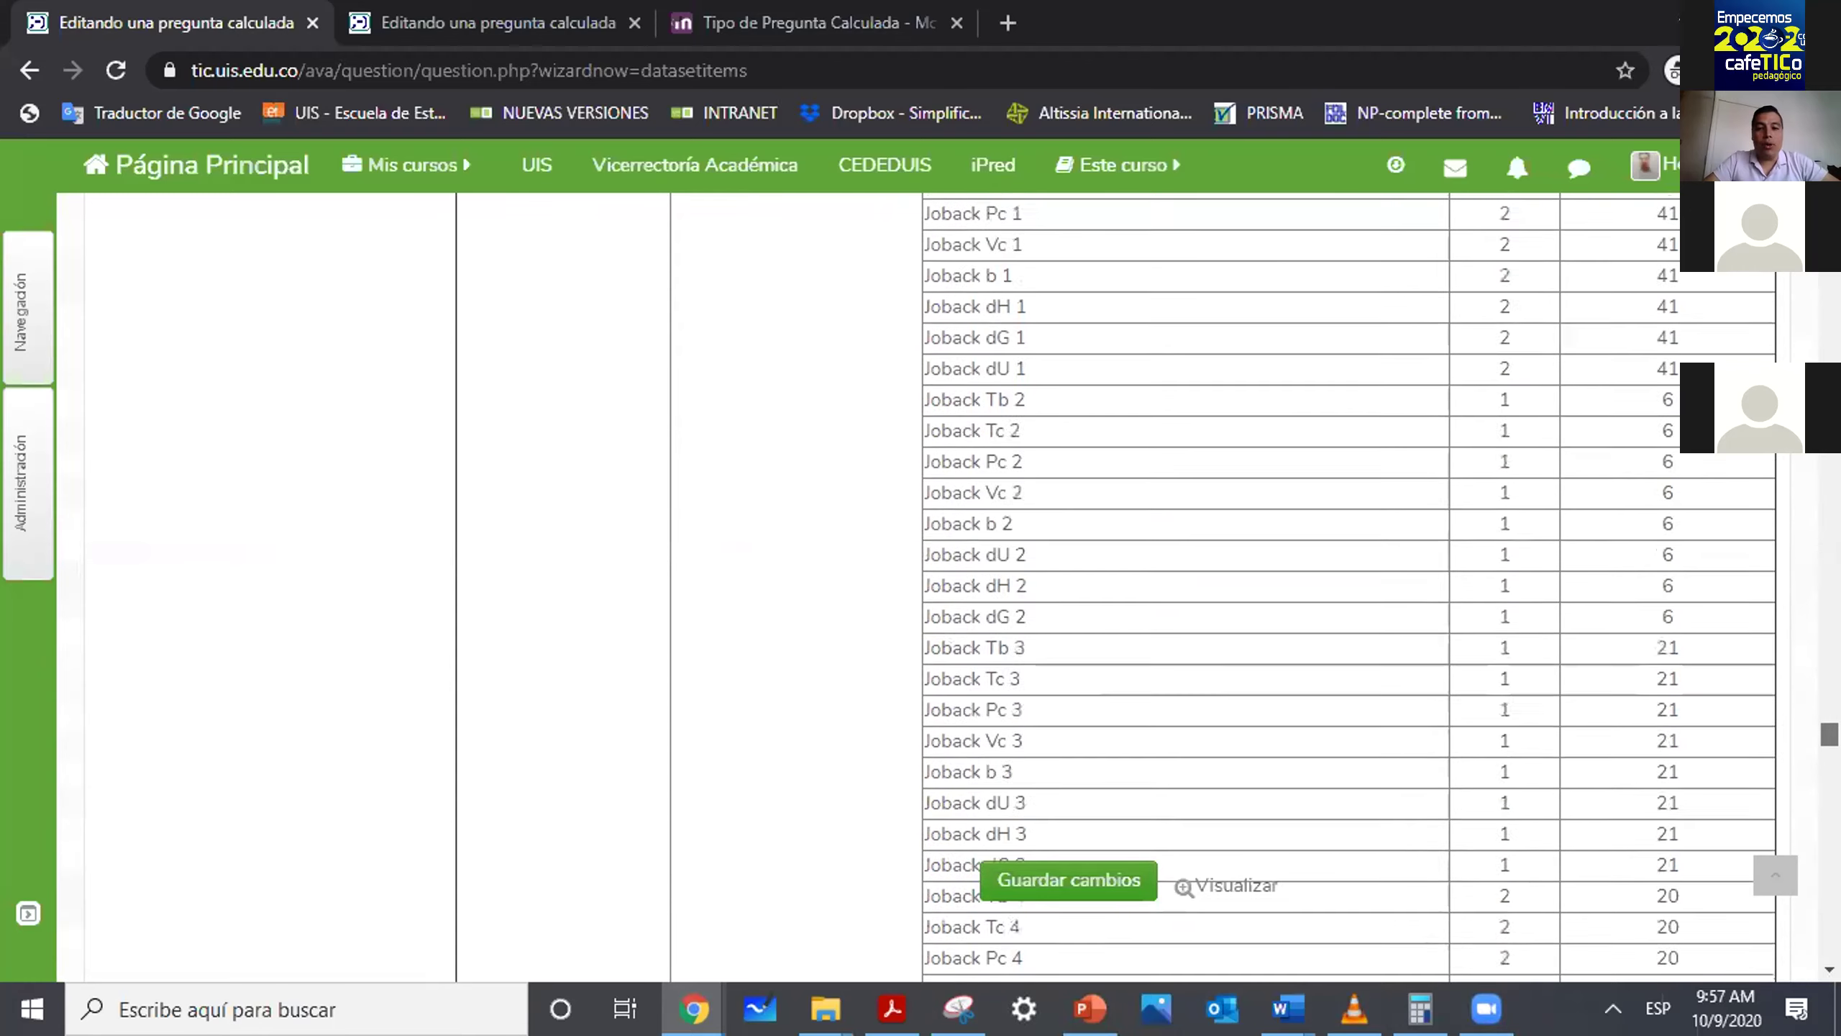
scroll(920, 581, "down", 15)
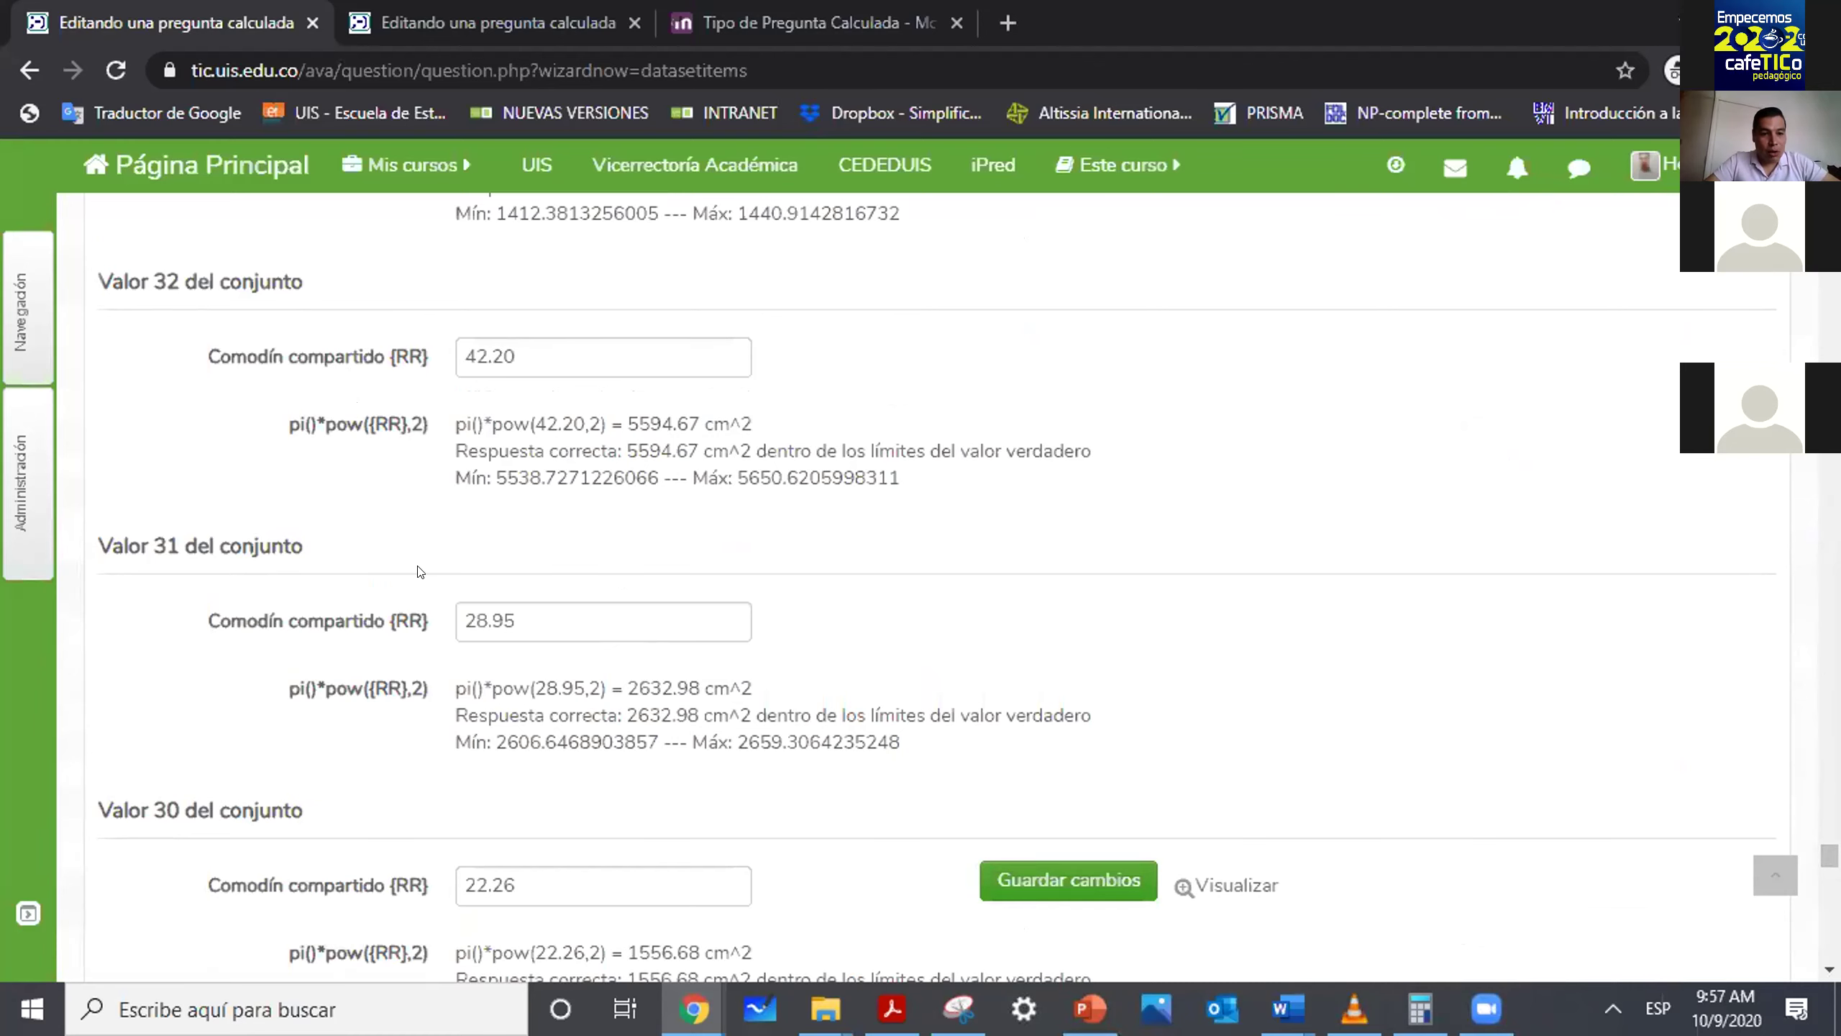
scroll(968, 592, "down", 20)
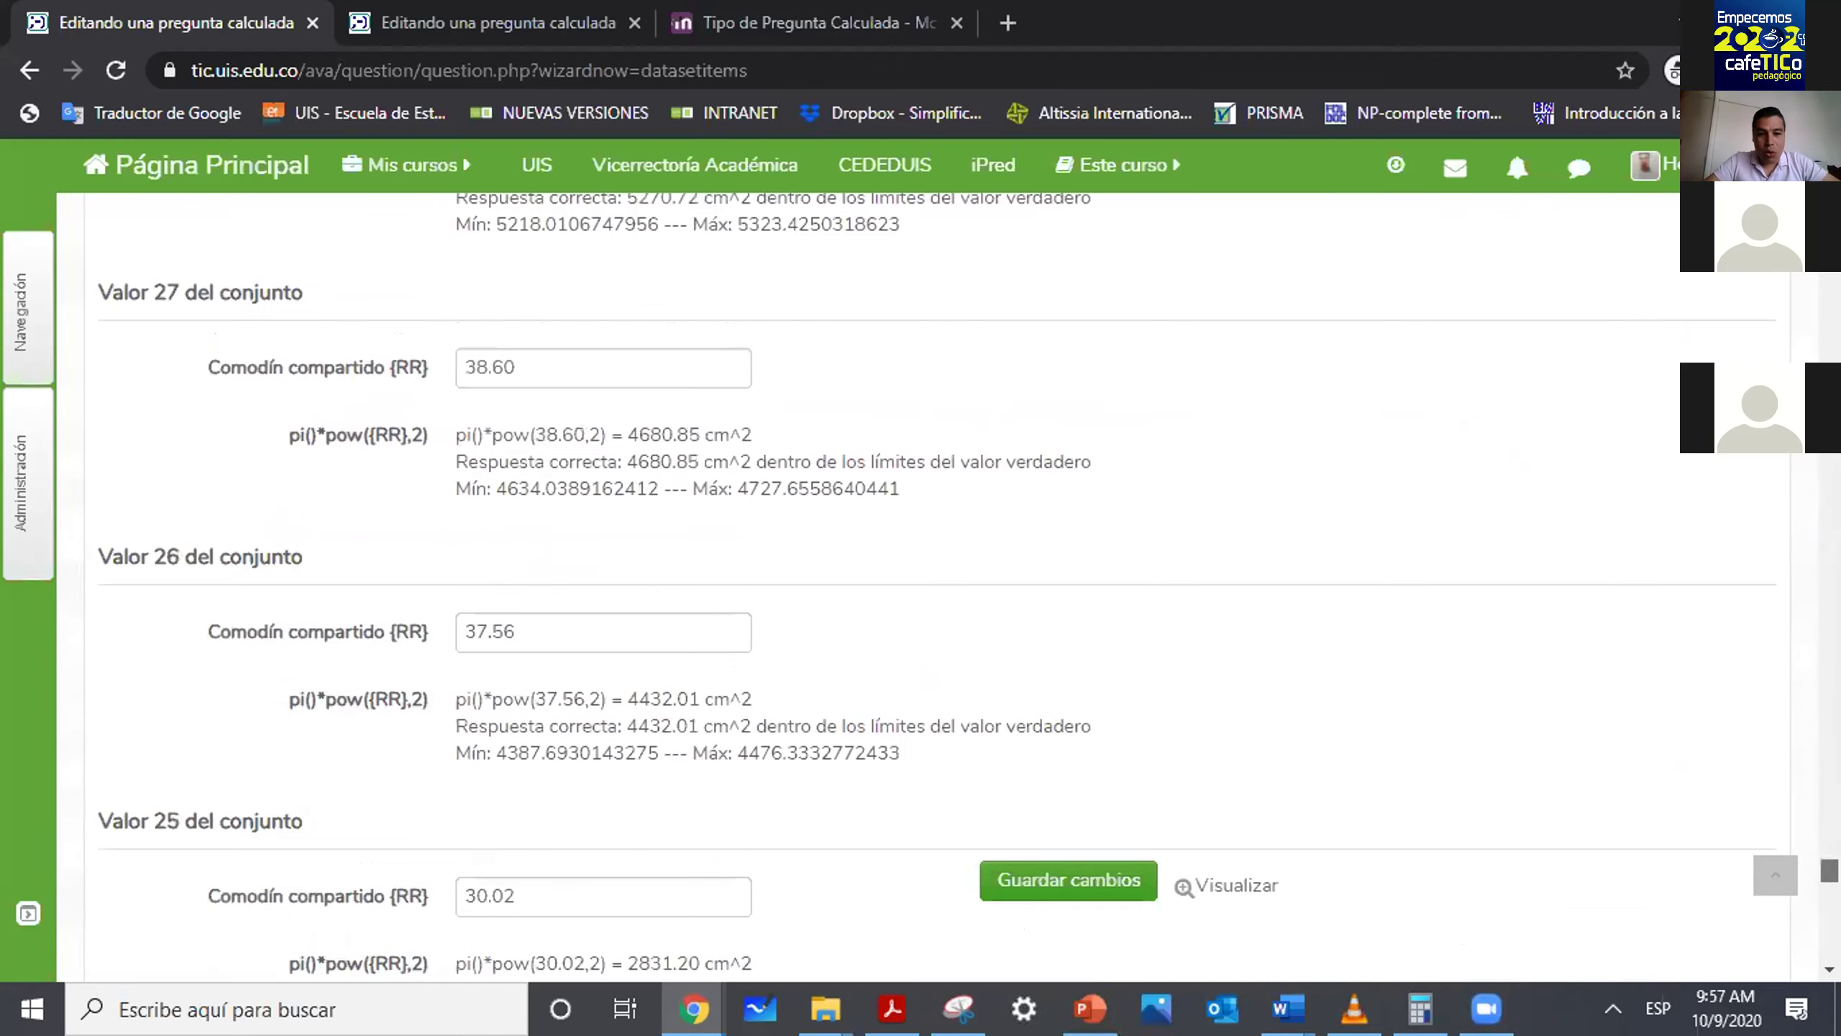
scroll(968, 591, "down", 15)
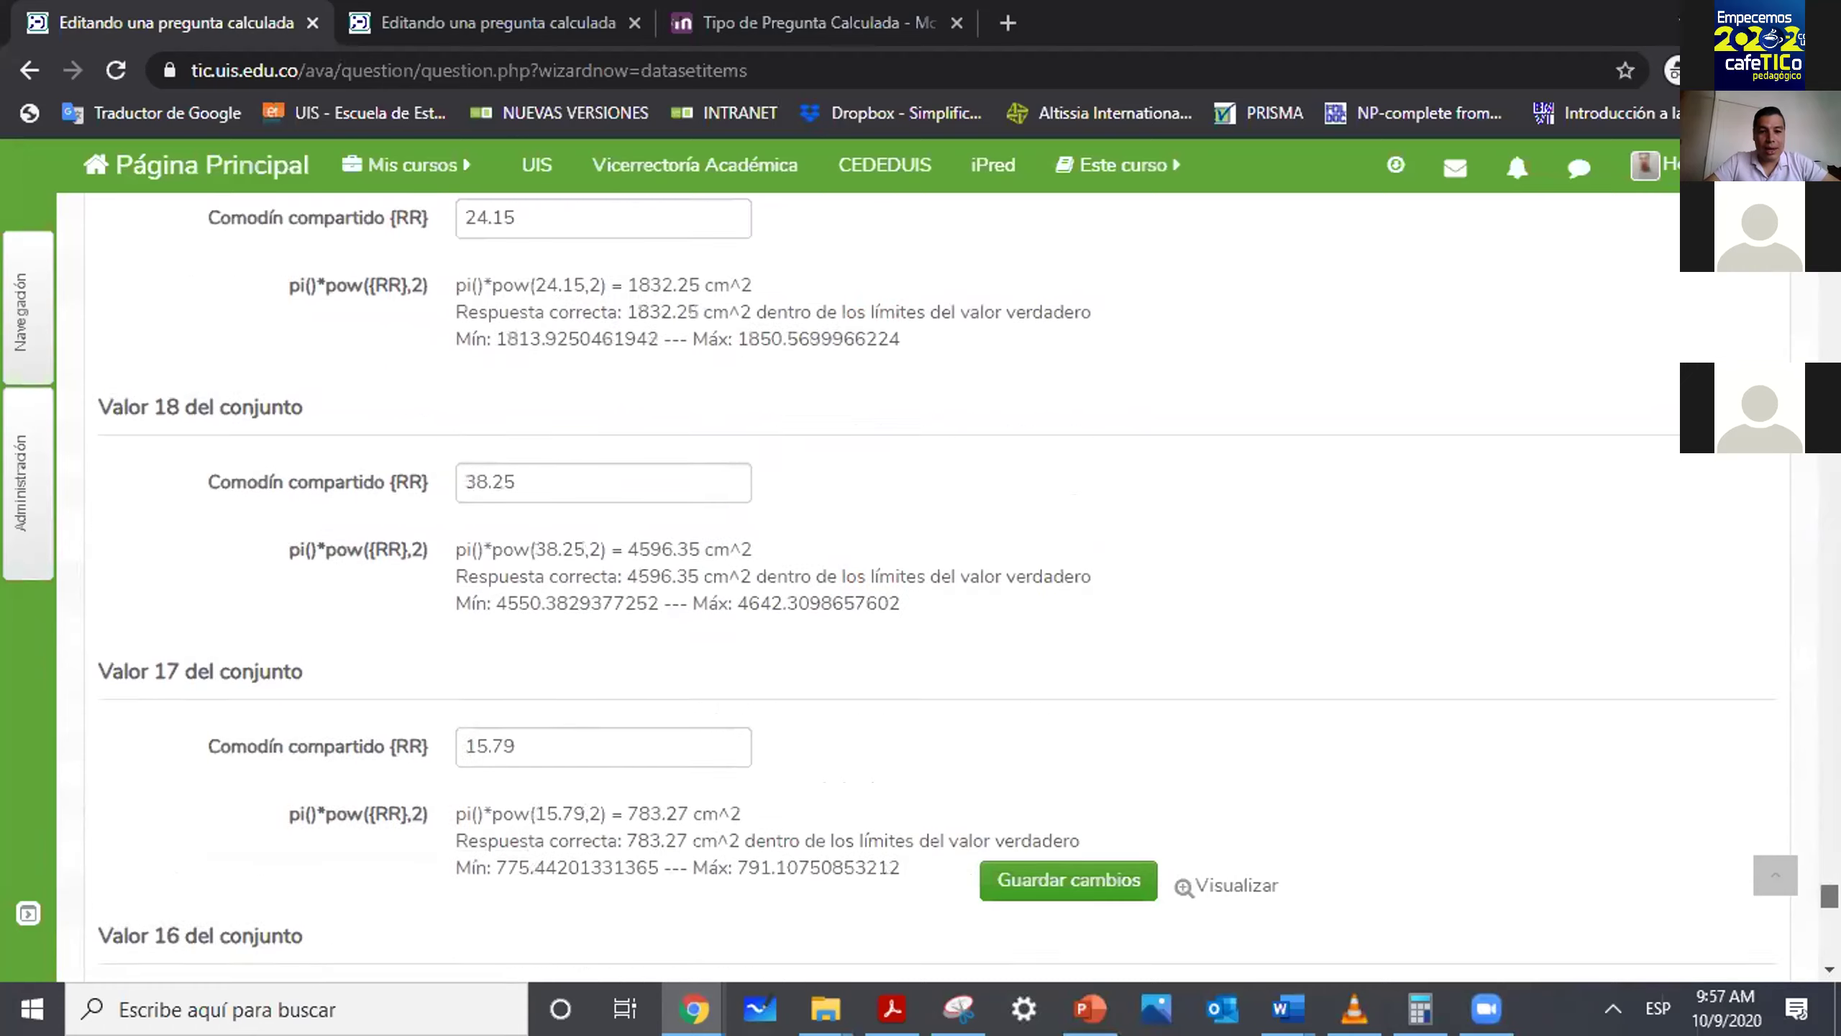
scroll(968, 591, "down", 8)
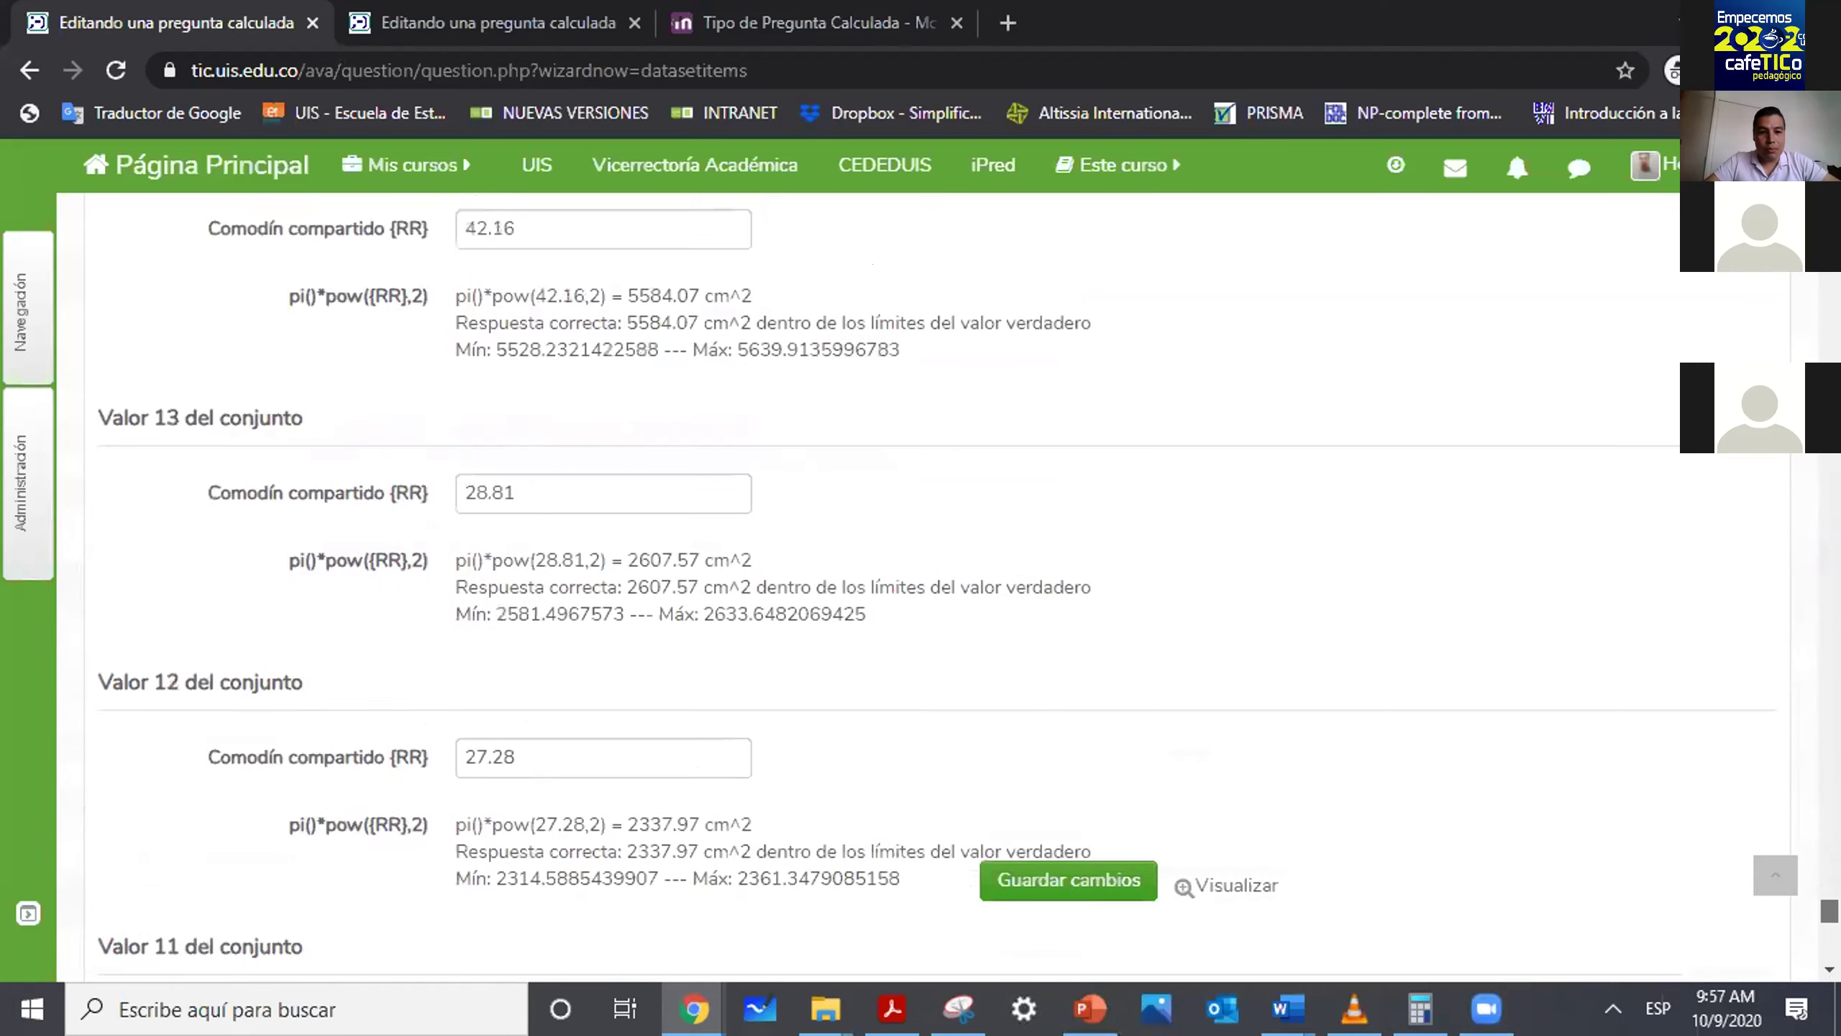
scroll(968, 591, "down", 4)
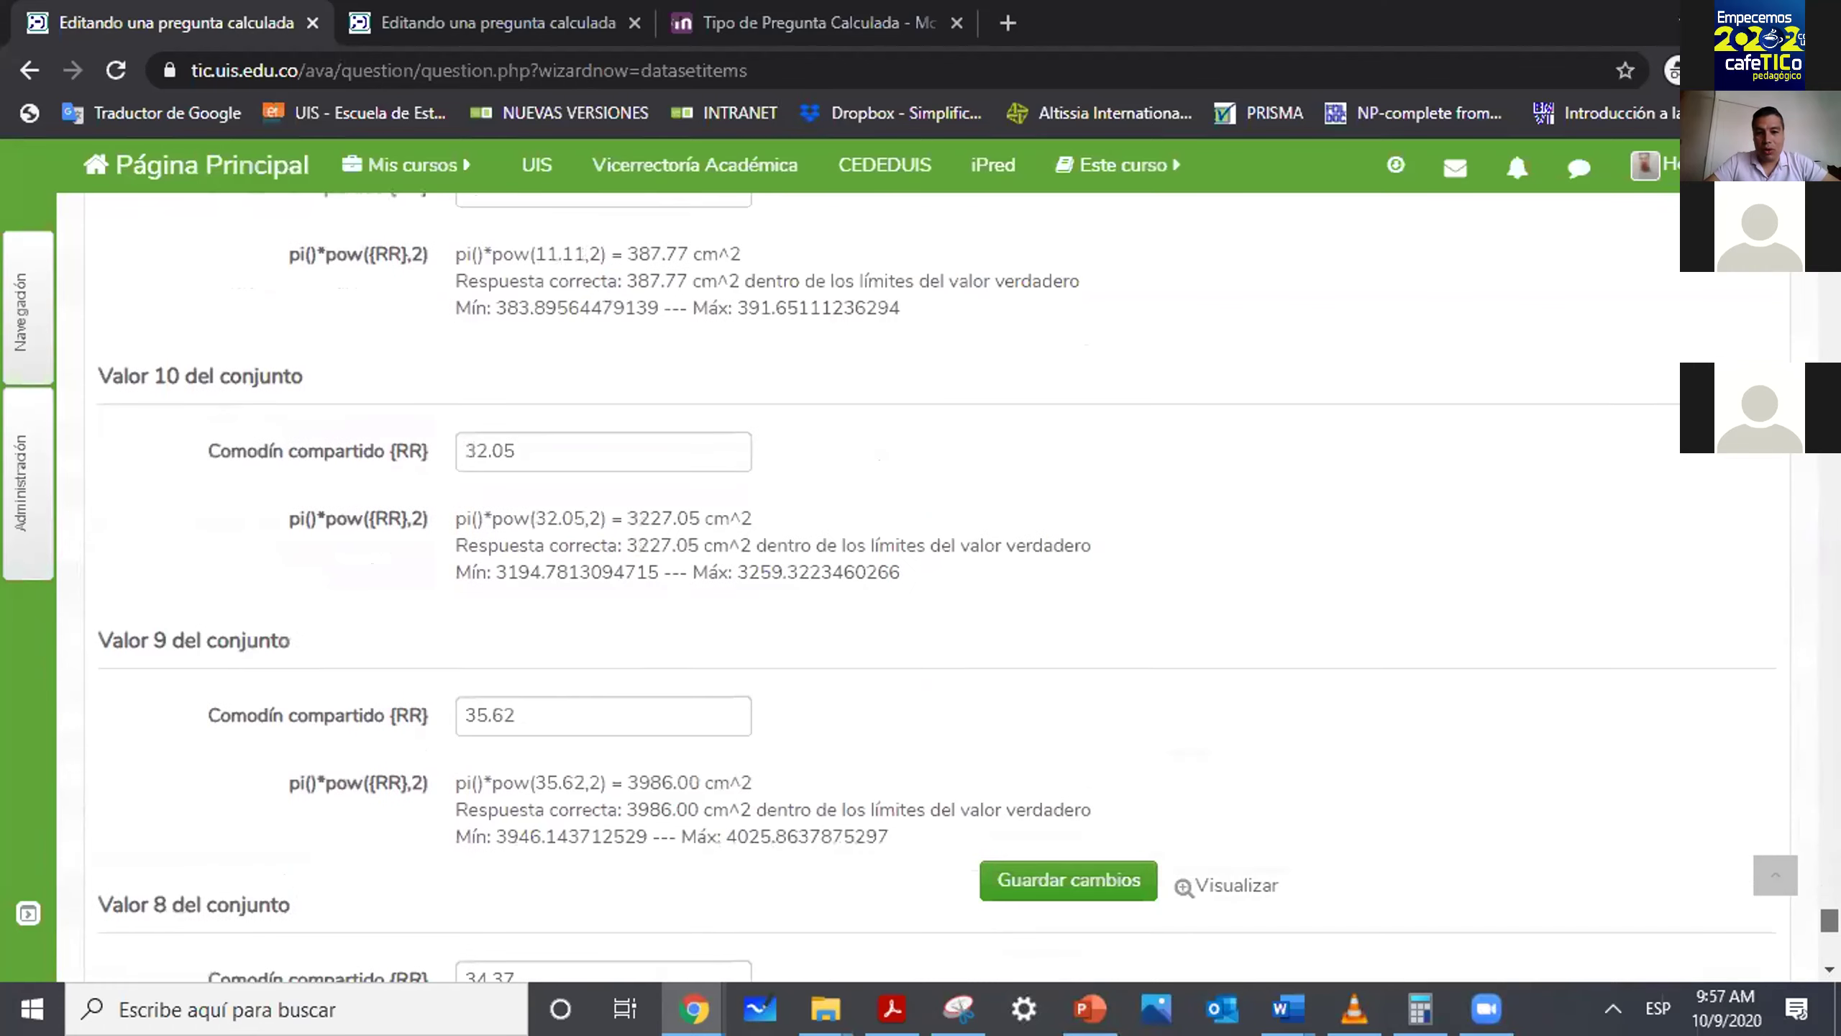
scroll(968, 591, "down", 2)
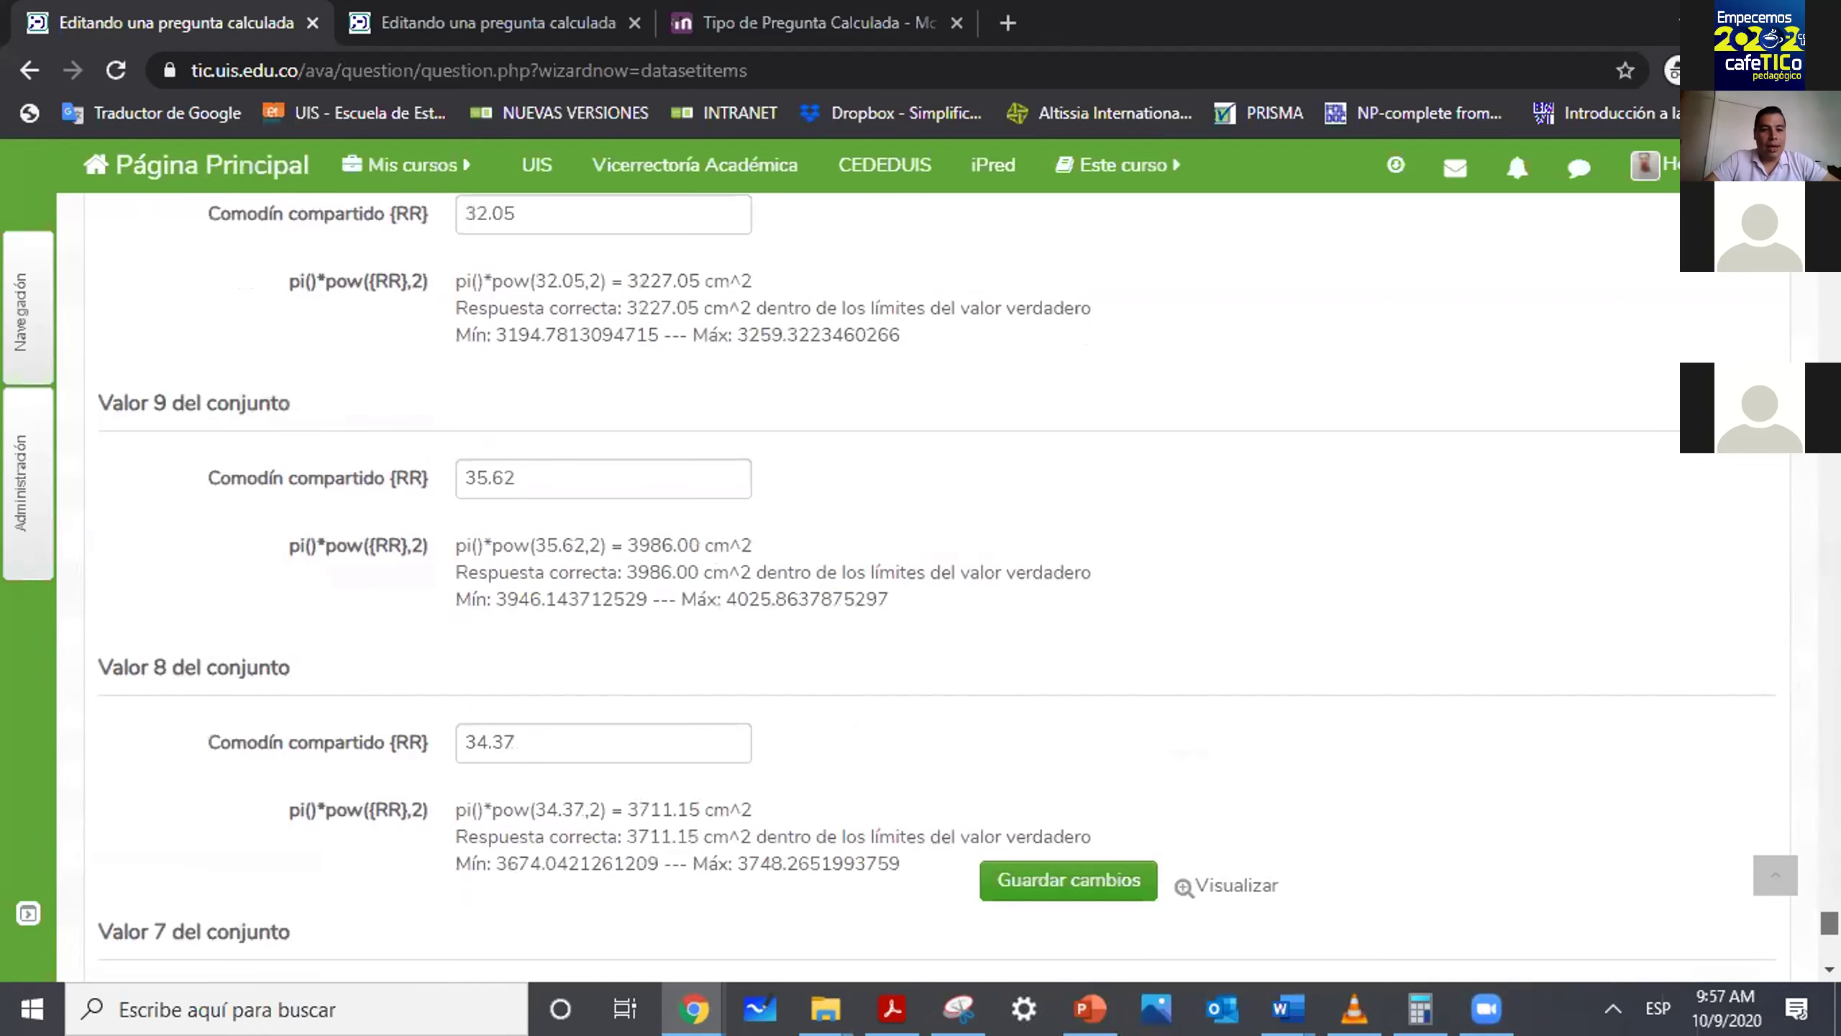
scroll(968, 591, "down", 4)
scroll(968, 591, "down", 4)
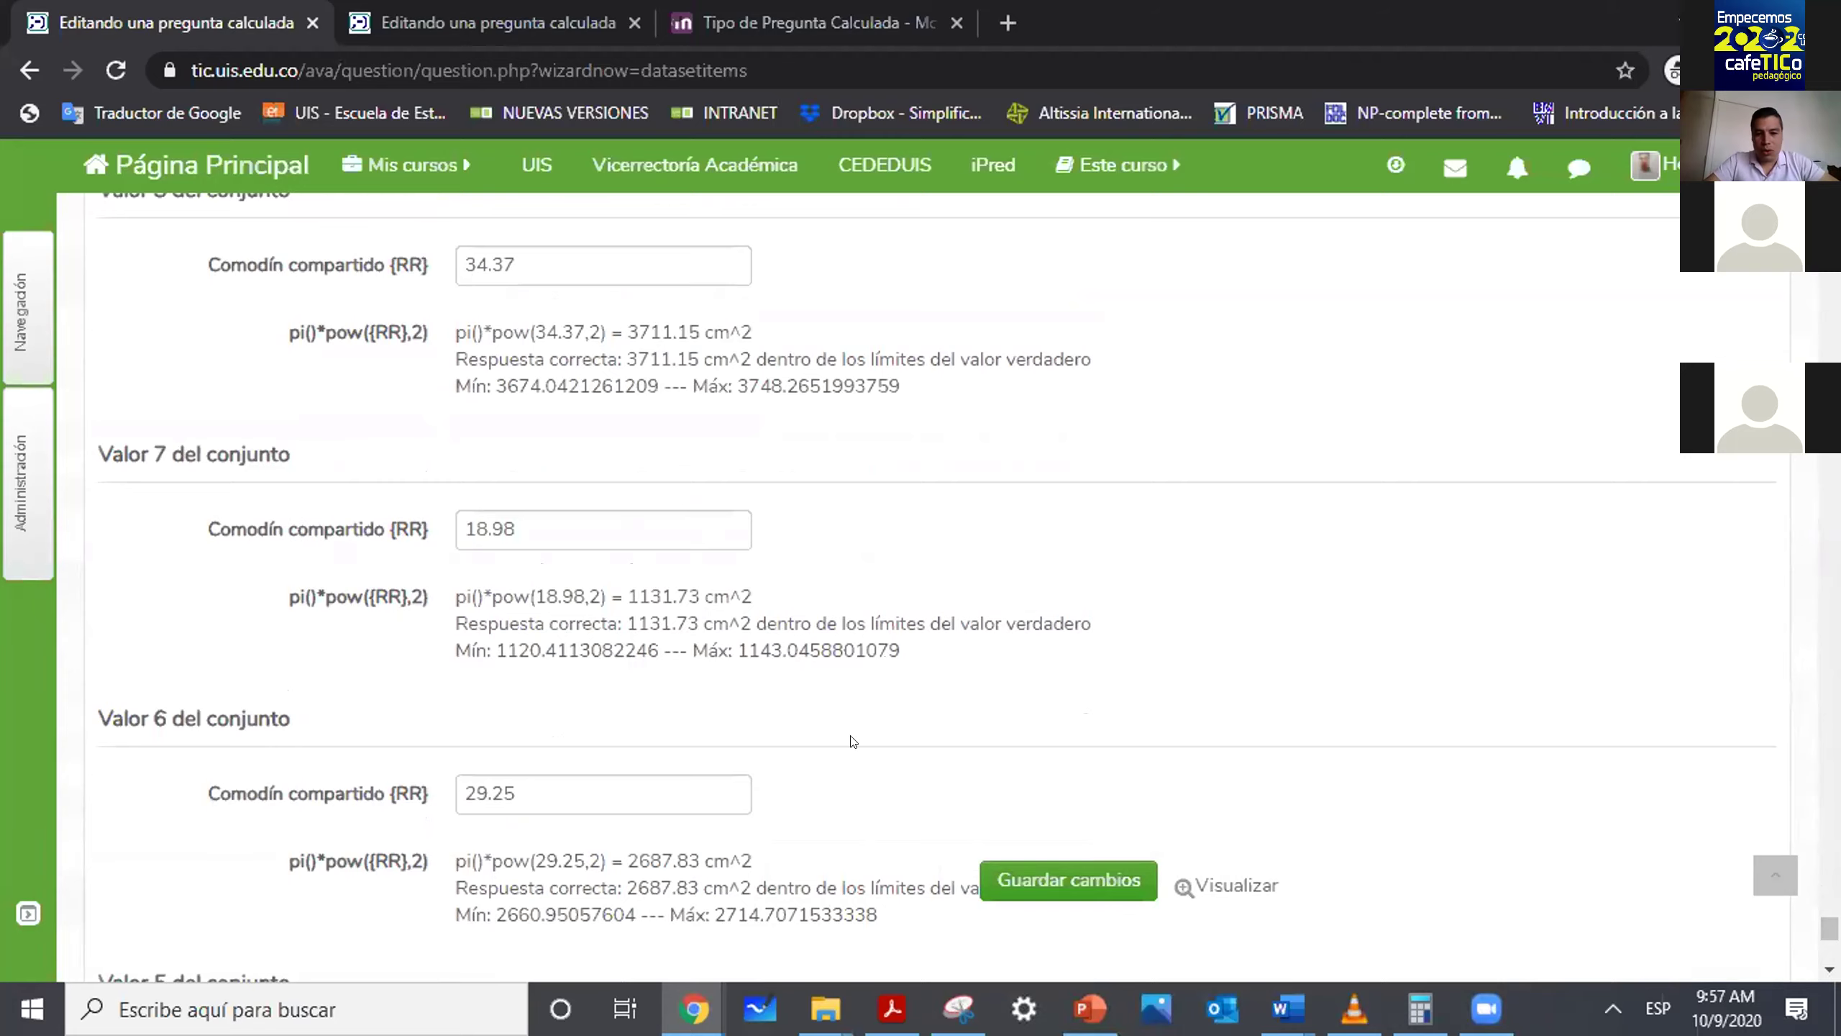
Open the preview of the circle-area question and enter 328 as the answer.
left_click(1238, 886)
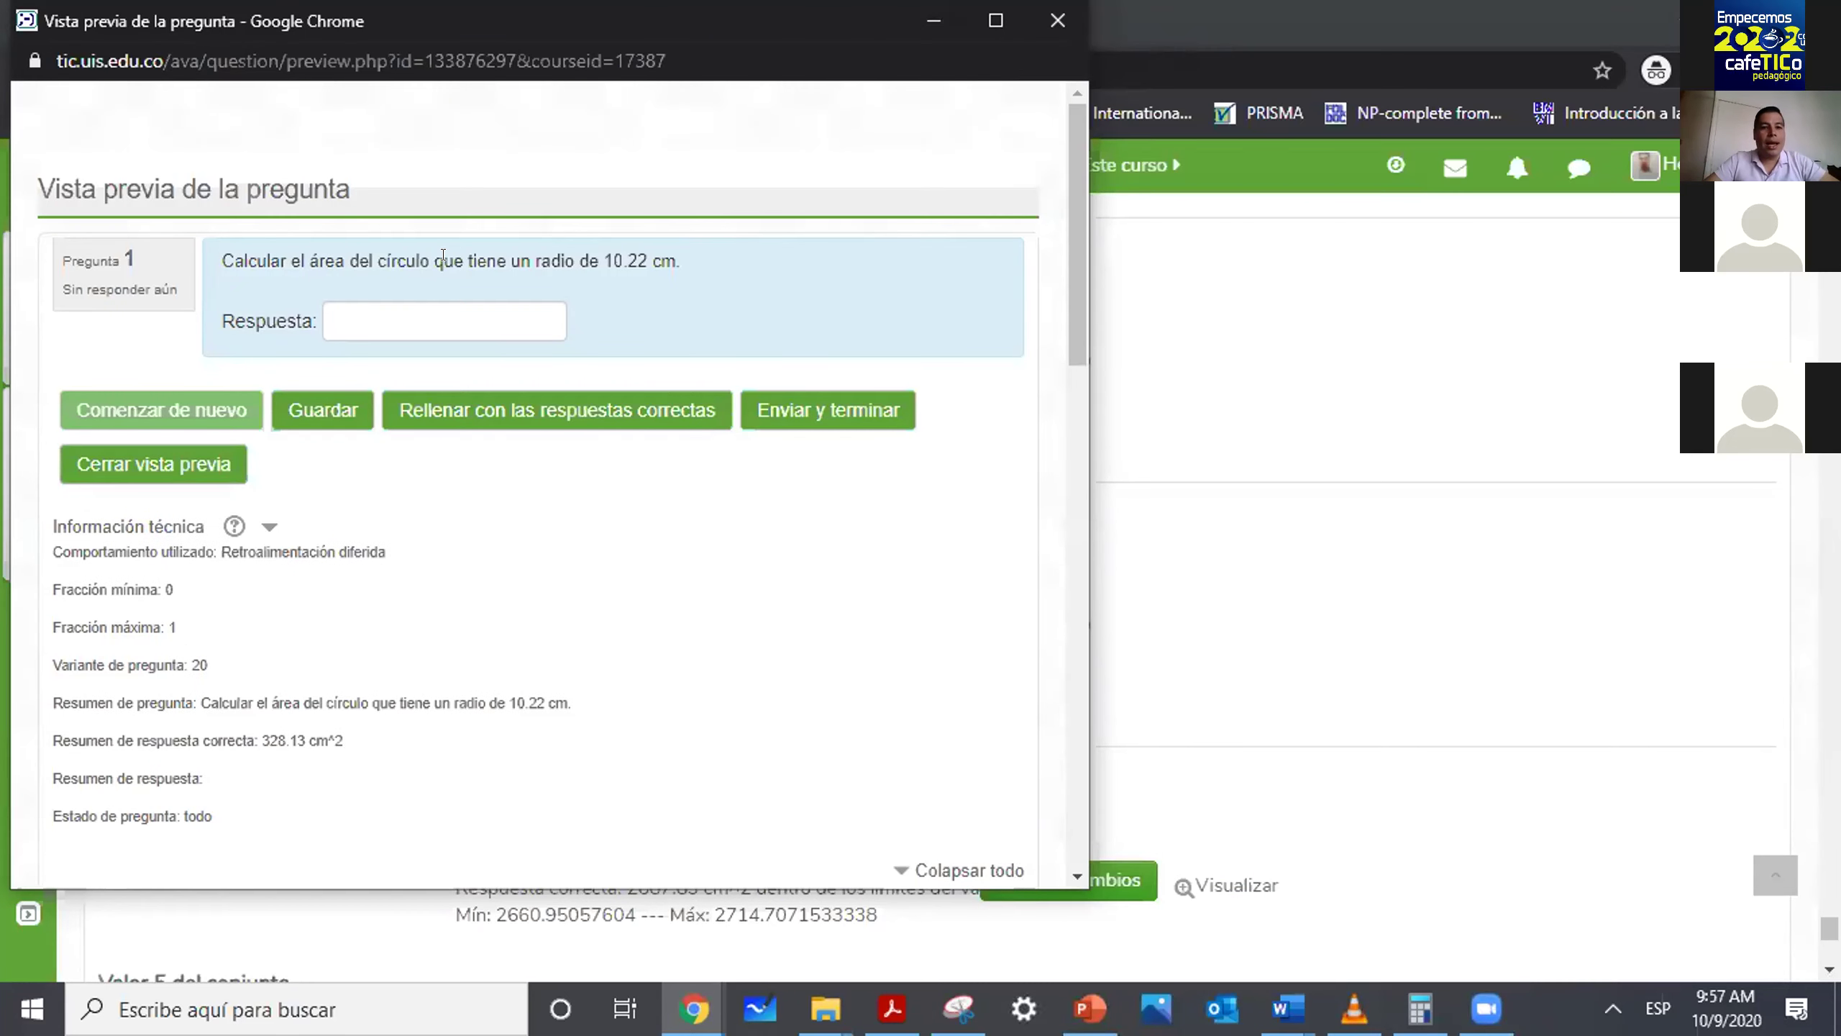
left_click(446, 316)
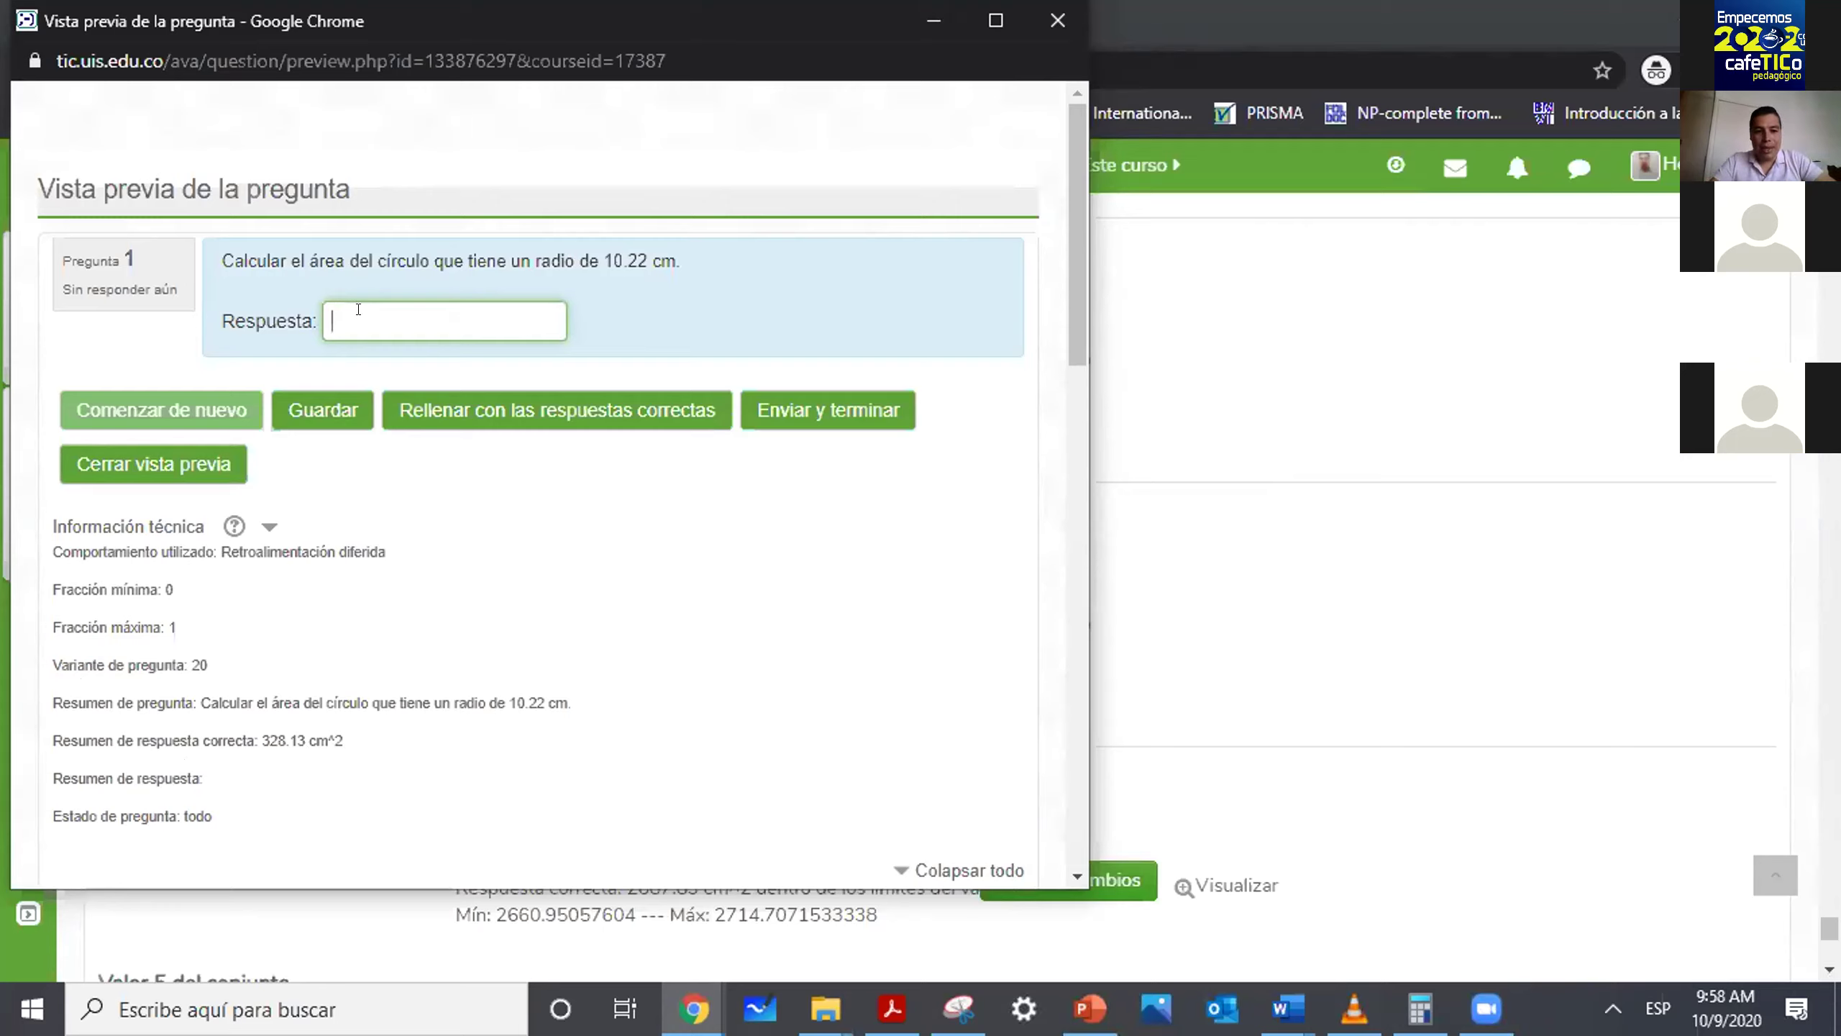
type("328")
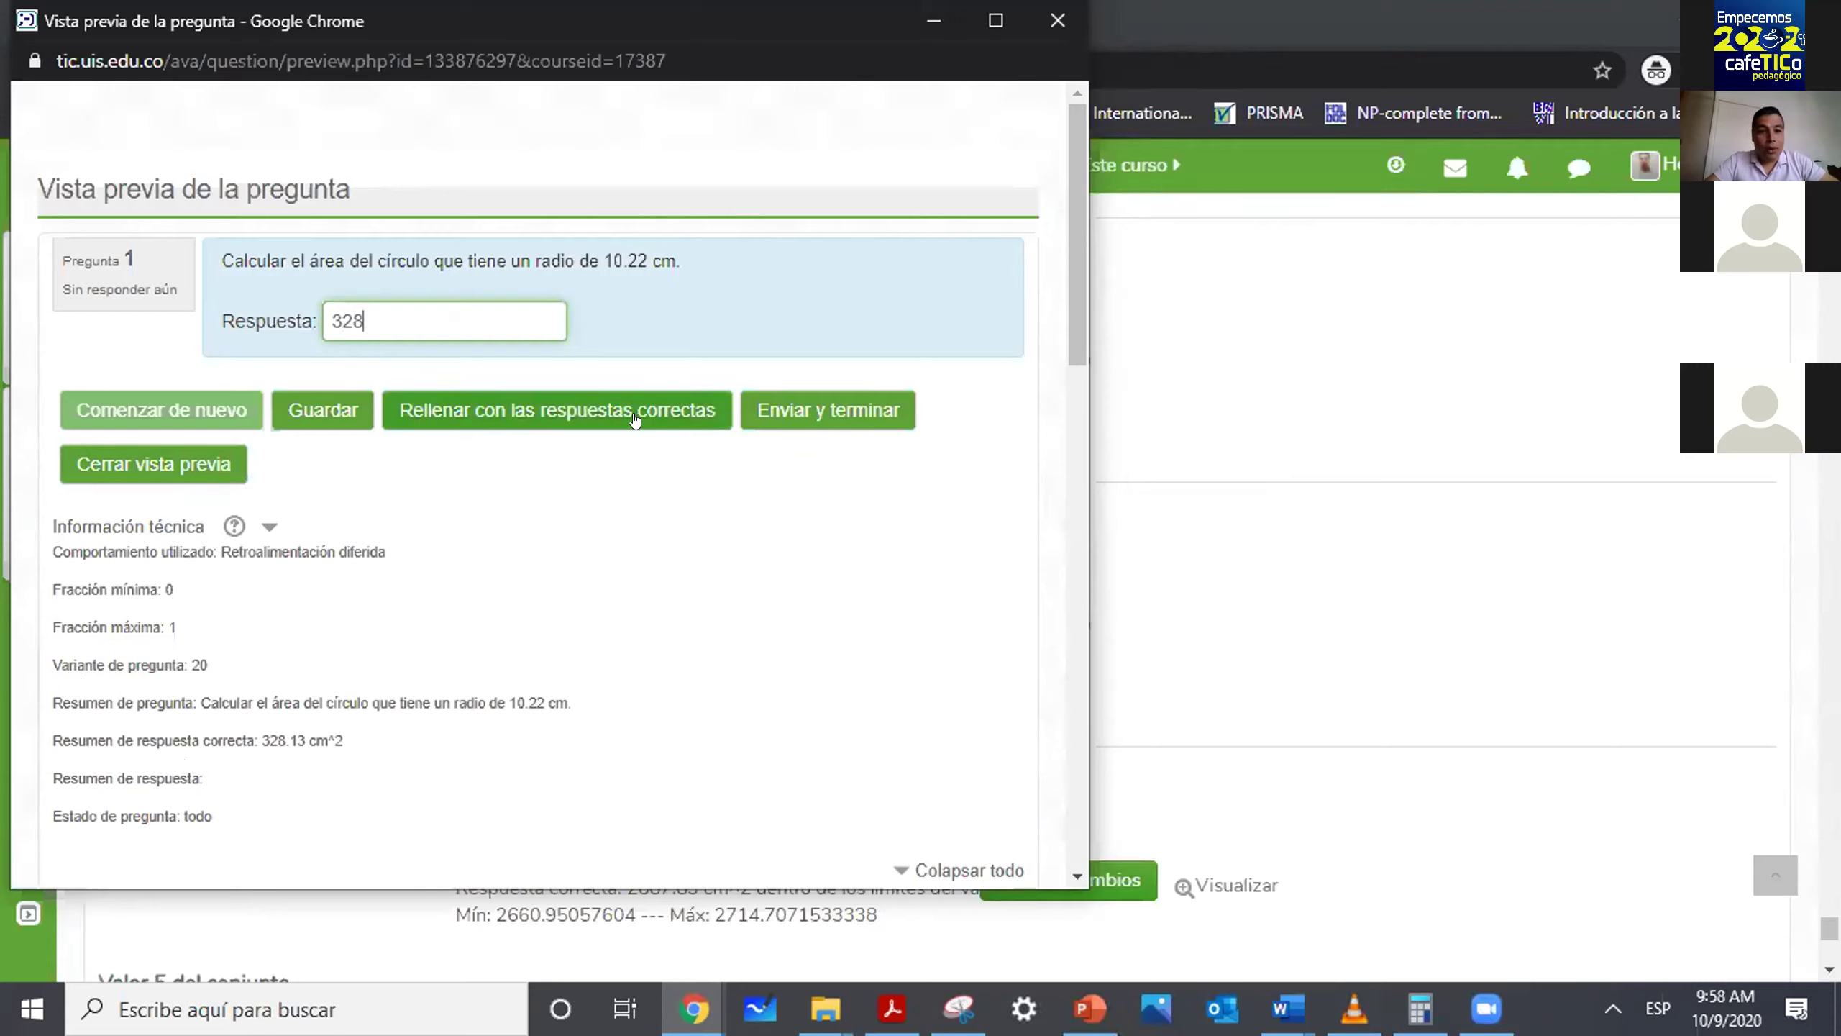
Submit the answer 328 in the circle-area question preview and finish the attempt.
left_click(801, 413)
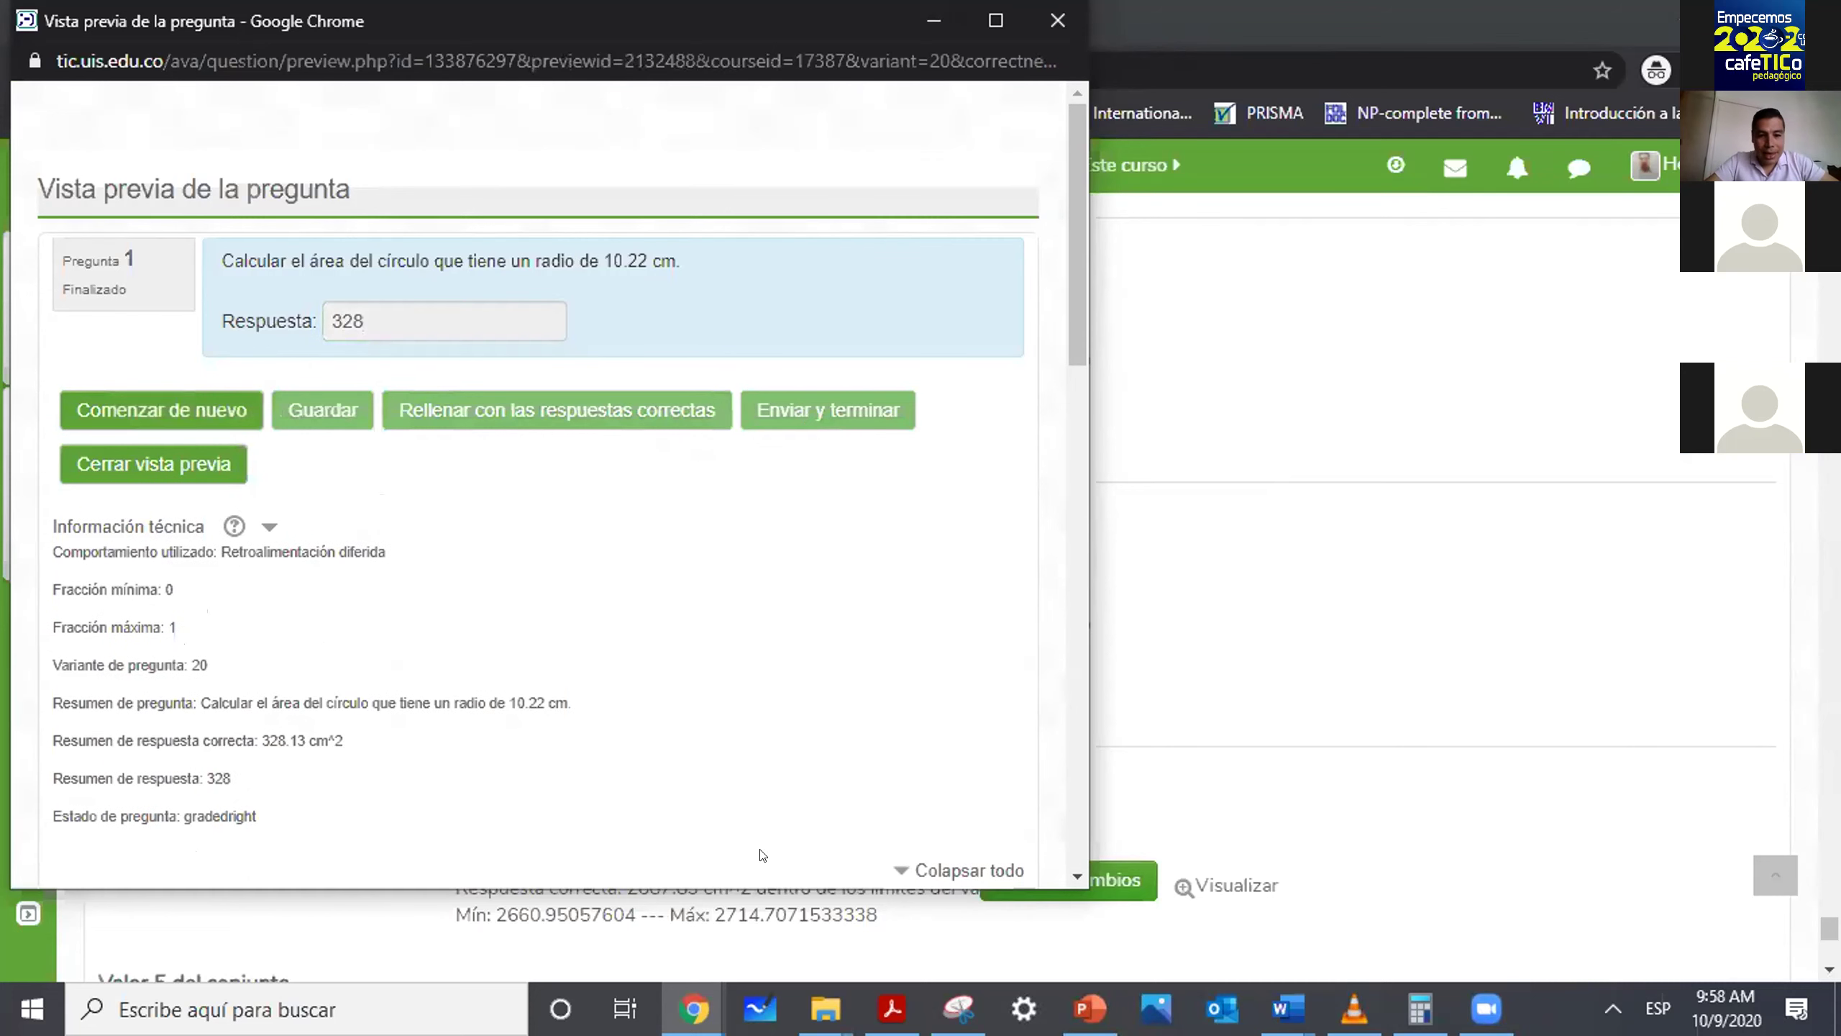
left_click(1428, 593)
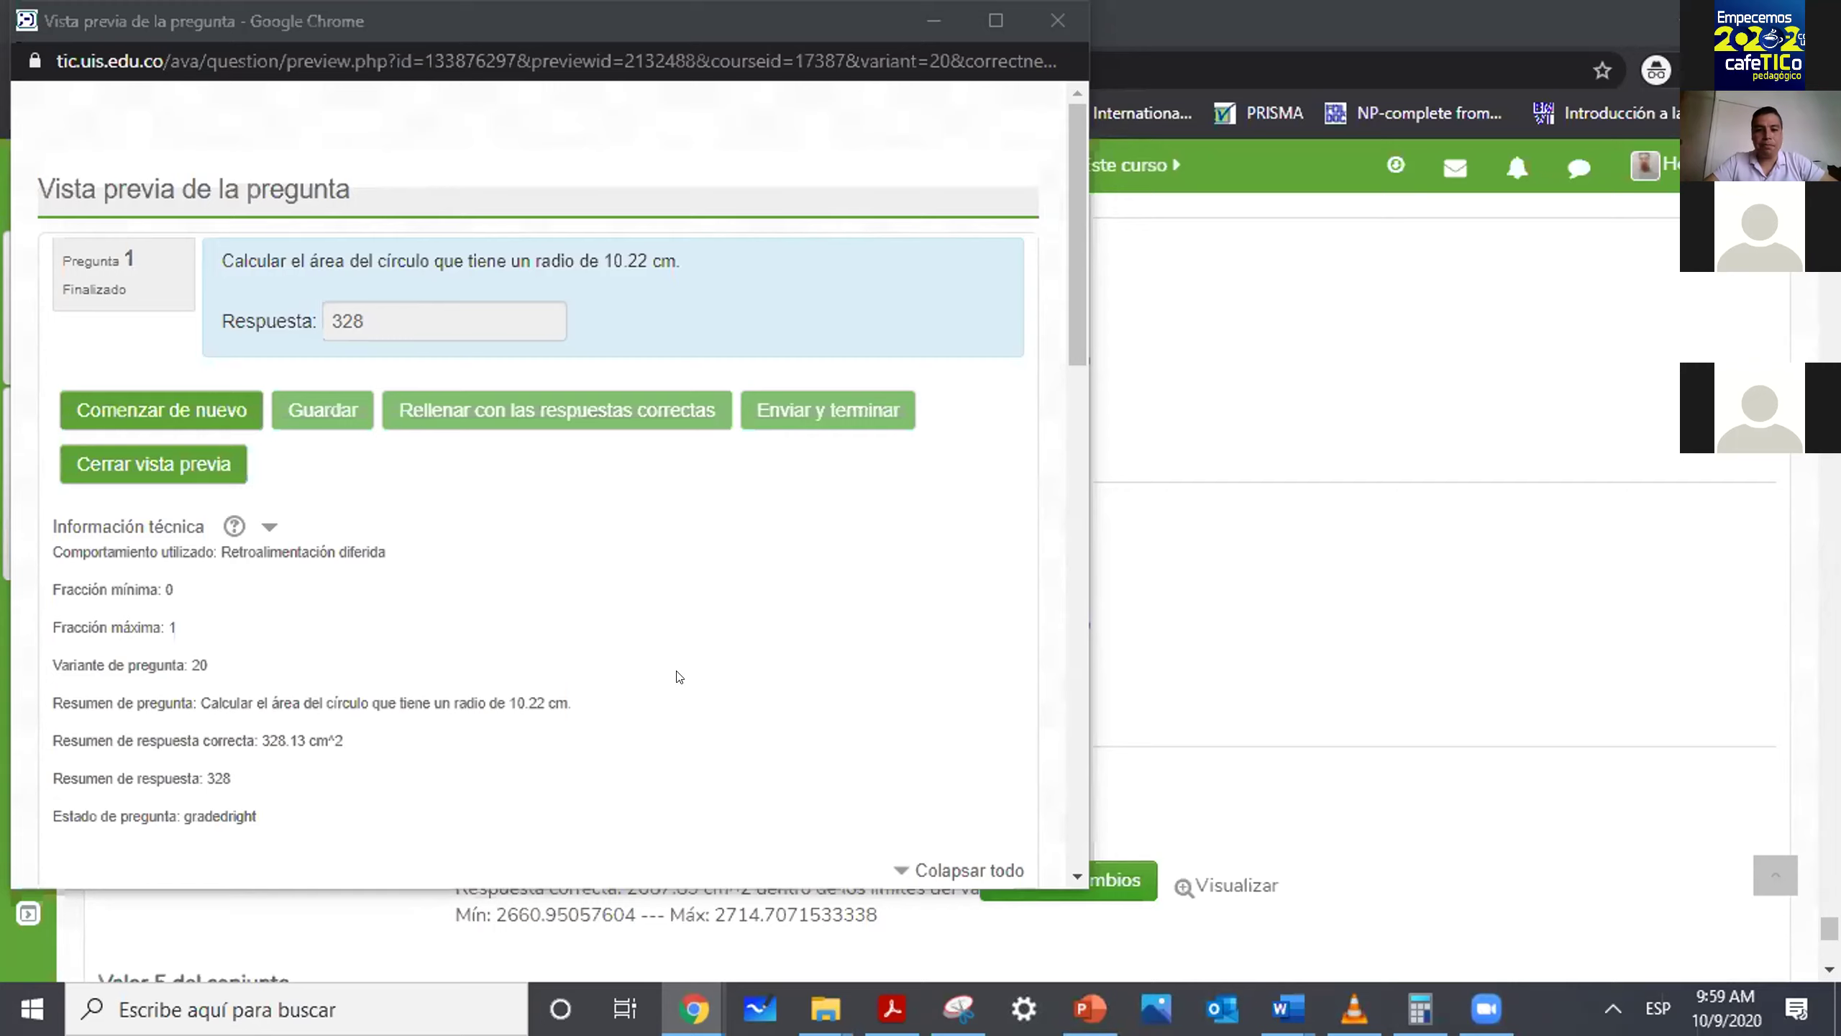
Close the question preview and save the circle-area question with its dataset, returning to the question bank.
left_click(1066, 286)
scroll(1078, 326, "down", 2)
left_click_drag(1101, 395, 1143, 292)
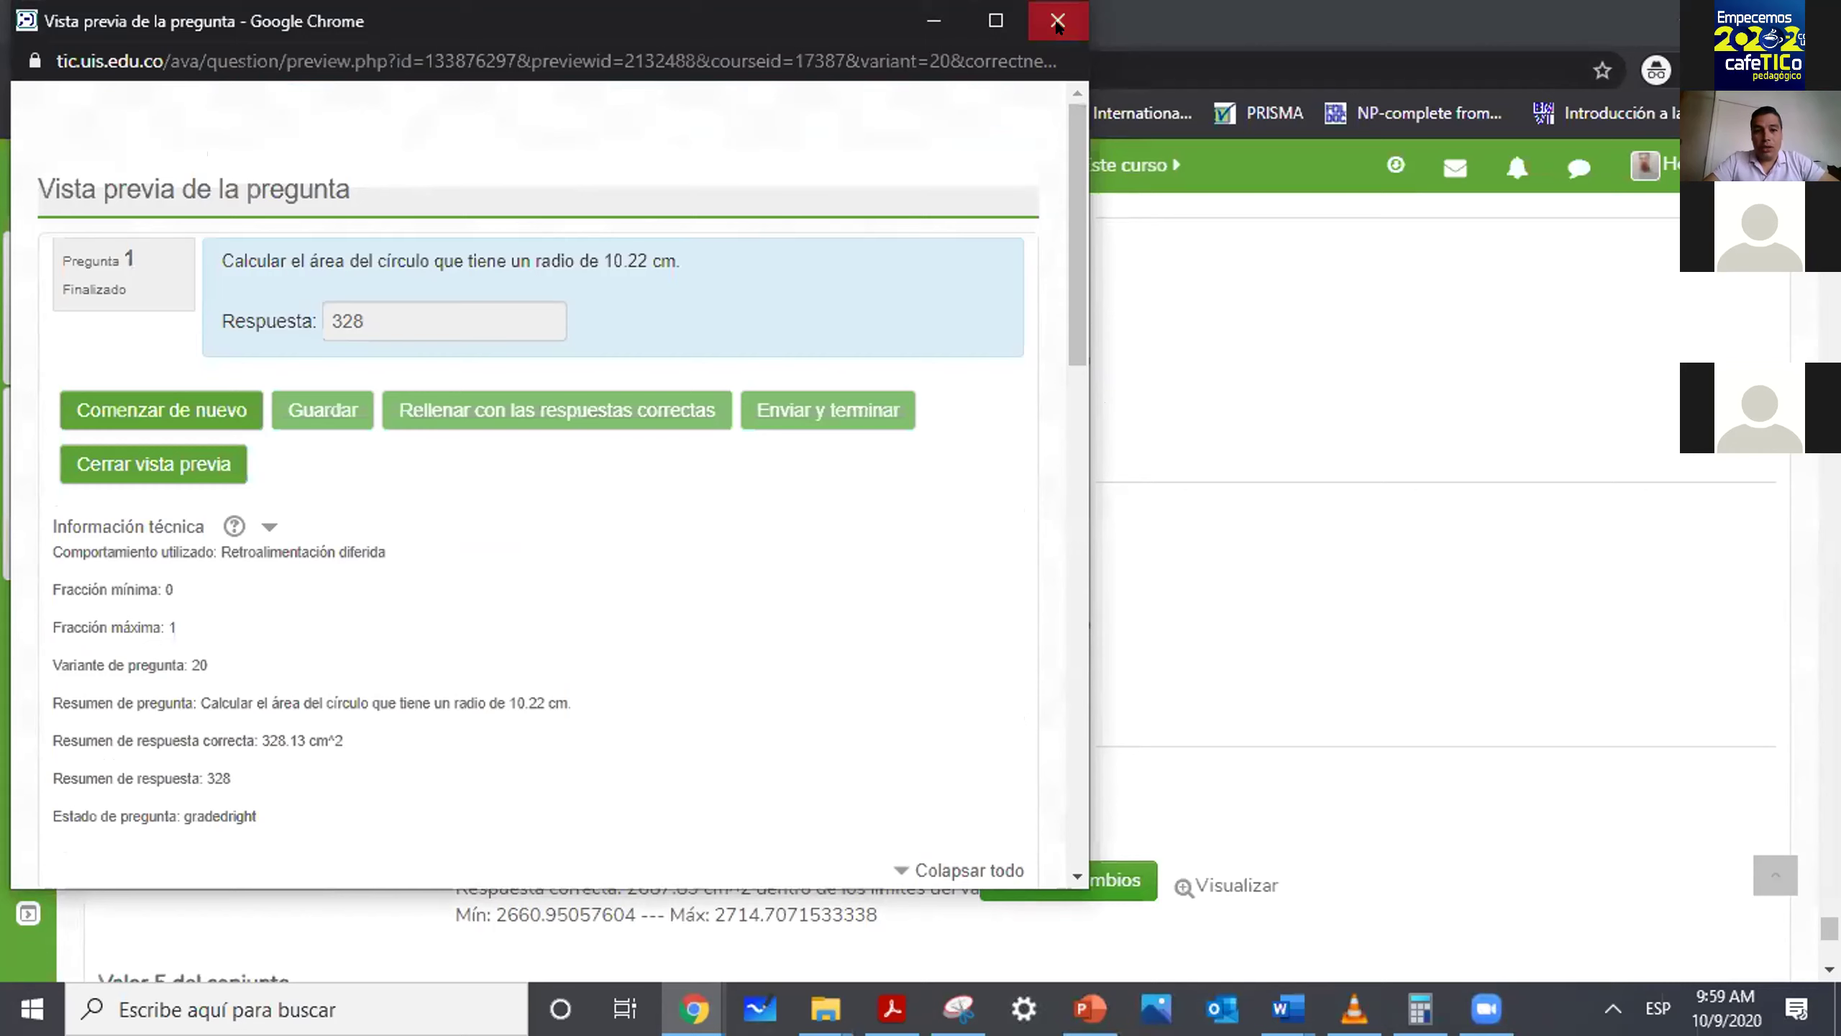
left_click(1101, 663)
scroll(935, 580, "down", 20)
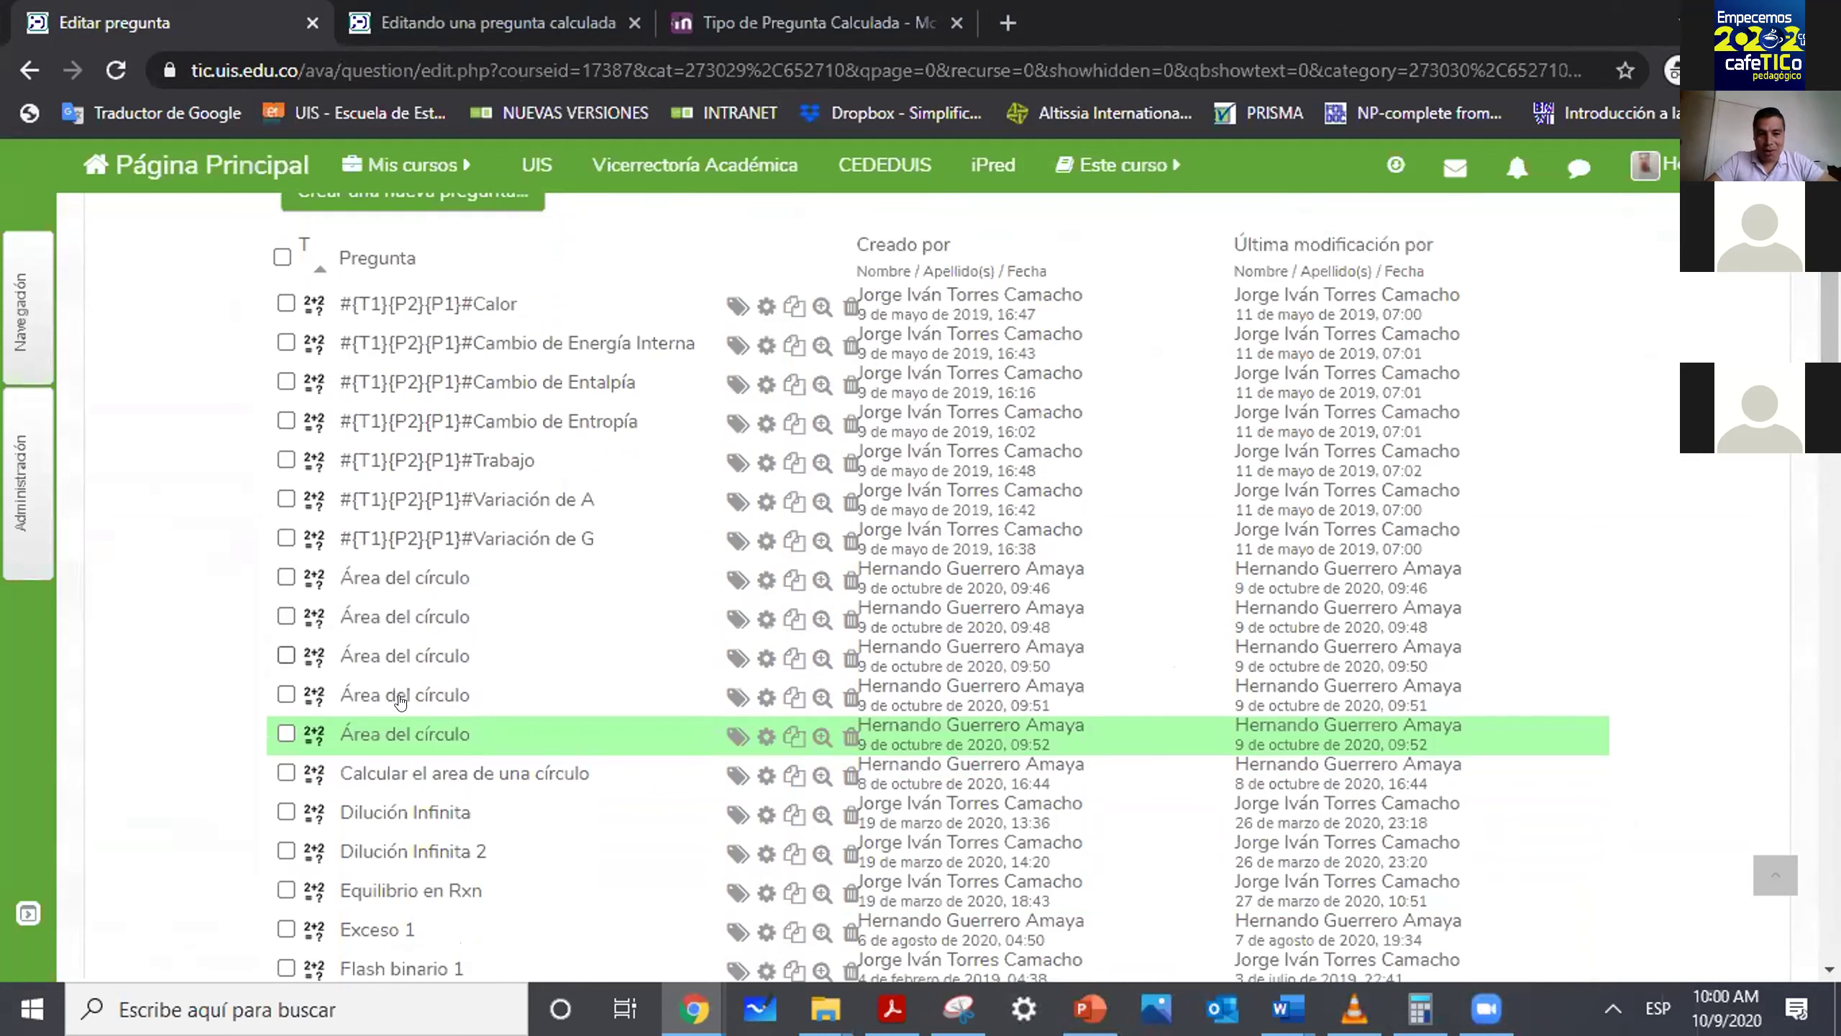
Delete the four older "Área del círculo" questions from the question bank, keeping the most recent one.
left_click(286, 695)
left_click(285, 655)
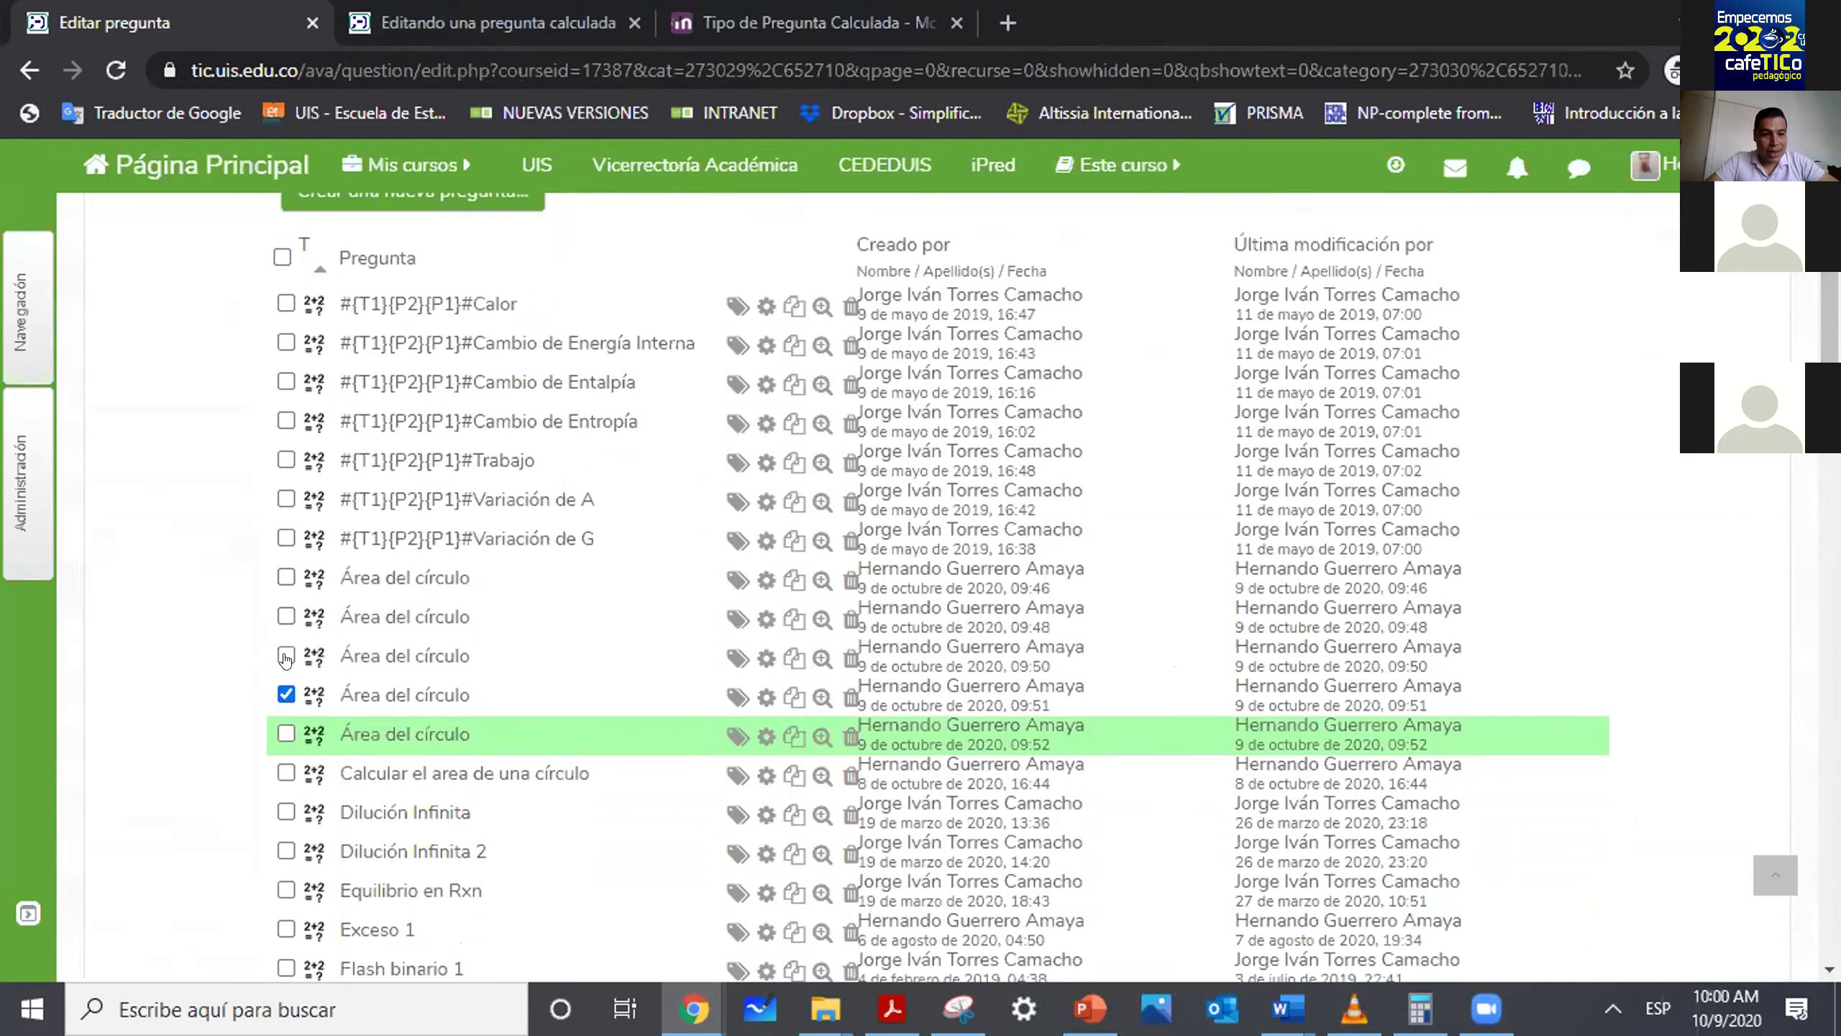
left_click(285, 615)
left_click(286, 578)
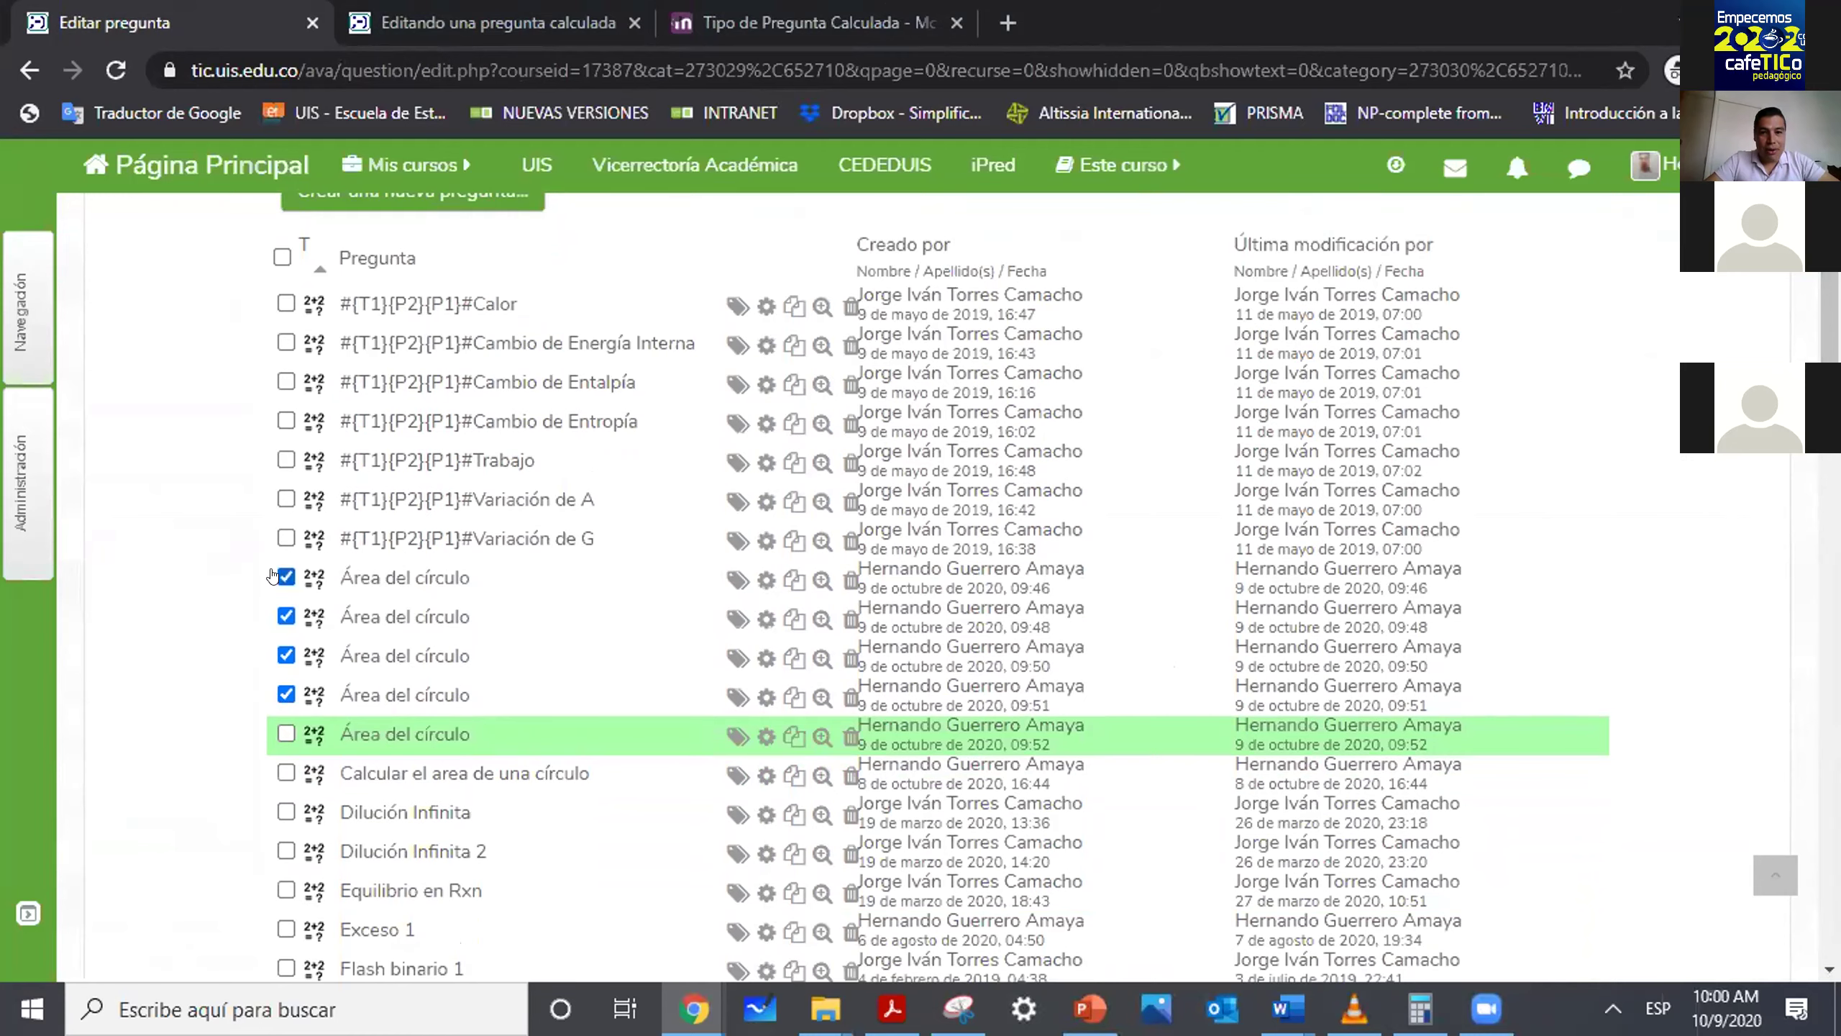
scroll(792, 445, "up", 4)
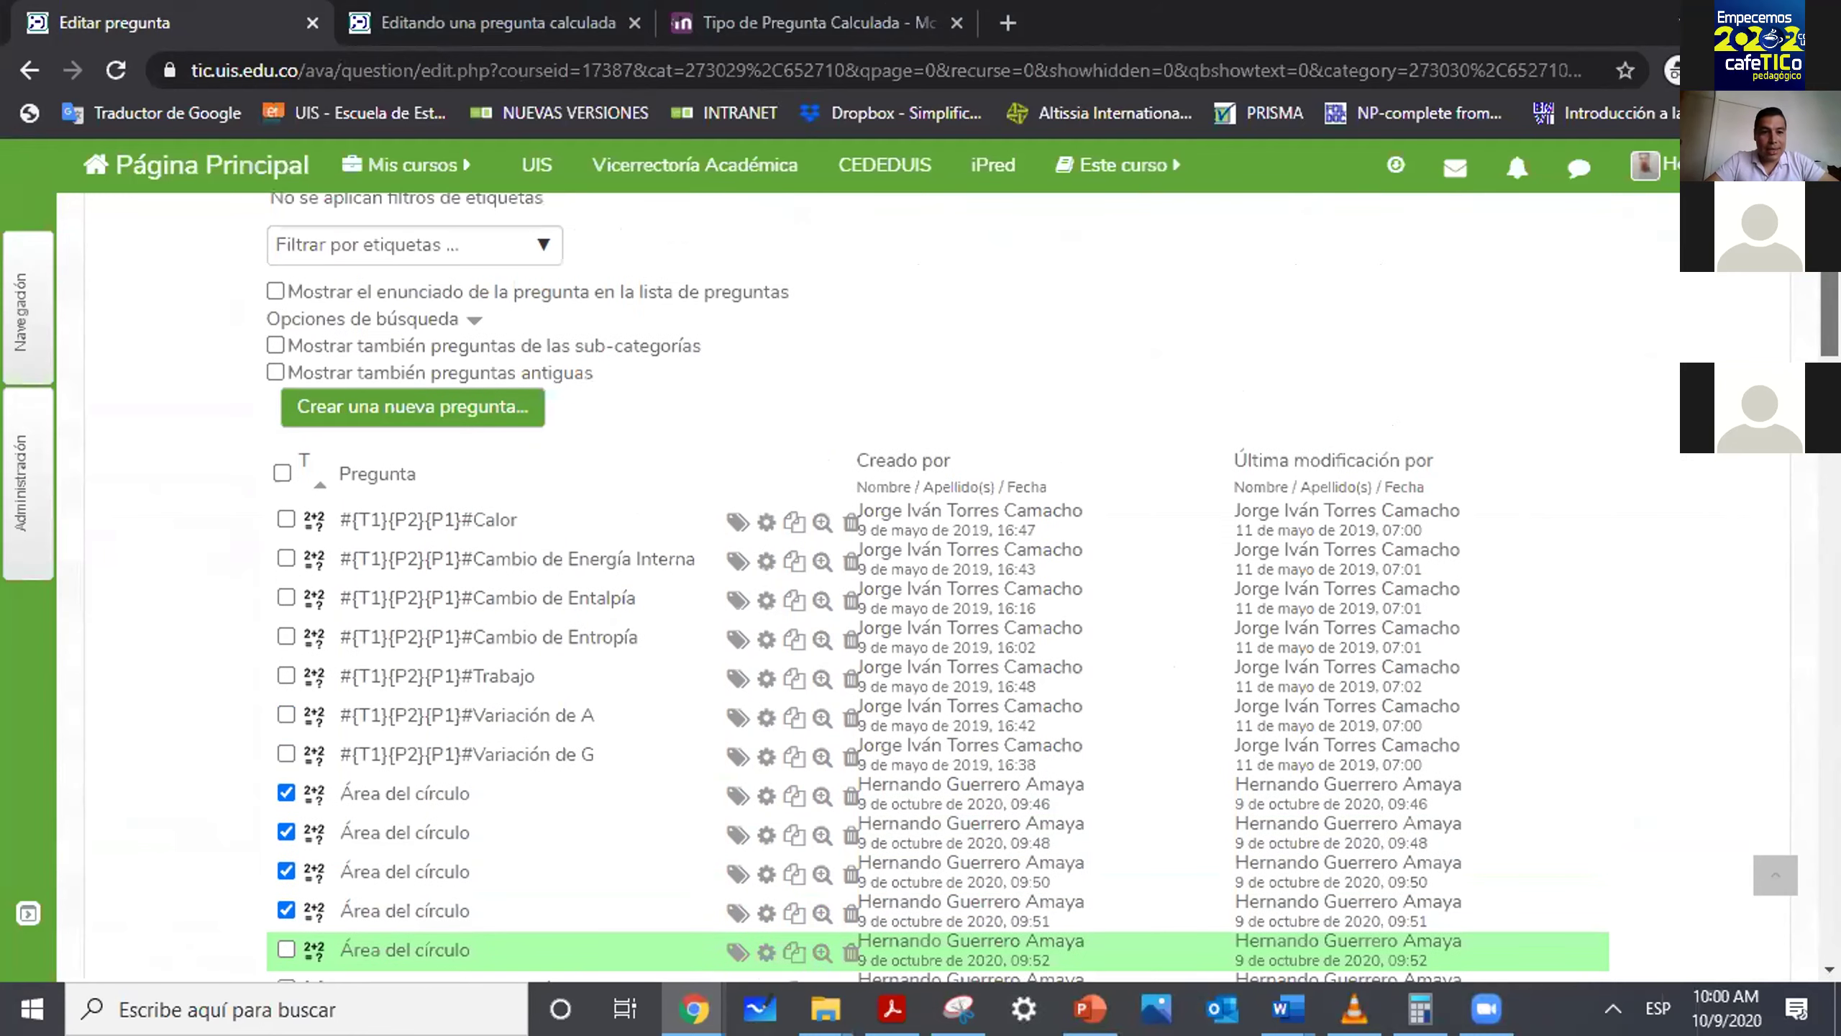
scroll(792, 445, "down", 15)
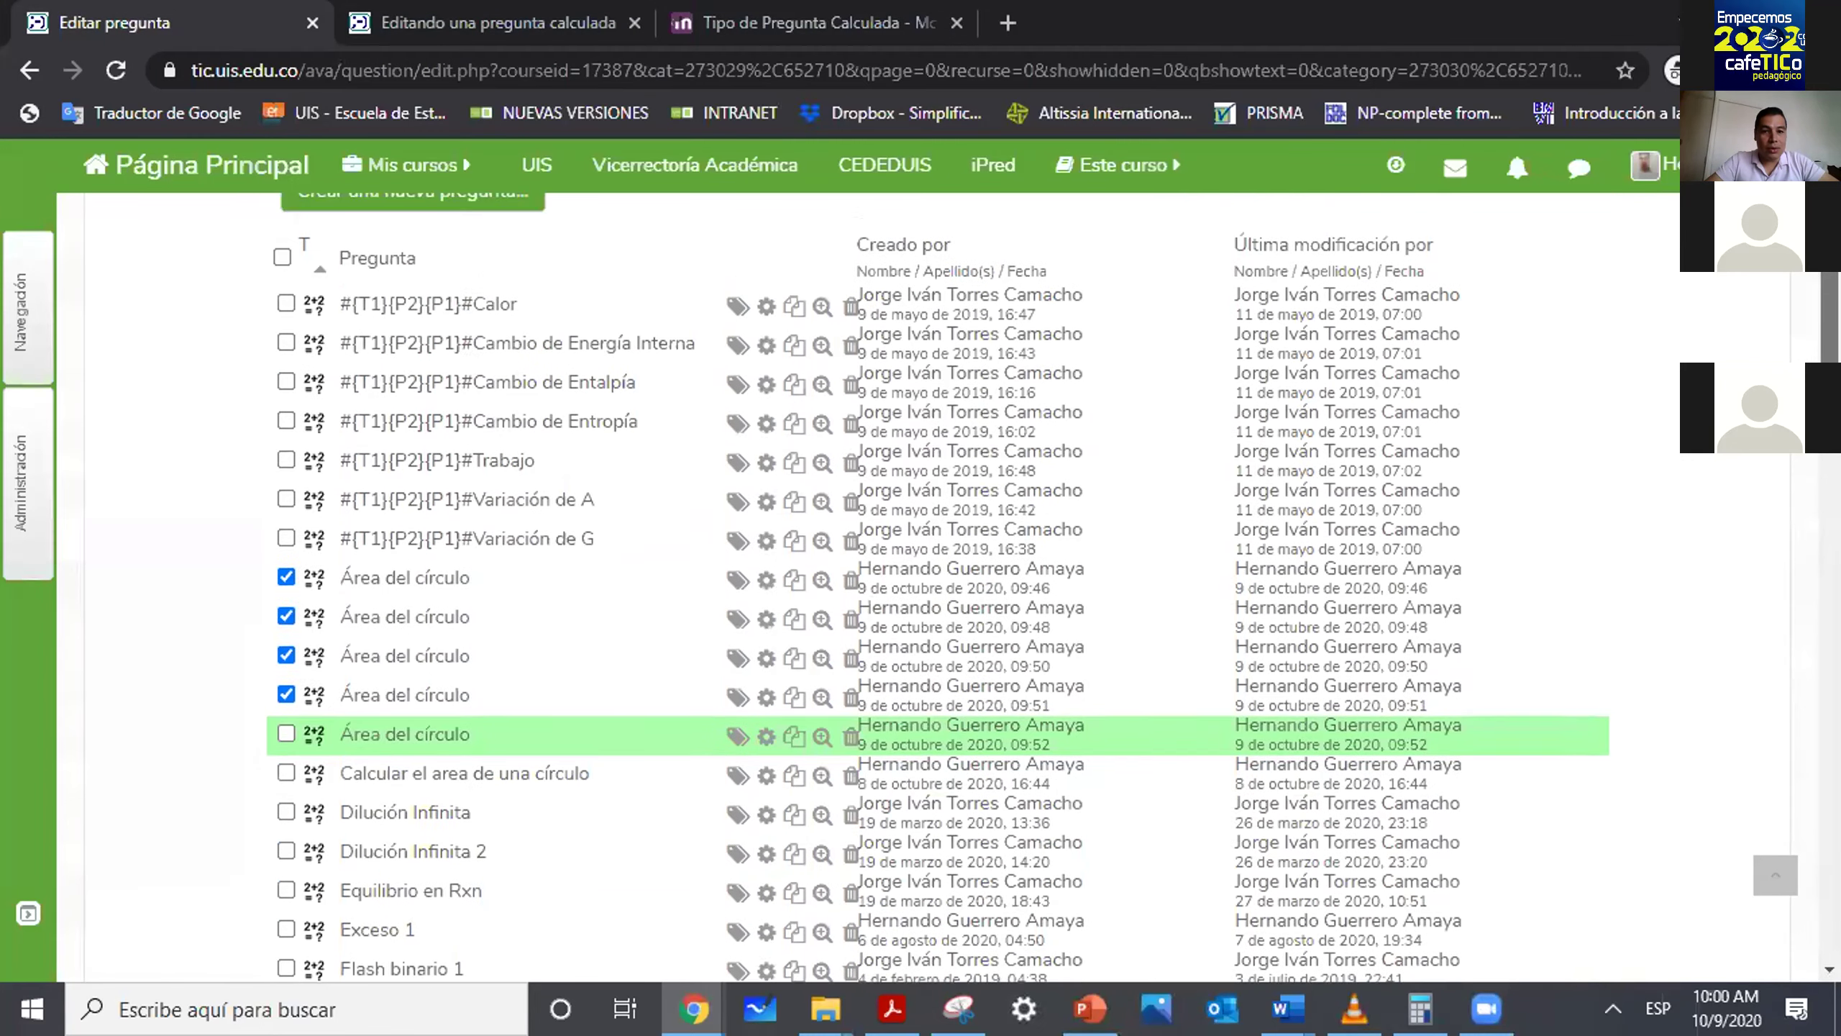
scroll(792, 445, "down", 10)
left_click(318, 740)
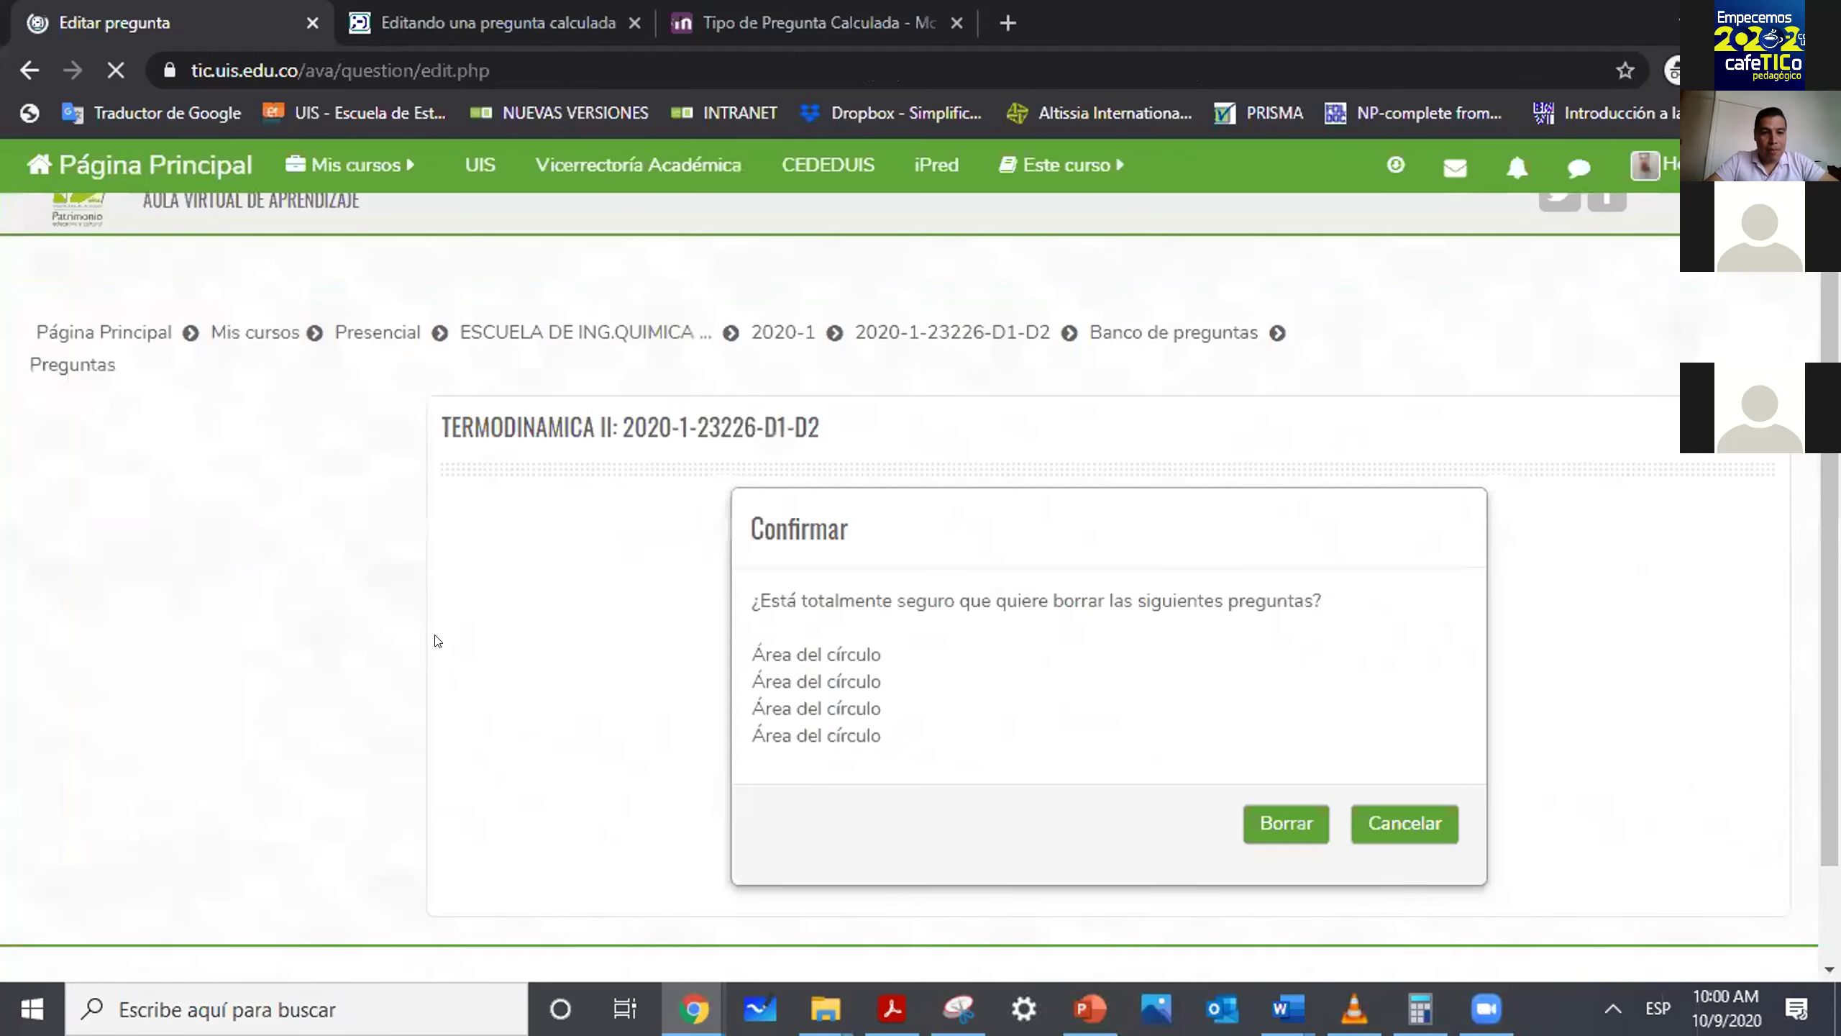
left_click(1113, 825)
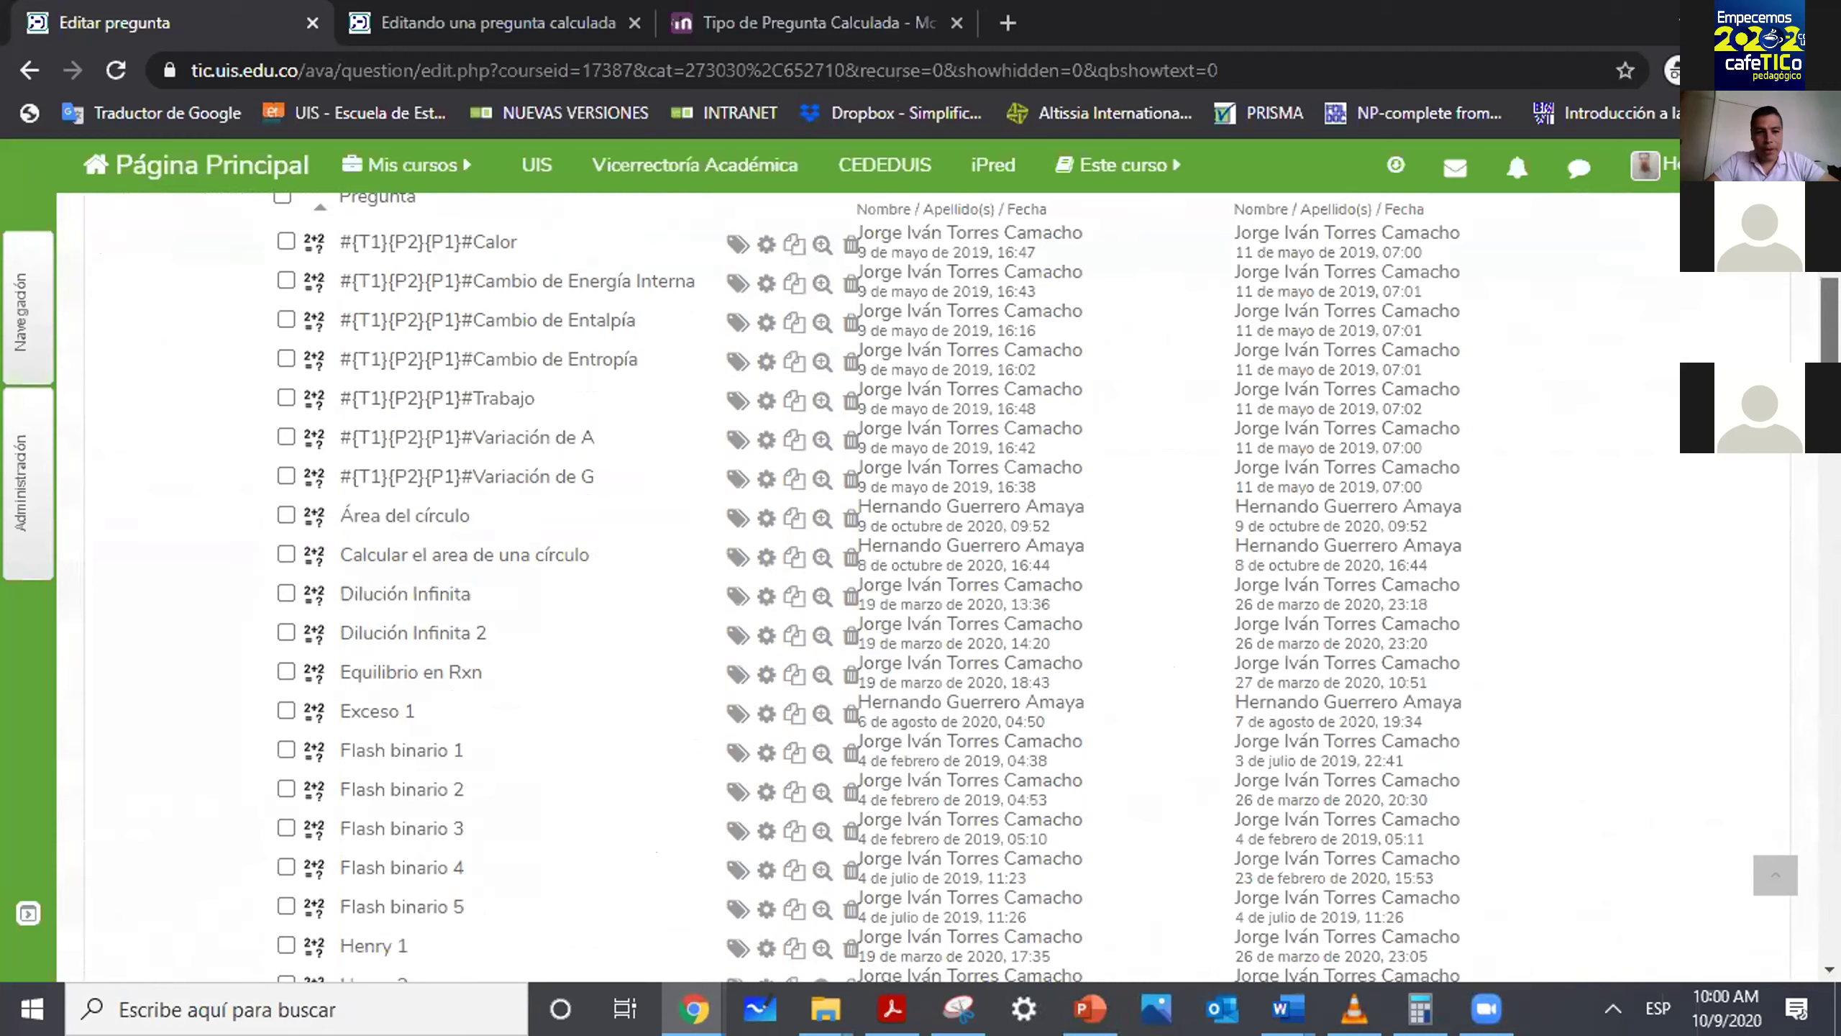
Create a new question of type "Calculada opción múltiple" in the Default for Termodinámica II category.
scroll(870, 580, "up", 2)
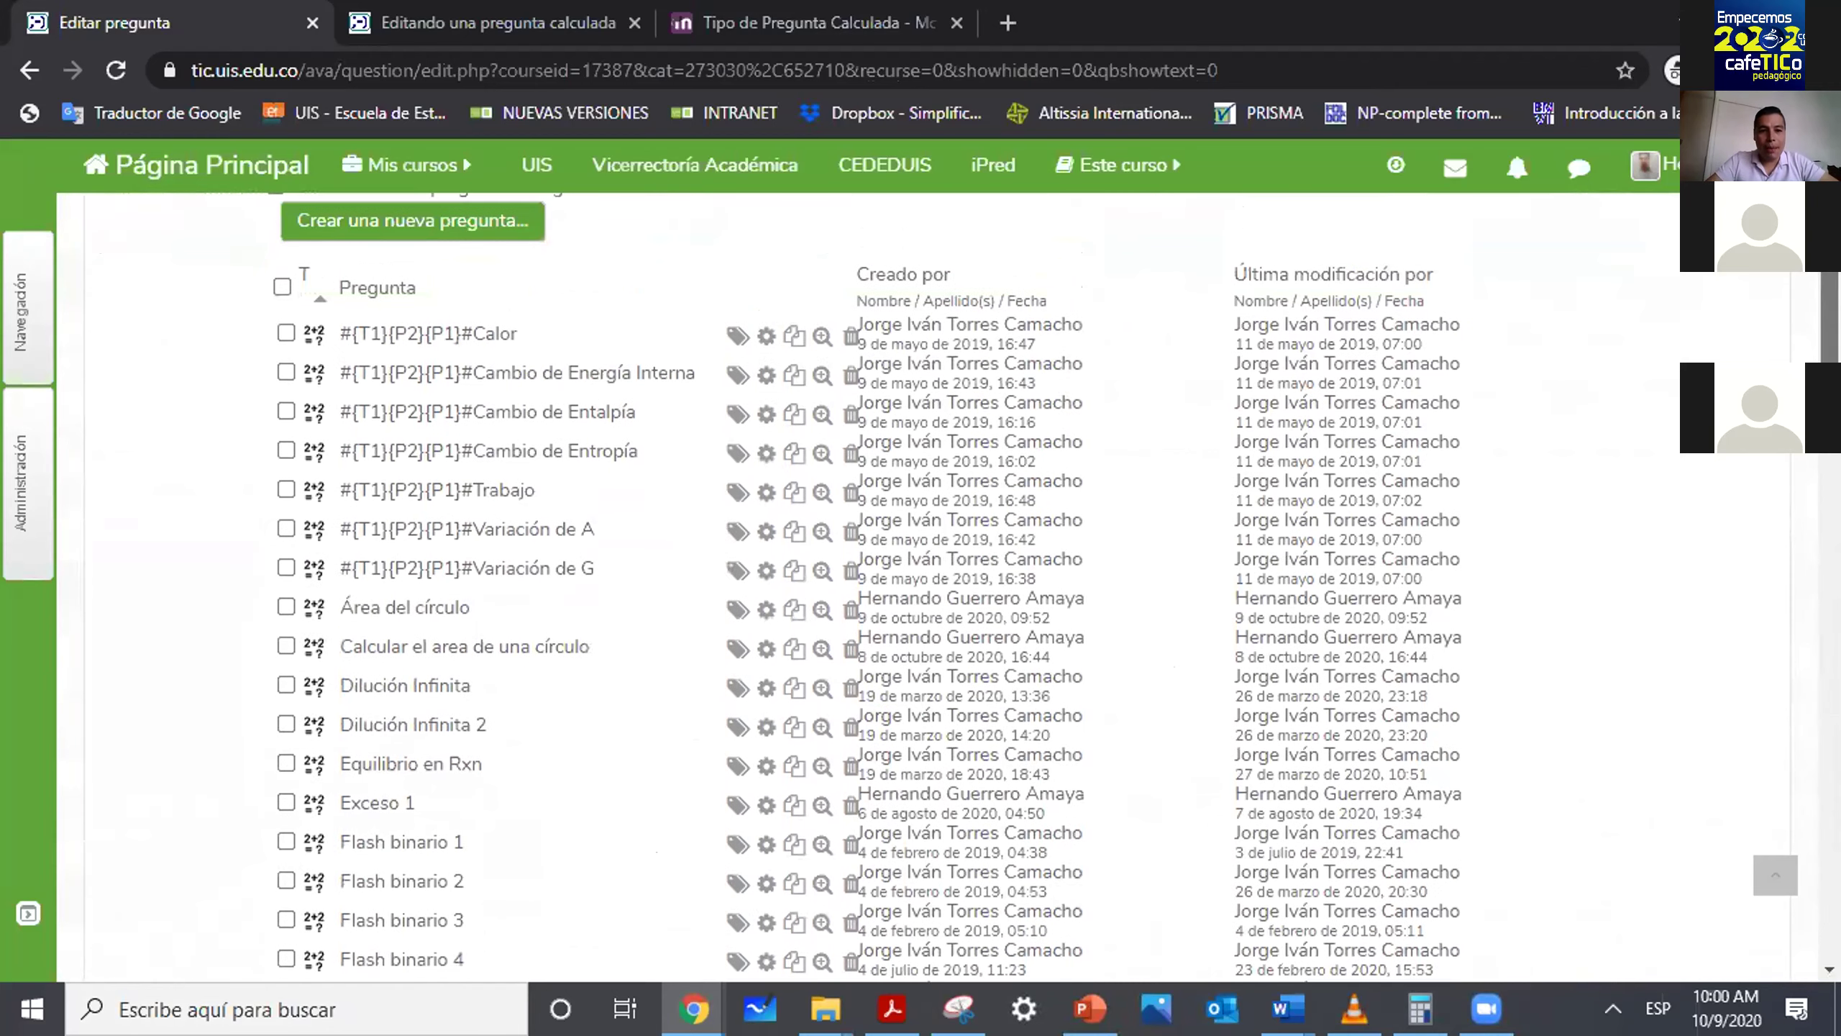
scroll(869, 580, "up", 1)
scroll(869, 581, "up", 2)
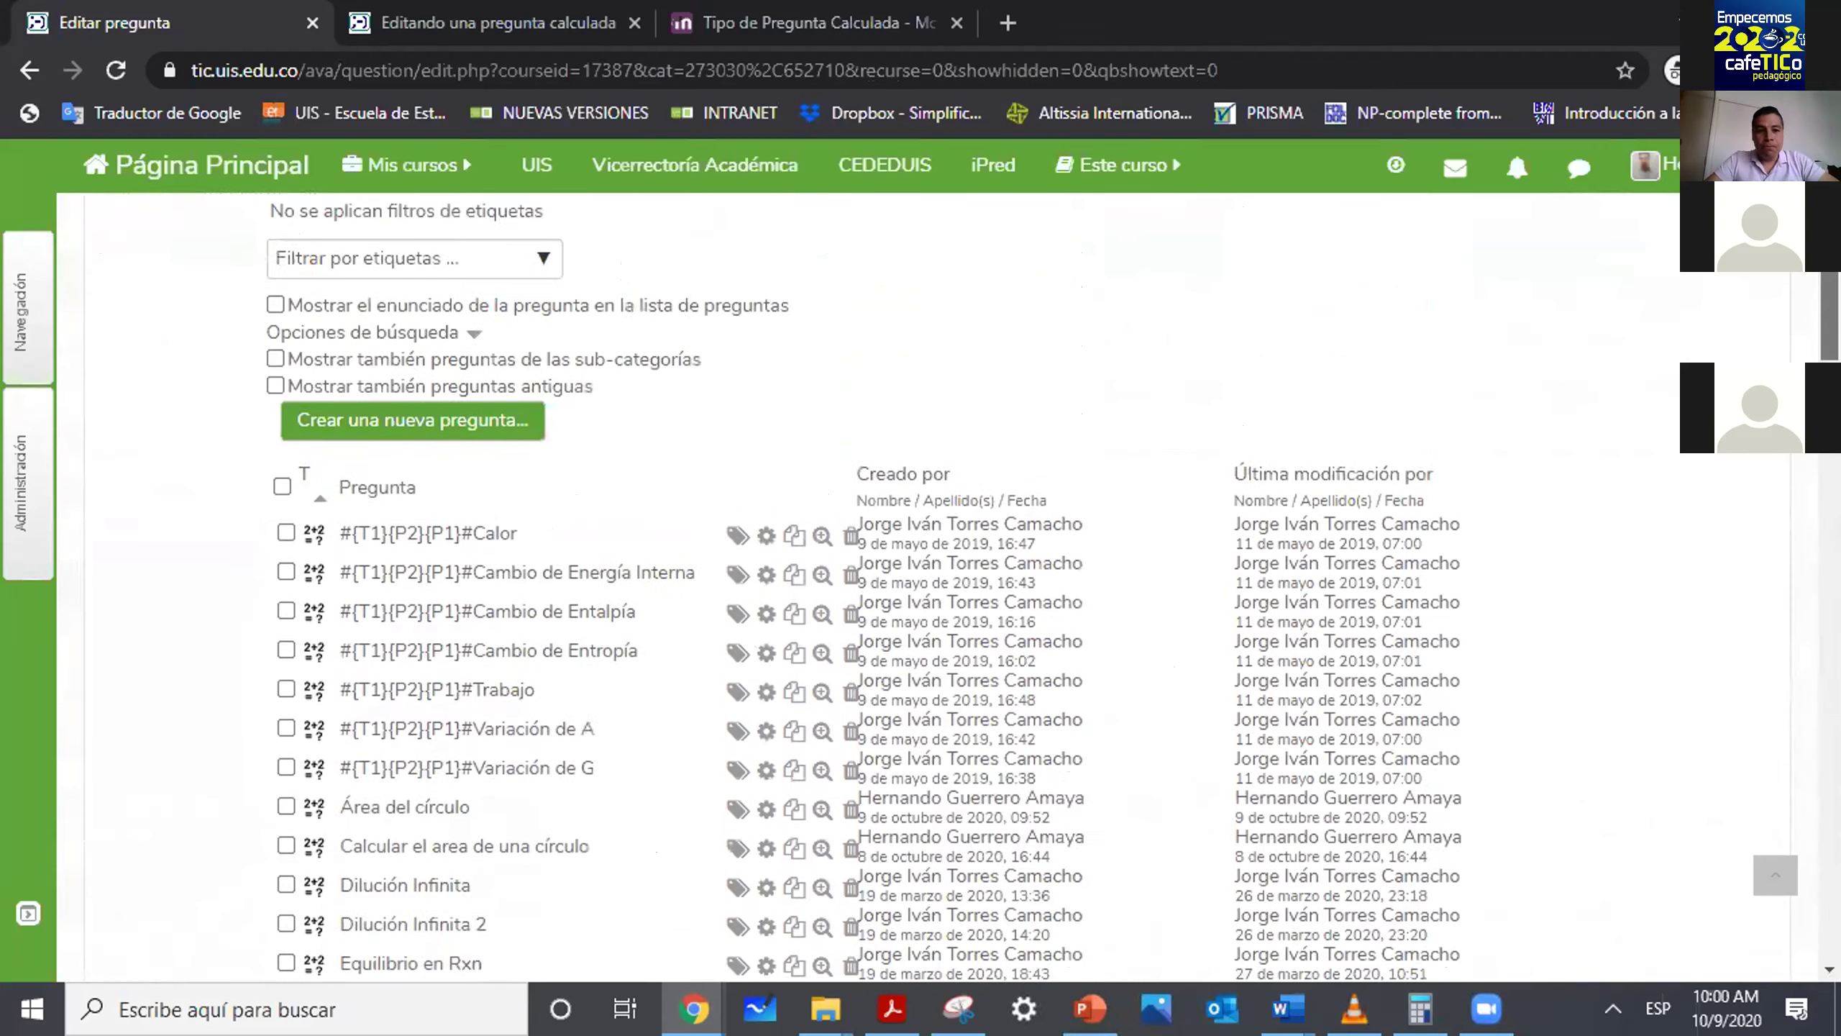
scroll(869, 580, "up", 1)
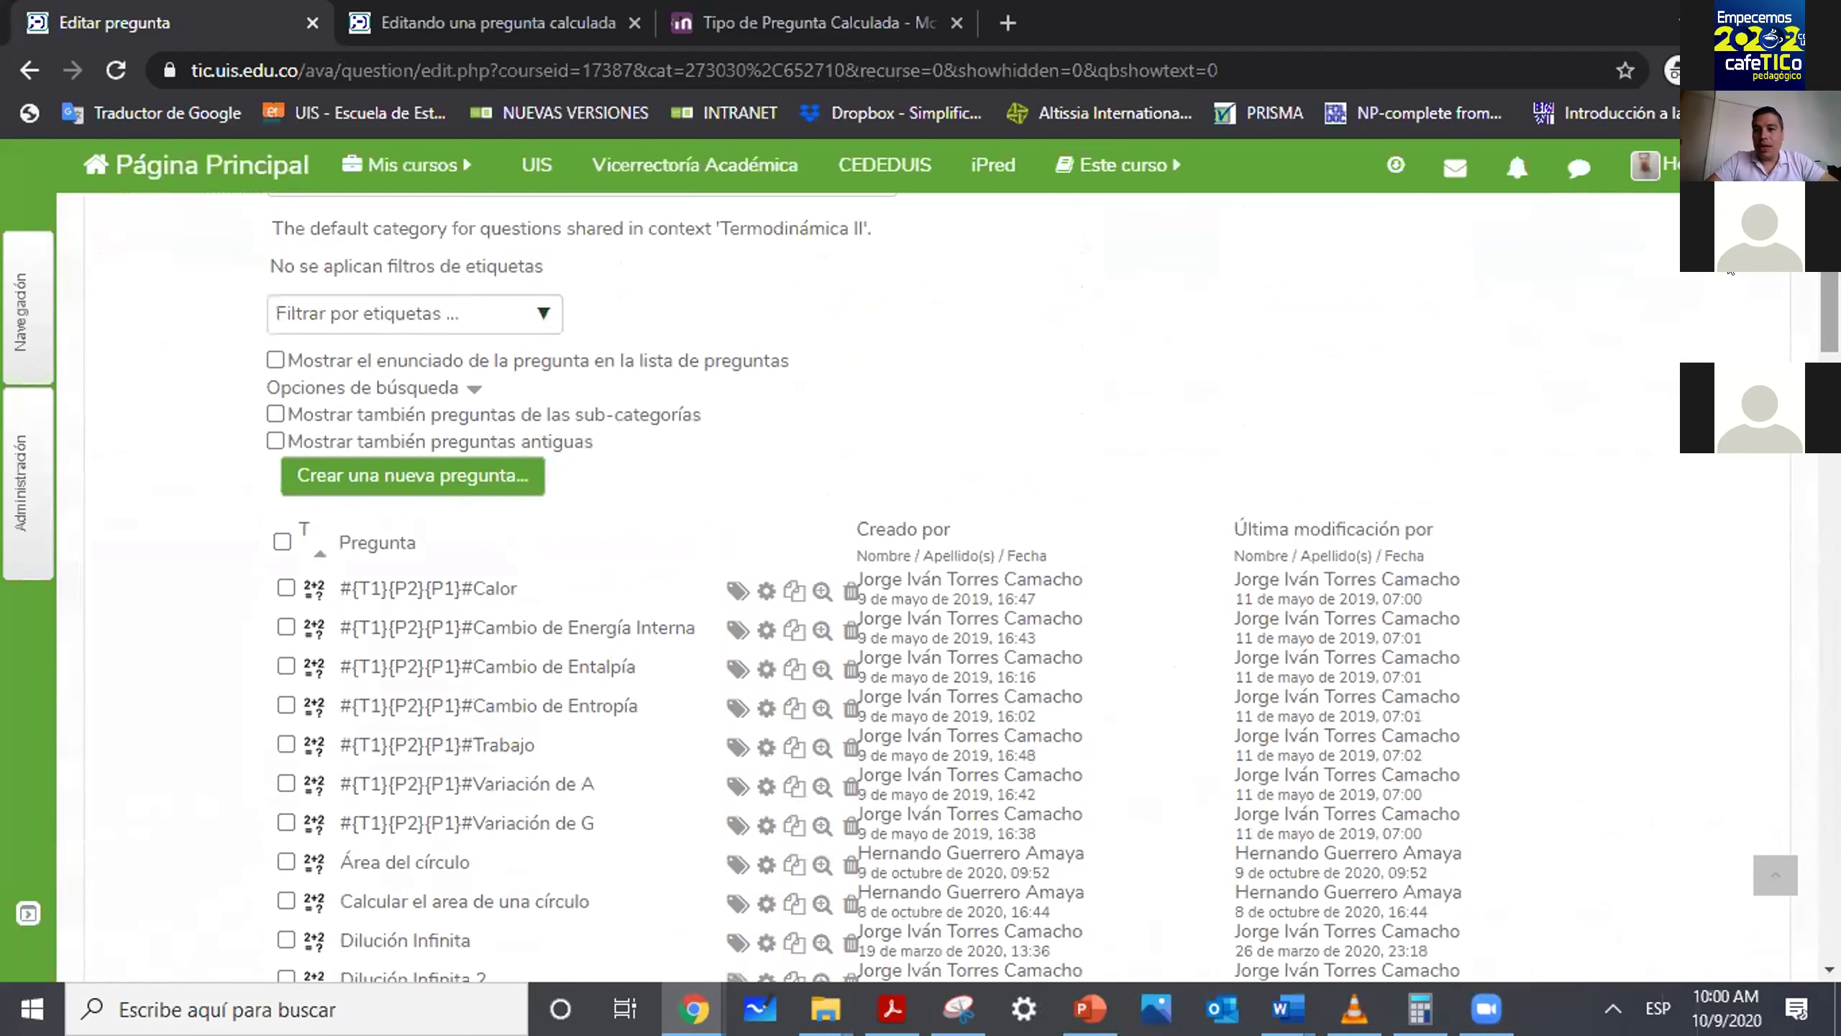
scroll(1160, 348, "up", 3)
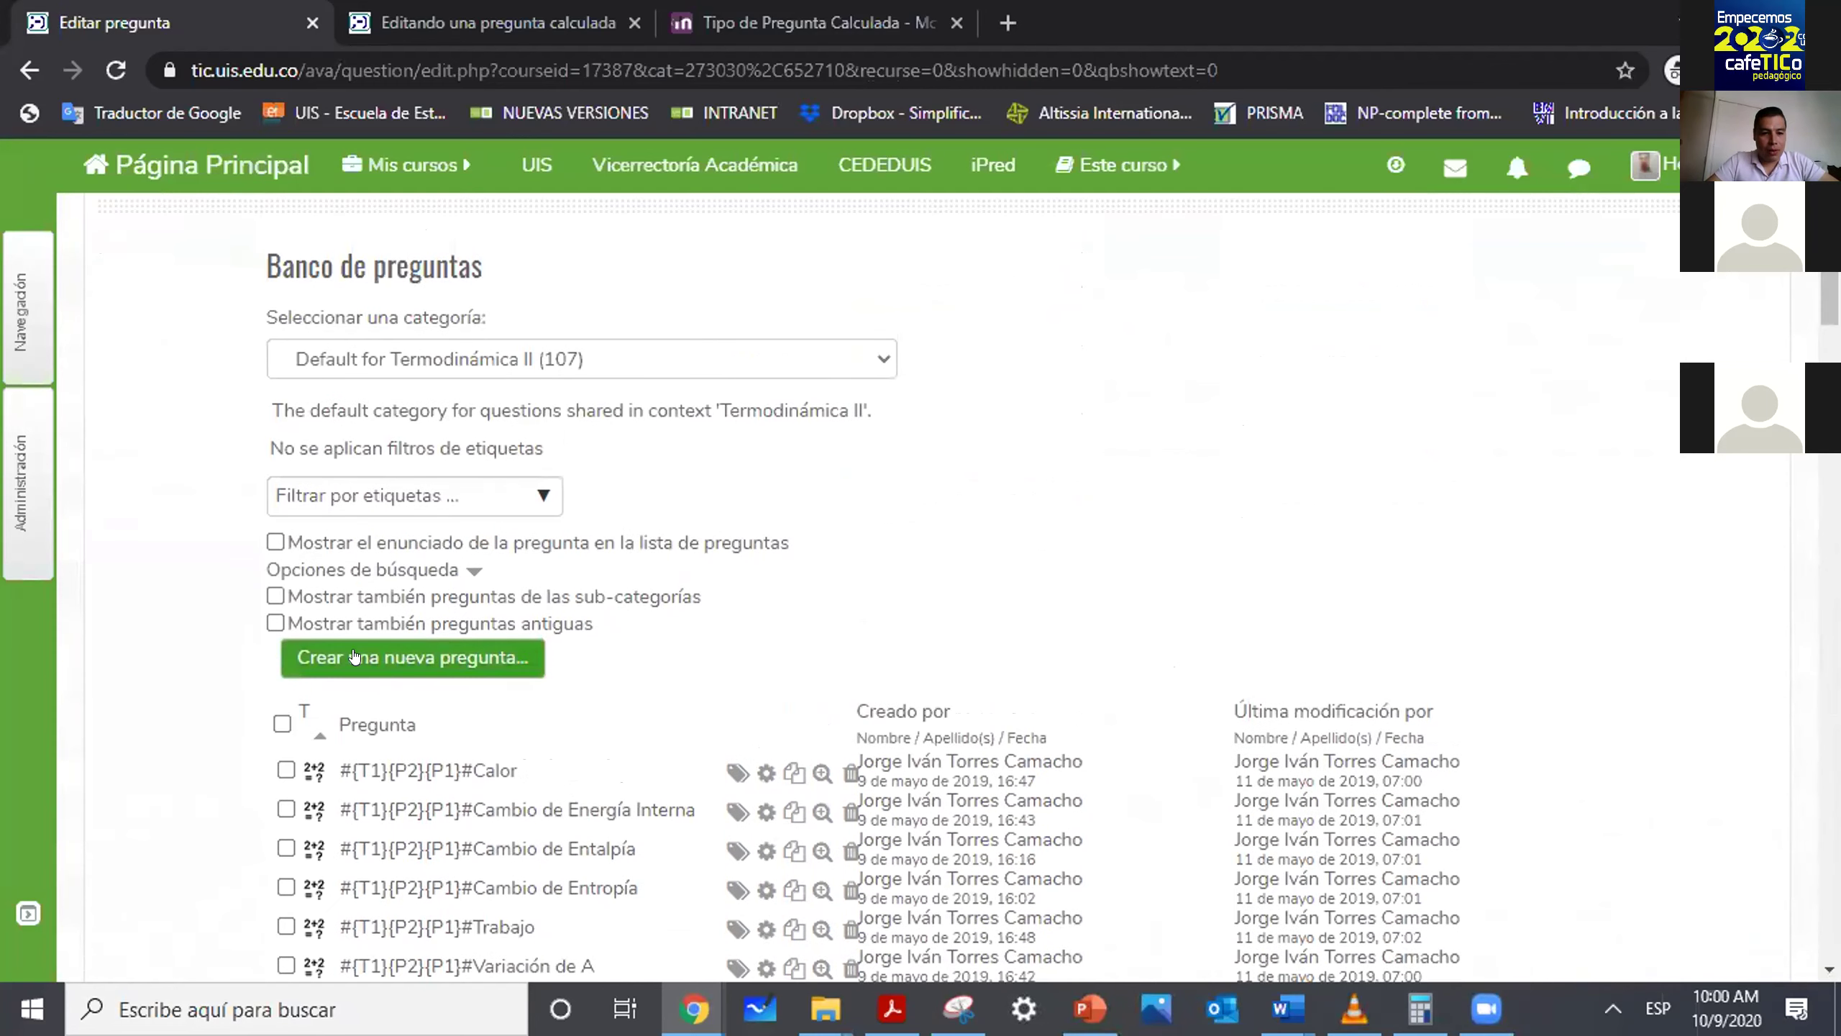
left_click(442, 659)
left_click_drag(865, 374, 871, 544)
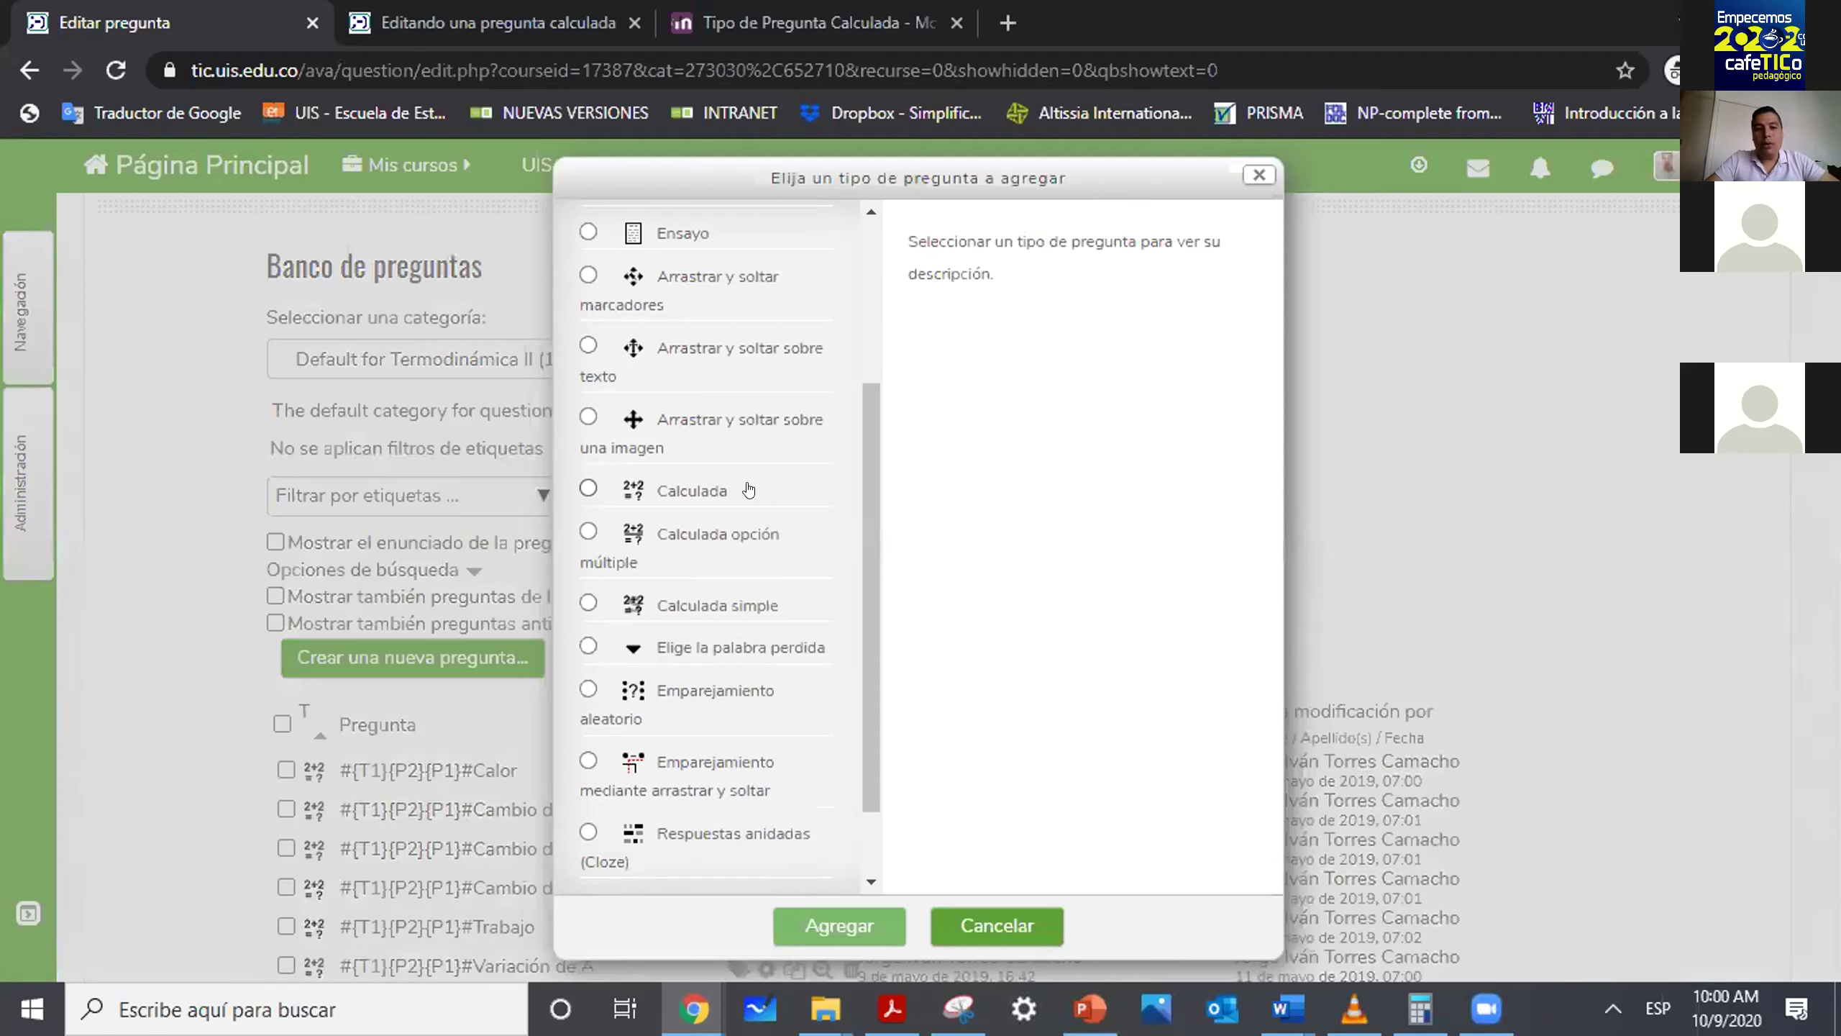
left_click(675, 545)
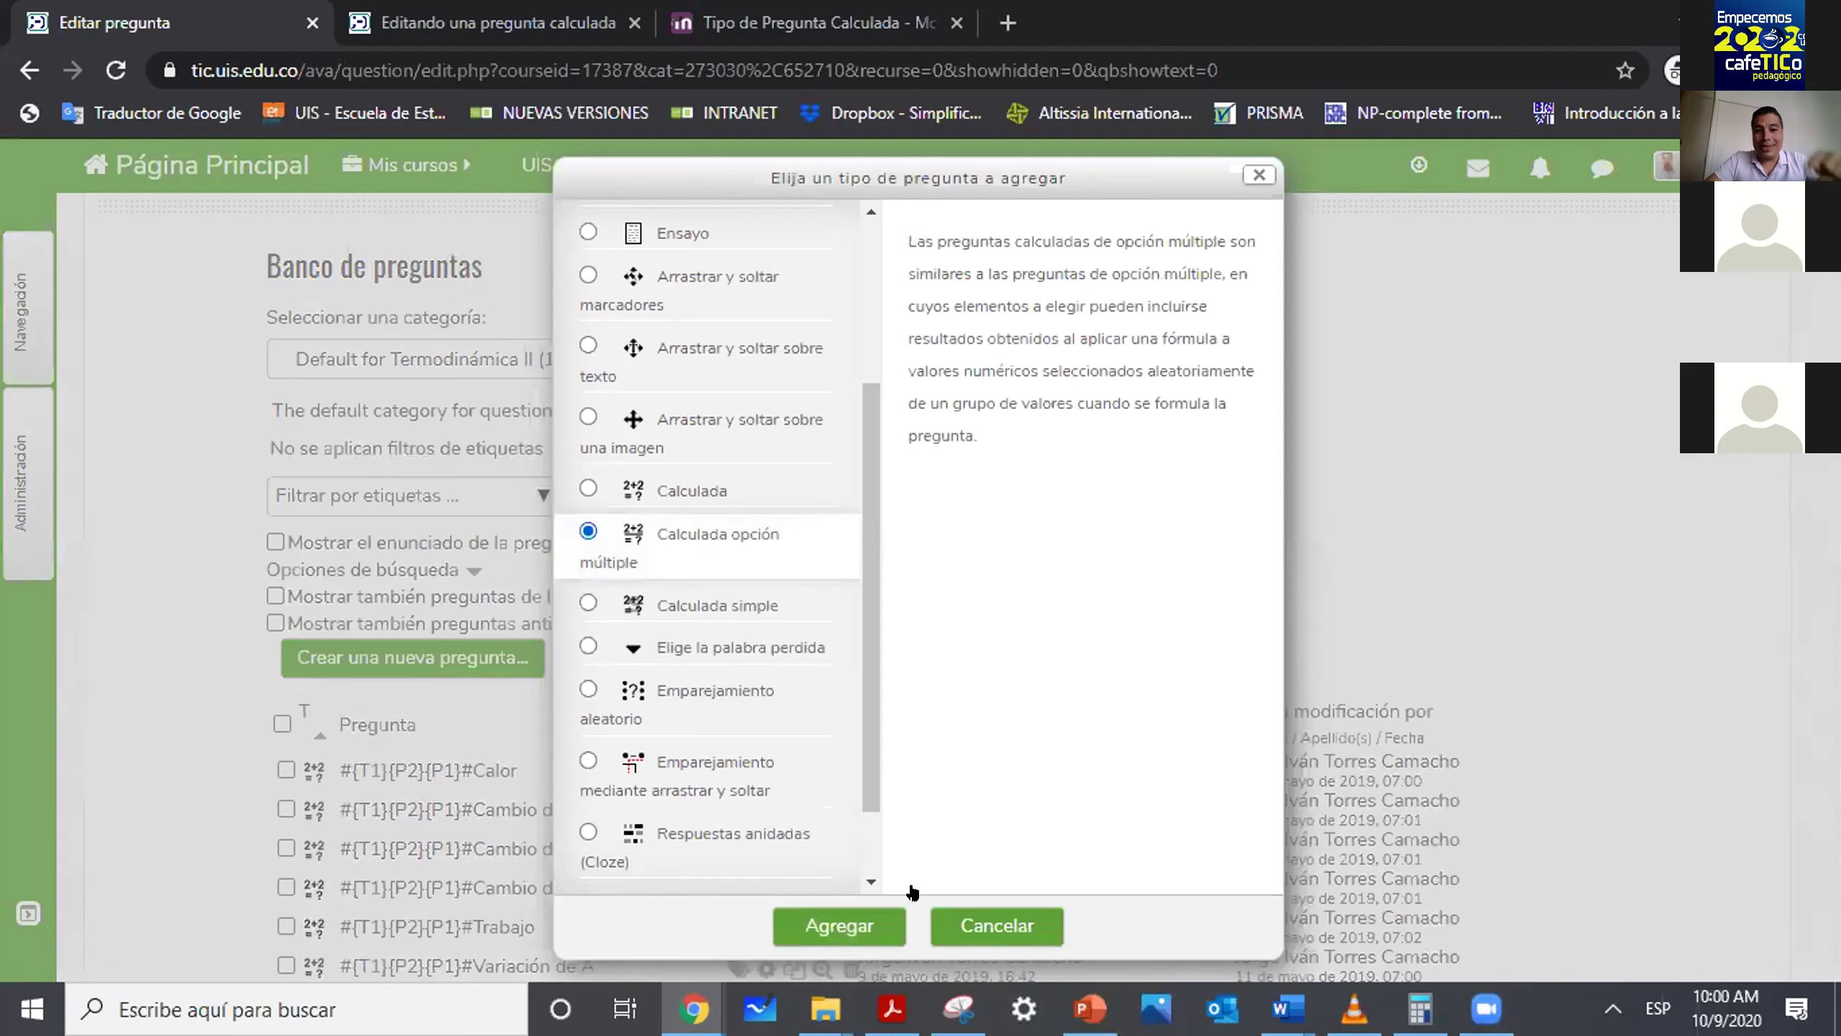
left_click(856, 924)
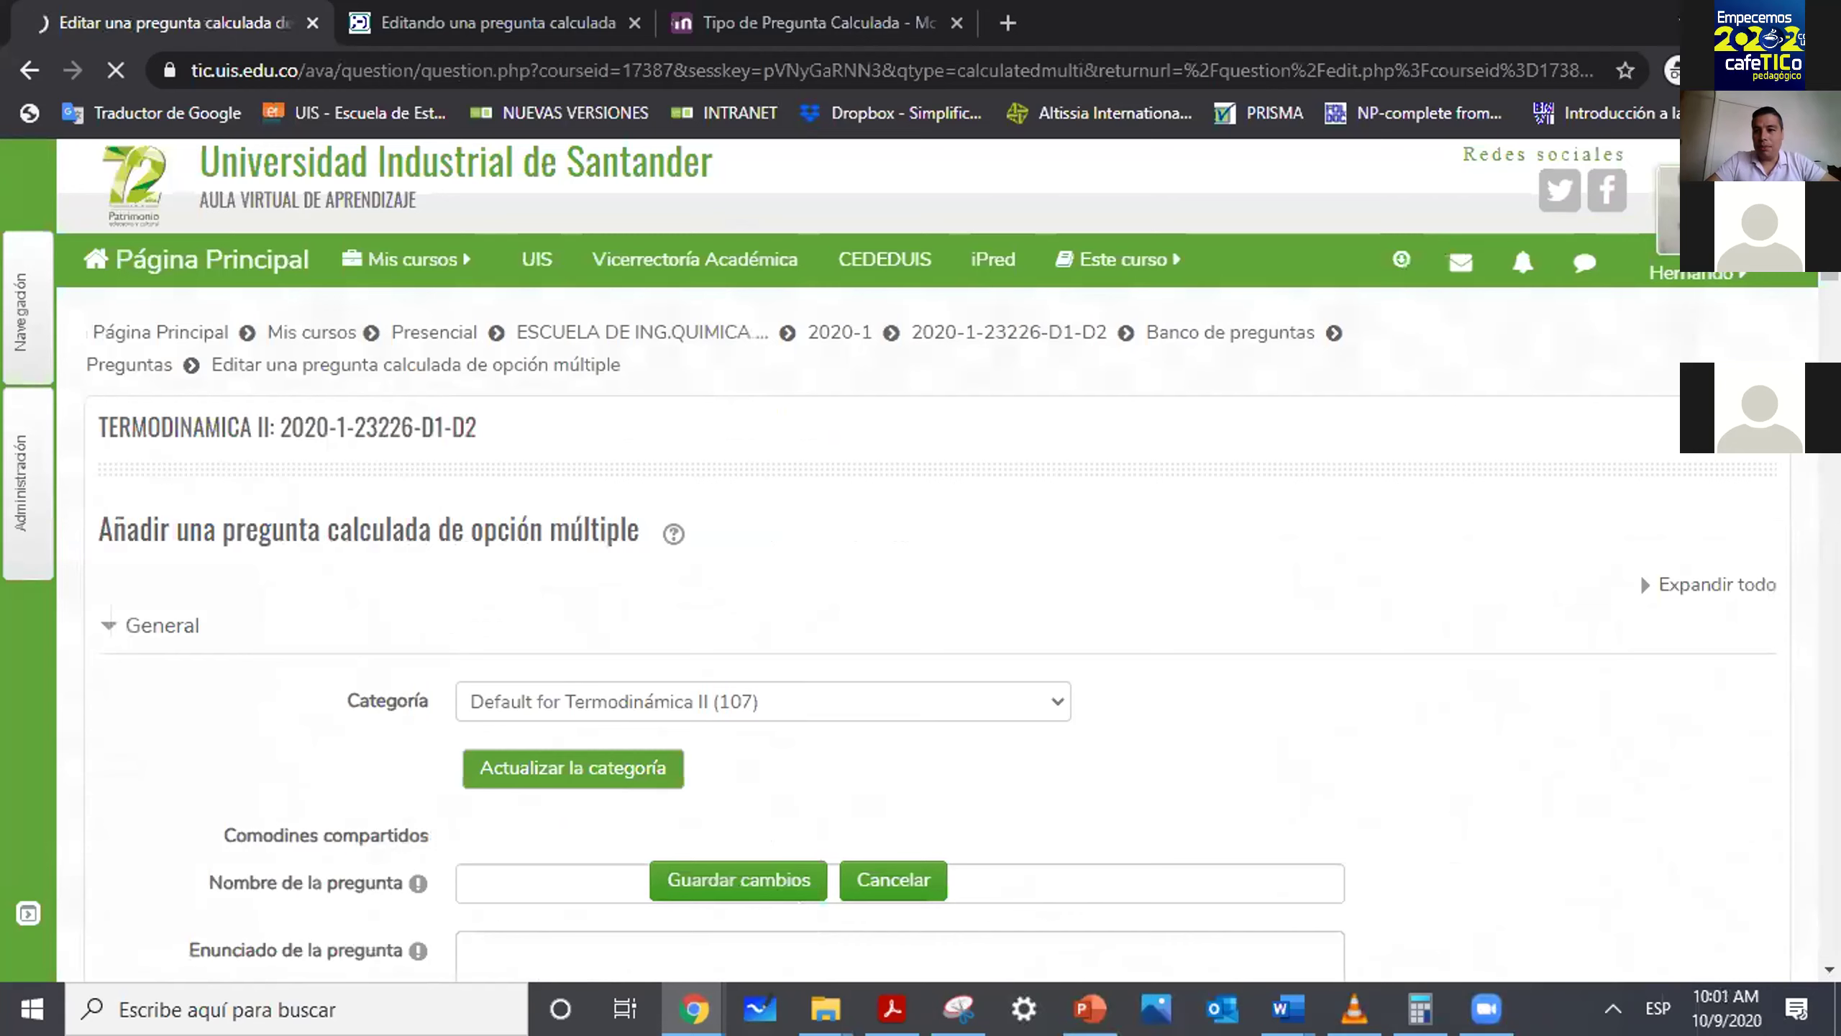
Name the new question "Volumen de un cilindro" and begin its statement.
scroll(921, 581, "down", 4)
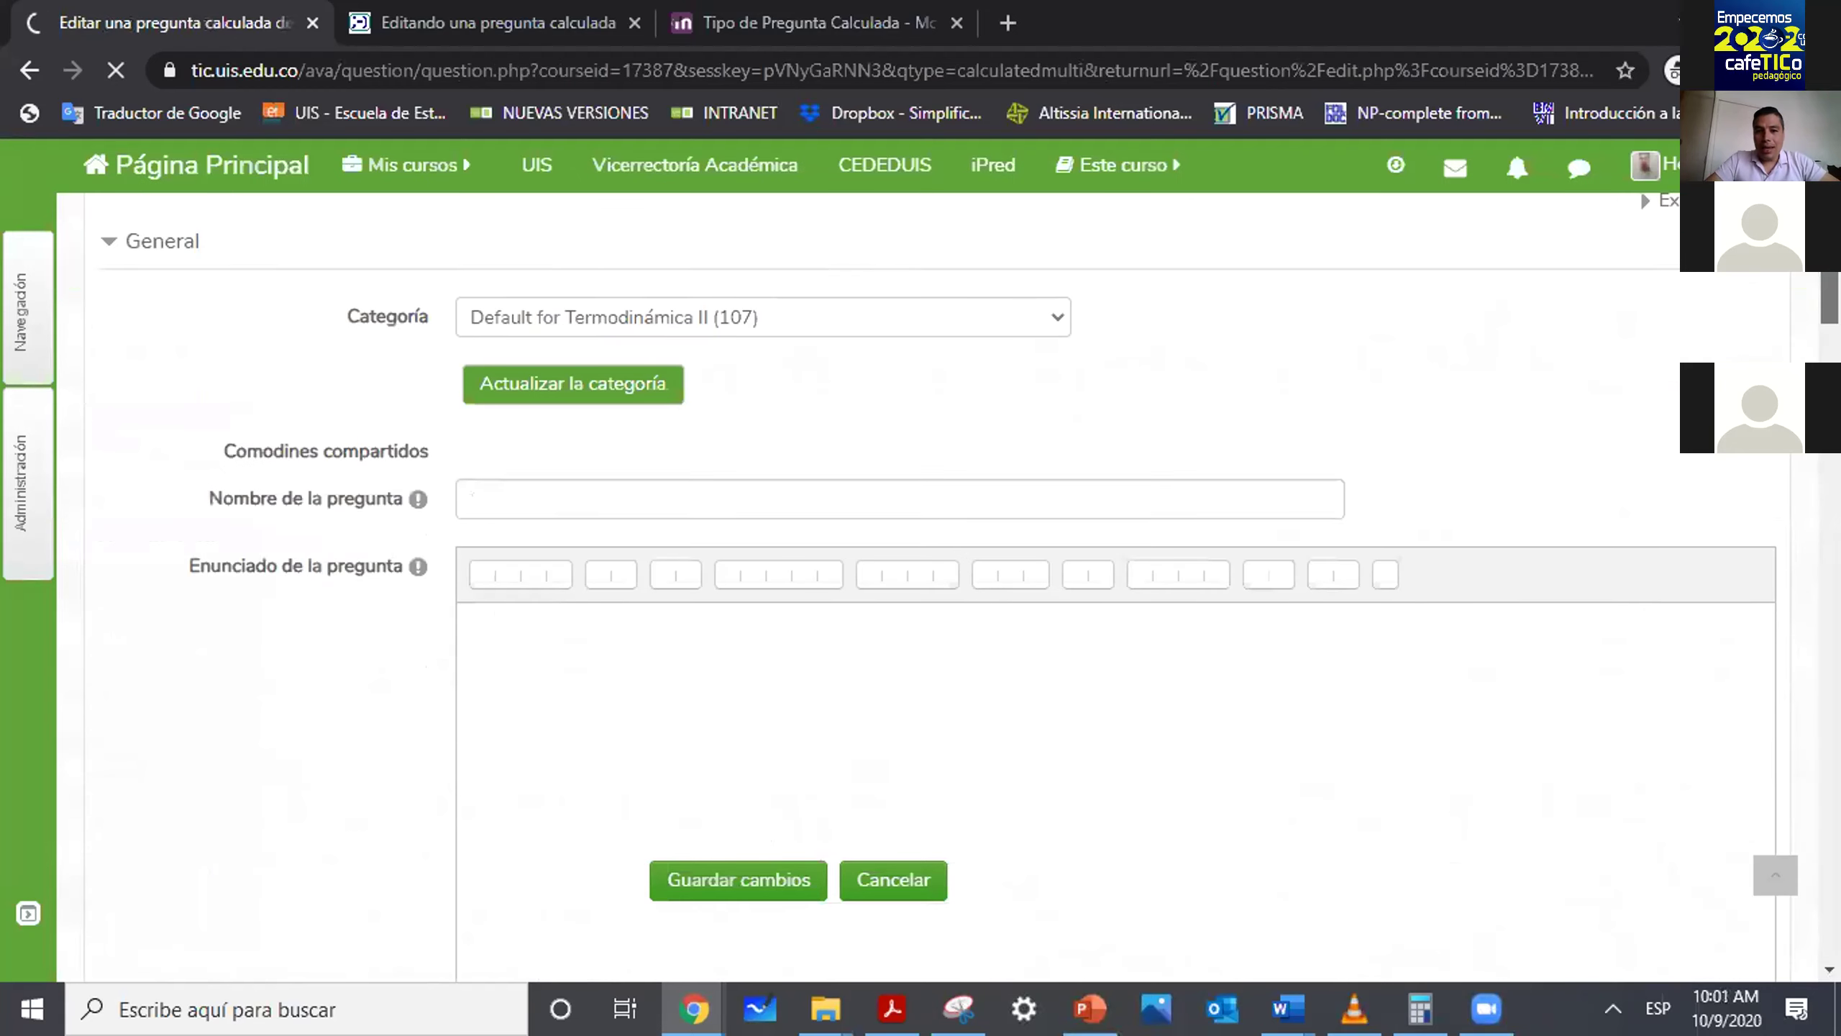
left_click(616, 599)
type("Volumen de un cilindro")
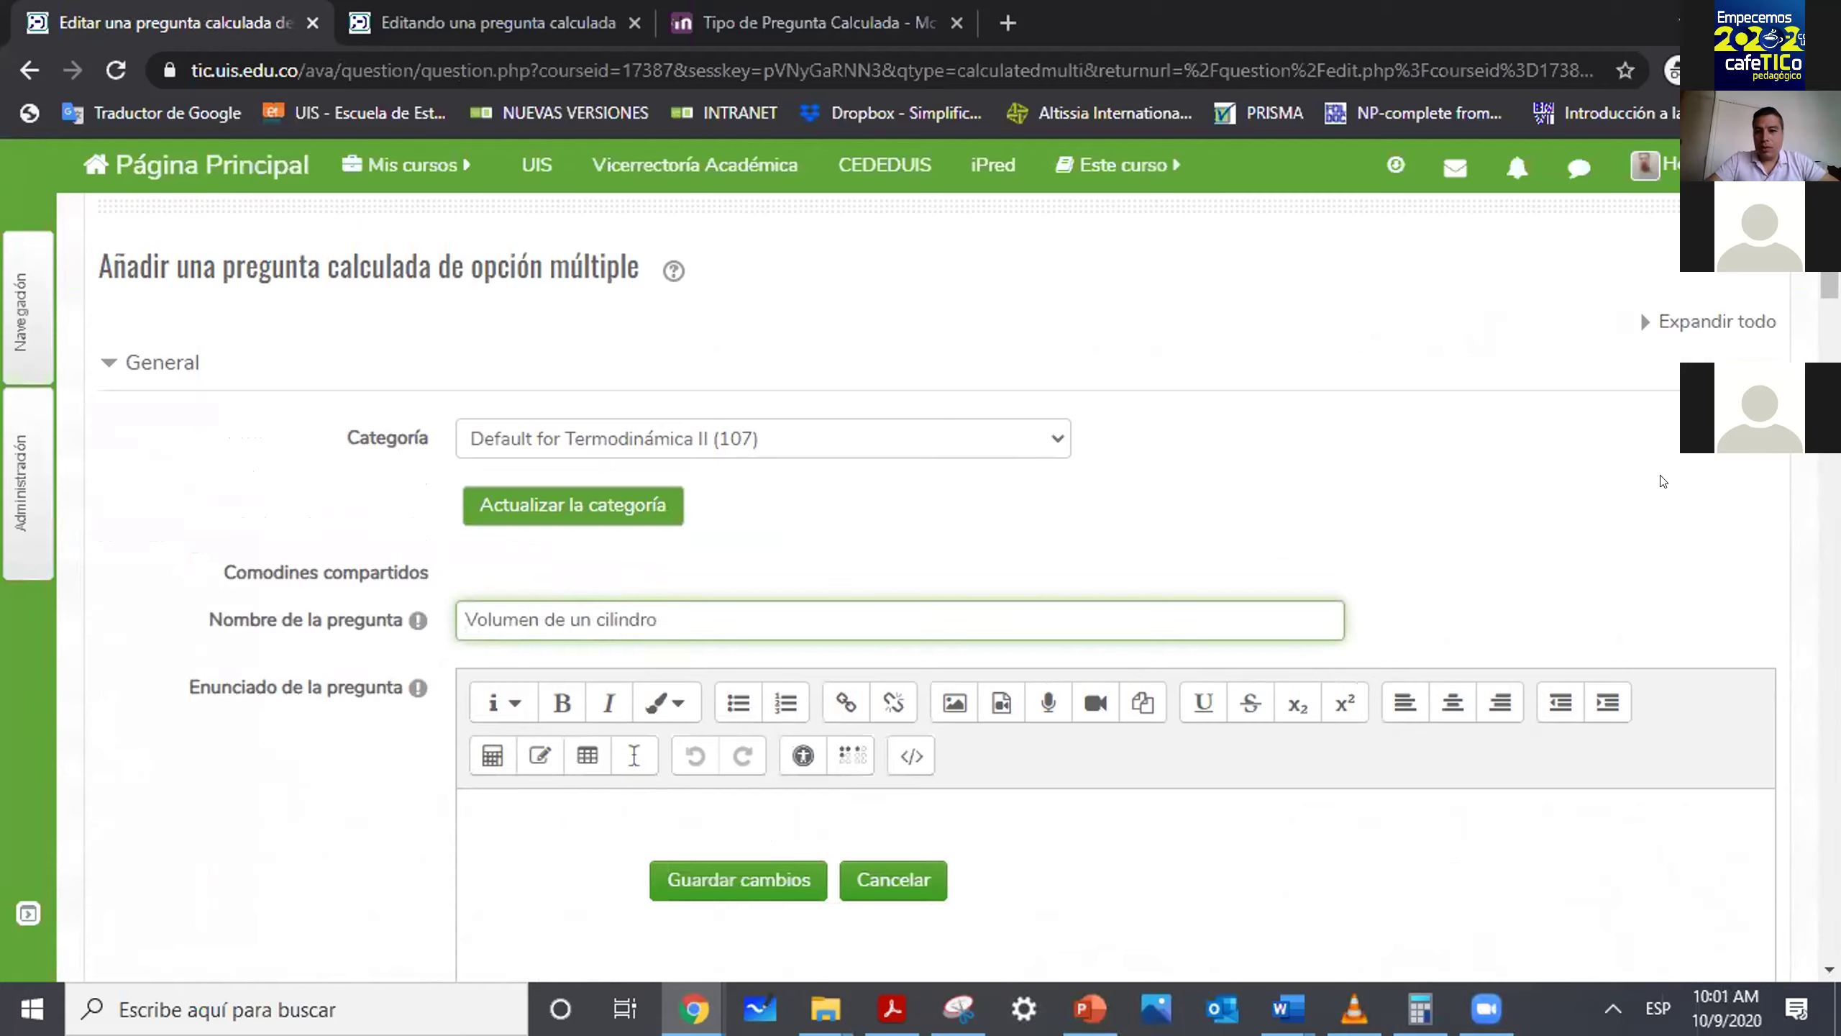
scroll(552, 656, "down", 2)
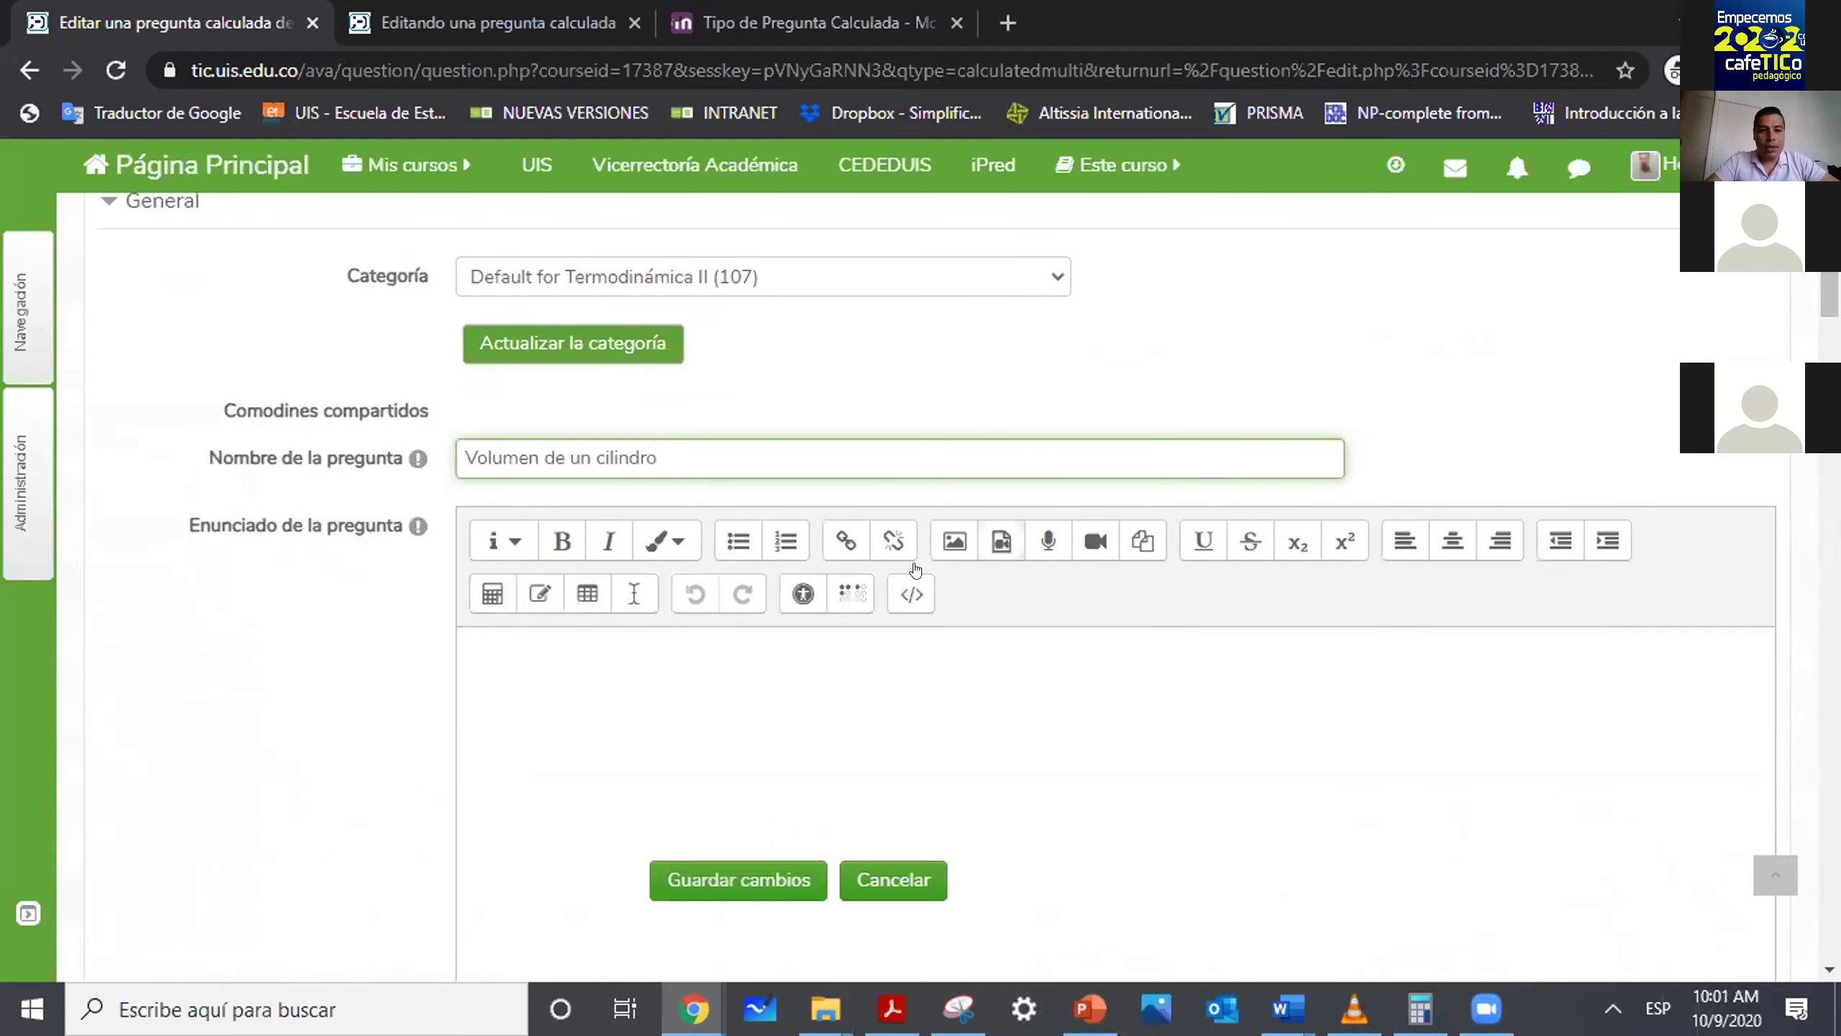
left_click(553, 656)
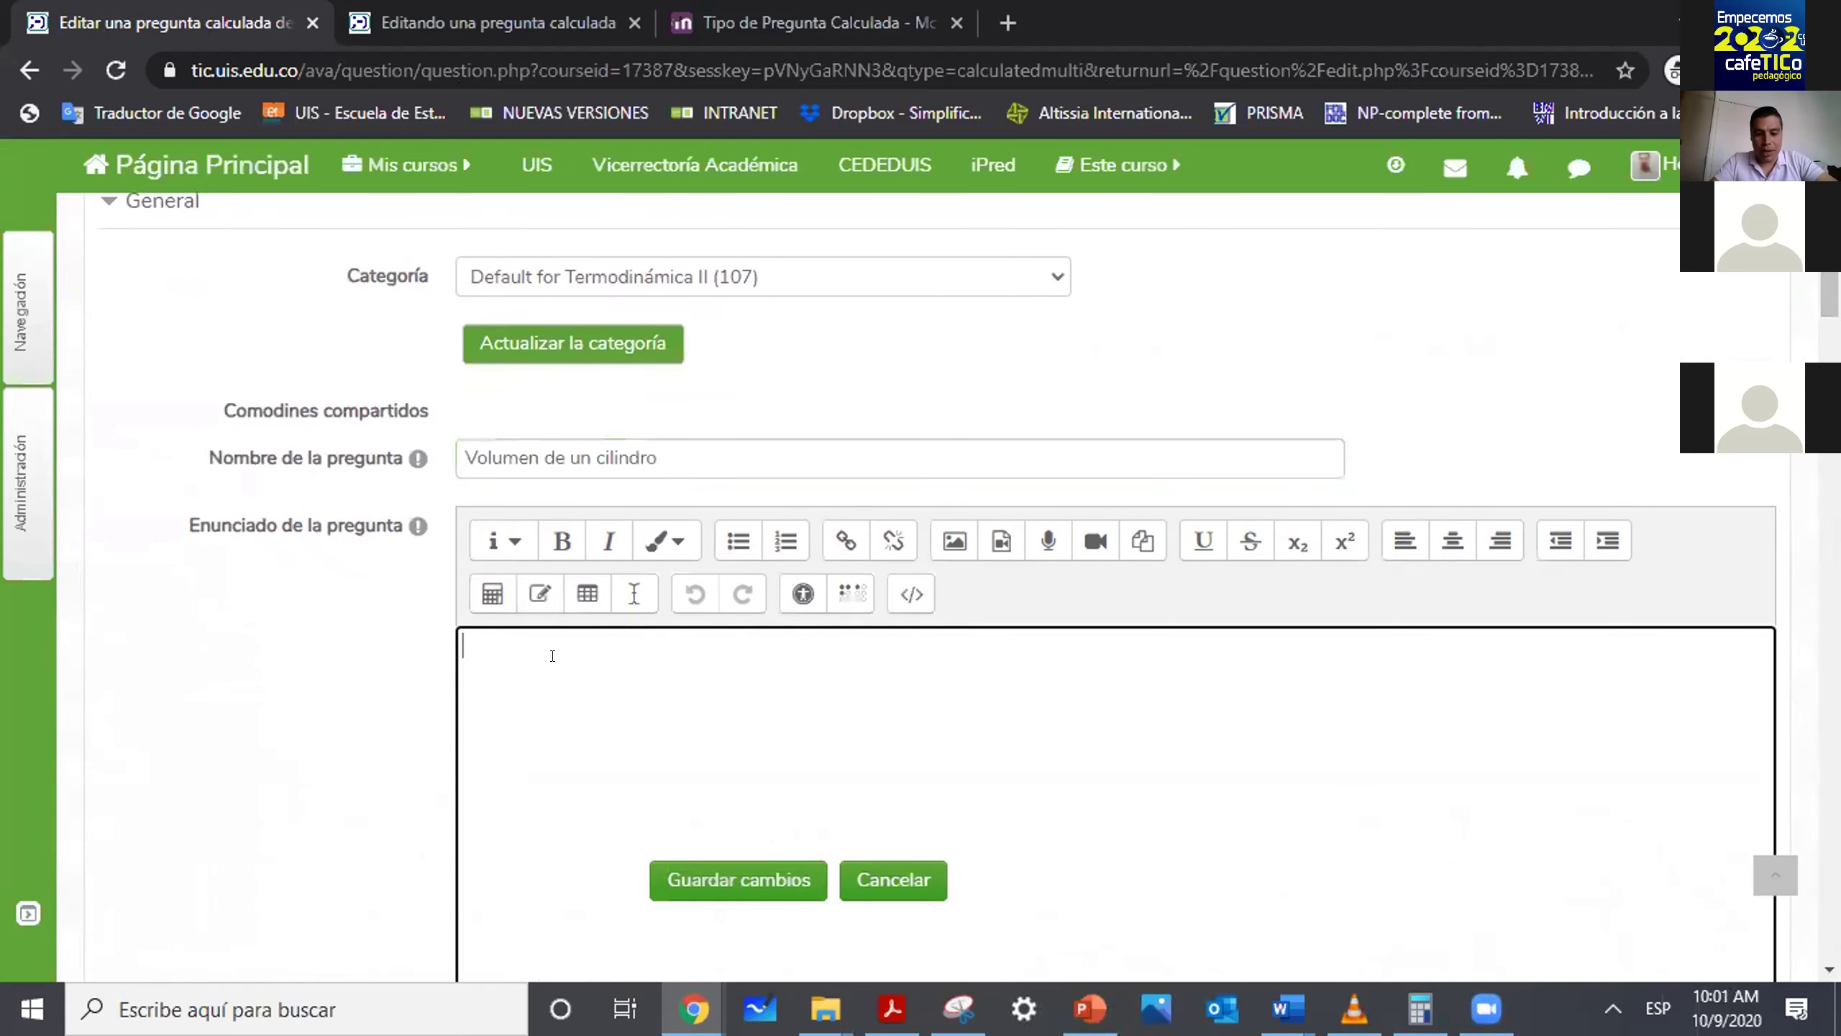
left_click(1411, 981)
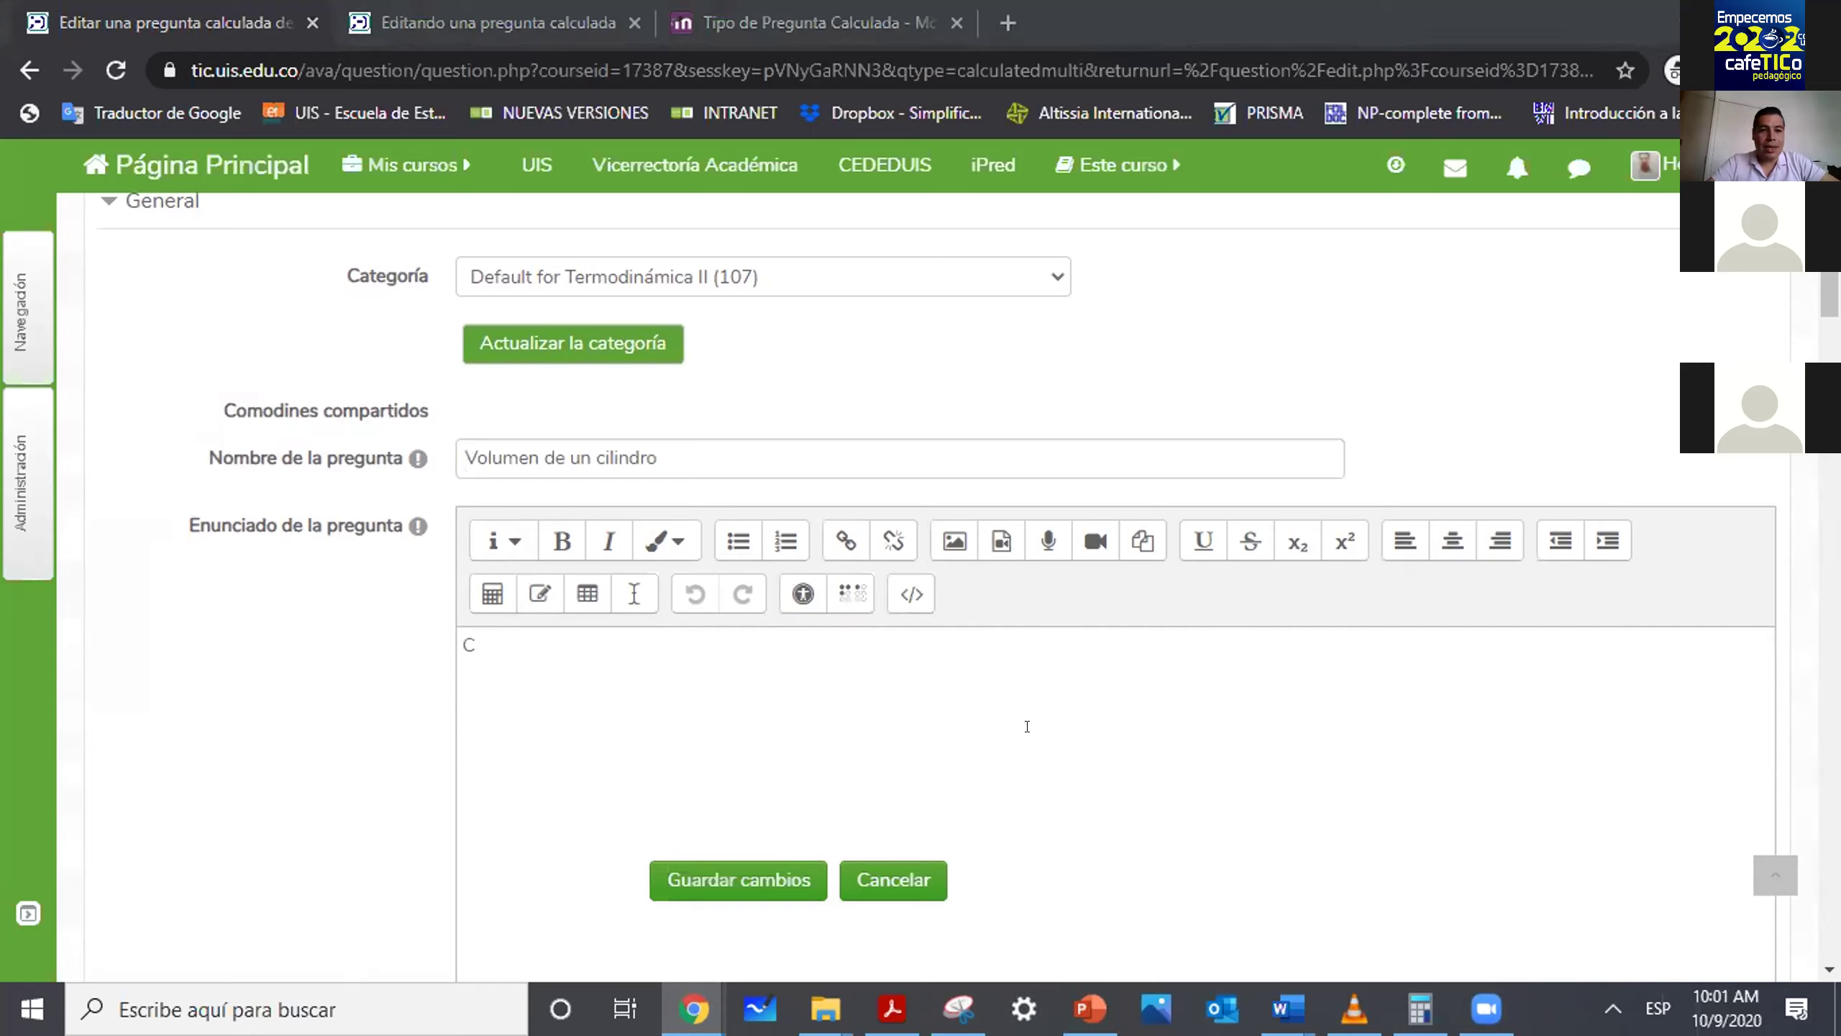
Consult the Moodle documentation on the calculated question type and the existing calculated question's answer formula.
left_click(779, 22)
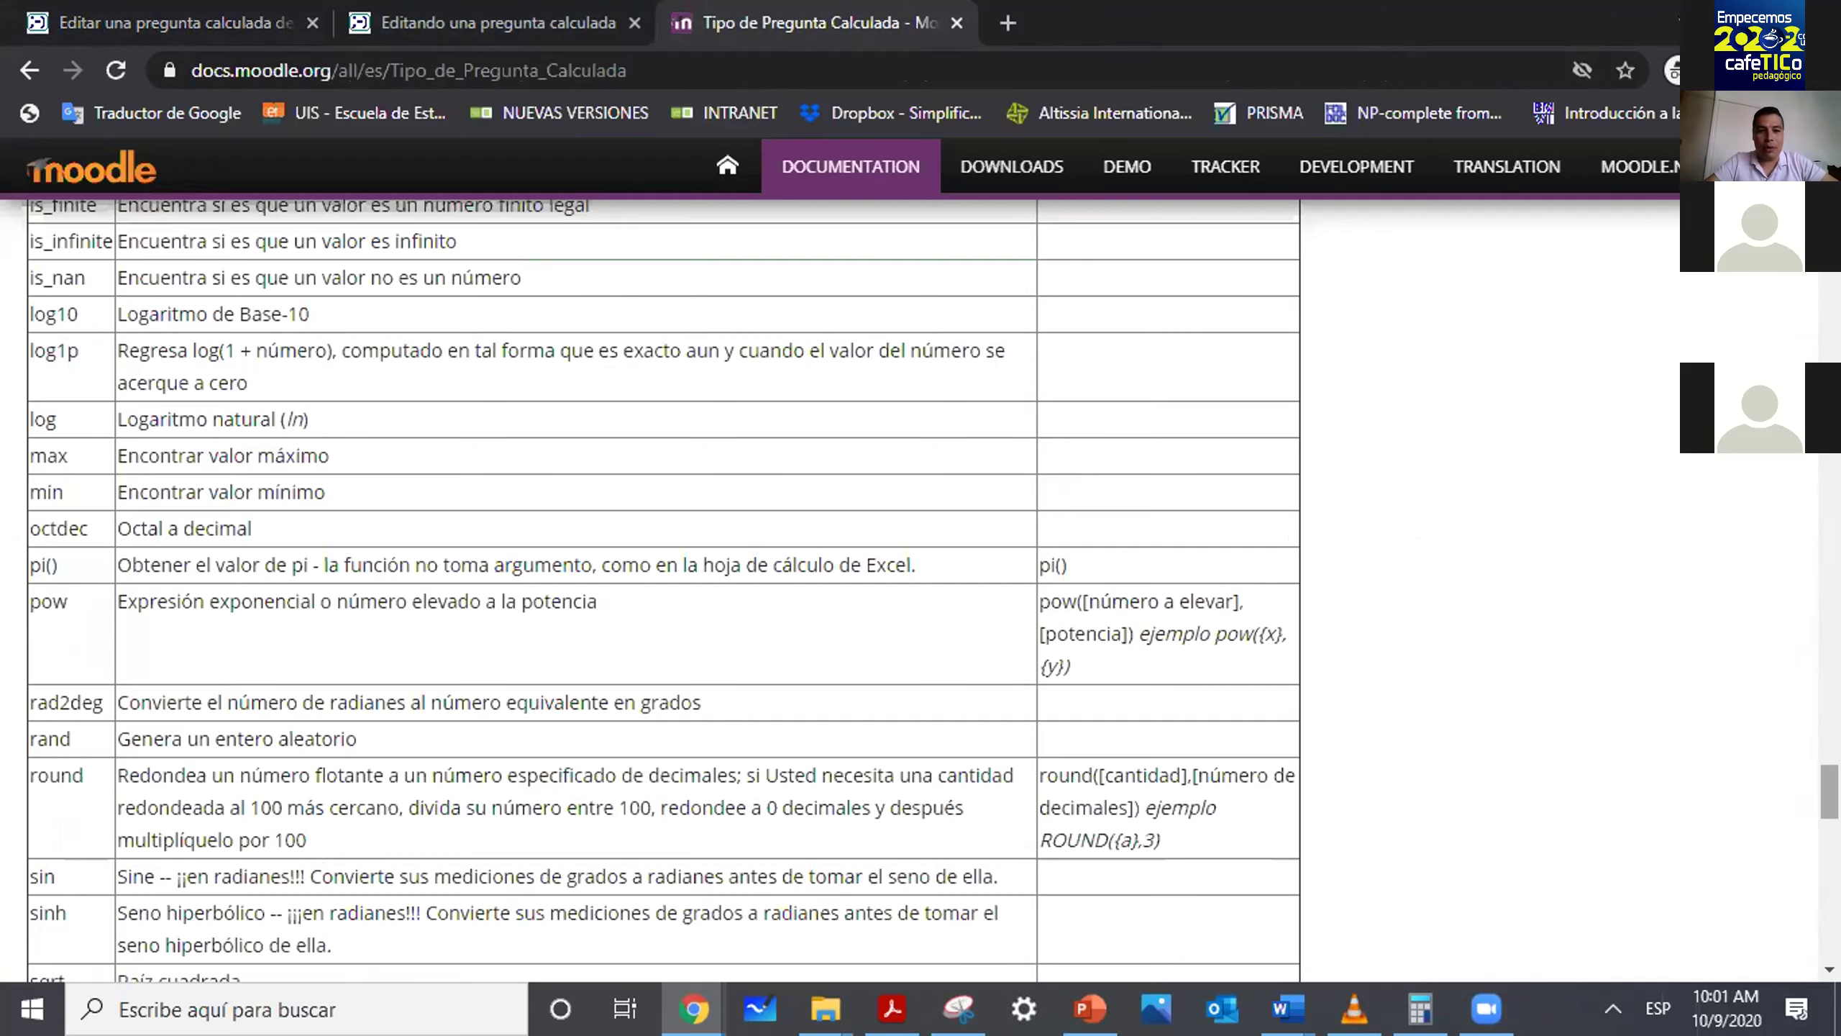
scroll(666, 587, "up", 3)
scroll(572, 231, "up", 15)
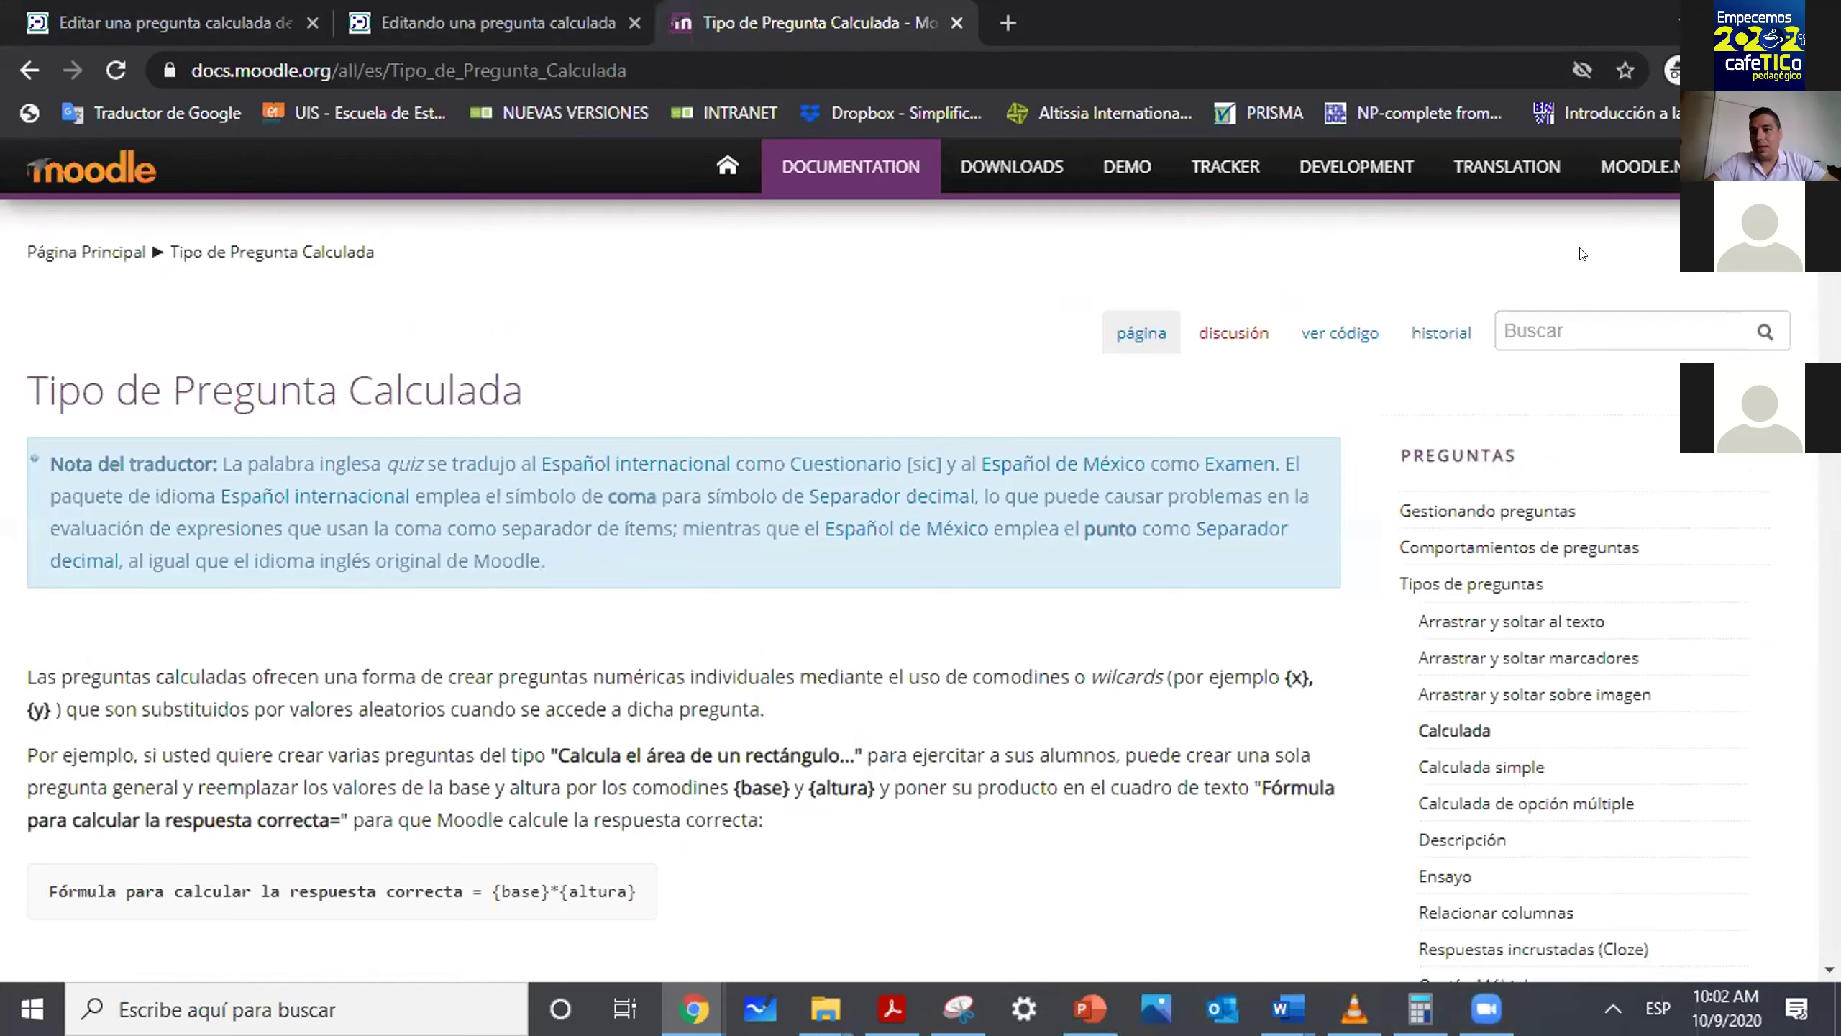
left_click(1764, 332)
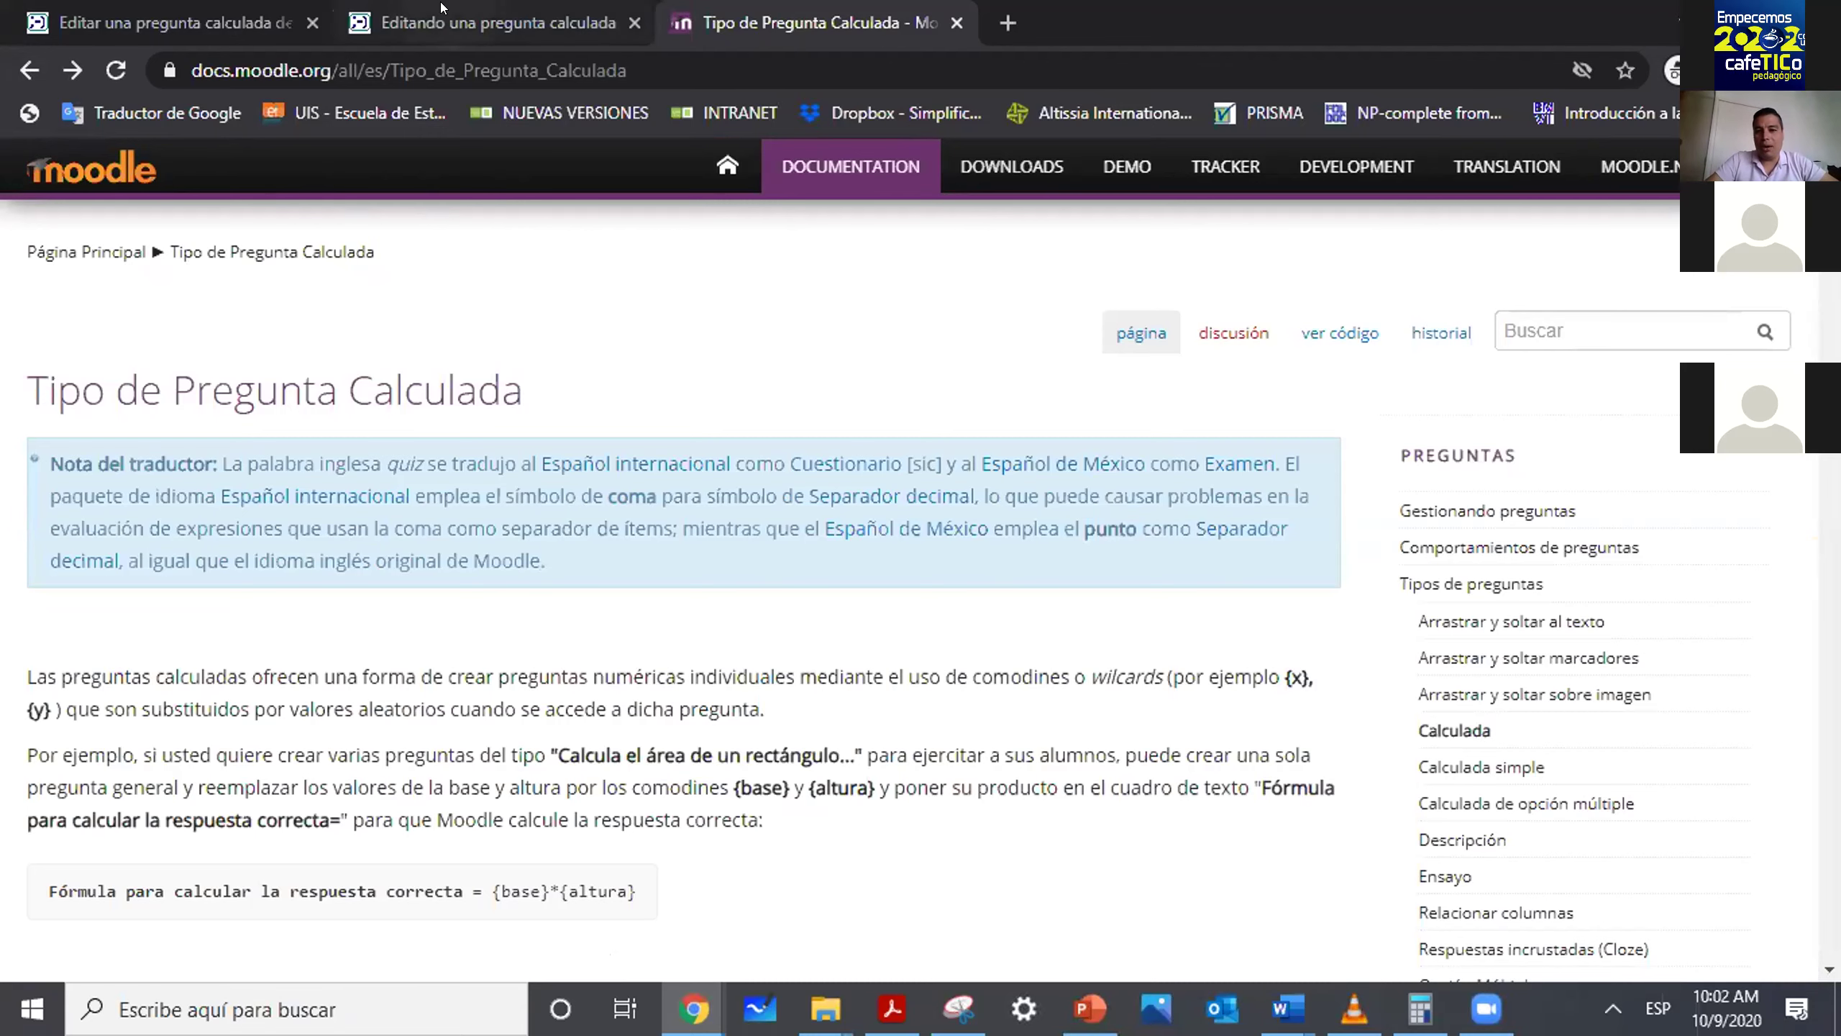
left_click(499, 28)
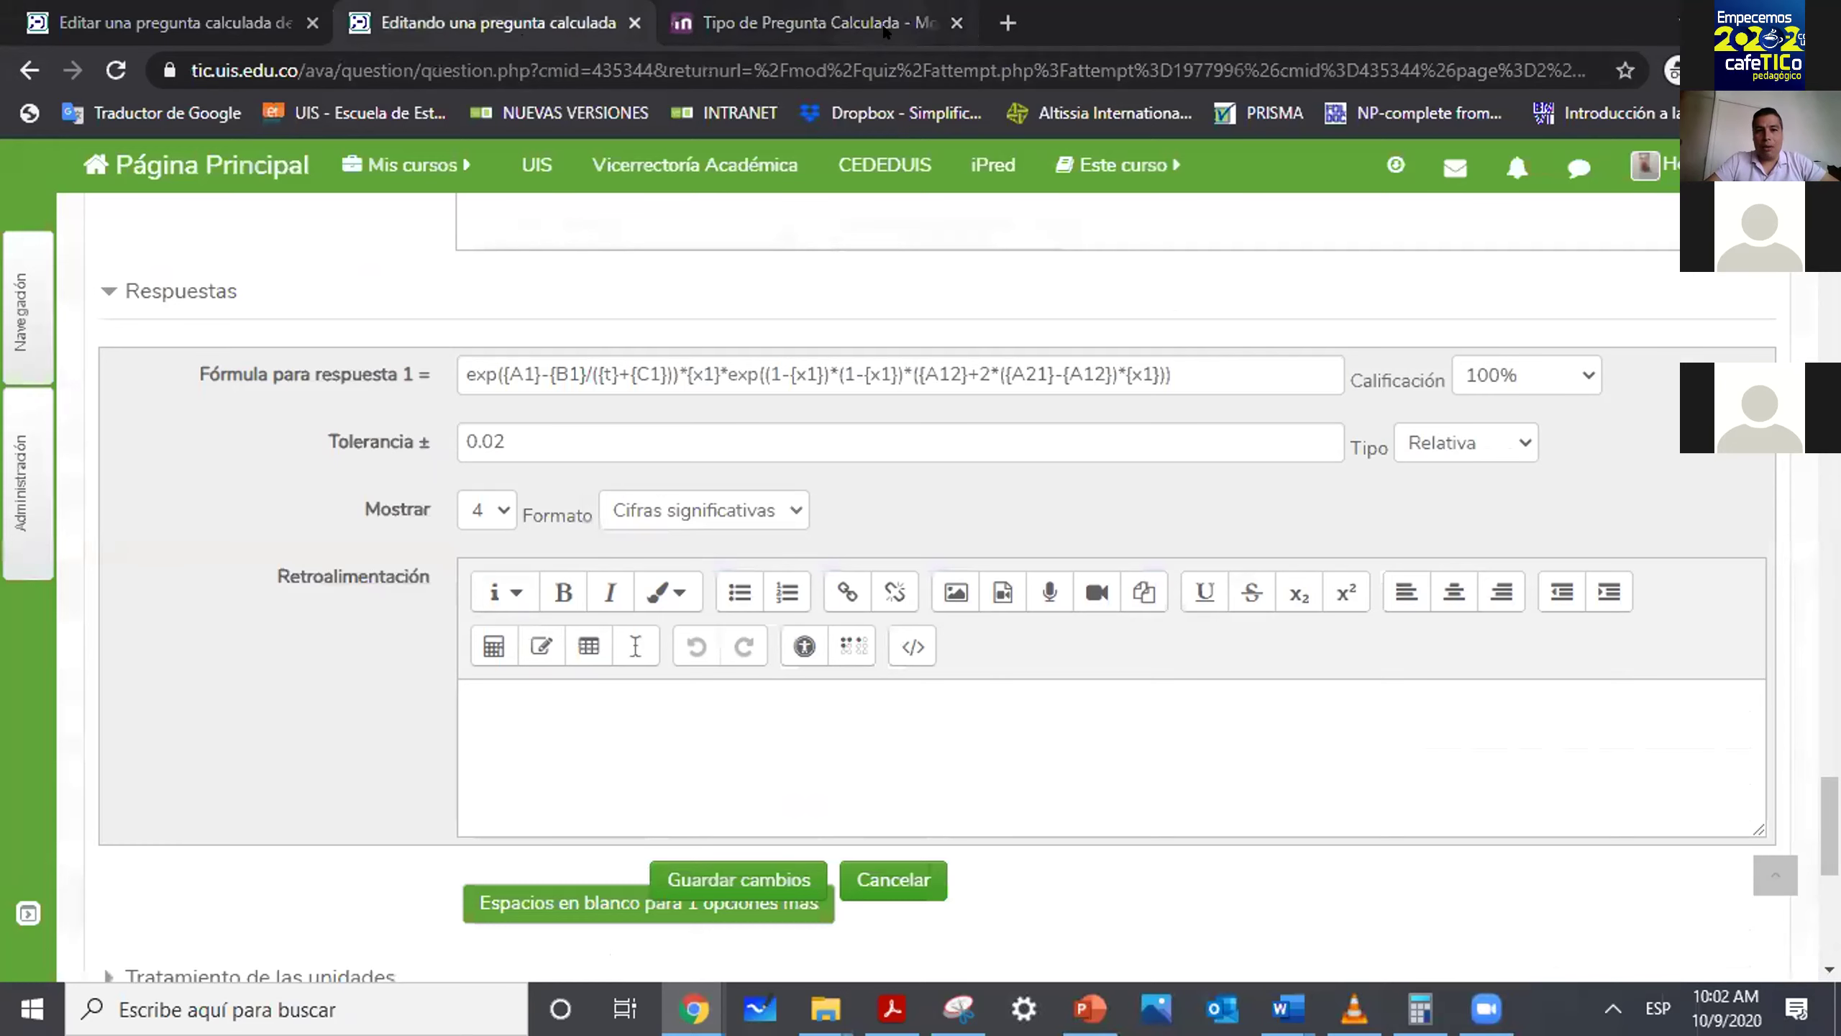
left_click(830, 18)
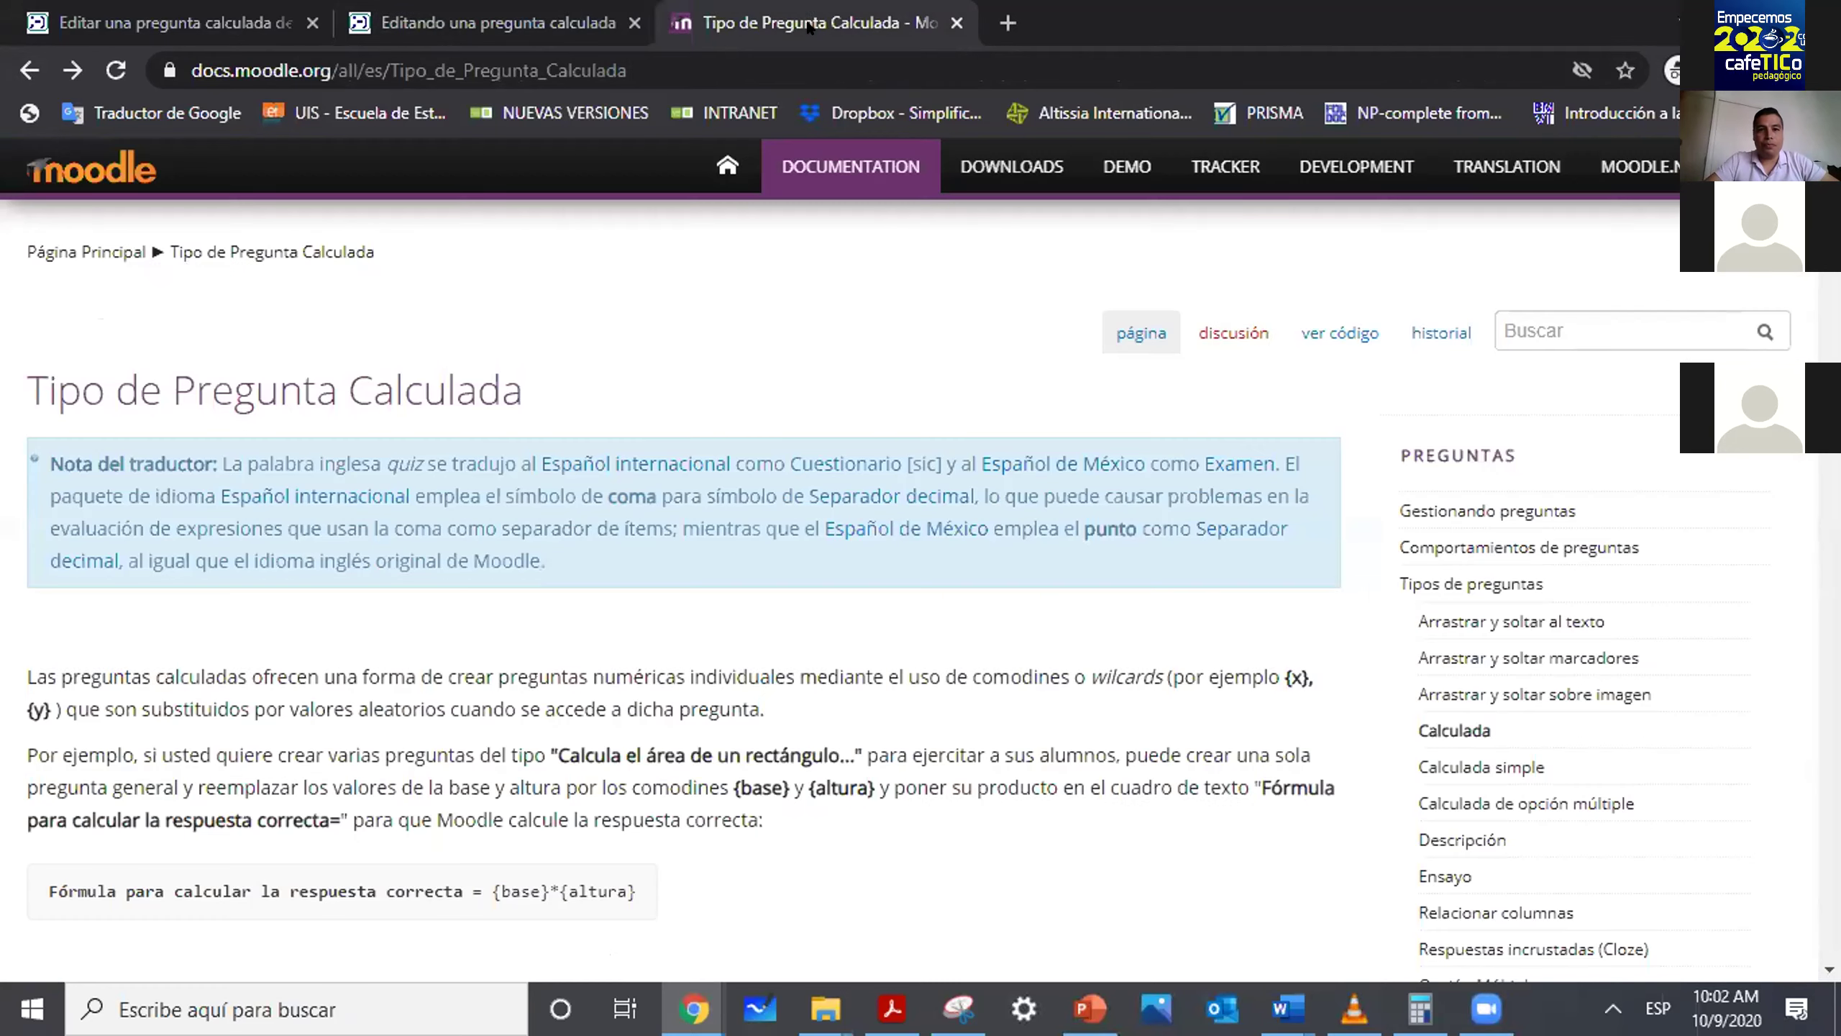
Return to the "Volumen de un cilindro" question editor and clear the text of its statement.
left_click(135, 8)
left_click(676, 472)
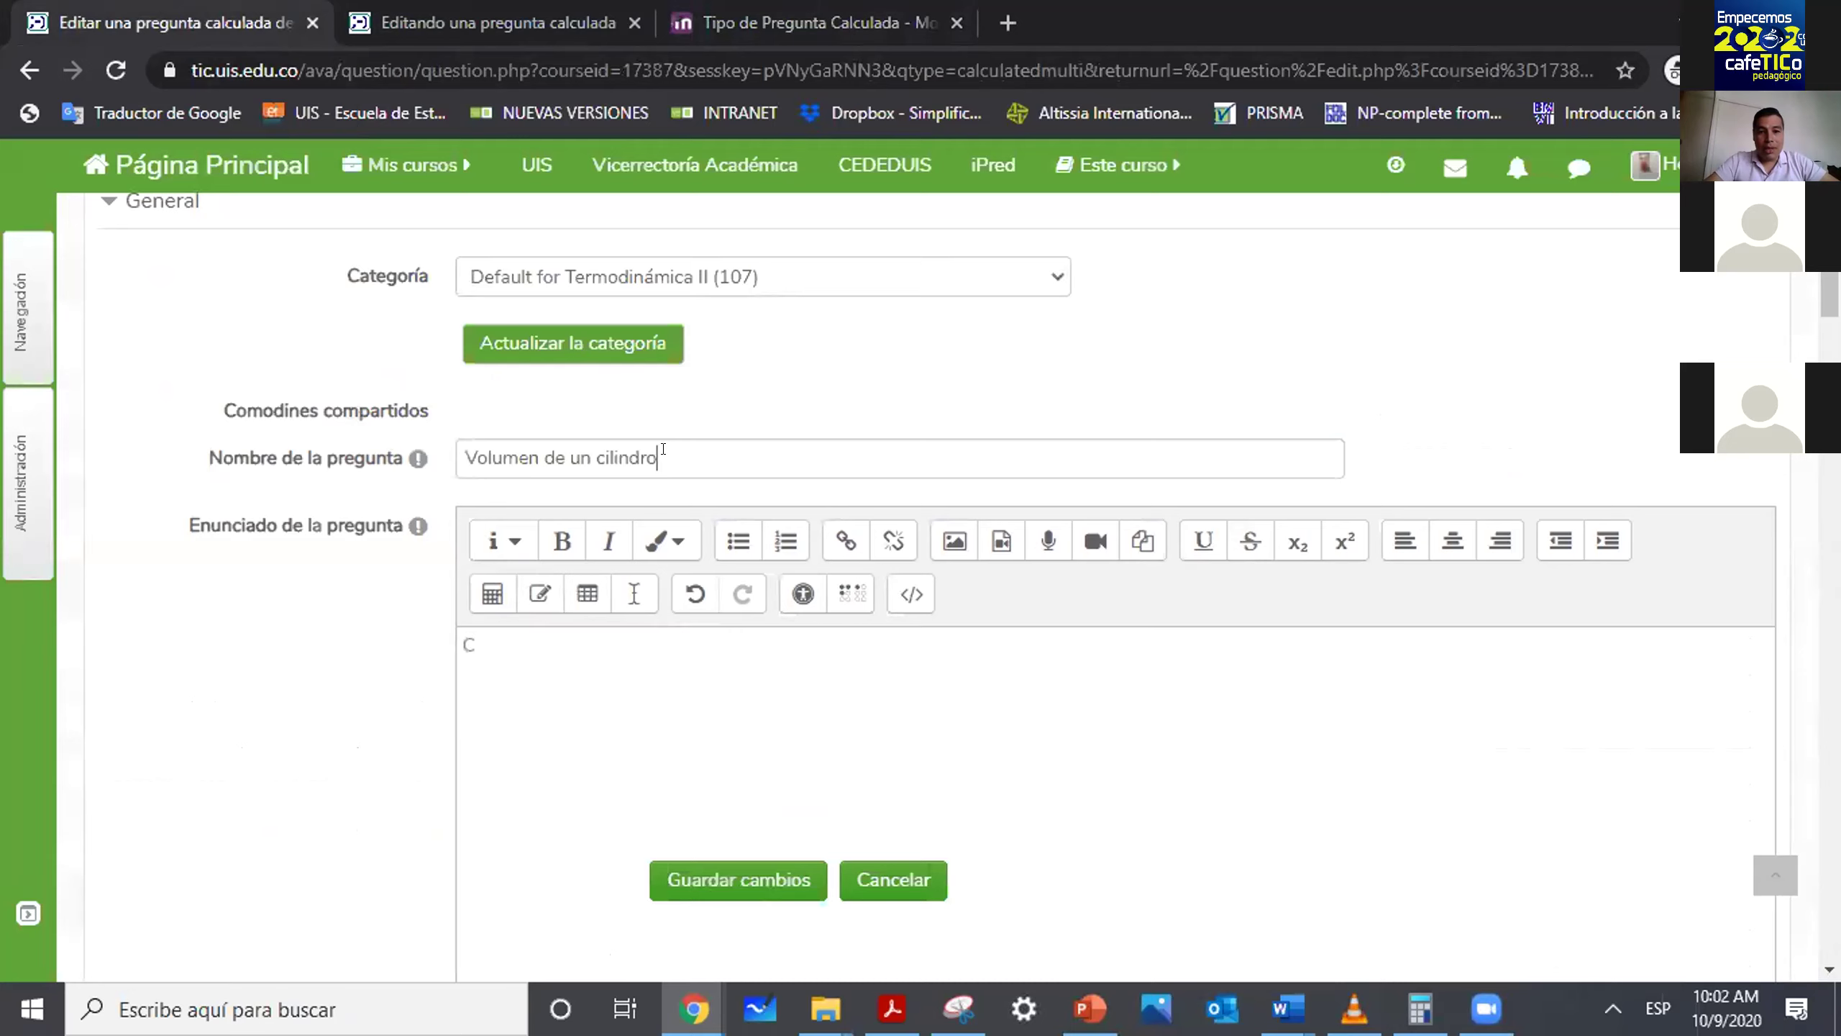
left_click(529, 640)
key("BackSpace")
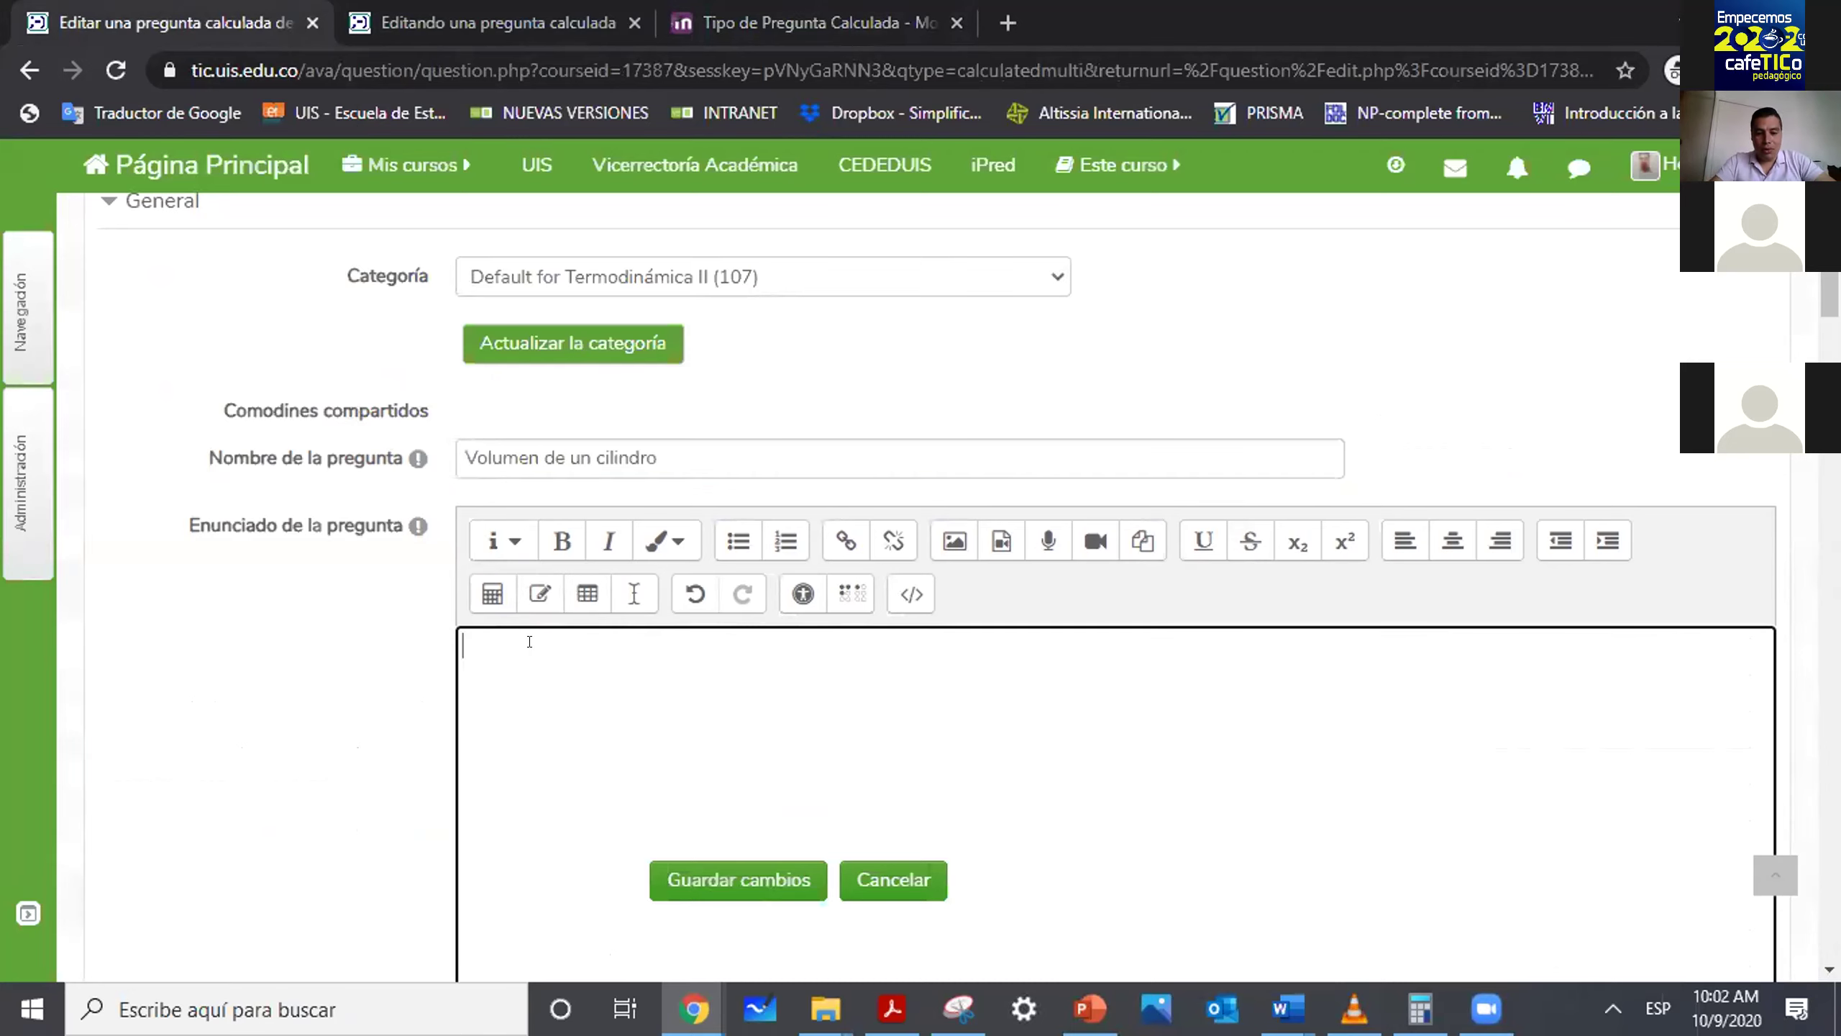
type("Con el Basados en")
key("BackSpace")
key("BackSpace")
key("BackSpace")
key("BackSpace")
key("BackSpace")
key("BackSpace")
key("BackSpace")
key("BackSpace")
key("BackSpace")
key("BackSpace")
key("BackSpace")
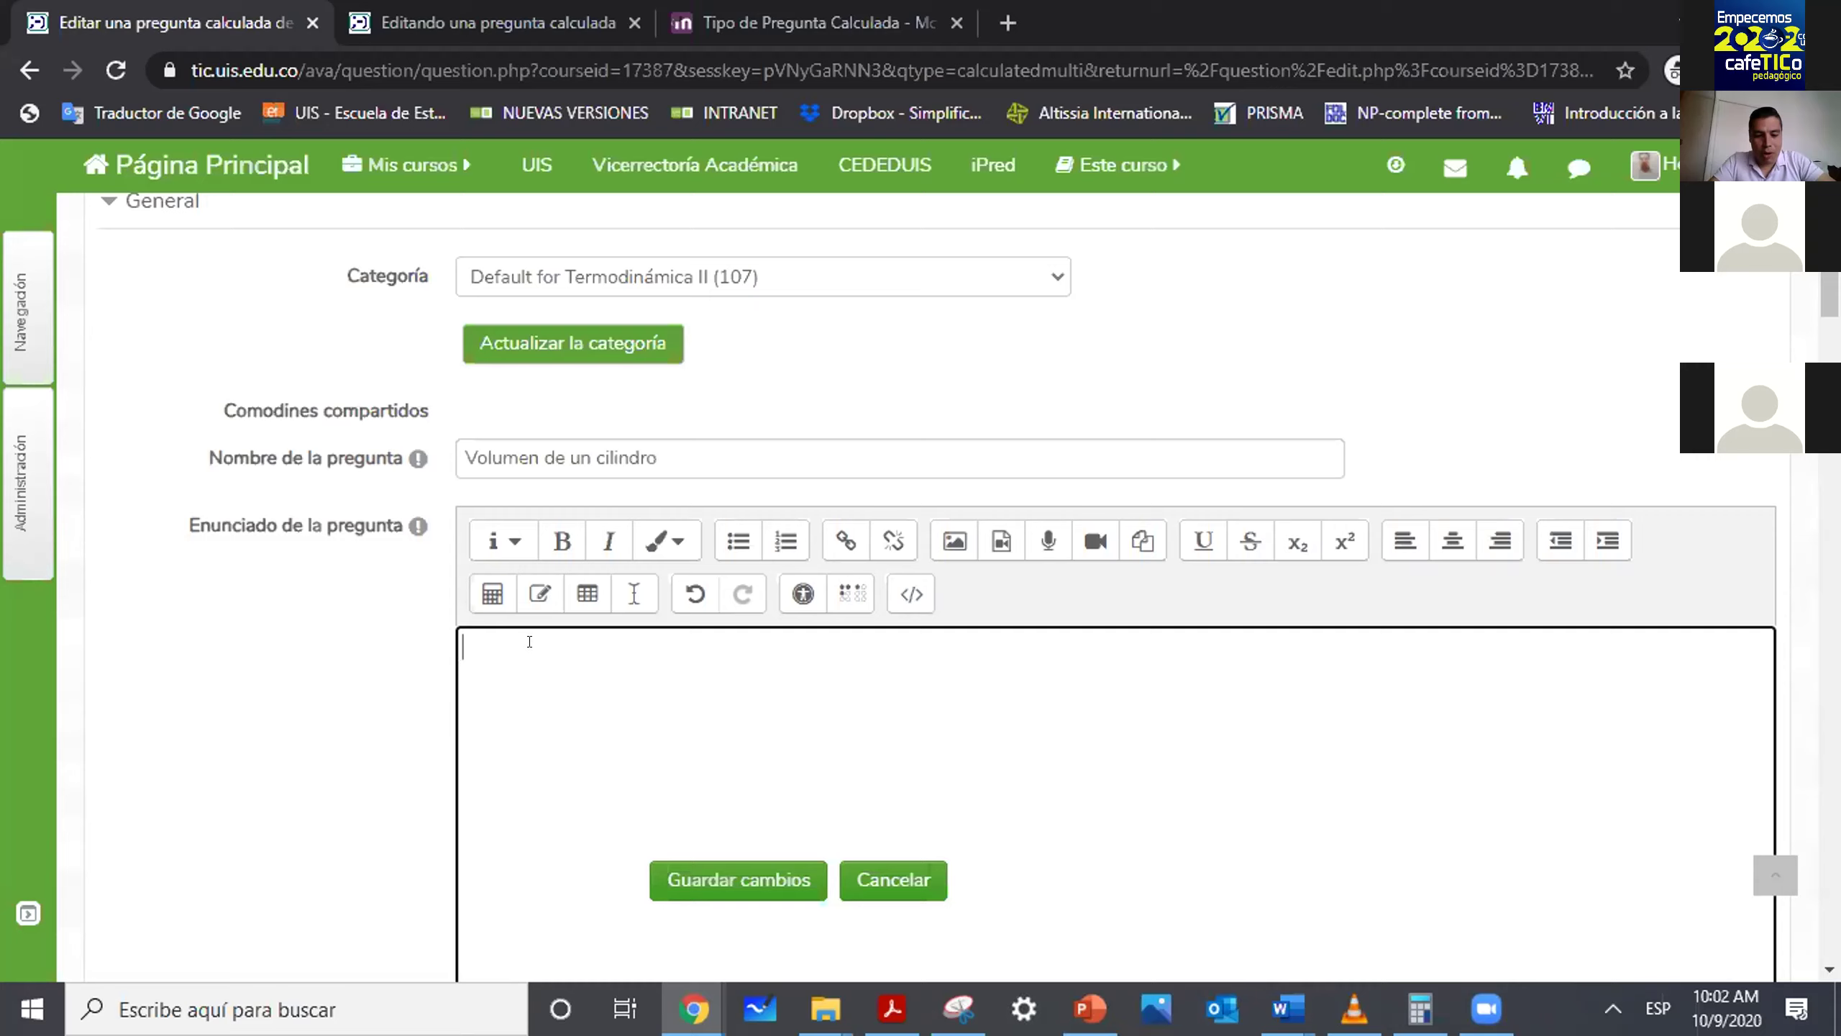
type("Si el radio es")
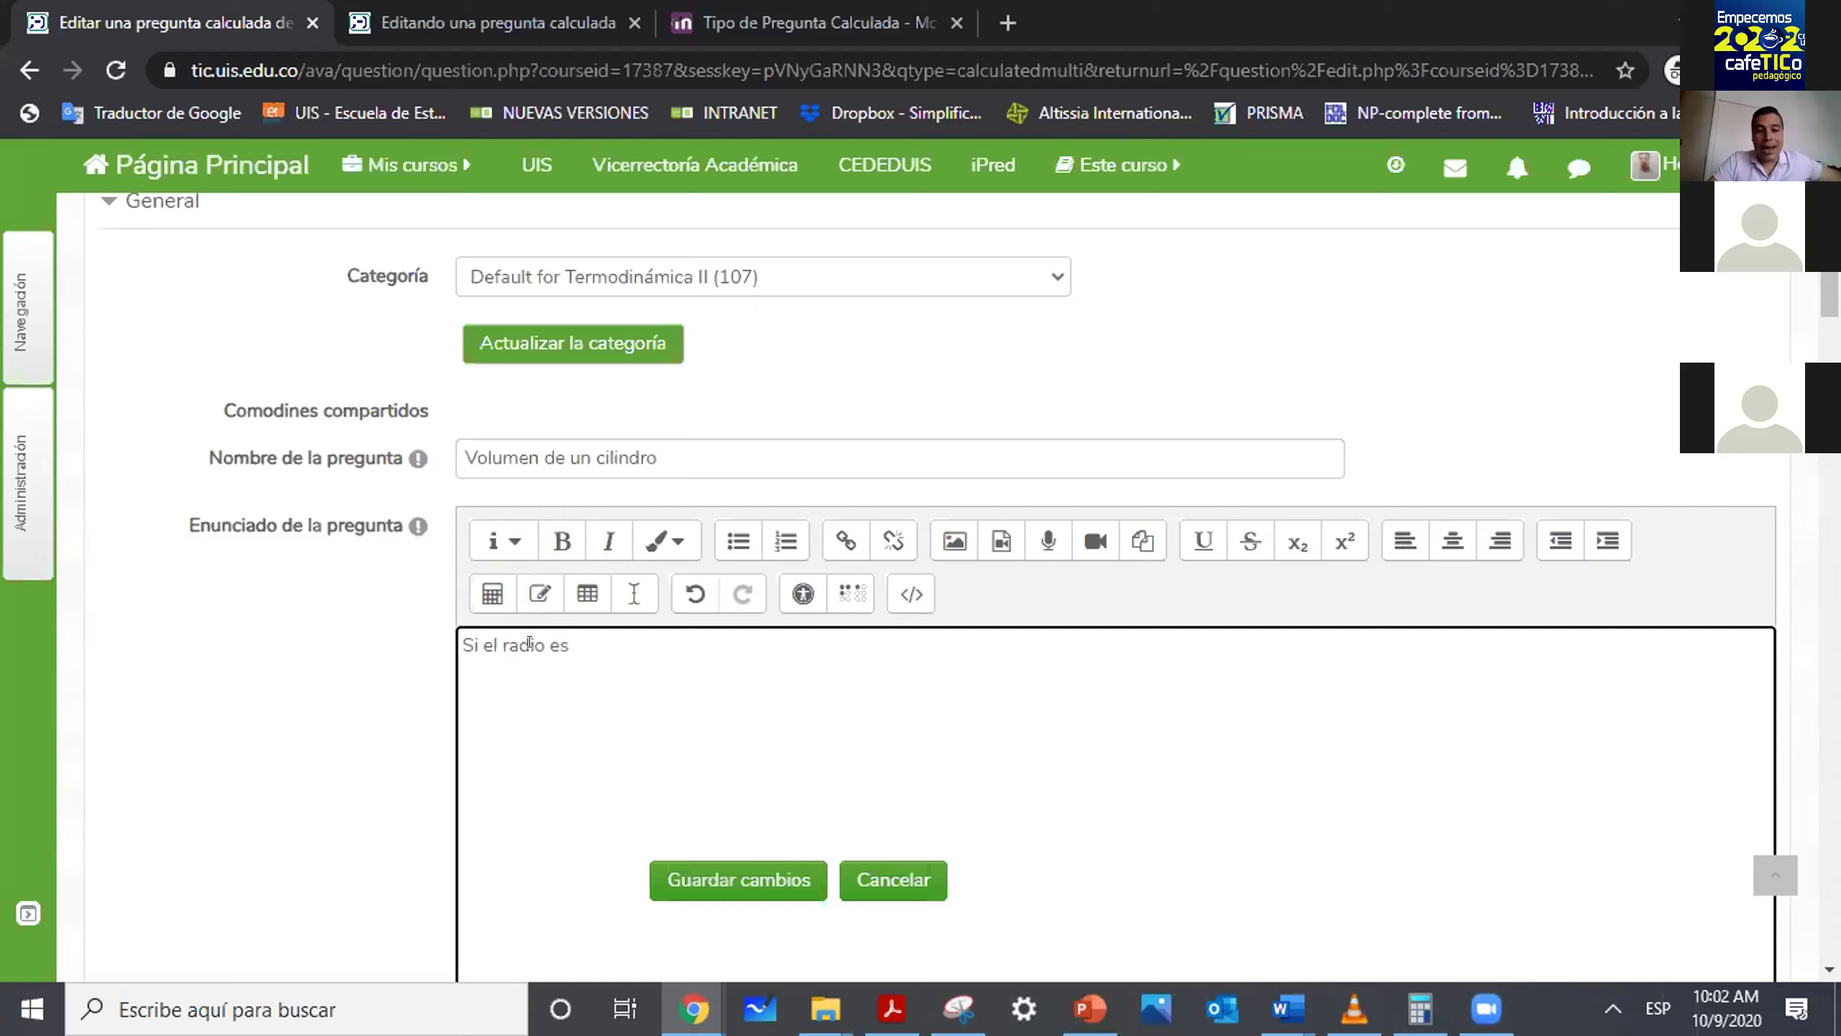
key("BackSpace")
key("BackSpace")
key("BackSpace")
key("BackSpace")
key("BackSpace")
key("BackSpace")
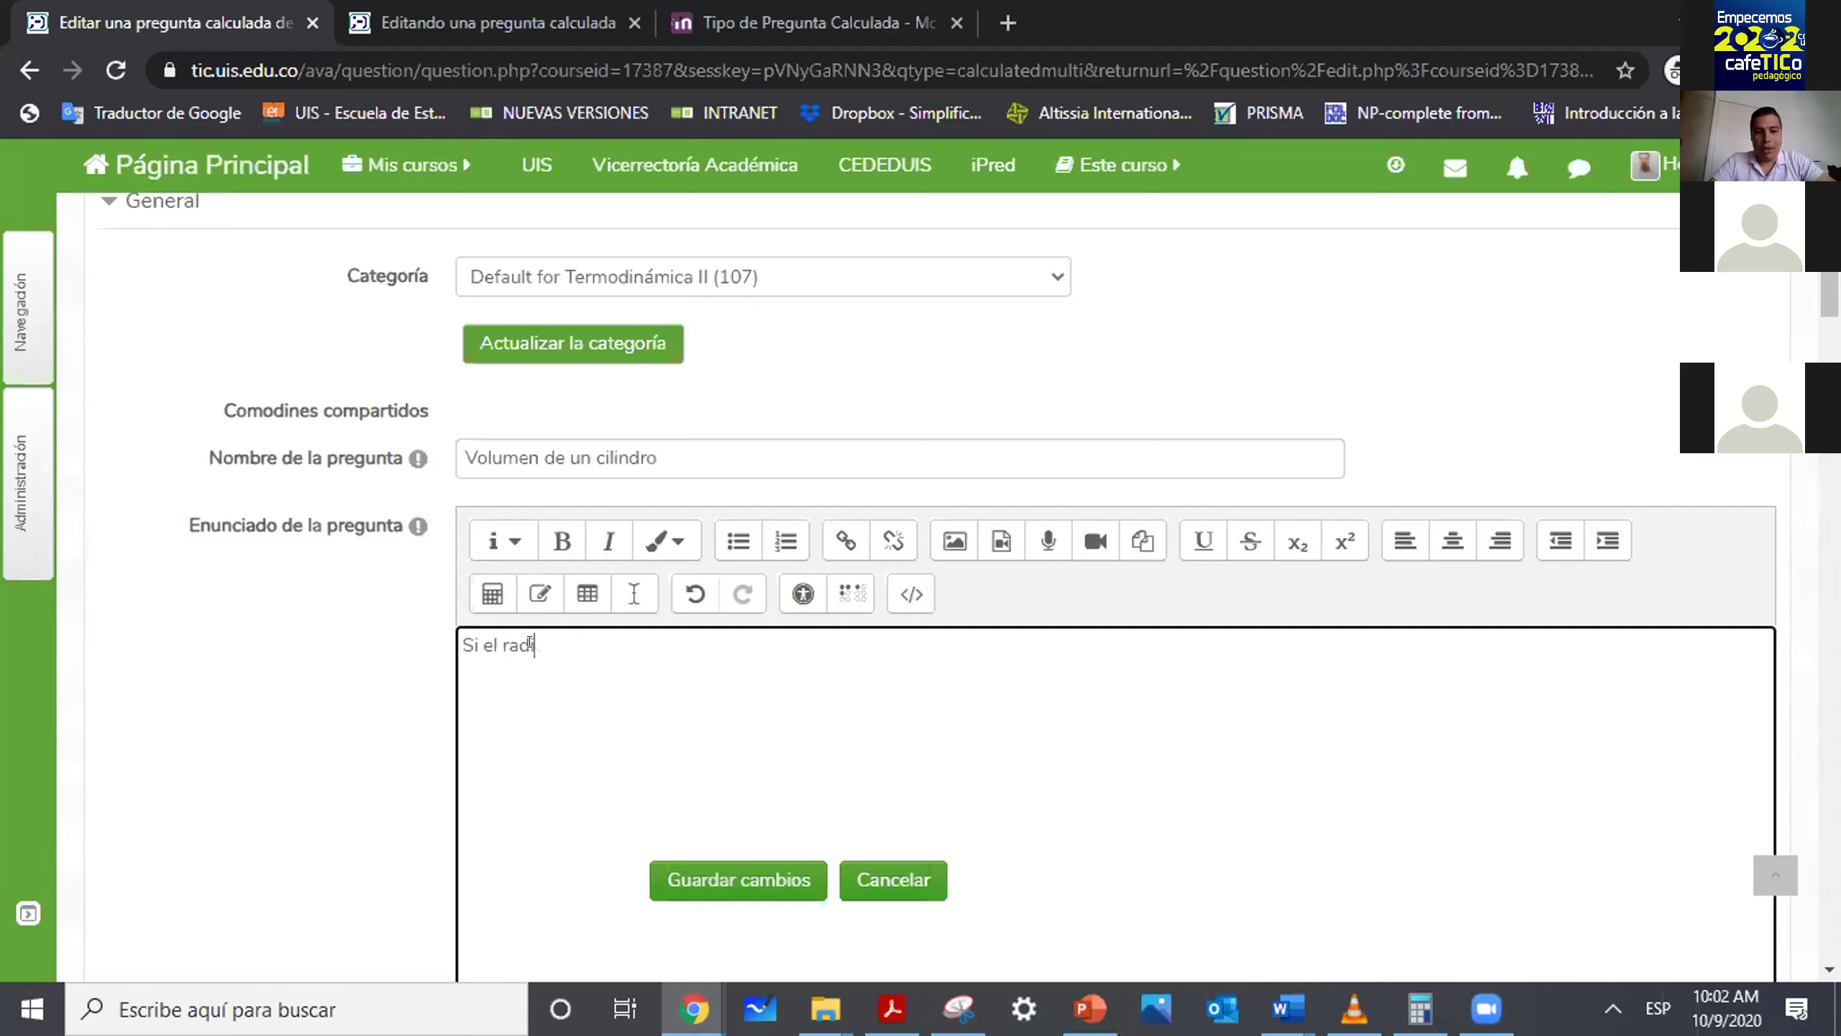
key("BackSpace")
key("BackSpace")
key("BackSpace")
key("BackSpace")
key("BackSpace")
key("BackSpace")
key("BackSpace")
key("BackSpace")
key("BackSpace")
Write the question statement's opening: "Con el área calculada anteriormente usada como base de un cilindro, calcular el volumen".
type("Co")
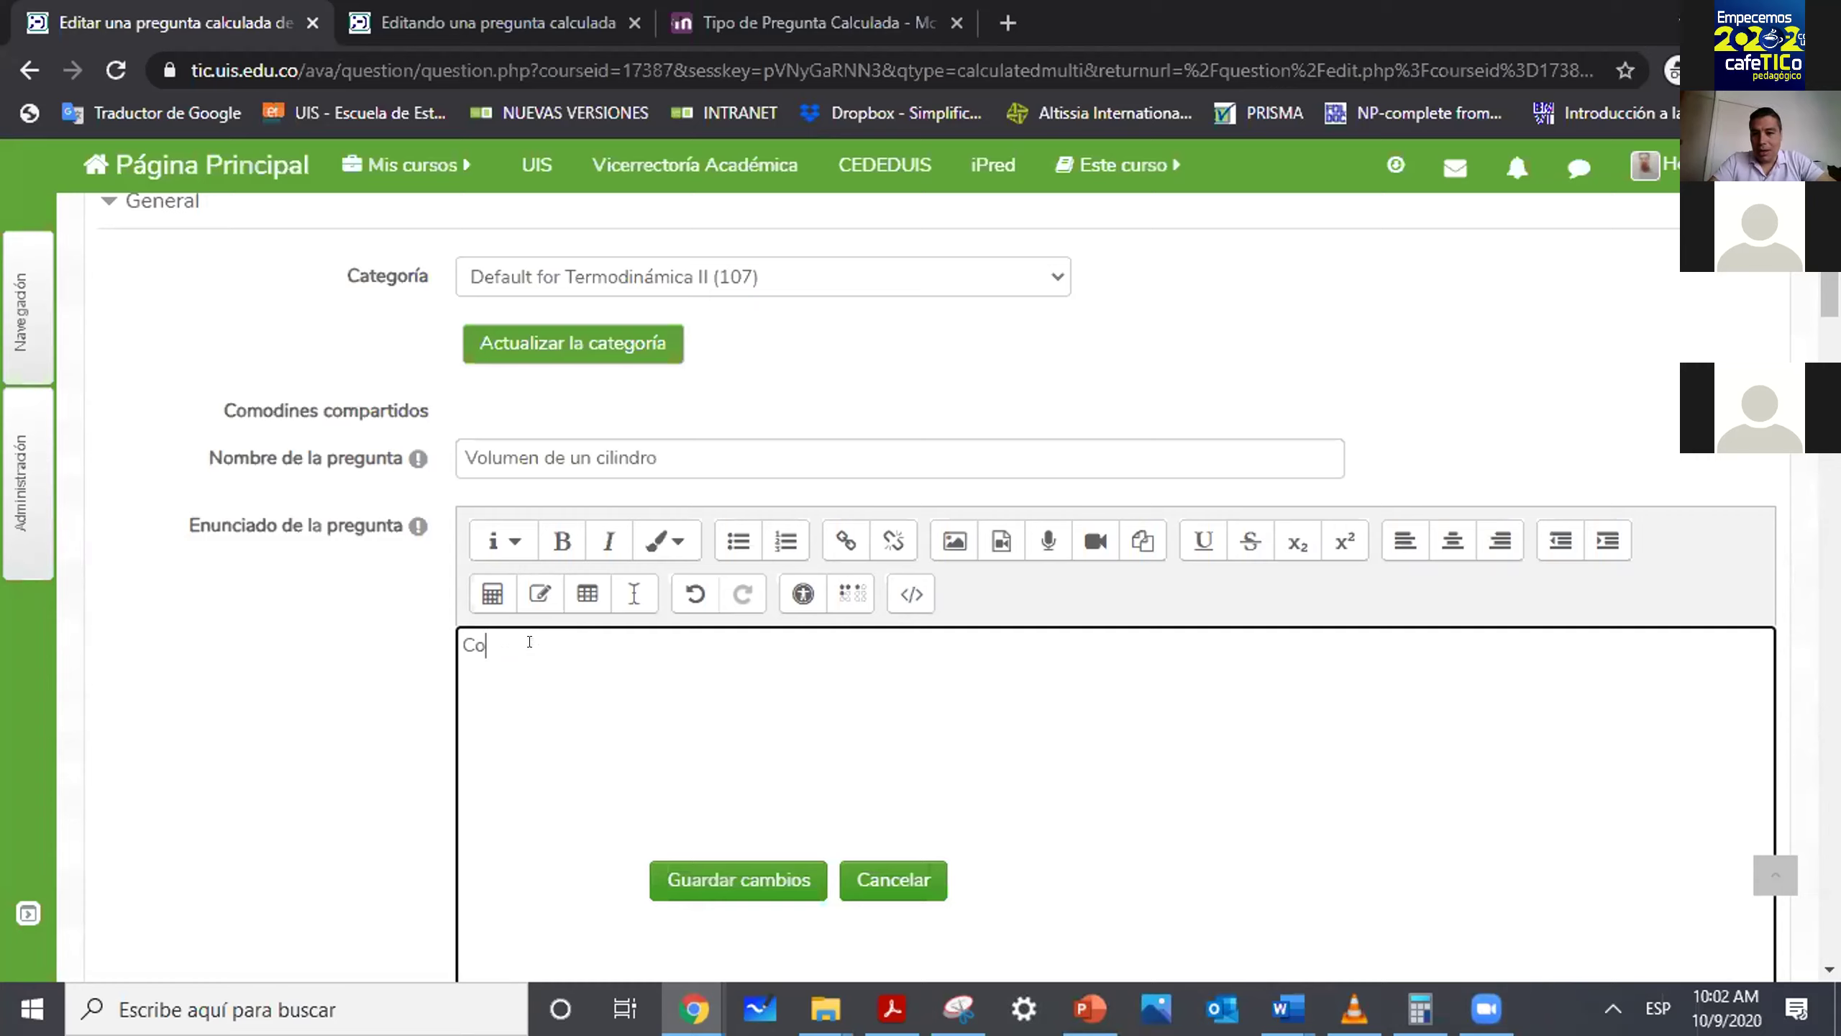
type("n el área ")
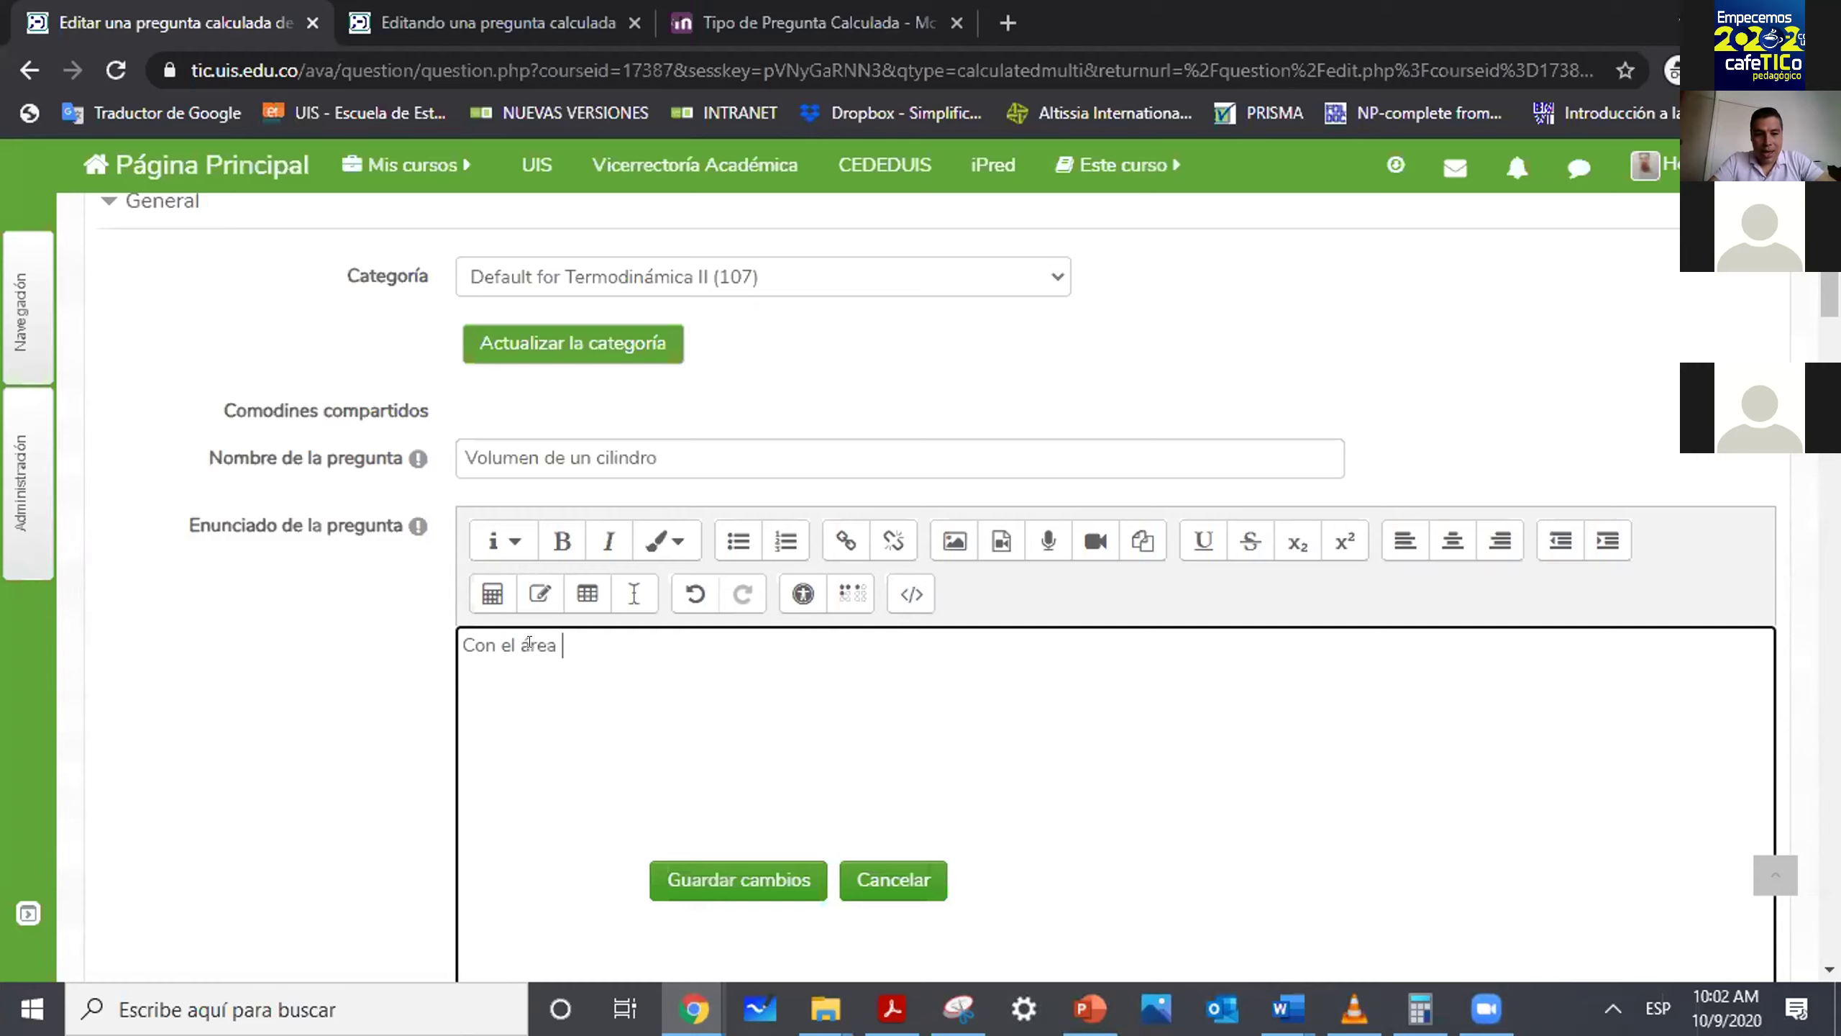
type("calculada anter")
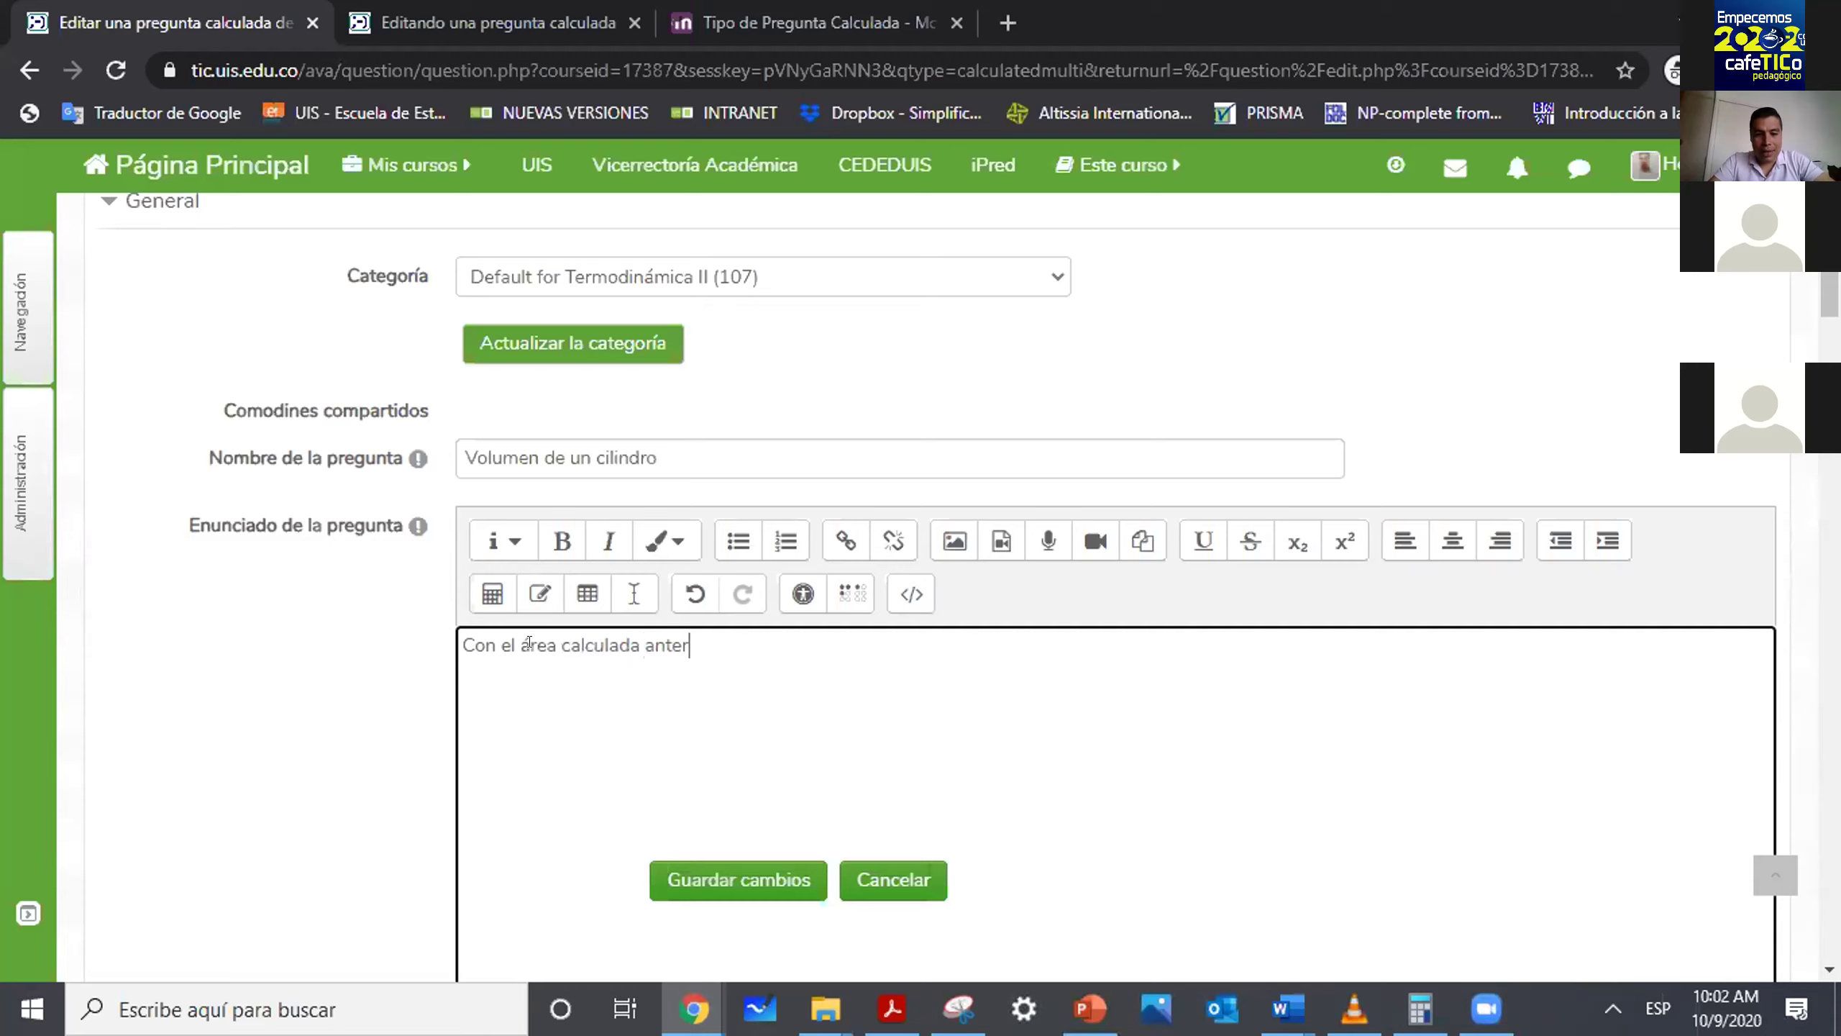
type("iormente ")
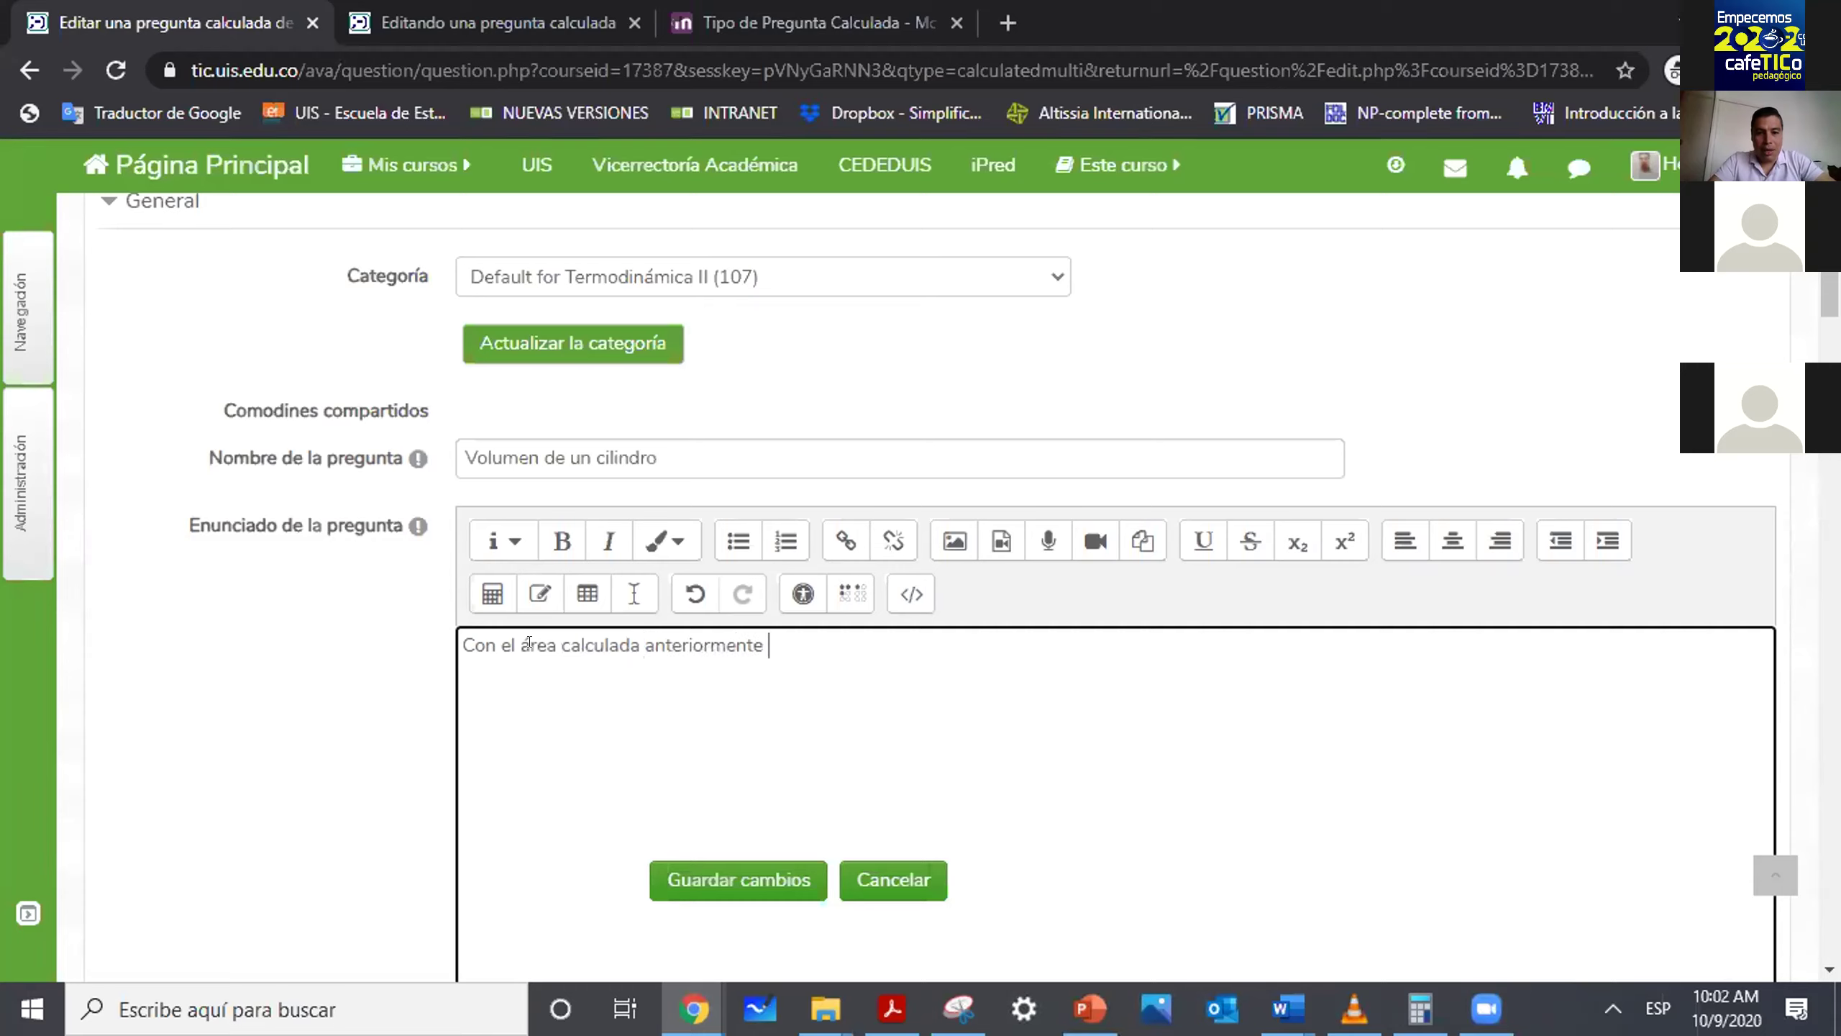
type("usada como b")
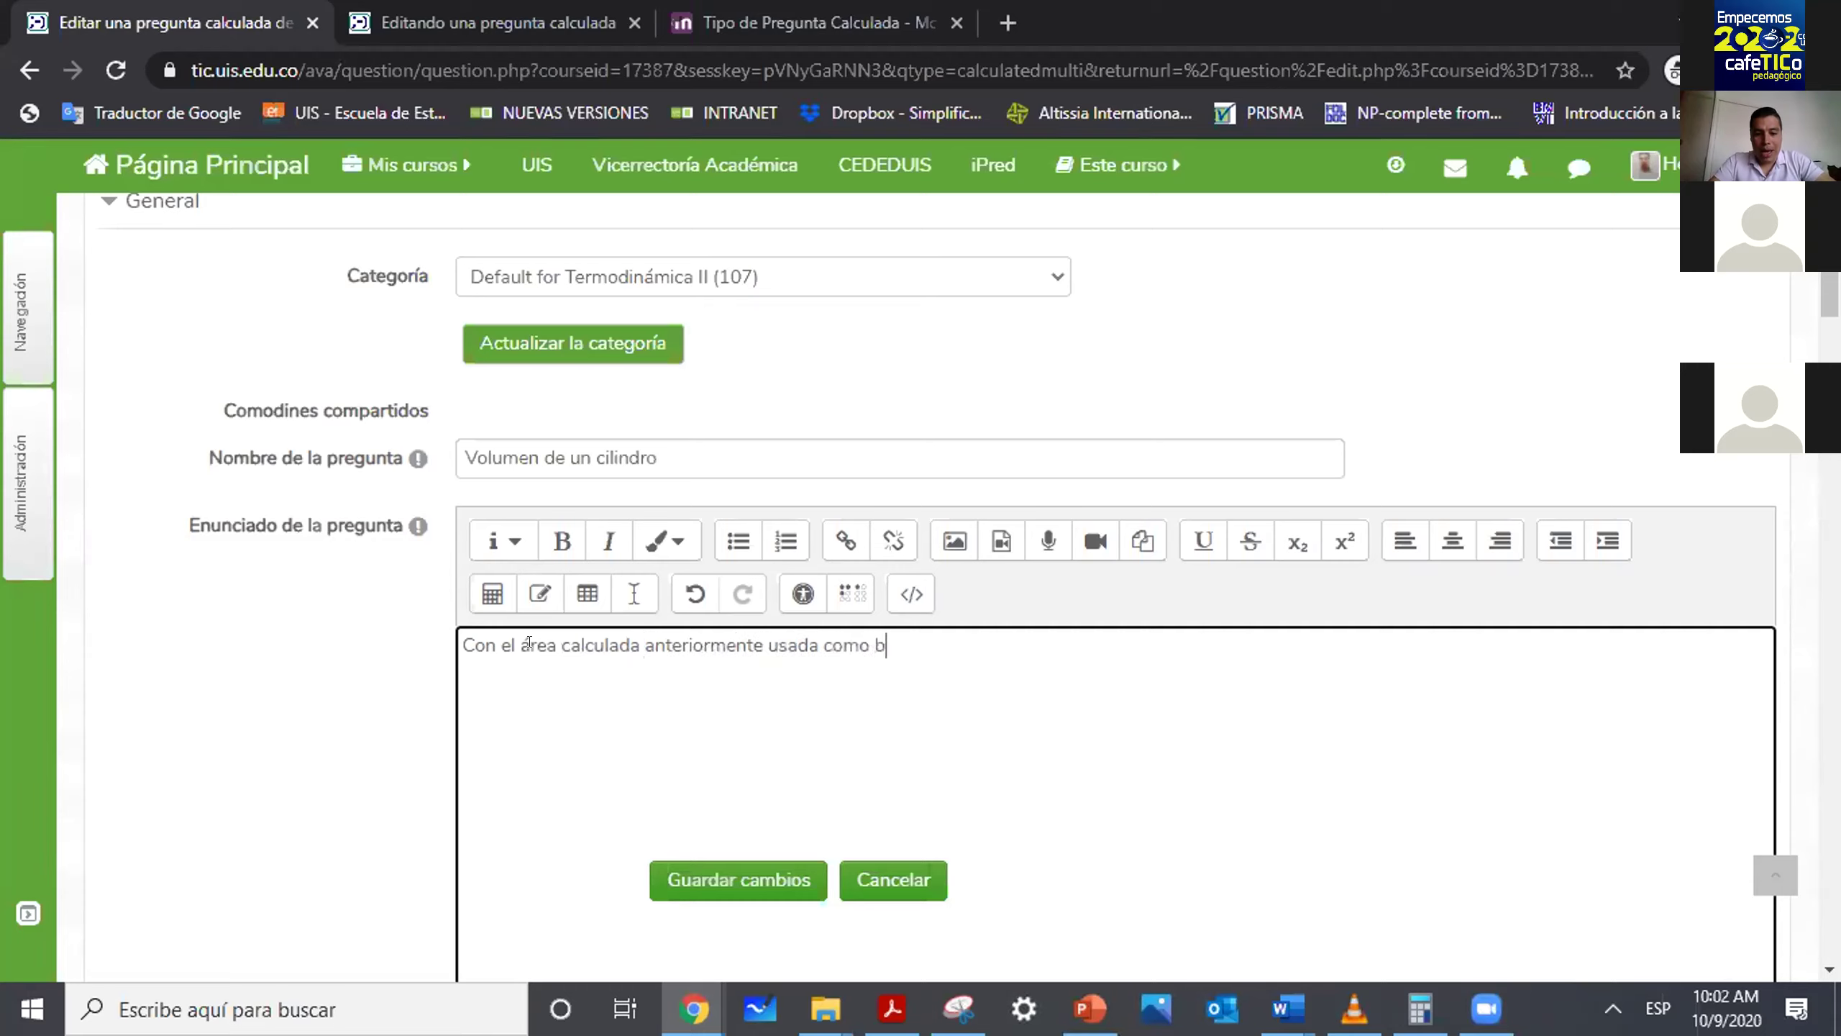
type("ase de un cilindro, calcular el volumen")
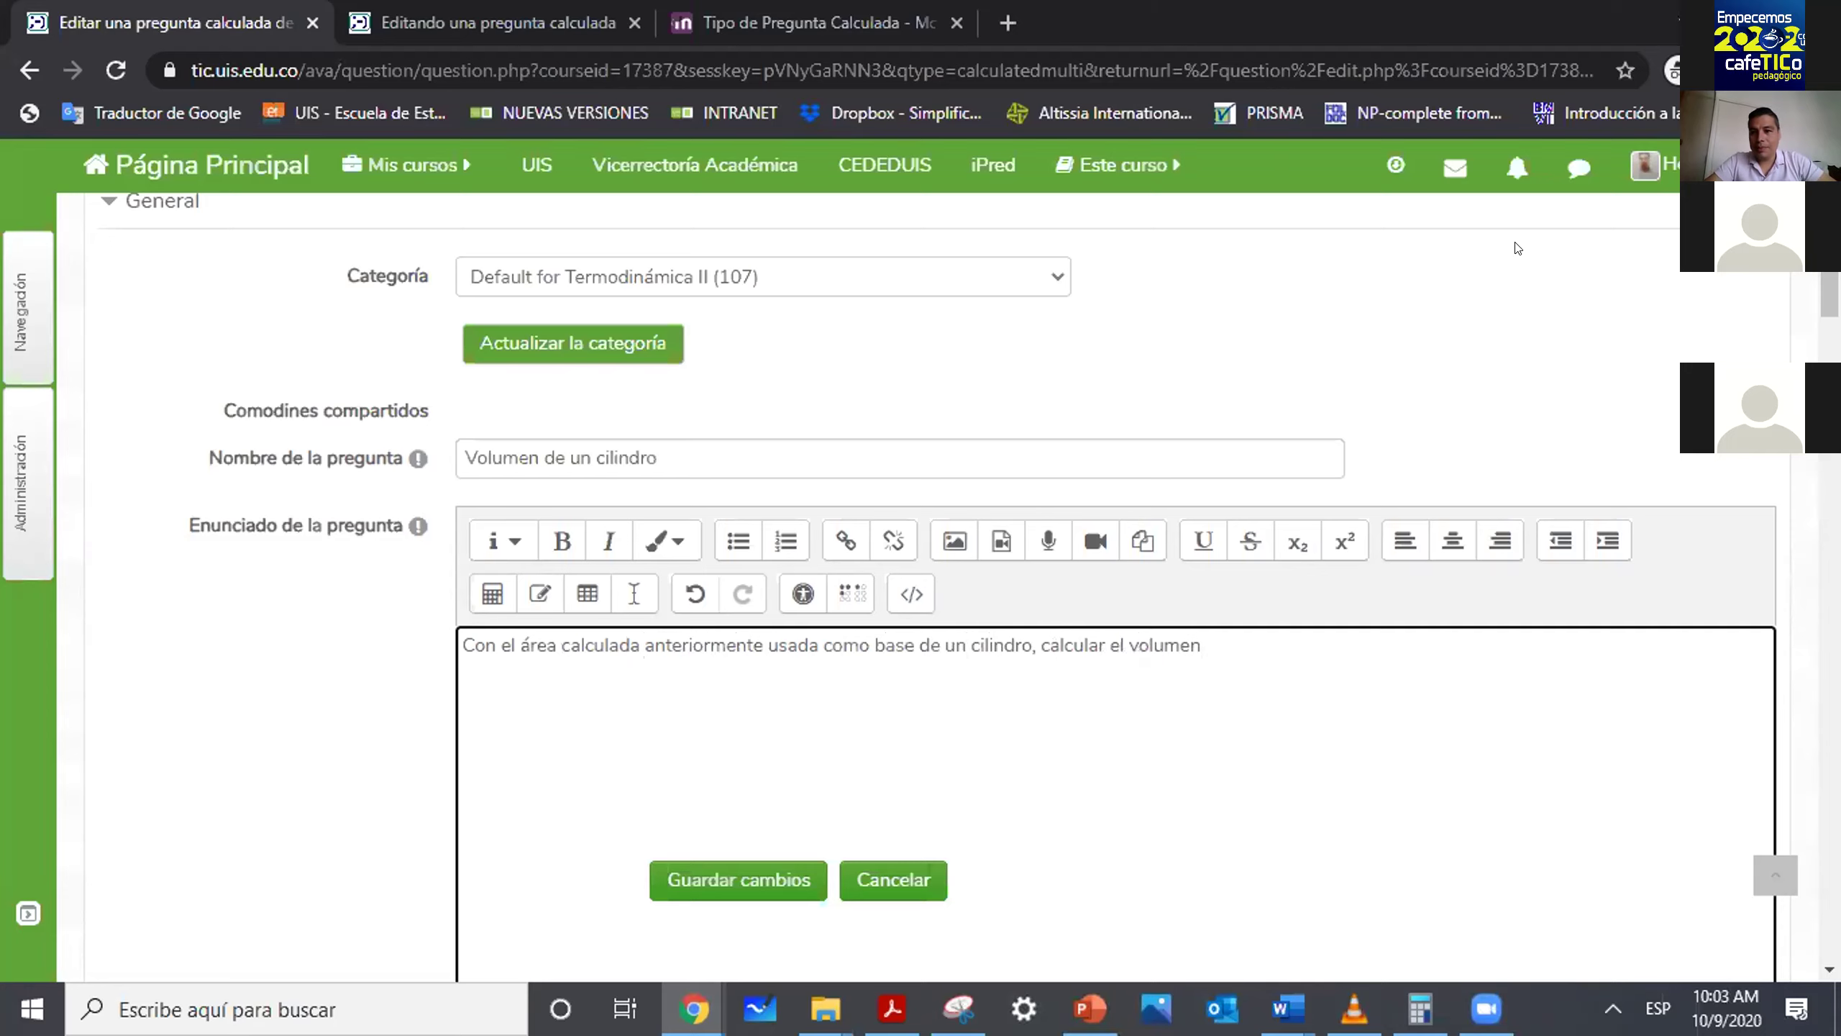
Complete the question statement with "de este cilindro si la altura es {HH}", using {HH} as the height wildcard.
left_click(1259, 632)
type("de este")
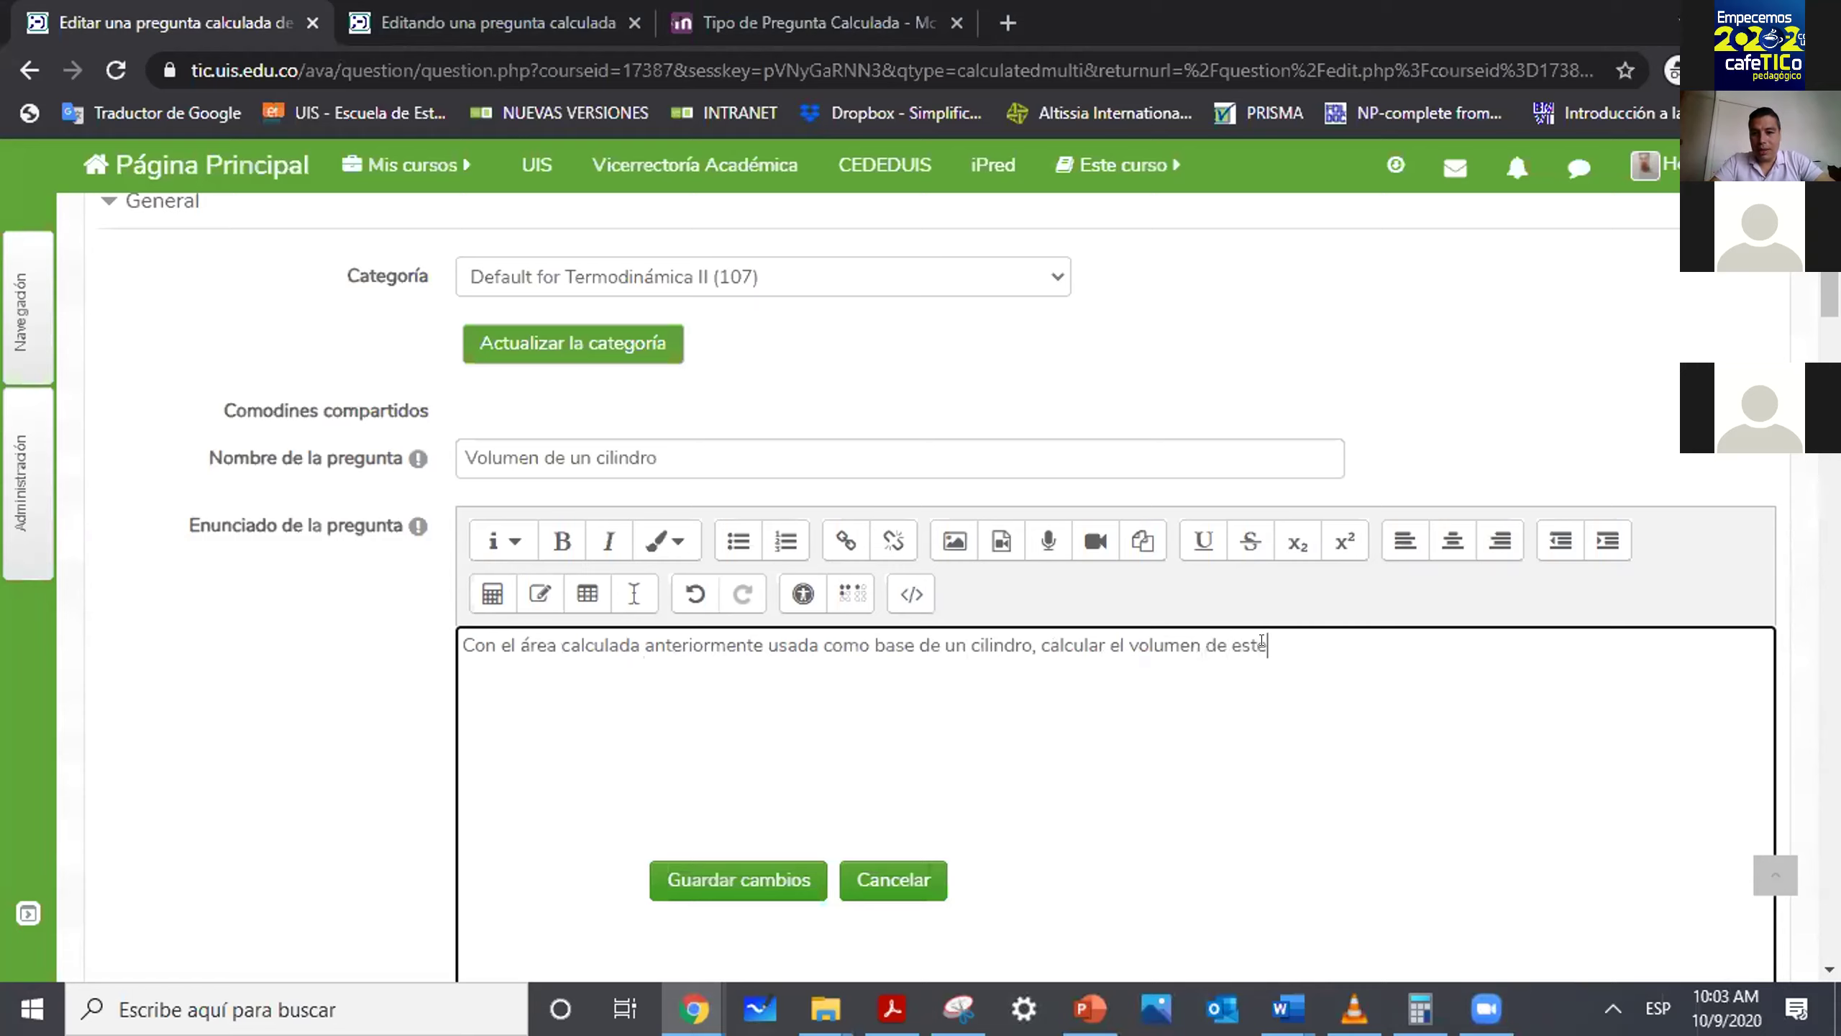
type("sta d")
key("BackSpace")
key("BackSpace")
key("BackSpace")
type("á")
type(" cilind")
type("ro si la ")
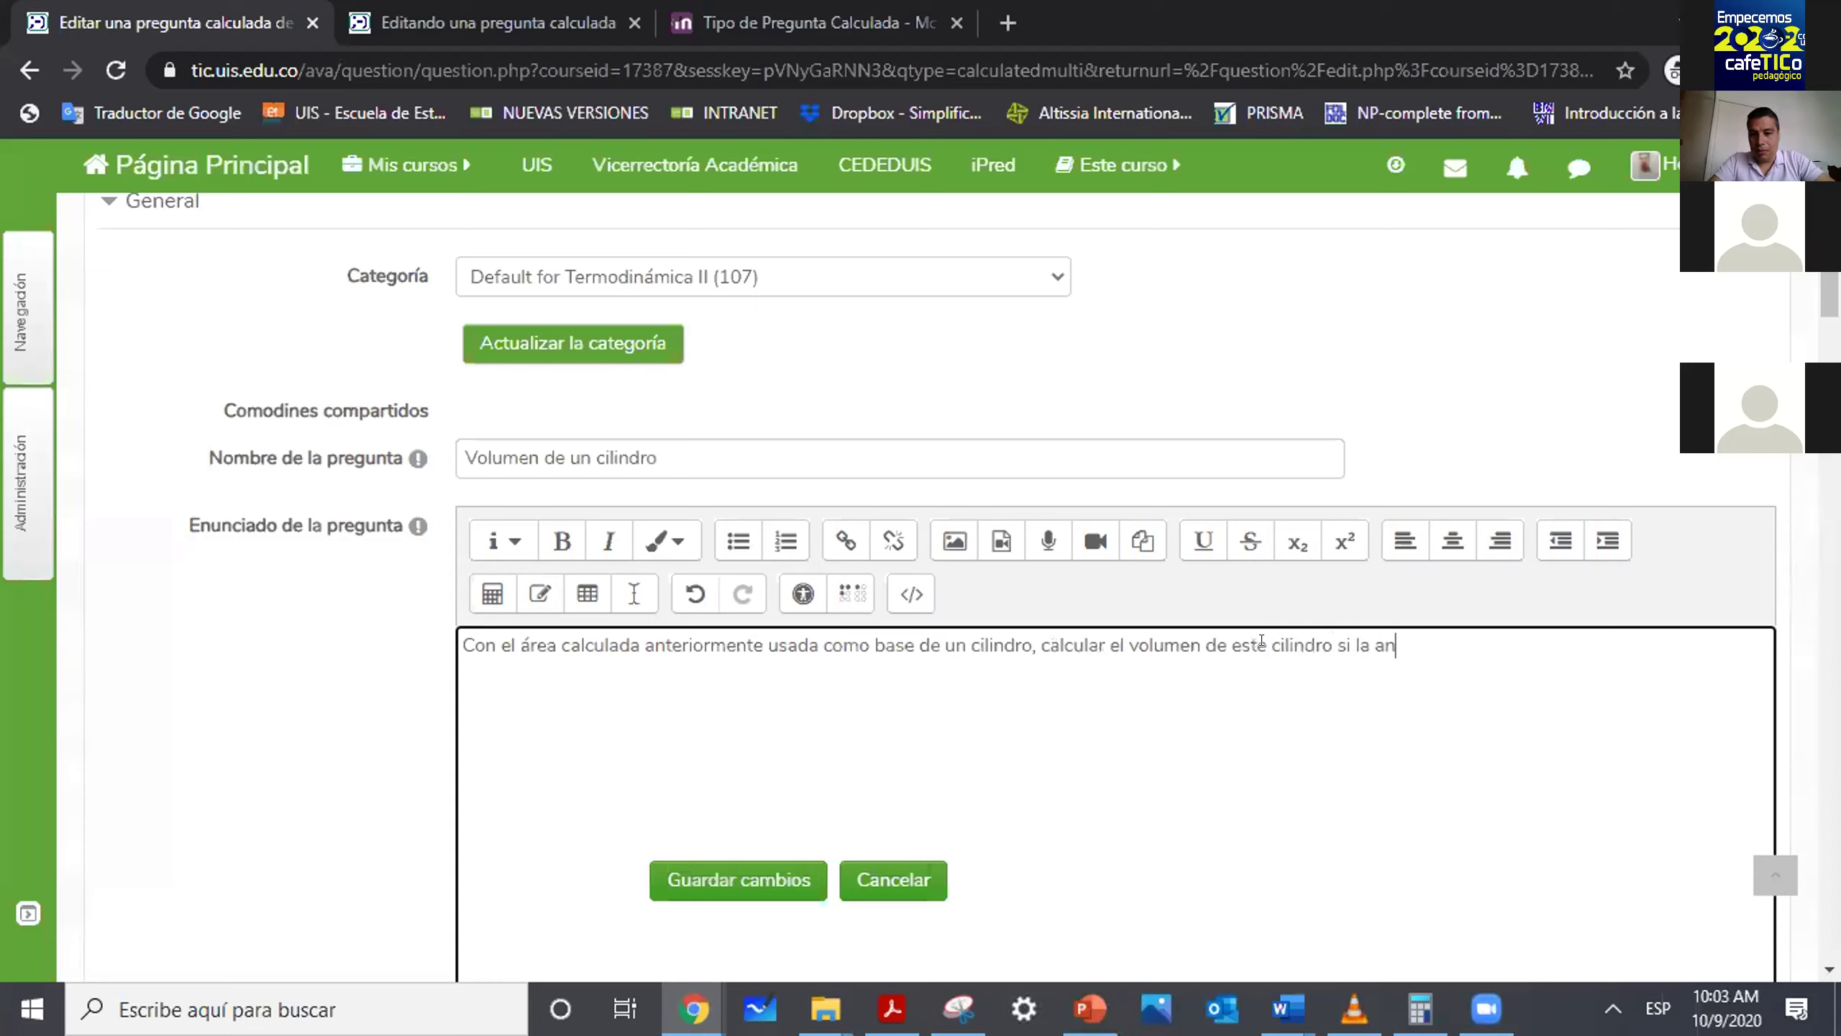
type("altura es")
type(" []")
key("BackSpace")
key("BackSpace")
type("{}")
type("HH")
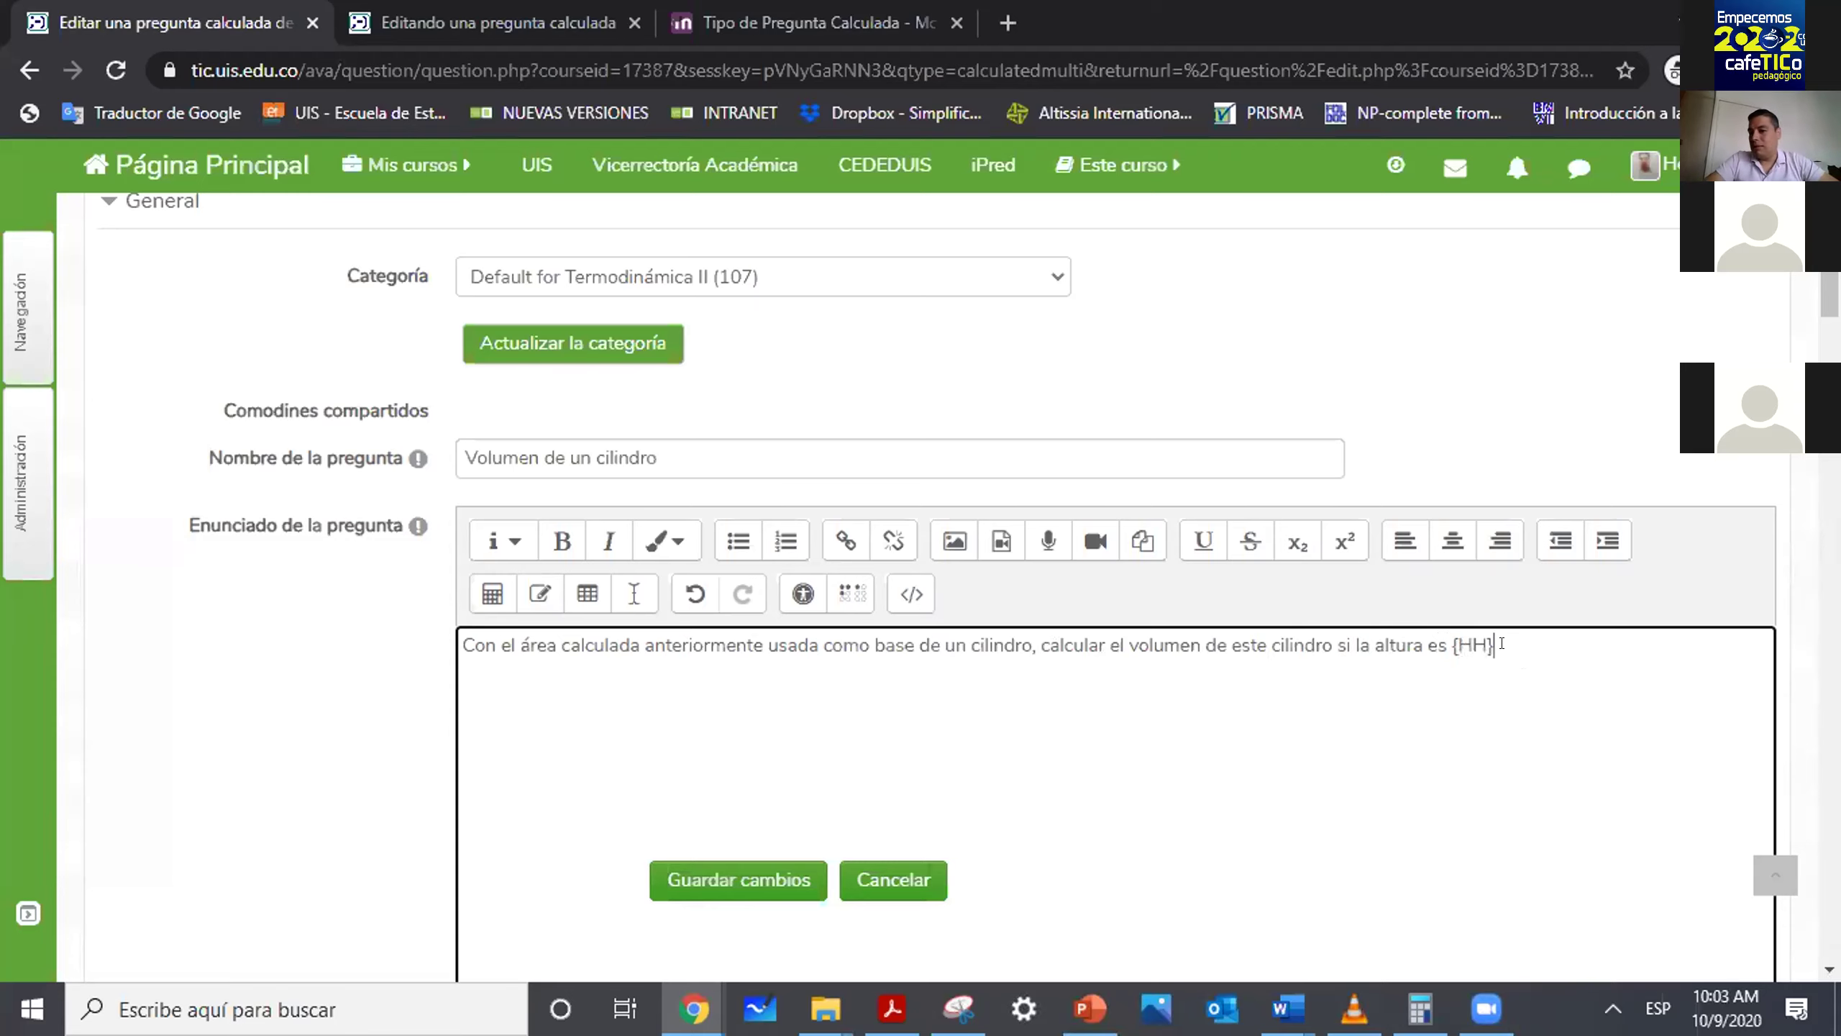
Review the cylinder question's statement along with its default mark, general feedback and answer settings.
scroll(1002, 417, "down", 4)
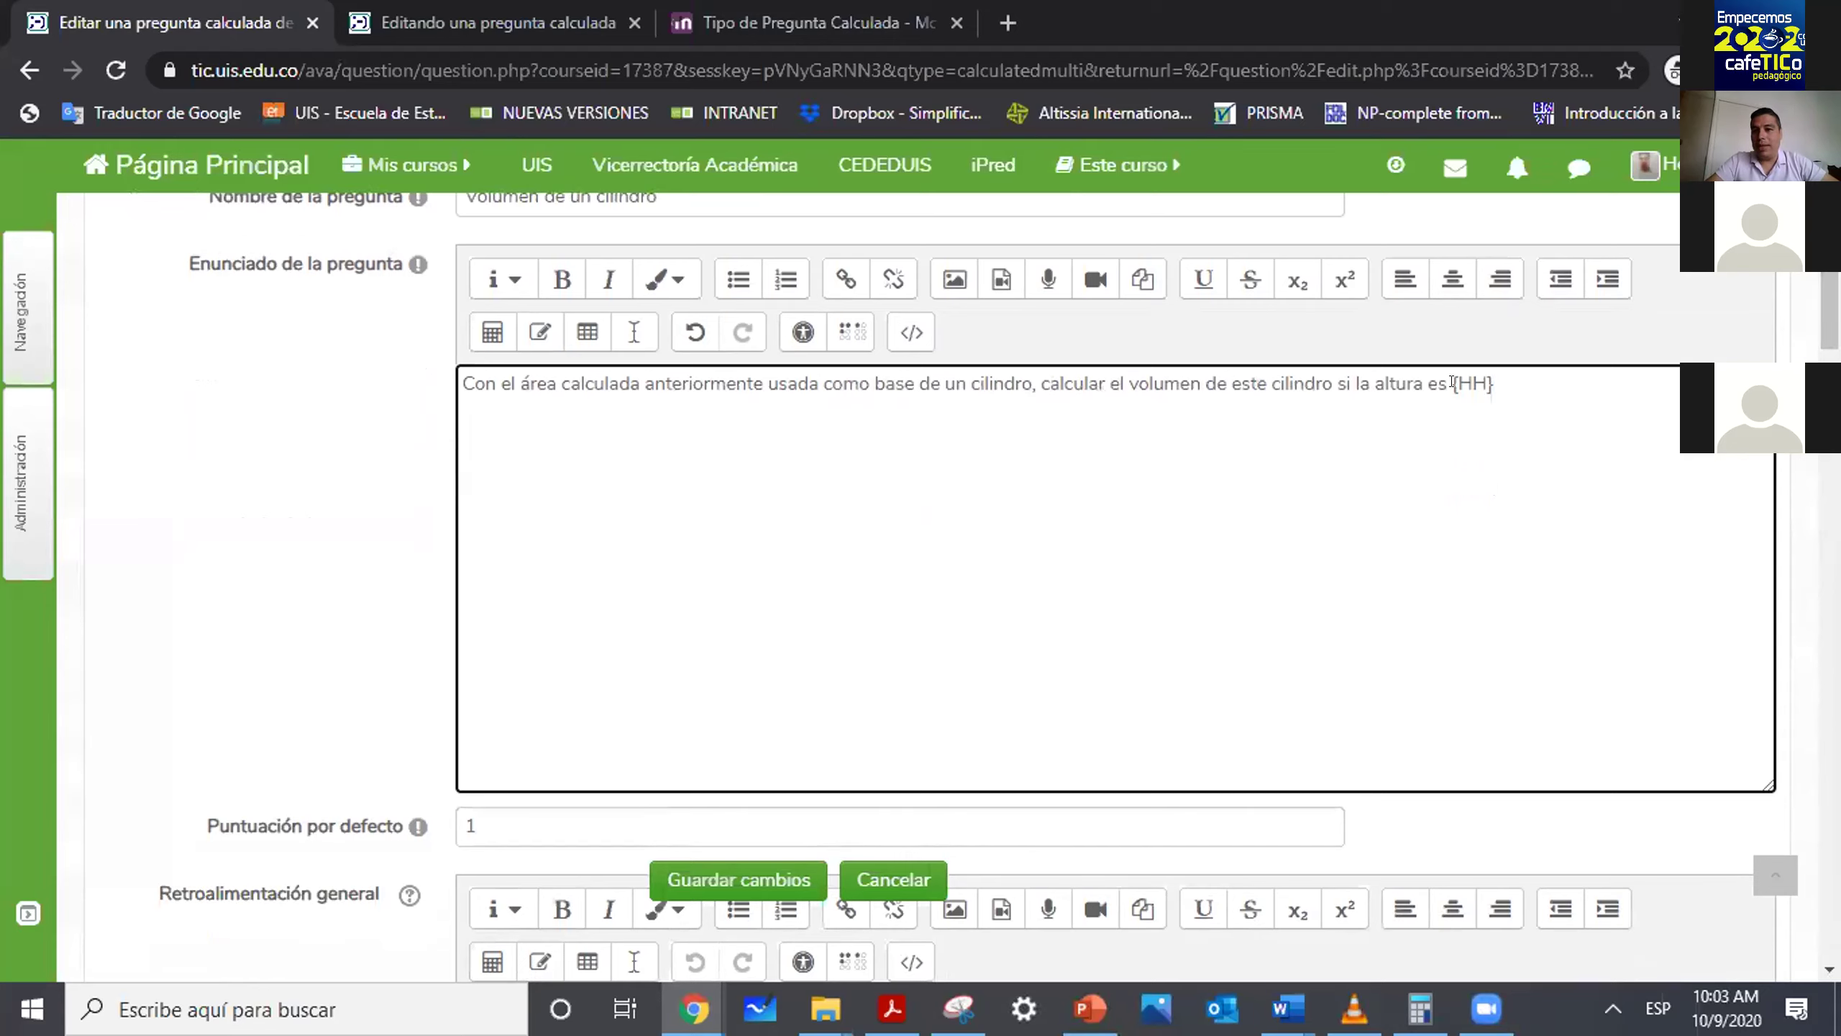
scroll(1000, 567, "down", 2)
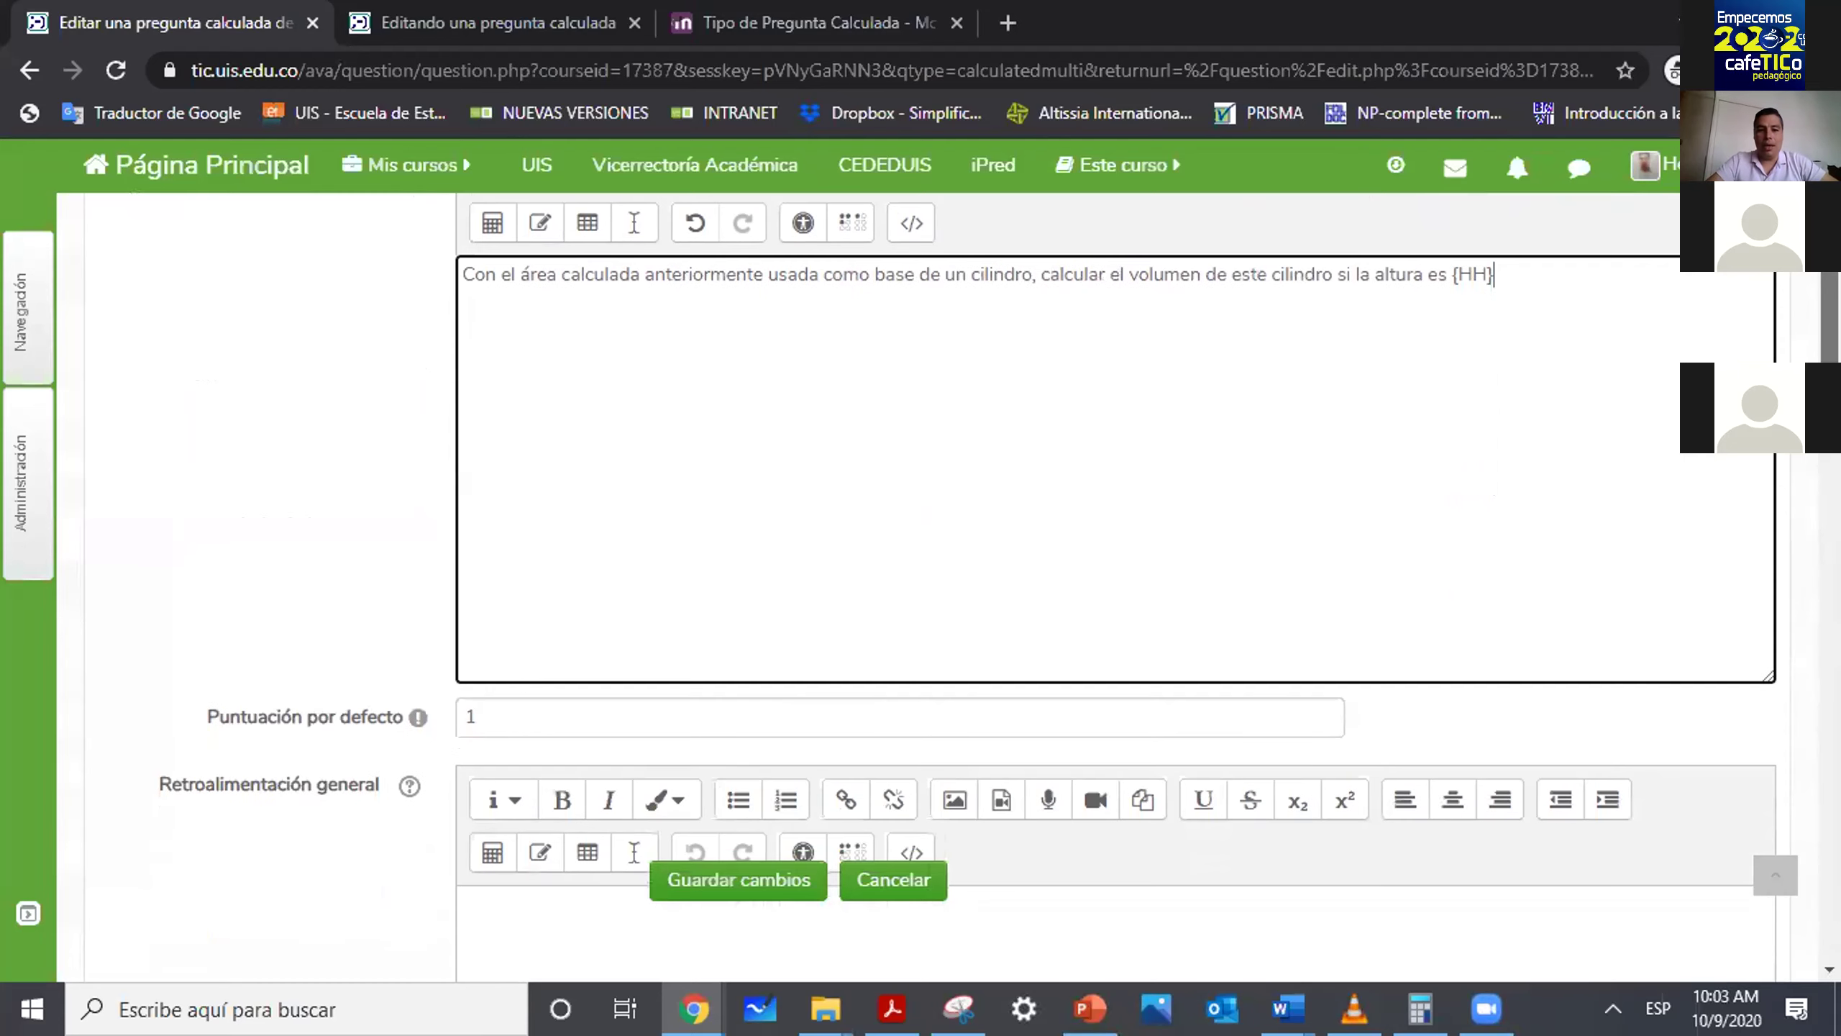
scroll(1117, 581, "down", 4)
scroll(1116, 580, "up", 4)
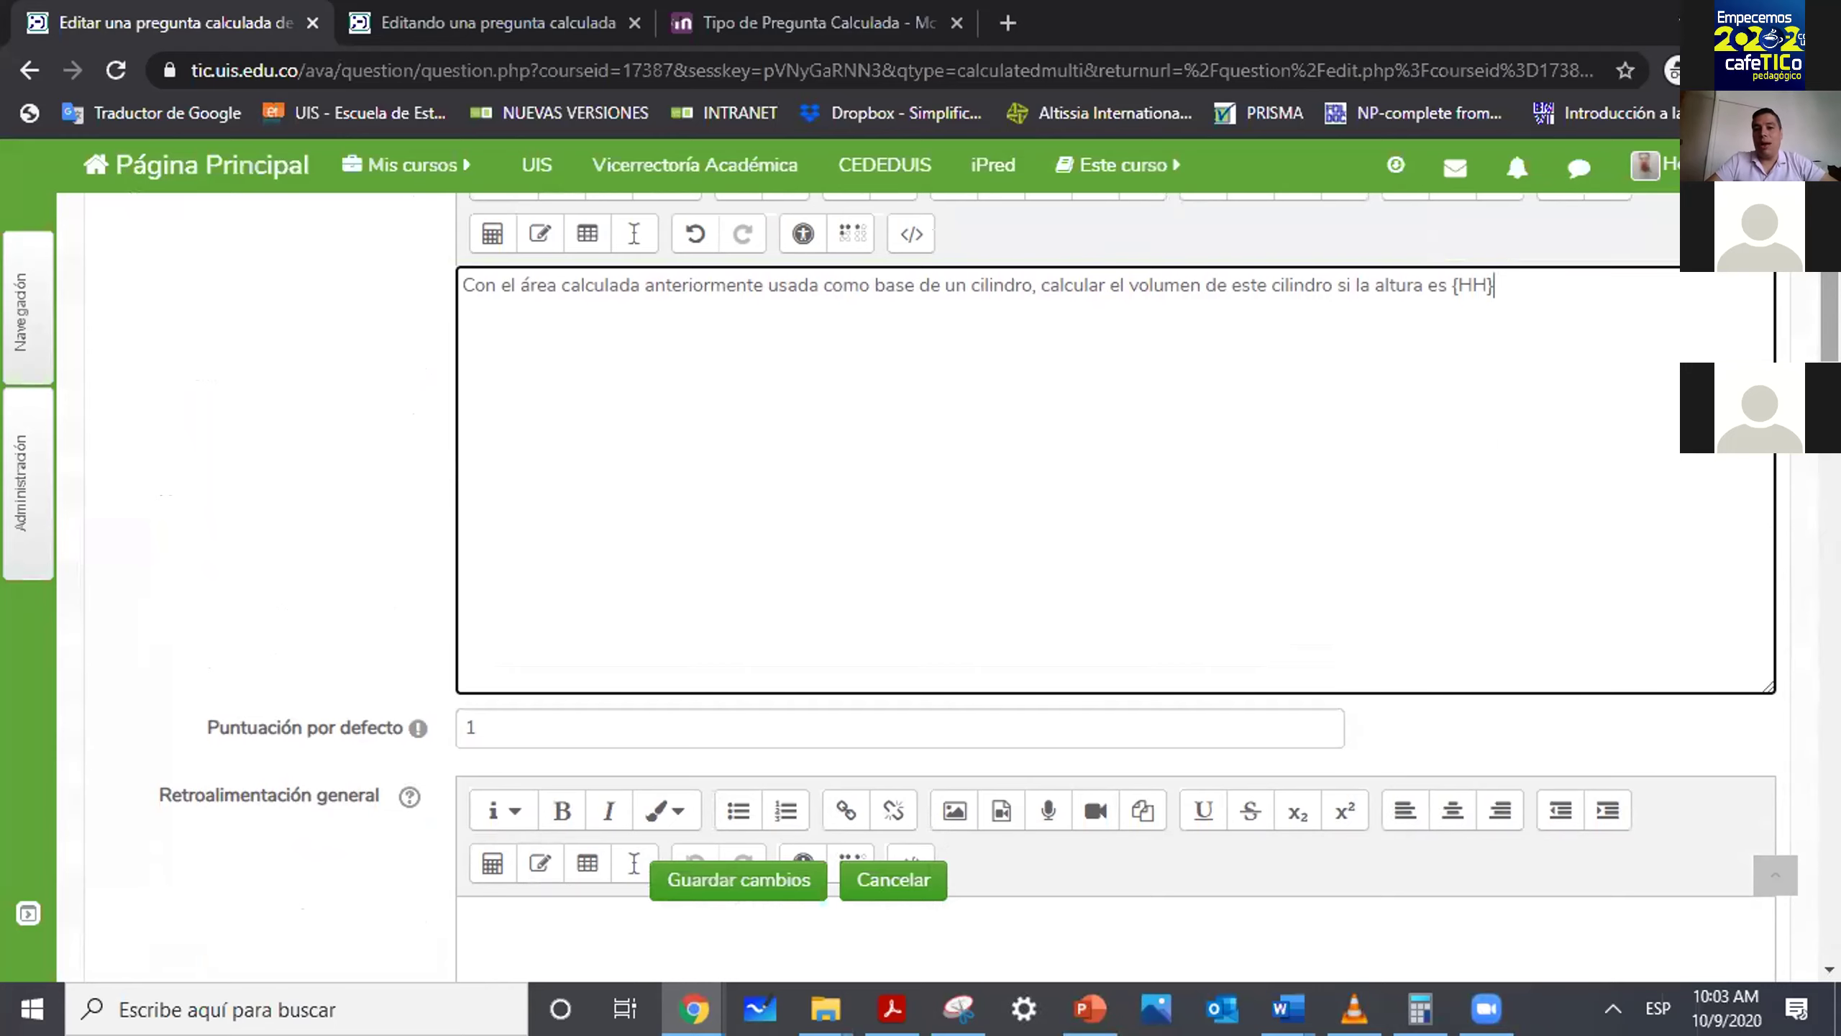
scroll(1116, 580, "down", 5)
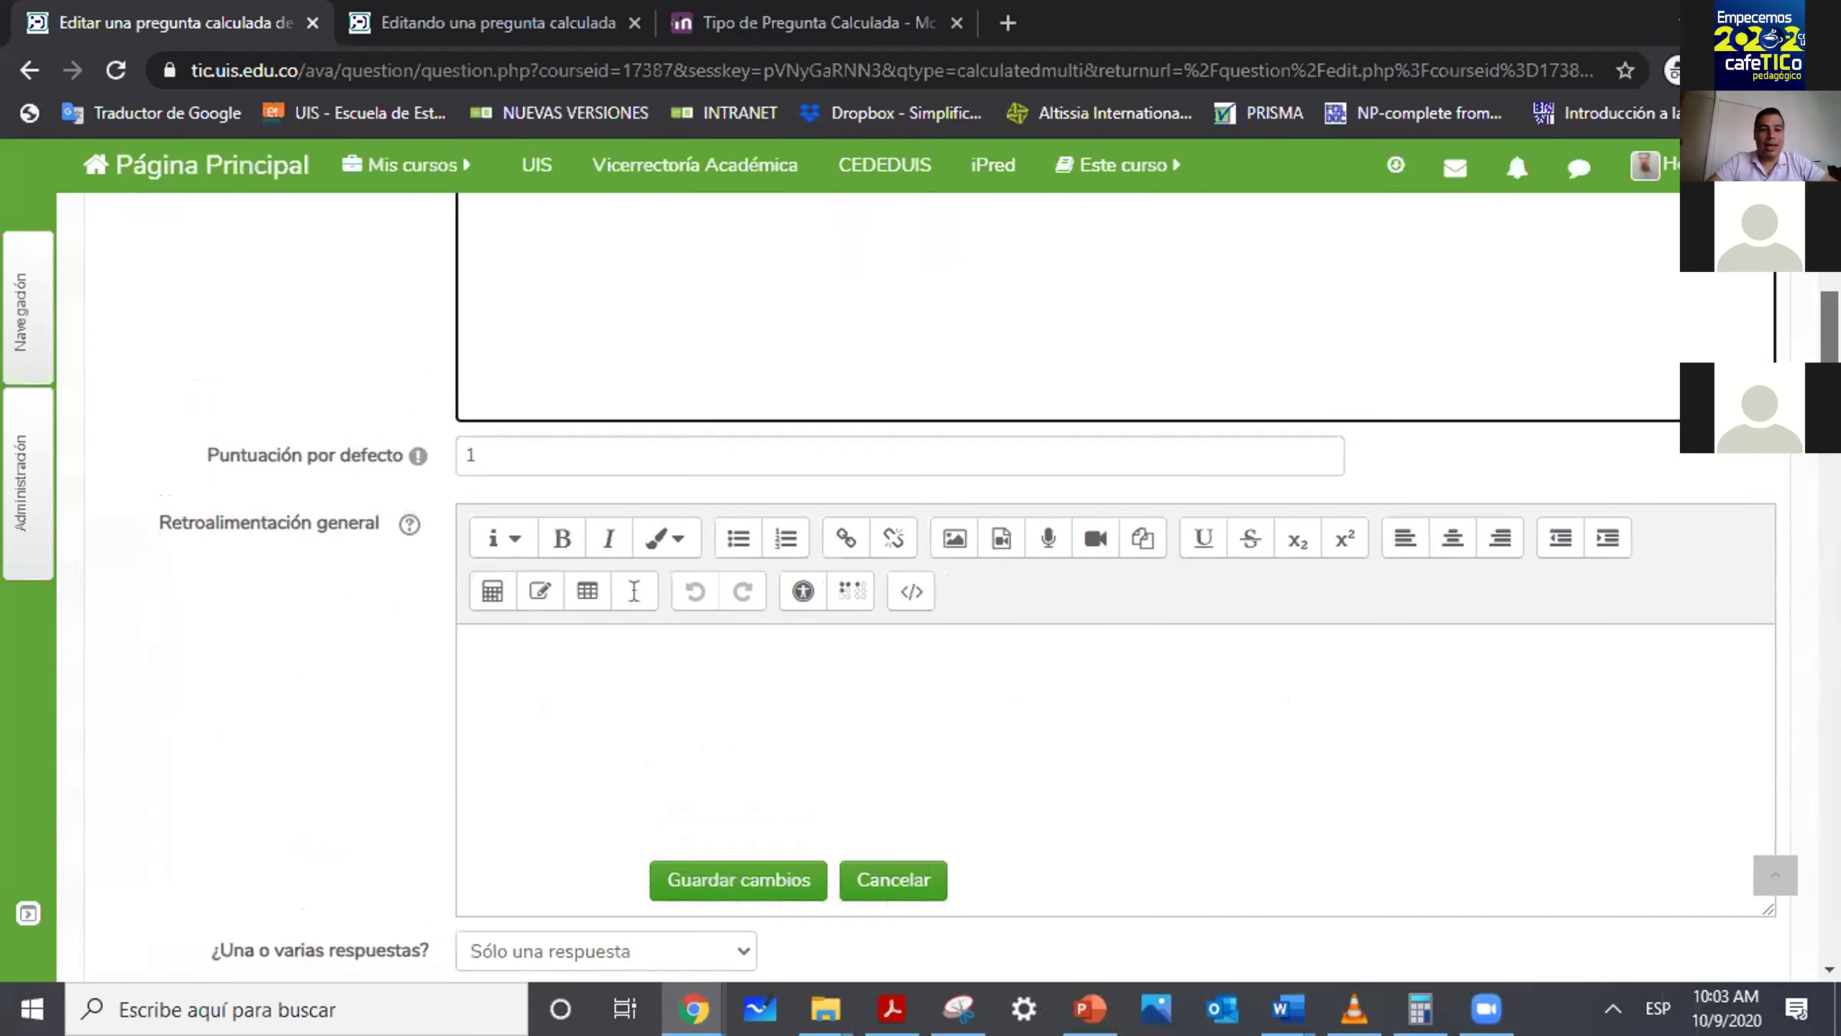
scroll(1117, 580, "down", 2)
scroll(1117, 580, "up", 8)
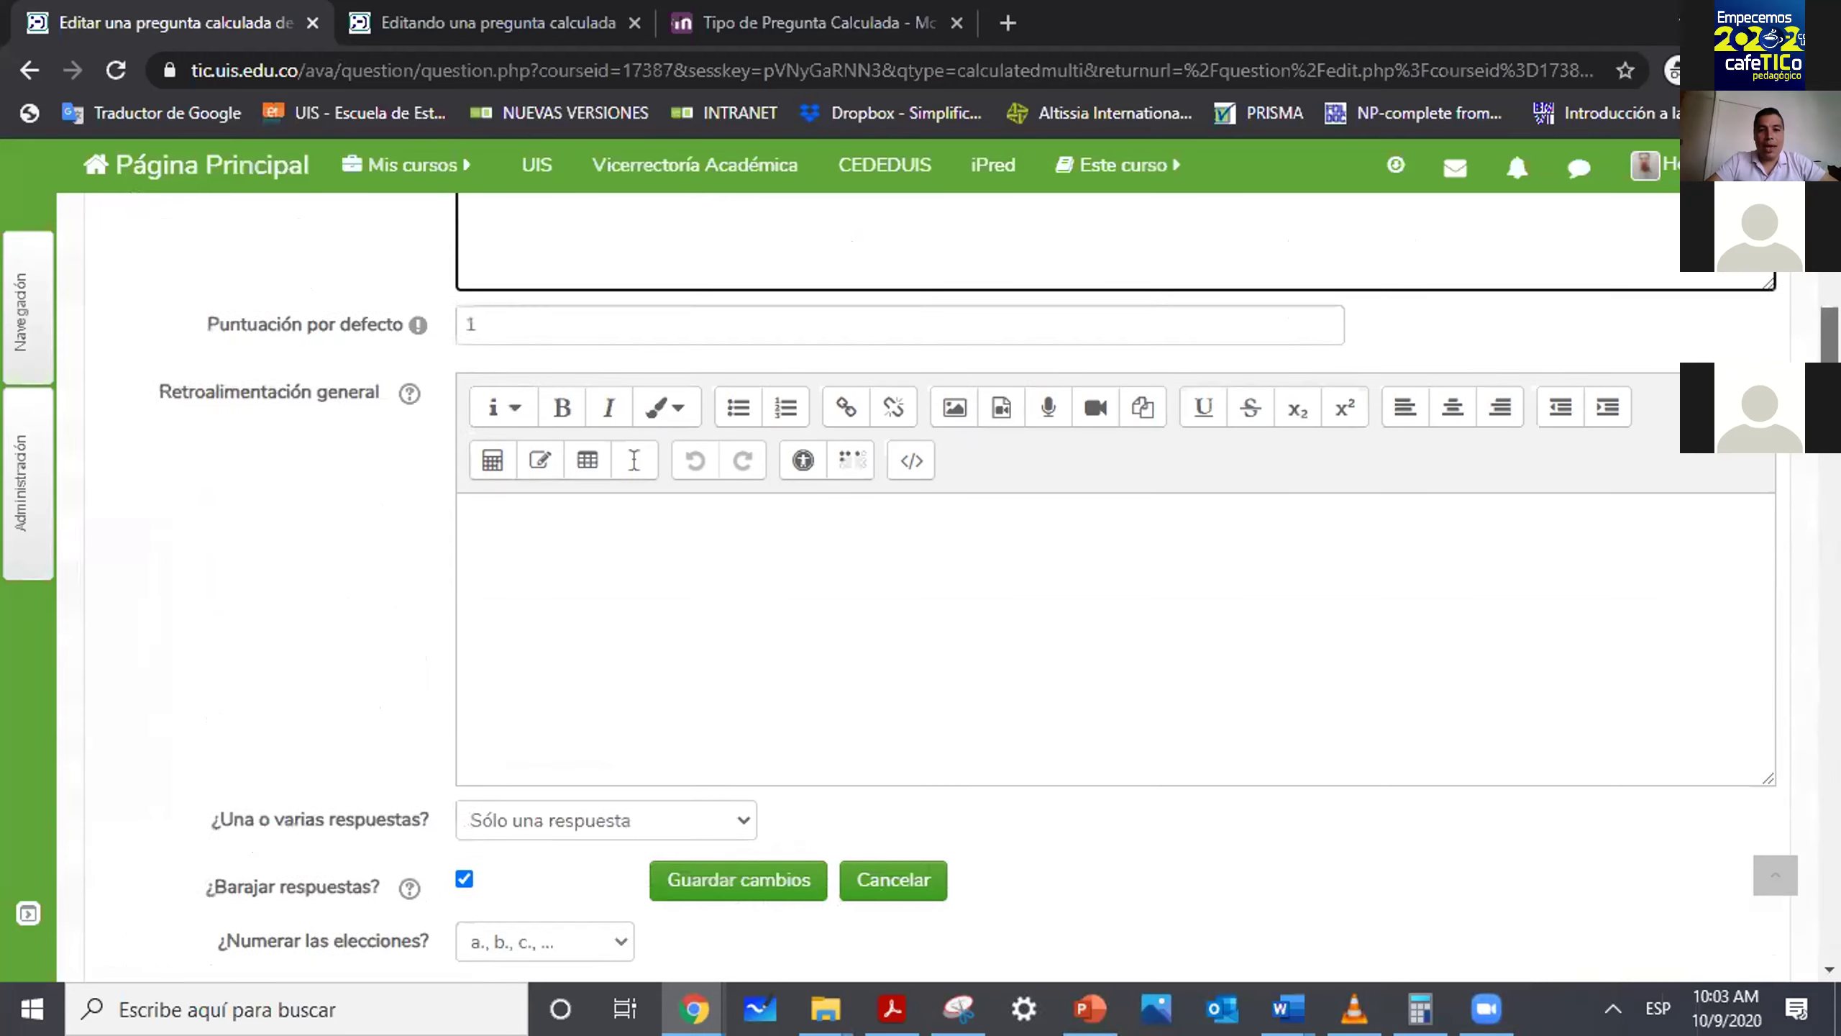
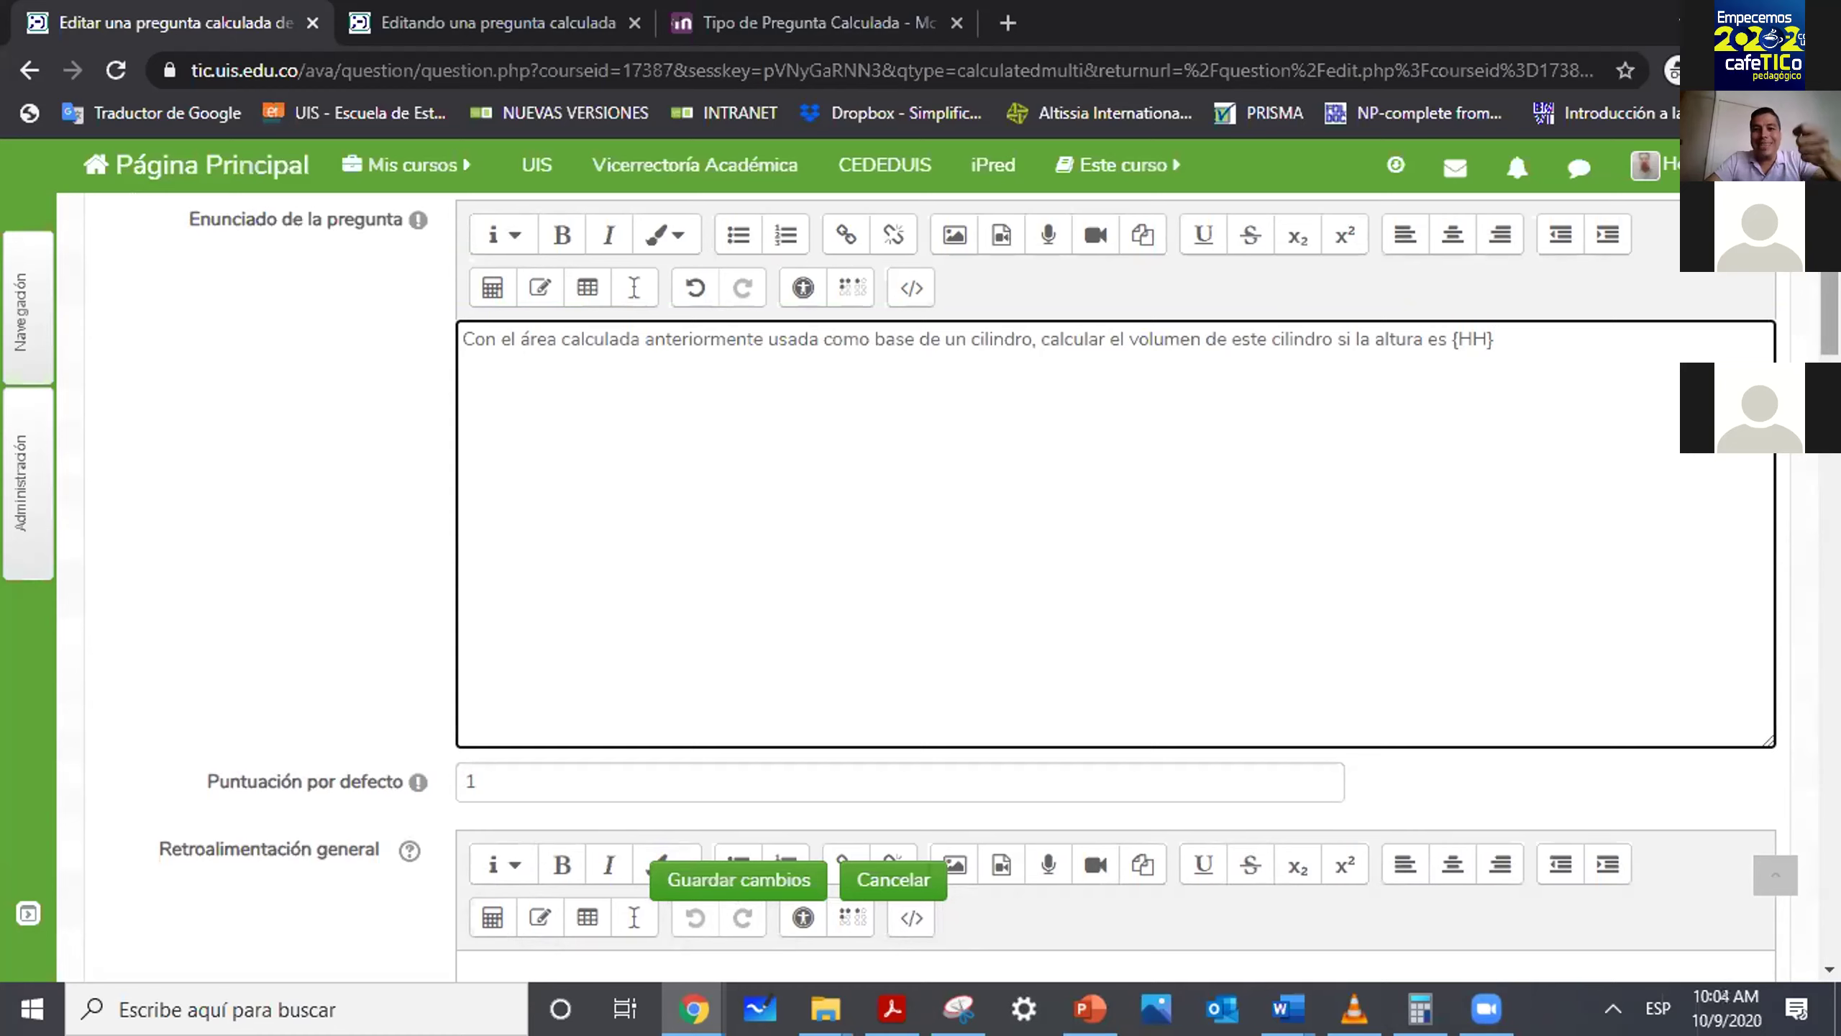
scroll(998, 589, "up", 1)
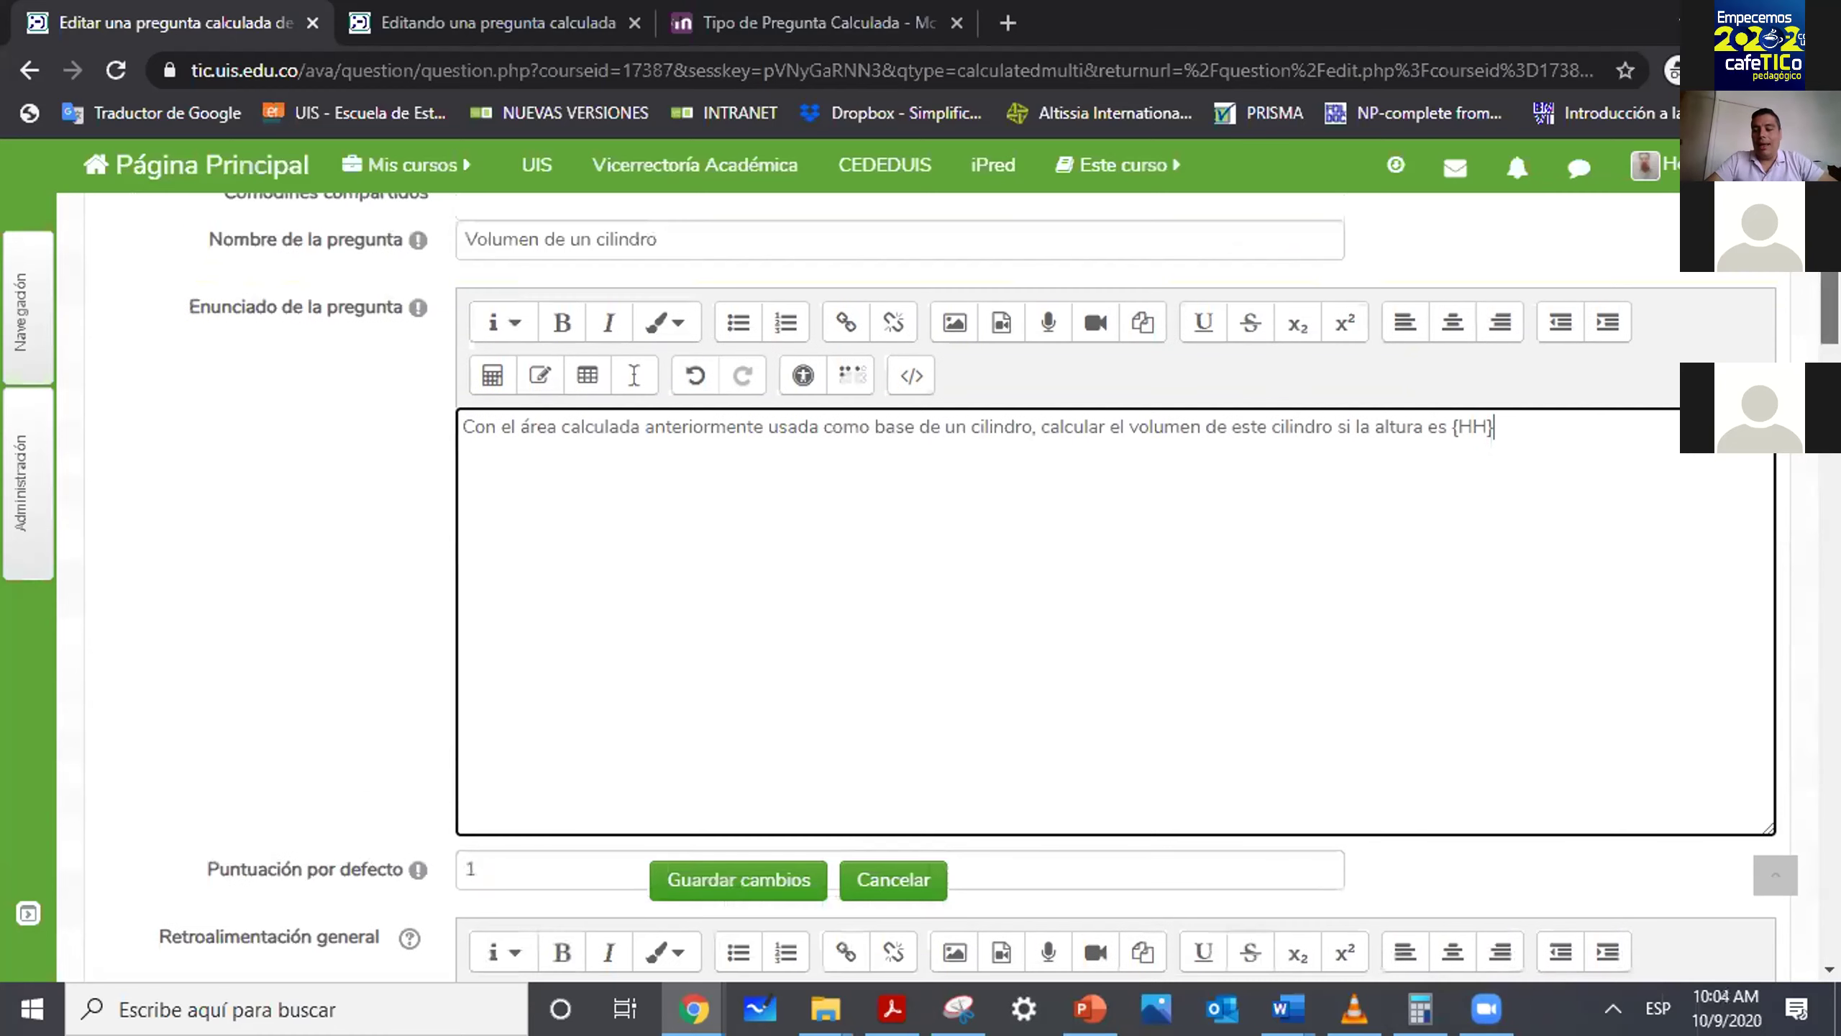
scroll(1432, 383, "down", 1)
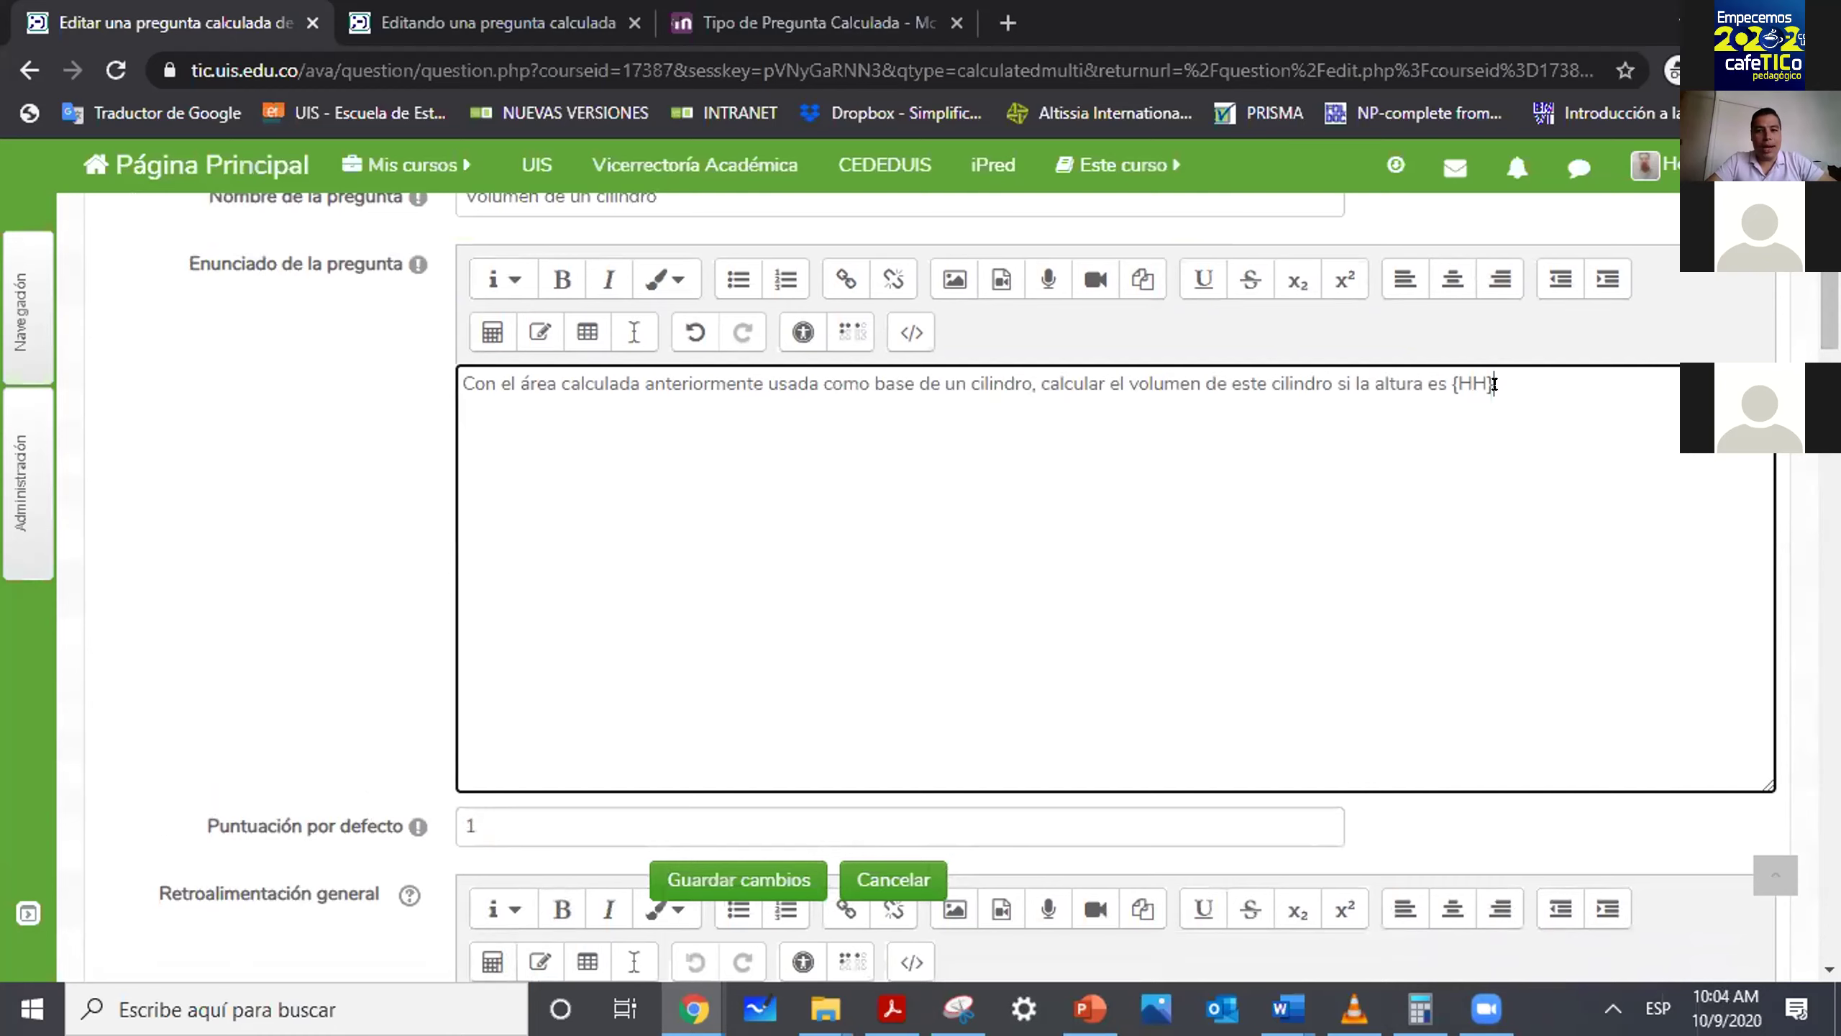
Examine the single-or-multiple answer options and the choice numbering styles, choosing "Sólo una respuesta" and "a., b., c., ...".
scroll(1495, 383, "down", 5)
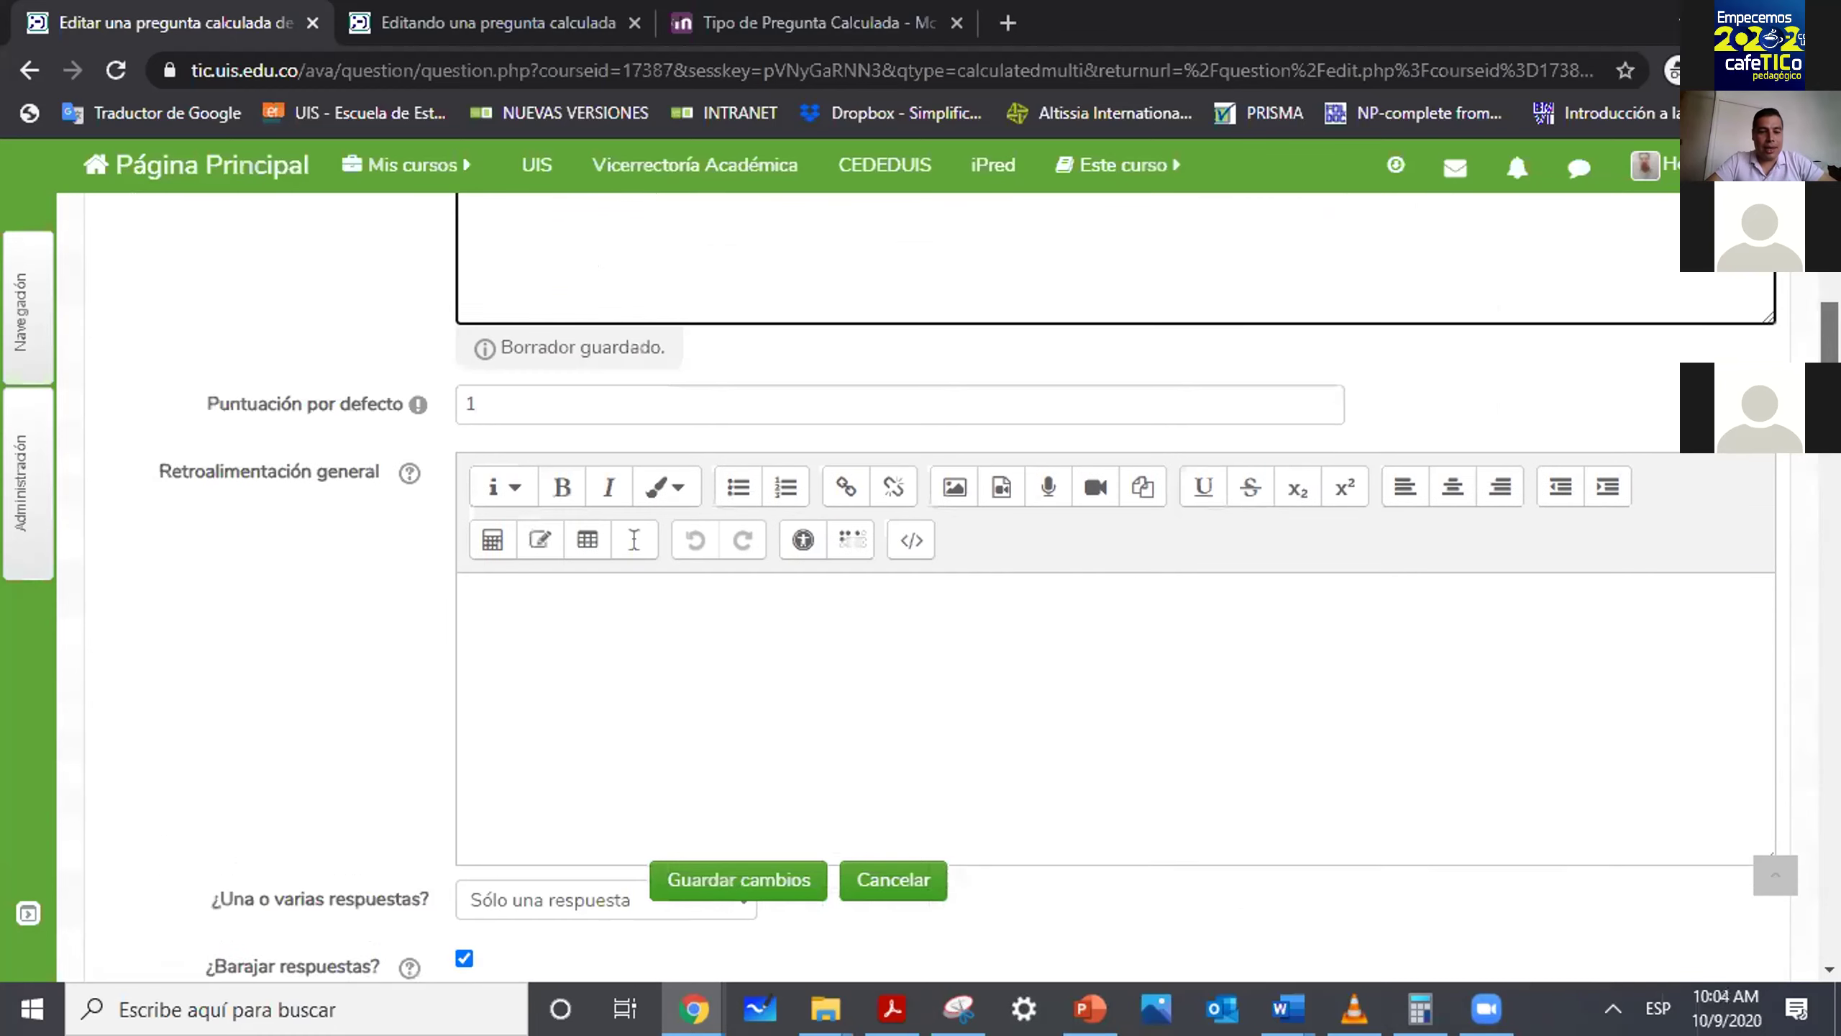
scroll(789, 419, "down", 5)
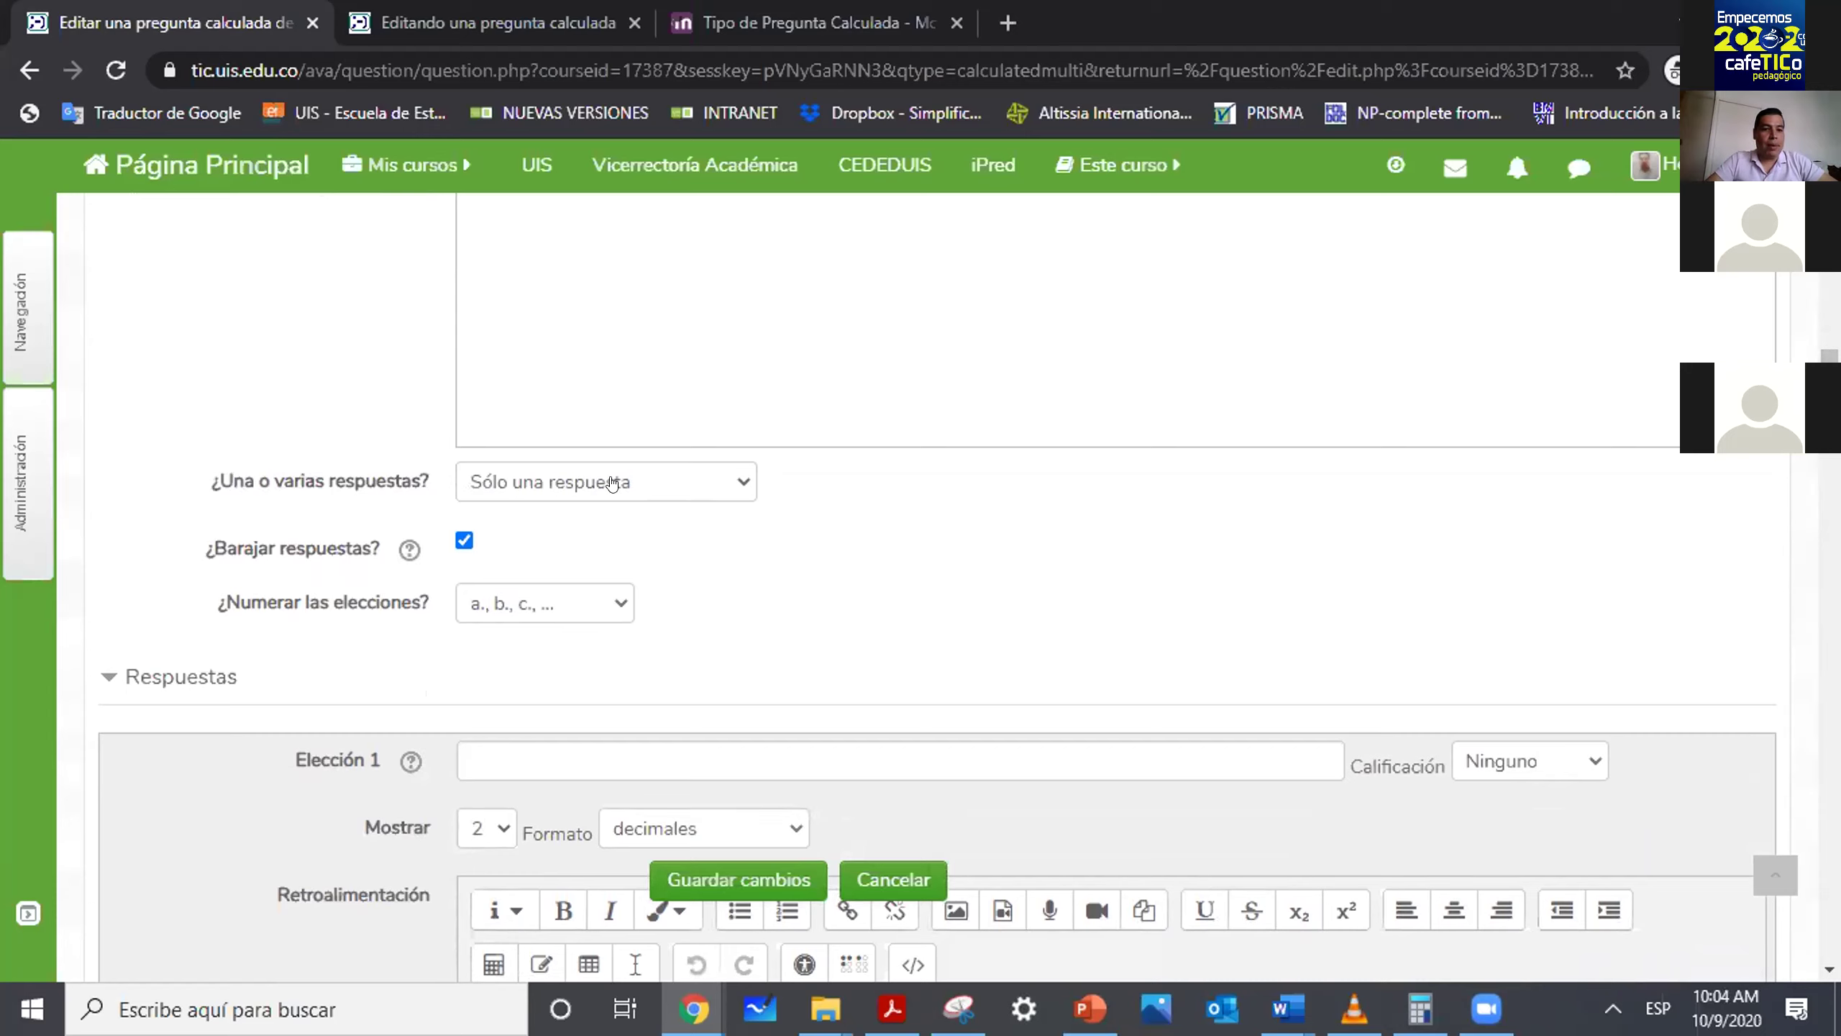
left_click(653, 481)
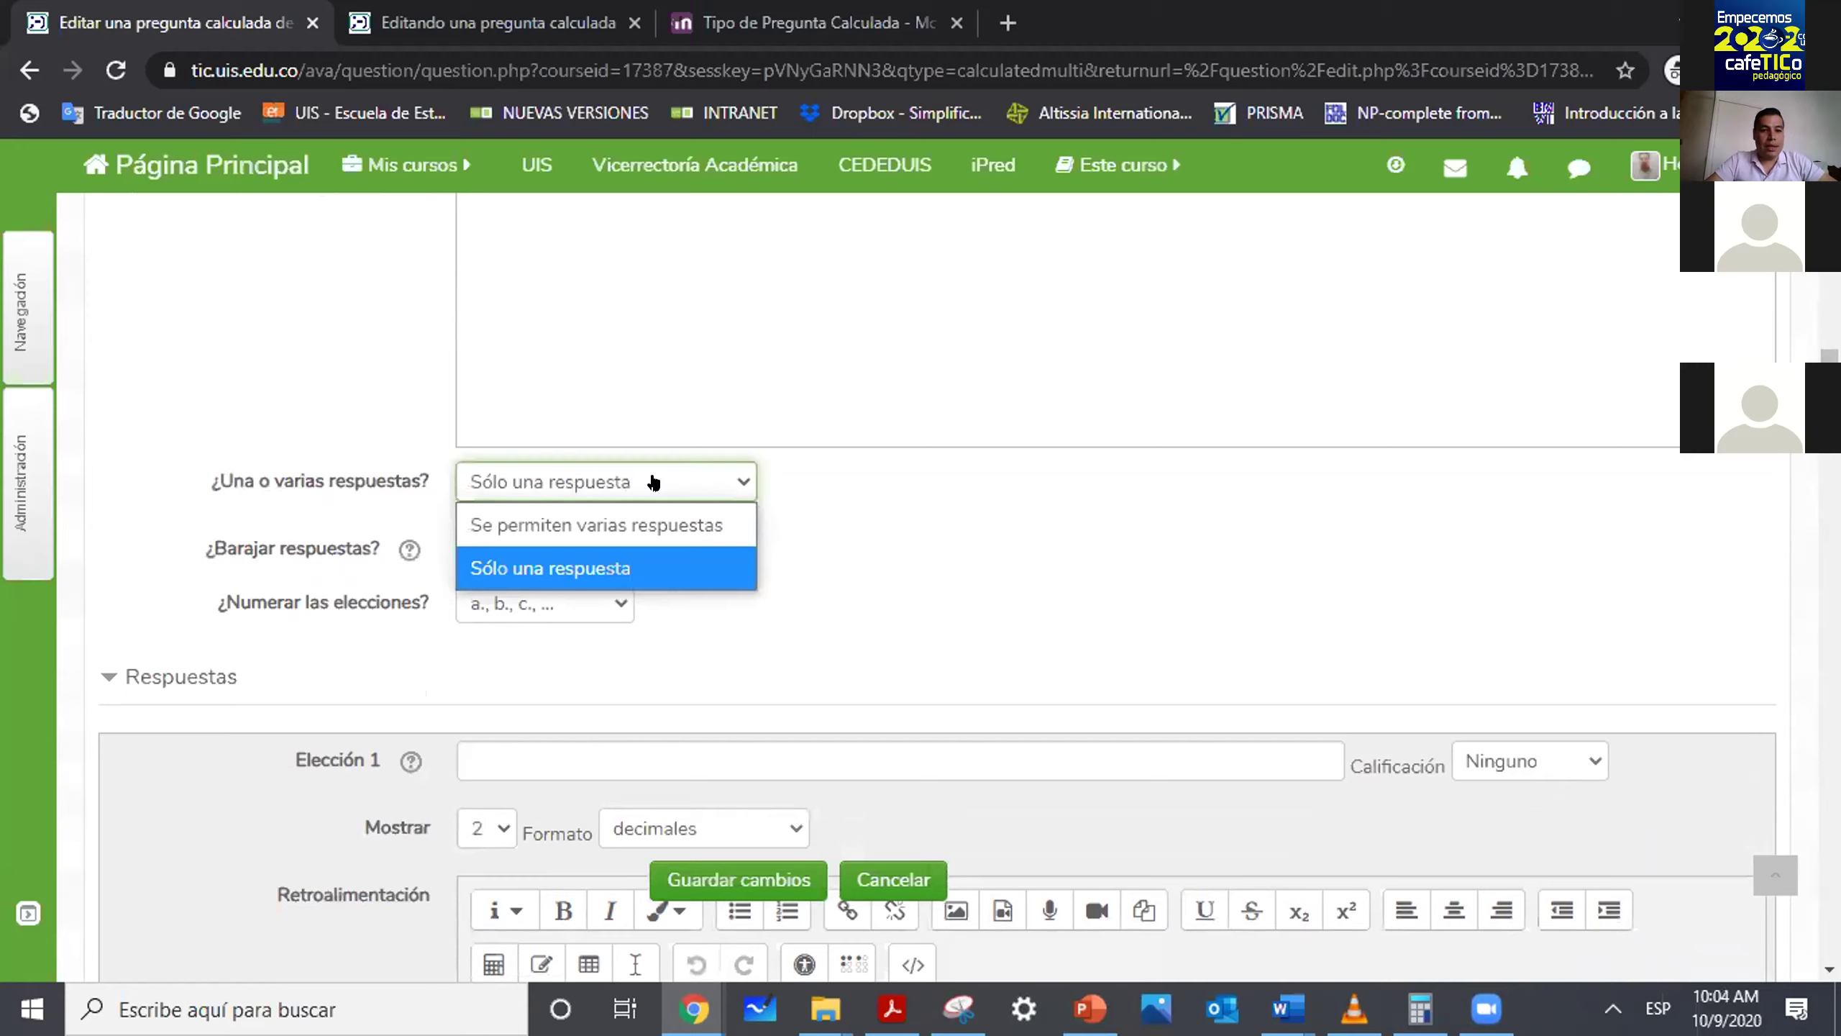
left_click(571, 491)
left_click(183, 382)
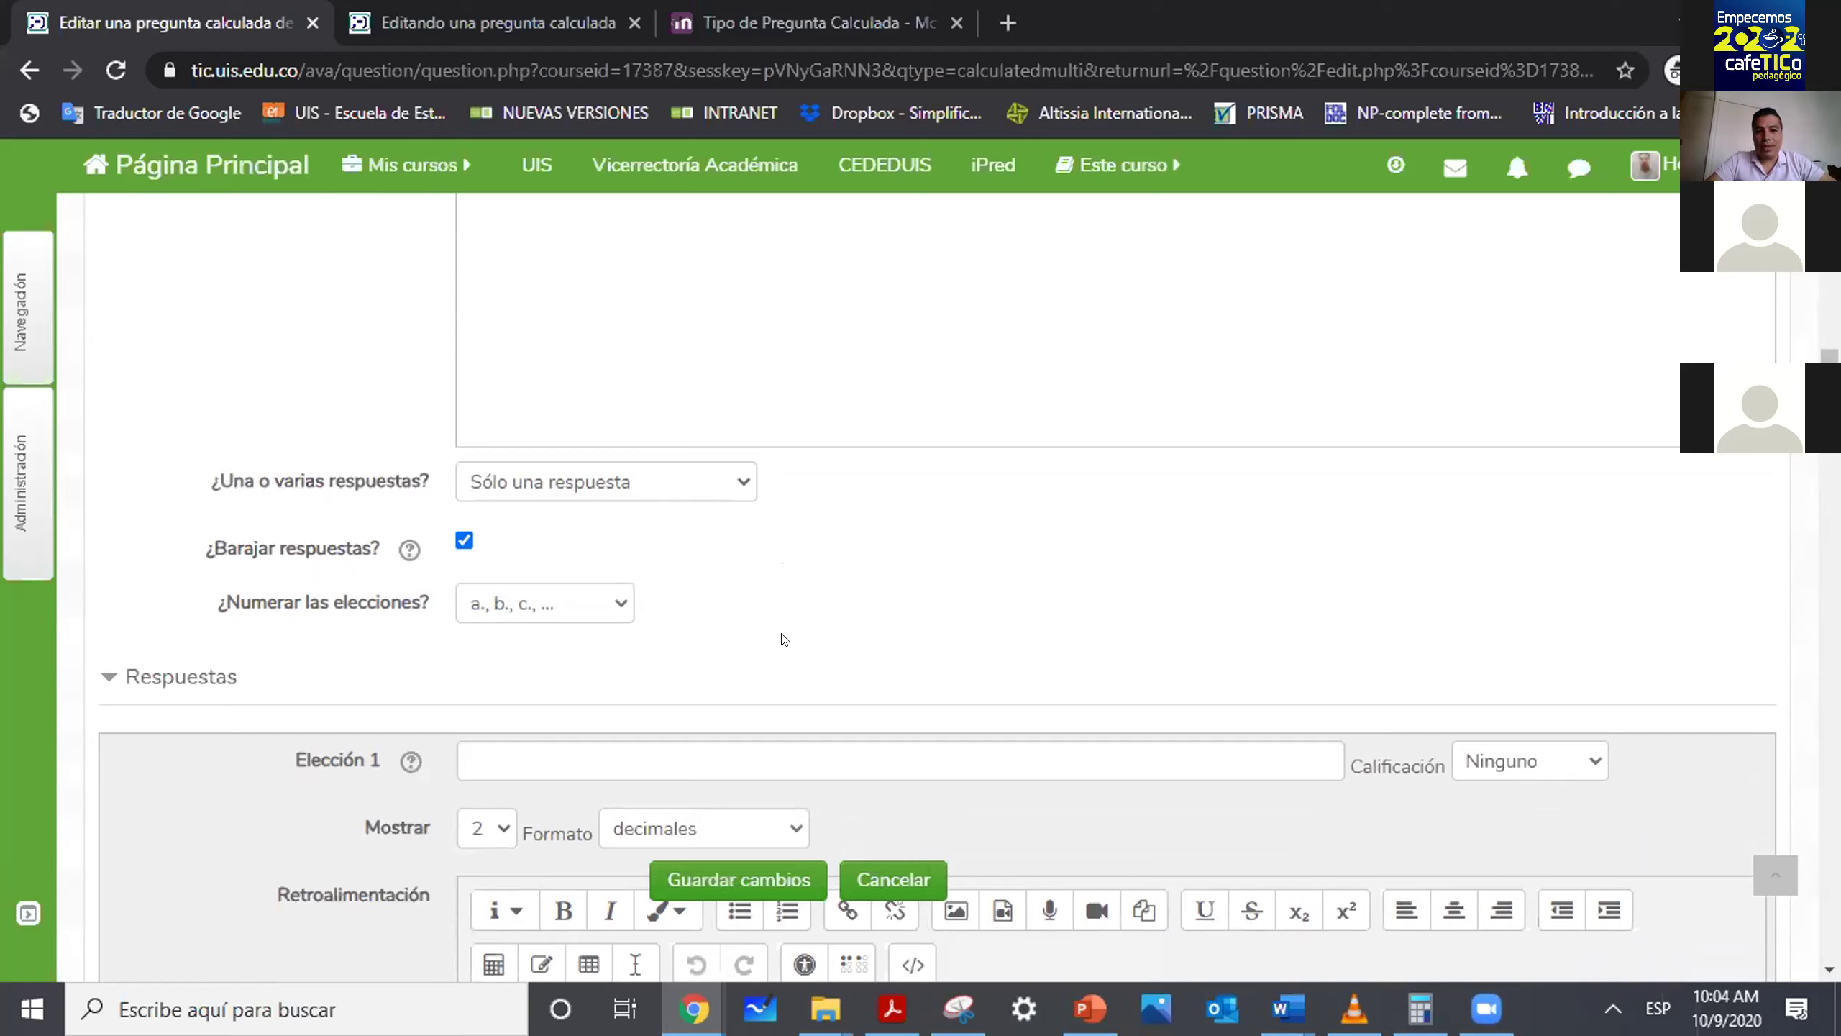
left_click(613, 599)
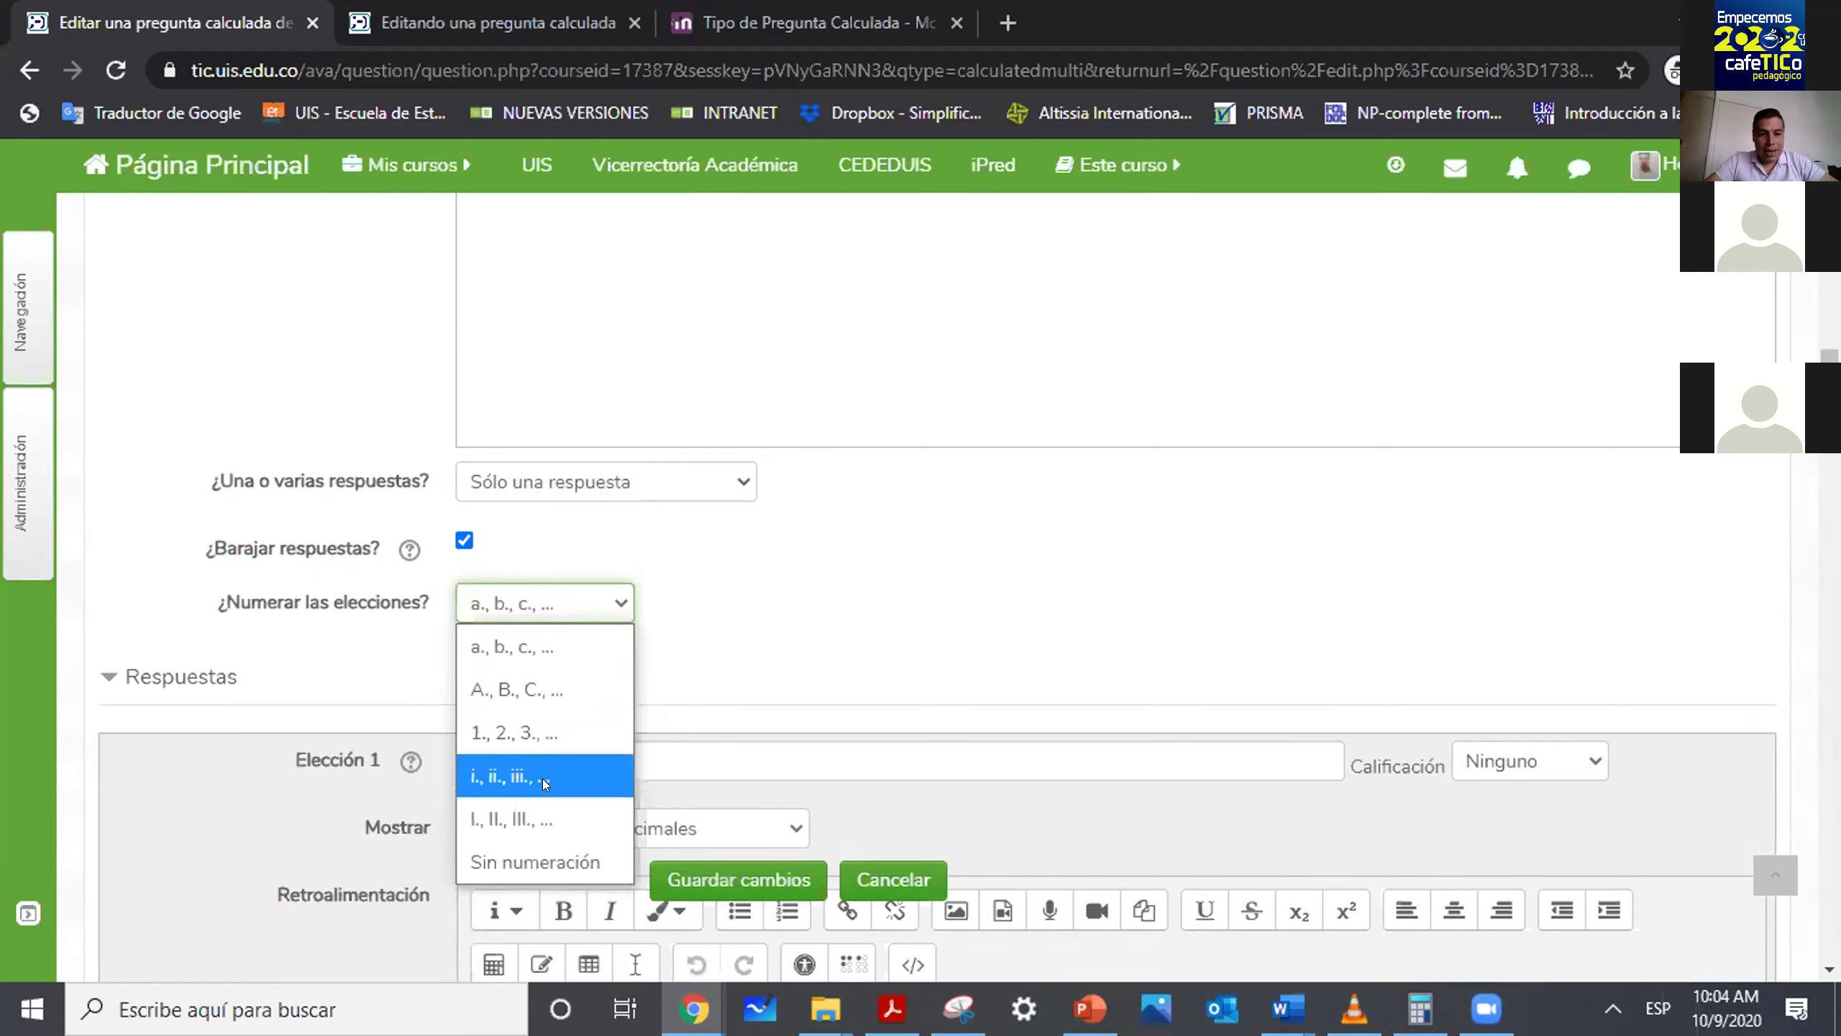
left_click(544, 652)
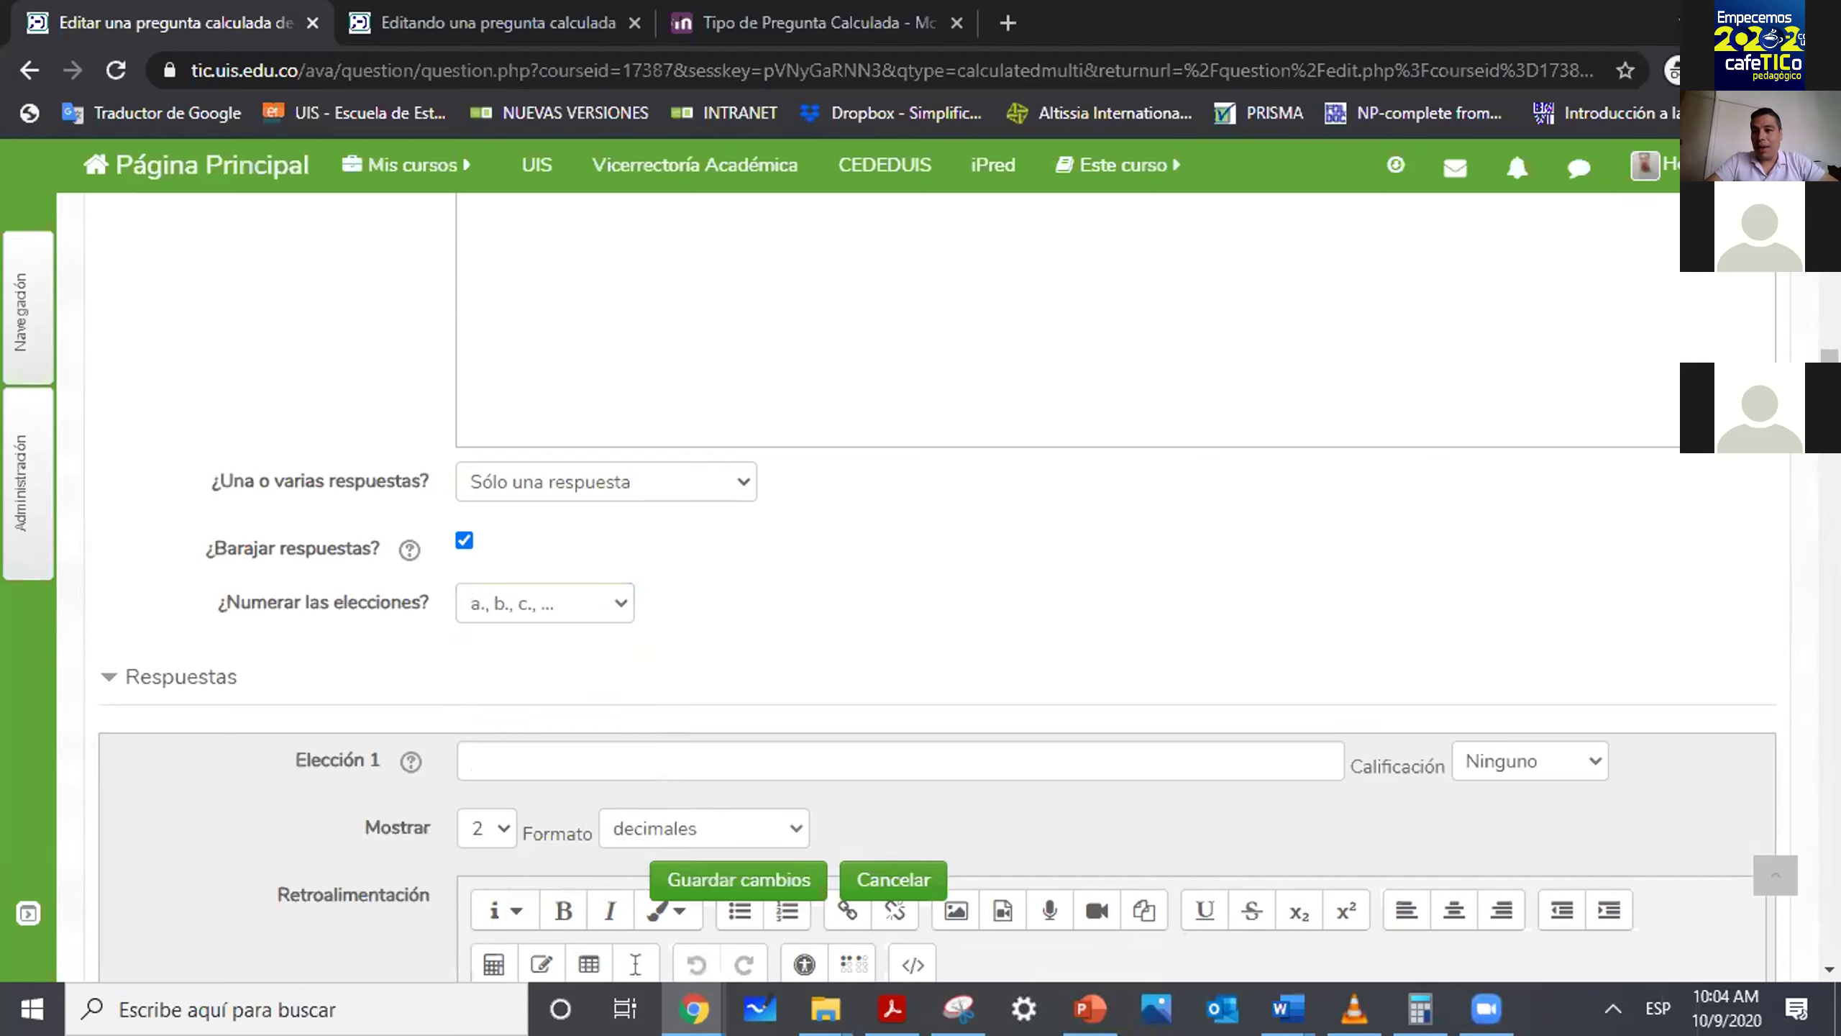
Begin the text of Elección 1 with "Vcil= " followed by an empty pair of curly braces.
scroll(633, 526, "down", 3)
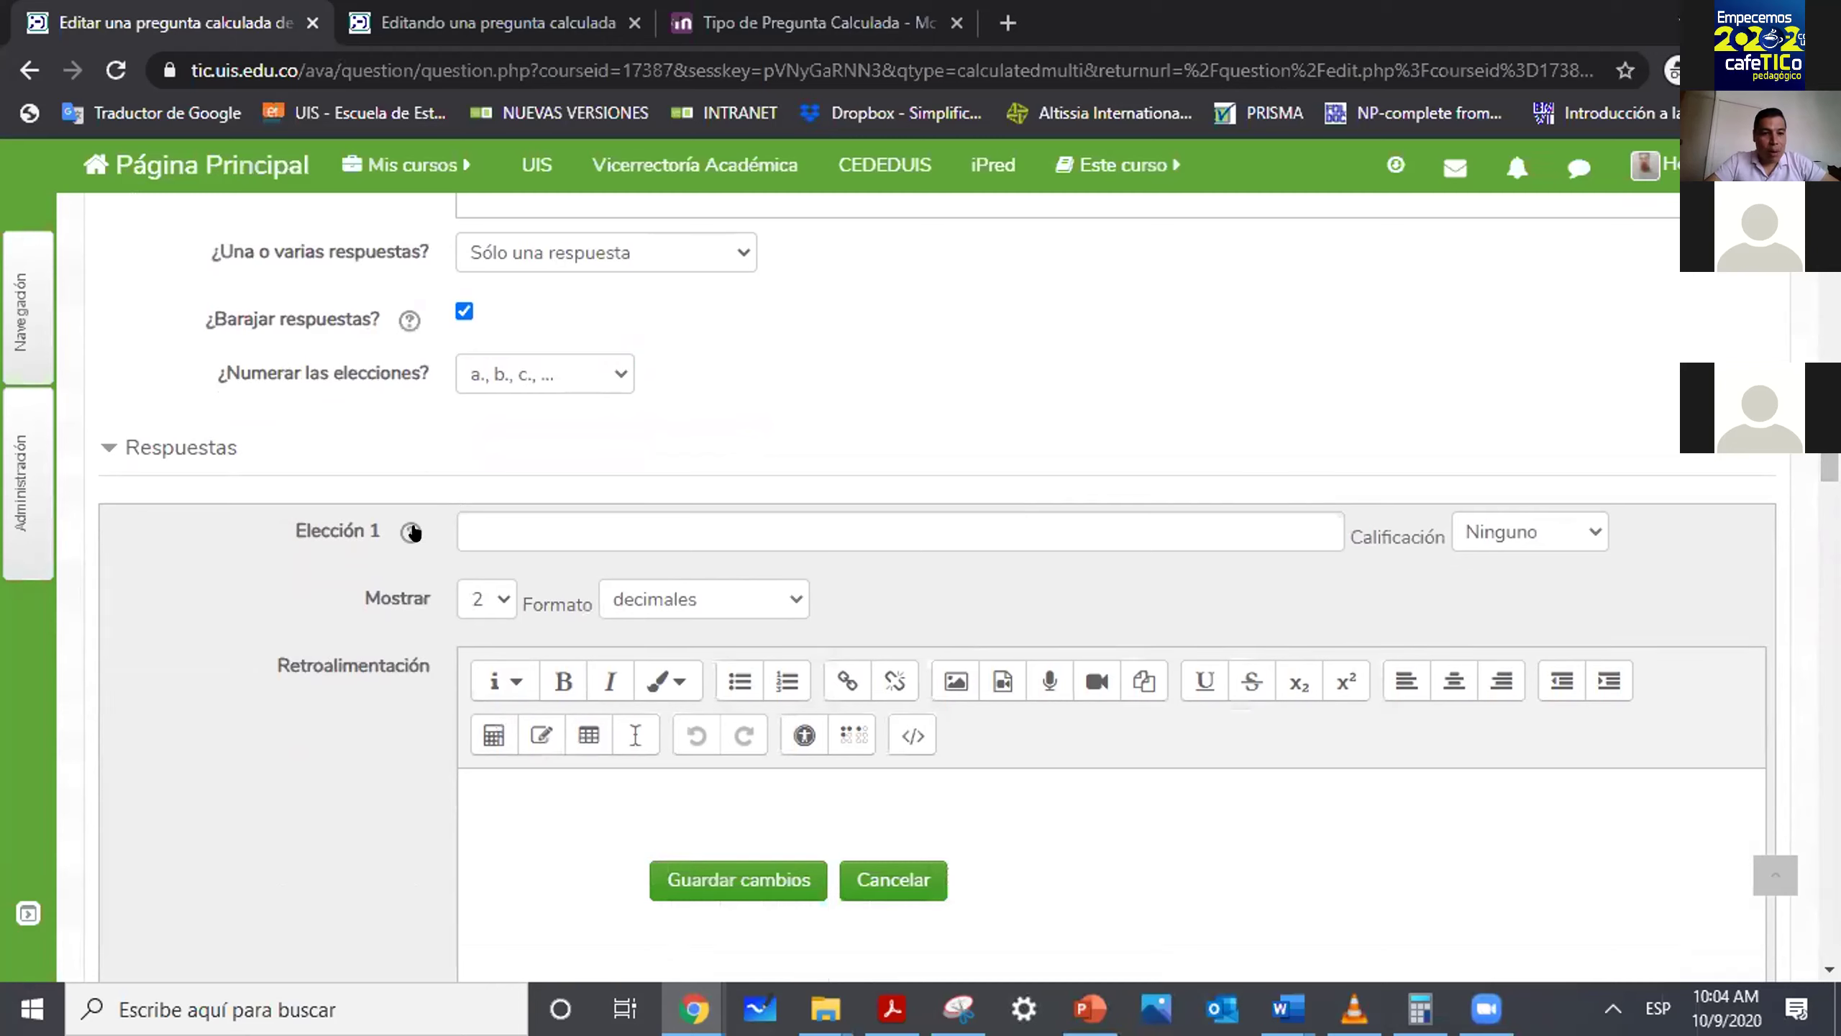
left_click(481, 524)
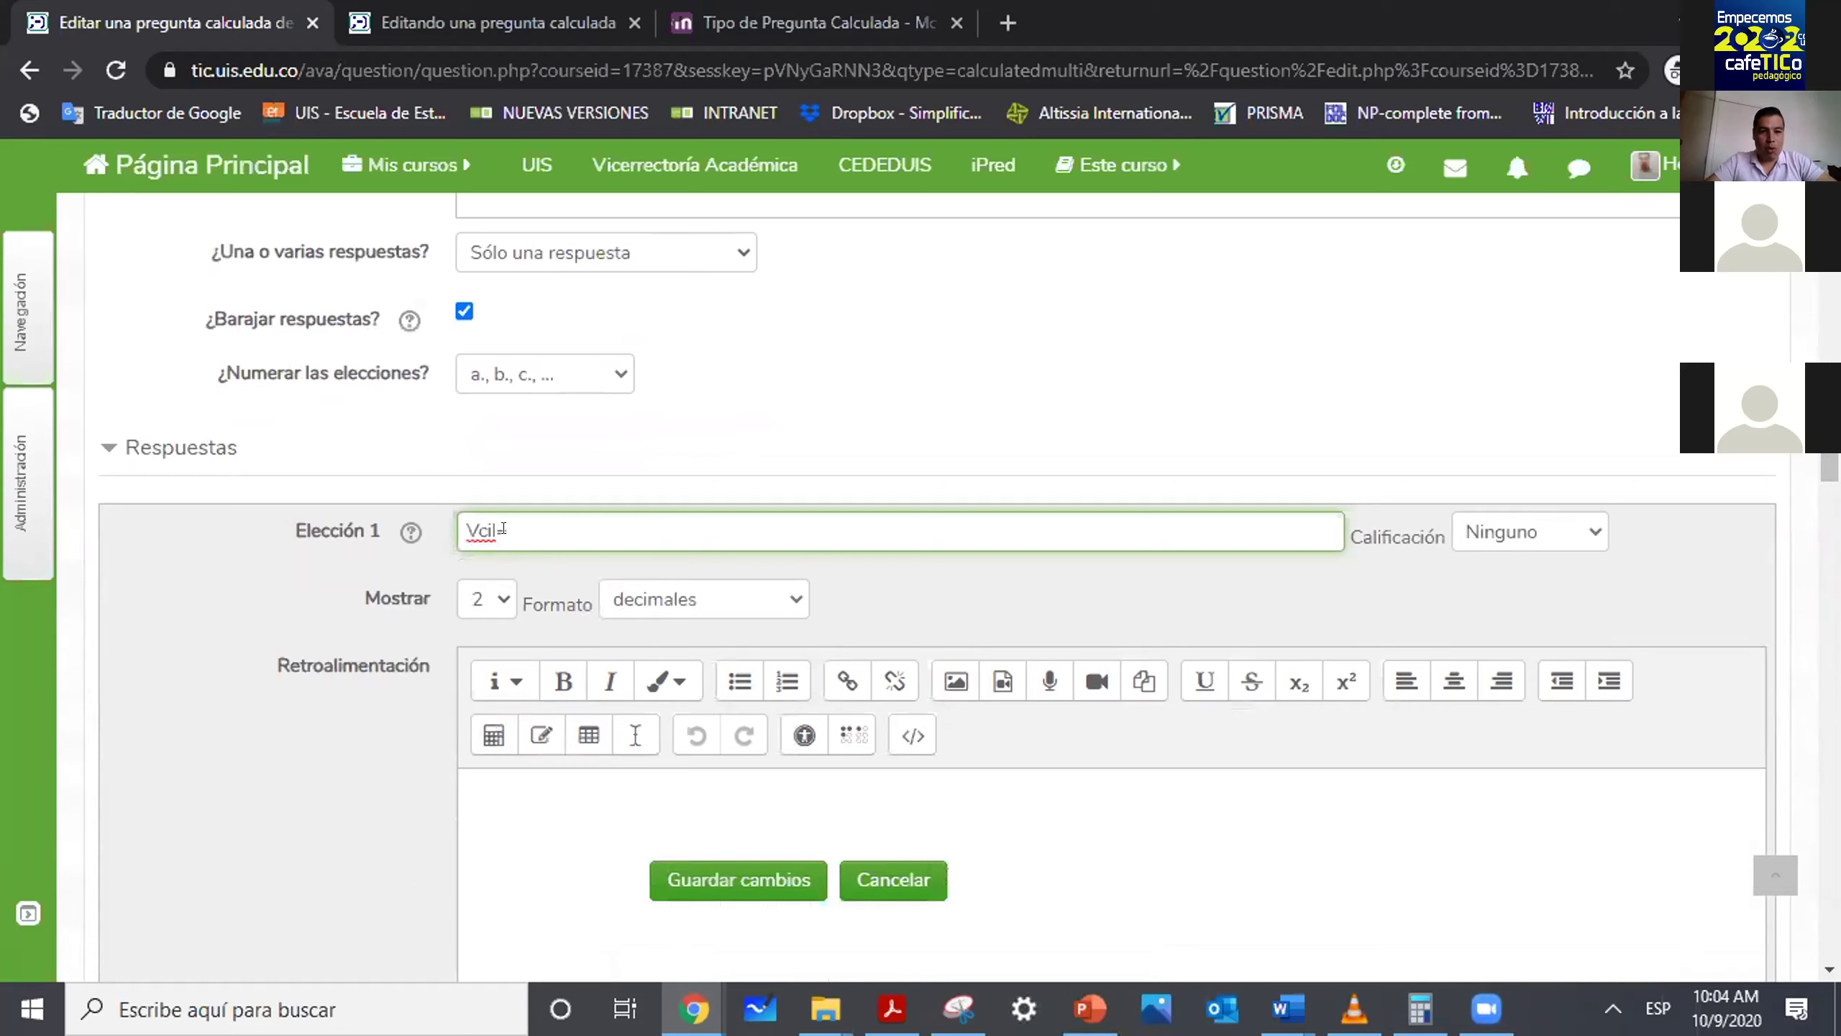
left_click_drag(531, 526, 421, 531)
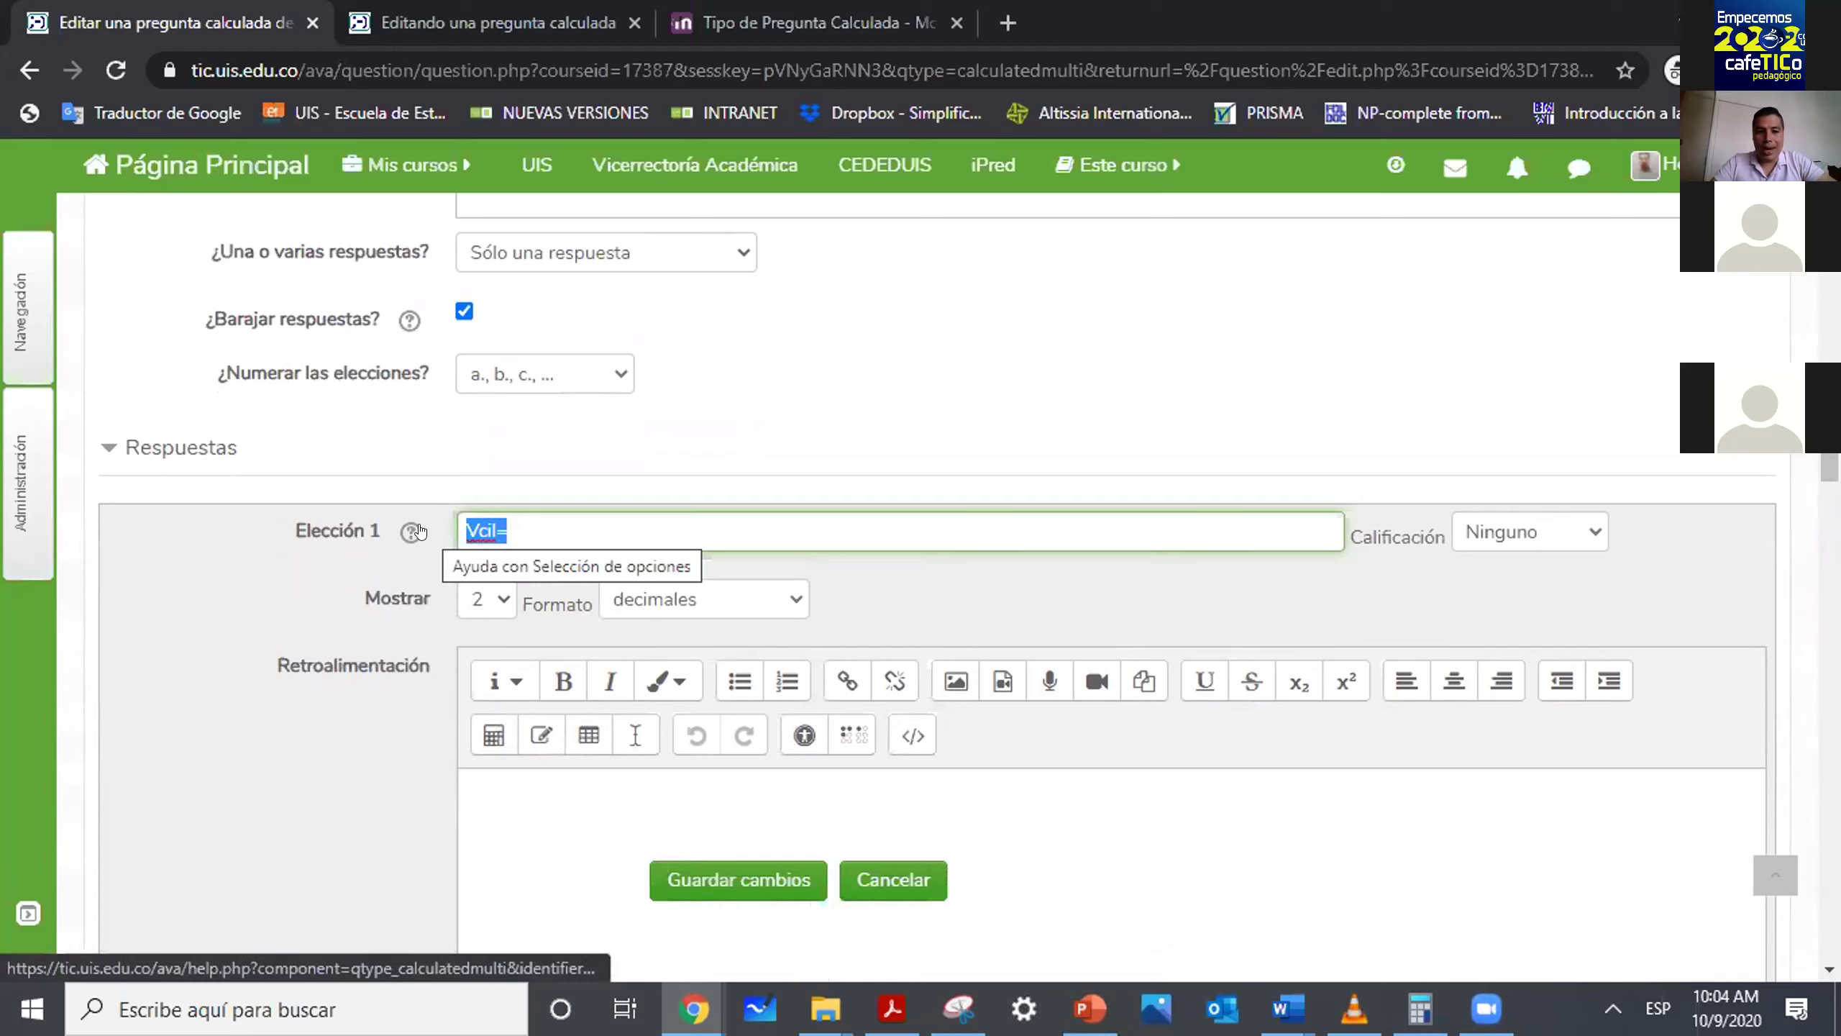
left_click(588, 515)
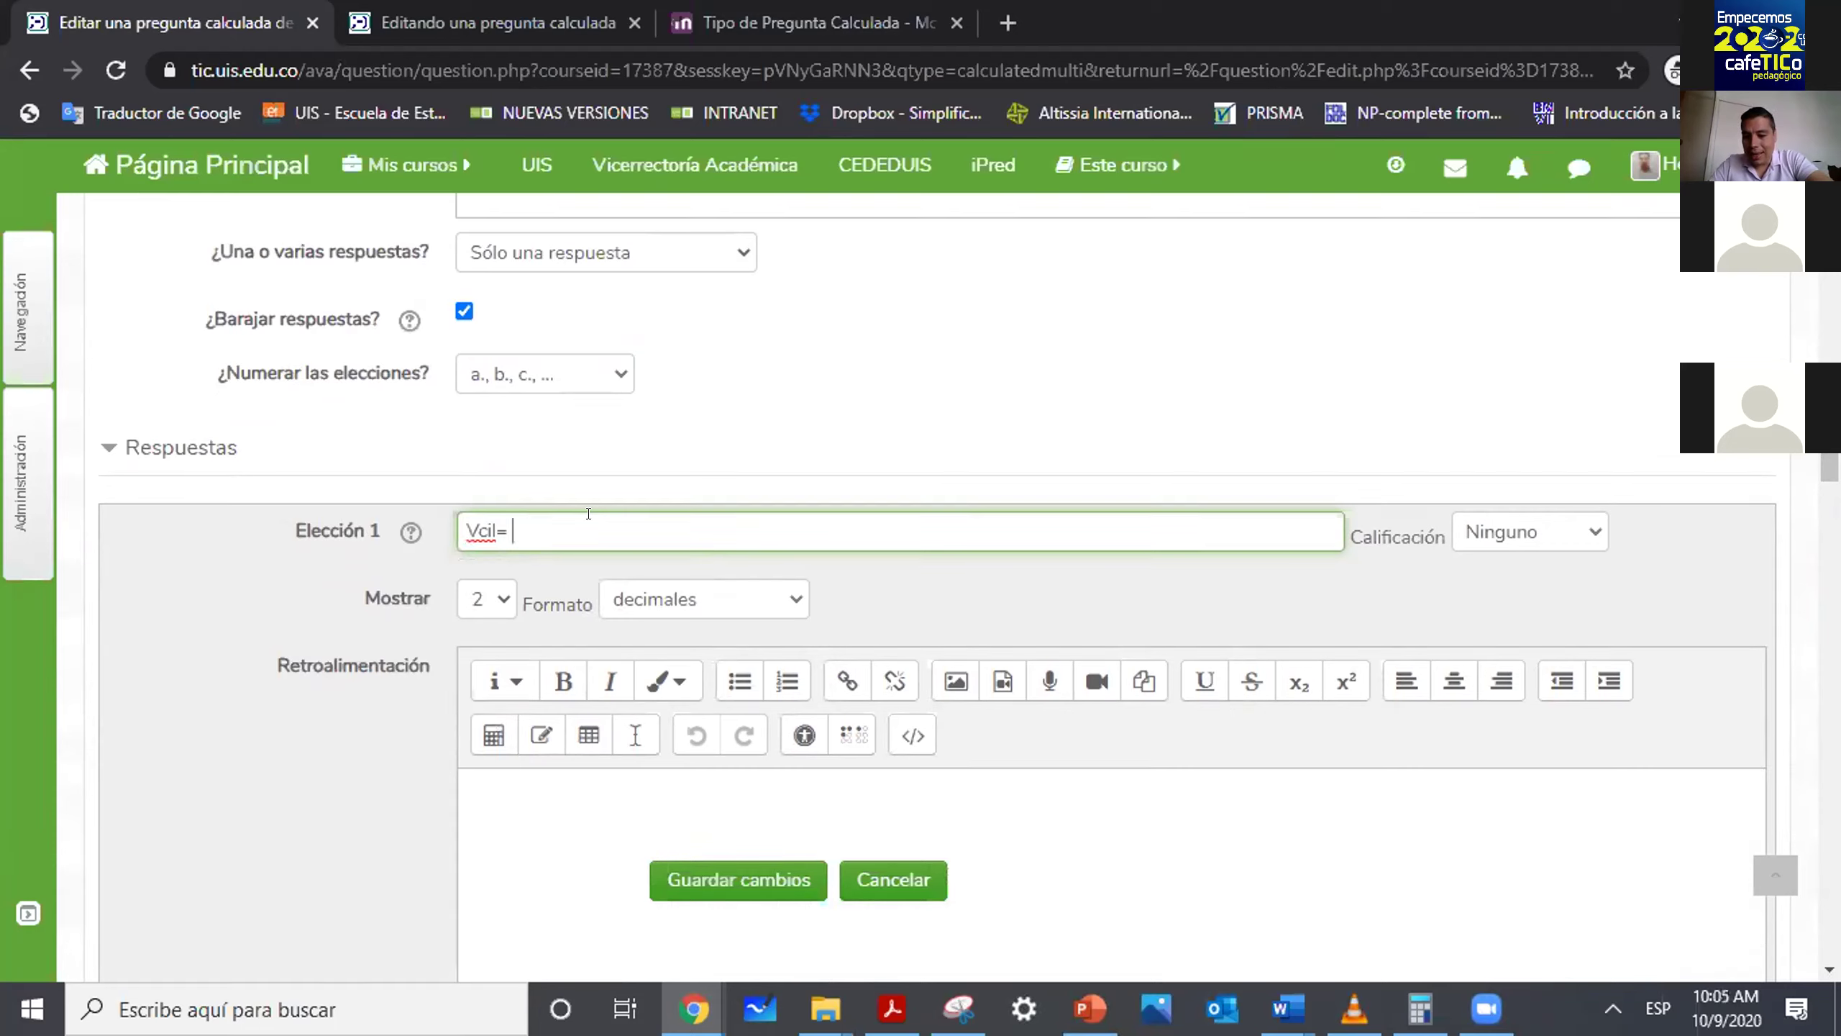
type("[]")
type(" {}")
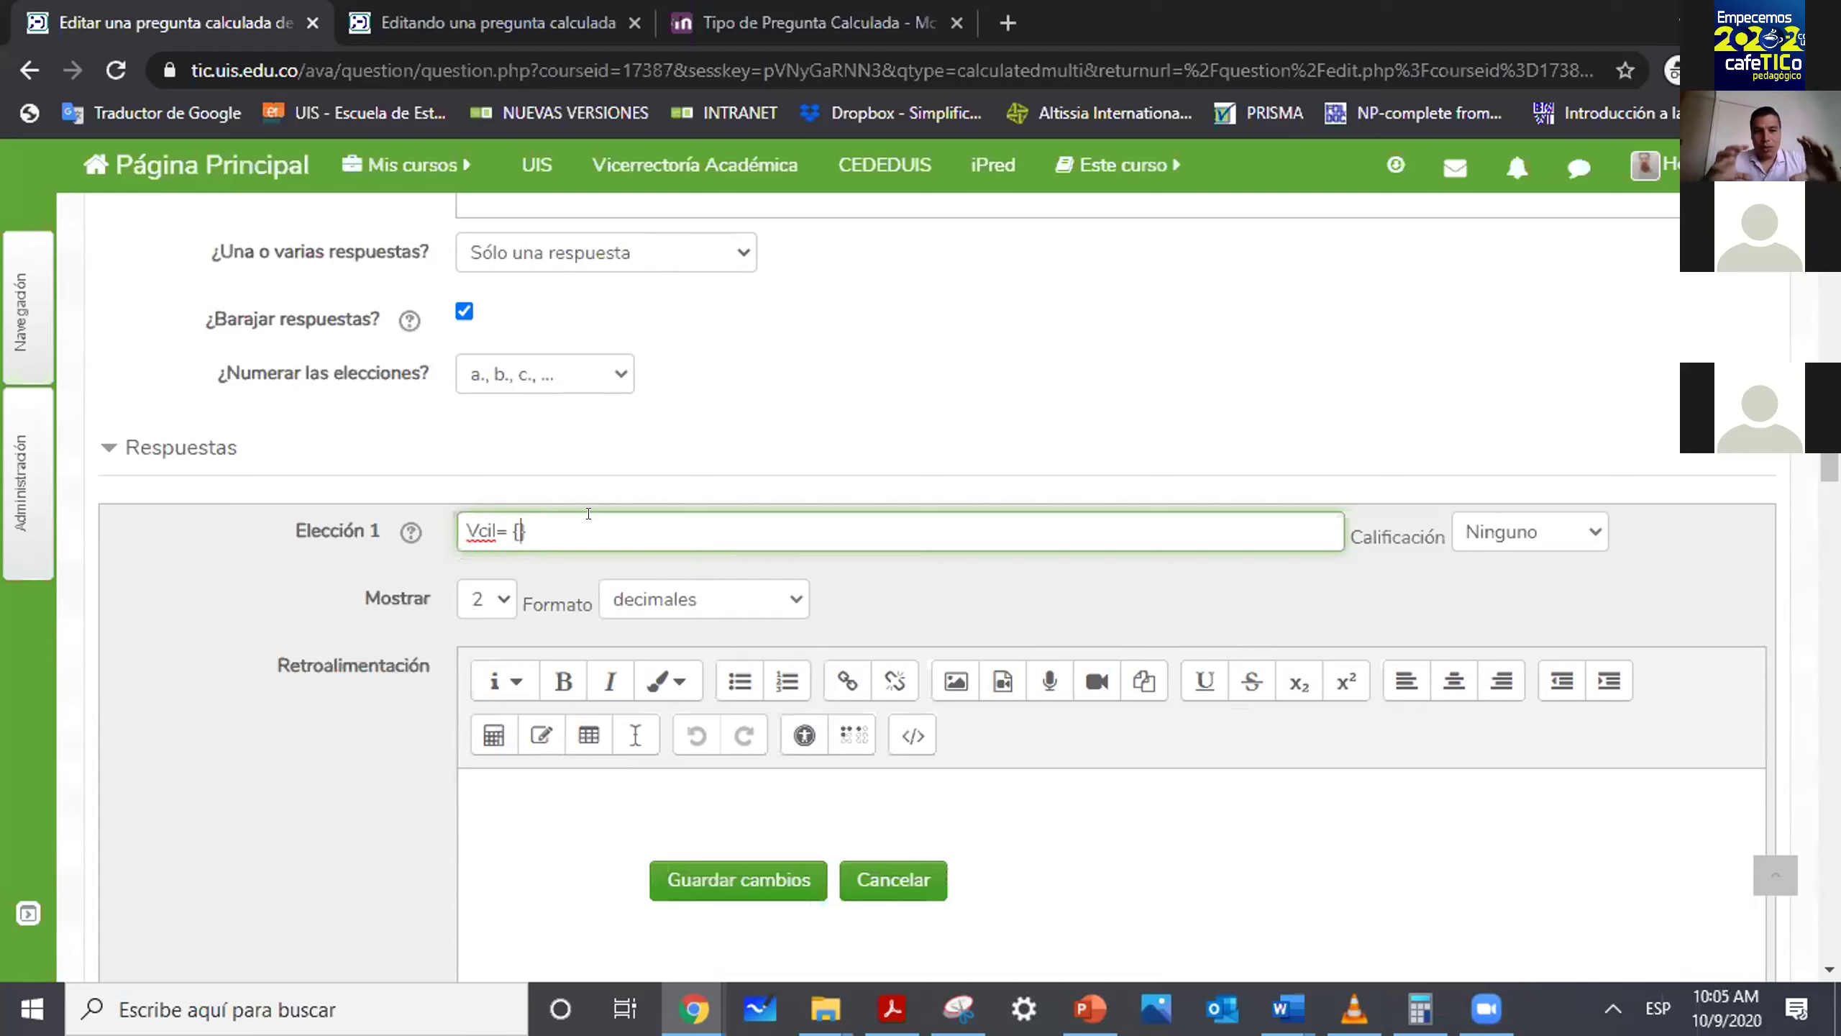
Leave the existing calculated question's editor without saving and go back to the Examen Final (Primera Parte) preview.
left_click(451, 8)
left_click(28, 69)
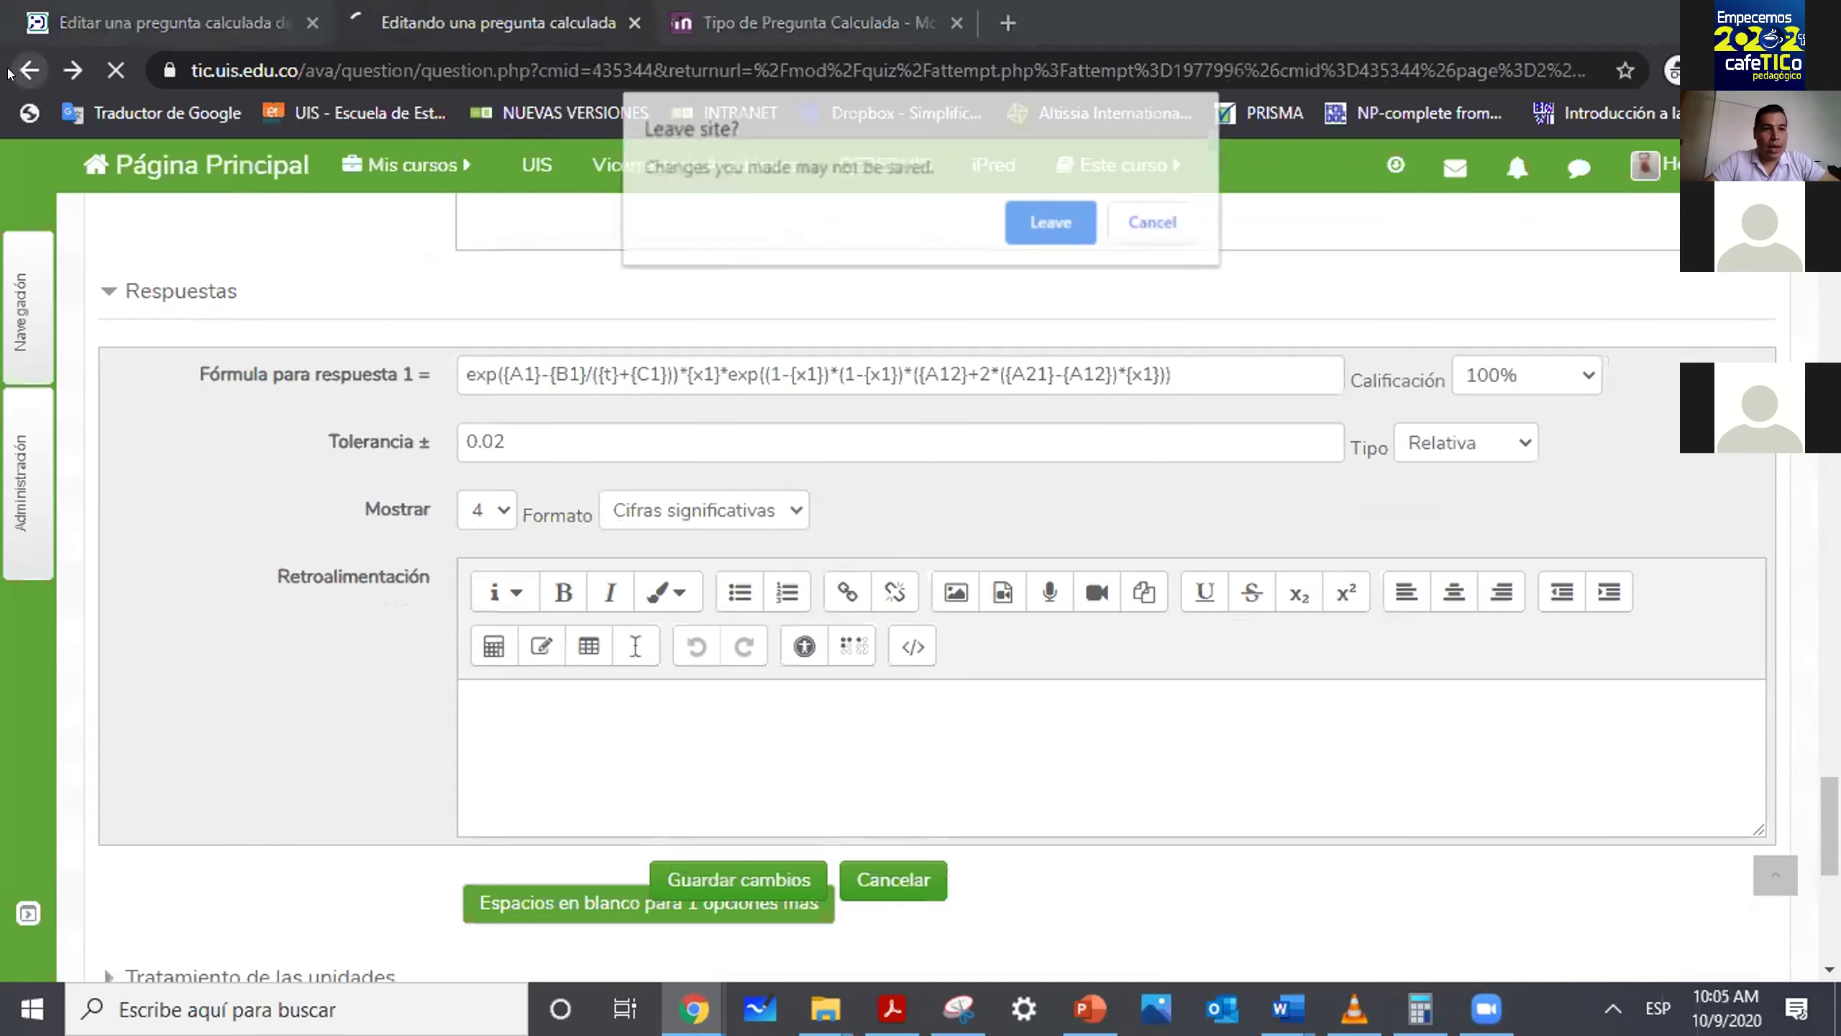
left_click(1086, 212)
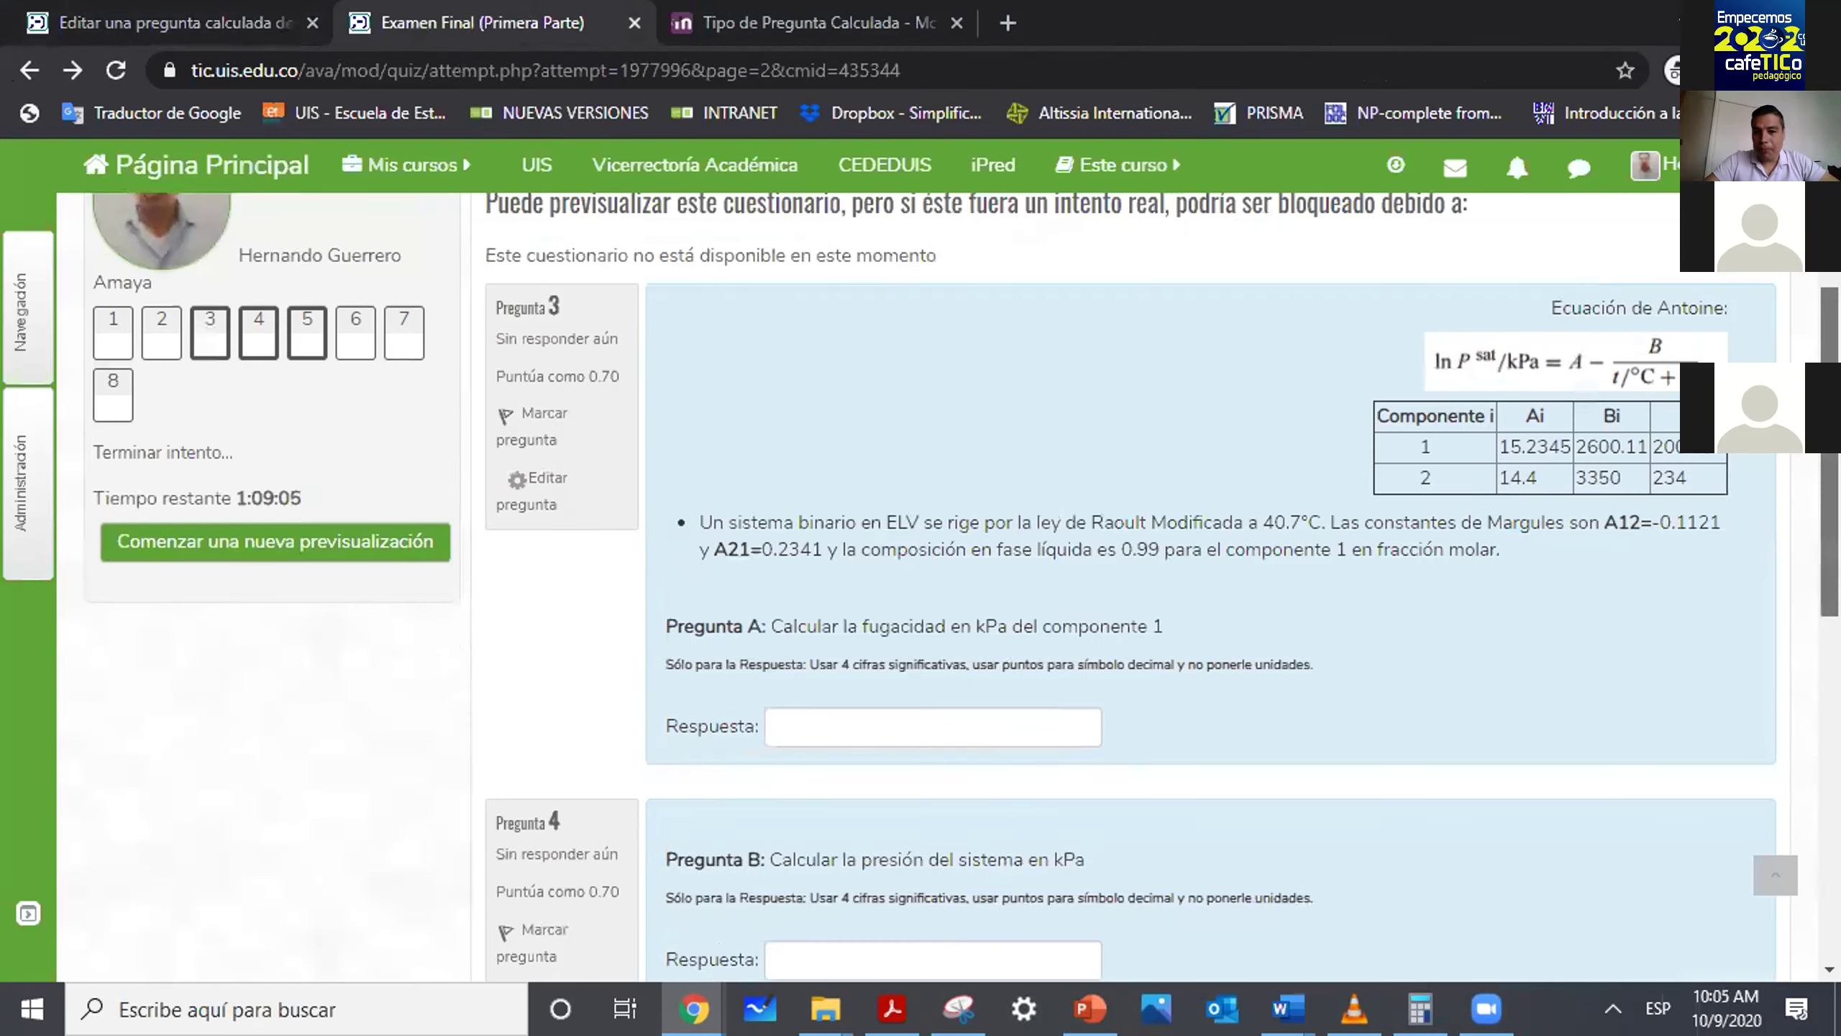
scroll(1794, 348, "up", 10)
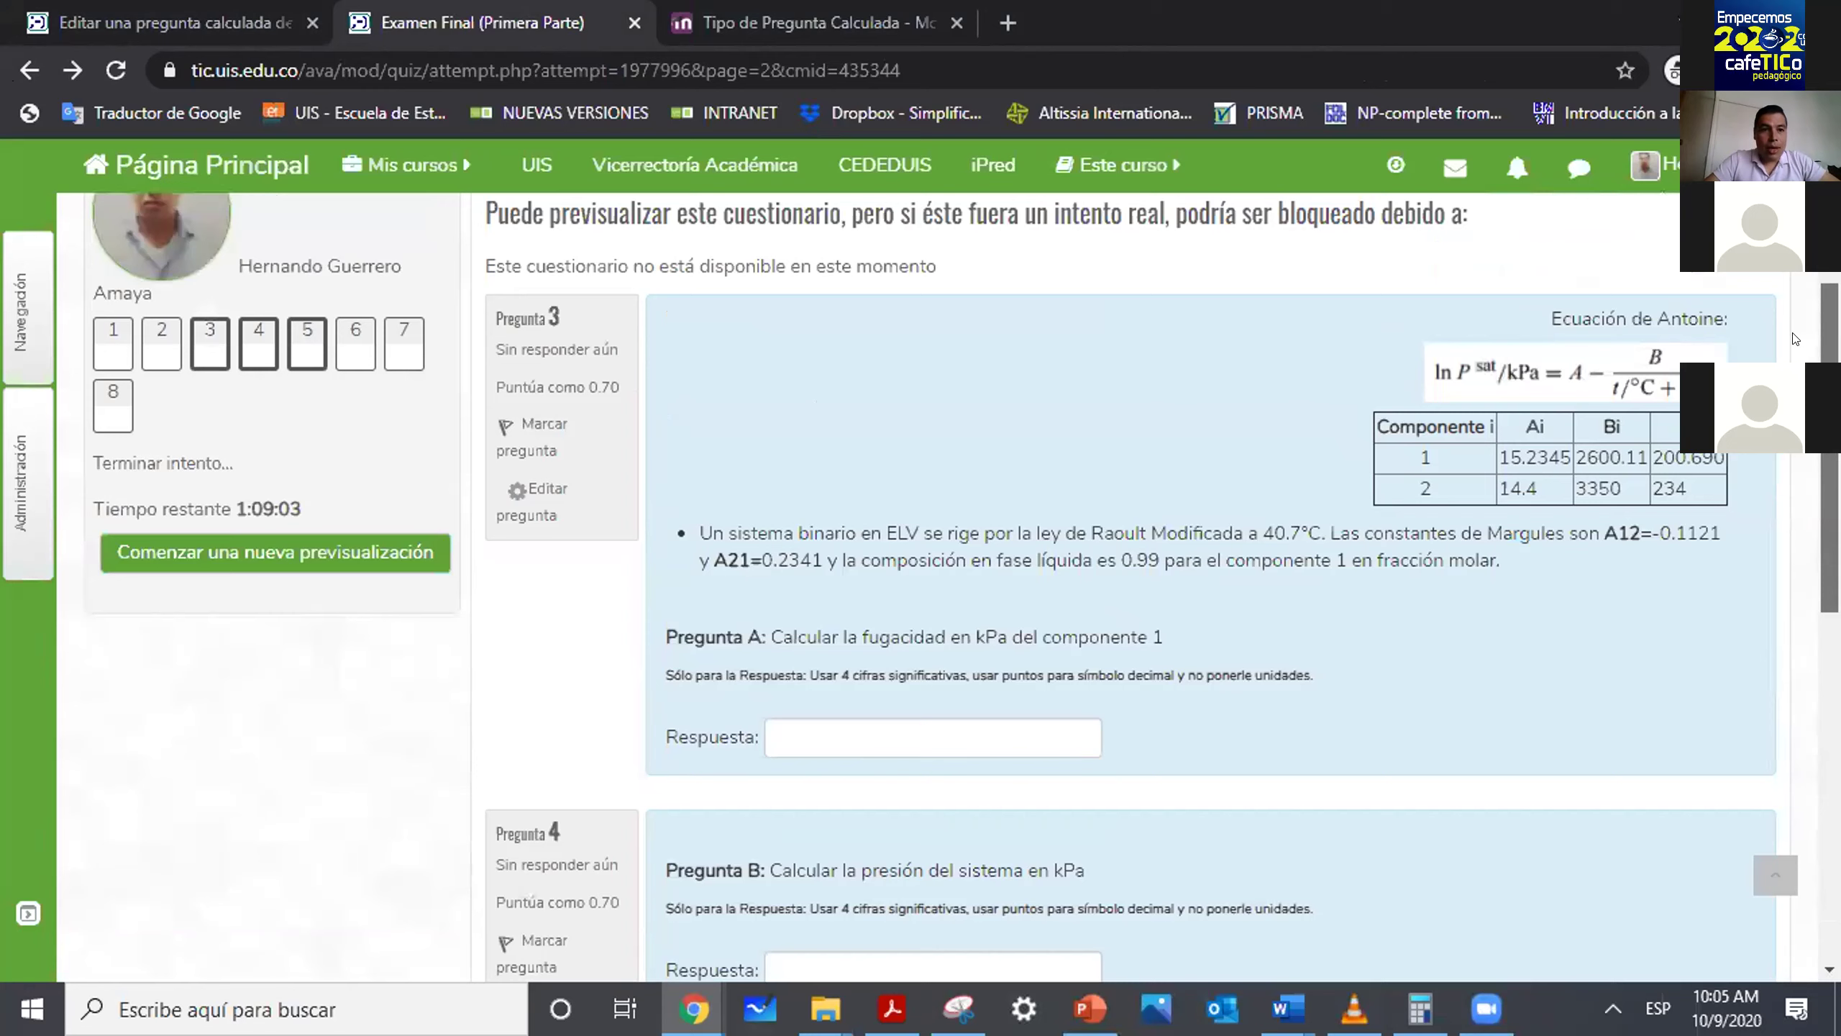
scroll(1795, 339, "up", 5)
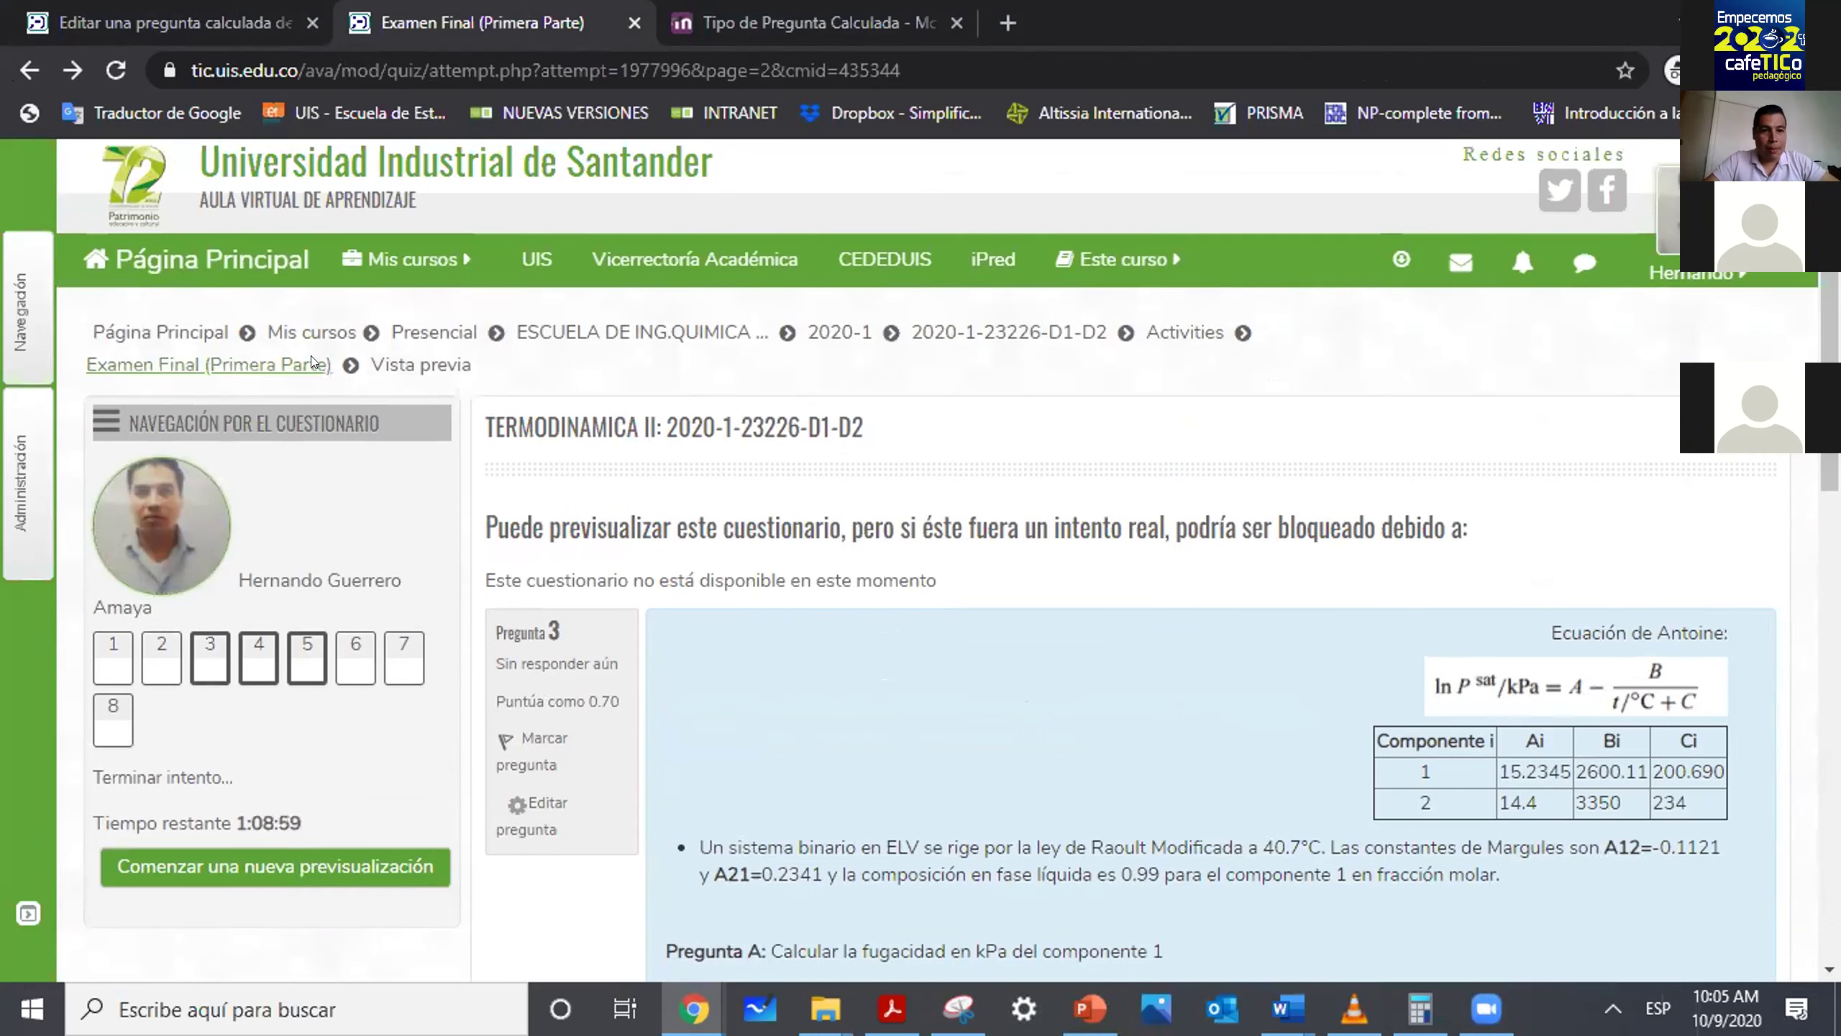
Open the Examen Final (Primera Parte) quiz page from the course's Activities section and look through its details.
left_click(1109, 336)
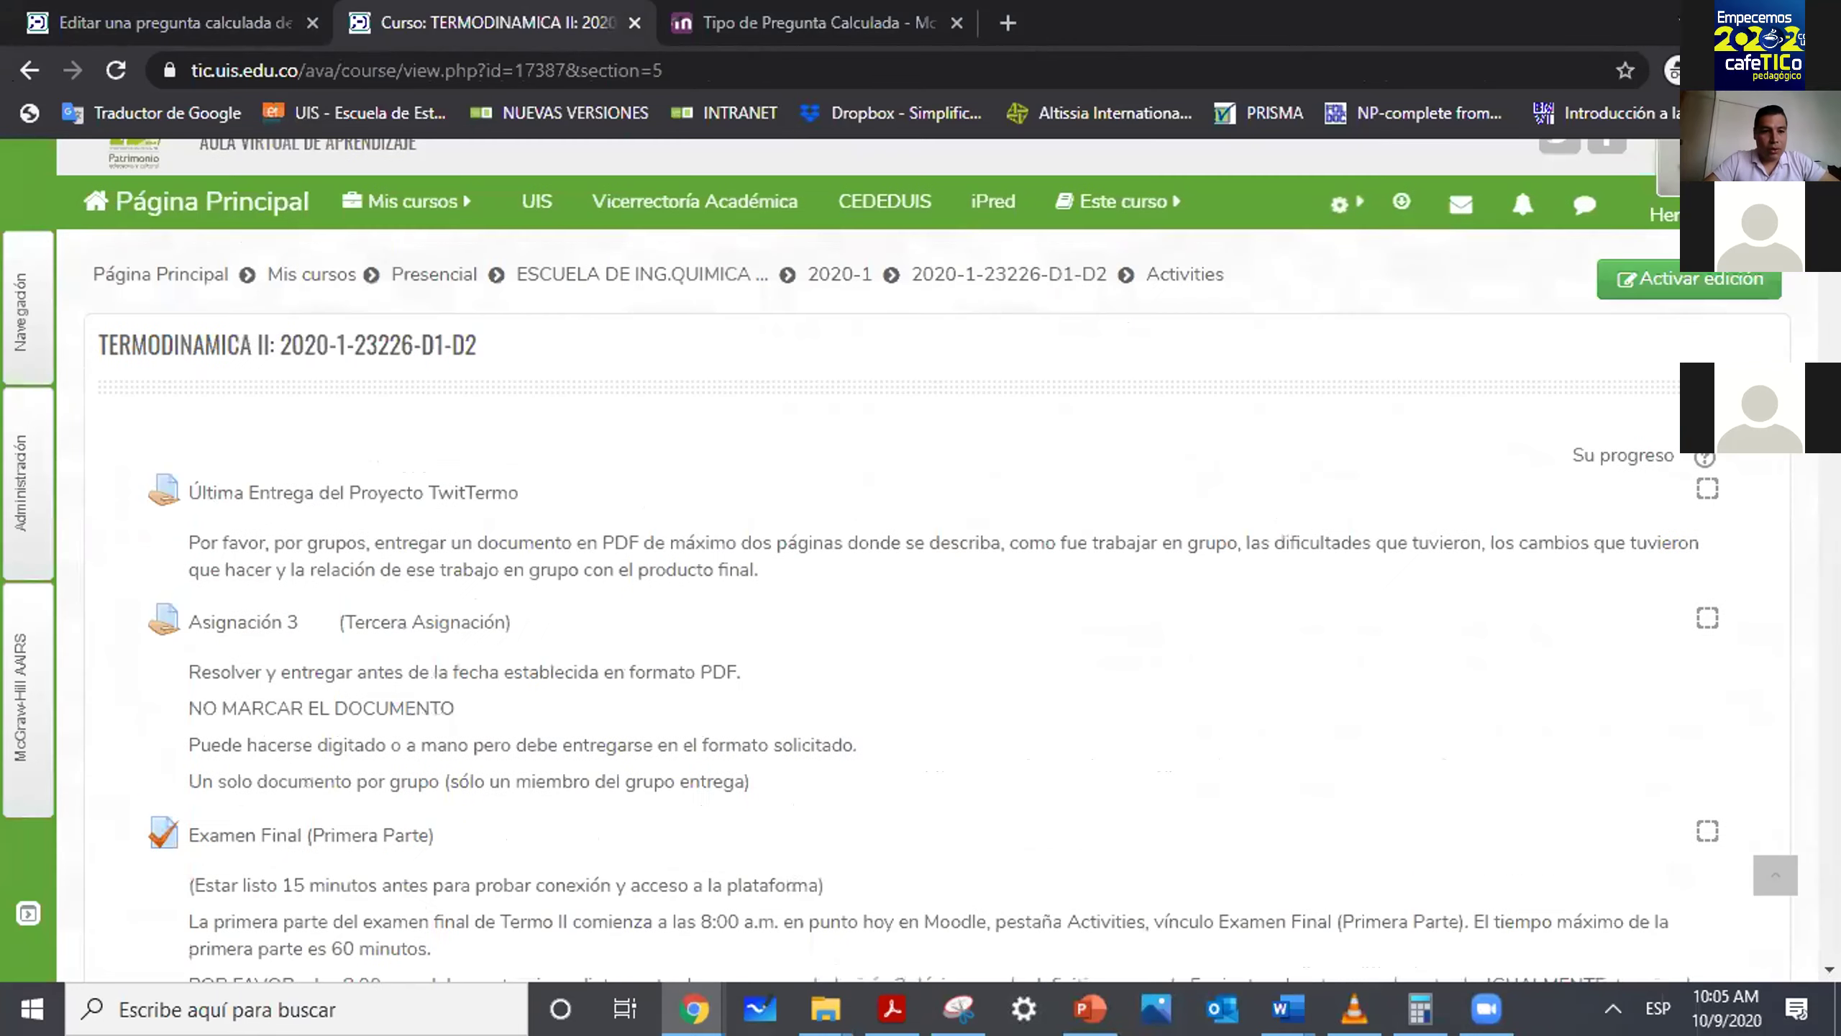
left_click(311, 698)
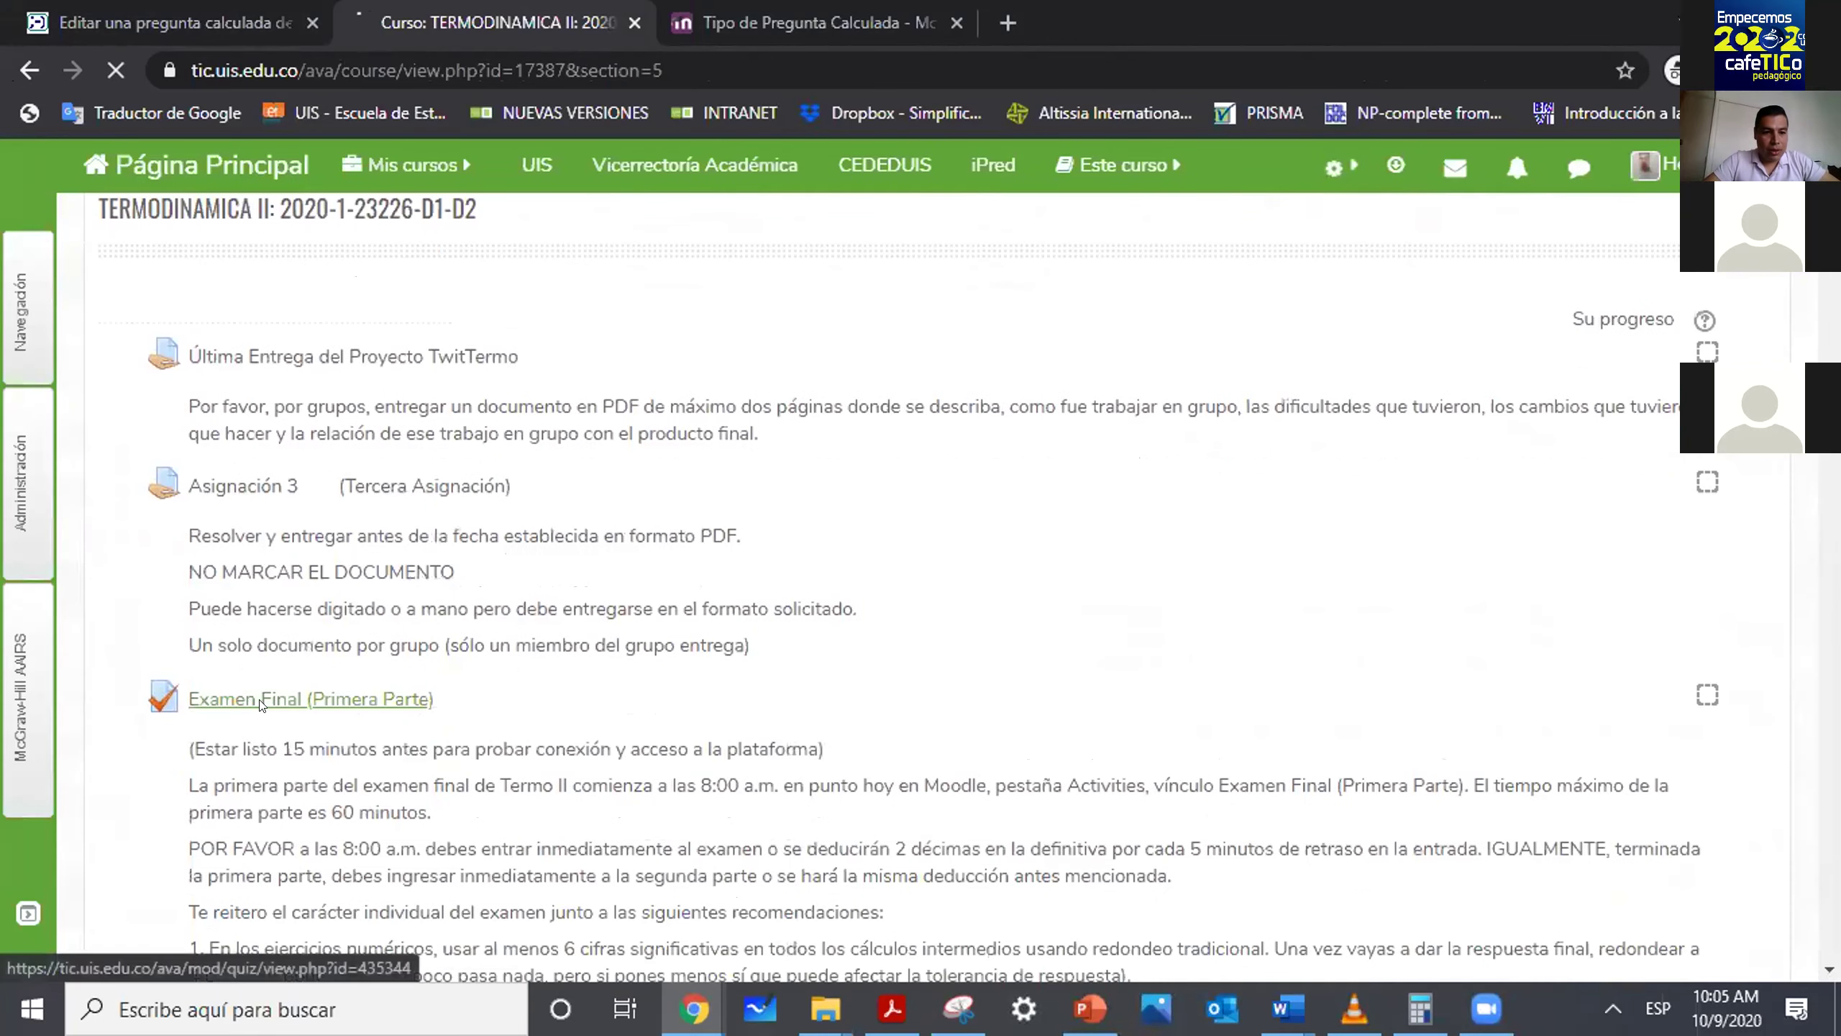
scroll(1453, 146, "down", 10)
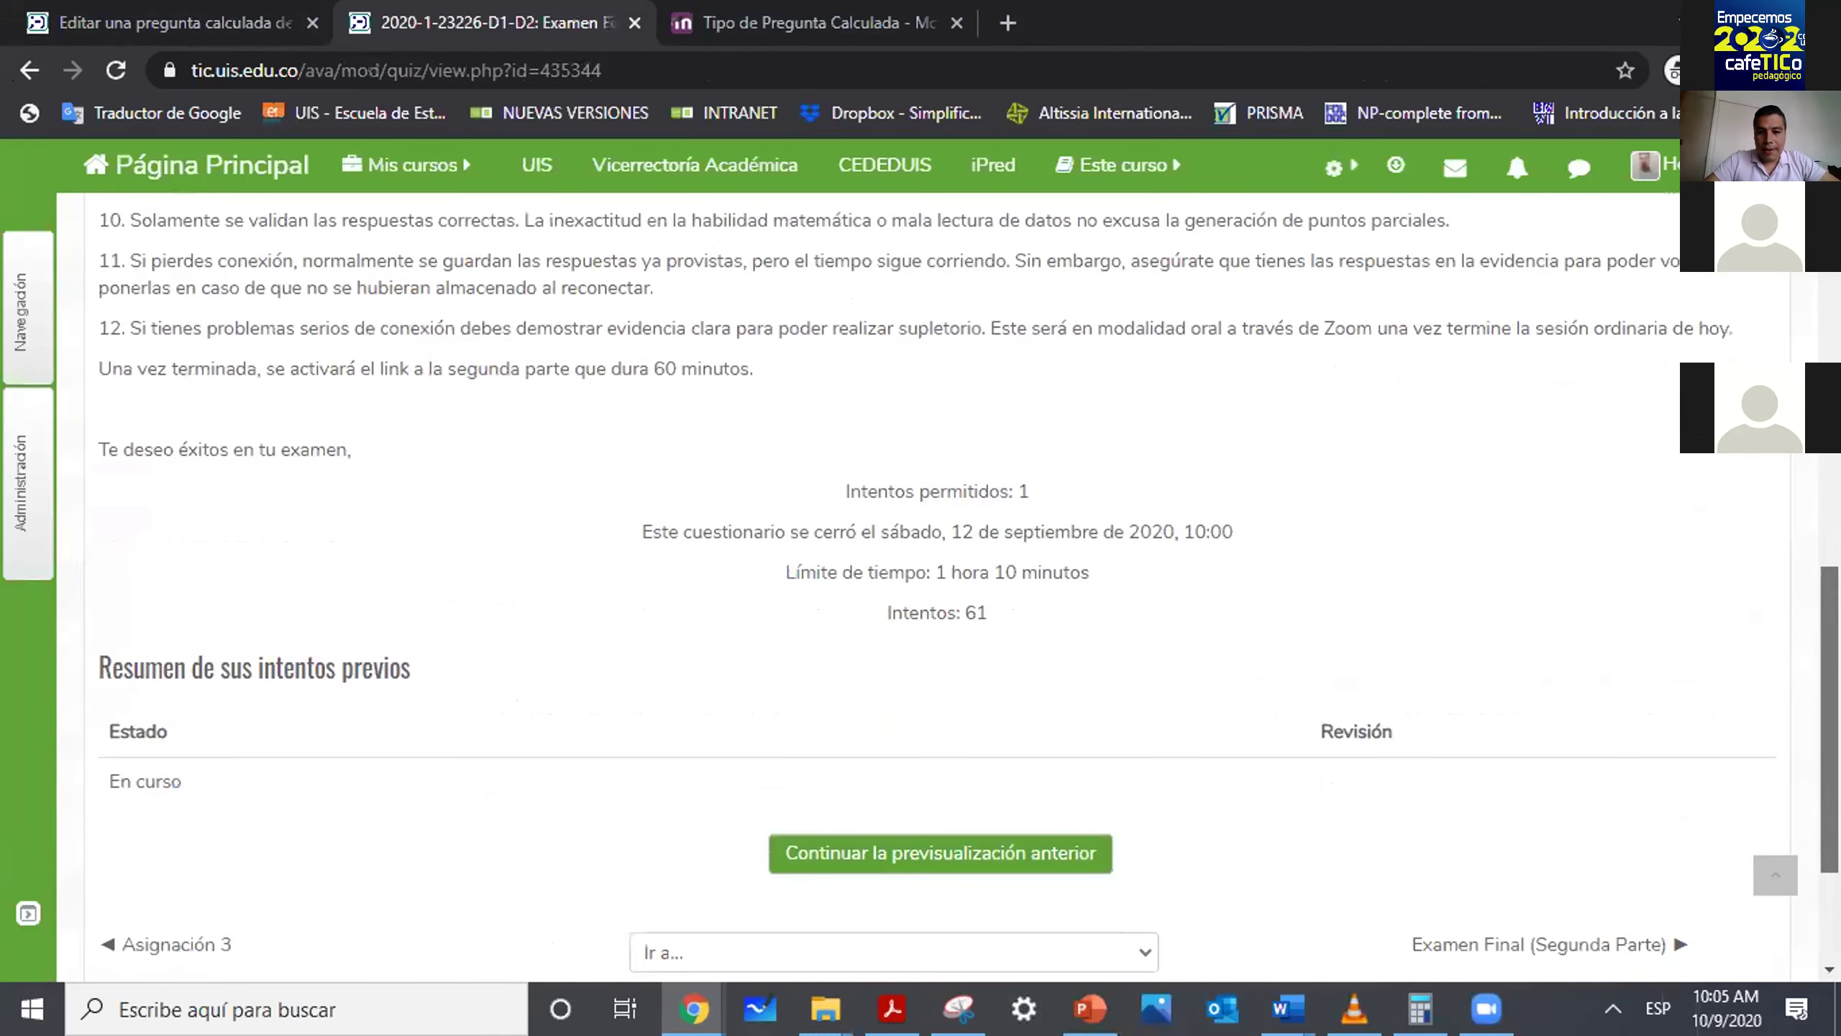
Go back to the course's Activities section, search the page for "examen 1" and open the first "Examen 1 primer intento" quiz.
scroll(1685, 335, "up", 10)
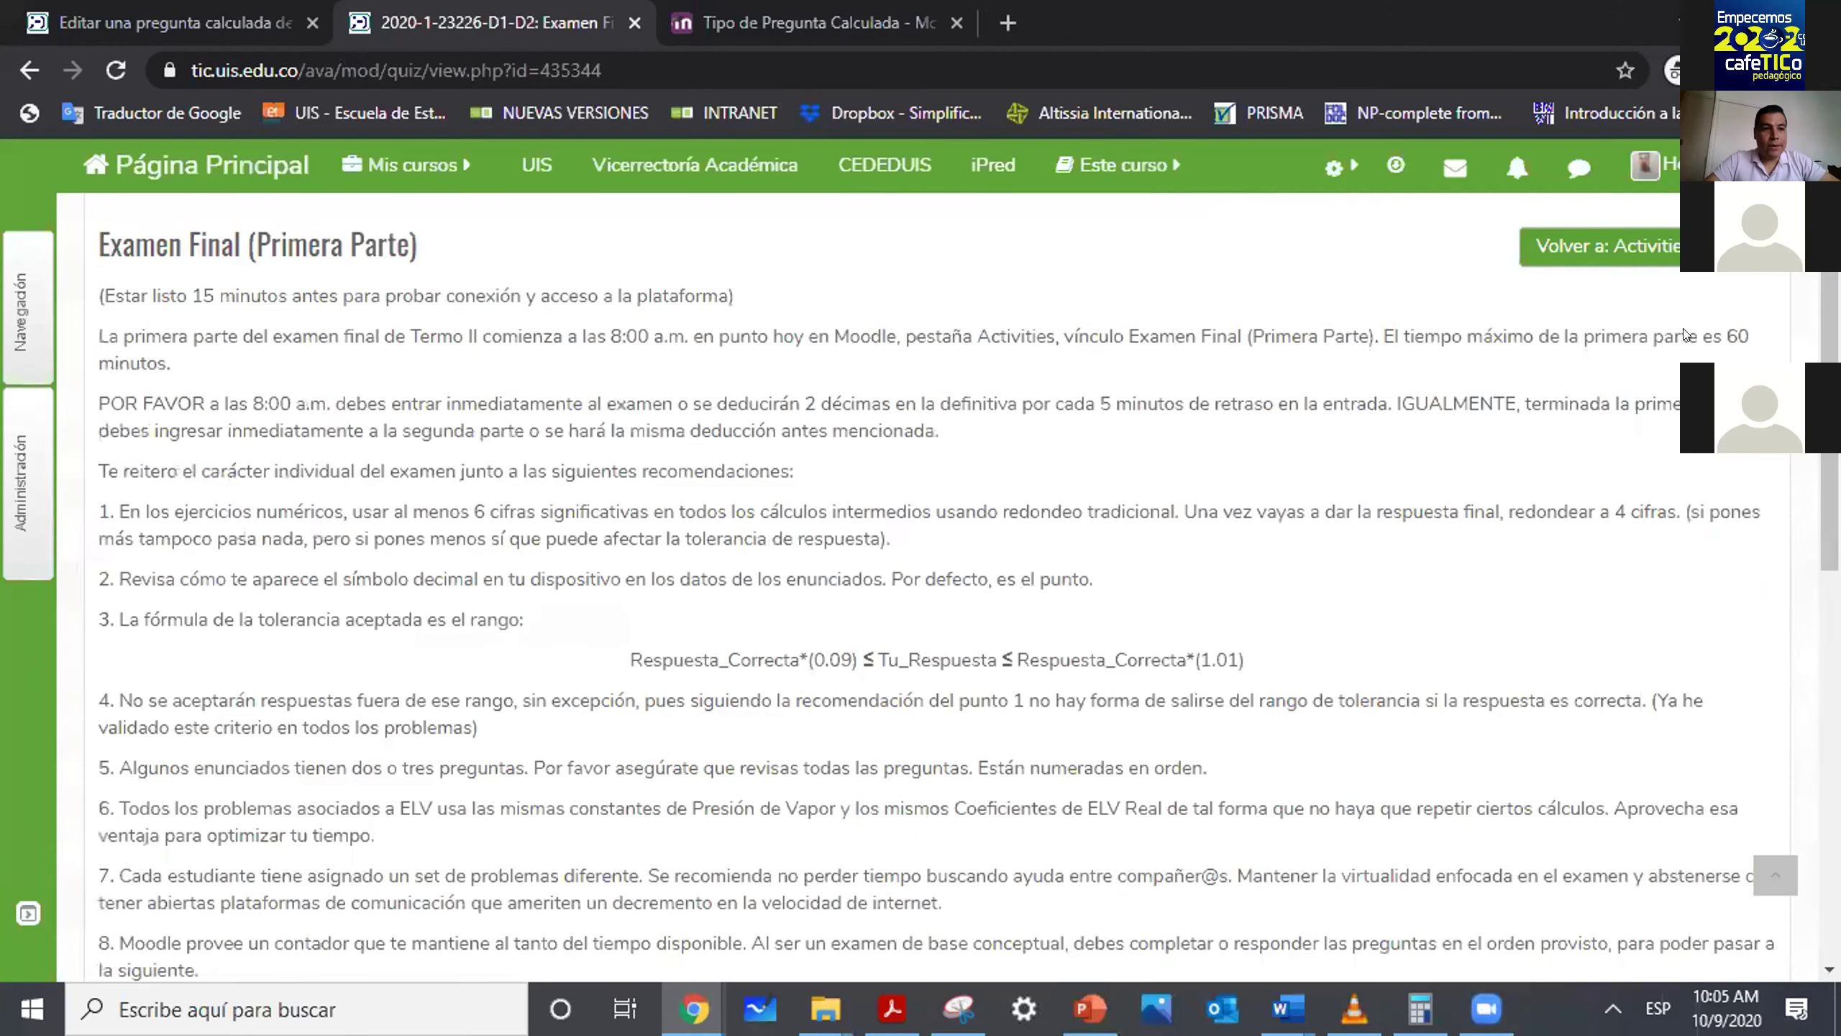
left_click(27, 70)
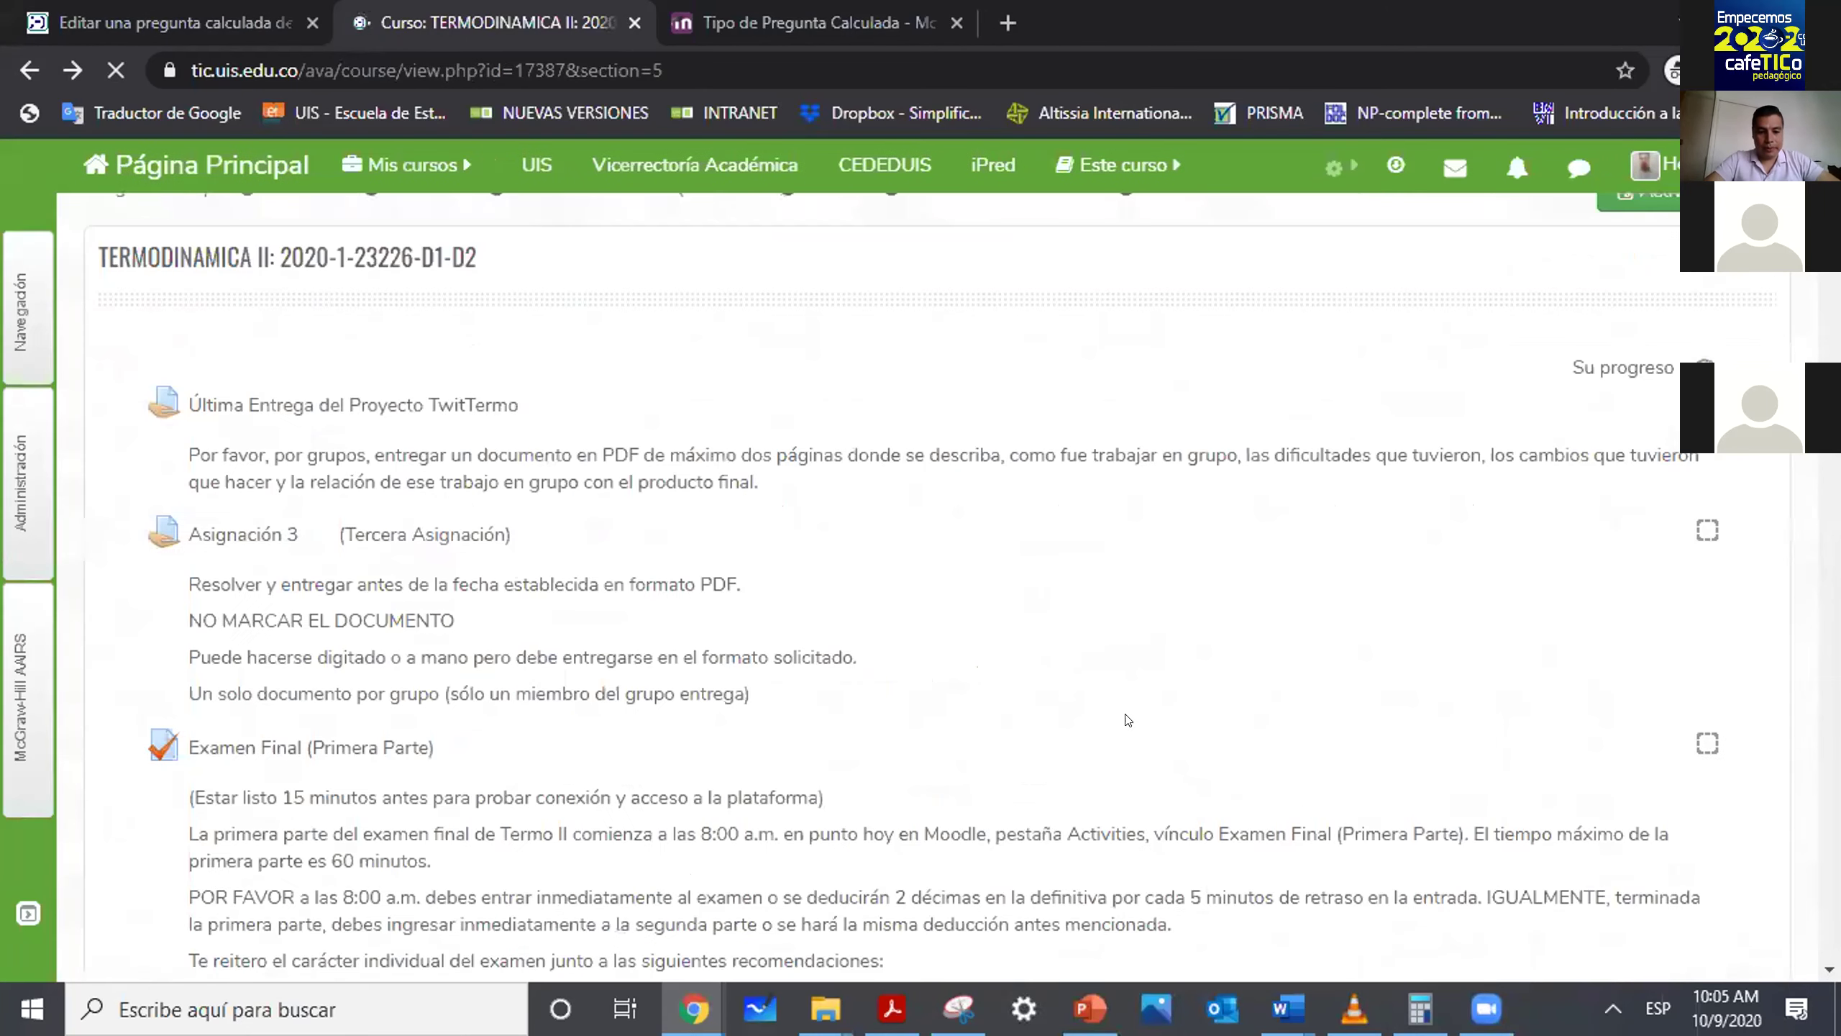
key("ctrl+f")
type("examen 1")
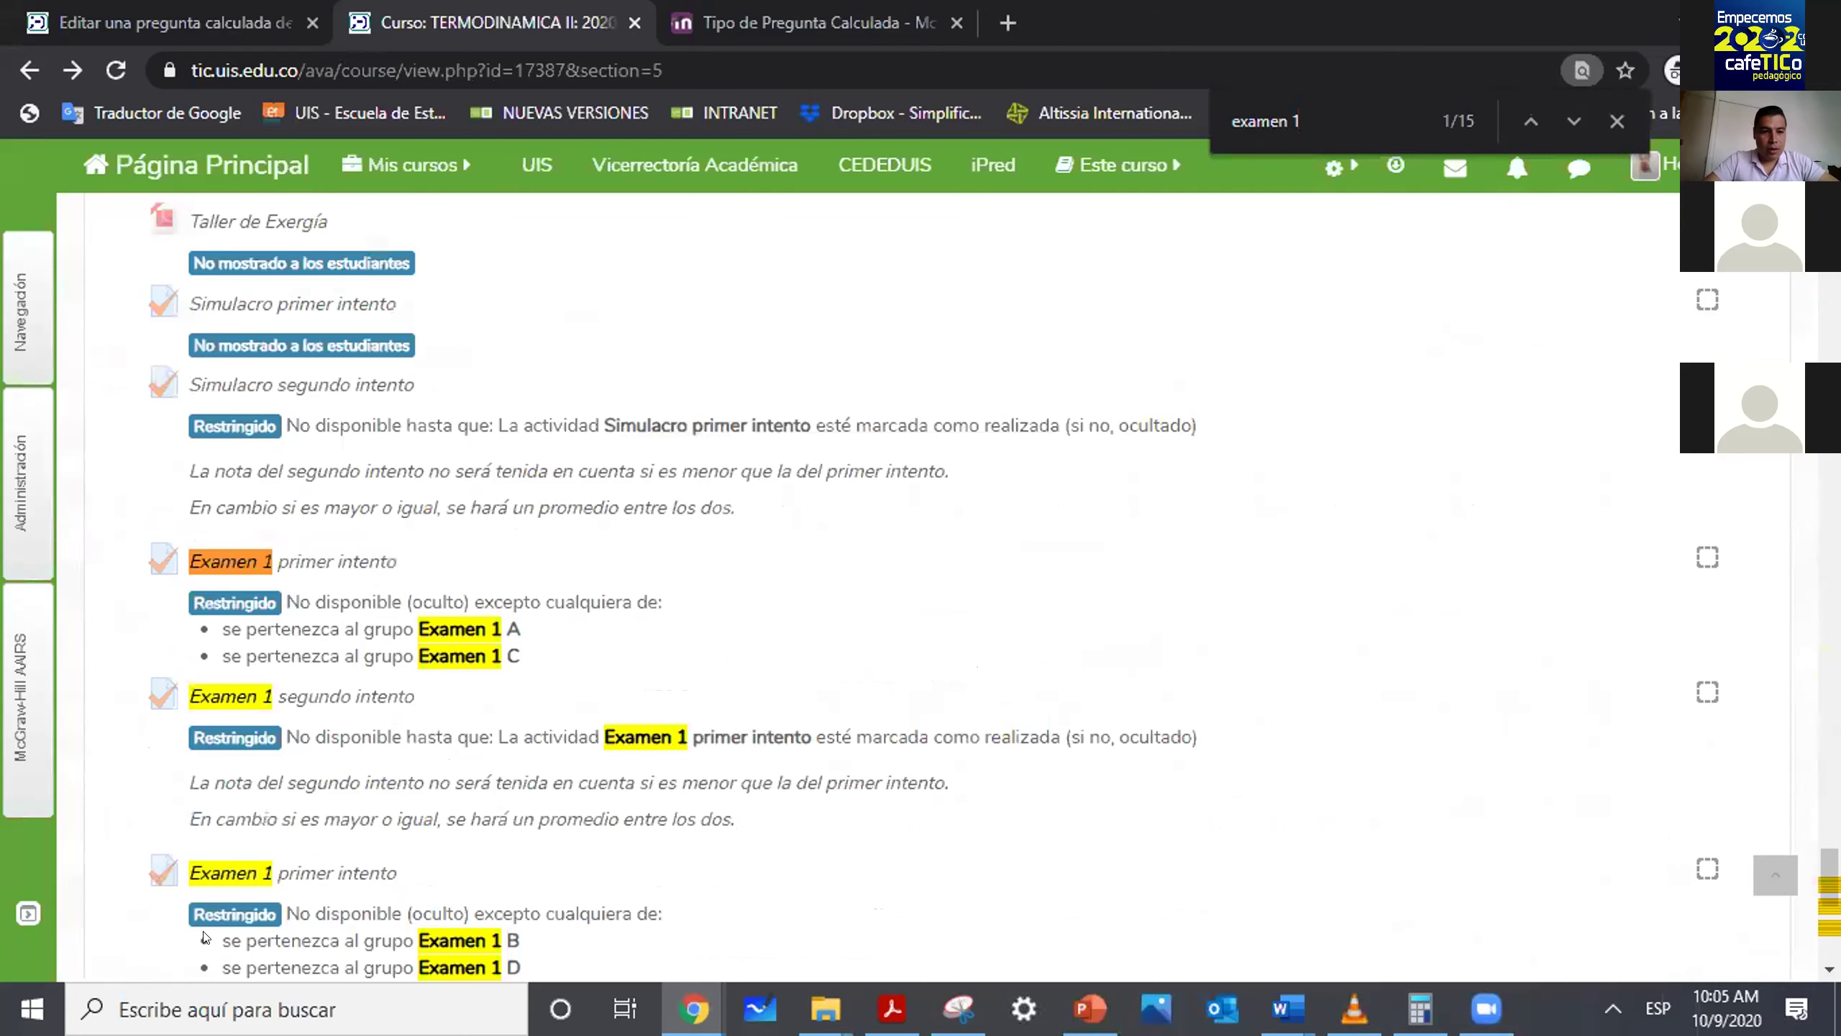
left_click(328, 560)
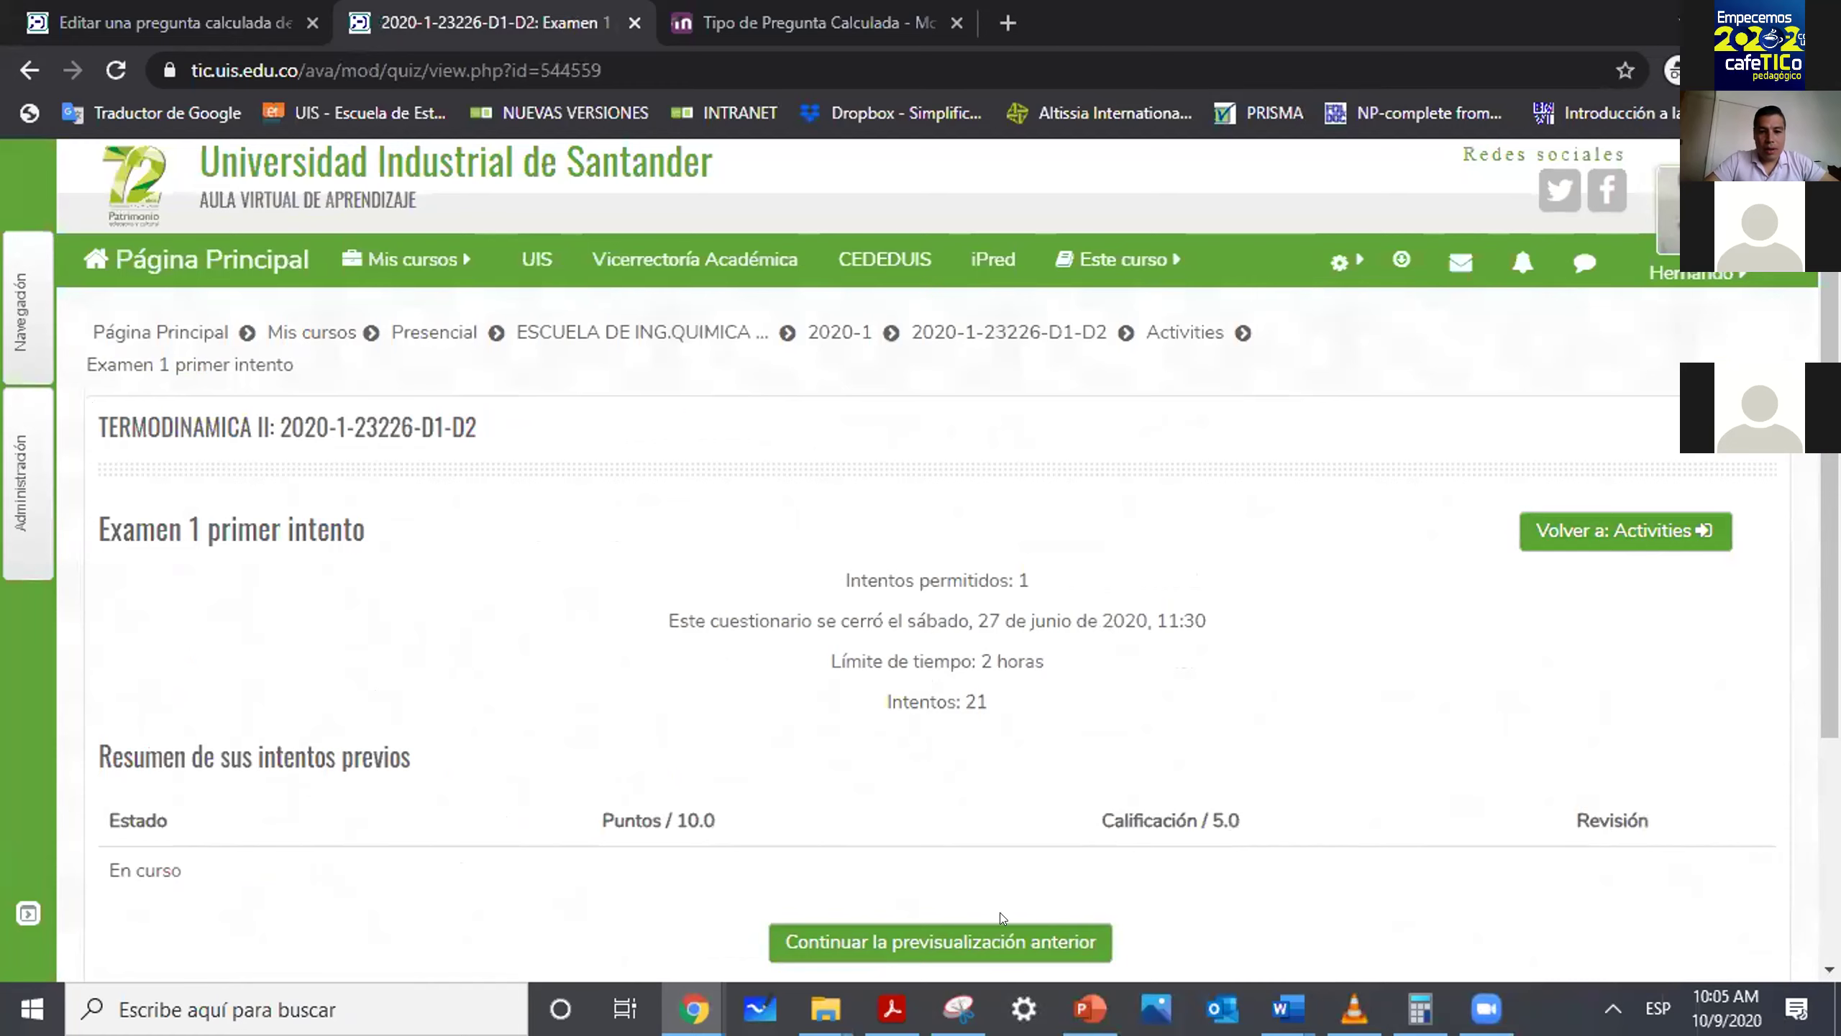
Continue the previous preview of Examen 1 primer intento and open Pregunta 6 for editing.
right_click(1036, 932)
left_click(1035, 932)
left_click(1036, 931)
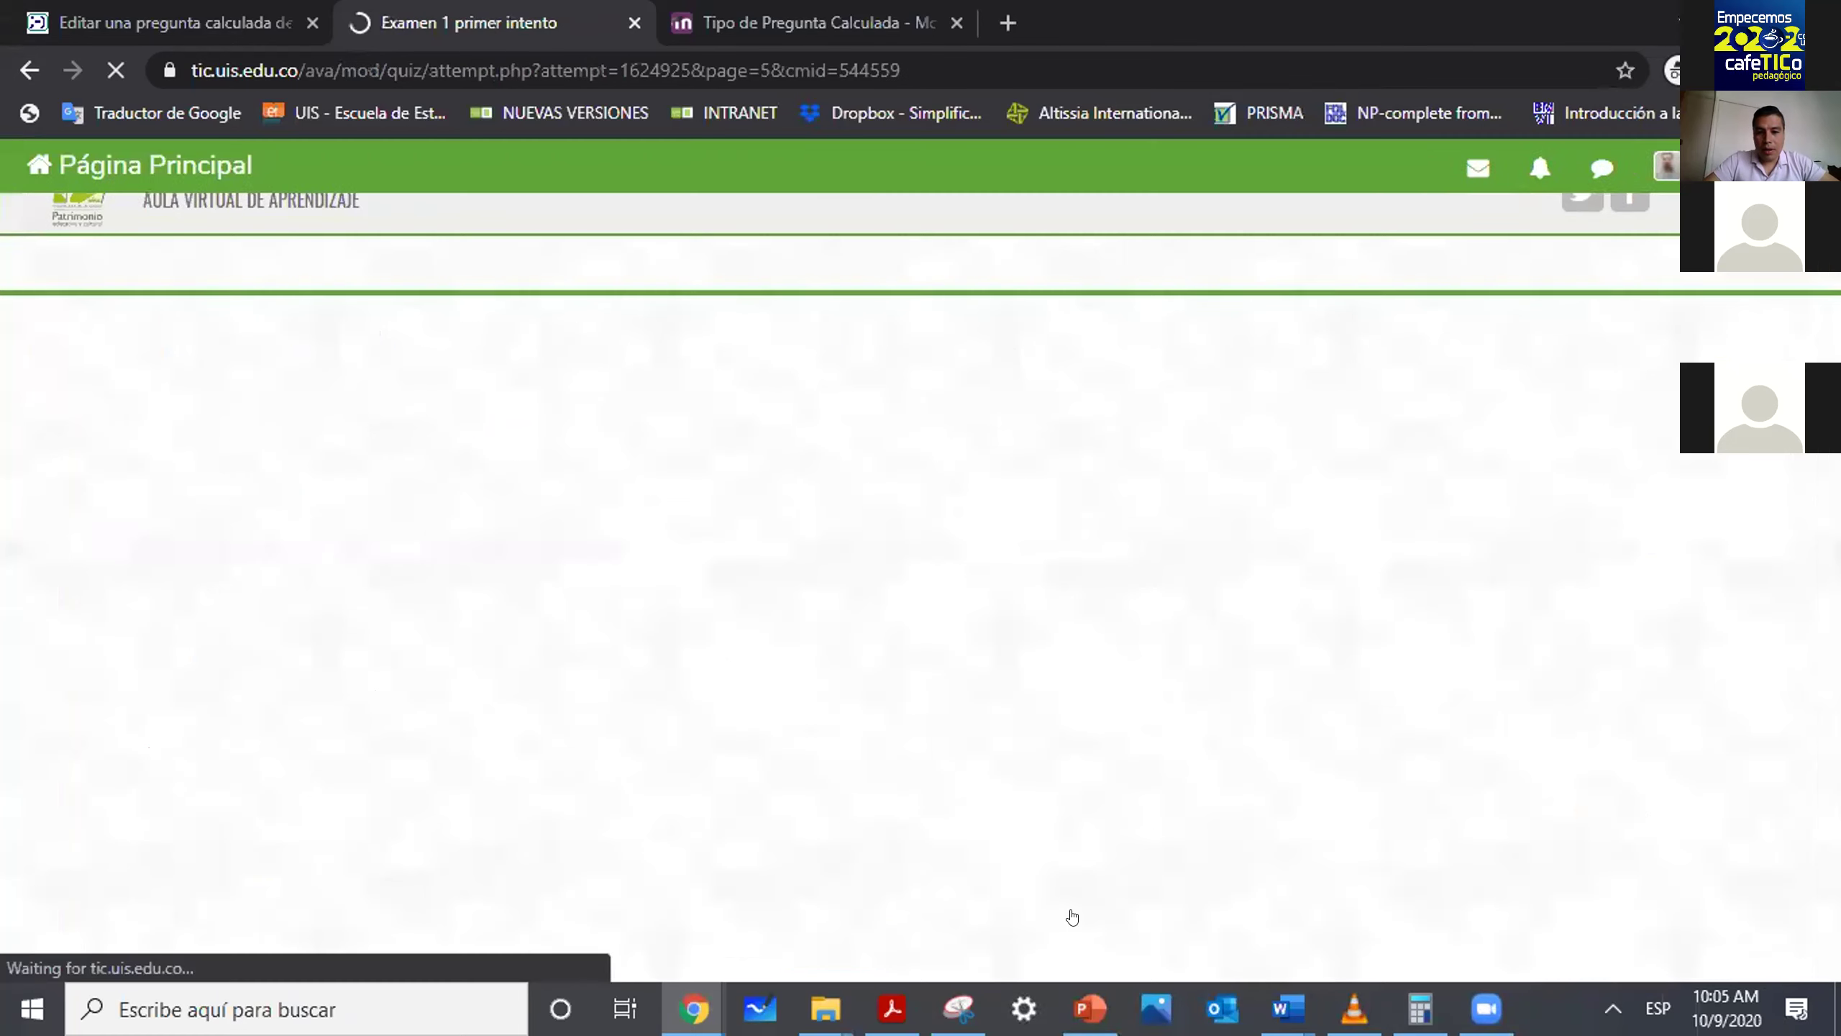
scroll(1160, 581, "down", 8)
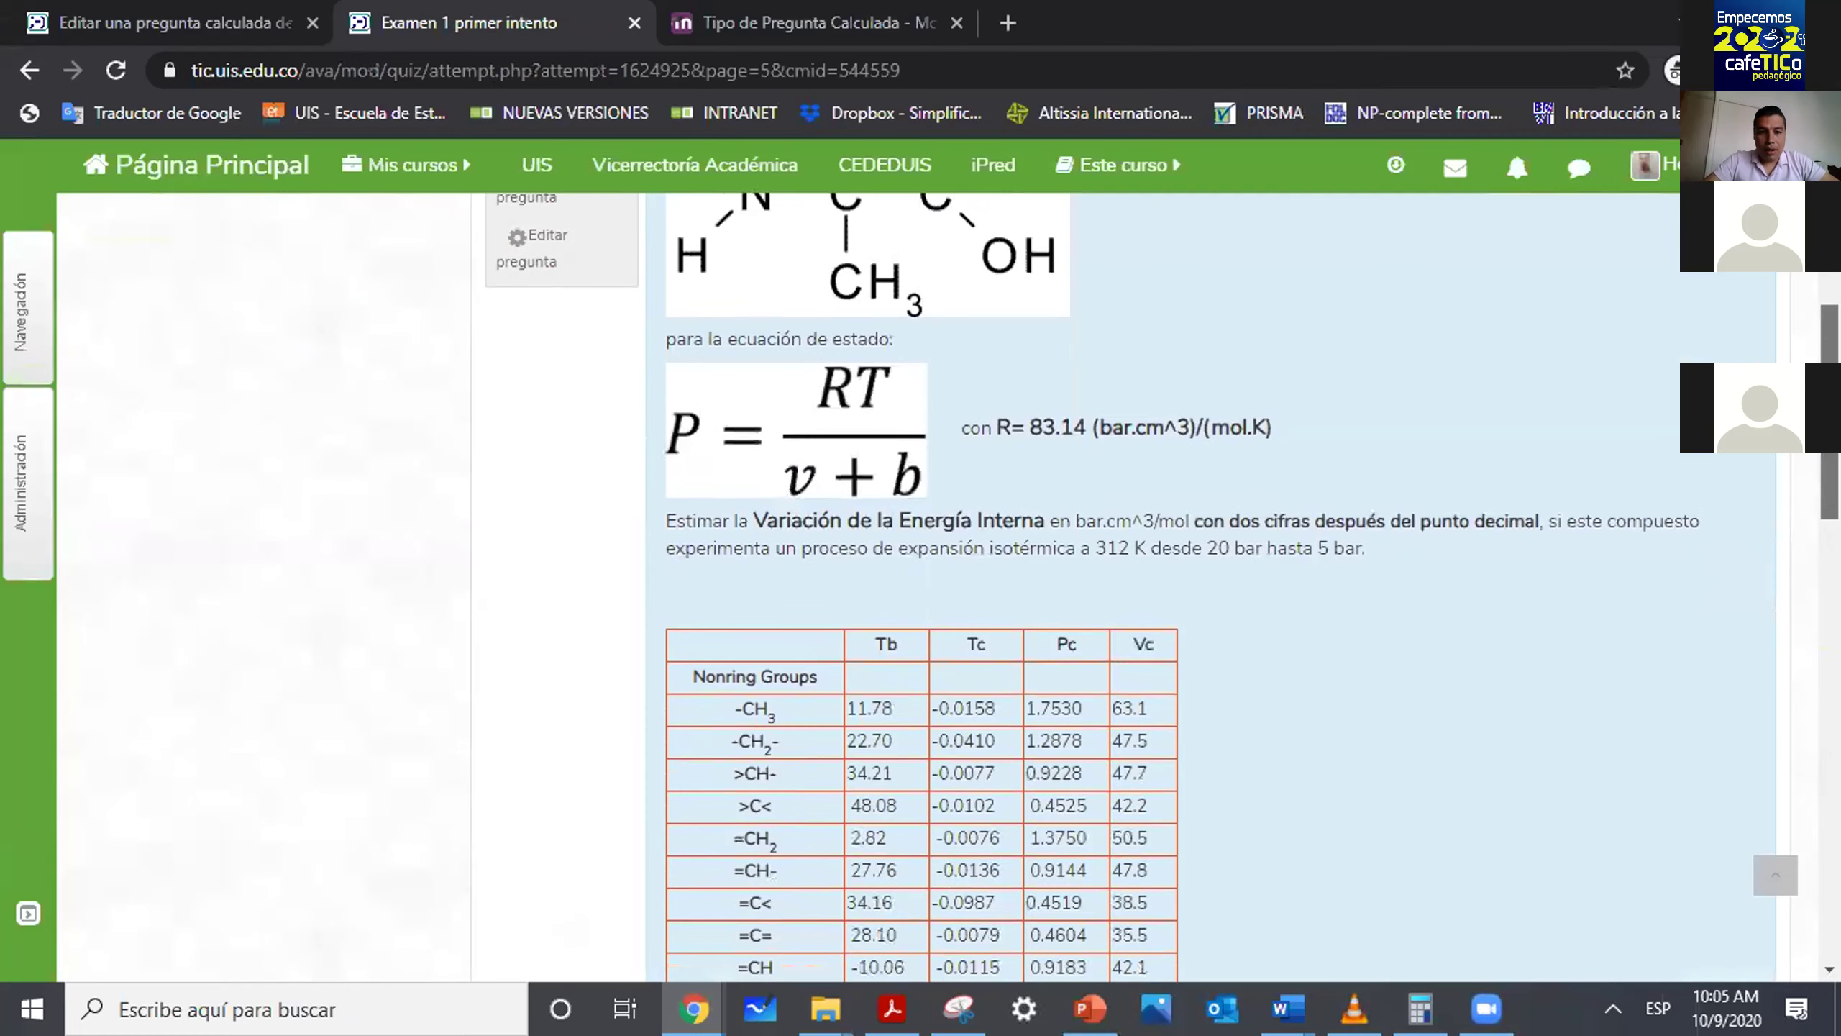
scroll(564, 411, "up", 3)
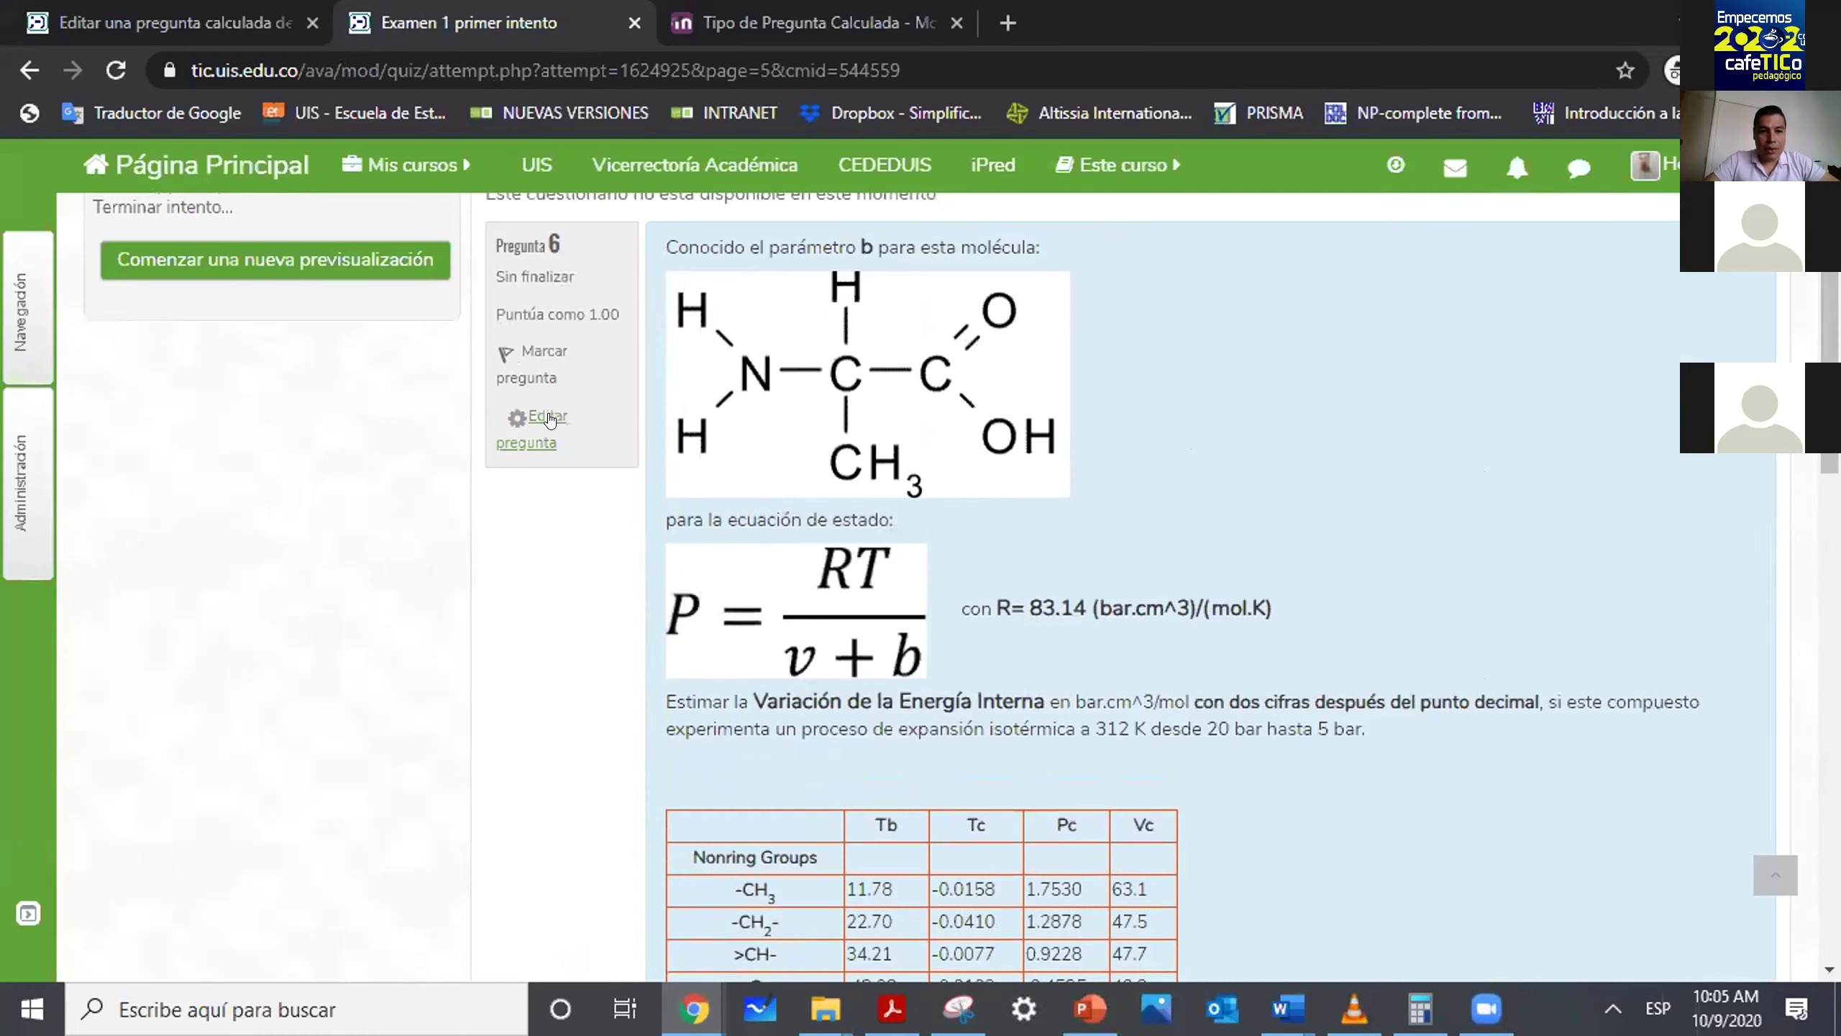
left_click(547, 417)
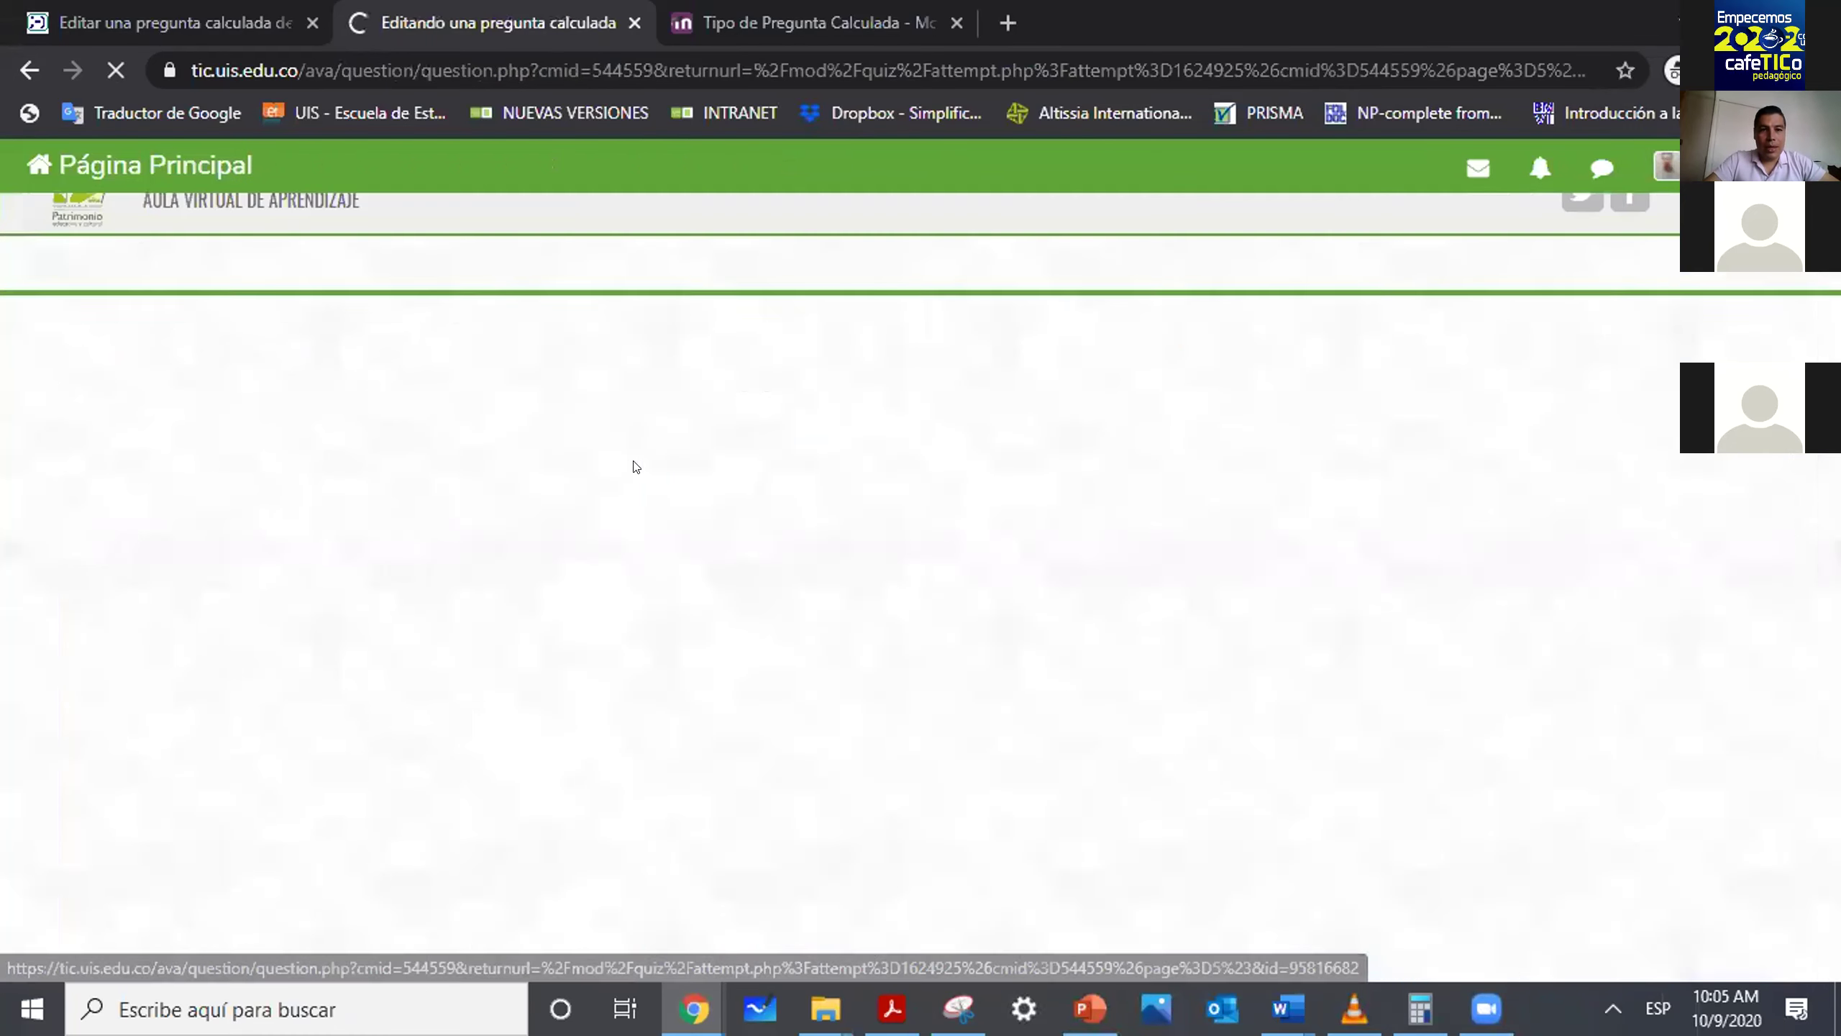
Examine the question's shared wildcards, statement and answer section, including the formula, tolerance and decimal format.
scroll(889, 588, "down", 15)
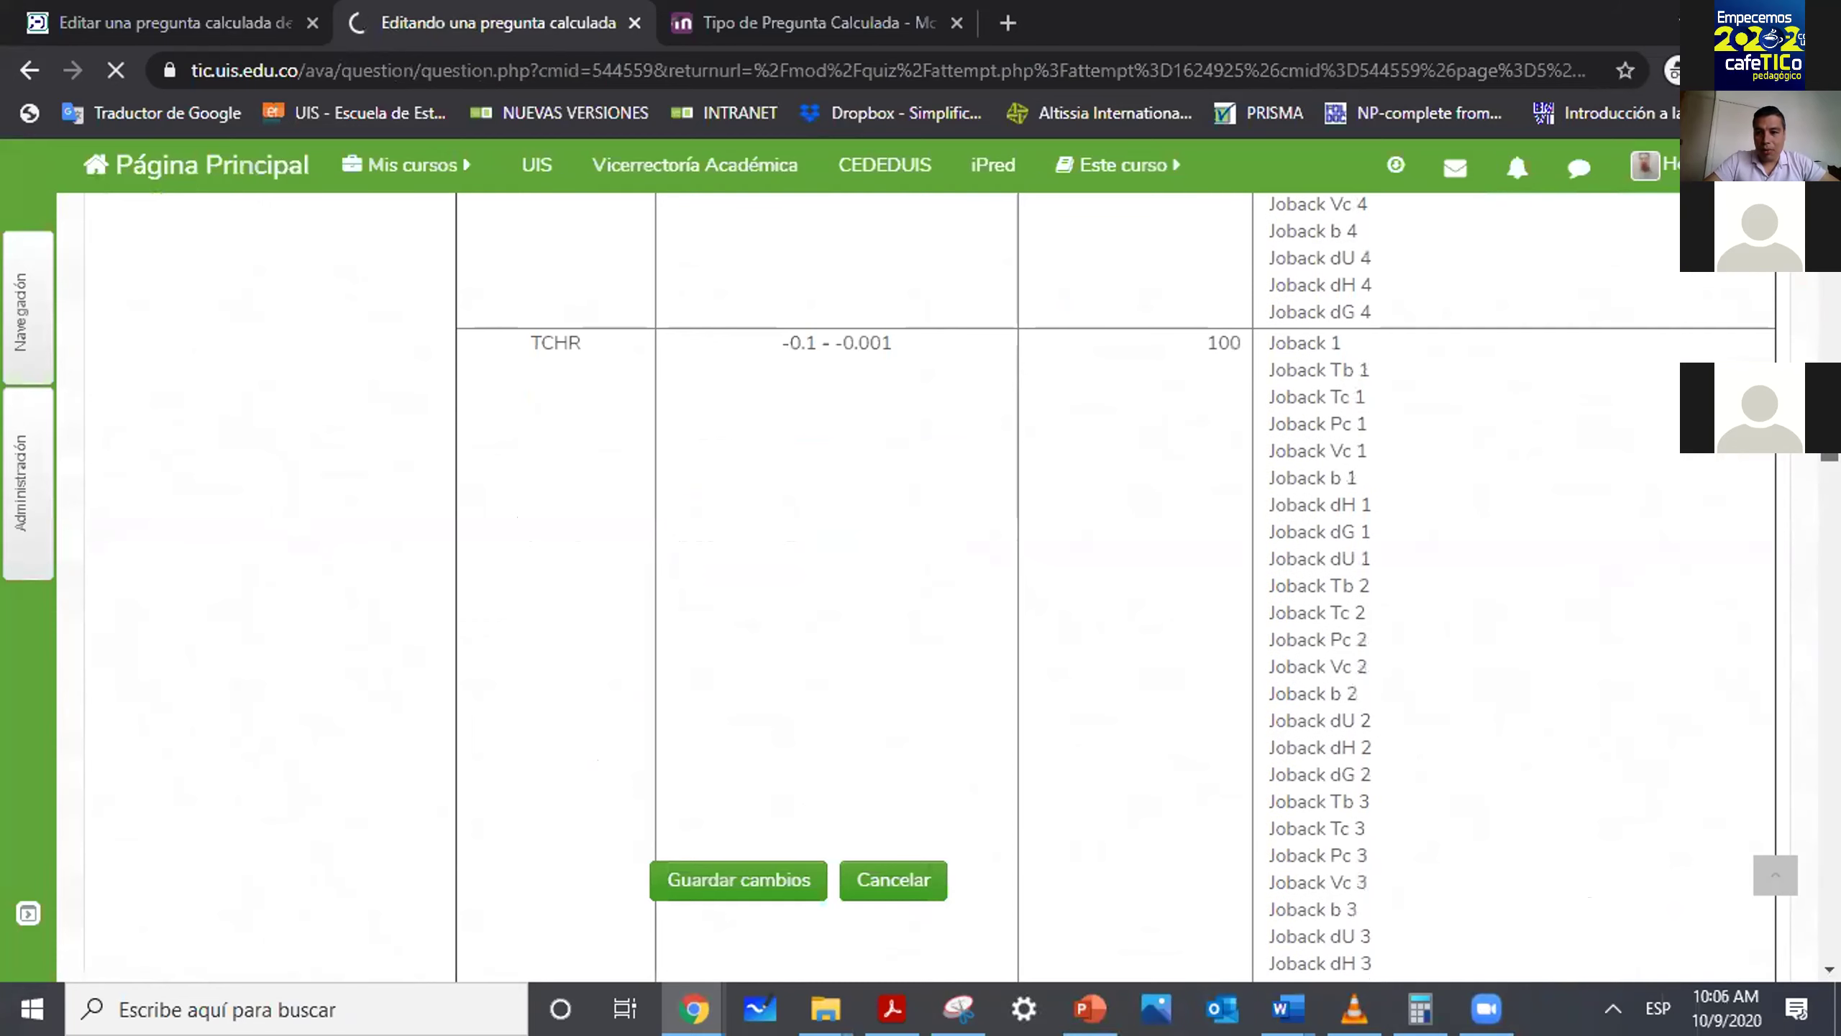
scroll(1117, 587, "down", 10)
scroll(103, 257, "down", 10)
scroll(104, 257, "up", 8)
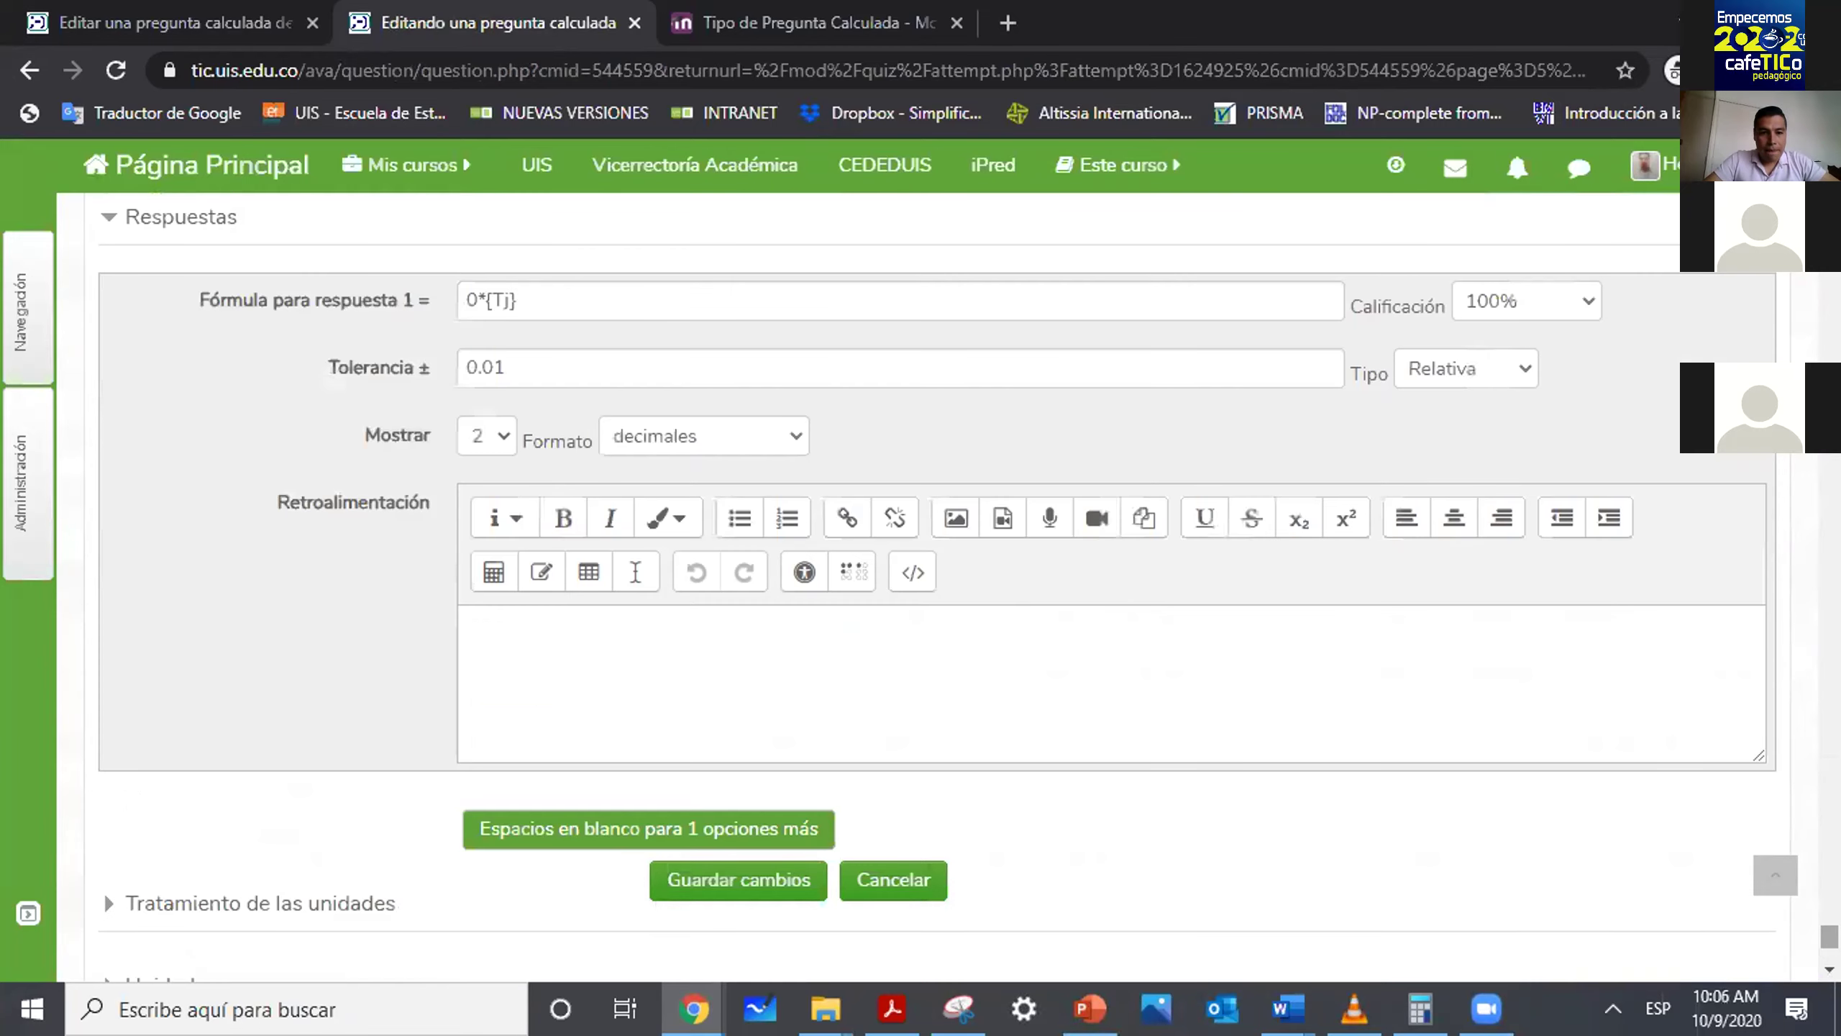
scroll(935, 580, "up", 4)
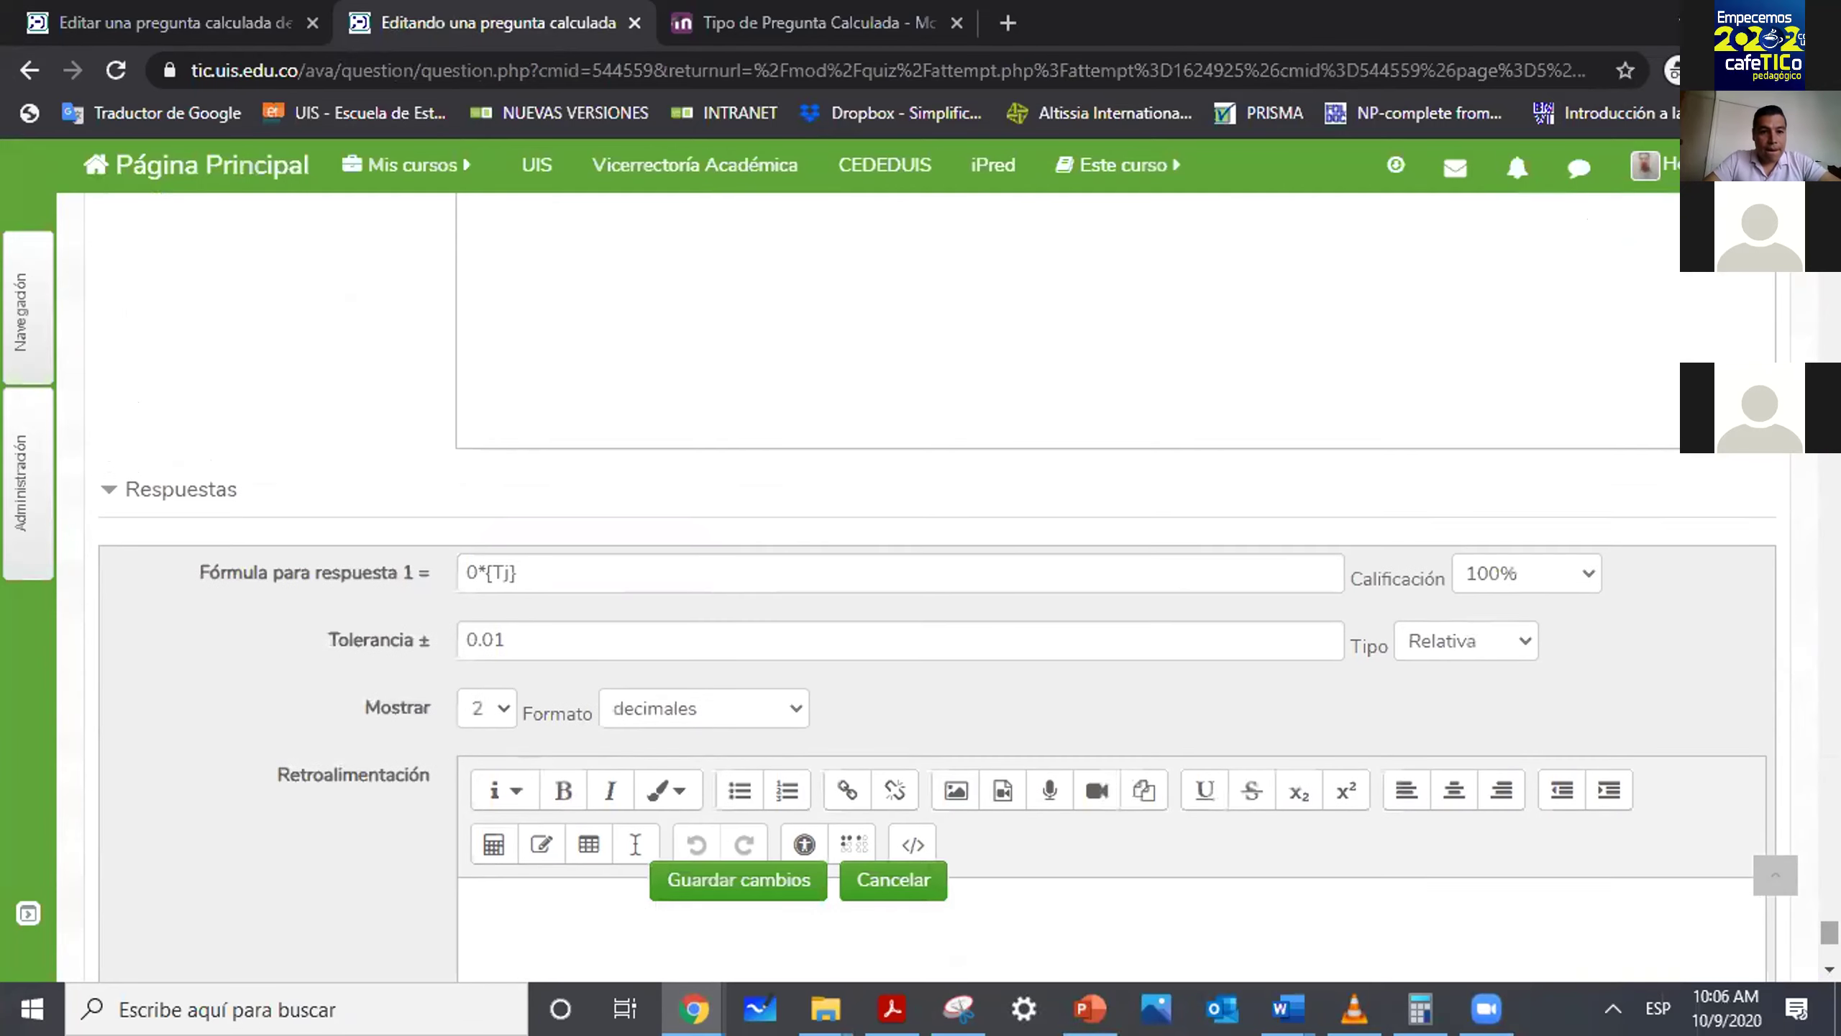
scroll(935, 581, "down", 1)
scroll(935, 580, "up", 2)
scroll(935, 580, "down", 1)
scroll(935, 581, "up", 1)
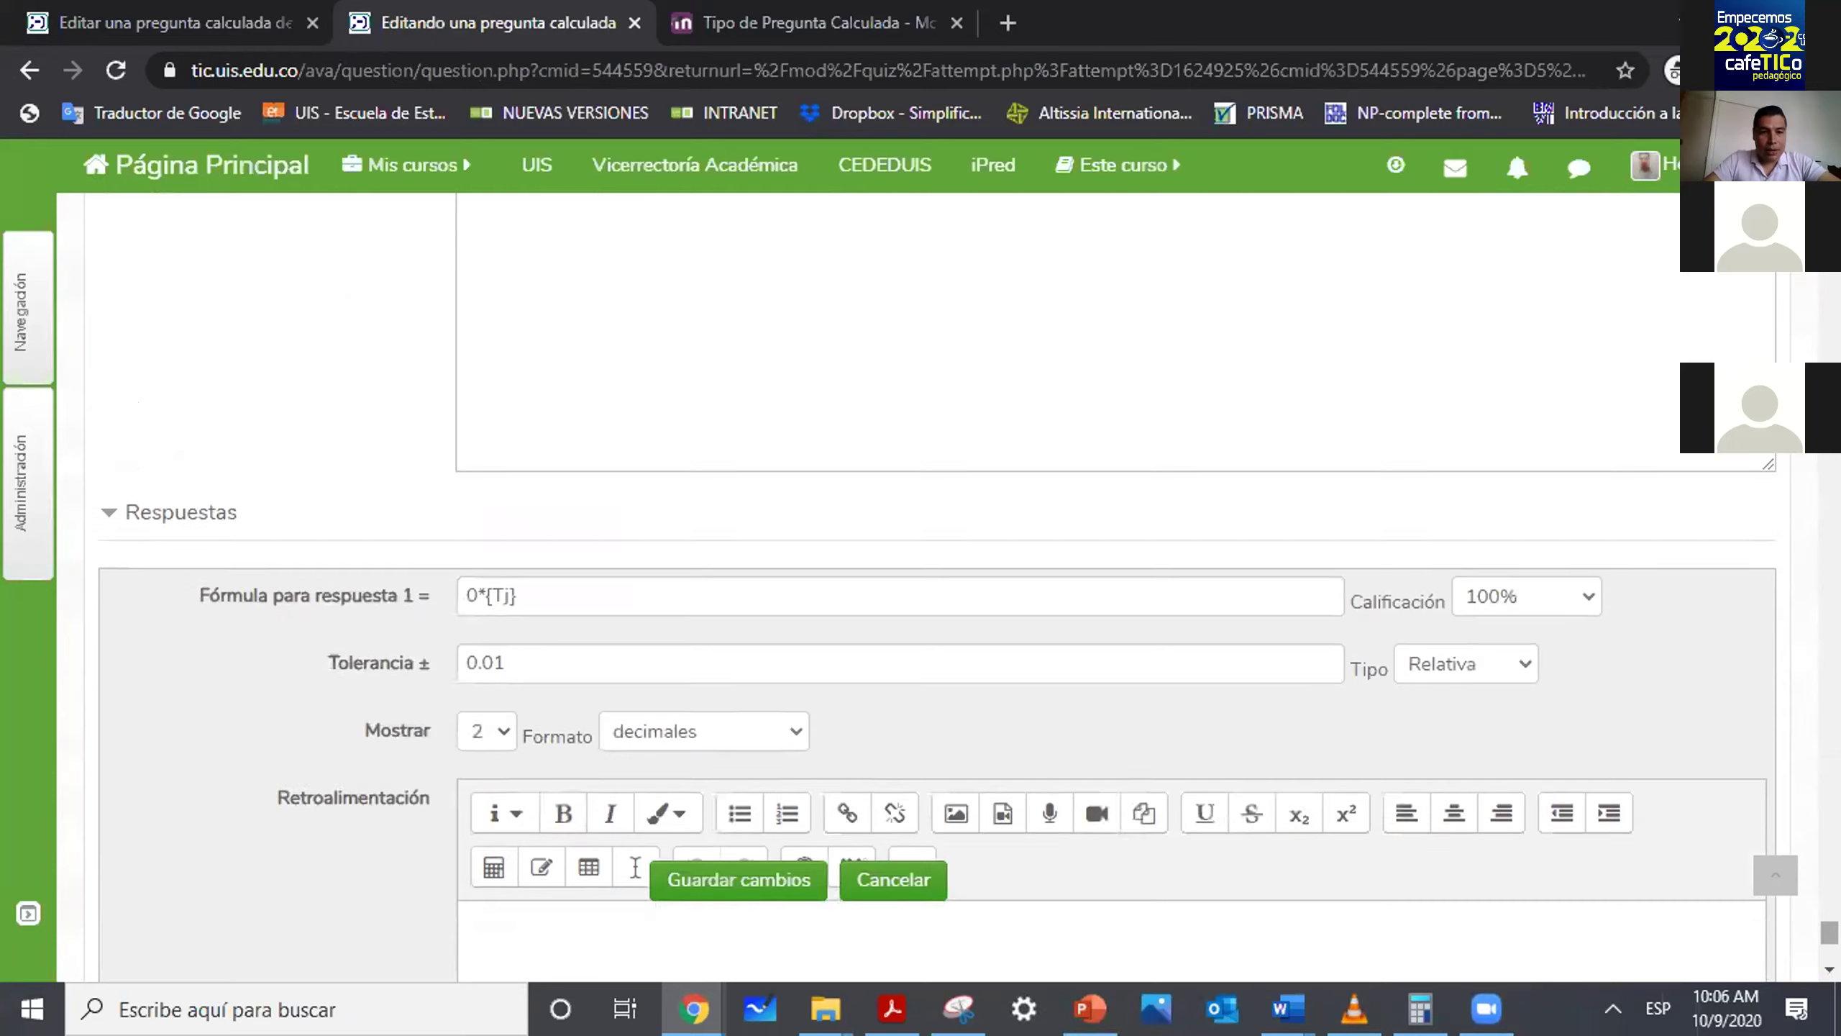
scroll(935, 580, "up", 7)
scroll(935, 580, "down", 6)
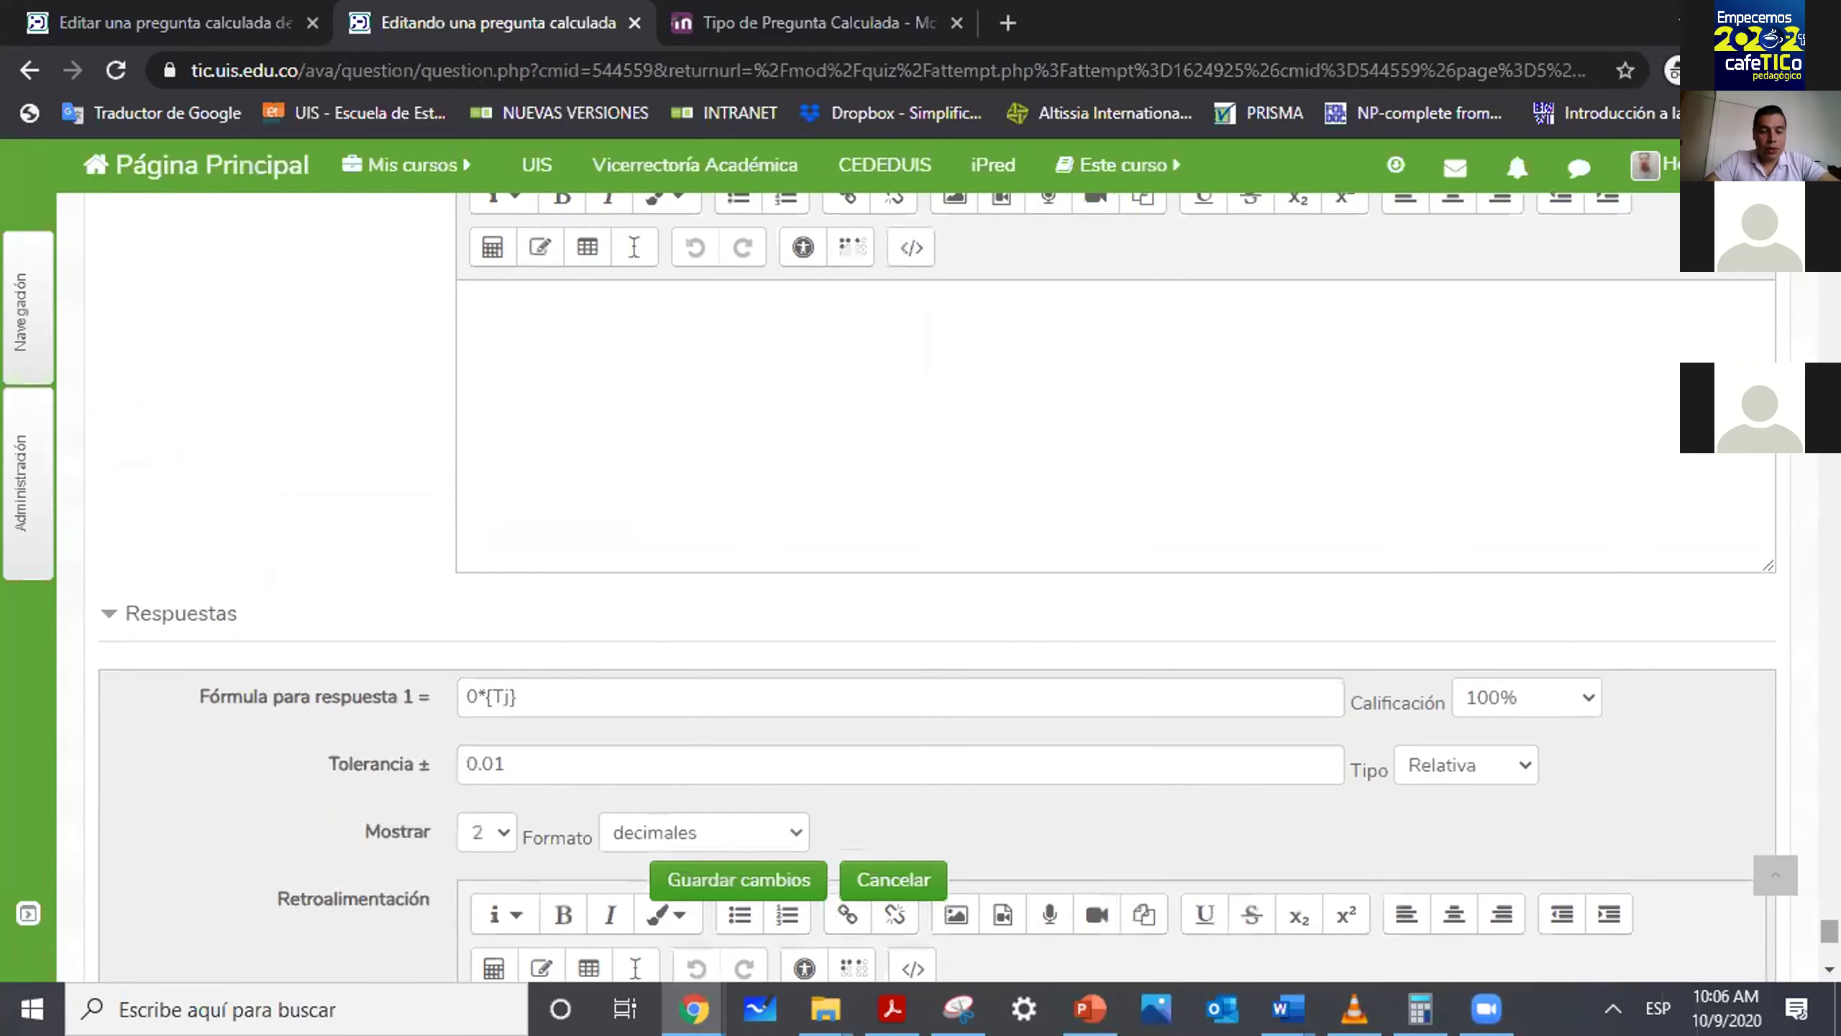
scroll(531, 697, "down", 10)
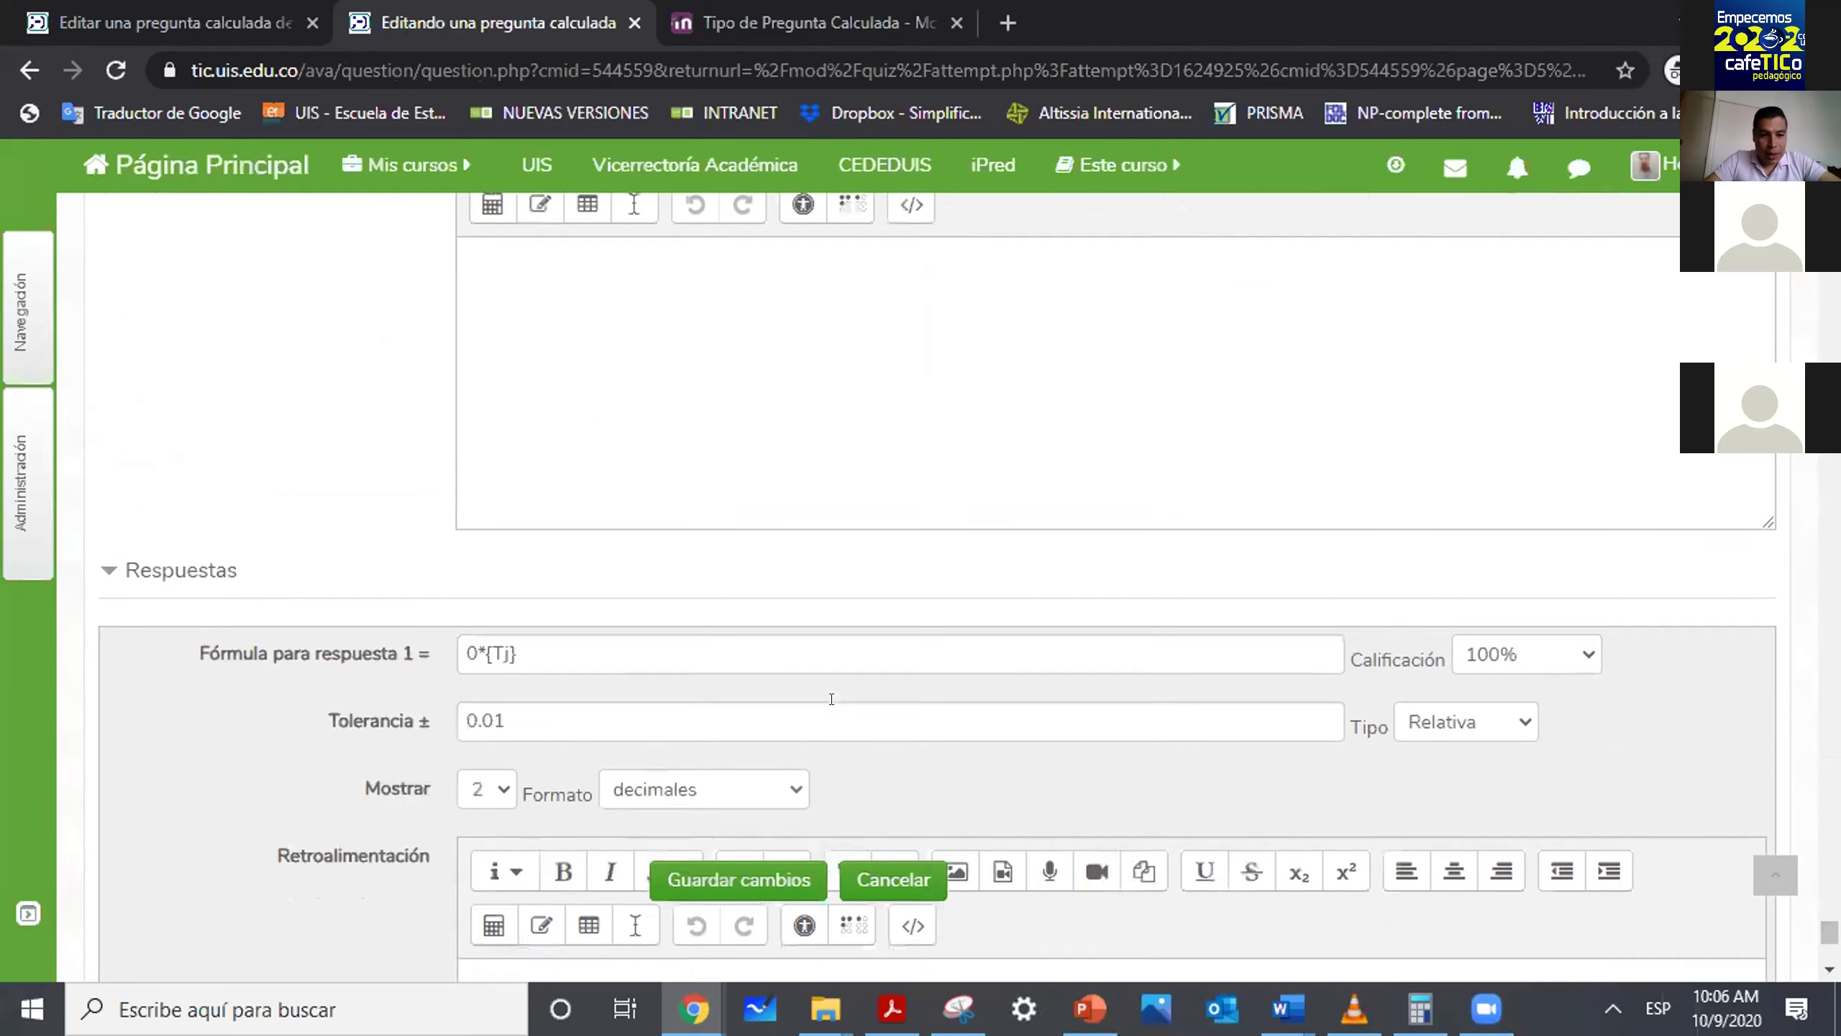
scroll(832, 698, "up", 10)
scroll(832, 698, "up", 7)
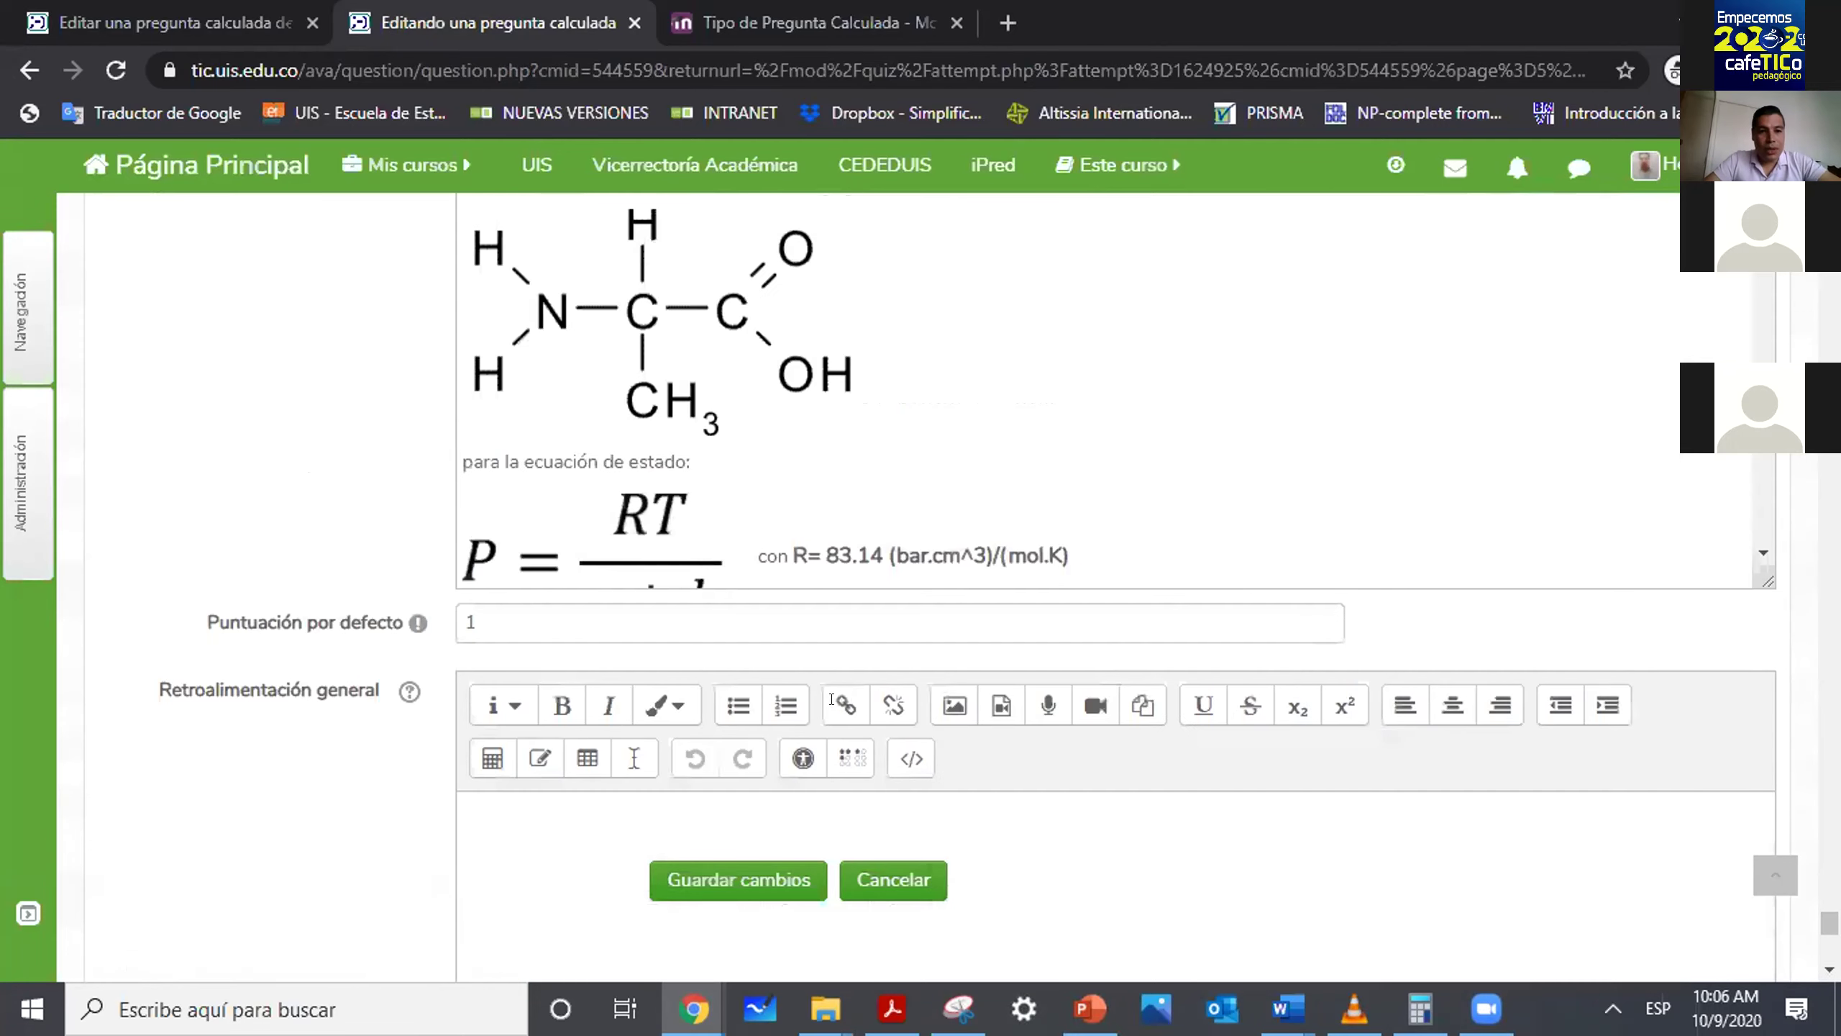
Leave the Pregunta 6 editor without saving and start a new preview attempt of Examen 1 primer intento.
left_click(27, 71)
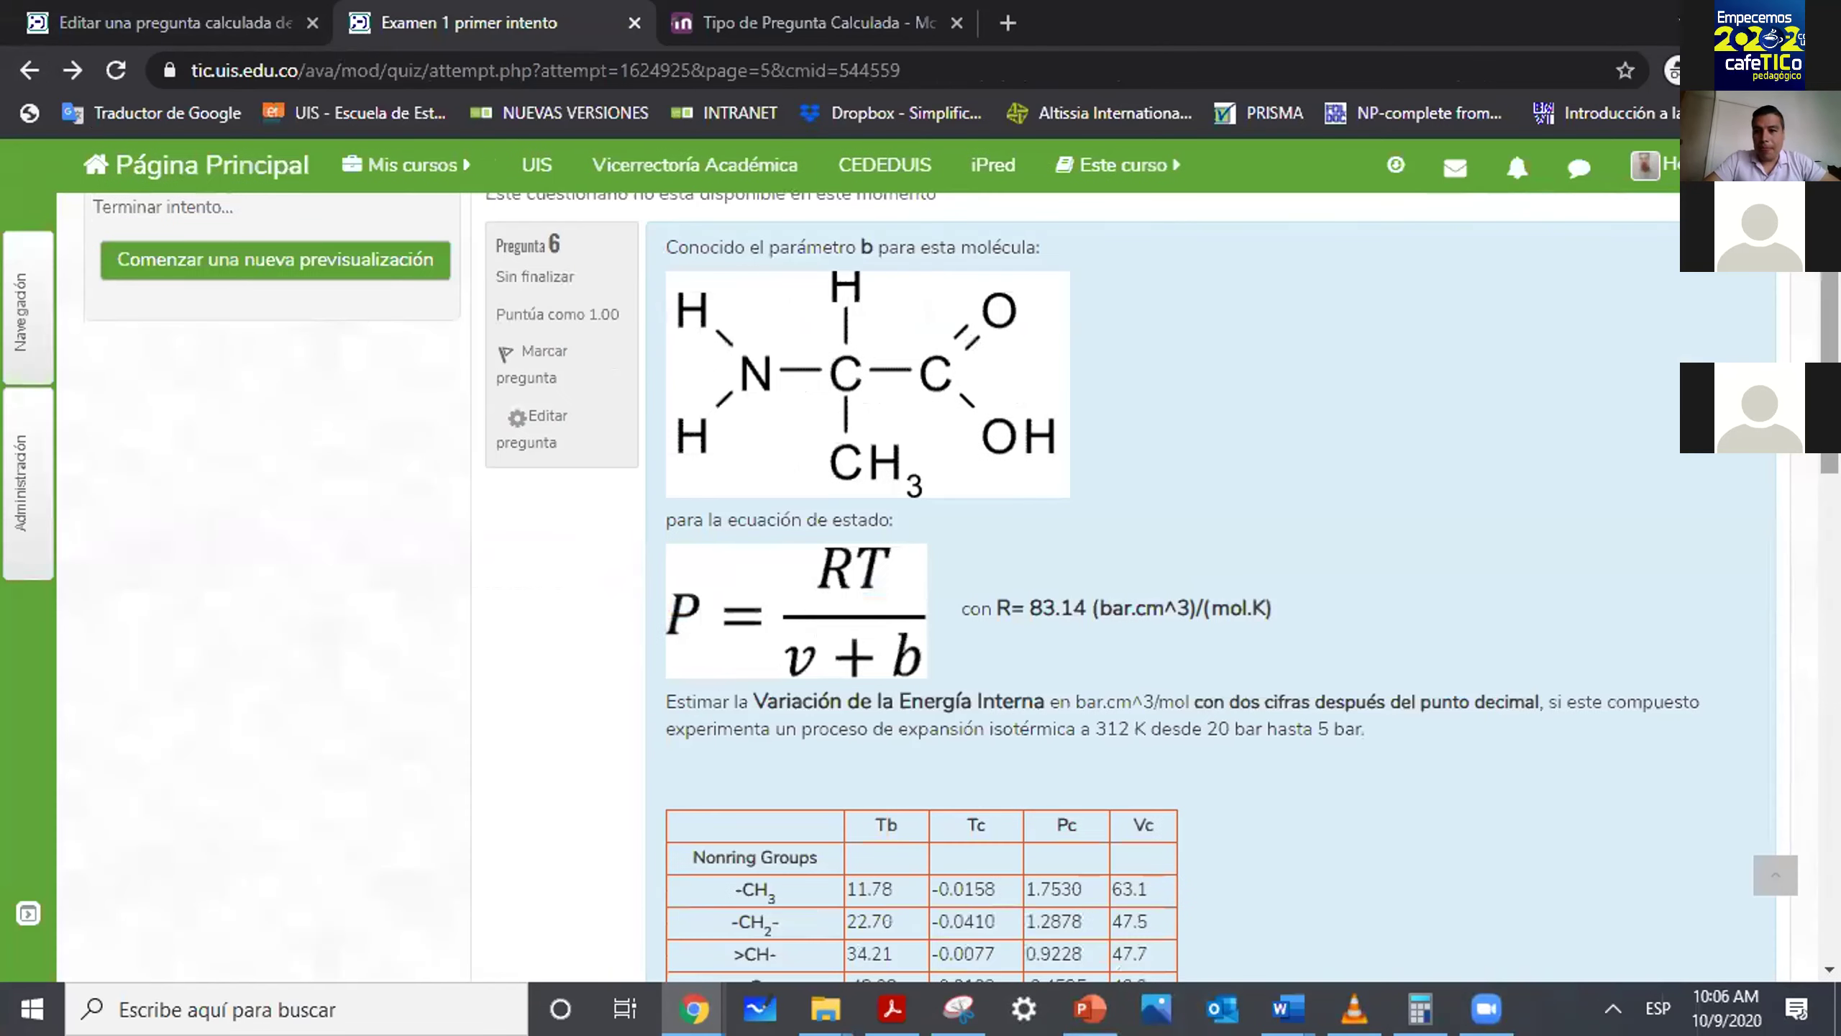
scroll(1755, 289, "up", 5)
left_click(311, 648)
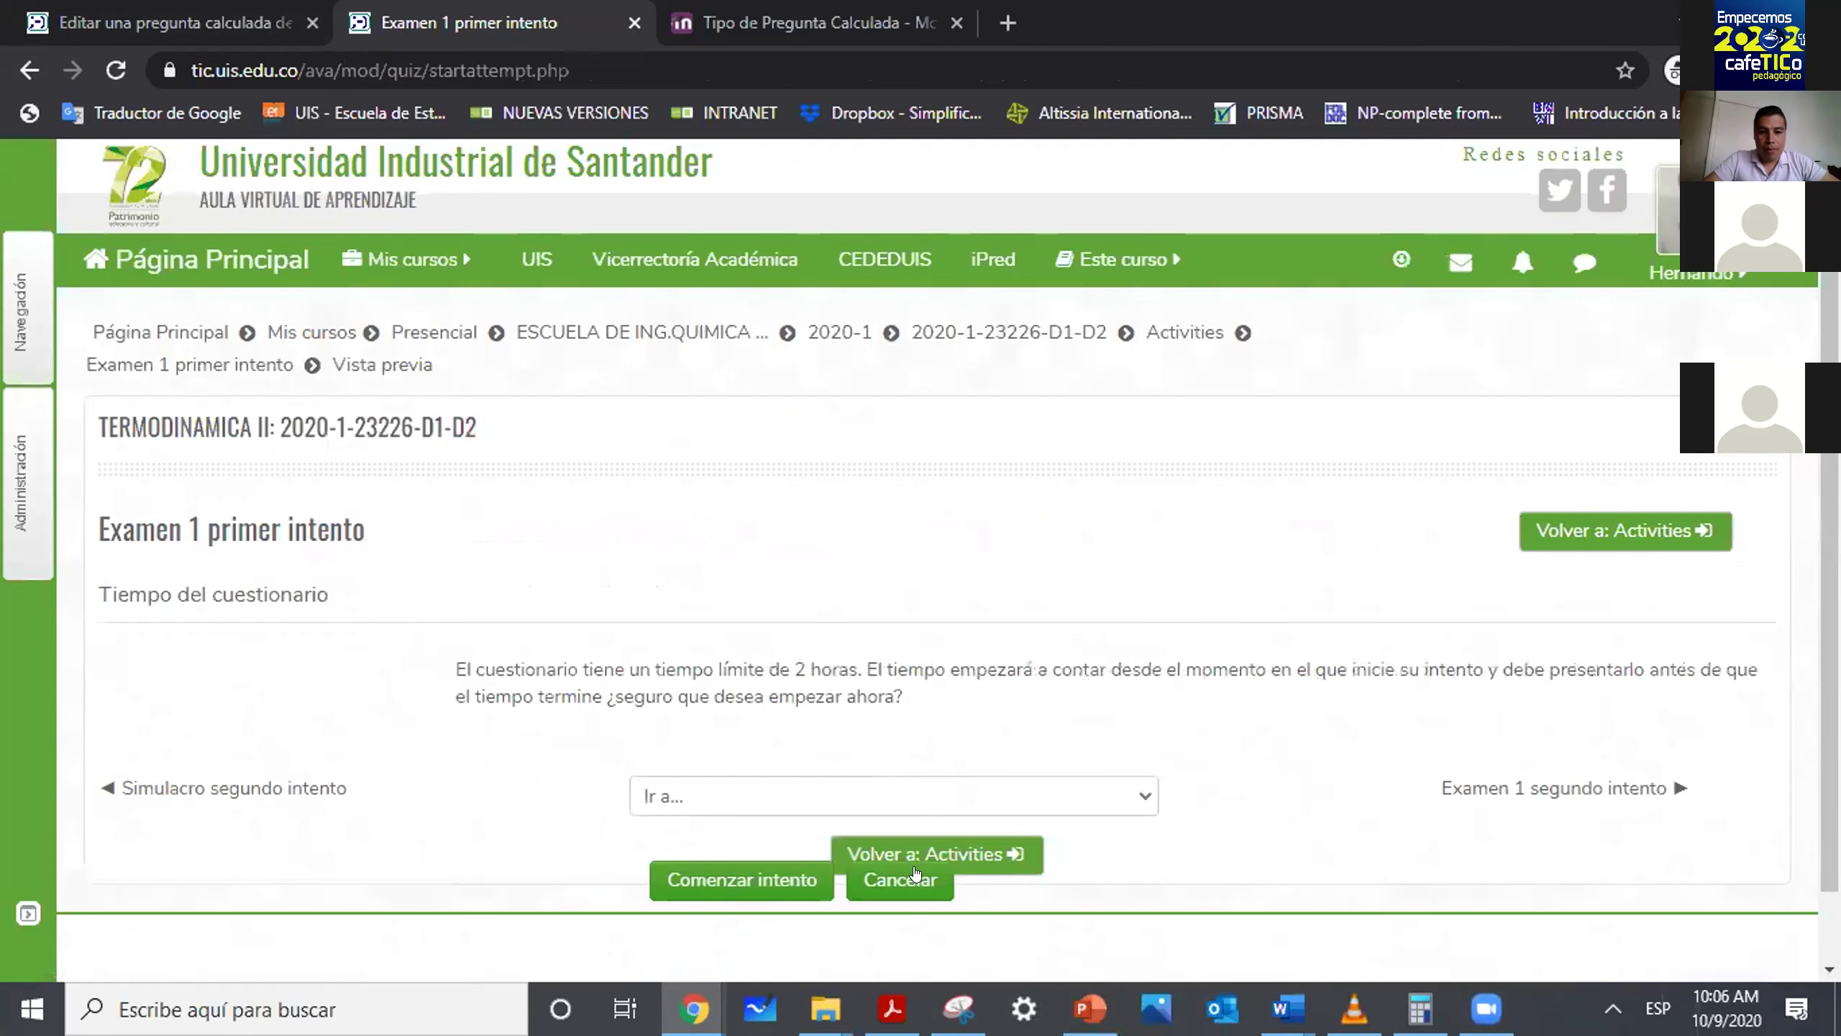
left_click(766, 879)
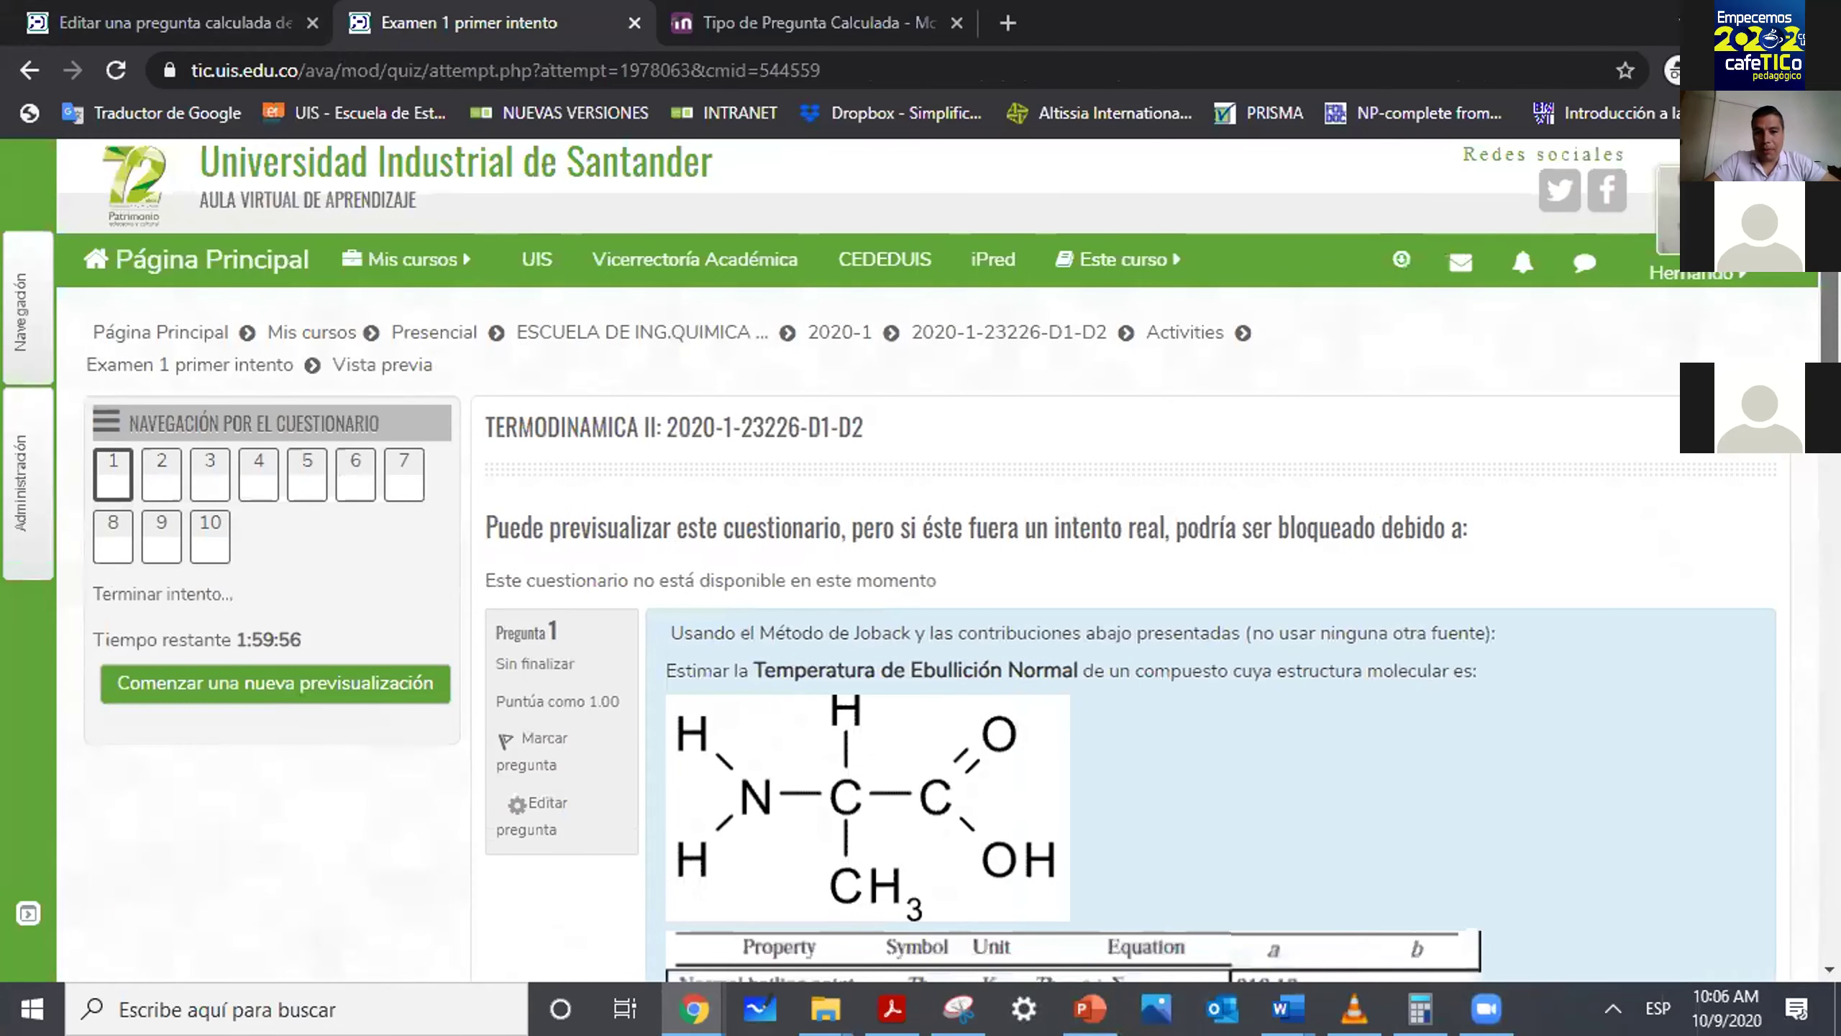
Open Pregunta 1 of the new preview for editing and examine the formula syntax used in its answer choices.
scroll(1131, 718, "down", 15)
scroll(913, 558, "up", 15)
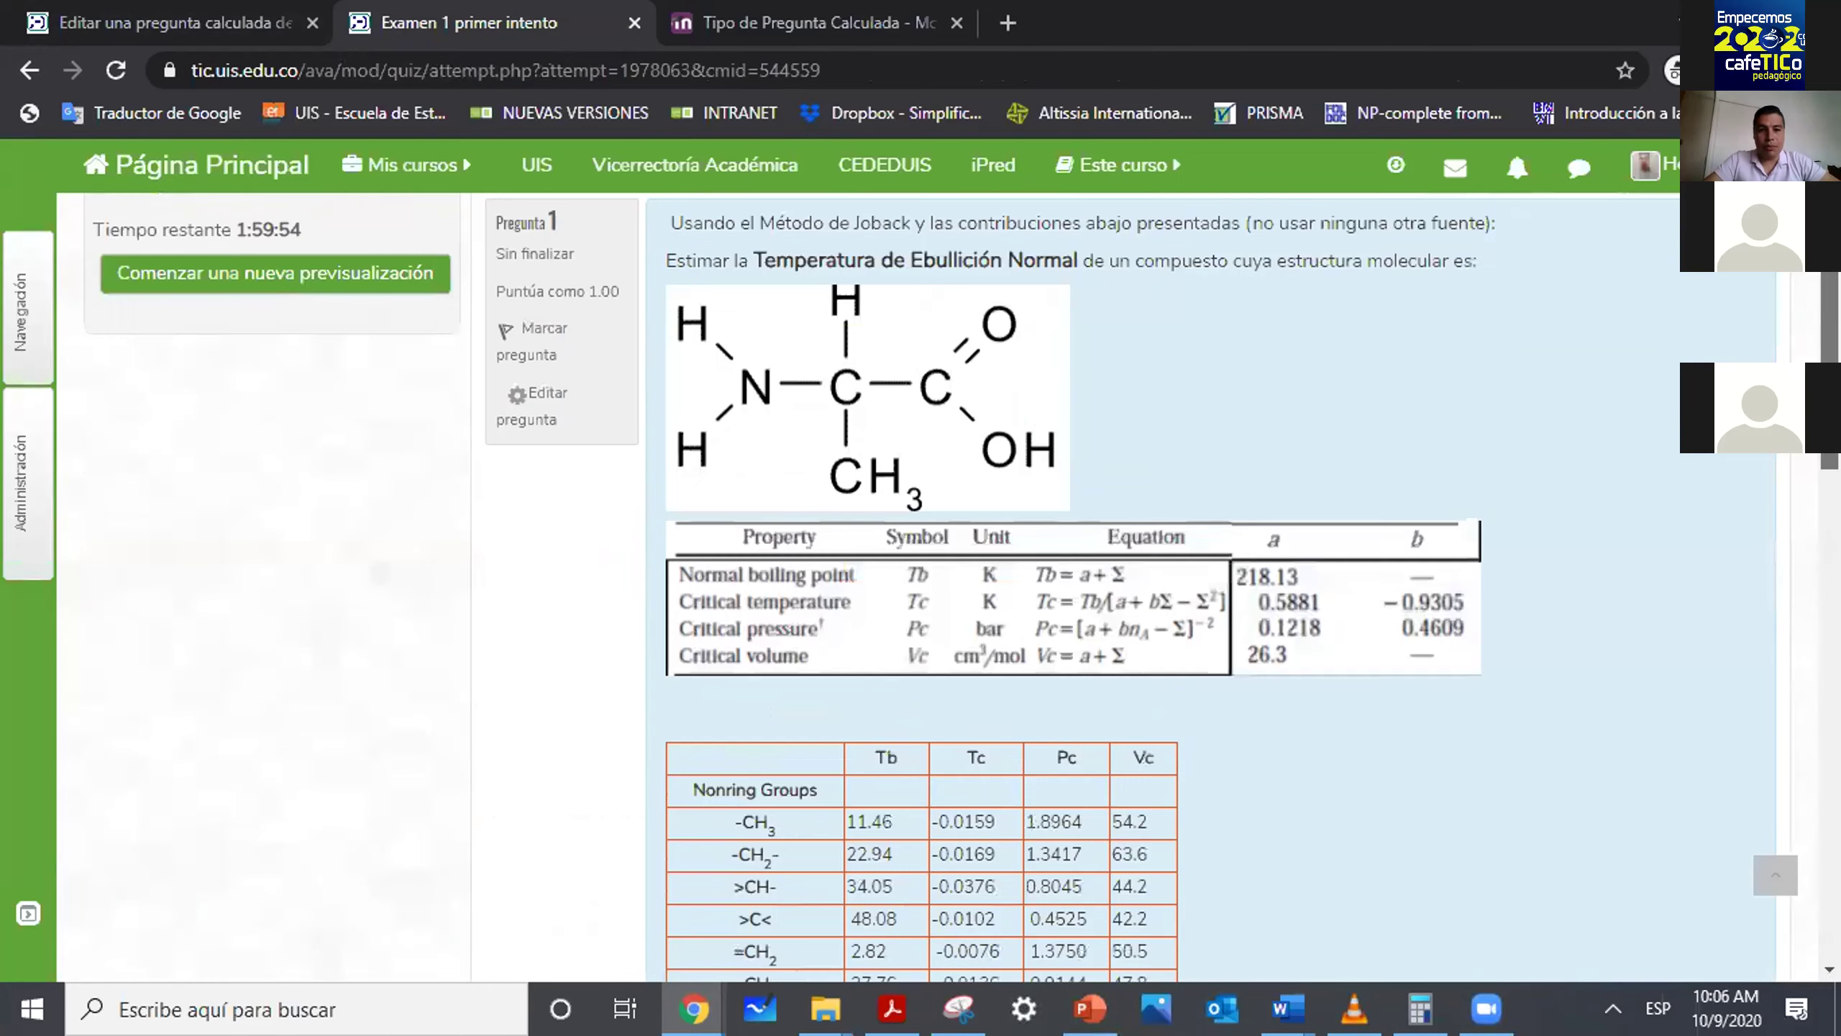
left_click(529, 731)
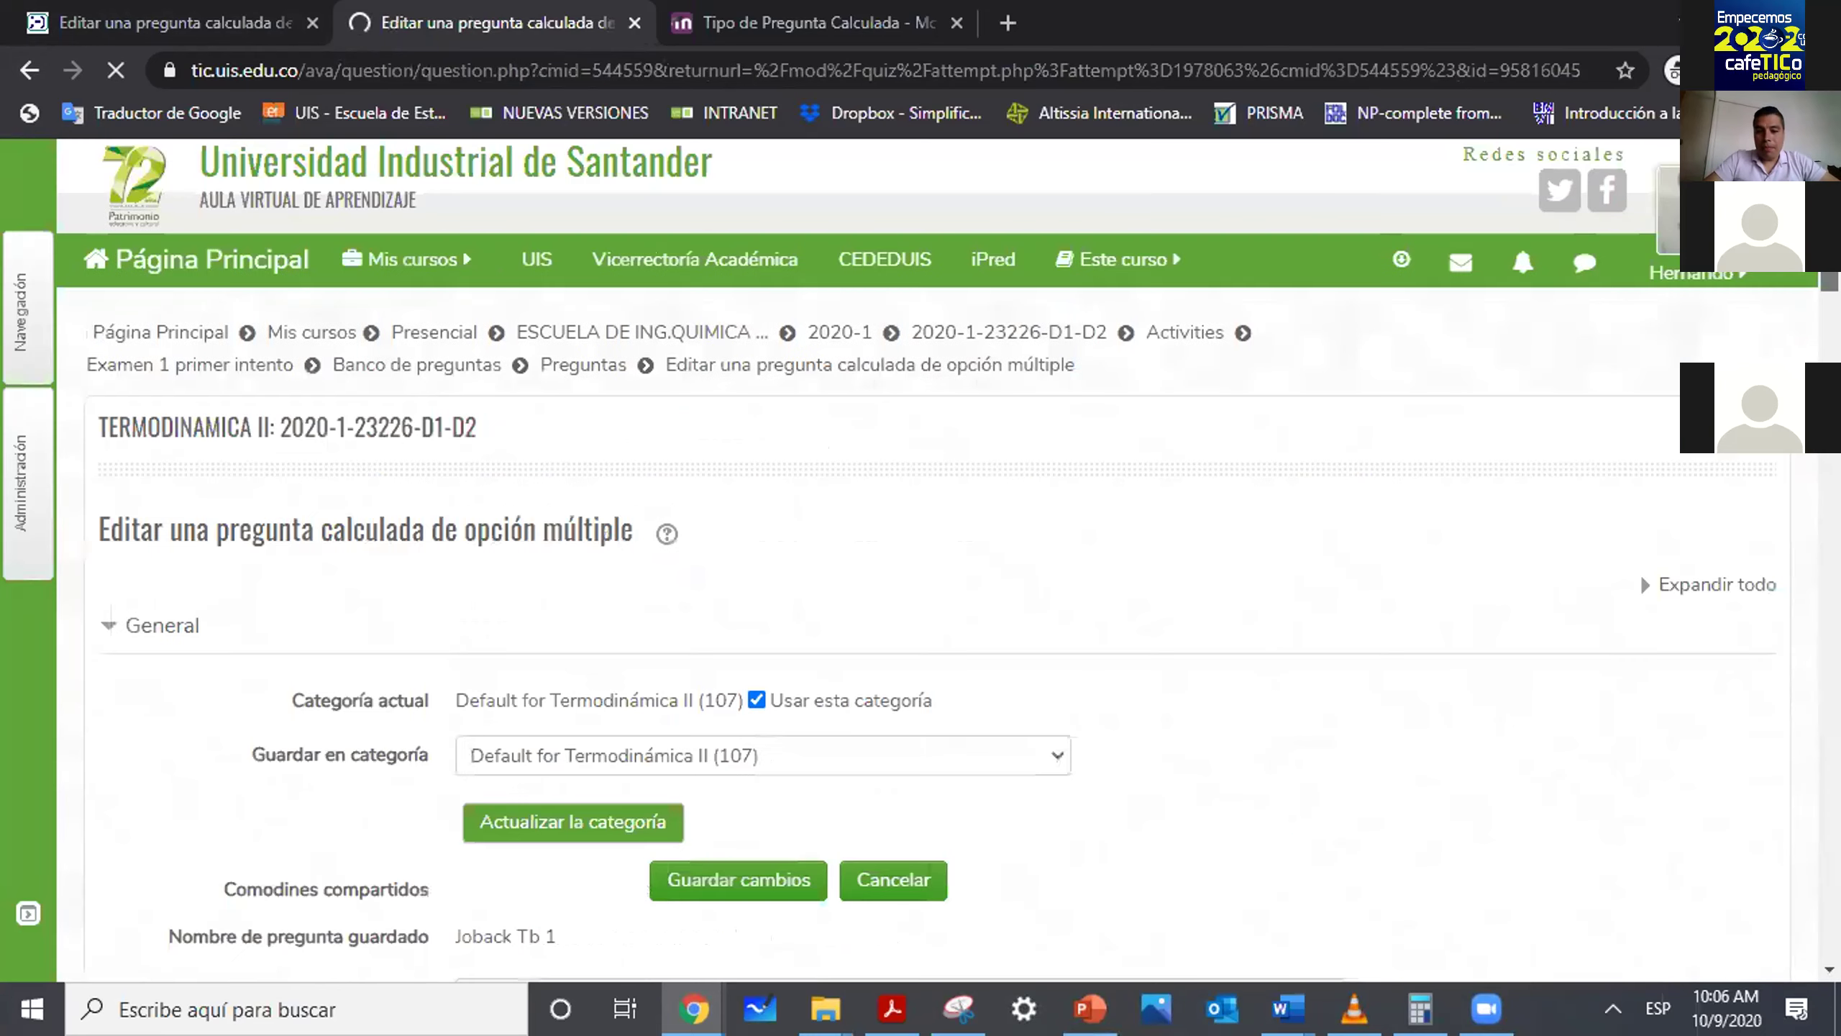
scroll(1640, 222, "down", 5)
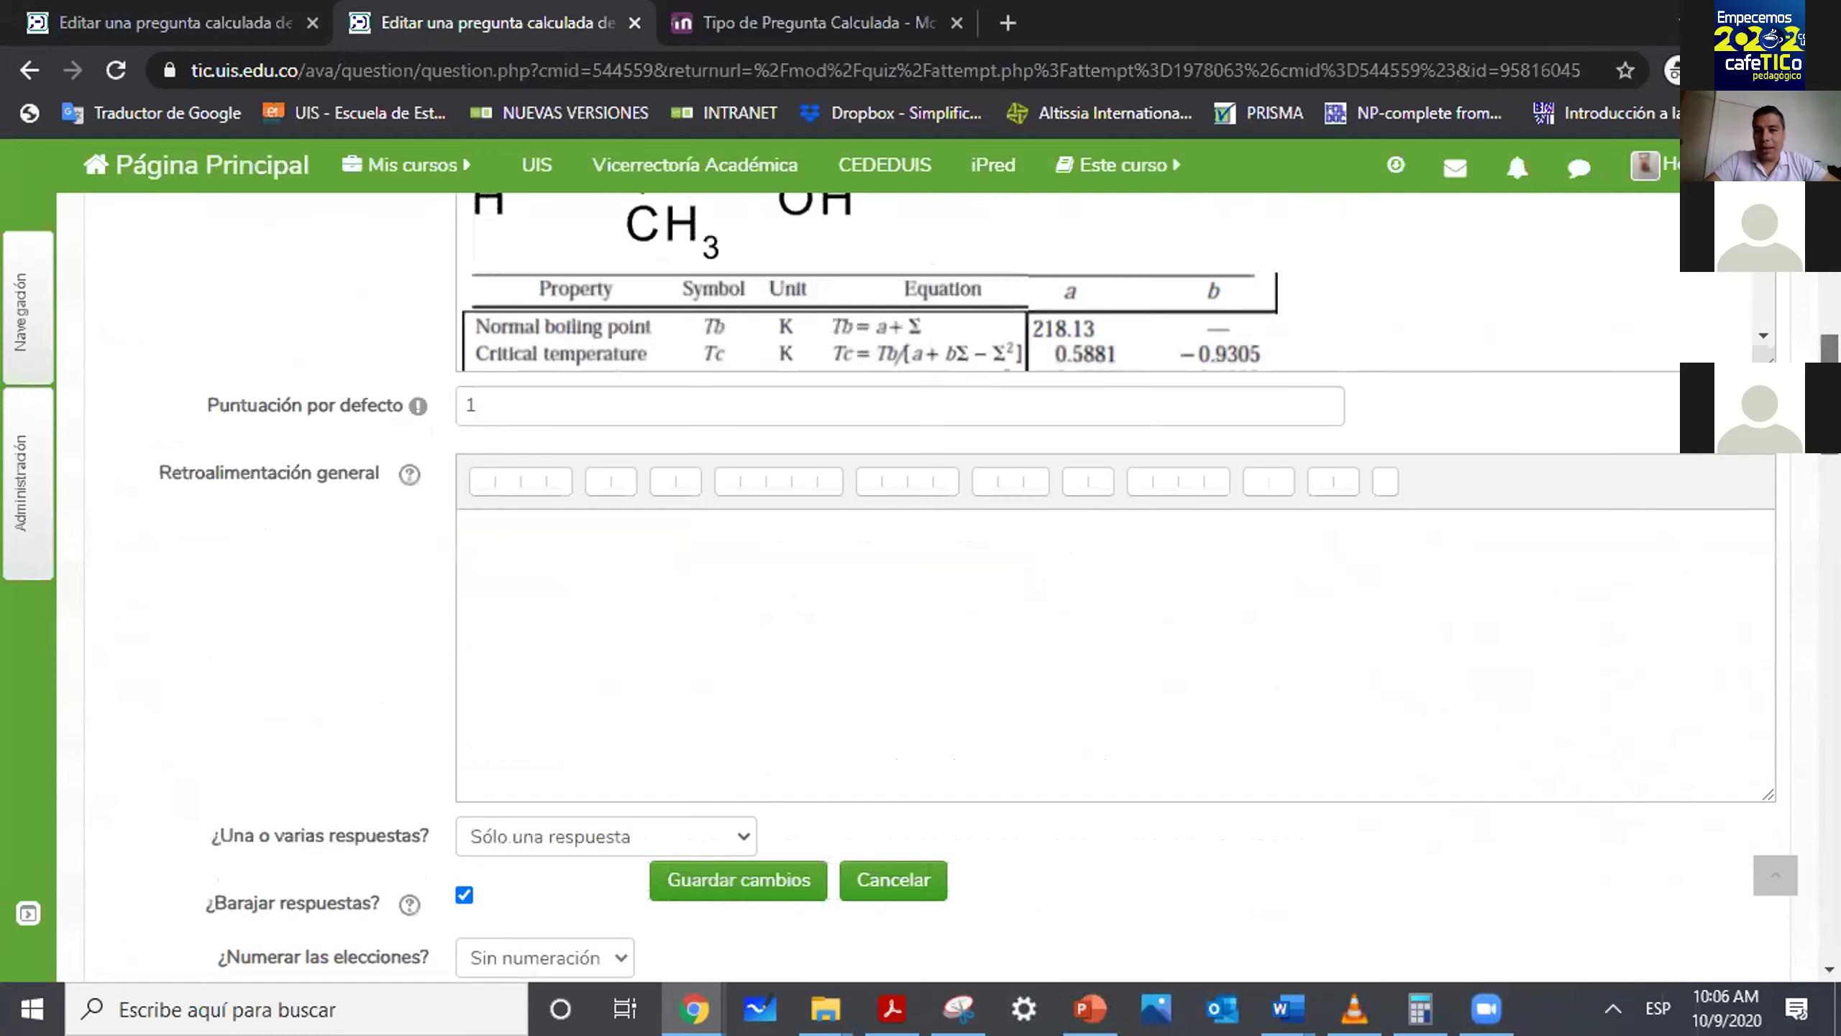
scroll(935, 581, "down", 10)
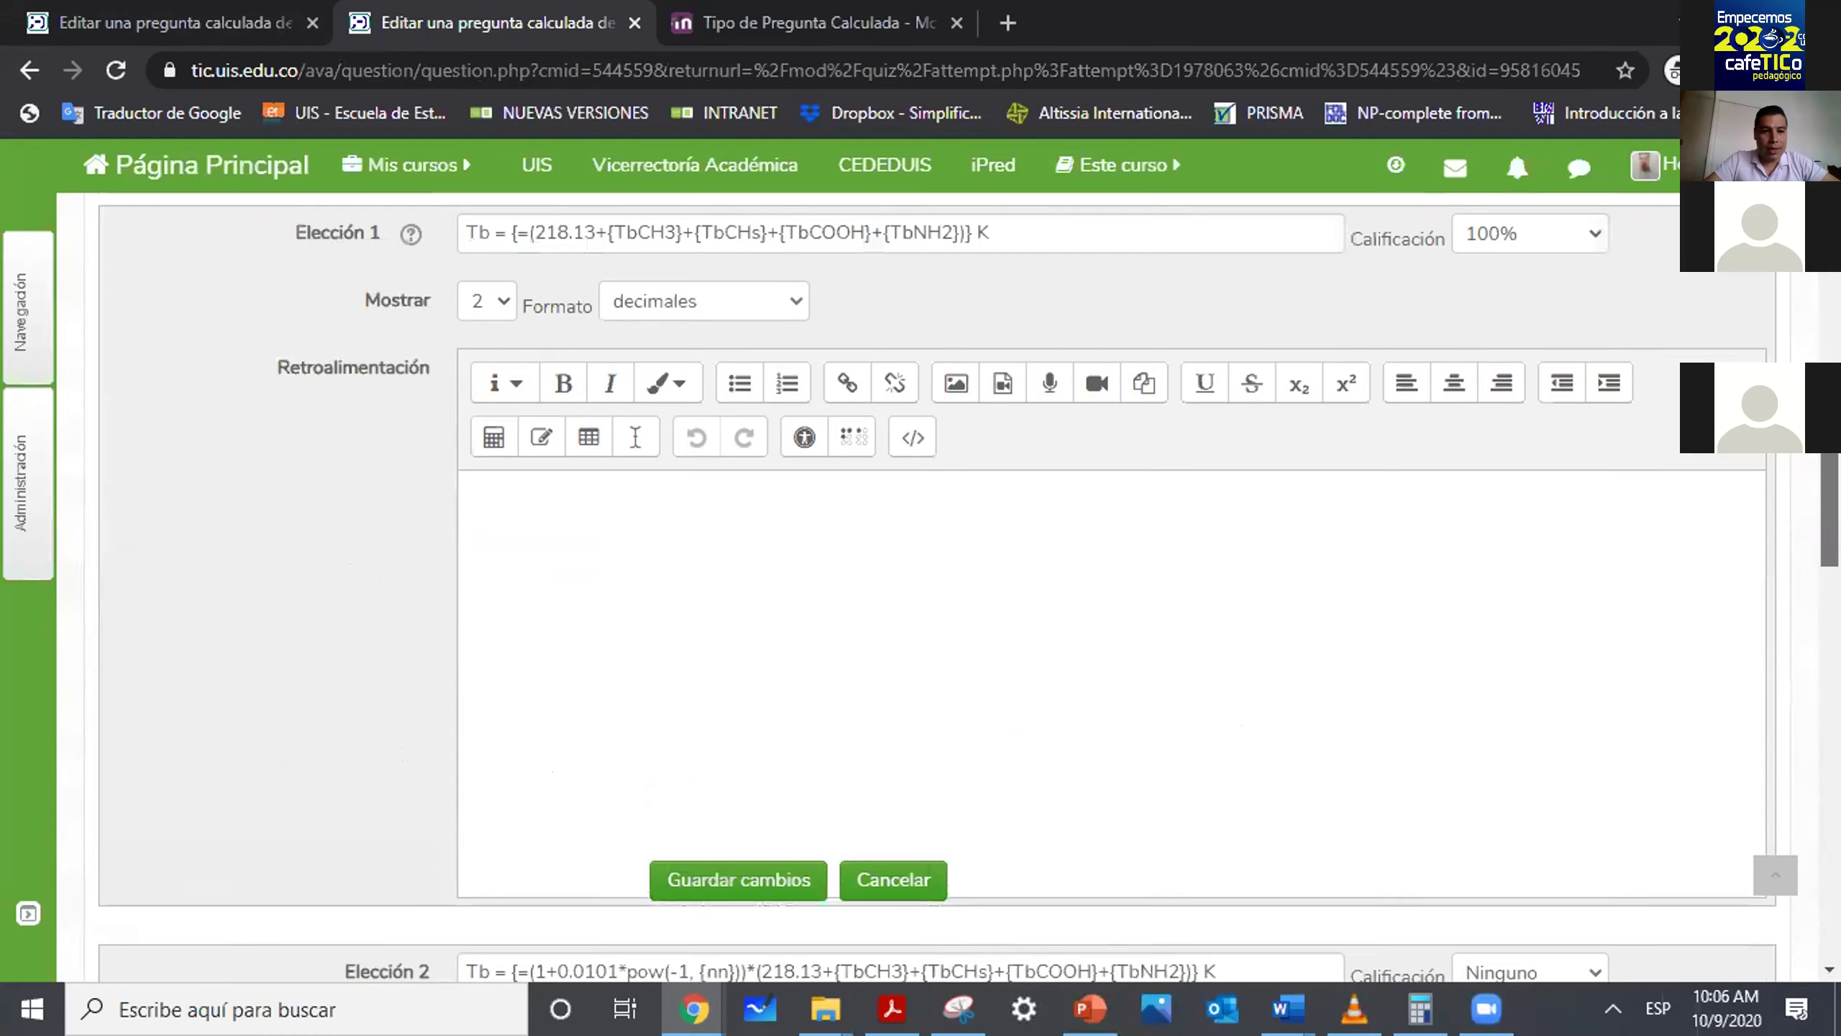
scroll(745, 531, "up", 4)
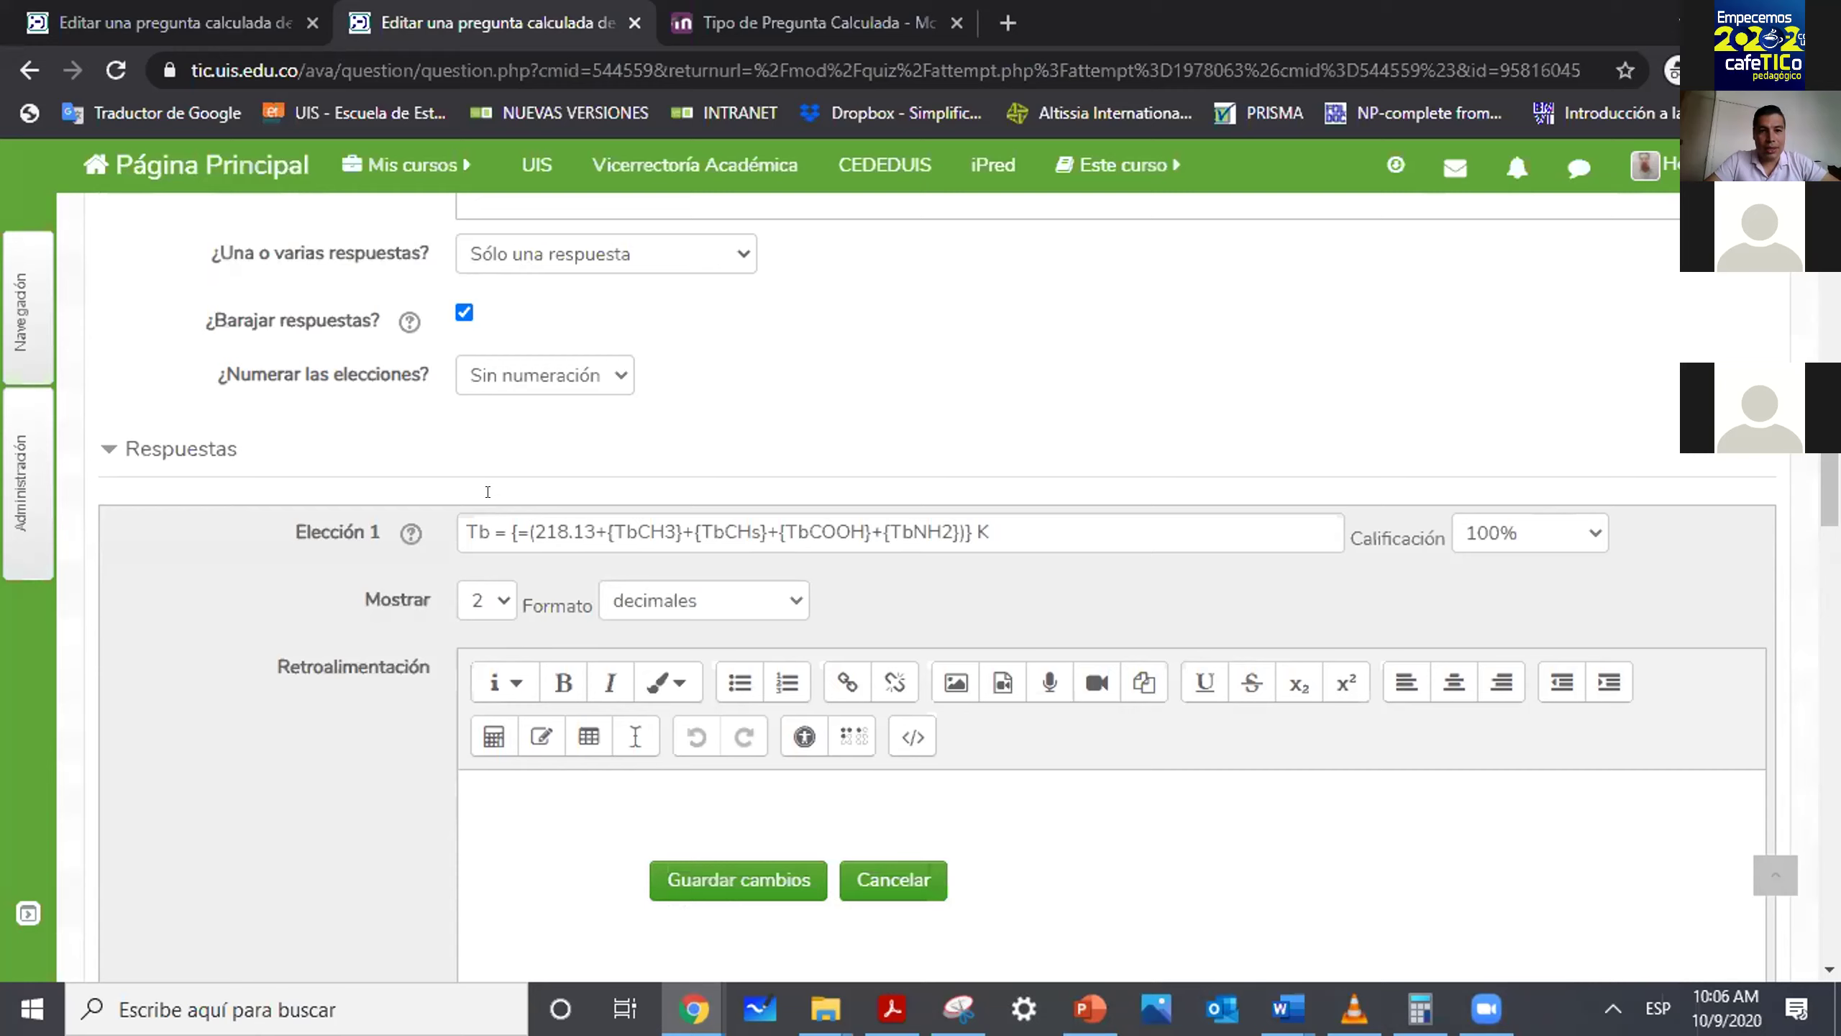
In the new cylinder question, complete Elección 1 as "Vcil= {=pi()*{RR}*{RR}*{HH}}" and set its grade to 100%.
left_click(198, 7)
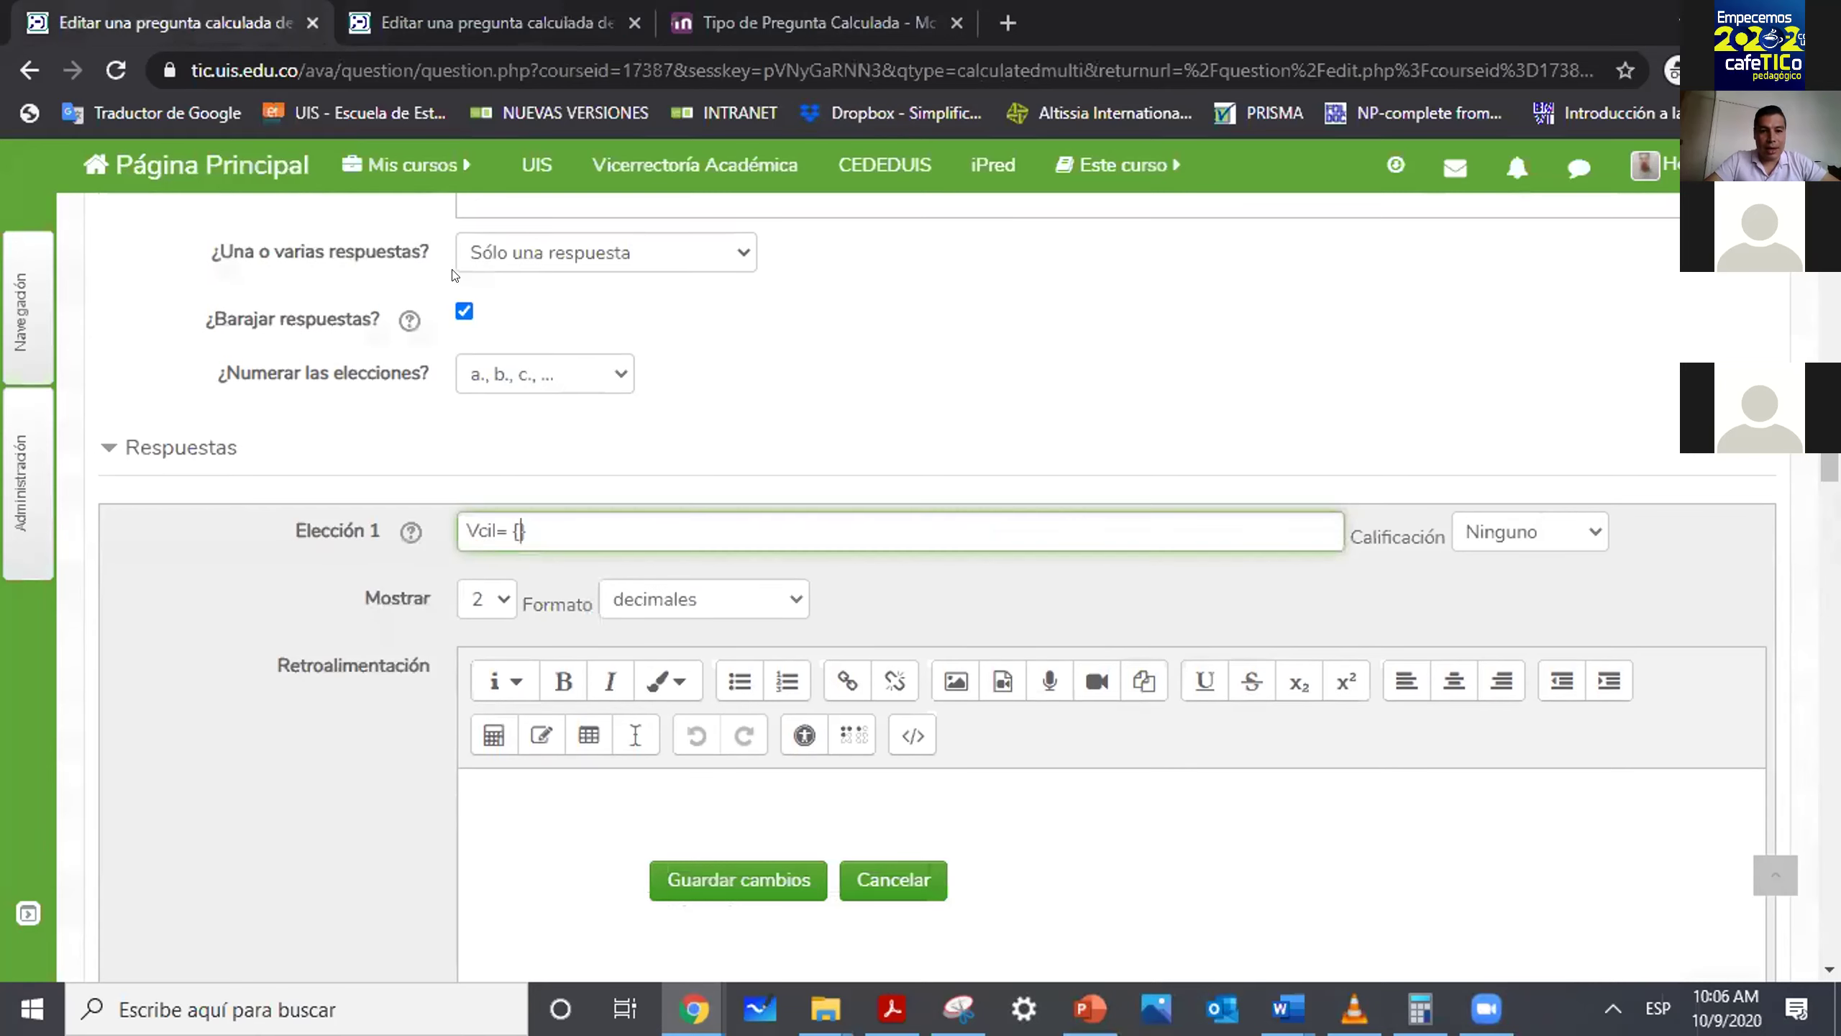
type("=pi()*")
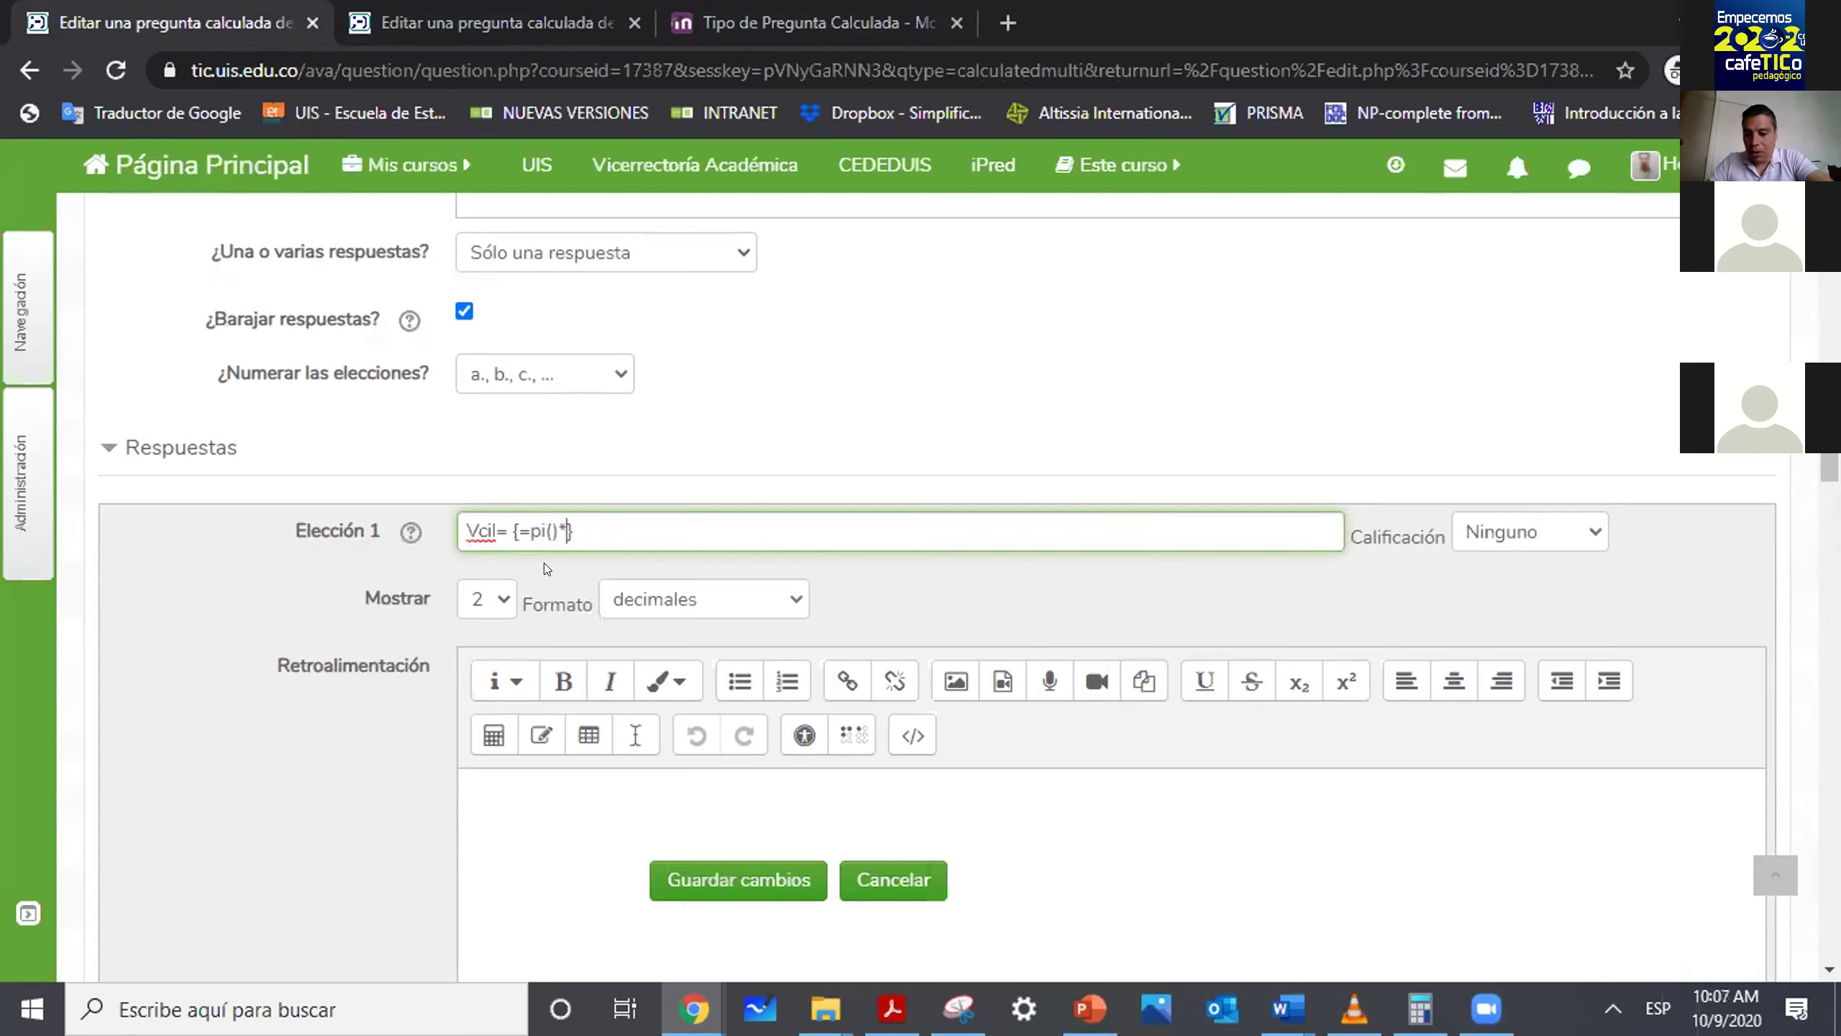
type("RR")
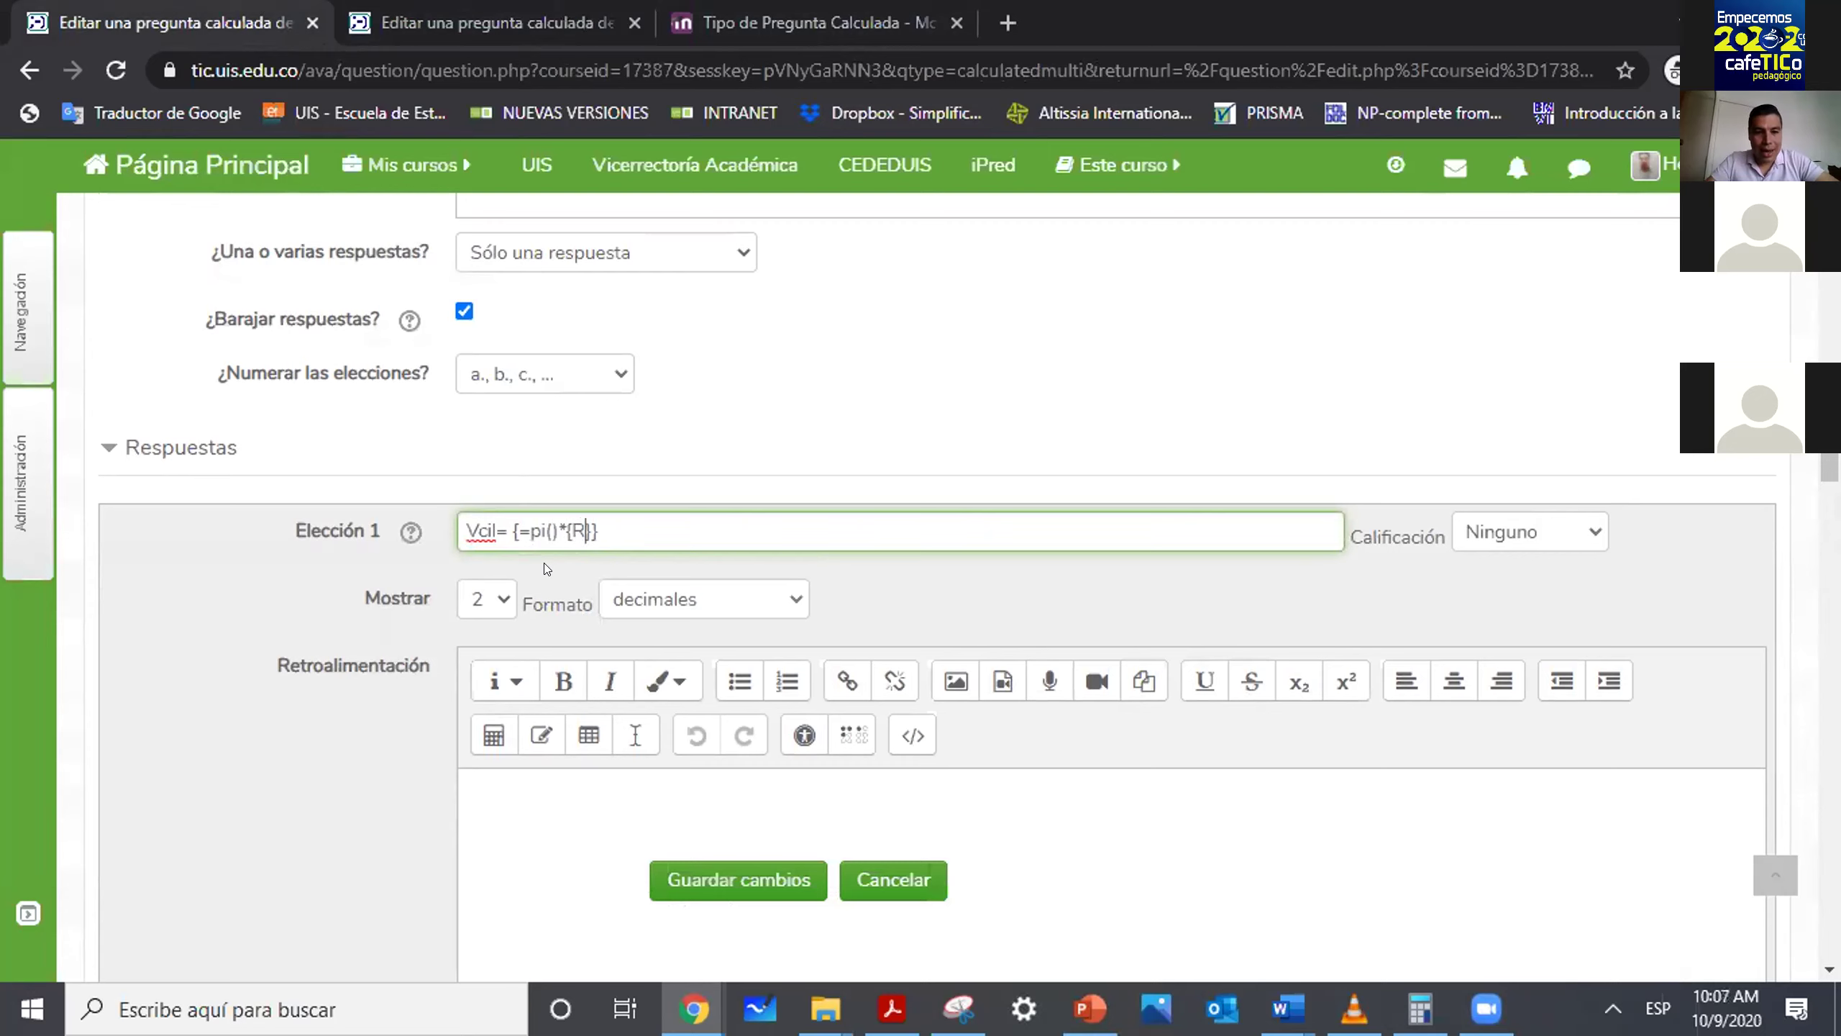
type("*{}")
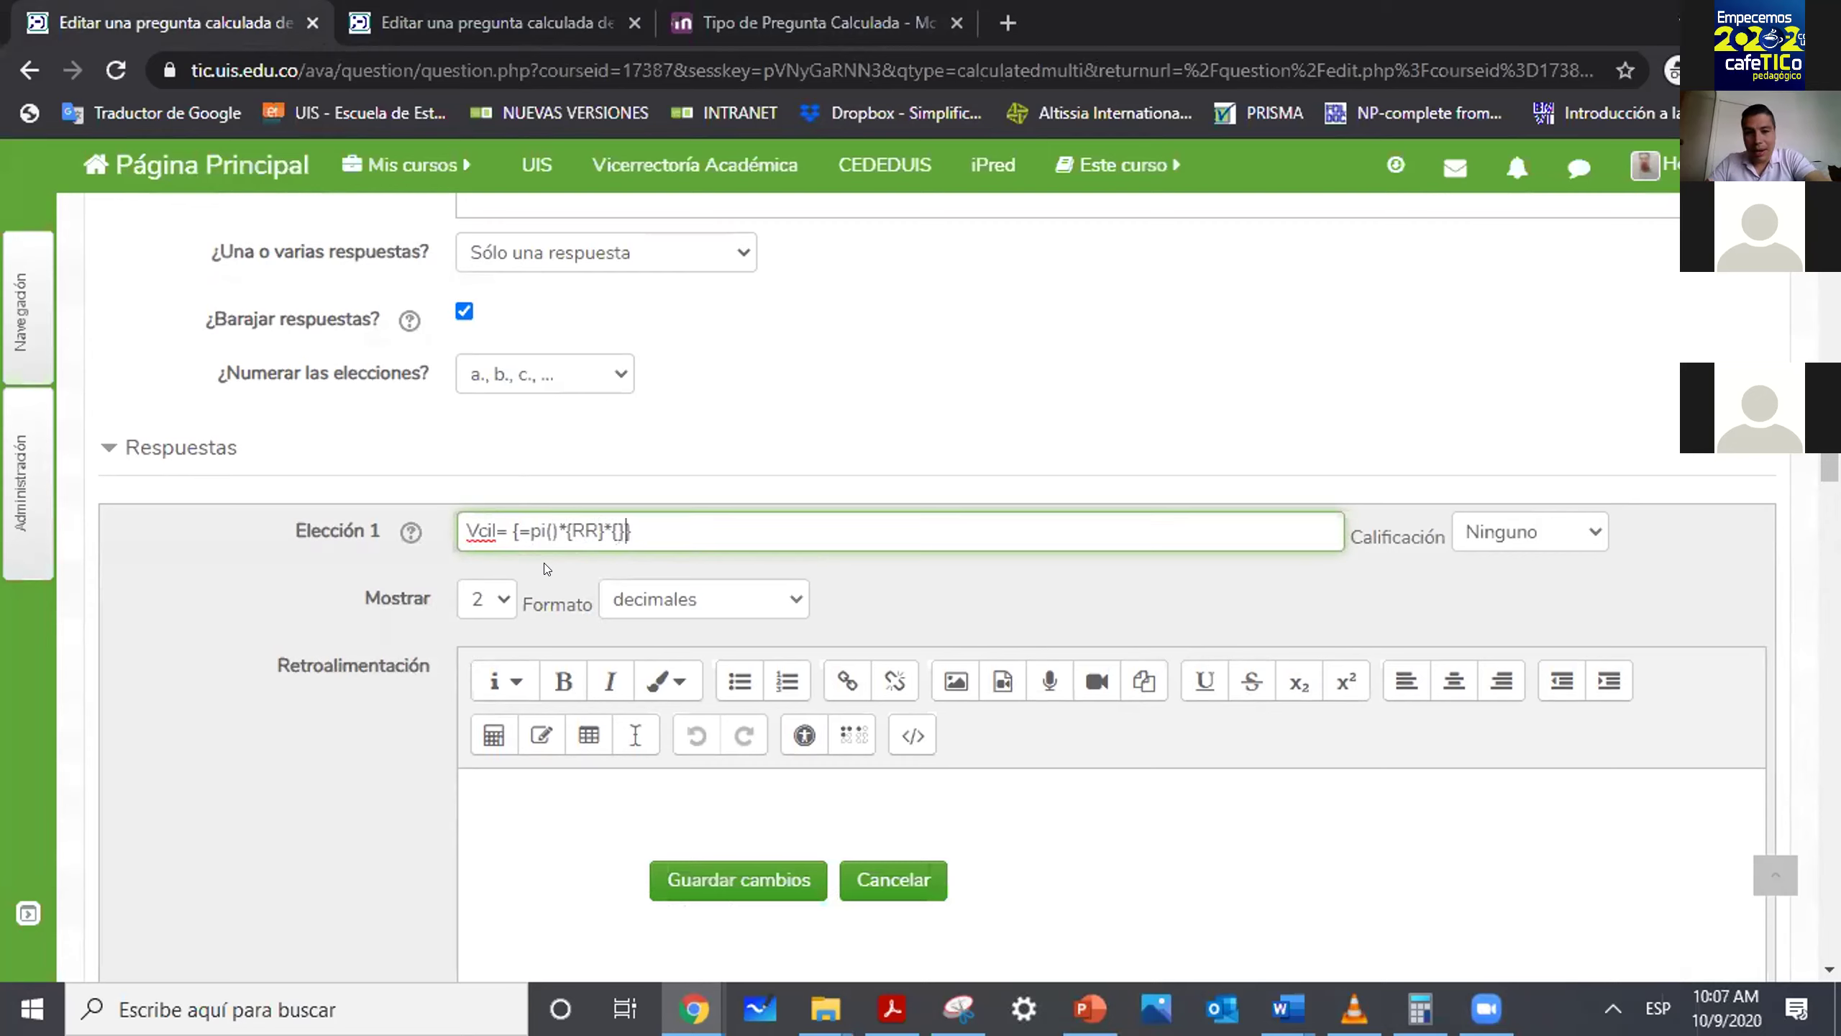
type("RR")
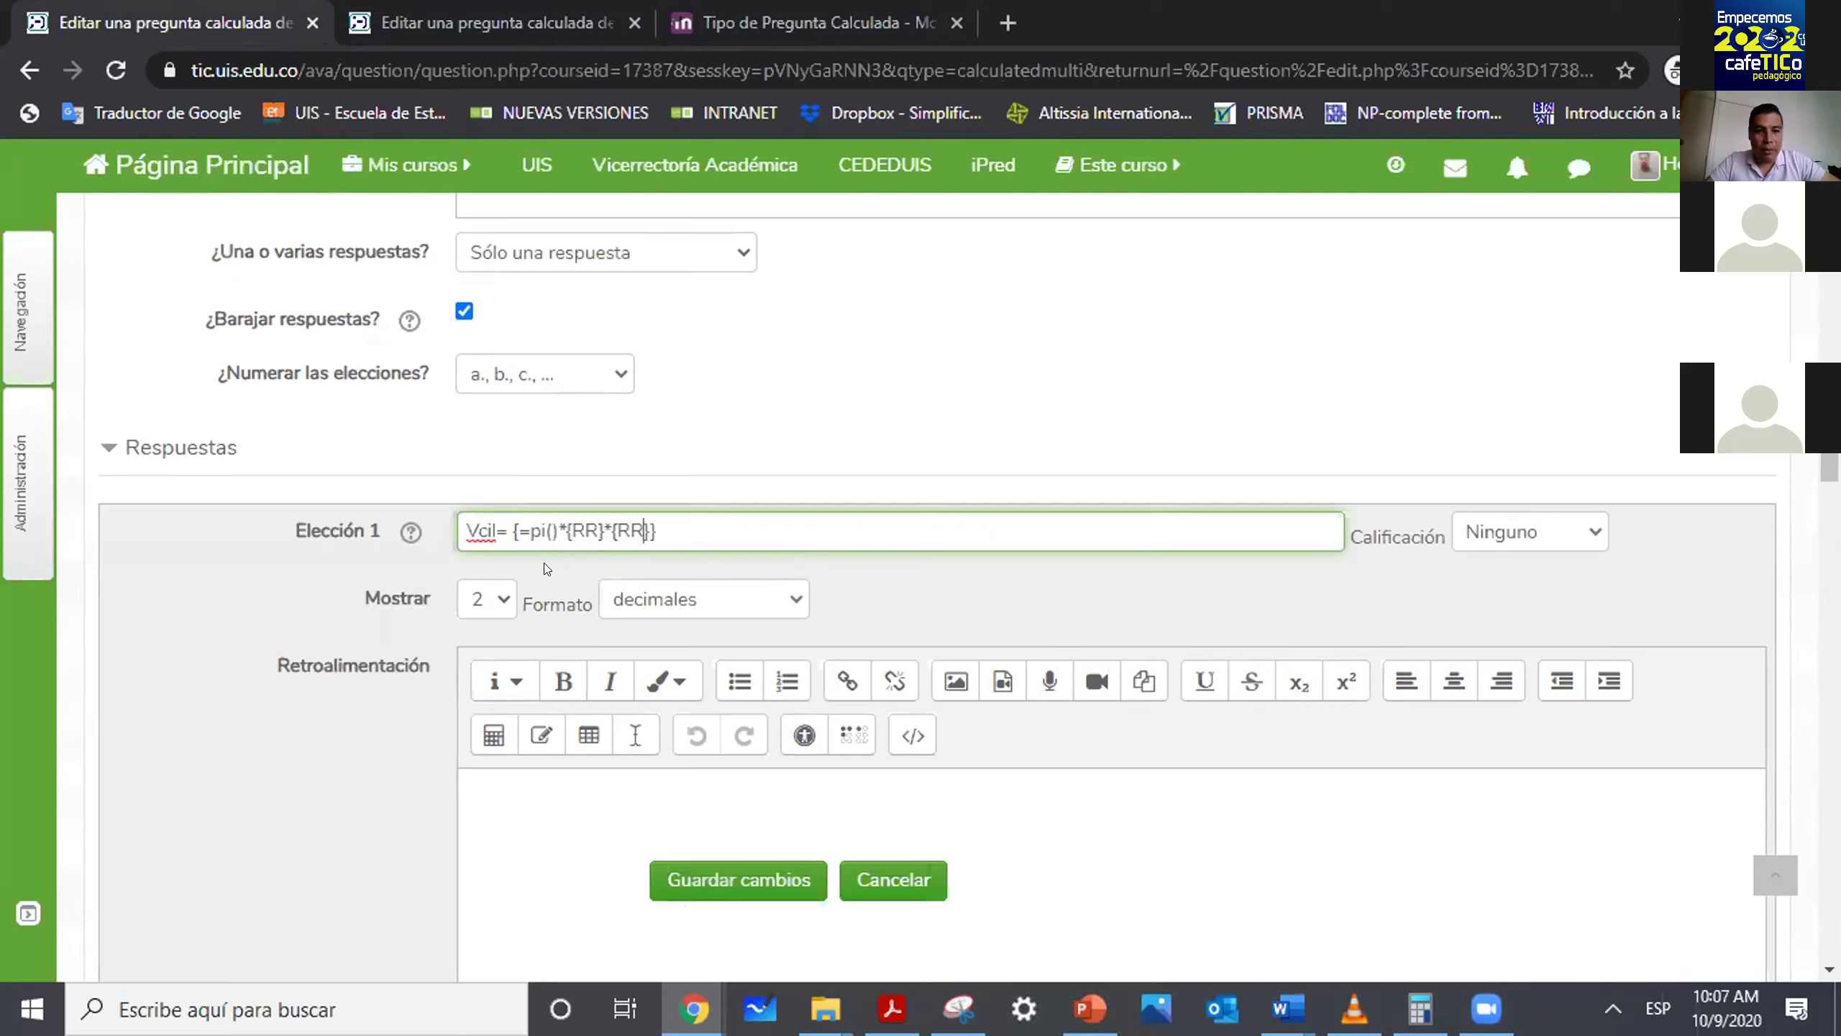
type("*")
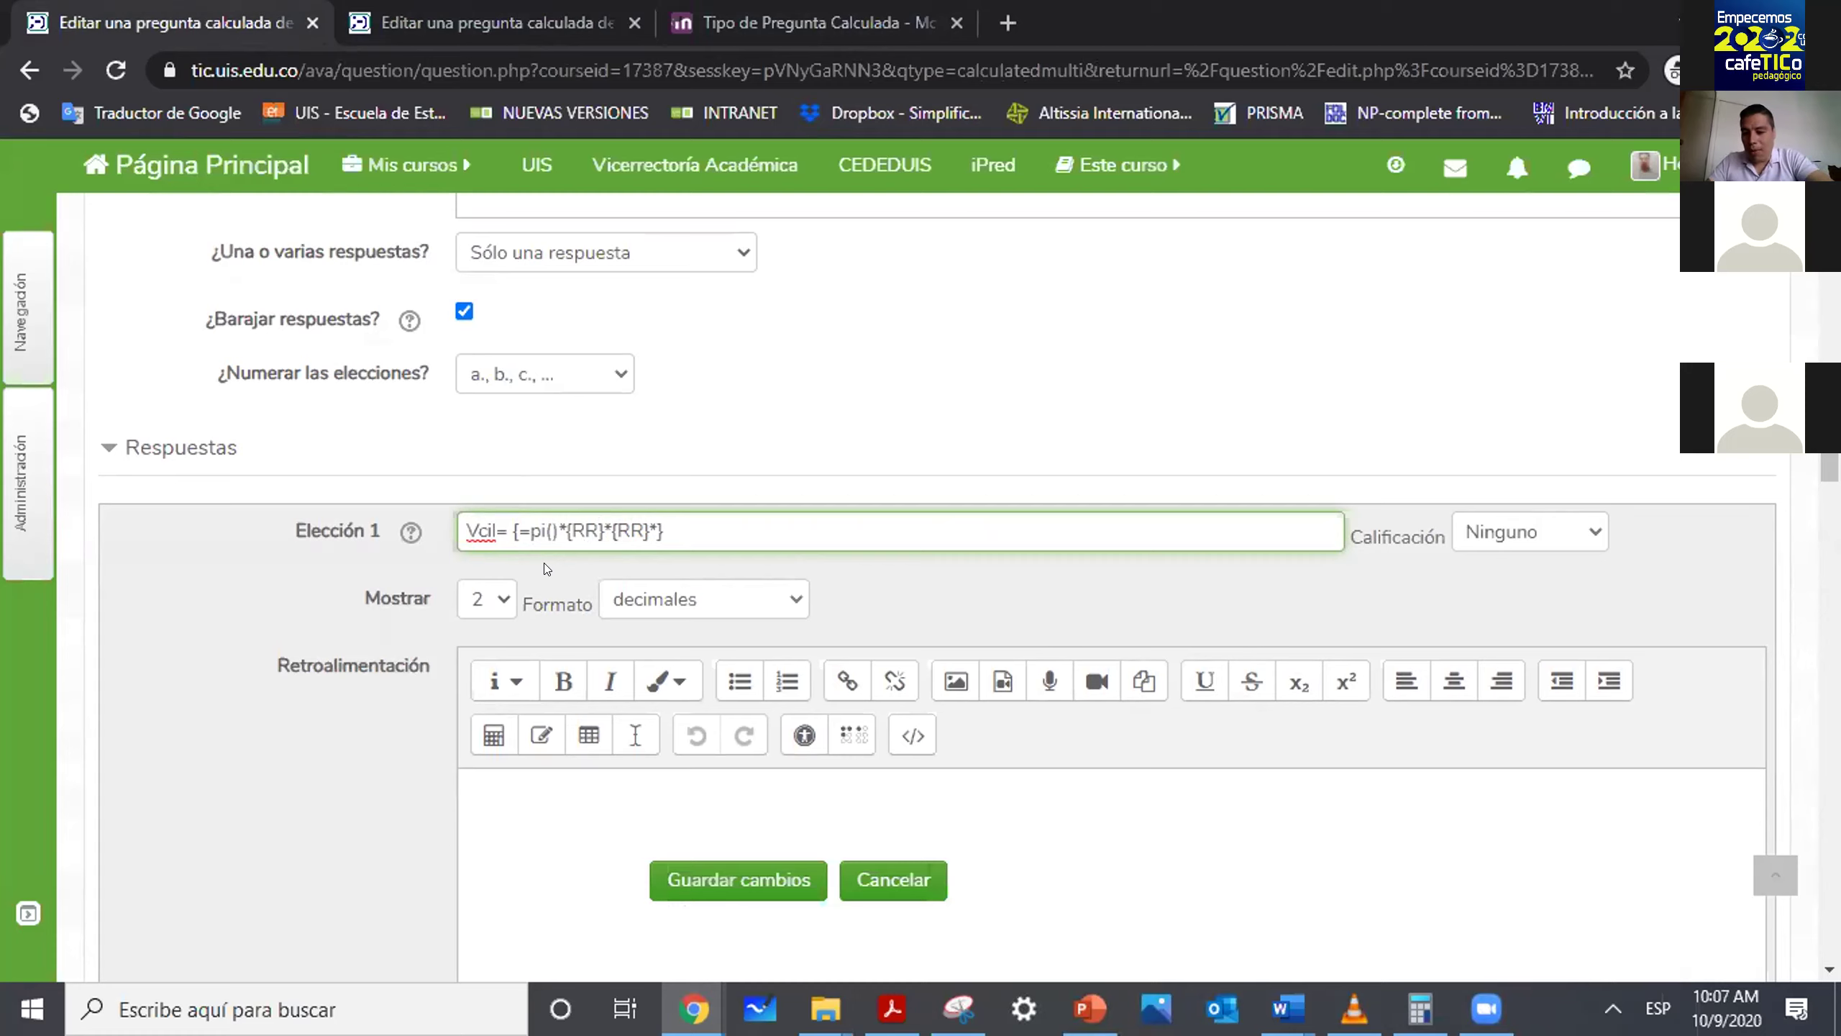
type("{}")
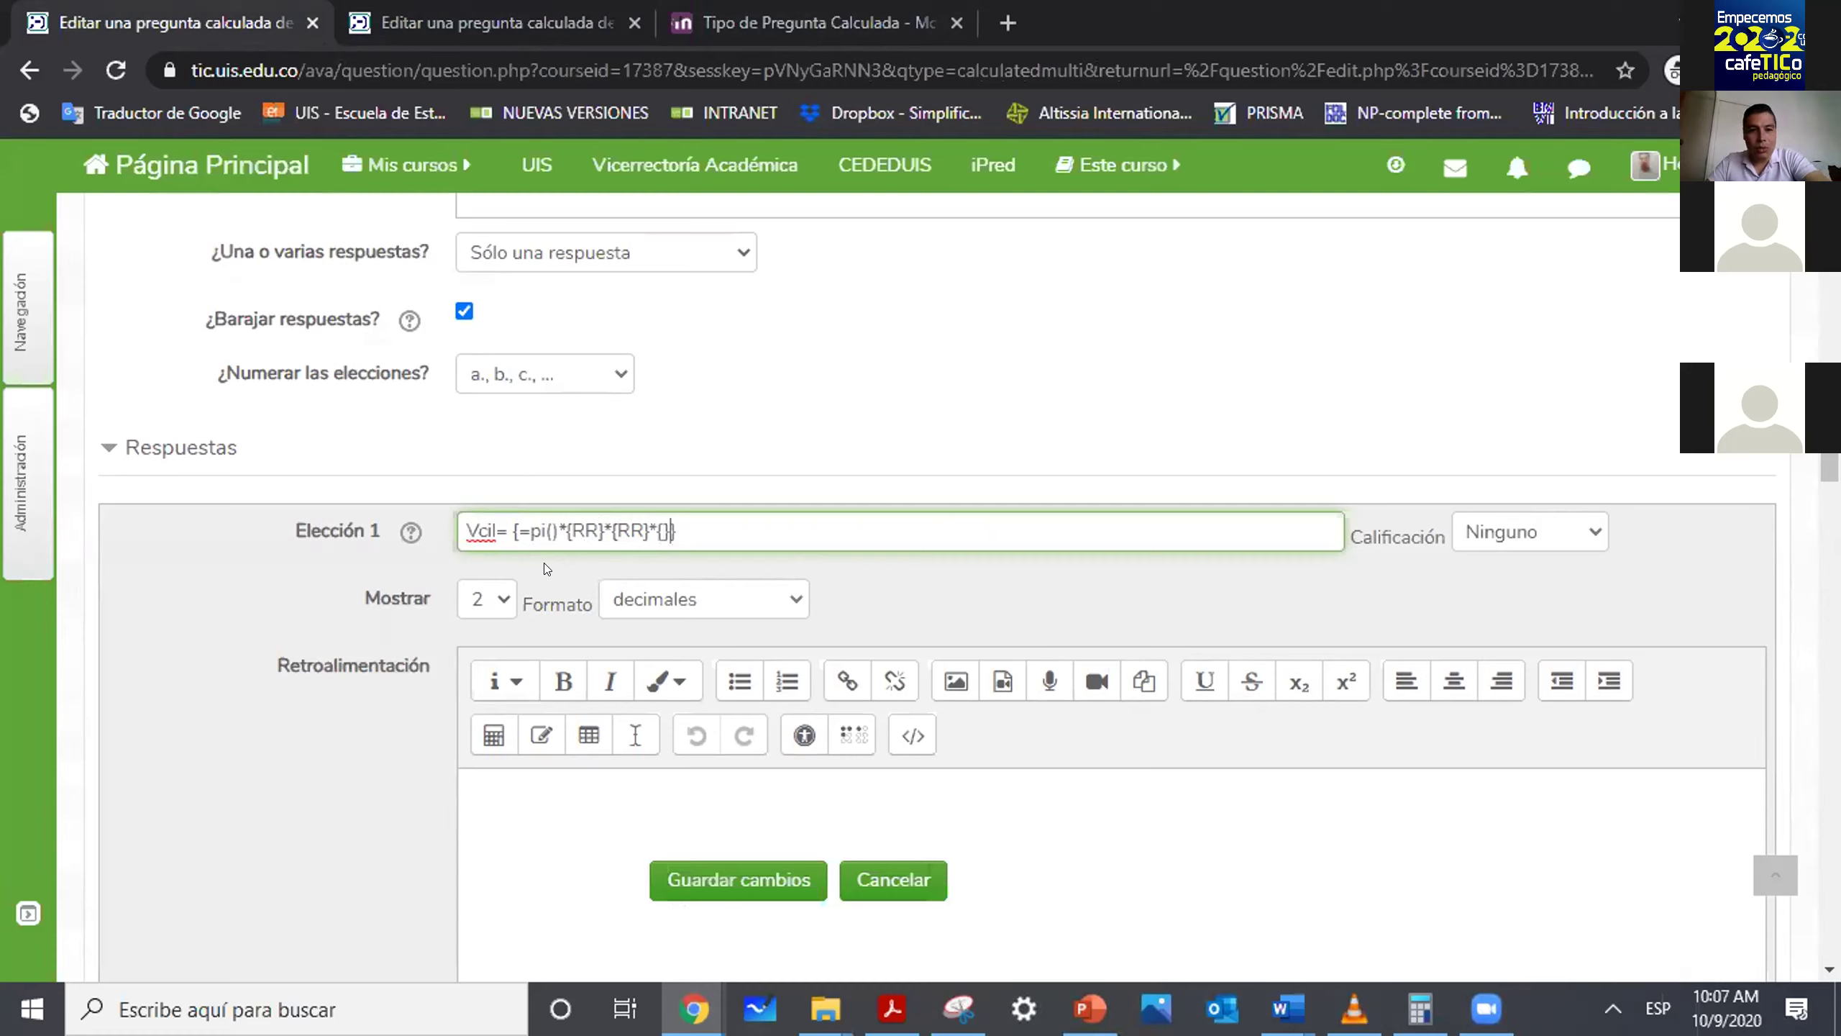
type("HH")
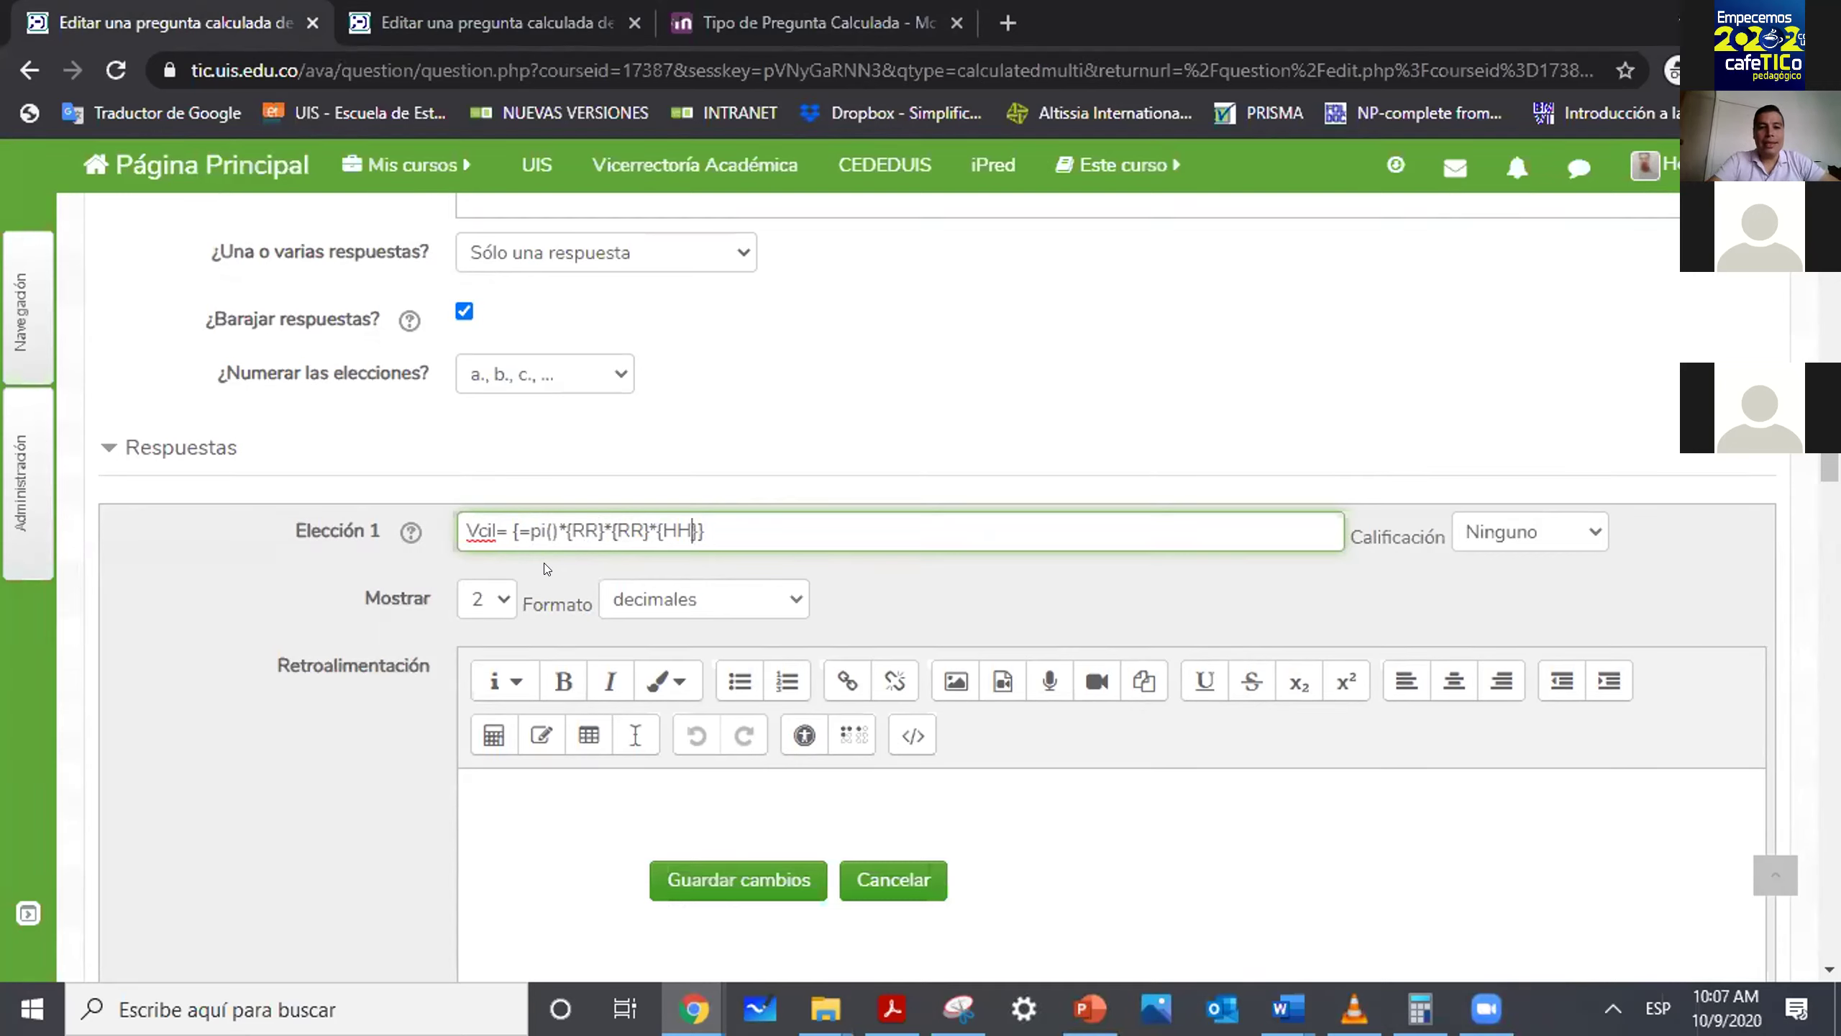
left_click(1543, 540)
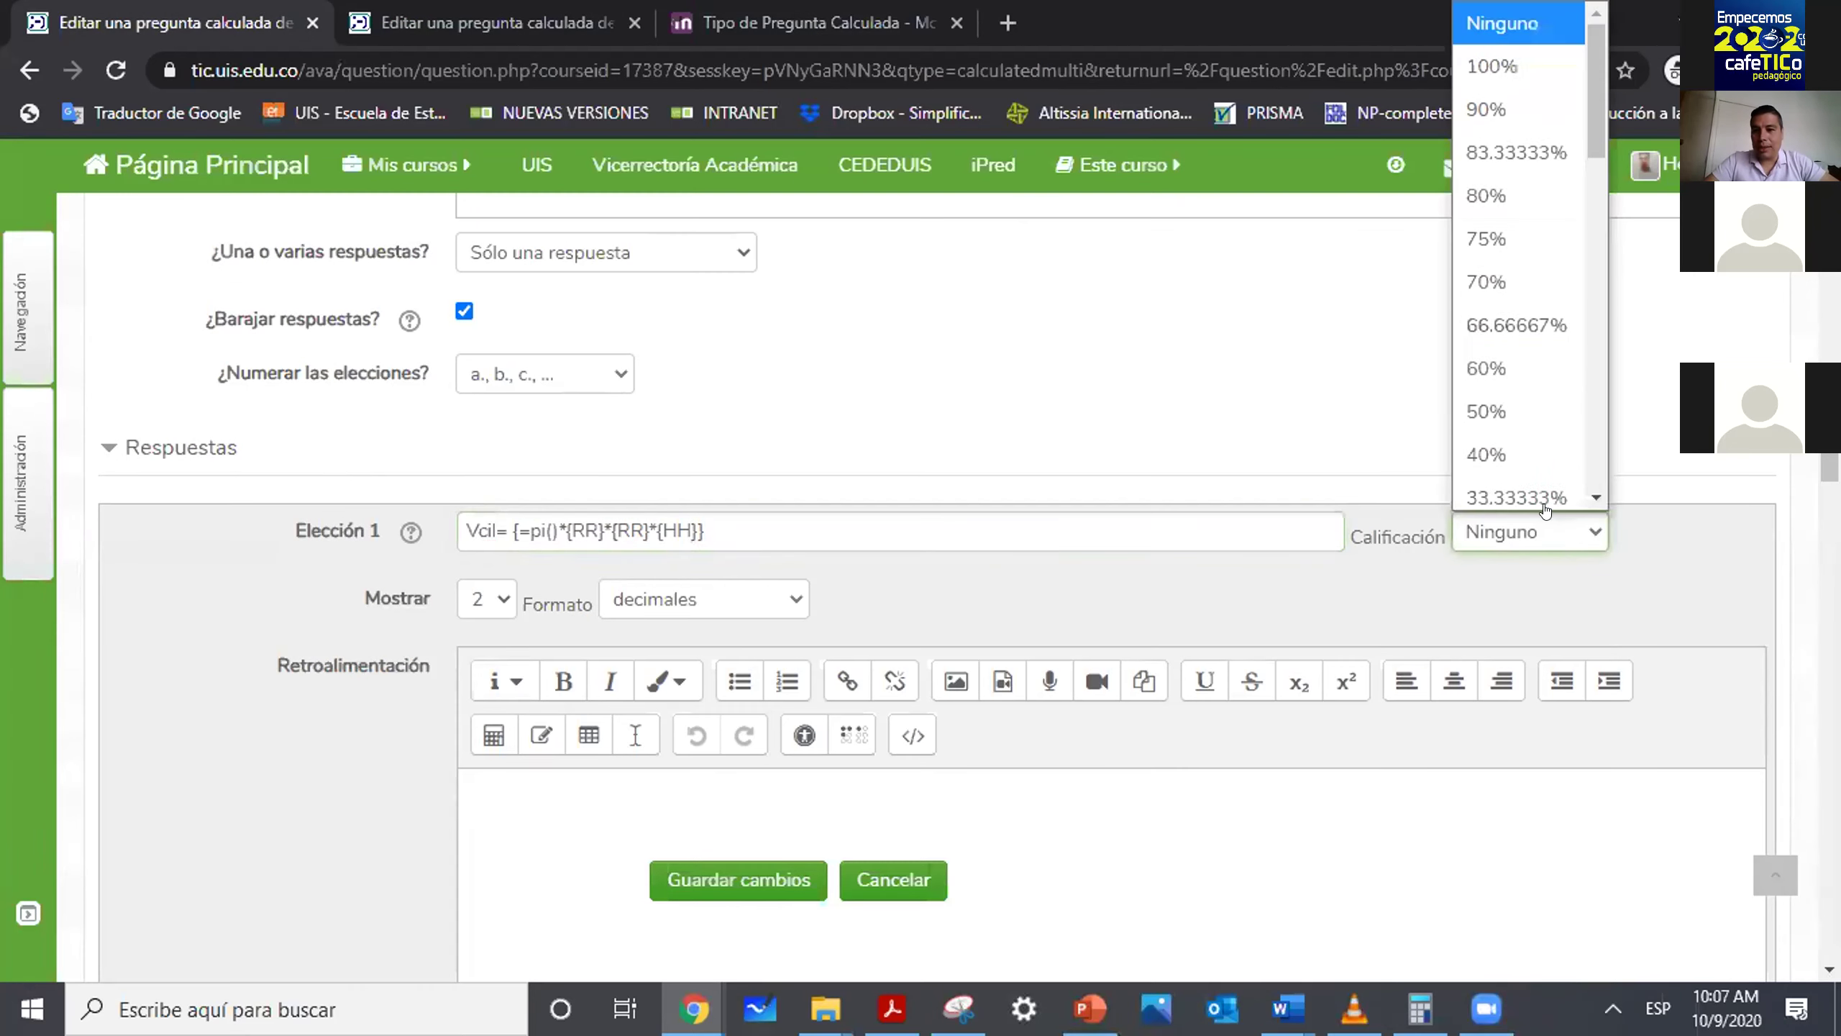
left_click(1505, 58)
Copy the full text of Elección 1 into Elección 2.
triple_click(721, 527)
key("ctrl+c")
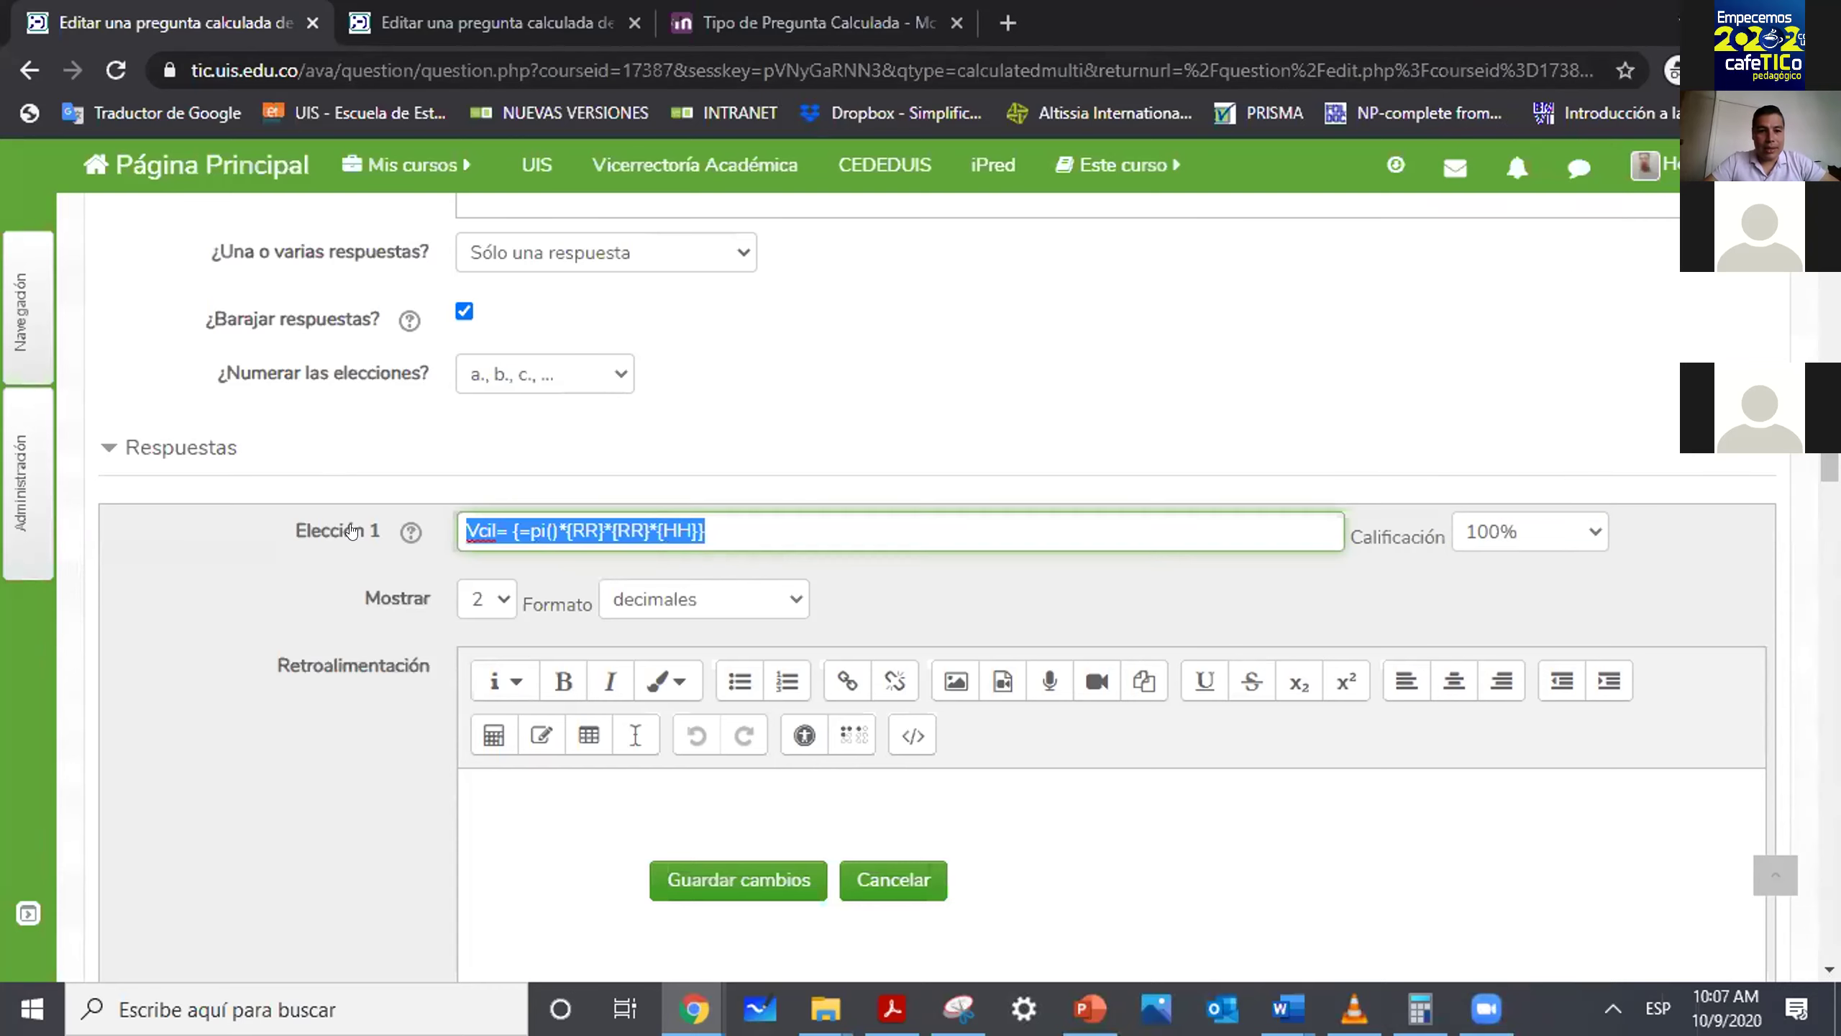
scroll(950, 598, "down", 11)
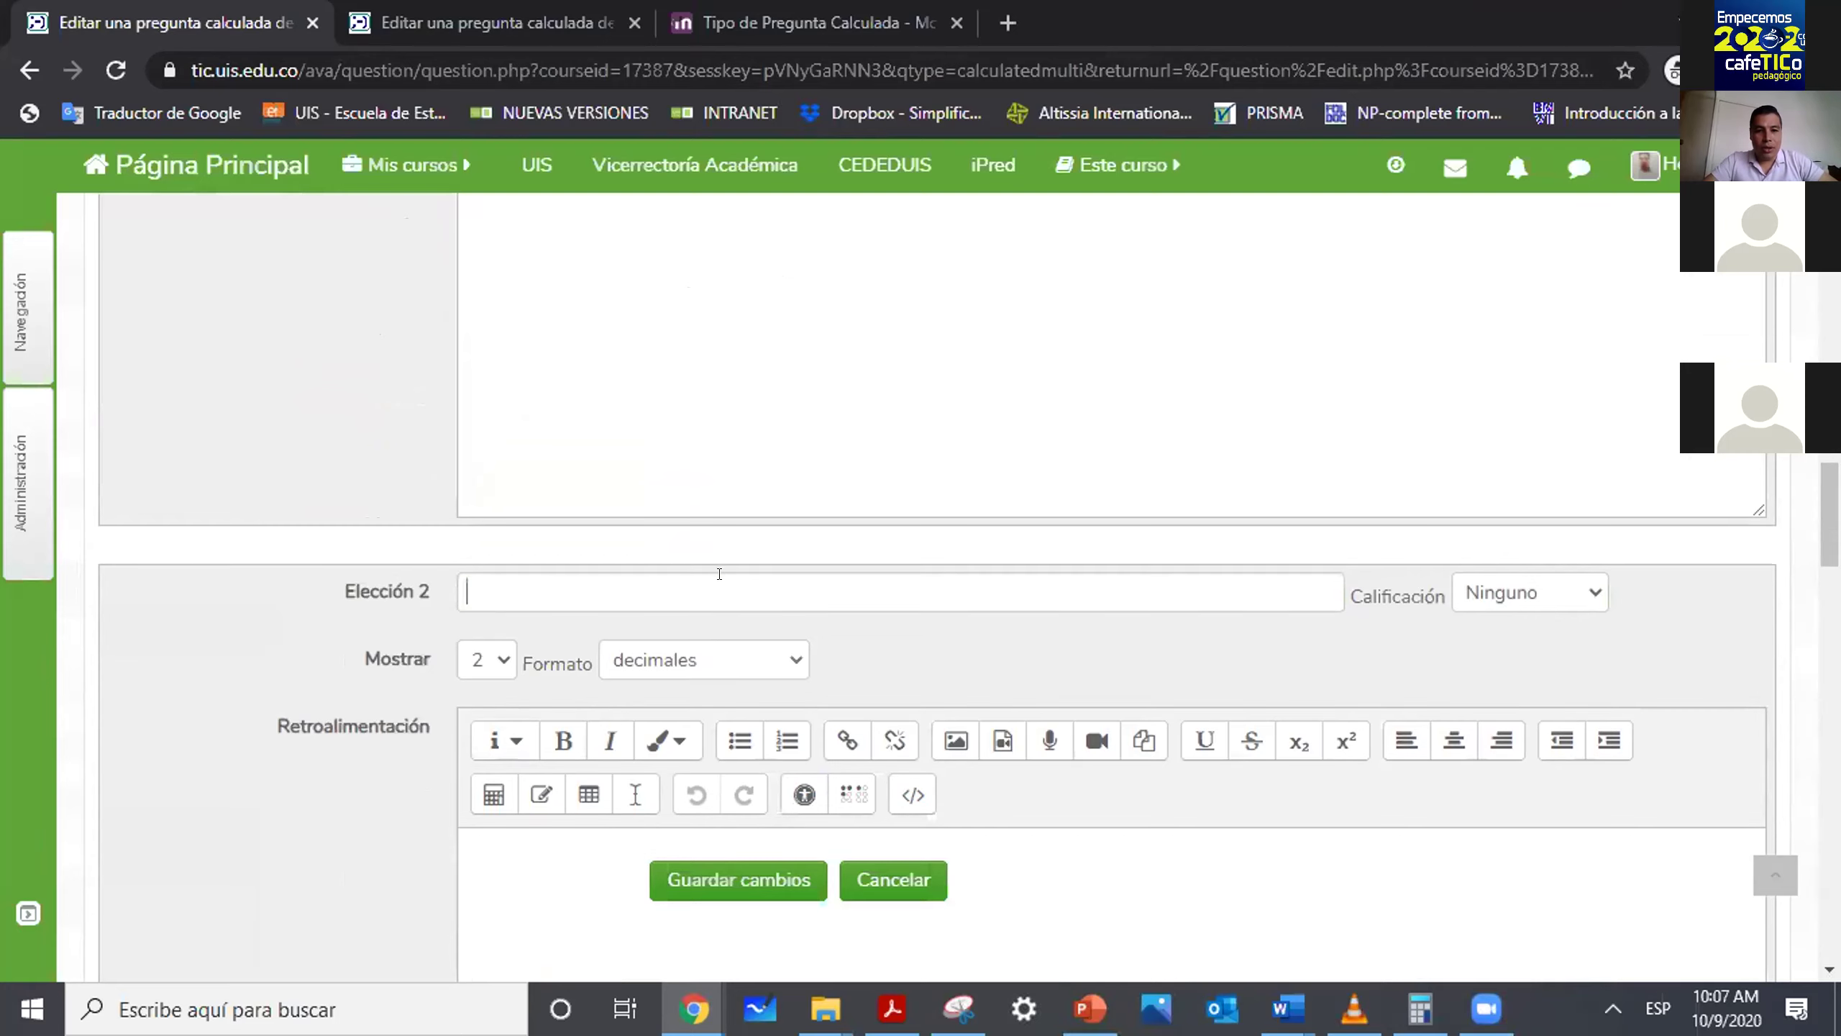
key("ctrl+v")
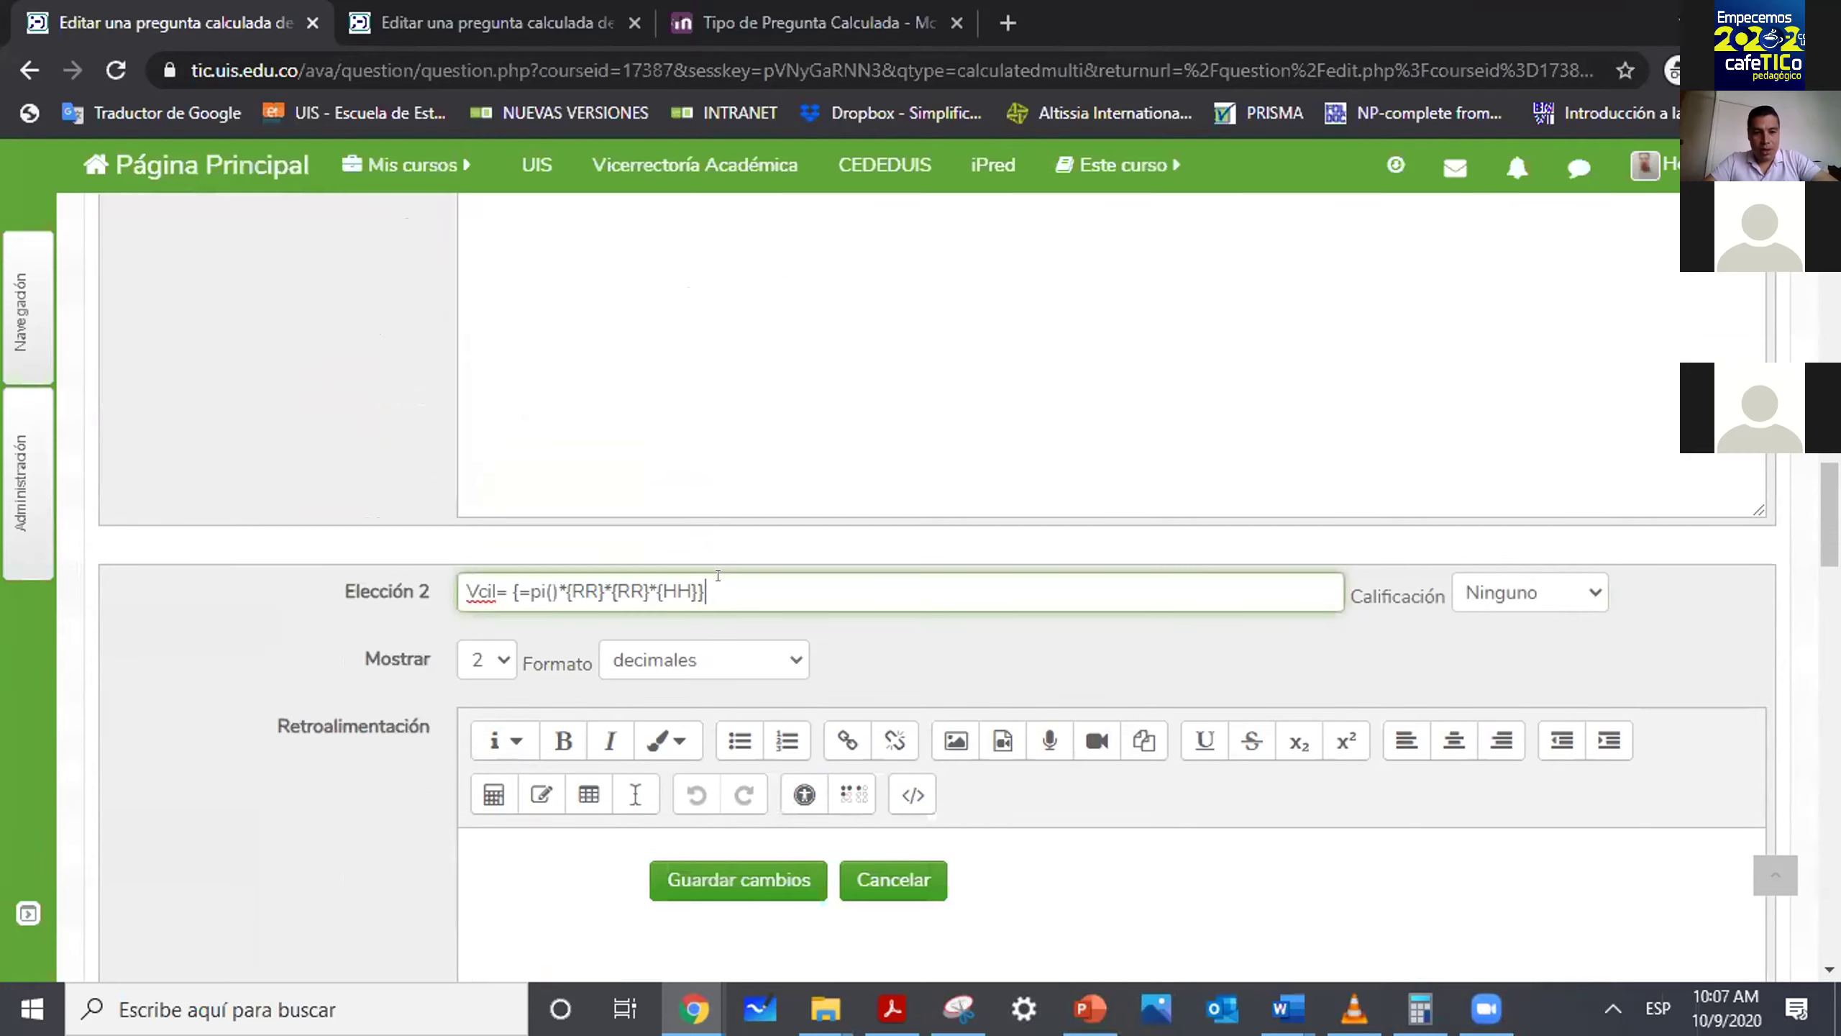
Replace the HH variable in Elección 2 with RR so that it reads "Vcil= {=pi()*{RR}*{RR}*{RR}}".
left_click(656, 589)
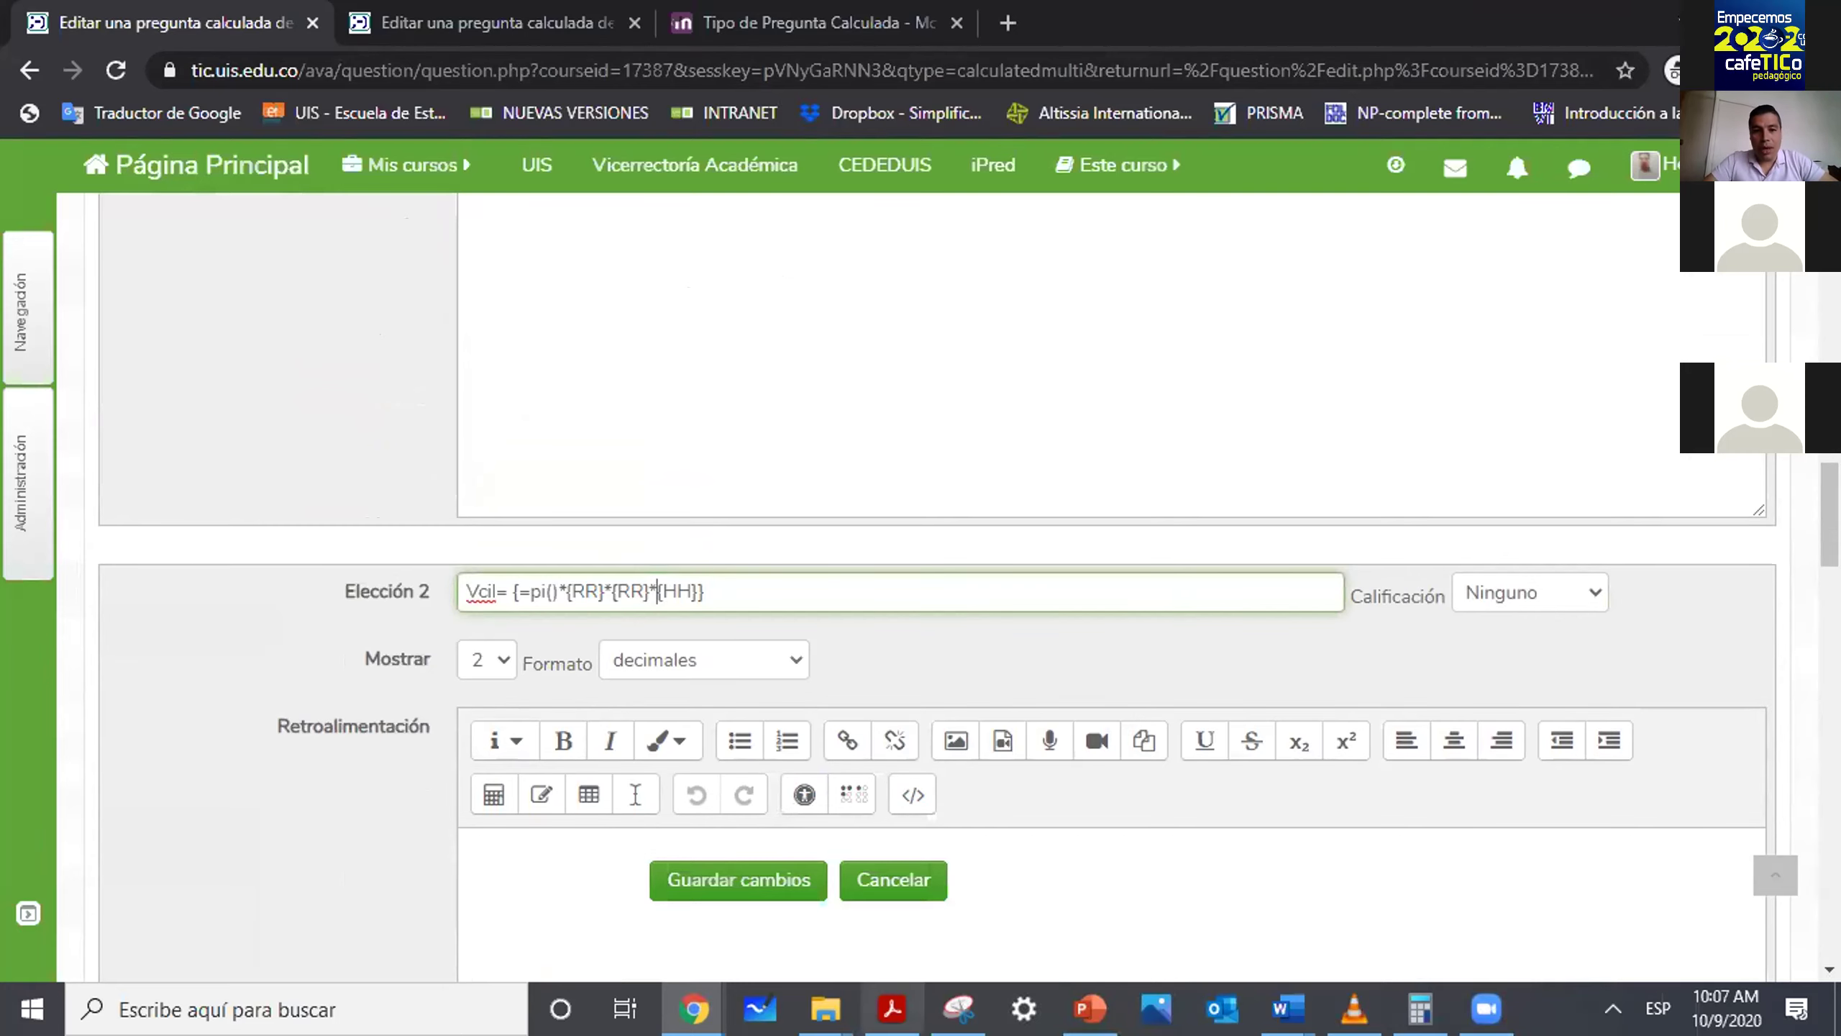
left_click(693, 580)
key("BackSpace")
key("BackSpace")
type("RR")
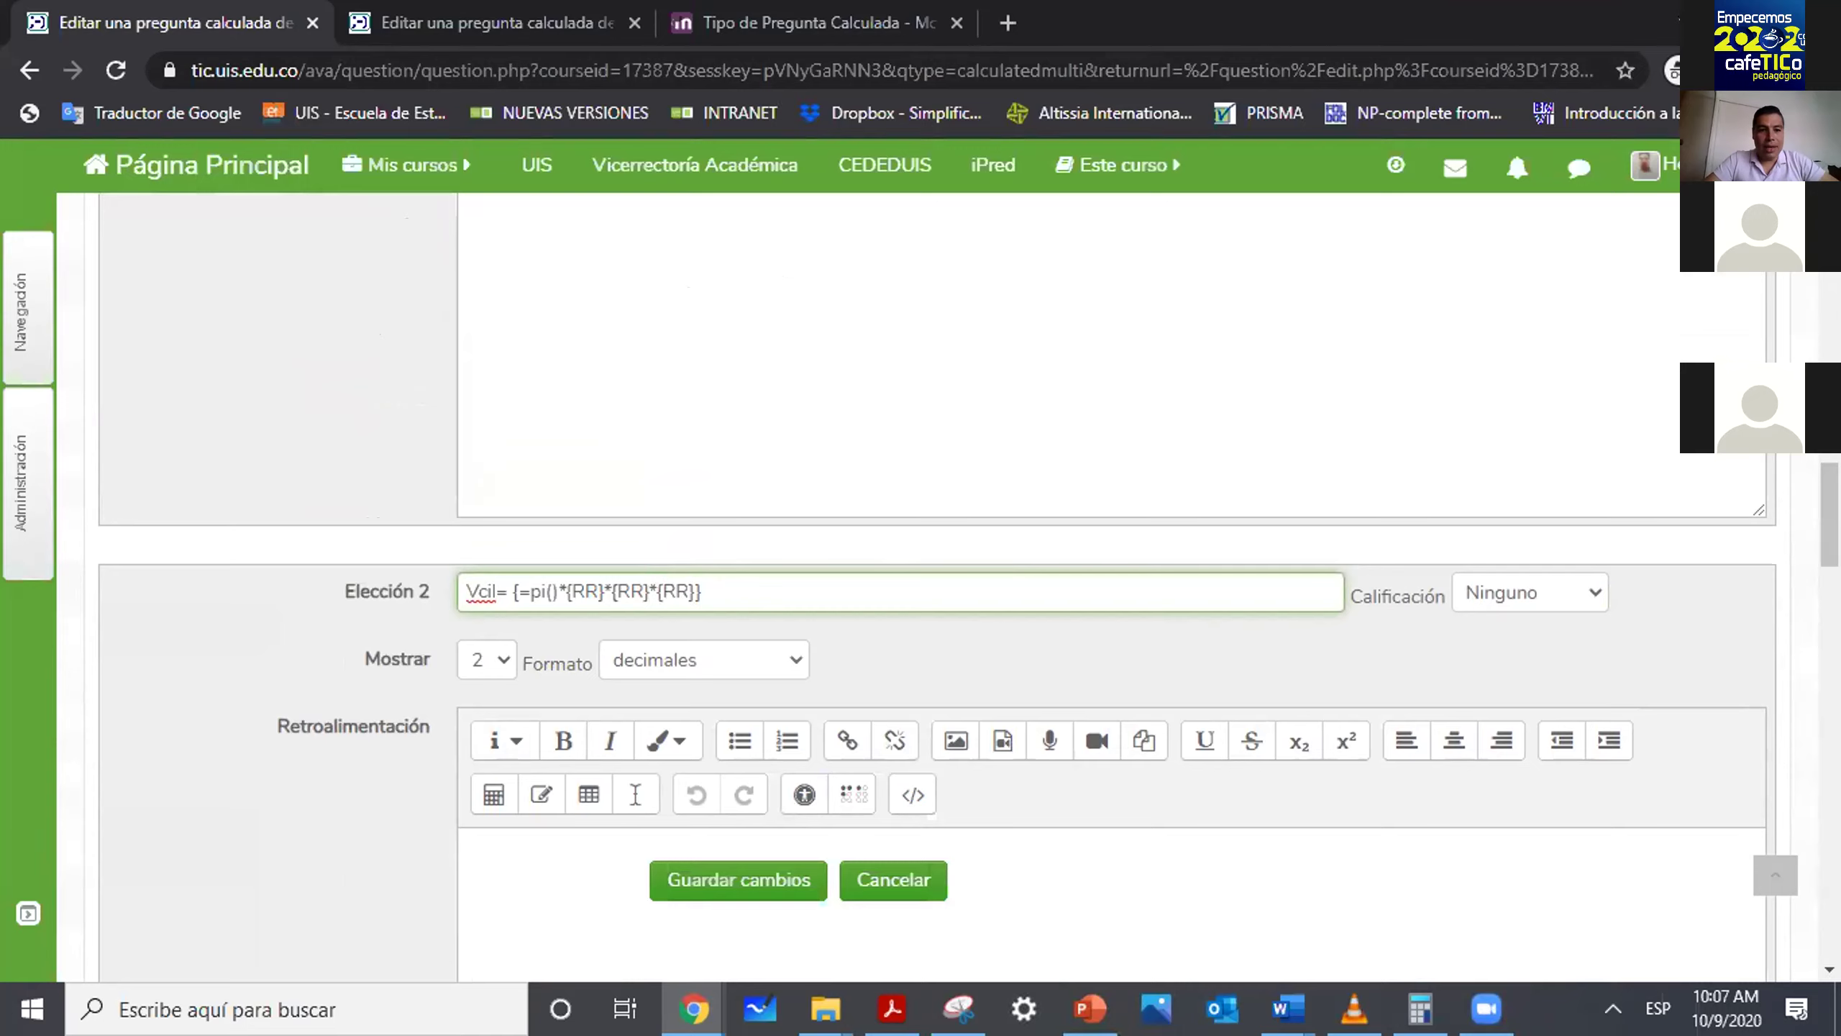
Fill Elección 3 with the copied formula and remove one {RR} factor, giving "Vcil= {=pi()*{RR}*{HH}}".
scroll(935, 580, "down", 8)
left_click(662, 450)
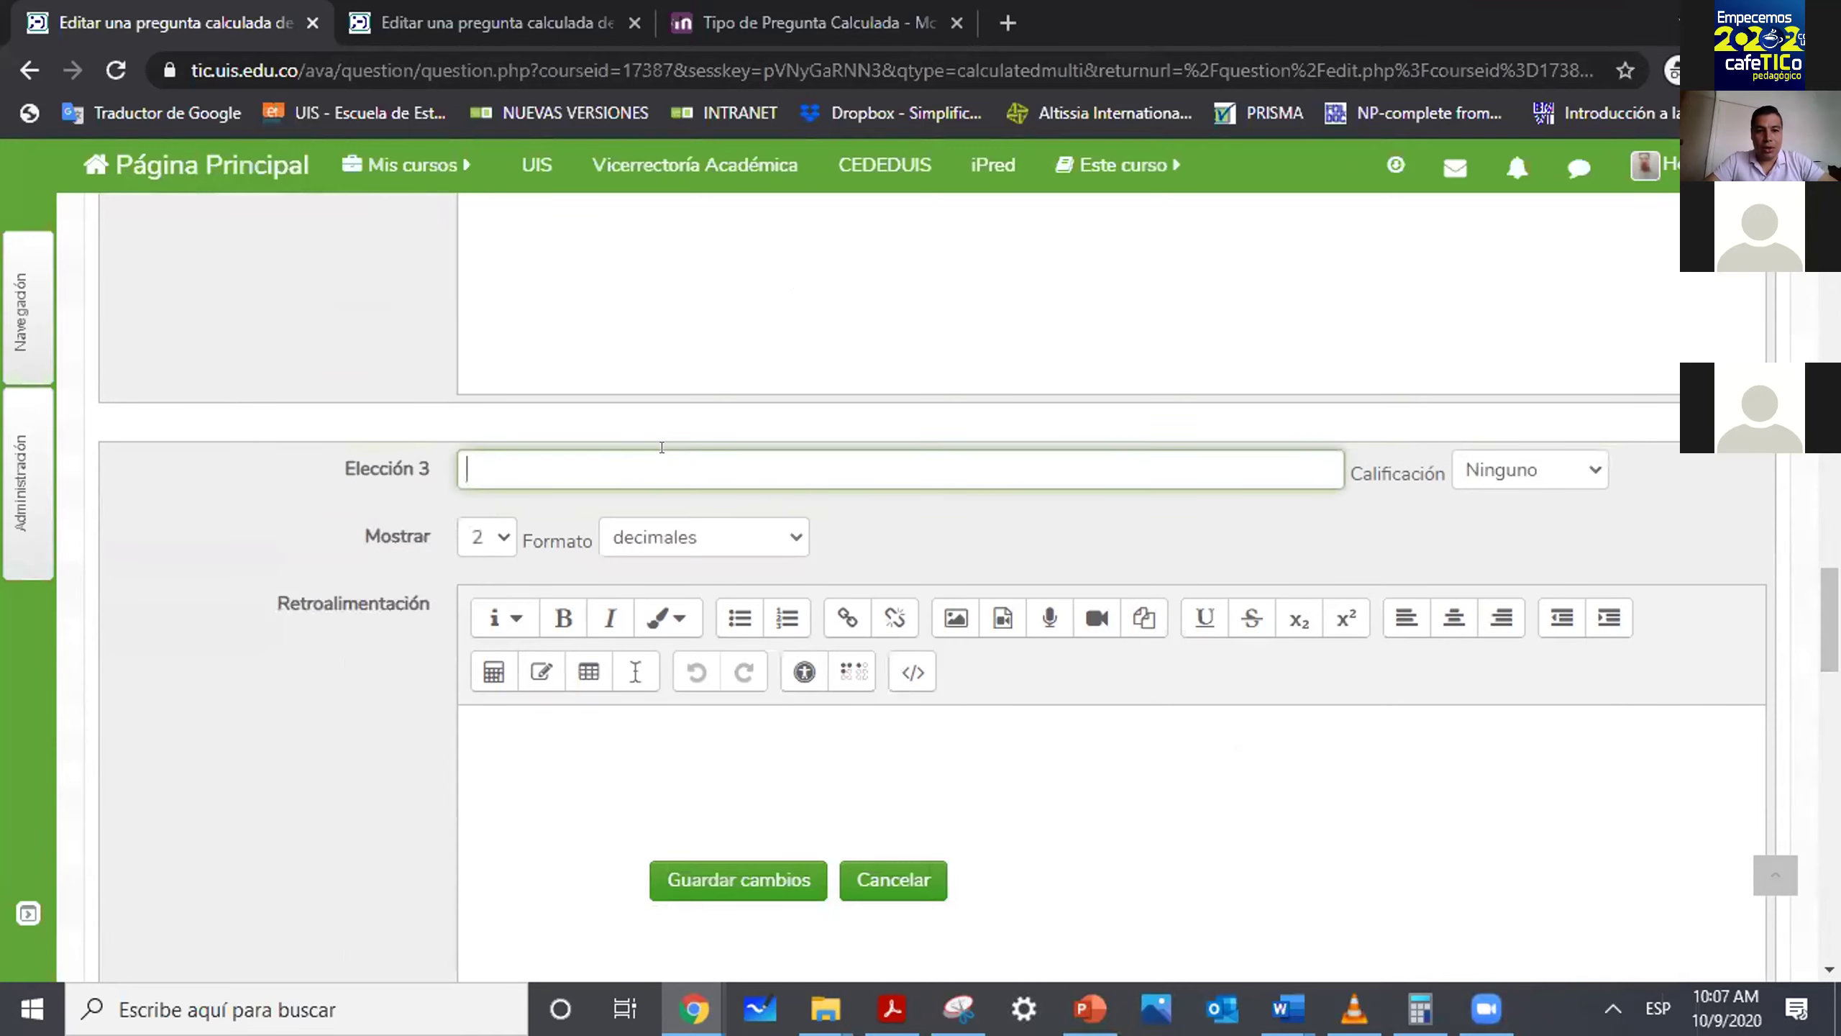
key("ctrl+v")
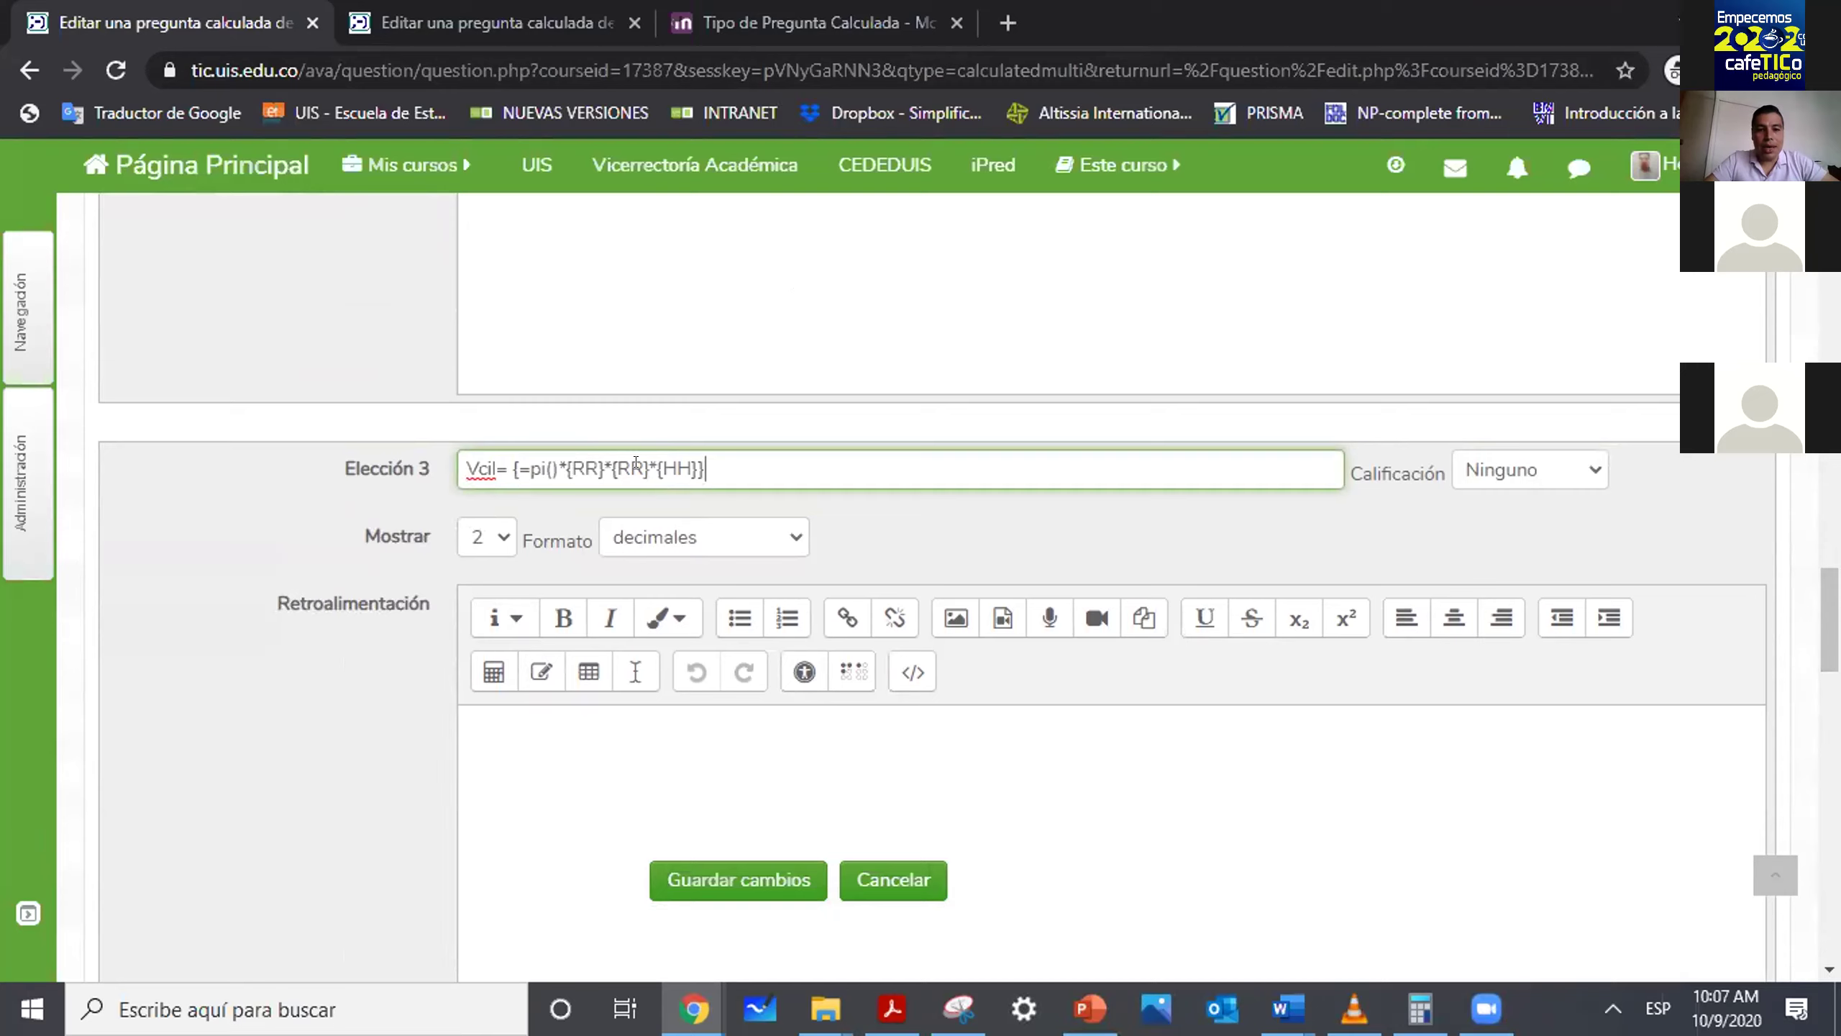
key("BackSpace")
key("BackSpace")
key("BackSpace")
key("BackSpace")
key("BackSpace")
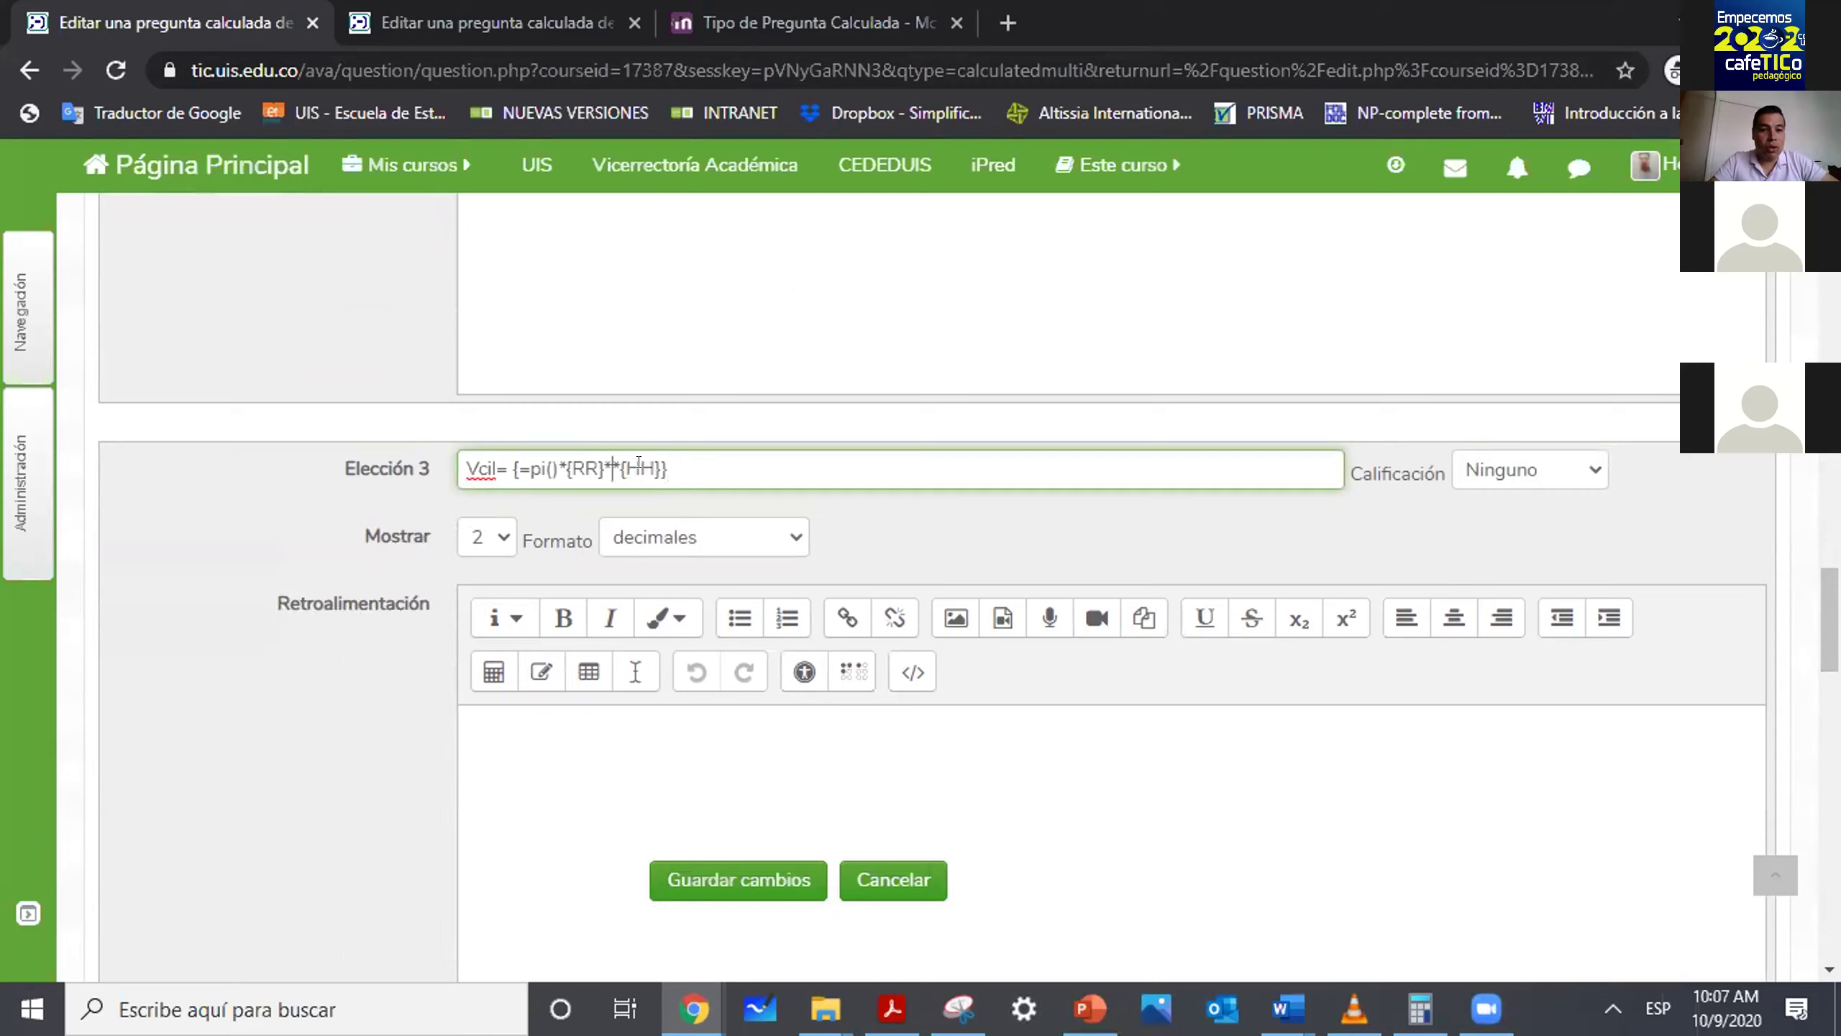
left_click(330, 571)
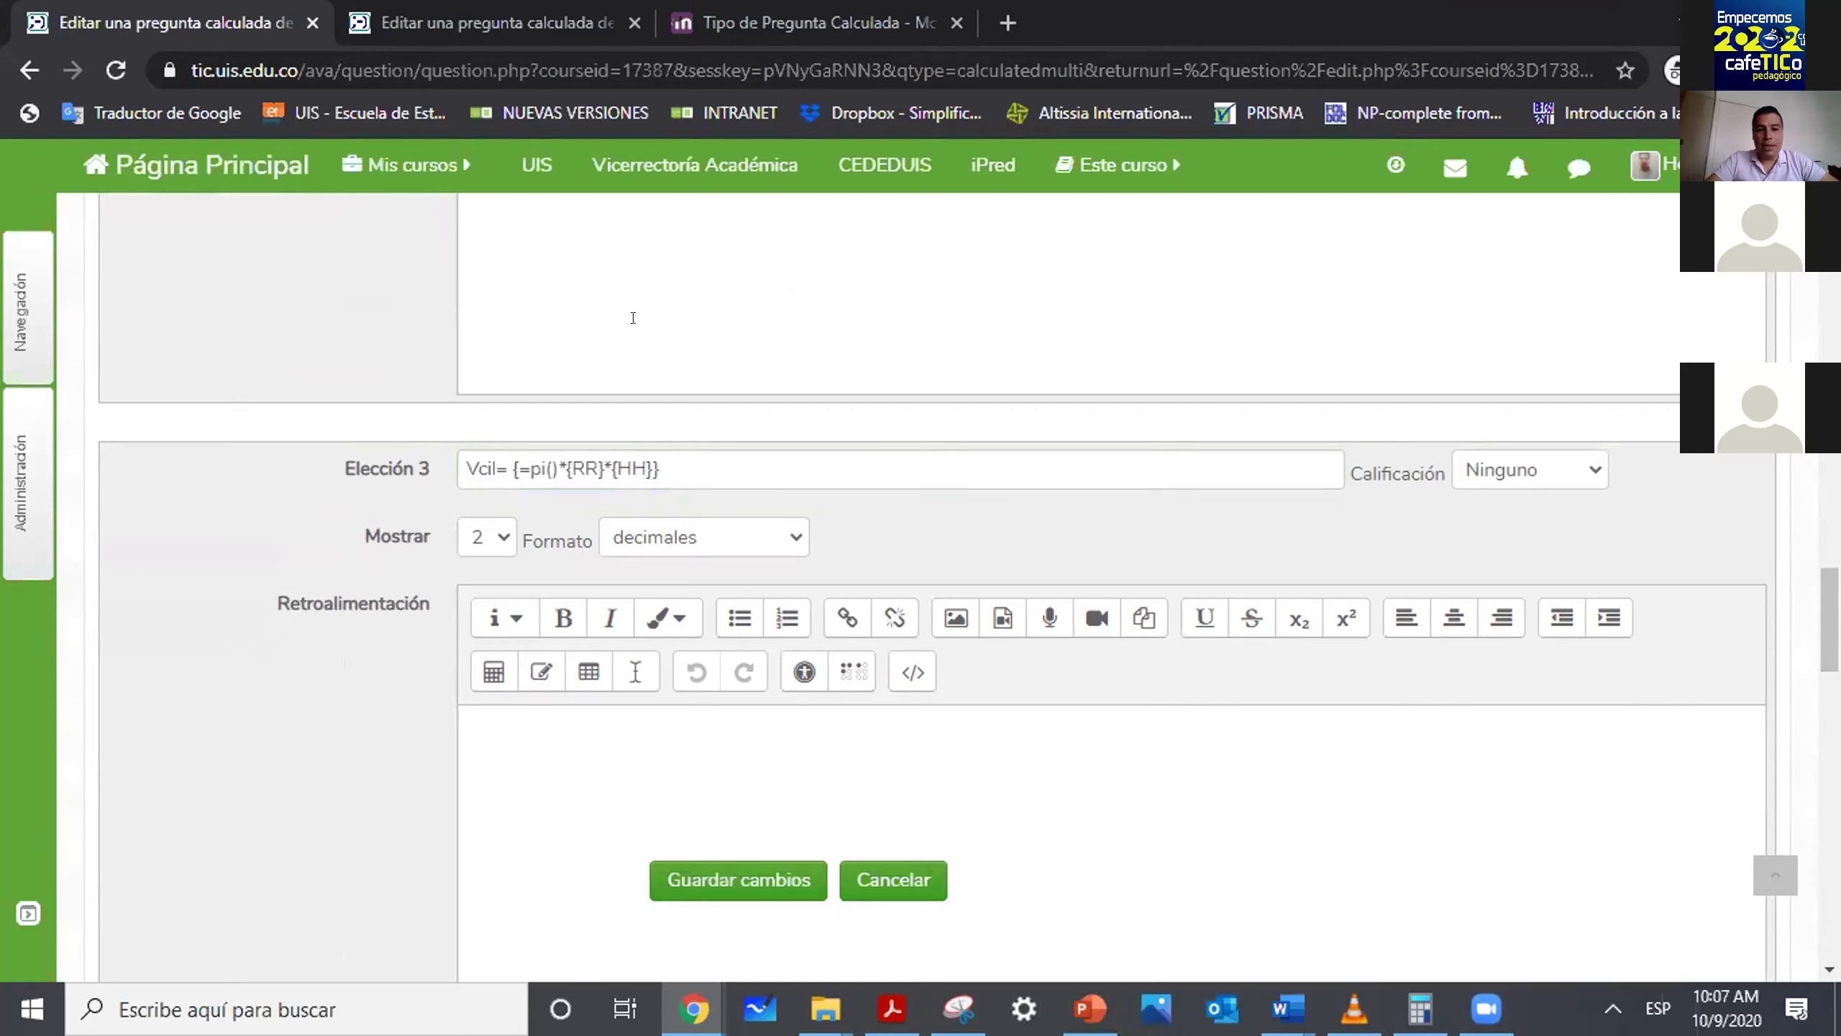
Fill Elección 4 with the copied formula and remove the pi() factor, giving "Vcil= {={RR}*{RR}*{HH}}".
scroll(970, 580, "up", 10)
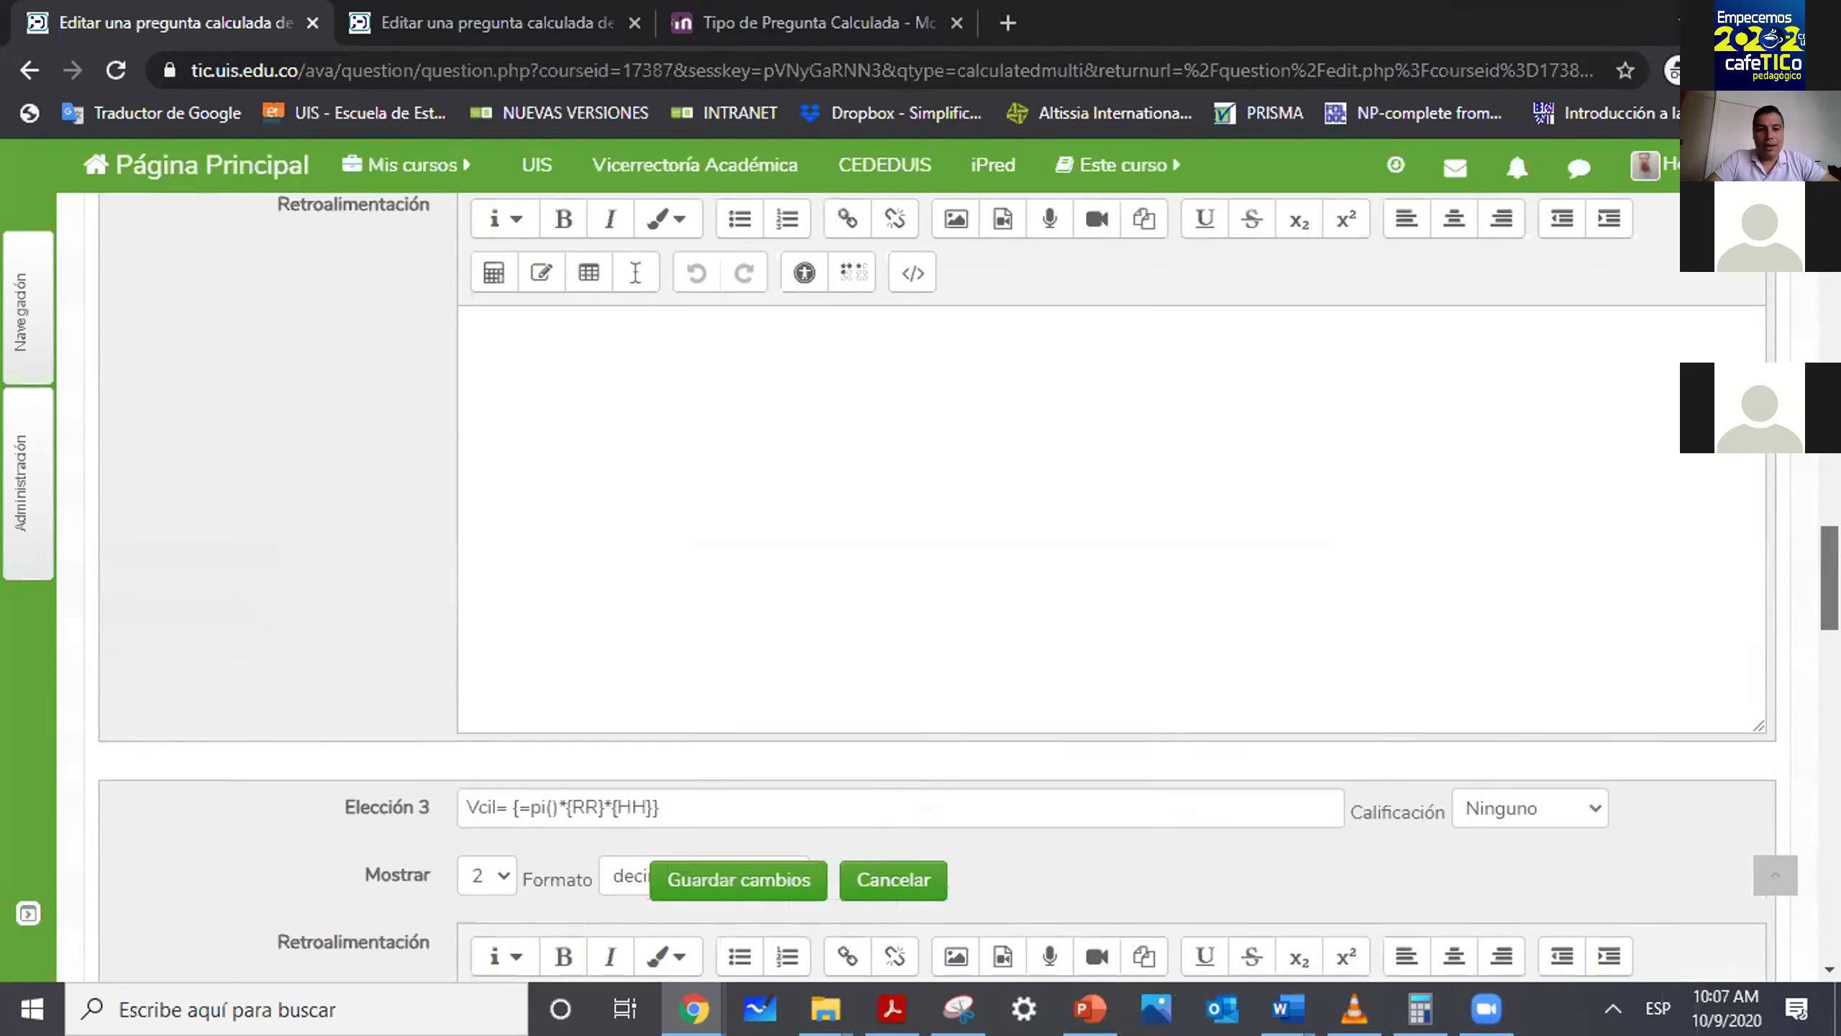
scroll(969, 580, "up", 10)
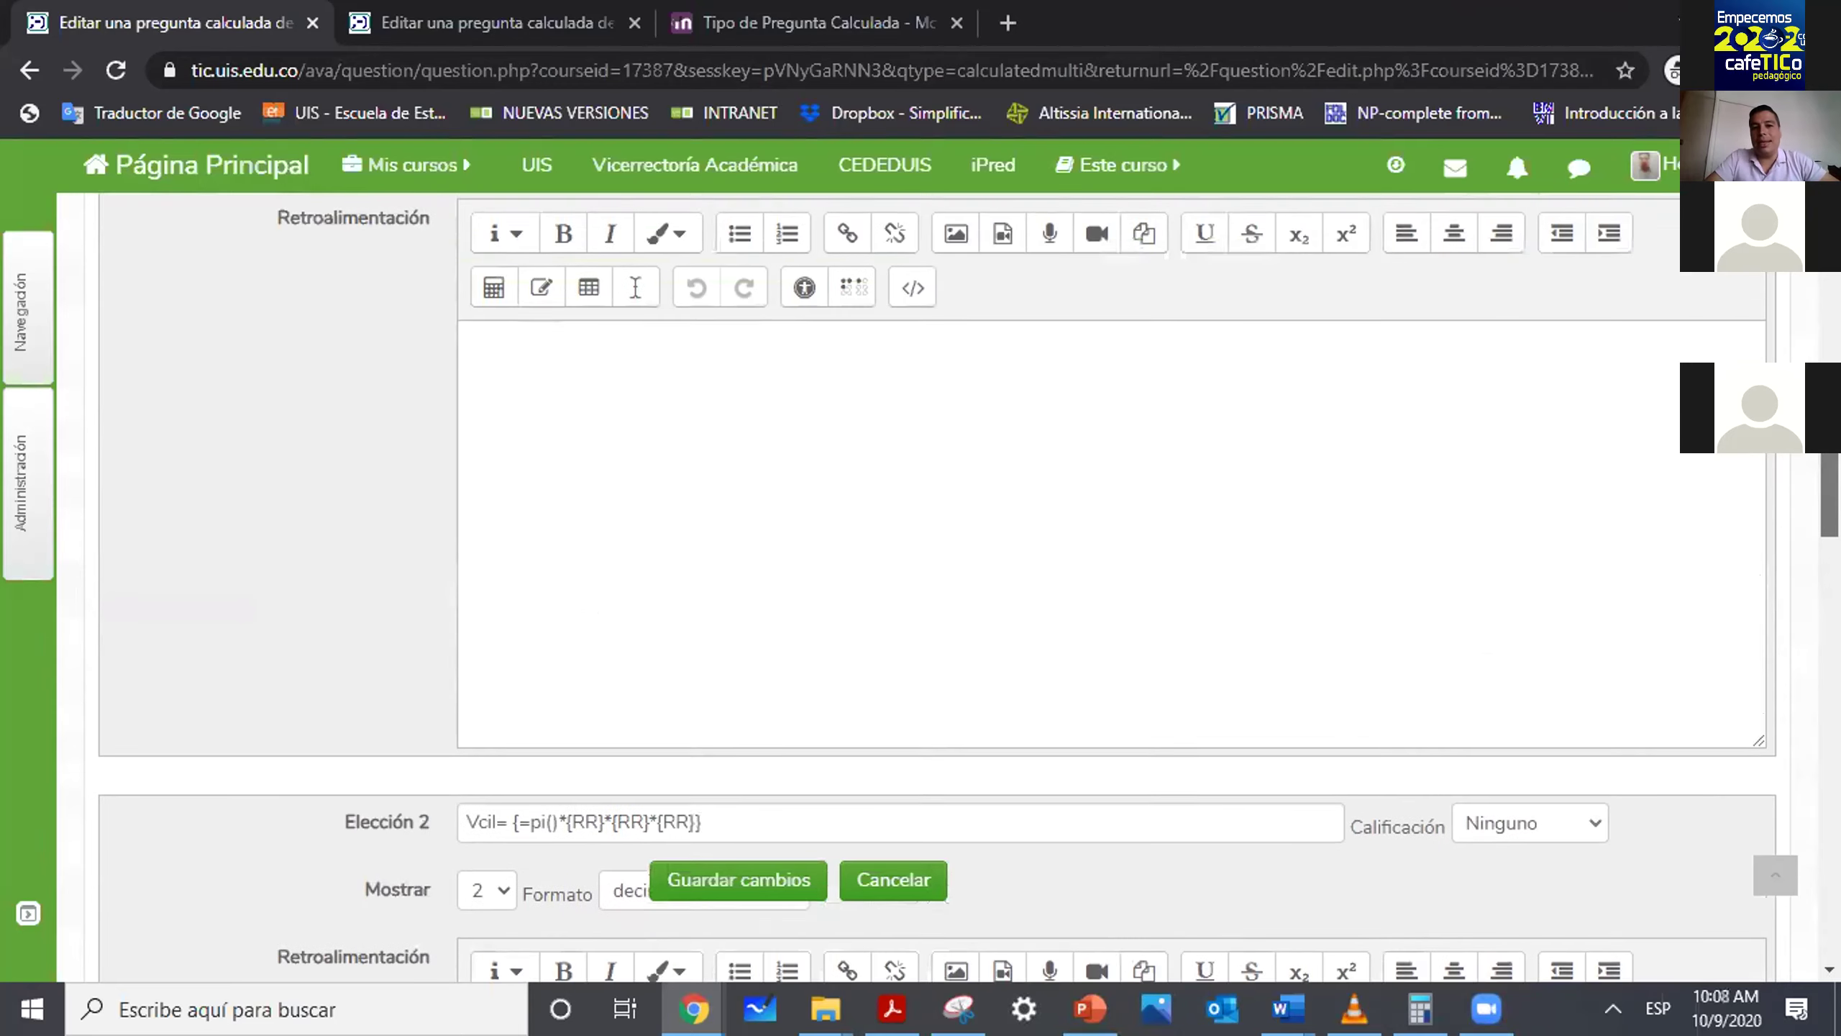
scroll(970, 581, "down", 10)
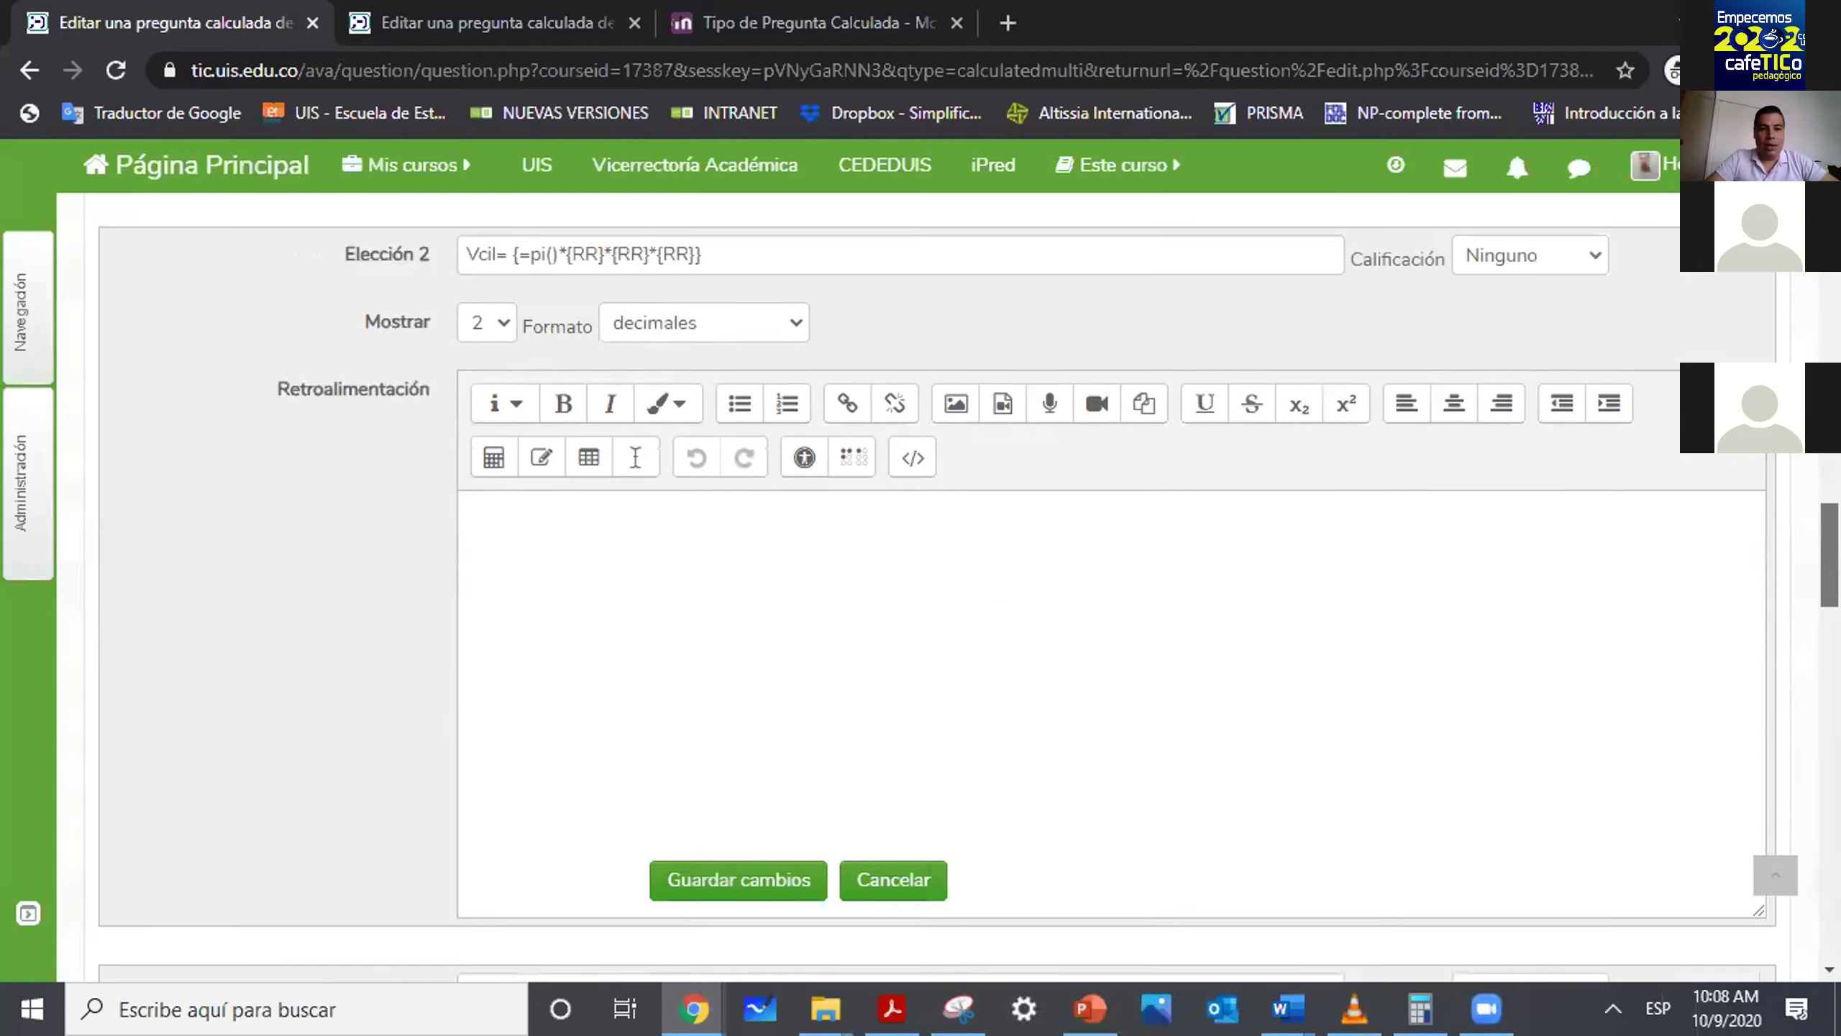
scroll(938, 580, "down", 12)
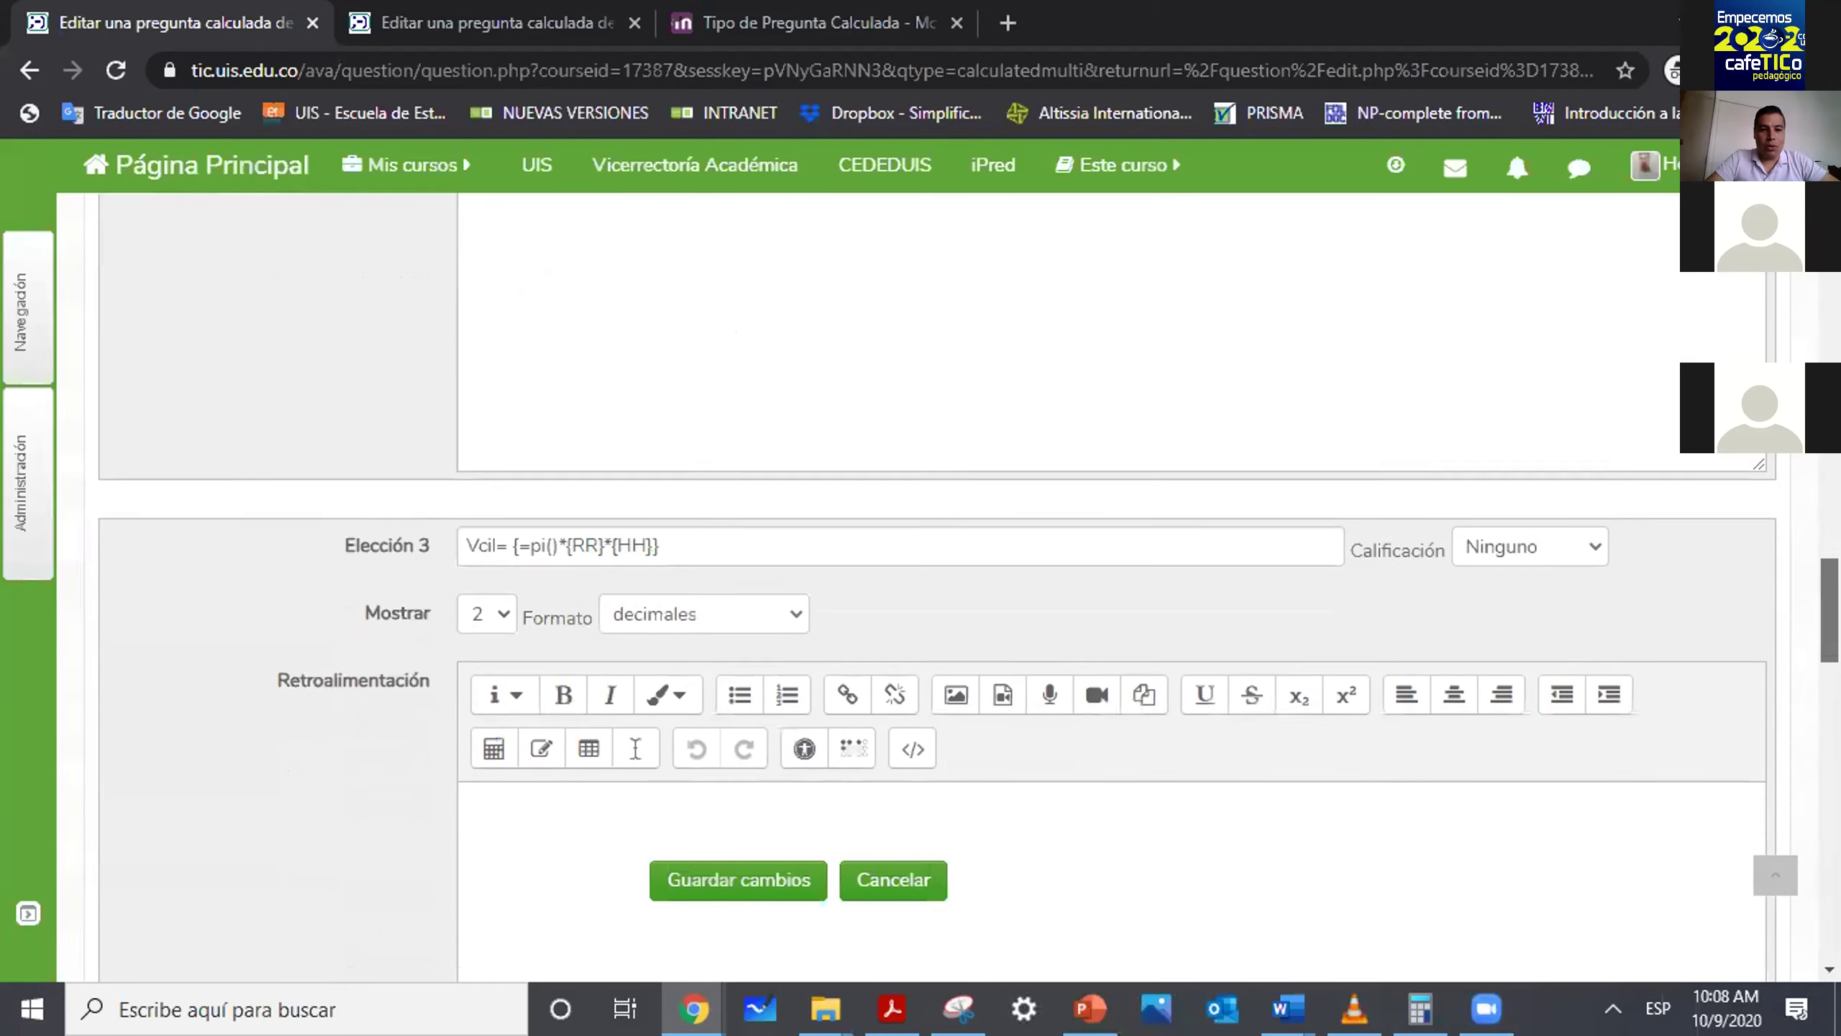
scroll(969, 580, "down", 3)
scroll(969, 581, "up", 5)
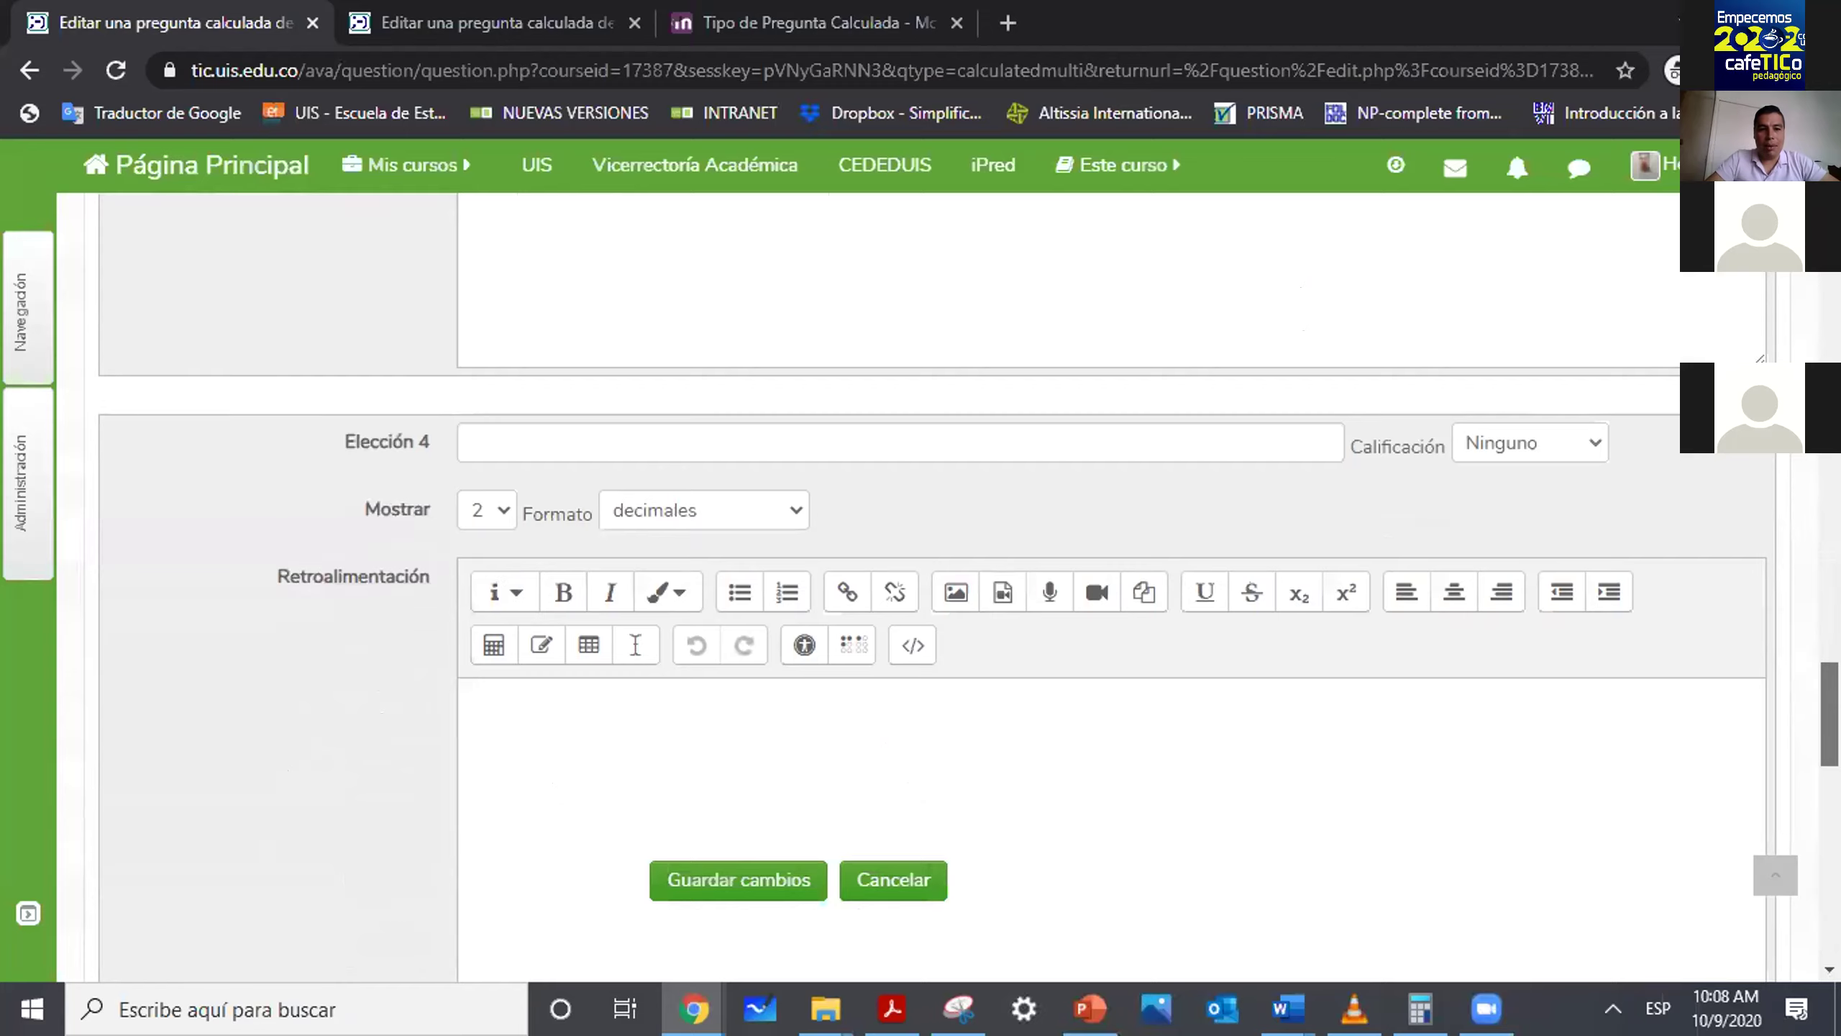
scroll(928, 419, "down", 3)
left_click(873, 398)
type("Vcil= {=pi()*{RR}*{RR}*{HH}}")
left_click(554, 384)
key("BackSpace")
key("BackSpace")
key("BackSpace")
key("BackSpace")
key("BackSpace")
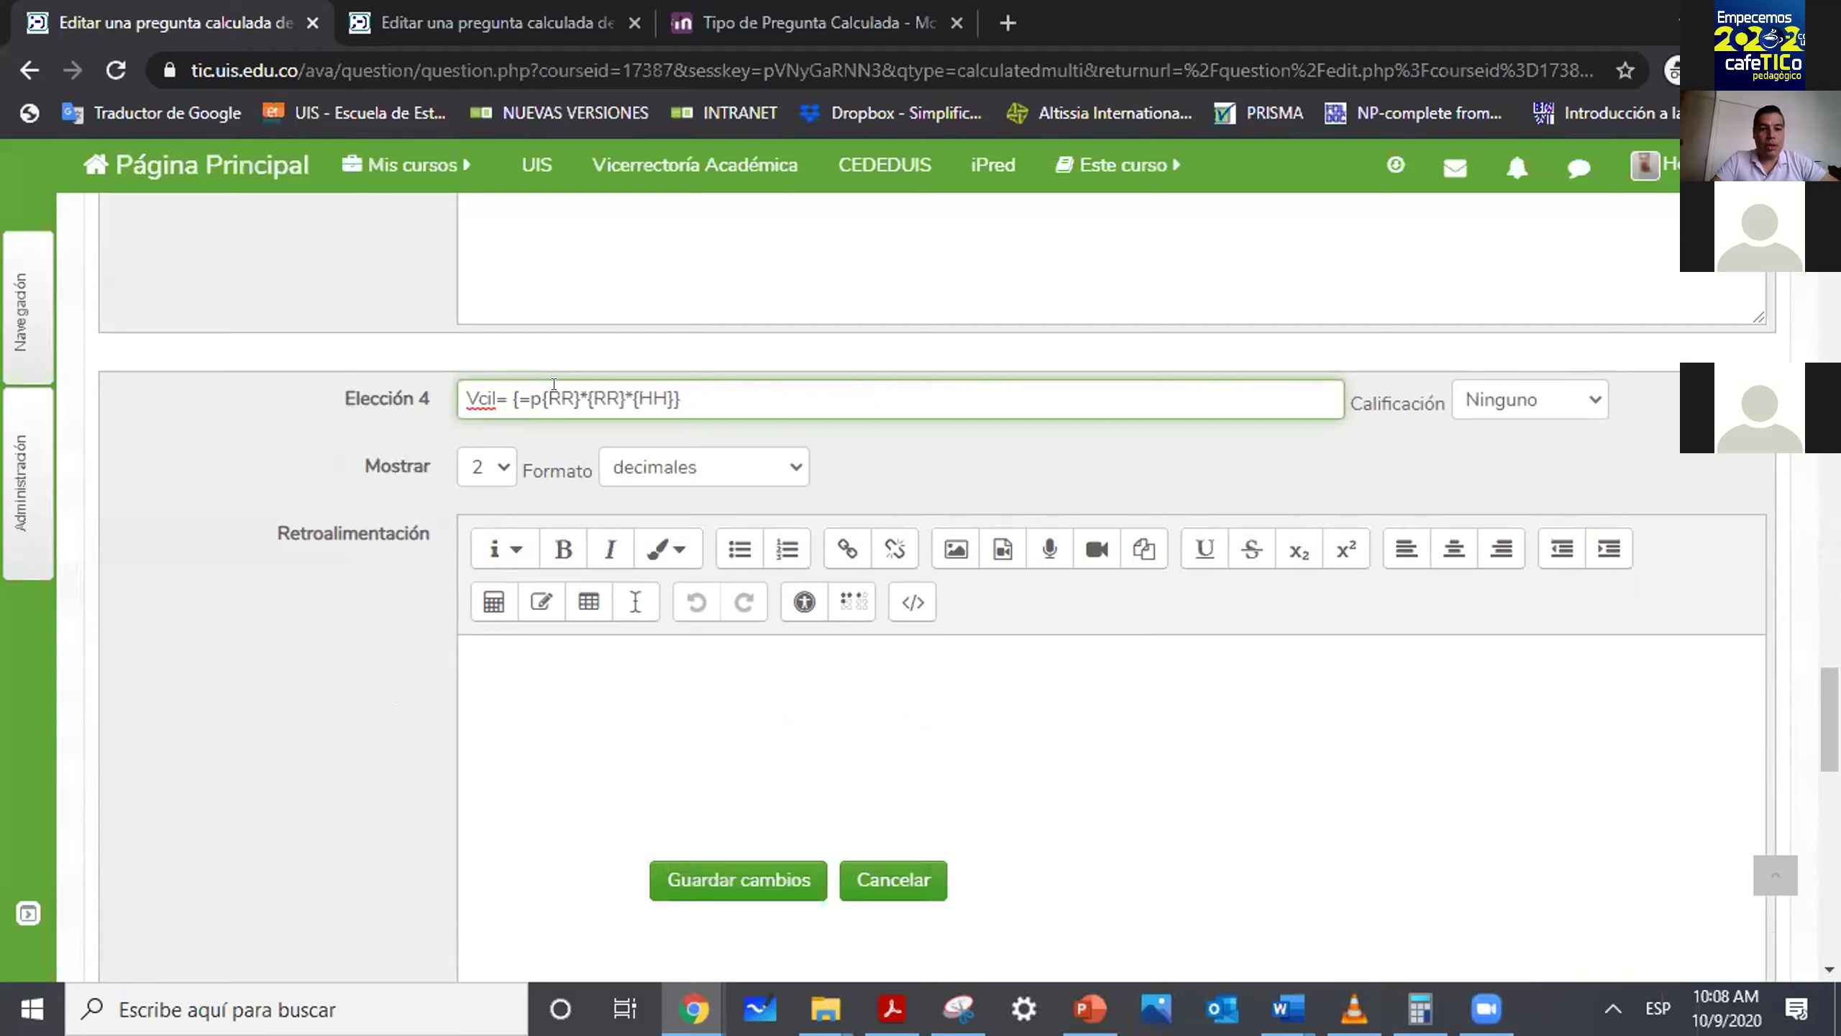
left_click(485, 697)
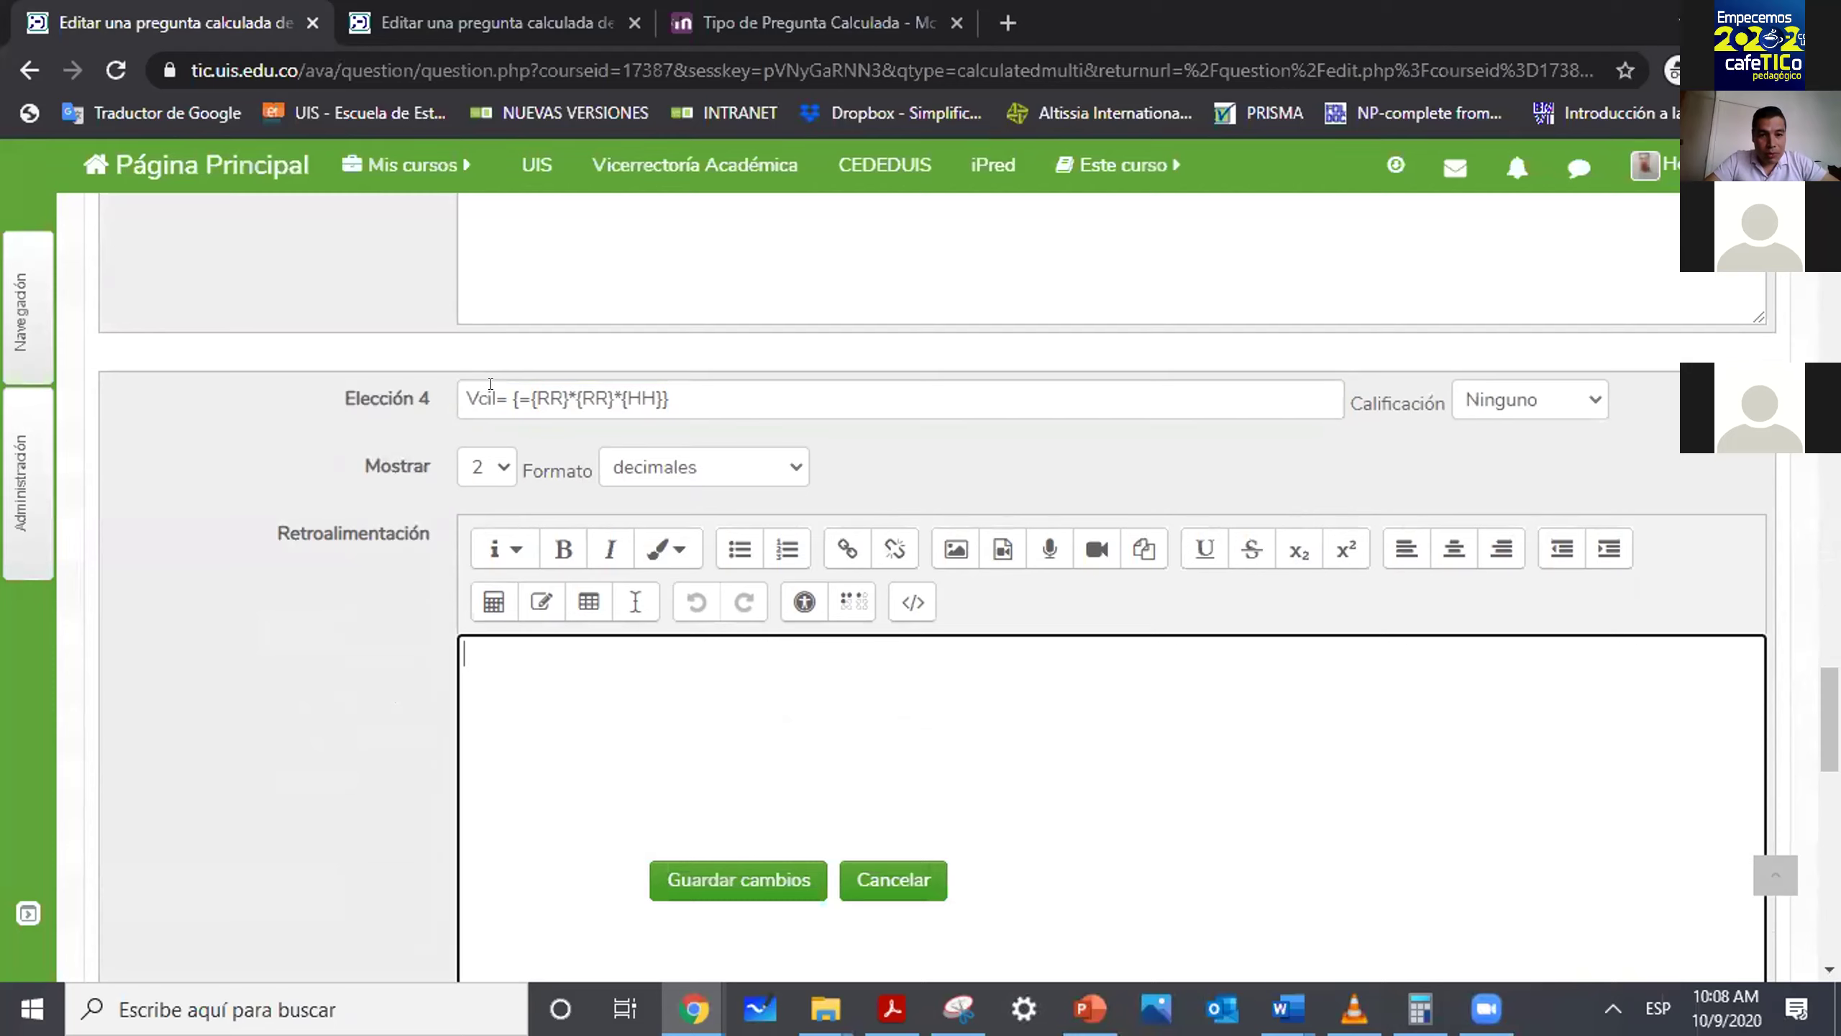
Rewrite the label before the formula in Elección 4 as "V cil= ".
left_click_drag(513, 399, 397, 403)
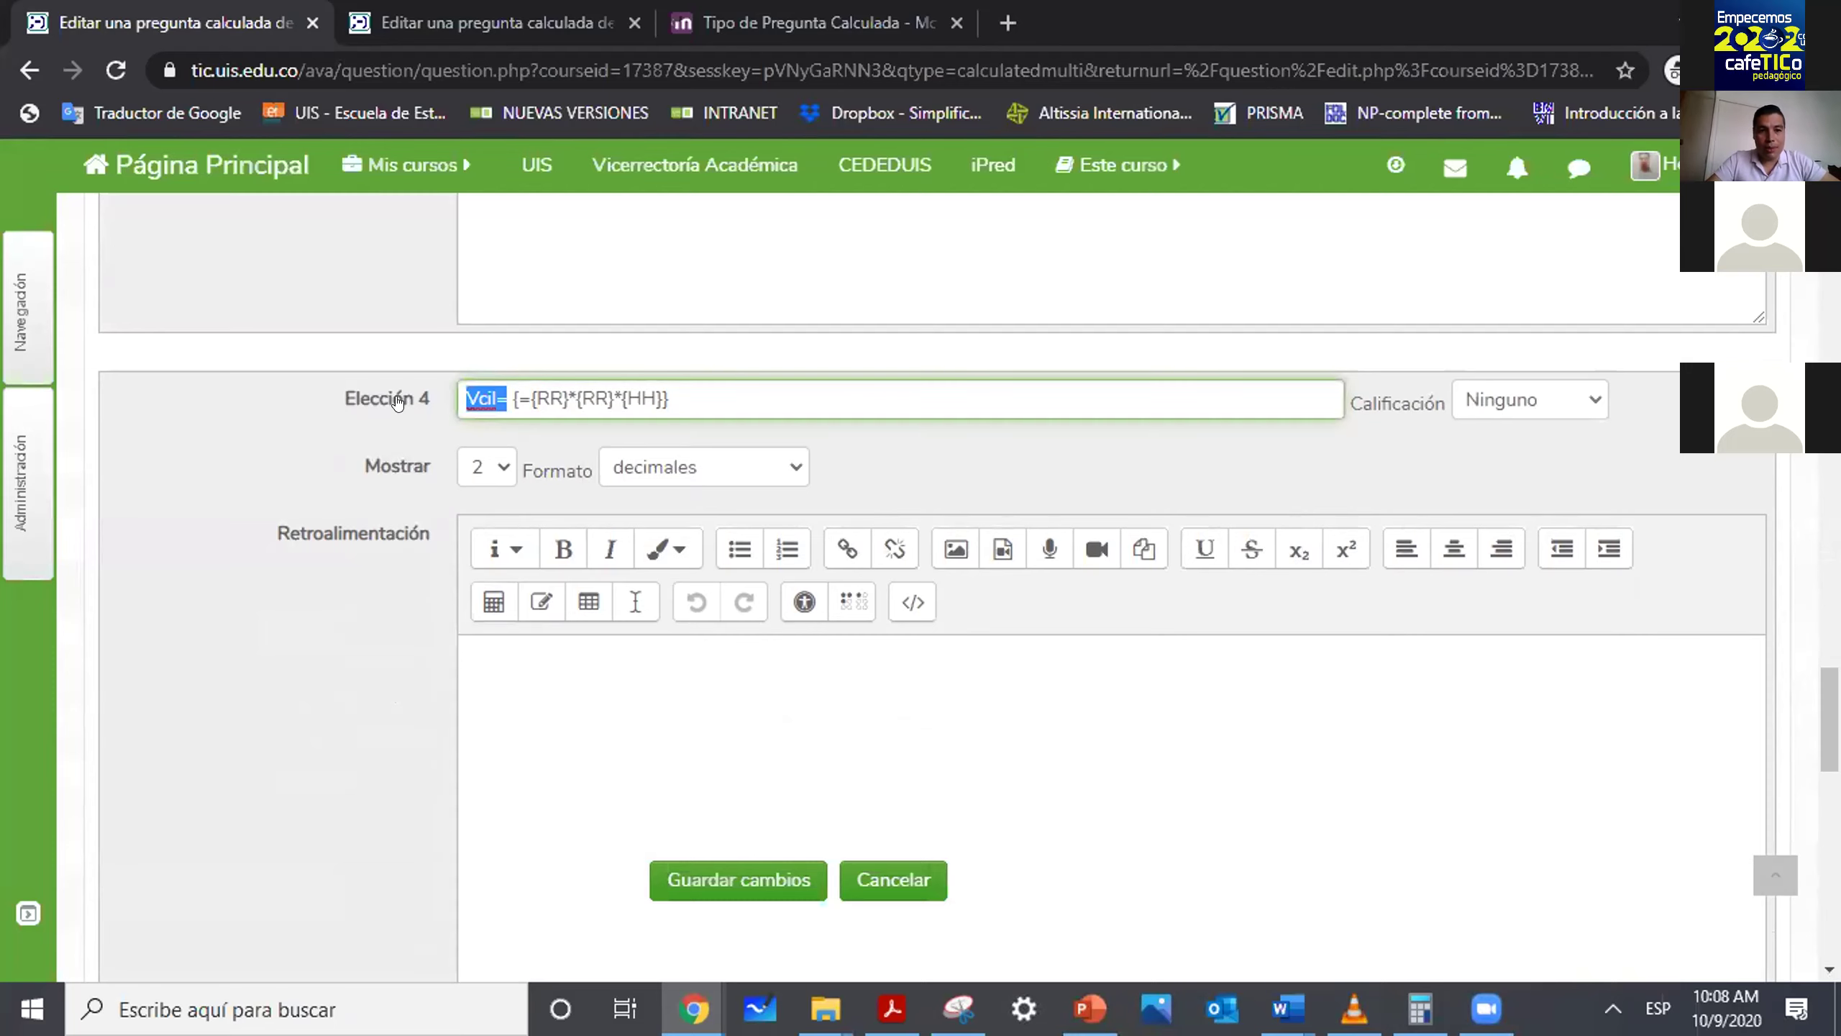
key("BackSpace")
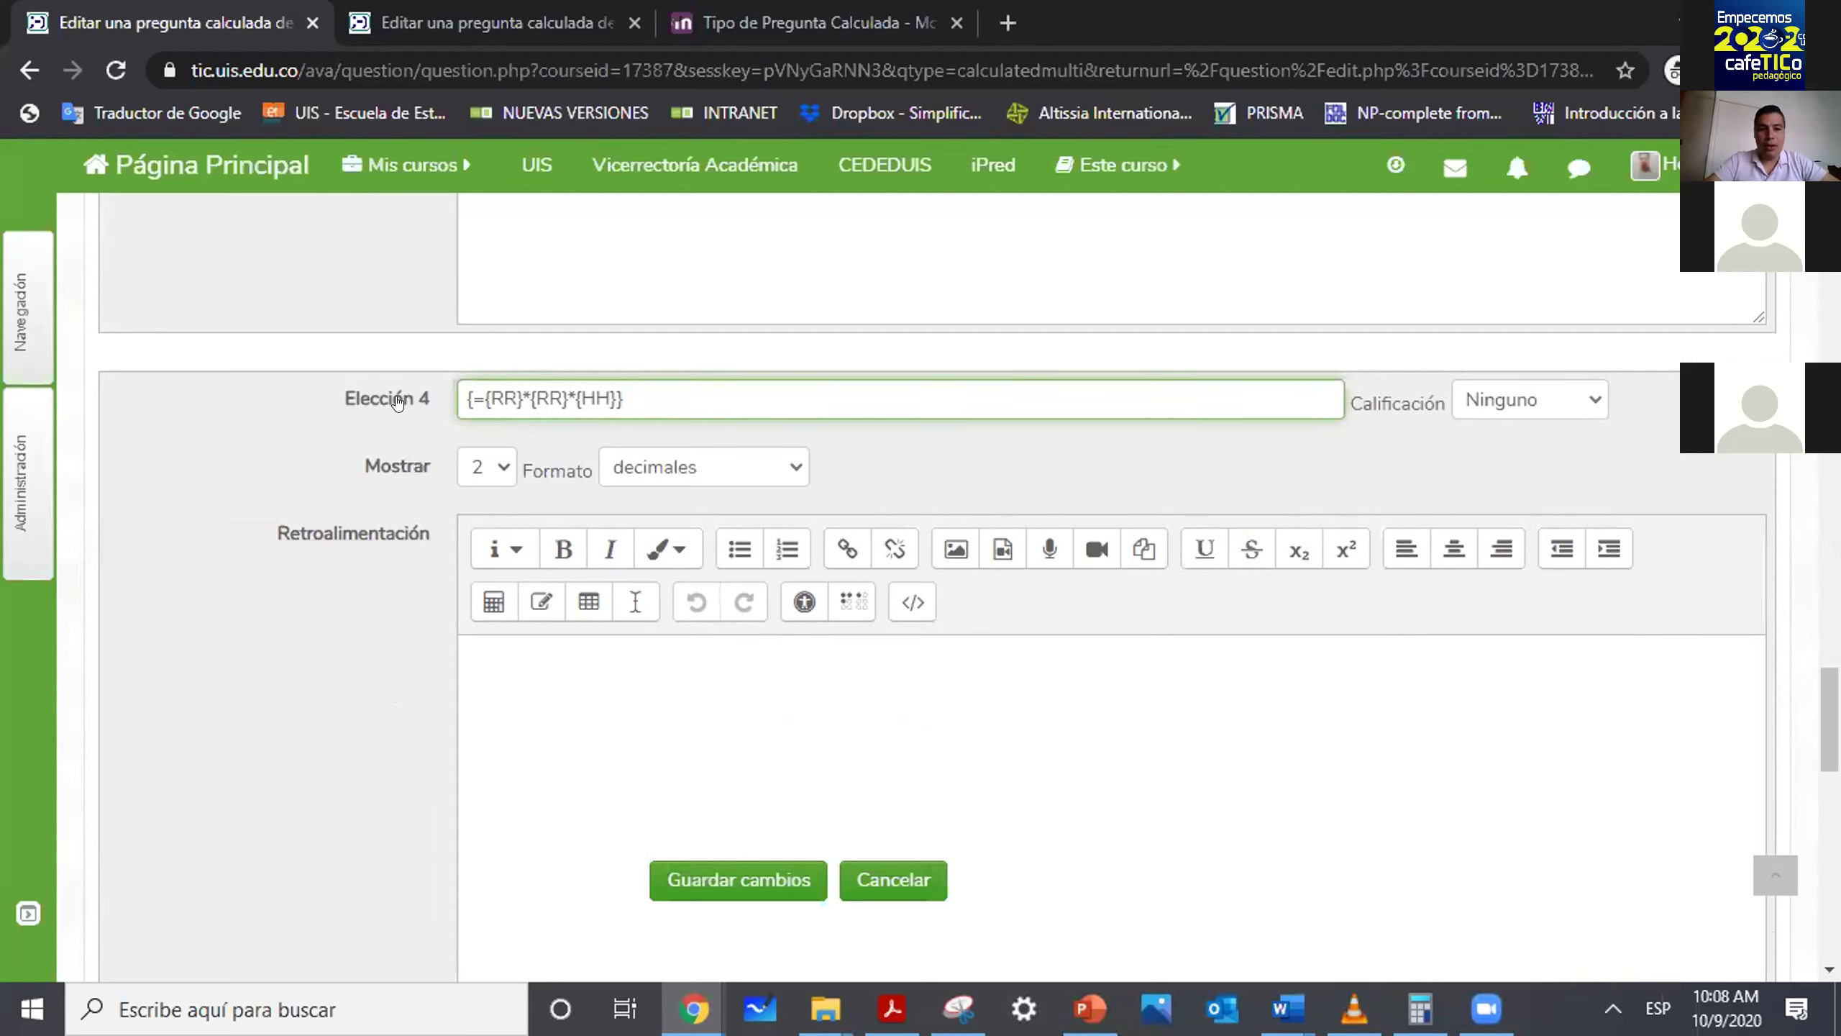
type("V cil")
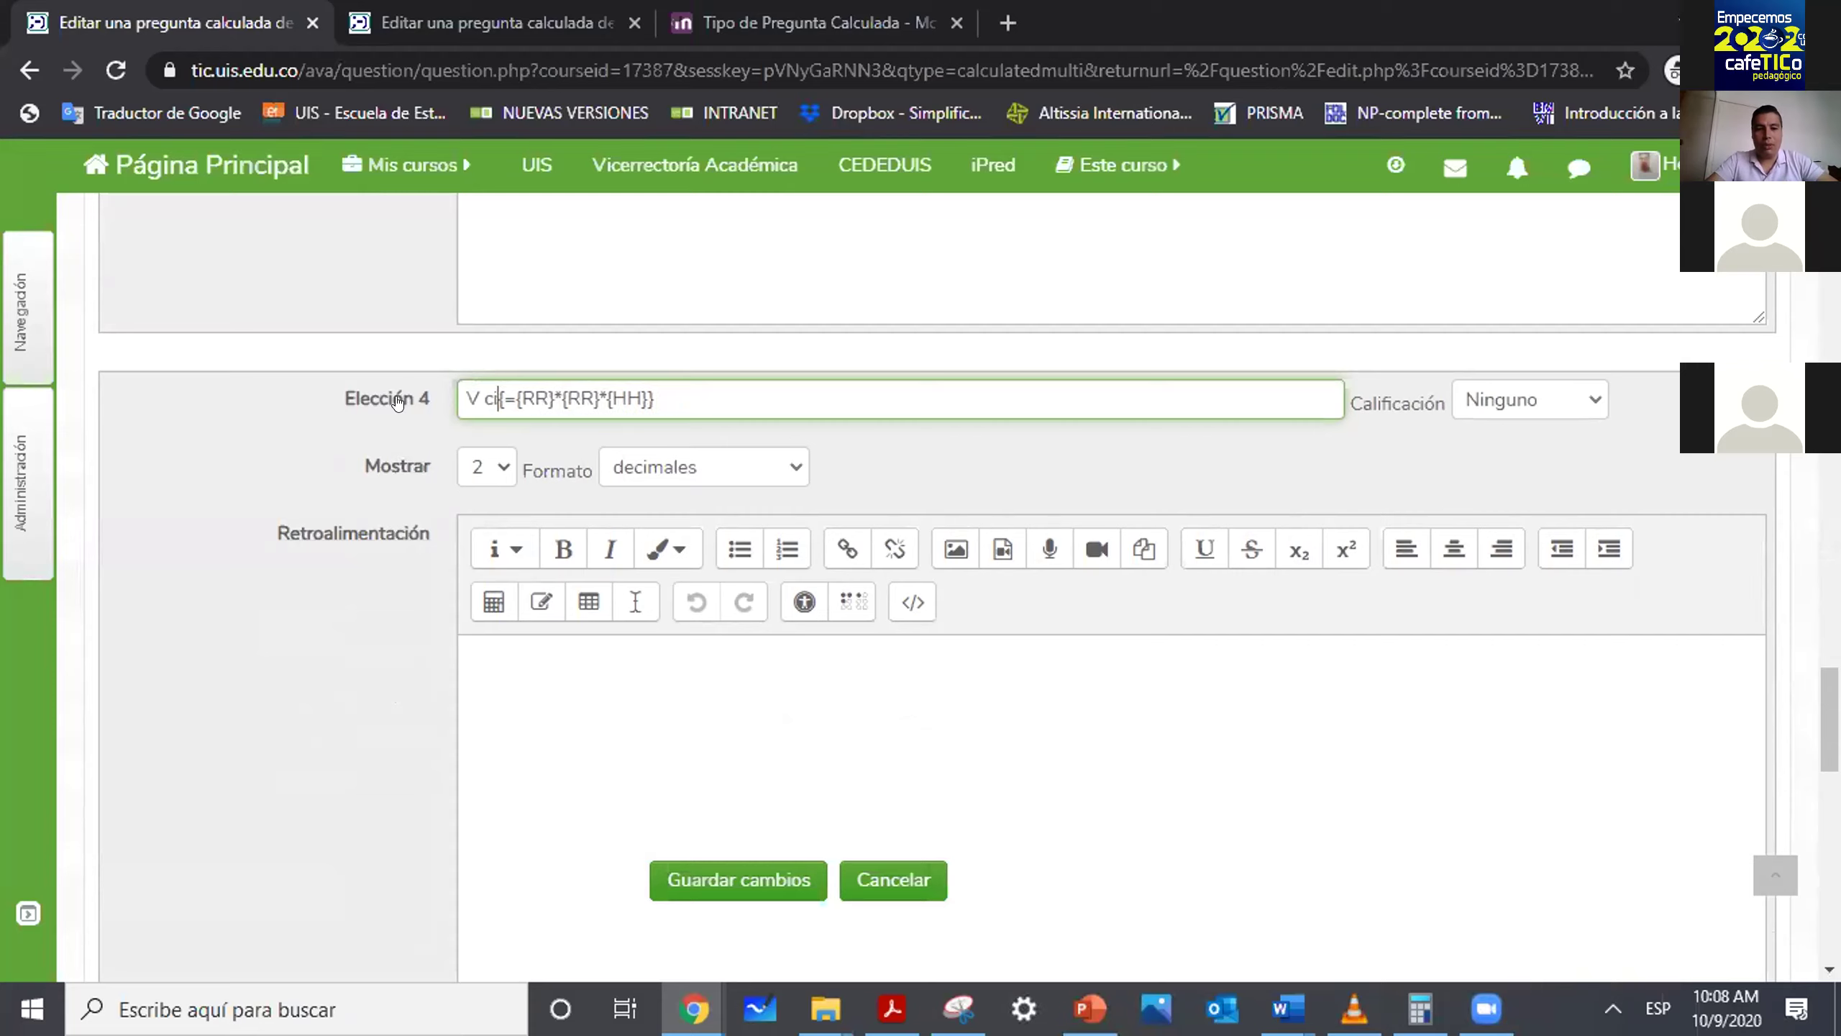
type("=")
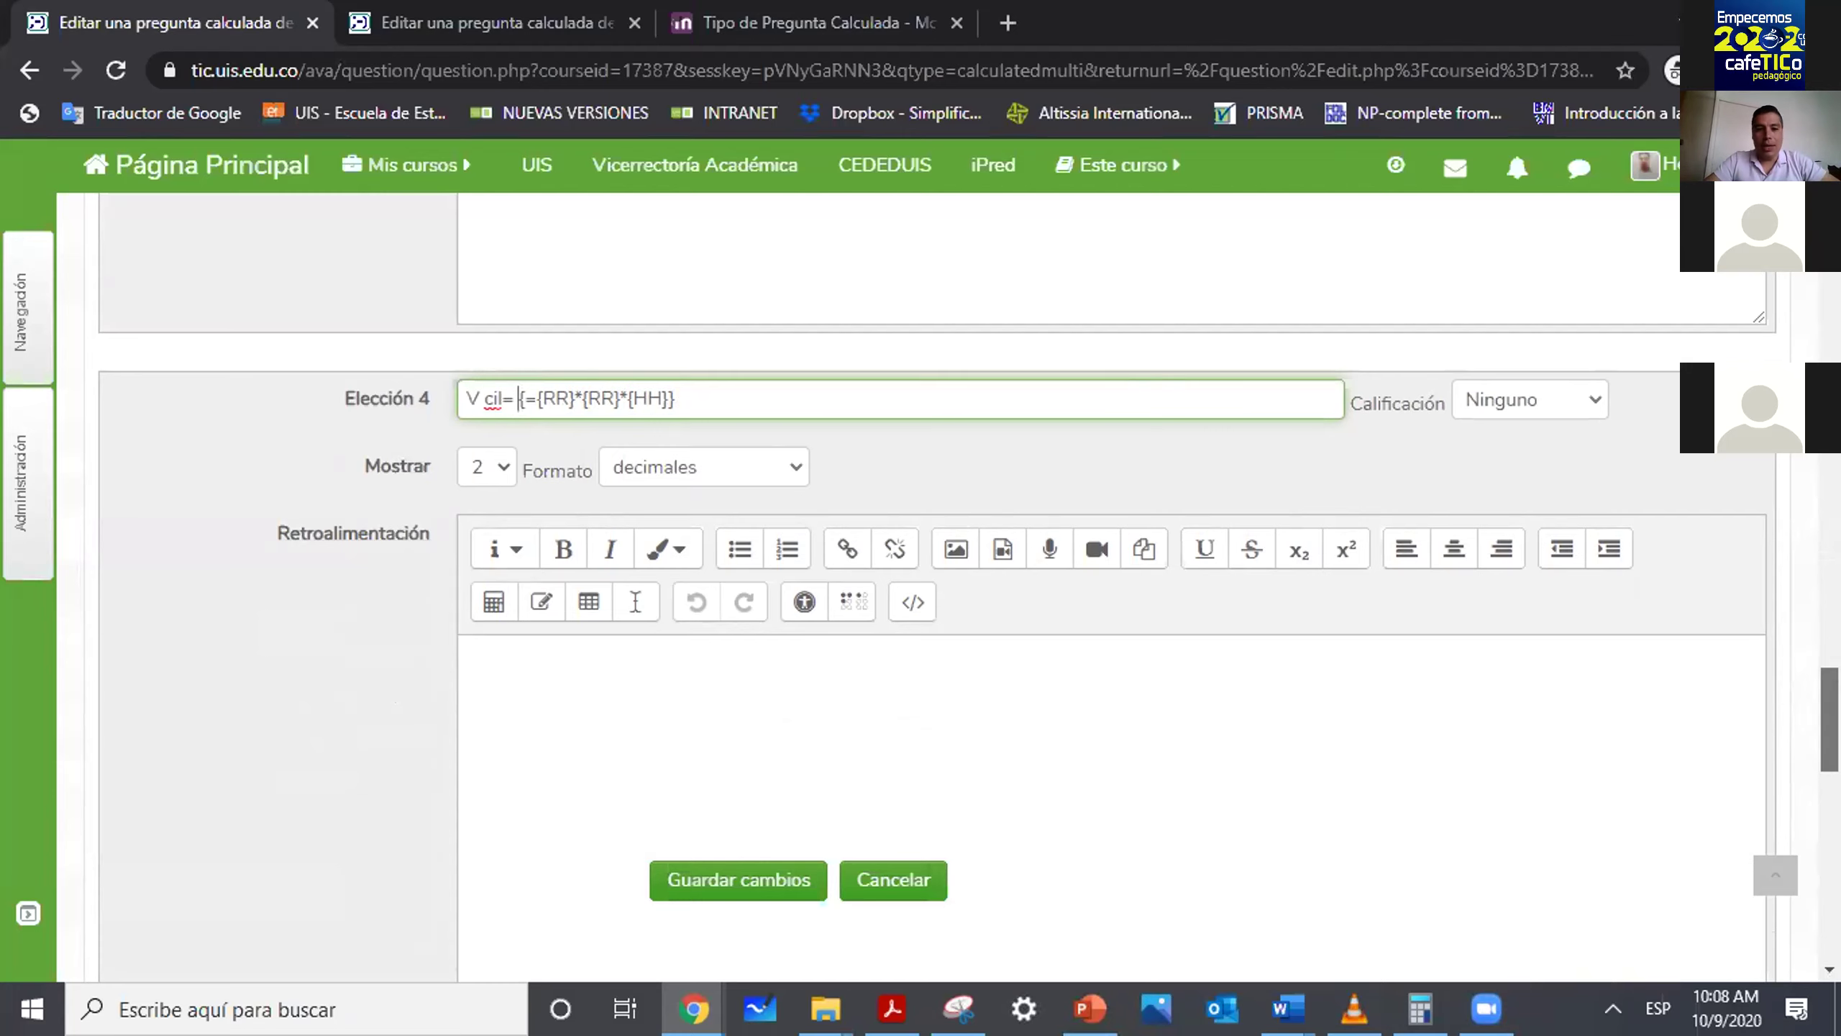
scroll(935, 581, "down", 10)
scroll(935, 581, "up", 6)
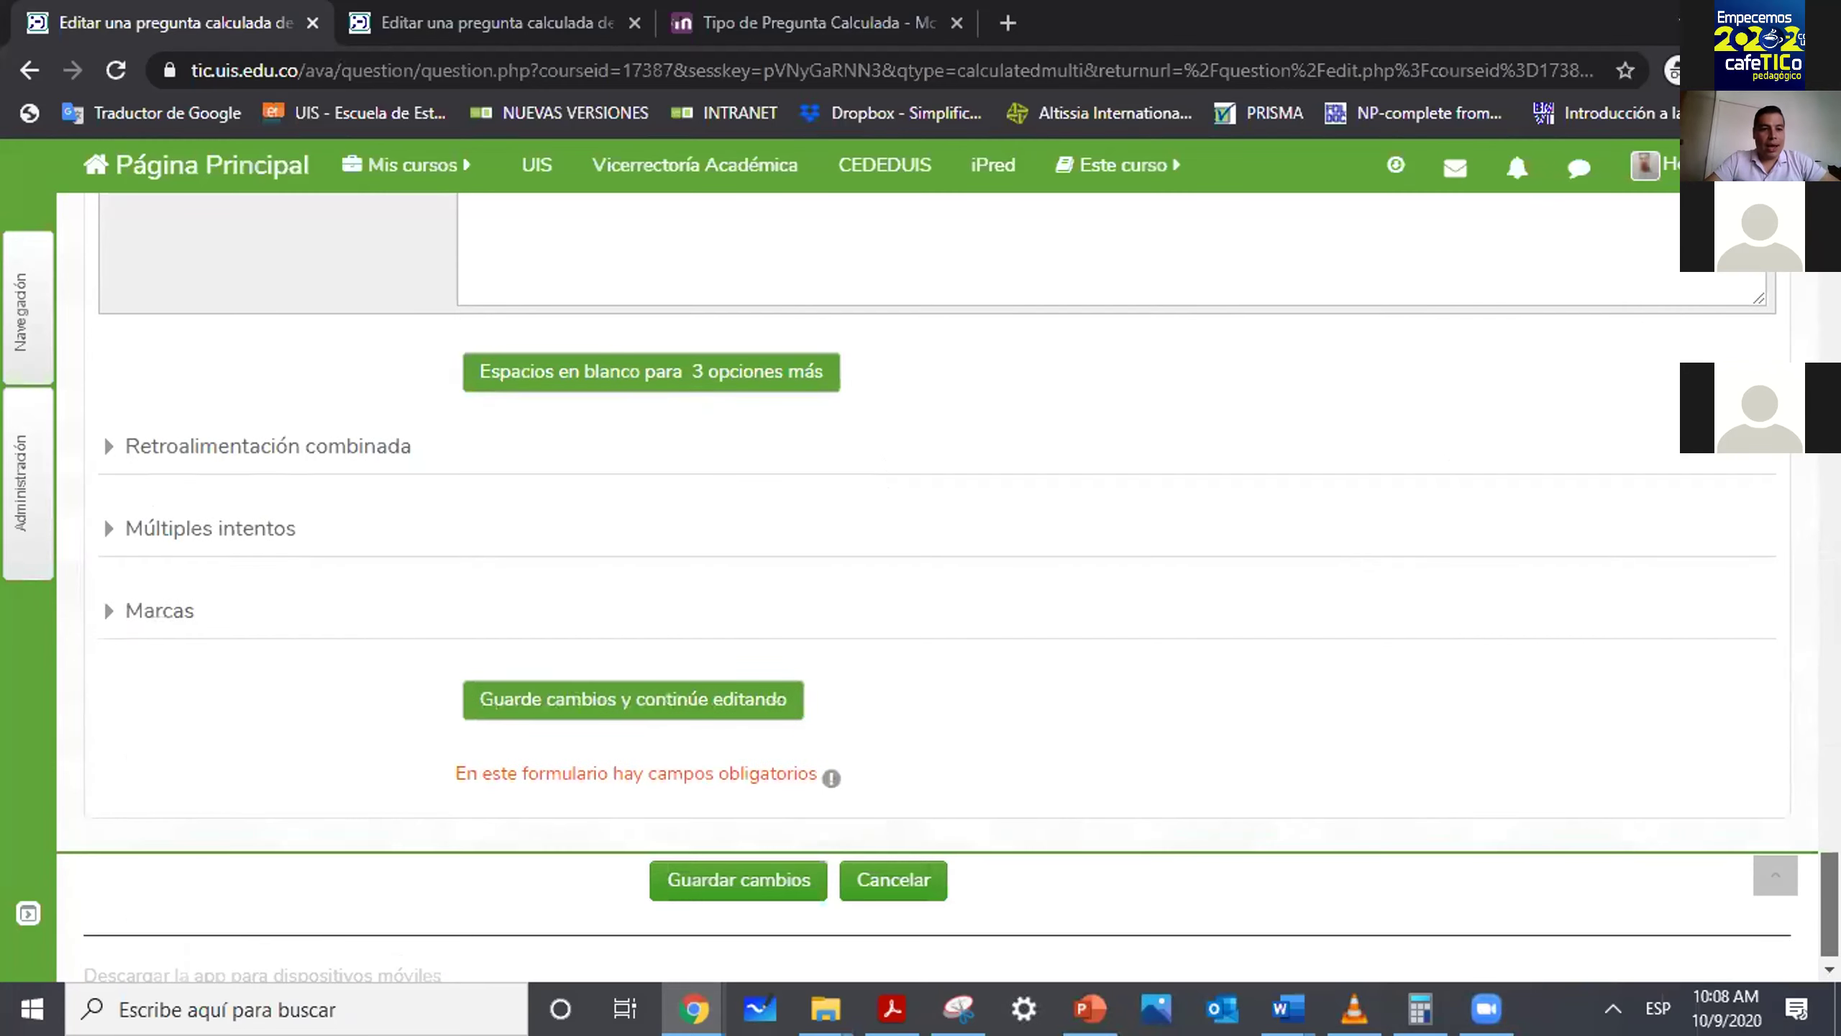
Review the answer choices and save the calculated multiple-choice question to continue to its wildcard dataset properties.
scroll(935, 581, "up", 8)
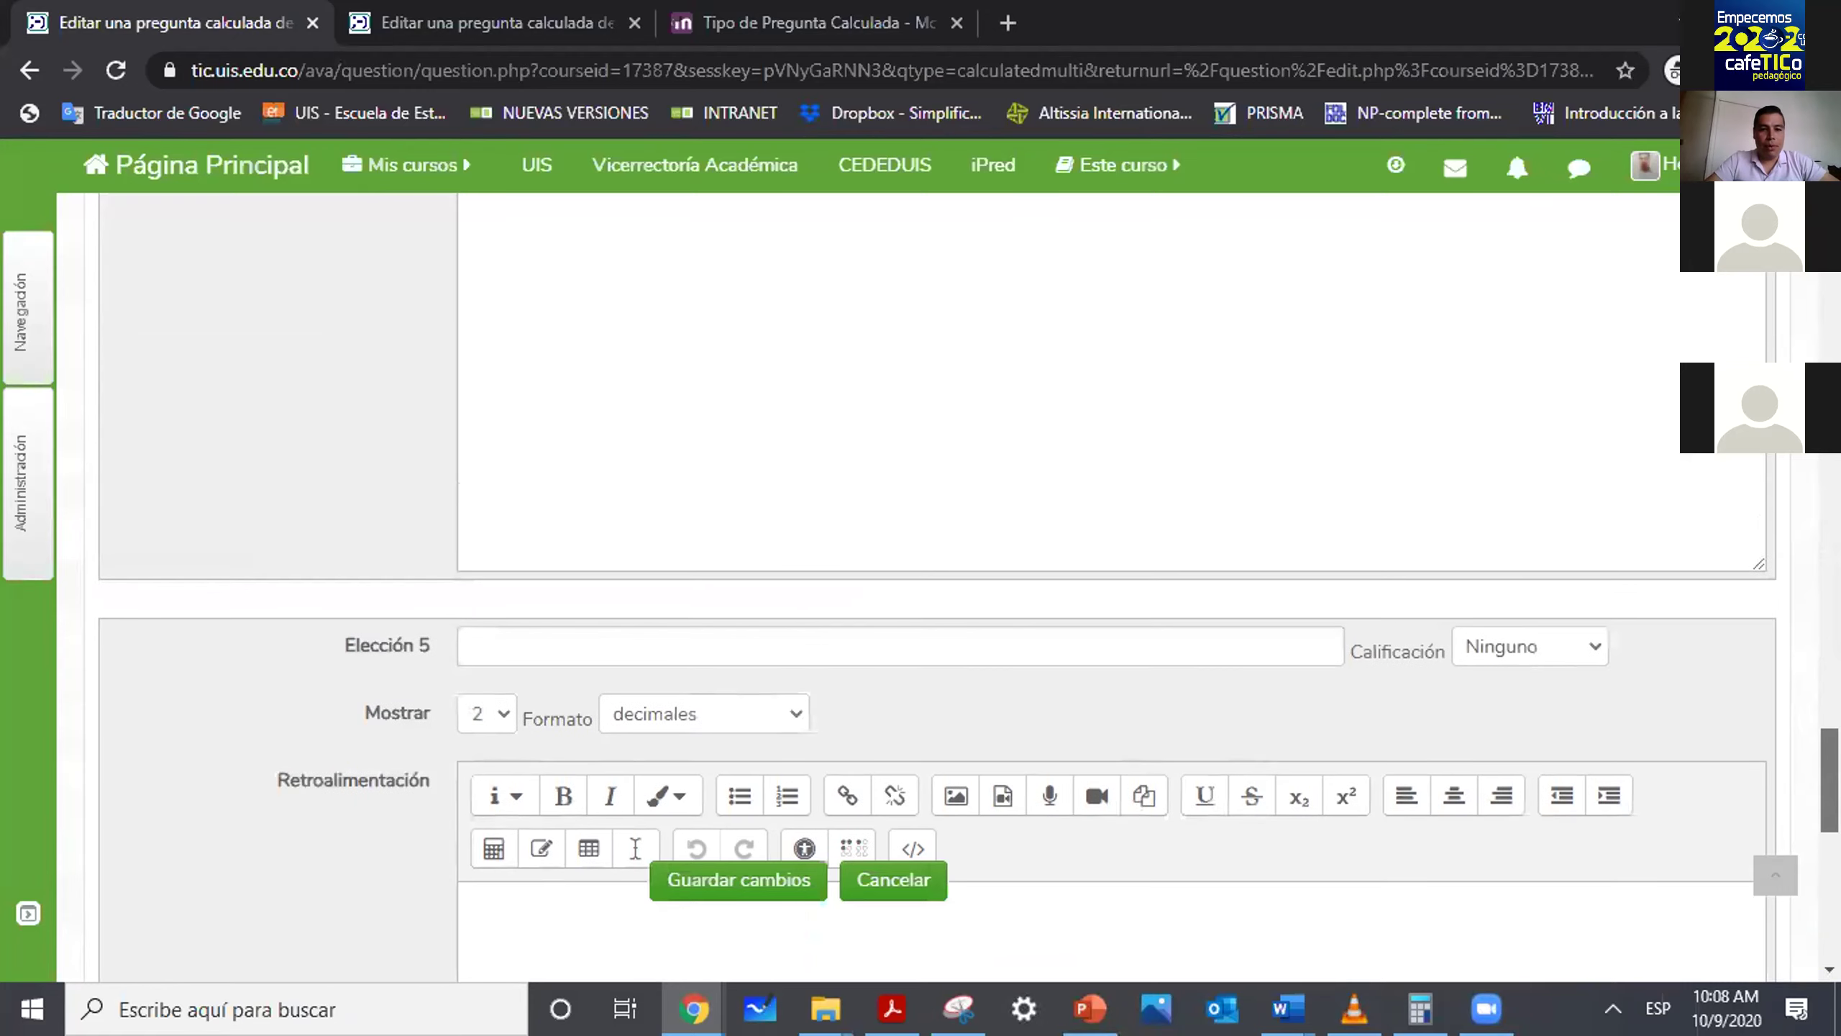
scroll(849, 877, "down", 7)
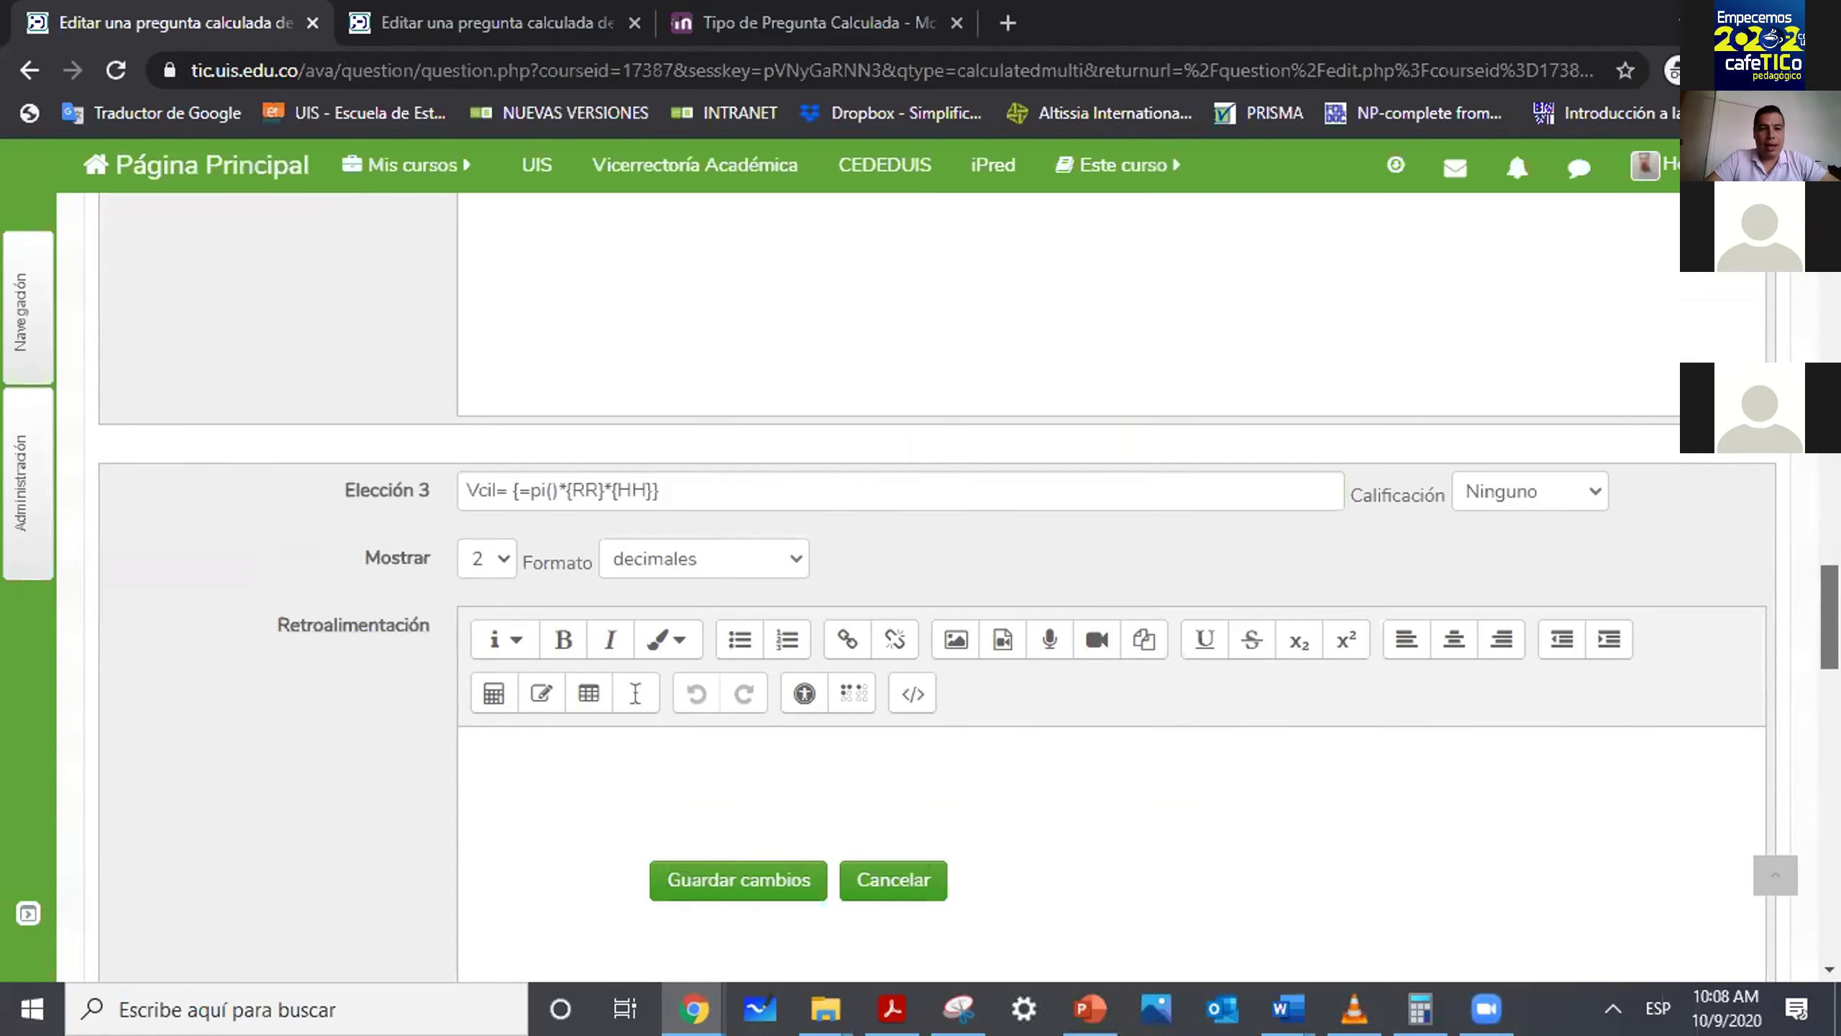
left_click(740, 886)
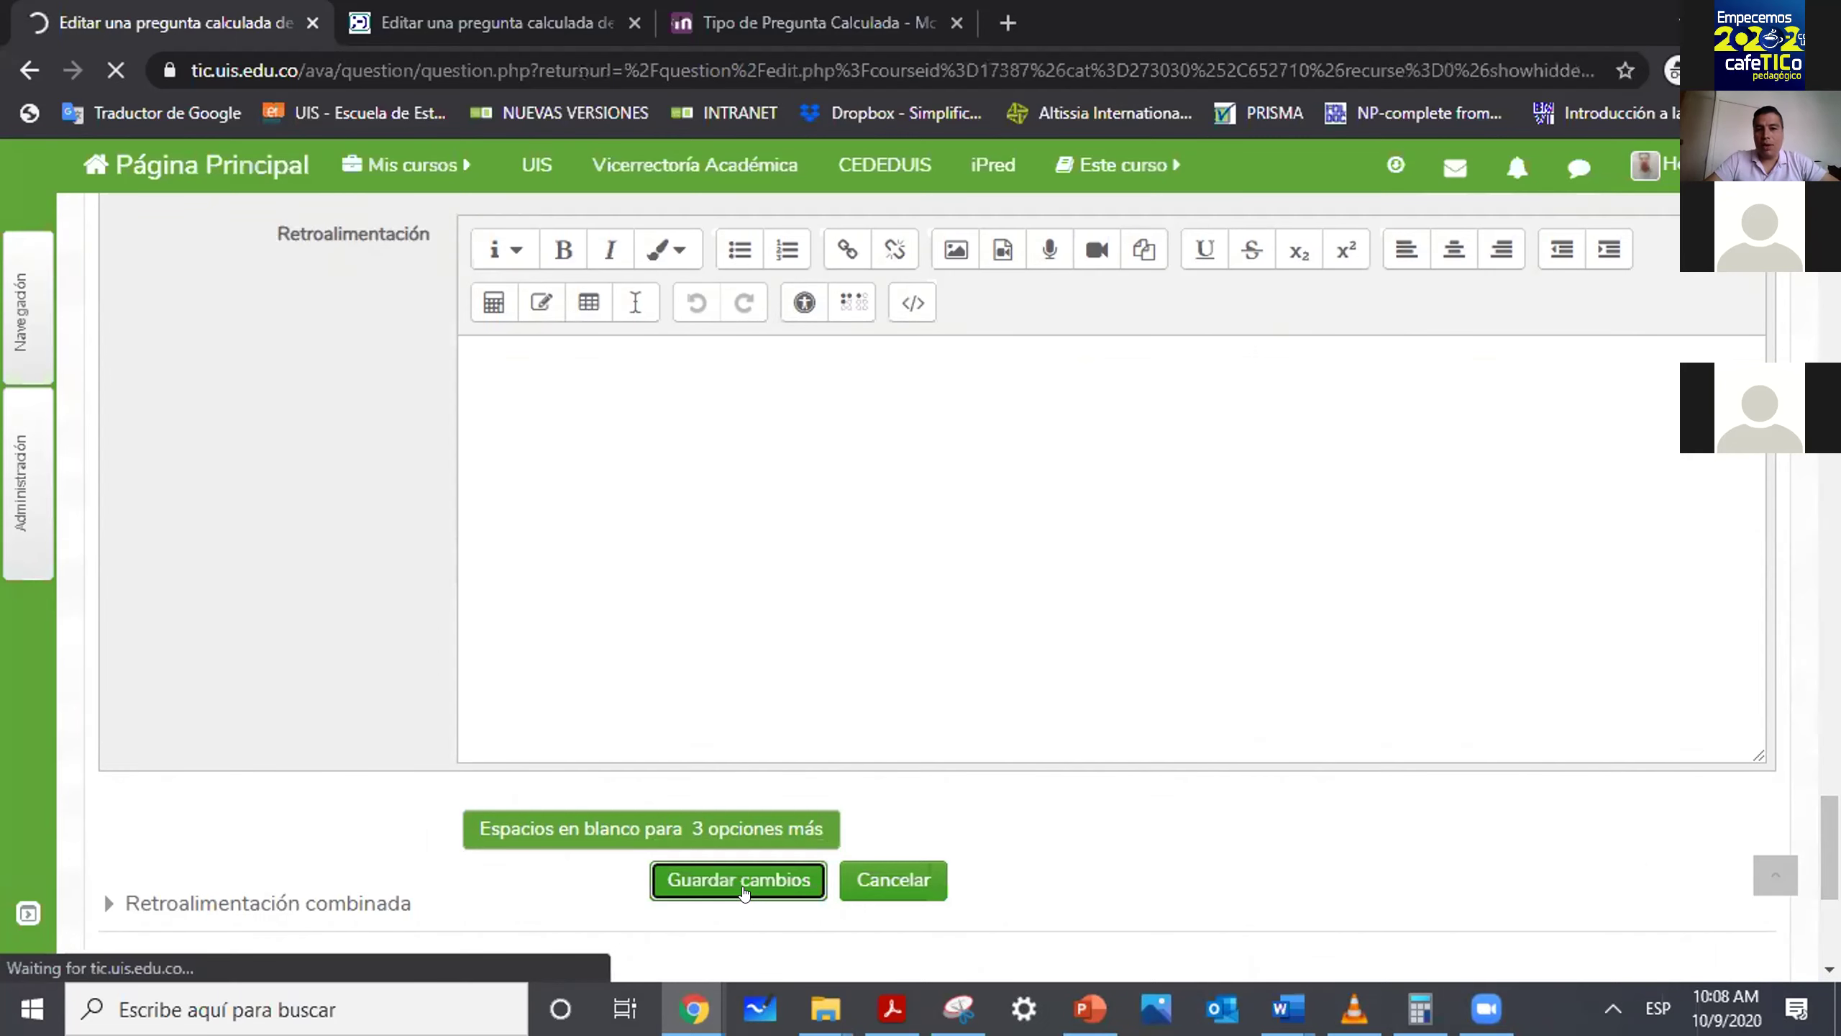
Set the RR wildcard to "usará un conjunto de datos compartidos ya existente" and keep the private dataset for the HH wildcard.
scroll(1453, 147, "down", 3)
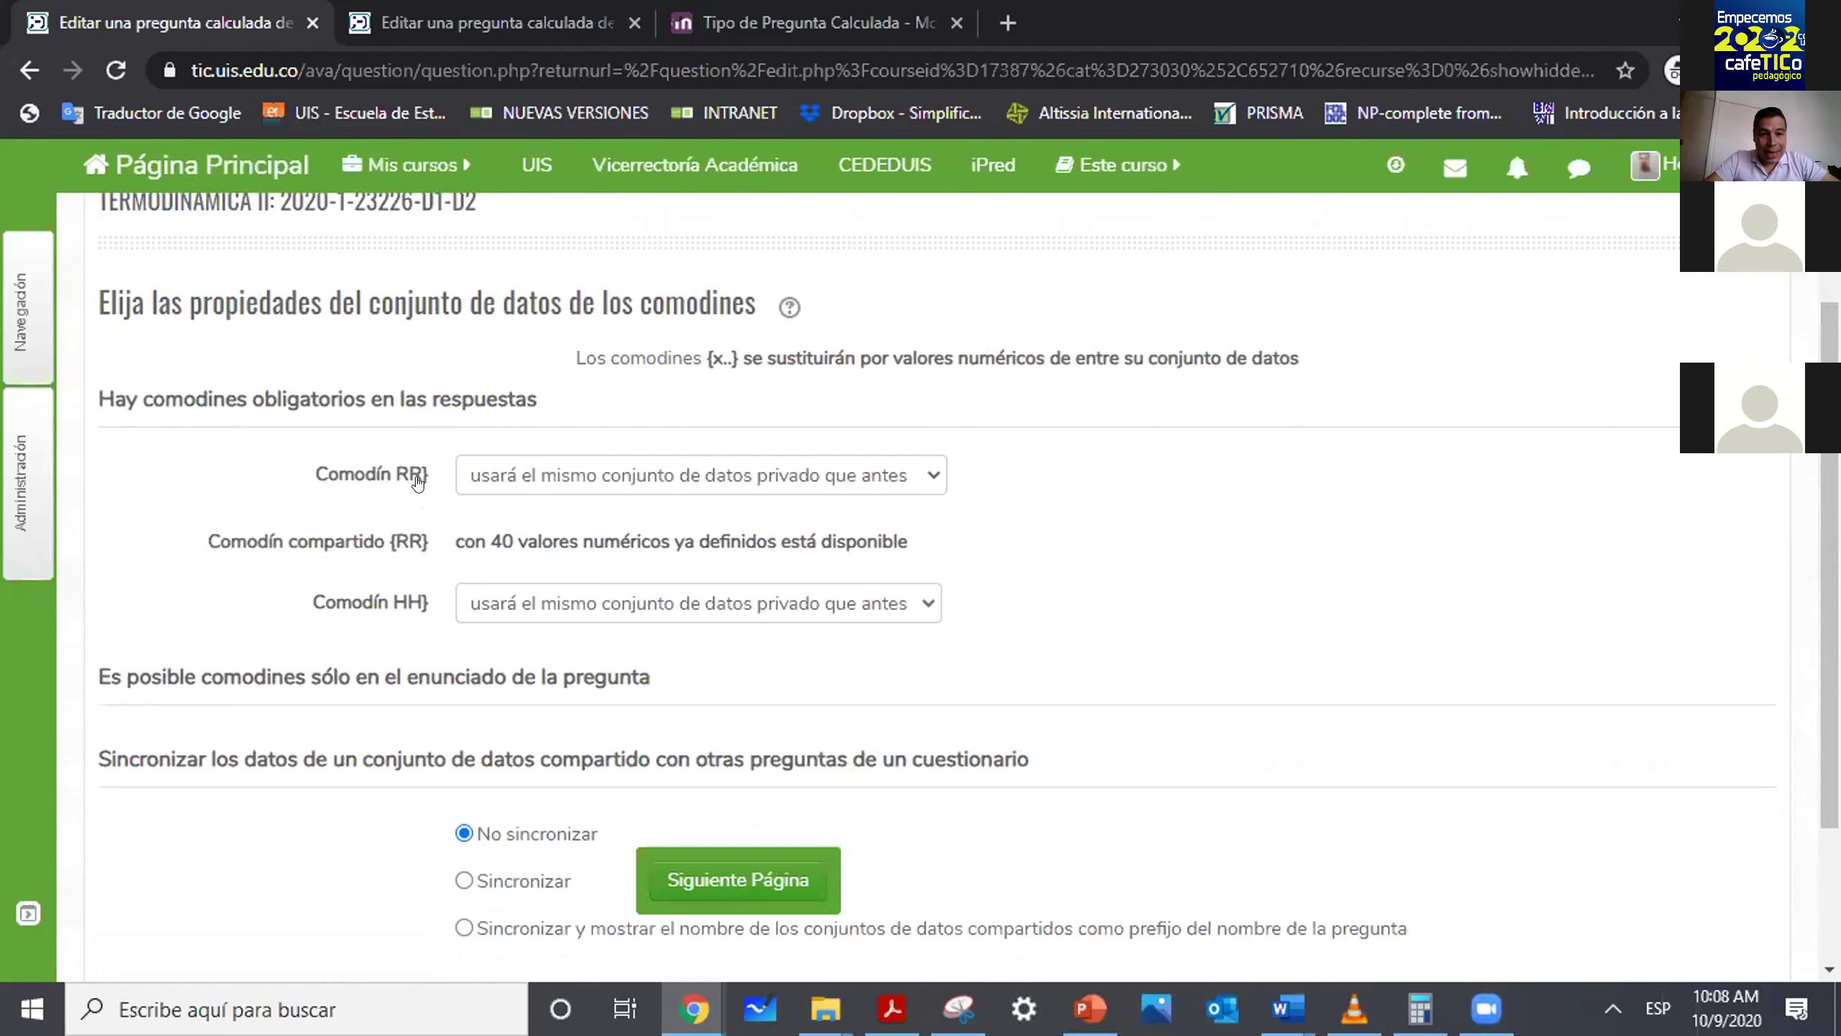
left_click(781, 483)
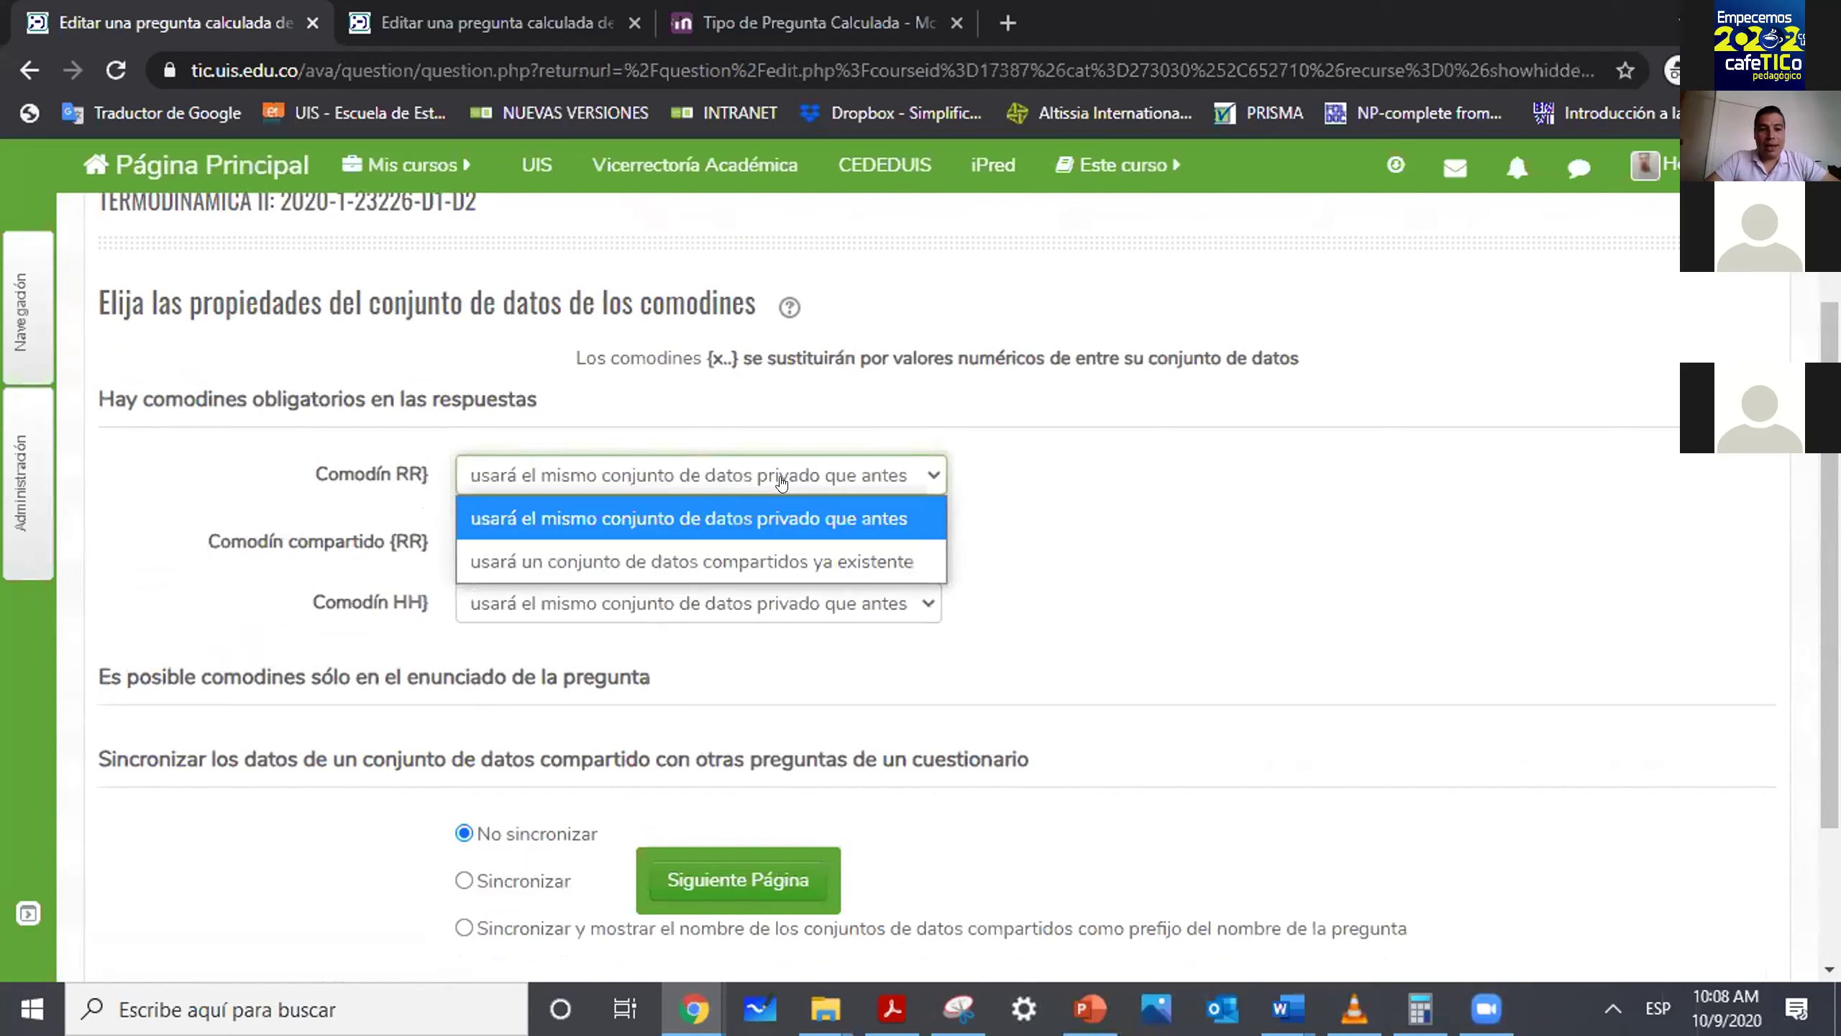
left_click(777, 551)
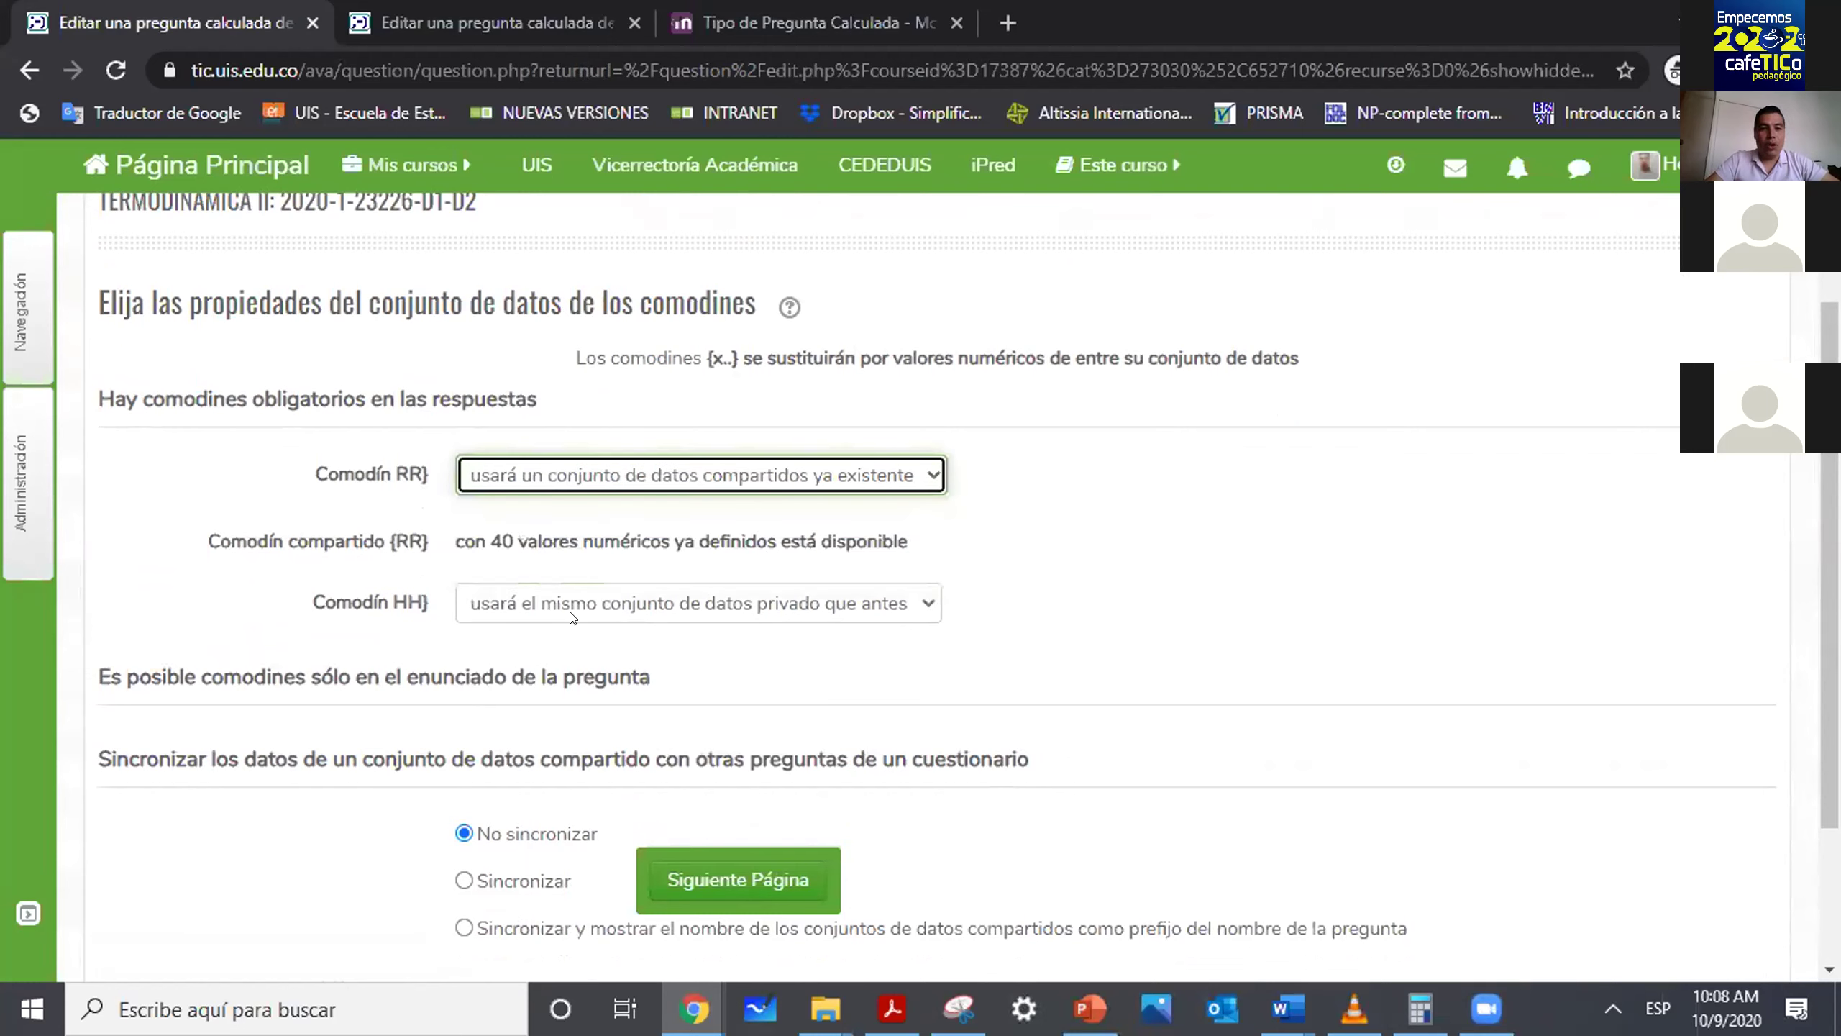
left_click(704, 617)
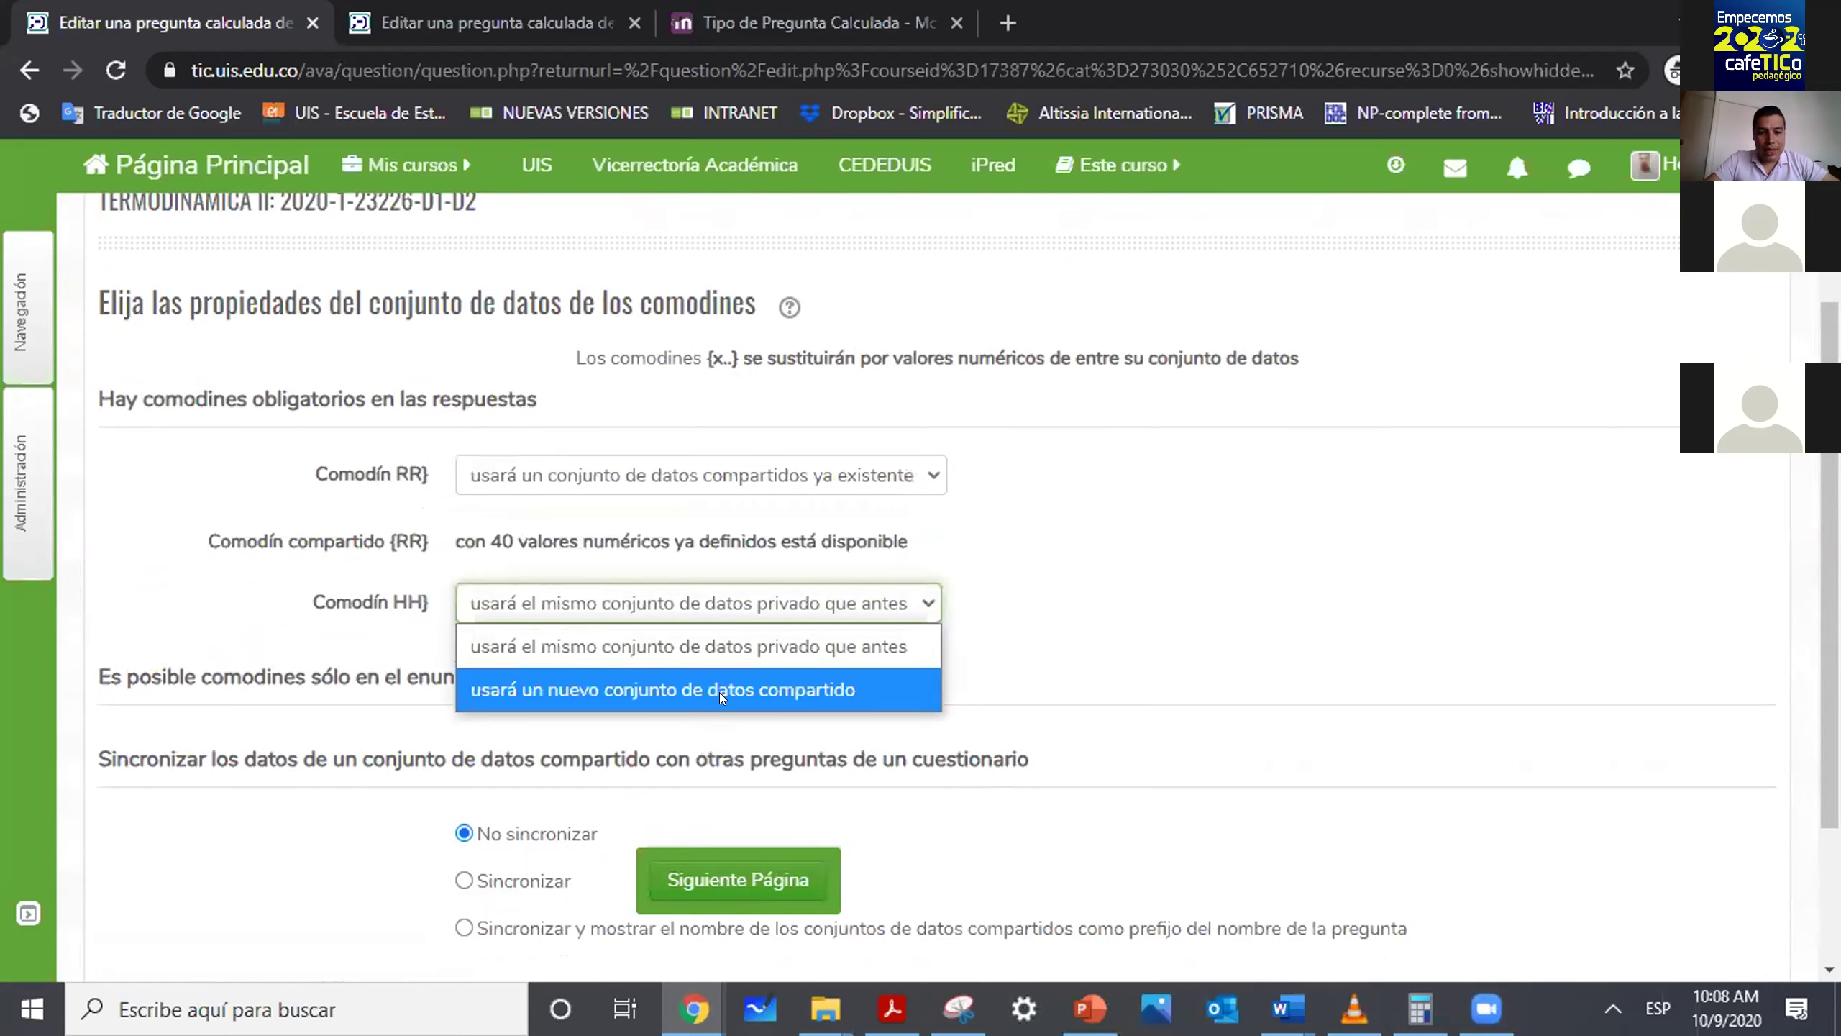
left_click(1279, 611)
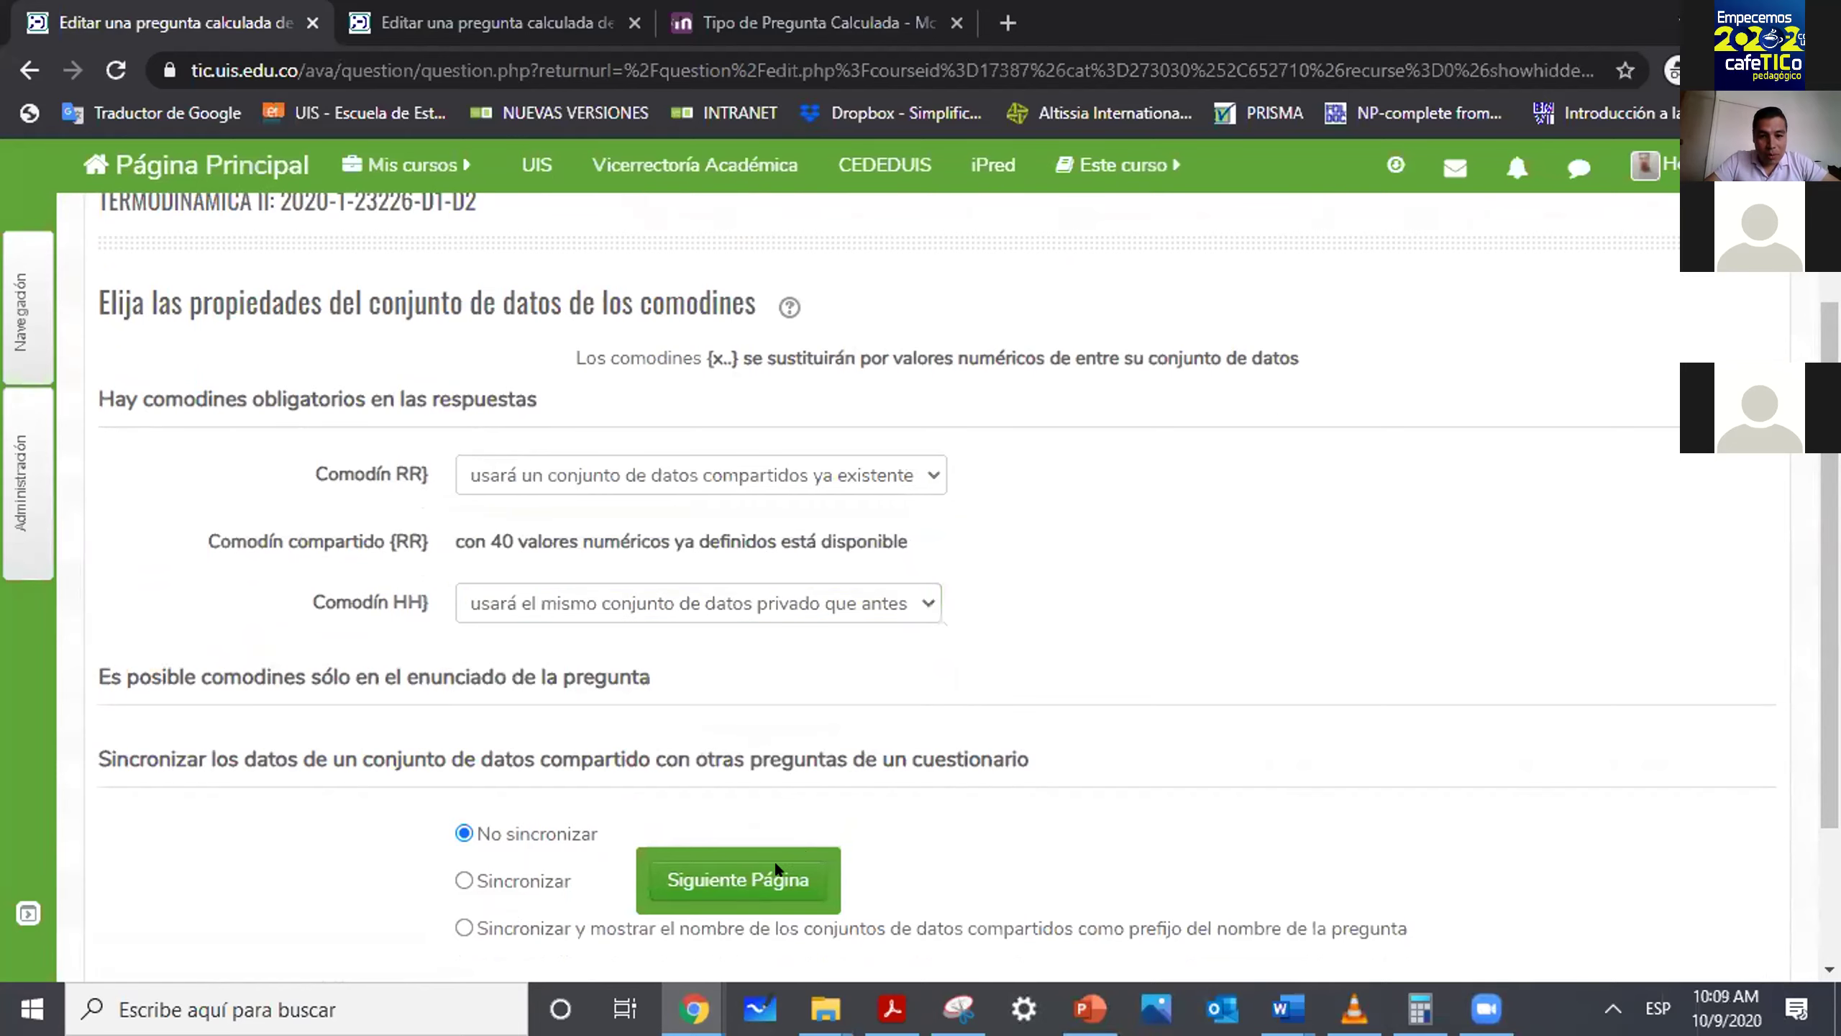
Return to the question editing form, leaving the wildcard dataset page without saving its changes.
scroll(776, 866, "down", 3)
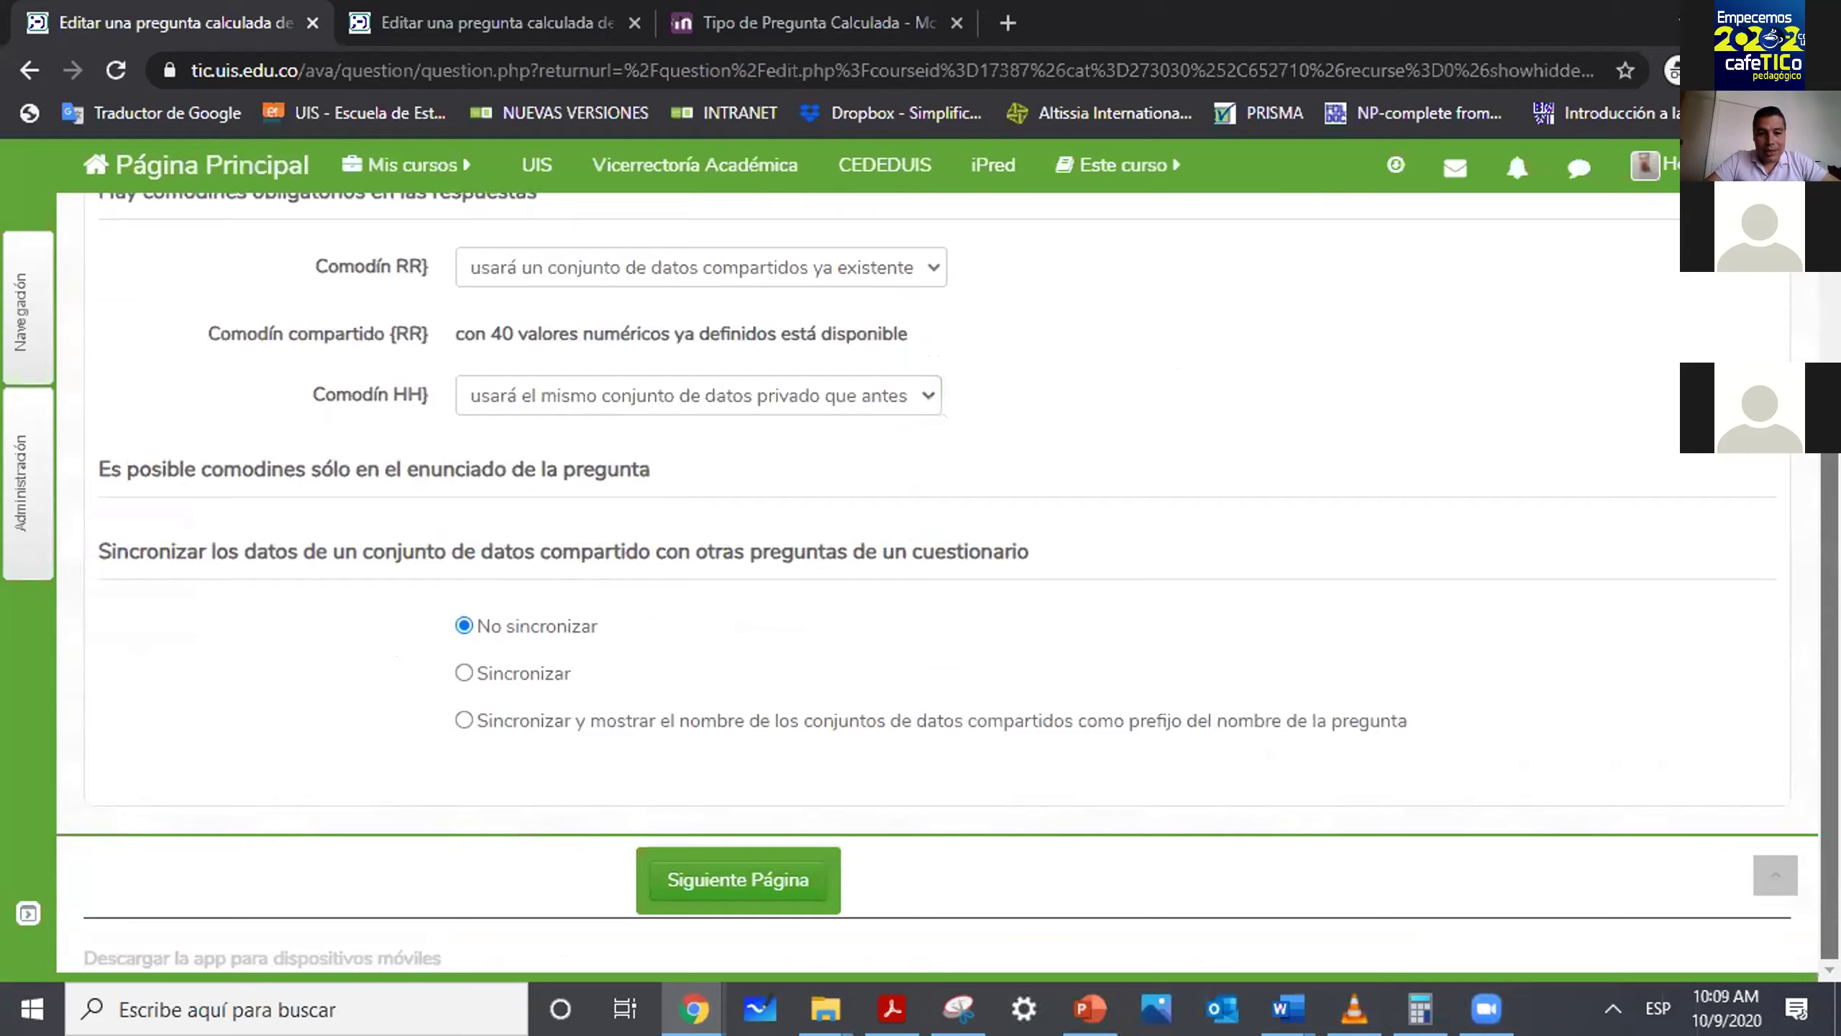
scroll(775, 580, "up", 5)
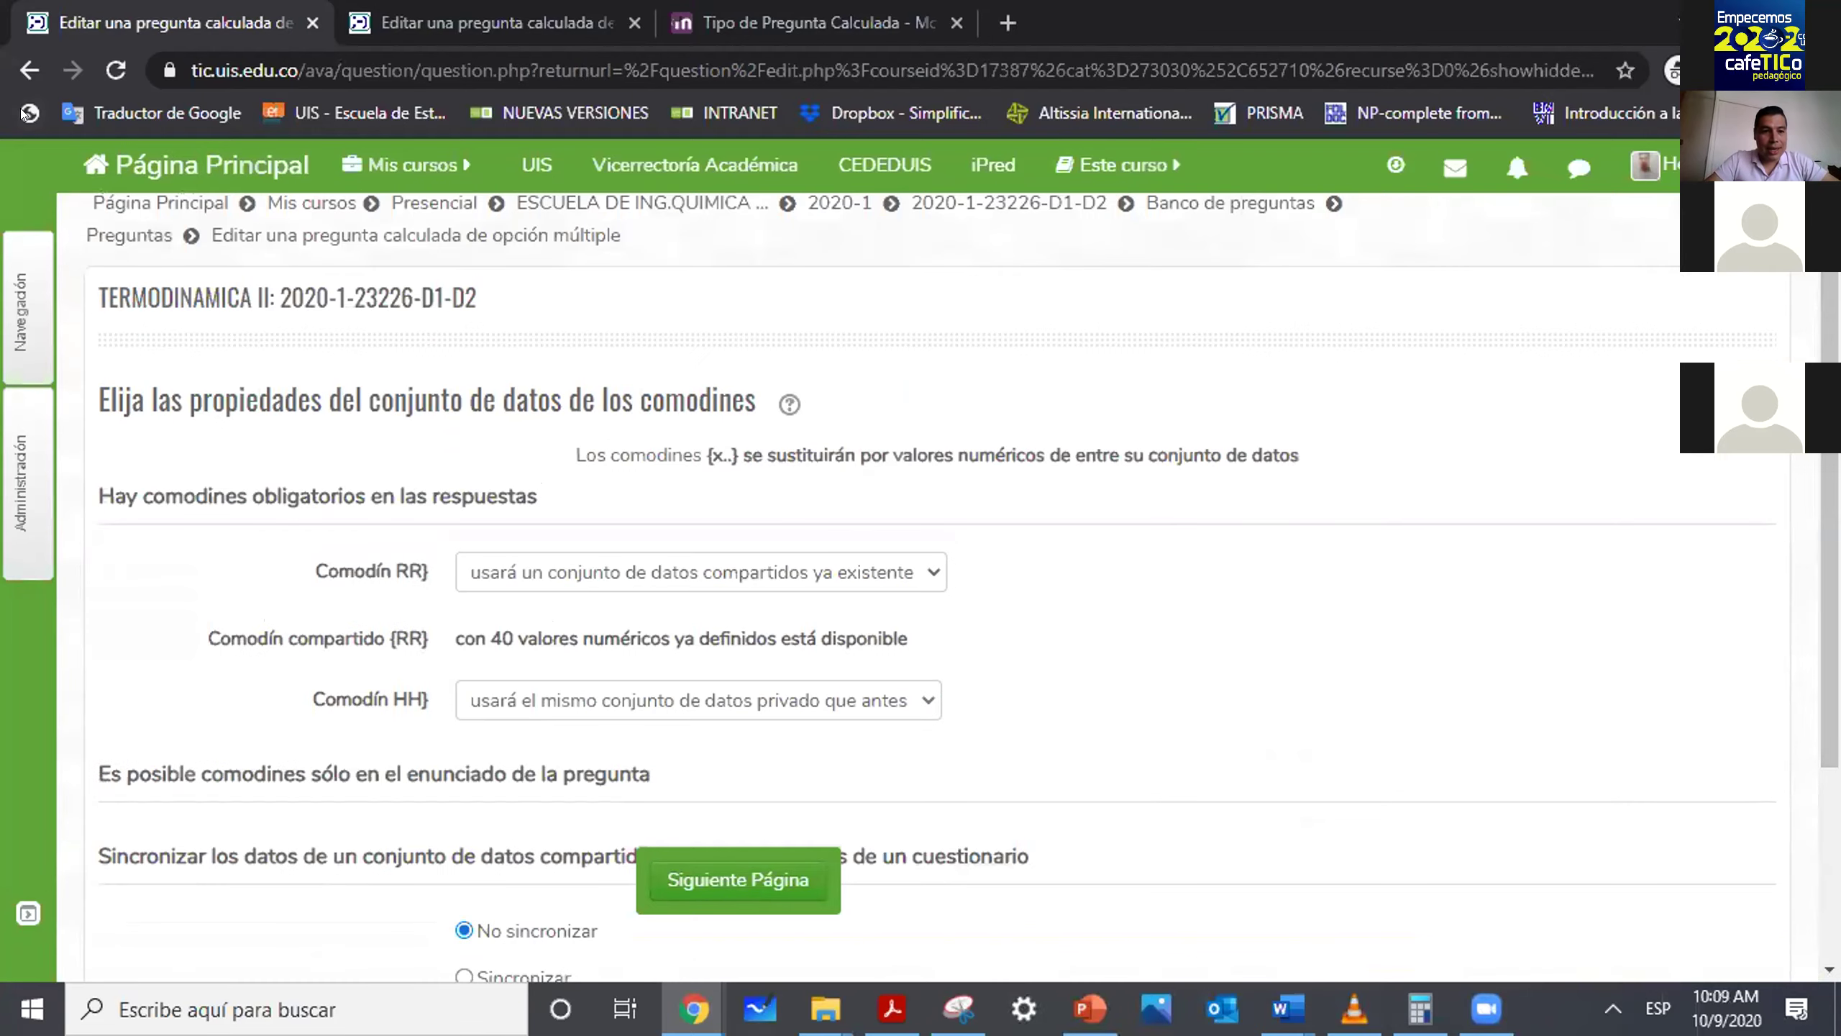
left_click(28, 70)
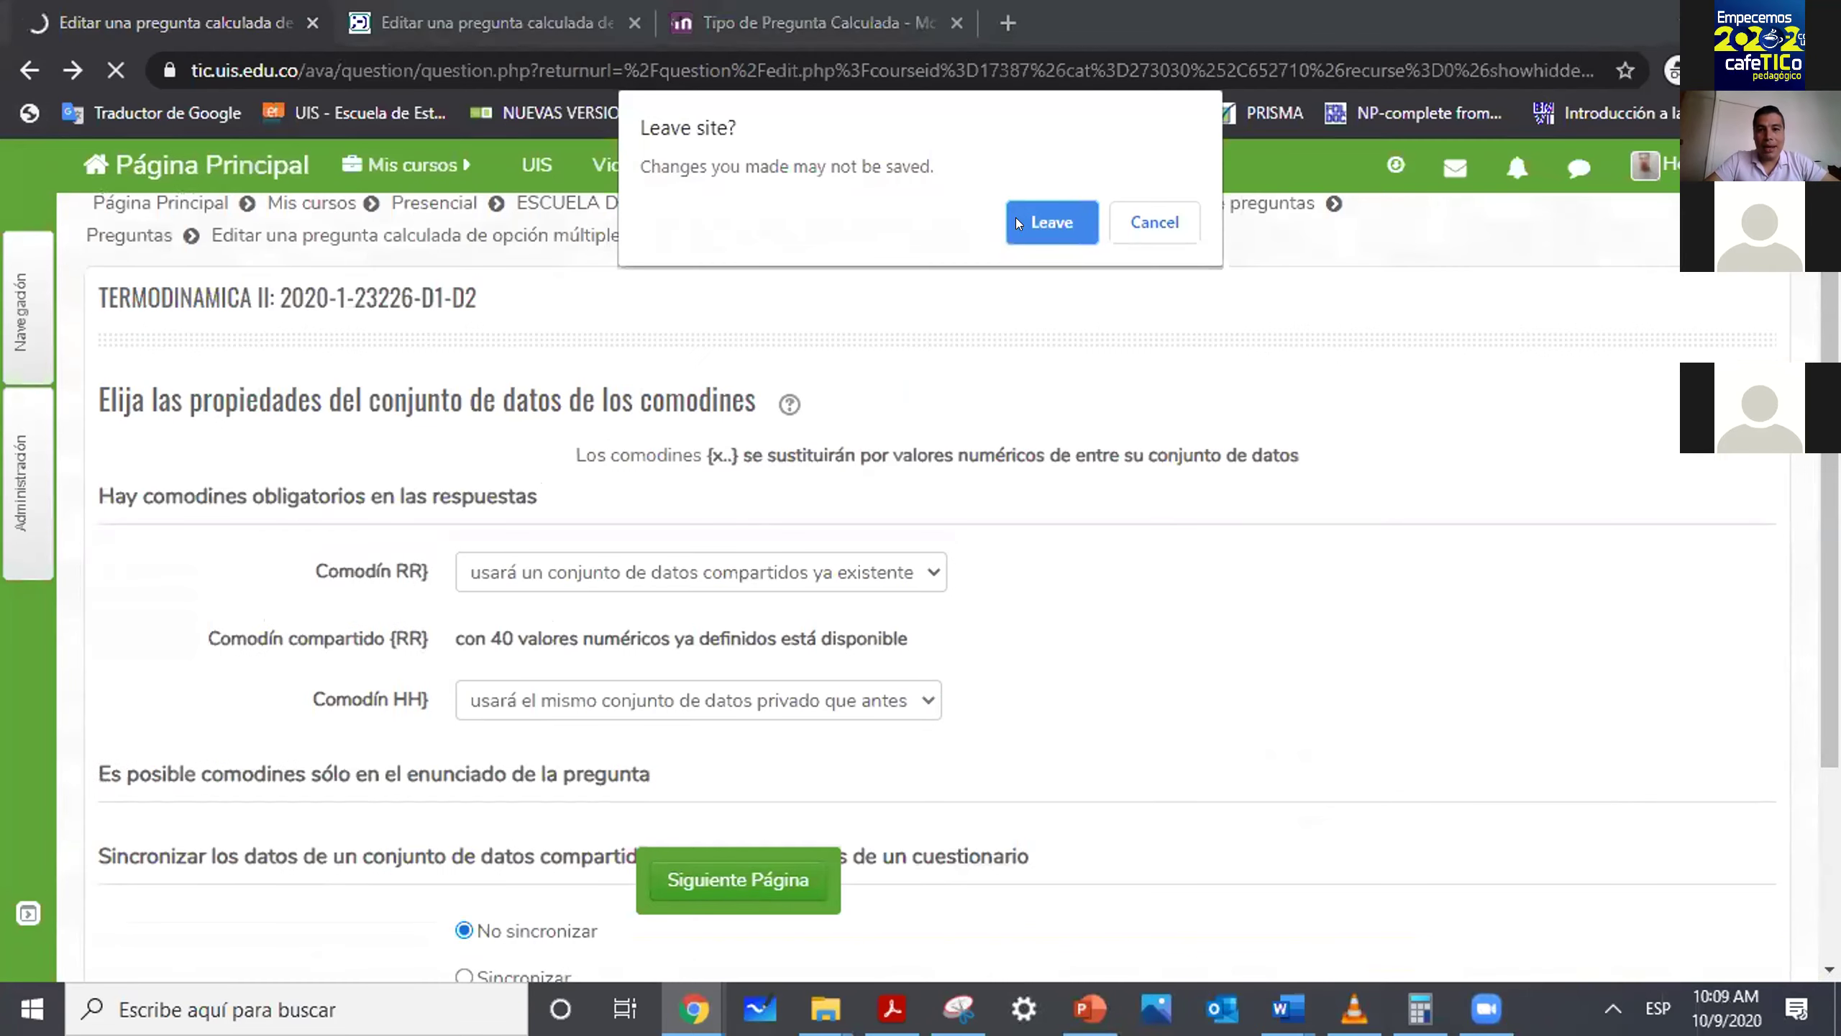
left_click(1018, 224)
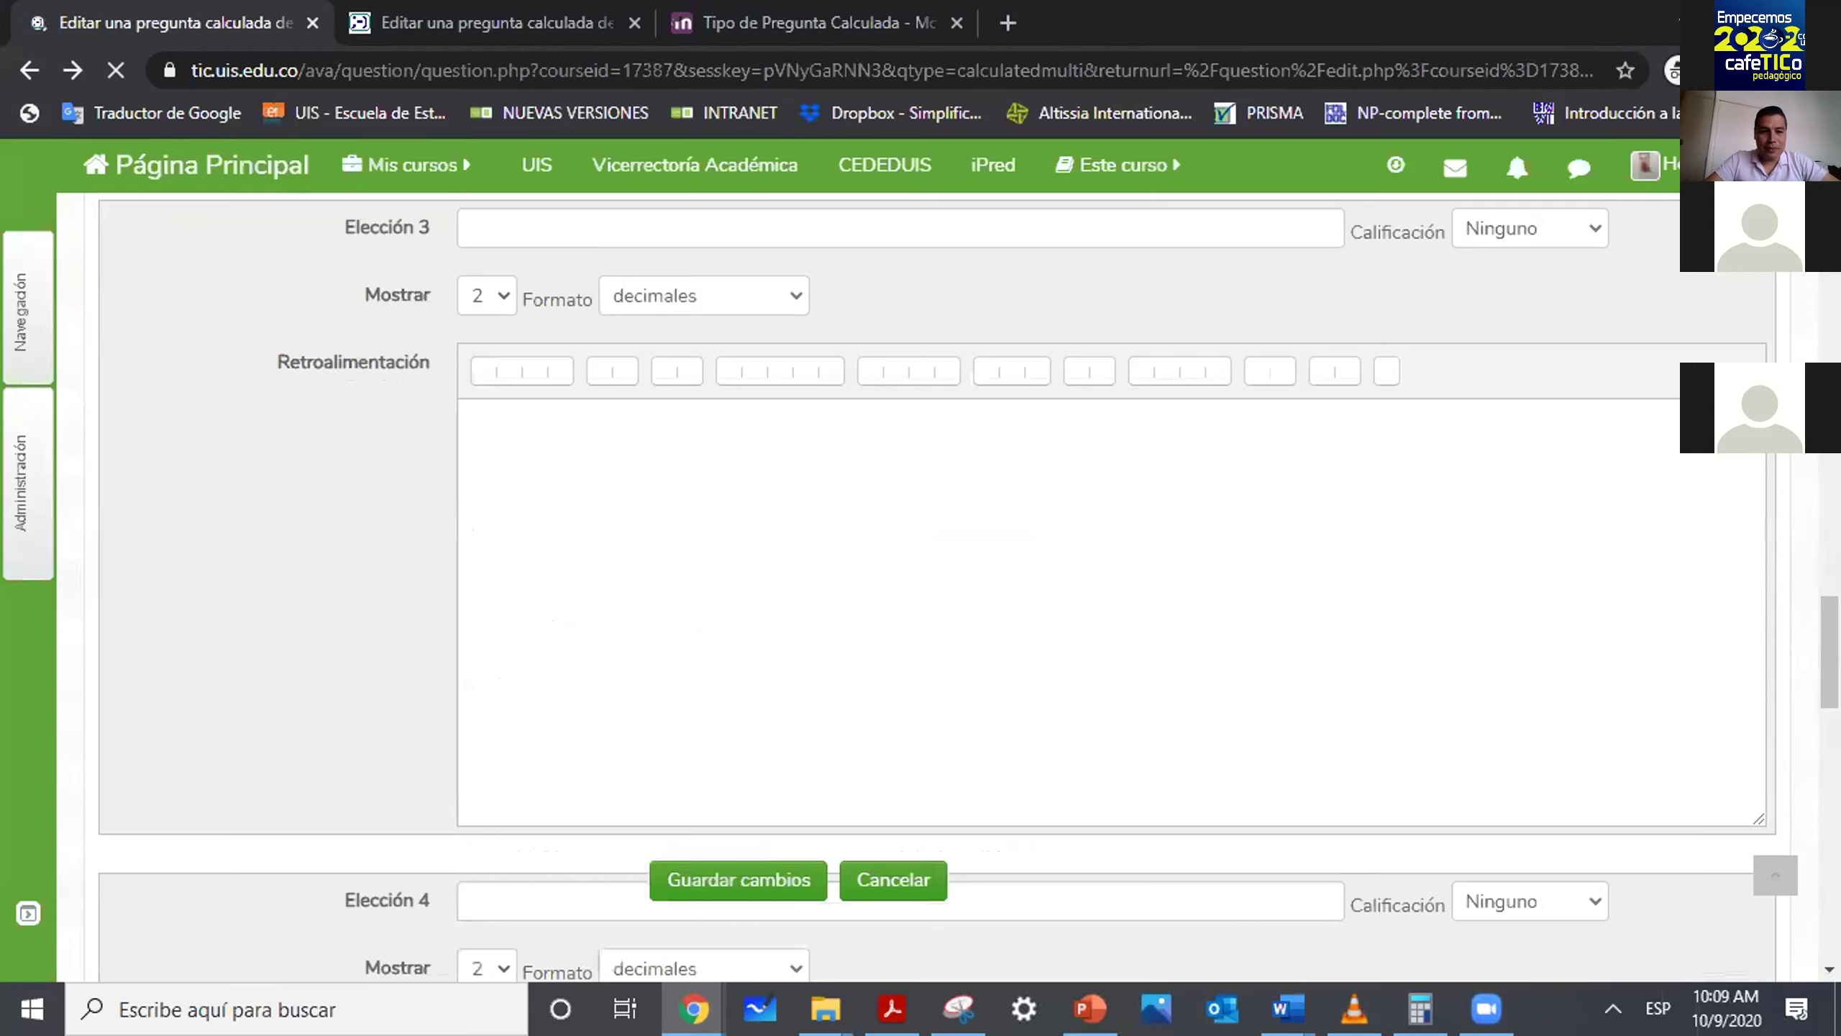
Name the new calculated multiple-choice question "Volumen de cilindro".
scroll(935, 580, "up", 15)
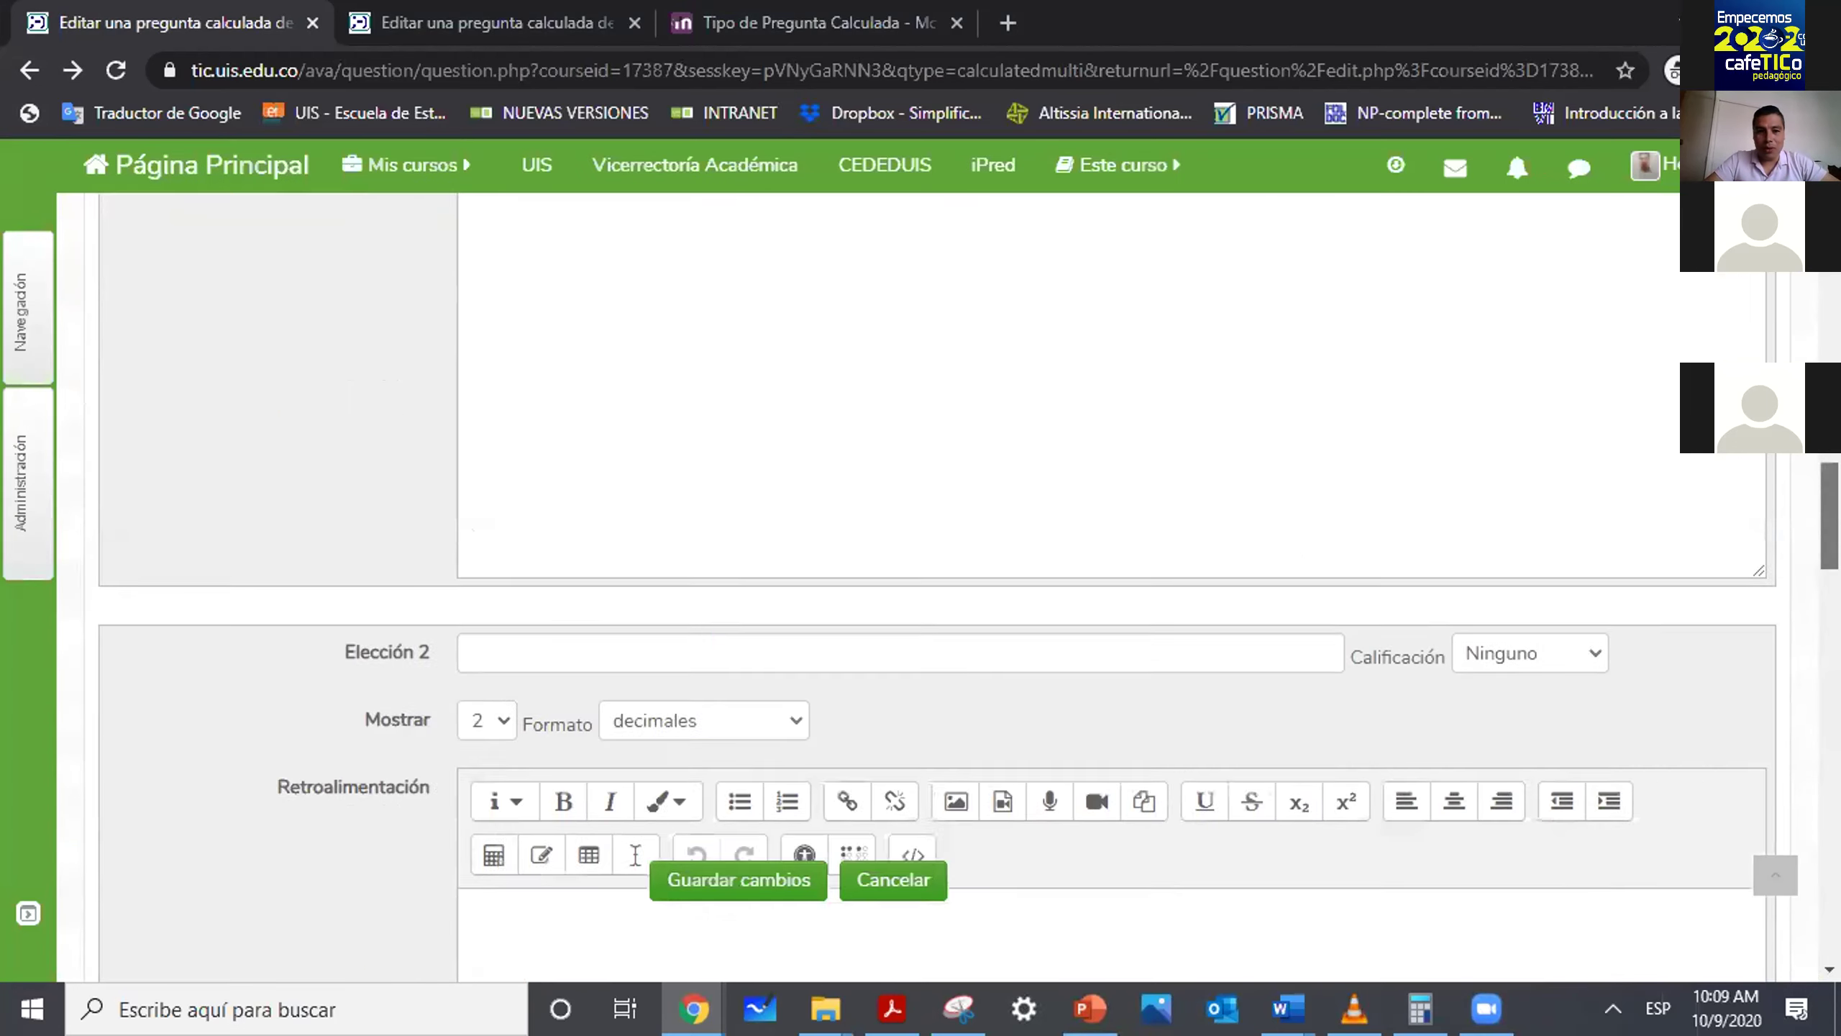
scroll(632, 634, "up", 10)
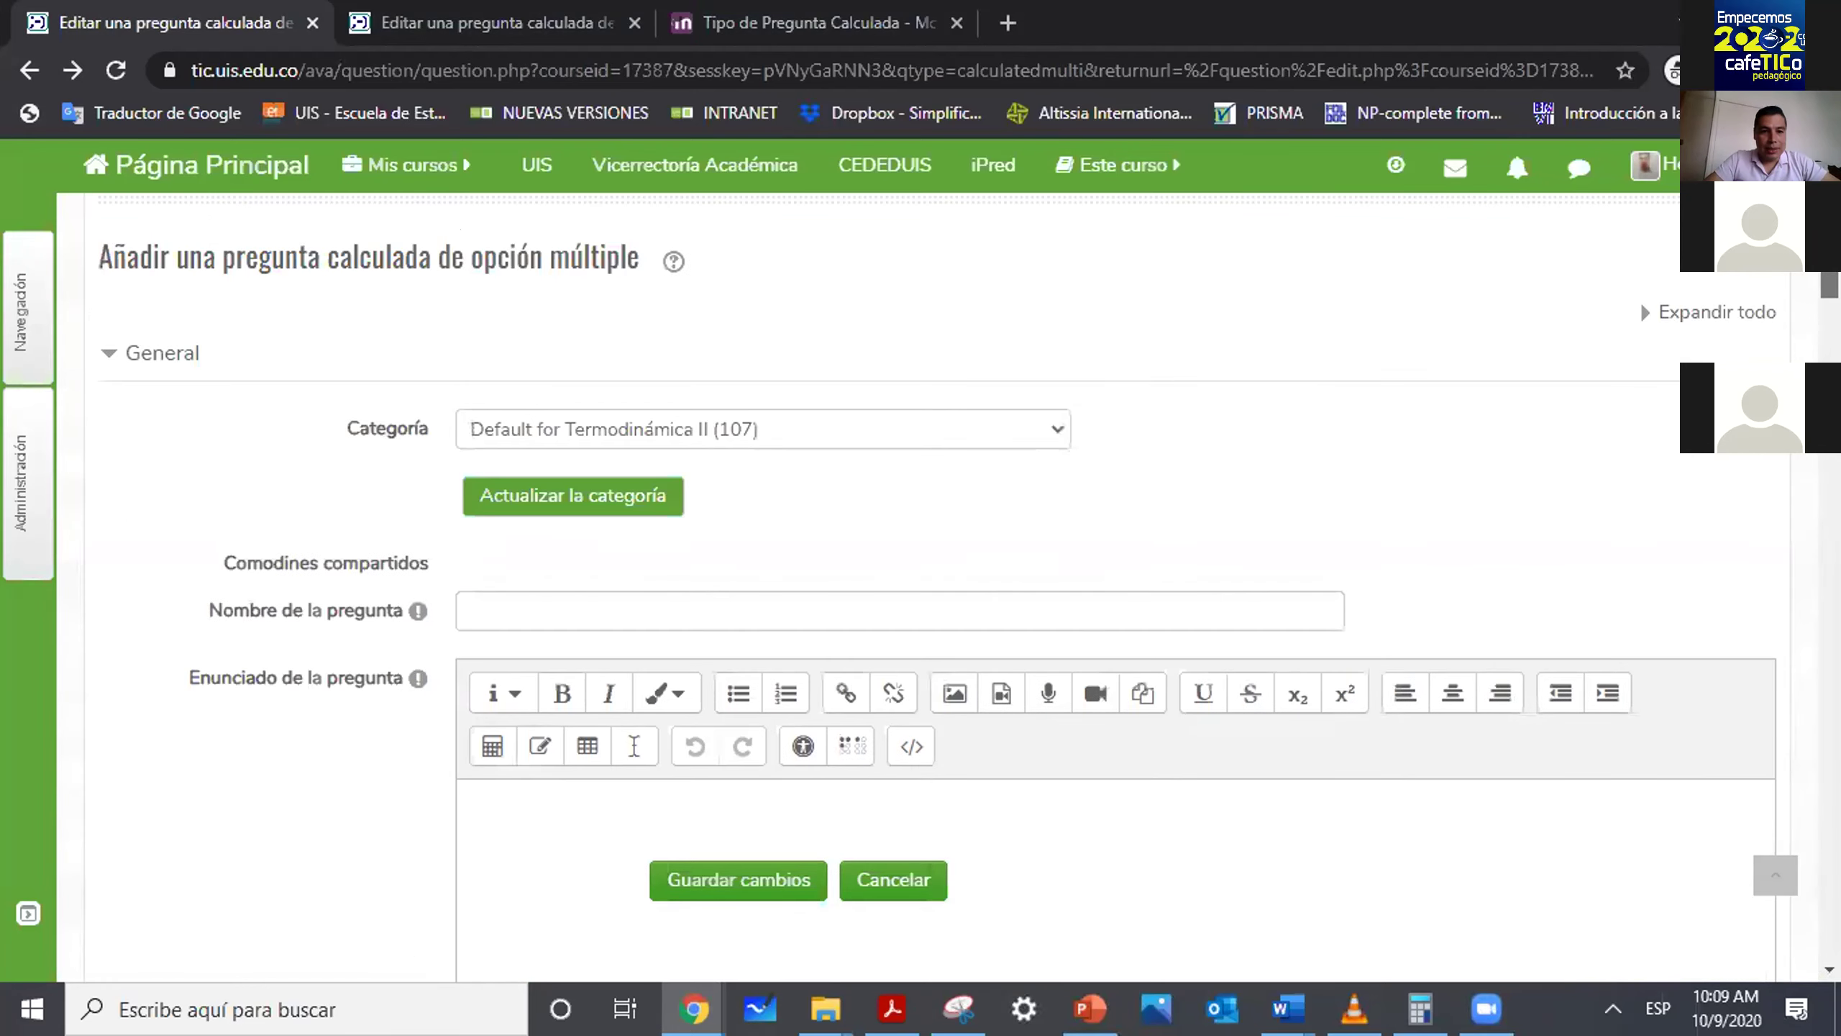
left_click(620, 624)
type("Volumen de ci")
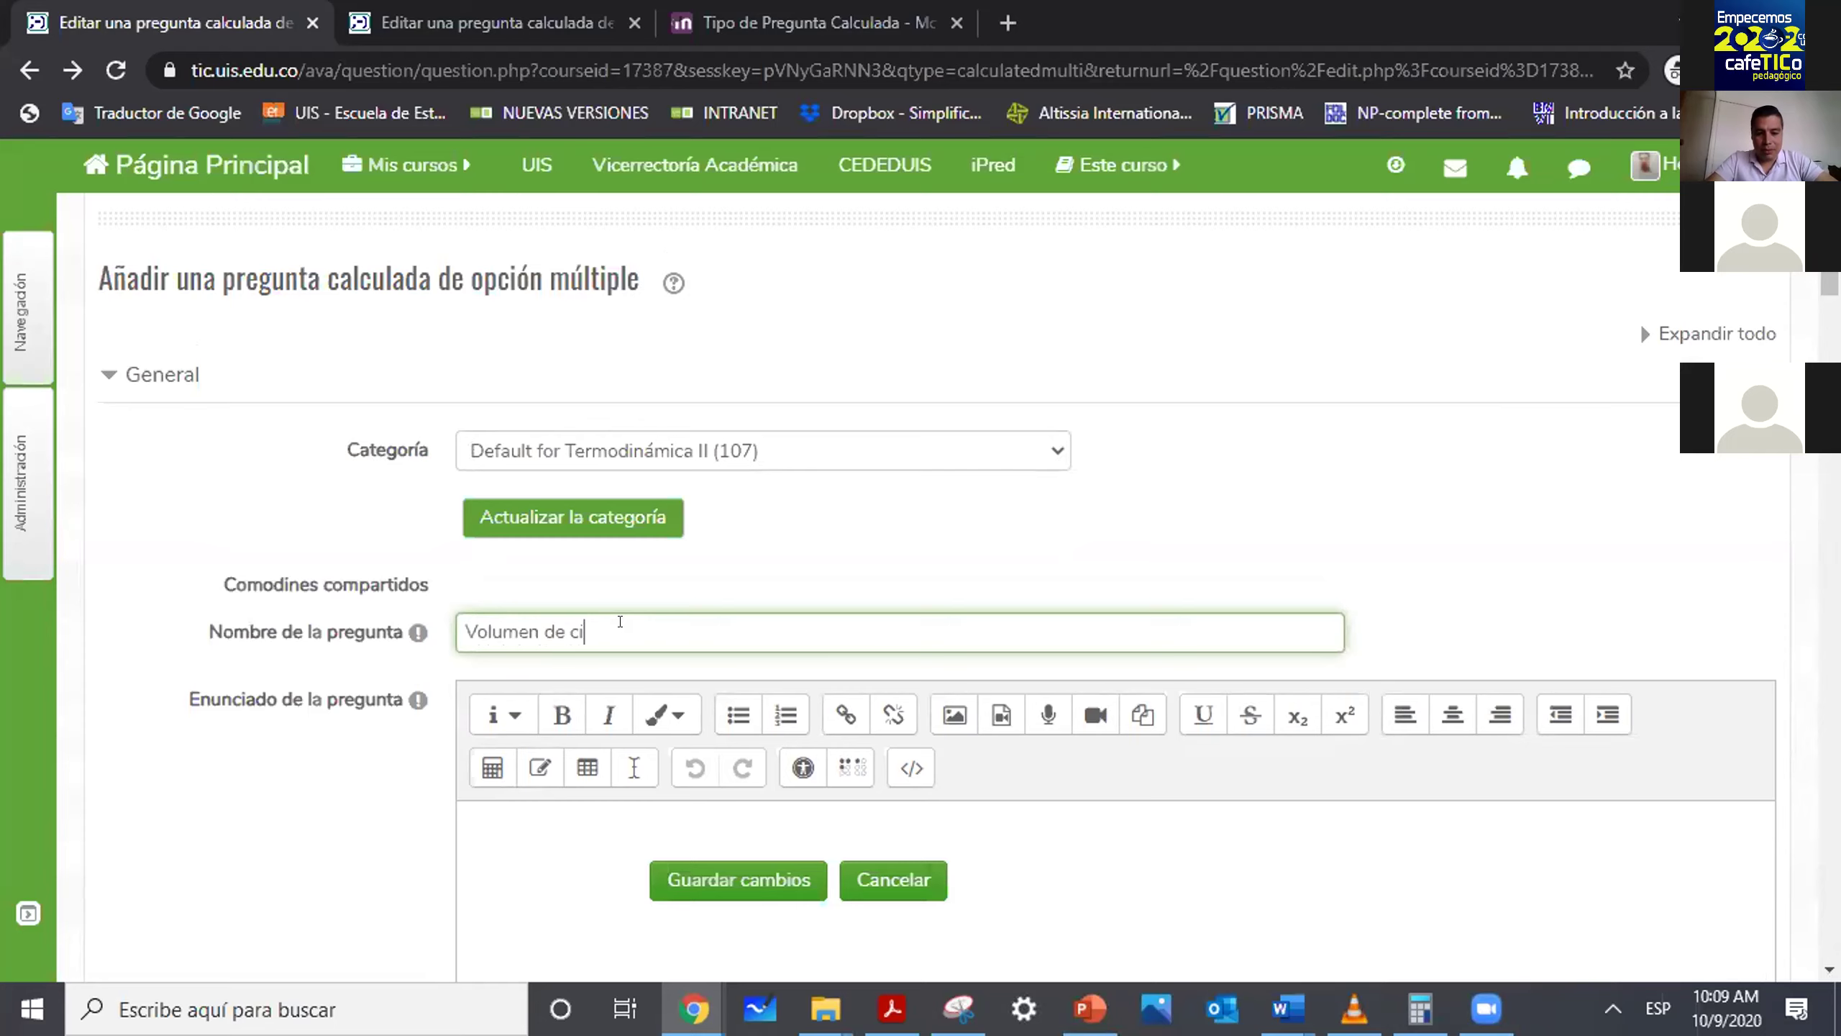
type("lindro")
Write the question statement "calcular volumen usando {H4}".
scroll(620, 621, "down", 4)
left_click(511, 570)
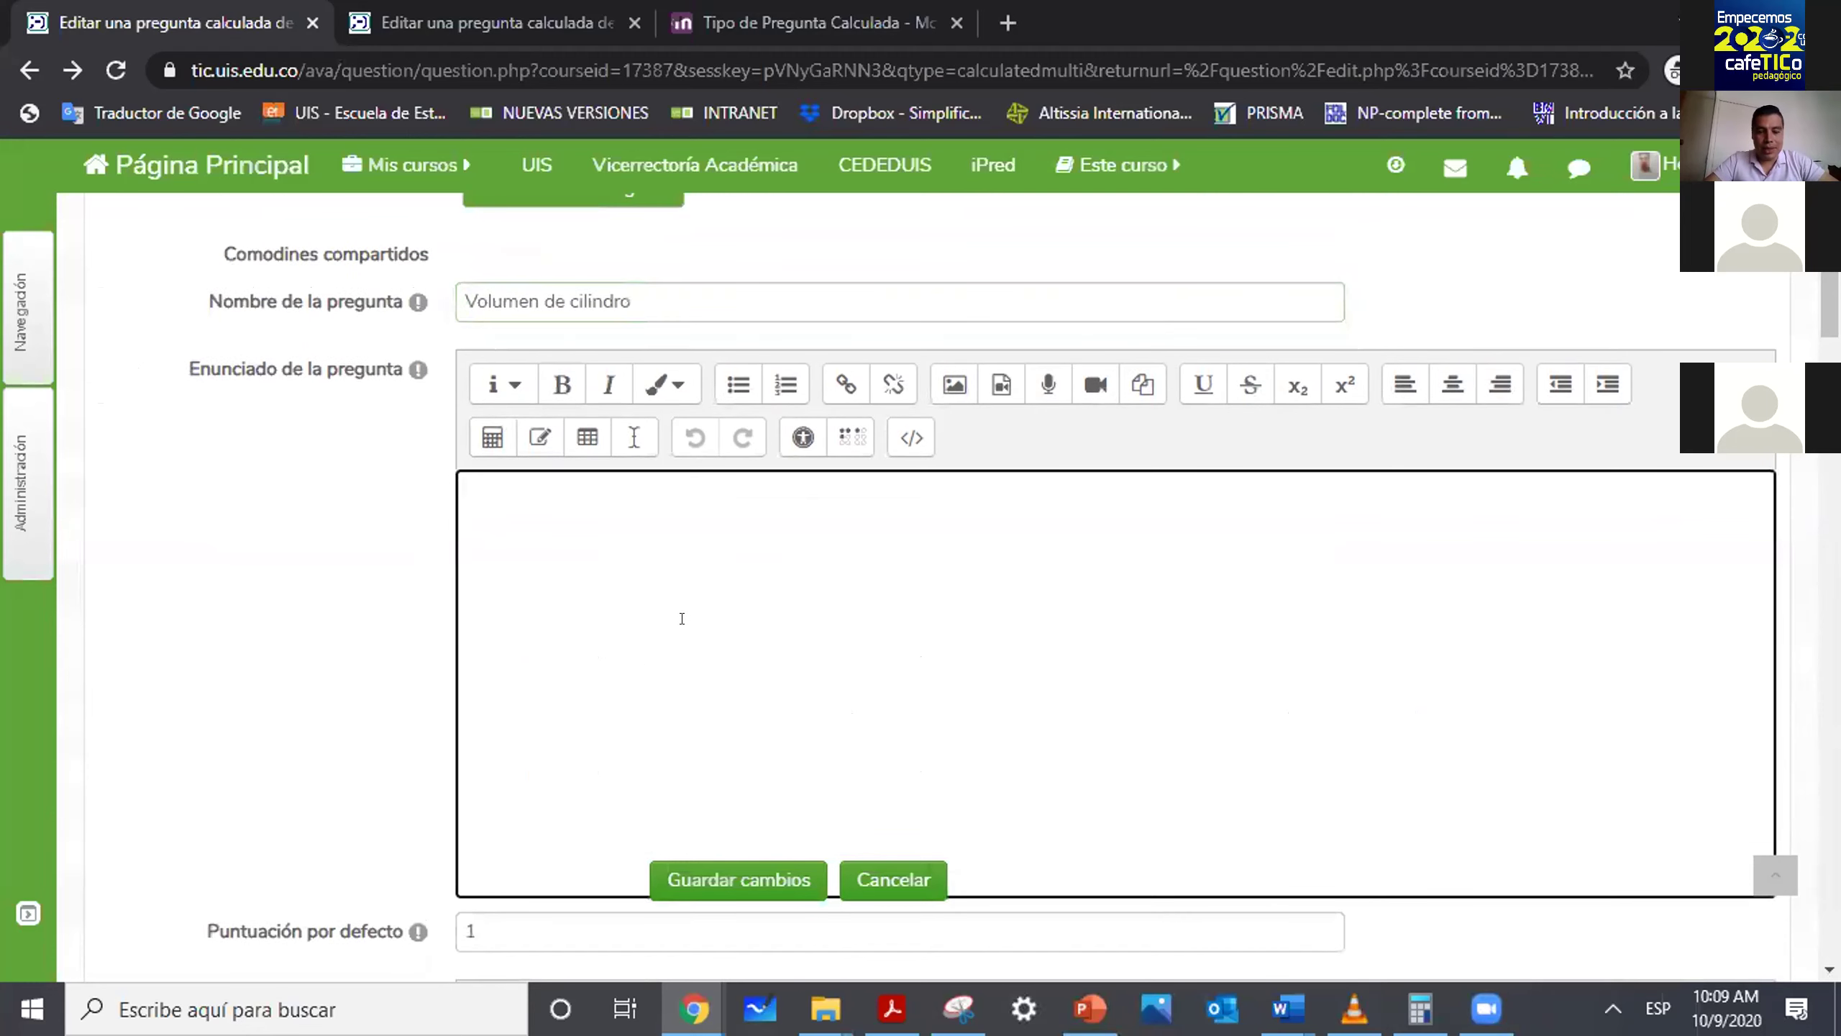
type("calcular v")
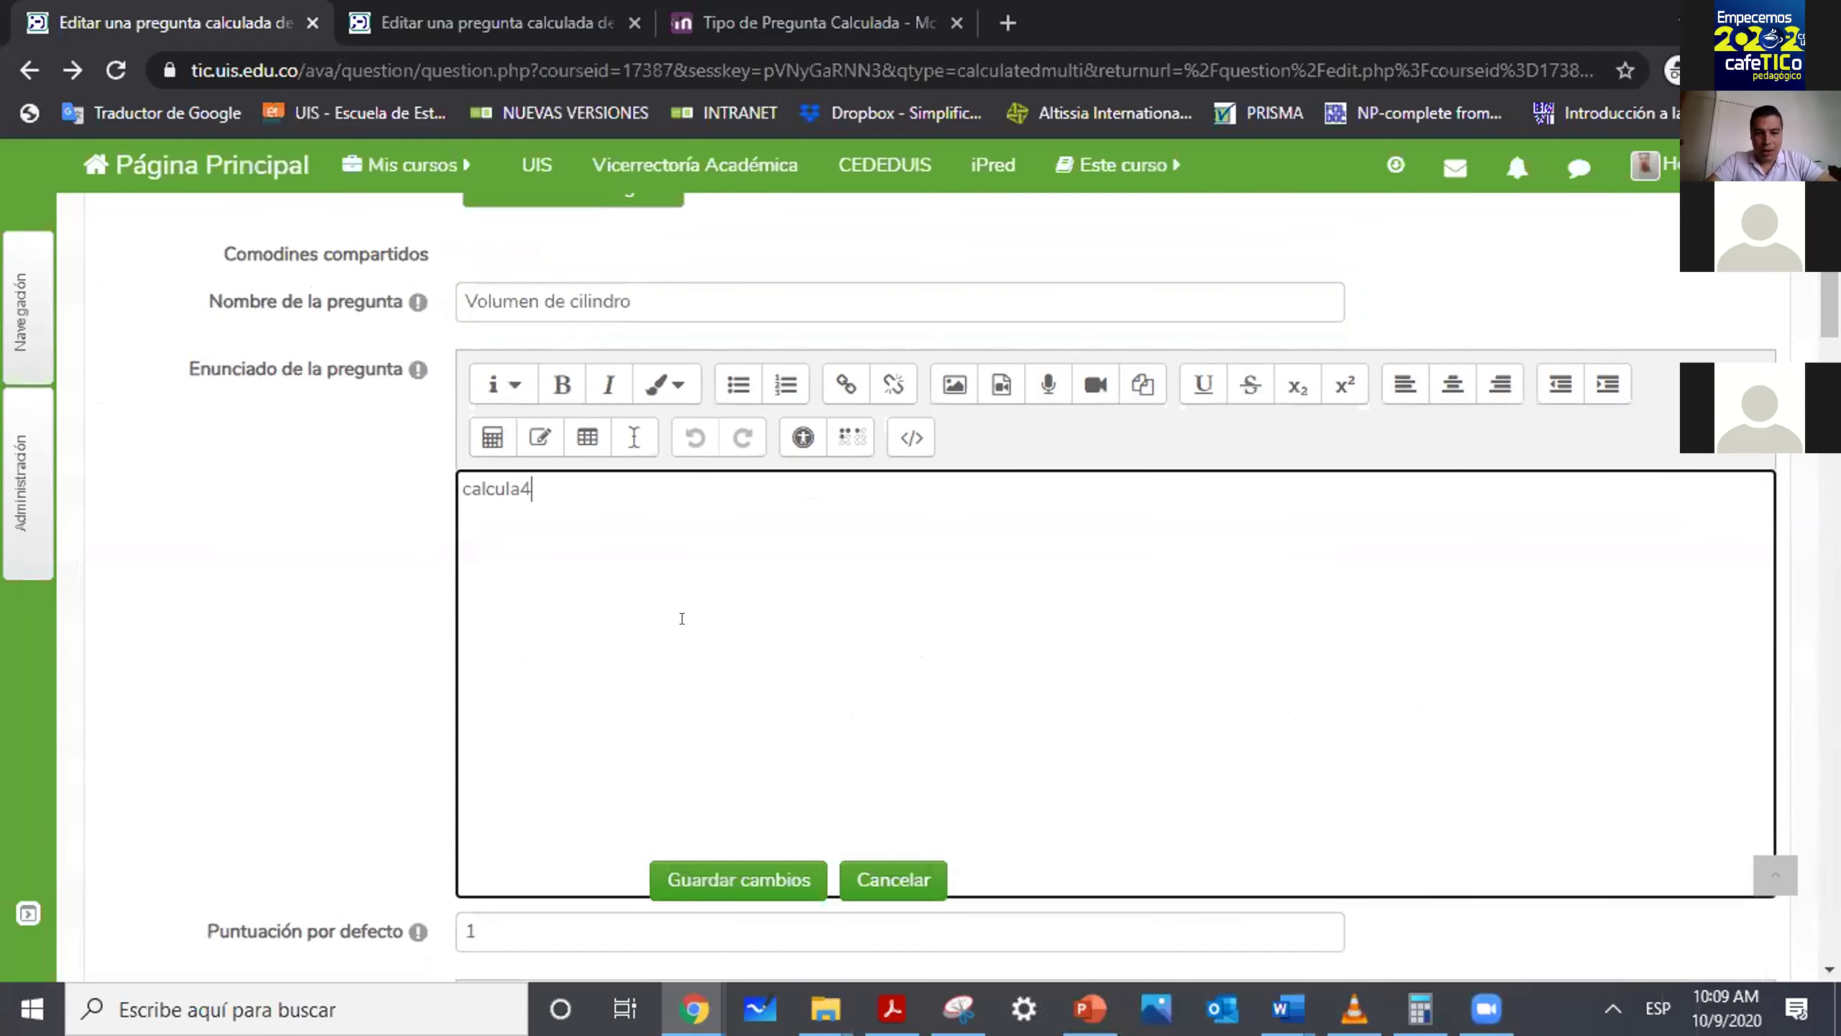
type("lum")
key("BackSpace")
key("BackSpace")
key("BackSpace")
type("olumen ")
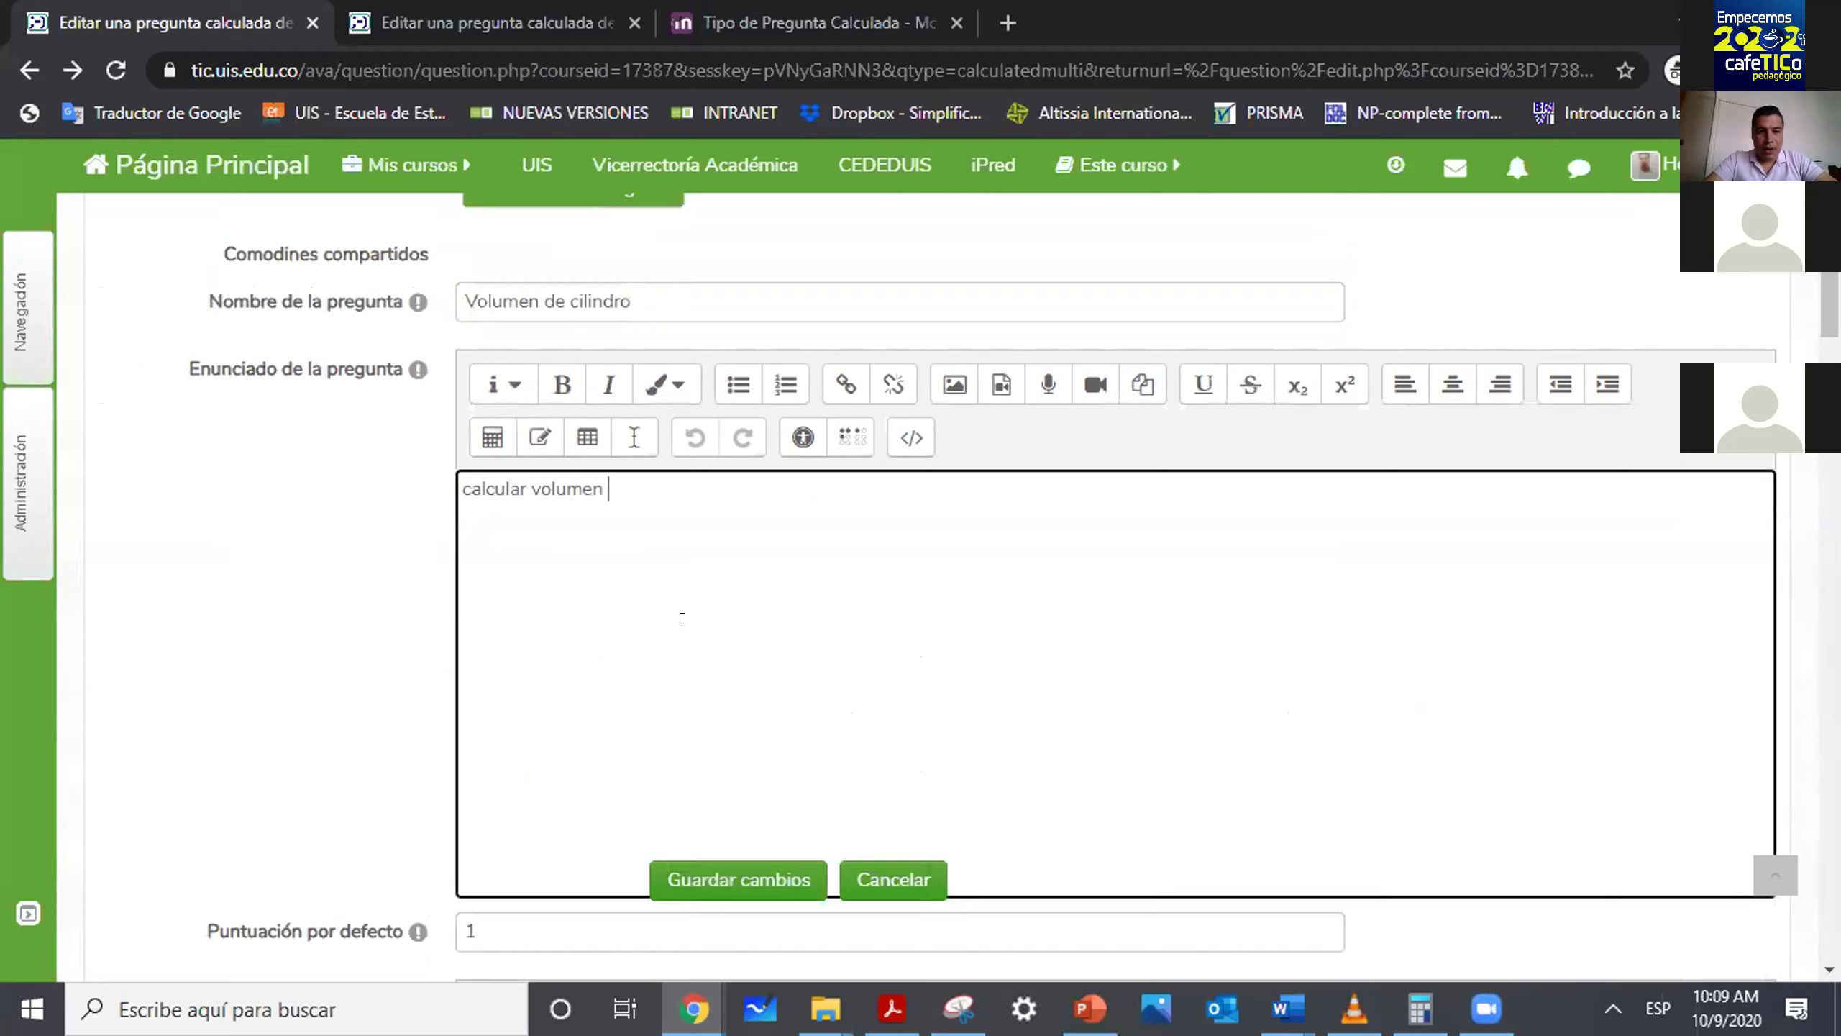
type("usando ")
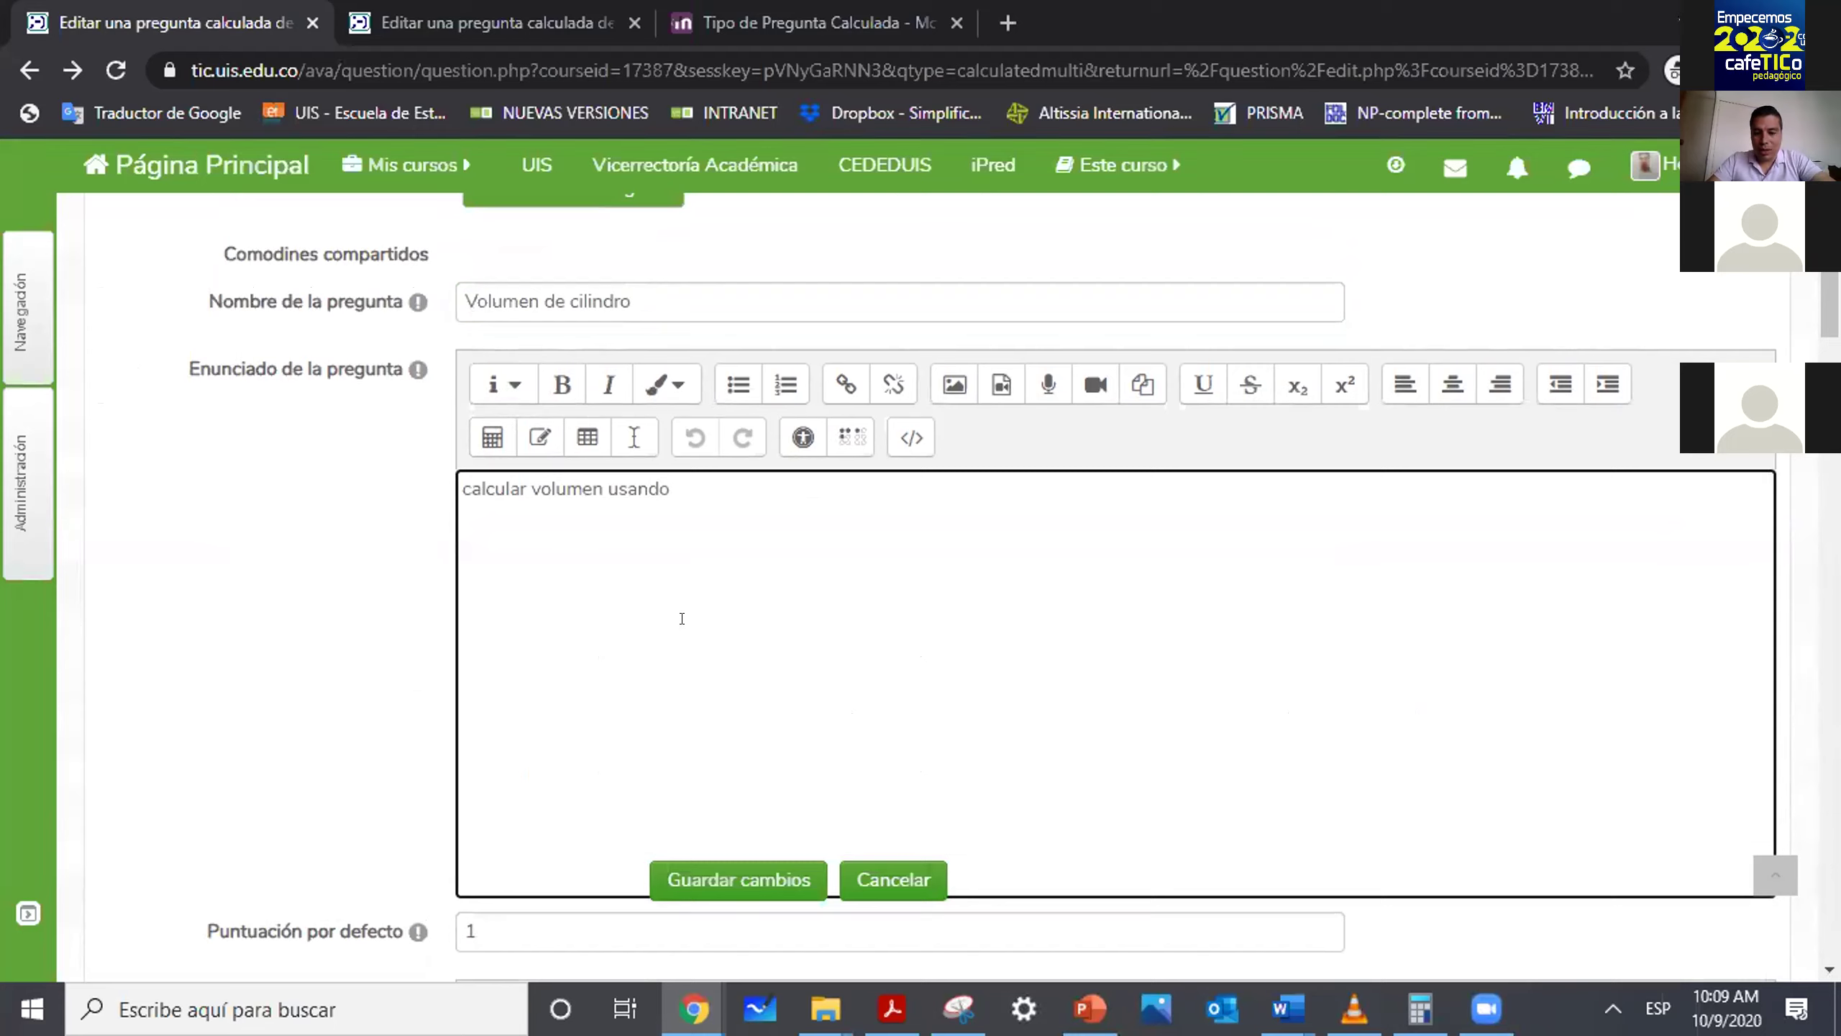
type("{}")
type("H4")
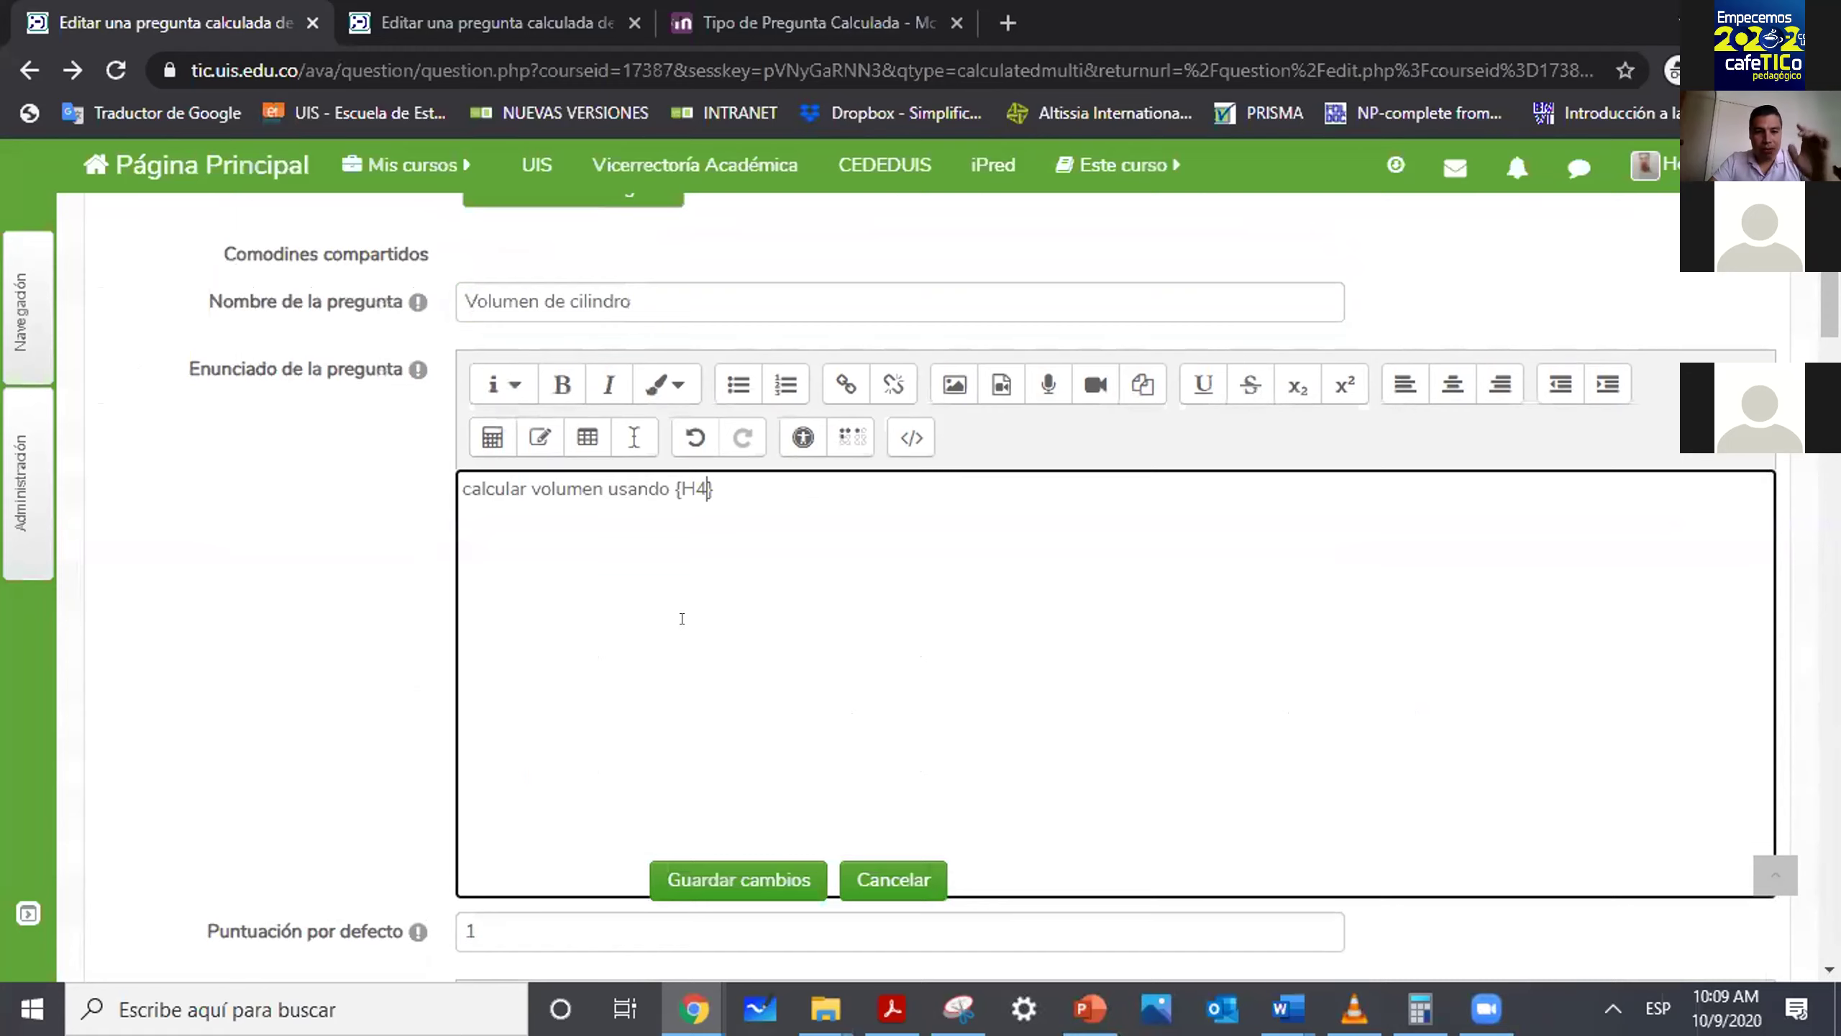
key("Left")
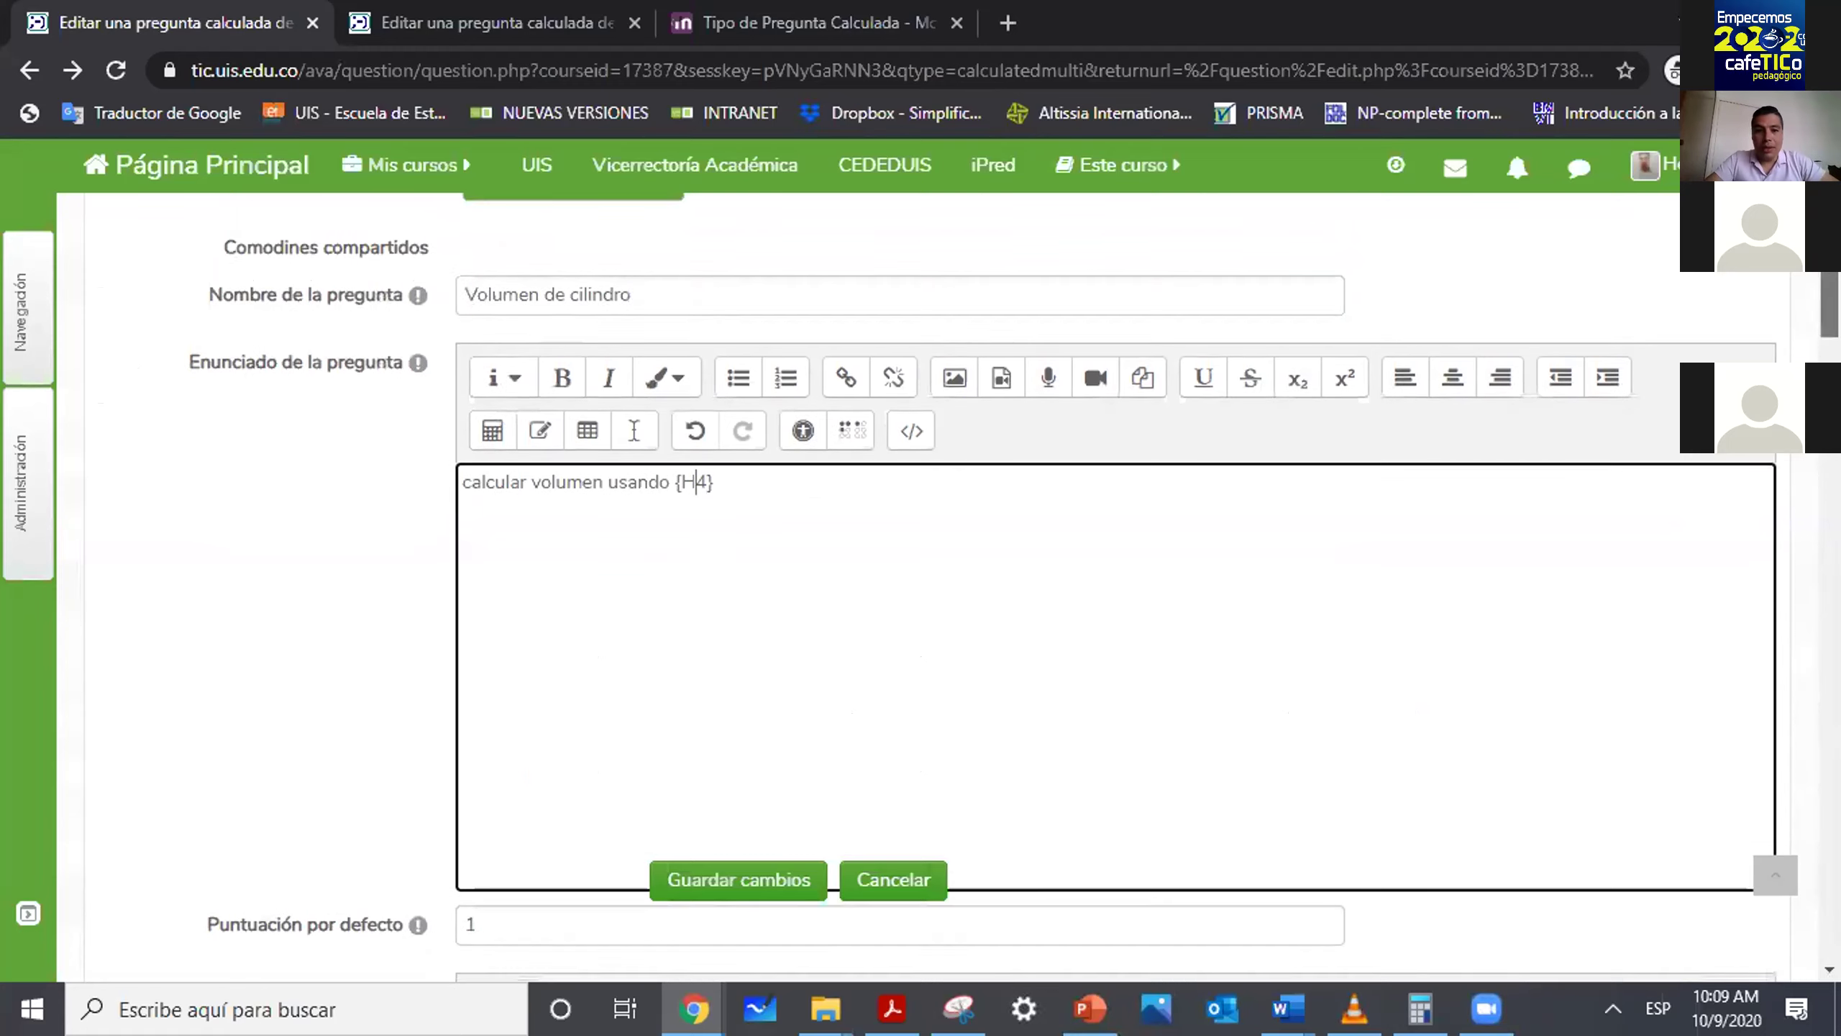
Enter the formula "Vcil= {=pi()*{RR}*{RR}*{HH}}" as the answer for Elección 1.
scroll(998, 588, "down", 3)
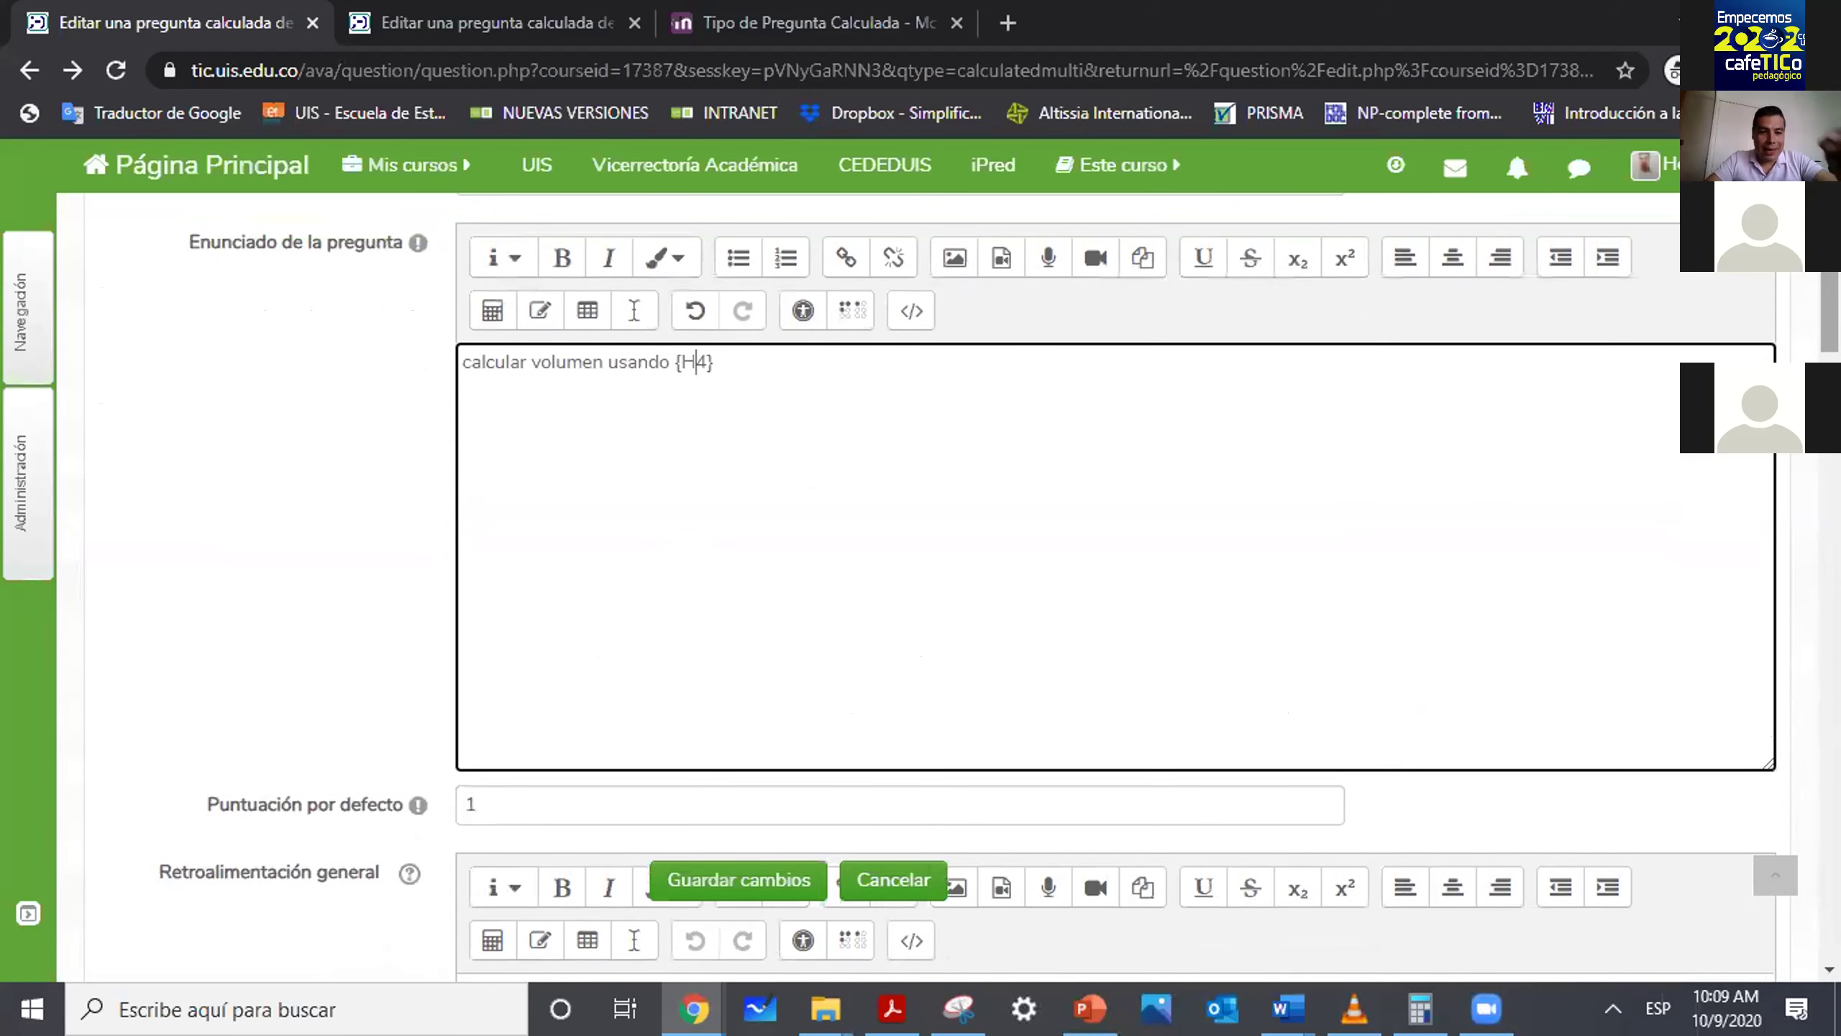
scroll(1116, 588, "up", 1)
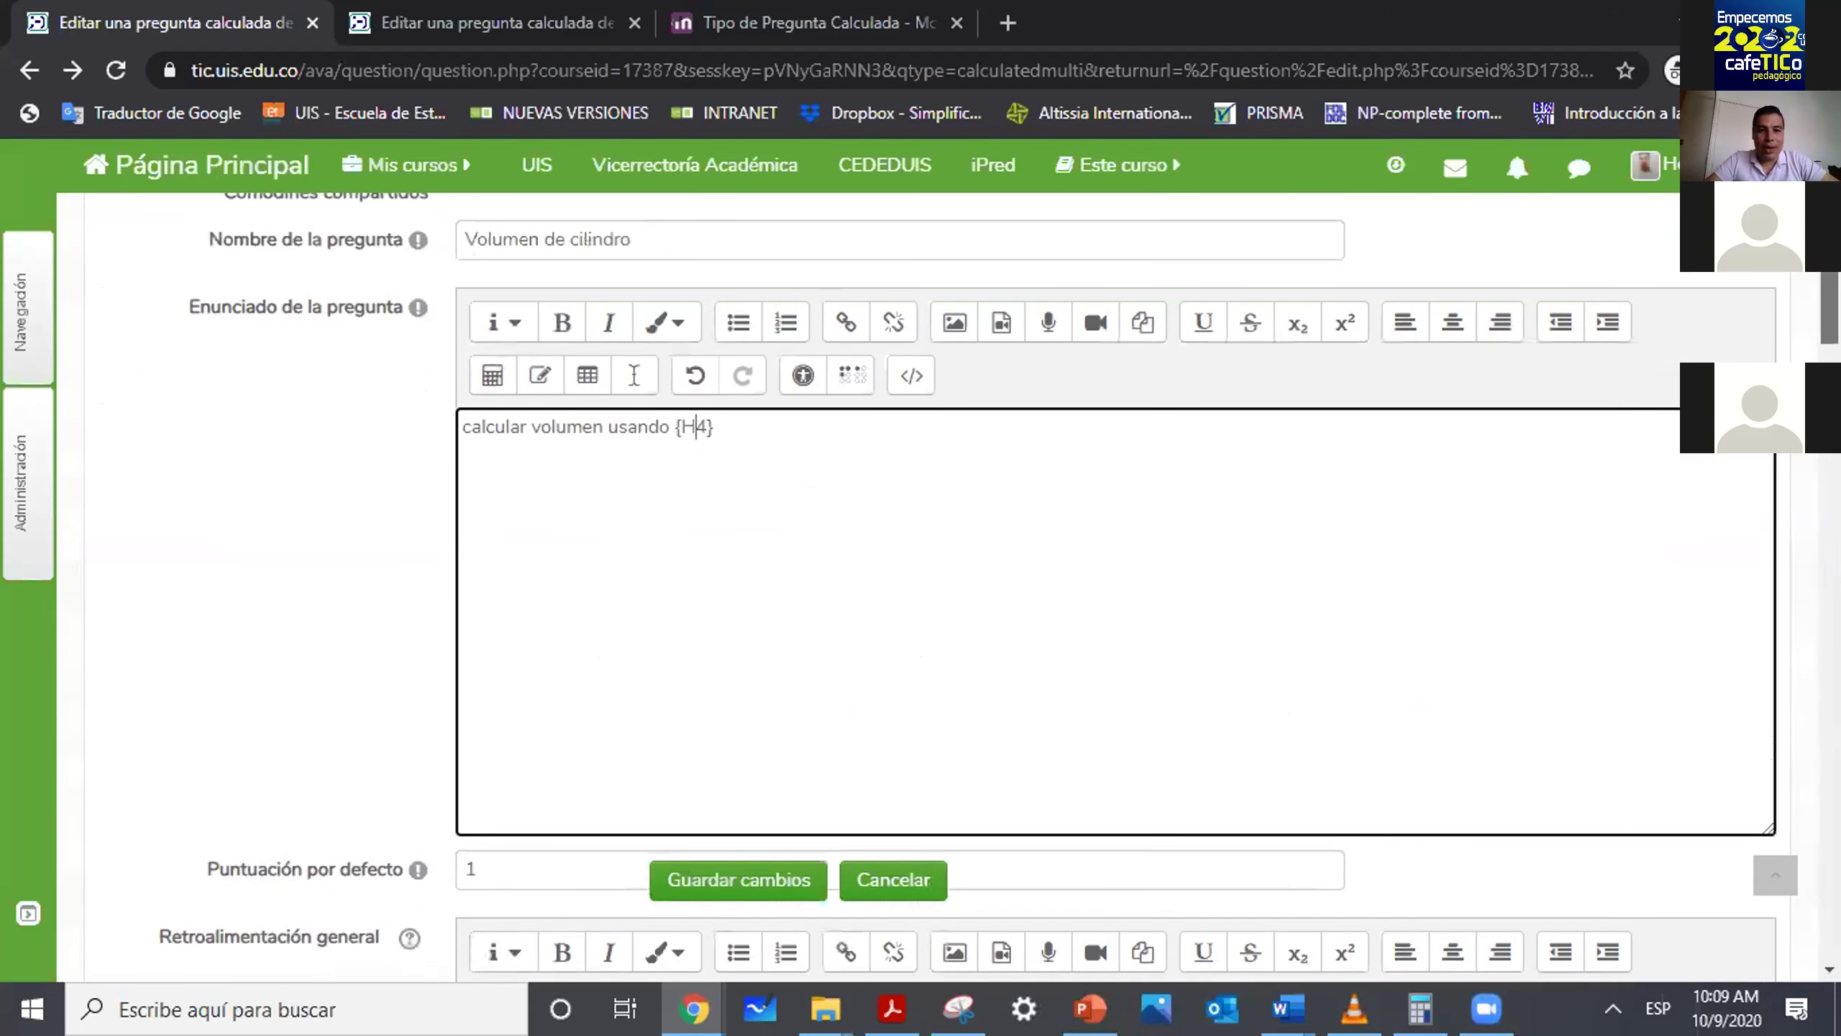
scroll(1117, 587, "down", 5)
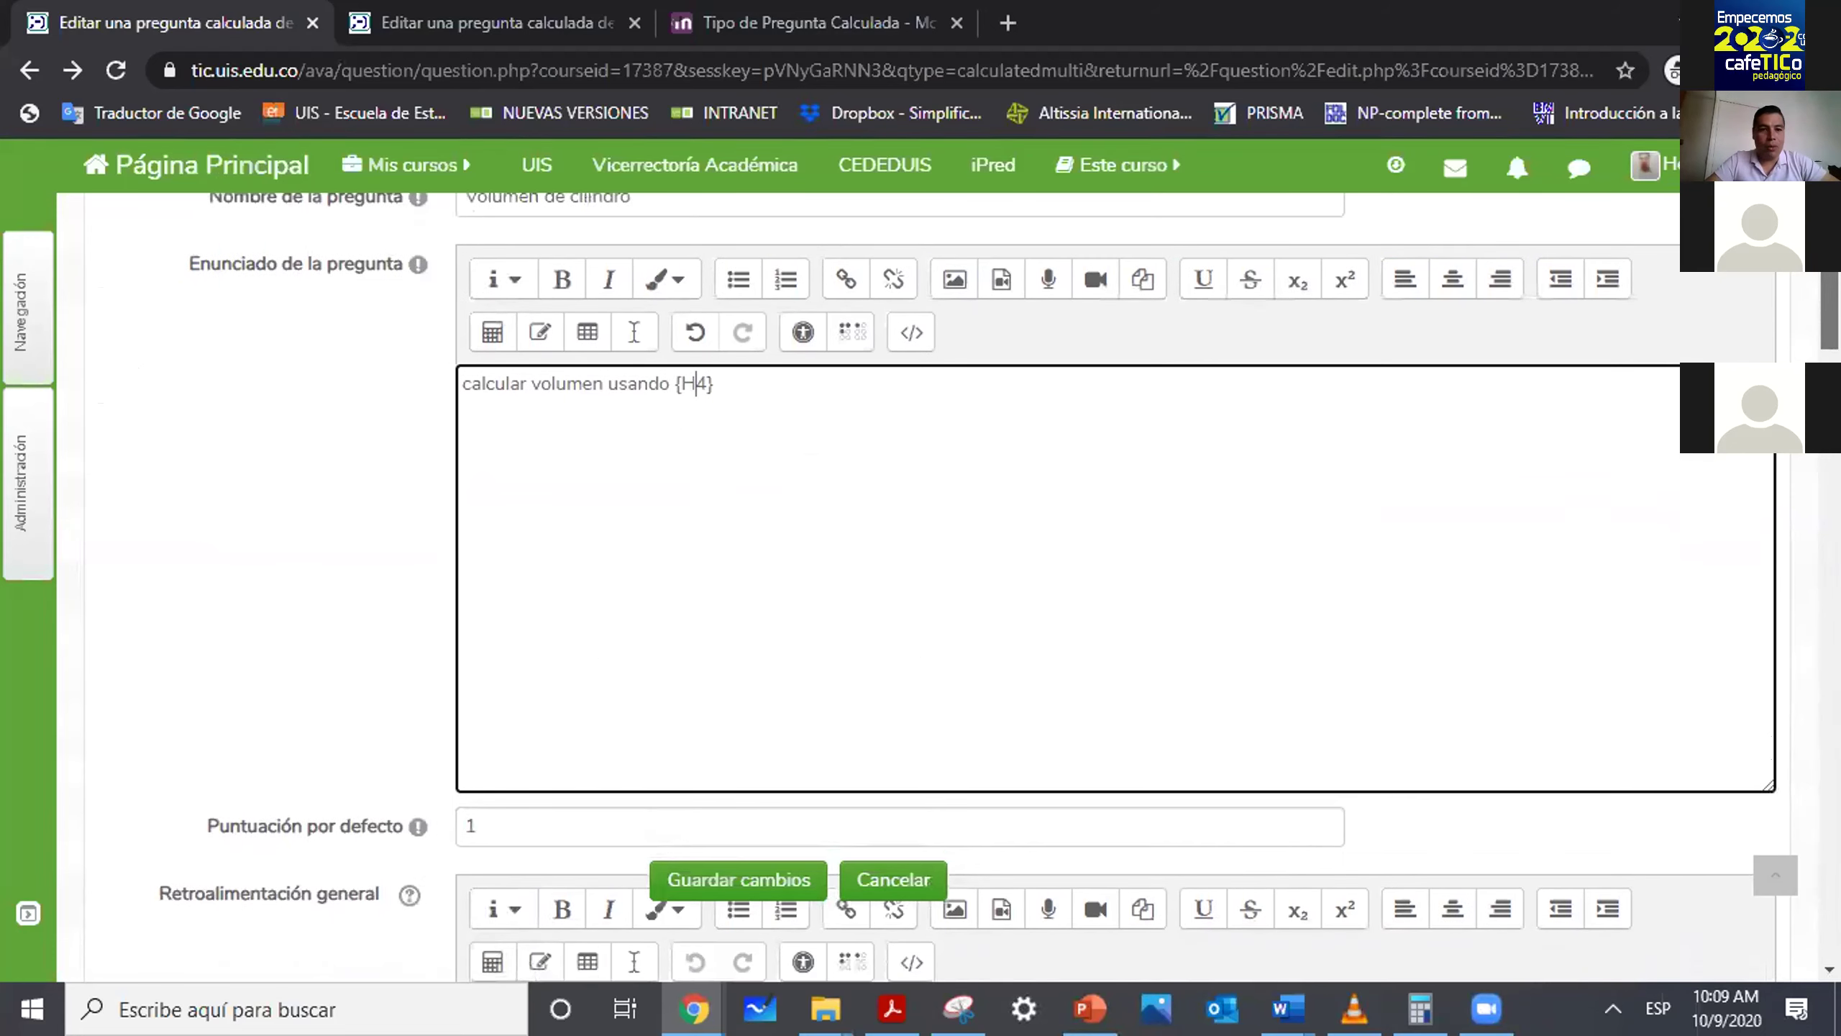
scroll(1116, 588, "down", 10)
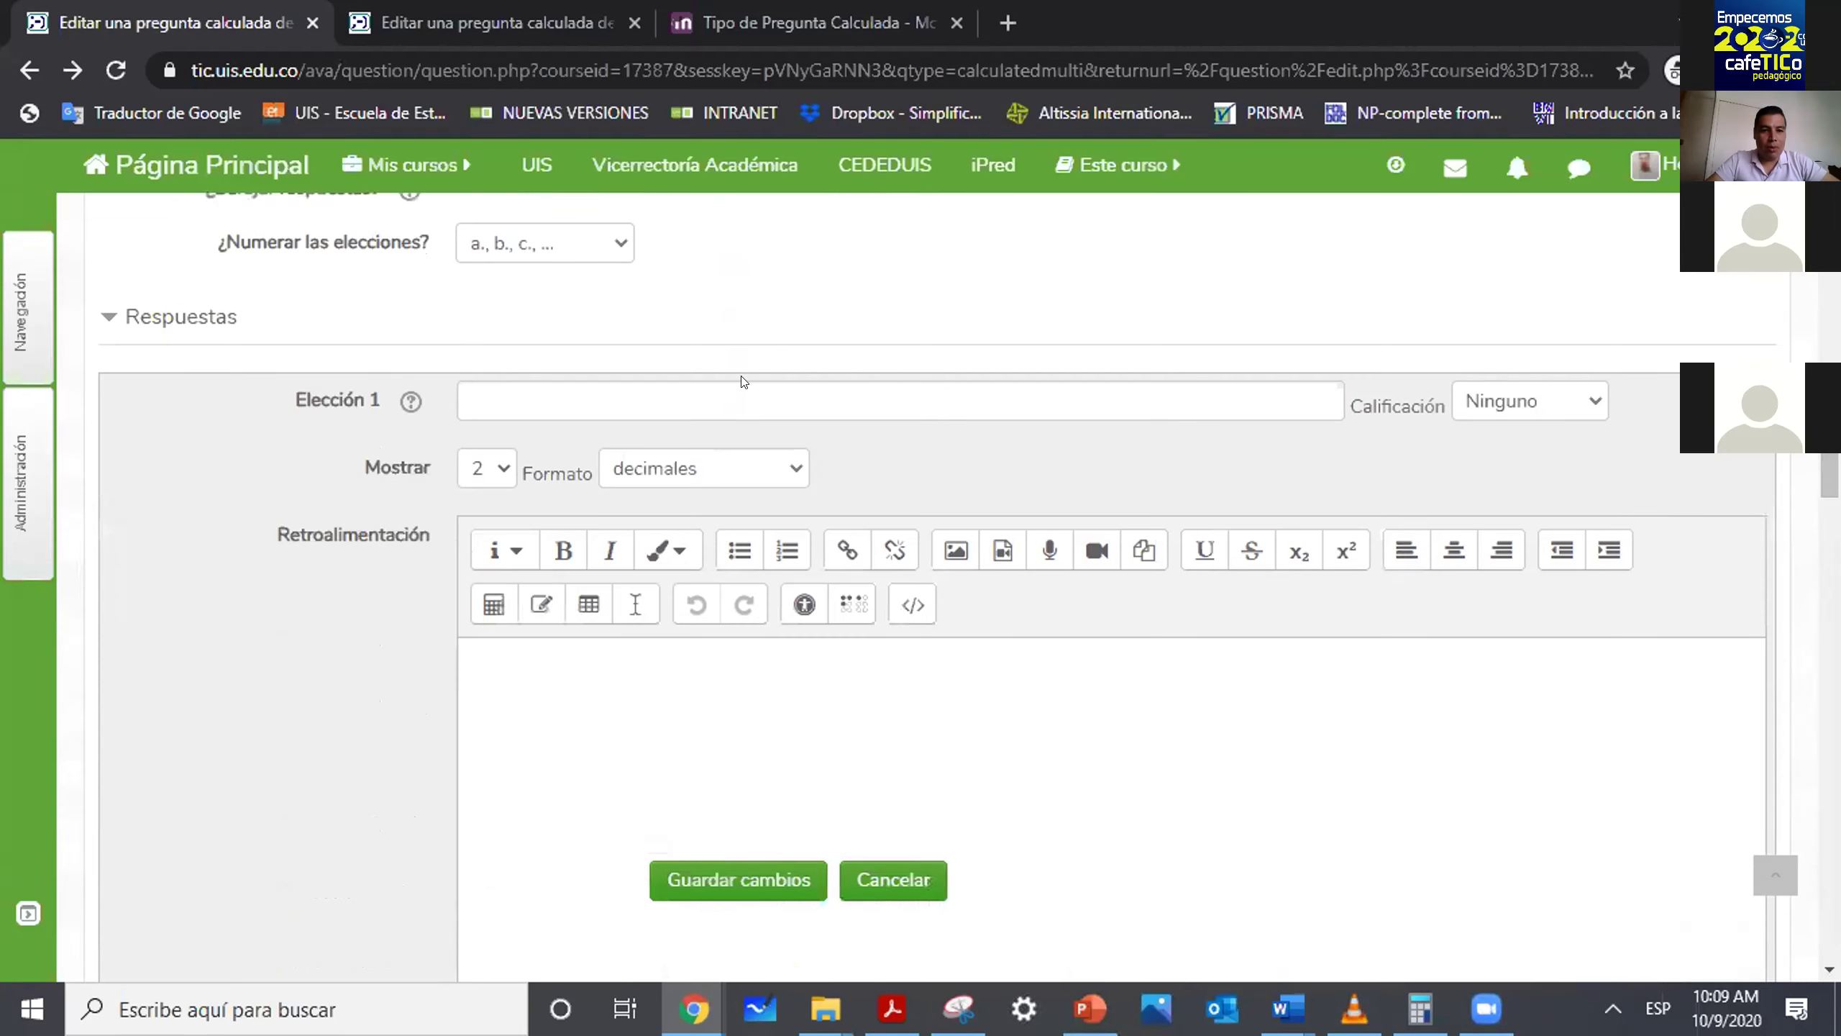
left_click(659, 399)
type("Vcil=")
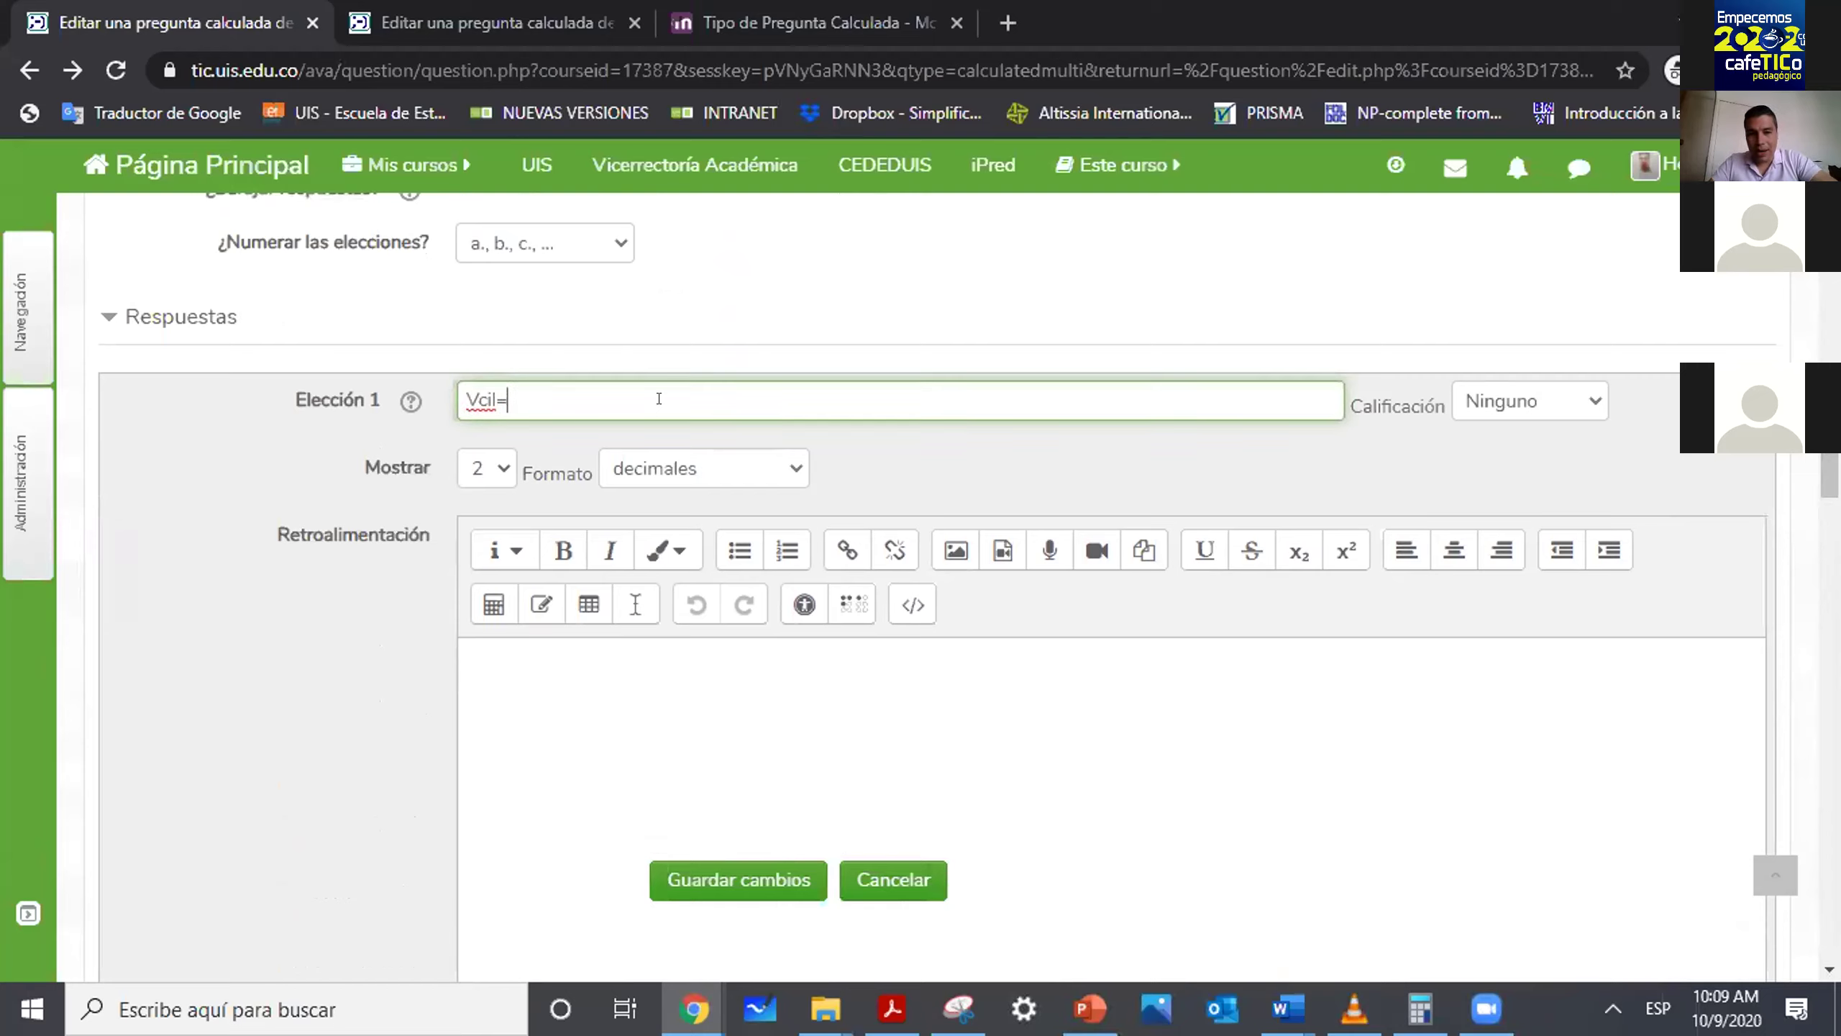
type(" {=}")
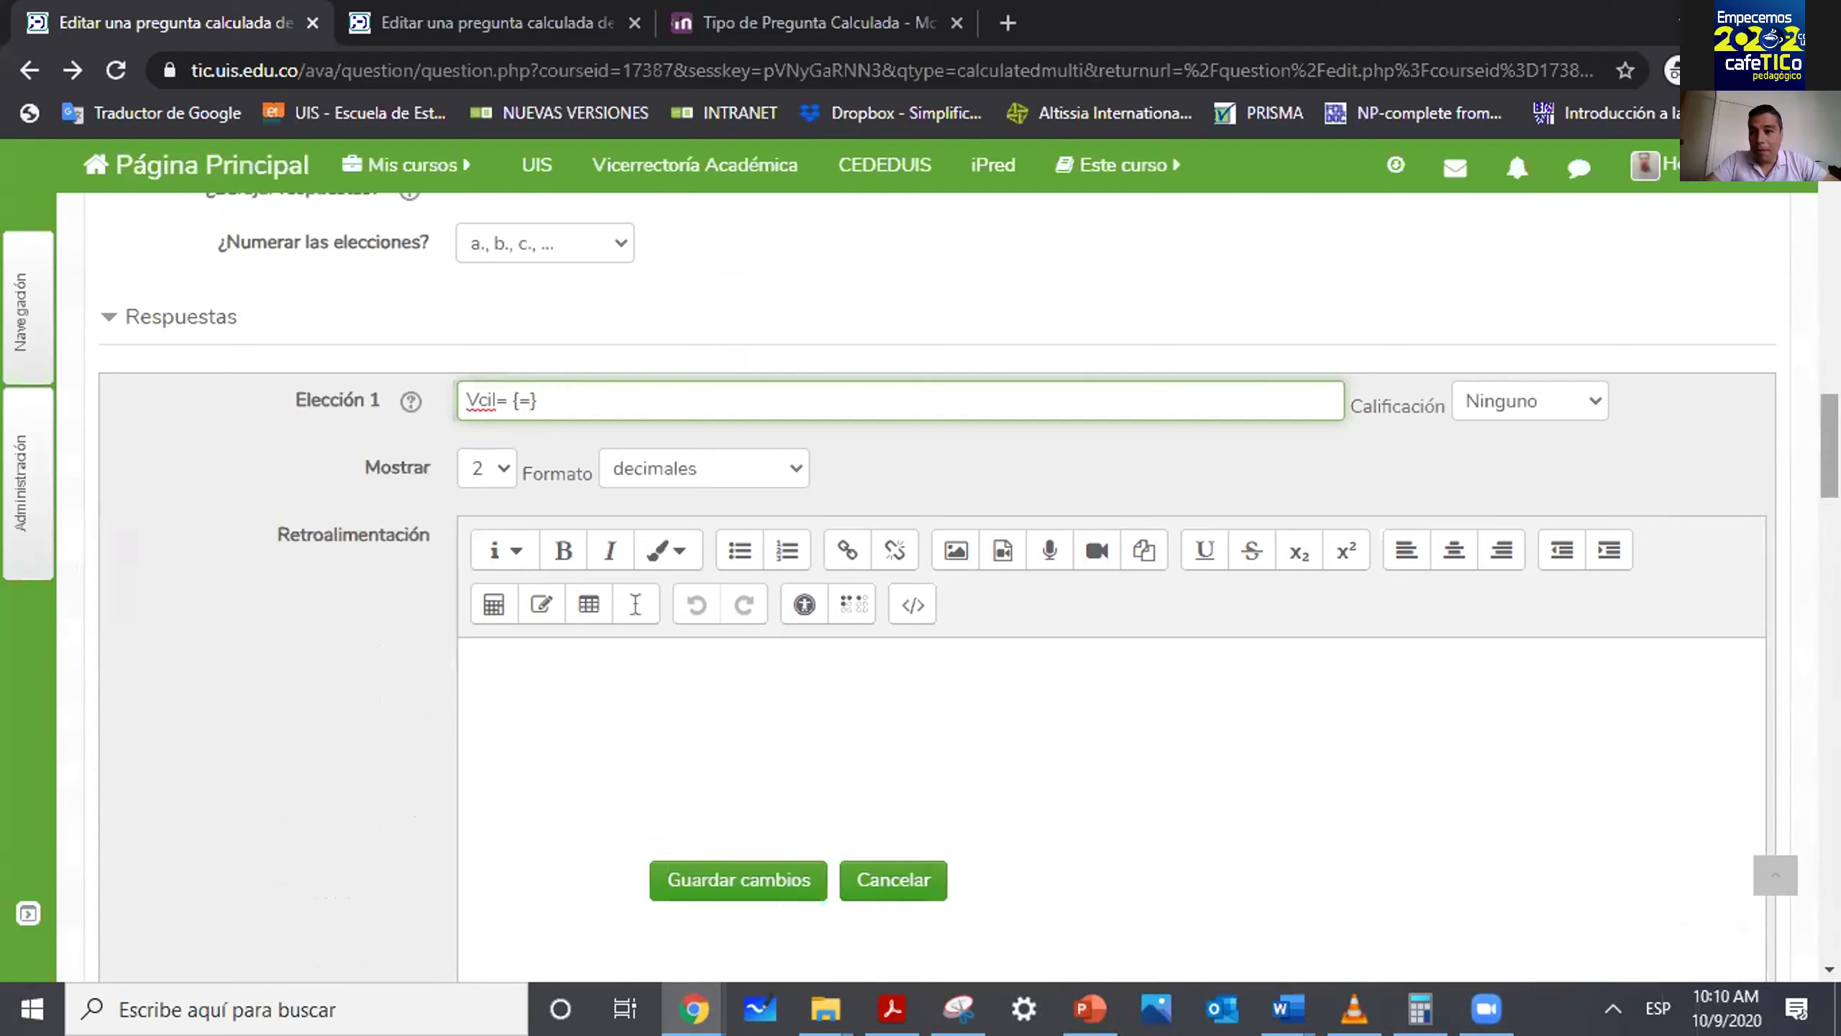
left_click_drag(641, 403, 141, 372)
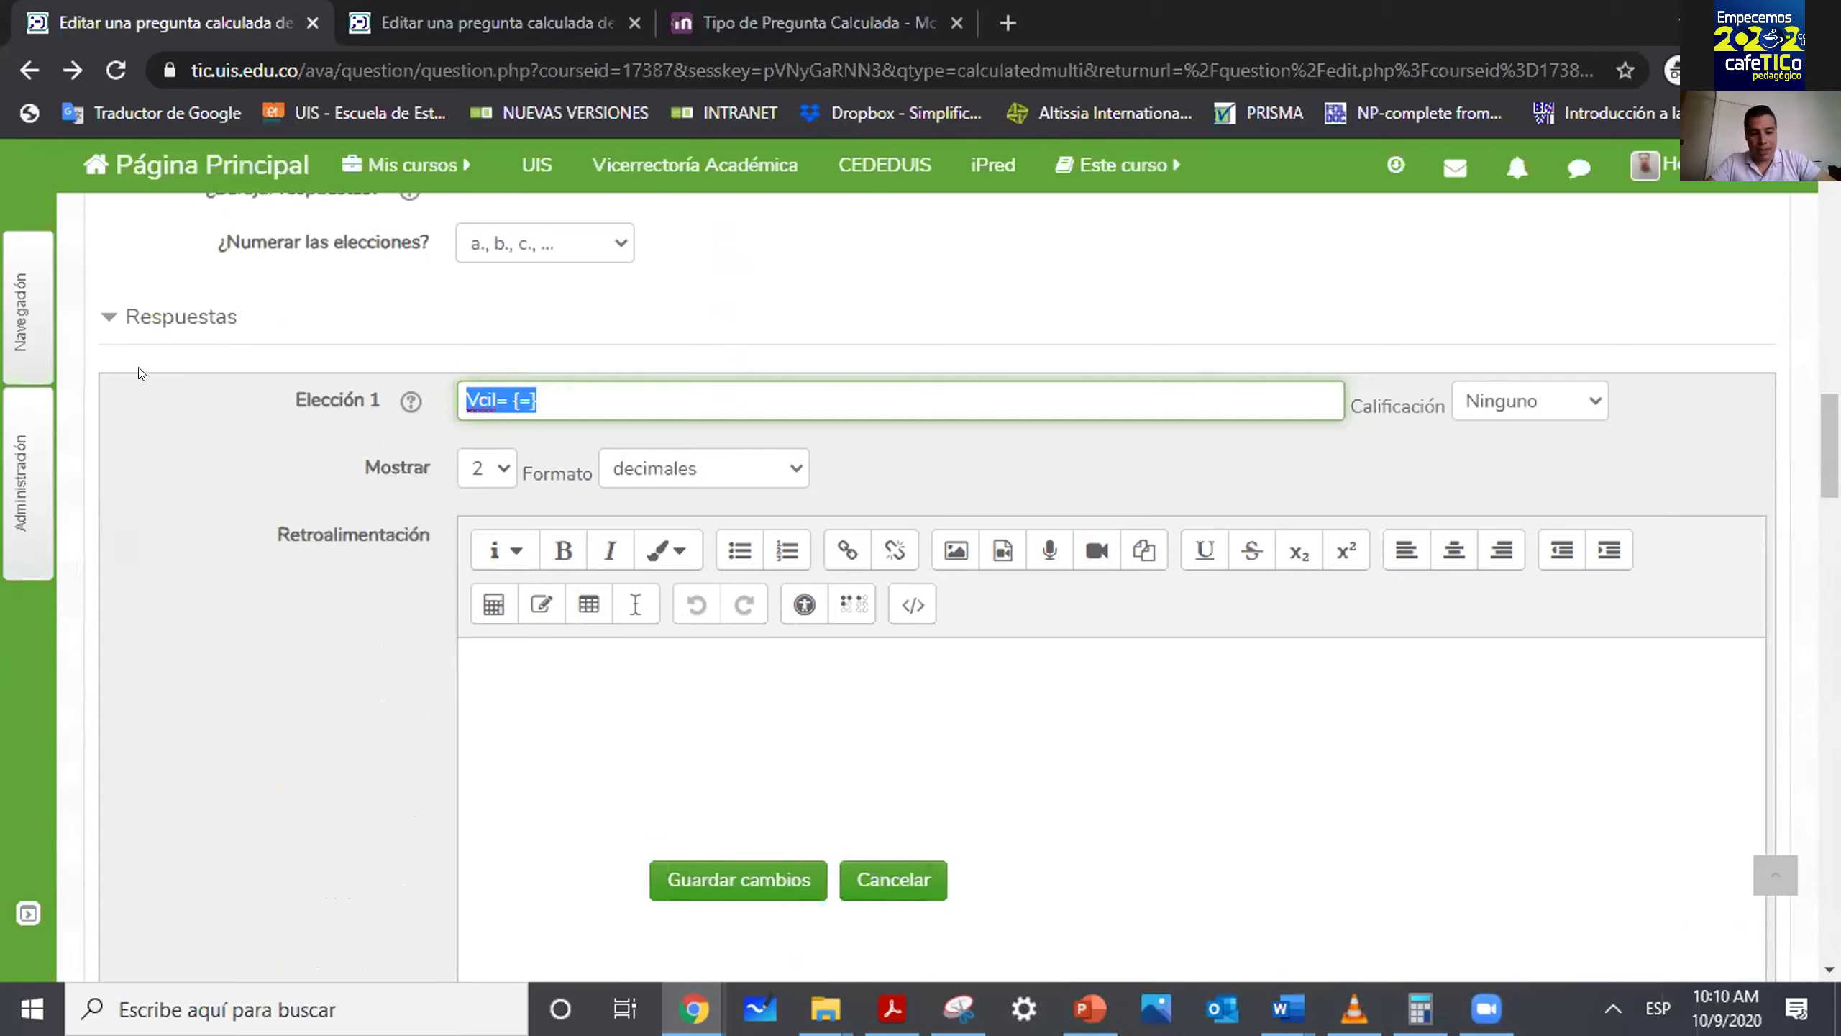
type("Vcil= {=pi()*{RR}*{RR}*{HH}}")
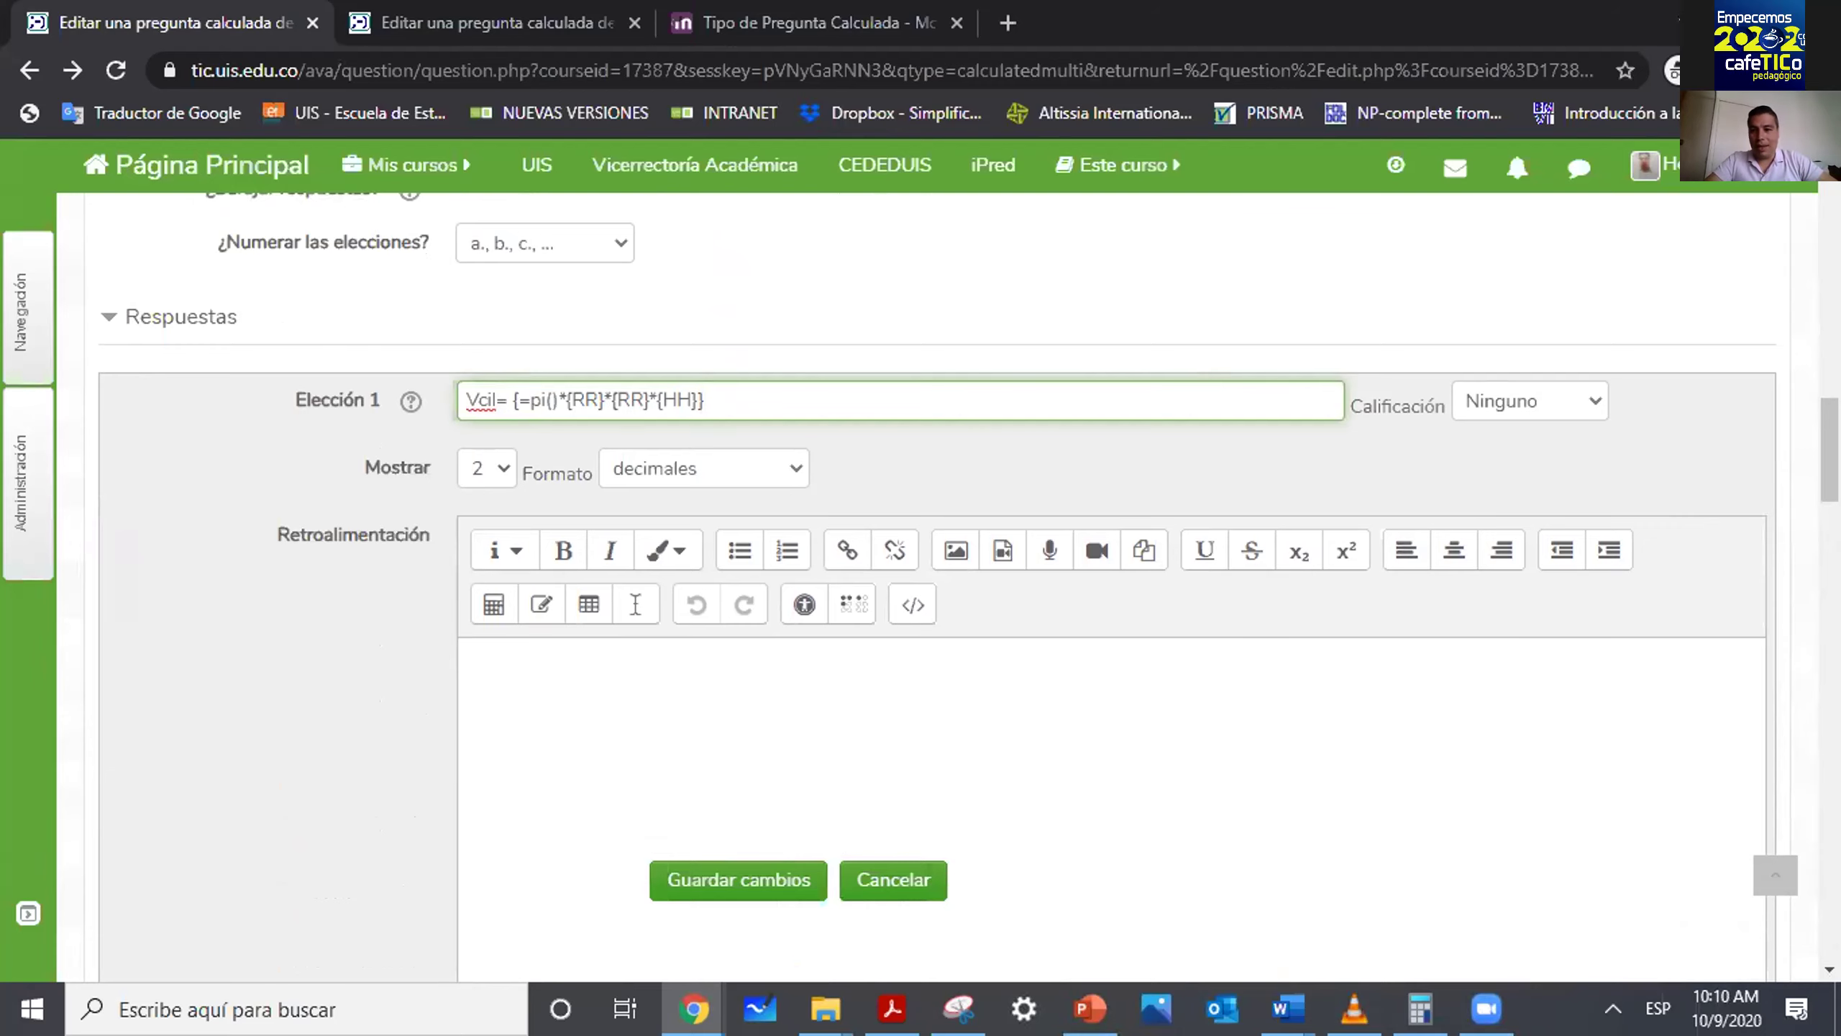
Enter the same formula, "Vcil= {=pi()*{RR}*{RR}*{HH}}", as the answer for Elección 2.
scroll(623, 616, "down", 5)
left_click(618, 620)
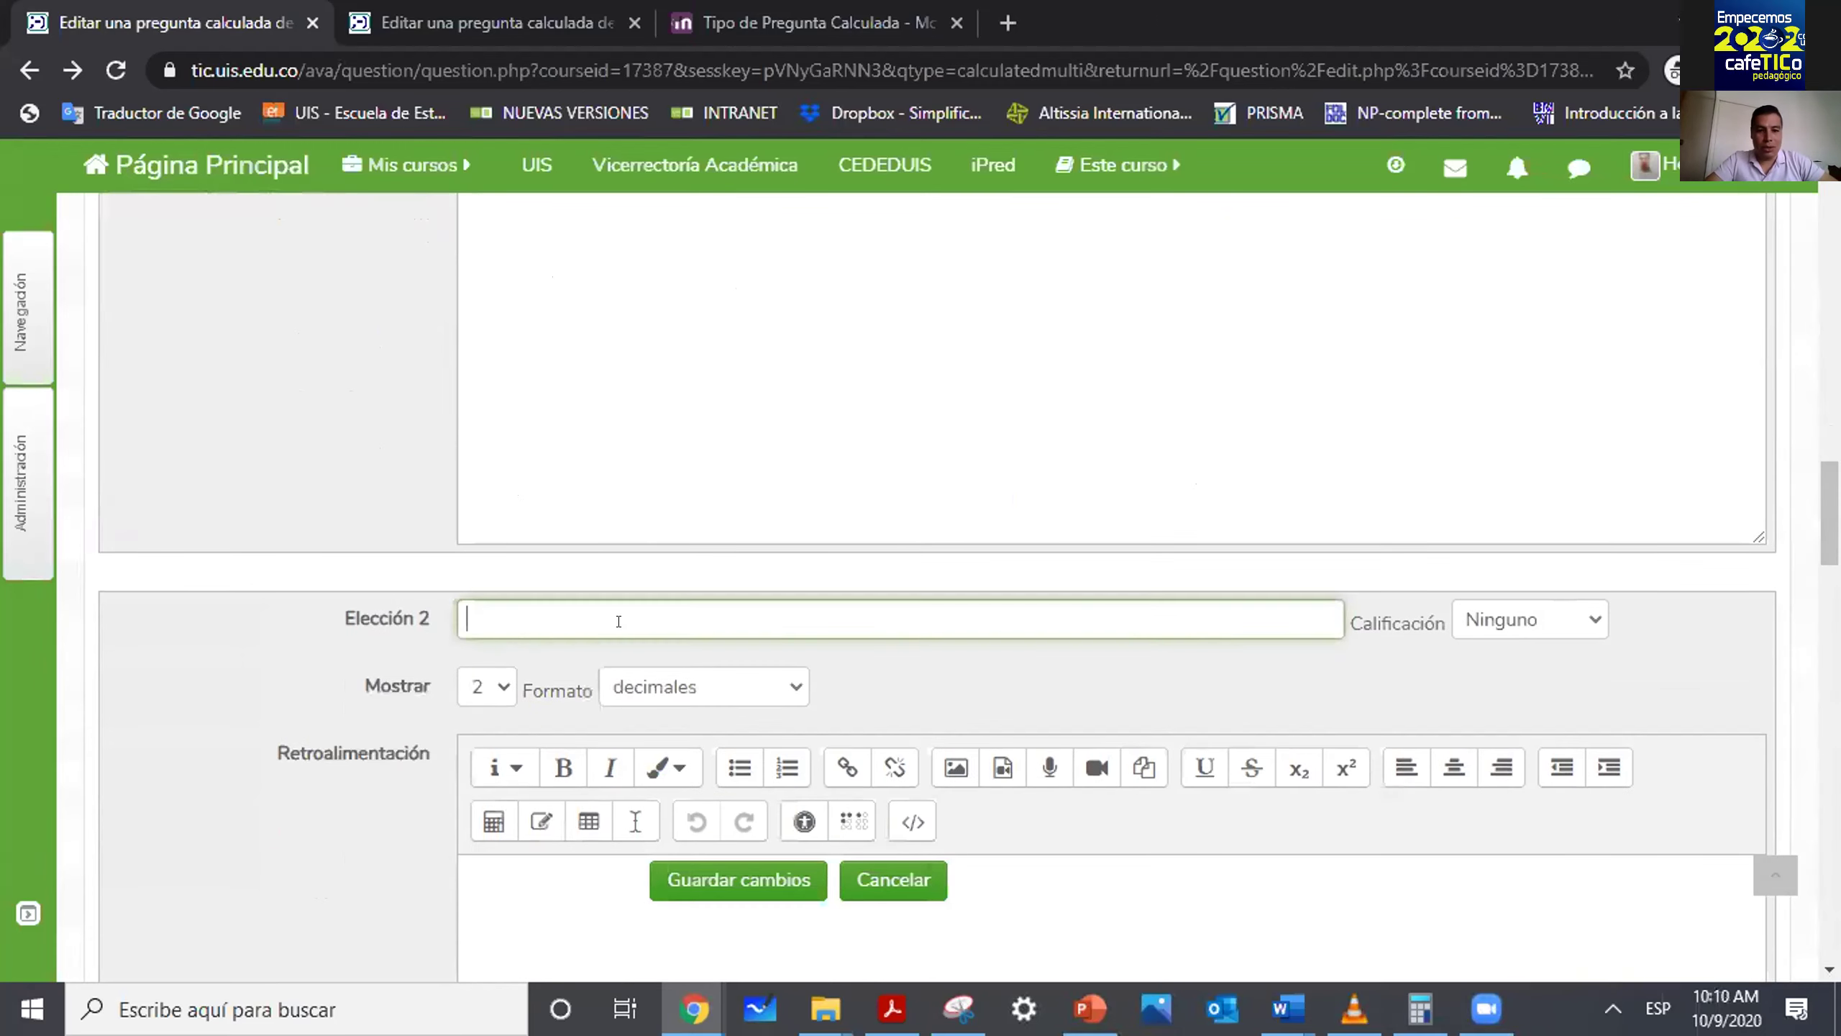
type("Vcil= {=pi()*{RR}*{RR}*{HH}}")
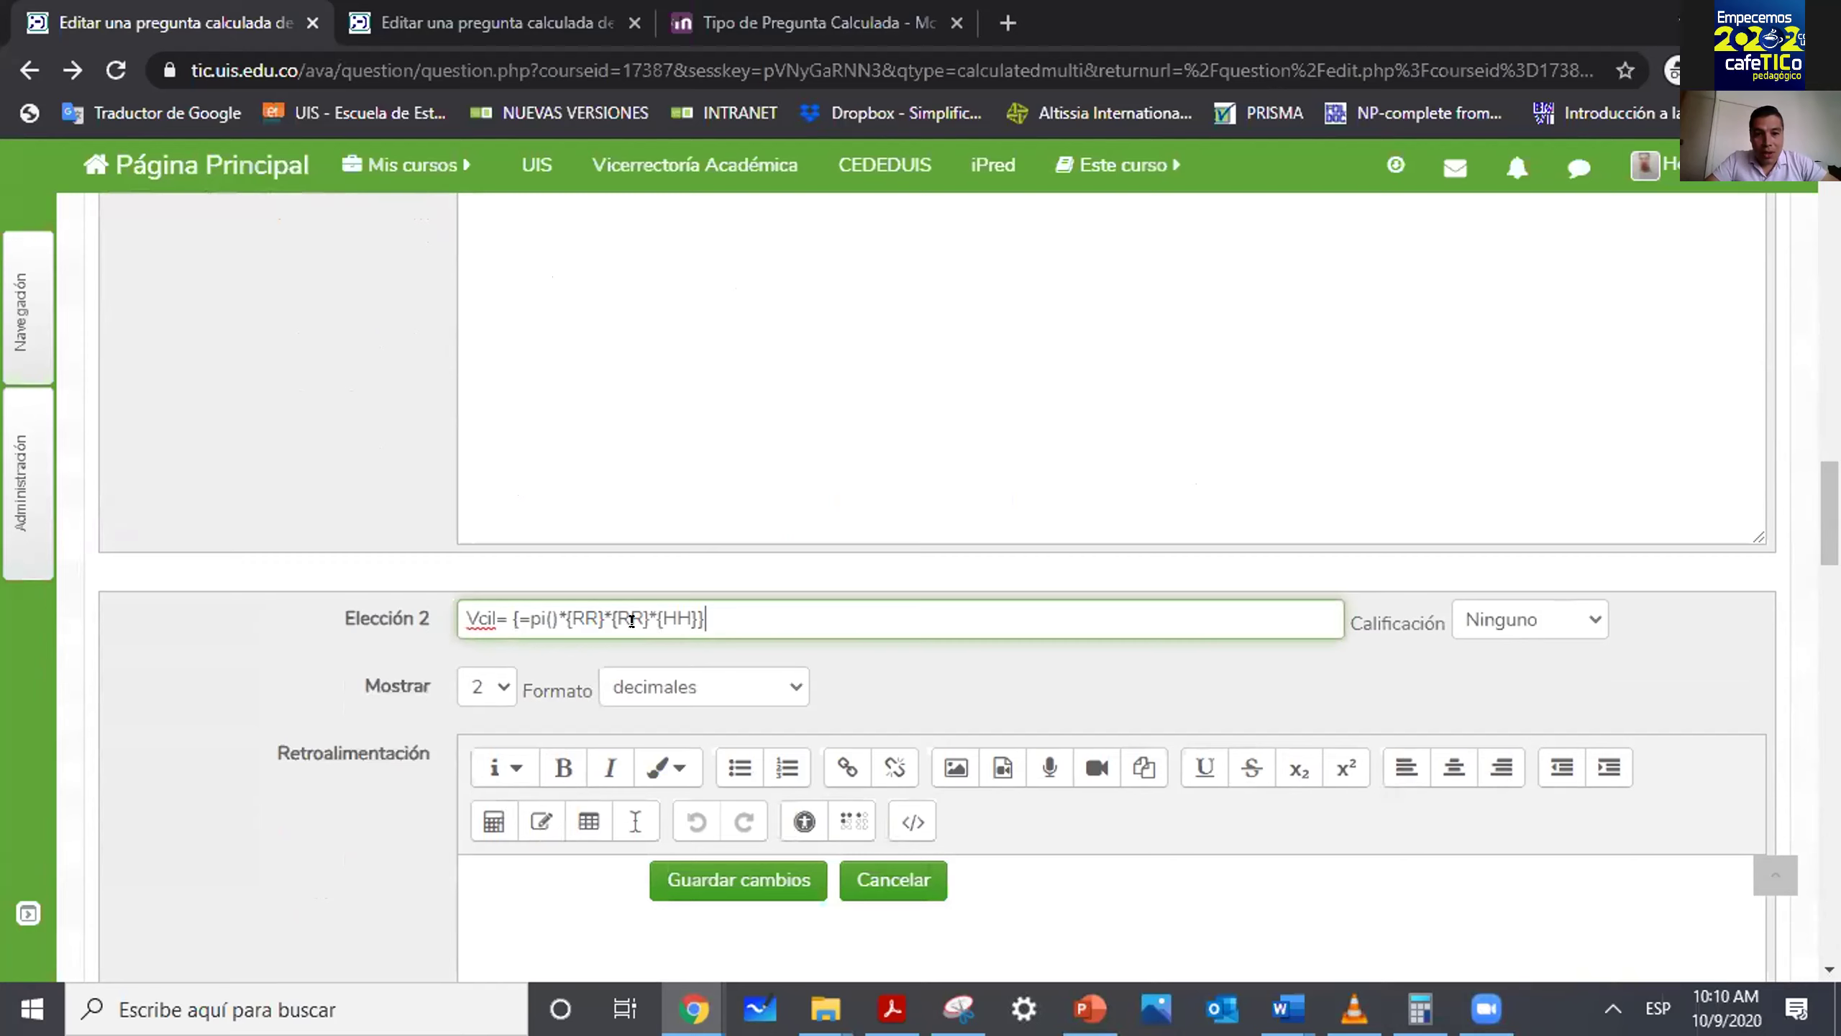
Edit the Elección 2 formula to use the {H4} wildcard for the height and multiply by an additional {RR}.
scroll(681, 581, "up", 5)
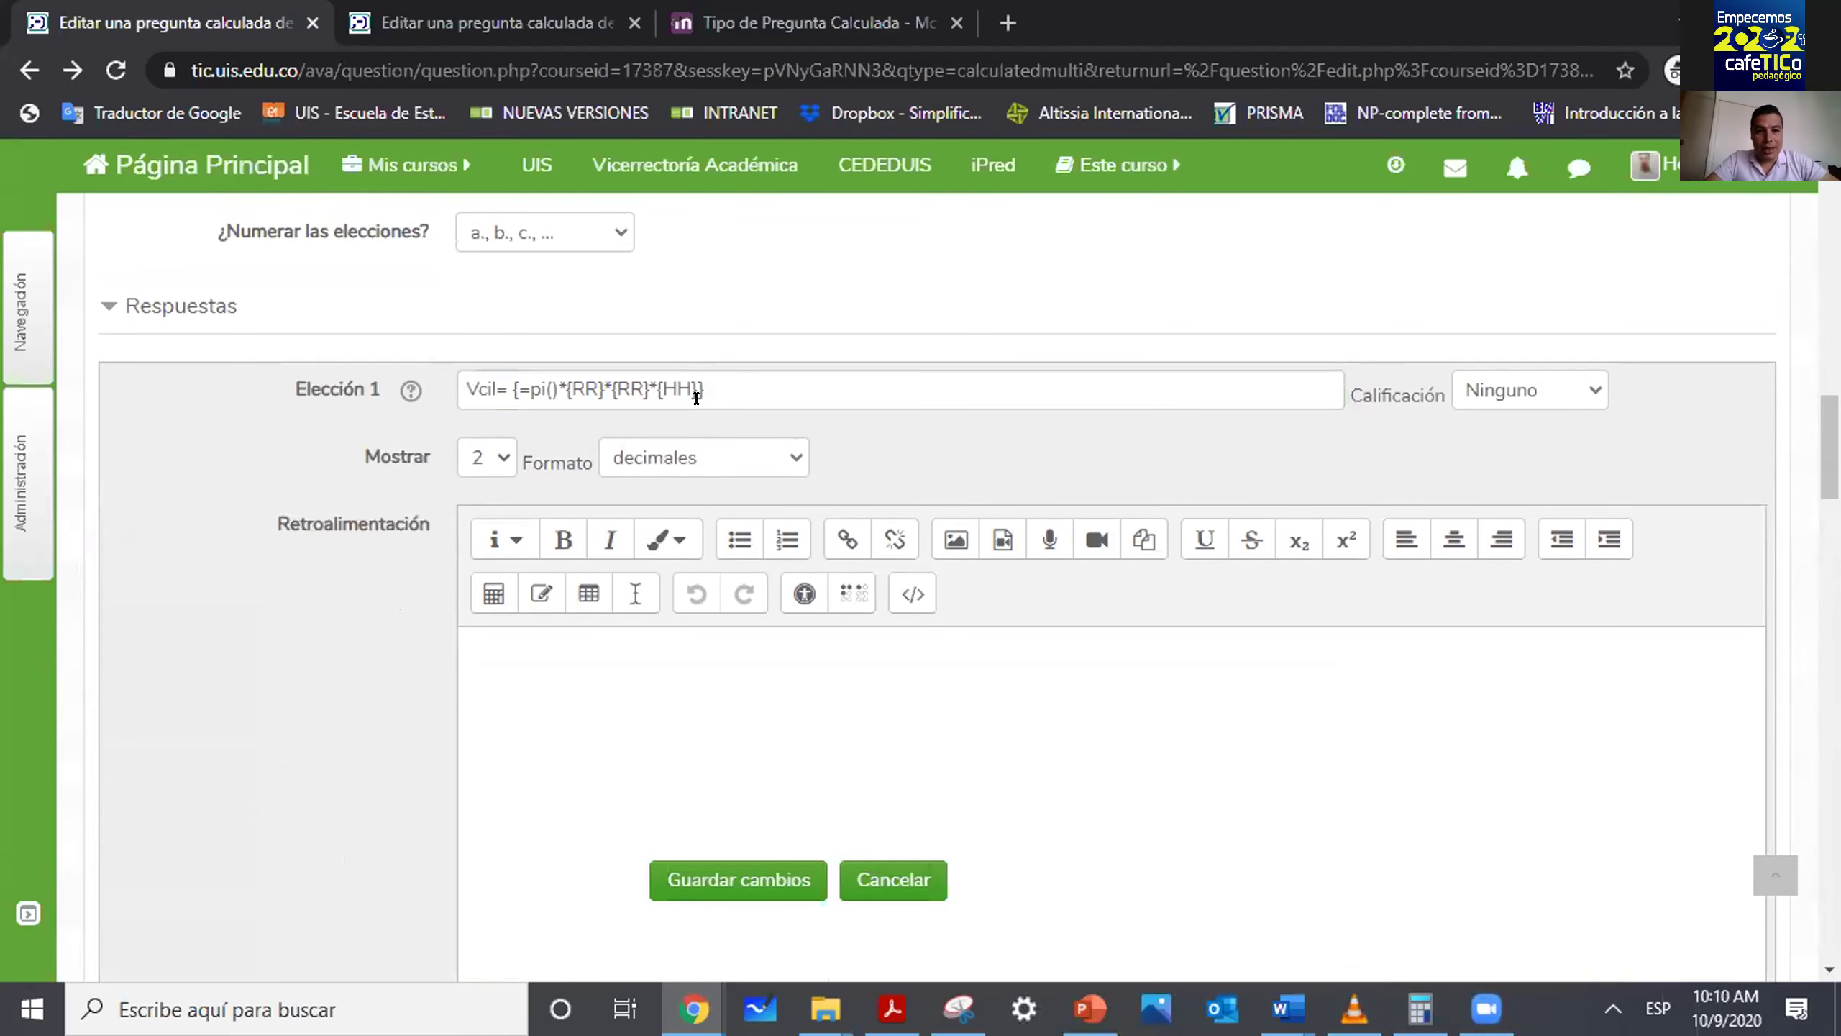
left_click(681, 381)
scroll(681, 381, "down", 5)
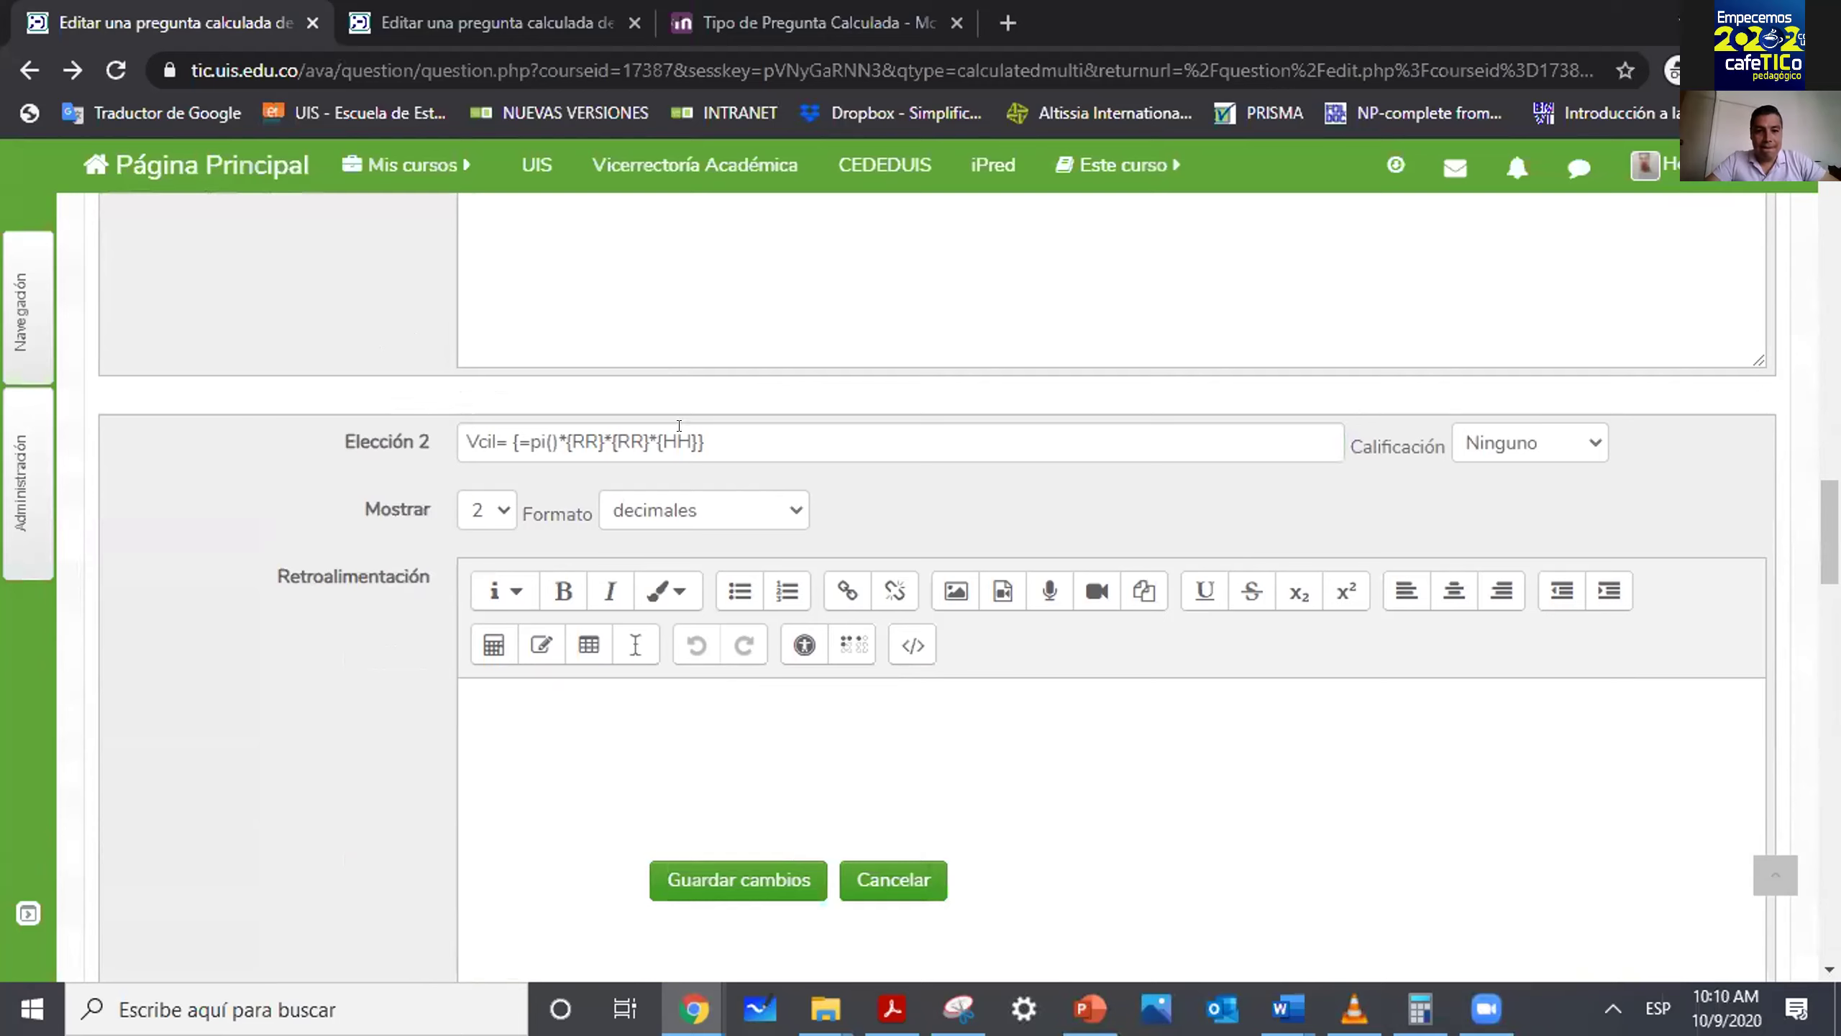
left_click(679, 439)
key("BackSpace")
type("}*")
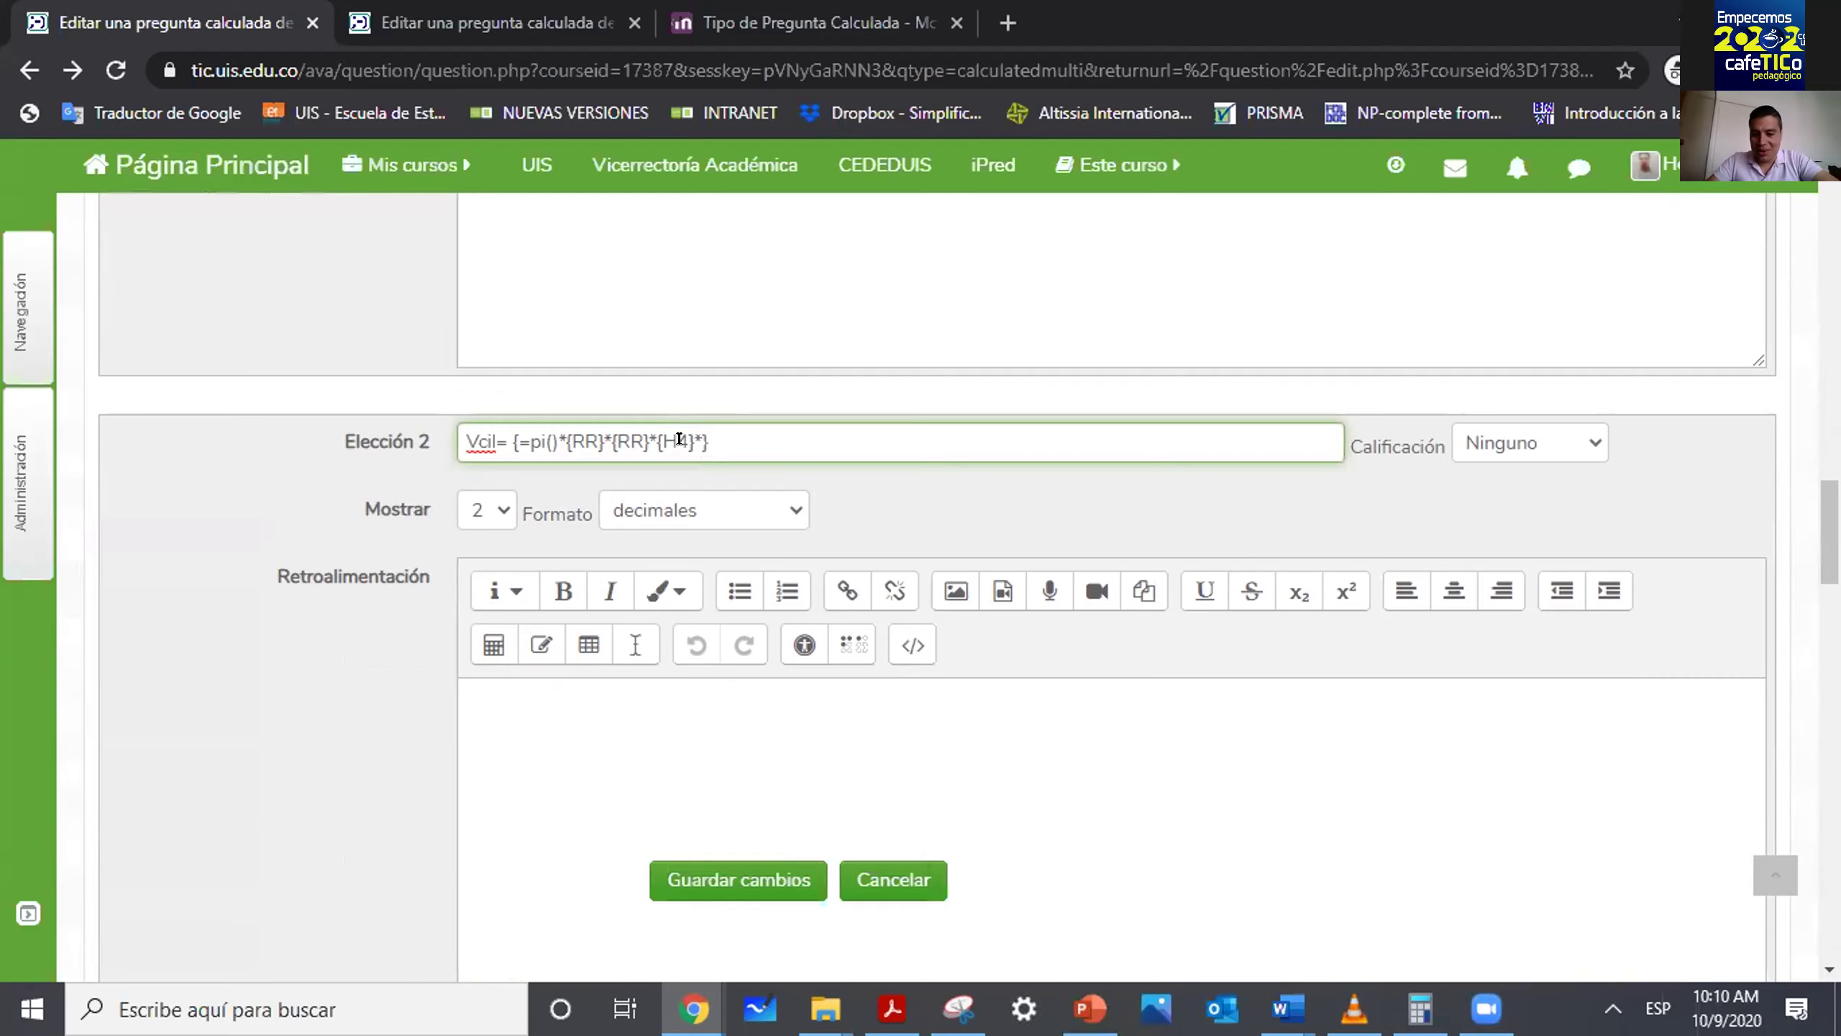
type("{}RR")
scroll(679, 438, "down", 5)
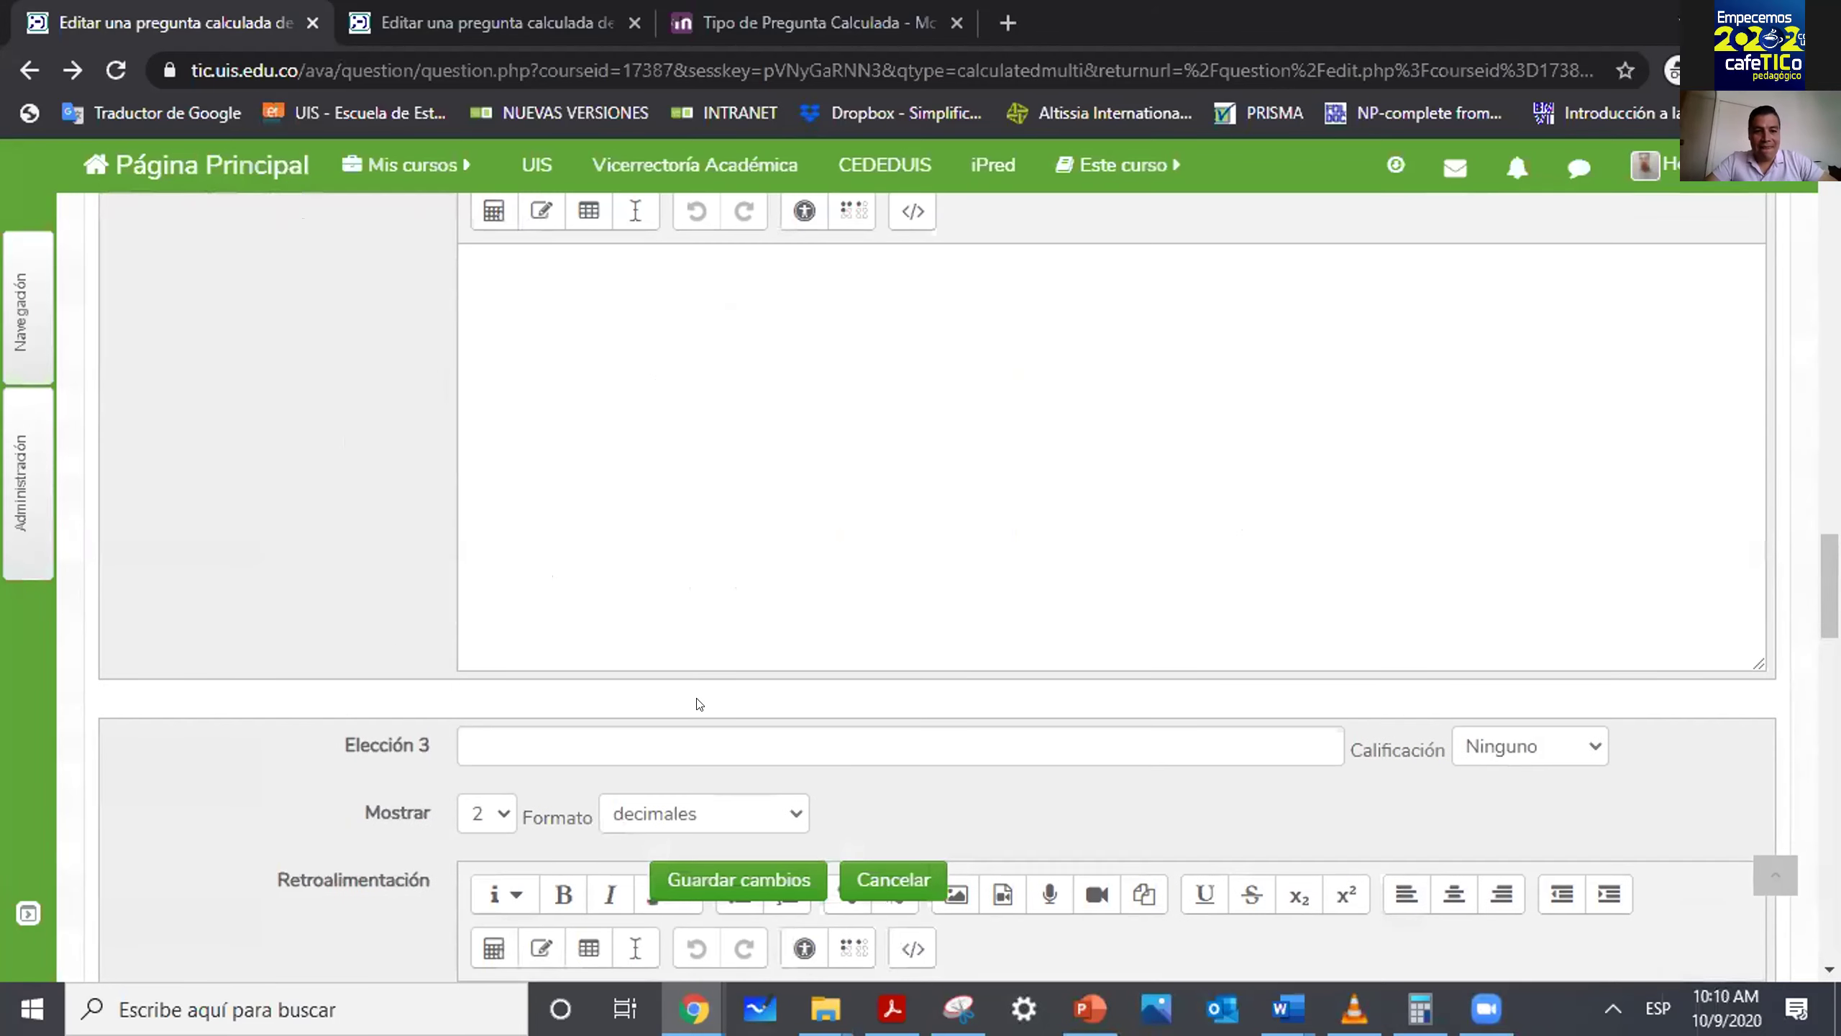
Enter "Vcil= {=pi()*{RR}*{RR}*{HH}}" as the answer for Elección 3 and set the grade of Elección 1 to 100%.
left_click(764, 746)
type("Vcil= {=pi()*{RR}*{RR}*{H}}")
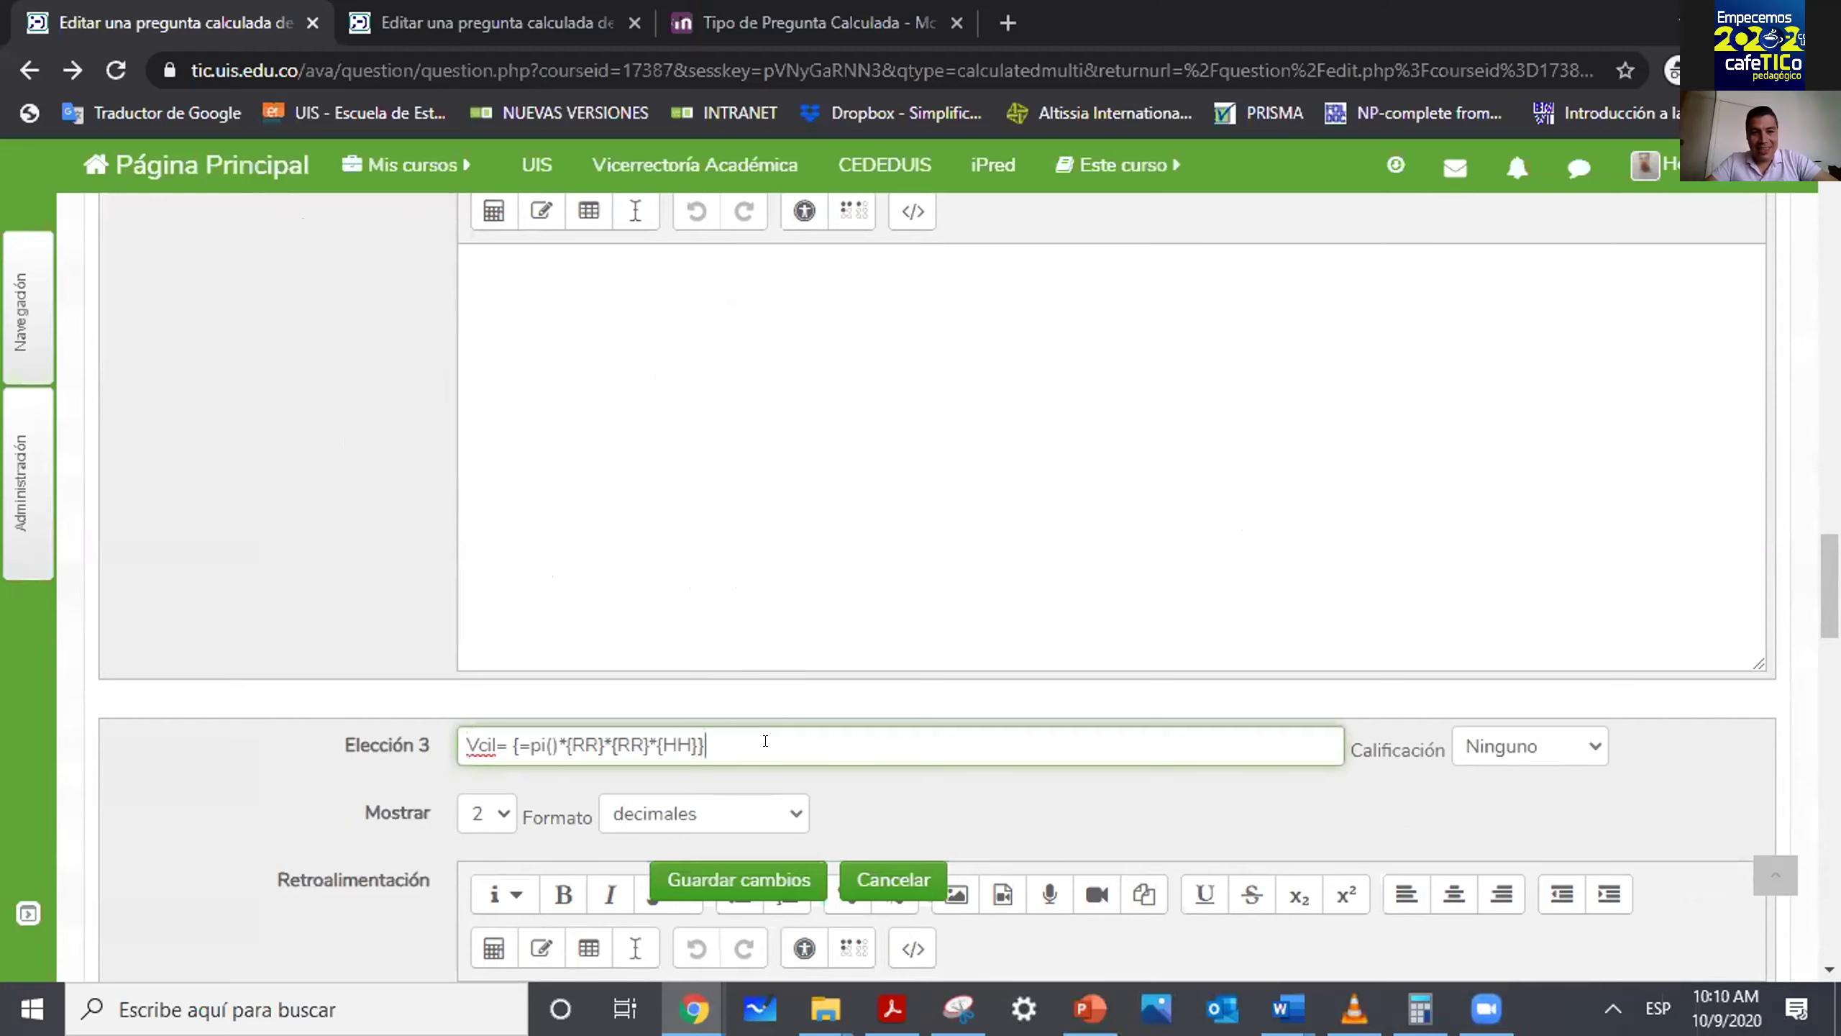
scroll(765, 741, "up", 2)
scroll(765, 741, "up", 12)
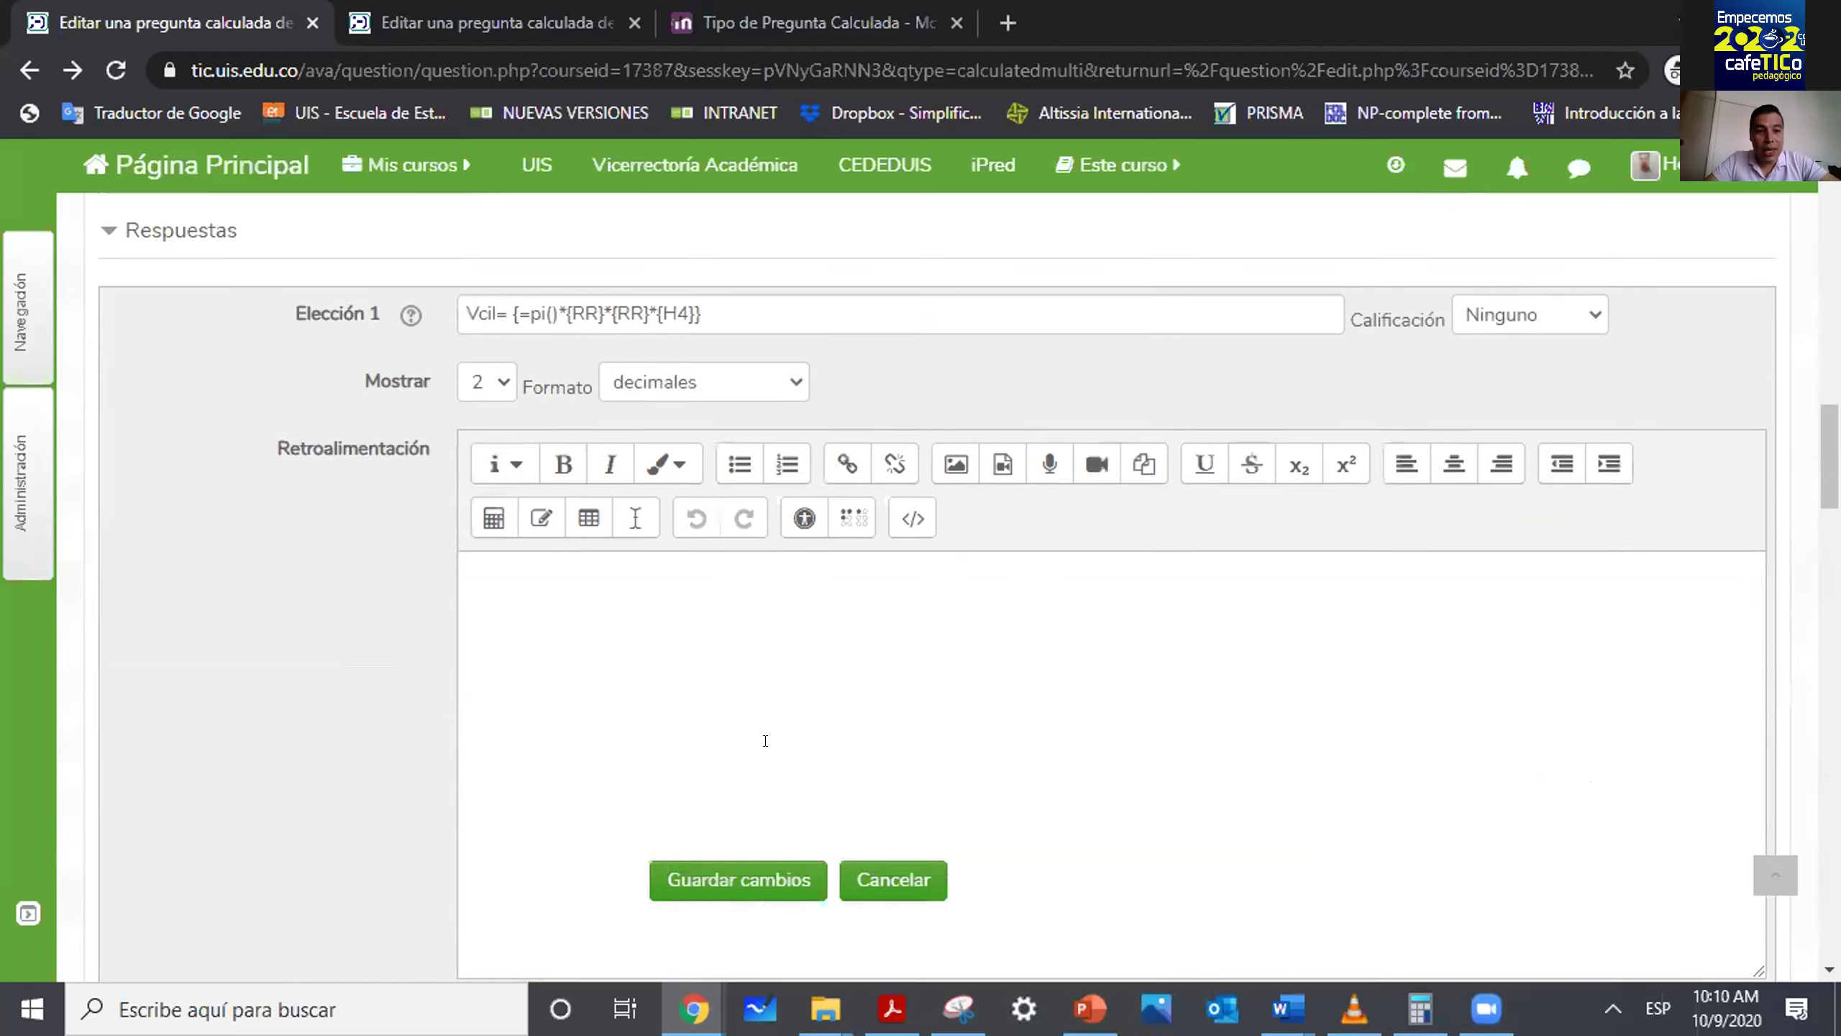
scroll(766, 740, "up", 8)
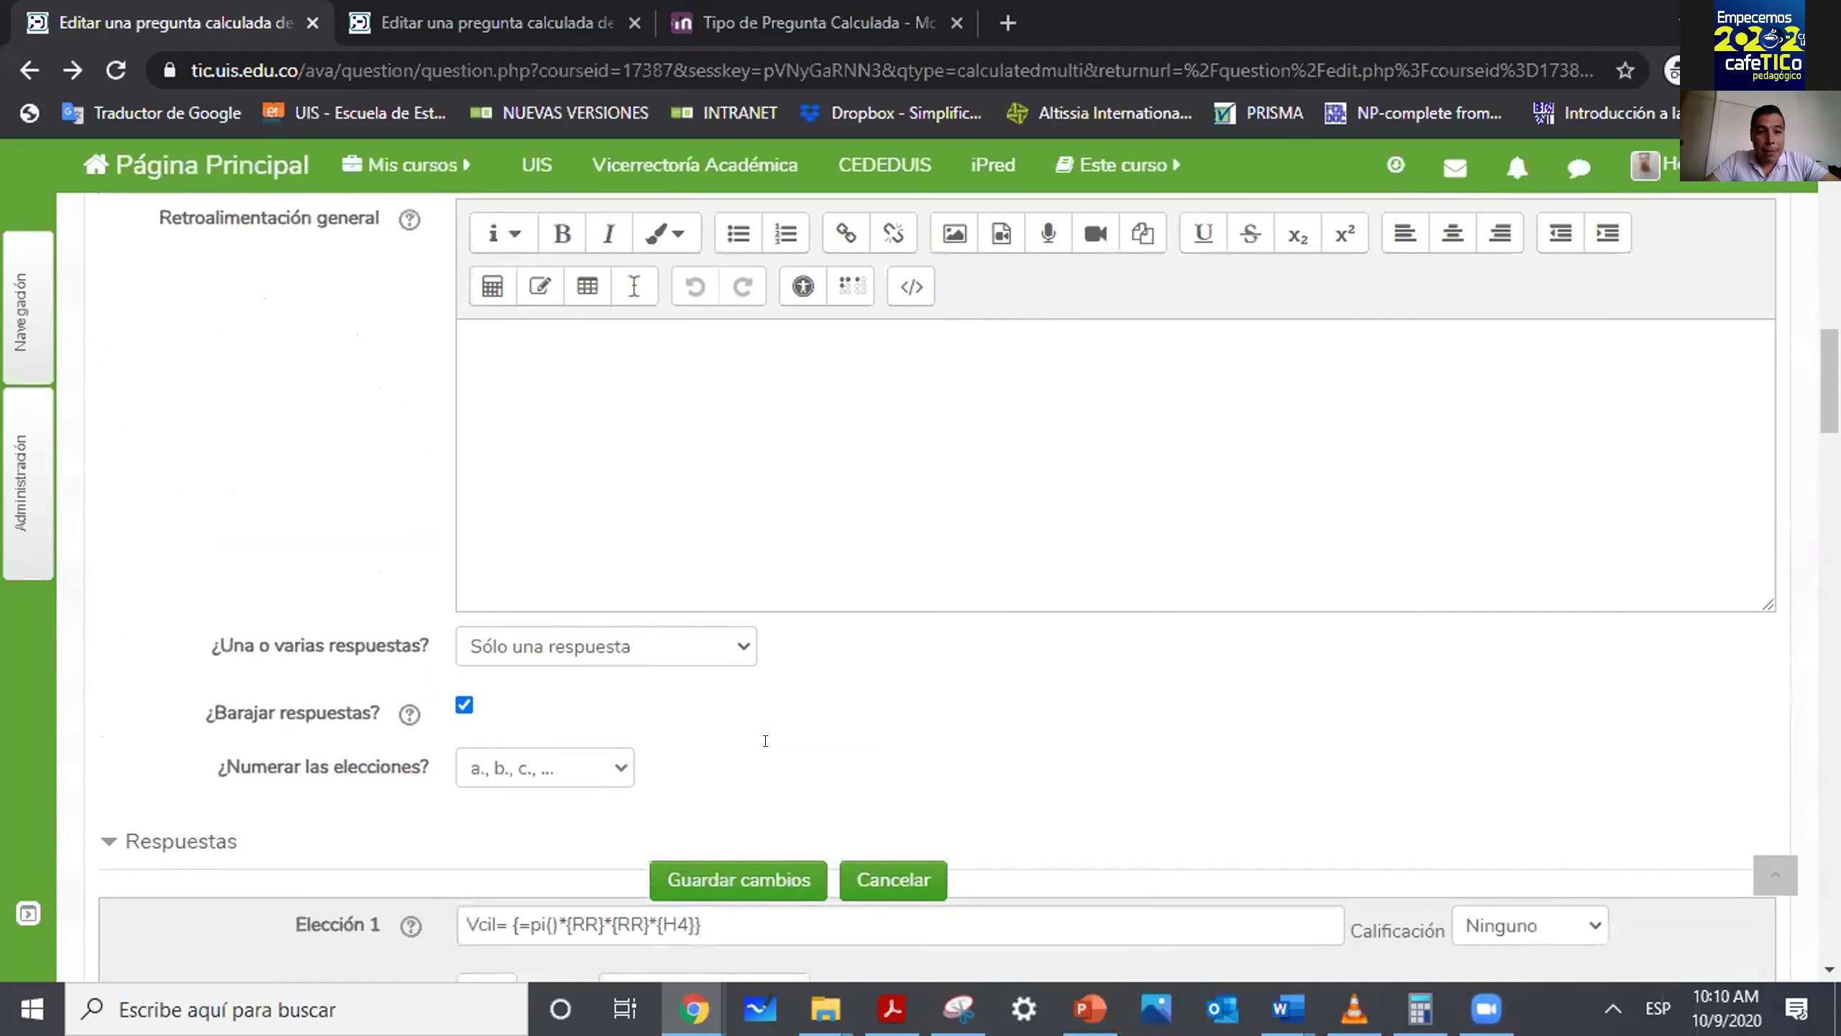
scroll(765, 741, "down", 5)
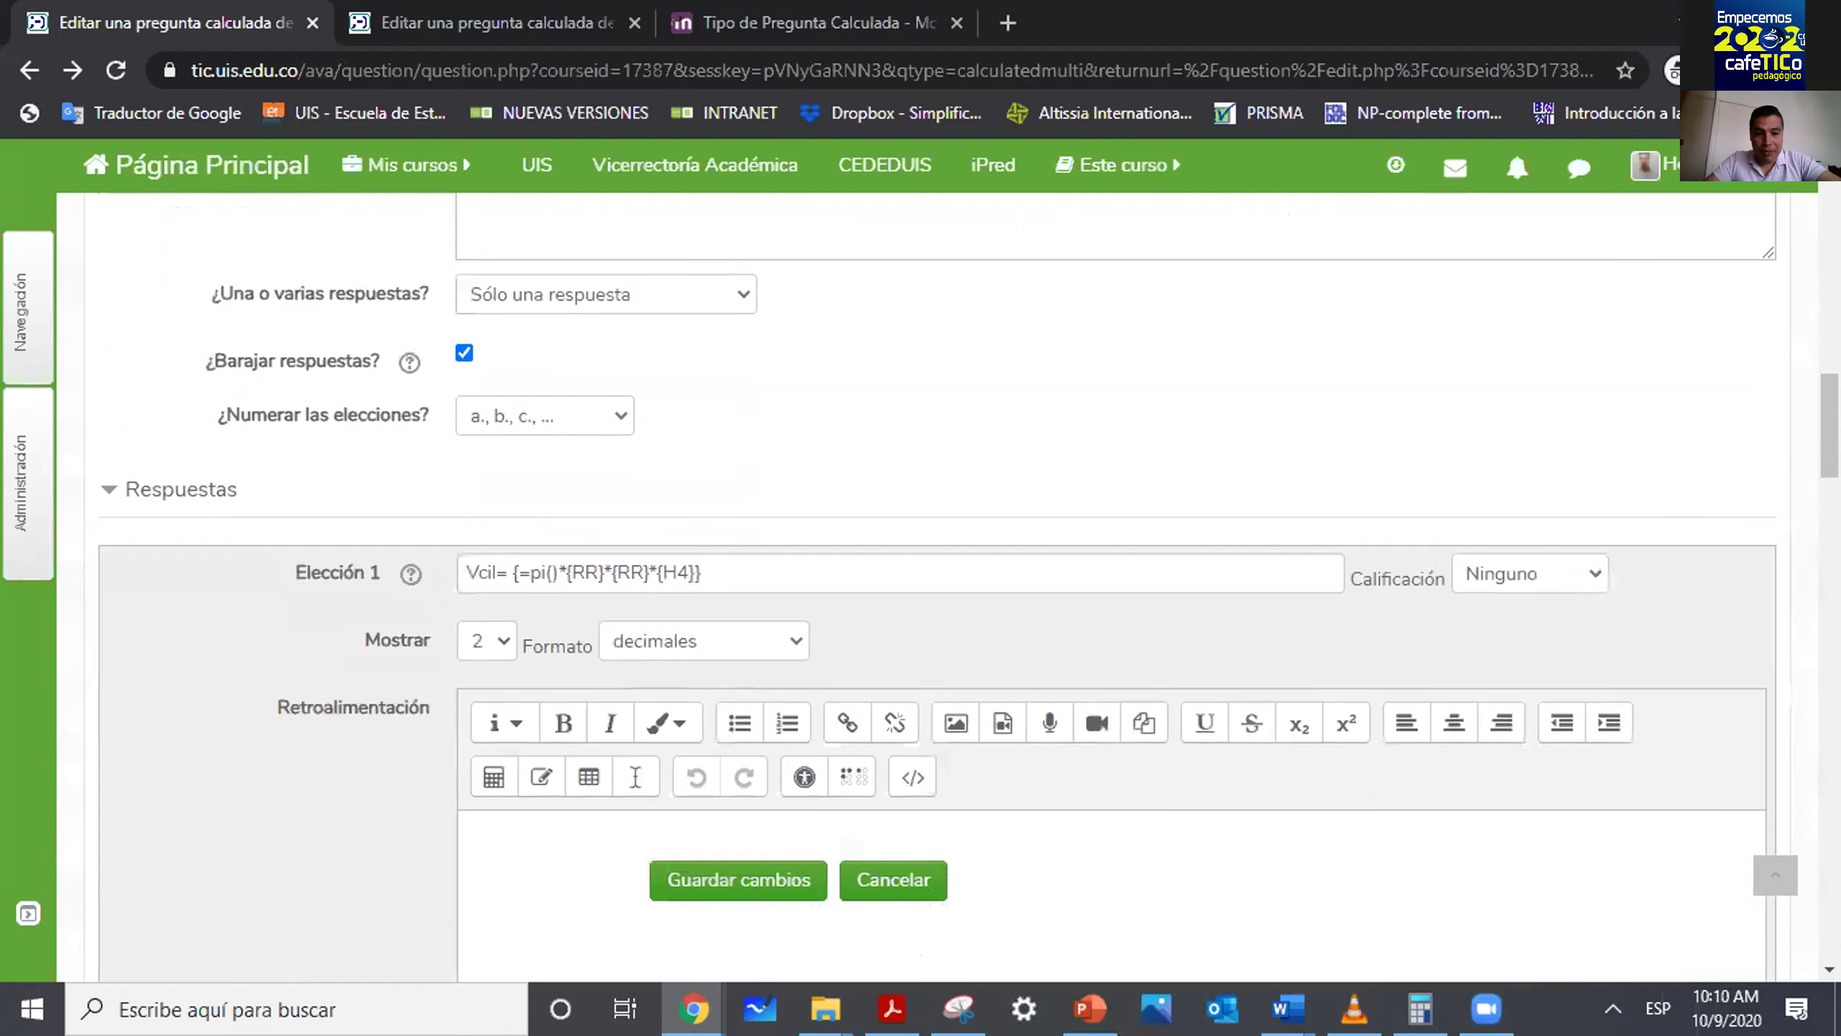
left_click(1545, 574)
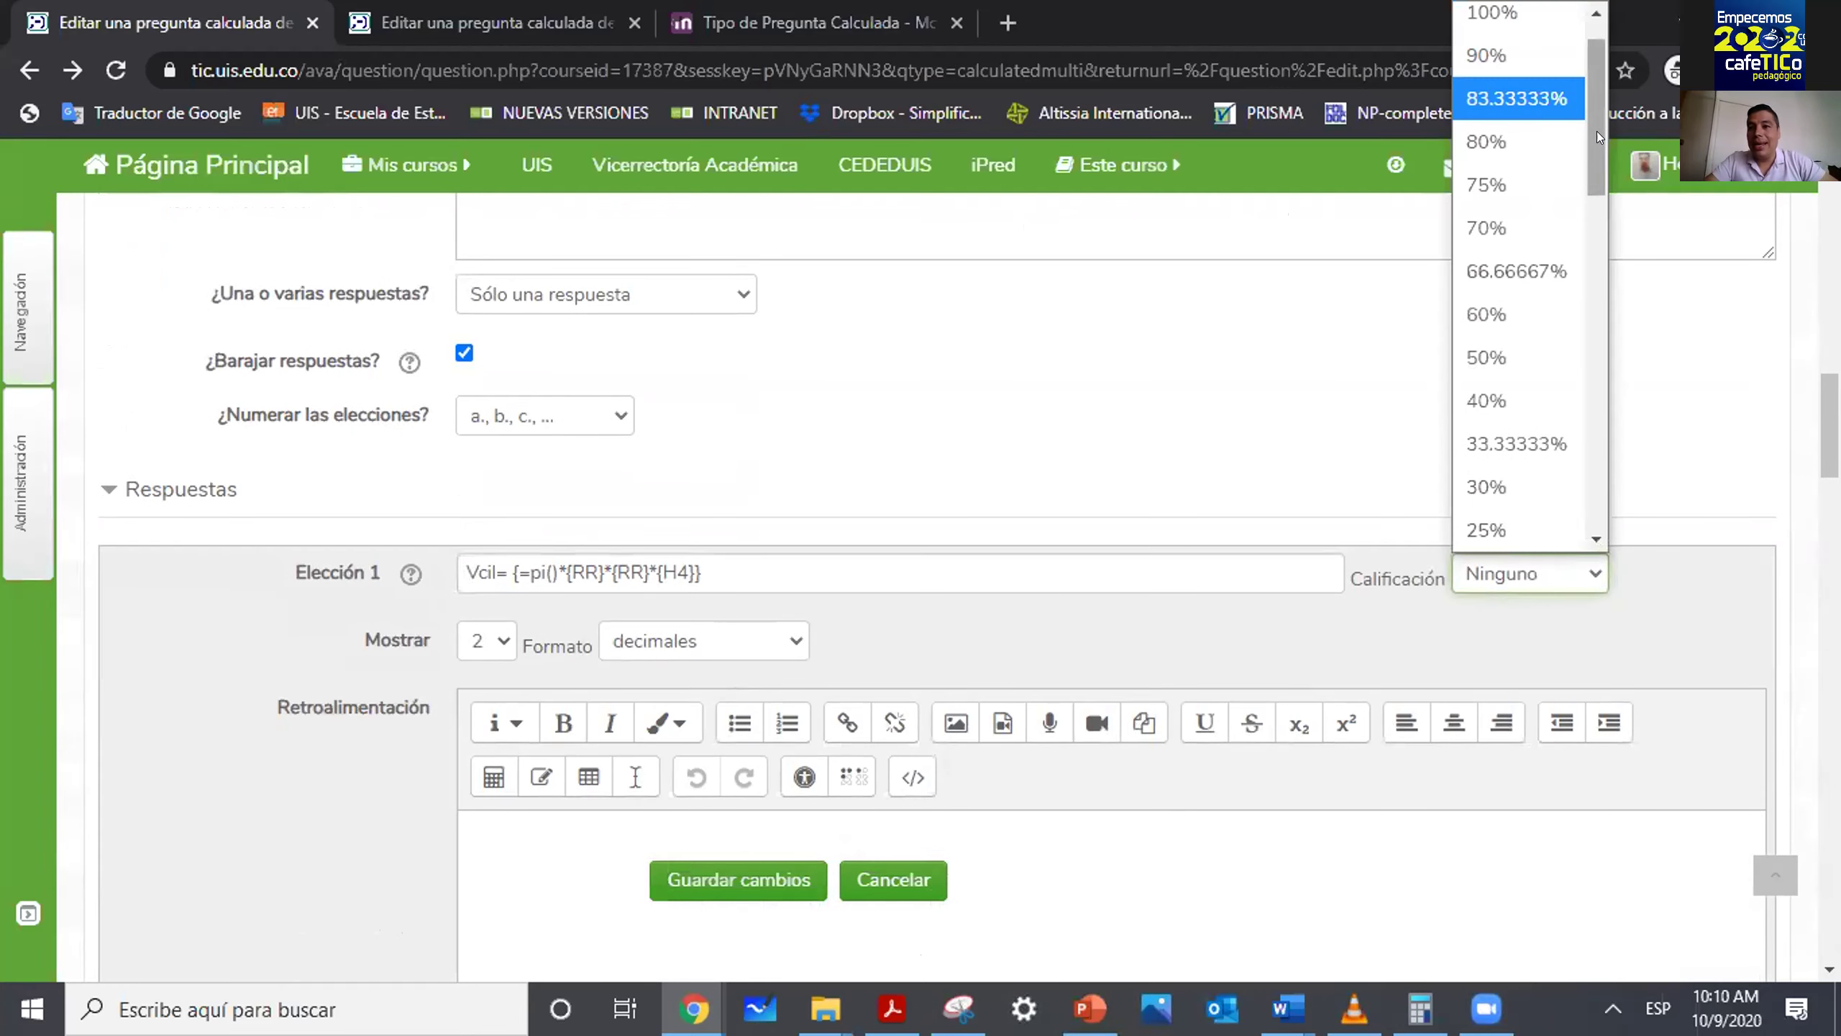
scroll(1591, 102, "up", 1)
left_click(1511, 67)
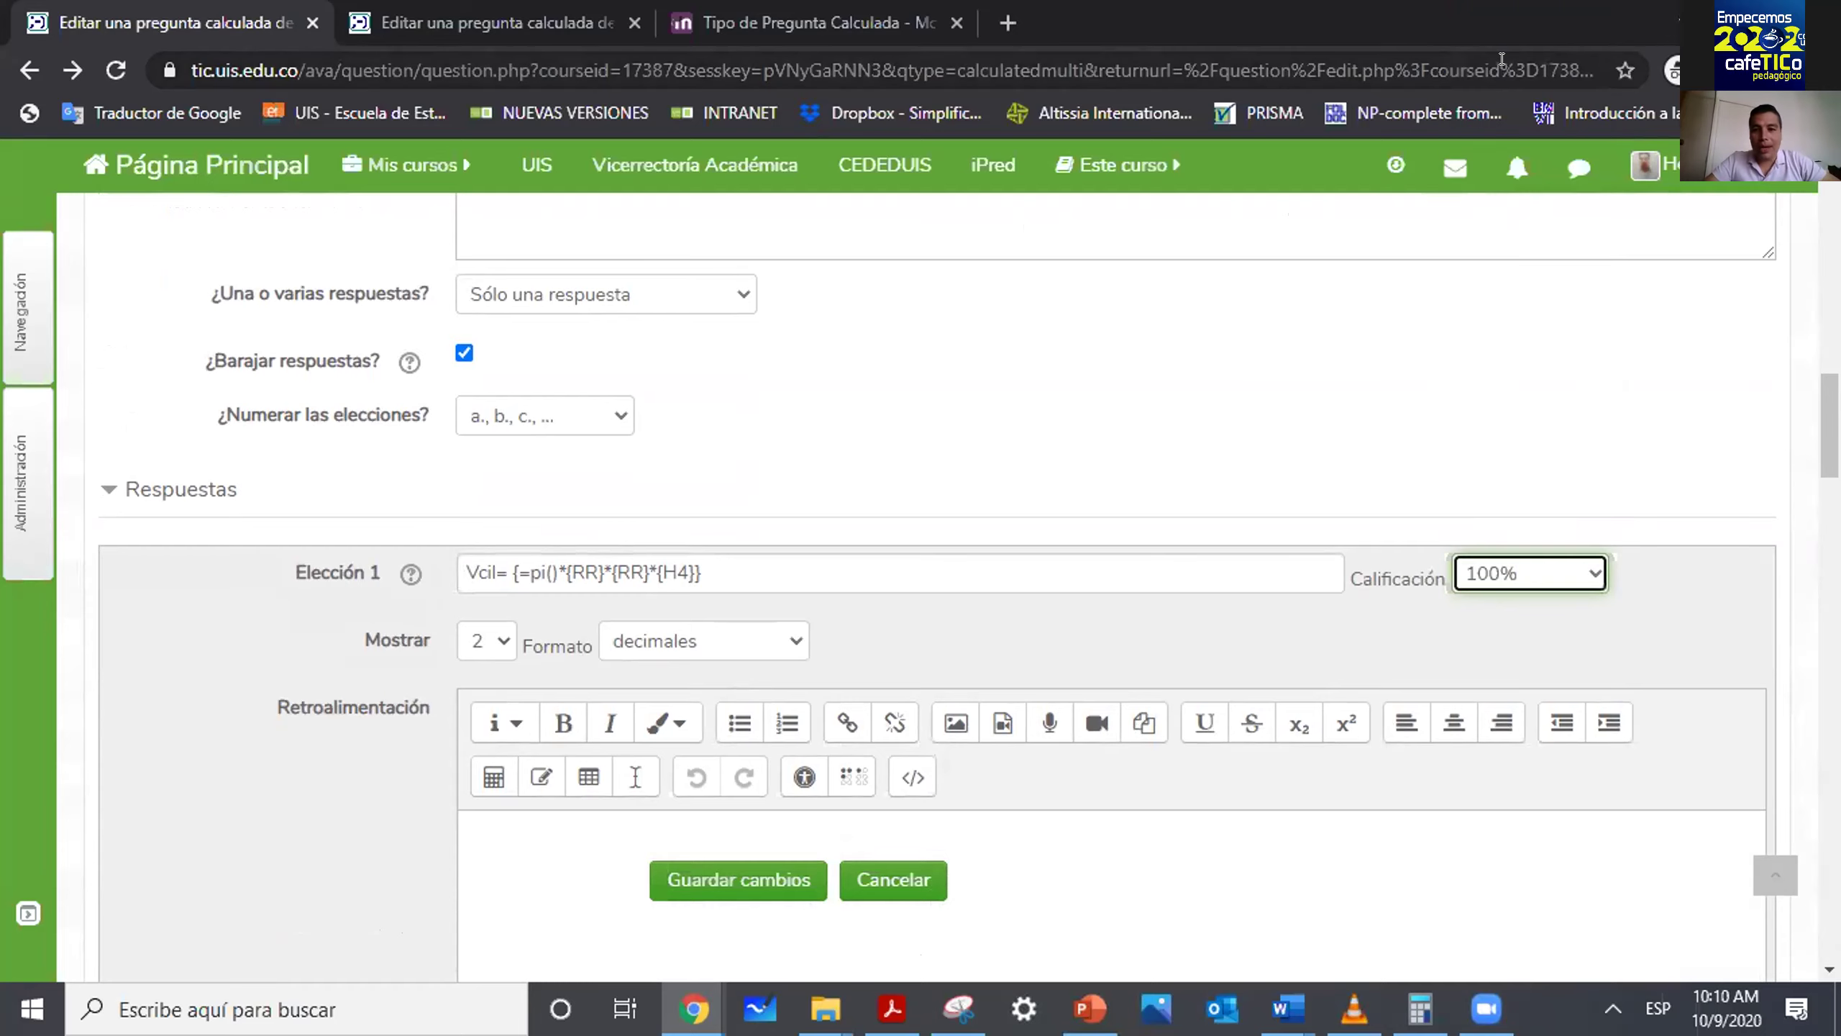
Save the question form to continue to the wildcard dataset properties.
scroll(1694, 636, "down", 15)
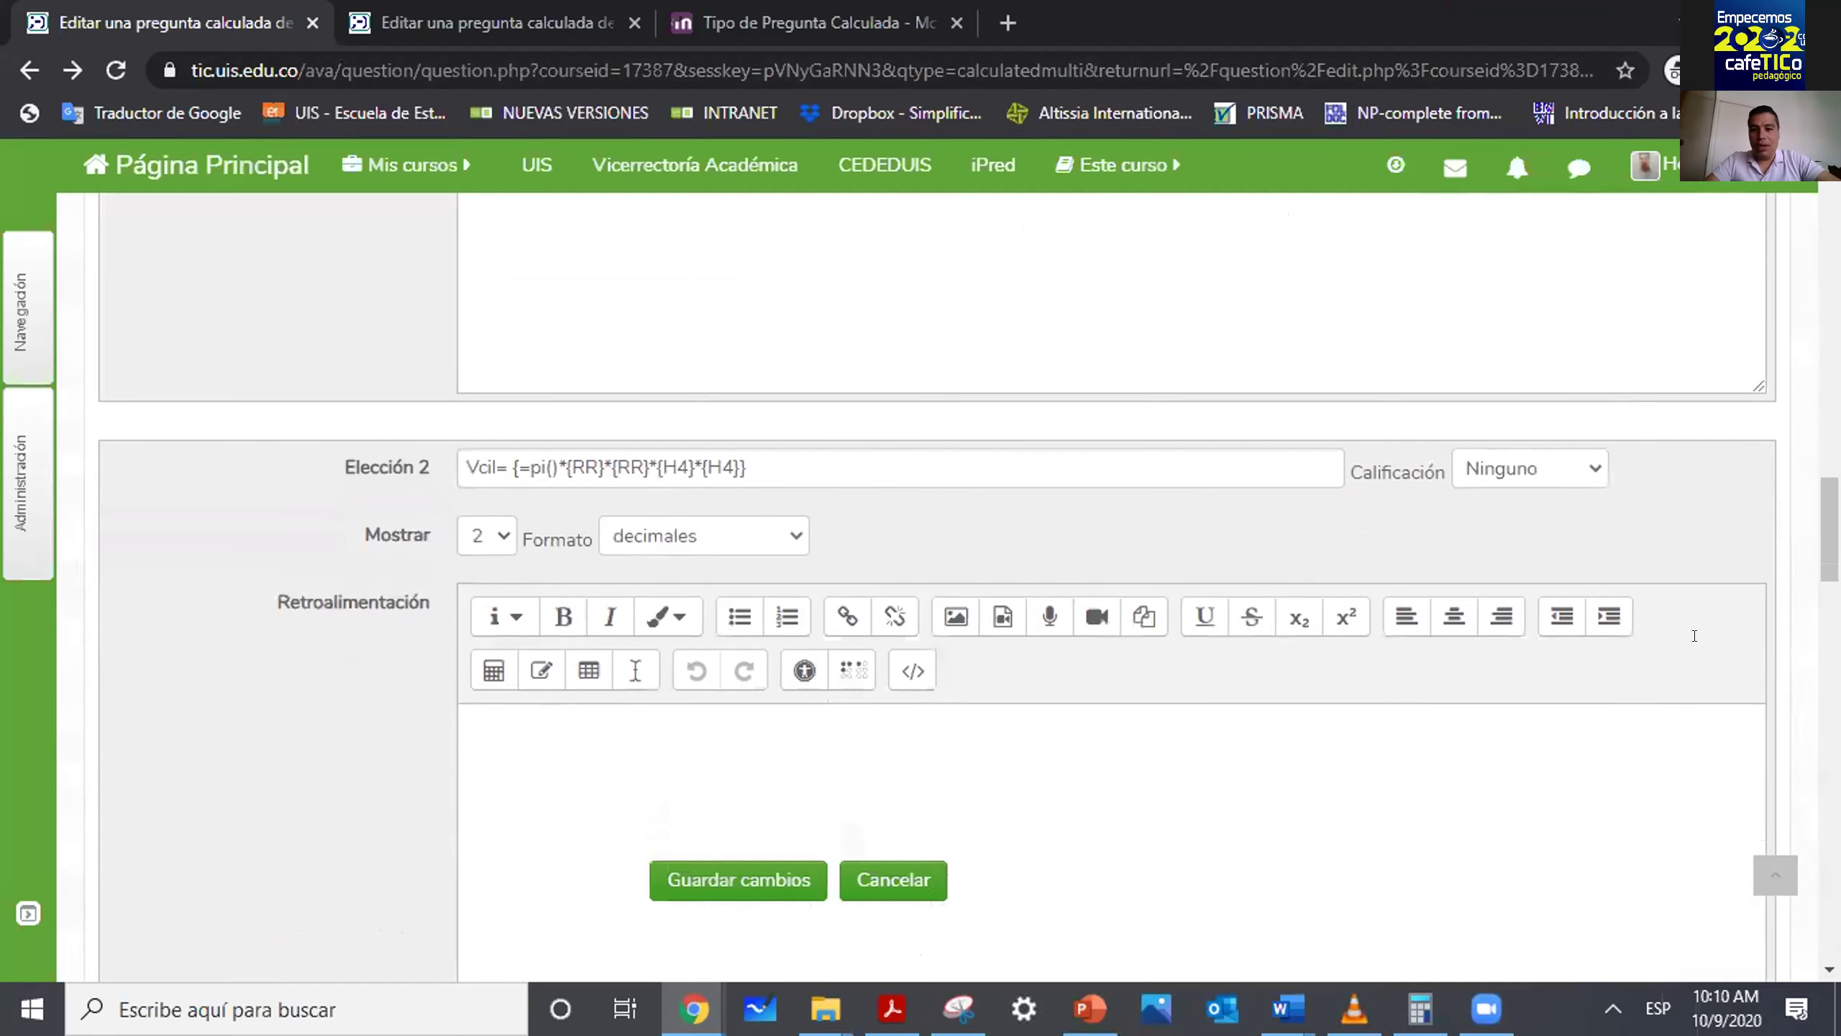
scroll(1695, 635, "down", 10)
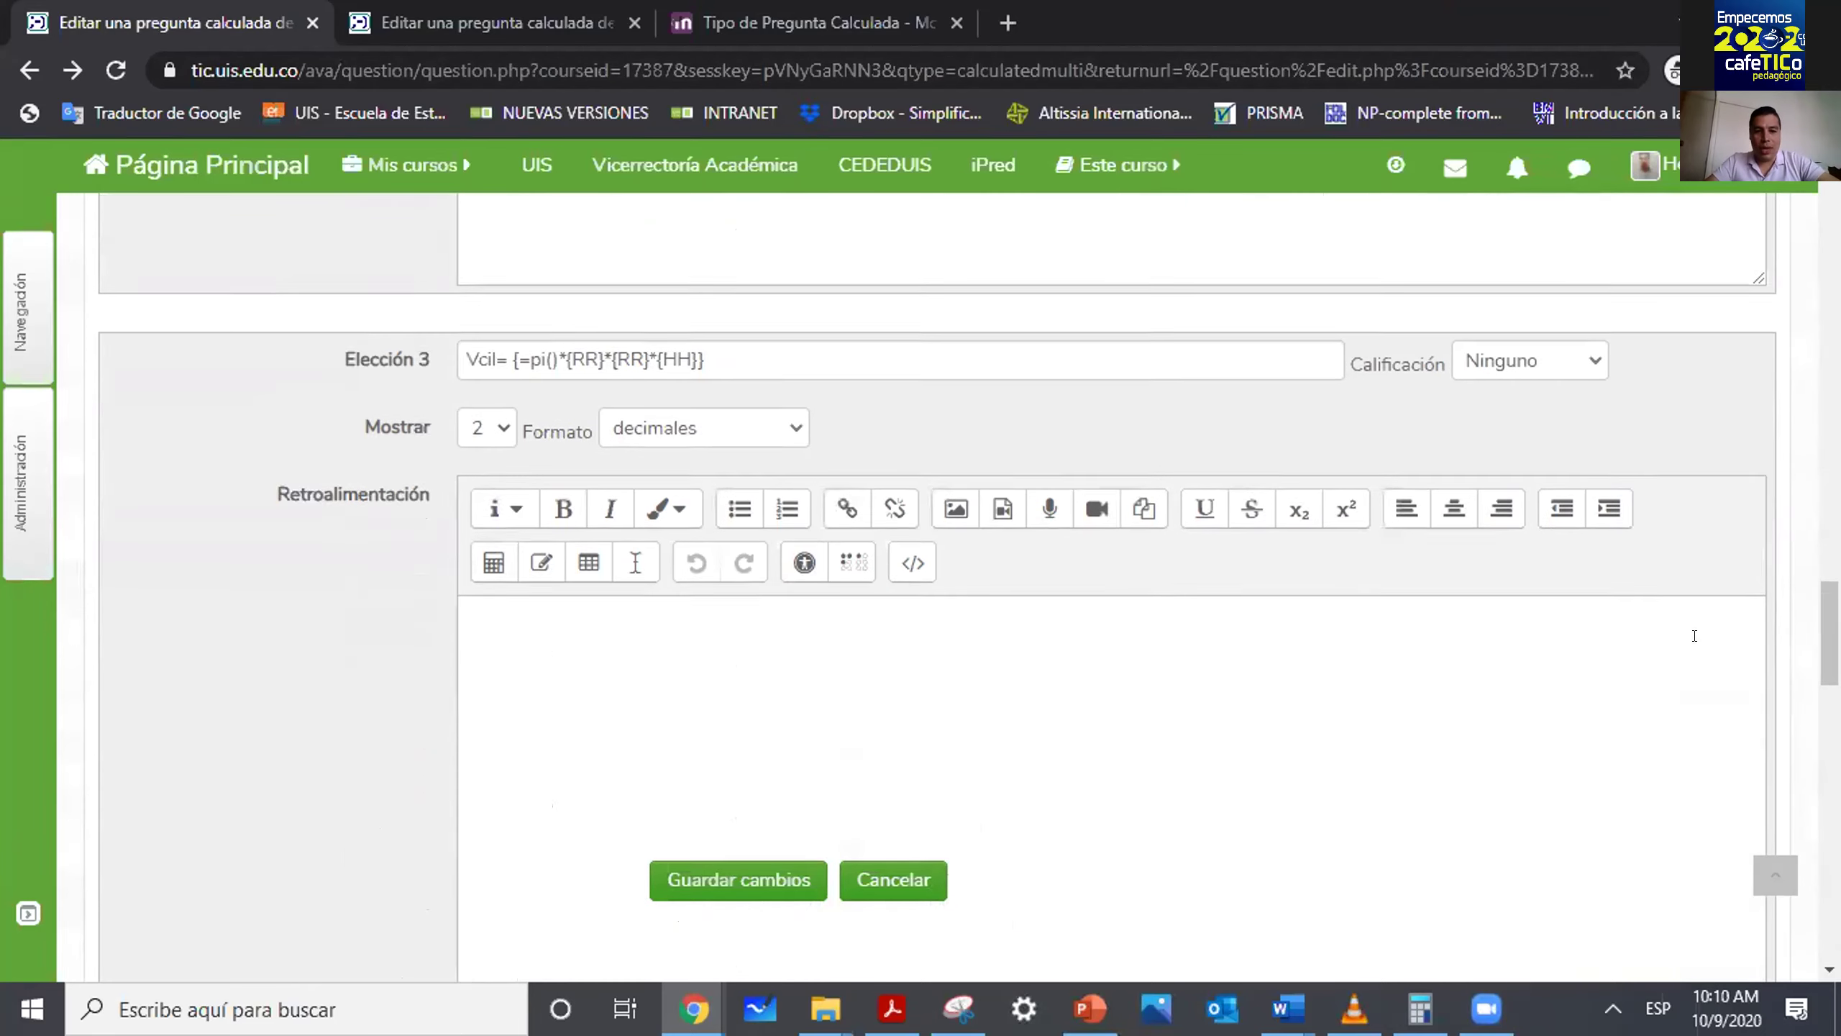
left_click(758, 878)
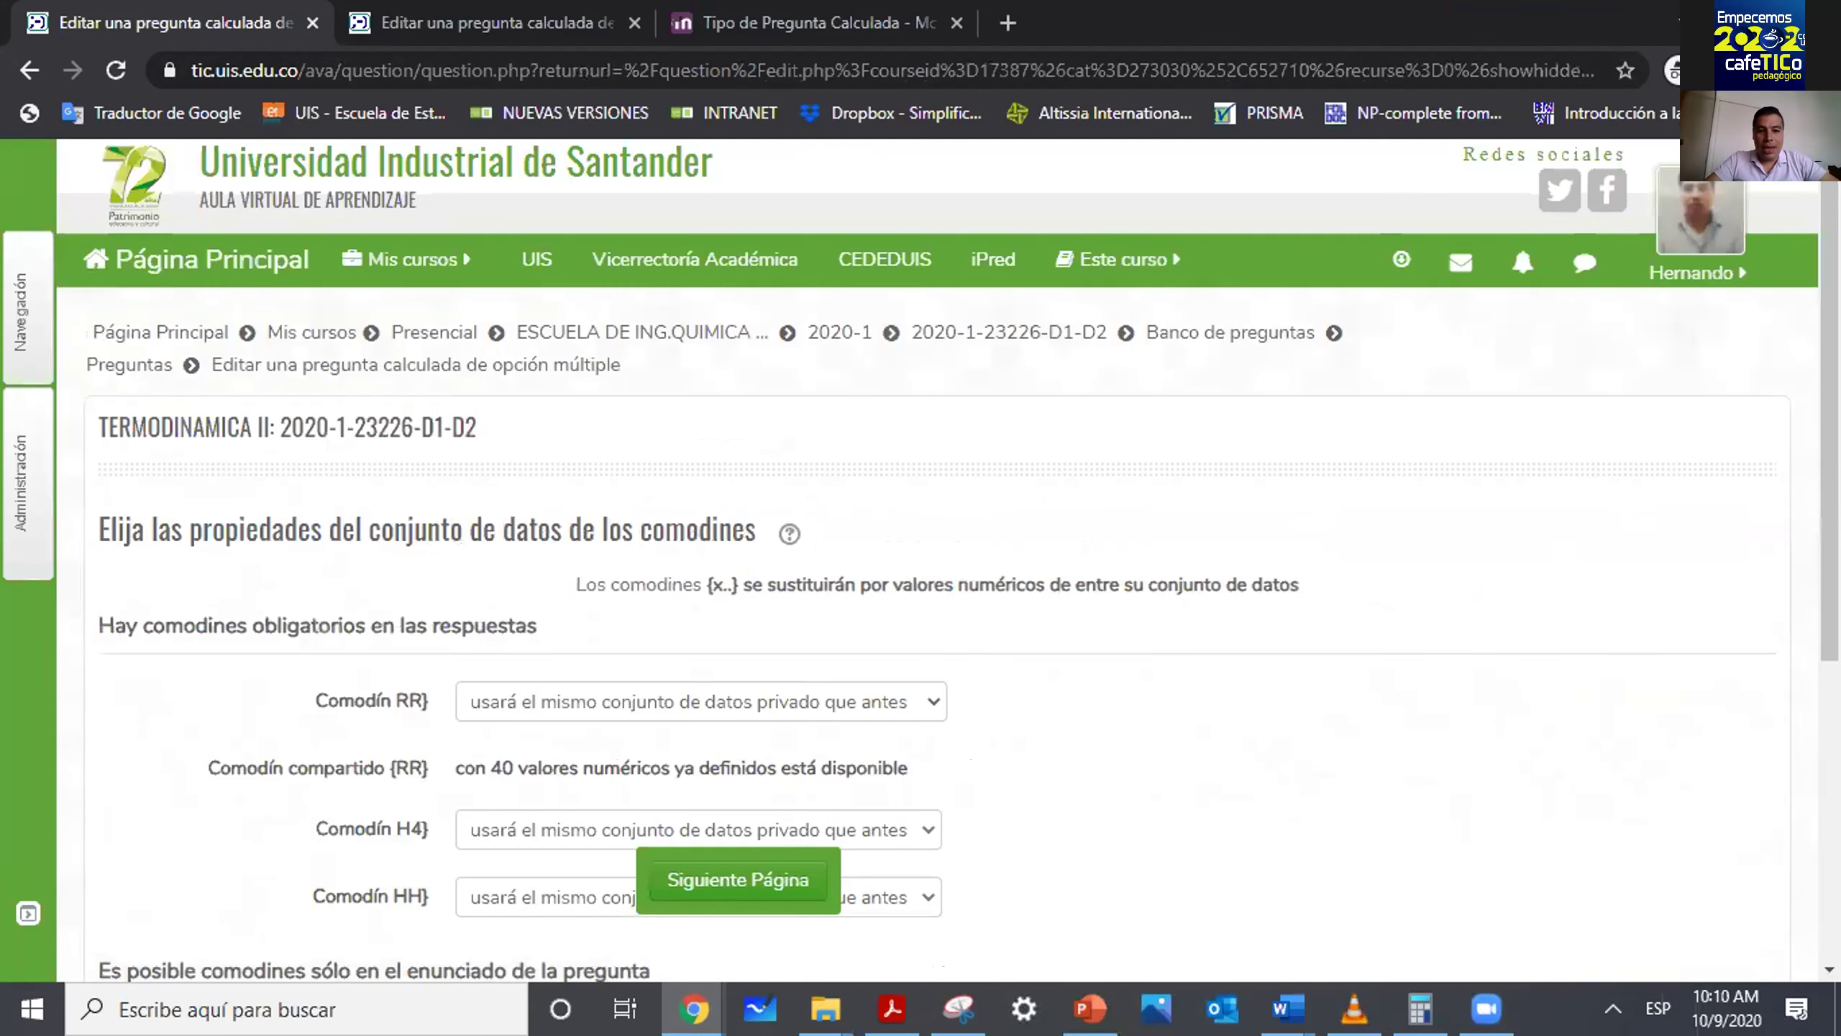
Set the shared dataset synchronization with other quiz questions to "Sincronizar".
scroll(943, 581, "down", 1)
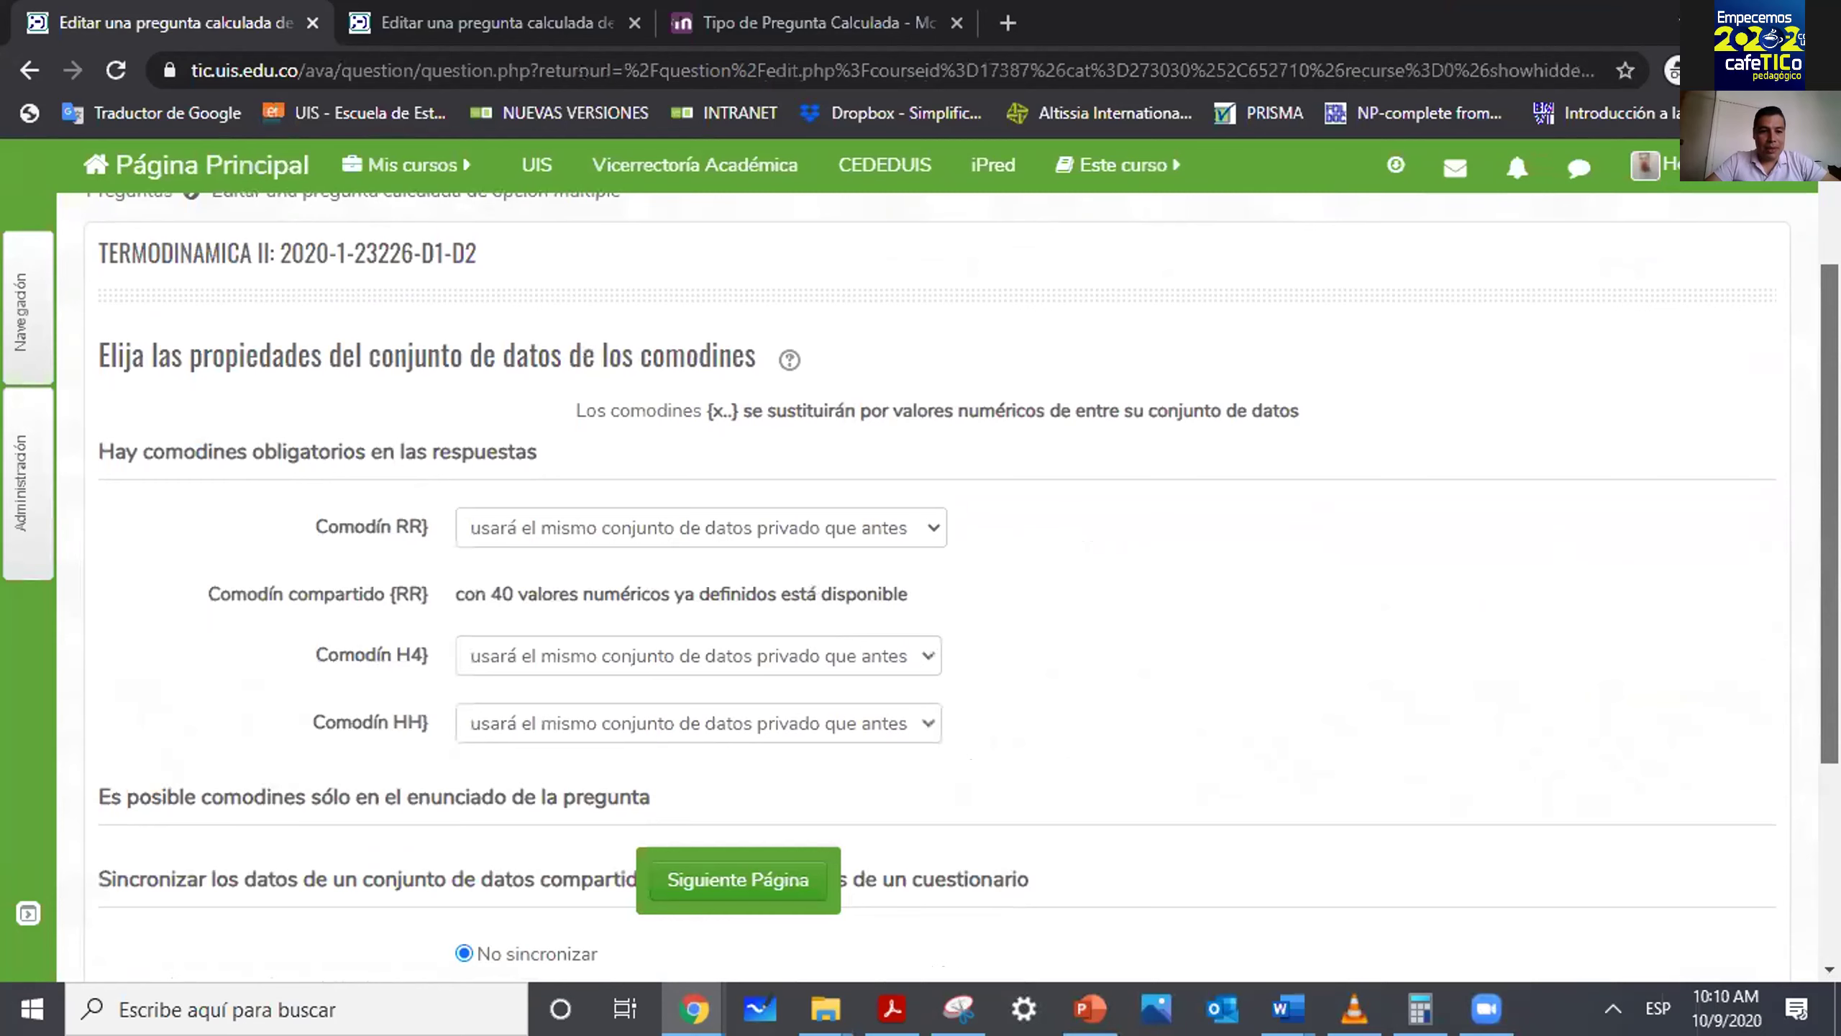
scroll(1360, 632, "up", 1)
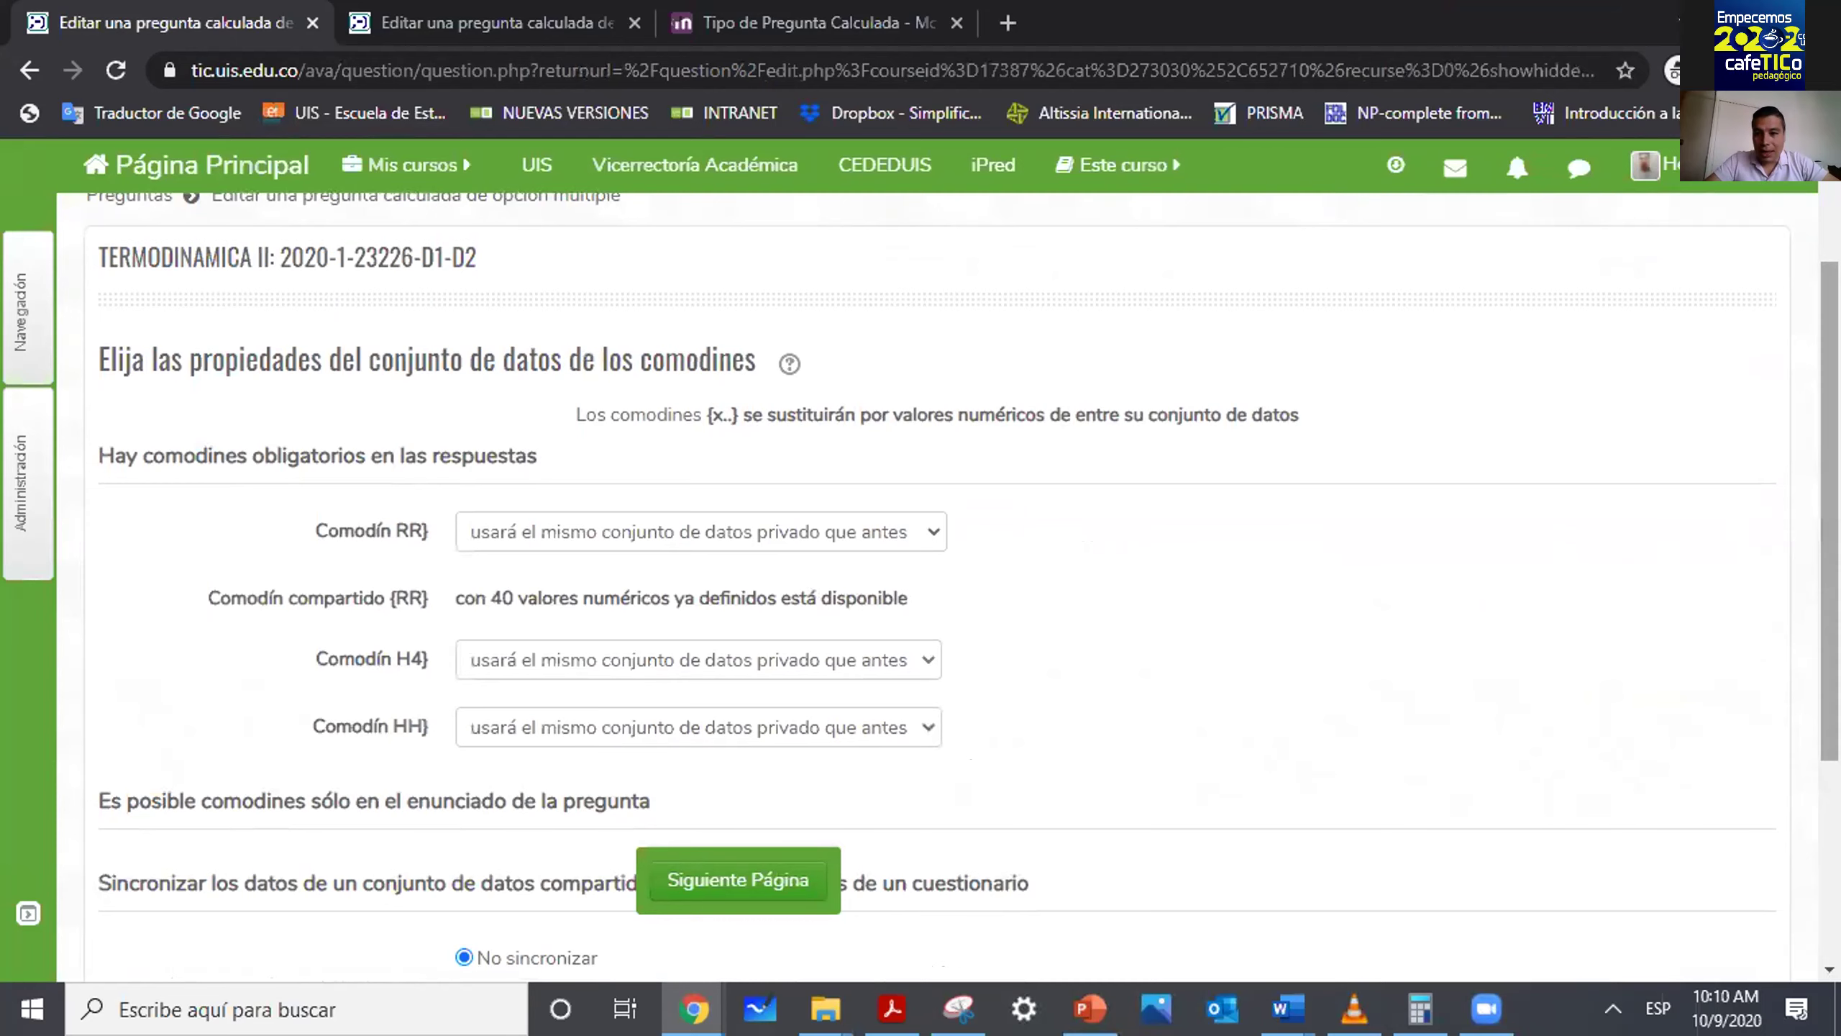
scroll(758, 827, "down", 3)
left_click(545, 759)
Assign wildcard RR to the existing shared dataset and H4 and HH to new shared datasets, and continue to the dataset editing page.
scroll(545, 764, "up", 3)
scroll(890, 636, "up", 1)
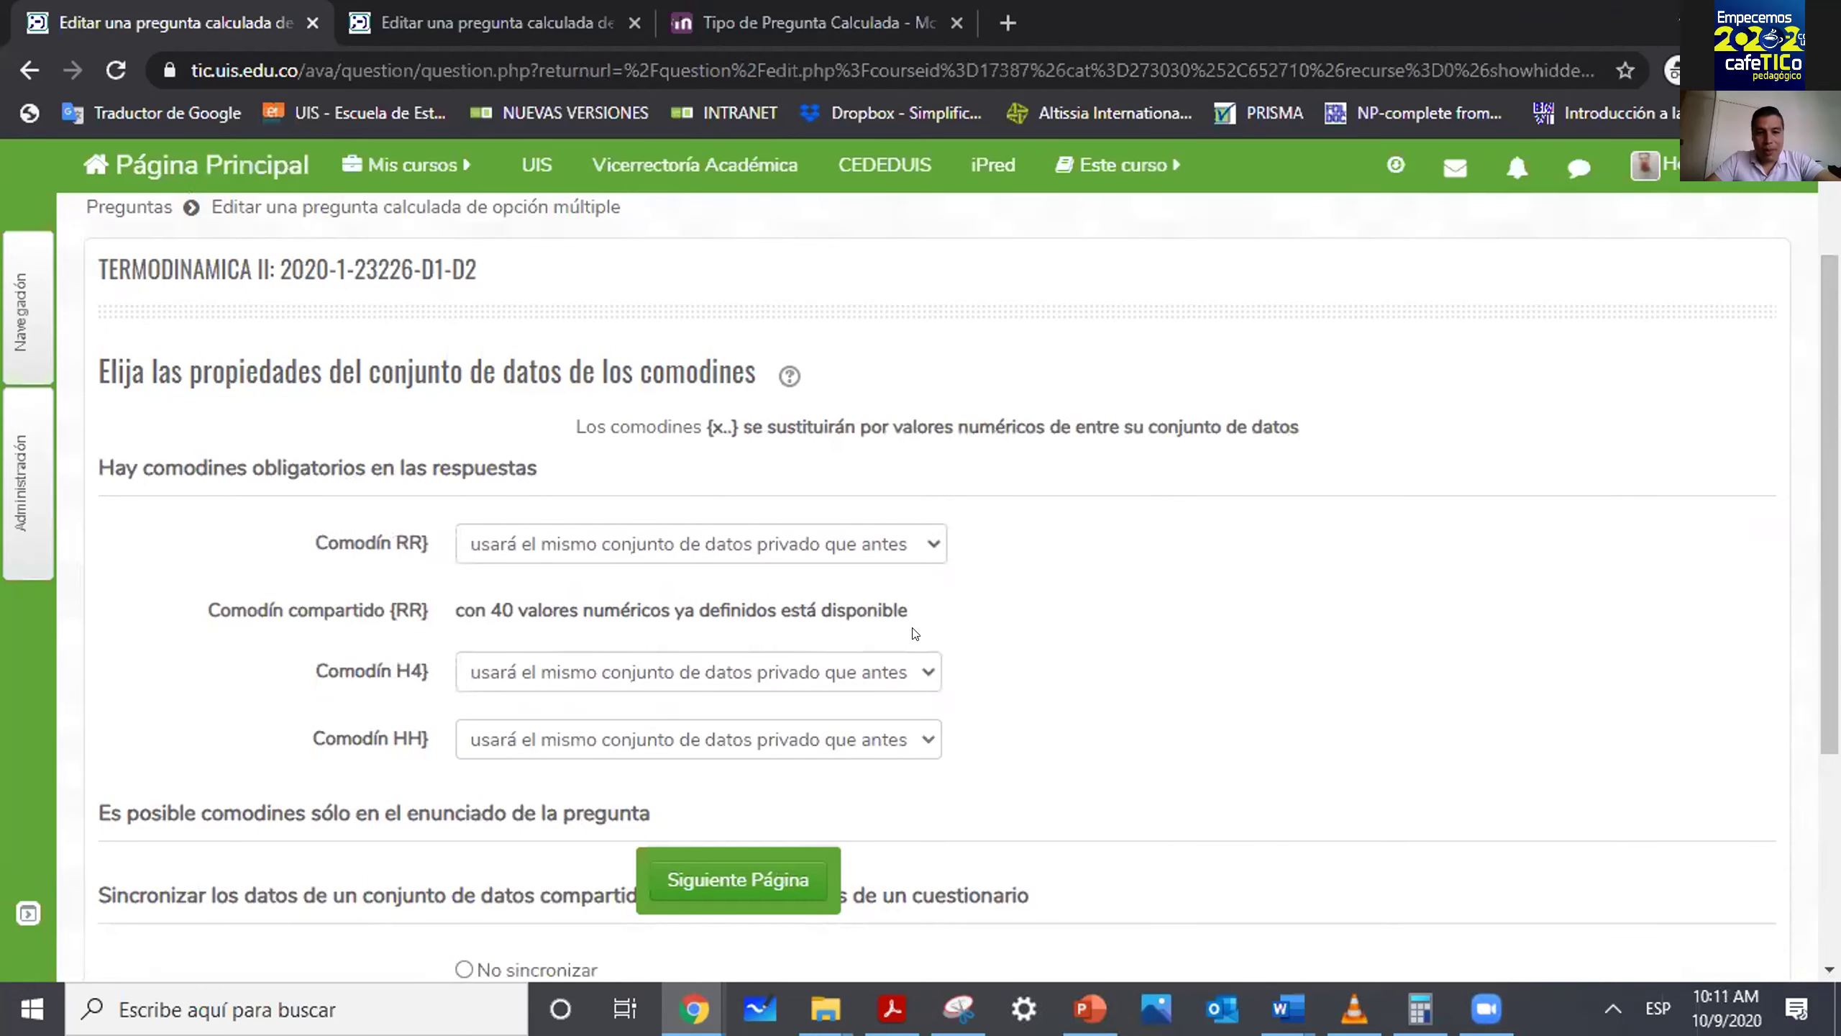
left_click(783, 542)
left_click(776, 635)
left_click(767, 668)
left_click(763, 758)
left_click(747, 723)
left_click(733, 822)
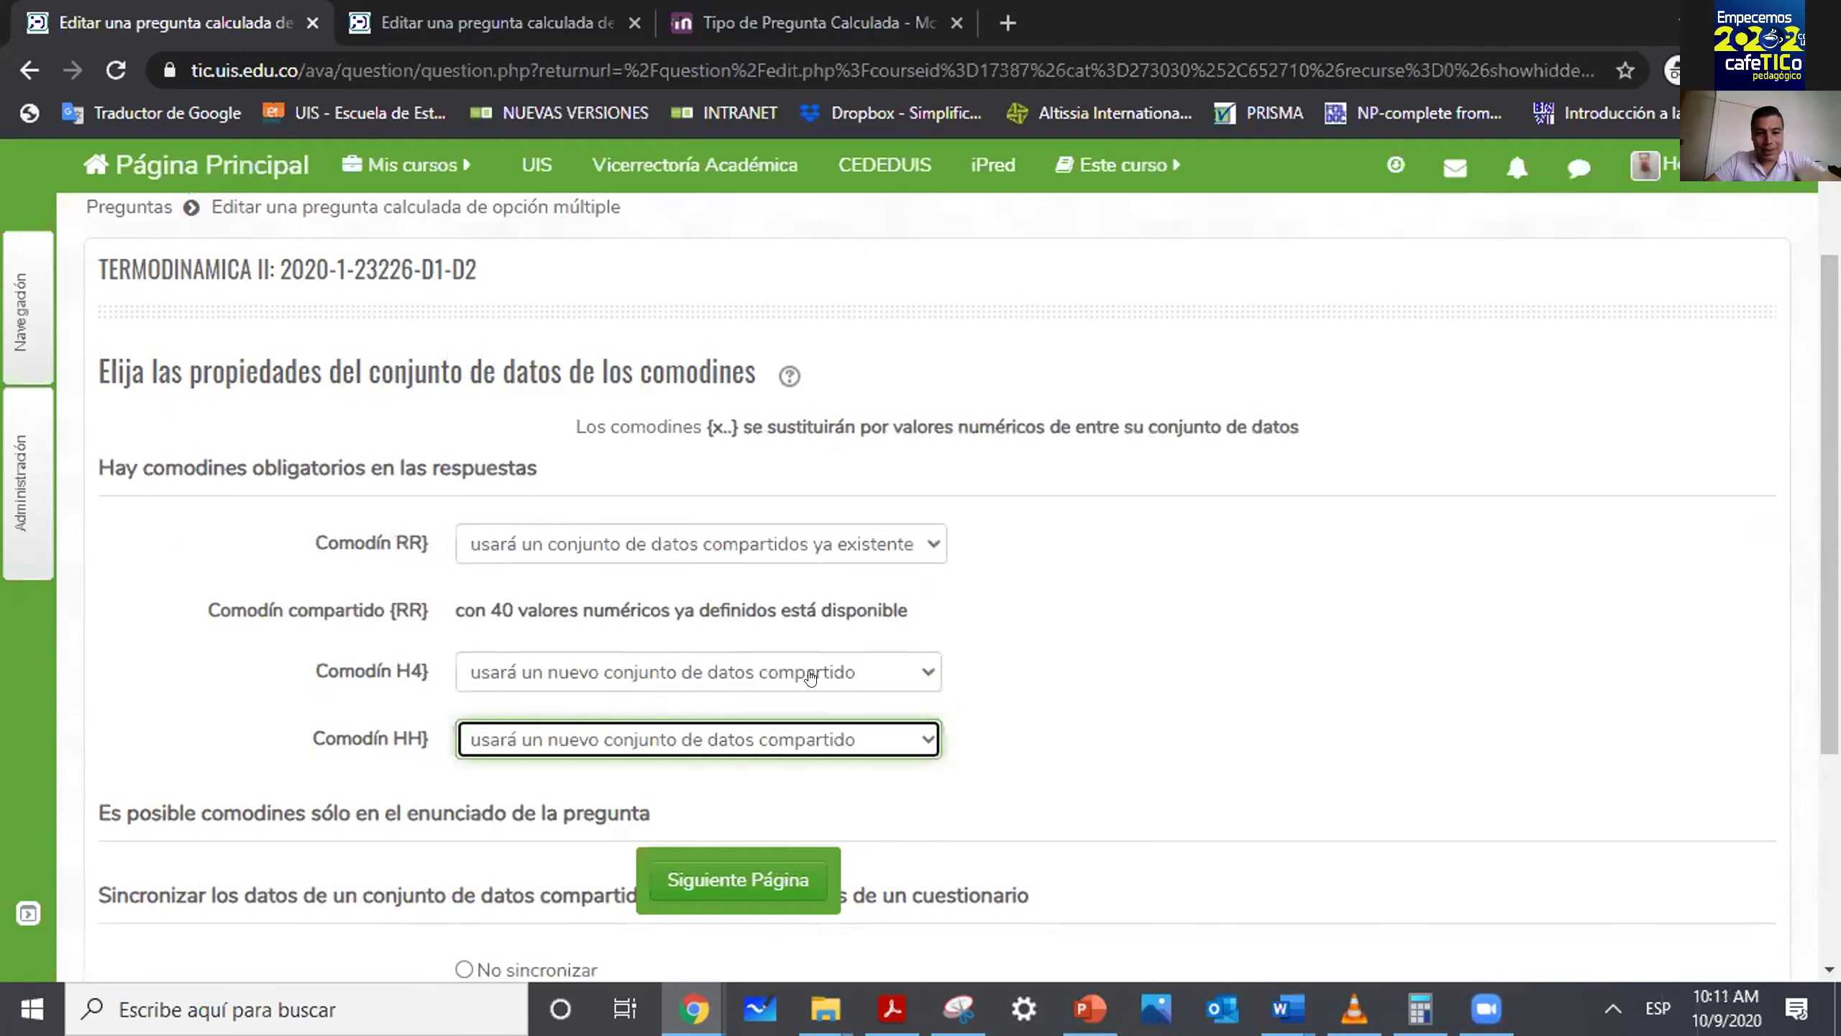
scroll(811, 679, "down", 1)
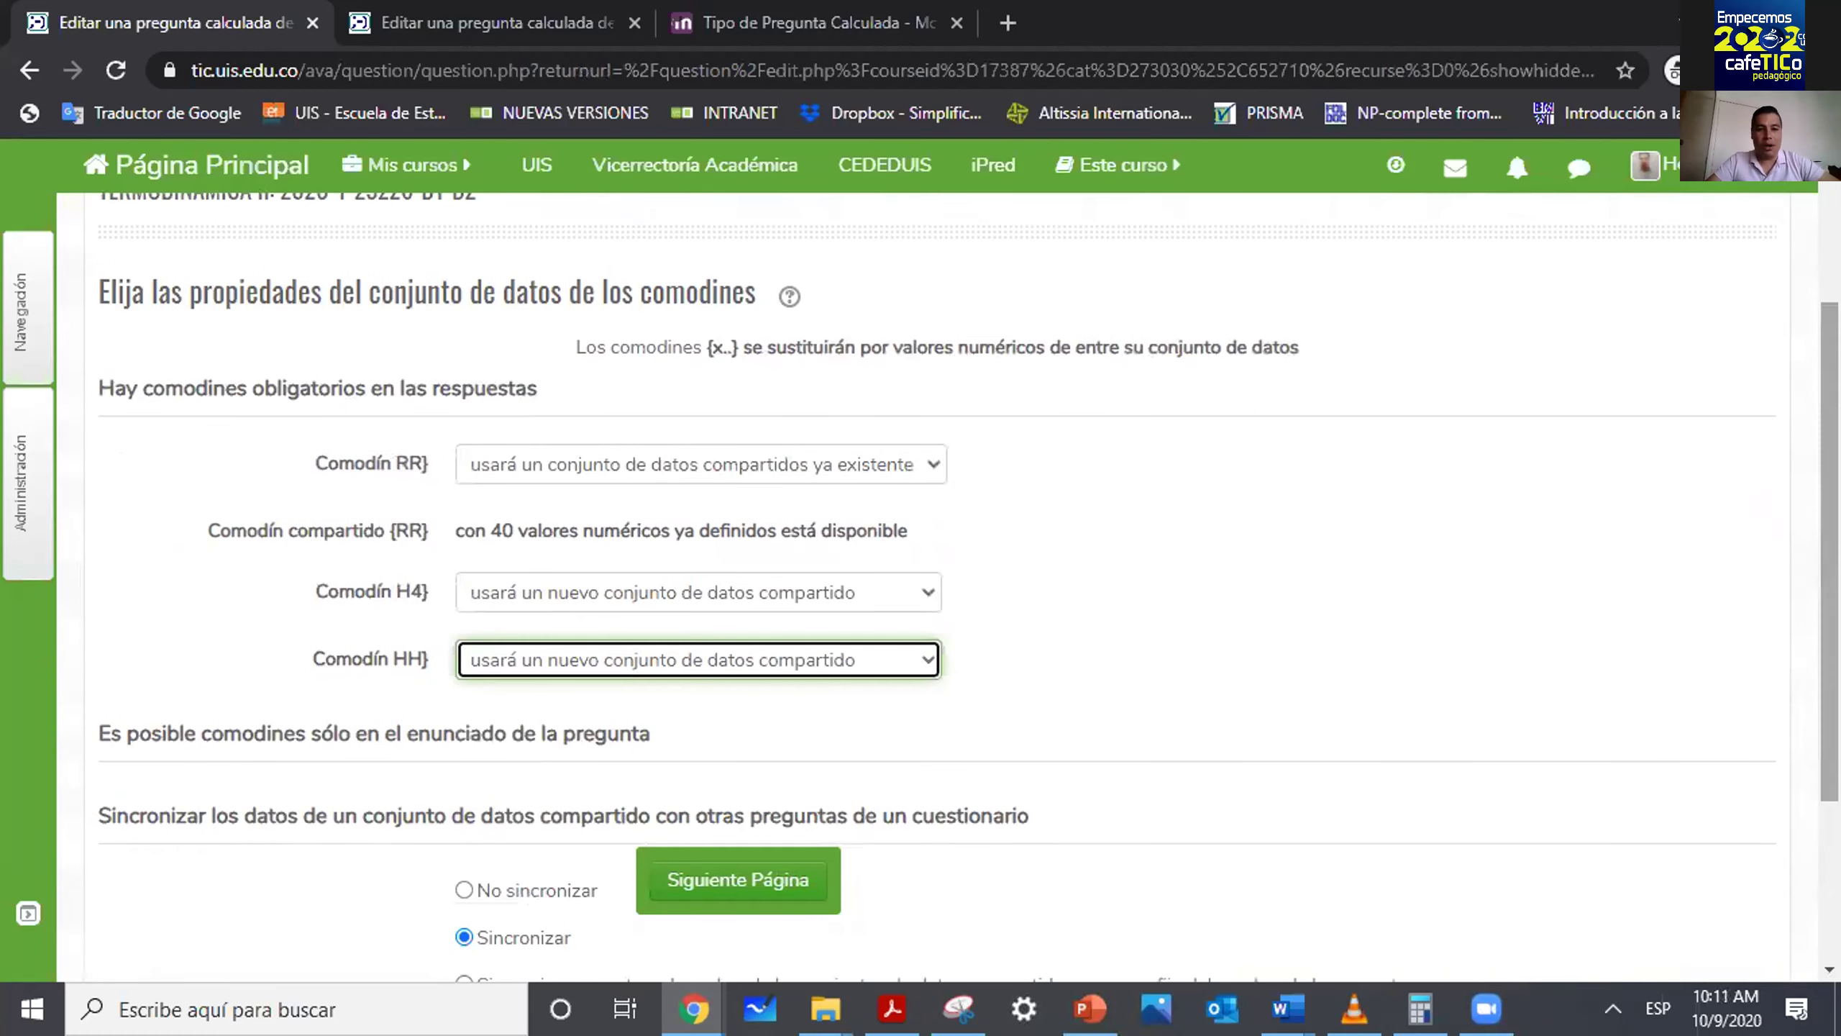
scroll(543, 614, "down", 1)
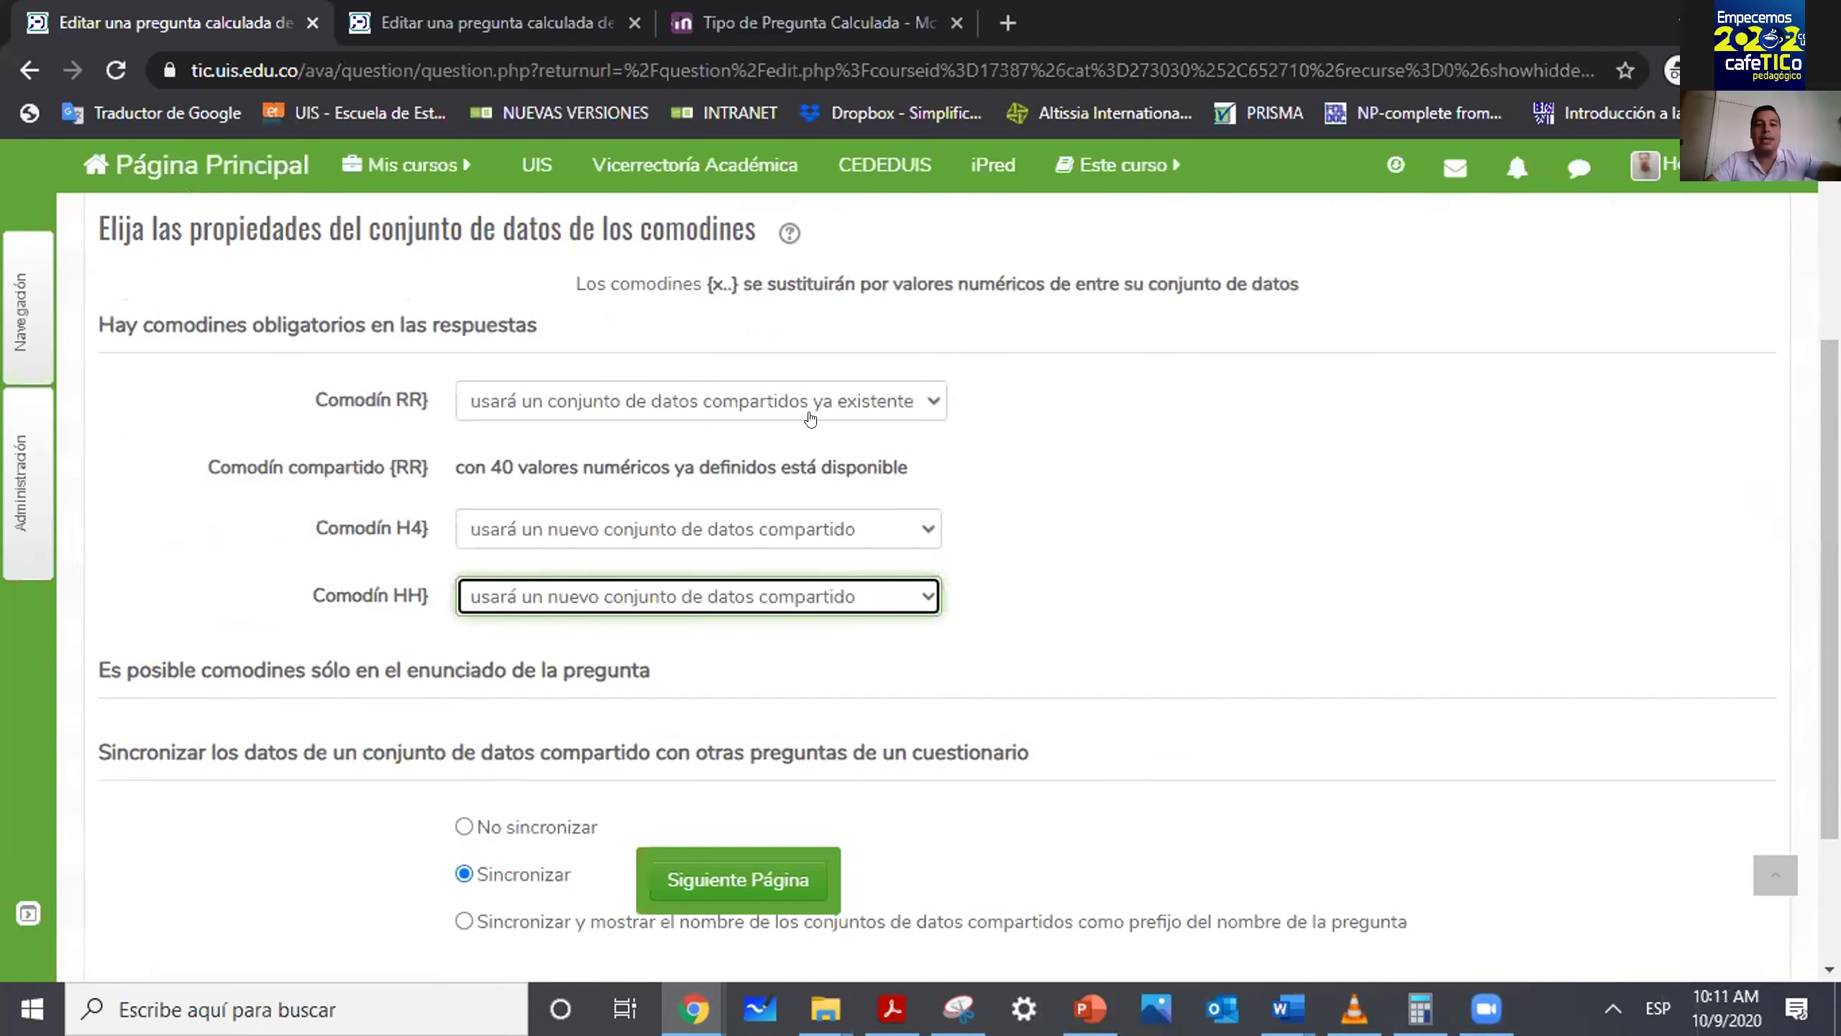
left_click(736, 878)
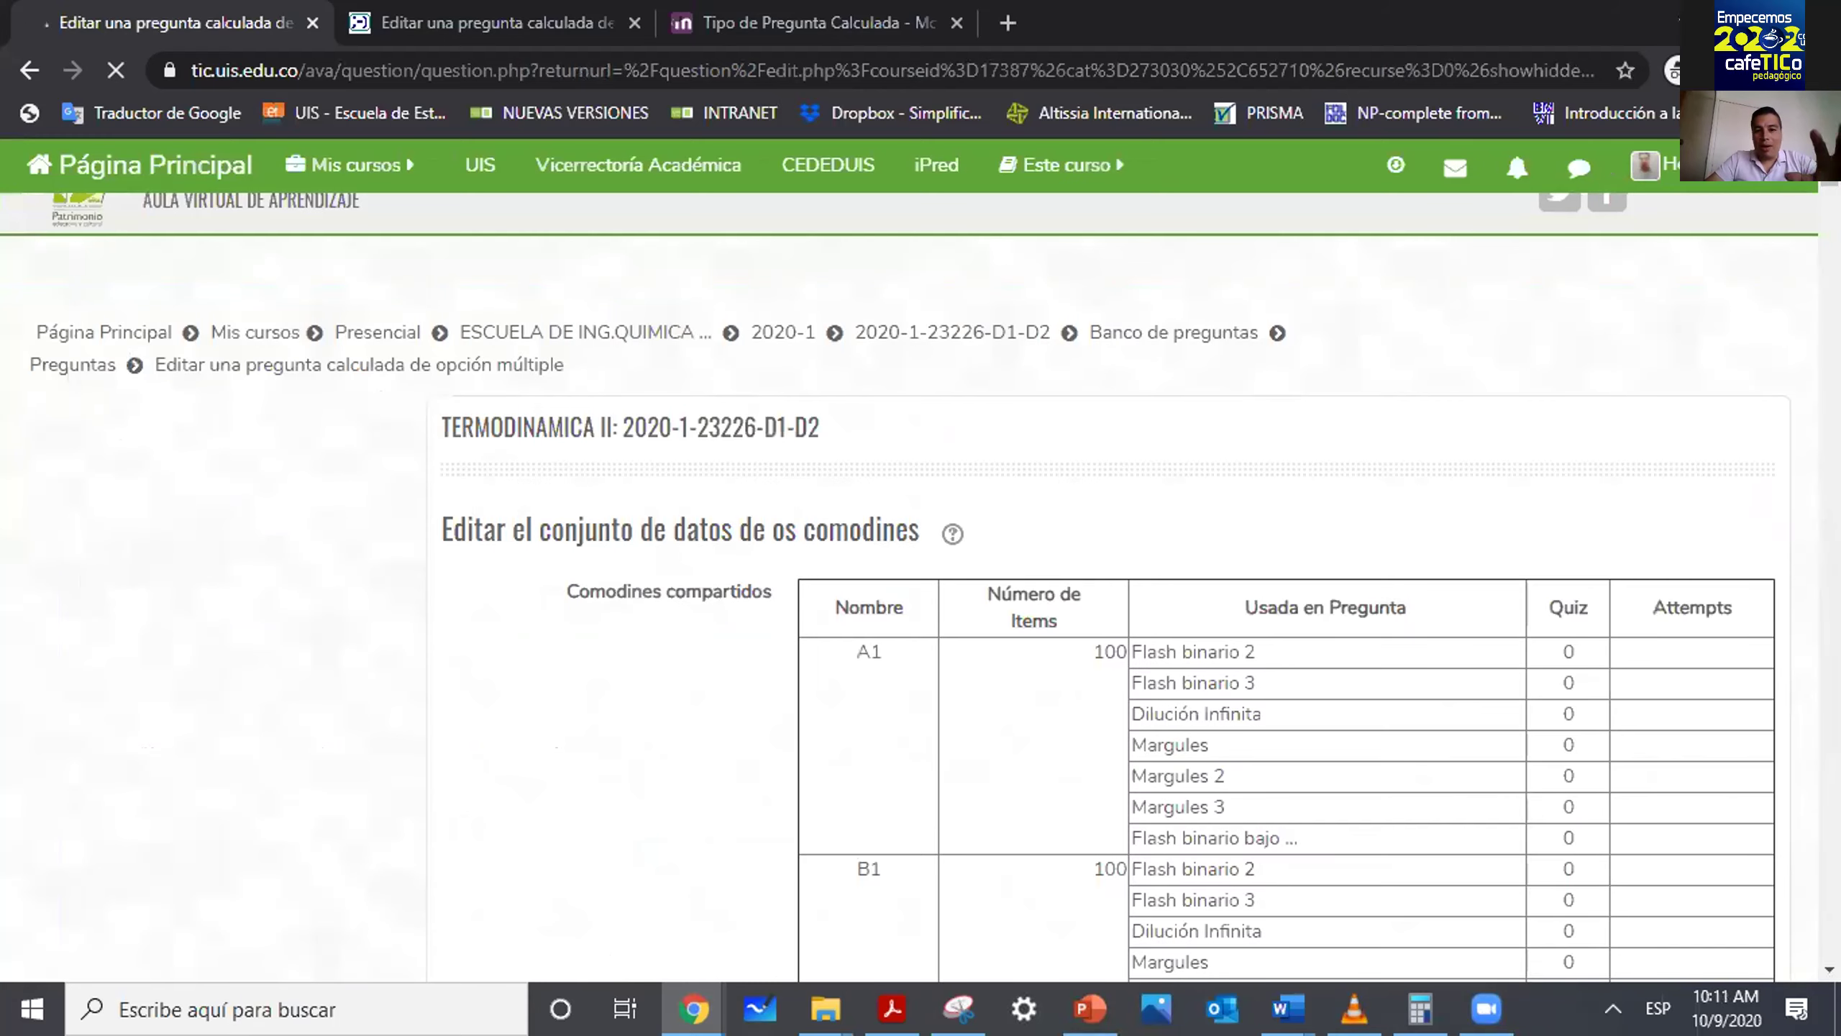
Review the shared wildcards table and the items to add, checking the {RR} value range, decimals and distribution.
scroll(1087, 581, "down", 20)
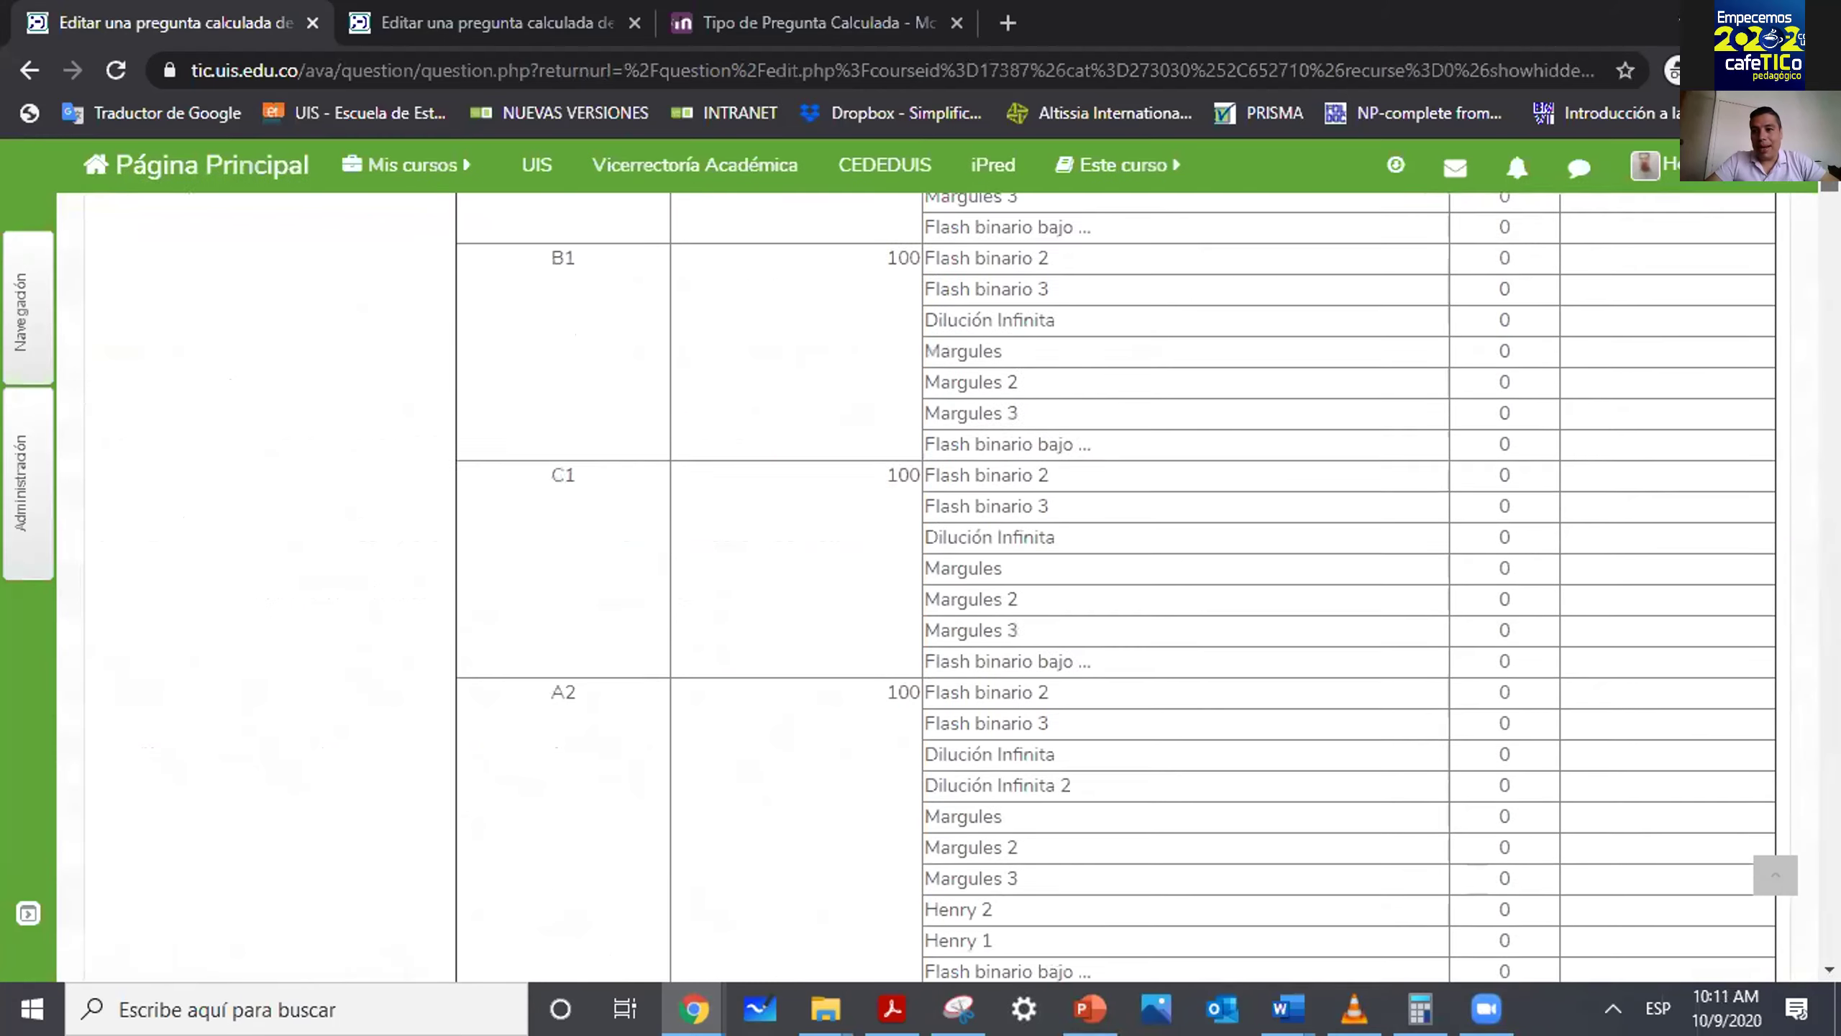
scroll(1349, 580, "down", 20)
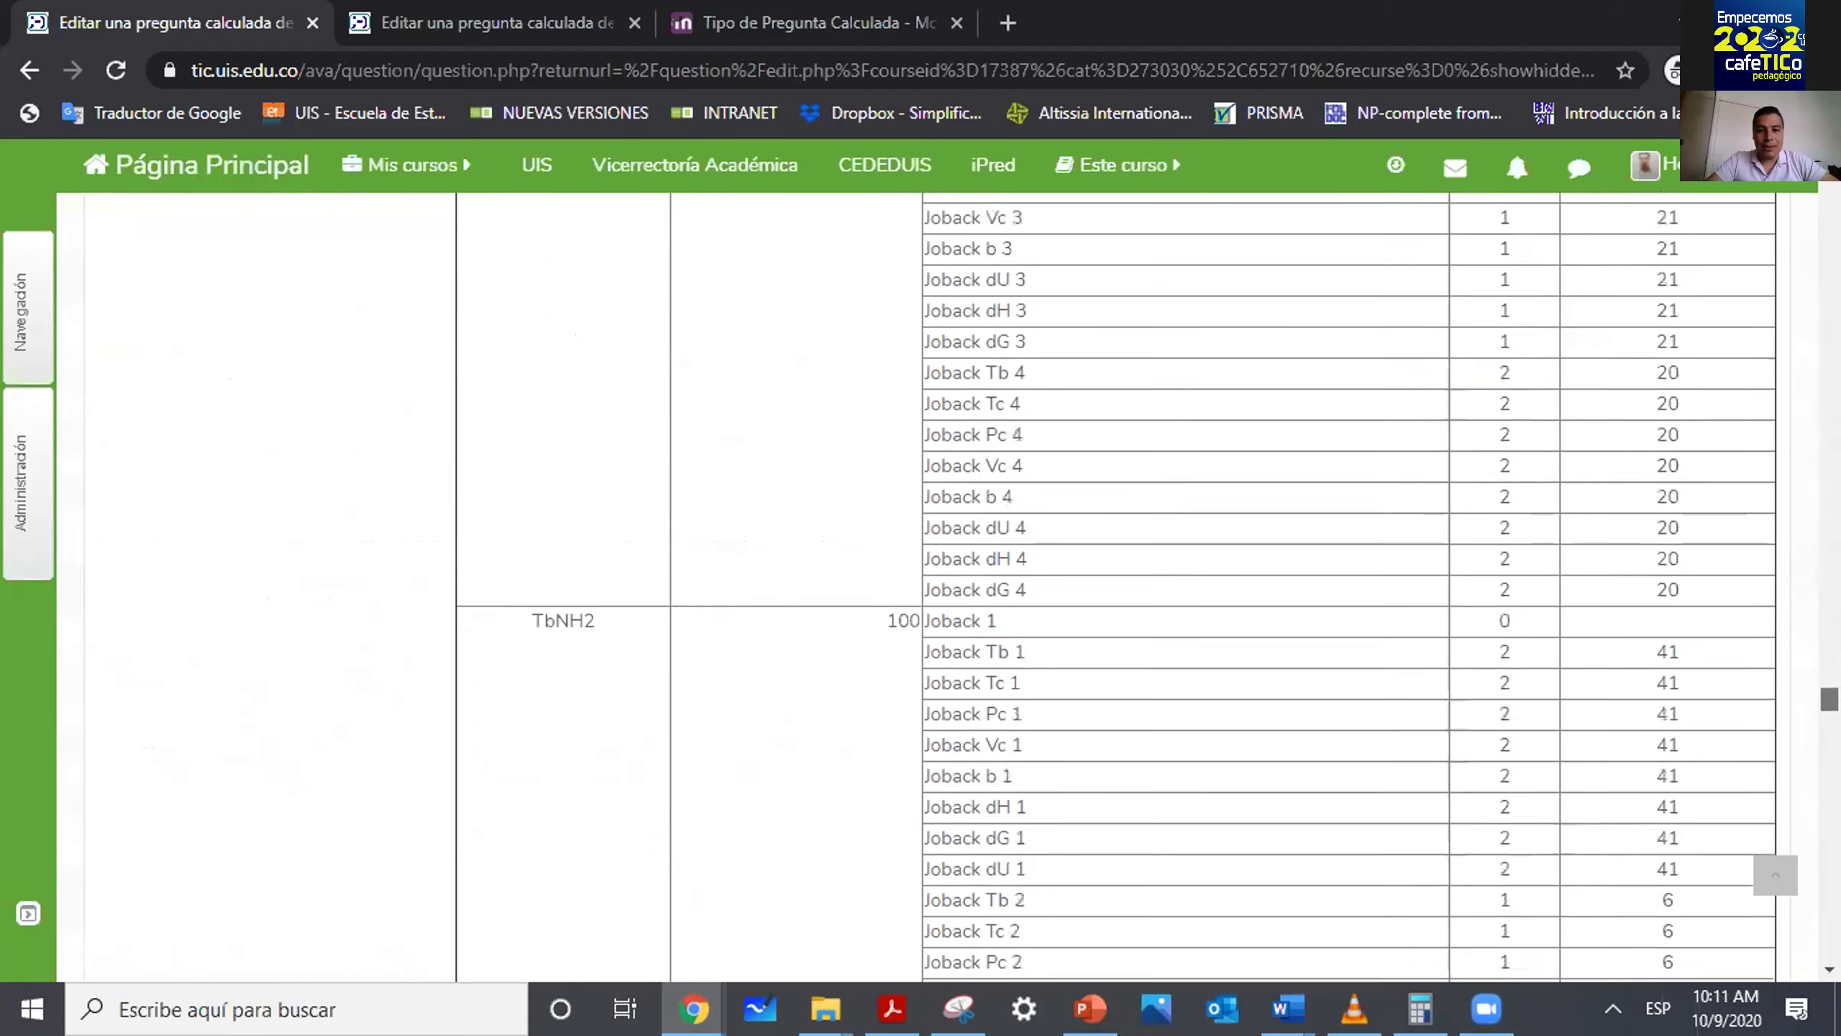
scroll(943, 580, "down", 15)
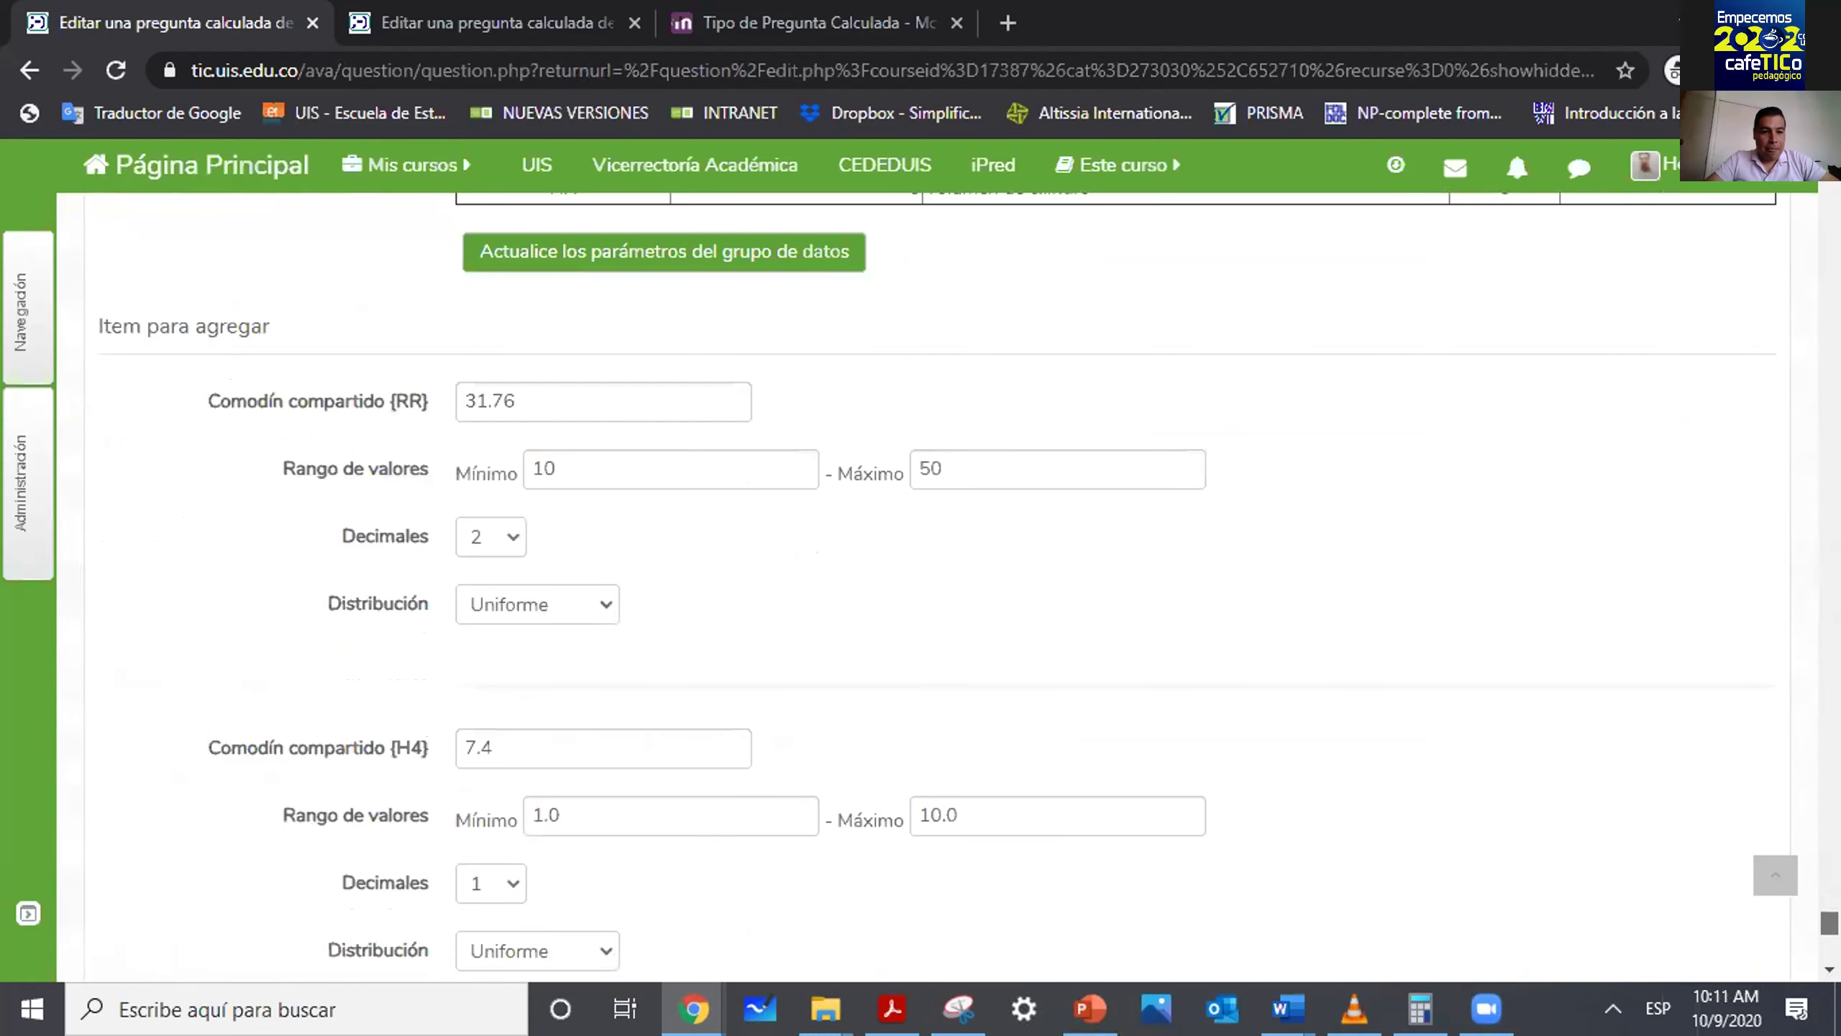
scroll(942, 581, "down", 3)
scroll(943, 580, "up", 3)
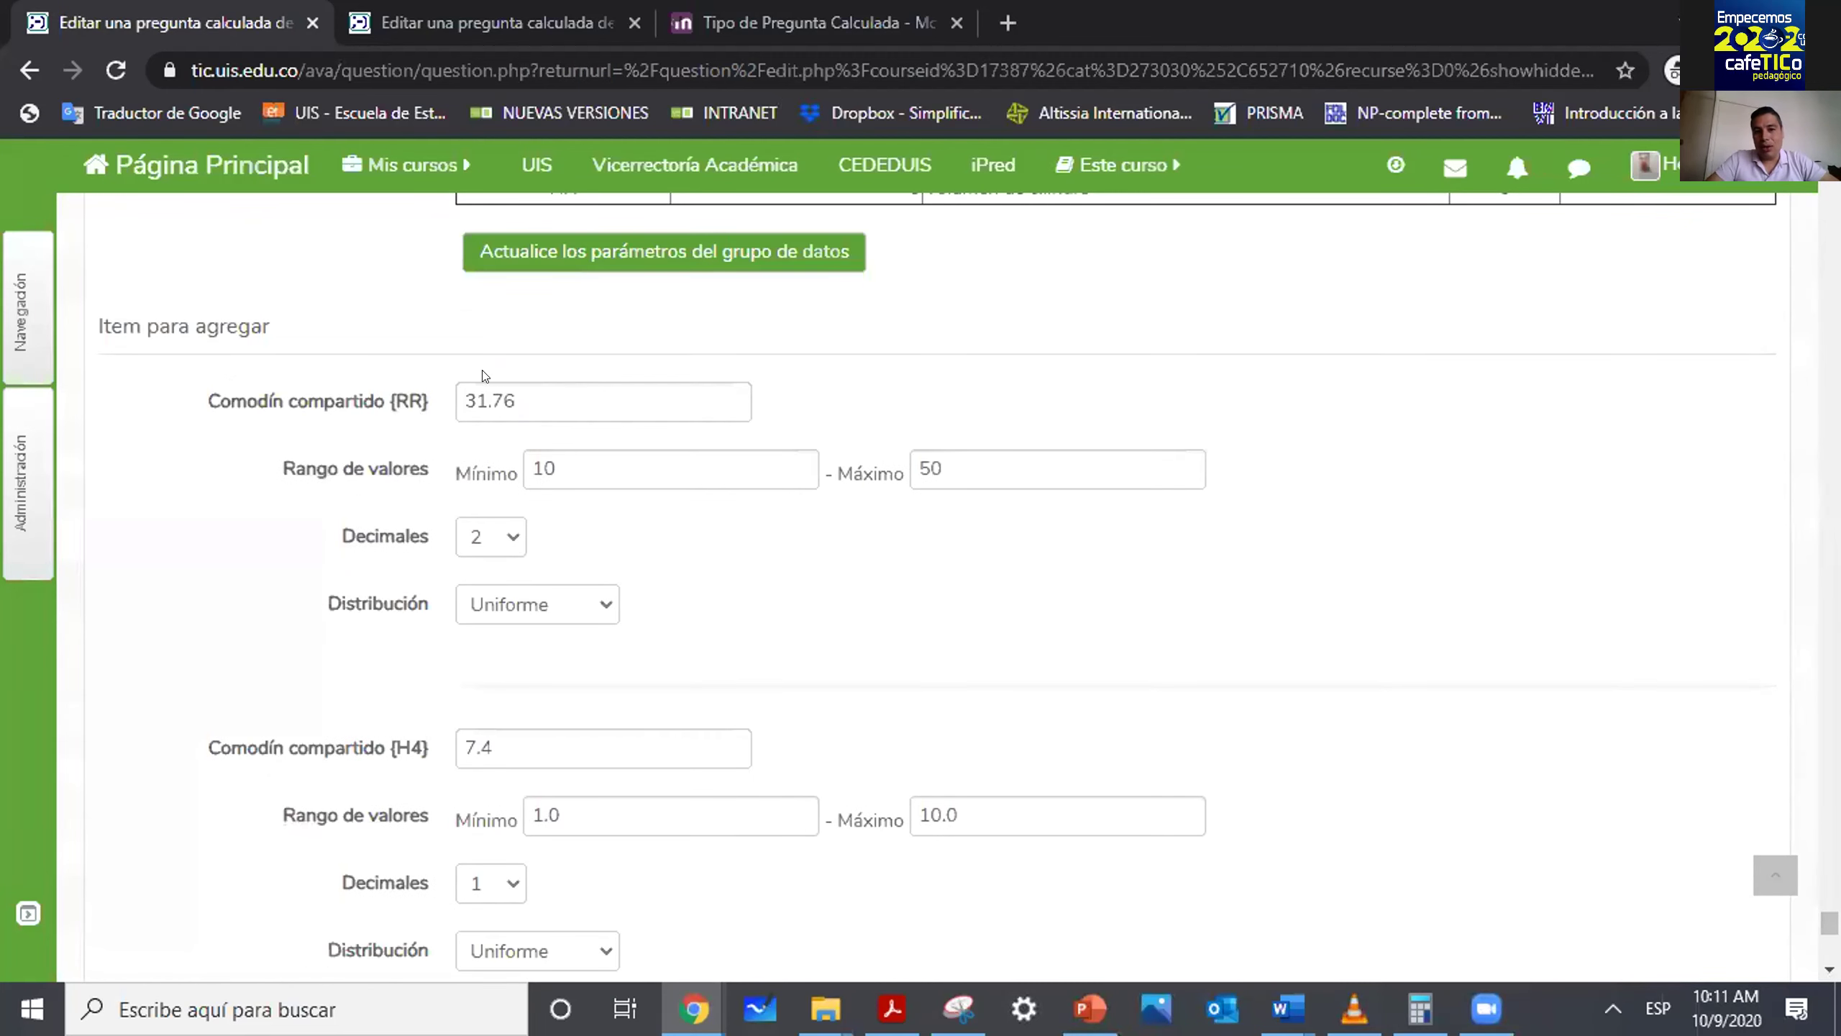
left_click(510, 396)
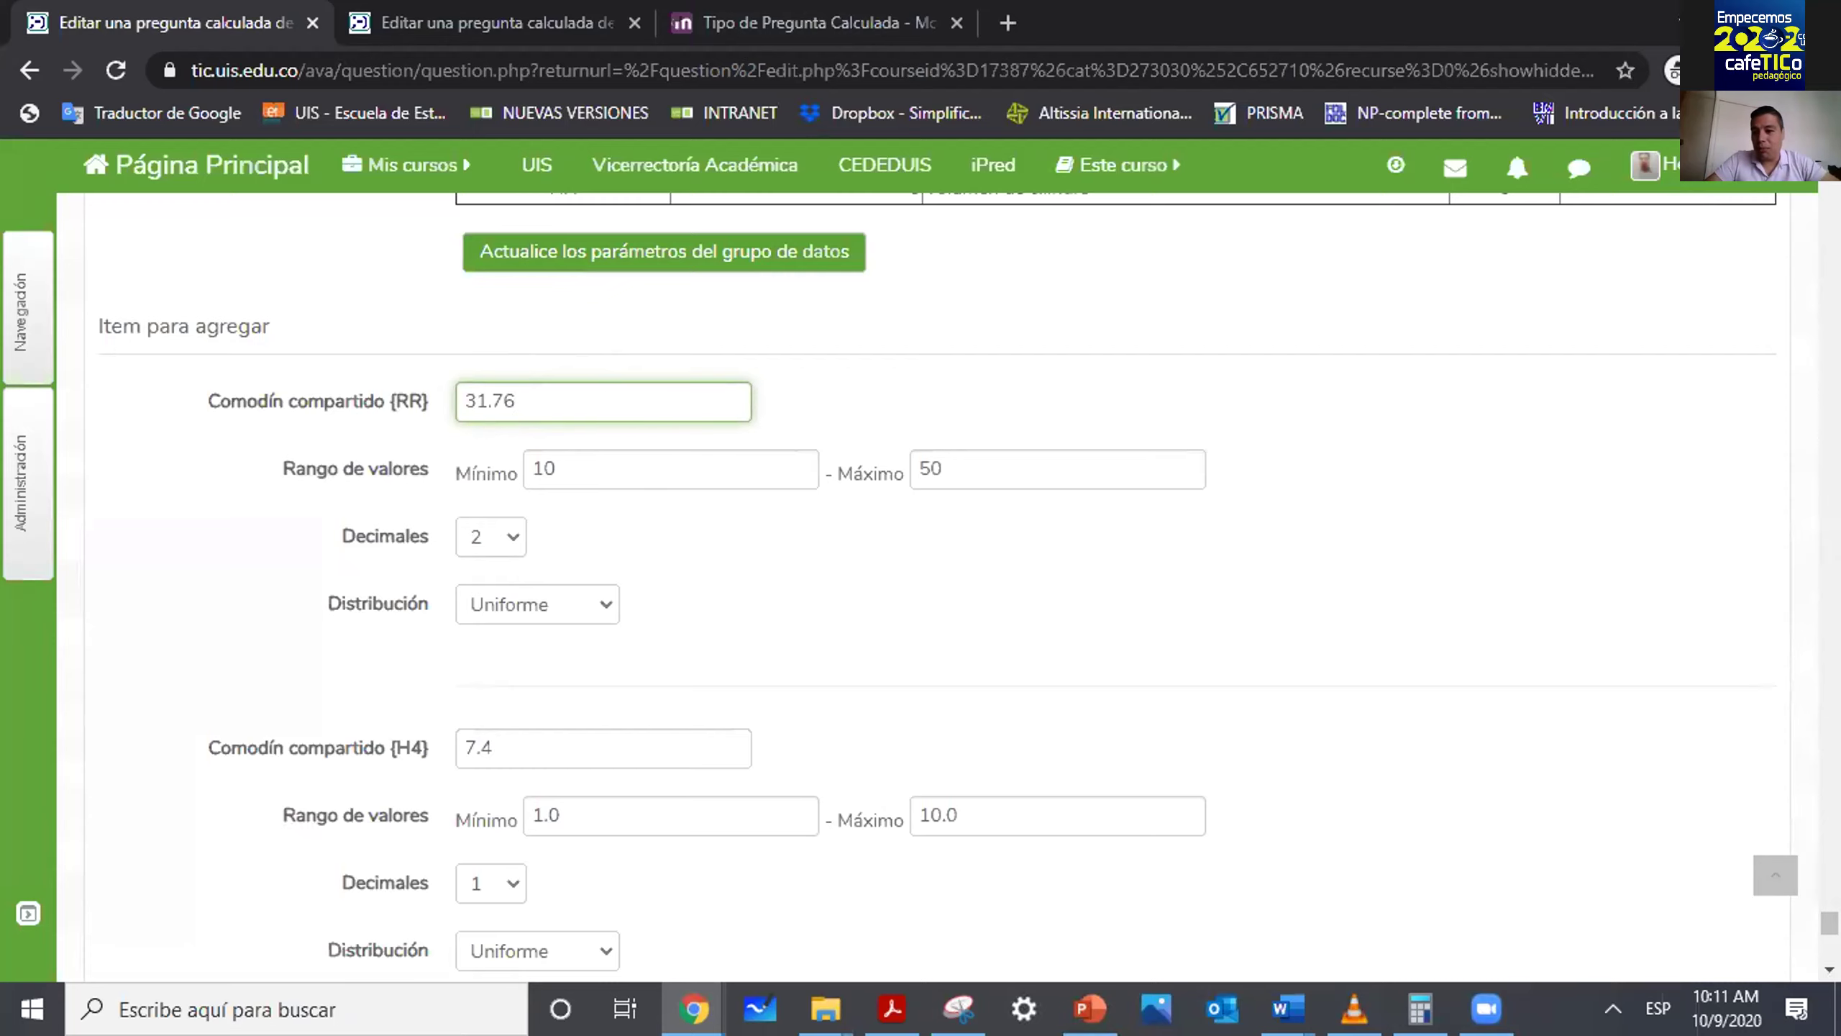
scroll(943, 580, "down", 2)
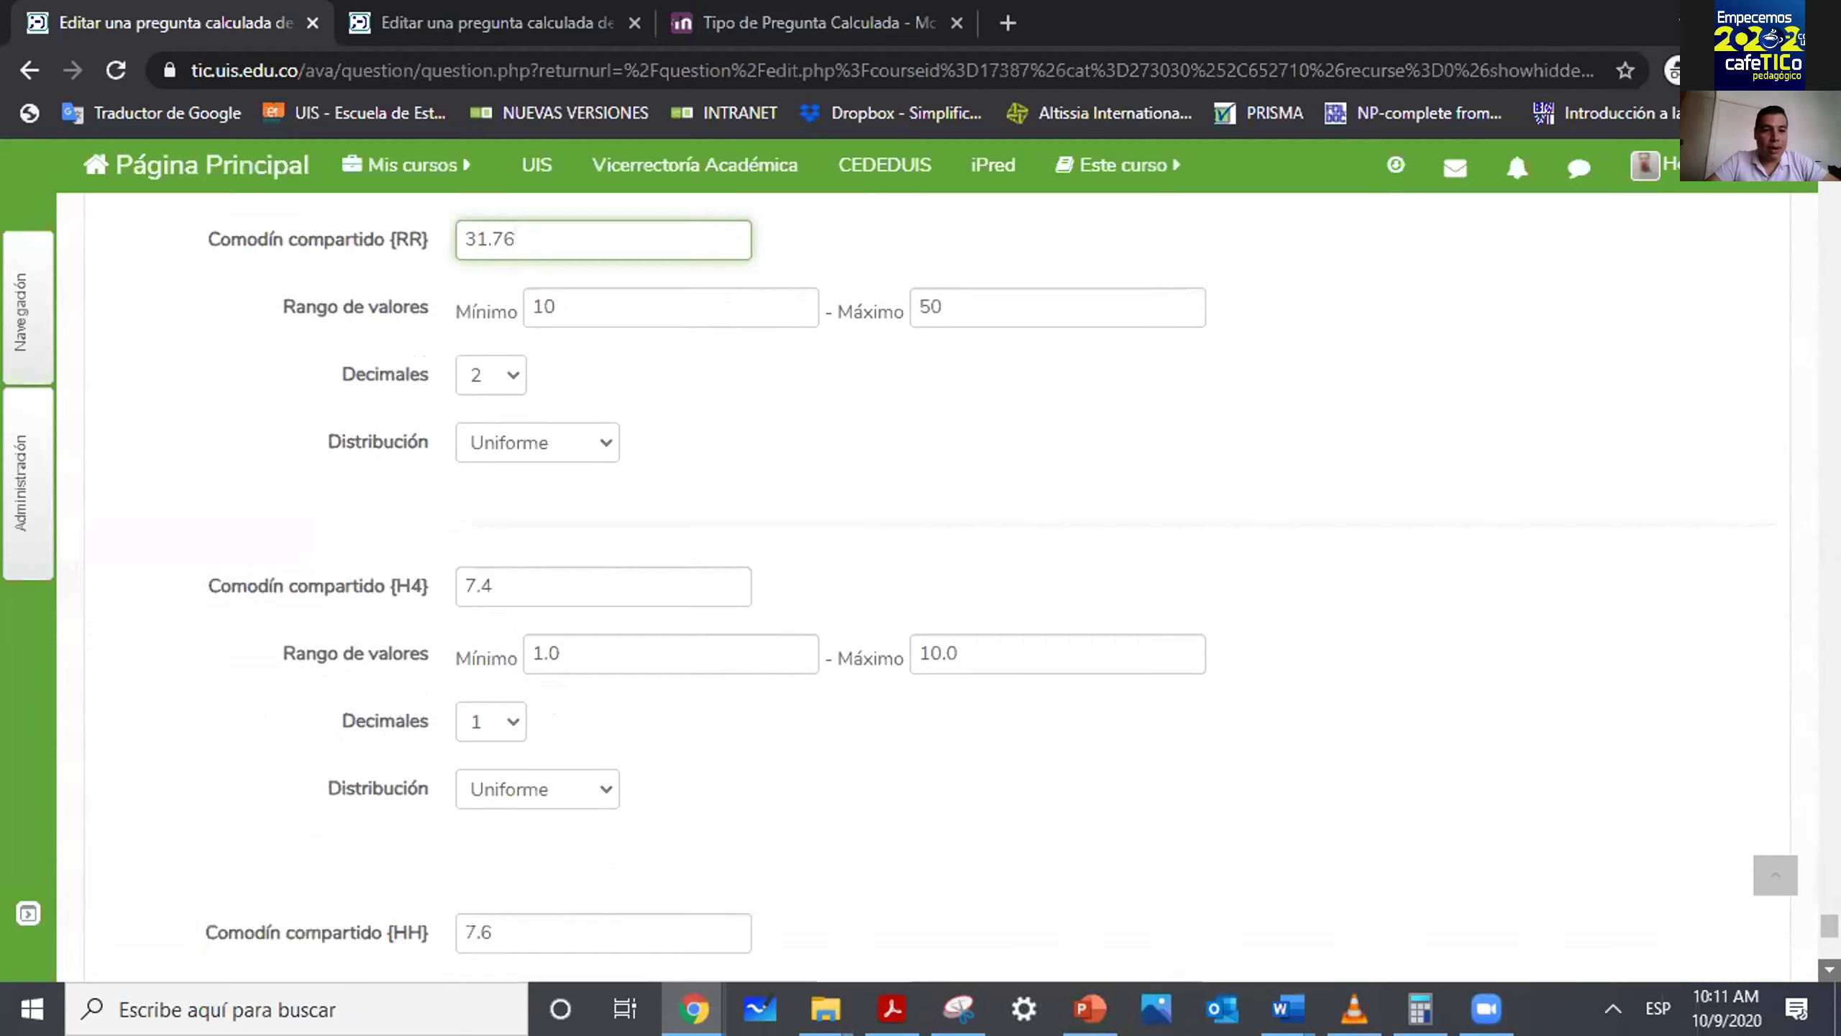
scroll(819, 545, "down", 2)
scroll(819, 546, "down", 1)
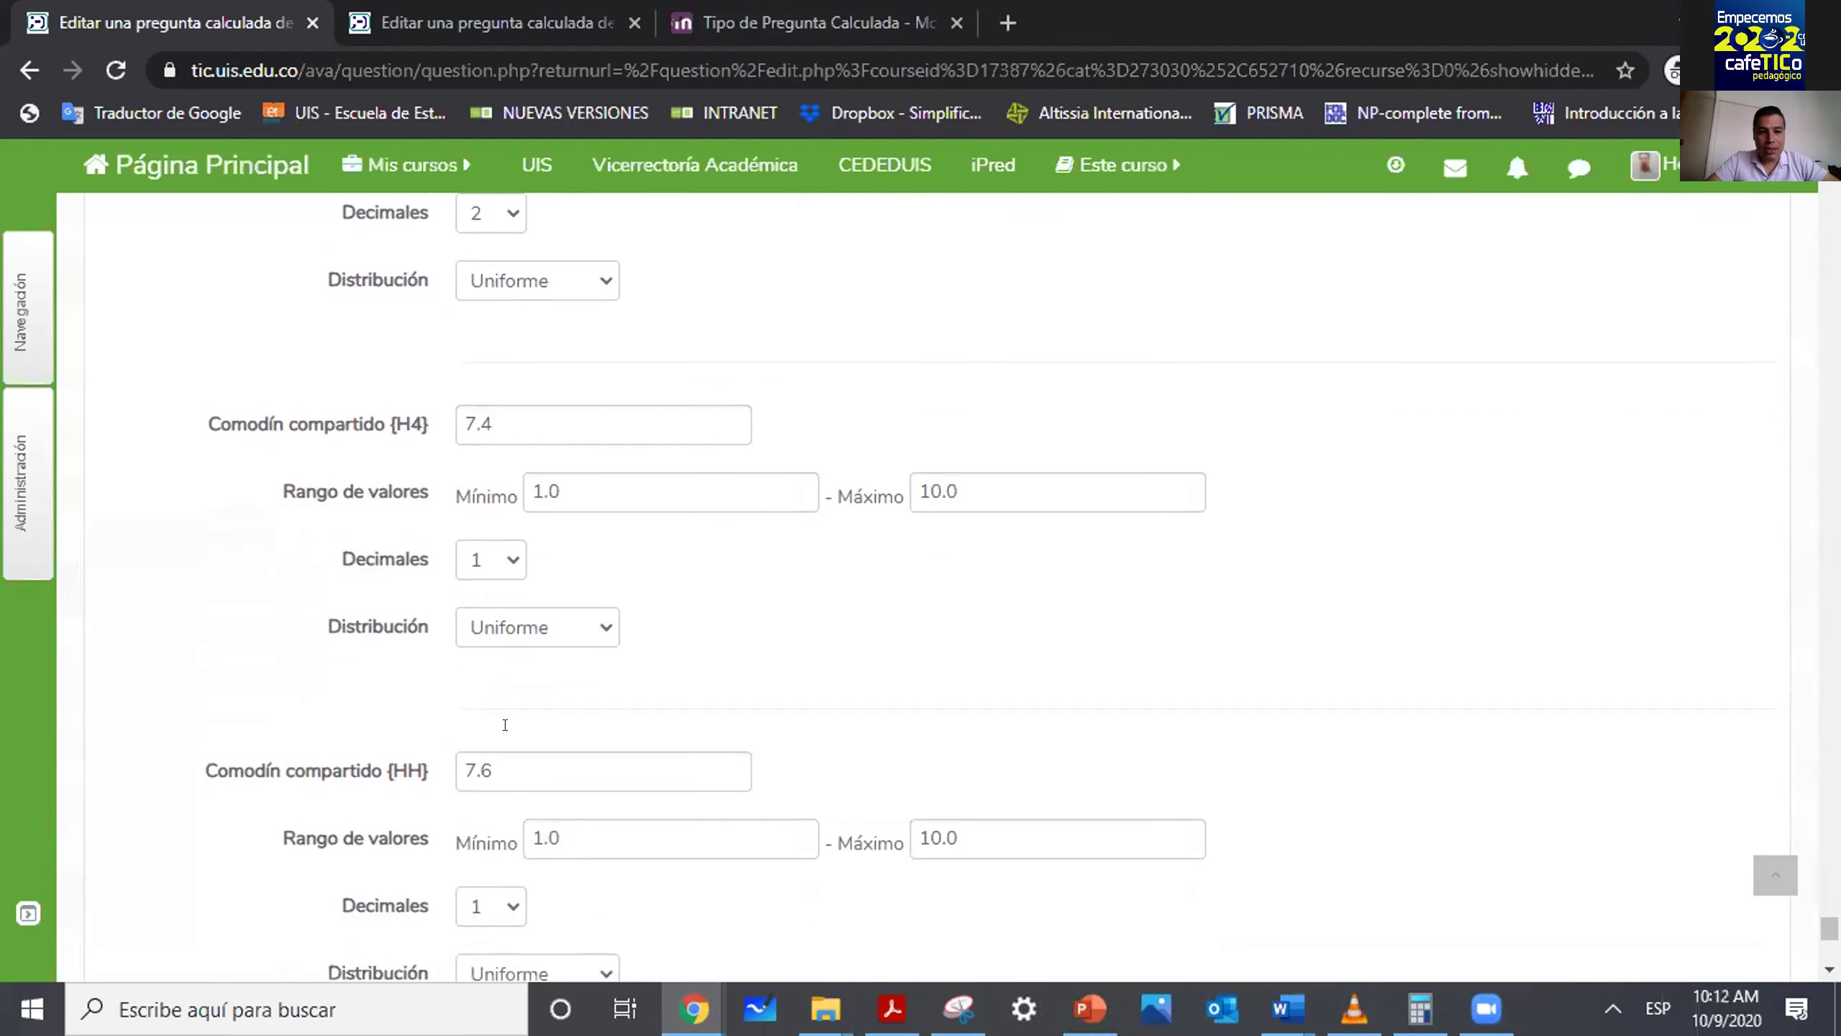
Set the value range of shared wildcard {H4} to a minimum of 15 and a maximum of 70.
left_click(595, 482)
key("BackSpace")
key("BackSpace")
key("BackSpace")
type("15")
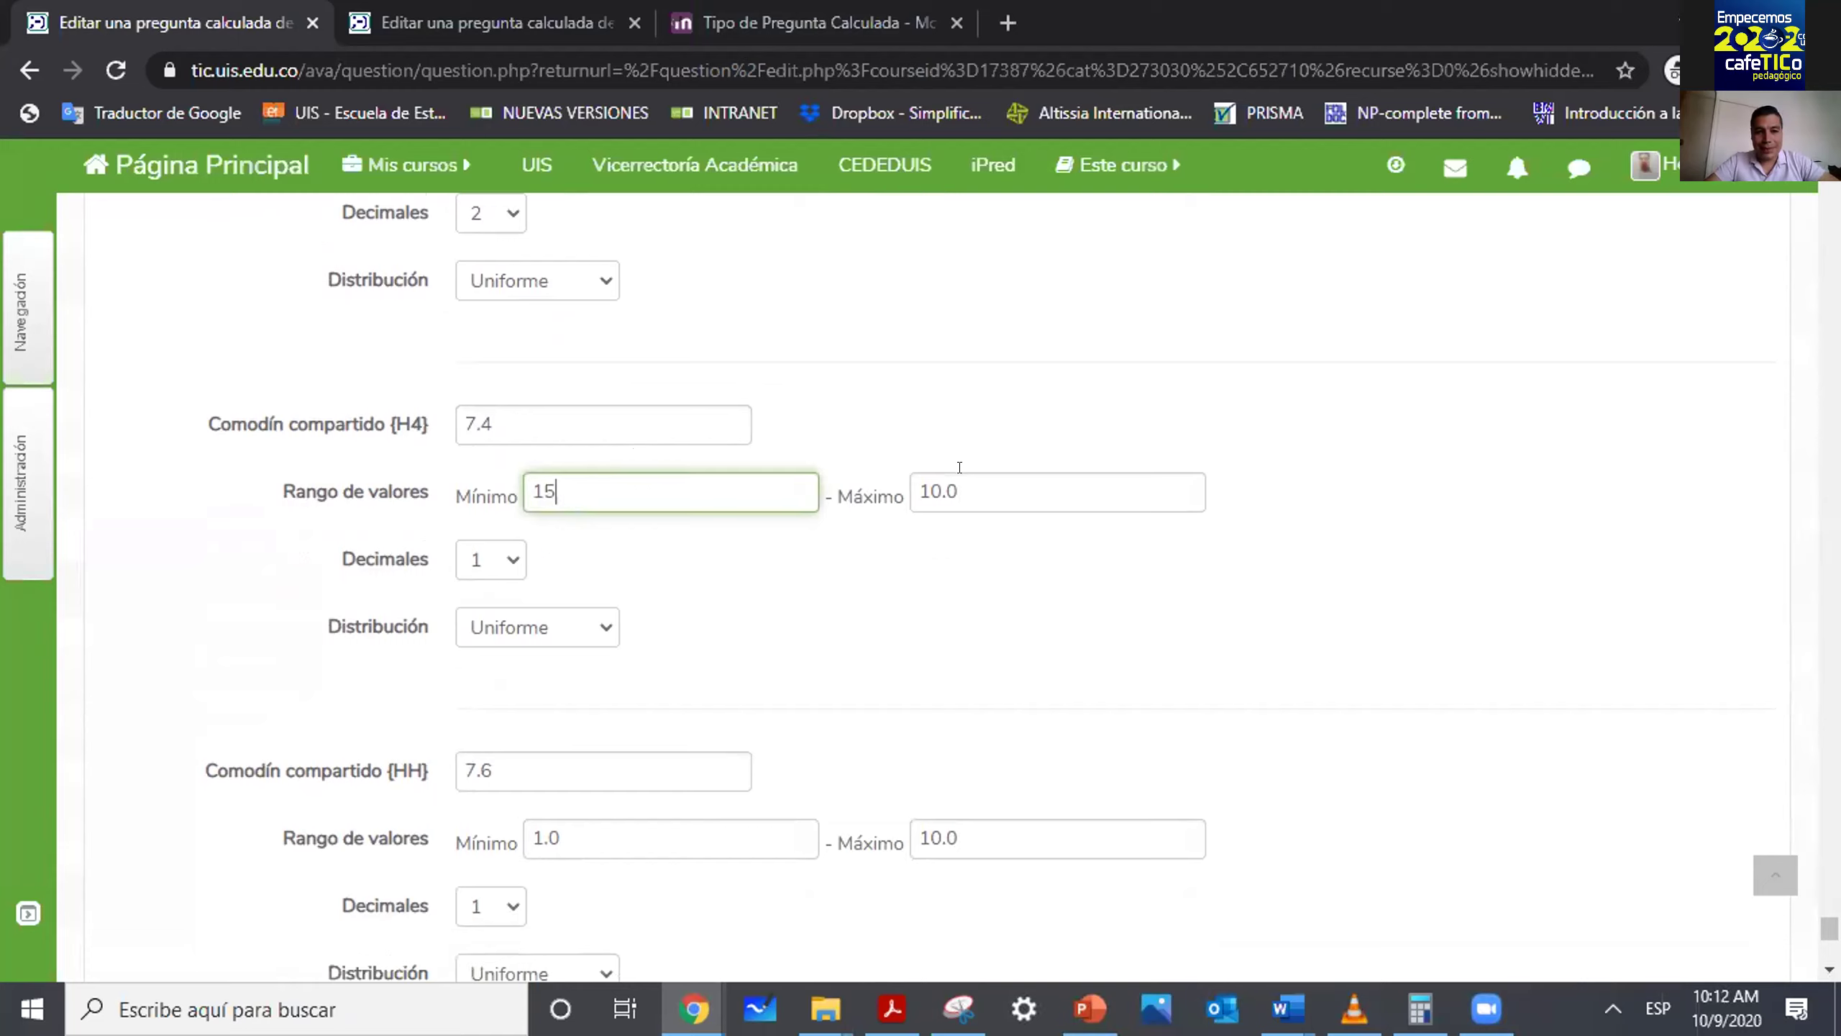
left_click(975, 484)
left_click_drag(976, 484, 760, 506)
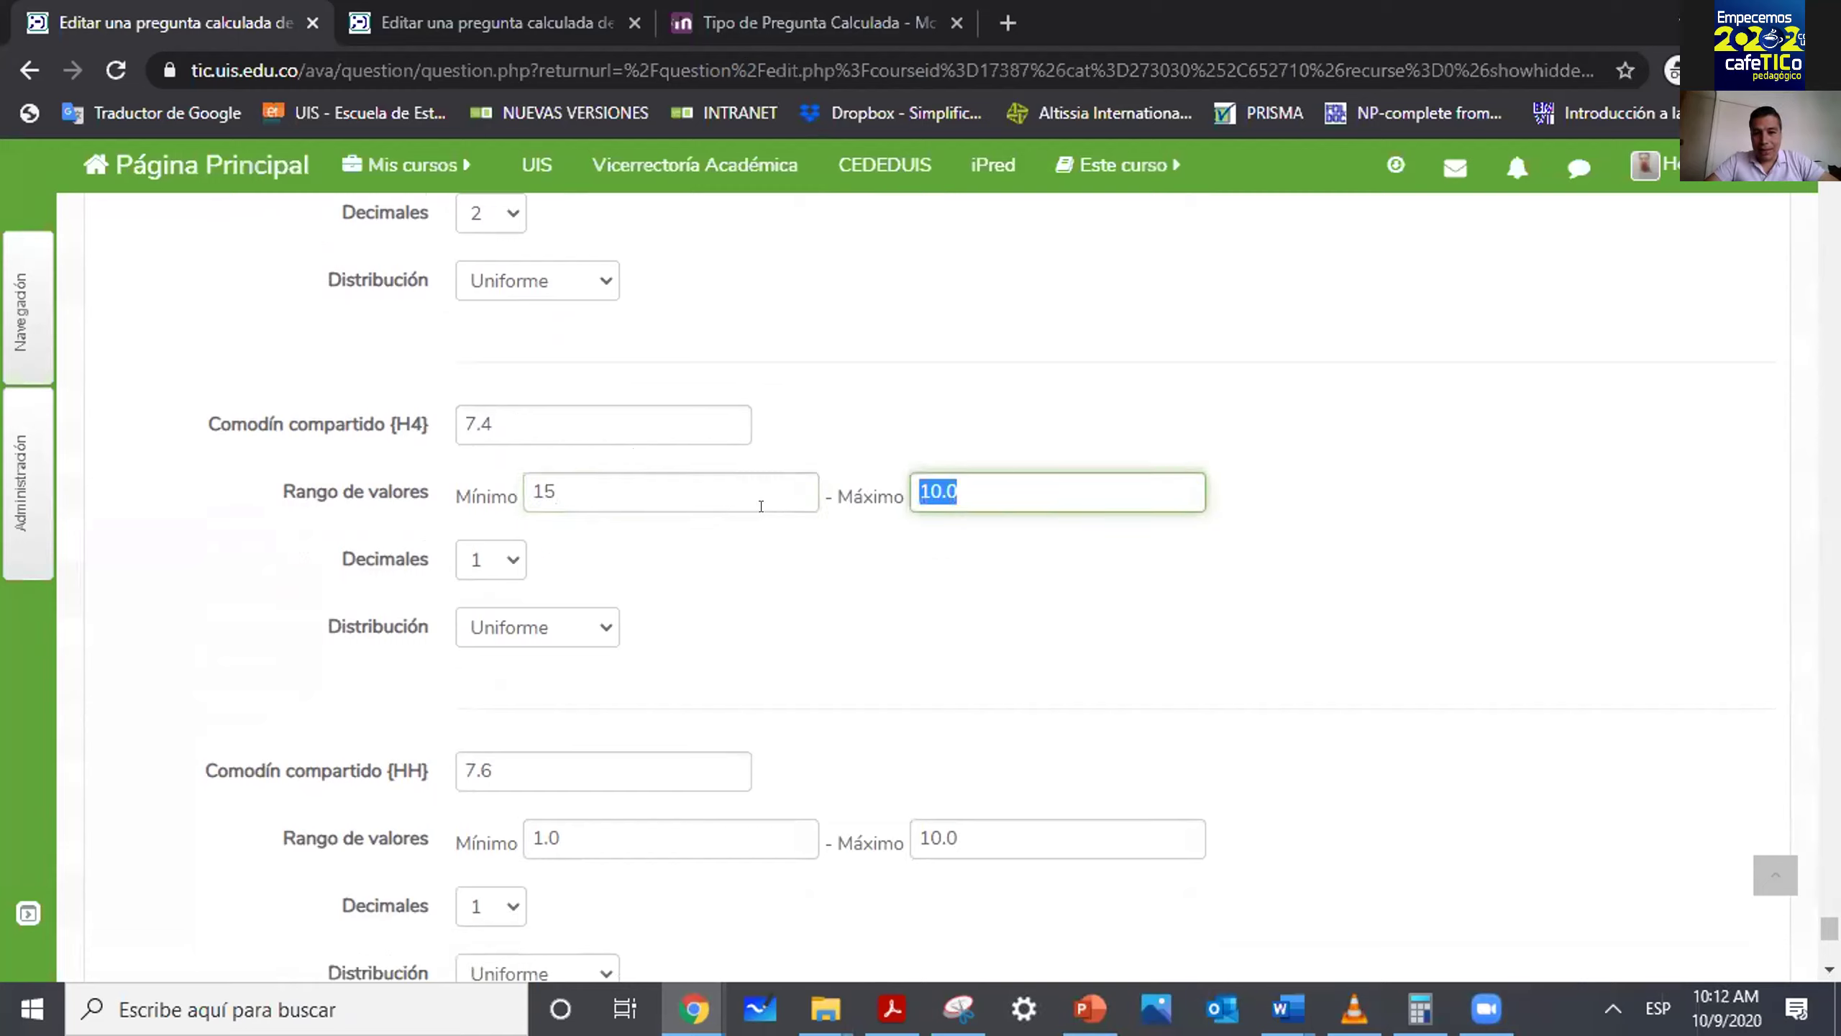
type("70")
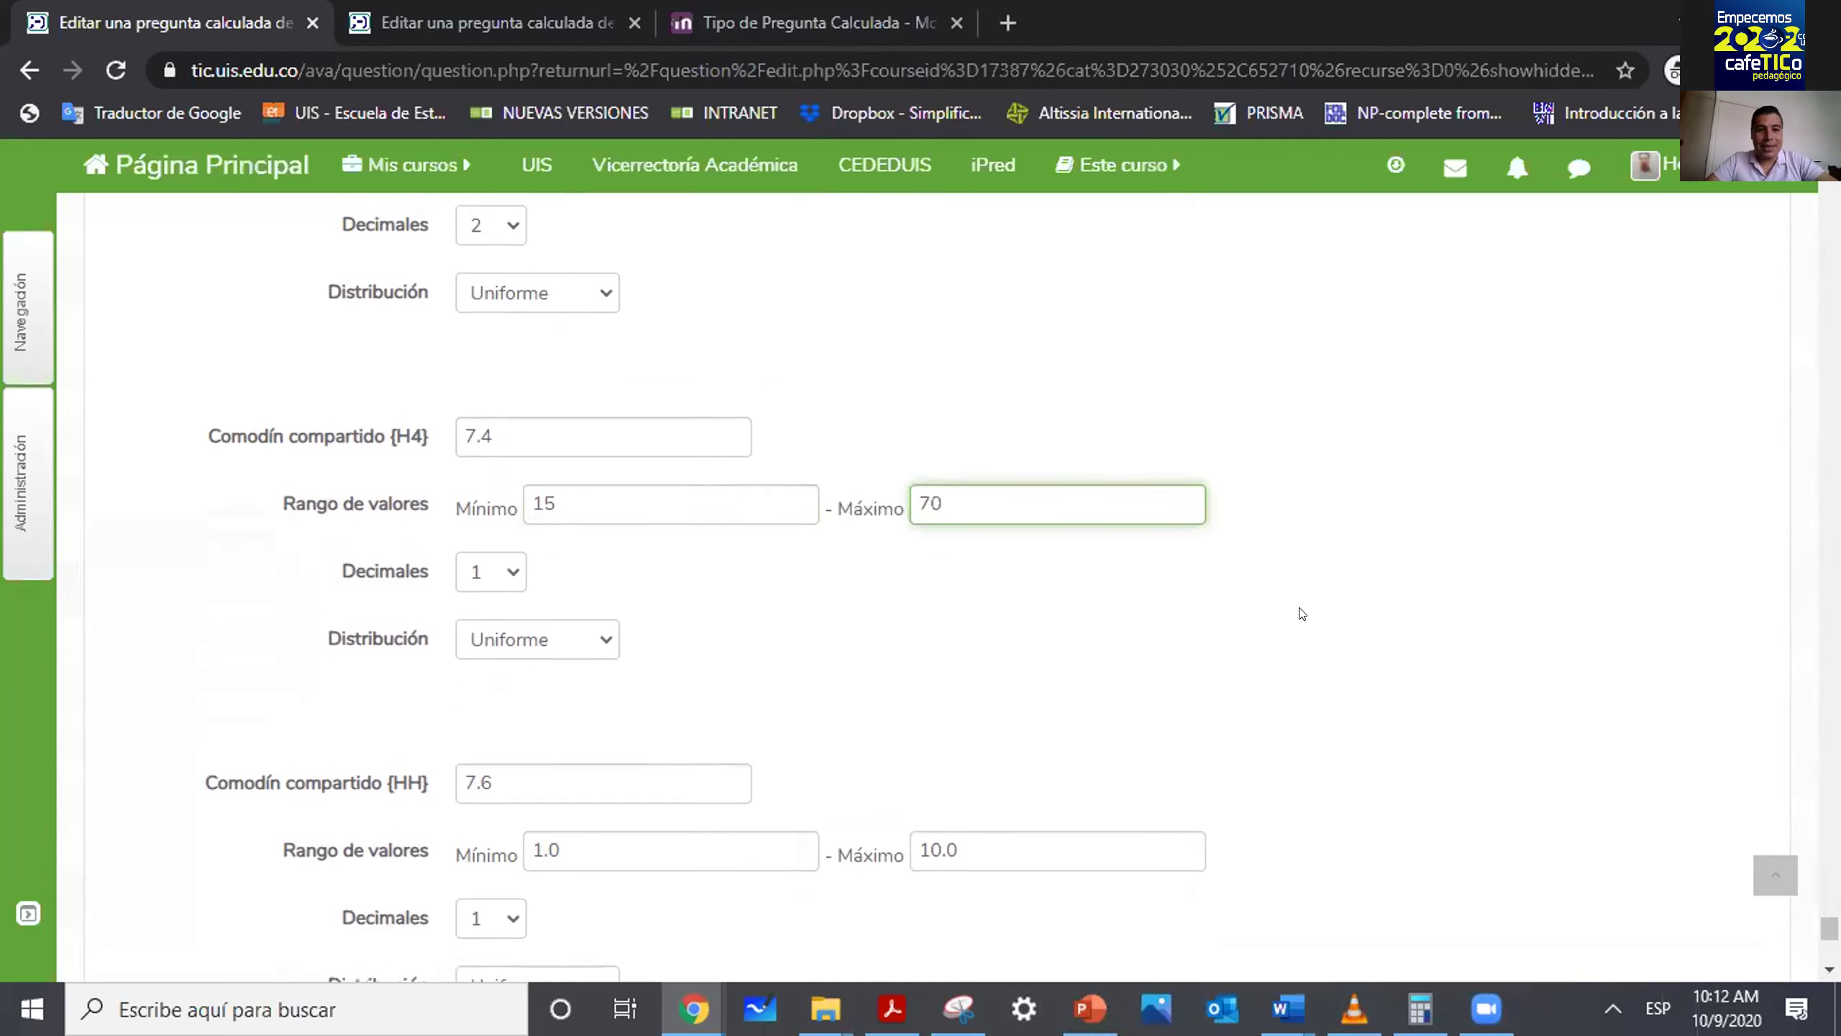
Change the {H4} value range to a minimum of 60 and a maximum of 200.
scroll(1302, 614, "up", 5)
scroll(1302, 613, "down", 3)
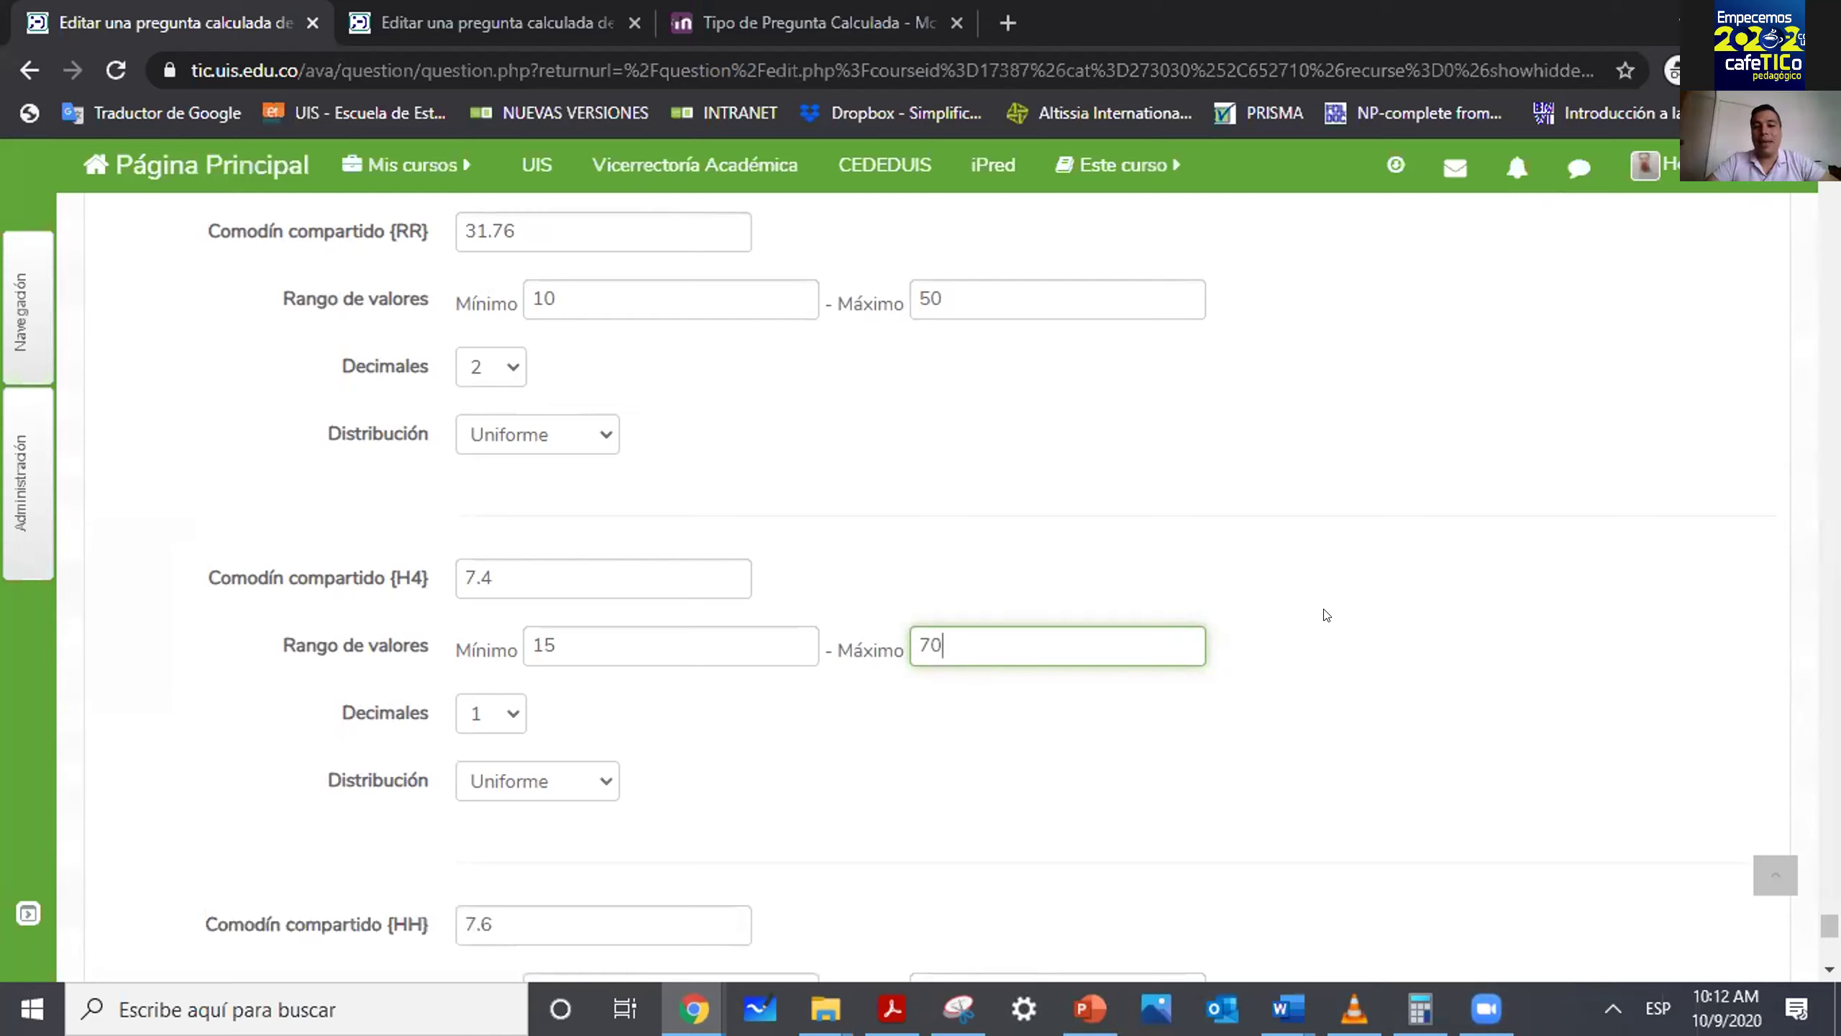
scroll(920, 587, "down", 1)
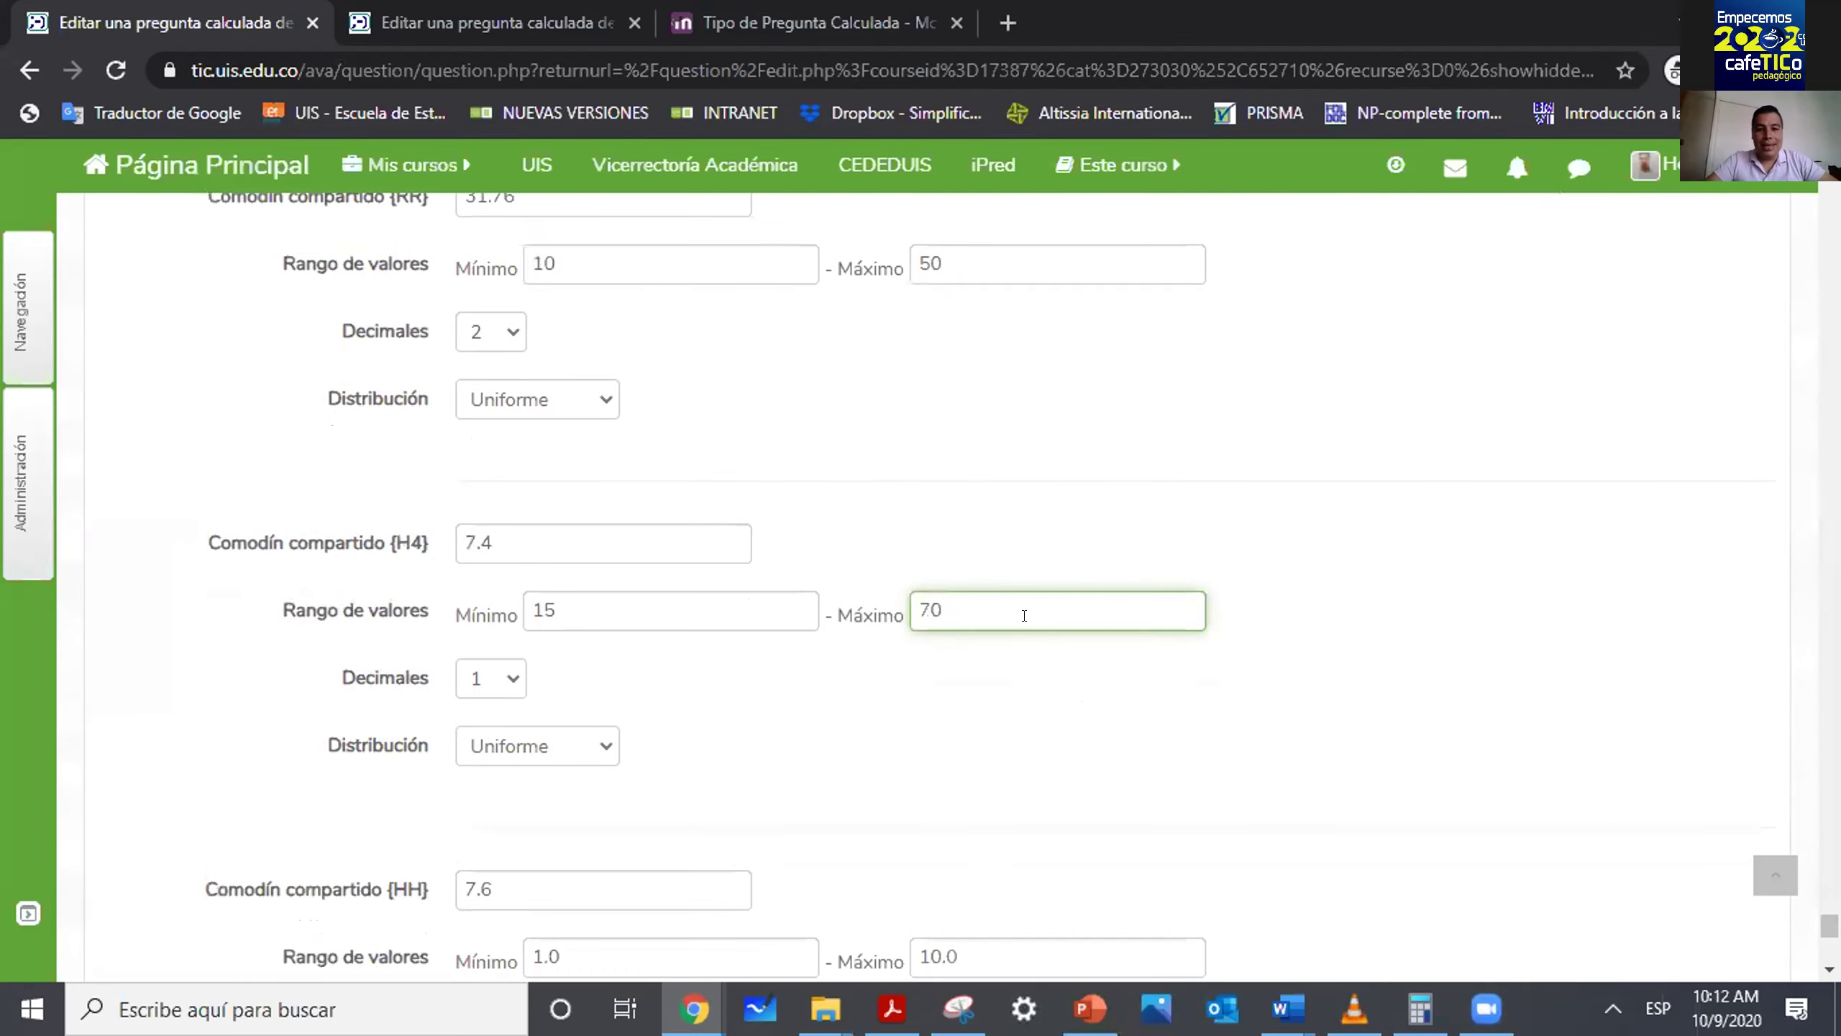
key("BackSpace")
key("shift+Tab")
type("60")
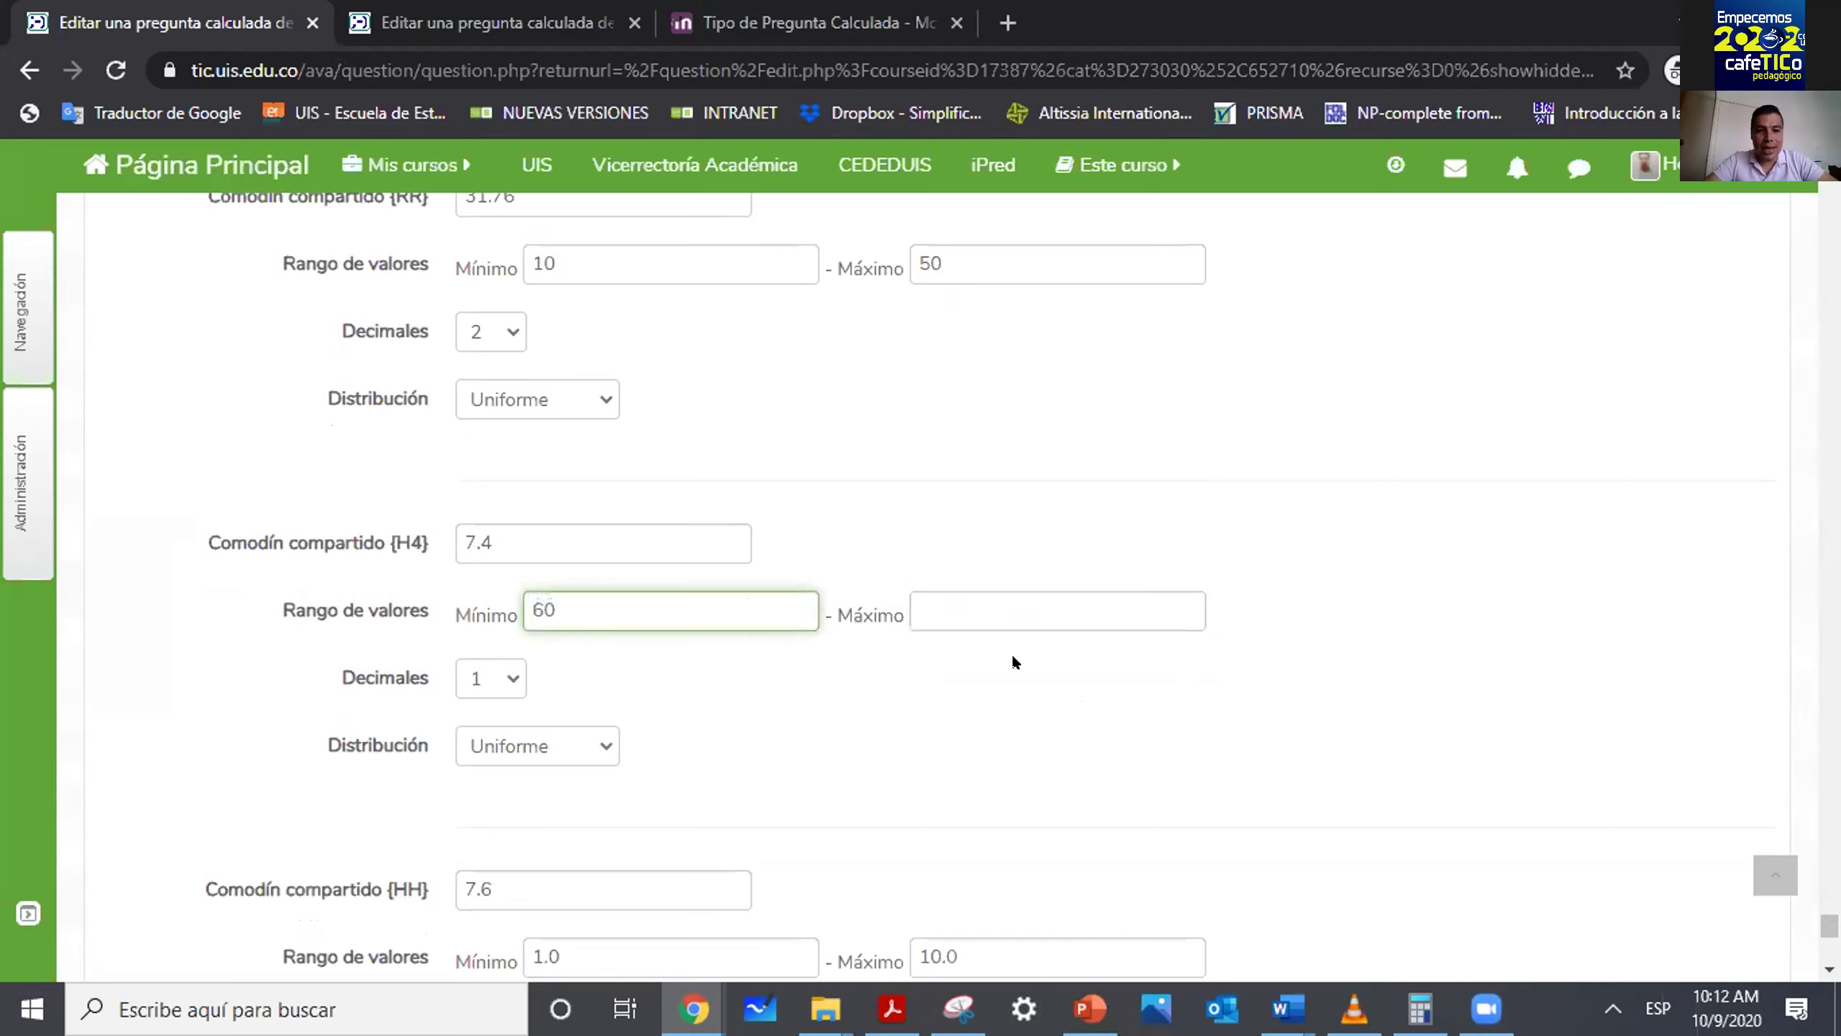
left_click(965, 599)
type("200")
left_click(998, 705)
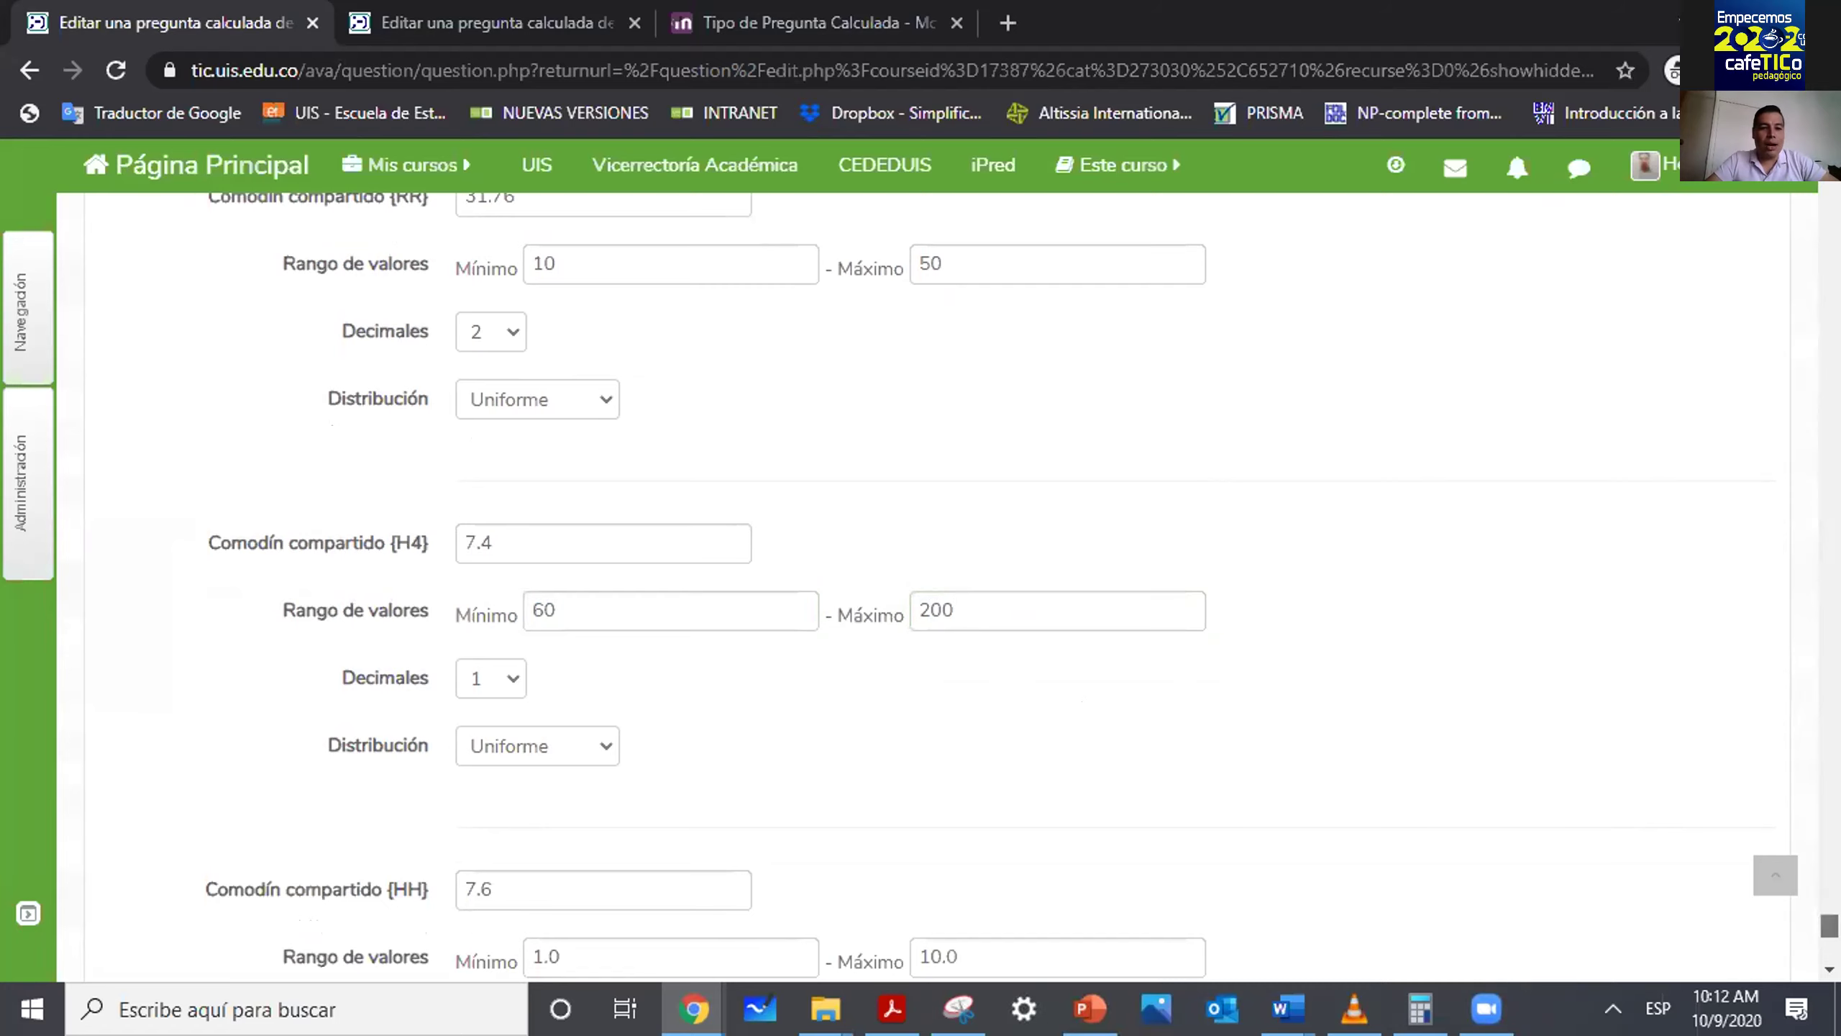
Examine the {HH} settings, the calculated results of the three answer formulas, and the options for adding wildcard value sets.
scroll(921, 581, "down", 3)
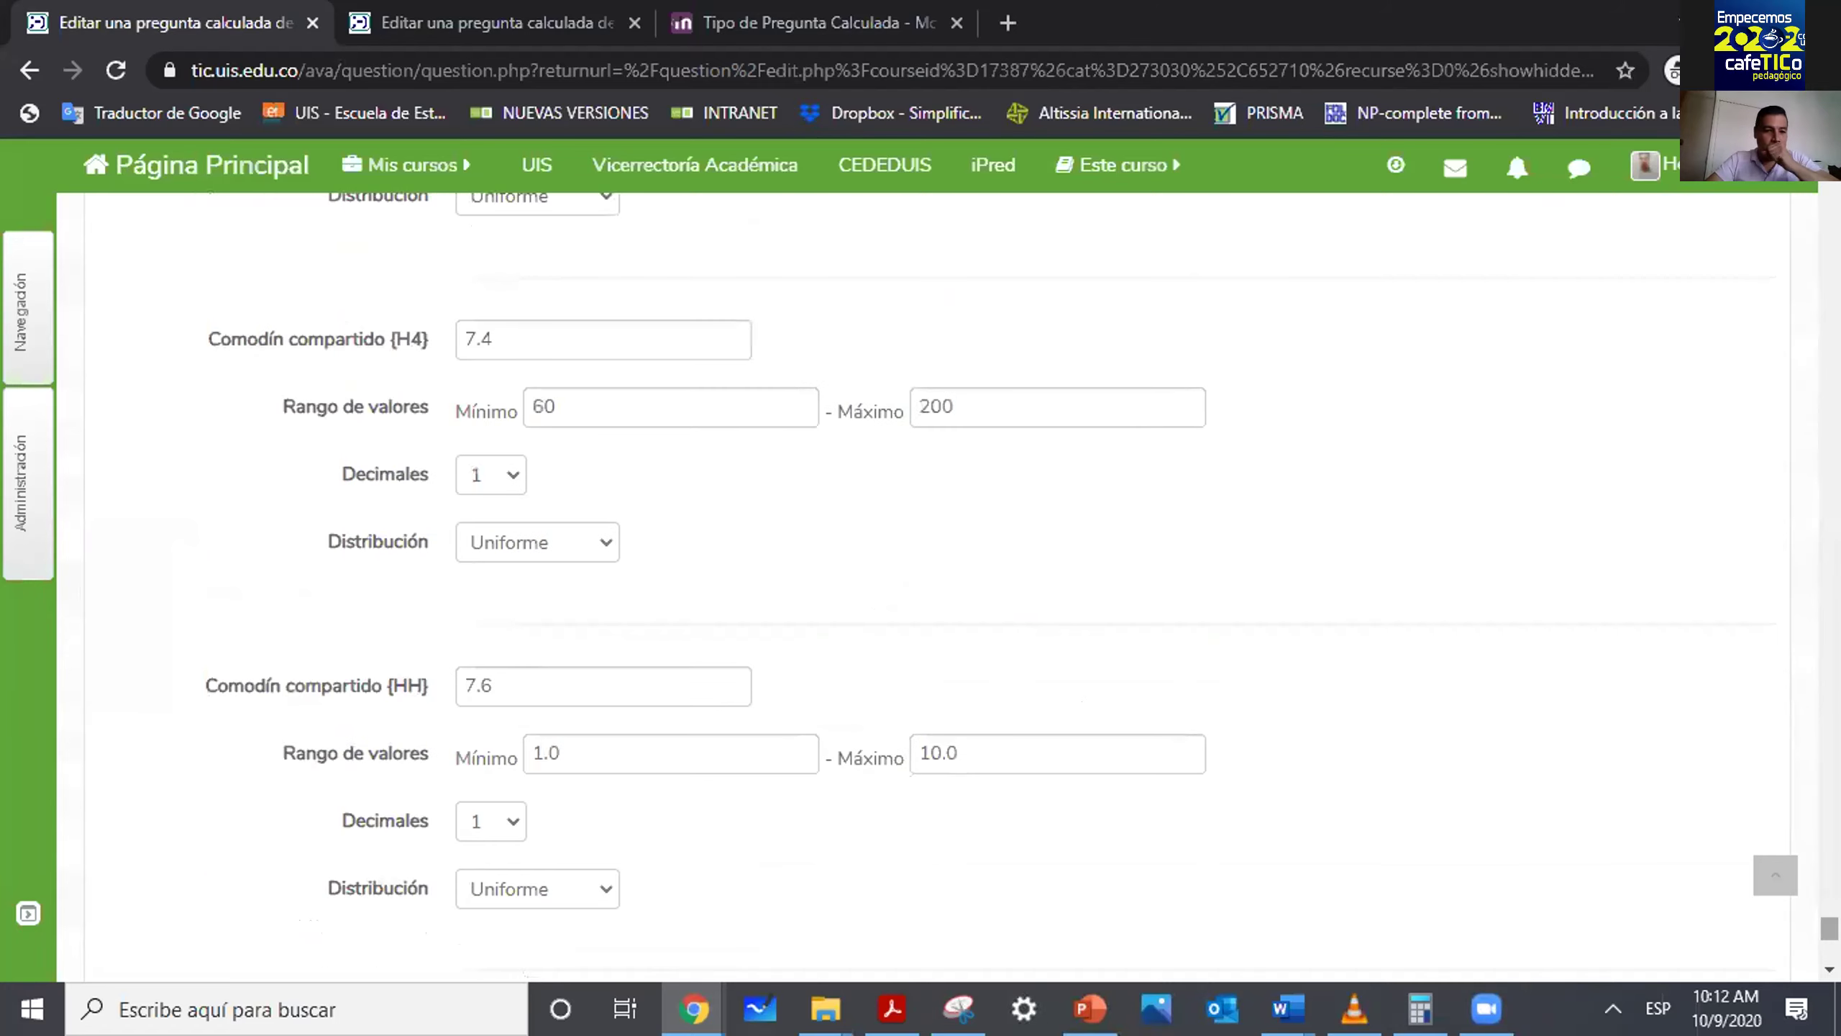
scroll(921, 580, "down", 3)
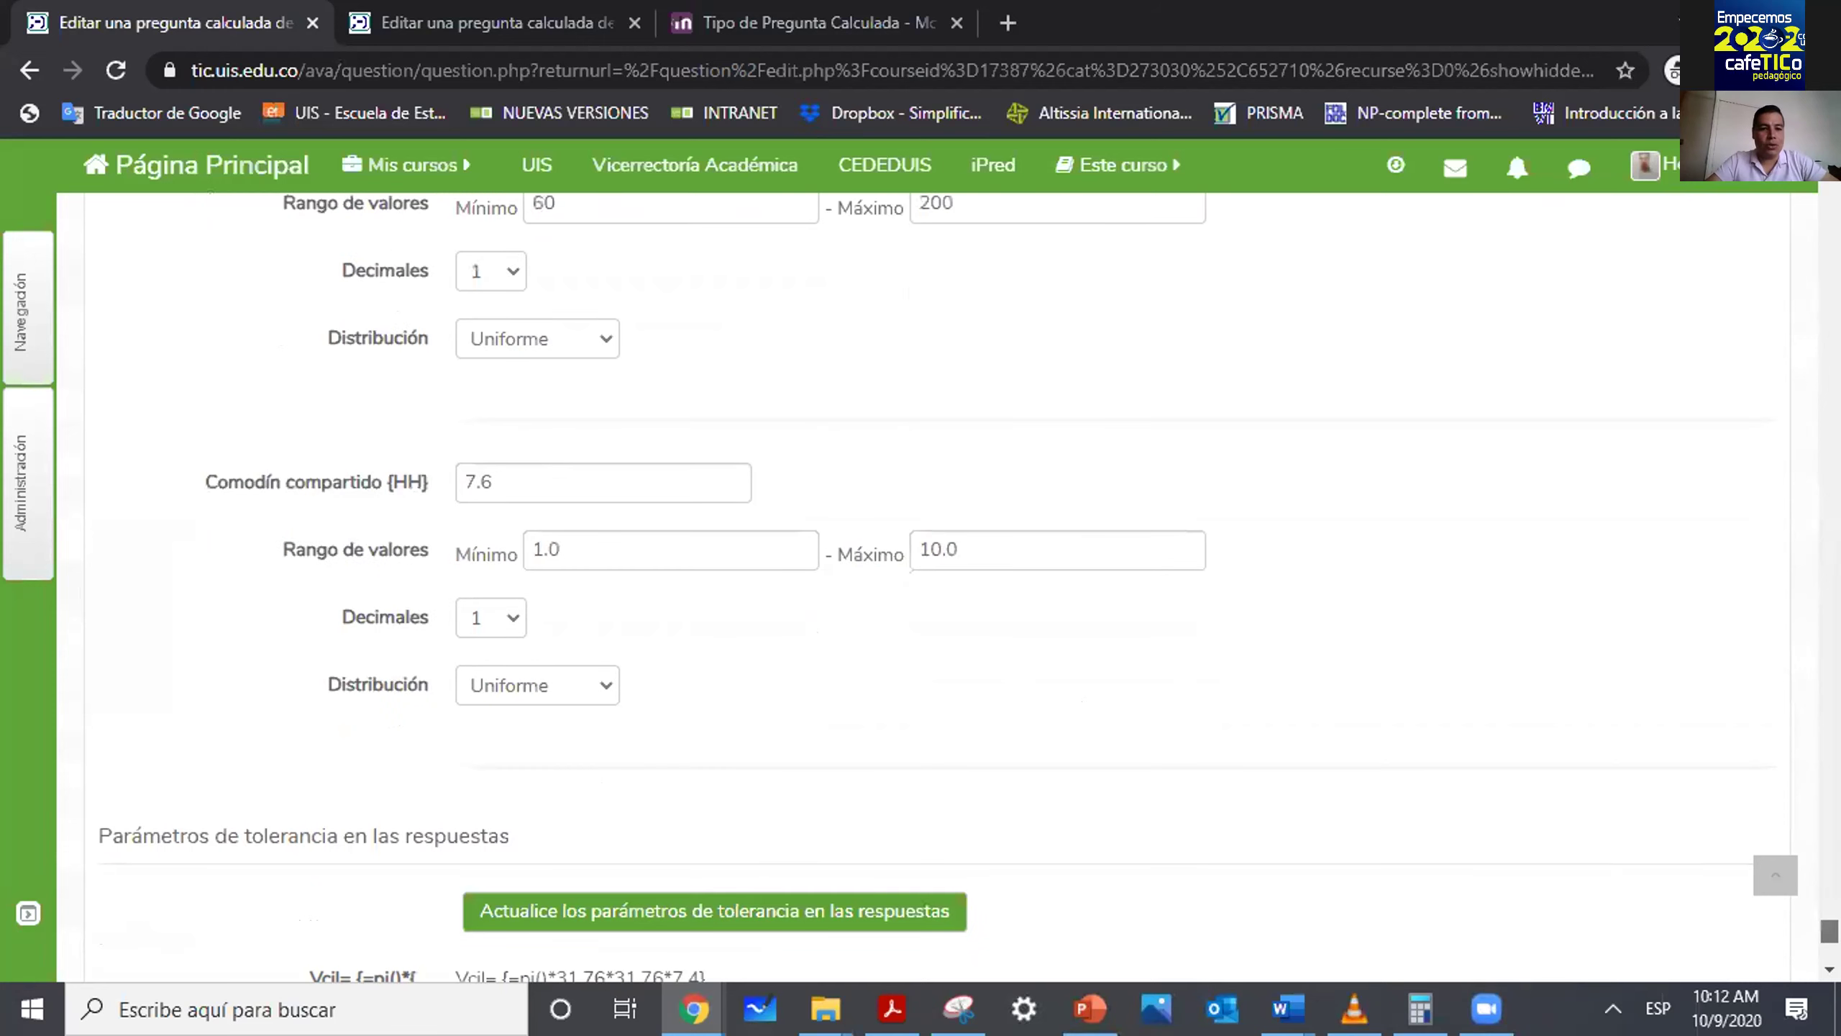
scroll(920, 580, "down", 2)
scroll(921, 580, "up", 5)
scroll(921, 580, "down", 9)
scroll(920, 581, "down", 2)
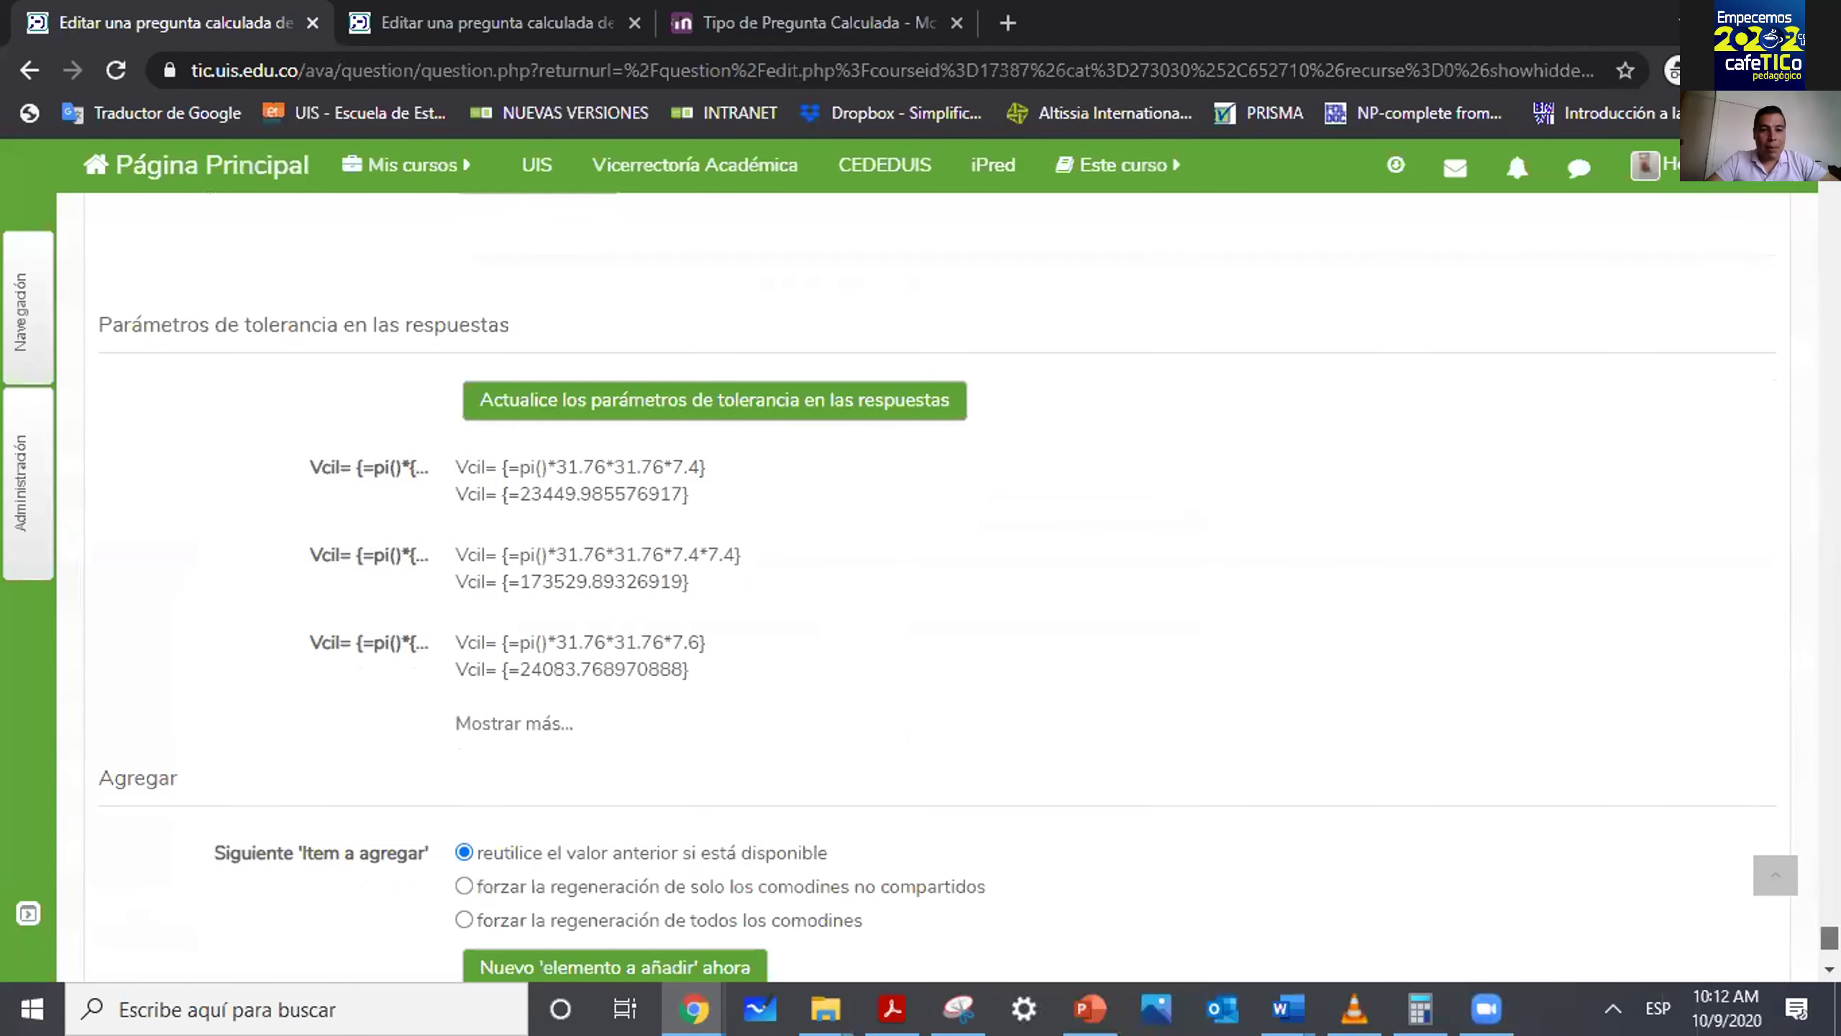
scroll(921, 581, "down", 2)
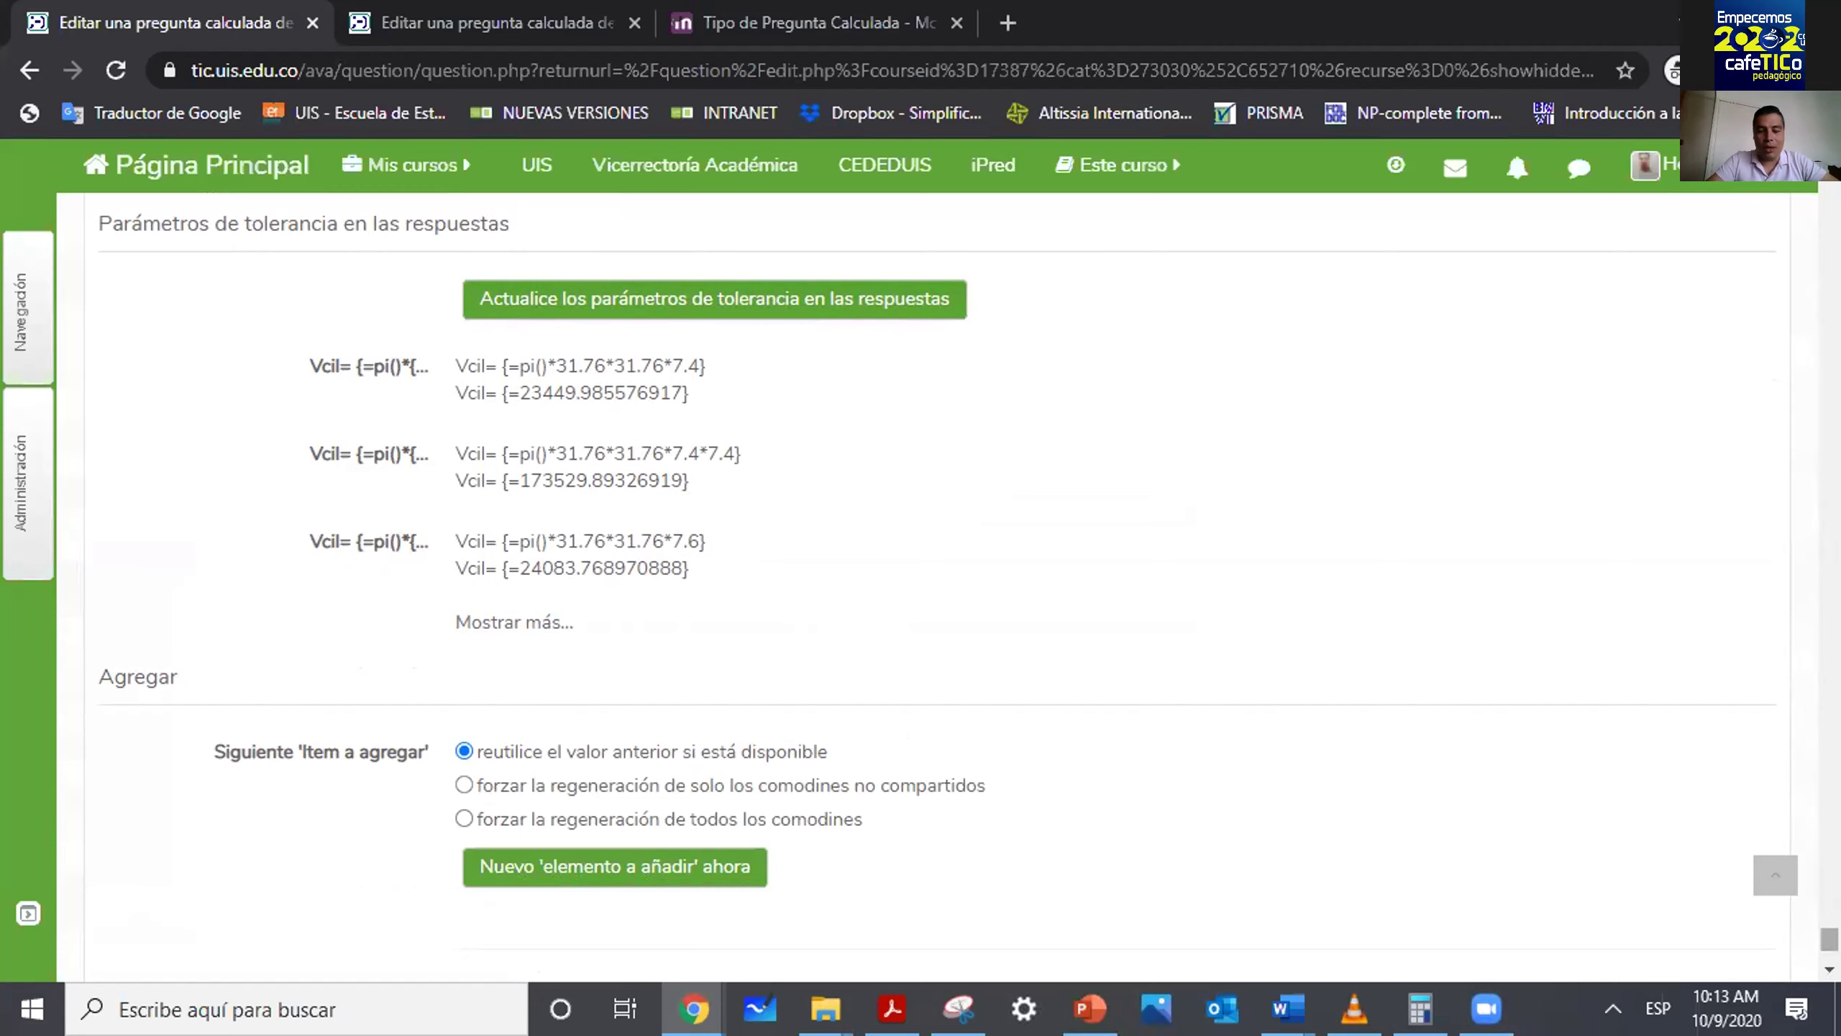
scroll(921, 581, "up", 5)
scroll(920, 581, "up", 5)
scroll(920, 580, "down", 15)
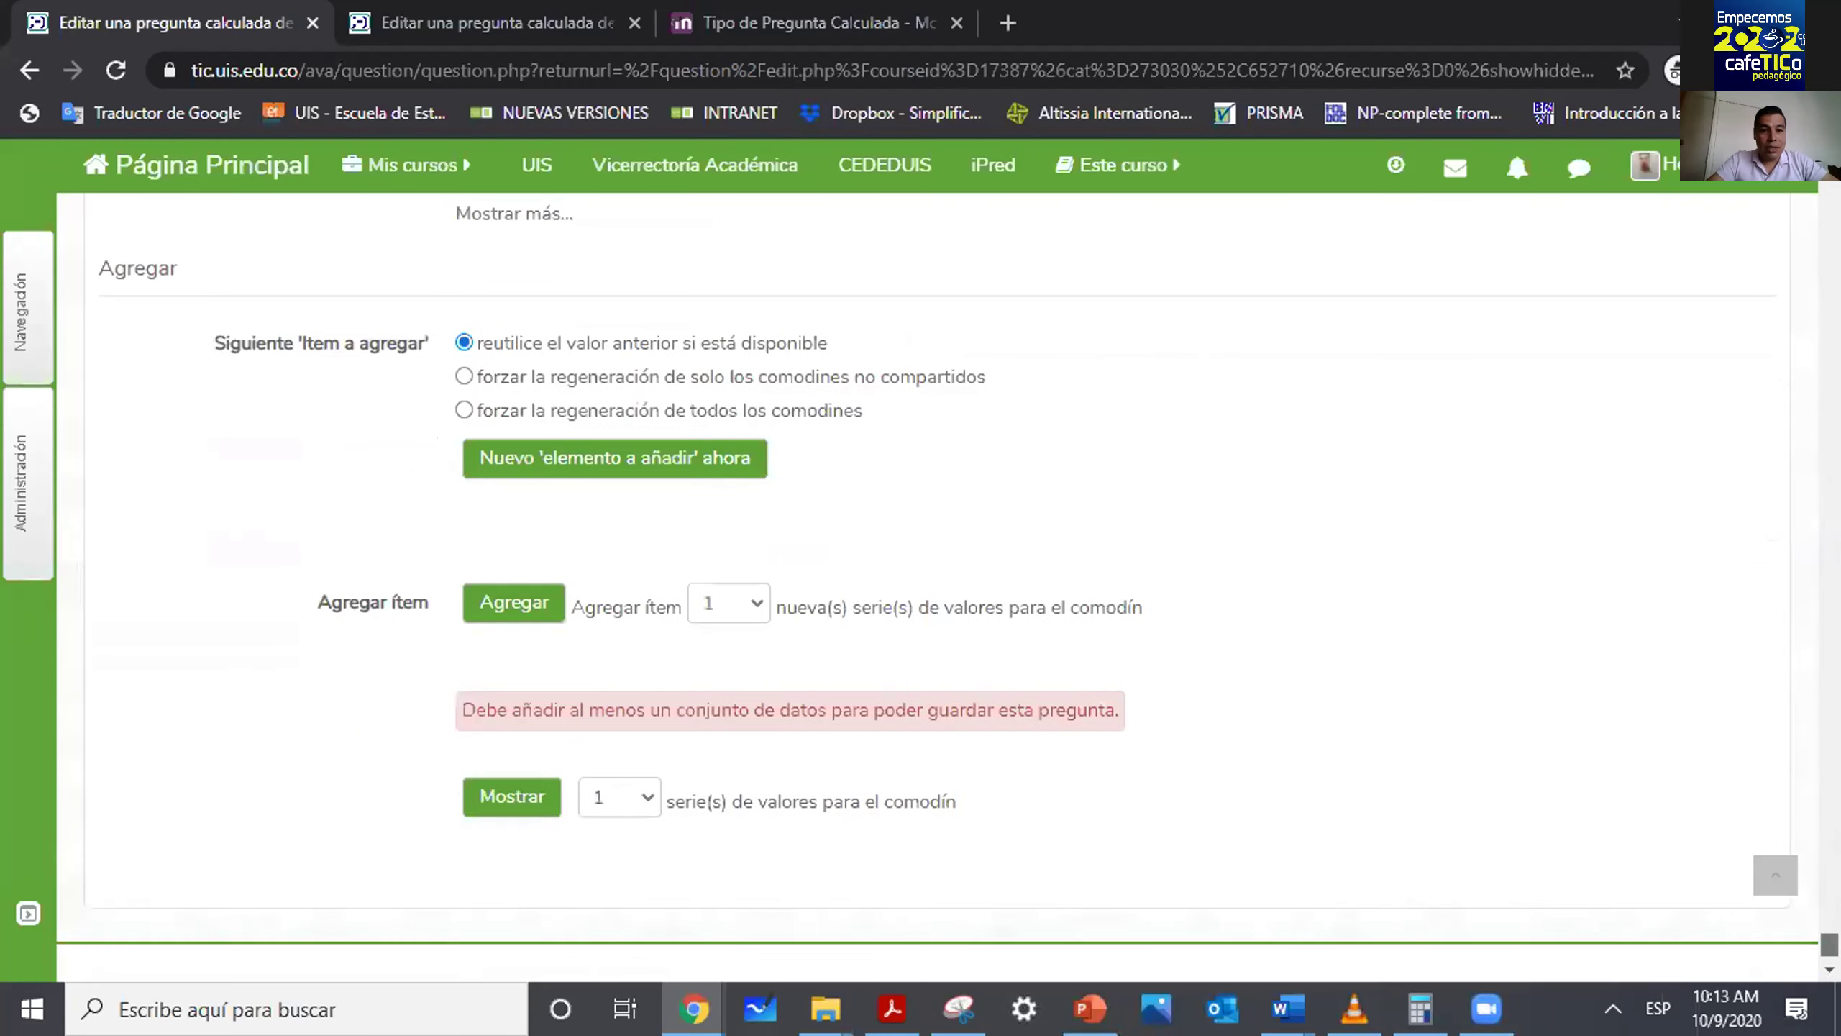
Add 40 new sets of values for the question's shared wildcards.
left_click(746, 611)
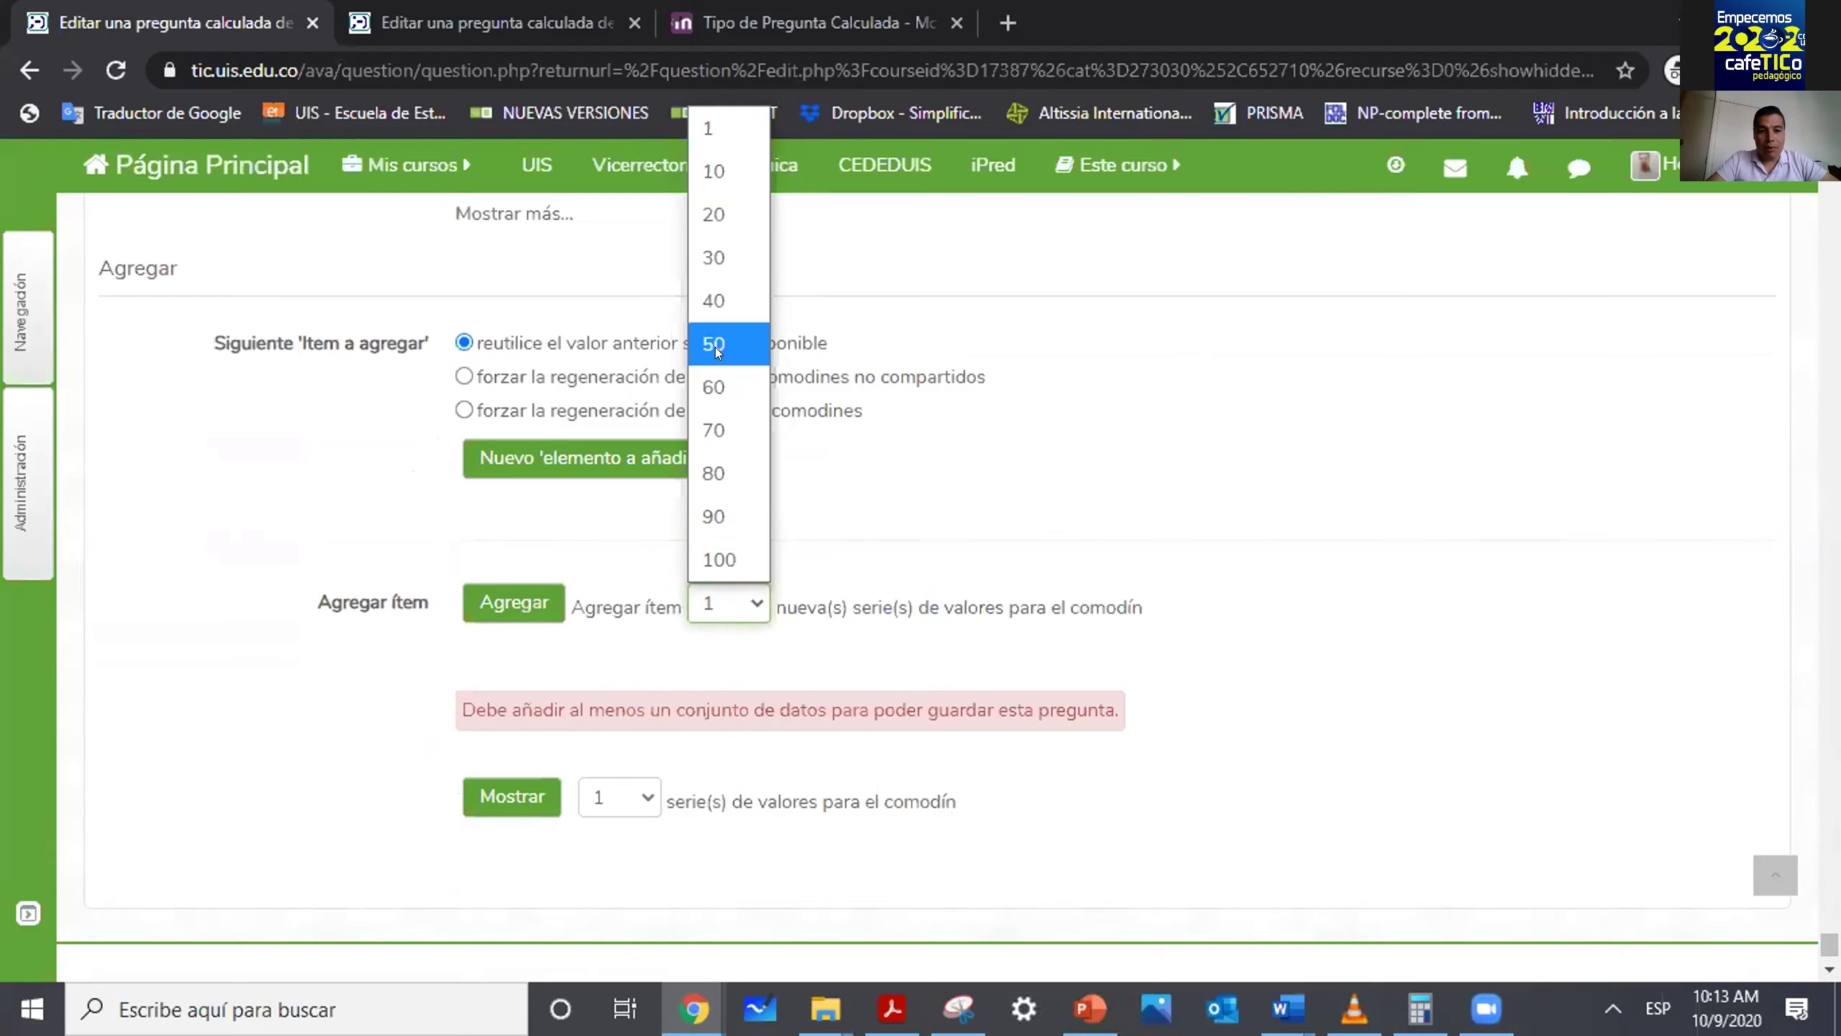
left_click(716, 304)
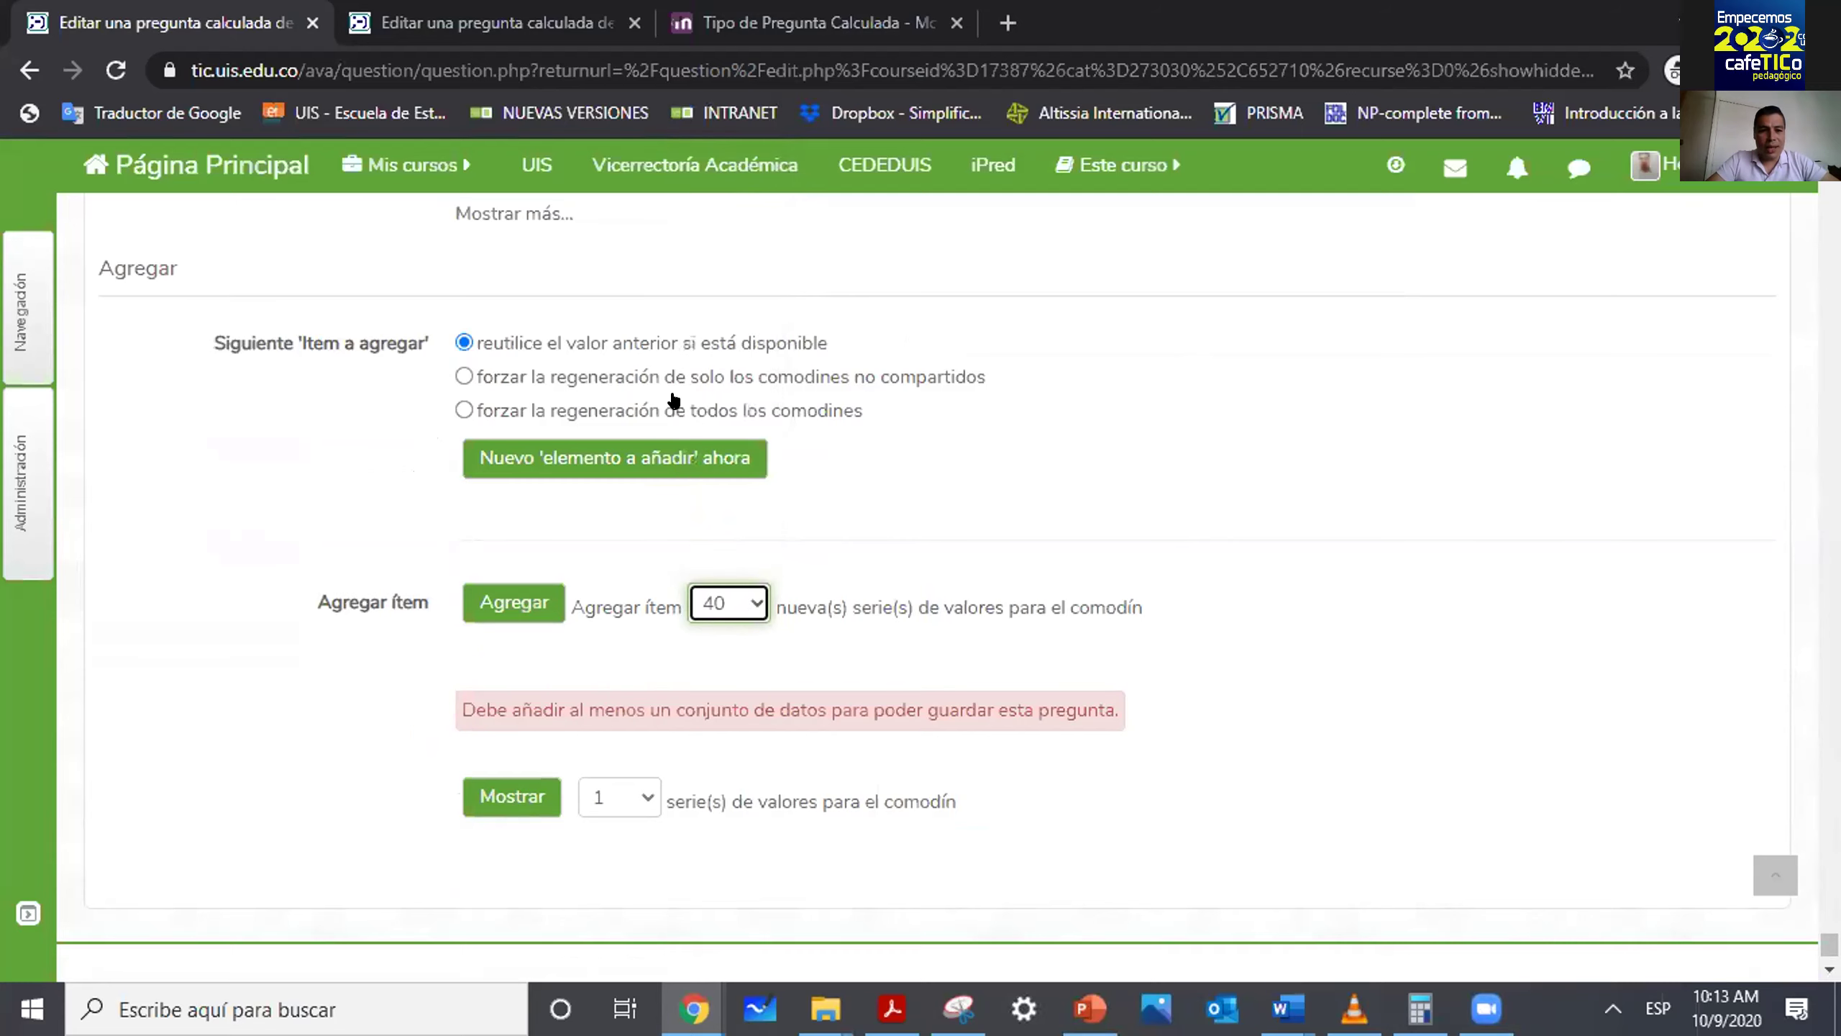
left_click(510, 602)
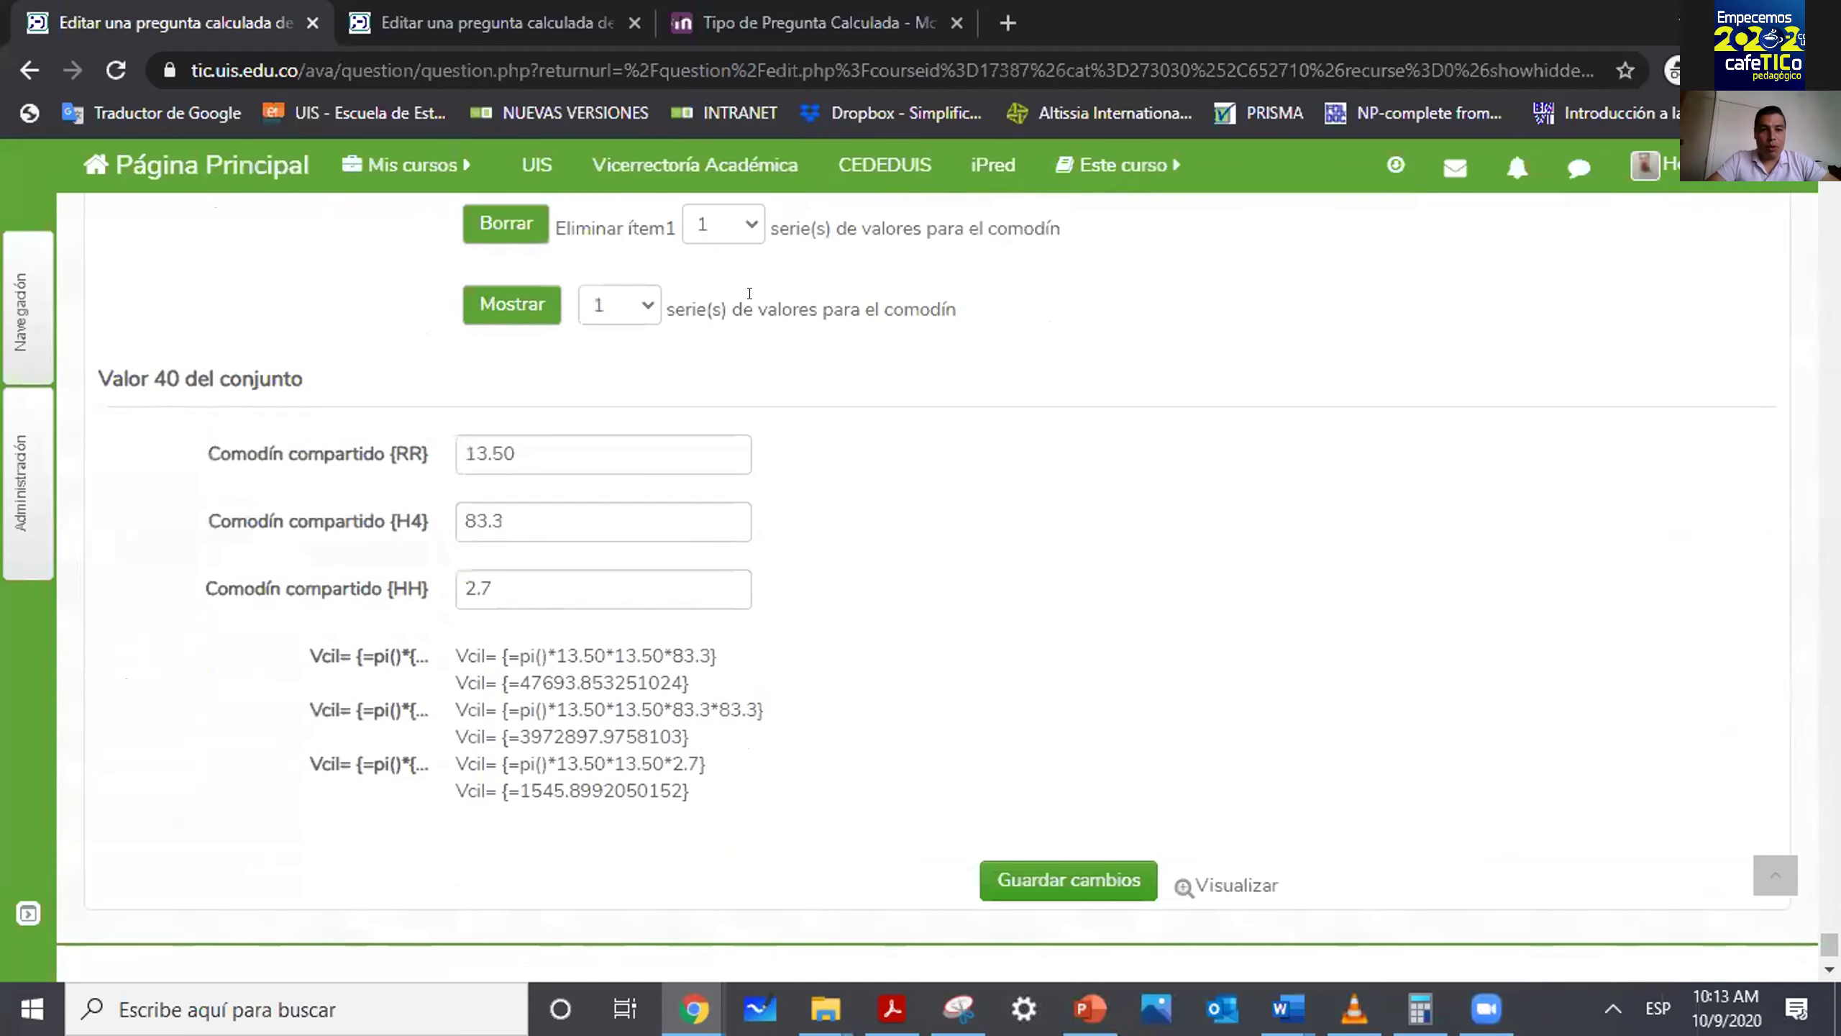
Display 40 sets of wildcard values on the dataset page.
left_click(637, 312)
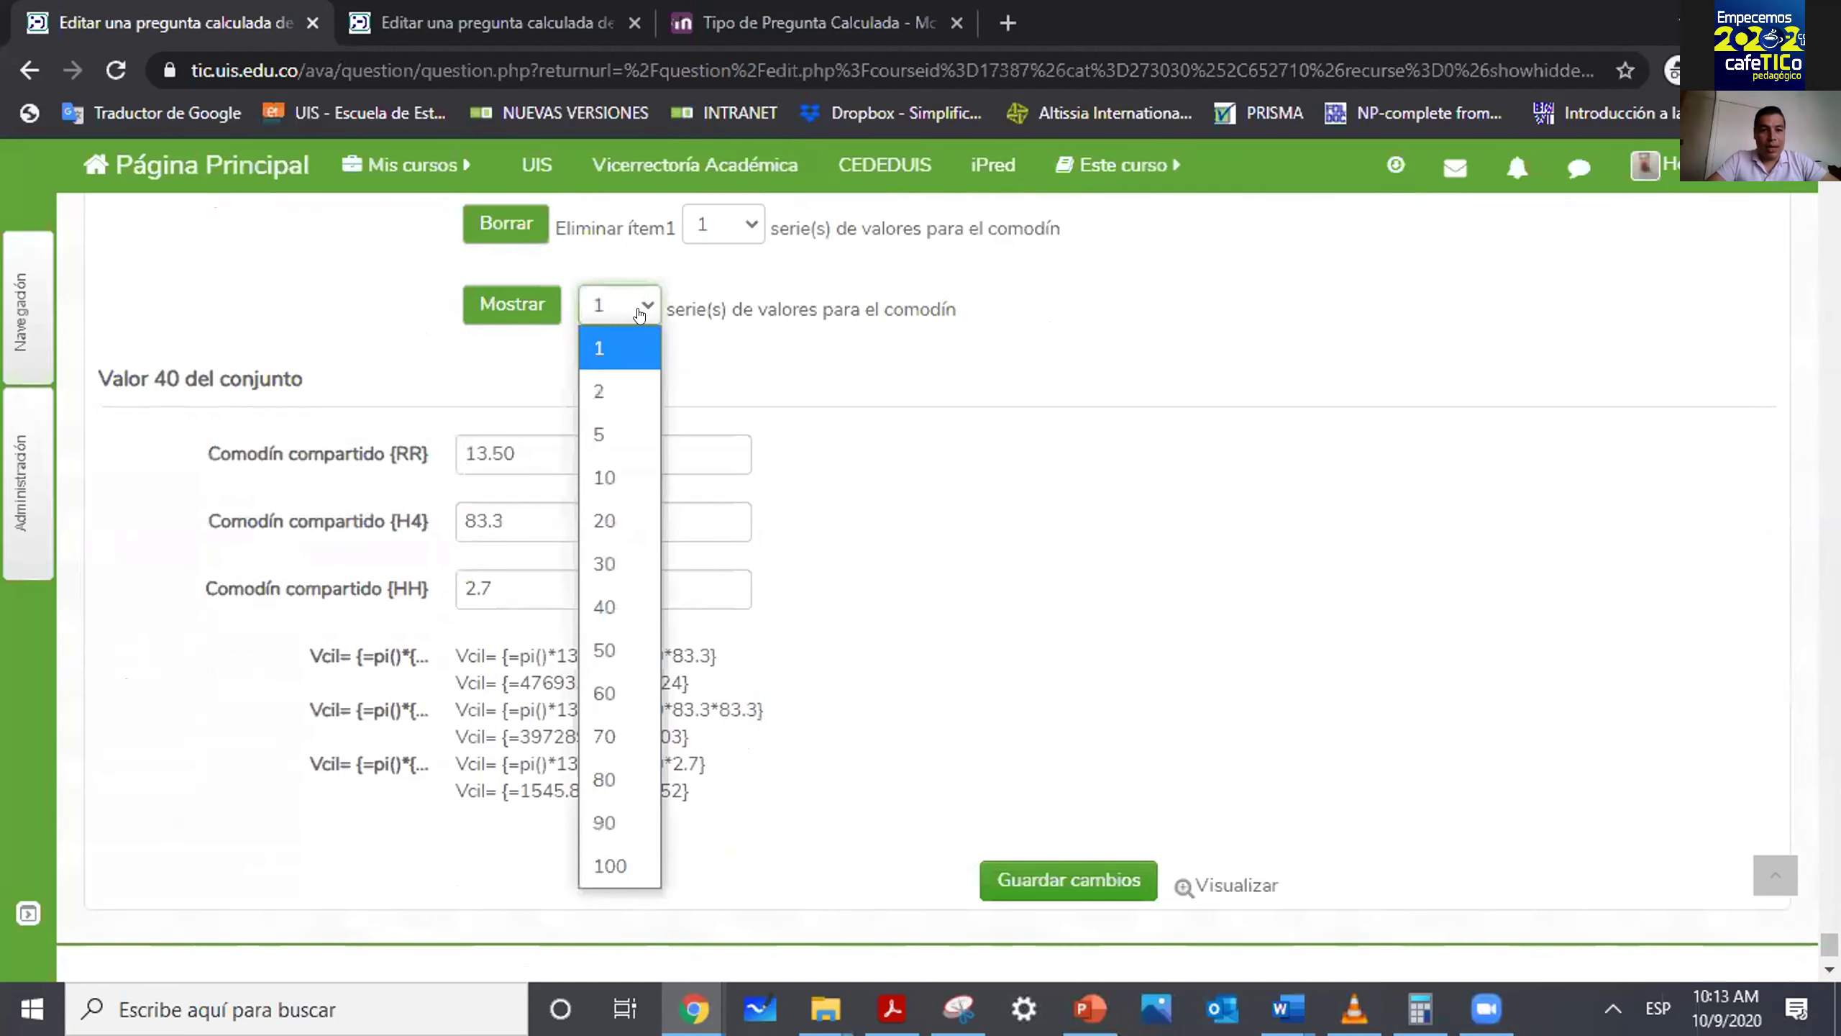
left_click(612, 603)
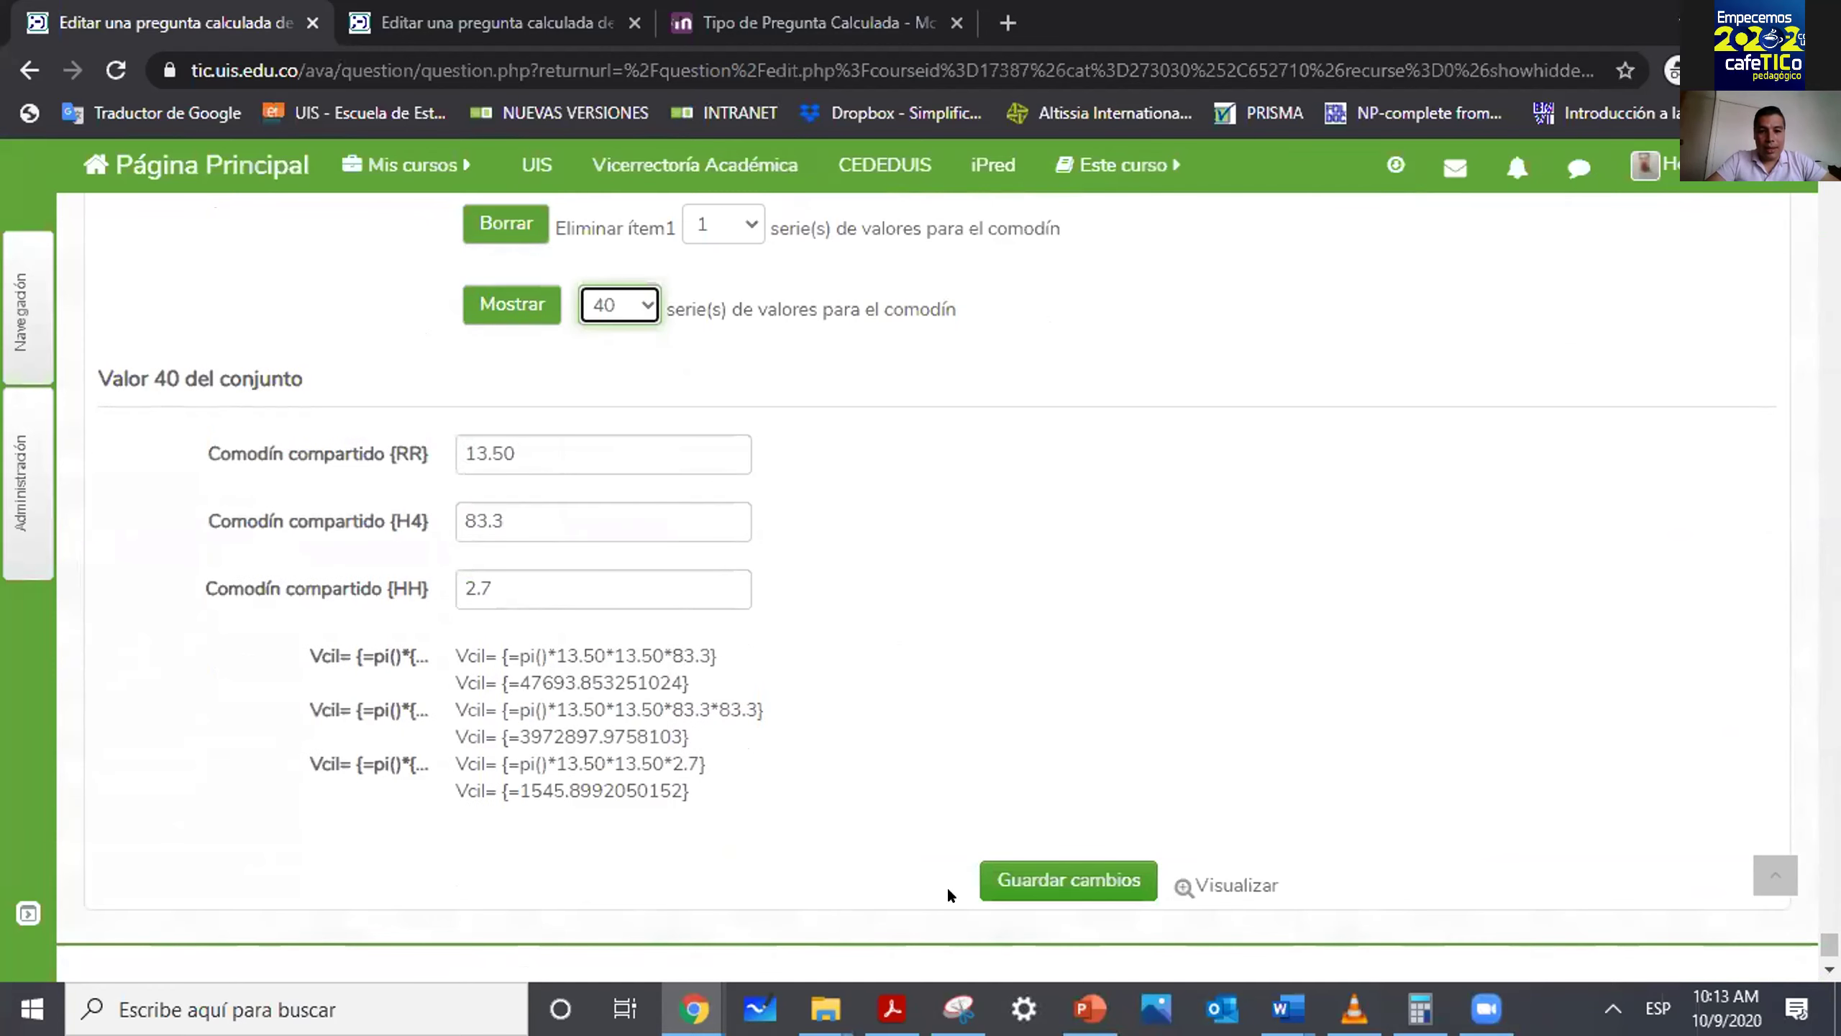
left_click(513, 306)
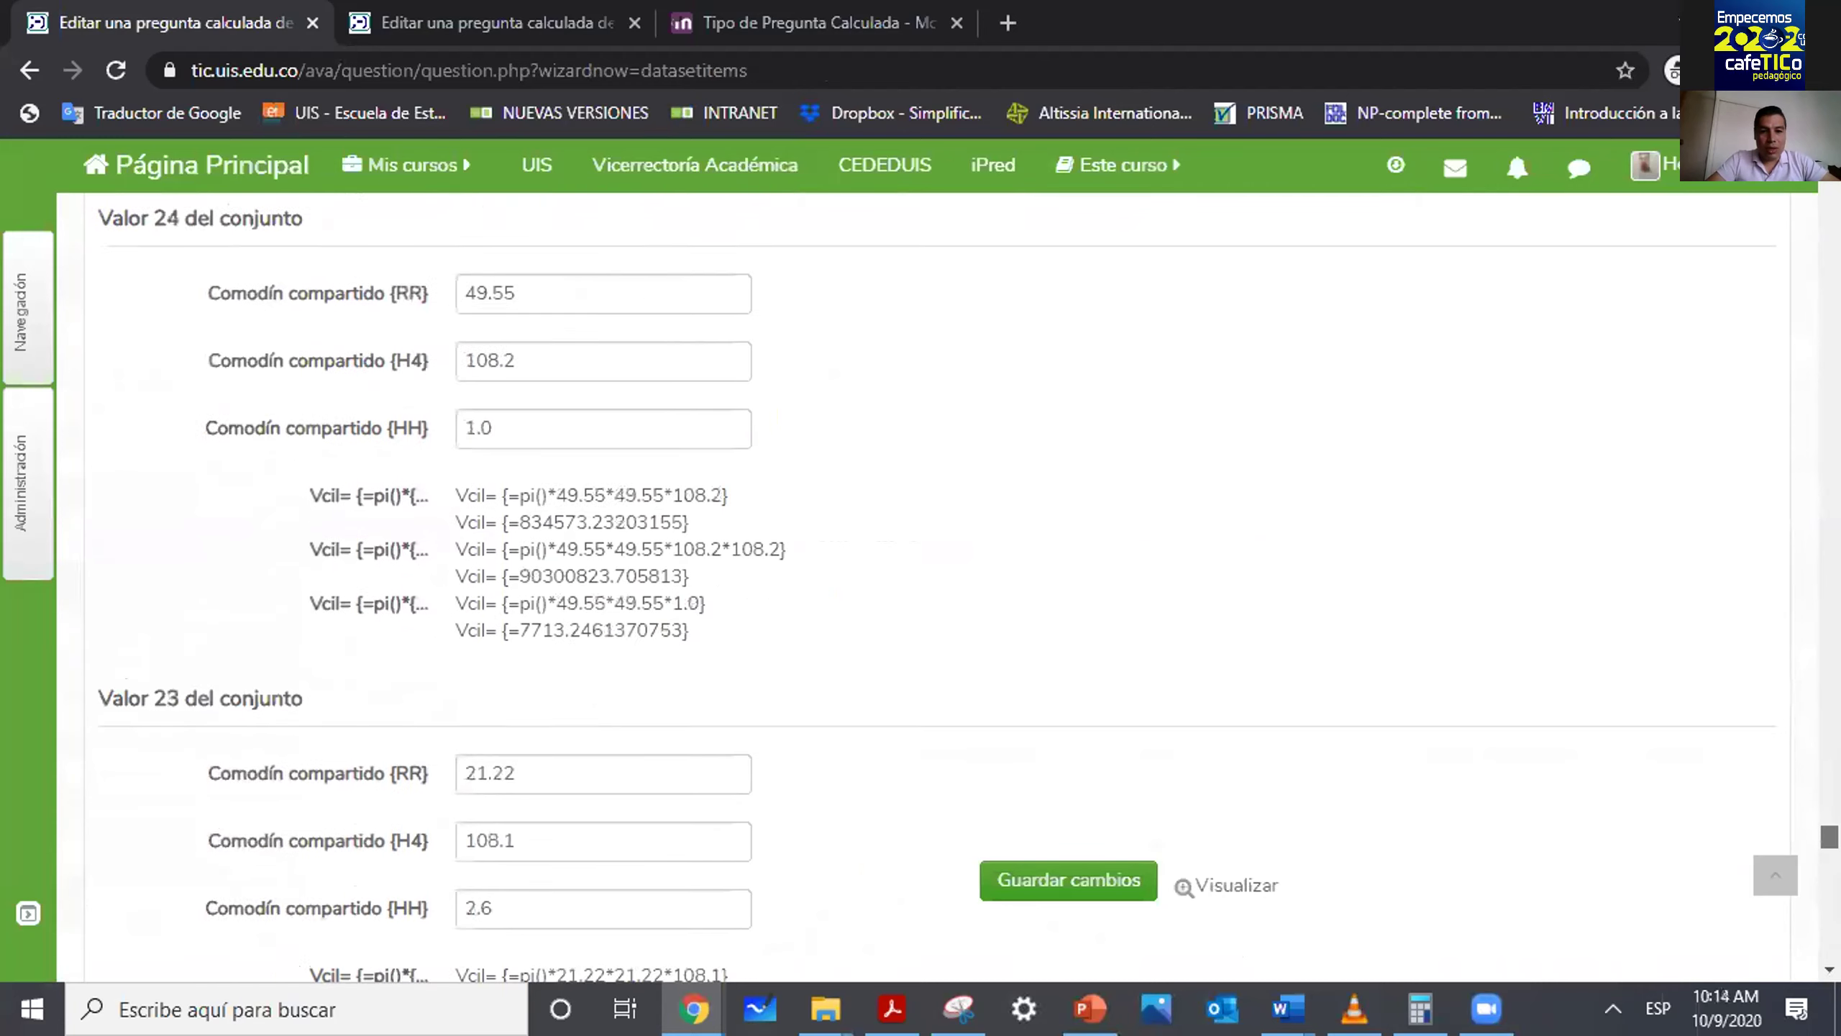
Examine the wildcard values and calculated volumes of the generated sets, and preview the question with its answer options.
scroll(921, 580, "down", 20)
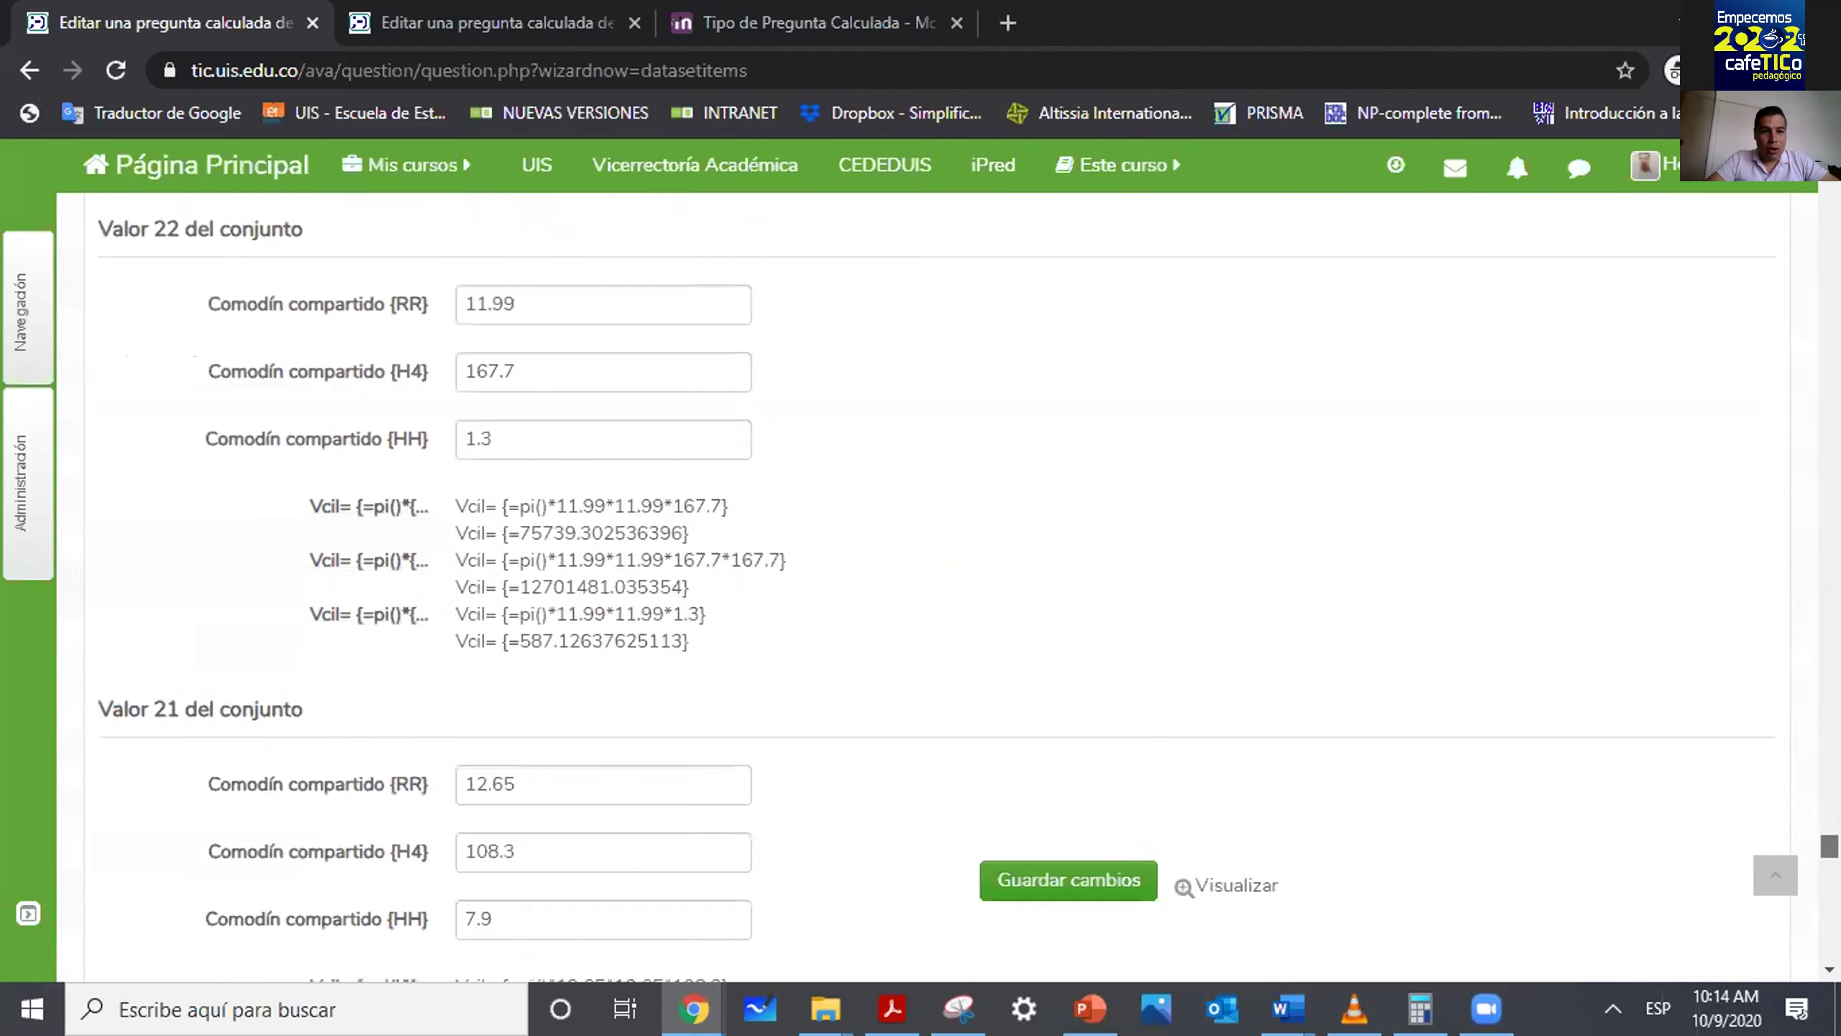
scroll(920, 581, "down", 15)
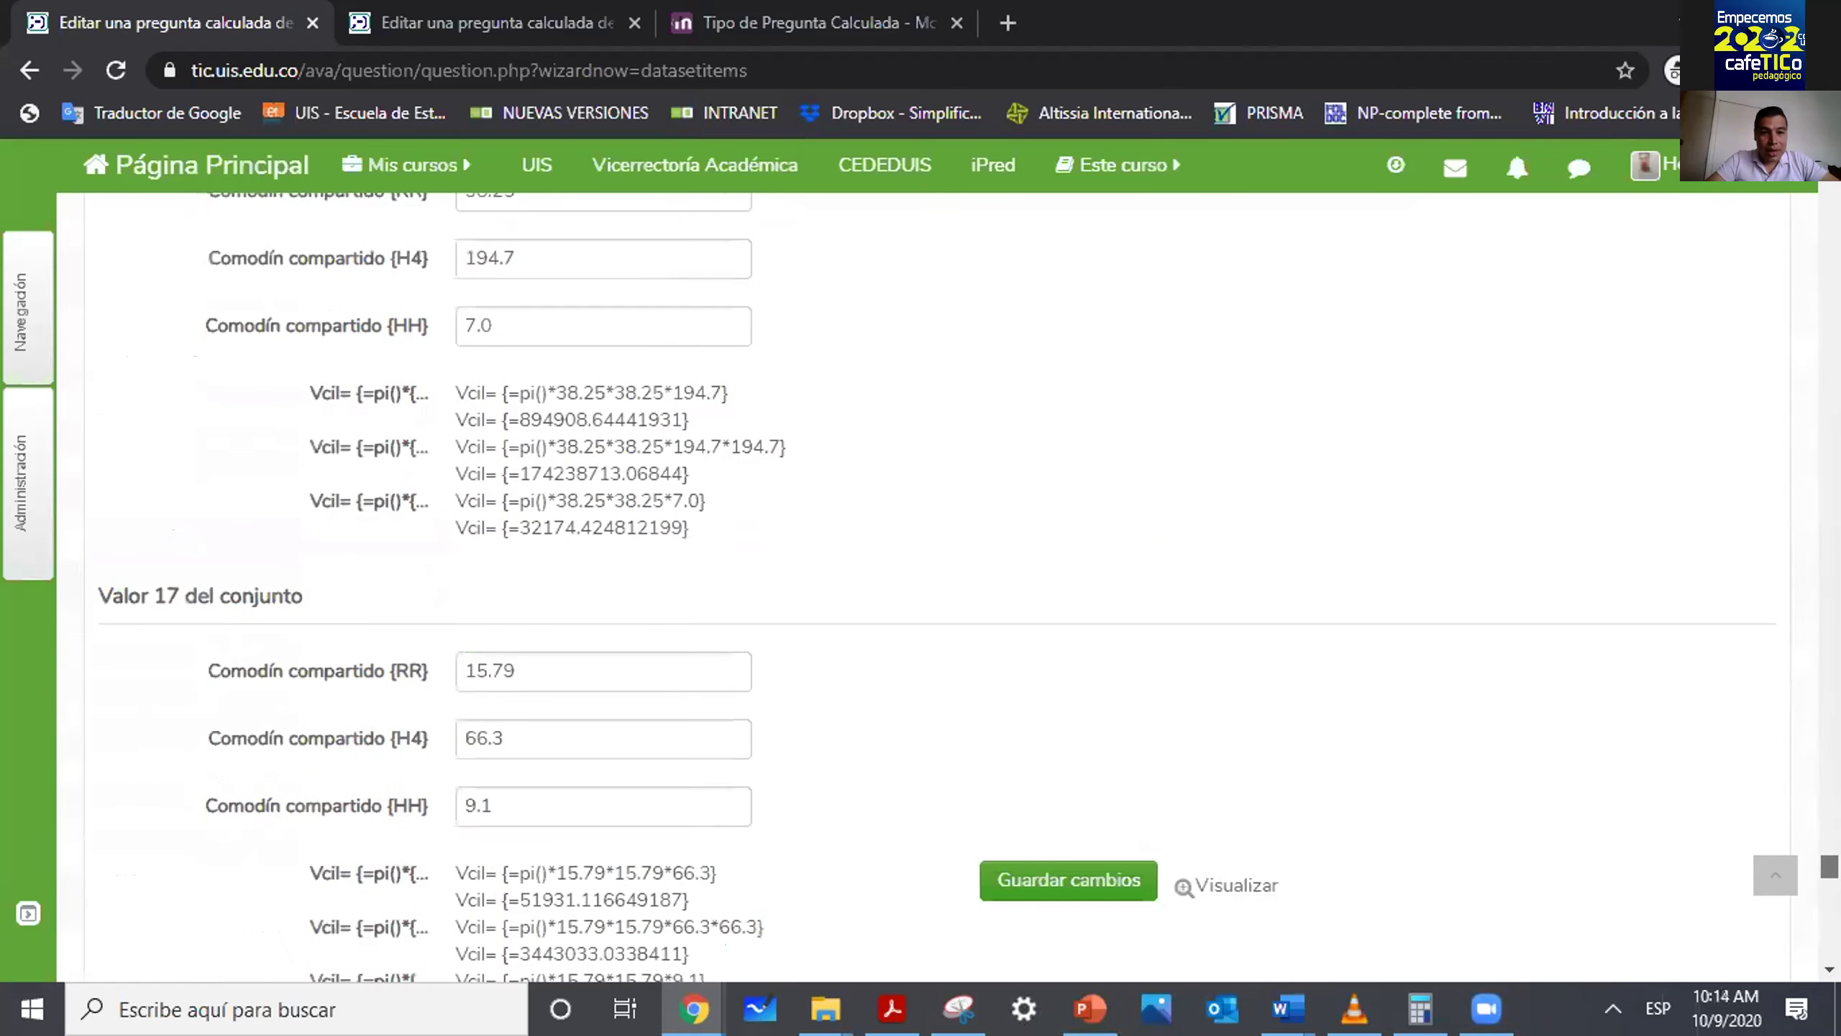
scroll(921, 580, "down", 7)
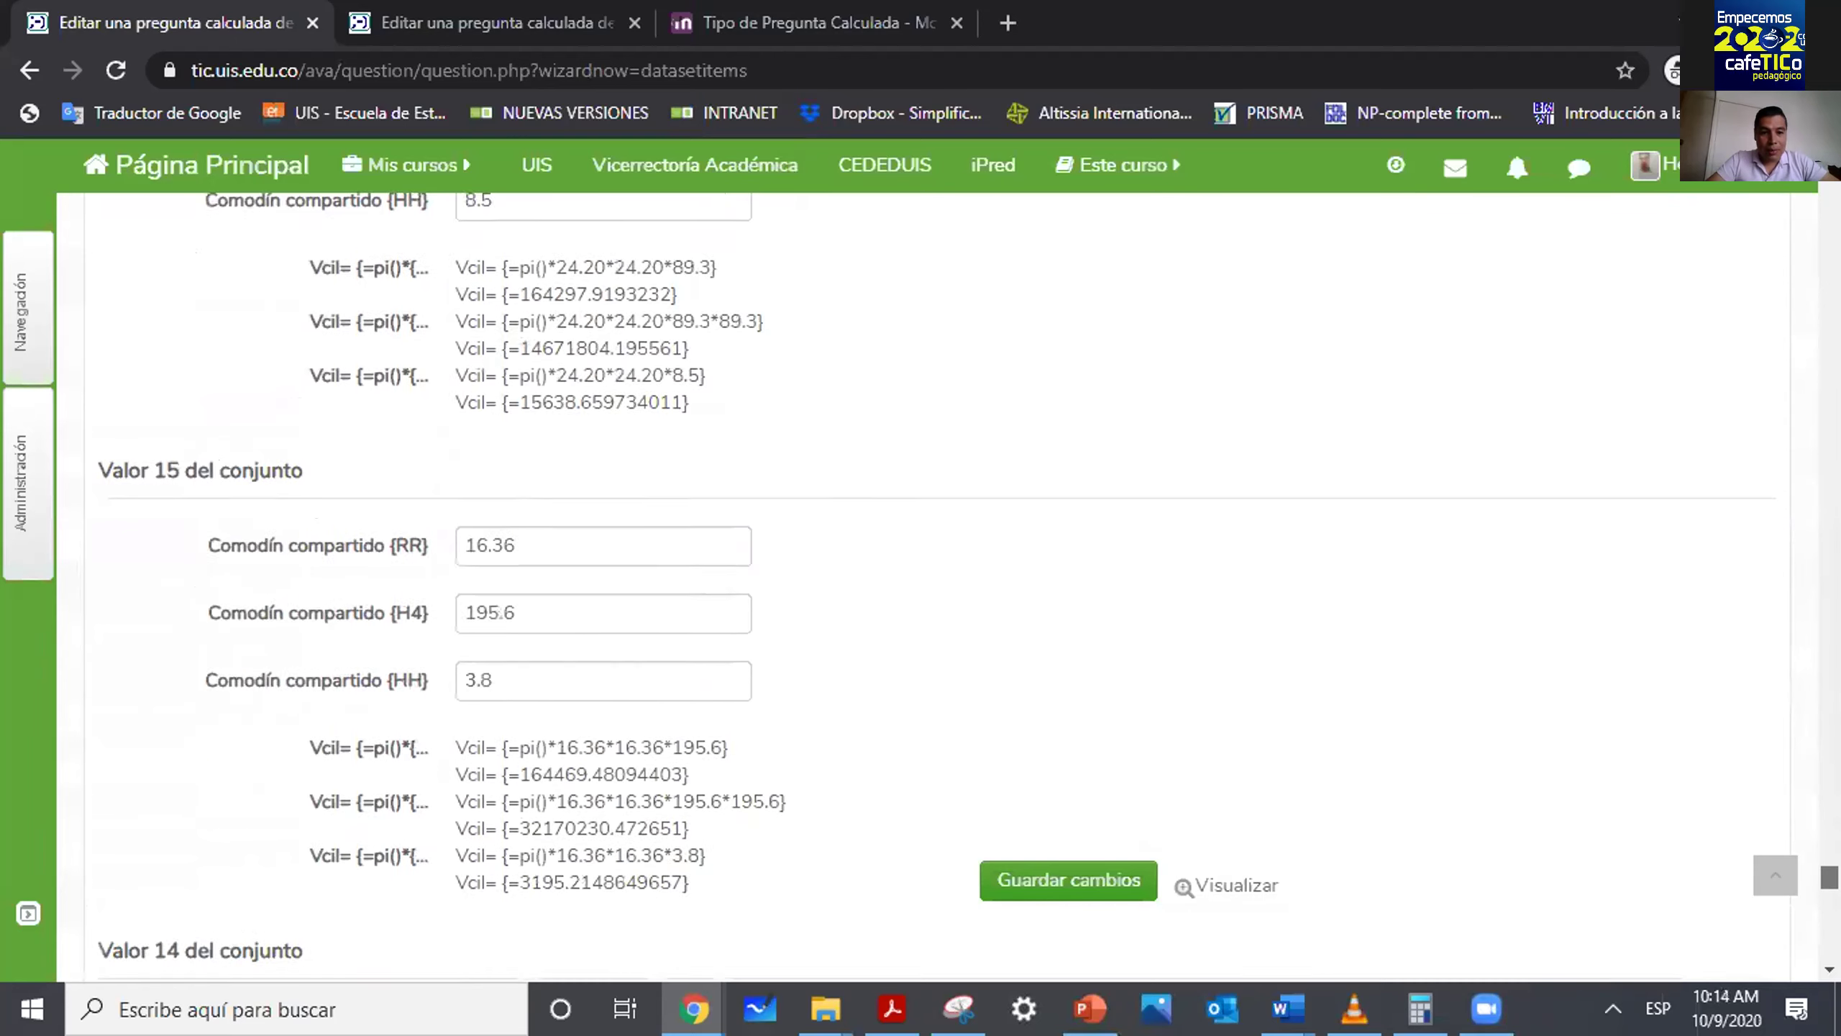
scroll(921, 580, "down", 2)
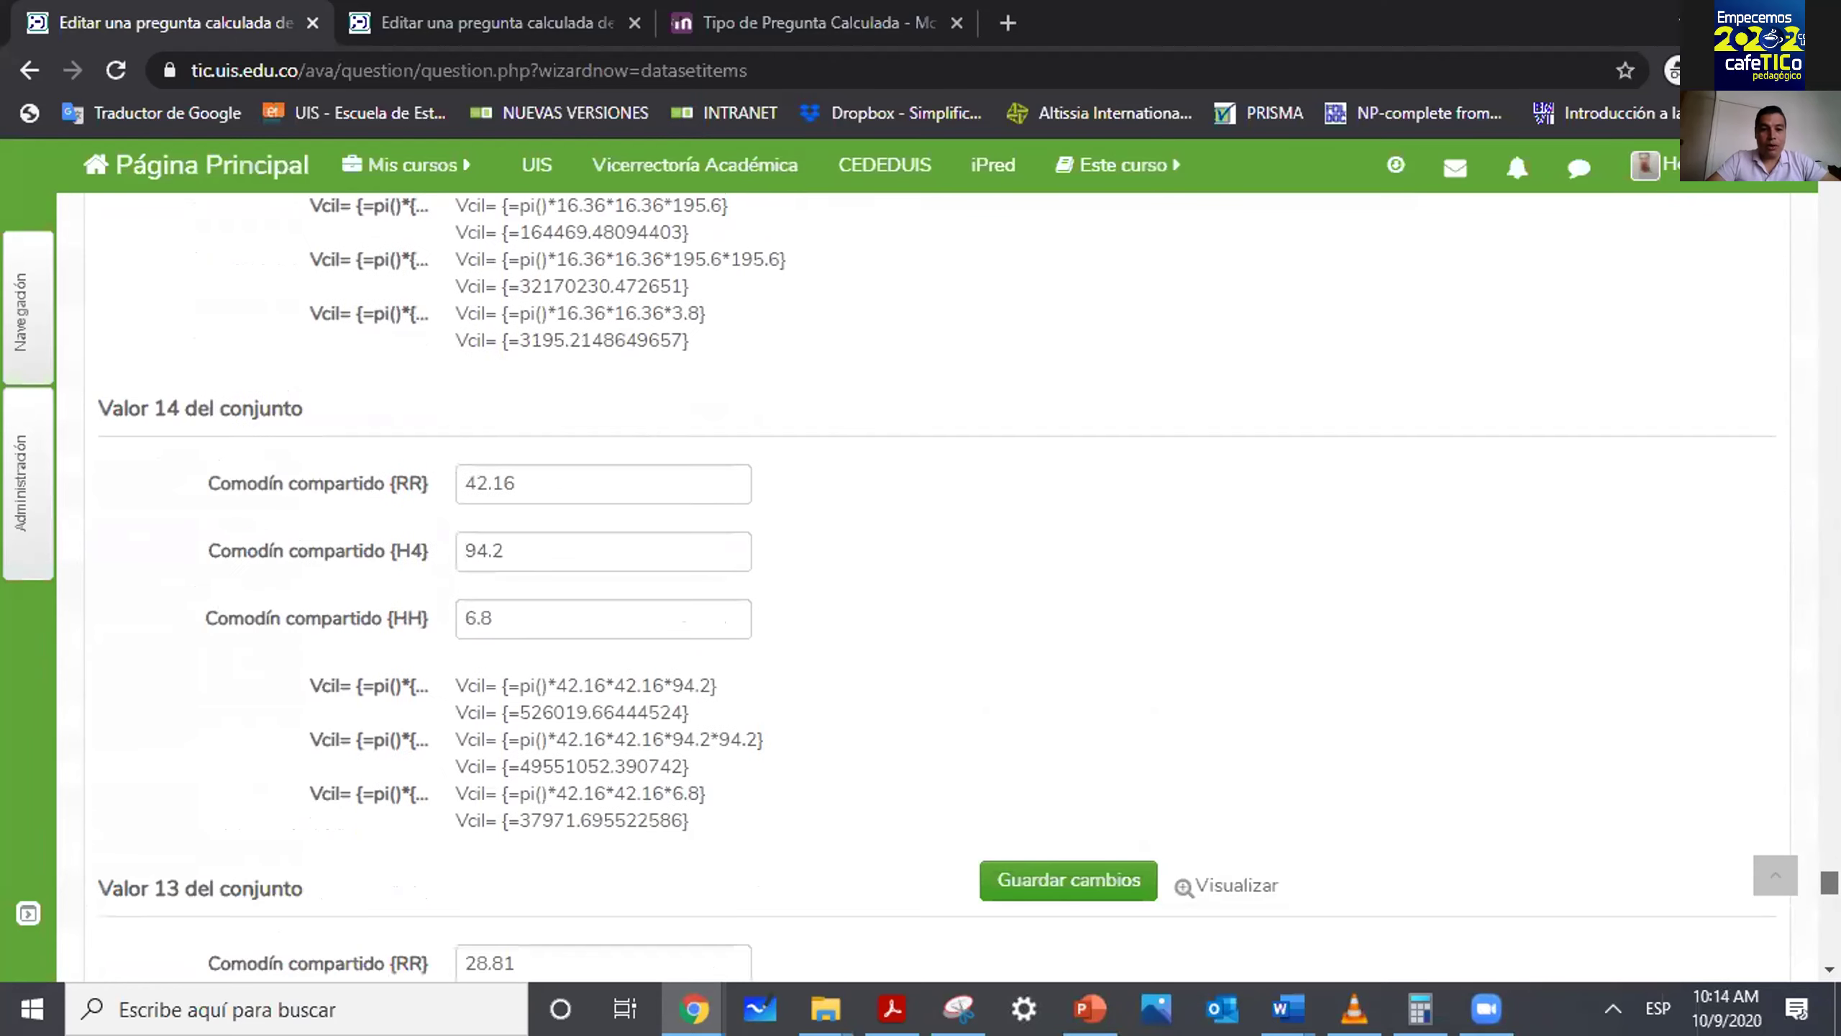
scroll(920, 581, "down", 8)
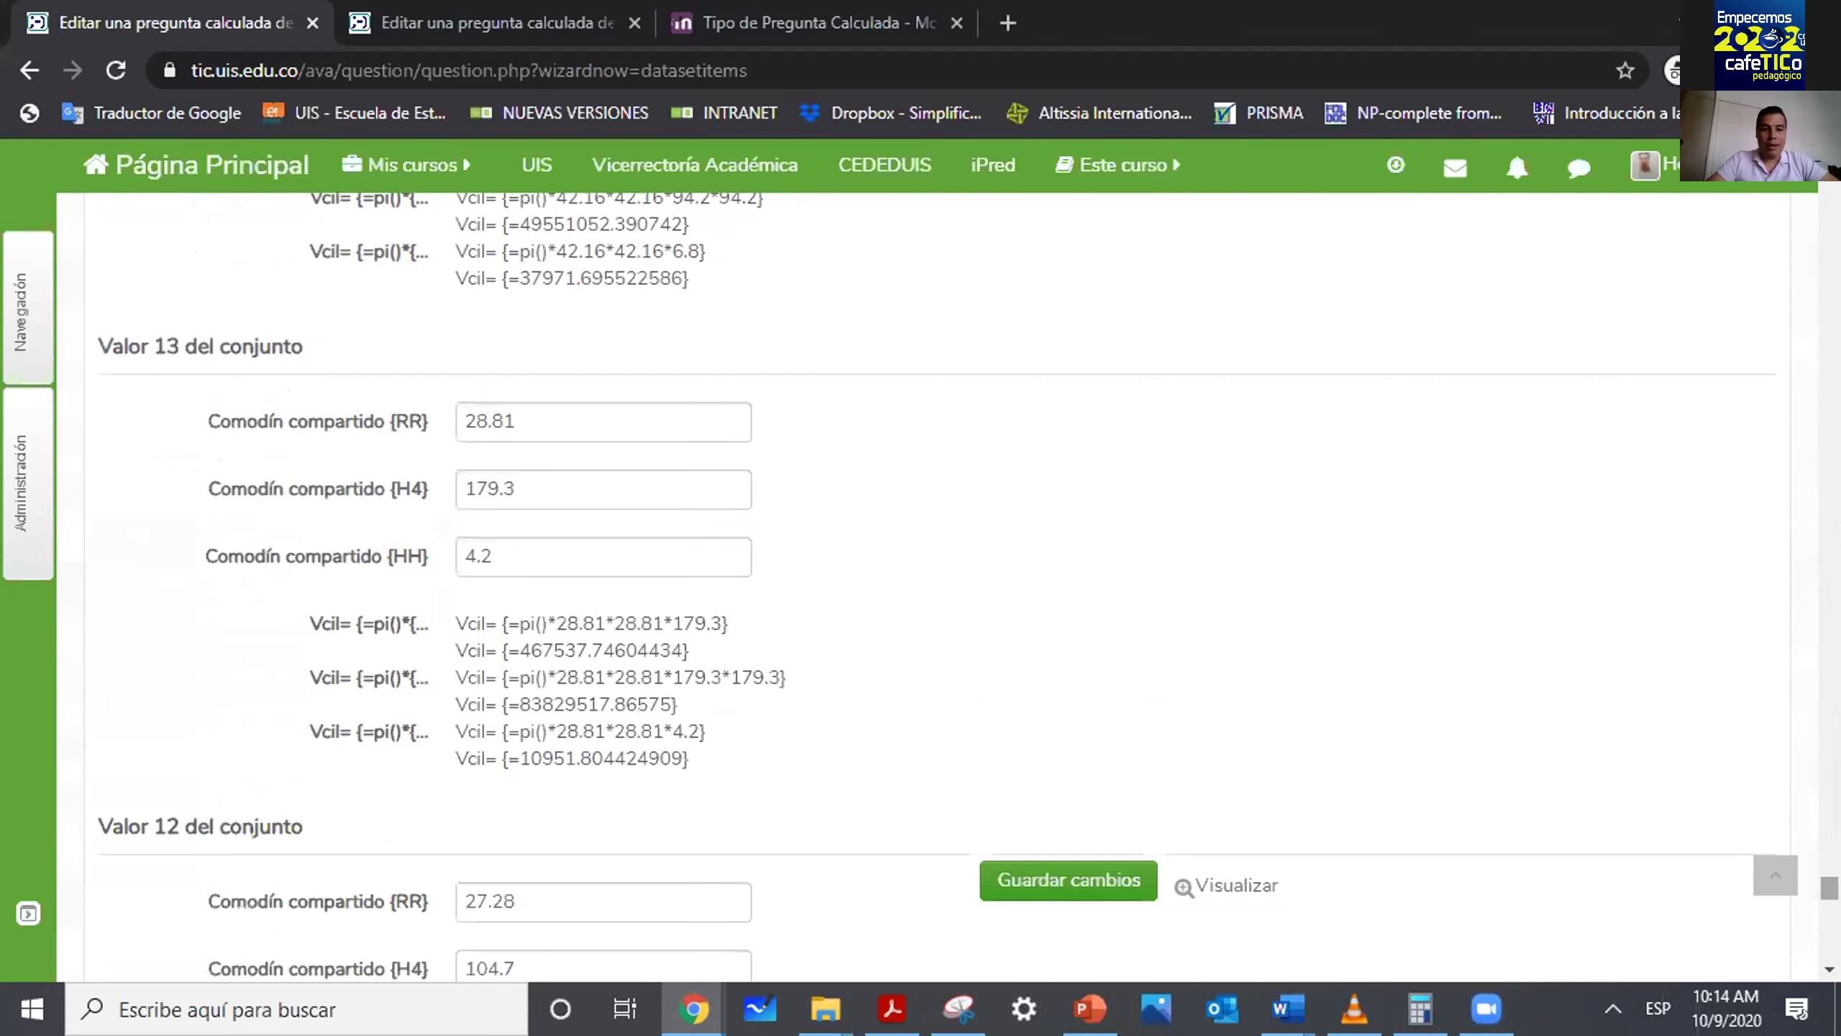
left_click(1234, 886)
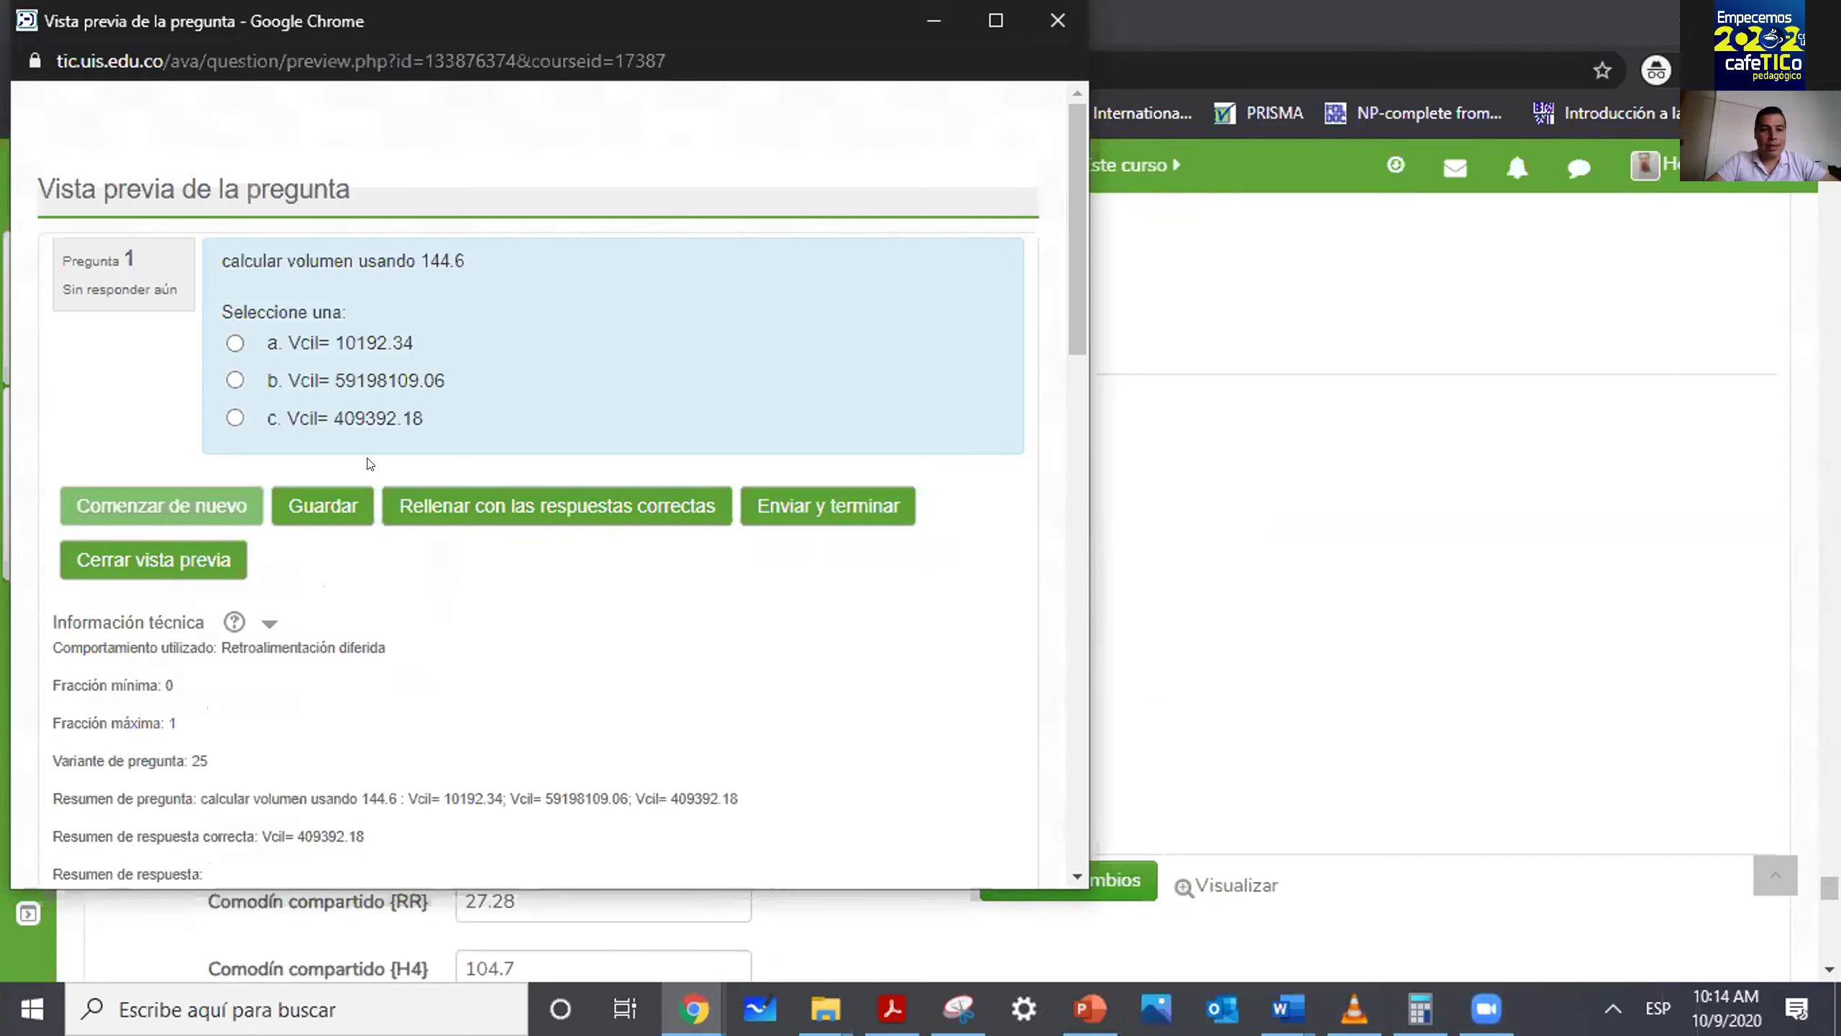
left_click(1041, 29)
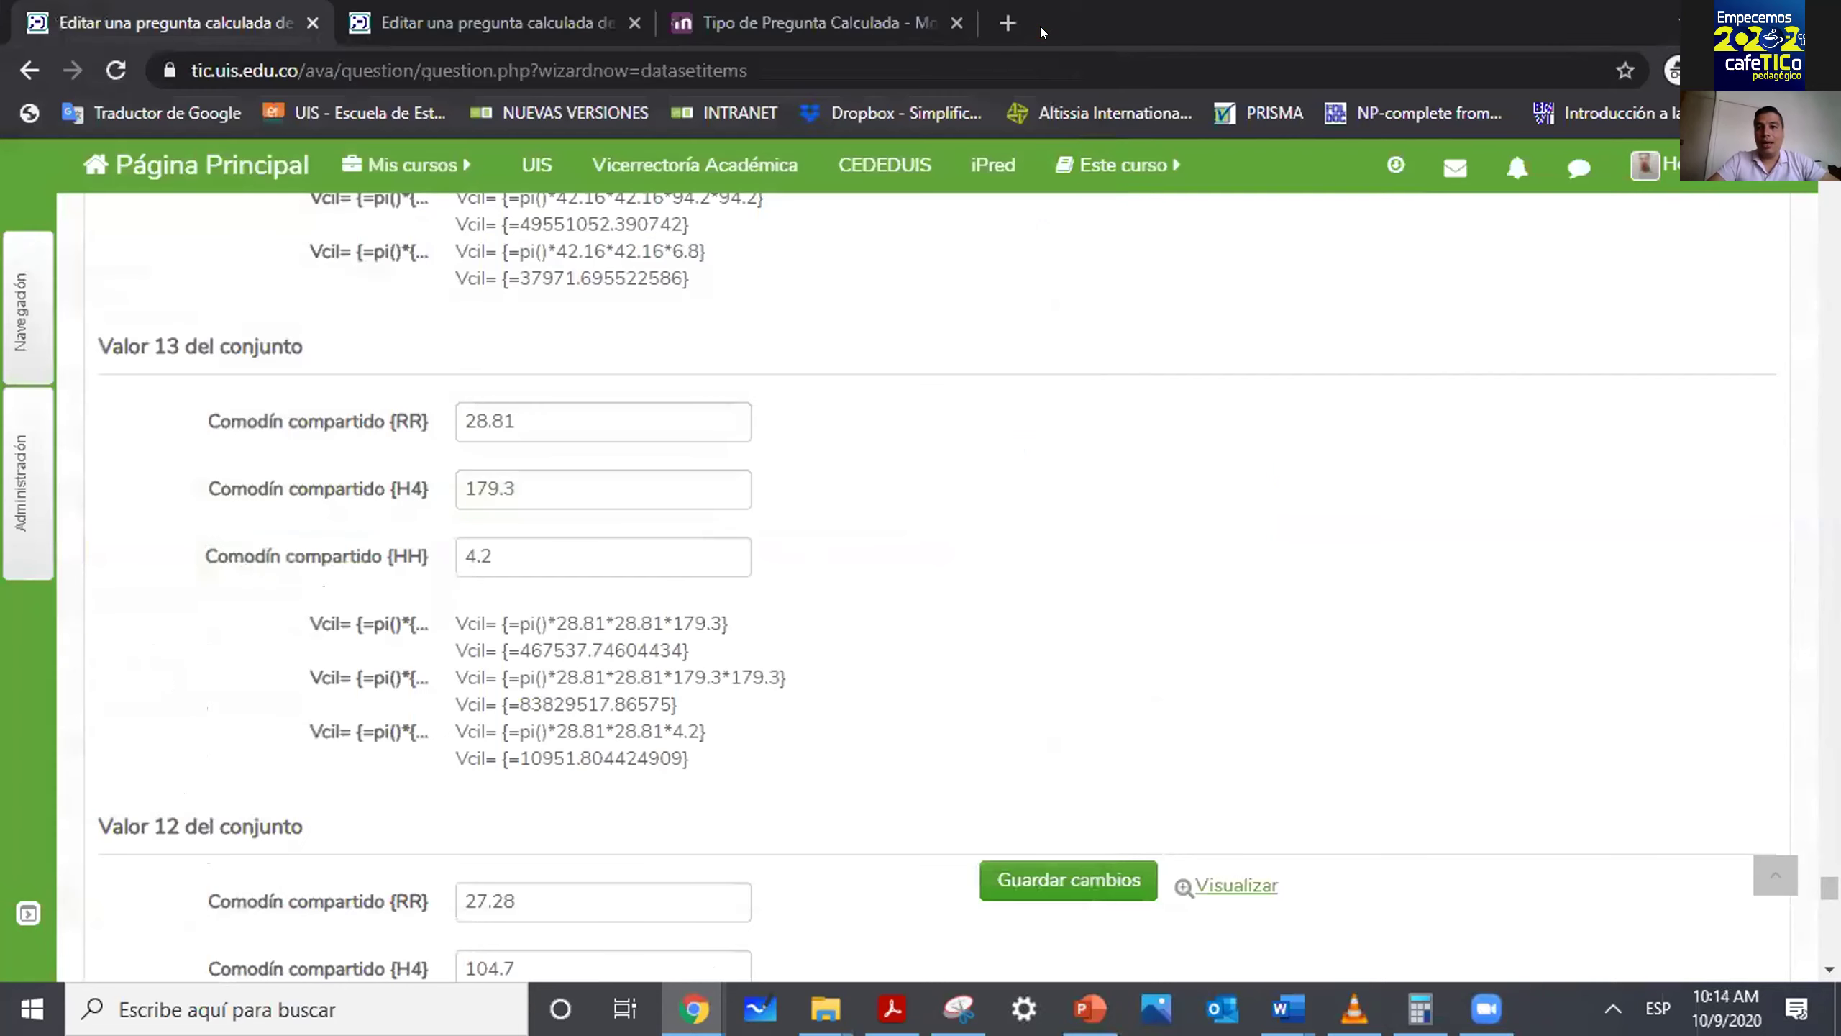
left_click_drag(1830, 888, 1830, 156)
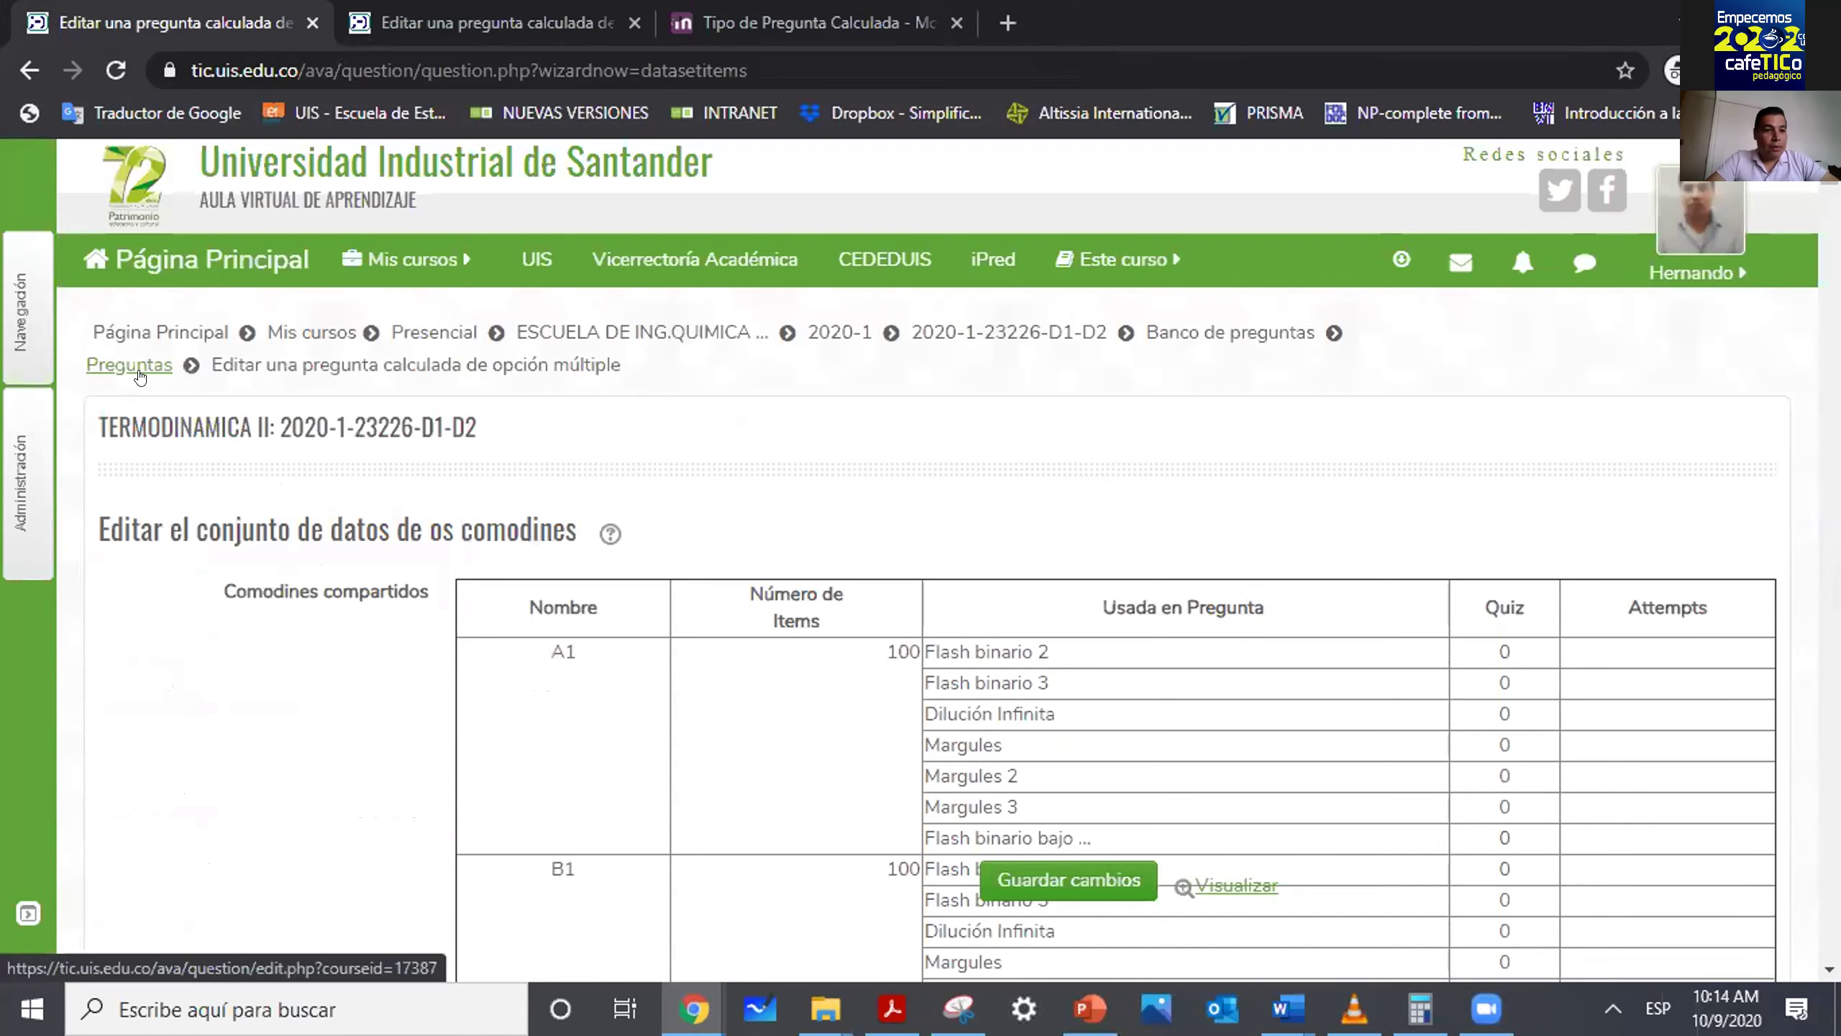
left_click(1256, 333)
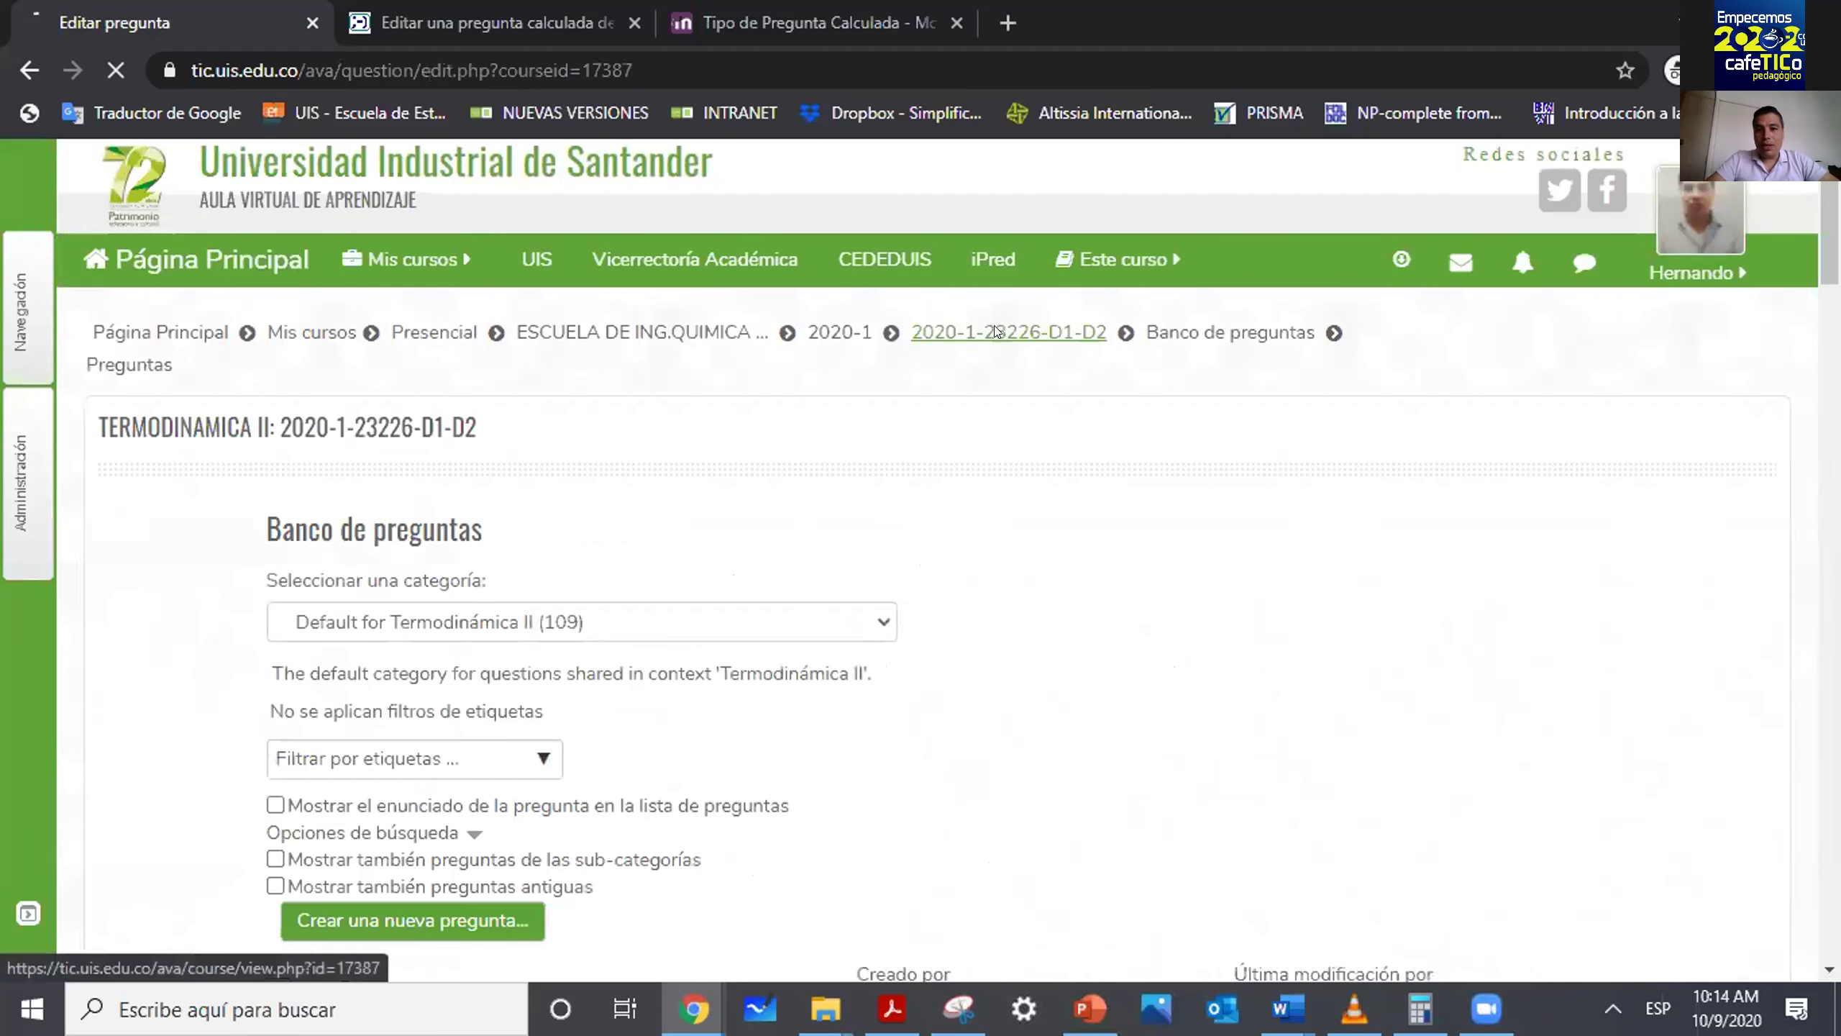
left_click(997, 331)
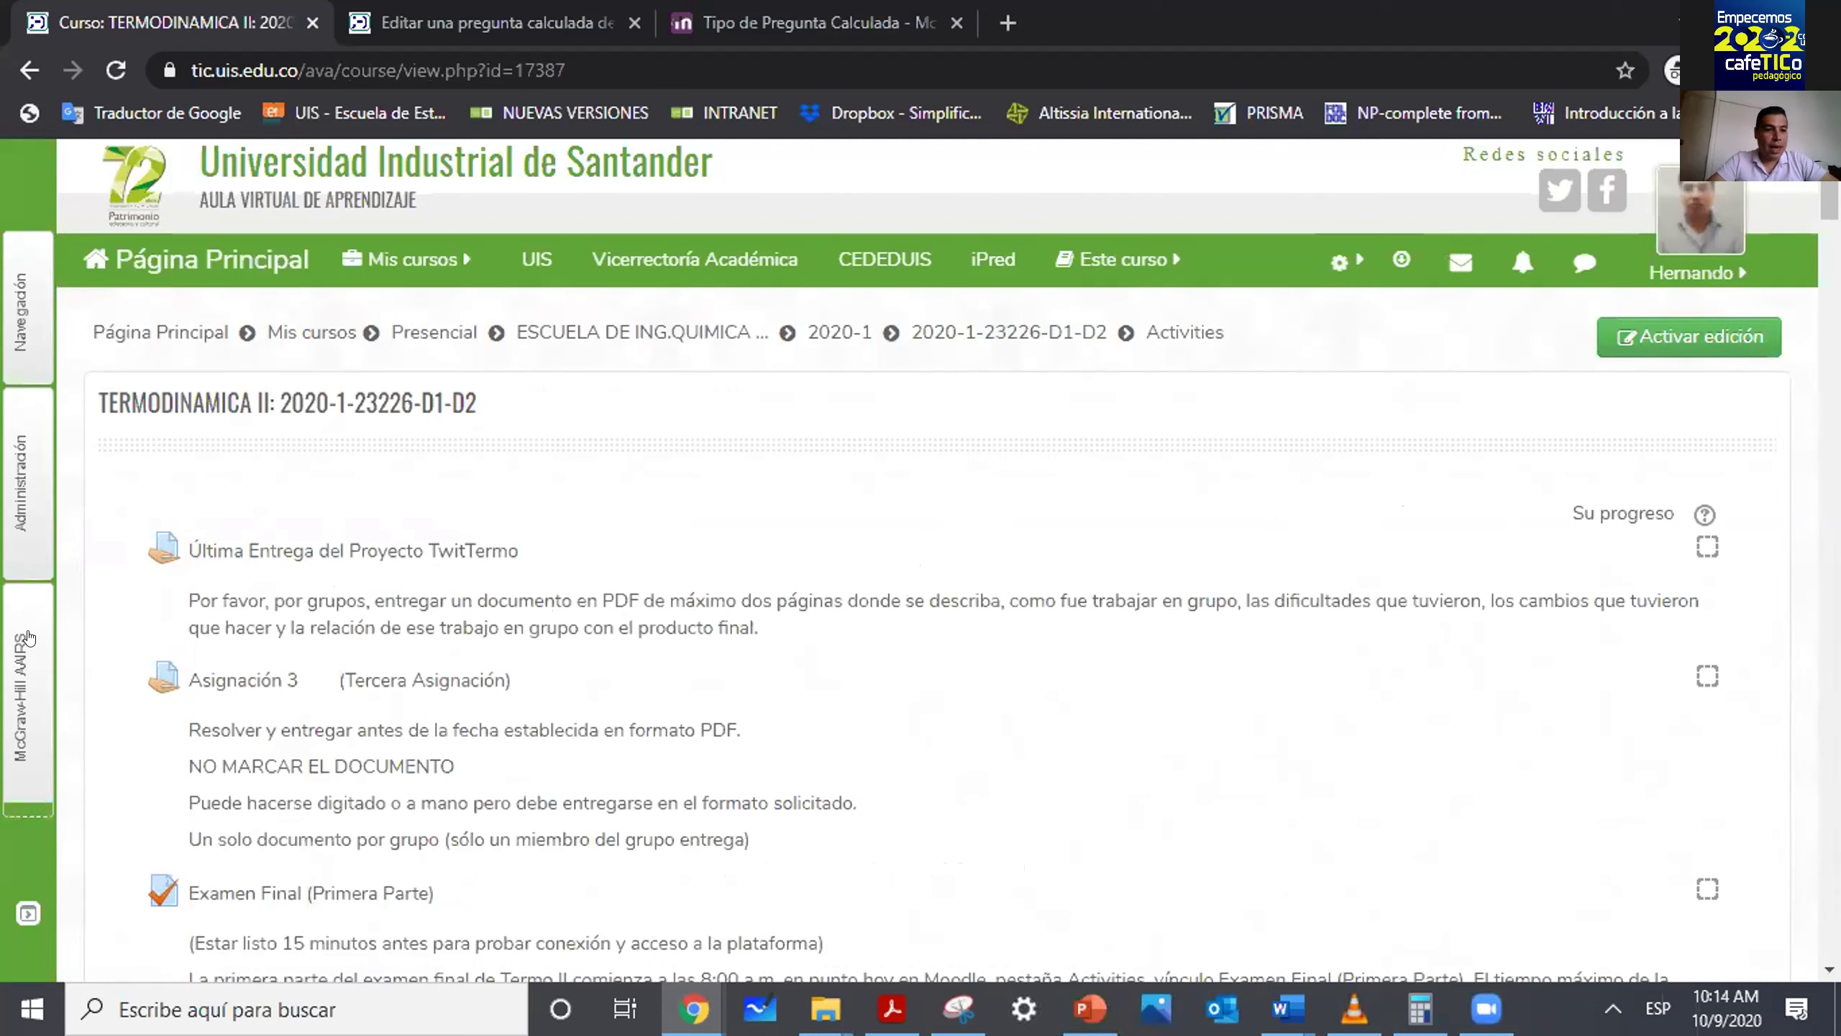
left_click(26, 532)
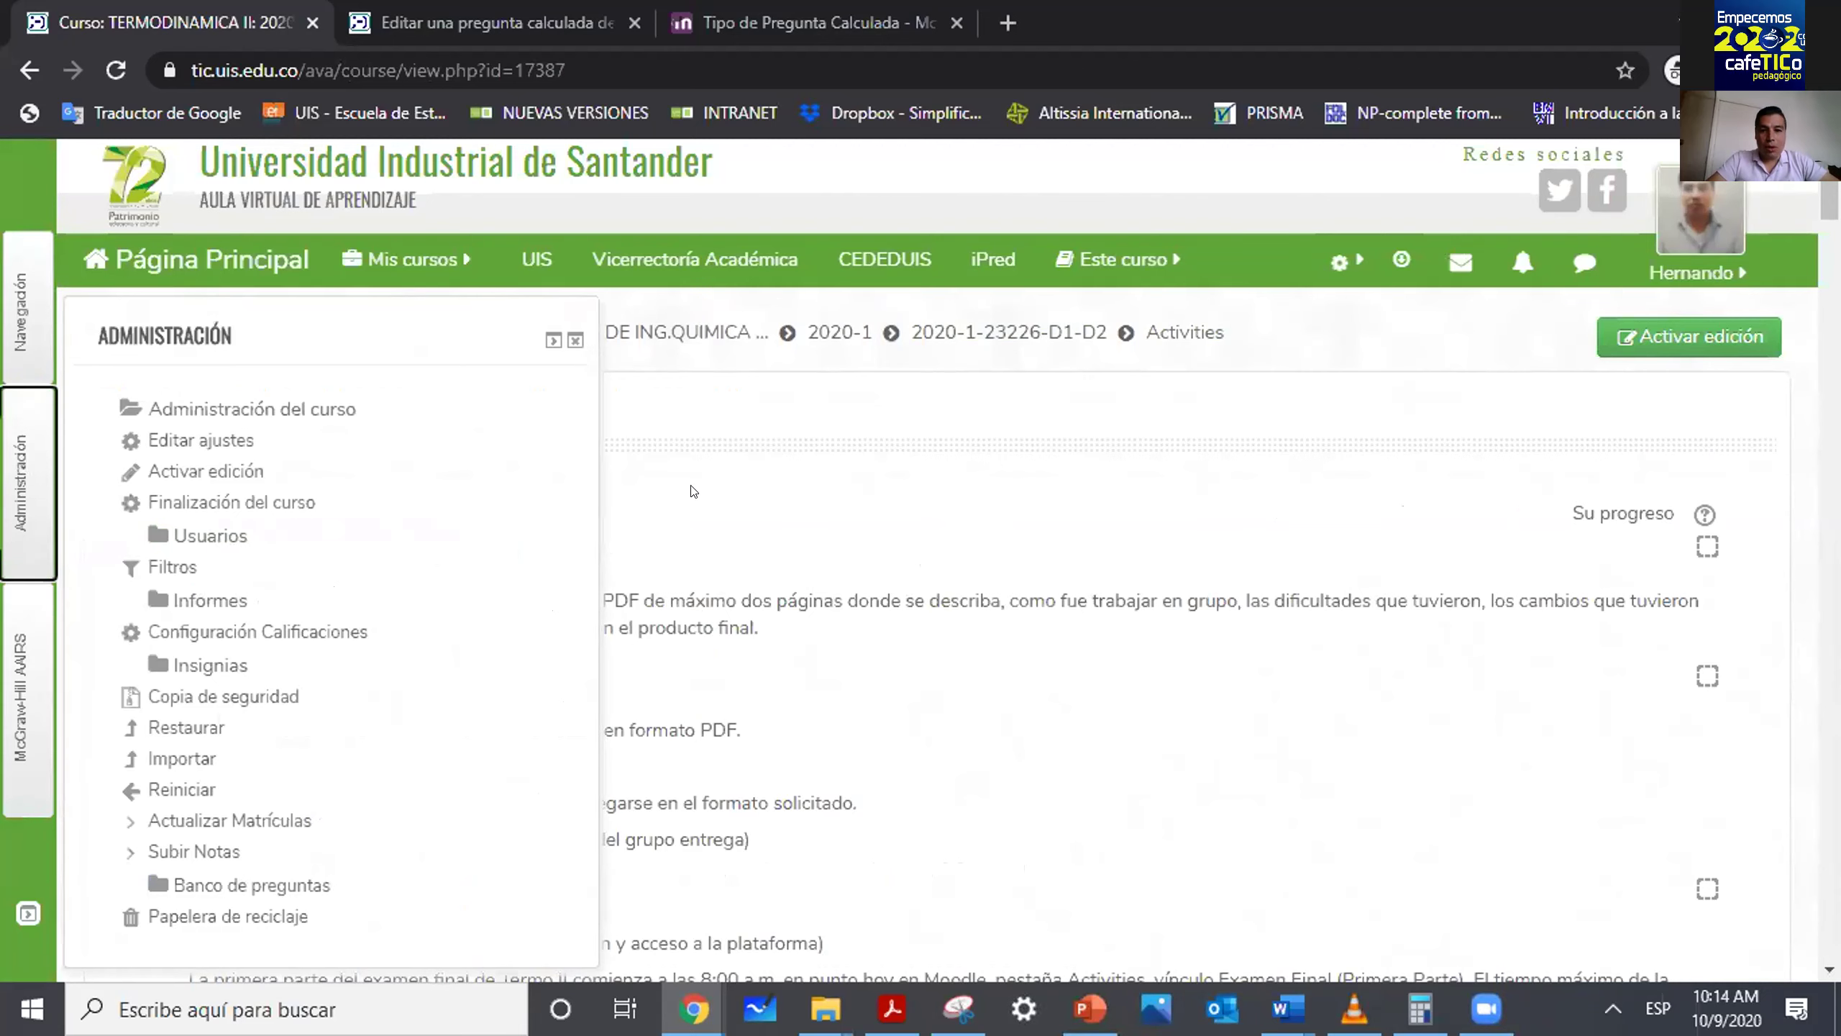
left_click(1711, 339)
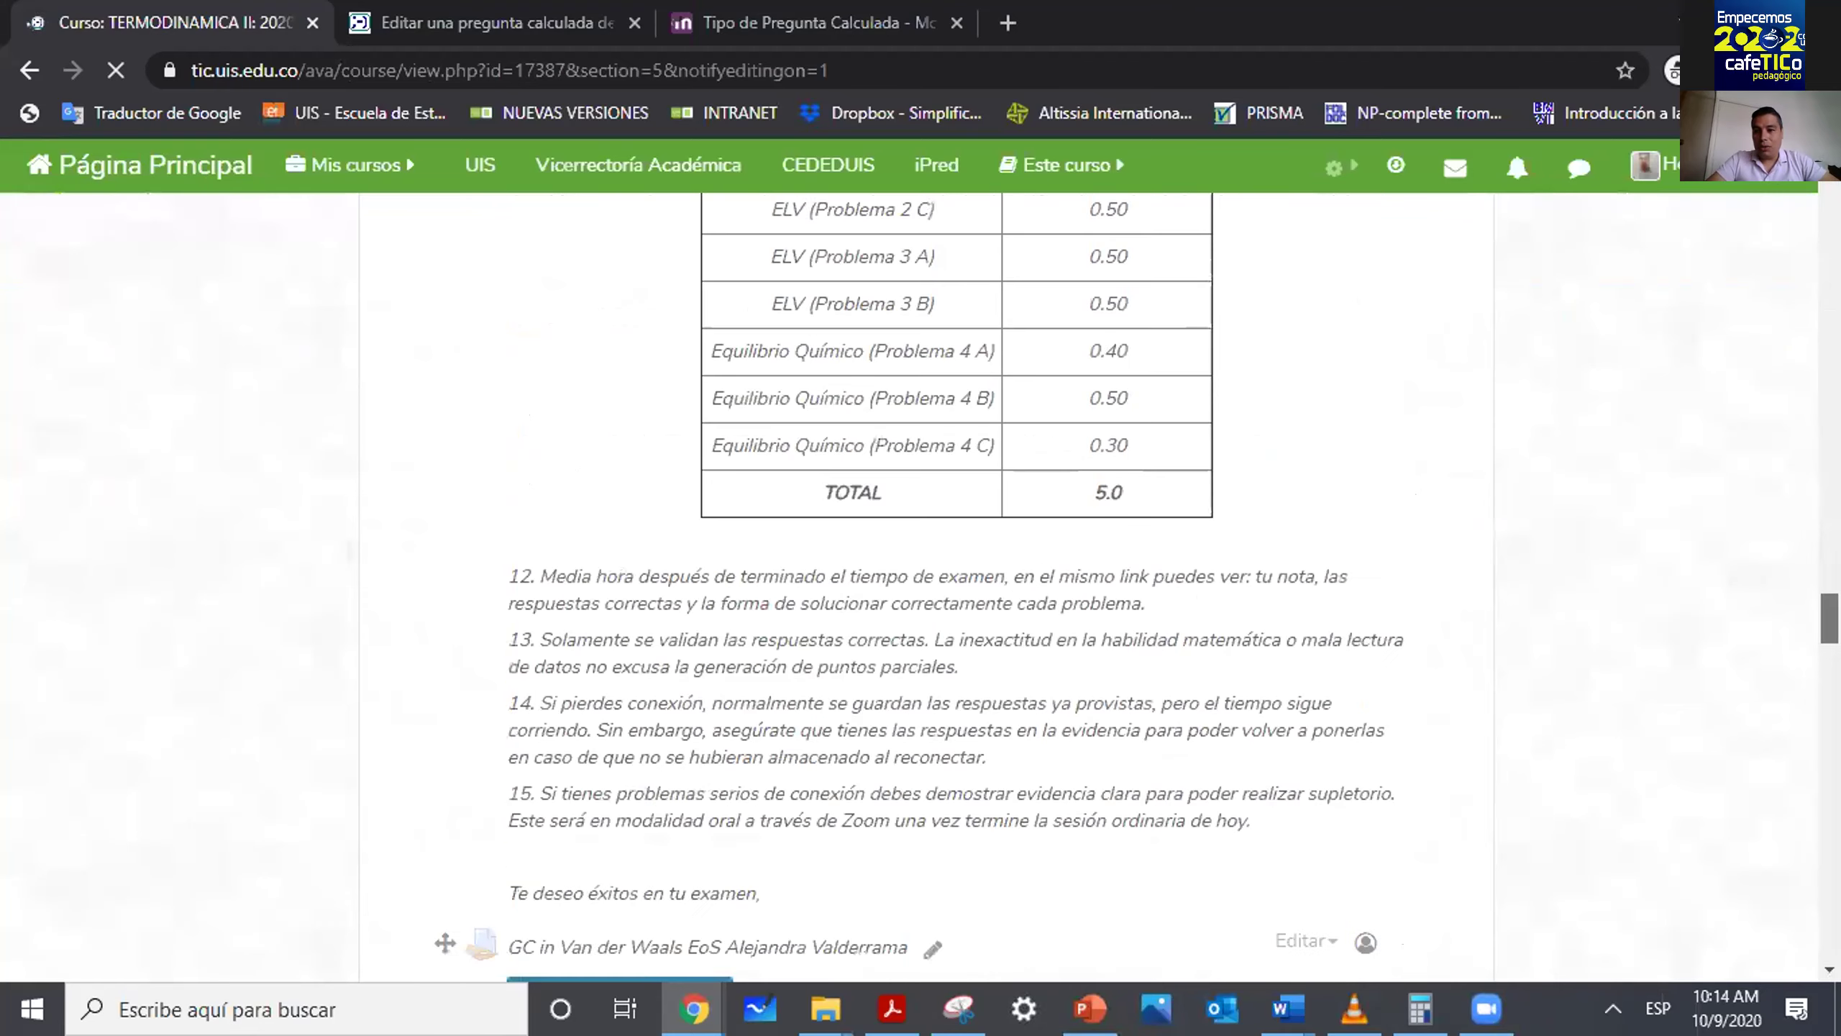
left_click(1062, 664)
left_click(1219, 642)
left_click(1220, 645)
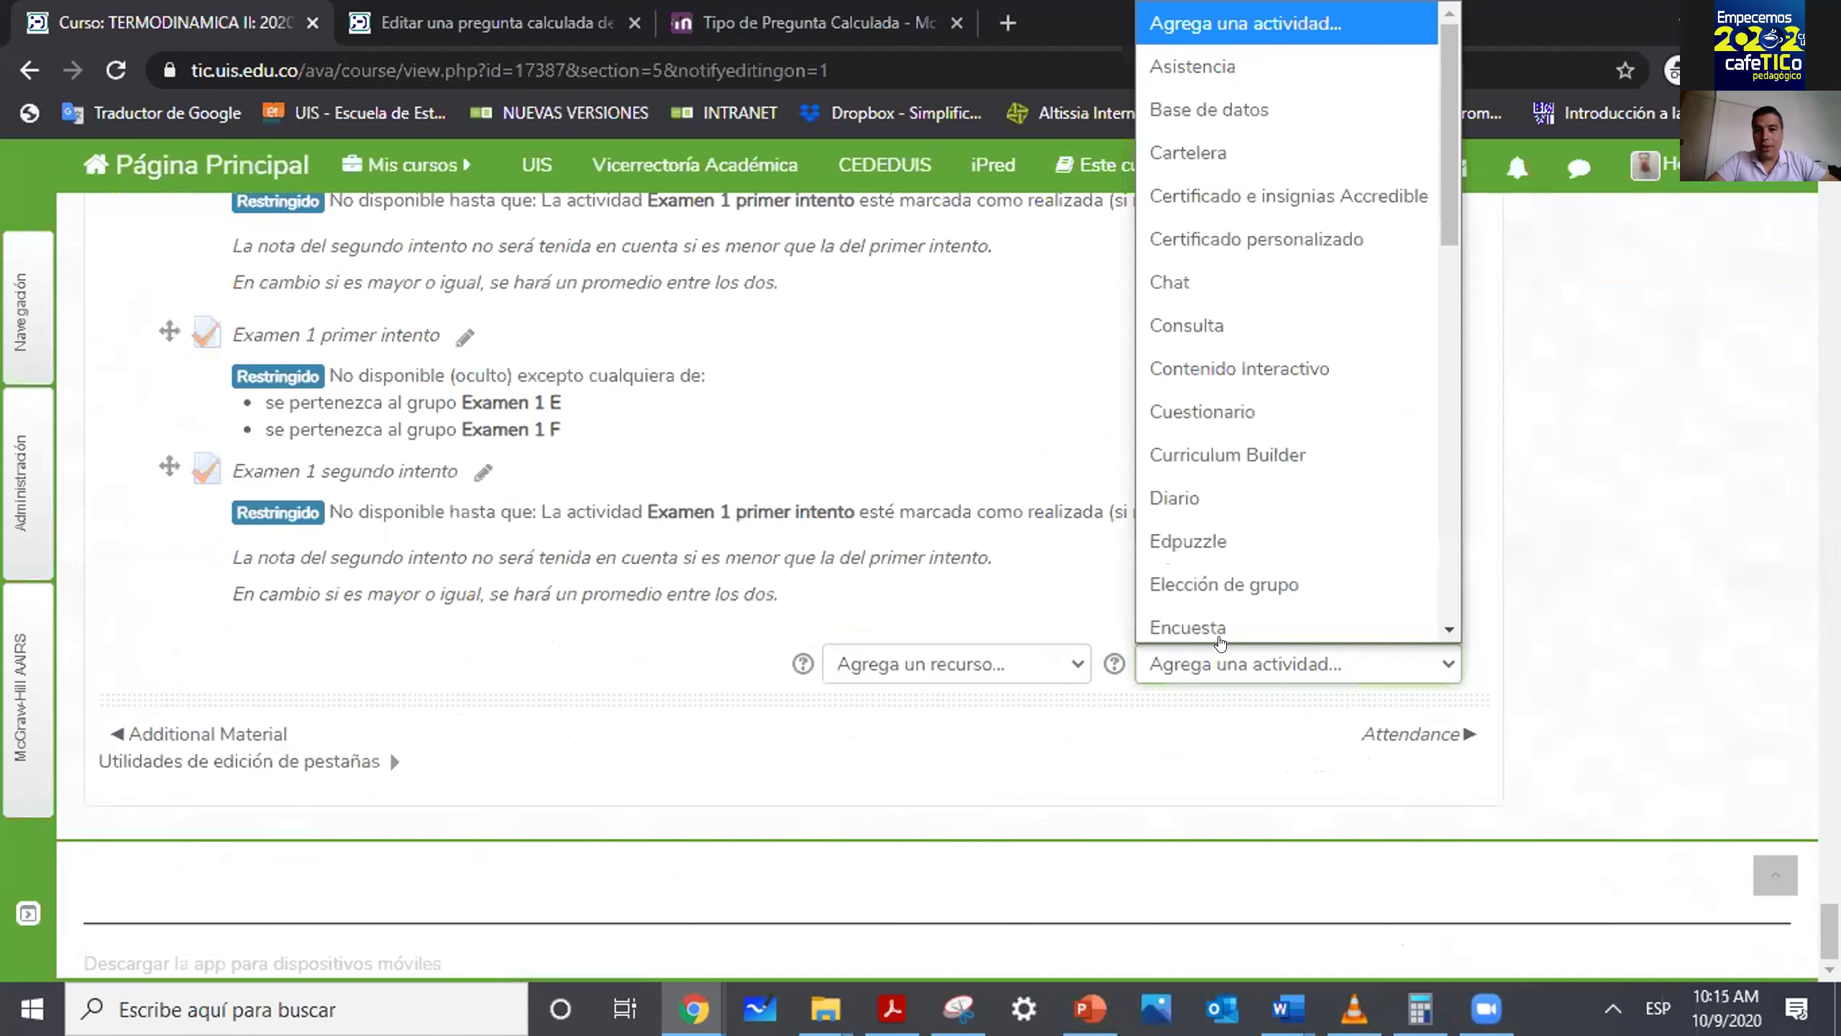
scroll(1305, 508, "down", 1)
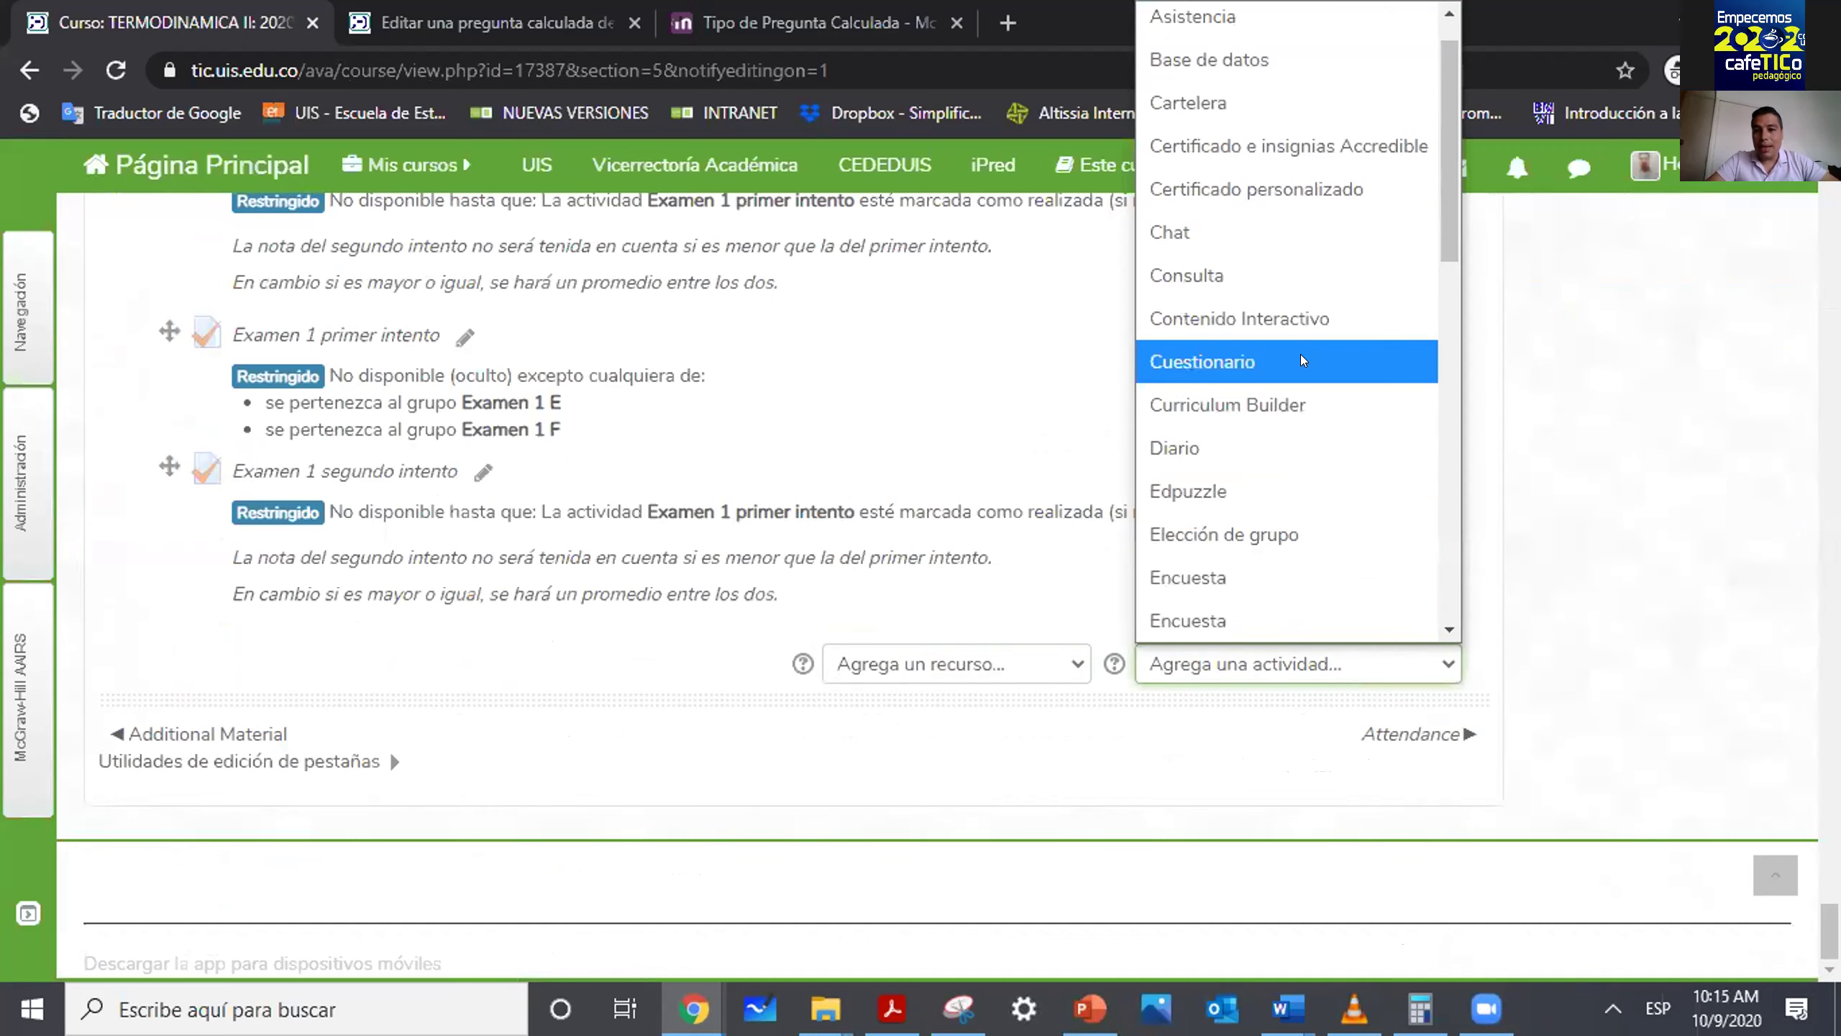
scroll(935, 581, "up", 15)
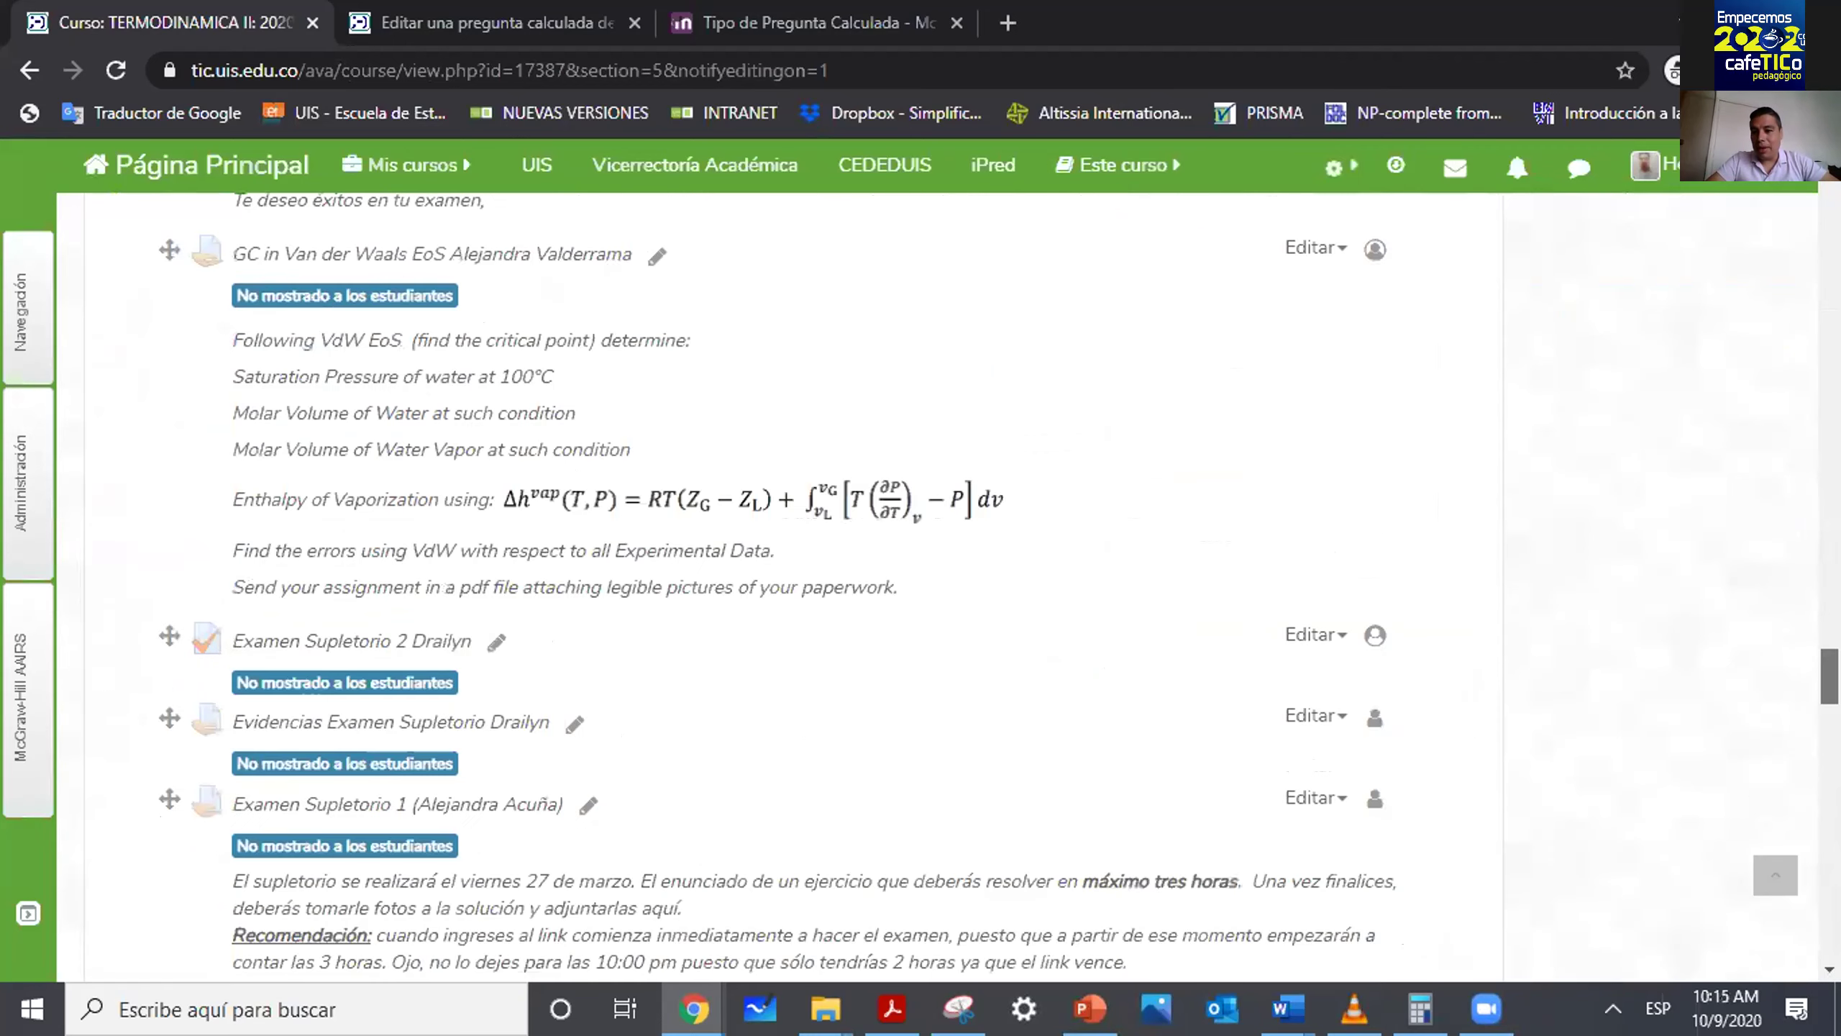
left_click(1730, 286)
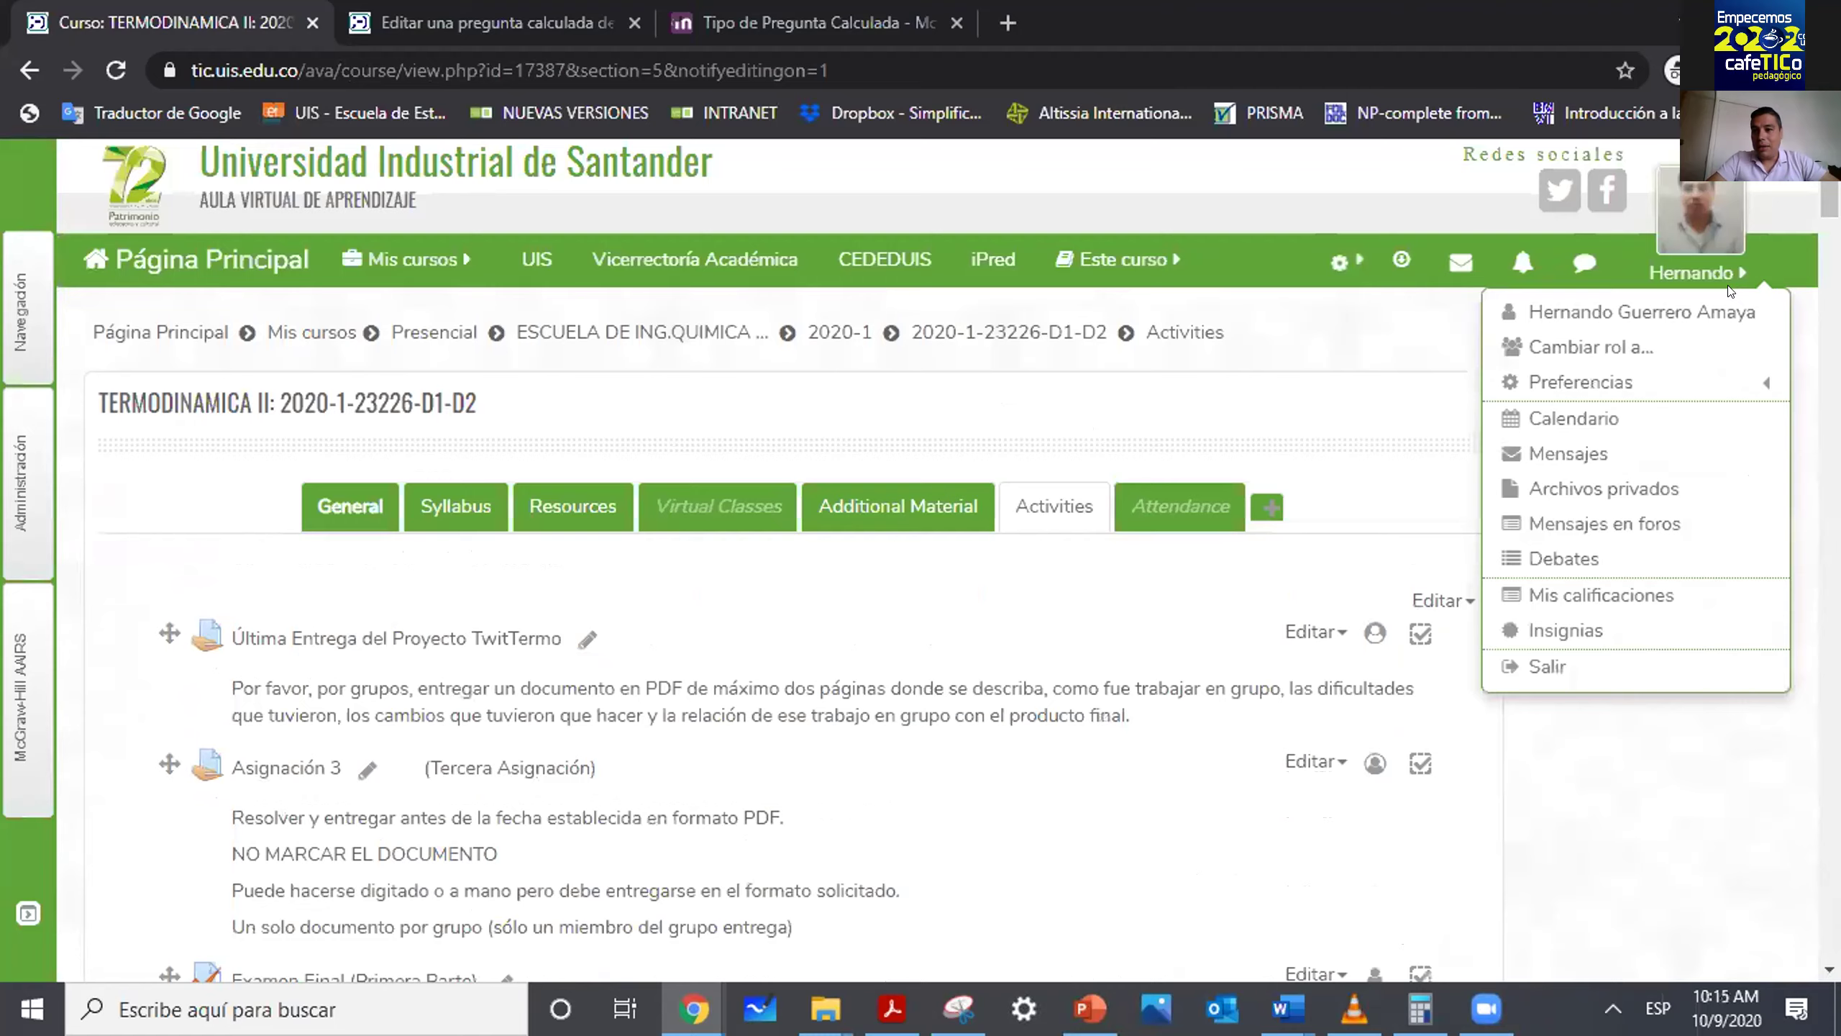
Add a new Cuestionario activity to the course's Activities section.
scroll(1497, 740, "down", 15)
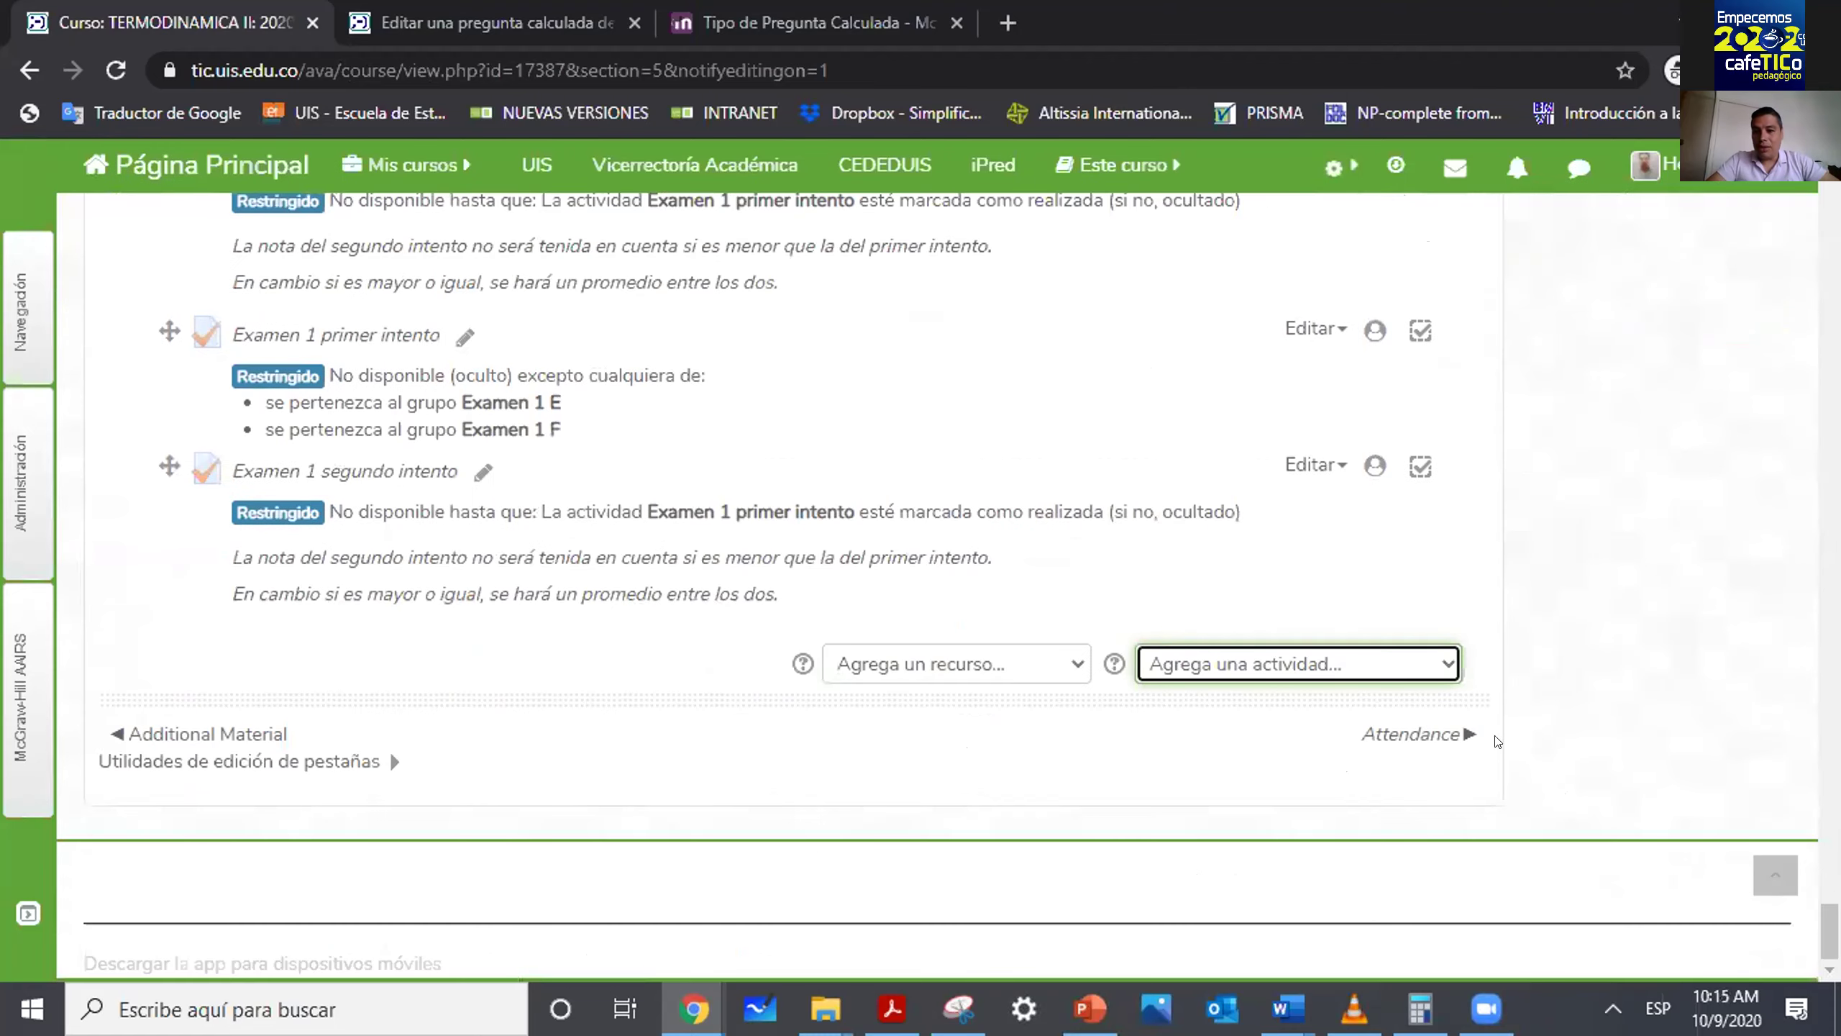
left_click(1410, 664)
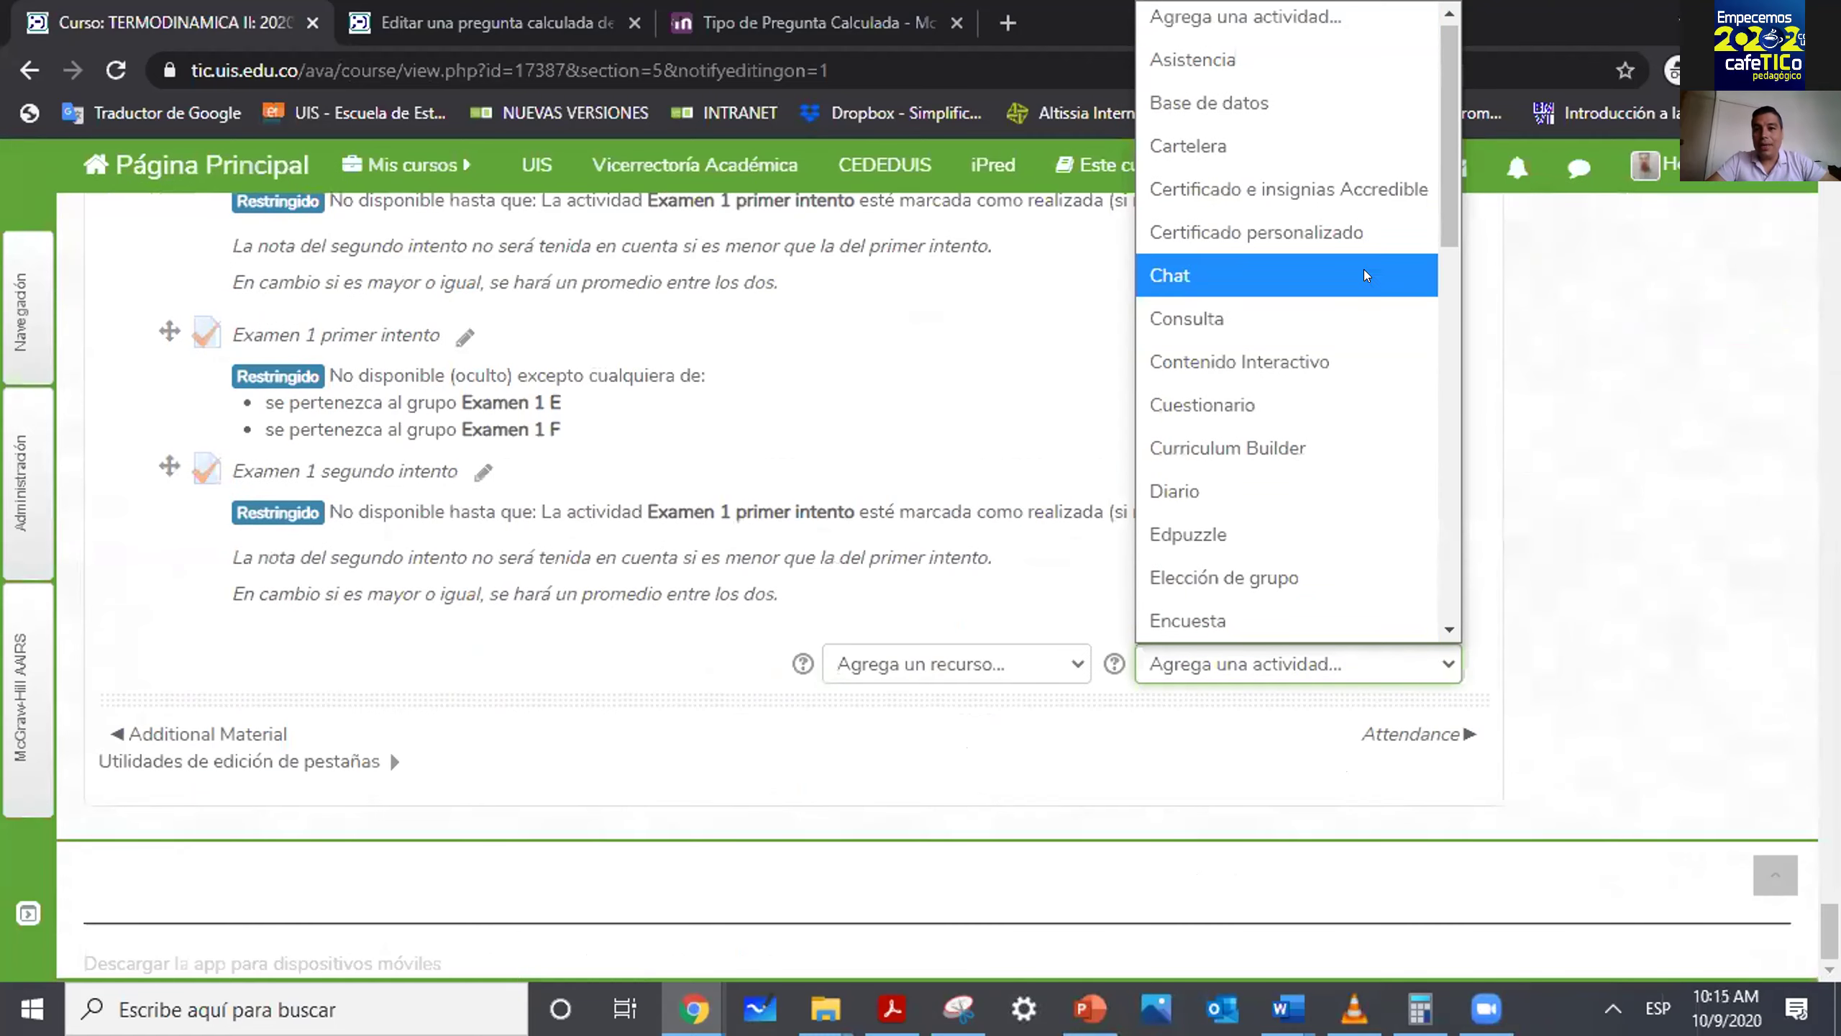
scroll(1450, 156, "down", 1)
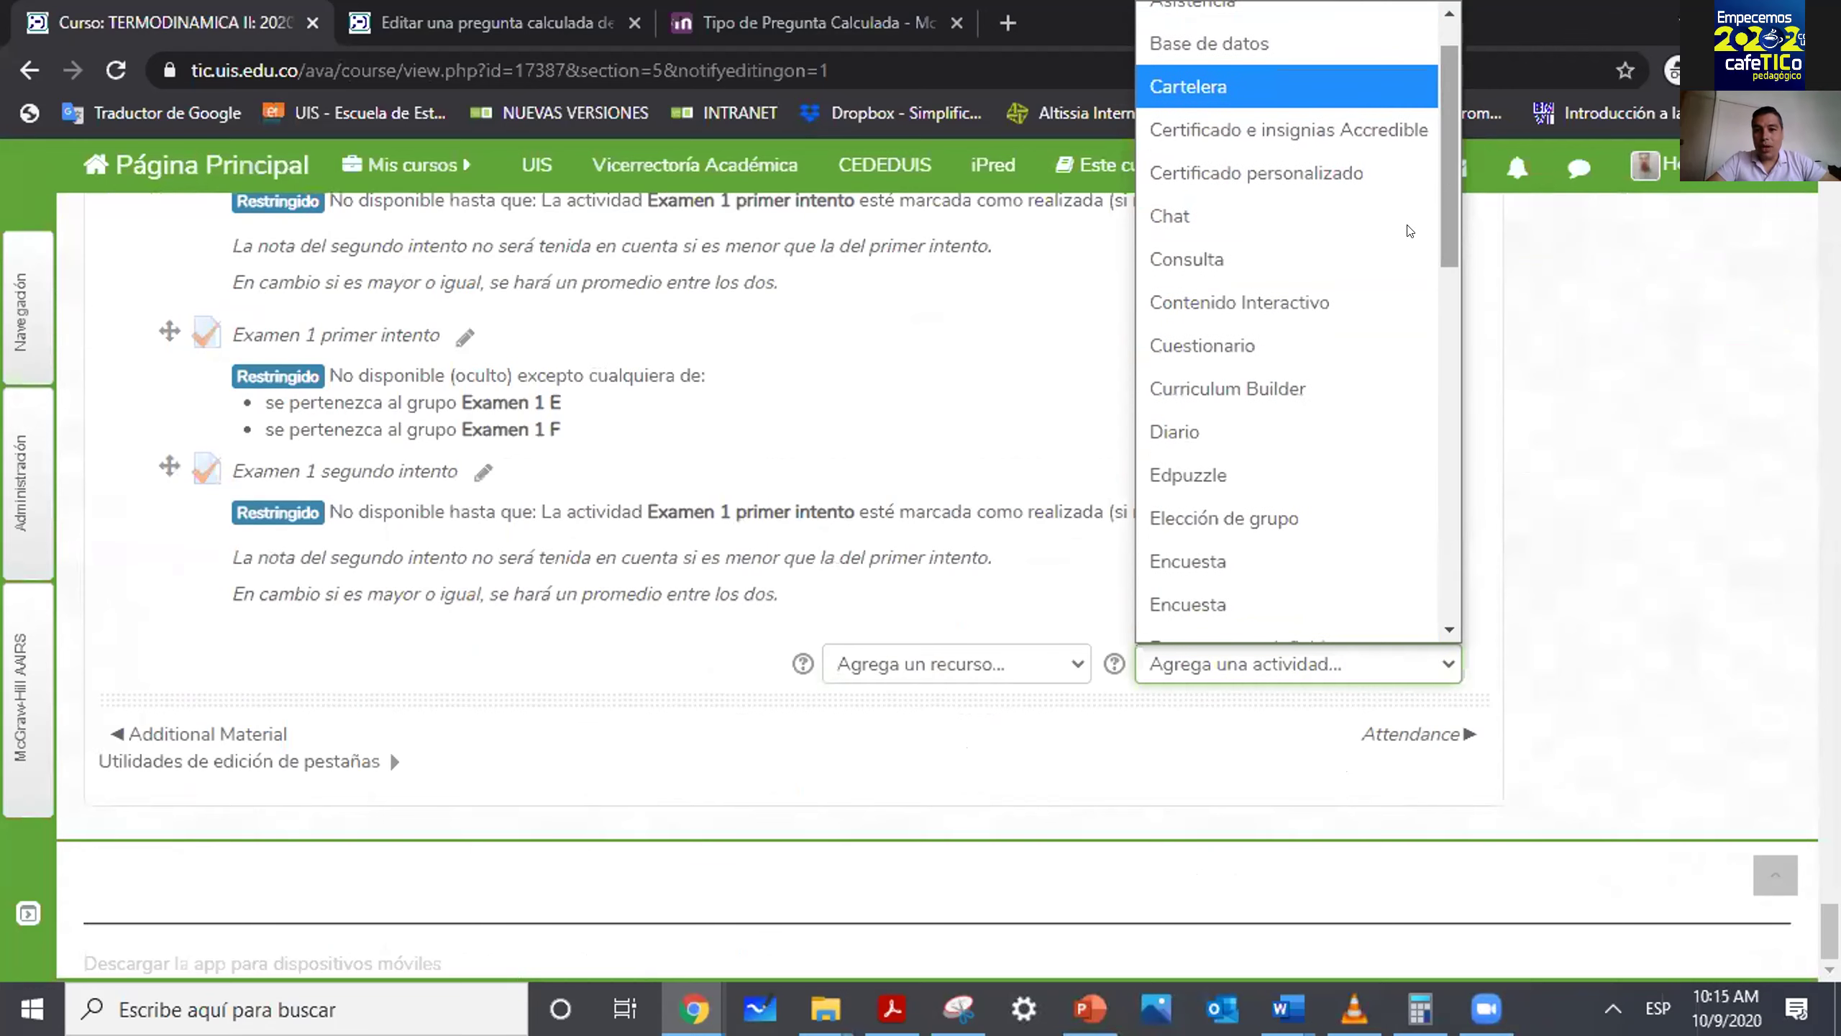
left_click(1263, 347)
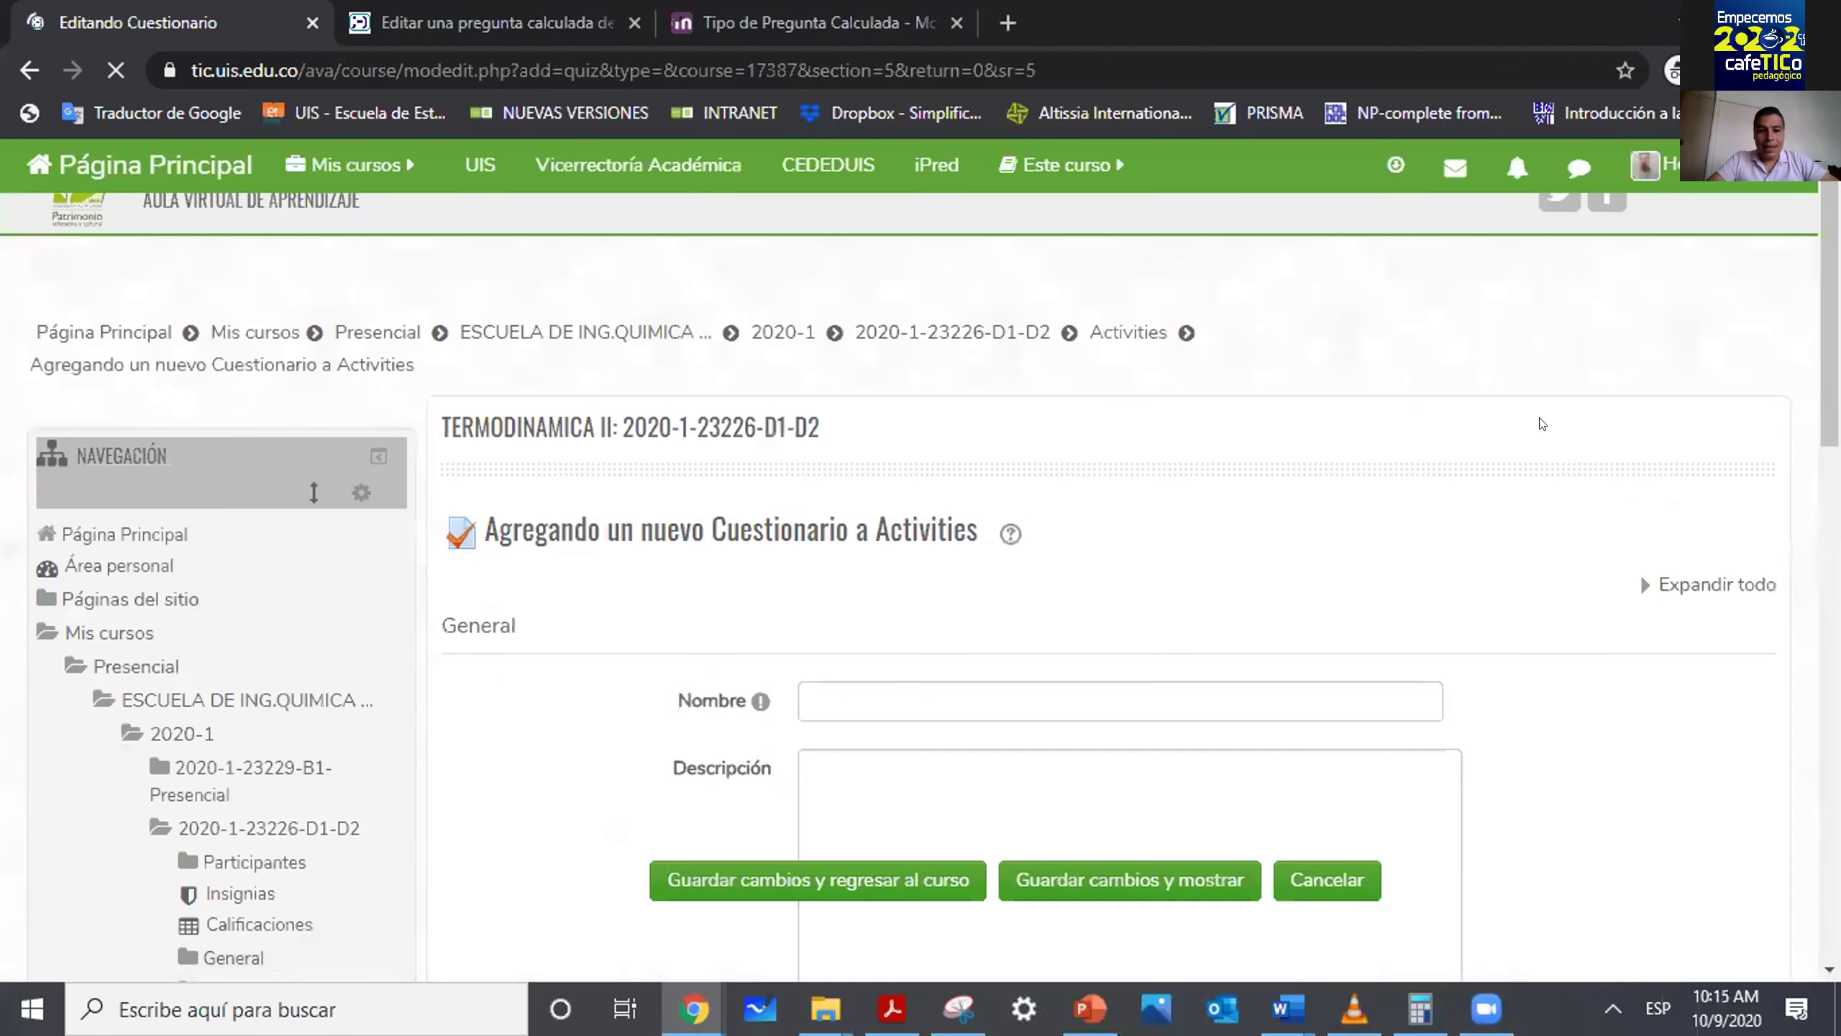
Name the new quiz "Geometría Básica".
scroll(931, 481, "down", 3)
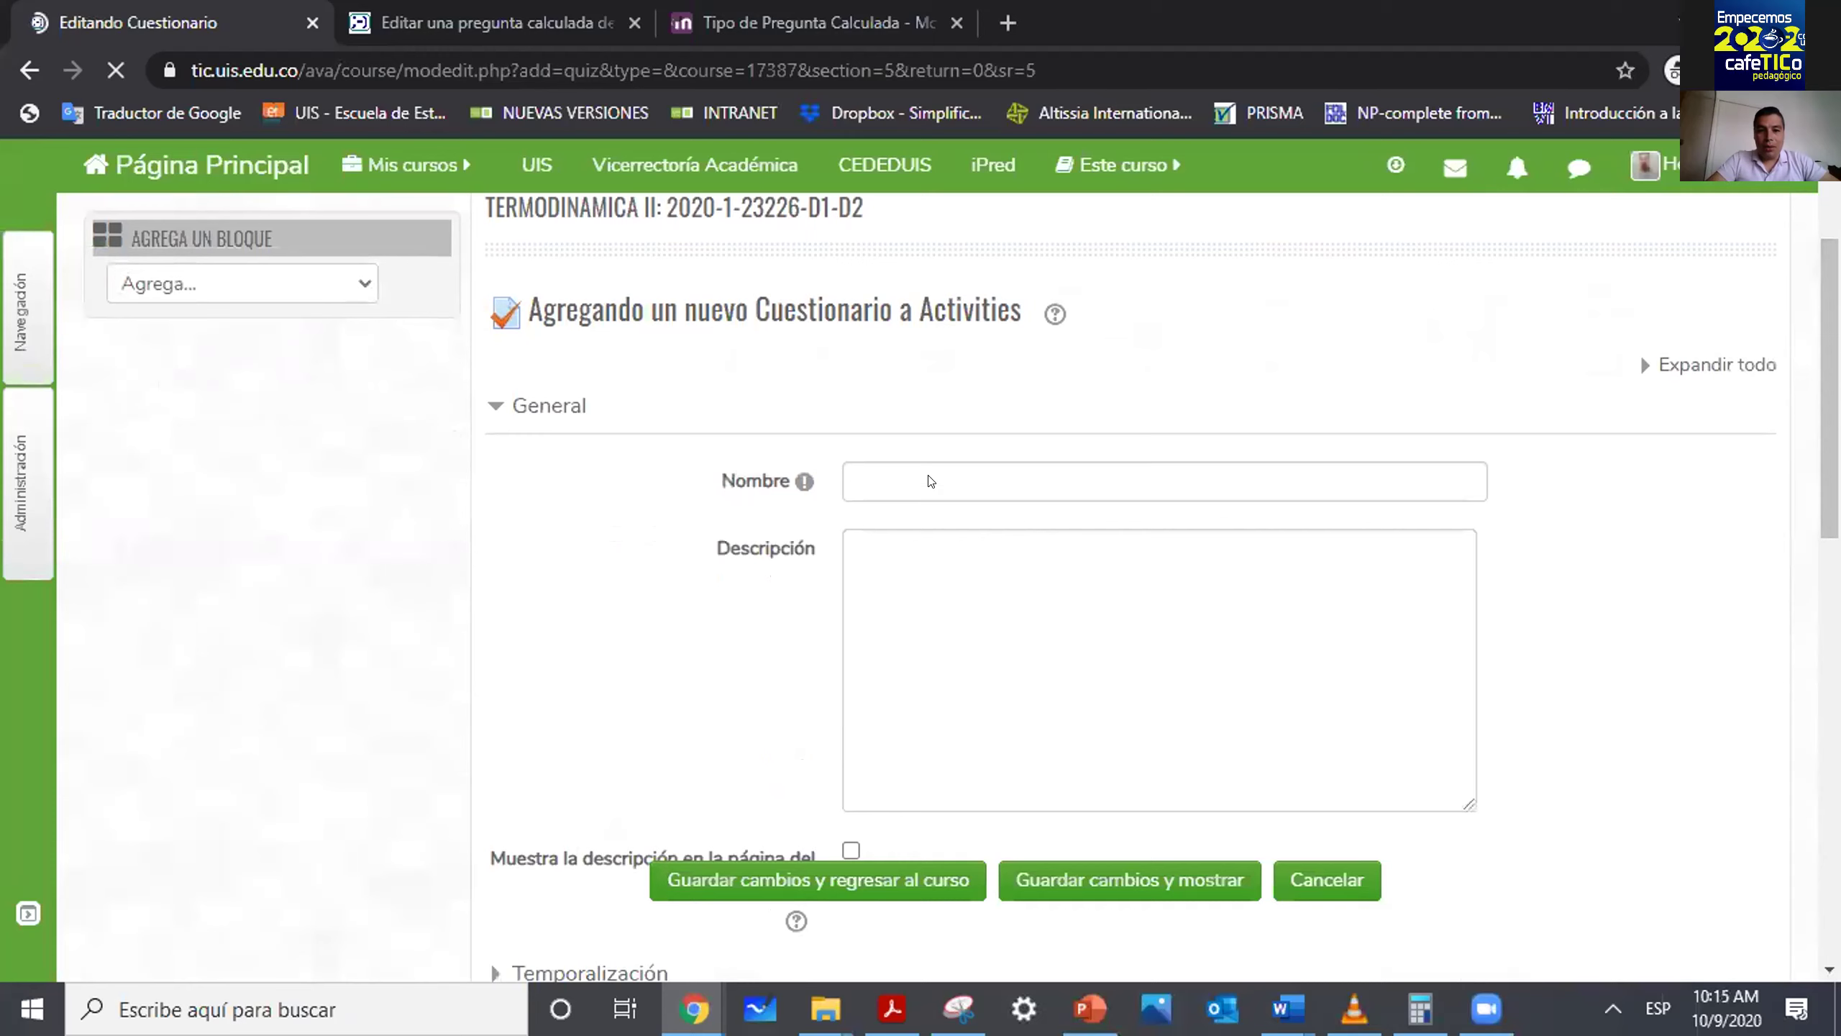
left_click(897, 508)
type("Geometría ")
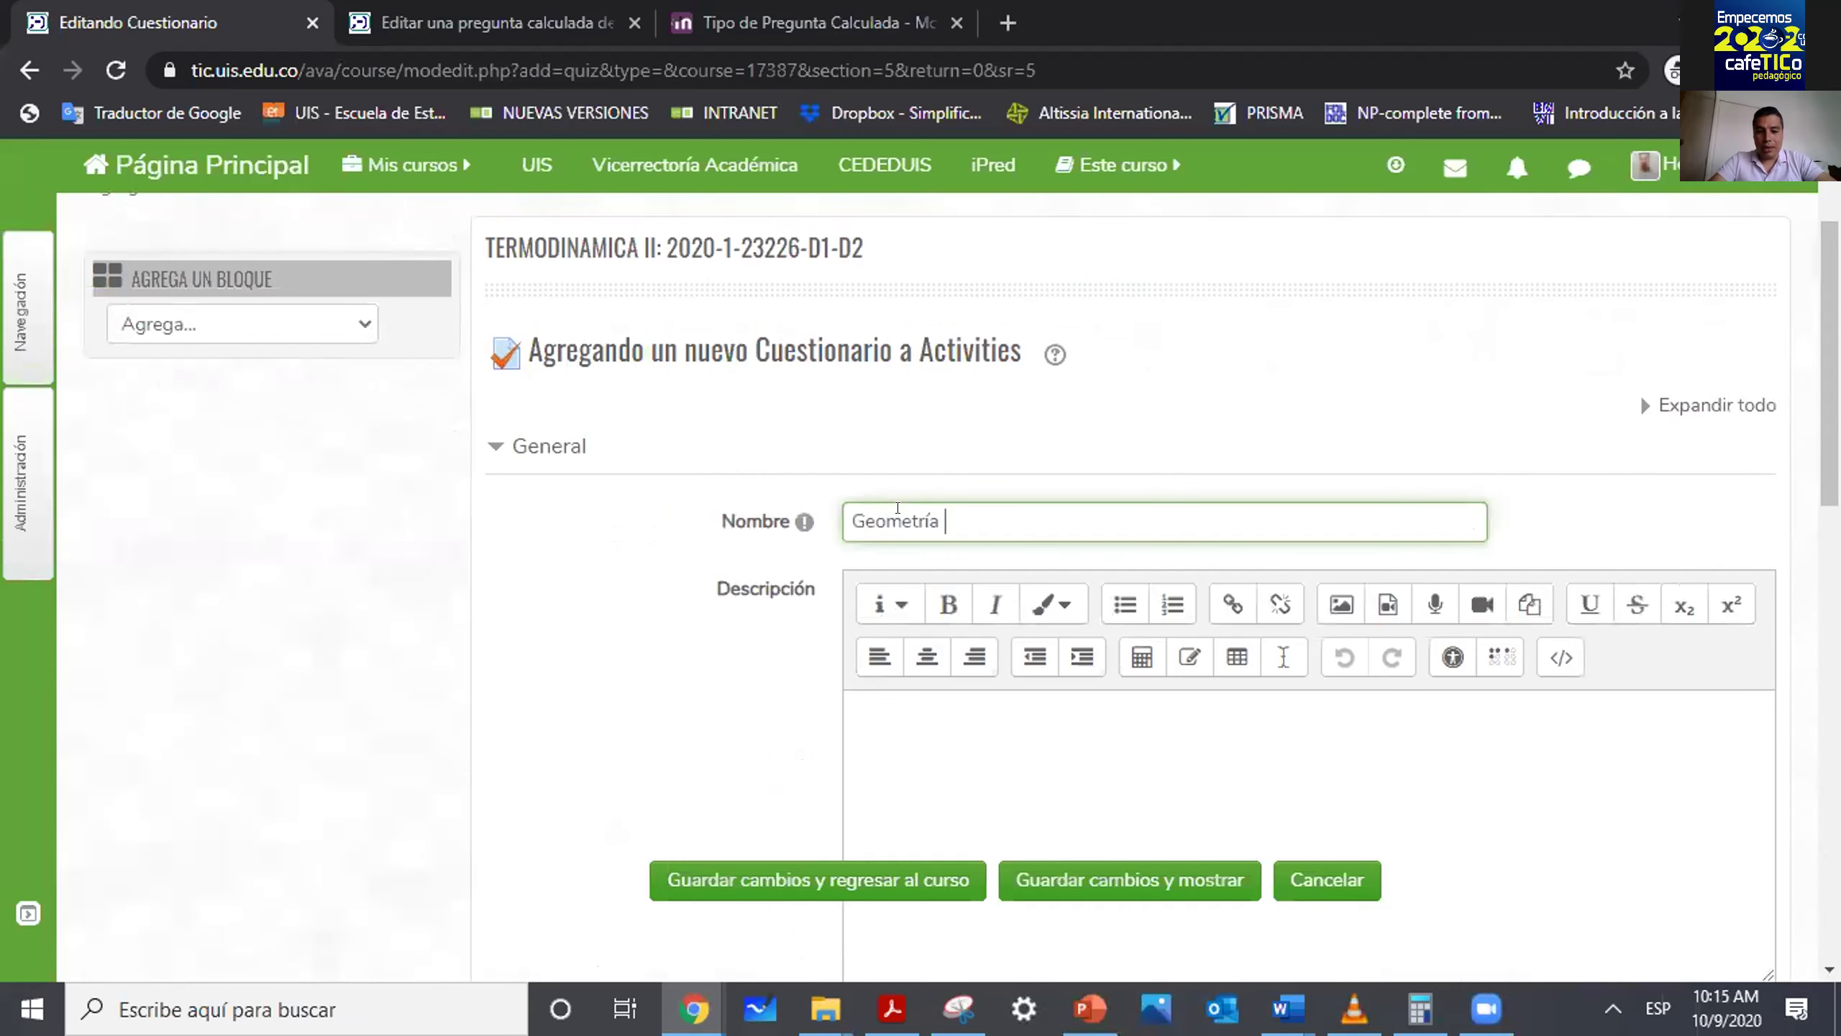
type("Básci")
type("ica")
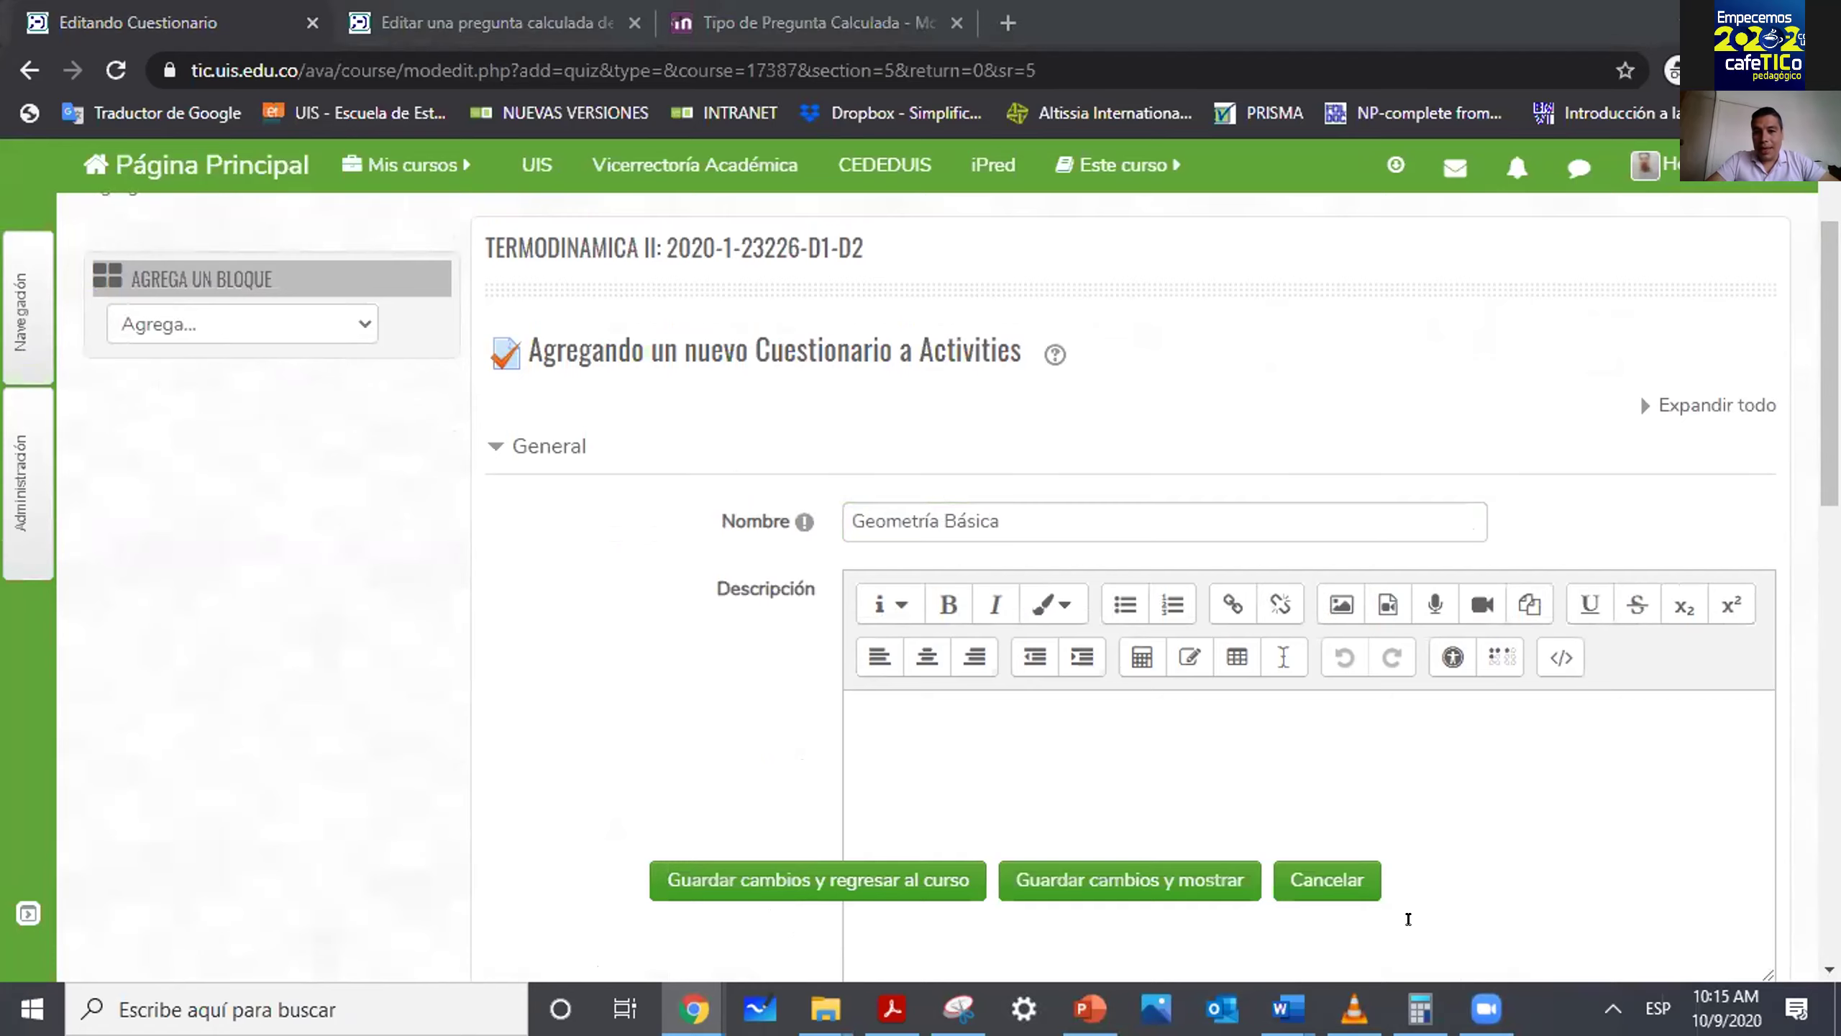
Enable showing the quiz description on the course page, leaving the description itself blank.
scroll(1408, 918, "down", 3)
left_click(1006, 506)
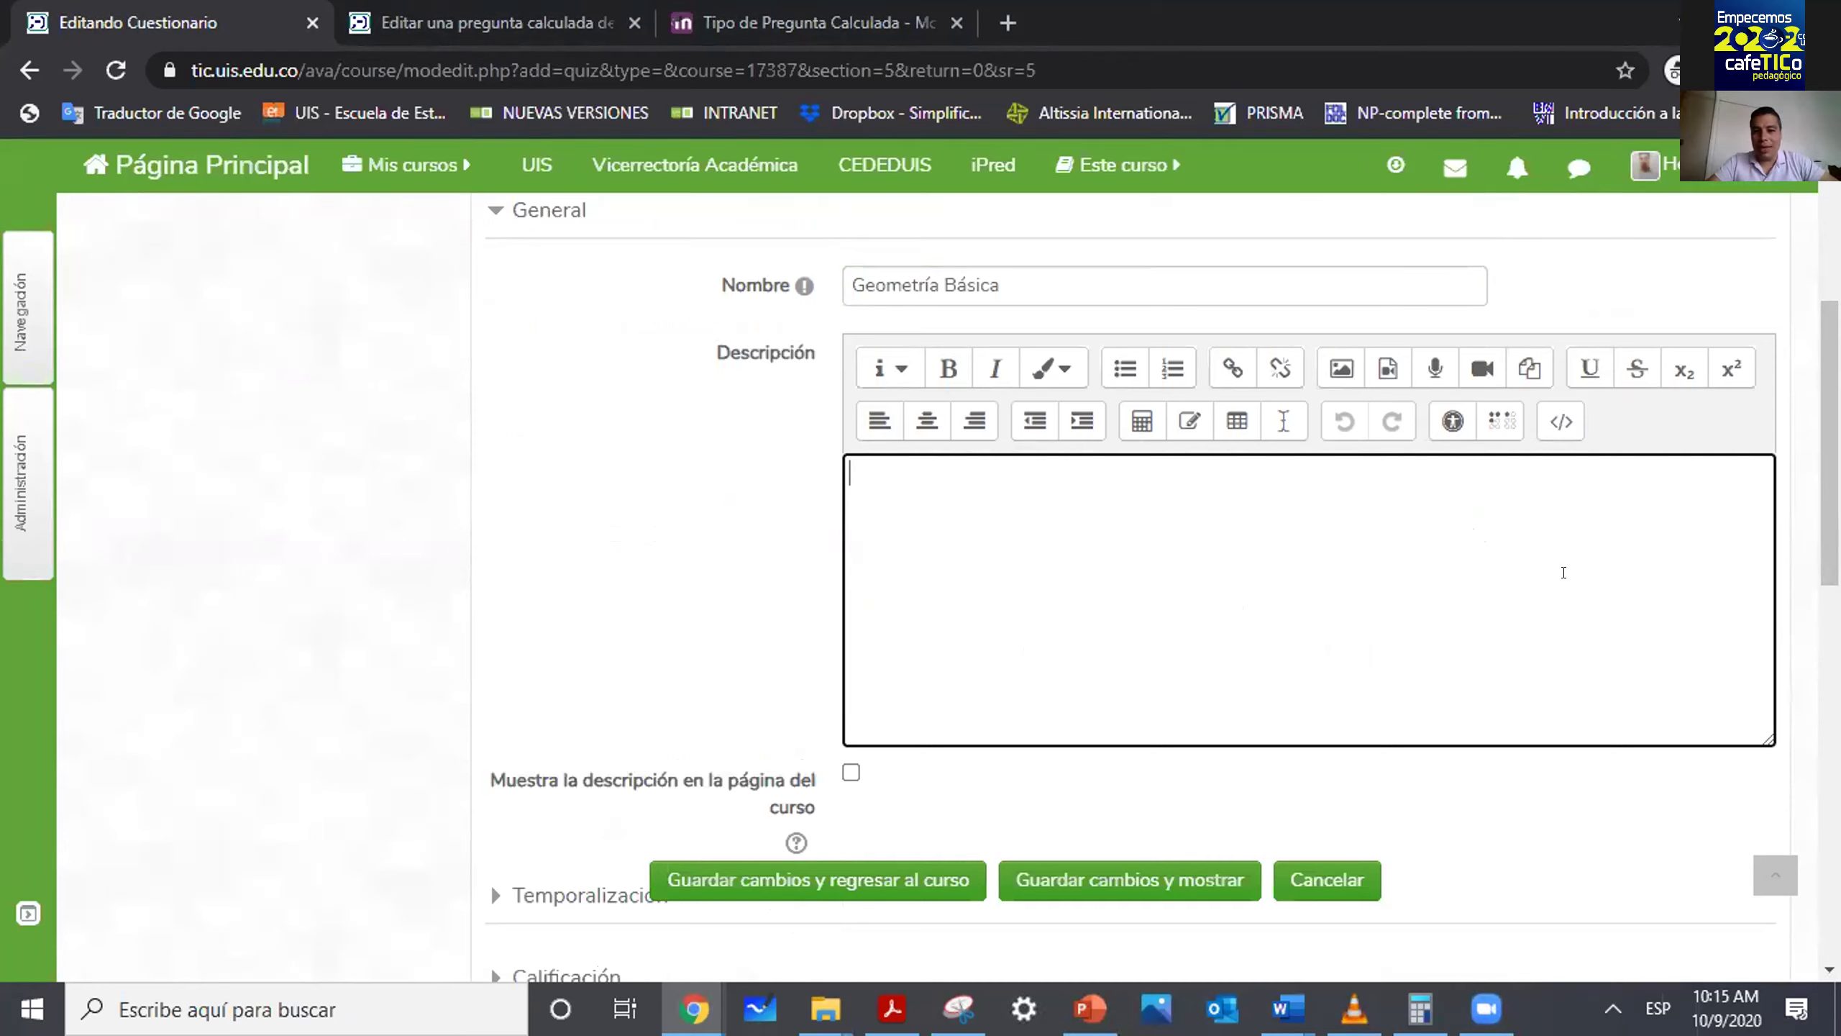
left_click(851, 773)
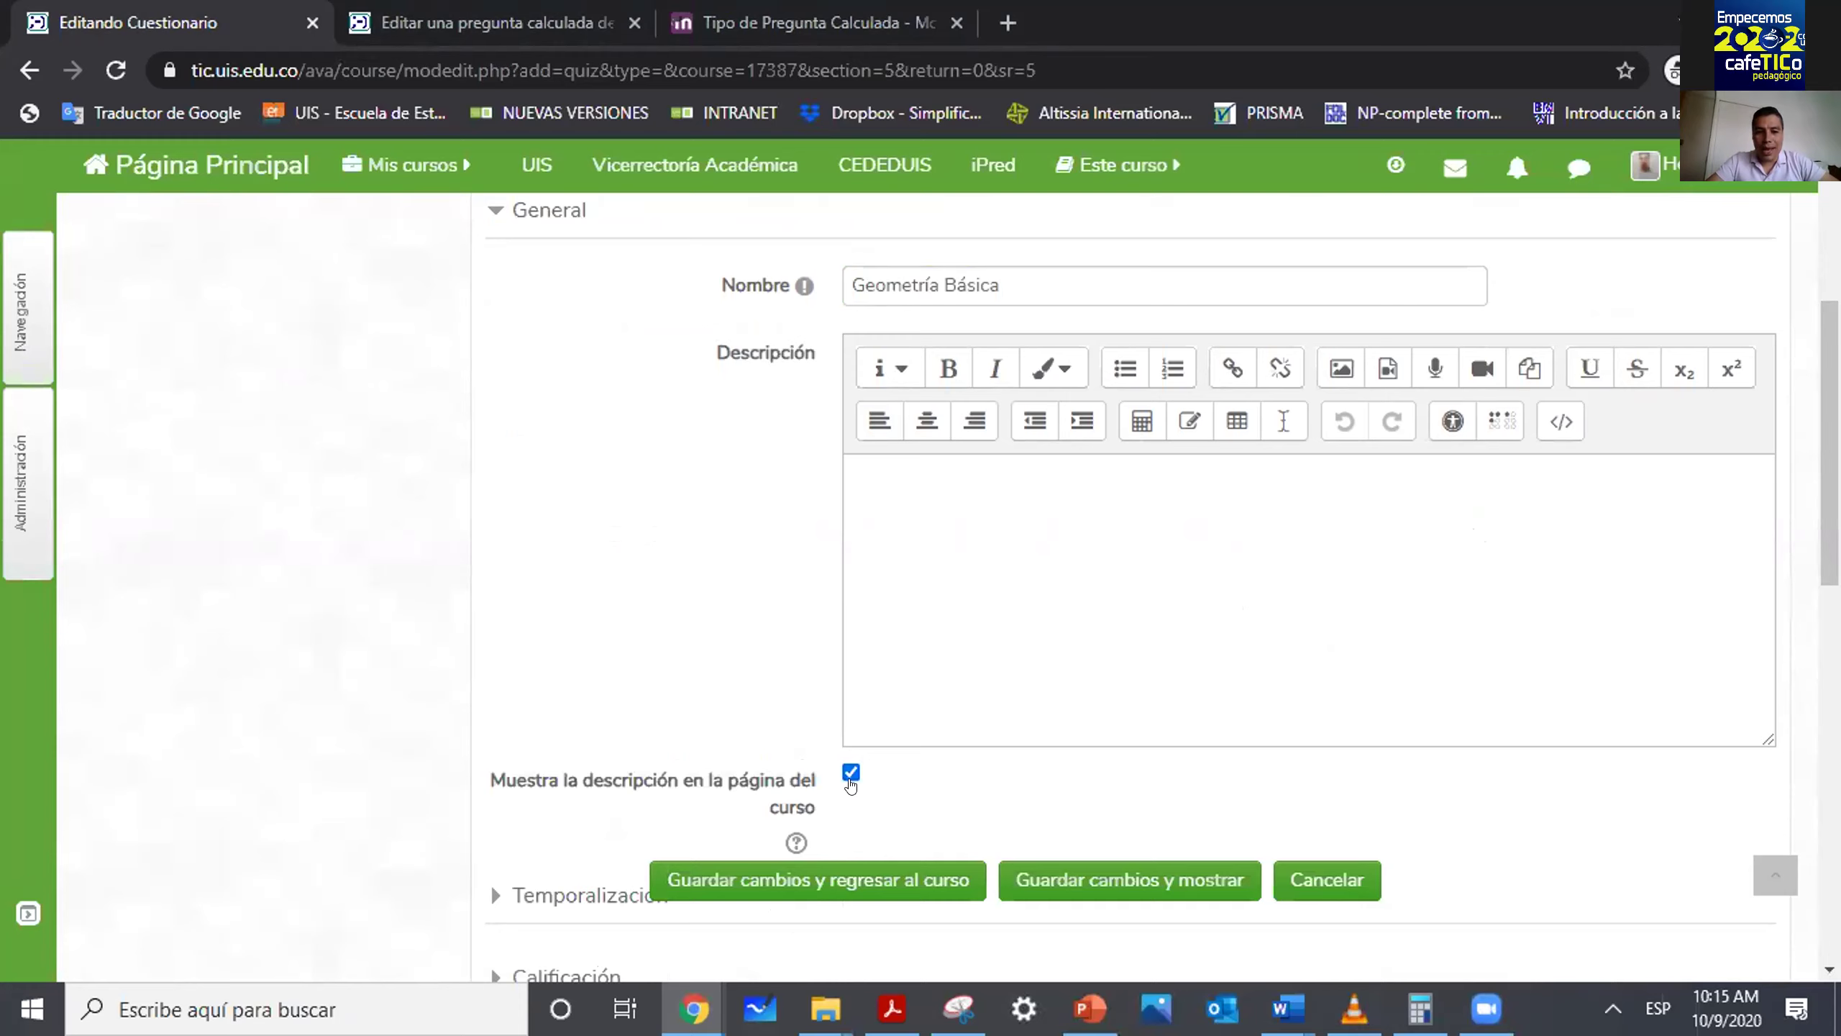
left_click(851, 773)
left_click(851, 773)
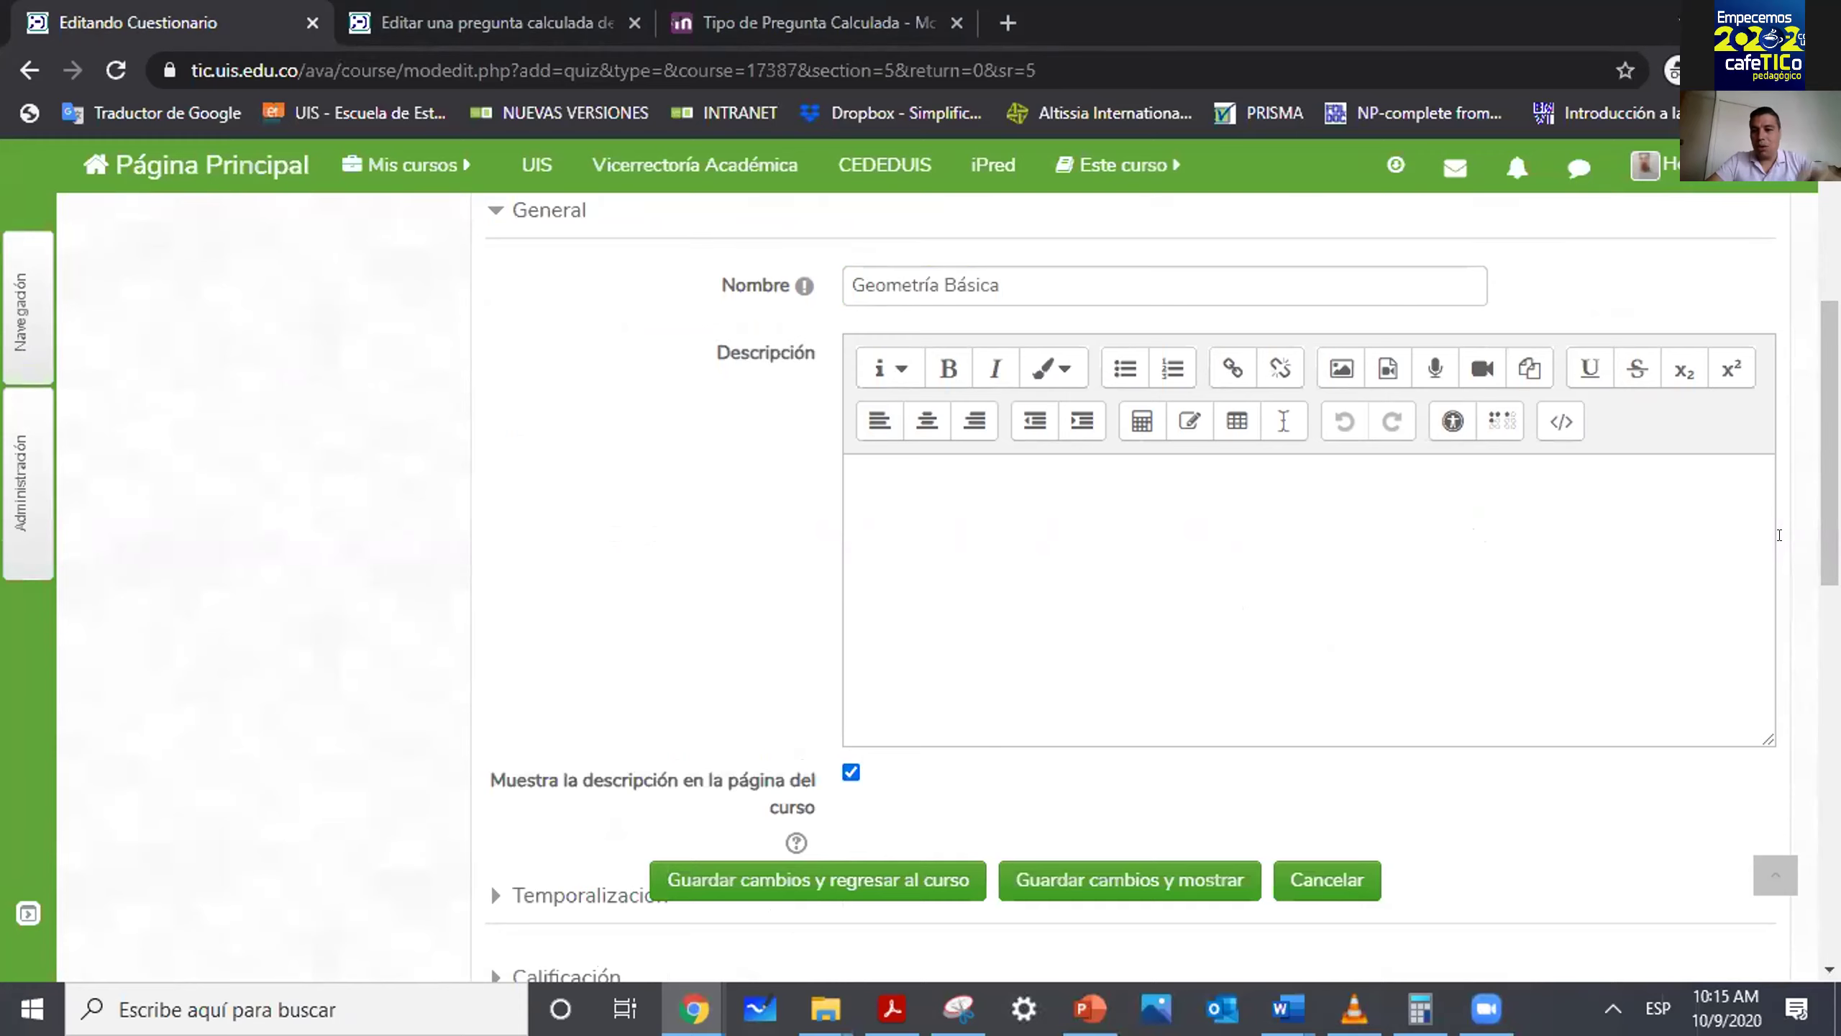
scroll(1779, 535, "down", 1)
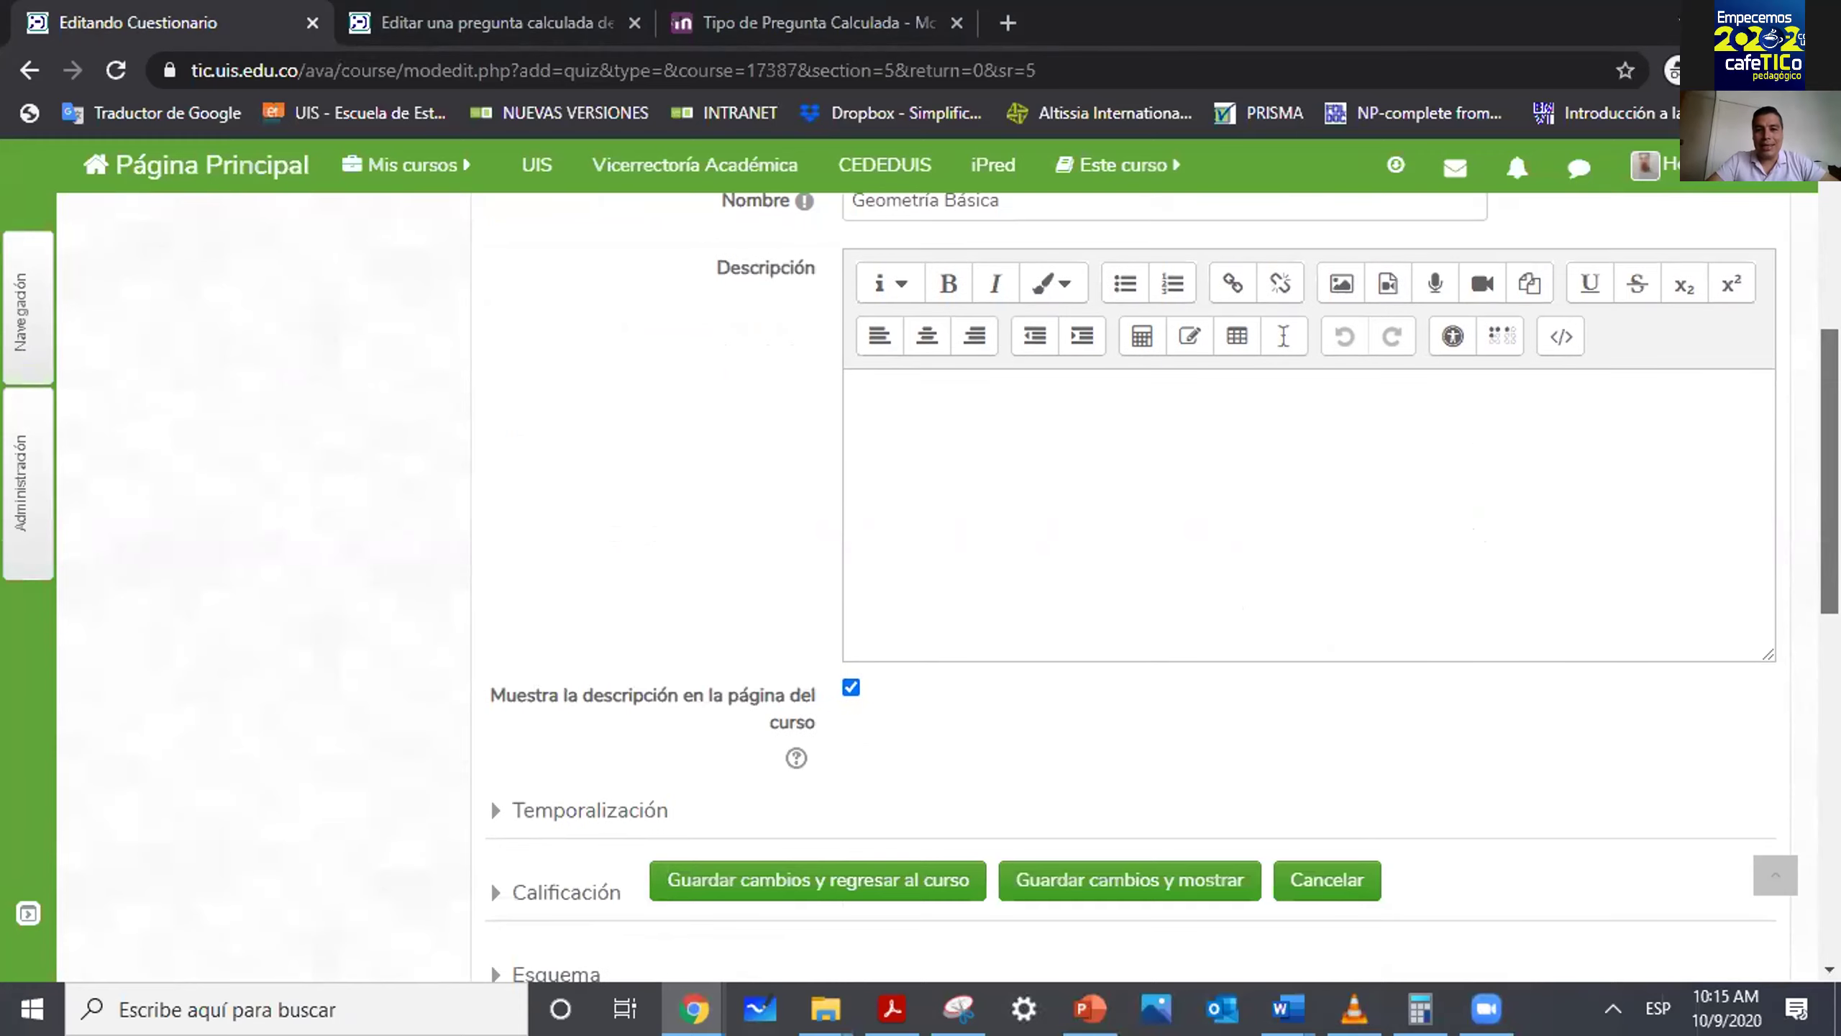
scroll(1160, 551, "down", 1)
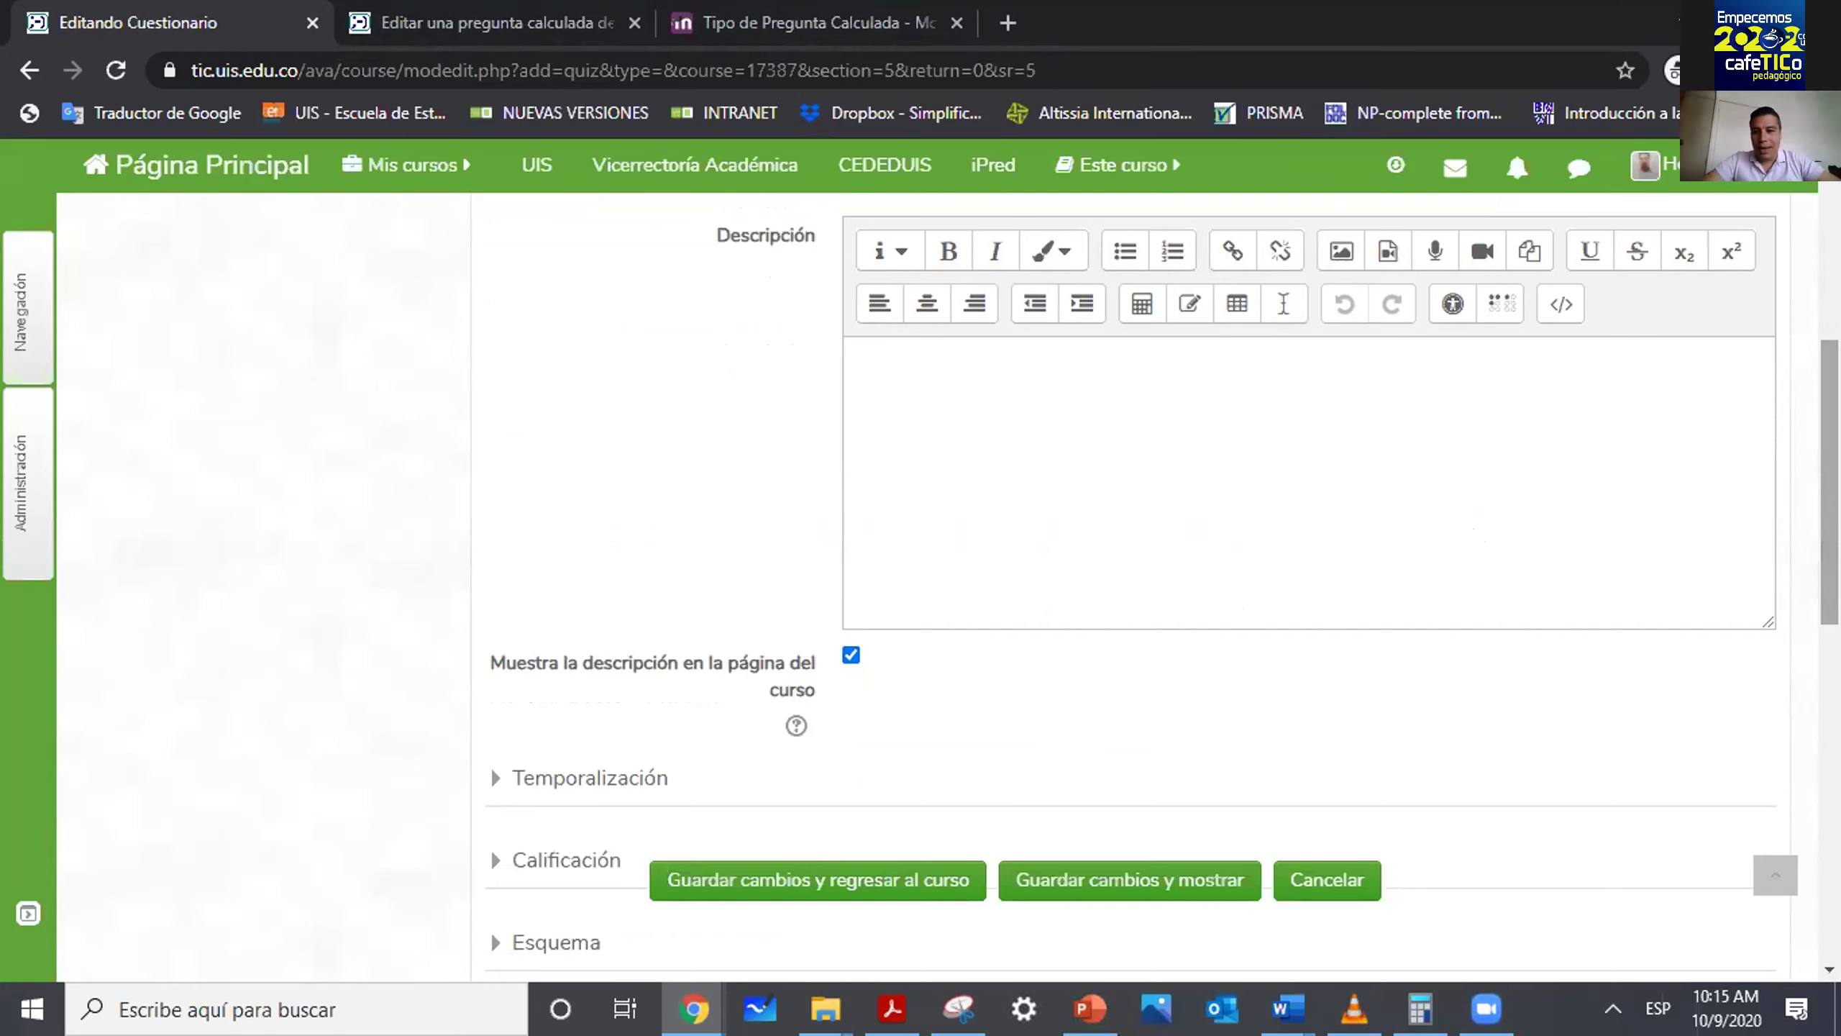
scroll(1160, 580, "up", 1)
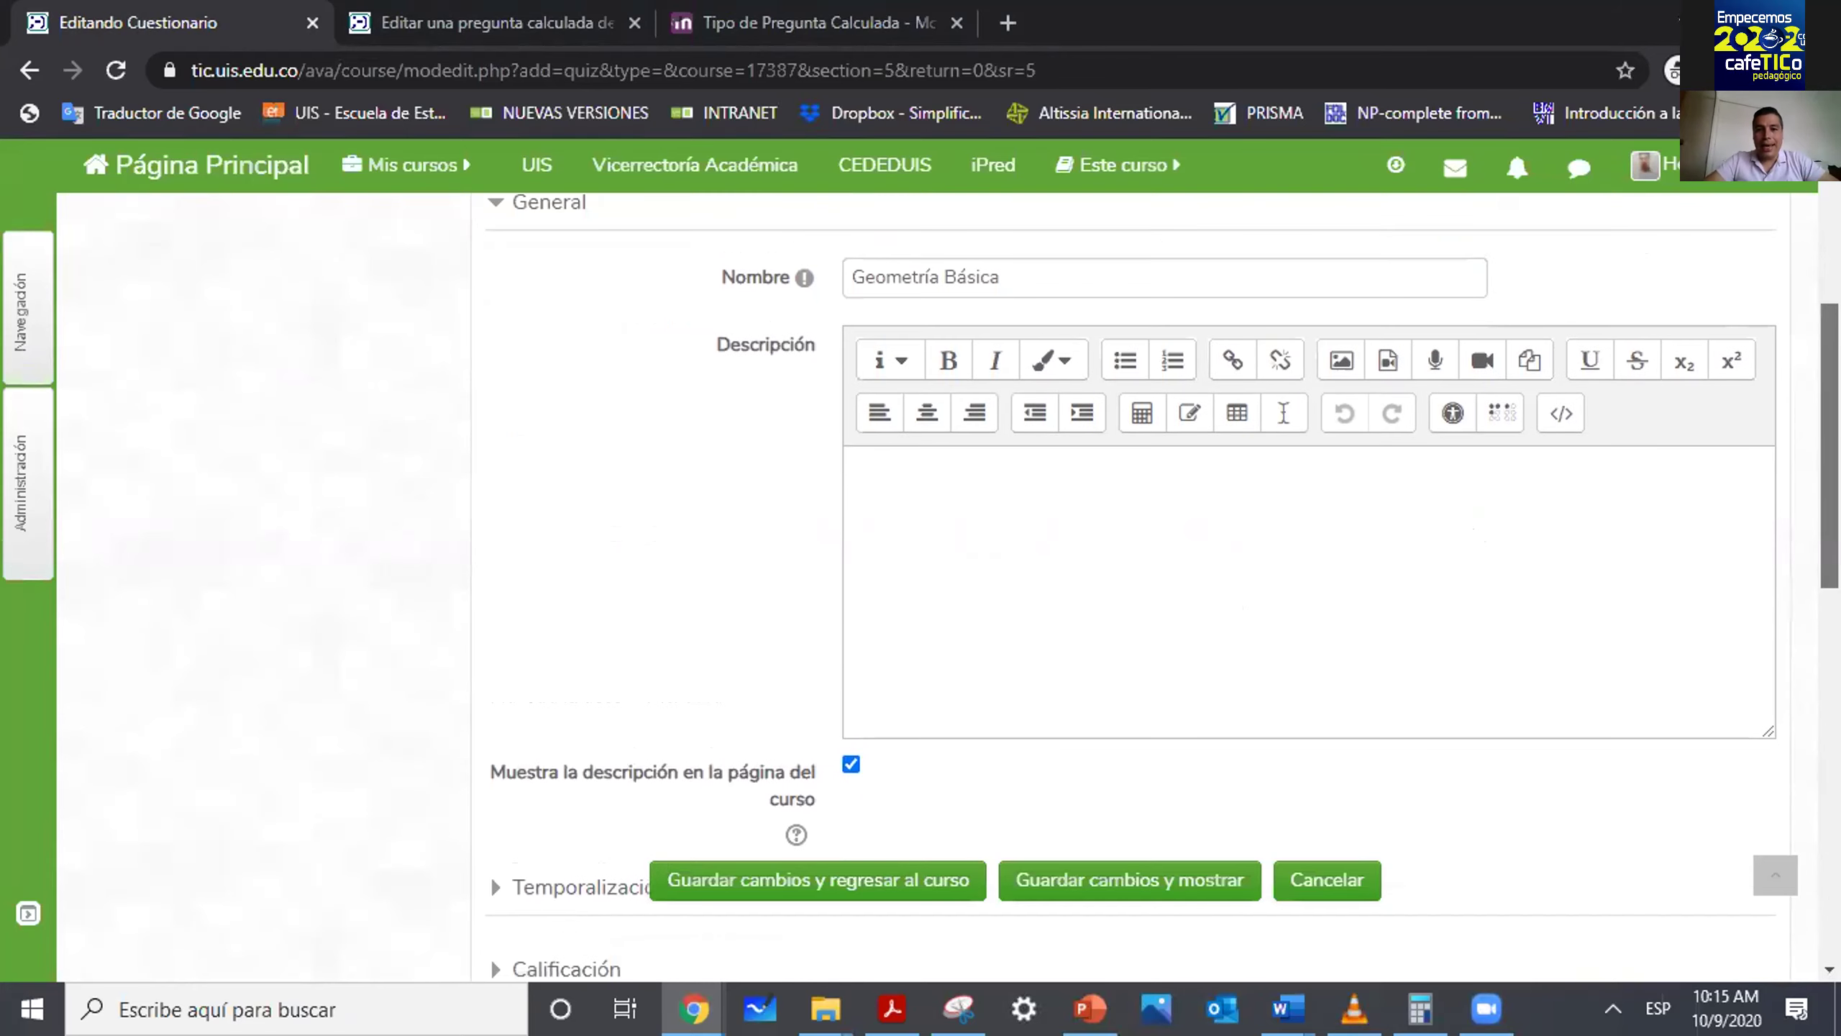
Leave the open calculated question without saving and review the Examen Final (Primera Parte) instructions in the course's Activities section.
left_click(475, 9)
left_click(27, 71)
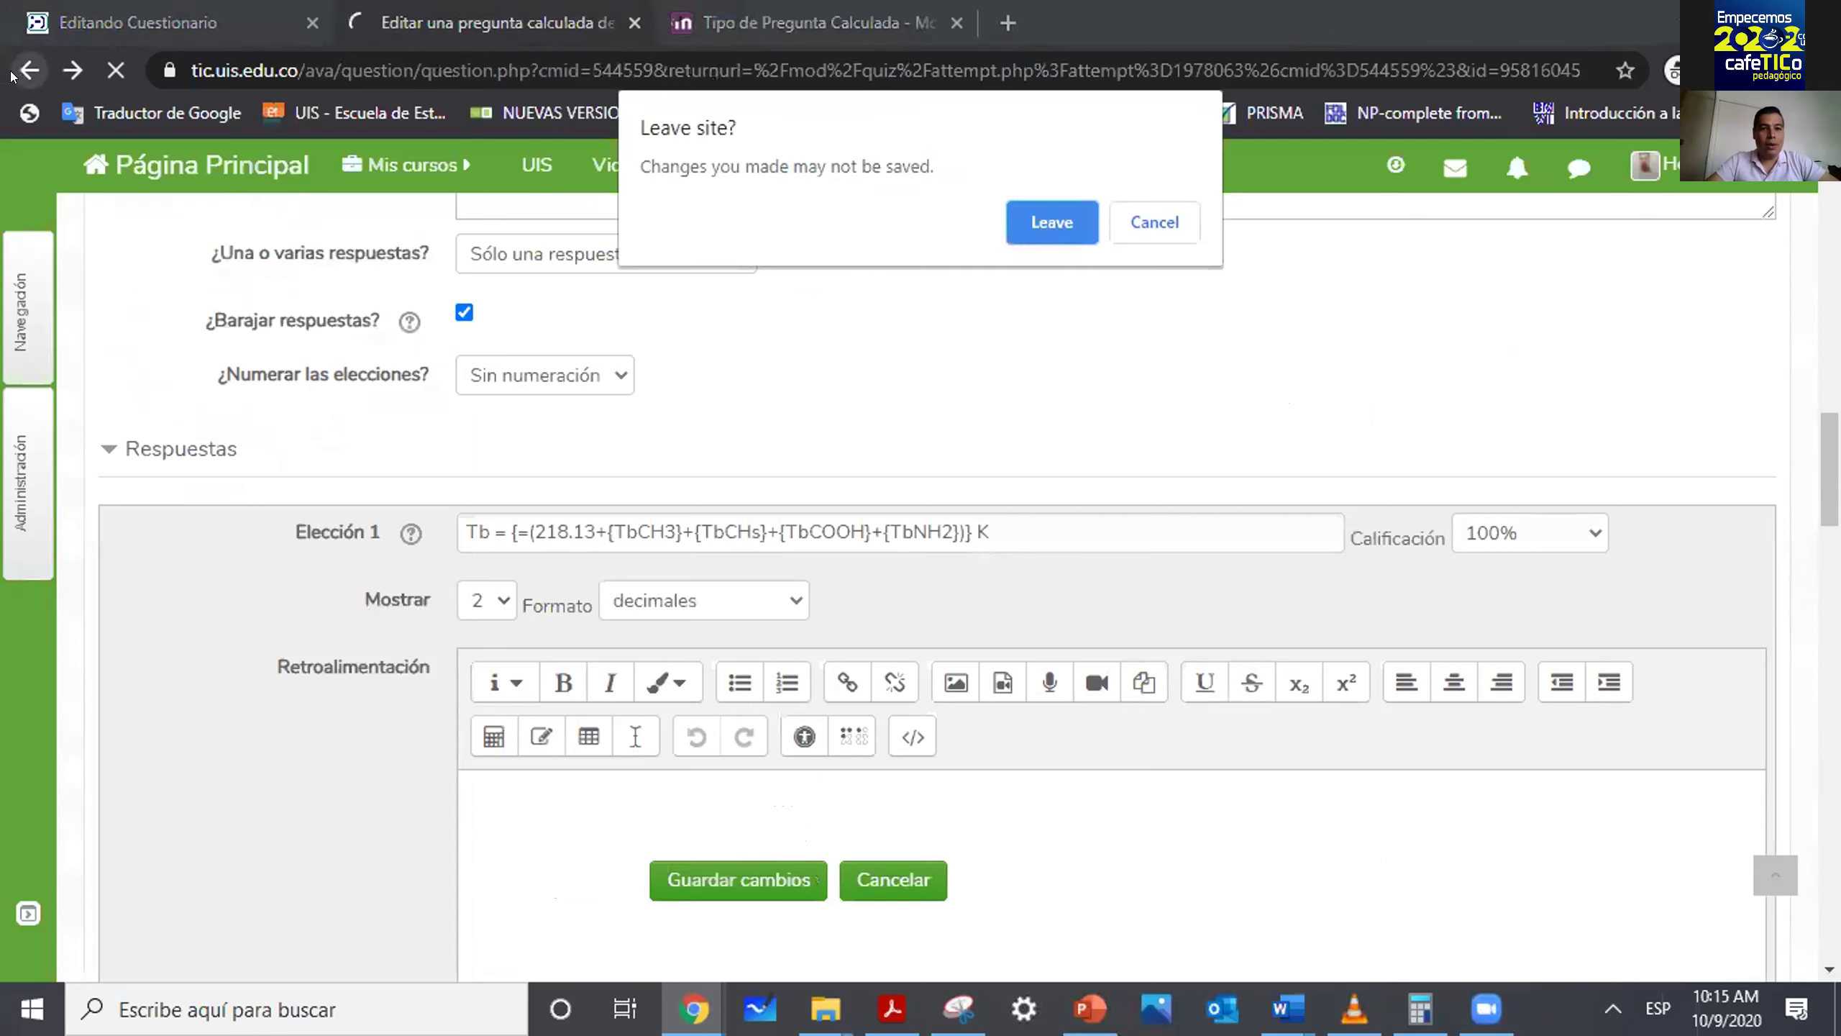
left_click(1040, 224)
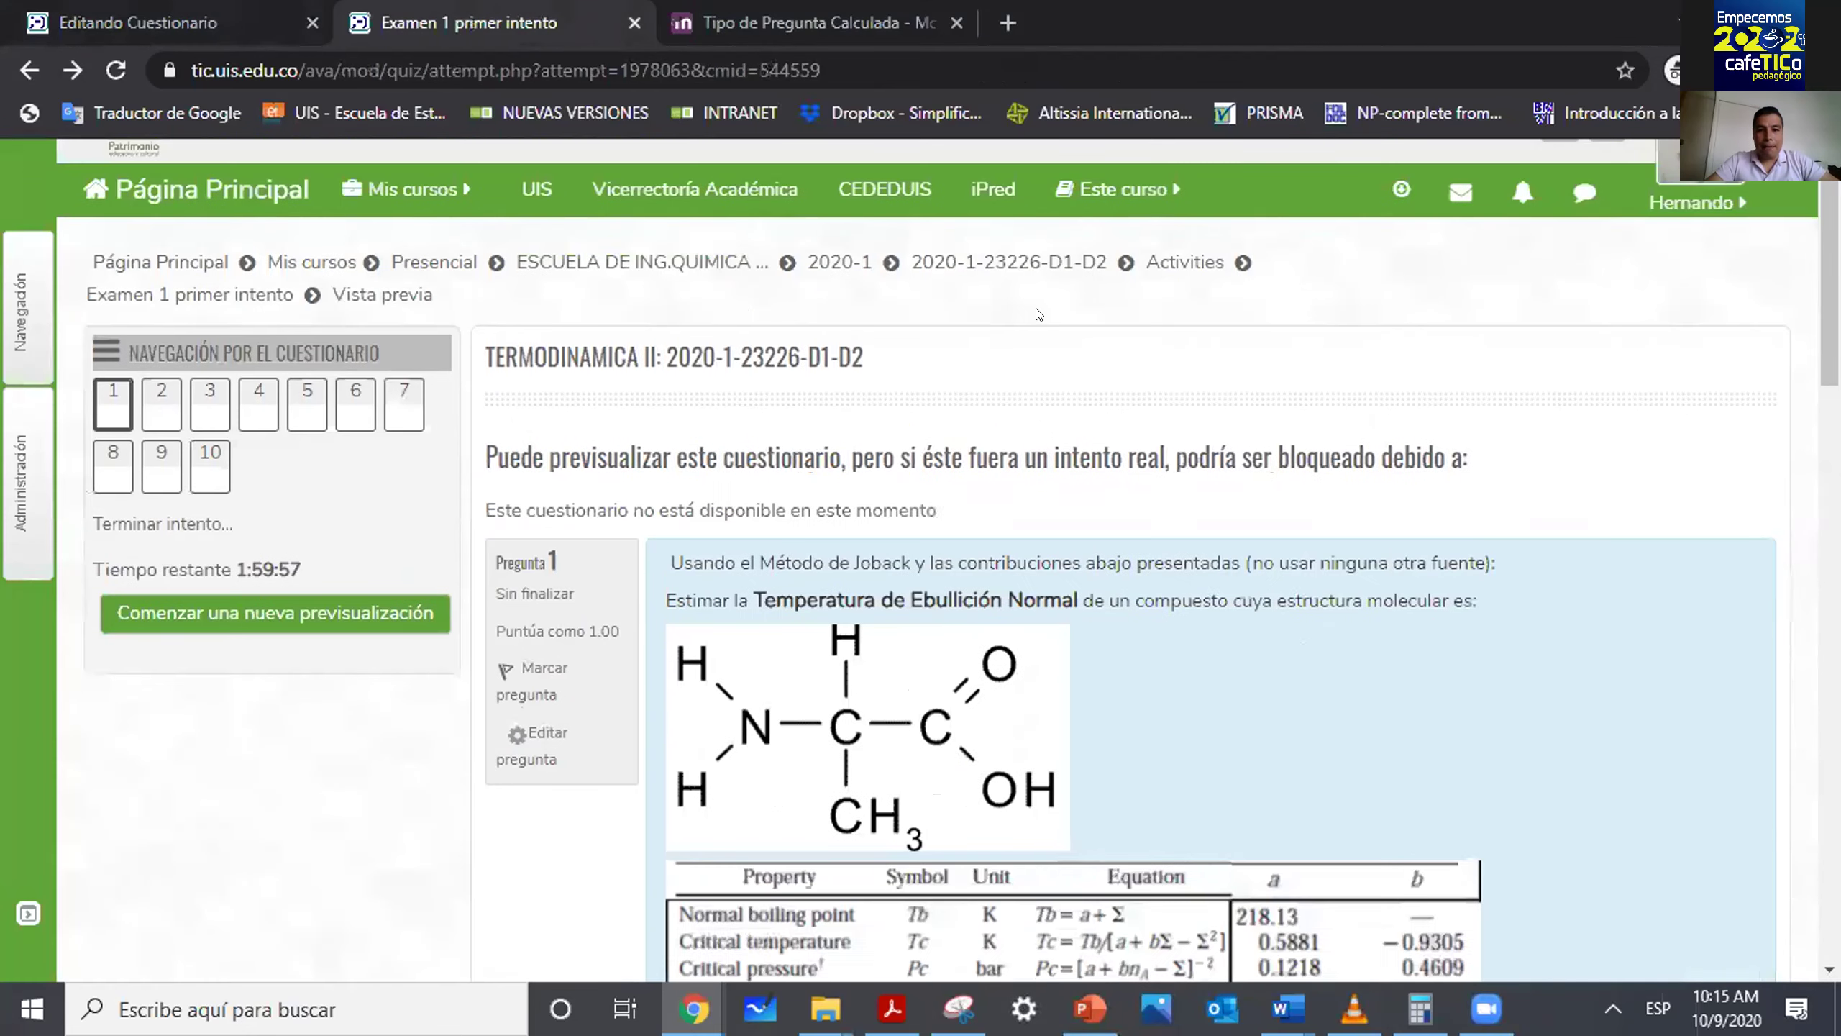
left_click(1211, 263)
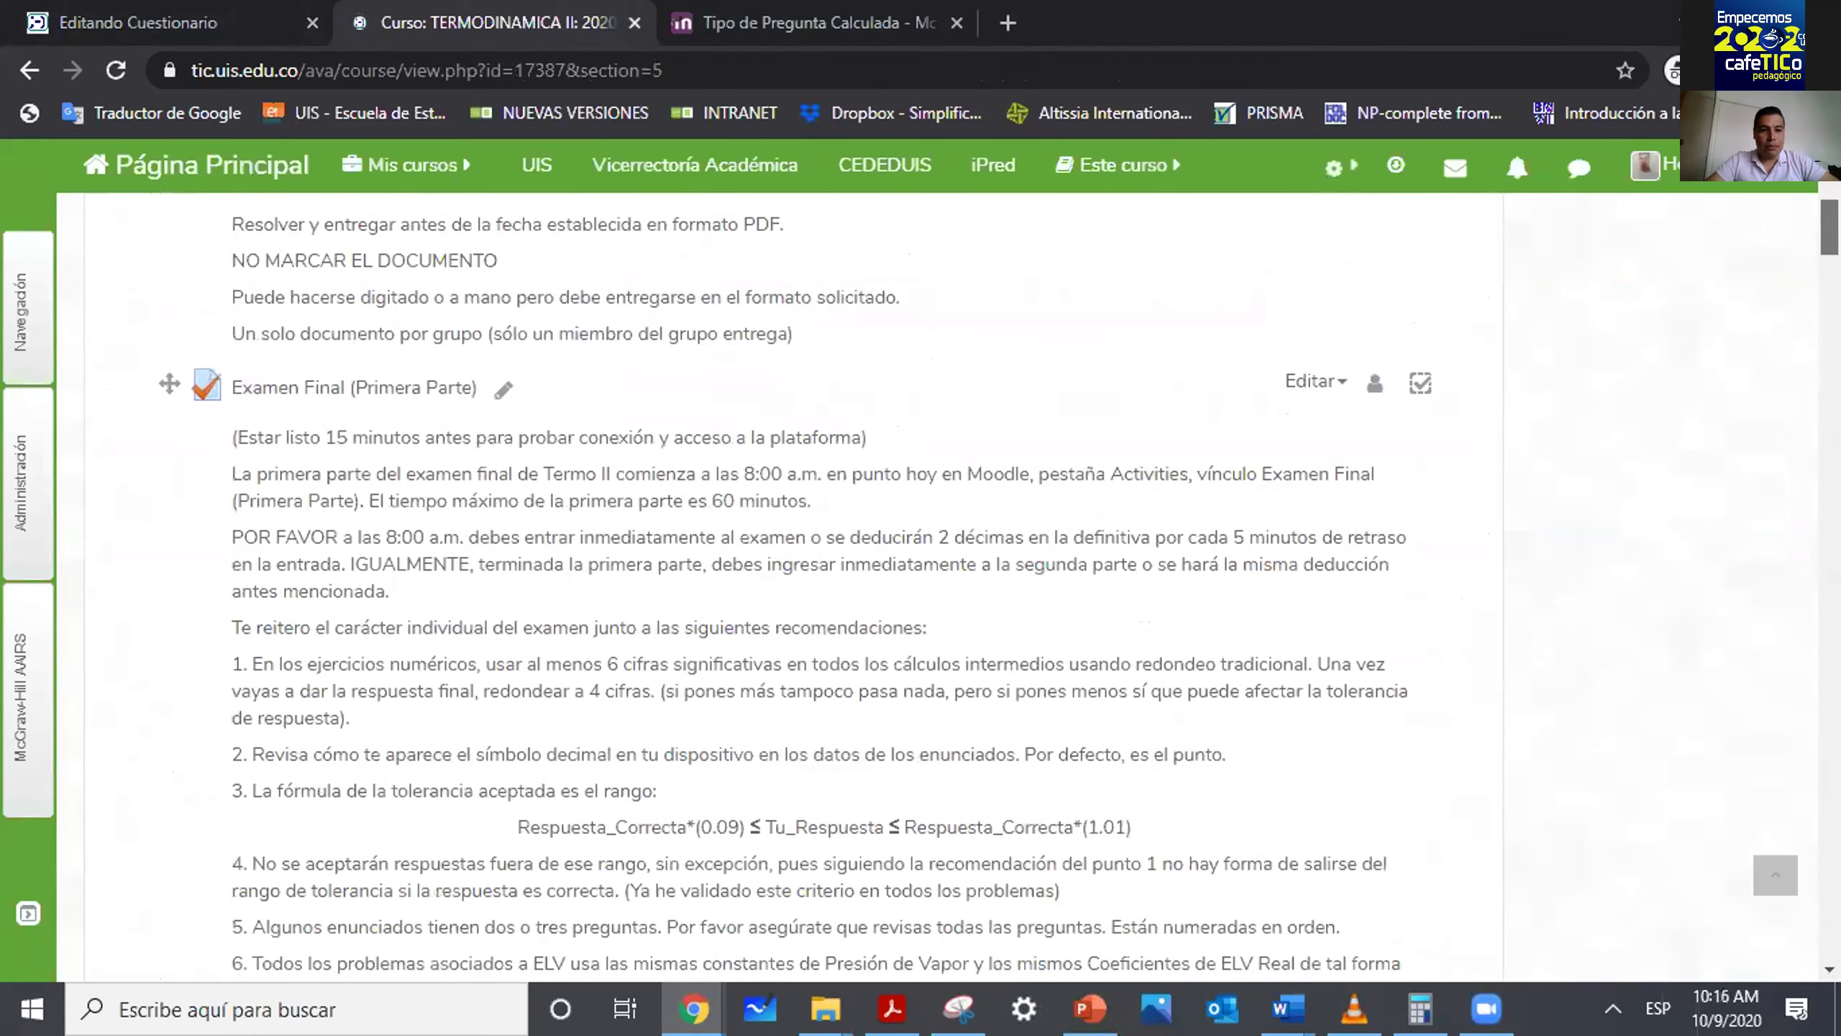
scroll(1803, 232, "down", 3)
scroll(1803, 232, "up", 1)
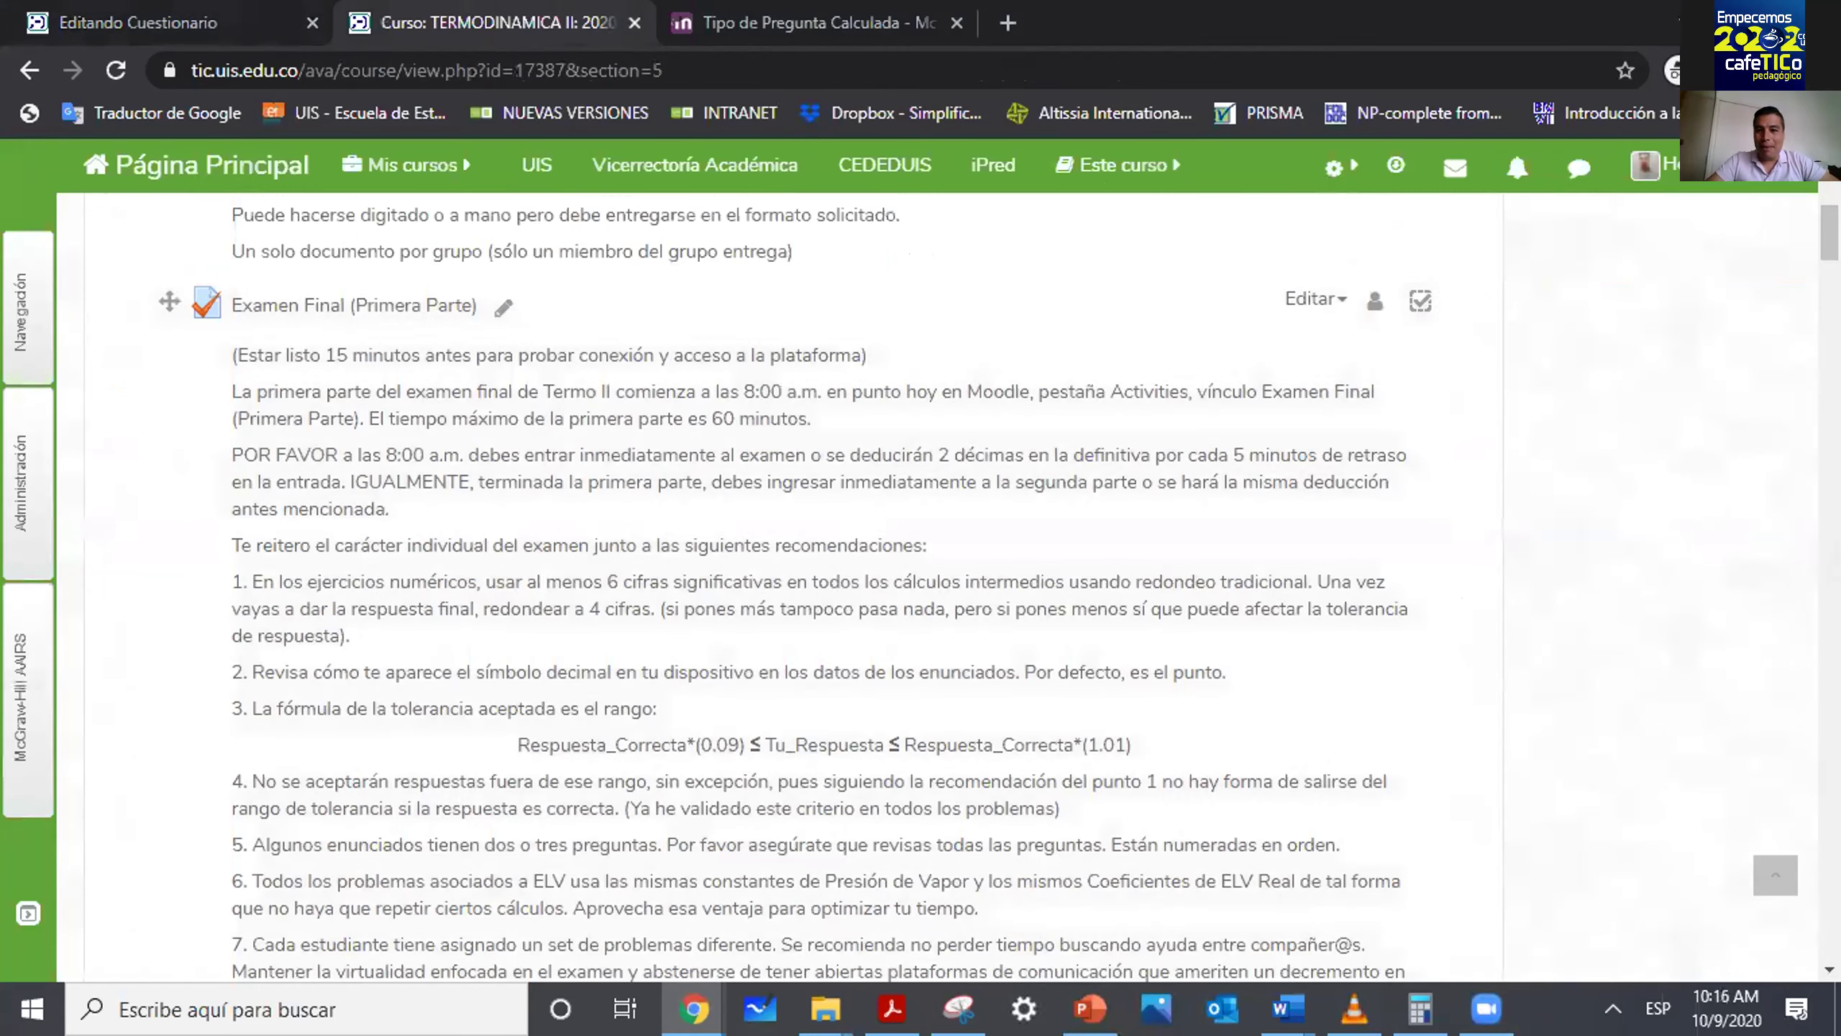
scroll(1735, 270, "down", 5)
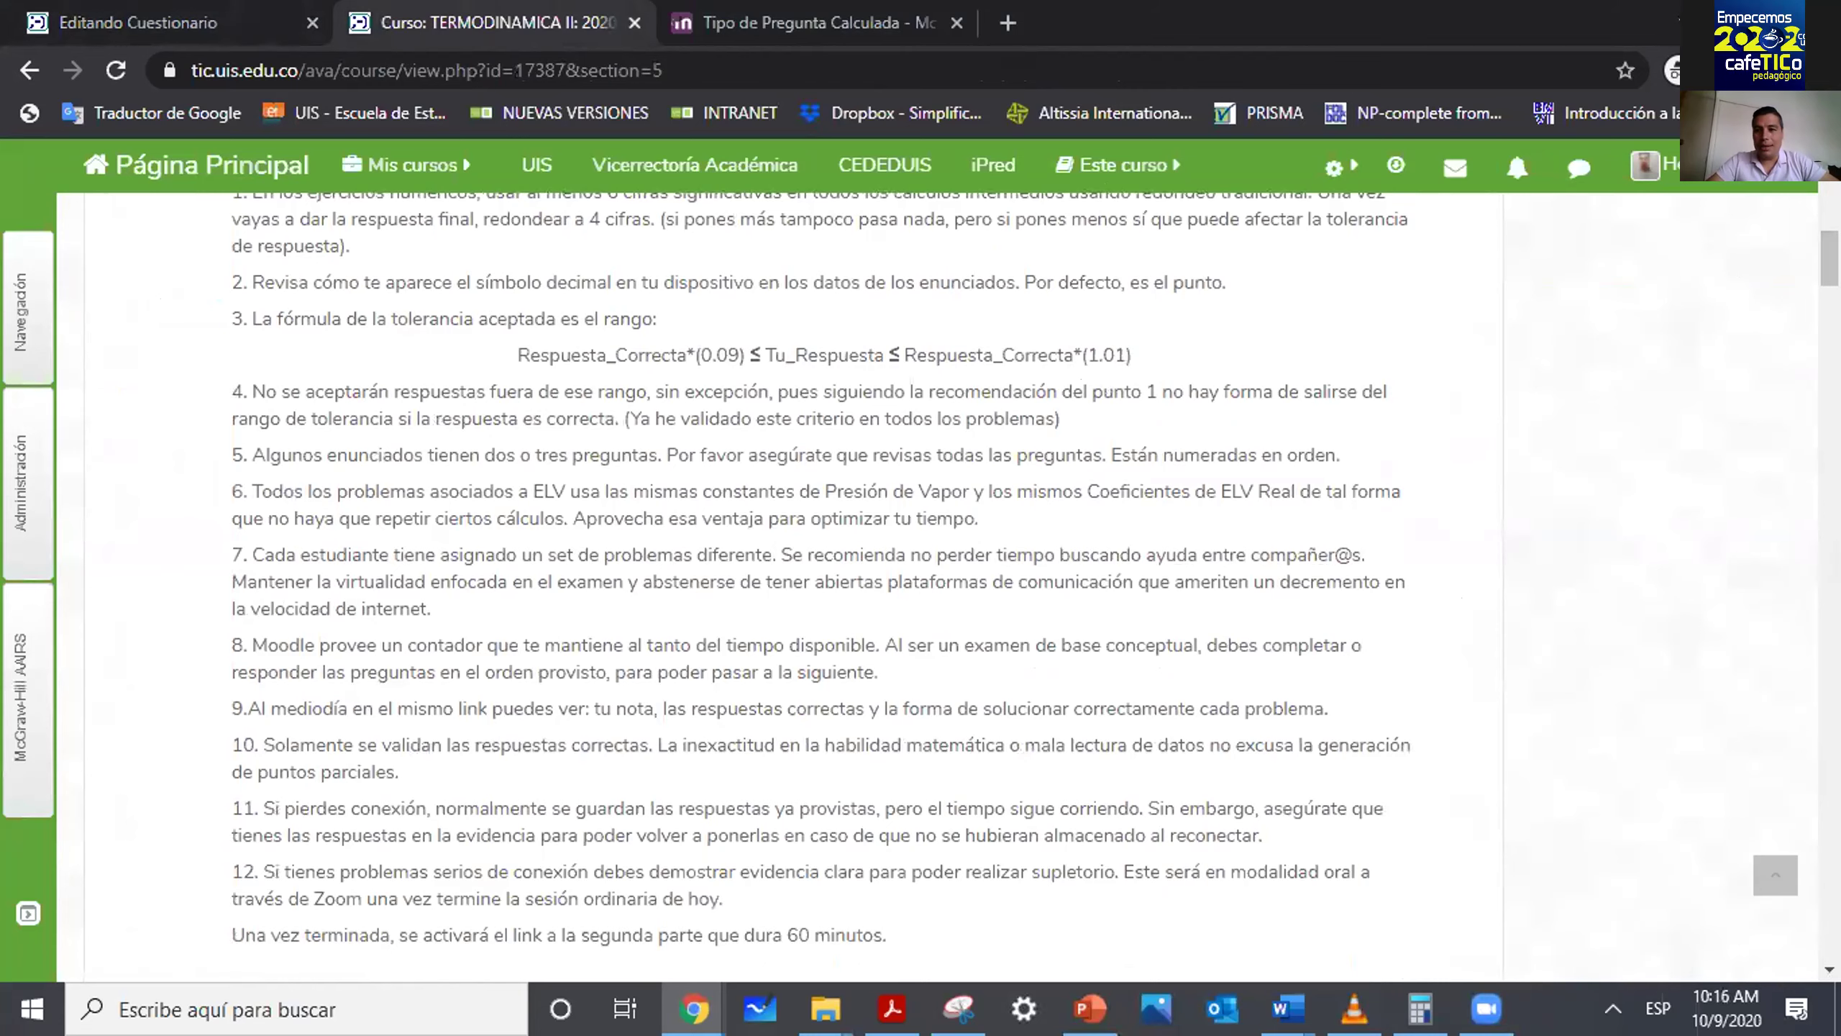
scroll(819, 588, "down", 3)
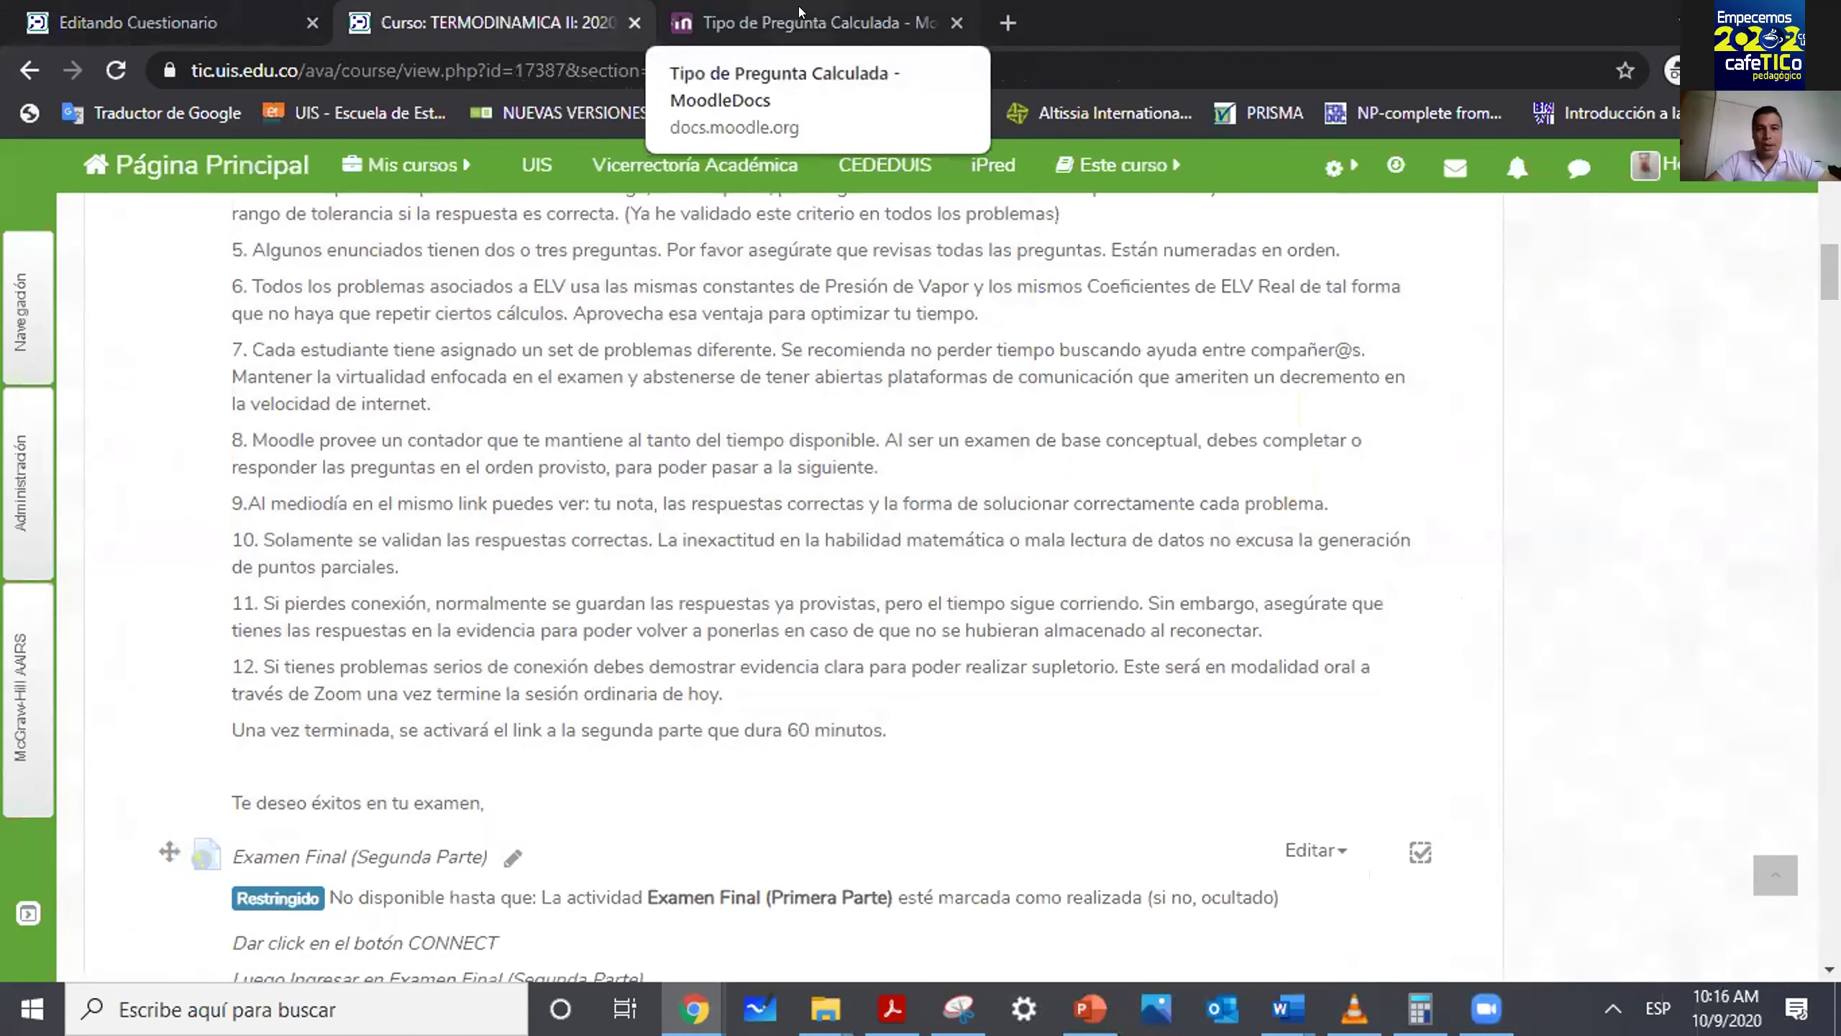
Return to the Geometría Básica quiz form and enable its opening date, 9 octubre 2020 at 10:15, in the Temporalización settings.
left_click(203, 8)
left_click(959, 555)
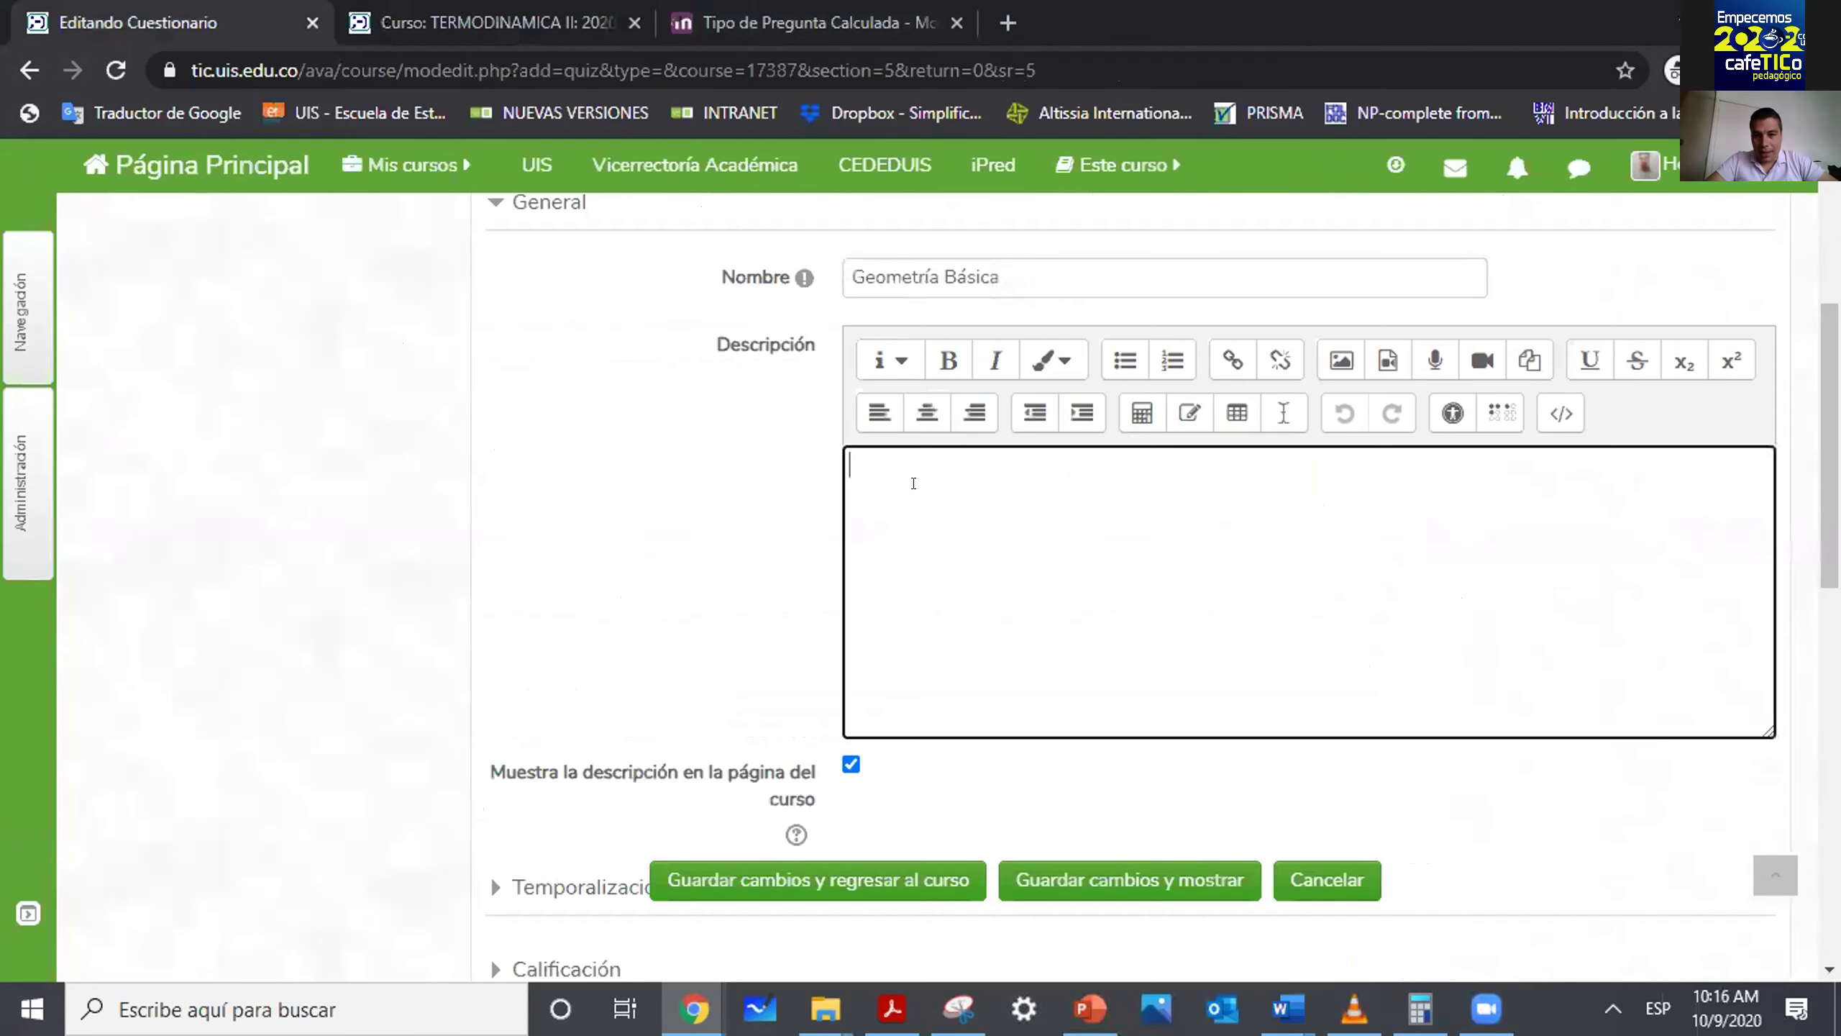
scroll(958, 554, "down", 2)
scroll(656, 580, "down", 3)
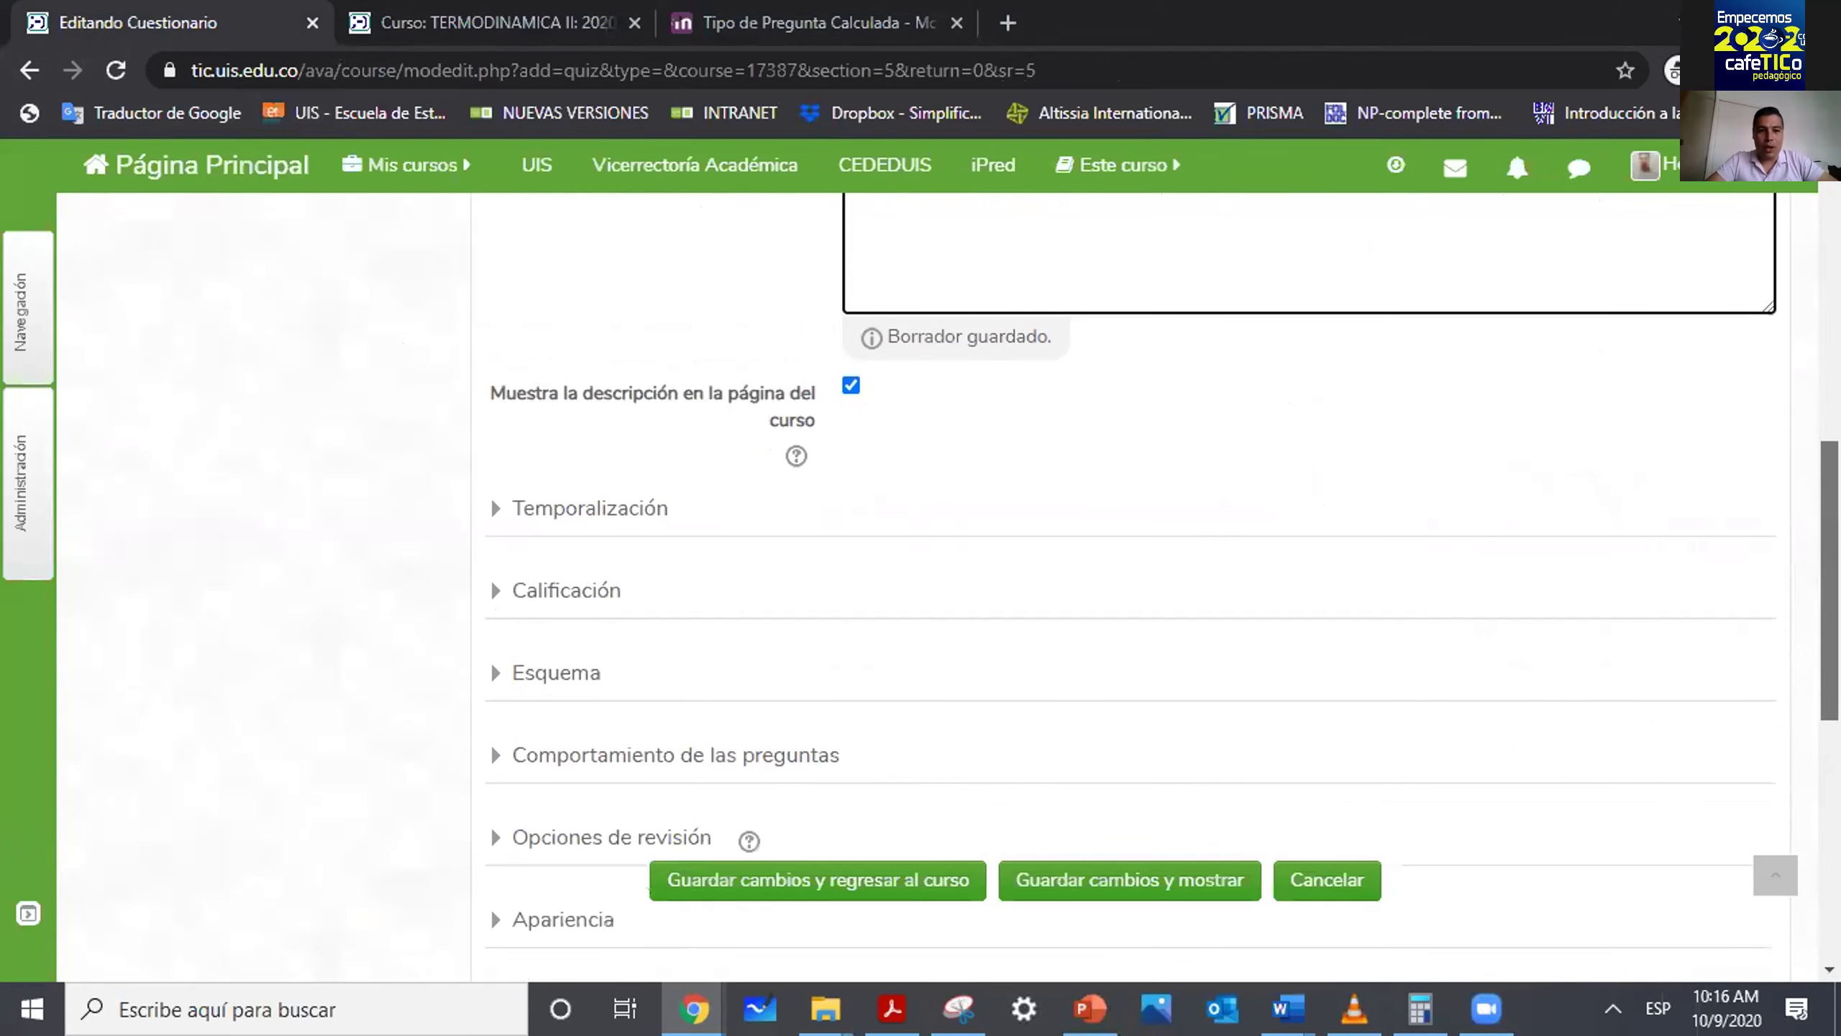
left_click(656, 510)
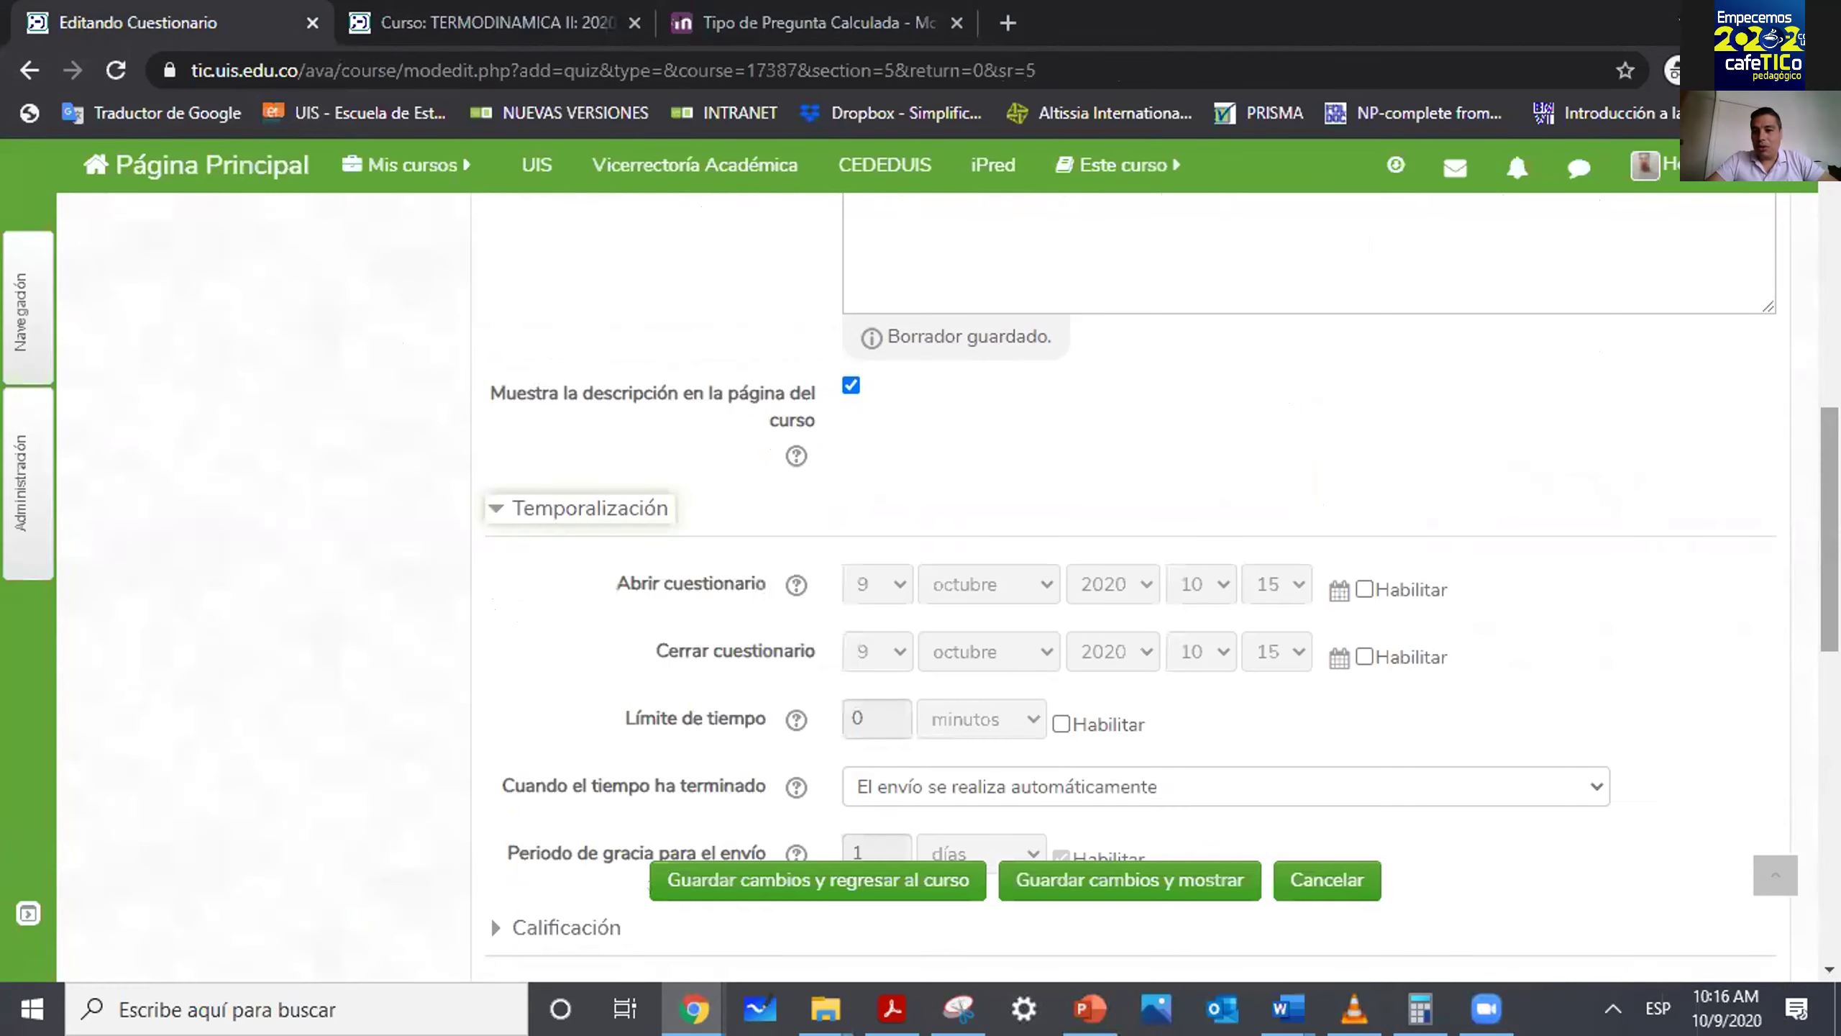
scroll(491, 916, "down", 2)
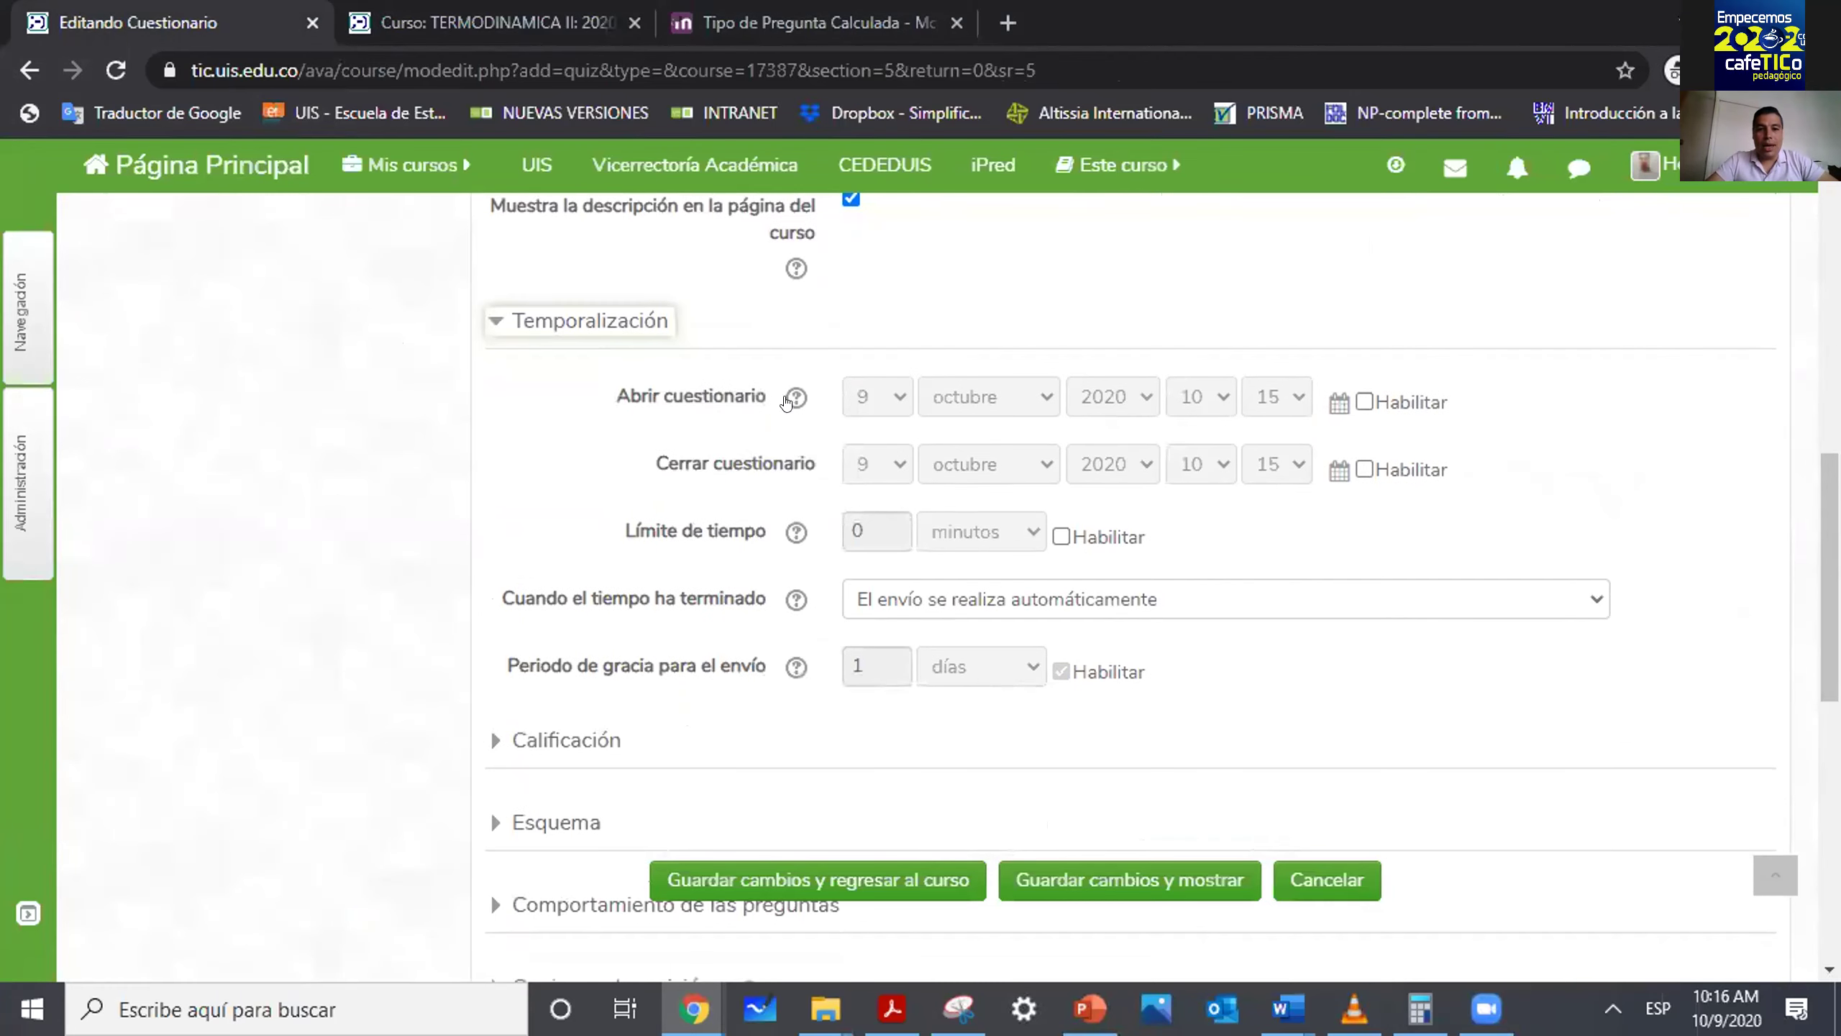
left_click(1365, 402)
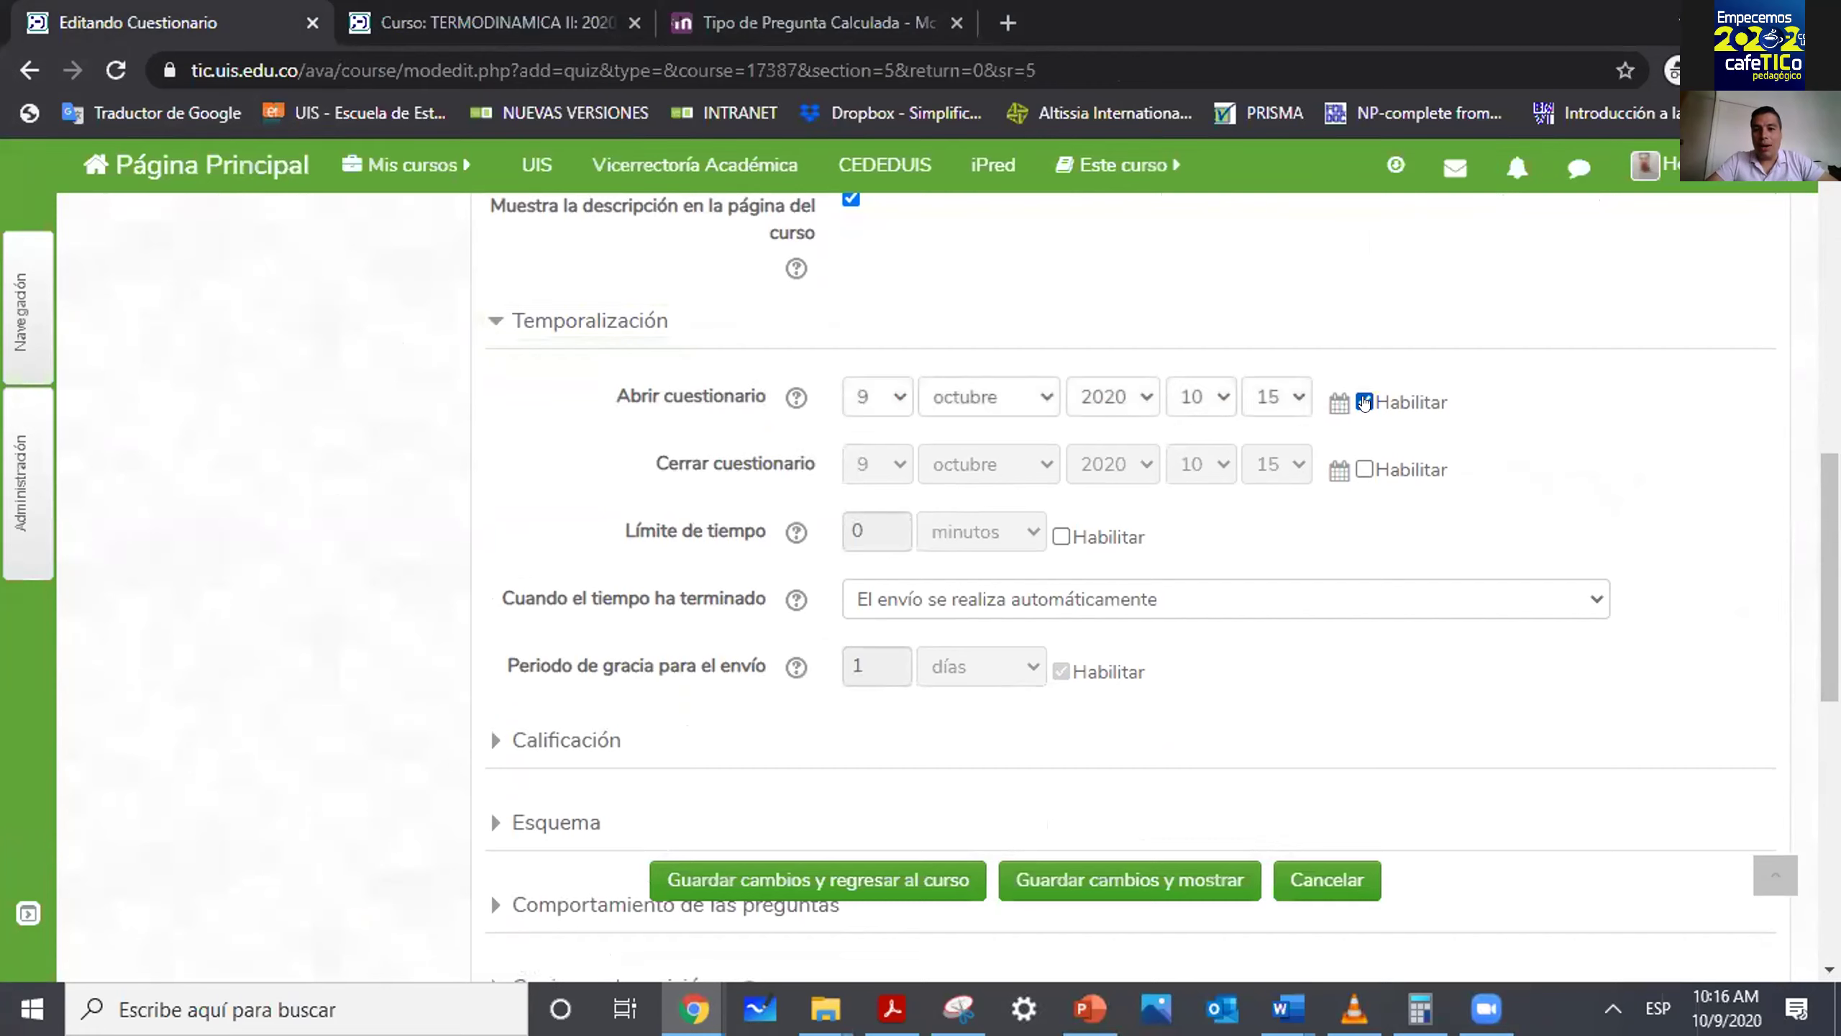
left_click(1218, 398)
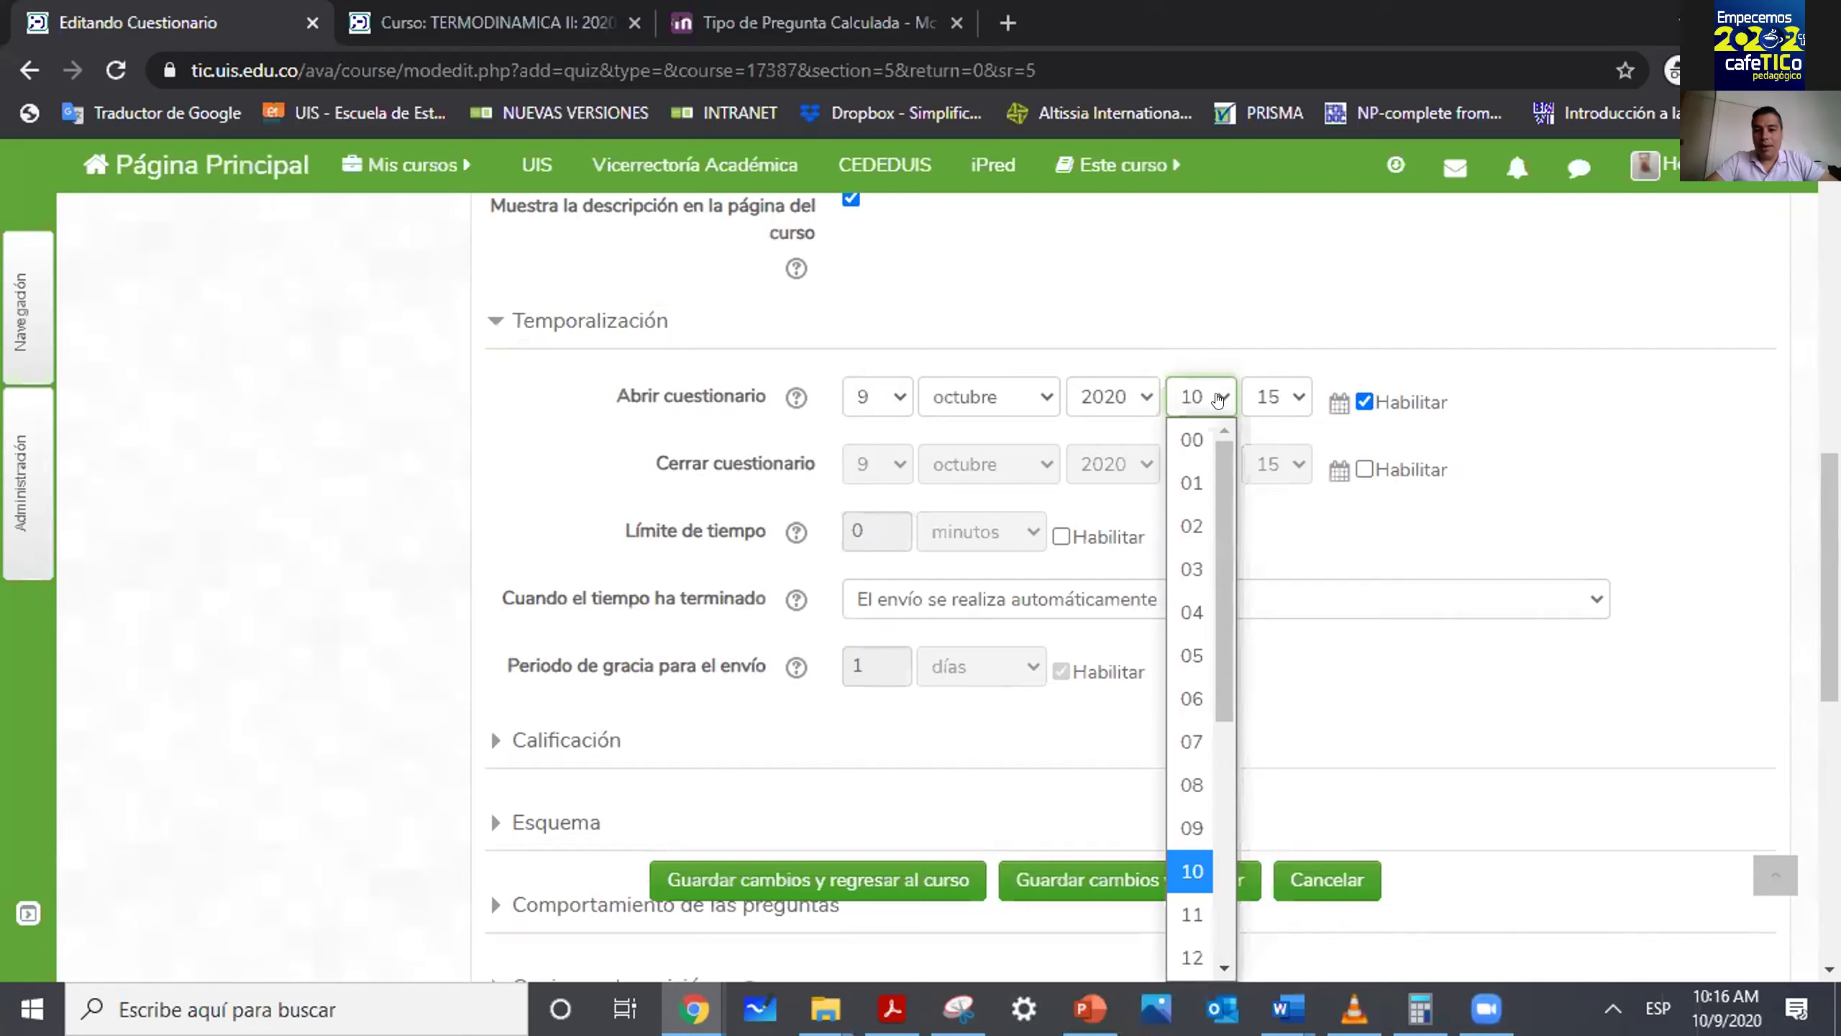
left_click(1218, 398)
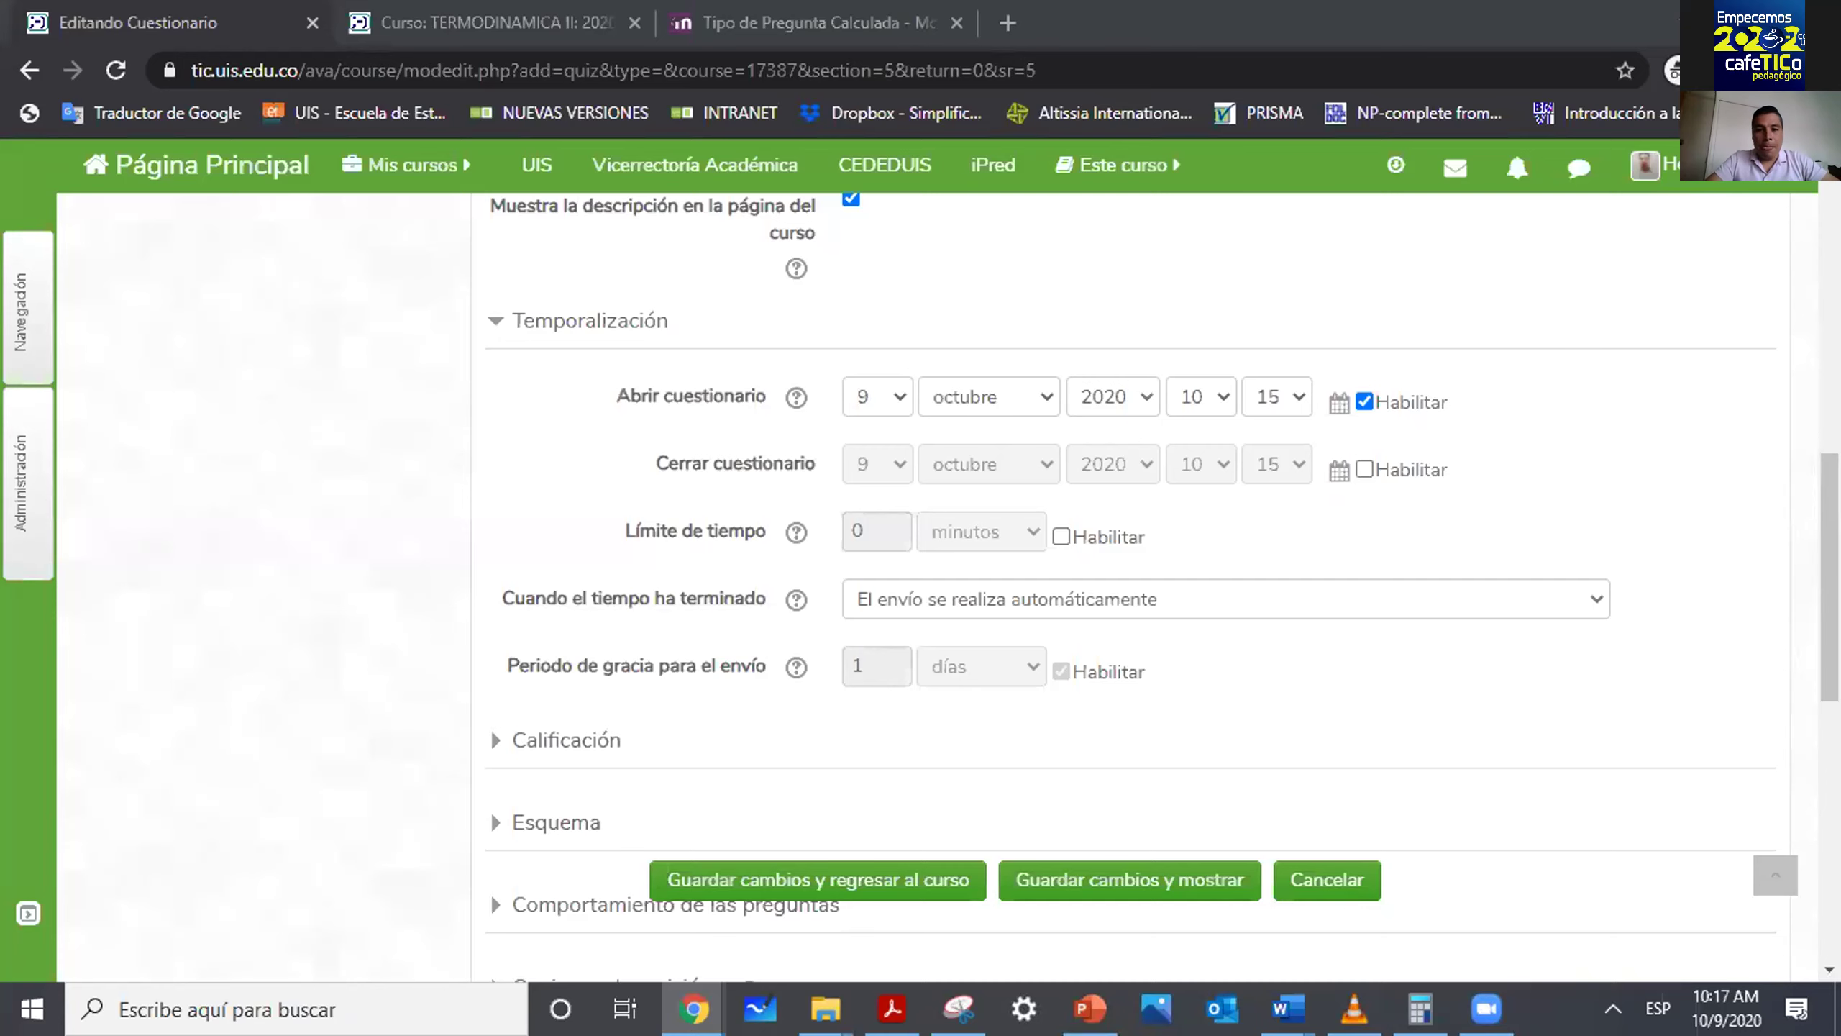
left_click(1201, 396)
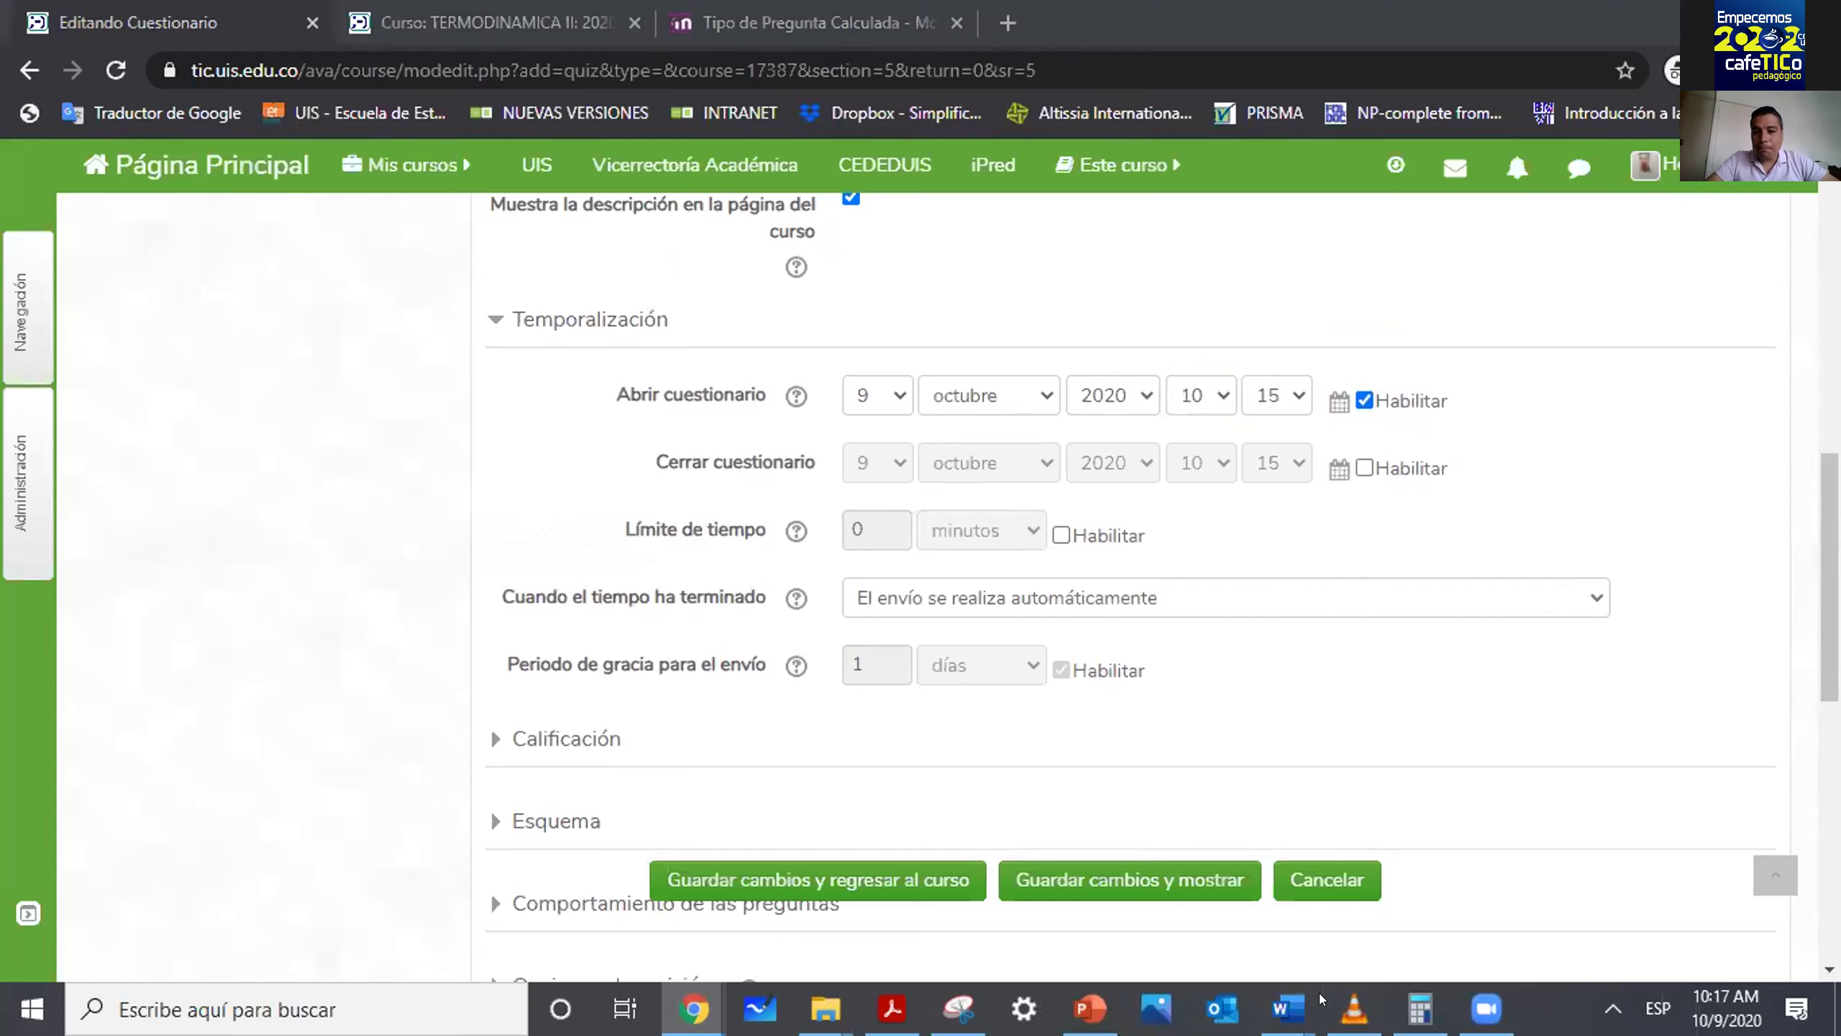
left_click(1664, 510)
Enable the quiz's closing date and set a time limit of 60 minutes.
left_click(1364, 467)
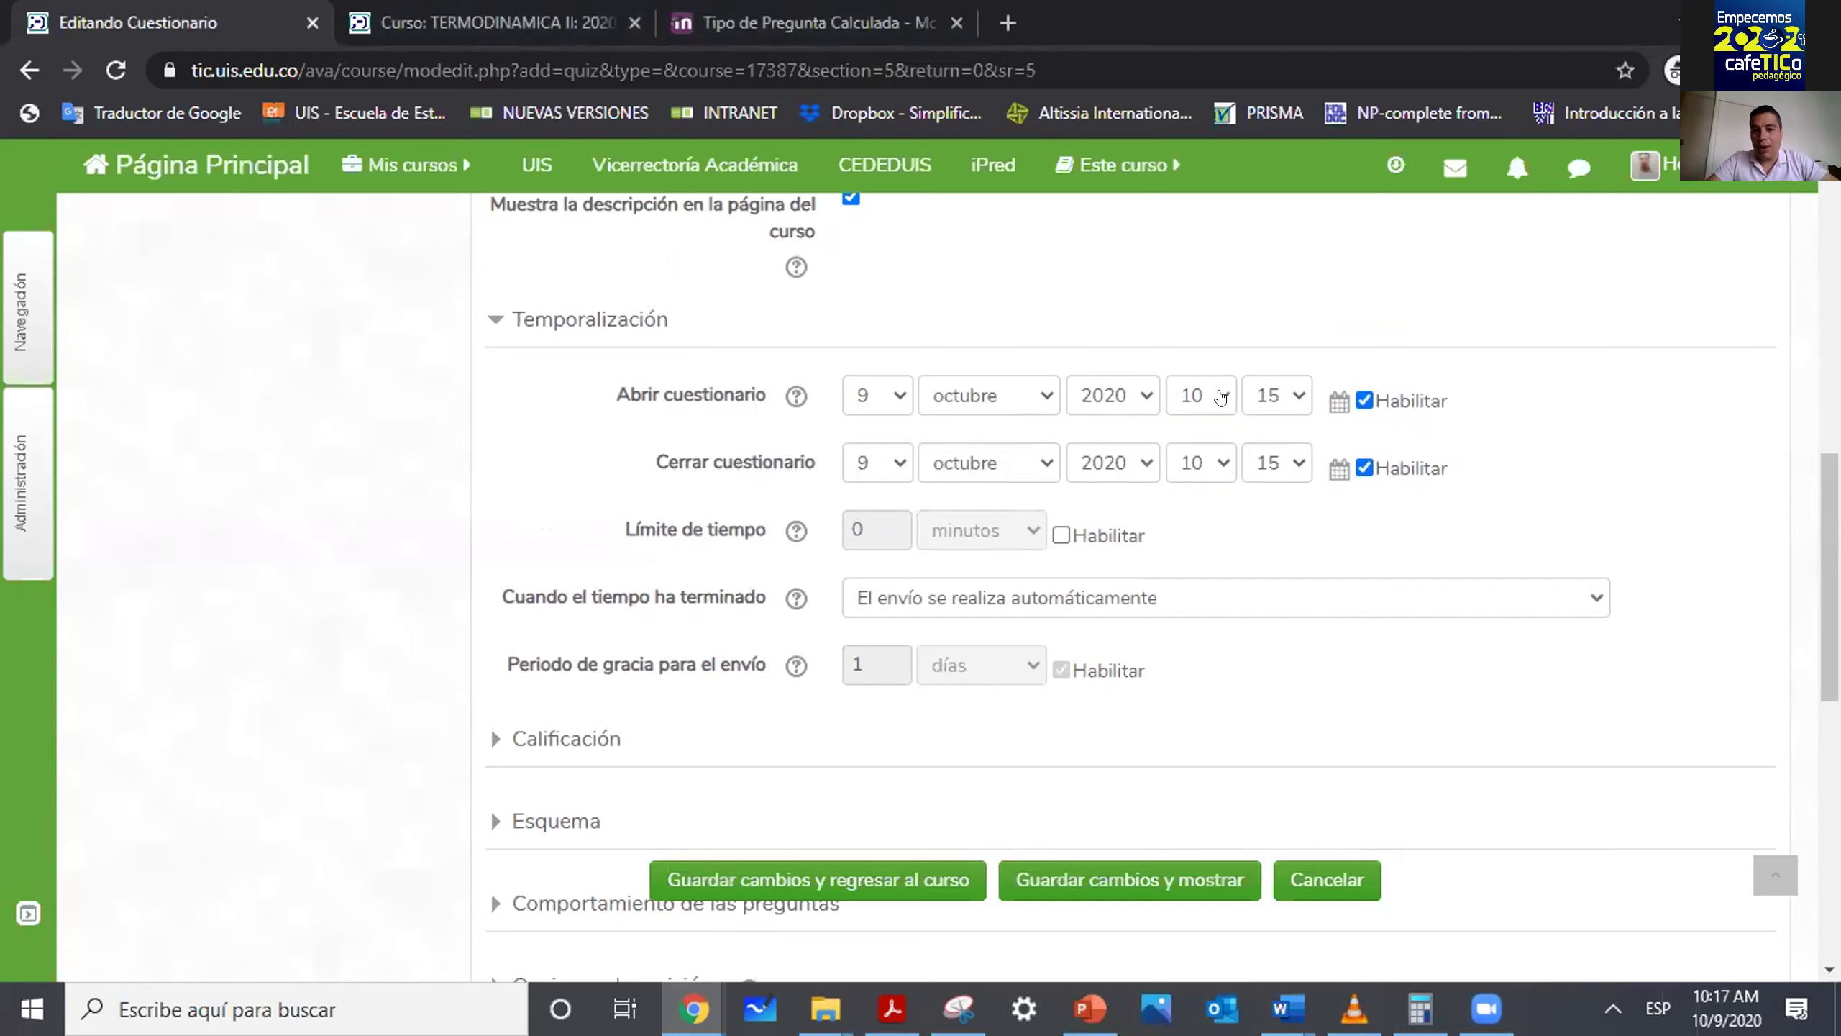
left_click(1061, 535)
double_click(874, 527)
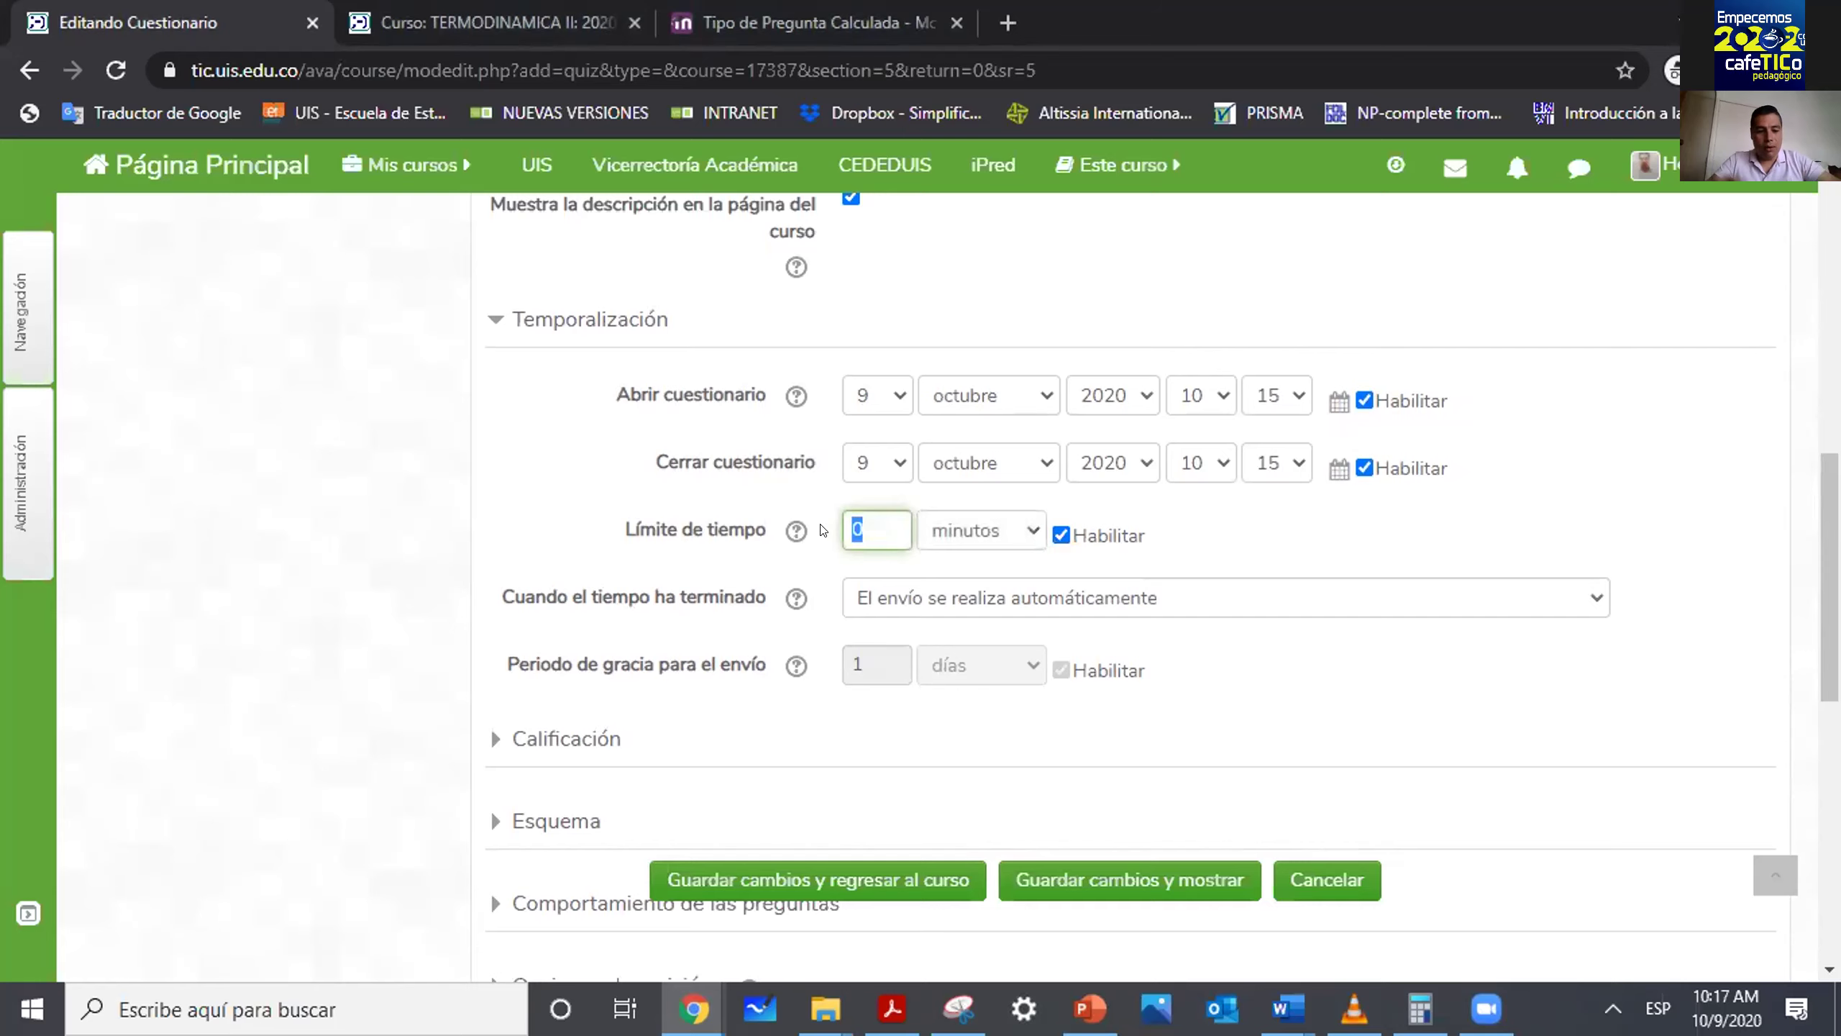
type("60")
left_click(517, 513)
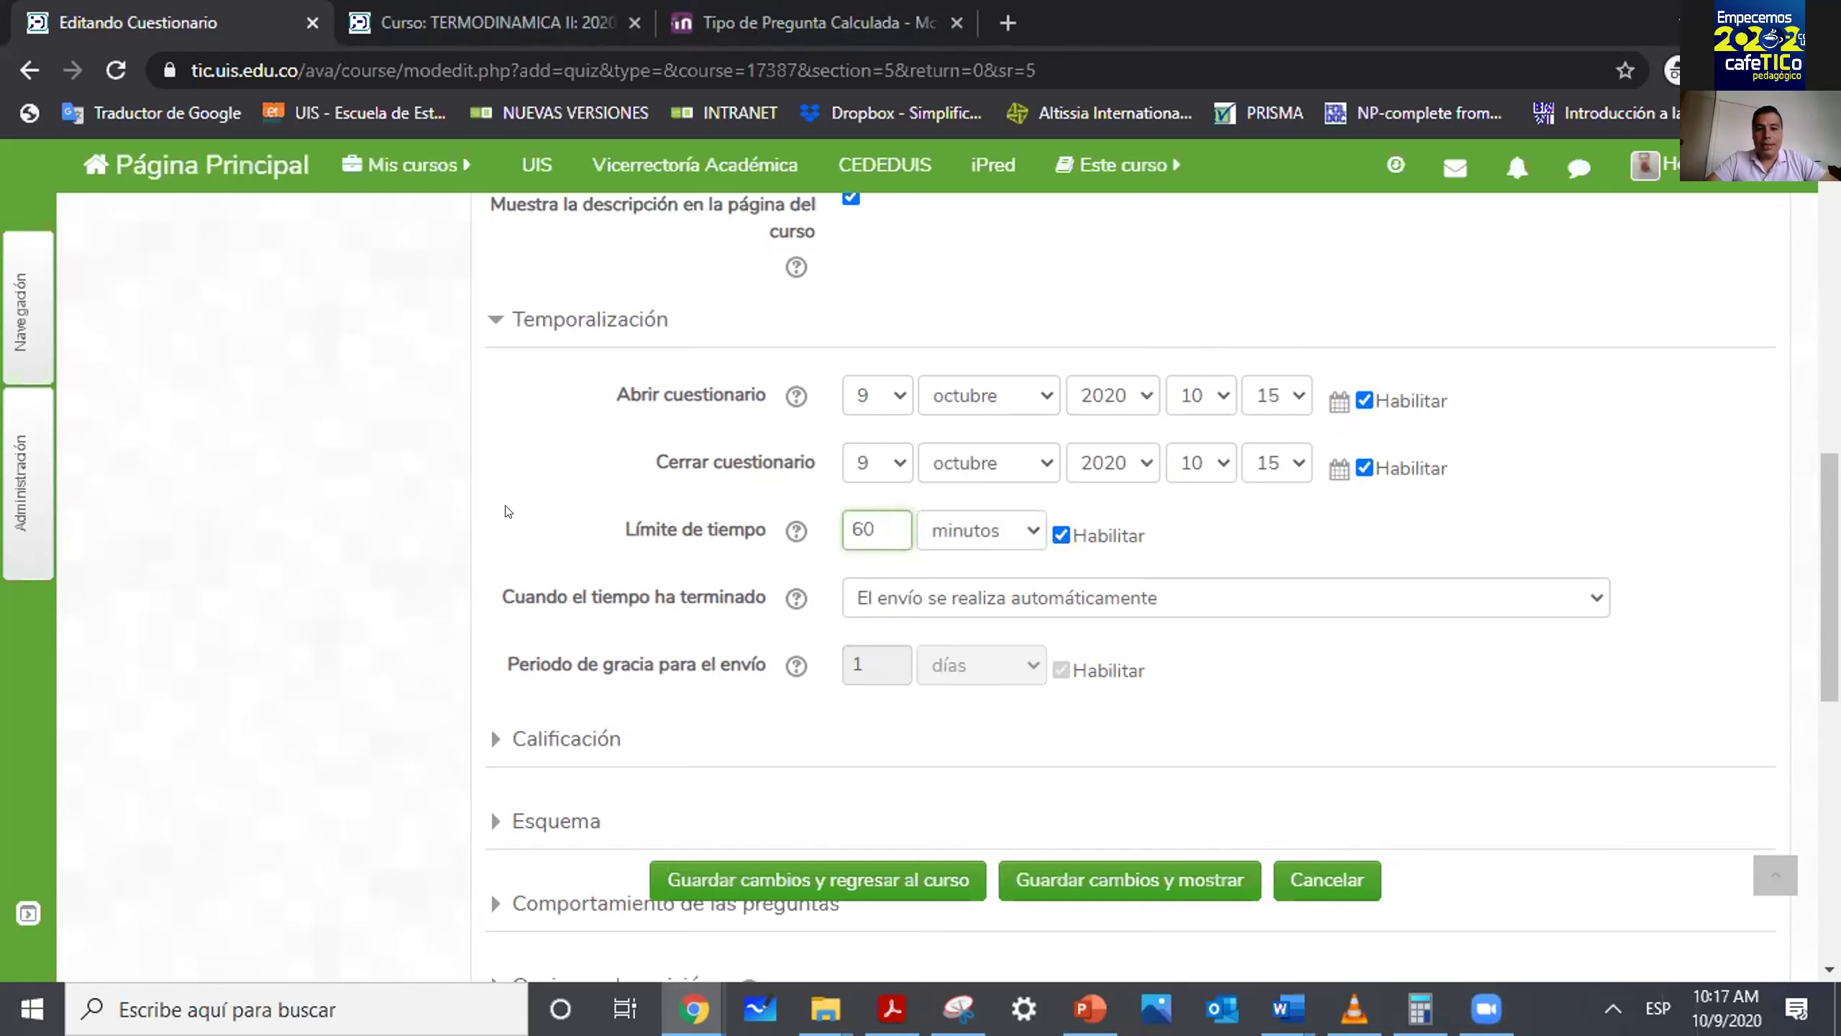
Set the quiz's allowed attempts to 2 in the Calificación settings.
scroll(1715, 618, "down", 3)
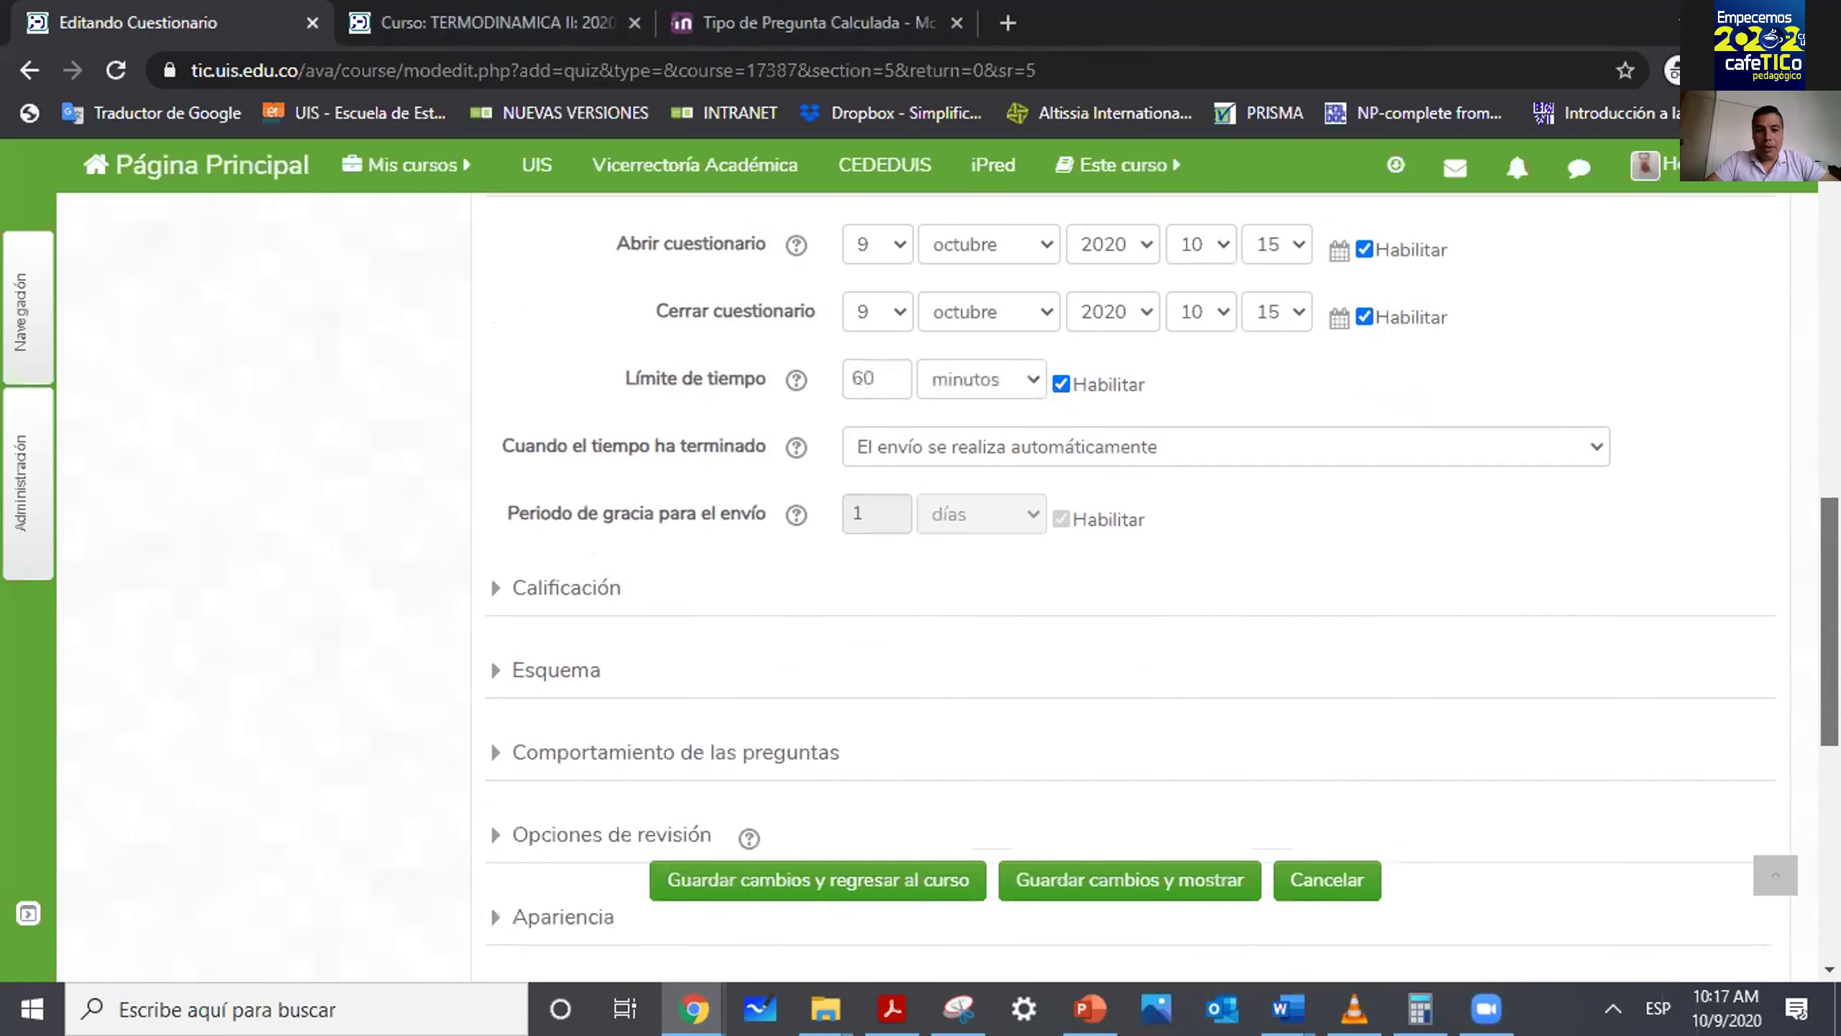
left_click(584, 493)
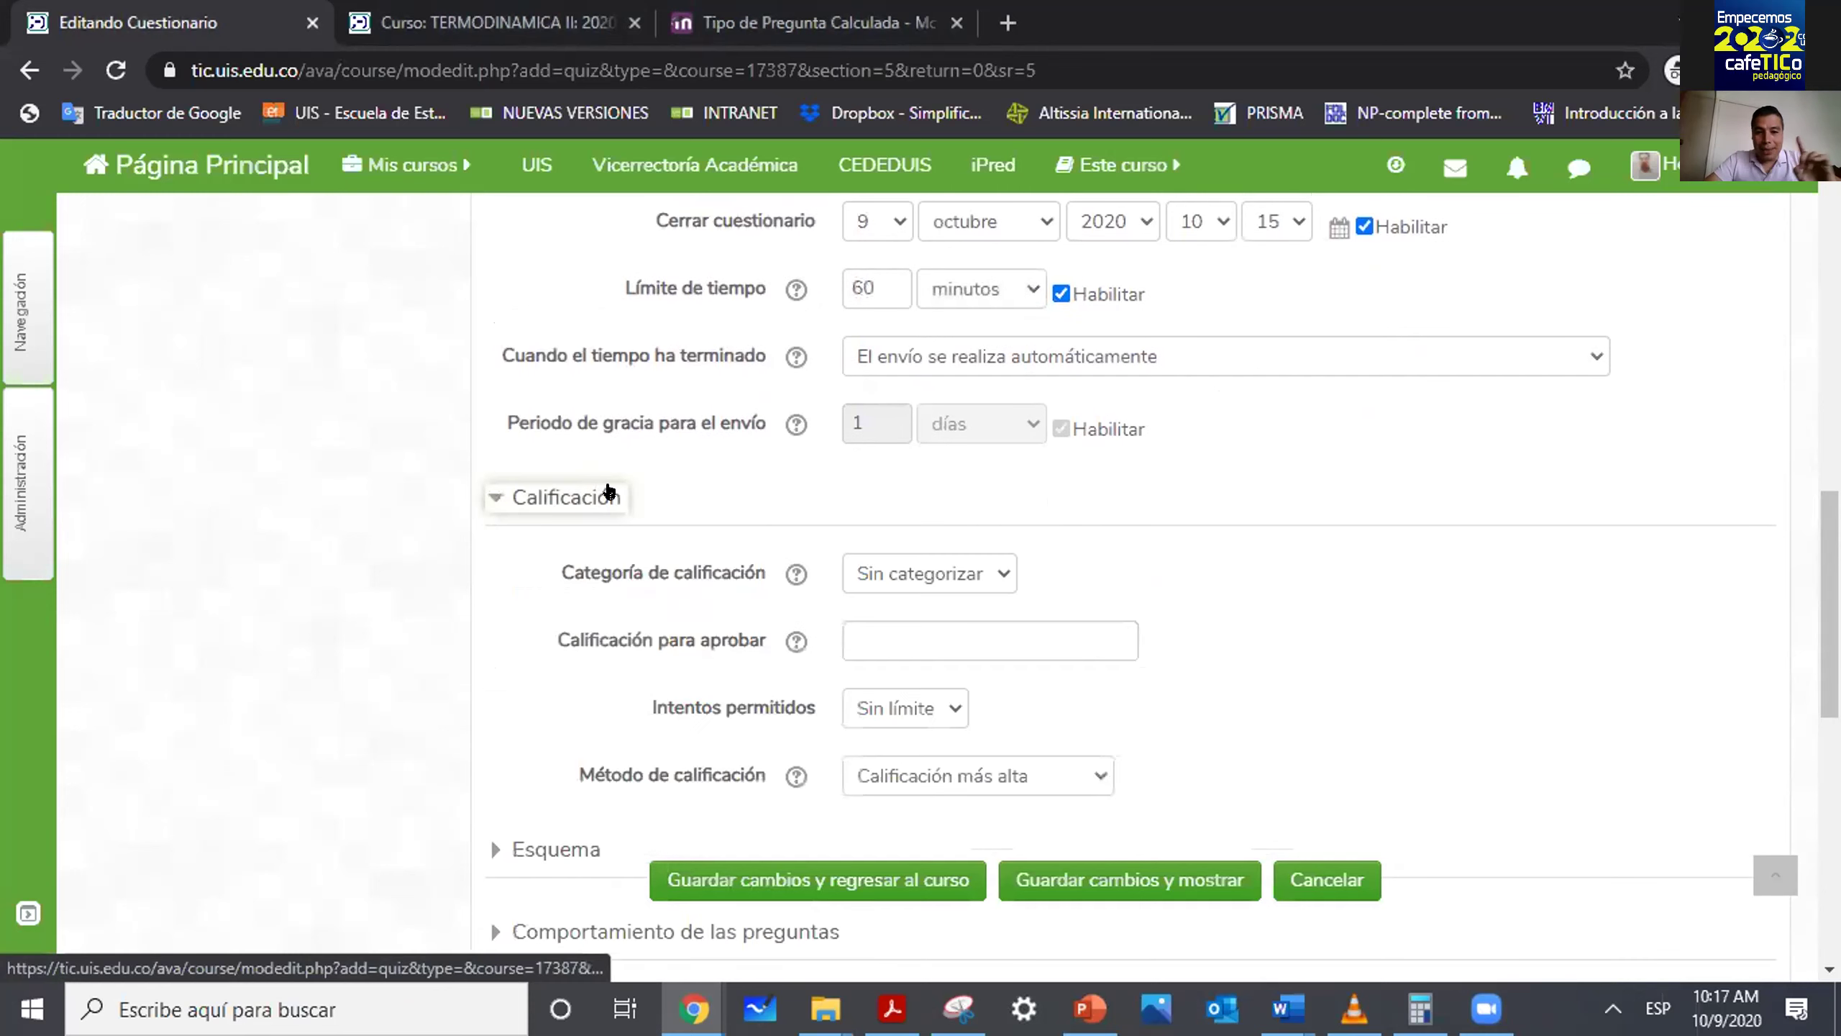
scroll(490, 838, "down", 3)
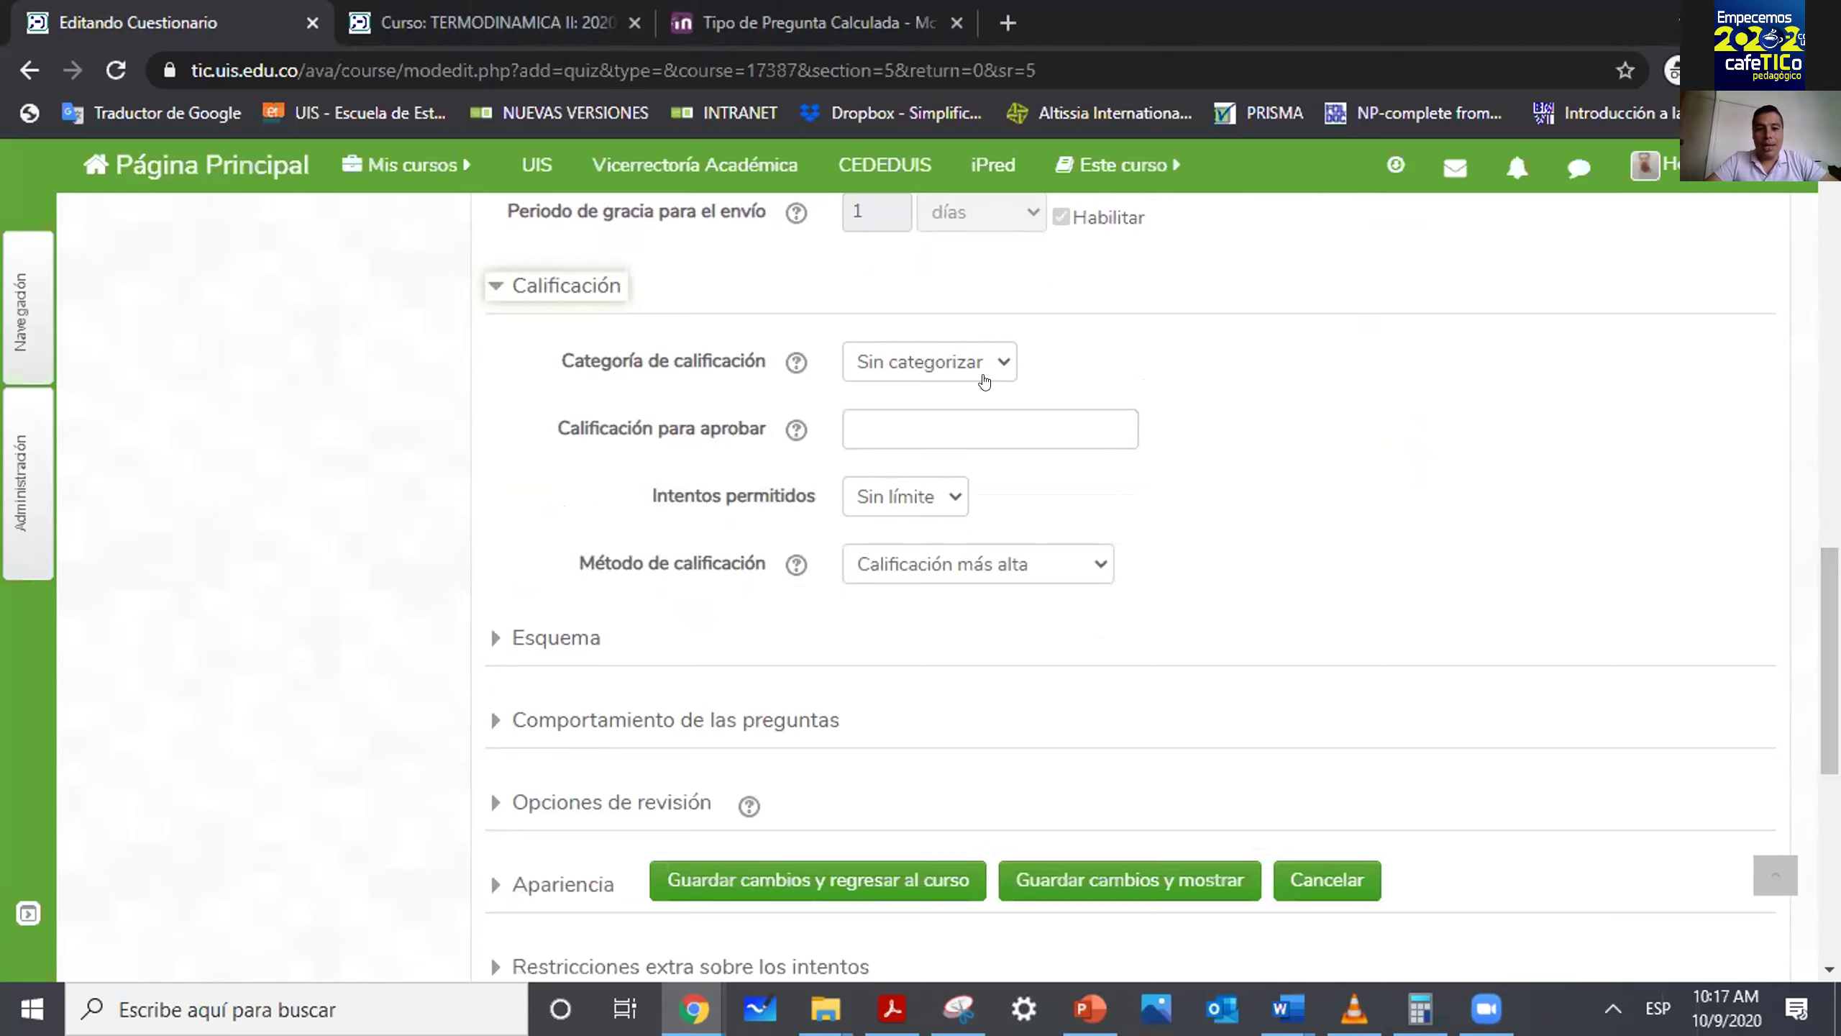
left_click(954, 501)
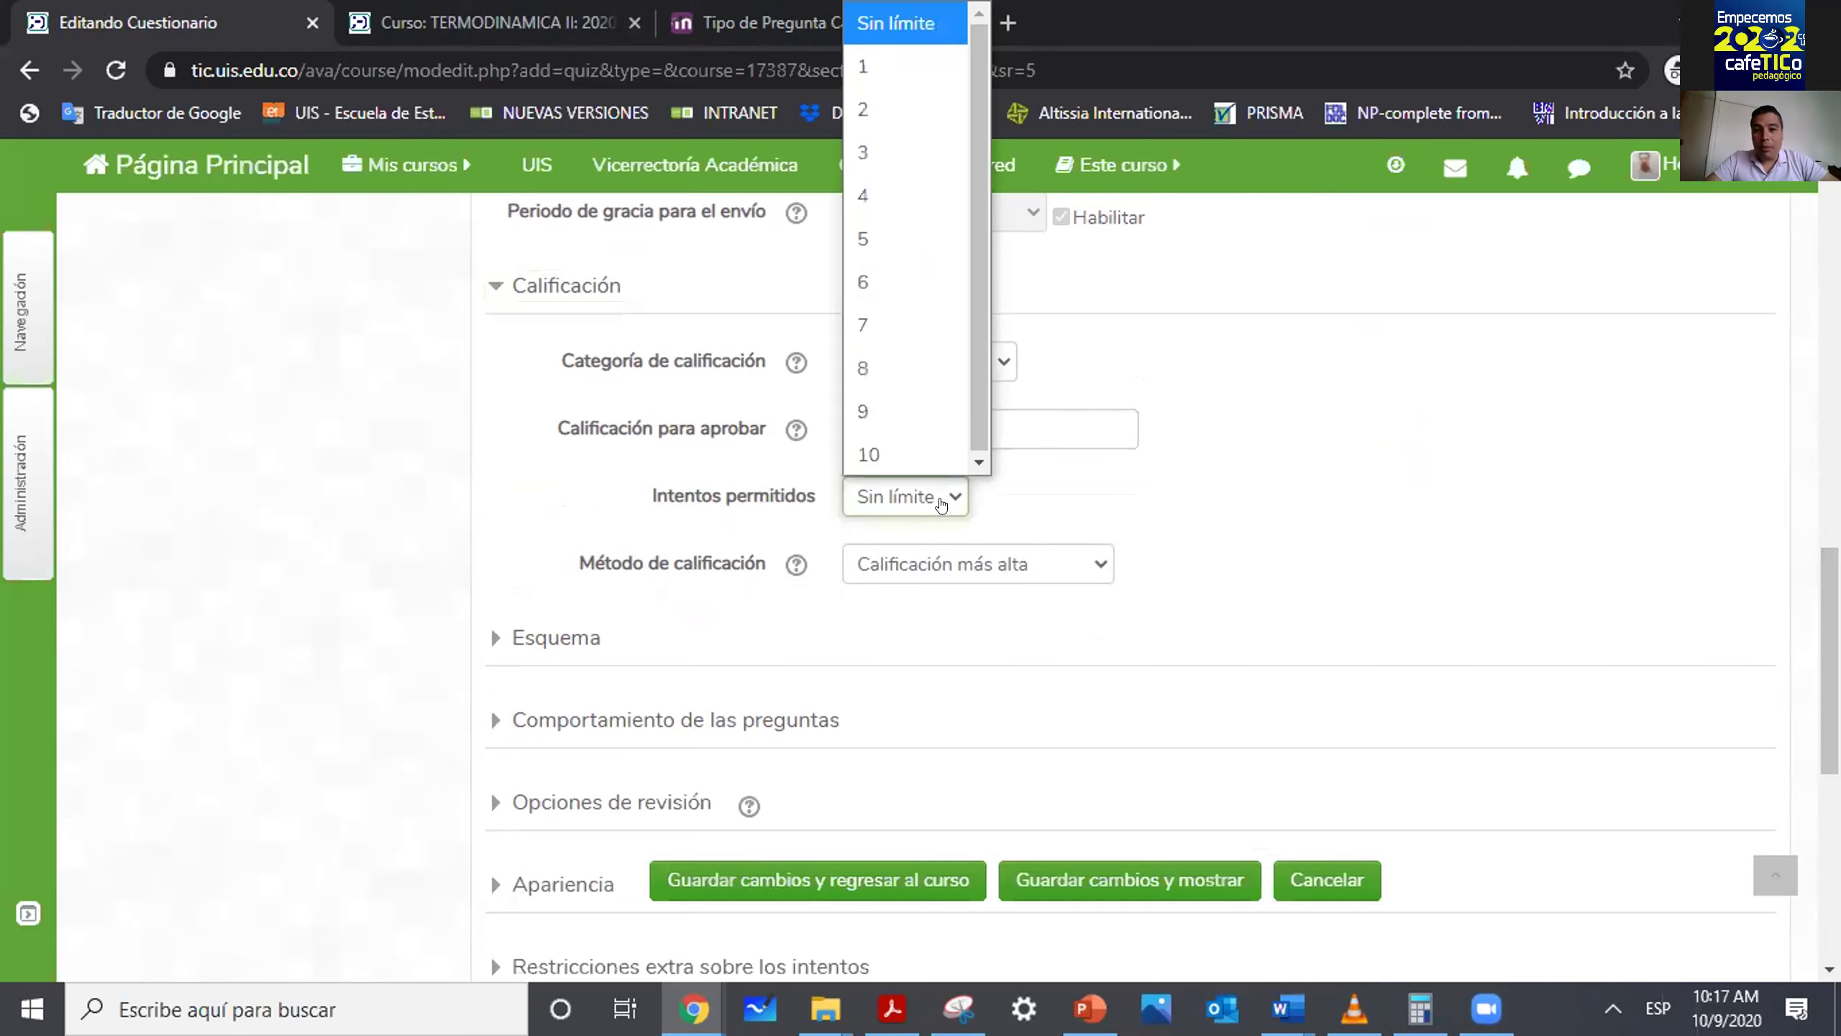
left_click(864, 102)
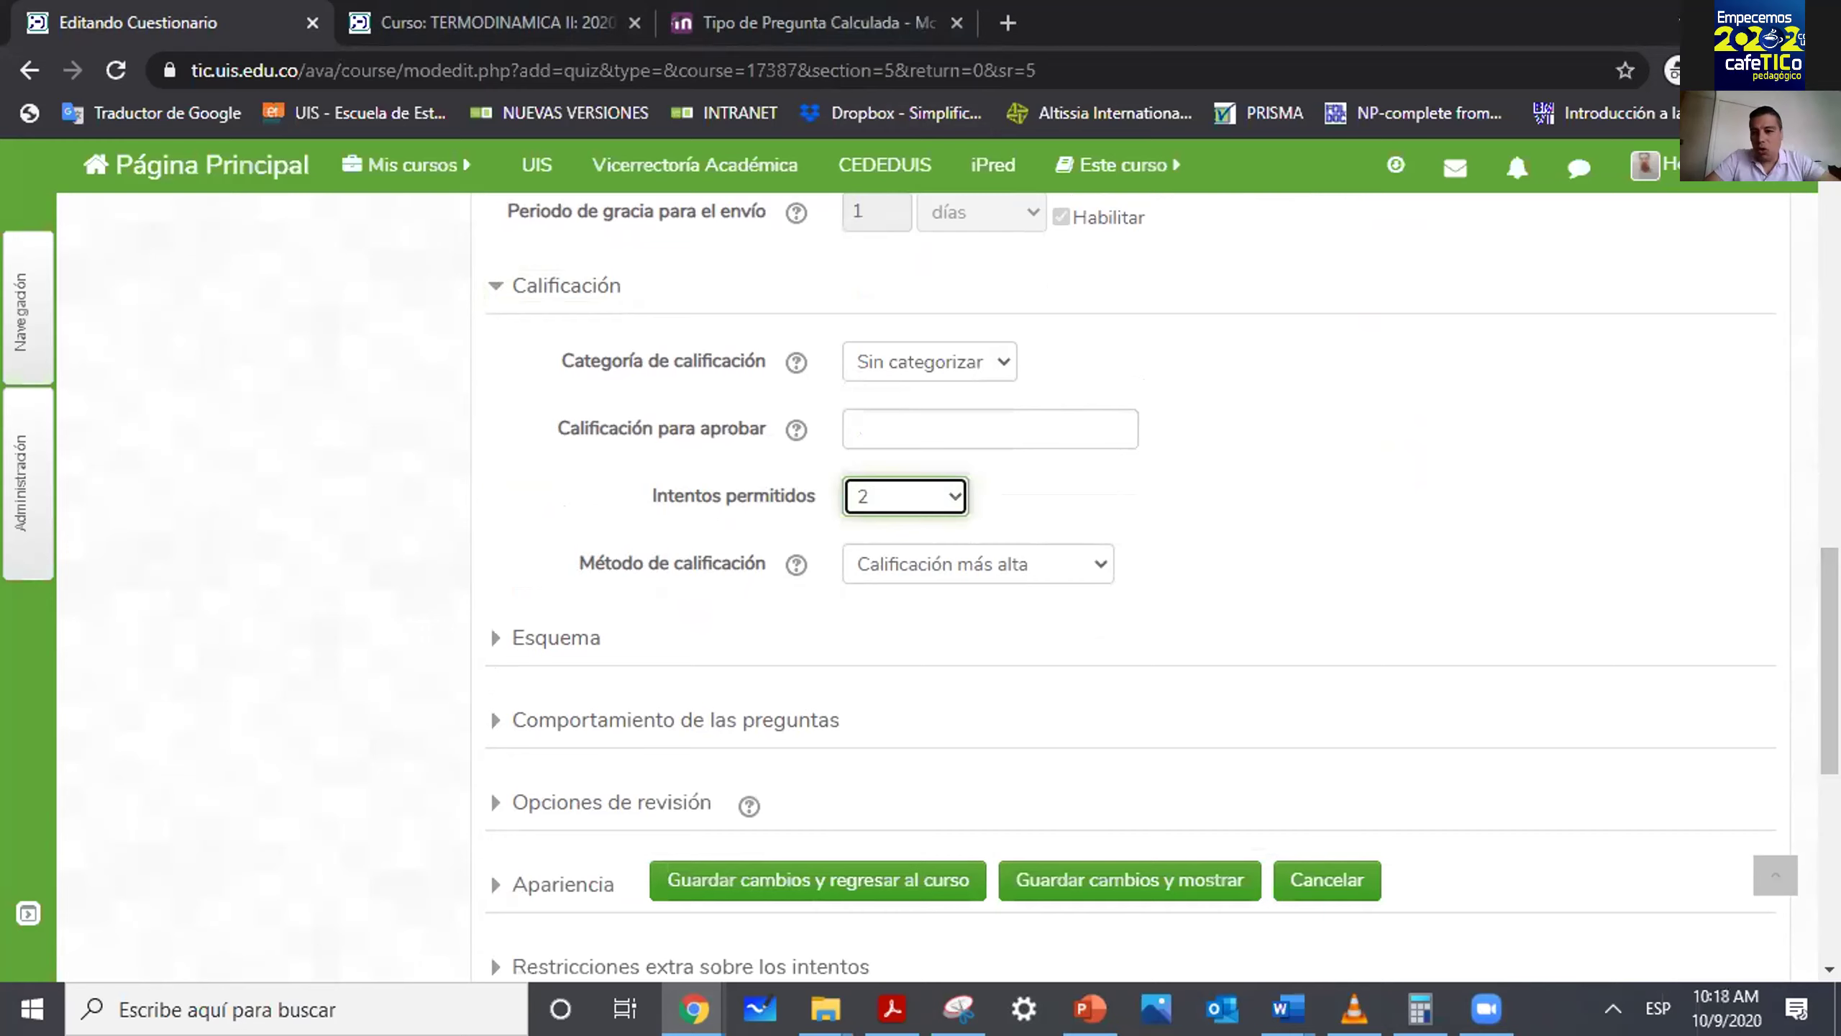
Set the quiz's grading method to Promedio de calificaciones.
scroll(1088, 508, "down", 1)
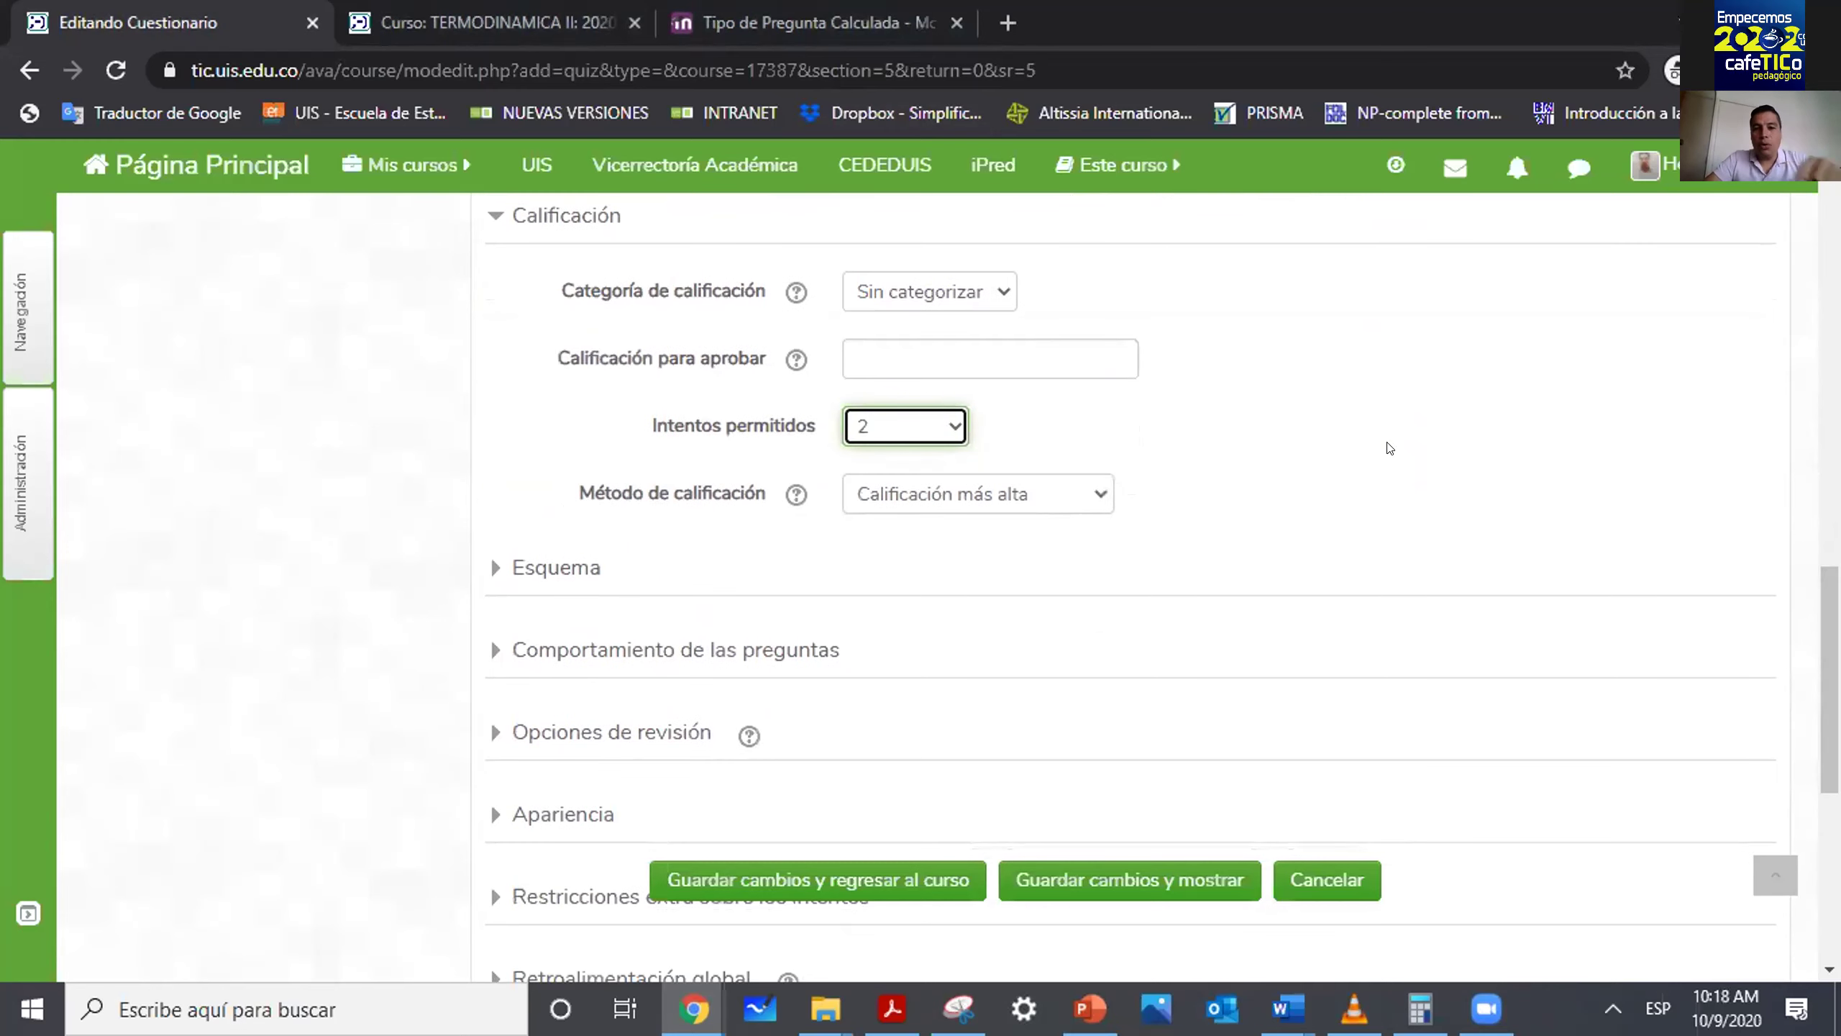
left_click(1081, 500)
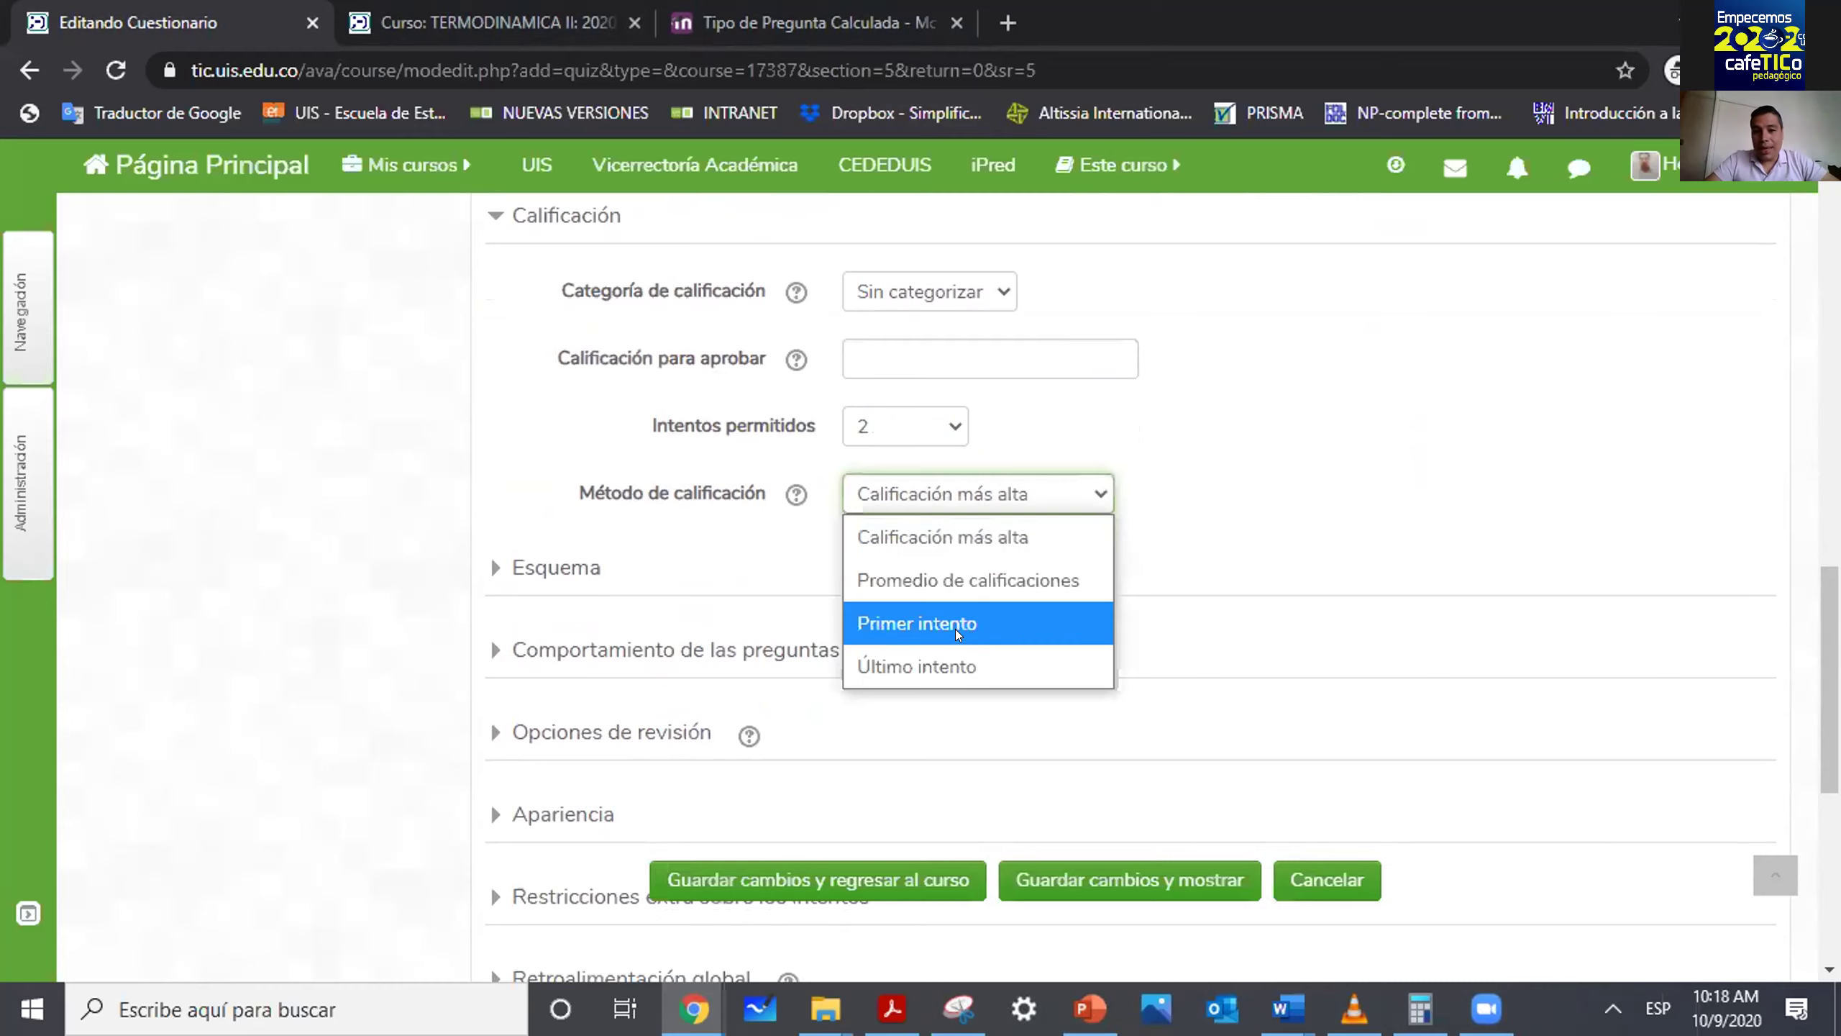
left_click(958, 585)
left_click(1429, 464)
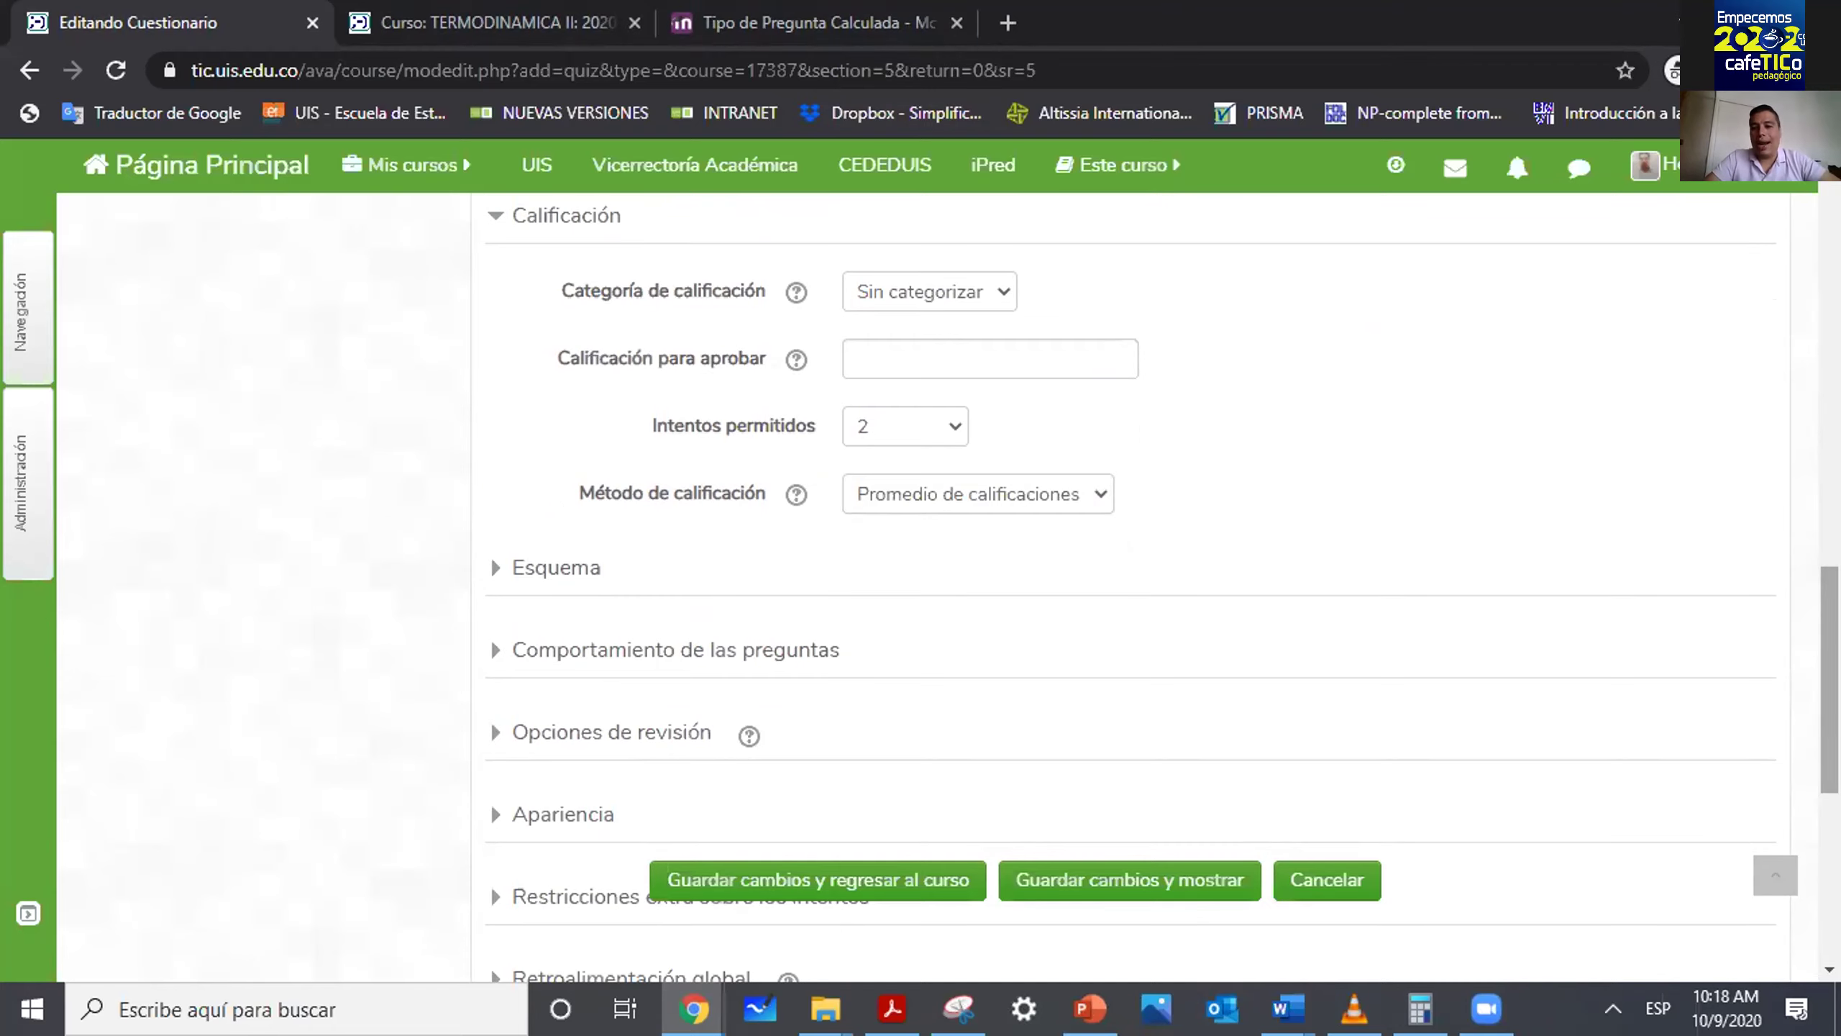
Reveal the additional Esquema options and set the quiz's navigation method to Secuencial.
scroll(1428, 465, "down", 1)
scroll(1163, 588, "up", 1)
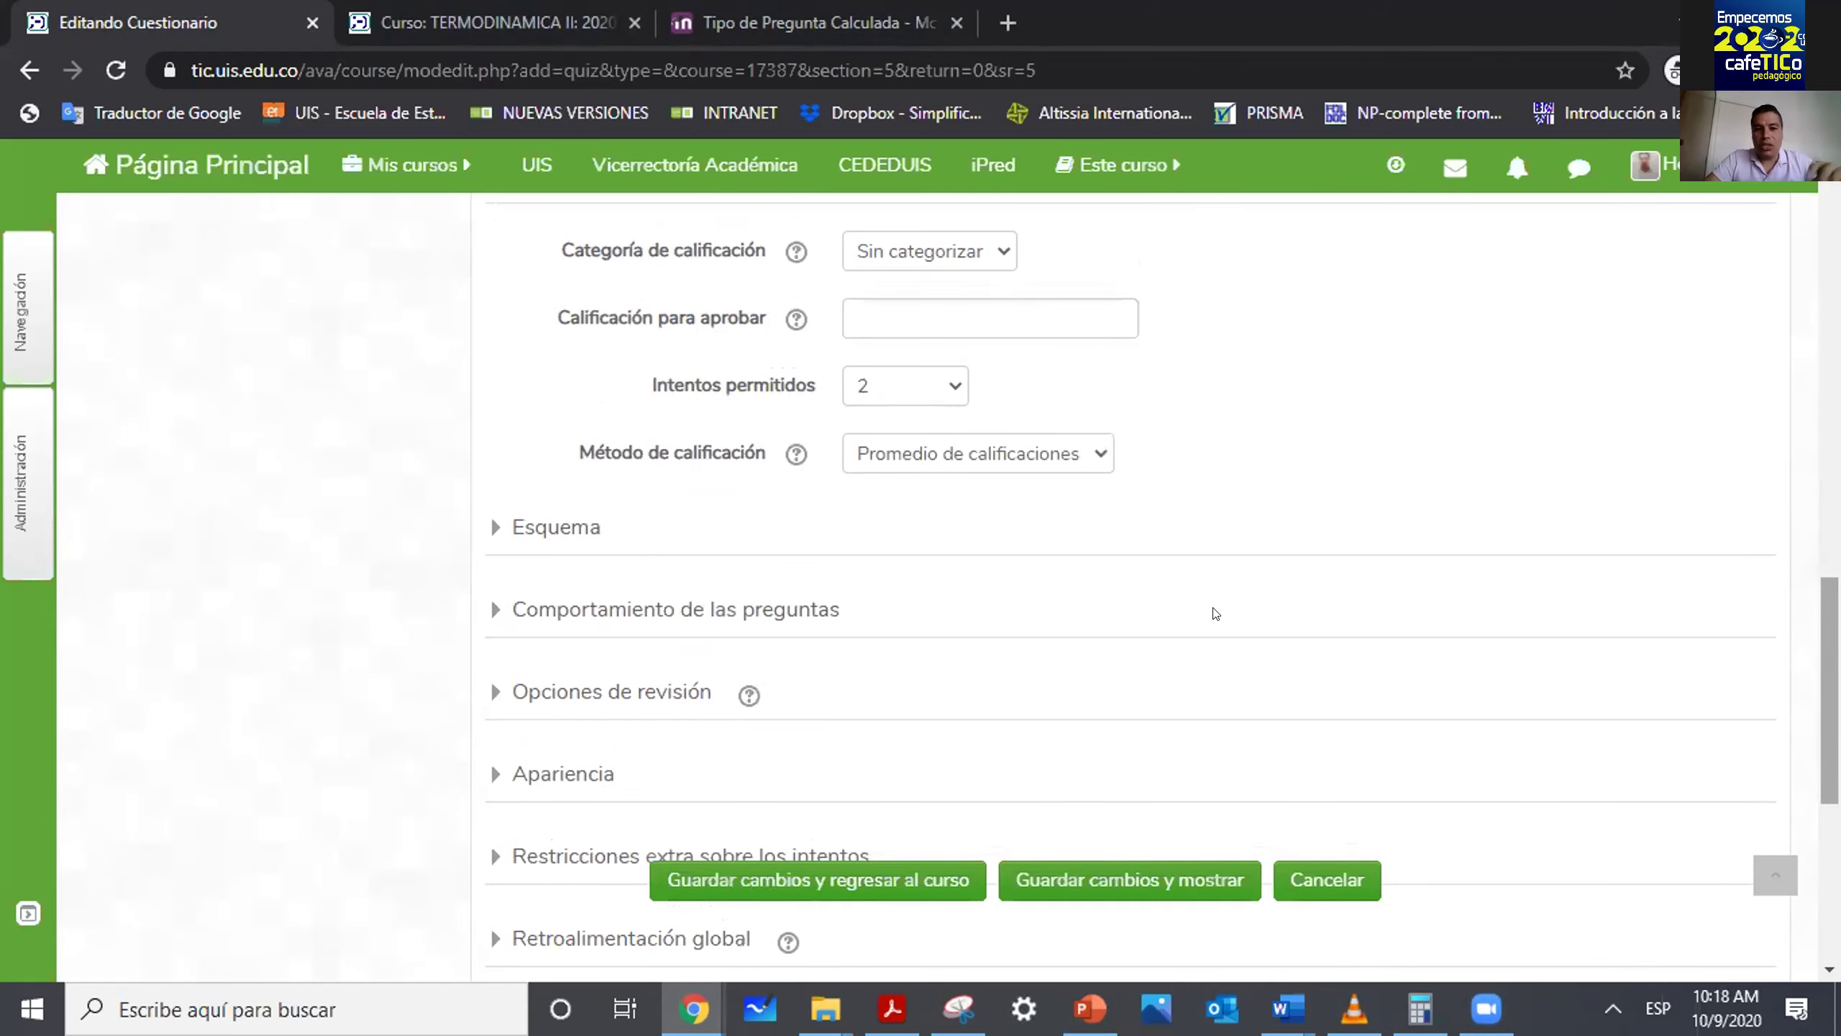
left_click(500, 529)
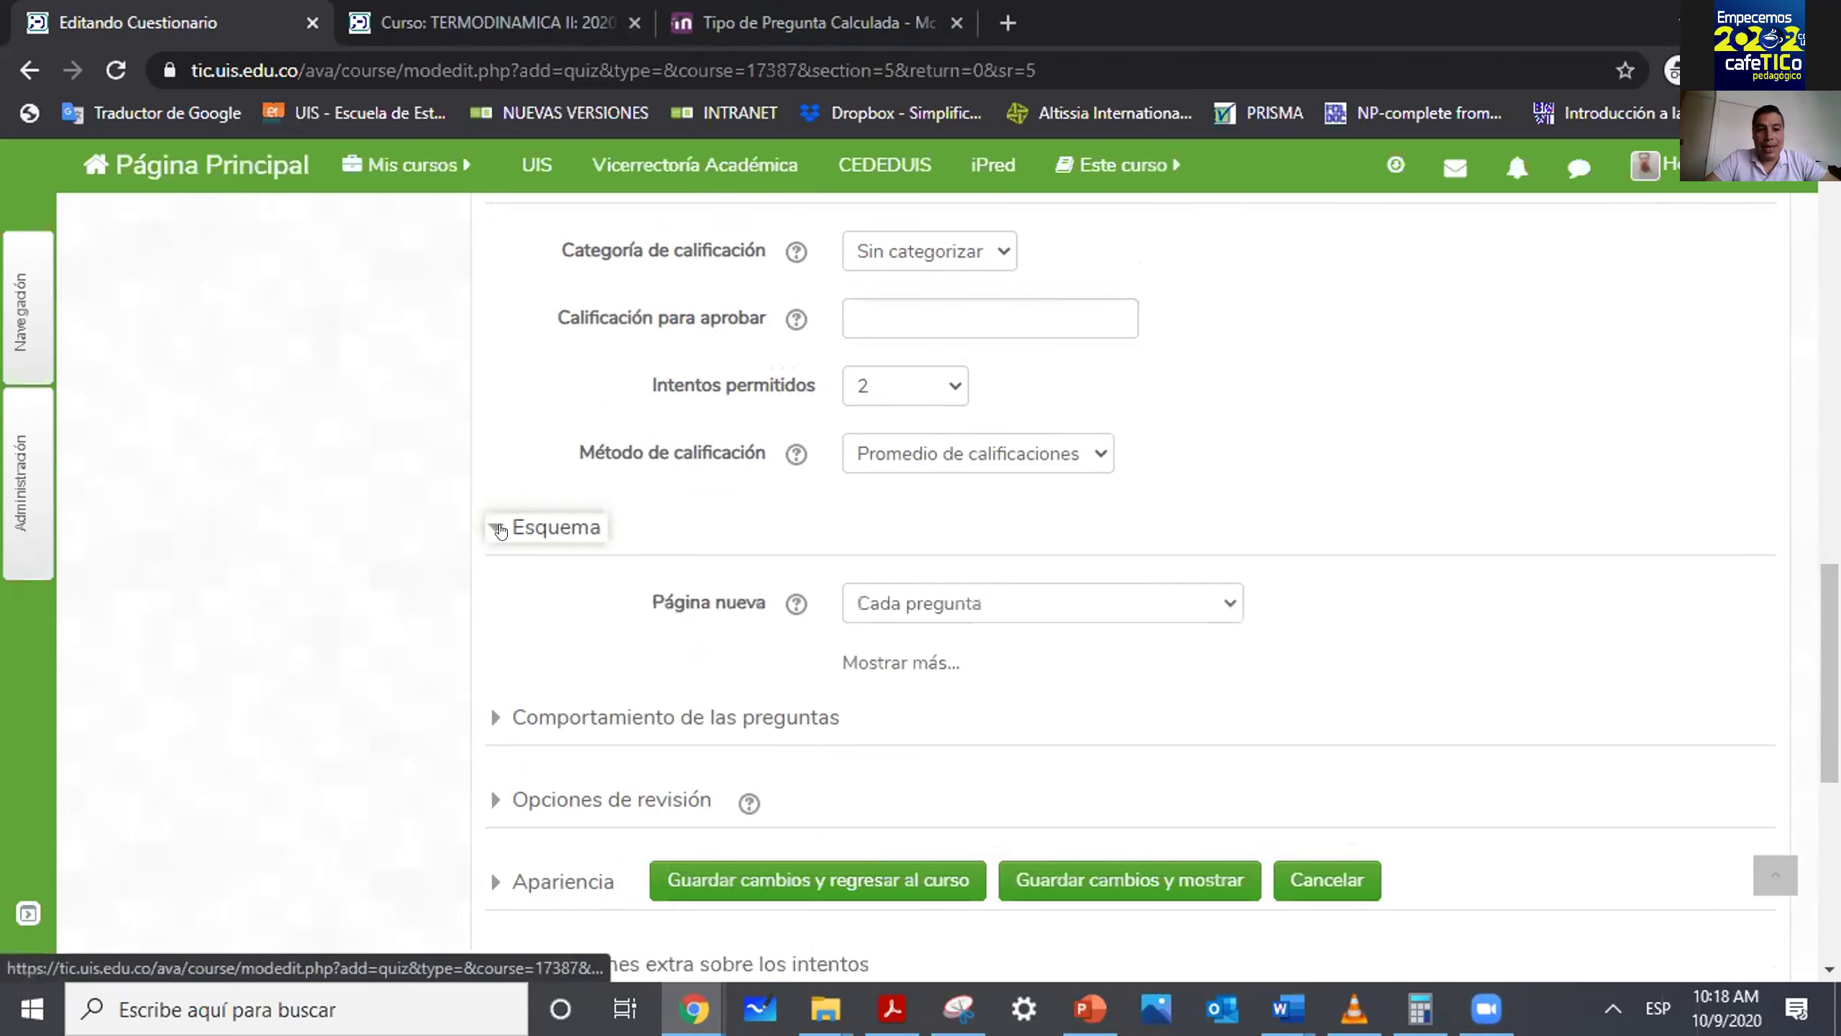
scroll(1575, 581, "down", 3)
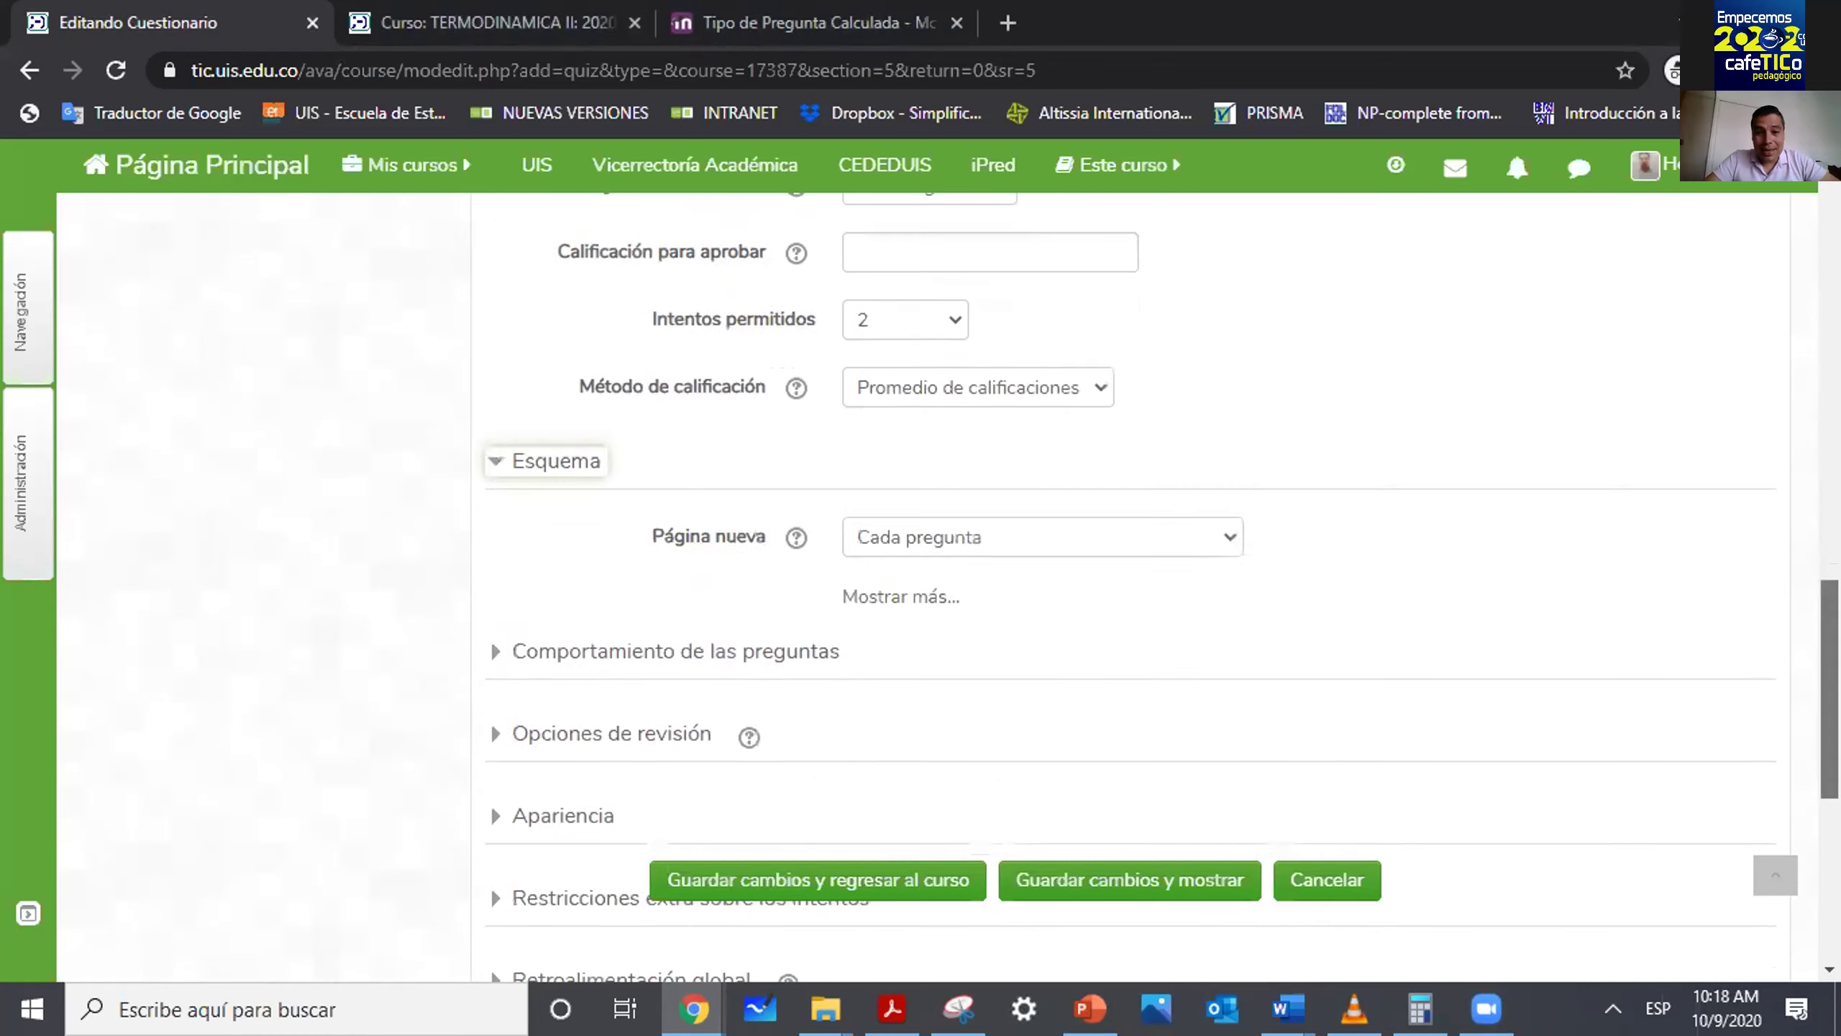
left_click(932, 529)
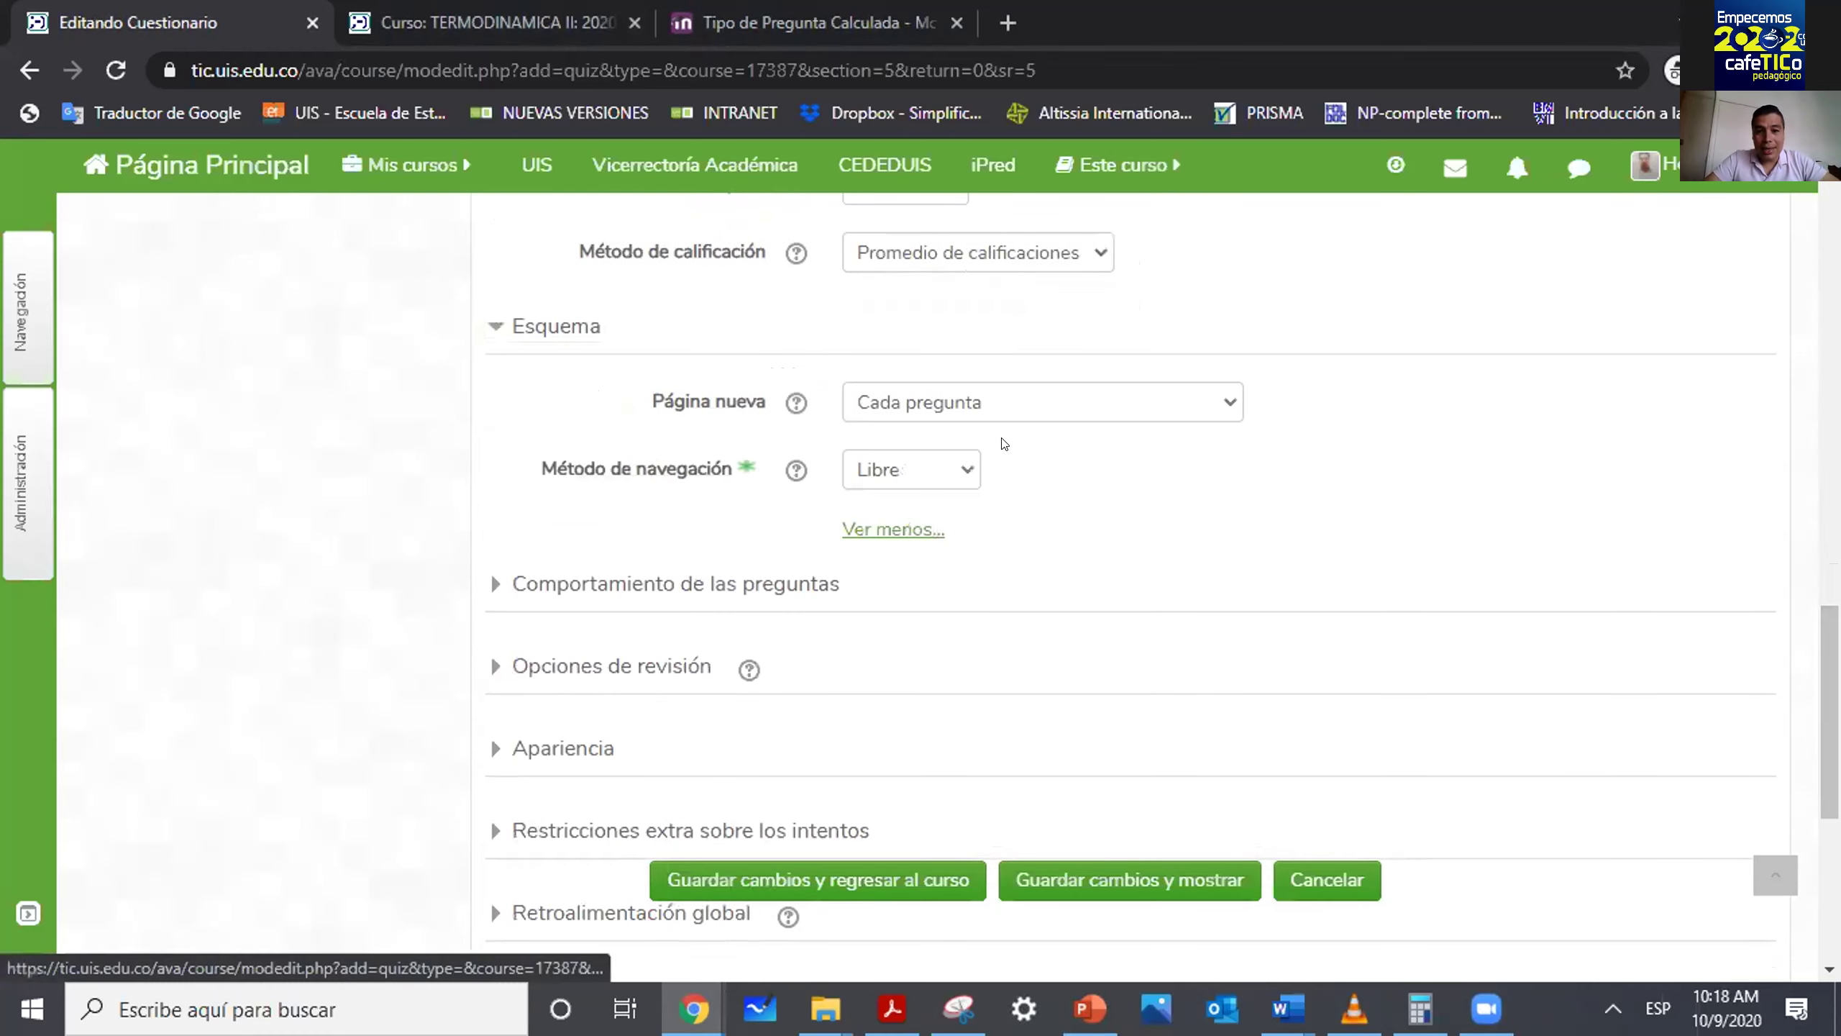
left_click(1029, 404)
left_click(1028, 404)
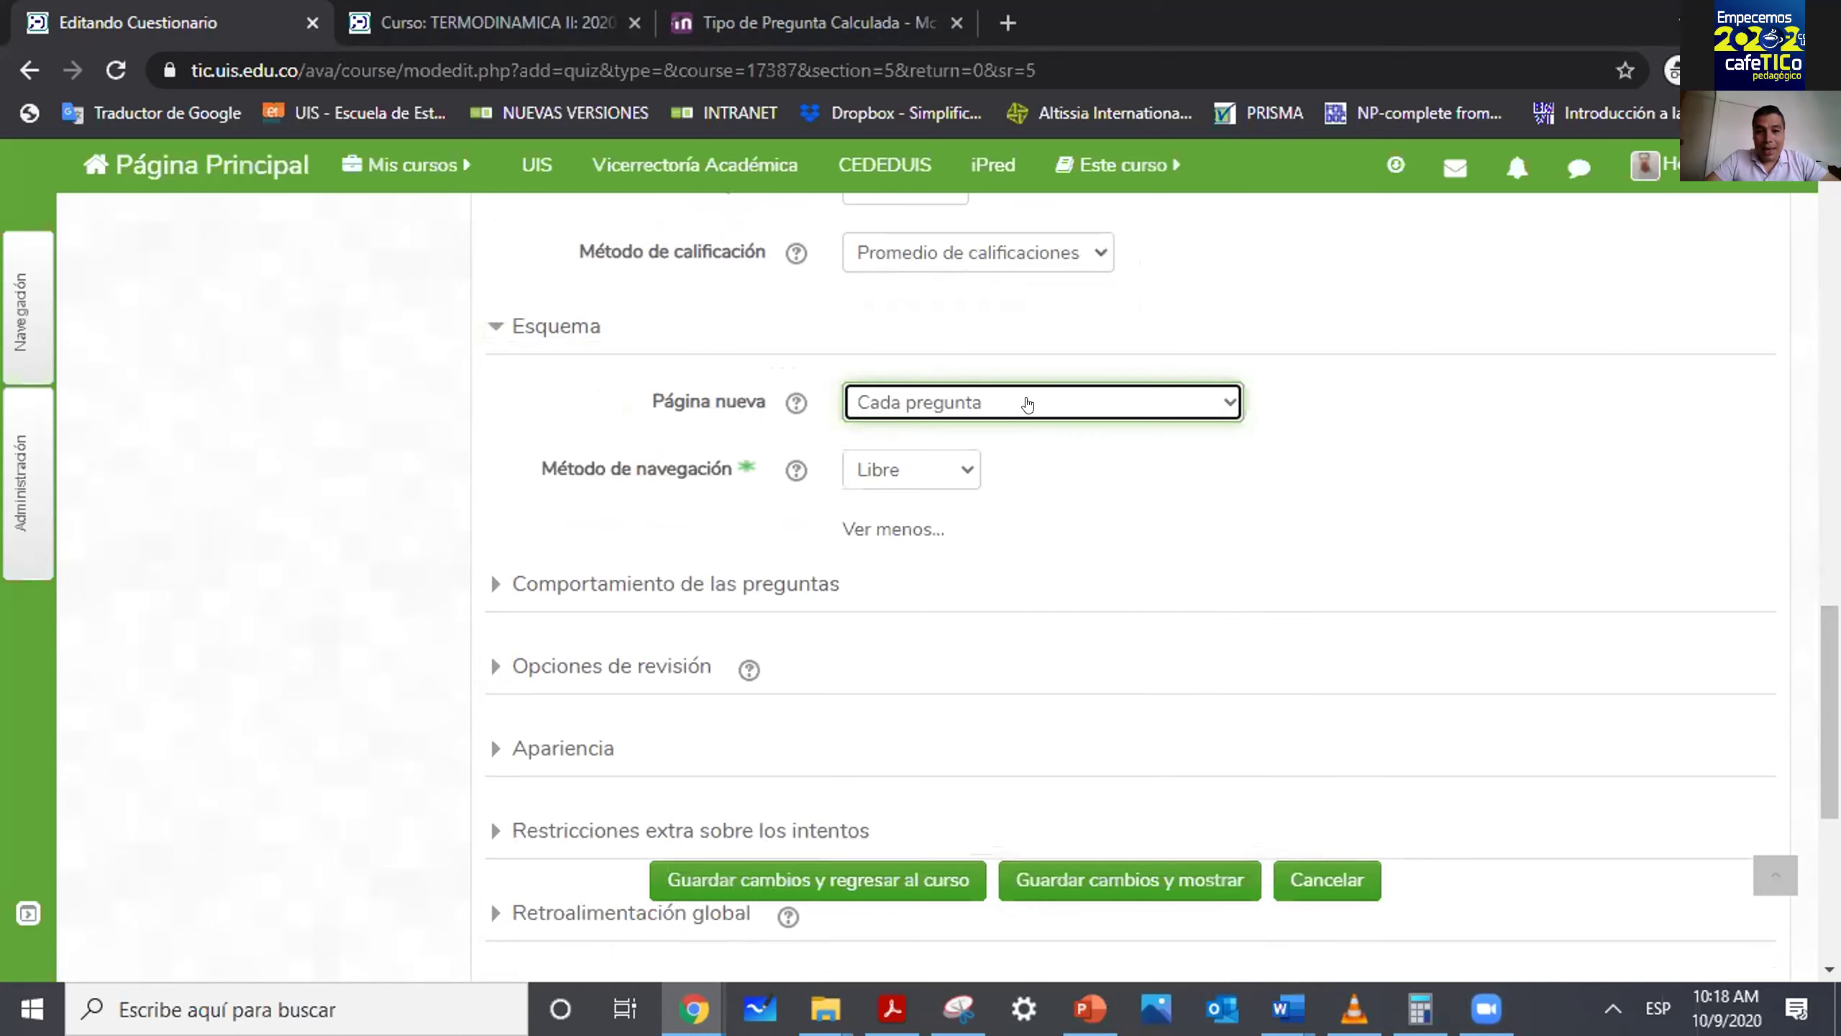
left_click(936, 469)
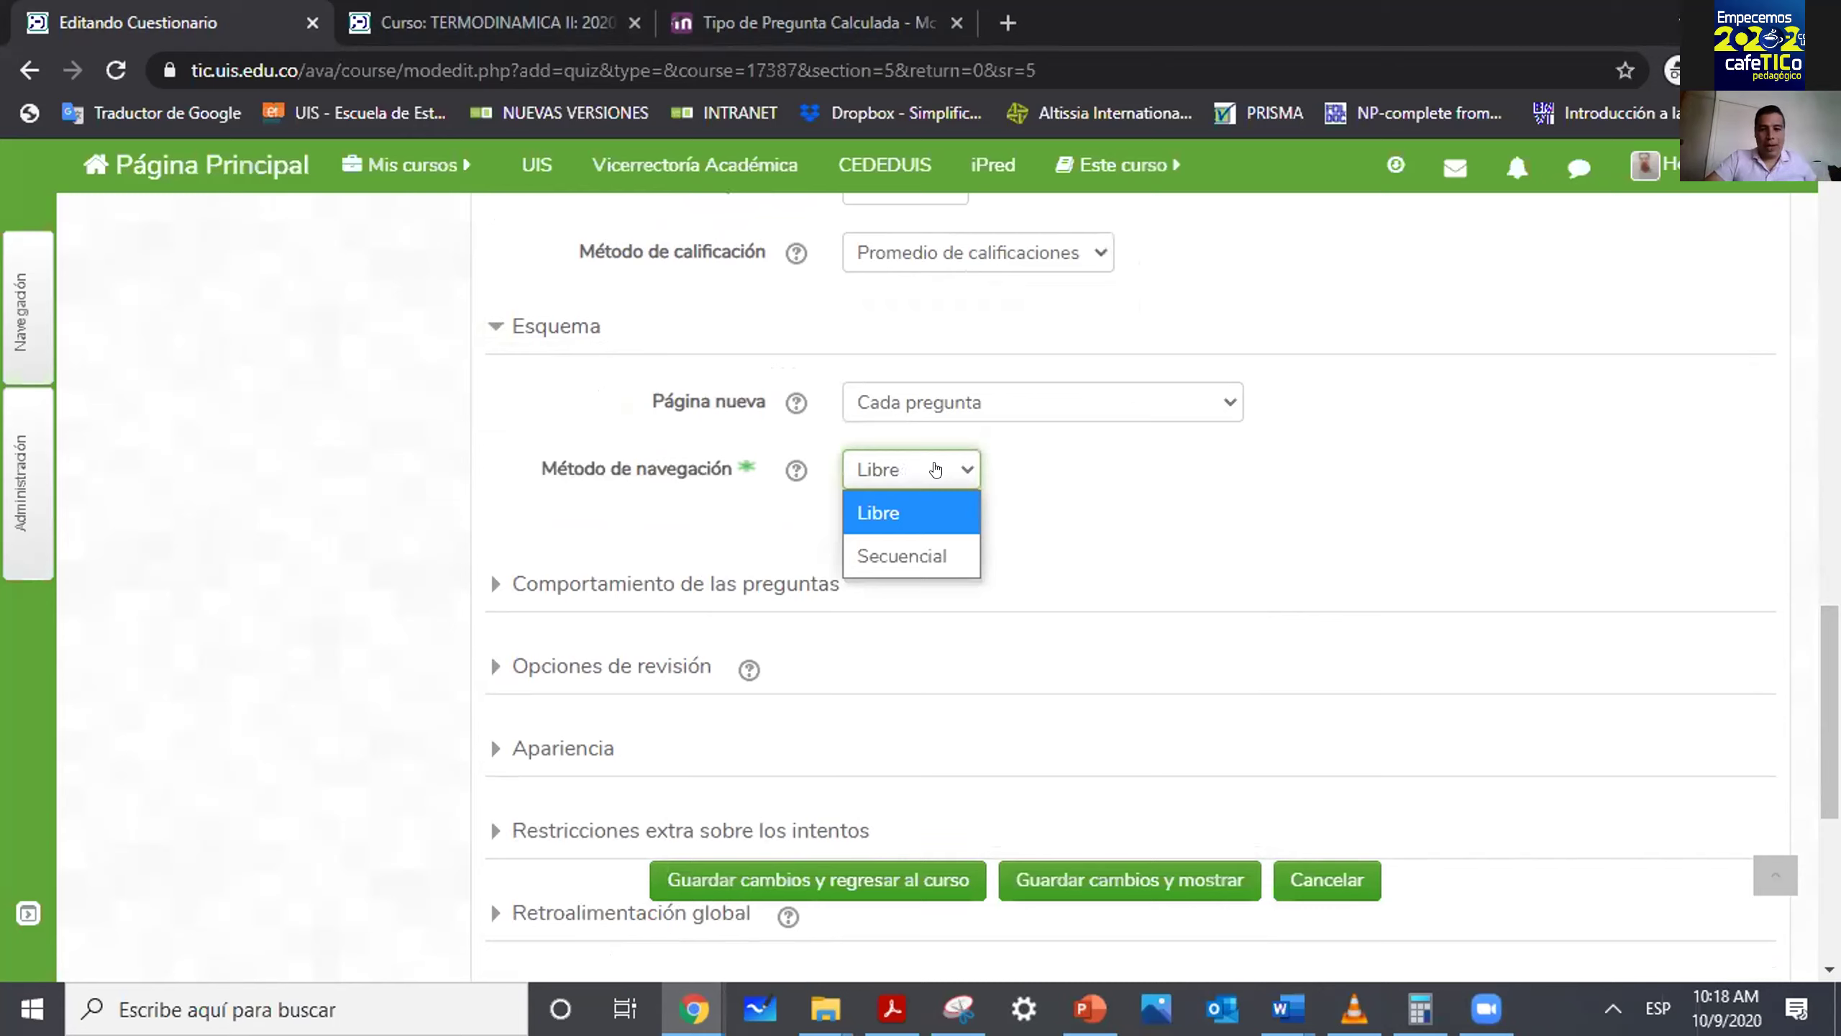
left_click(983, 529)
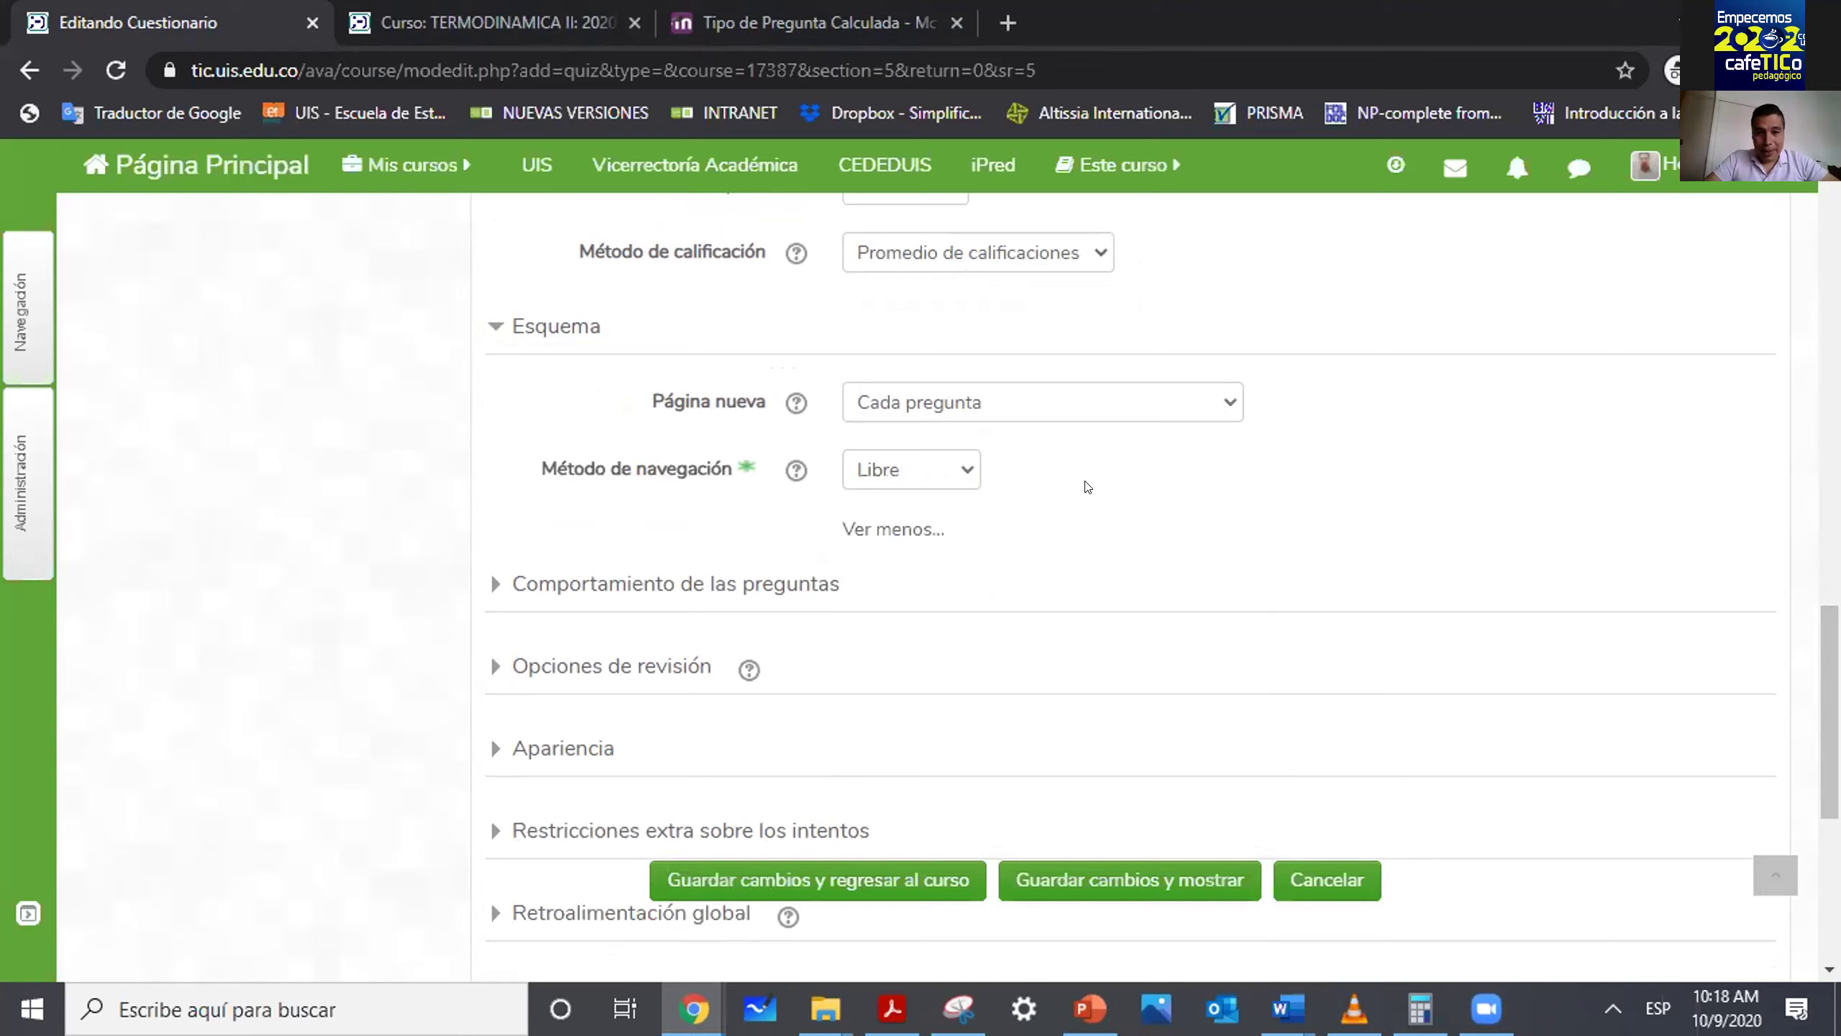
left_click(962, 469)
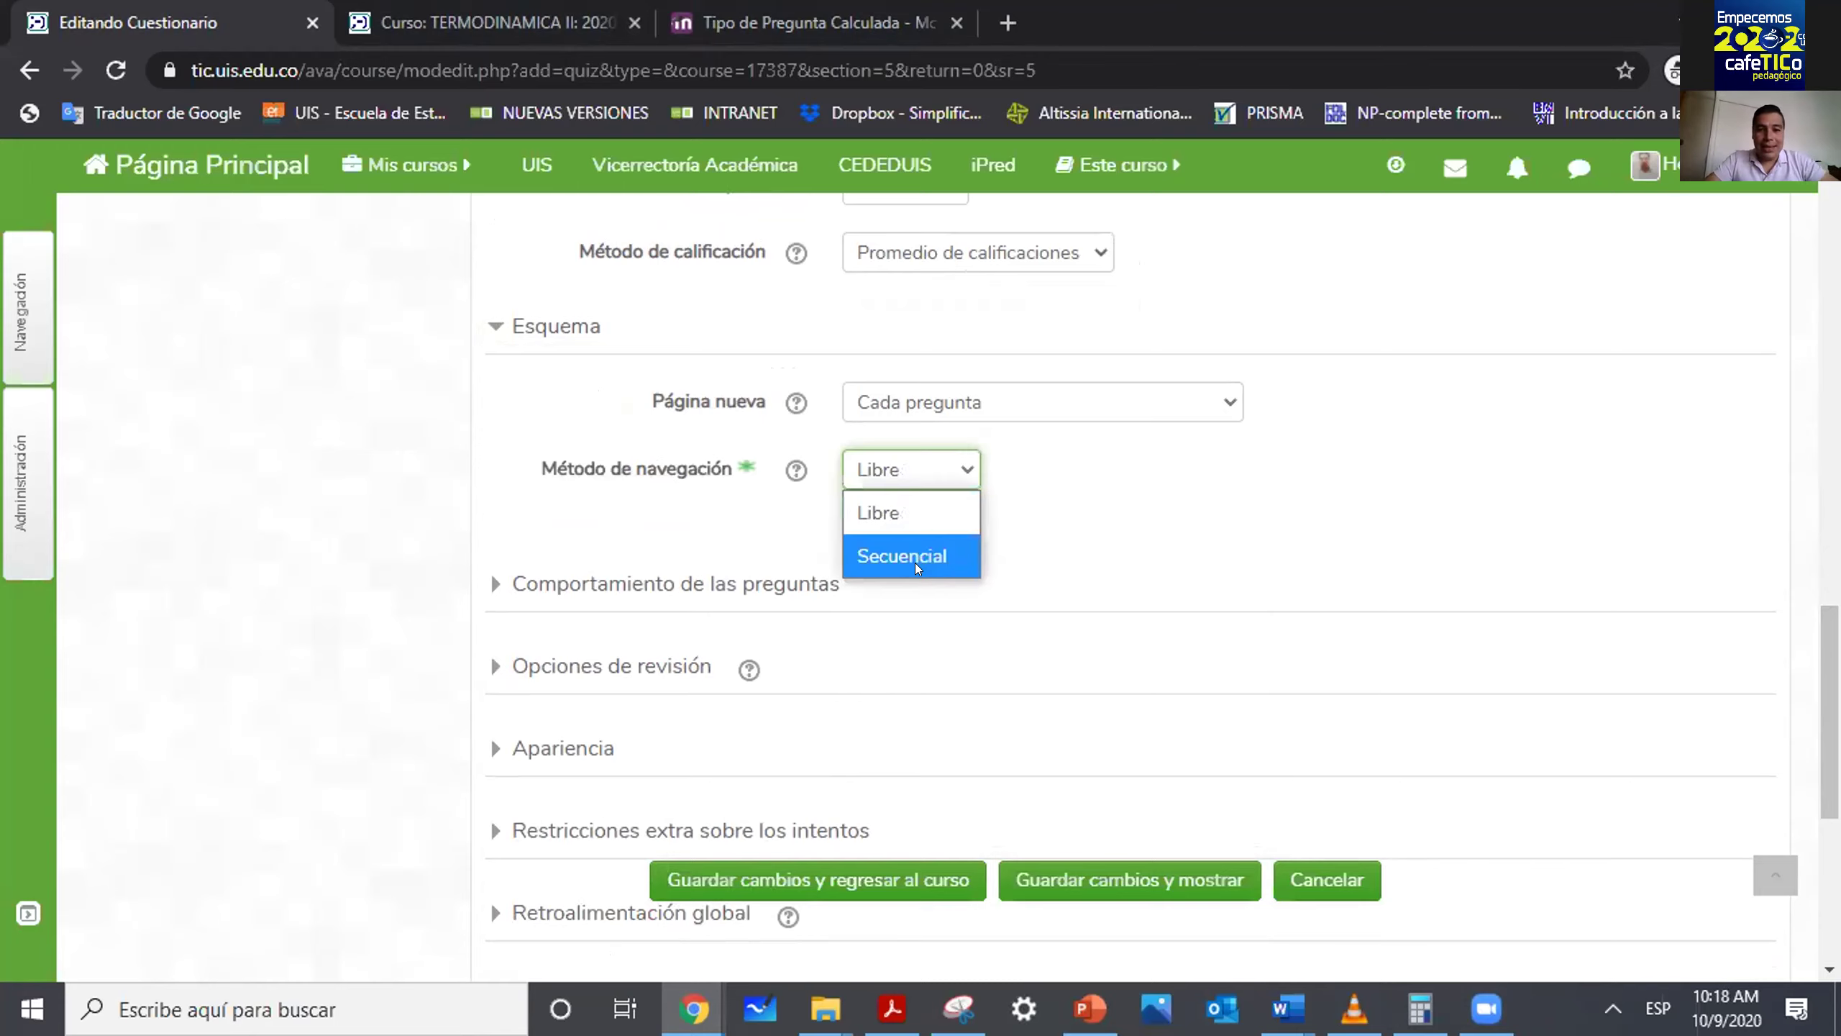
left_click(915, 566)
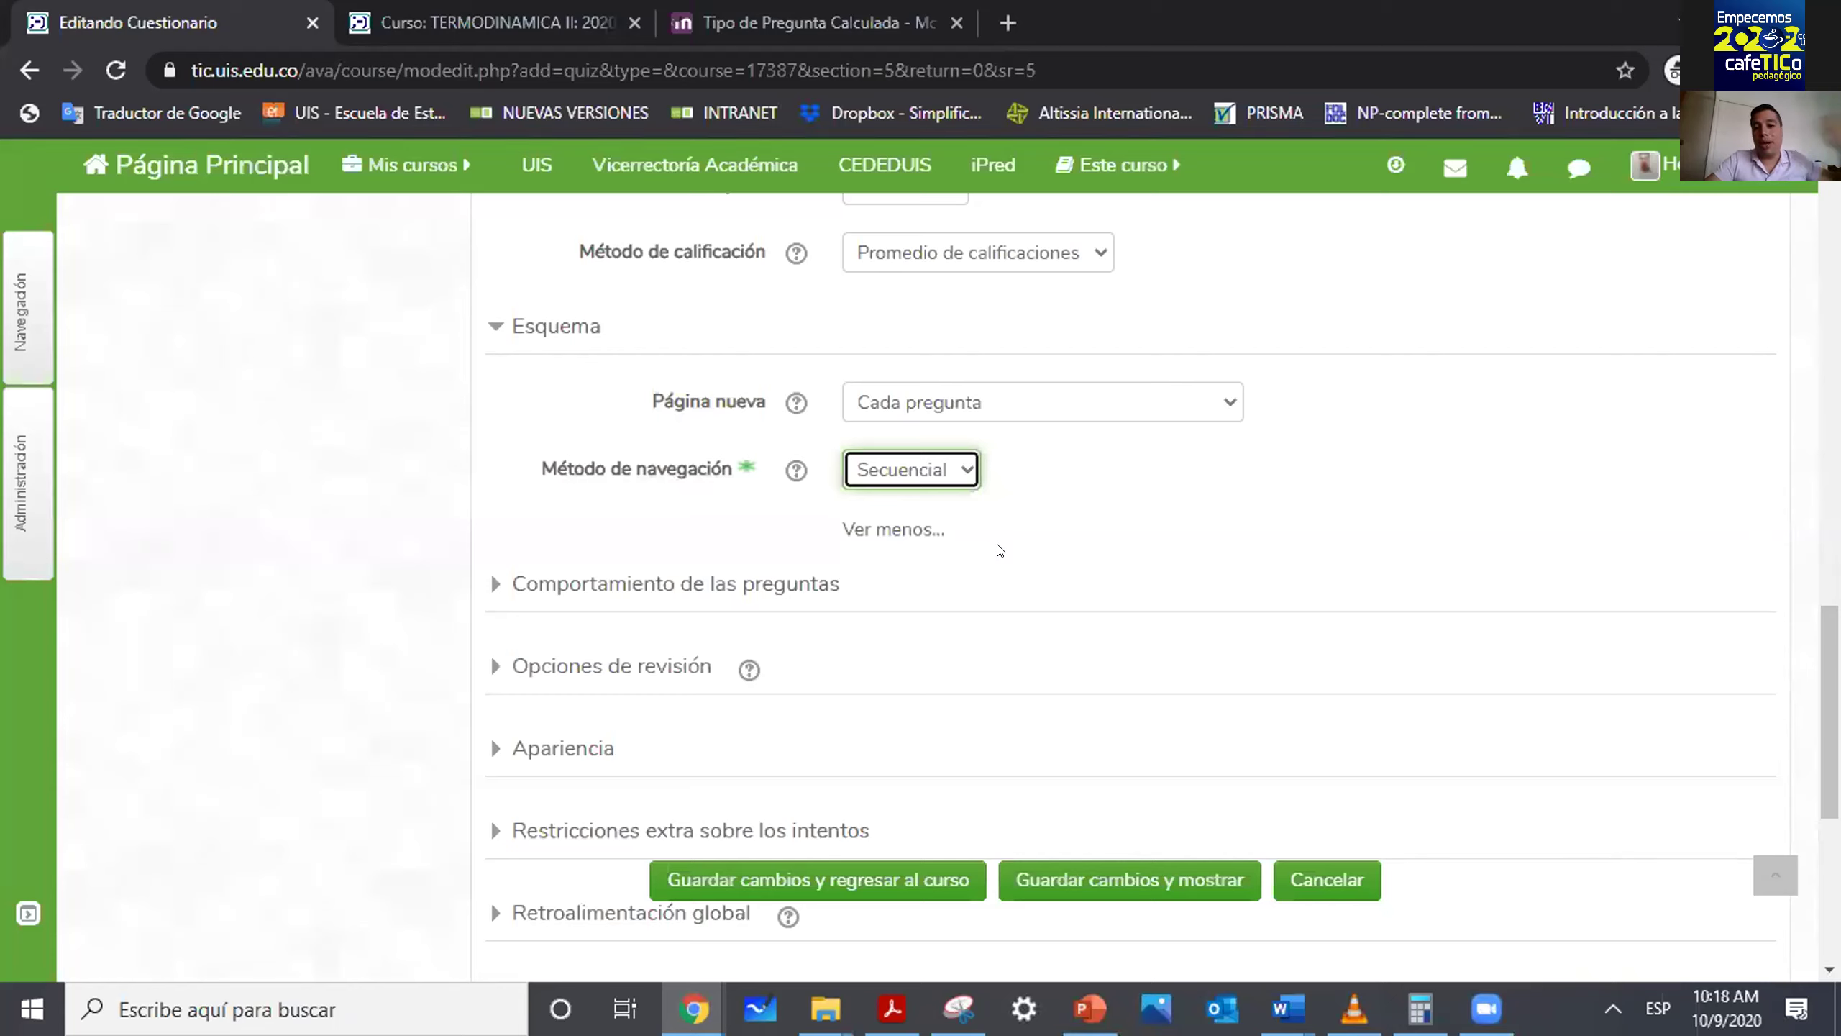
Reveal the additional Comportamiento de las preguntas options and set Cada intento se basa en el anterior to Sí.
left_click(788, 591)
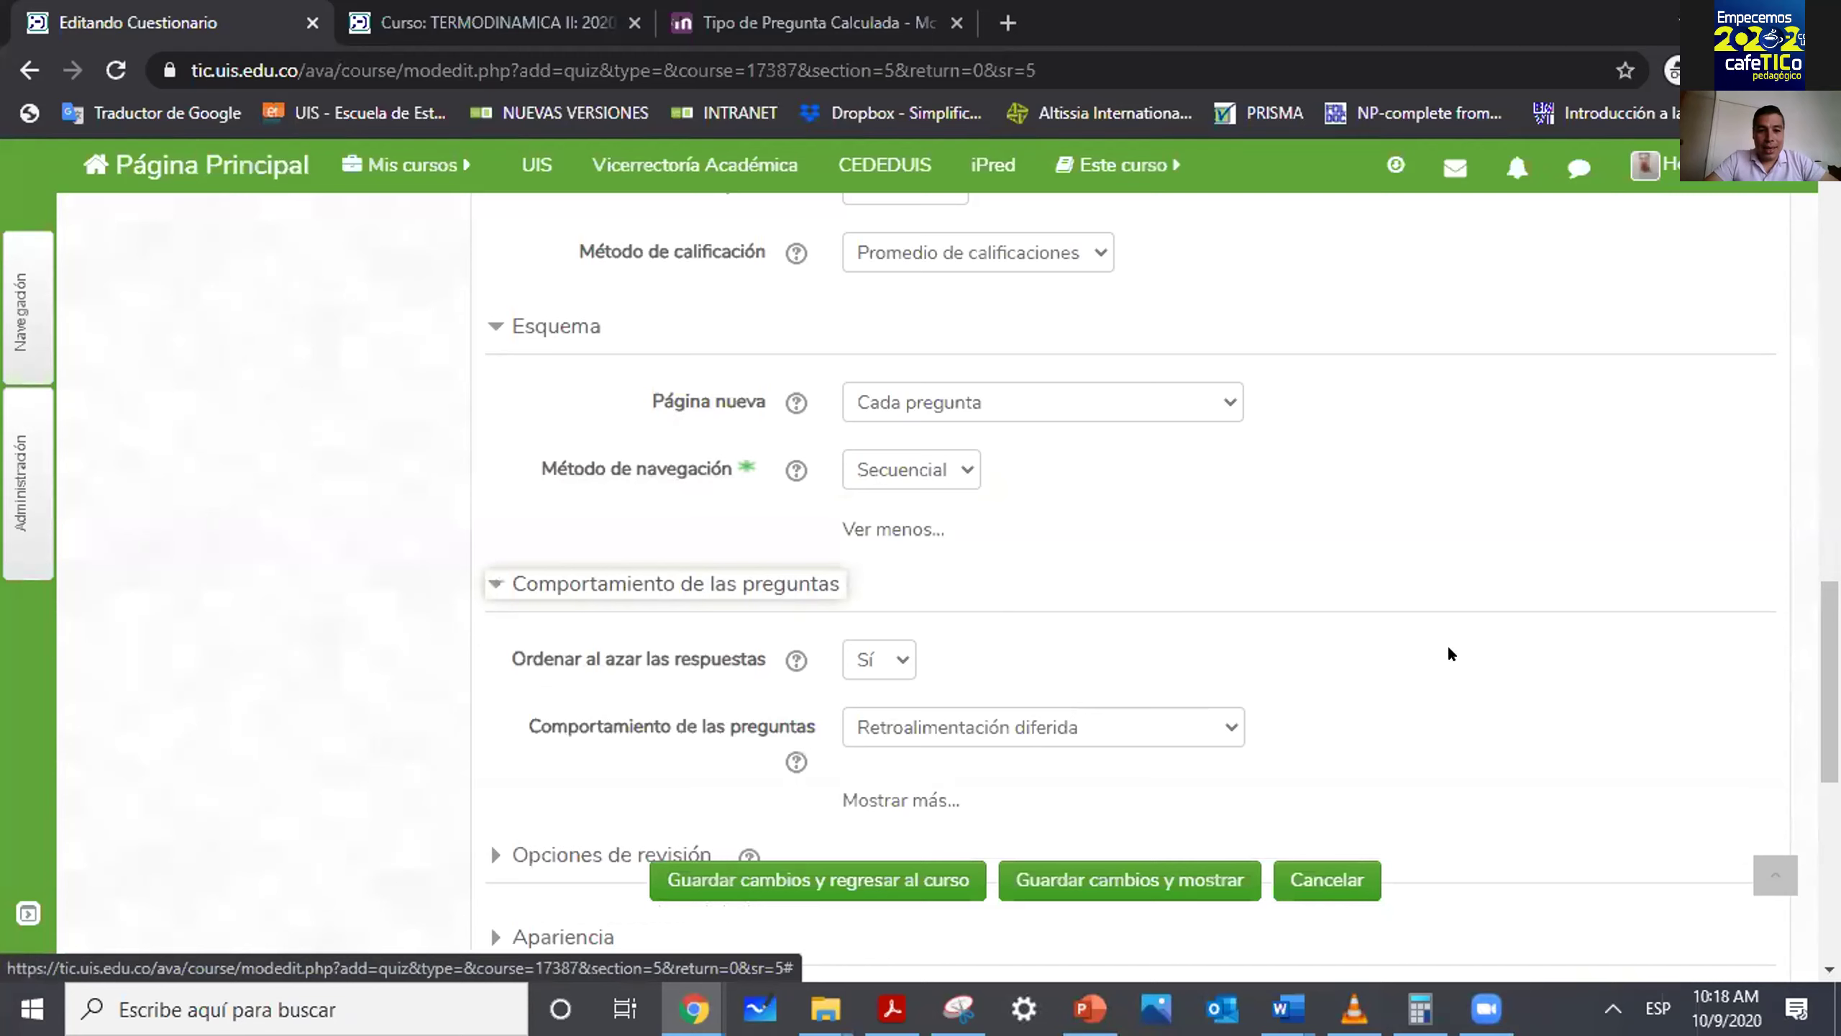
scroll(933, 633, "down", 2)
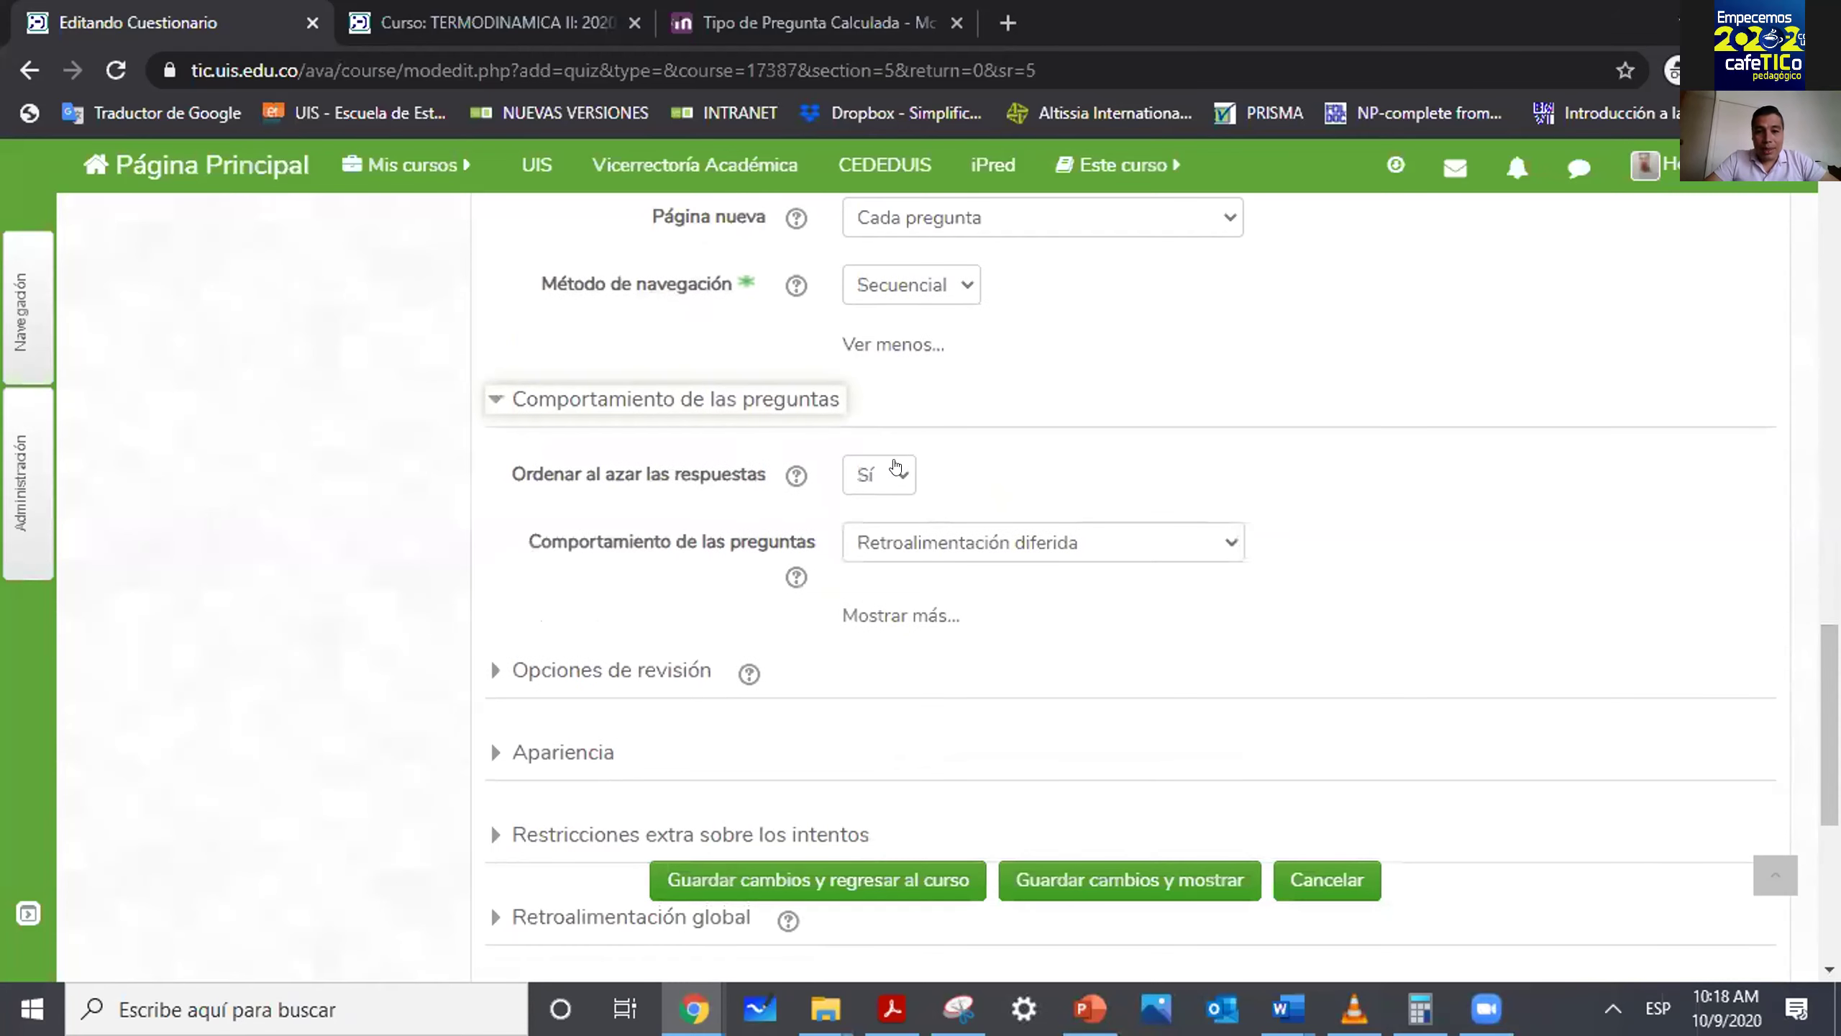
left_click(920, 615)
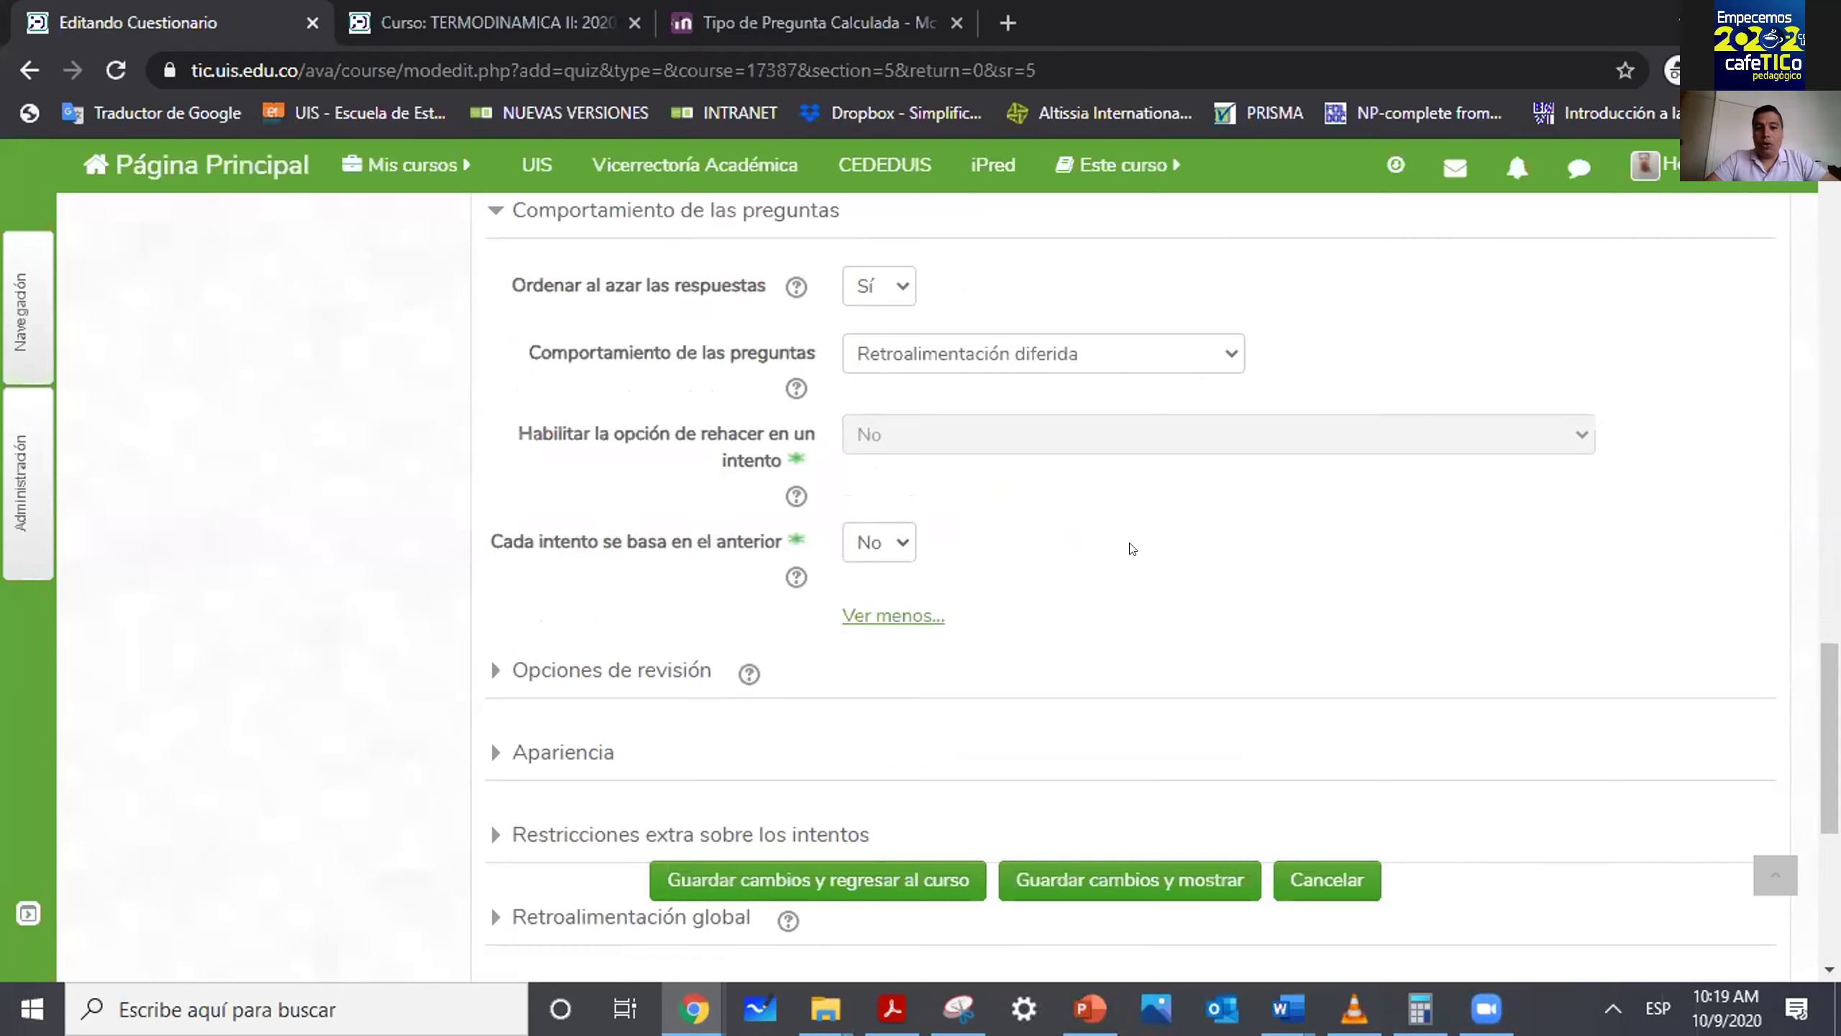
scroll(1129, 546, "up", 2)
scroll(942, 754, "up", 1)
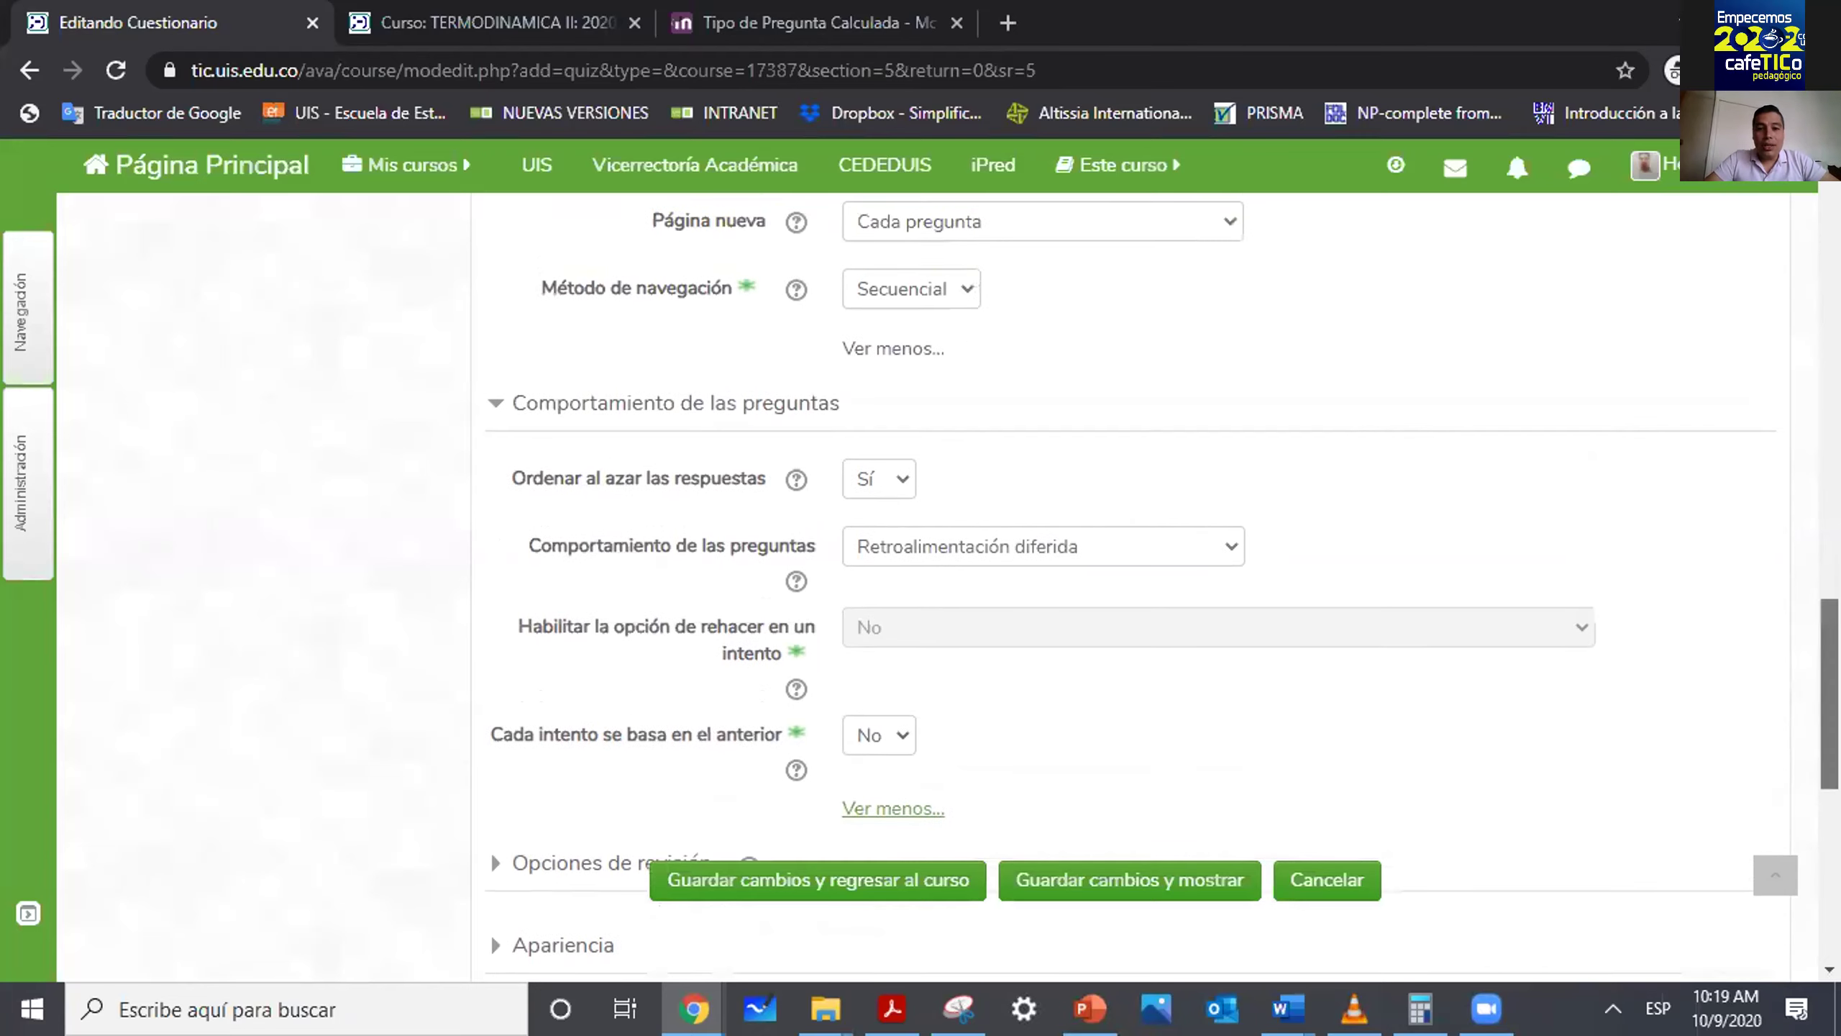
left_click(893, 723)
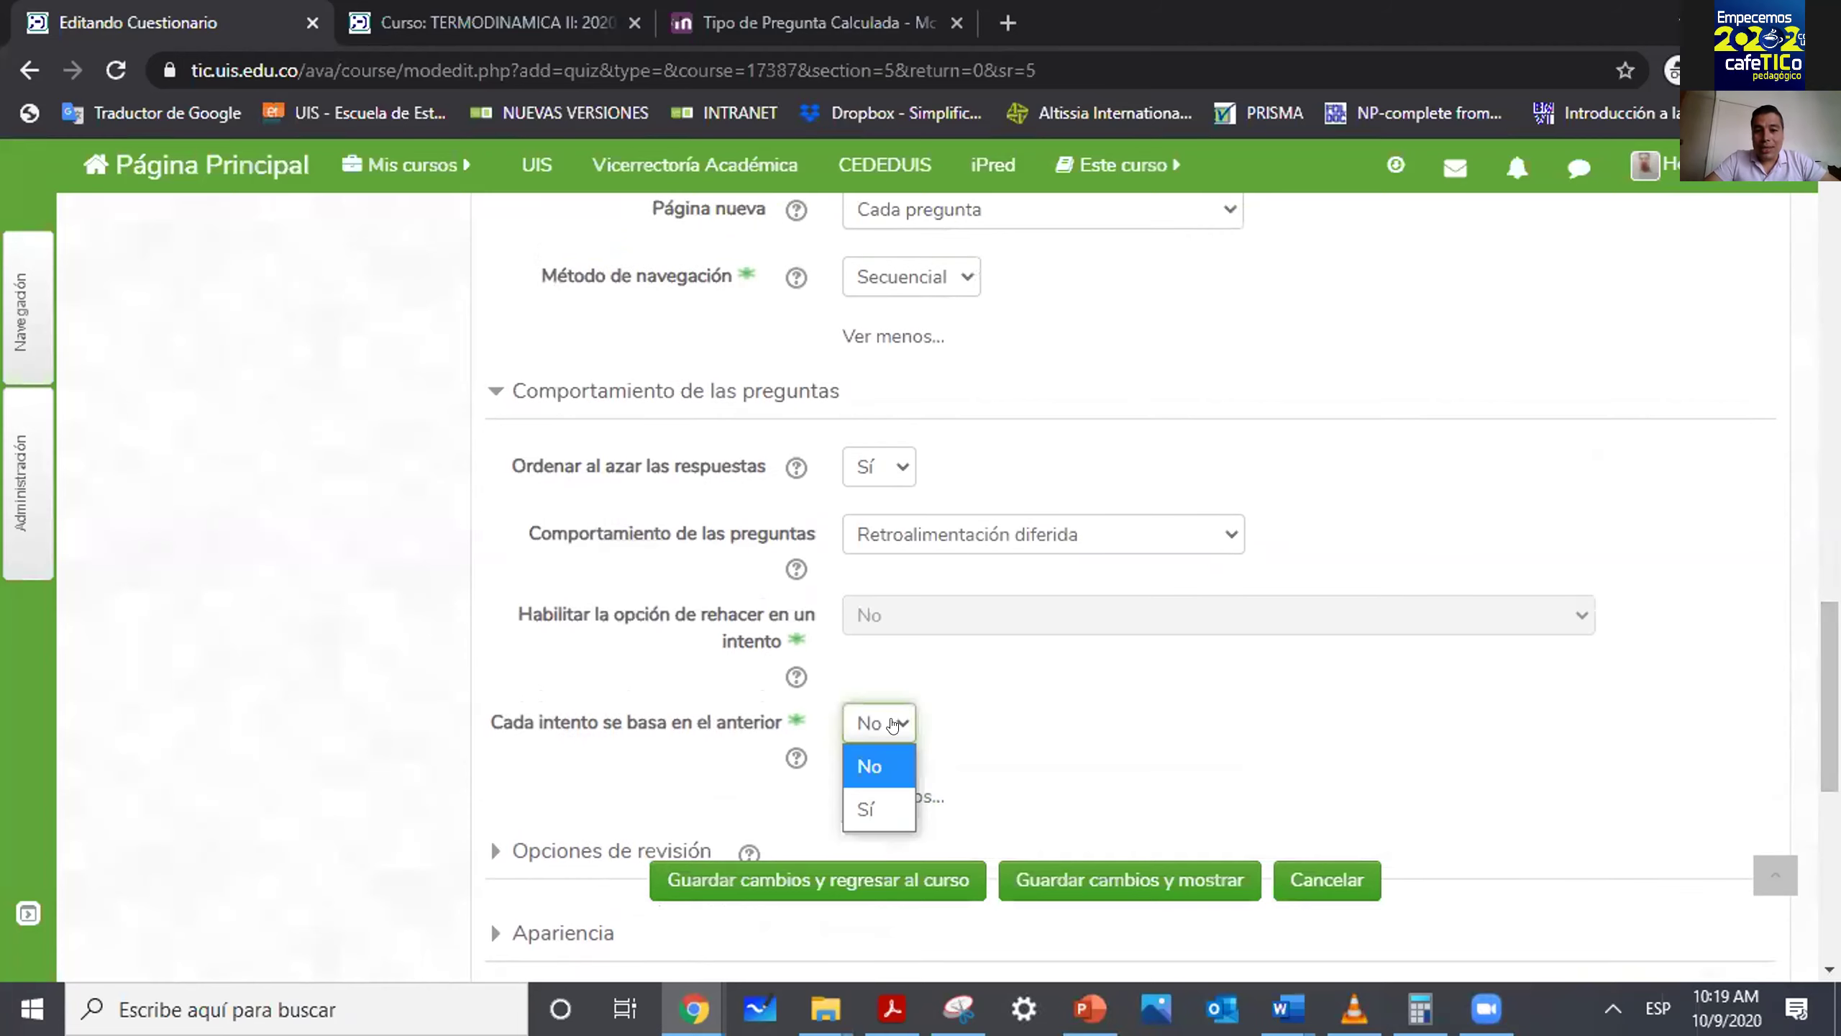
left_click(866, 809)
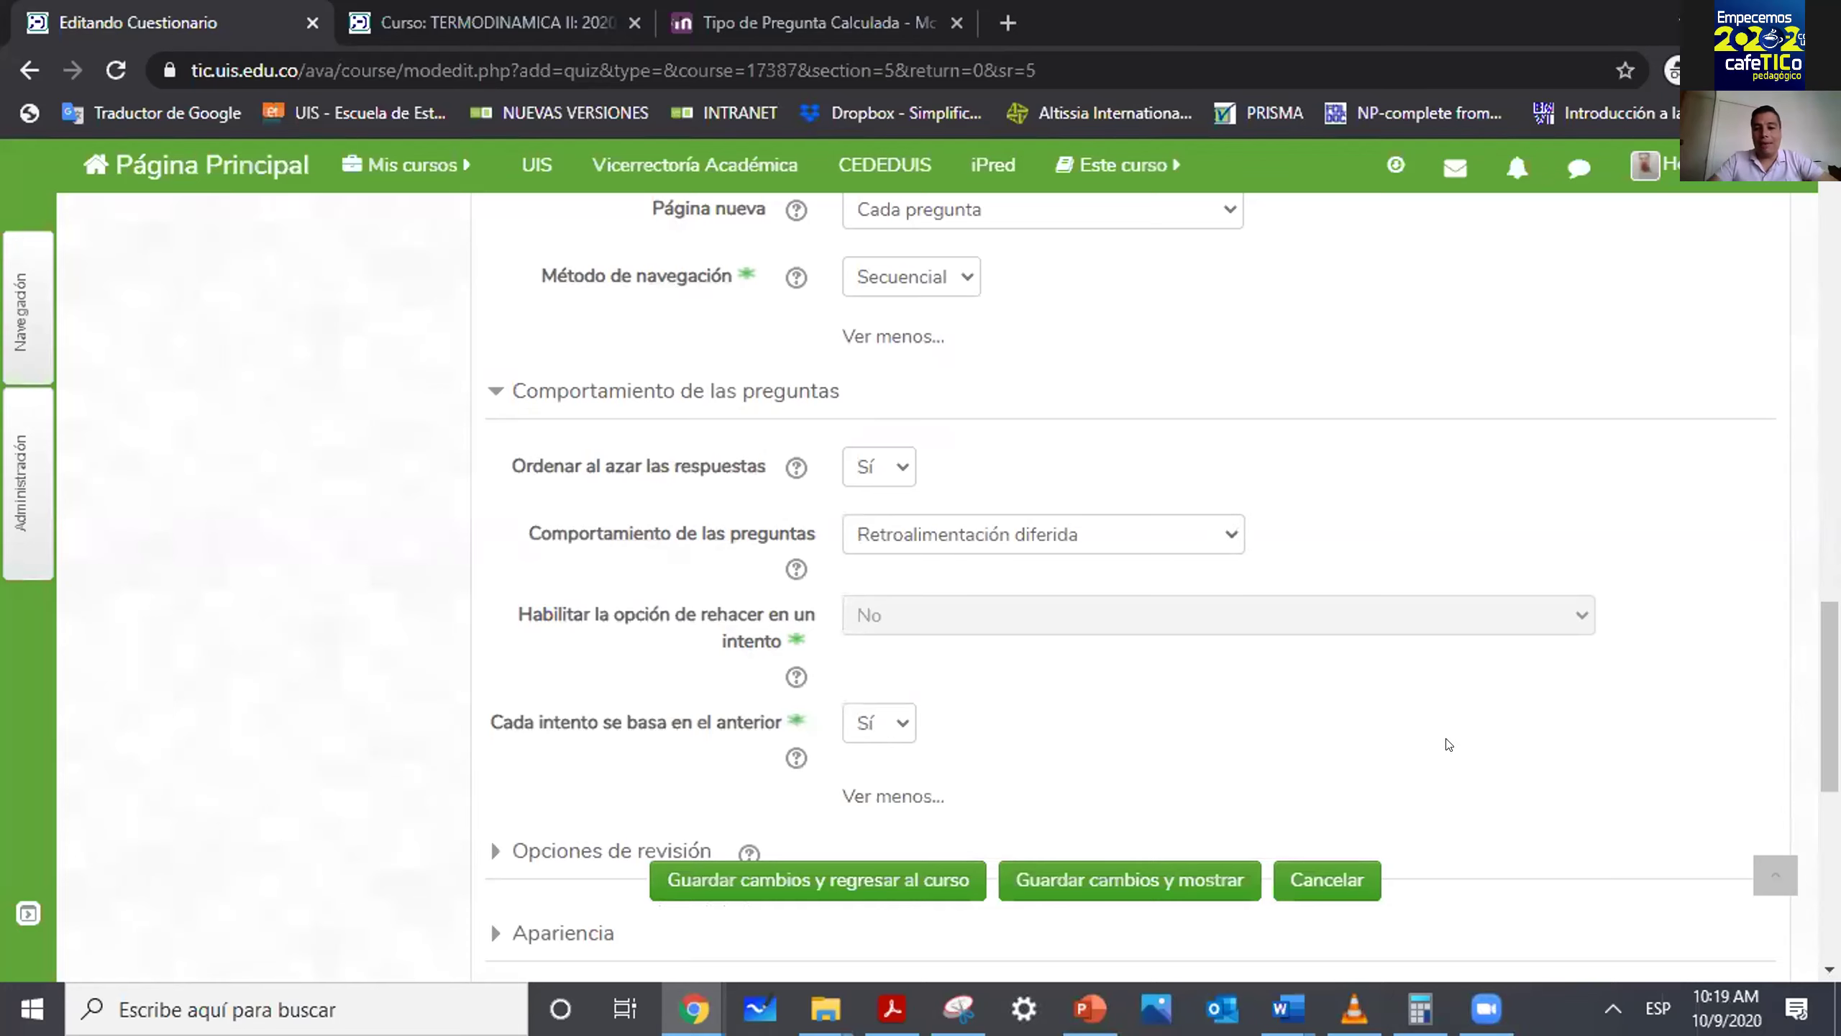
In Opciones de revisión, leave only El intento and Puntos enabled for the period immediately after each attempt.
scroll(1830, 696, "down", 1)
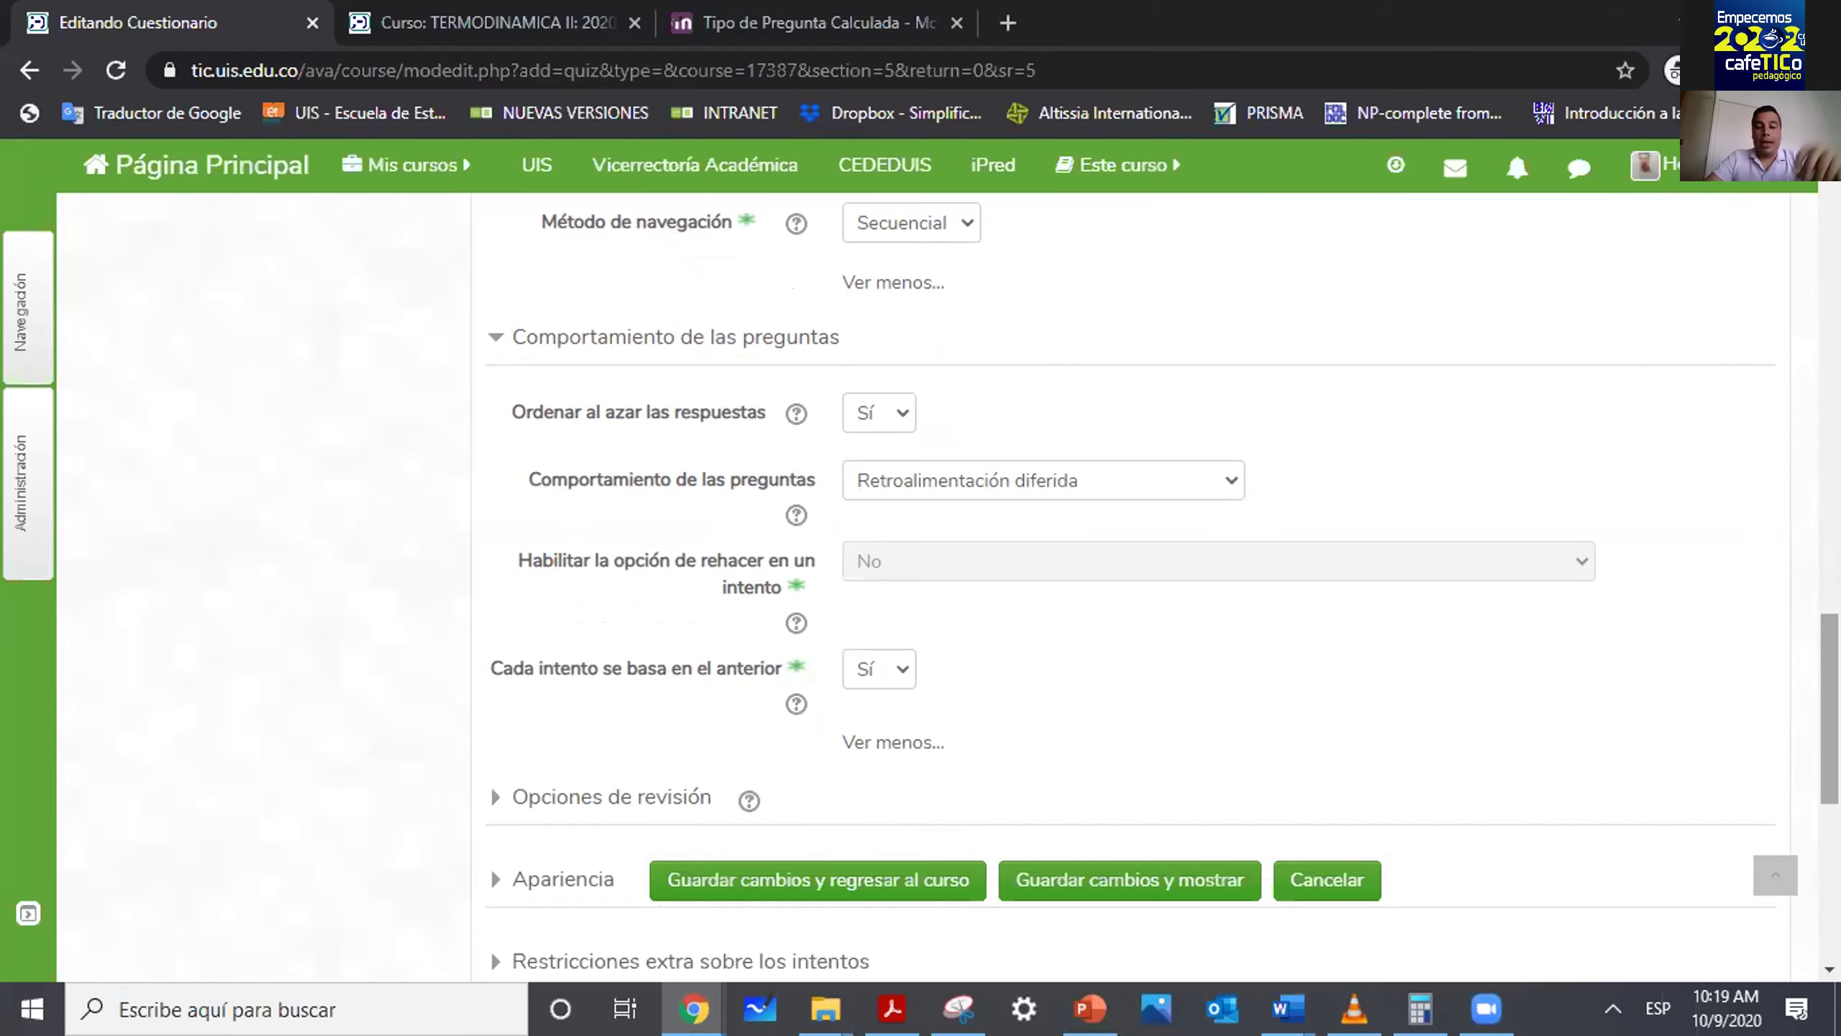
scroll(1160, 581, "down", 1)
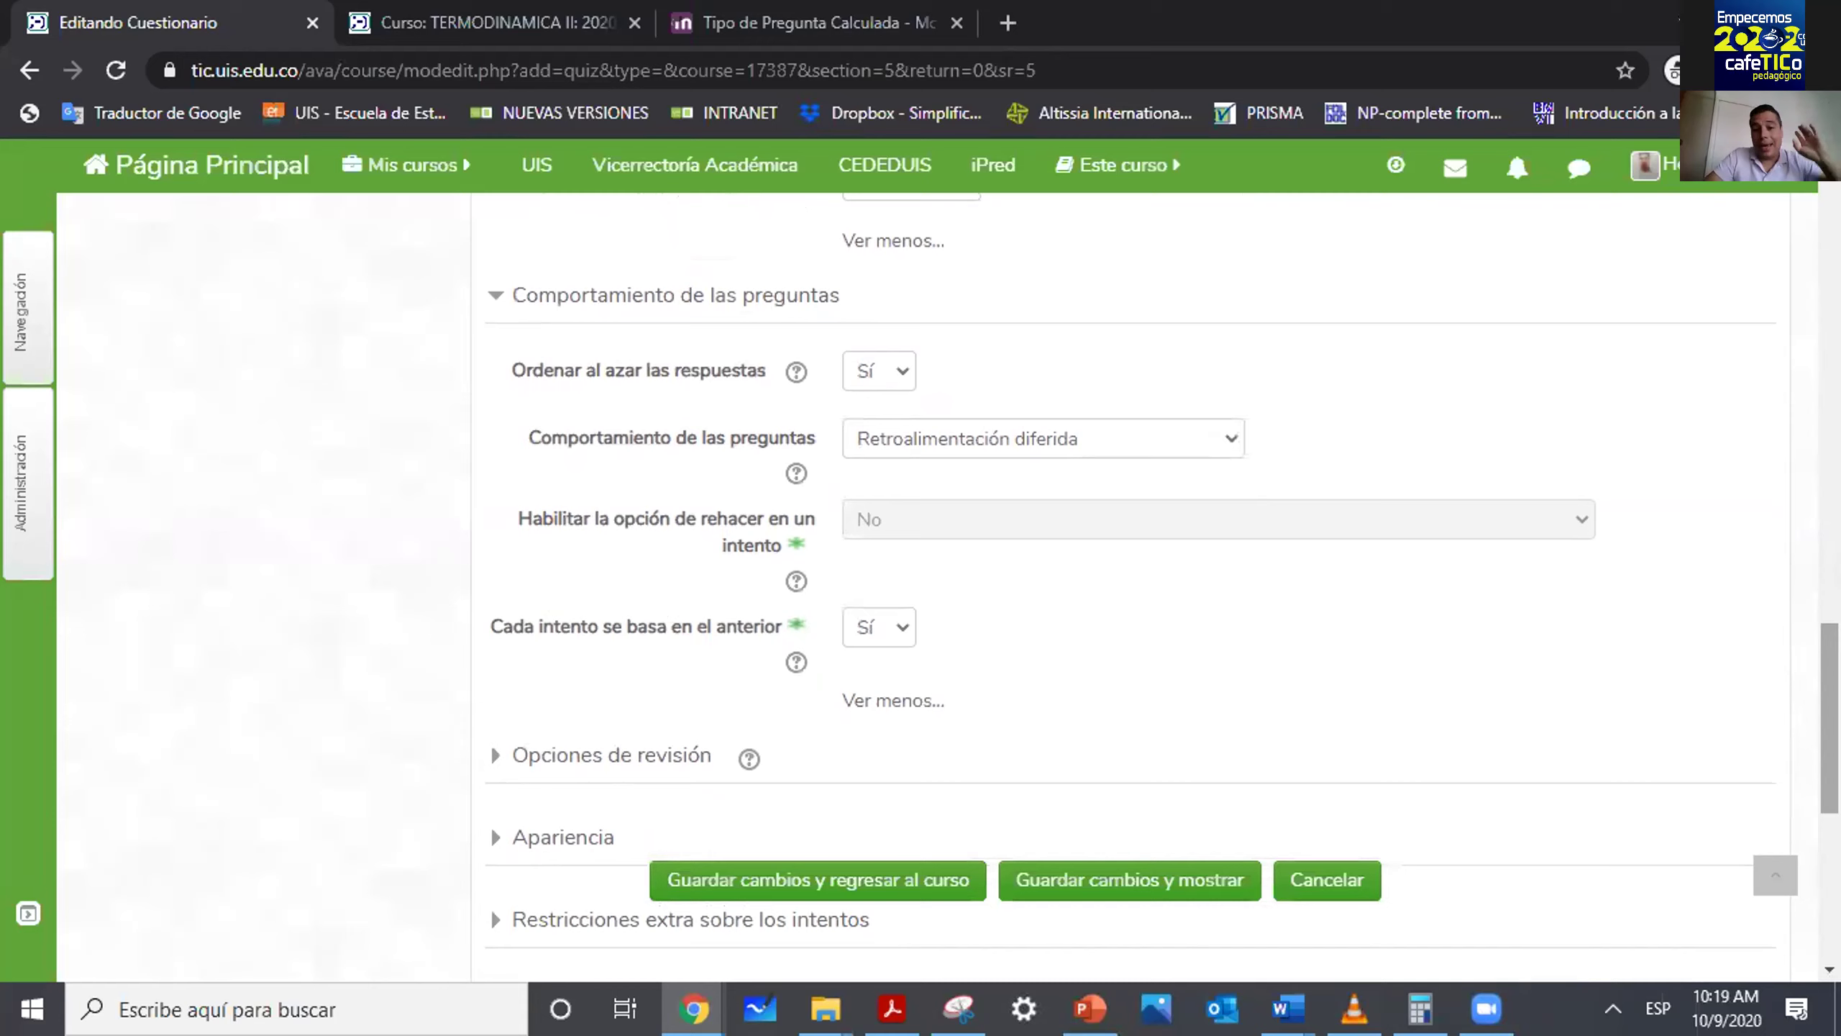
scroll(490, 907, "down", 1)
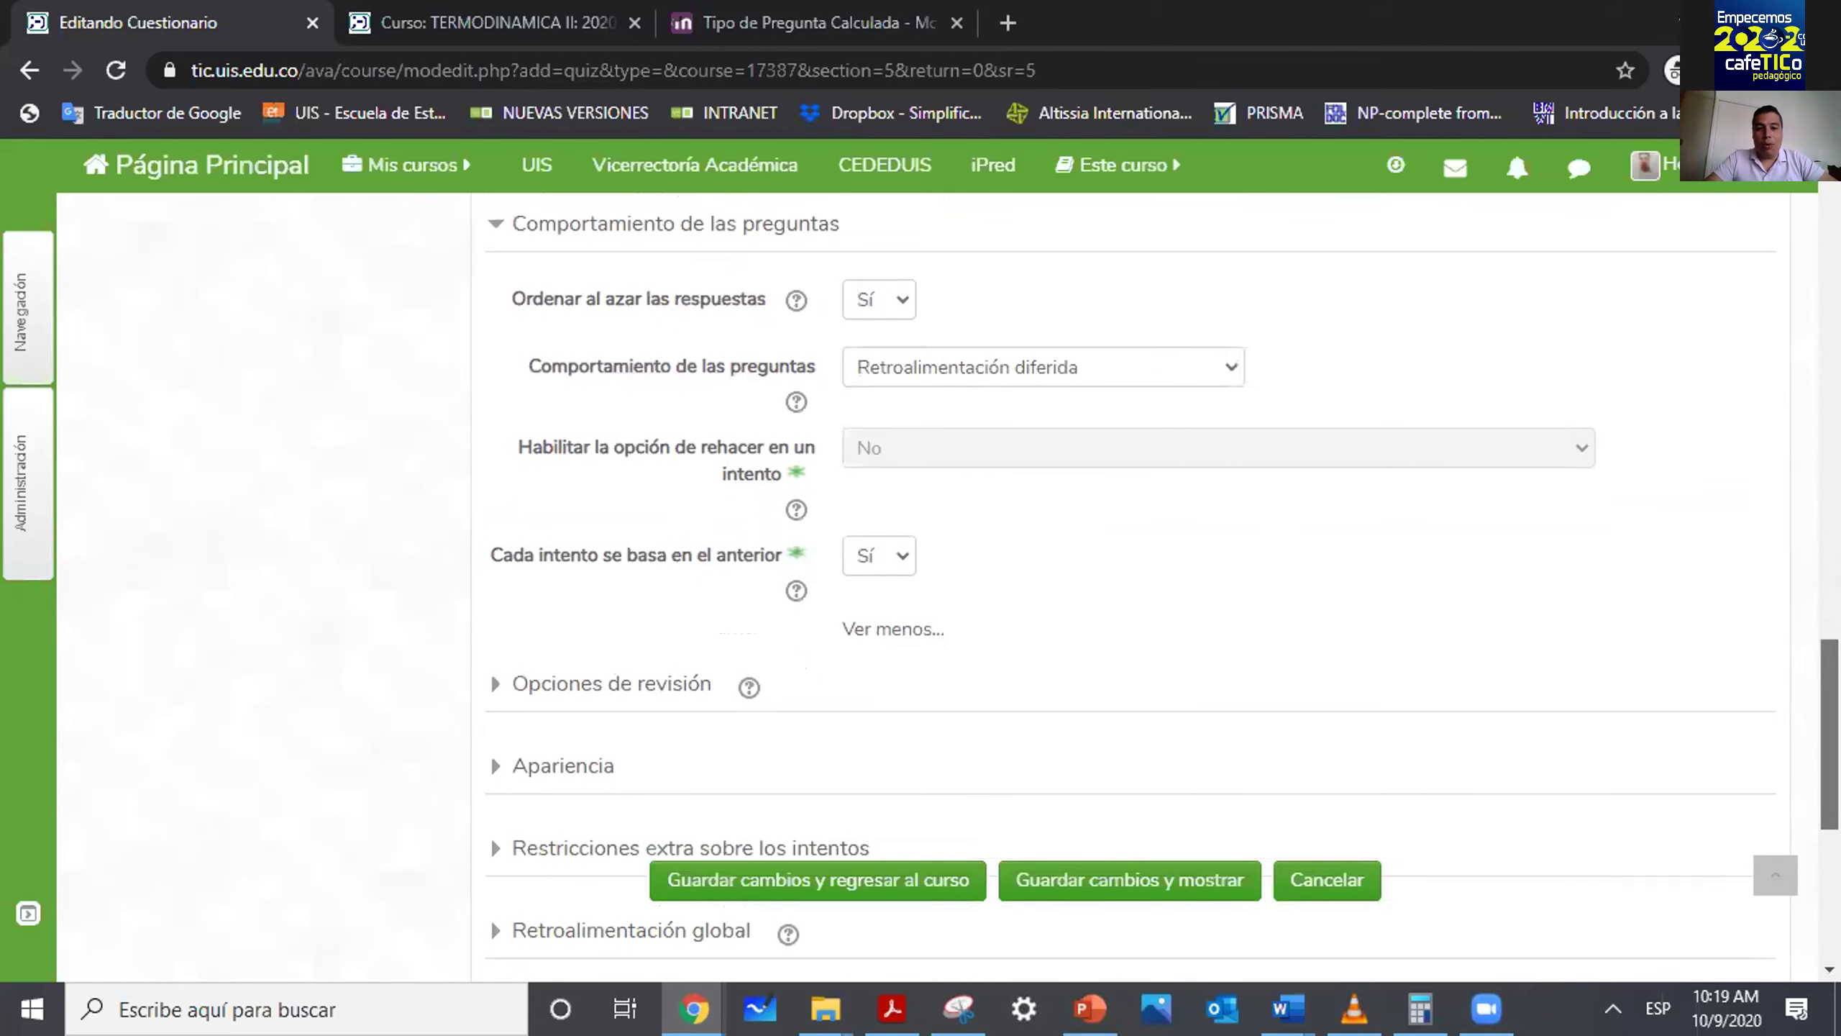
scroll(1083, 728, "down", 1)
left_click(637, 653)
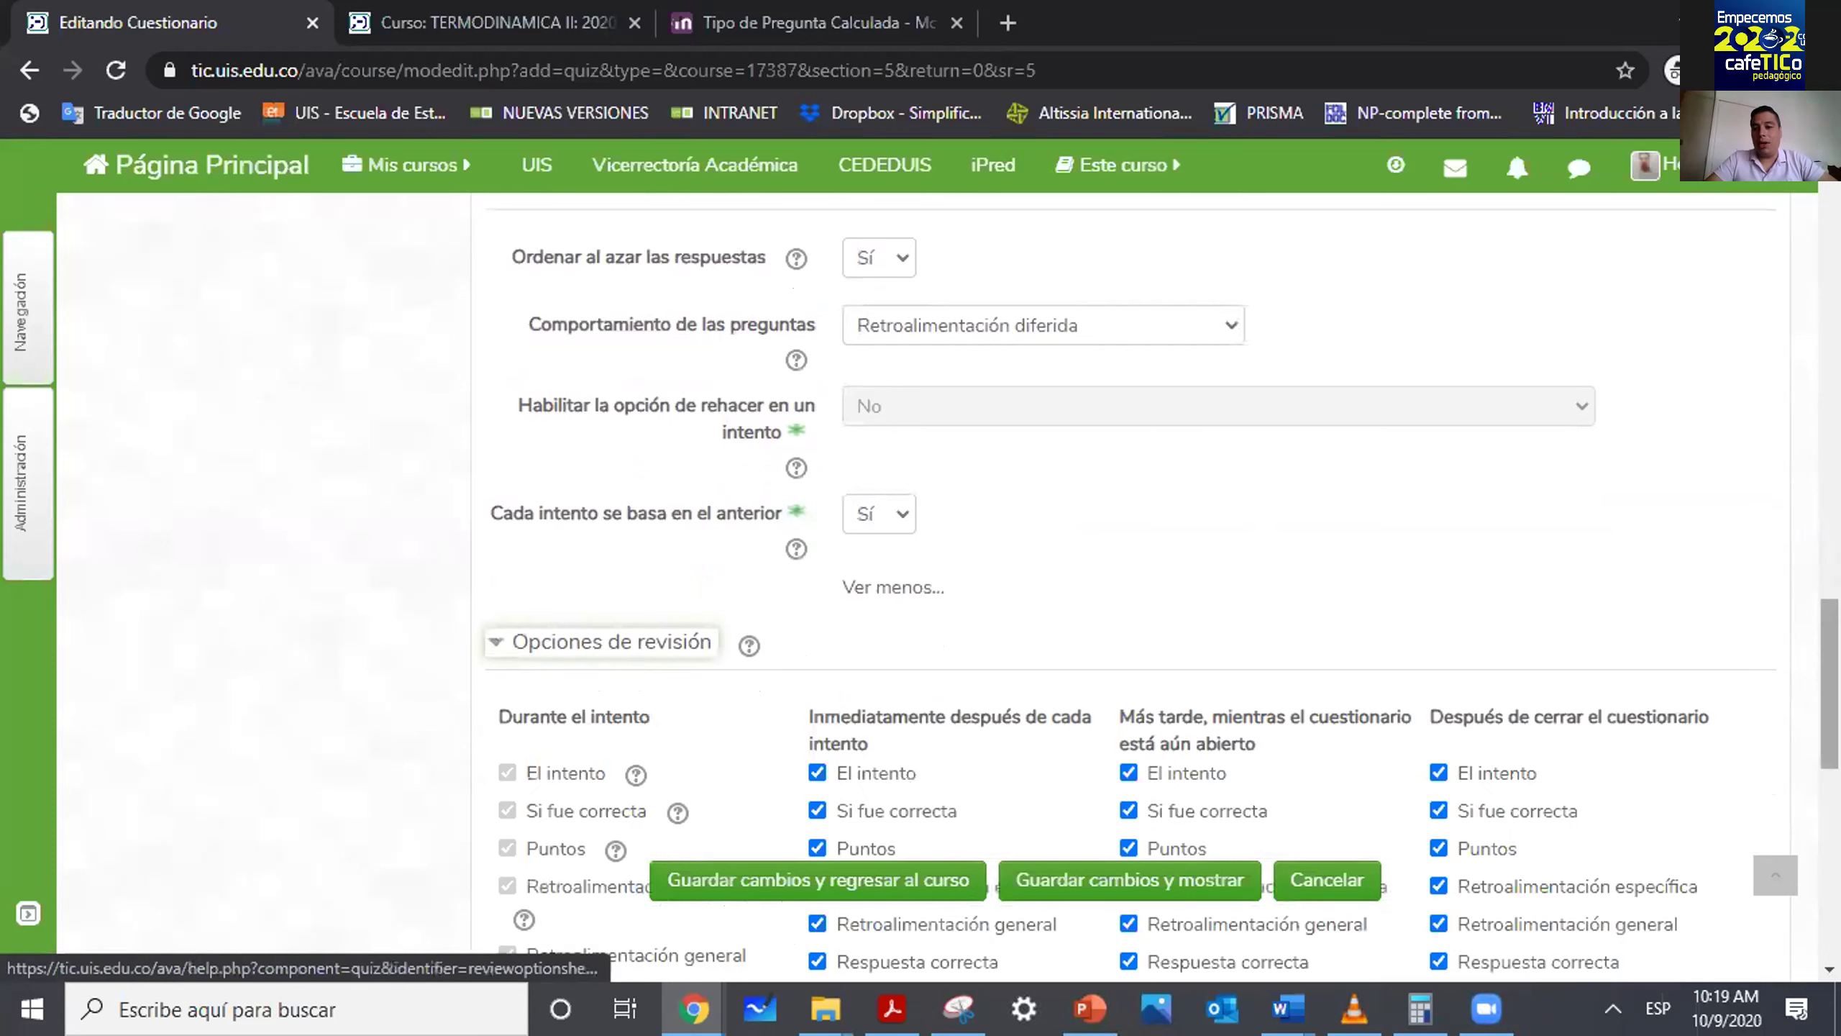
scroll(899, 554, "down", 5)
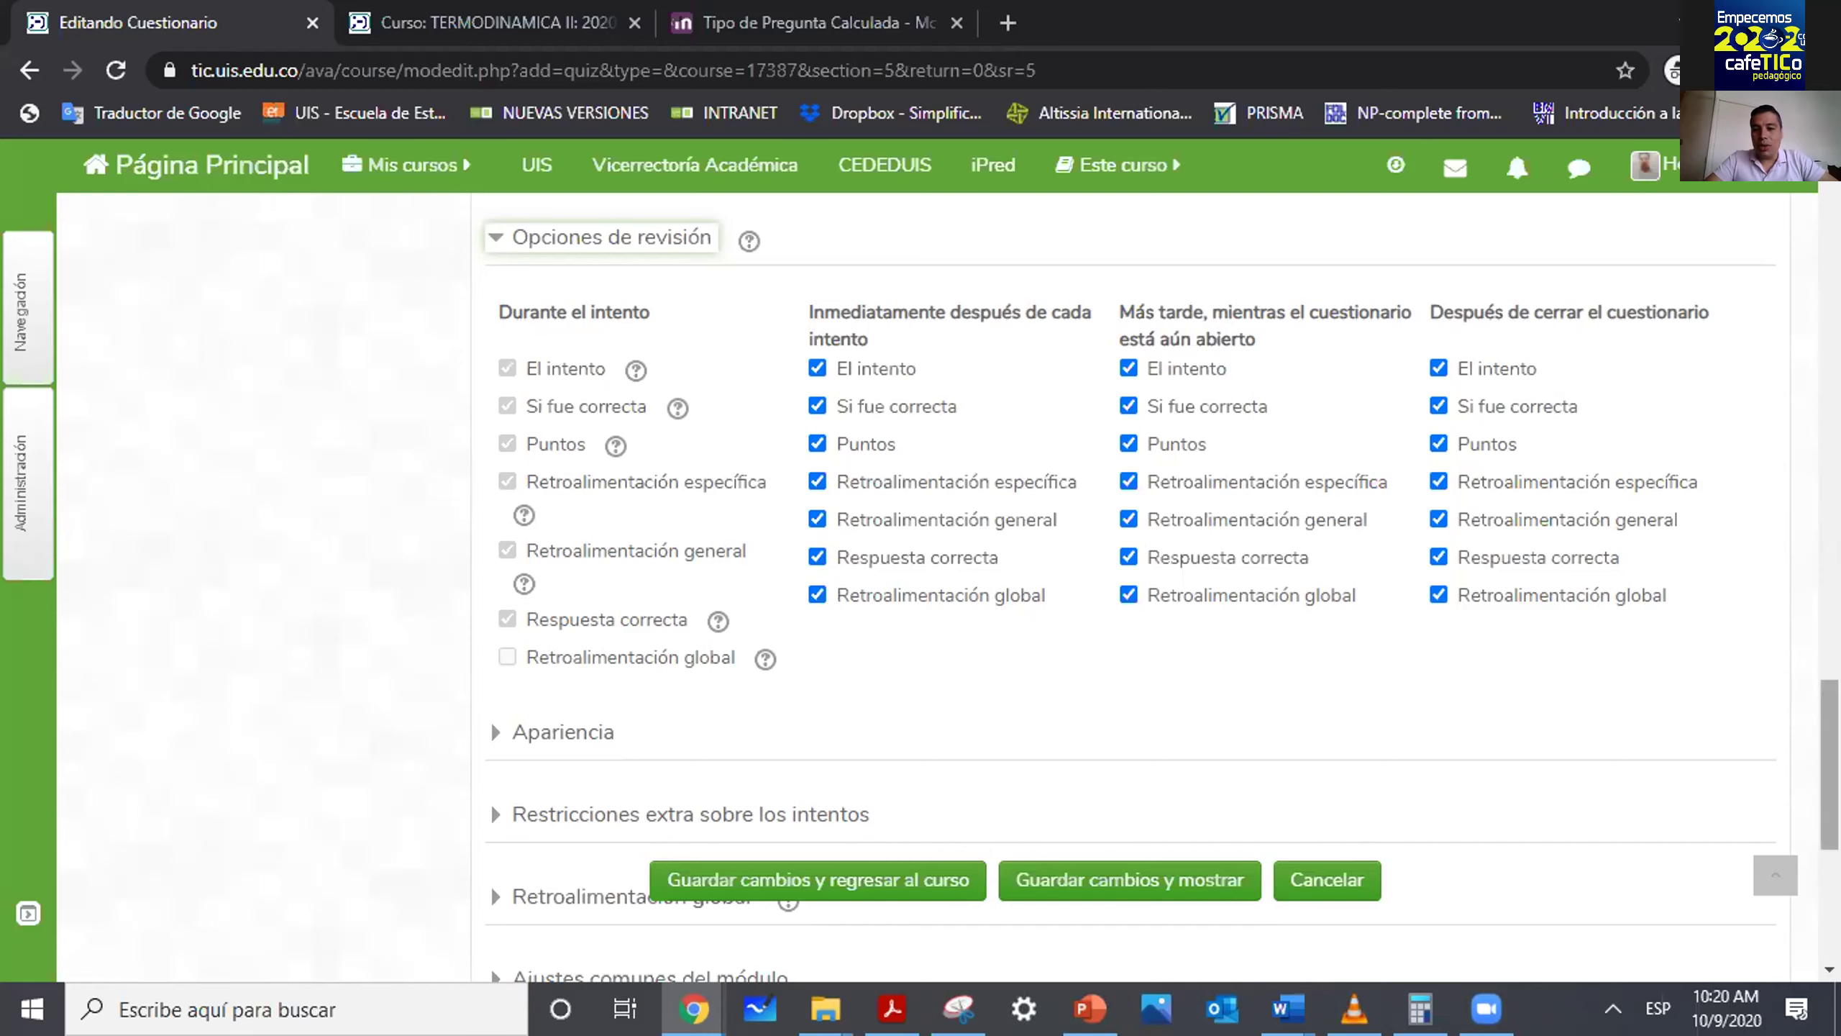
scroll(1021, 595, "down", 4)
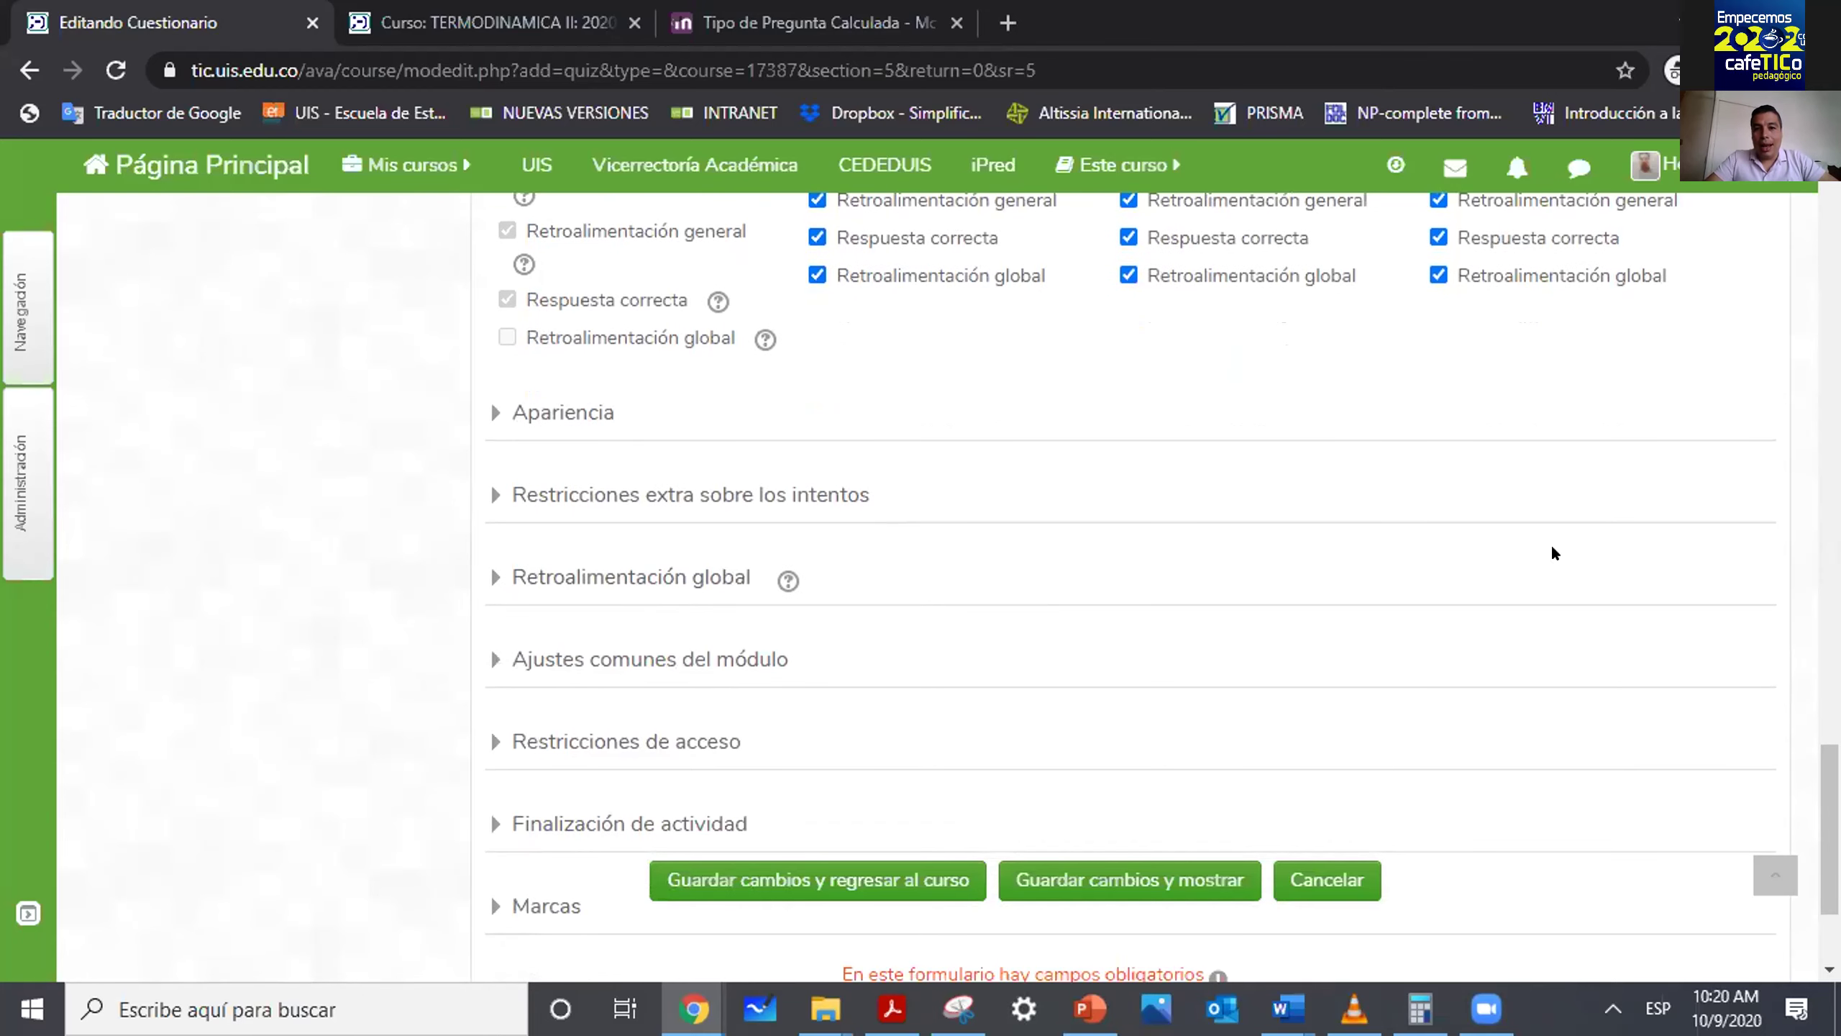
scroll(1831, 828, "up", 1)
scroll(1830, 827, "up", 4)
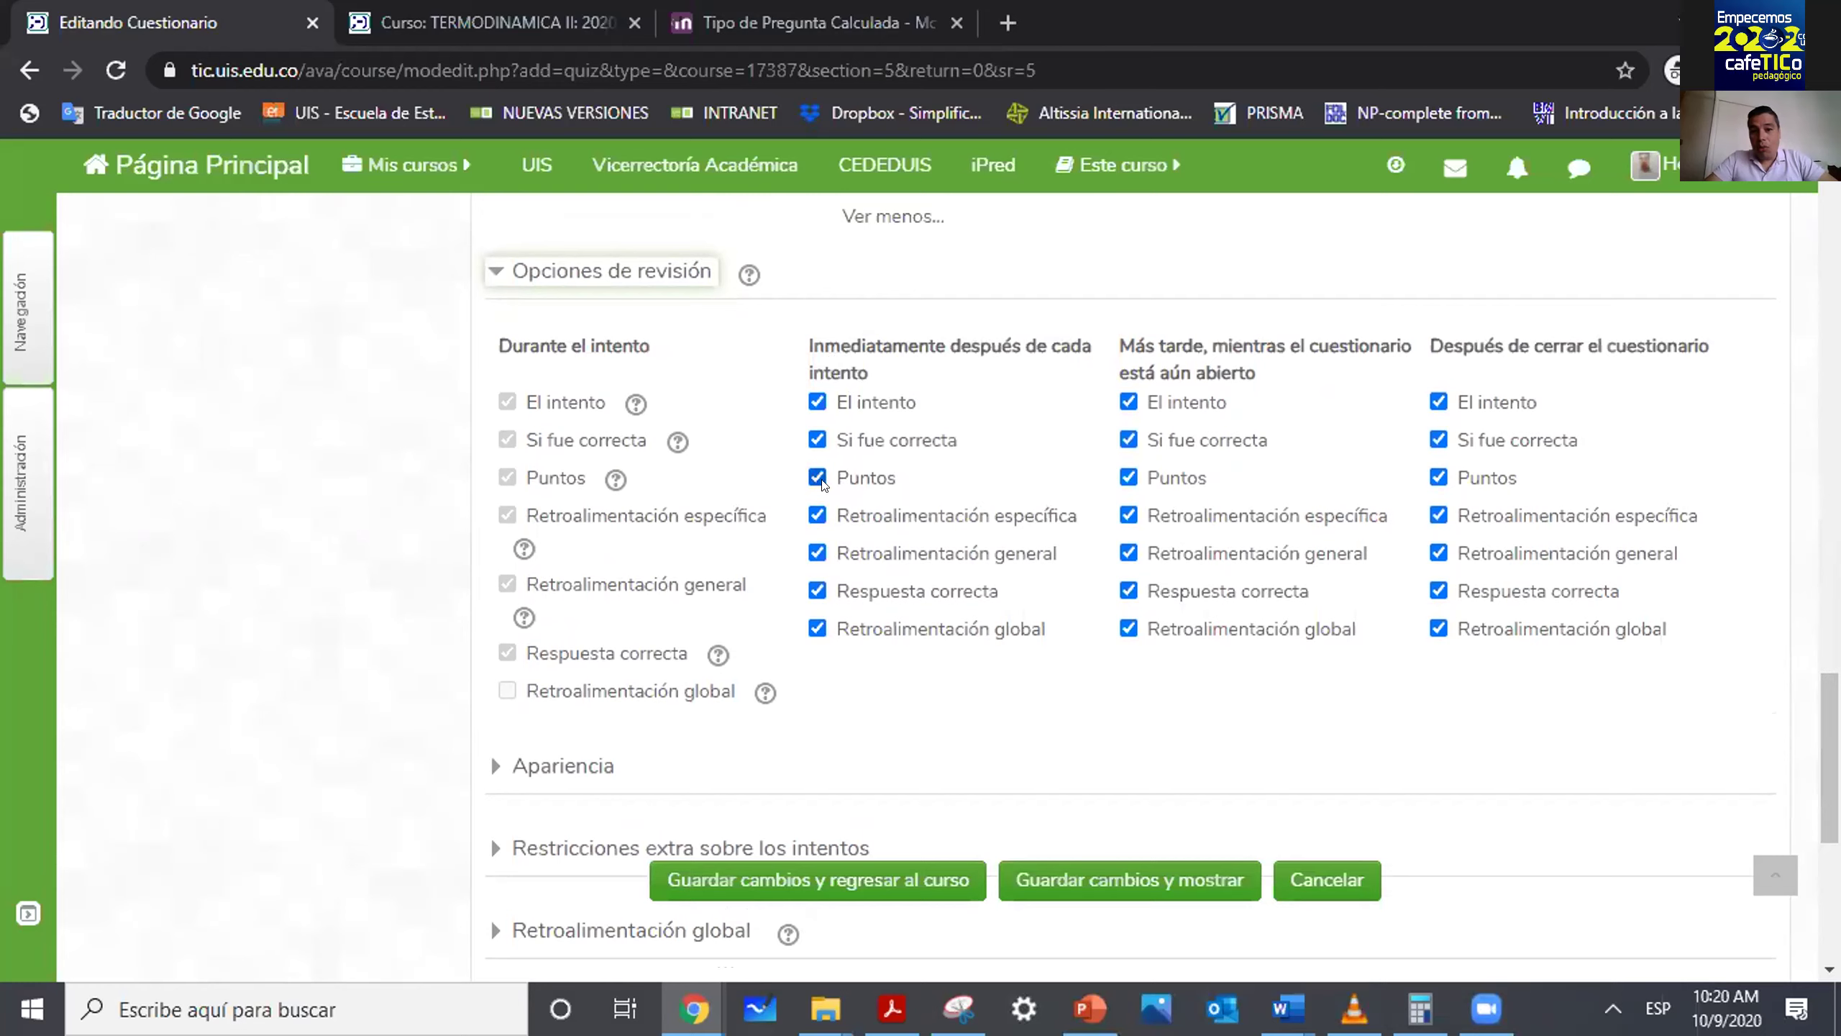
left_click(817, 627)
left_click(816, 592)
left_click(816, 516)
left_click(816, 553)
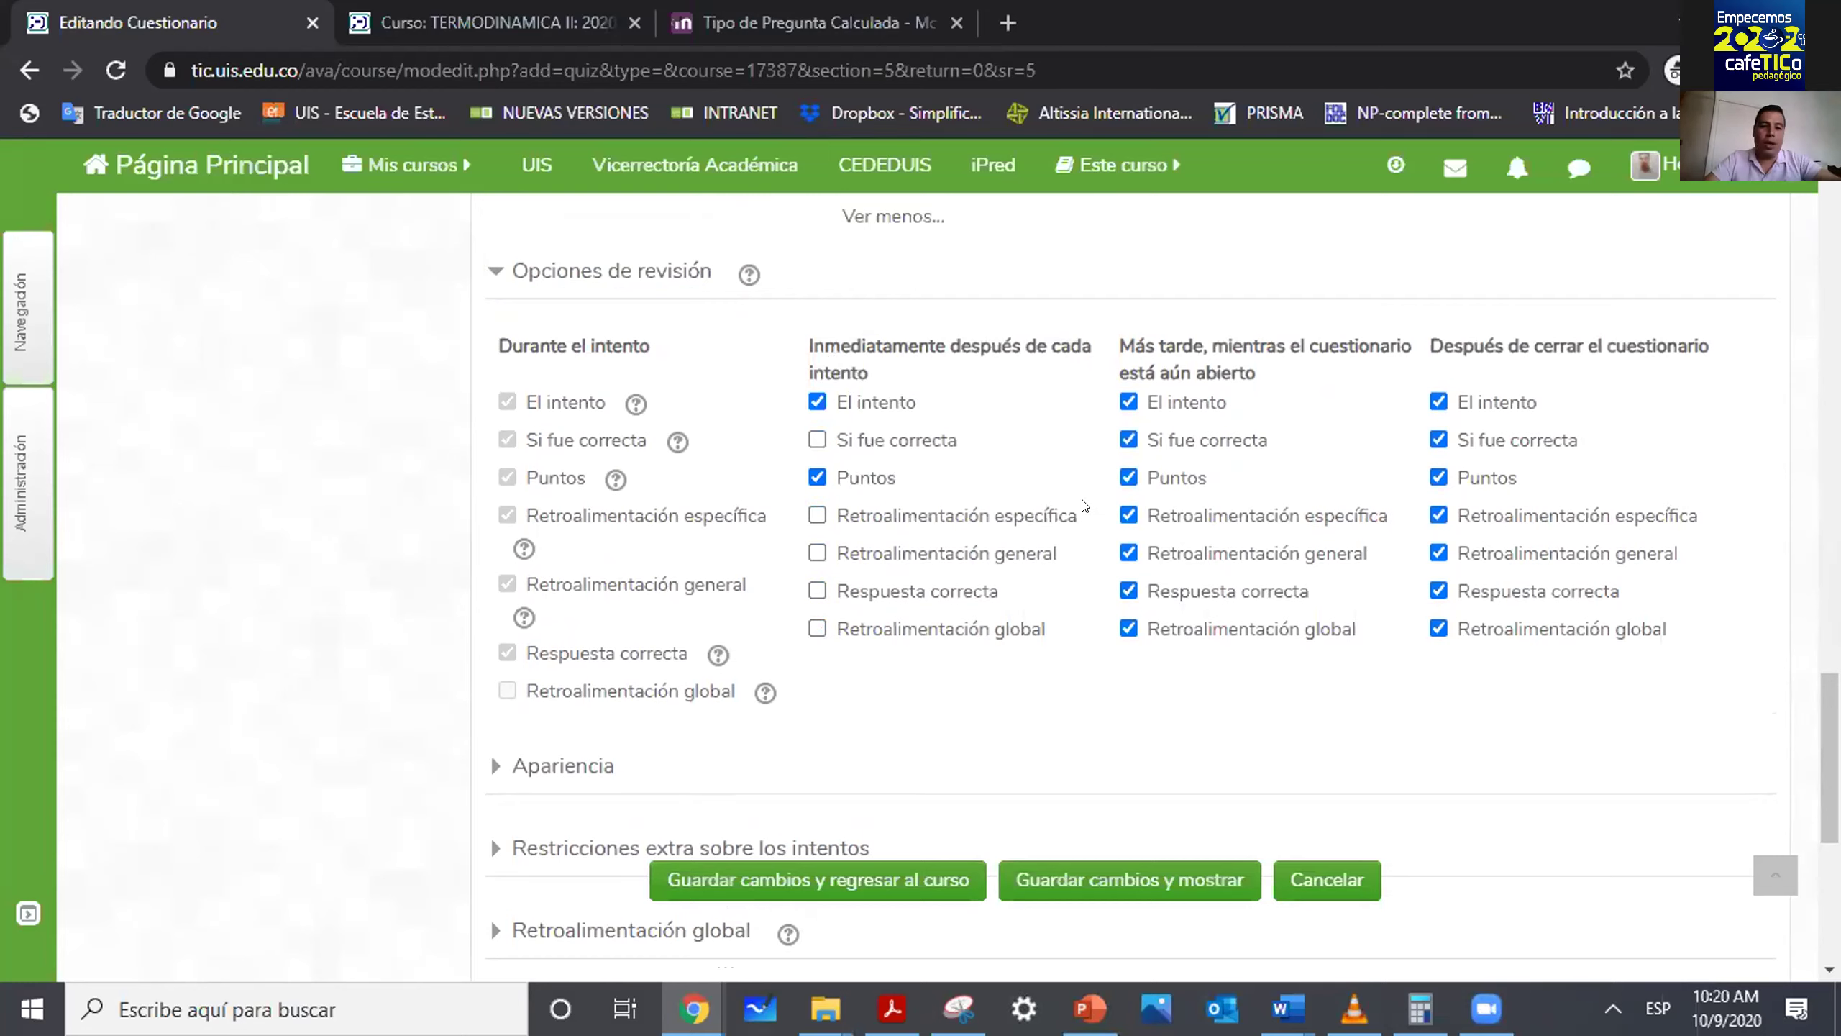
Disable El intento, Puntos and Retroalimentación global in the review options for later while the quiz is still open.
left_click(1128, 404)
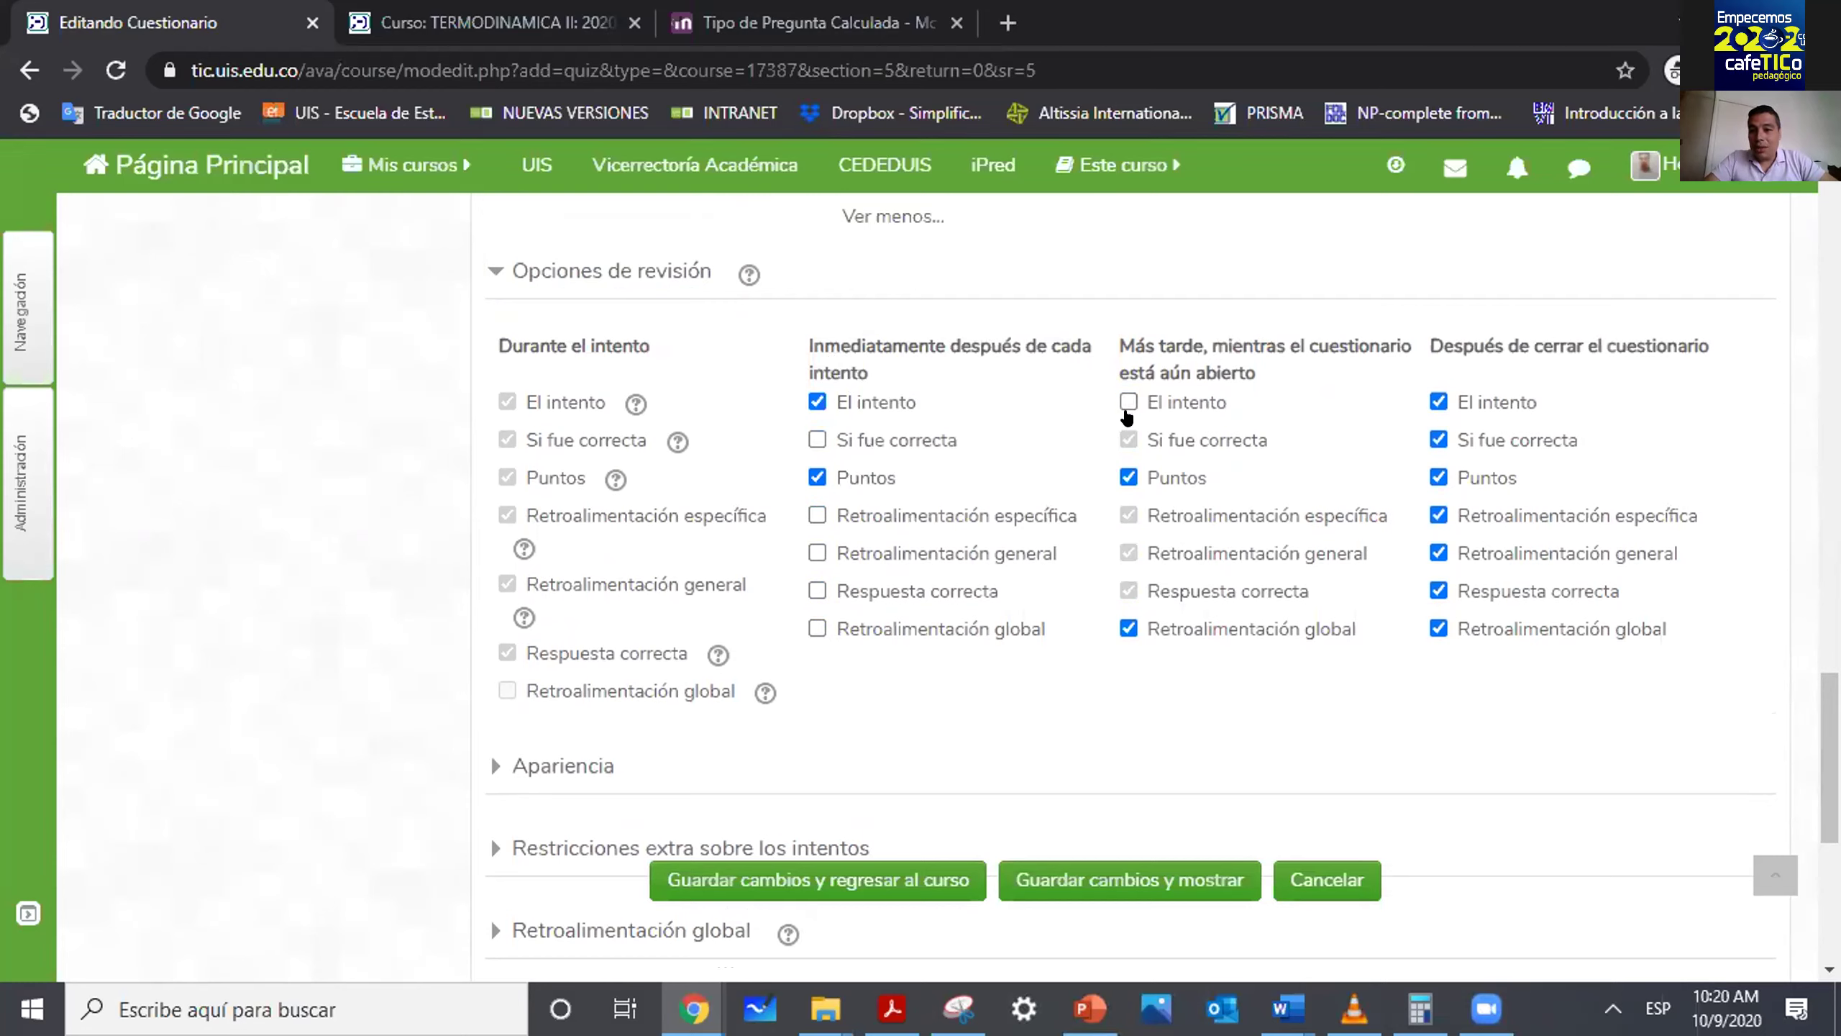
left_click(1129, 477)
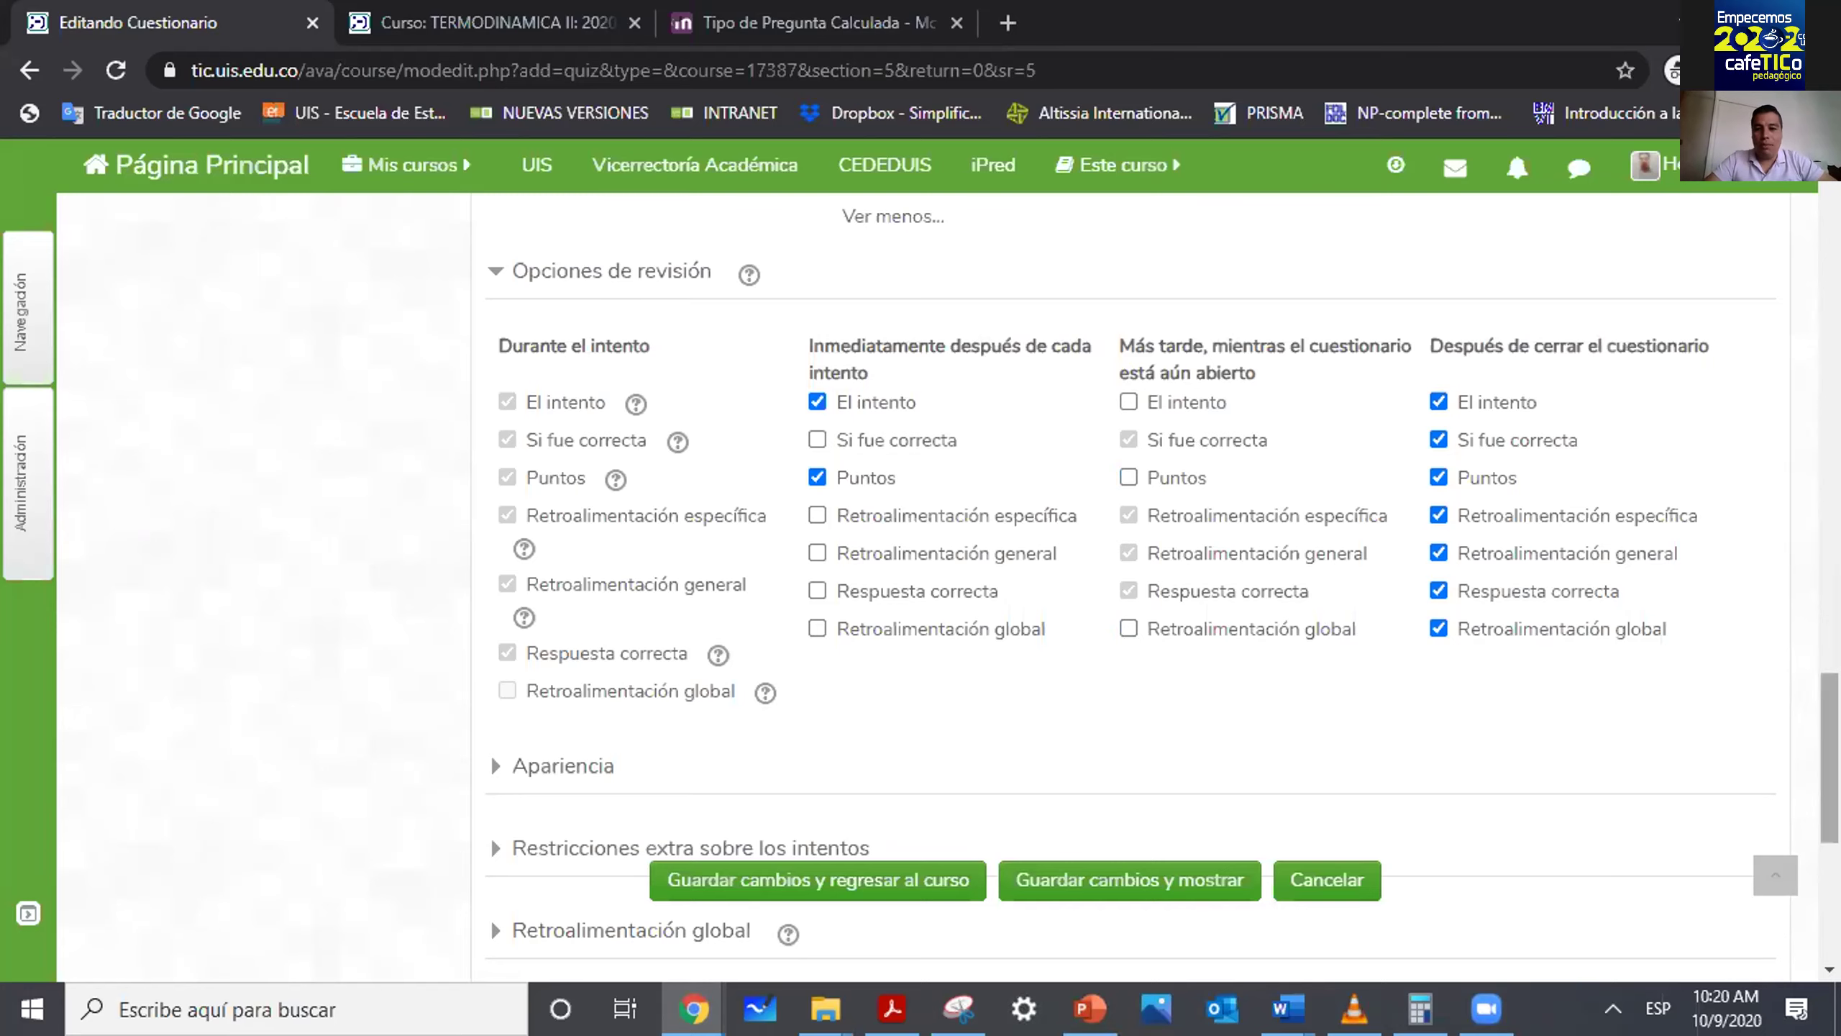
scroll(1460, 636, "up", 1)
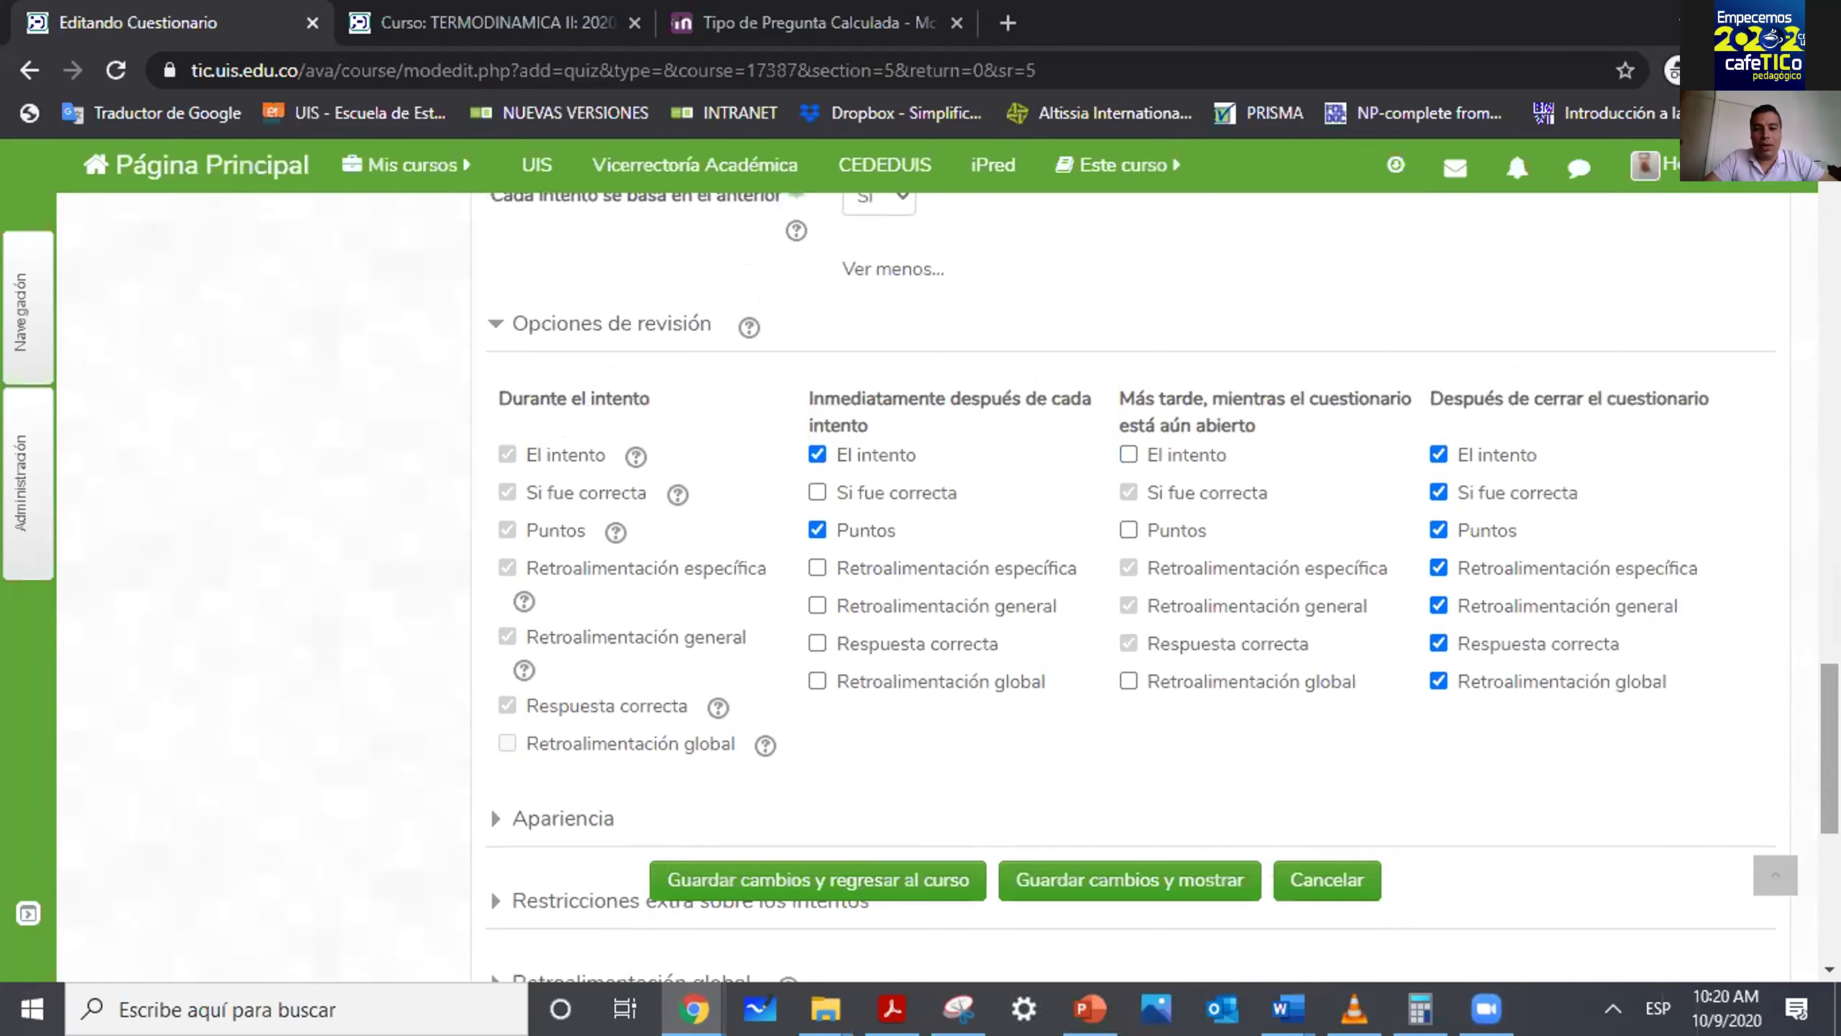
scroll(1459, 637, "up", 10)
scroll(1085, 425, "up", 5)
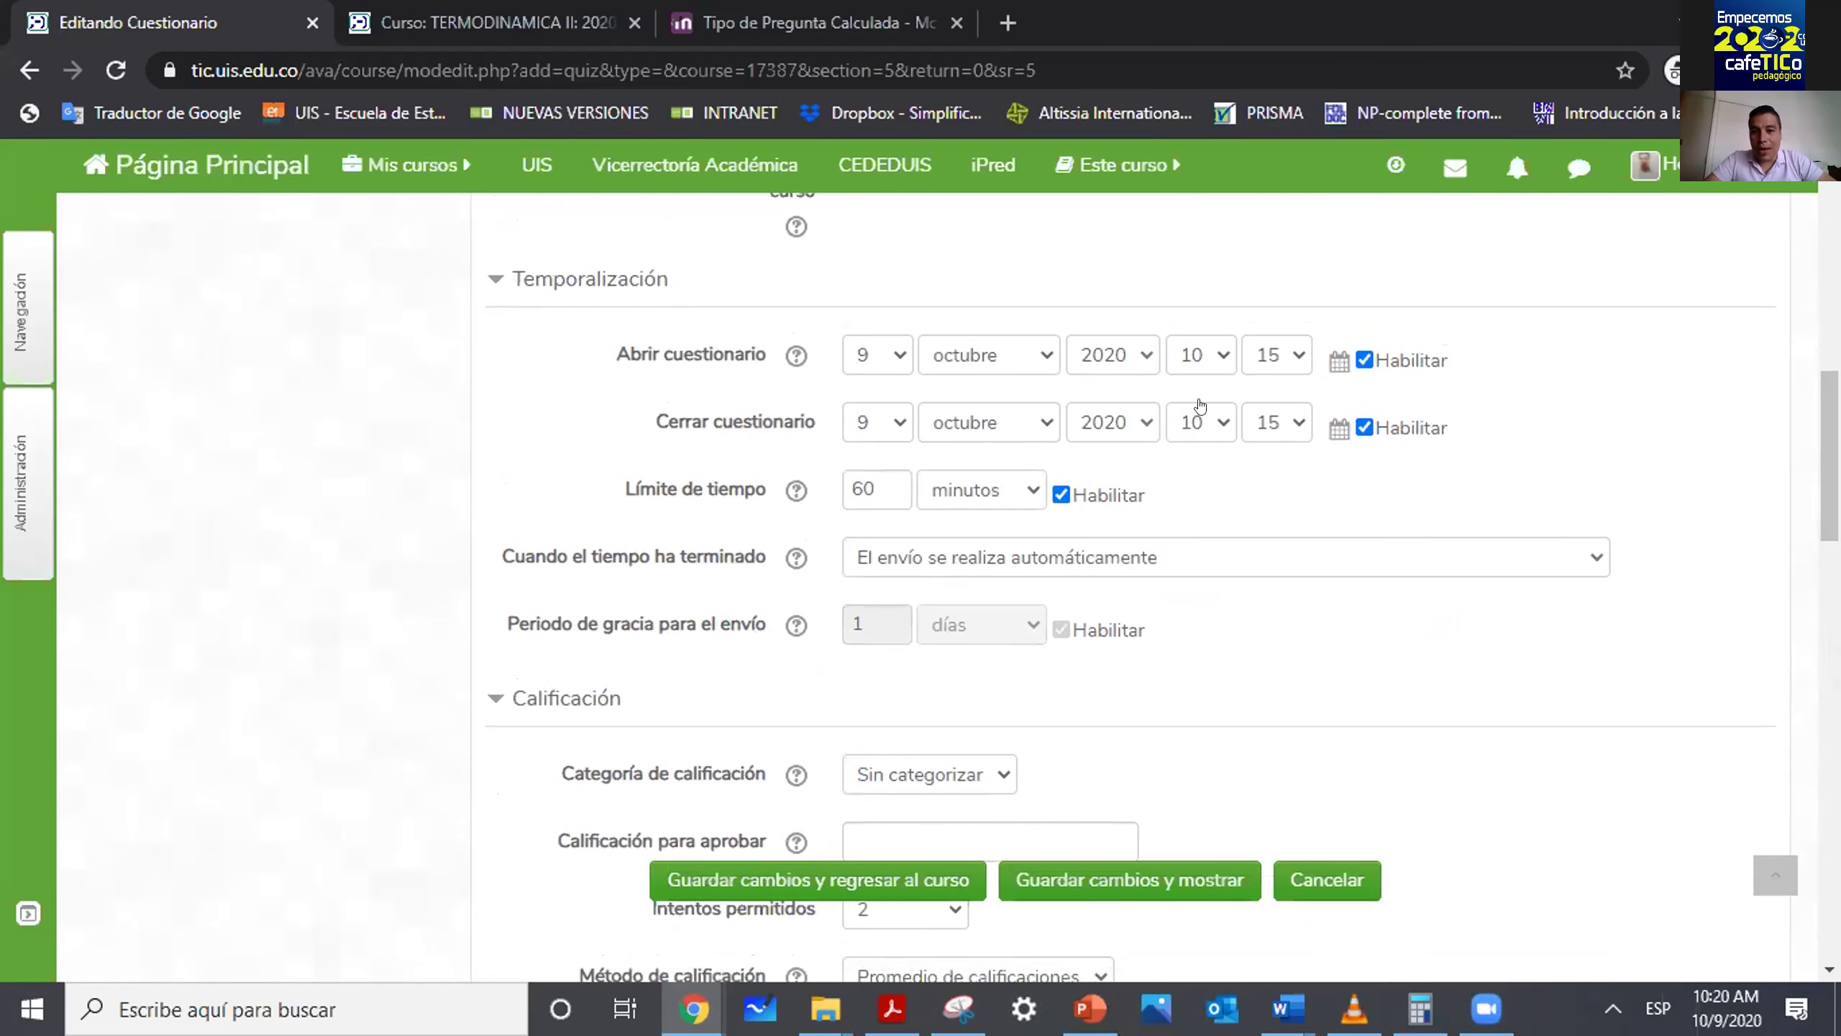
scroll(1726, 440, "down", 10)
scroll(1450, 508, "down", 5)
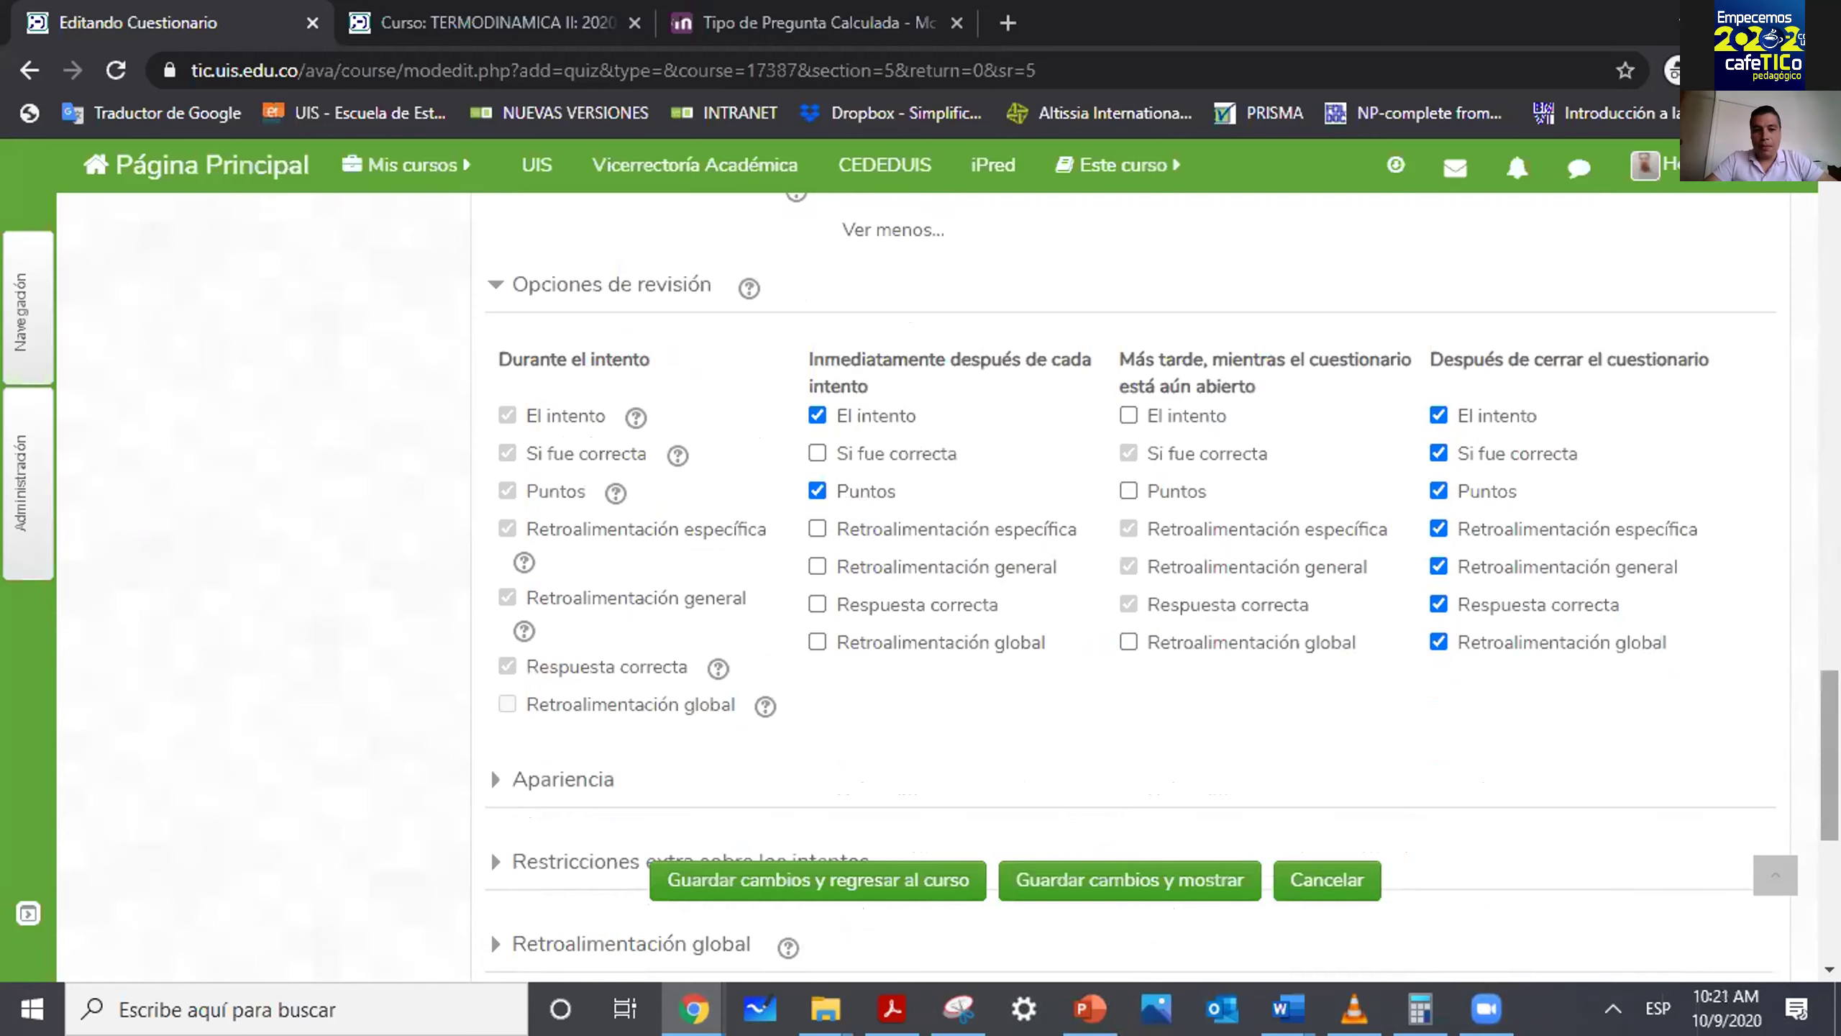
Examine the remaining quiz settings sections, from Apariencia through Ajustes comunes del módulo to Finalización de actividad.
scroll(554, 506, "down", 3)
left_click(554, 505)
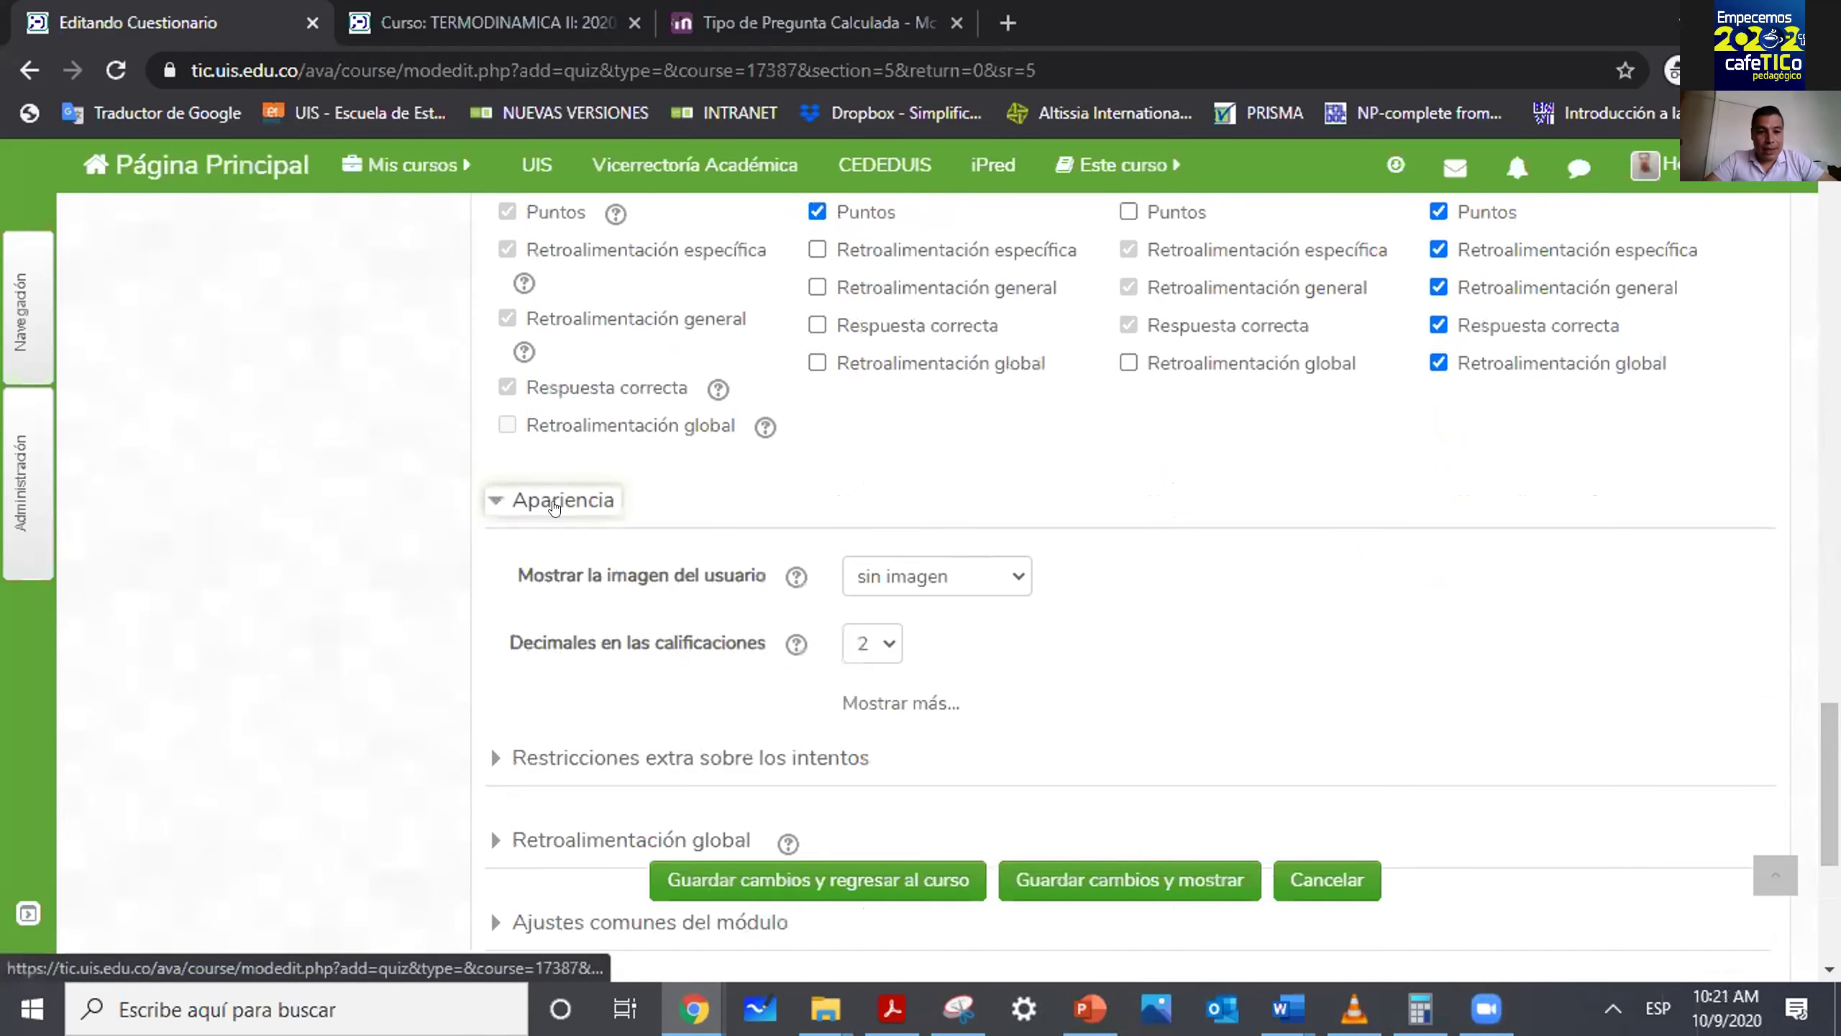
left_click(554, 506)
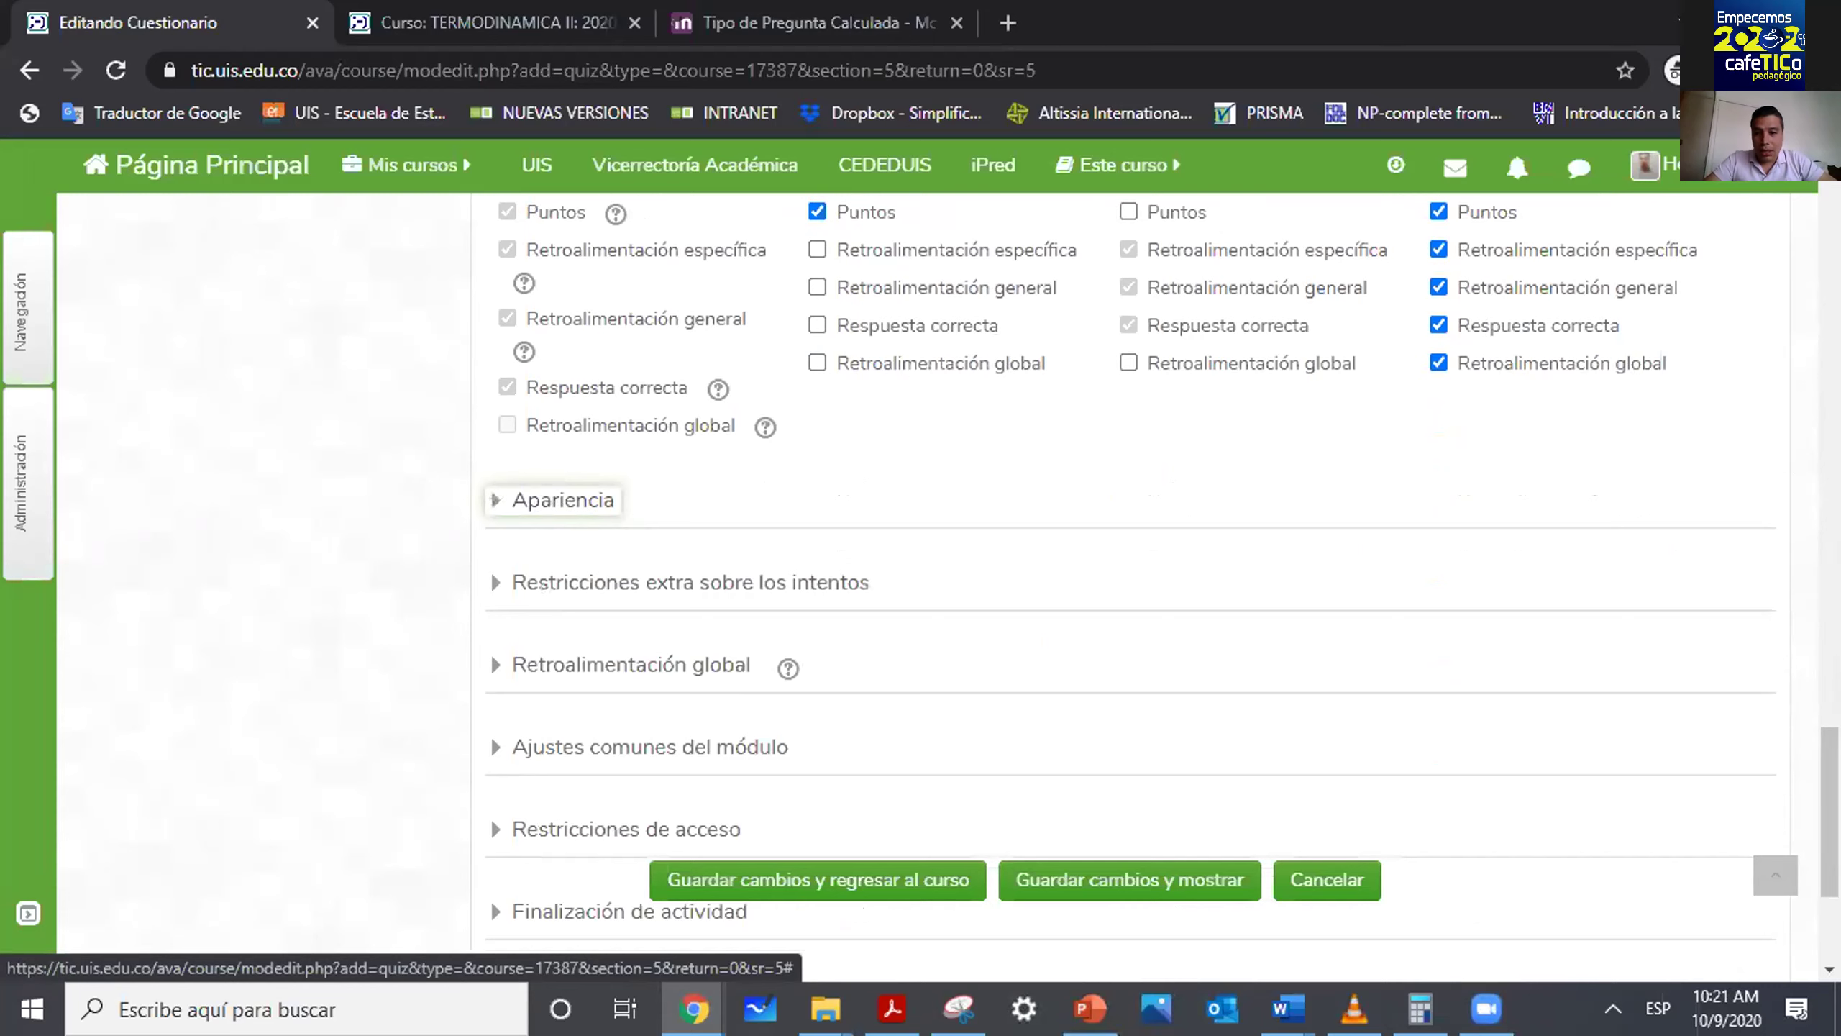
scroll(496, 486, "down", 3)
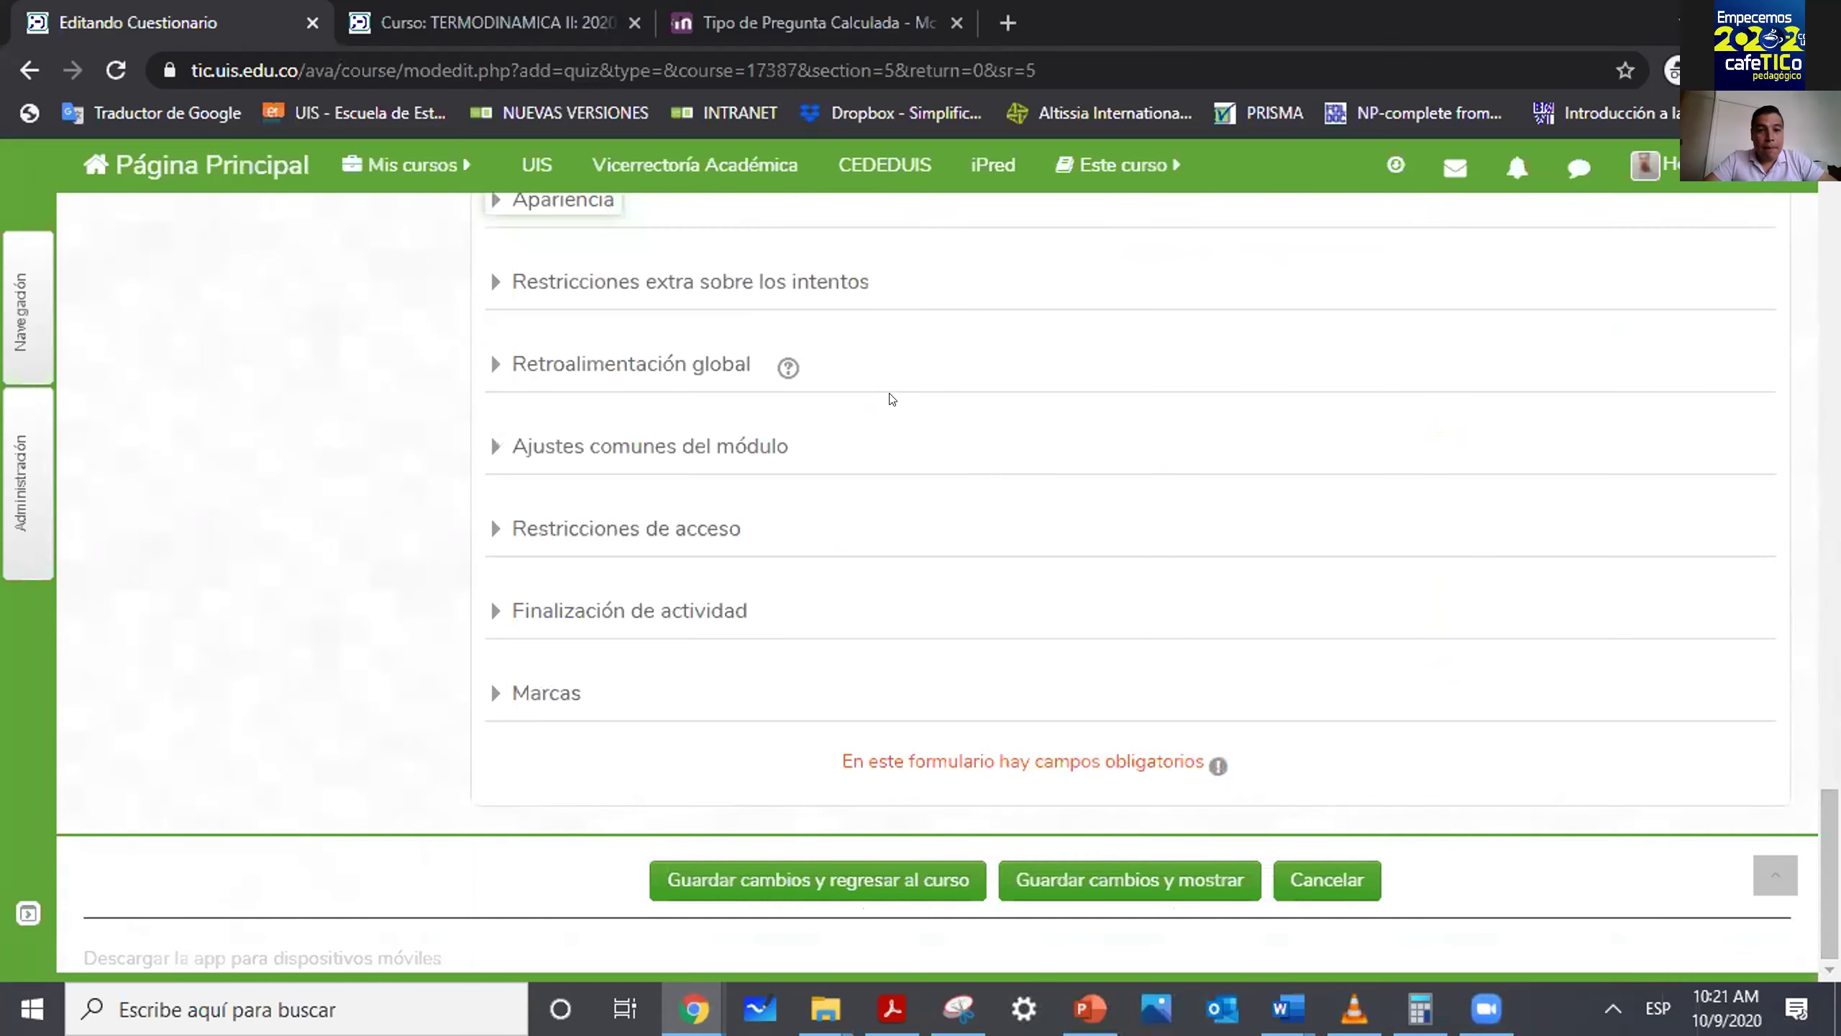
left_click(540, 281)
left_click(541, 281)
left_click(510, 369)
left_click(510, 369)
left_click(508, 444)
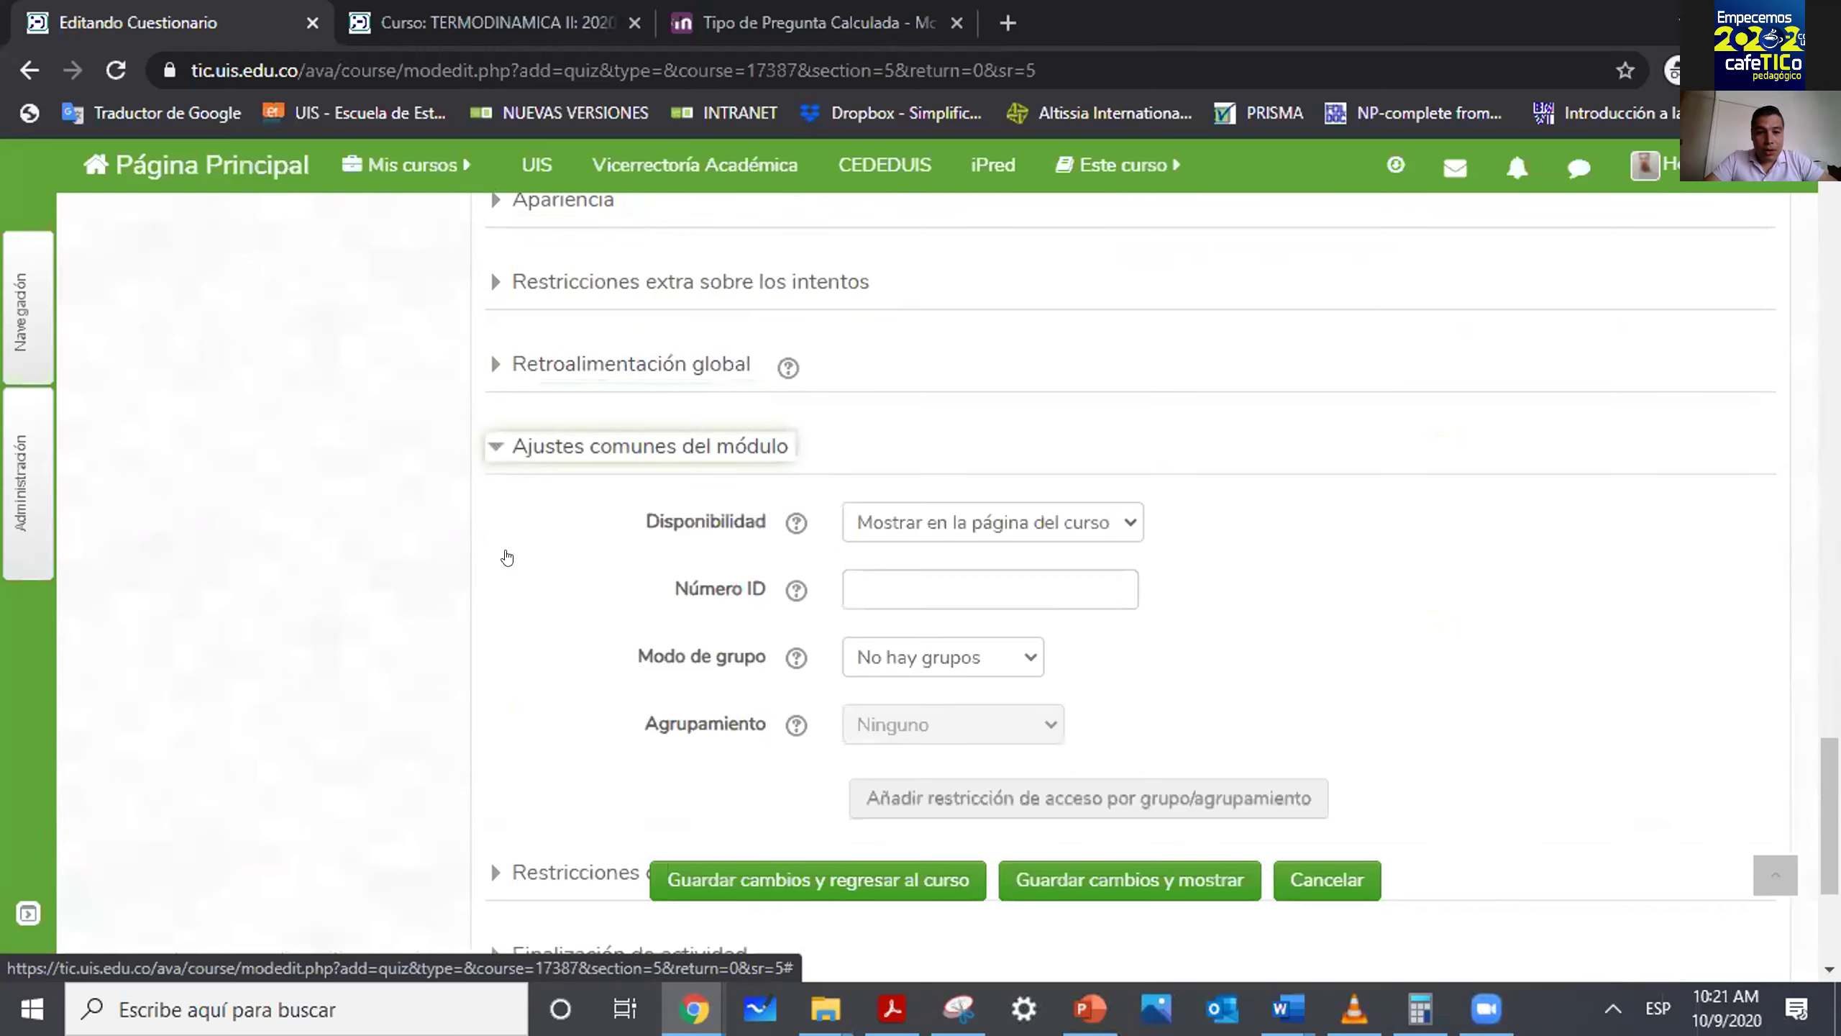
left_click(508, 444)
left_click(497, 528)
left_click(497, 528)
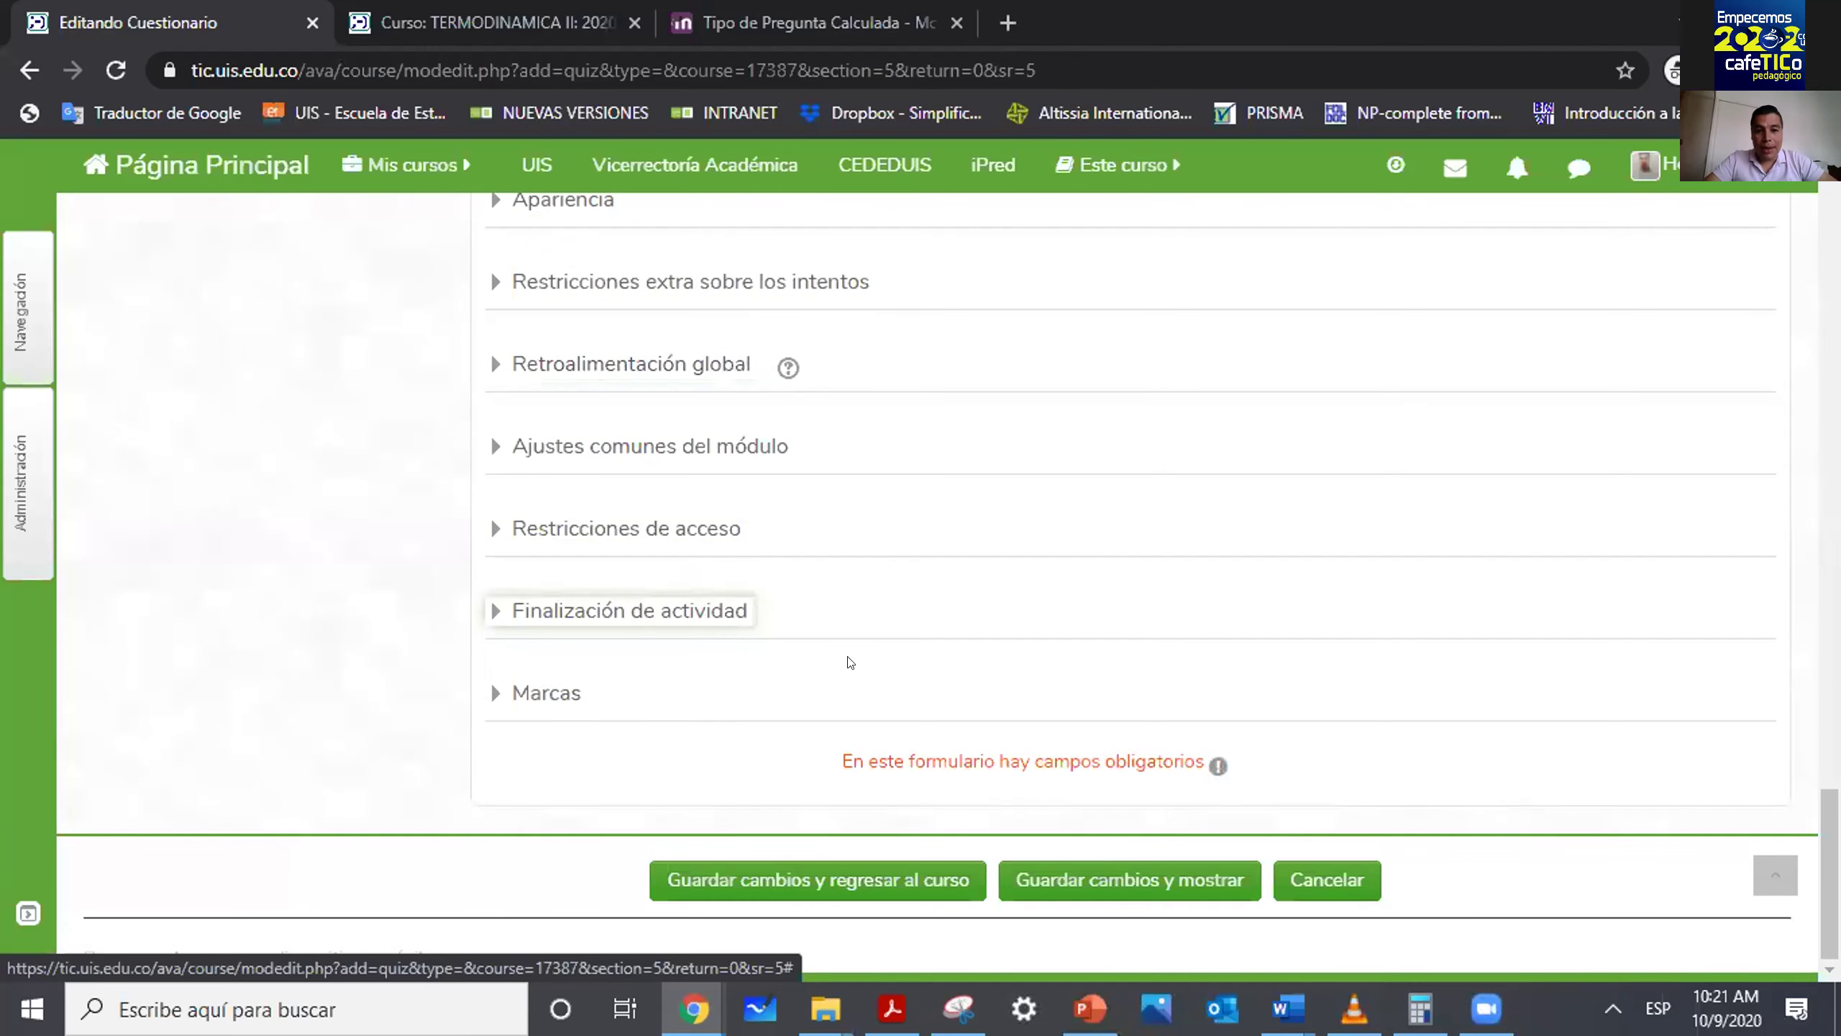
left_click(606, 611)
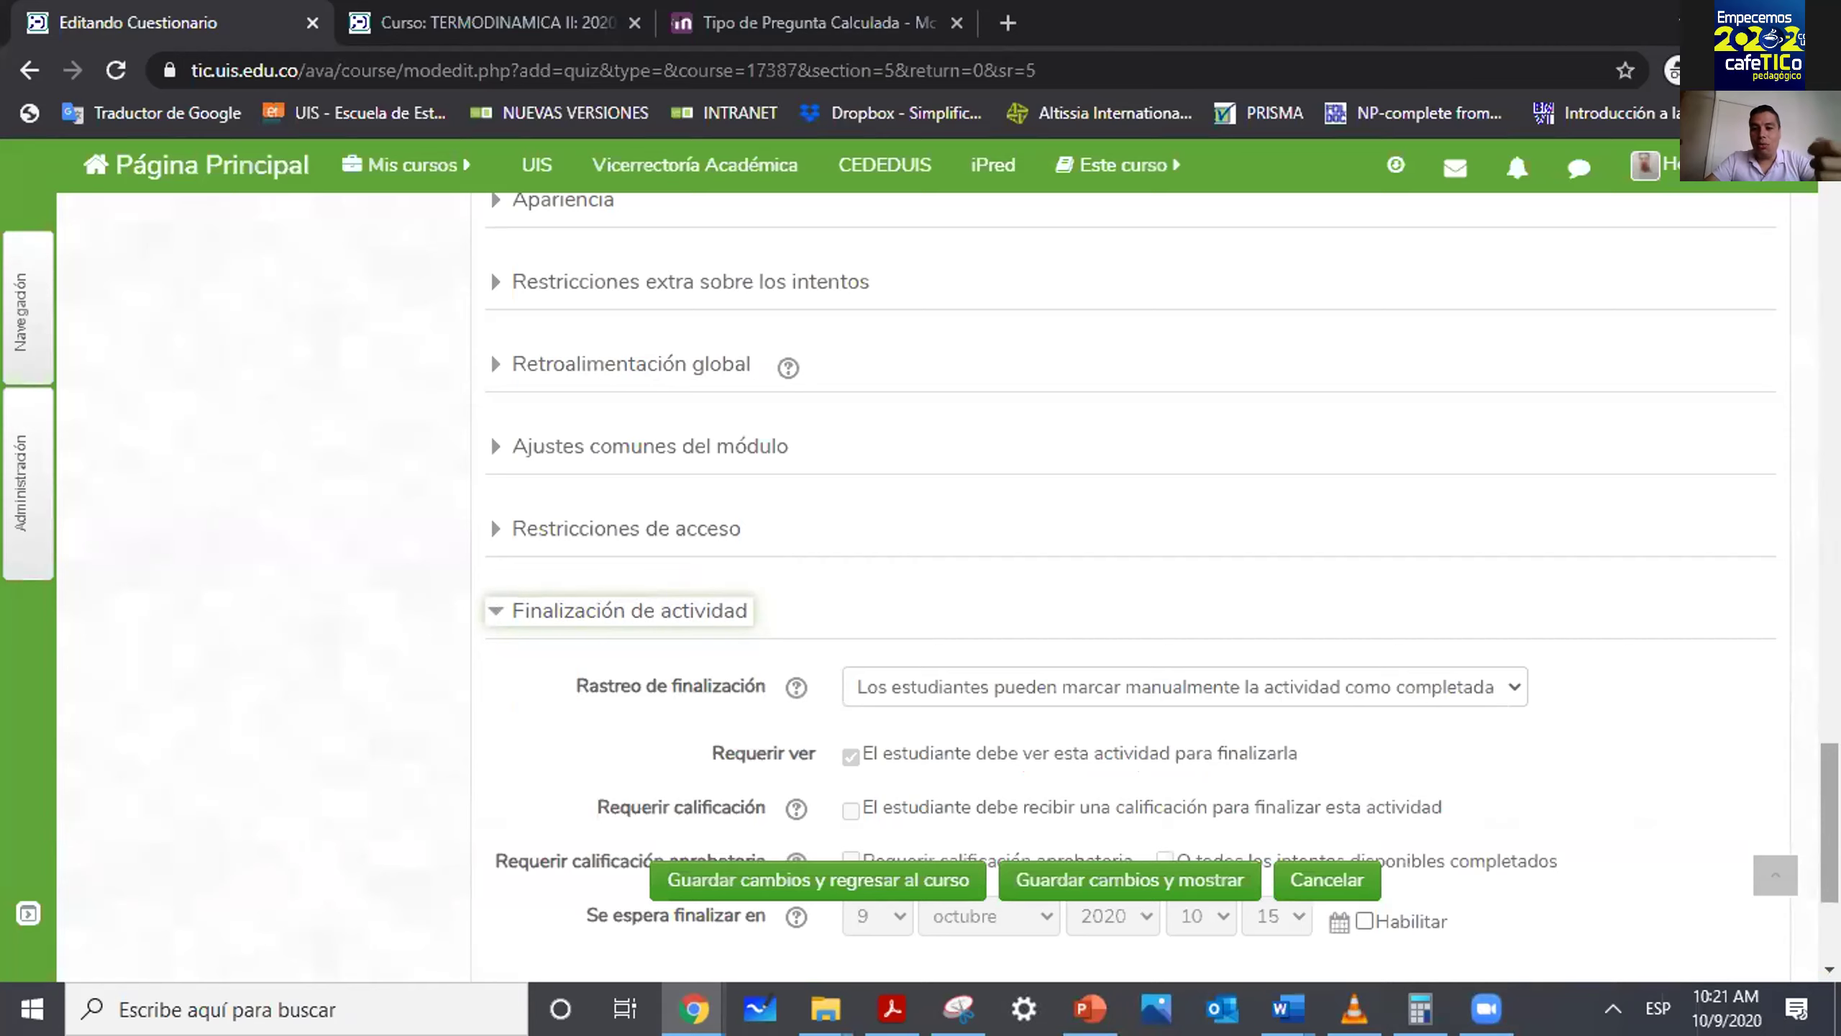
scroll(1689, 788, "down", 3)
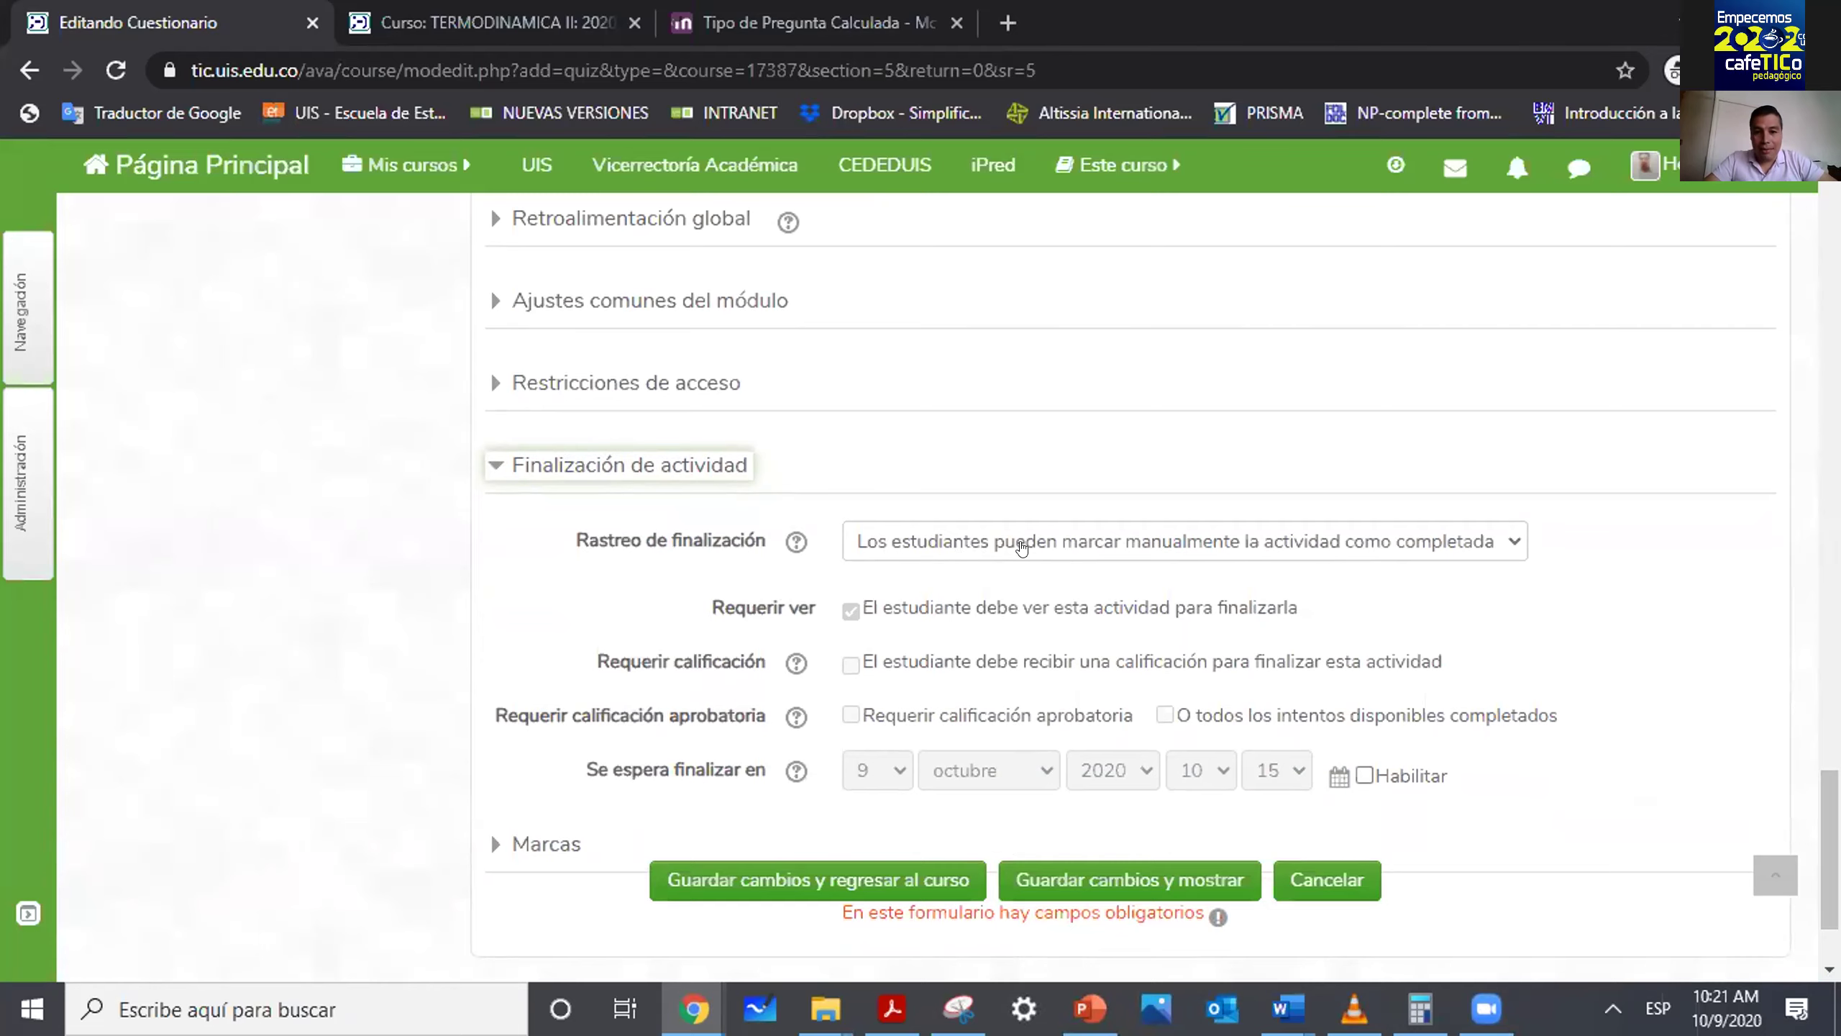
left_click(524, 465)
Add a Finalización de actividad access restriction on Asignación 2 with the condition debe marcarse como completada.
left_click(570, 530)
left_click(938, 661)
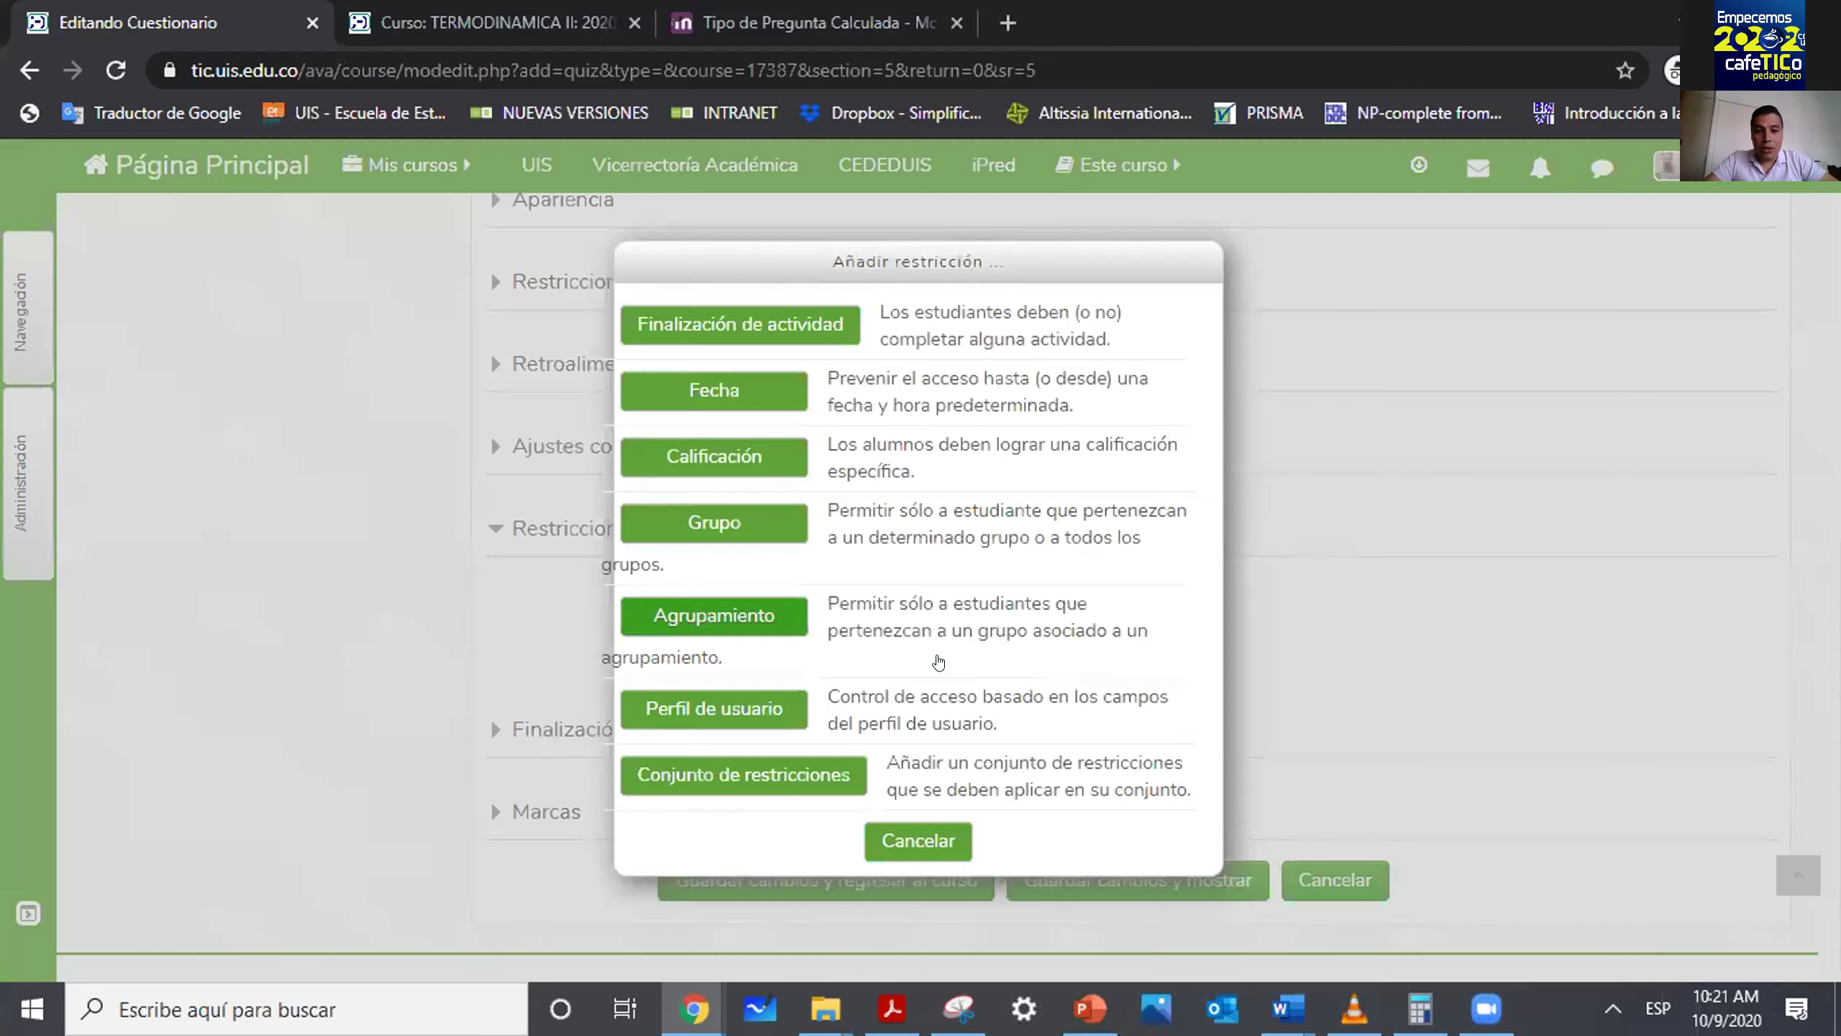
left_click(778, 320)
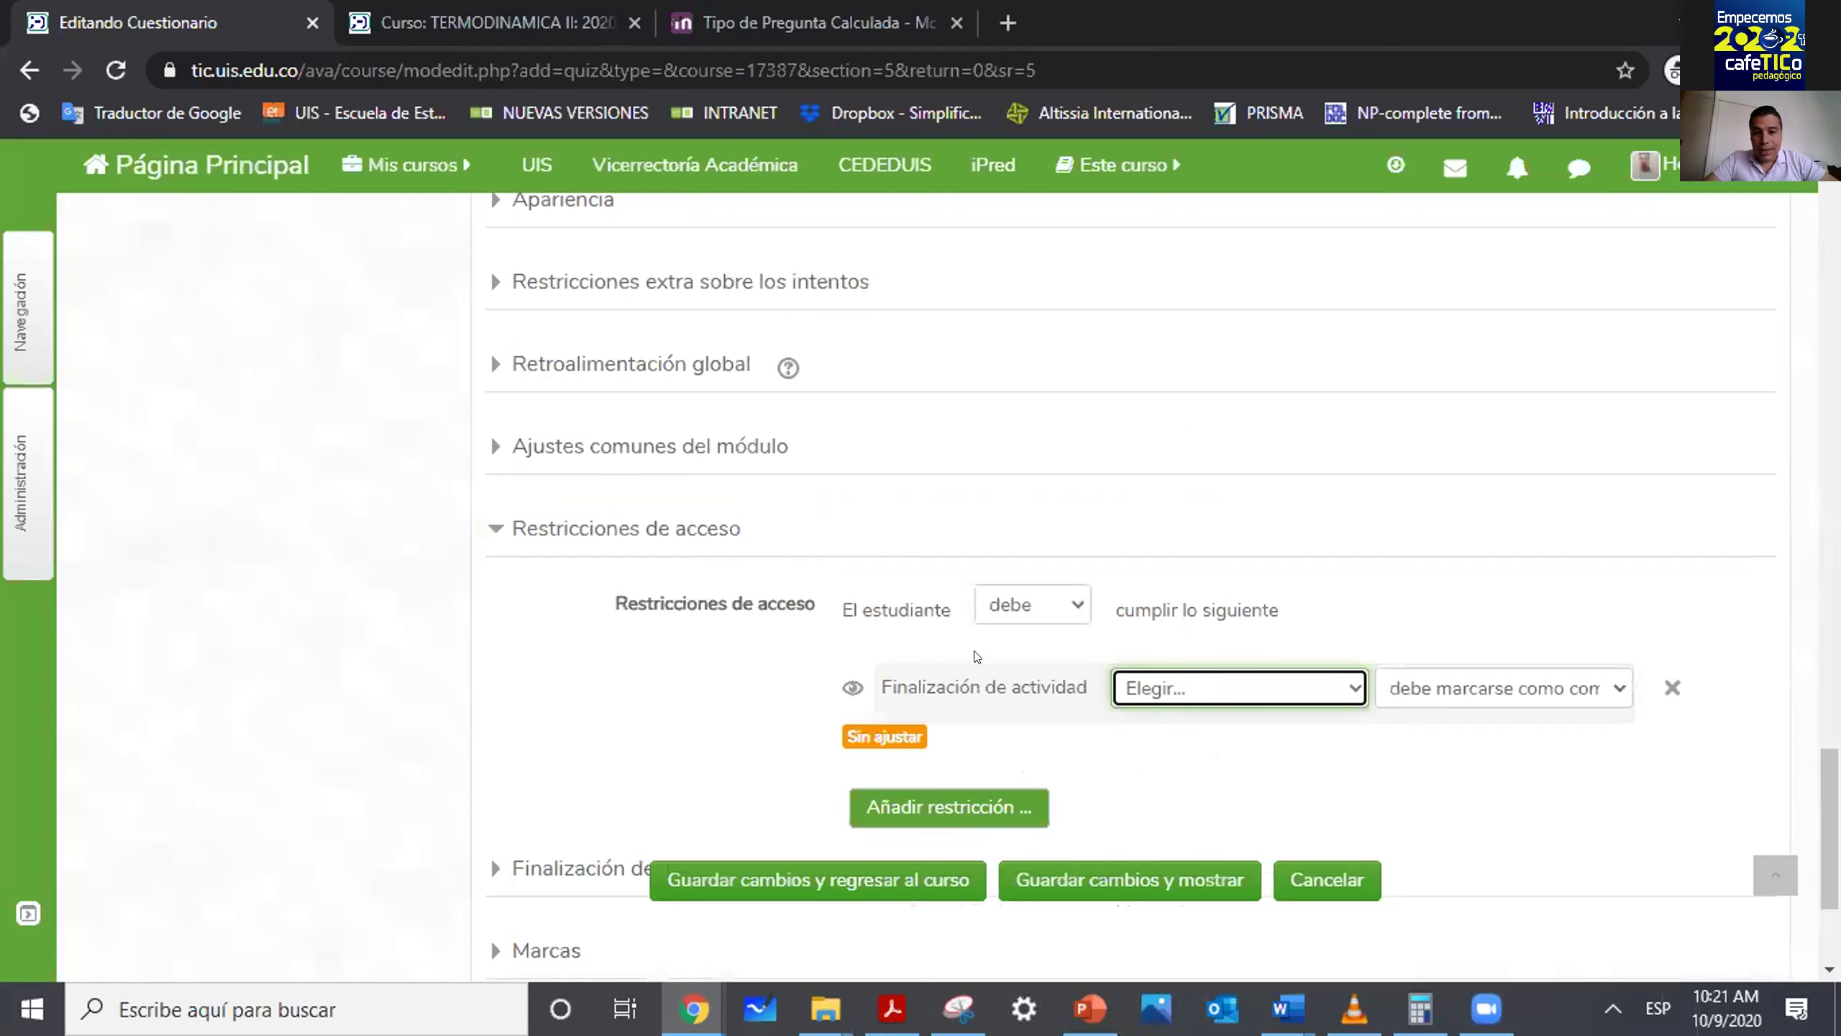
left_click(1172, 695)
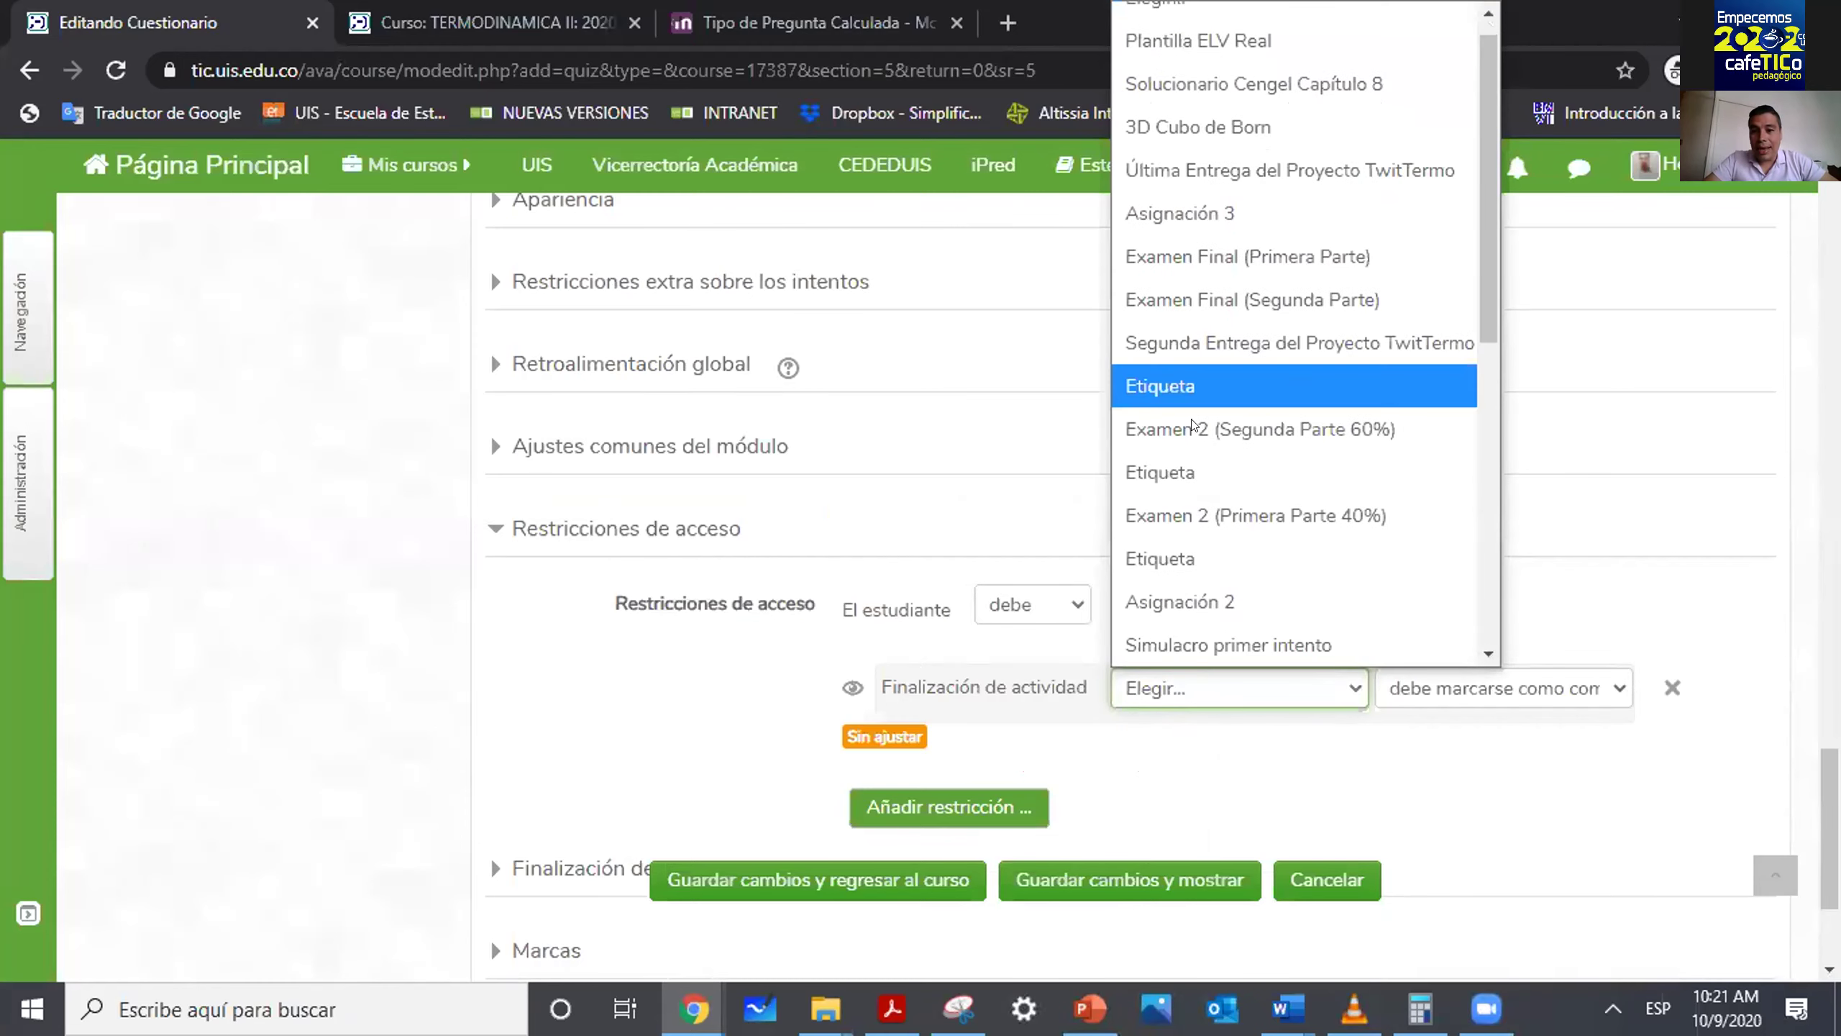
left_click(1262, 599)
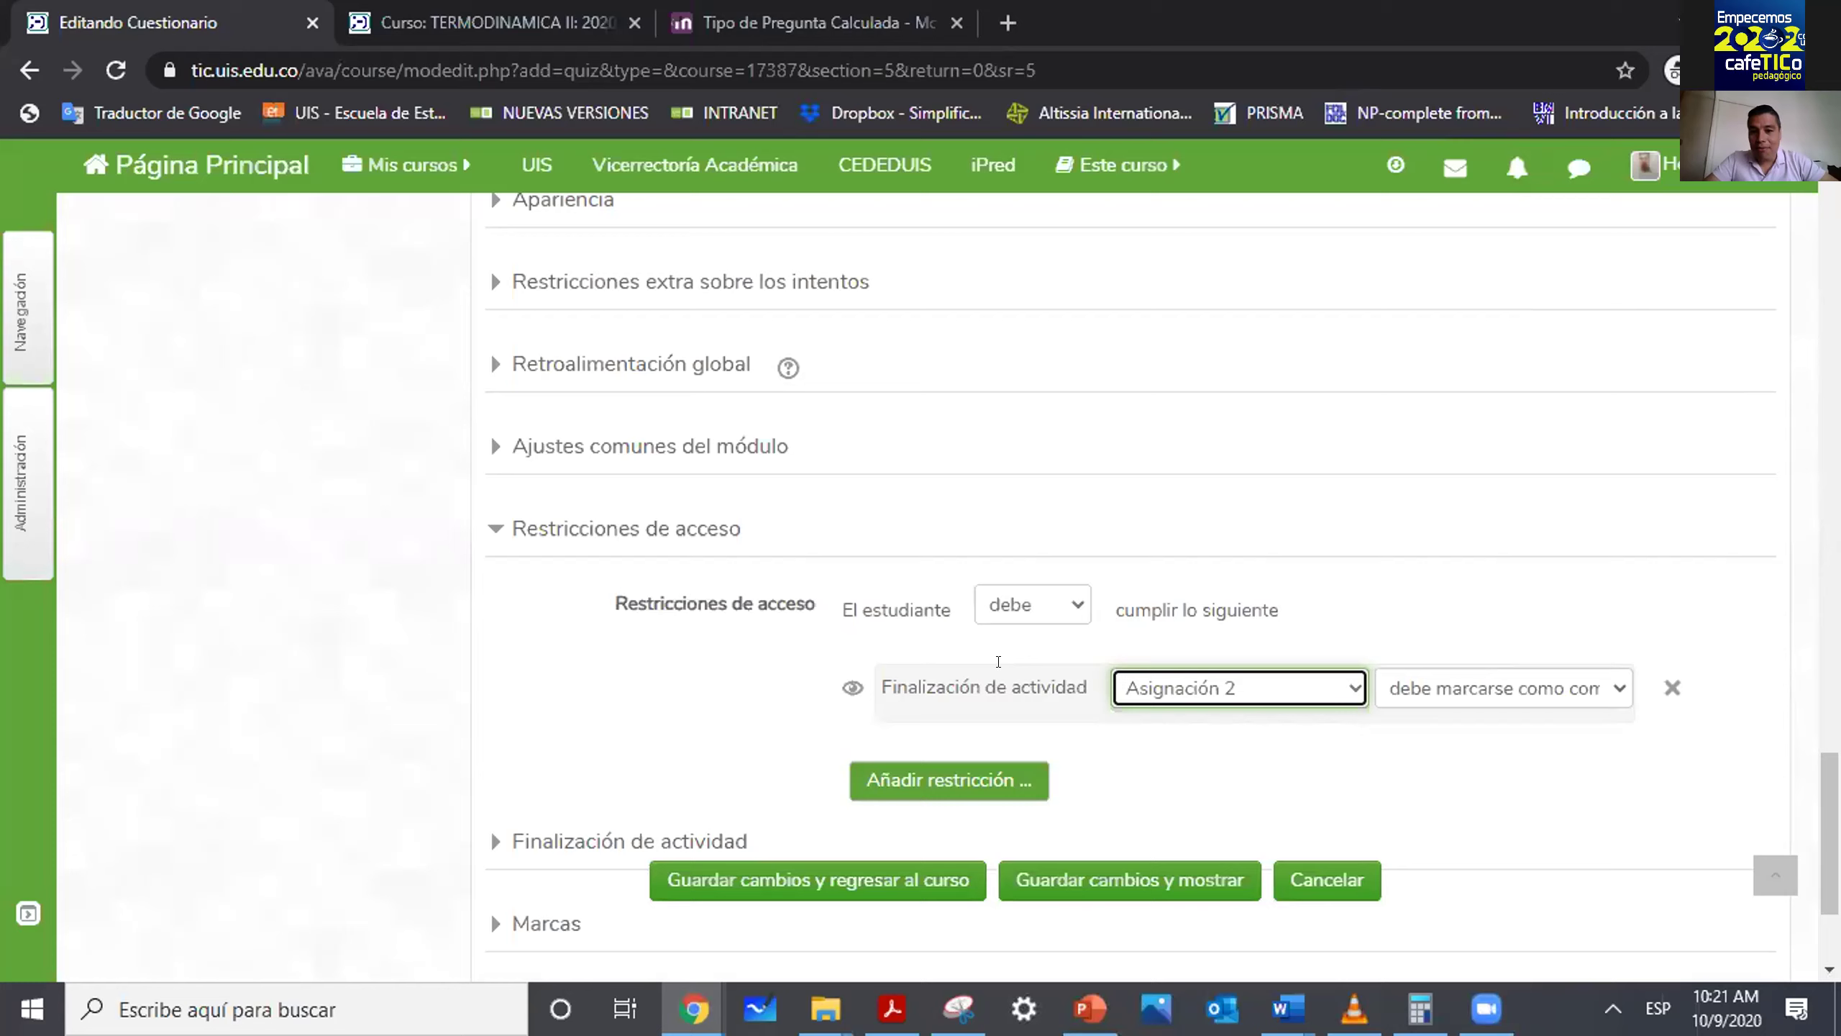
left_click(1477, 703)
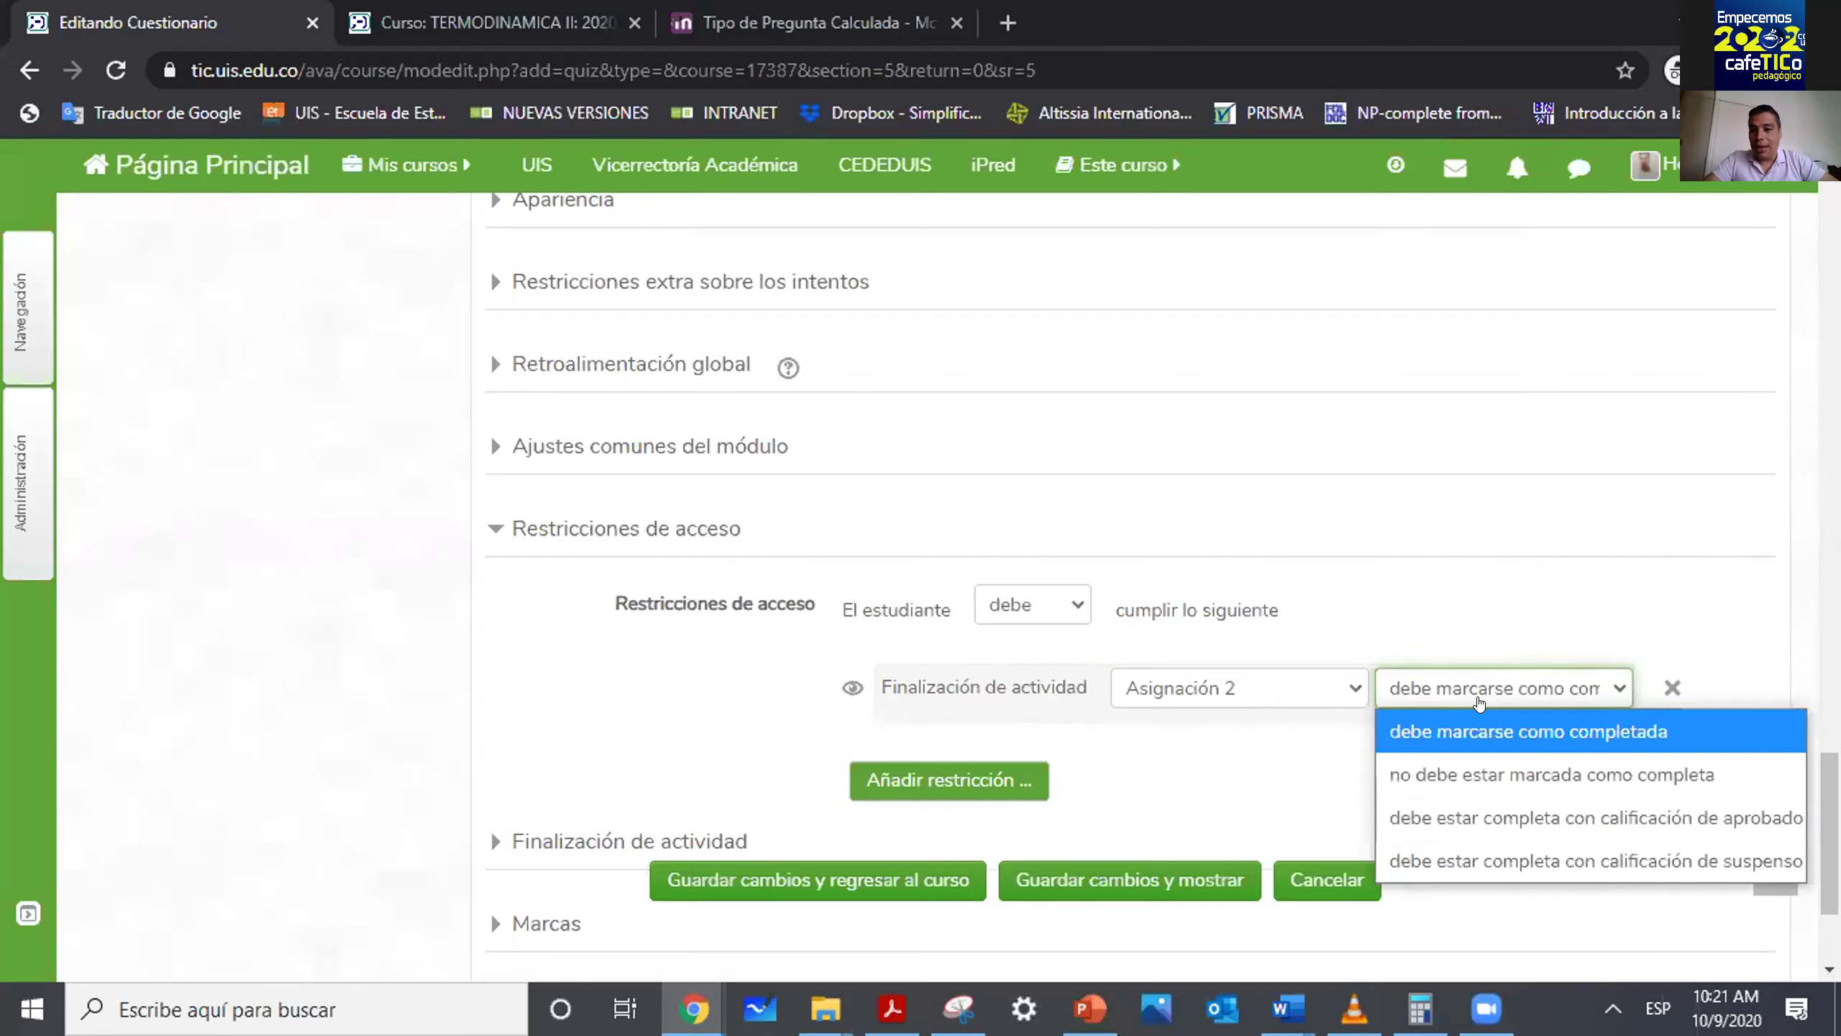
left_click(1491, 725)
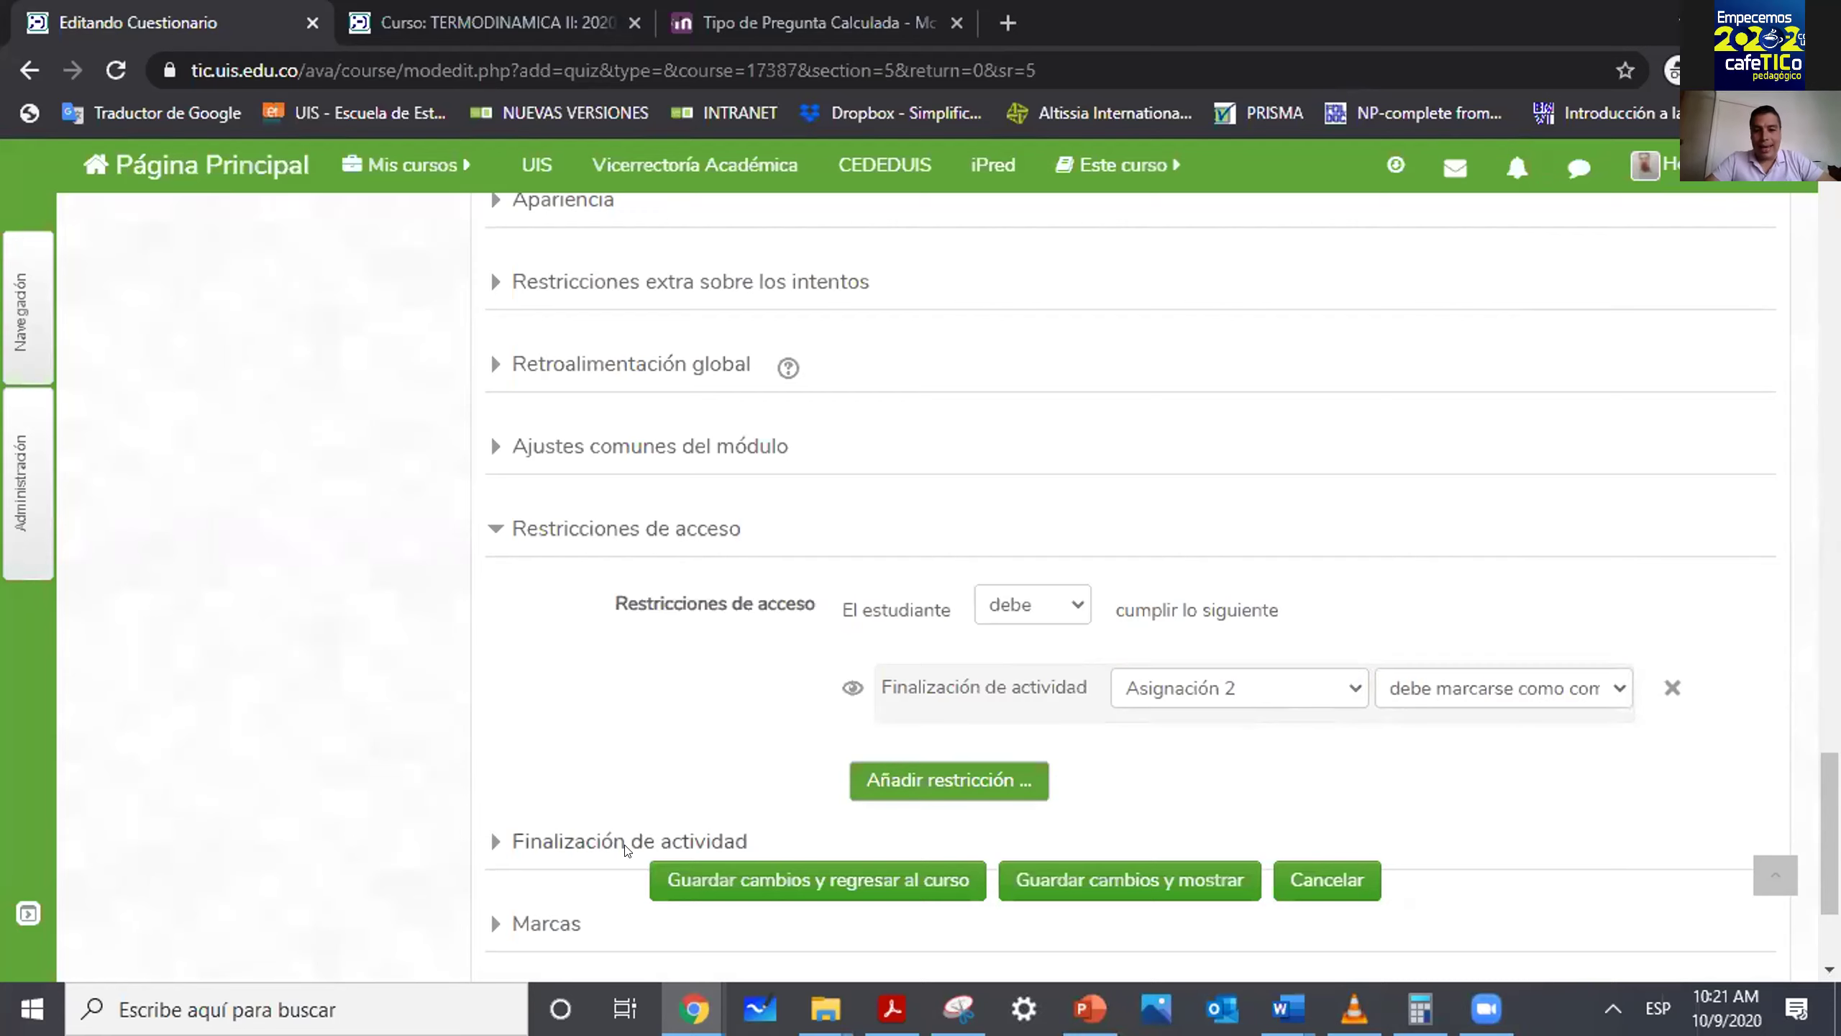
Remove the Asignación 2 completion restriction from the quiz's access restrictions.
left_click(1670, 689)
scroll(1522, 834, "down", 3)
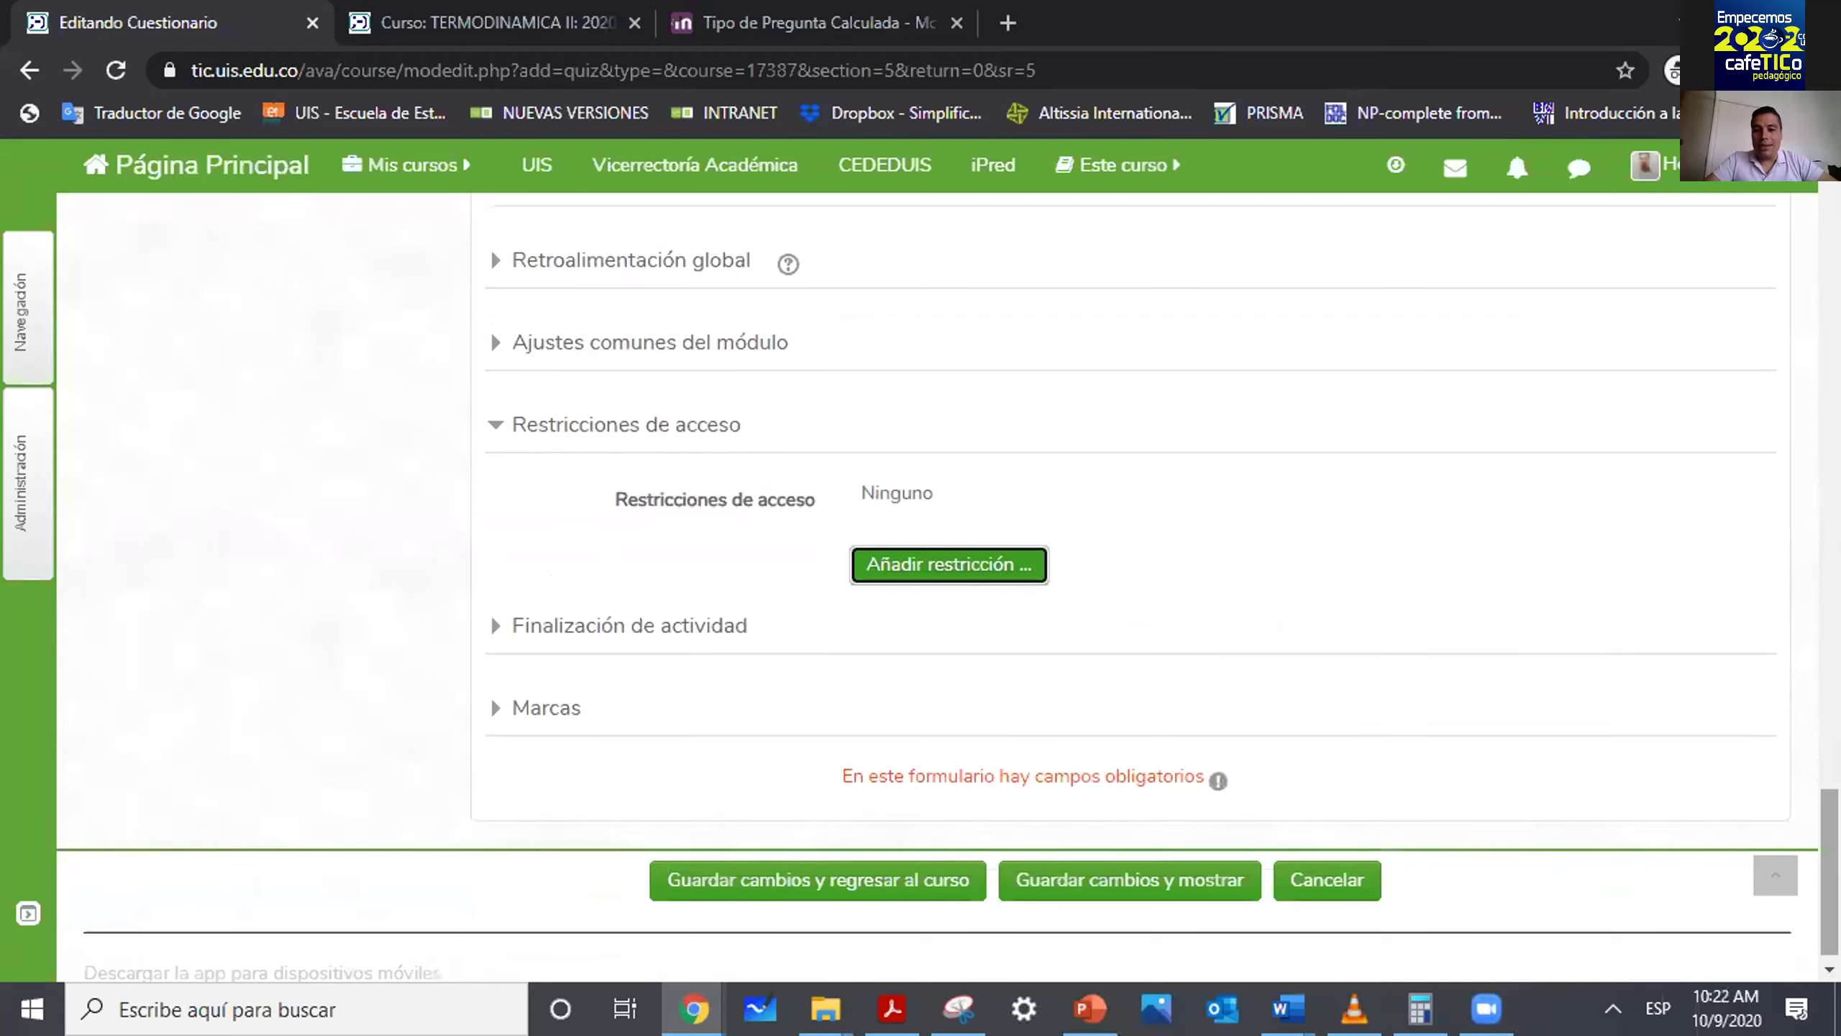
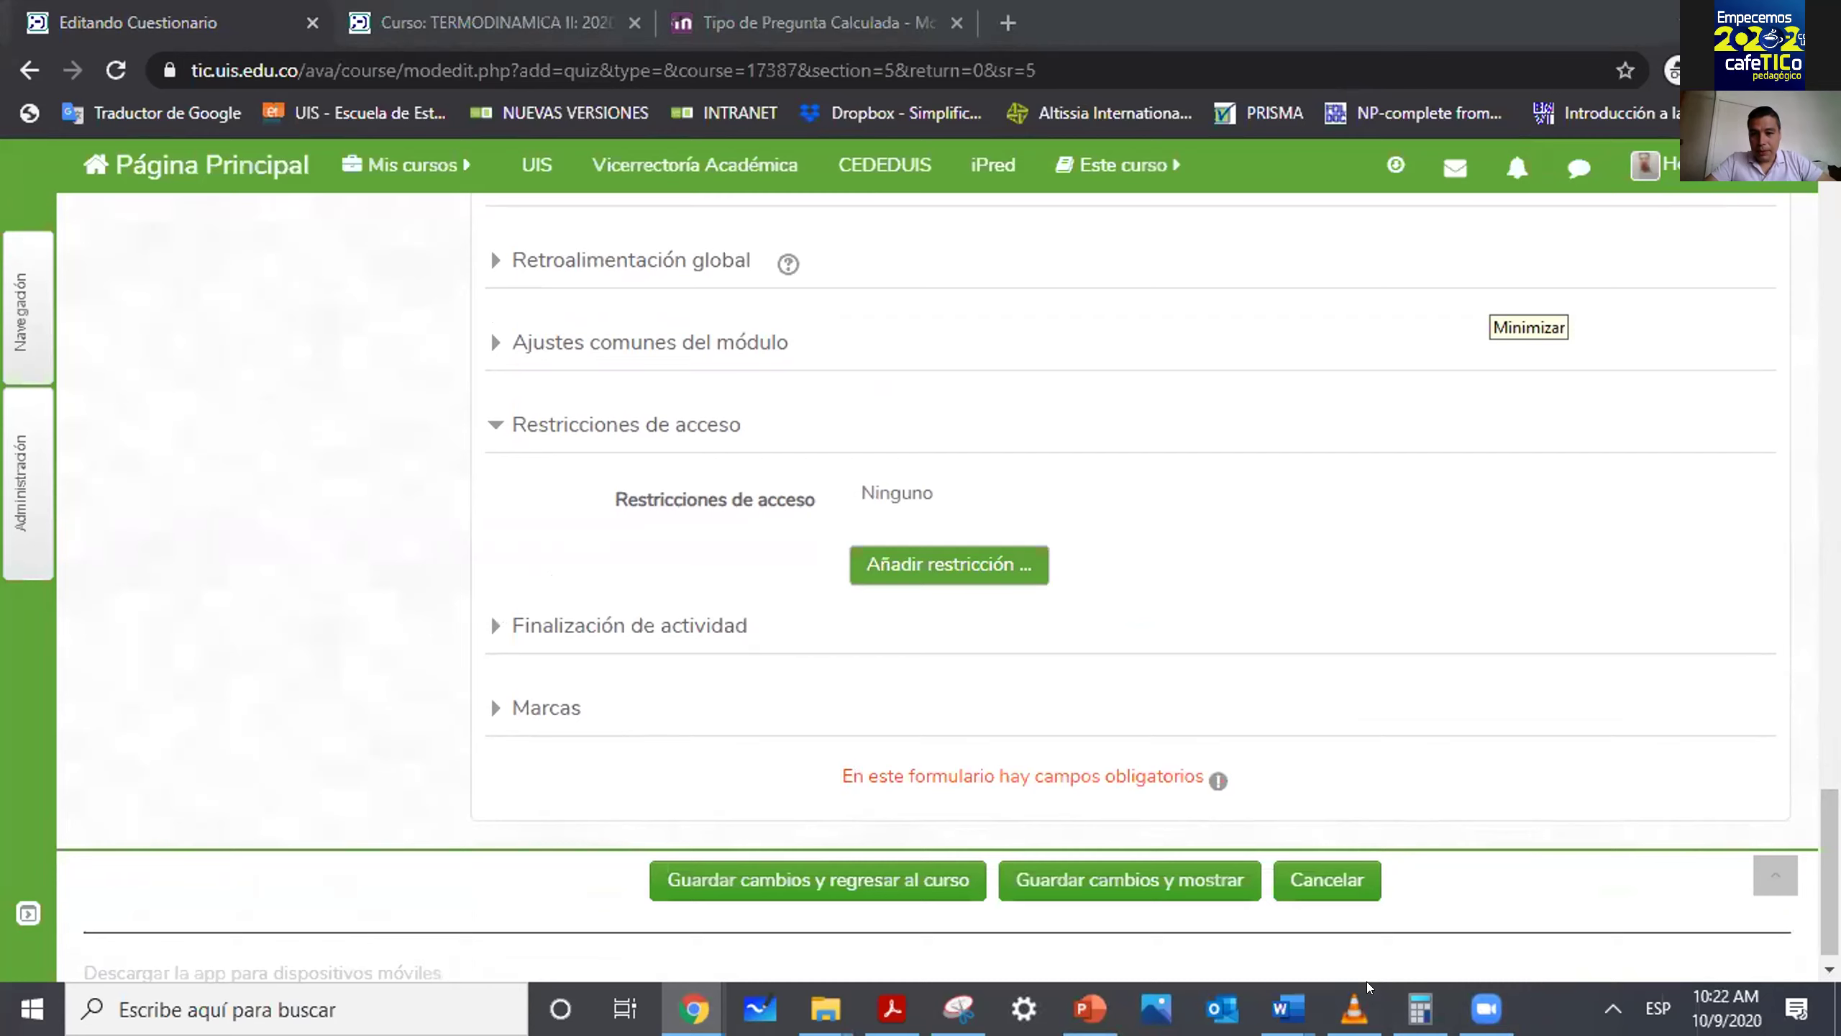
scroll(1131, 580, "up", 5)
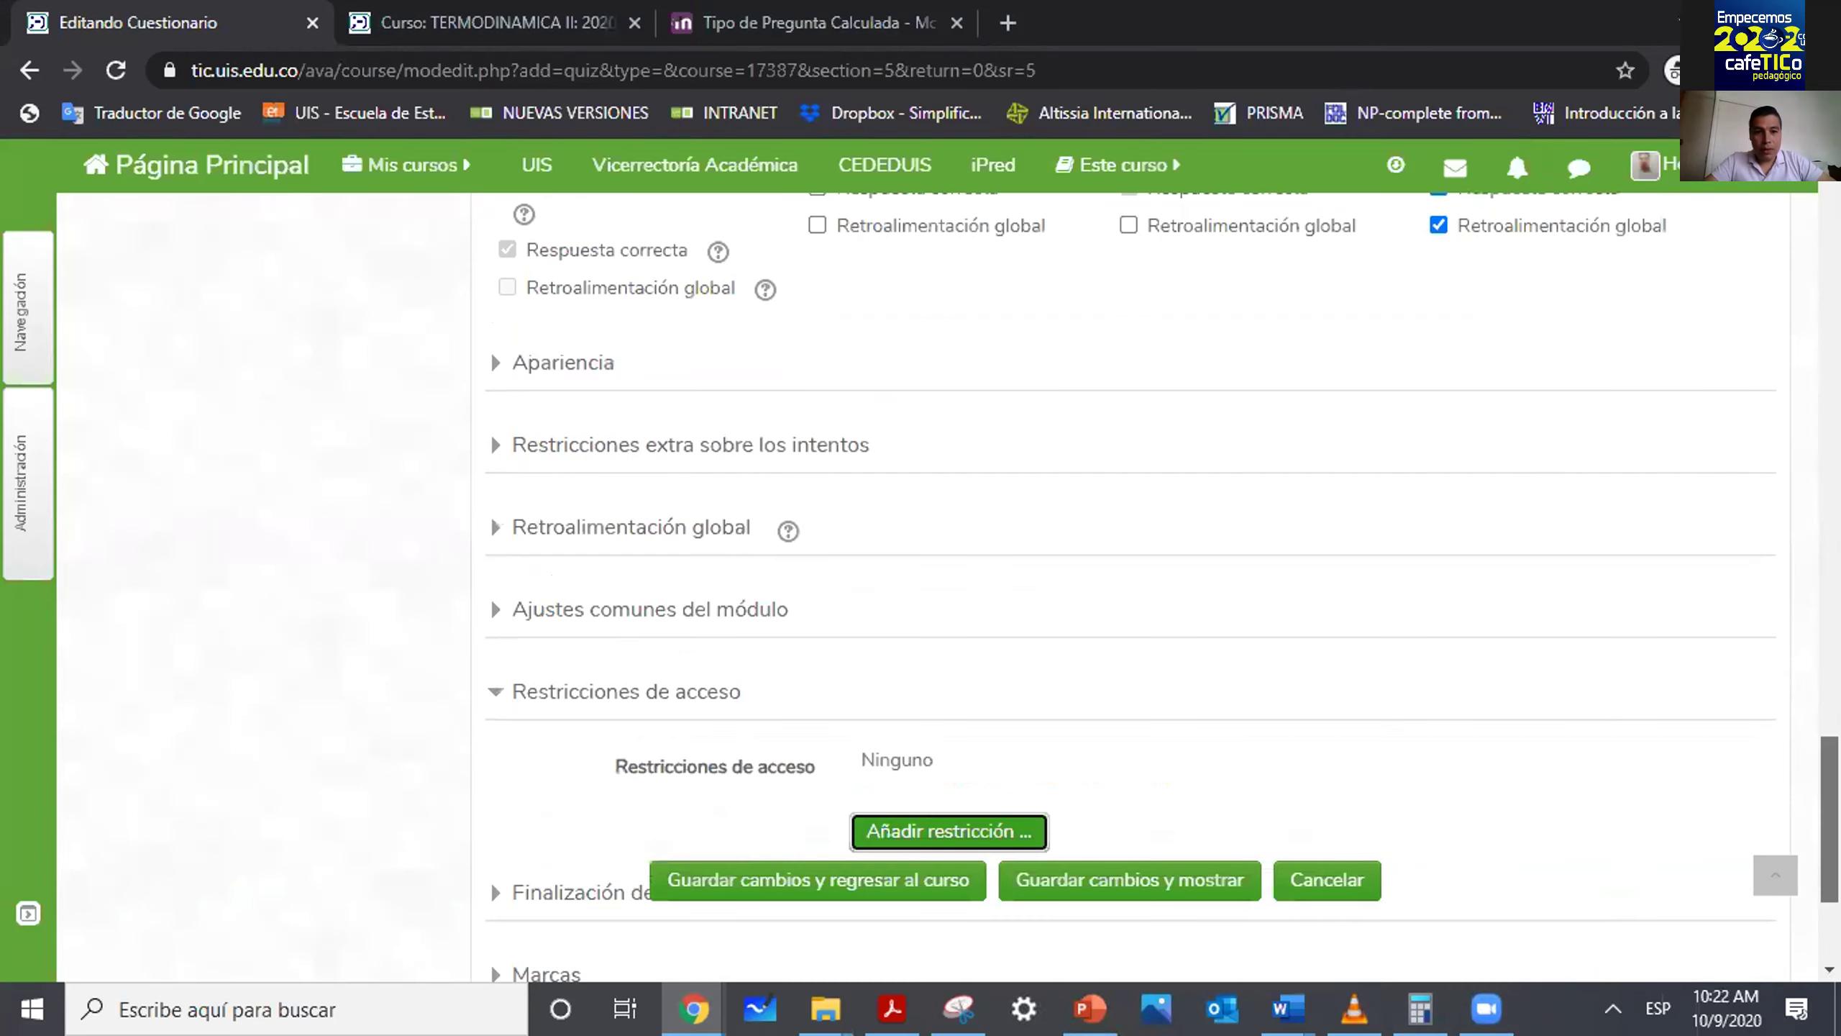
Review the quiz settings between Restricciones de acceso and Calificación, including the question behaviour and review options.
scroll(1131, 580, "up", 5)
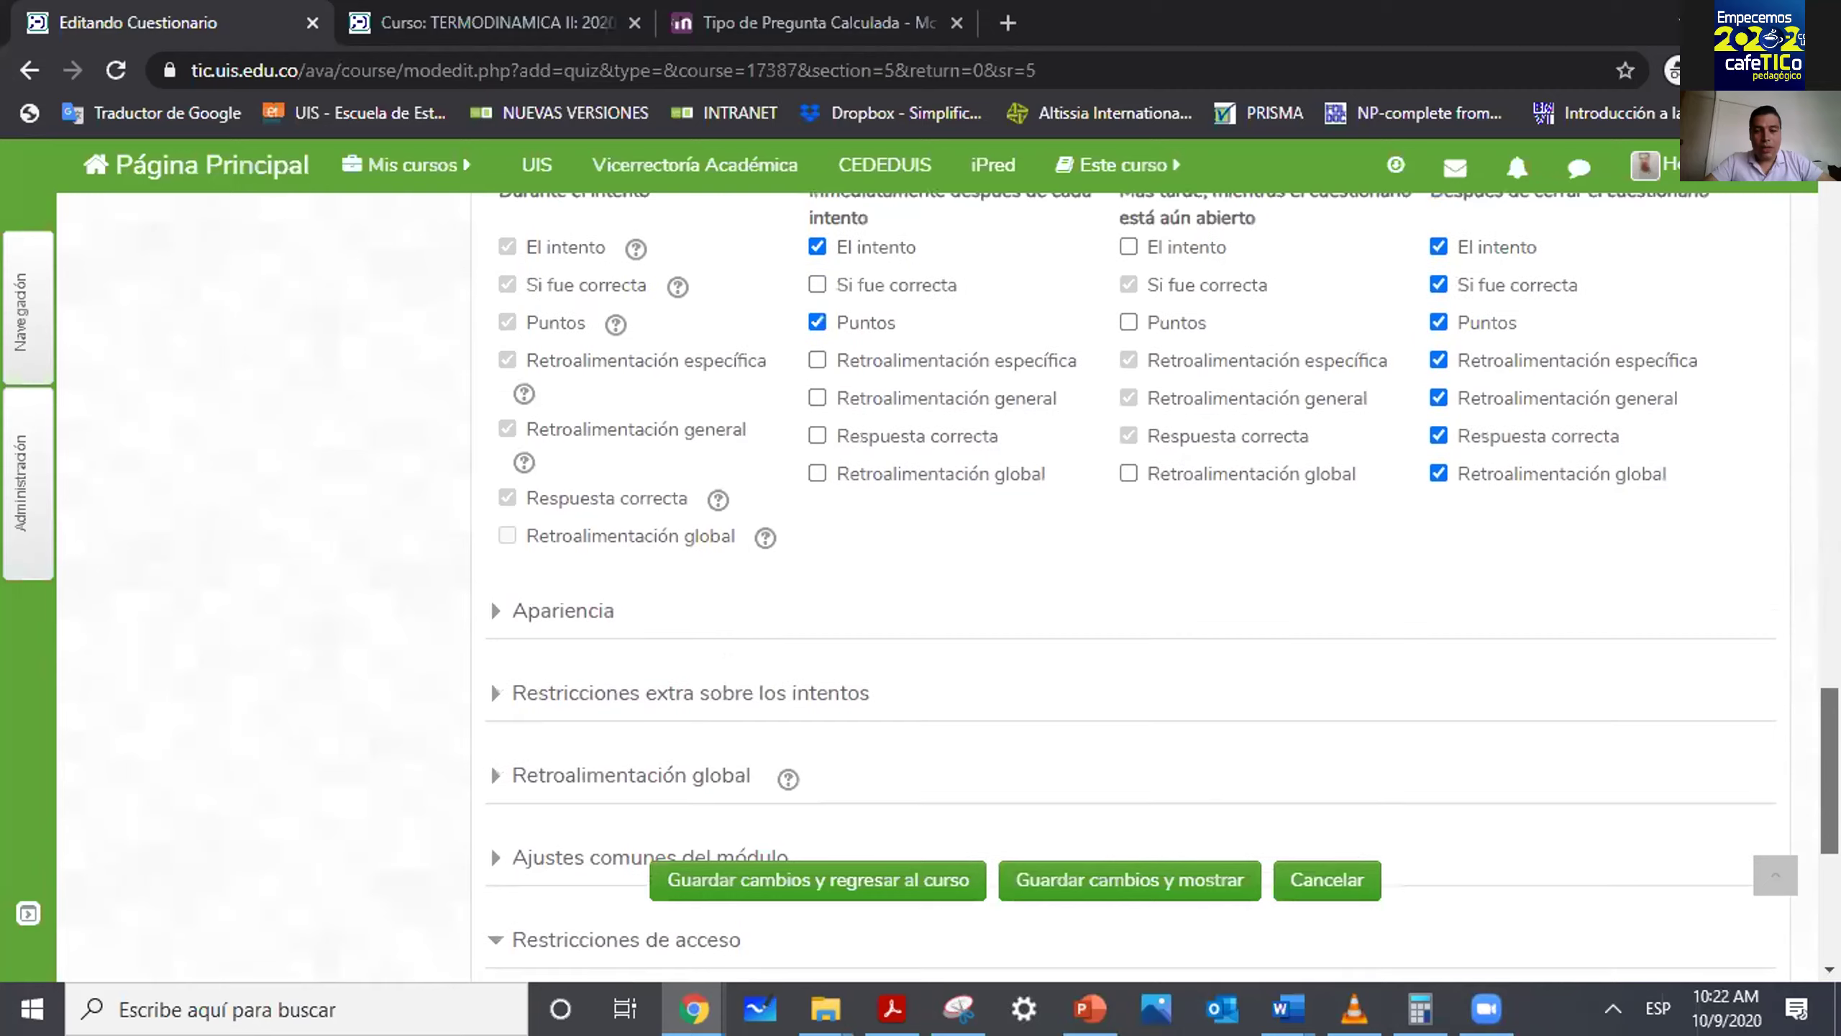
scroll(1131, 580, "up", 5)
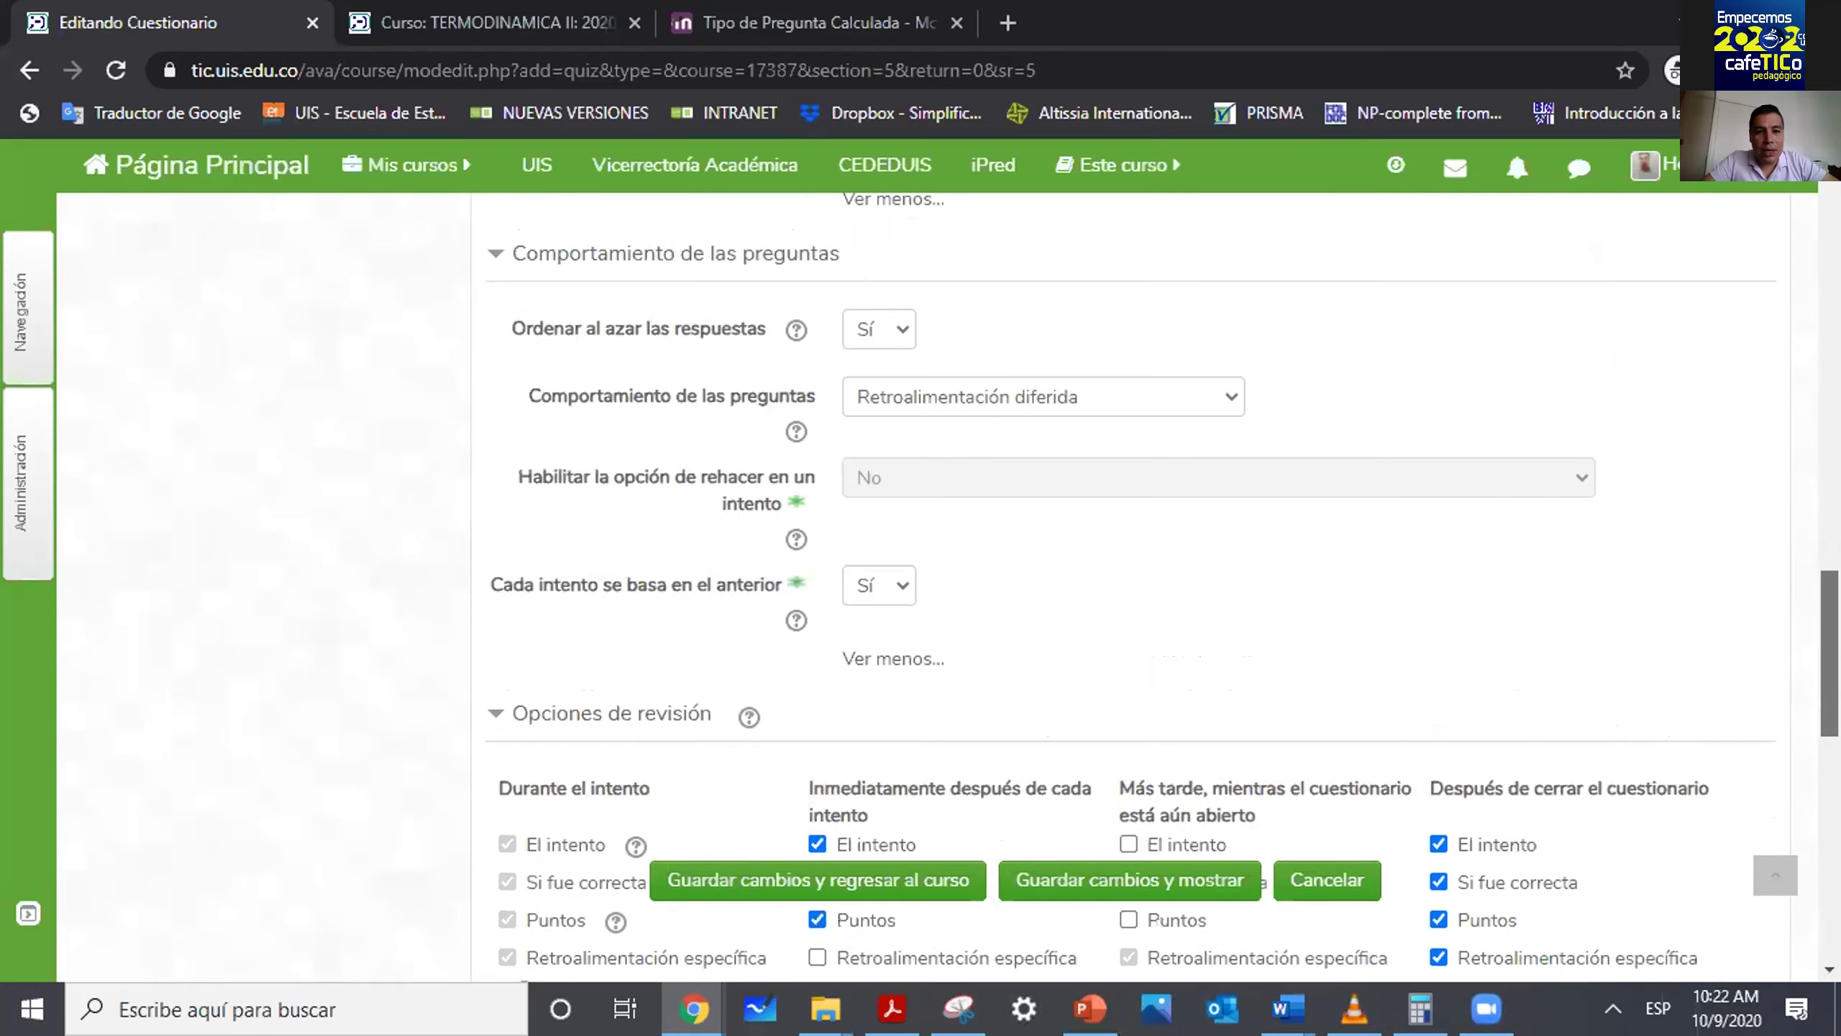
scroll(1131, 580, "up", 2)
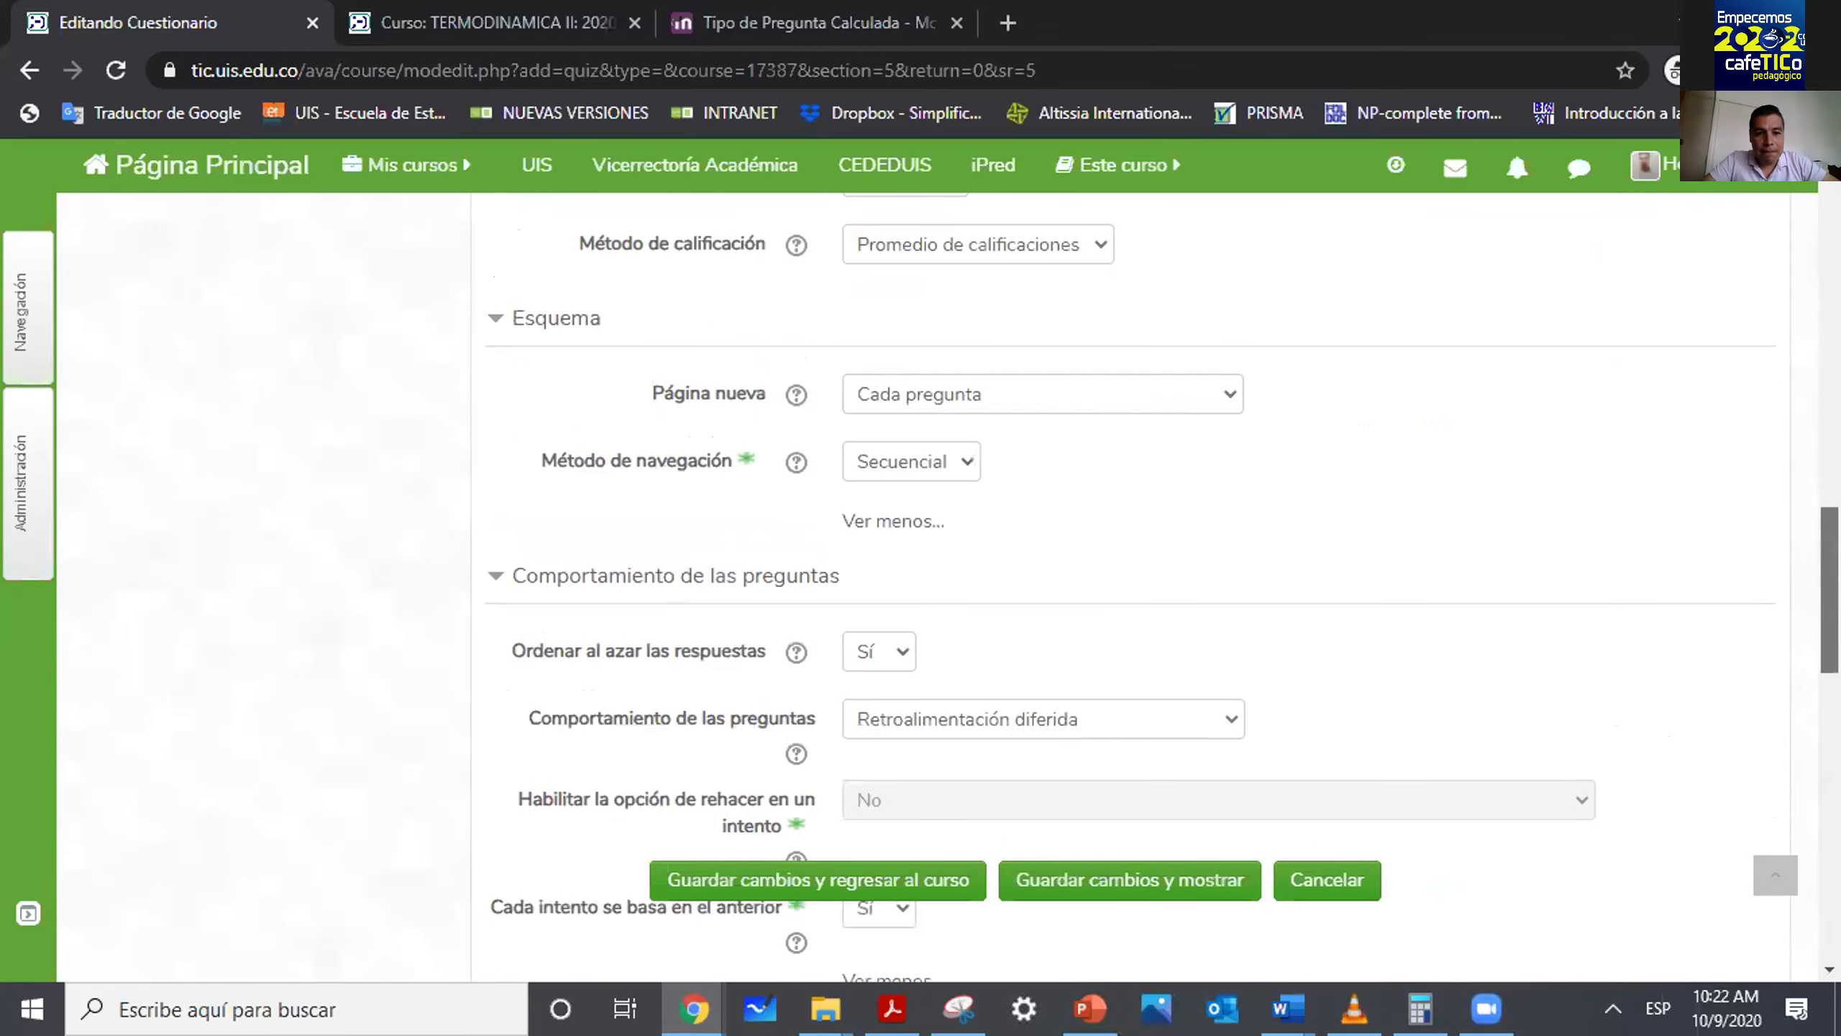
scroll(1131, 581, "down", 12)
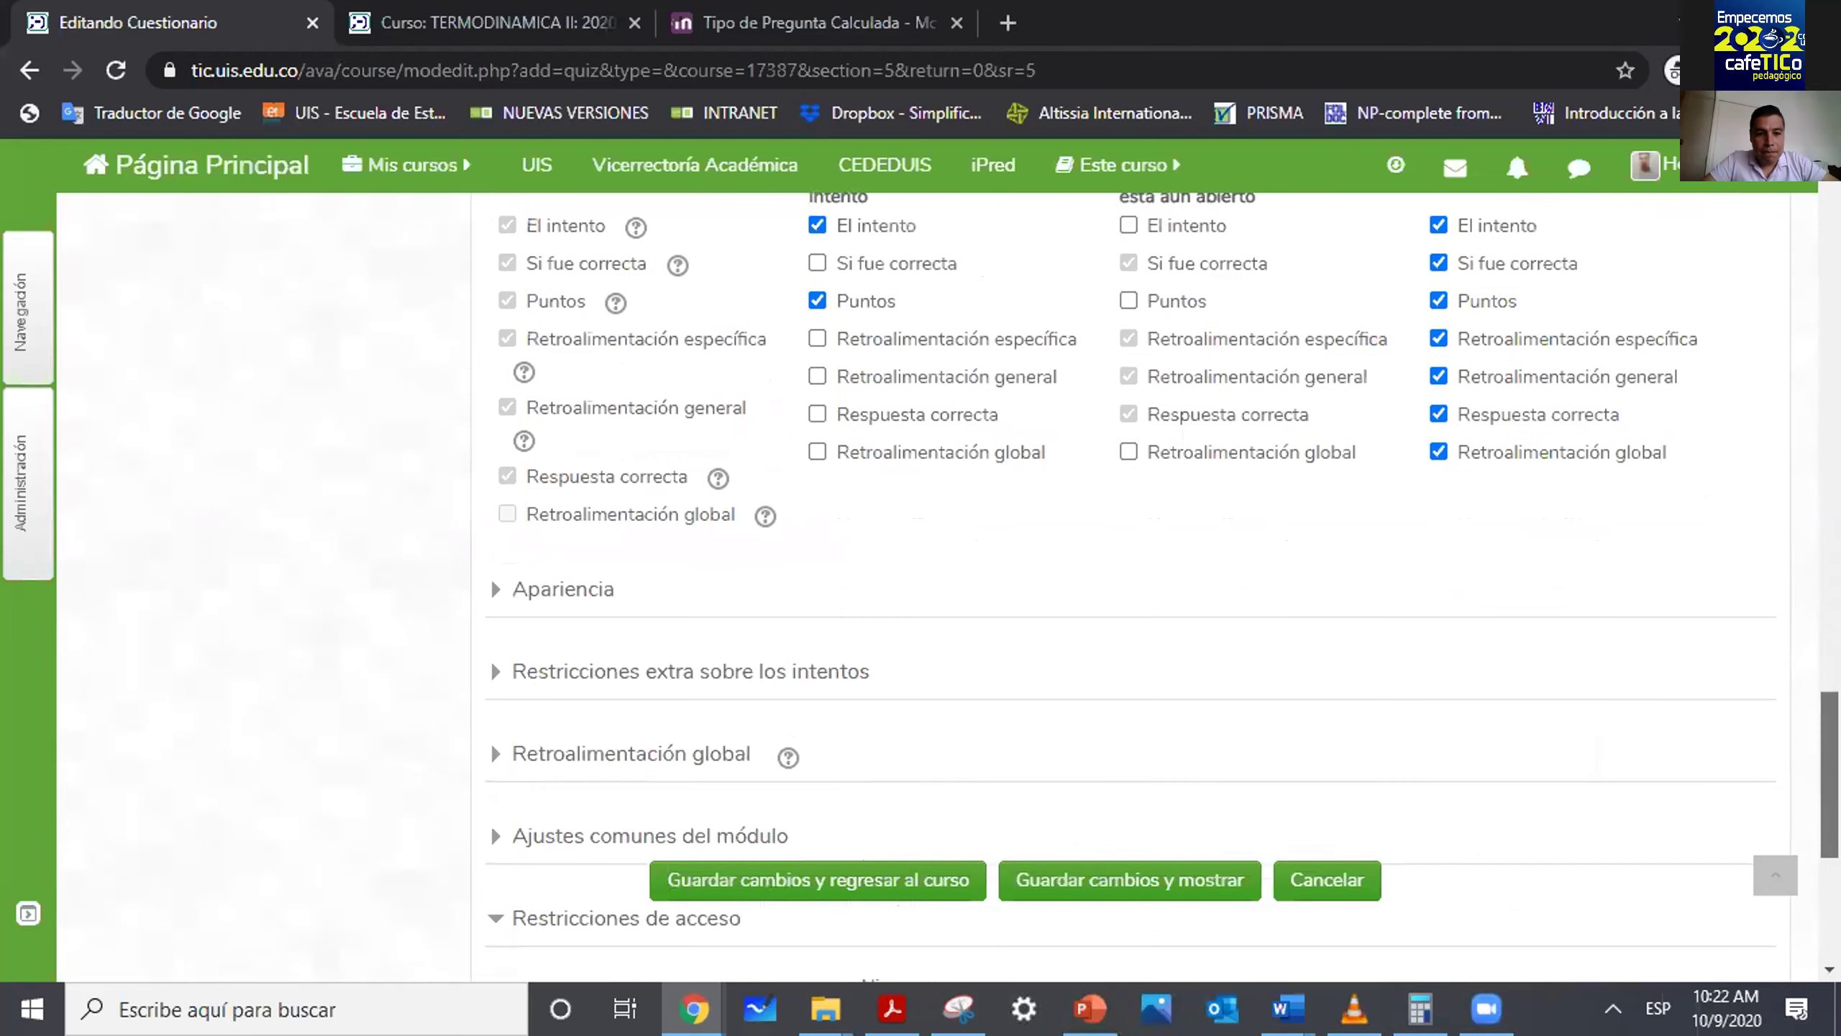
scroll(1130, 580, "down", 1)
scroll(490, 468, "up", 13)
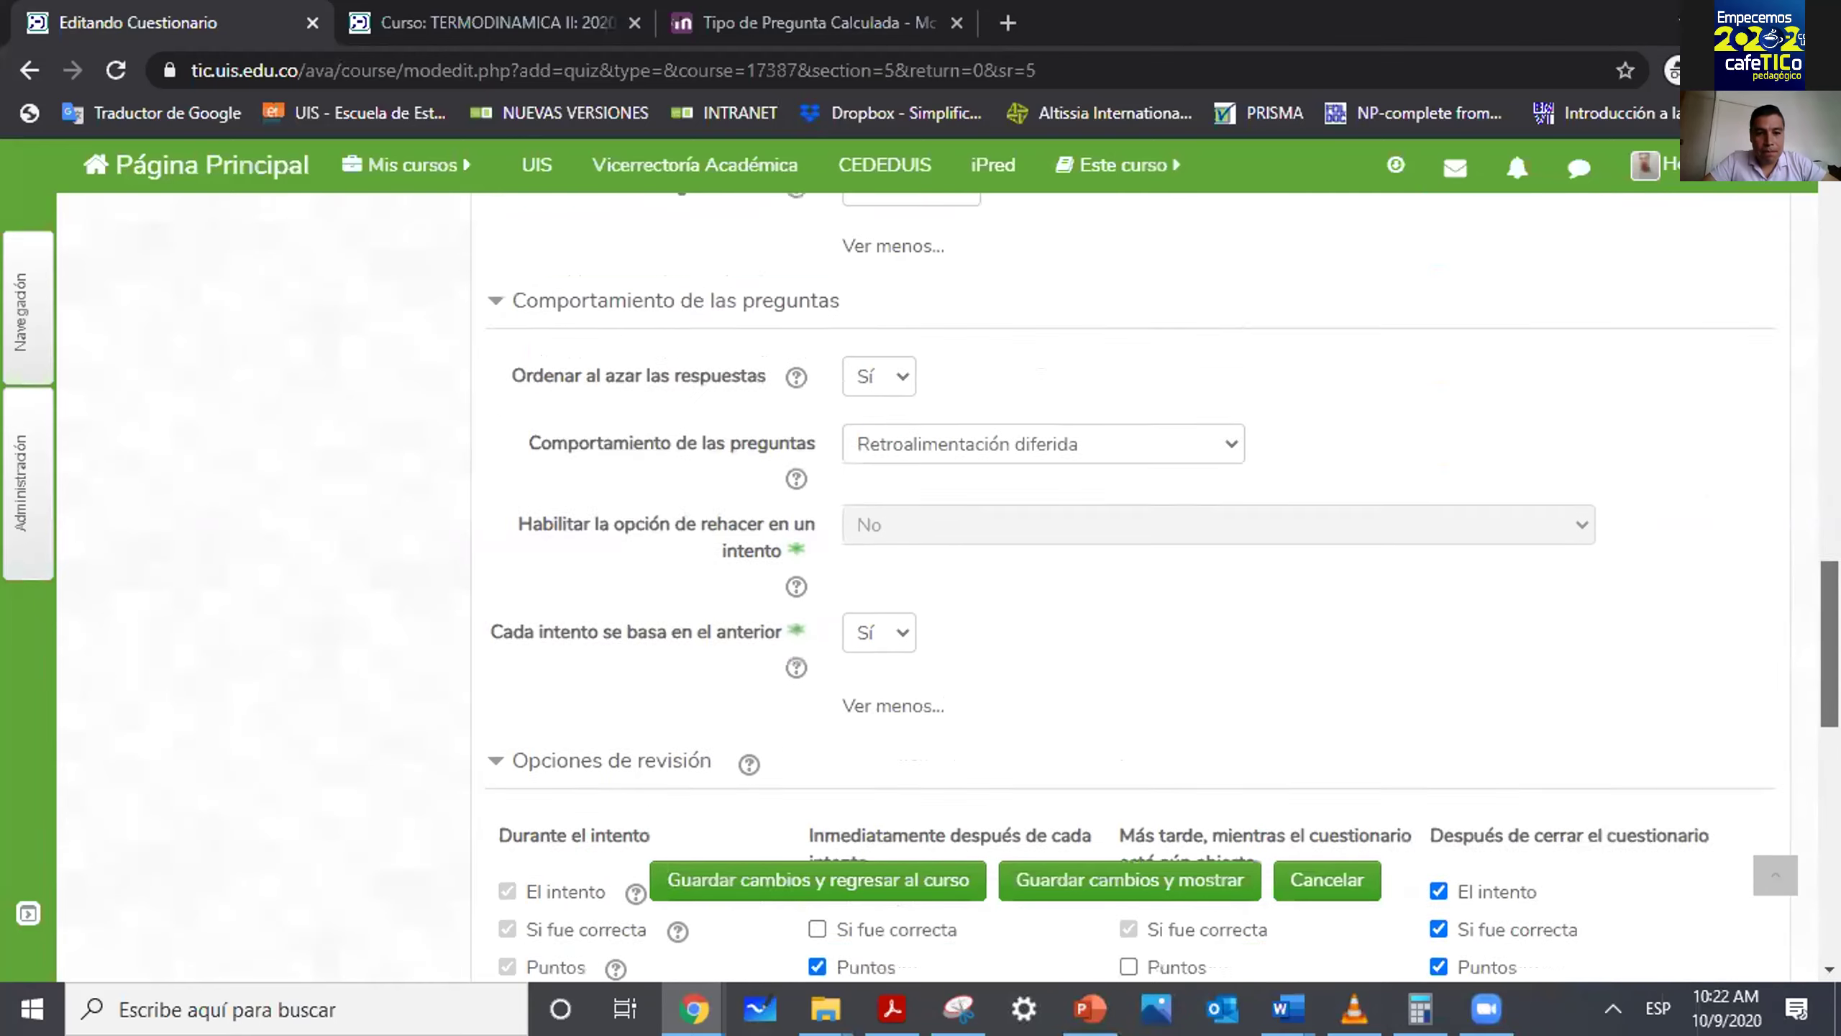
scroll(1131, 581, "up", 3)
scroll(1131, 580, "down", 3)
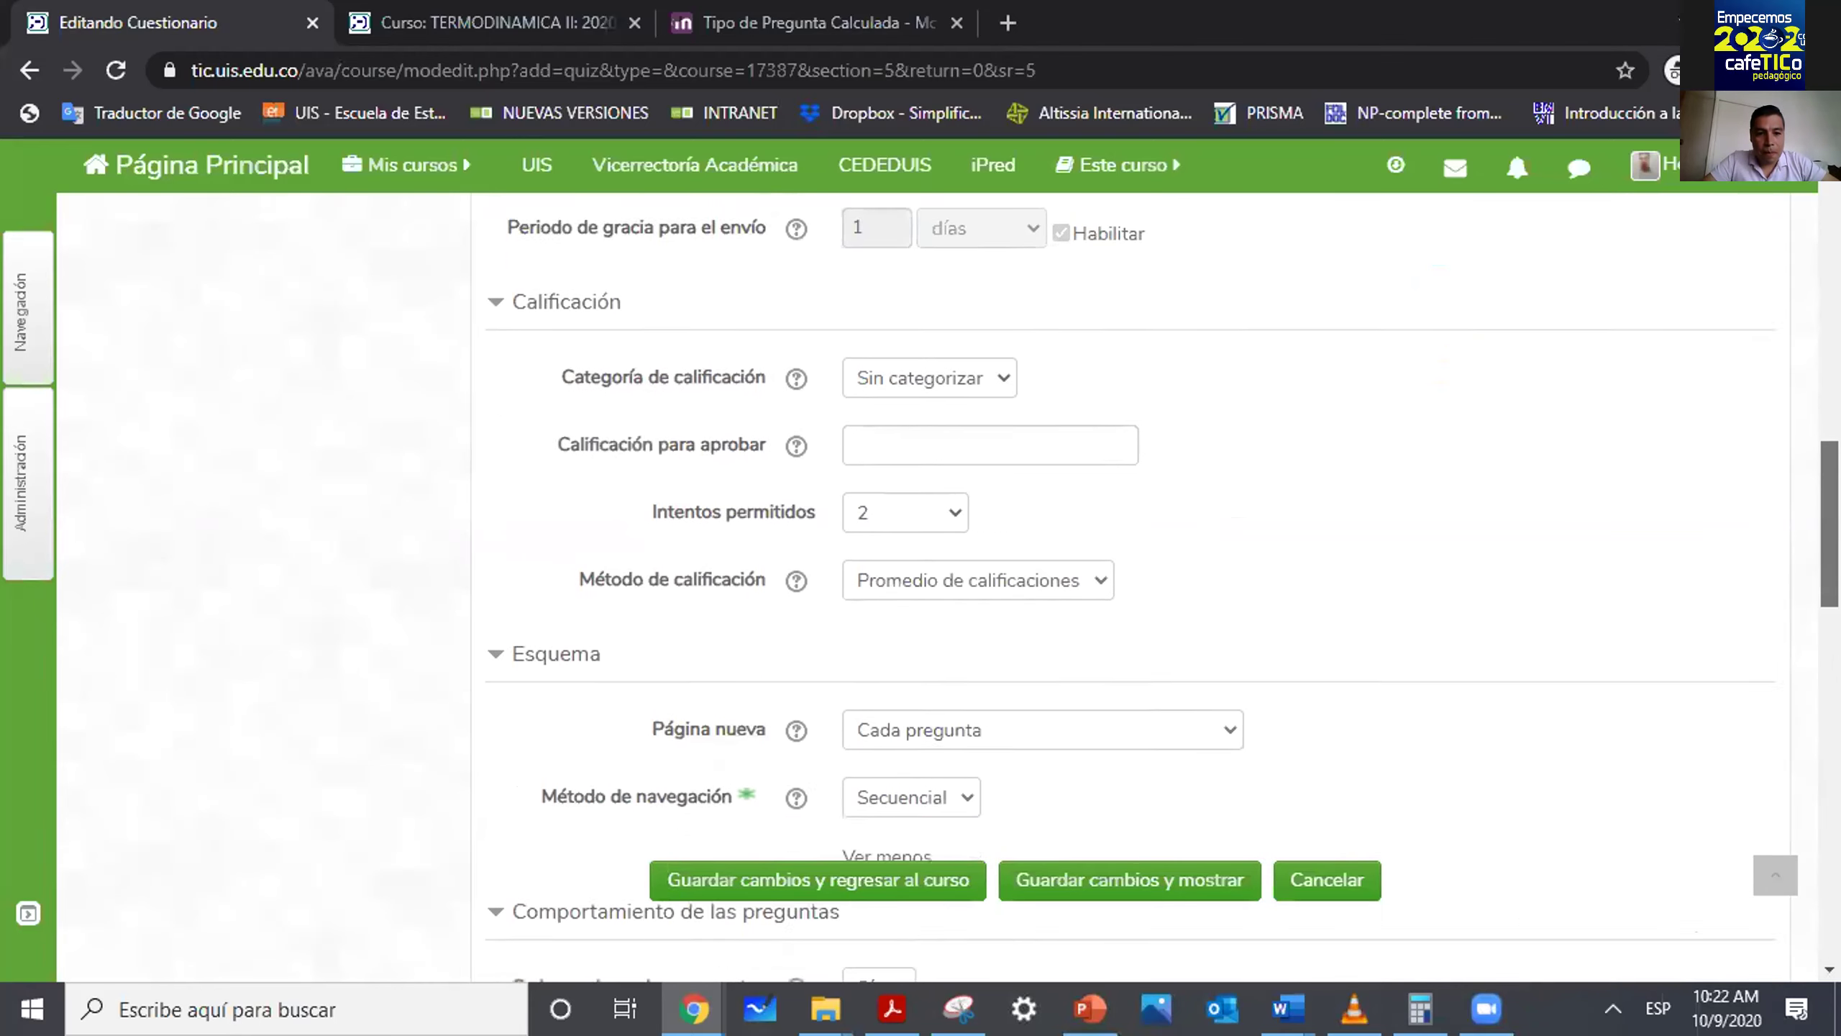
scroll(1131, 580, "down", 3)
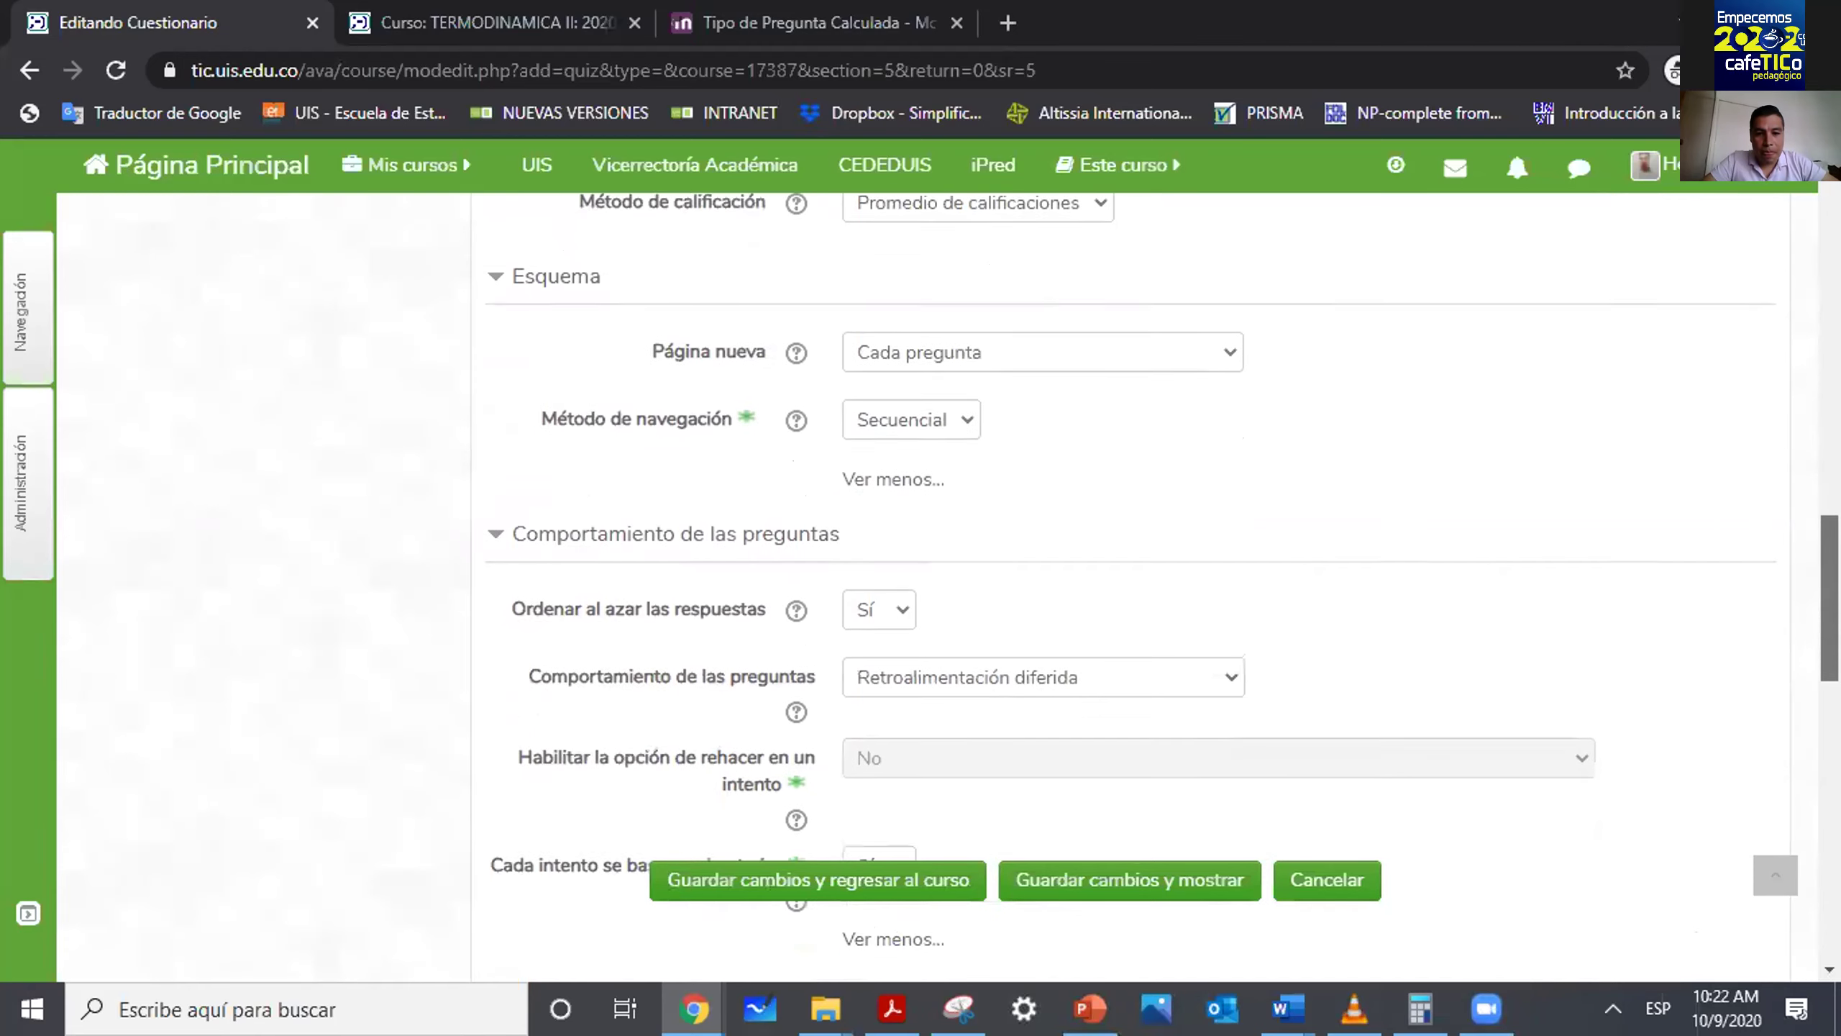
scroll(1601, 598, "down", 2)
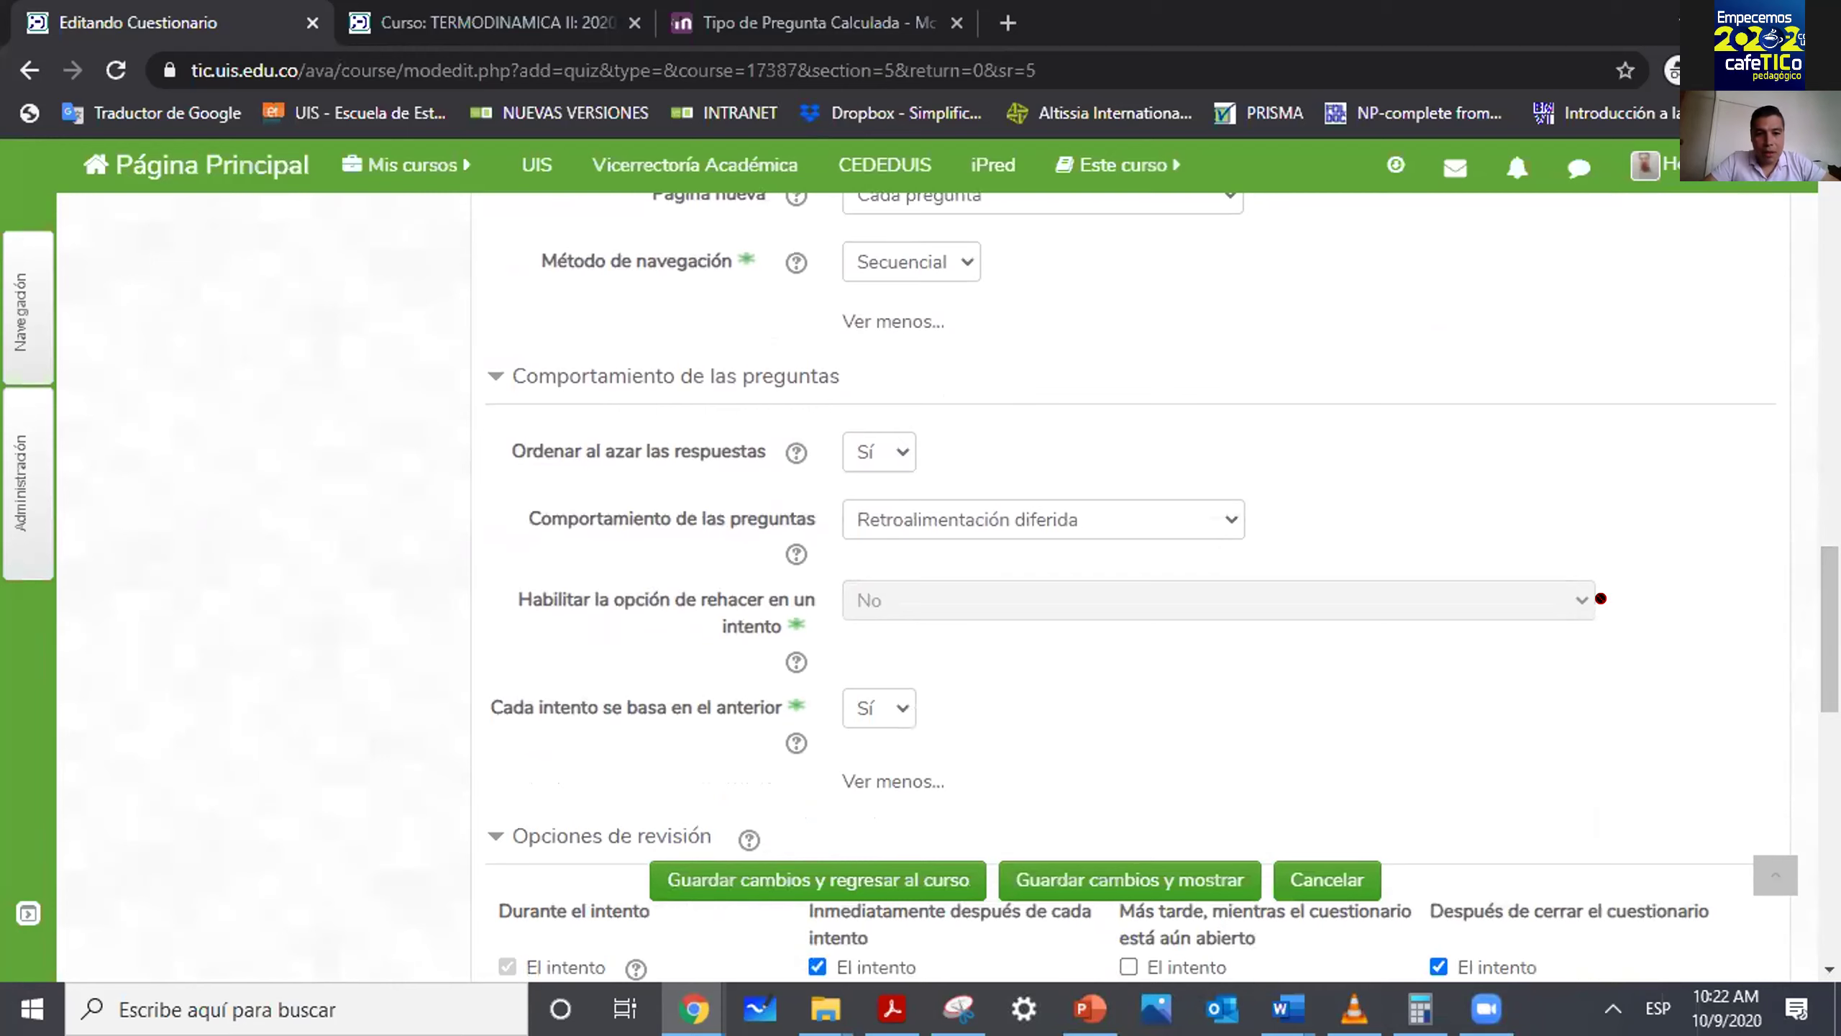
Examine the available choices for Comportamiento de las preguntas and check the Método de navegación setting.
left_click(1068, 515)
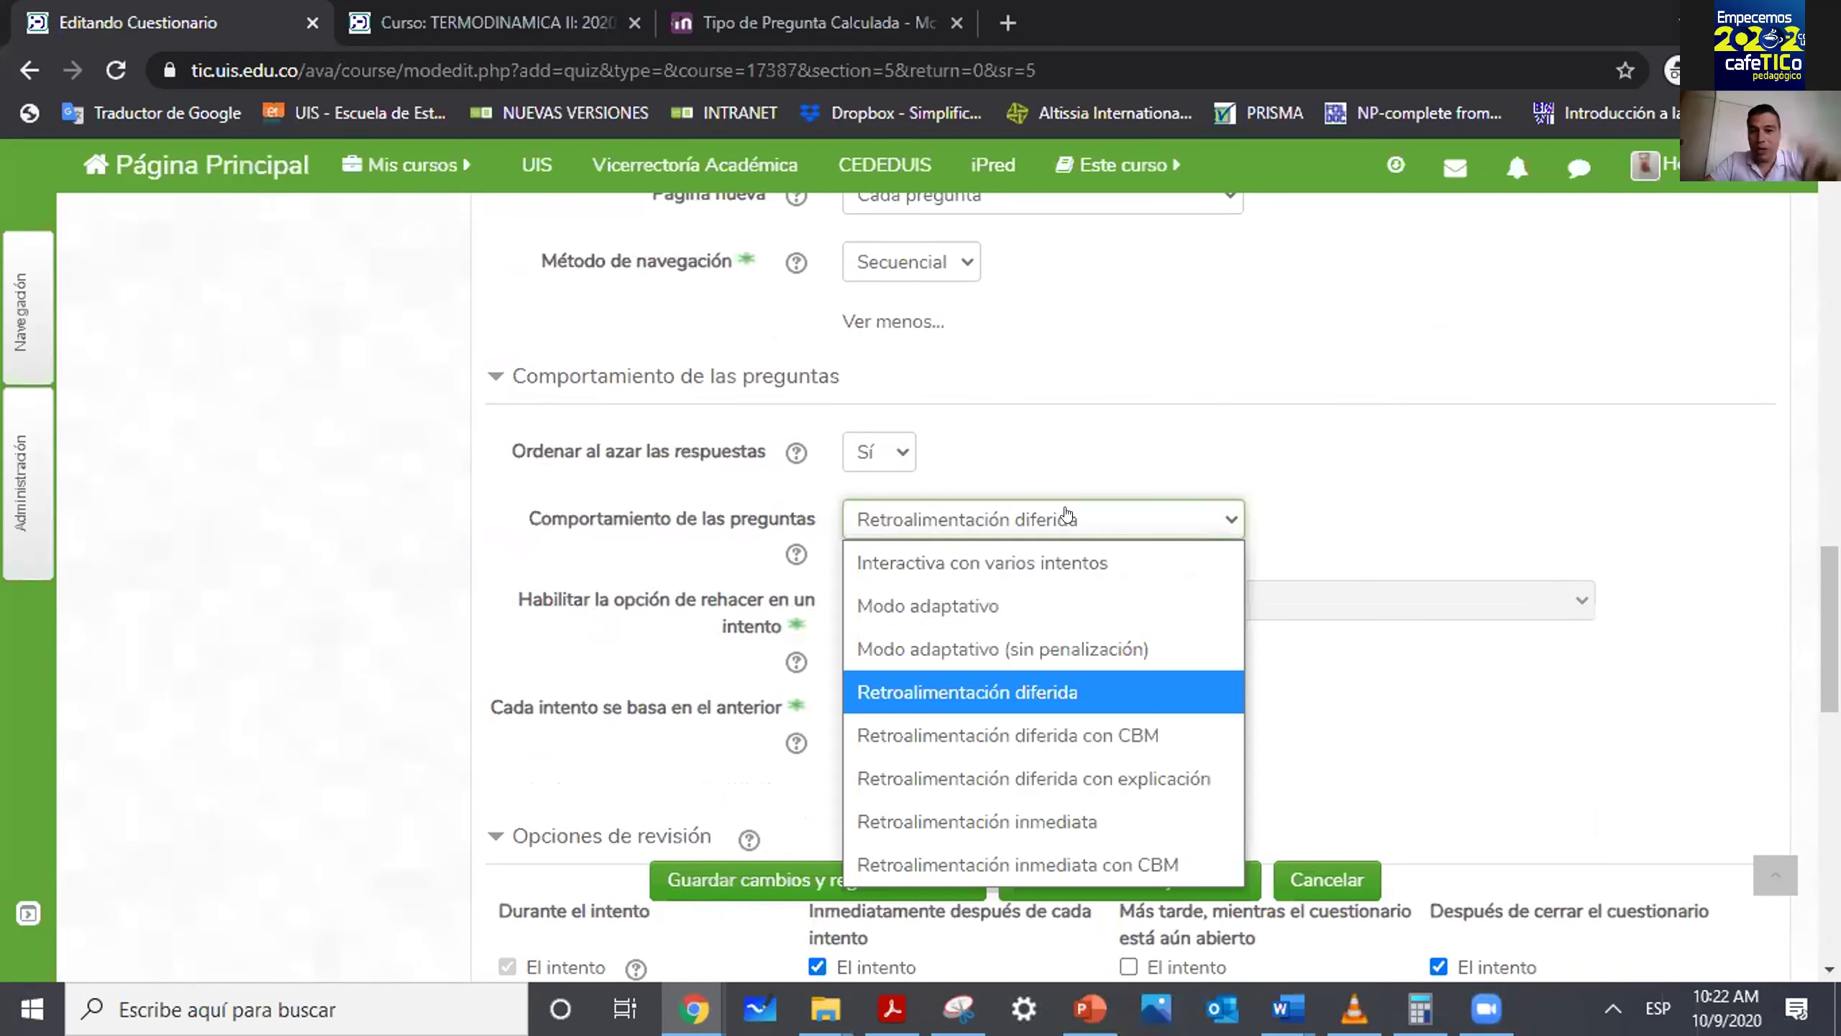
left_click(997, 515)
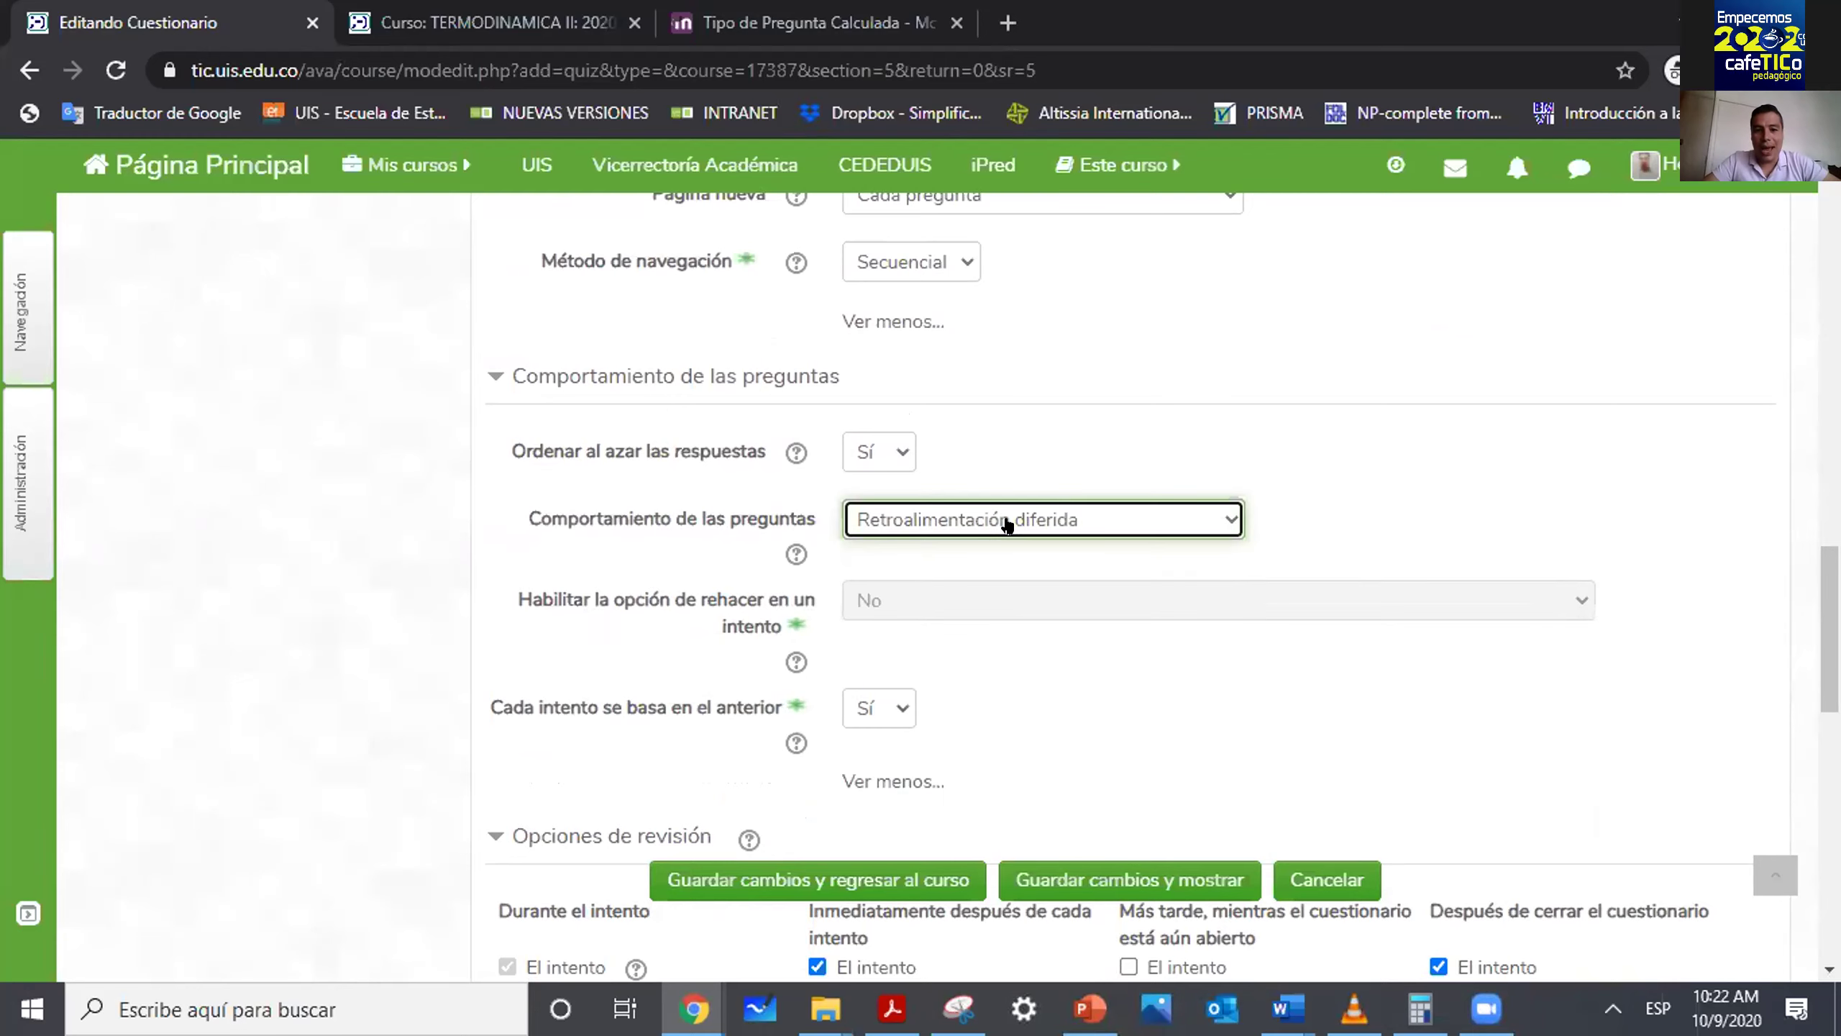
left_click(1005, 522)
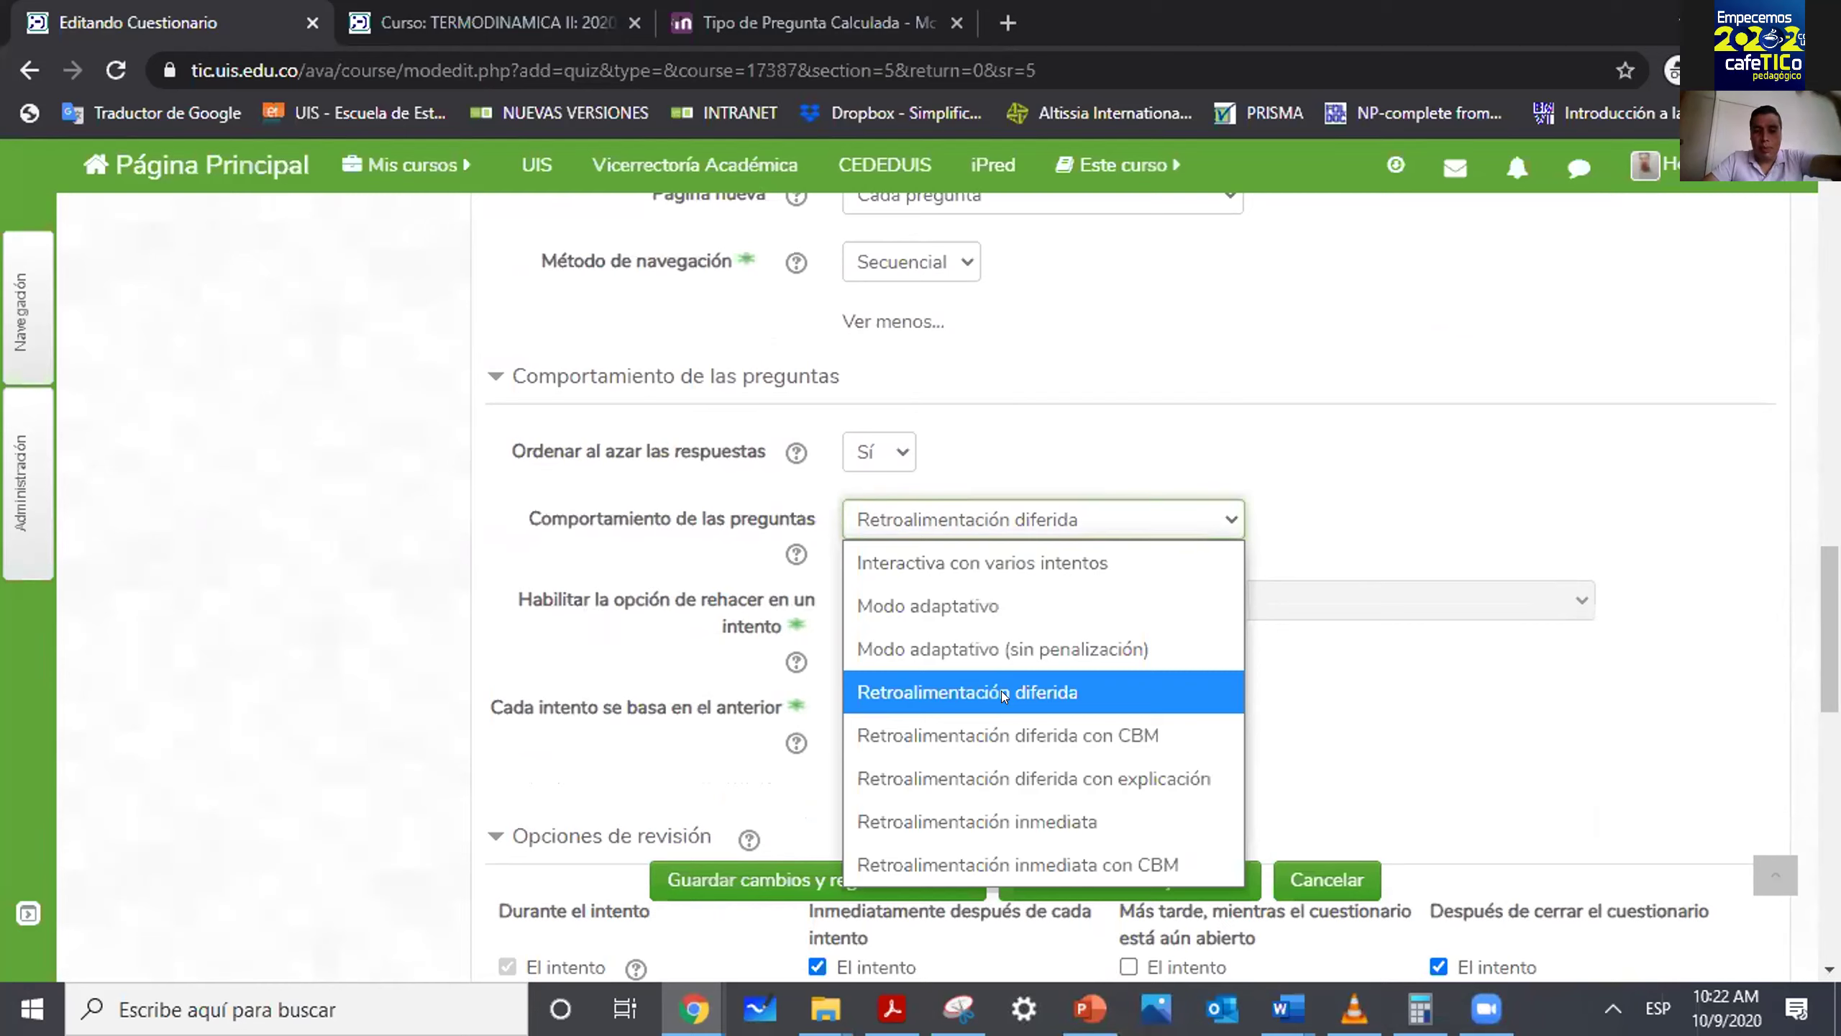
left_click(1087, 440)
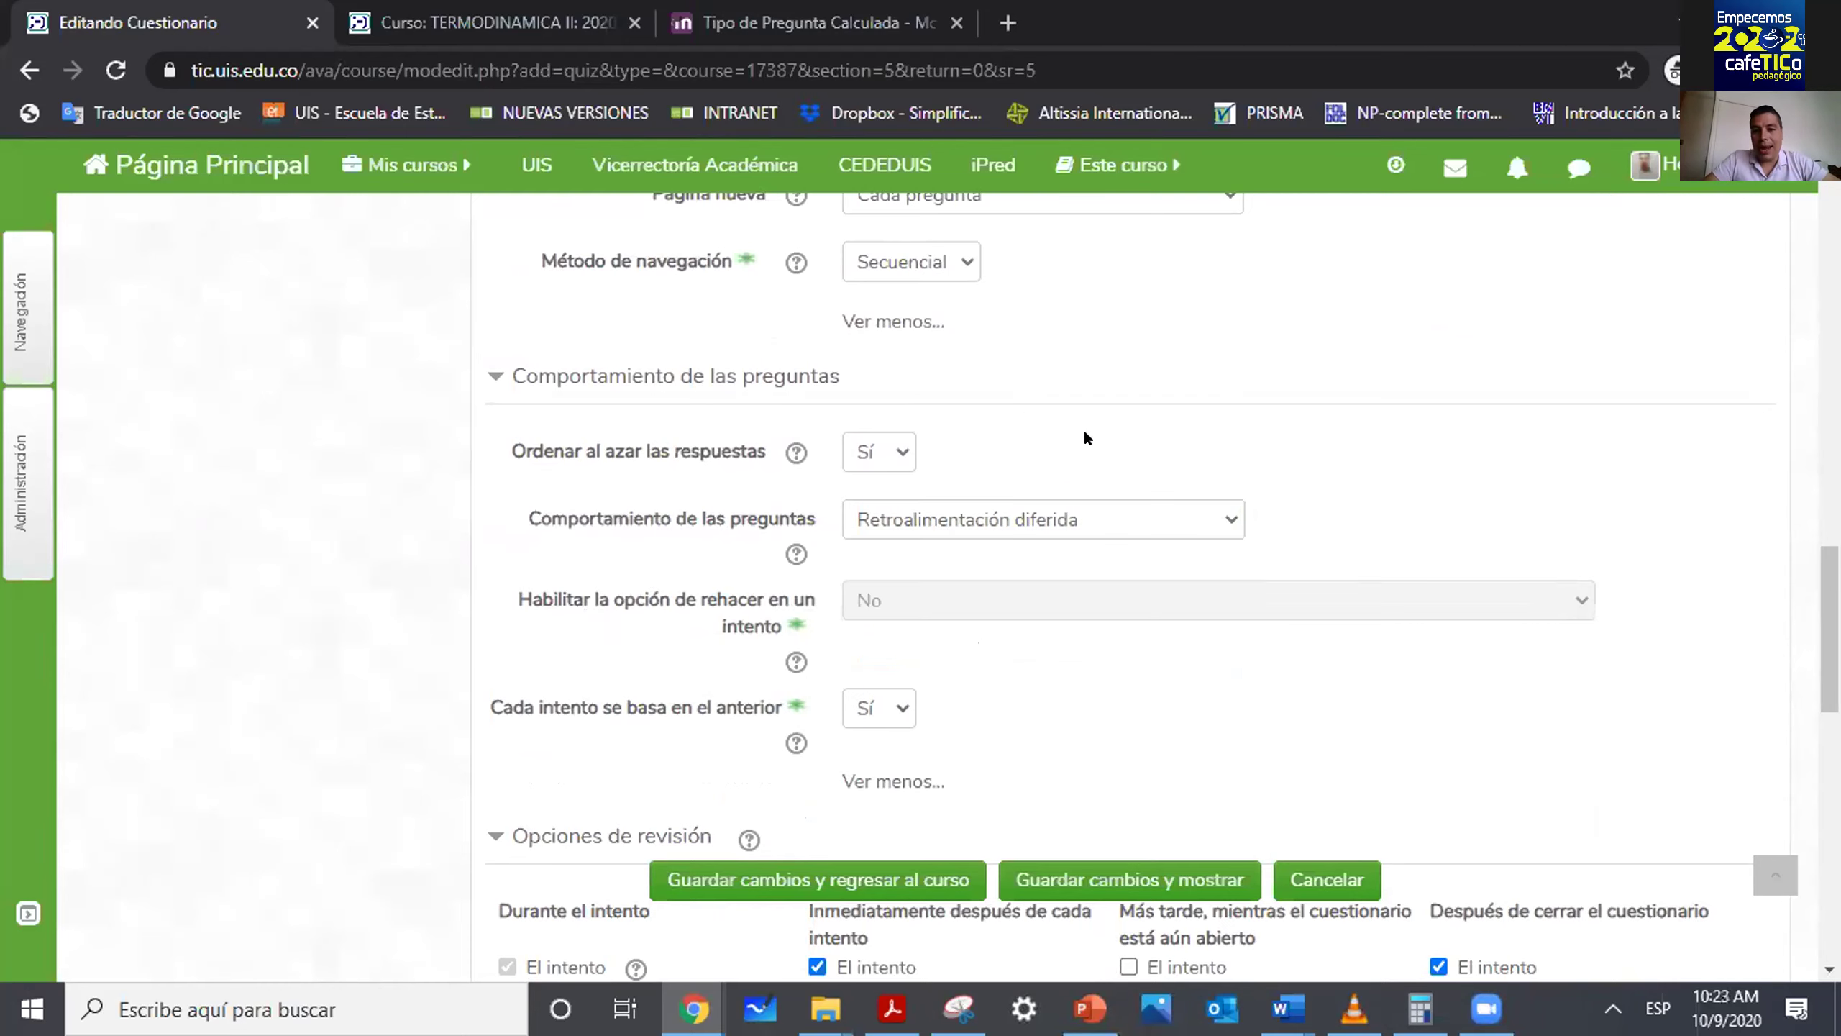
left_click(1061, 522)
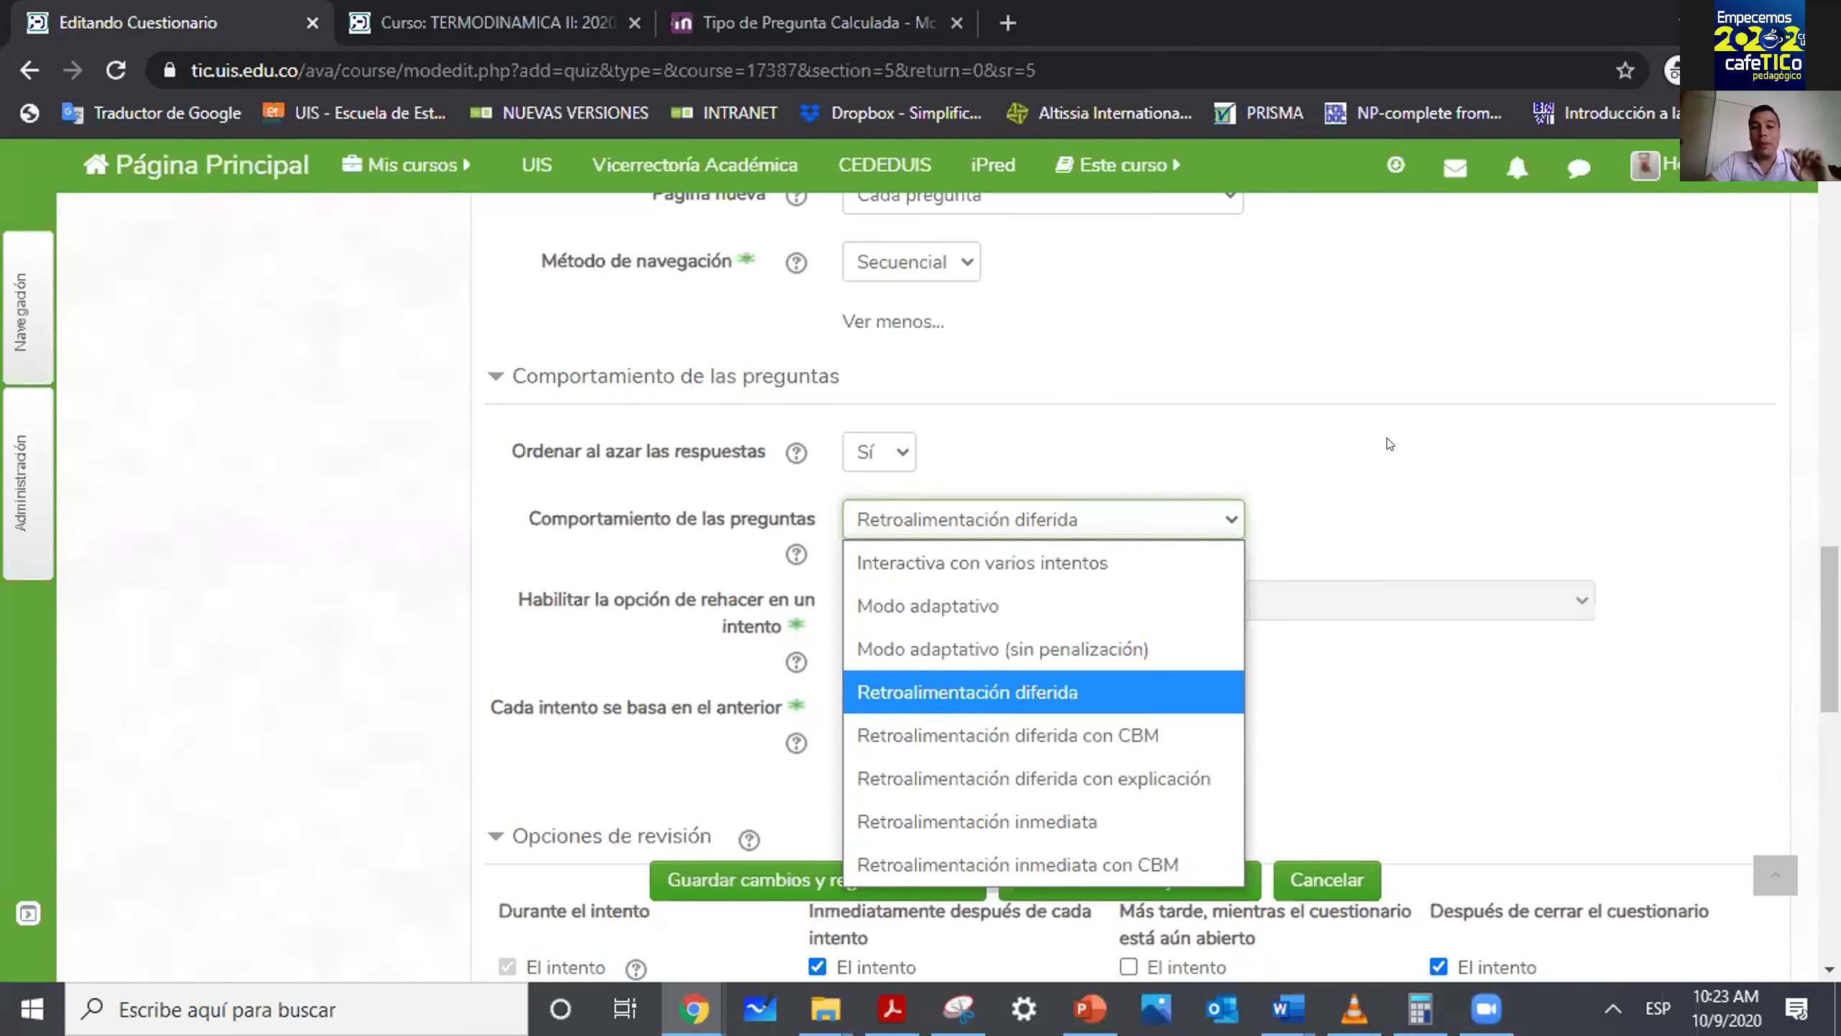
left_click(1300, 482)
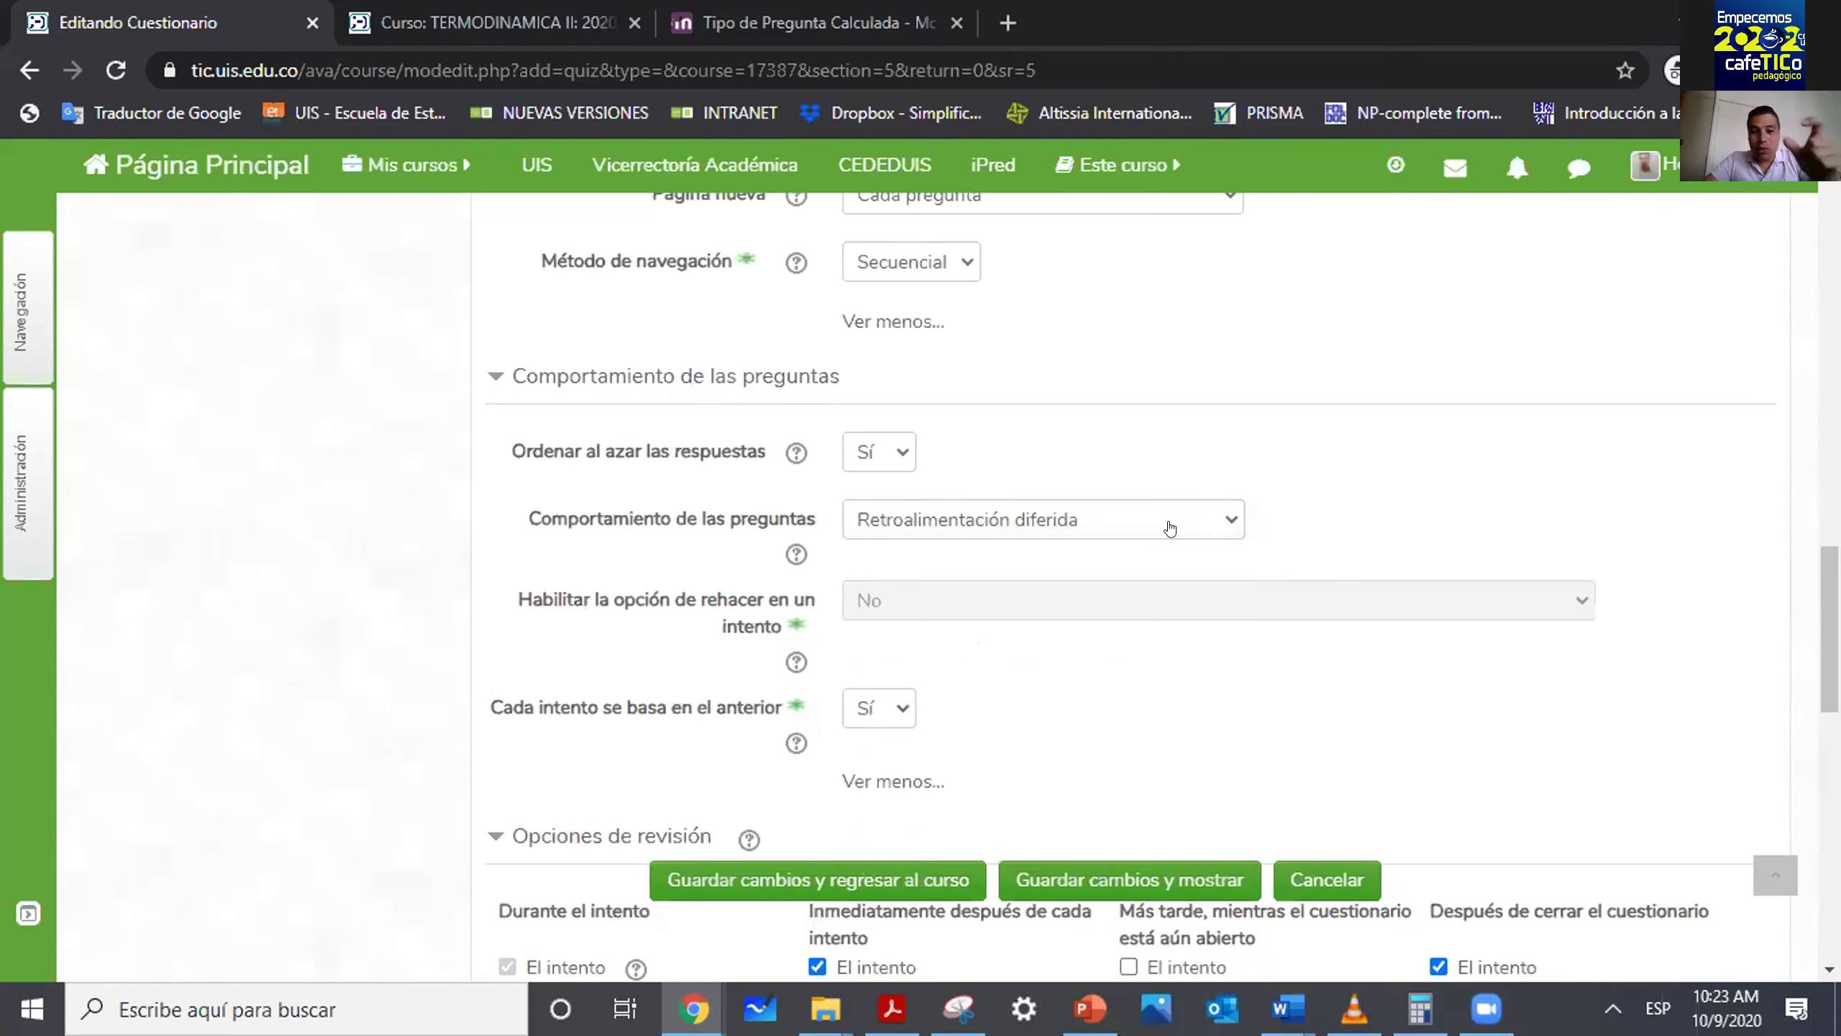
left_click(940, 256)
left_click(938, 259)
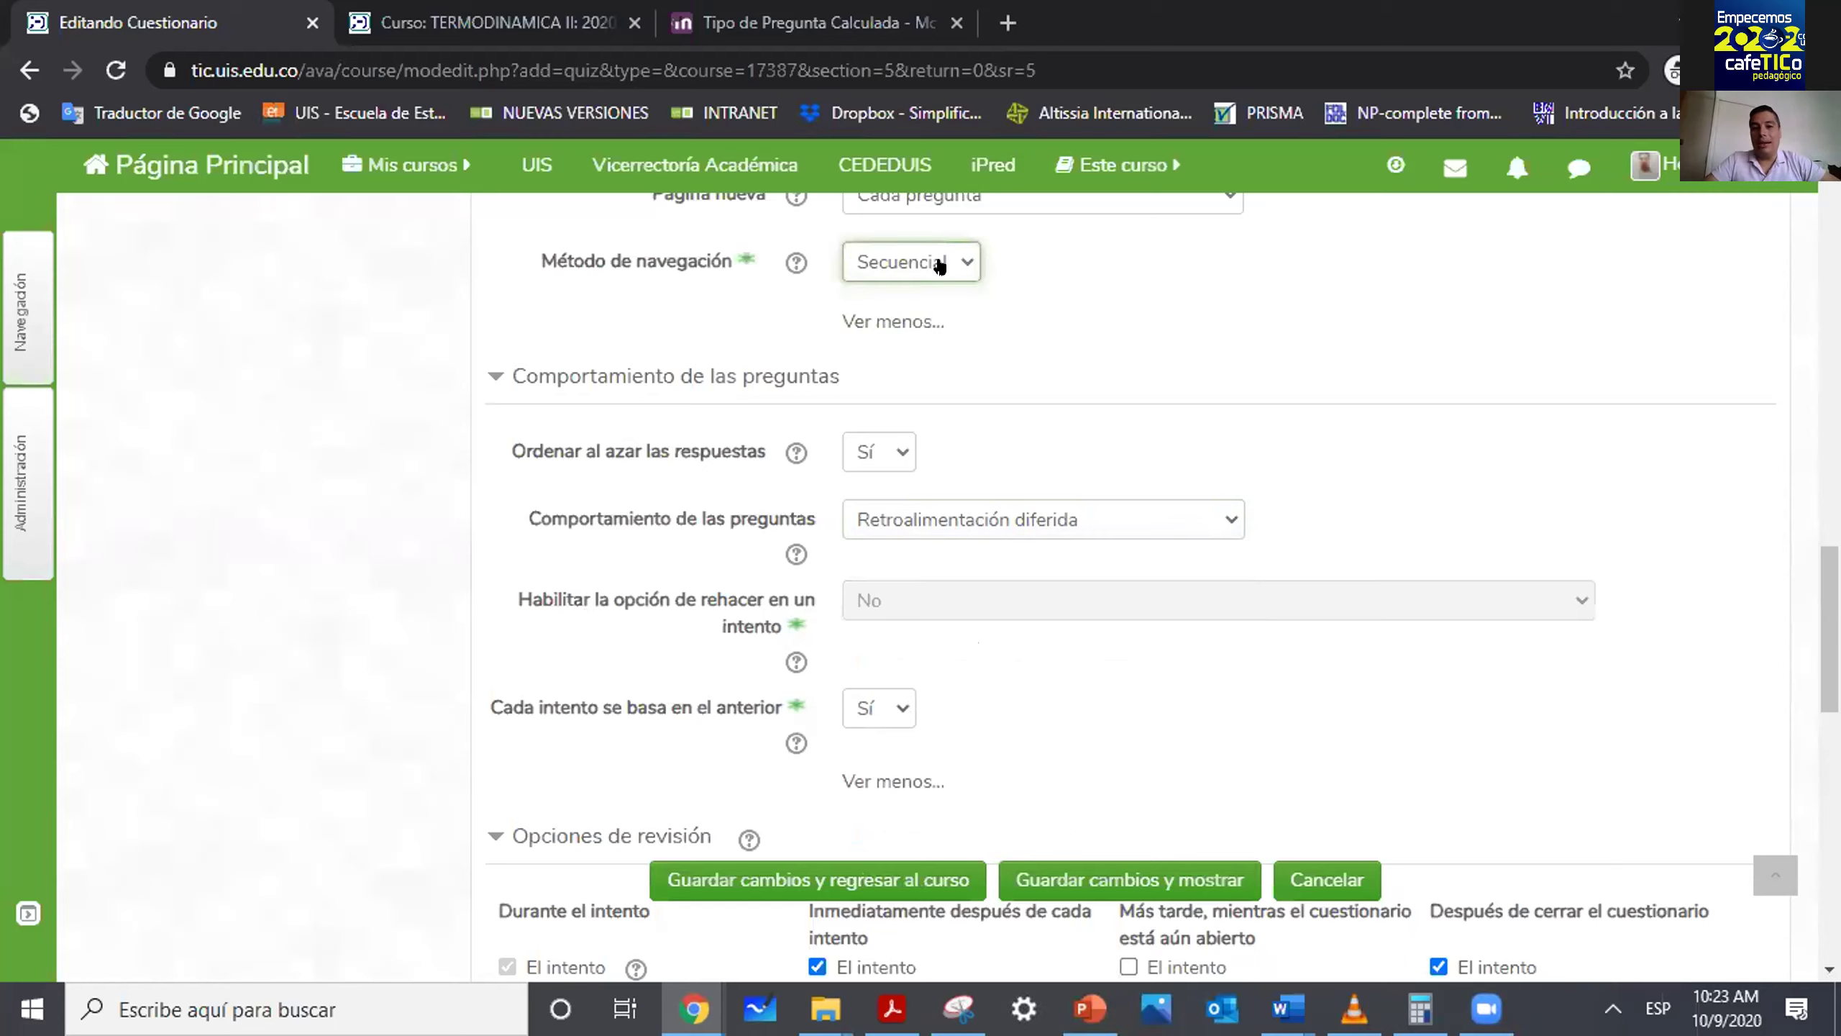
left_click(1100, 329)
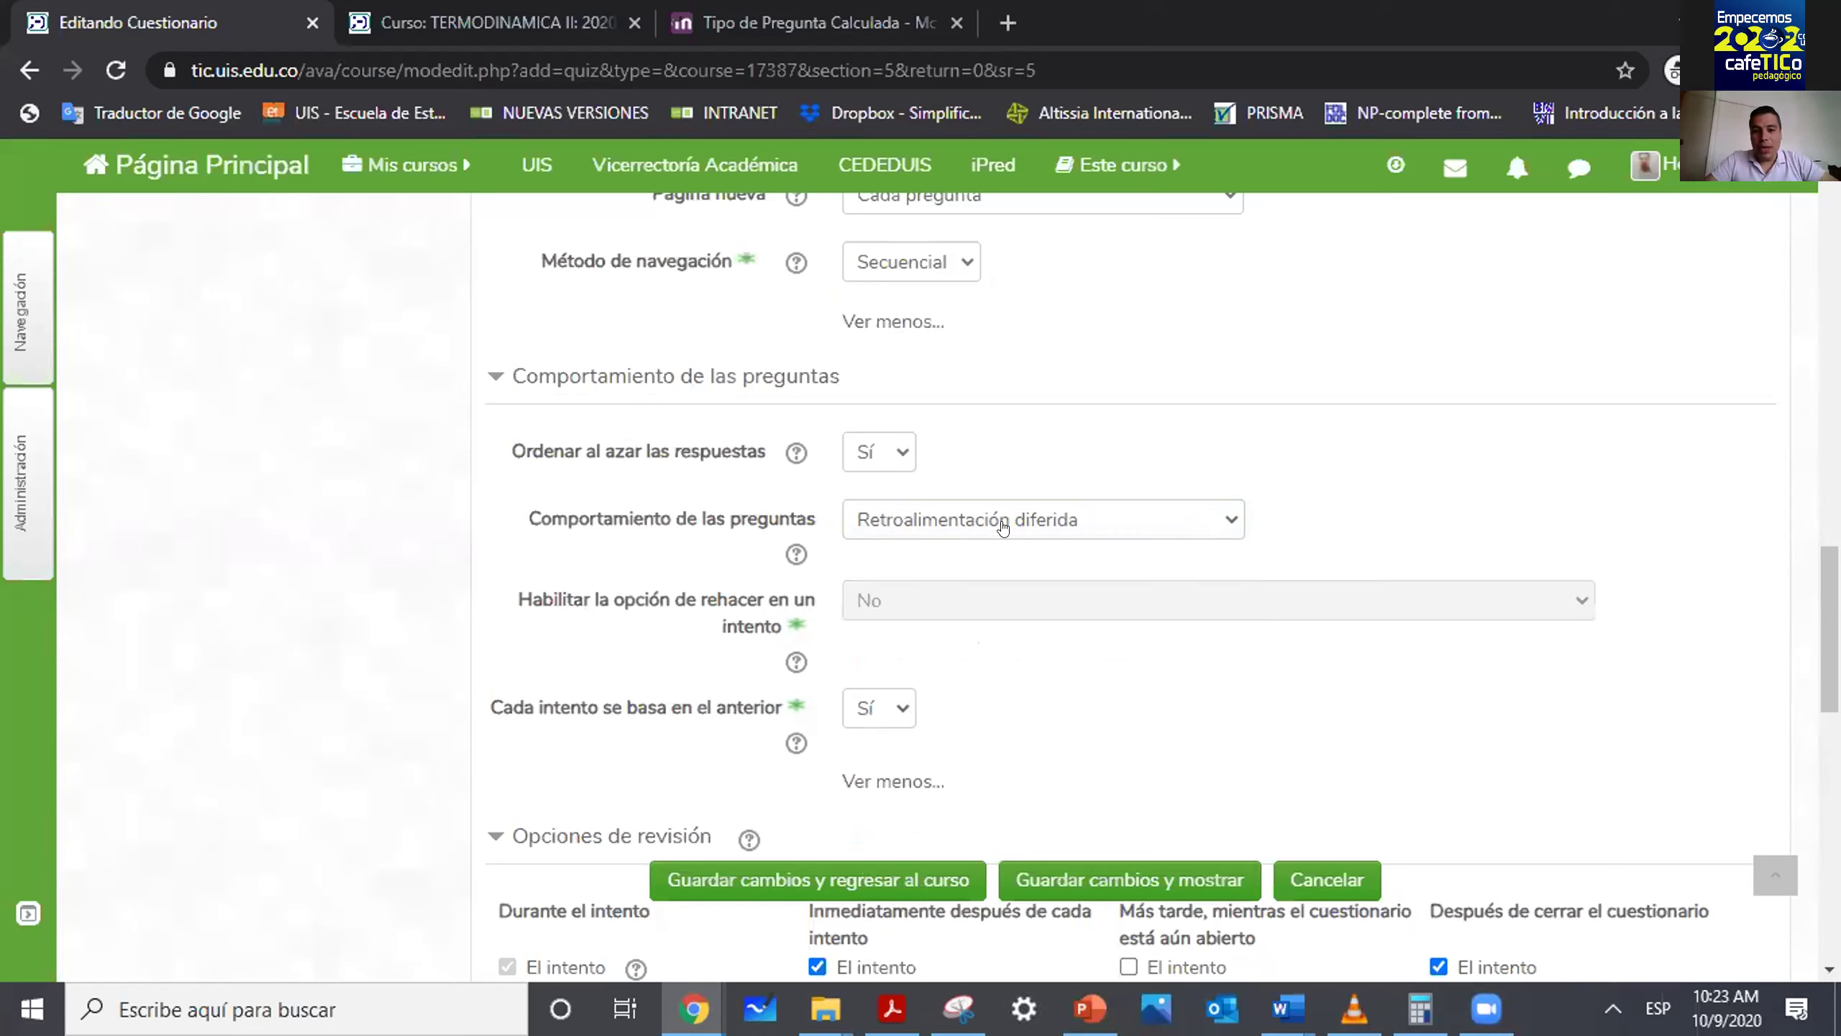
Set Comportamiento de las preguntas to Retroalimentación inmediata, keeping Método de navegación as Secuencial.
left_click(1128, 508)
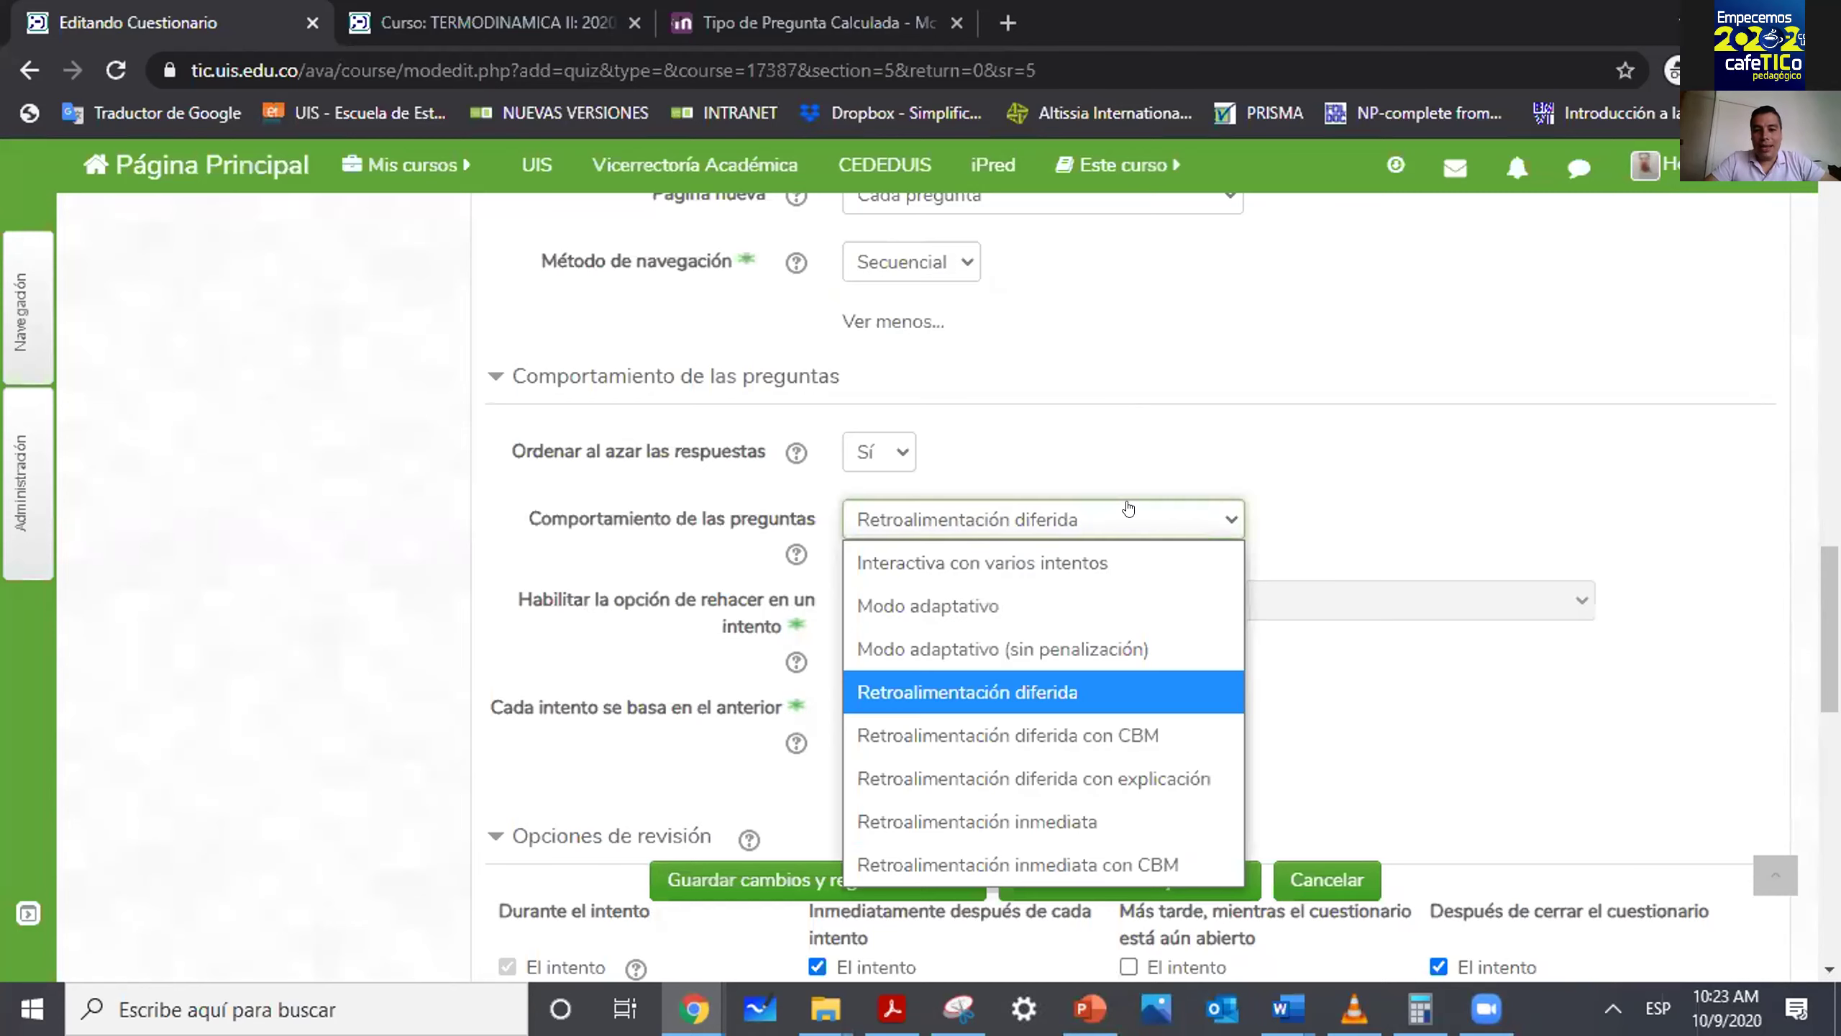
left_click(1021, 810)
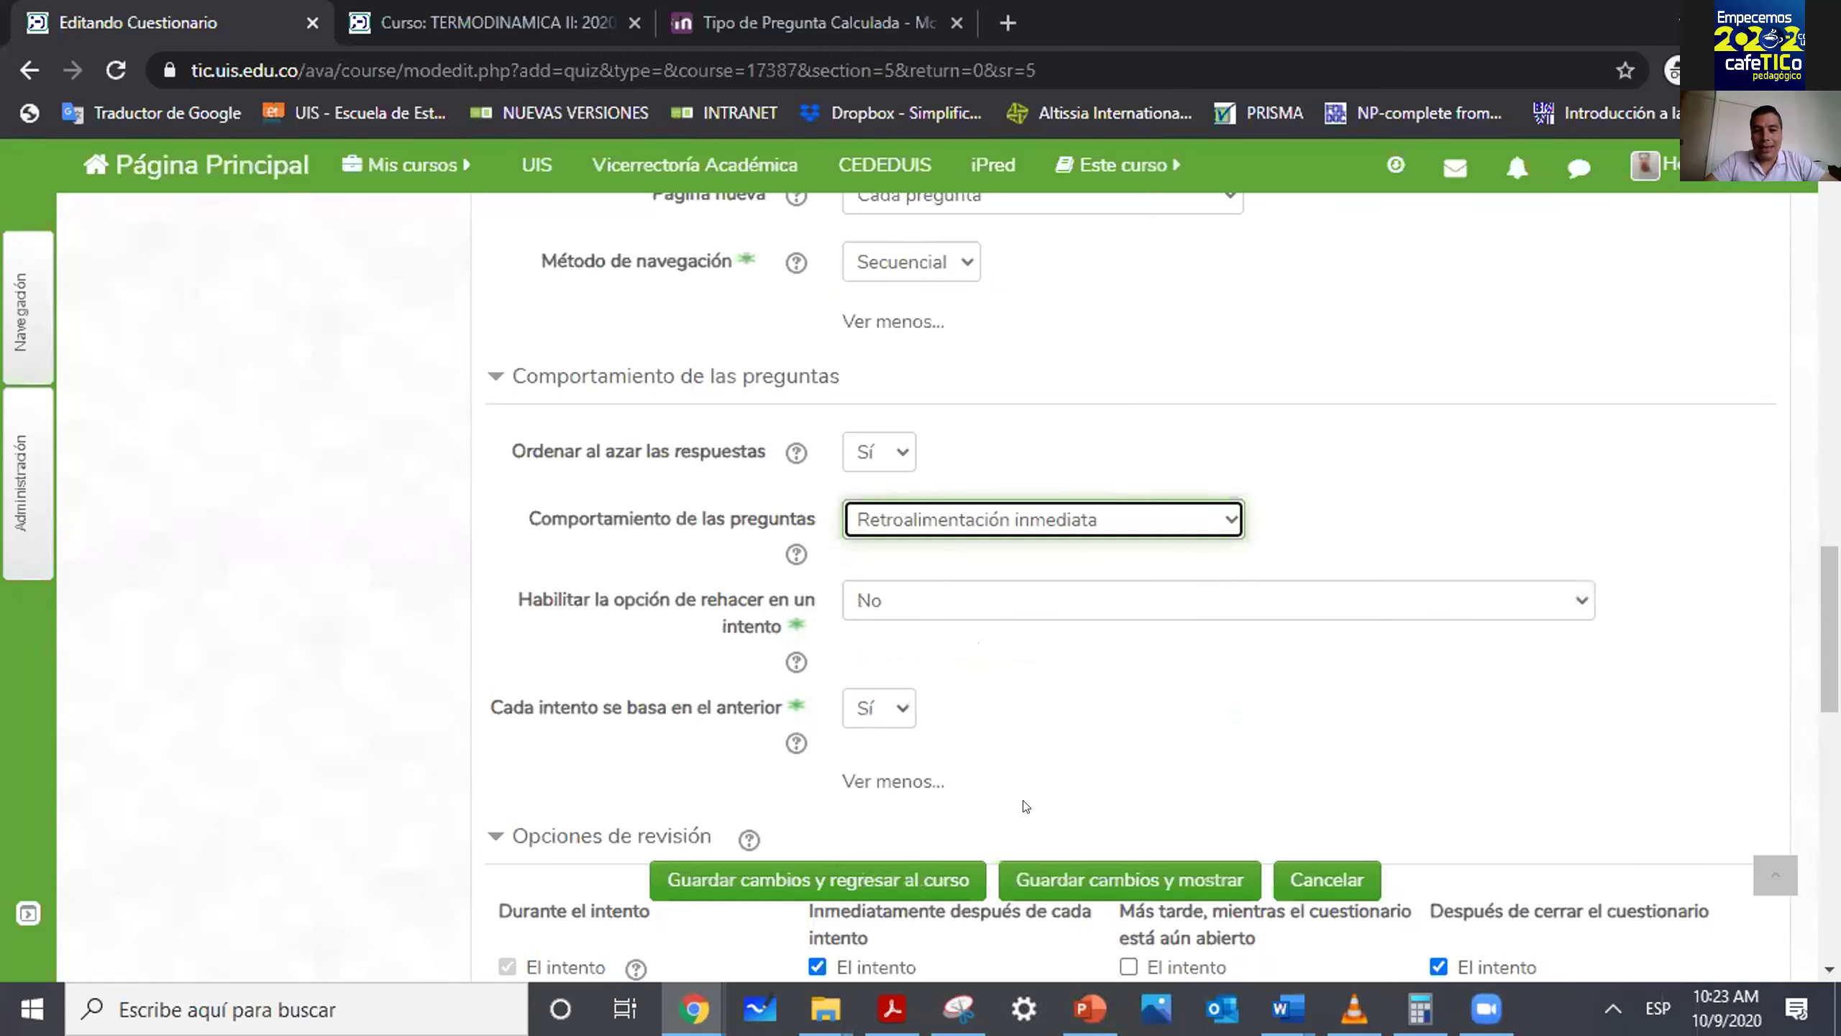
left_click(956, 270)
left_click(956, 271)
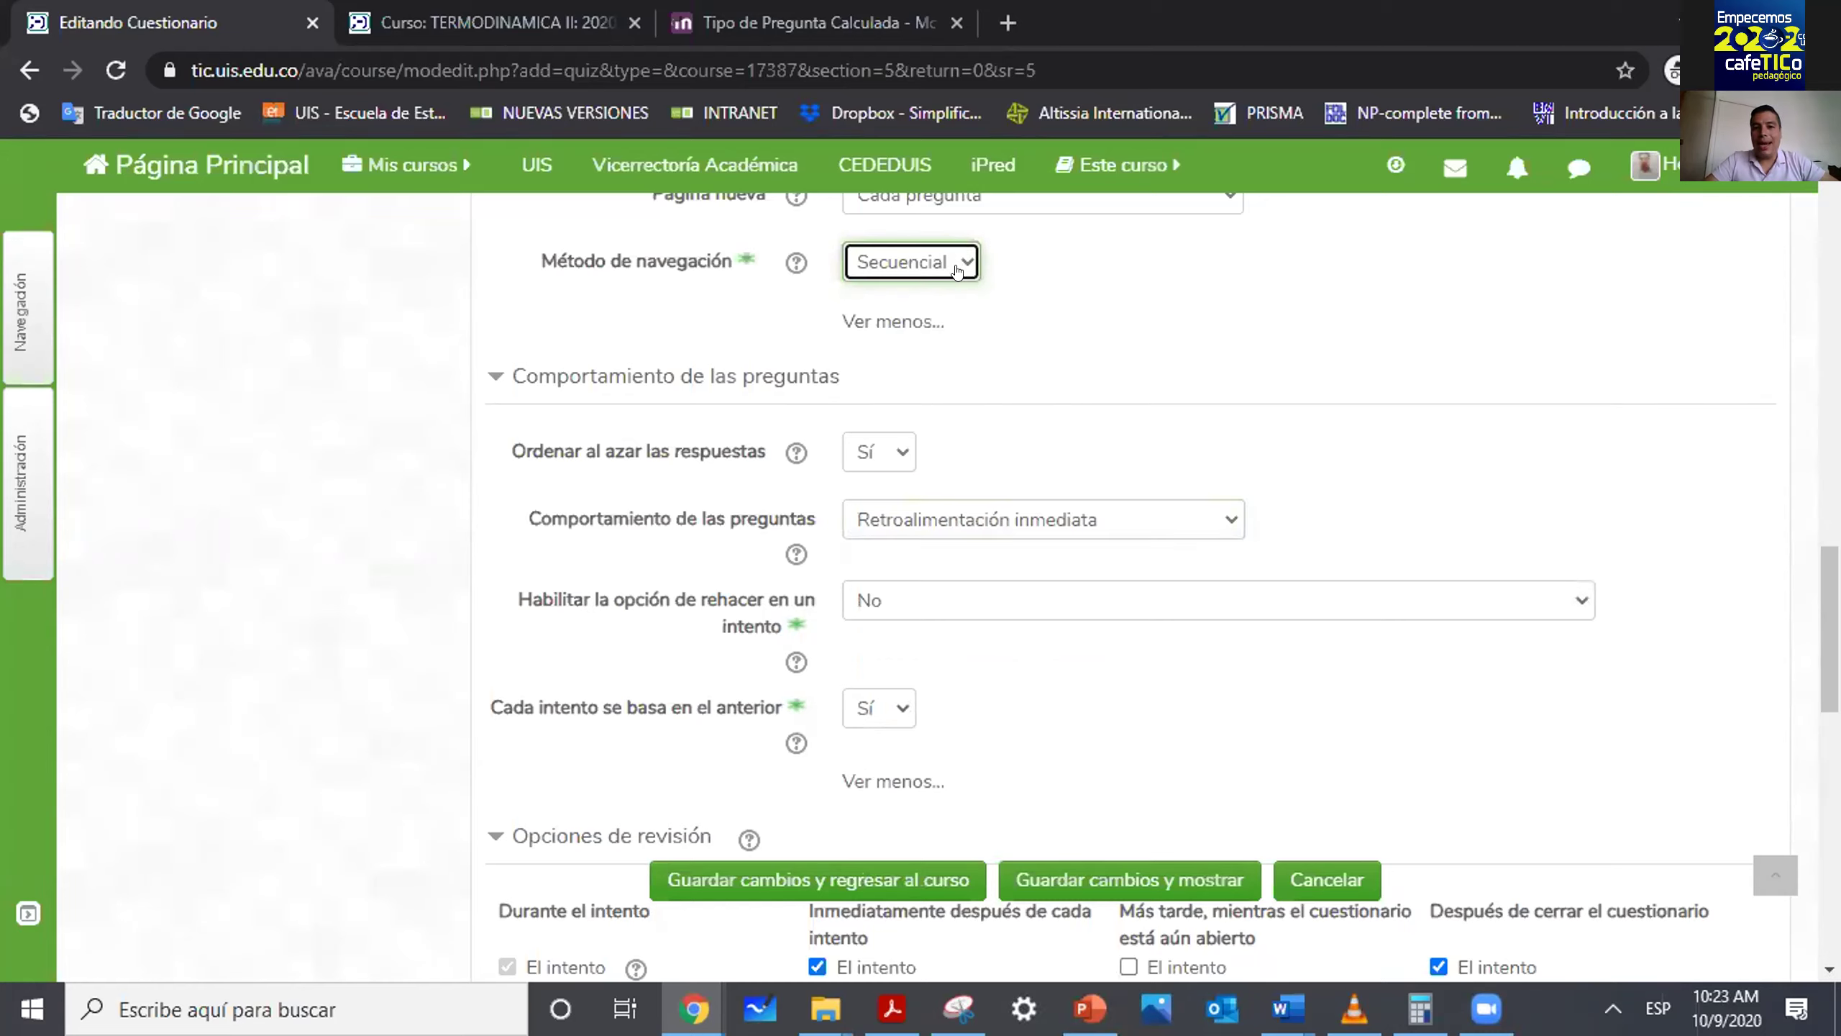
left_click(1242, 403)
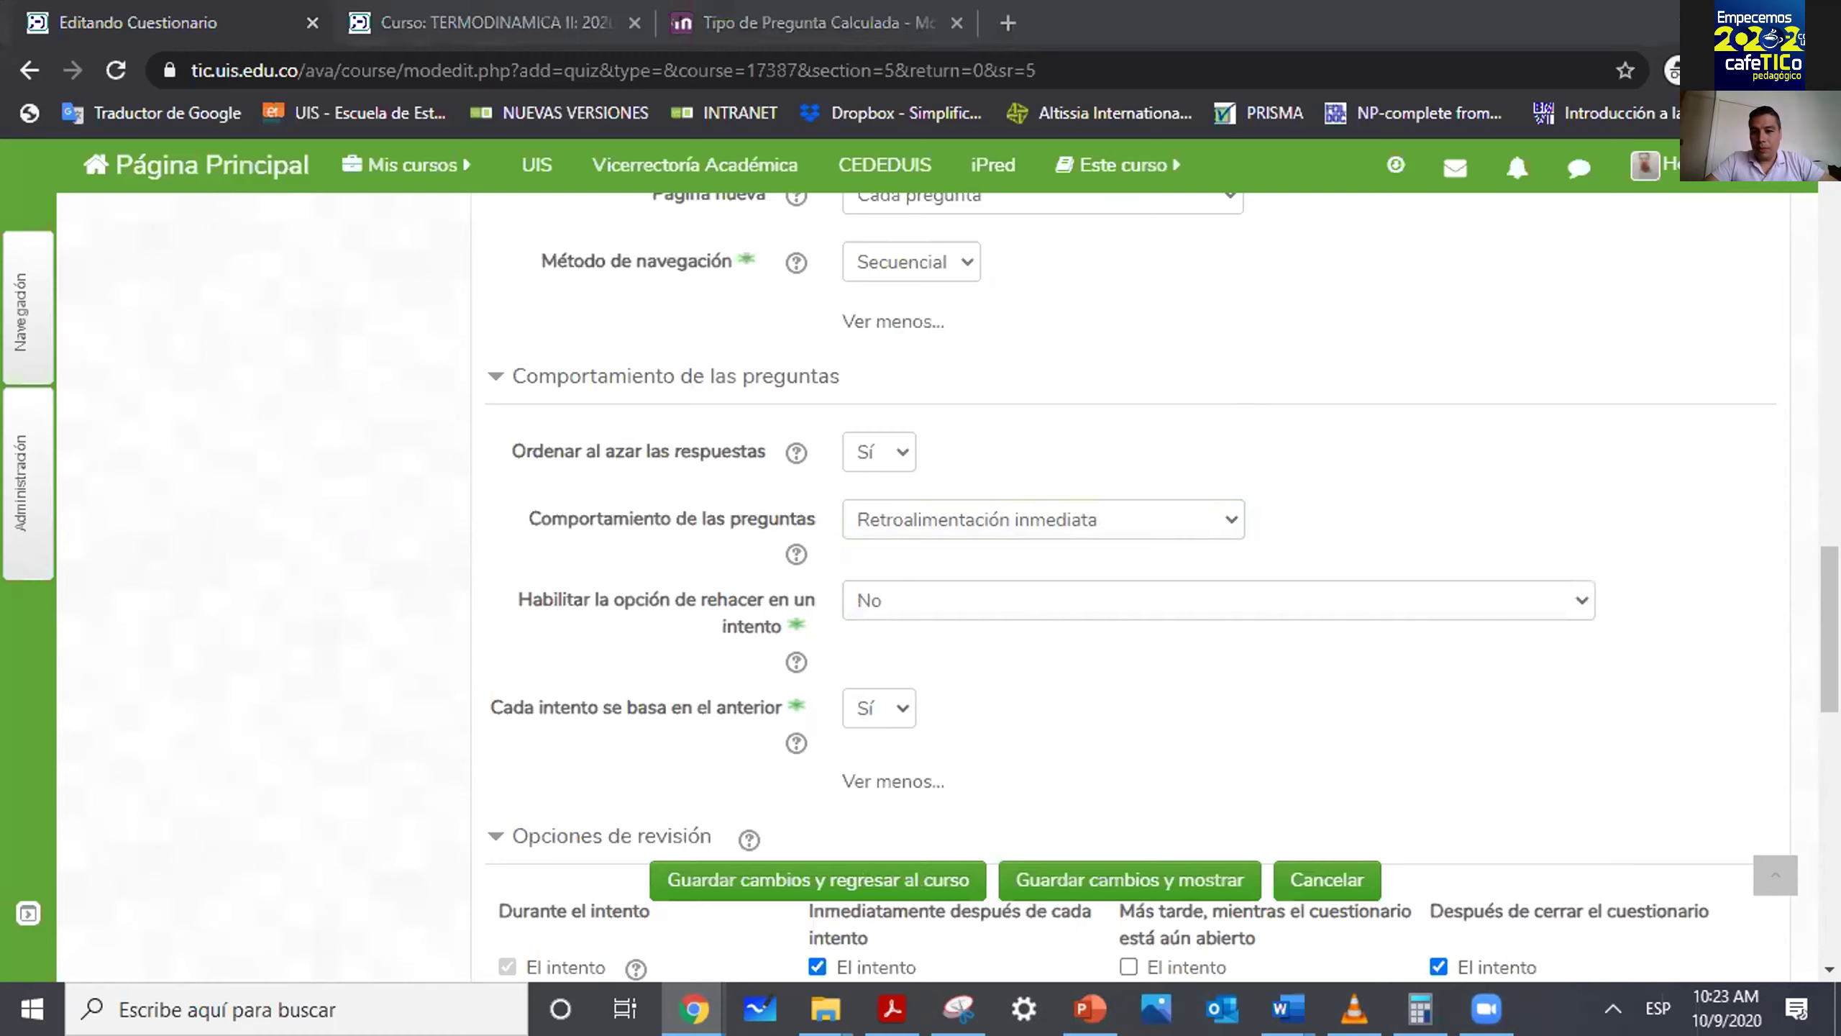
Save the quiz settings and return to the course.
scroll(1733, 633, "down", 15)
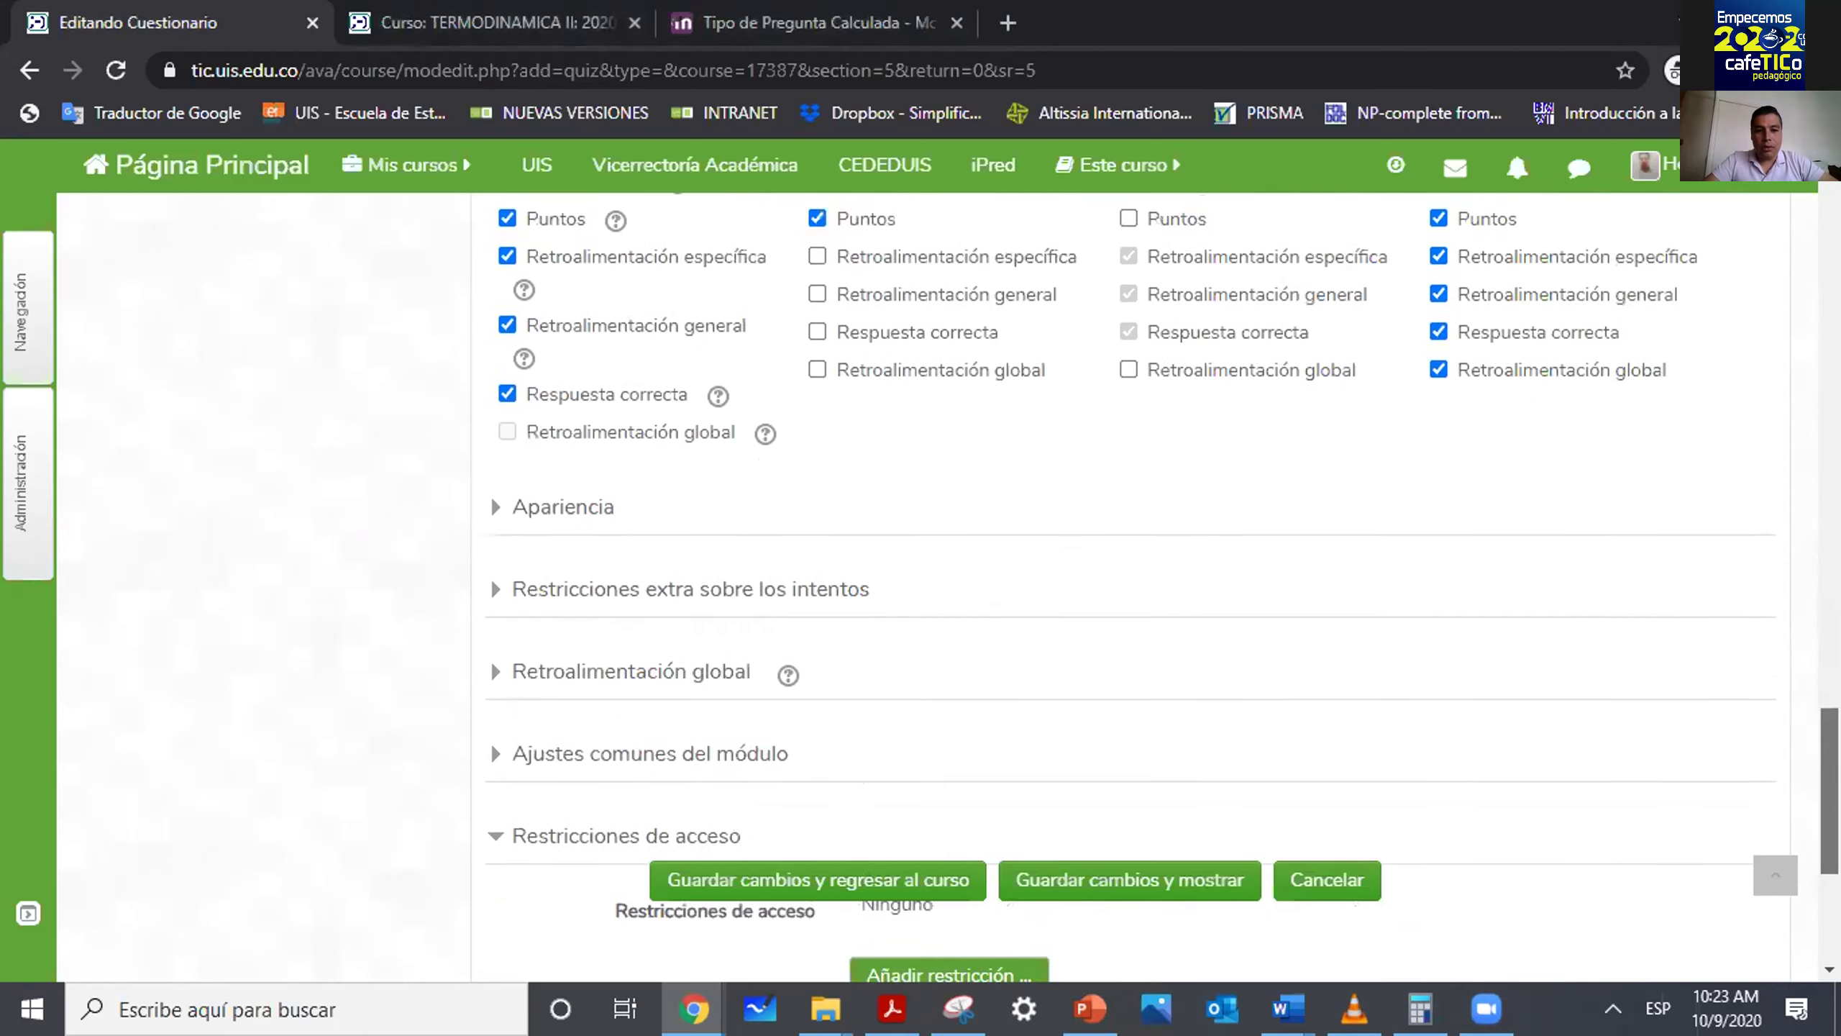
scroll(812, 893, "down", 1)
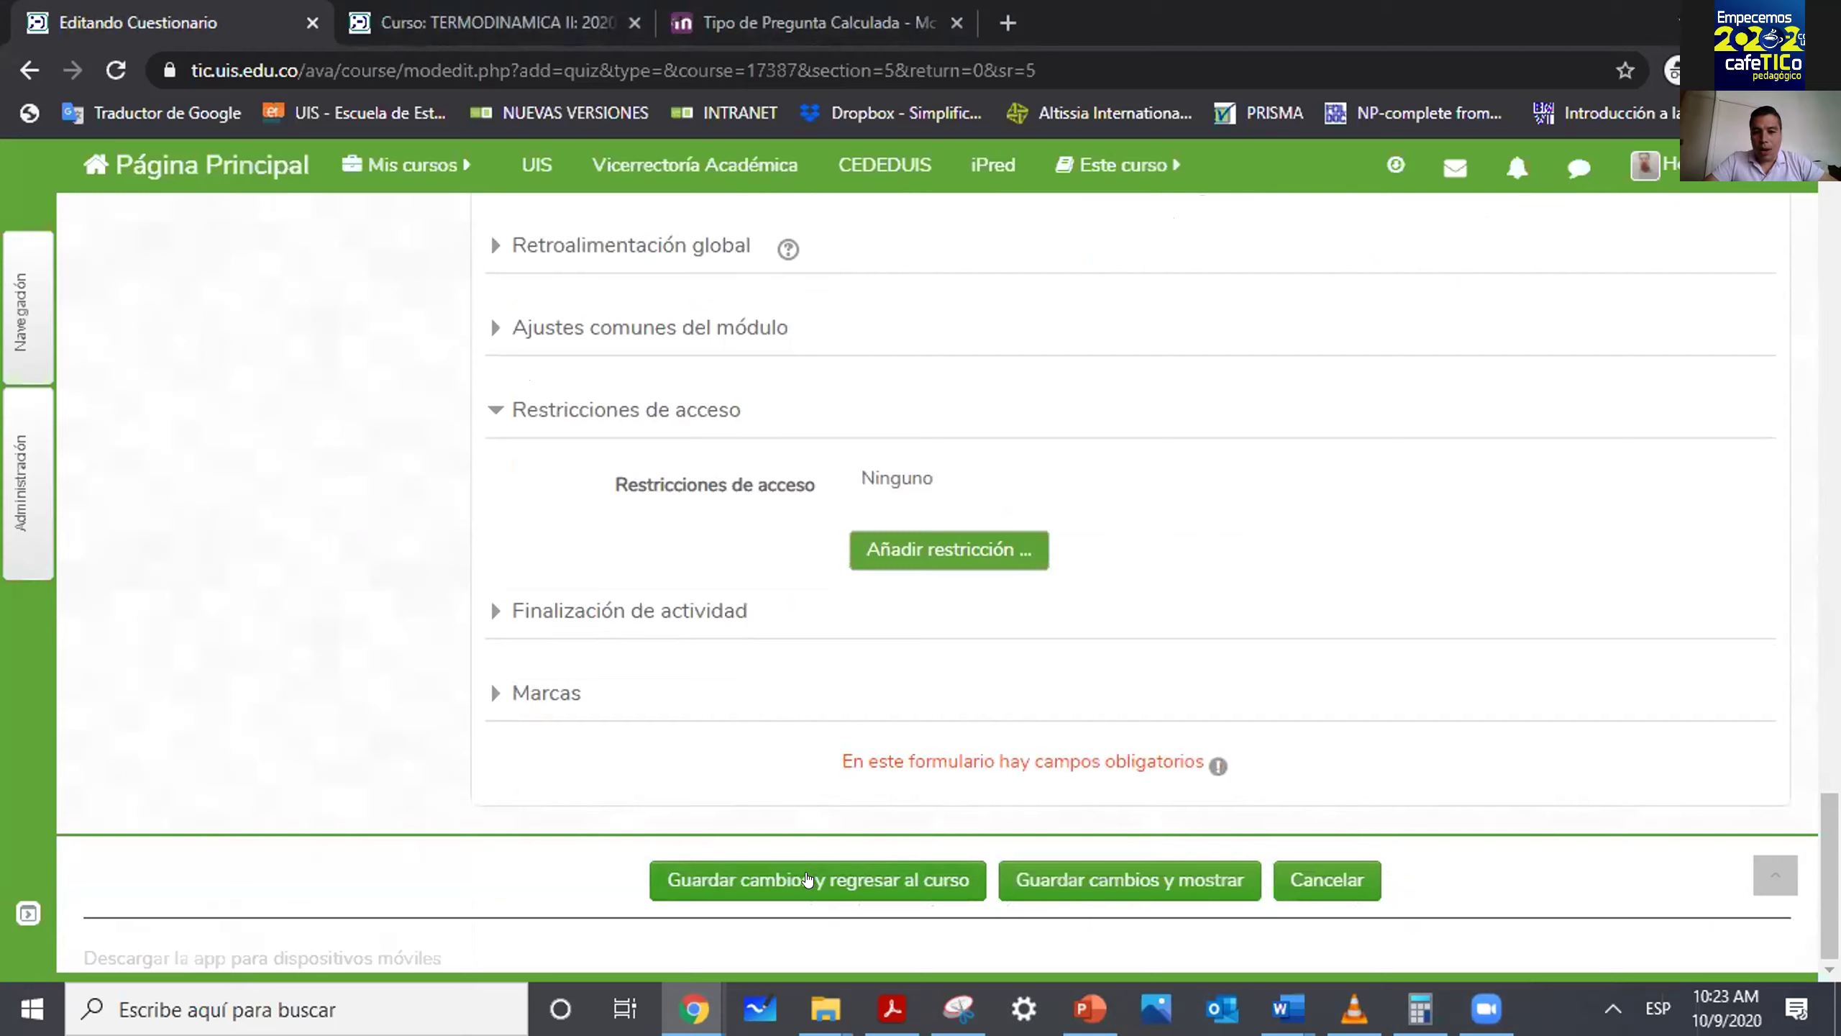
left_click(895, 878)
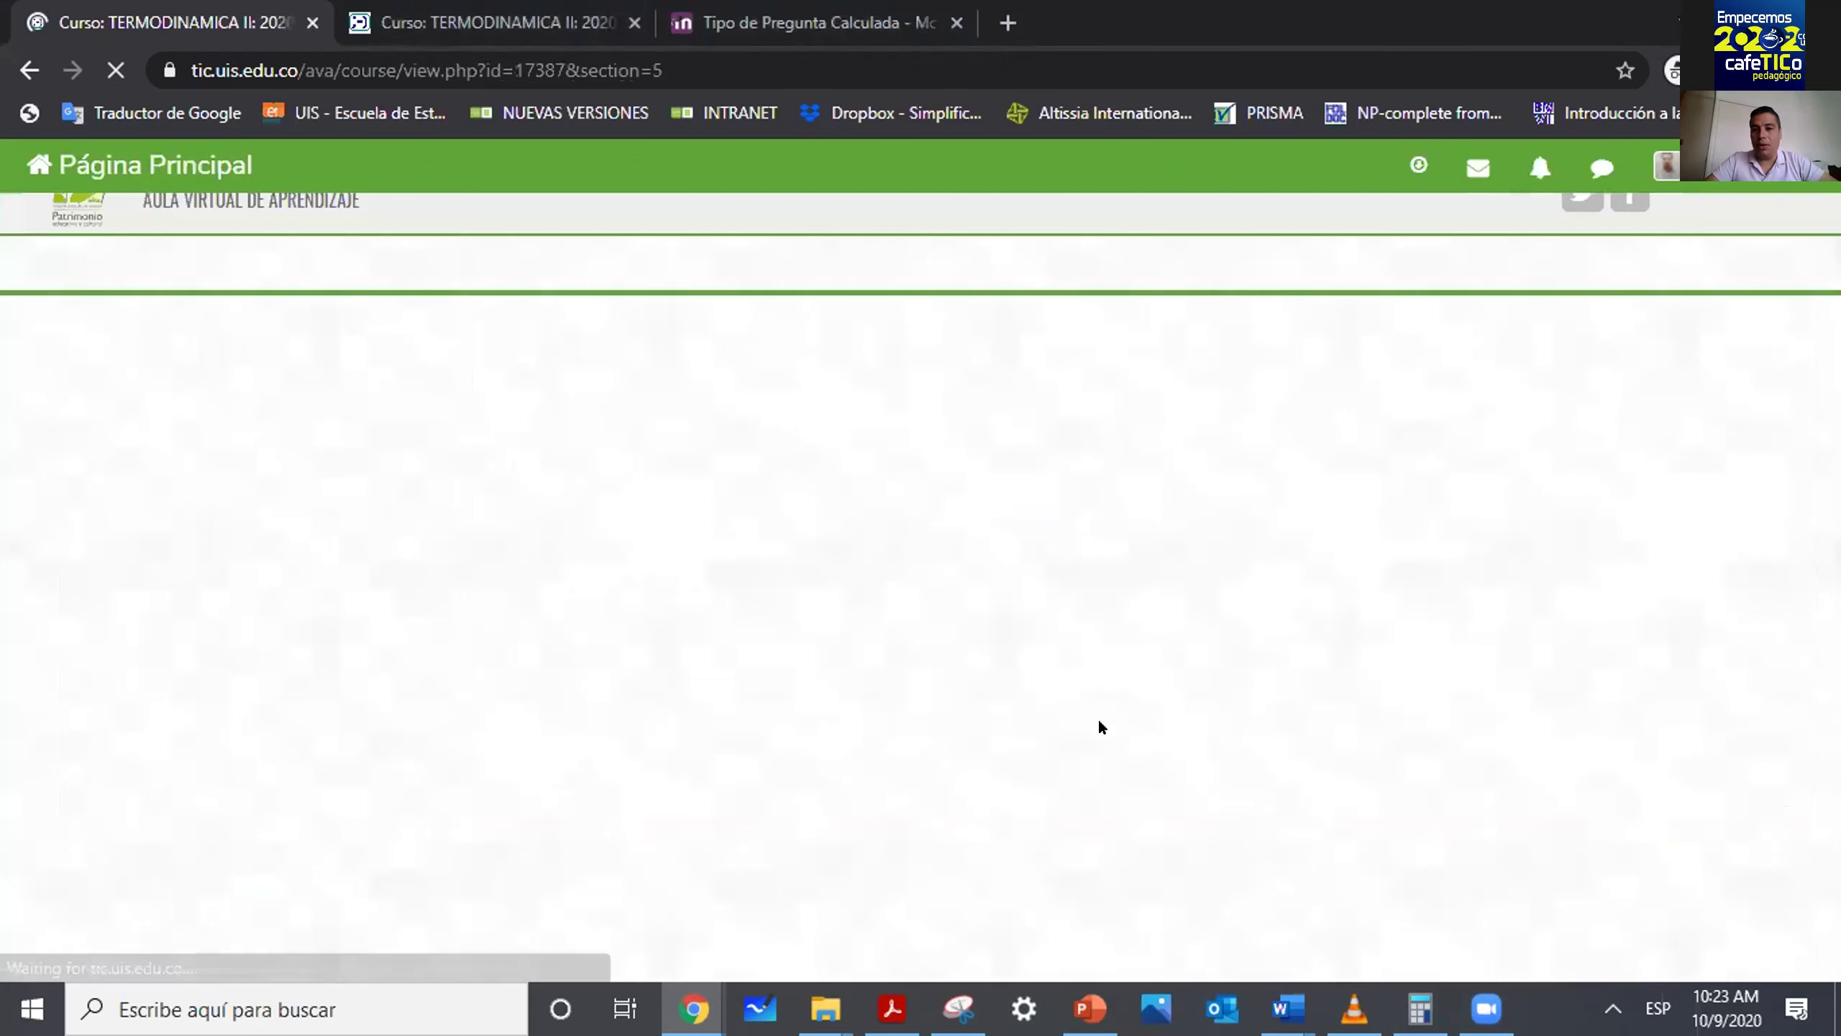
Open the Geometría Básica quiz at the end of the course's Activities section.
scroll(920, 581, "down", 20)
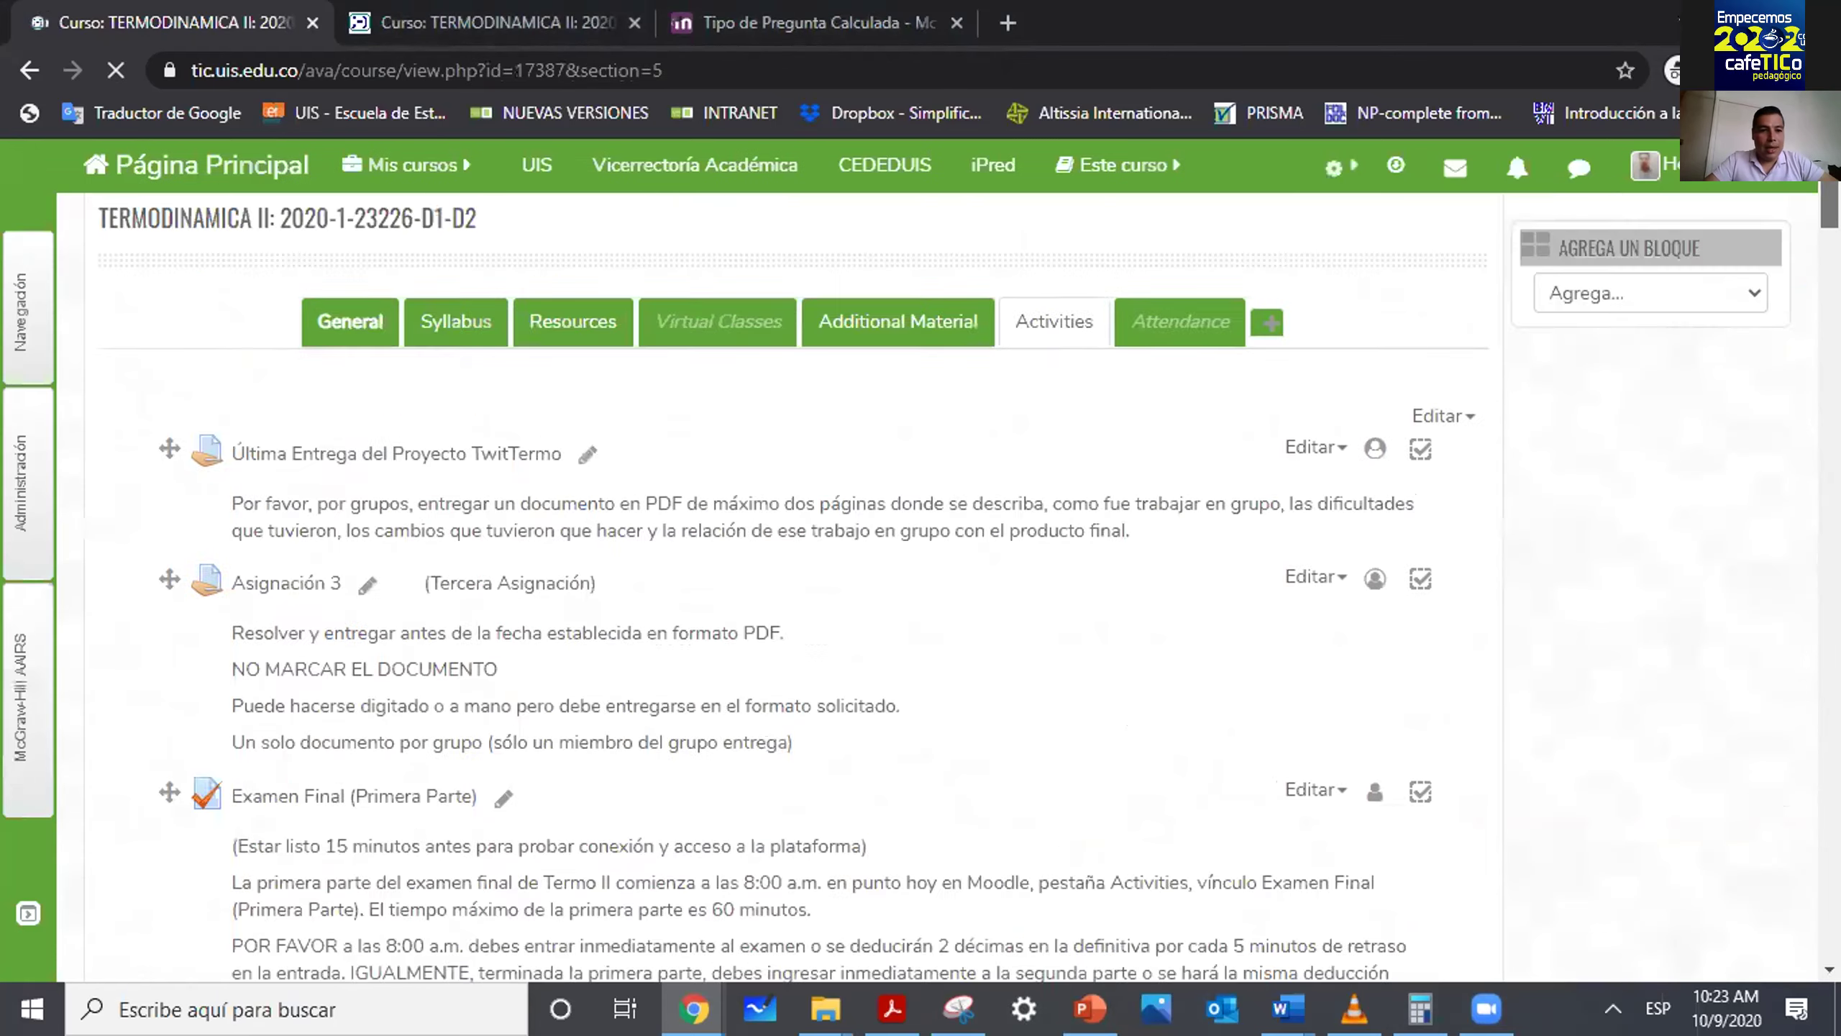
scroll(338, 599, "down", 10)
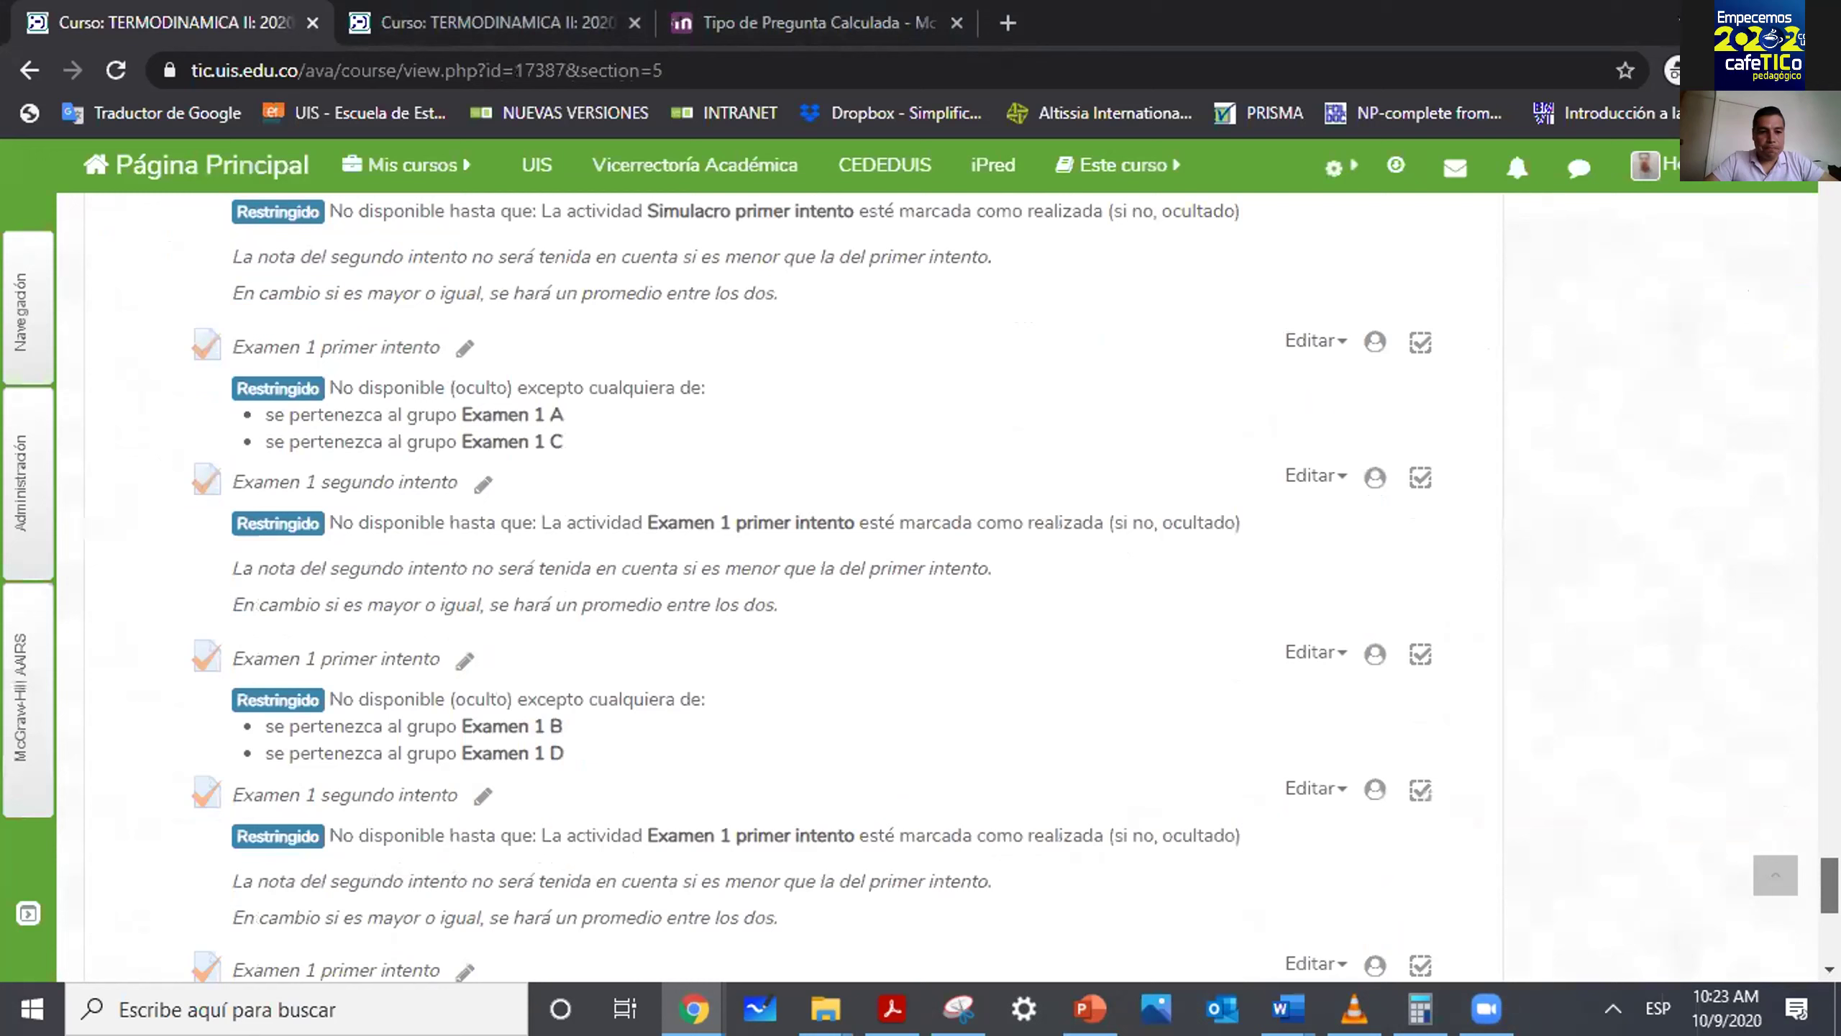
left_click(338, 599)
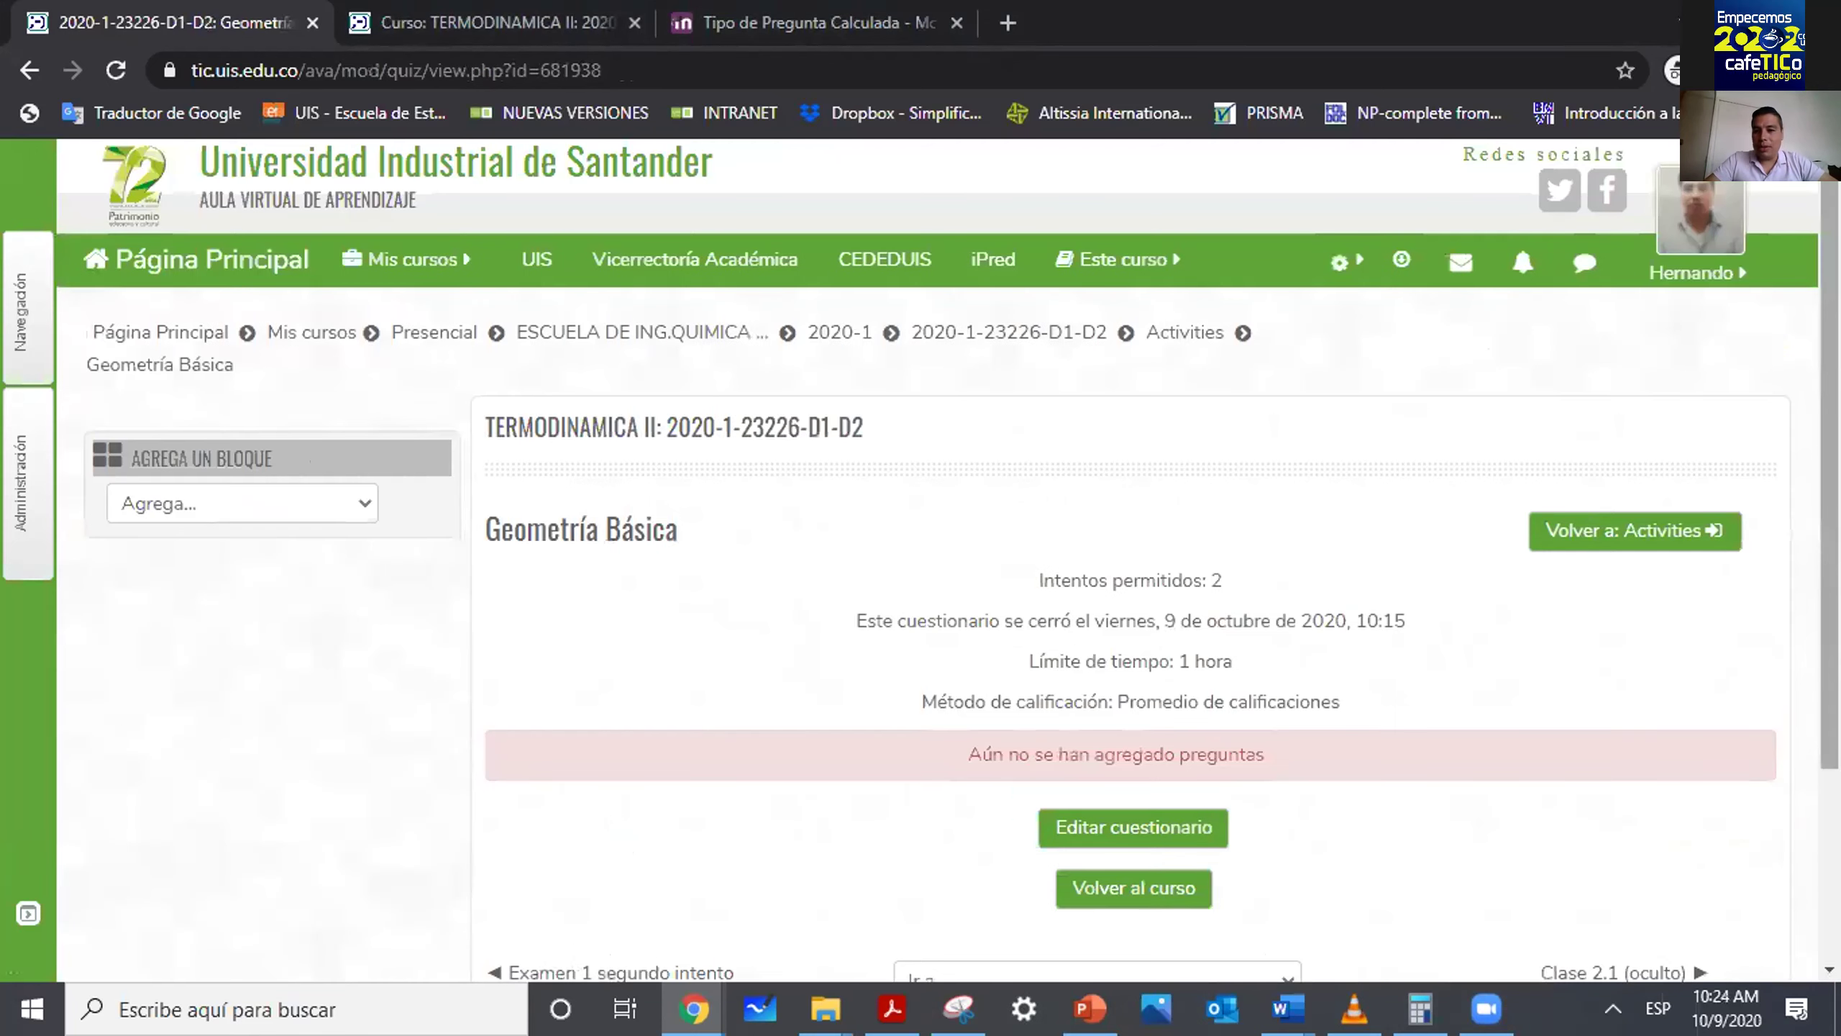
scroll(921, 551, "down", 2)
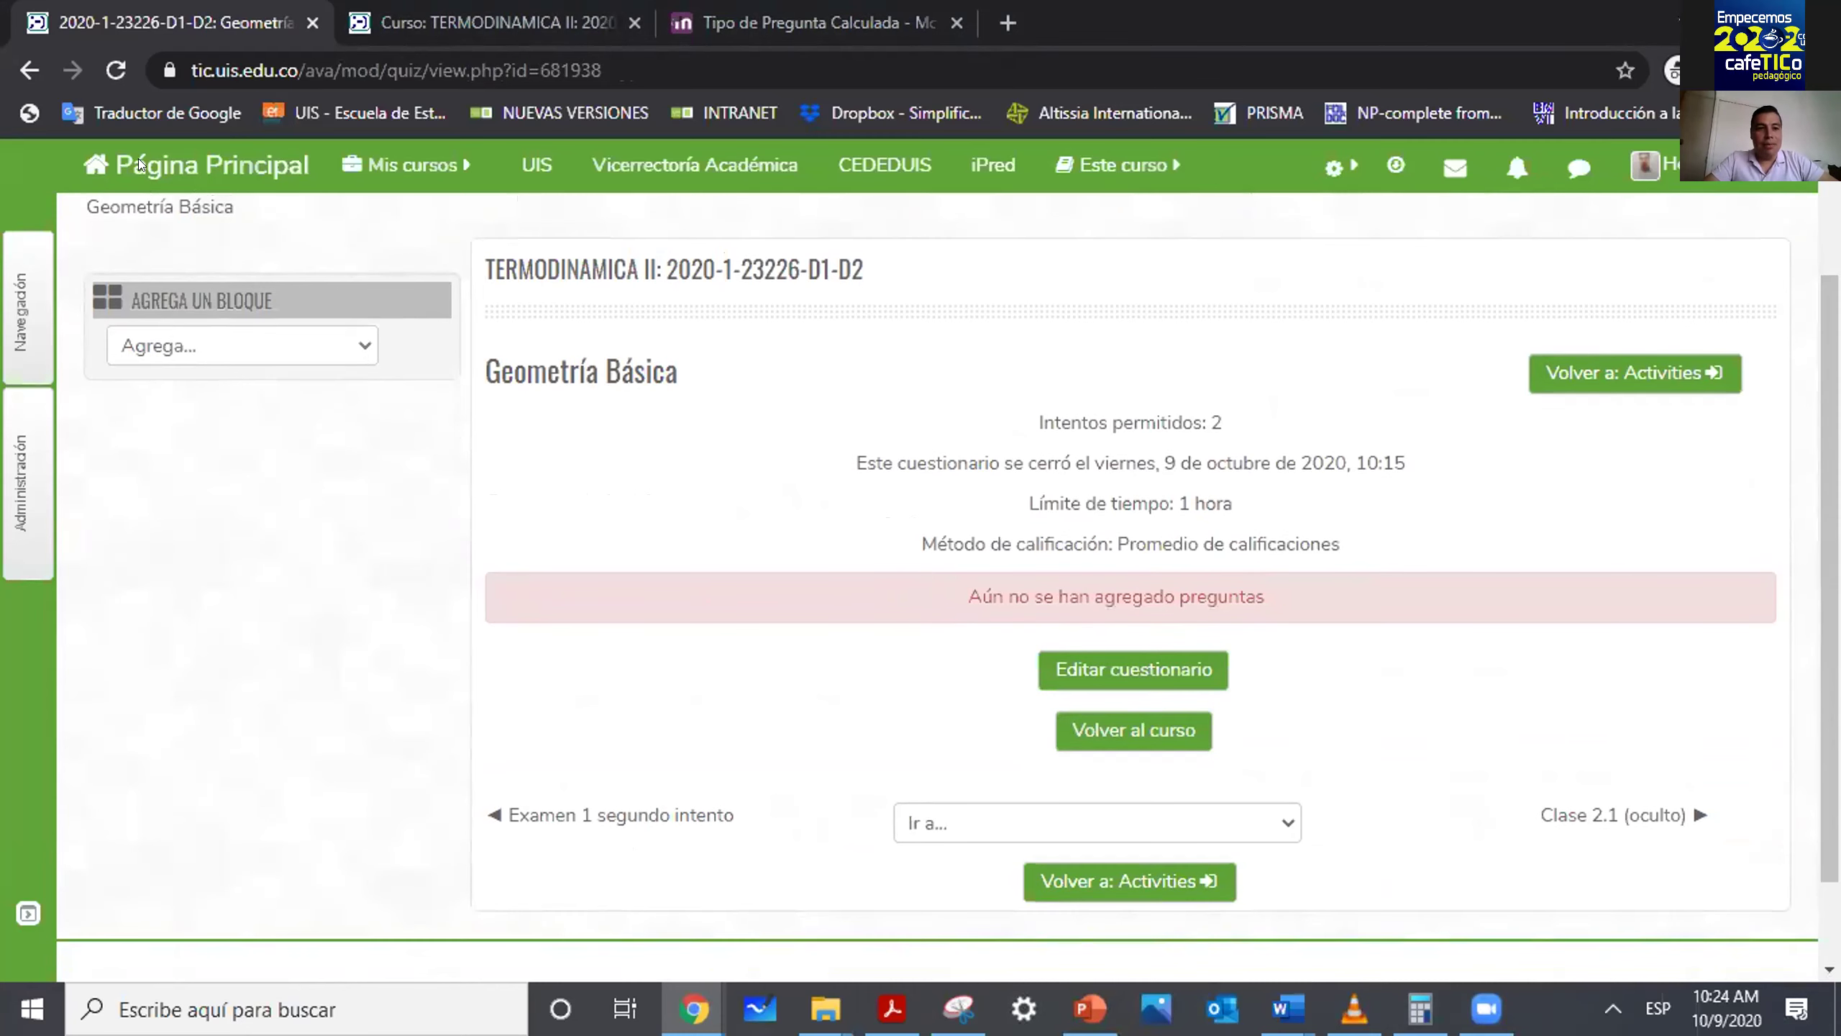
left_click(27, 71)
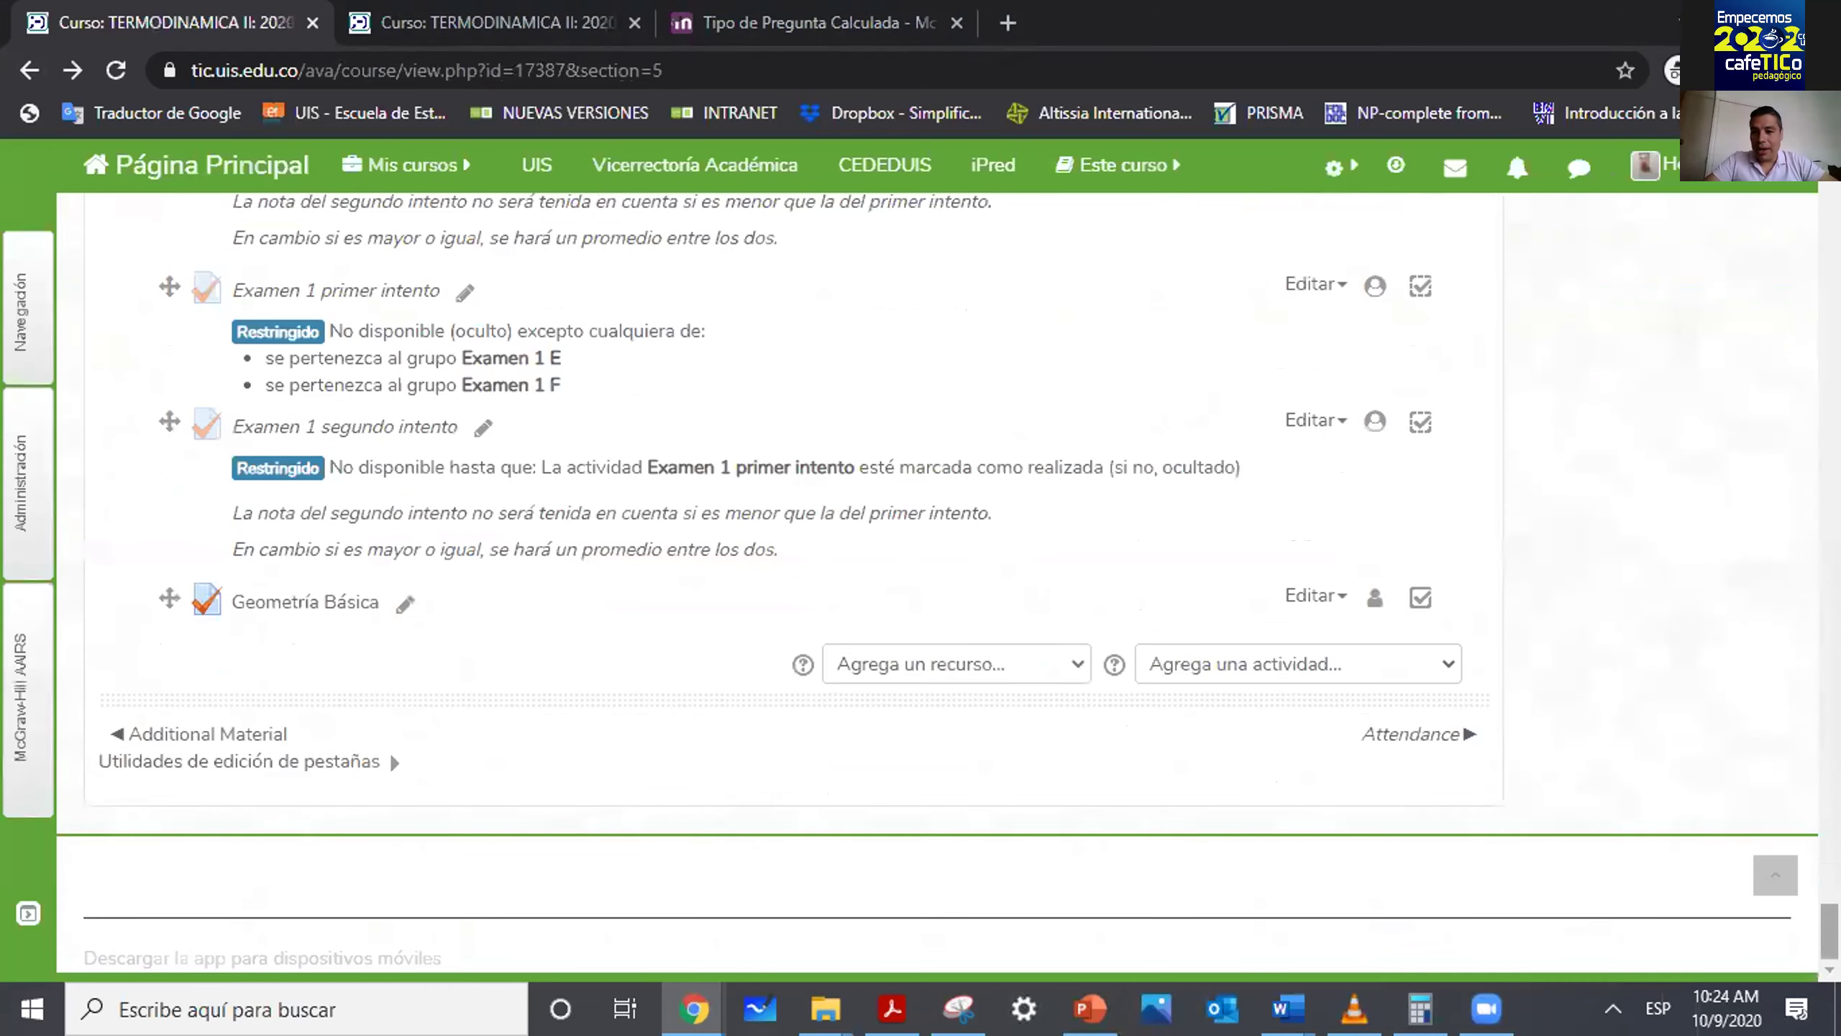
left_click(328, 603)
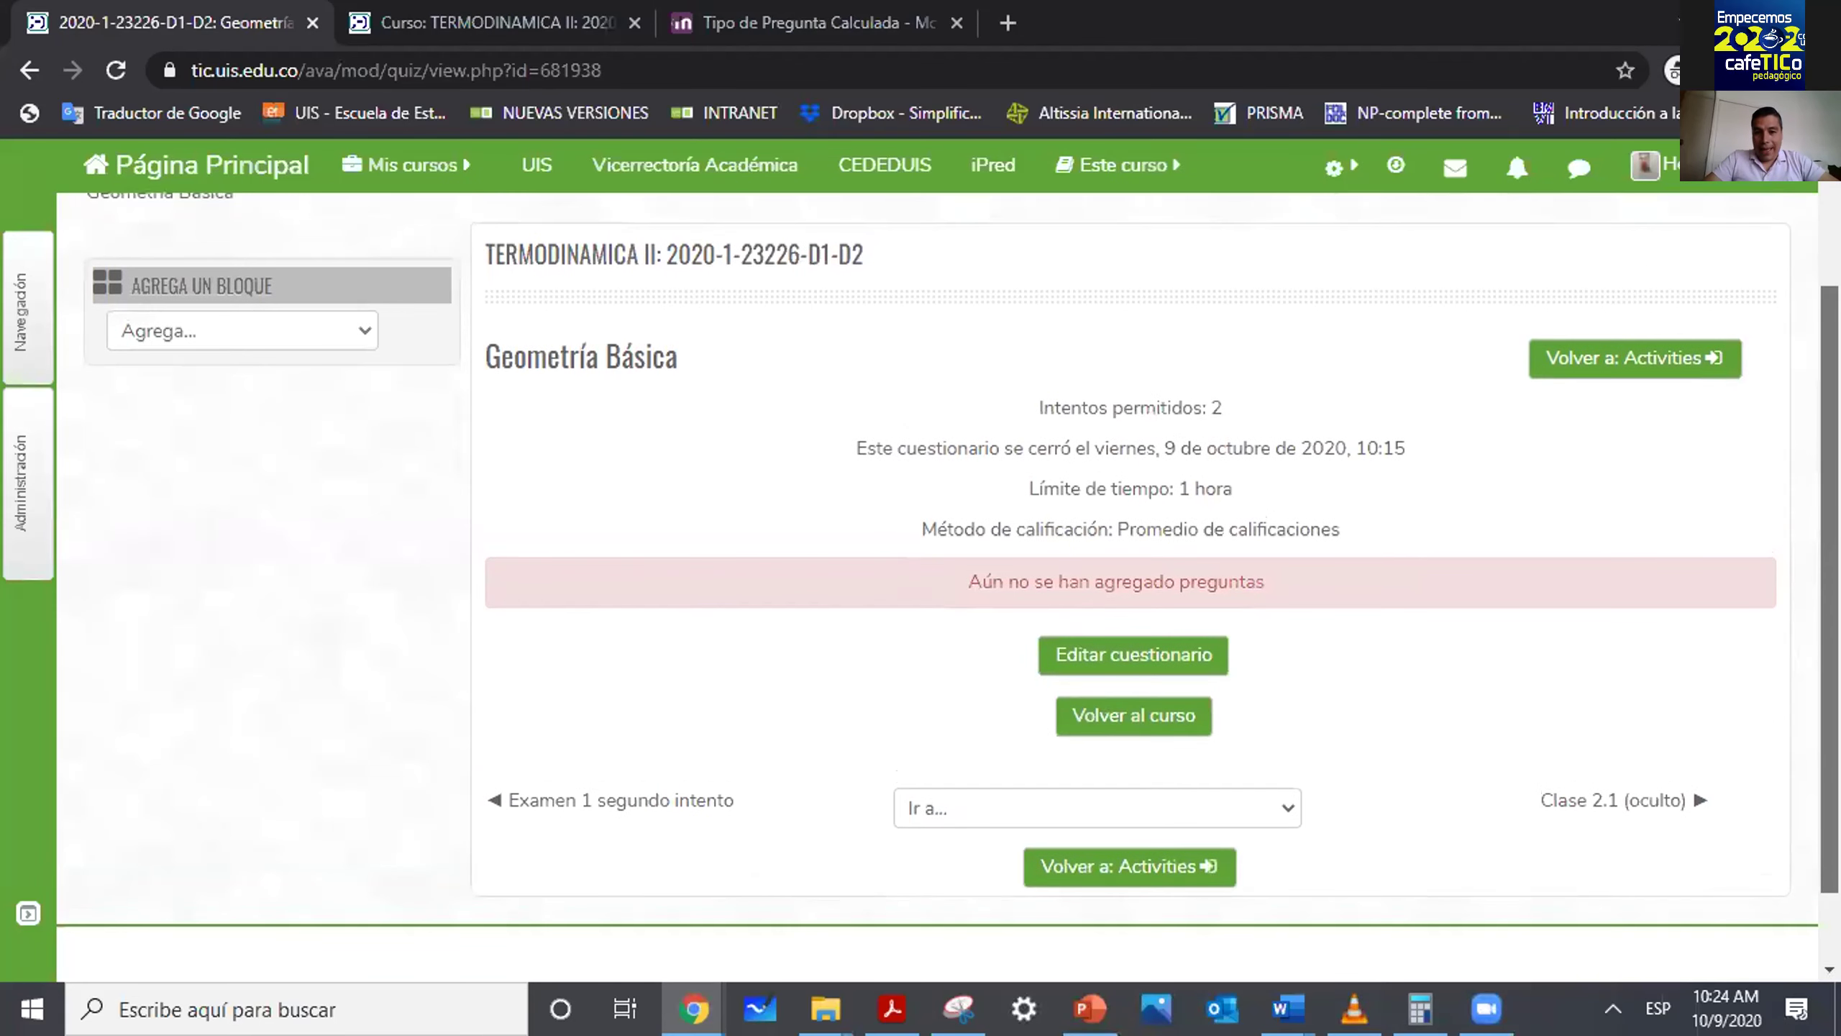
Open the Geometría Básica quiz's question editor and start adding questions from the question bank.
left_click(1111, 657)
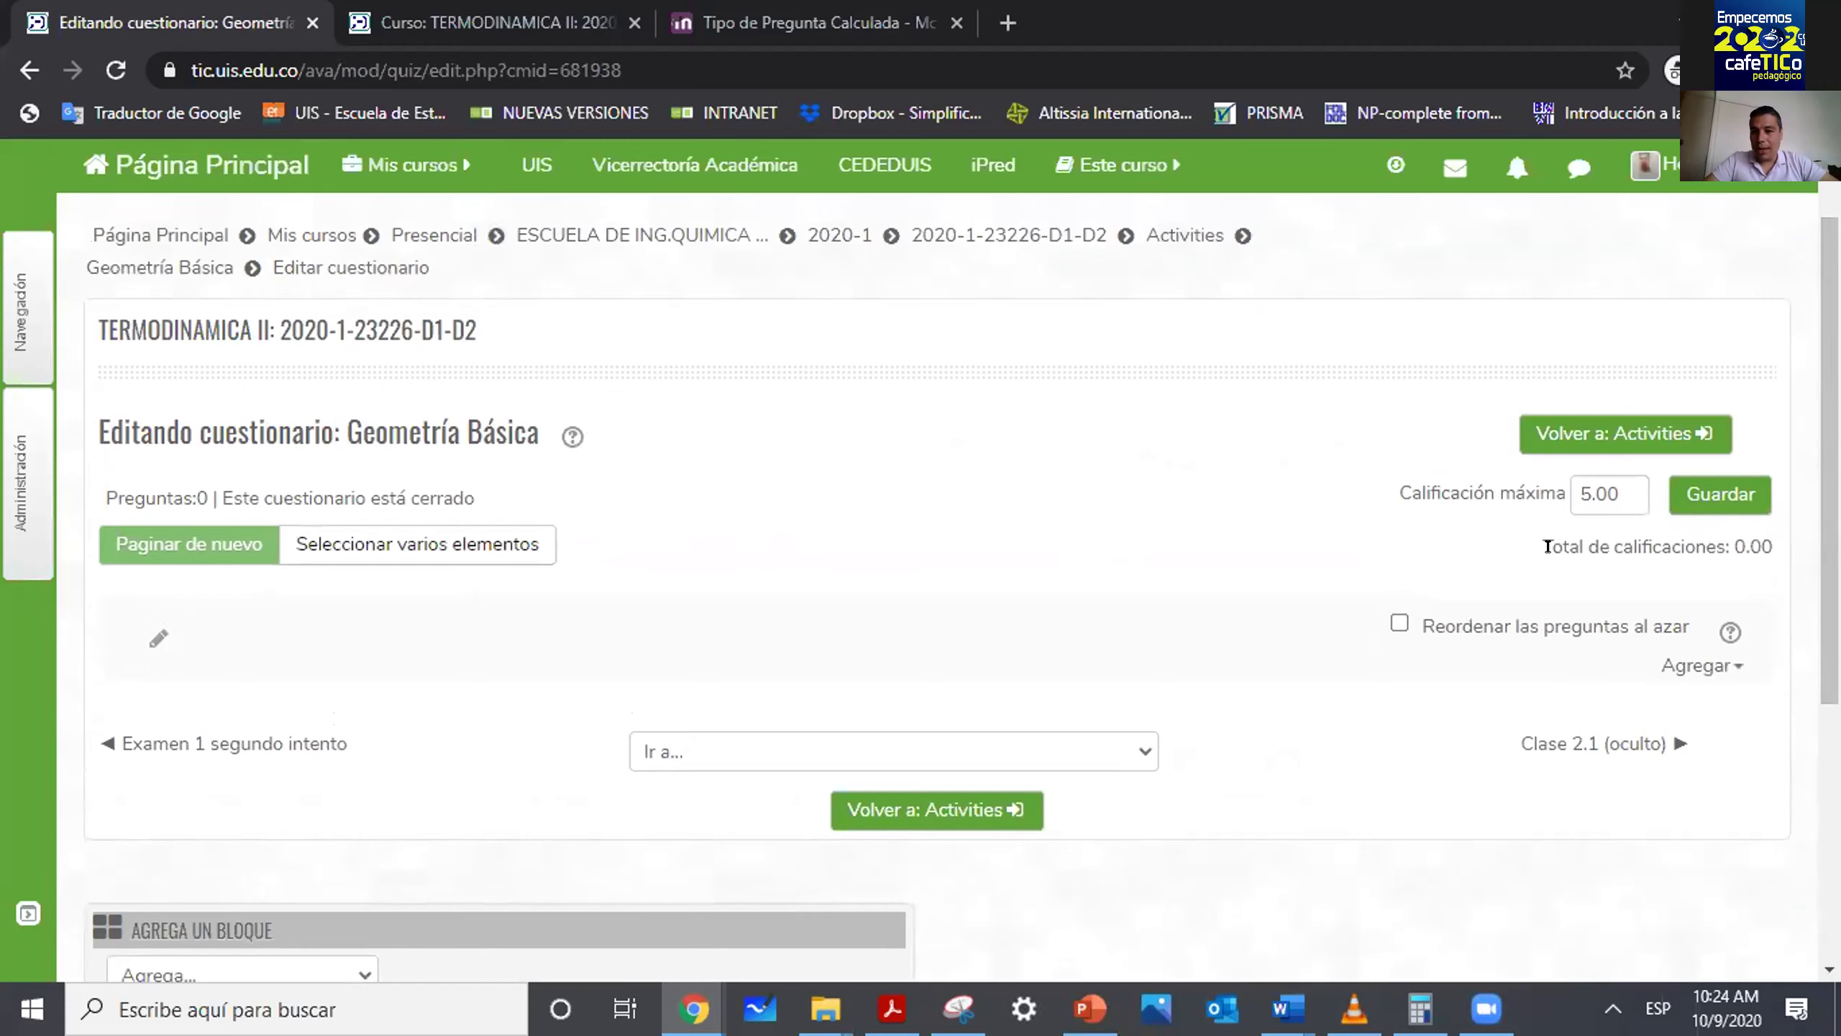
left_click(1693, 665)
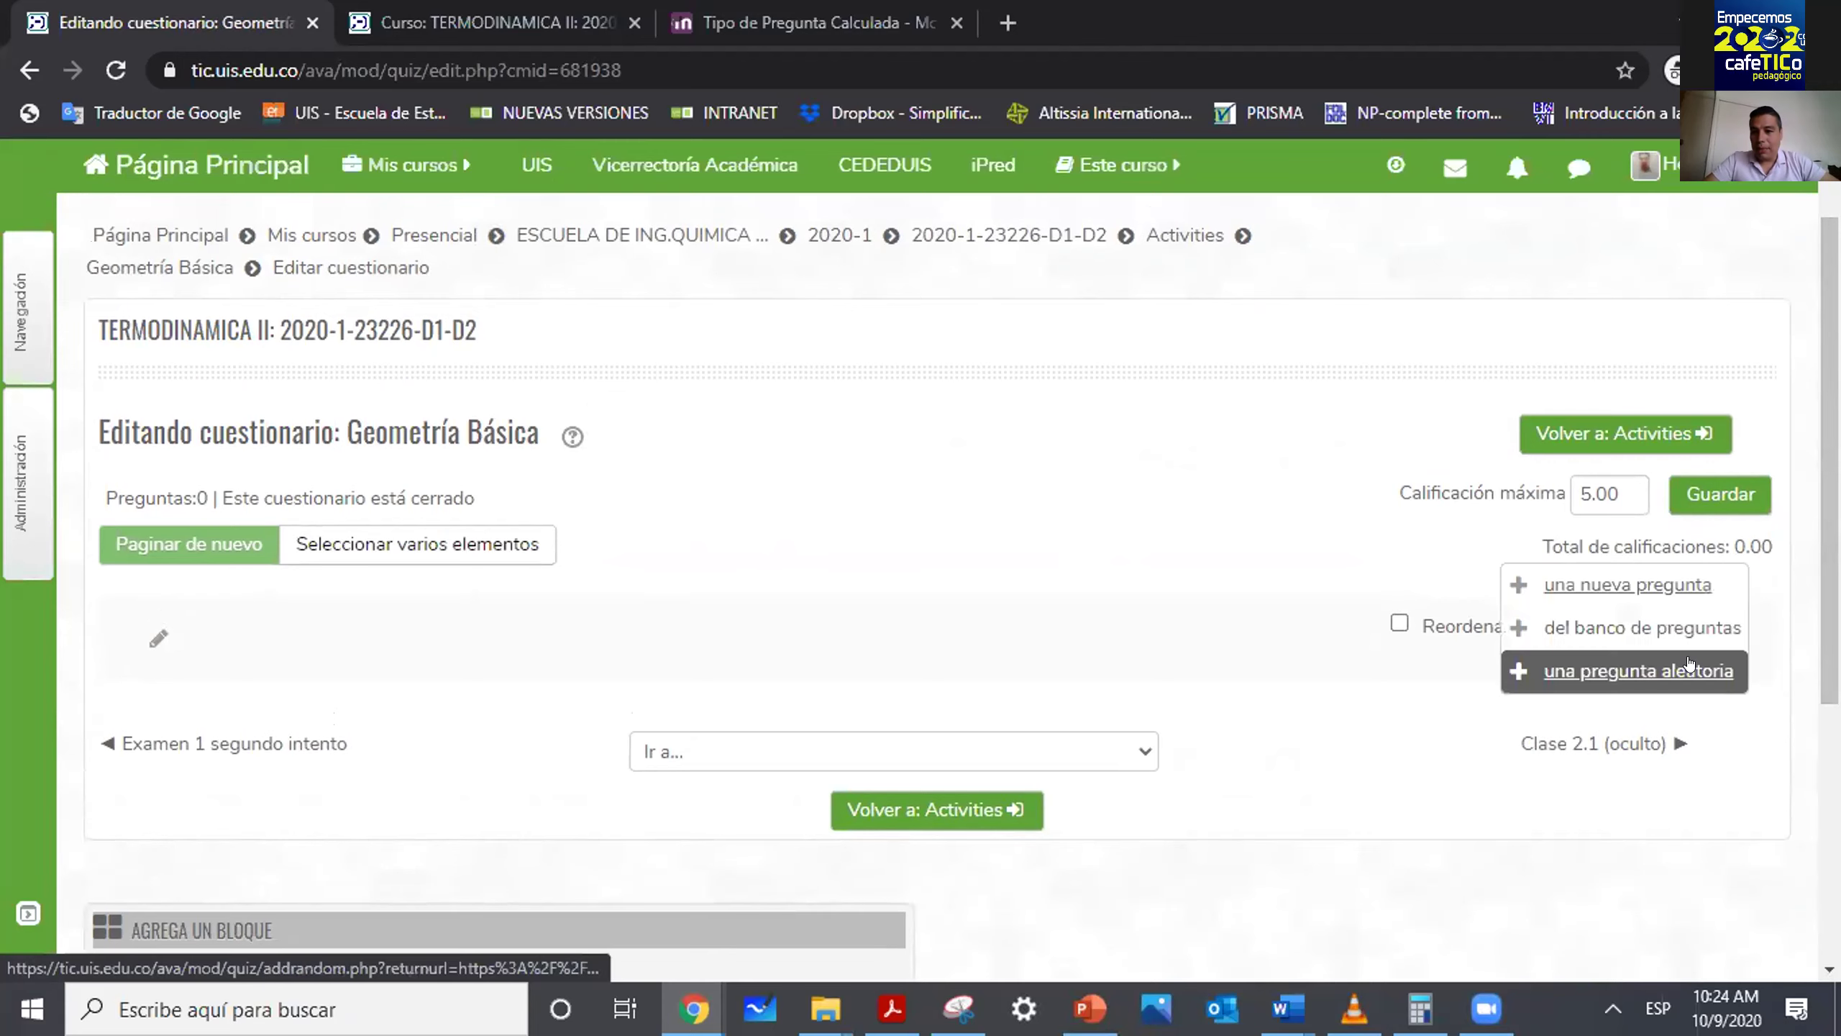
left_click(1633, 625)
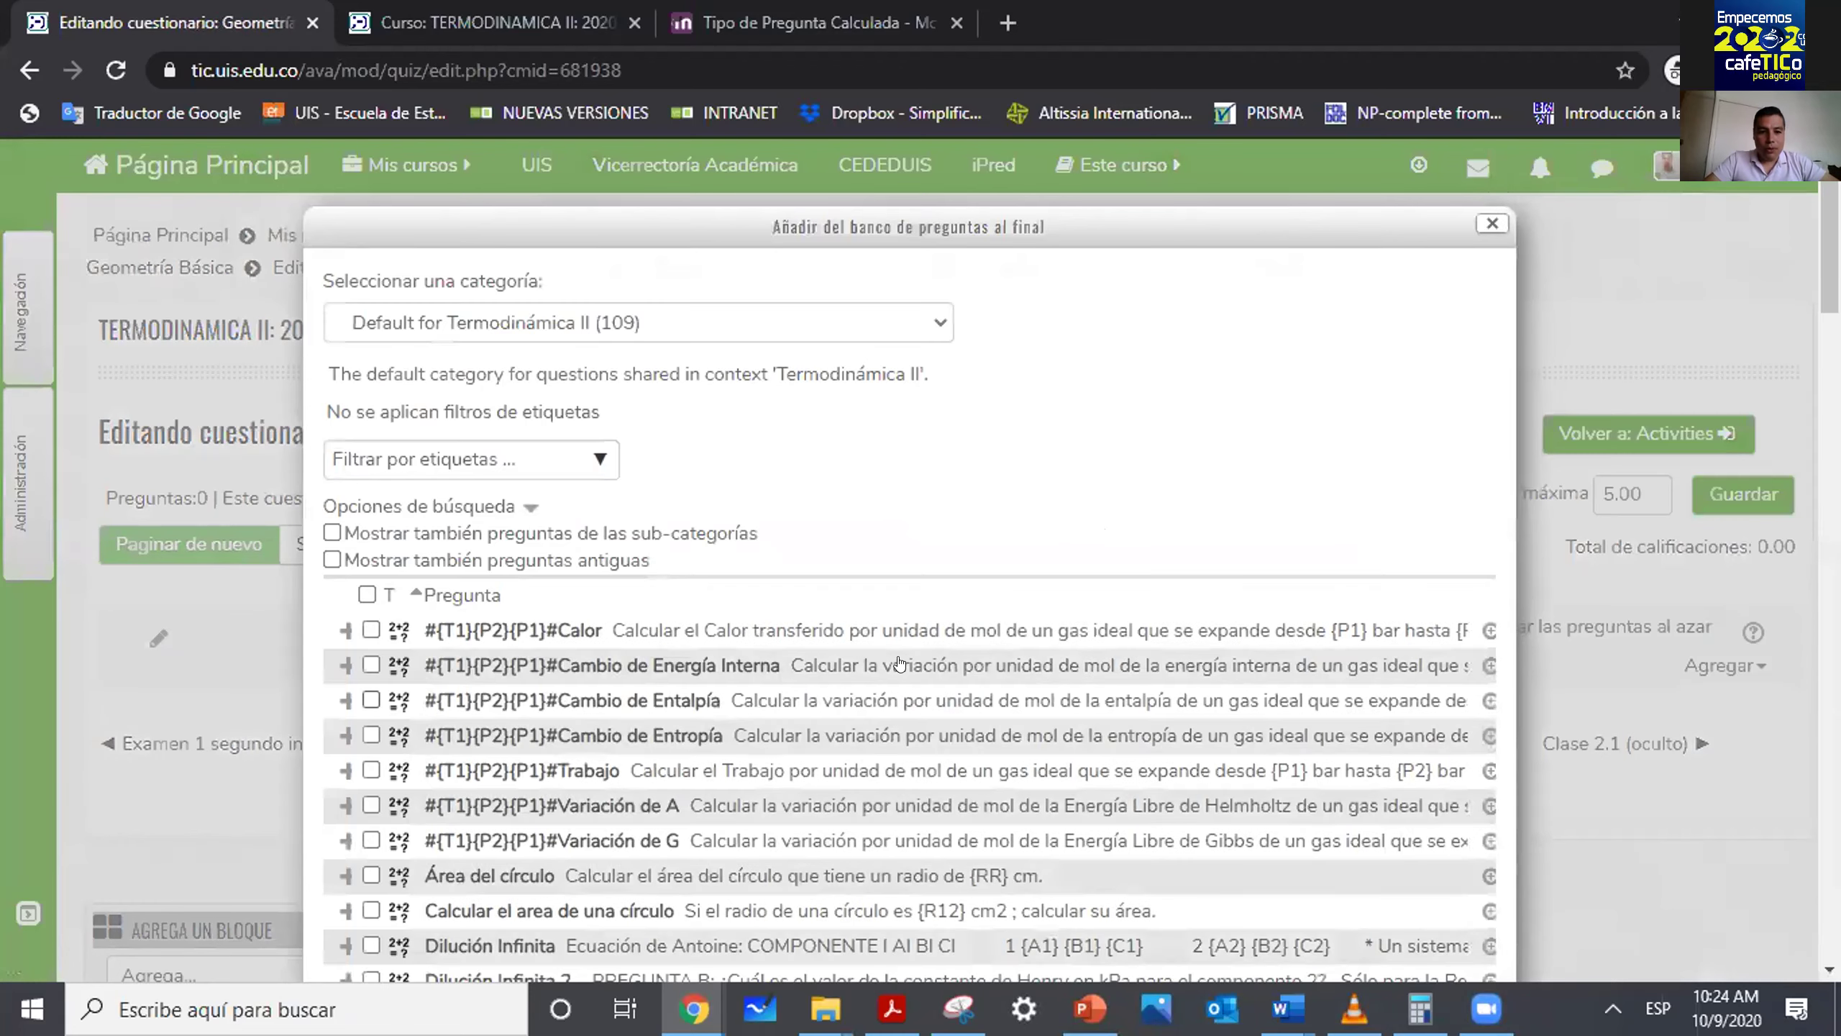
Check the categories Superior para Geometría Básica and Superior para TERMODINAMICA II, and return to Default for Termodinámica II (109).
left_click(630, 313)
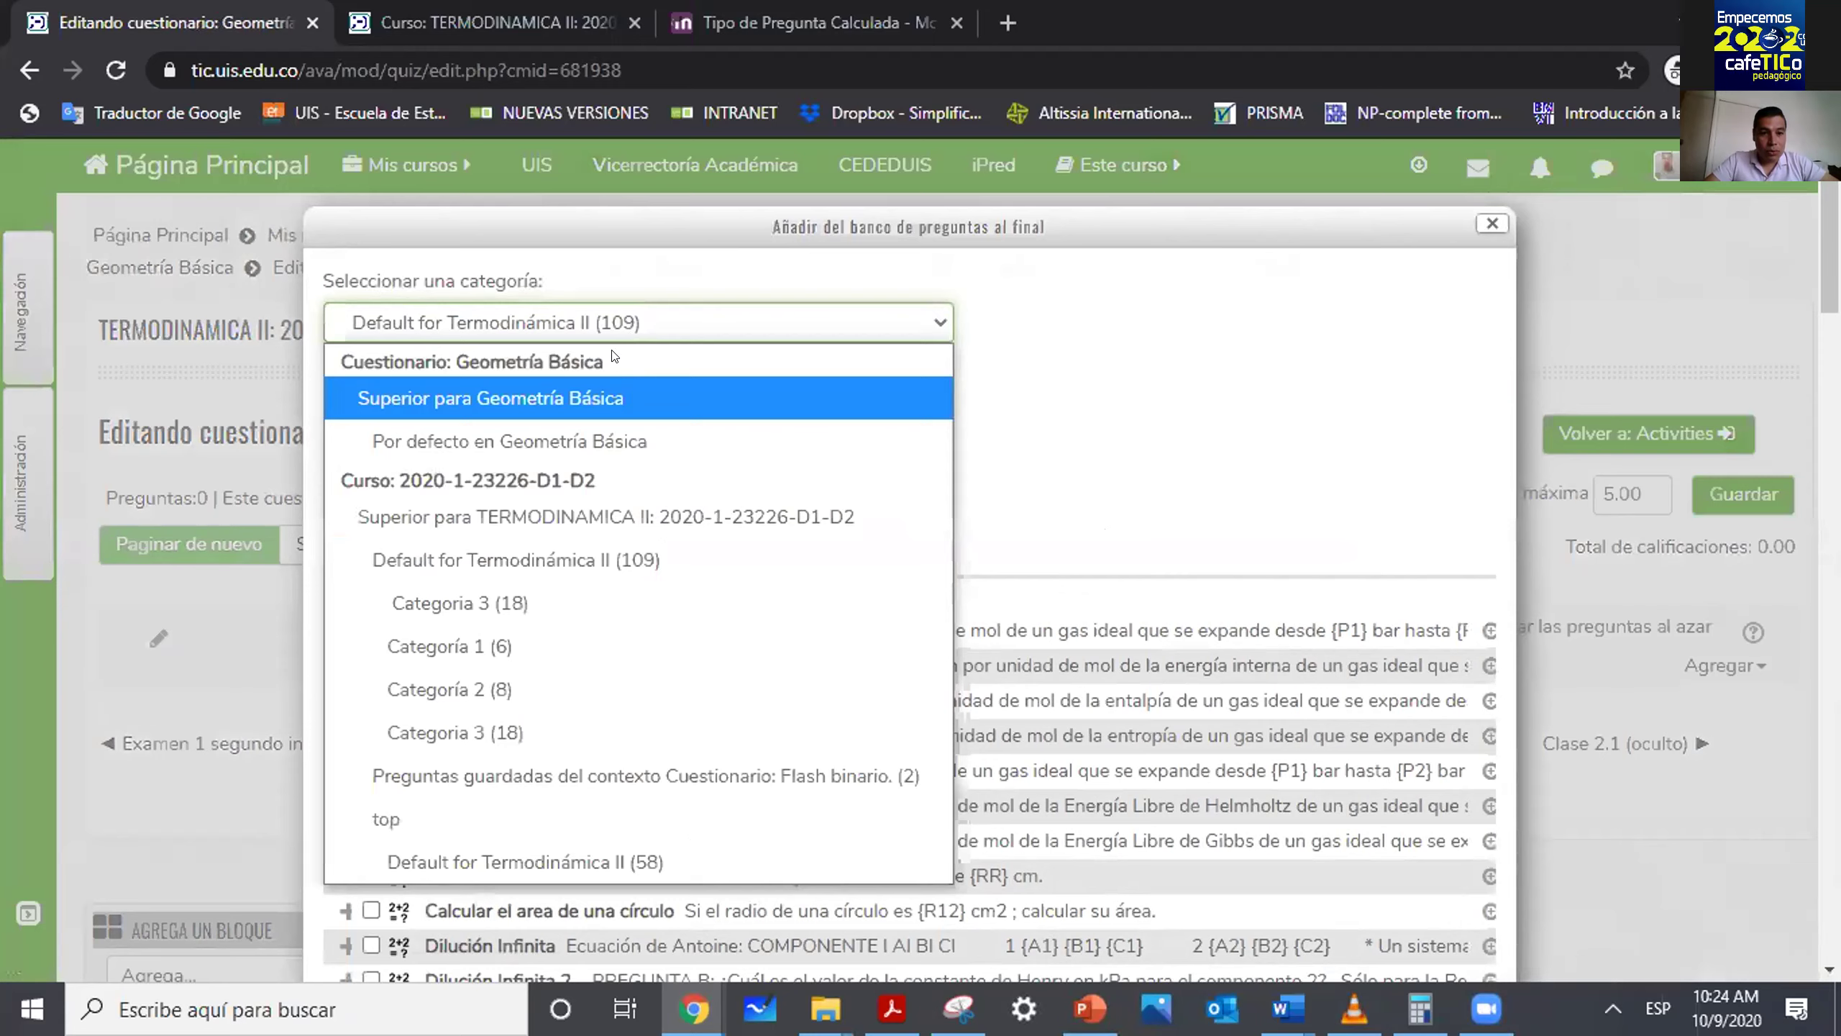
key("Down")
key("Return")
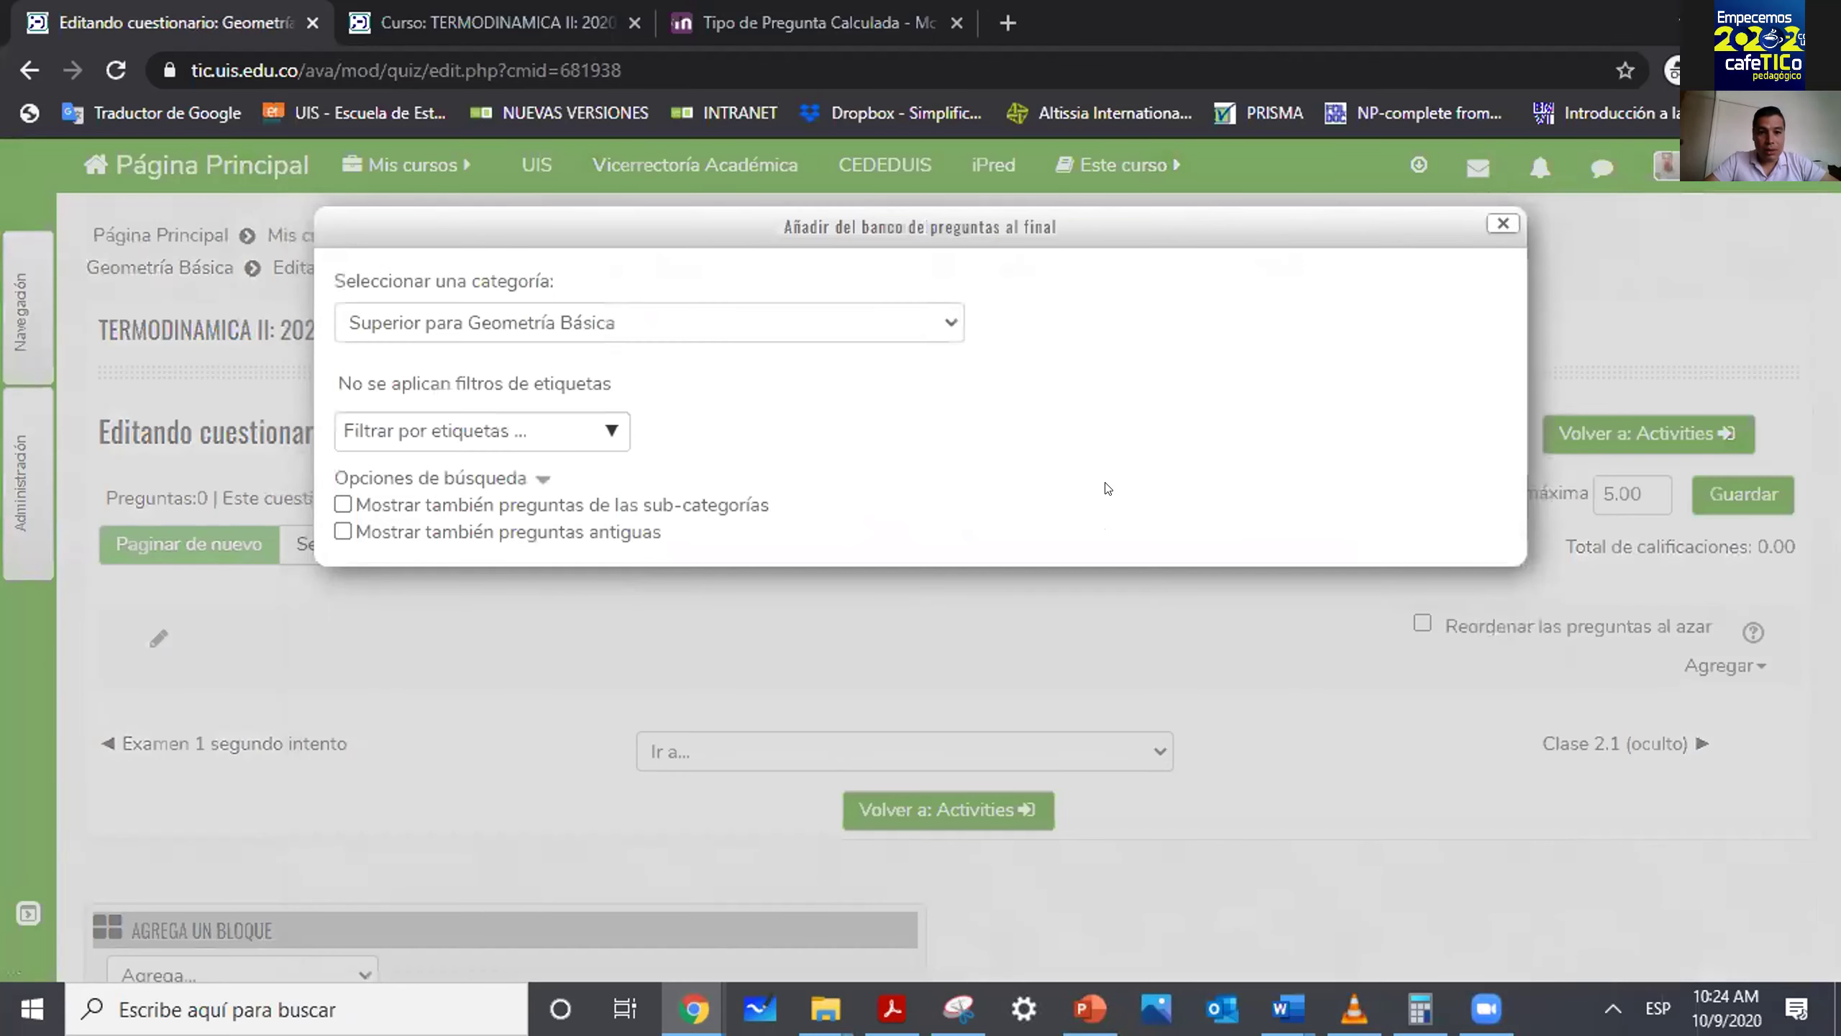
left_click(912, 312)
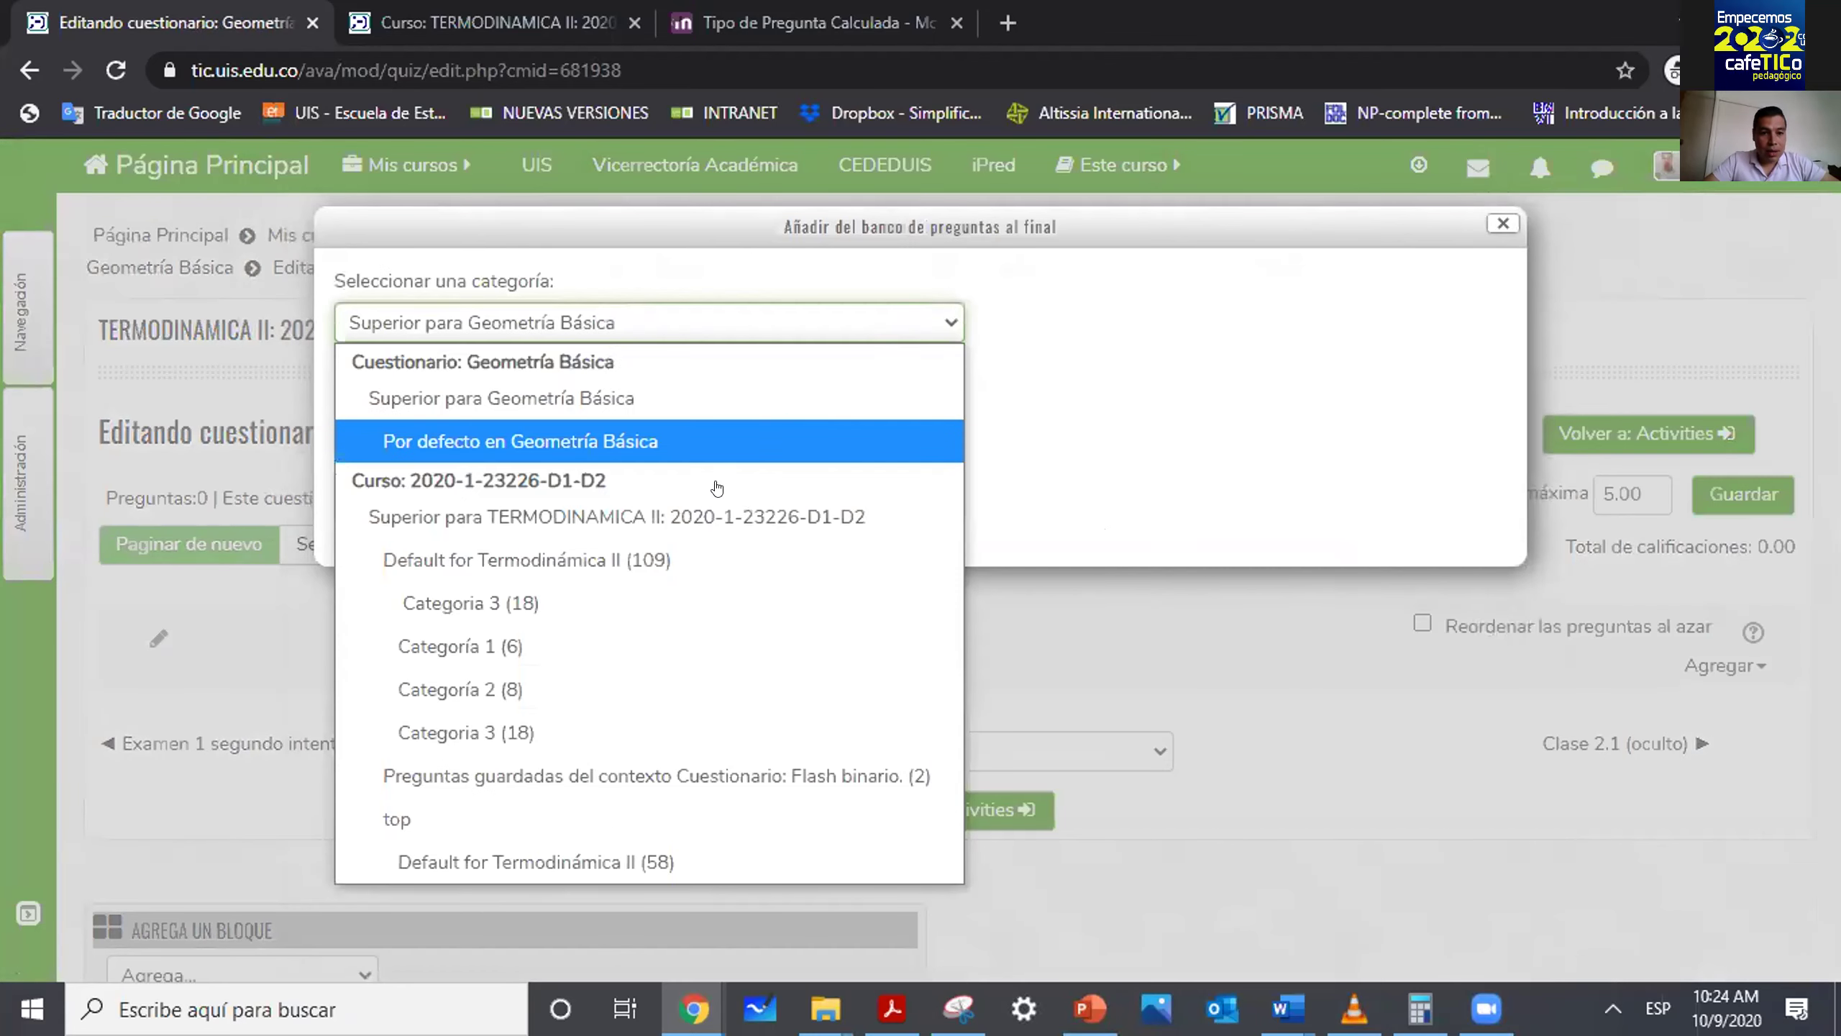
left_click(719, 515)
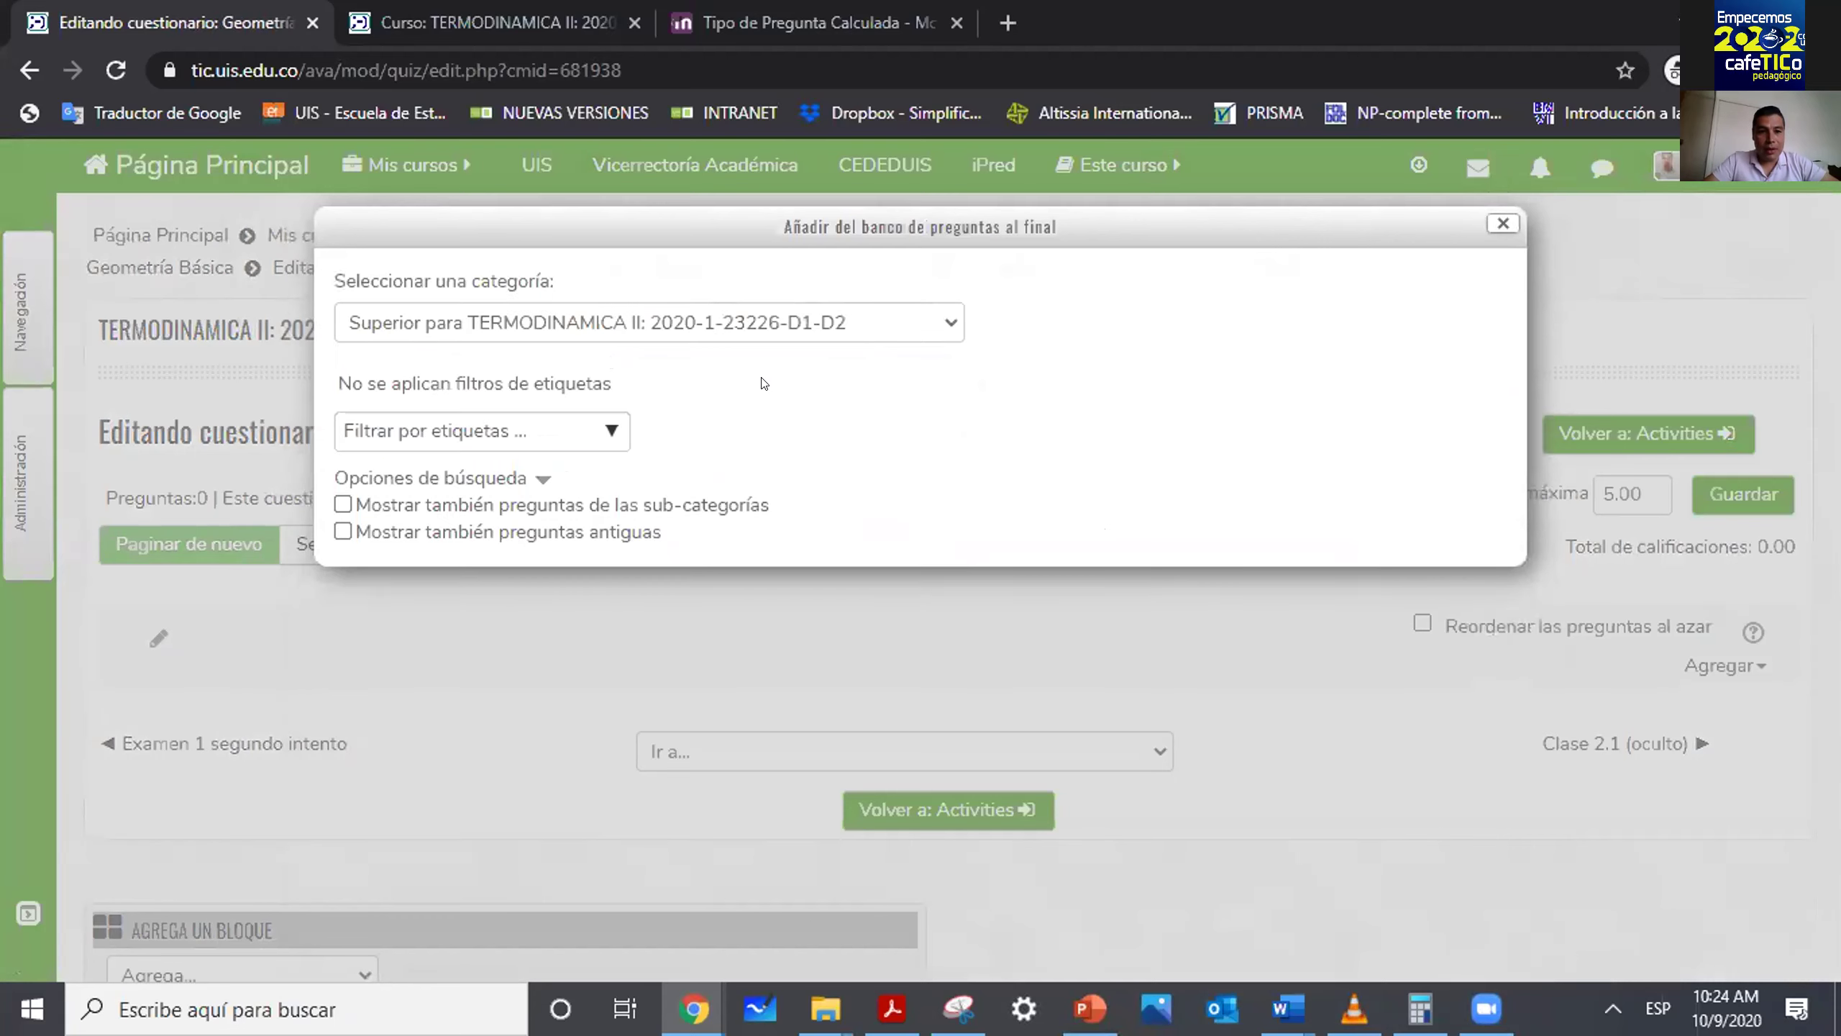
left_click(761, 336)
left_click(667, 550)
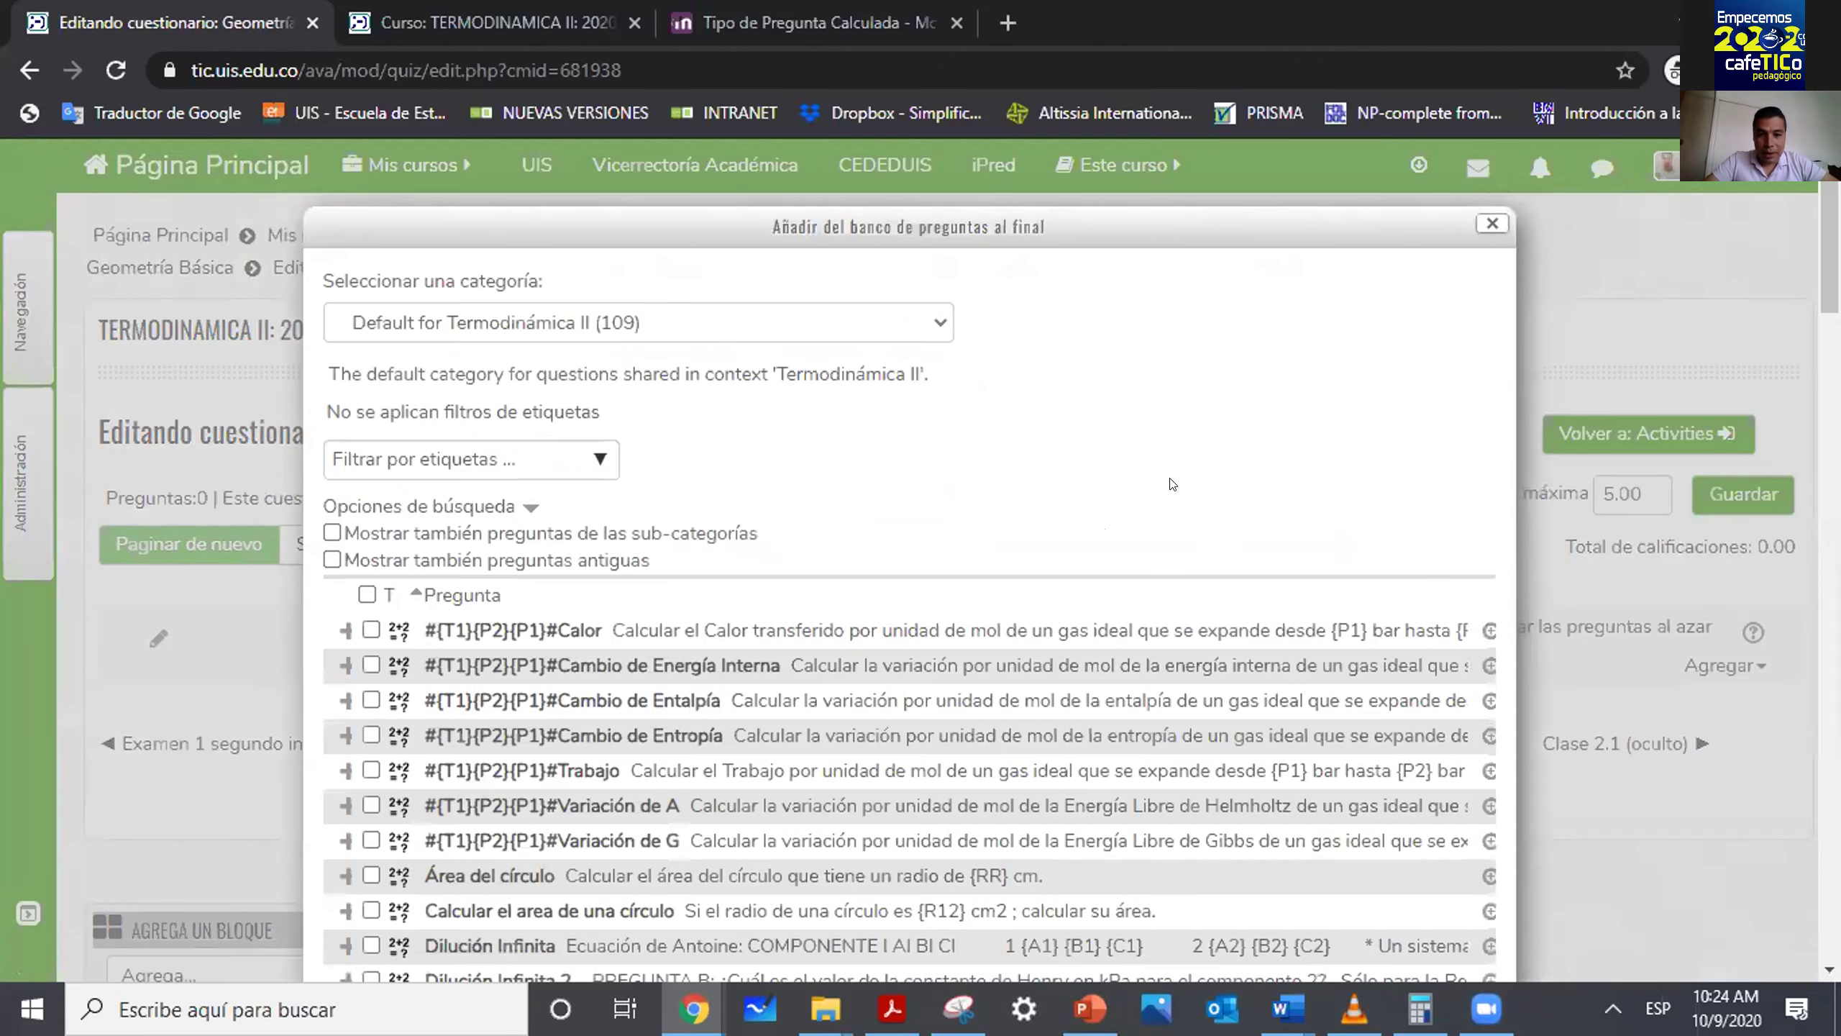
Select the Área del círculo question in the Default for Termodinámica II category's question list.
scroll(1413, 457, "down", 15)
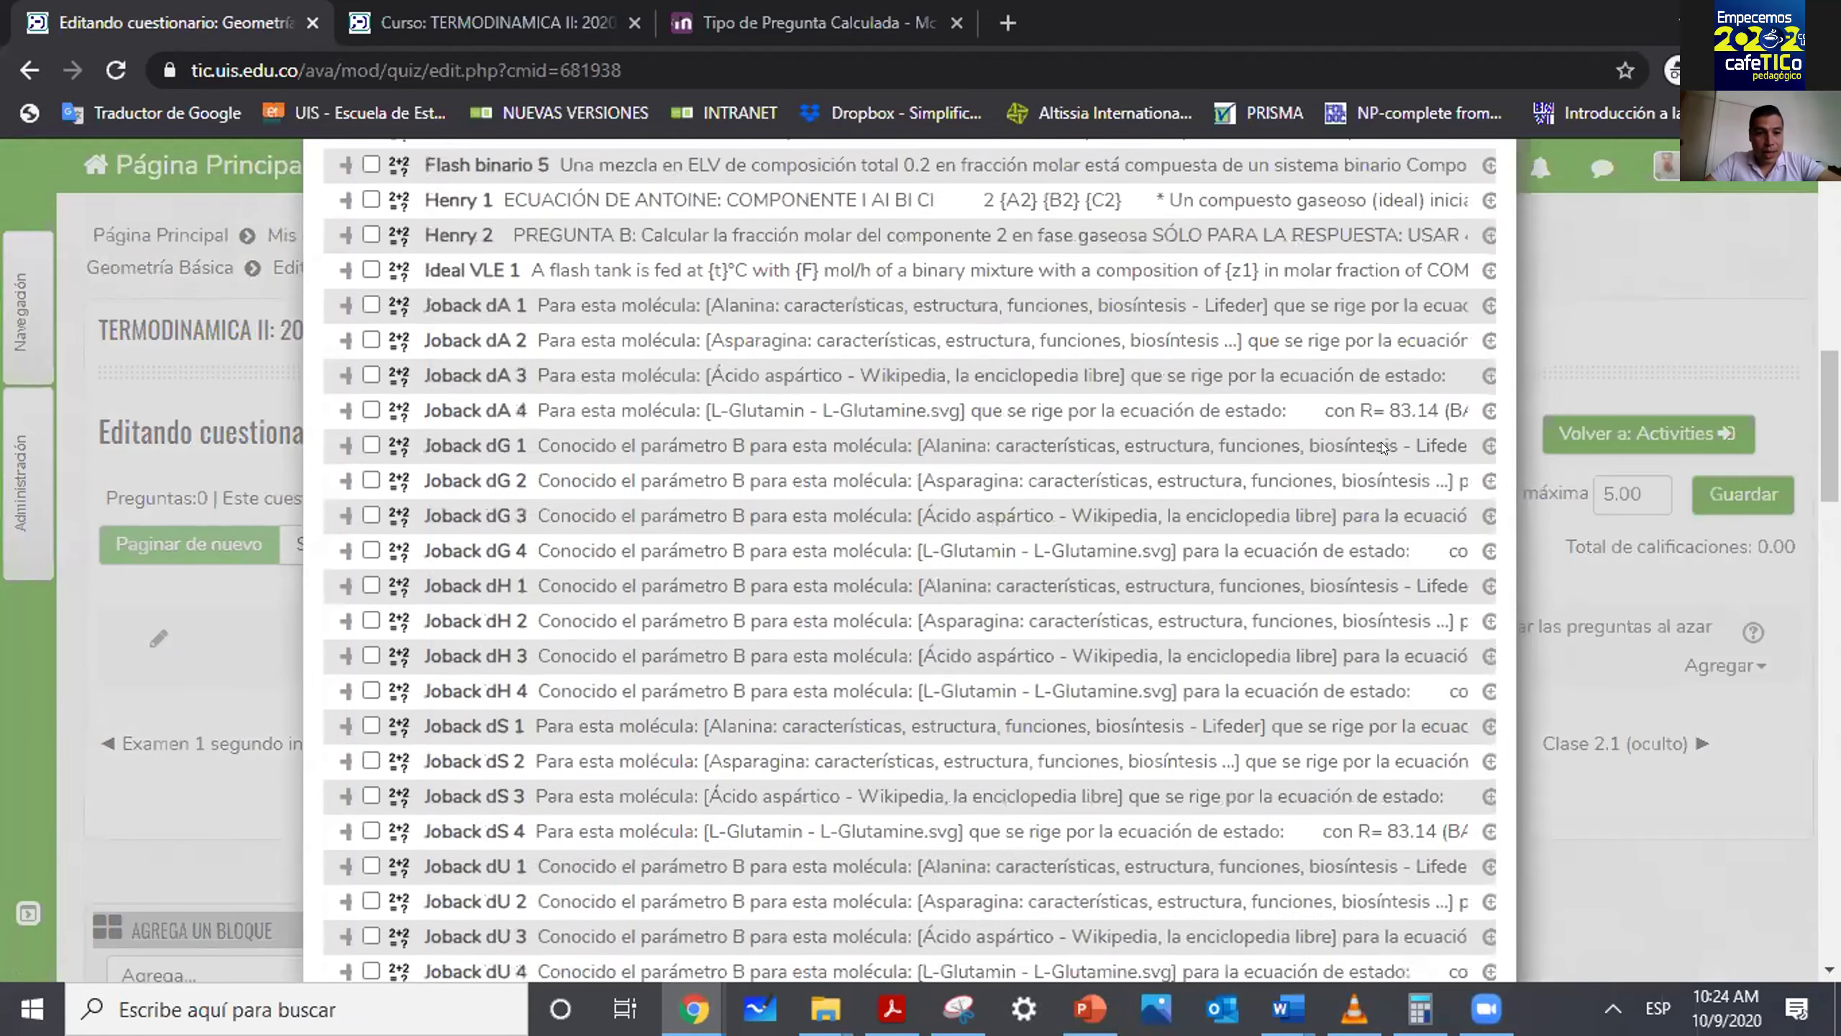
scroll(1383, 446, "down", 20)
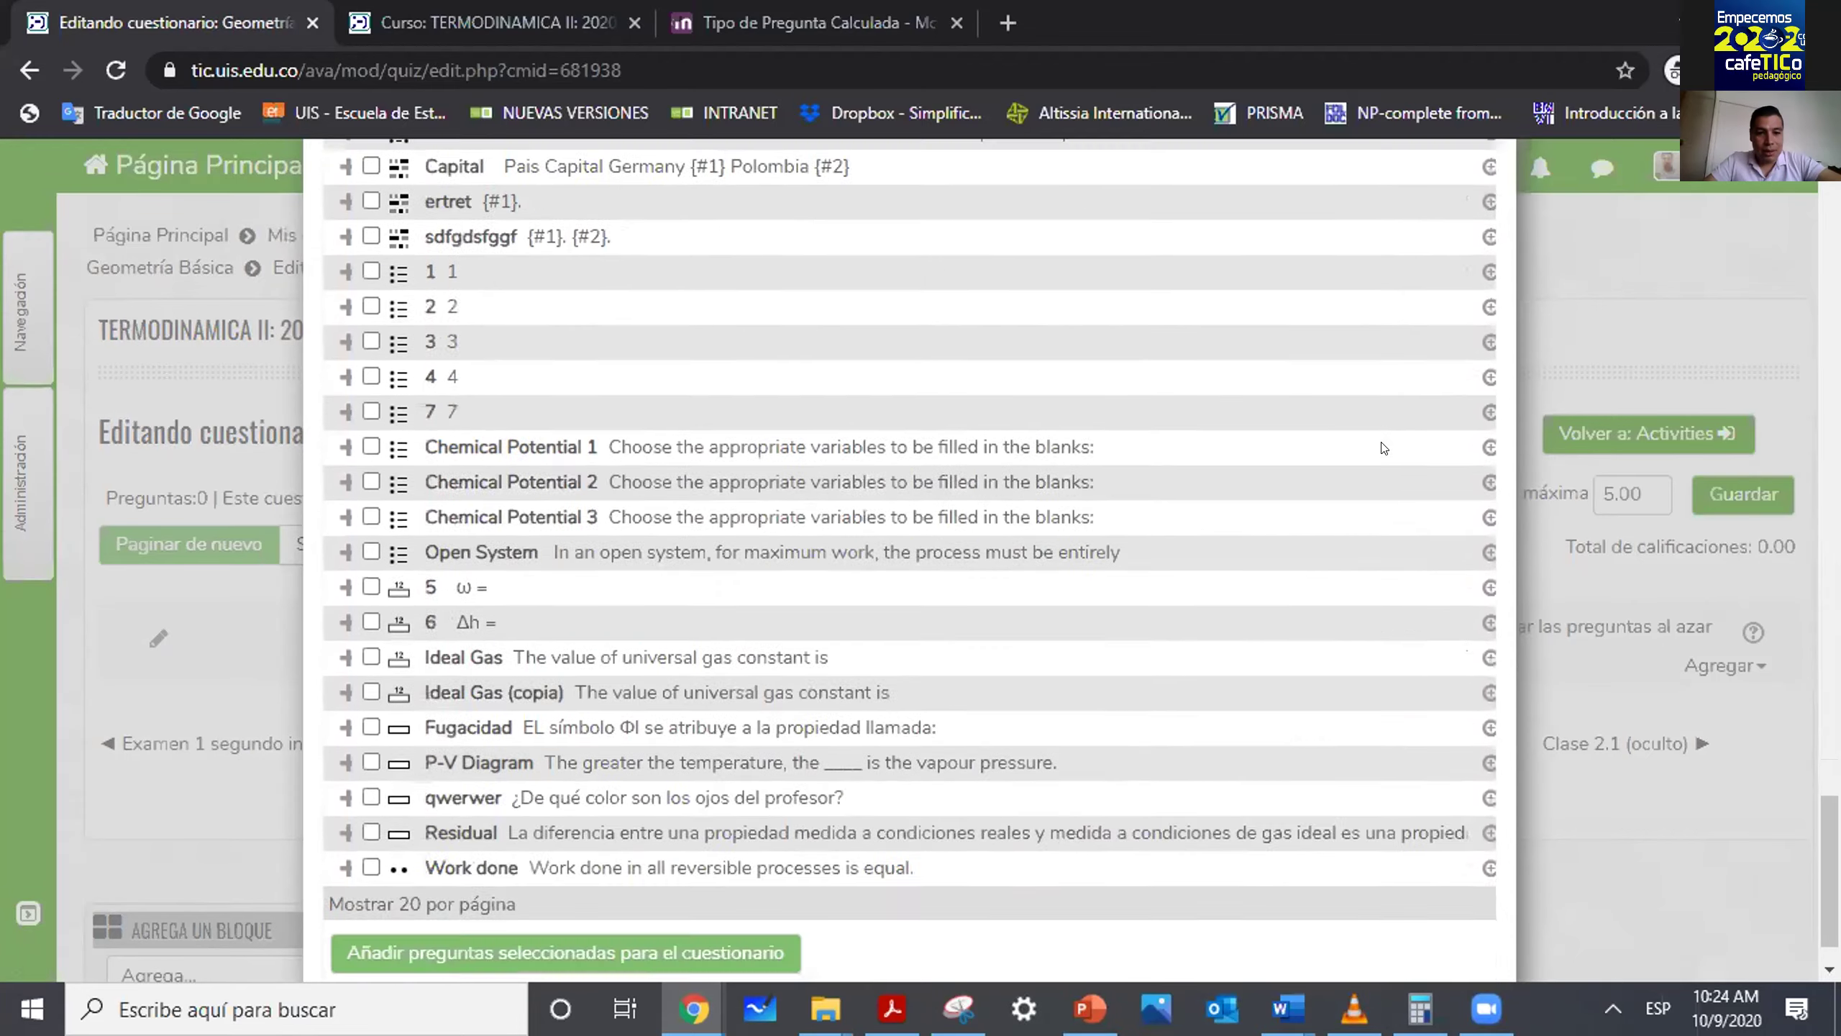
scroll(1381, 446, "up", 3)
scroll(1381, 446, "up", 3)
scroll(1381, 446, "down", 7)
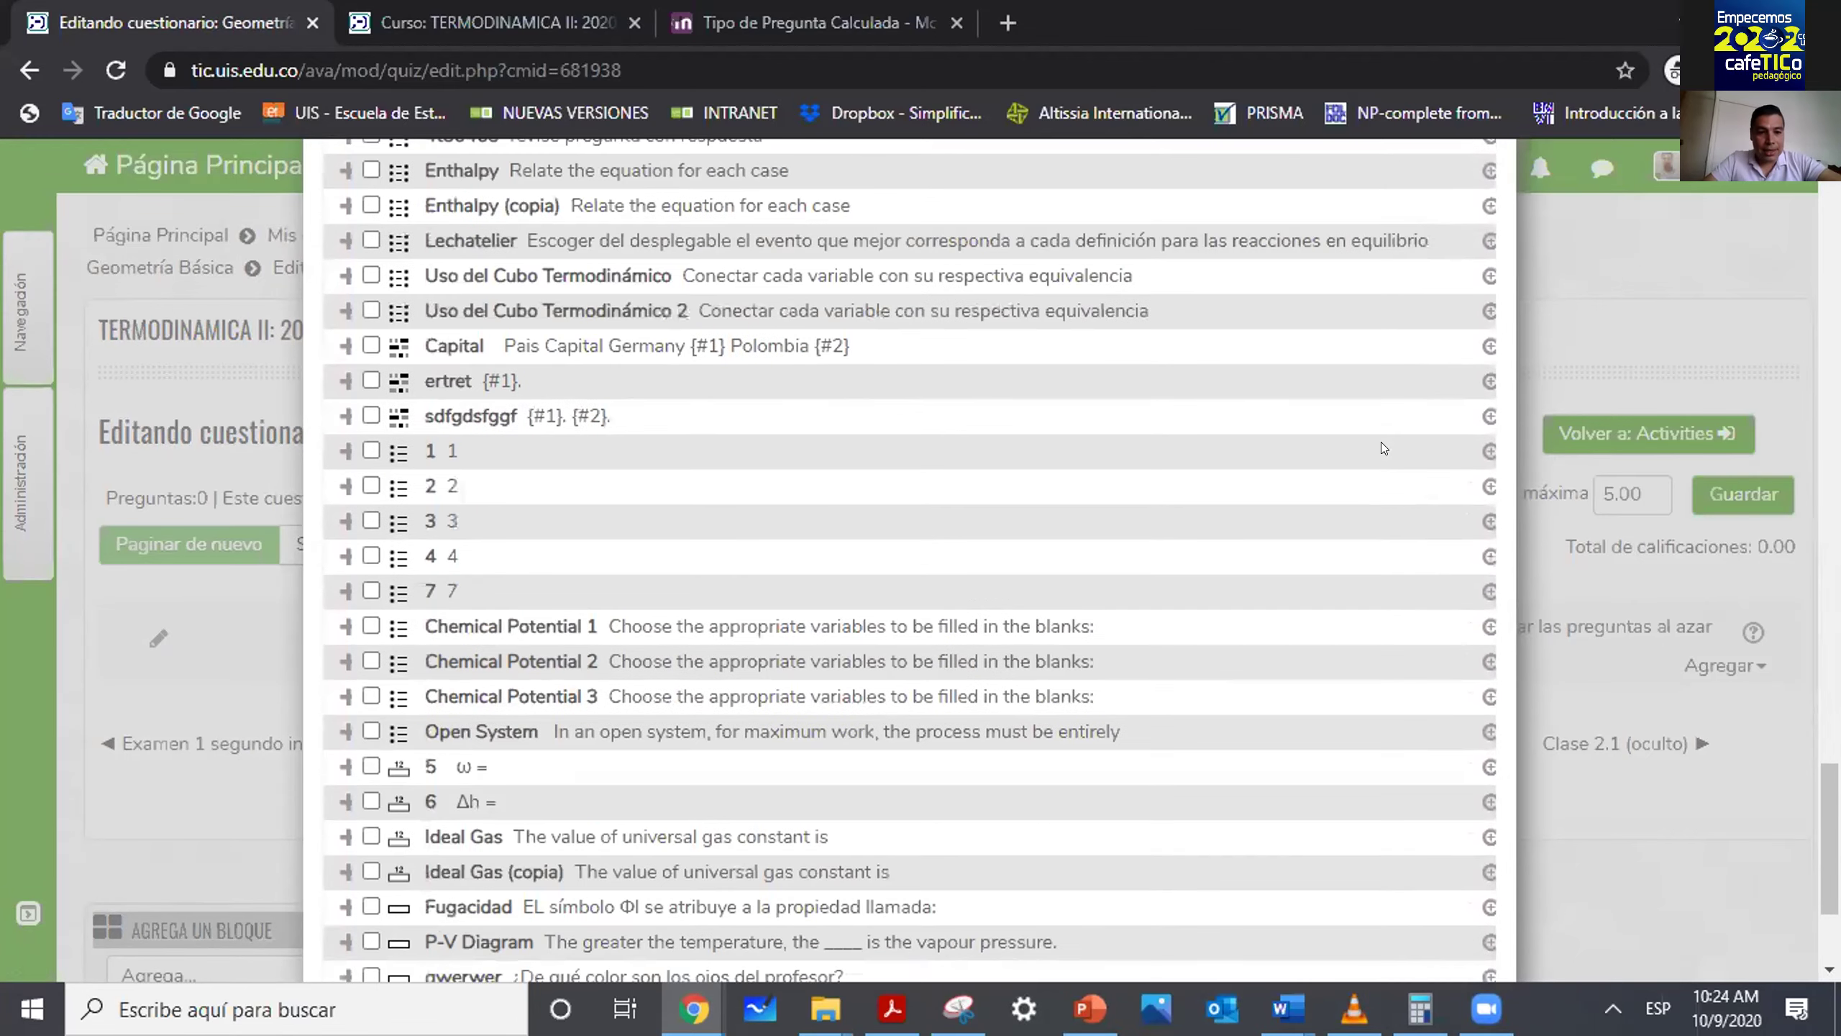
scroll(1381, 447, "up", 10)
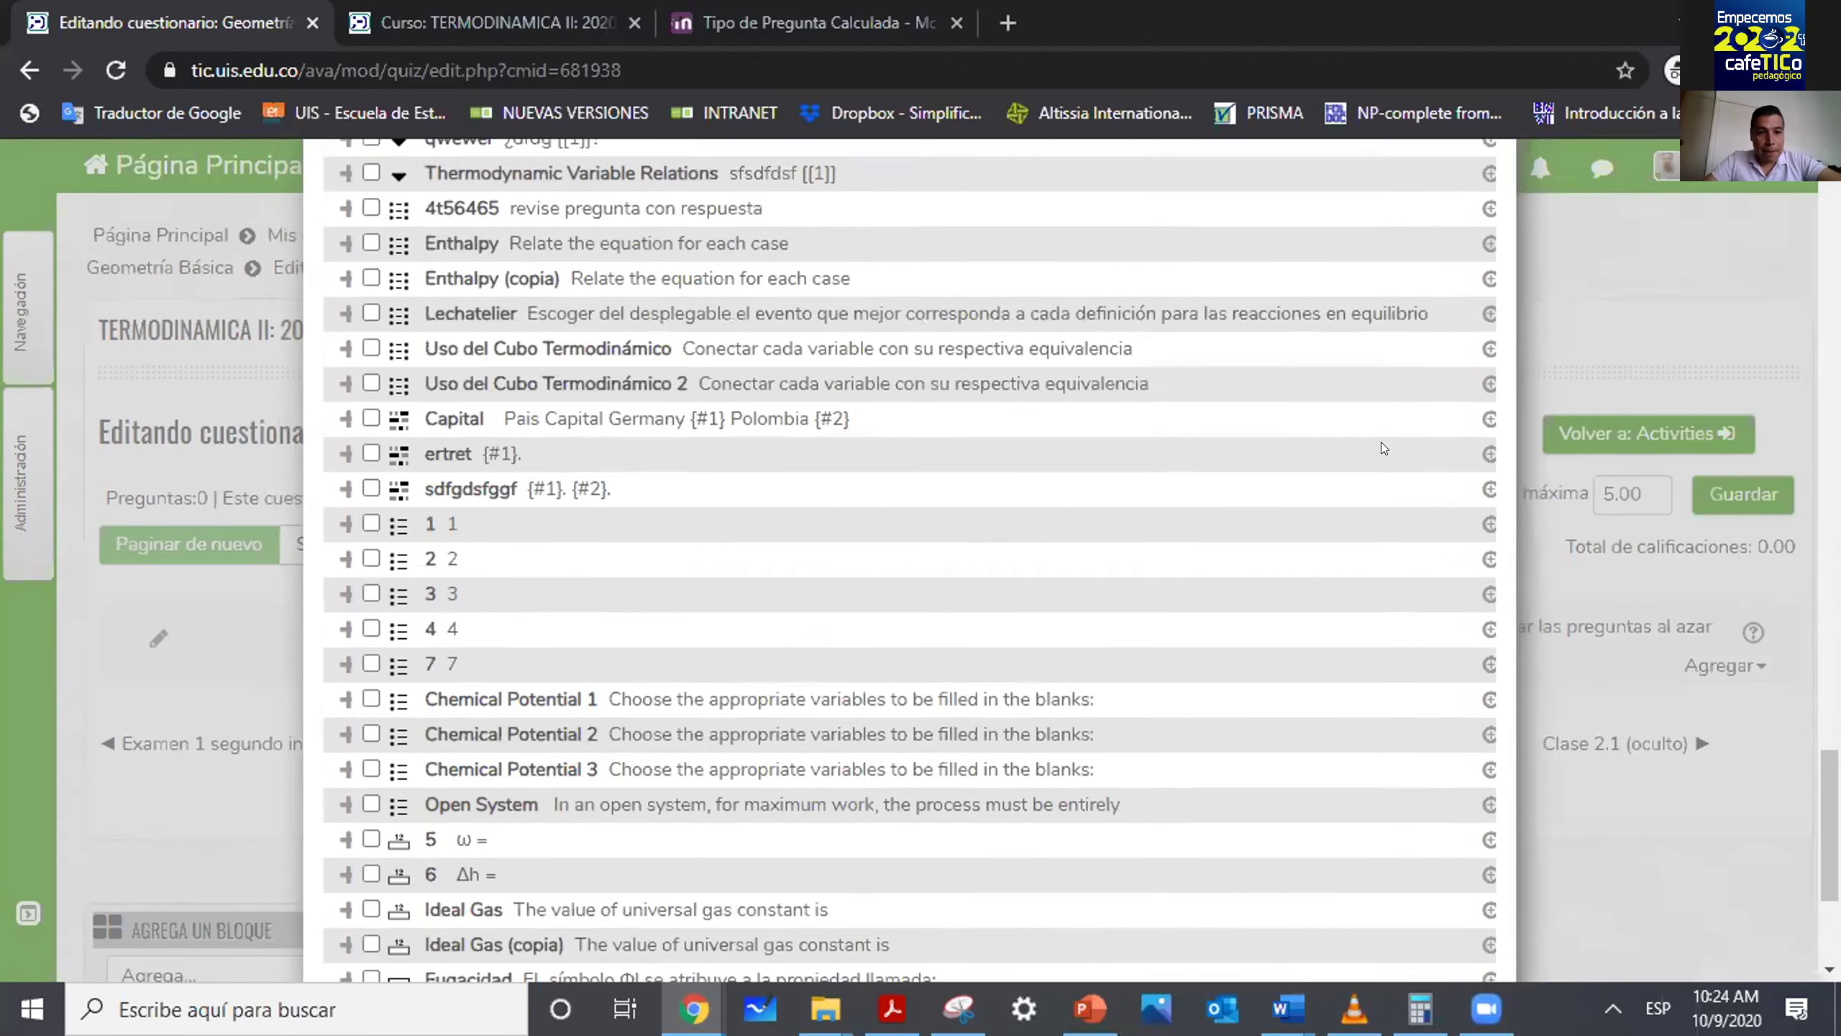
scroll(1381, 447, "up", 15)
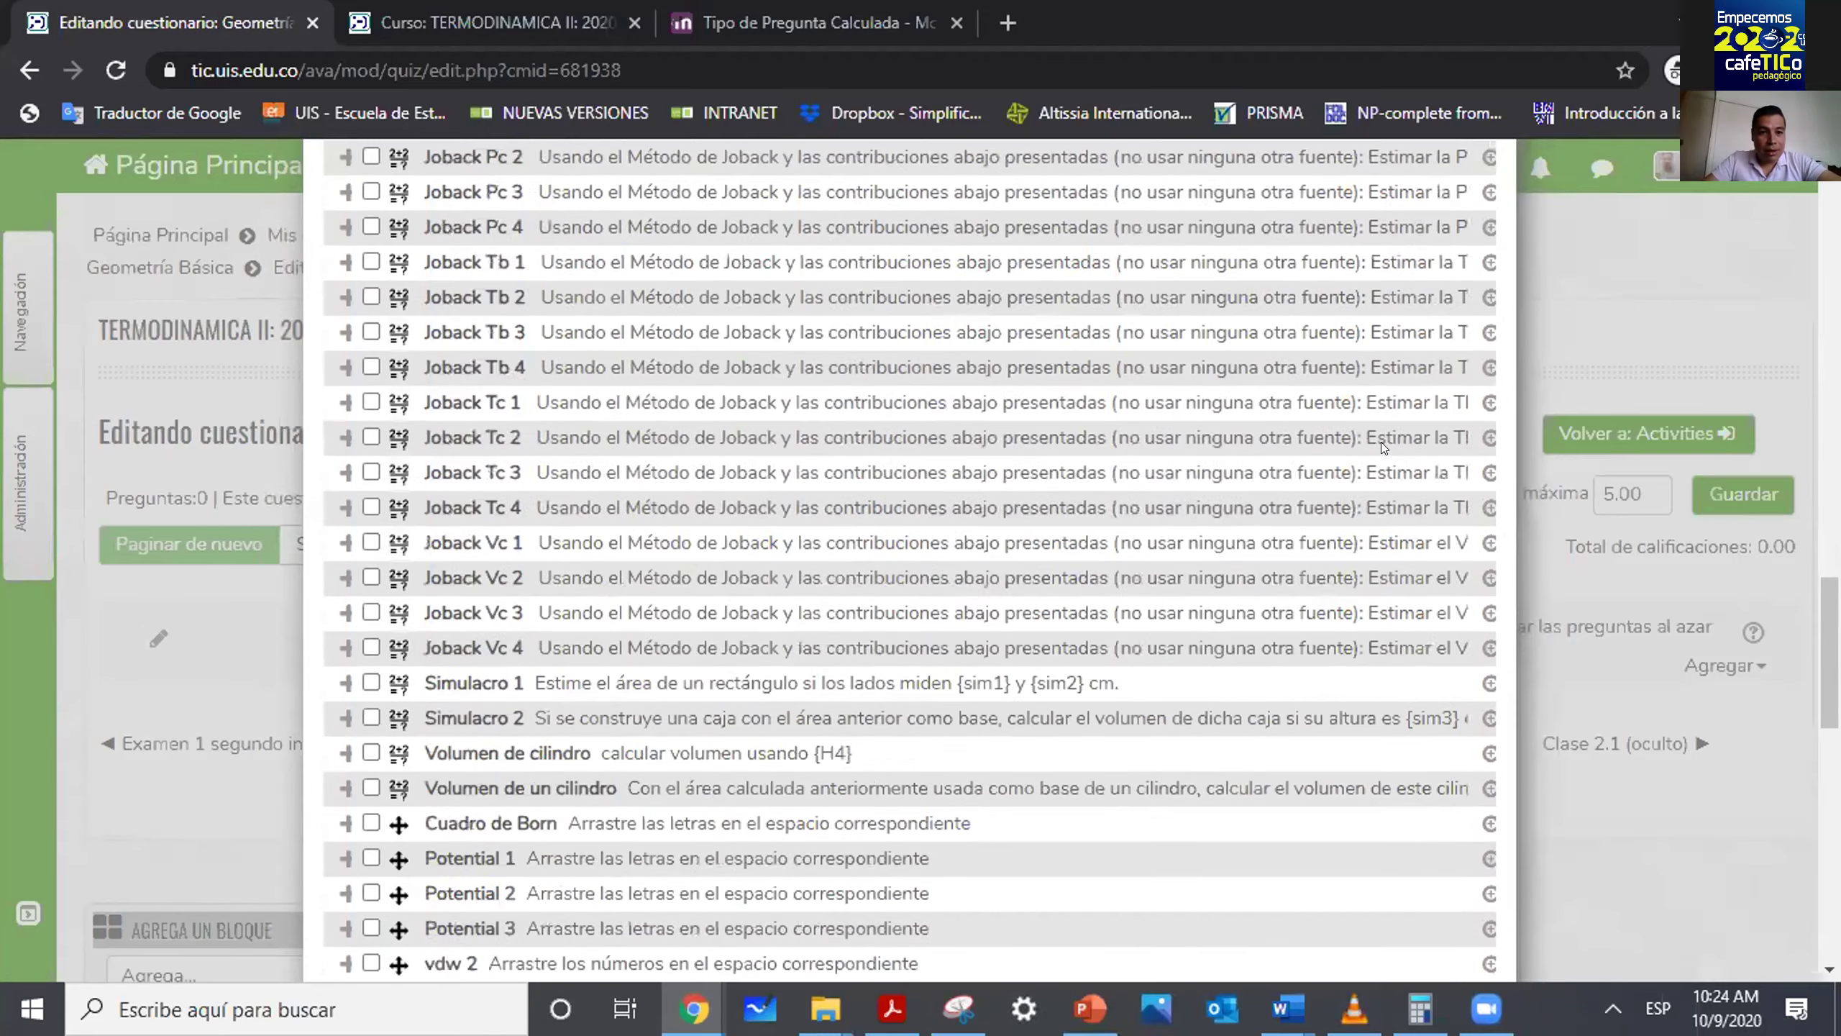
scroll(1381, 448, "up", 15)
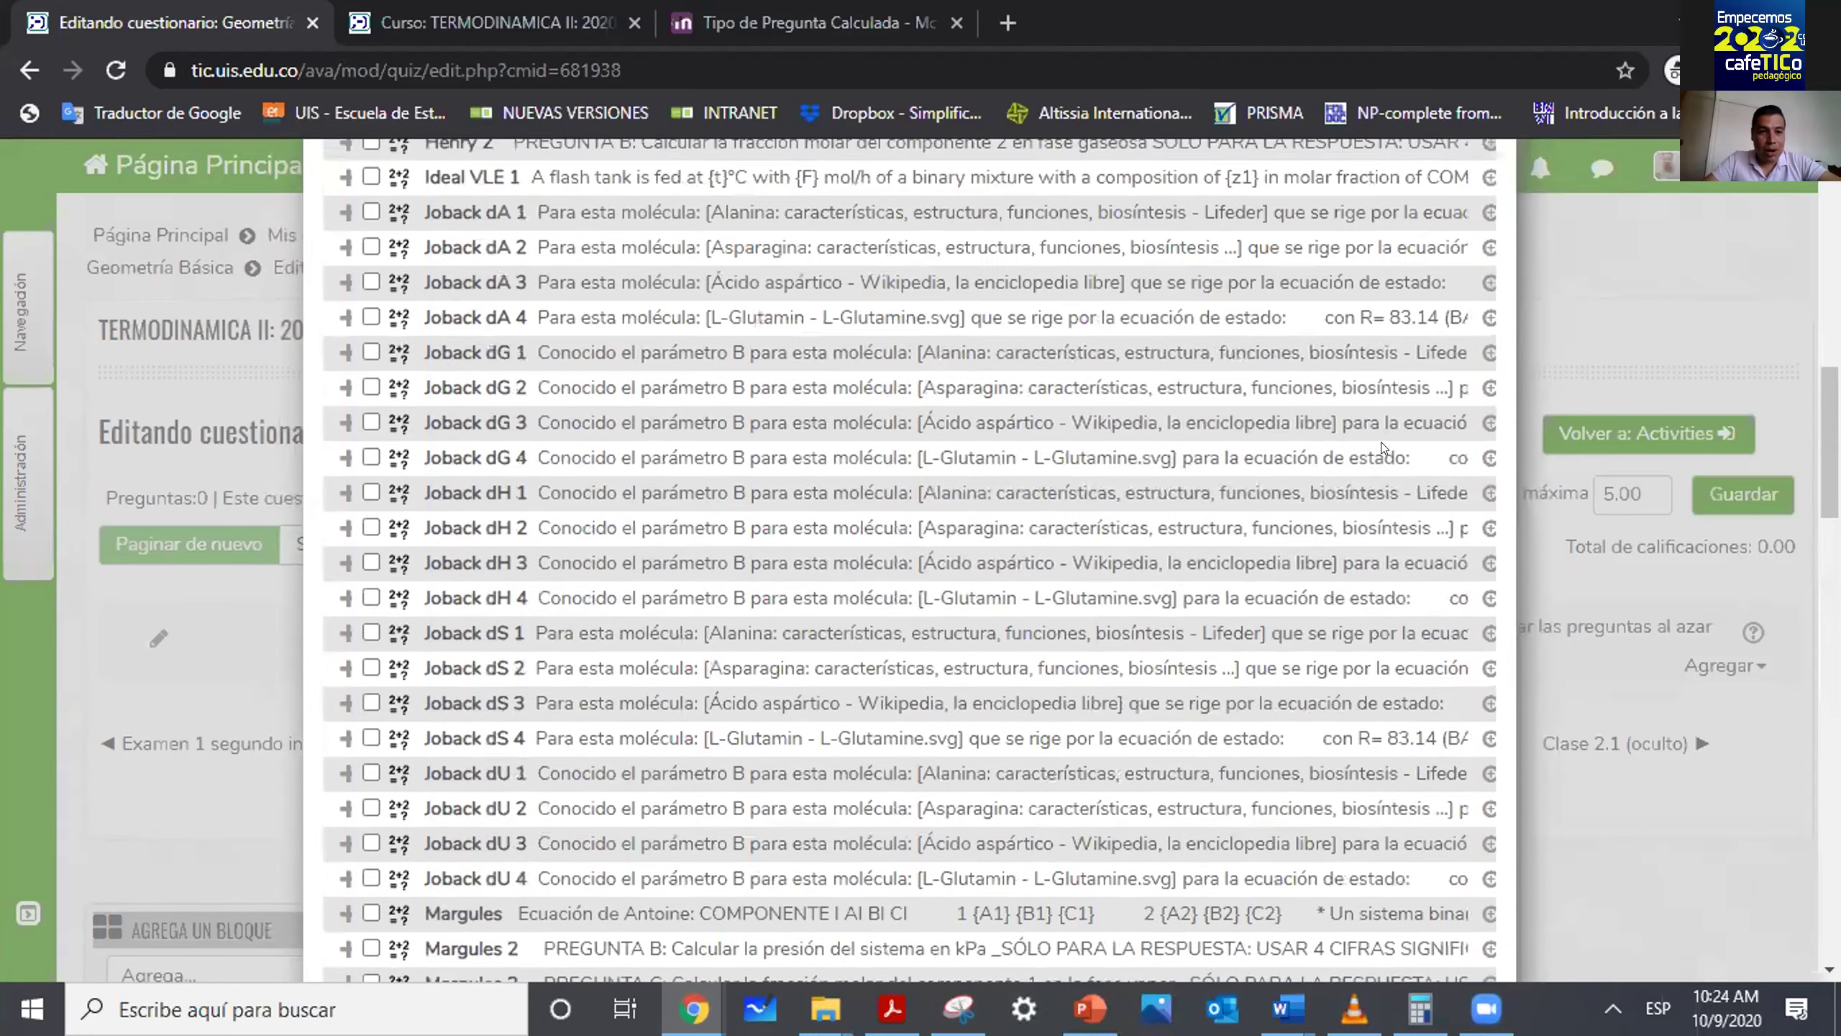
scroll(1381, 445, "down", 1)
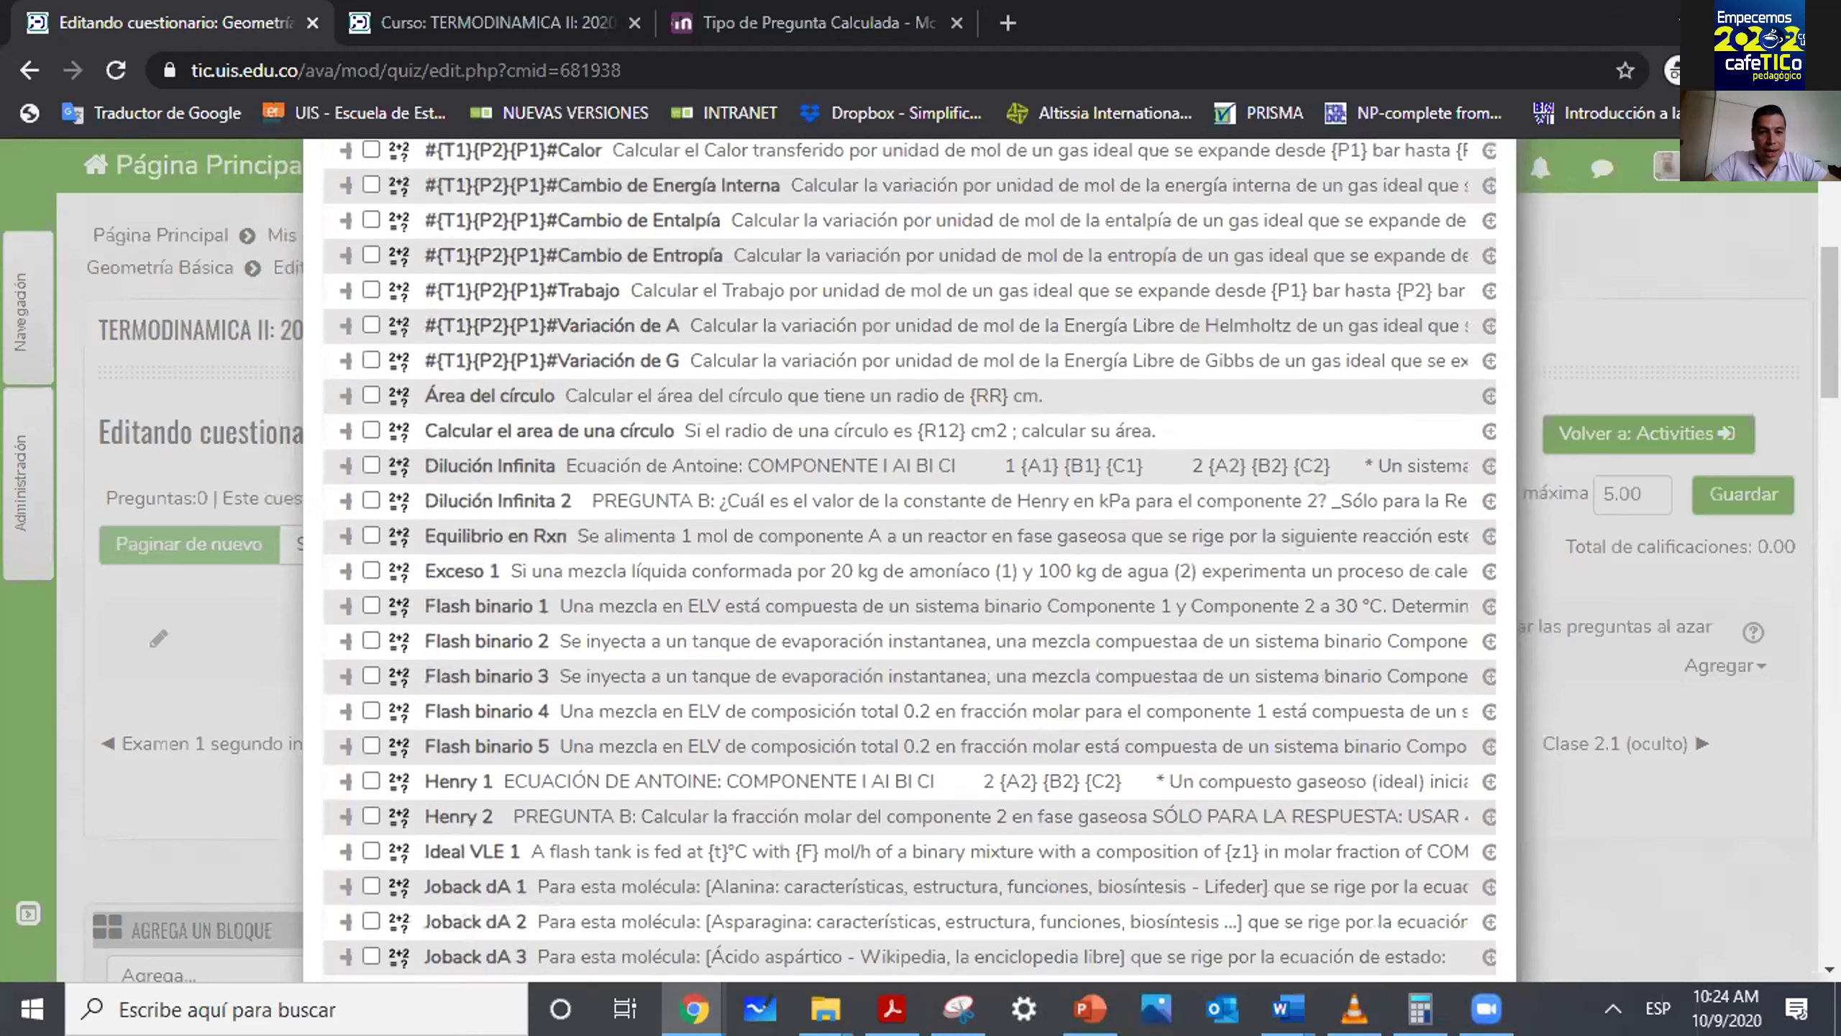
left_click(370, 395)
Select the Volumen de cilindro question as well and add the selected questions to the quiz.
scroll(991, 541, "up", 4)
scroll(991, 541, "down", 6)
scroll(1040, 553, "down", 20)
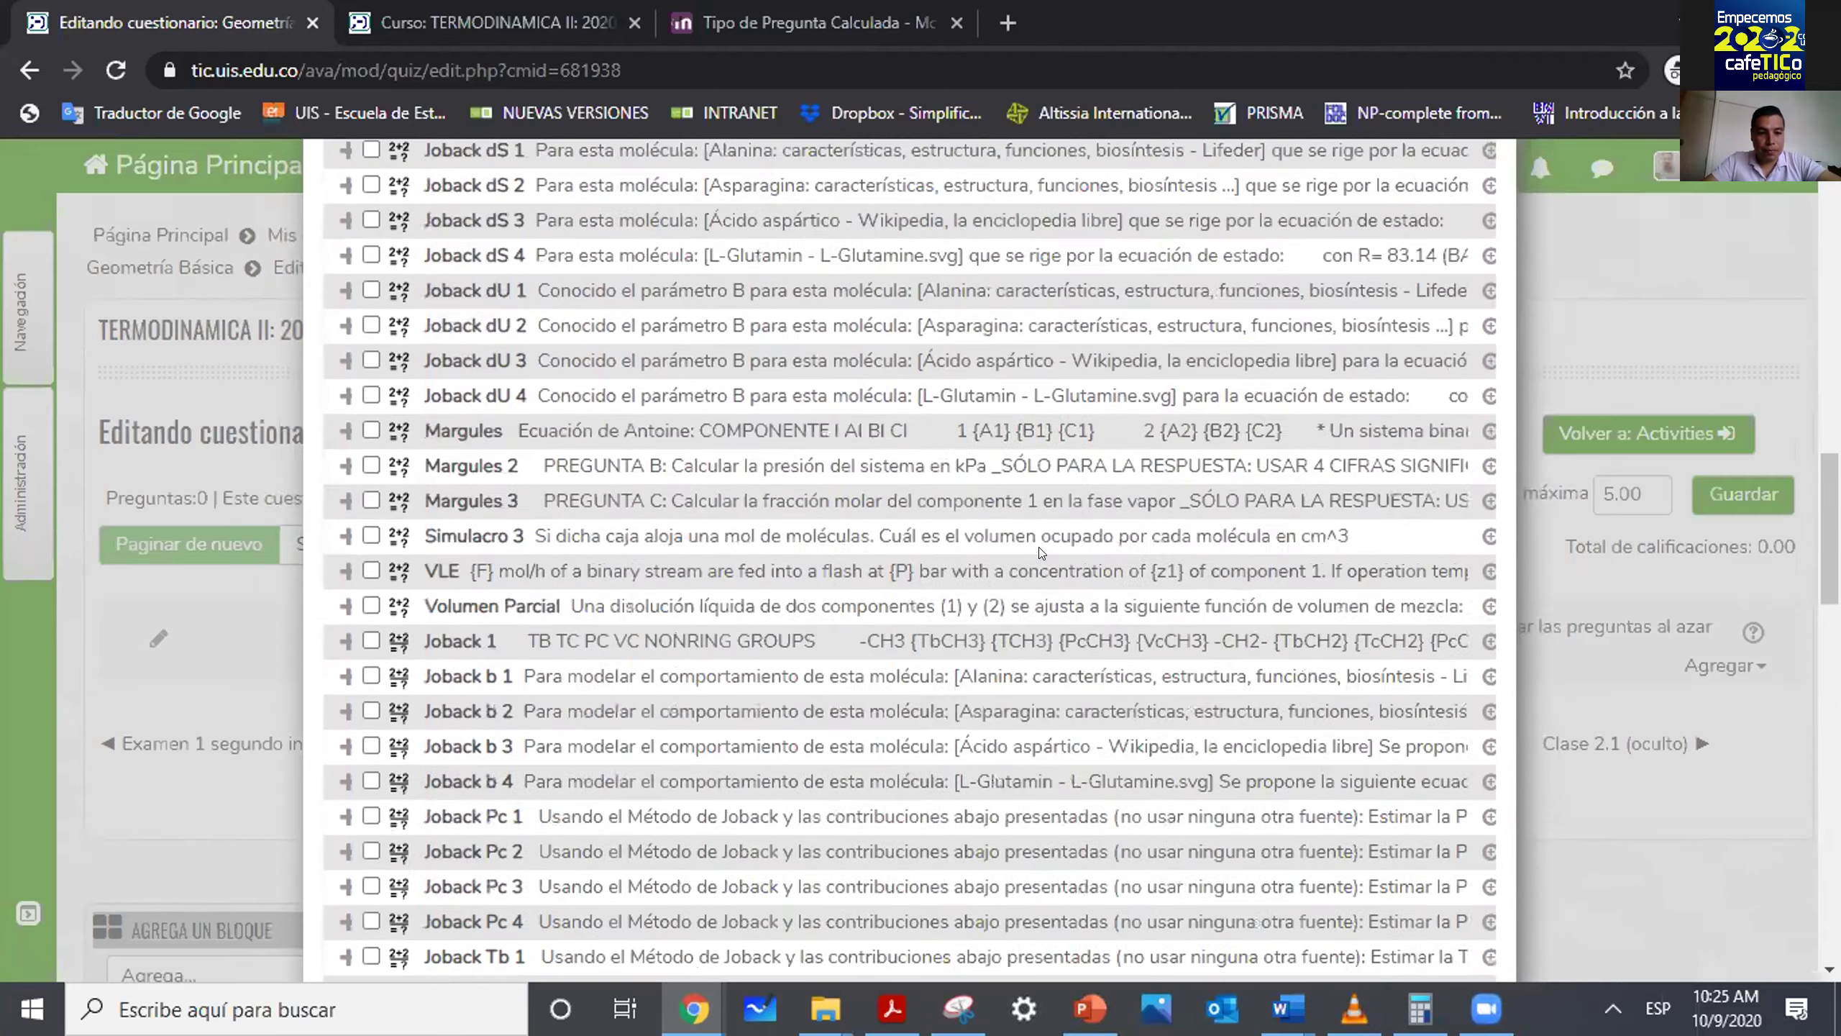
scroll(1038, 547, "down", 10)
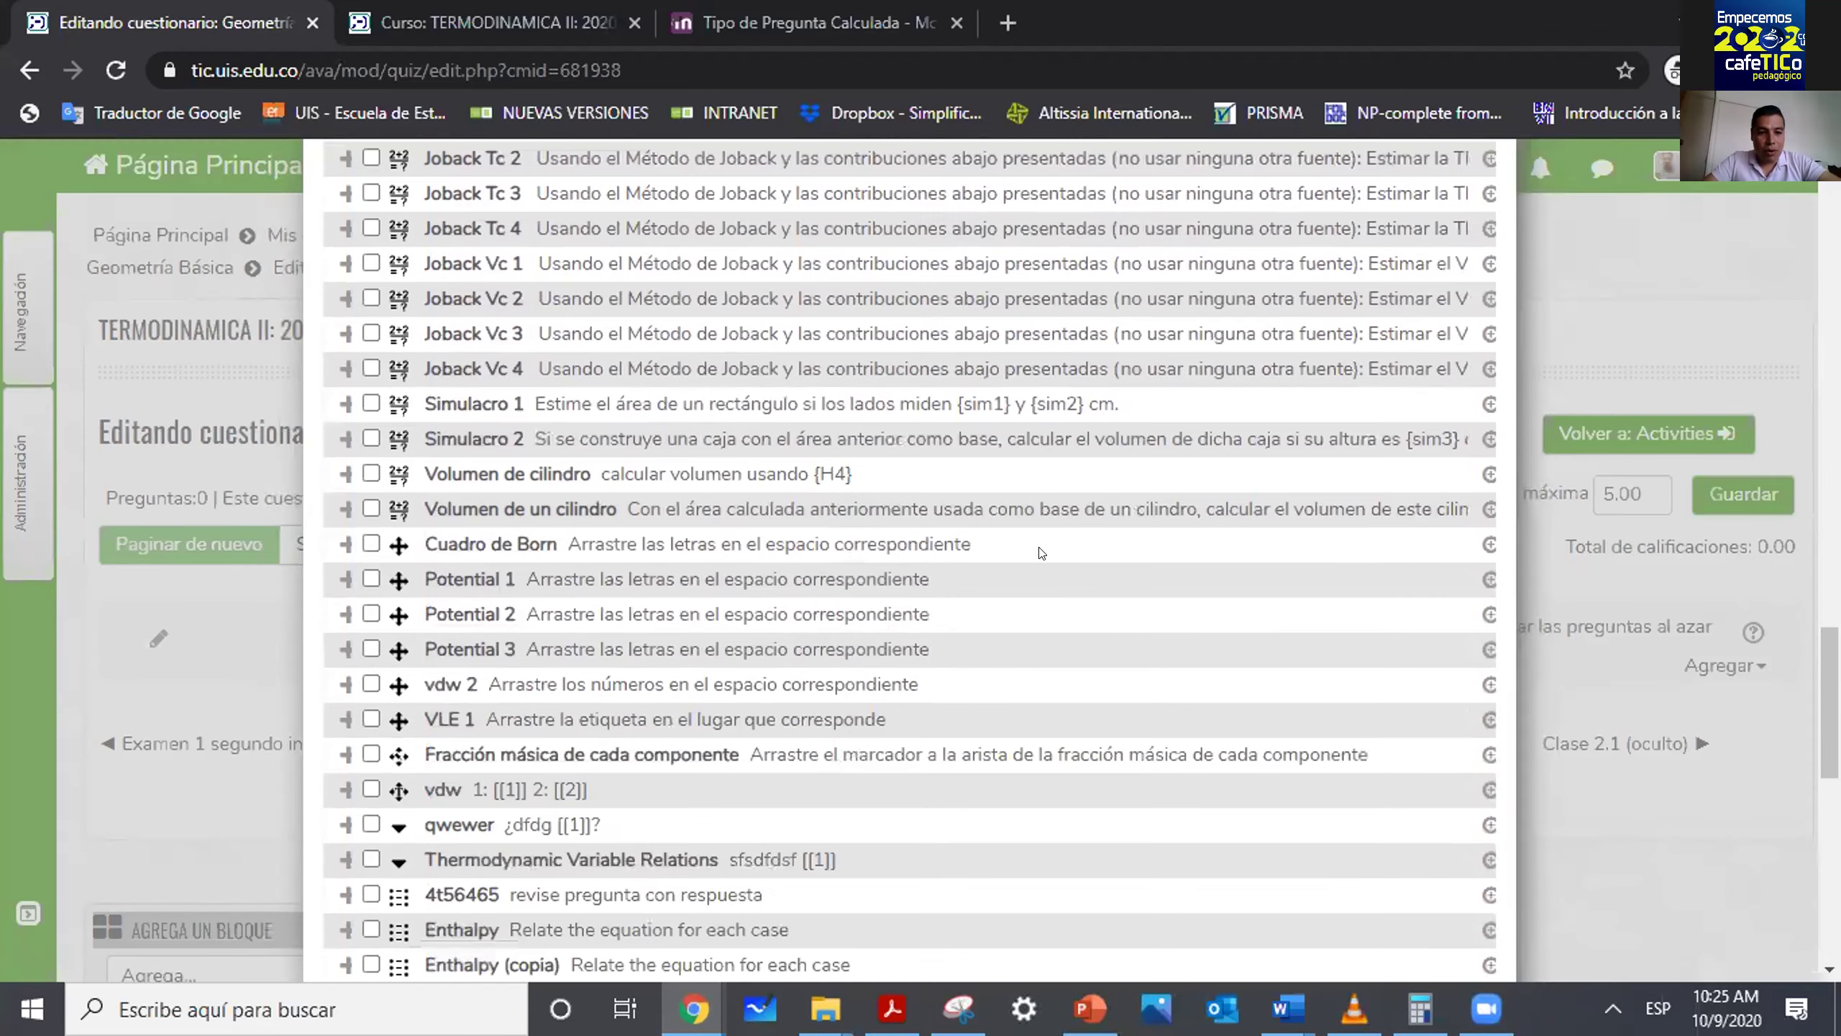
scroll(1041, 552, "up", 2)
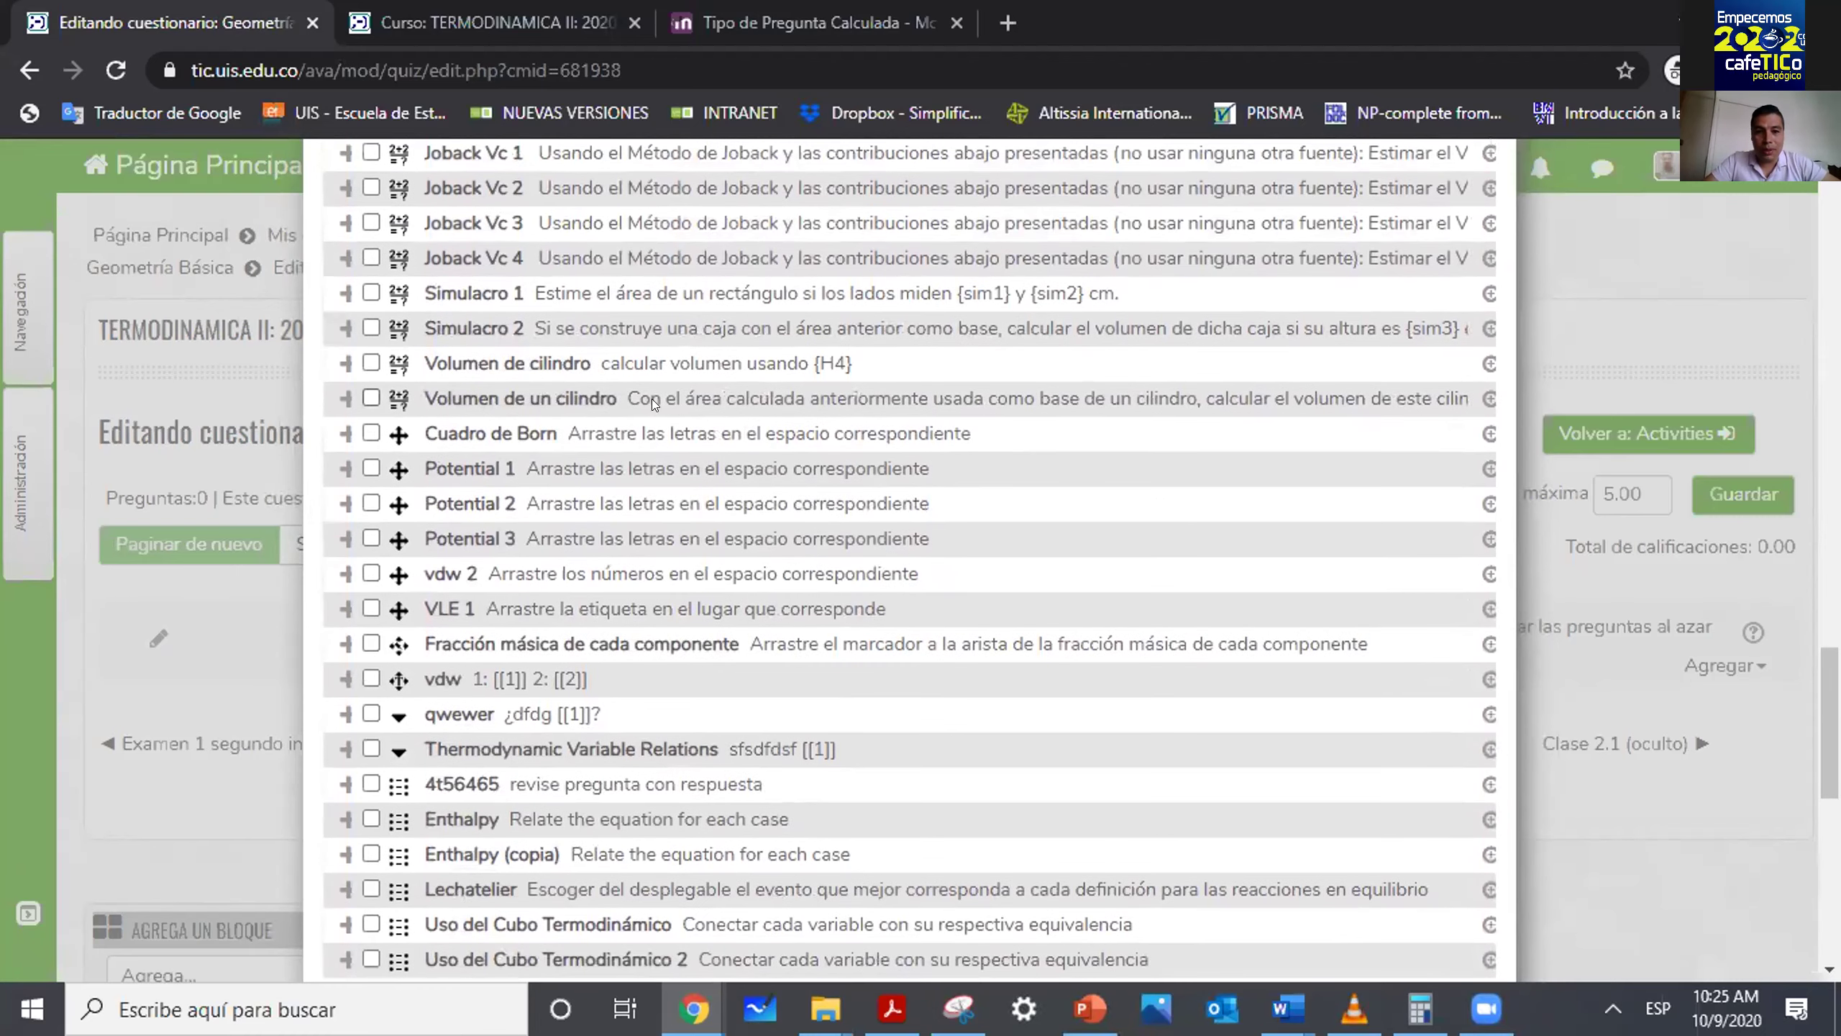
left_click(371, 363)
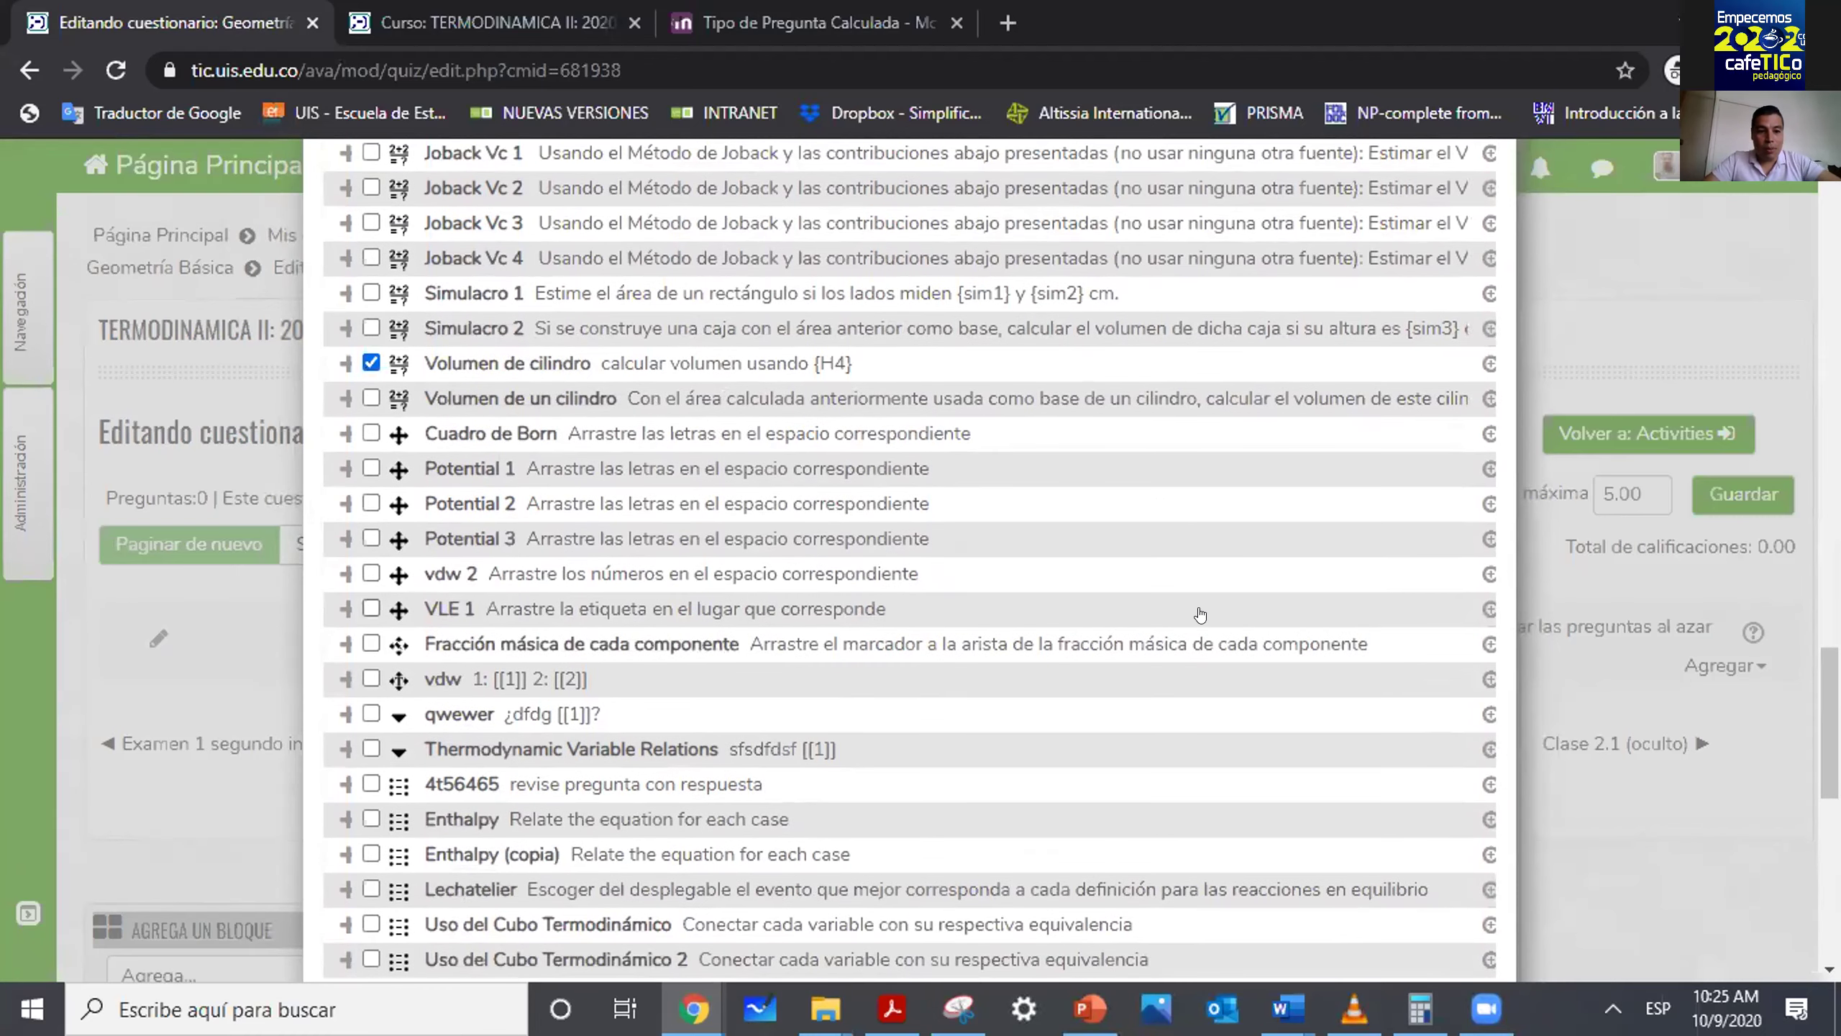
scroll(1200, 615, "down", 12)
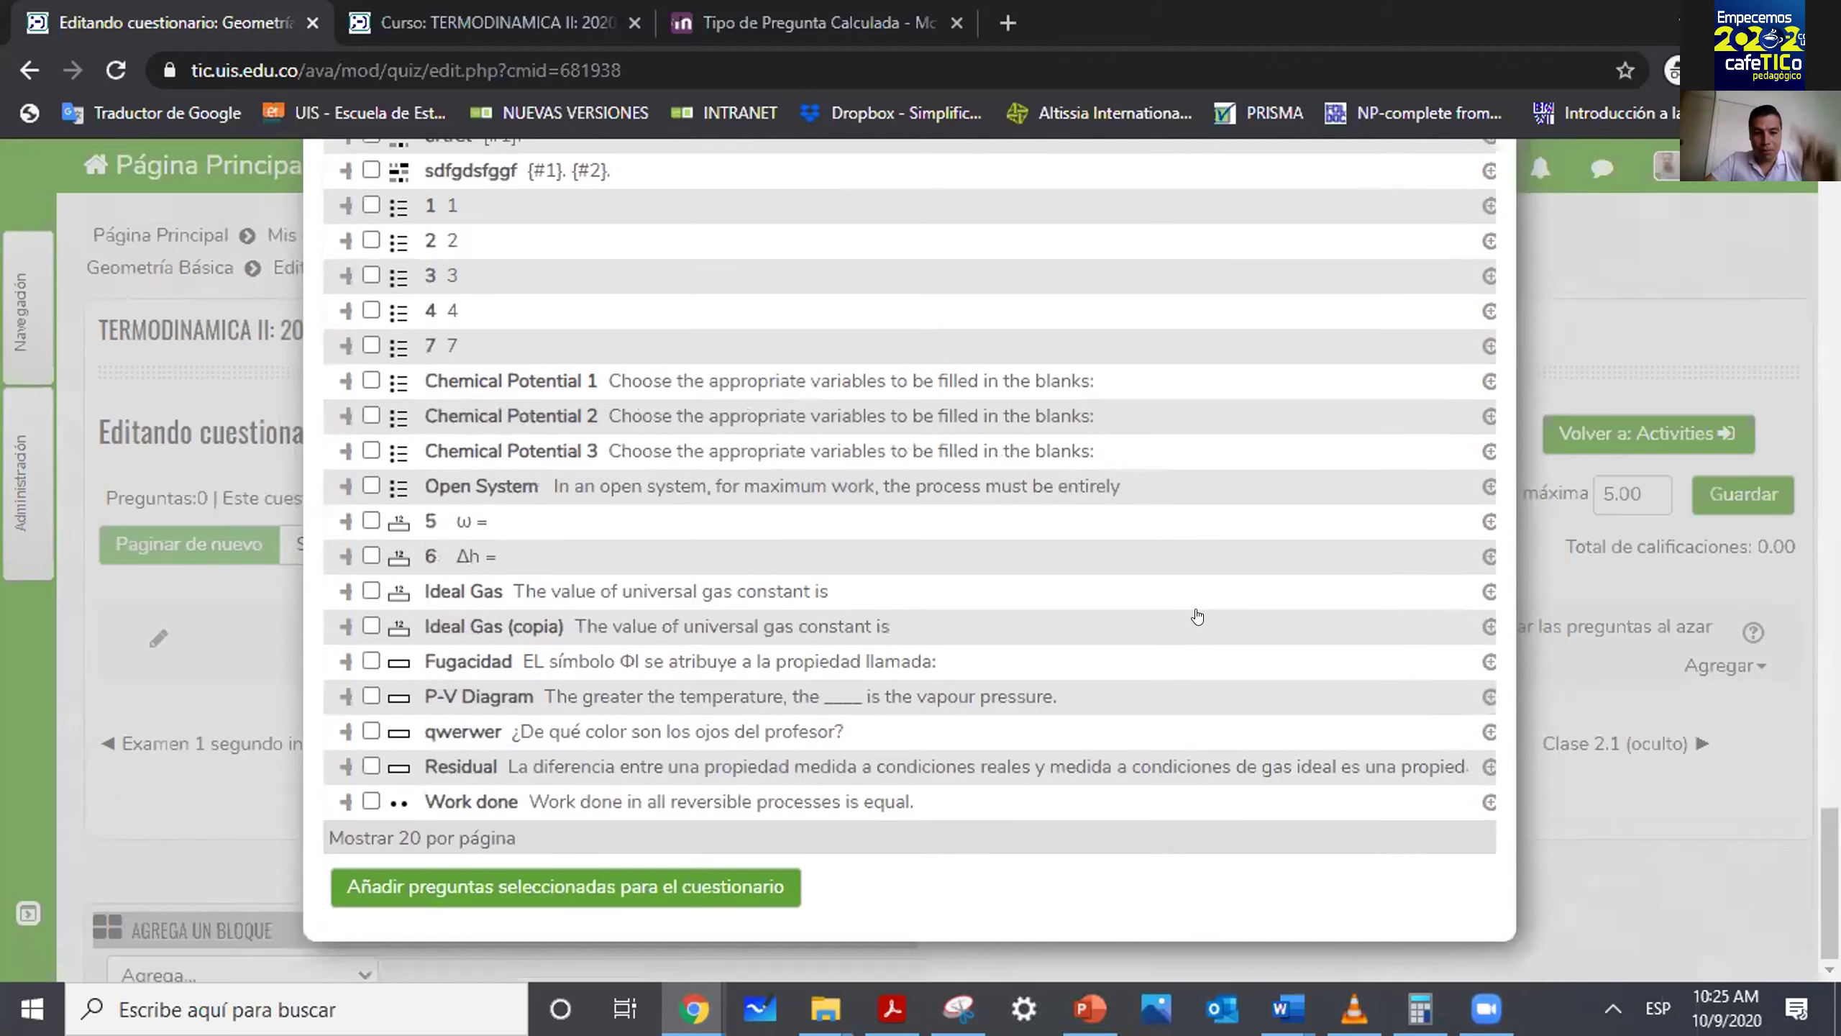
left_click(510, 881)
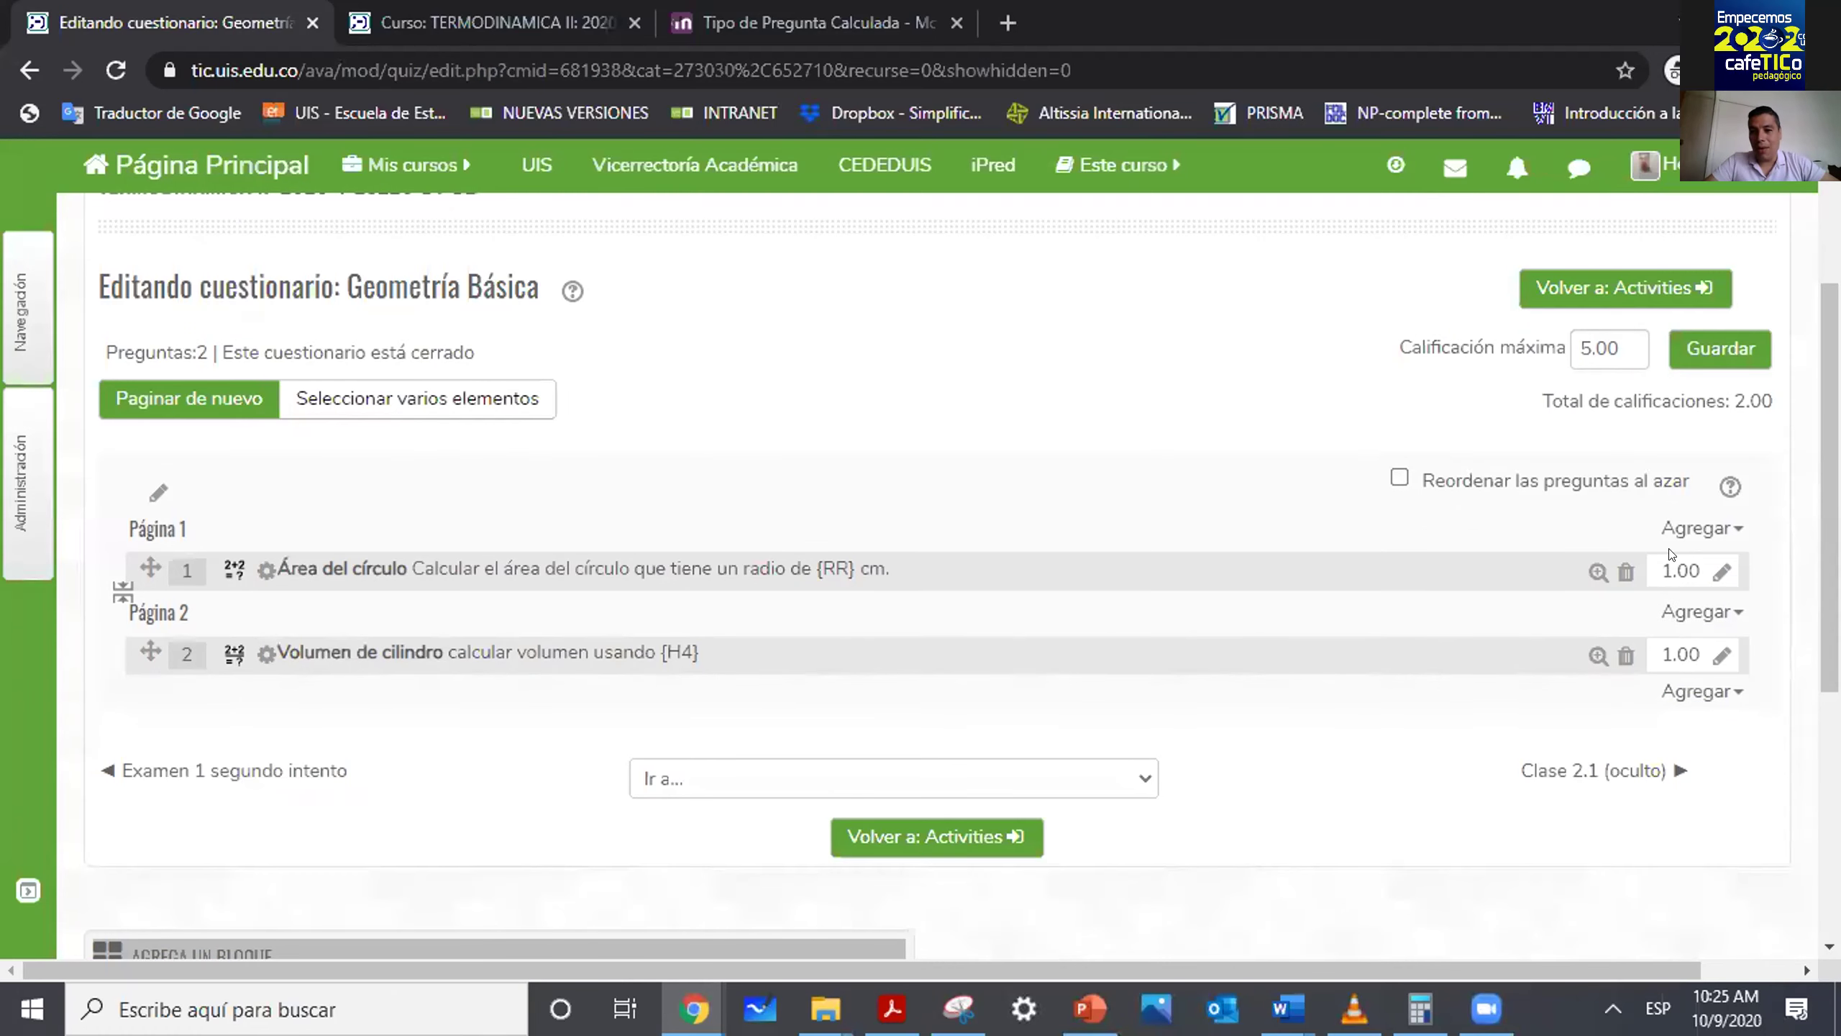
left_click(1697, 574)
type("5")
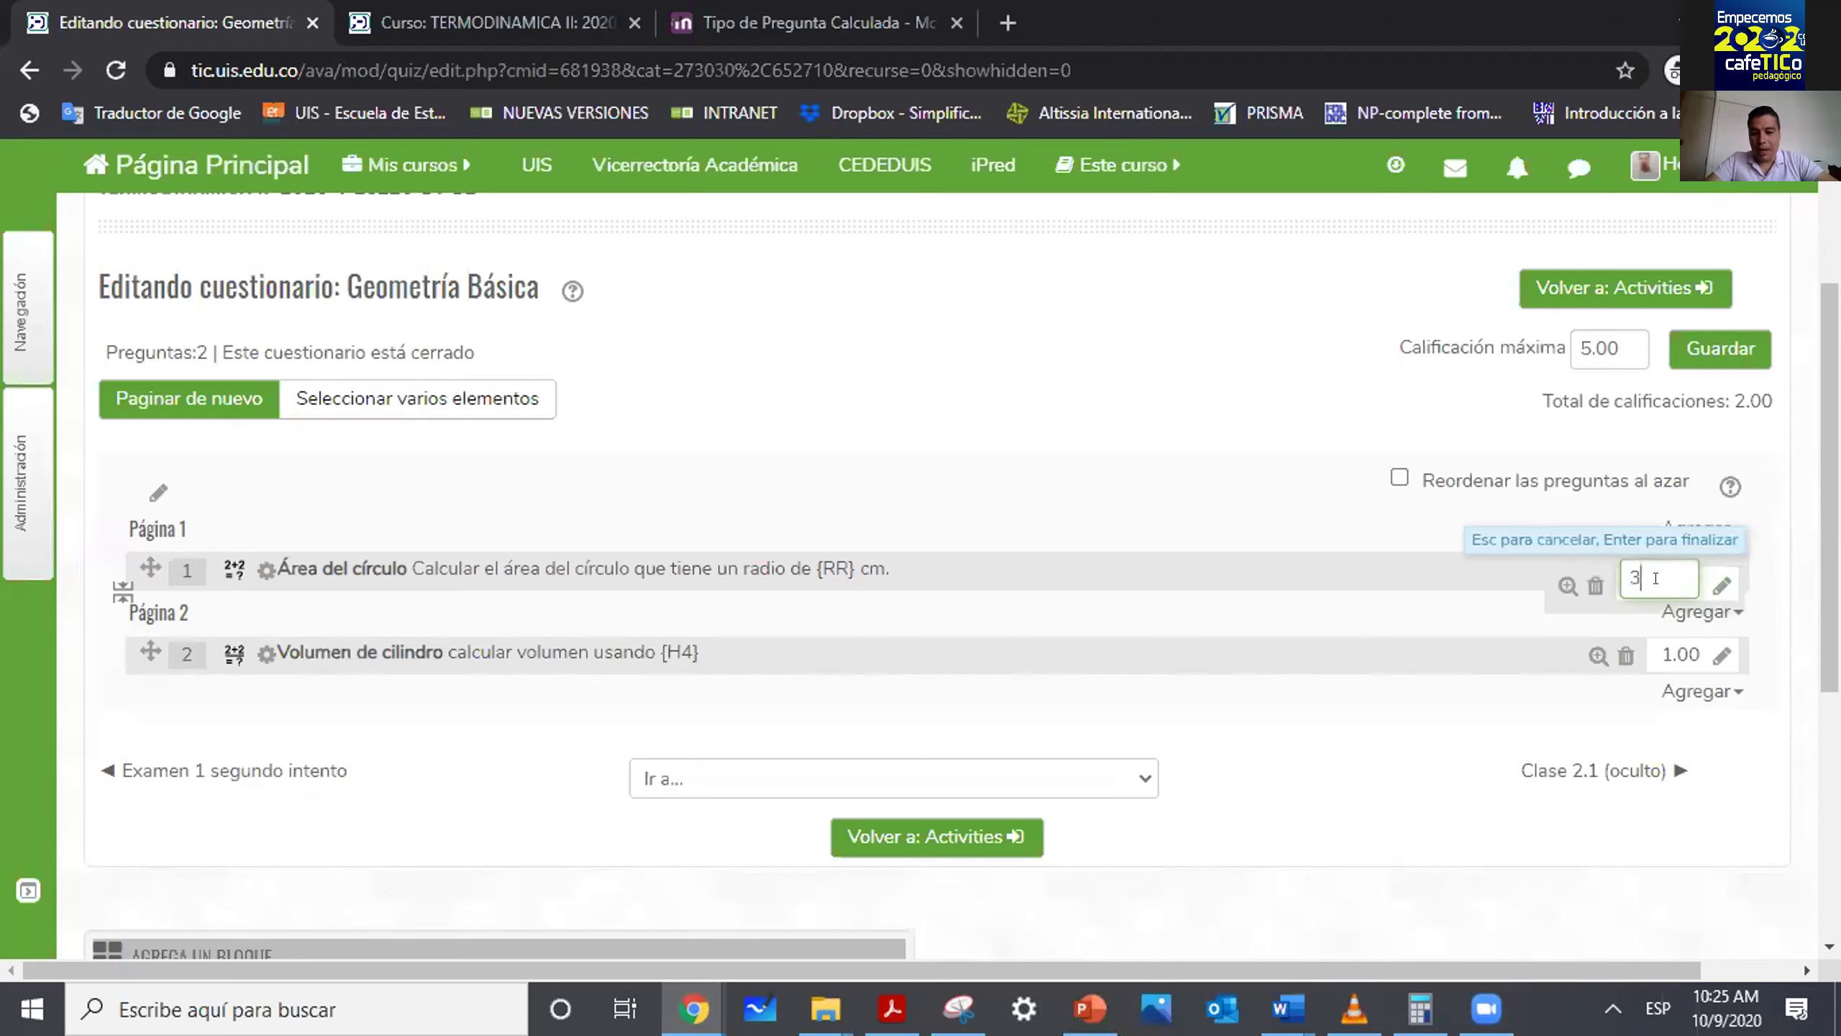
key("Escape")
left_click(1680, 654)
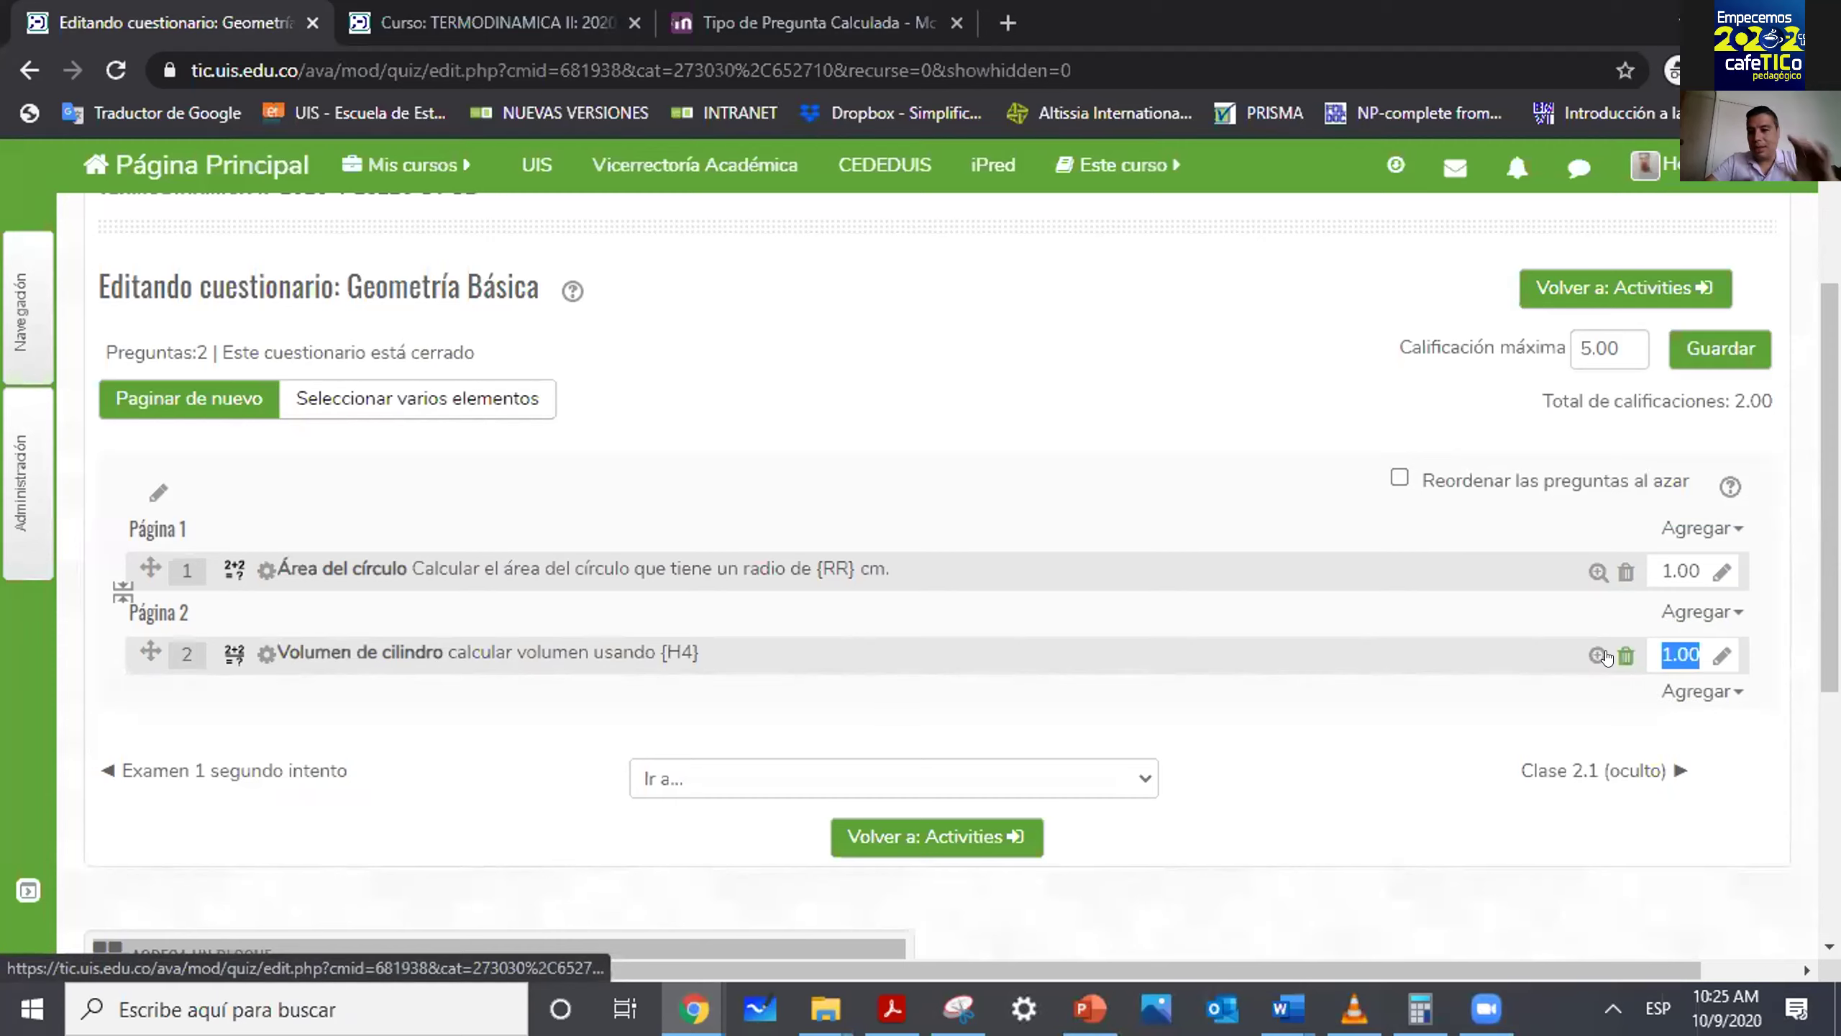
Set the mark of Área del círculo to 34 and try 65 as the mark of Volumen de cilindro.
left_click(1715, 571)
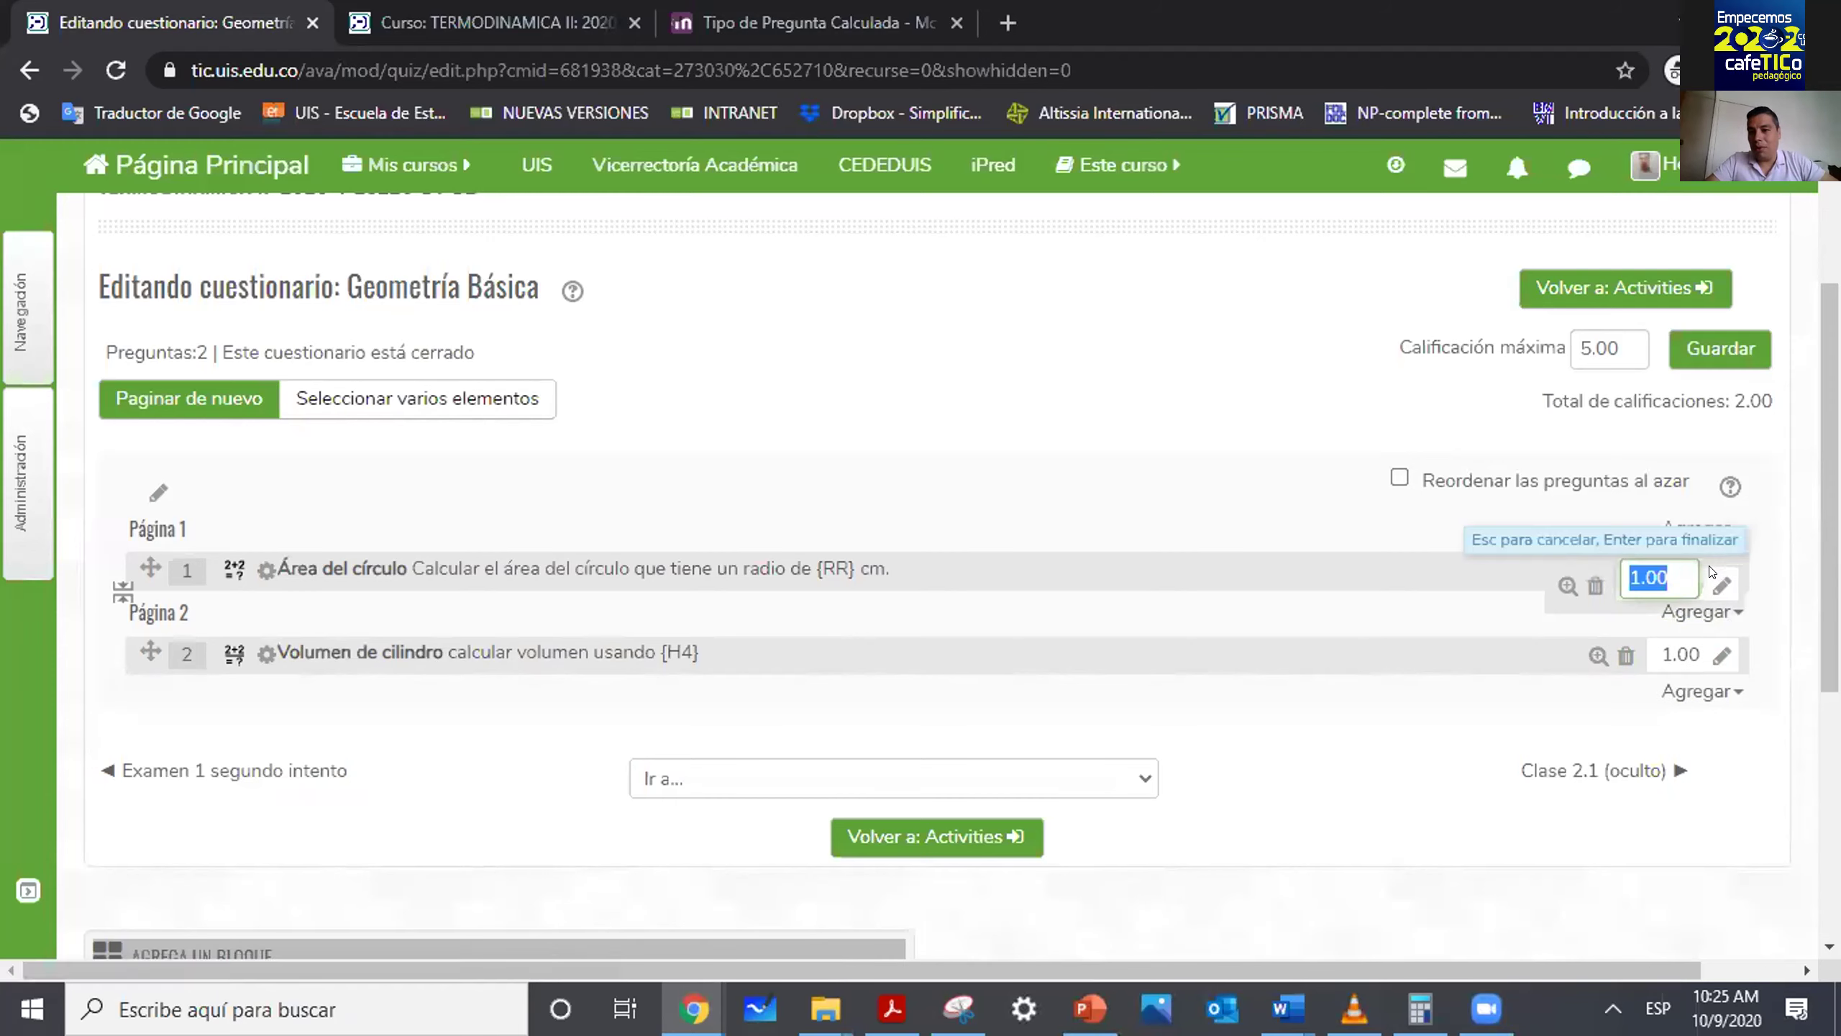
type("34")
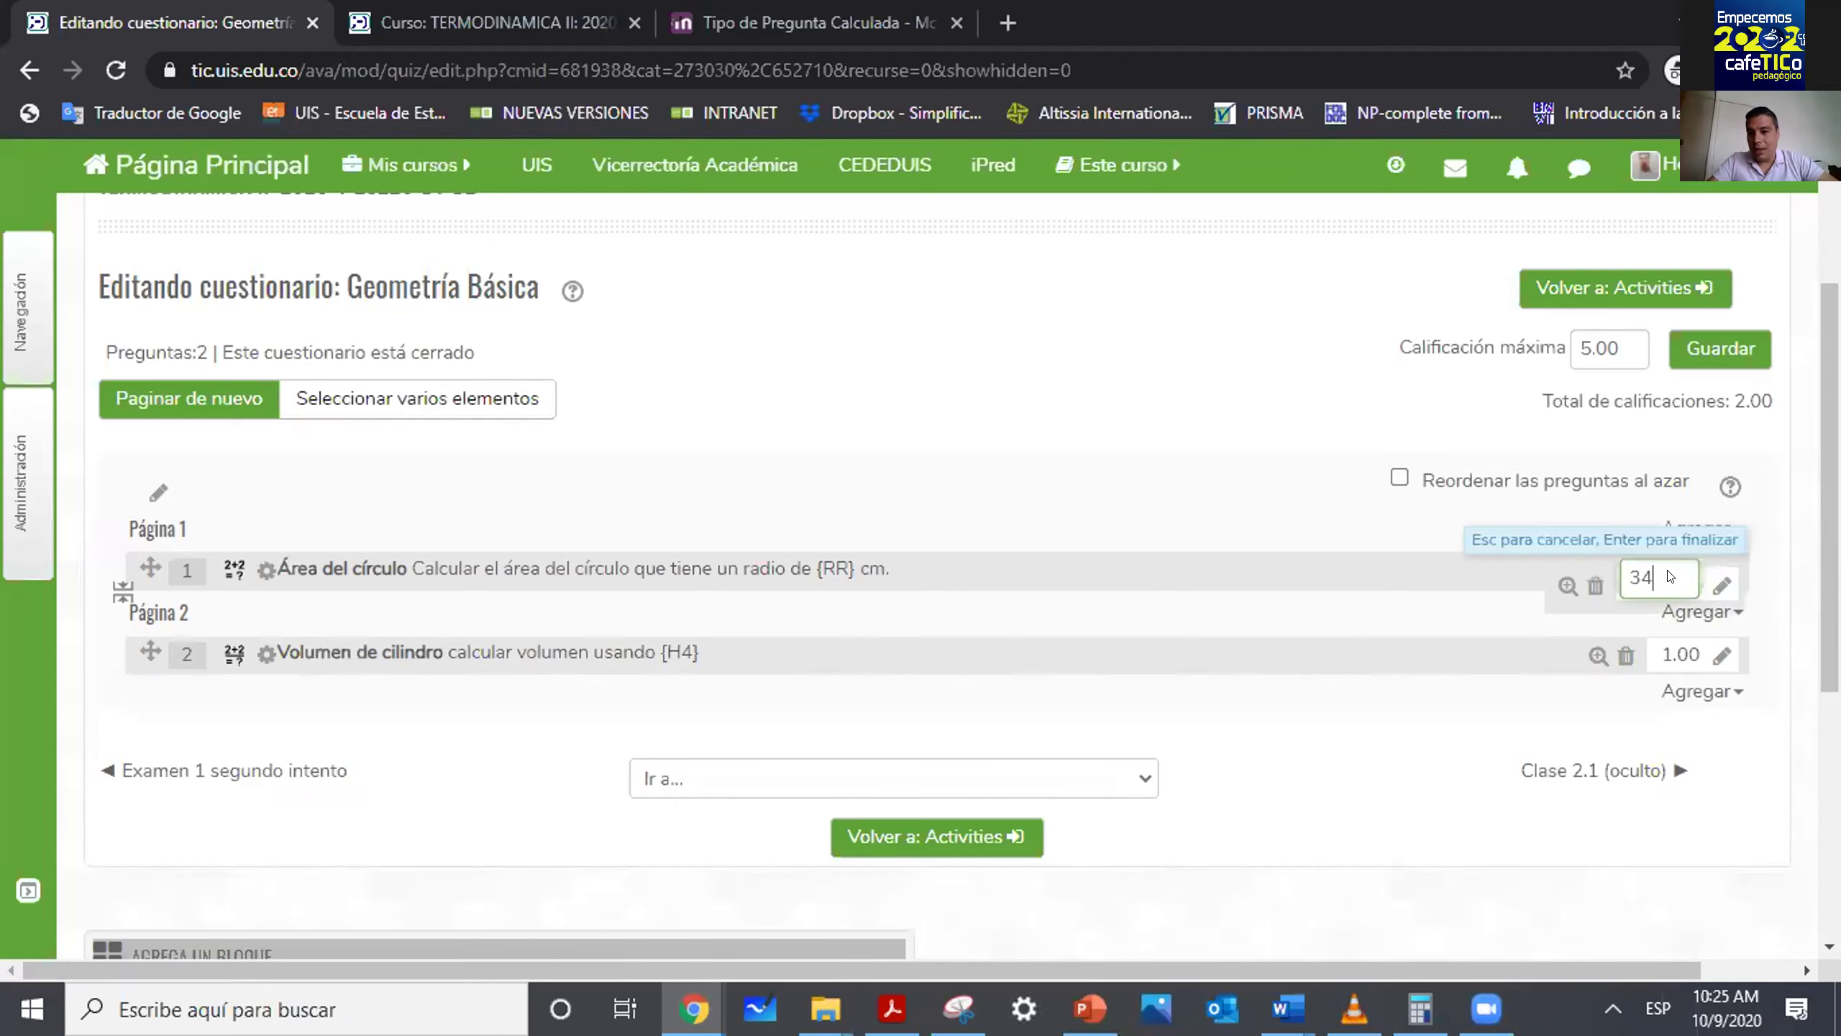
key("Return")
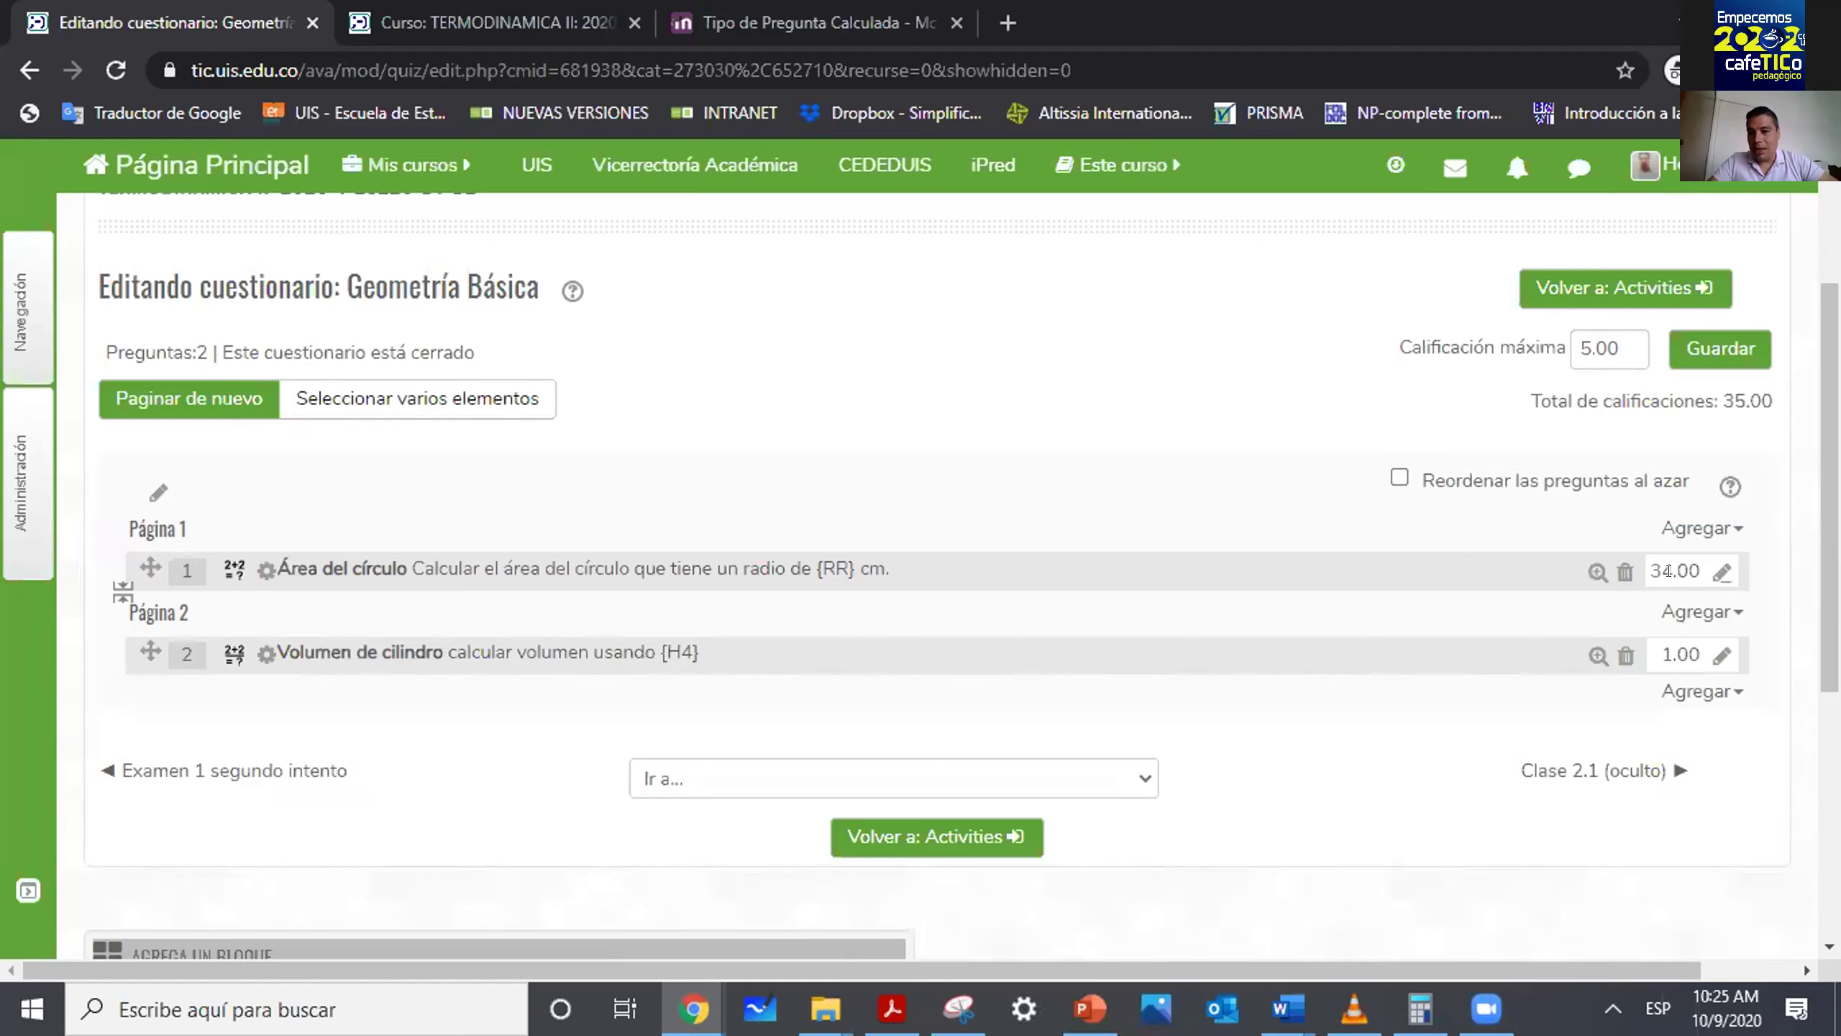
left_click(1720, 657)
type("65")
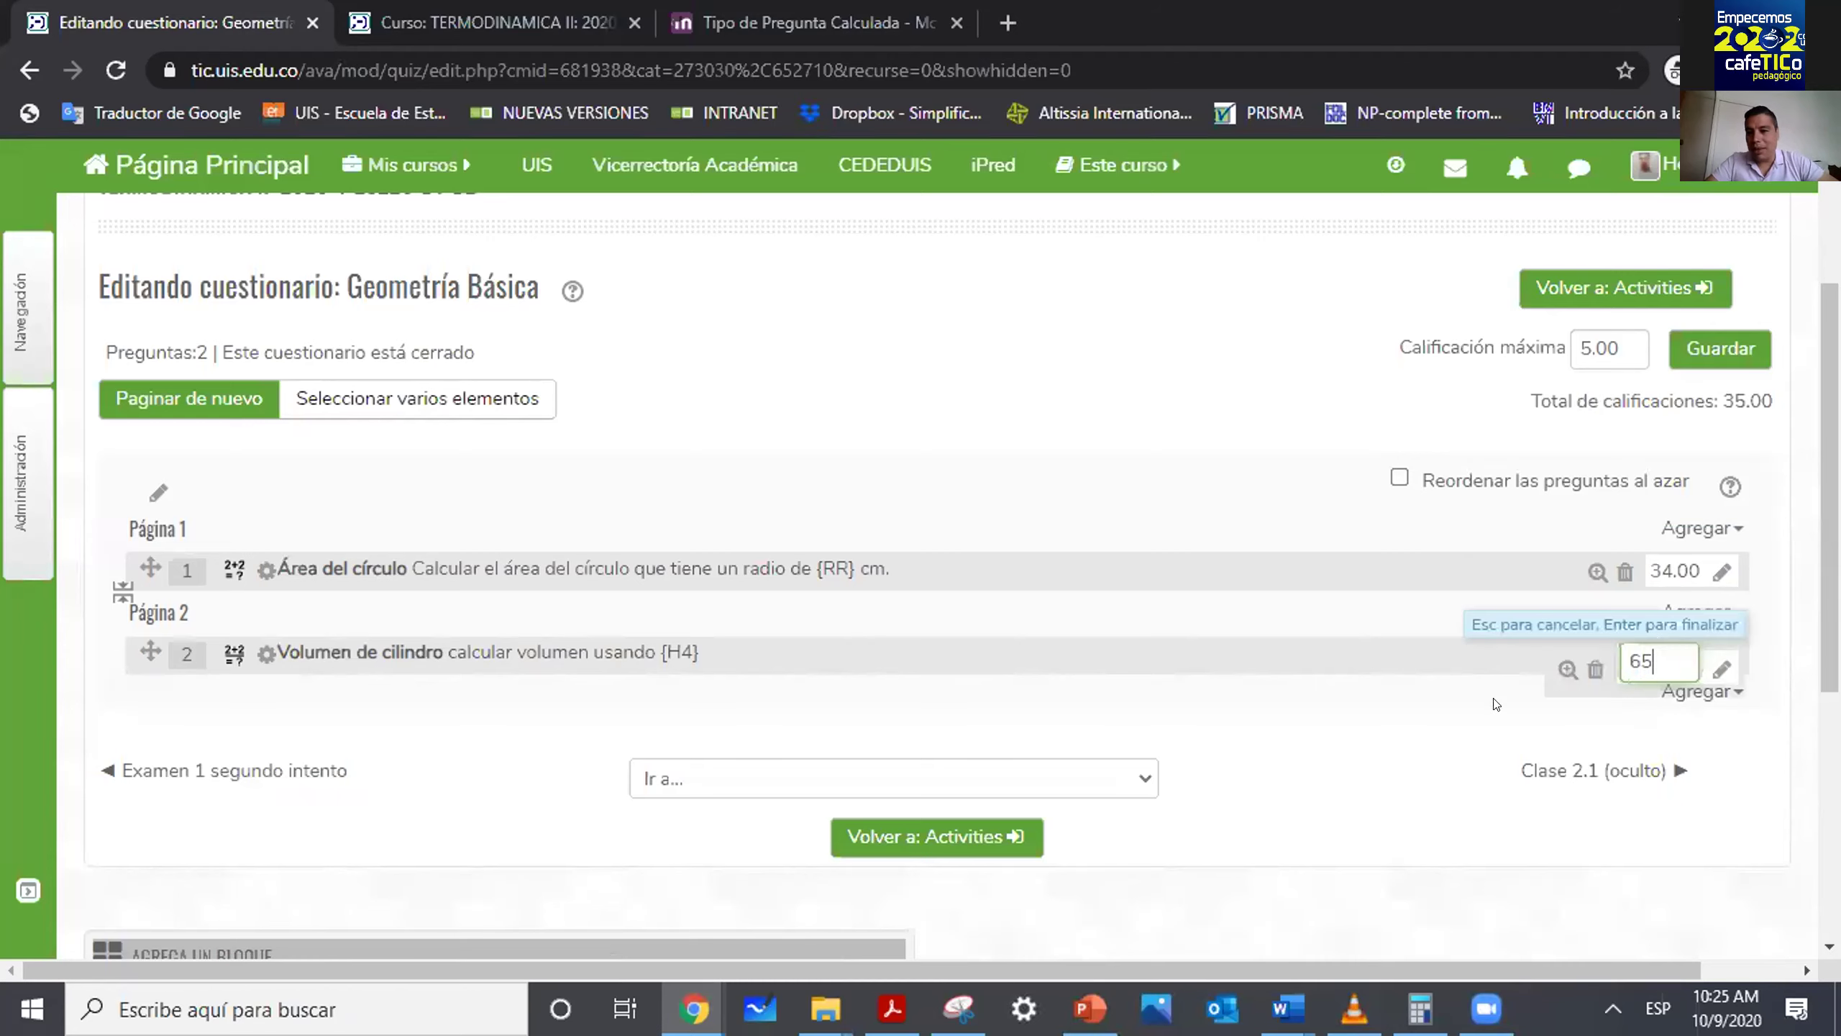
key("Escape")
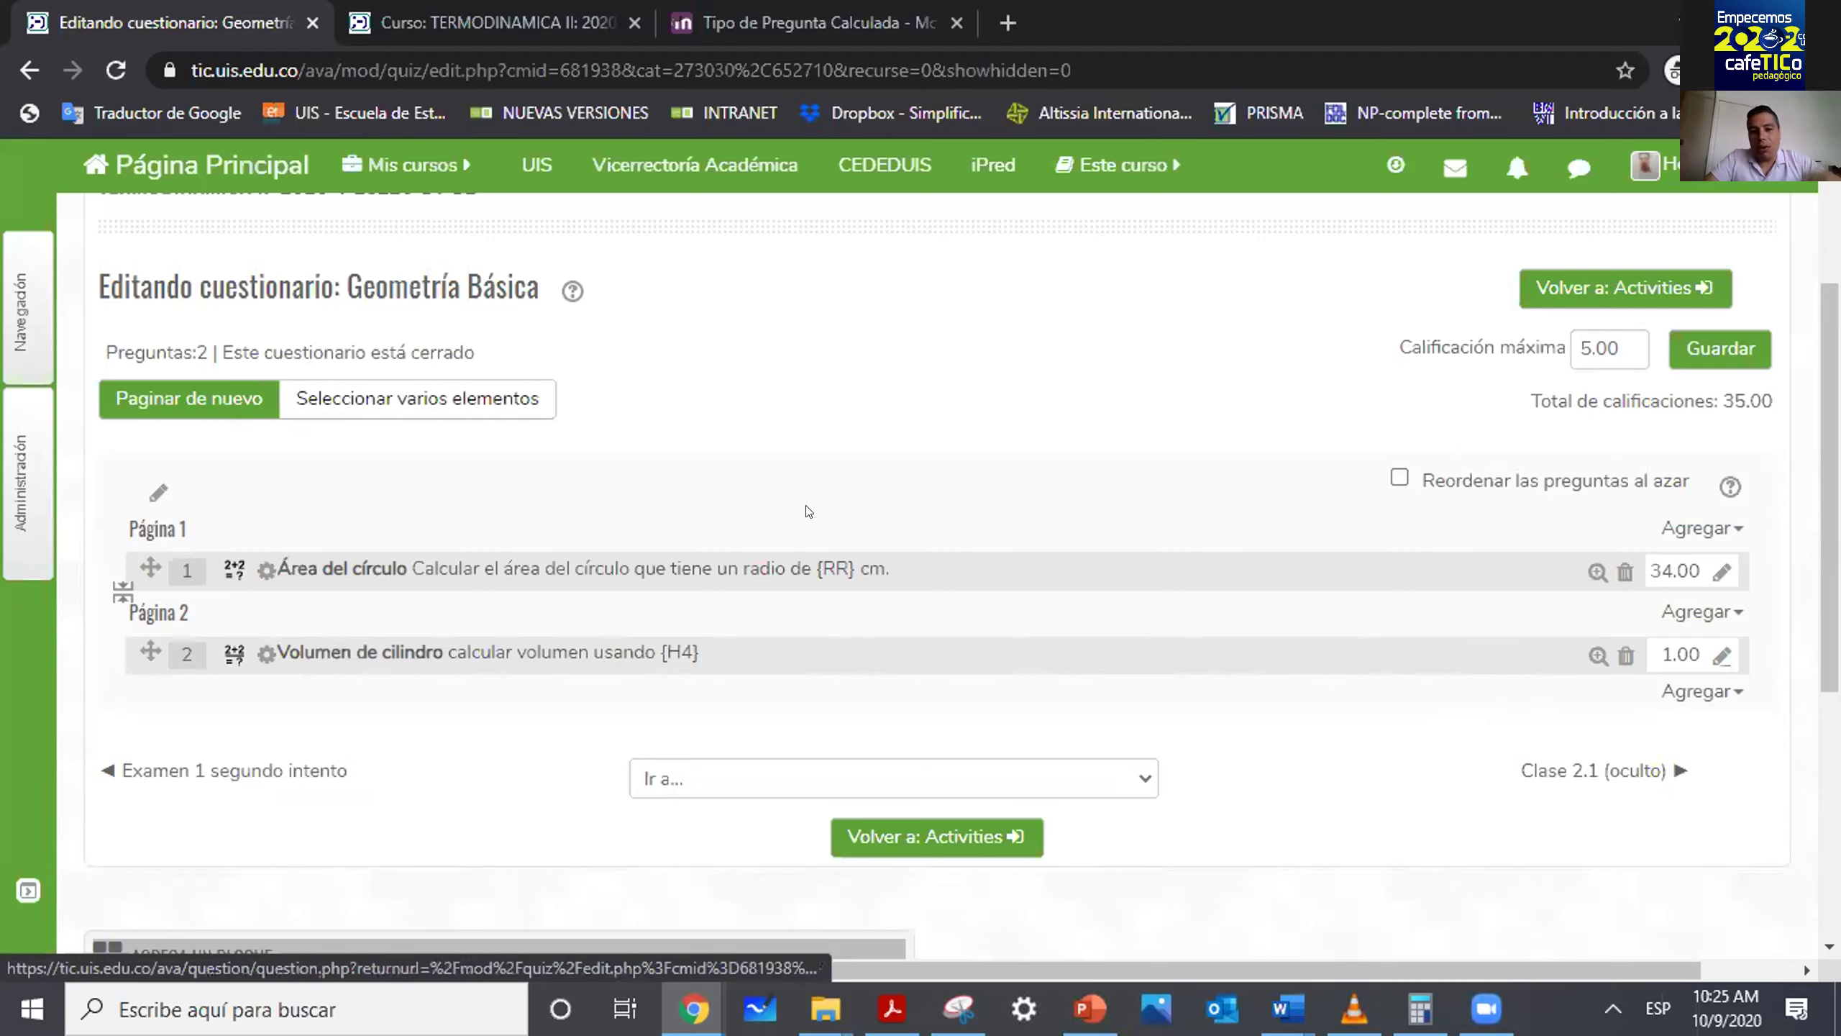
Set the maximum mark of the Área del círculo question to 2.
left_click(1720, 573)
type("2")
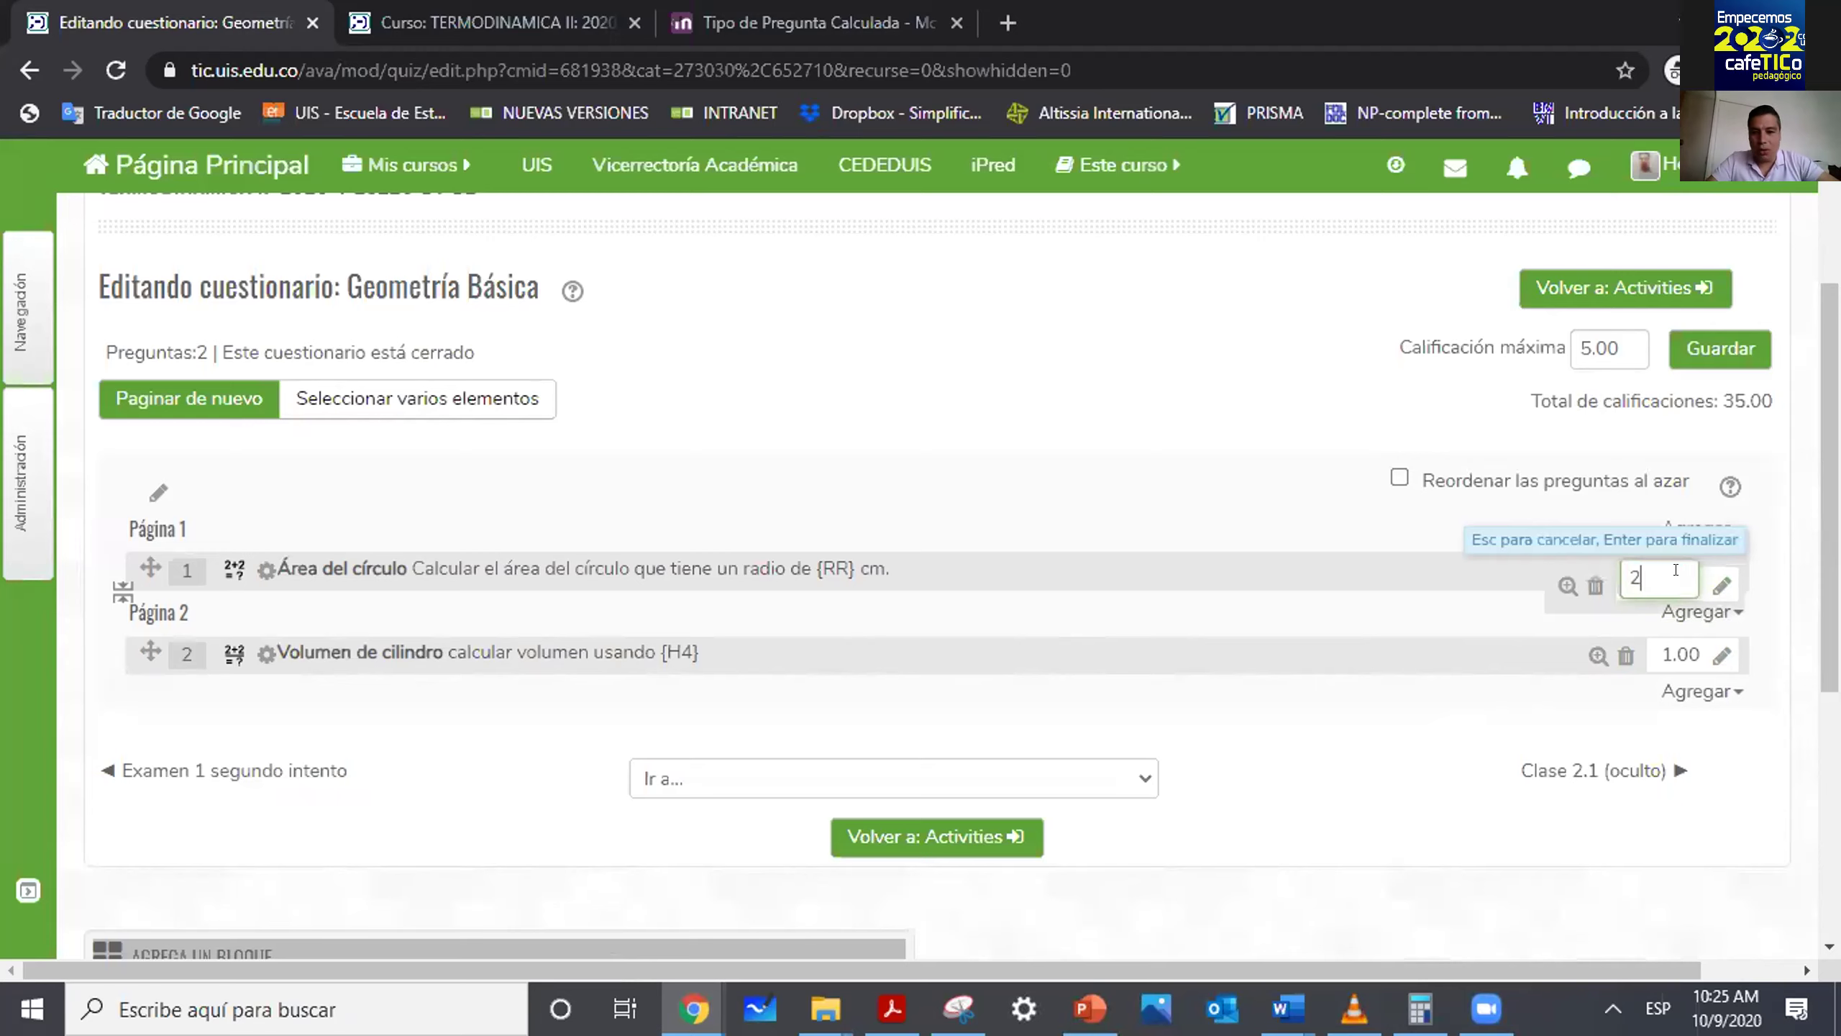
key("Return")
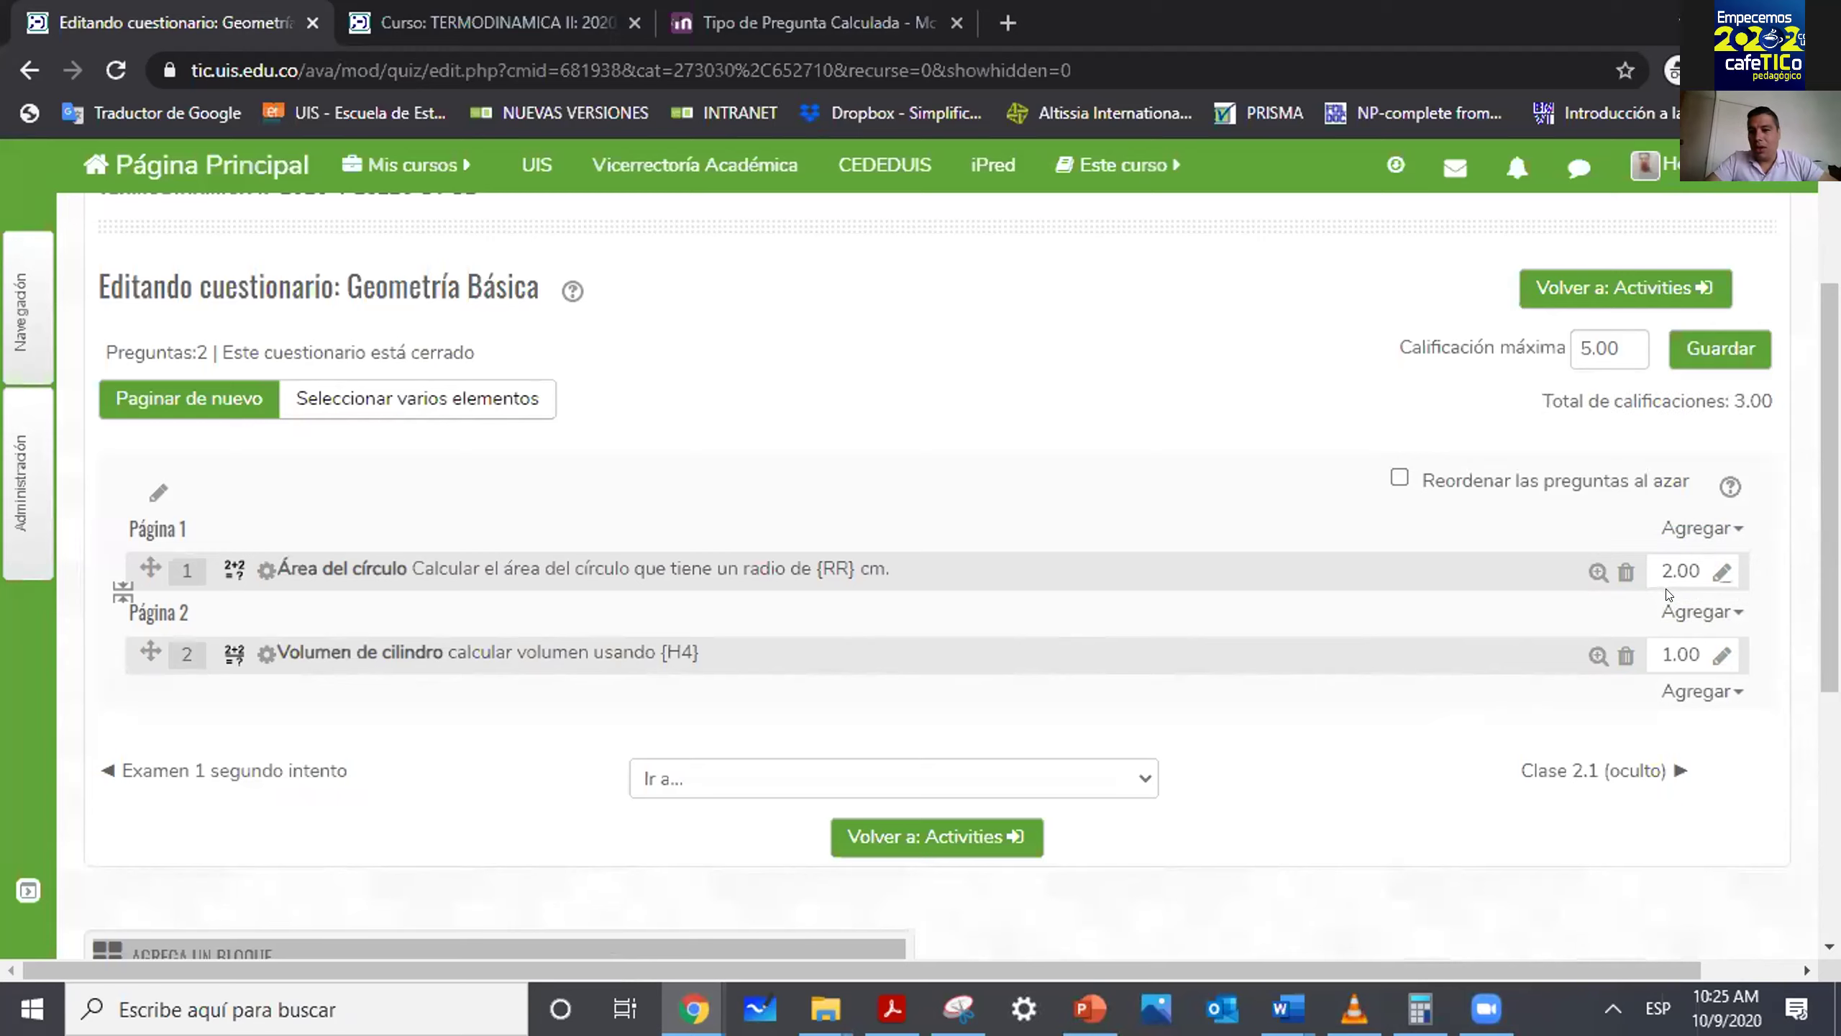
left_click(1722, 655)
type("3")
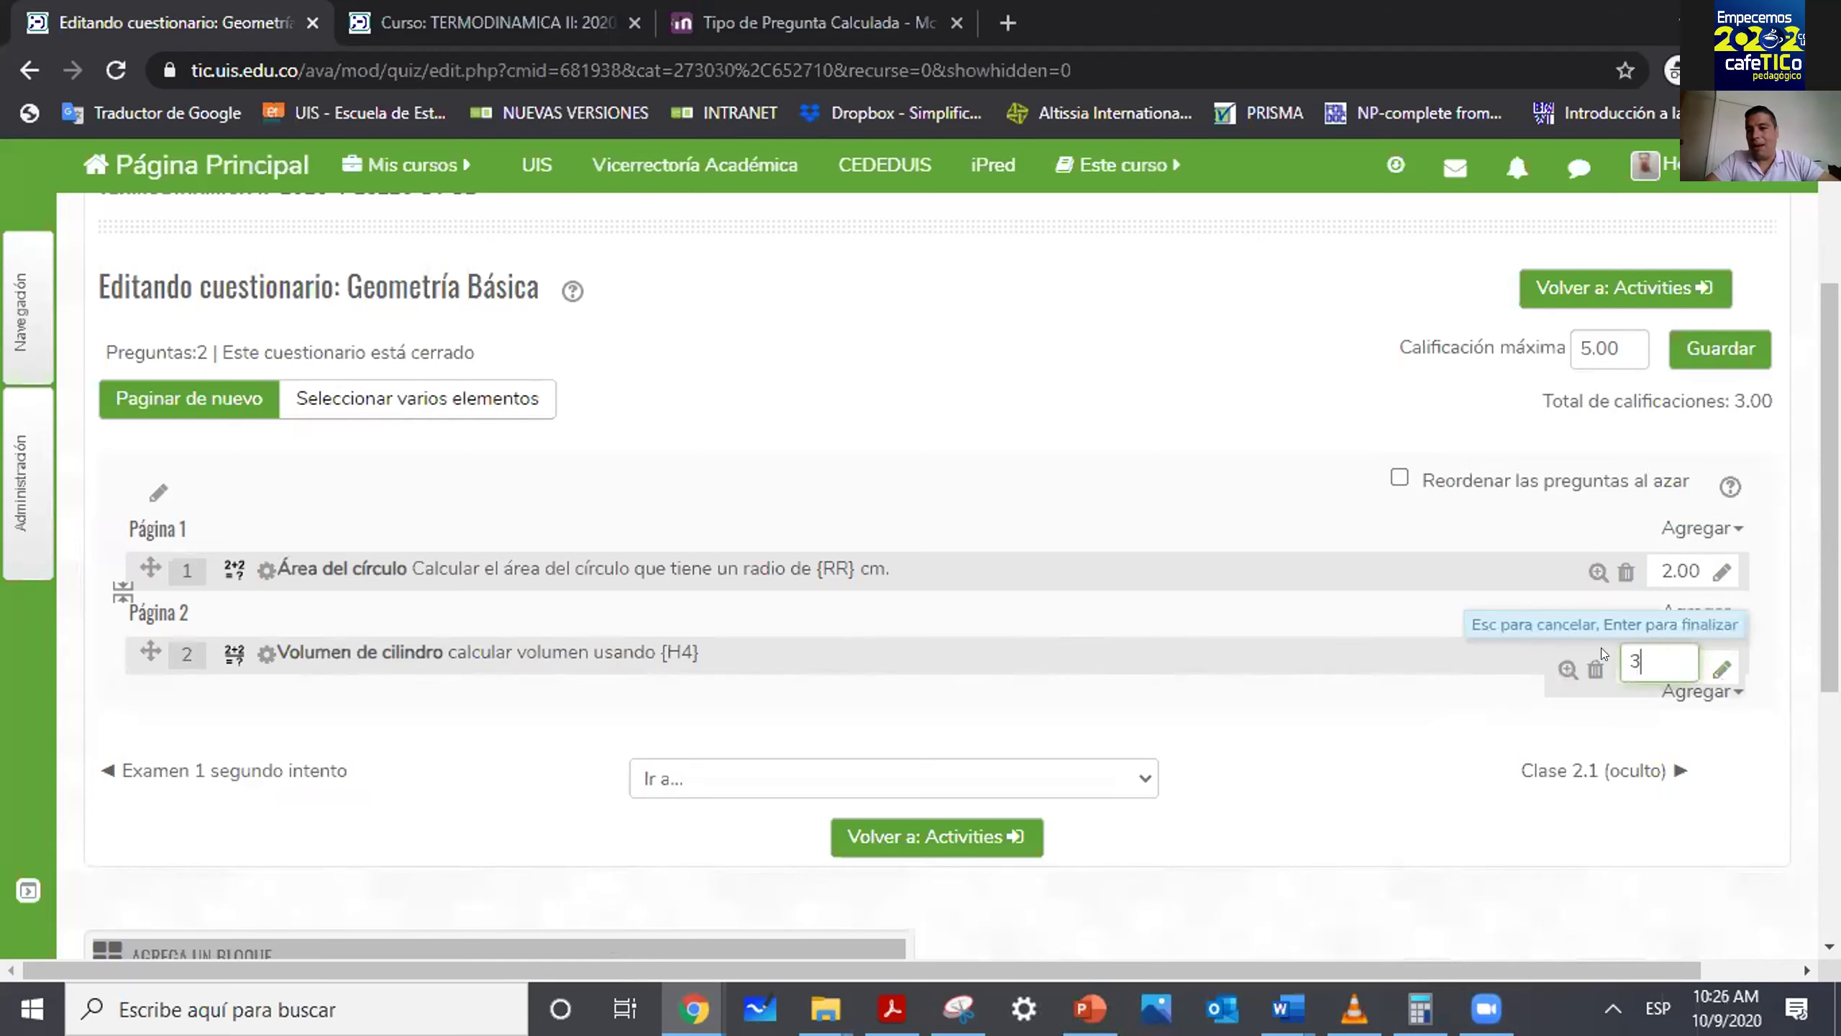
key("Escape")
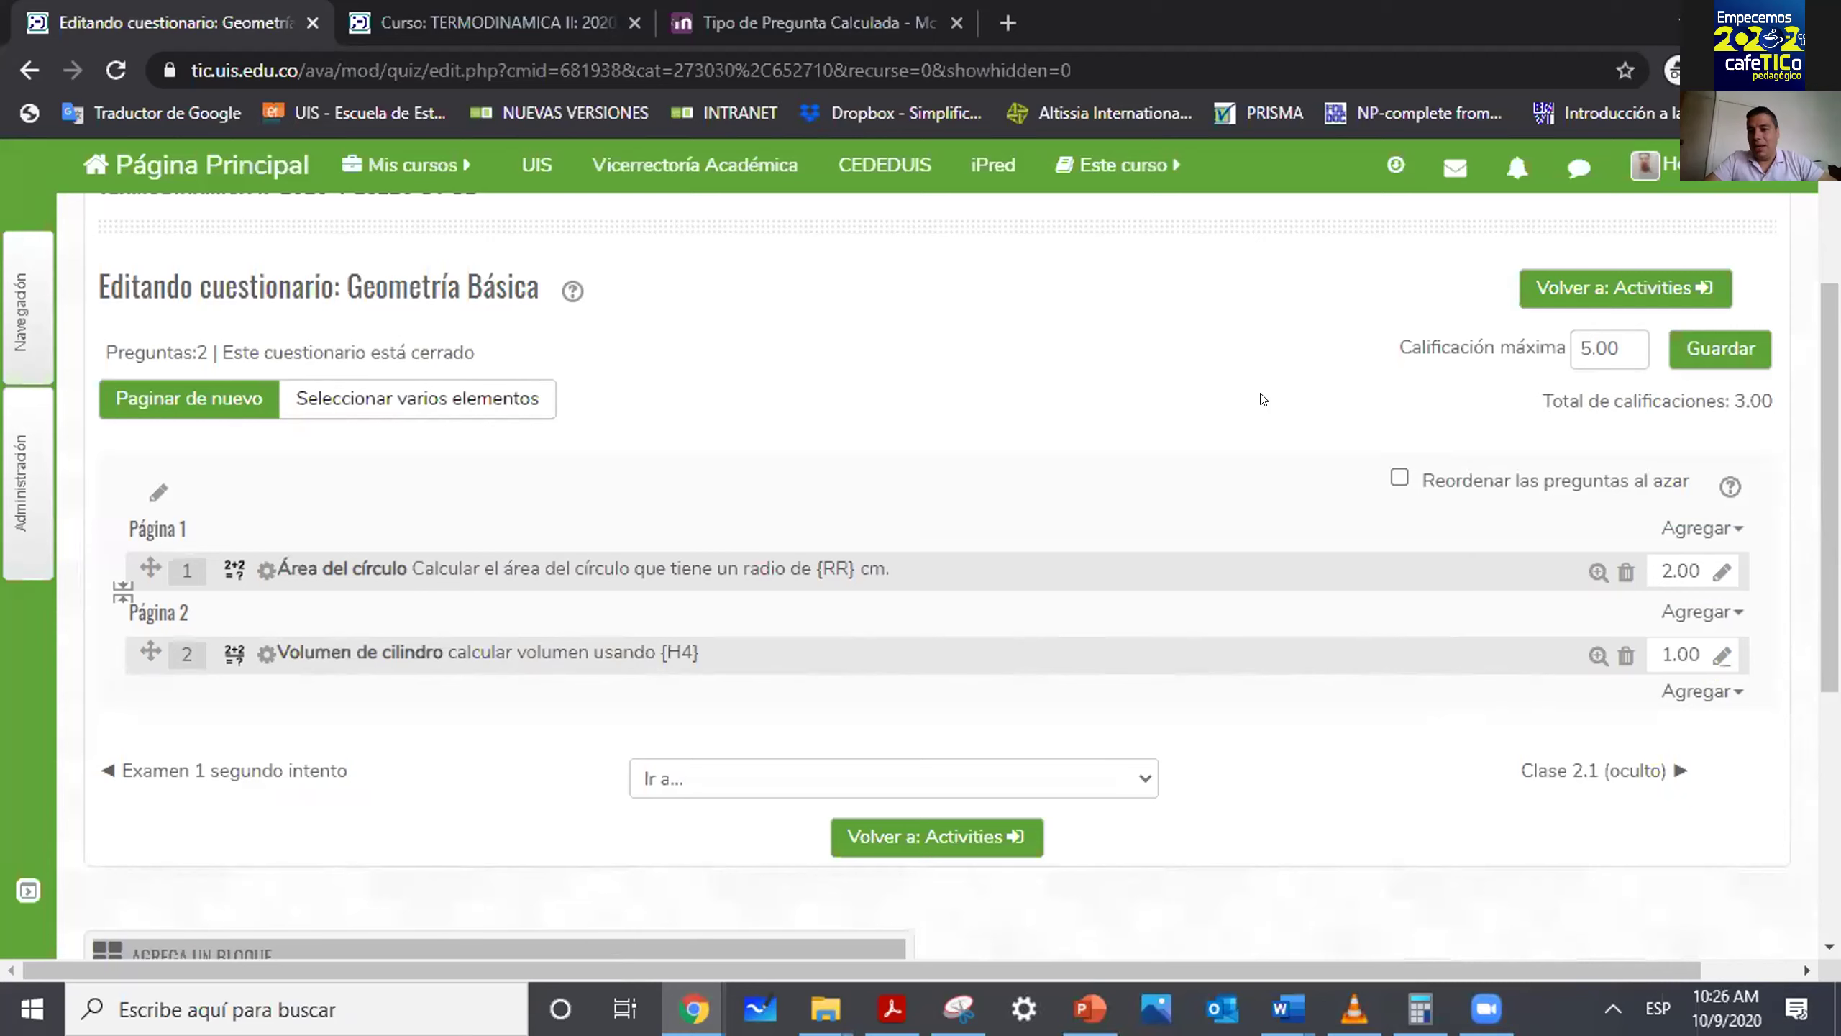
Set the maximum mark of the Volumen de cilindro question to 3.
left_click(1720, 664)
type("3")
key("Return")
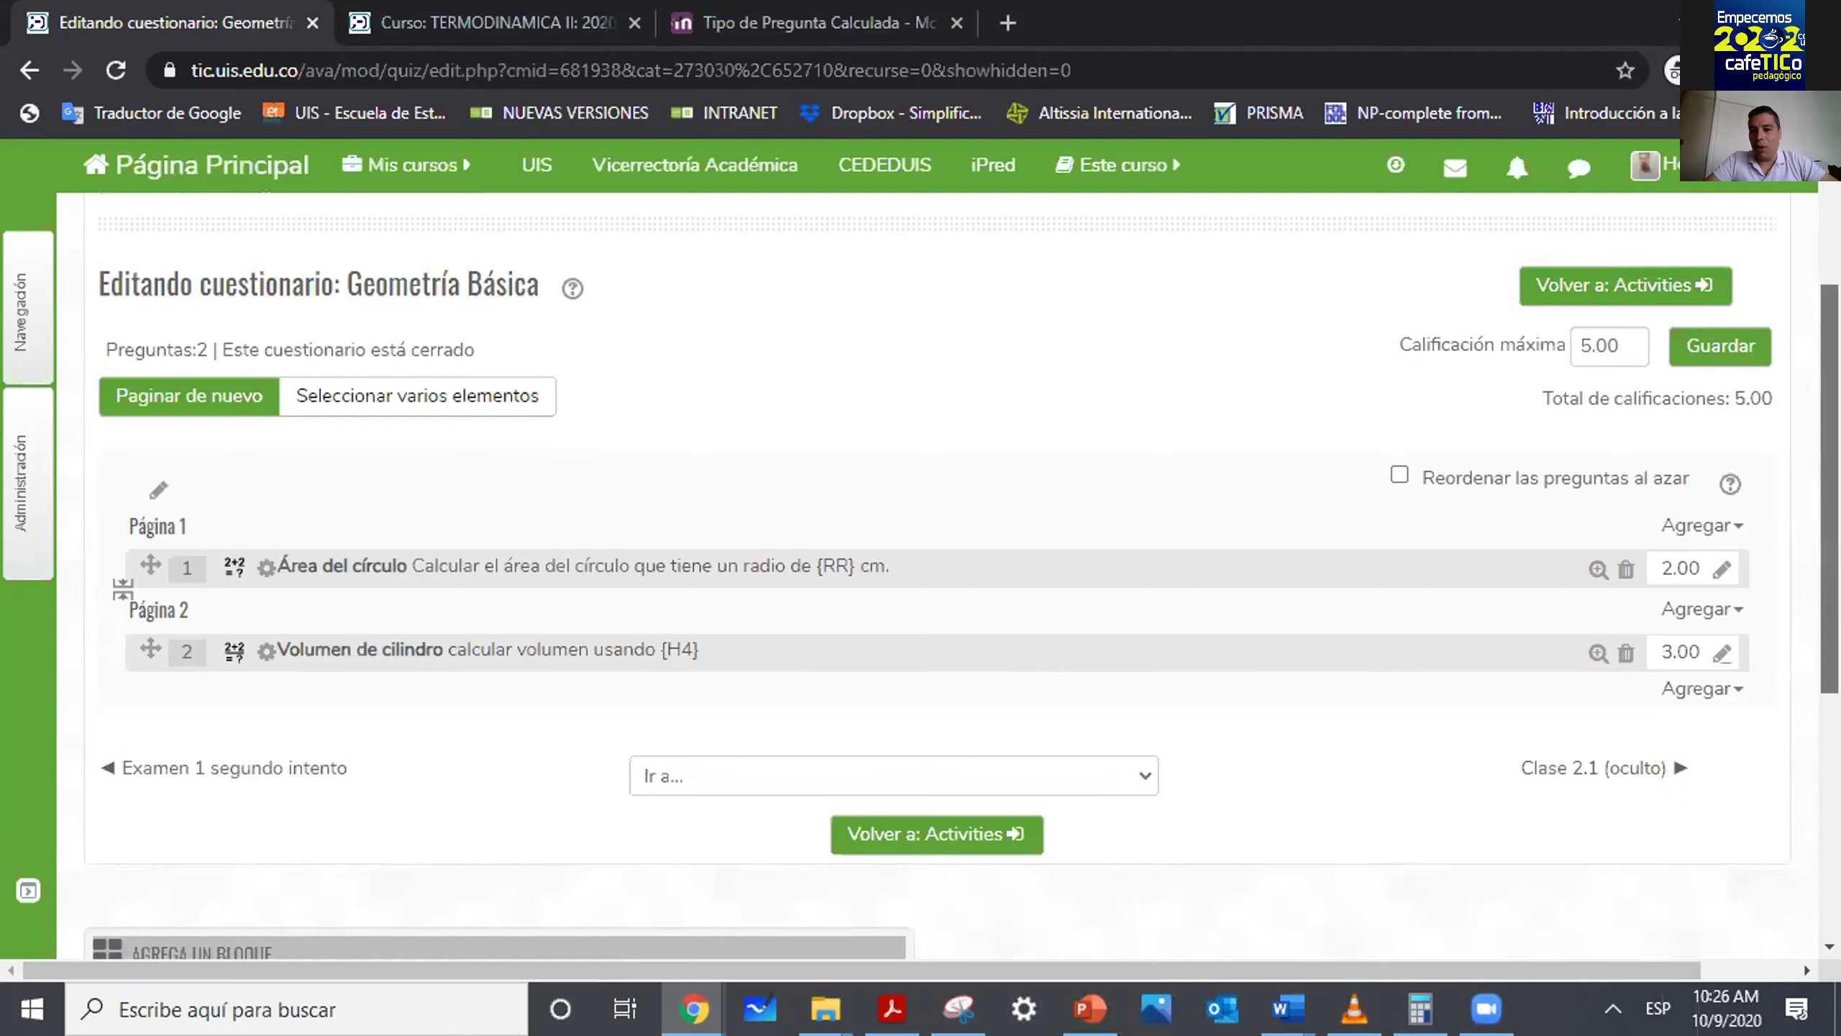
Remove the page break between the two questions so both share Página 1, and save the quiz's maximum grade of 5.00.
scroll(935, 580, "up", 2)
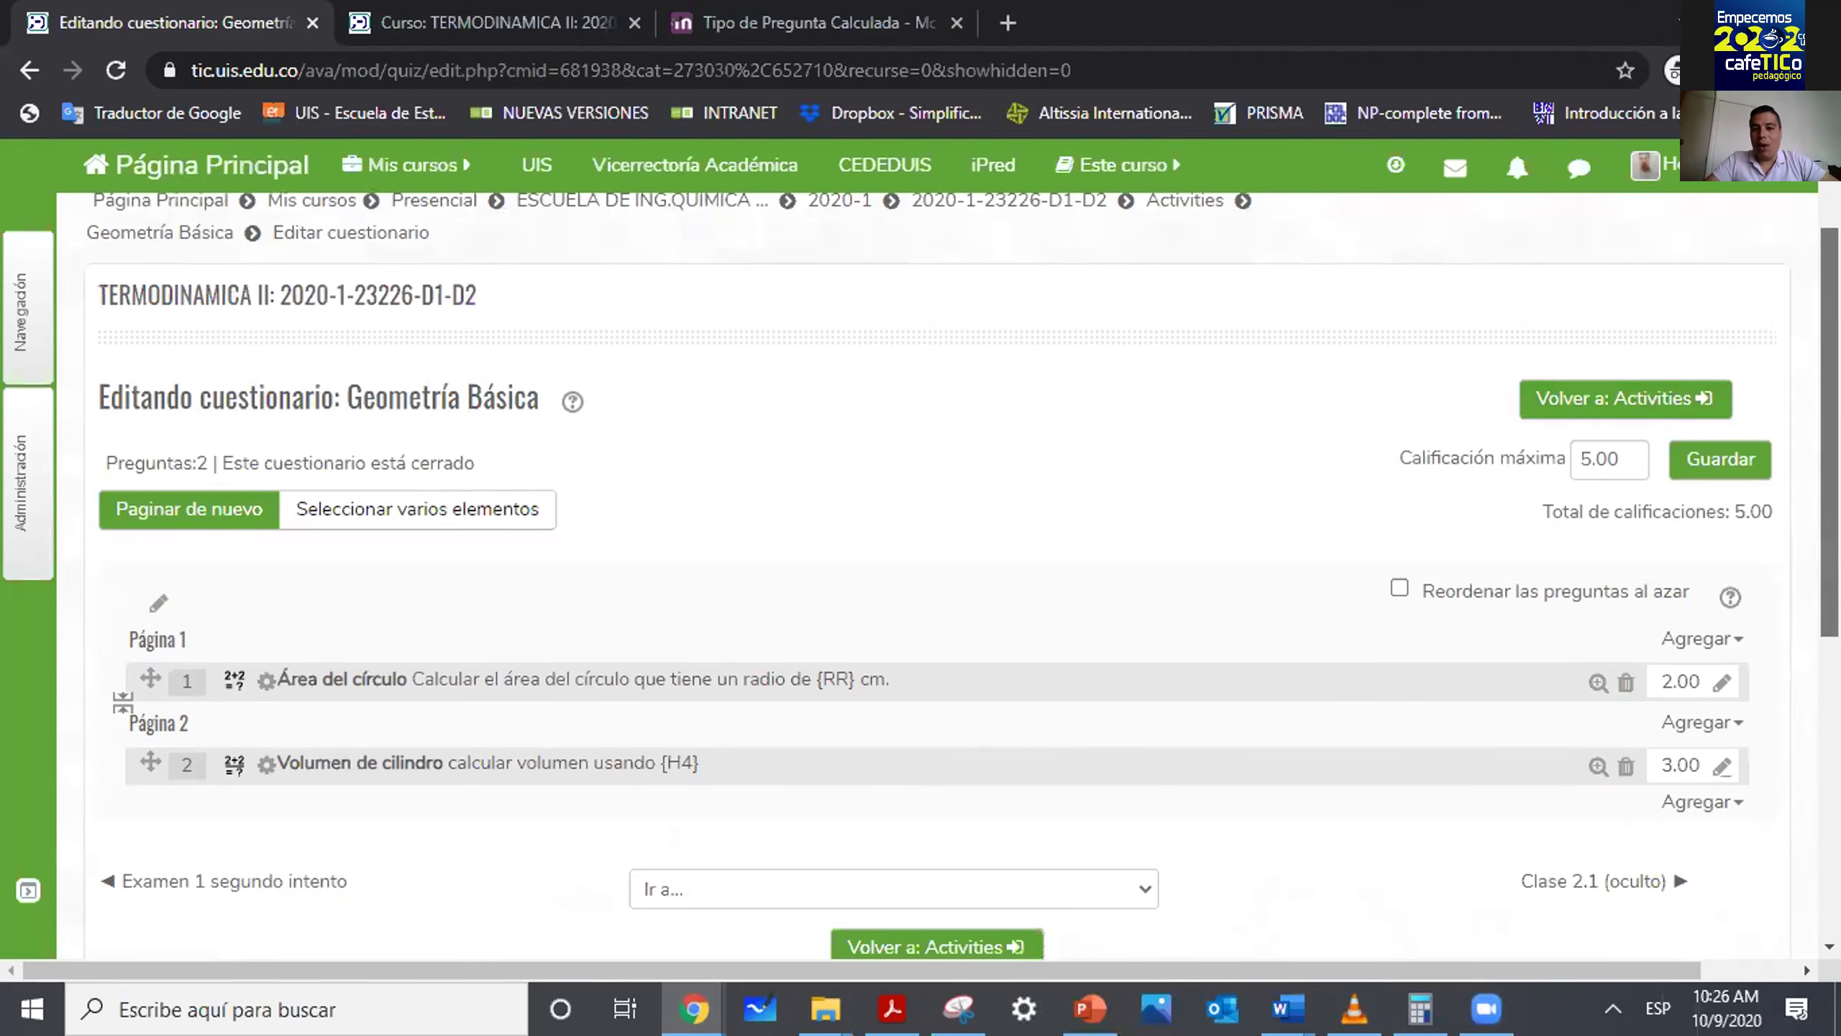
scroll(935, 580, "down", 1)
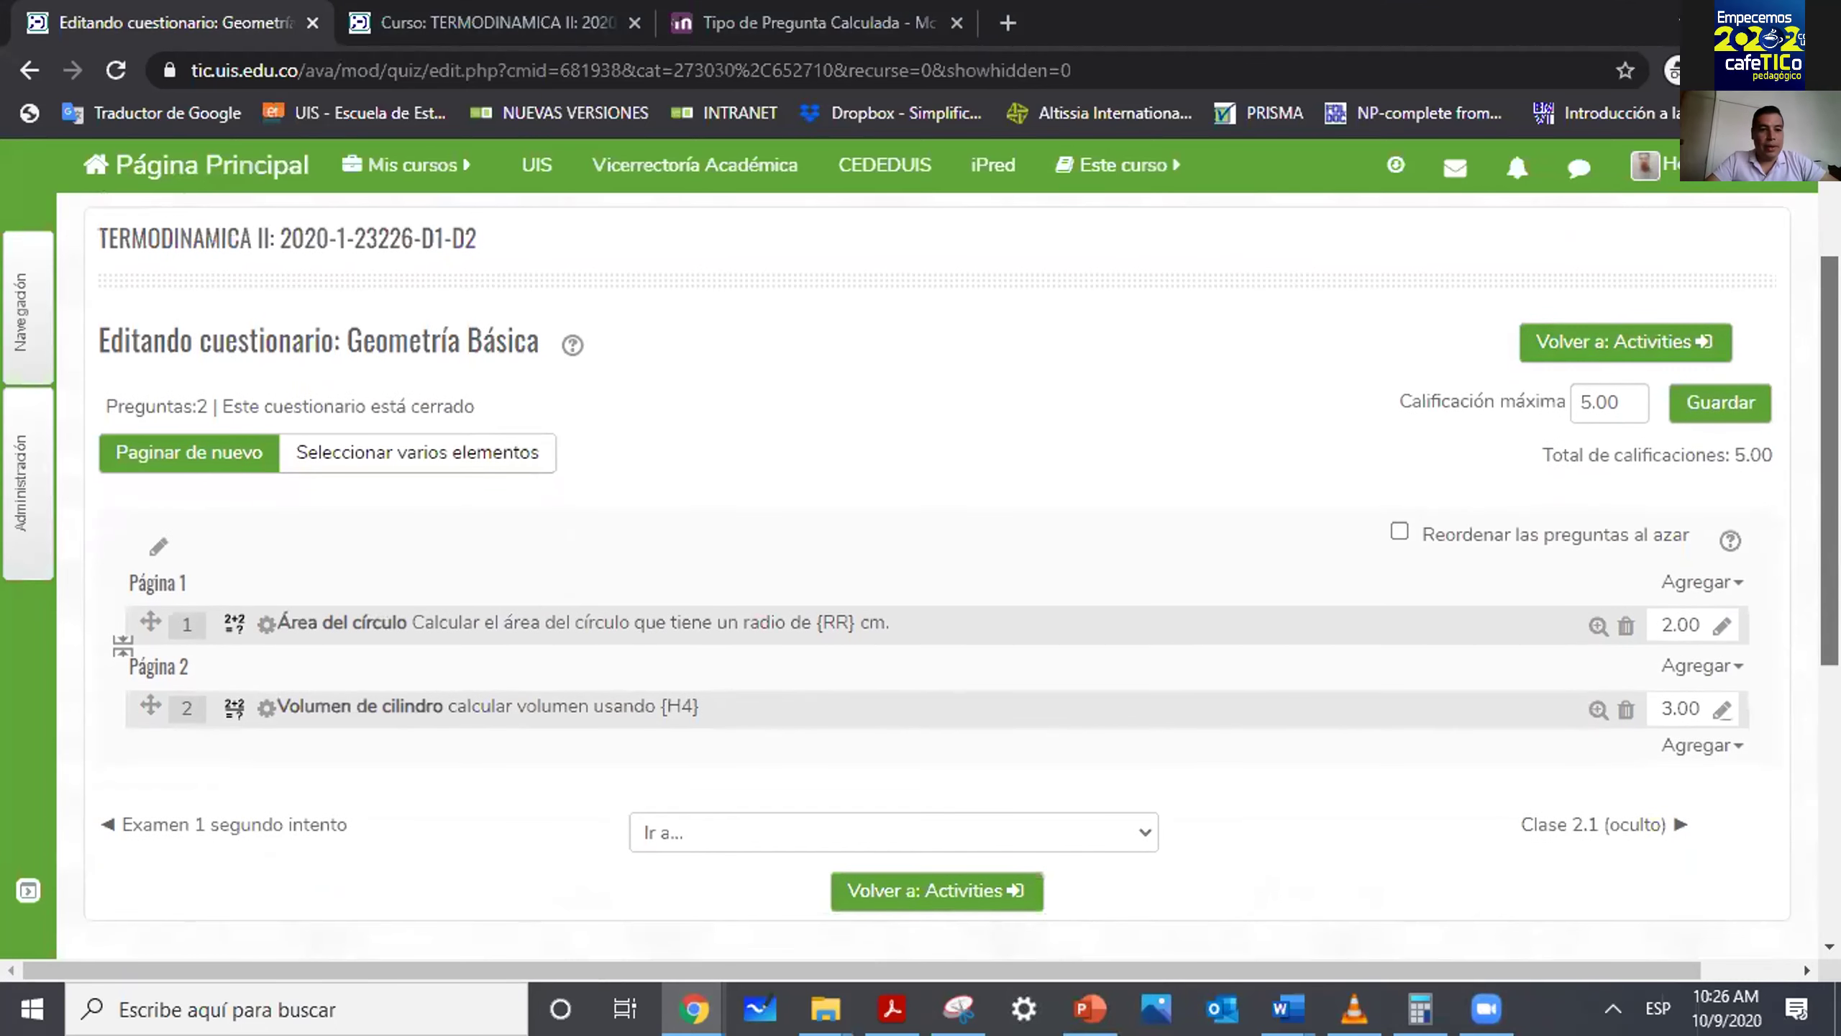
scroll(389, 542, "down", 1)
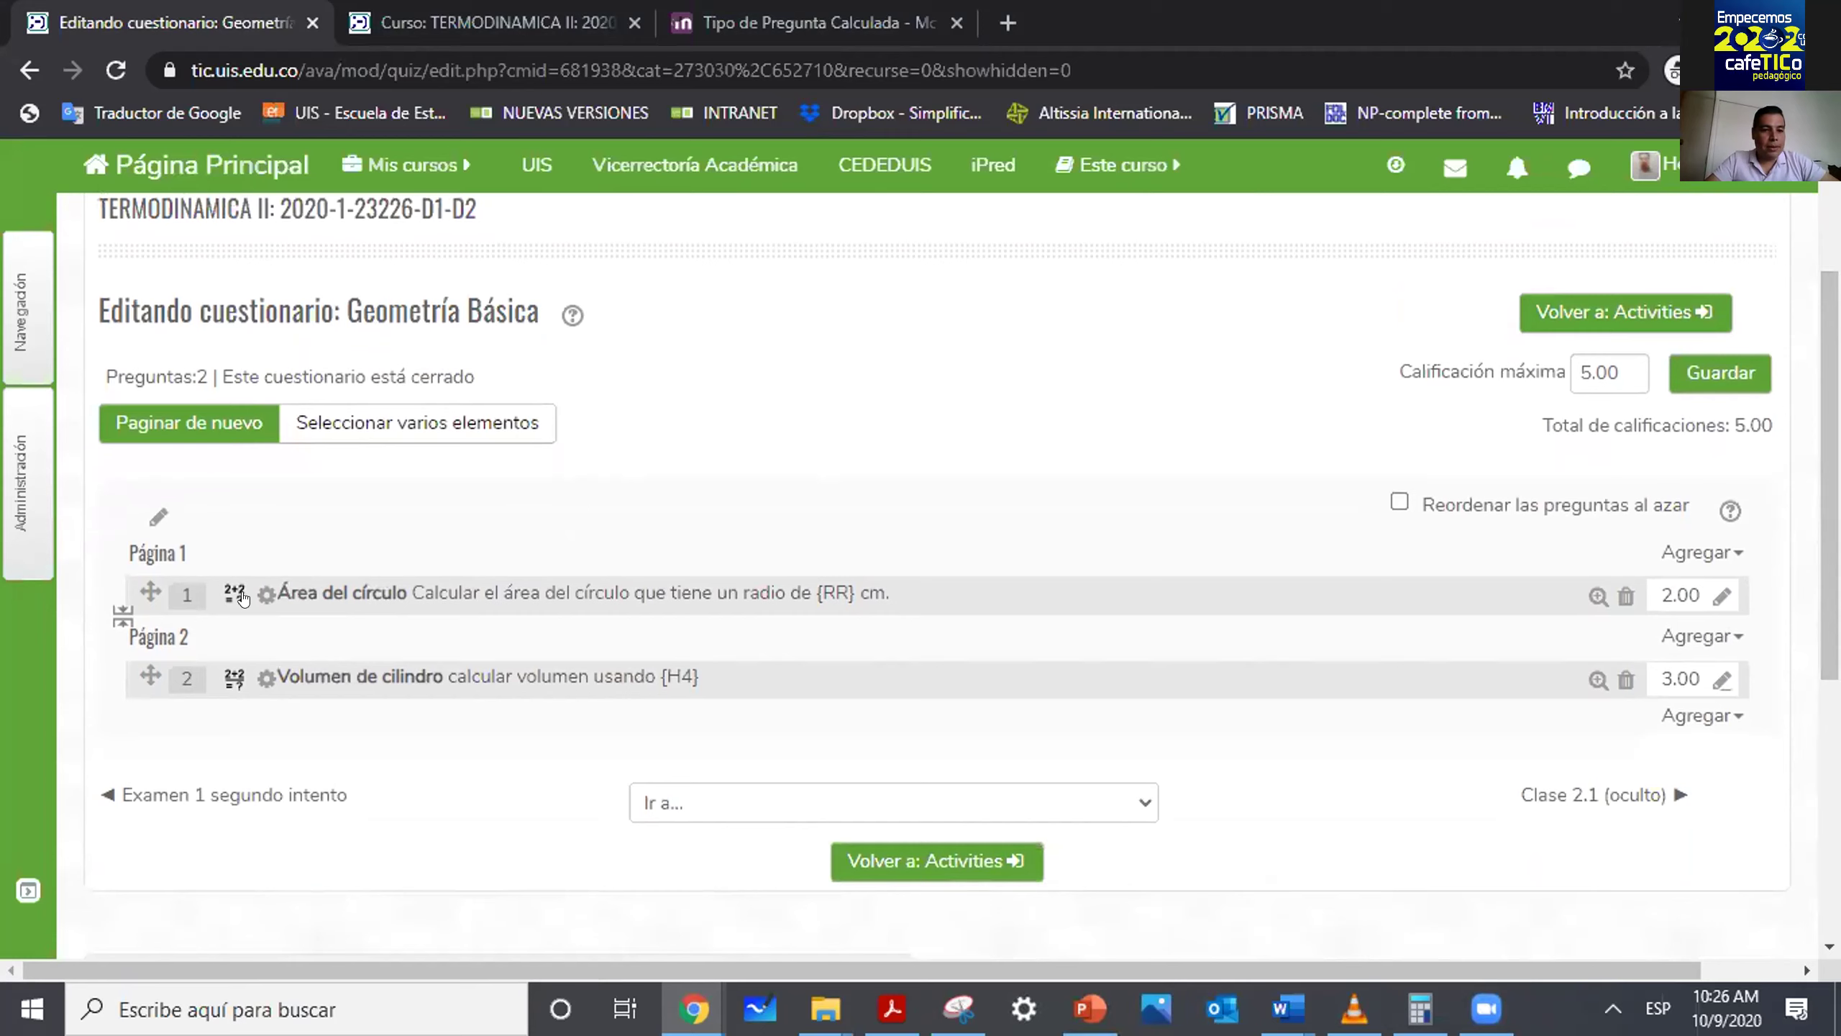
left_click(121, 615)
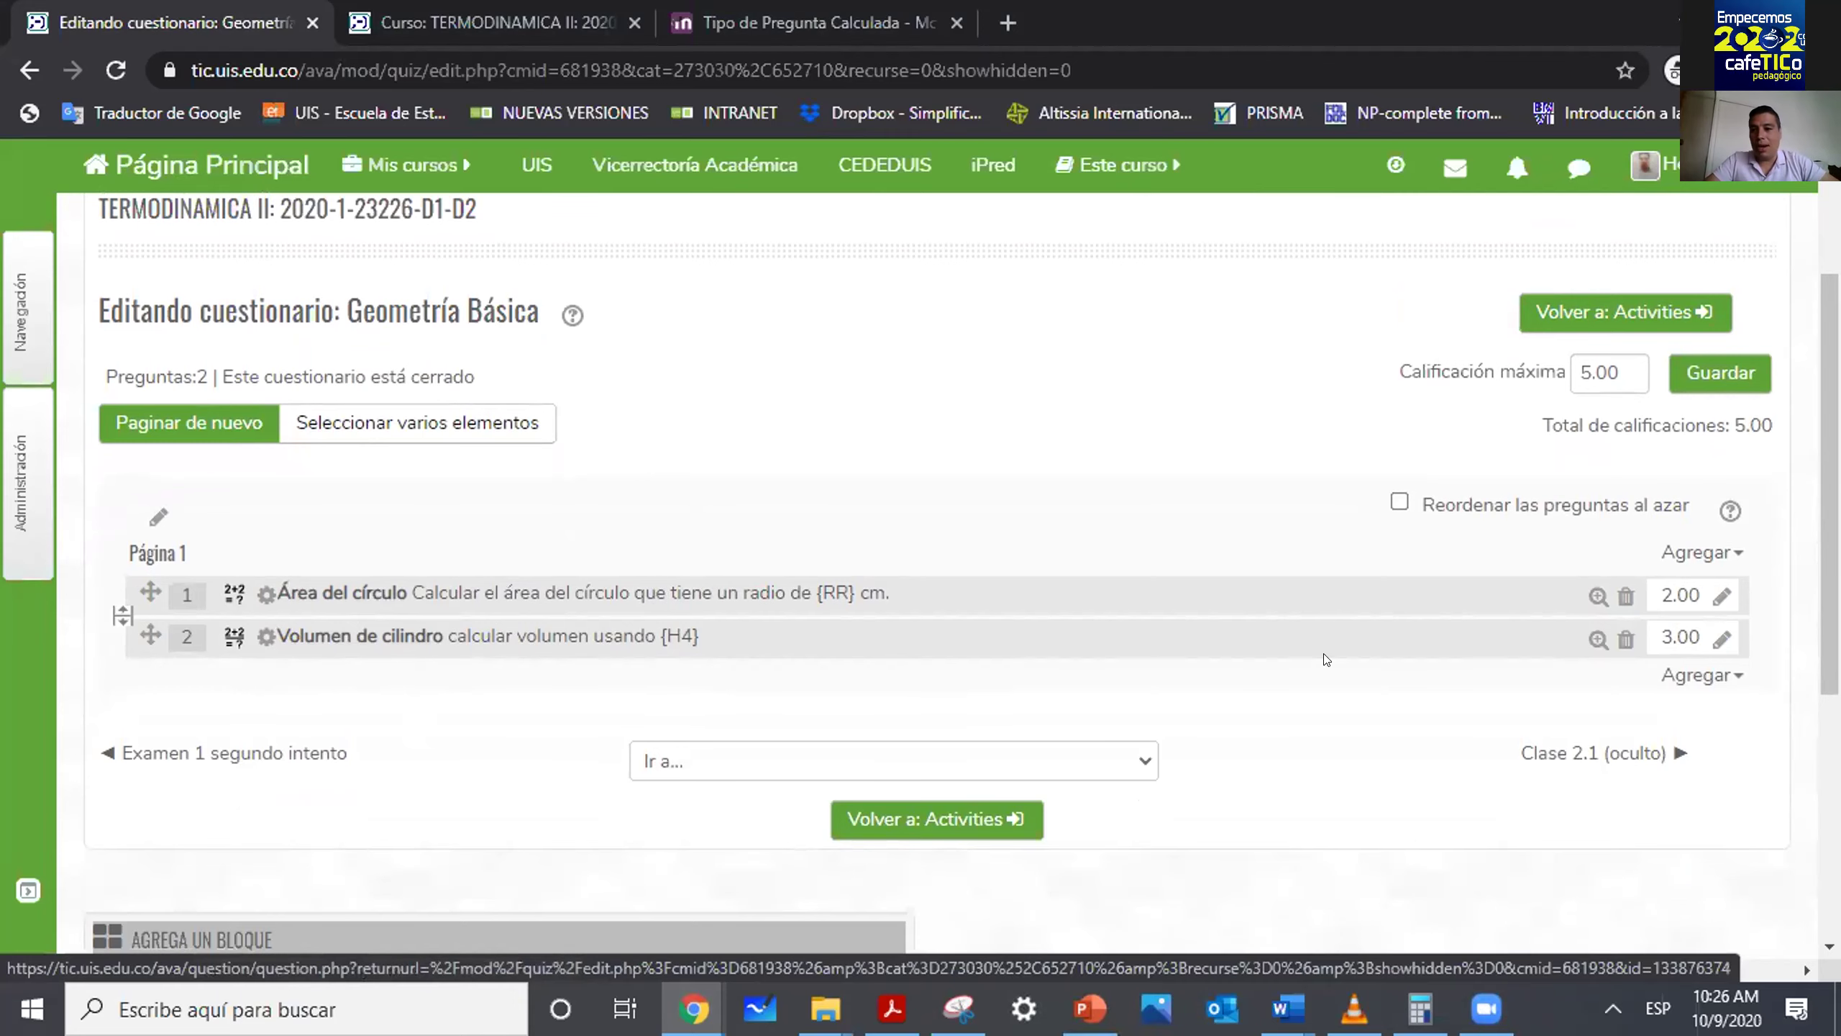
left_click(1719, 376)
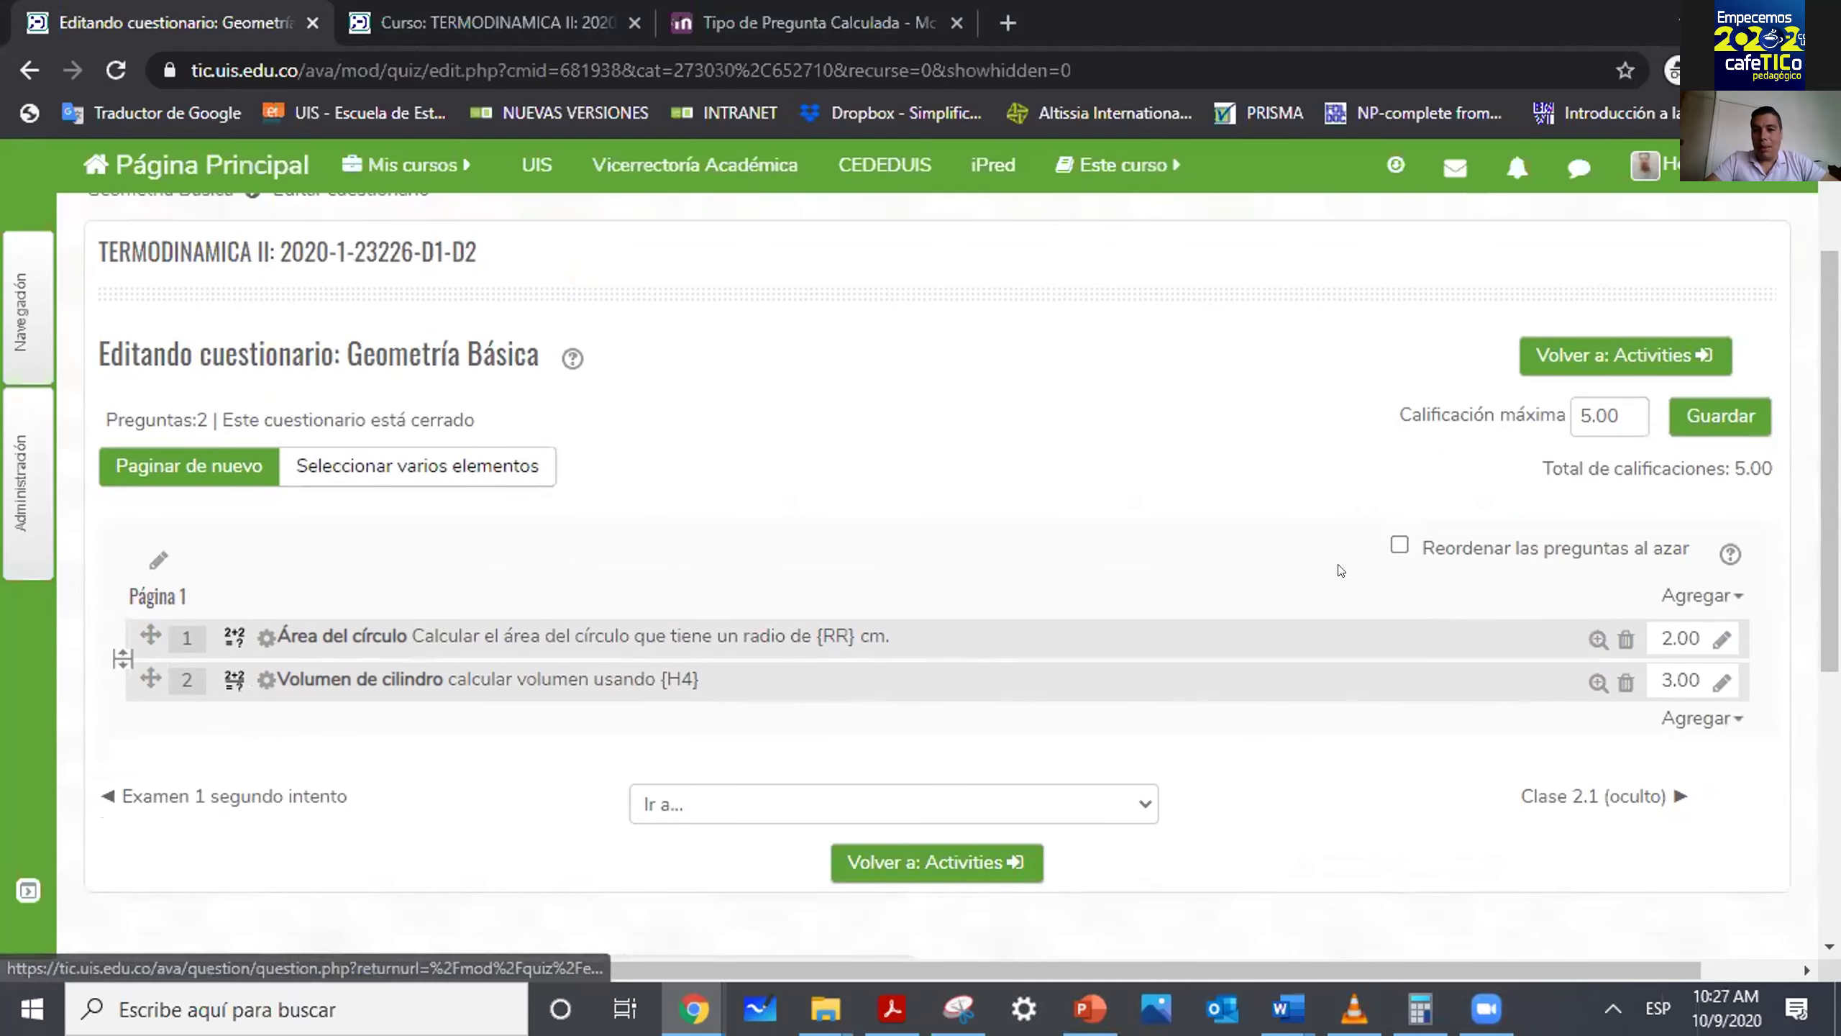
left_click(13, 461)
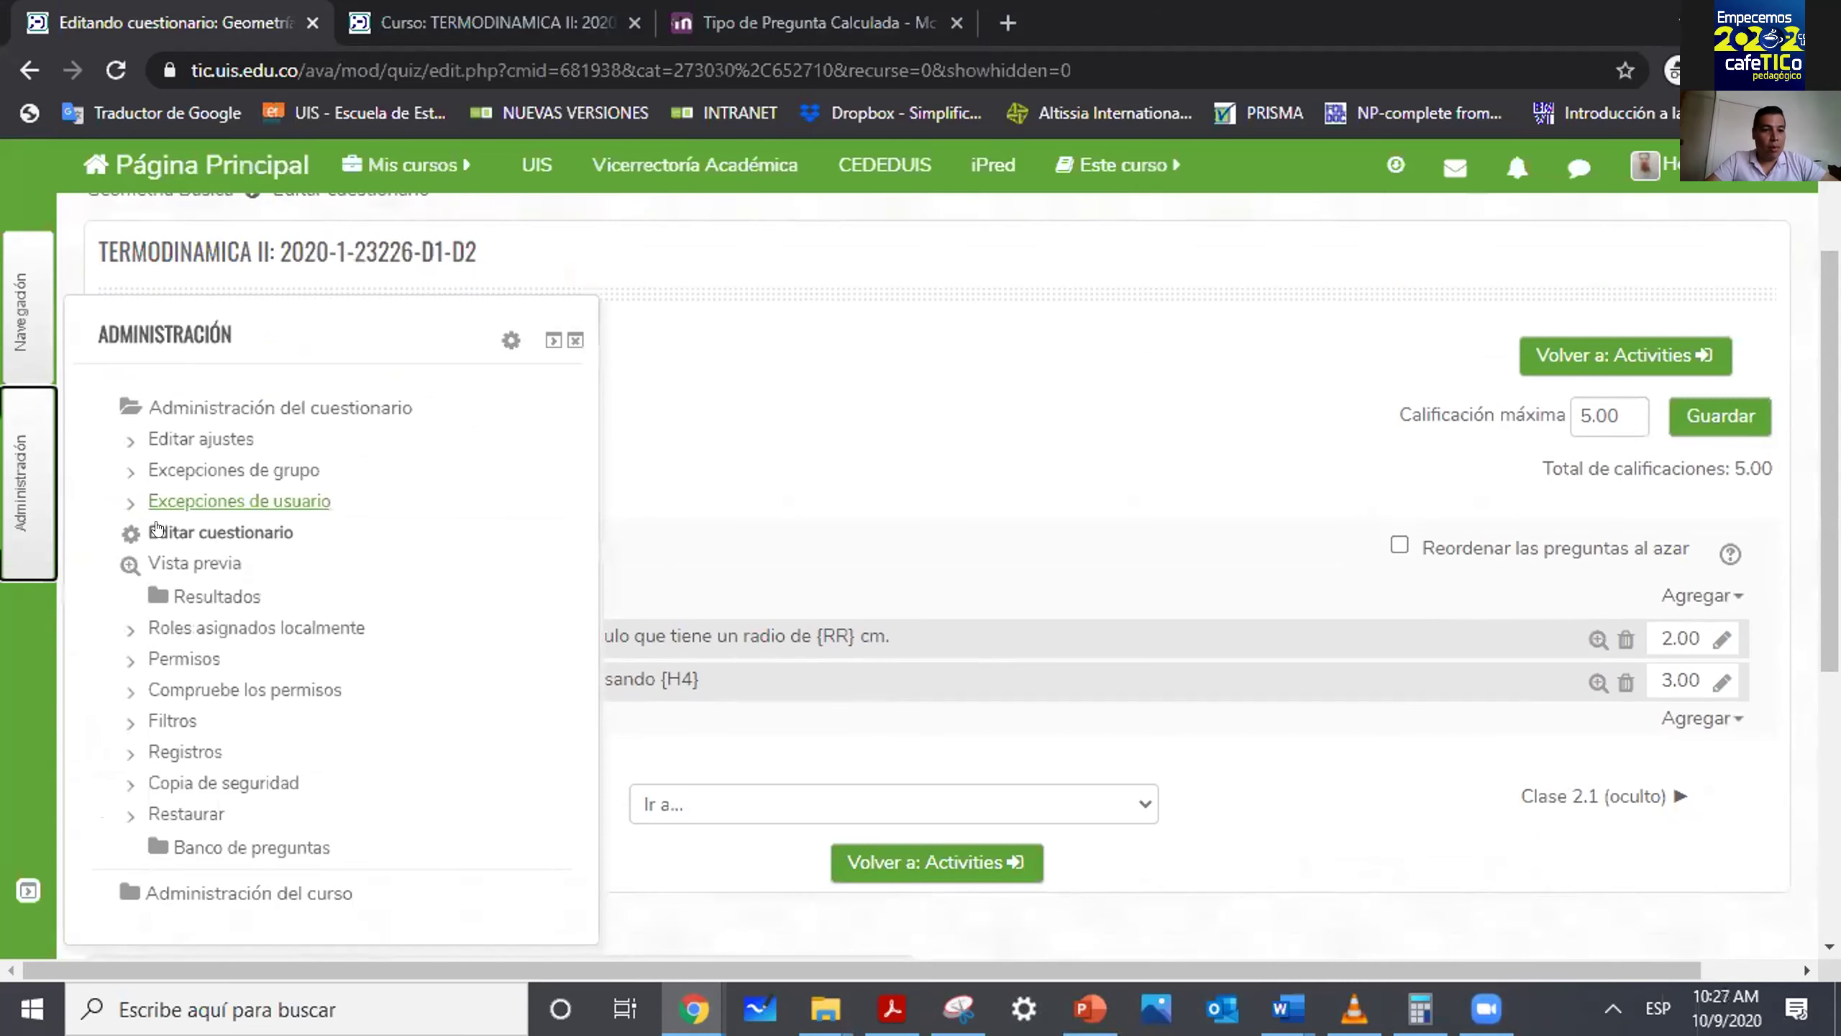
left_click(195, 564)
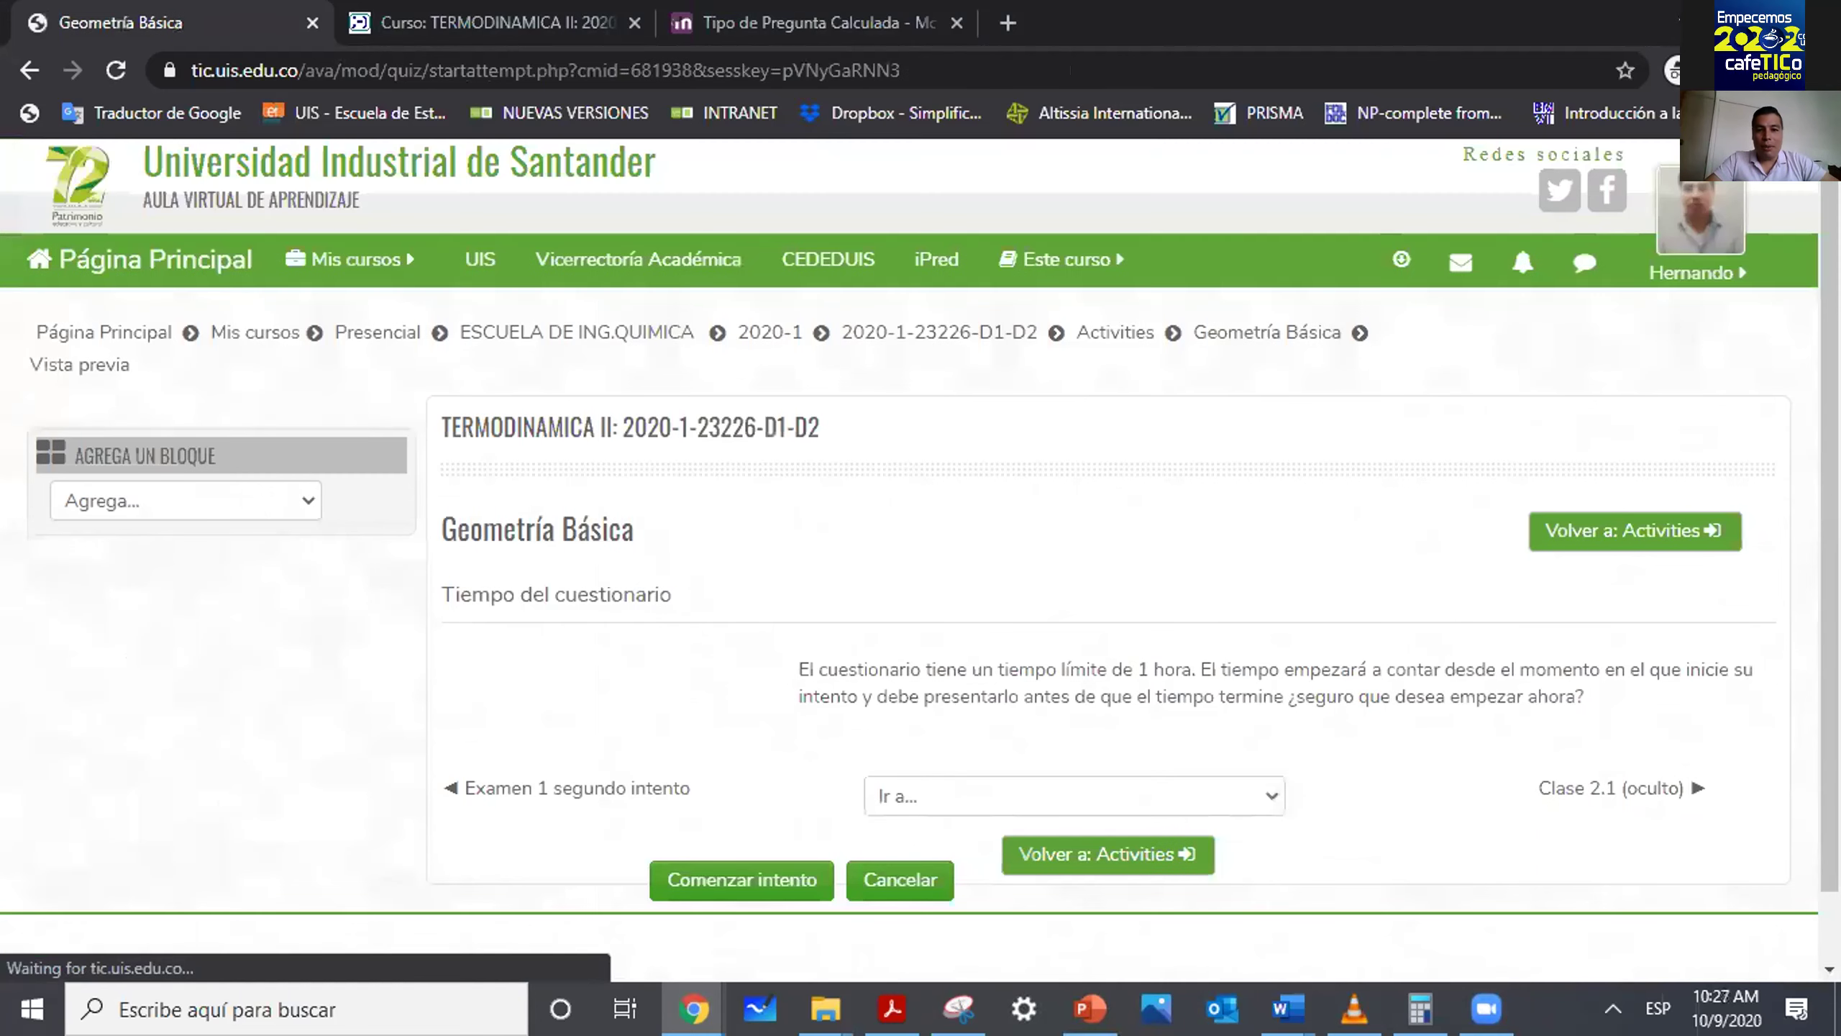
scroll(806, 852, "down", 1)
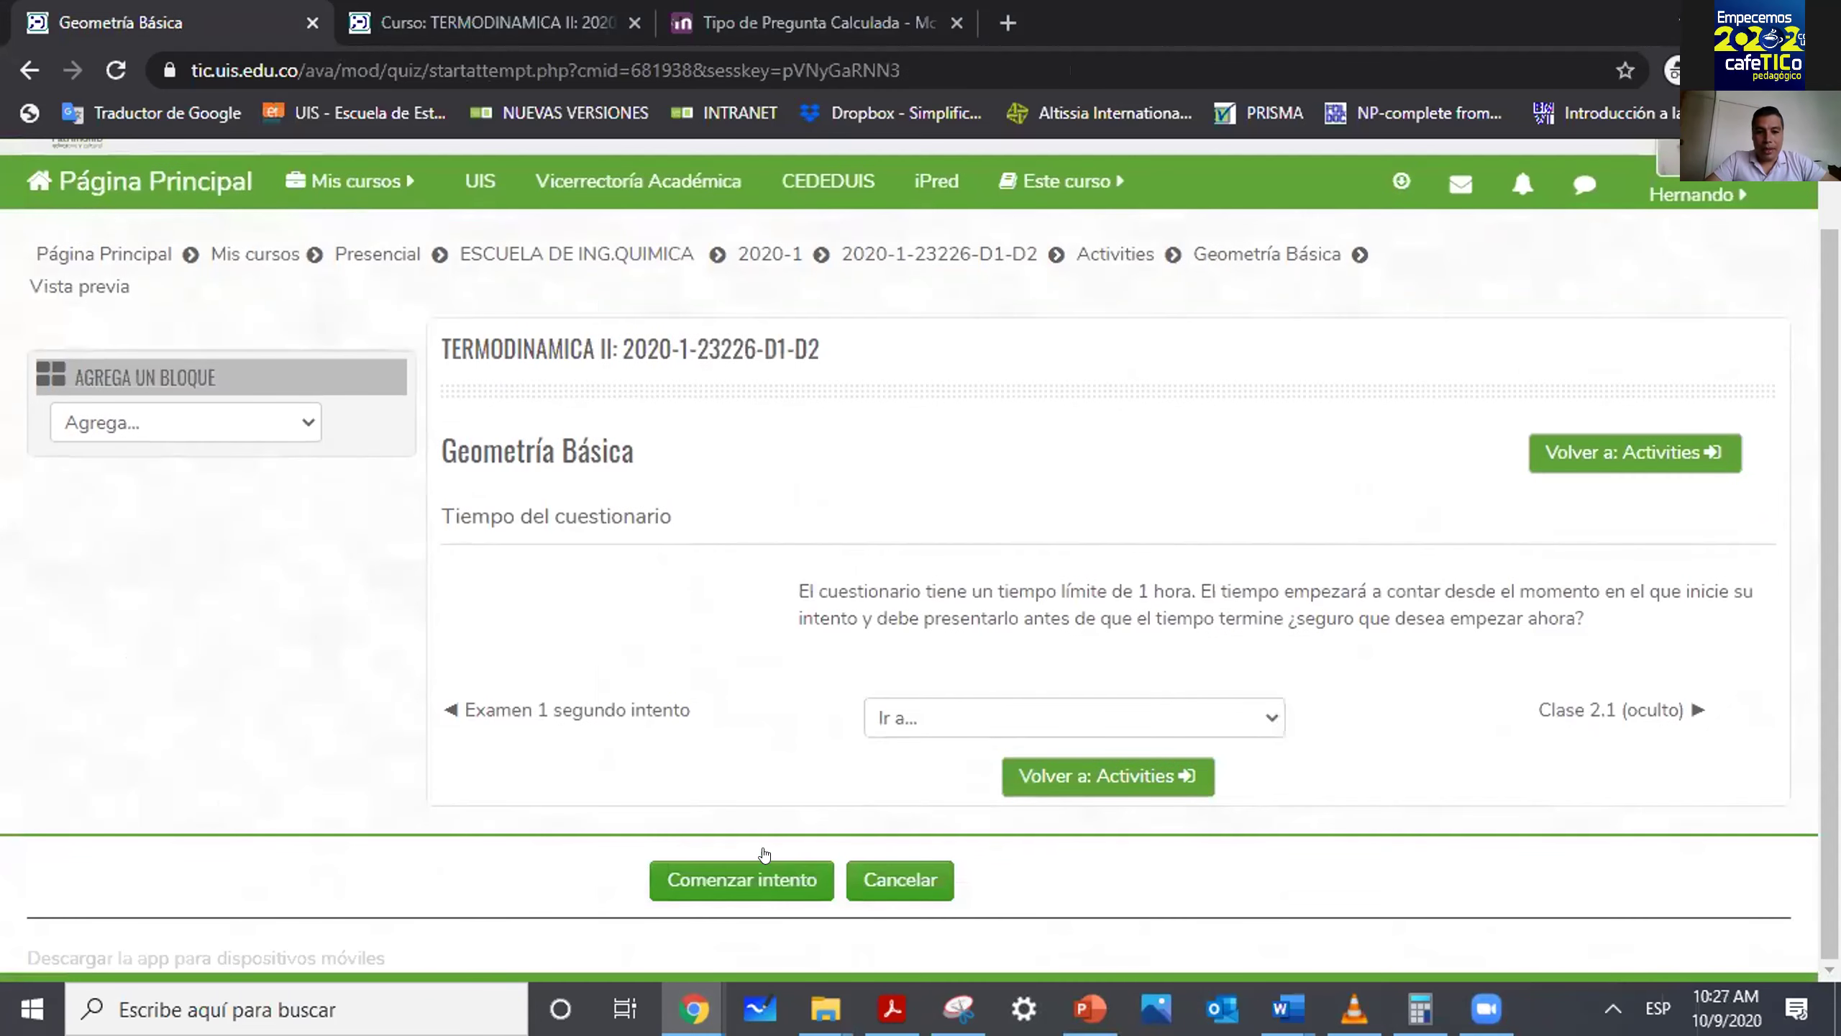
left_click(29, 70)
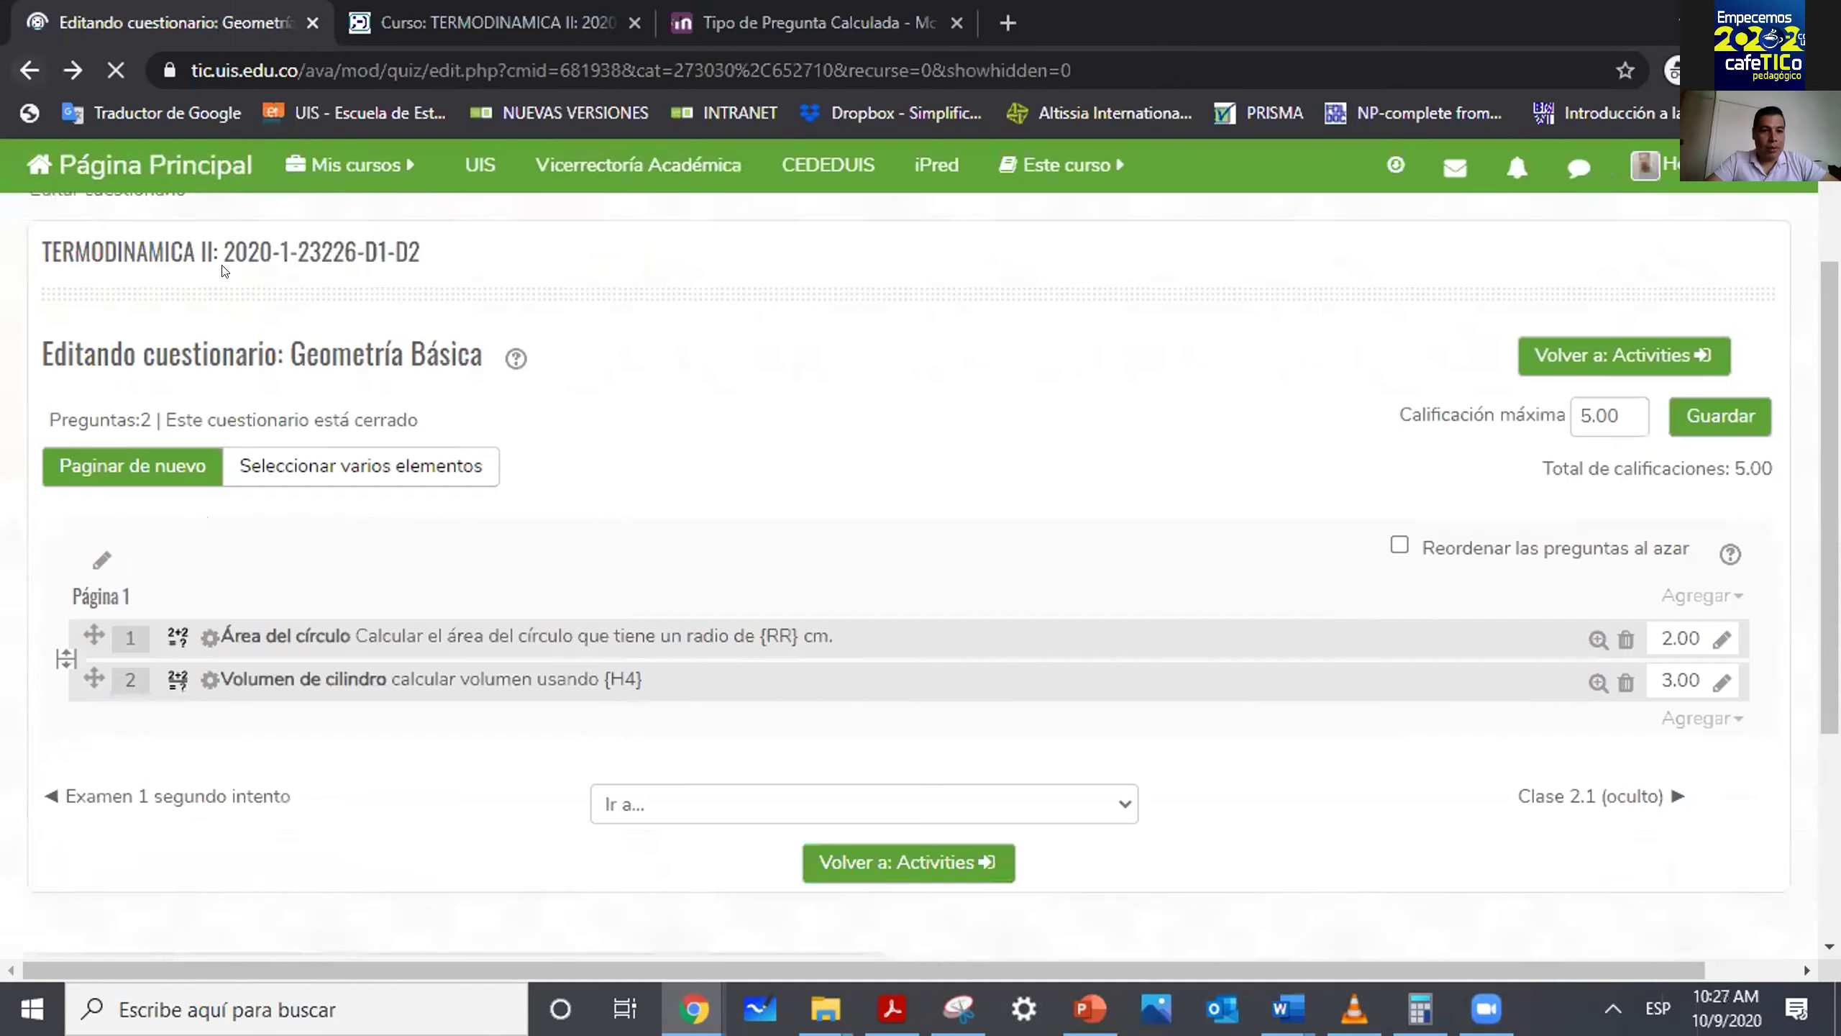
Start a preview attempt of the Geometría Básica quiz.
left_click(27, 483)
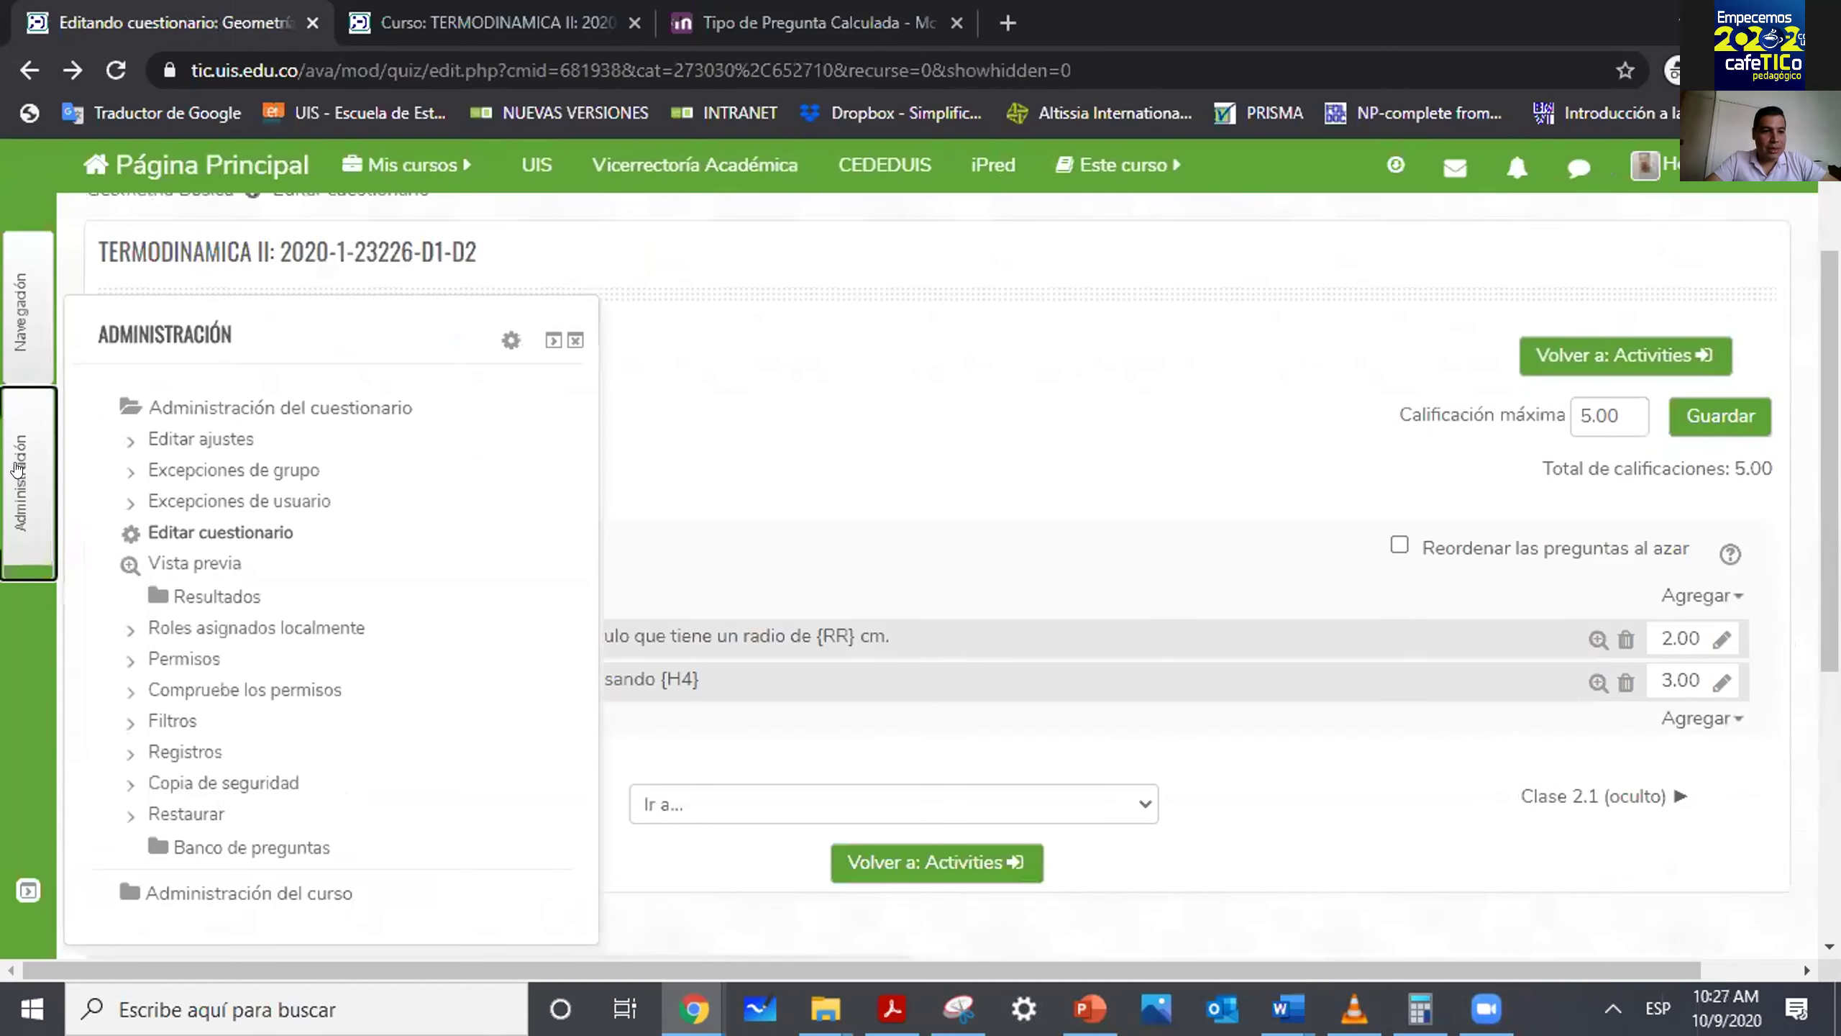
left_click(201, 572)
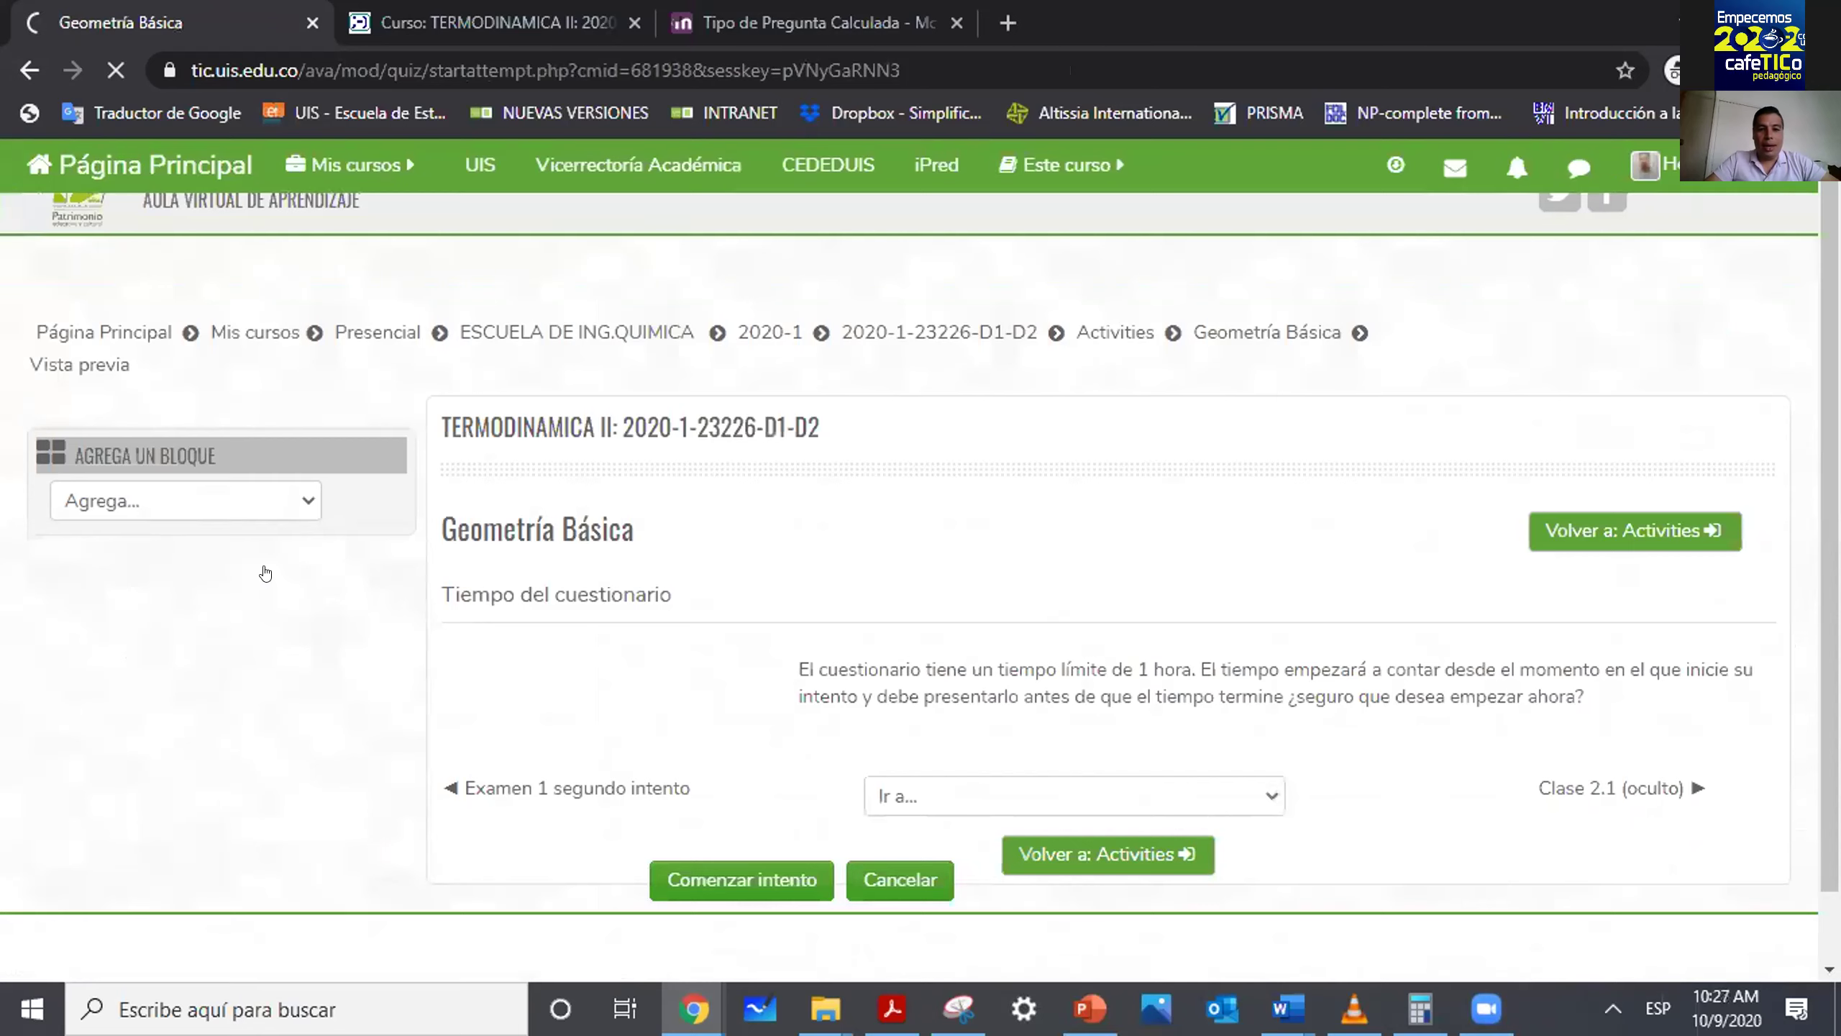
left_click(747, 871)
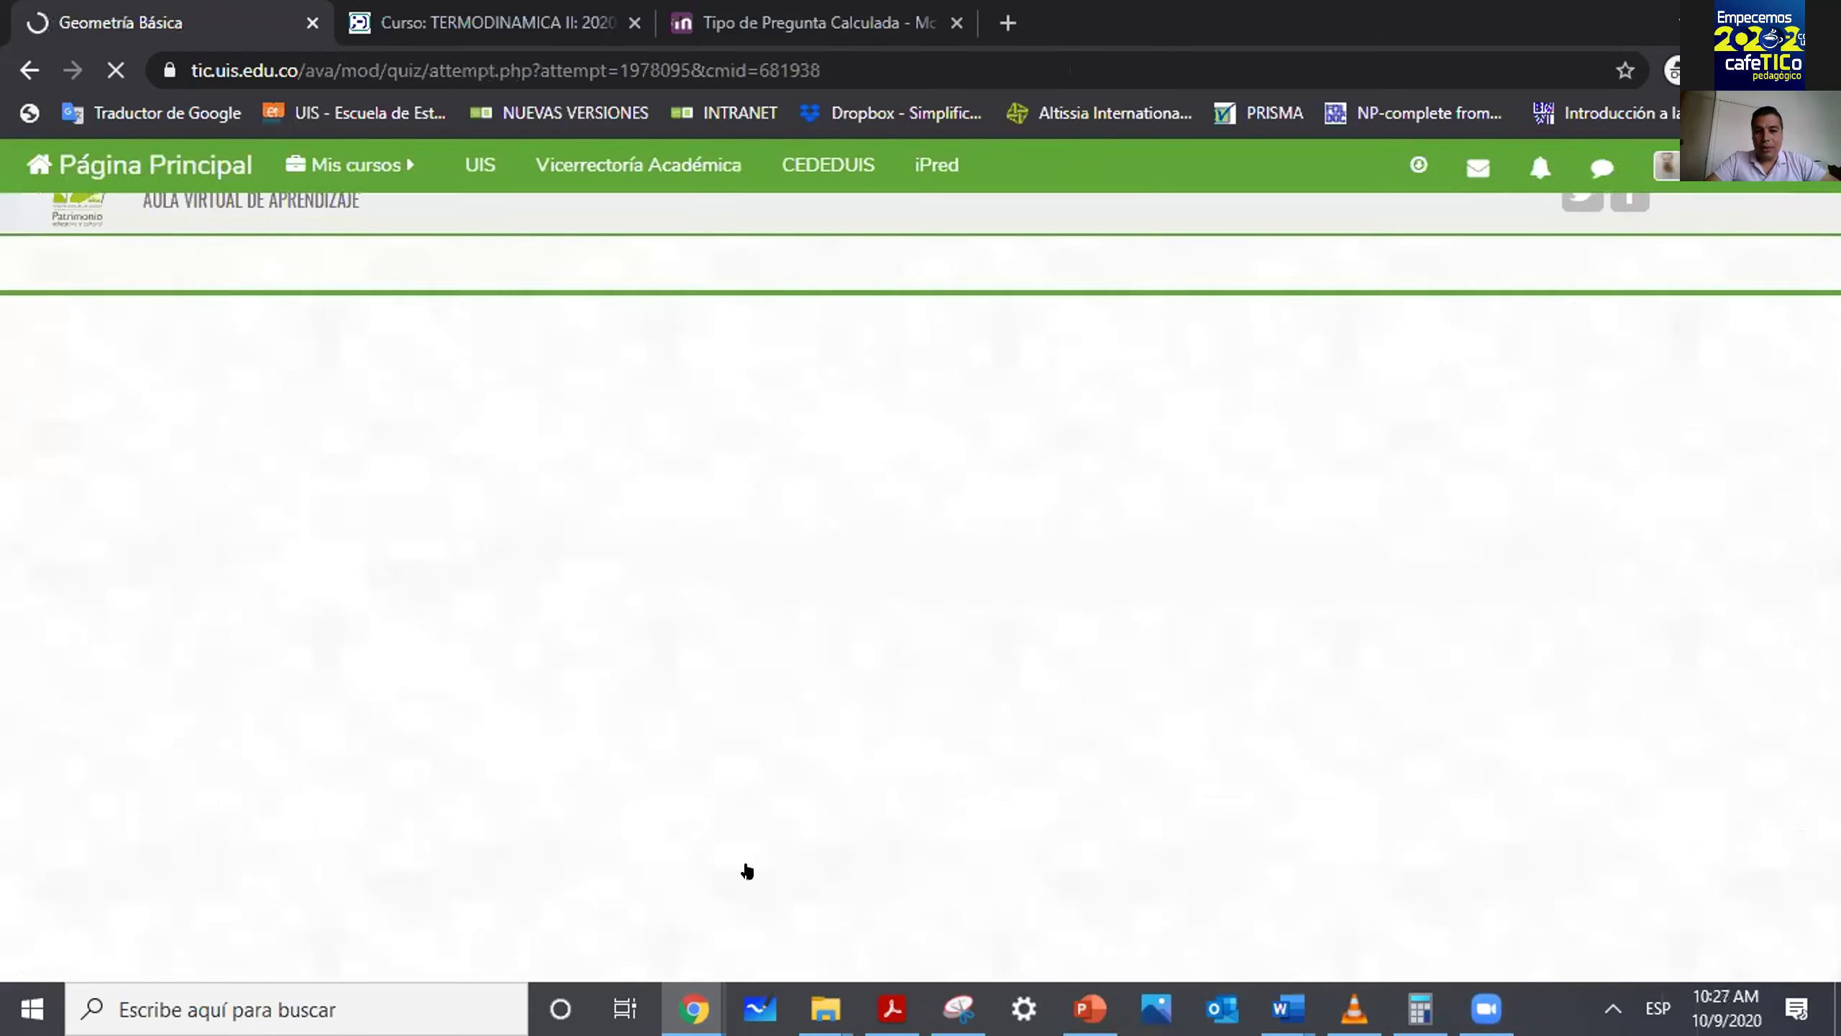
Examine the circle-area and cylinder-volume questions in the quiz preview, including their generated data, answer options and marks.
scroll(1650, 504, "down", 5)
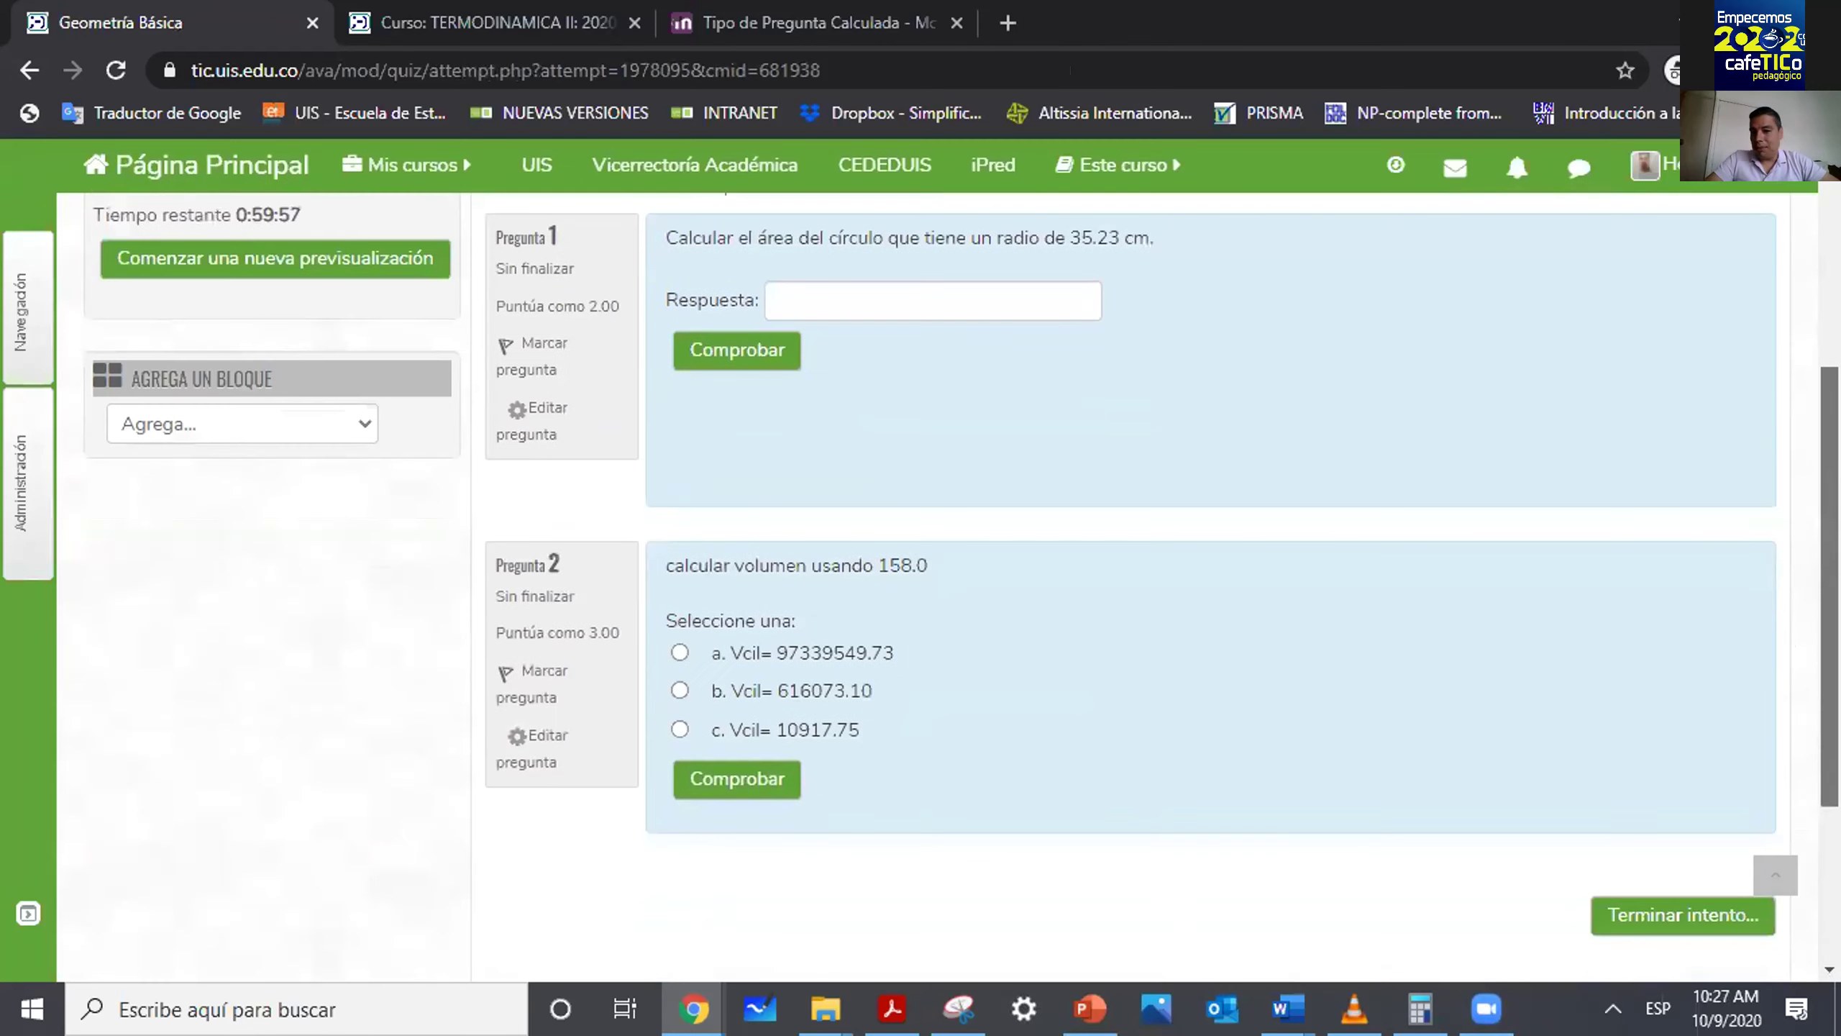
scroll(815, 288, "up", 1)
scroll(814, 288, "down", 1)
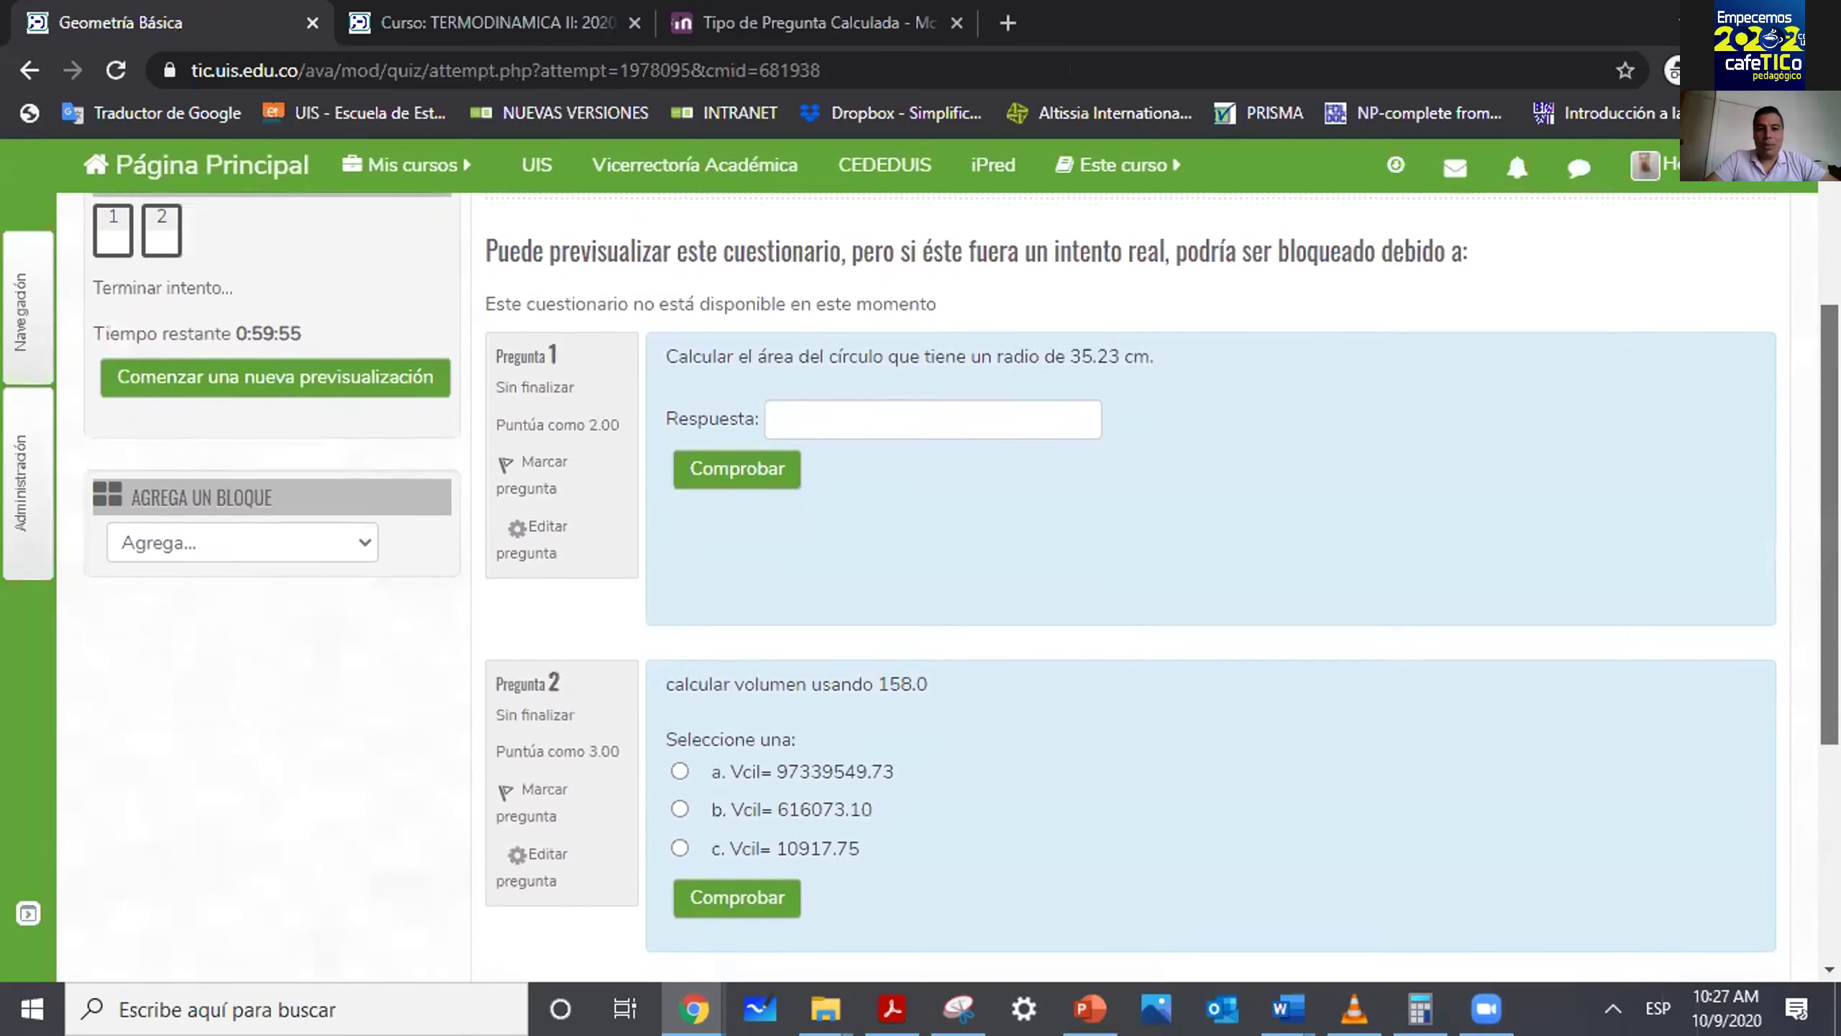
left_click(998, 422)
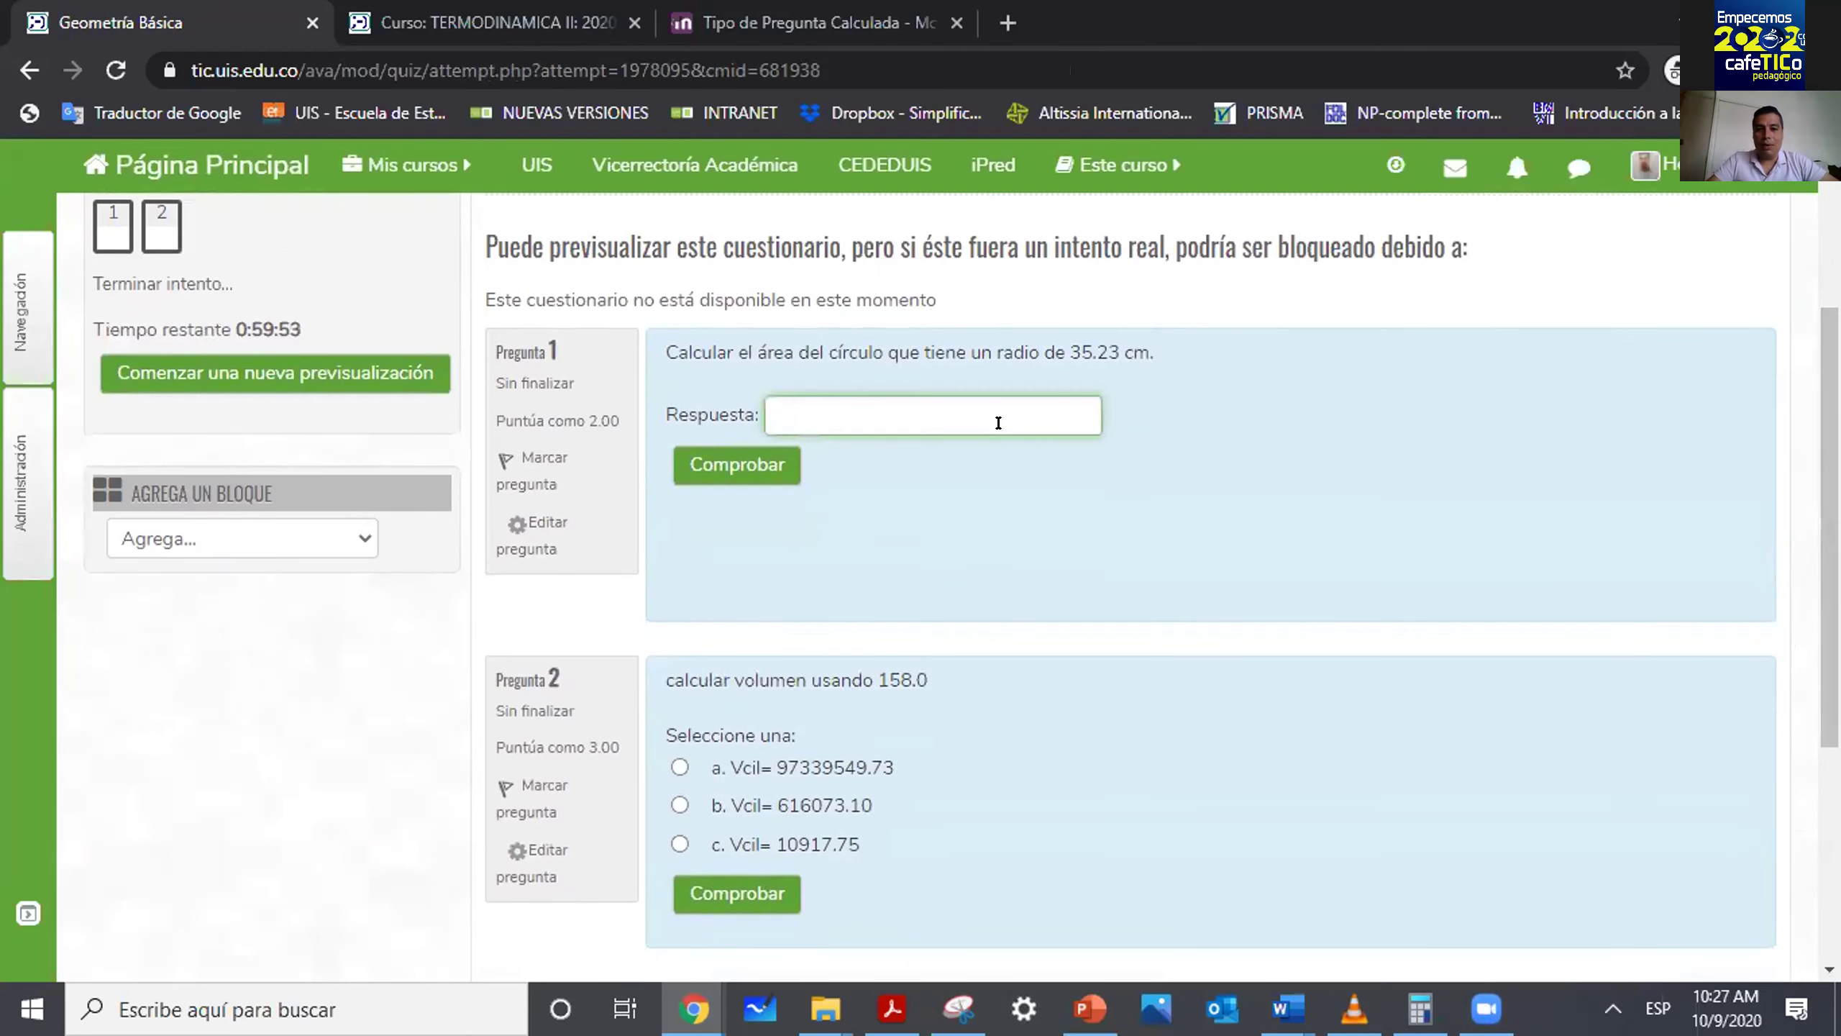
scroll(1453, 640, "down", 3)
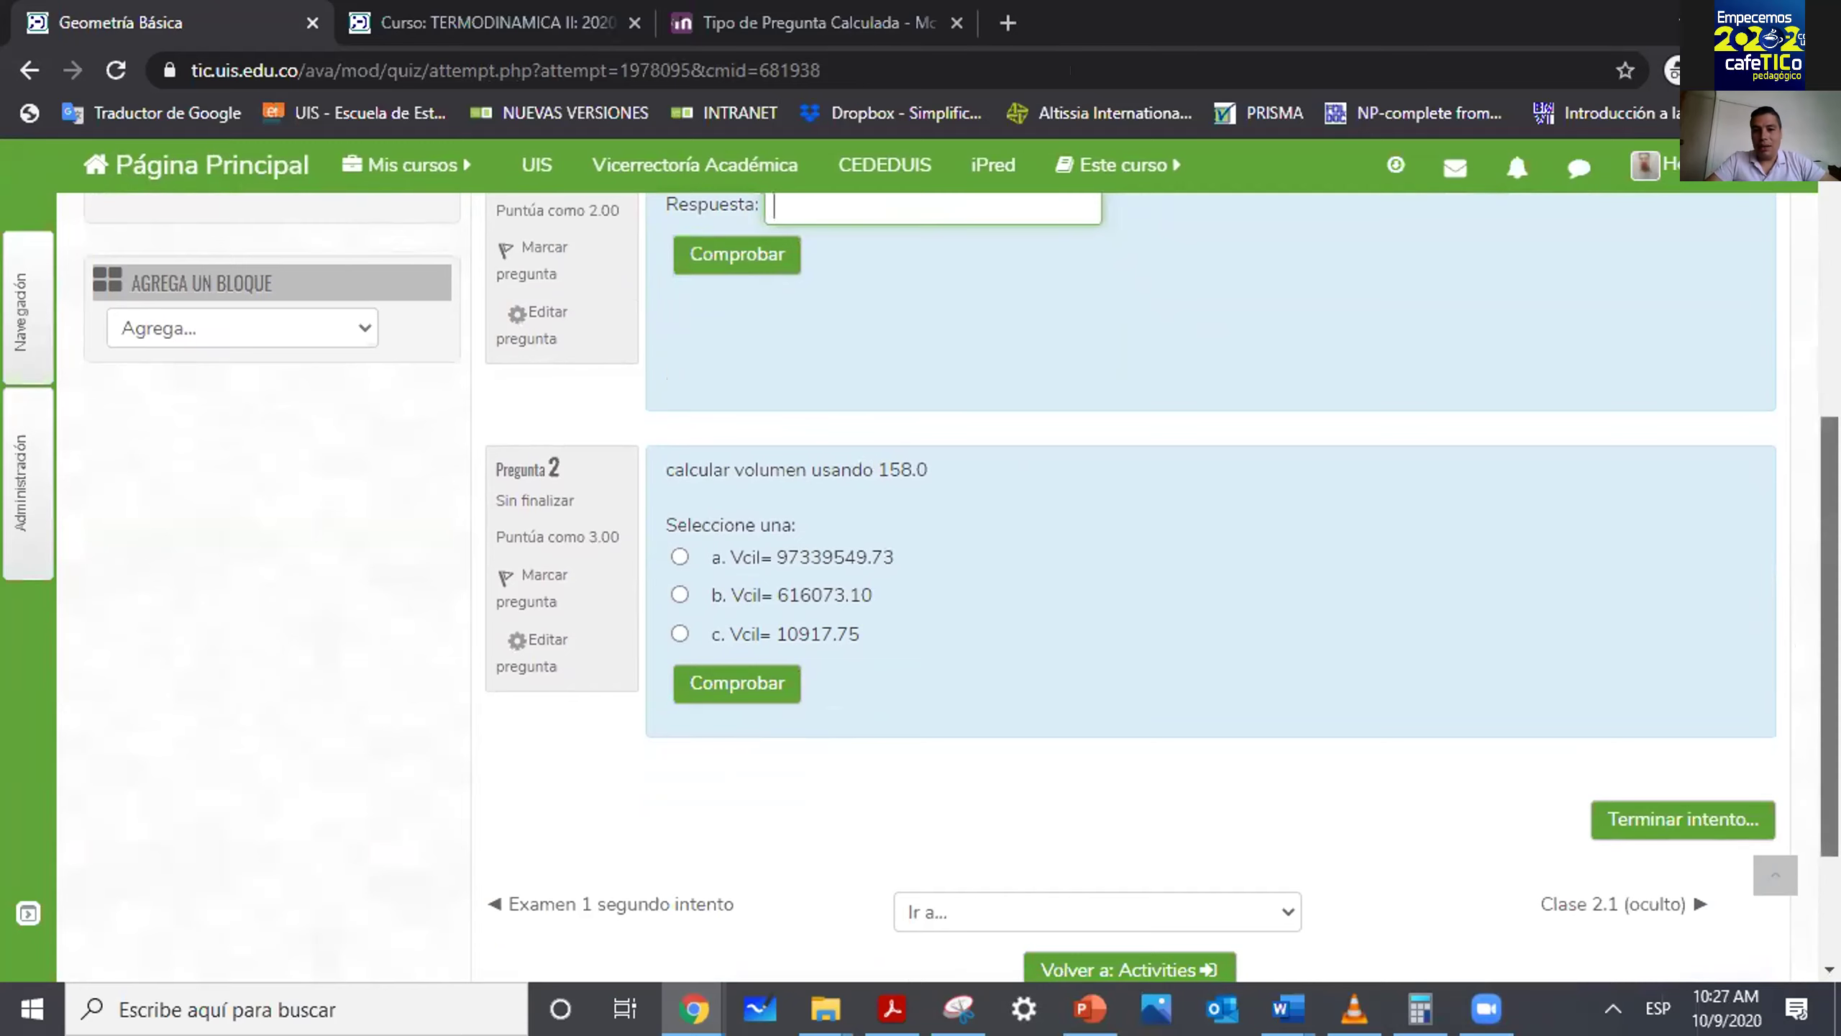
scroll(1046, 481, "up", 2)
scroll(1045, 481, "up", 1)
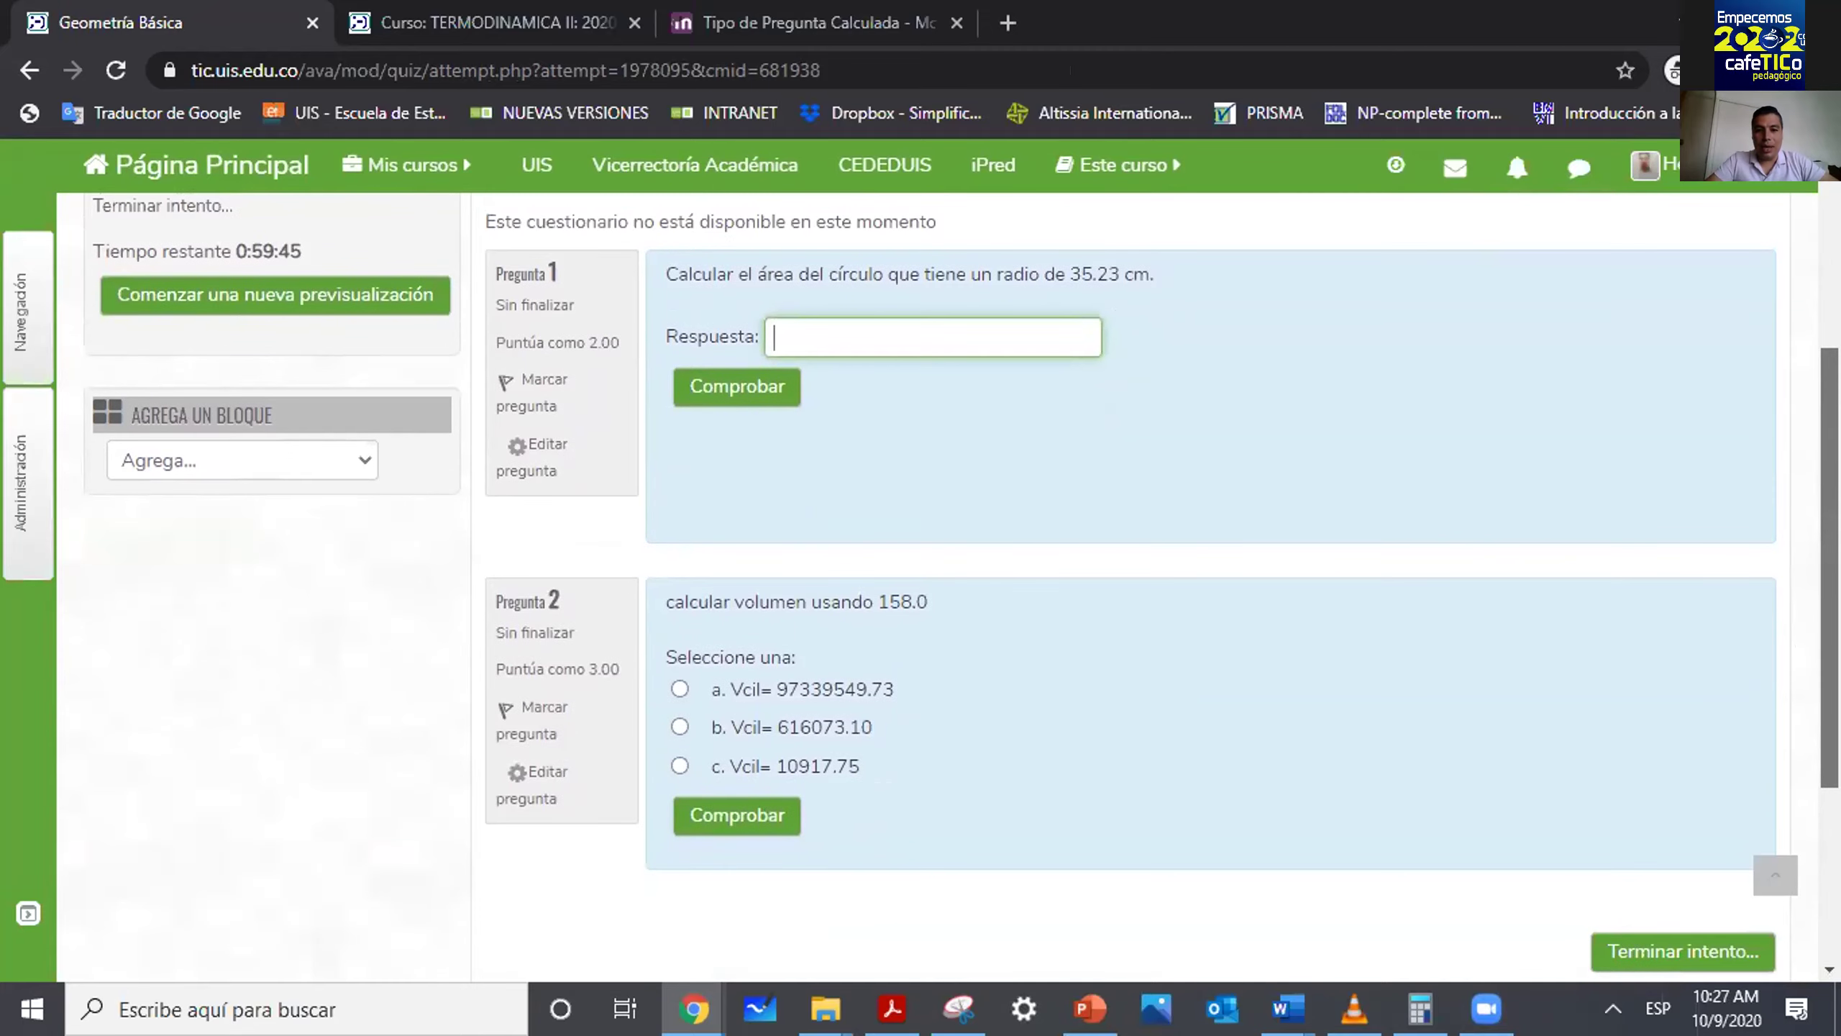
scroll(1701, 675, "down", 2)
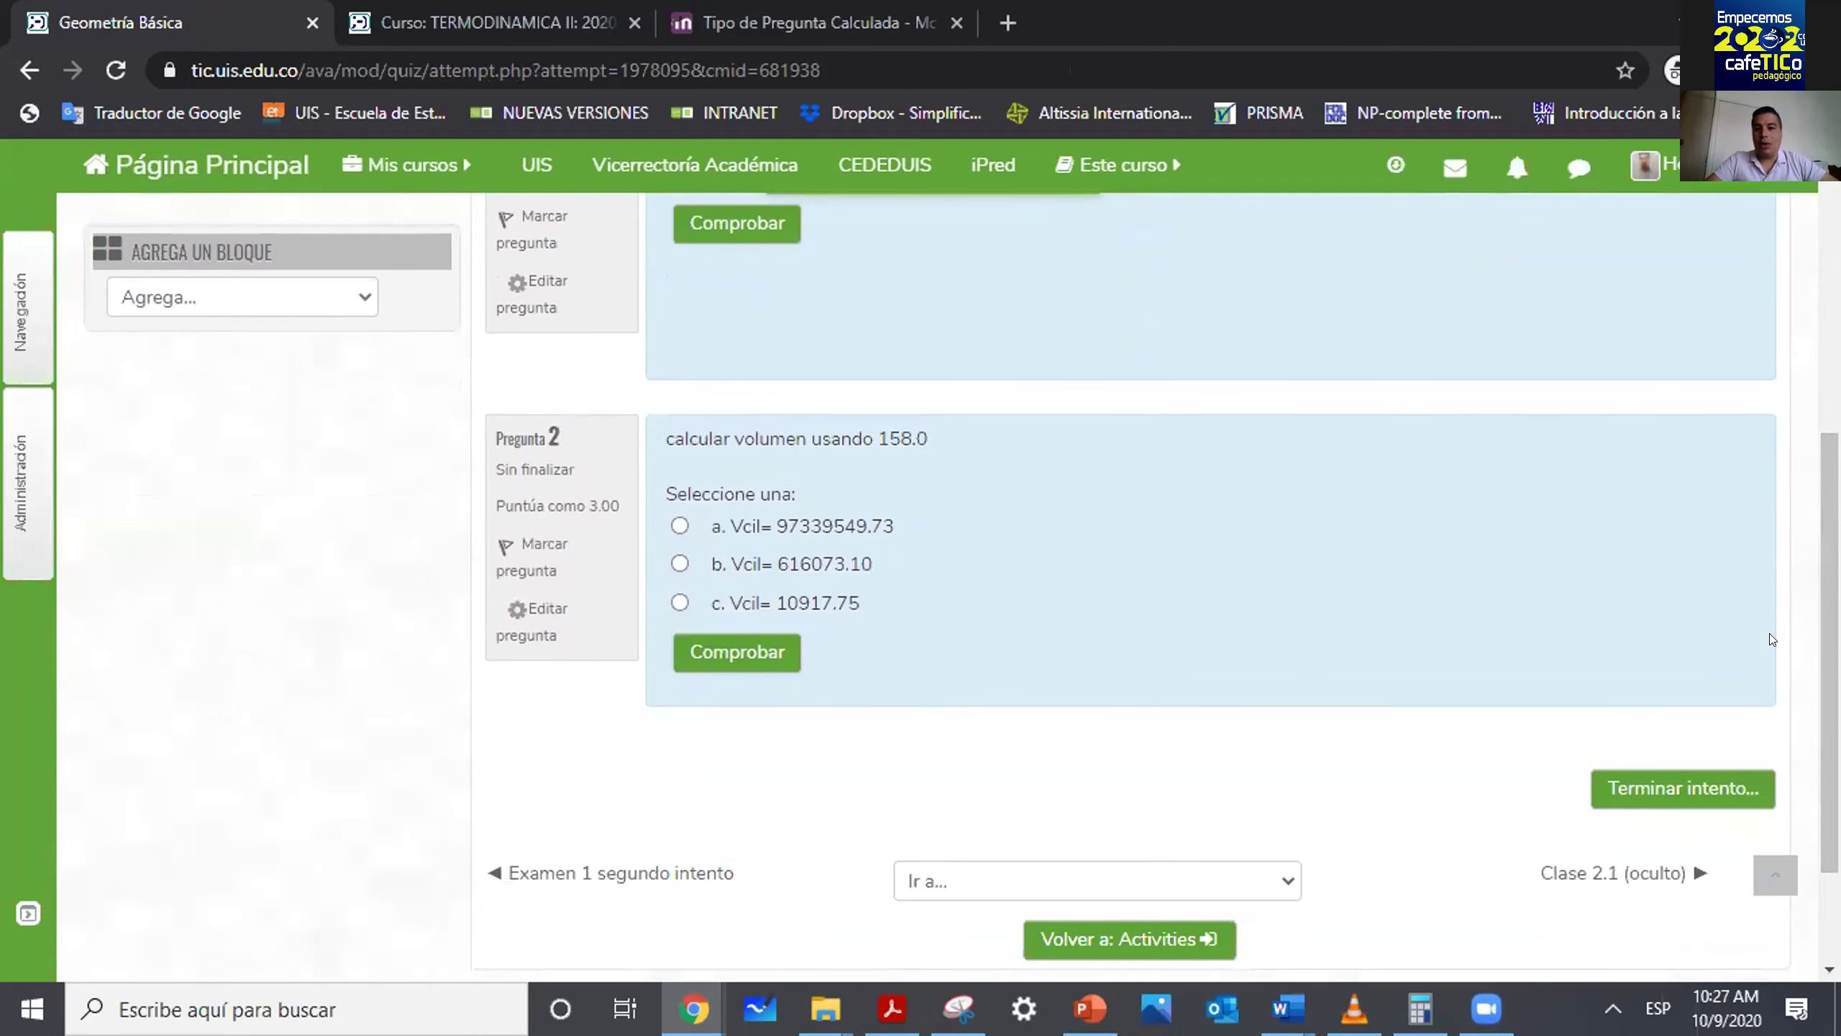
scroll(1770, 637, "up", 1)
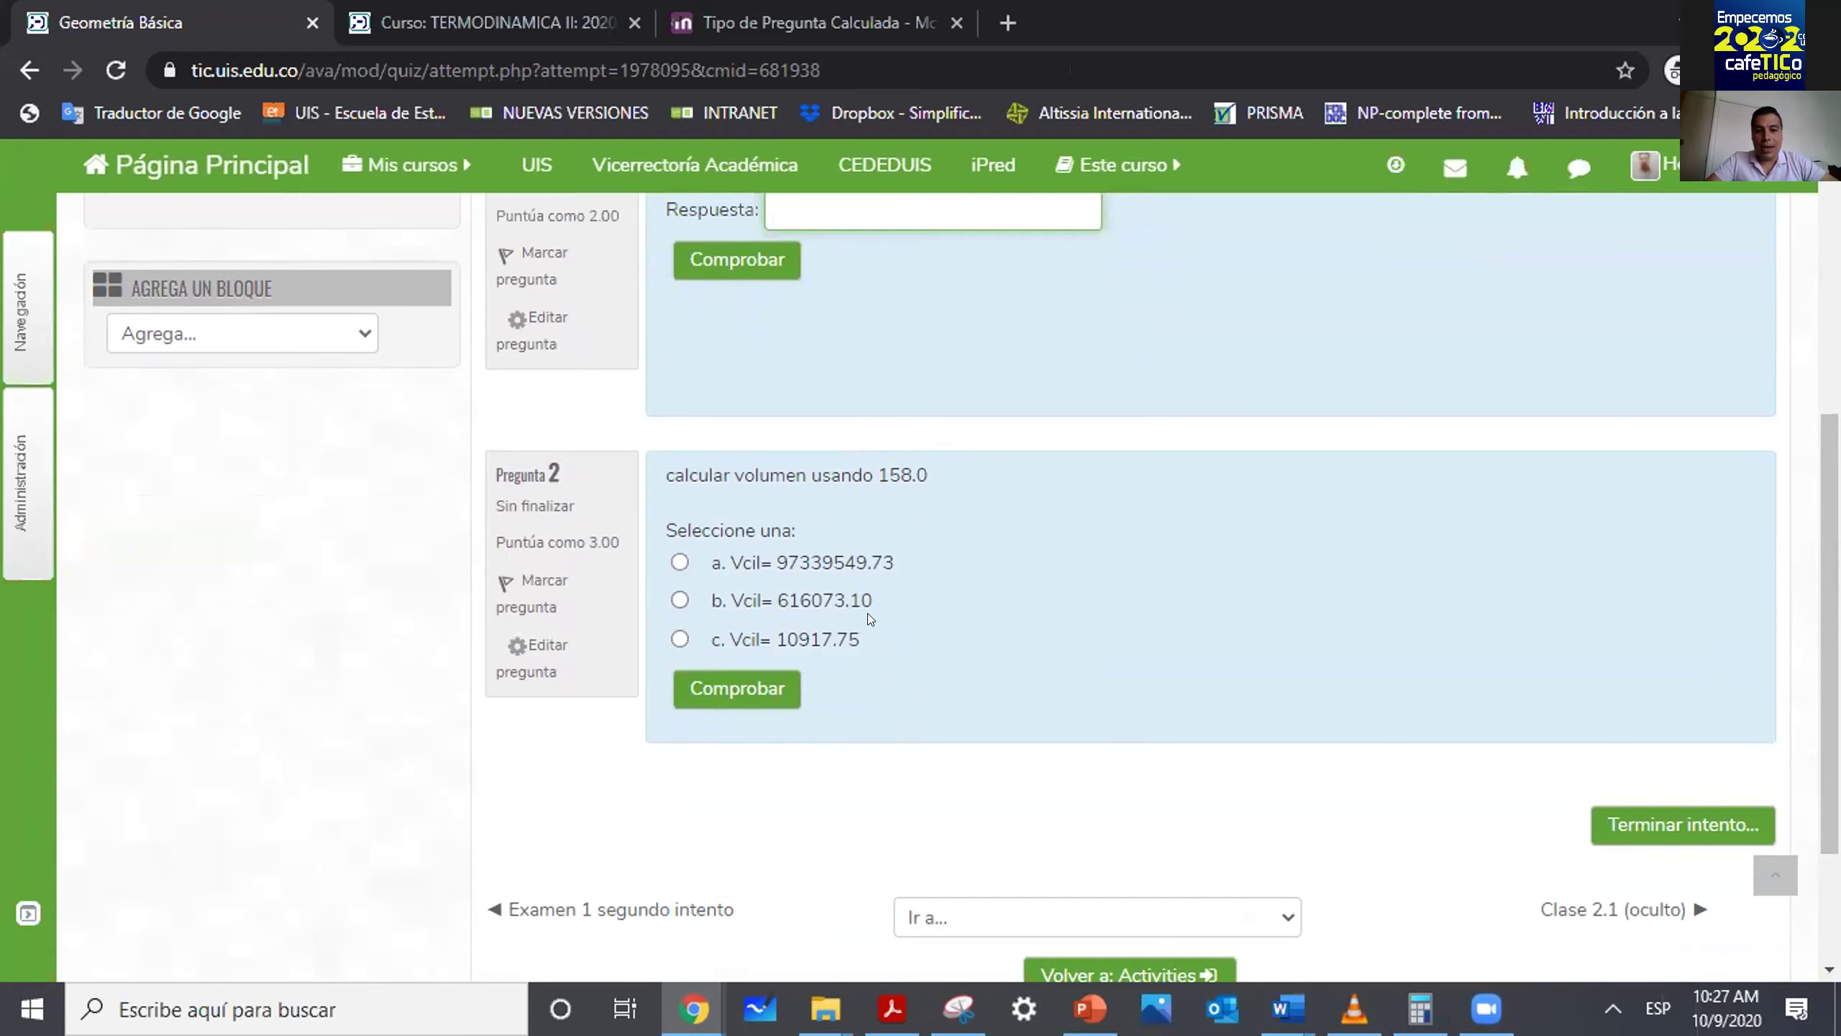
scroll(1350, 937, "up", 1)
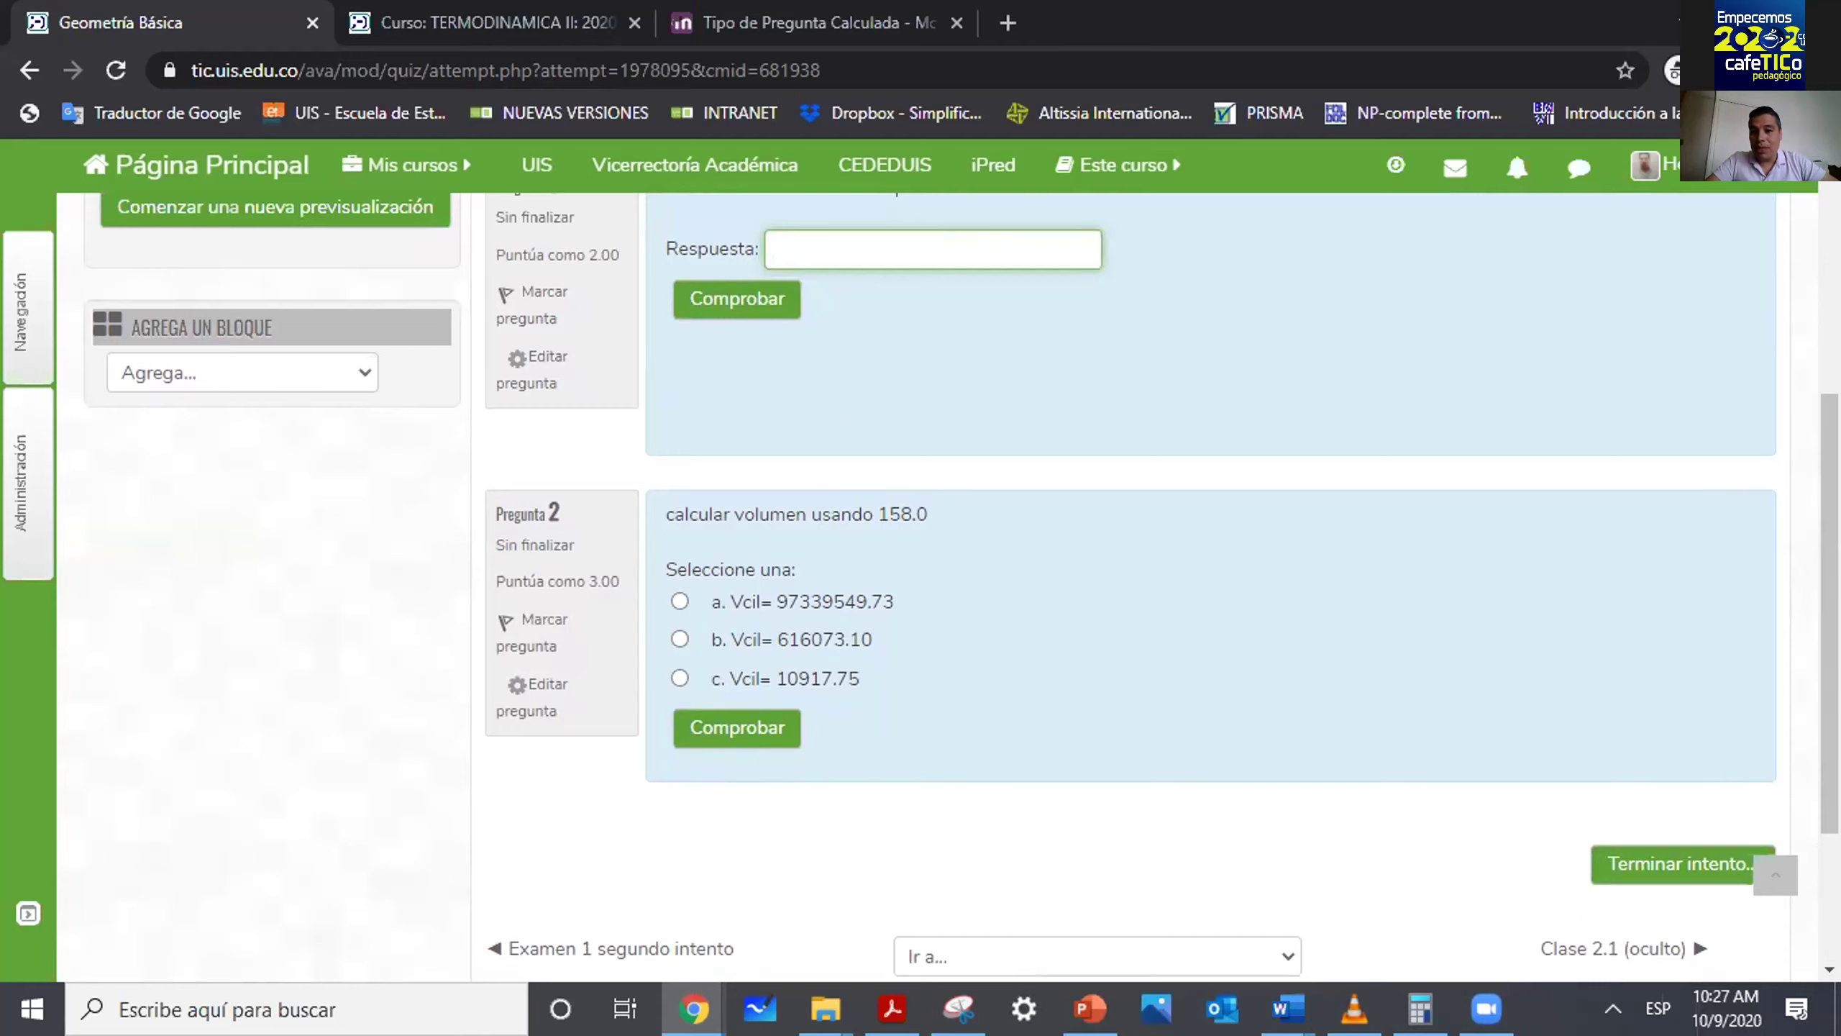
scroll(1687, 553, "up", 3)
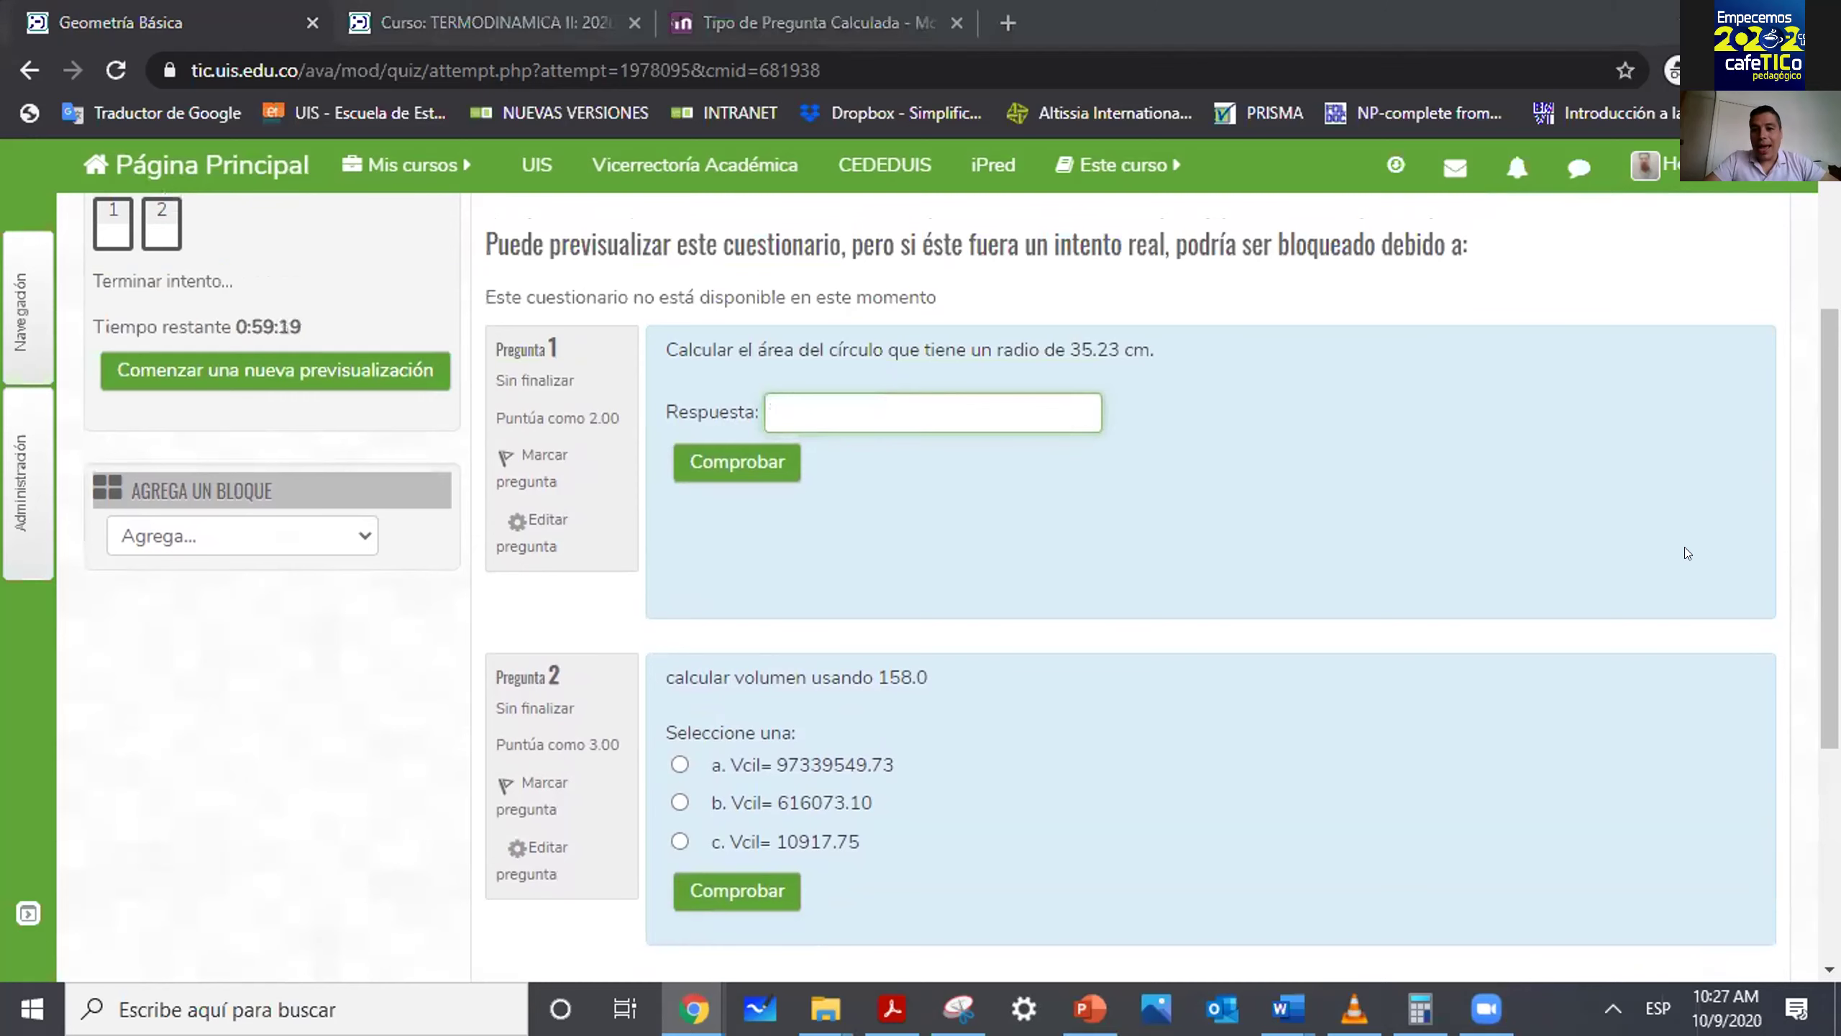
key("alt+Tab")
scroll(1015, 580, "down", 1)
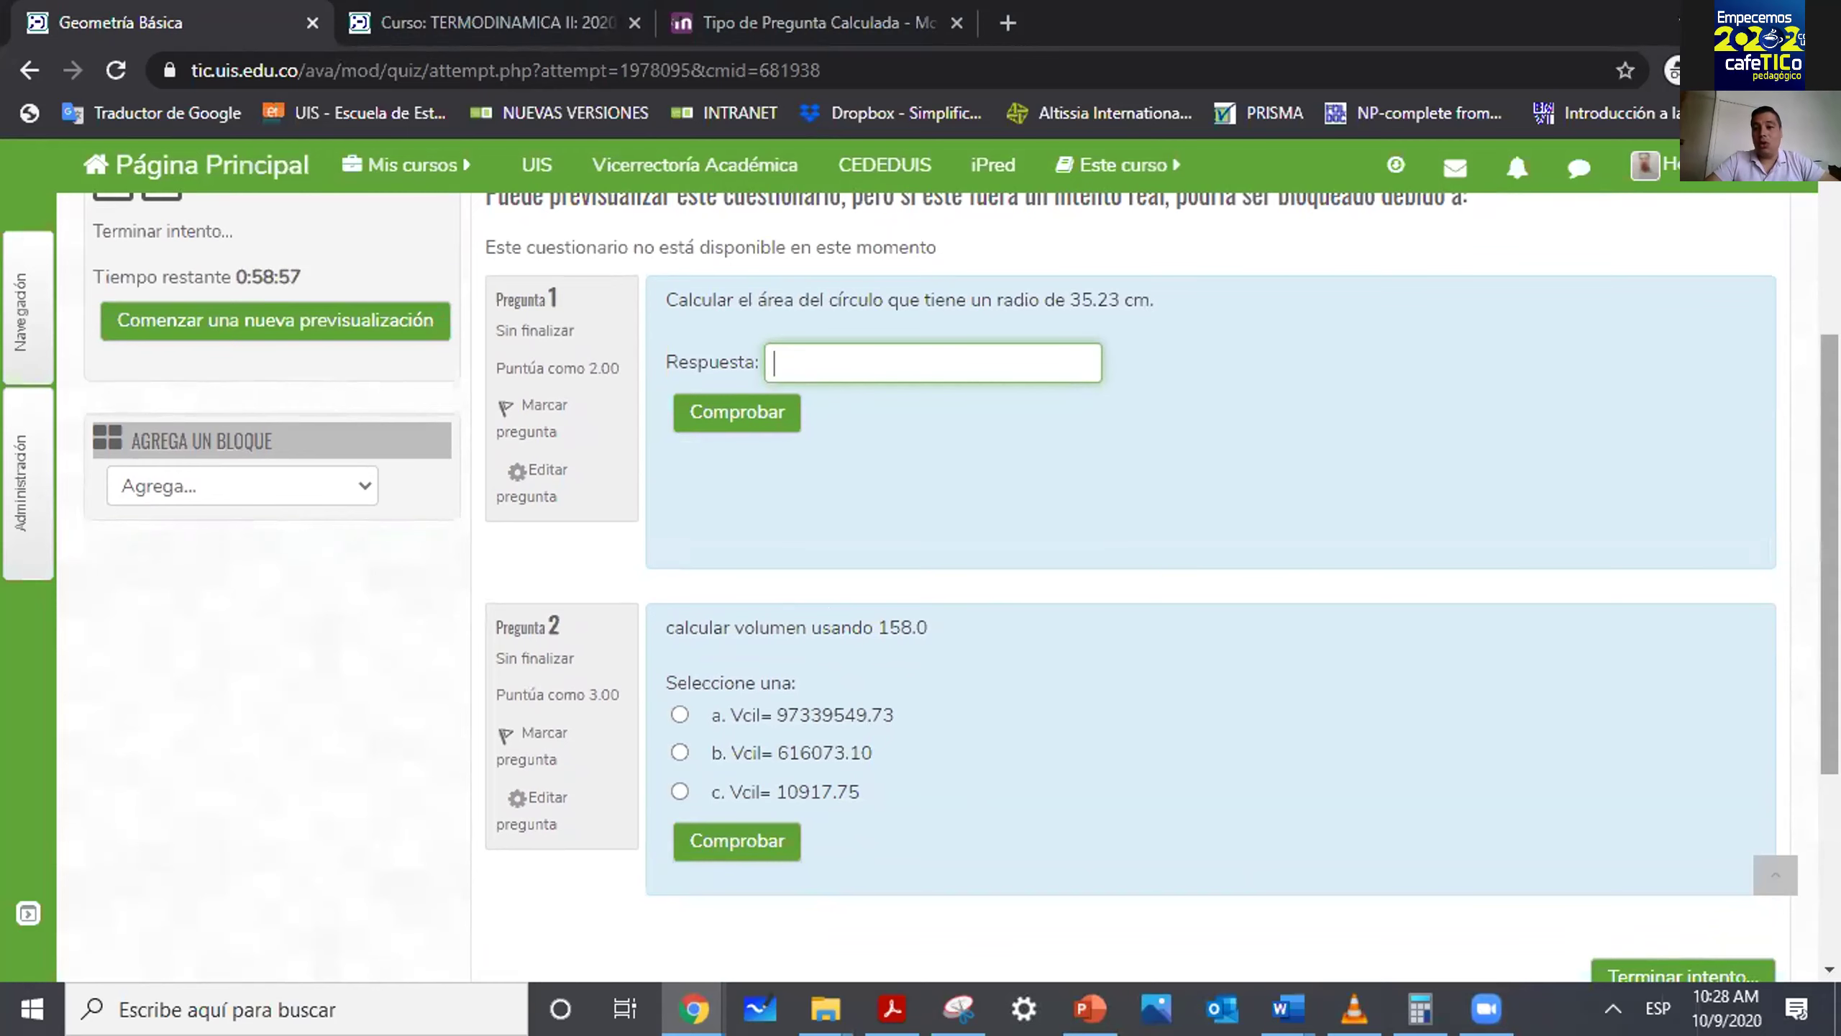
Return to the course's Activities section and find the Examen 1 primer intento quizzes.
scroll(1003, 599, "up", 5)
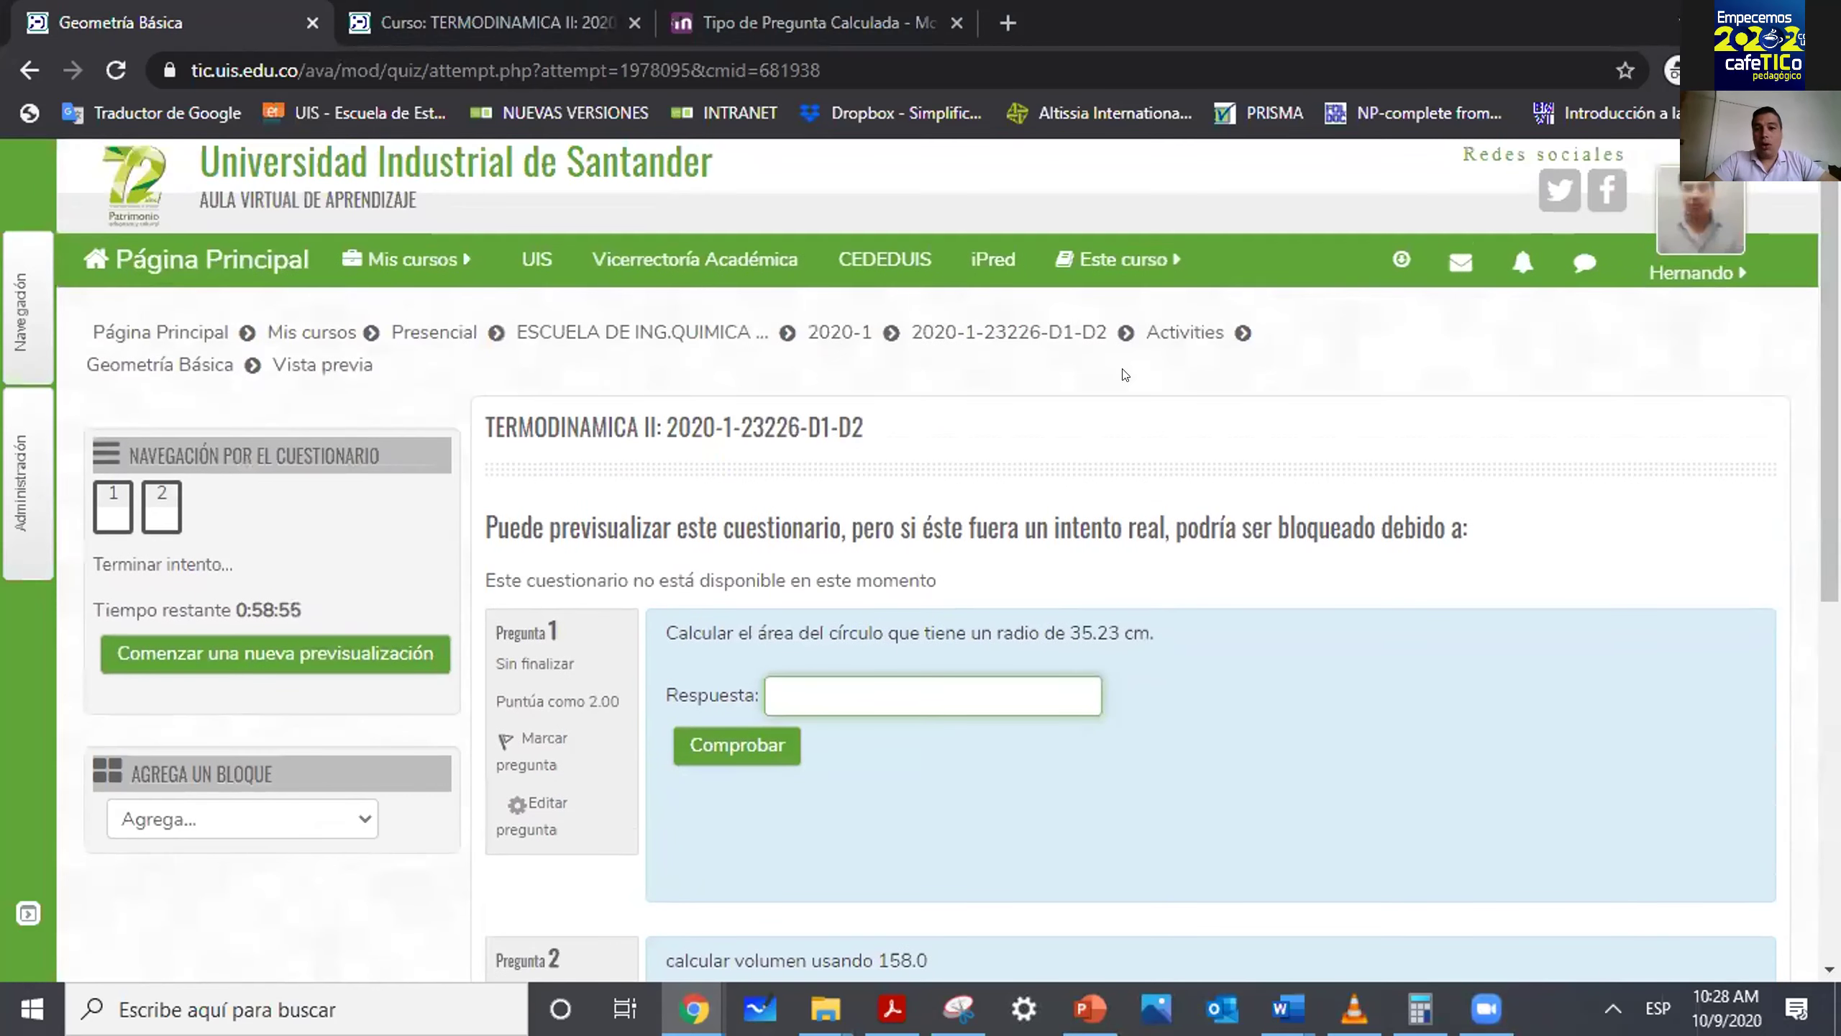
left_click(983, 332)
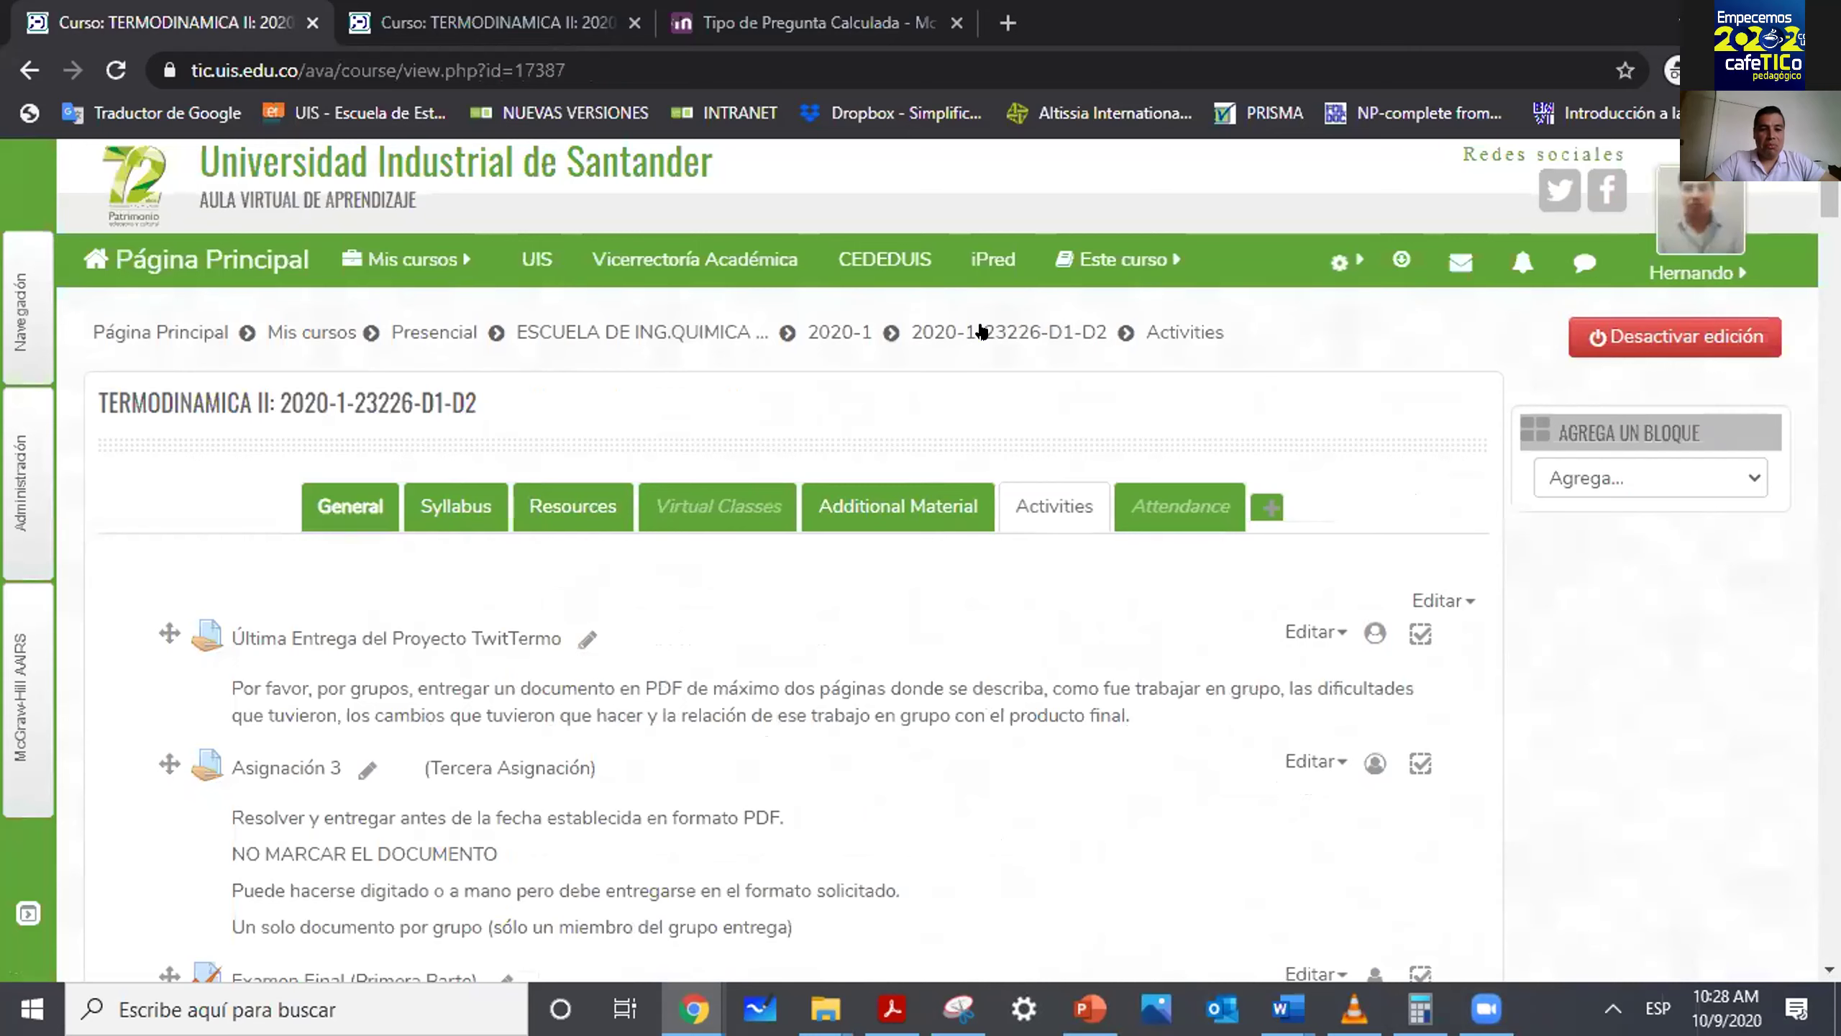
scroll(1757, 267, "down", 10)
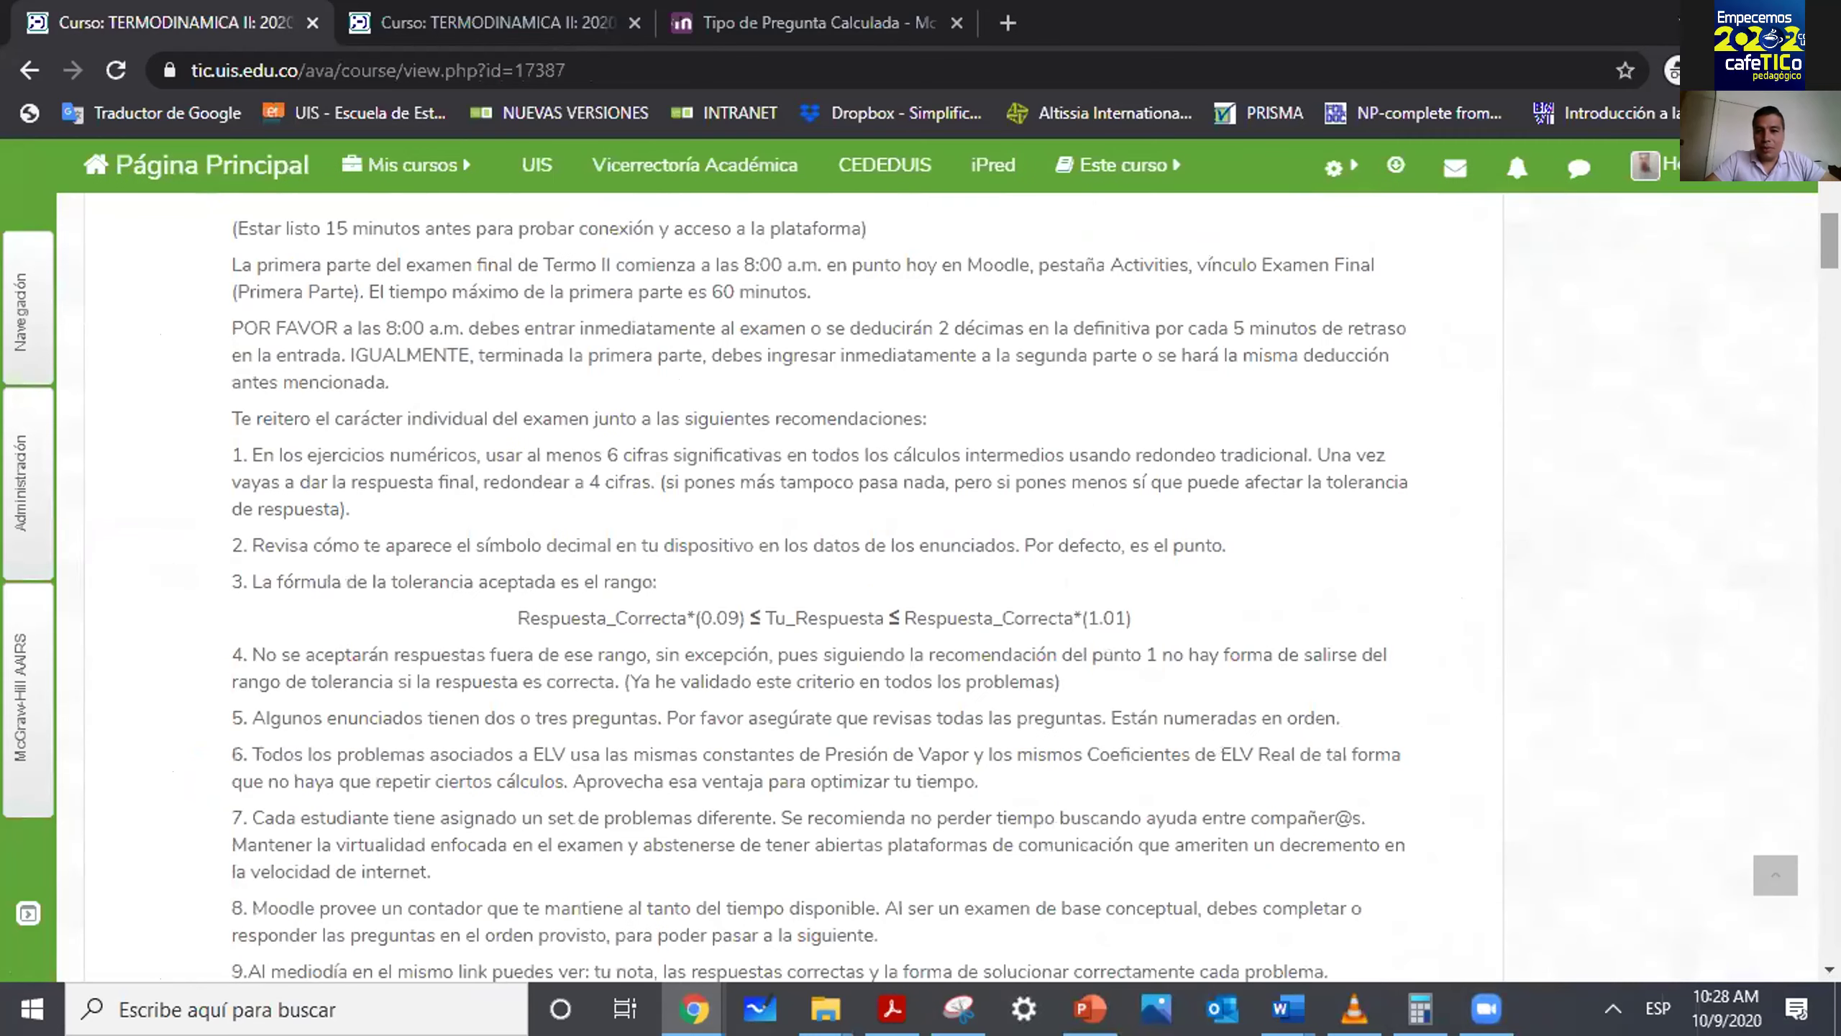
scroll(821, 588, "down", 2)
scroll(822, 588, "down", 20)
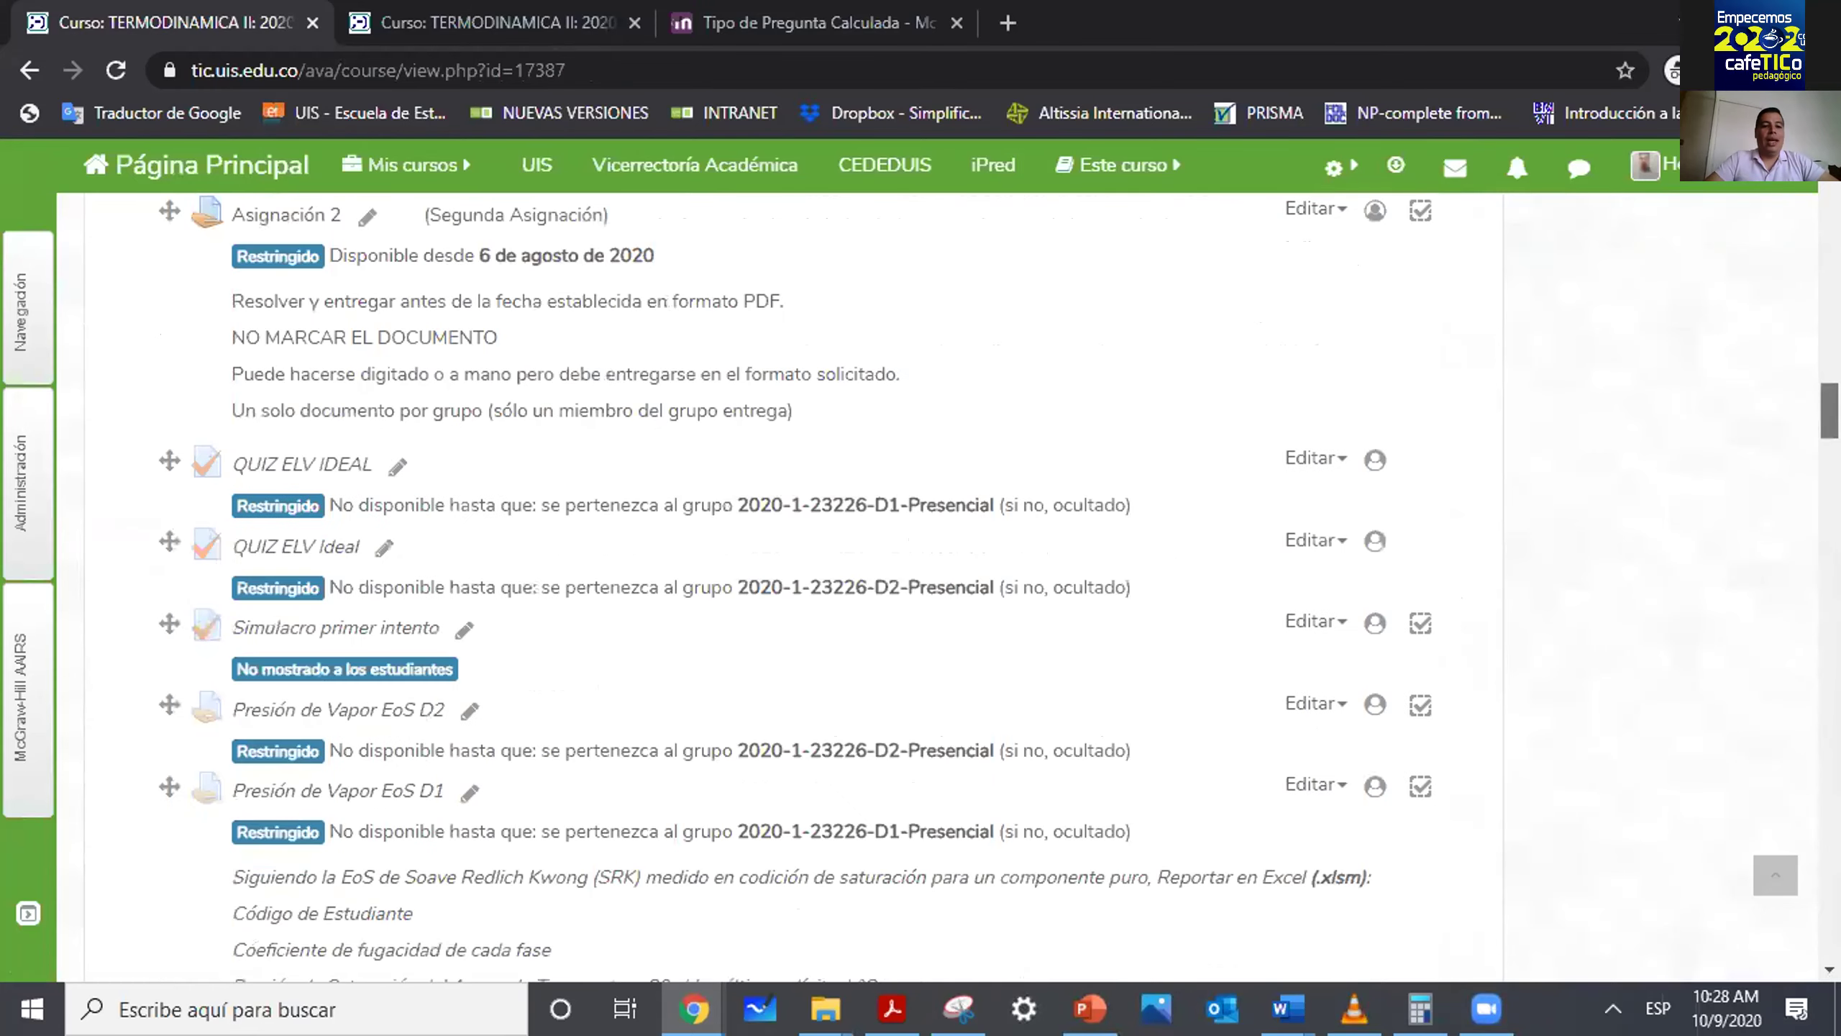
scroll(822, 588, "down", 10)
scroll(1233, 880, "down", 2)
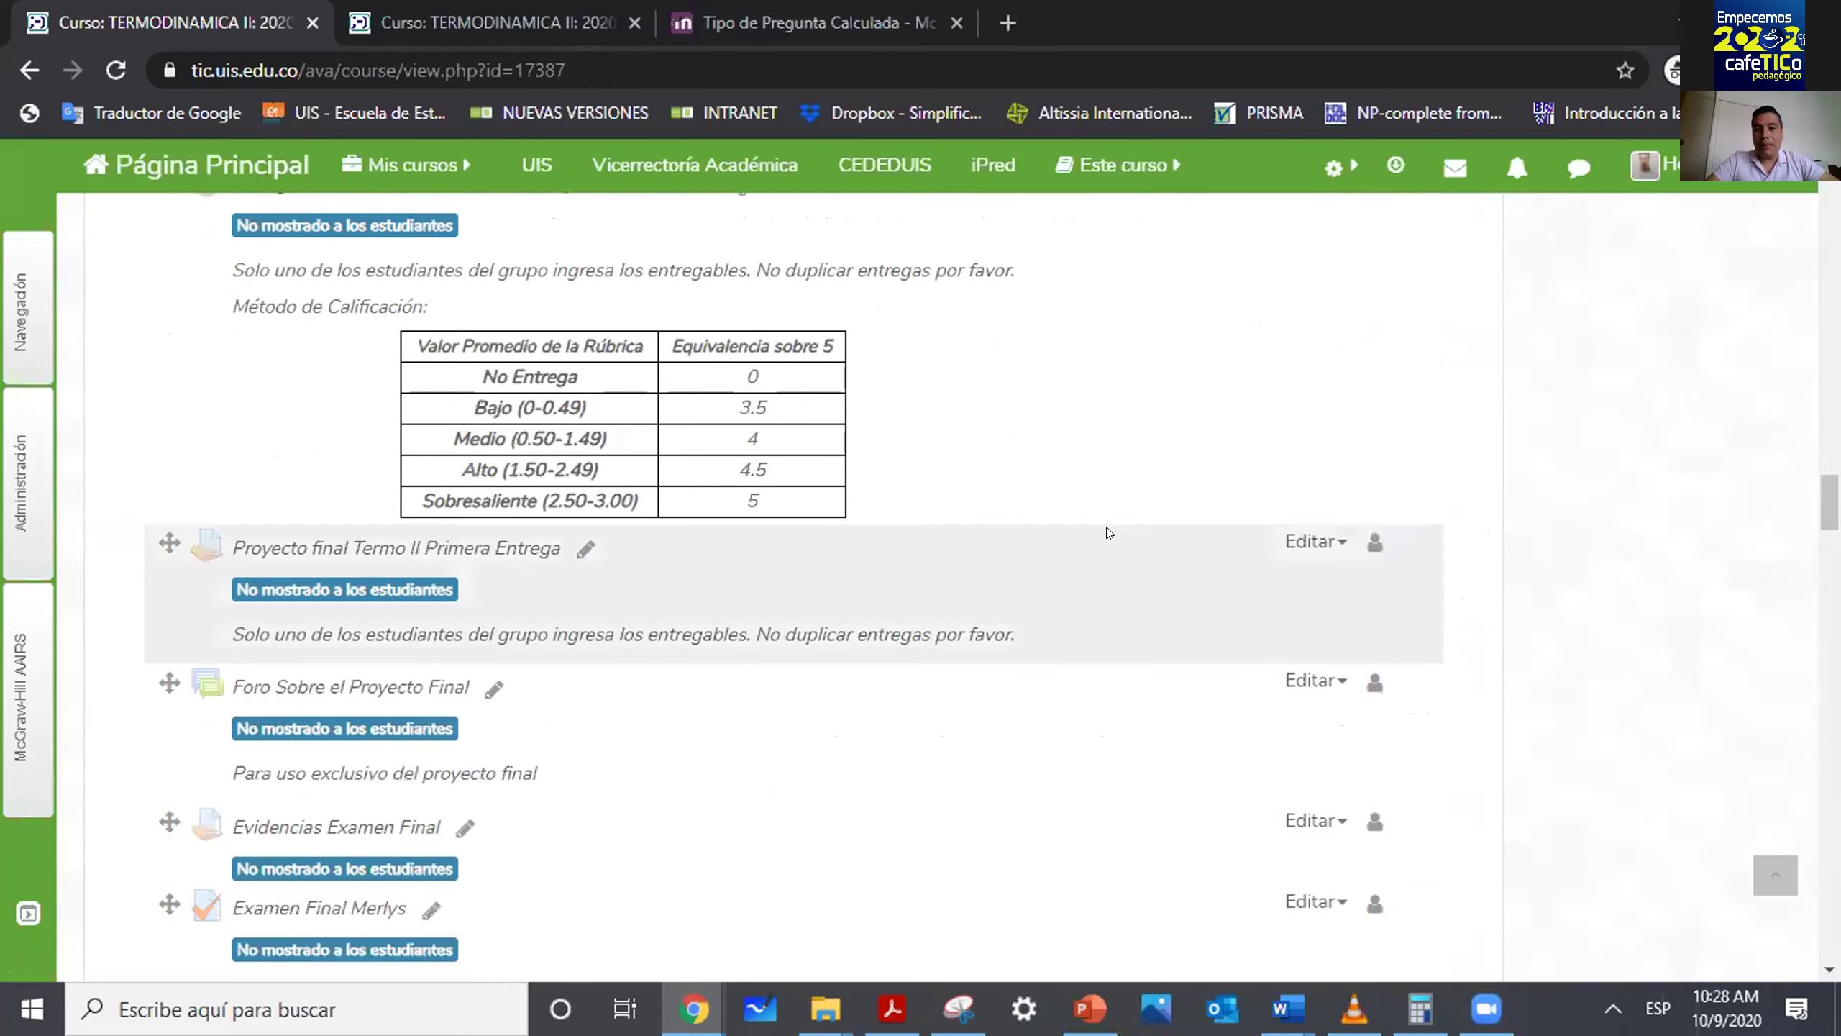
scroll(1777, 462, "down", 1)
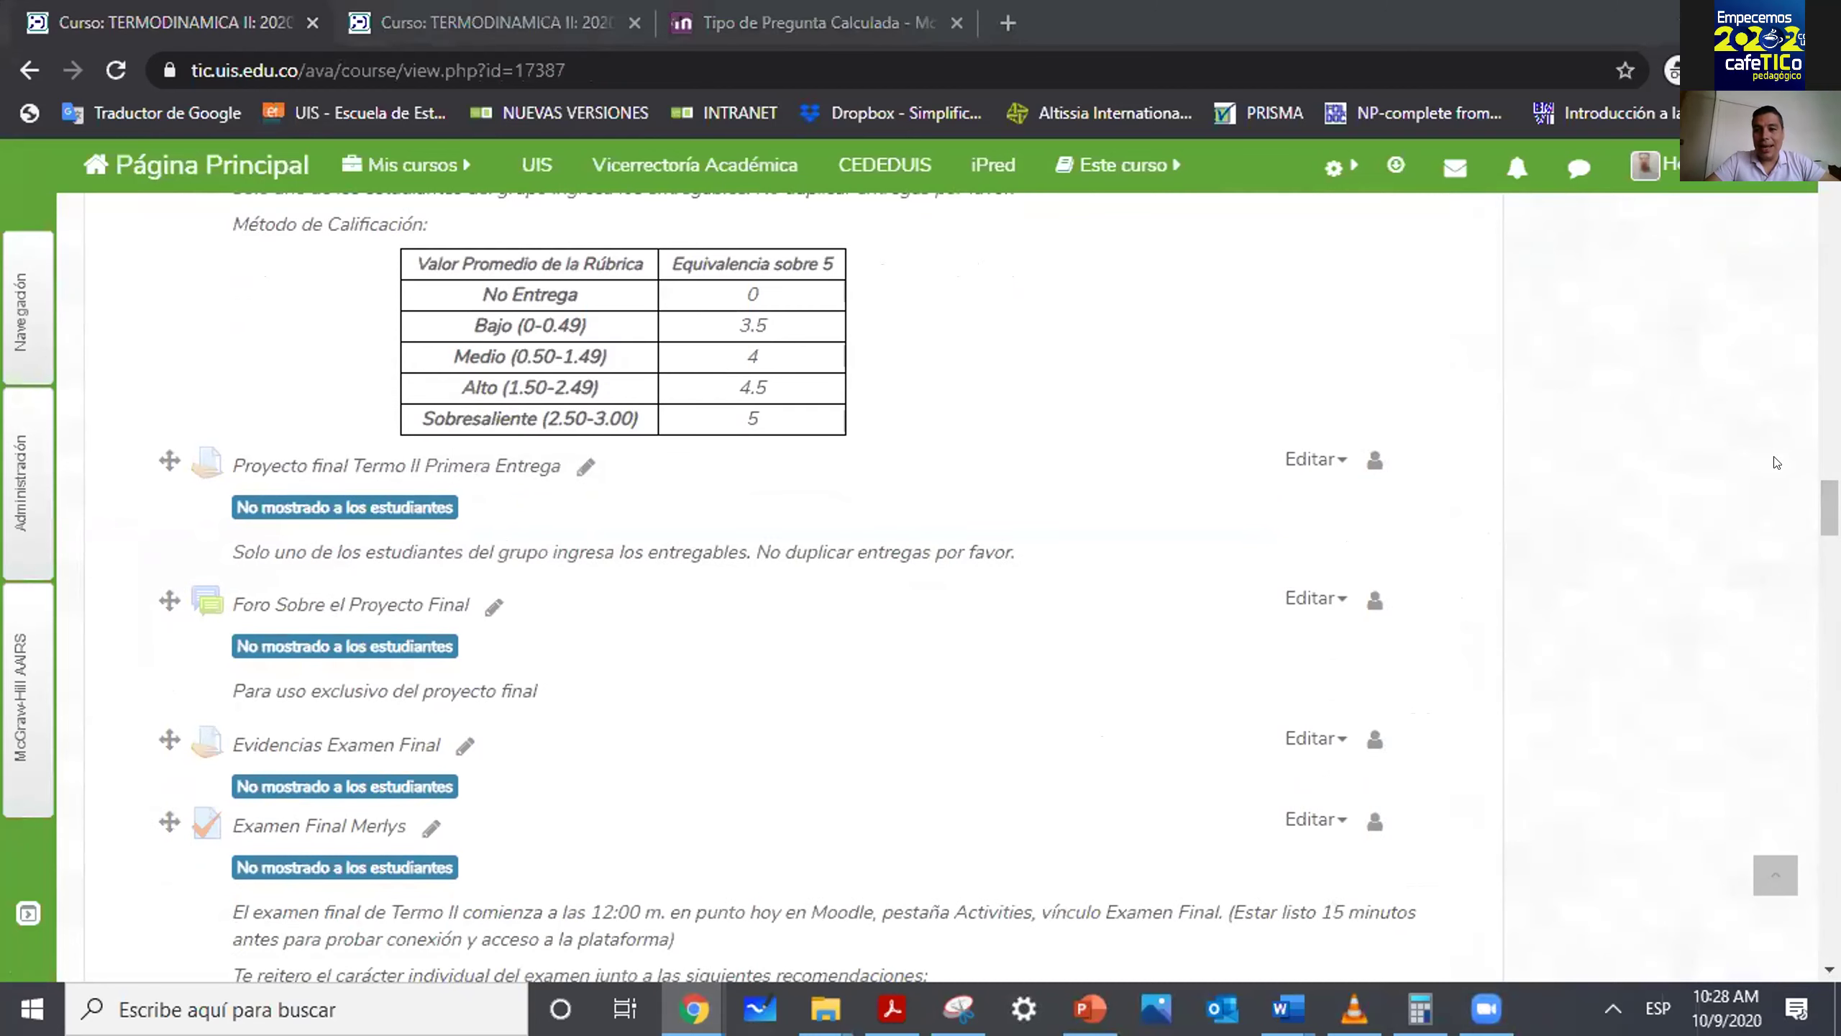
scroll(1777, 462, "down", 20)
scroll(1776, 462, "down", 20)
scroll(943, 588, "down", 3)
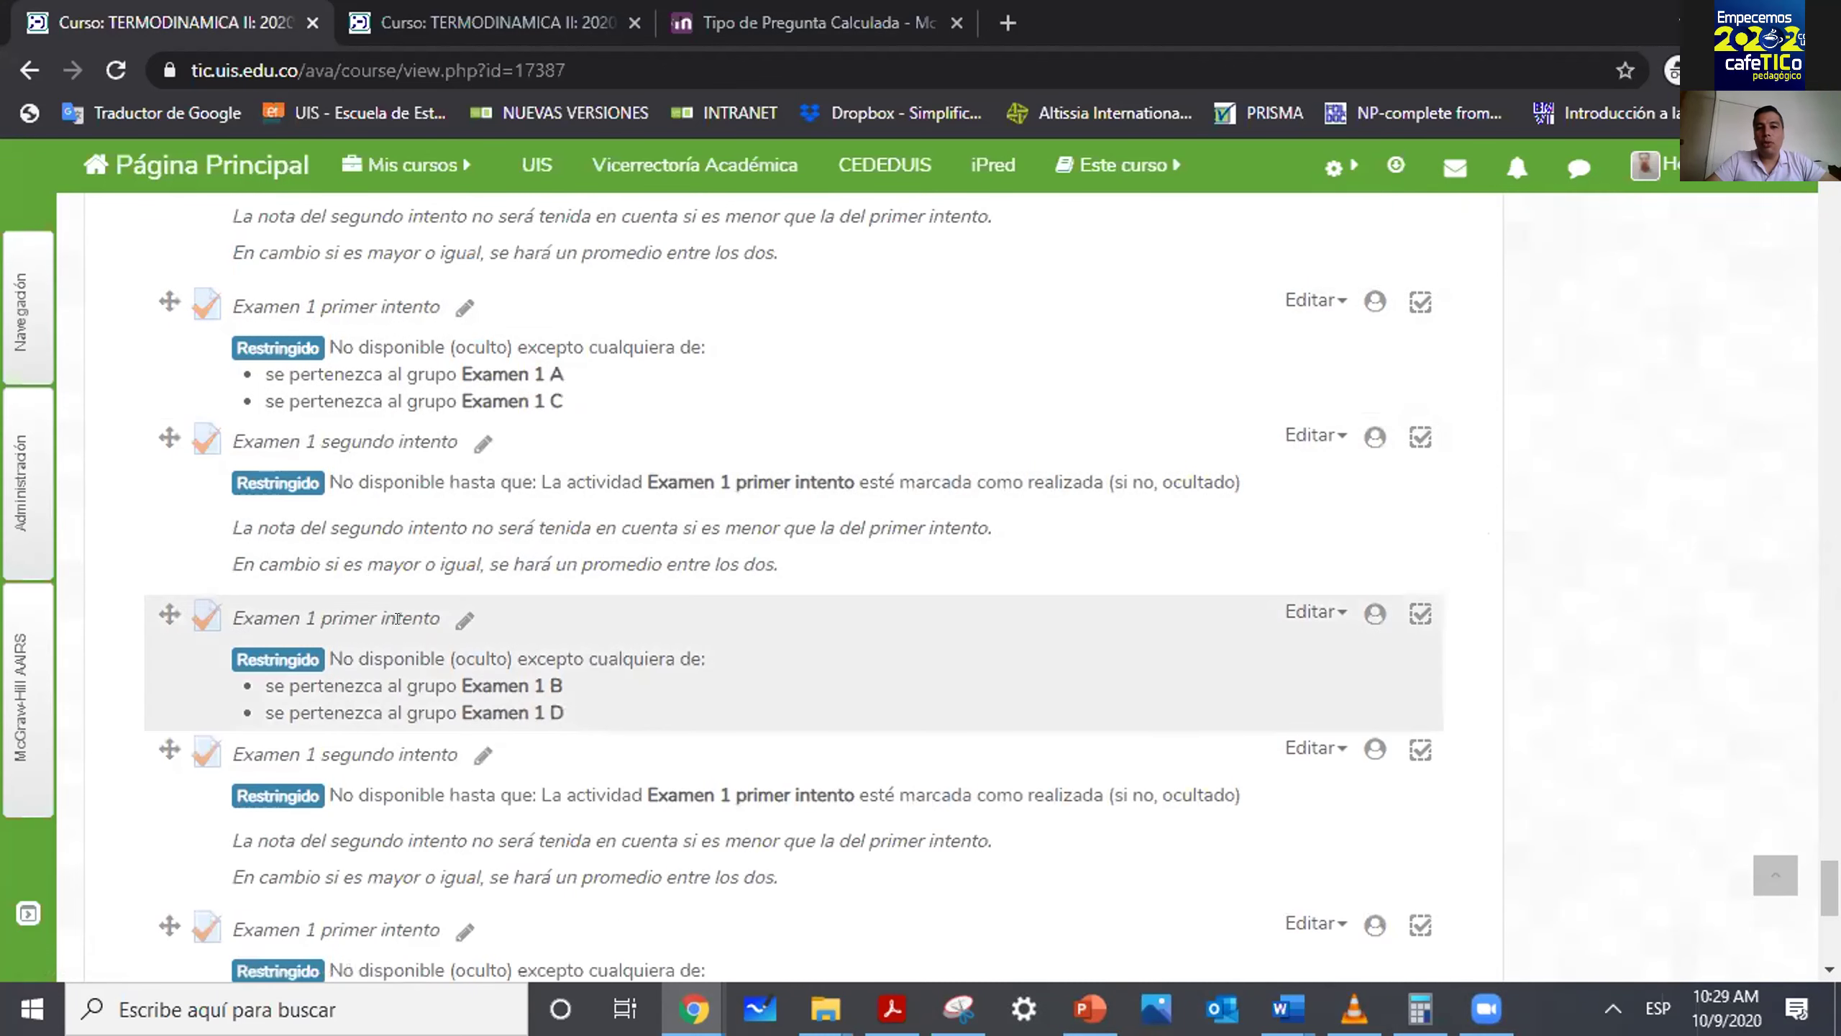
Open the Examen 1 primer intento quizzes for groups A/C and B/D in separate browser tabs and continue their previous previews.
left_click(395, 309)
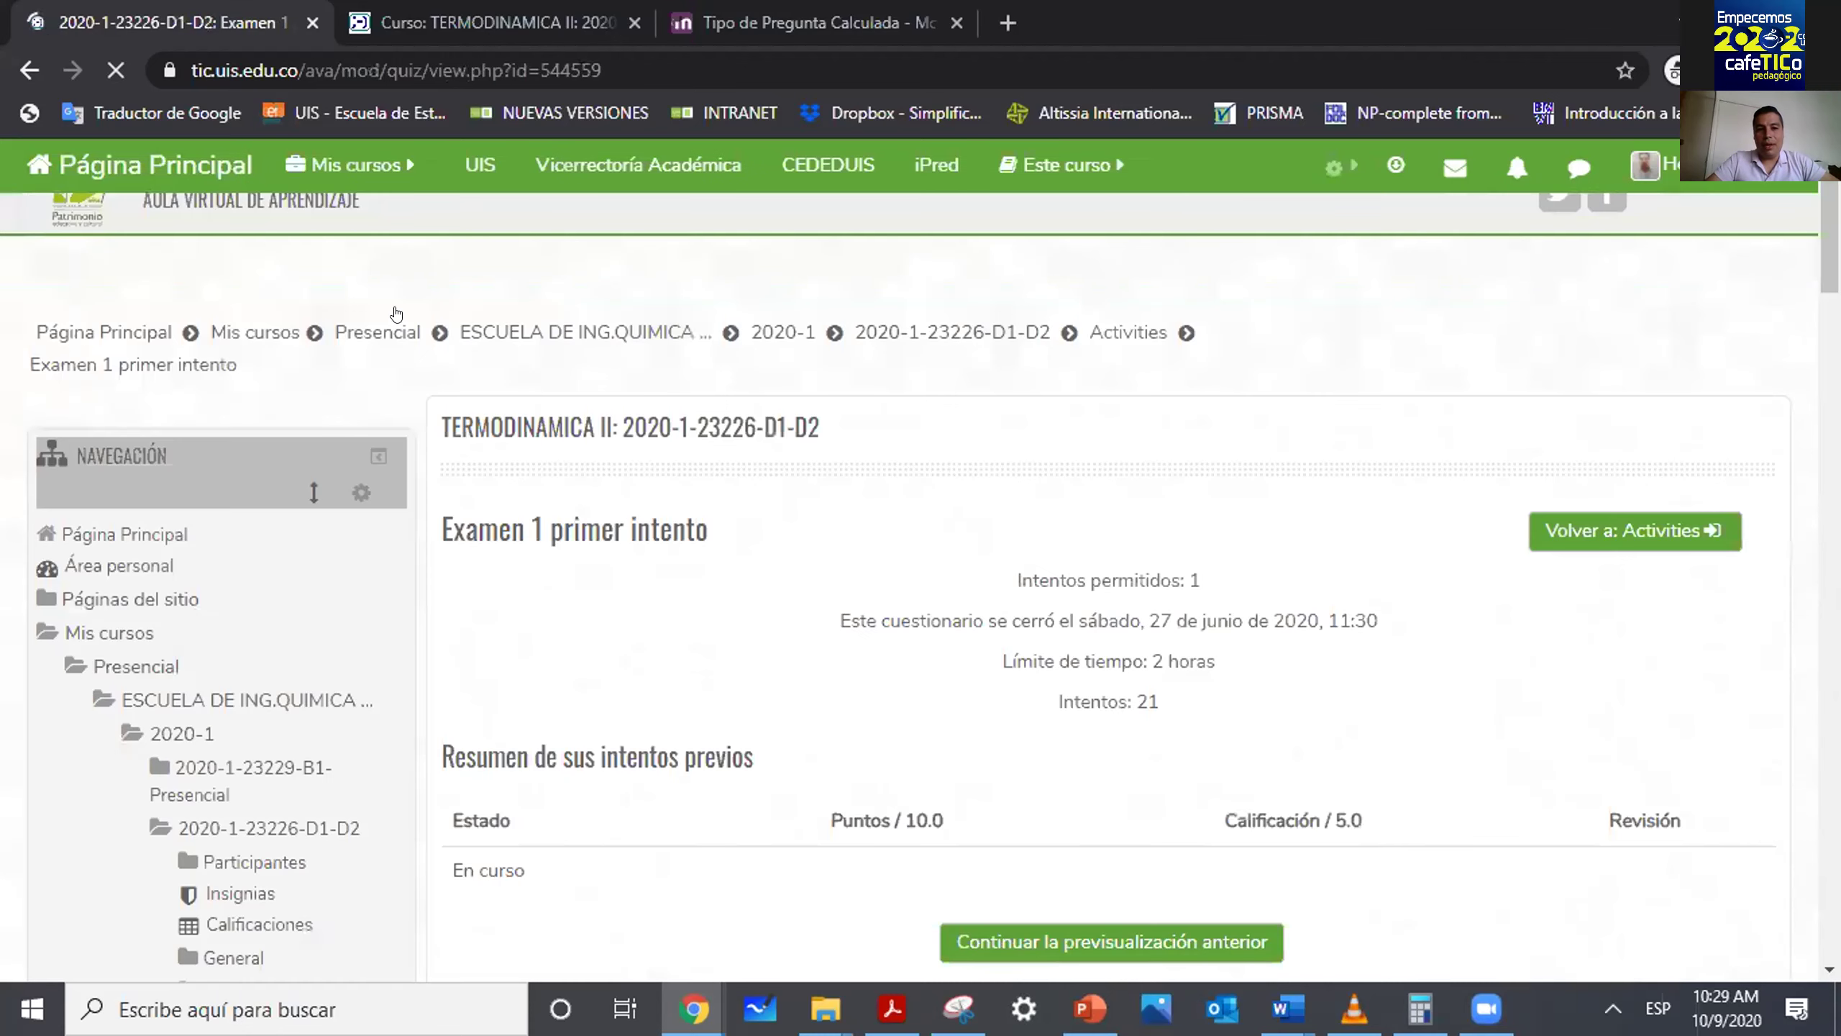
left_click(29, 71)
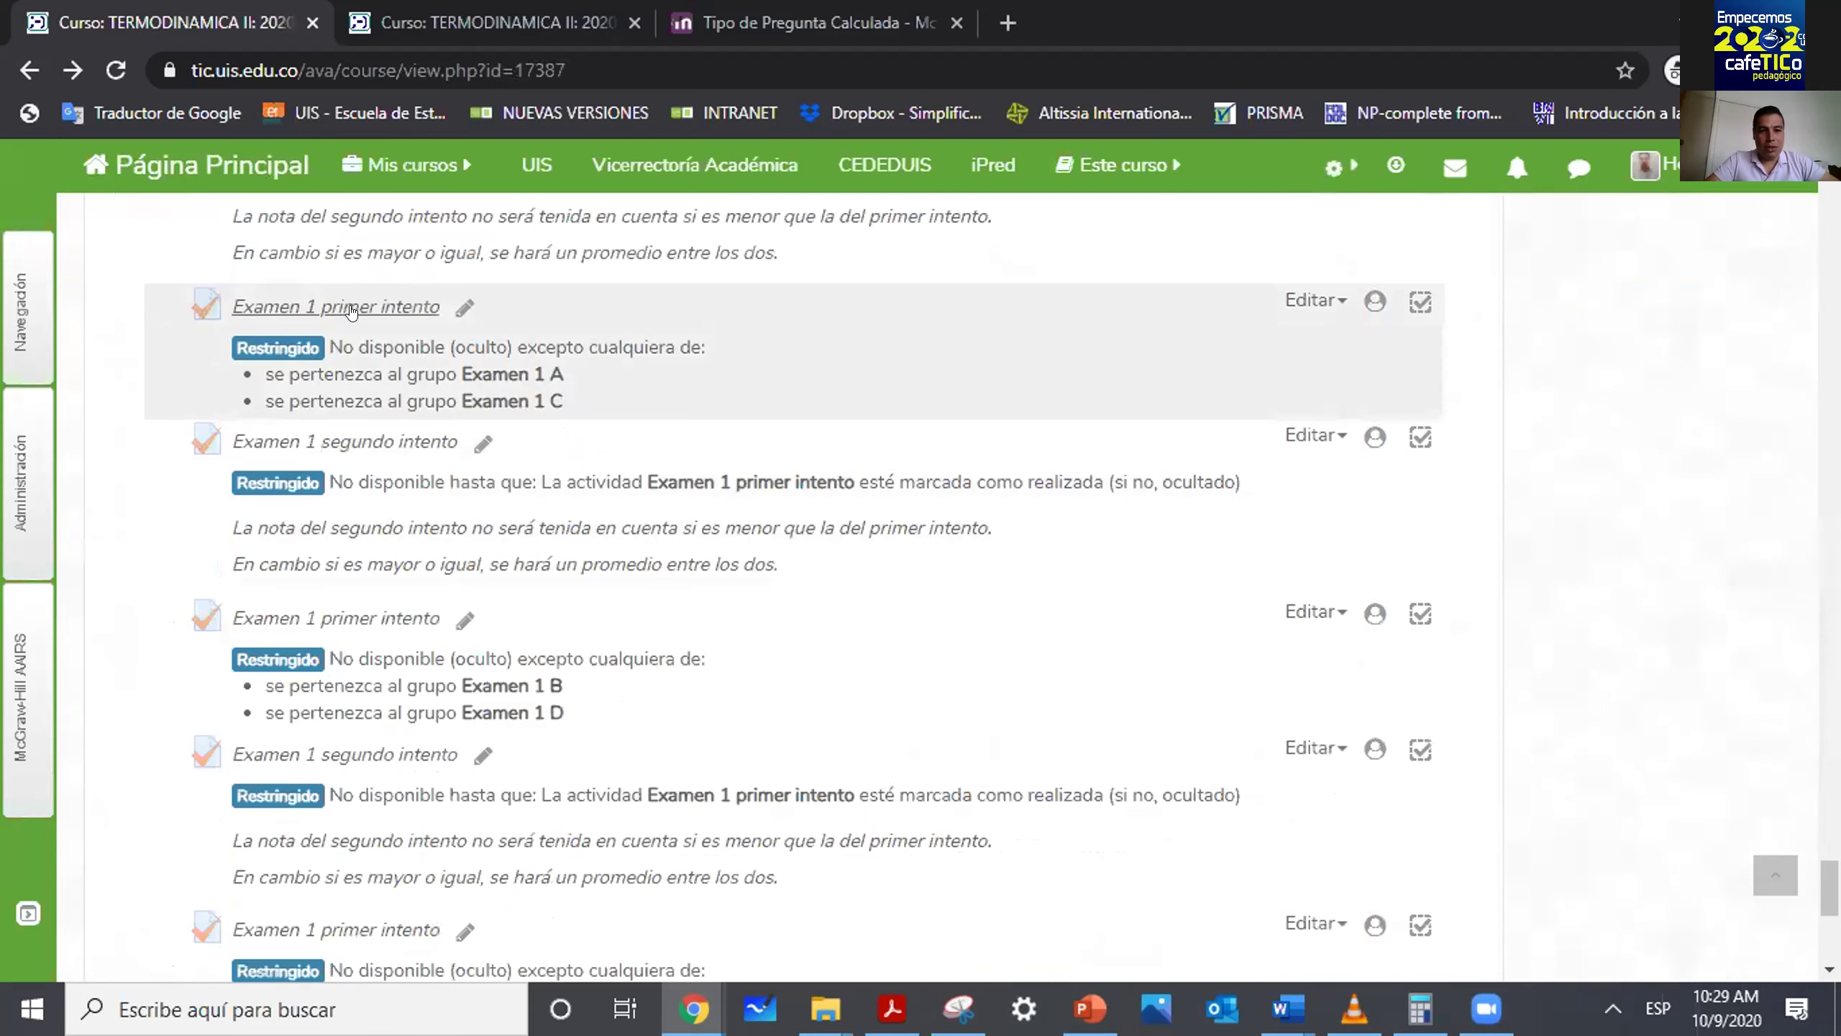
middle_click(352, 309)
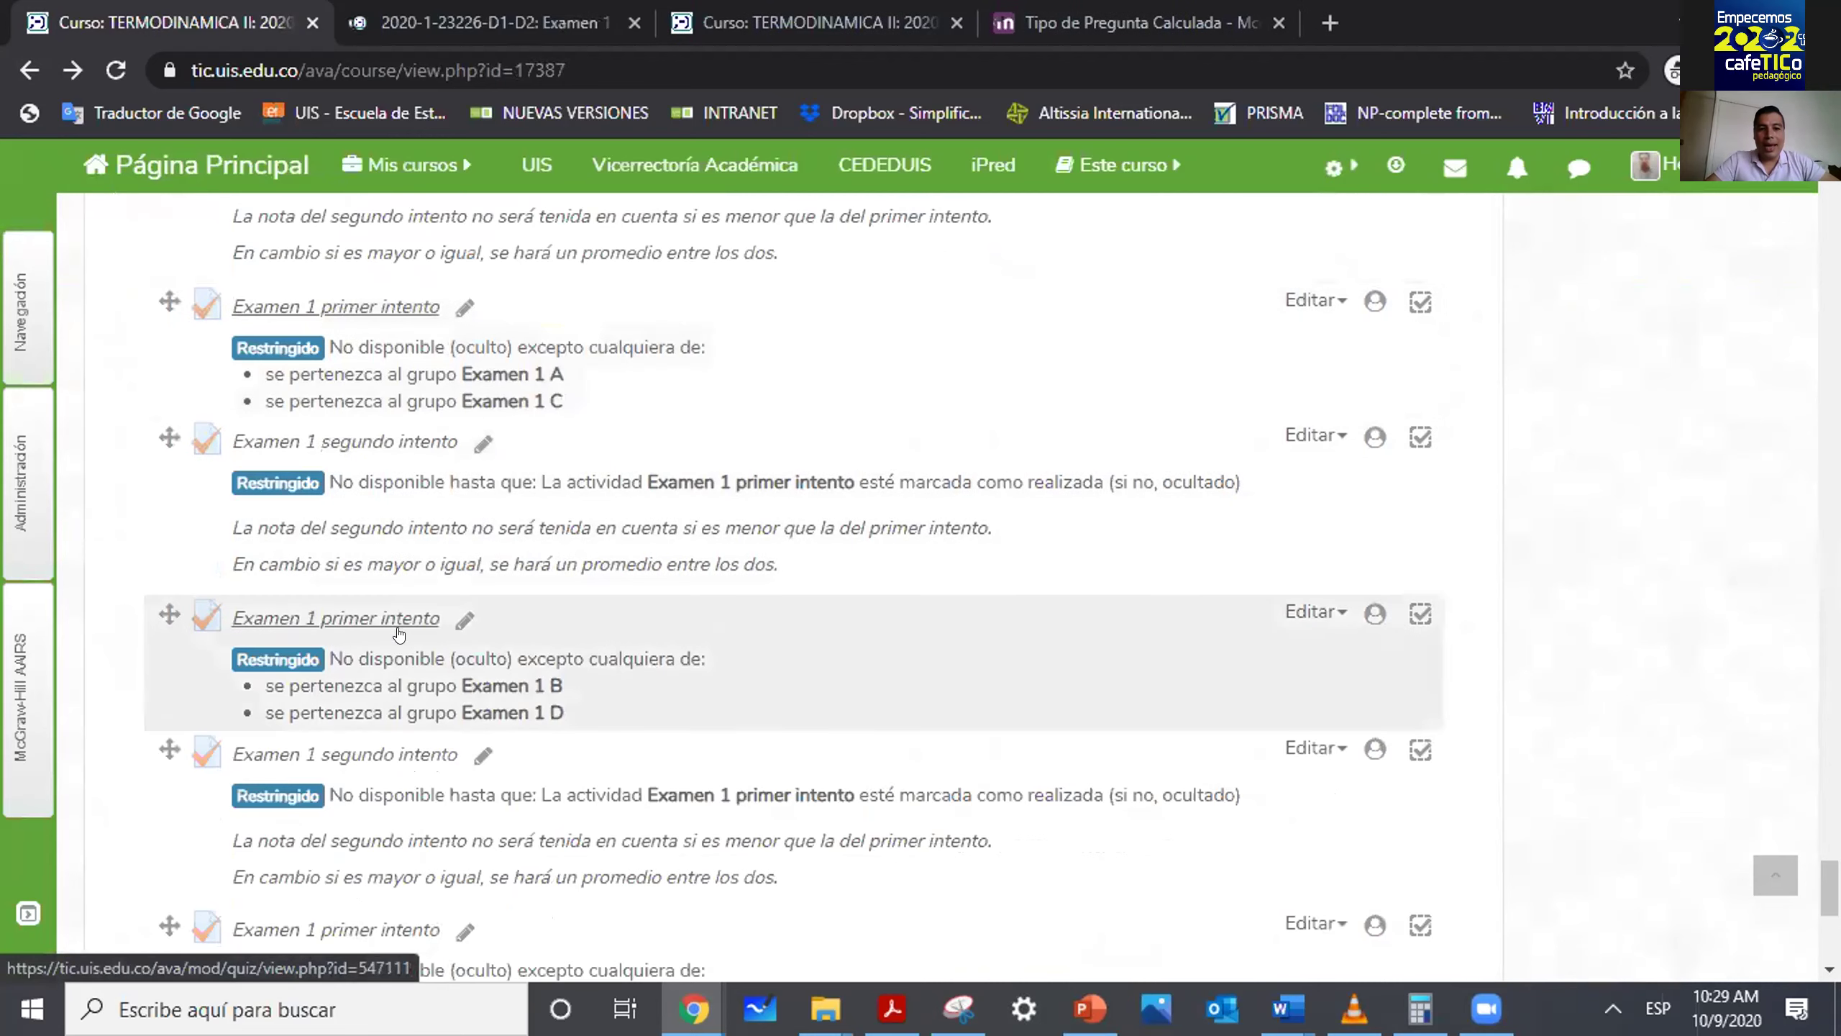
middle_click(397, 633)
left_click(542, 10)
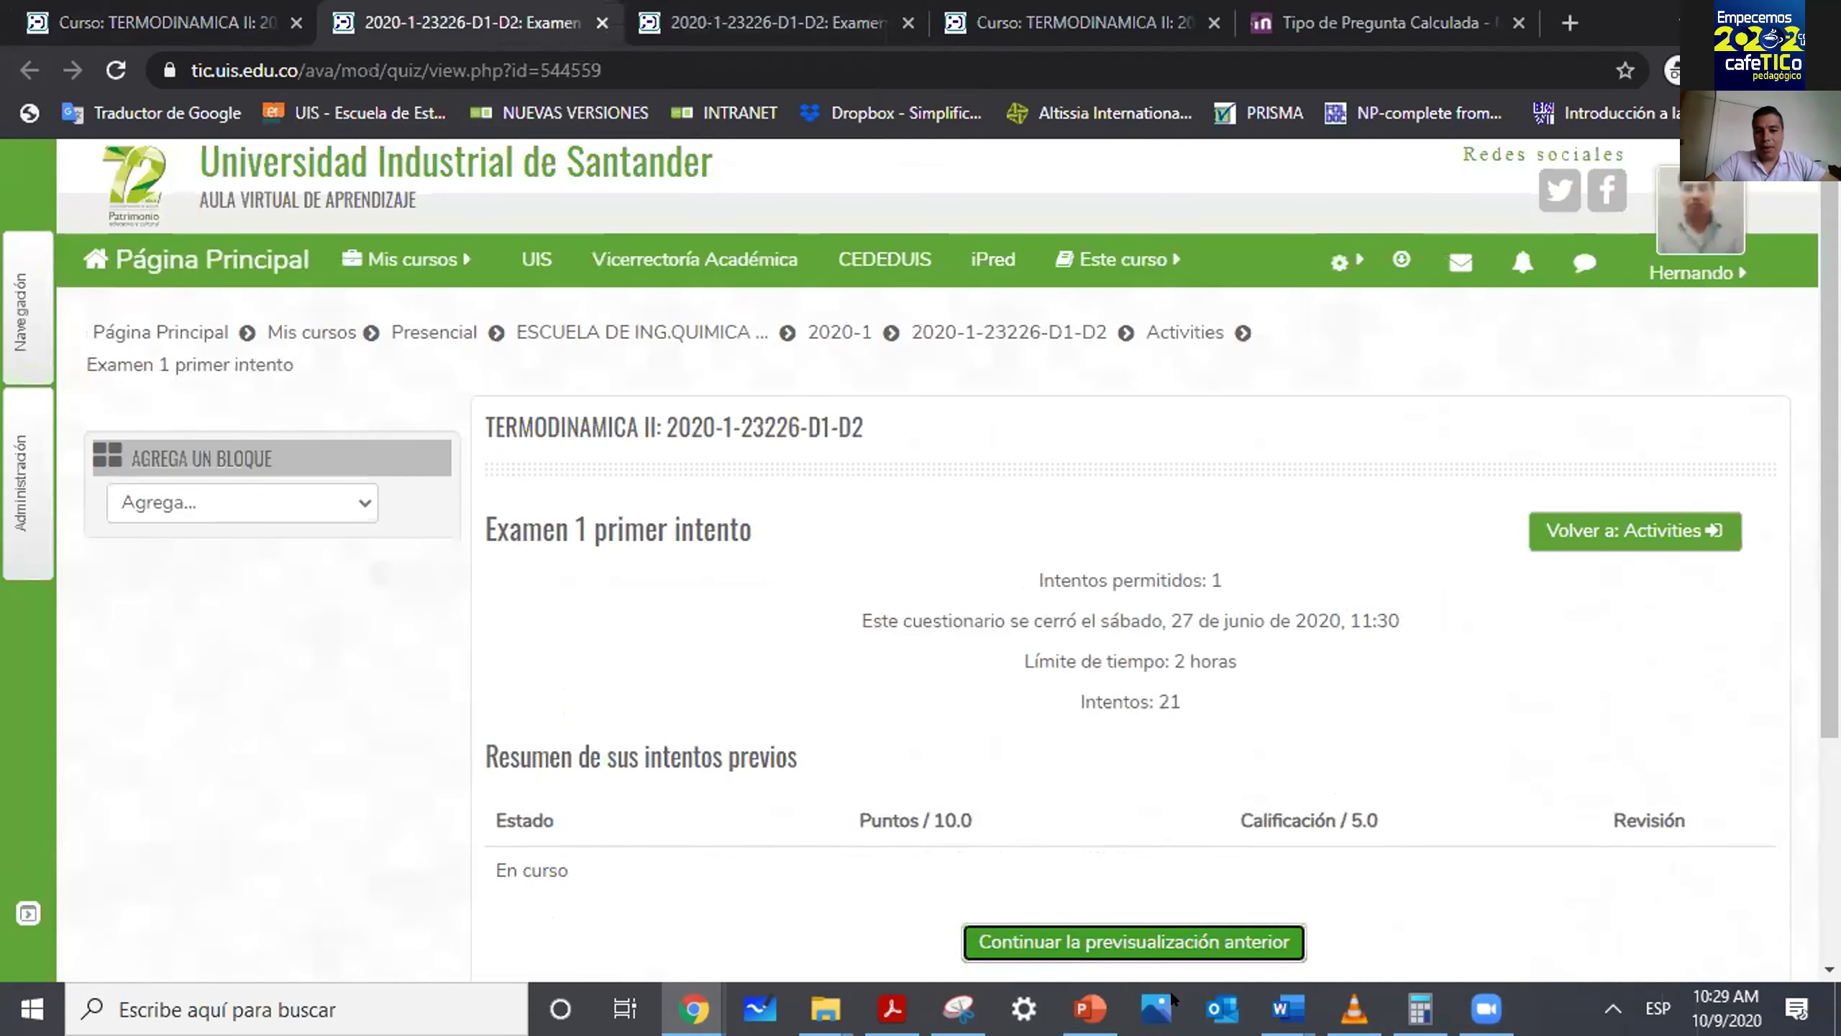
left_click(1160, 941)
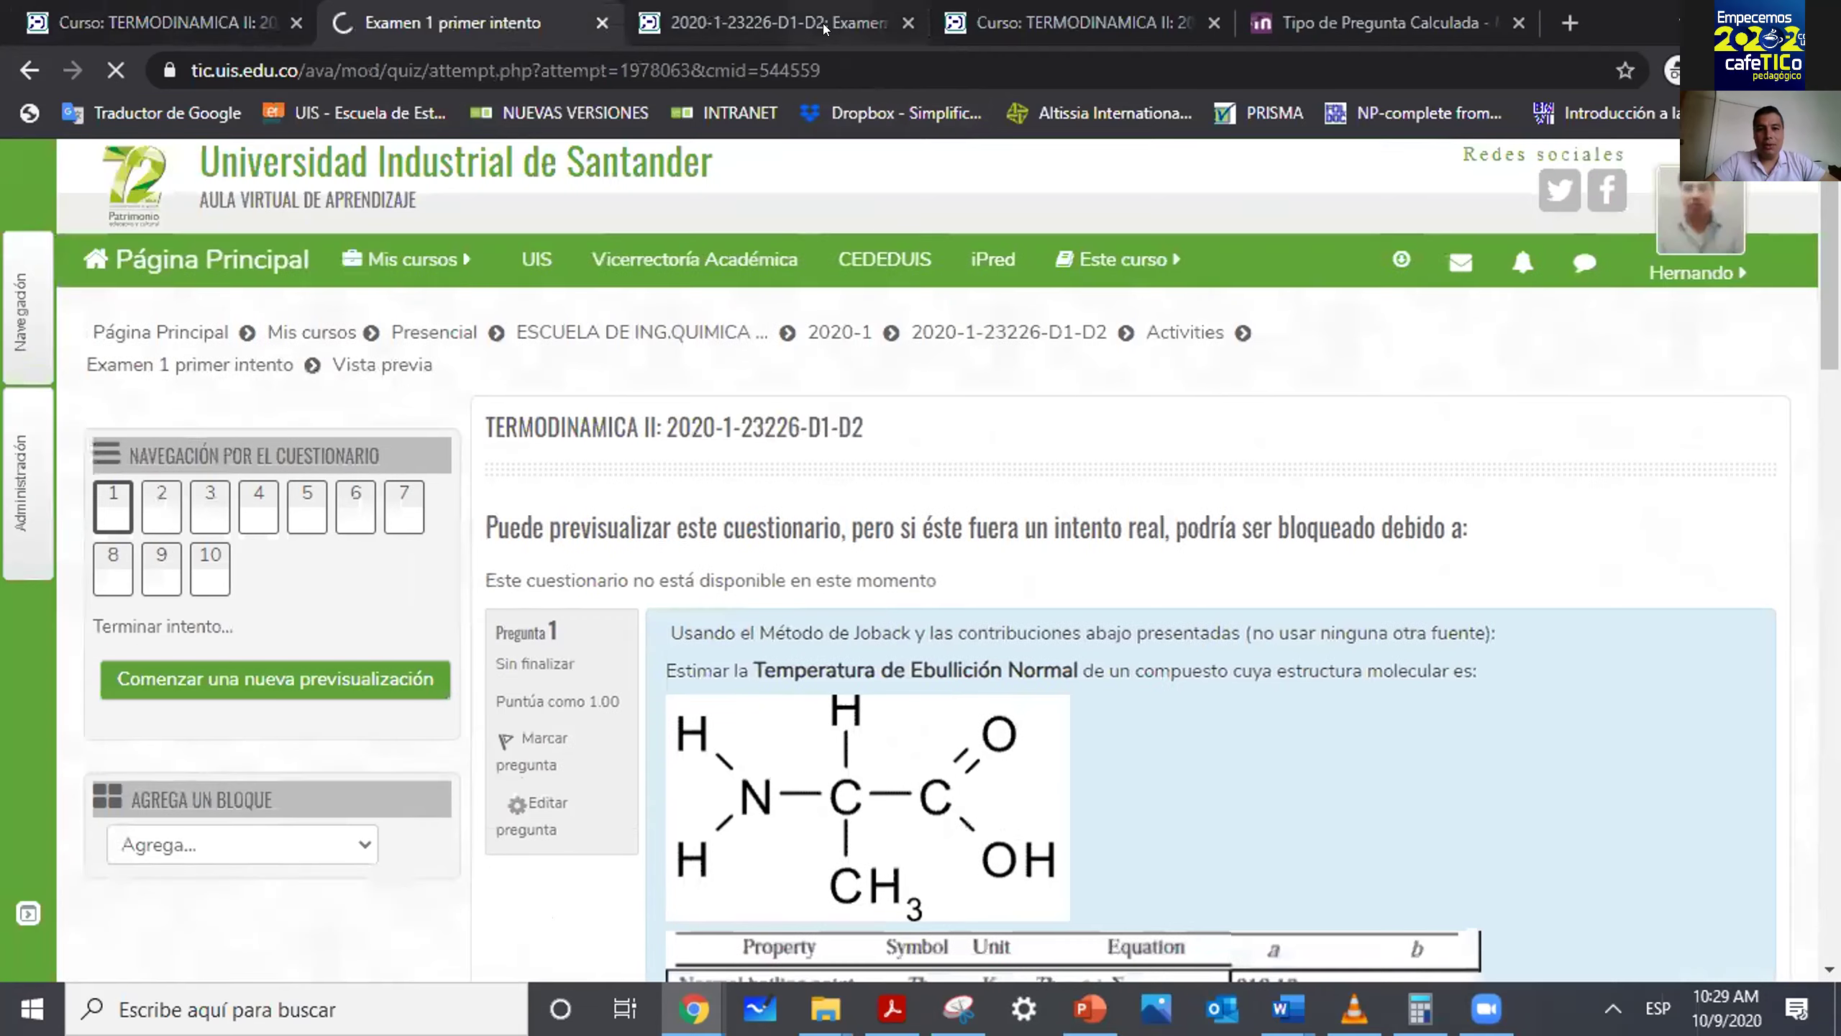
left_click(824, 28)
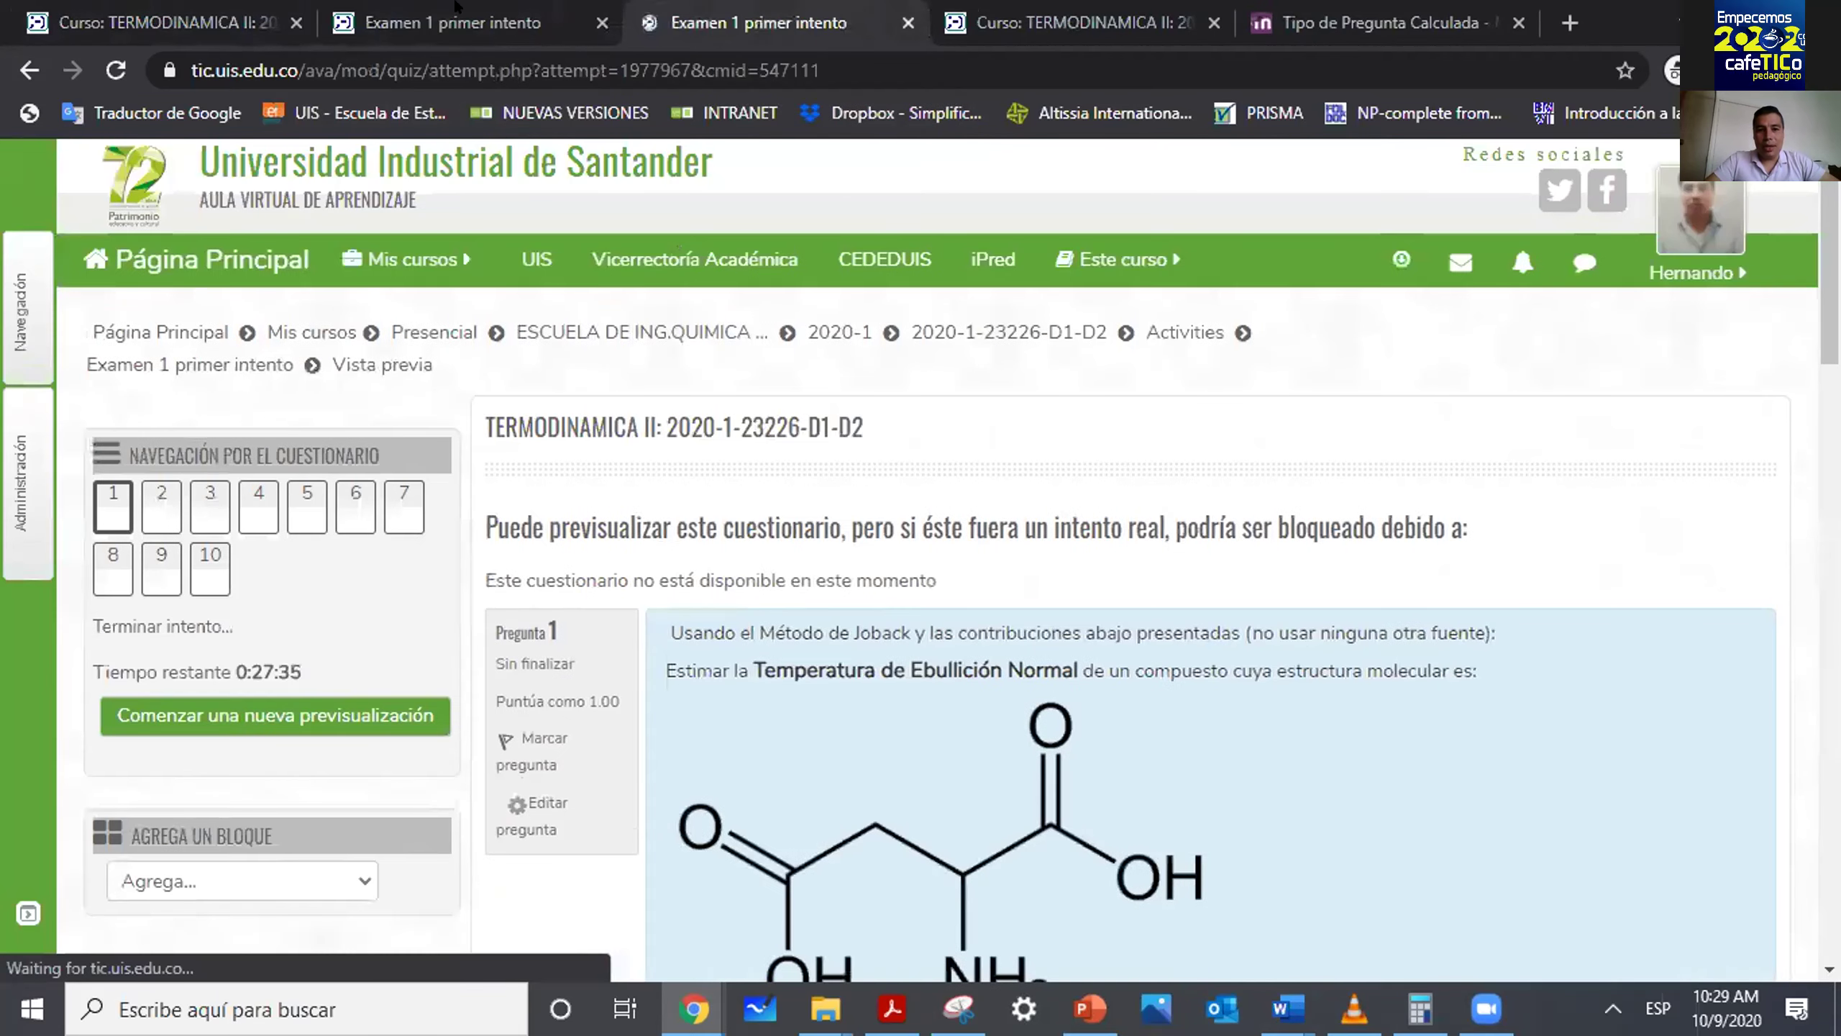
Compare question 1 of the two Examen 1 primer intento previews, checking the molecular structure each one gives.
left_click(475, 28)
left_click(714, 7)
left_click(500, 16)
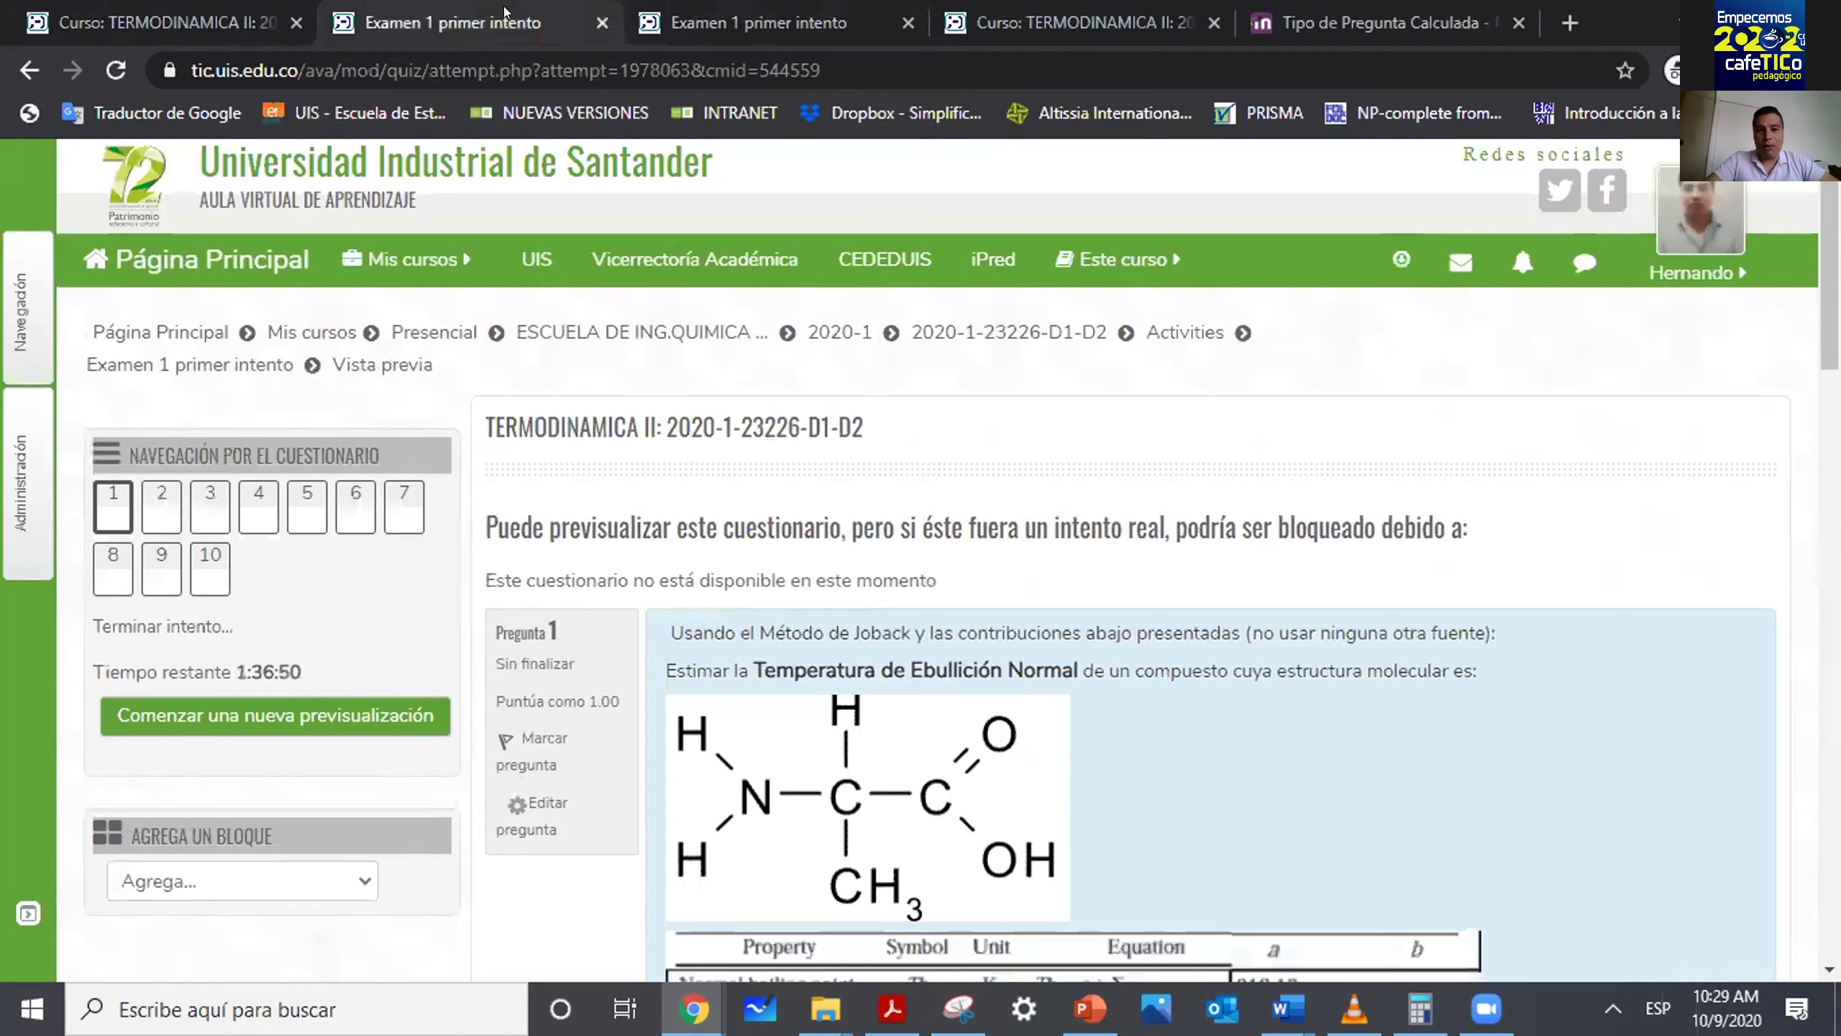
left_click(753, 16)
left_click(563, 14)
left_click(716, 6)
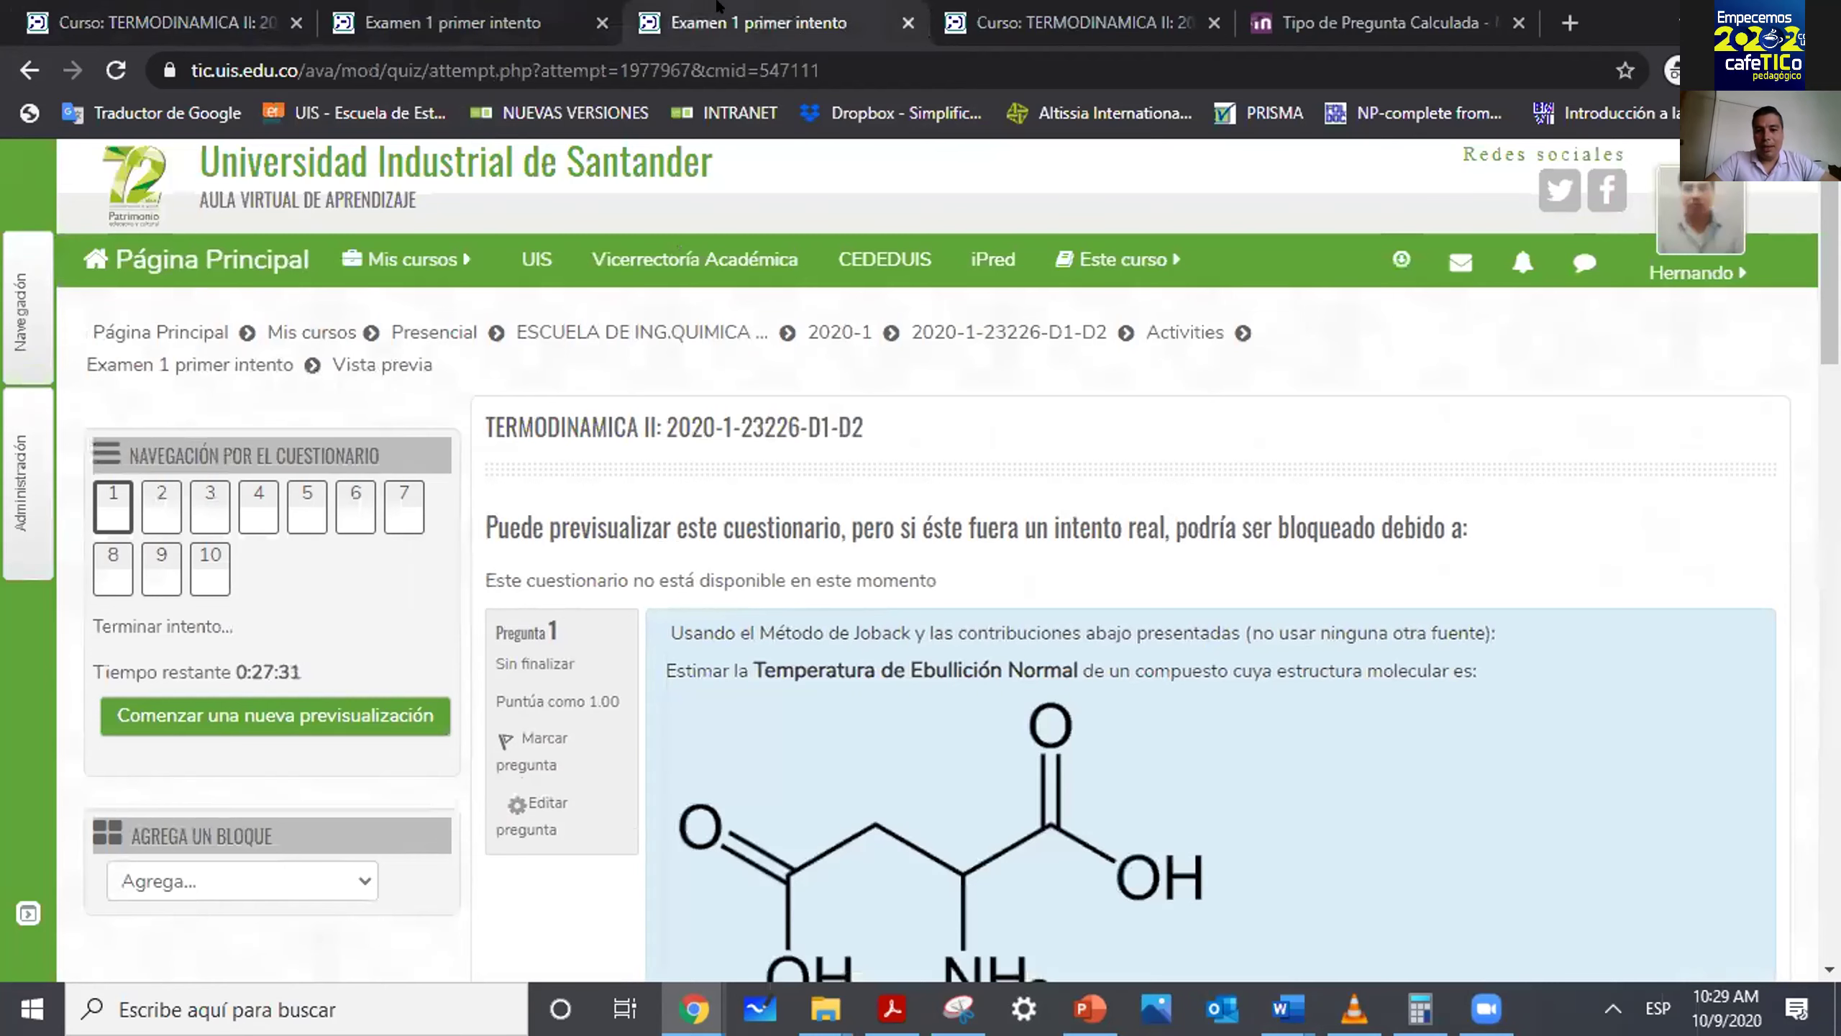
double_click(1812, 509)
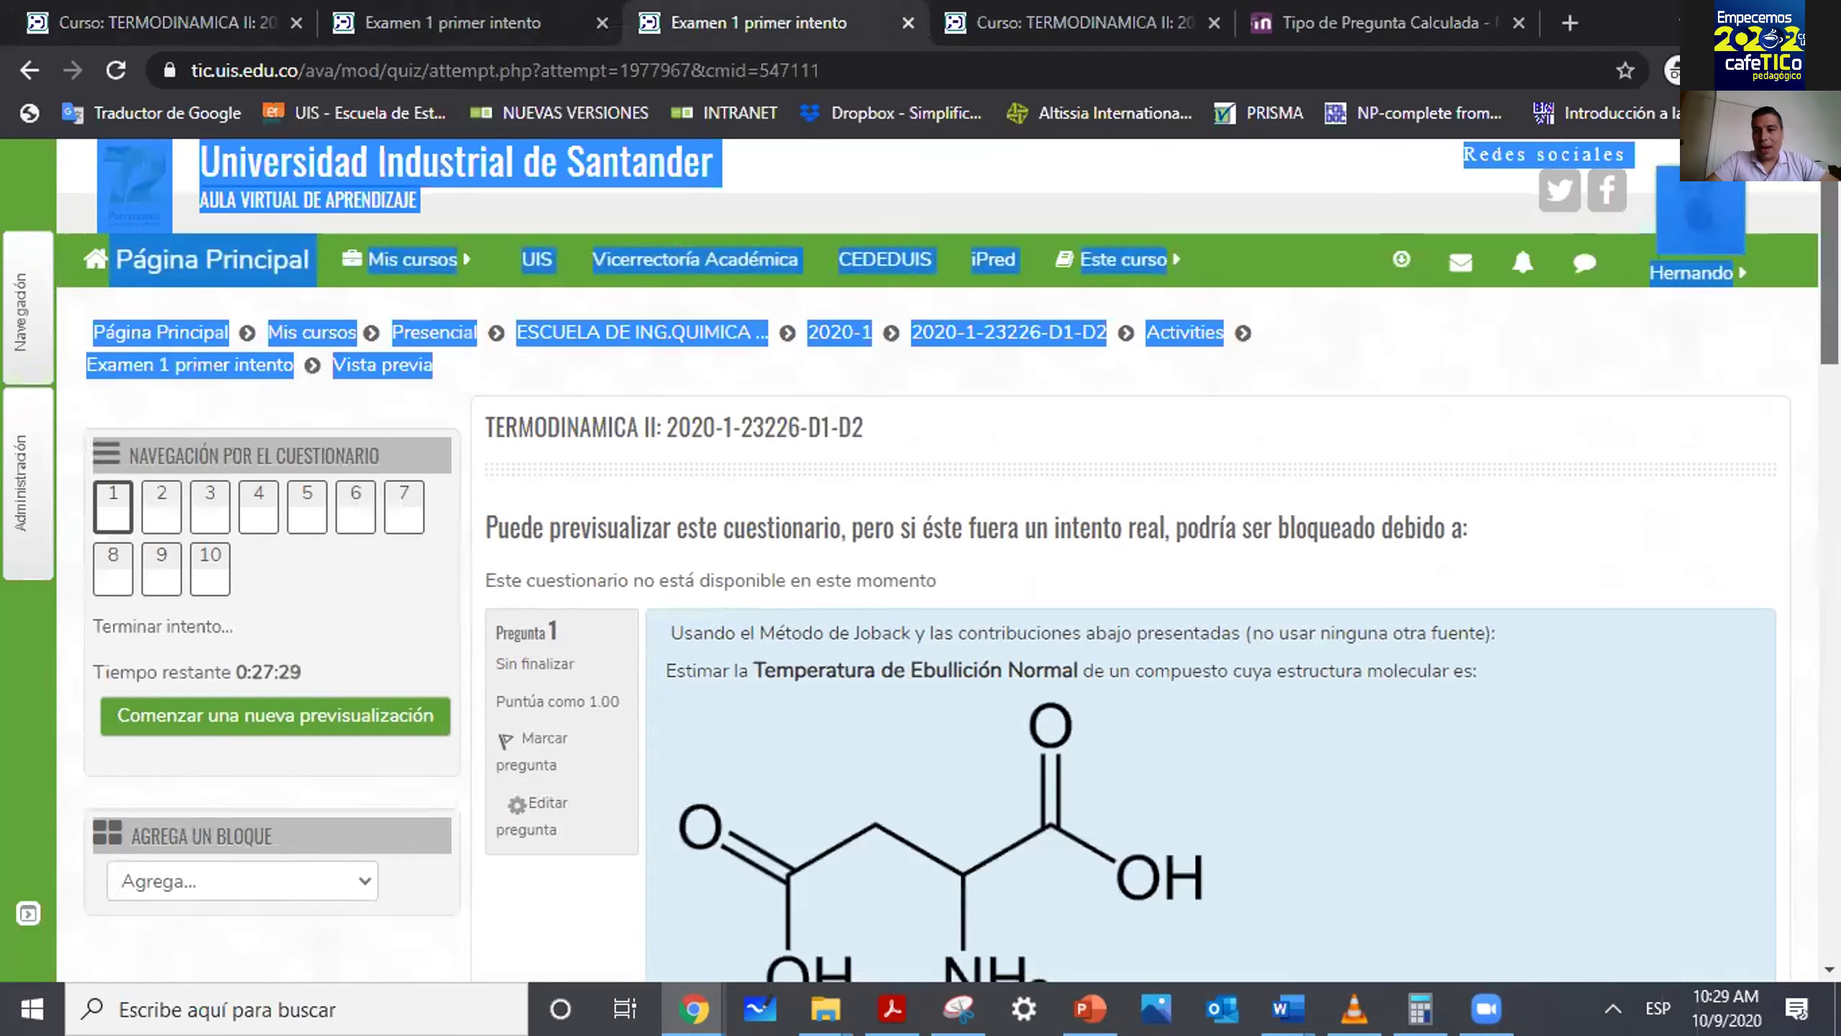
left_click(1707, 465)
mouse_move(1830, 290)
left_mouse_down()
mouse_move(1830, 437)
mouse_move(1830, 294)
left_mouse_up()
Return to the TERMODINAMICA II course and open the automatic group creation form from its groups page.
left_click(167, 22)
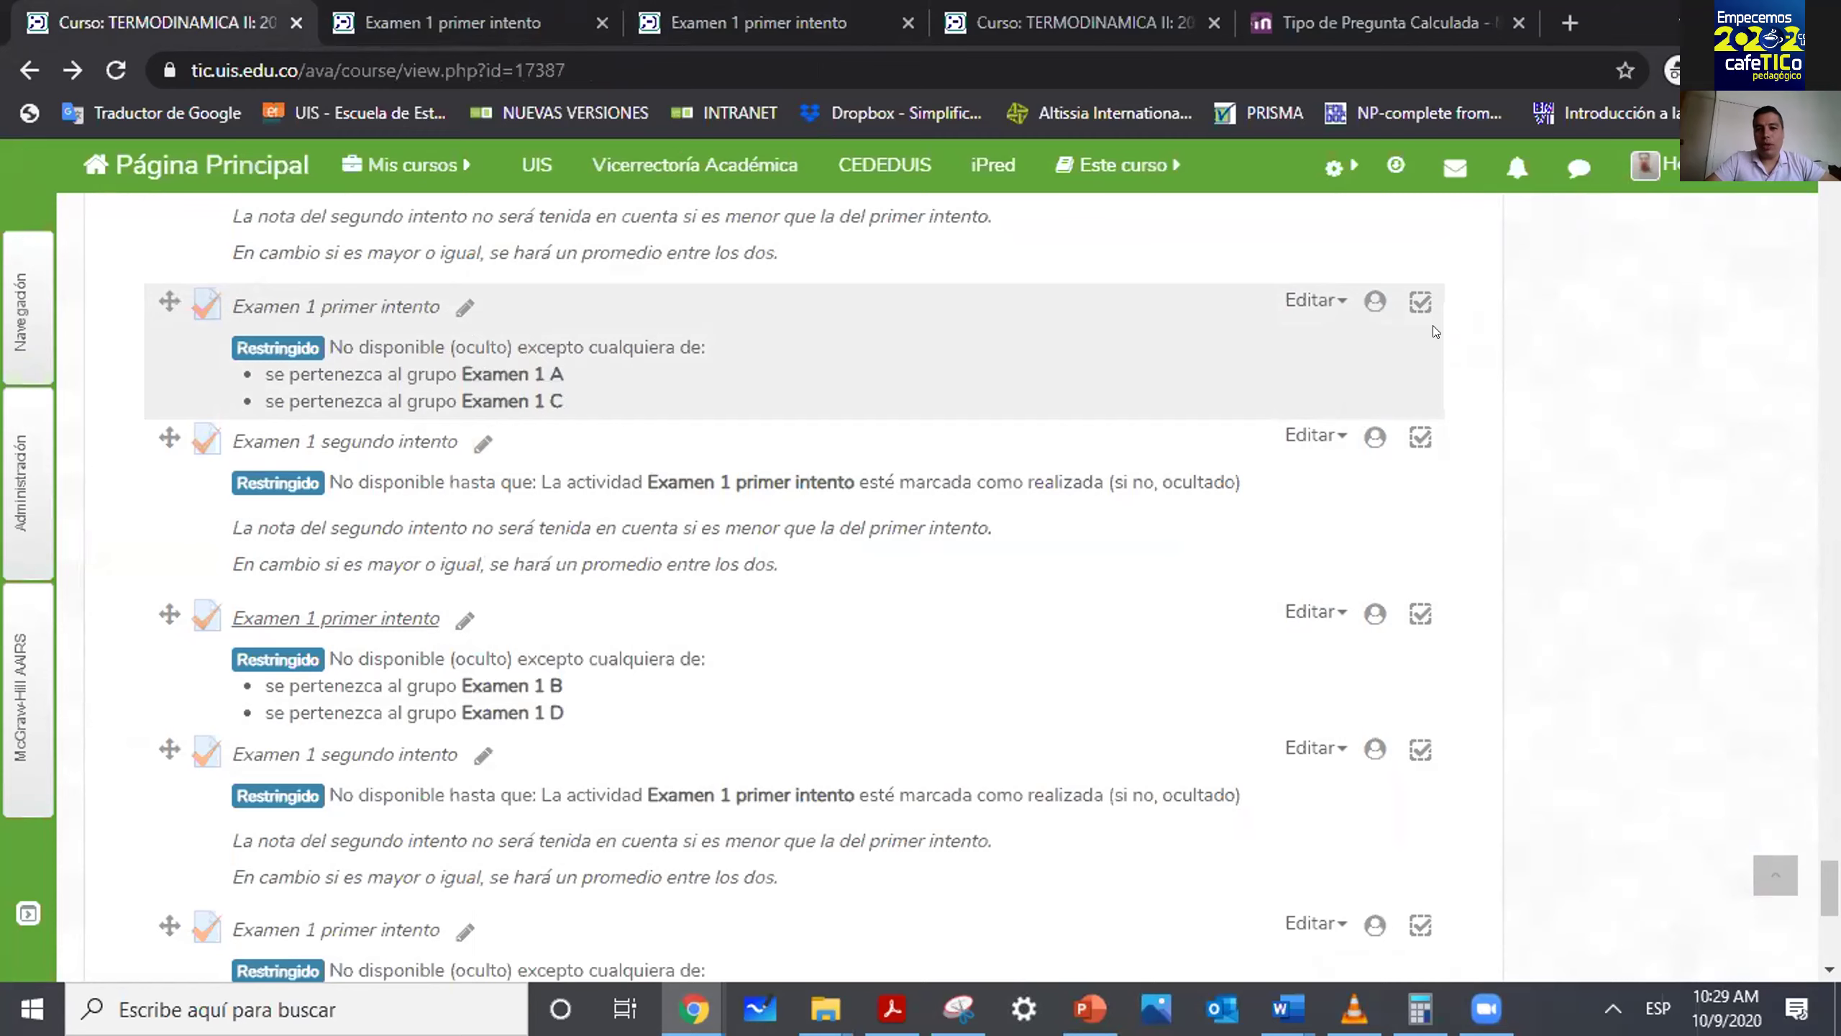
mouse_move(7, 464)
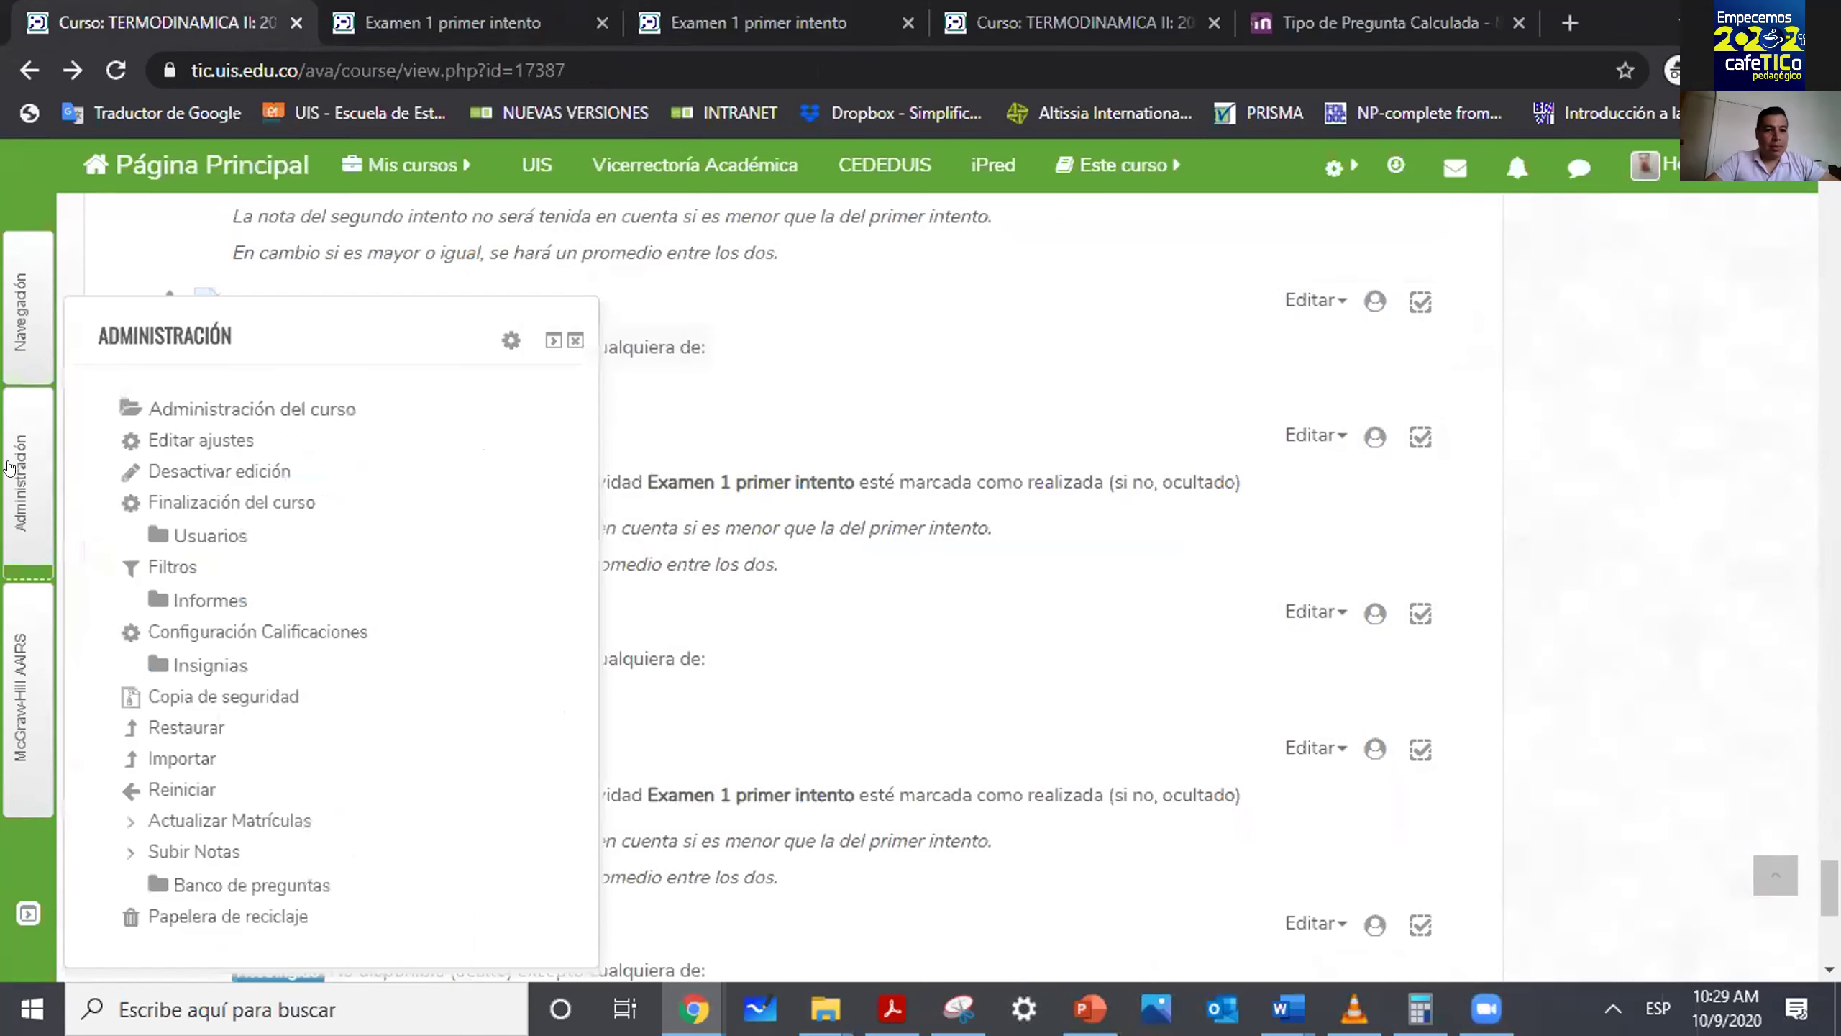
left_click(226, 536)
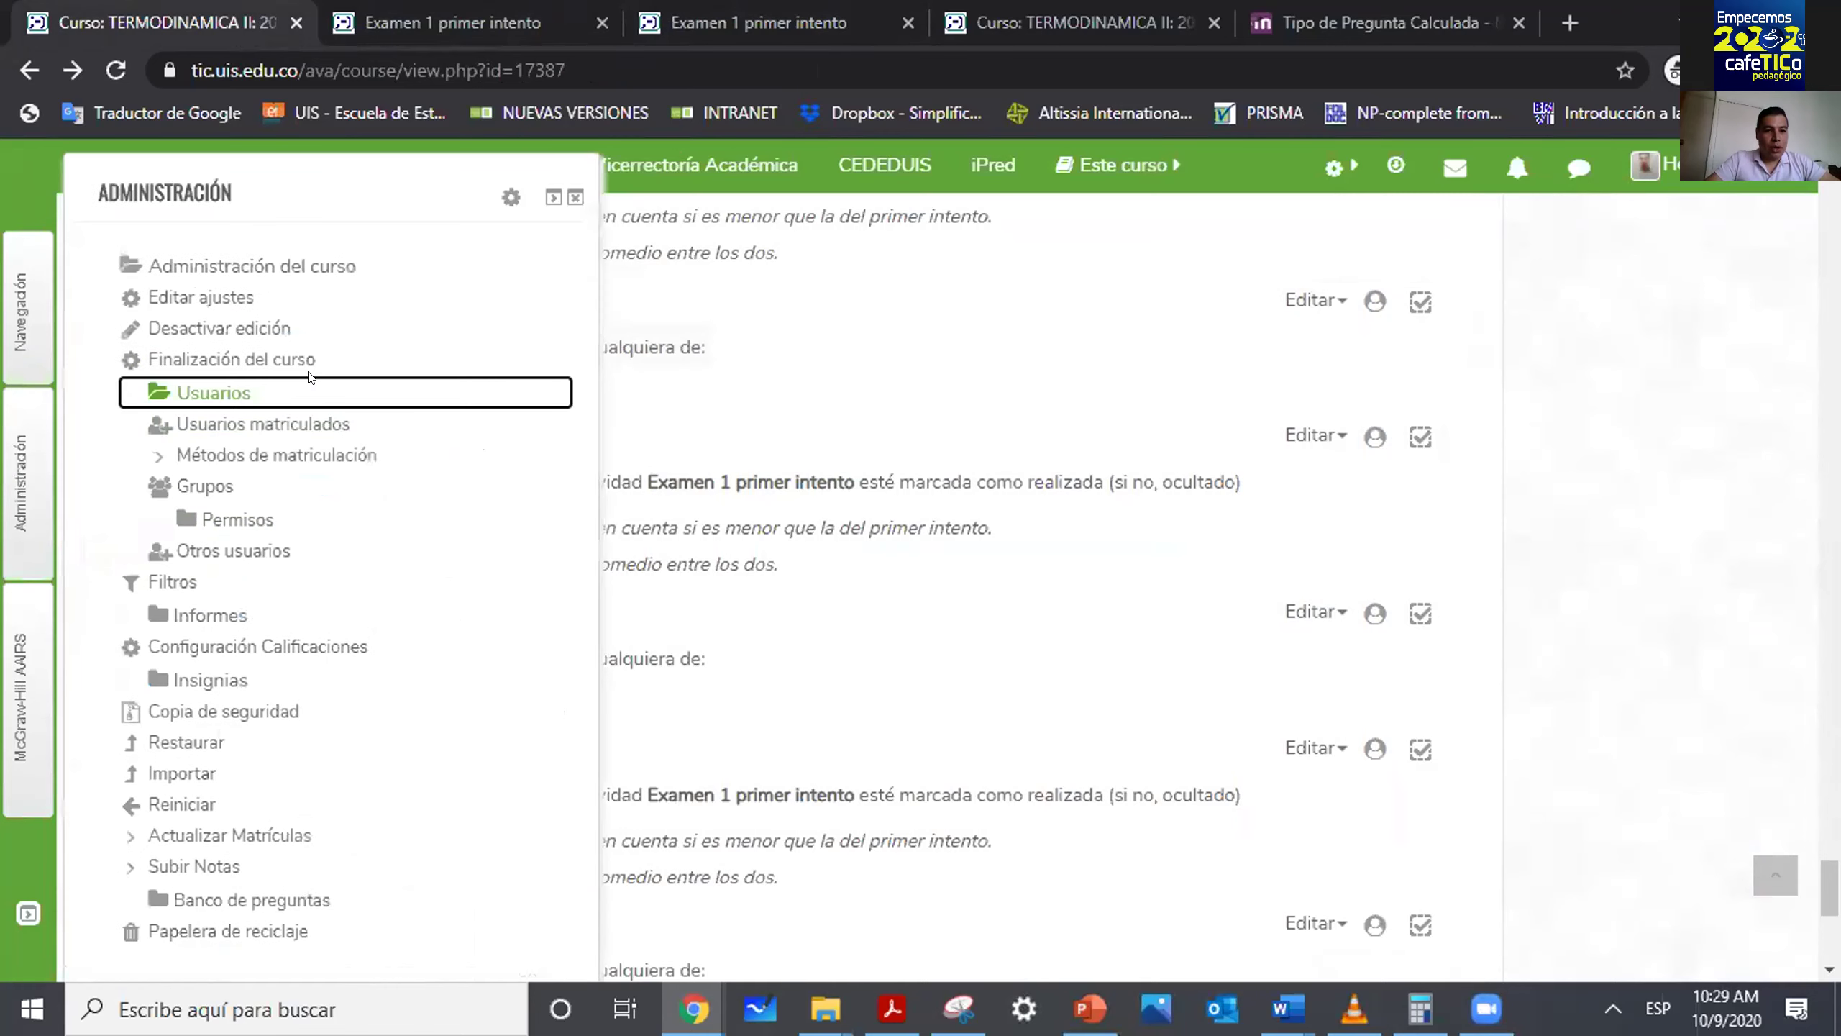
left_click(205, 490)
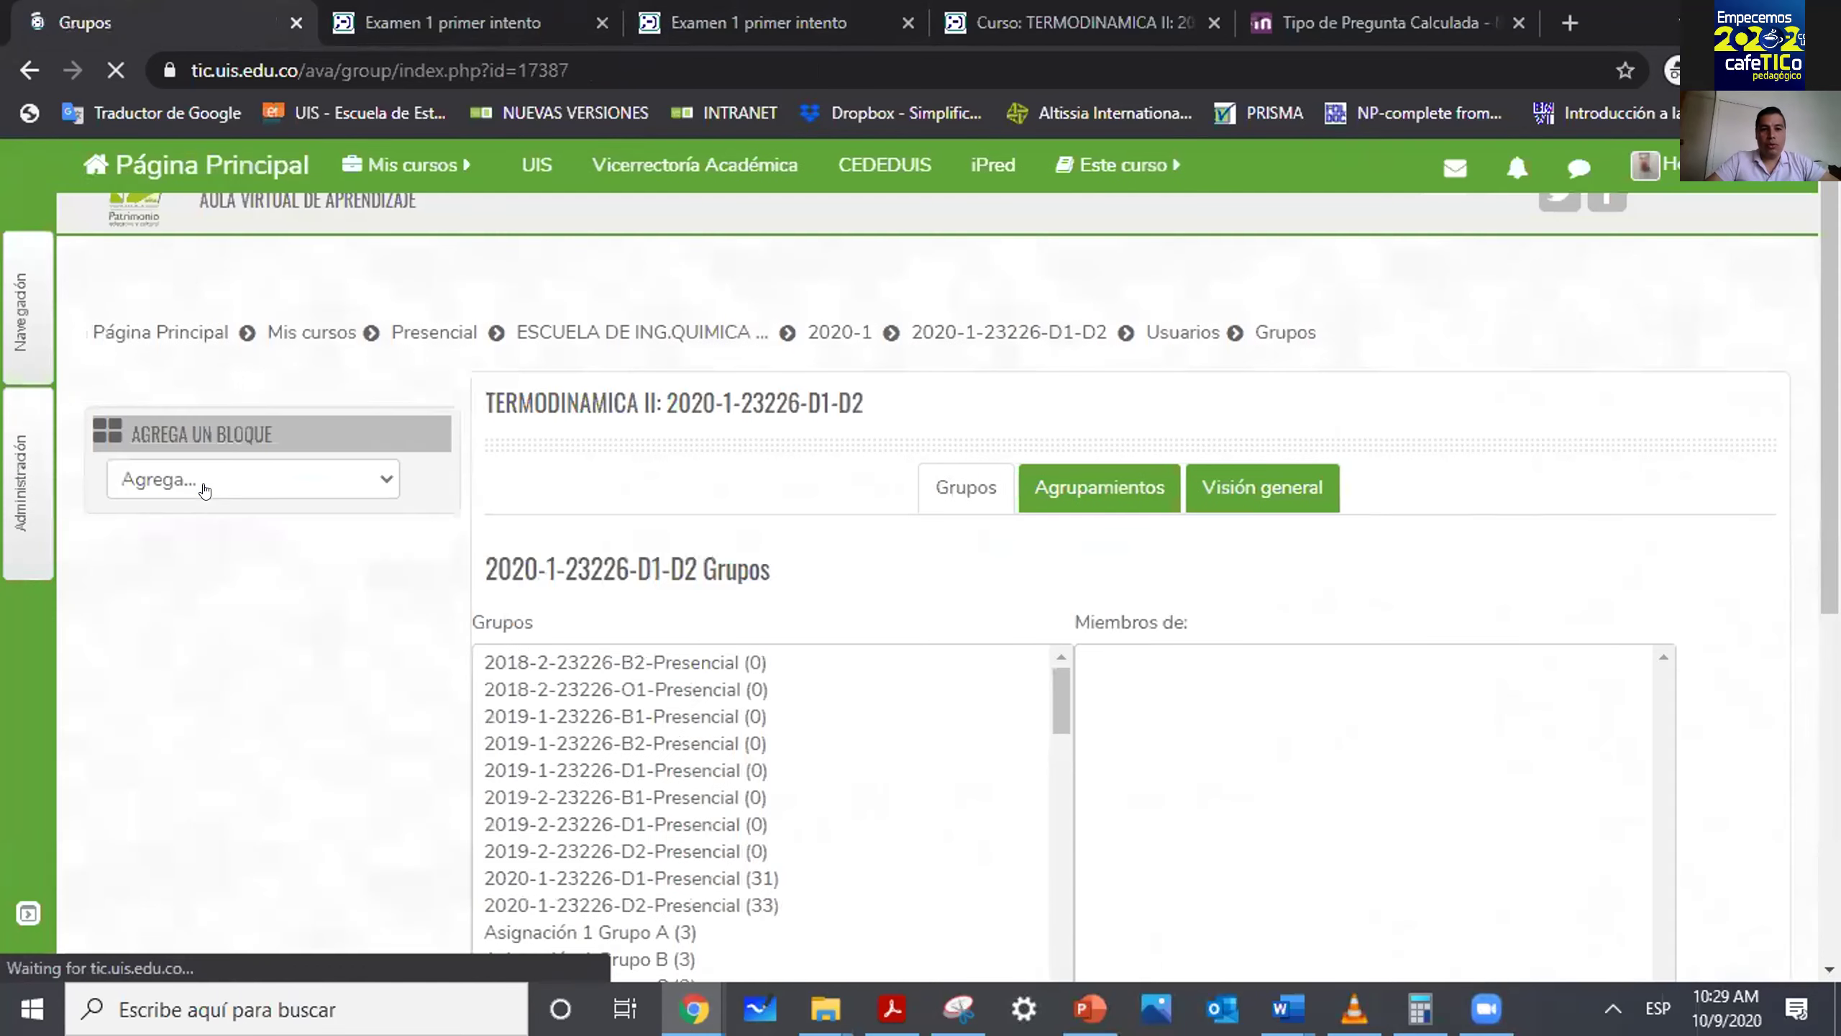
scroll(1343, 636, "down", 6)
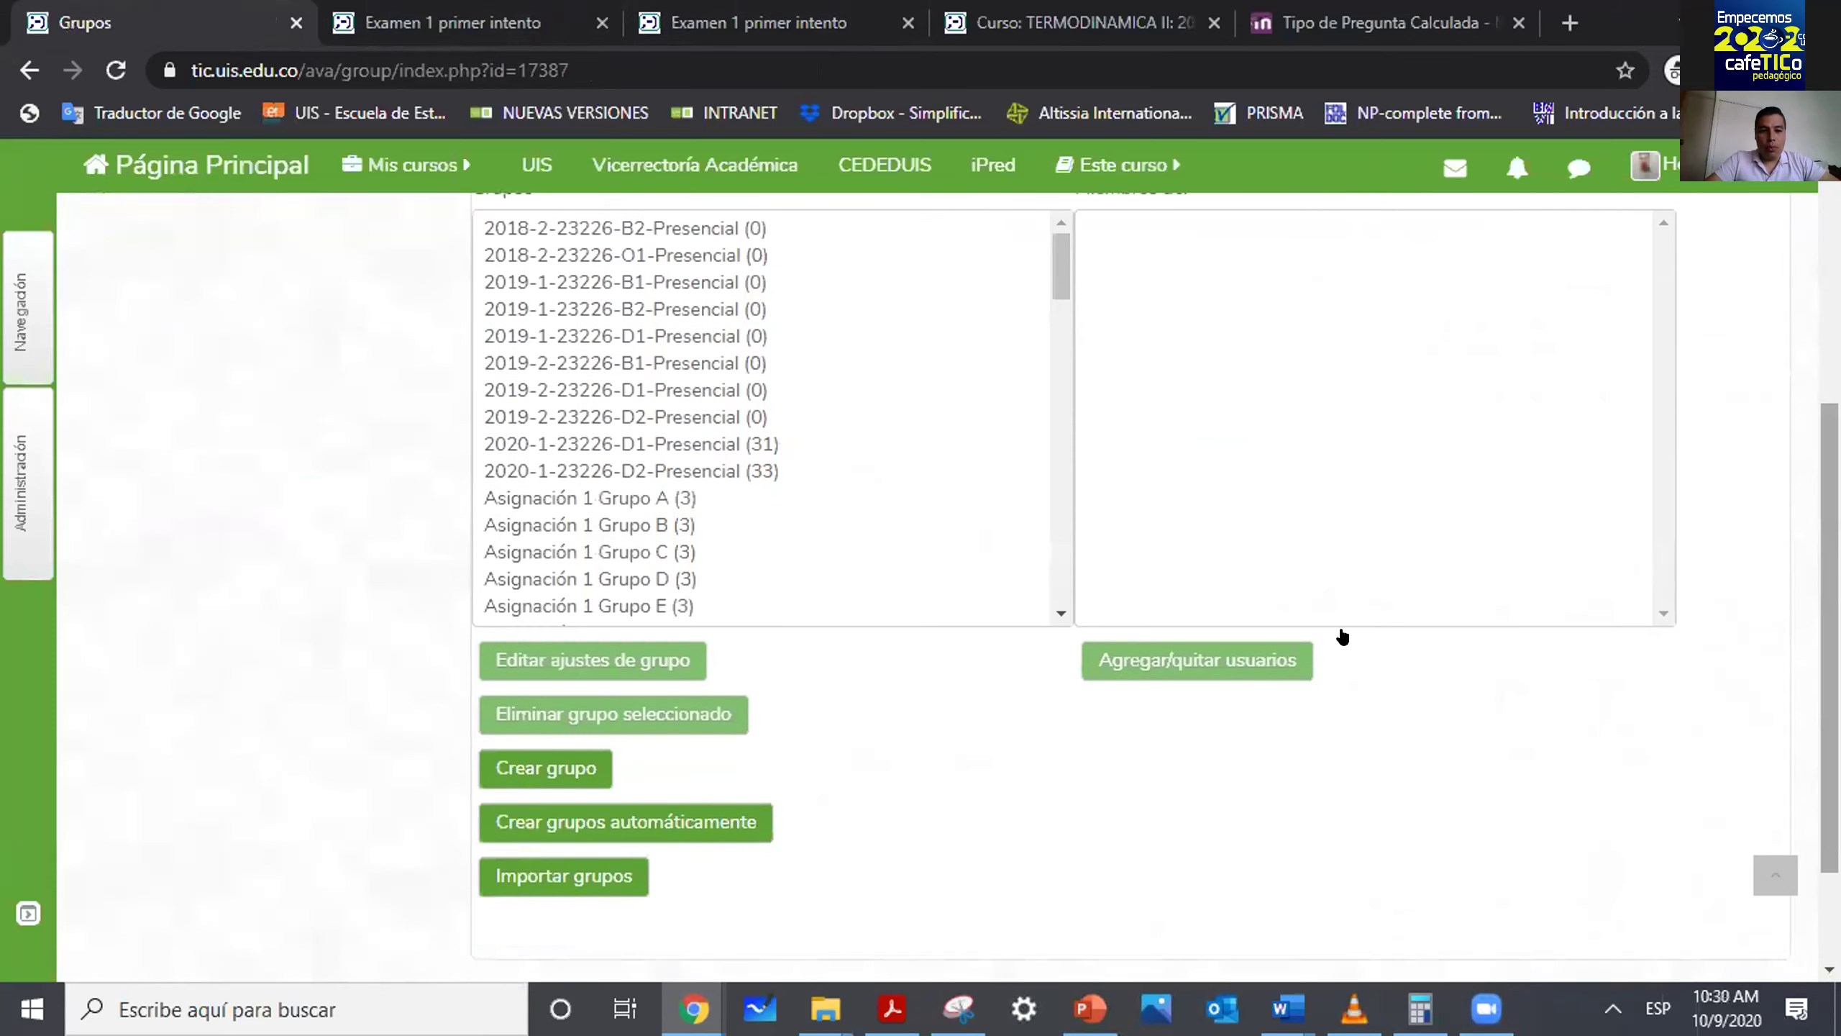
left_click(588, 816)
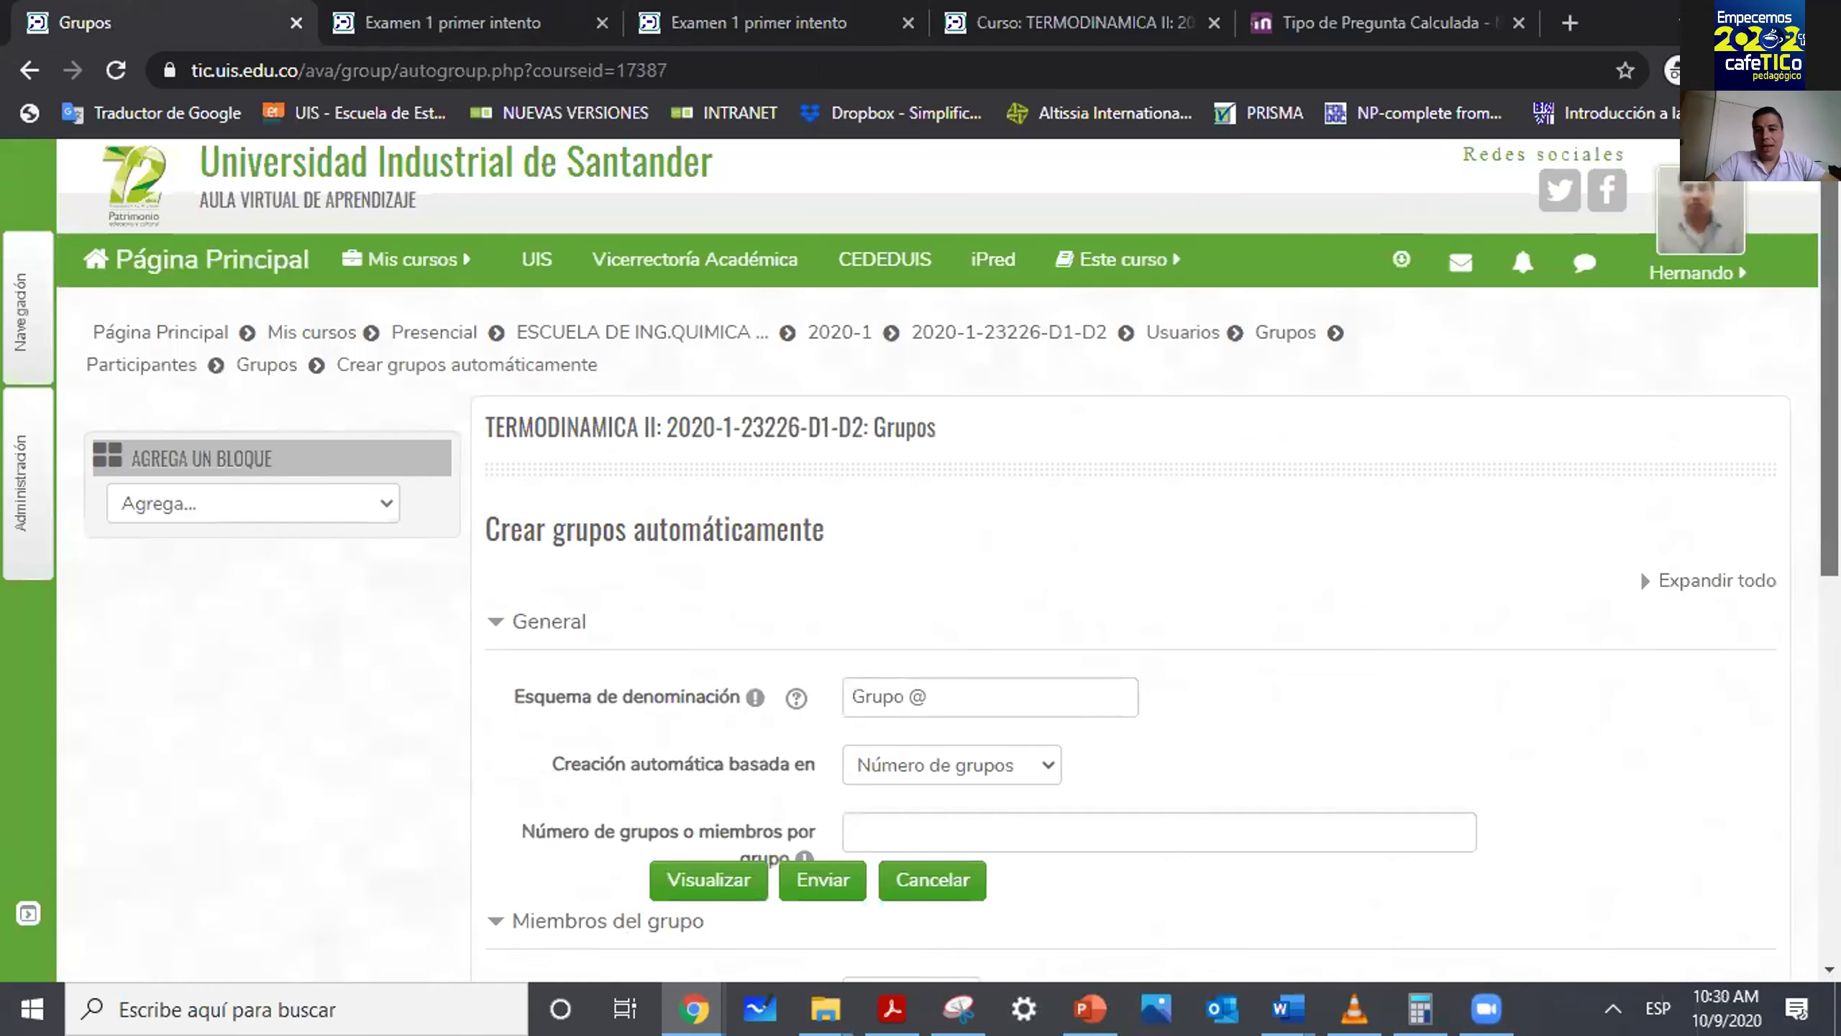
Set the naming scheme for the automatic groups to "Grupo Examen Final #".
scroll(995, 444, "down", 4)
left_click(897, 395)
type("Examen ")
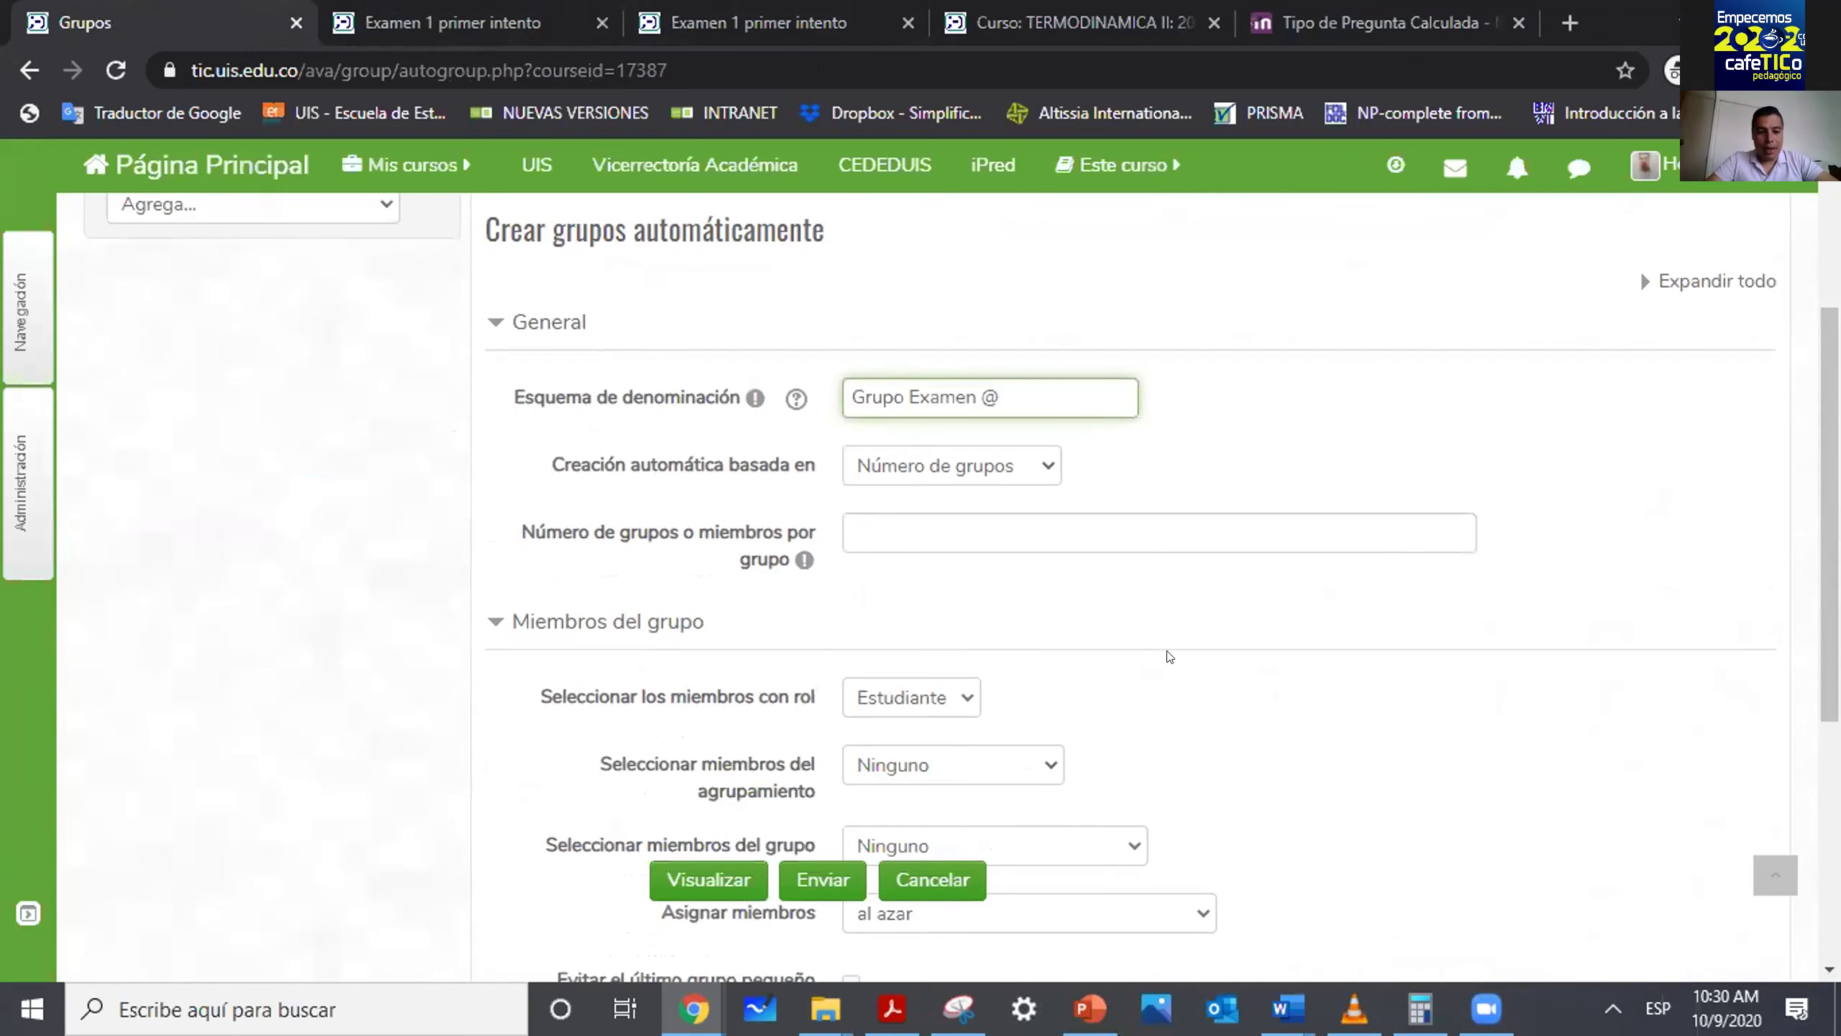
type("Final")
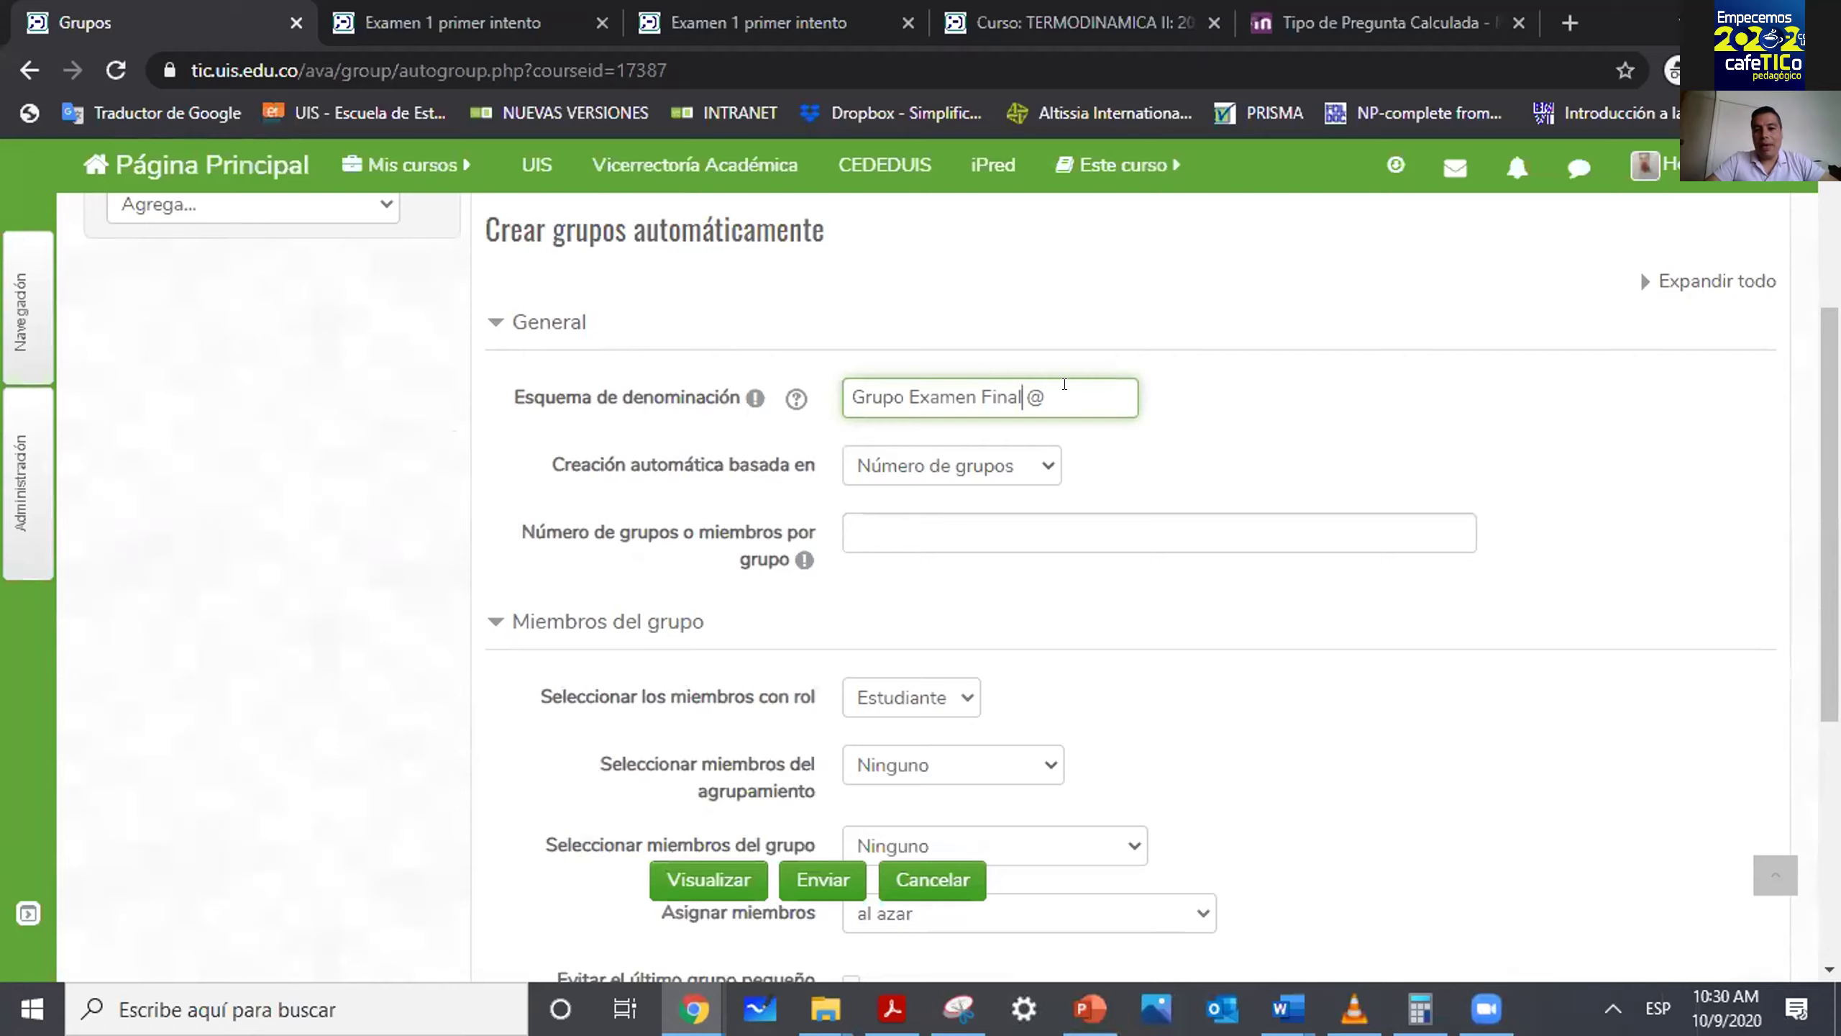
key("Delete")
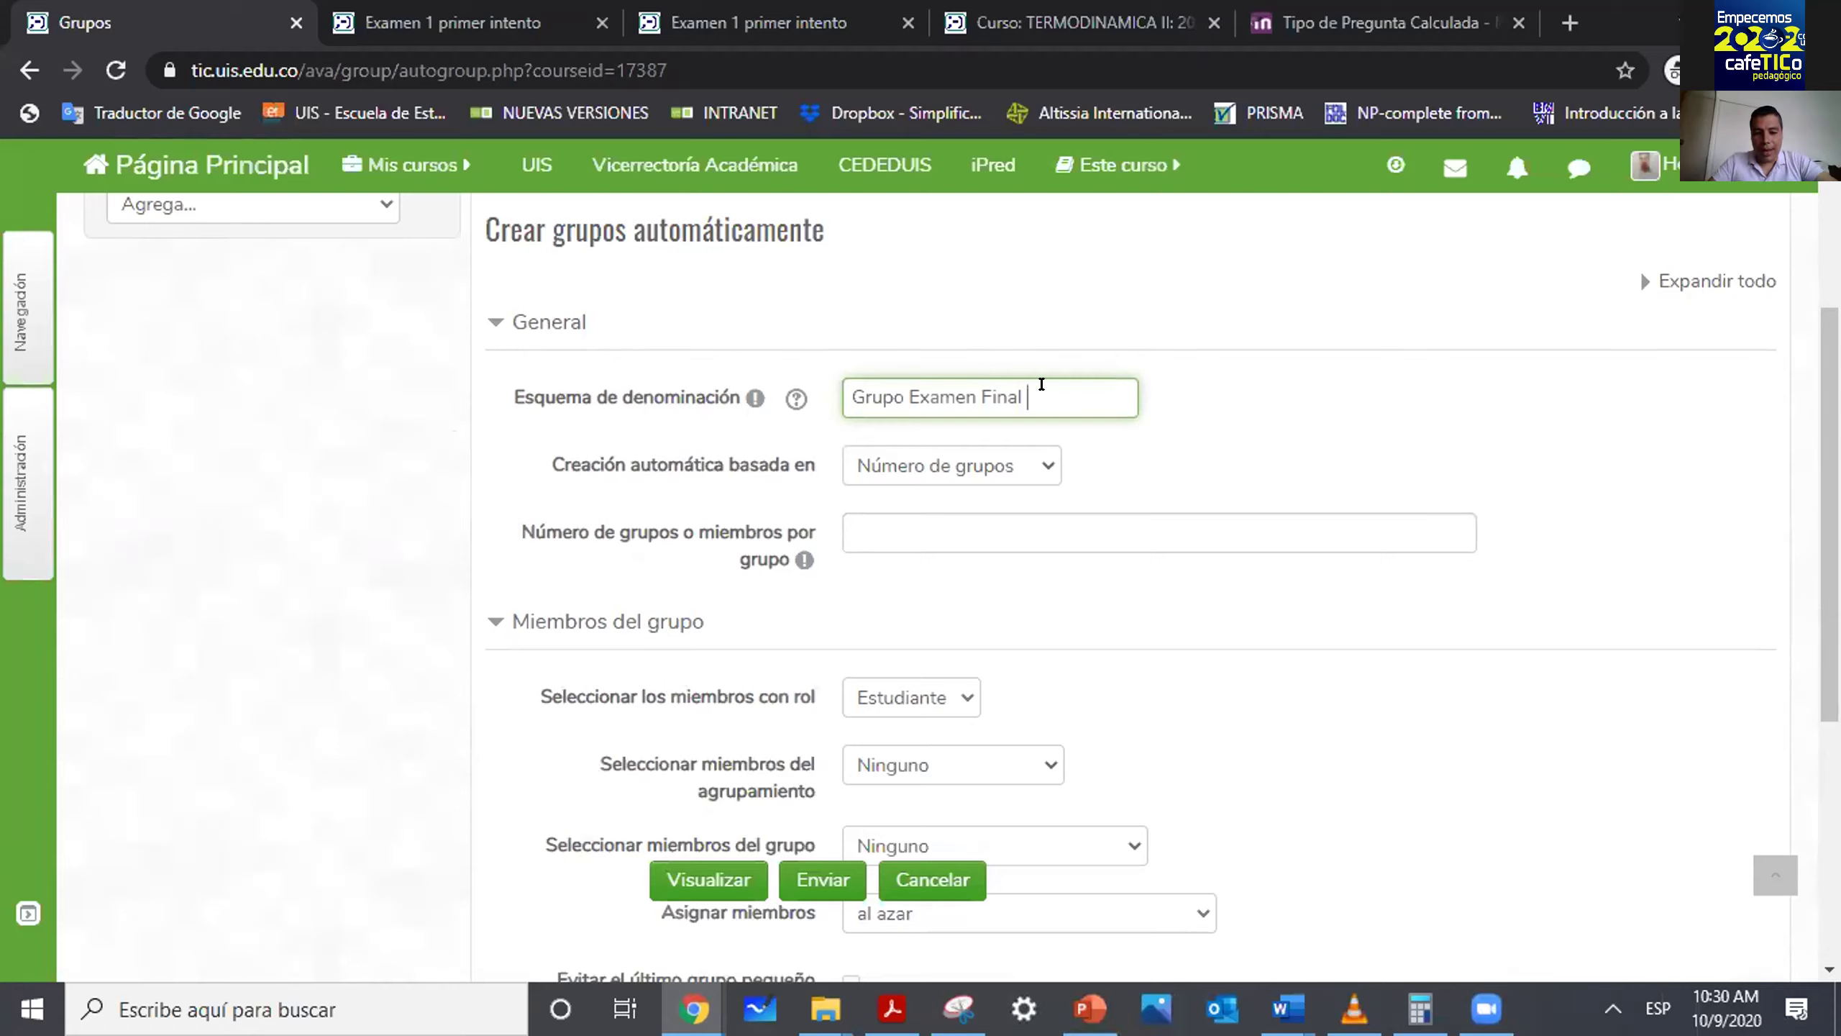
type("#")
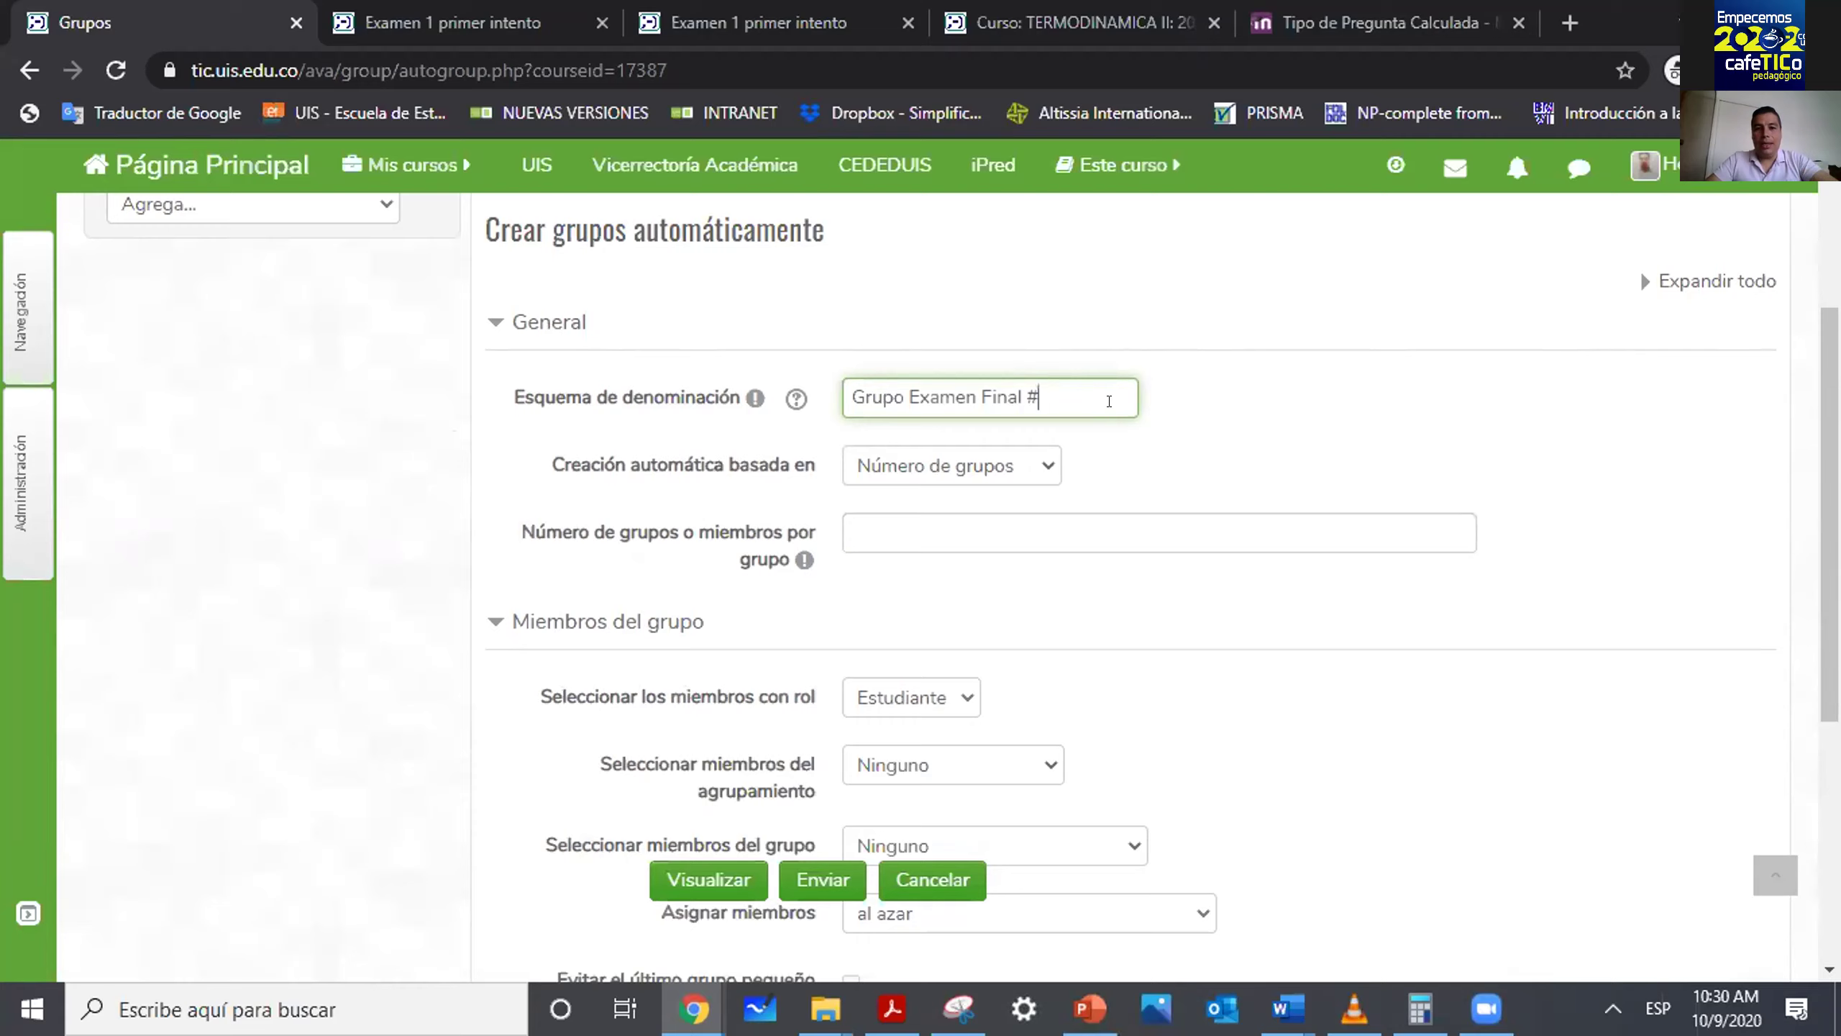
key("BackSpace")
type("#")
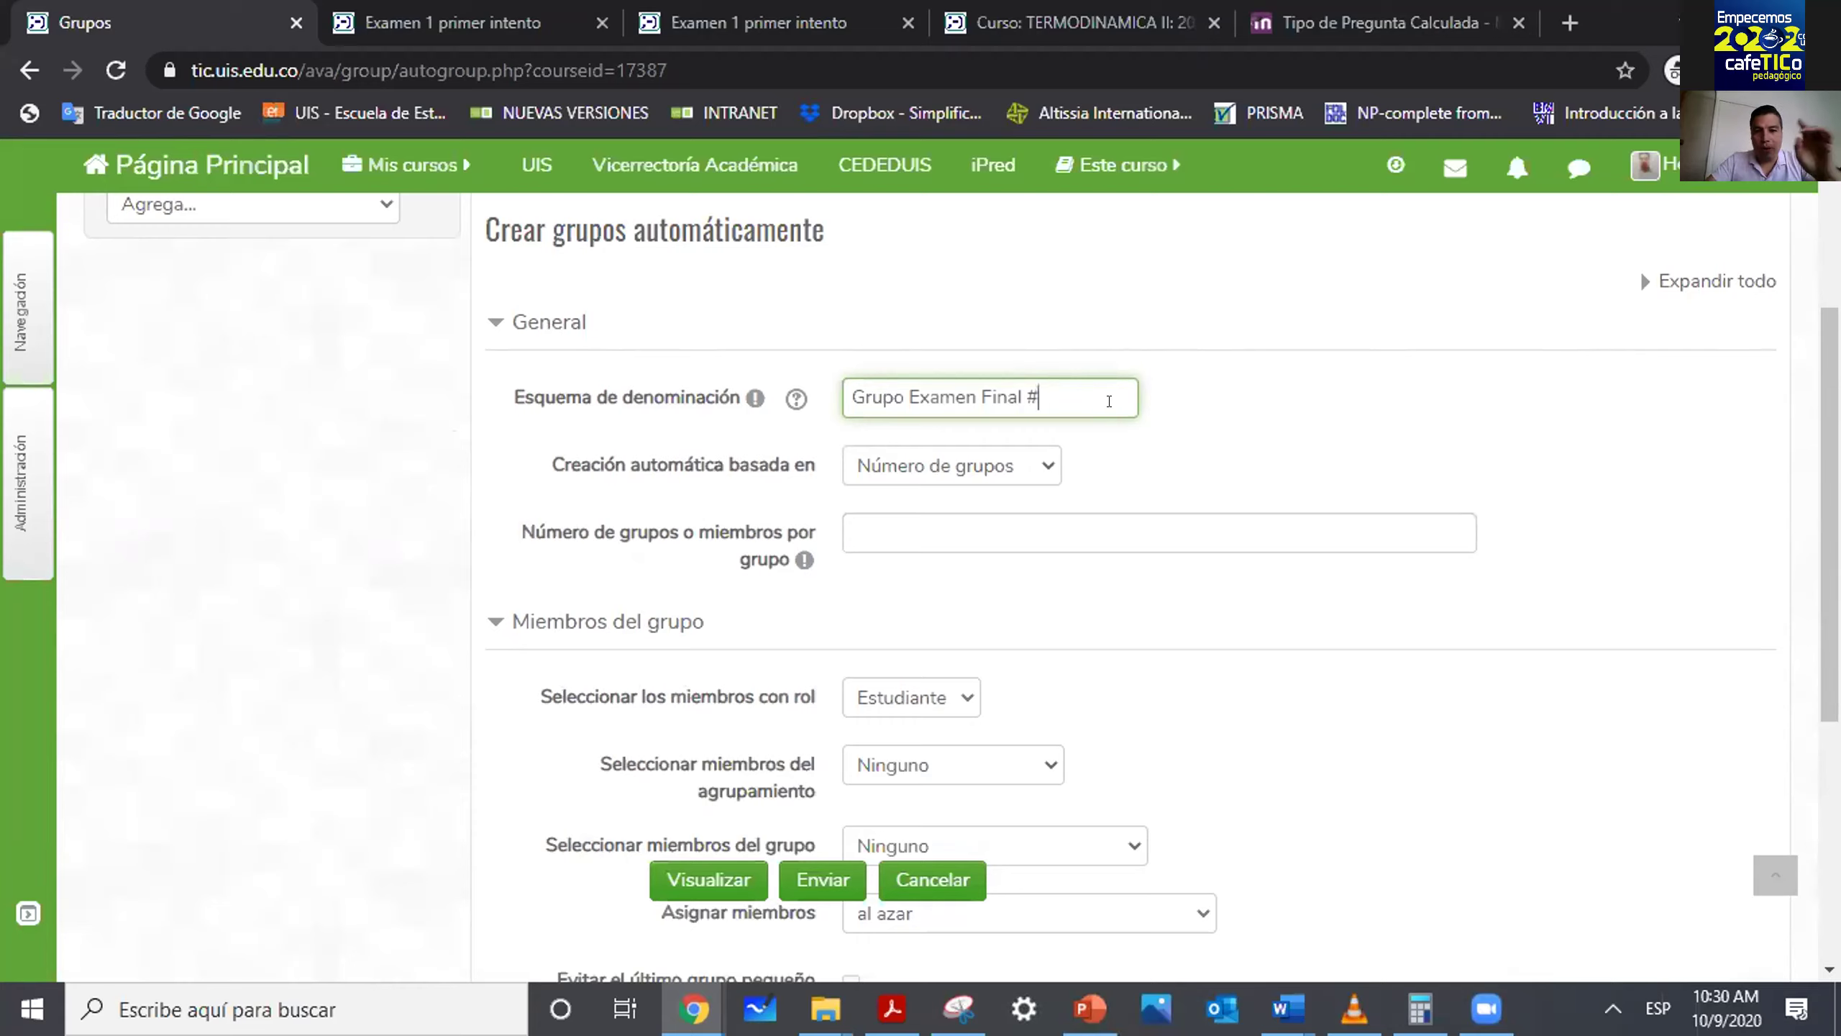
Base the automatic creation on Miembros por grupo, with 15 members per group.
left_click(979, 465)
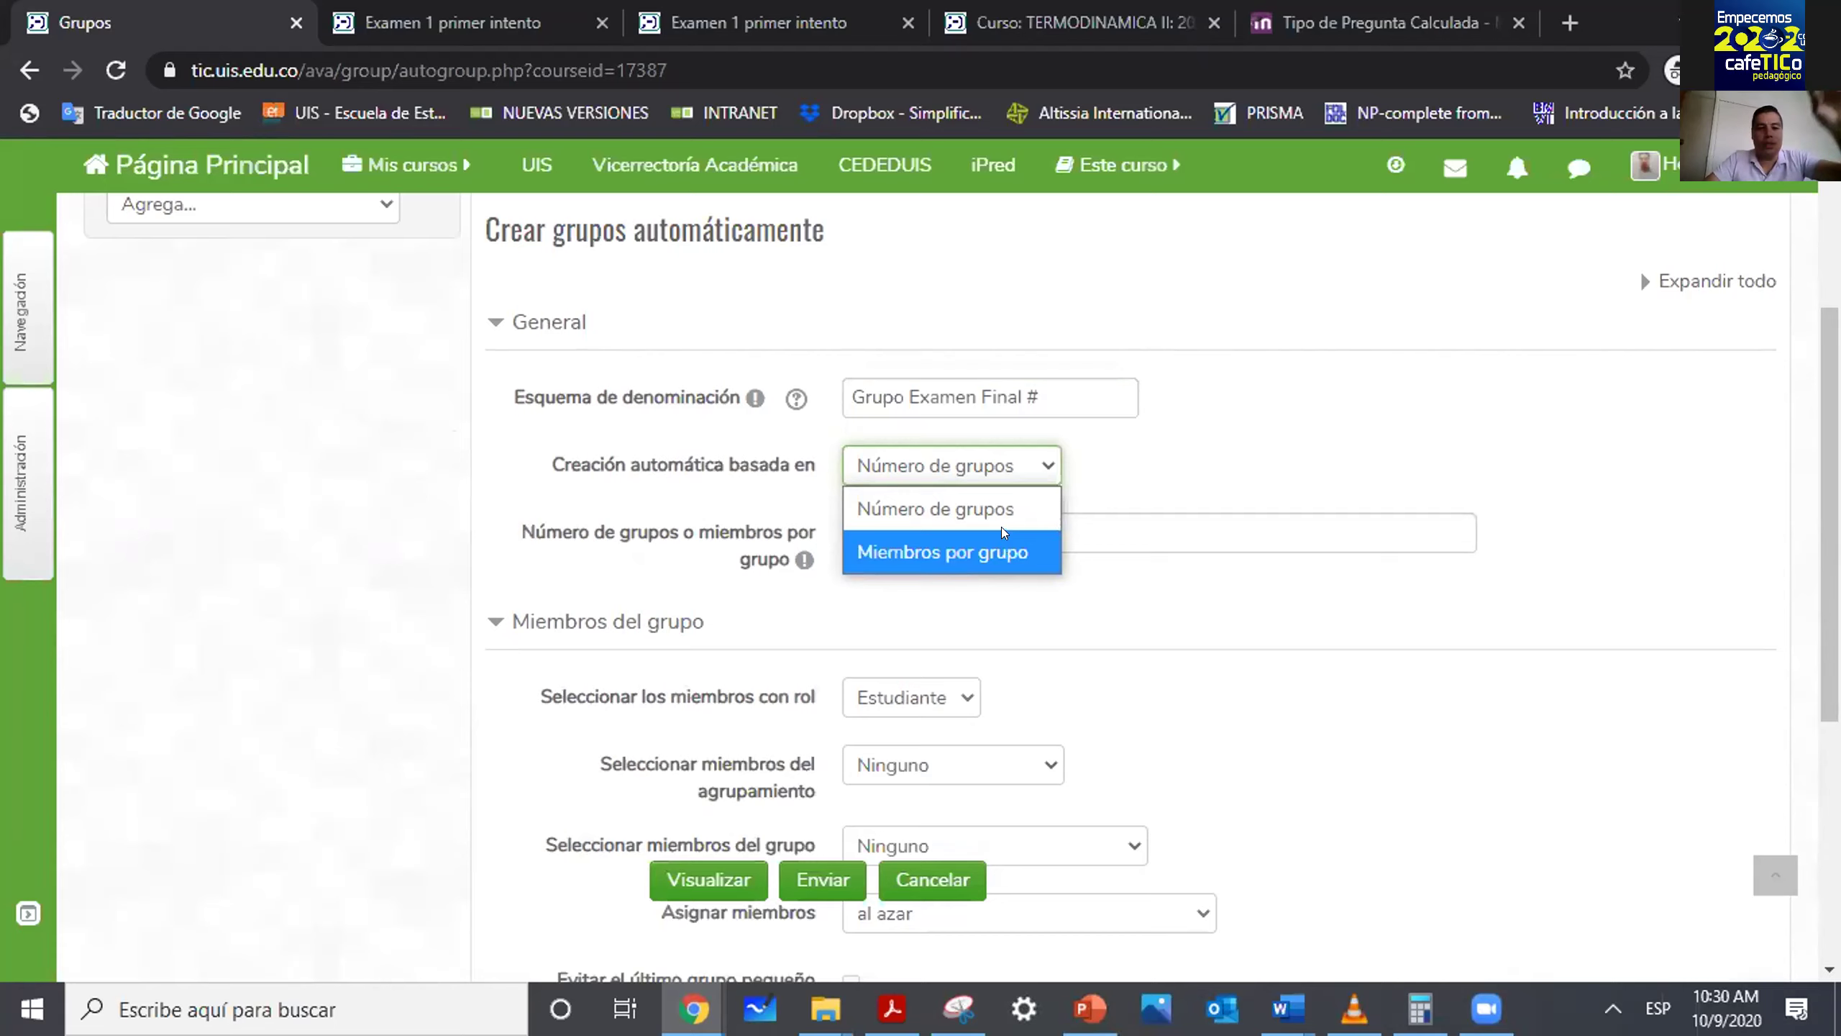
left_click(1003, 549)
left_click(942, 532)
type("15")
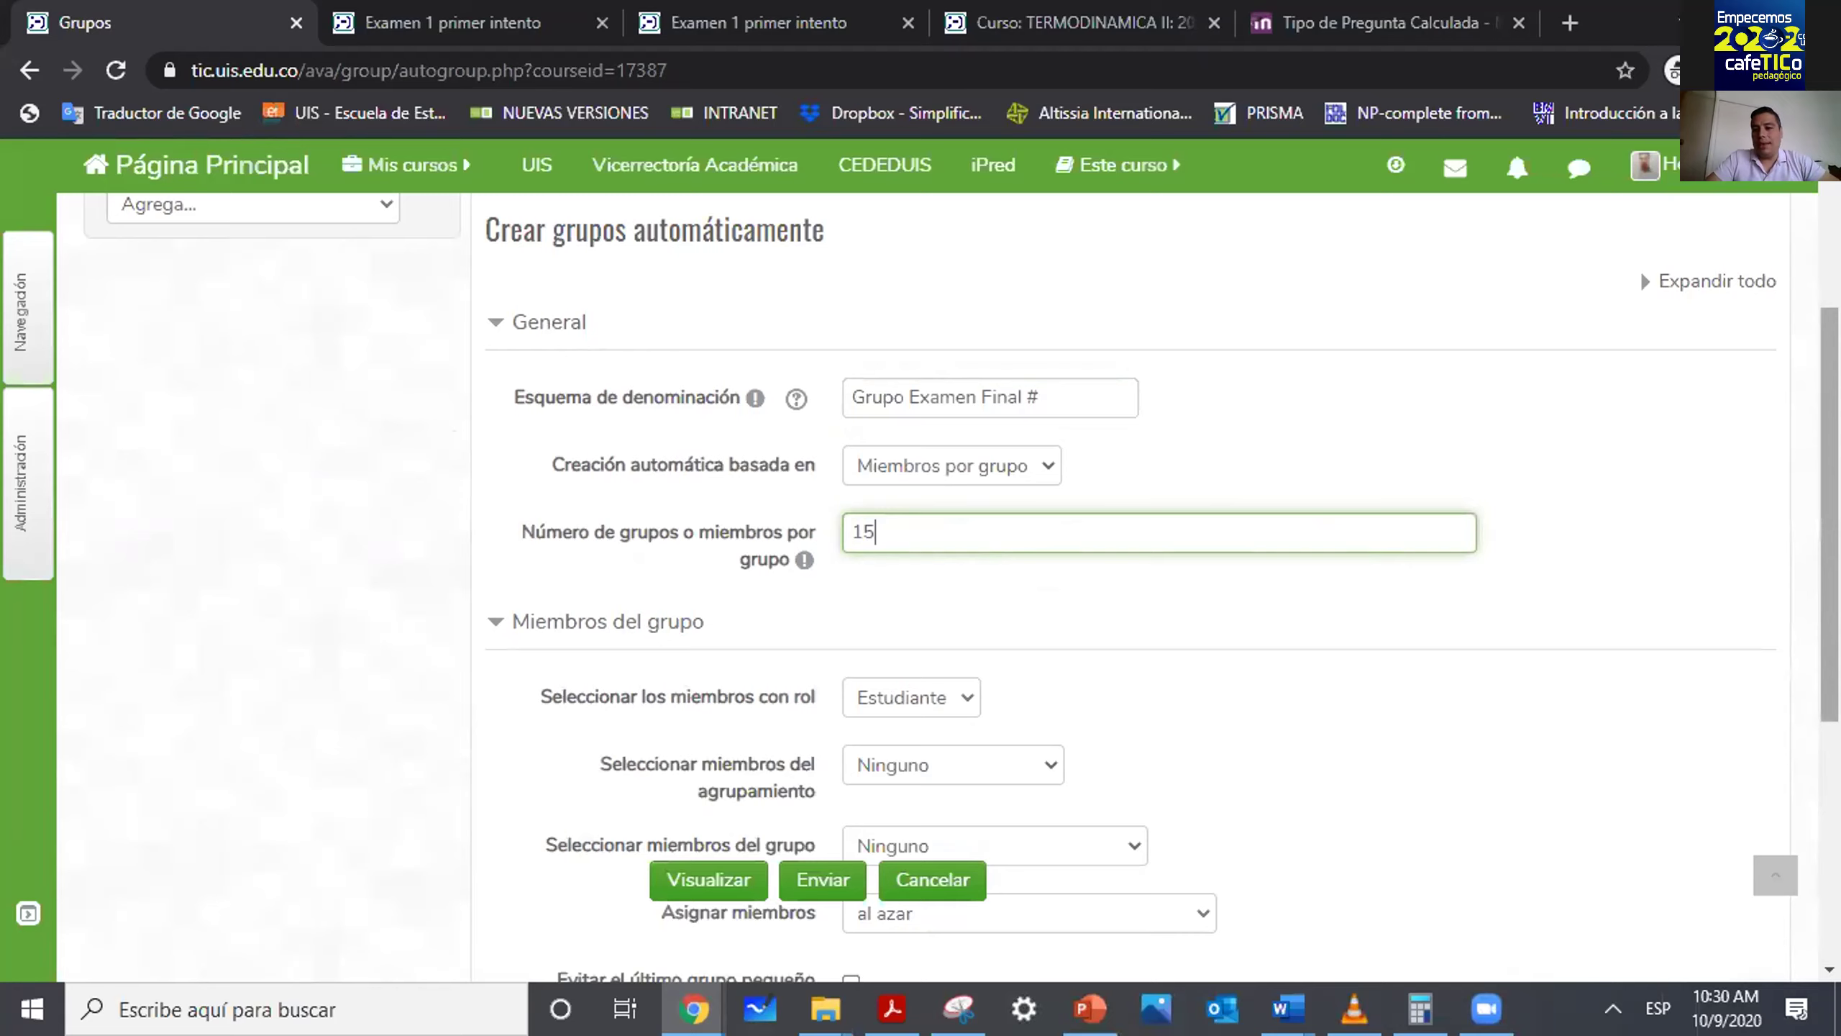
Assign the automatically created groups to a new grouping named "Examen Final".
scroll(961, 528, "down", 2)
scroll(986, 482, "down", 1)
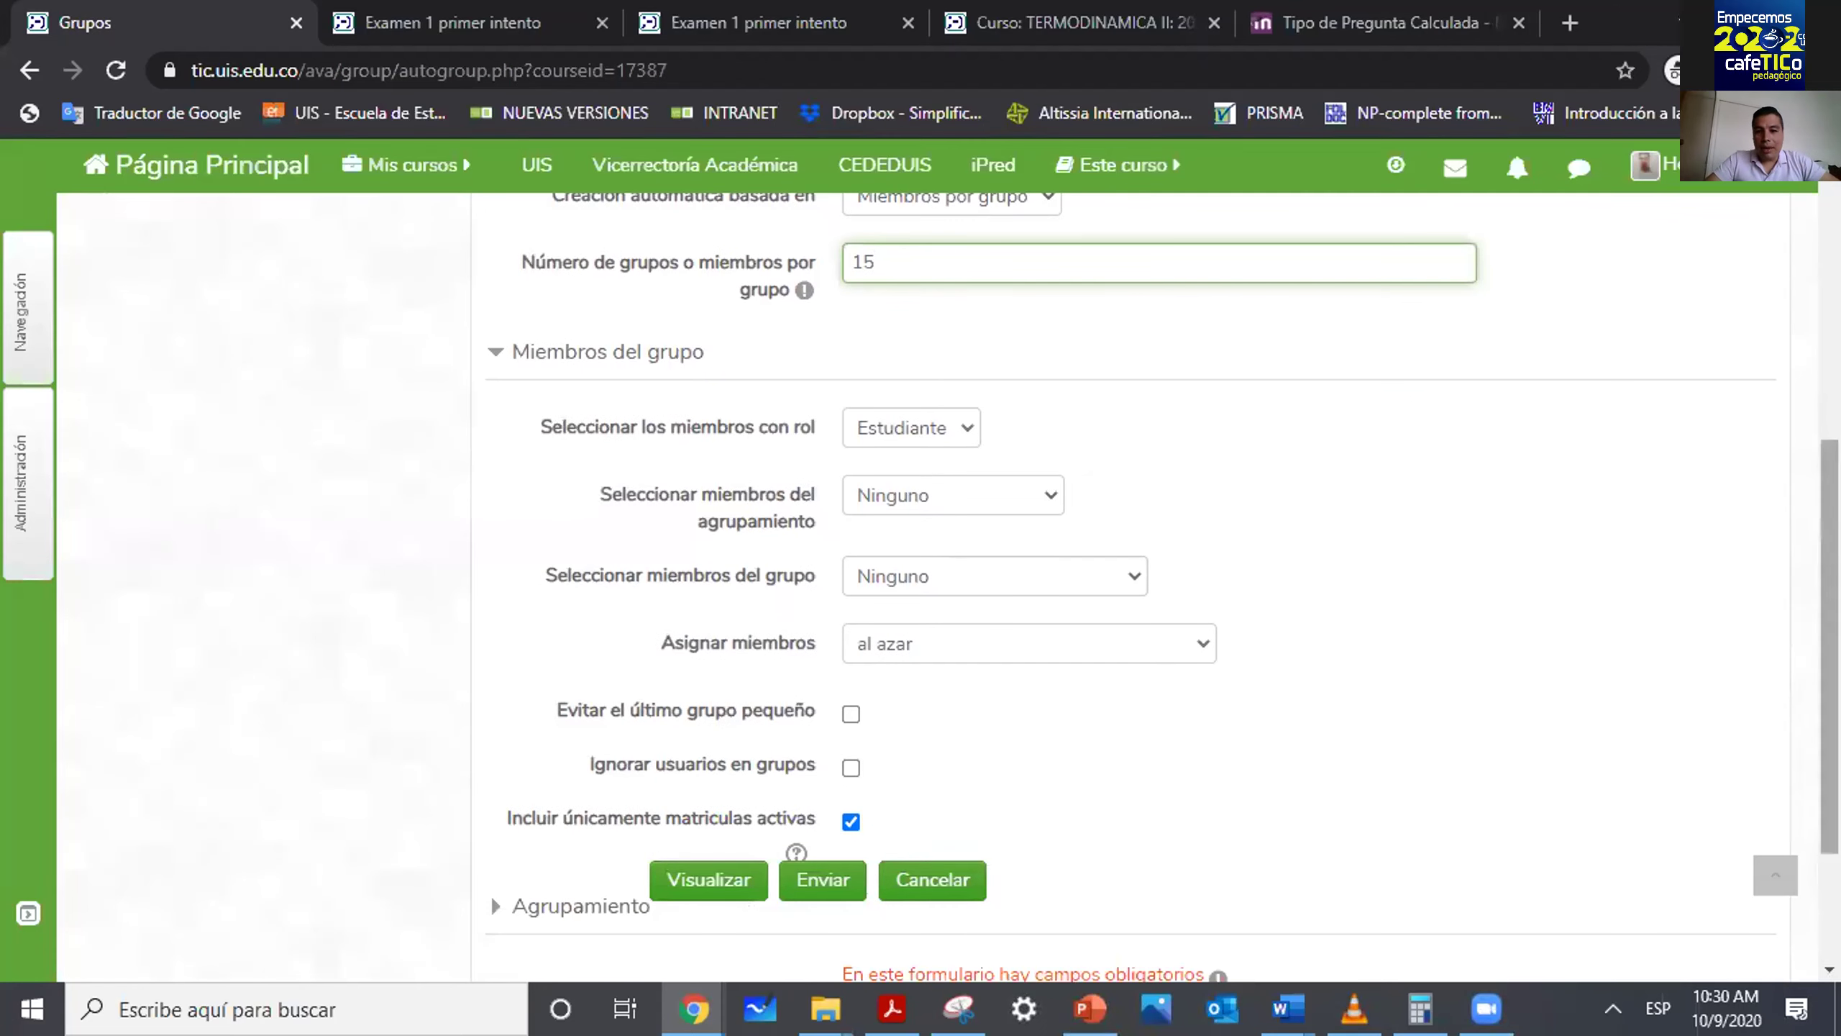
scroll(1015, 471, "down", 2)
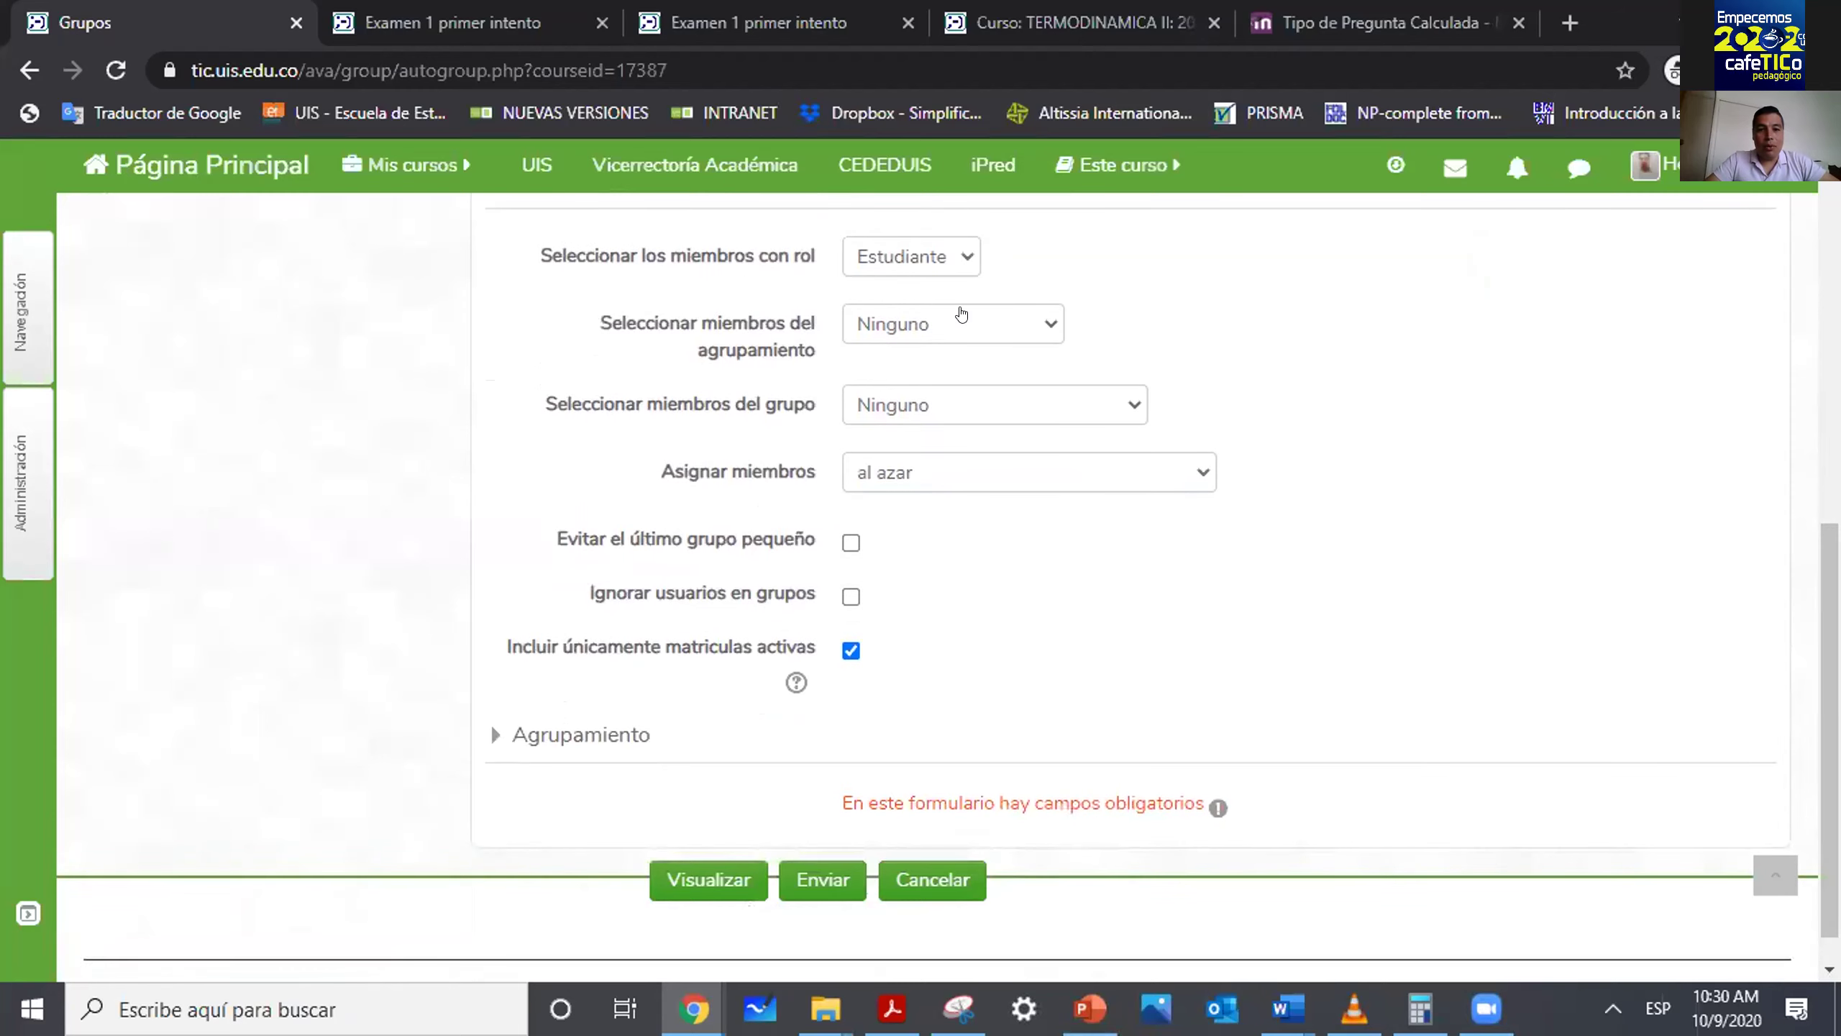
left_click(576, 735)
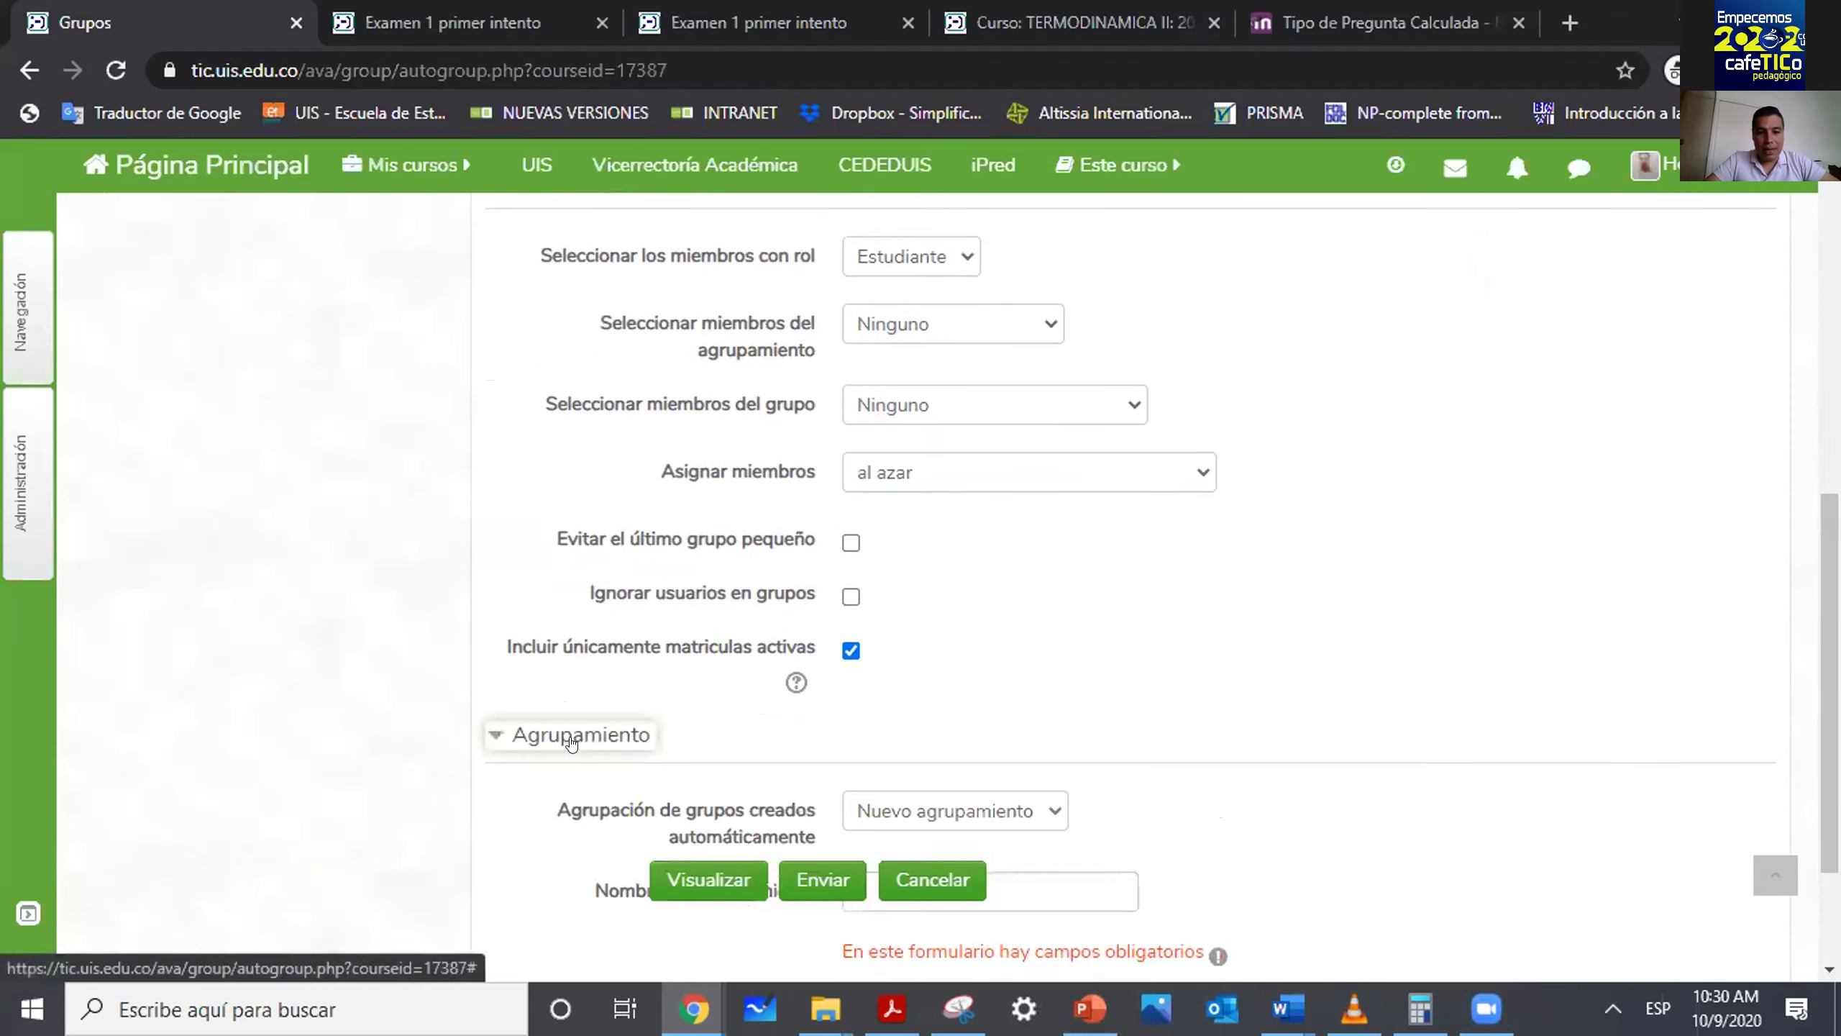
scroll(577, 736, "down", 2)
left_click(1046, 620)
left_click(1005, 702)
left_click(1006, 699)
type("Examen Final")
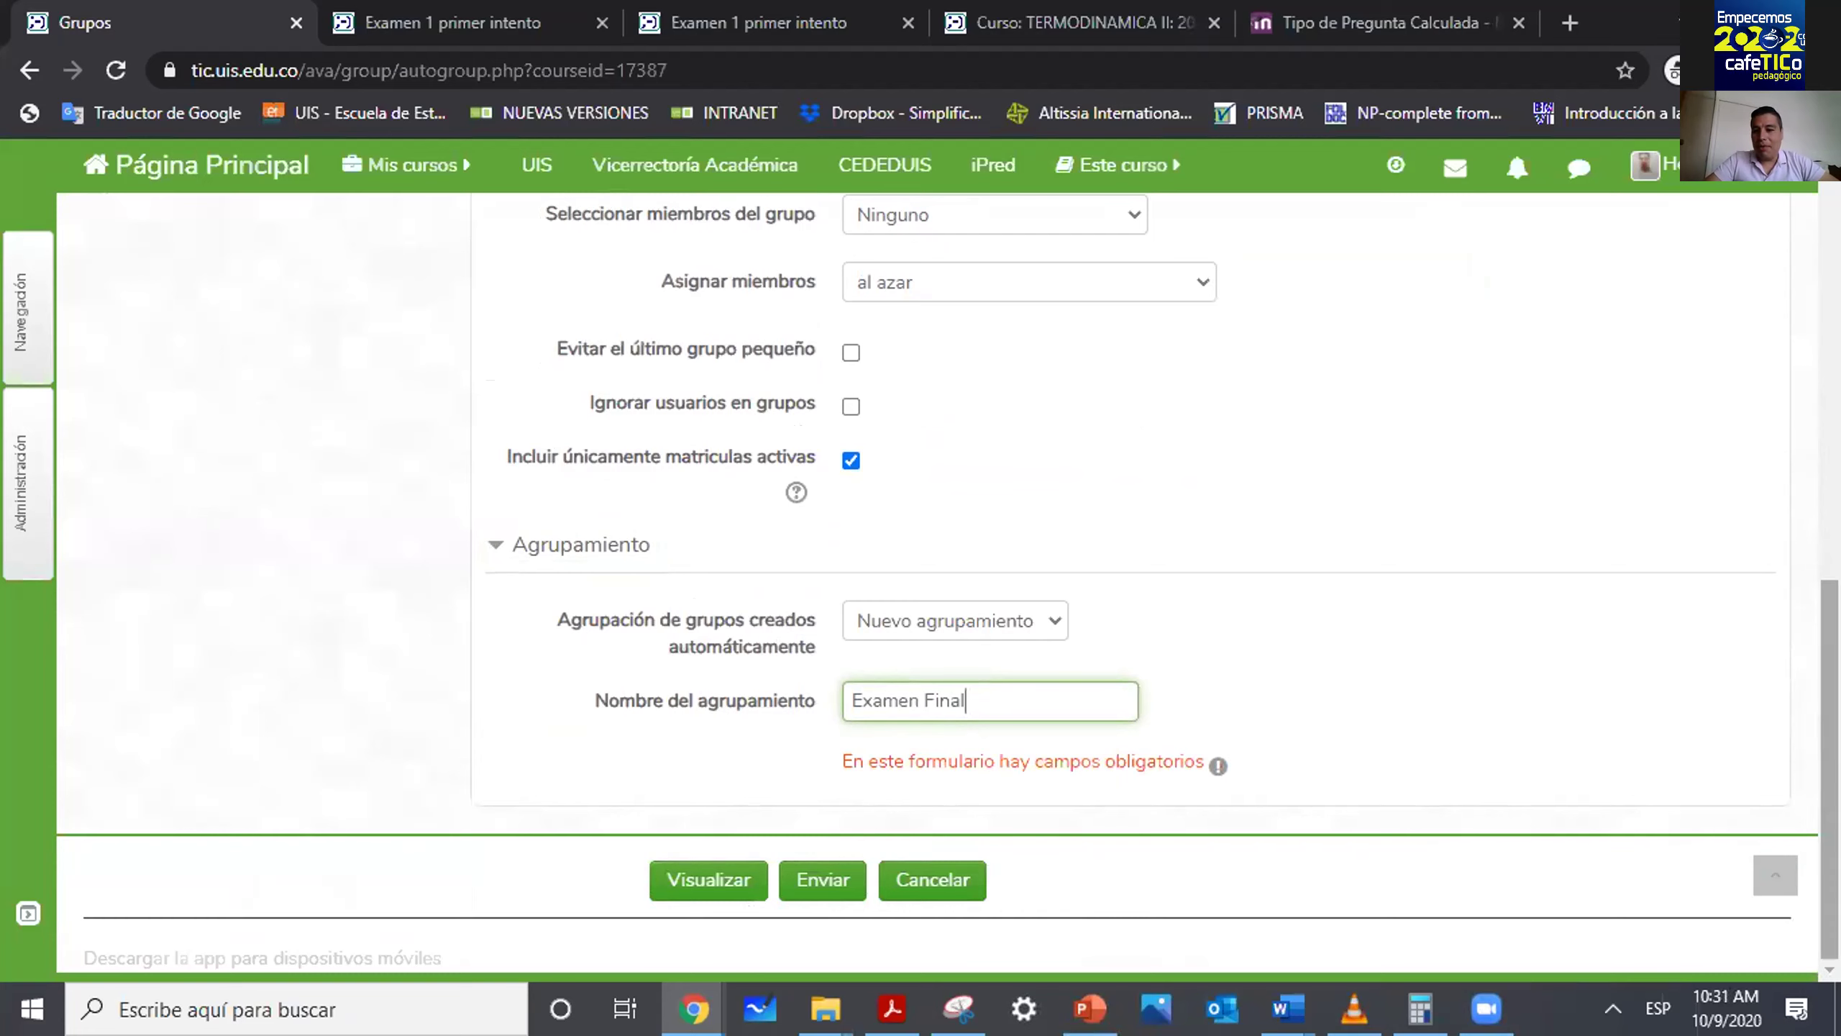
scroll(935, 580, "up", 1)
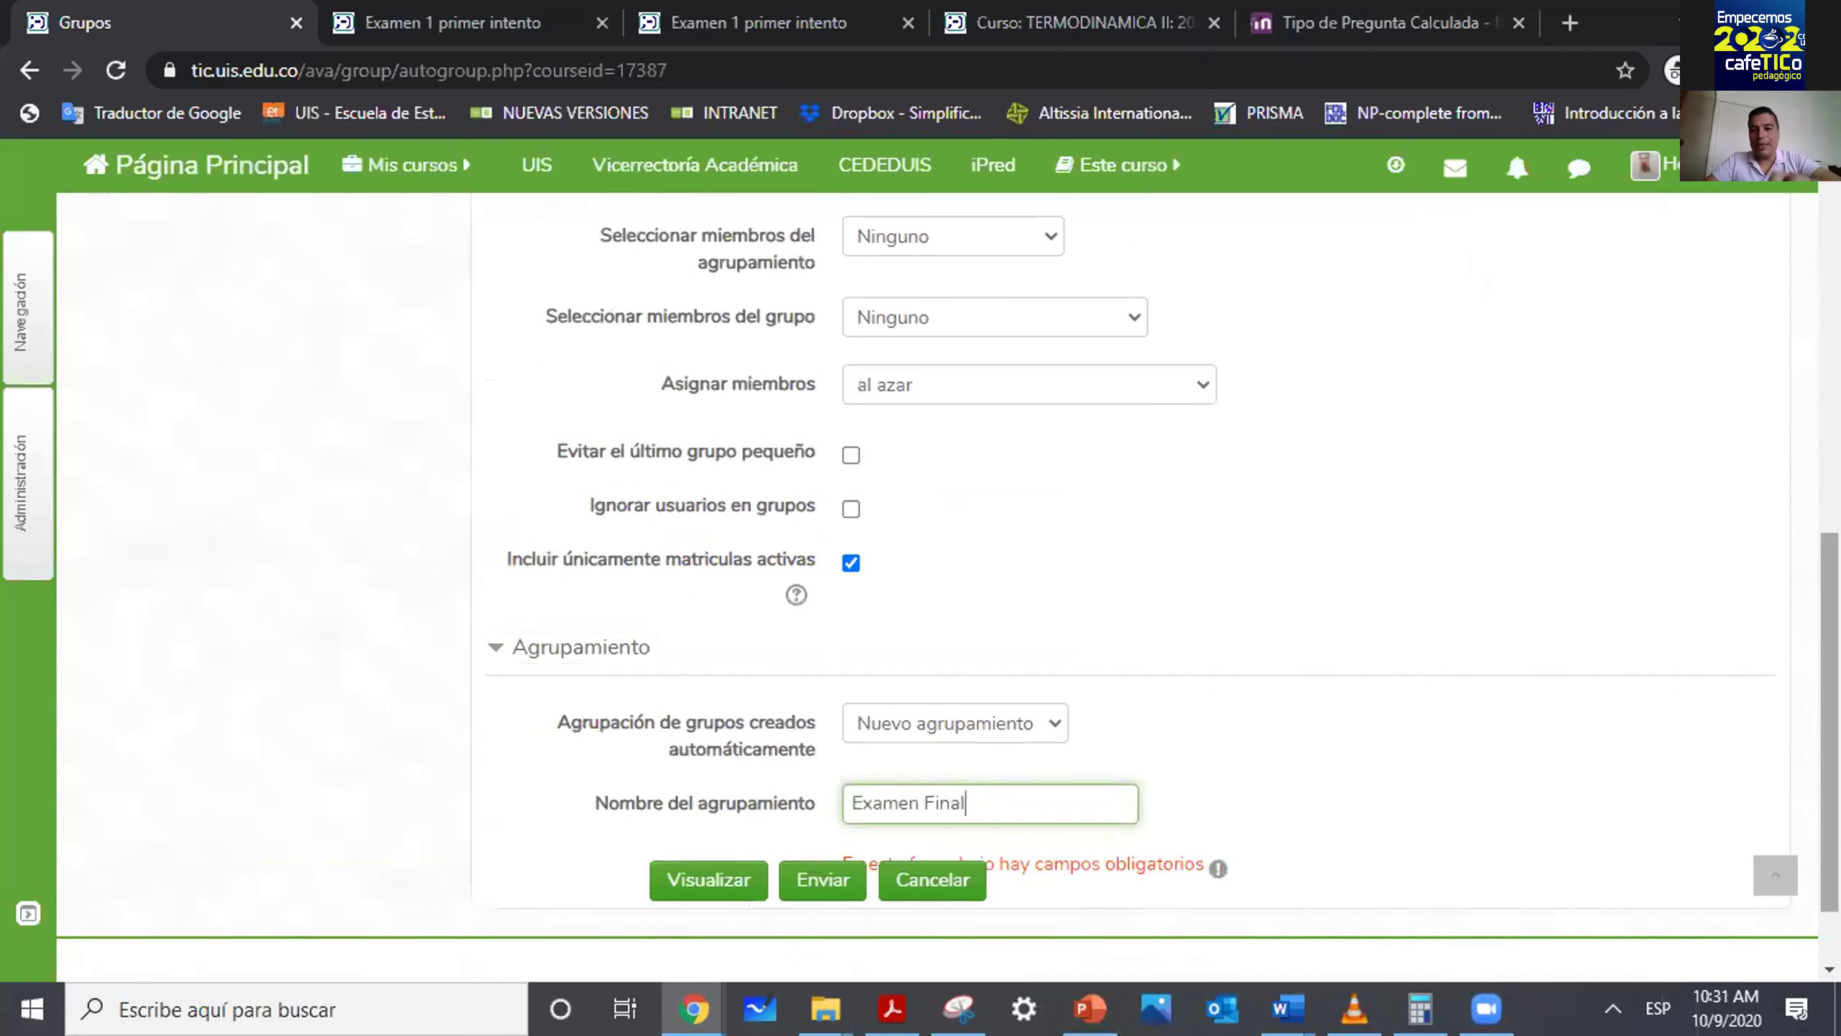
scroll(935, 580, "down", 1)
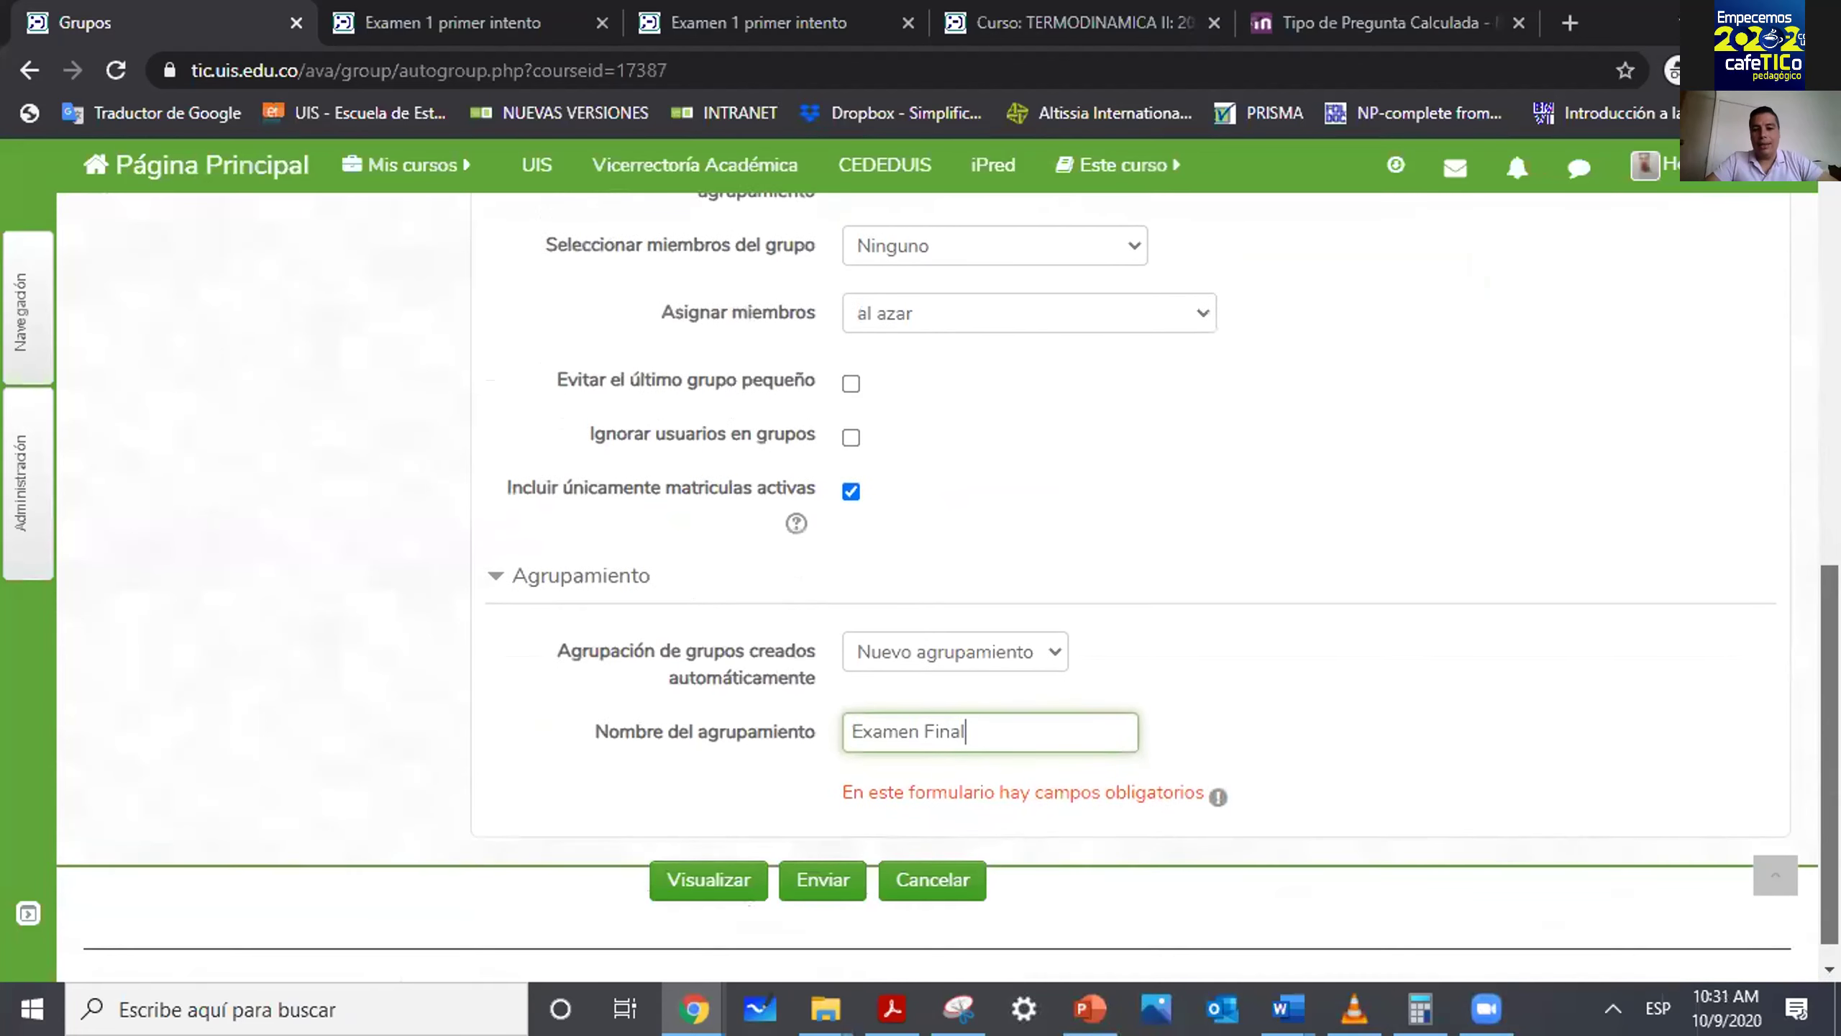
scroll(1517, 727, "down", 1)
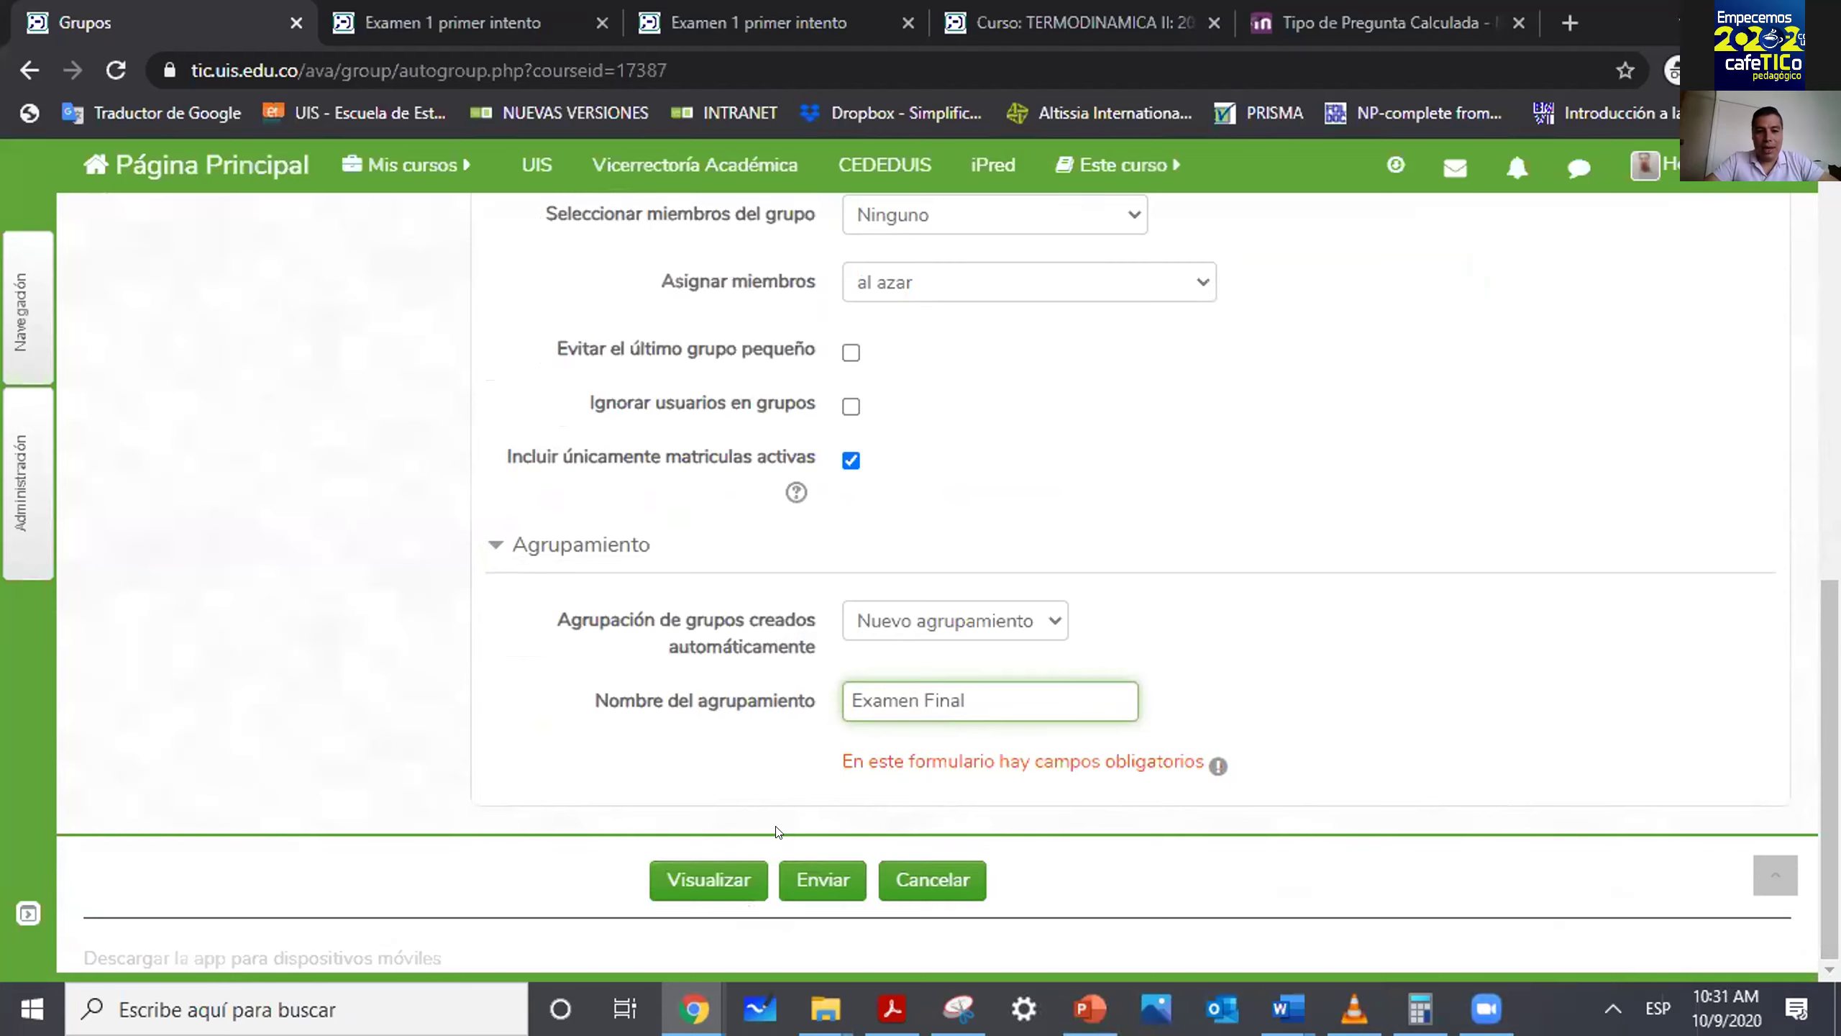
Preview the groups and check how the students are distributed among them.
left_click(711, 879)
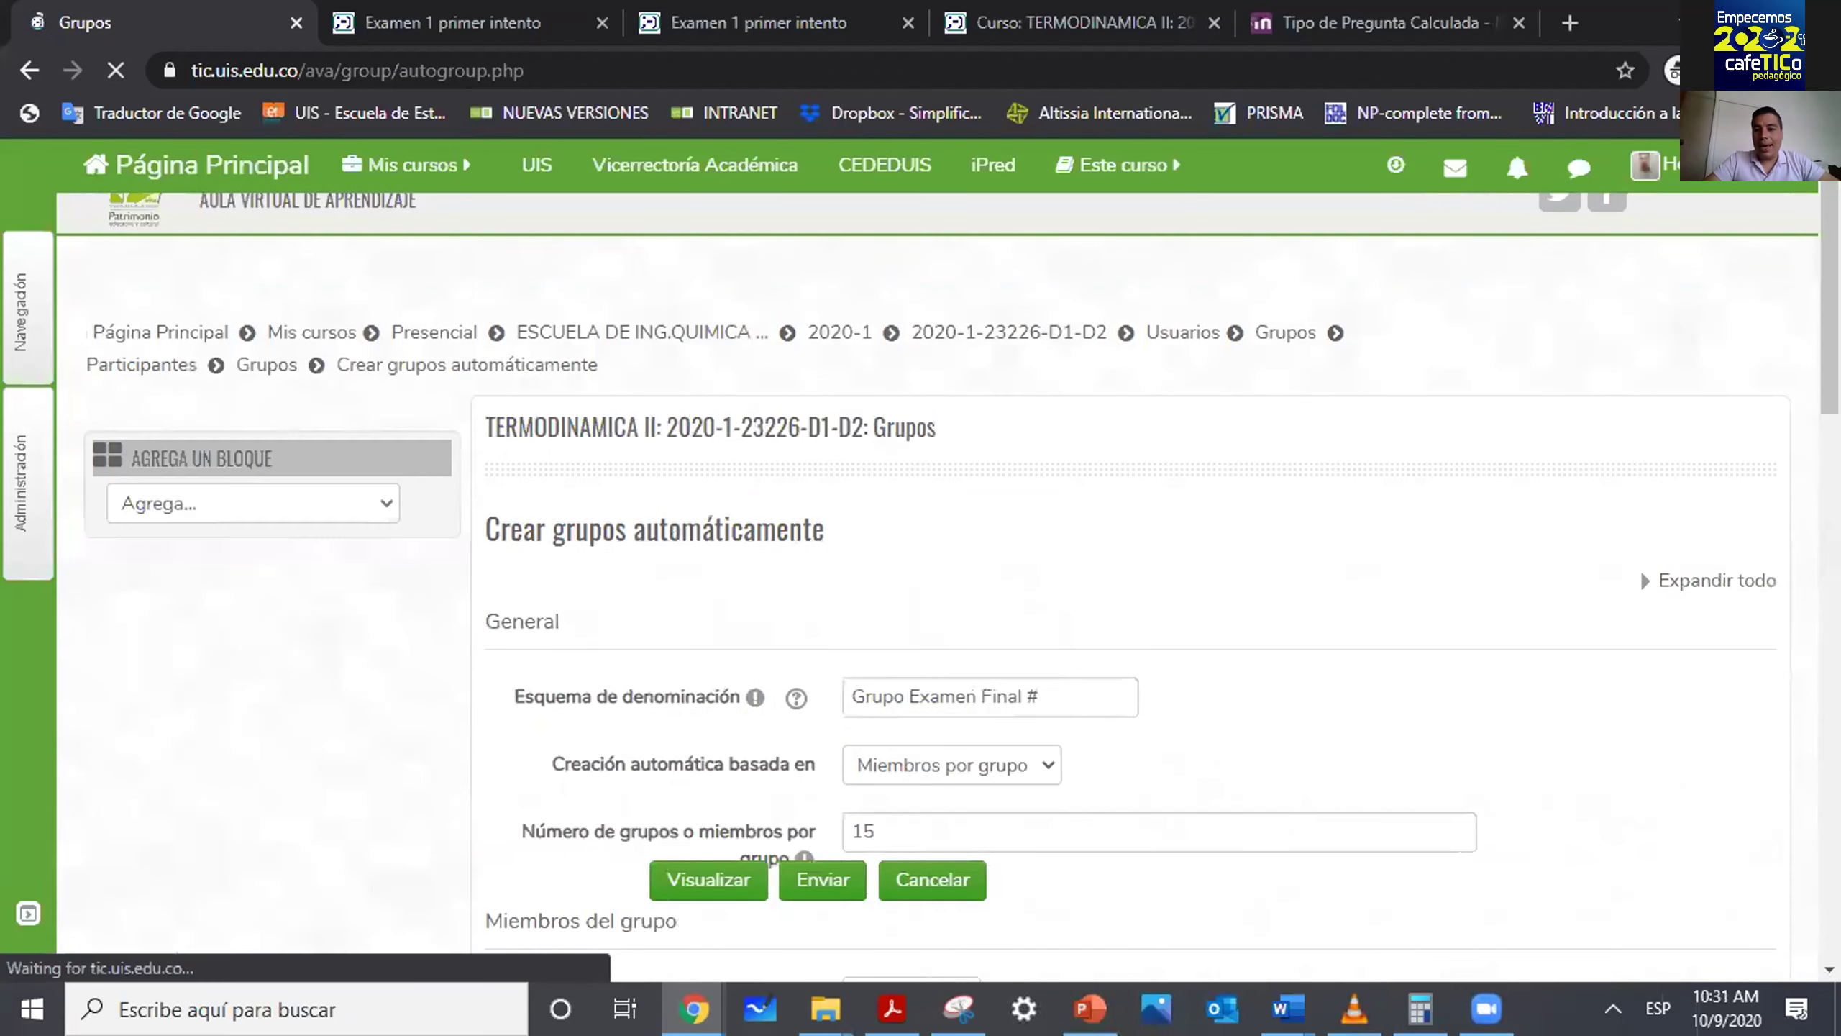
scroll(1087, 580, "down", 15)
scroll(1200, 577, "down", 2)
scroll(1201, 577, "up", 3)
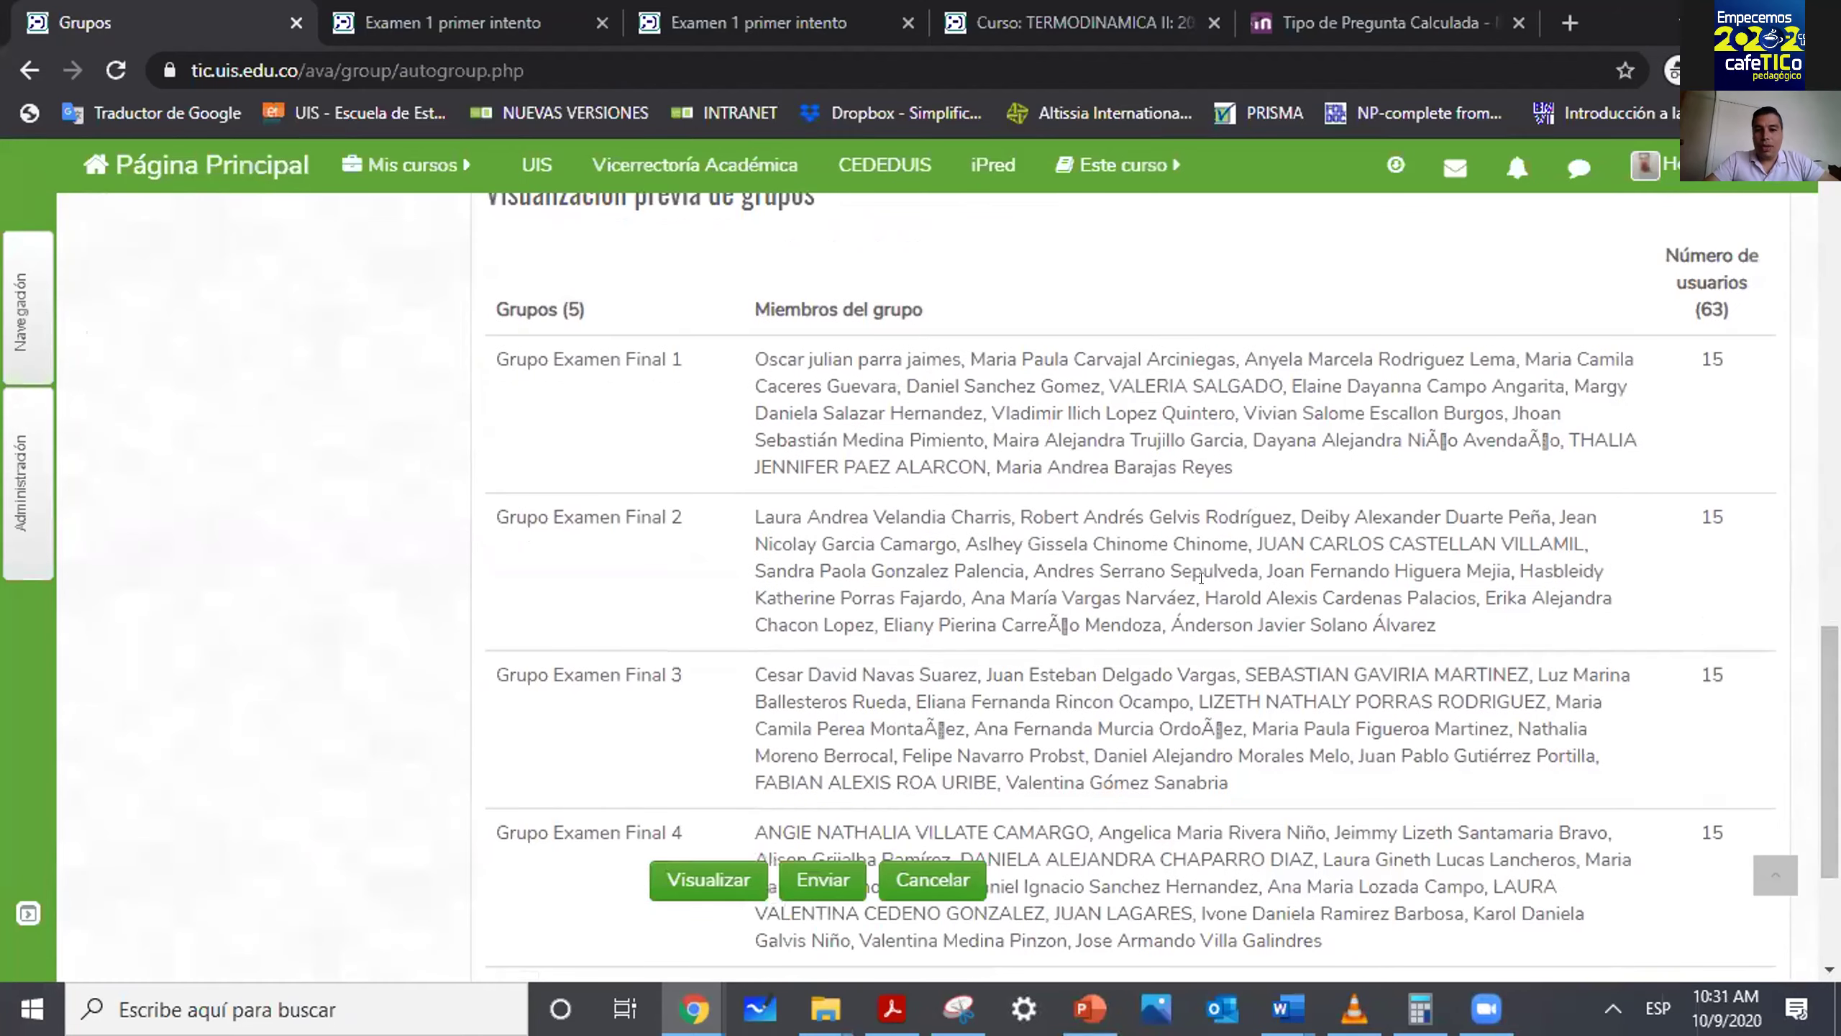
scroll(1516, 790, "down", 4)
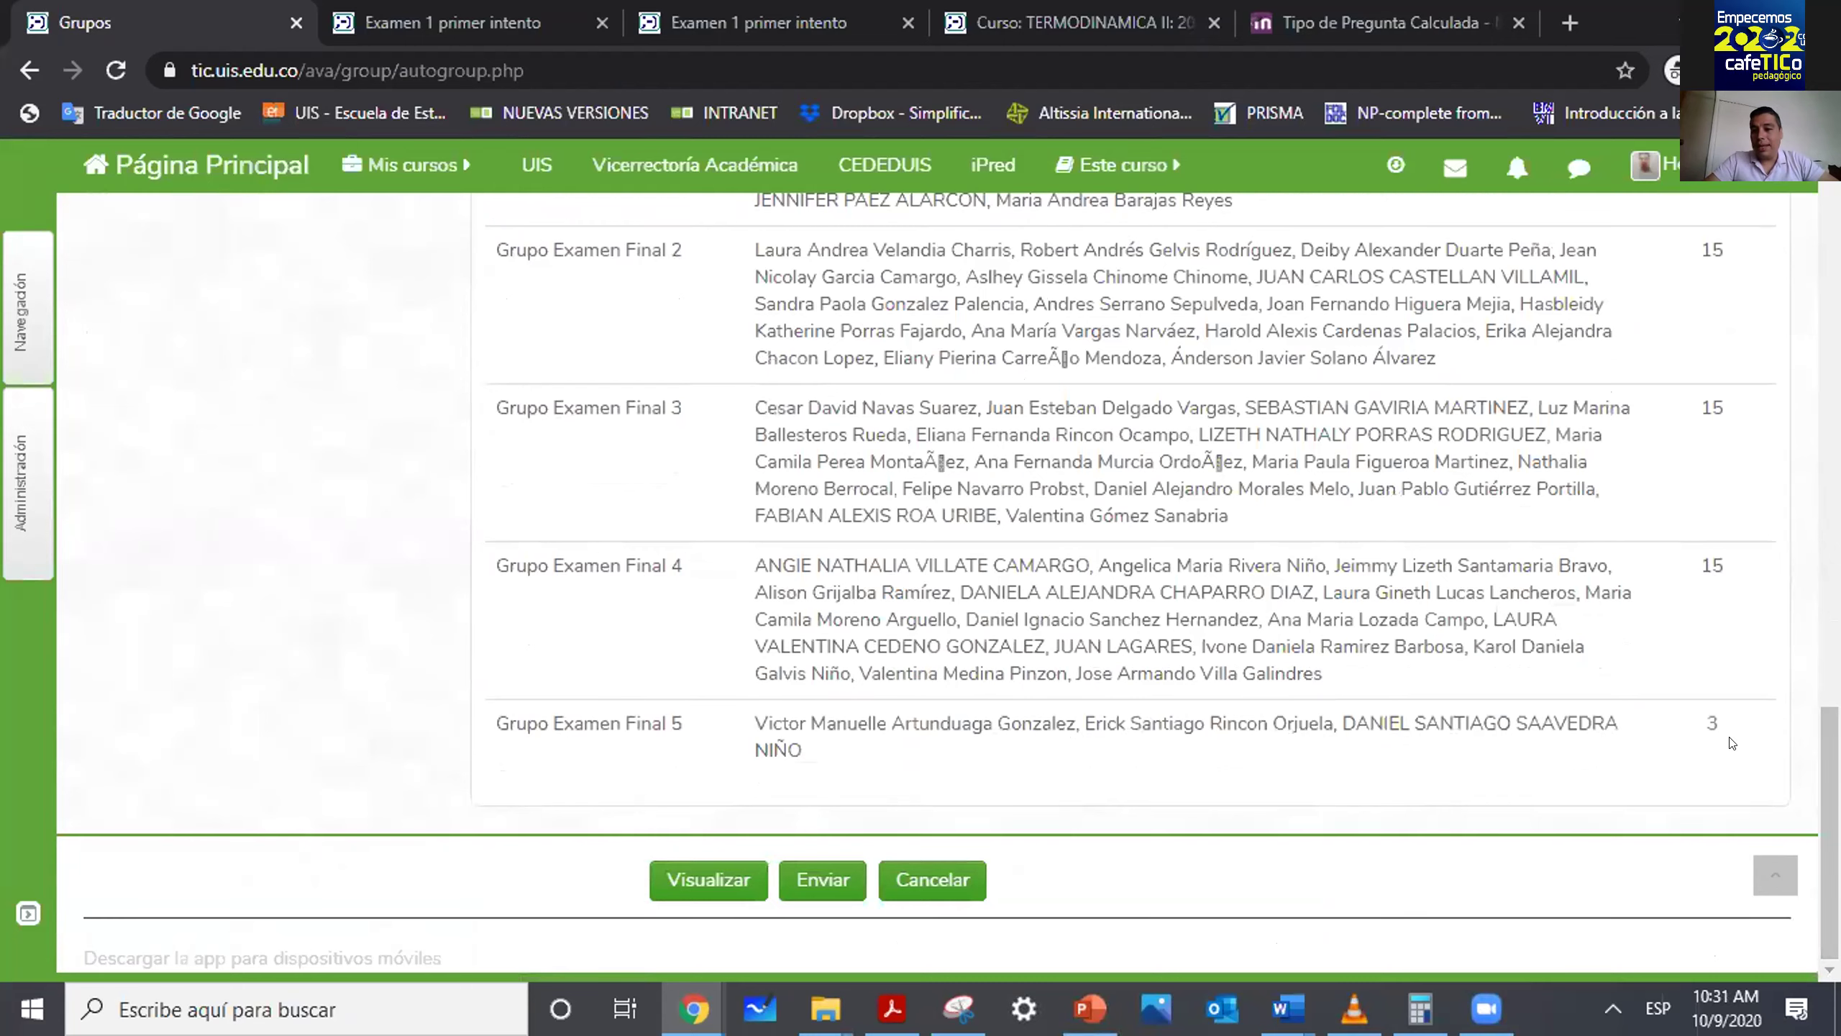
scroll(1732, 742, "up", 1)
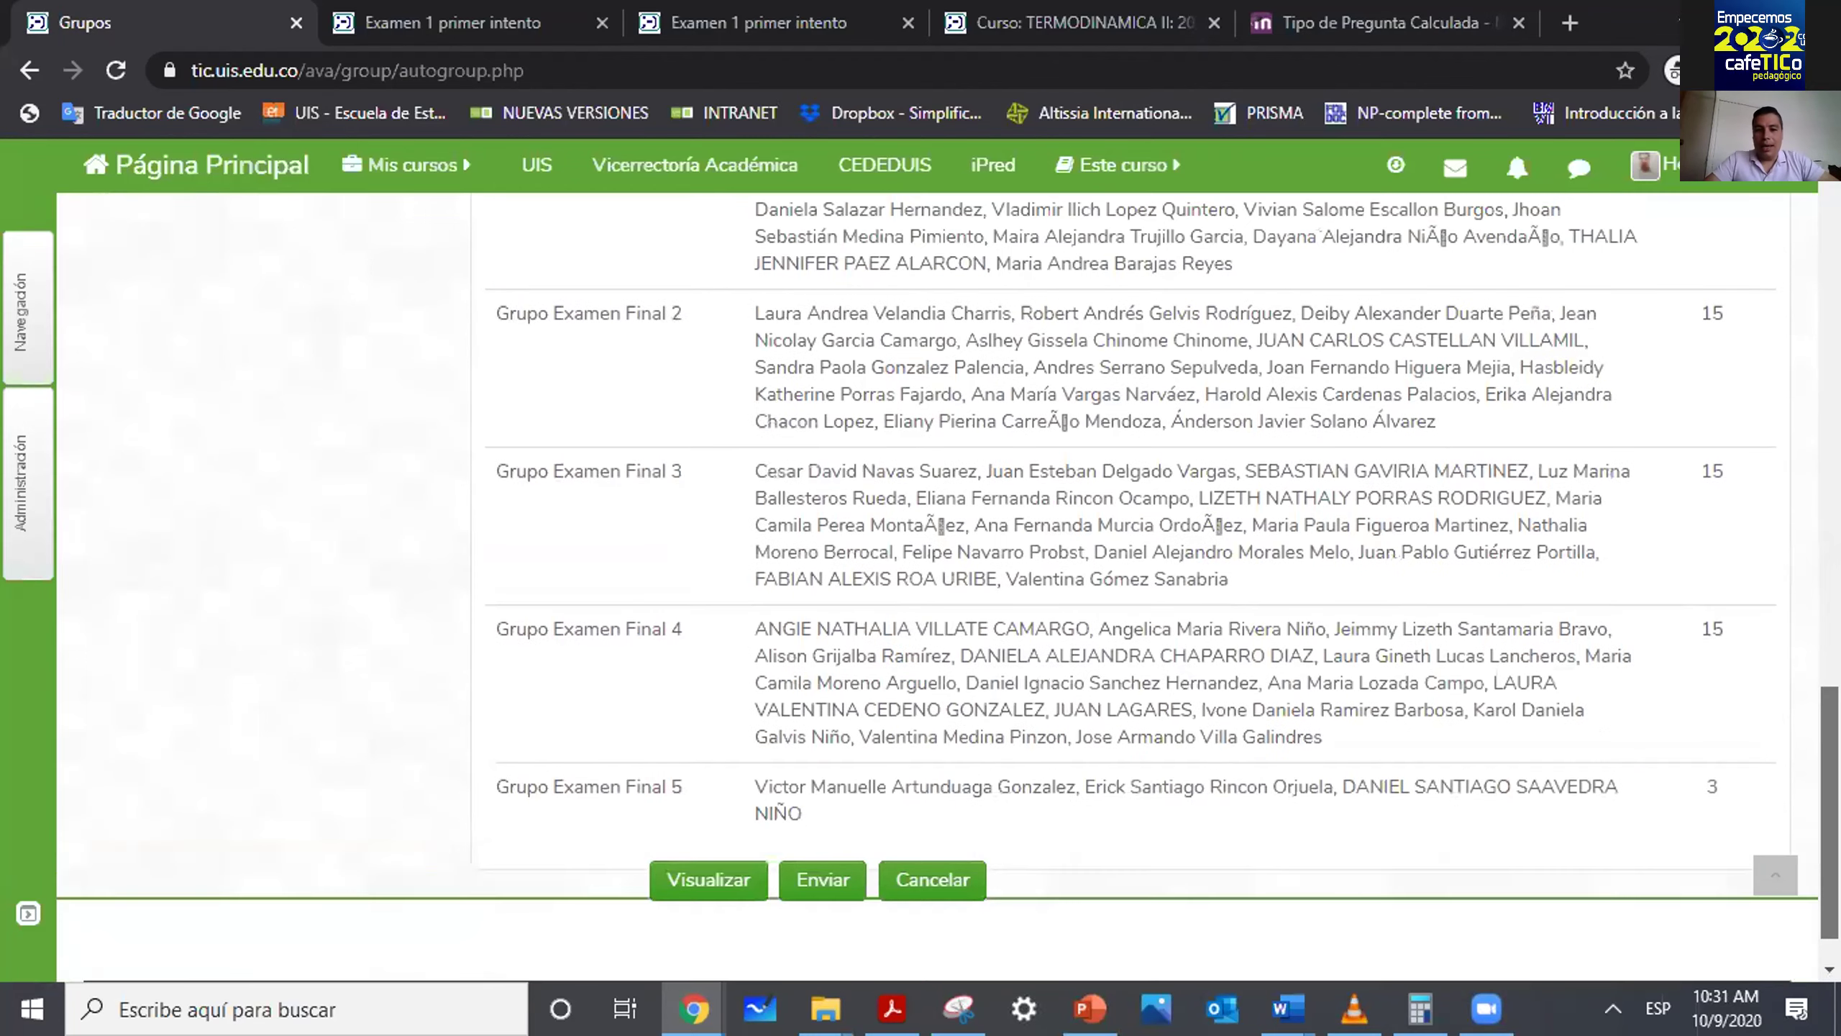
Base the automatic creation on Número de grupos with 4 groups and regenerate the group preview.
scroll(1089, 487, "up", 10)
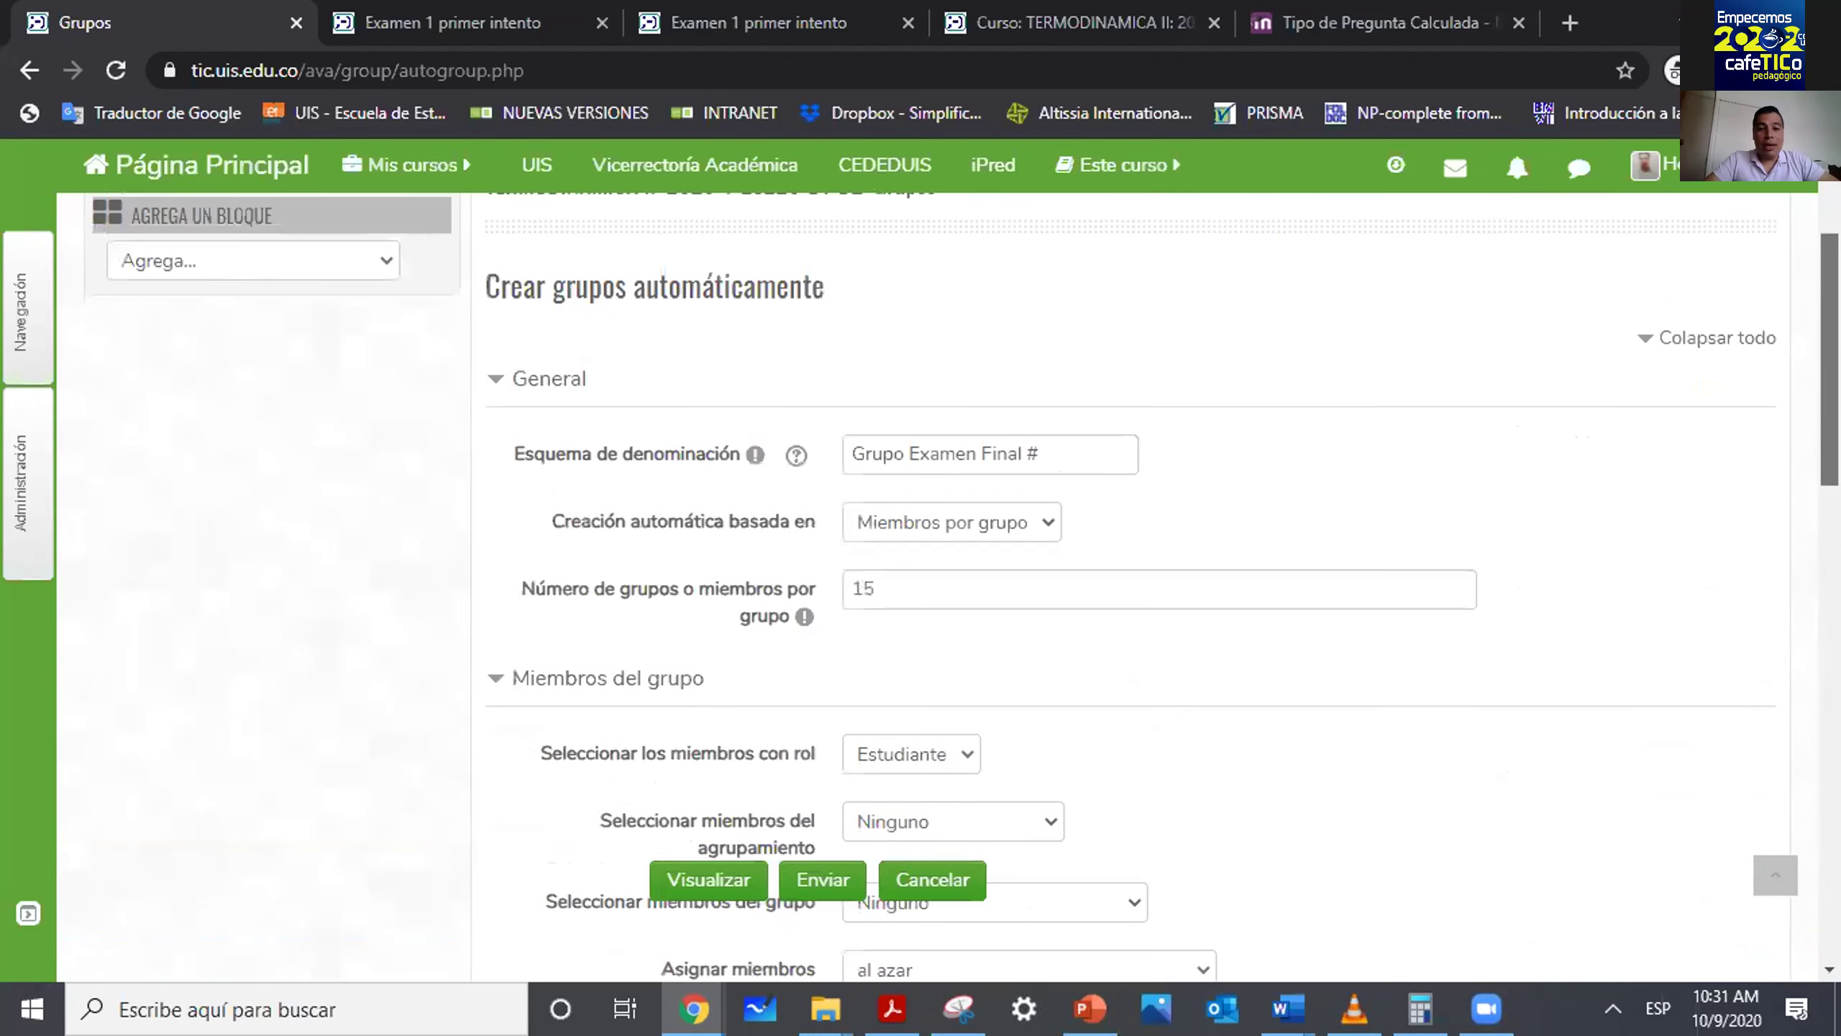
left_click(1043, 517)
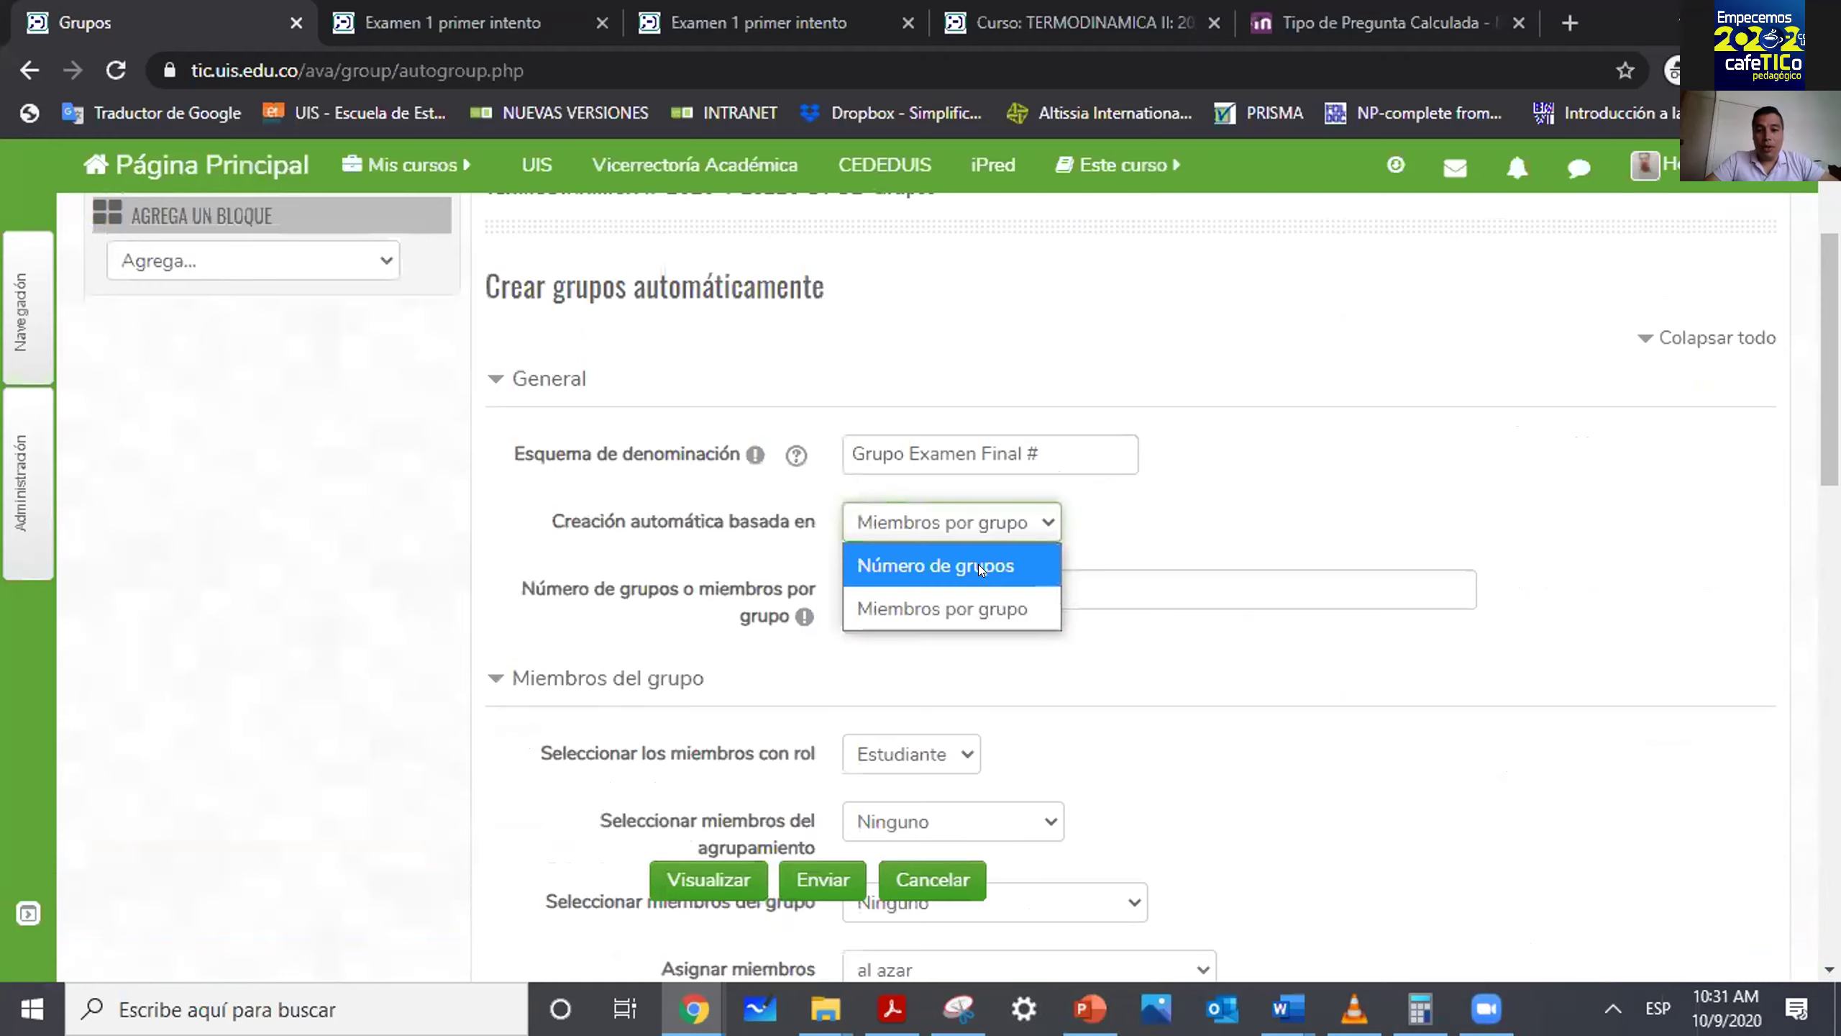
left_click(979, 565)
double_click(899, 575)
type("4")
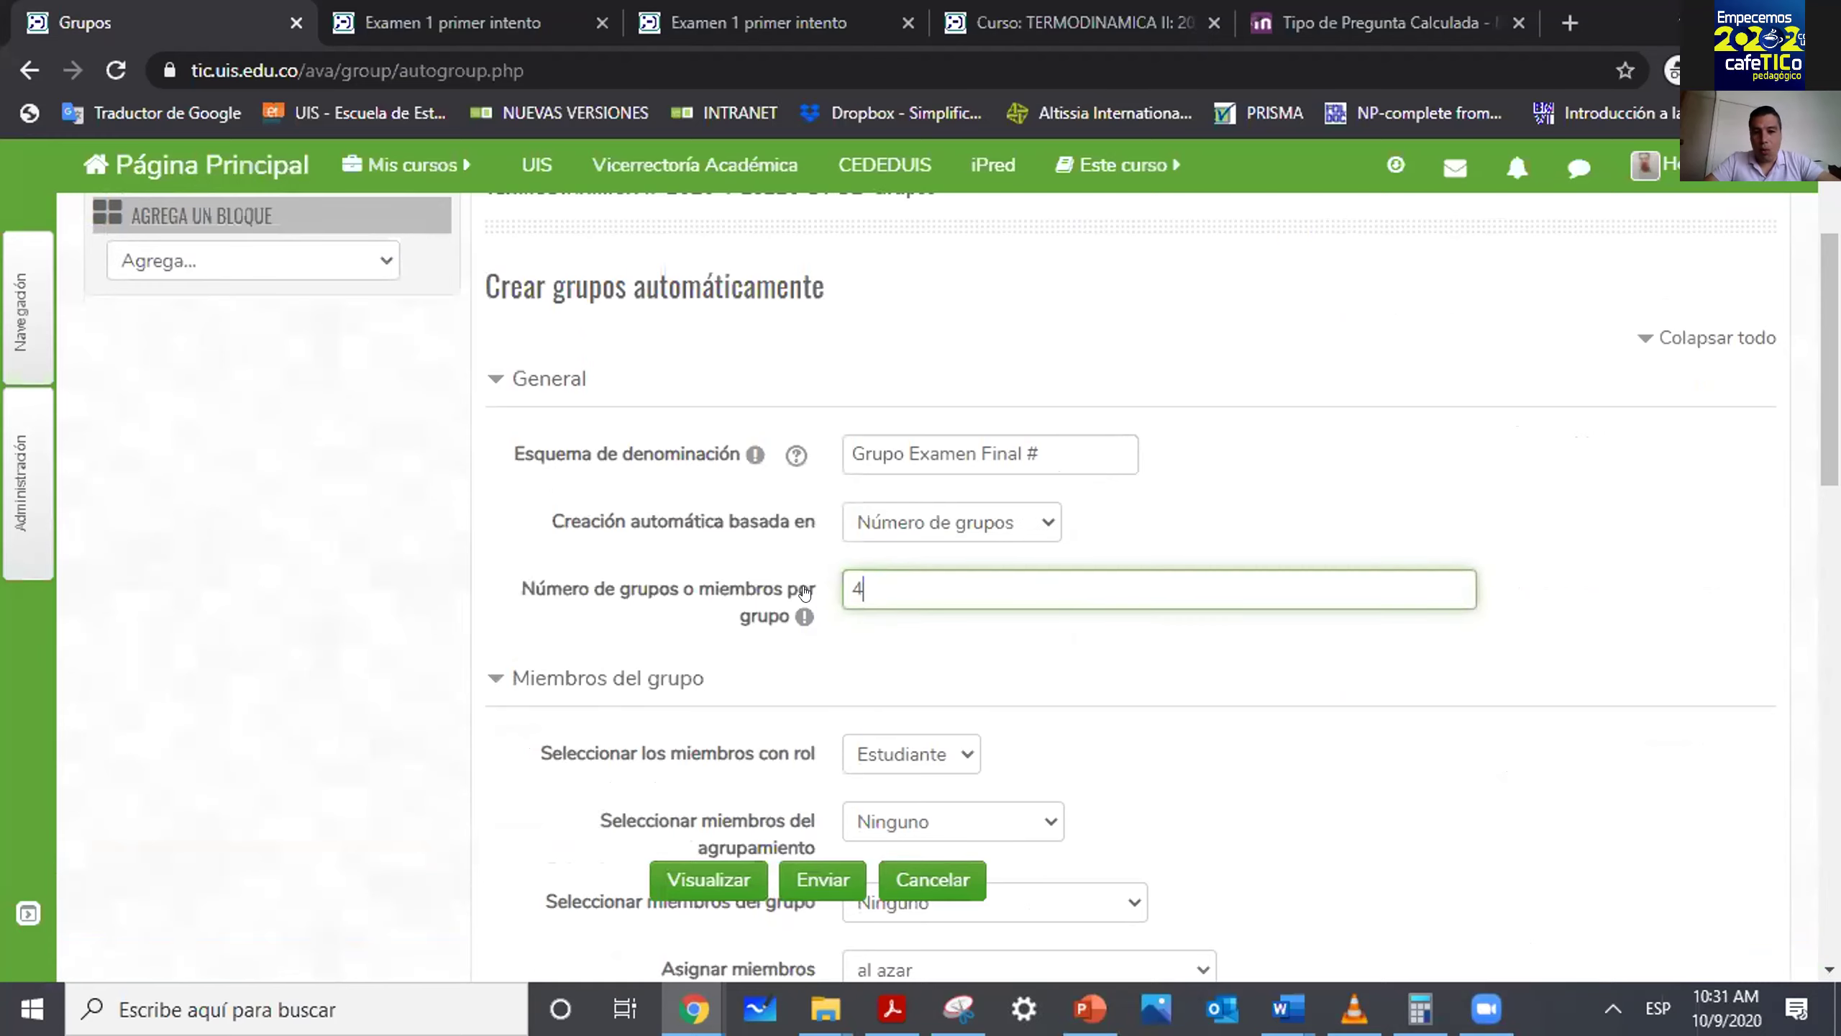
scroll(1552, 490, "down", 3)
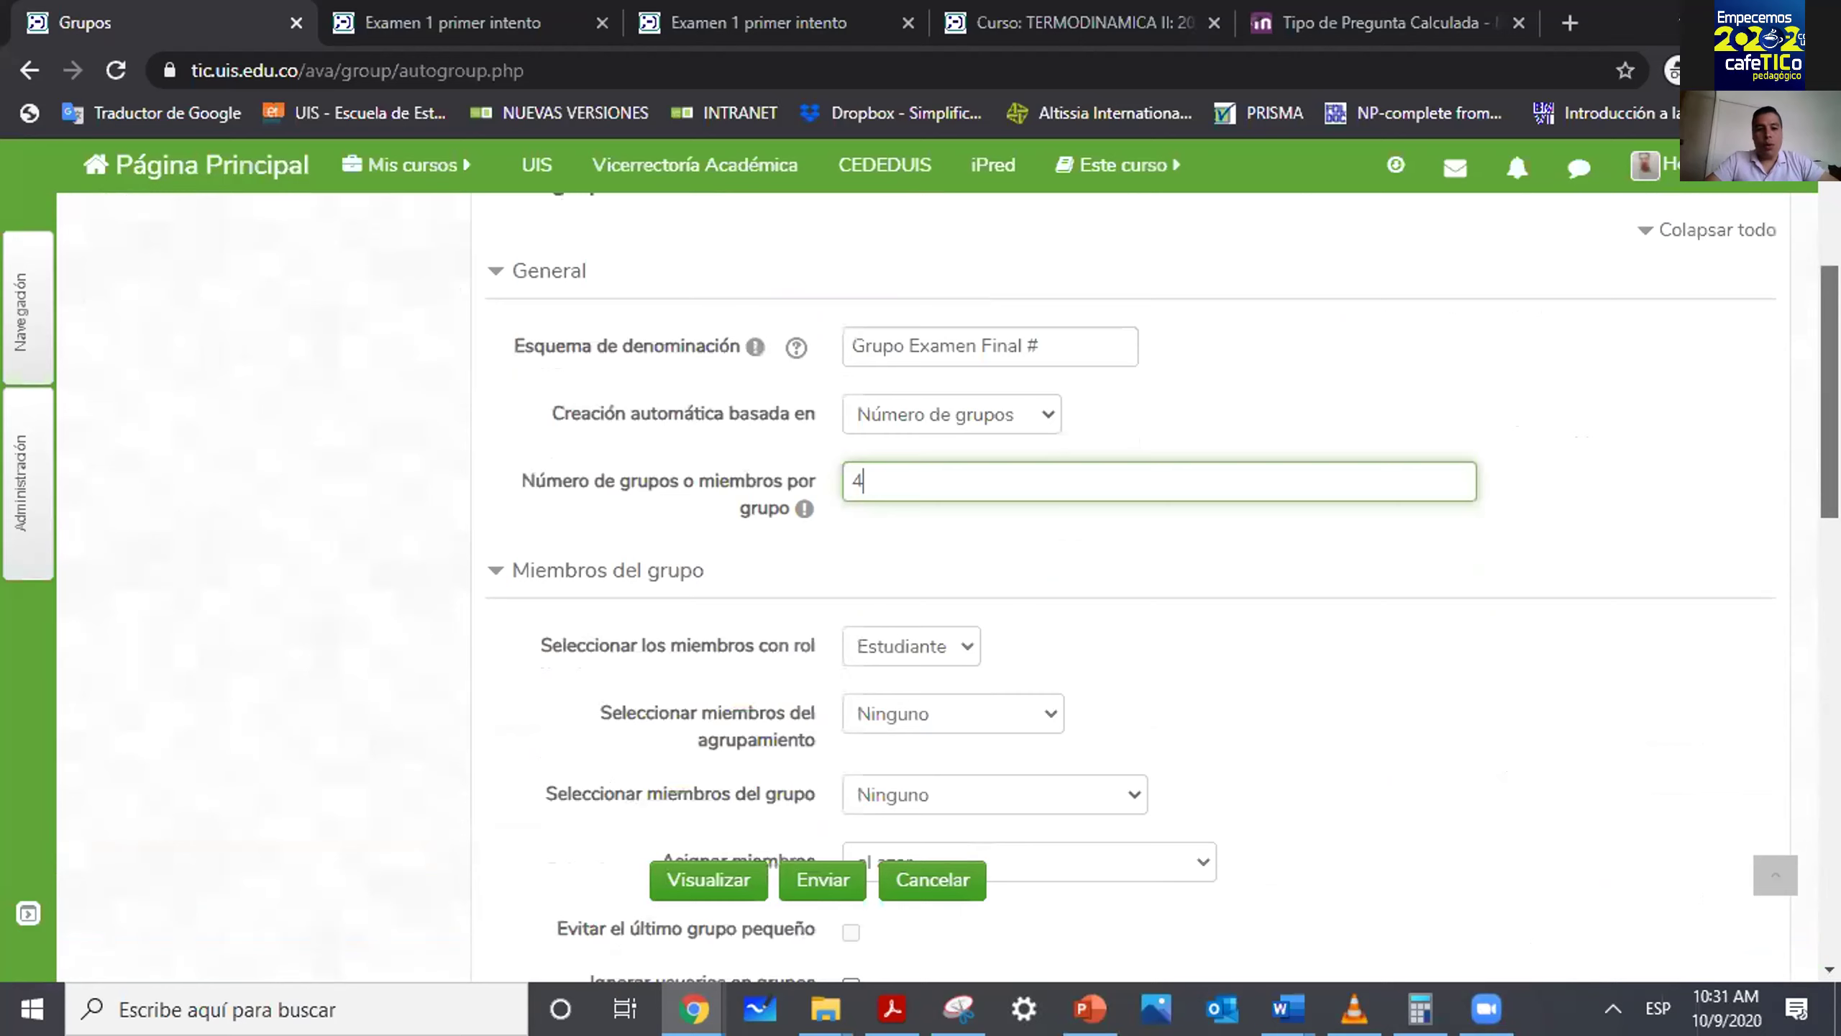
left_click(670, 866)
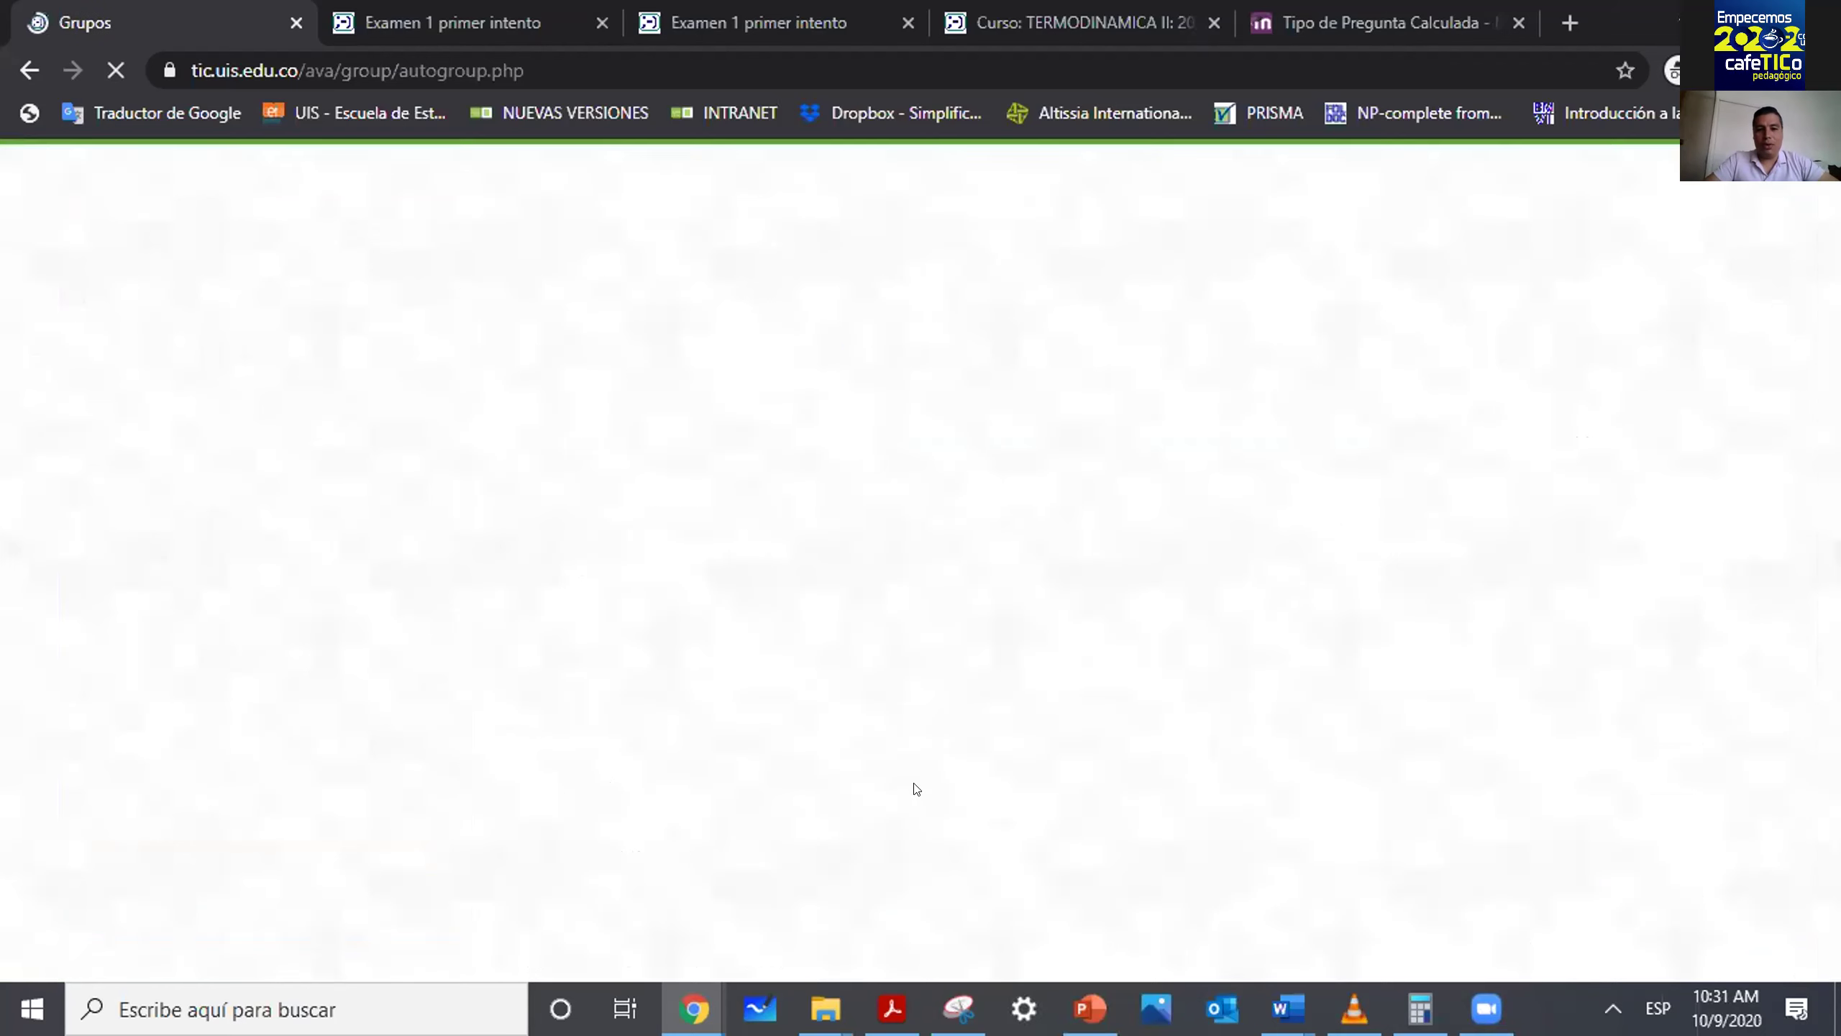
Examine the preview of the four Grupo Examen Final groups, checking each one's members and number of users.
scroll(1160, 580, "down", 10)
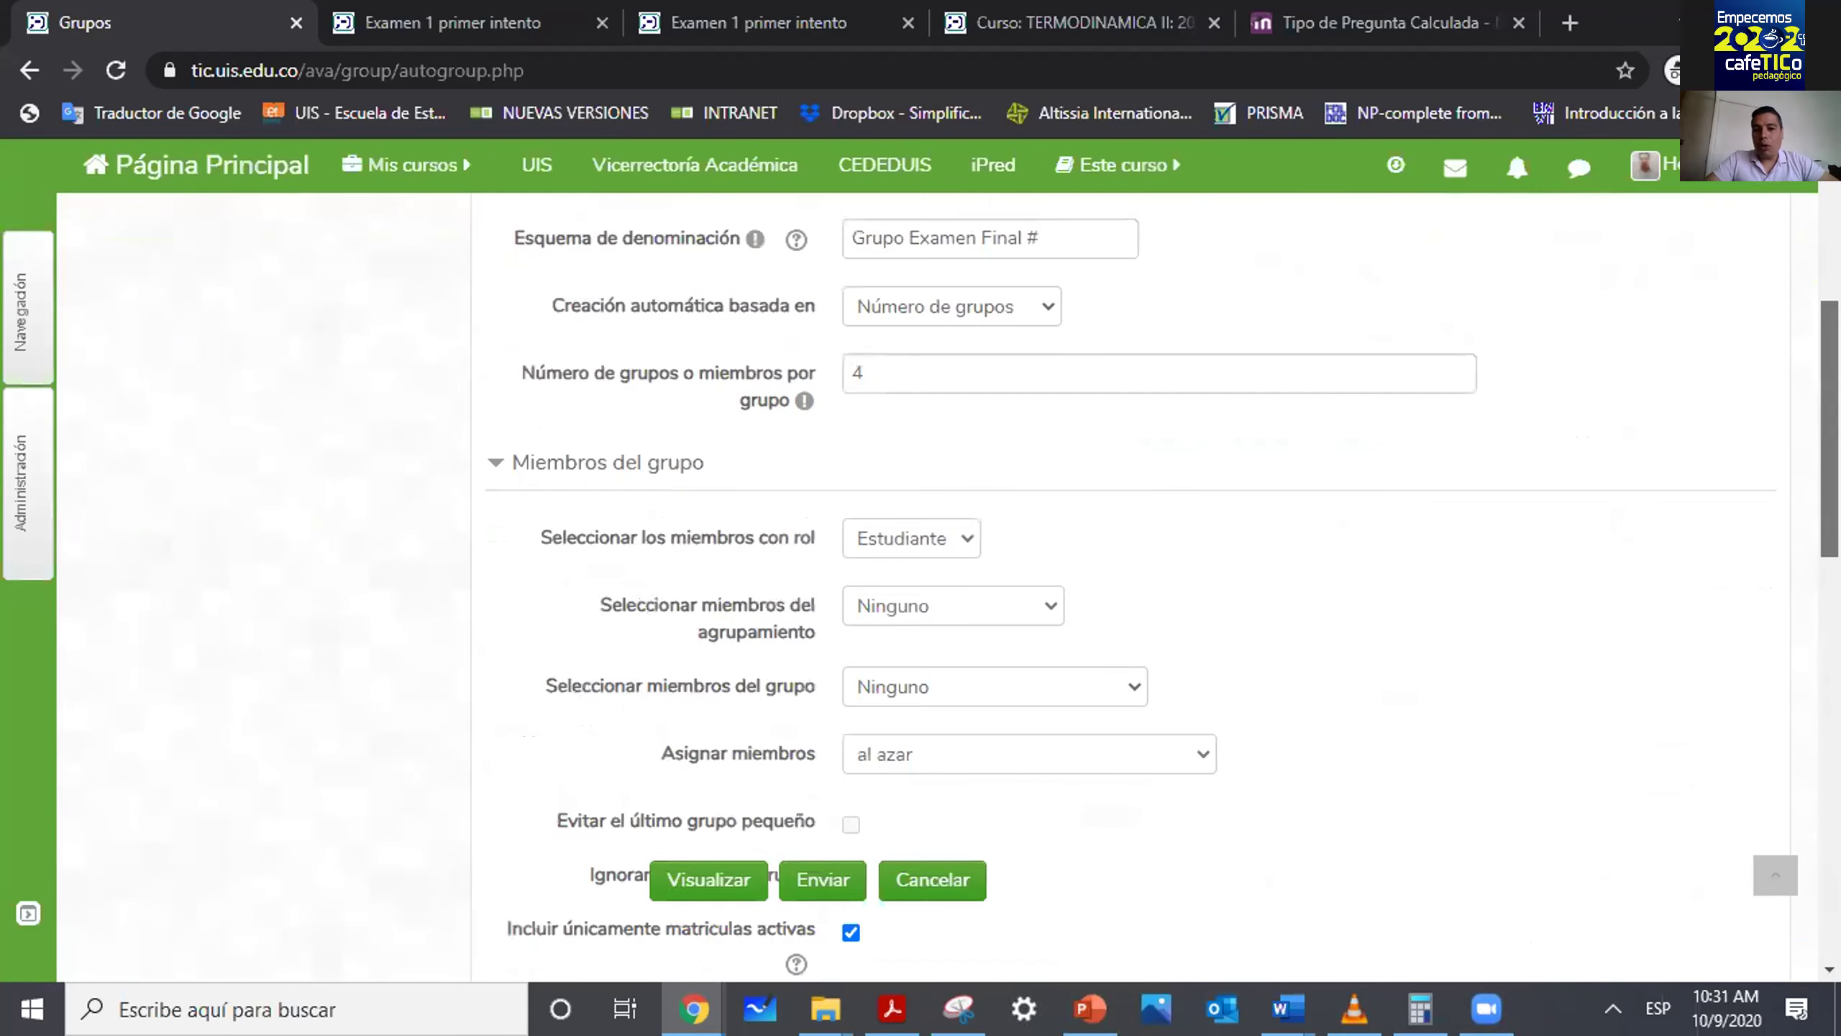
scroll(1160, 580, "down", 9)
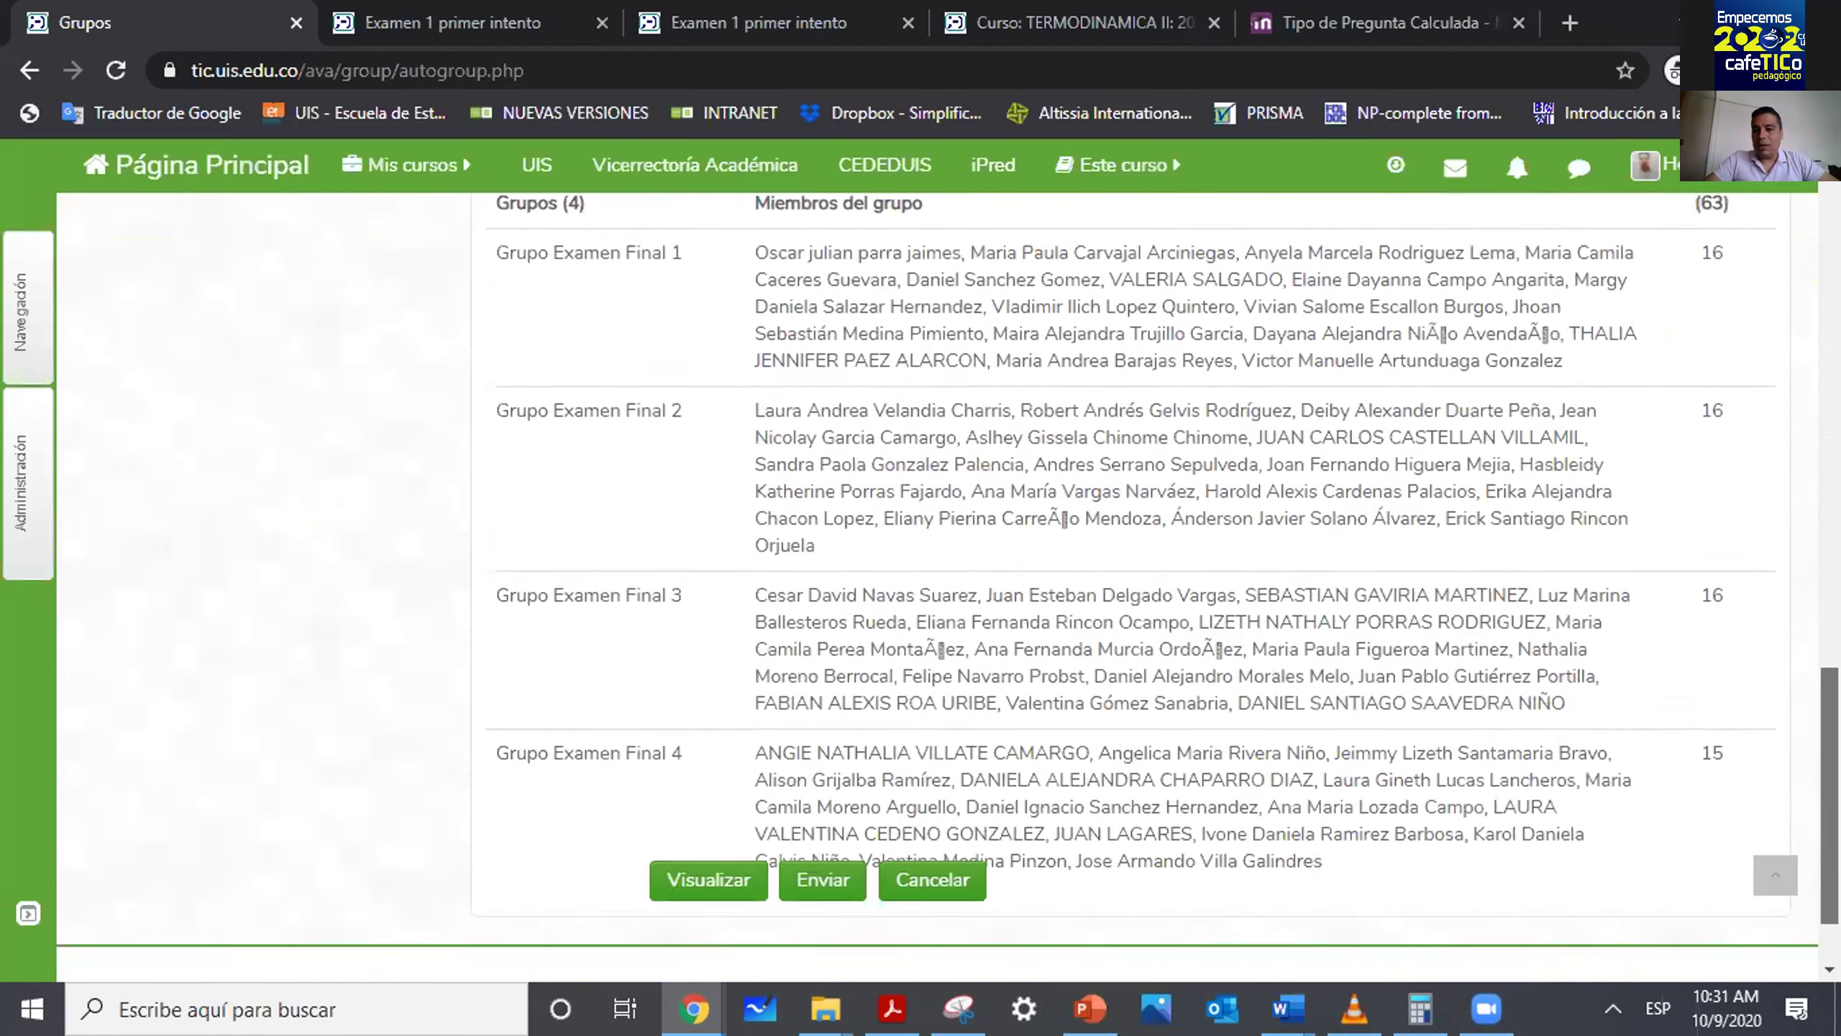
scroll(1161, 580, "up", 1)
scroll(1161, 580, "down", 2)
scroll(1160, 581, "up", 1)
scroll(1161, 580, "up", 9)
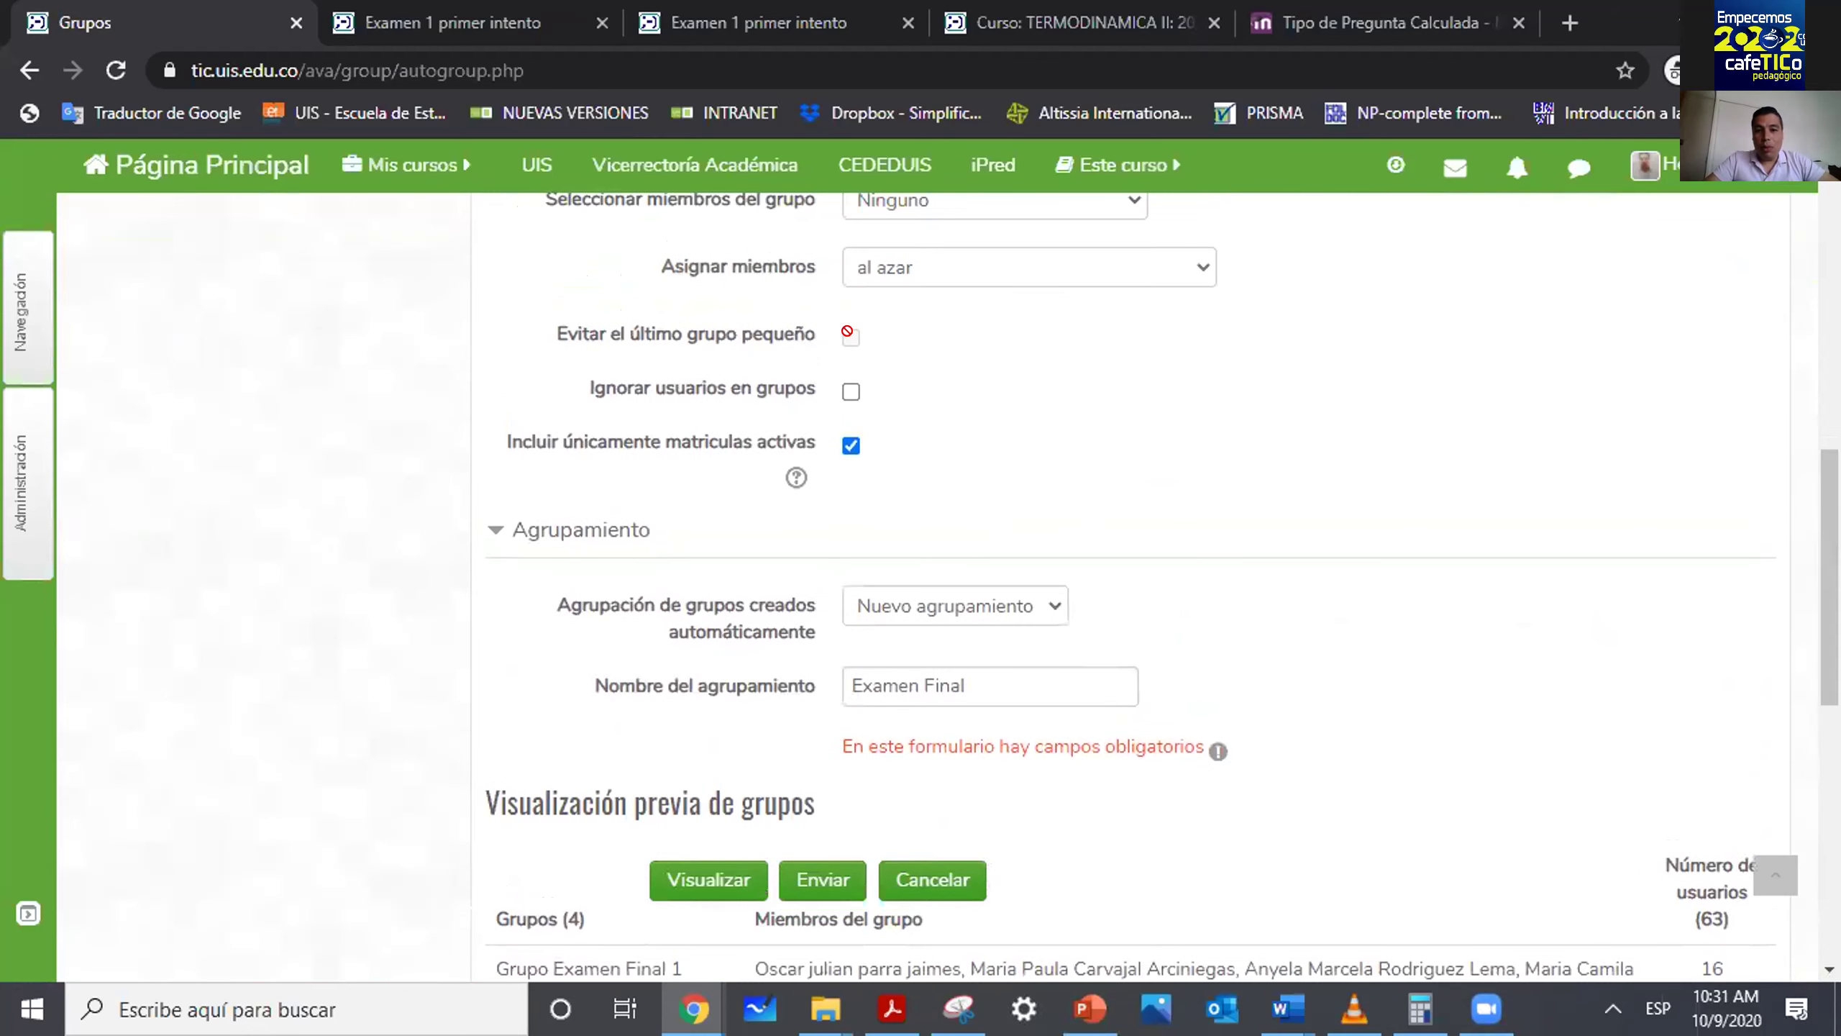
scroll(1652, 510, "down", 5)
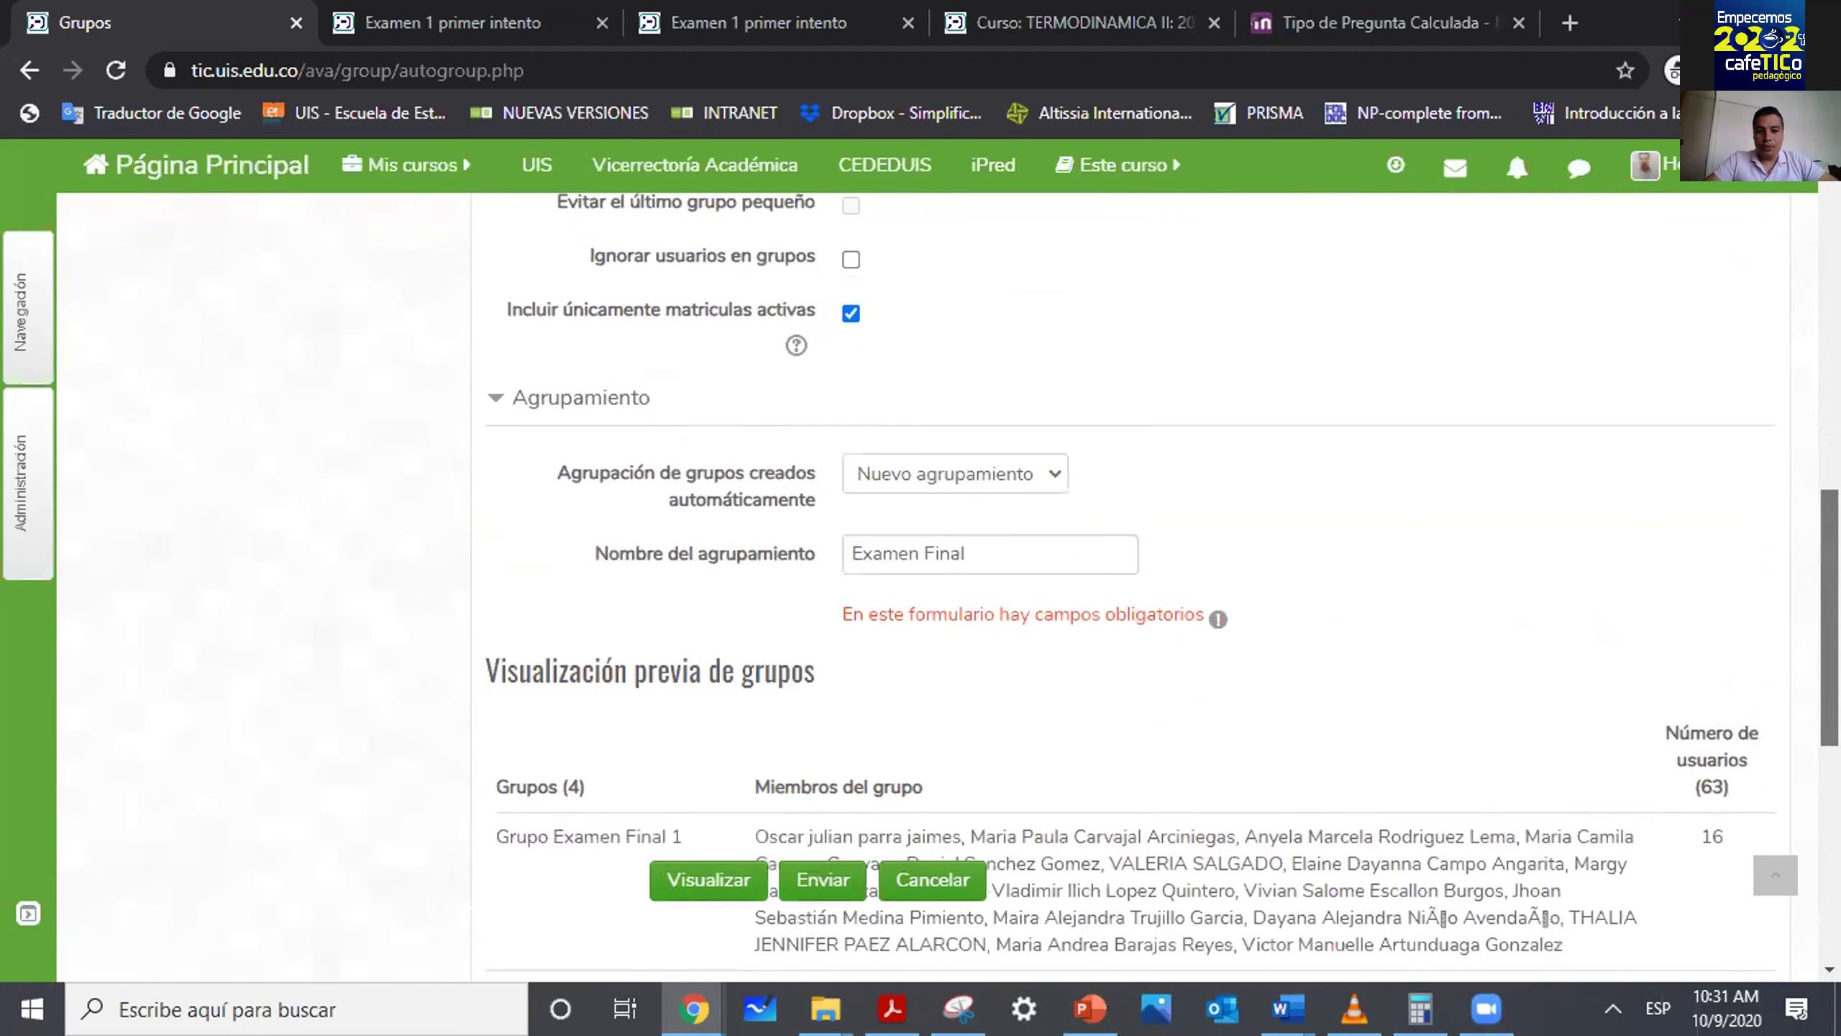
scroll(1161, 580, "down", 3)
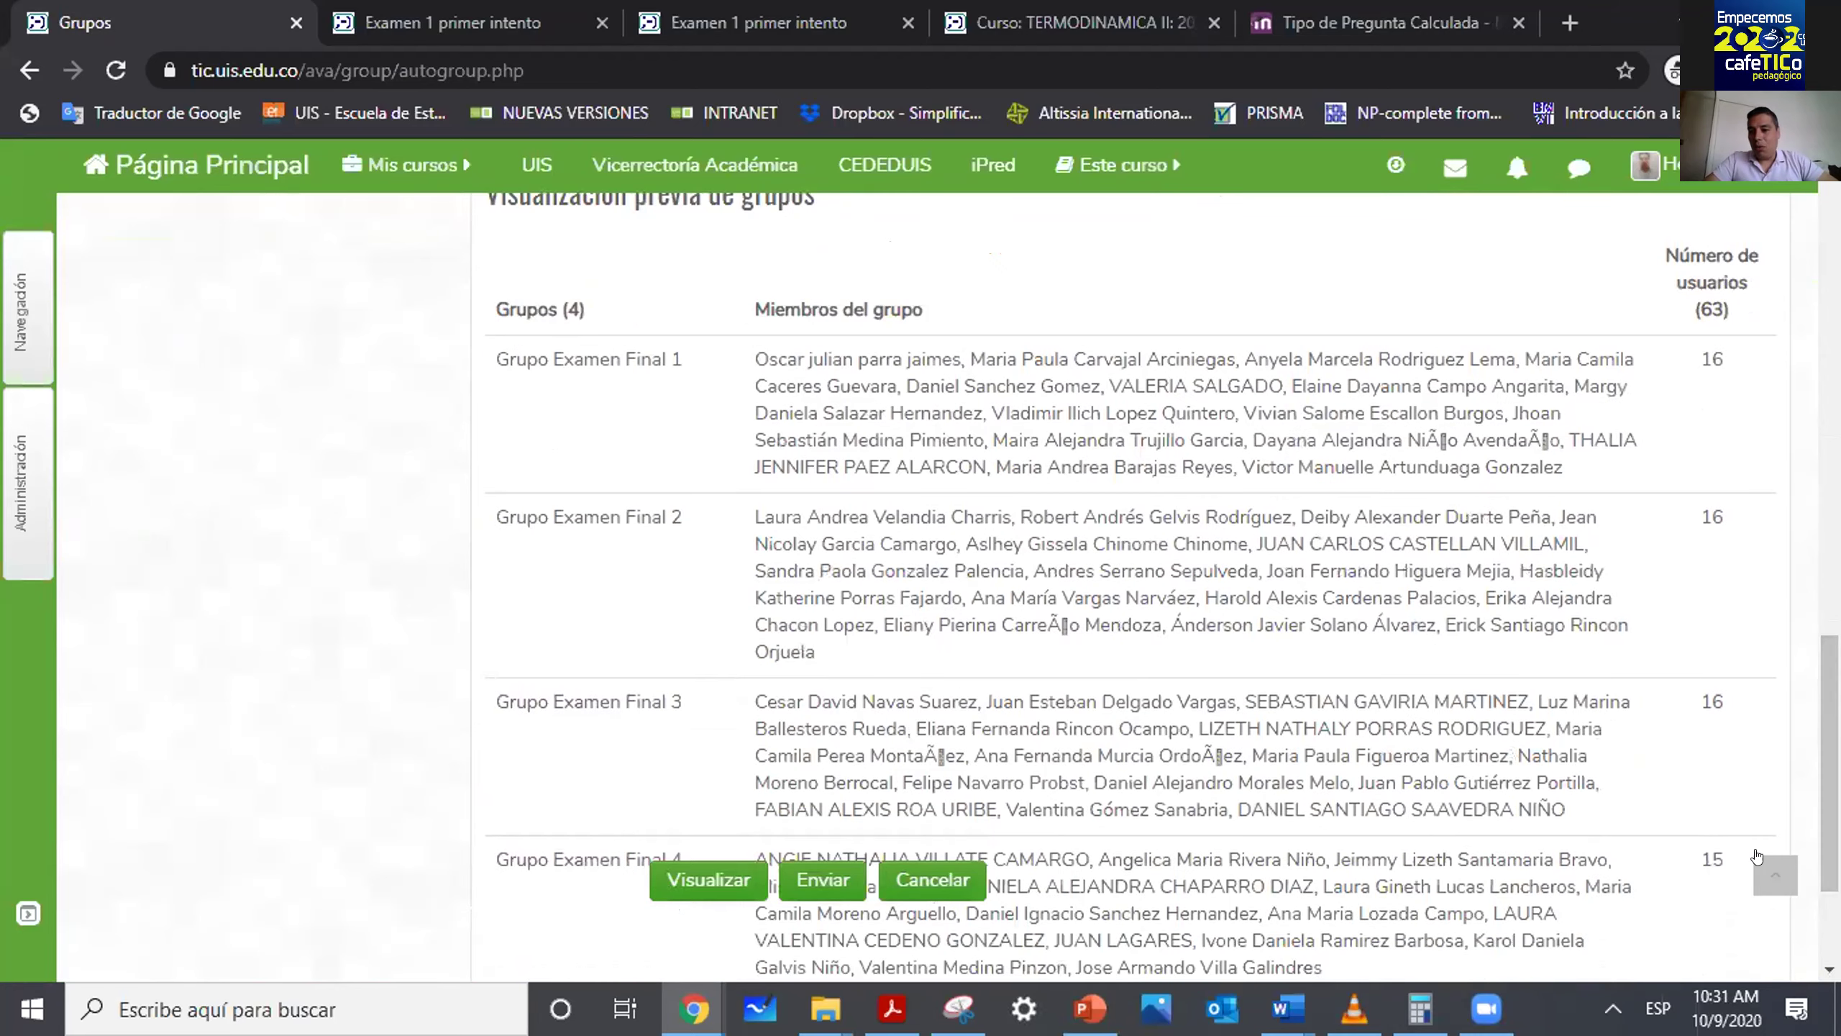
scroll(1087, 581, "down", 3)
scroll(1087, 581, "up", 3)
scroll(1093, 490, "up", 1)
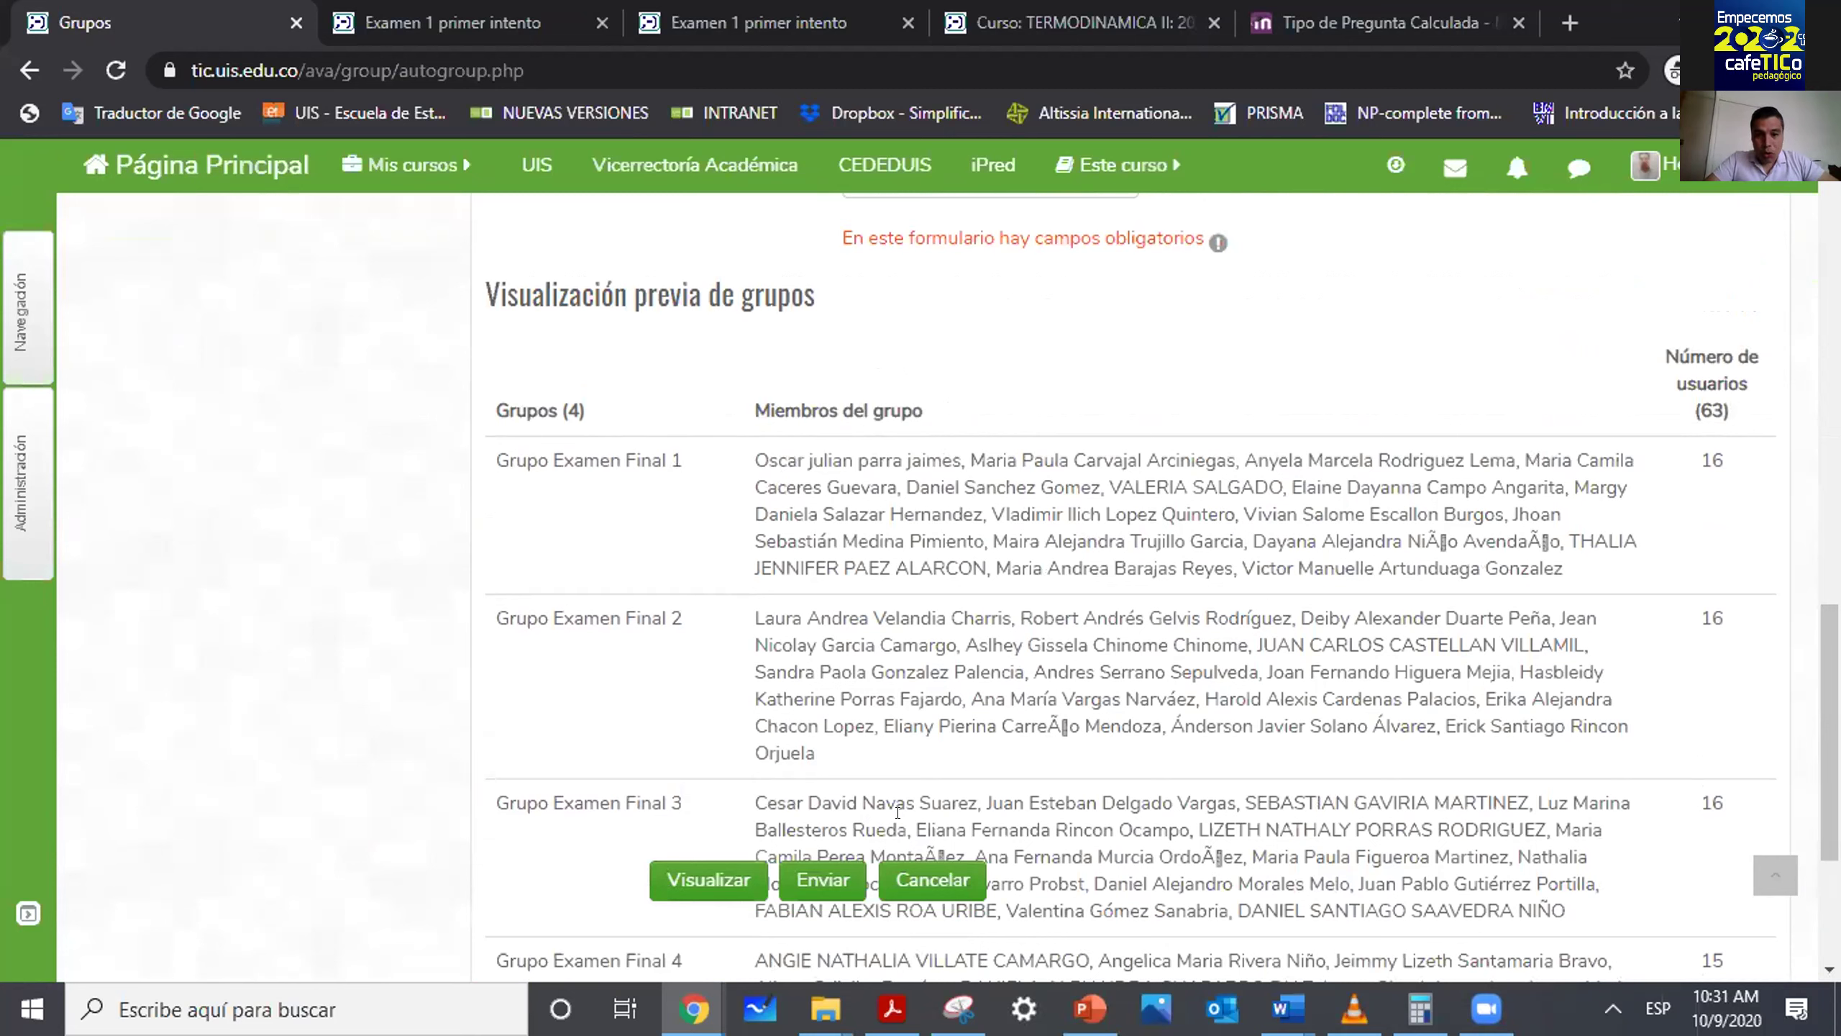
Cancel the automatic group creation and go back to the TERMODINAMICA II course page.
left_click(932, 880)
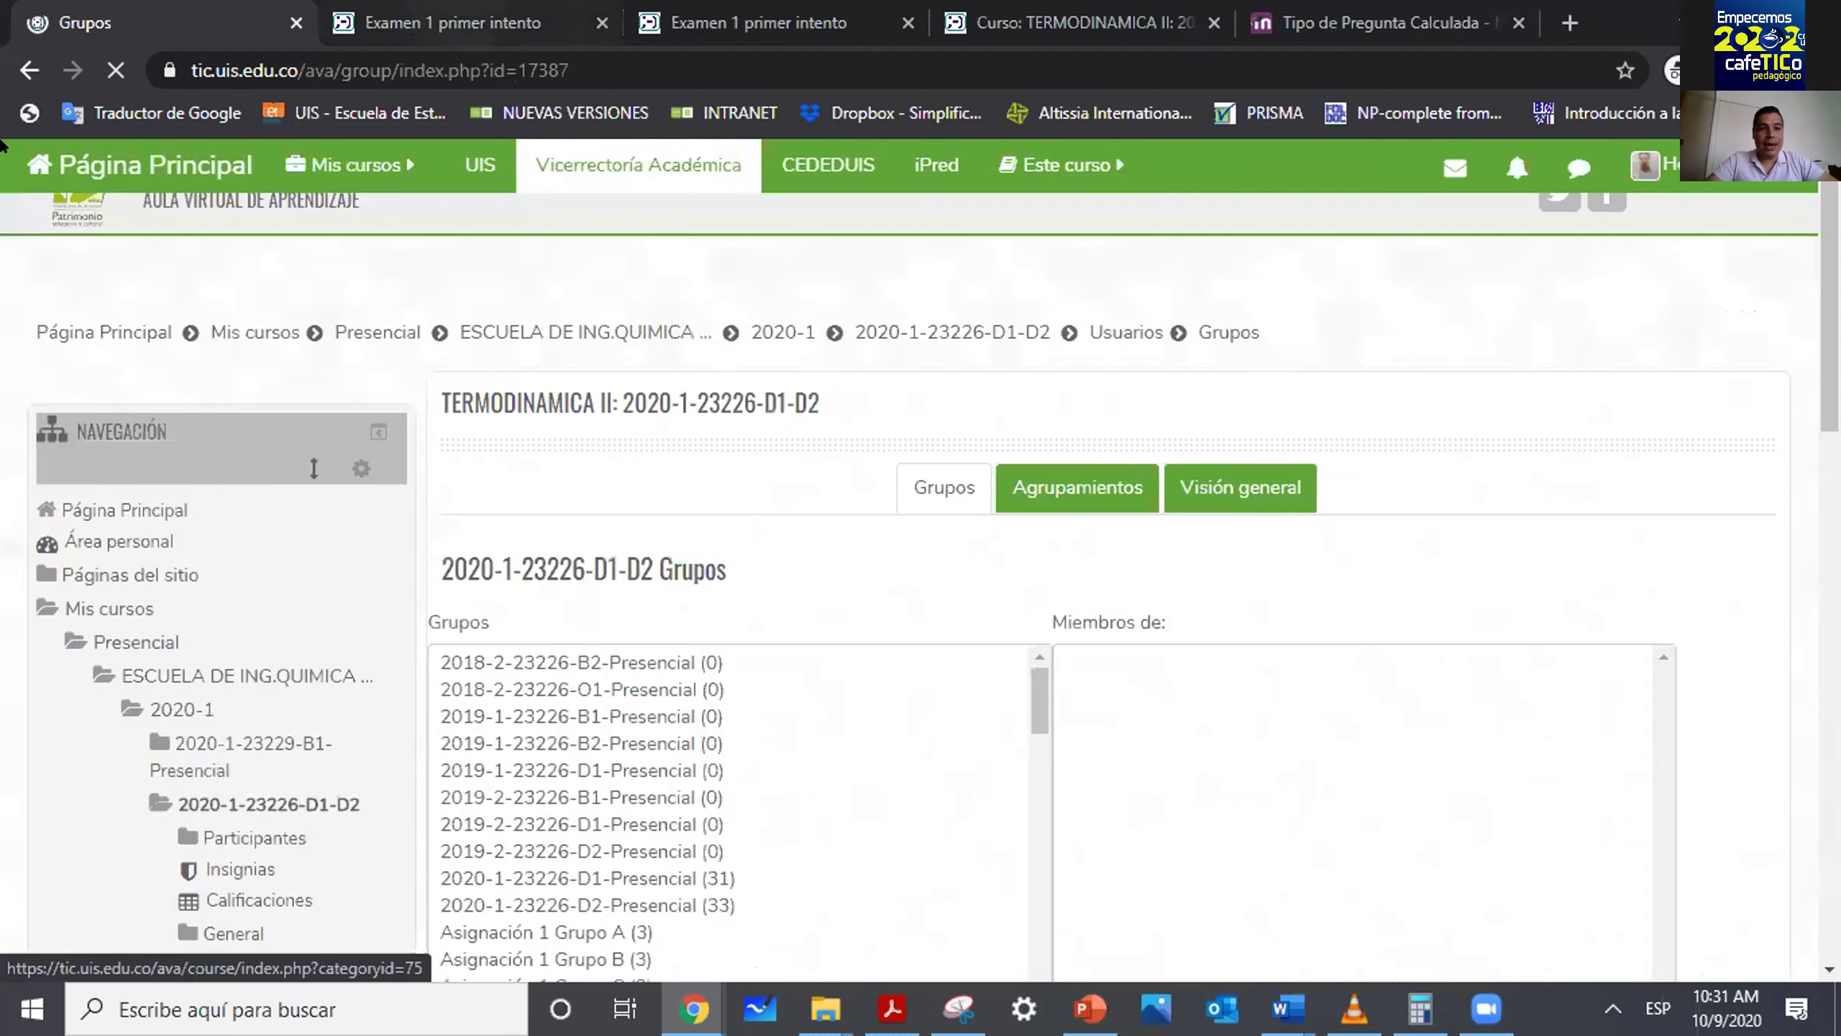
left_click(27, 70)
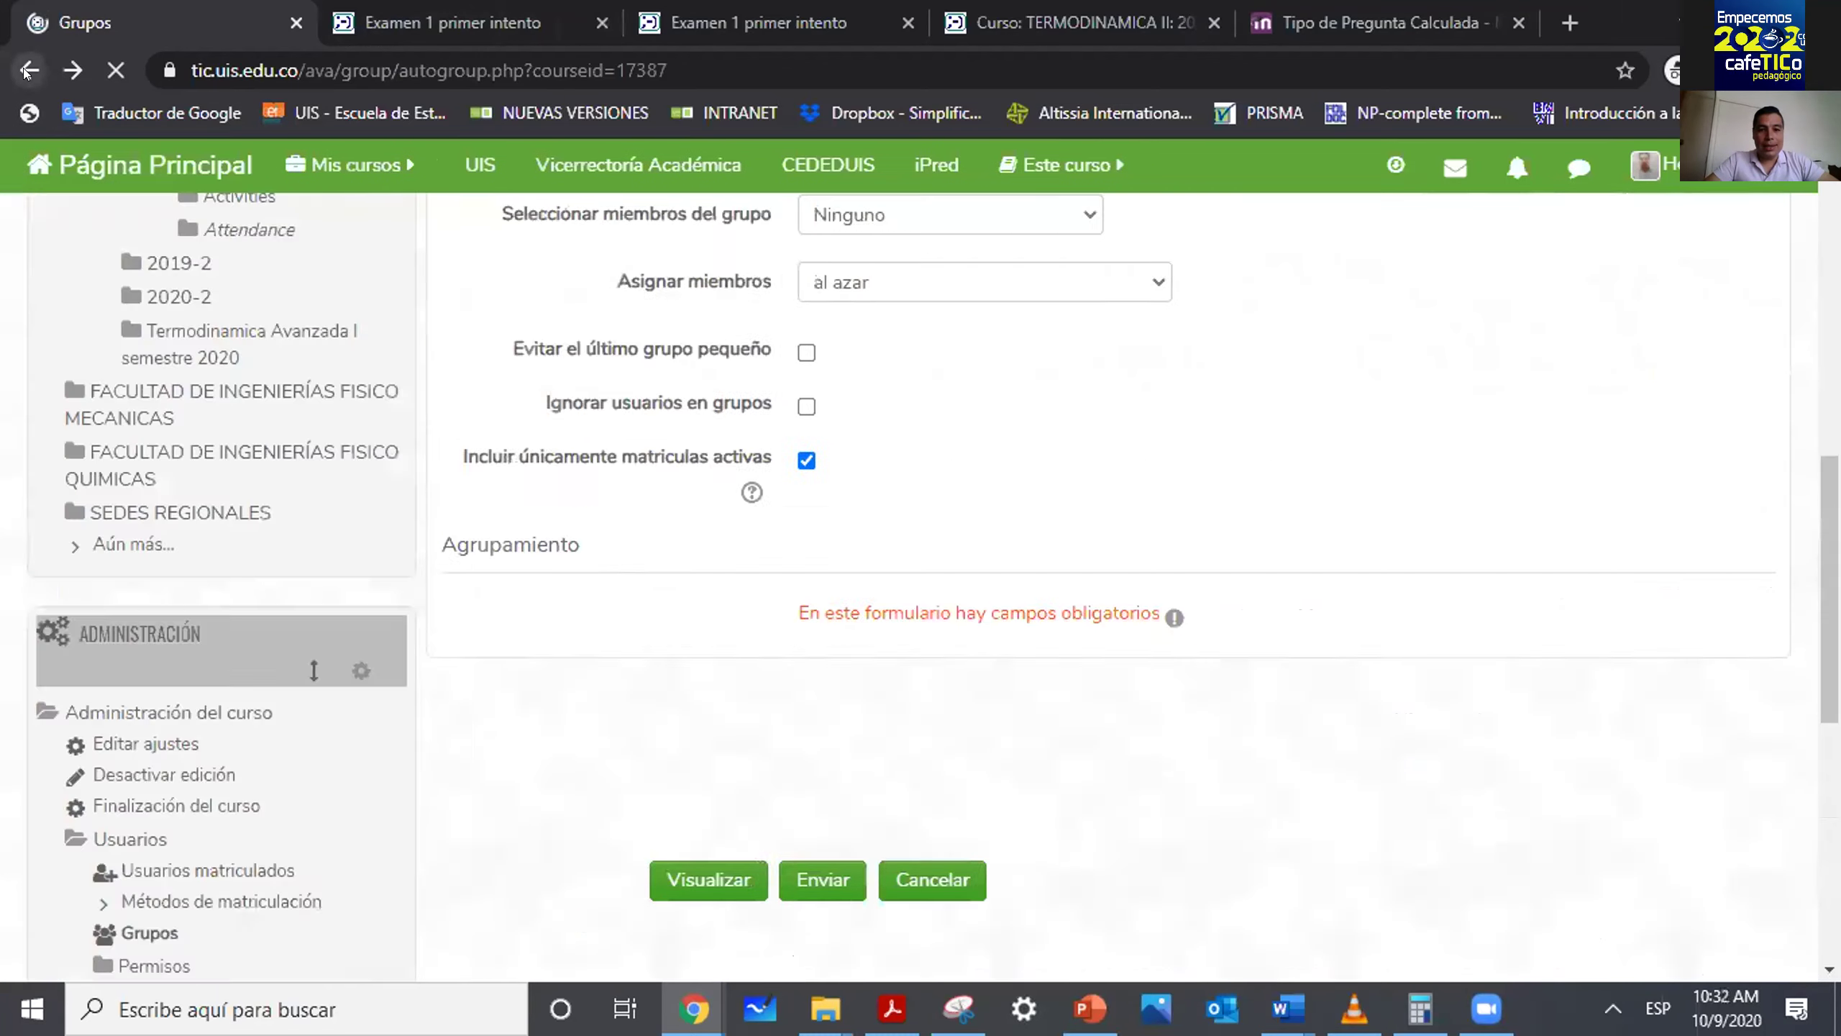
left_click(27, 71)
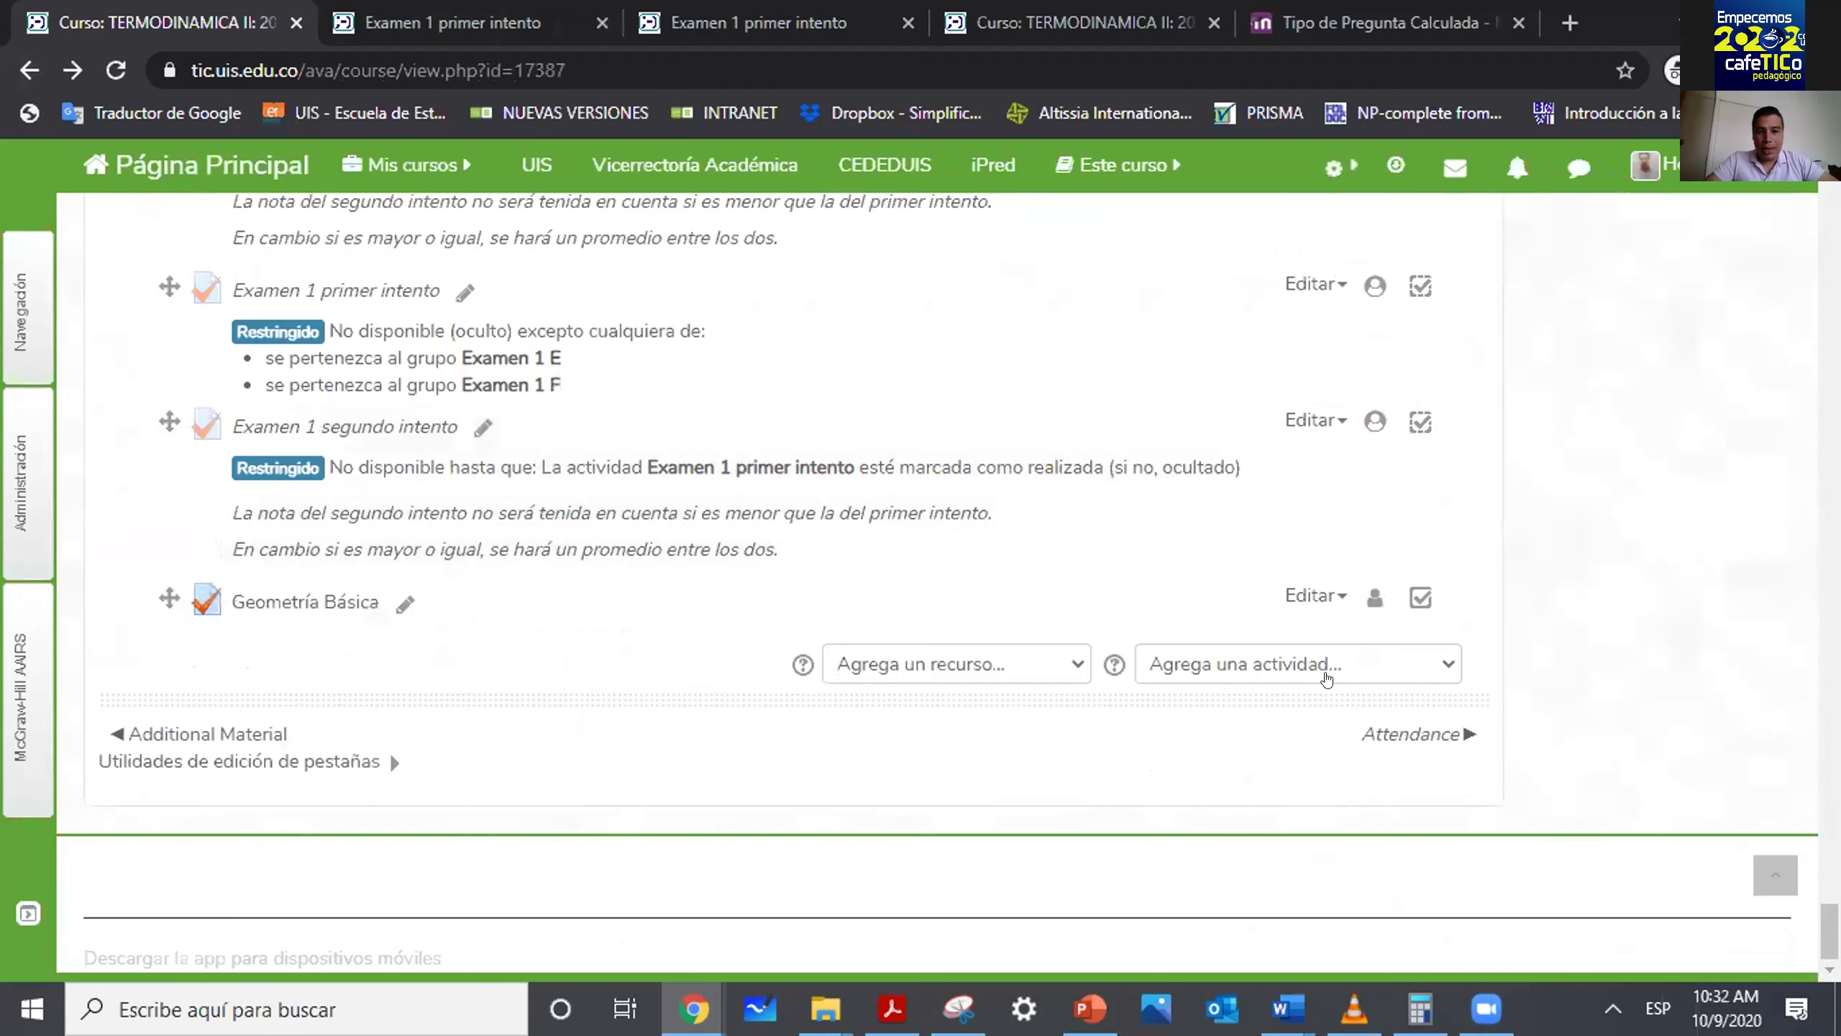
Open the settings of the Geometría Básica quiz for editing and expand its Restricciones de acceso section.
left_click(1316, 594)
left_click(1262, 651)
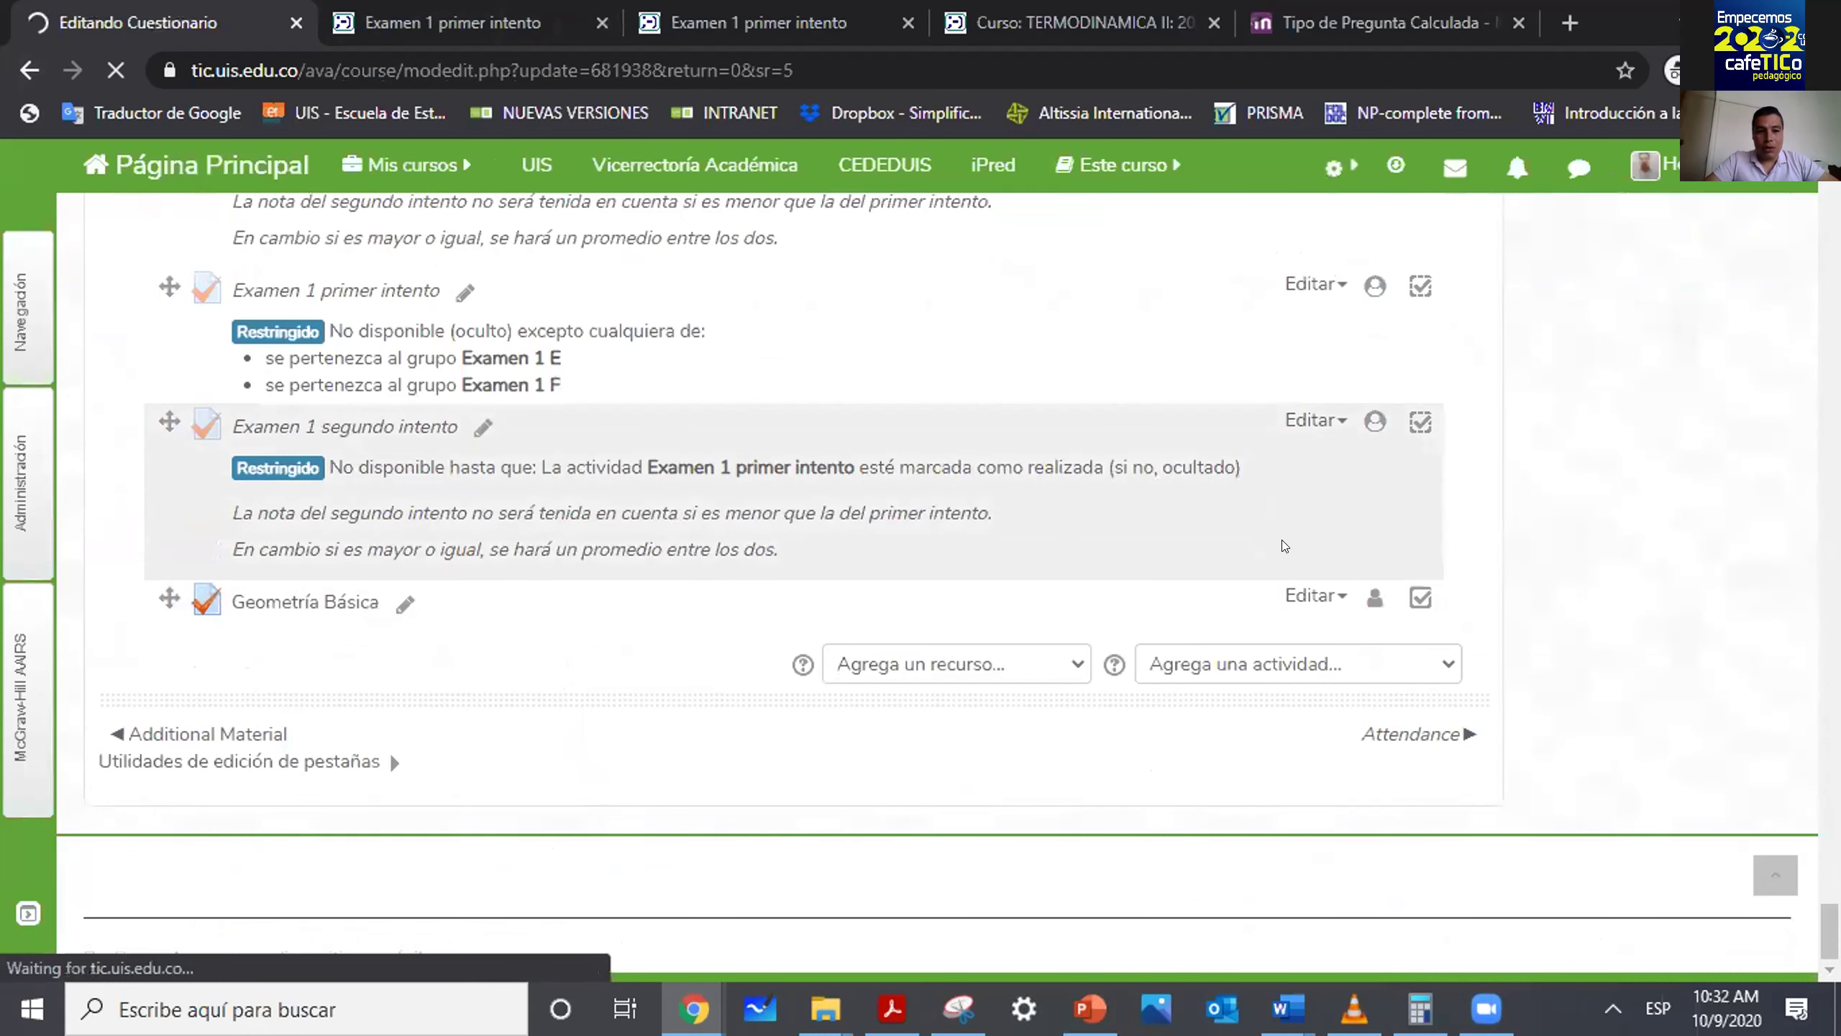
scroll(490, 585, "down", 15)
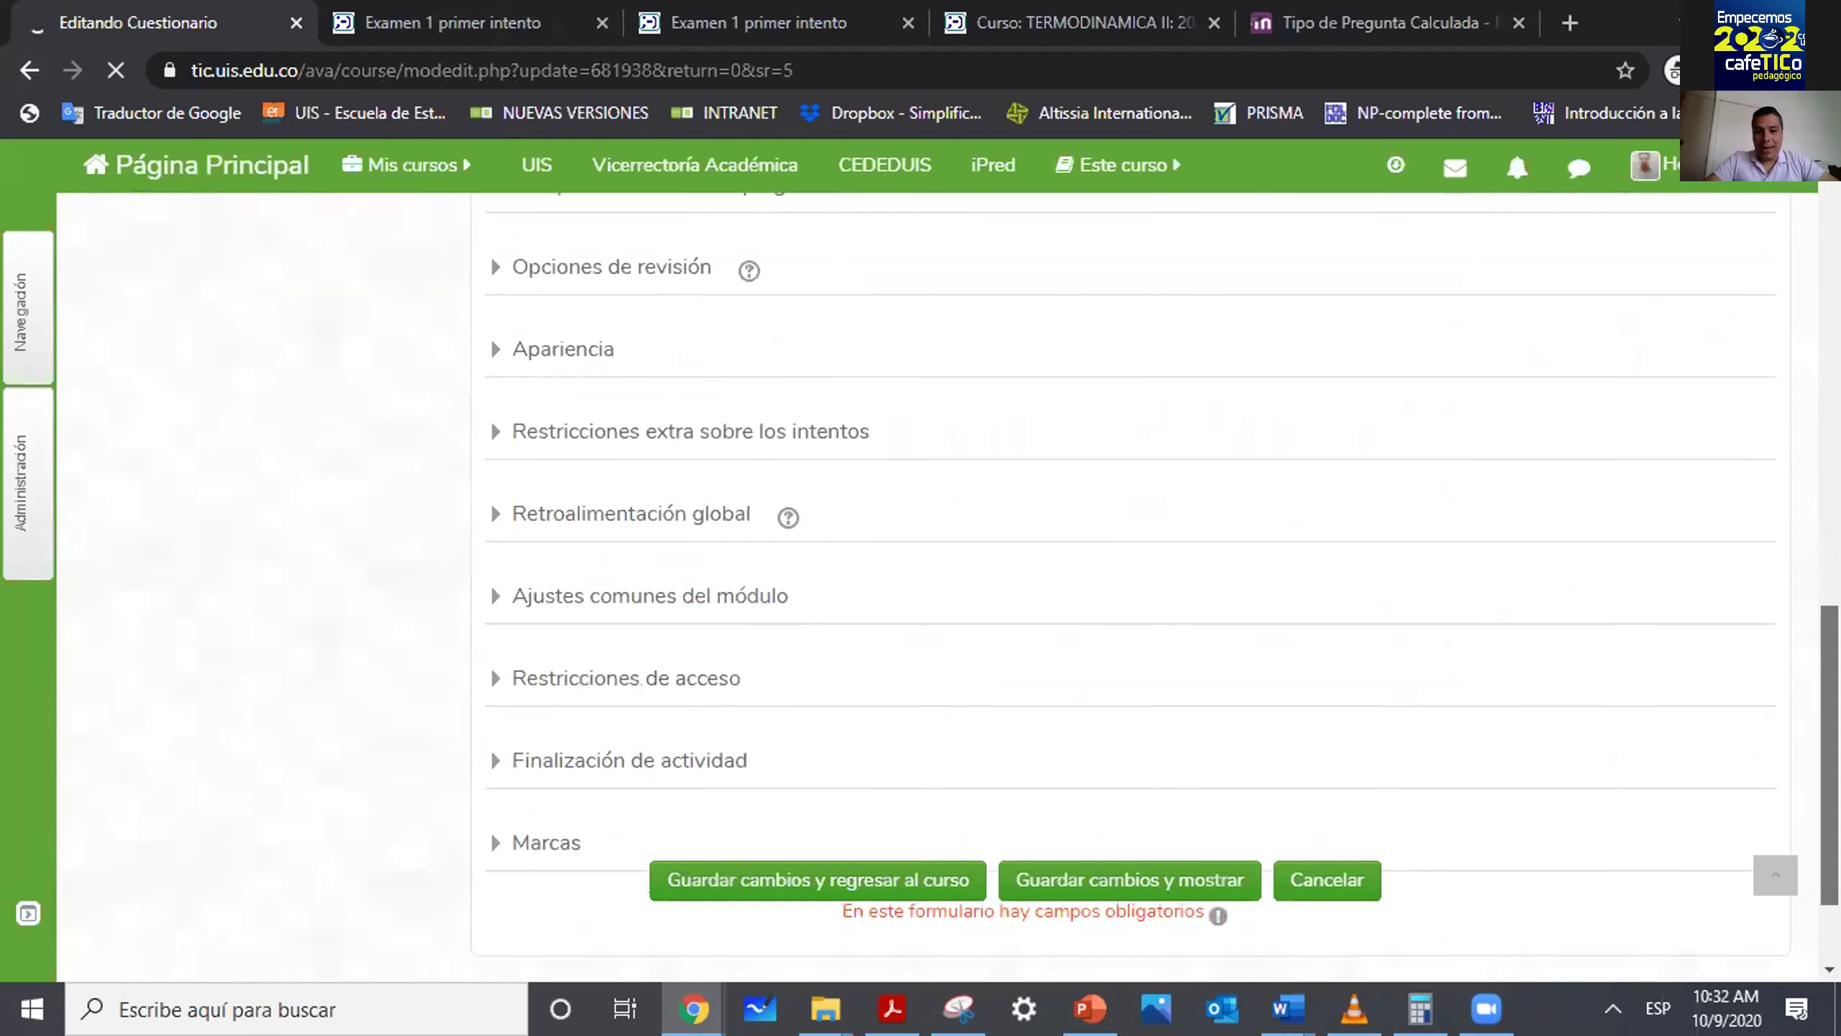
scroll(580, 580, "down", 2)
left_click(573, 532)
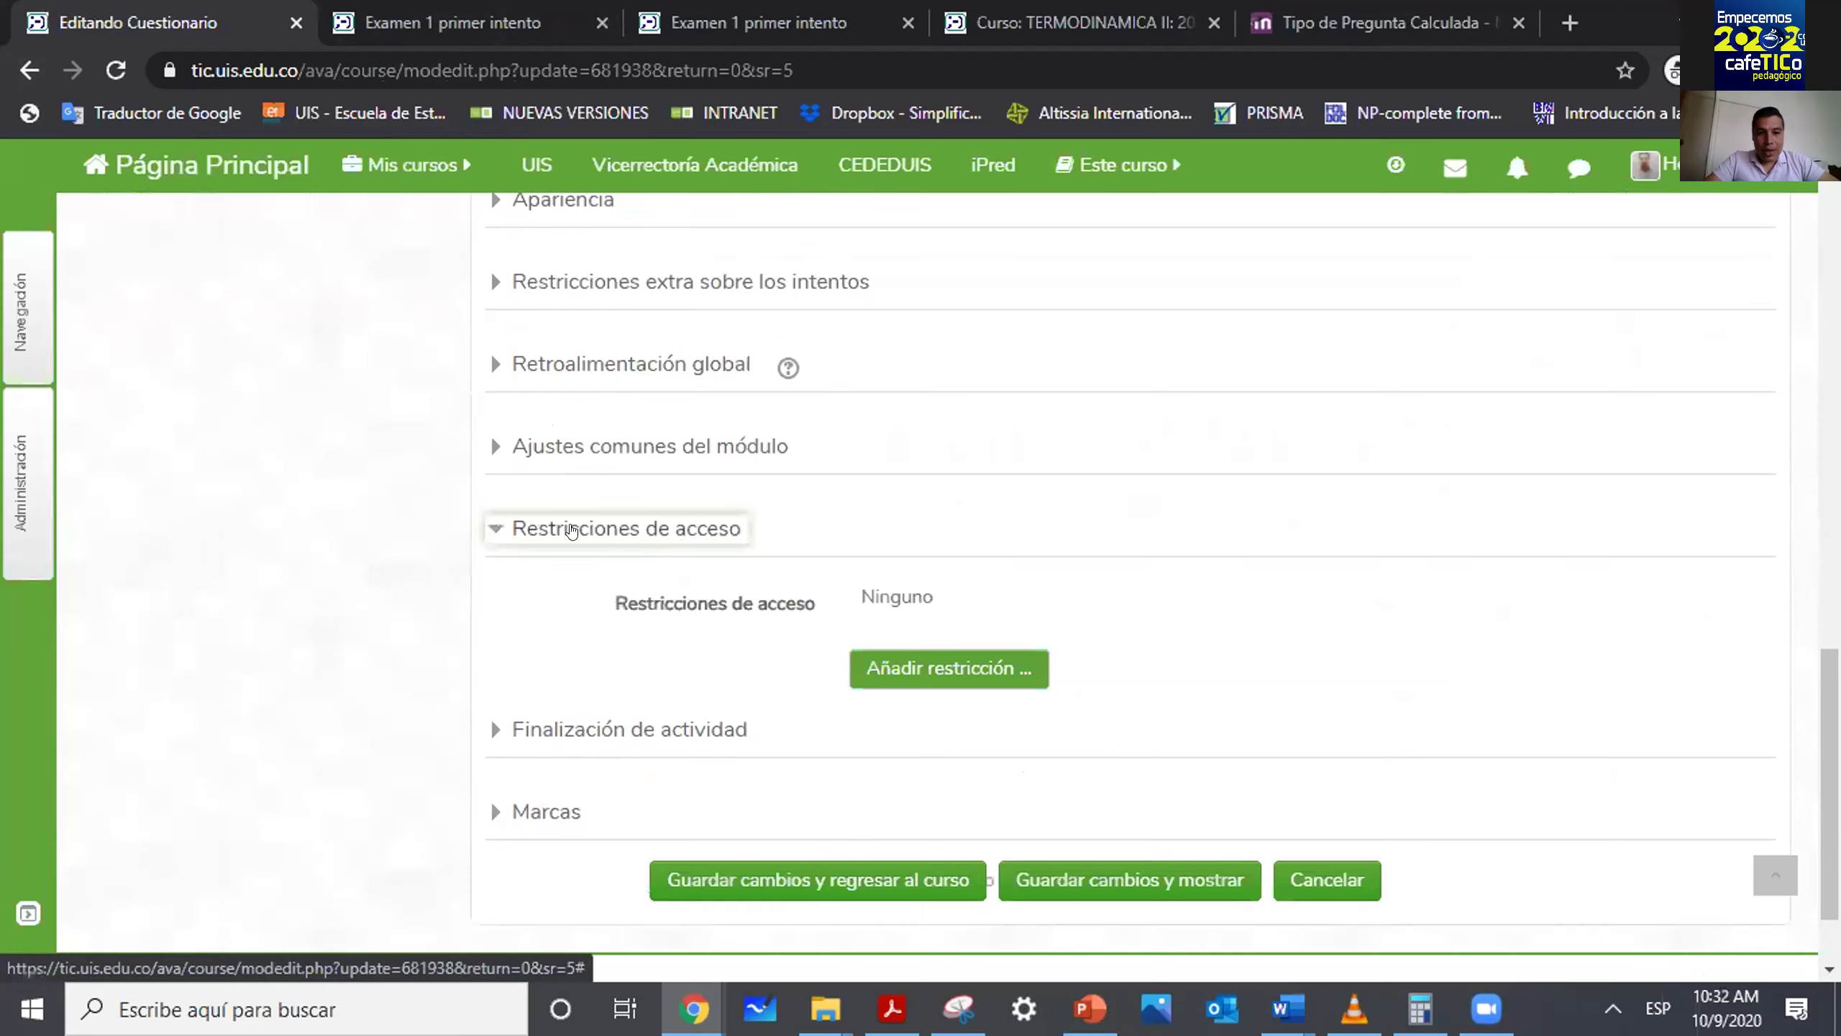
Add a Grupo access restriction requiring membership of Examen 1 E, and hide the quiz entirely from students outside that group.
left_click(915, 675)
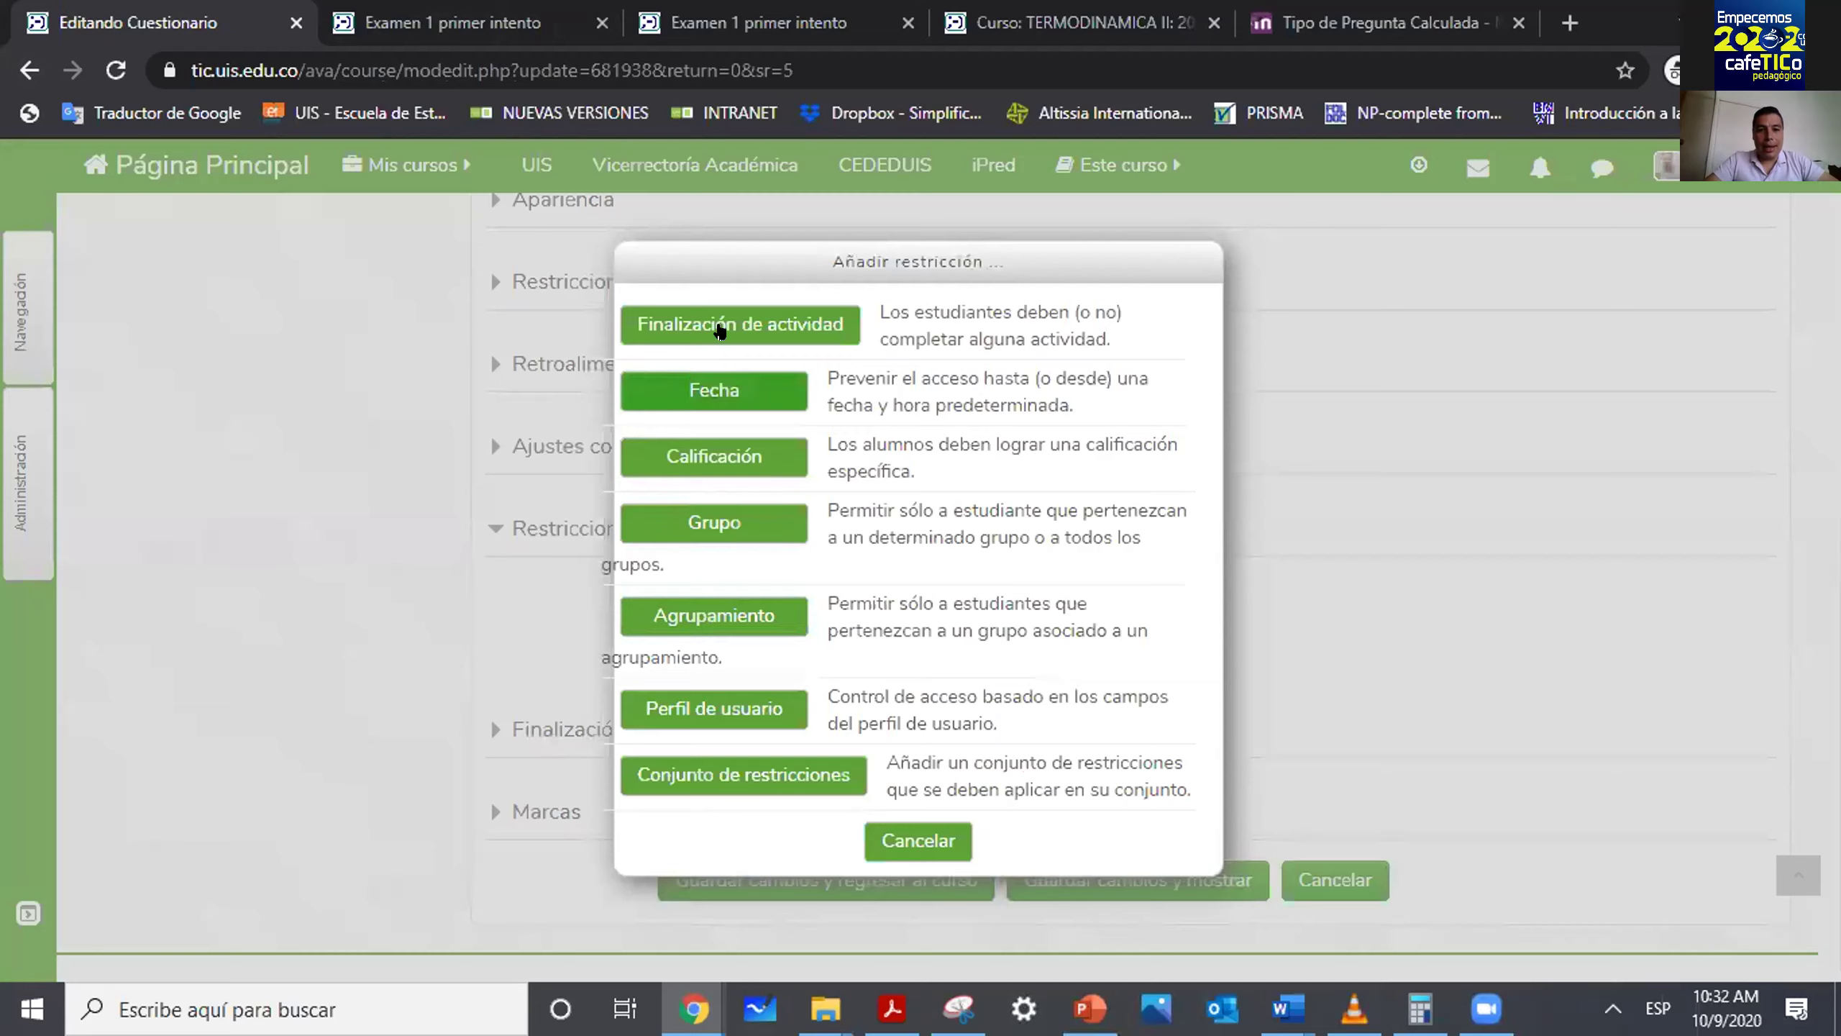
left_click(718, 520)
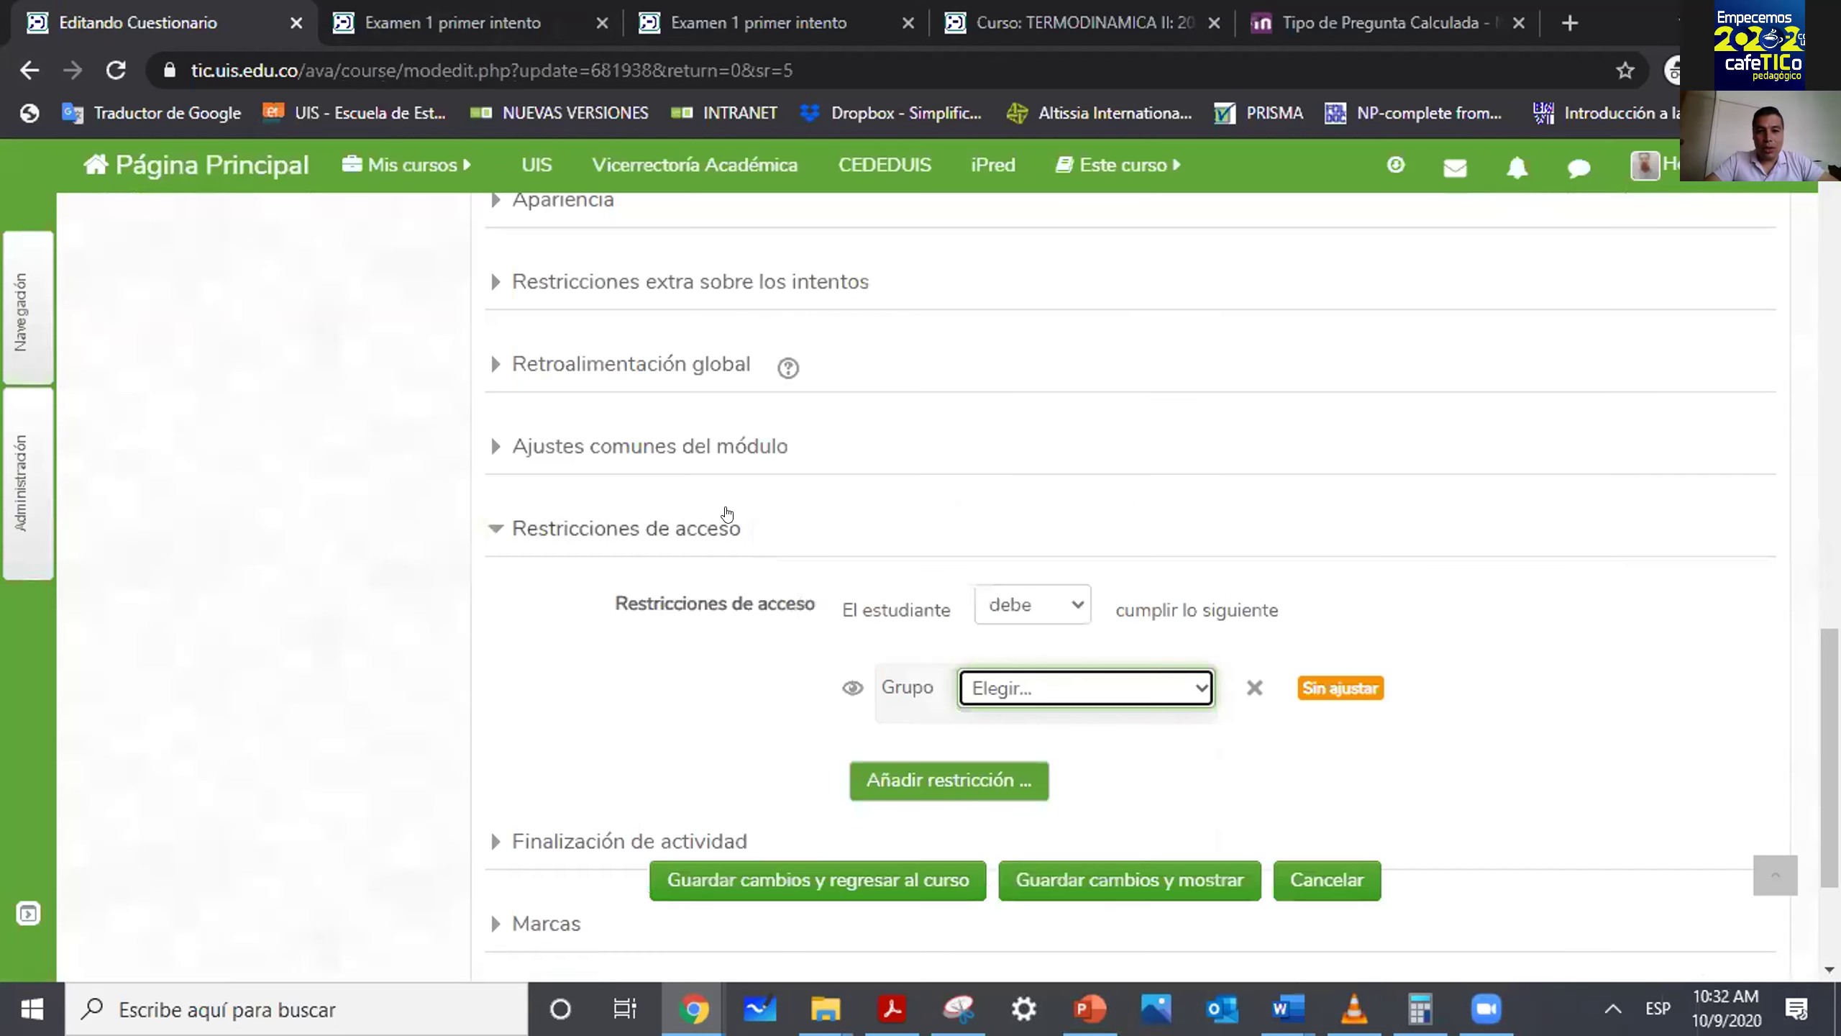
left_click(1209, 689)
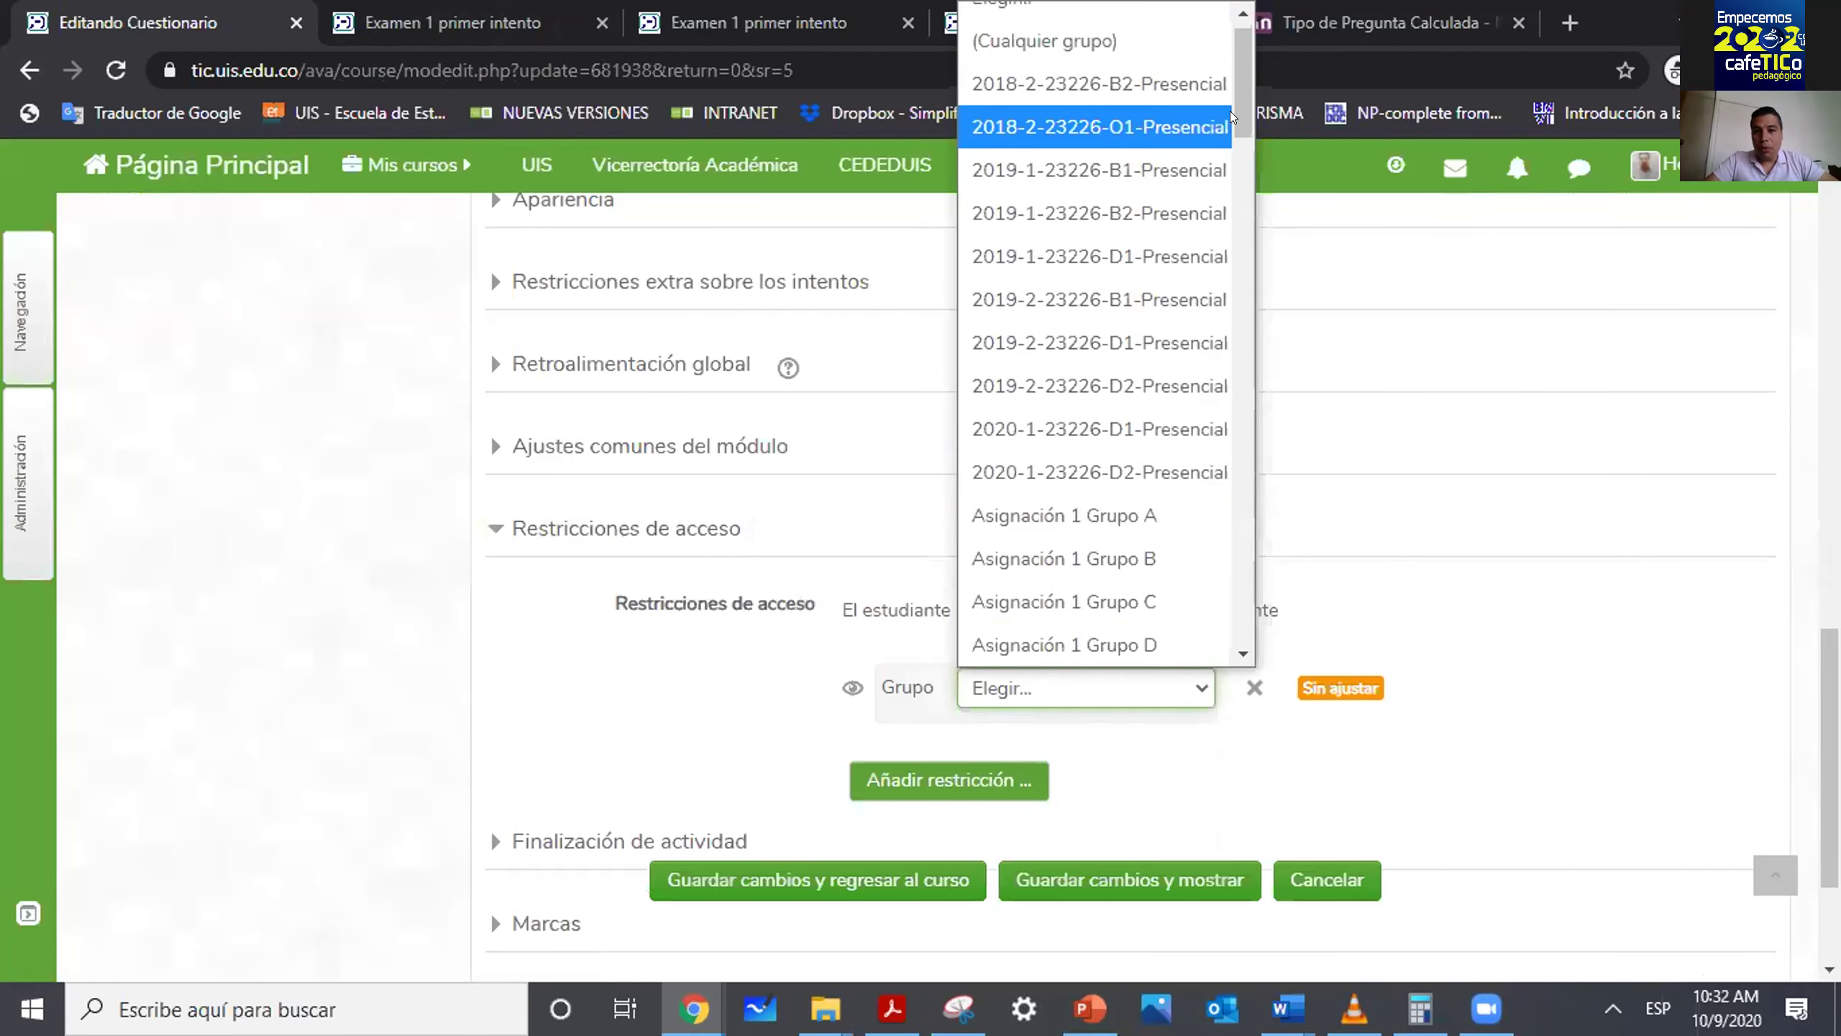
left_click_drag(1232, 119, 1237, 563)
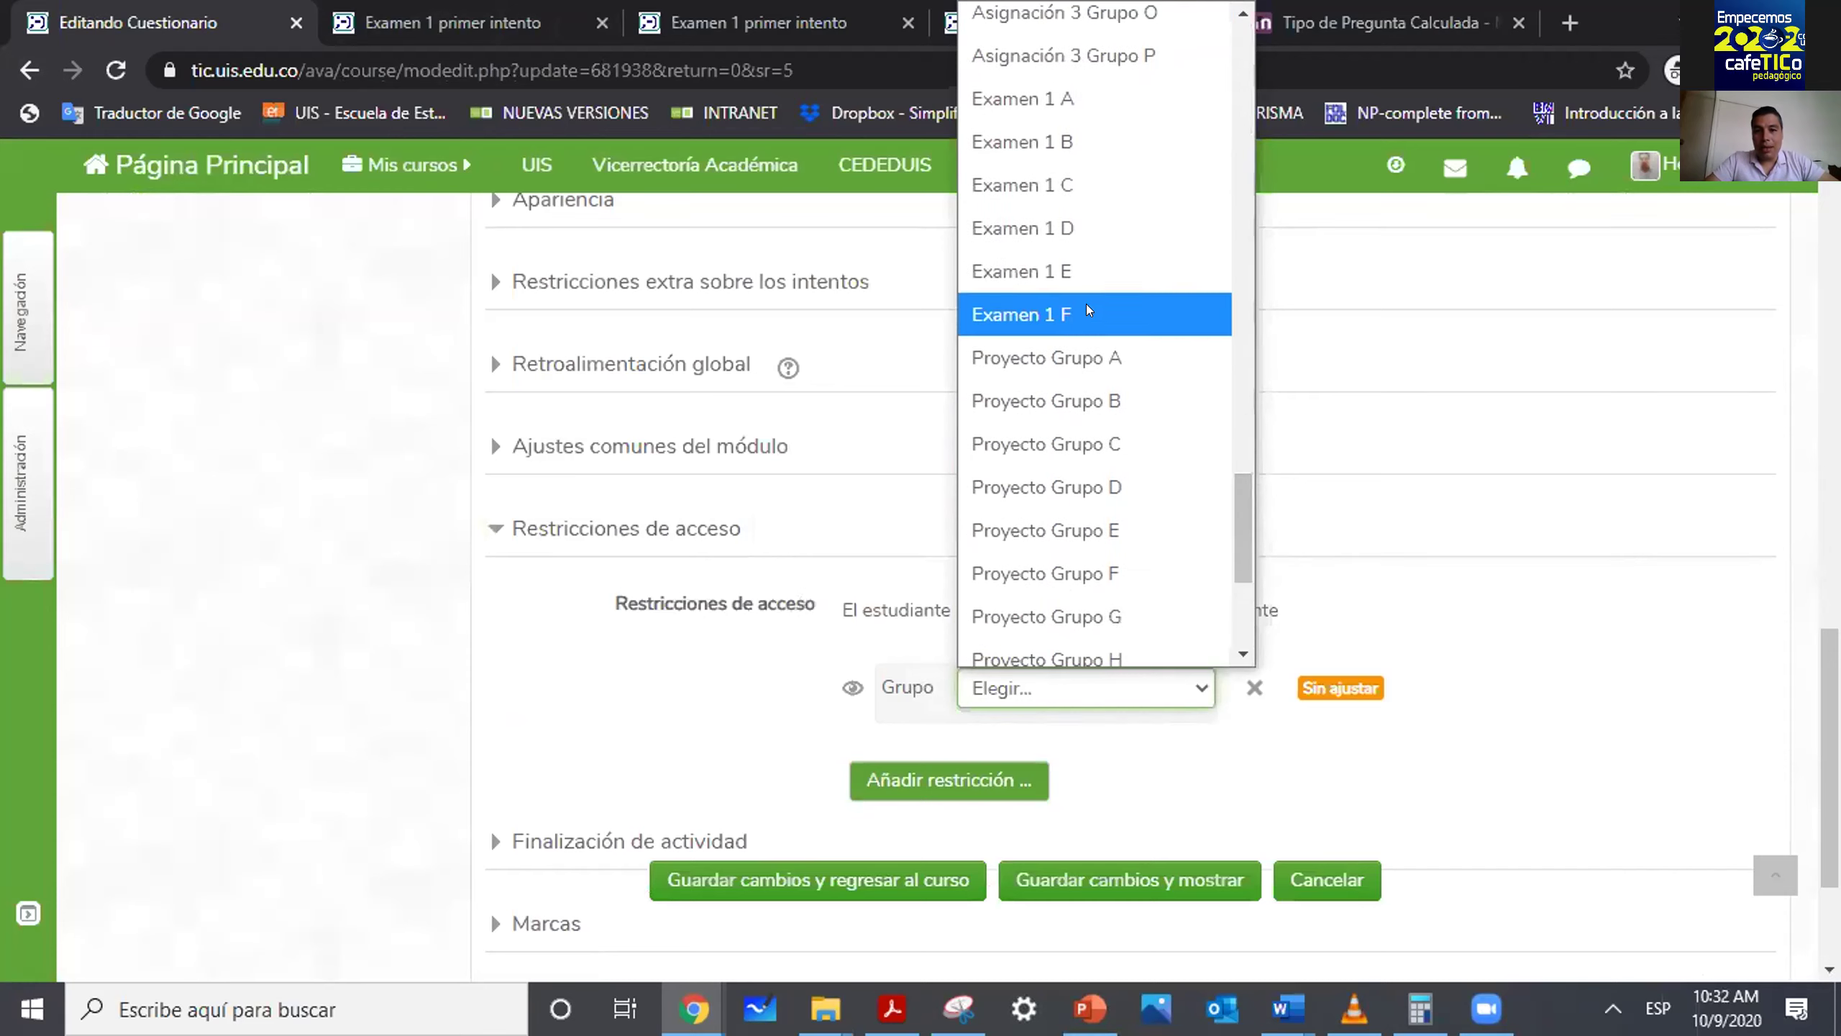
left_click(1084, 271)
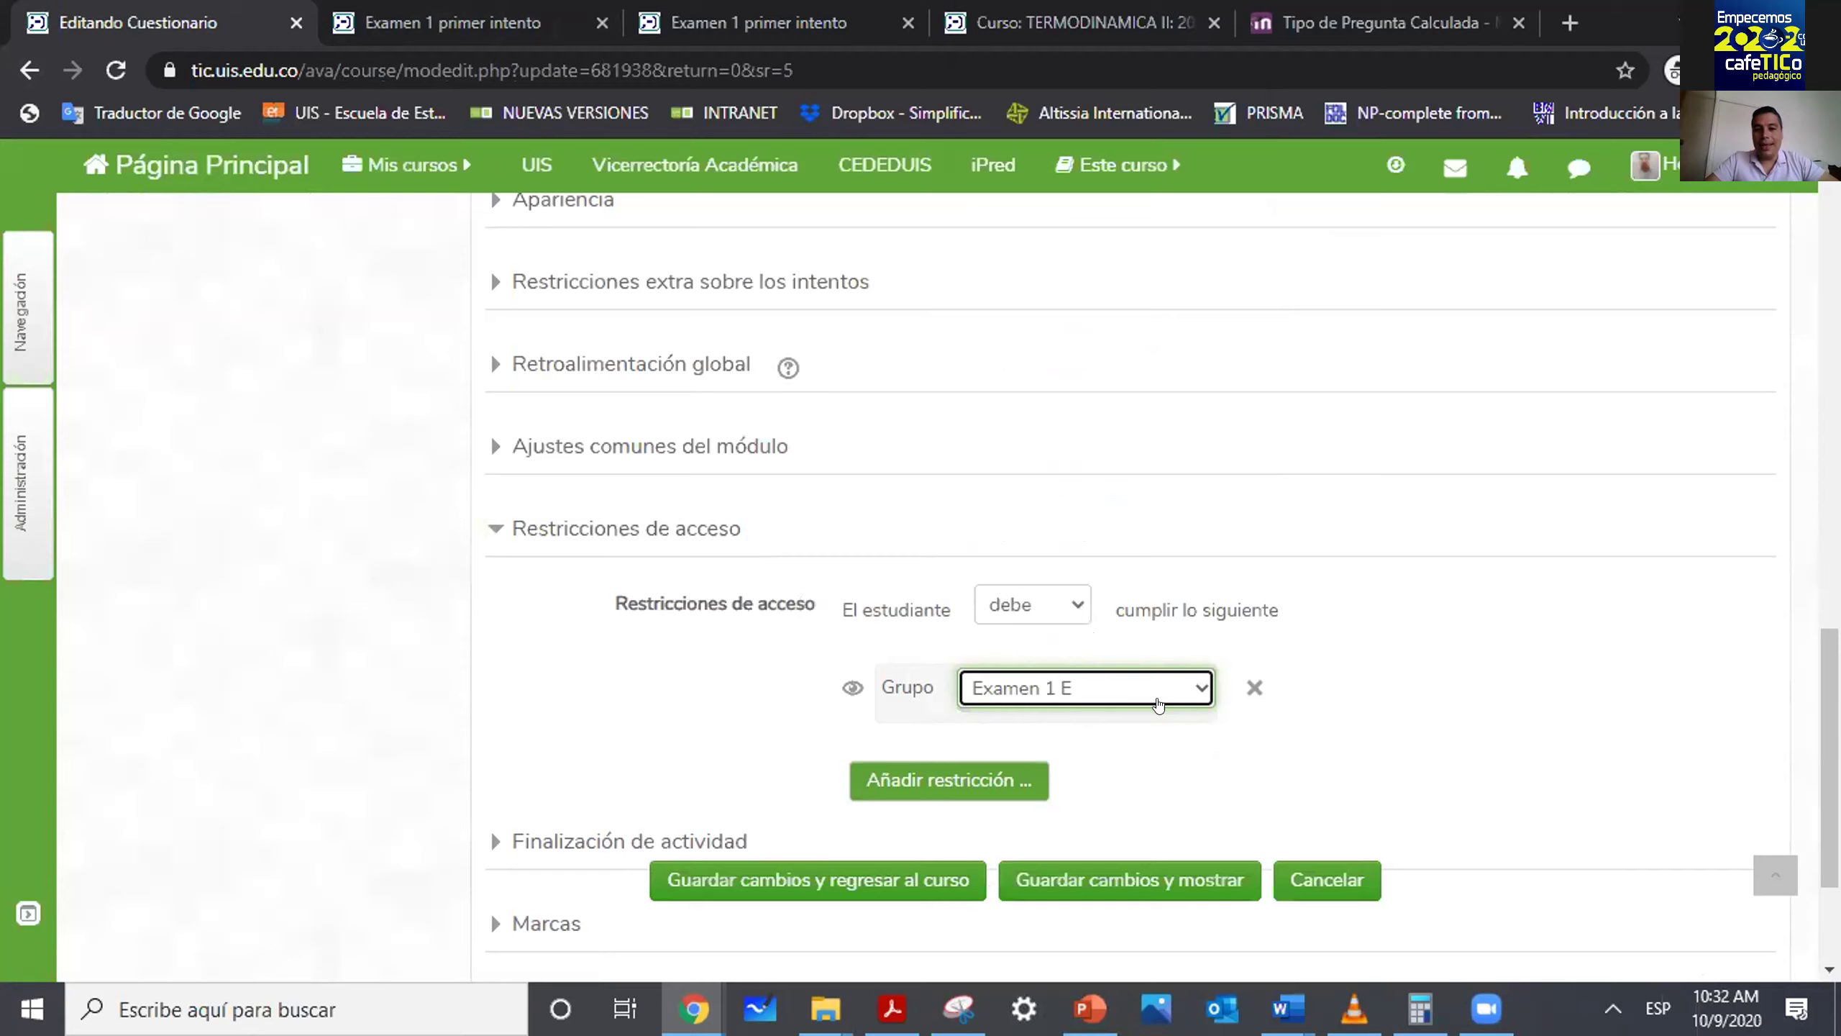
left_click(850, 686)
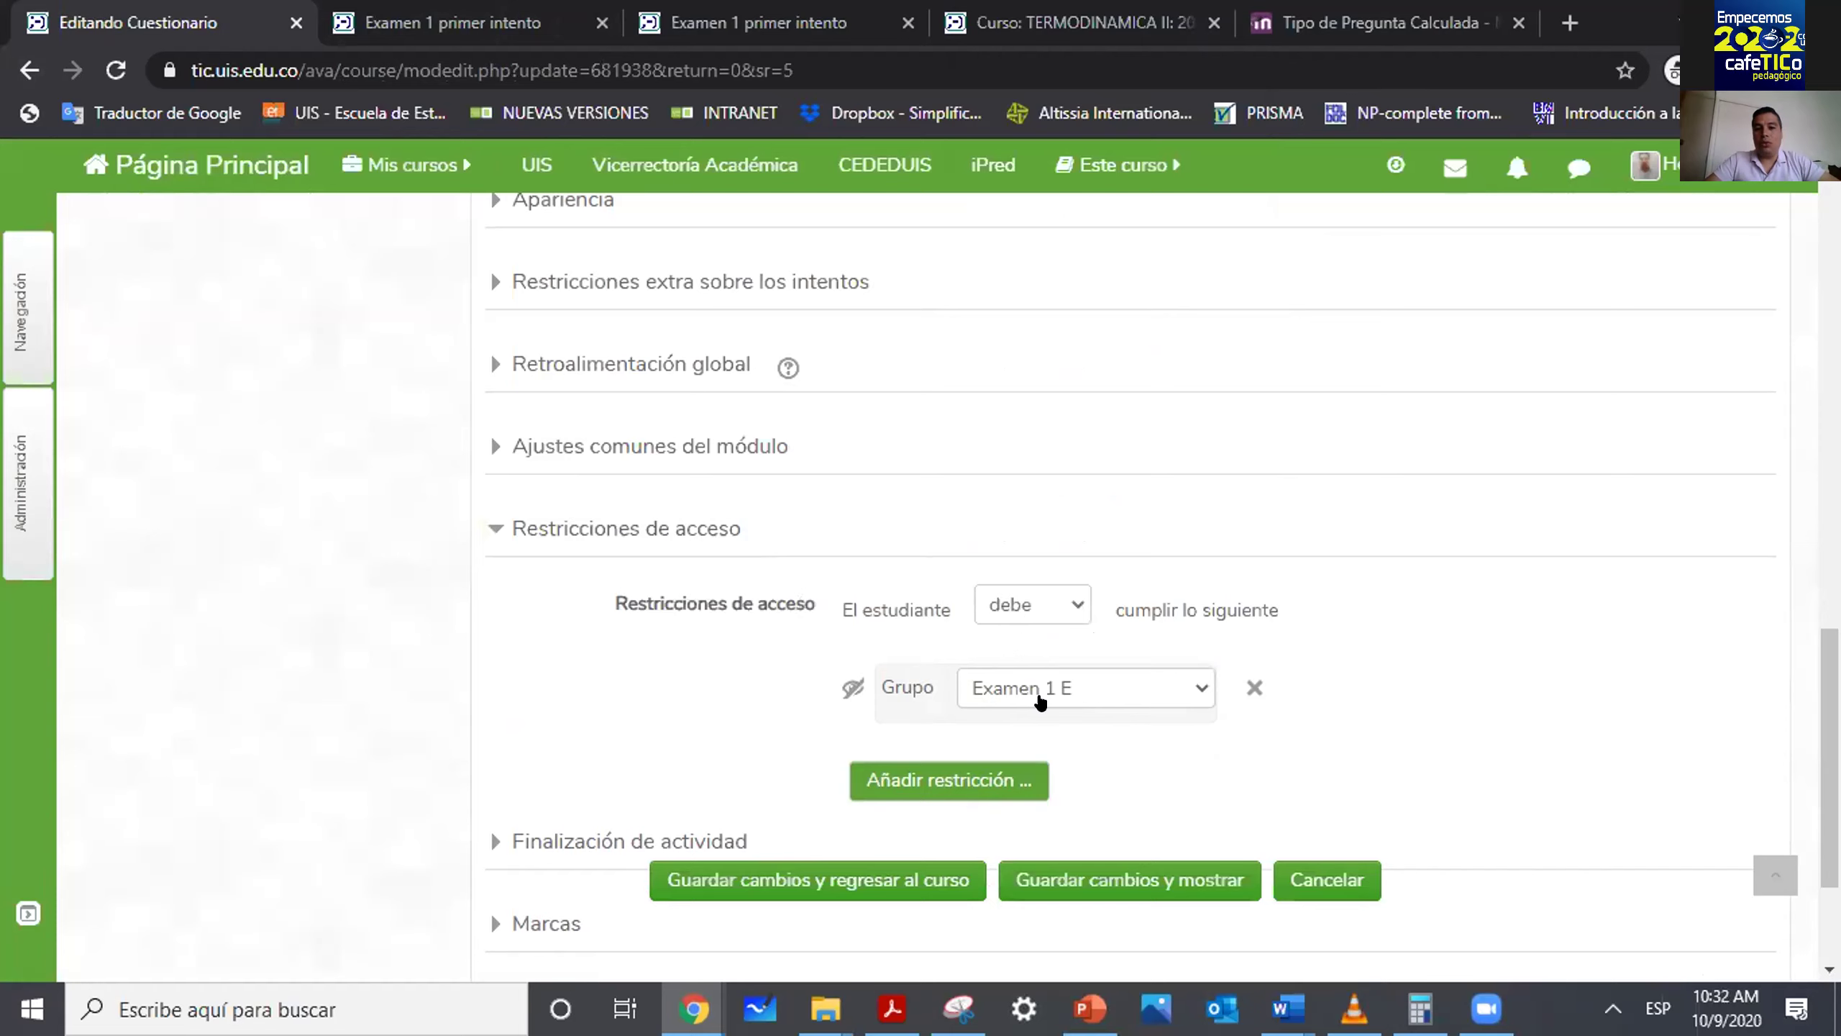
left_click(851, 689)
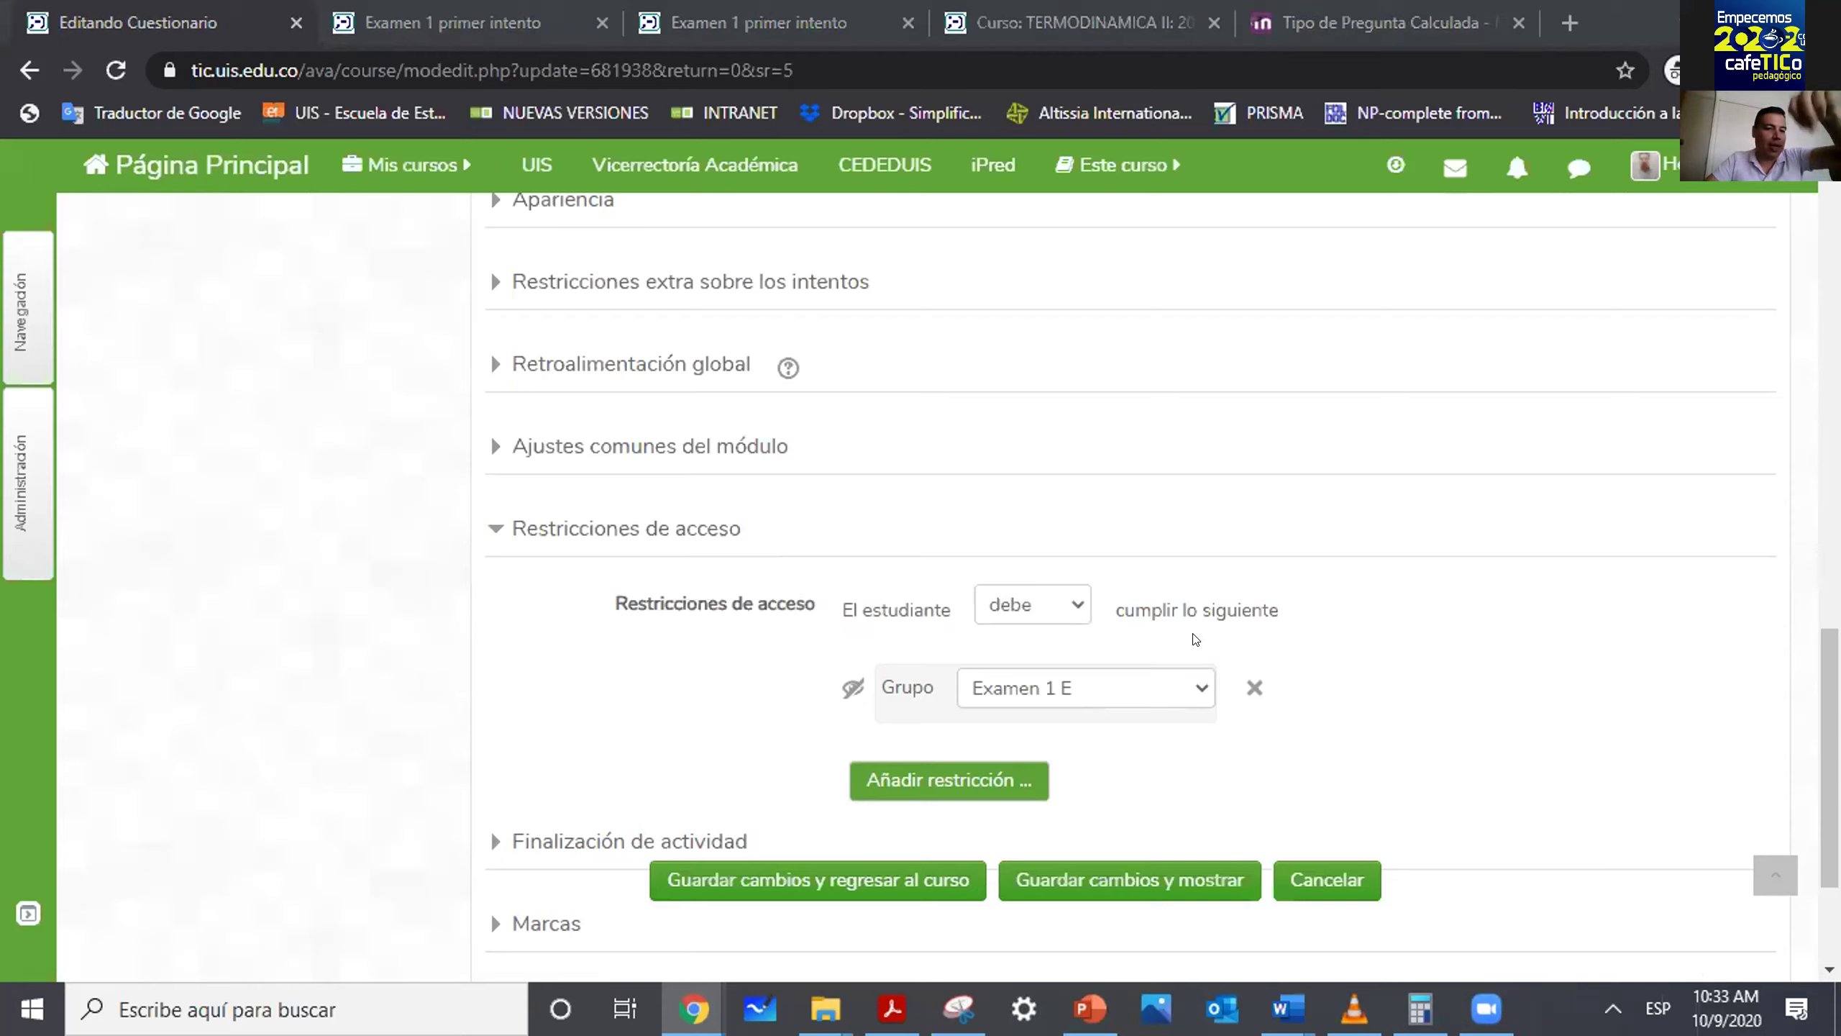
Leave the quiz settings without saving and open the quiz's Banco de preguntas at its list of questions.
scroll(1195, 638, "down", 1)
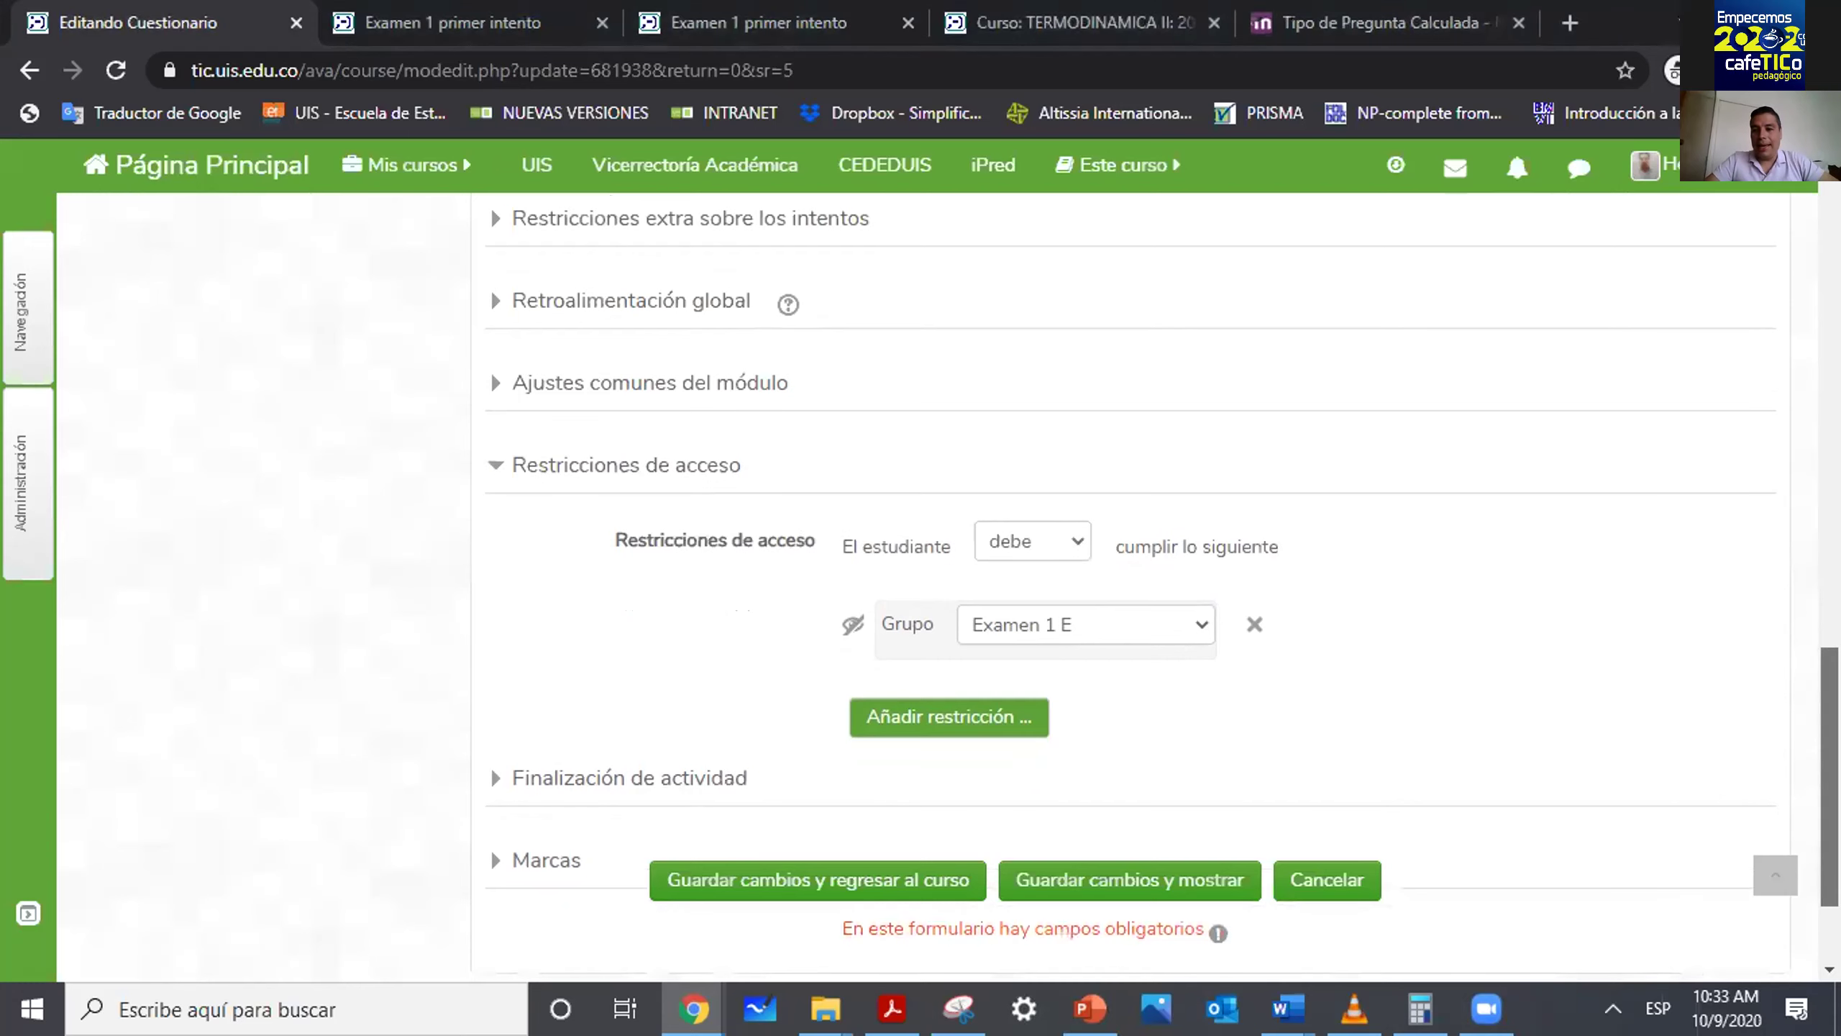
scroll(1130, 581, "up", 2)
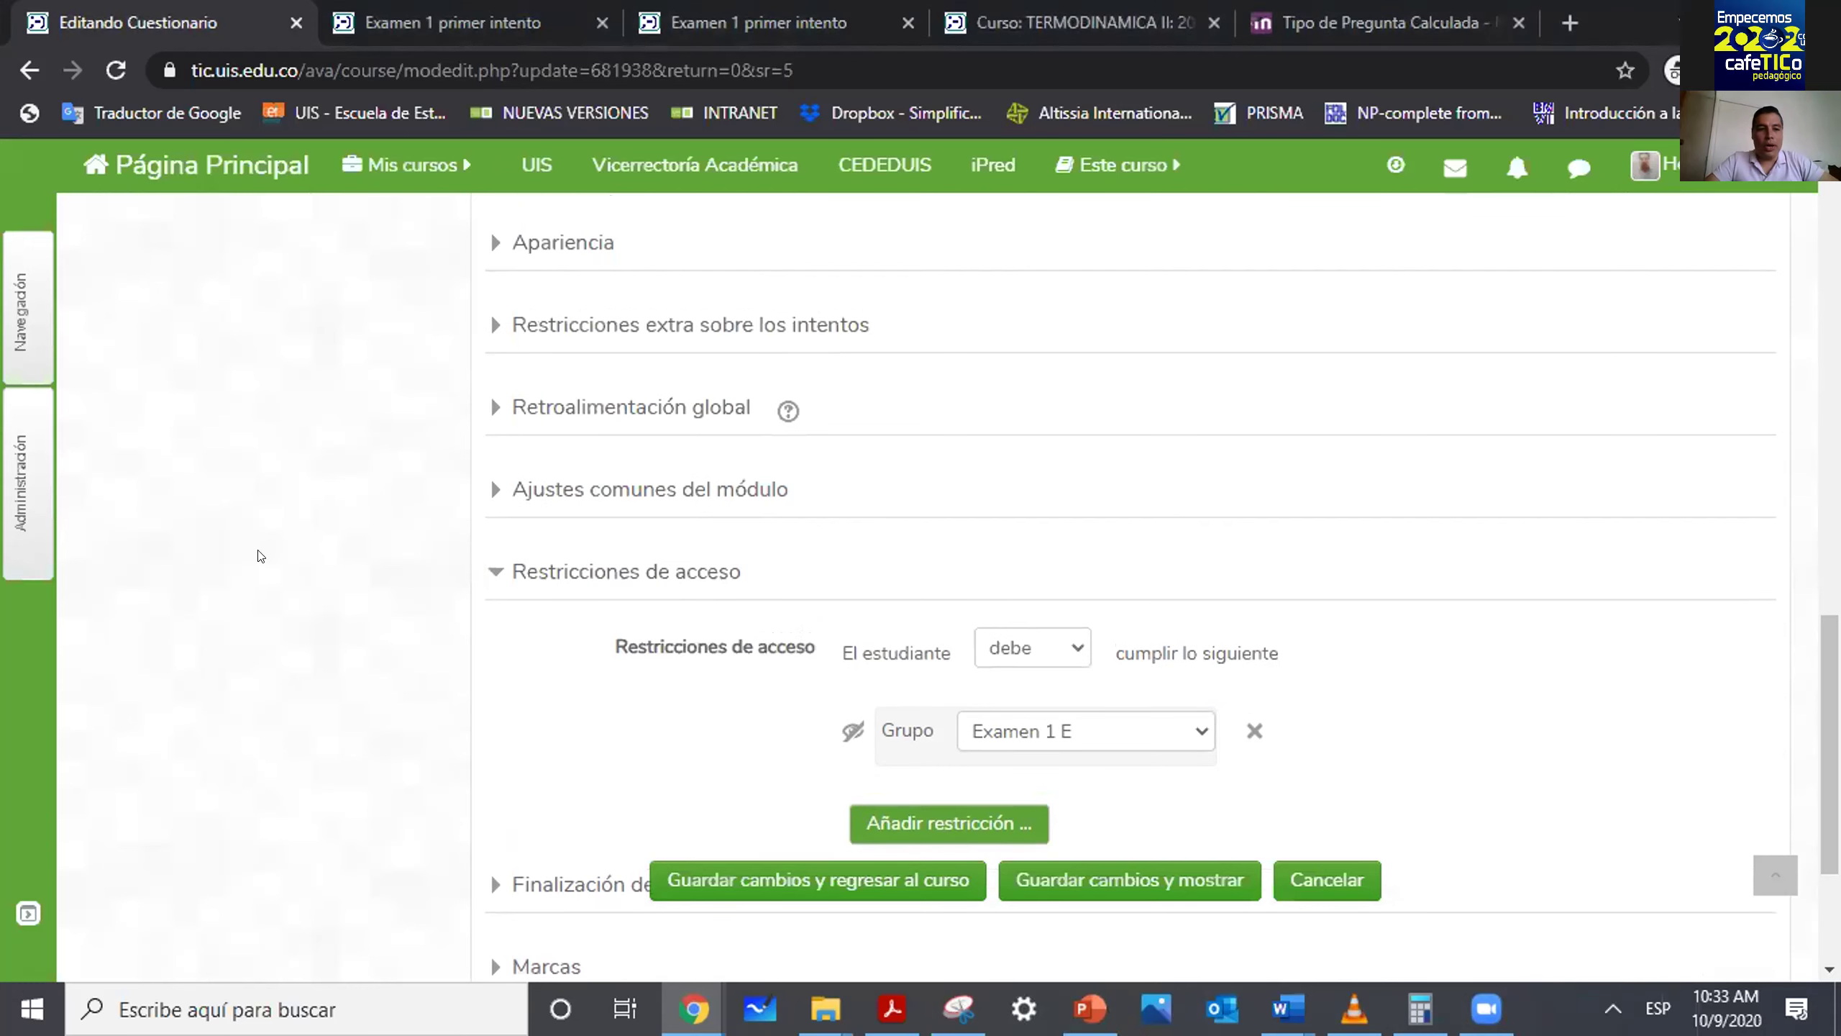
left_click(28, 483)
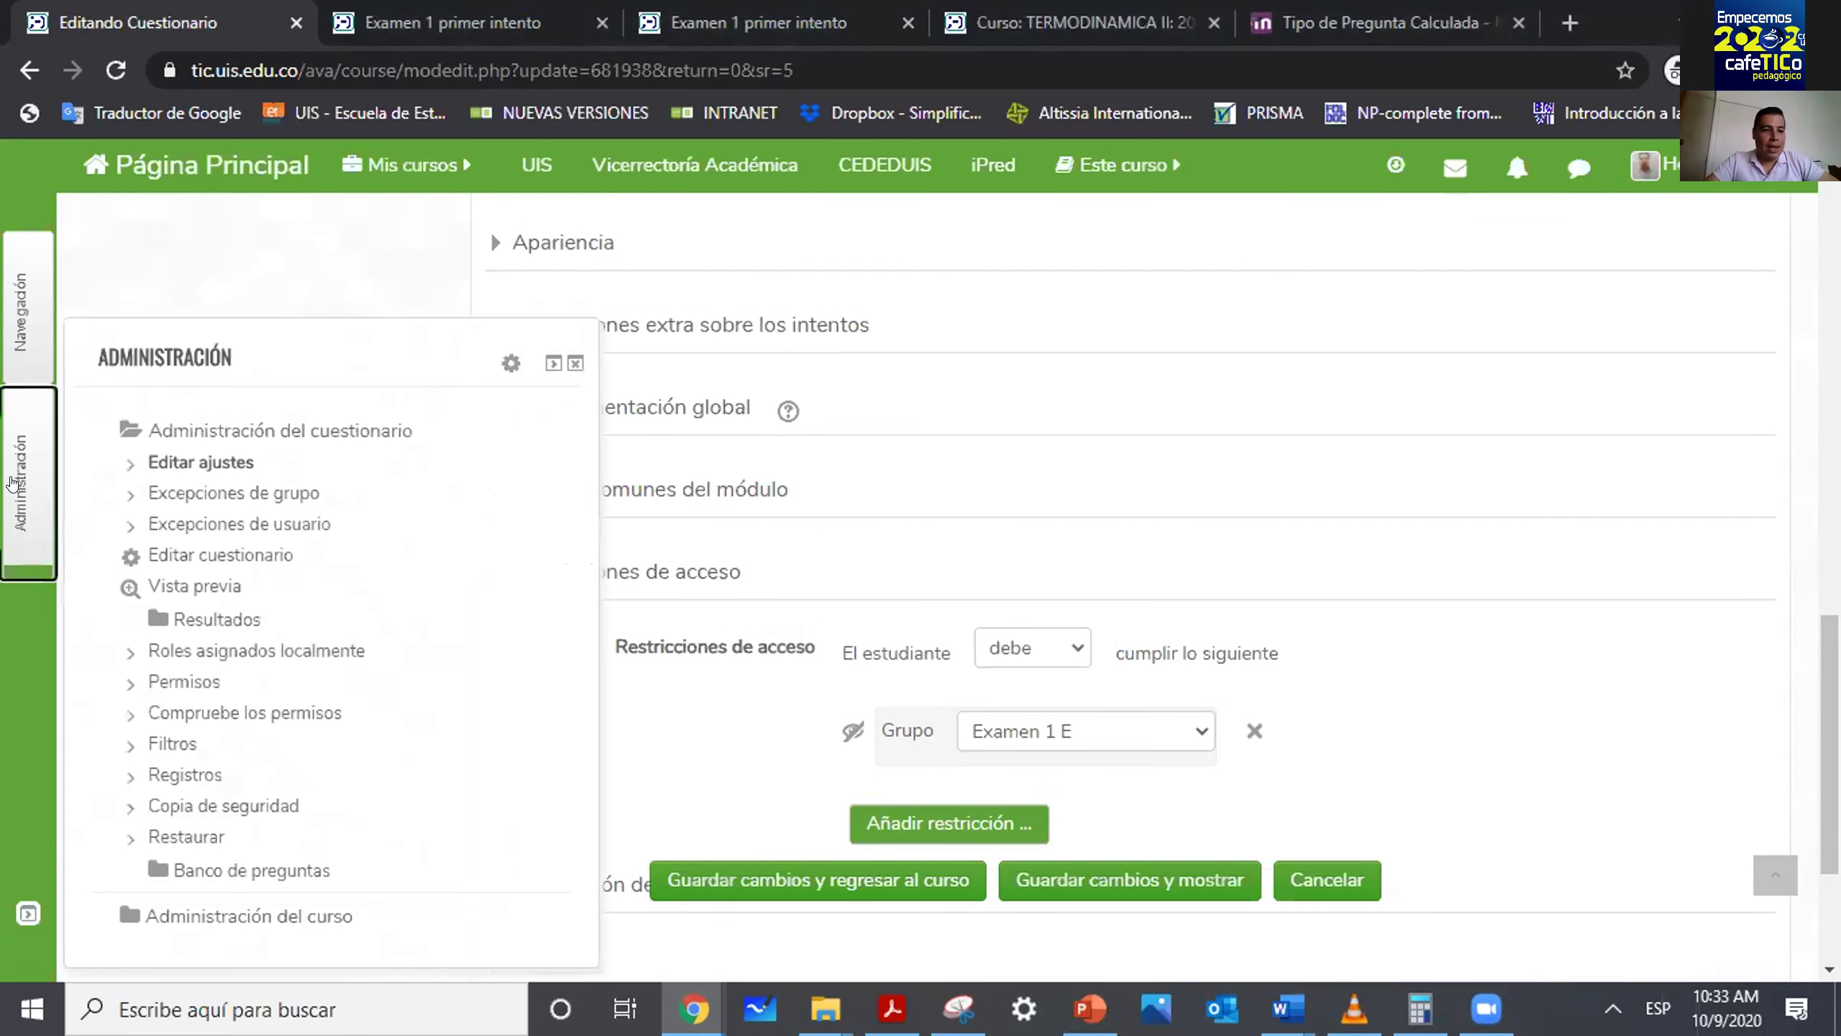
left_click(204, 872)
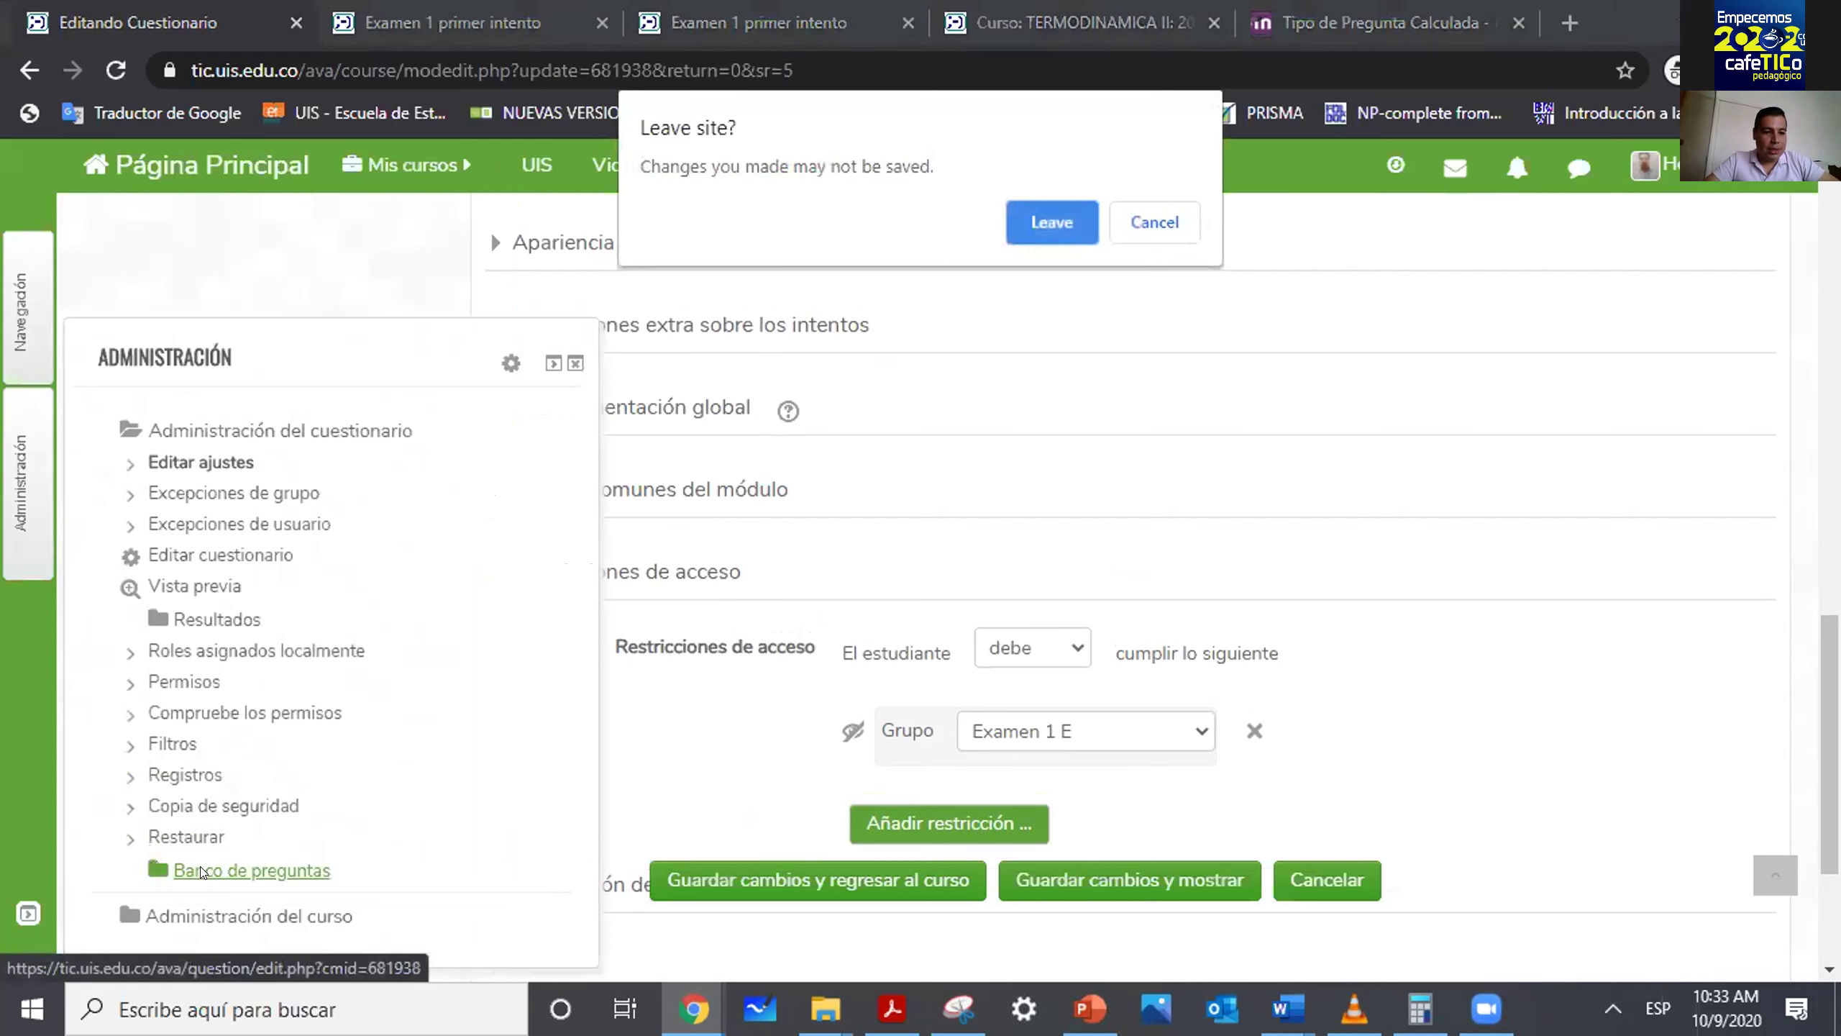
left_click(1043, 223)
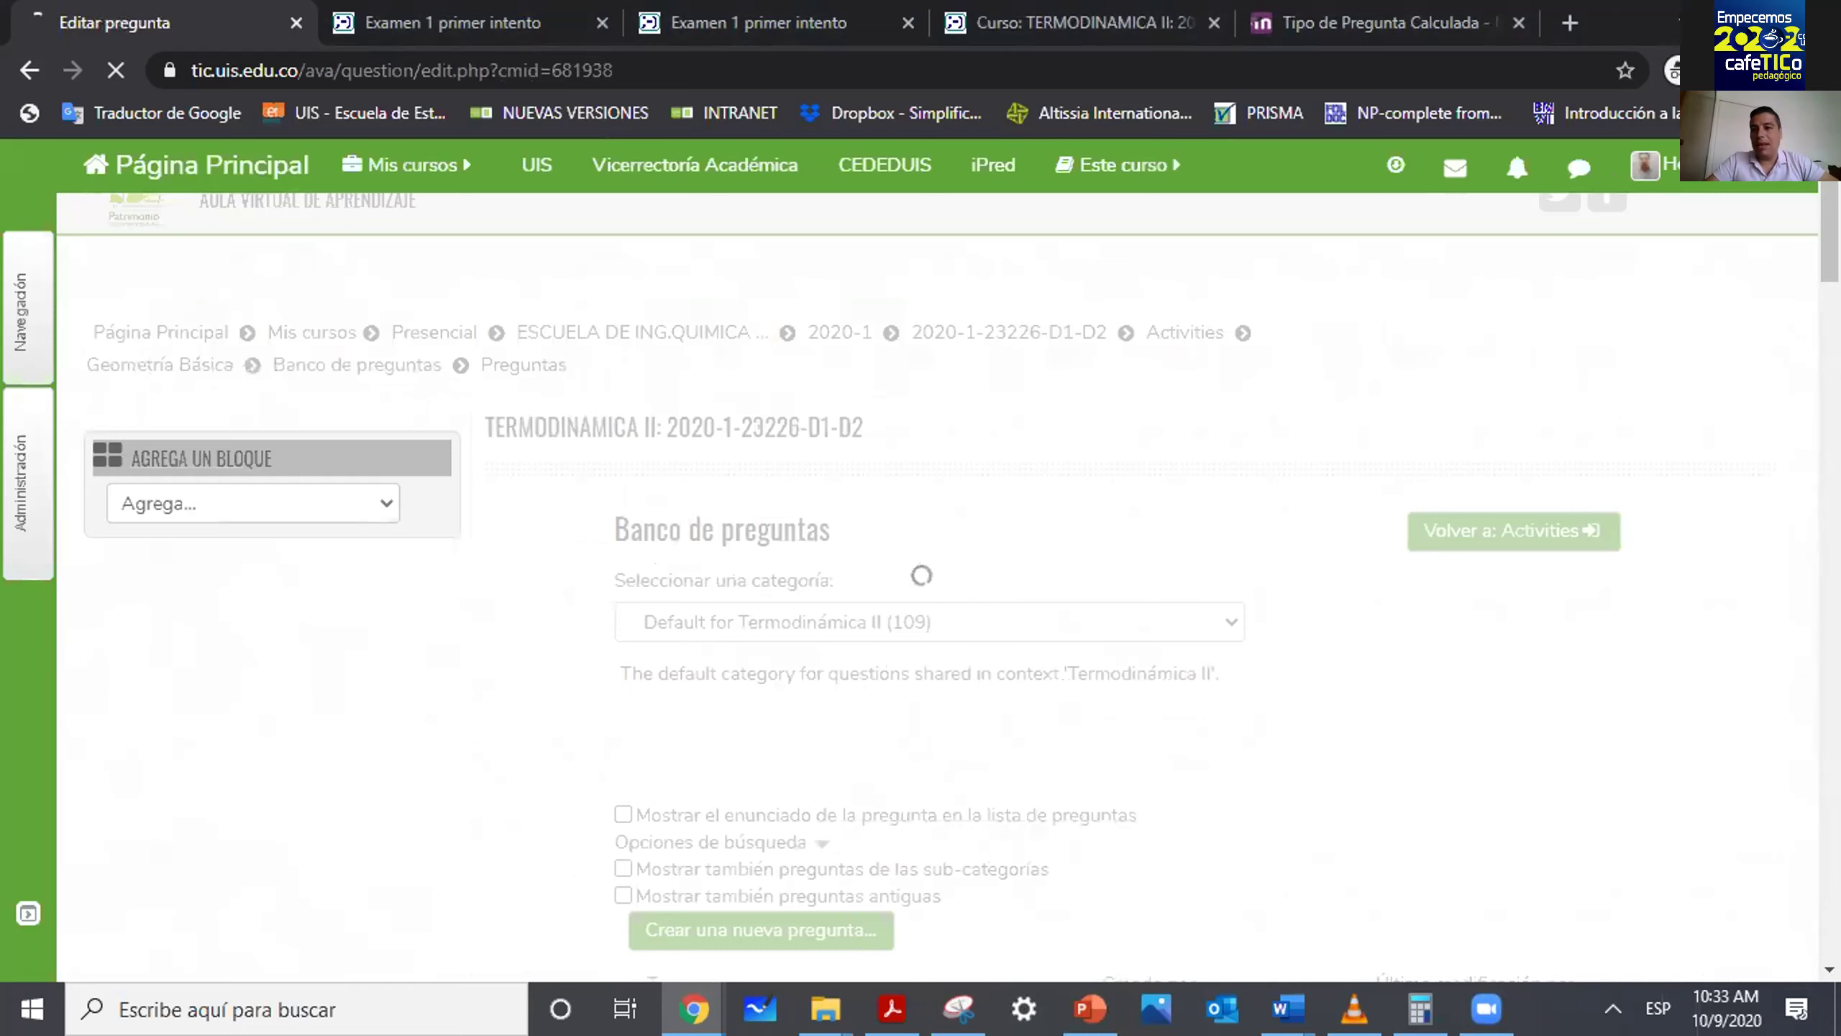
scroll(631, 506, "down", 5)
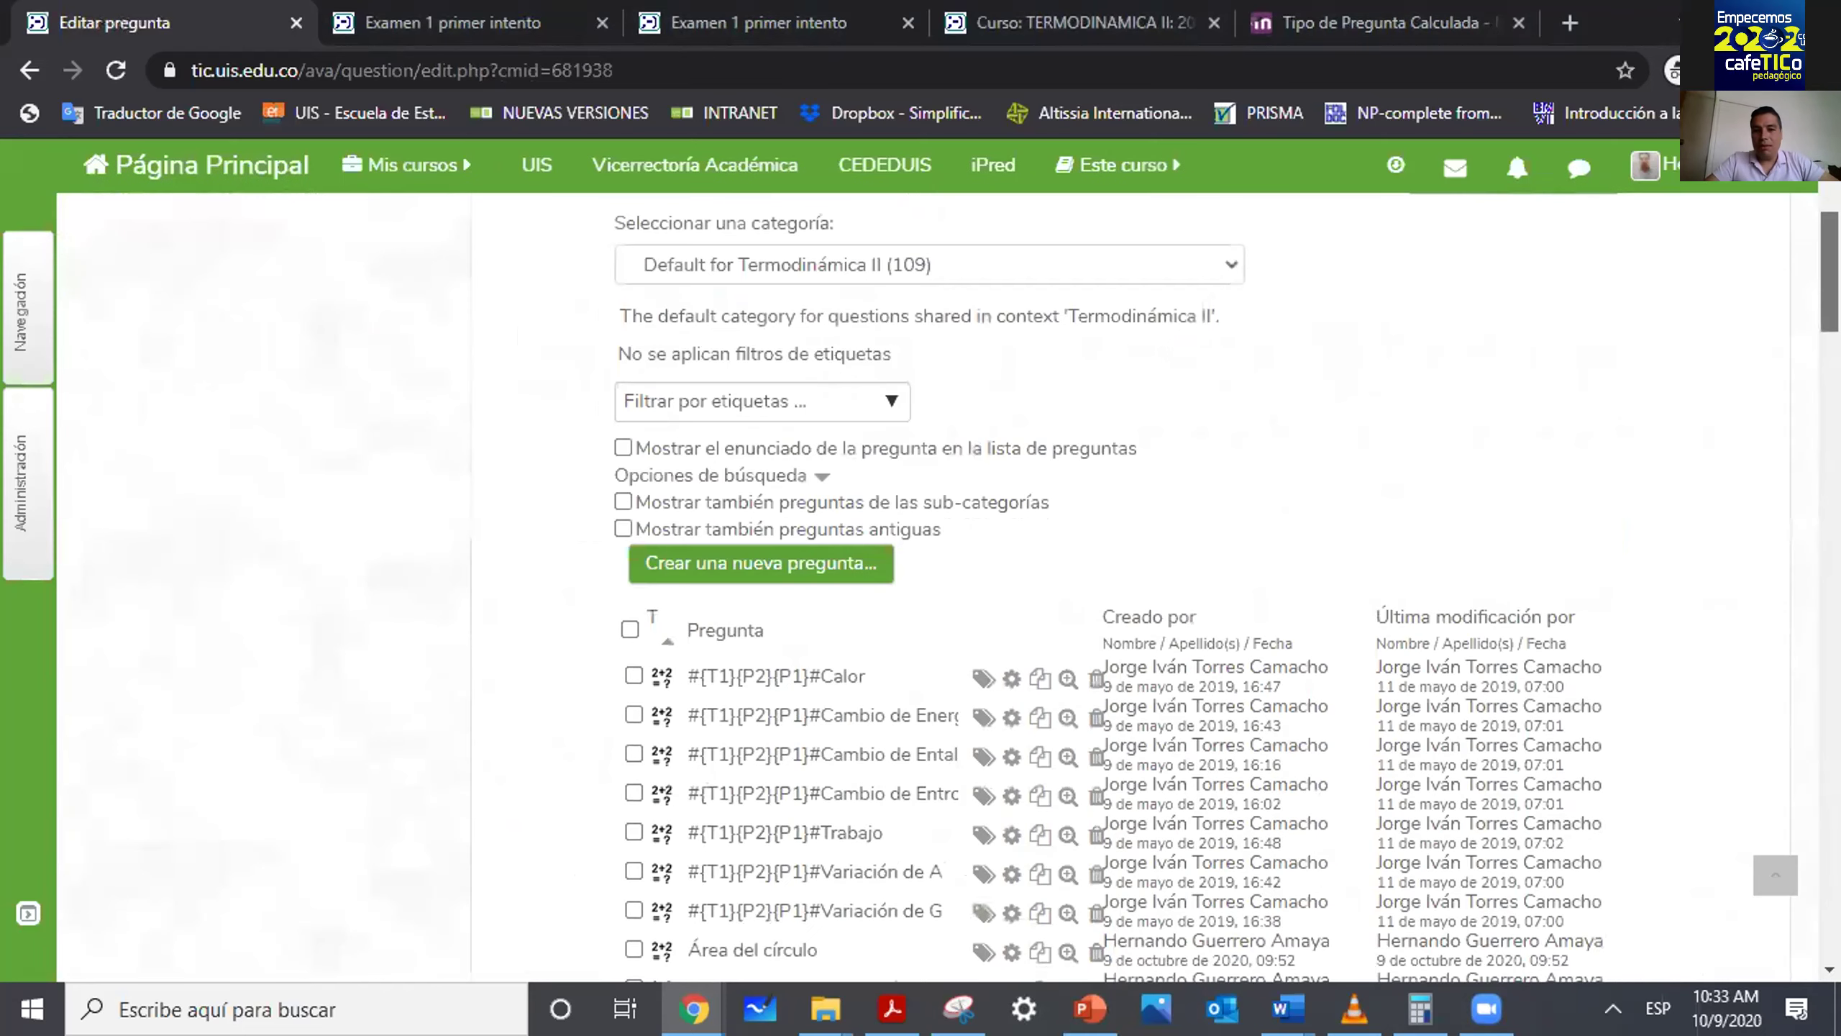
scroll(920, 580, "down", 1)
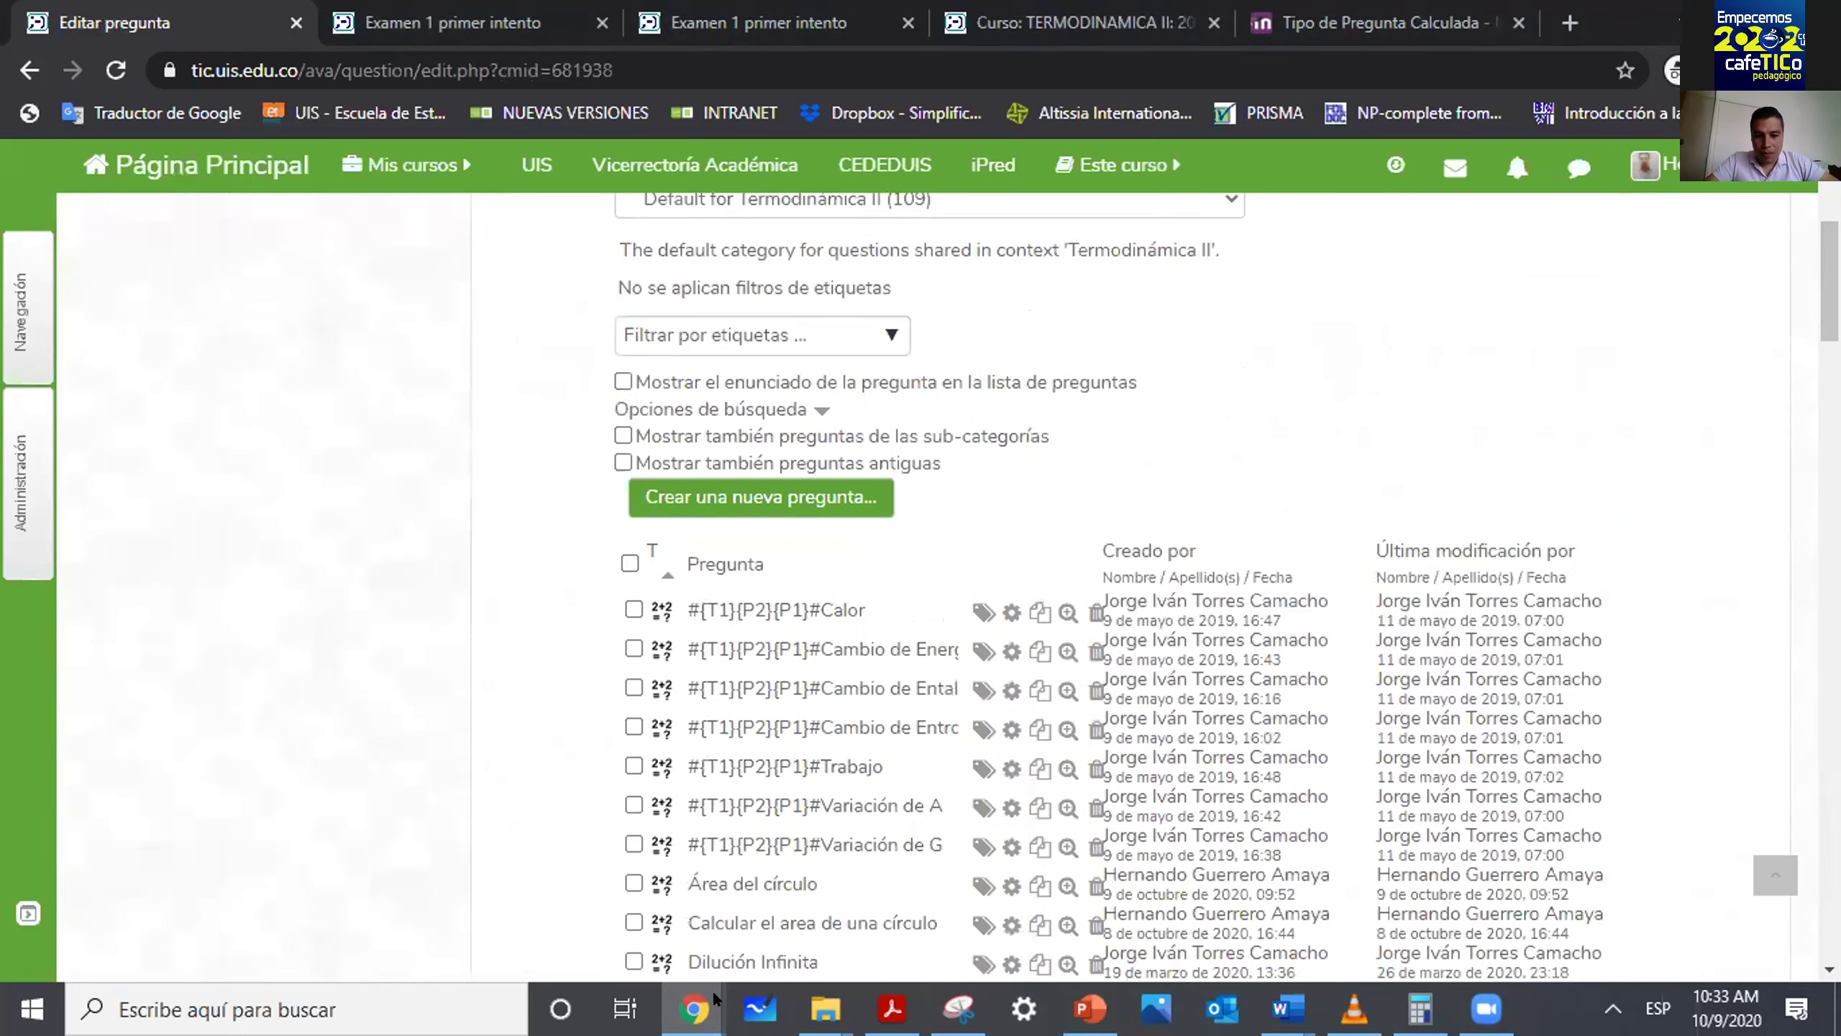